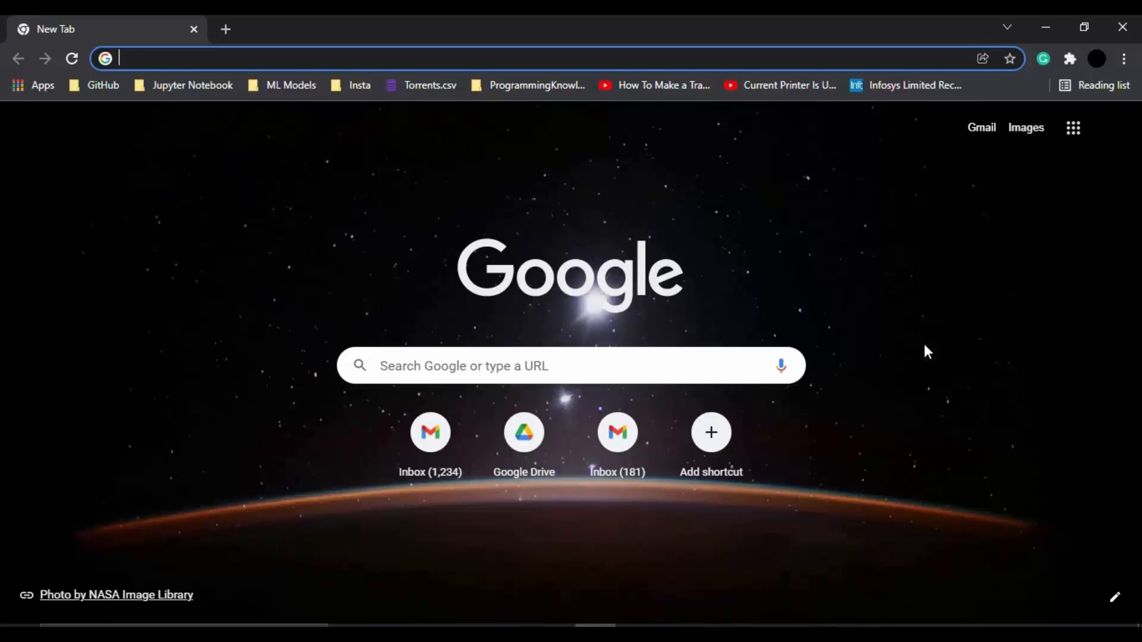
Step: Search the web for "alteryx" and open the Products page of alteryx.com from the results
{"action": "type", "text": "alter"}
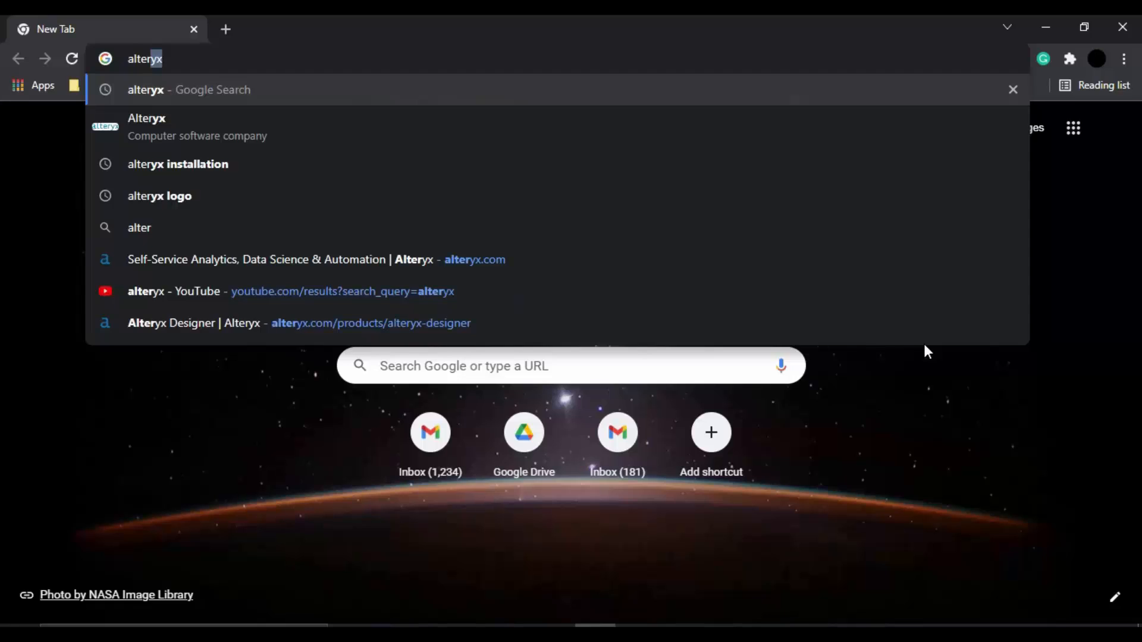
{"action": "key", "text": "Return"}
{"action": "scroll", "coordinate": [383, 295], "scroll_direction": "down", "scroll_amount": 4}
{"action": "scroll", "coordinate": [381, 295], "scroll_direction": "down", "scroll_amount": 1}
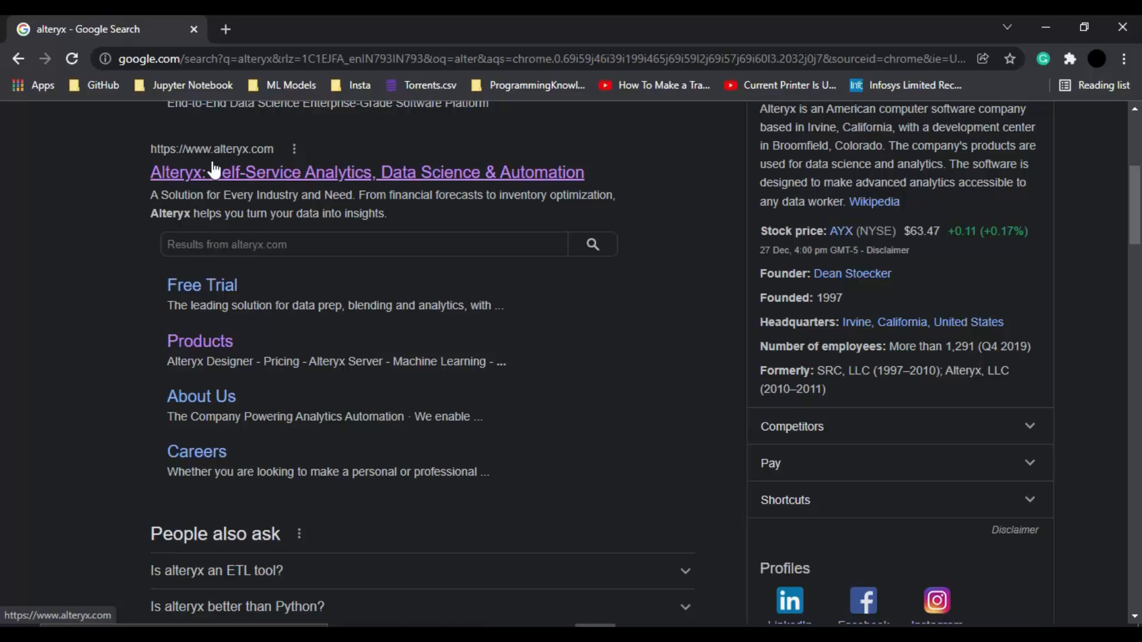
{"action": "left_click", "coordinate": [198, 341]}
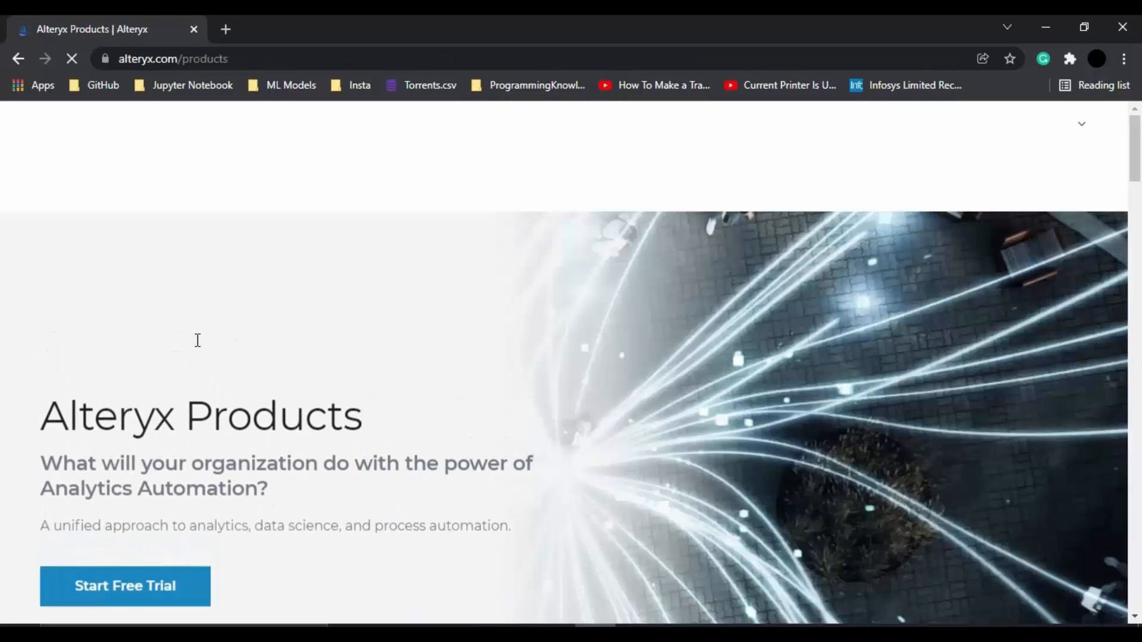
Step: Find Designer among the products for individuals and open its product page
{"action": "scroll", "coordinate": [400, 382], "scroll_direction": "down", "scroll_amount": 12}
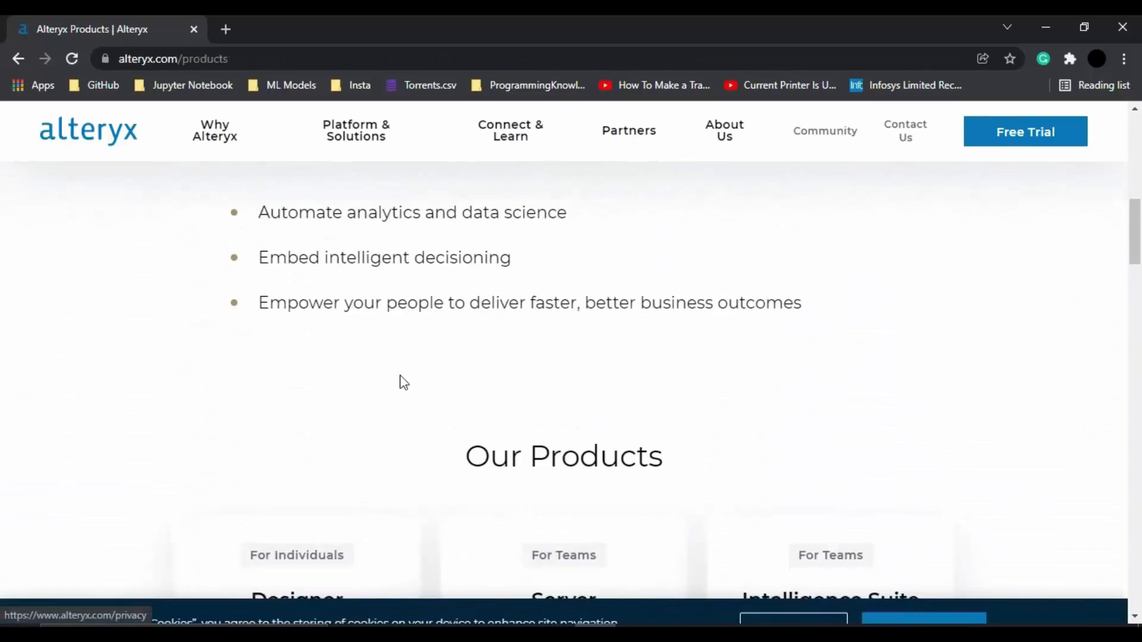
{"action": "scroll", "coordinate": [548, 383], "scroll_direction": "down", "scroll_amount": 3}
{"action": "scroll", "coordinate": [474, 256], "scroll_direction": "up", "scroll_amount": 2}
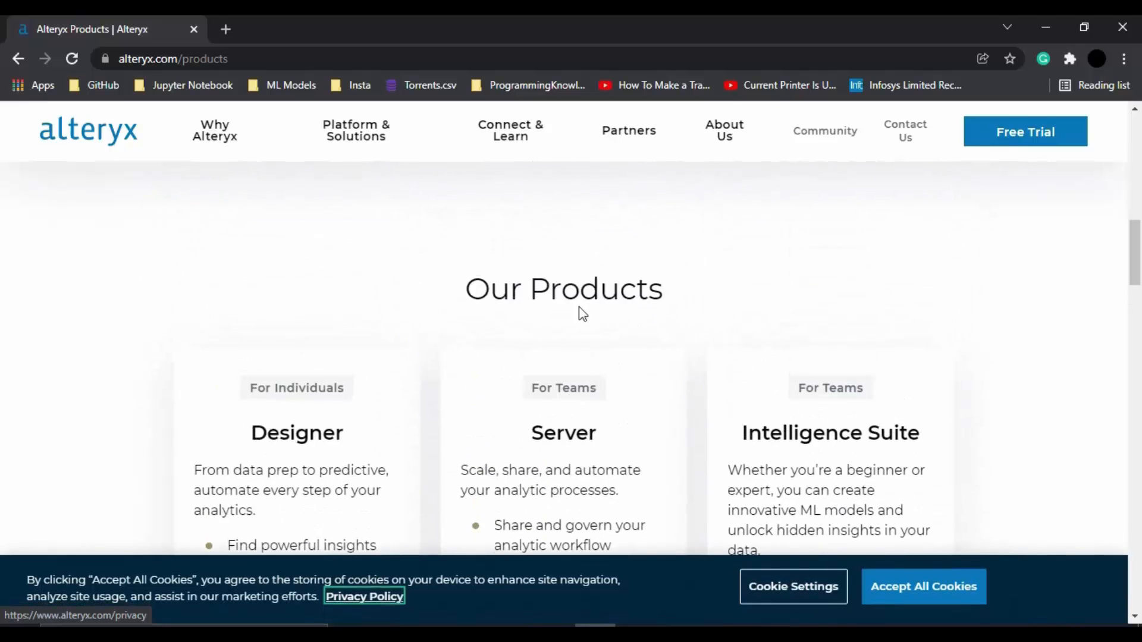
{"action": "scroll", "coordinate": [530, 329], "scroll_direction": "down", "scroll_amount": 3}
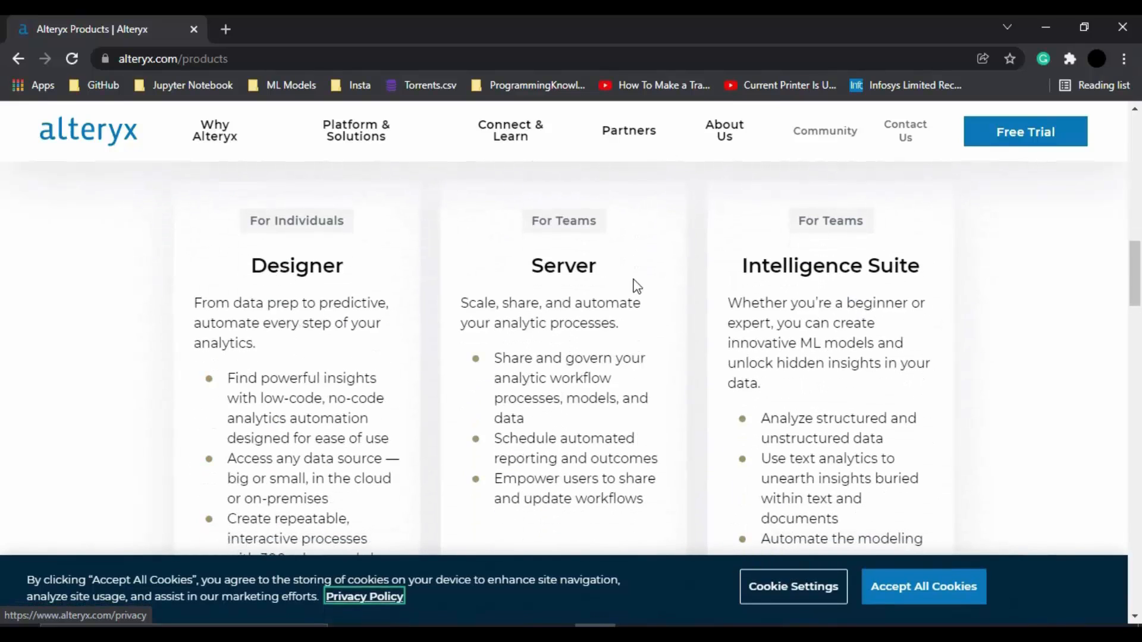
{"action": "scroll", "coordinate": [635, 286], "scroll_direction": "down", "scroll_amount": 4}
{"action": "scroll", "coordinate": [635, 286], "scroll_direction": "down", "scroll_amount": 5}
{"action": "scroll", "coordinate": [635, 286], "scroll_direction": "up", "scroll_amount": 10}
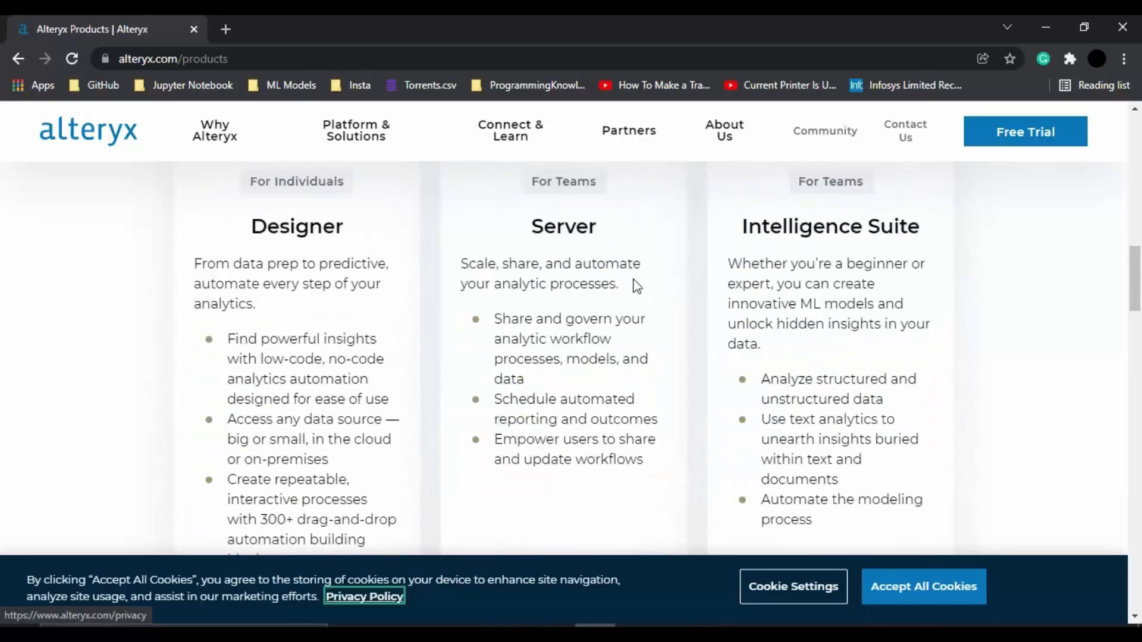
{"action": "left_click_drag", "start_coordinate": [244, 265], "coordinate": [339, 273]}
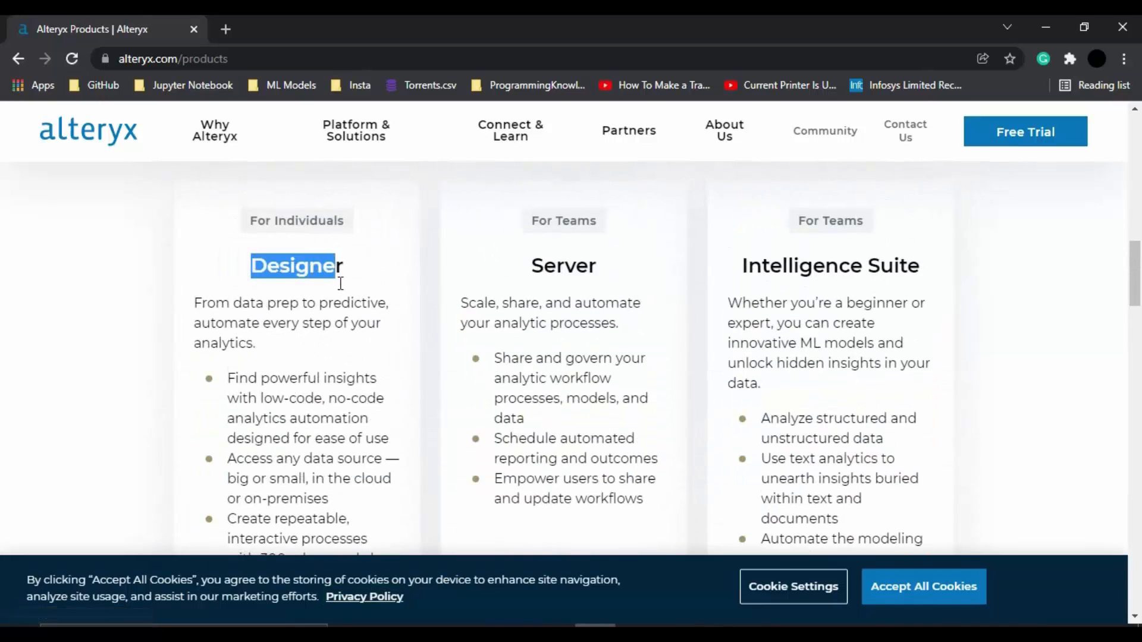
{"action": "left_click", "coordinate": [341, 291]}
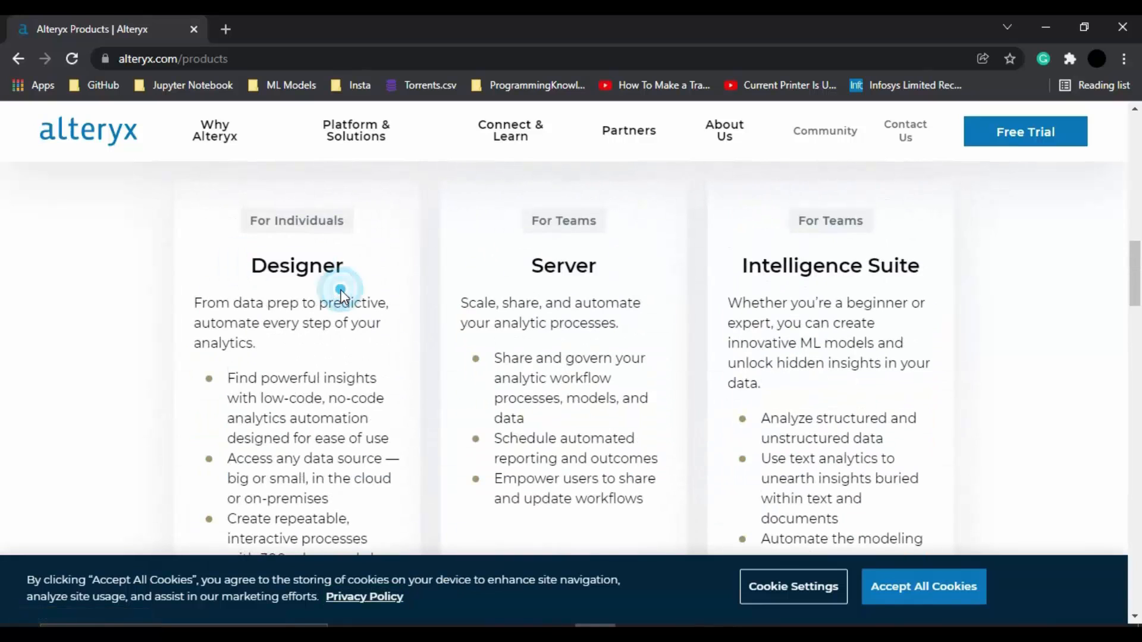
{"action": "scroll", "coordinate": [301, 260], "scroll_direction": "down", "scroll_amount": 5}
{"action": "left_click", "coordinate": [302, 244]}
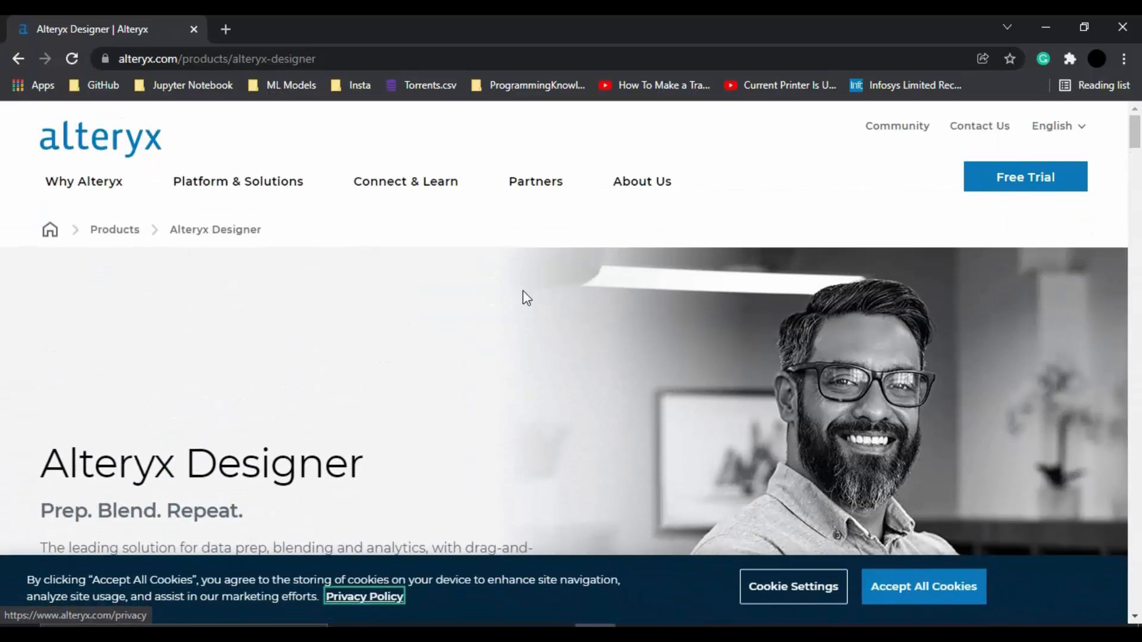
Step: Look over the Alteryx Designer page and open its free trial page
{"action": "scroll", "coordinate": [577, 276], "scroll_direction": "down", "scroll_amount": 6}
{"action": "scroll", "coordinate": [577, 276], "scroll_direction": "down", "scroll_amount": 8}
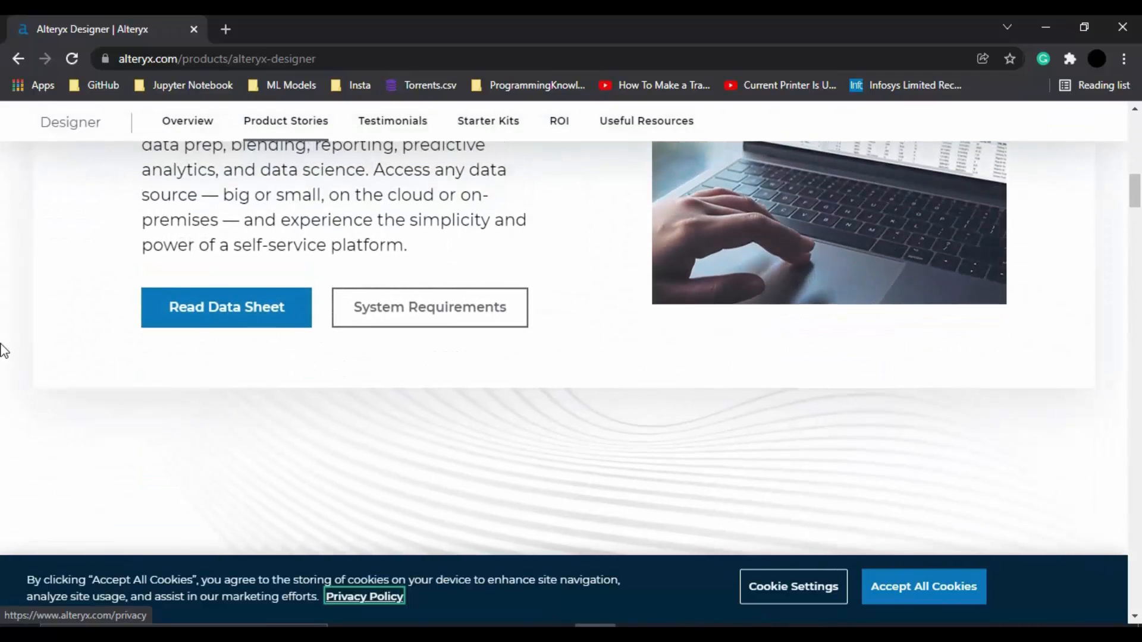
{"action": "scroll", "coordinate": [504, 327], "scroll_direction": "down", "scroll_amount": 5}
{"action": "scroll", "coordinate": [531, 369], "scroll_direction": "down", "scroll_amount": 6}
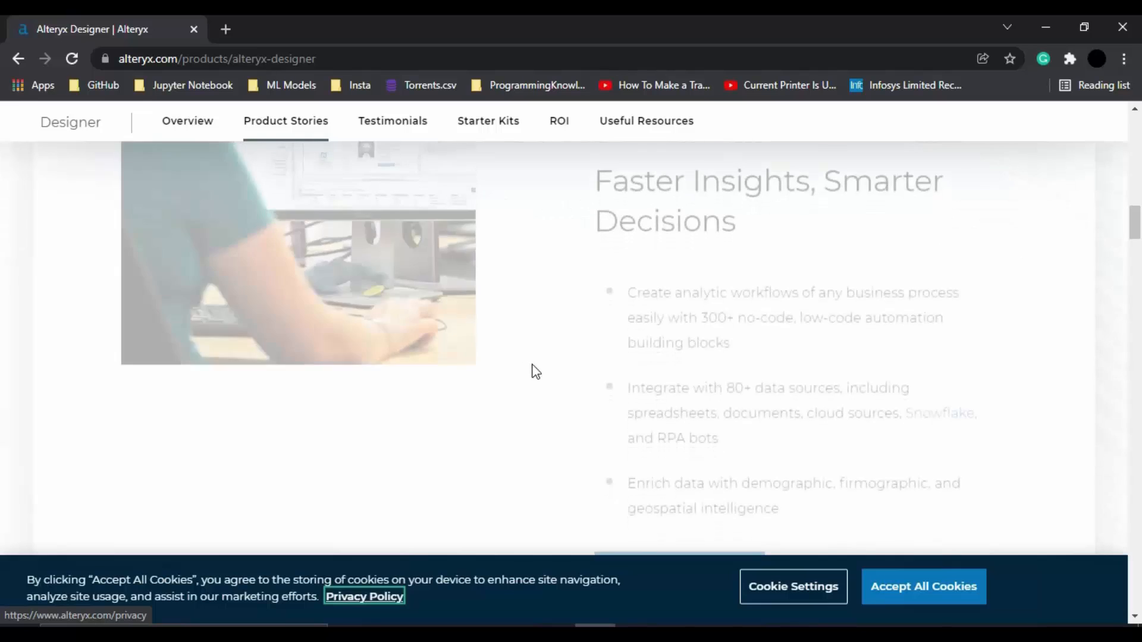
{"action": "scroll", "coordinate": [536, 371], "scroll_direction": "up", "scroll_amount": 15}
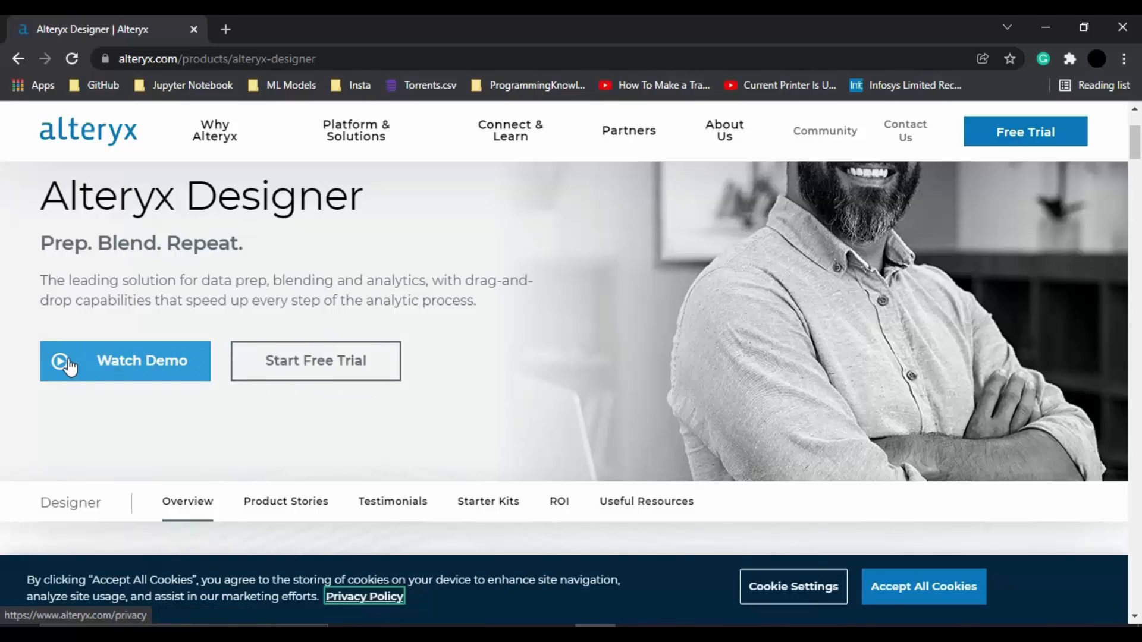
{"action": "left_click", "coordinate": [279, 373]}
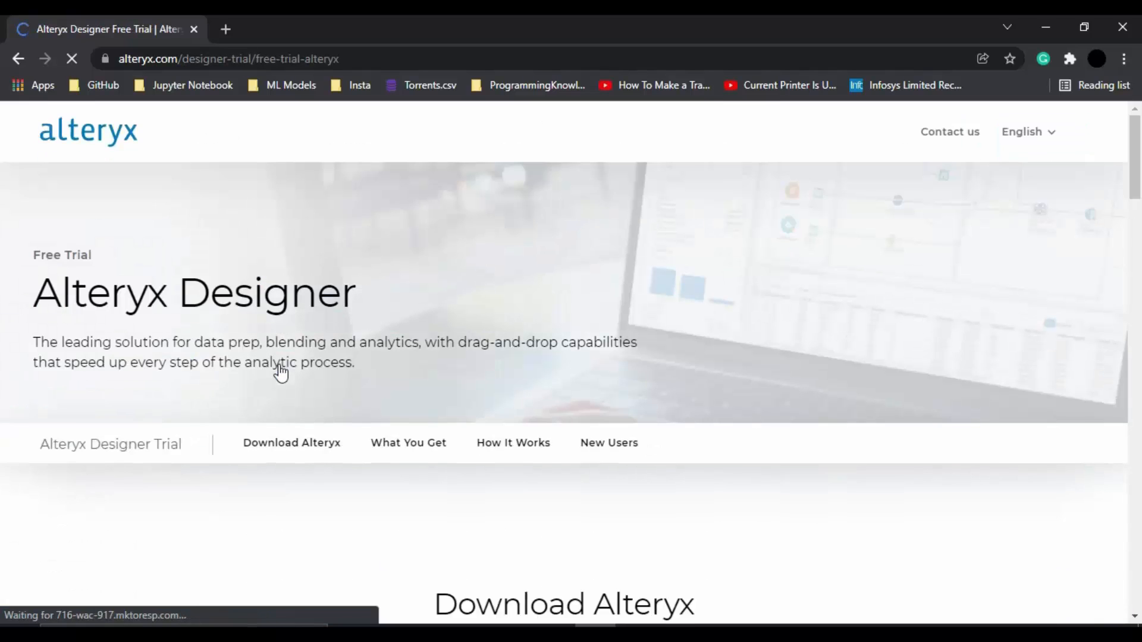
Step: Choose the 30-day license download for users new to Alteryx
{"action": "scroll", "coordinate": [512, 357], "scroll_direction": "down", "scroll_amount": 8}
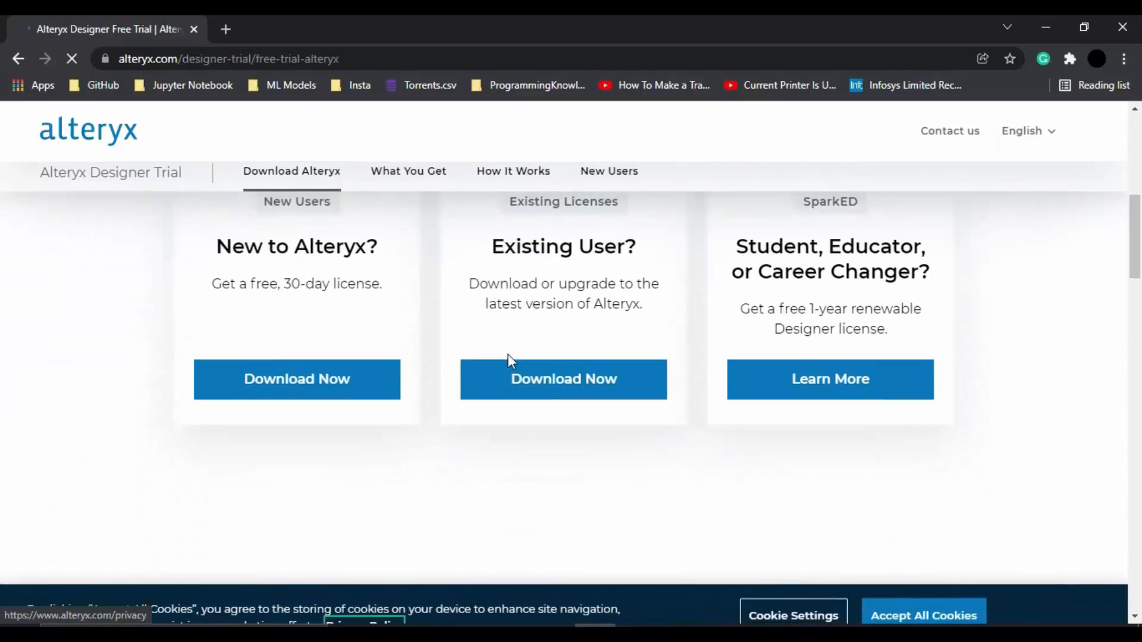
{"action": "scroll", "coordinate": [518, 349], "scroll_direction": "up", "scroll_amount": 3}
{"action": "scroll", "coordinate": [519, 349], "scroll_direction": "down", "scroll_amount": 3}
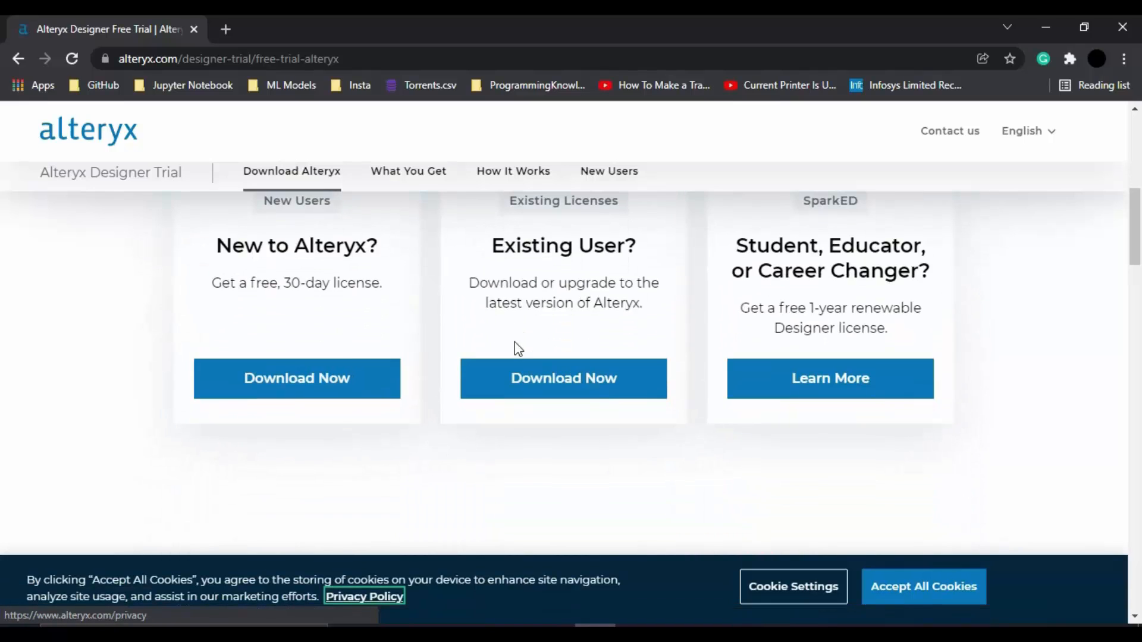
{"action": "scroll", "coordinate": [461, 323], "scroll_direction": "up", "scroll_amount": 1}
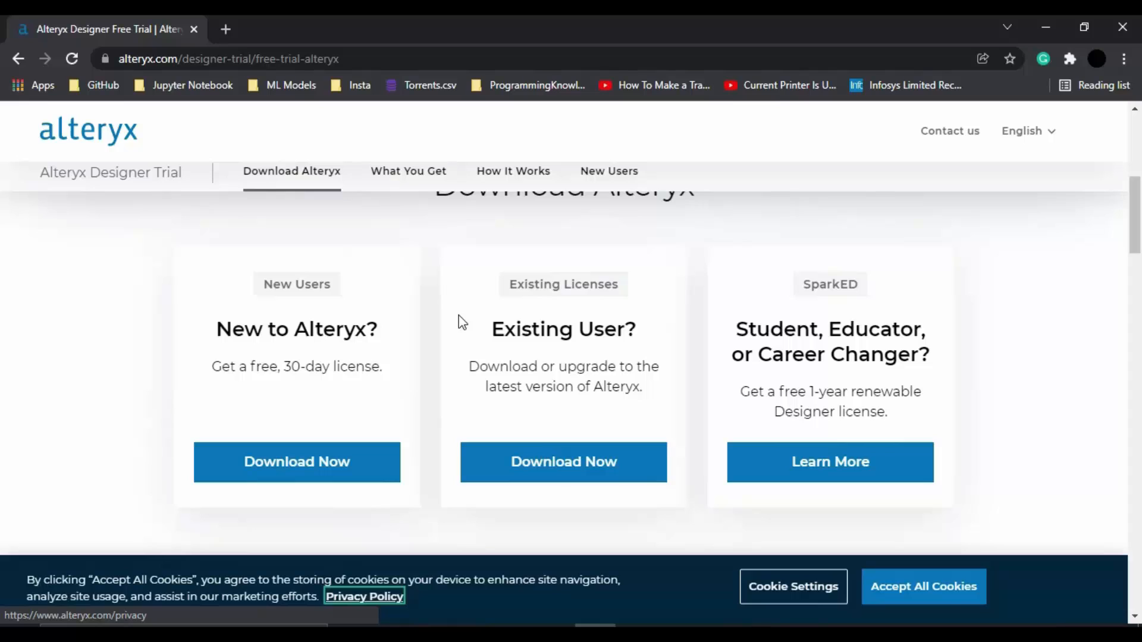
{"action": "left_click", "coordinate": [335, 464]}
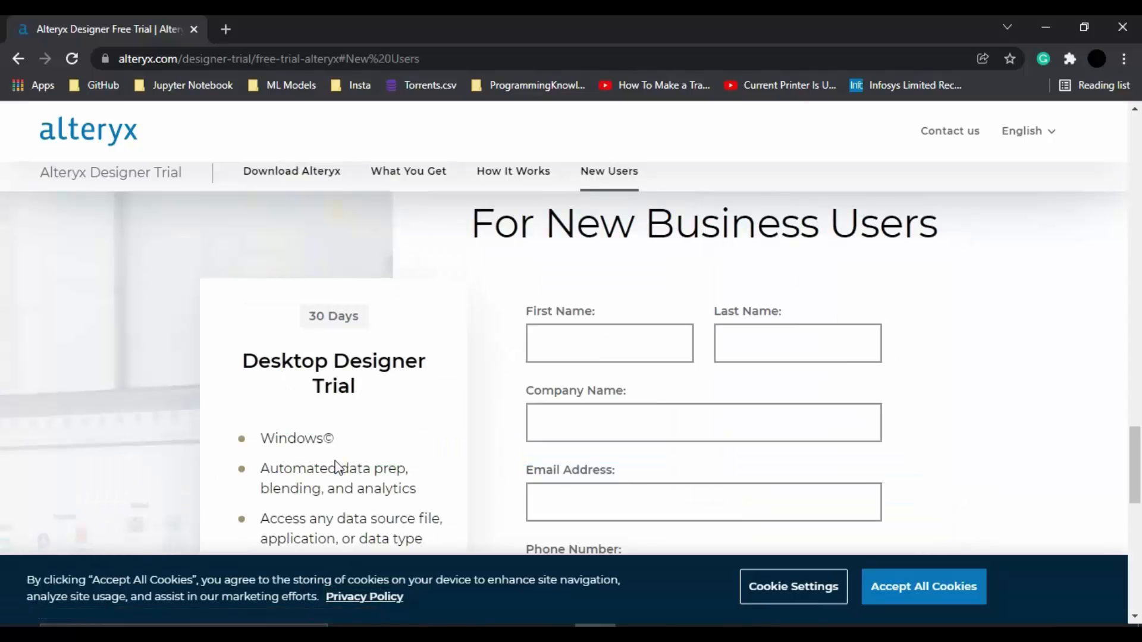
Step: Examine the trial registration form for new business users, from the name fields to the robot check and confirmation
{"action": "scroll", "coordinate": [619, 424], "scroll_direction": "down", "scroll_amount": 2}
{"action": "scroll", "coordinate": [662, 421], "scroll_direction": "down", "scroll_amount": 2}
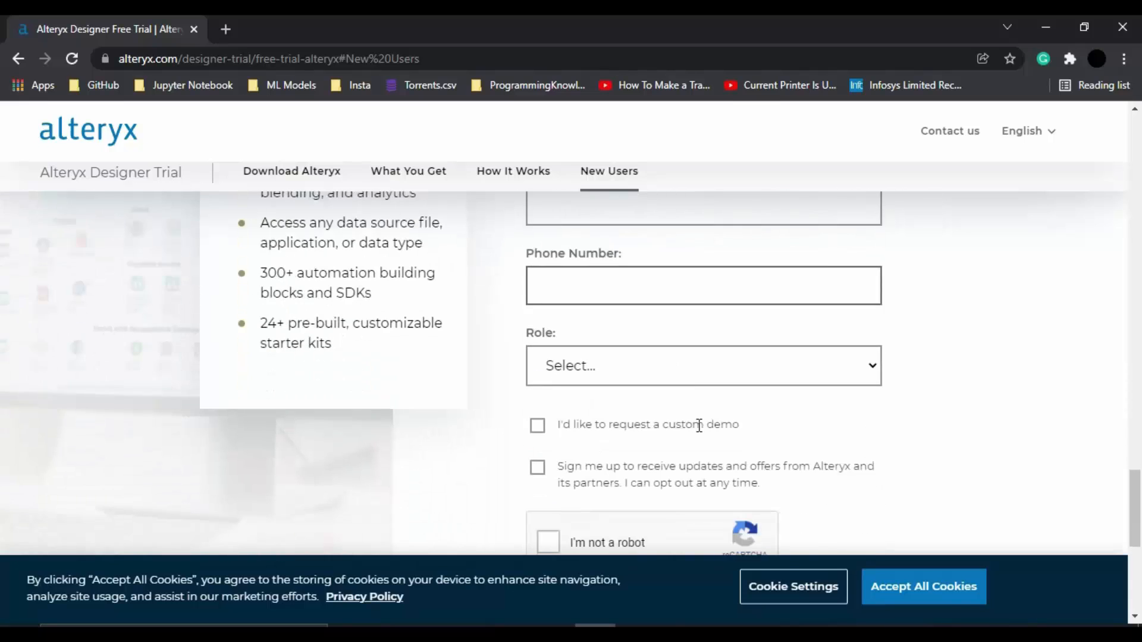
{"action": "scroll", "coordinate": [830, 454], "scroll_direction": "up", "scroll_amount": 3}
{"action": "scroll", "coordinate": [836, 459], "scroll_direction": "up", "scroll_amount": 3}
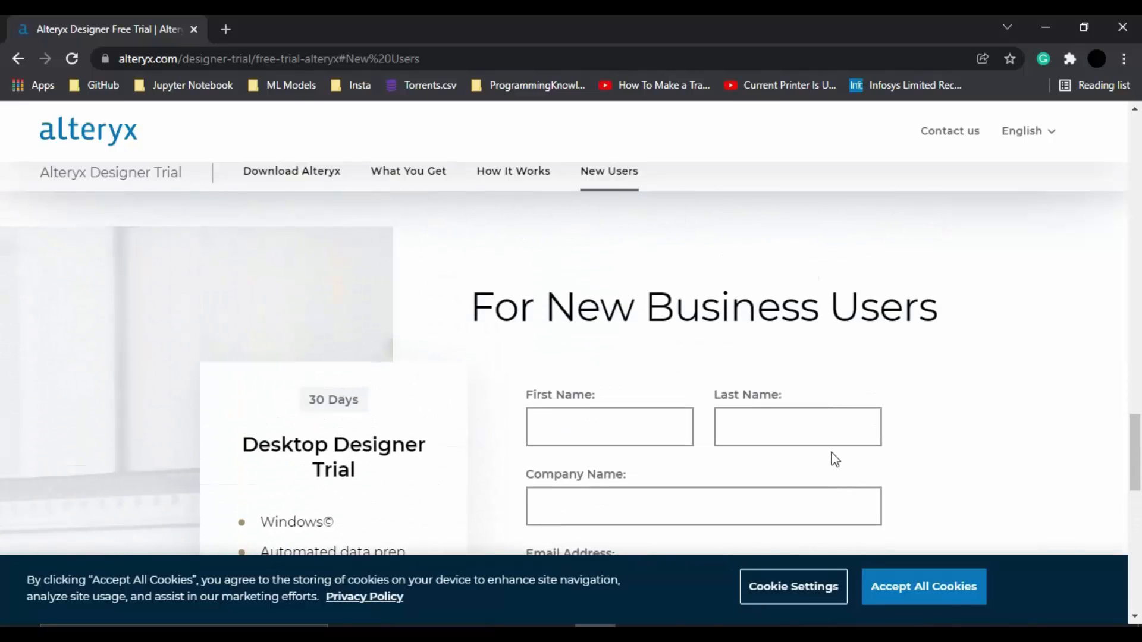
{"action": "scroll", "coordinate": [836, 460], "scroll_direction": "down", "scroll_amount": 1}
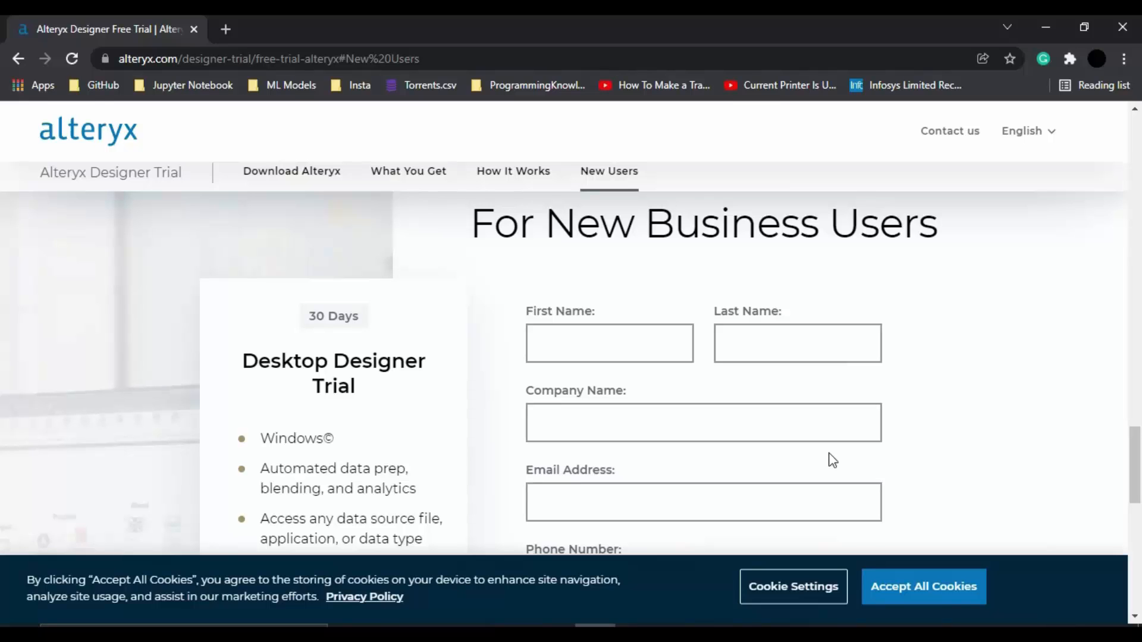
{"action": "scroll", "coordinate": [833, 460], "scroll_direction": "down", "scroll_amount": 9}
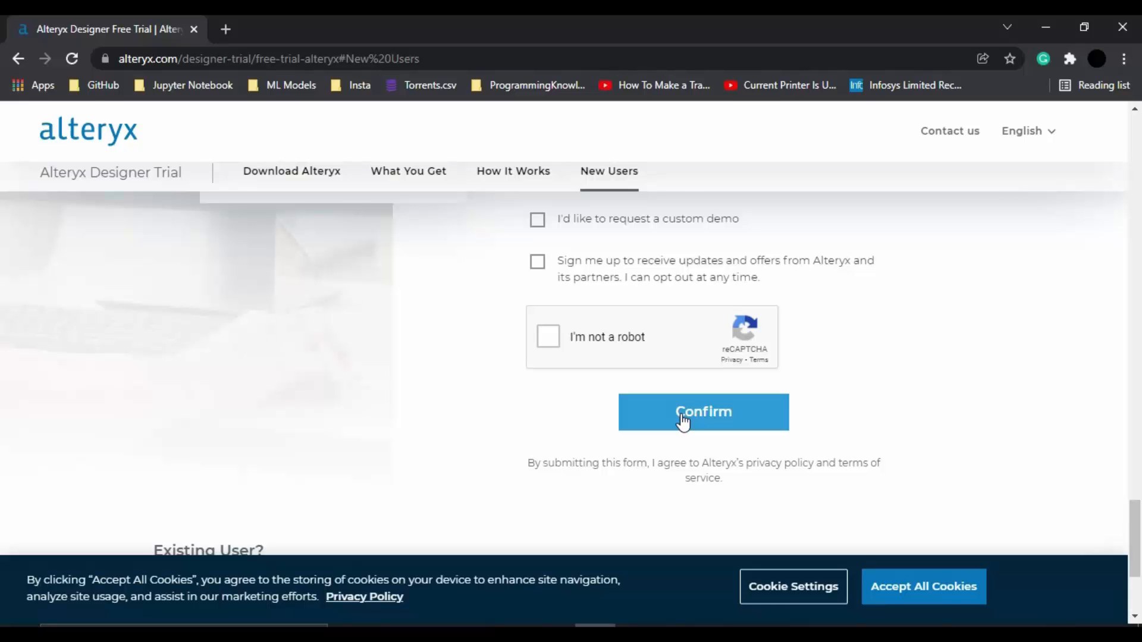
{"action": "scroll", "coordinate": [683, 421], "scroll_direction": "up", "scroll_amount": 5}
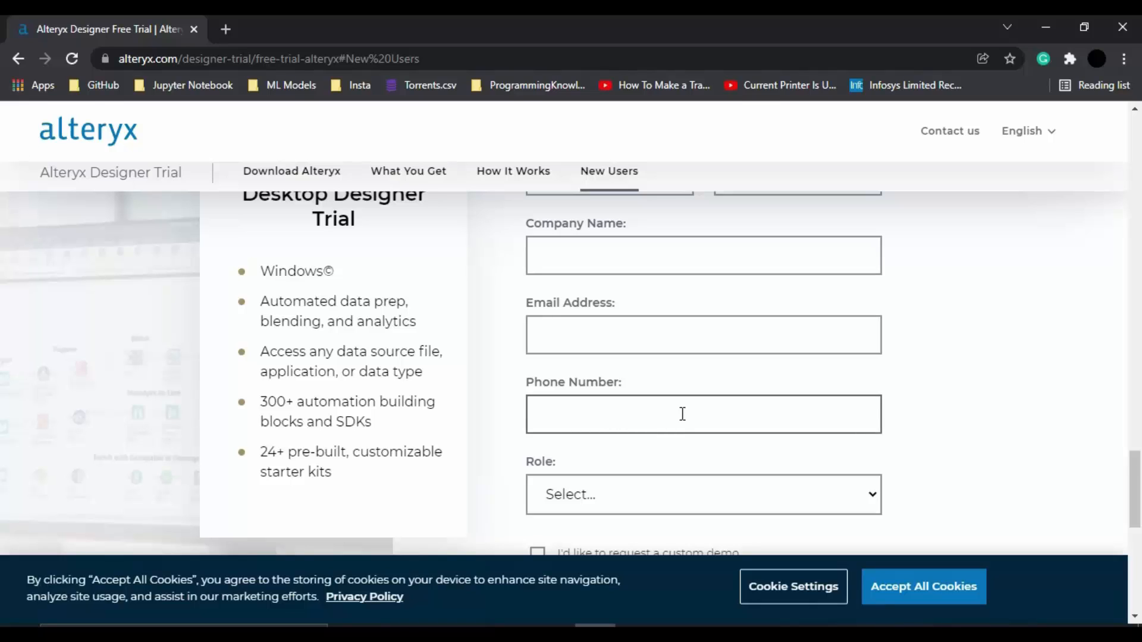
{"action": "scroll", "coordinate": [864, 402], "scroll_direction": "down", "scroll_amount": 5}
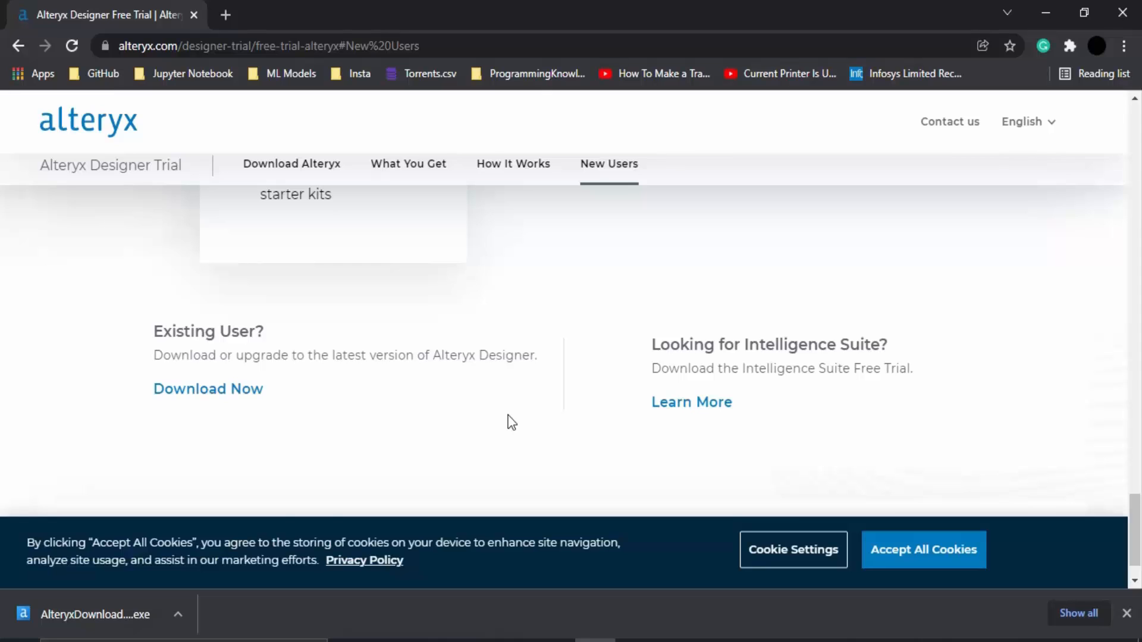
Step: Run the downloaded Alteryx installer and choose Alteryx Designer 2021.3 x64 (typical) in English (United States)
{"action": "left_click", "coordinate": [96, 619]}
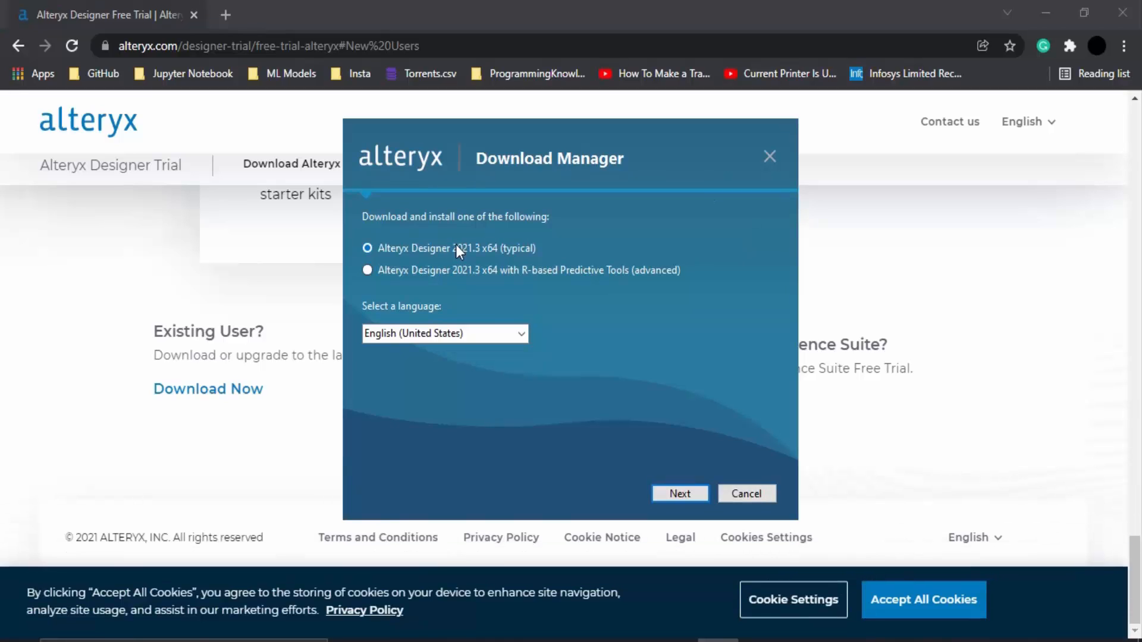
{"action": "left_click", "coordinate": [456, 245]}
{"action": "left_click", "coordinate": [677, 495]}
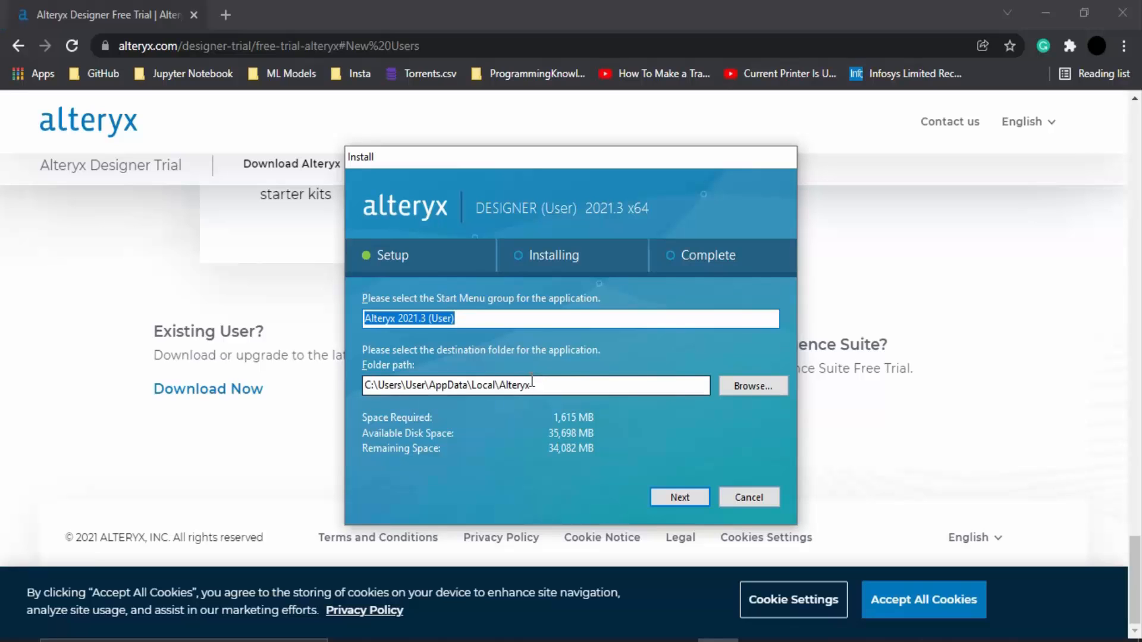
Step: Install Designer with the default Start Menu group and destination folder, accepting the license agreement
{"action": "left_click", "coordinate": [694, 494]}
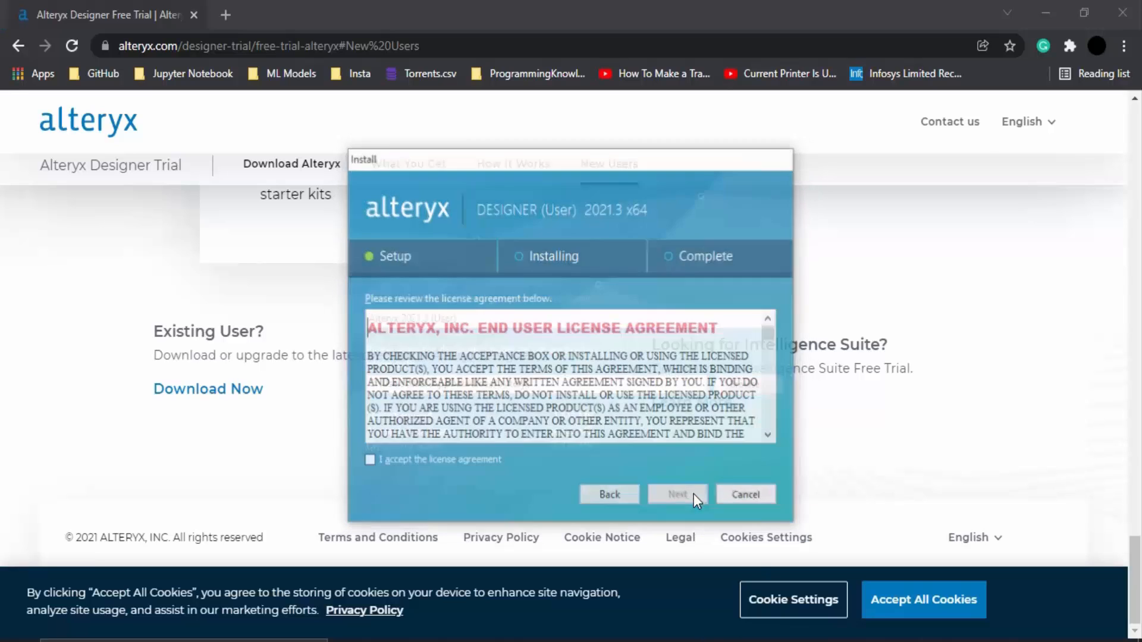
{"action": "left_click", "coordinate": [390, 463]}
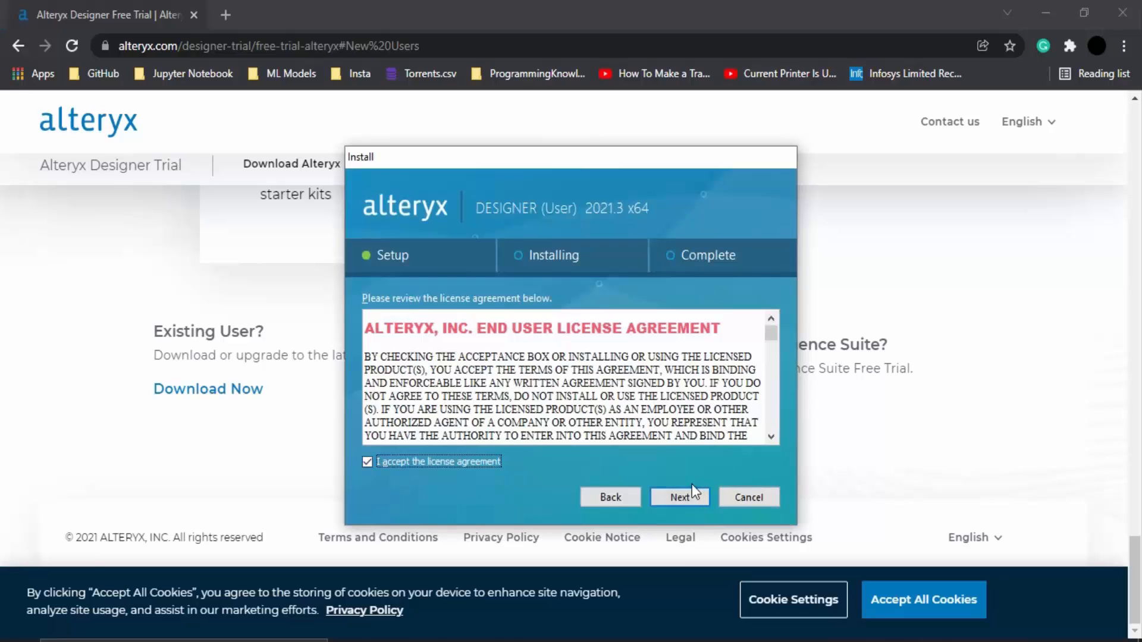
{"action": "left_click", "coordinate": [694, 501]}
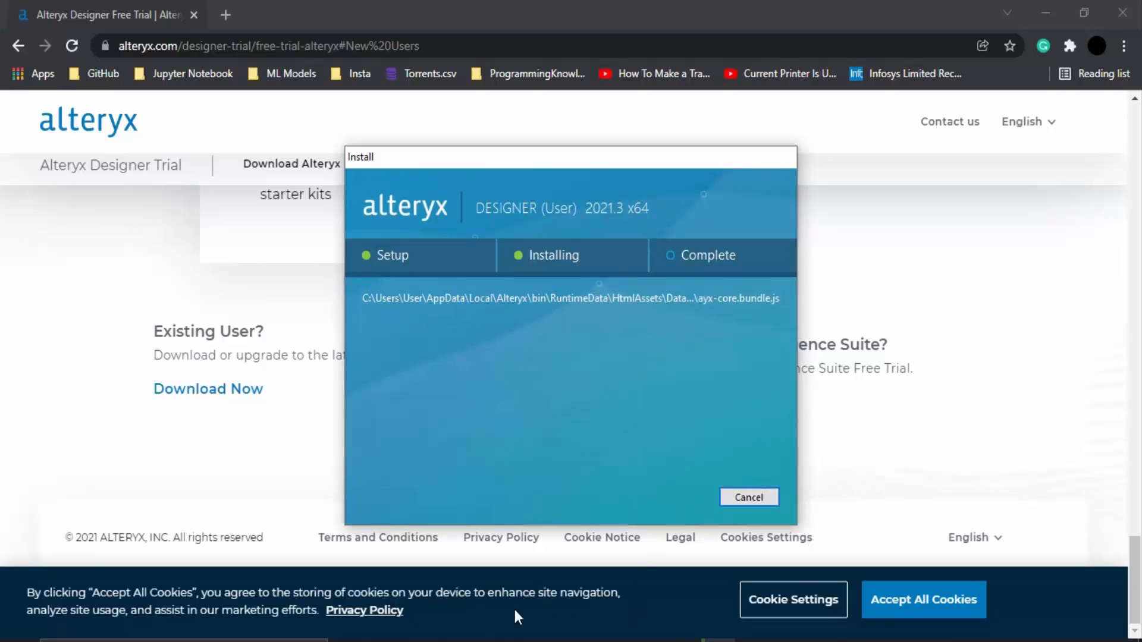
Step: Switch to Alteryx Designer, activate the free trial with an e-mail address and without Intelligence Suite, and dismiss the guided tour
{"action": "left_click", "coordinate": [469, 641]}
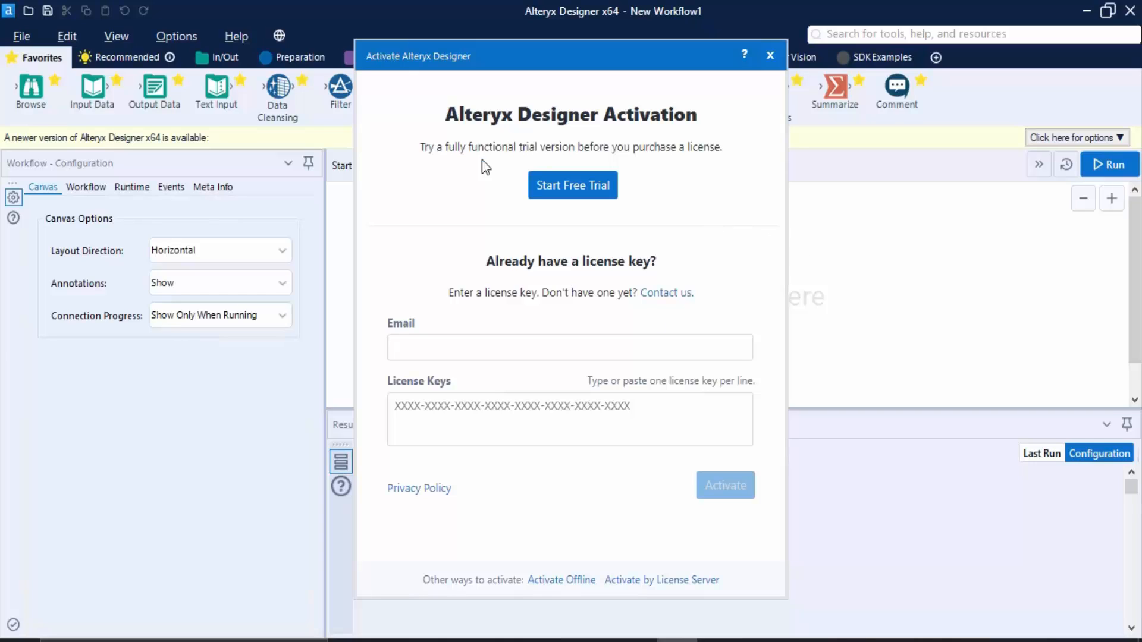
{"action": "left_click", "coordinate": [548, 194]}
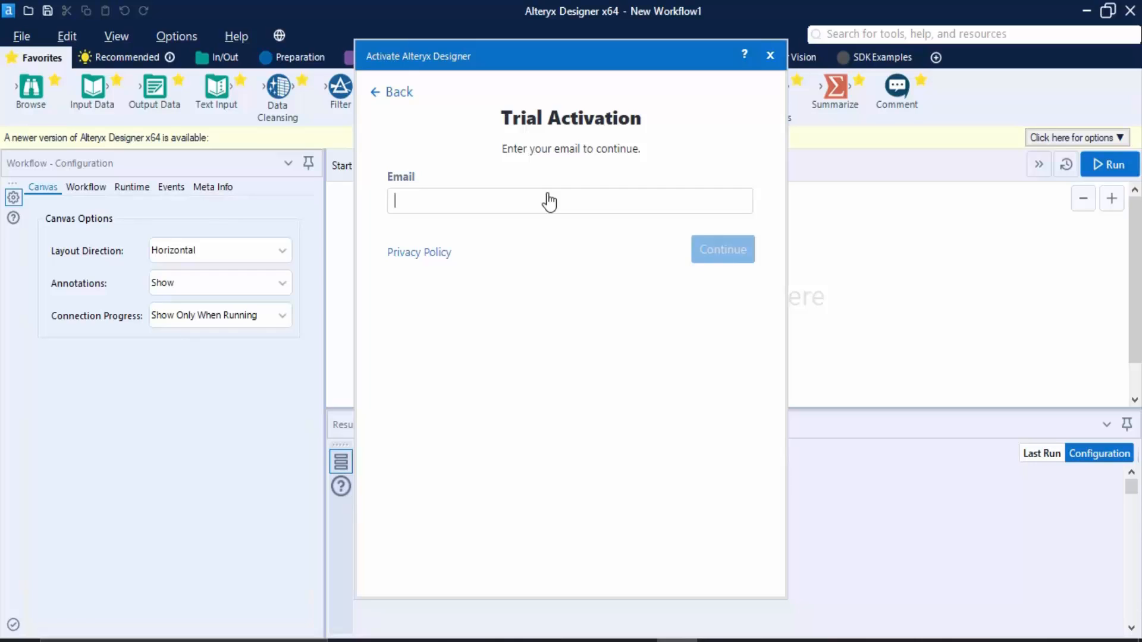
{"action": "left_click", "coordinate": [548, 202]}
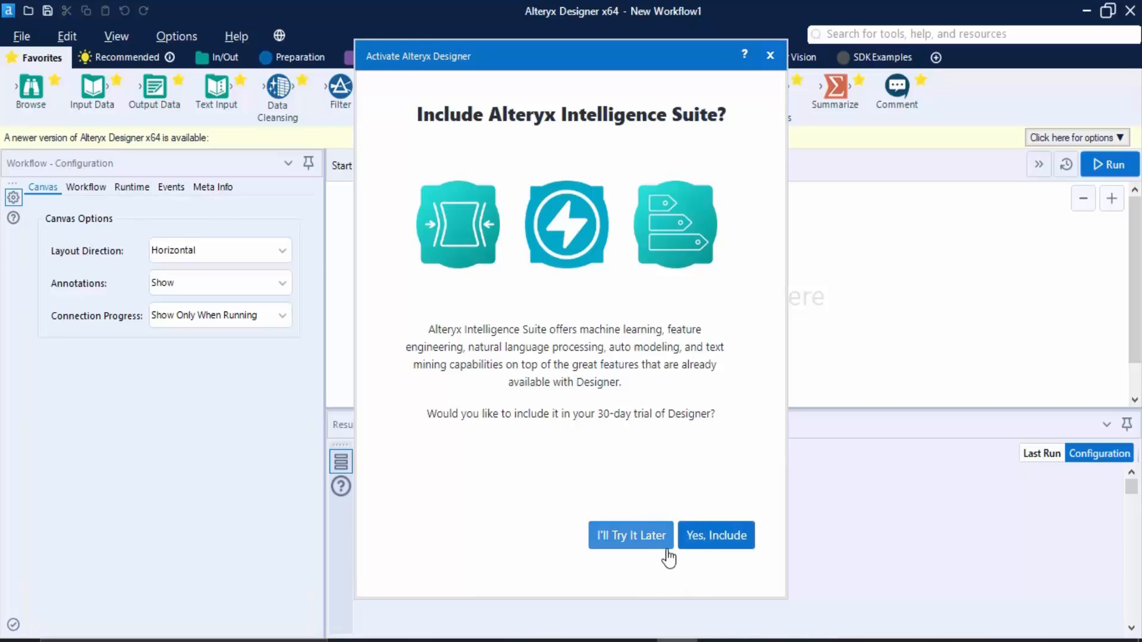
{"action": "left_click", "coordinate": [650, 538]}
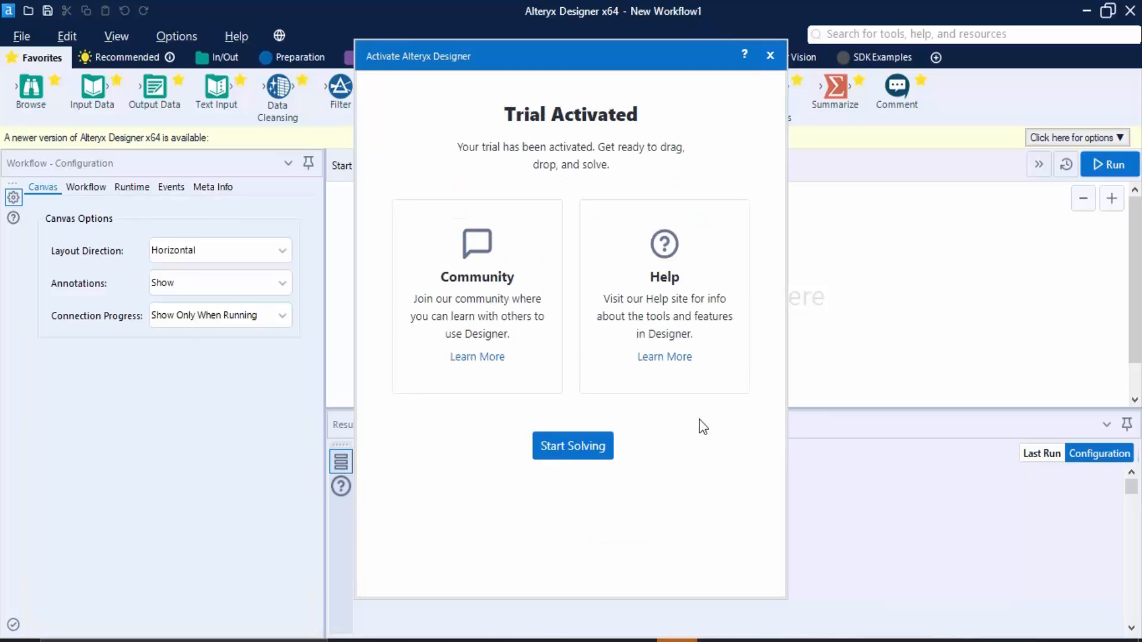
{"action": "left_click", "coordinate": [565, 447]}
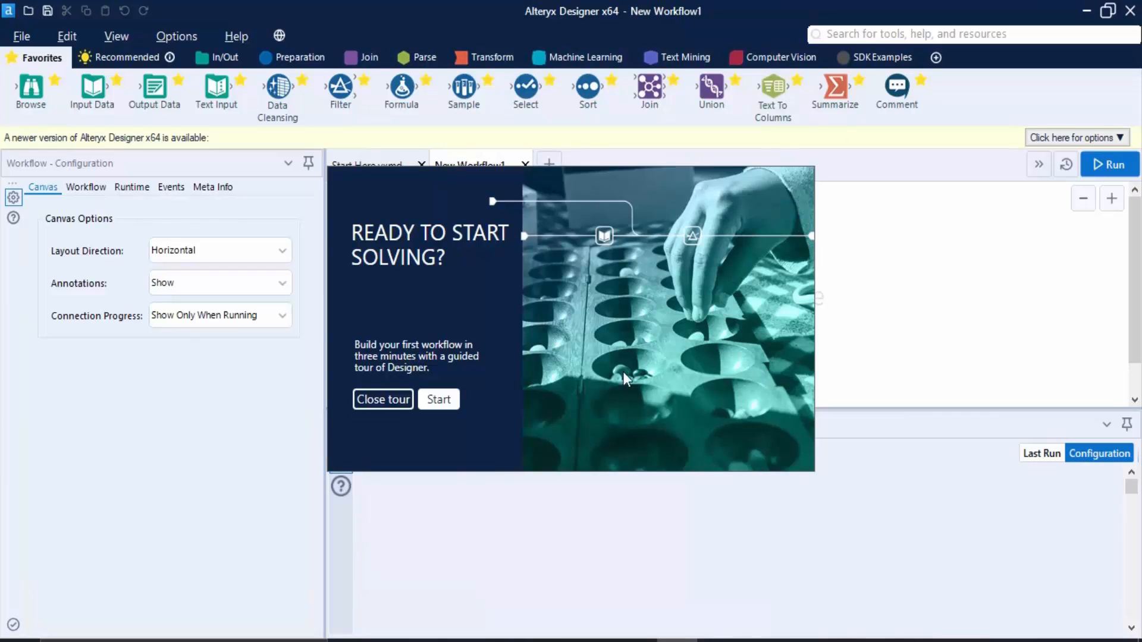
{"action": "left_click", "coordinate": [377, 402]}
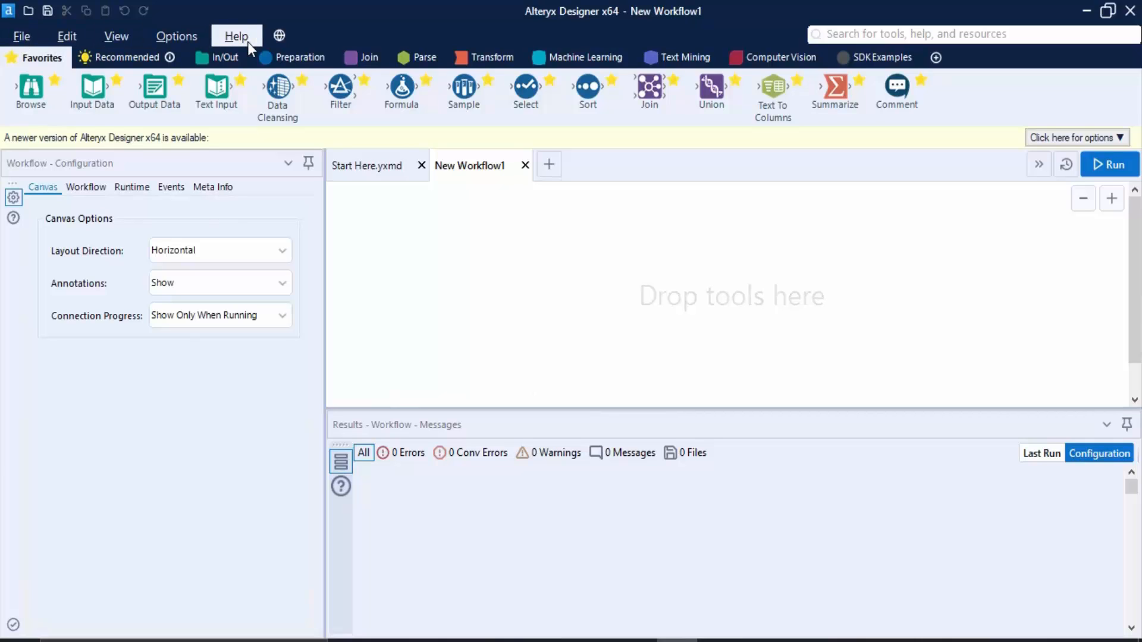
Step: Look through the file commands and the In/Out, Preparation, Join, Parse, Transform and Machine Learning tool categories
{"action": "left_click", "coordinate": [22, 35]}
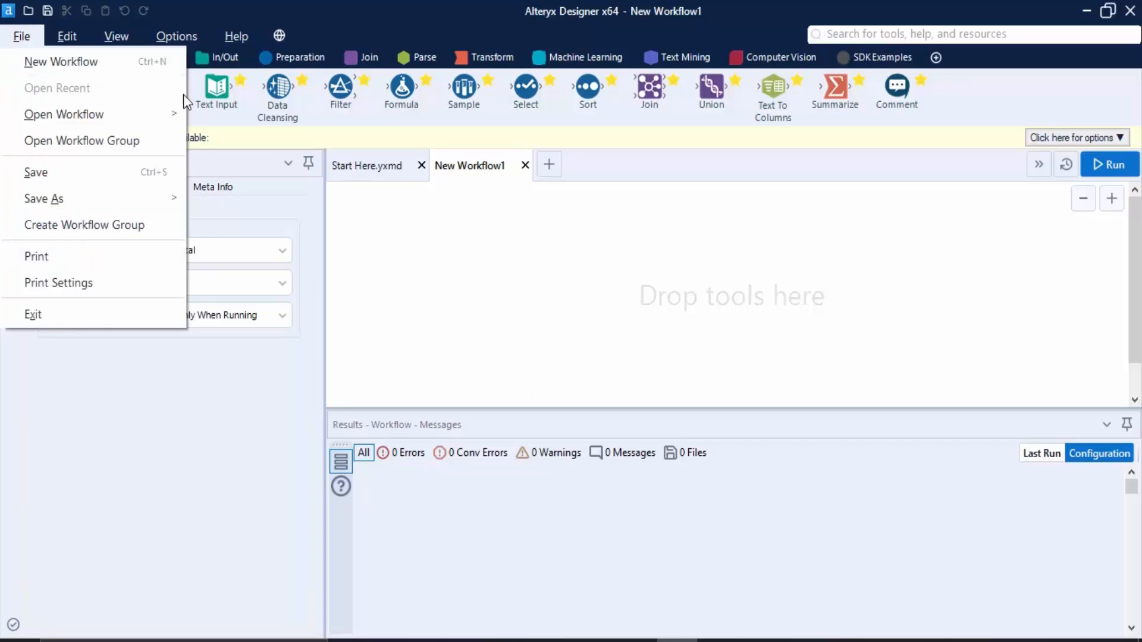
{"action": "left_click", "coordinate": [424, 226]}
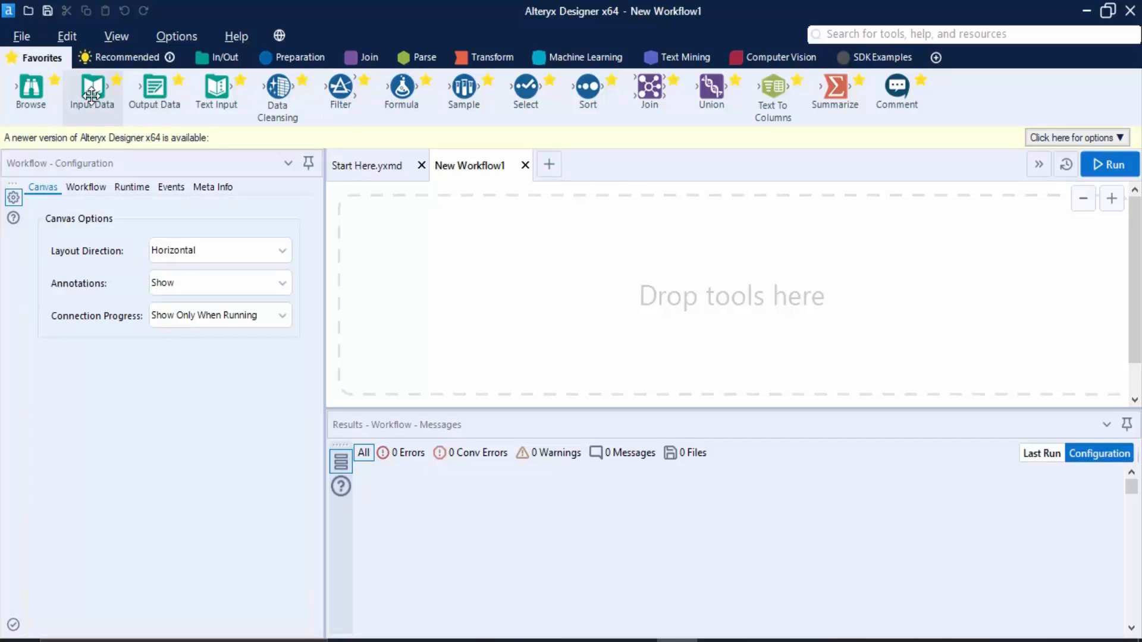
{"action": "left_click", "coordinate": [243, 57]}
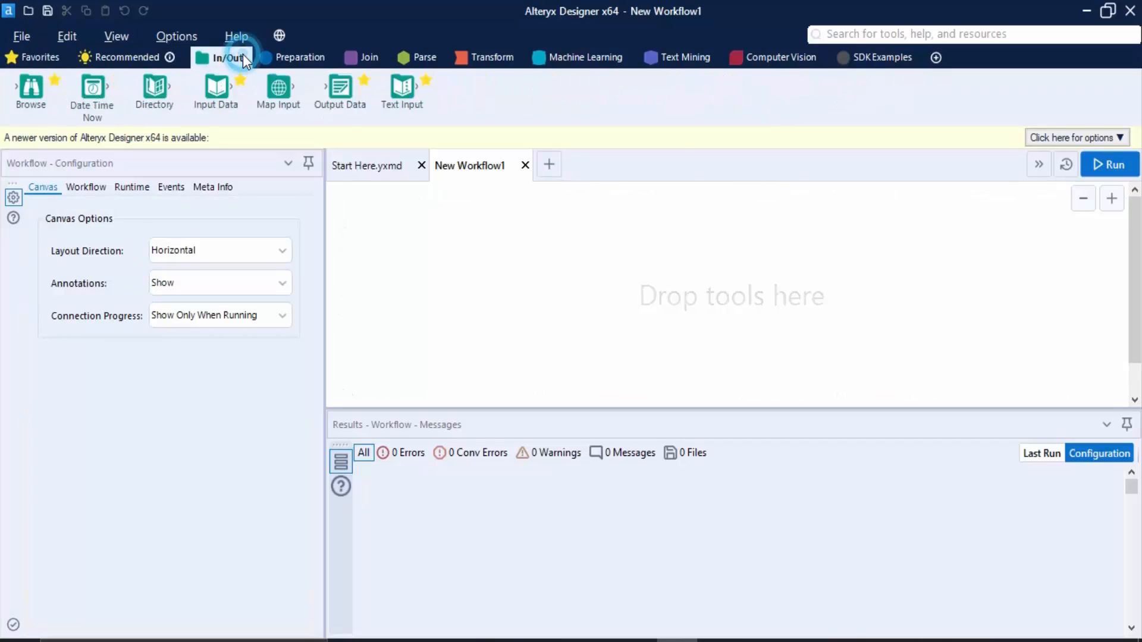
{"action": "left_click_drag", "start_coordinate": [216, 89], "coordinate": [213, 95]}
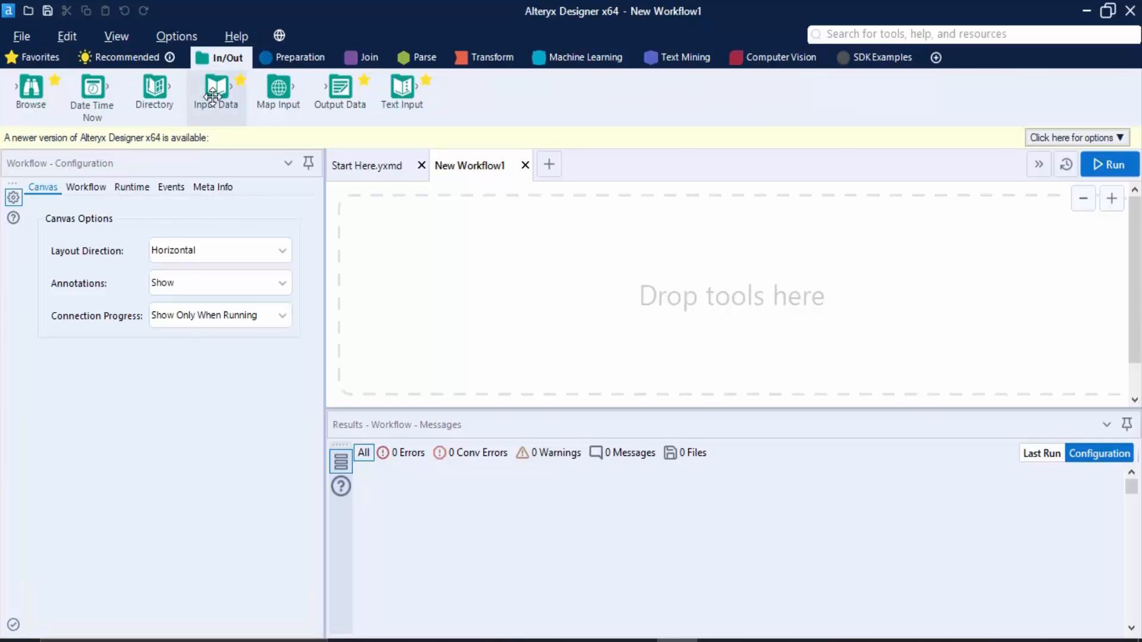
{"action": "left_click_drag", "start_coordinate": [213, 96], "coordinate": [245, 72]}
{"action": "left_click", "coordinate": [280, 66]}
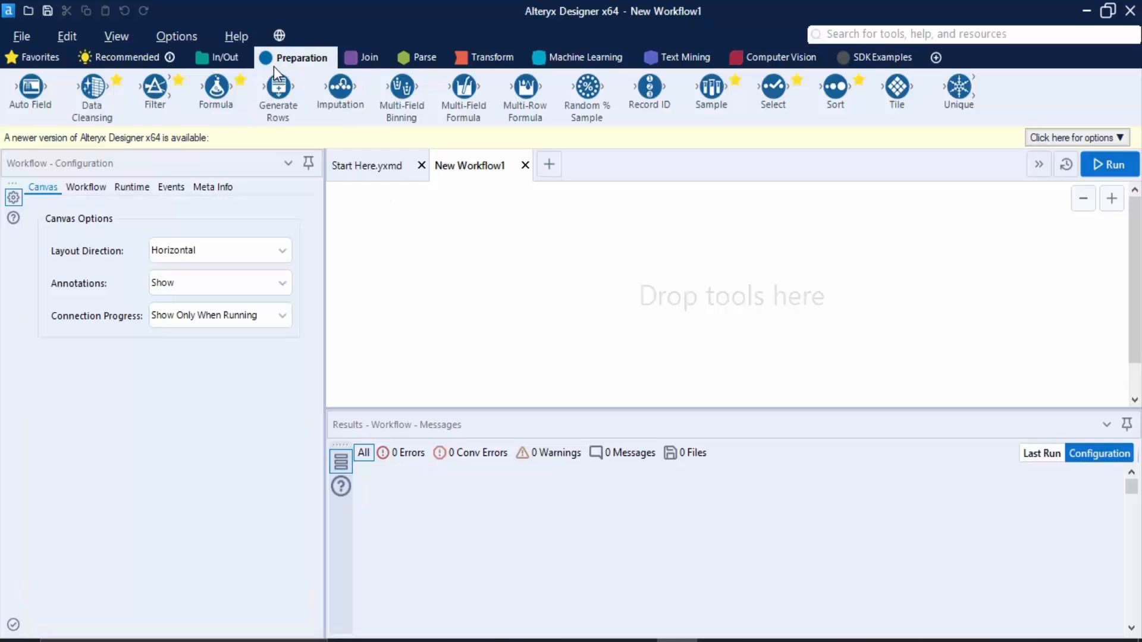
{"action": "left_click", "coordinate": [368, 57]}
{"action": "left_click", "coordinate": [418, 57]}
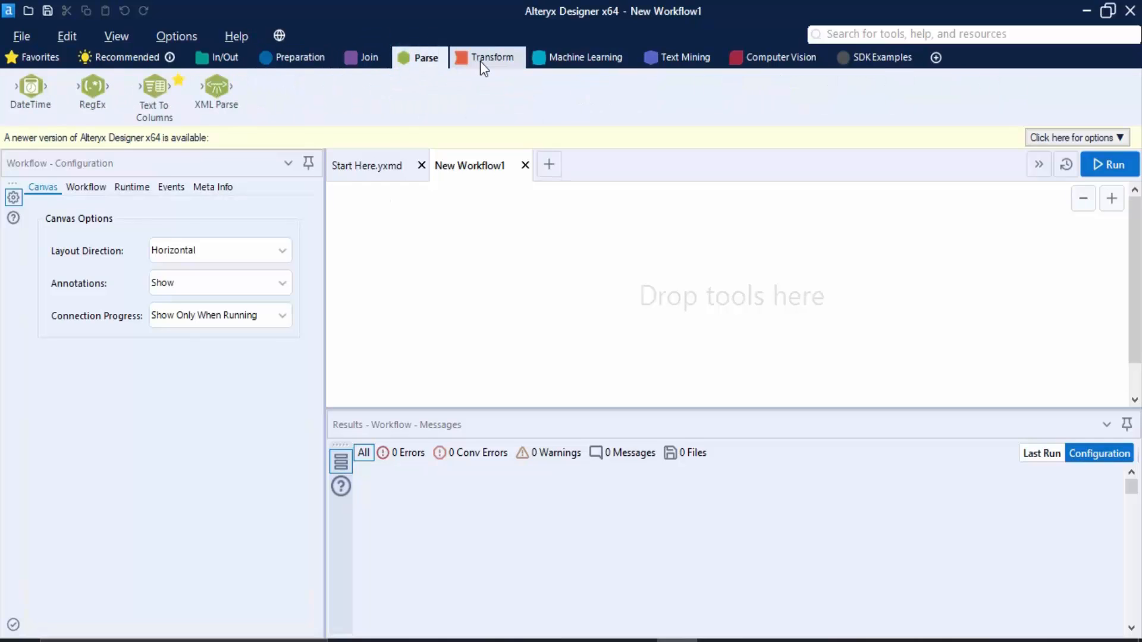
{"action": "left_click", "coordinate": [480, 61]}
{"action": "left_click", "coordinate": [579, 63]}
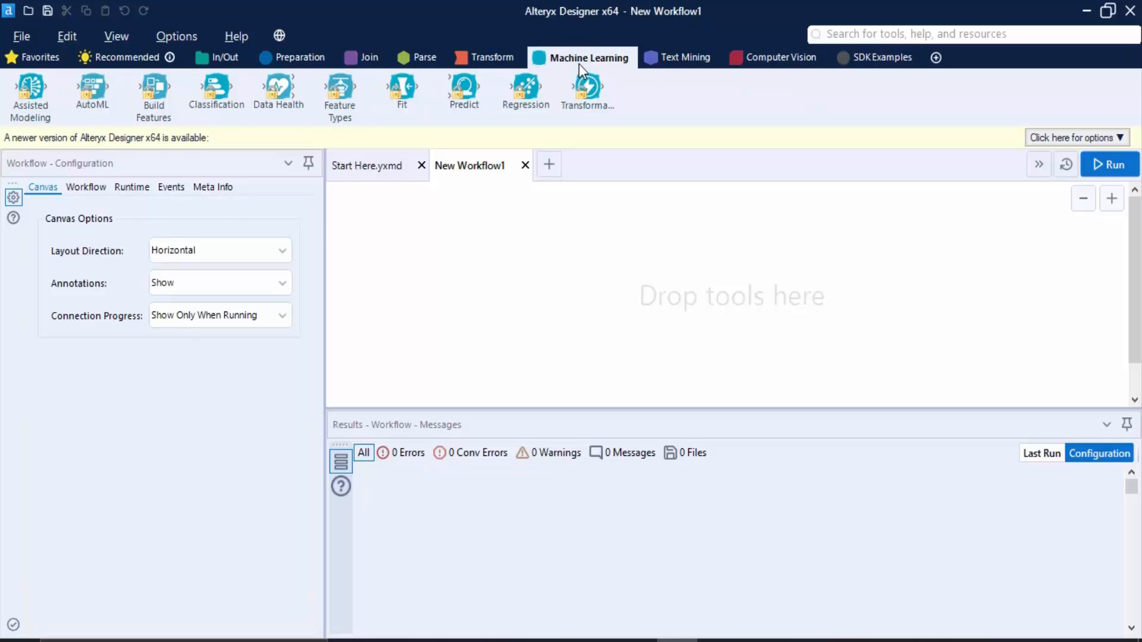
Step: Place a Filter tool on the canvas, search for "formu" and place the Formula tool upstream, connected to the Filter's input
{"action": "left_click", "coordinate": [295, 54]}
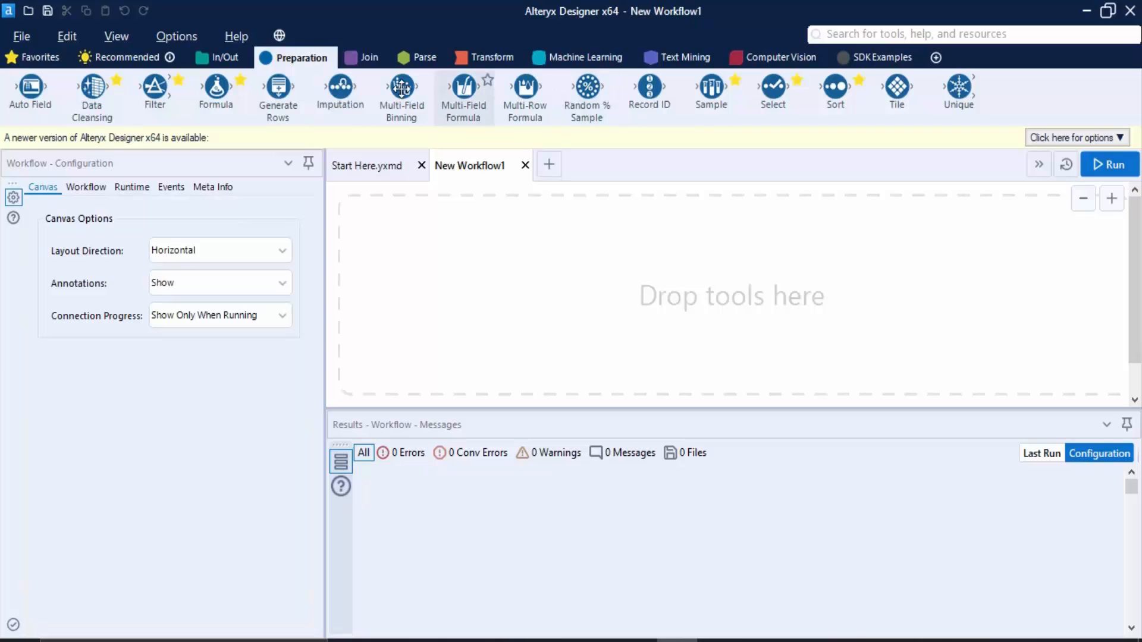
{"action": "left_click_drag", "start_coordinate": [150, 95], "coordinate": [746, 296]}
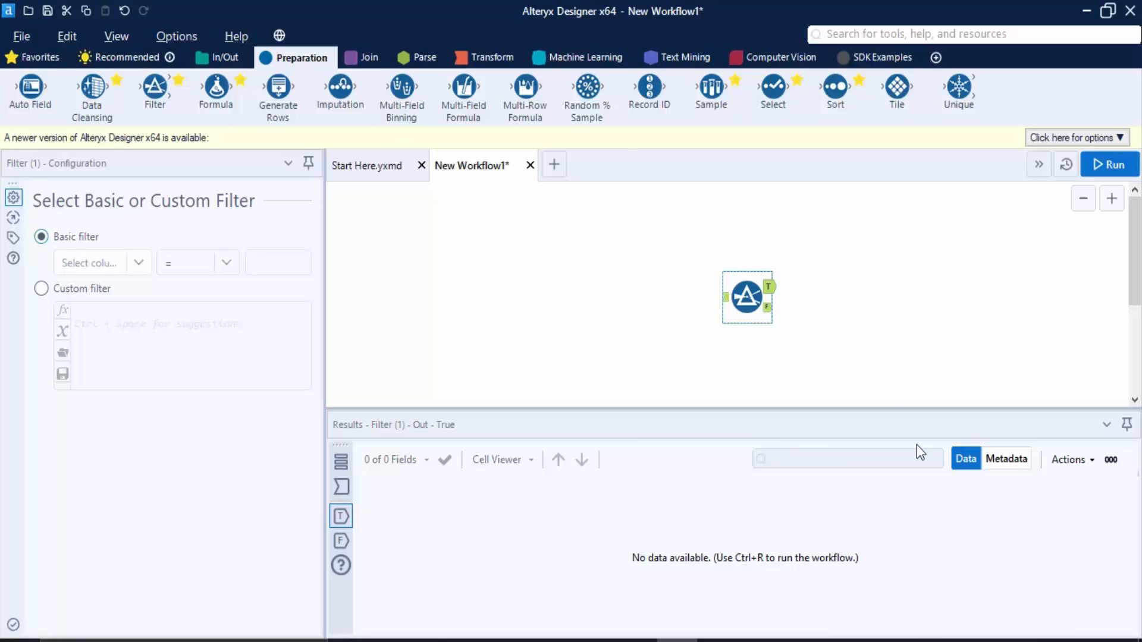
{"action": "left_click", "coordinate": [897, 30]}
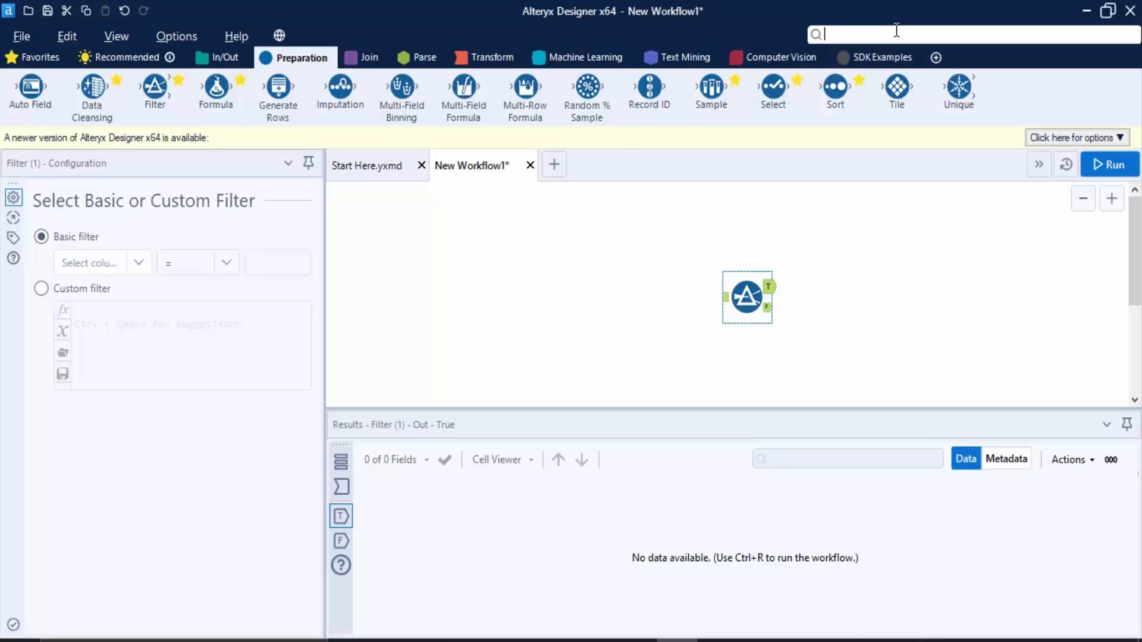
{"action": "type", "text": "formu"}
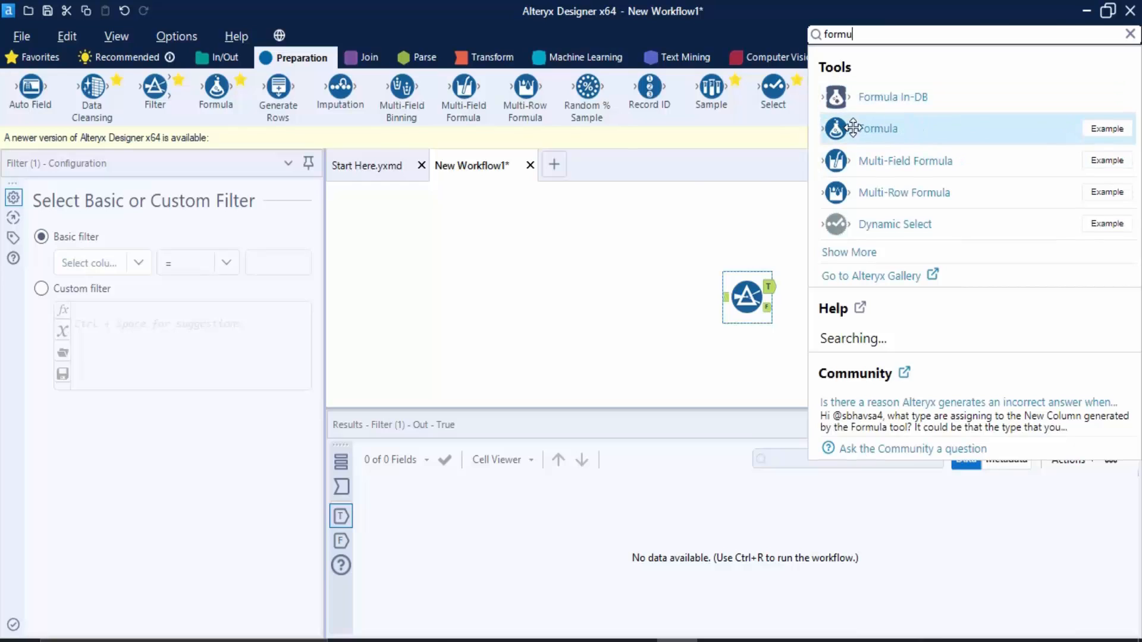
{"action": "left_click_drag", "start_coordinate": [853, 128], "coordinate": [642, 241]}
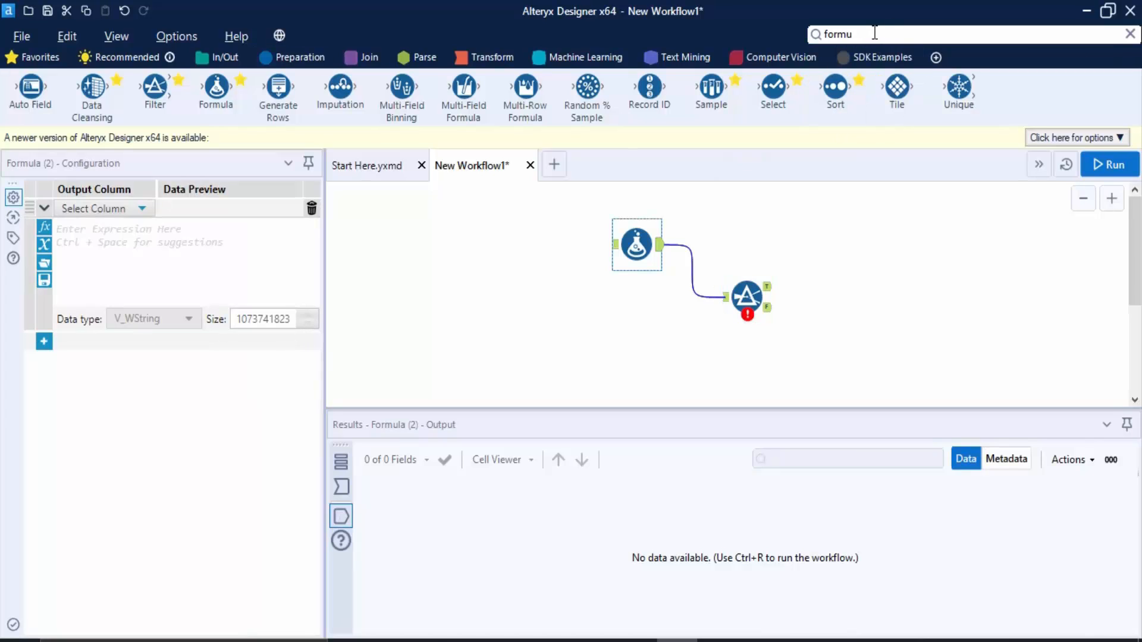
Step: Configure the tool palette to hide the SDK Examples category and show the Spatial category
{"action": "left_click", "coordinate": [933, 60]}
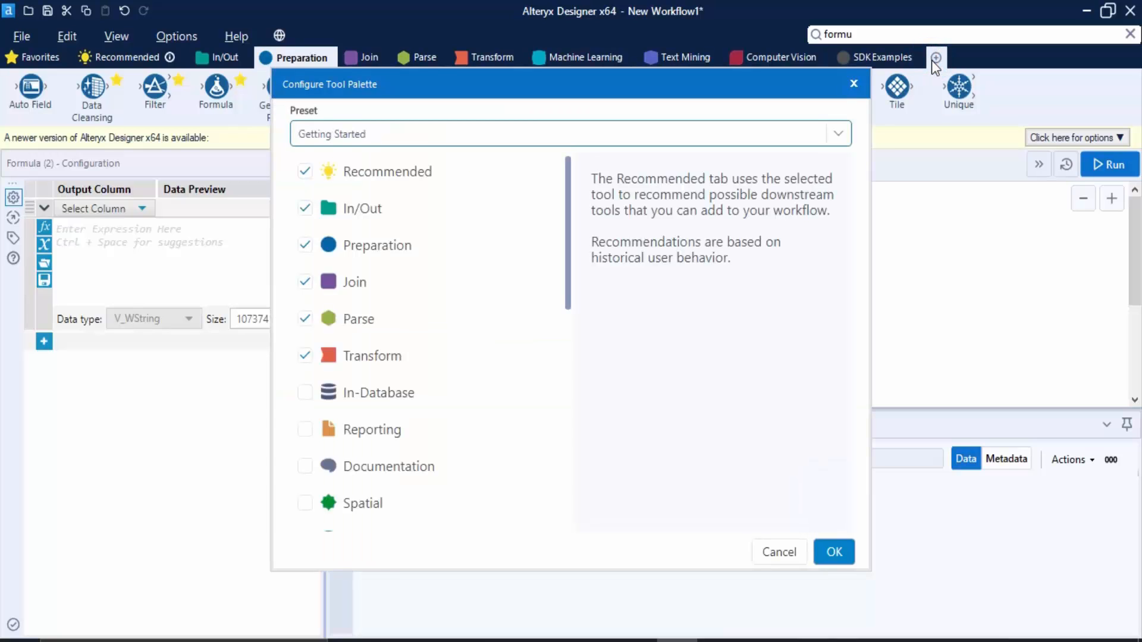
{"action": "scroll", "coordinate": [408, 364], "scroll_direction": "down", "scroll_amount": 10}
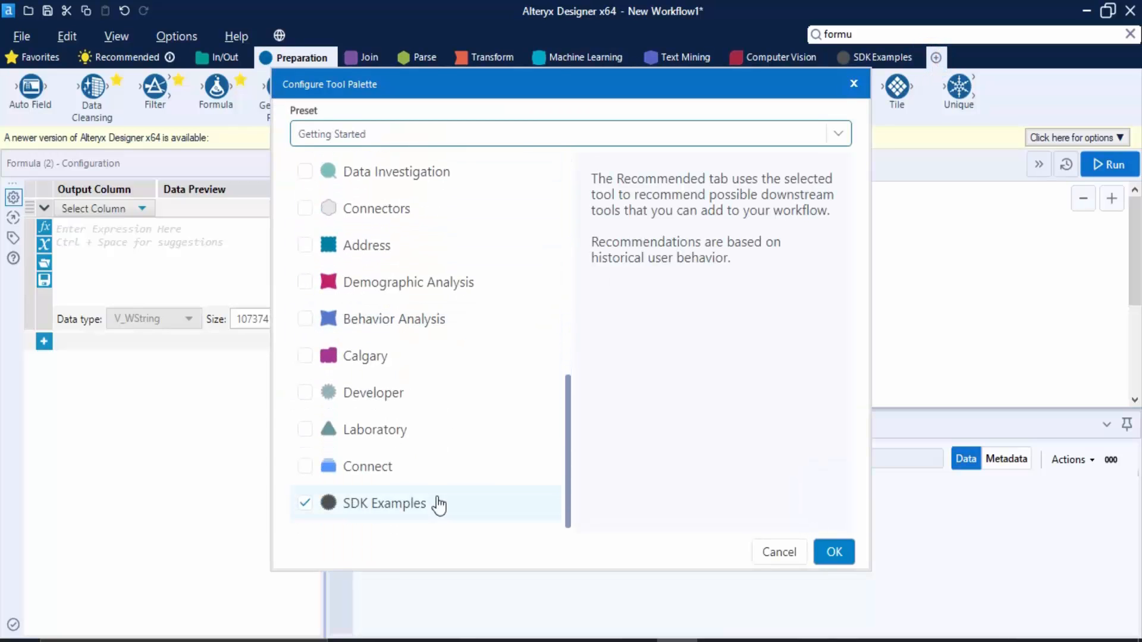
{"action": "left_click", "coordinate": [305, 503]}
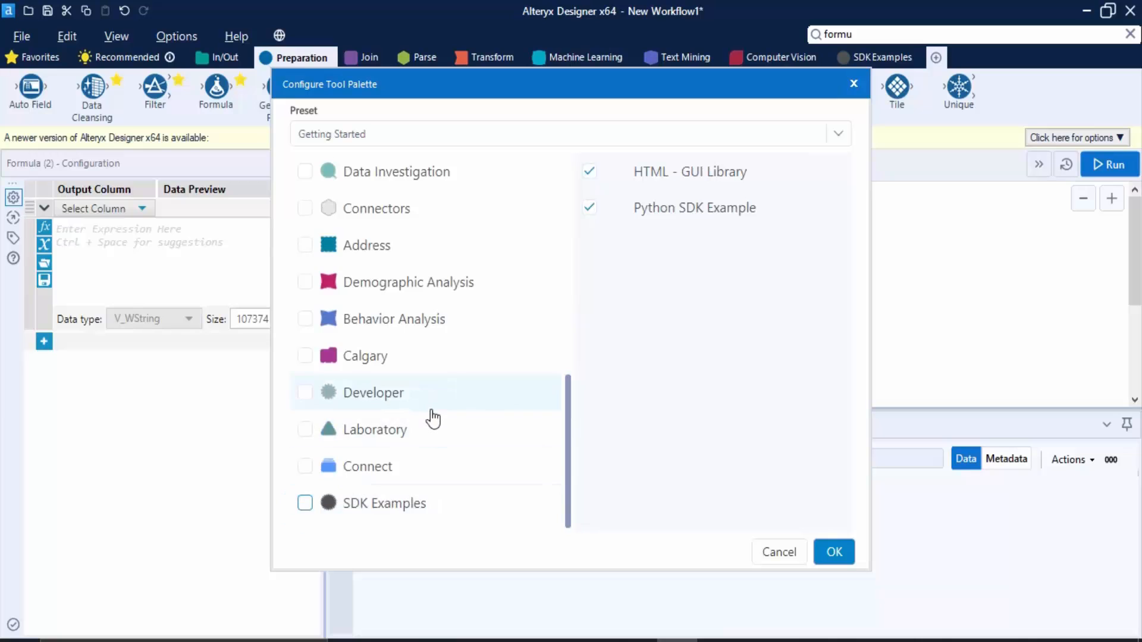
{"action": "scroll", "coordinate": [433, 419], "scroll_direction": "up", "scroll_amount": 5}
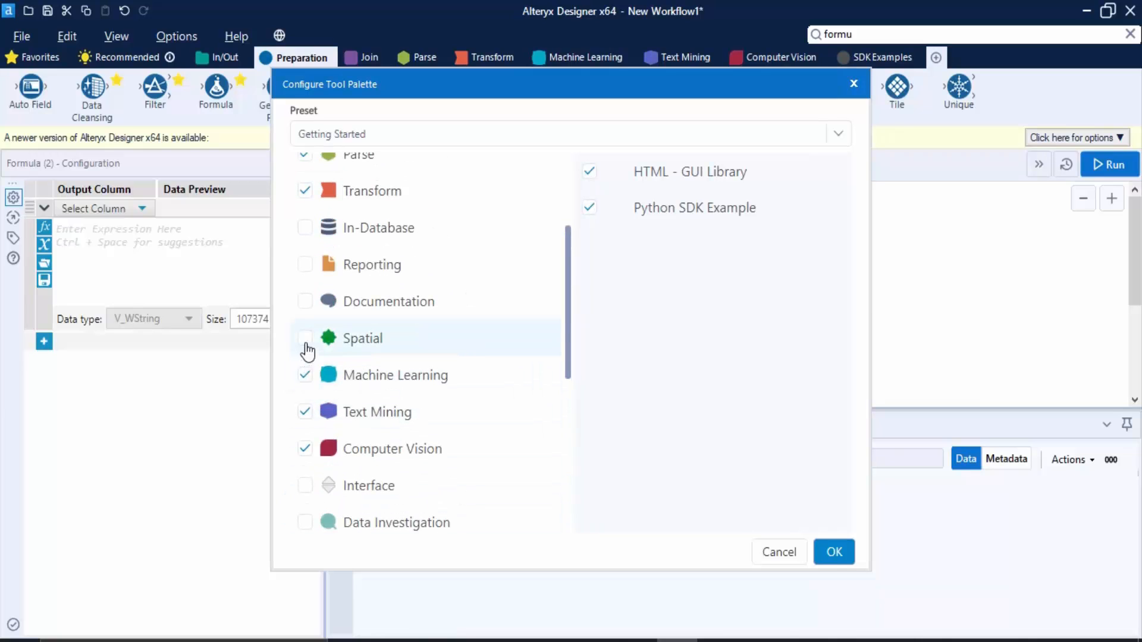
{"action": "left_click", "coordinate": [305, 338]}
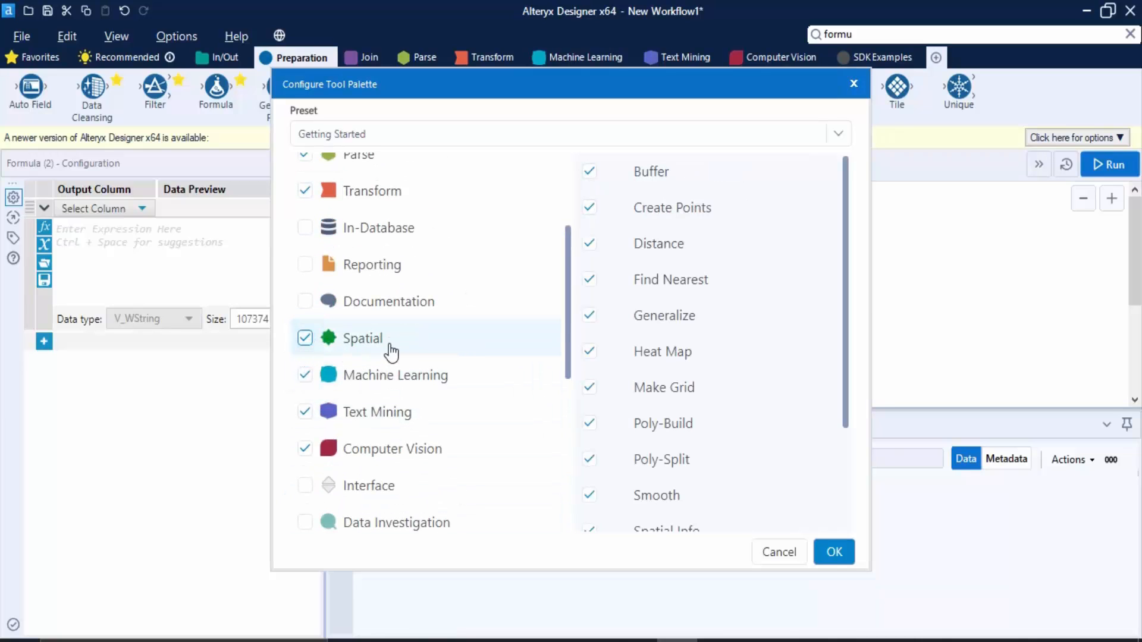
{"action": "scroll", "coordinate": [464, 381], "scroll_direction": "down", "scroll_amount": 5}
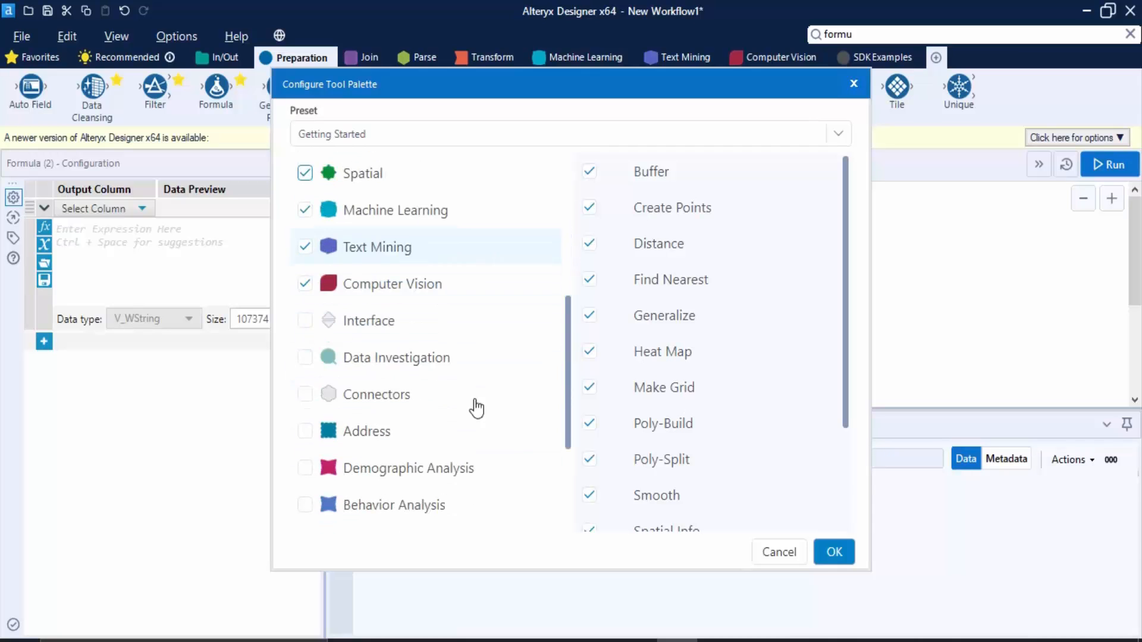
{"action": "left_click", "coordinate": [833, 552]}
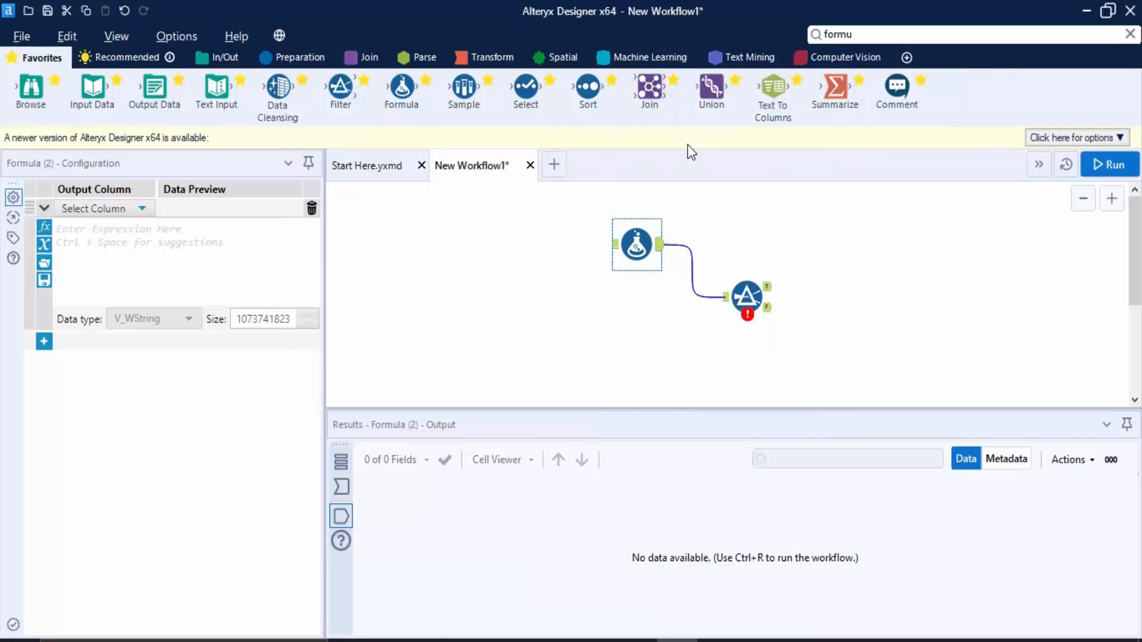
{"action": "left_click", "coordinate": [559, 60]}
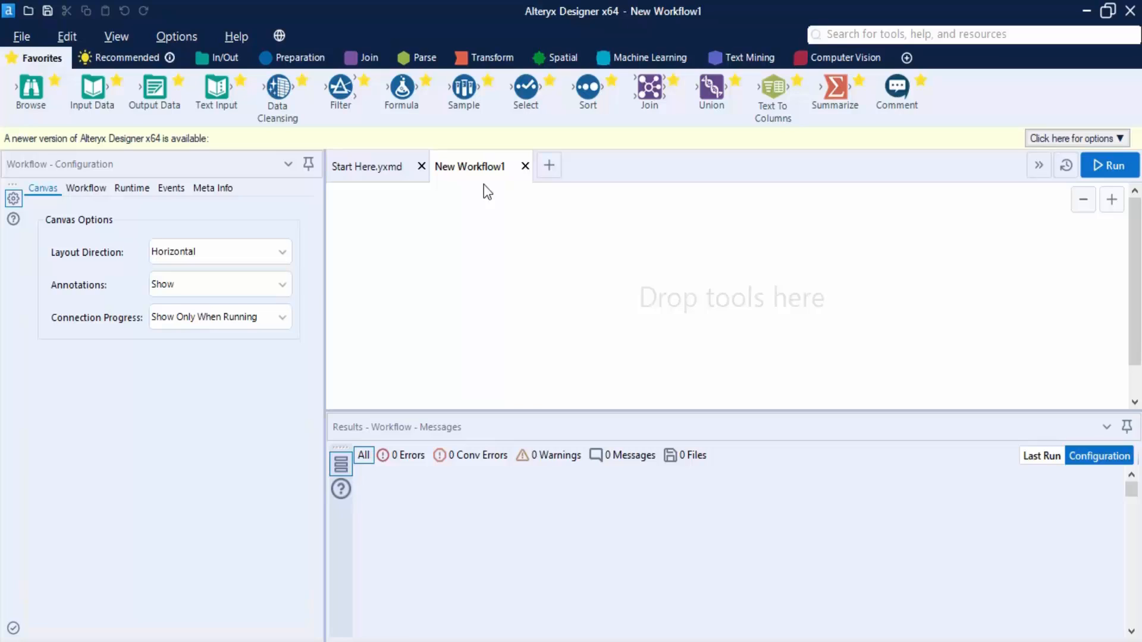
Step: Open a second blank workflow and close it again, and check the file commands for creating a workflow
{"action": "left_click", "coordinate": [549, 167]}
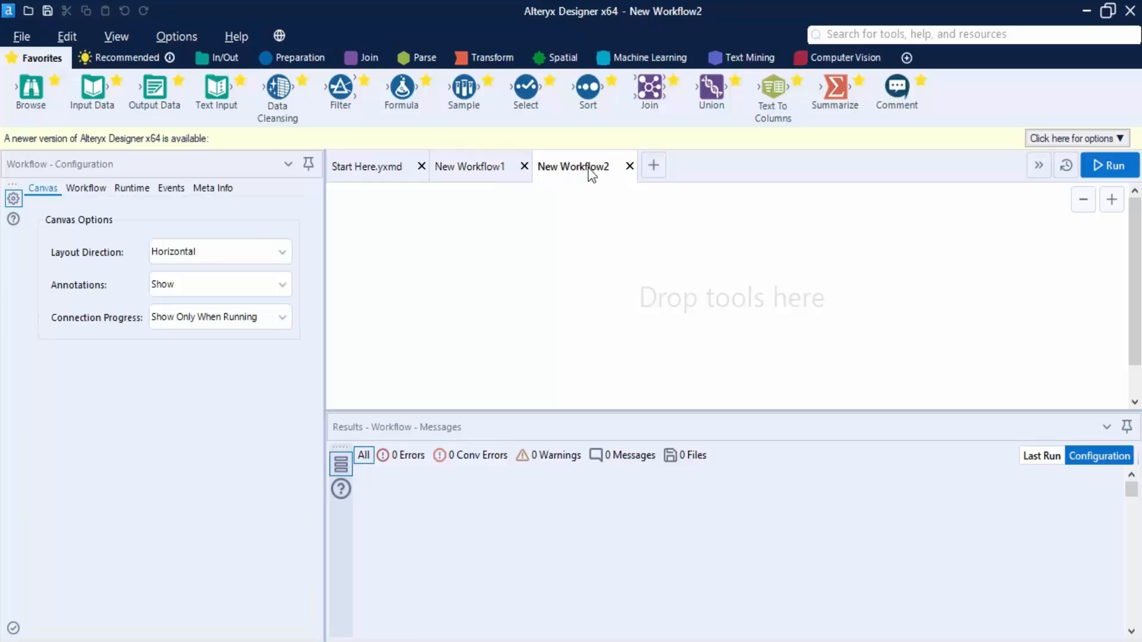
{"action": "left_click", "coordinate": [630, 167]}
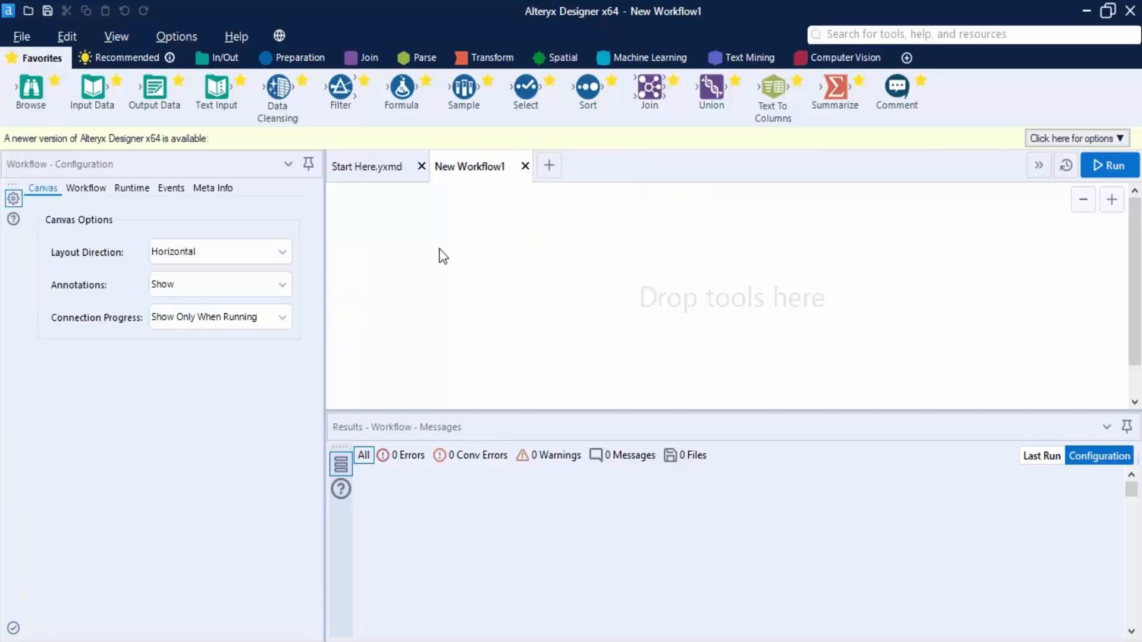
{"action": "left_click", "coordinate": [21, 40]}
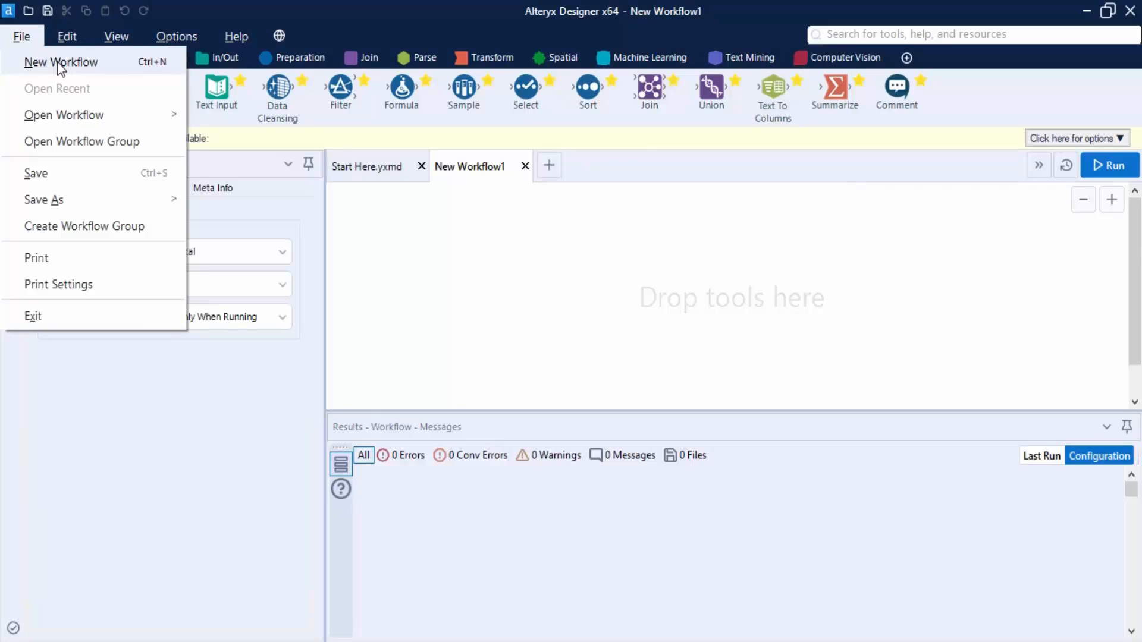
{"action": "left_click", "coordinate": [590, 352]}
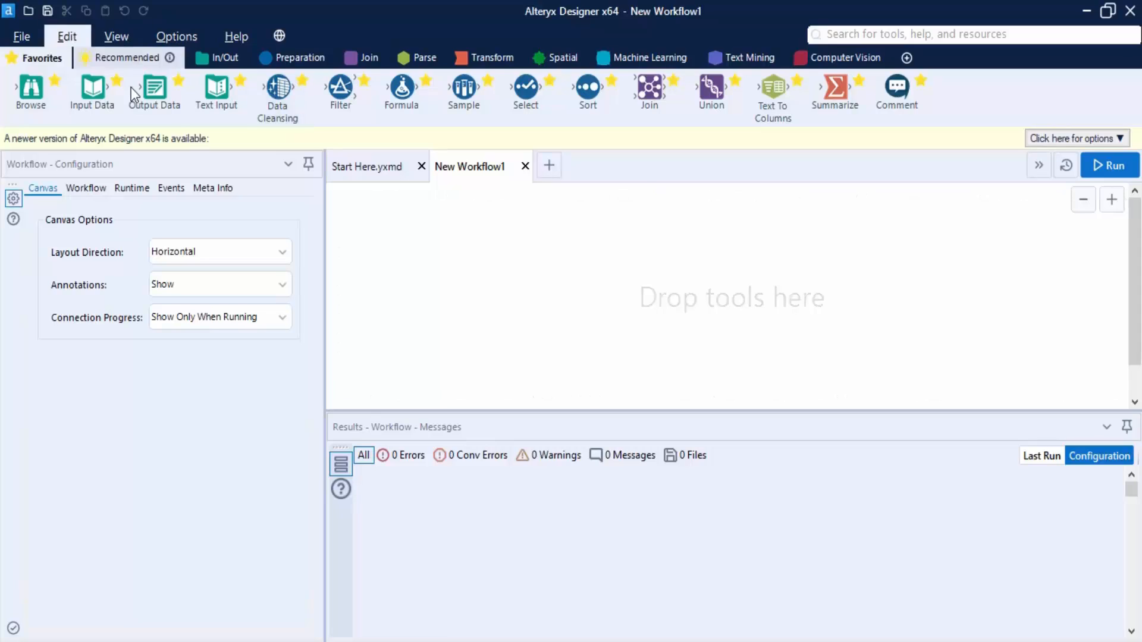
Step: Place an Input Data tool from the In/Out category on the New Workflow1 canvas and widen its configuration area
{"action": "left_click", "coordinate": [212, 63]}
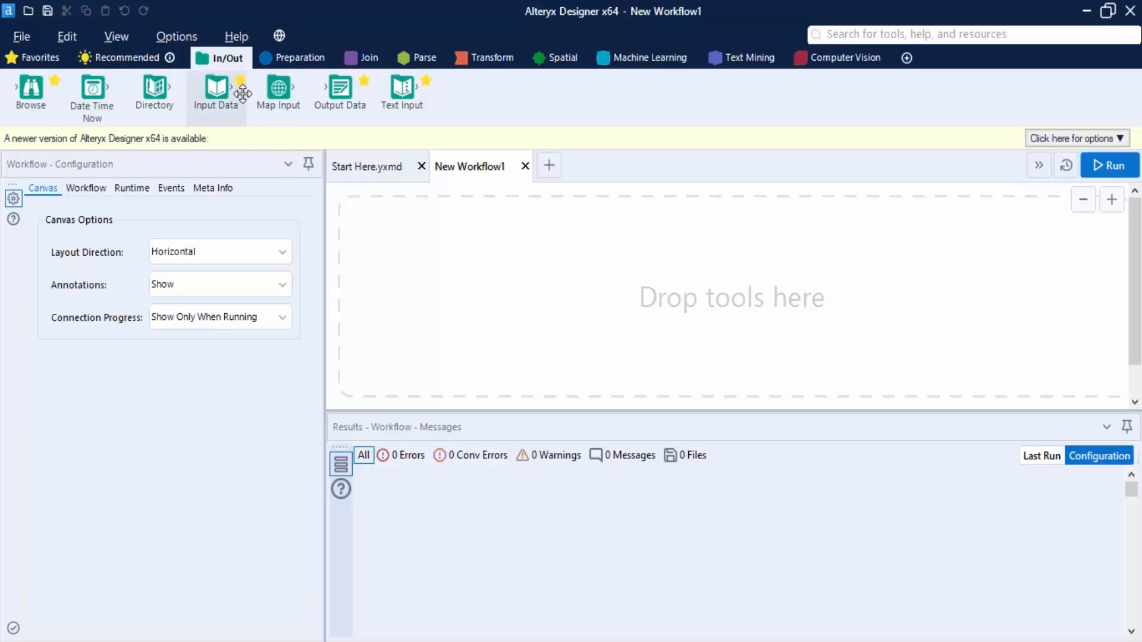
{"action": "left_click", "coordinate": [16, 62]}
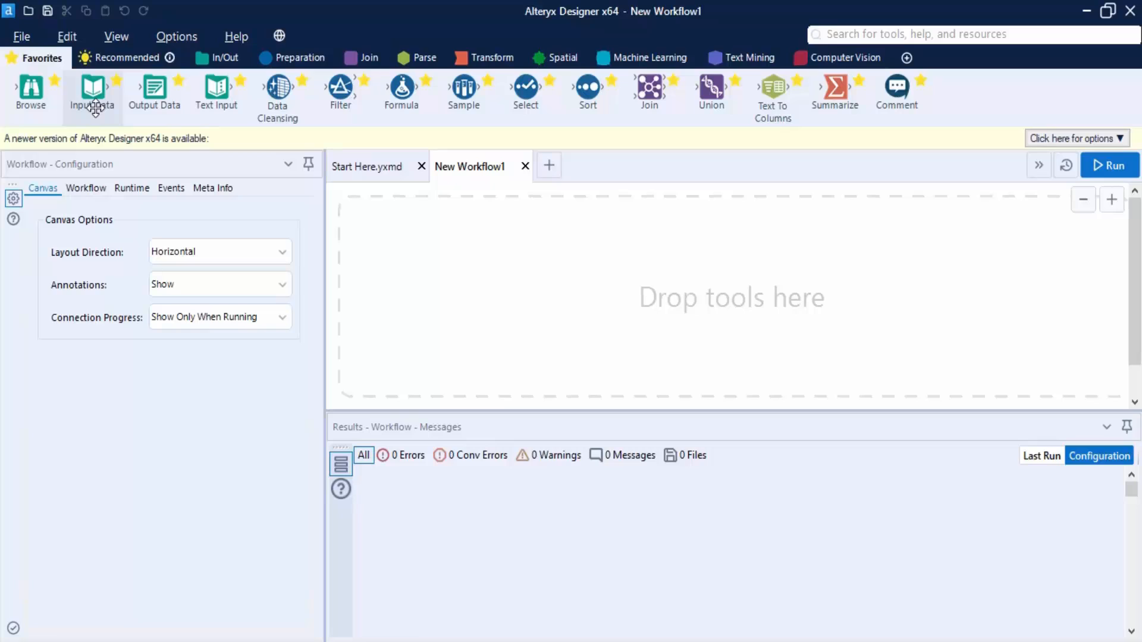
{"action": "left_click", "coordinate": [224, 62]}
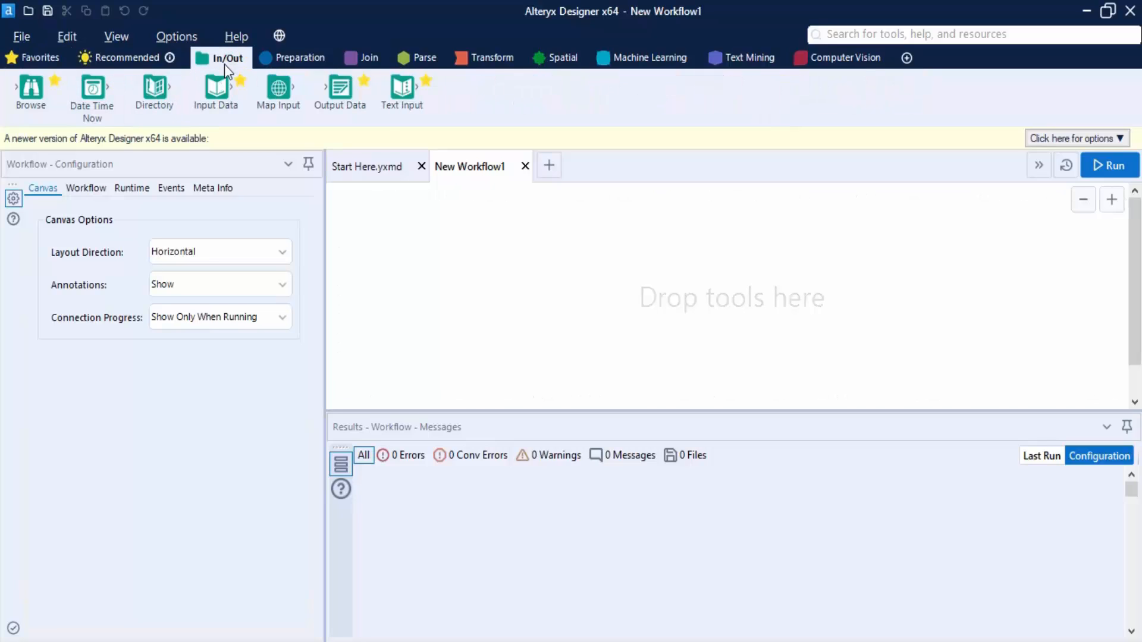
{"action": "left_click_drag", "start_coordinate": [223, 104], "coordinate": [707, 274]}
{"action": "left_click_drag", "start_coordinate": [706, 277], "coordinate": [708, 277]}
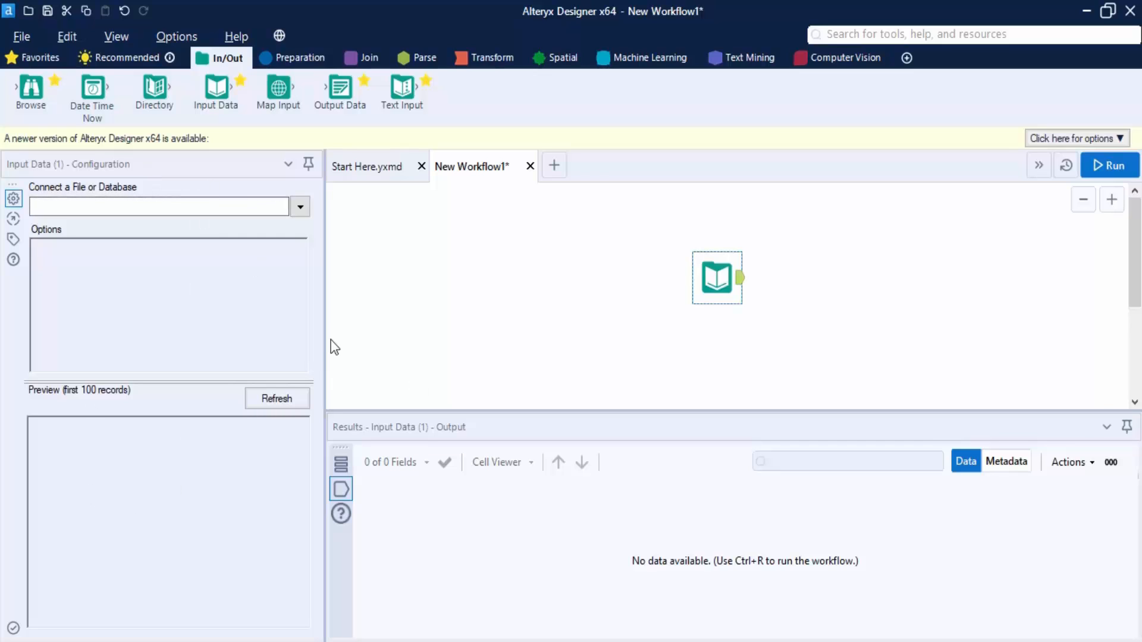
{"action": "left_click_drag", "start_coordinate": [327, 342], "coordinate": [366, 341]}
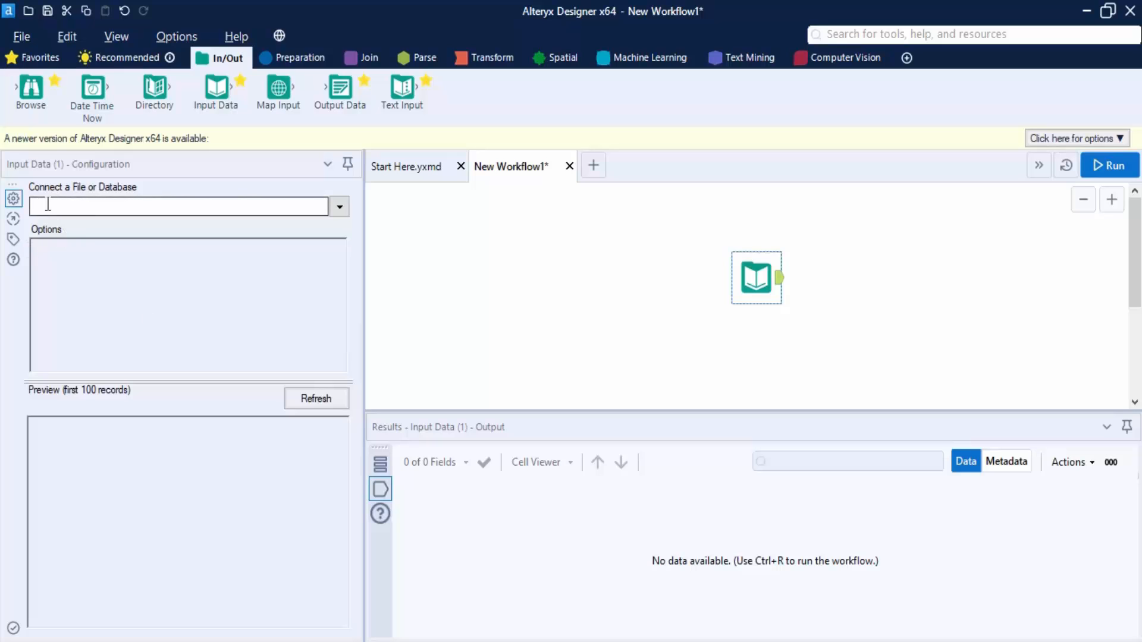
Step: Choose the file Qtr01Data.xlsx from the Desktop as the Input Data tool's file connection
{"action": "left_click", "coordinate": [337, 208]}
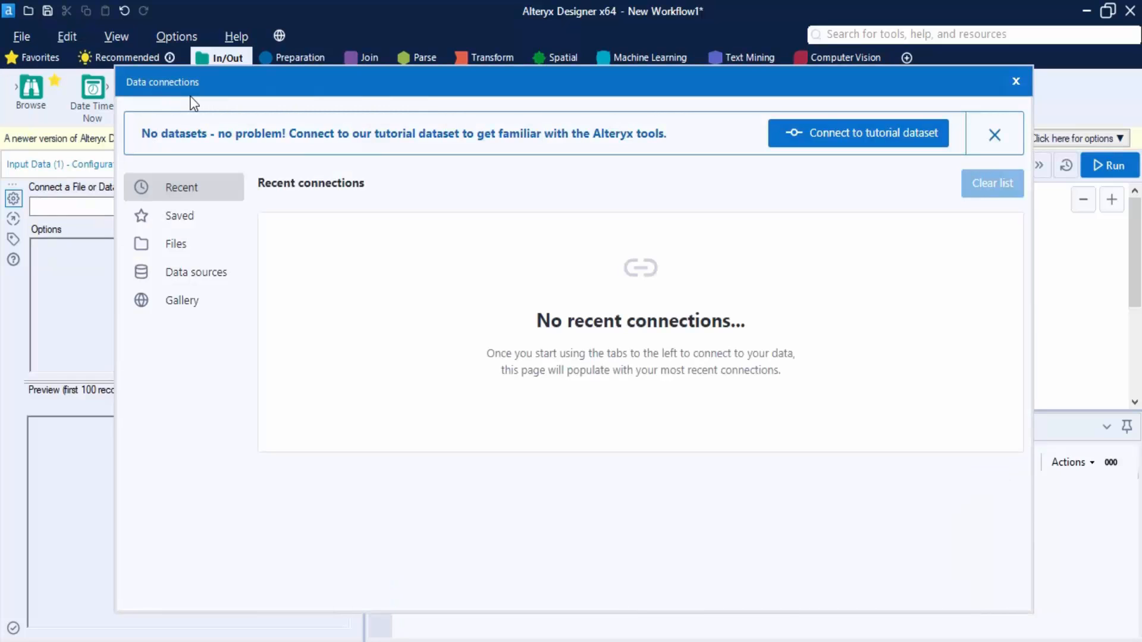
{"action": "left_click", "coordinate": [194, 258]}
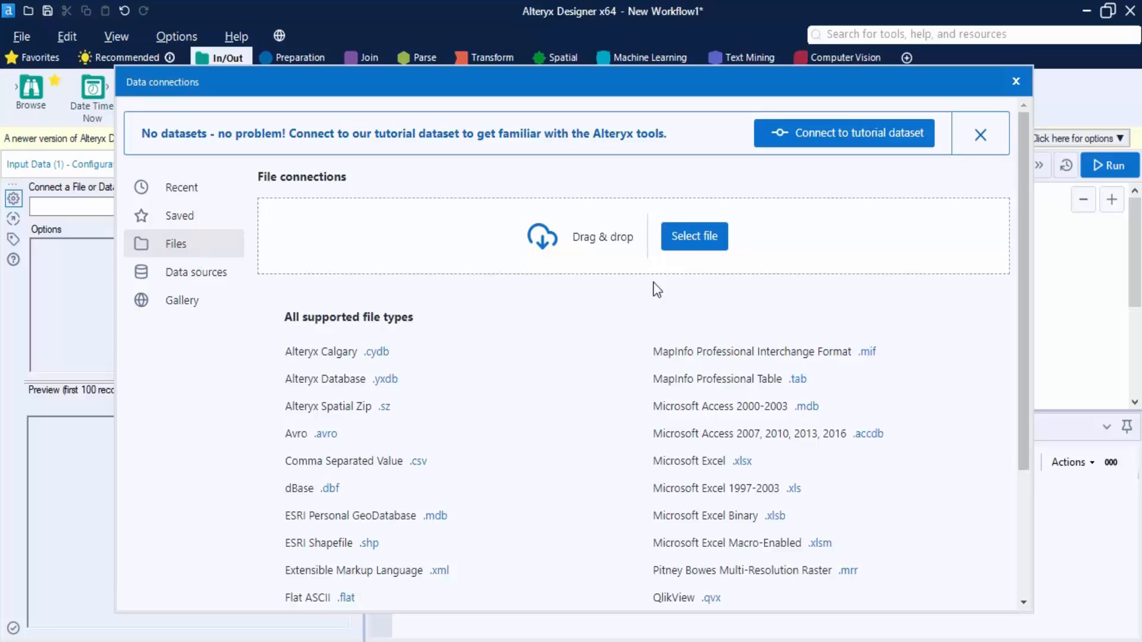
{"action": "left_click", "coordinate": [693, 237]}
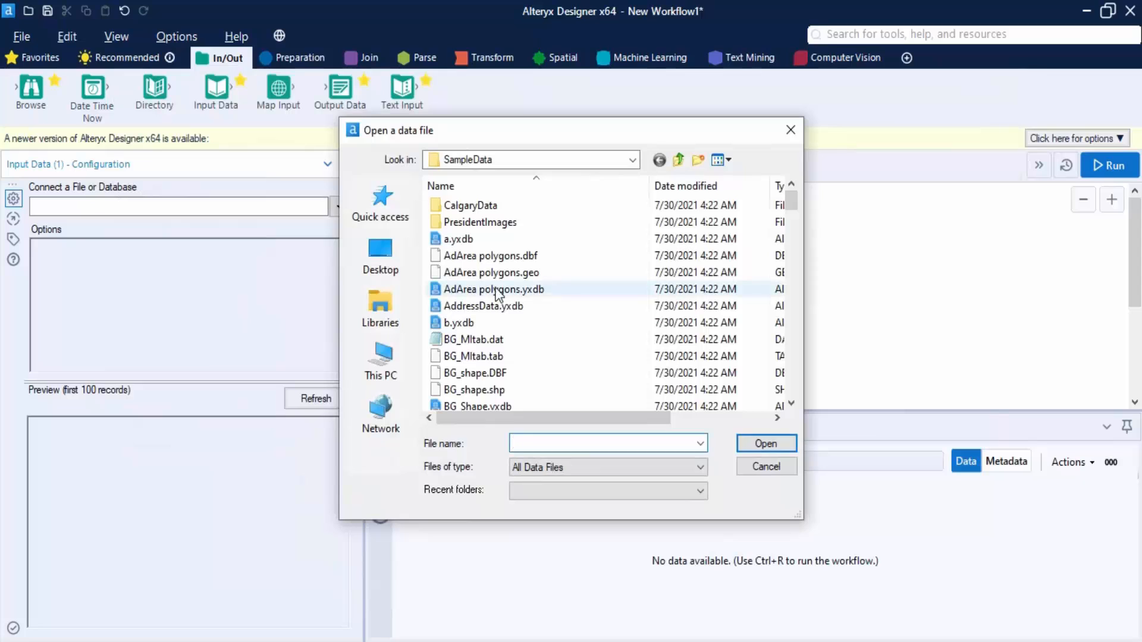
{"action": "left_click", "coordinate": [390, 267]}
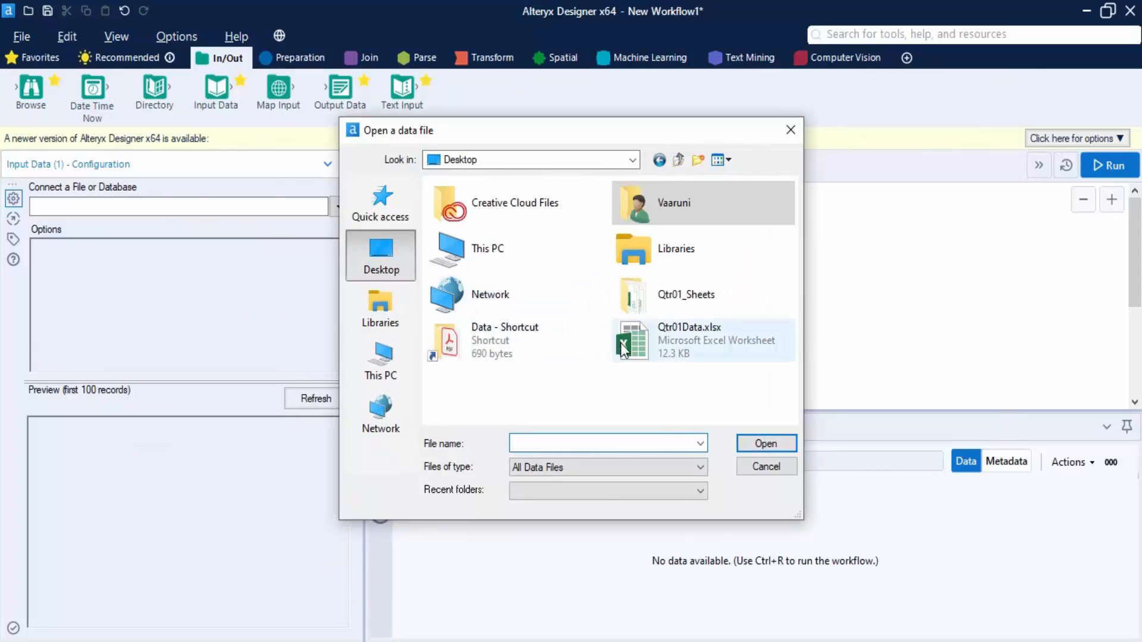
{"action": "left_click", "coordinate": [643, 348]}
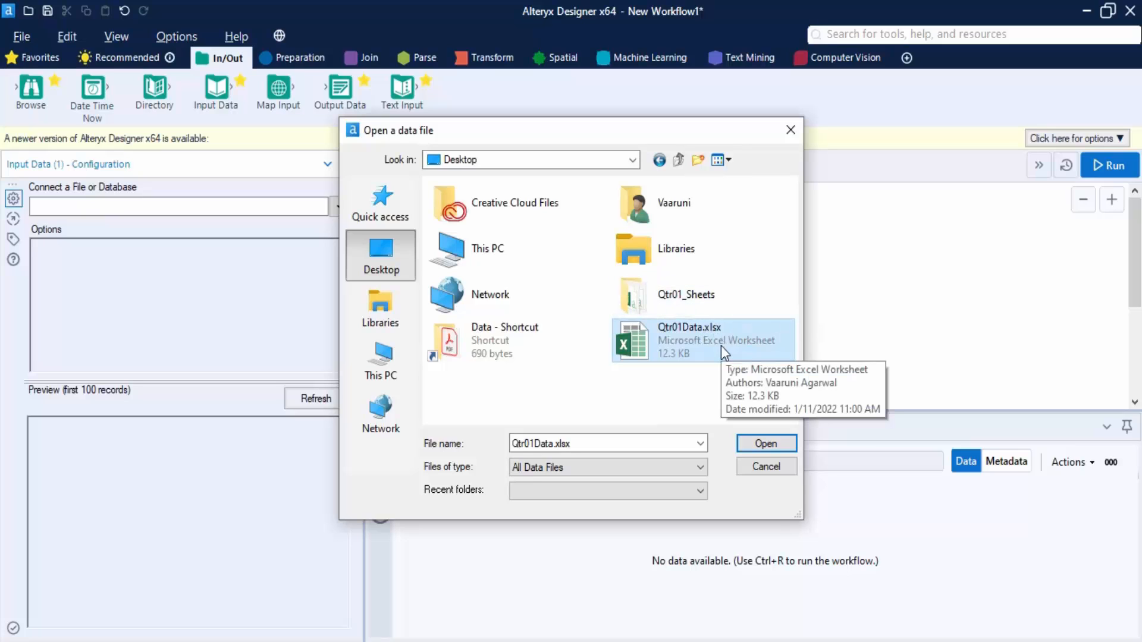
{"action": "left_click", "coordinate": [741, 448]}
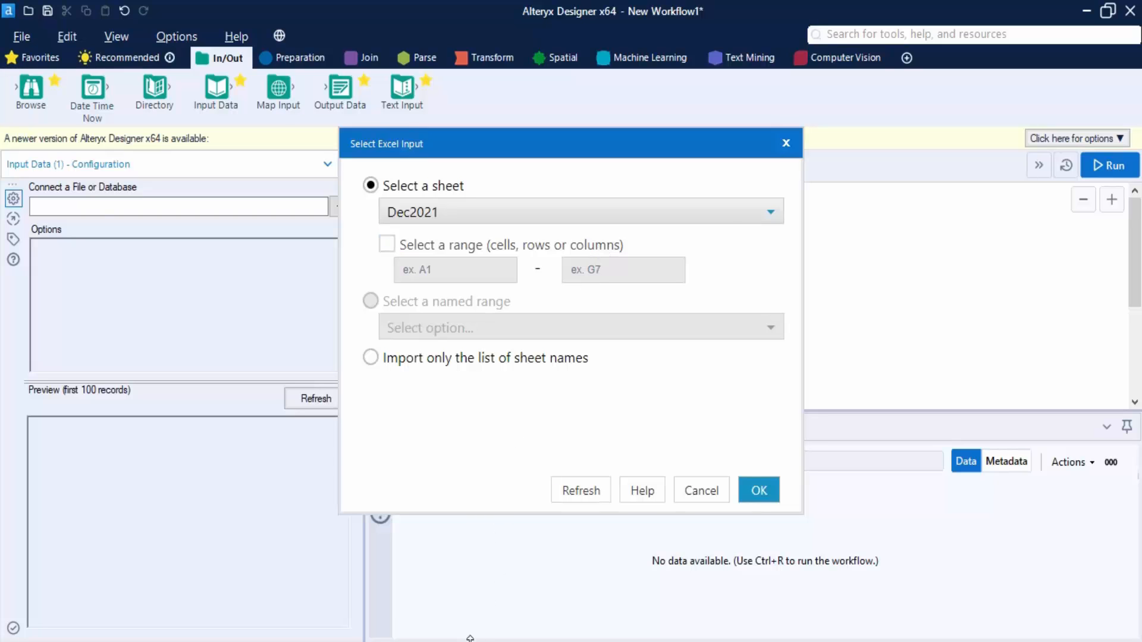
Step: Switch to Excel, examine the columns of the Jan2022, Dec2021 and Nov2021 sheets in Qtr01Data.xlsx, and close the workbook
{"action": "left_click", "coordinate": [469, 641]}
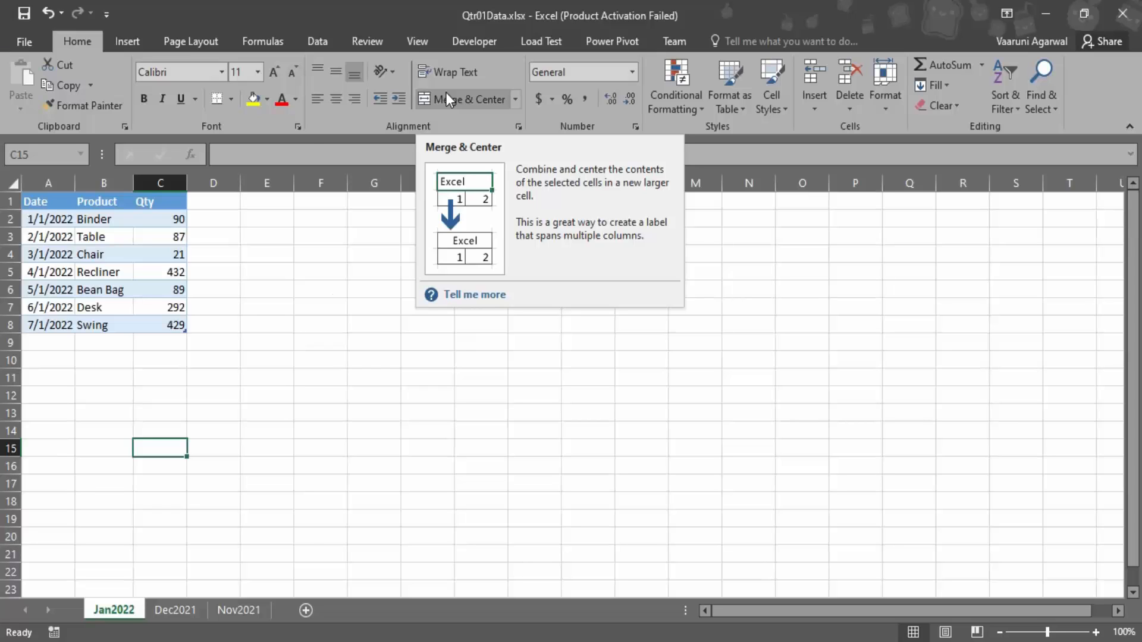
{"action": "left_click", "coordinate": [304, 269]}
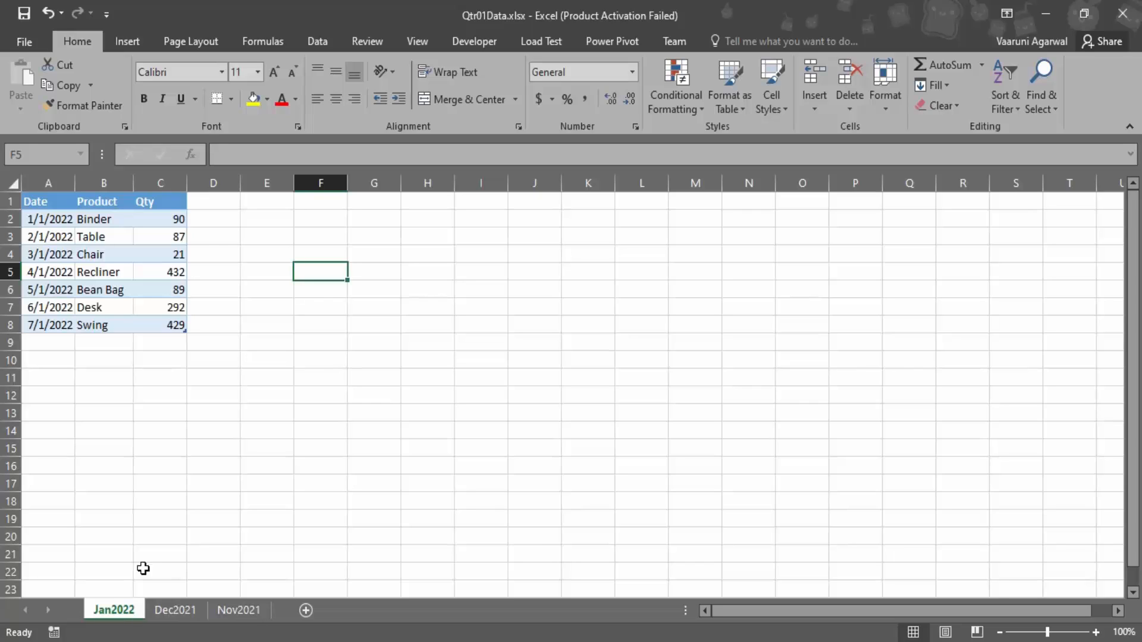
{"action": "left_click", "coordinate": [175, 612]}
{"action": "left_click", "coordinate": [222, 613]}
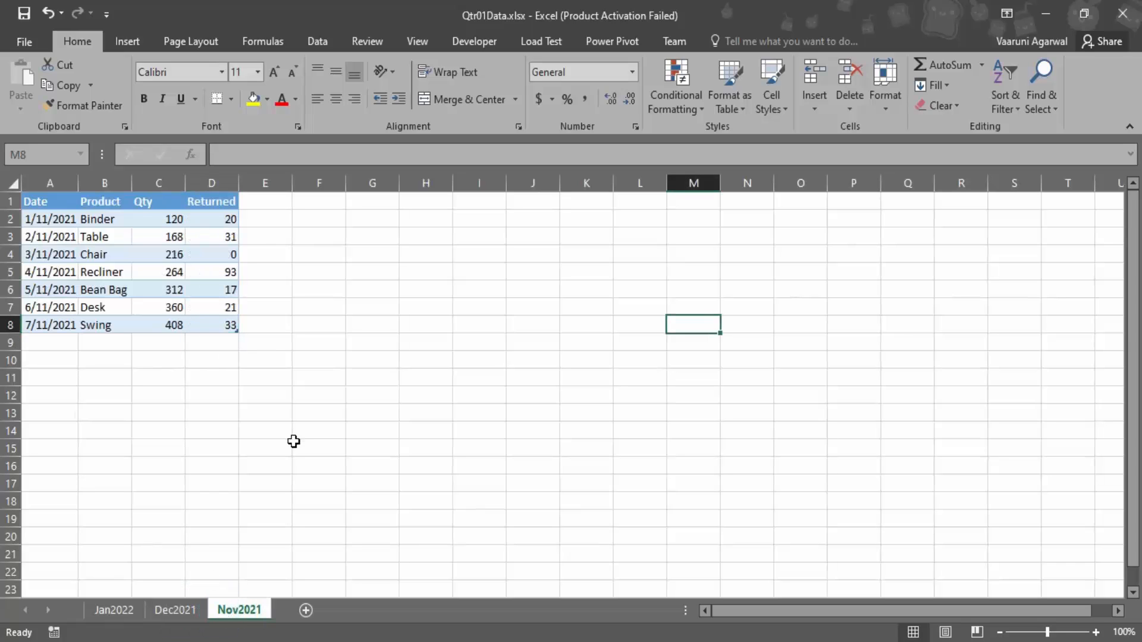
{"action": "left_click", "coordinate": [101, 612]}
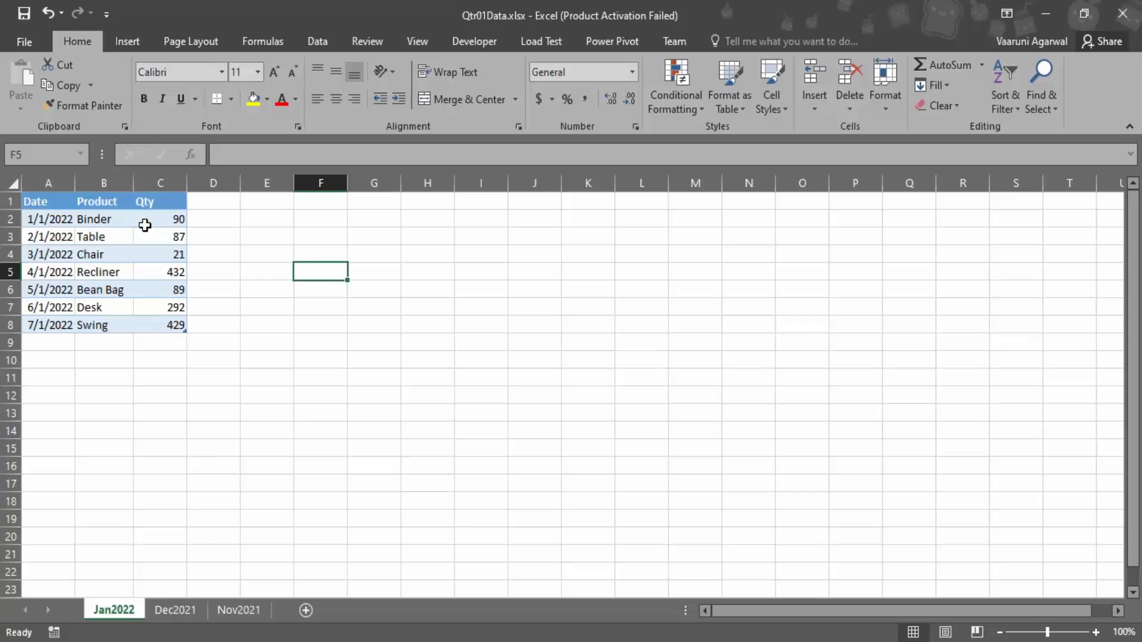
{"action": "left_click", "coordinate": [176, 611]}
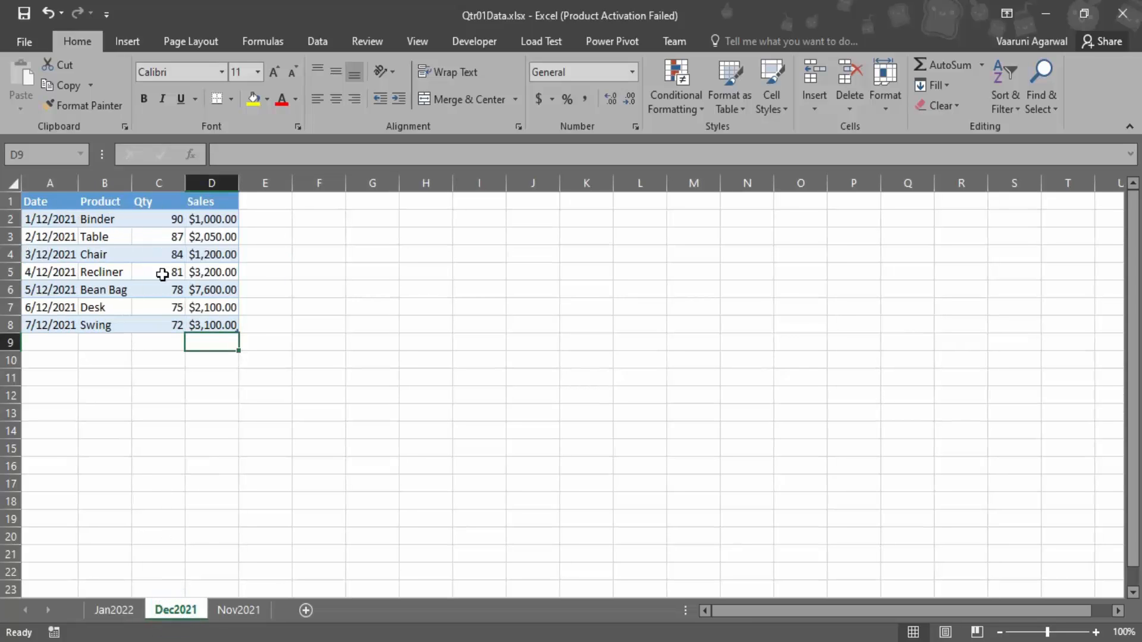
{"action": "left_click", "coordinate": [229, 613]}
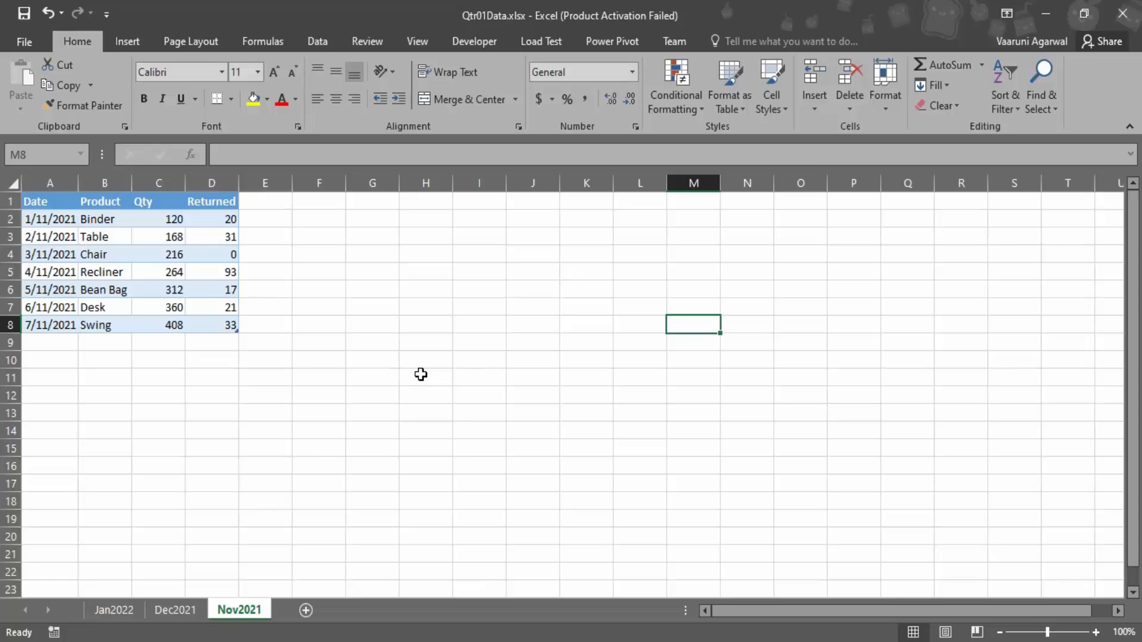
{"action": "left_click", "coordinate": [1123, 13]}
Step: Delete the existing Input Data tool from the New Workflow1 canvas and place a new Input Data tool there
{"action": "left_click_drag", "start_coordinate": [671, 217], "coordinate": [860, 329]}
{"action": "left_click", "coordinate": [858, 328]}
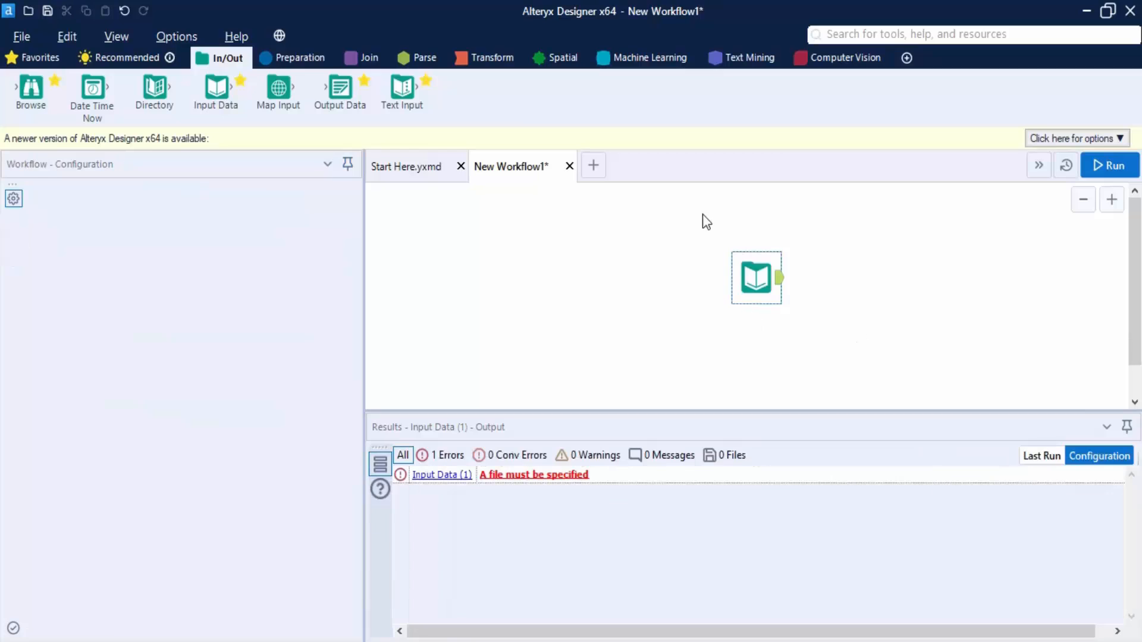
{"action": "key", "text": "Delete"}
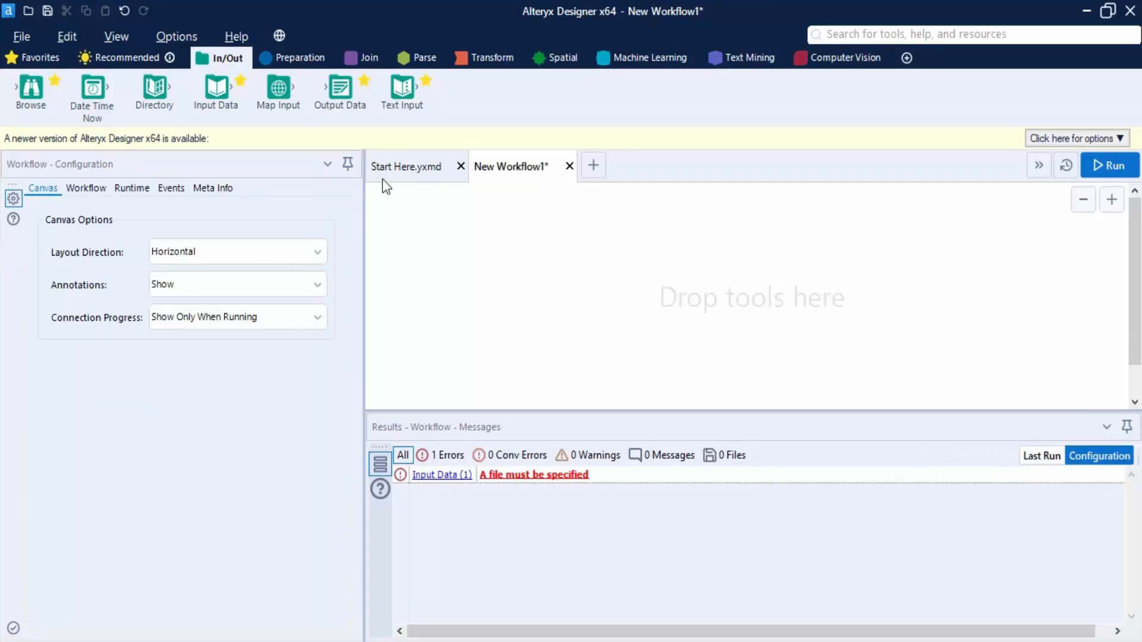
{"action": "left_click_drag", "start_coordinate": [217, 92], "coordinate": [700, 292]}
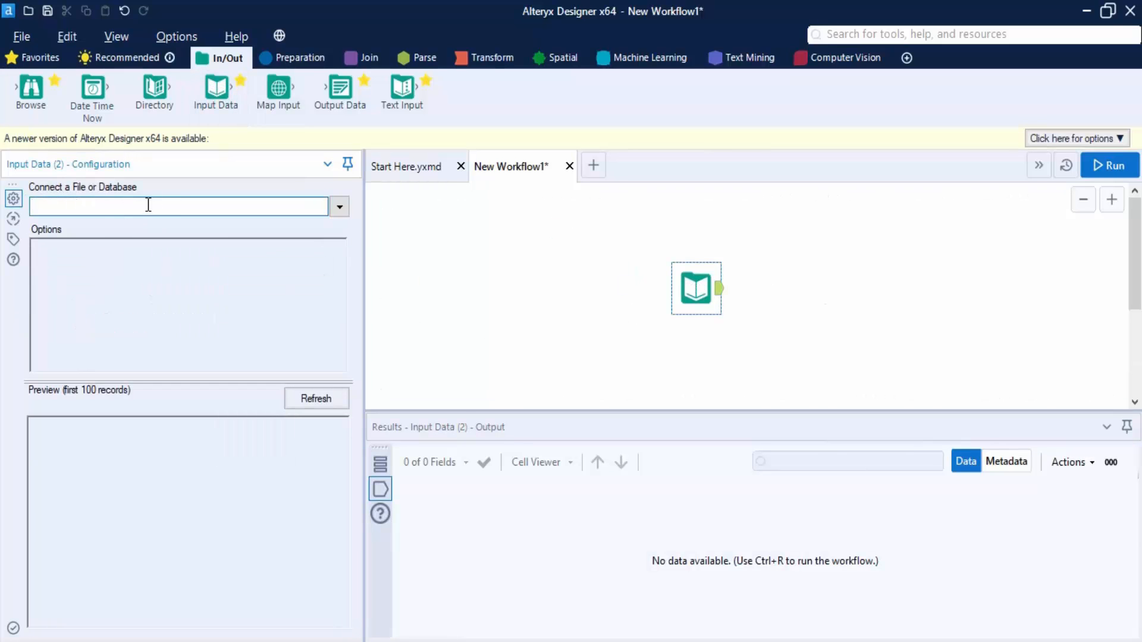
Step: Connect the new Input Data tool to the file Qtr01Data.xlsx on the Desktop
{"action": "left_click", "coordinate": [339, 208]}
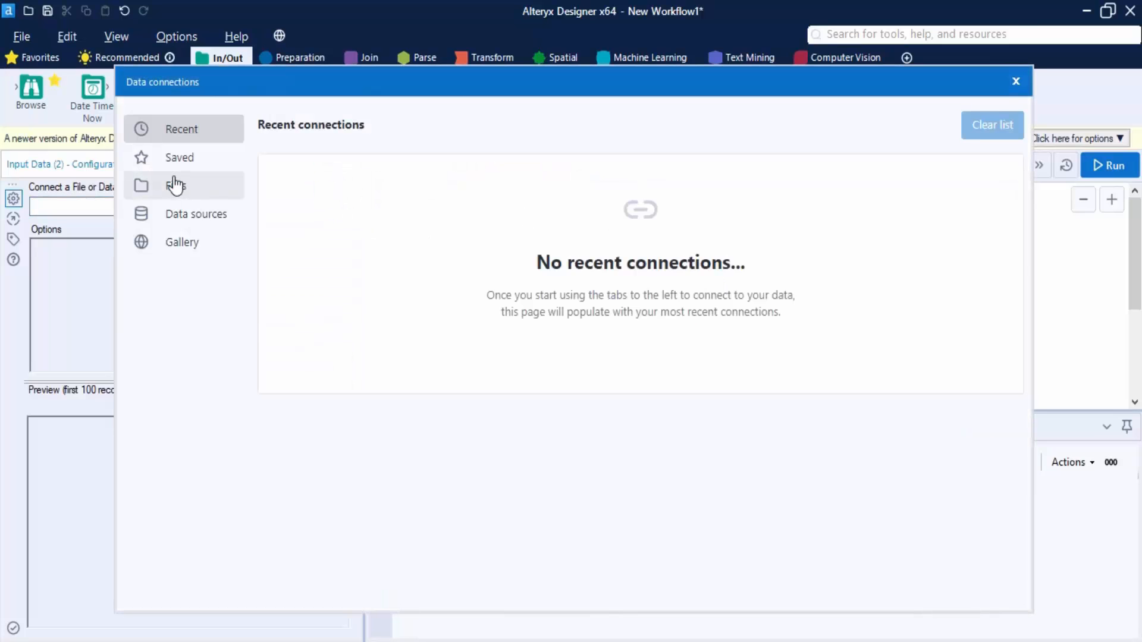
{"action": "left_click", "coordinate": [175, 184]}
{"action": "left_click", "coordinate": [685, 162]}
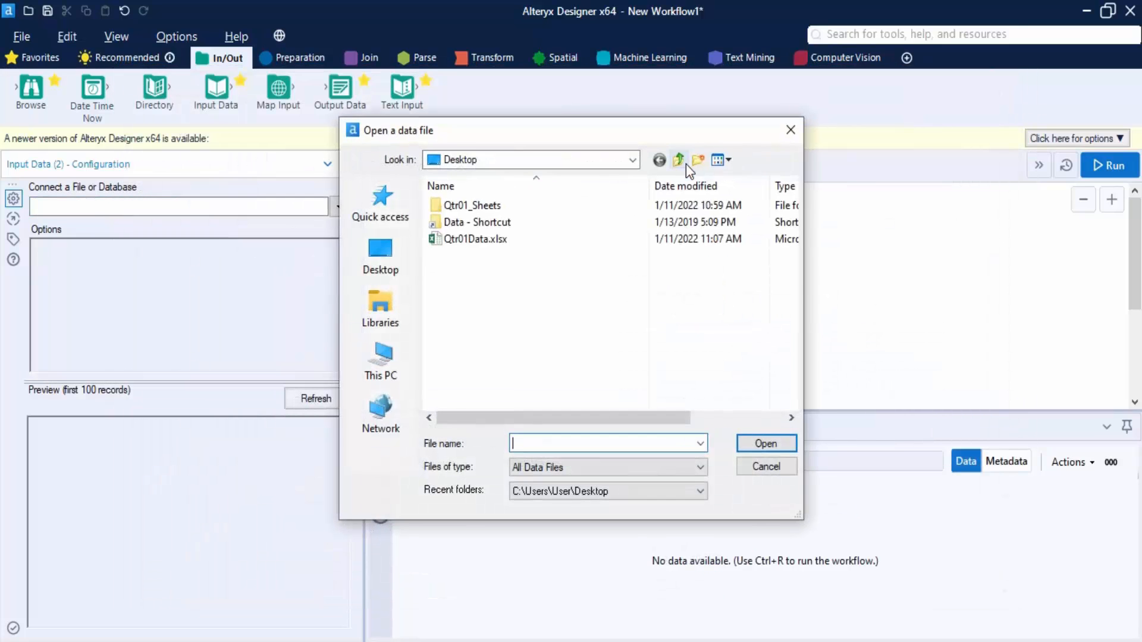
{"action": "left_click", "coordinate": [470, 238]}
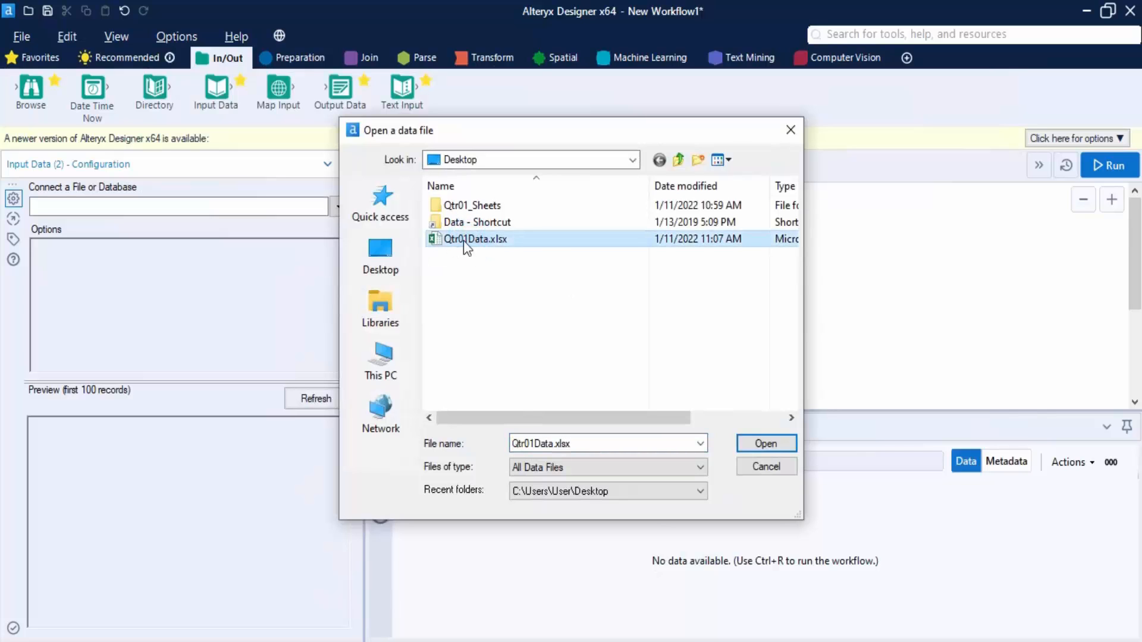
{"action": "left_click", "coordinate": [766, 444]}
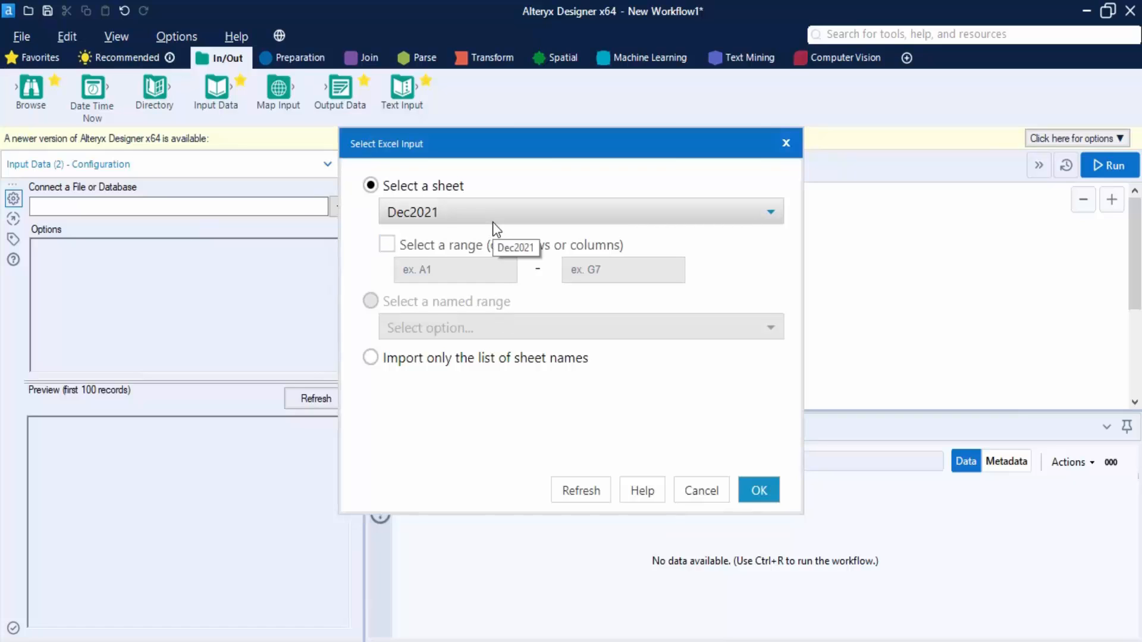
Step: Check the cell range and sheet-names-only options for the Excel input, and import the whole Dec2021 sheet
{"action": "left_click", "coordinate": [493, 222]}
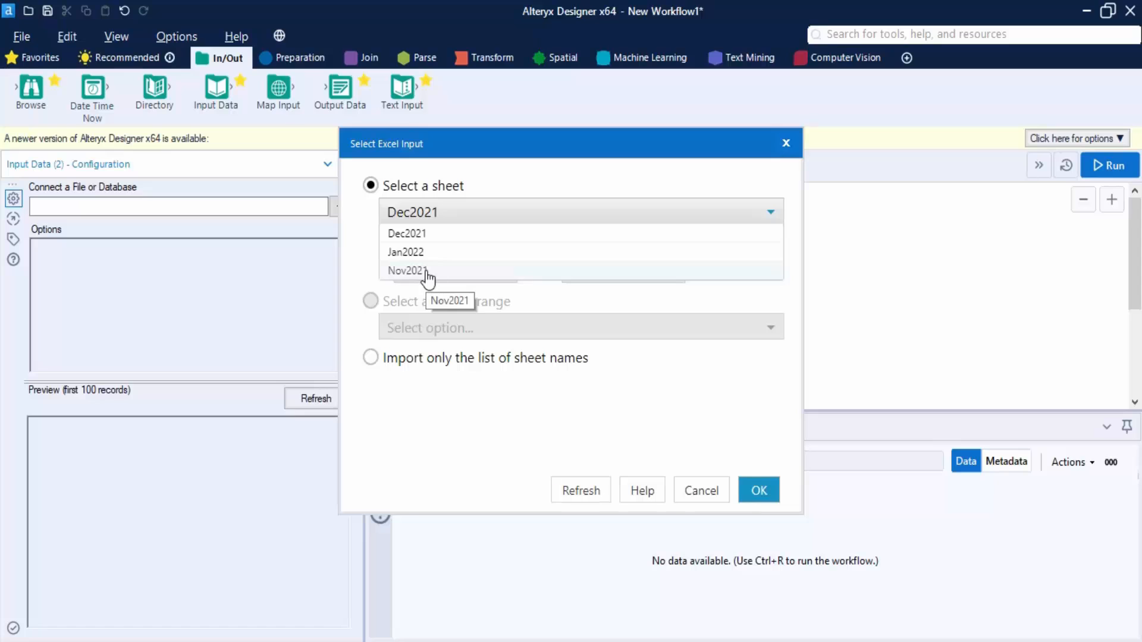
{"action": "left_click", "coordinate": [505, 181]}
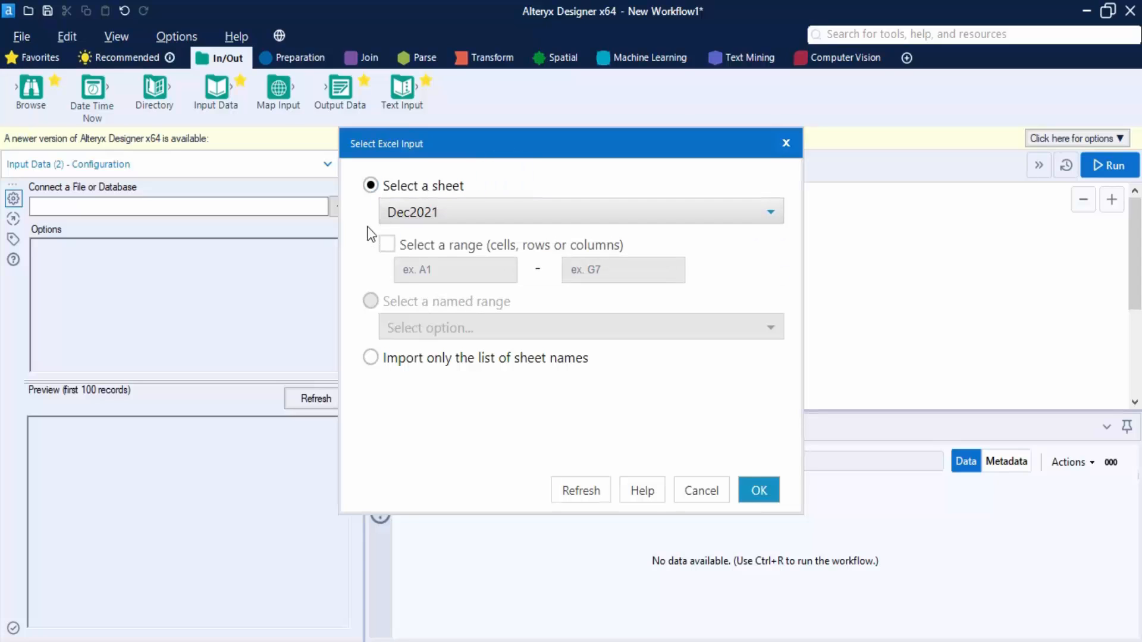
{"action": "left_click", "coordinate": [388, 245]}
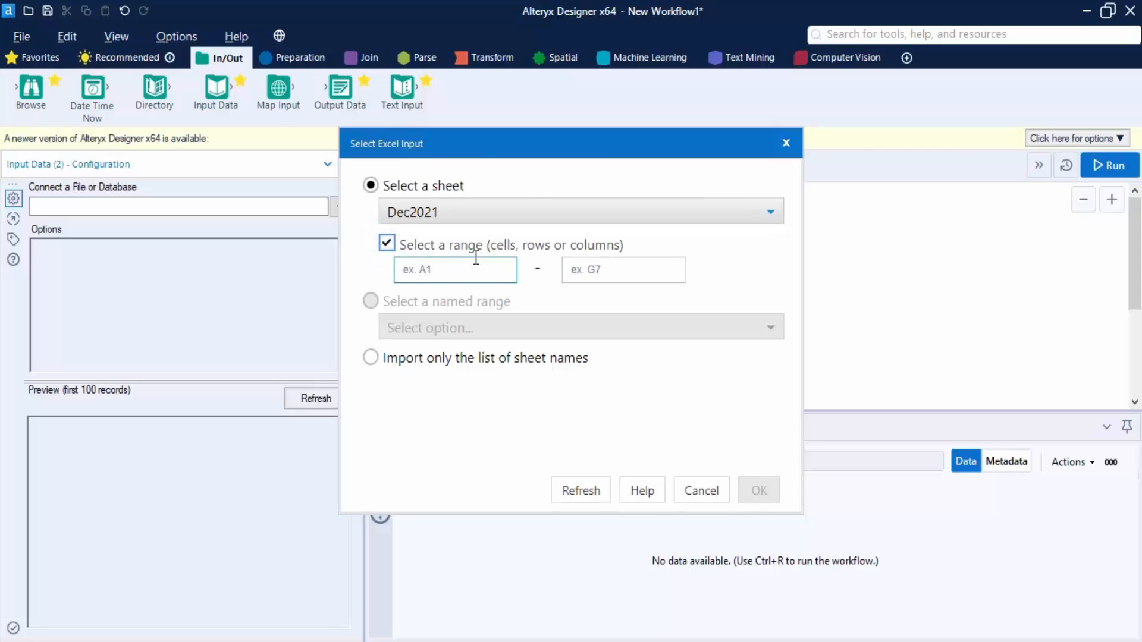
{"action": "left_click", "coordinate": [386, 244]}
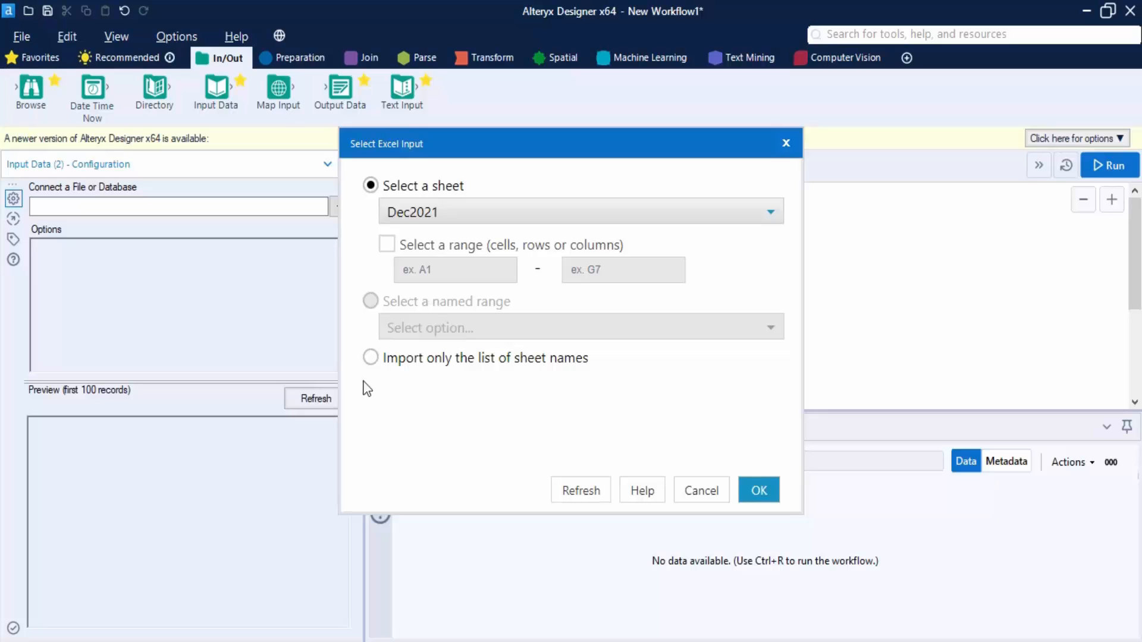
{"action": "left_click", "coordinate": [371, 358]}
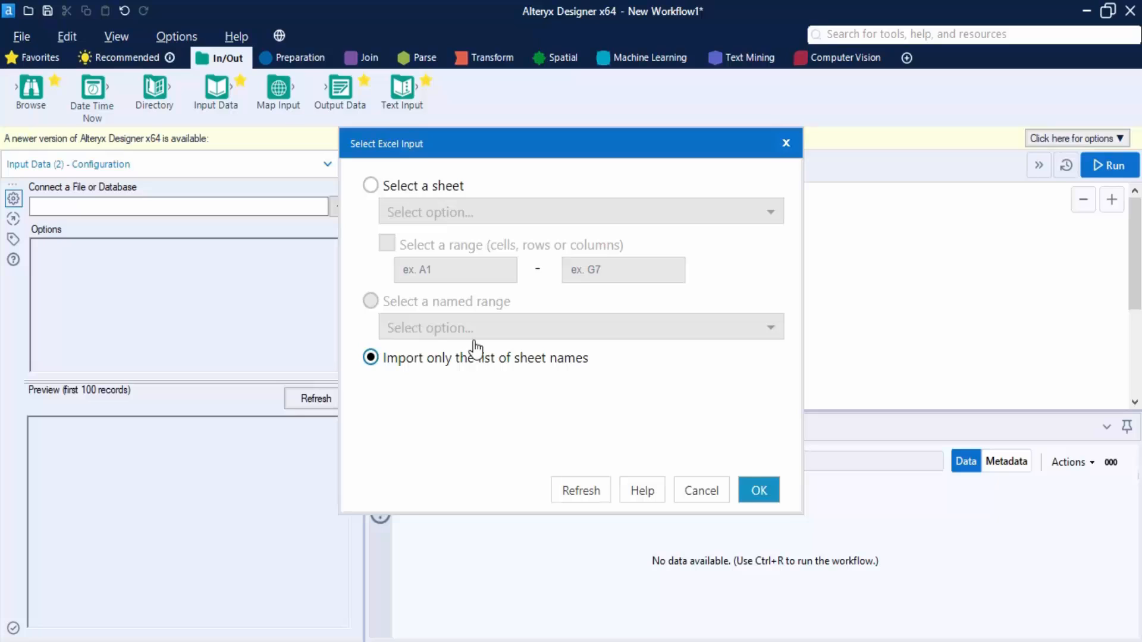
{"action": "left_click", "coordinate": [371, 185]}
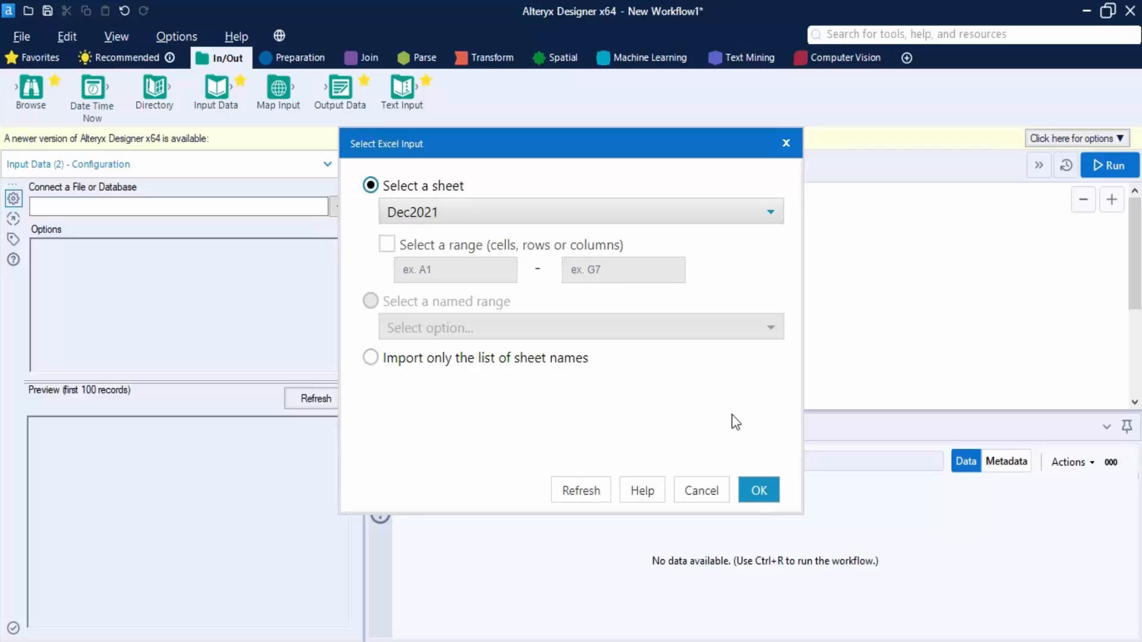
{"action": "left_click", "coordinate": [759, 491]}
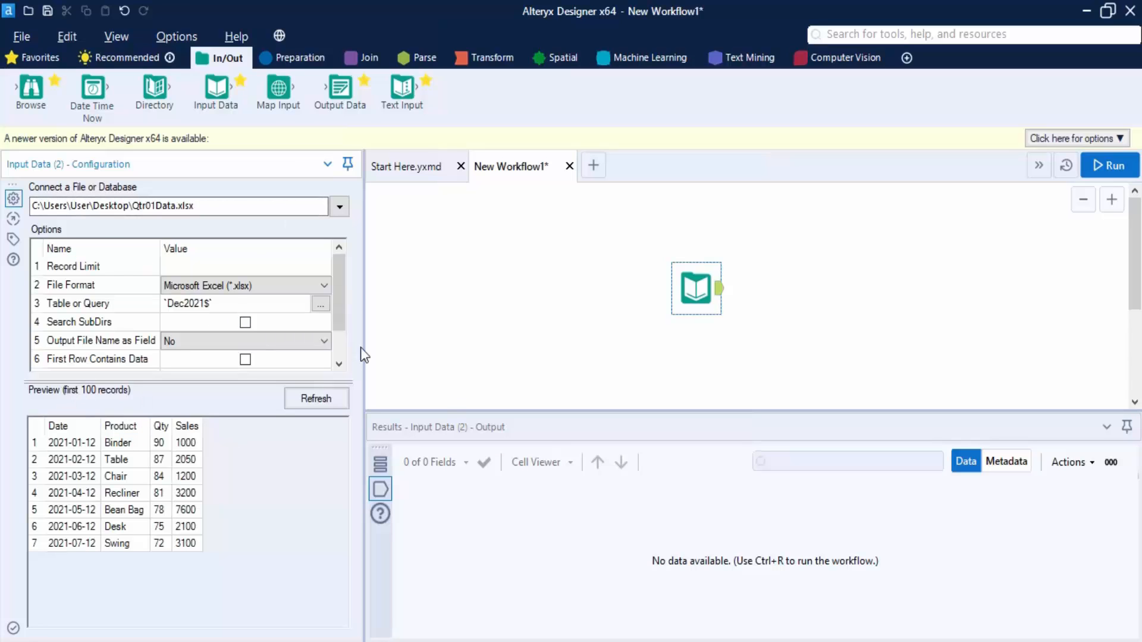
Step: Widen the configuration area, set the Input Data tool's Record Limit to 5 and refresh the preview
{"action": "left_click_drag", "start_coordinate": [364, 347], "coordinate": [385, 345]}
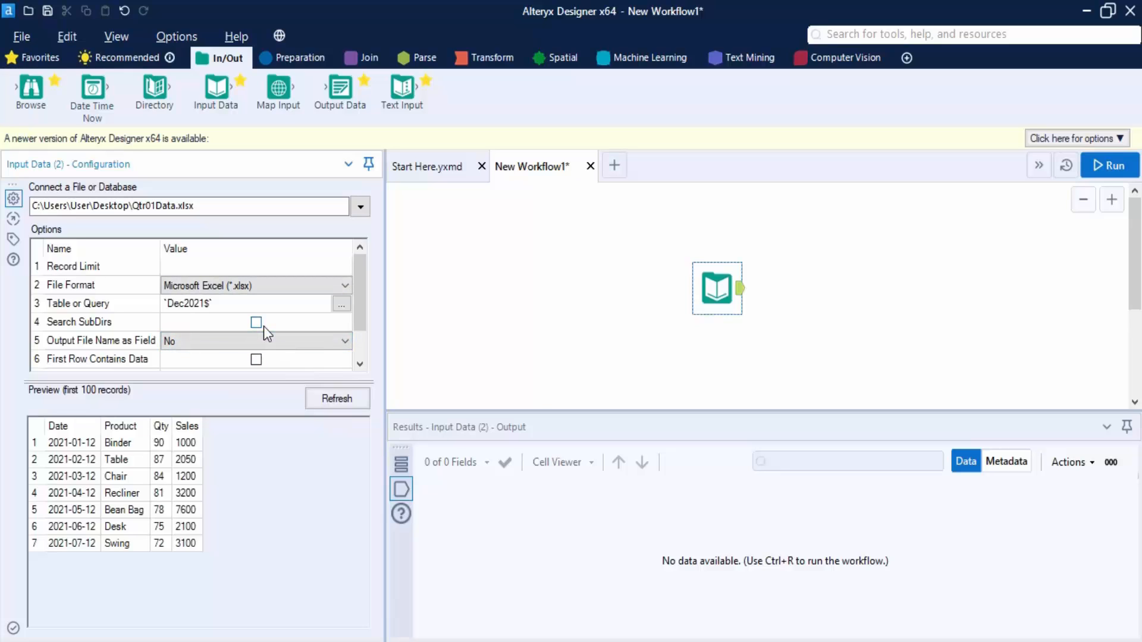
{"action": "left_click", "coordinate": [171, 272]}
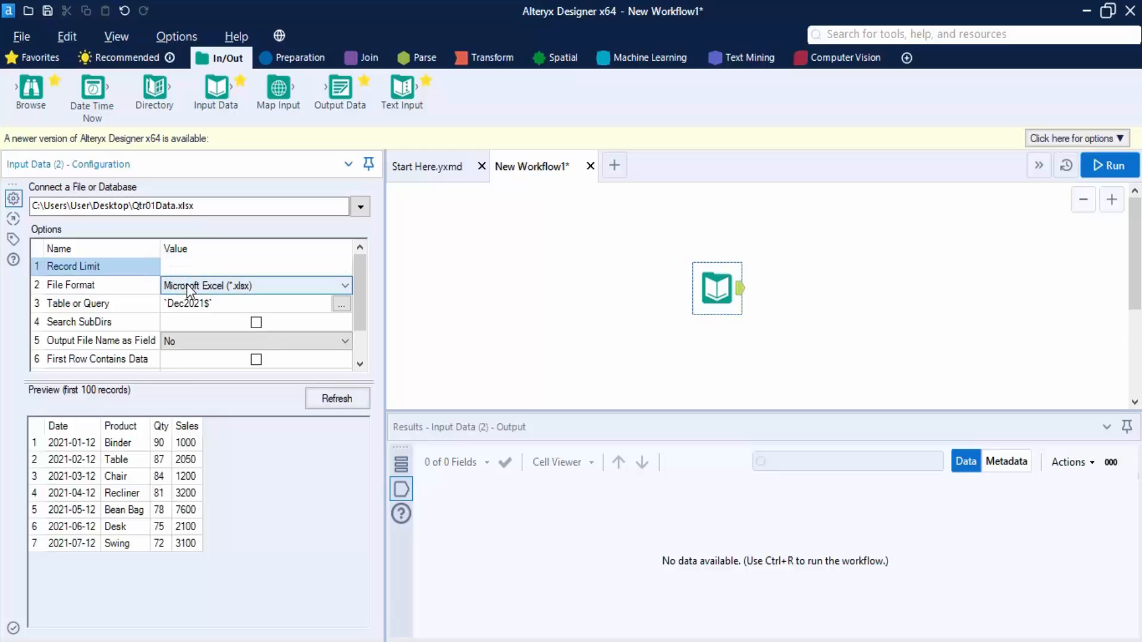
{"action": "type", "text": "5"}
{"action": "left_click", "coordinate": [279, 400]}
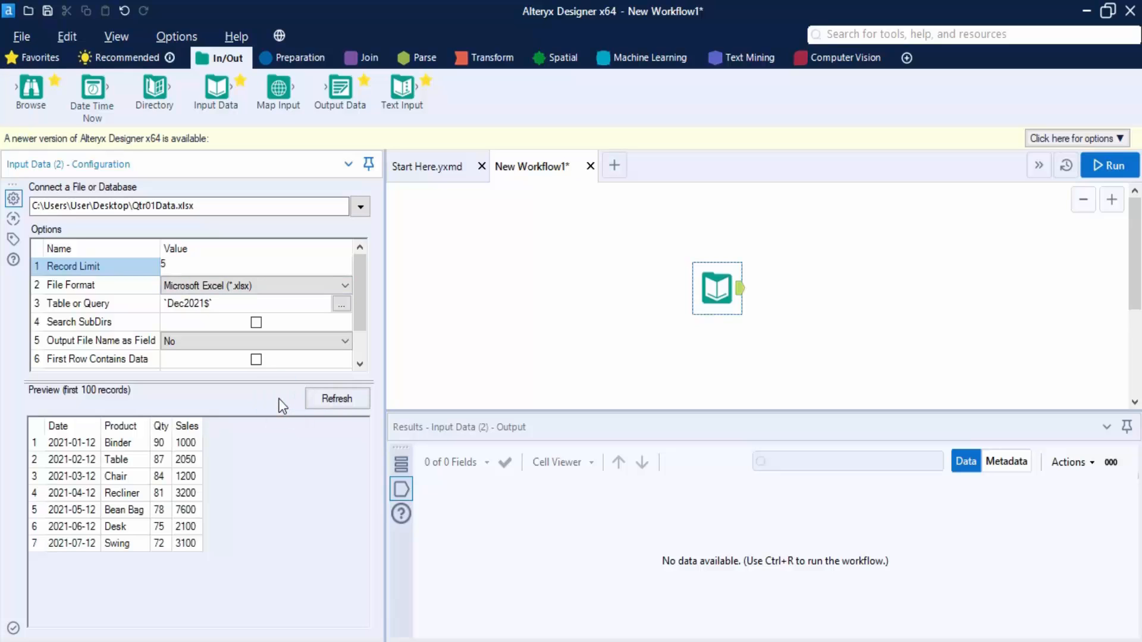
{"action": "left_click", "coordinate": [337, 406]}
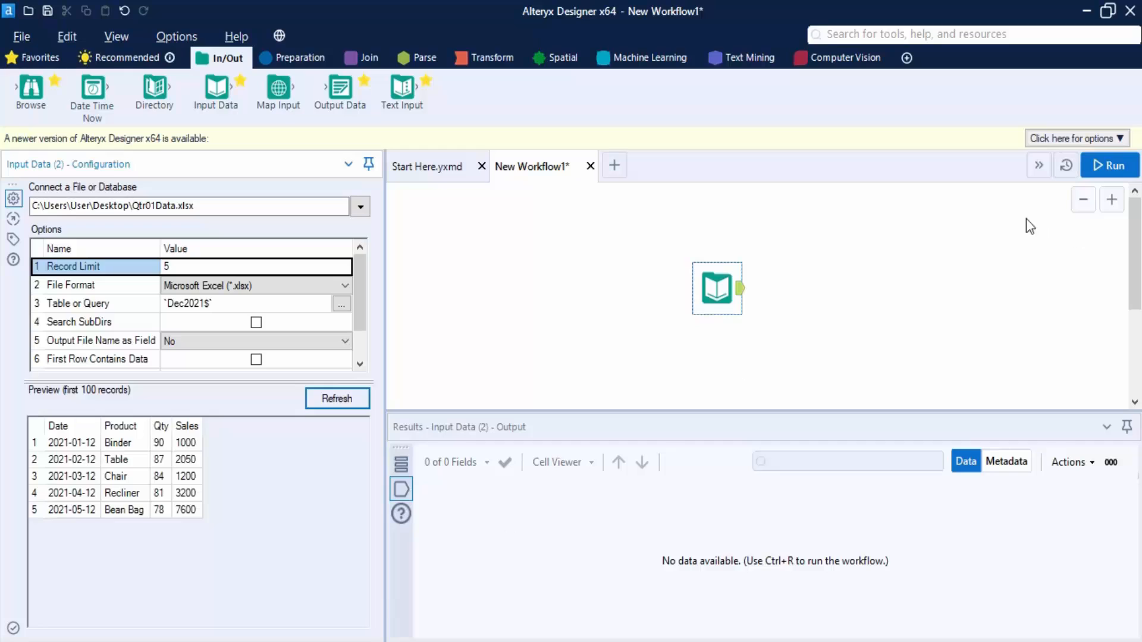
Step: Run the workflow and dismiss the completion message
{"action": "left_click", "coordinate": [1090, 163]}
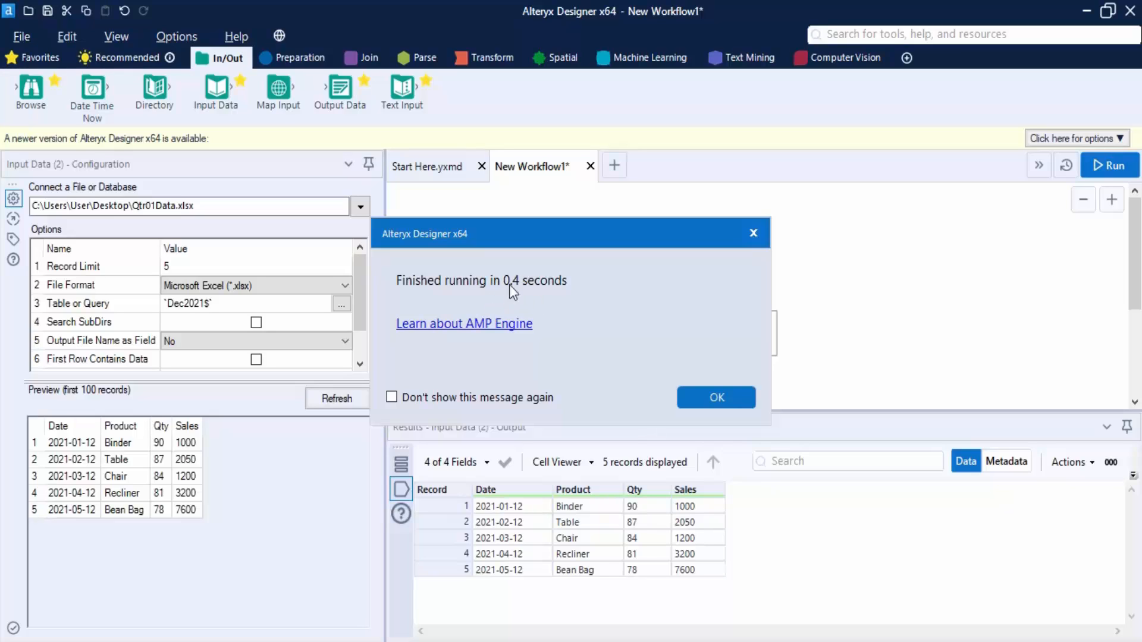
{"action": "left_click", "coordinate": [719, 399]}
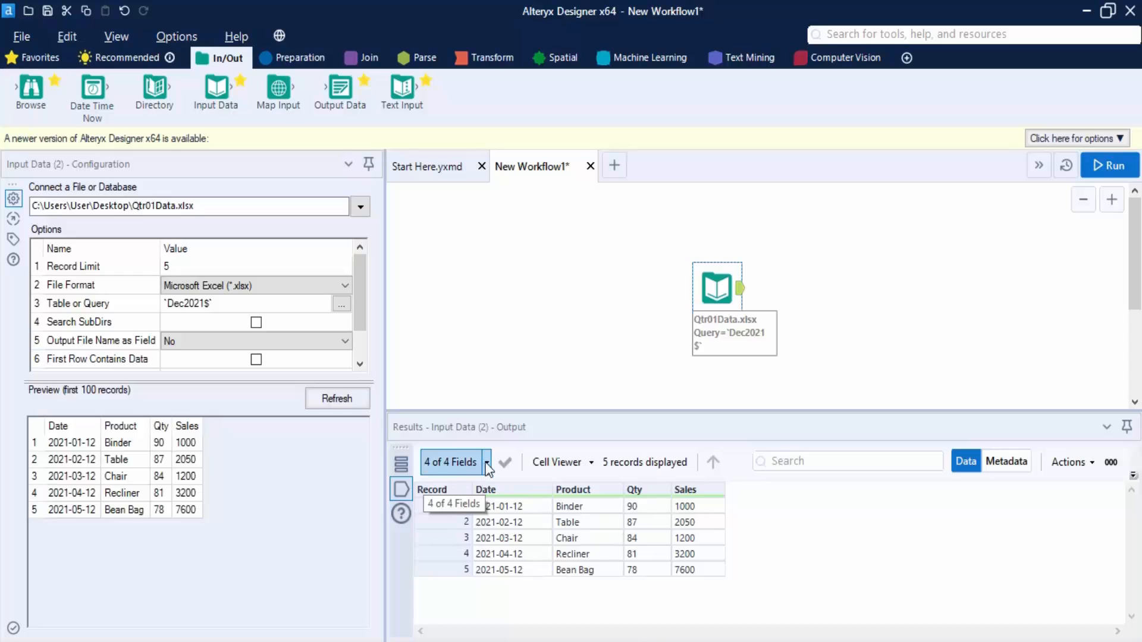
Step: Hide the Date field in the results, enlarging the field list to review its entries and shrinking it again
{"action": "left_click", "coordinate": [461, 468]}
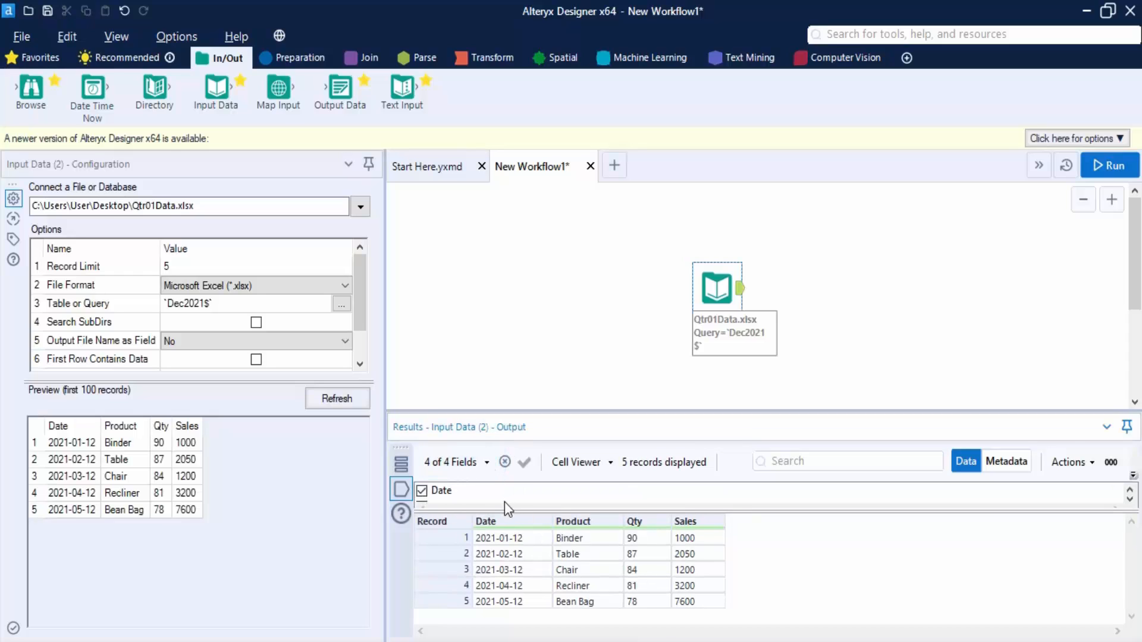
{"action": "left_click", "coordinate": [492, 465]}
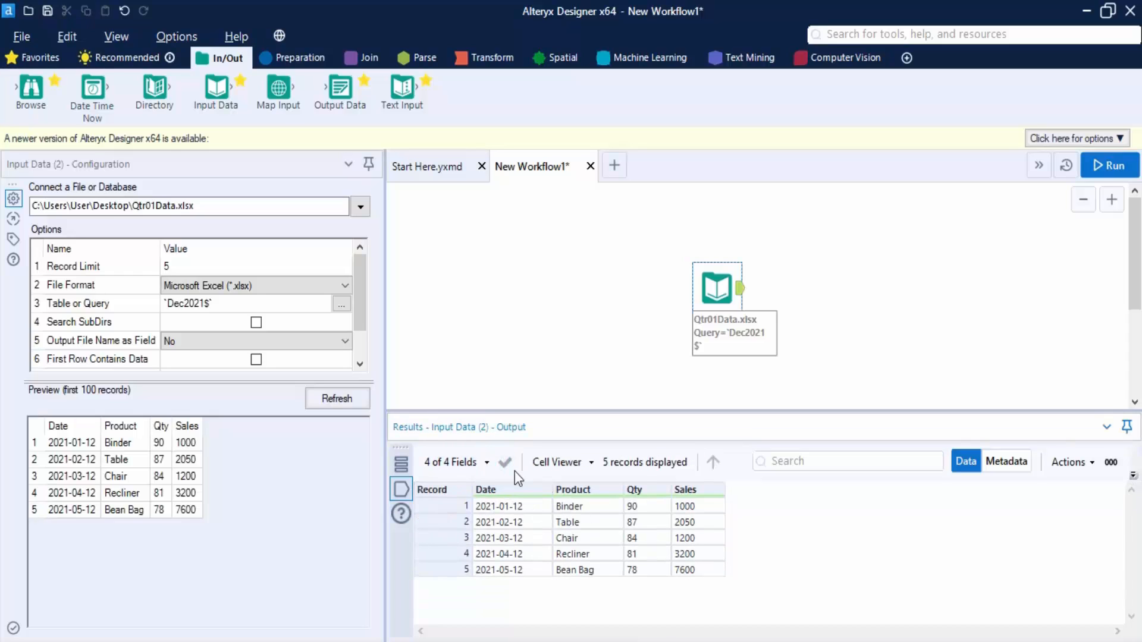
{"action": "left_click", "coordinate": [487, 463]}
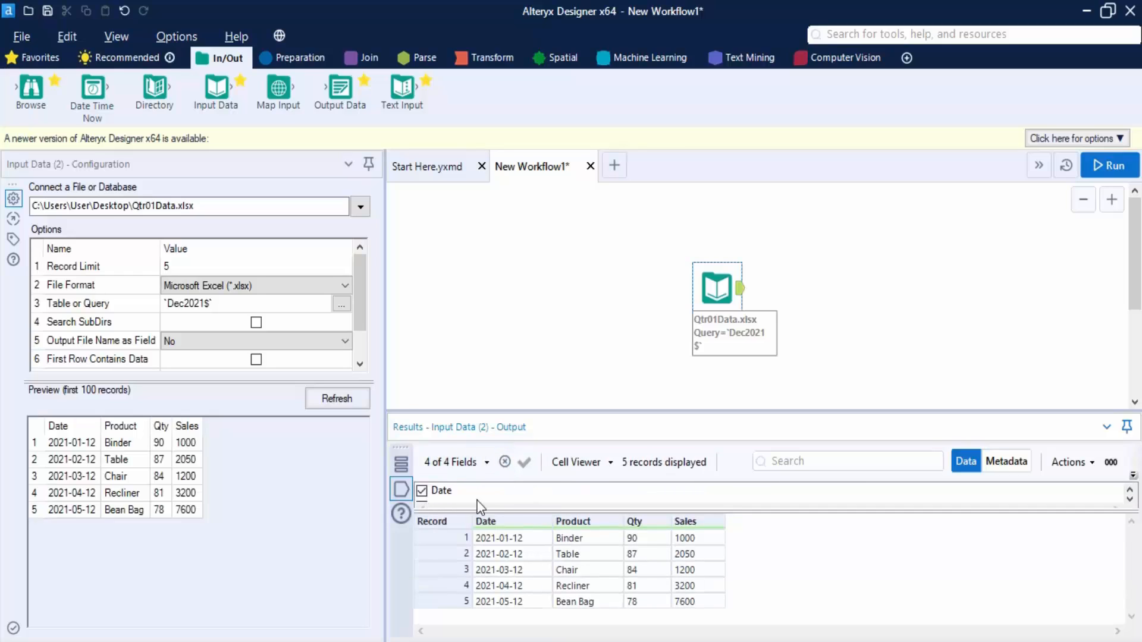
{"action": "scroll", "coordinate": [537, 500], "scroll_direction": "down", "scroll_amount": 2}
{"action": "scroll", "coordinate": [470, 496], "scroll_direction": "up", "scroll_amount": 2}
{"action": "left_click_drag", "start_coordinate": [926, 510], "coordinate": [927, 580]}
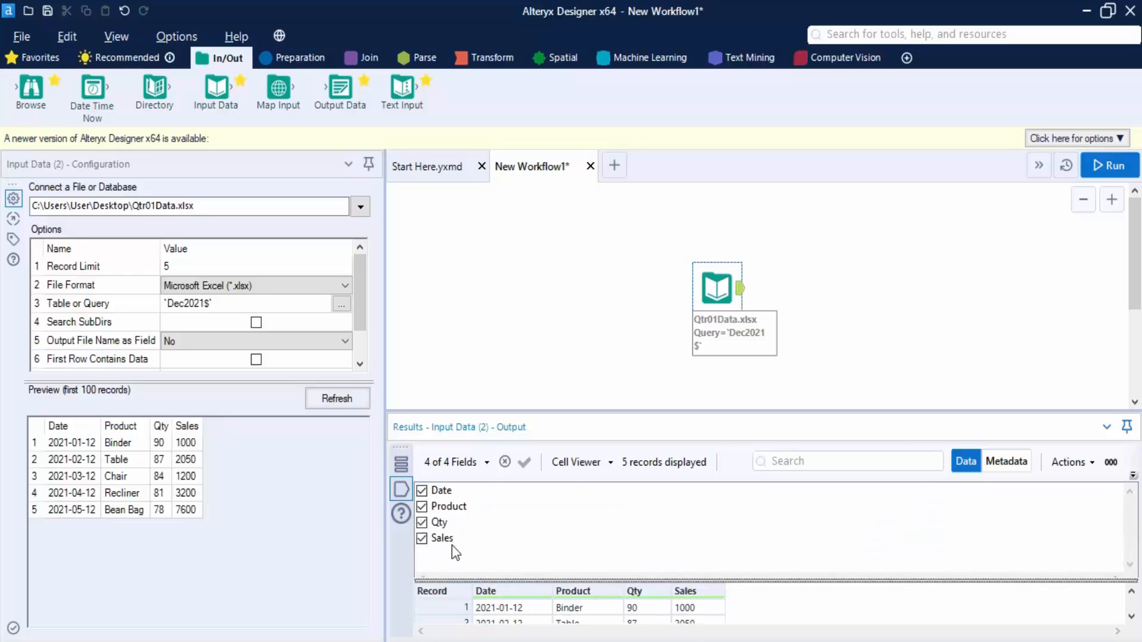
{"action": "left_click", "coordinate": [422, 490]}
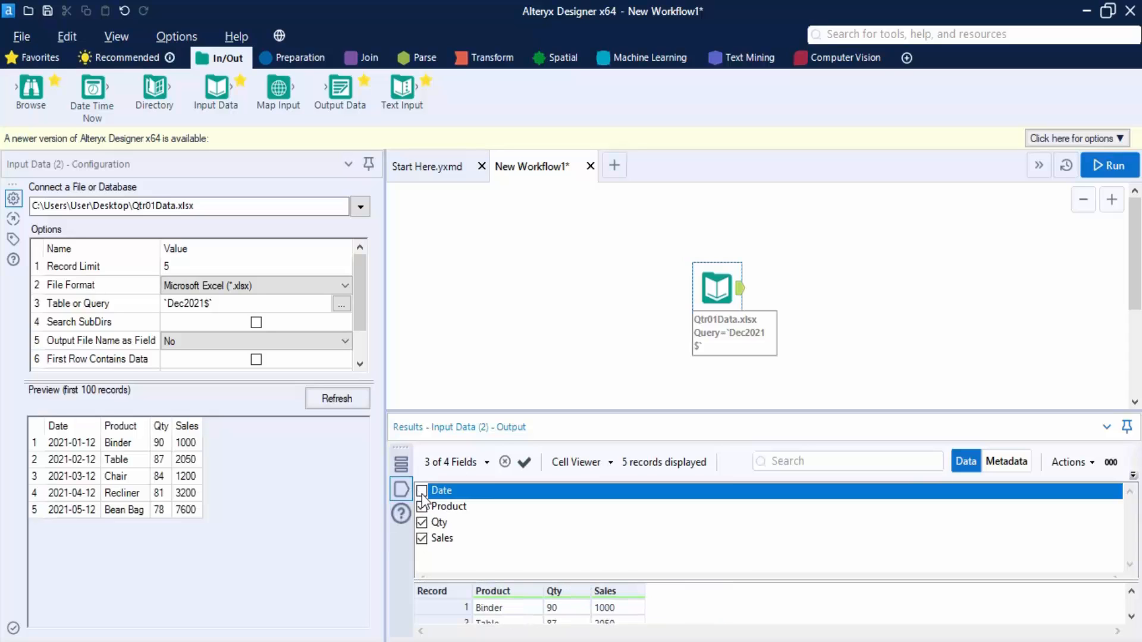
{"action": "left_click_drag", "start_coordinate": [644, 579], "coordinate": [663, 511]}
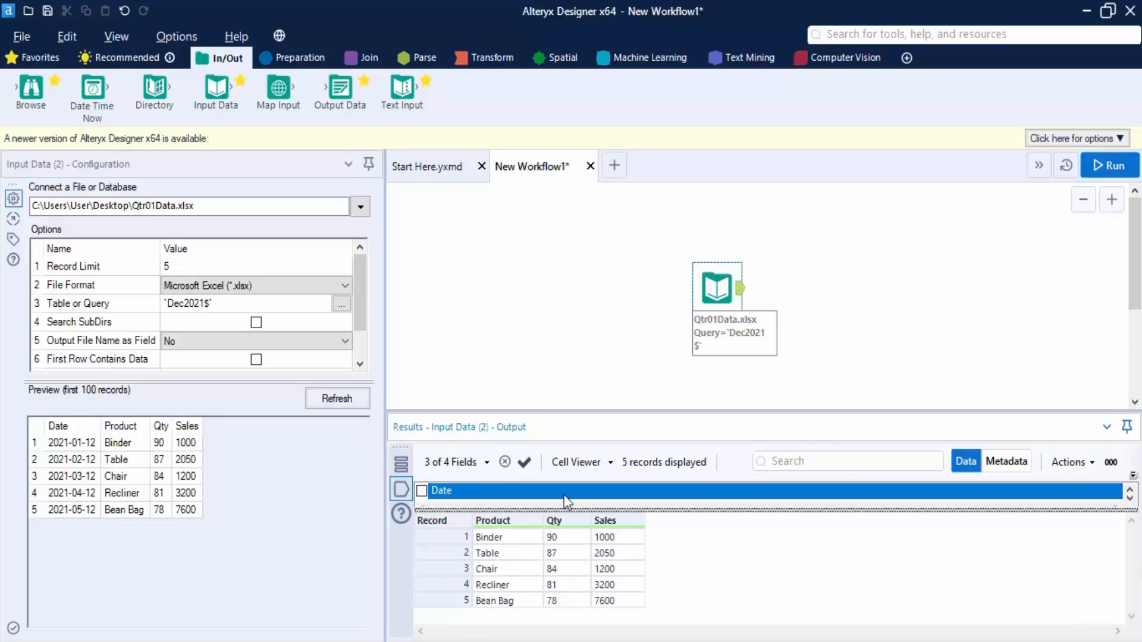
Step: Hide all fields in the results, show all of them again and close the field list
{"action": "left_click", "coordinate": [505, 467]}
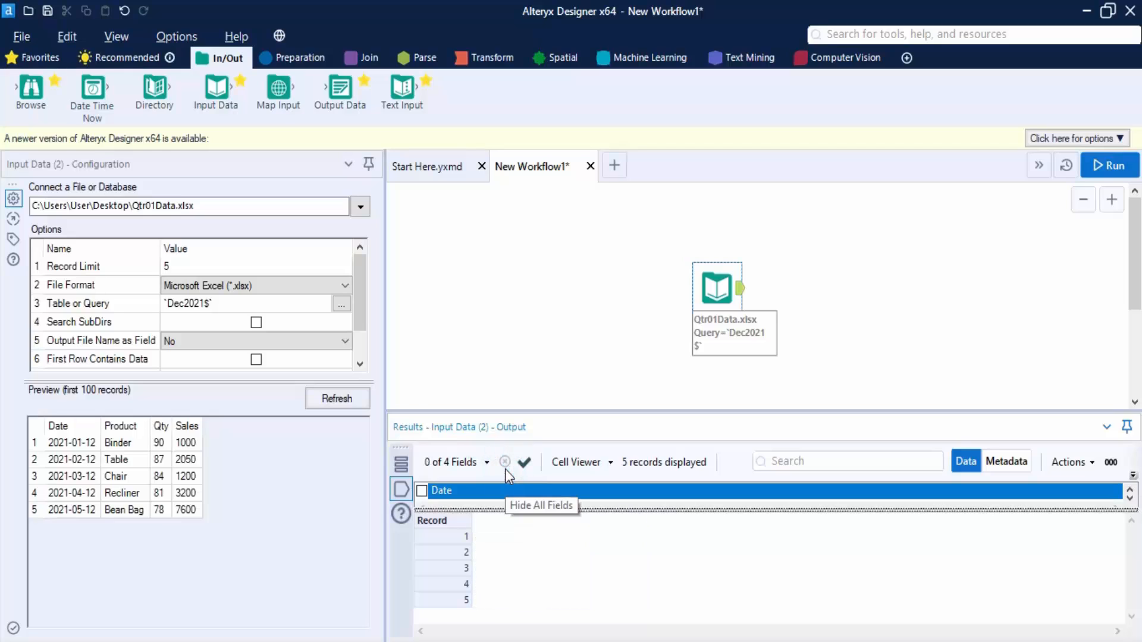
{"action": "left_click", "coordinate": [529, 469]}
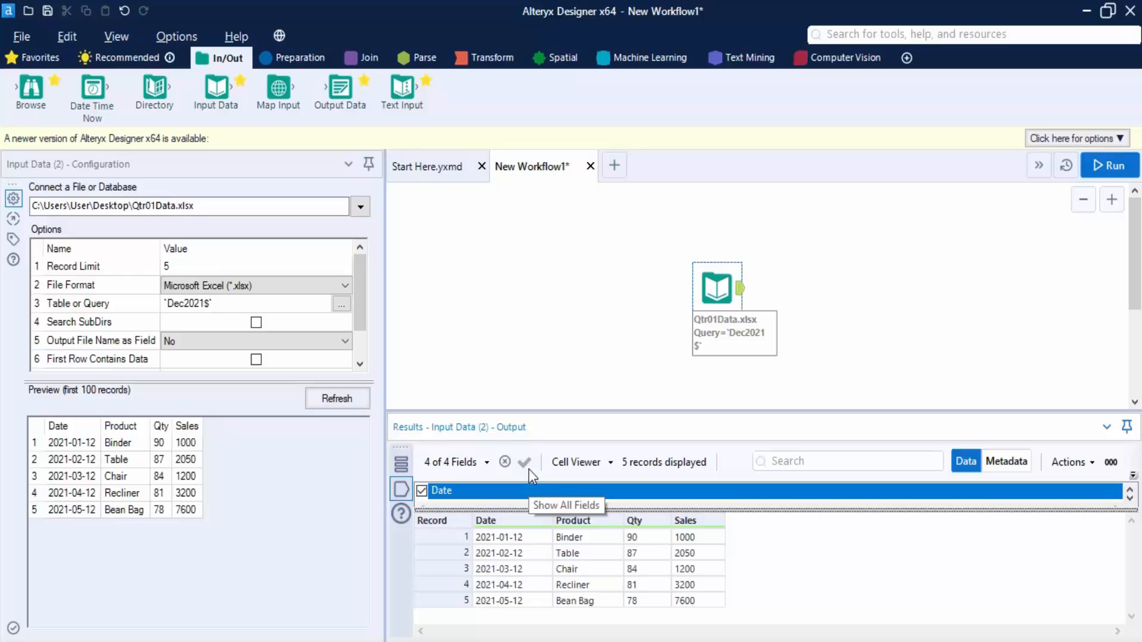
{"action": "left_click", "coordinate": [470, 462]}
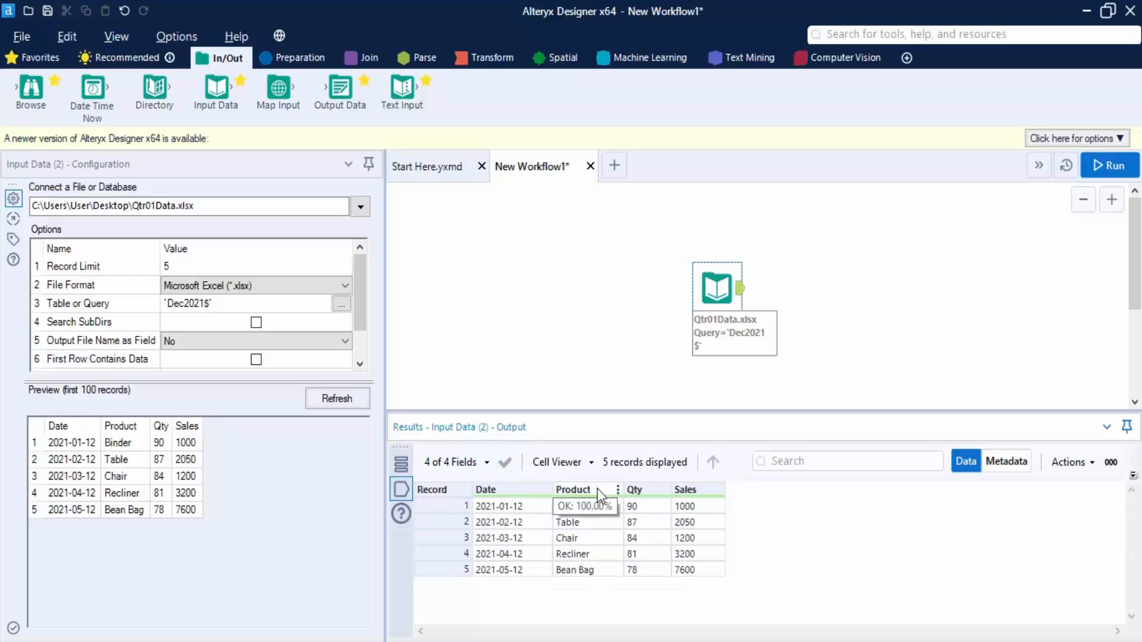
Step: Examine the schema information of the fields from Date to Sales in an enlarged Cell Viewer and close the viewer
{"action": "left_click", "coordinate": [591, 461]}
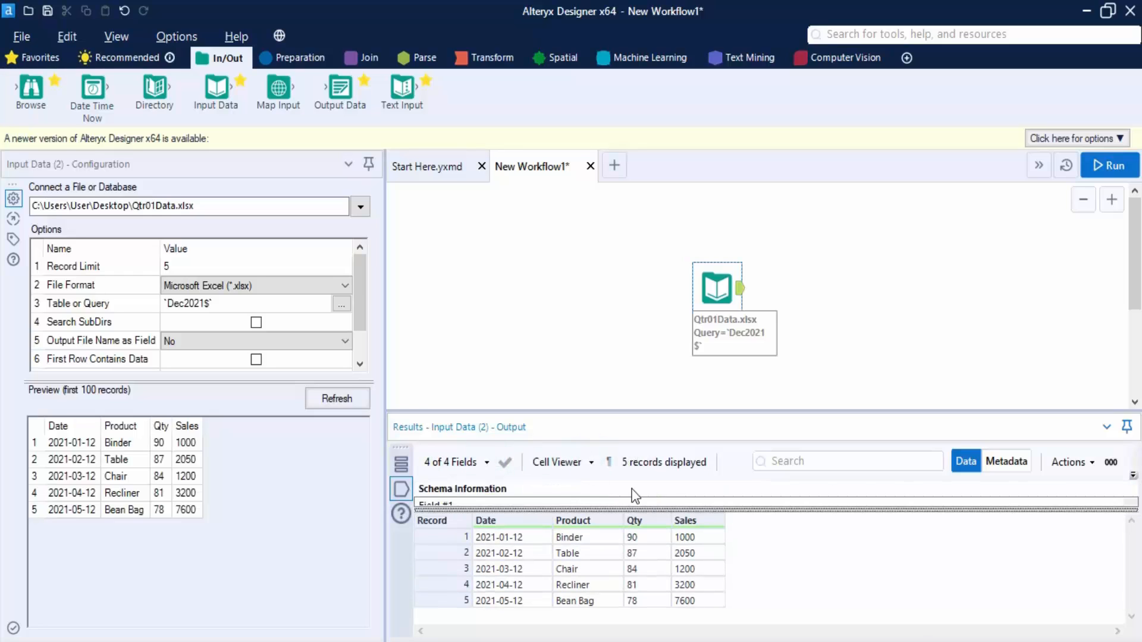
{"action": "left_click_drag", "start_coordinate": [665, 507], "coordinate": [666, 560]}
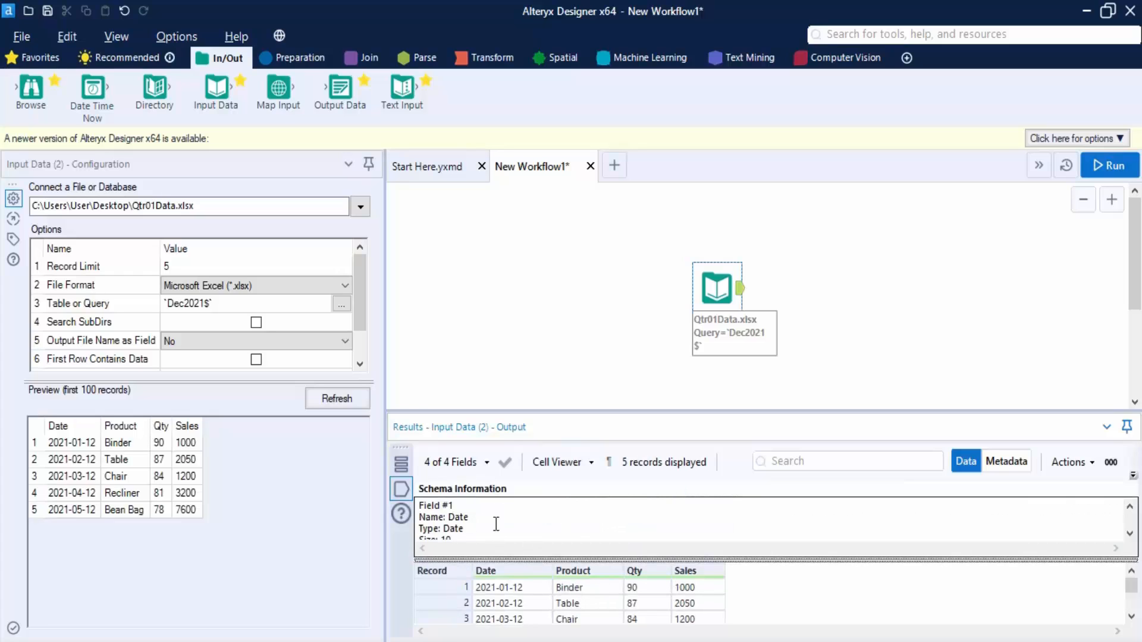
{"action": "scroll", "coordinate": [491, 512], "scroll_direction": "down", "scroll_amount": 1}
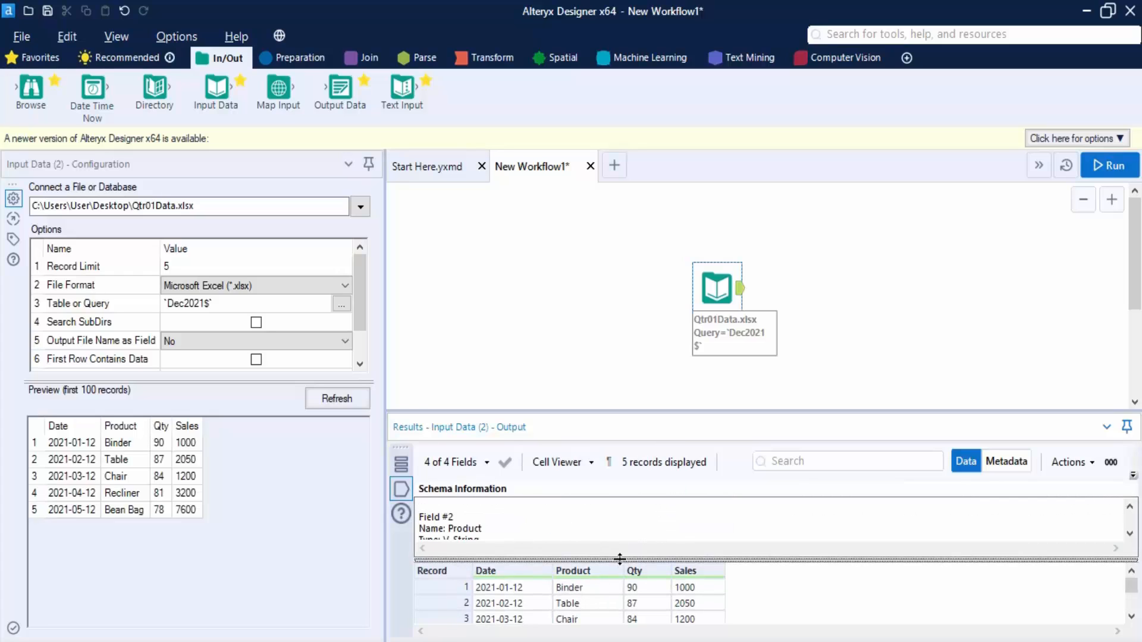
{"action": "left_click_drag", "start_coordinate": [619, 560], "coordinate": [624, 611]}
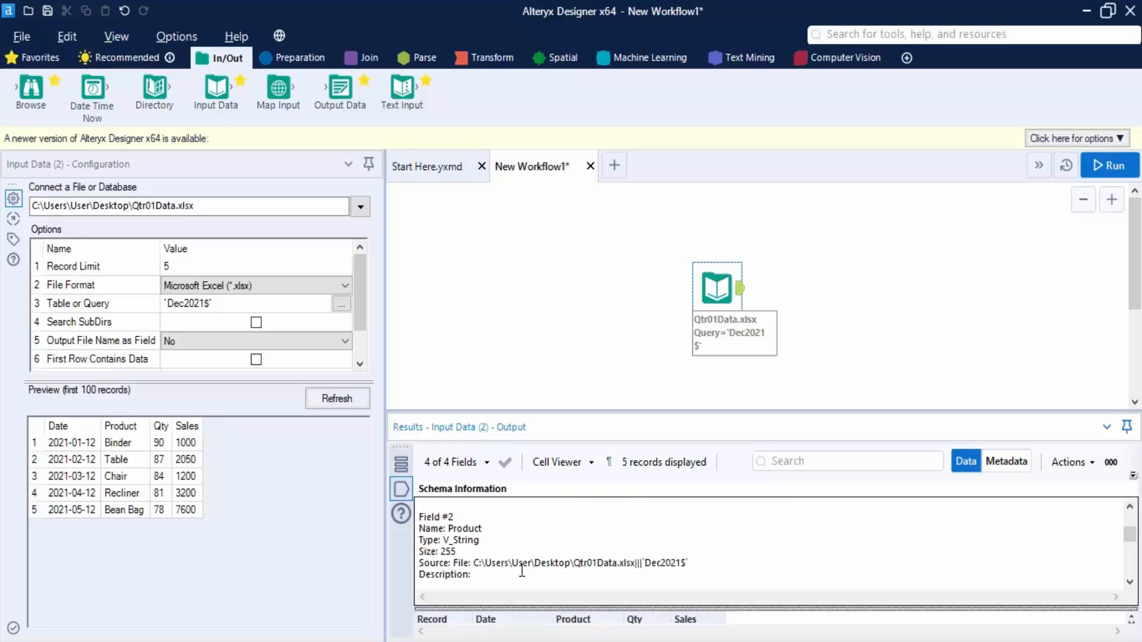
{"action": "scroll", "coordinate": [522, 570], "scroll_direction": "up", "scroll_amount": 2}
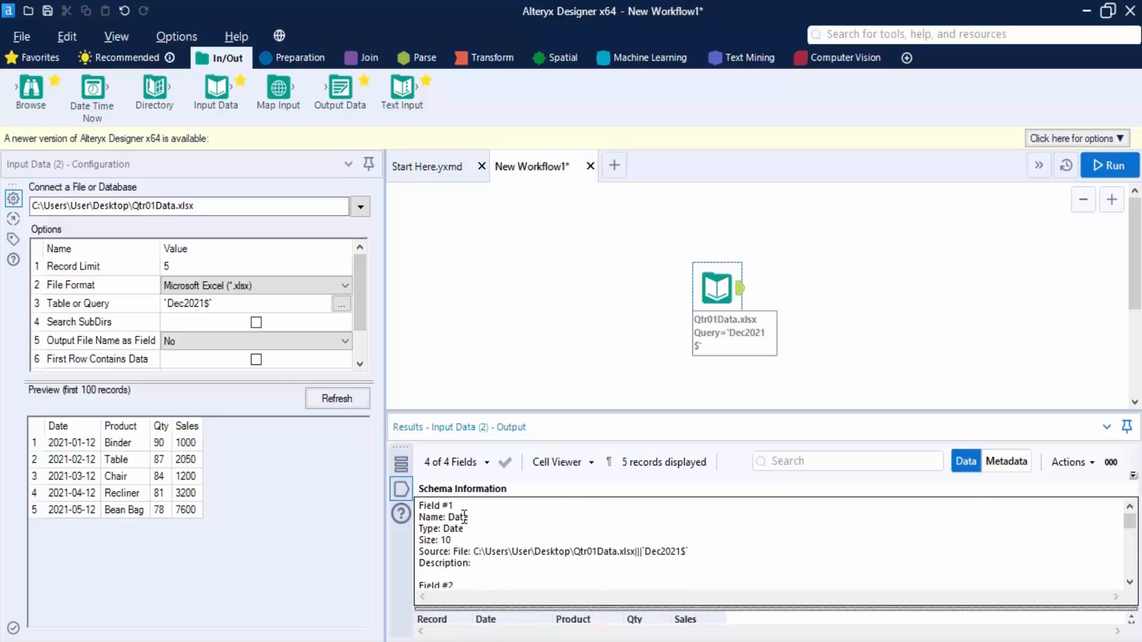
{"action": "left_click_drag", "start_coordinate": [551, 551], "coordinate": [664, 556]}
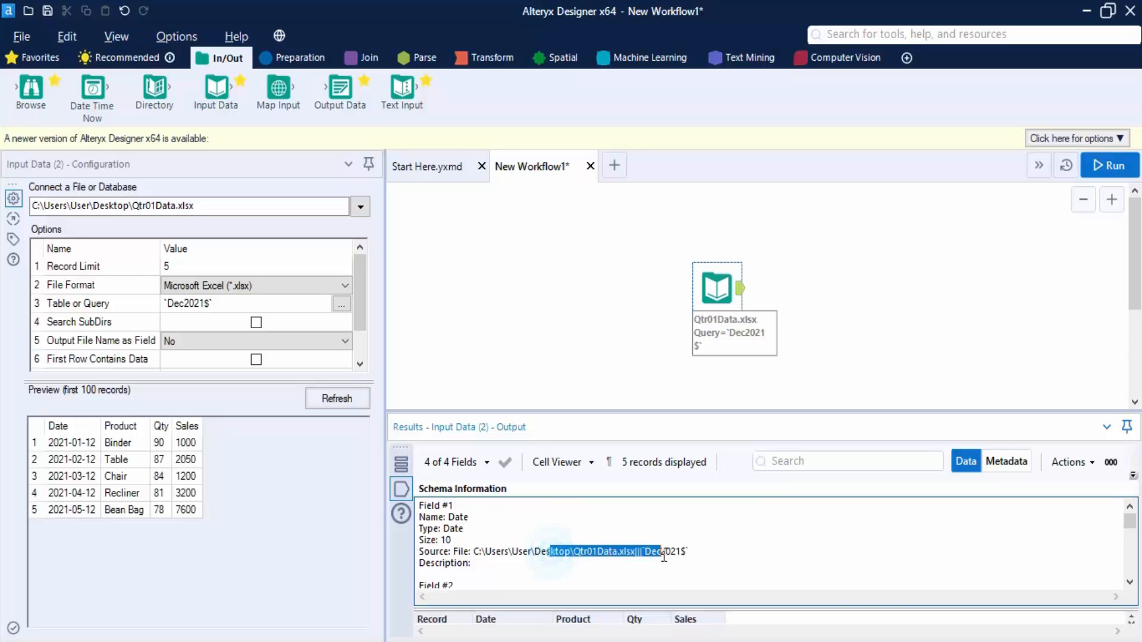
{"action": "left_click", "coordinate": [652, 559]}
{"action": "scroll", "coordinate": [650, 563], "scroll_direction": "down", "scroll_amount": 7}
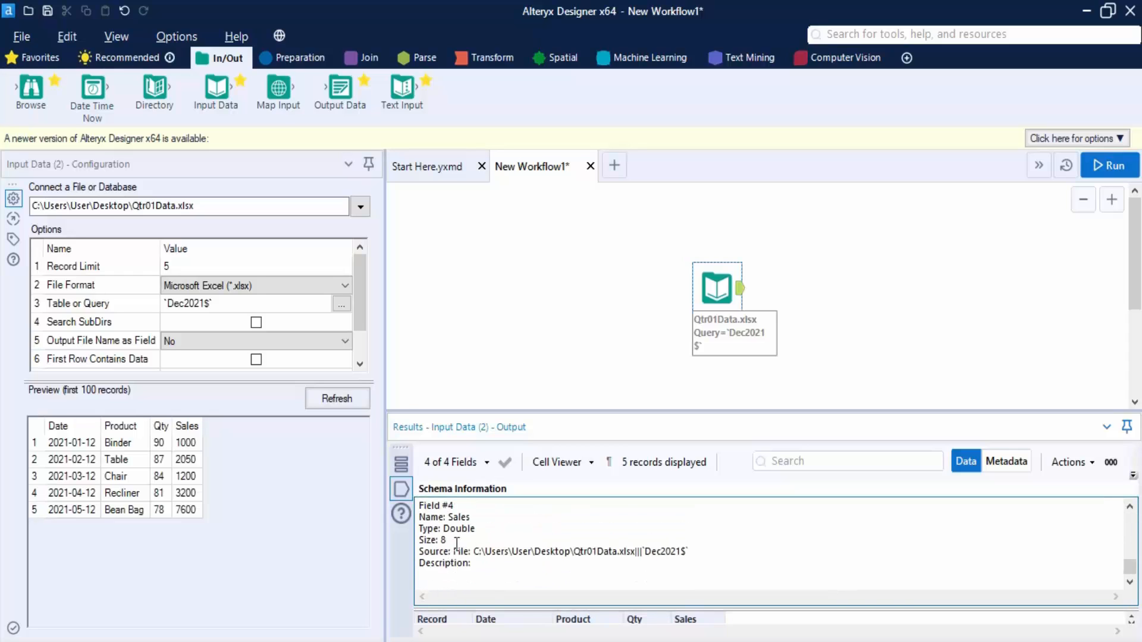
{"action": "left_click", "coordinate": [592, 463]}
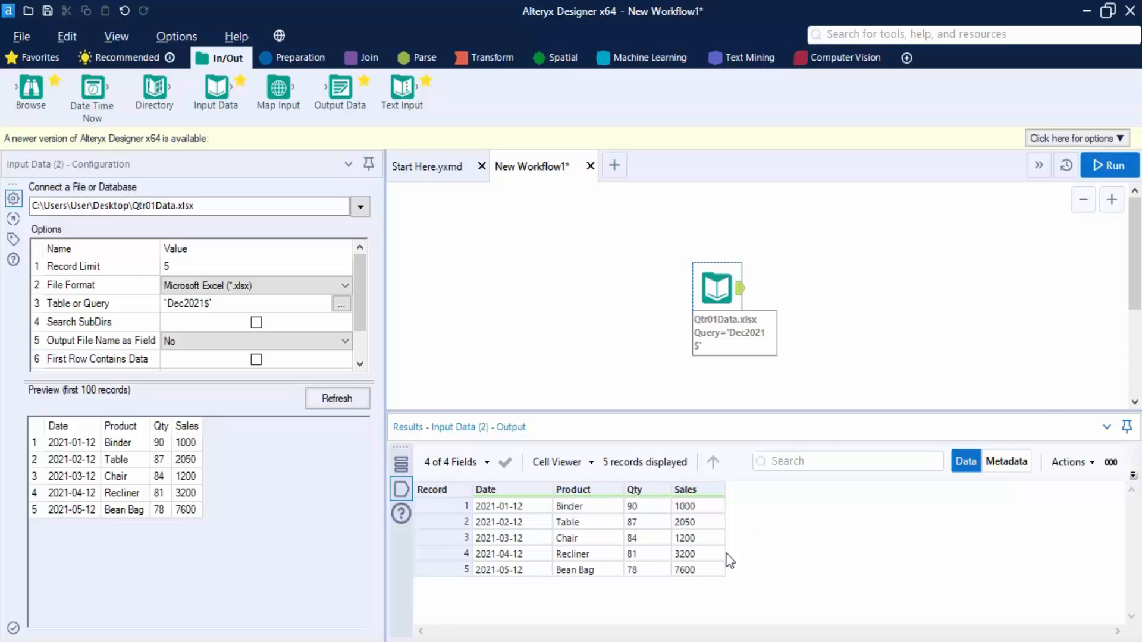
Step: Review the output's metadata, widening the Source column to read the full paths, and return to the data view
{"action": "left_click", "coordinate": [1008, 462]}
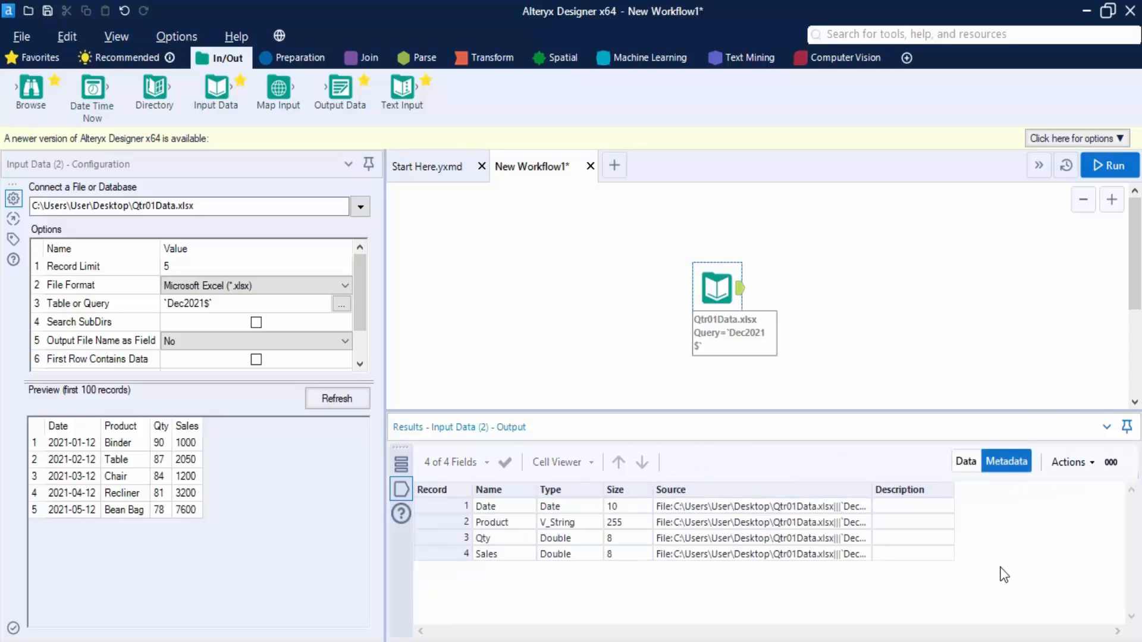
{"action": "left_click_drag", "start_coordinate": [873, 492], "coordinate": [938, 492]}
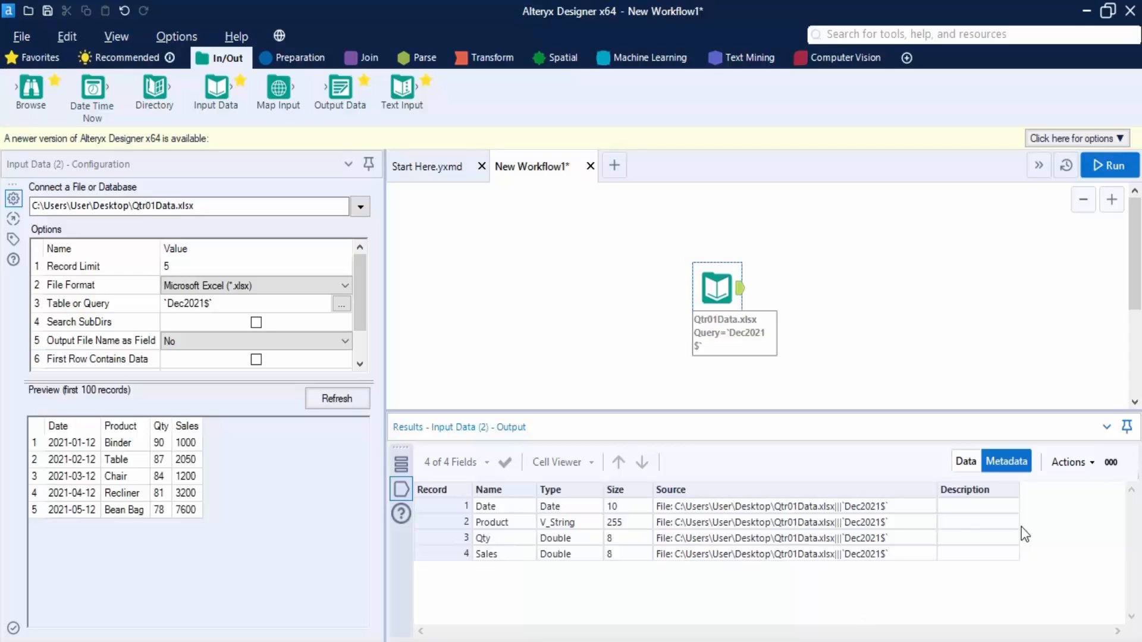
{"action": "left_click", "coordinate": [973, 463]}
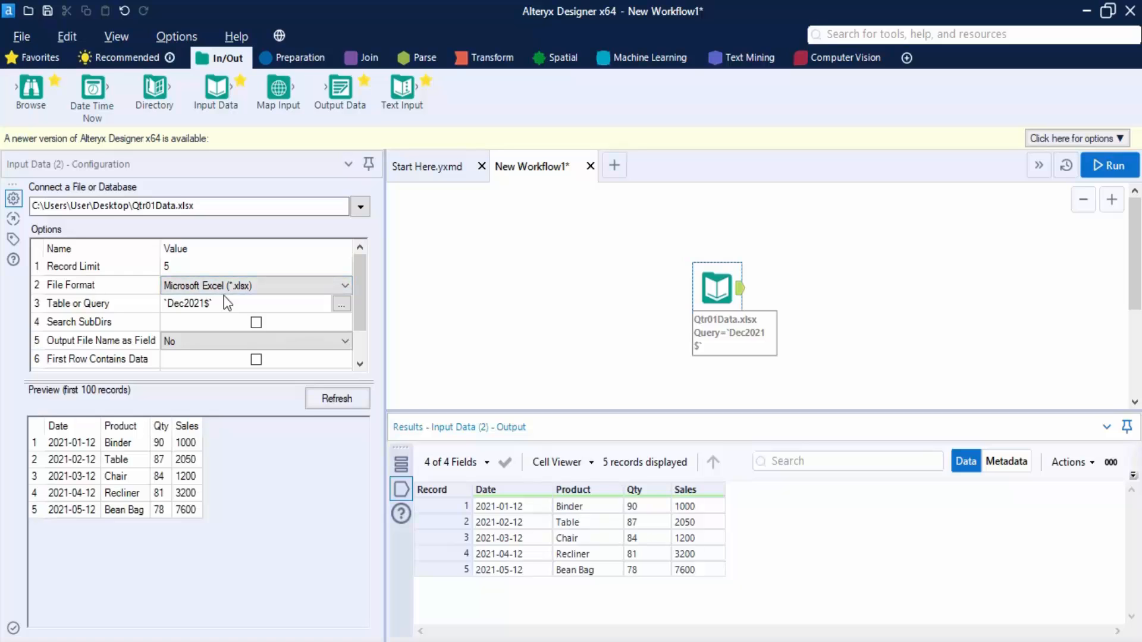
Step: Look through the file formats available for the Input Data tool and close the list without choosing another one
{"action": "left_click", "coordinate": [312, 285]}
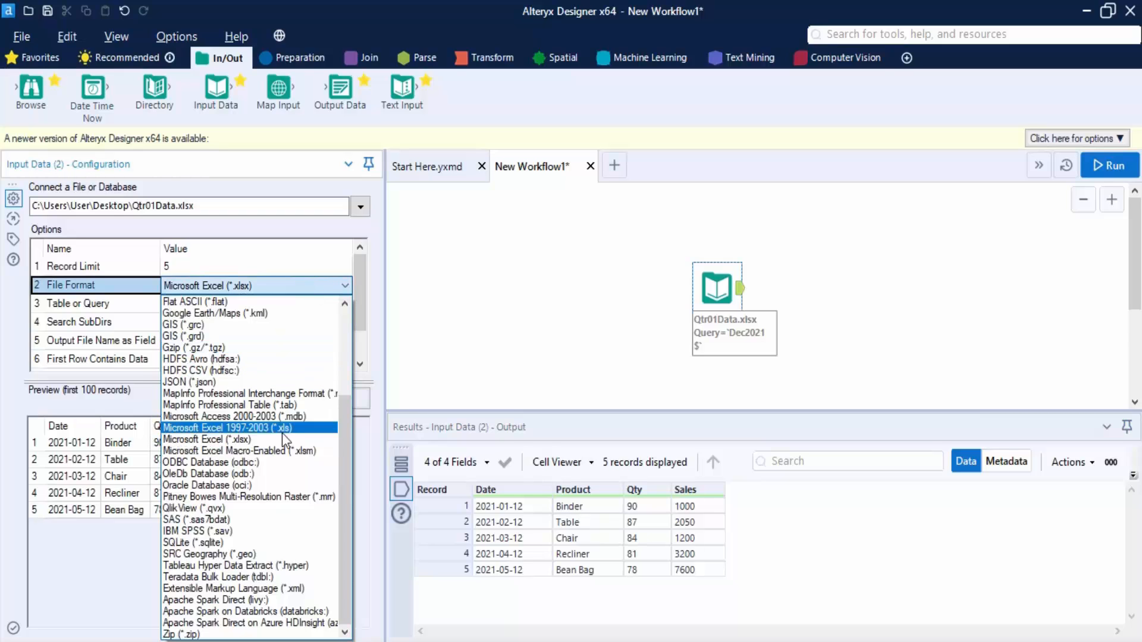
{"action": "scroll", "coordinate": [241, 440], "scroll_direction": "up", "scroll_amount": 5}
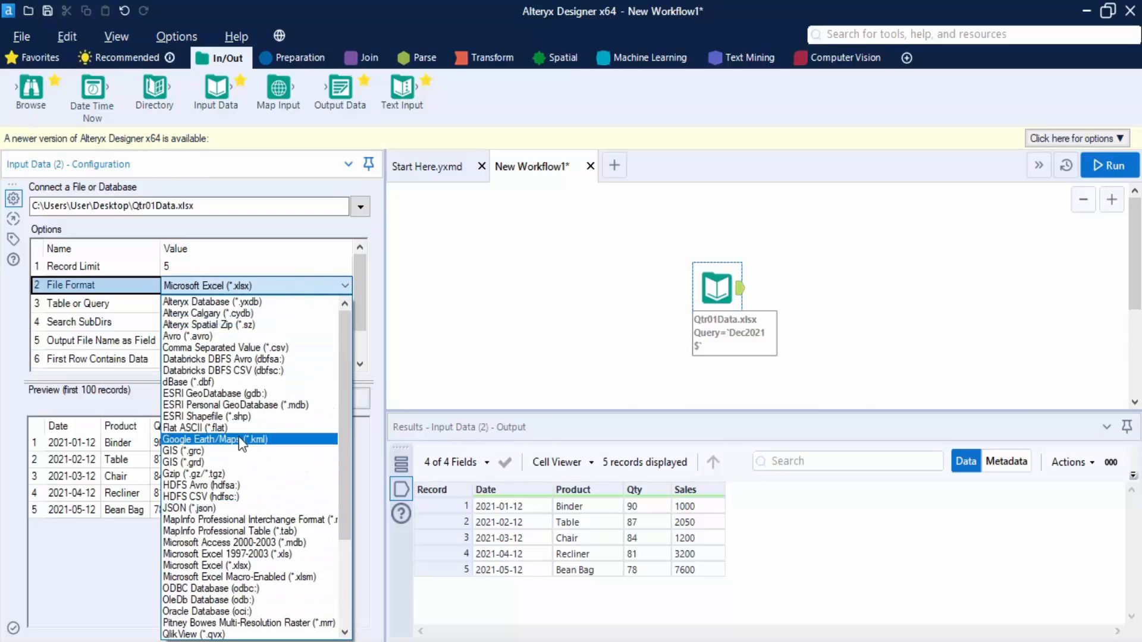
{"action": "scroll", "coordinate": [241, 437], "scroll_direction": "down", "scroll_amount": 2}
{"action": "scroll", "coordinate": [246, 439], "scroll_direction": "down", "scroll_amount": 2}
{"action": "left_click", "coordinate": [463, 273]}
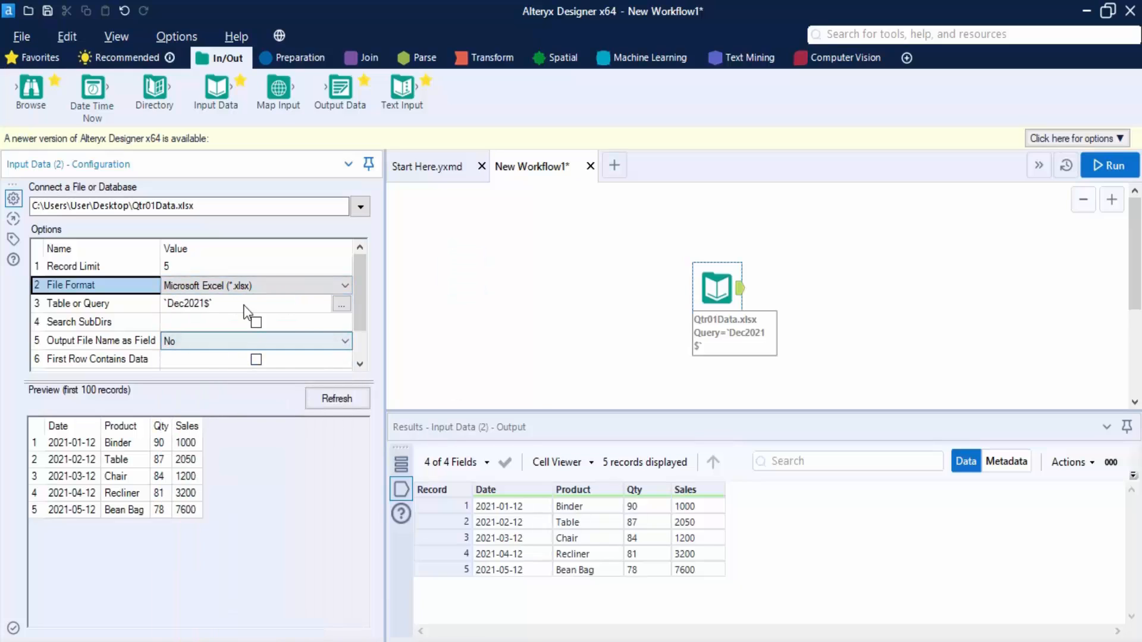
Step: Set Output File Name as Field to File Name Only, run the workflow and dismiss the completion message
{"action": "left_click", "coordinate": [192, 351]}
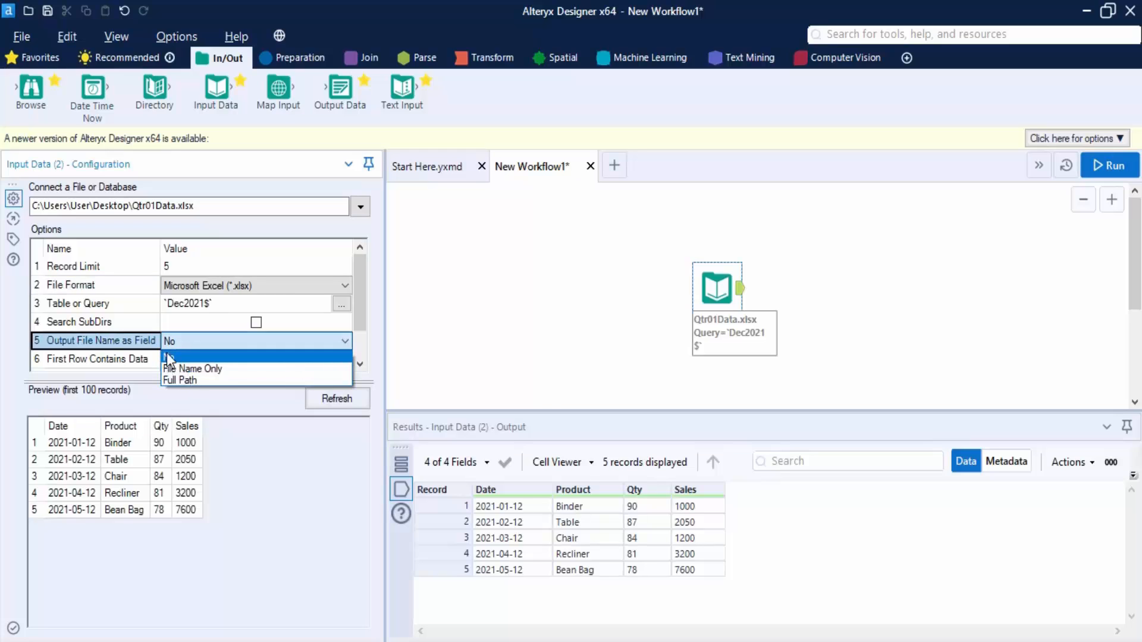
{"action": "left_click", "coordinate": [178, 369]}
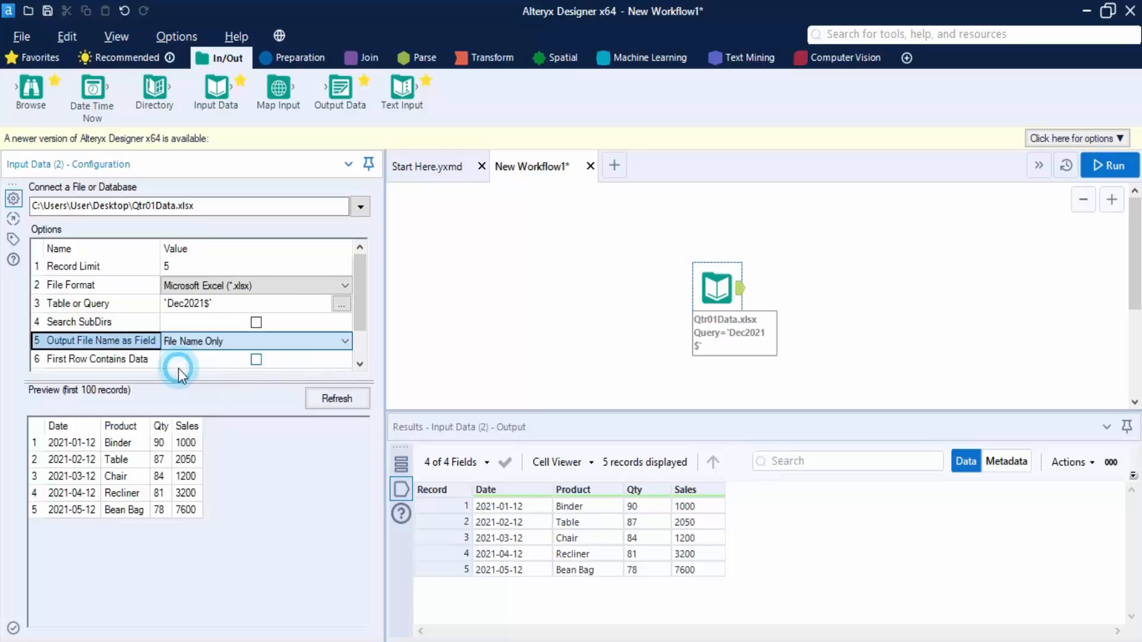
{"action": "left_click", "coordinate": [1089, 170]}
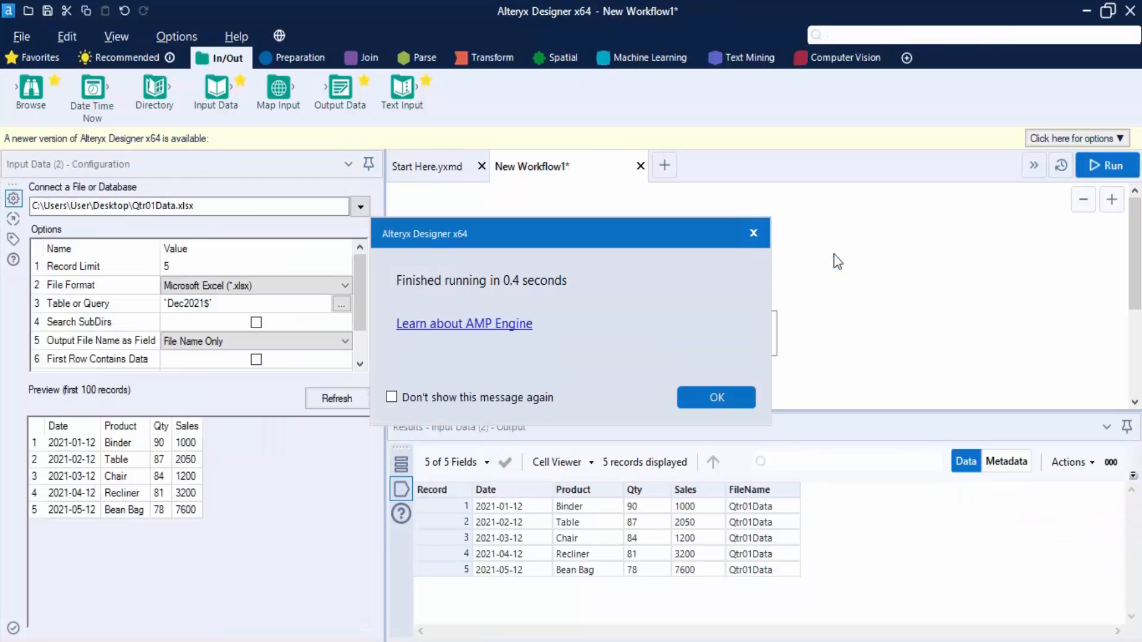
{"action": "left_click", "coordinate": [734, 395]}
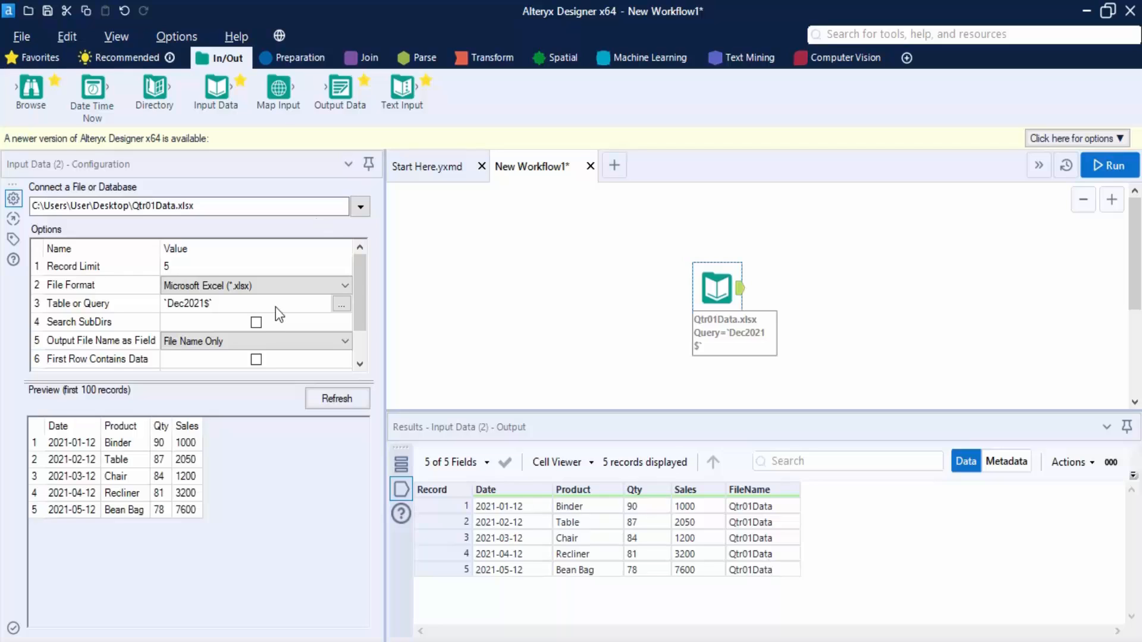
Step: Review the remaining Input Data options through Start Data Import on Line and return to the start of the list
{"action": "scroll", "coordinate": [259, 322], "scroll_direction": "down", "scroll_amount": 2}
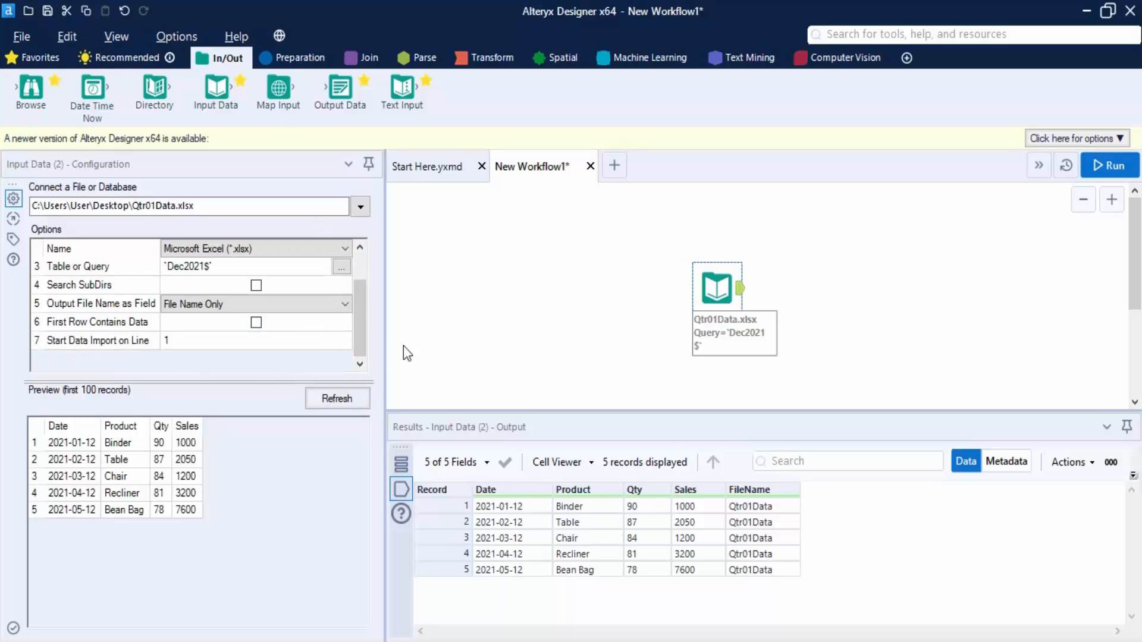
{"action": "left_click_drag", "start_coordinate": [356, 326], "coordinate": [356, 267]}
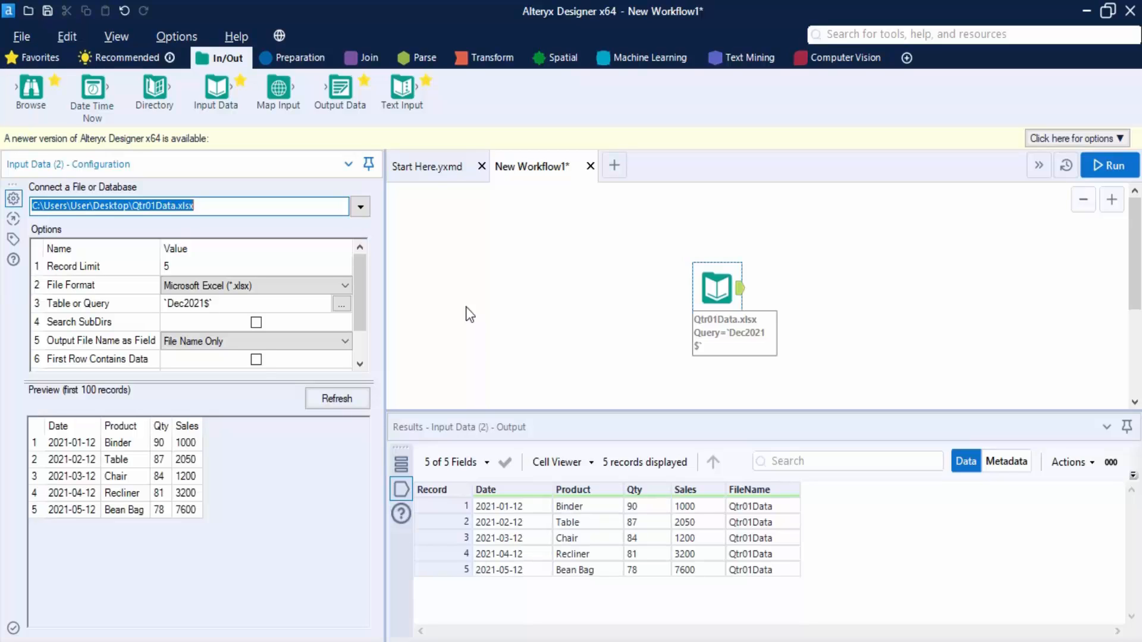
{"action": "left_click", "coordinate": [897, 246]}
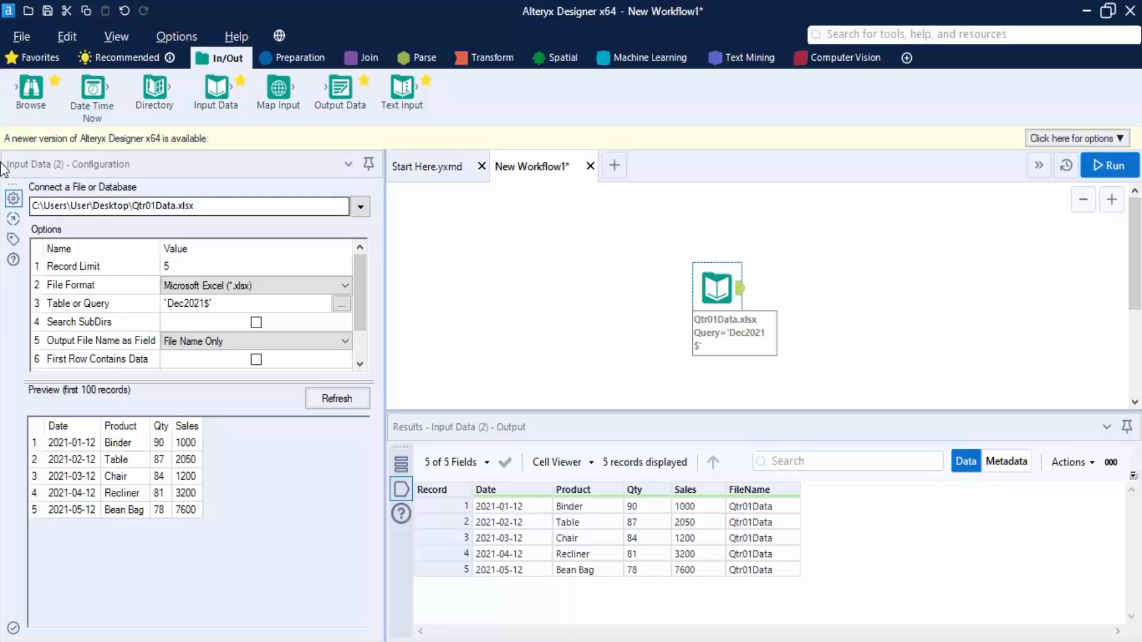
Step: Start saving the workflow and browse to the Files folder inside ProgrammingKnowledge's Alteryx folder
{"action": "left_click", "coordinate": [25, 38]}
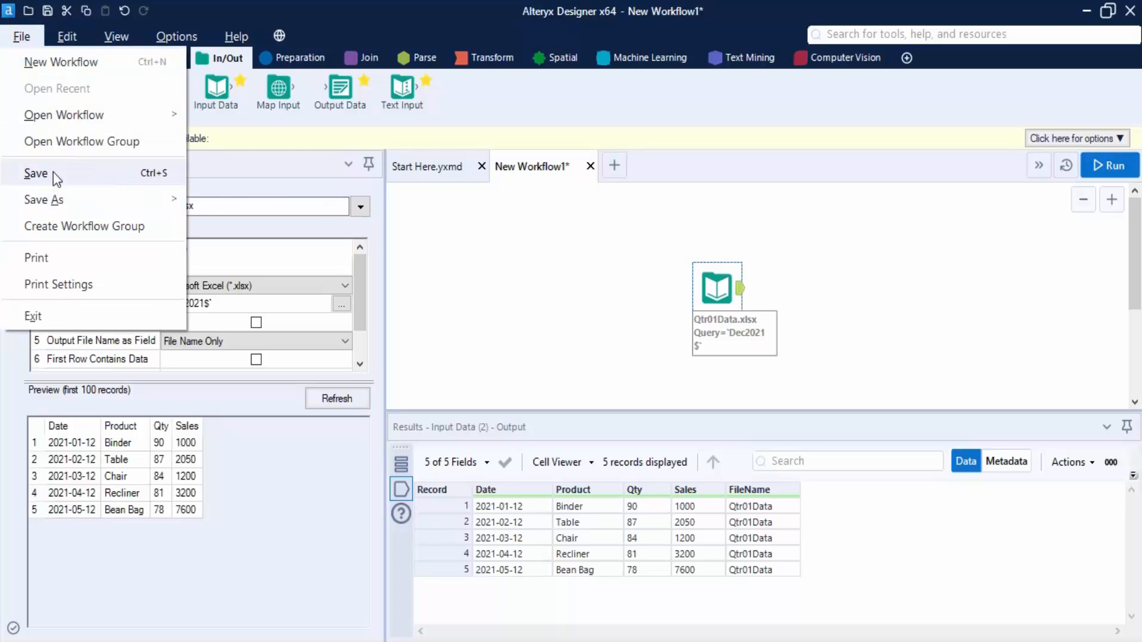
{"action": "left_click", "coordinate": [152, 173]}
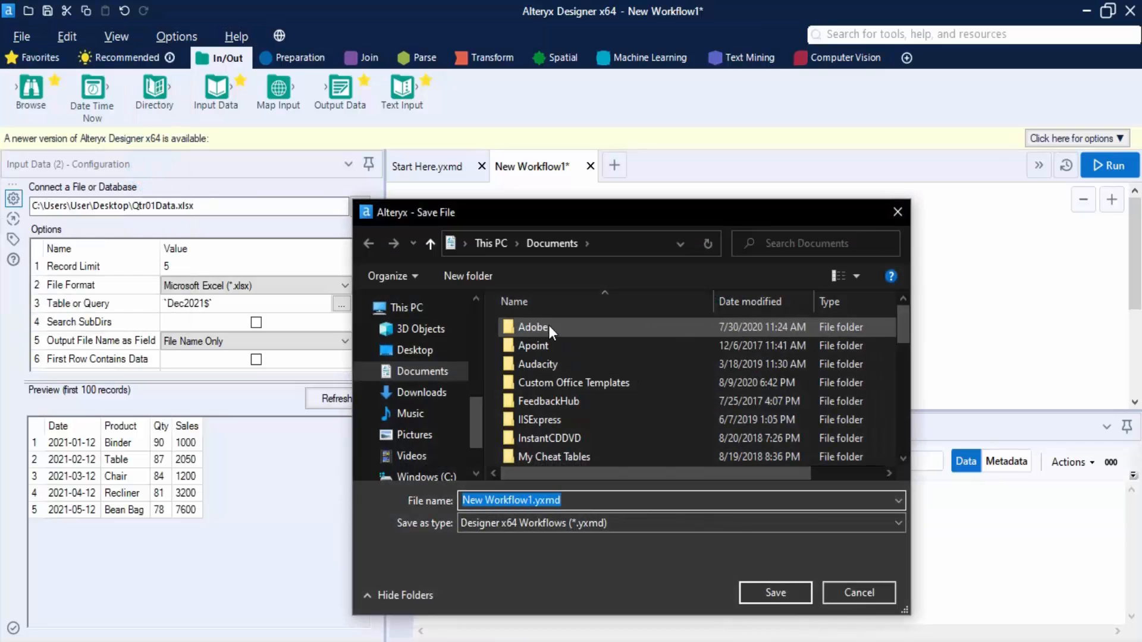
{"action": "scroll", "coordinate": [411, 369], "scroll_direction": "up", "scroll_amount": 3}
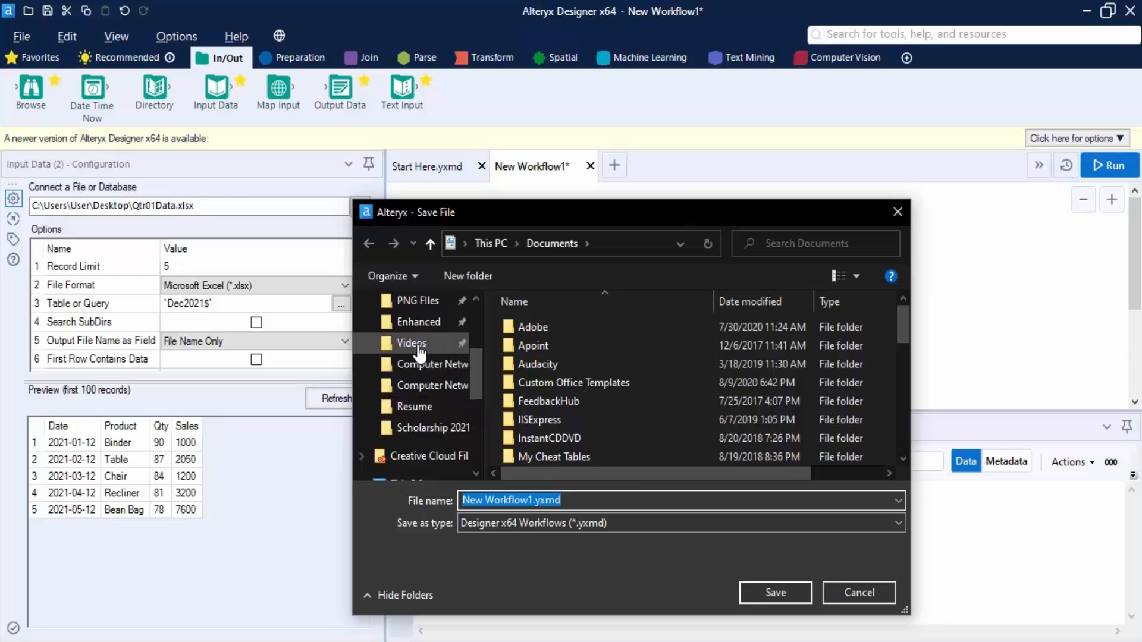
{"action": "left_click", "coordinate": [418, 347]}
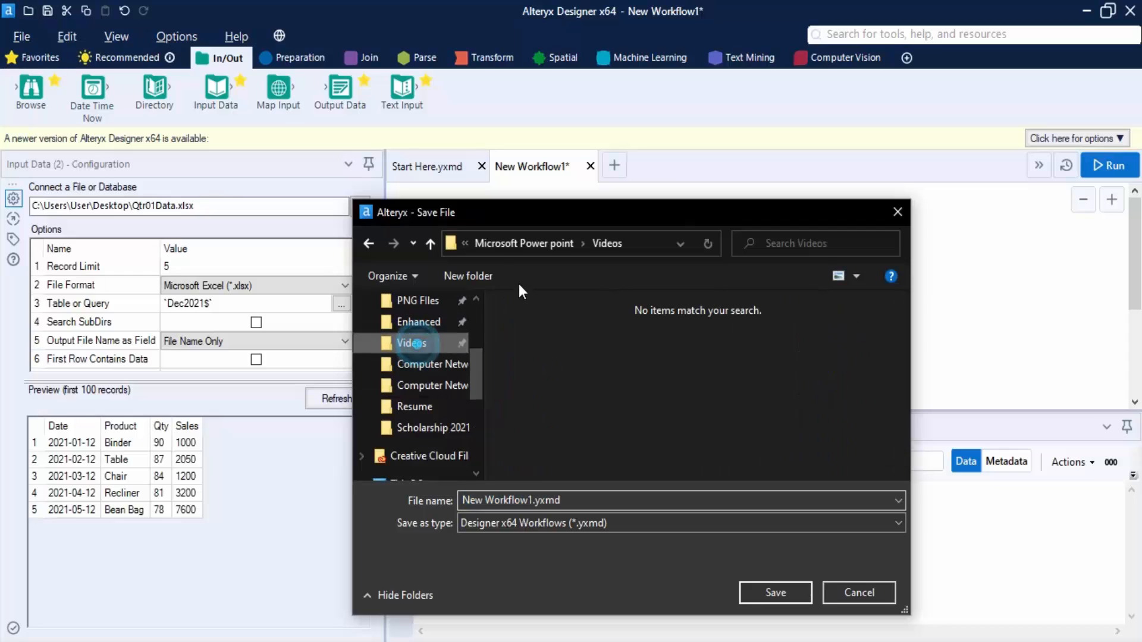
{"action": "left_click", "coordinate": [465, 244]}
{"action": "left_click", "coordinate": [466, 244]}
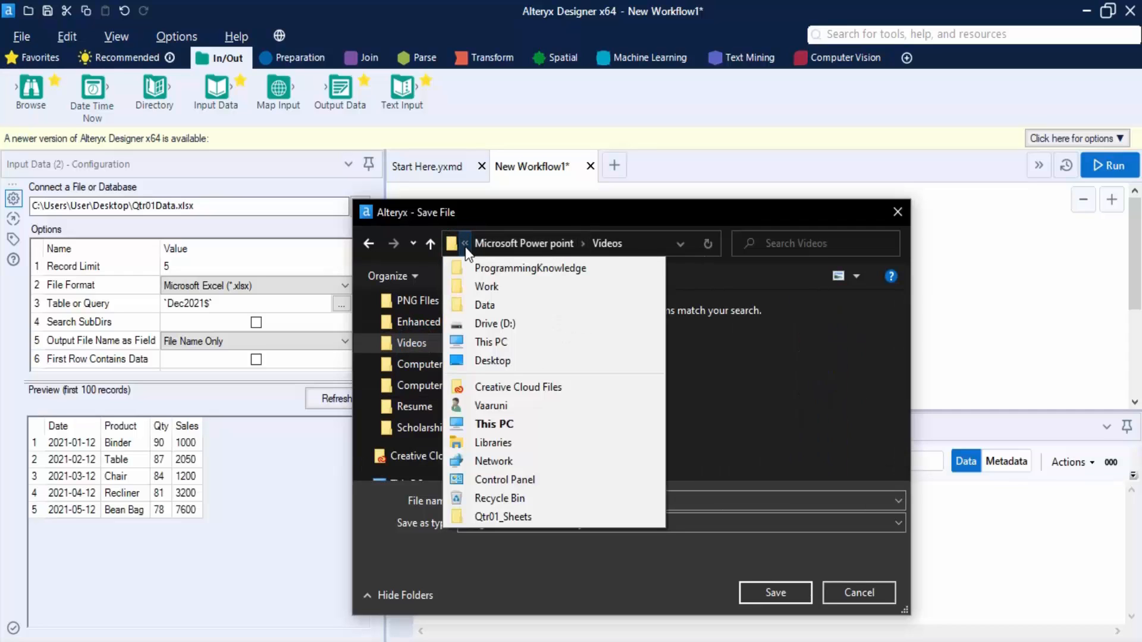
{"action": "left_click", "coordinate": [469, 269]}
{"action": "double_click", "coordinate": [535, 331]}
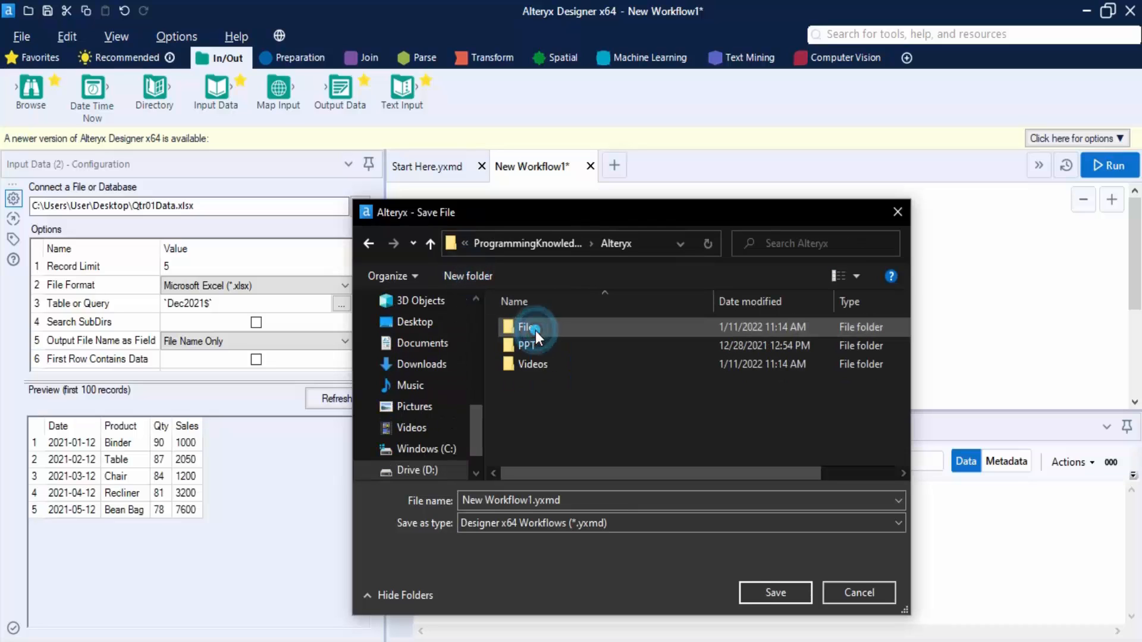
{"action": "left_click", "coordinate": [536, 331]}
{"action": "double_click", "coordinate": [535, 330]}
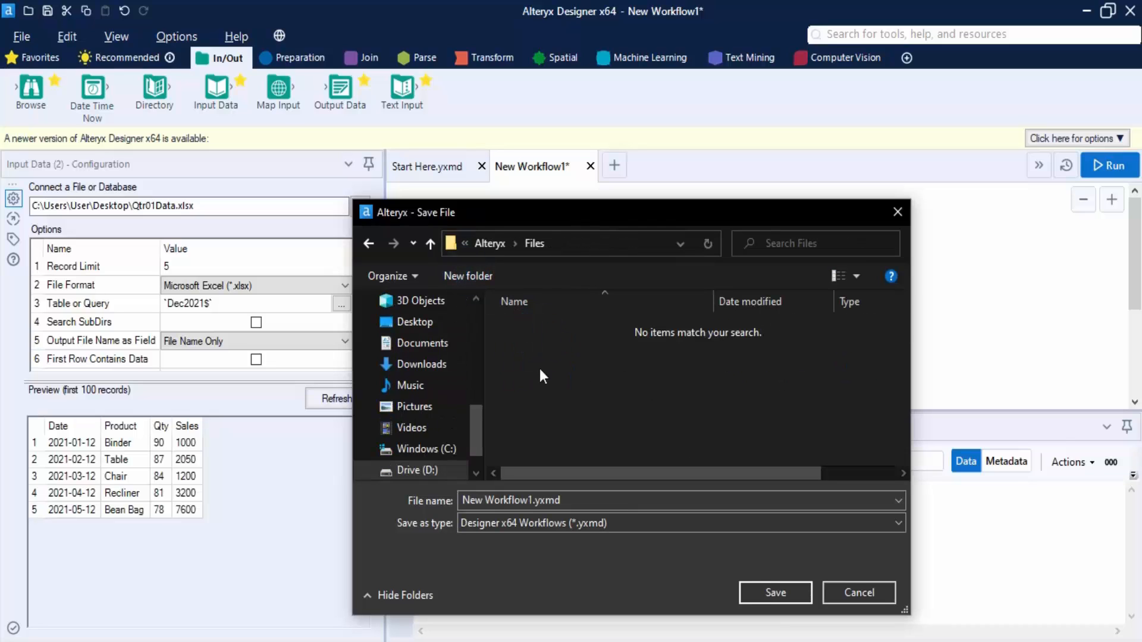
Step: Name the workflow file Excel 1.yxmd, keep the Designer x64 Workflows file type and save it
{"action": "left_click", "coordinate": [530, 500]}
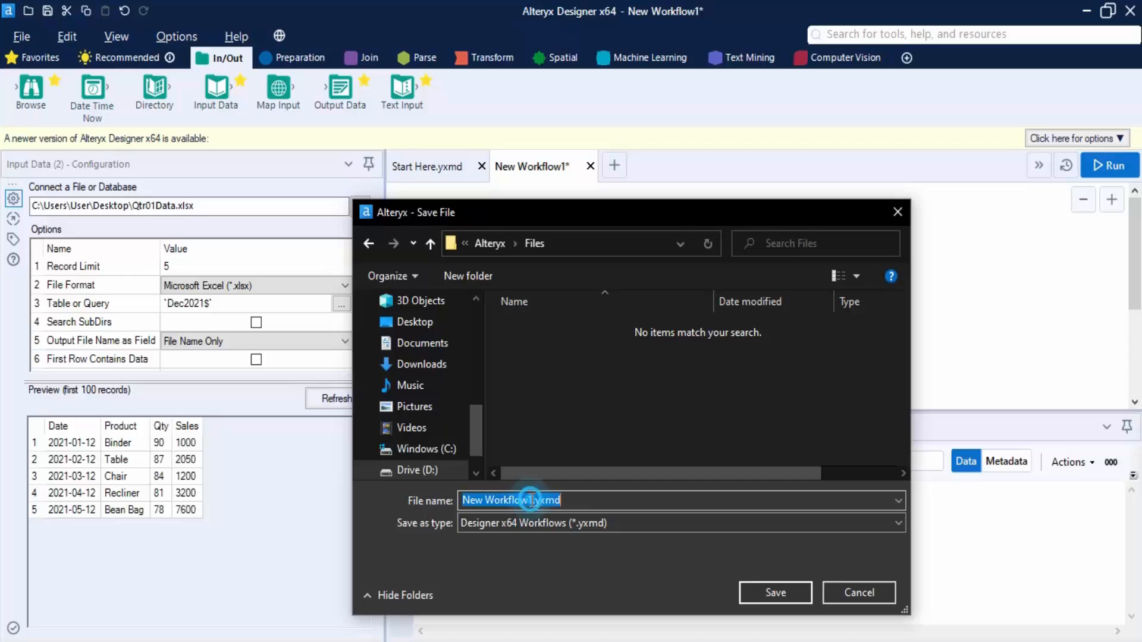
{"action": "left_click", "coordinate": [486, 495]}
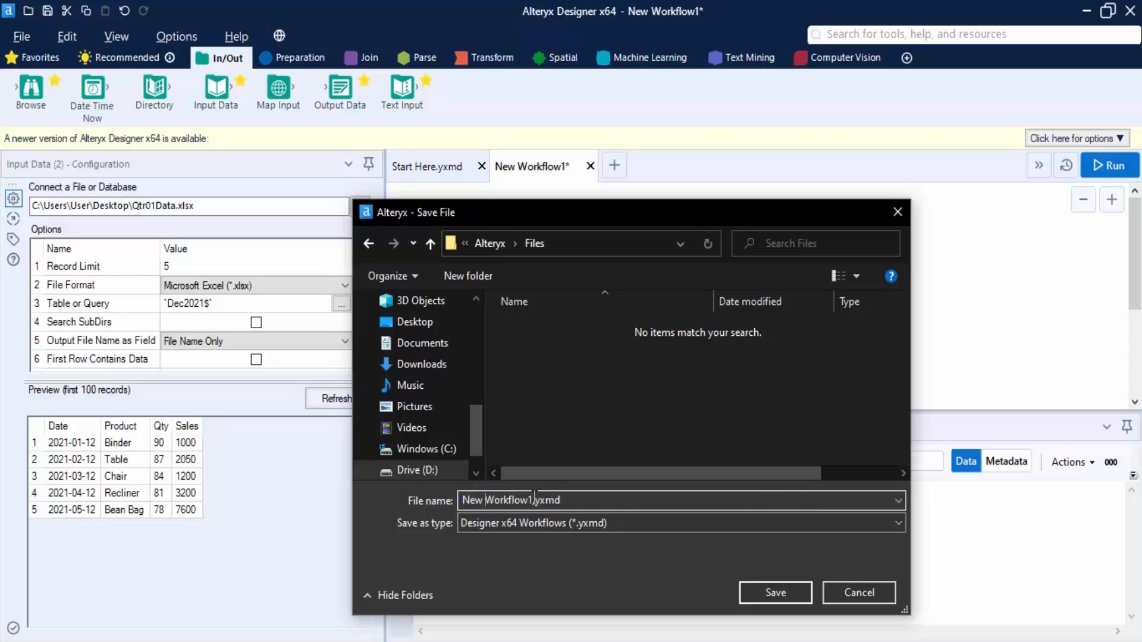
{"action": "left_click", "coordinate": [535, 500]}
{"action": "left_click_drag", "start_coordinate": [534, 500], "coordinate": [444, 502]}
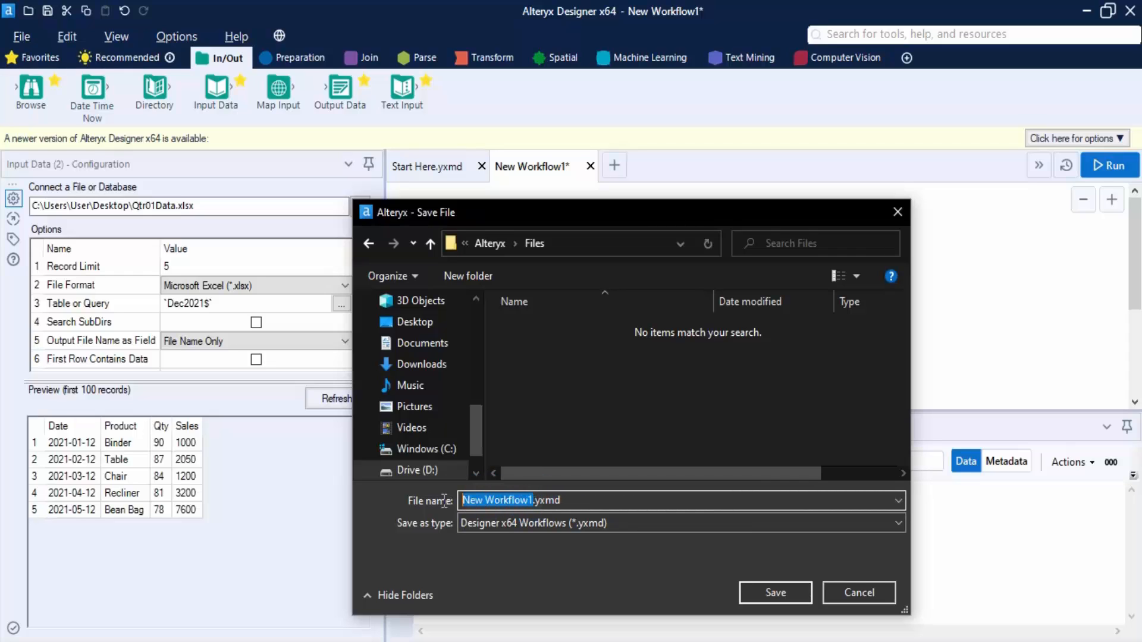
{"action": "type", "text": "Exc"}
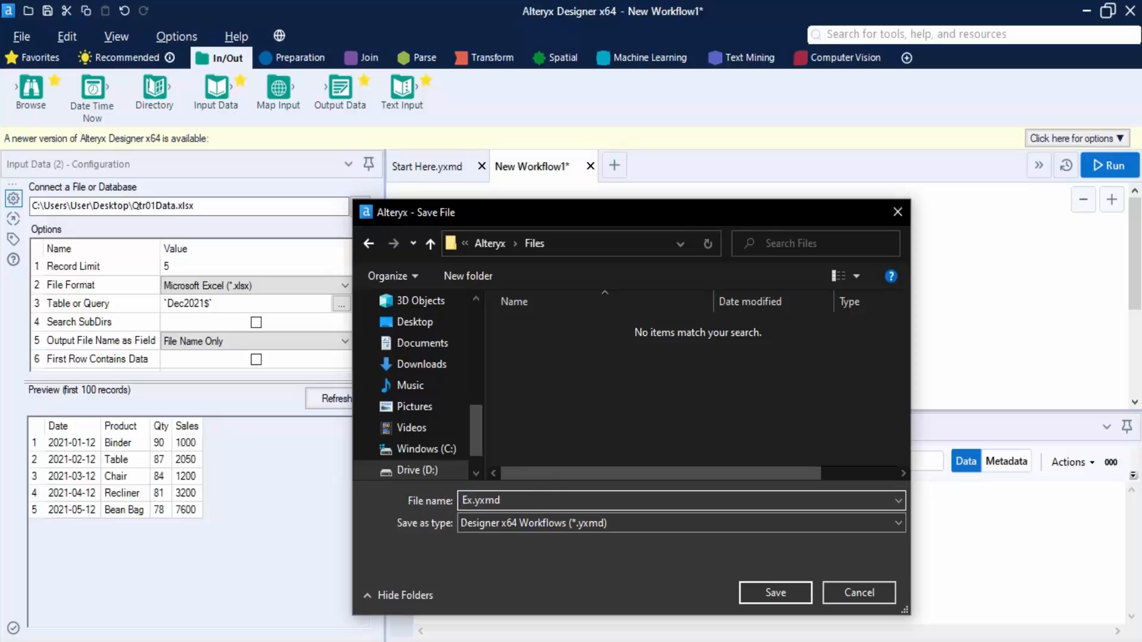
{"action": "type", "text": "el 1"}
{"action": "left_click", "coordinate": [572, 523]}
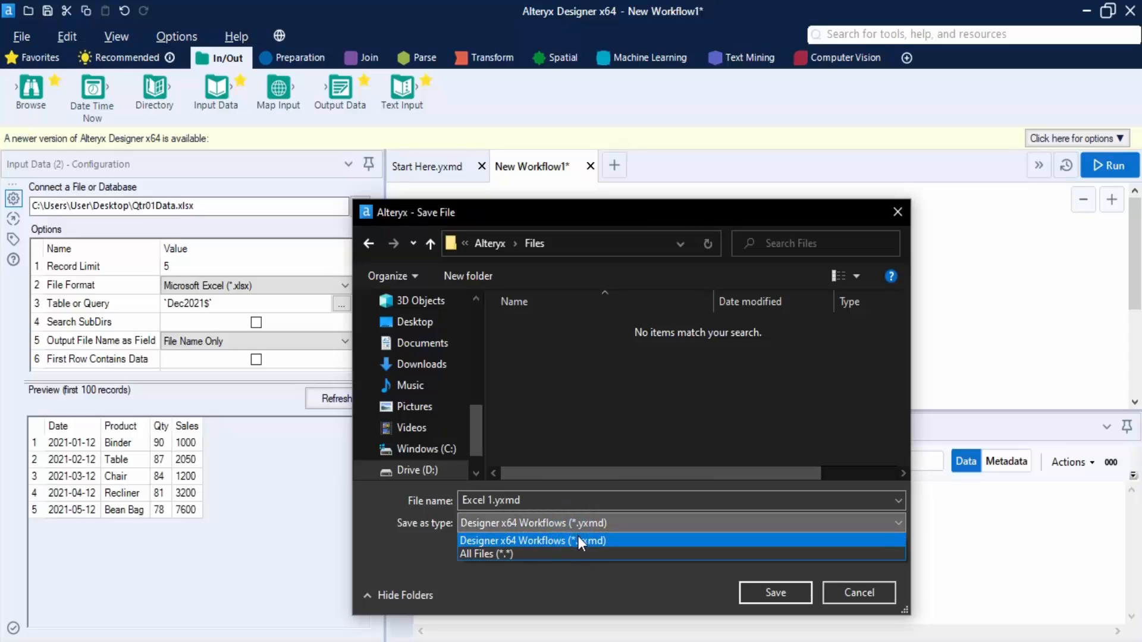
{"action": "left_click", "coordinate": [580, 540]}
{"action": "left_click", "coordinate": [791, 597]}
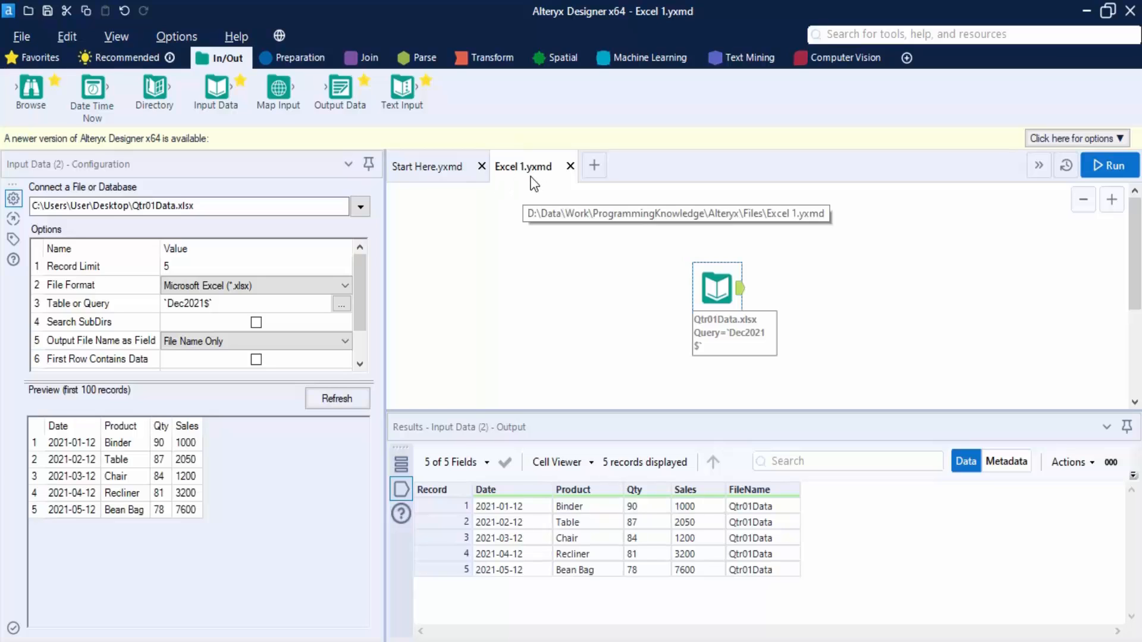
Step: Add a new blank workflow page beside Excel 1.yxmd
{"action": "left_click", "coordinate": [605, 177]}
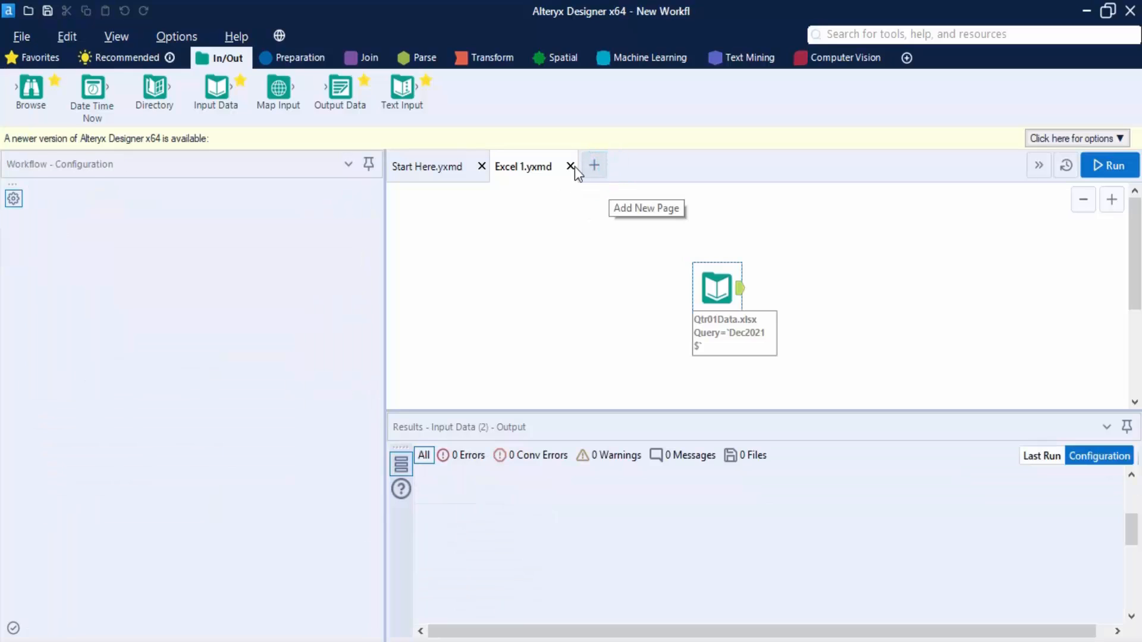
Step: Close the Excel 1.yxmd workflow and open Data 2020.csv from the CSV folder in Notepad
{"action": "left_click", "coordinate": [569, 168]}
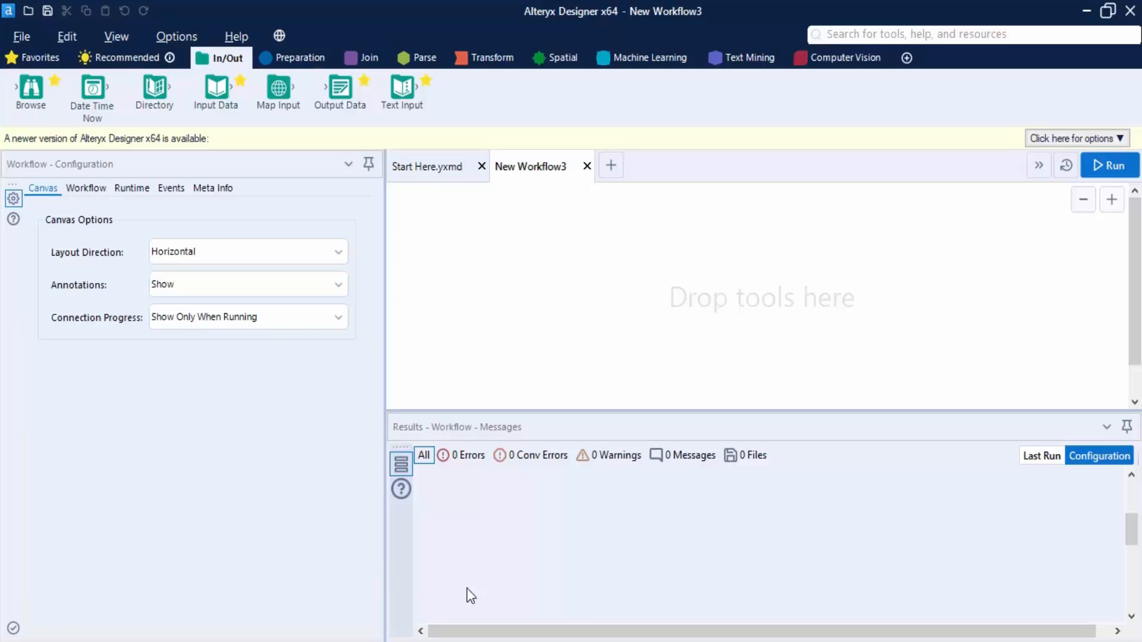
{"action": "left_click", "coordinate": [475, 641]}
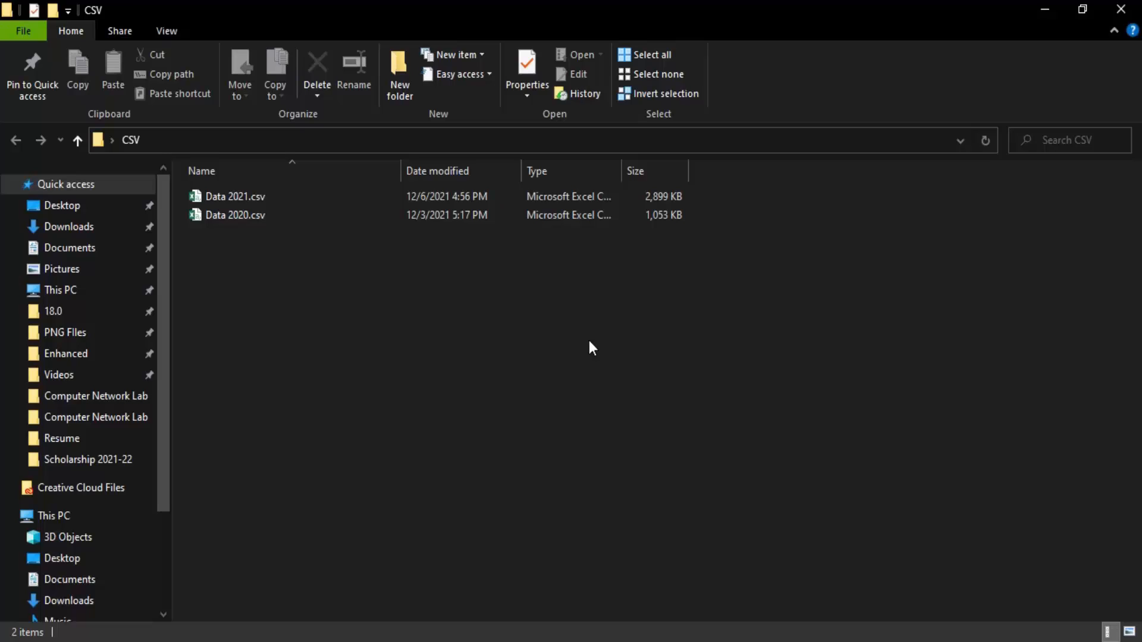
{"action": "left_click", "coordinate": [243, 218]}
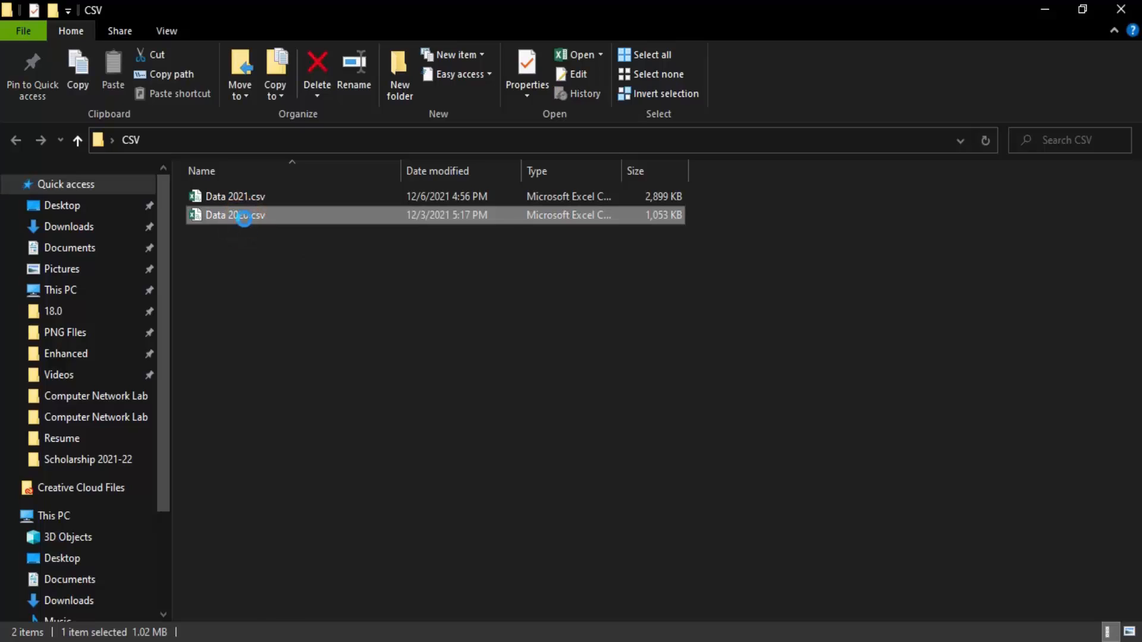
{"action": "right_click", "coordinate": [244, 218]}
{"action": "mouse_move", "coordinate": [447, 343]}
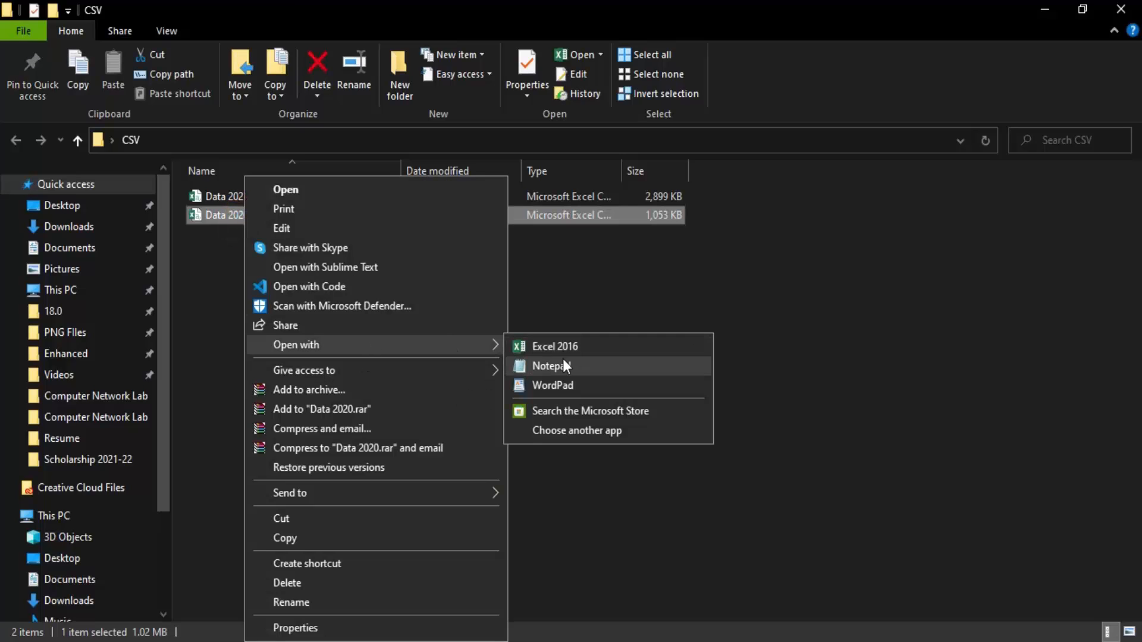
{"action": "left_click", "coordinate": [551, 369]}
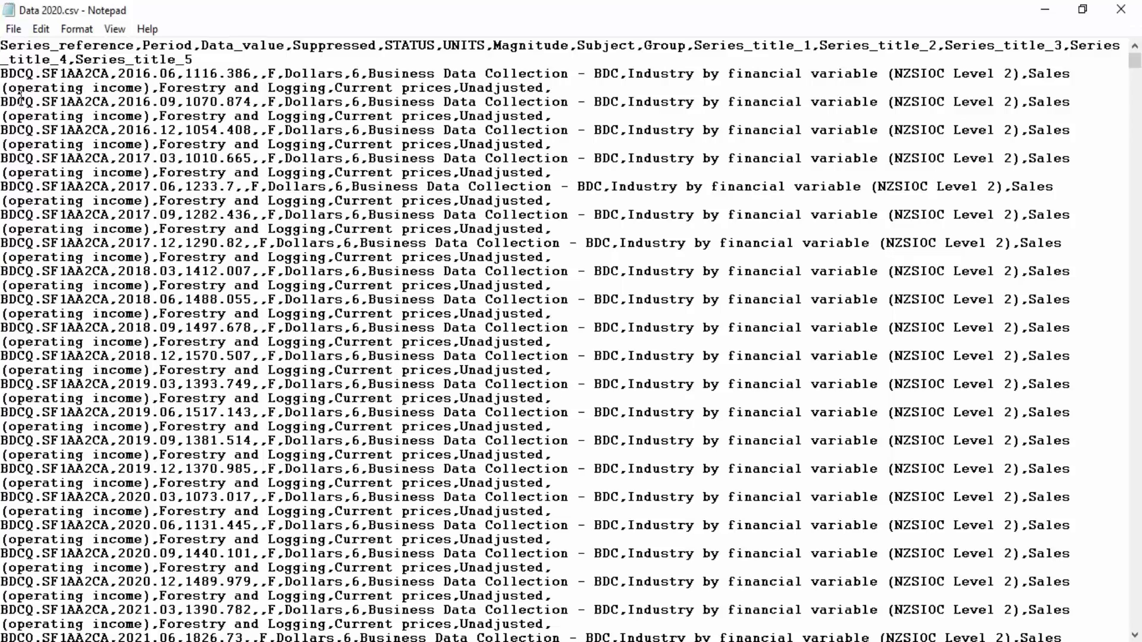
Step: Examine the header row and comma-separated records of Data 2020.csv in Notepad and close the file
{"action": "left_click_drag", "start_coordinate": [127, 45], "coordinate": [8, 45]}
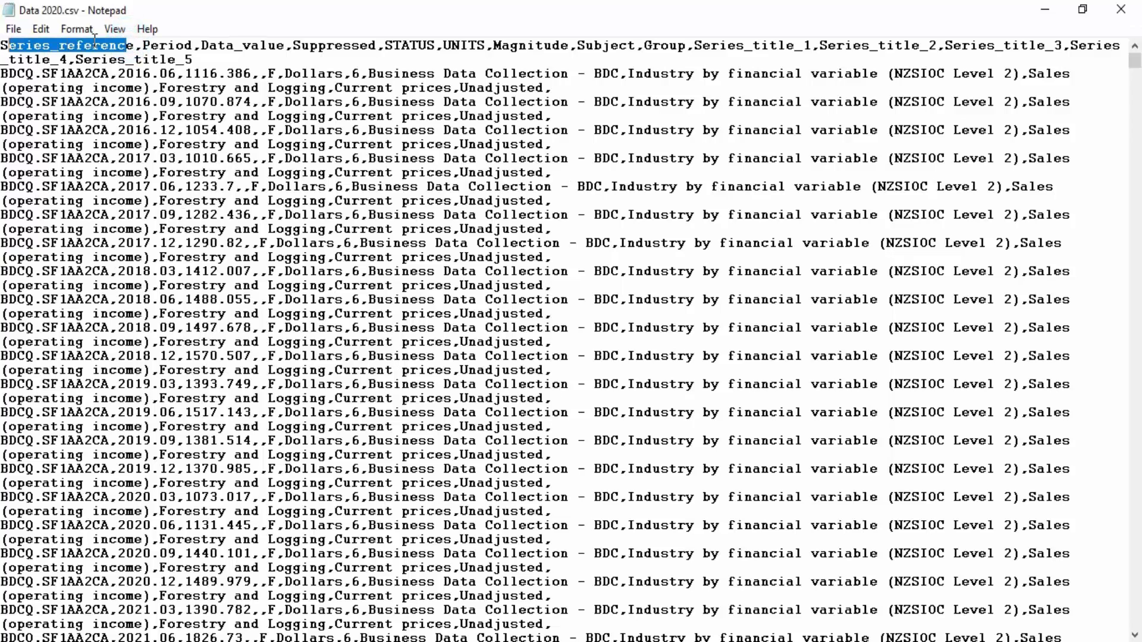
{"action": "left_click_drag", "start_coordinate": [142, 45], "coordinate": [460, 45]}
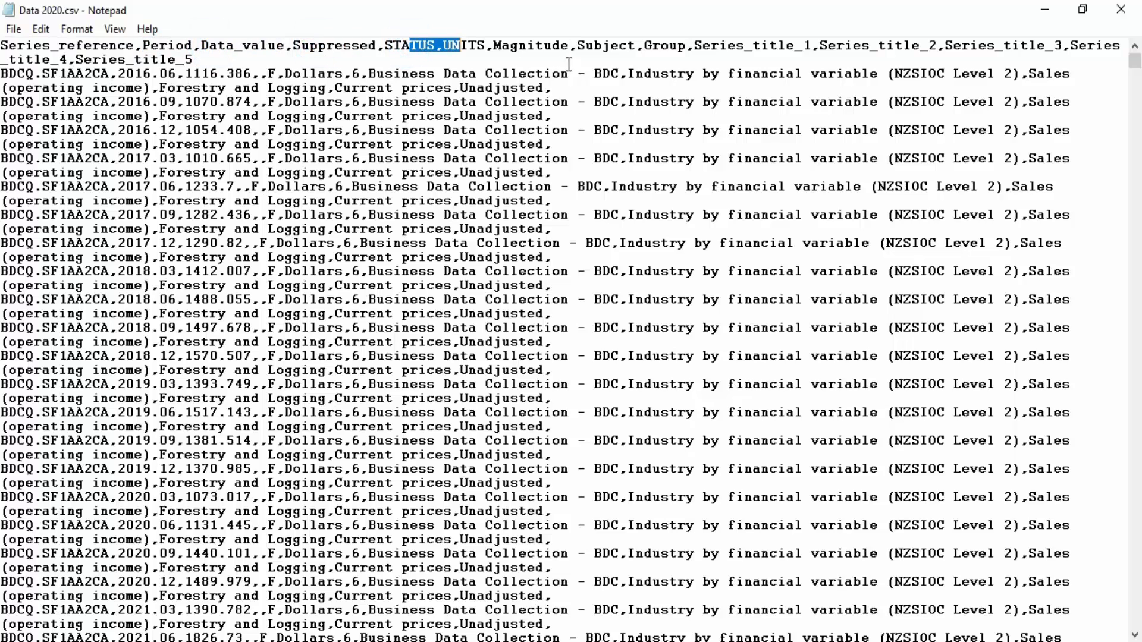
{"action": "scroll", "coordinate": [717, 258], "scroll_direction": "down", "scroll_amount": 20}
{"action": "scroll", "coordinate": [717, 258], "scroll_direction": "down", "scroll_amount": 15}
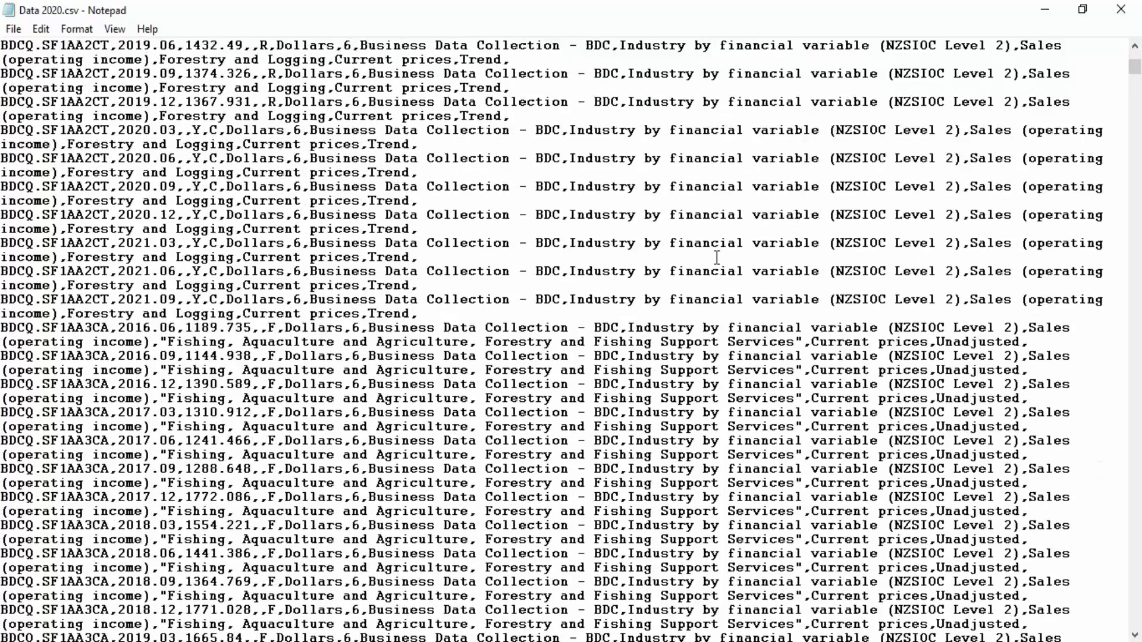
{"action": "scroll", "coordinate": [717, 257], "scroll_direction": "up", "scroll_amount": 10}
{"action": "scroll", "coordinate": [717, 258], "scroll_direction": "up", "scroll_amount": 20}
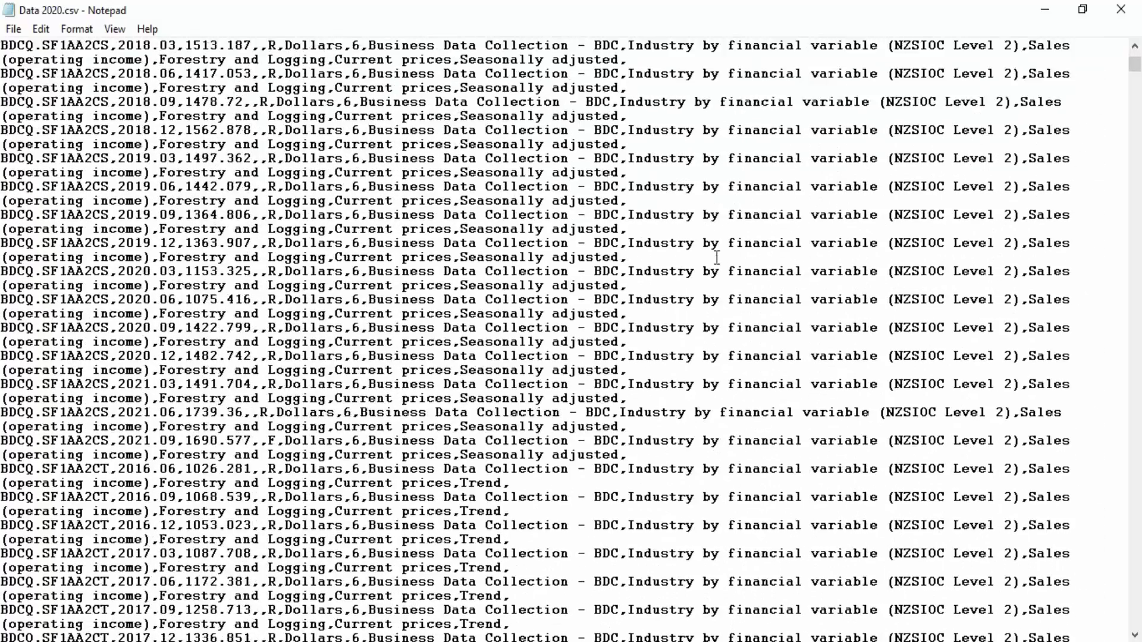
{"action": "left_click", "coordinate": [619, 77]}
{"action": "left_click", "coordinate": [546, 86]}
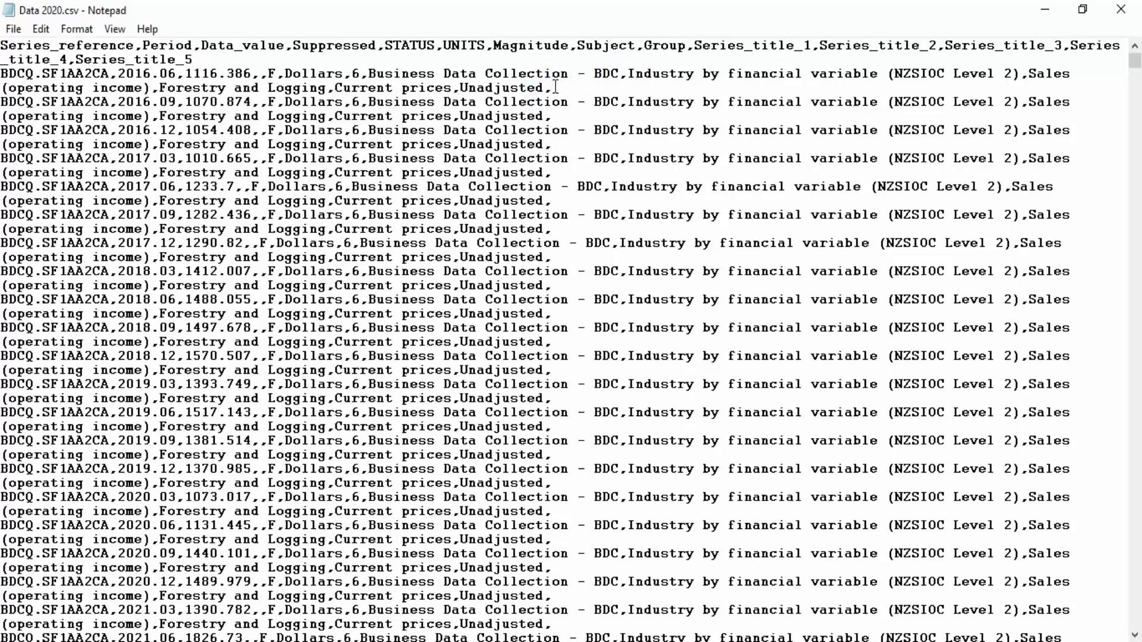
{"action": "left_click", "coordinate": [1121, 9]}
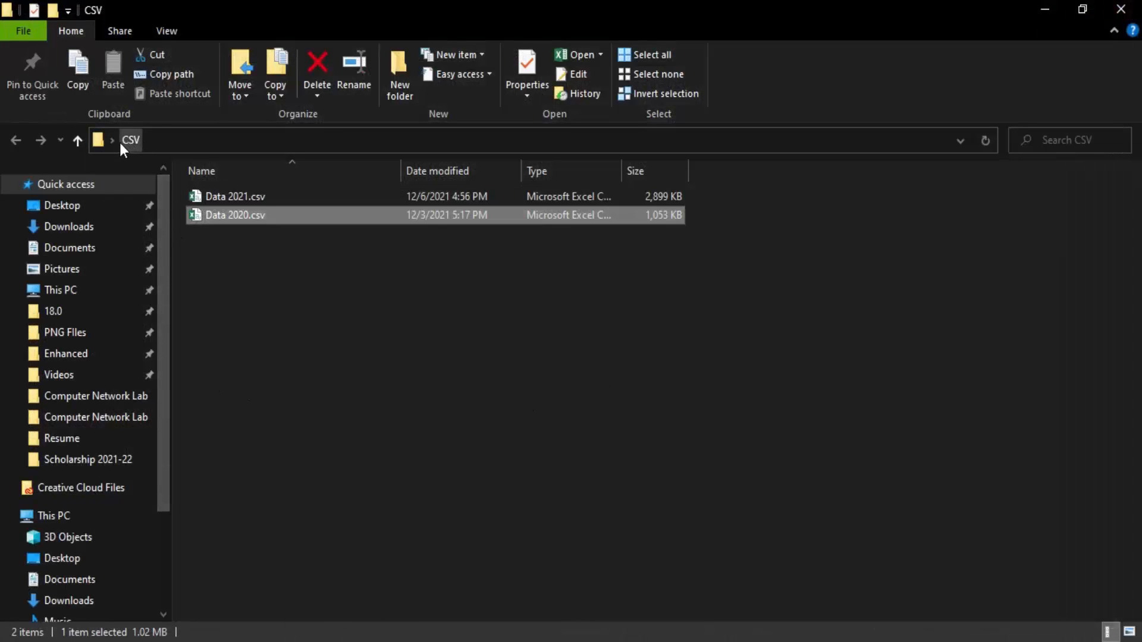
{"action": "left_click_drag", "start_coordinate": [296, 277], "coordinate": [241, 192]}
{"action": "left_click", "coordinate": [268, 304]}
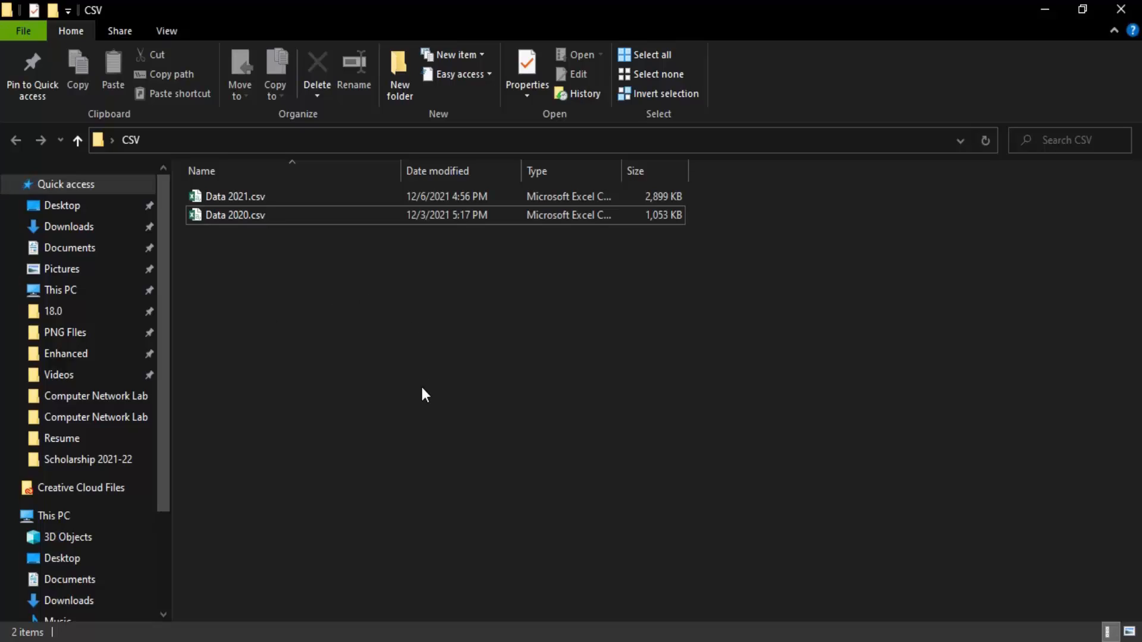
Step: Switch back to Alteryx Designer and place an Input Data tool on the blank workflow canvas
{"action": "left_click", "coordinate": [695, 641]}
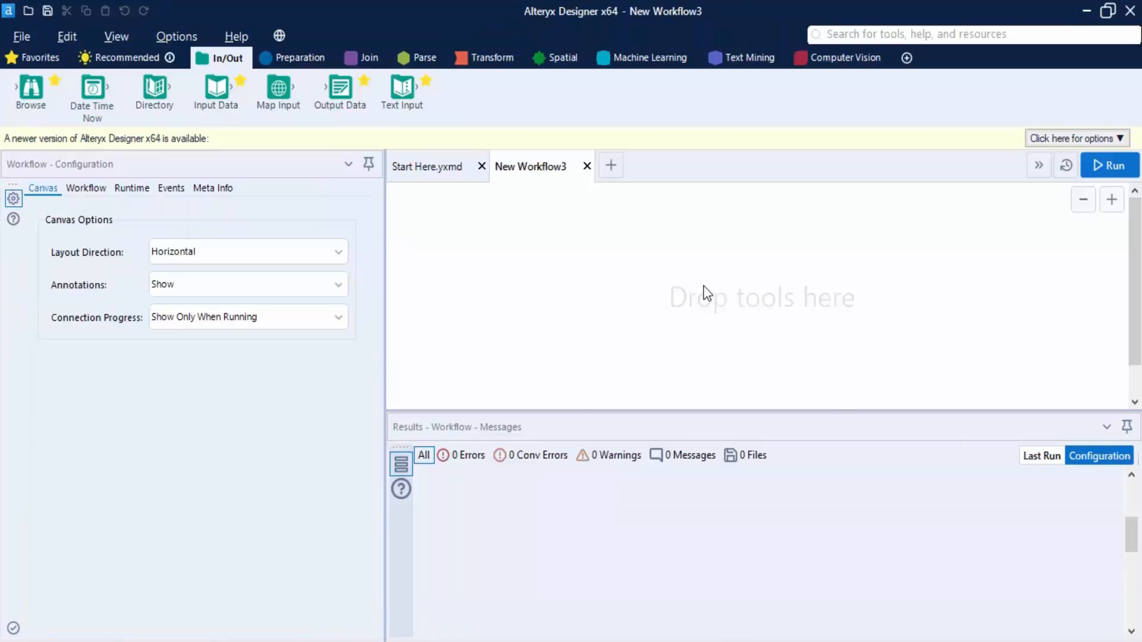
{"action": "left_click_drag", "start_coordinate": [225, 105], "coordinate": [228, 107]}
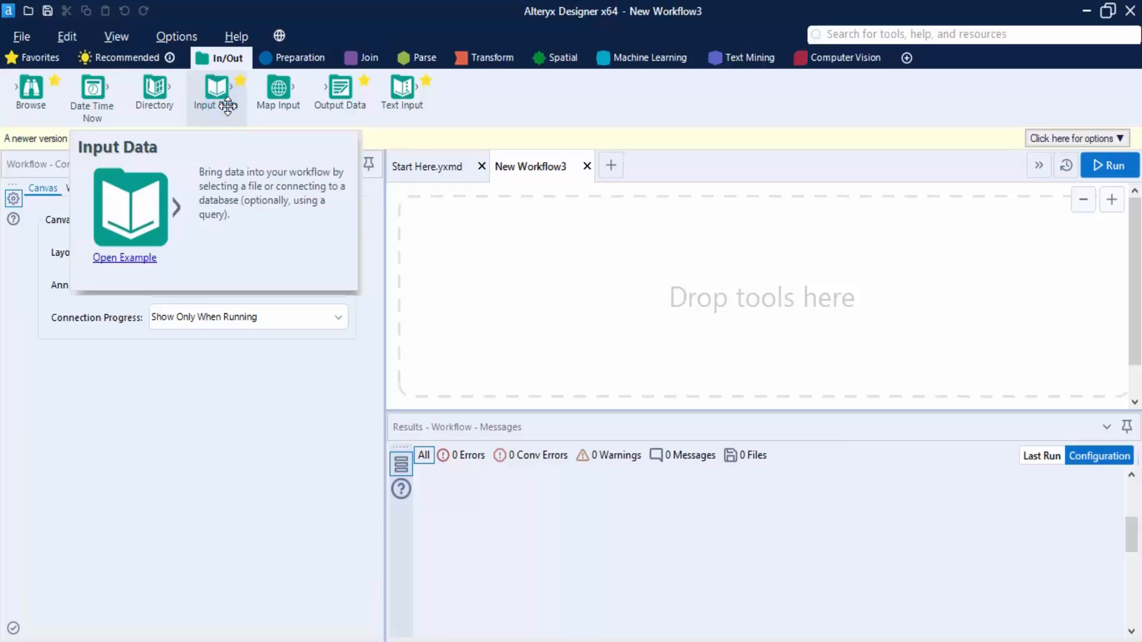
{"action": "left_click_drag", "start_coordinate": [228, 107], "coordinate": [717, 299]}
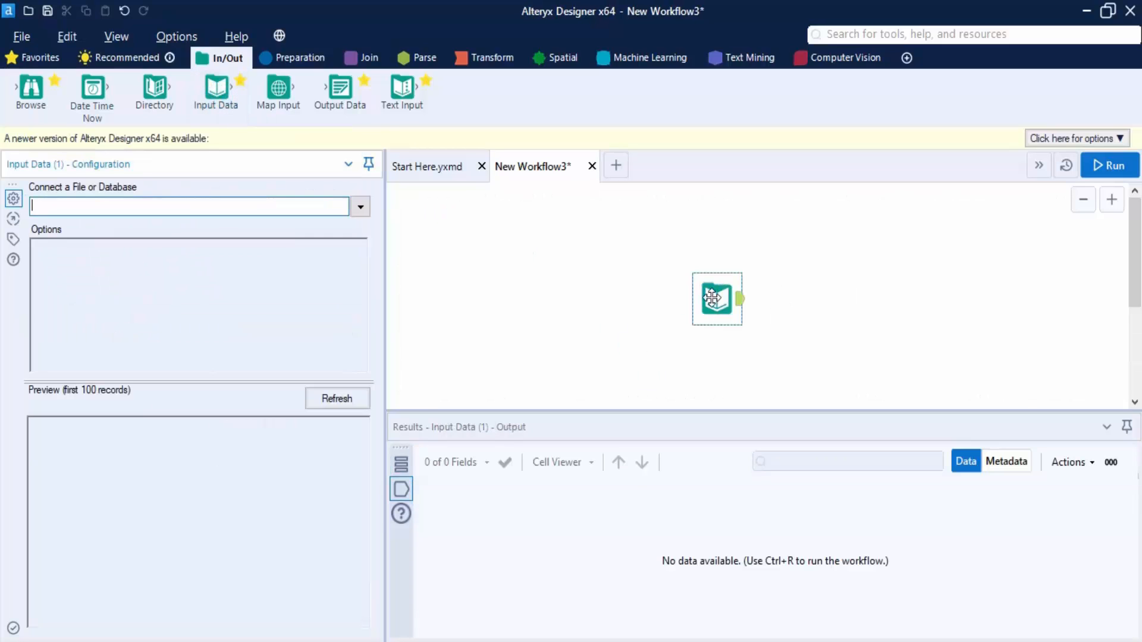
Step: Connect the Input Data tool to Data 2021.csv in the CSV folder on the desktop
{"action": "left_click", "coordinate": [360, 208]}
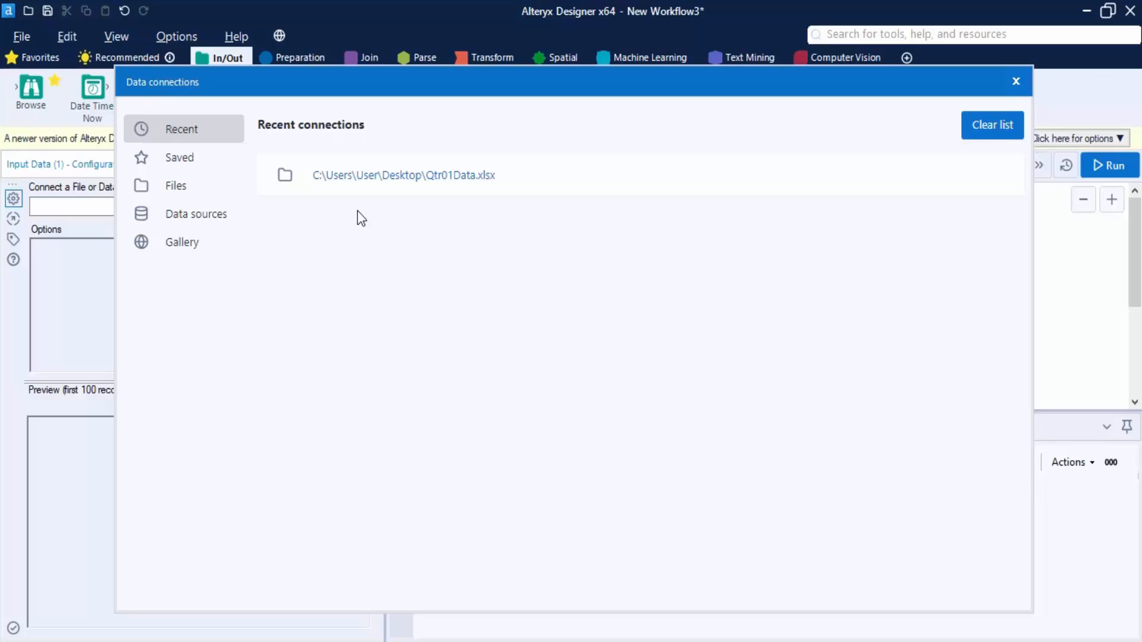
{"action": "left_click", "coordinate": [169, 186]}
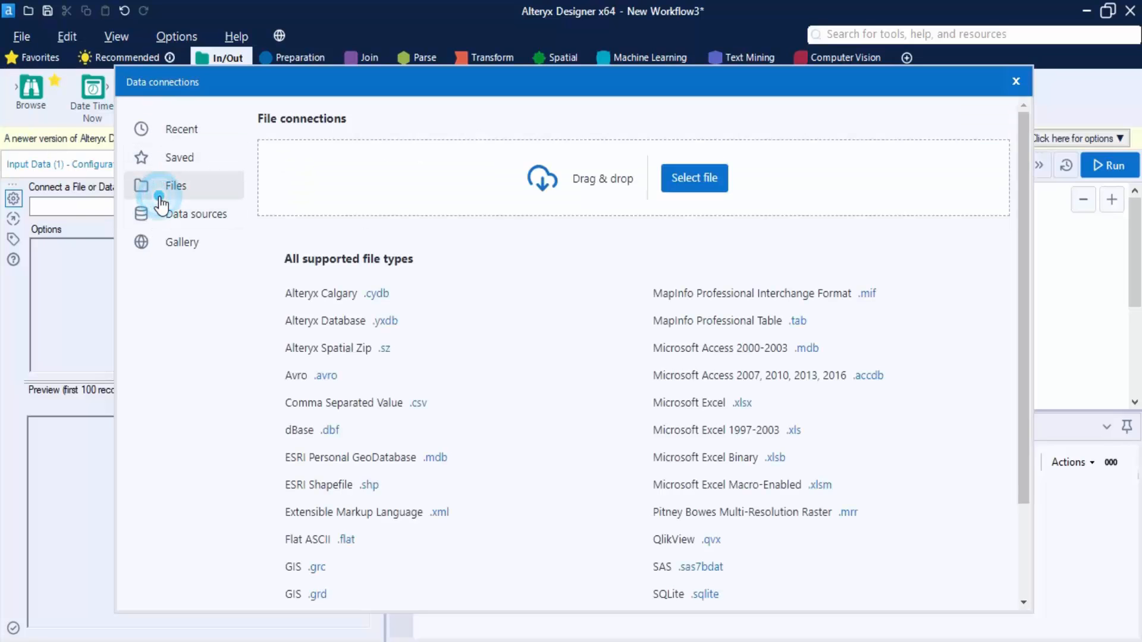
{"action": "left_click", "coordinate": [695, 178]}
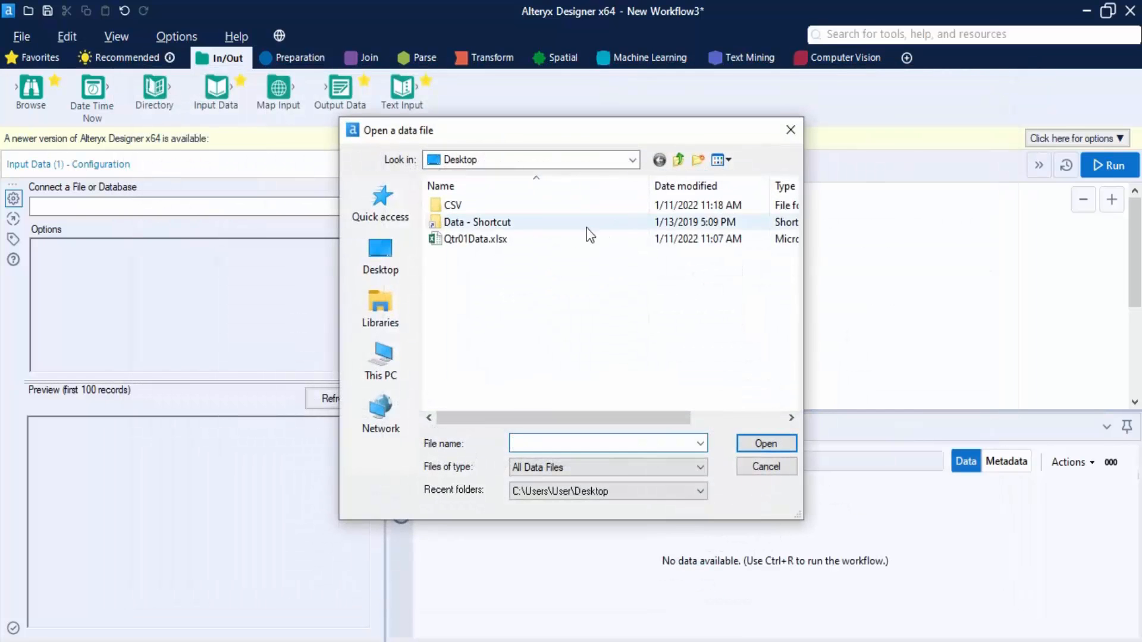
{"action": "double_click", "coordinate": [452, 205]}
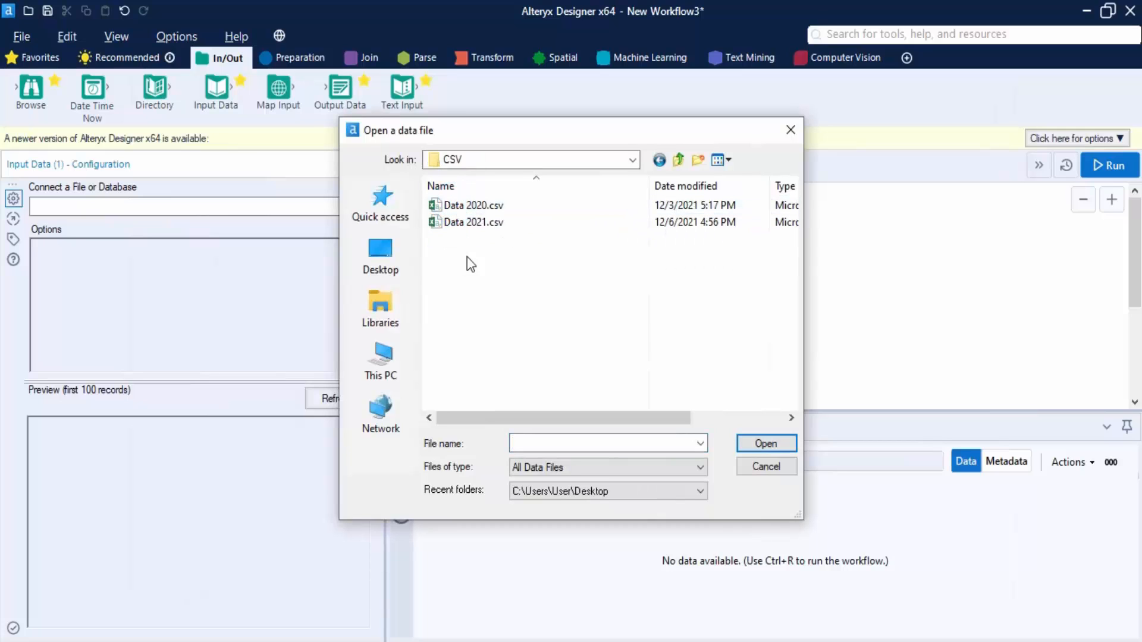
{"action": "left_click", "coordinate": [495, 222]}
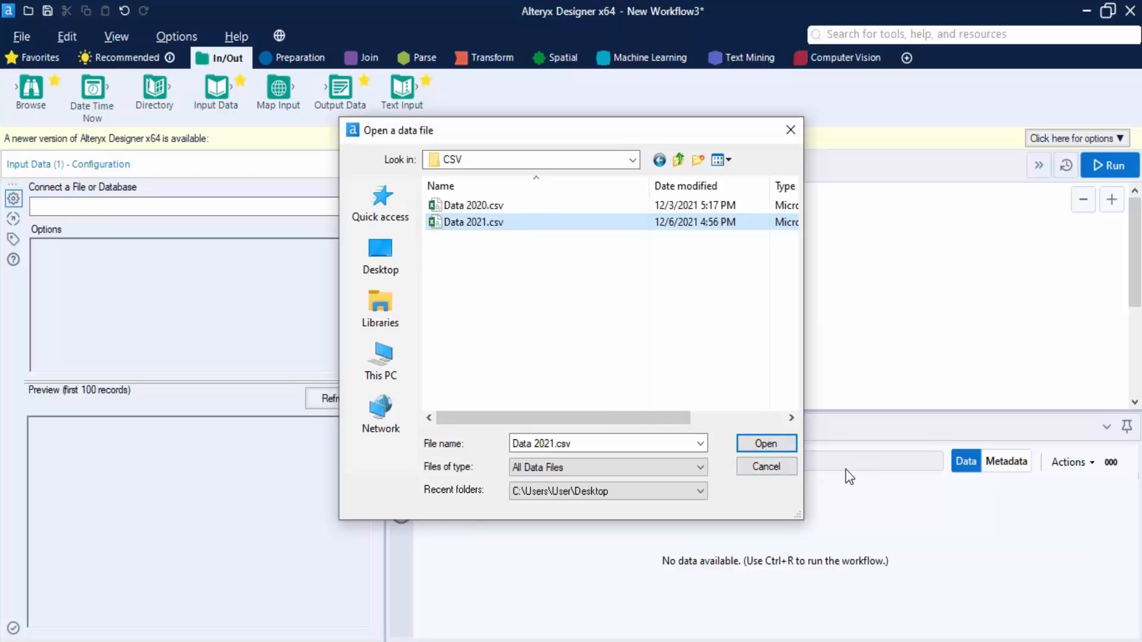
{"action": "left_click", "coordinate": [783, 445]}
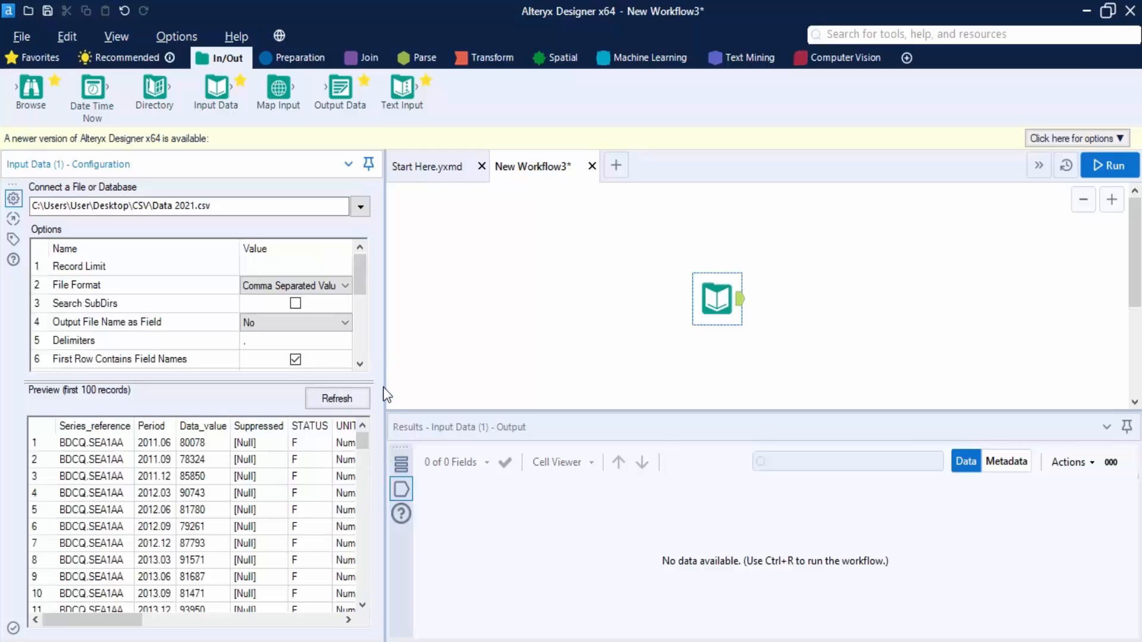
Step: Widen the configuration area and run the workflow on Data 2021.csv
{"action": "left_click_drag", "start_coordinate": [383, 387], "coordinate": [431, 387]}
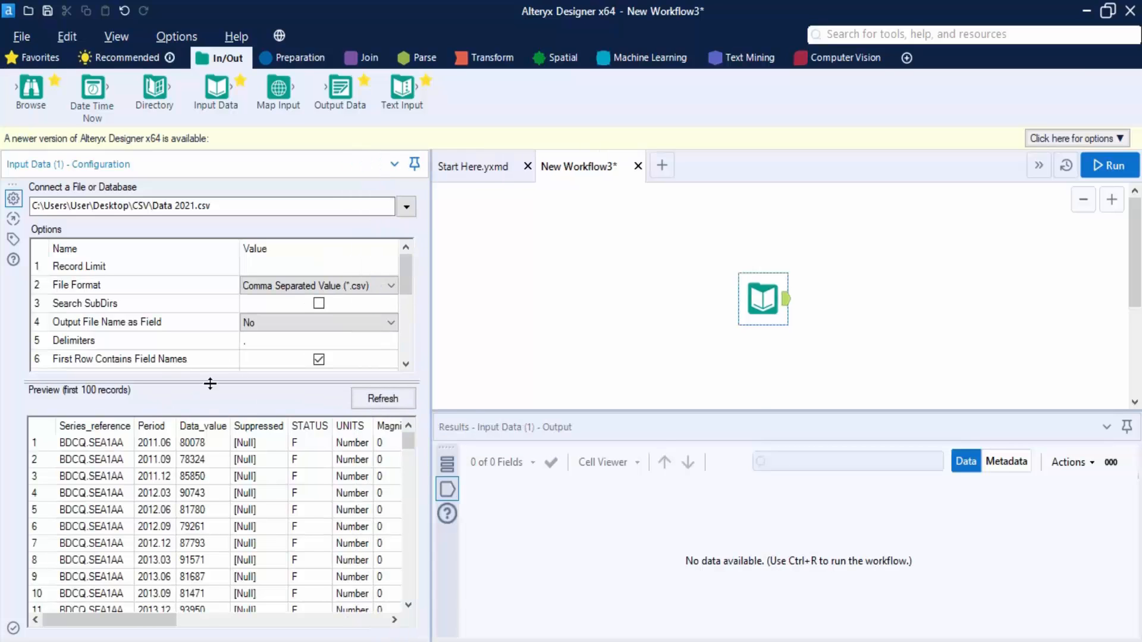
{"action": "left_click", "coordinate": [1123, 173]}
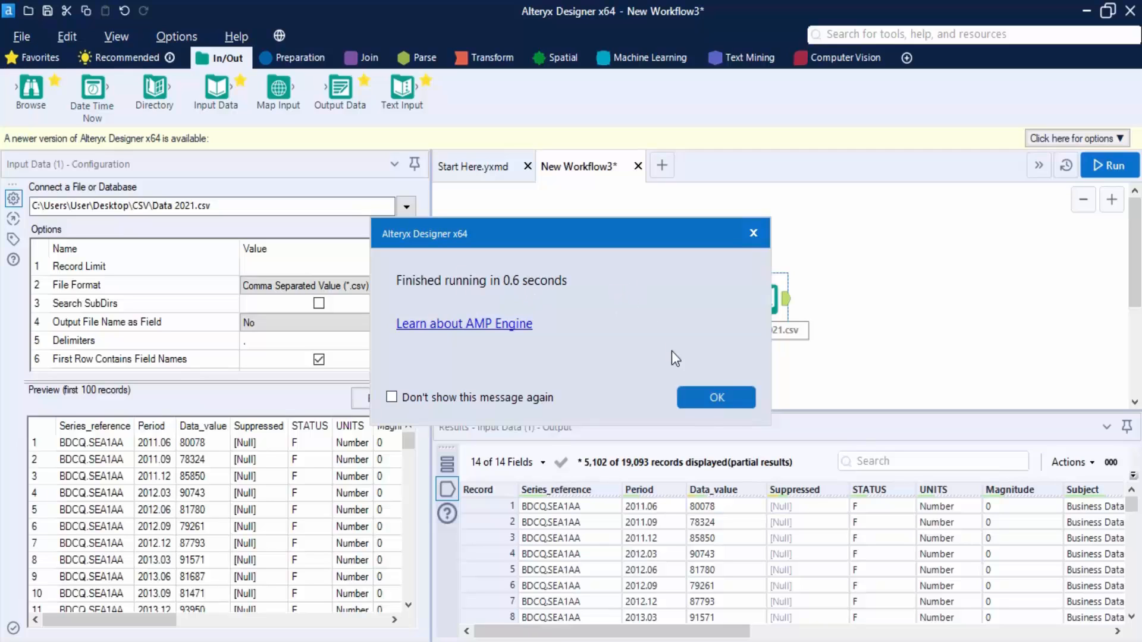
{"action": "left_click", "coordinate": [701, 399]}
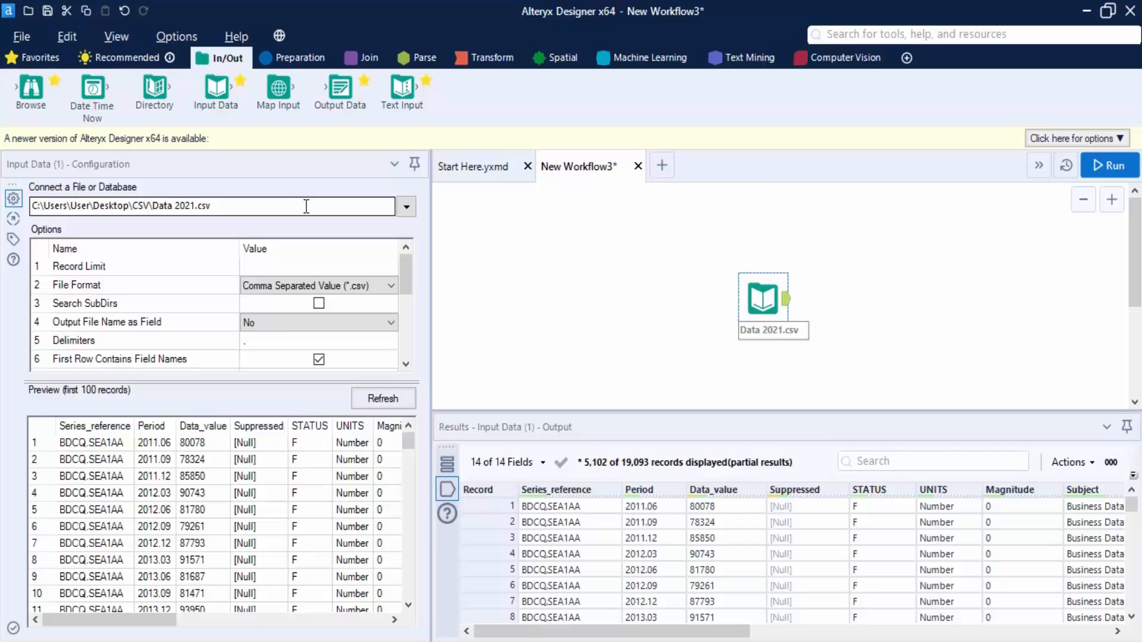
Step: Set the input path to C:\Users\User\Desktop\CSV\Data*.csv and Output File Name as Field to File Name Only, refreshing the preview
{"action": "left_click", "coordinate": [196, 206]}
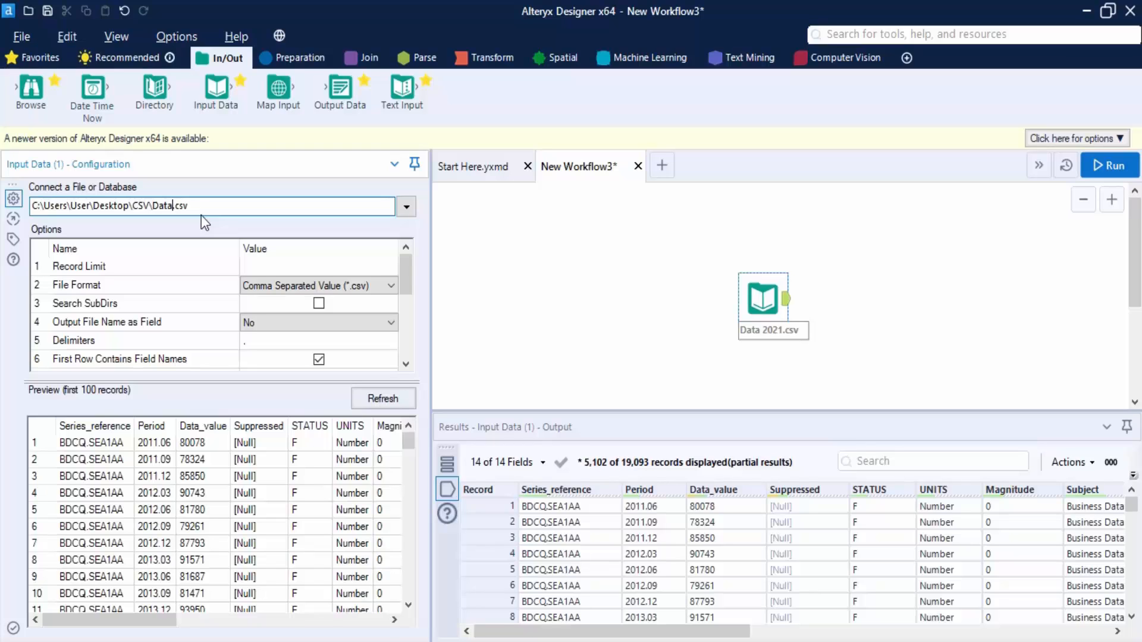
{"action": "type", "text": "*"}
{"action": "left_click", "coordinate": [321, 324]}
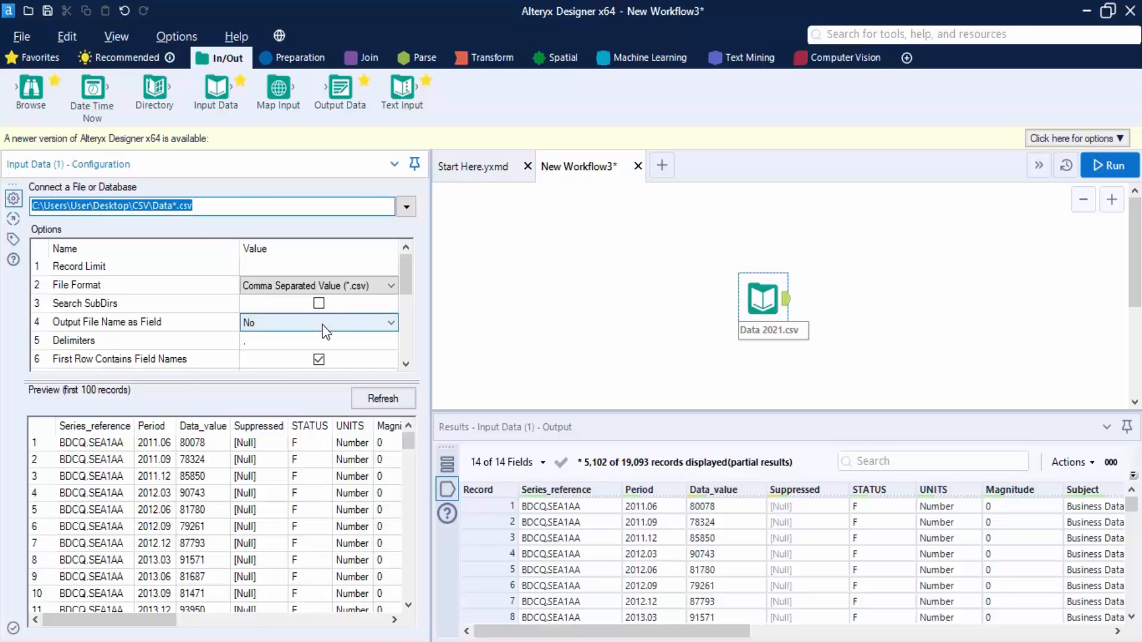
{"action": "left_click", "coordinate": [404, 404]}
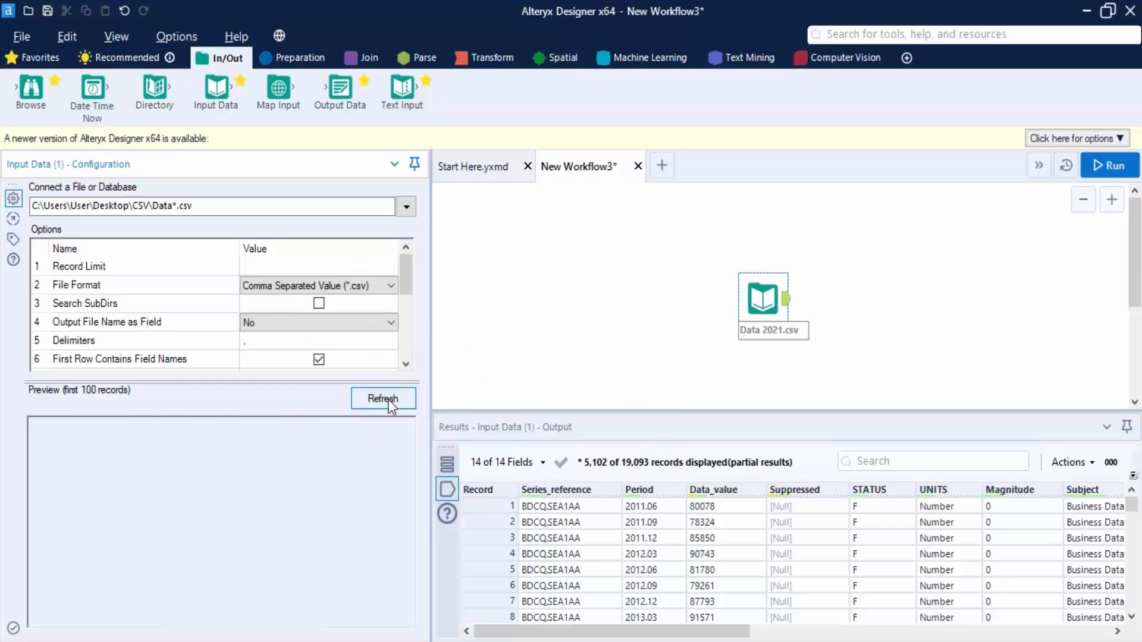
{"action": "scroll", "coordinate": [284, 317], "scroll_direction": "down", "scroll_amount": 2}
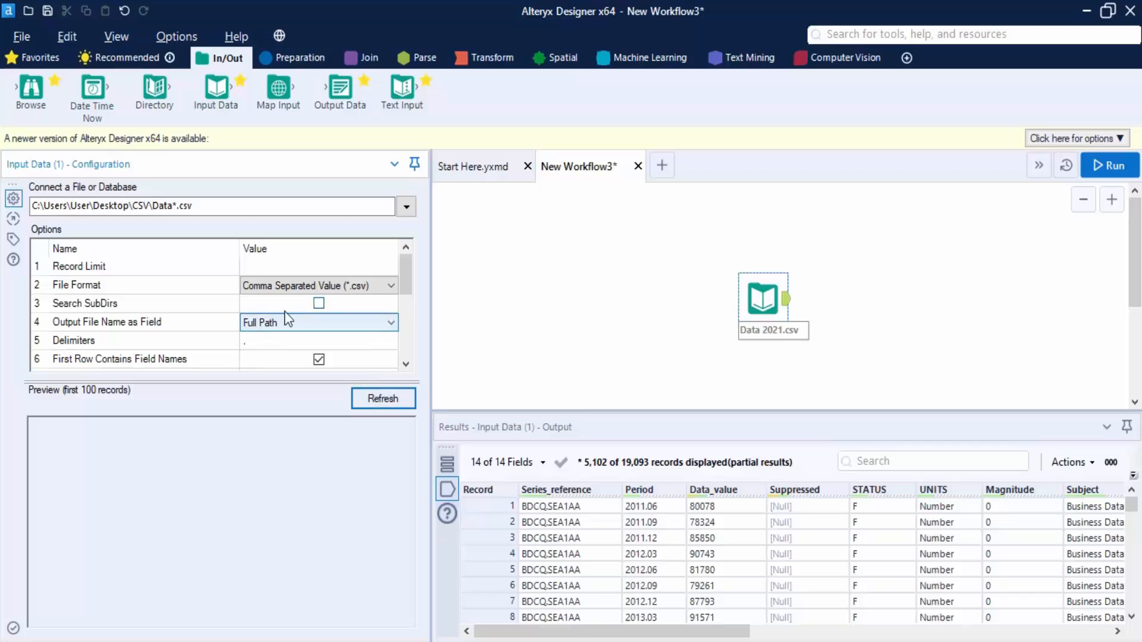
{"action": "left_click", "coordinate": [400, 405]}
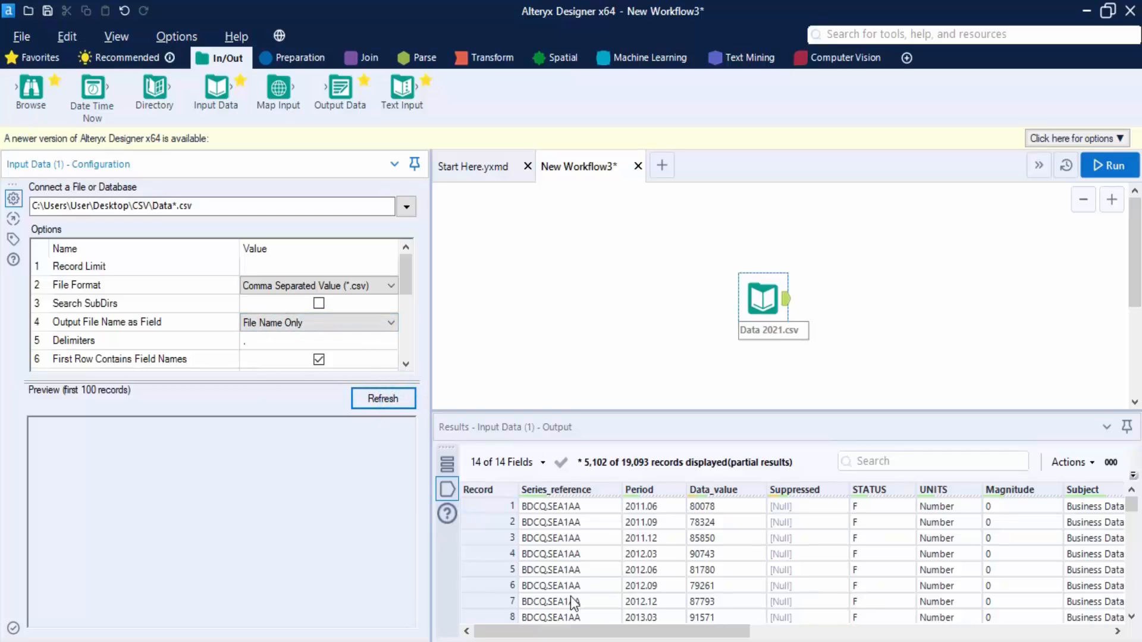
Step: Open Data 2021.csv in Excel from the workflow's run messages, dismiss the activation notice and close the file after viewing it
{"action": "left_click", "coordinate": [500, 335]}
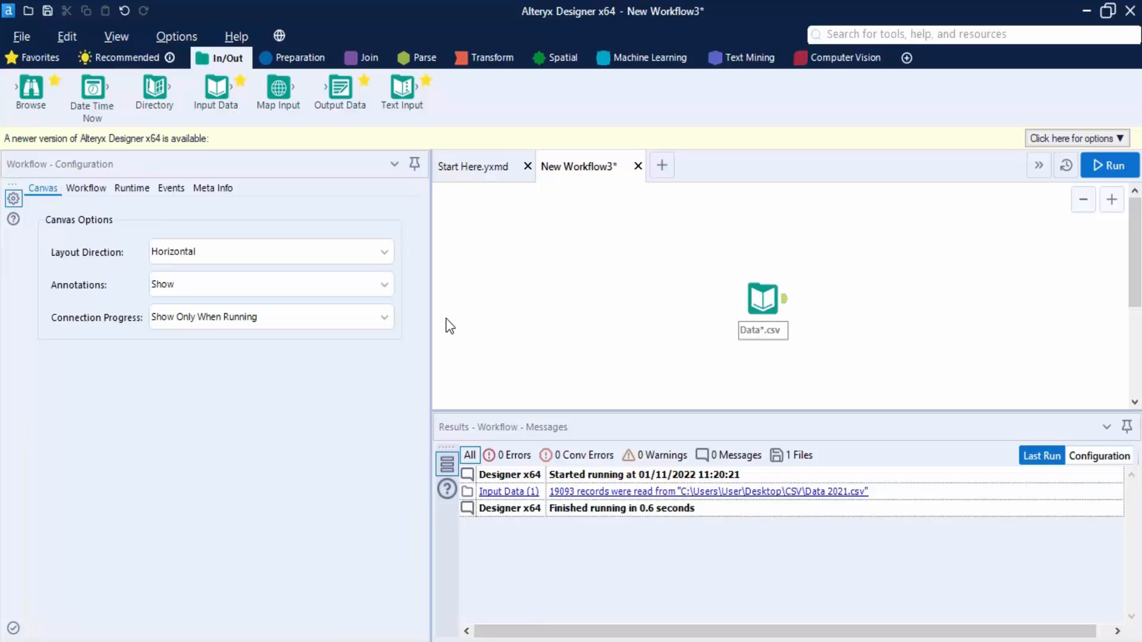
{"action": "left_click", "coordinate": [608, 490]}
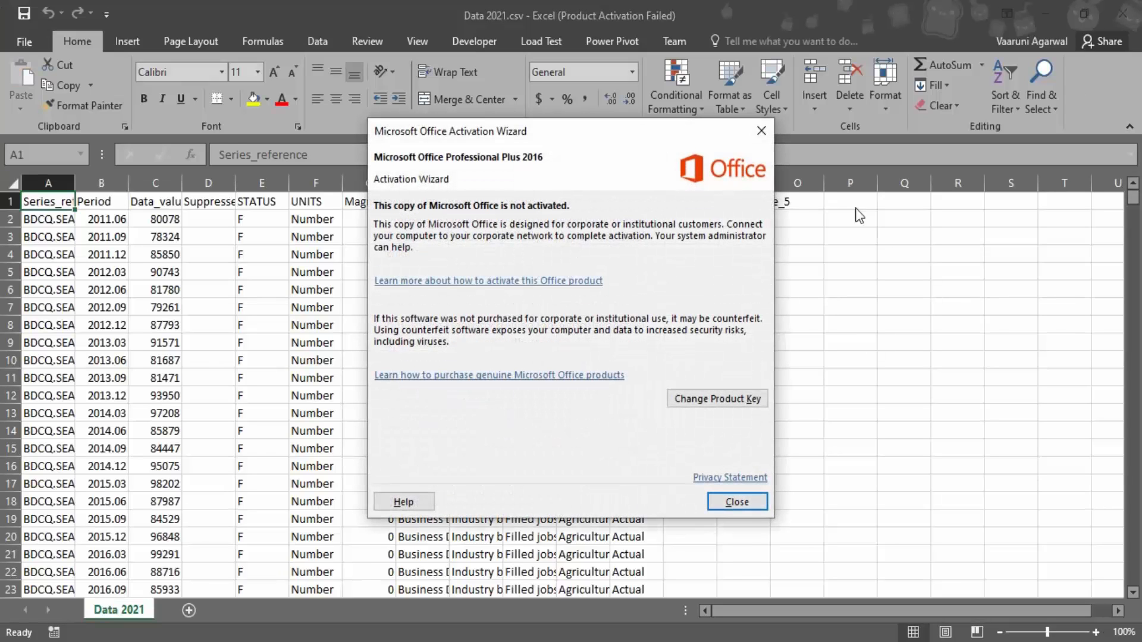
{"action": "left_click", "coordinate": [734, 499]}
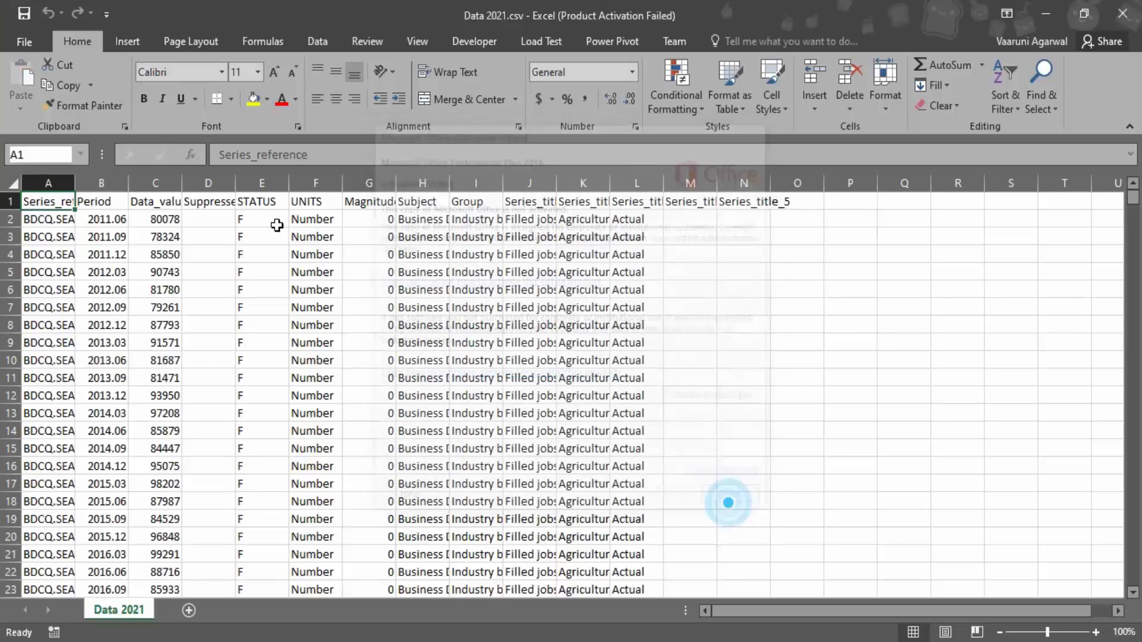
{"action": "left_click", "coordinate": [1134, 8]}
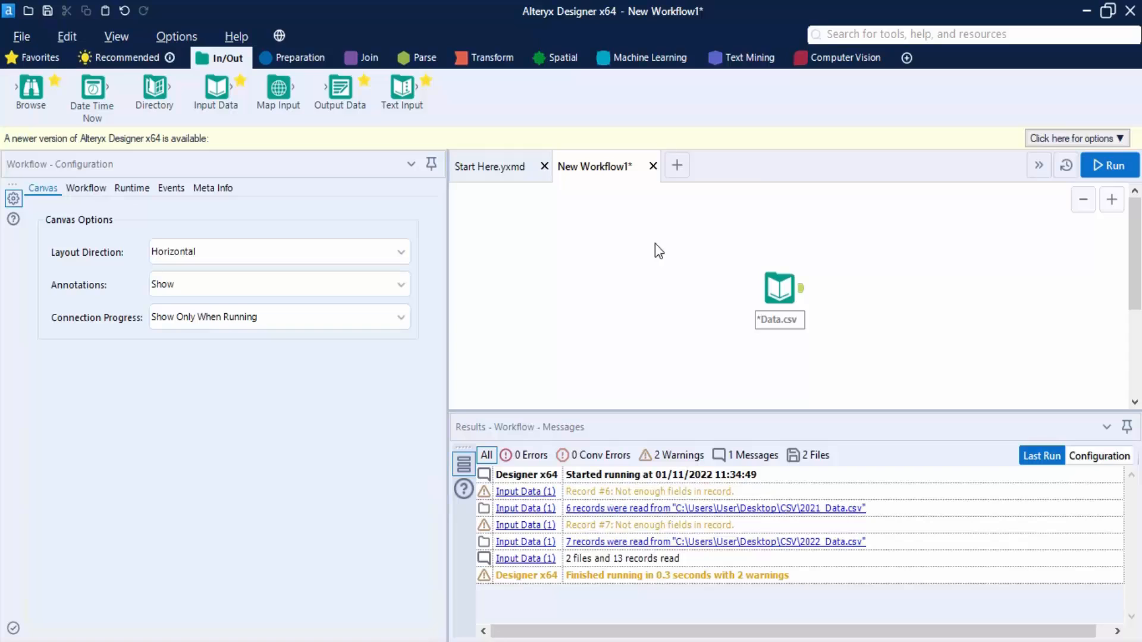
Step: Examine the run messages and output records of the *Data.csv Input Data tool
{"action": "left_click", "coordinate": [783, 289]}
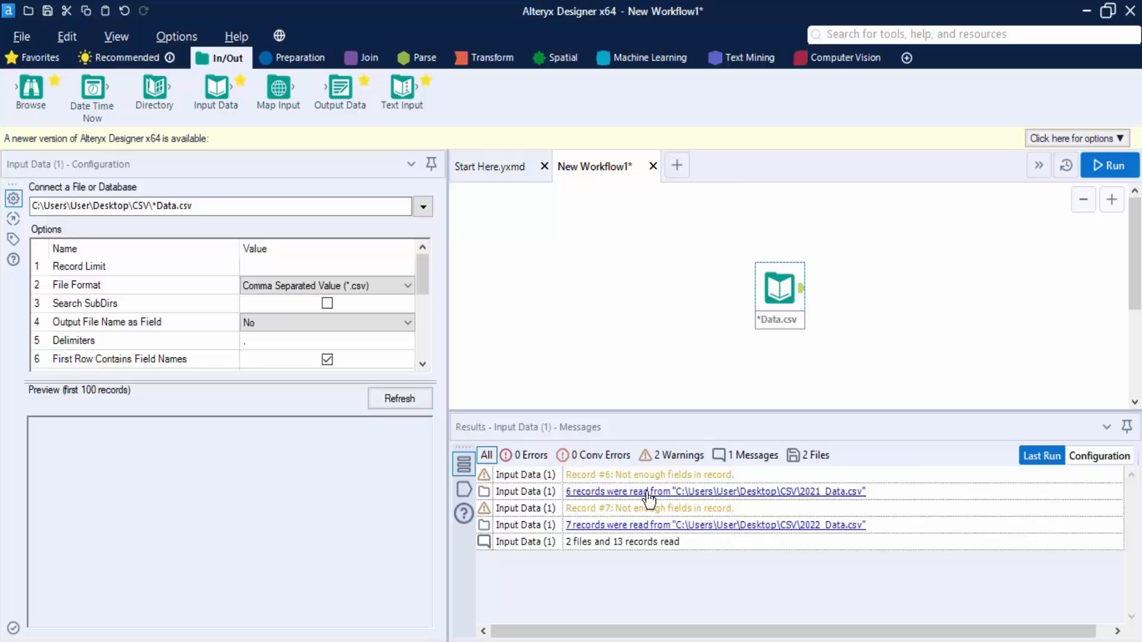
{"action": "left_click", "coordinate": [463, 491]}
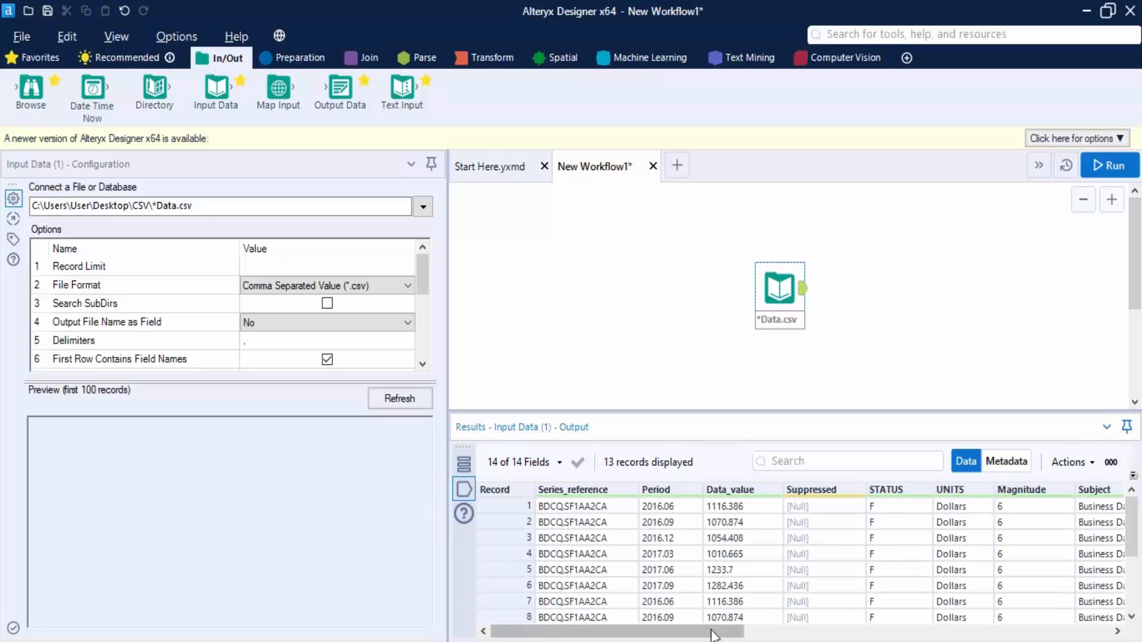
Step: Set Output File Name as Field to File Name Only for the *Data.csv input and run the workflow
{"action": "mouse_move", "coordinate": [654, 632]}
{"action": "left_mouse_down"}
{"action": "mouse_move", "coordinate": [1020, 631]}
{"action": "mouse_move", "coordinate": [654, 631]}
{"action": "left_mouse_up"}
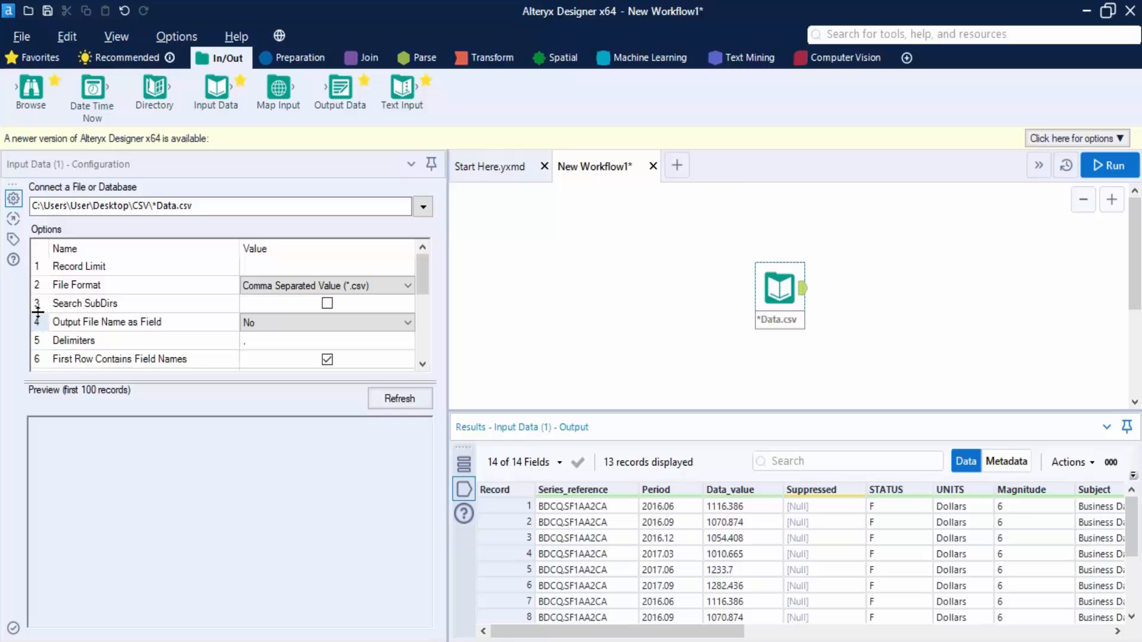
{"action": "left_click", "coordinate": [77, 326]}
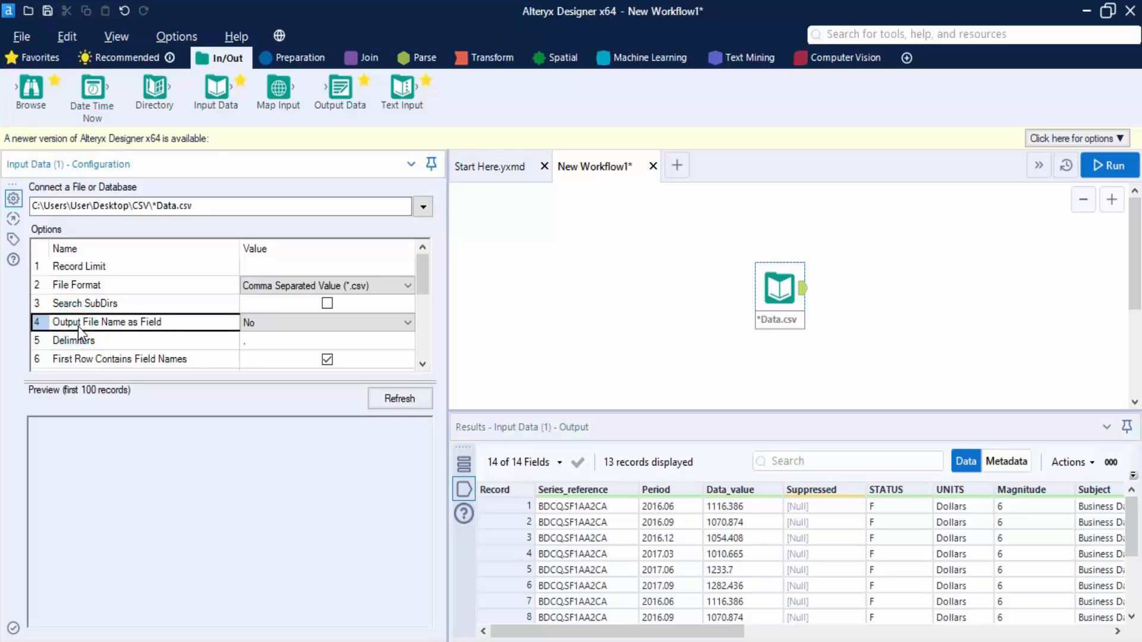
{"action": "left_click", "coordinate": [266, 324]}
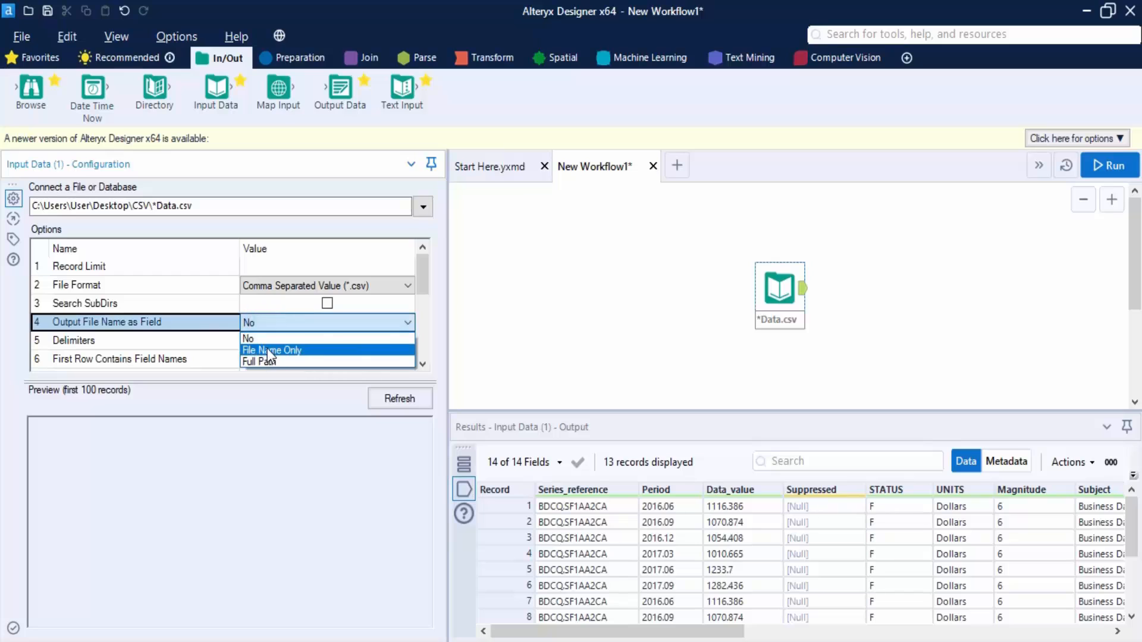
{"action": "left_click", "coordinate": [266, 347]}
{"action": "left_click", "coordinate": [1128, 166]}
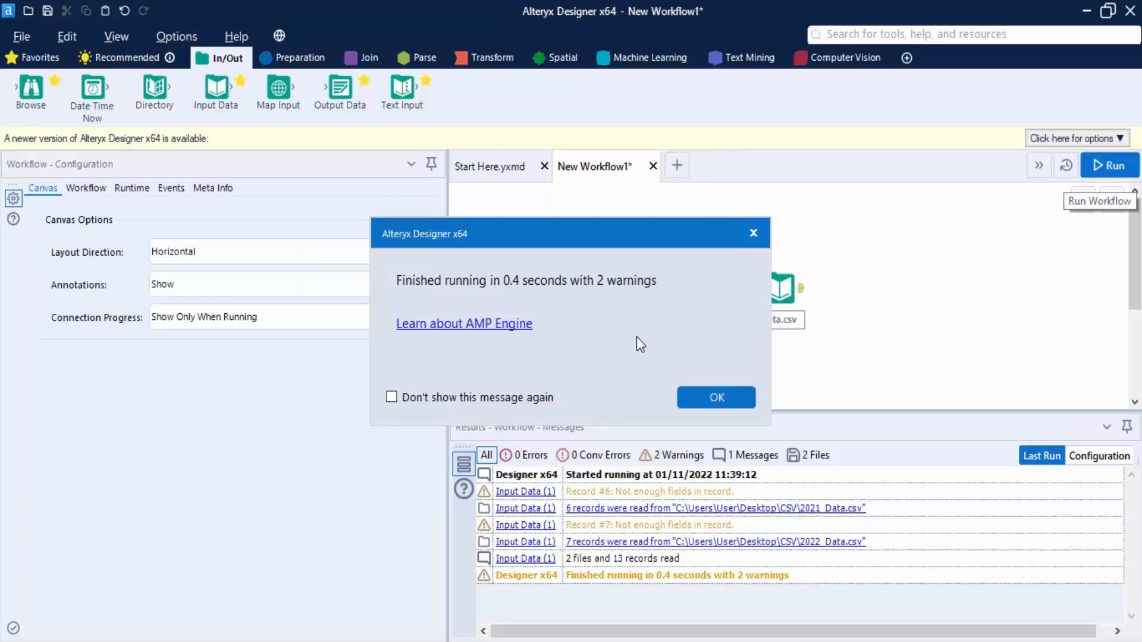
{"action": "left_click", "coordinate": [698, 394]}
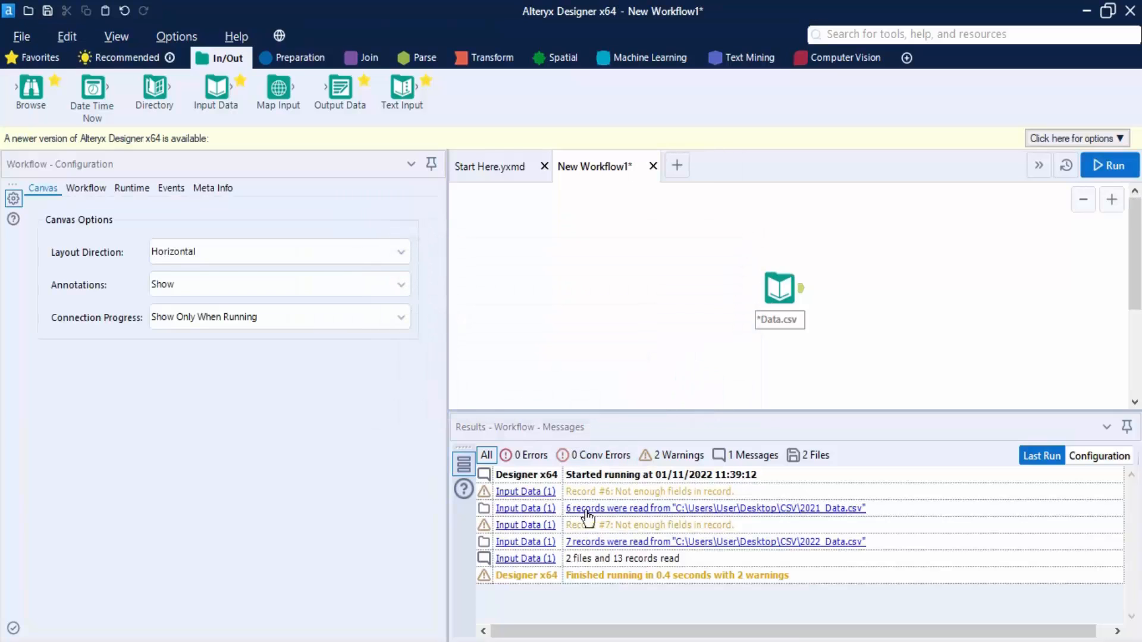
Step: Examine the FileName column in the Input Data tool's output records to see which file each record comes from
{"action": "left_click", "coordinate": [526, 509]}
{"action": "left_click", "coordinate": [463, 490]}
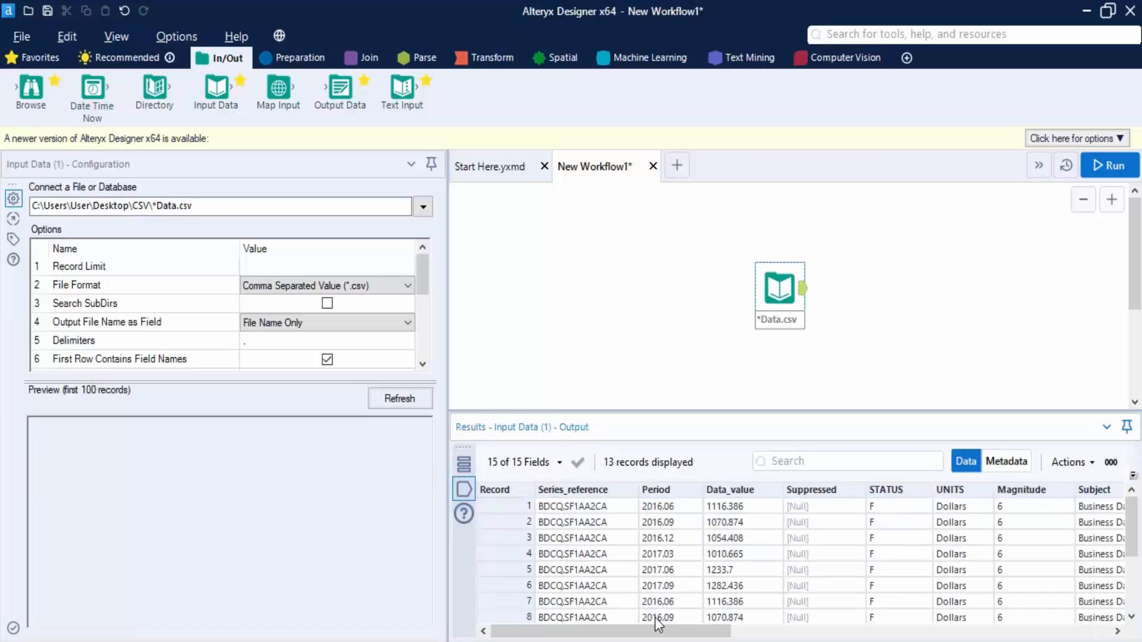
{"action": "left_click_drag", "start_coordinate": [658, 631], "coordinate": [1035, 631]}
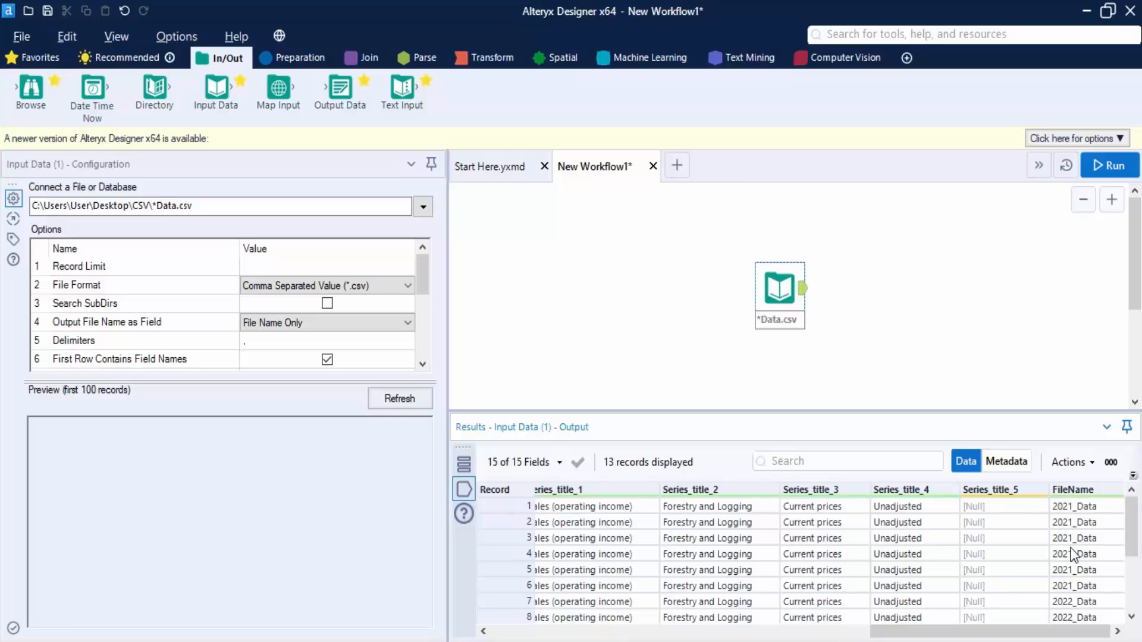
{"action": "left_click", "coordinate": [1078, 603]}
{"action": "scroll", "coordinate": [1079, 603], "scroll_direction": "down", "scroll_amount": 2}
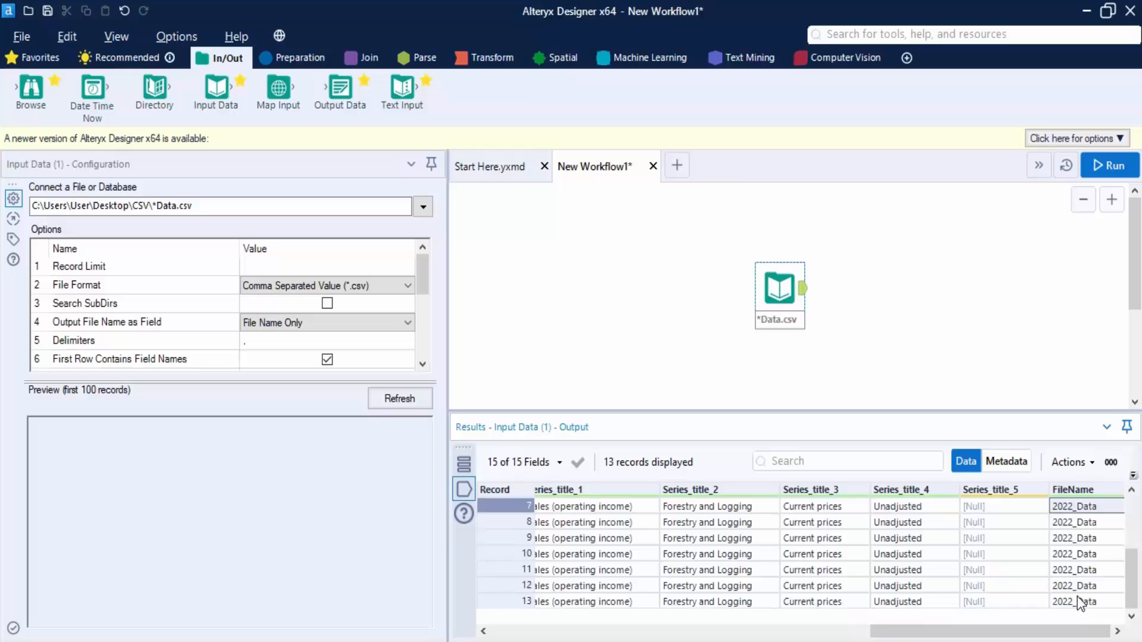
{"action": "scroll", "coordinate": [1077, 597], "scroll_direction": "up", "scroll_amount": 1}
{"action": "left_click", "coordinate": [1079, 541]}
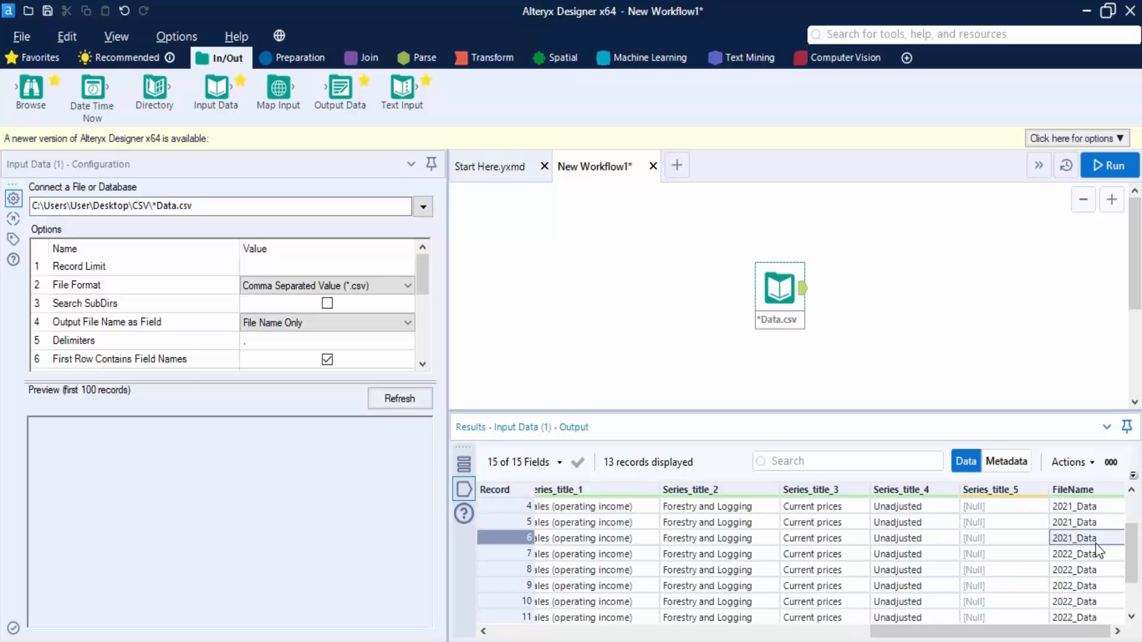
{"action": "scroll", "coordinate": [1094, 543], "scroll_direction": "down", "scroll_amount": 1}
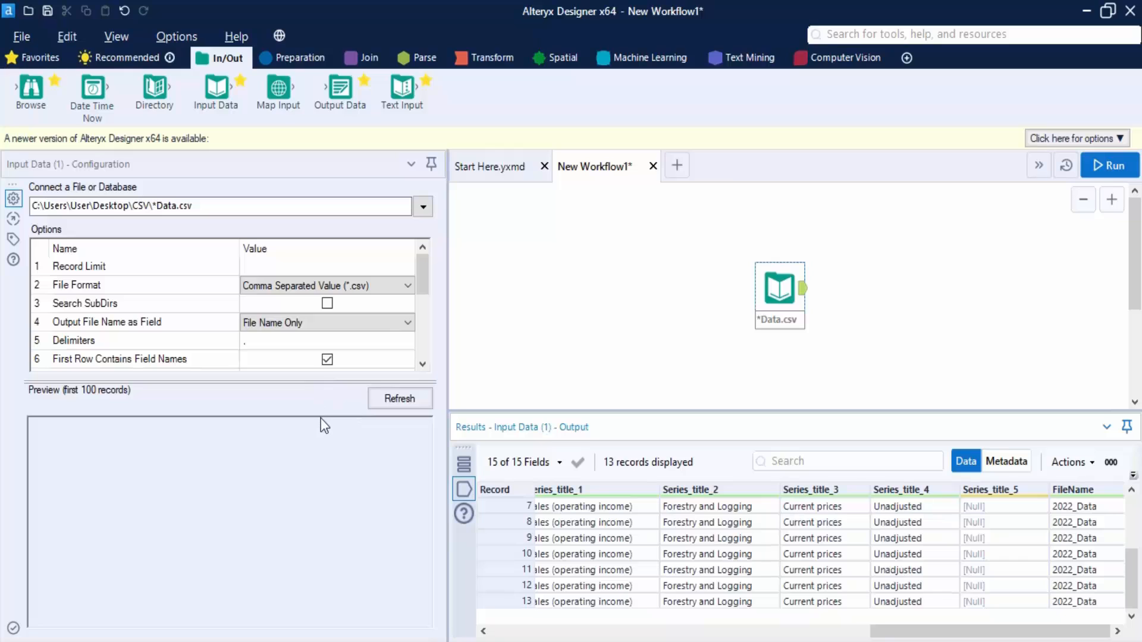
Step: Enlarge the options list, choosing File Name Only for Output File Name as Field and a comma for Delimiters
{"action": "left_click_drag", "start_coordinate": [321, 381], "coordinate": [321, 444]}
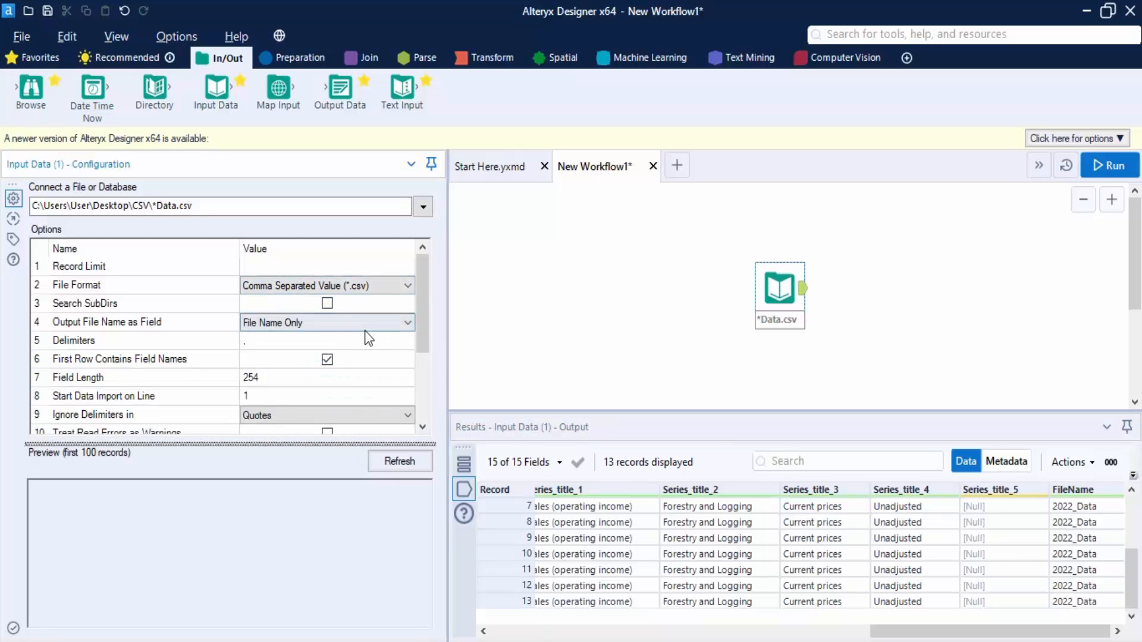
{"action": "scroll", "coordinate": [365, 327], "scroll_direction": "down", "scroll_amount": 1}
{"action": "left_click", "coordinate": [336, 326]}
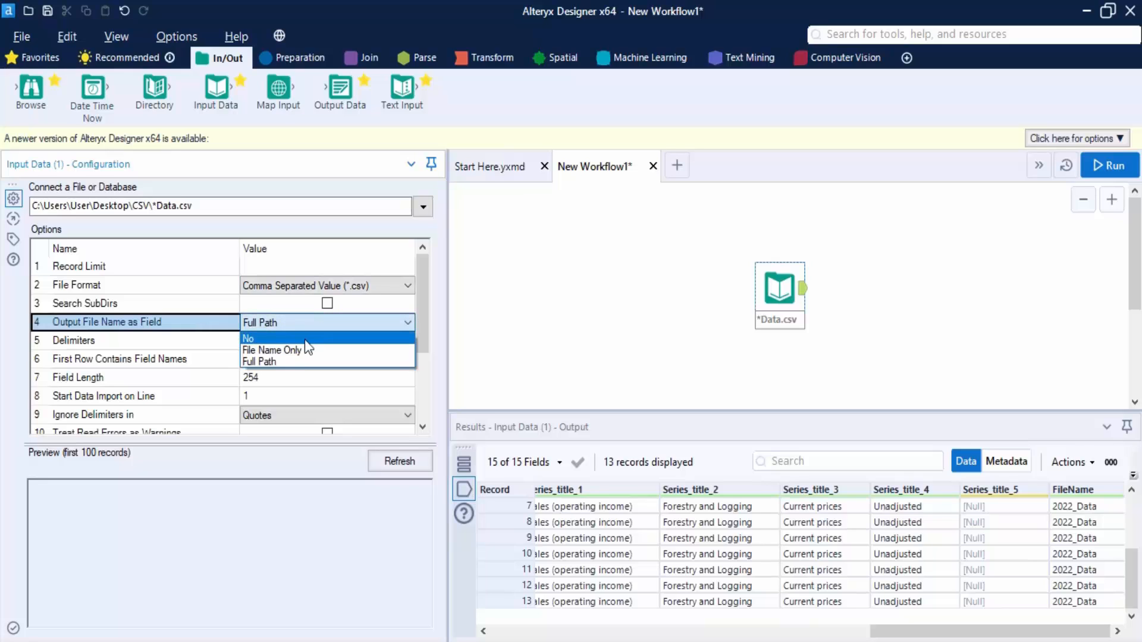
{"action": "left_click", "coordinate": [297, 350]}
{"action": "left_click", "coordinate": [420, 324]}
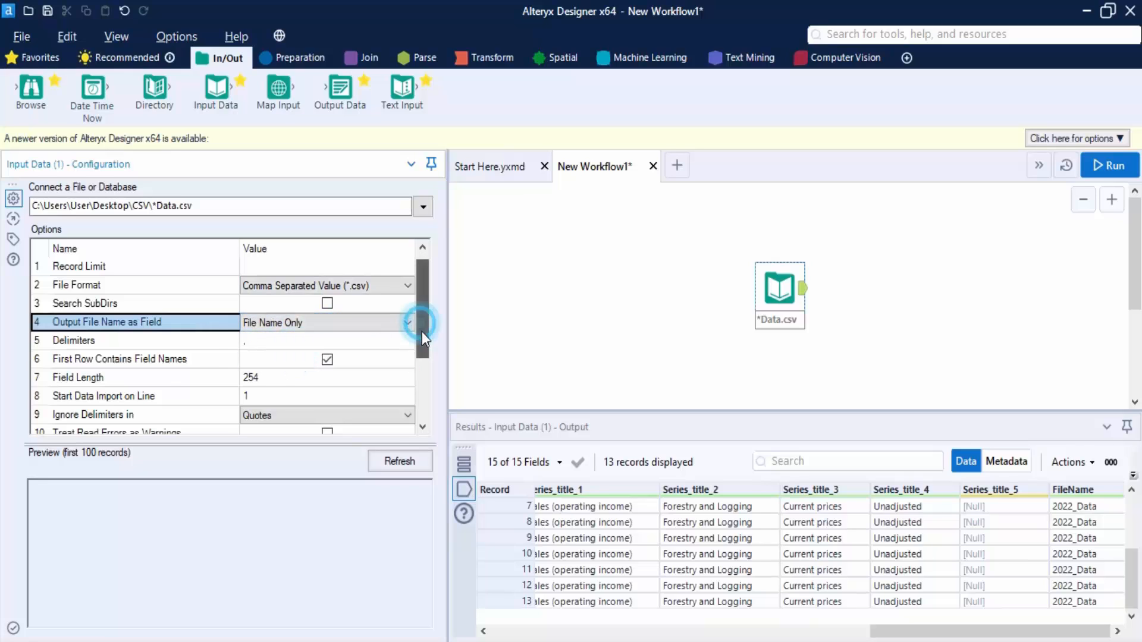
{"action": "left_click_drag", "start_coordinate": [422, 330], "coordinate": [437, 359]}
{"action": "left_click", "coordinate": [247, 290]}
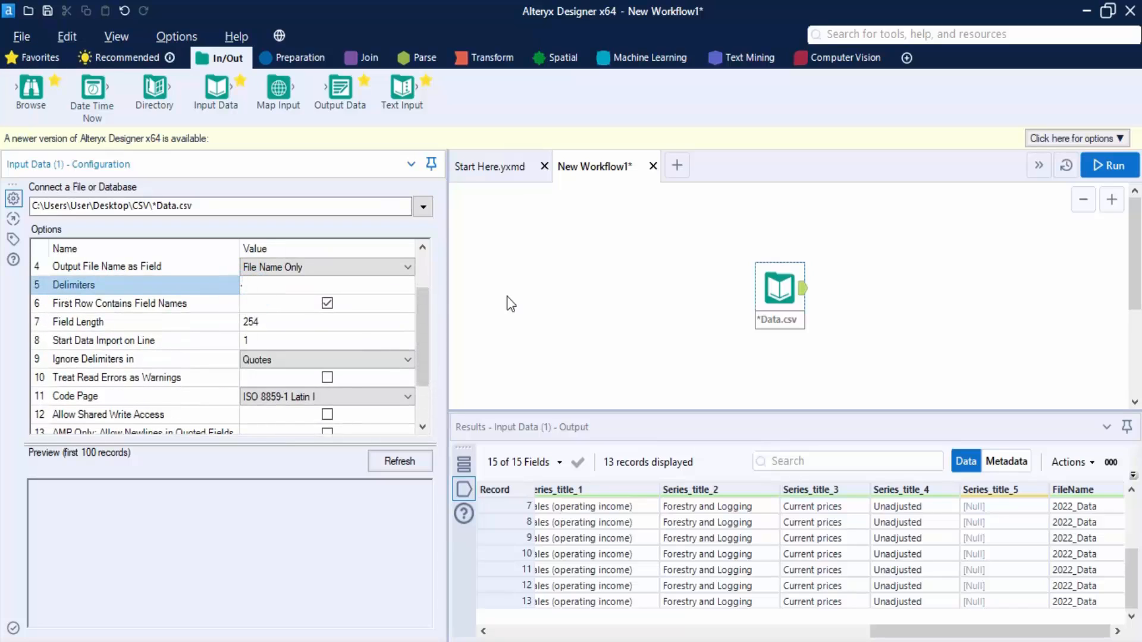
{"action": "type", "text": ","}
{"action": "type", "text": ","}
Step: Inspect the comma-separated header row of 2021_Data.csv in Notepad full screen, then close the file
{"action": "left_click", "coordinate": [62, 305]}
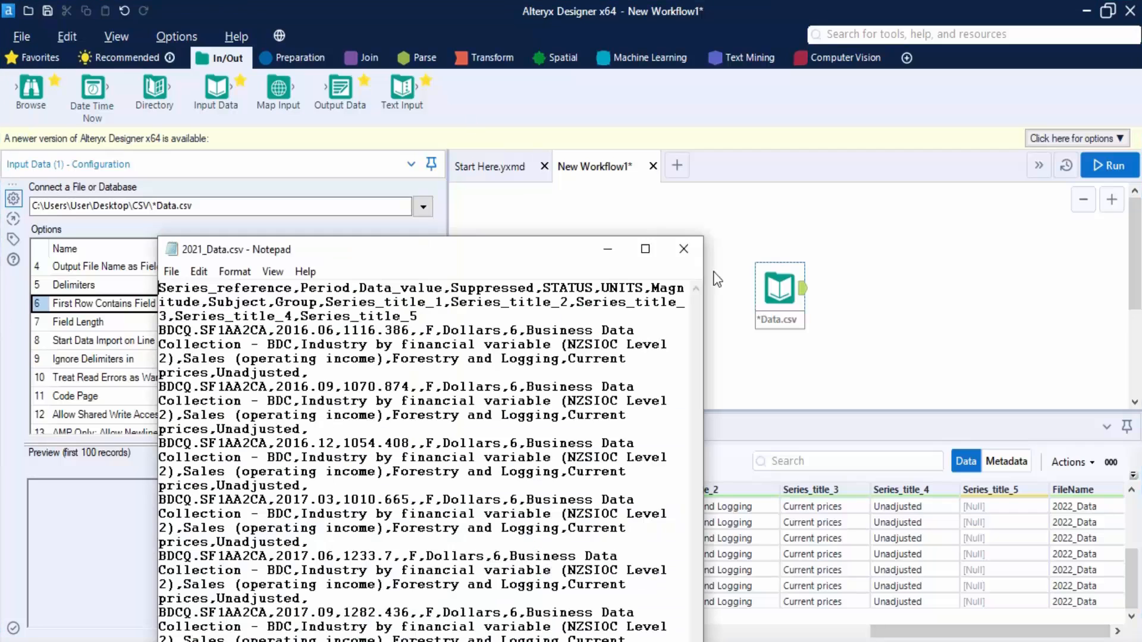
{"action": "left_click", "coordinate": [645, 249]}
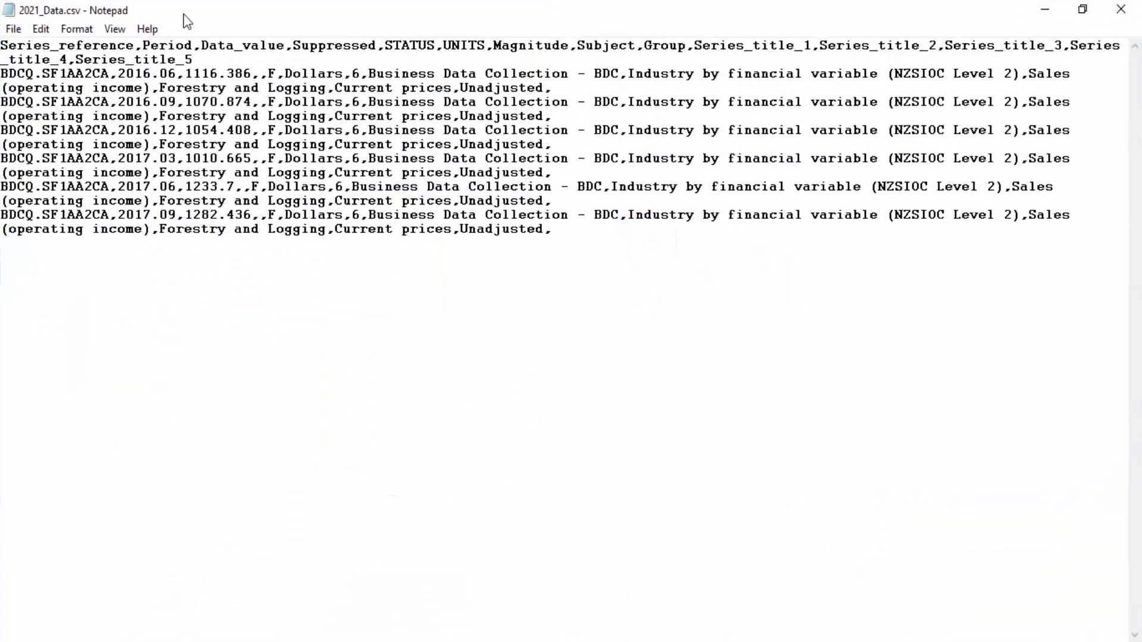
{"action": "left_click_drag", "start_coordinate": [197, 60], "coordinate": [2, 33]}
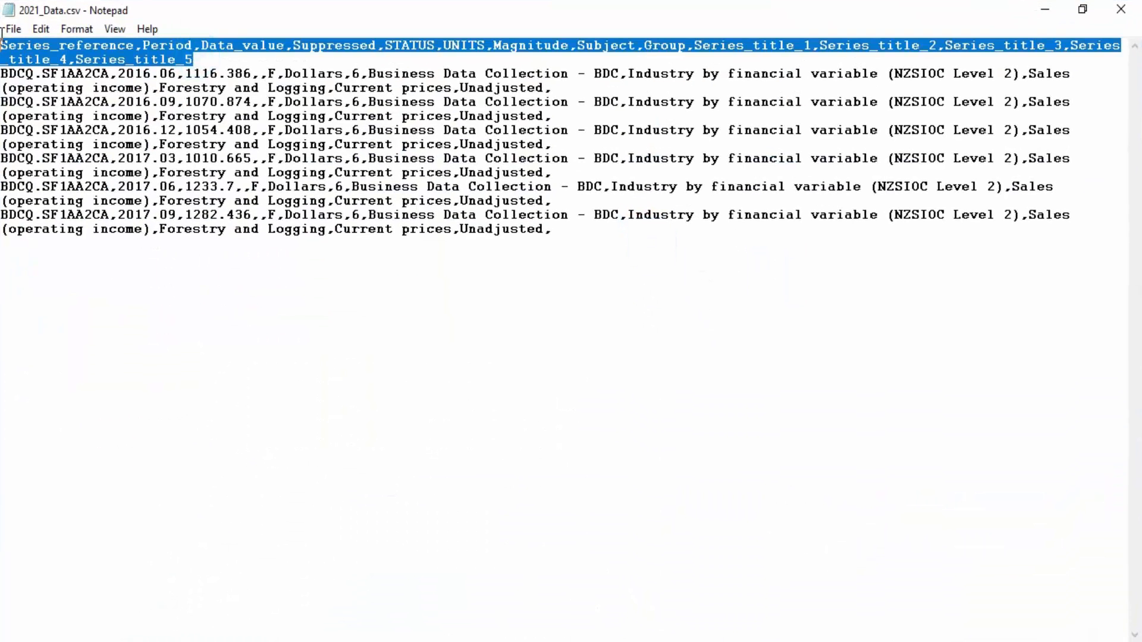
{"action": "left_click", "coordinate": [261, 60]}
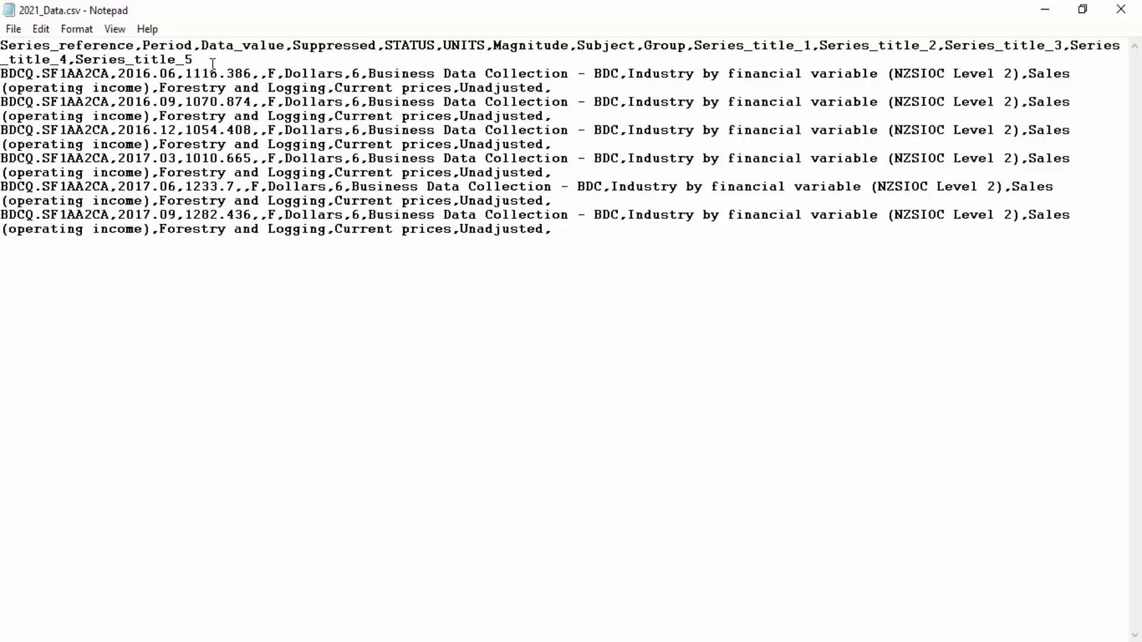
{"action": "double_click", "coordinate": [129, 46]}
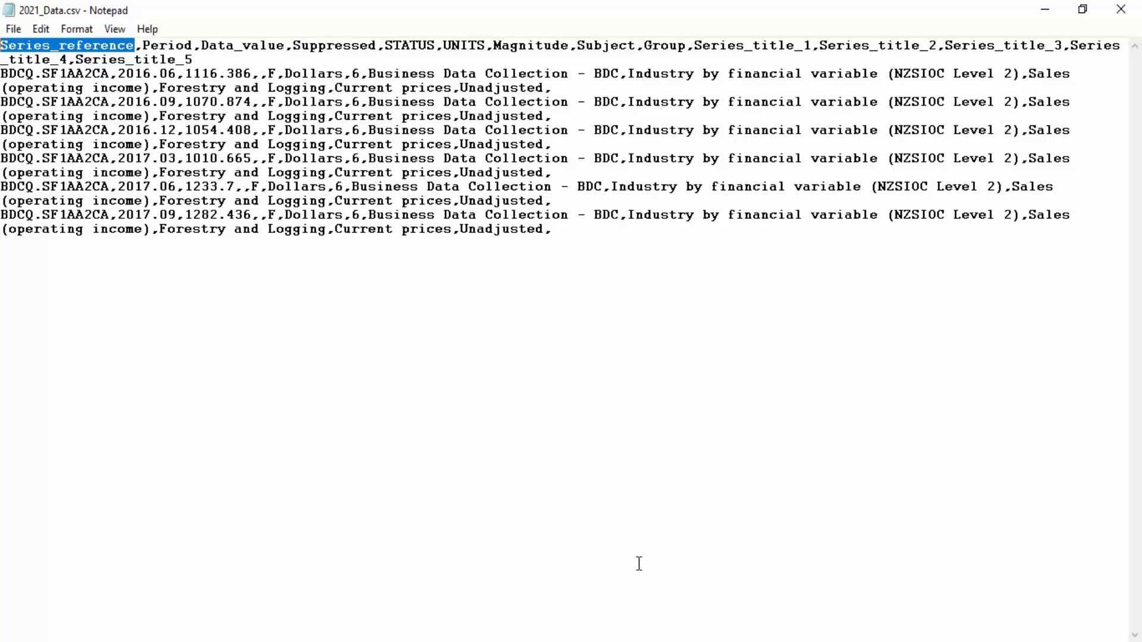
{"action": "left_click", "coordinate": [1121, 9]}
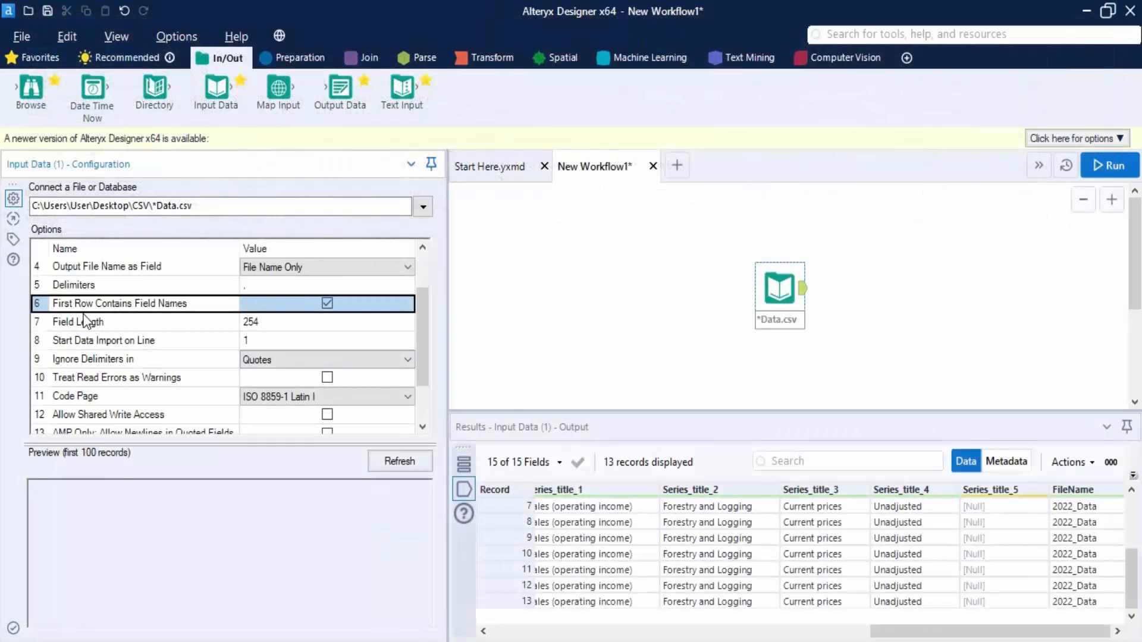
Step: Turn off First Row Contains Field Names for the *Data.csv input and run the workflow
{"action": "left_click", "coordinate": [327, 304]}
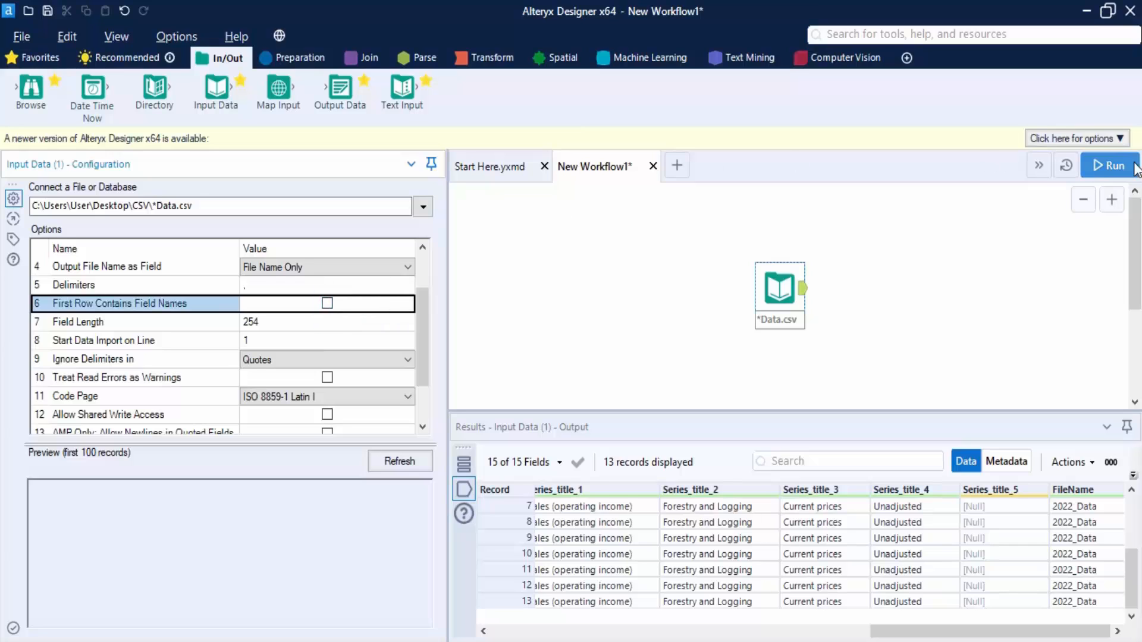
{"action": "left_click", "coordinate": [1109, 166]}
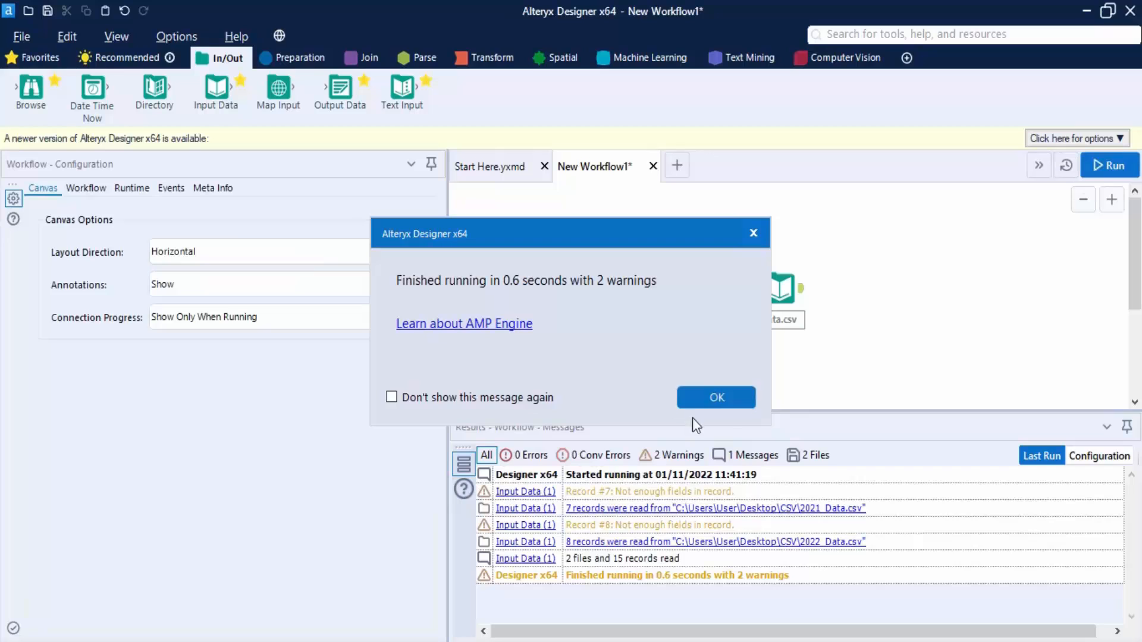
{"action": "left_click", "coordinate": [694, 405]}
Step: Examine the Input Data tool's output column names and first record with the header option turned off
{"action": "left_click", "coordinate": [517, 510]}
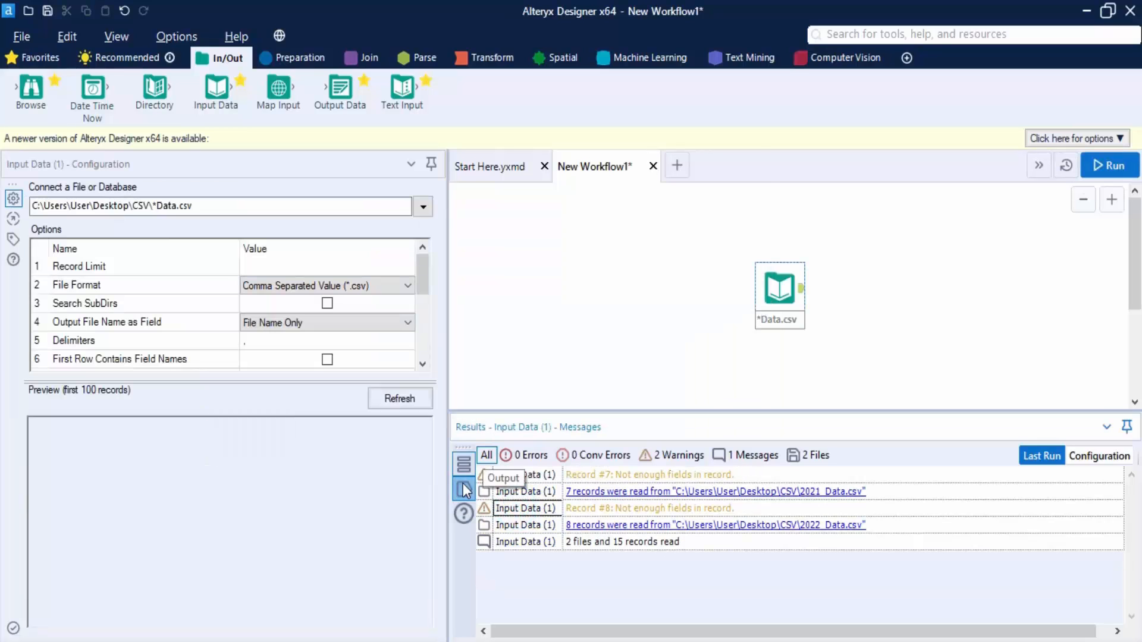
{"action": "left_click", "coordinate": [462, 493]}
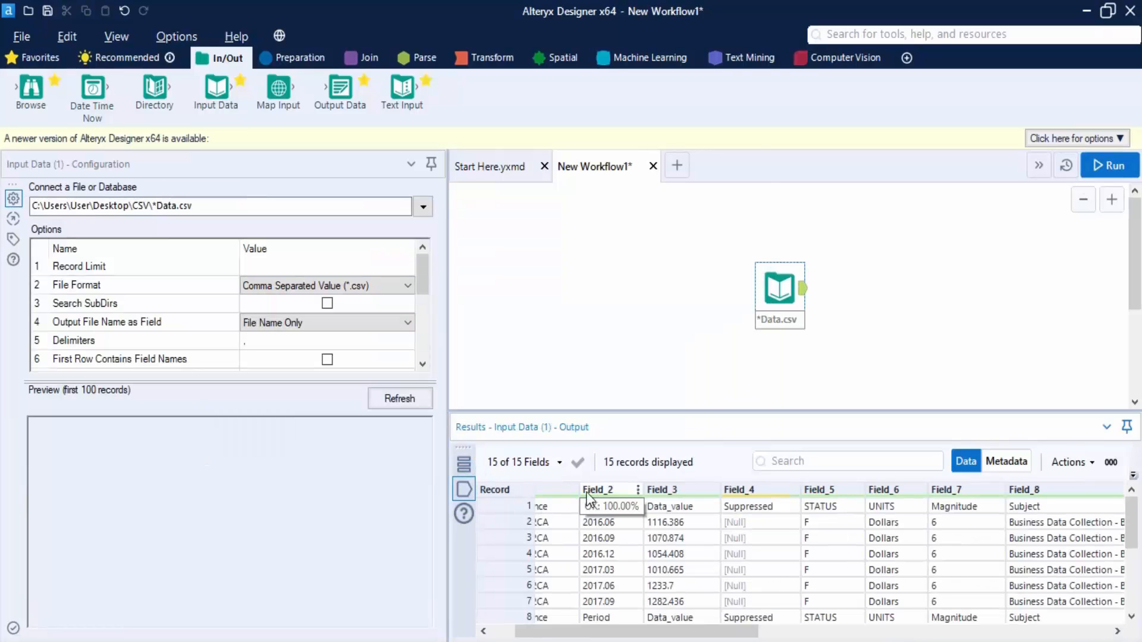
{"action": "mouse_move", "coordinate": [752, 492]}
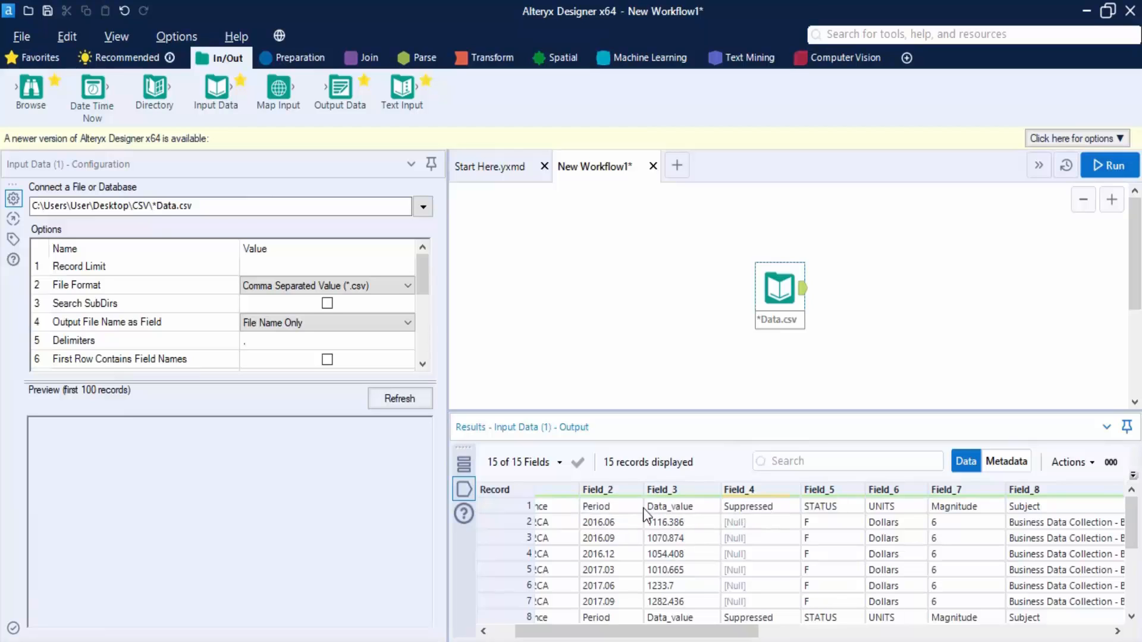
{"action": "left_click_drag", "start_coordinate": [623, 632], "coordinate": [521, 631]}
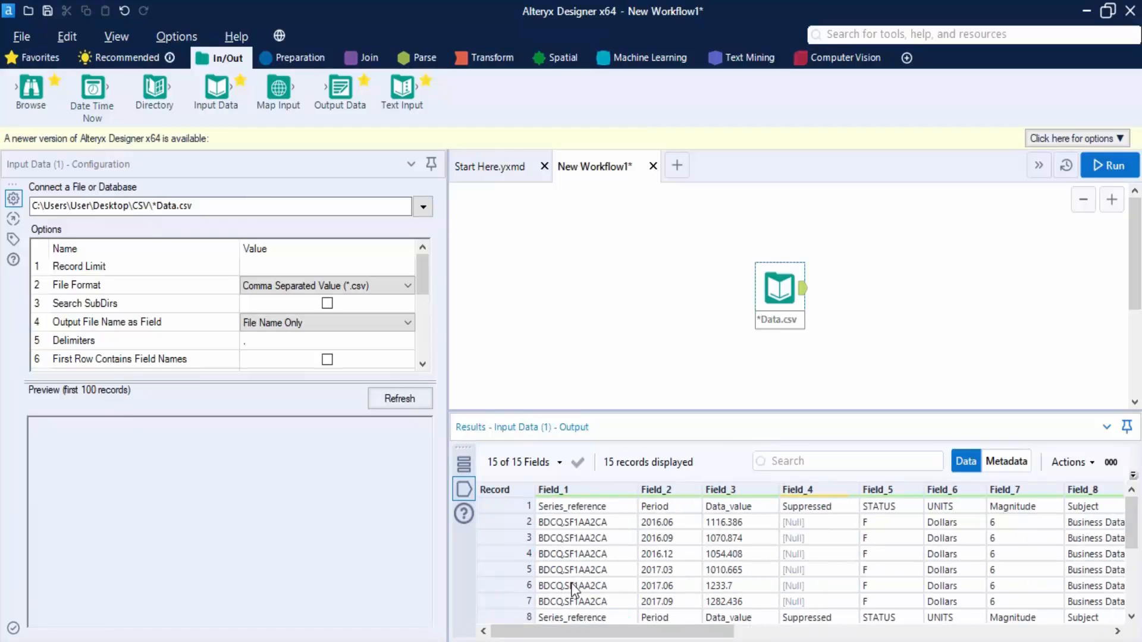
{"action": "left_click", "coordinate": [587, 507]}
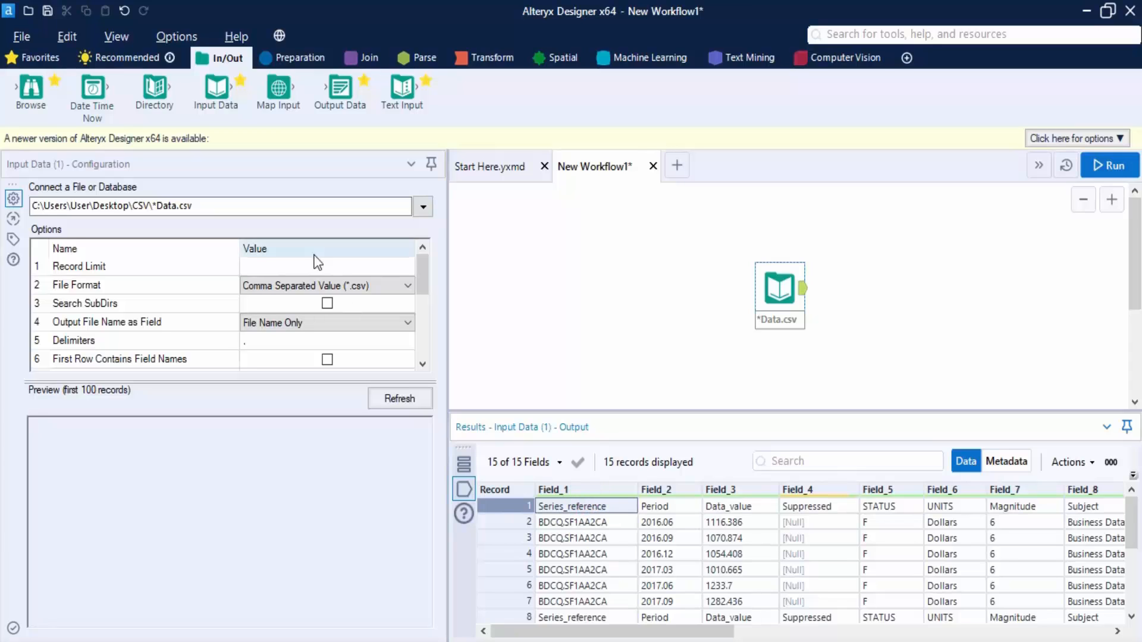
Step: Turn First Row Contains Field Names back on, rerun the workflow and display the Input Data tool's output records
{"action": "left_click", "coordinate": [328, 360]}
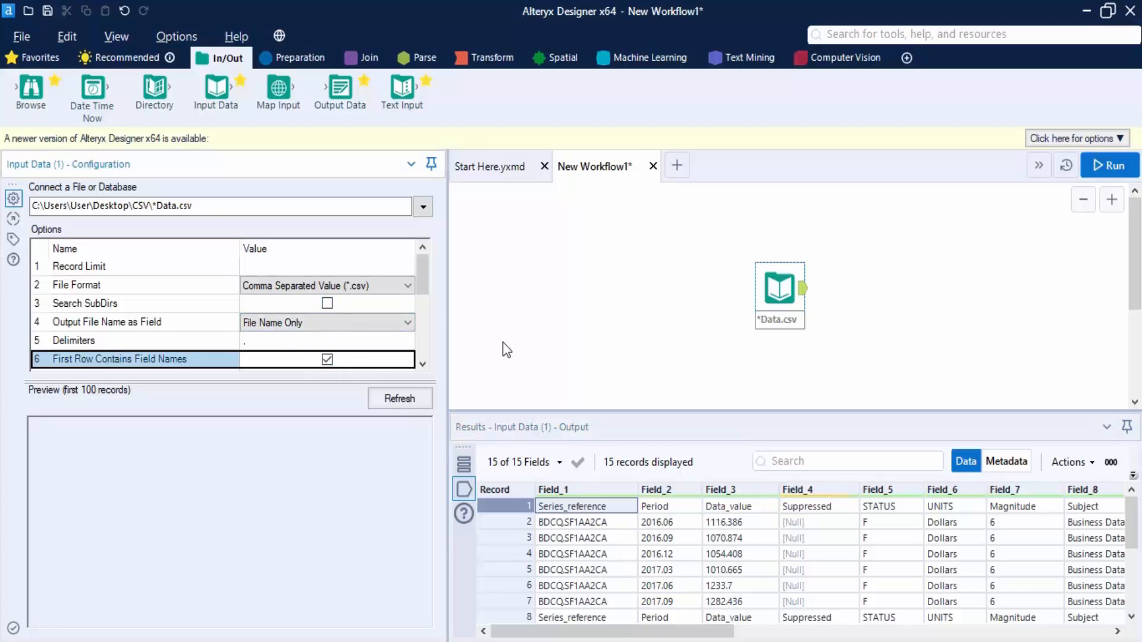
{"action": "left_click", "coordinate": [1109, 168]}
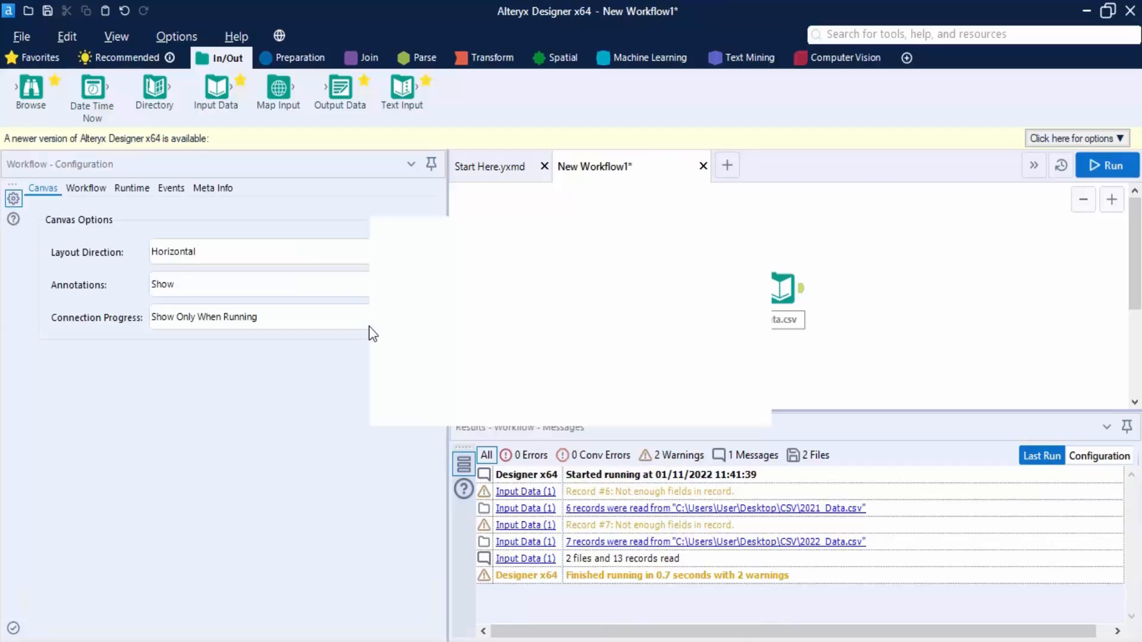
{"action": "left_click", "coordinate": [714, 396]}
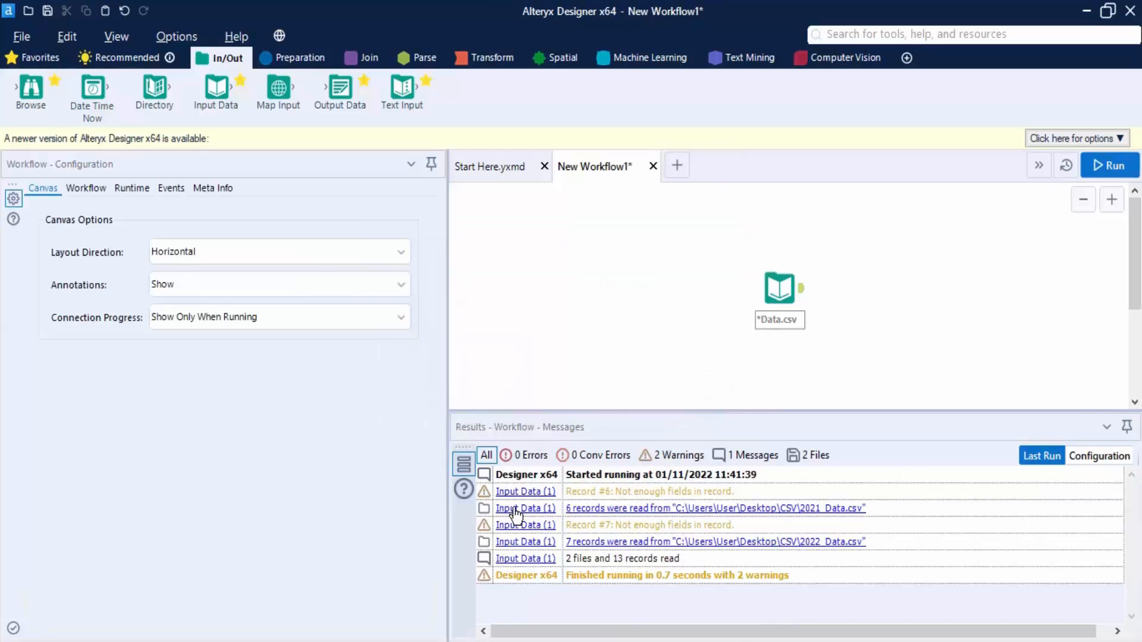
{"action": "left_click", "coordinate": [517, 510]}
{"action": "left_click", "coordinate": [464, 489]}
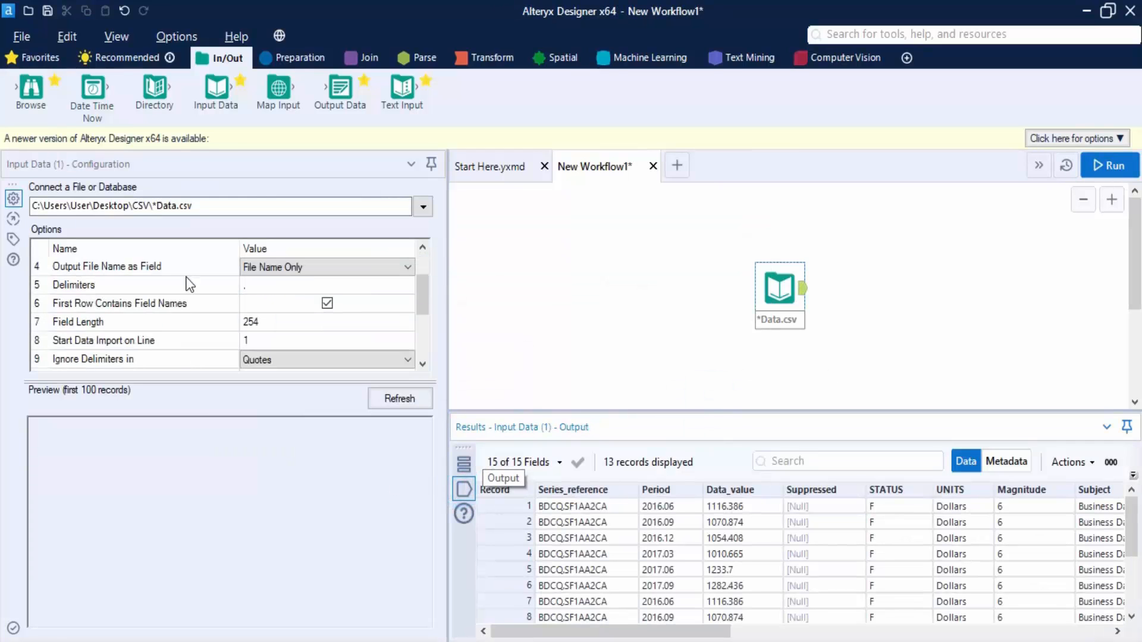
Step: Review the remaining CSV input options, including the choices for Ignore Delimiters in
{"action": "scroll", "coordinate": [255, 345], "scroll_direction": "down", "scroll_amount": 2}
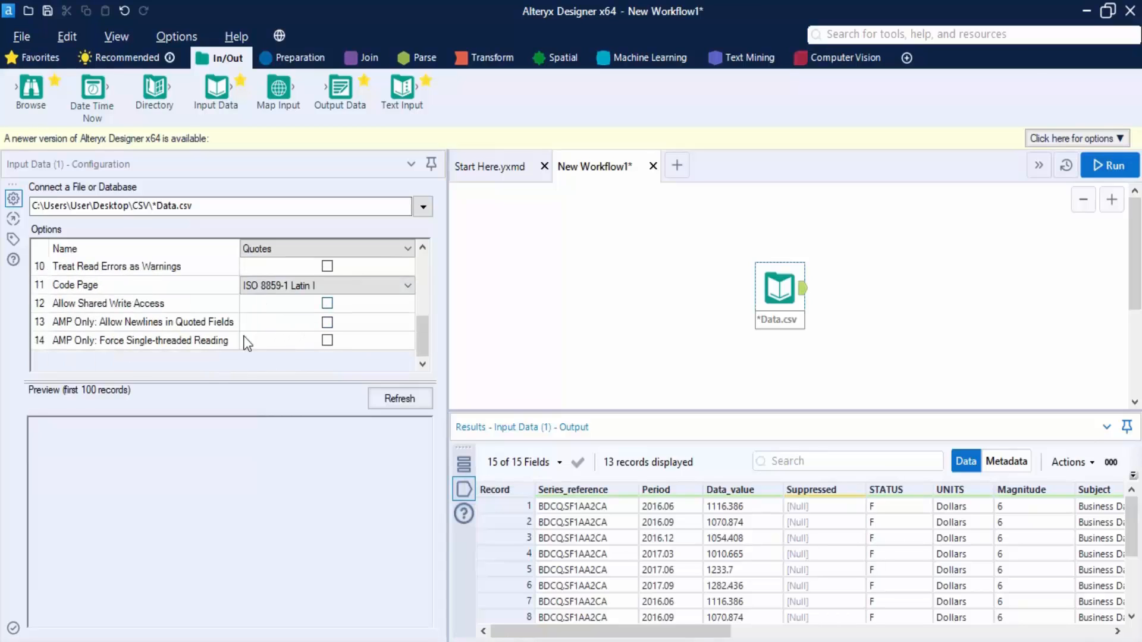
{"action": "scroll", "coordinate": [185, 308], "scroll_direction": "up", "scroll_amount": 1}
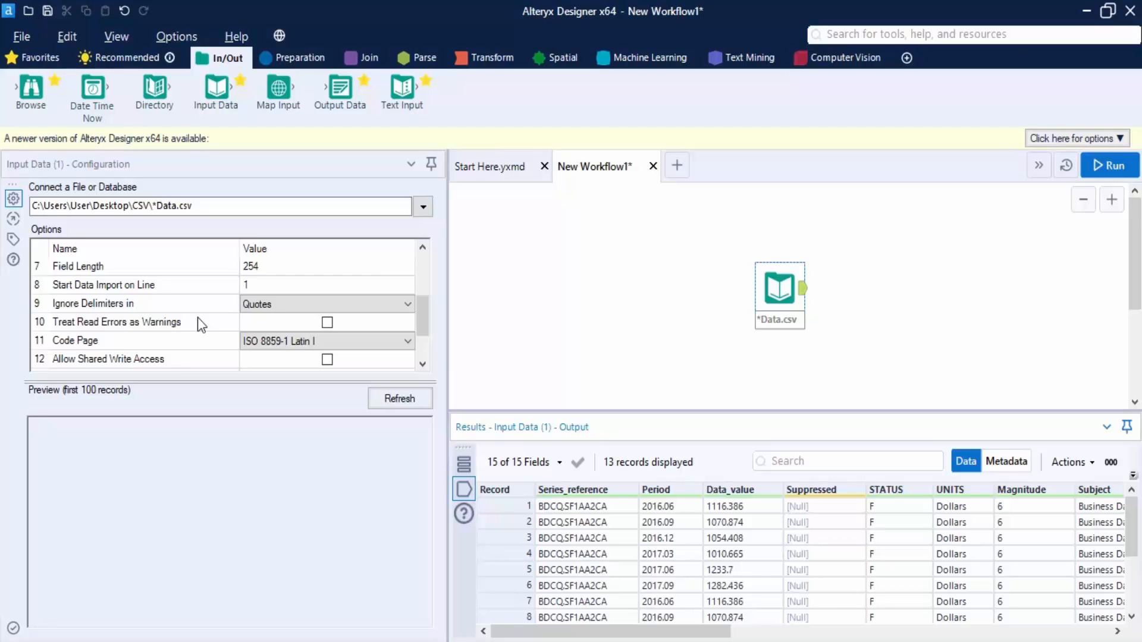
{"action": "left_click", "coordinate": [297, 309]}
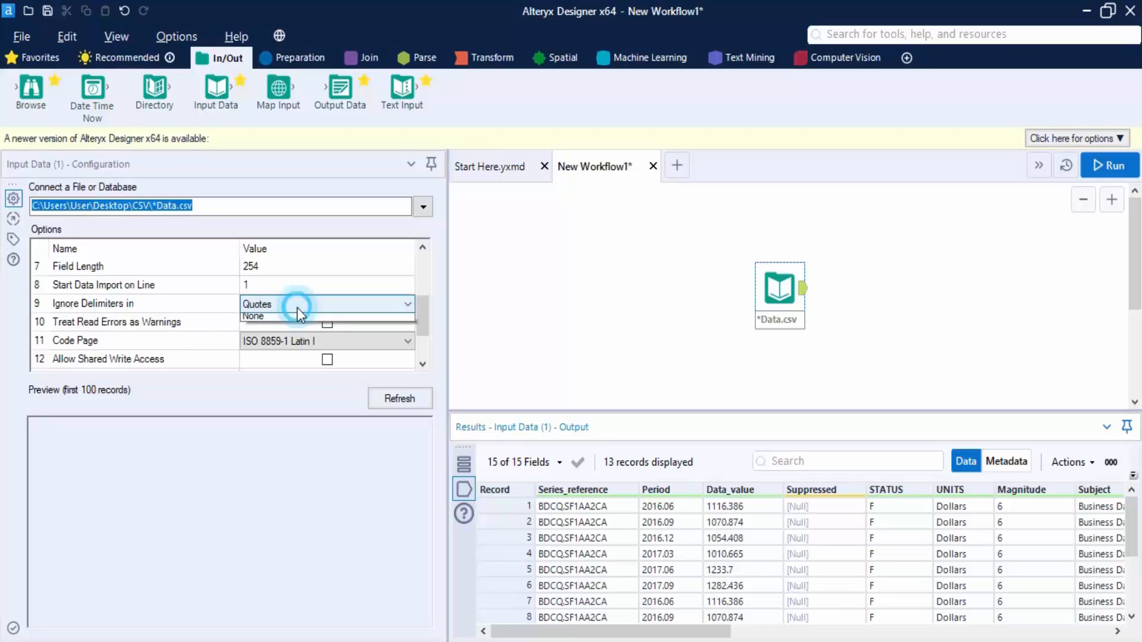
{"action": "left_click", "coordinate": [470, 318]}
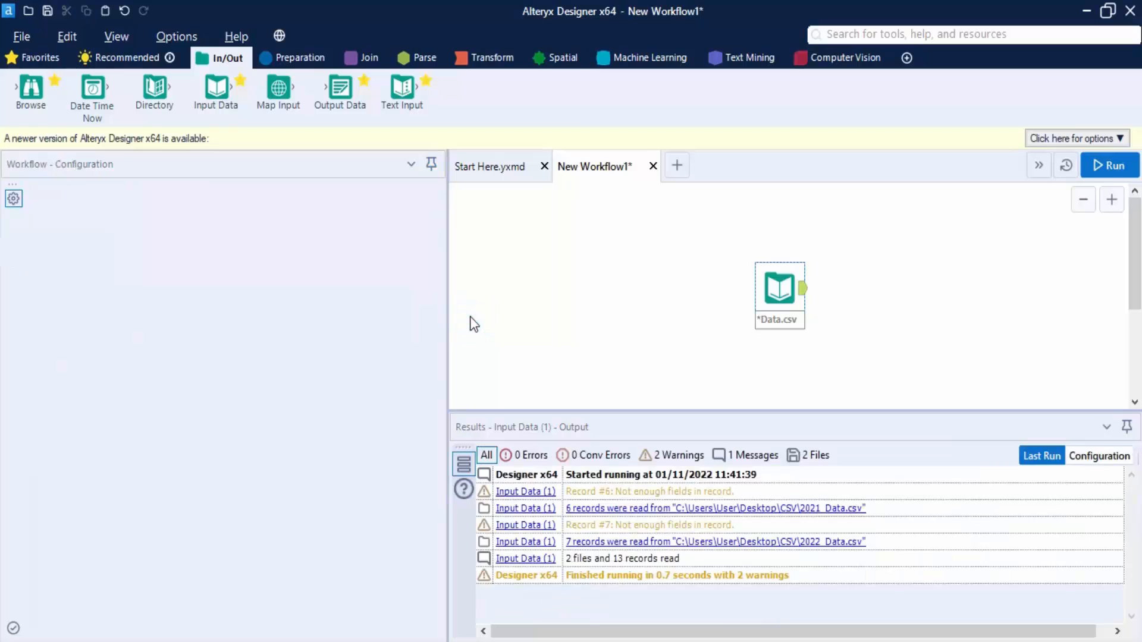
Step: Display the output records of the *Data.csv Input Data tool and review its remaining CSV options, including Ignore Delimiters in
{"action": "left_click", "coordinate": [780, 289]}
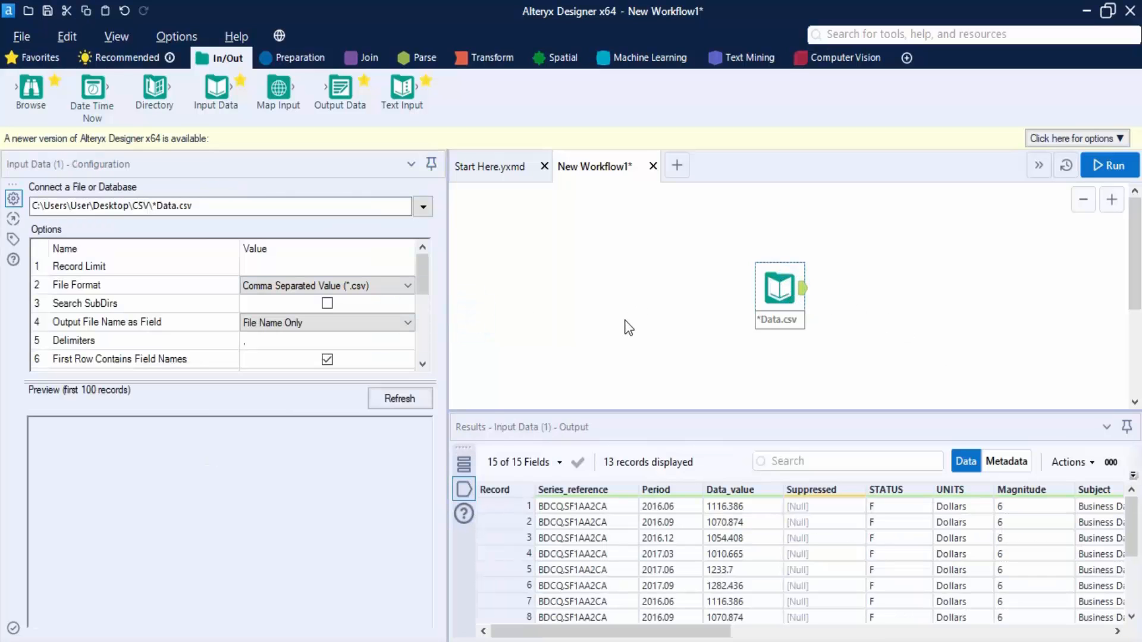
{"action": "mouse_move", "coordinate": [601, 631]}
{"action": "left_mouse_down"}
{"action": "mouse_move", "coordinate": [1053, 634]}
{"action": "mouse_move", "coordinate": [601, 634]}
{"action": "left_mouse_up"}
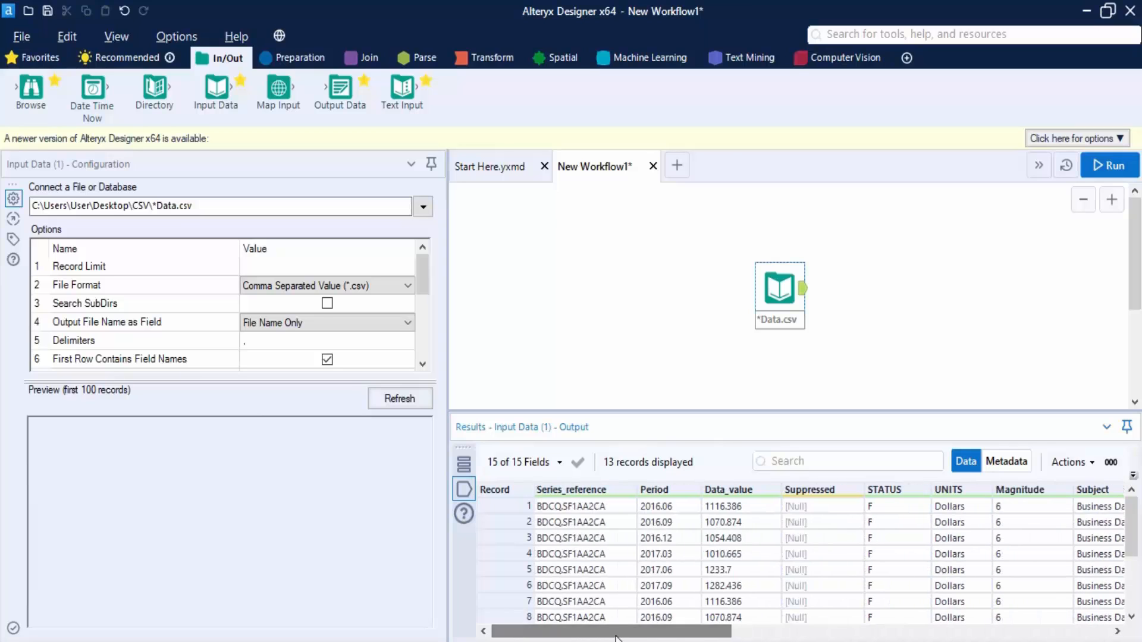
{"action": "scroll", "coordinate": [204, 309], "scroll_direction": "down", "scroll_amount": 2}
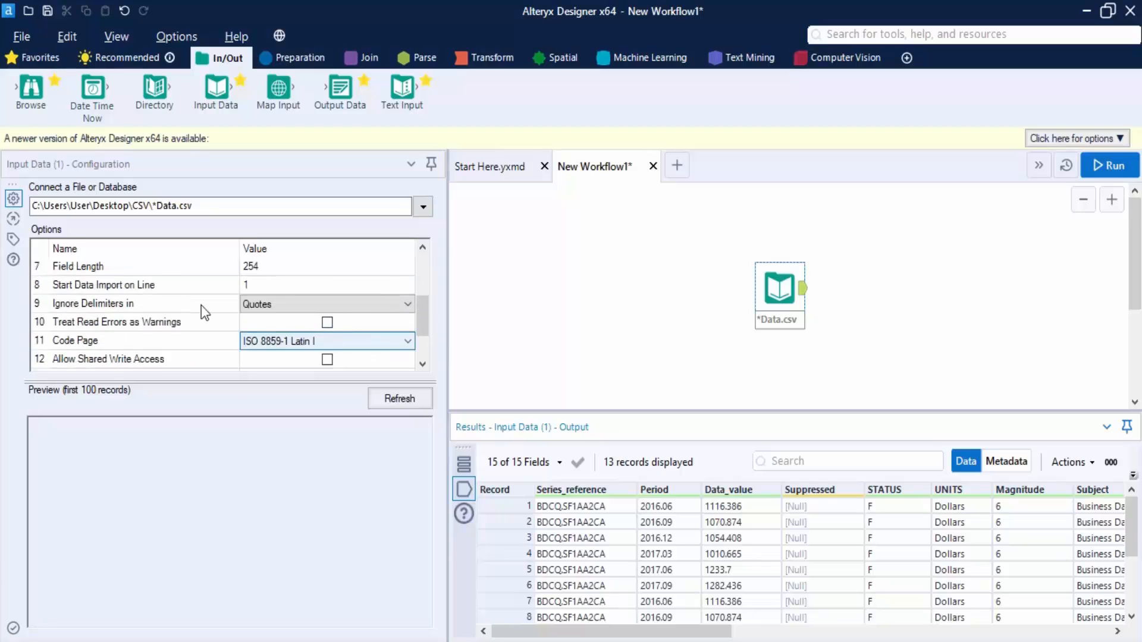
{"action": "left_click", "coordinate": [268, 308]}
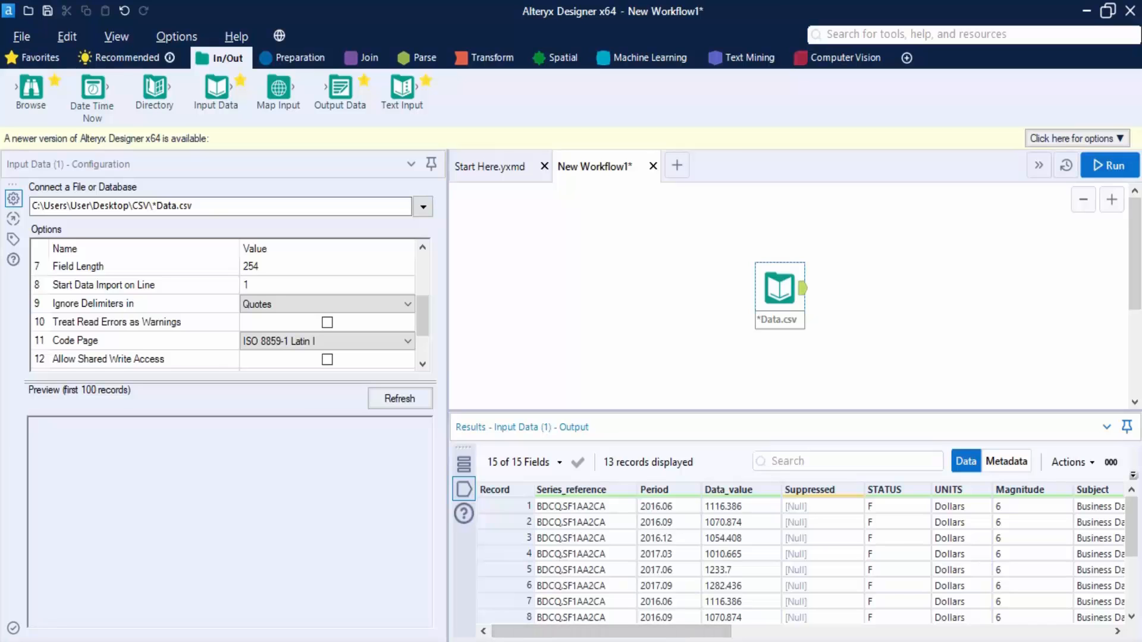
Step: Switch to File Explorer and duplicate 2022_Data.csv within the Desktop CSV folder
{"action": "left_click", "coordinate": [576, 641]}
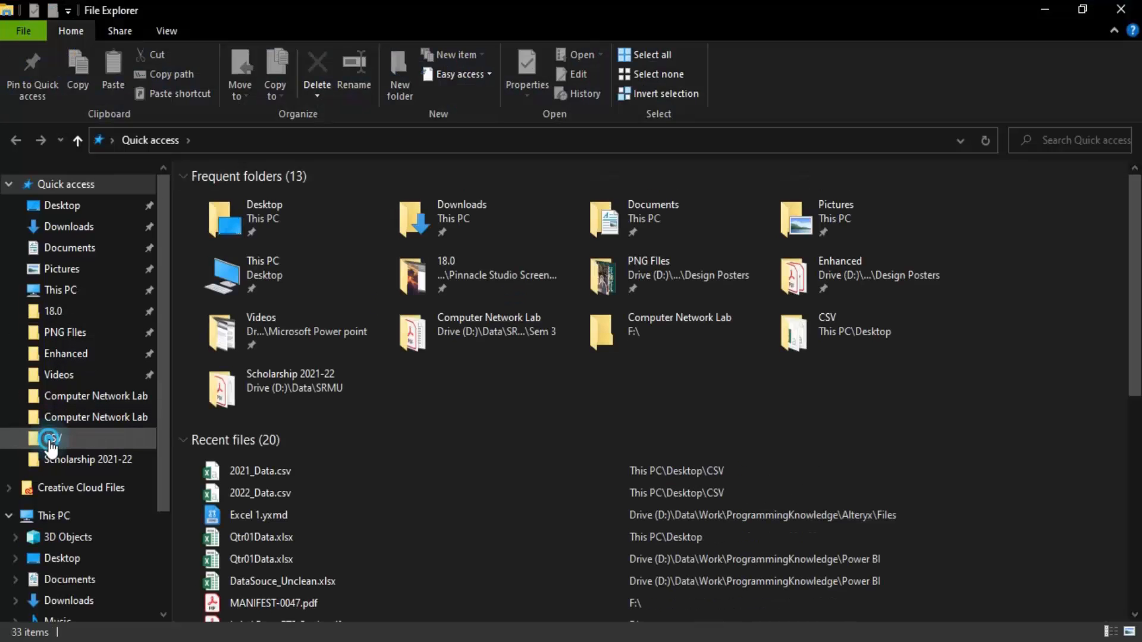
{"action": "left_click", "coordinate": [52, 438]}
{"action": "right_click", "coordinate": [255, 215]}
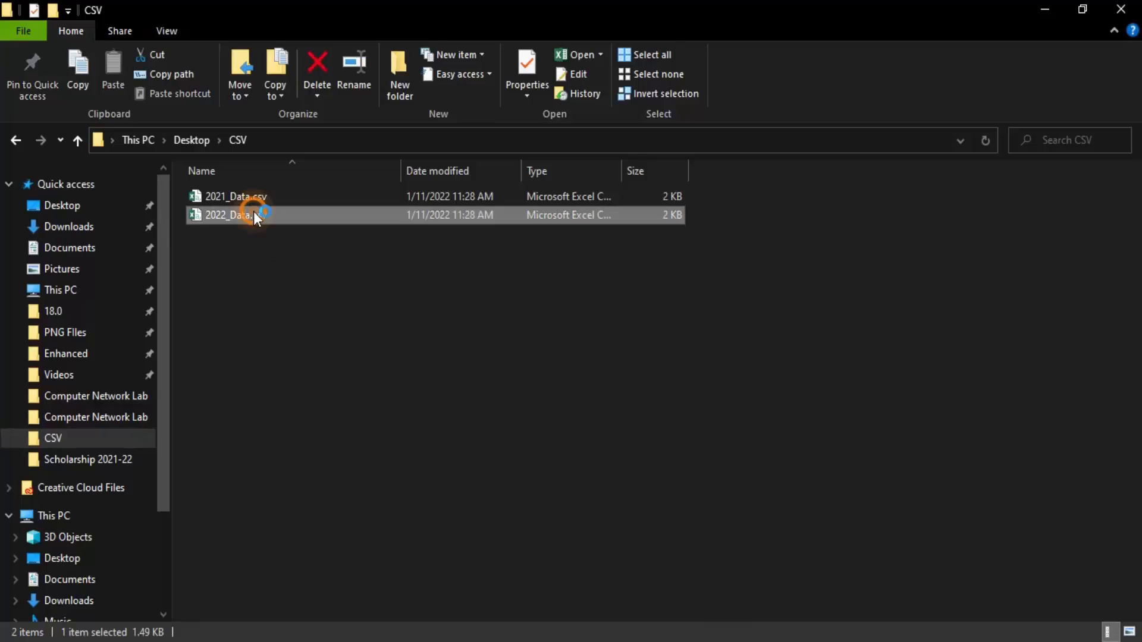
{"action": "left_click", "coordinate": [309, 537]}
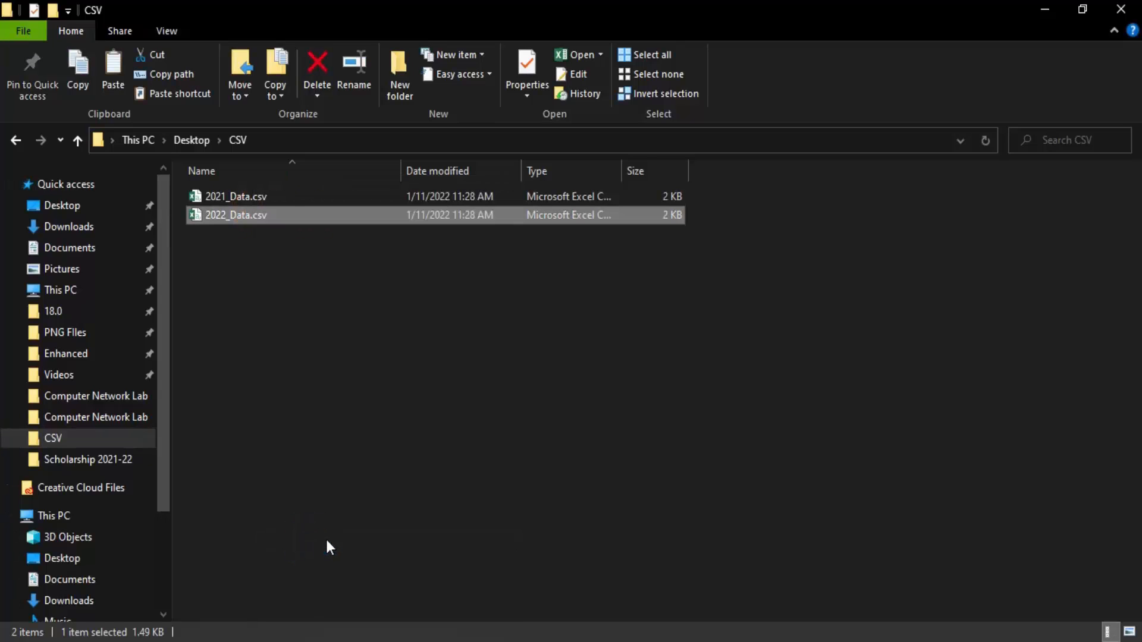
{"action": "key", "text": "ctrl+v"}
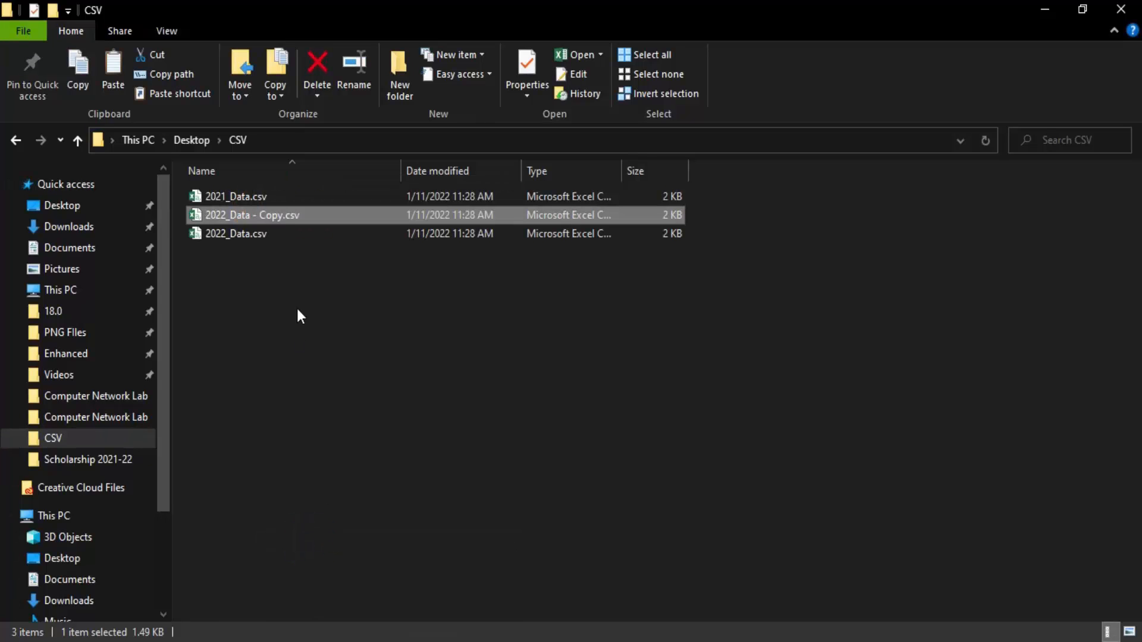
Step: Rename the copied CSV file as 2020_Data.csv
{"action": "right_click", "coordinate": [281, 212]}
{"action": "left_click", "coordinate": [322, 600]}
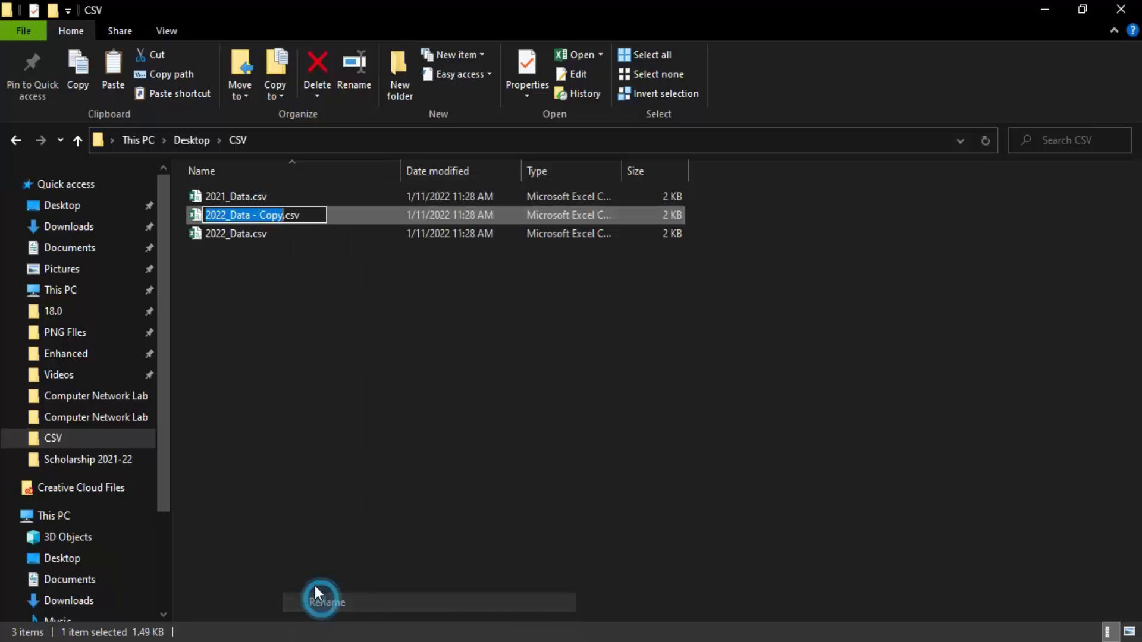
{"action": "left_click", "coordinate": [283, 217]}
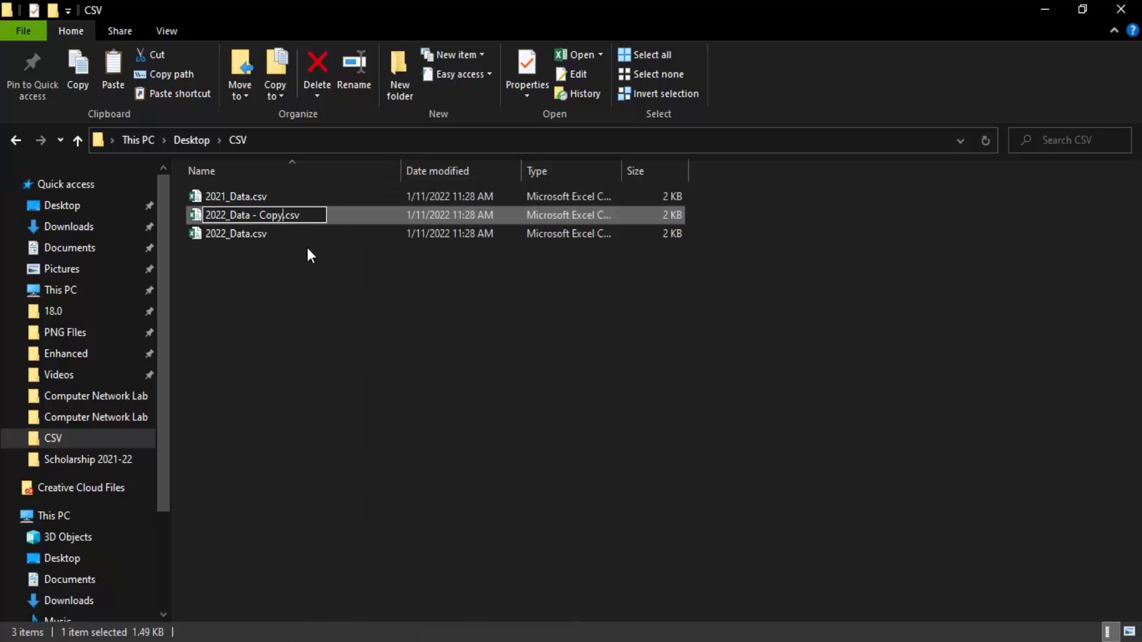
{"action": "key", "text": "BackSpace"}
{"action": "key", "text": "BackSpace"}
{"action": "key", "text": "BackSpace"}
{"action": "key", "text": "BackSpace"}
{"action": "key", "text": "BackSpace"}
{"action": "key", "text": "BackSpace"}
{"action": "key", "text": "BackSpace"}
{"action": "key", "text": "BackSpace"}
{"action": "key", "text": "BackSpace"}
{"action": "key", "text": "BackSpace"}
{"action": "key", "text": "BackSpace"}
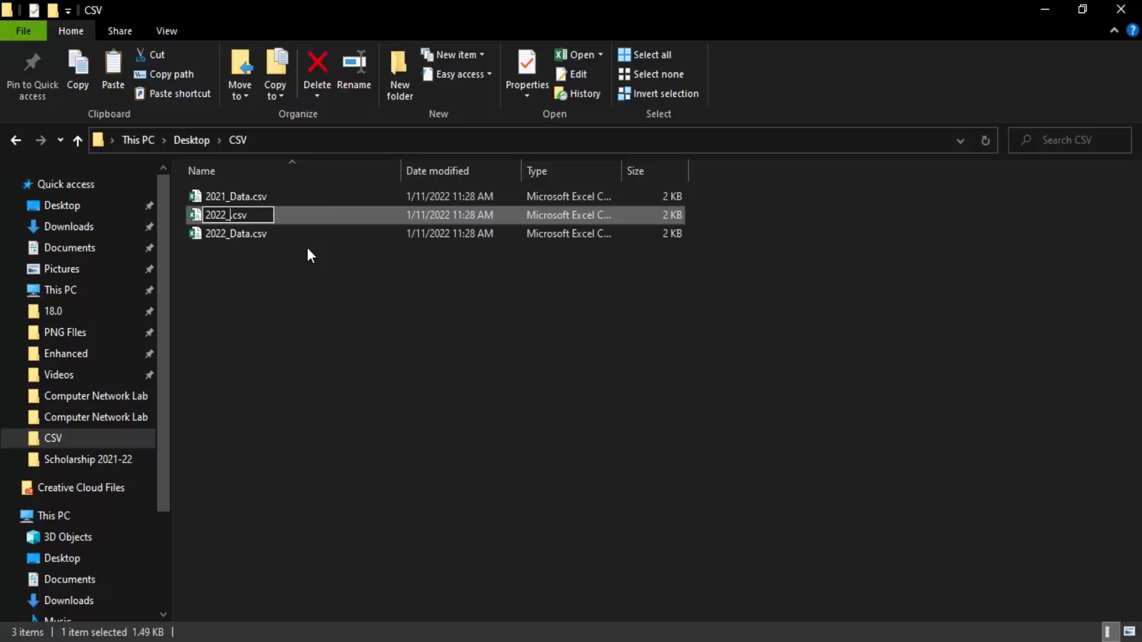
{"action": "key", "text": "BackSpace"}
{"action": "key", "text": "BackSpace"}
{"action": "type", "text": "0_Data"}
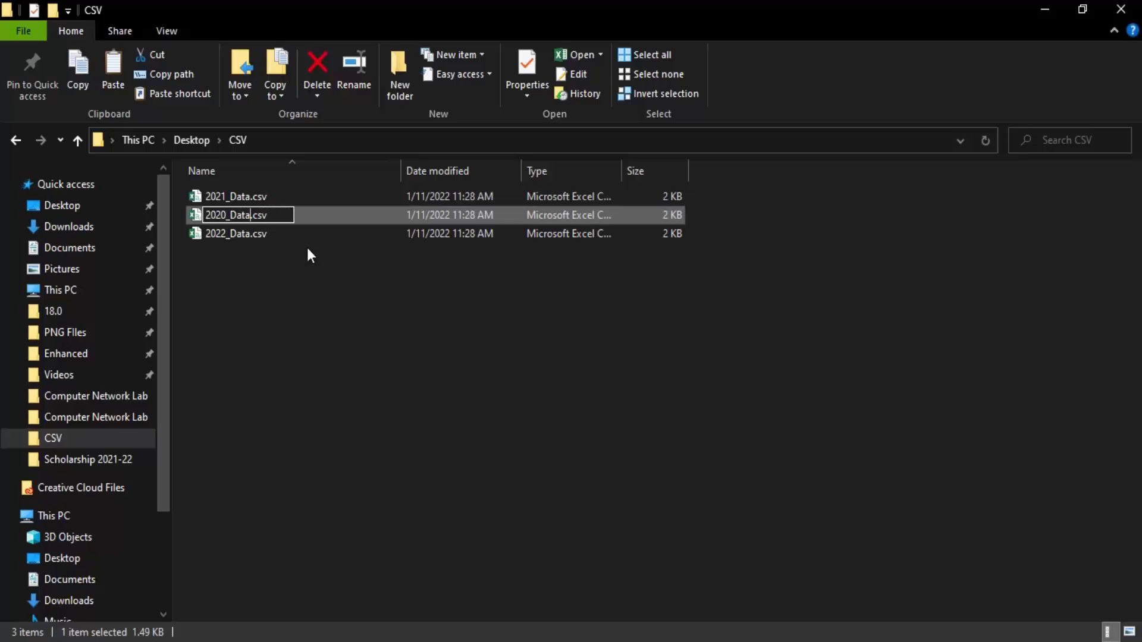
{"action": "key", "text": "Return"}
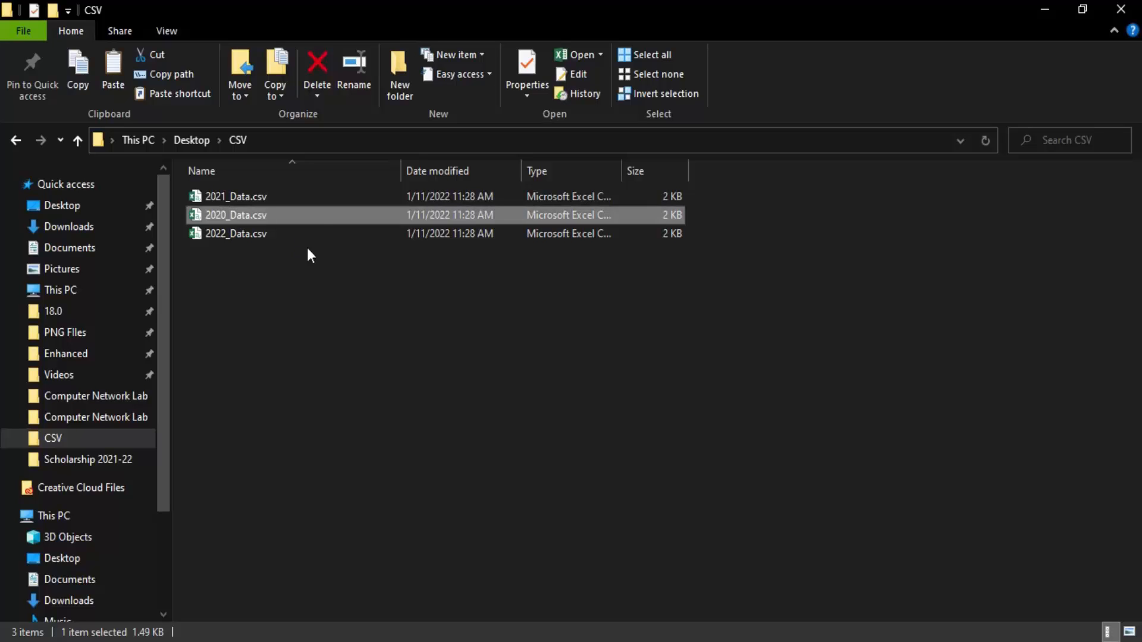
Step: Return to Alteryx Designer, rerun the *Data.csv workflow and display the Input Data tool's output records
{"action": "left_click", "coordinate": [696, 640]}
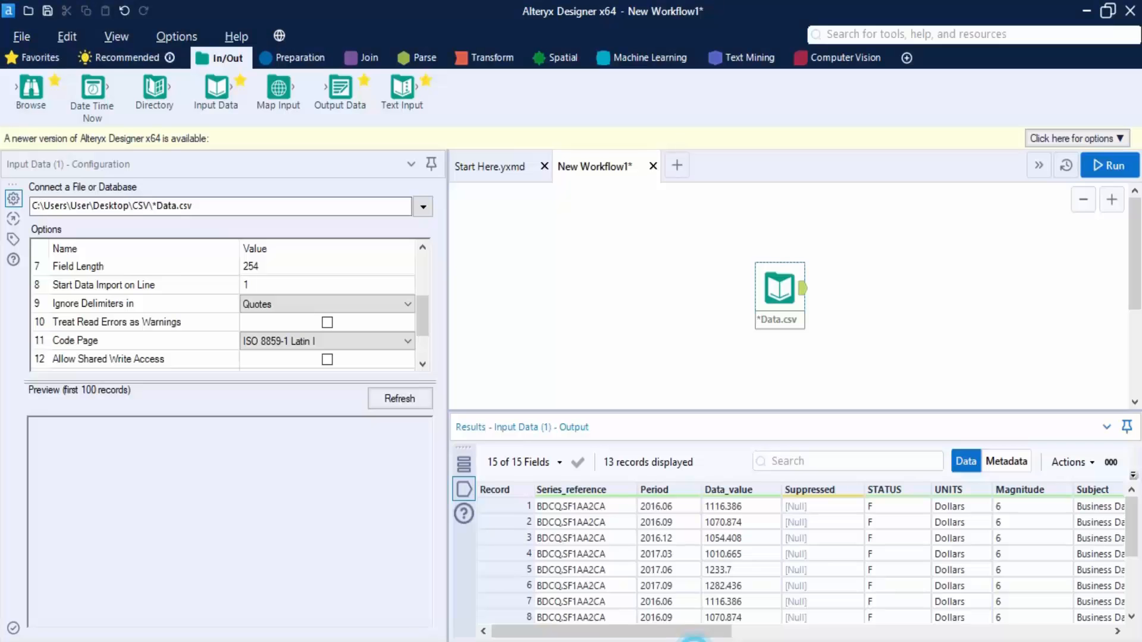
{"action": "left_click", "coordinate": [1097, 166]}
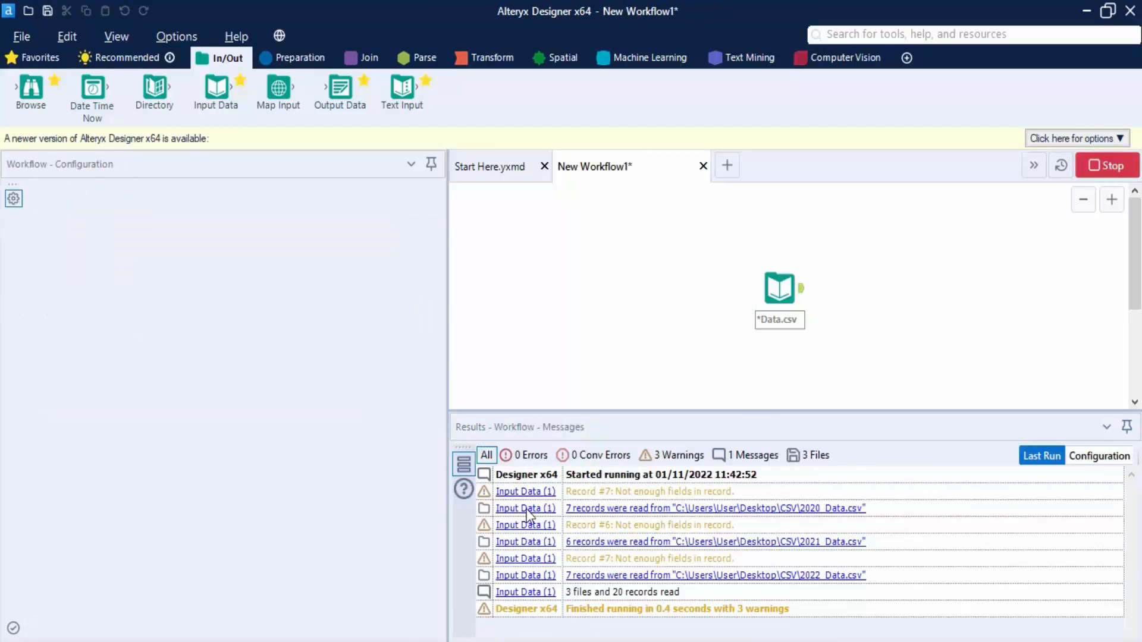
{"action": "left_click", "coordinate": [717, 398]}
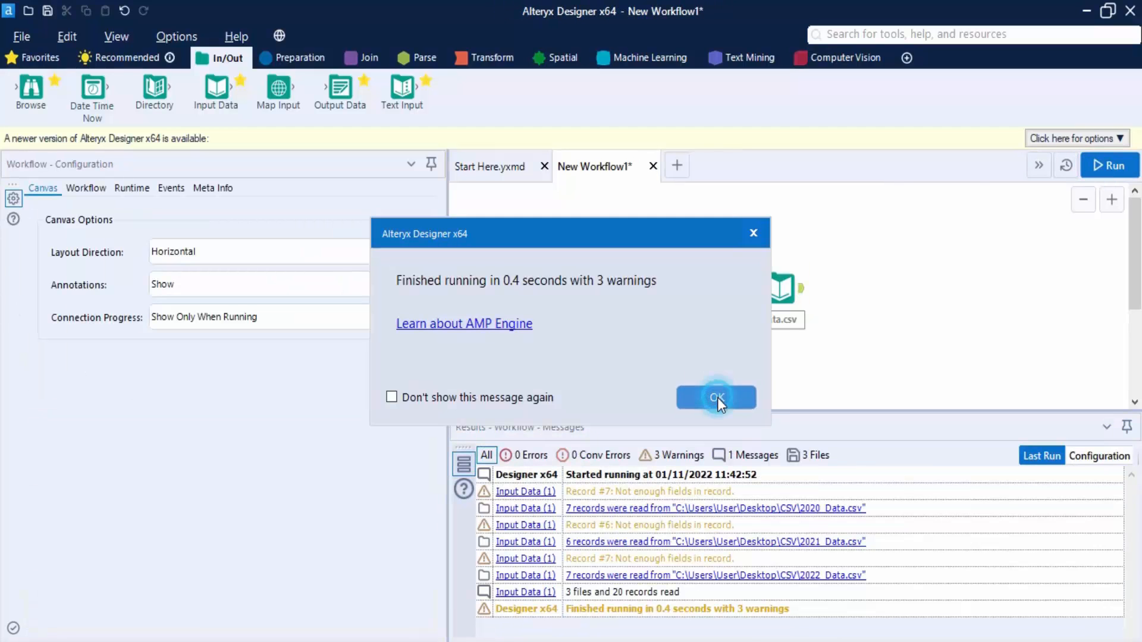
{"action": "left_click", "coordinate": [539, 510]}
{"action": "left_click", "coordinate": [461, 486]}
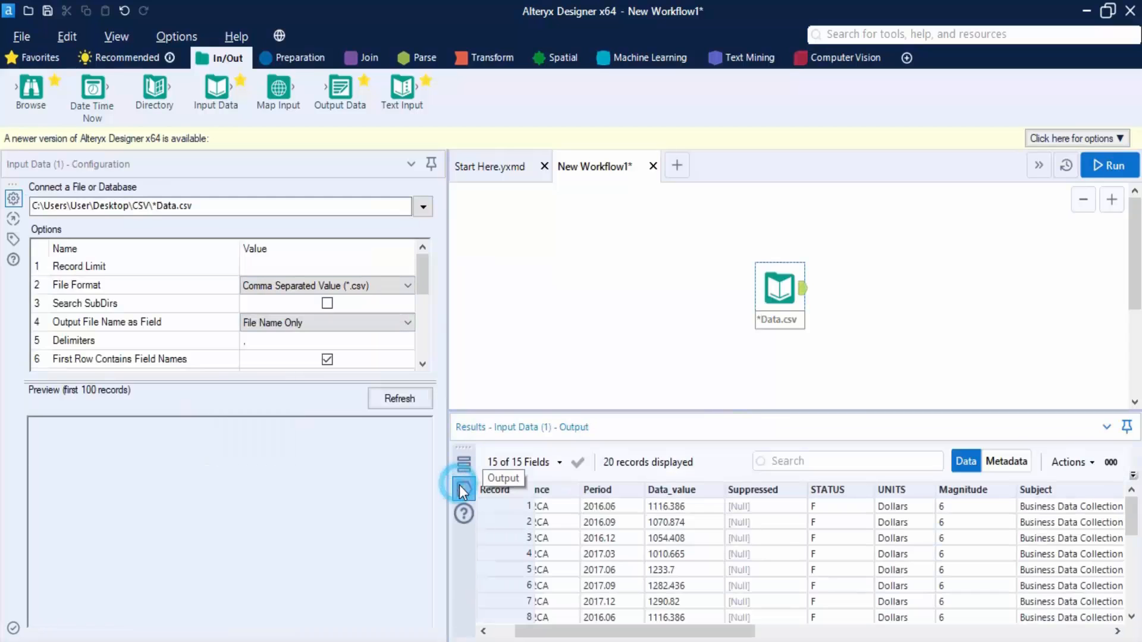
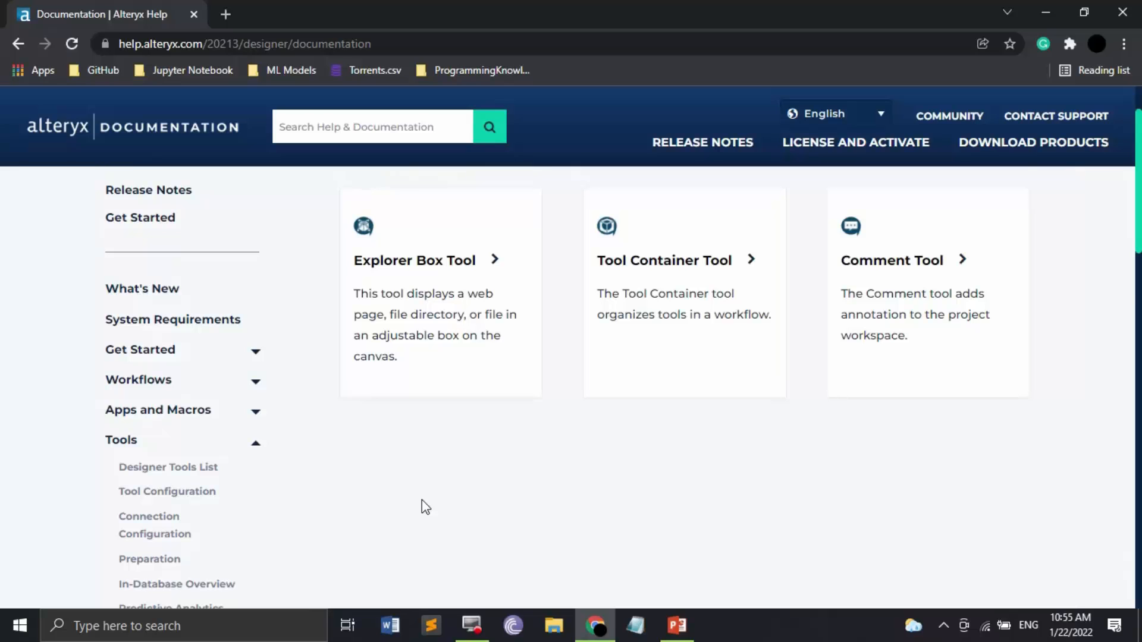
Step: In the Alteryx Help documentation, expand the In/Out and Preparation tool categories and look through the tools they contain
{"action": "scroll", "coordinate": [421, 501], "scroll_direction": "down", "scroll_amount": 3}
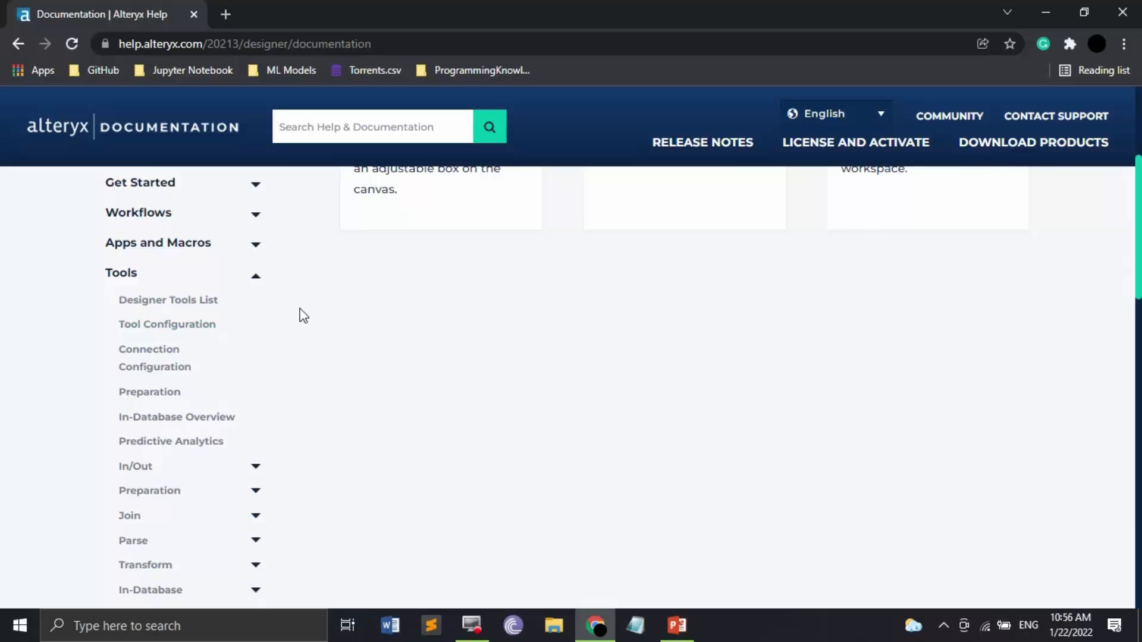
{"action": "scroll", "coordinate": [238, 322], "scroll_direction": "down", "scroll_amount": 2}
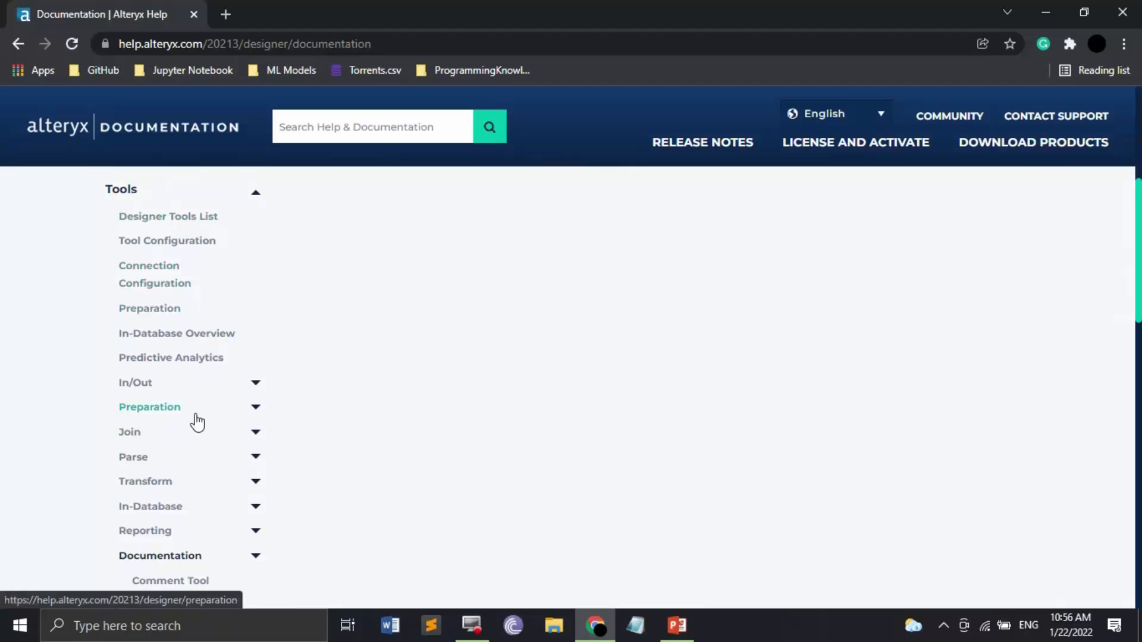
{"action": "scroll", "coordinate": [197, 422], "scroll_direction": "down", "scroll_amount": 3}
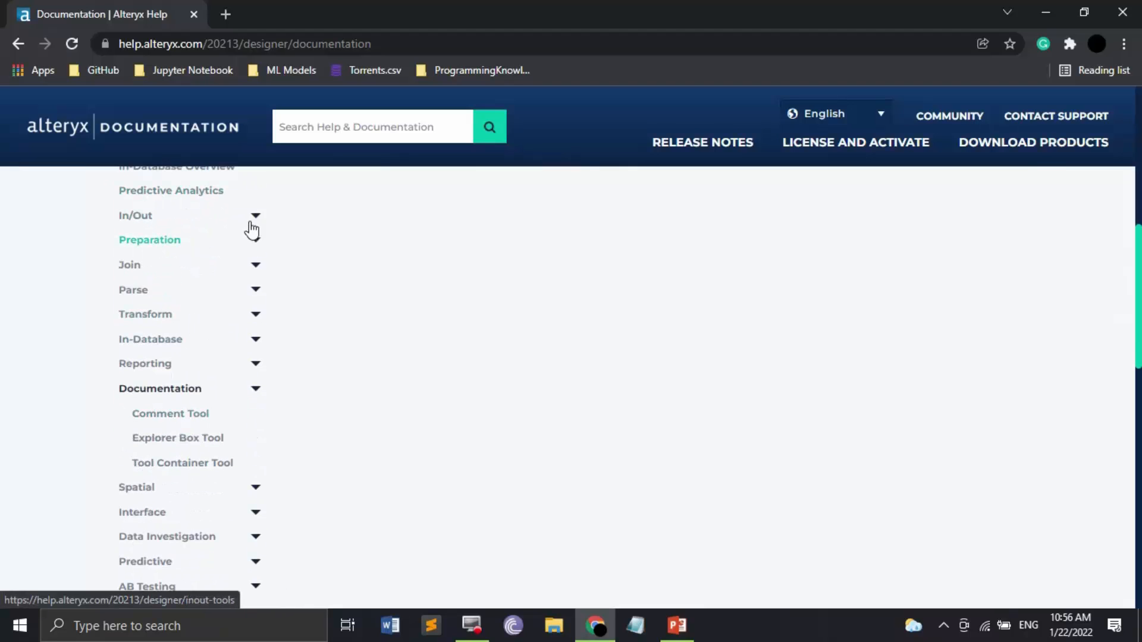
{"action": "left_click", "coordinate": [255, 215]}
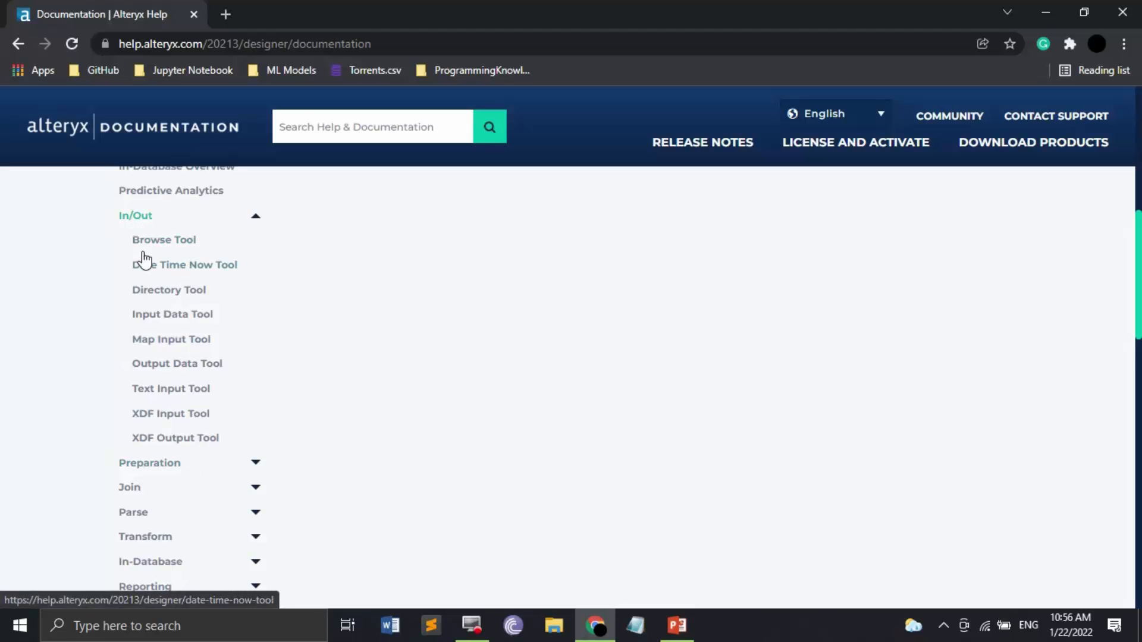
{"action": "scroll", "coordinate": [263, 293], "scroll_direction": "down", "scroll_amount": 2}
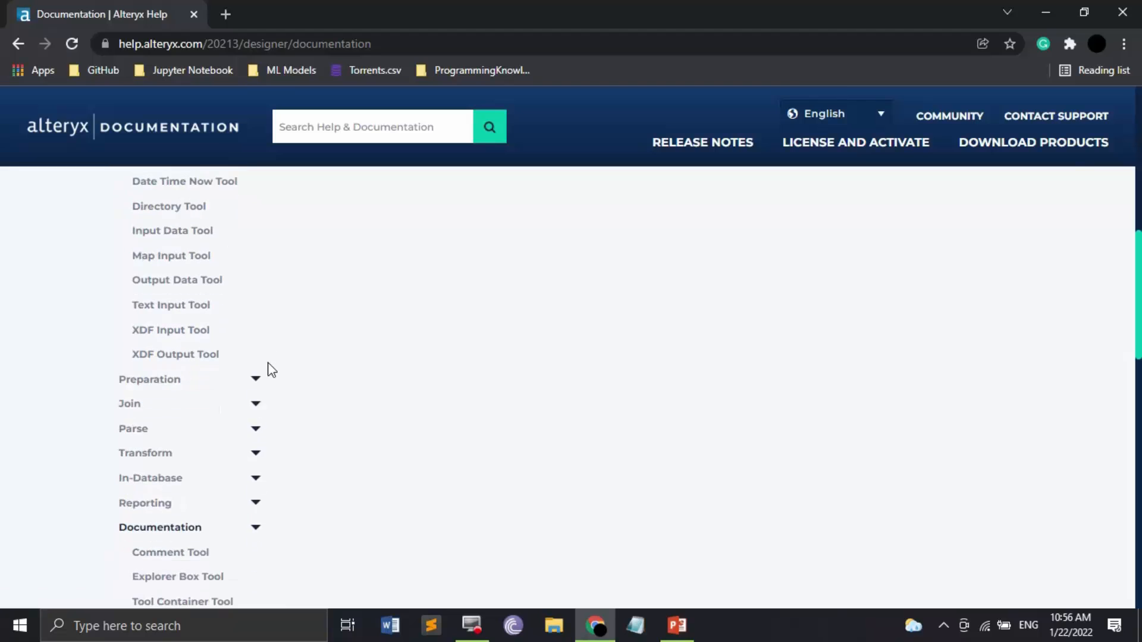
{"action": "left_click", "coordinate": [256, 378]}
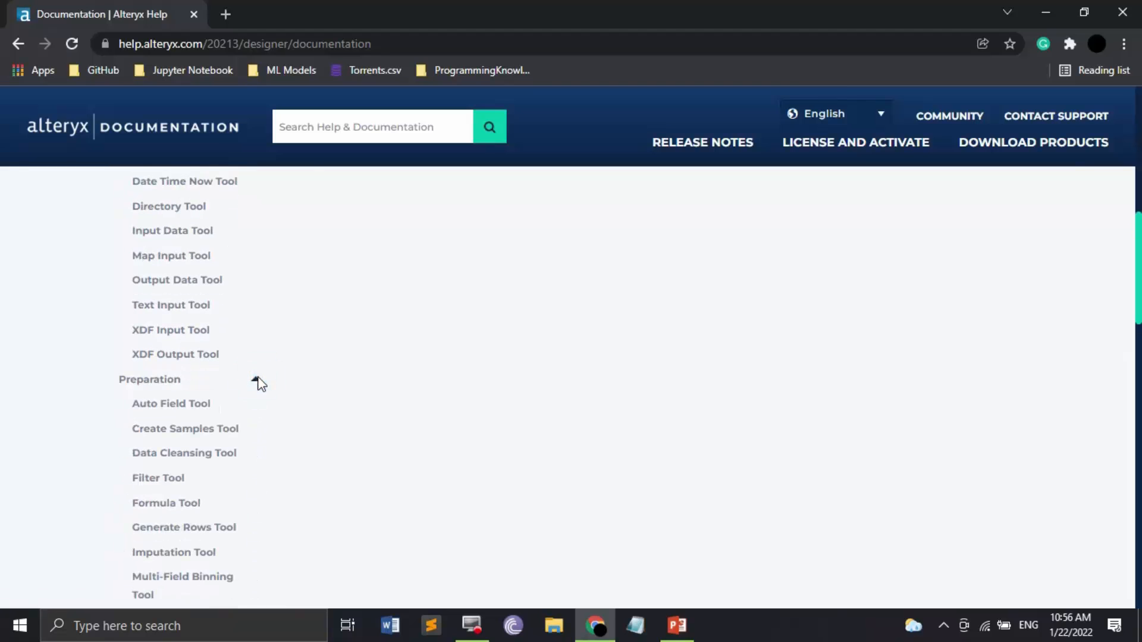
{"action": "scroll", "coordinate": [122, 447], "scroll_direction": "down", "scroll_amount": 3}
{"action": "scroll", "coordinate": [143, 423], "scroll_direction": "up", "scroll_amount": 6}
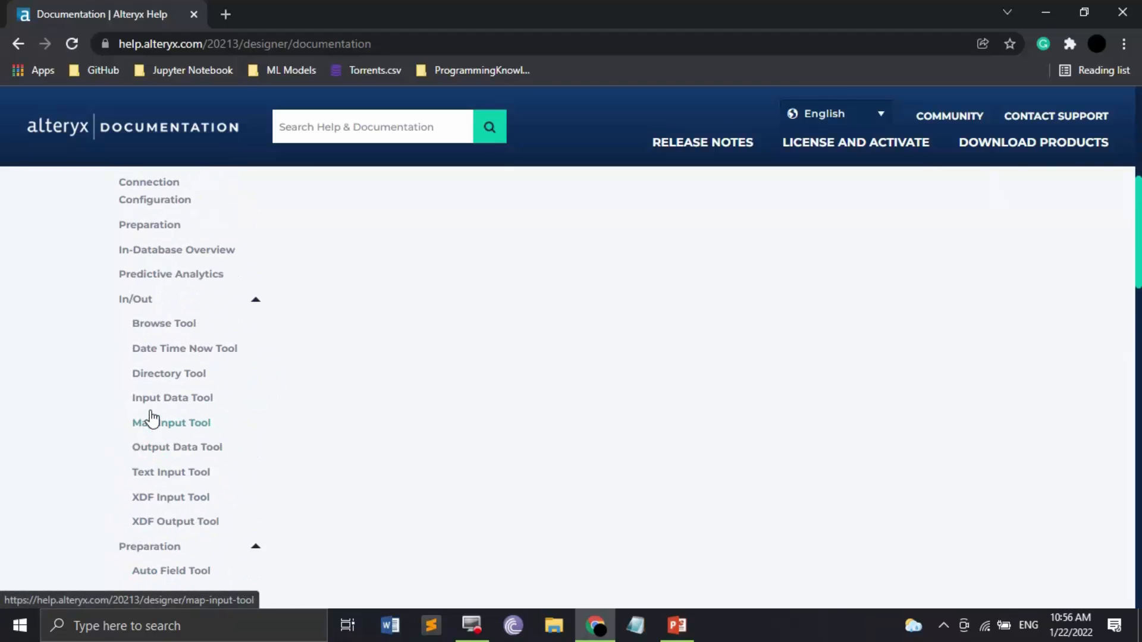
Step: Open the Browse Tool help page and read through its configuration, data profiling, holistic view, statistics and data profiling limit sections
{"action": "left_click", "coordinate": [152, 324]}
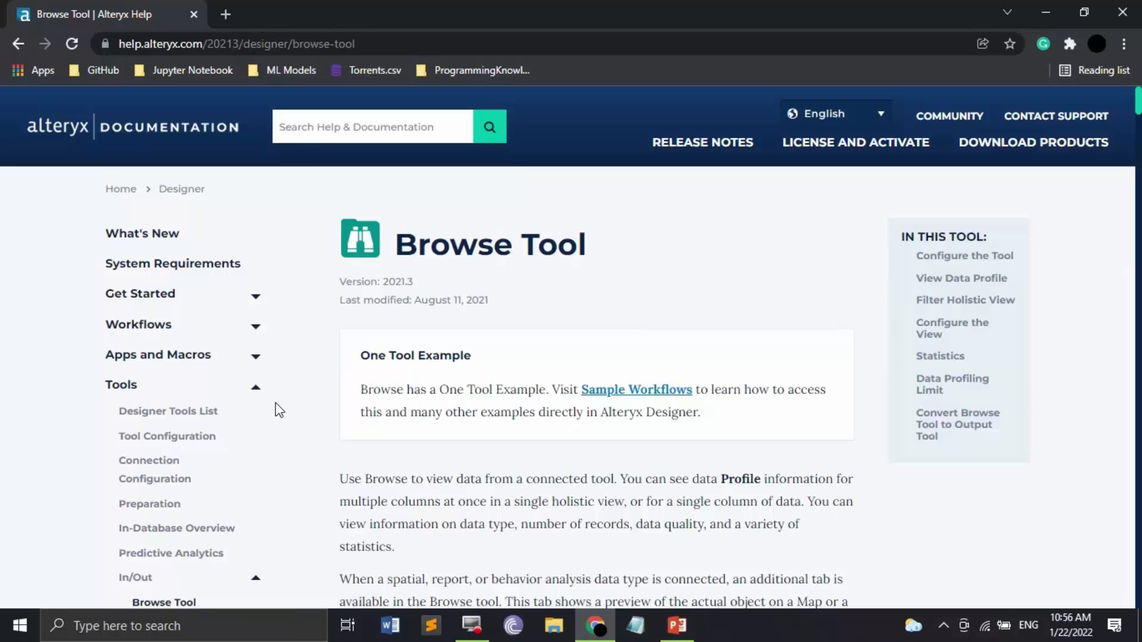
{"action": "scroll", "coordinate": [538, 443], "scroll_direction": "down", "scroll_amount": 4}
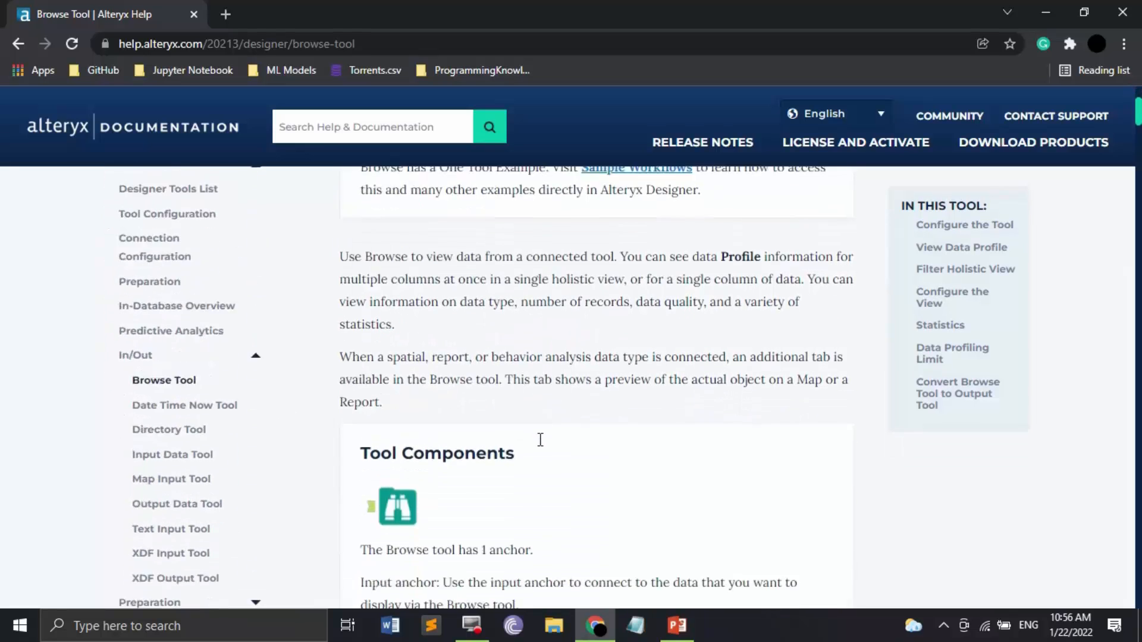
{"action": "scroll", "coordinate": [539, 440], "scroll_direction": "down", "scroll_amount": 3}
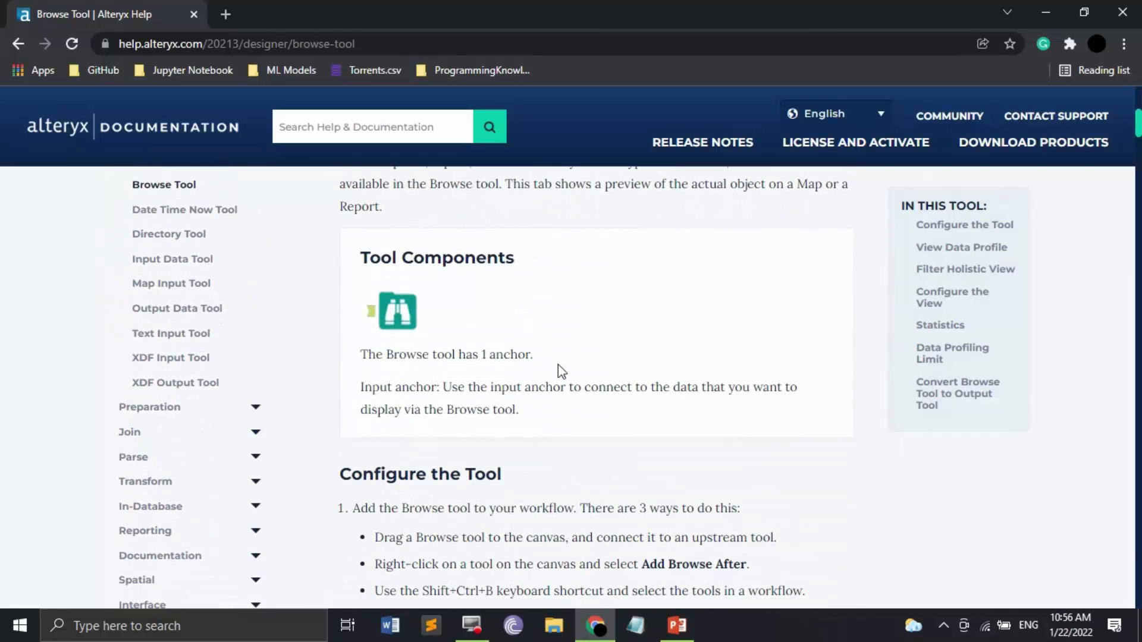
{"action": "scroll", "coordinate": [561, 372], "scroll_direction": "down", "scroll_amount": 8}
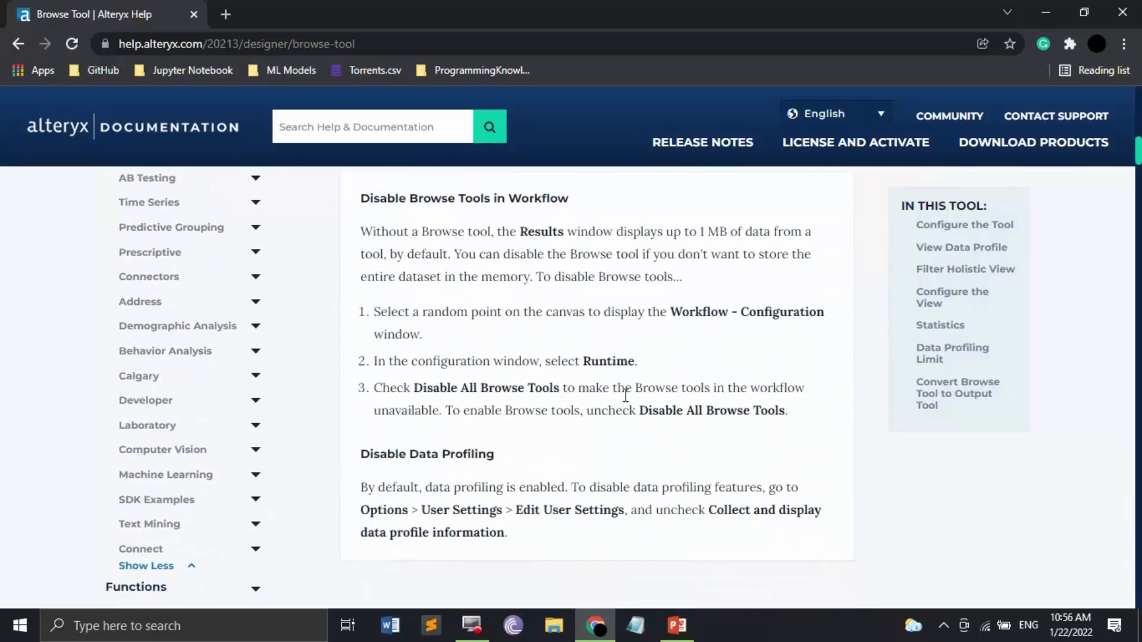
{"action": "scroll", "coordinate": [626, 395], "scroll_direction": "down", "scroll_amount": 10}
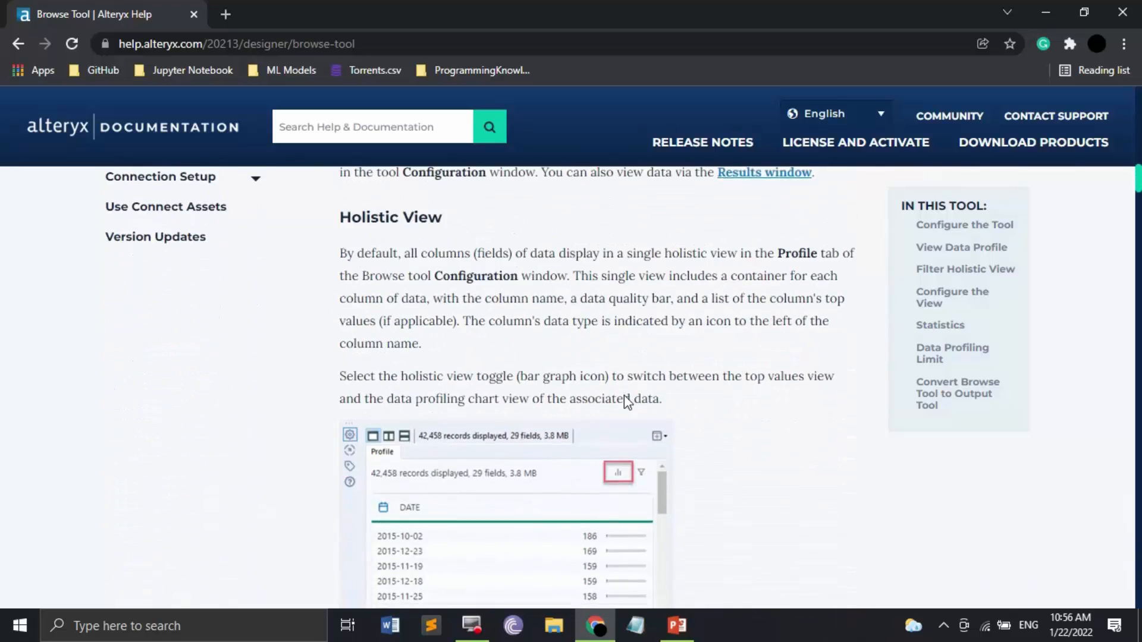
{"action": "scroll", "coordinate": [624, 395], "scroll_direction": "down", "scroll_amount": 4}
{"action": "scroll", "coordinate": [623, 395], "scroll_direction": "down", "scroll_amount": 1}
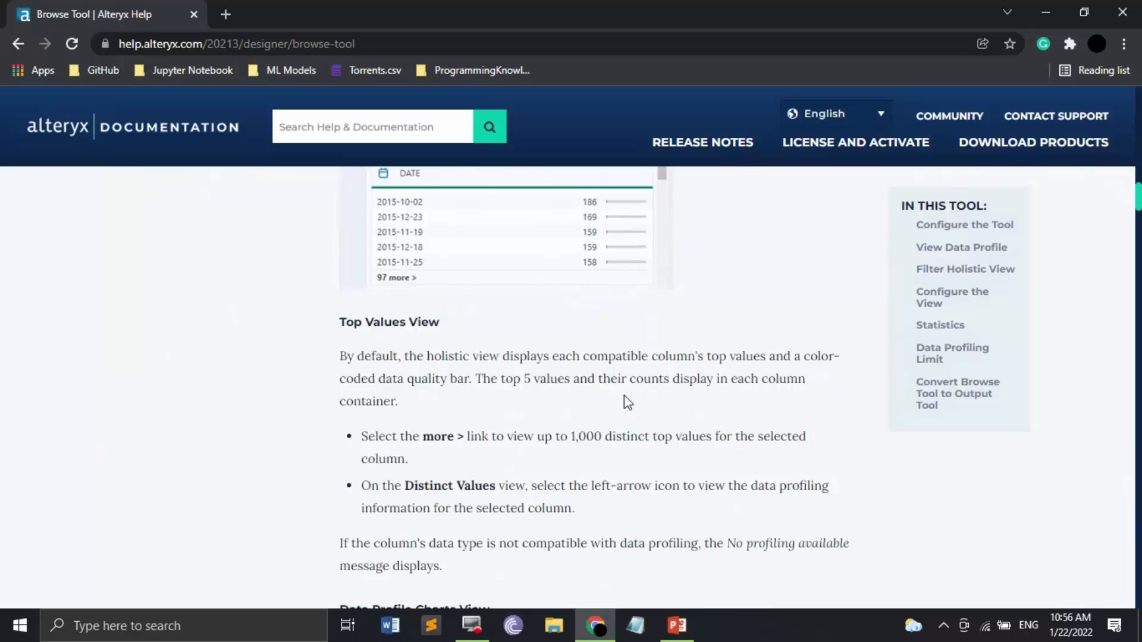
{"action": "scroll", "coordinate": [623, 395], "scroll_direction": "up", "scroll_amount": 3}
{"action": "scroll", "coordinate": [623, 395], "scroll_direction": "down", "scroll_amount": 5}
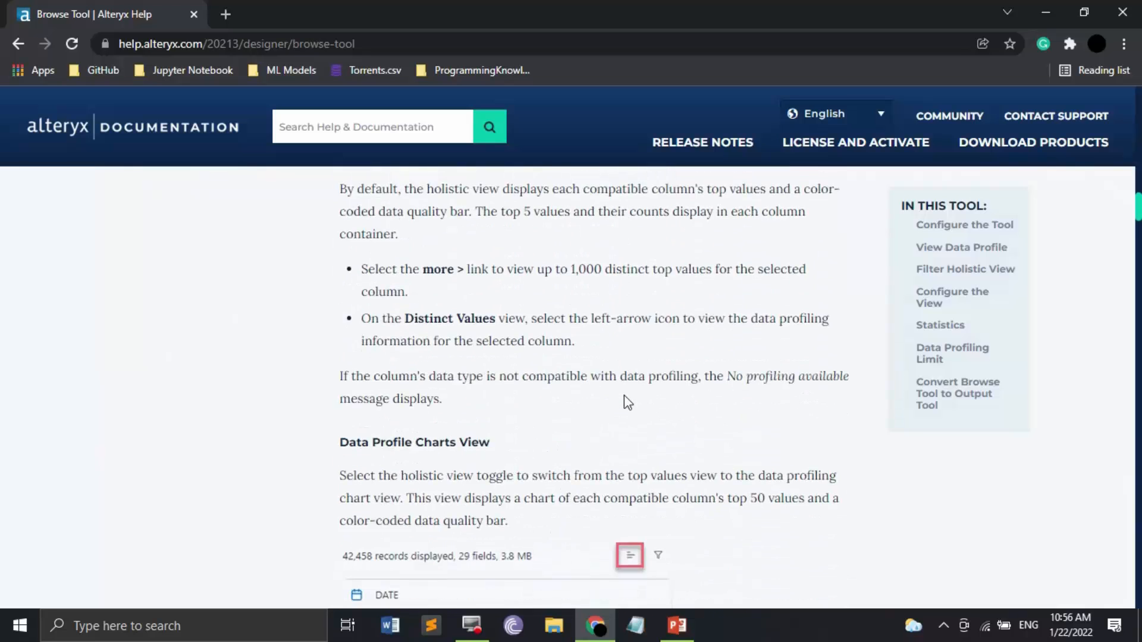
{"action": "scroll", "coordinate": [623, 395], "scroll_direction": "down", "scroll_amount": 10}
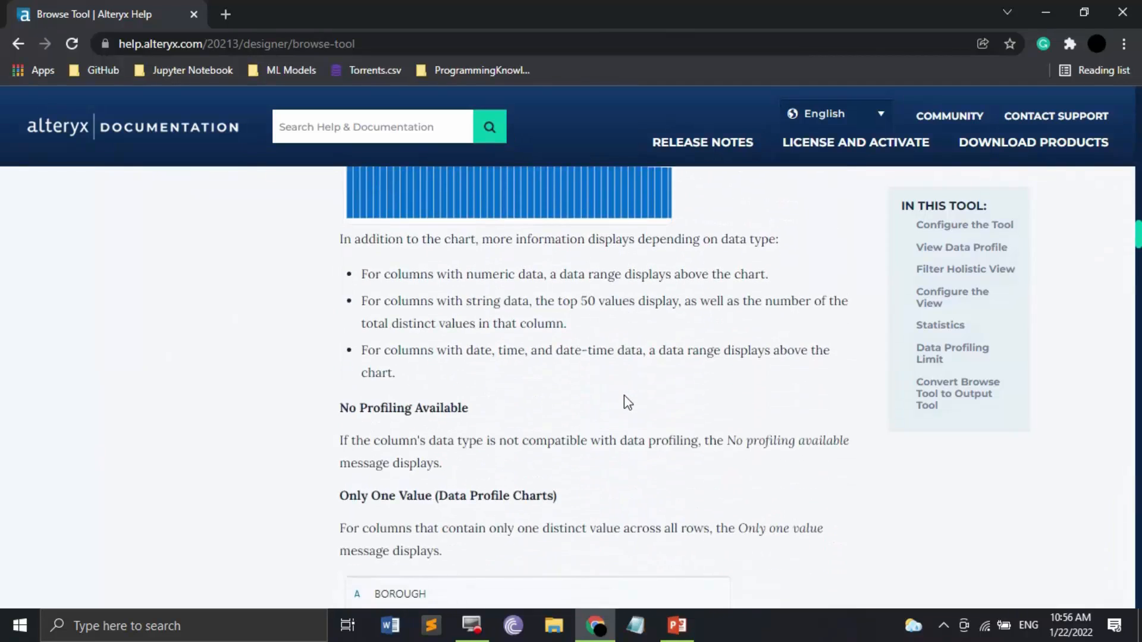
{"action": "scroll", "coordinate": [624, 396], "scroll_direction": "down", "scroll_amount": 10}
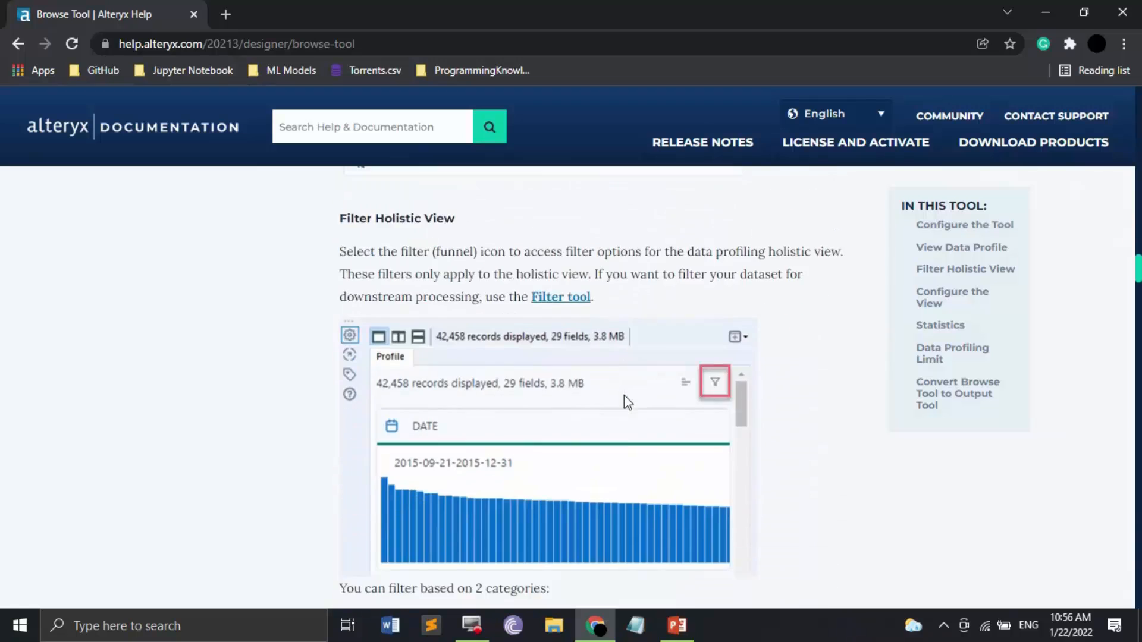
{"action": "scroll", "coordinate": [623, 395], "scroll_direction": "down", "scroll_amount": 15}
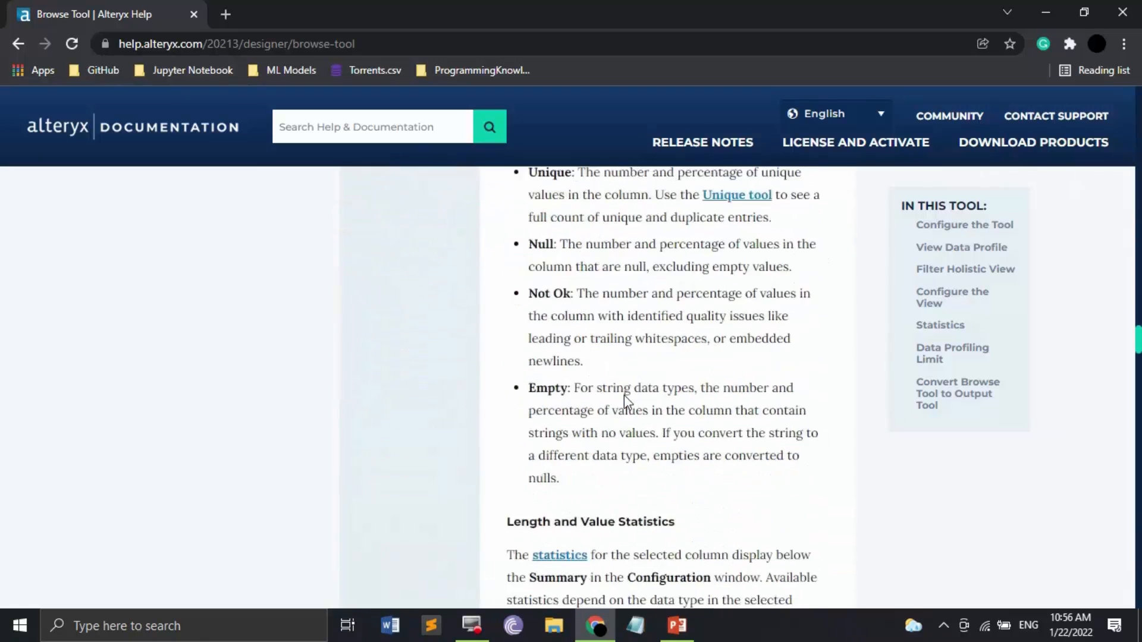
{"action": "scroll", "coordinate": [623, 395], "scroll_direction": "down", "scroll_amount": 16}
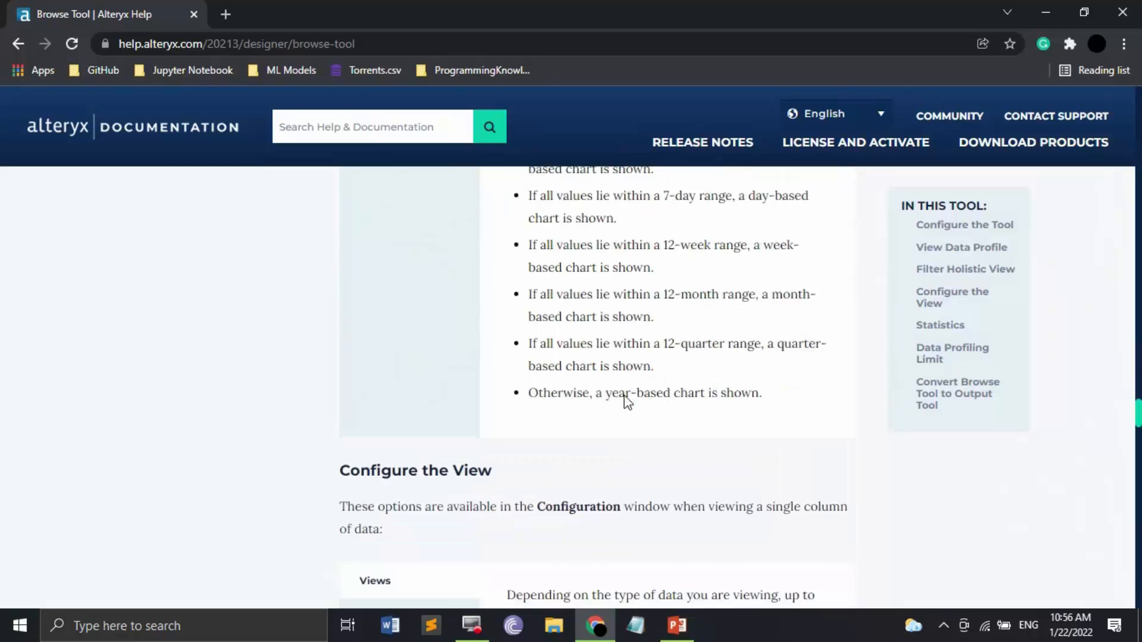
{"action": "scroll", "coordinate": [625, 400], "scroll_direction": "down", "scroll_amount": 20}
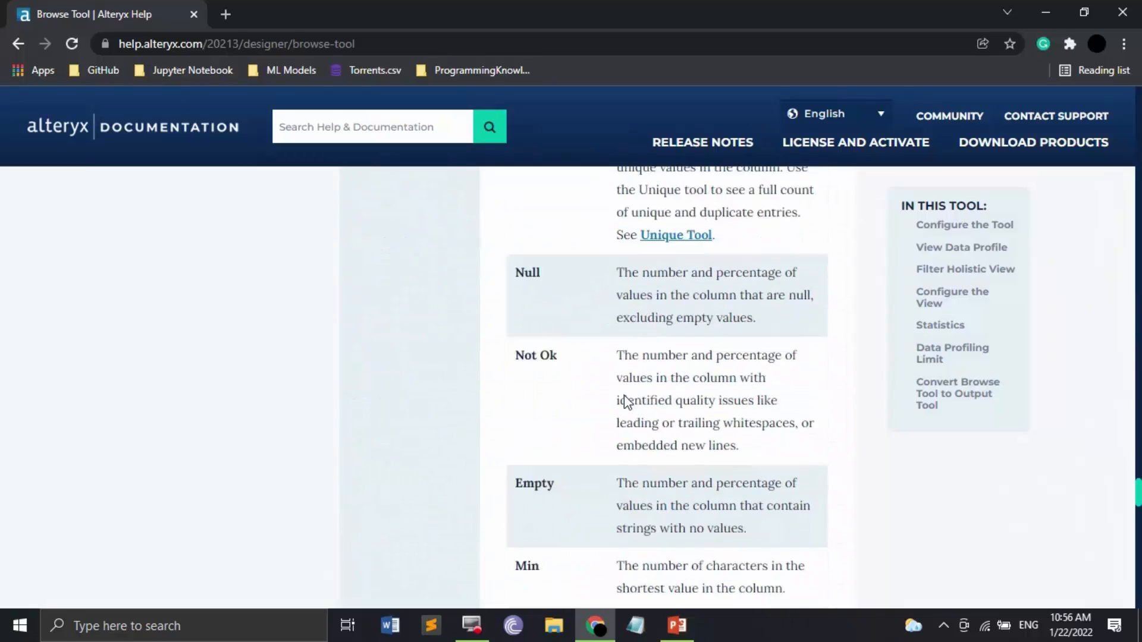
{"action": "scroll", "coordinate": [625, 398], "scroll_direction": "down", "scroll_amount": 17}
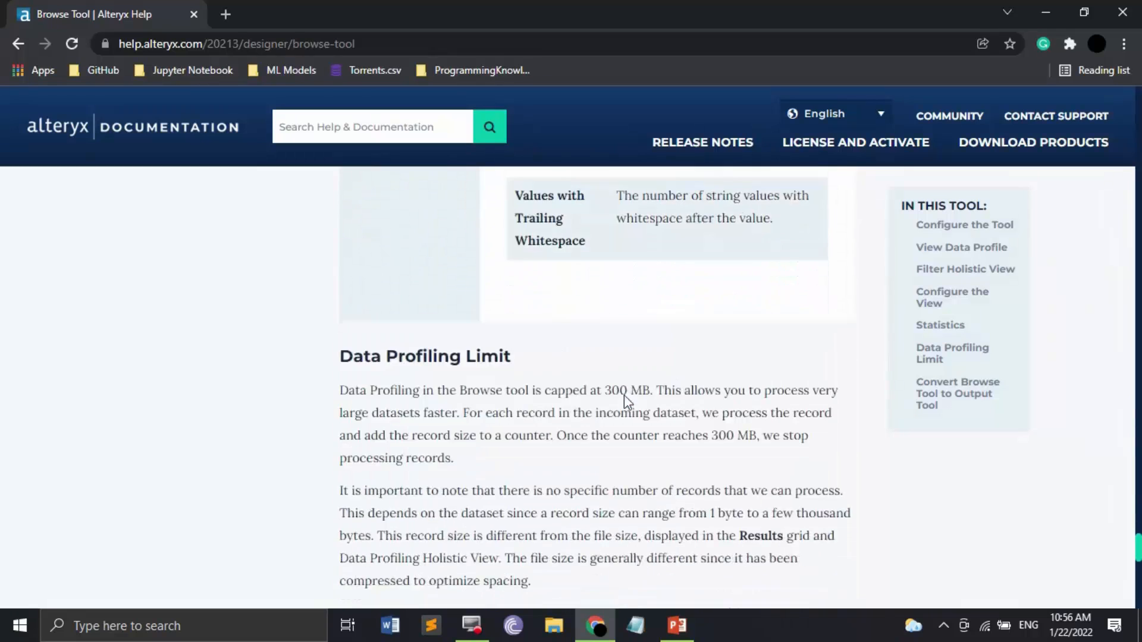
{"action": "scroll", "coordinate": [625, 398], "scroll_direction": "down", "scroll_amount": 11}
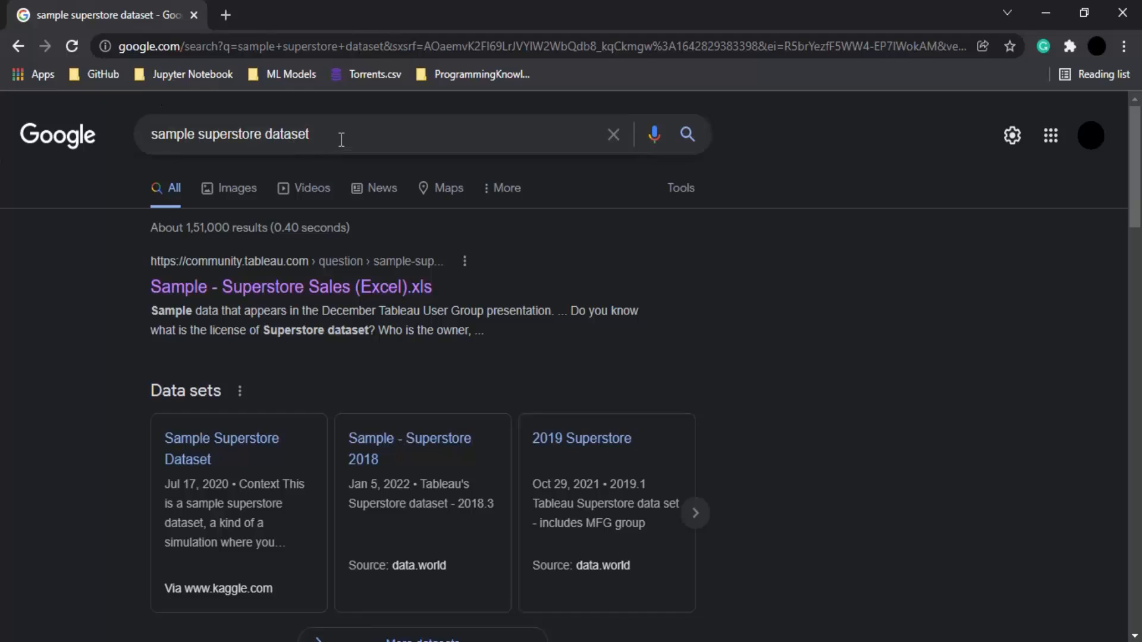
Step: Open the Tableau community result Sample - Superstore Sales (Excel).xls in a new tab, bring up its attachment's save dialog and cancel the save
{"action": "right_click", "coordinate": [321, 301]}
{"action": "left_click", "coordinate": [347, 309]}
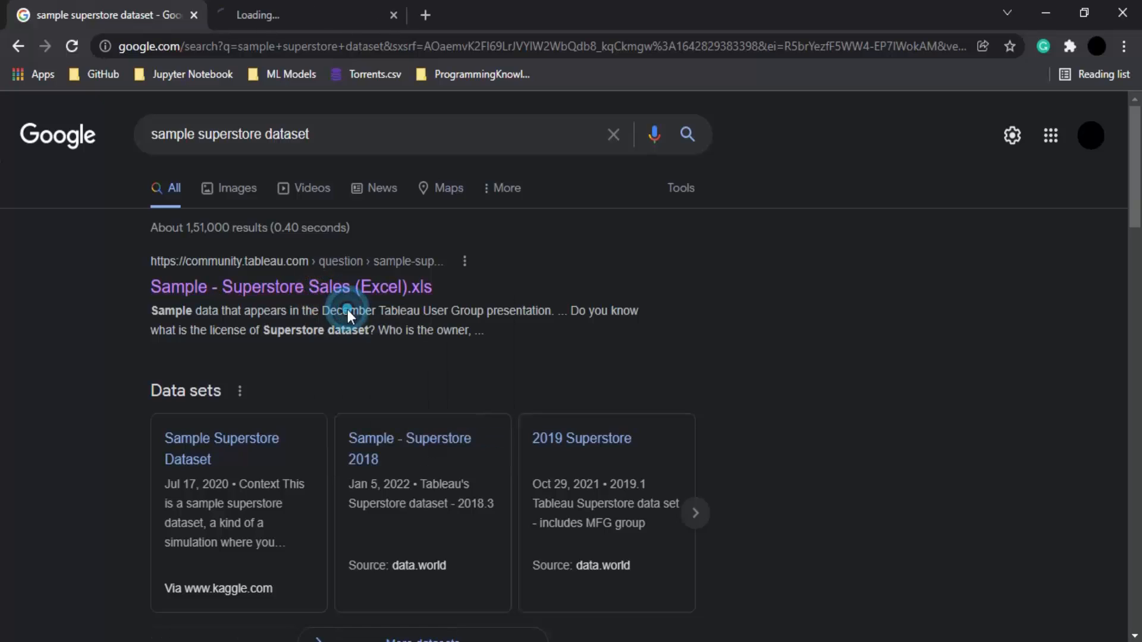
{"action": "left_click", "coordinate": [276, 9]}
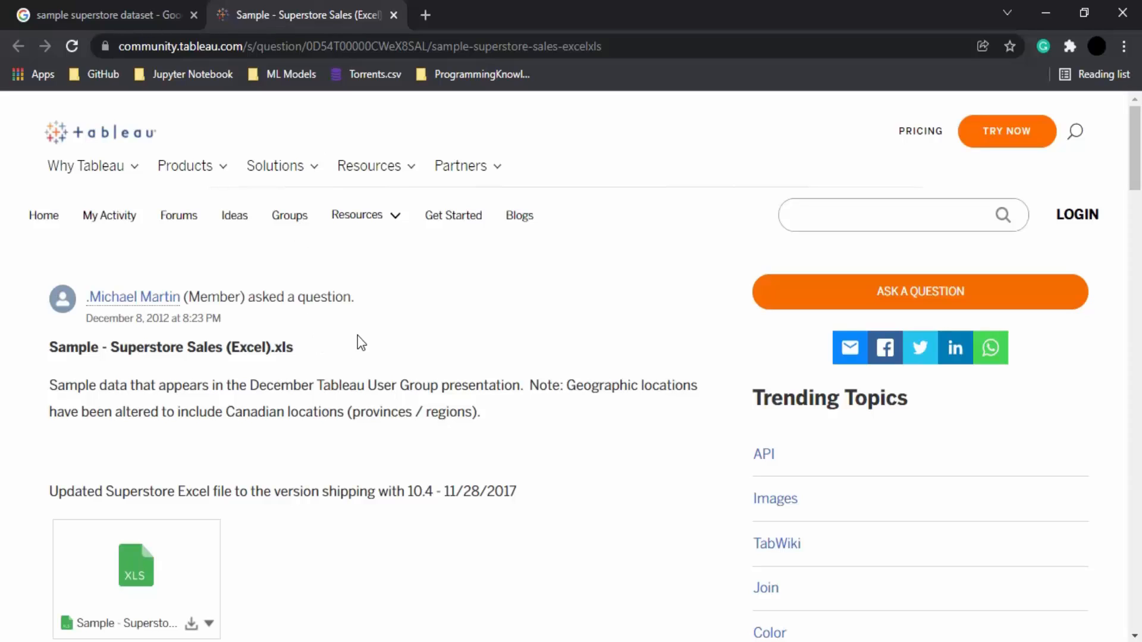
{"action": "scroll", "coordinate": [361, 343], "scroll_direction": "down", "scroll_amount": 2}
{"action": "scroll", "coordinate": [270, 319], "scroll_direction": "down", "scroll_amount": 3}
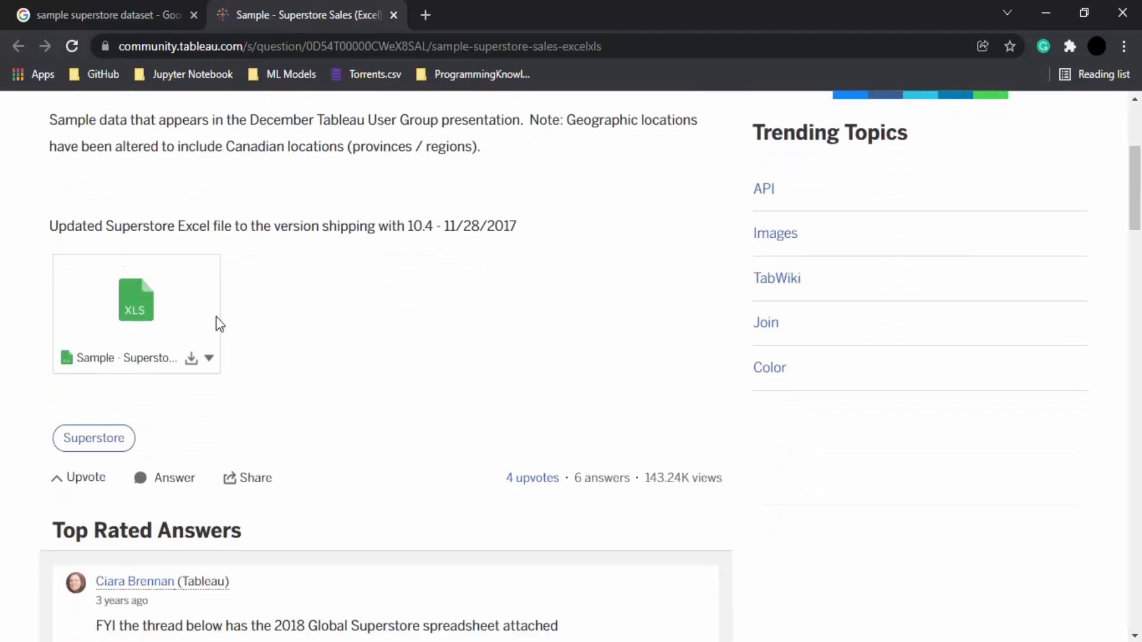
{"action": "left_click", "coordinate": [191, 360]}
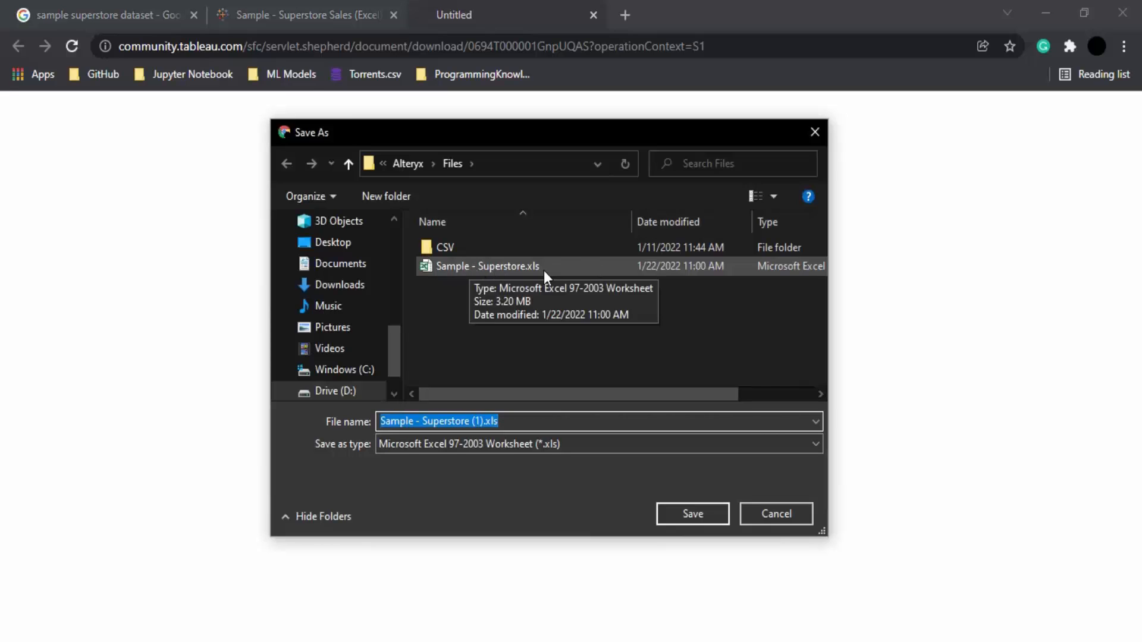
{"action": "left_click", "coordinate": [814, 132]}
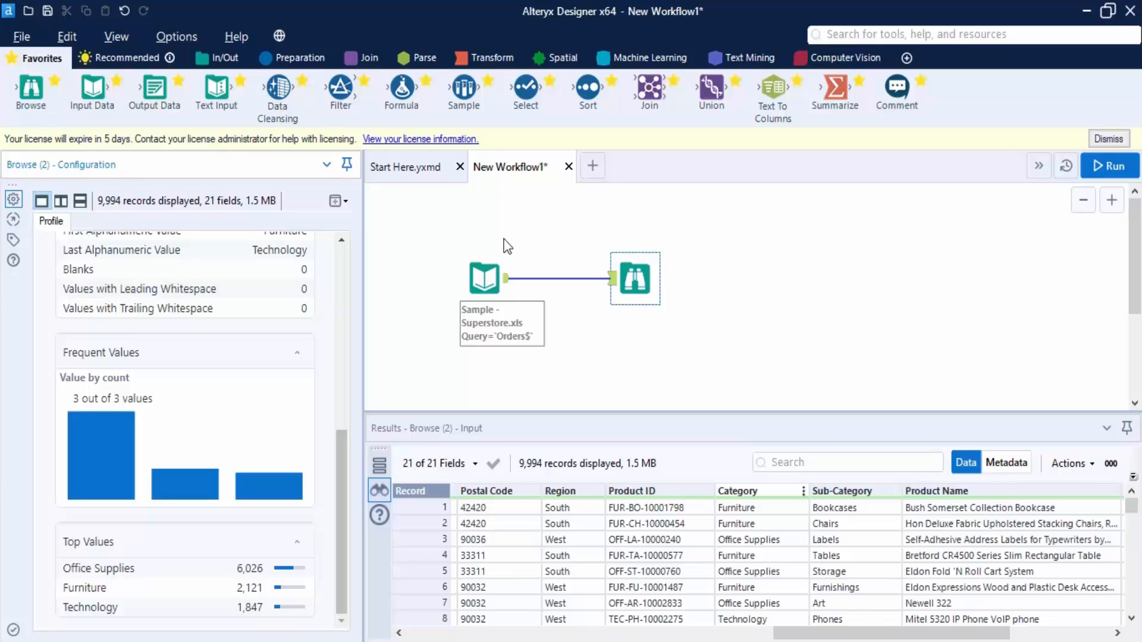
Step: Switch to Alteryx Designer and delete the connected Input Data and Browse tools from New Workflow1
{"action": "left_click_drag", "start_coordinate": [408, 226], "coordinate": [753, 341]}
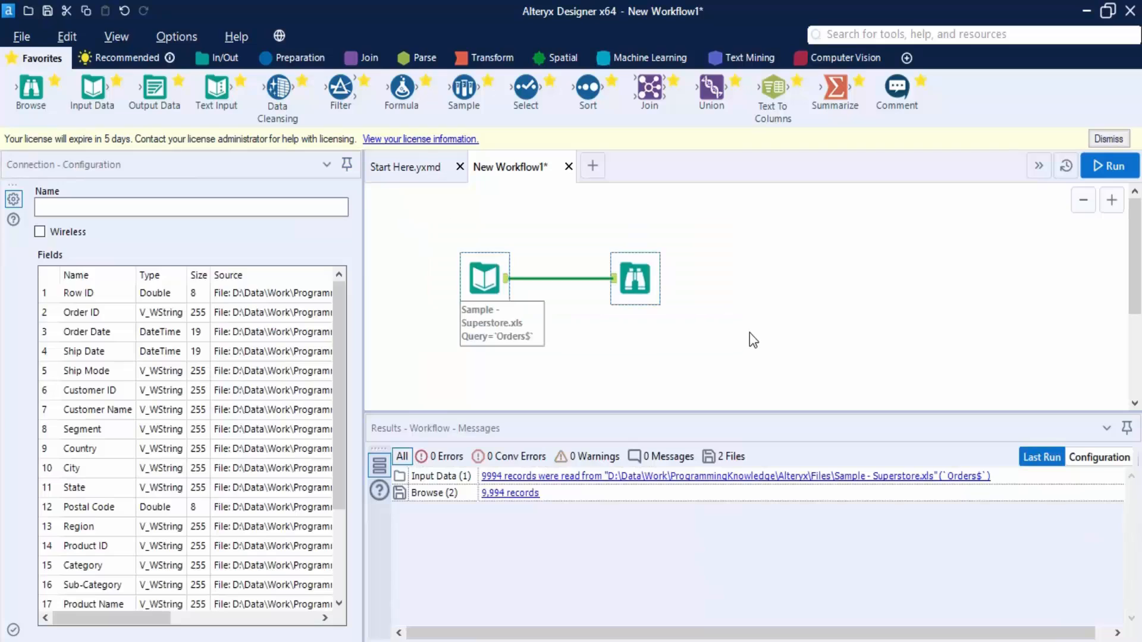
{"action": "left_click", "coordinate": [749, 333]}
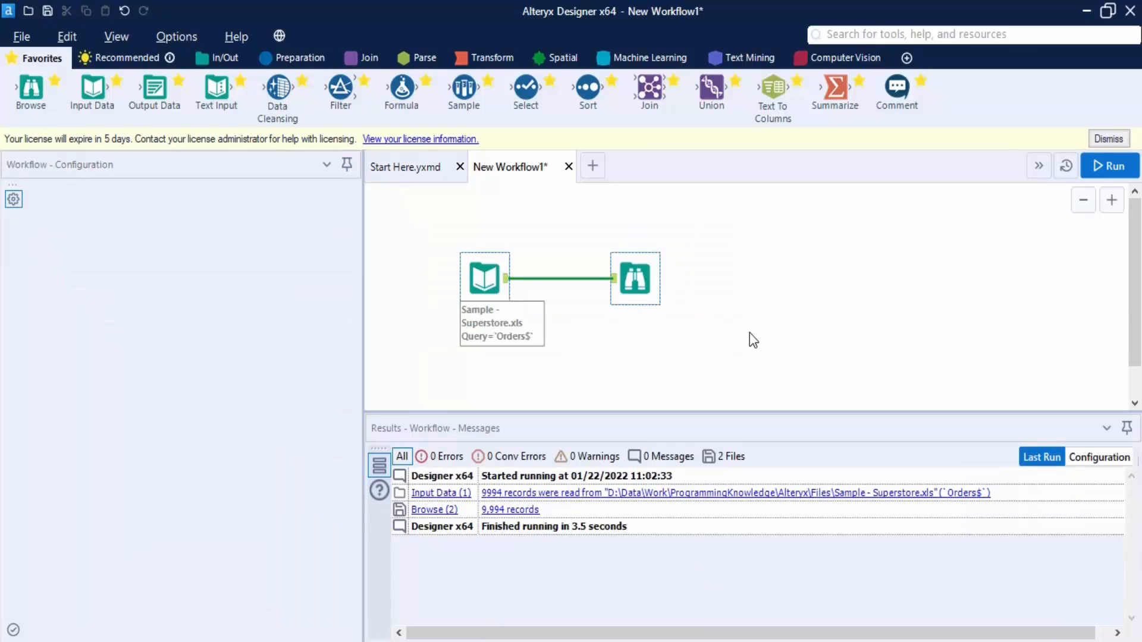
{"action": "key", "text": "Delete"}
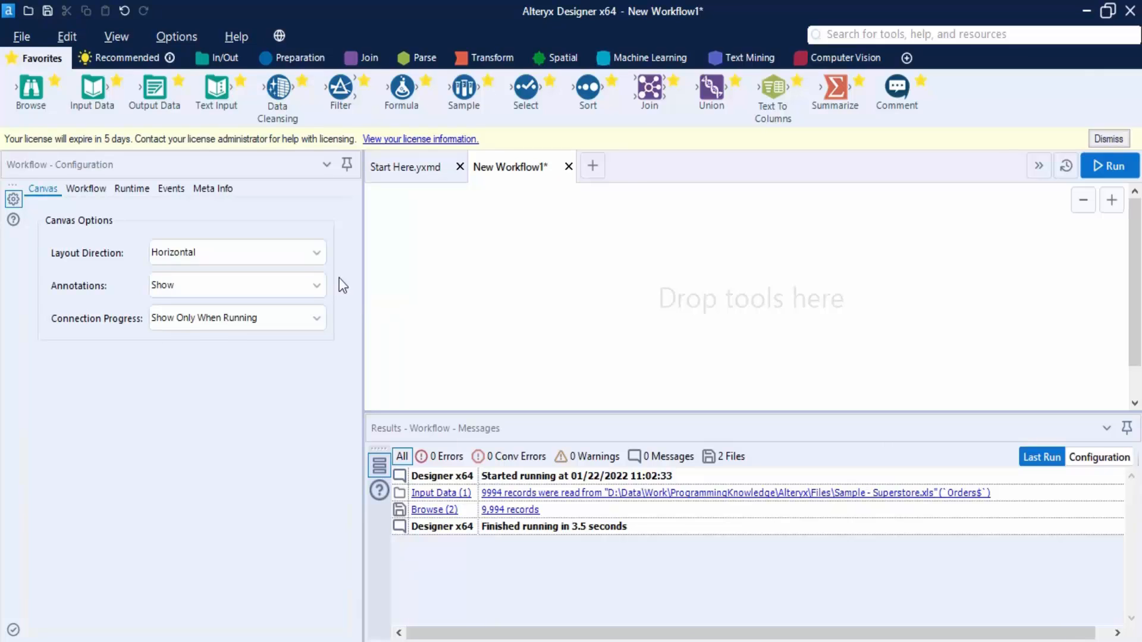
Step: Place a Browse tool from the In/Out category on the empty canvas and delete it again
{"action": "left_click_drag", "start_coordinate": [30, 106], "coordinate": [32, 111]}
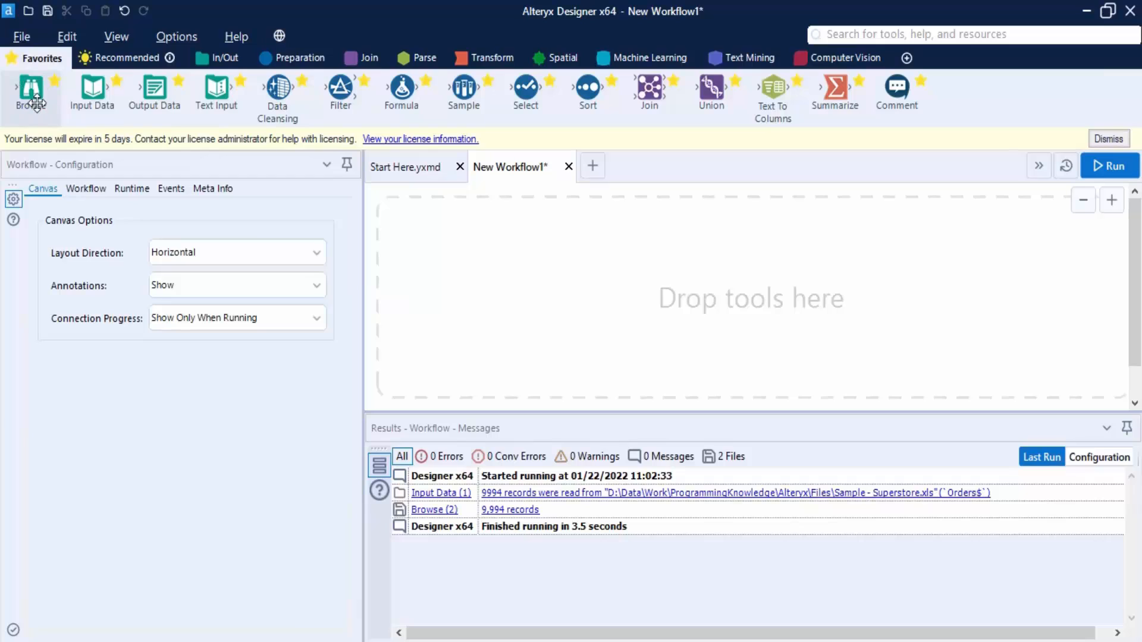
{"action": "left_click", "coordinate": [219, 62]}
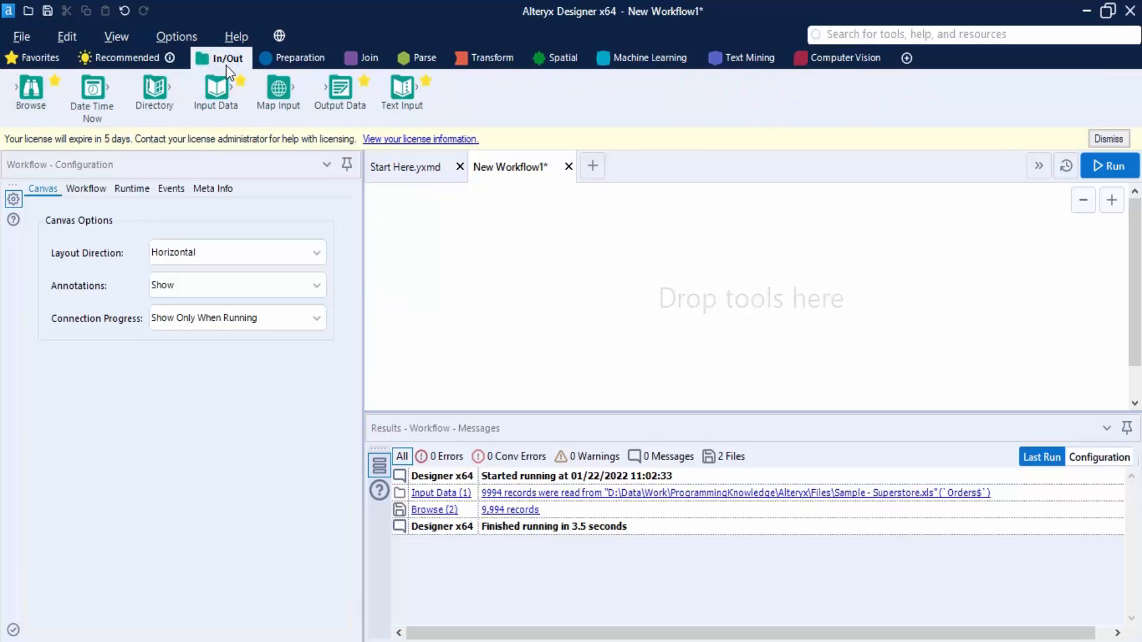
{"action": "left_click_drag", "start_coordinate": [31, 96], "coordinate": [28, 119]}
{"action": "left_click_drag", "start_coordinate": [31, 90], "coordinate": [523, 291]}
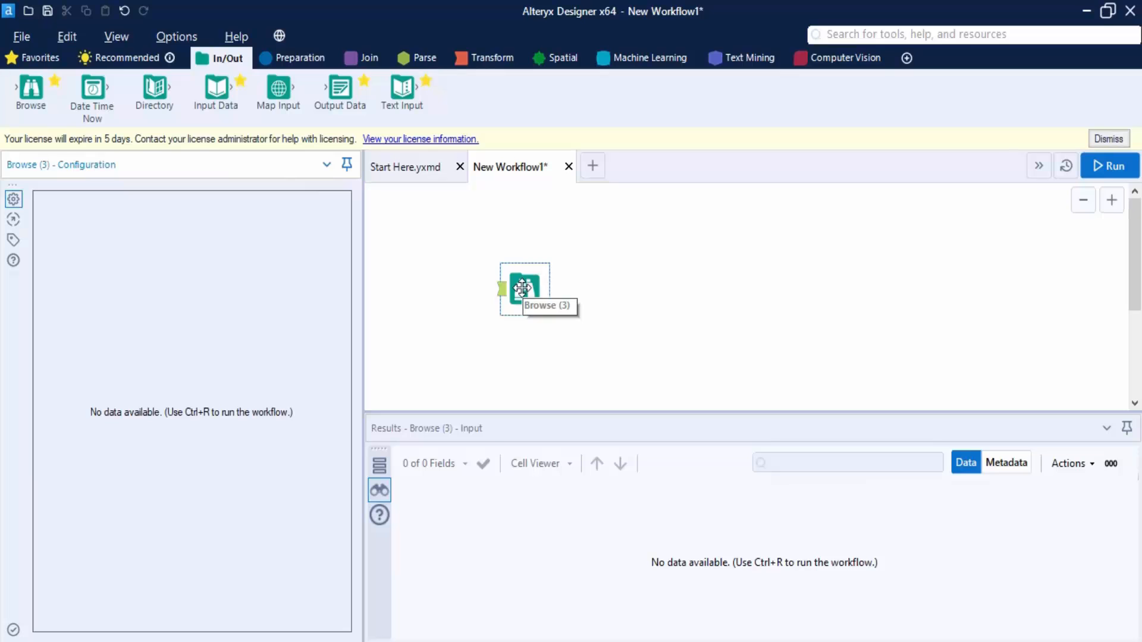
{"action": "left_click_drag", "start_coordinate": [478, 241], "coordinate": [602, 345]}
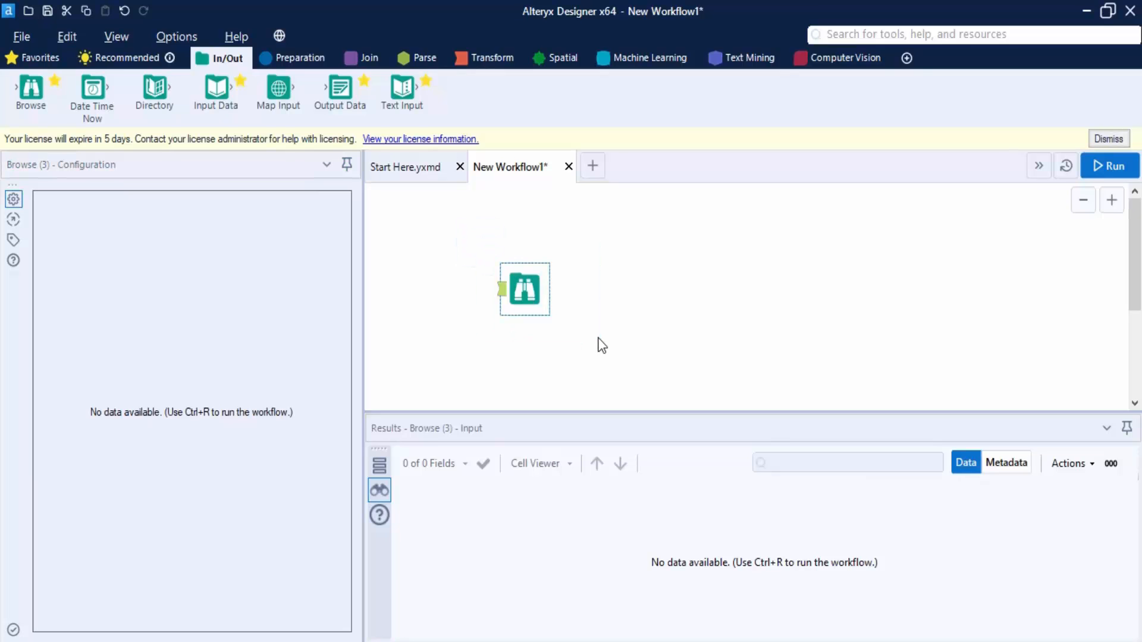
{"action": "key", "text": "Delete"}
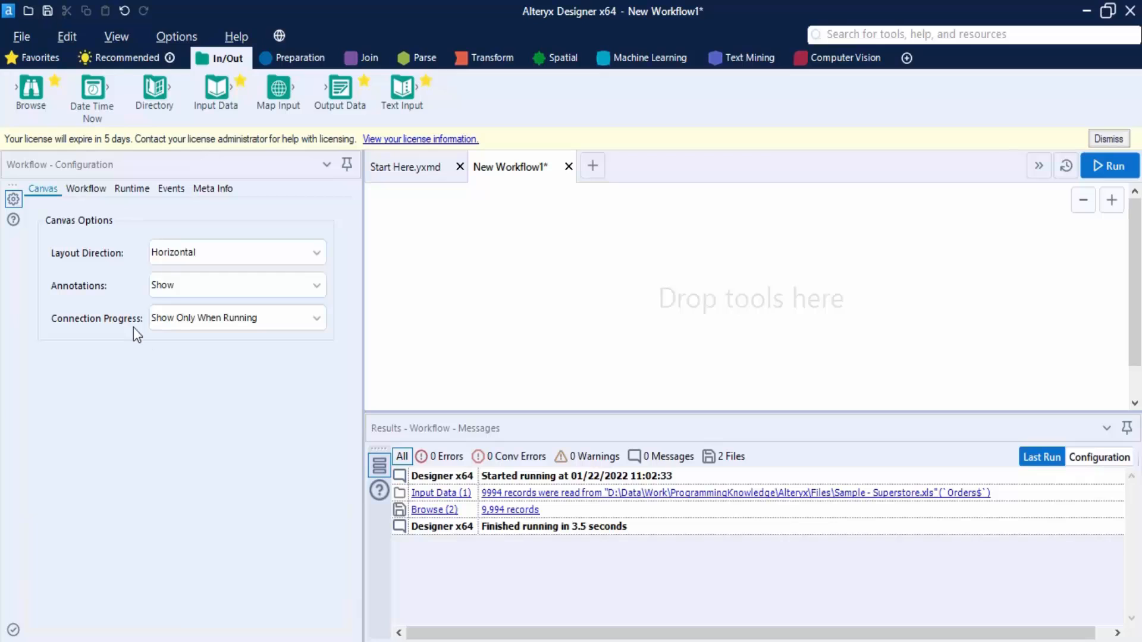
Step: Add a Browse tool to the empty canvas and place an Input Data tool to its left, leaving space between them
{"action": "left_click_drag", "start_coordinate": [31, 89], "coordinate": [607, 297]}
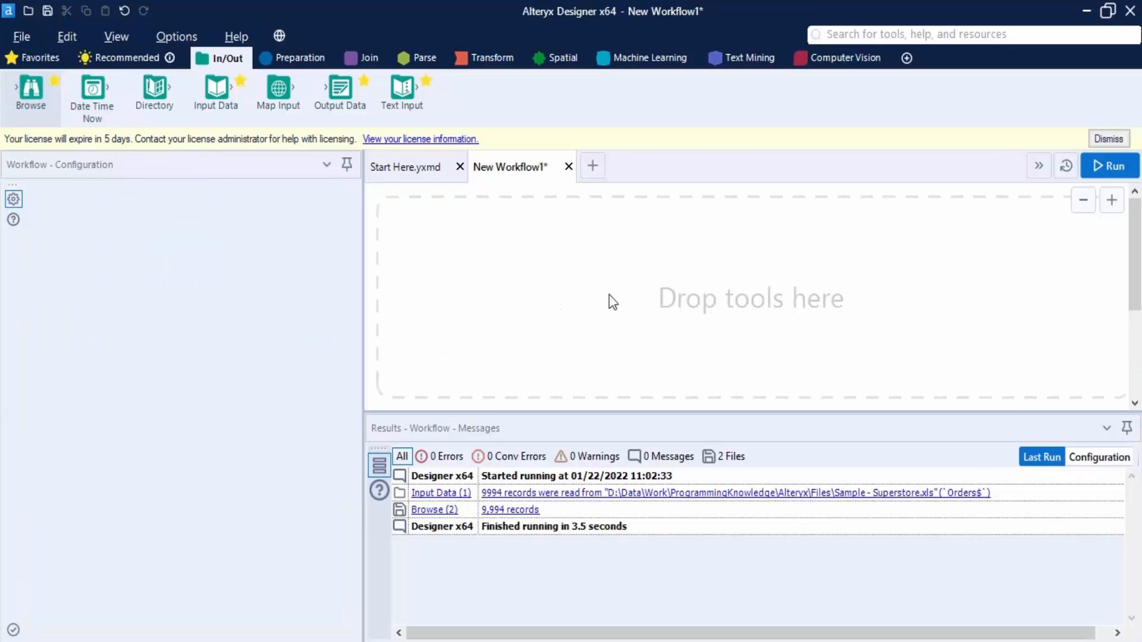
{"action": "left_click", "coordinate": [651, 352]}
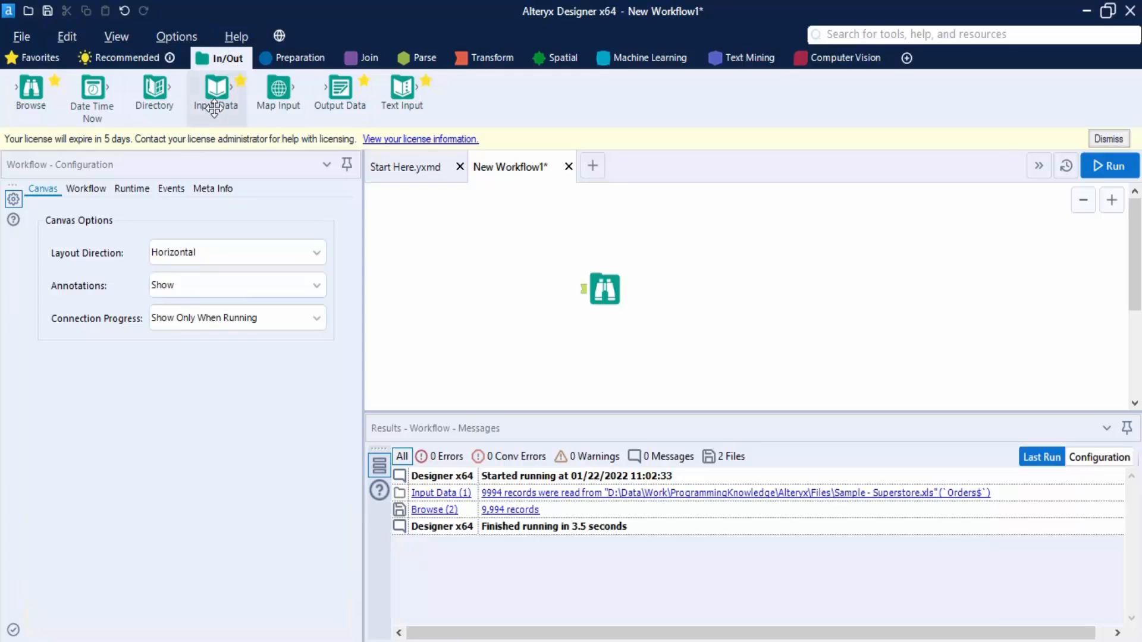
{"action": "left_click_drag", "start_coordinate": [216, 89], "coordinate": [468, 291]}
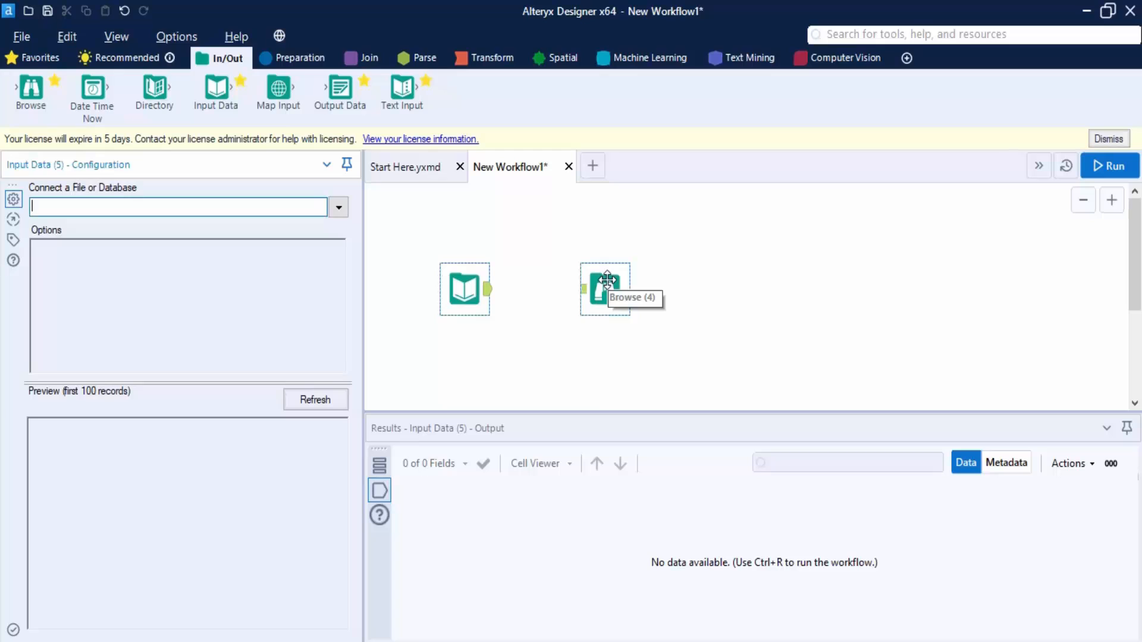
Step: Connect the Input Data tool to the file Sample - Superstore.xls and load its Orders sheet
{"action": "left_click", "coordinate": [464, 293]}
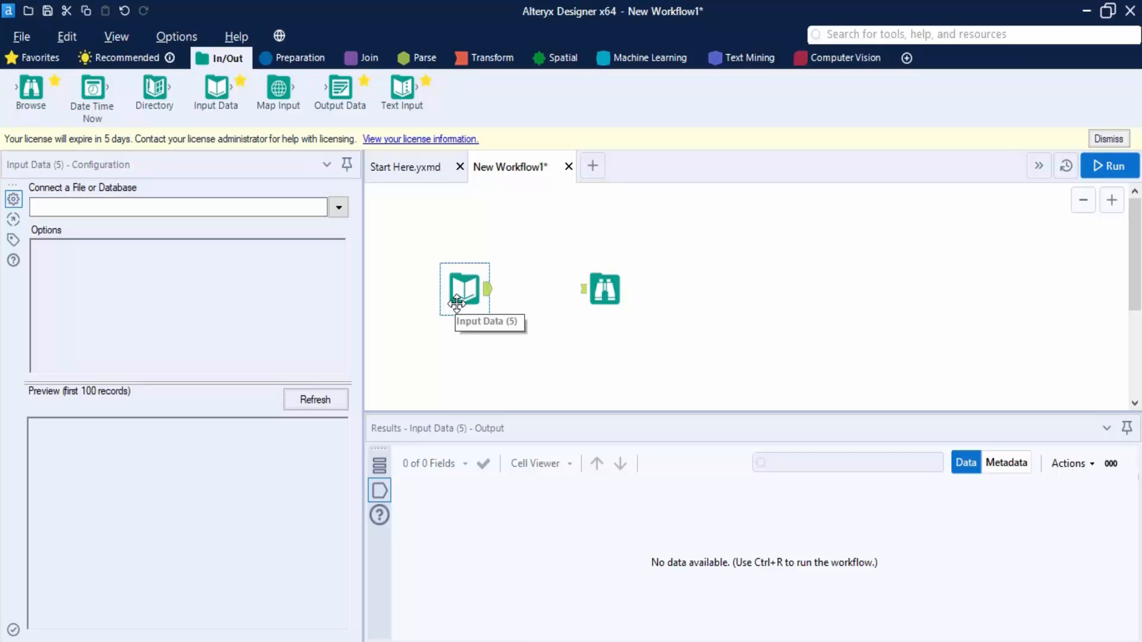
{"action": "left_click", "coordinate": [339, 207]}
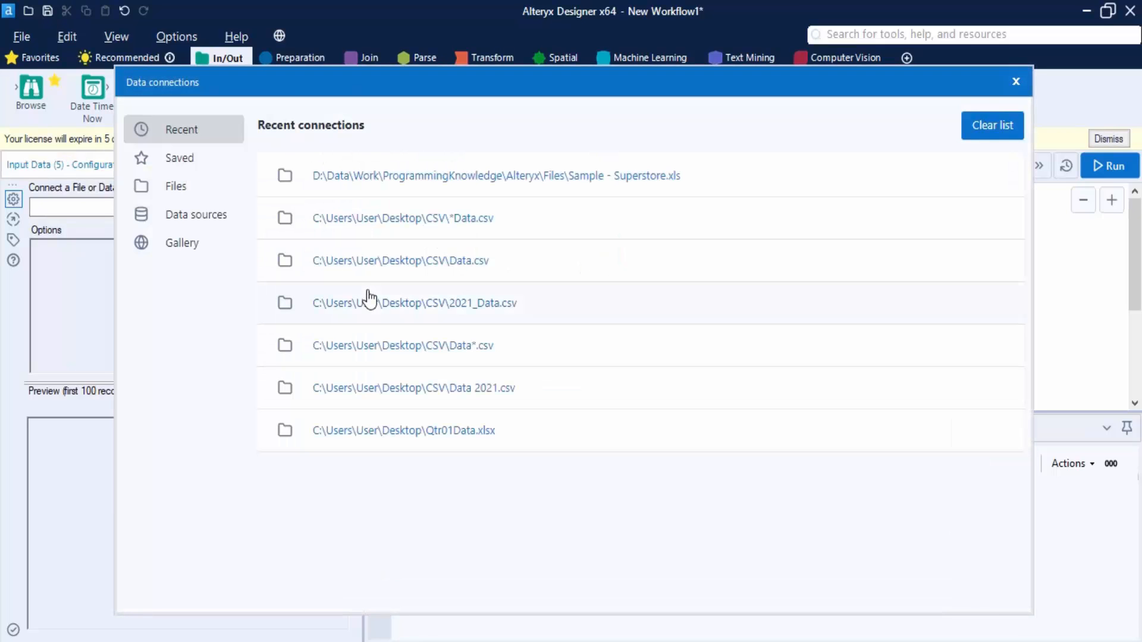
{"action": "left_click", "coordinate": [168, 184]}
{"action": "left_click", "coordinate": [693, 186]}
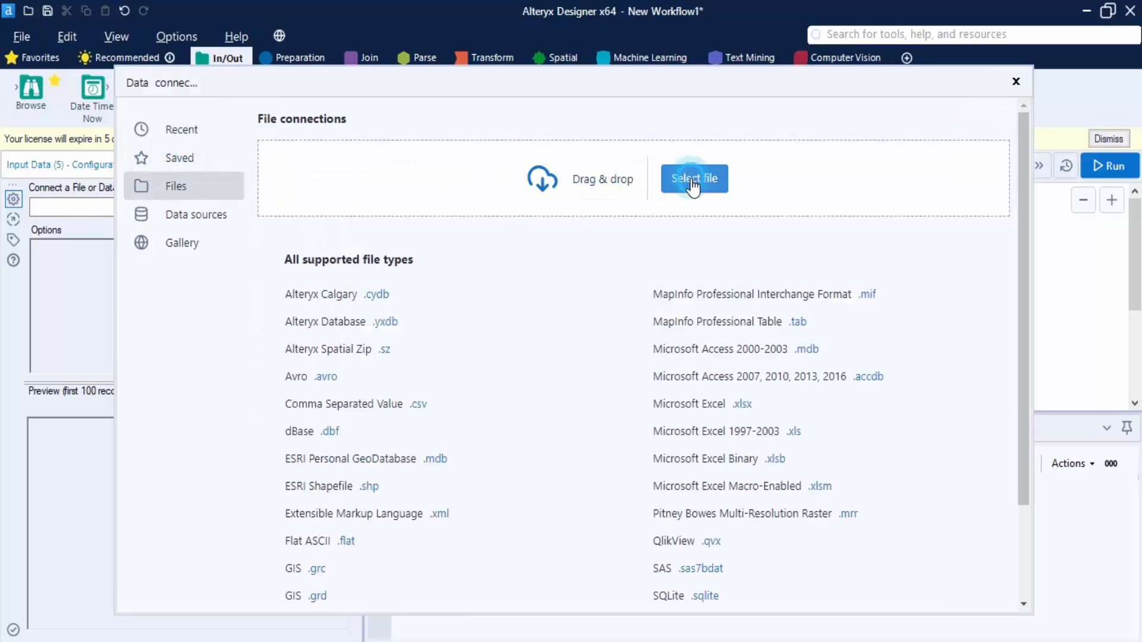
{"action": "left_click", "coordinate": [494, 240]}
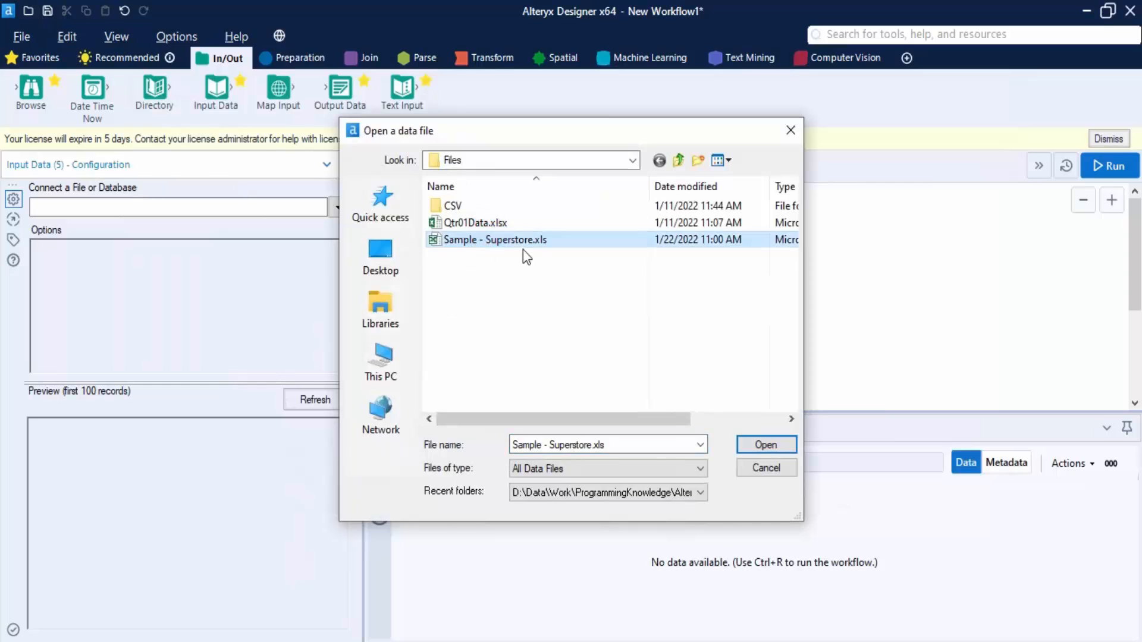
{"action": "left_click", "coordinate": [765, 444]}
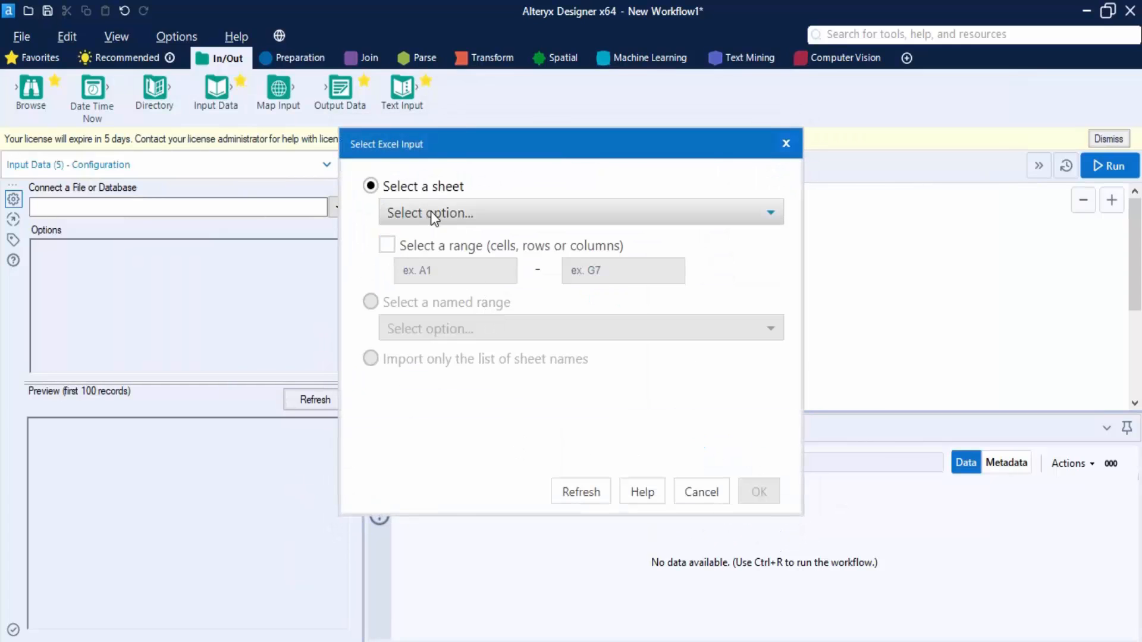
{"action": "left_click", "coordinate": [430, 213]}
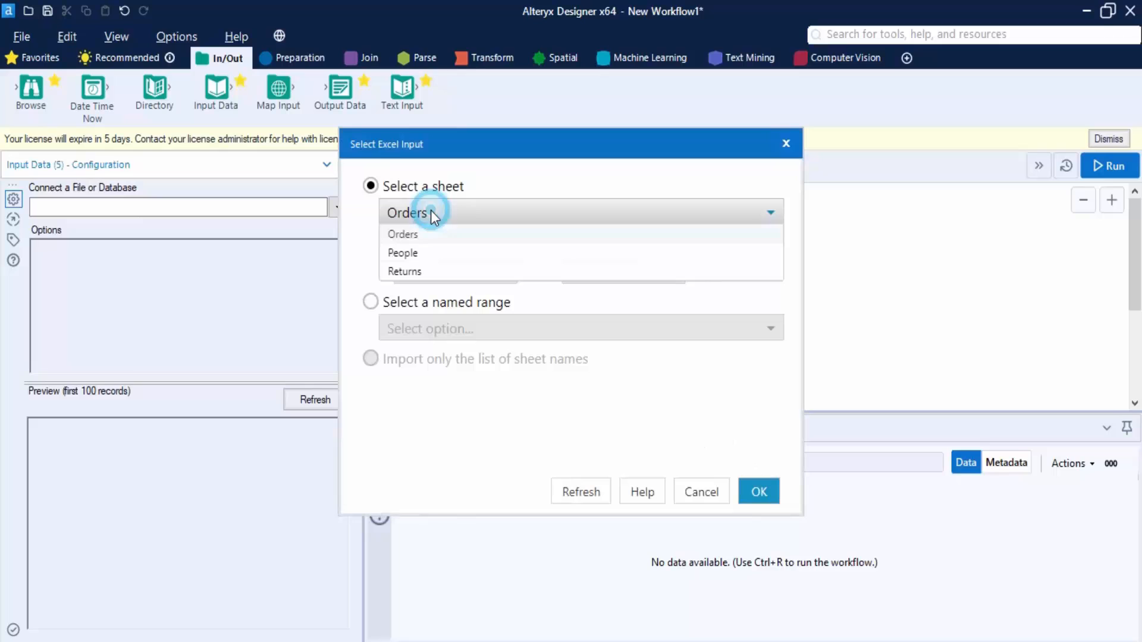
{"action": "left_click", "coordinate": [475, 238]}
{"action": "left_click", "coordinate": [775, 495]}
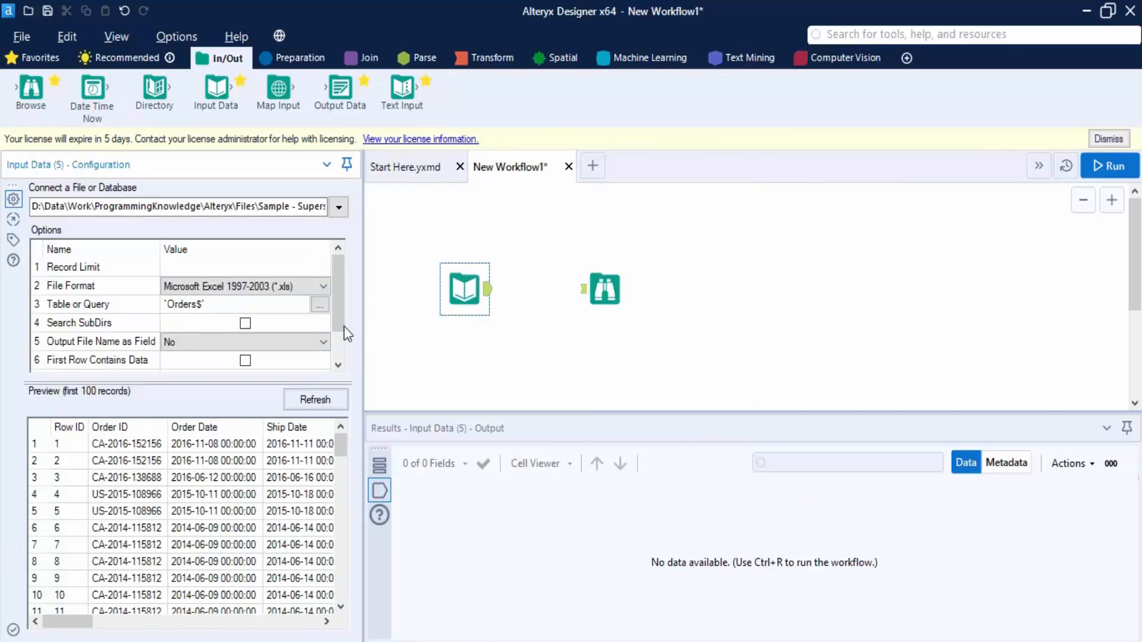
Step: Widen the Input Data configuration pane and look over the preview records
{"action": "left_click_drag", "start_coordinate": [363, 310], "coordinate": [400, 333]}
{"action": "scroll", "coordinate": [275, 517], "scroll_direction": "down", "scroll_amount": 5}
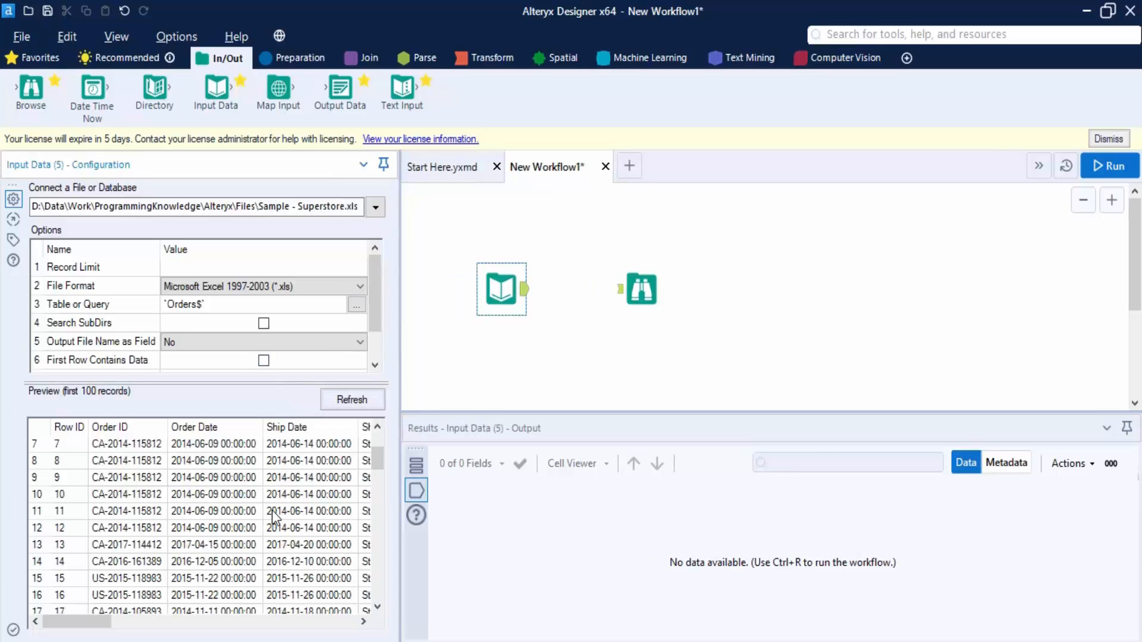
{"action": "scroll", "coordinate": [275, 518], "scroll_direction": "up", "scroll_amount": 5}
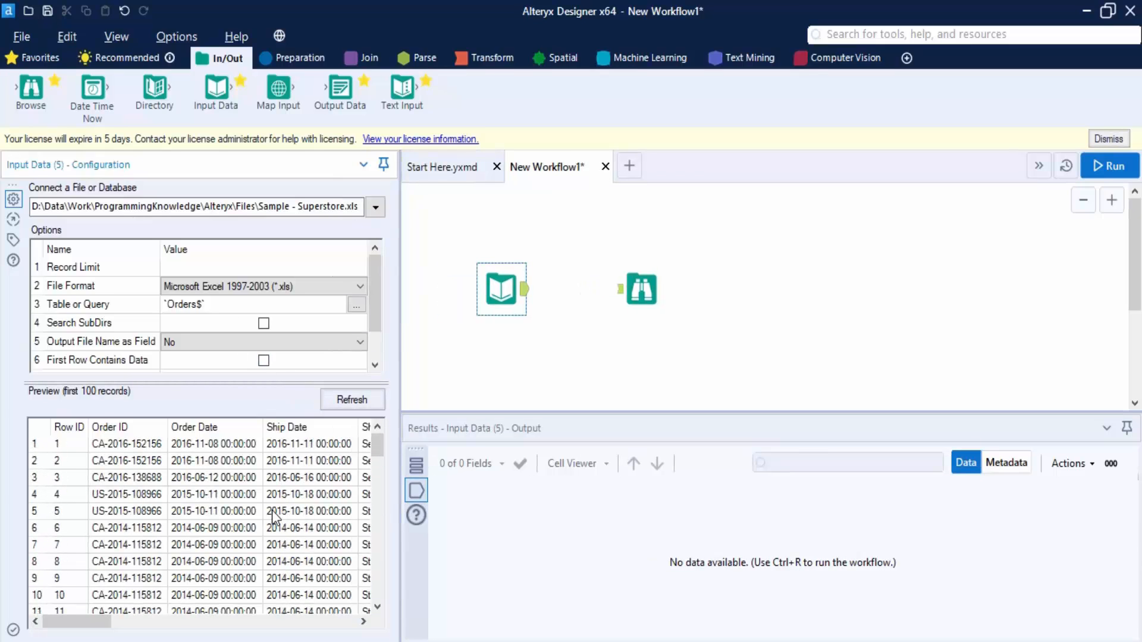
Step: Run the workflow with the Browse tool unconnected and open the article for its Missing Incoming Connection error
{"action": "left_click", "coordinate": [1129, 169]}
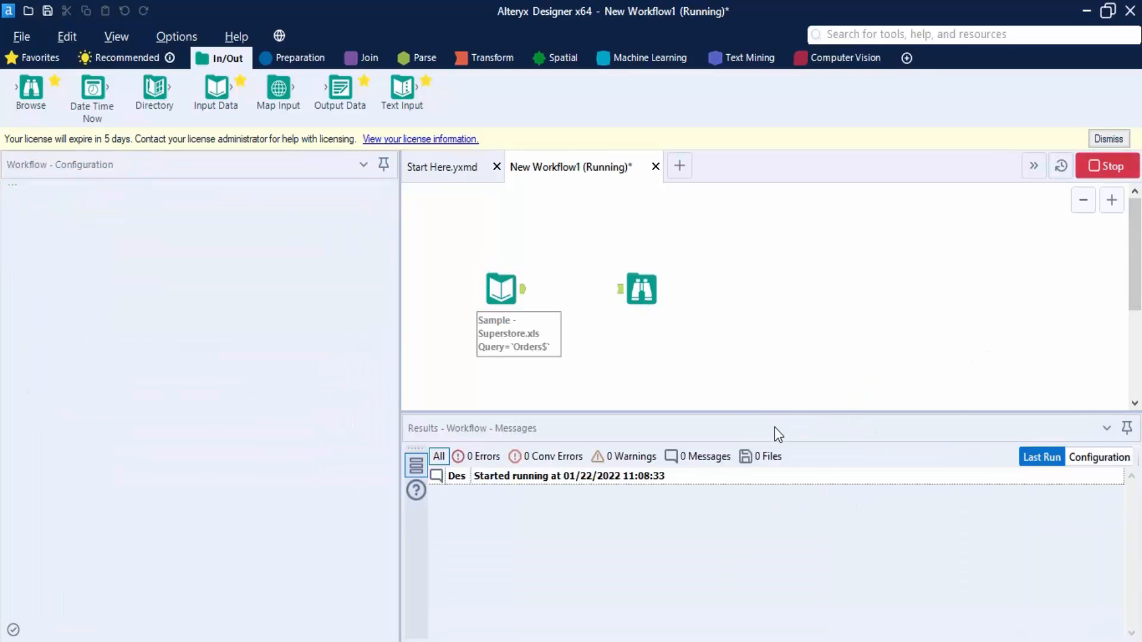
{"action": "left_click", "coordinate": [606, 524]}
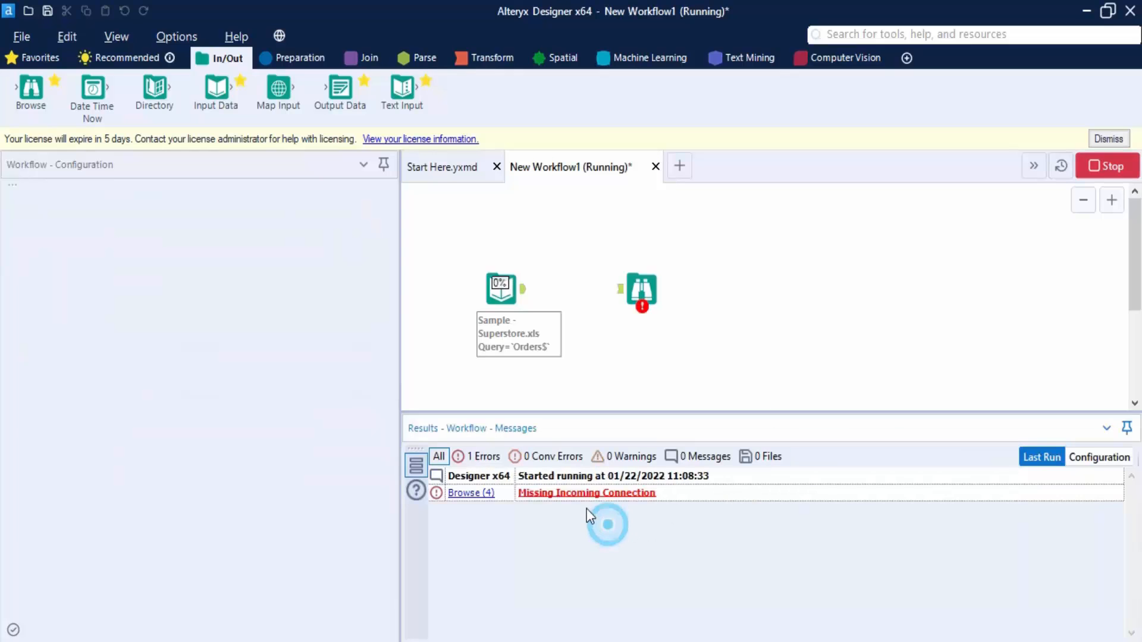
{"action": "left_click", "coordinate": [585, 499]}
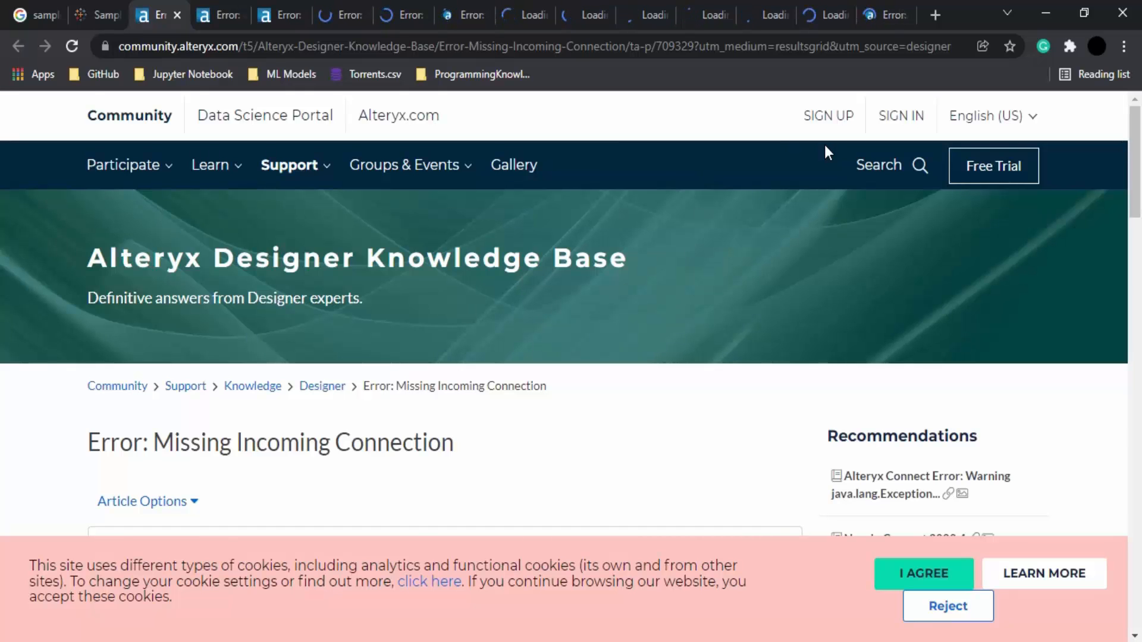
Step: Return to Alteryx Designer from the browser and dismiss the run summary message
{"action": "left_click_drag", "start_coordinate": [824, 145], "coordinate": [652, 426]}
{"action": "left_click", "coordinate": [655, 433]}
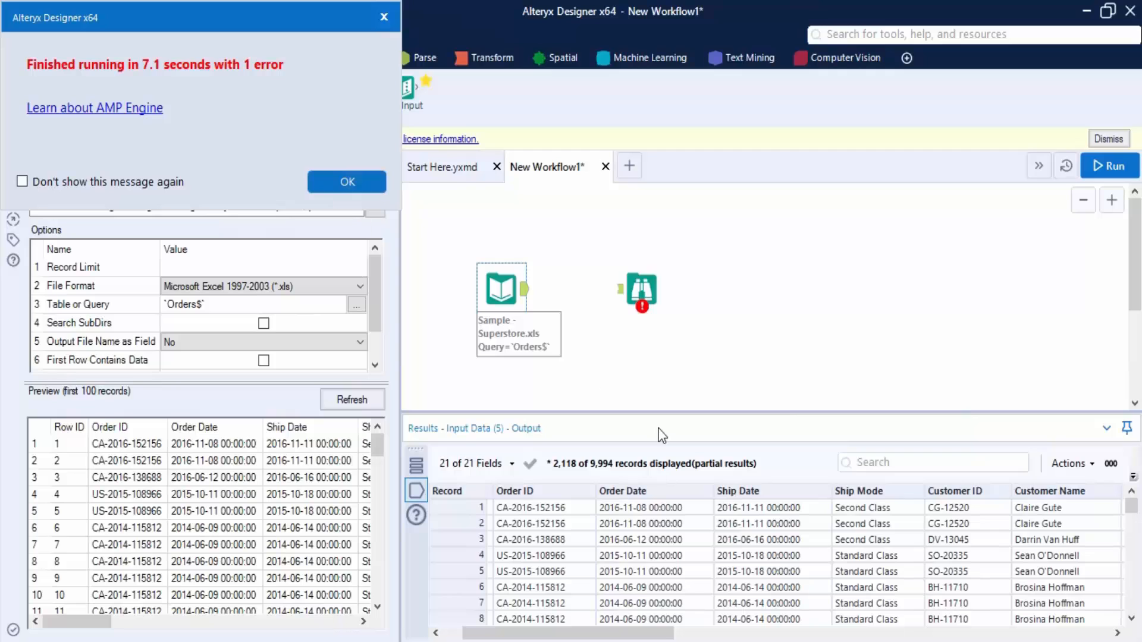
{"action": "left_click", "coordinate": [348, 181]}
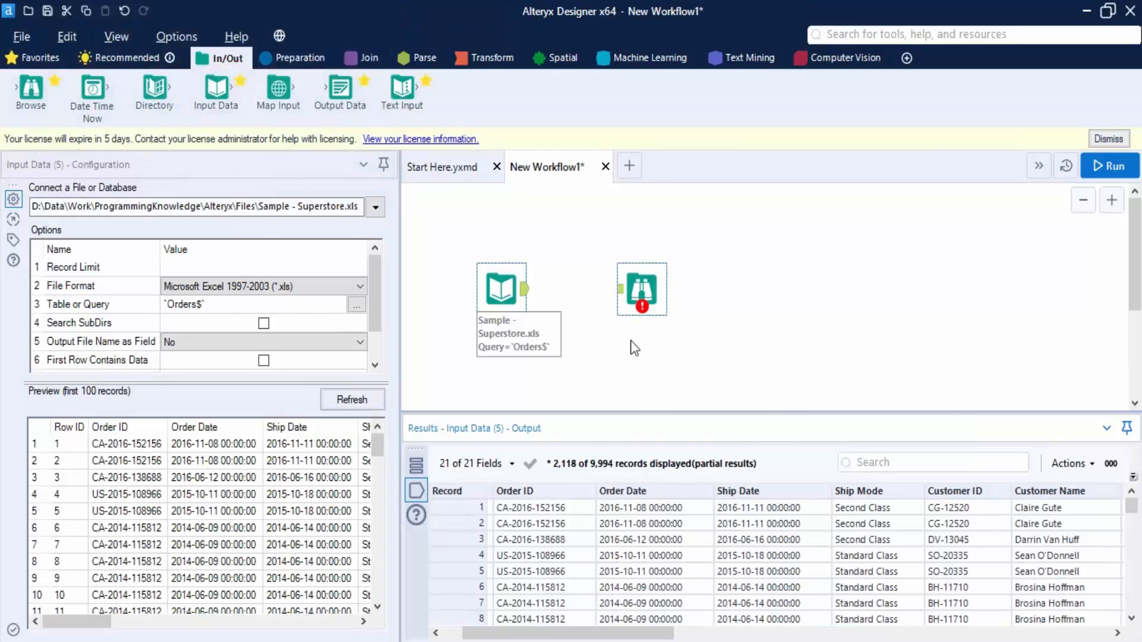
Step: Connect the Input Data tool's output to the Browse tool, run the workflow and dismiss the run summary
{"action": "left_click_drag", "start_coordinate": [525, 289], "coordinate": [618, 290]}
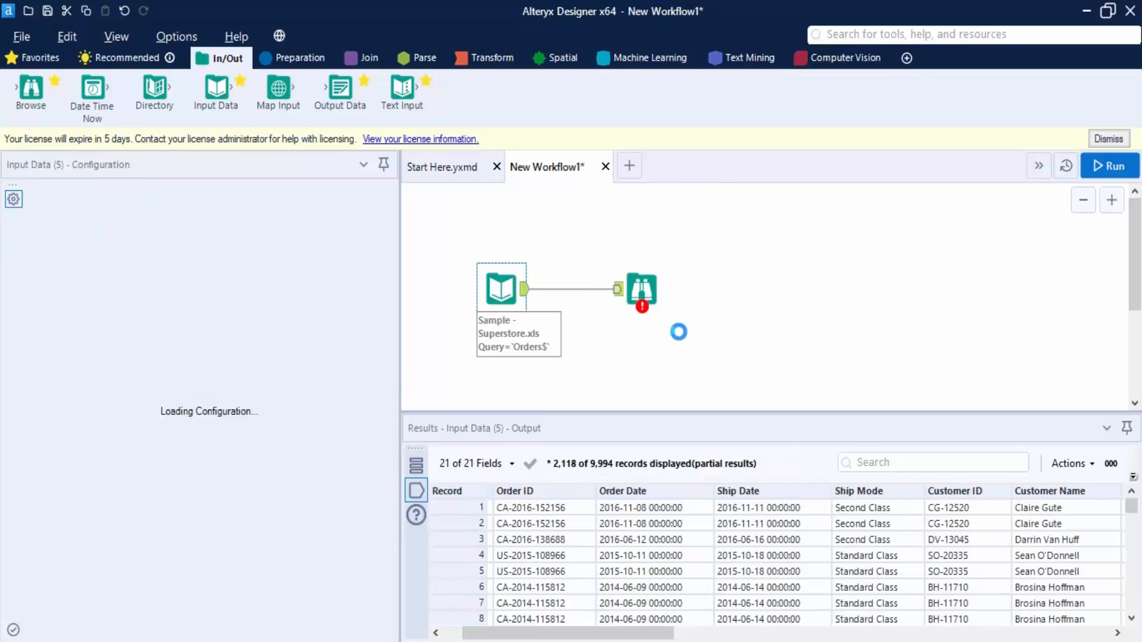
{"action": "left_click", "coordinate": [1123, 169]}
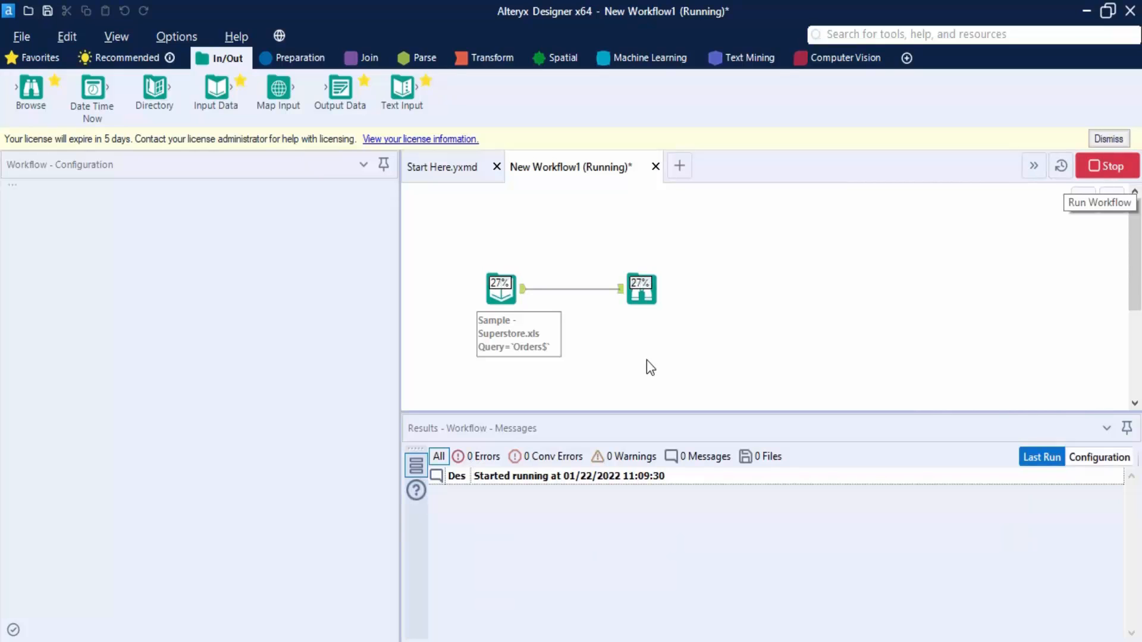
{"action": "left_click", "coordinate": [643, 280]}
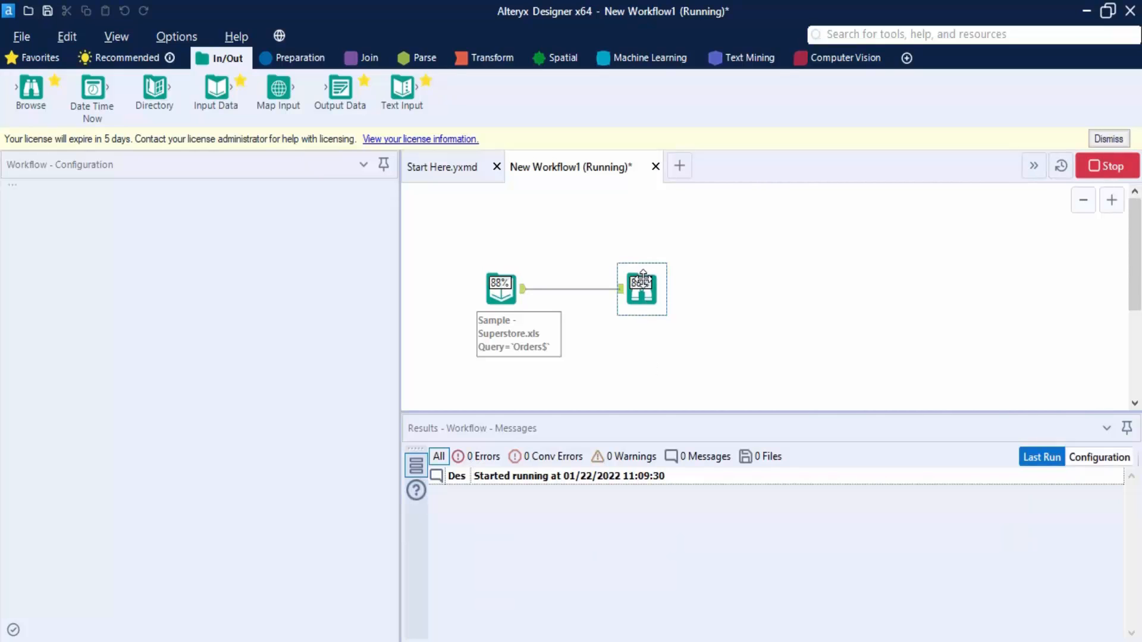
{"action": "left_click", "coordinate": [523, 290]}
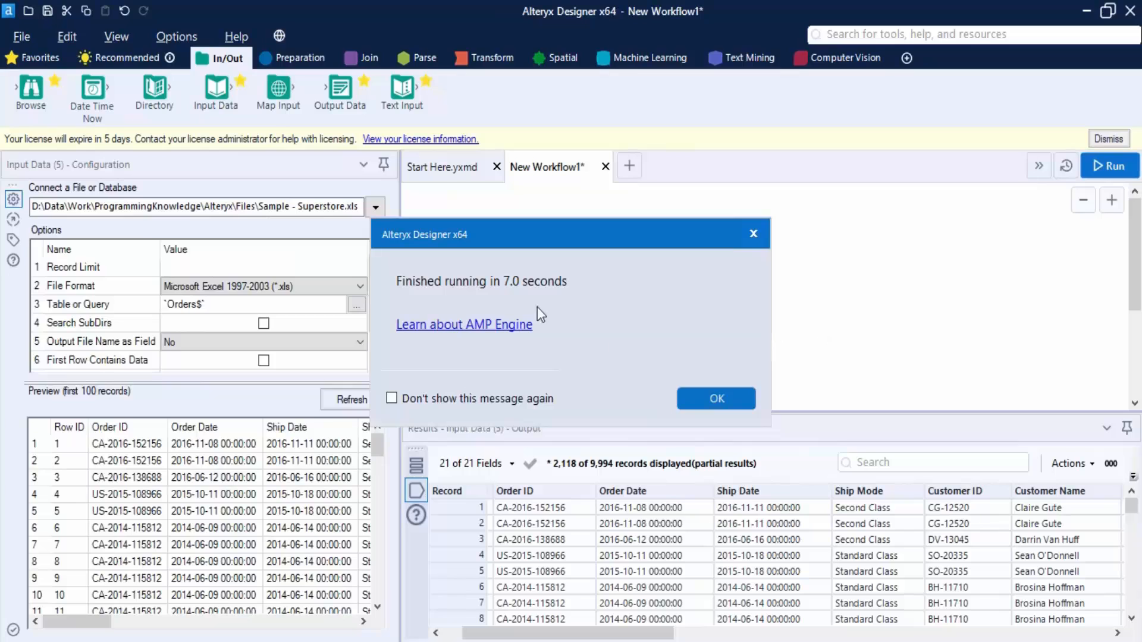
{"action": "left_click", "coordinate": [701, 398]}
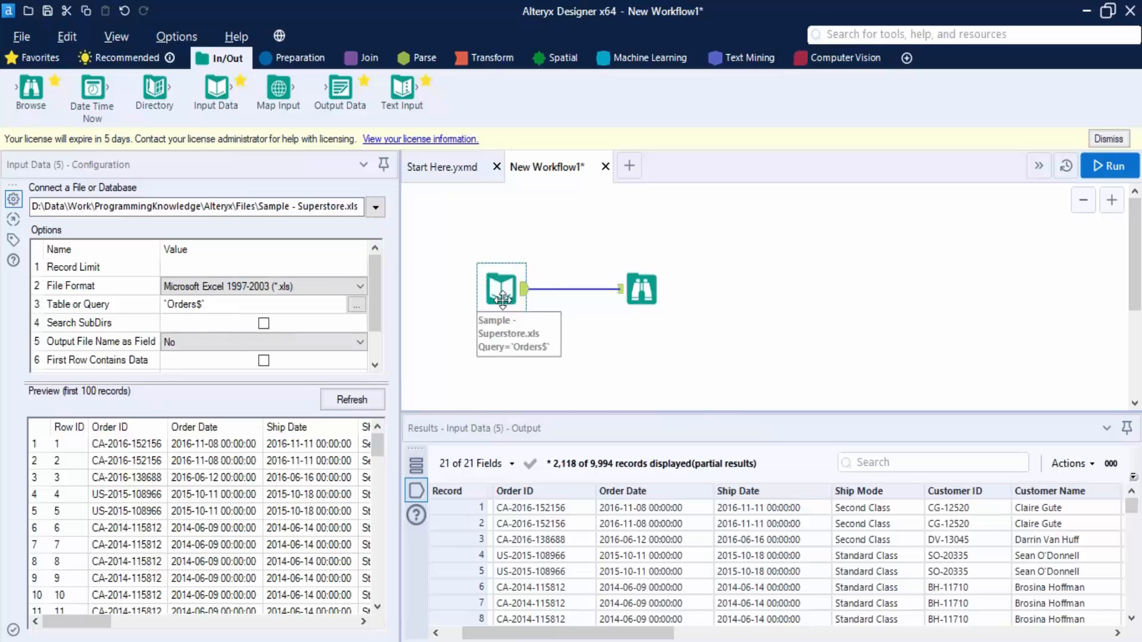
Step: Show the Browse tool's results in a taller results pane and look through the columns as far as Product Name
{"action": "left_click", "coordinate": [642, 290]}
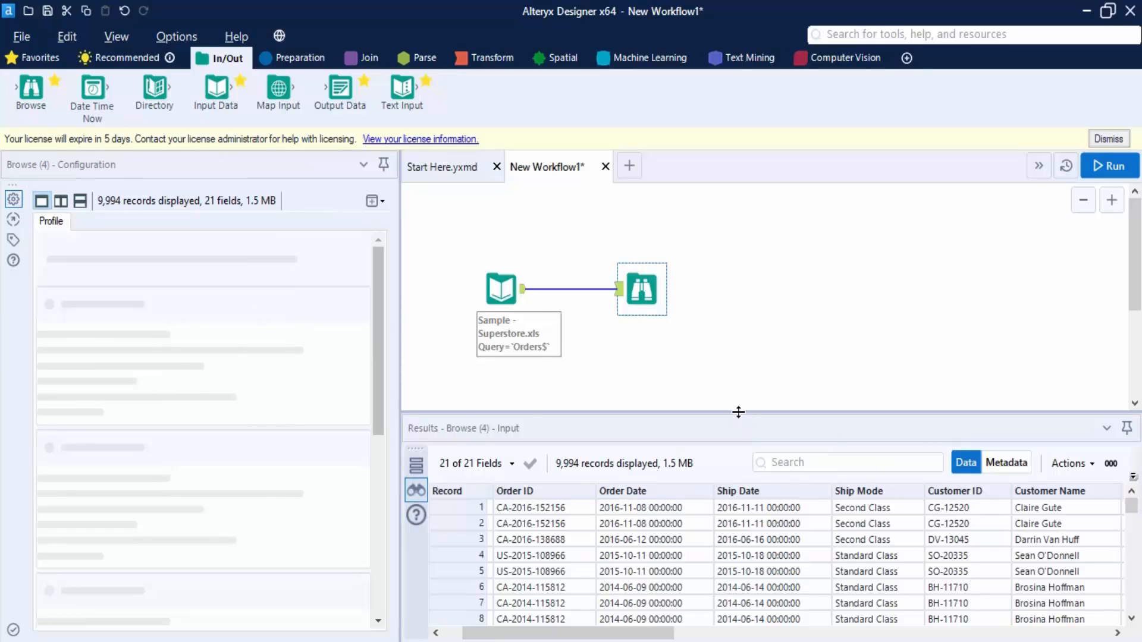
{"action": "left_click_drag", "start_coordinate": [740, 410], "coordinate": [739, 345]}
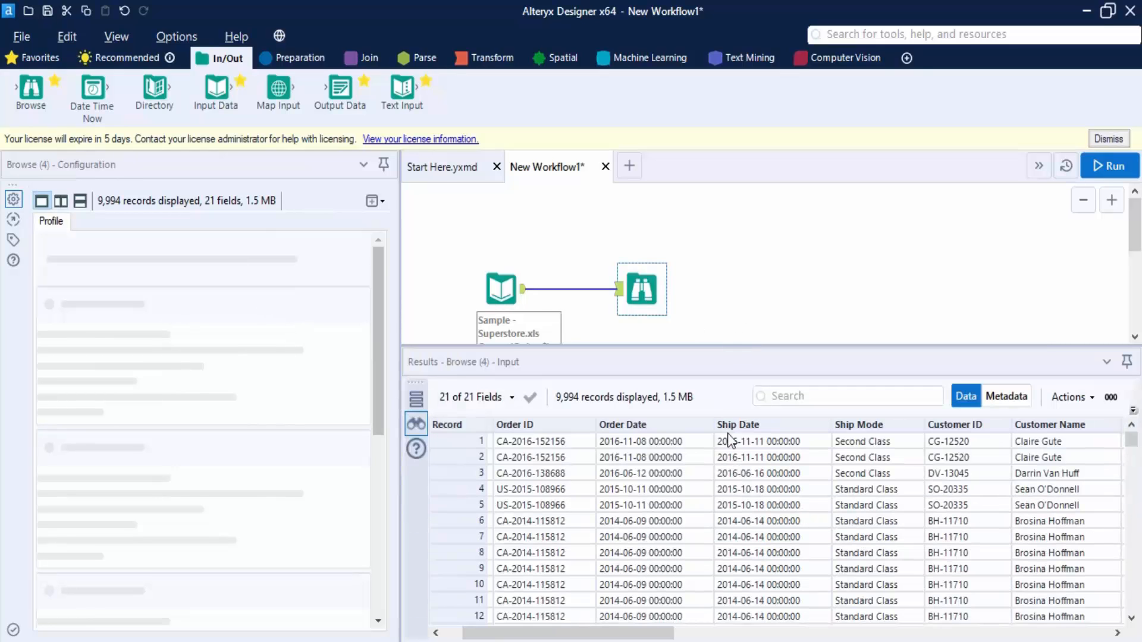
{"action": "left_click_drag", "start_coordinate": [675, 632], "coordinate": [749, 623]}
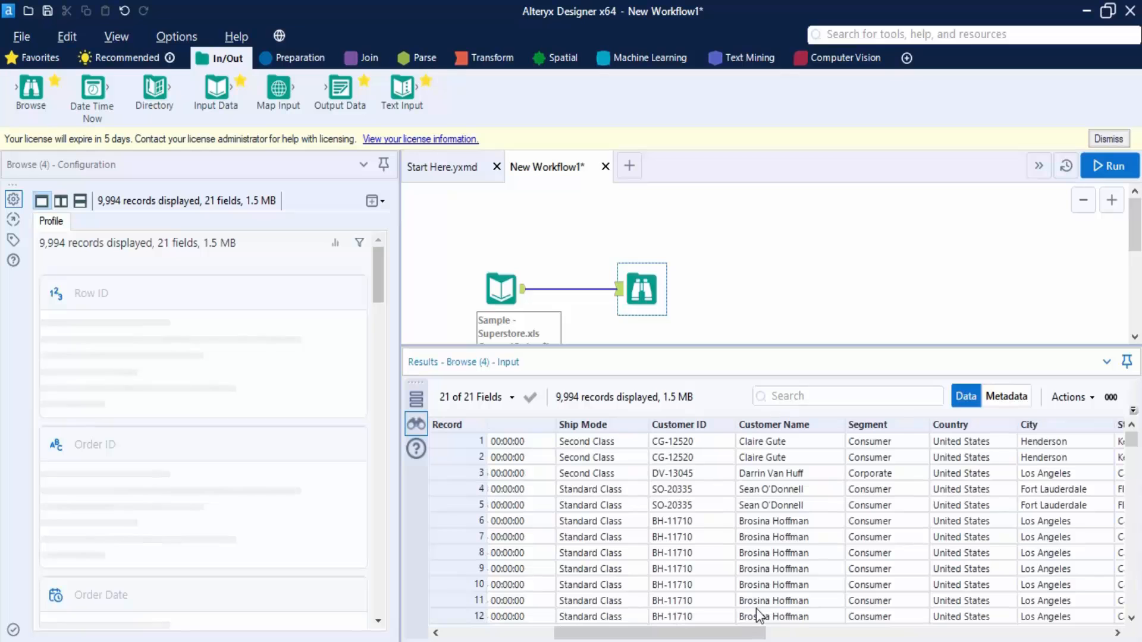
{"action": "left_click_drag", "start_coordinate": [764, 634], "coordinate": [995, 619]}
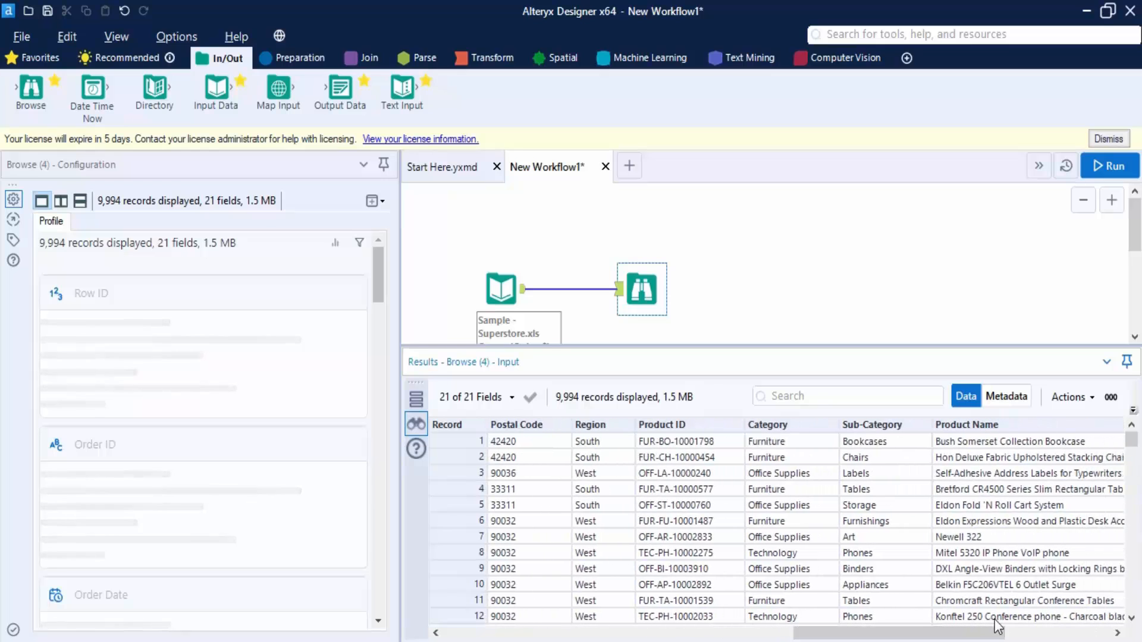
Step: View the Category column's profile and return to the Browse tool's profile of all fields
{"action": "left_click", "coordinate": [816, 424]}
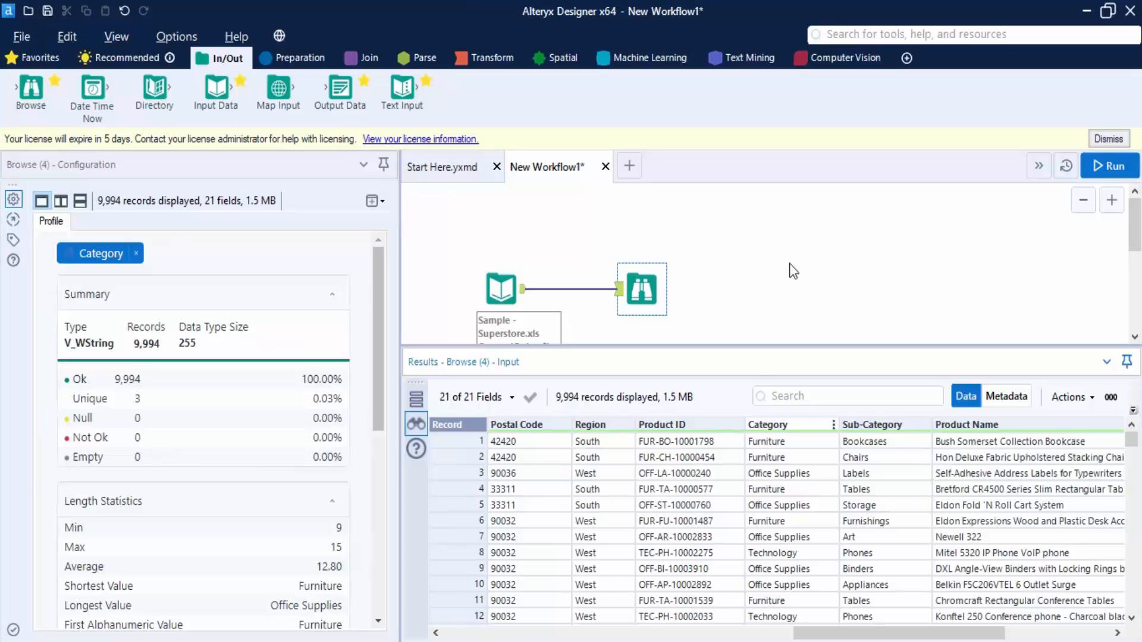
{"action": "left_click_drag", "start_coordinate": [779, 255], "coordinate": [696, 303]}
{"action": "left_click", "coordinate": [648, 282]}
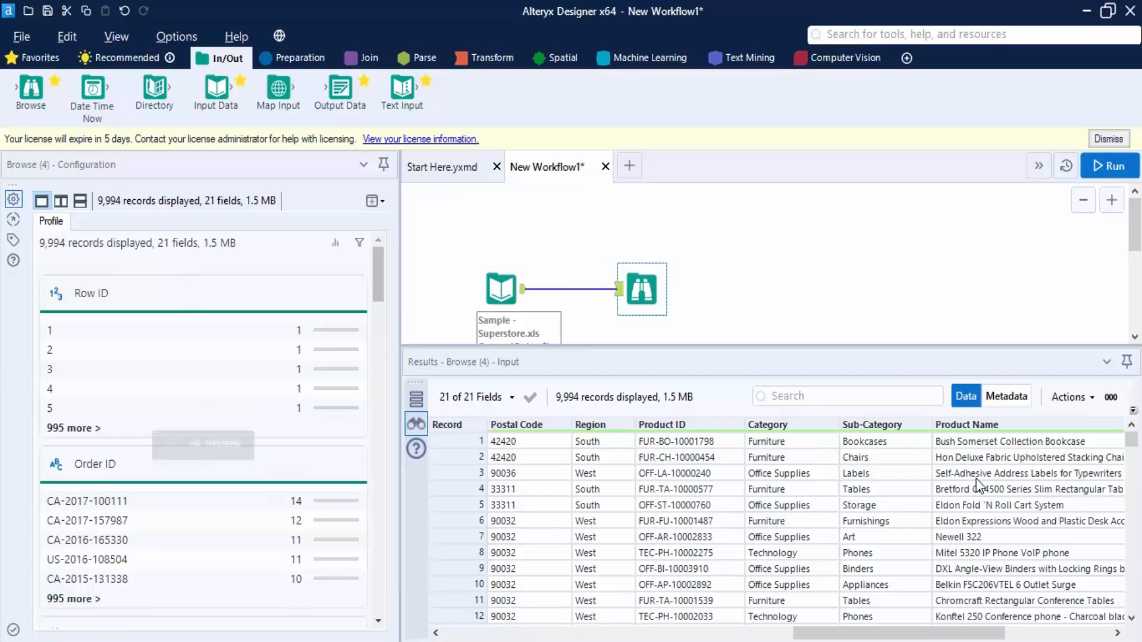
Step: Examine the Category column's profile, including its summary, length statistics, frequent values and top values
{"action": "left_click", "coordinate": [767, 424]}
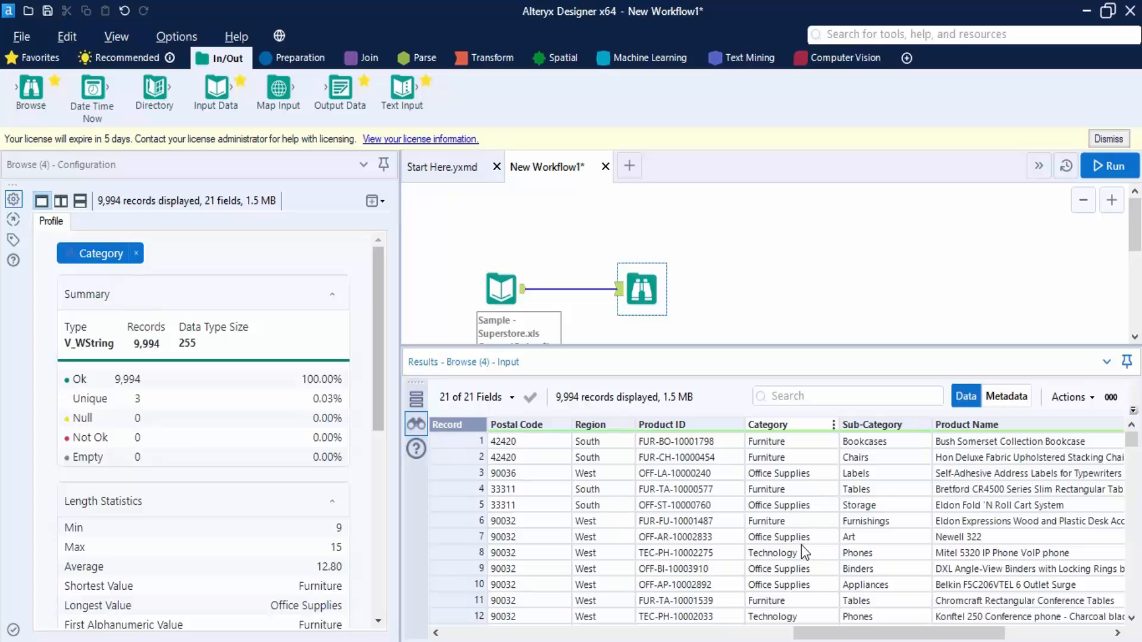
{"action": "scroll", "coordinate": [232, 395], "scroll_direction": "down", "scroll_amount": 3}
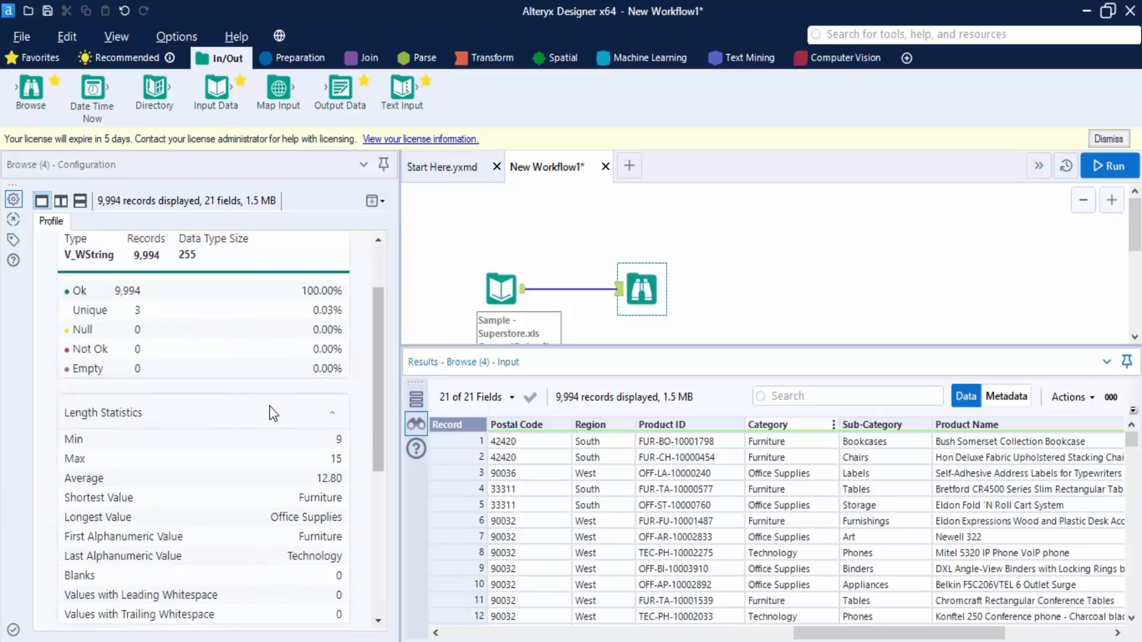
{"action": "scroll", "coordinate": [269, 407], "scroll_direction": "down", "scroll_amount": 3}
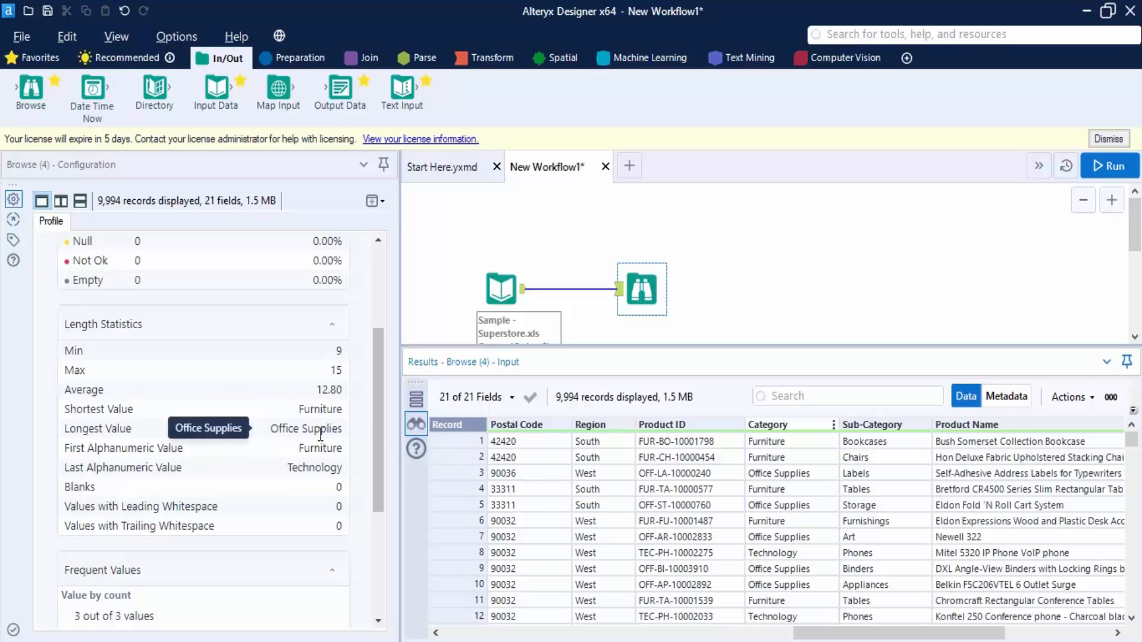
{"action": "scroll", "coordinate": [364, 430], "scroll_direction": "down", "scroll_amount": 2}
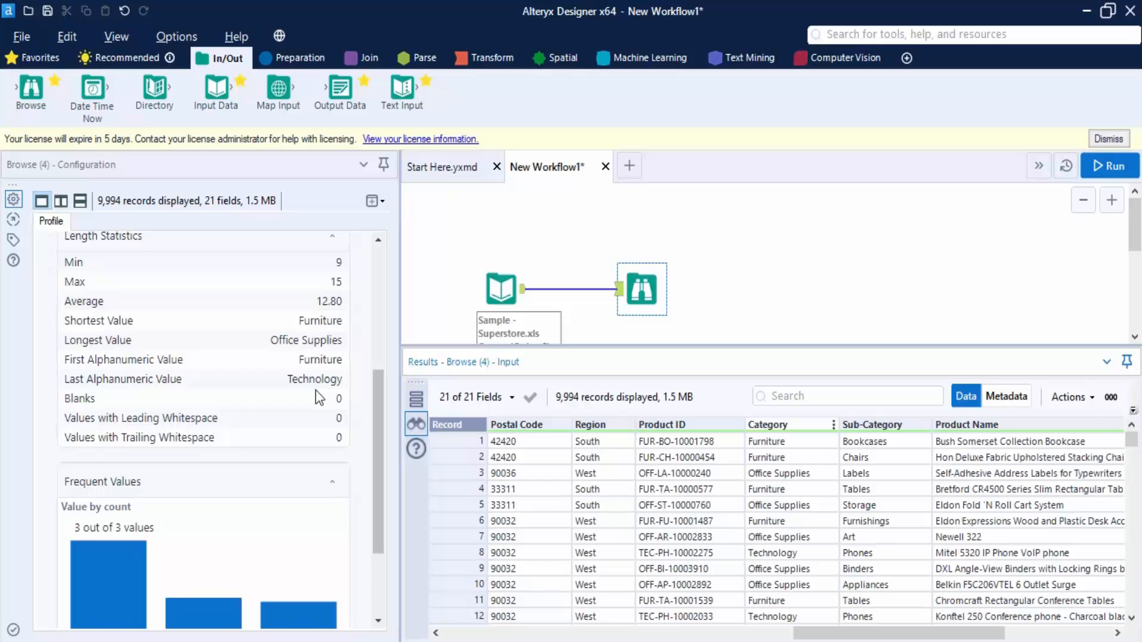
{"action": "scroll", "coordinate": [320, 398], "scroll_direction": "down", "scroll_amount": 3}
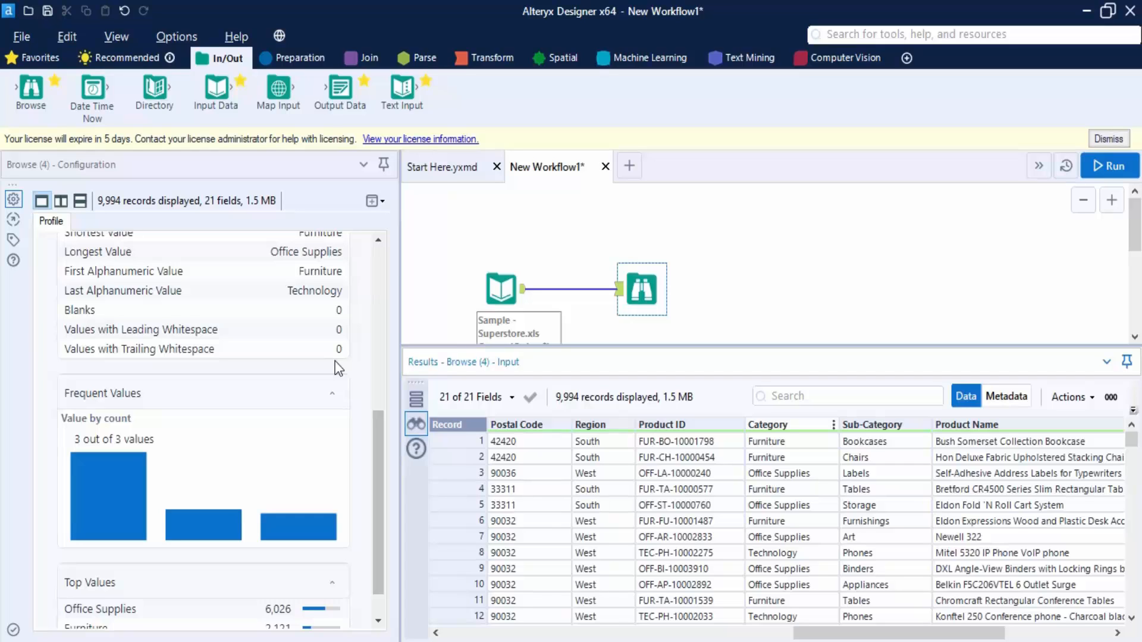
{"action": "scroll", "coordinate": [205, 412], "scroll_direction": "down", "scroll_amount": 1}
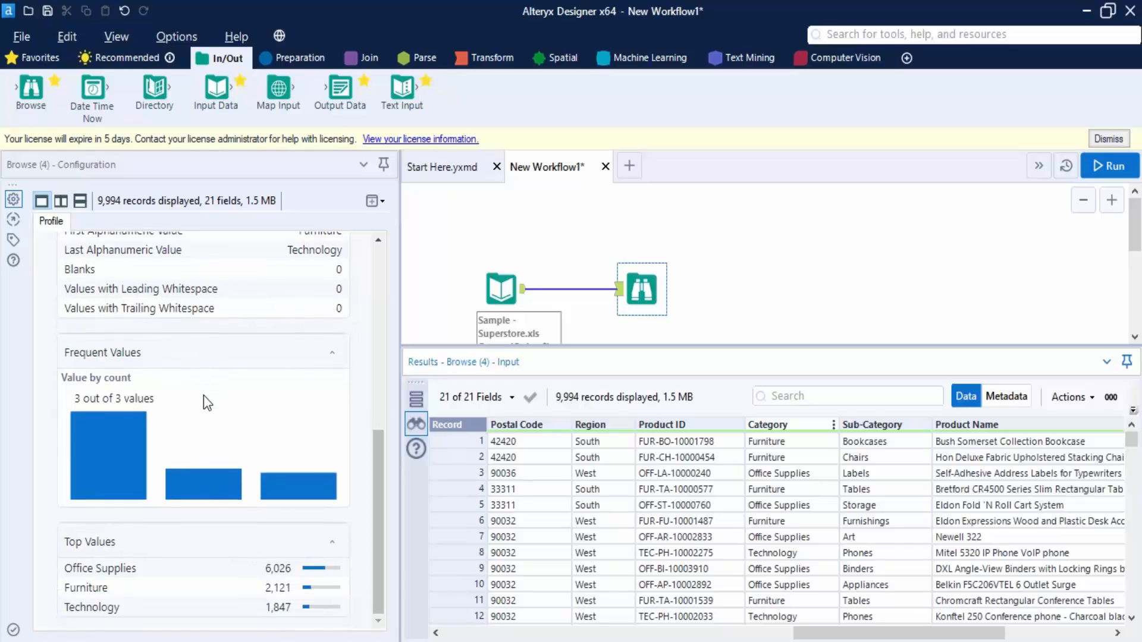
{"action": "left_click", "coordinate": [377, 486]}
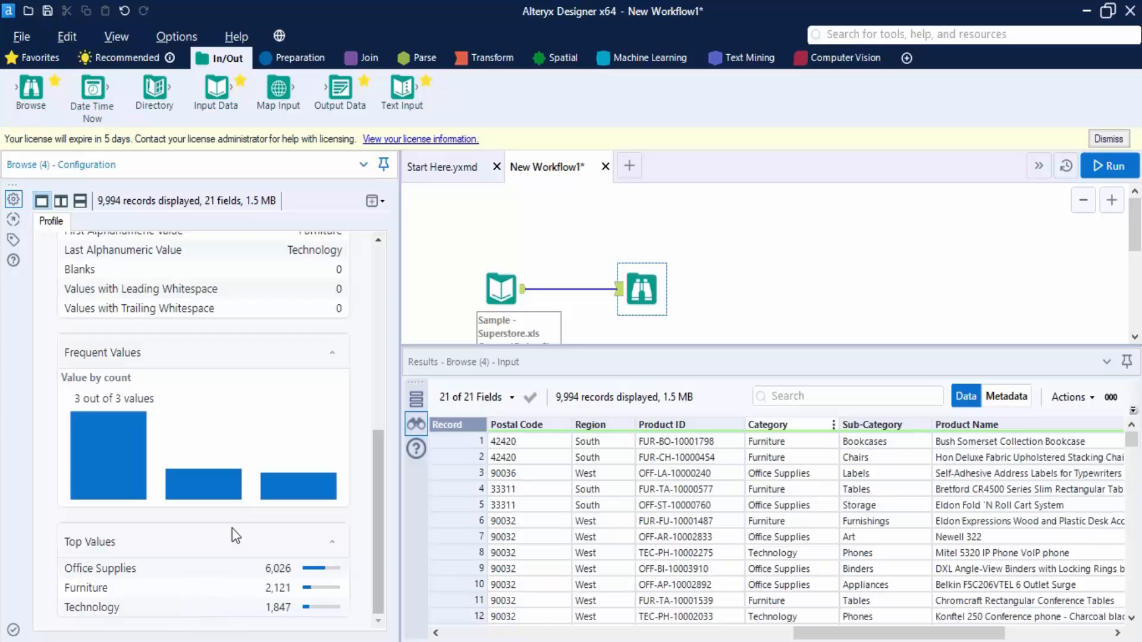
{"action": "scroll", "coordinate": [236, 531], "scroll_direction": "up", "scroll_amount": 5}
{"action": "scroll", "coordinate": [241, 535], "scroll_direction": "up", "scroll_amount": 3}
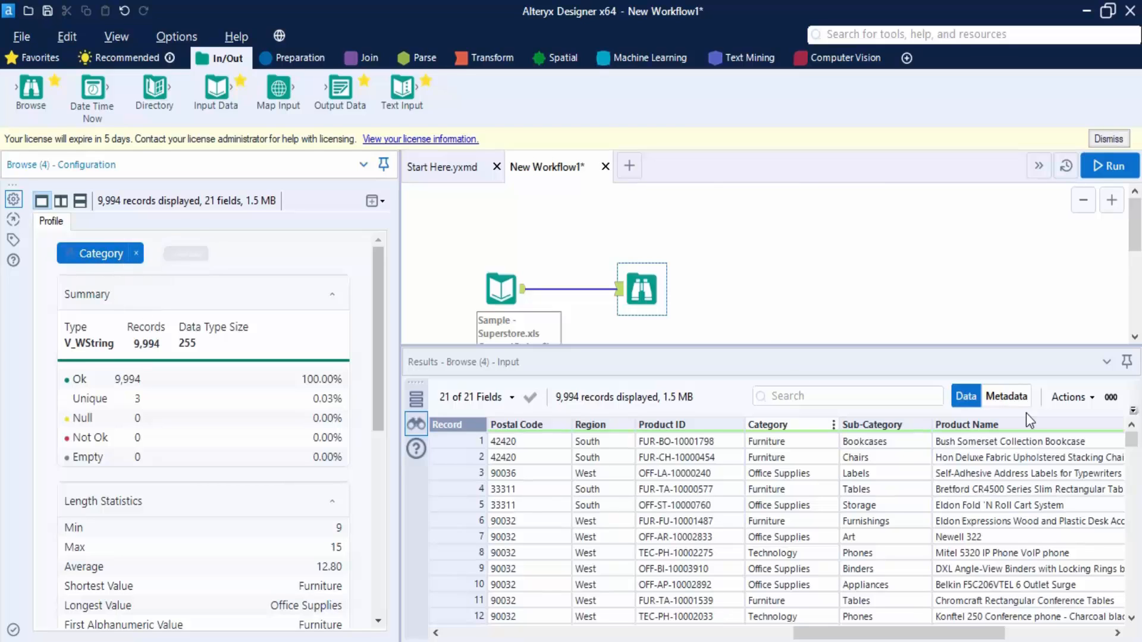
Step: Examine the Sub-Category column's profile down to its frequent values chart and top values
{"action": "left_click", "coordinate": [905, 418]}
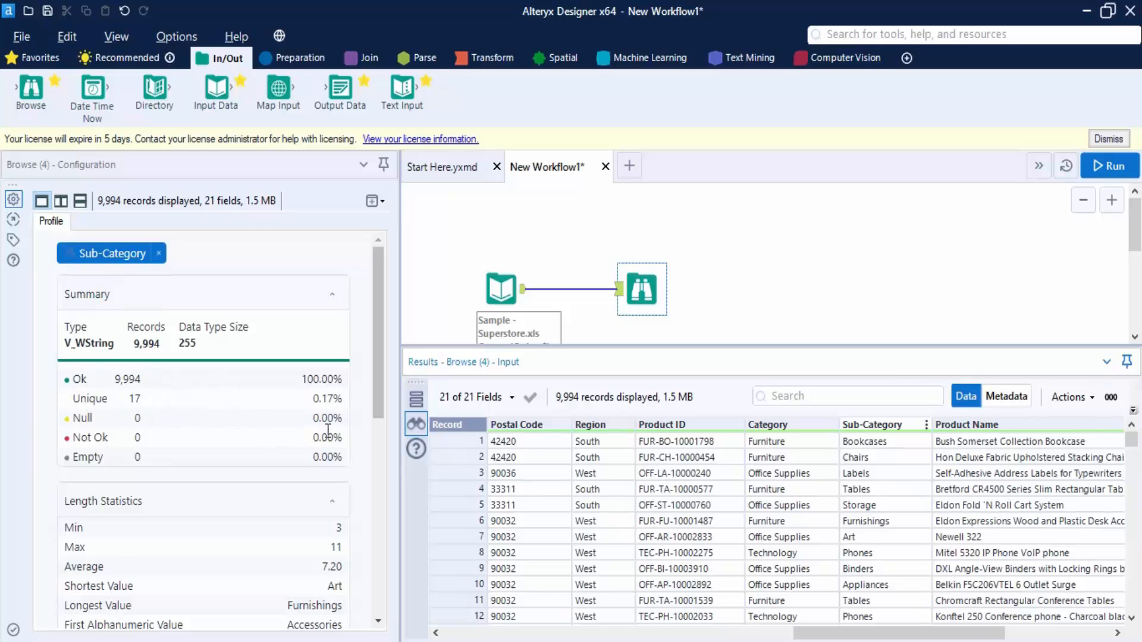
{"action": "scroll", "coordinate": [330, 435], "scroll_direction": "down", "scroll_amount": 3}
{"action": "scroll", "coordinate": [329, 470], "scroll_direction": "down", "scroll_amount": 5}
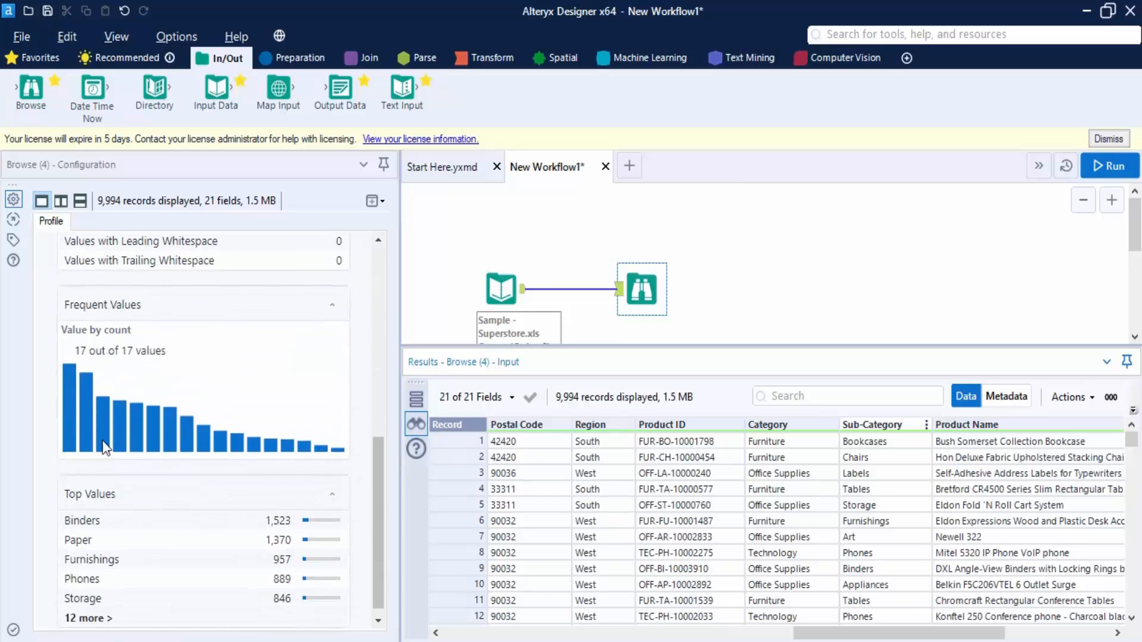
Step: Show the full list of distinct values in the Sub-Category column's profile
{"action": "left_click", "coordinate": [334, 303]}
{"action": "left_click", "coordinate": [332, 434]}
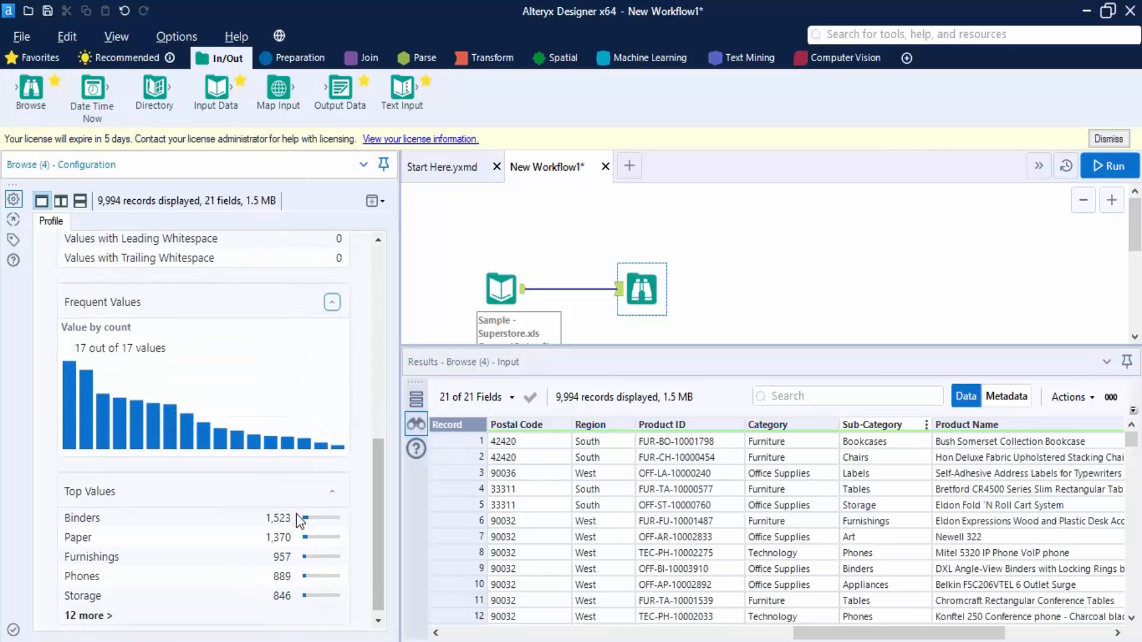
{"action": "left_click", "coordinate": [85, 609]}
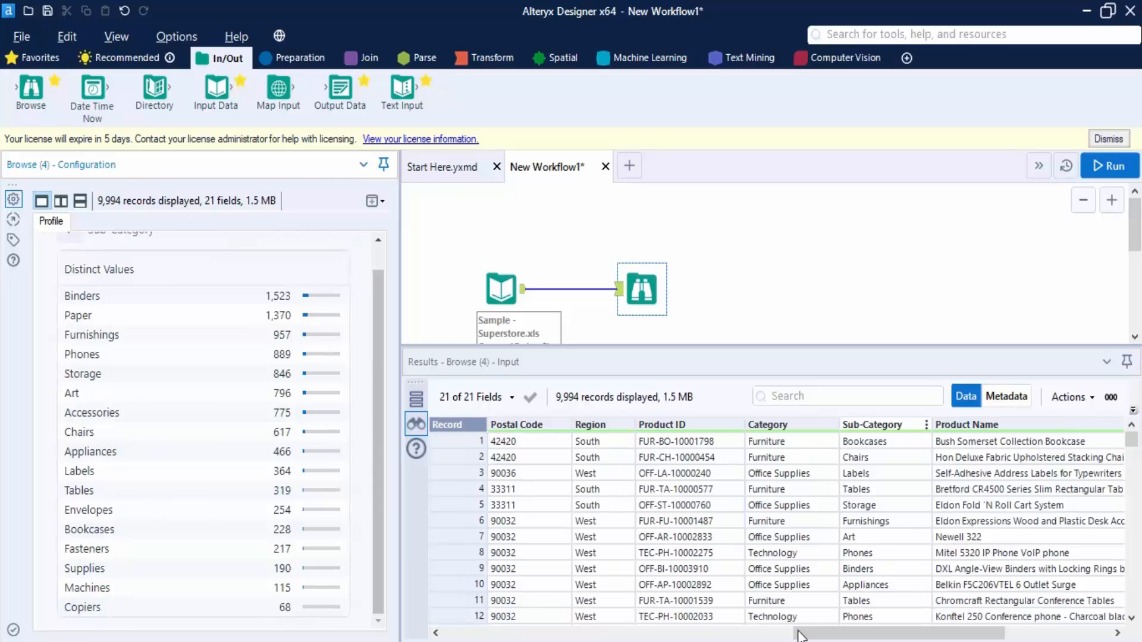
Step: View the Country column's profile from its top values back up to its summary
{"action": "left_click_drag", "start_coordinate": [833, 635], "coordinate": [699, 614]}
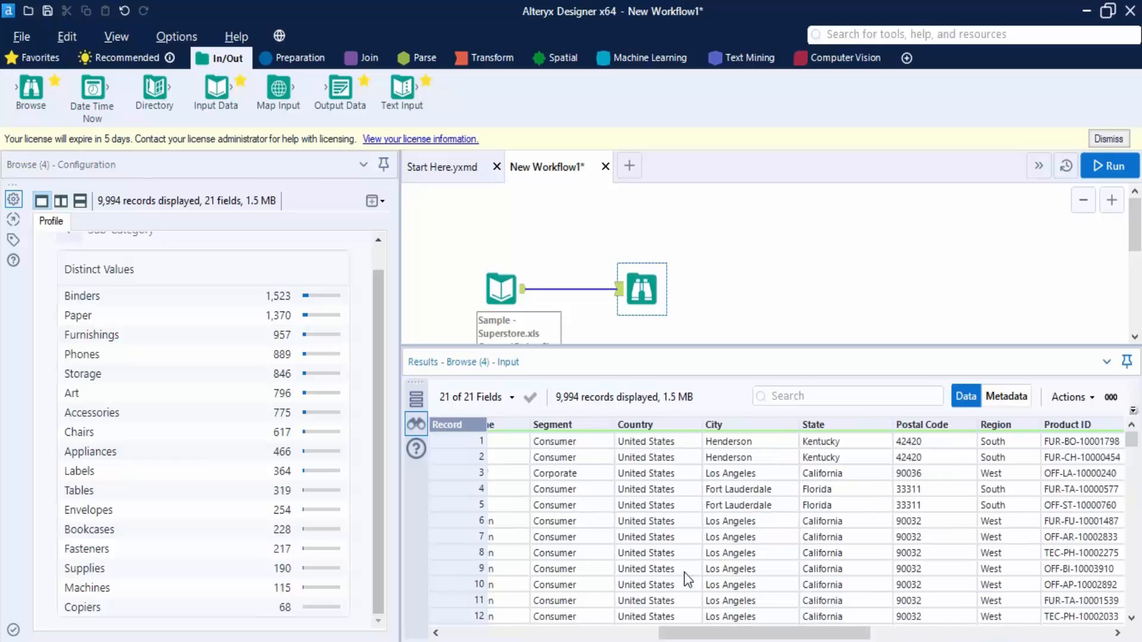
{"action": "left_click", "coordinate": [663, 426]}
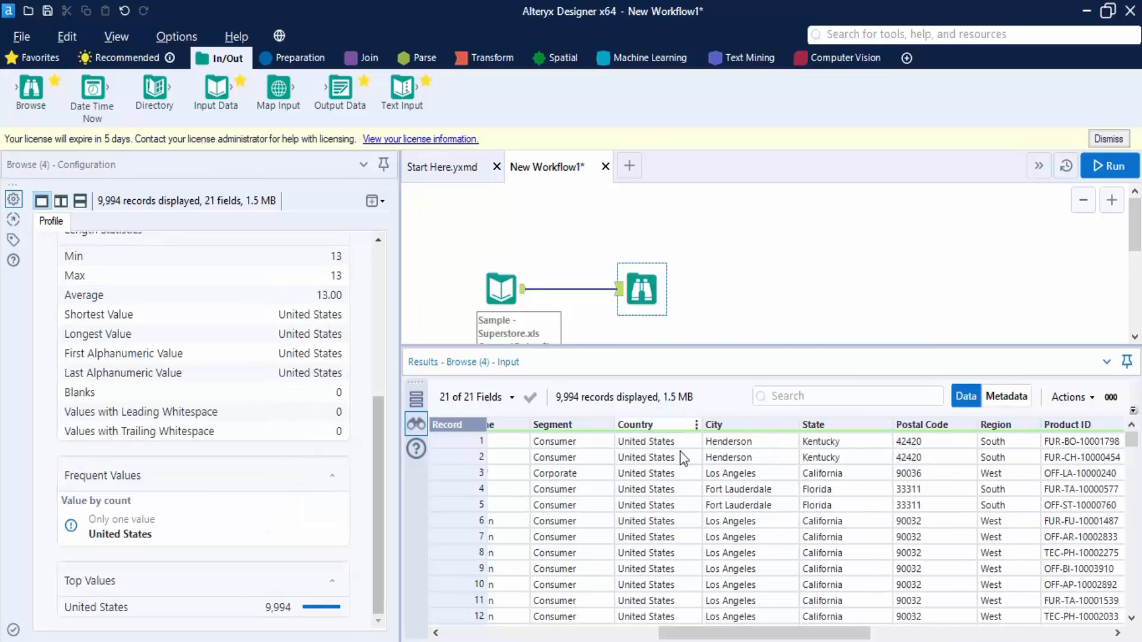
{"action": "scroll", "coordinate": [198, 384], "scroll_direction": "up", "scroll_amount": 5}
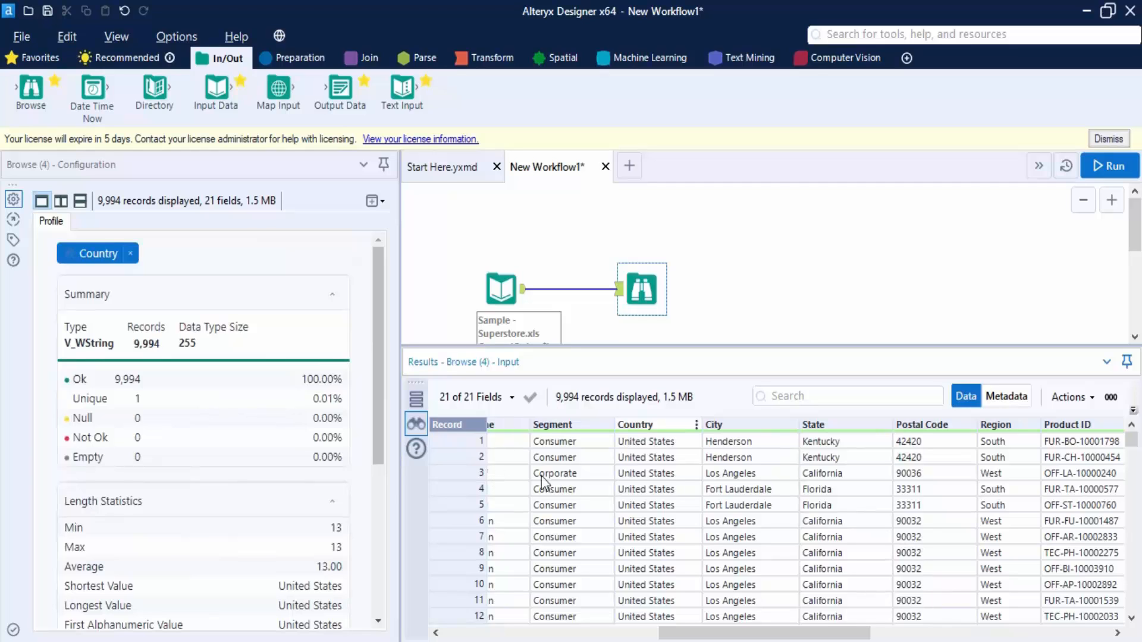
Step: Examine the City column's profile from its summary down to its frequent values chart and top values
{"action": "left_click", "coordinate": [773, 425]}
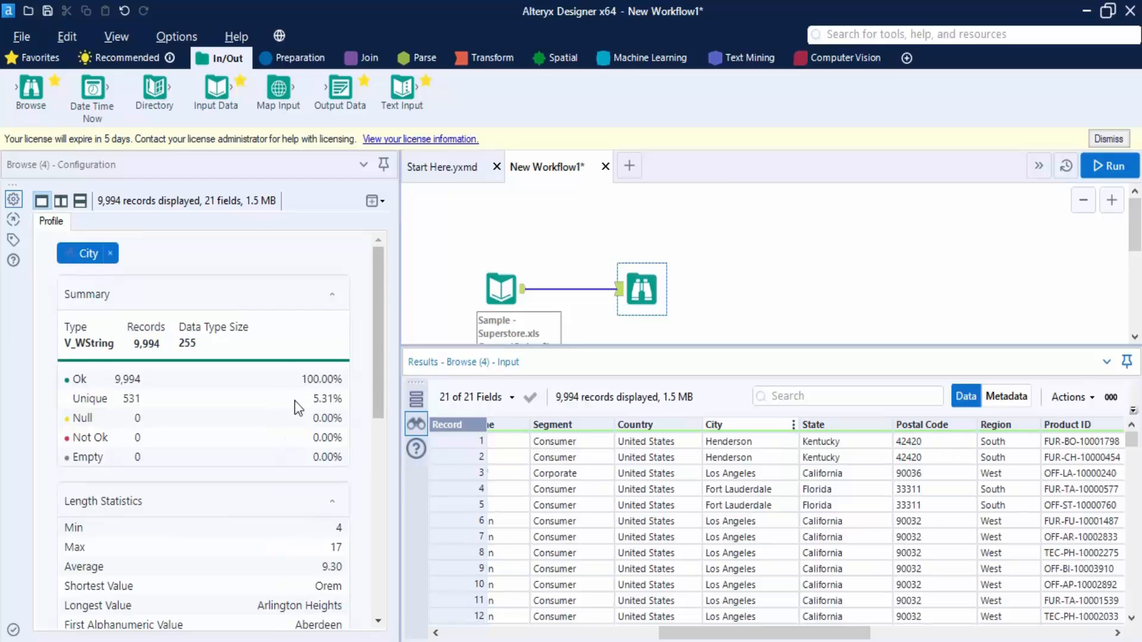
{"action": "scroll", "coordinate": [269, 428], "scroll_direction": "down", "scroll_amount": 10}
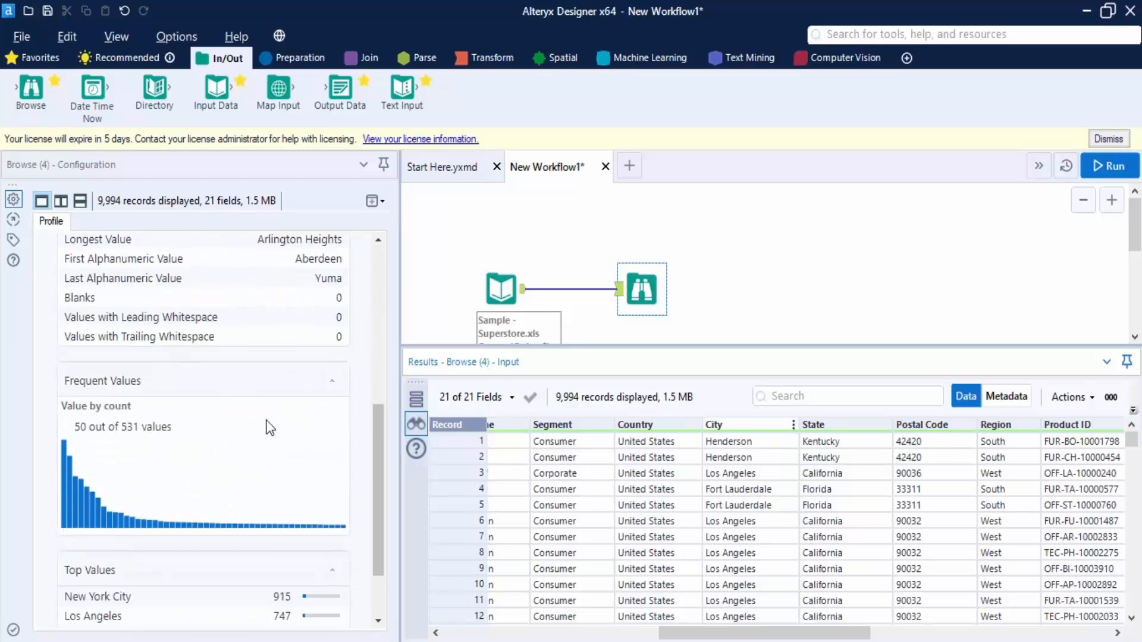
{"action": "left_click", "coordinate": [877, 543]}
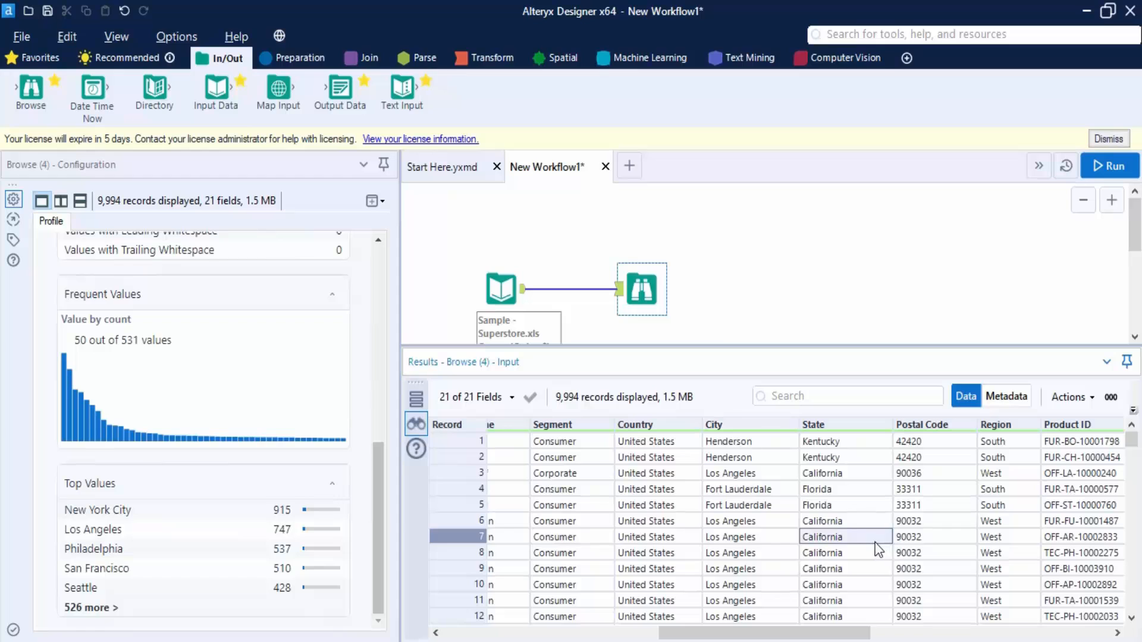
{"action": "left_click_drag", "start_coordinate": [875, 542], "coordinate": [642, 522]}
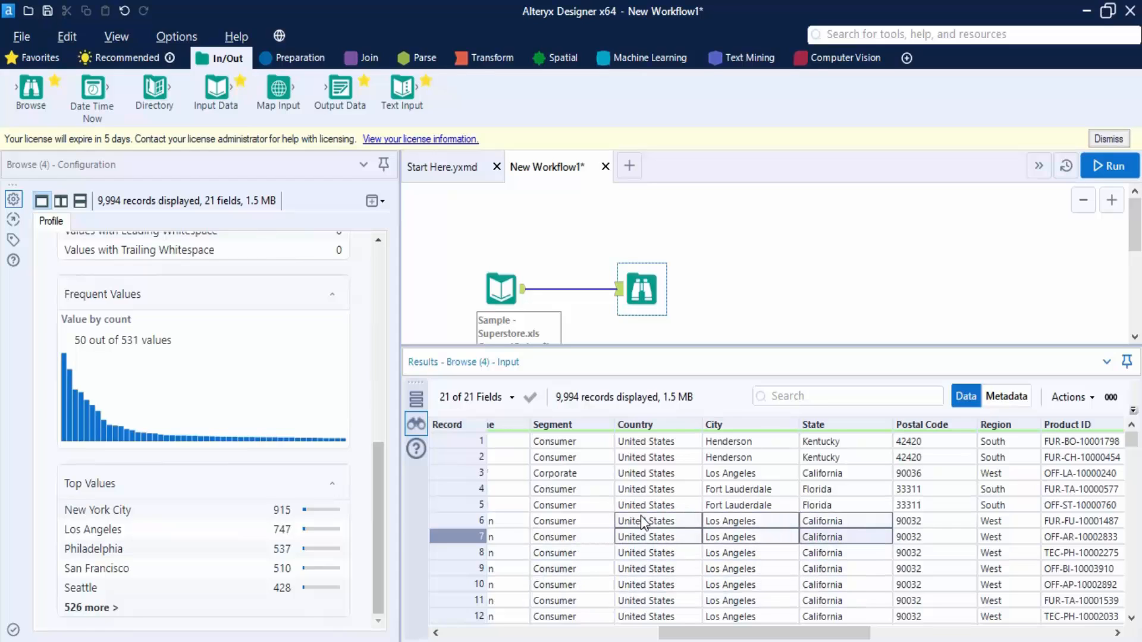
Step: Show two stacked profiles, with Sub-Category above all fields, and look through the field list as far as Segment and Country
{"action": "left_click", "coordinate": [659, 420]}
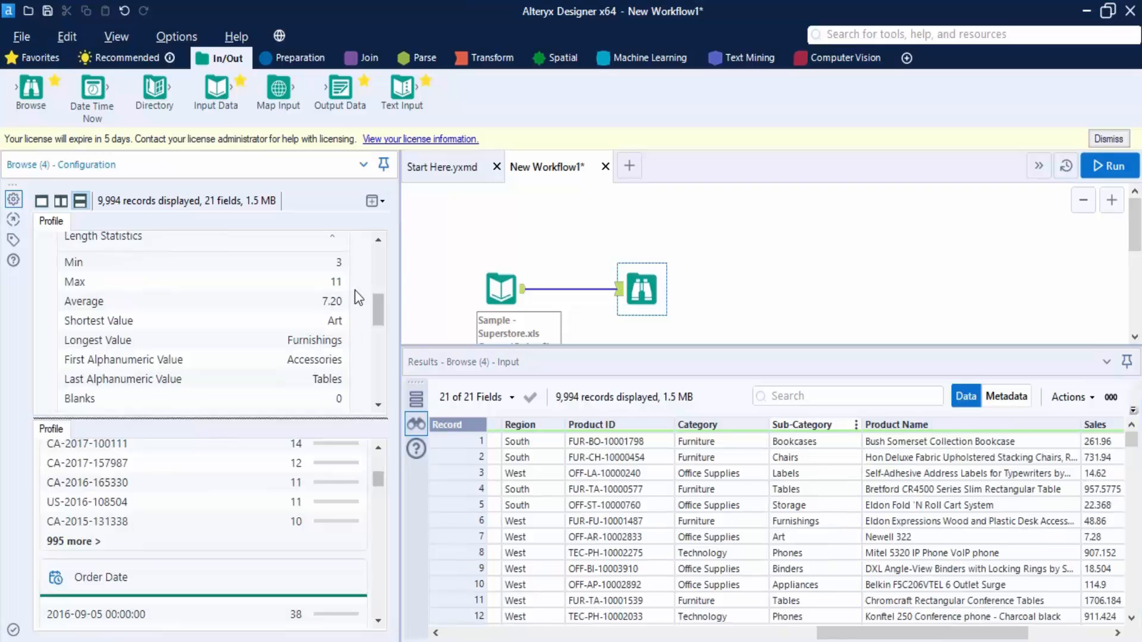
{"action": "scroll", "coordinate": [214, 361], "scroll_direction": "up", "scroll_amount": 10}
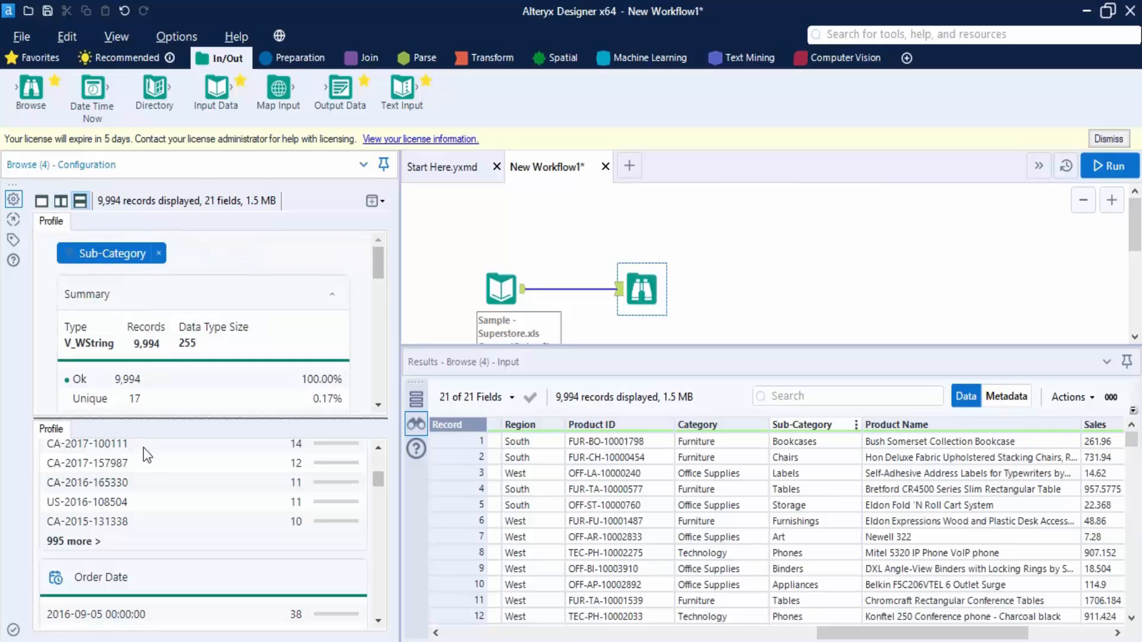
{"action": "scroll", "coordinate": [219, 512], "scroll_direction": "up", "scroll_amount": 5}
{"action": "scroll", "coordinate": [214, 523], "scroll_direction": "down", "scroll_amount": 5}
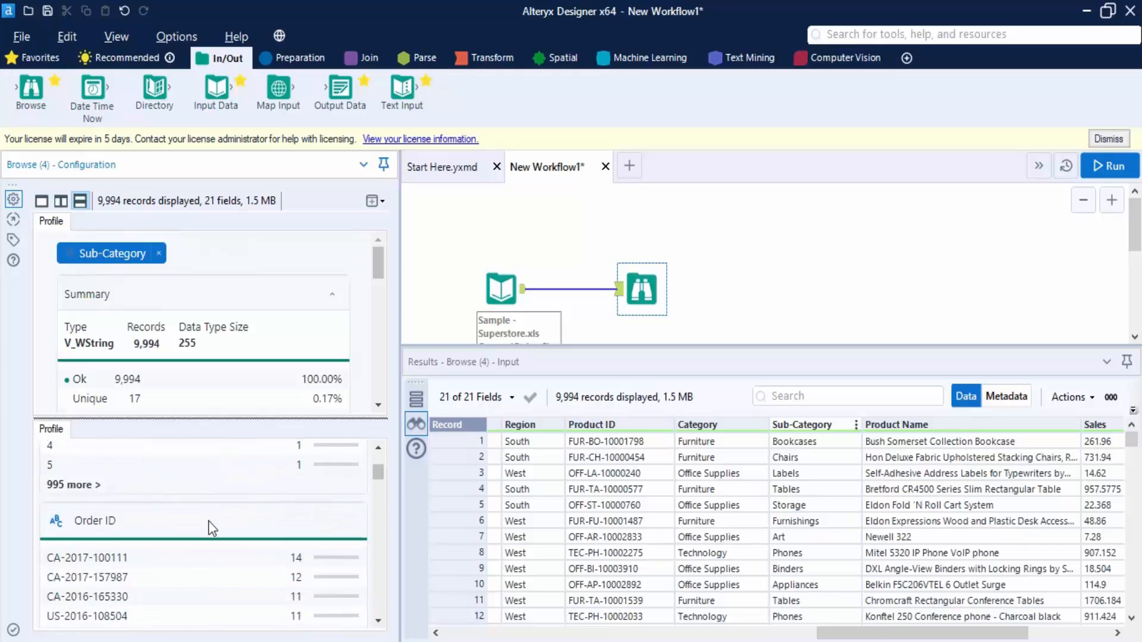
{"action": "scroll", "coordinate": [209, 524], "scroll_direction": "down", "scroll_amount": 8}
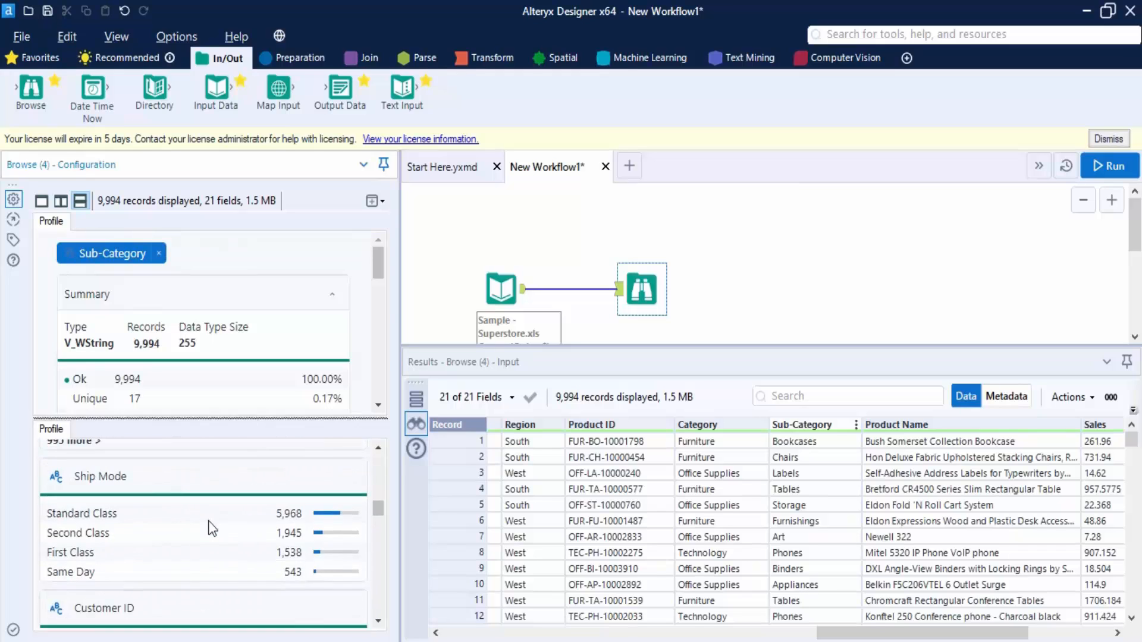
{"action": "scroll", "coordinate": [212, 527], "scroll_direction": "down", "scroll_amount": 6}
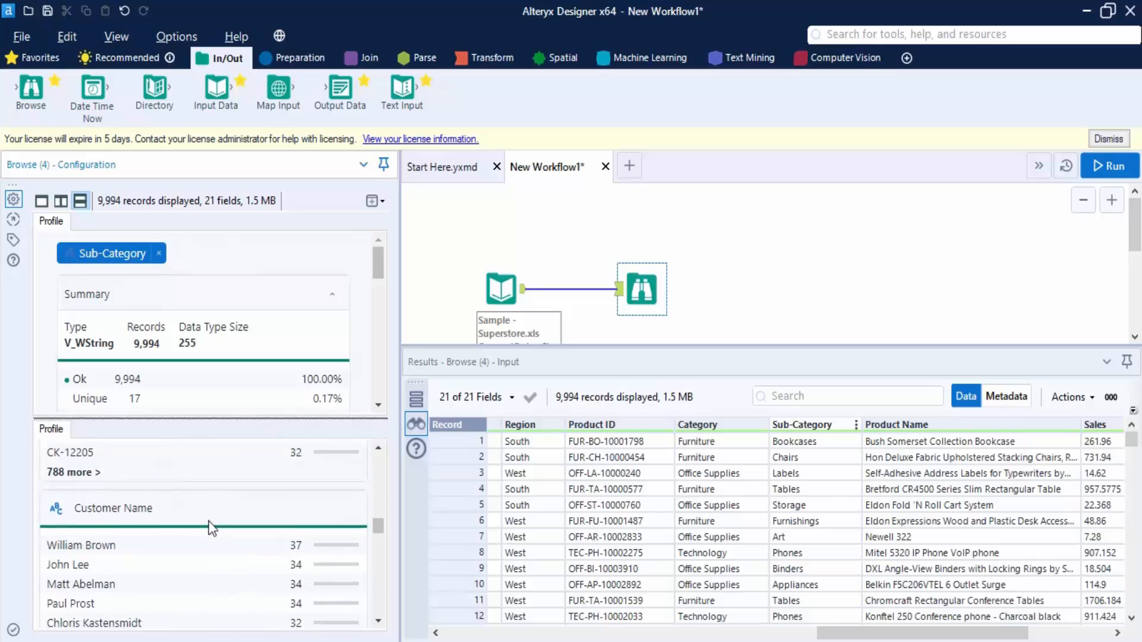
{"action": "scroll", "coordinate": [211, 527], "scroll_direction": "down", "scroll_amount": 3}
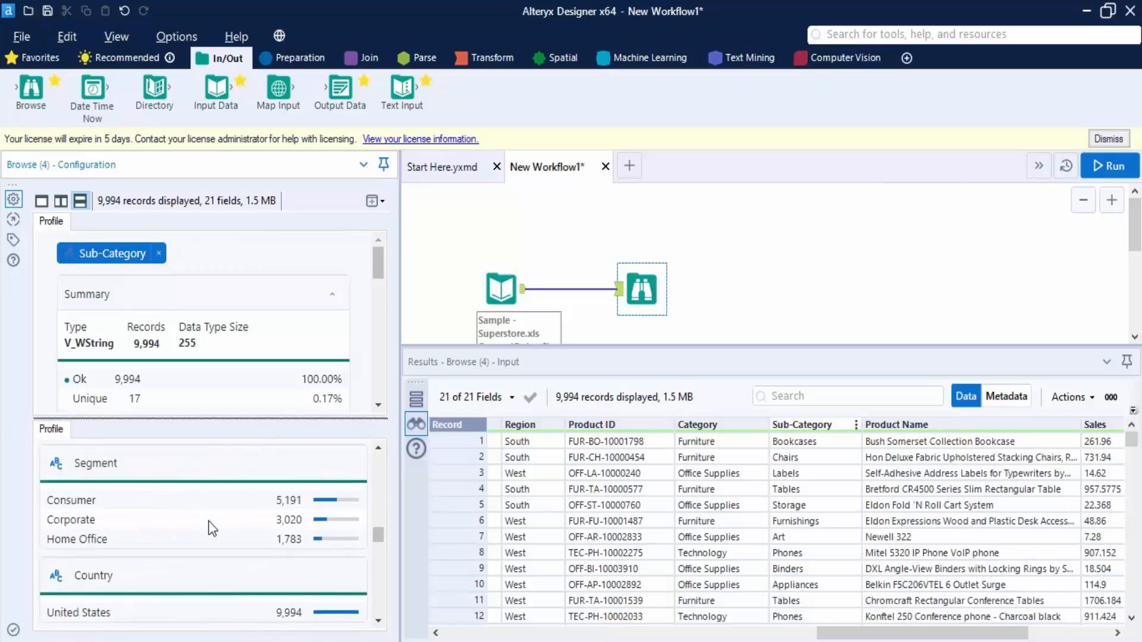
Step: Open the Segment field's profile beneath the Sub-Category profile and examine its summary, length statistics, frequent values and top values
{"action": "left_click", "coordinate": [94, 508]}
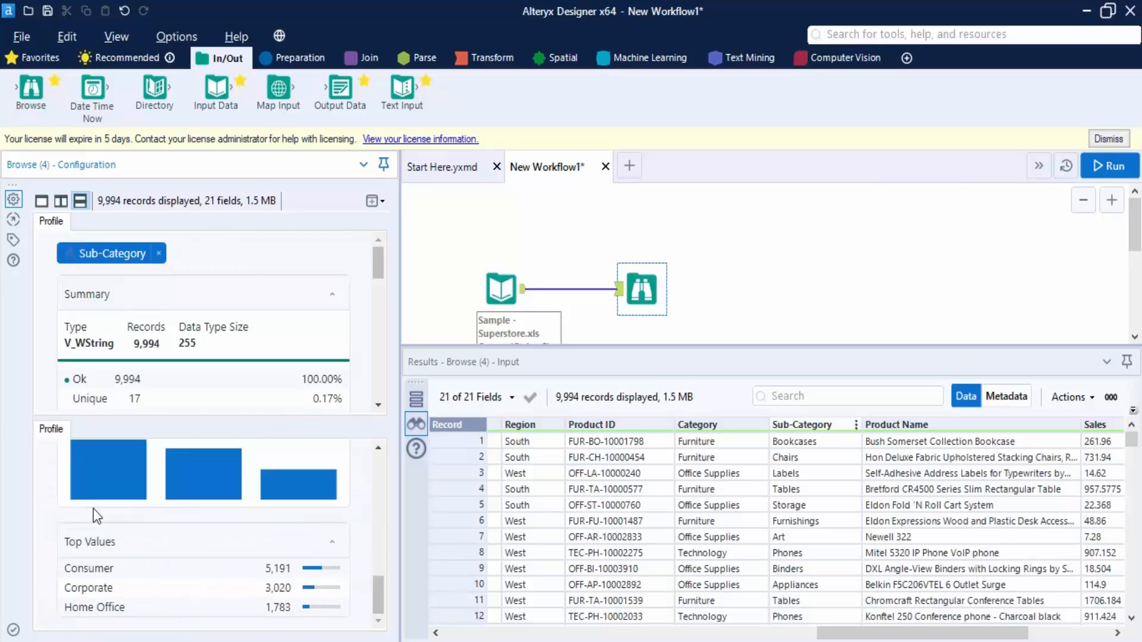
{"action": "scroll", "coordinate": [323, 595], "scroll_direction": "up", "scroll_amount": 10}
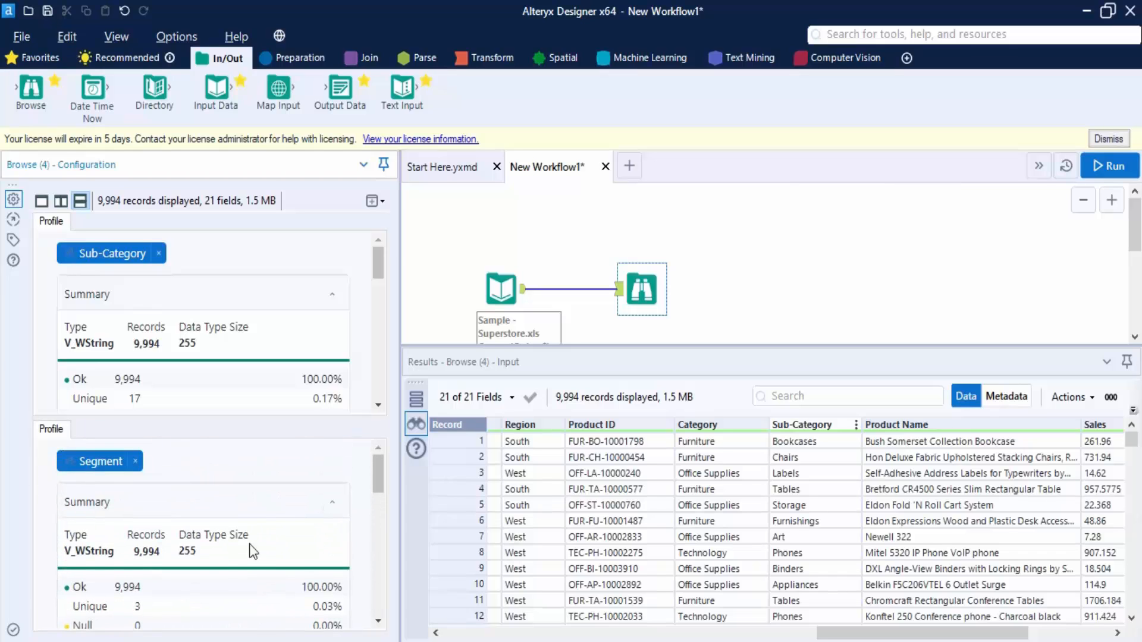
{"action": "scroll", "coordinate": [262, 547], "scroll_direction": "down", "scroll_amount": 3}
{"action": "scroll", "coordinate": [269, 547], "scroll_direction": "down", "scroll_amount": 3}
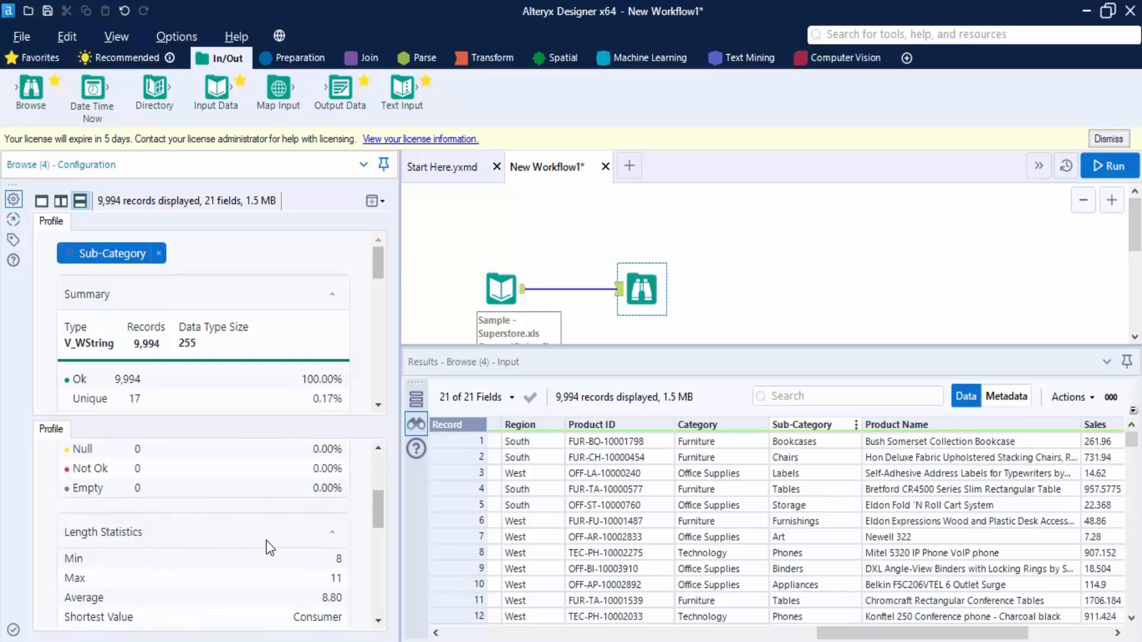
{"action": "scroll", "coordinate": [170, 558], "scroll_direction": "up", "scroll_amount": 2}
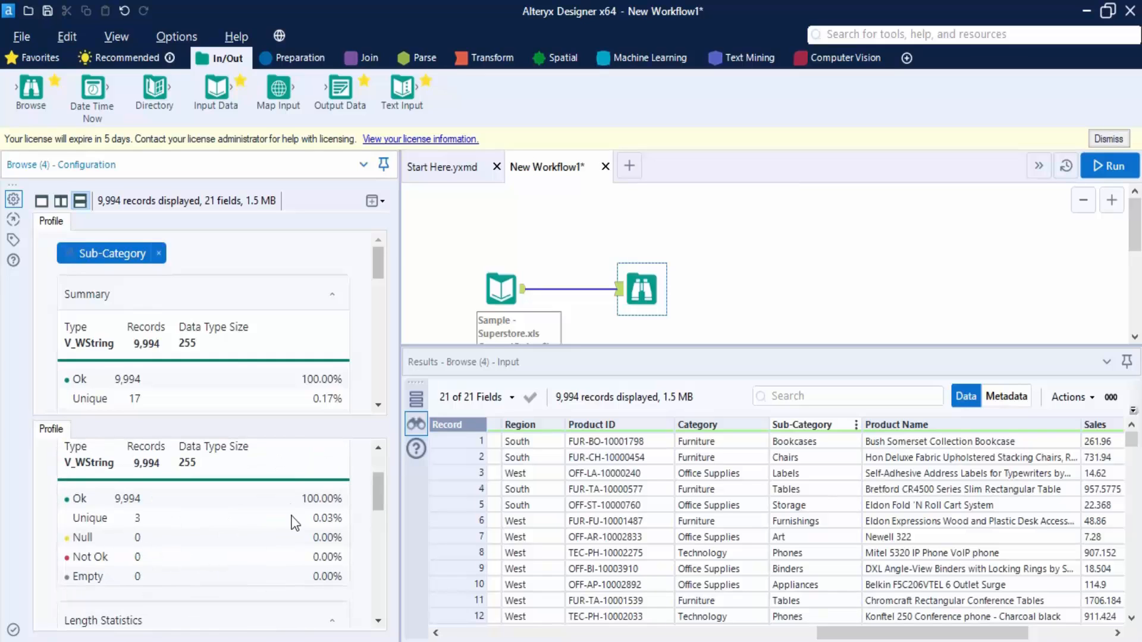
{"action": "scroll", "coordinate": [290, 521], "scroll_direction": "down", "scroll_amount": 2}
{"action": "scroll", "coordinate": [290, 520], "scroll_direction": "down", "scroll_amount": 3}
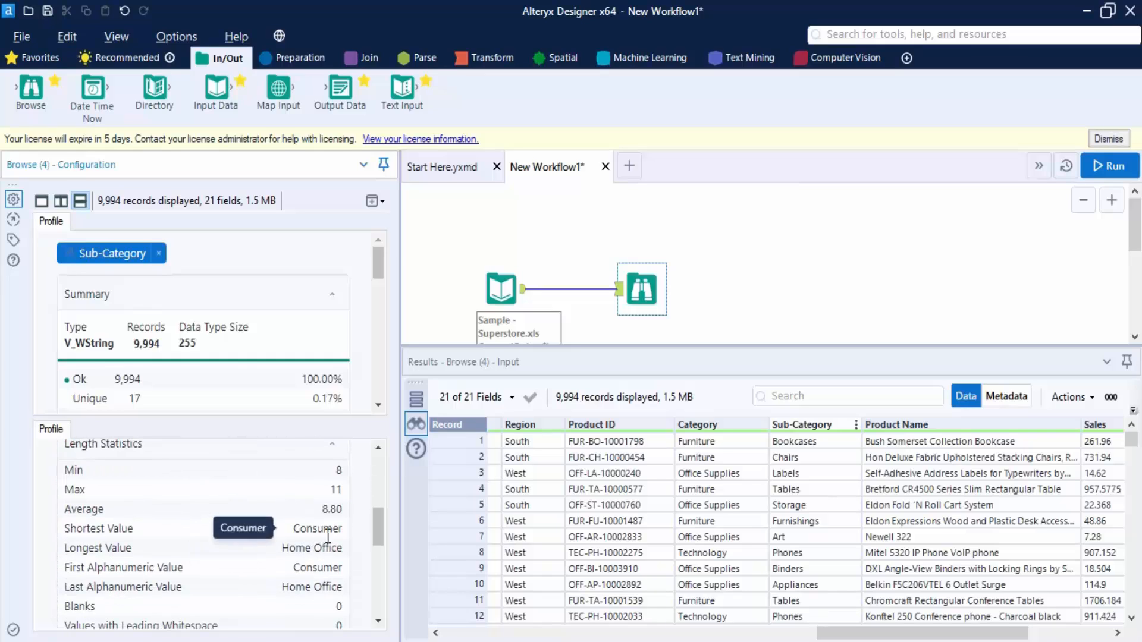
{"action": "scroll", "coordinate": [203, 539], "scroll_direction": "down", "scroll_amount": 8}
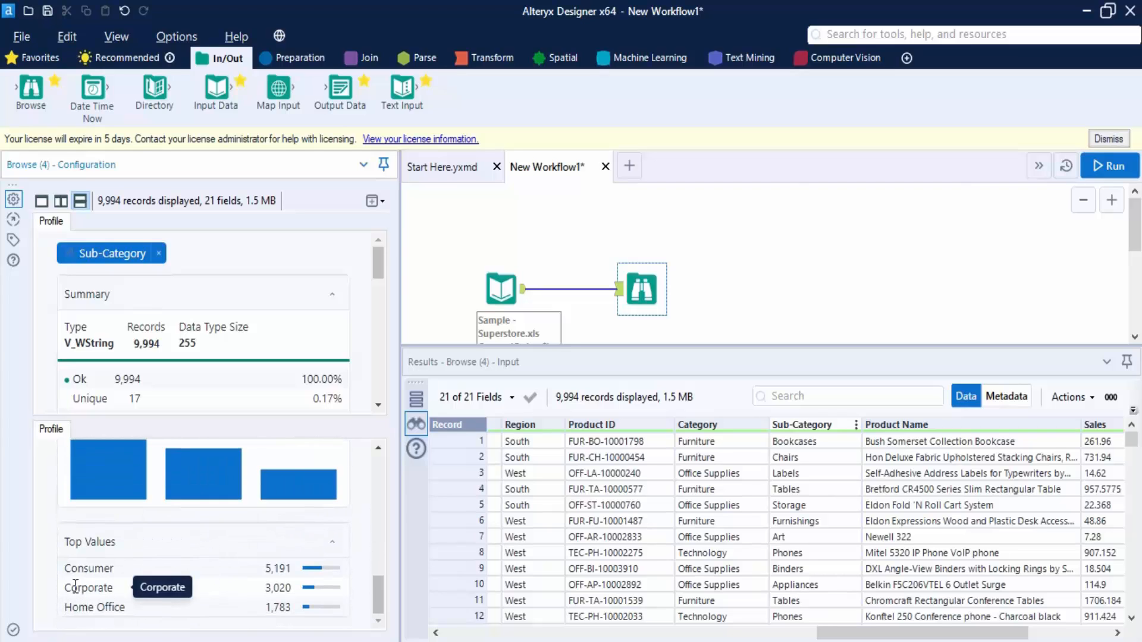
{"action": "scroll", "coordinate": [283, 595], "scroll_direction": "up", "scroll_amount": 3}
{"action": "scroll", "coordinate": [282, 591], "scroll_direction": "up", "scroll_amount": 2}
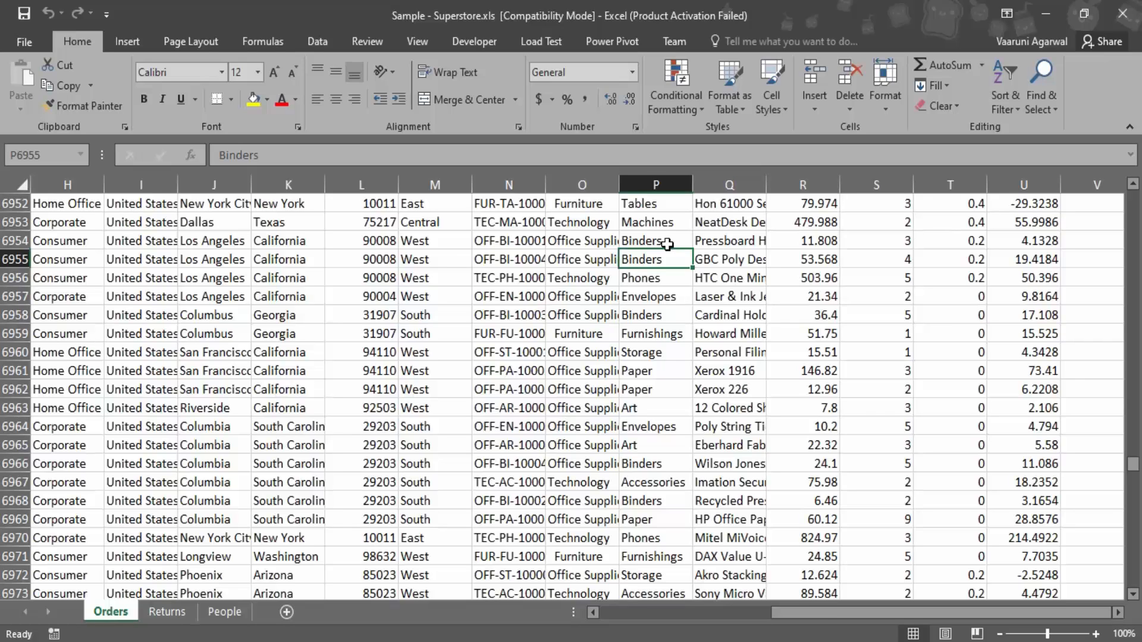
Step: In Excel, go back to the first rows of the Orders sheet and inspect the Category and Sub-Category columns
{"action": "left_click", "coordinate": [697, 425]}
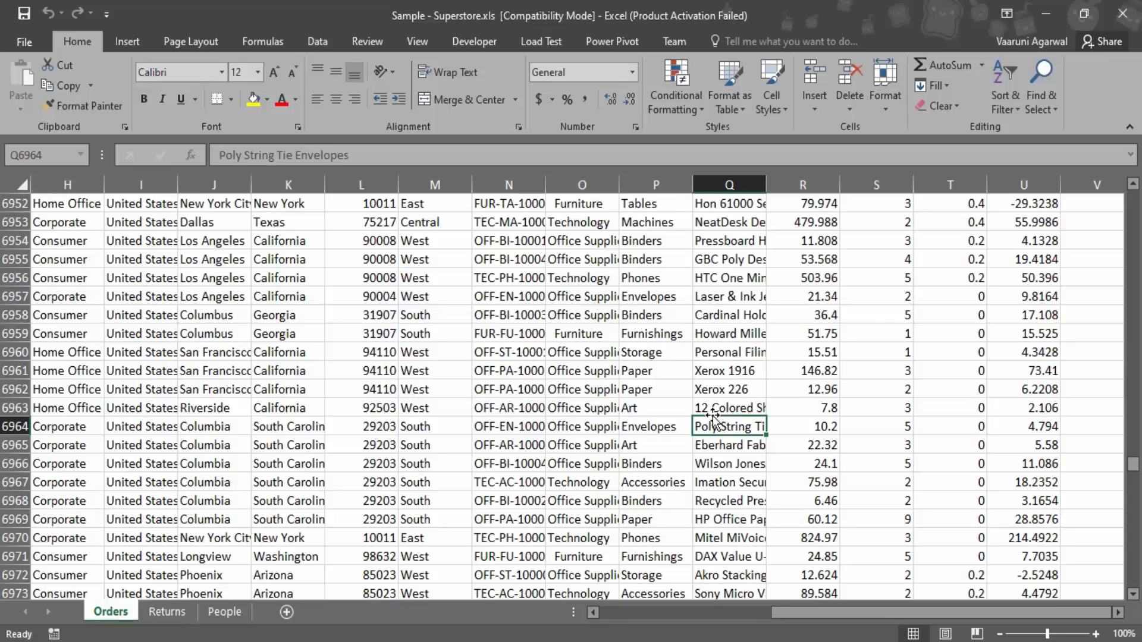
{"action": "left_click", "coordinate": [612, 204]}
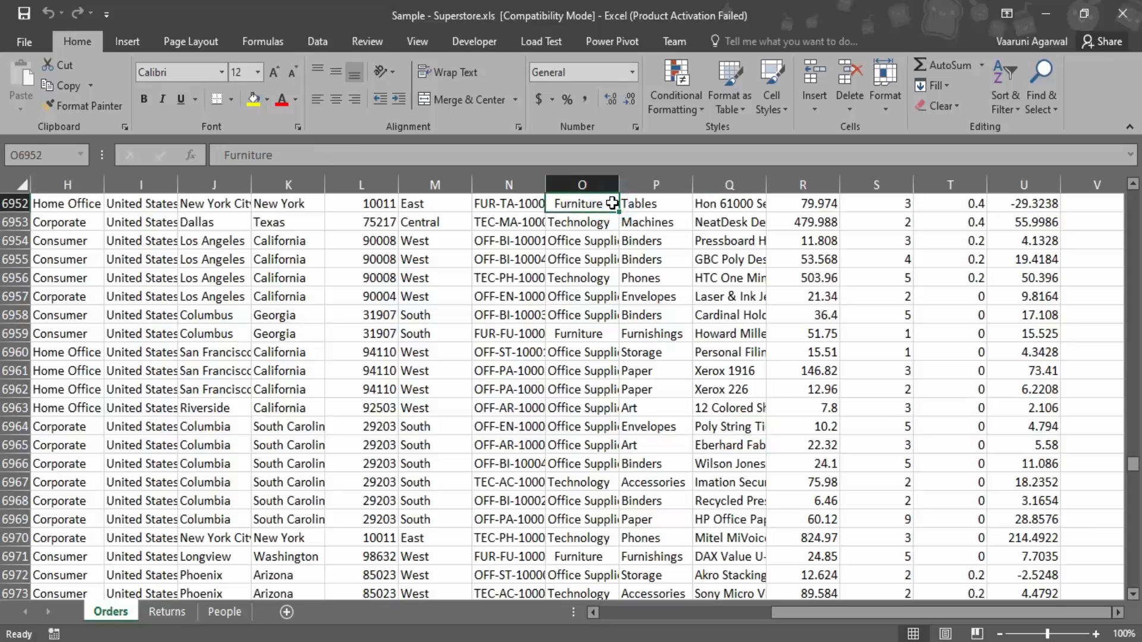
{"action": "scroll", "coordinate": [678, 419], "scroll_direction": "up", "scroll_amount": 3}
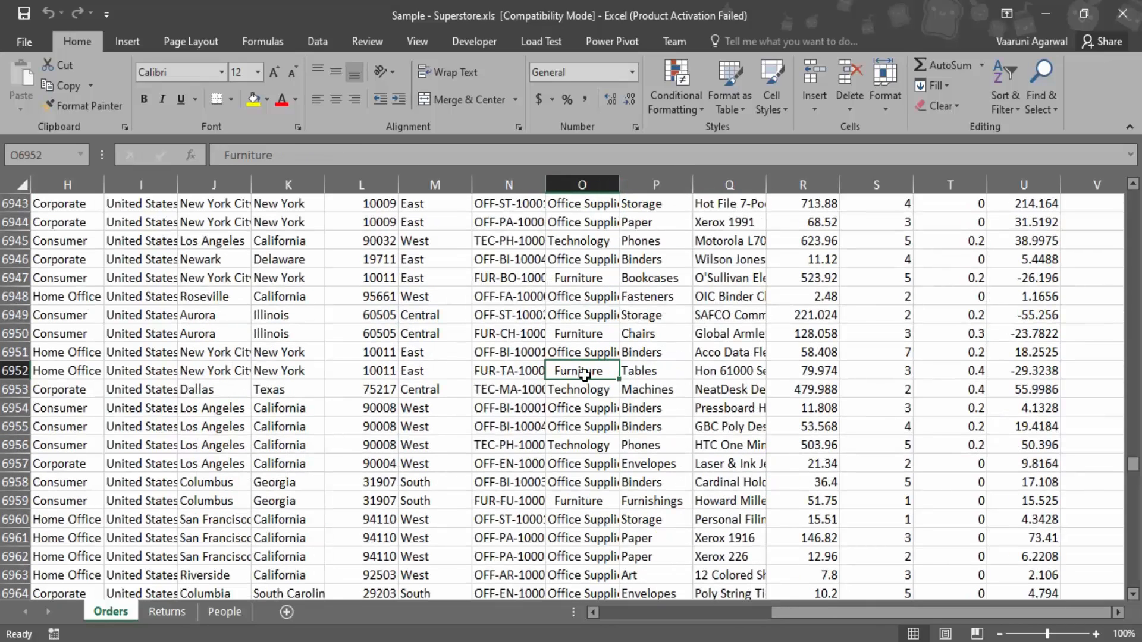
{"action": "scroll", "coordinate": [589, 378], "scroll_direction": "up", "scroll_amount": 5}
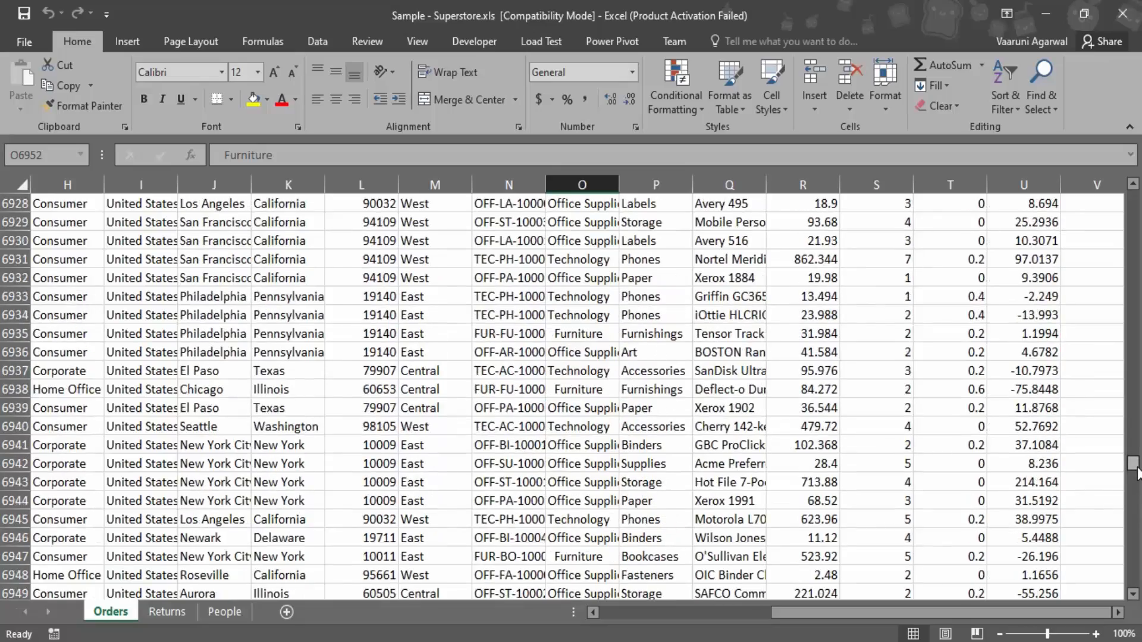
{"action": "left_click_drag", "start_coordinate": [1133, 463], "coordinate": [1133, 196]}
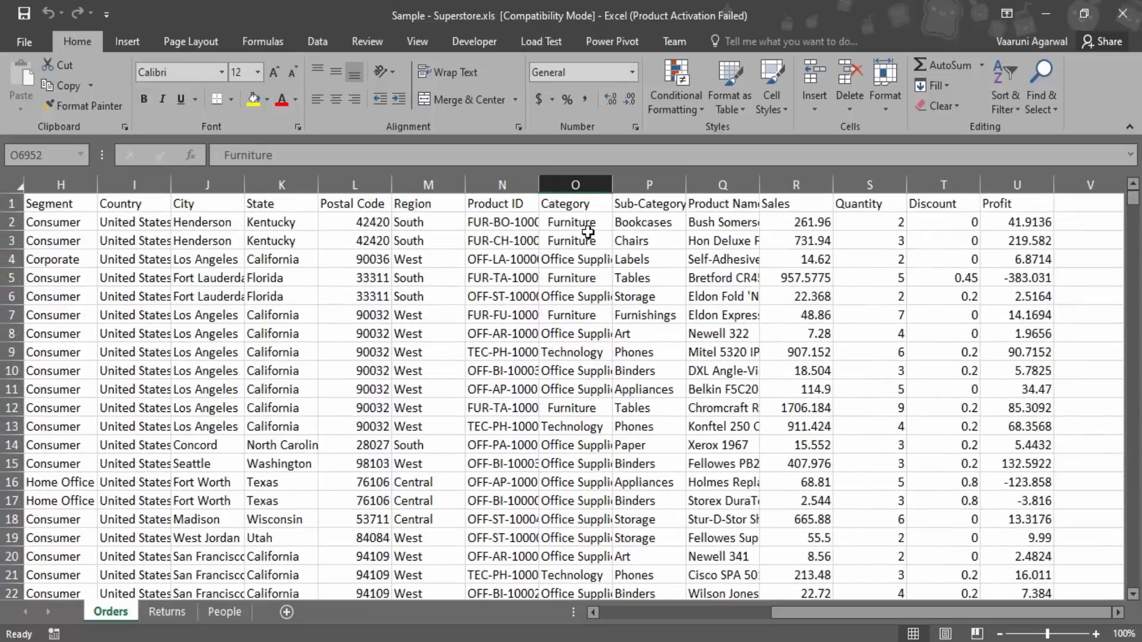
{"action": "left_click", "coordinate": [564, 225]}
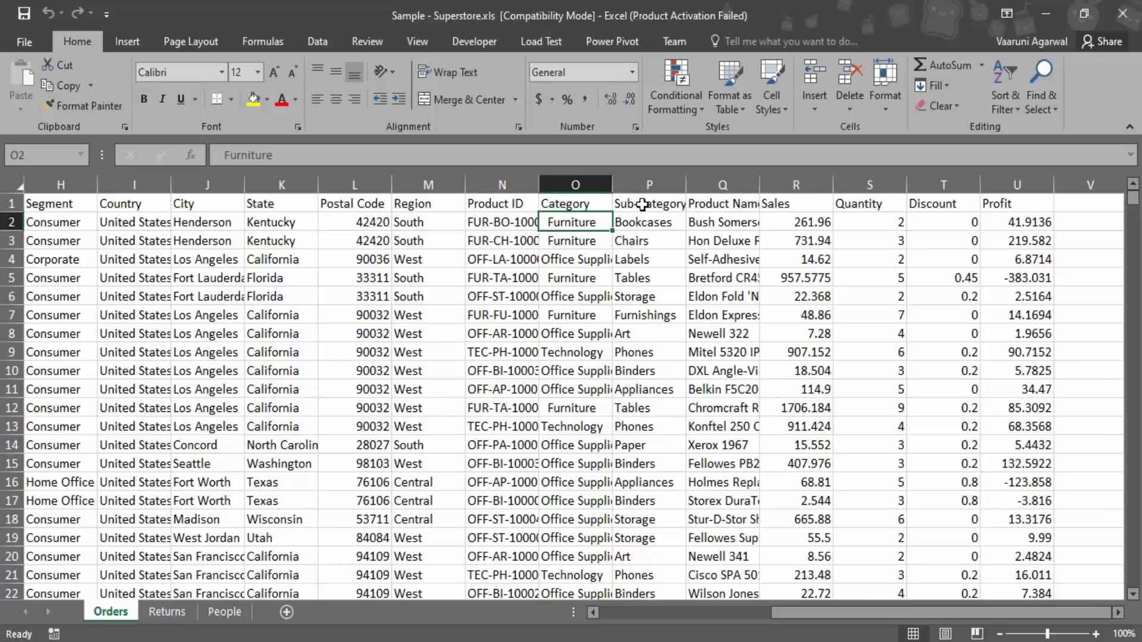
{"action": "left_click", "coordinate": [649, 245]}
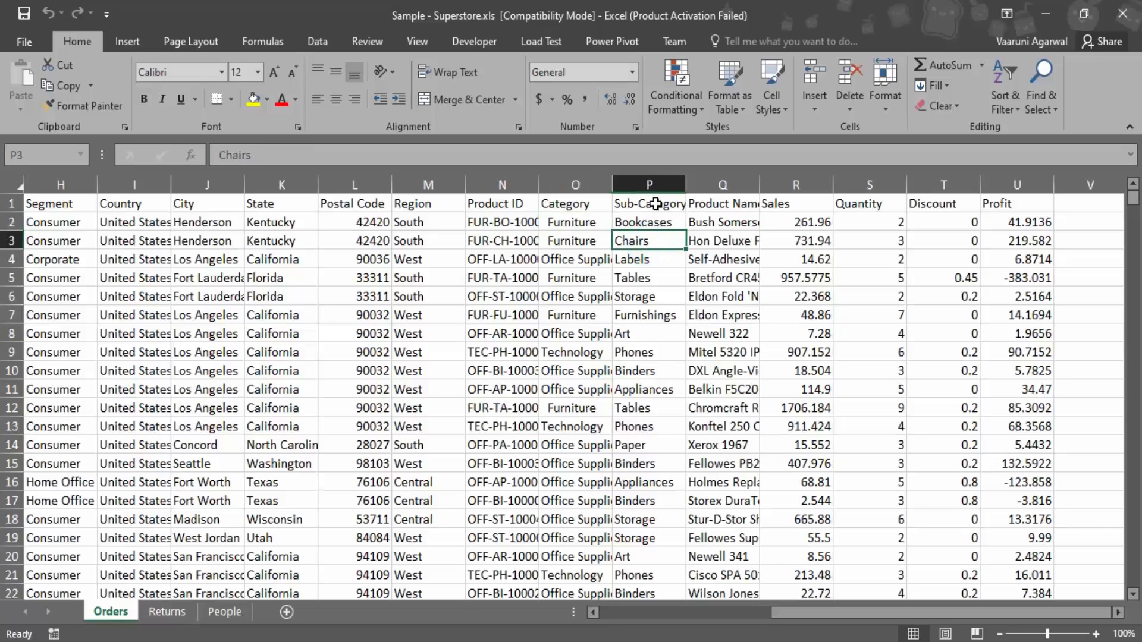
Step: Open the Find & Select commands for the Orders sheet
{"action": "left_click", "coordinate": [1048, 95]}
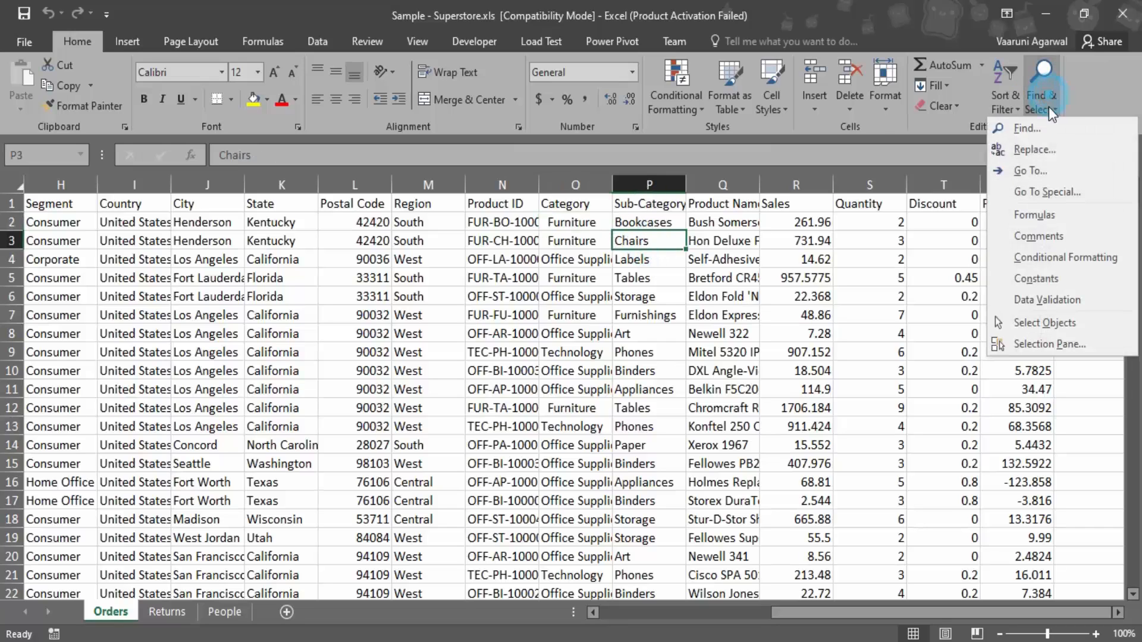
Step: Replace all occurrences of "Chairs" in the Orders sheet with "Chairs" preceded by leading spaces
{"action": "left_click", "coordinate": [1020, 147]}
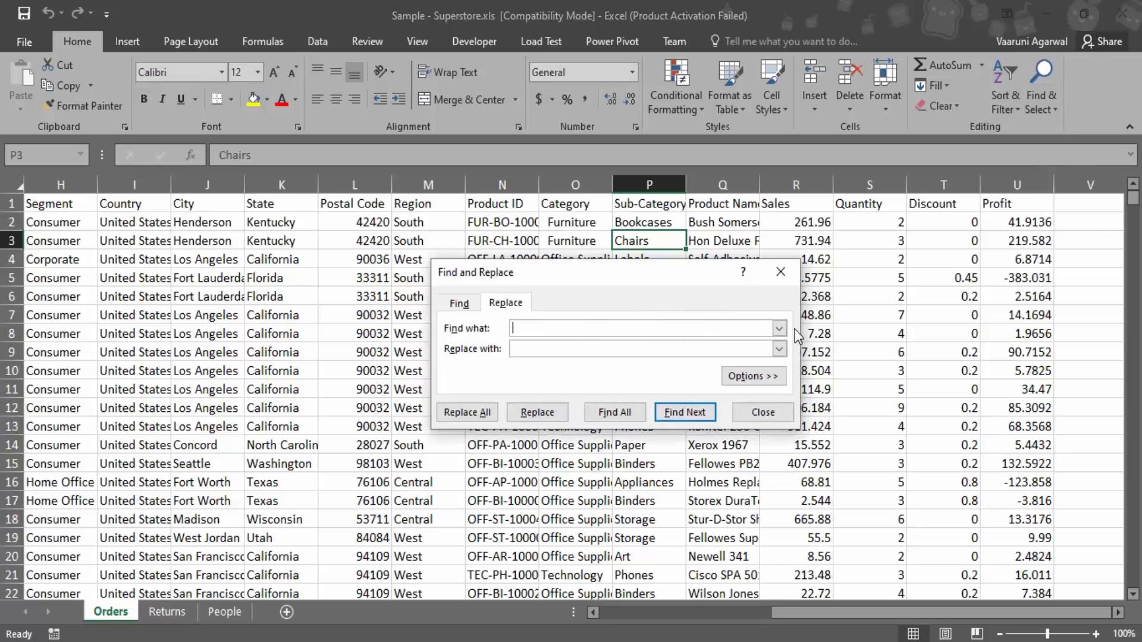
{"action": "type", "text": "Chairs"}
{"action": "left_click", "coordinate": [734, 345]}
{"action": "type", "text": "Chairs"}
{"action": "left_click", "coordinate": [477, 417]}
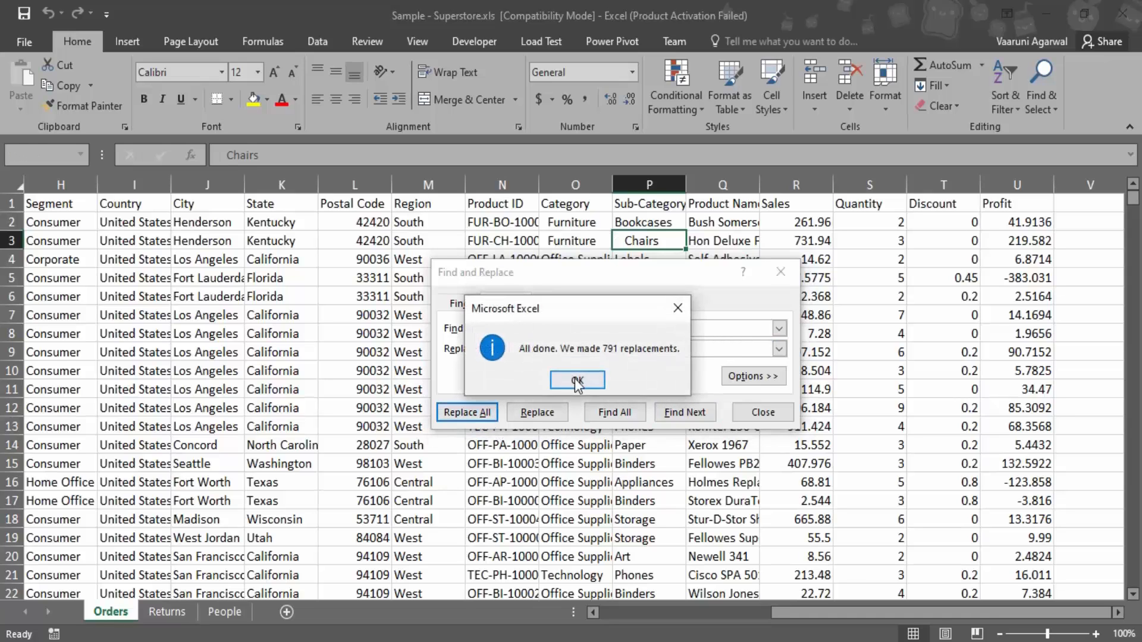
{"action": "left_click", "coordinate": [578, 380]}
{"action": "left_click", "coordinate": [780, 272]}
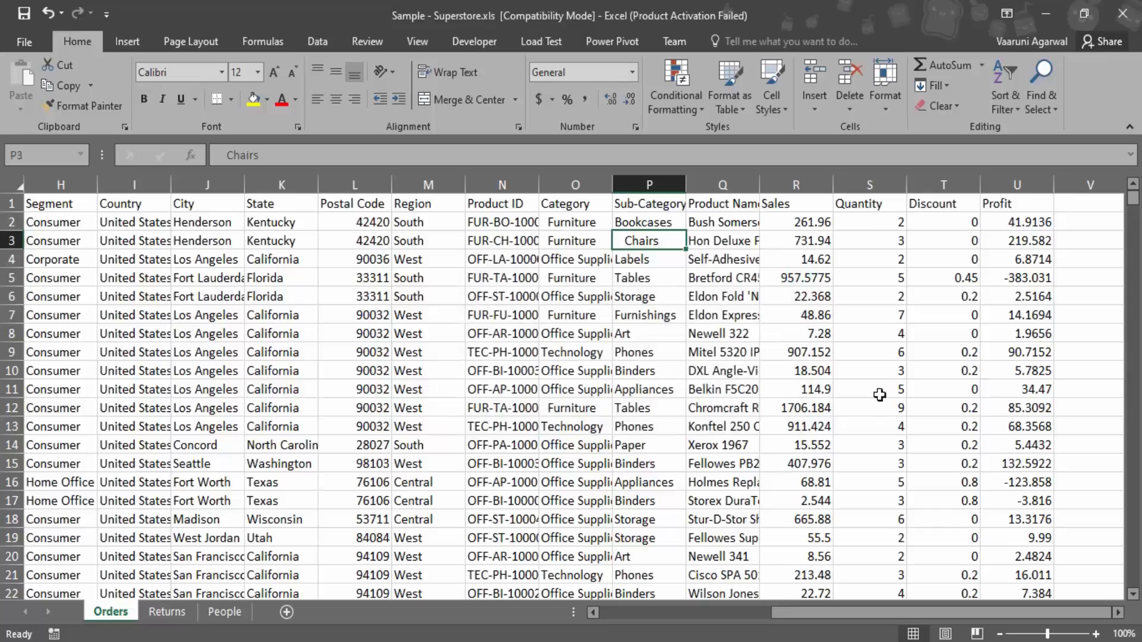
Step: Check the replaced Chairs values in the Sub-Category column, and save and close the workbook
{"action": "scroll", "coordinate": [879, 395], "scroll_direction": "down", "scroll_amount": 10}
{"action": "scroll", "coordinate": [873, 406], "scroll_direction": "up", "scroll_amount": 4}
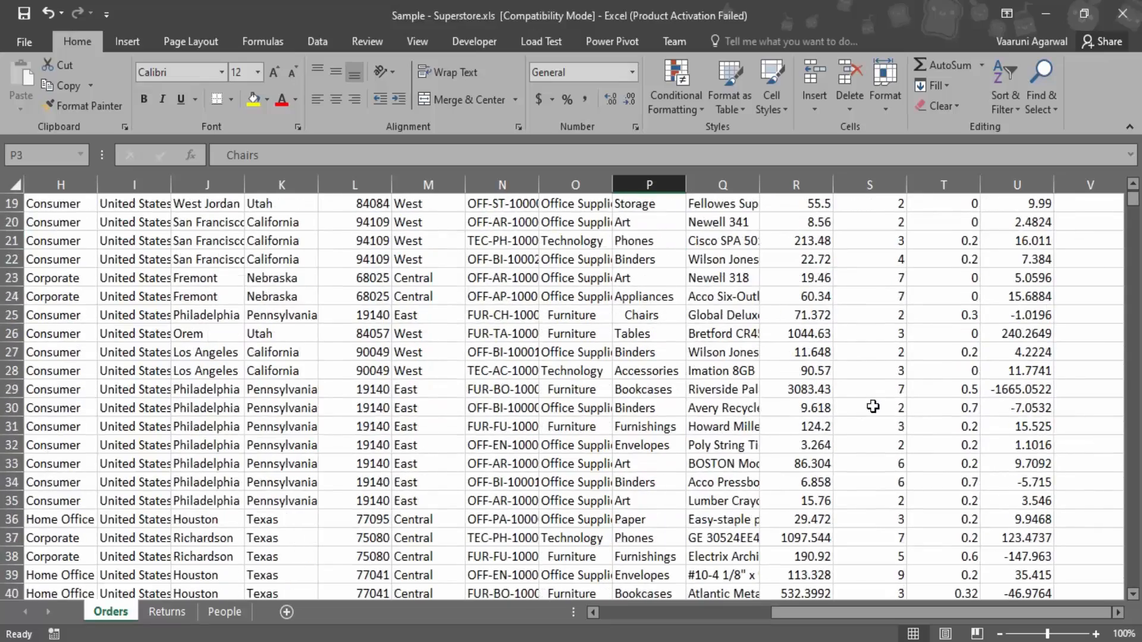
{"action": "scroll", "coordinate": [873, 406], "scroll_direction": "down", "scroll_amount": 7}
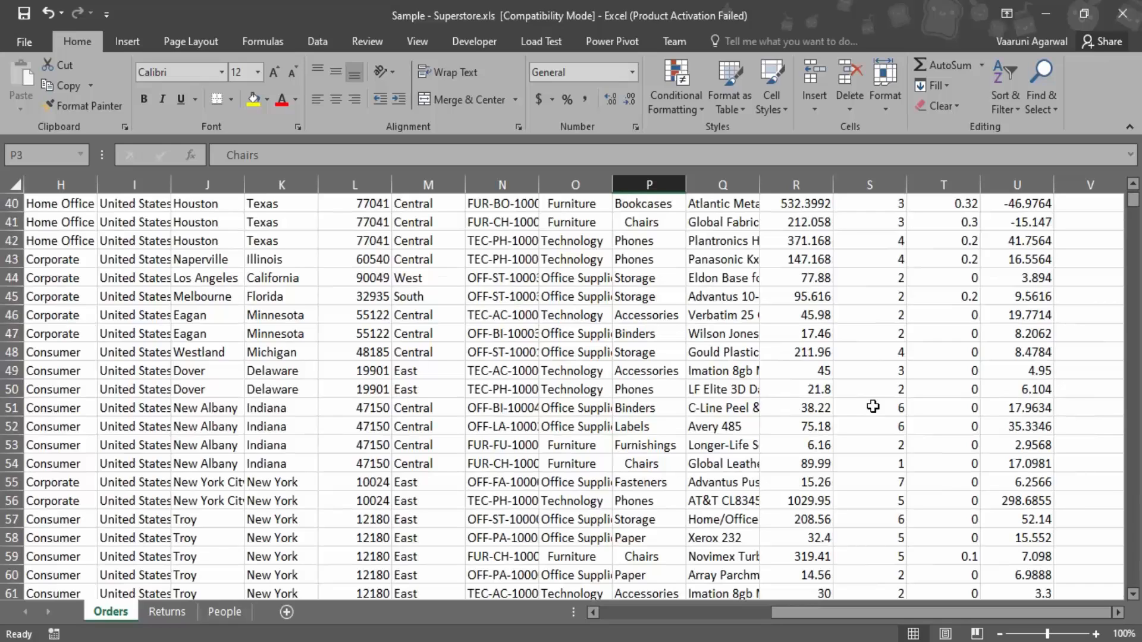
{"action": "key", "text": "ctrl+s"}
{"action": "left_click", "coordinate": [1122, 13]}
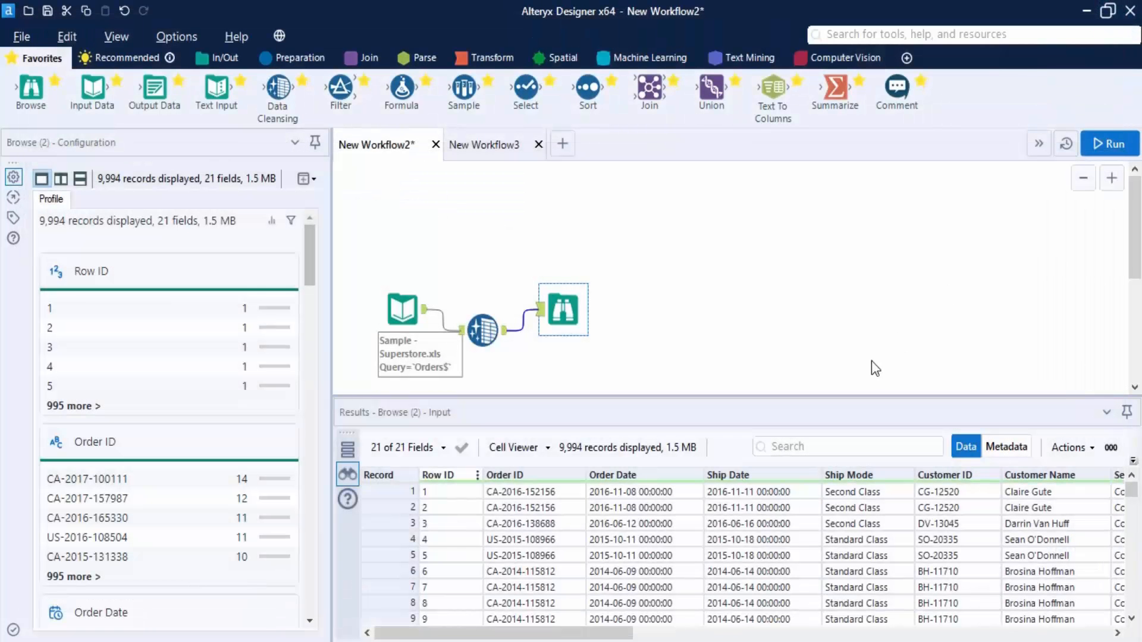
Step: In New Workflow3, add an Input Data tool that reads the Orders sheet of Sample - Superstore.xls
{"action": "left_click", "coordinate": [493, 148]}
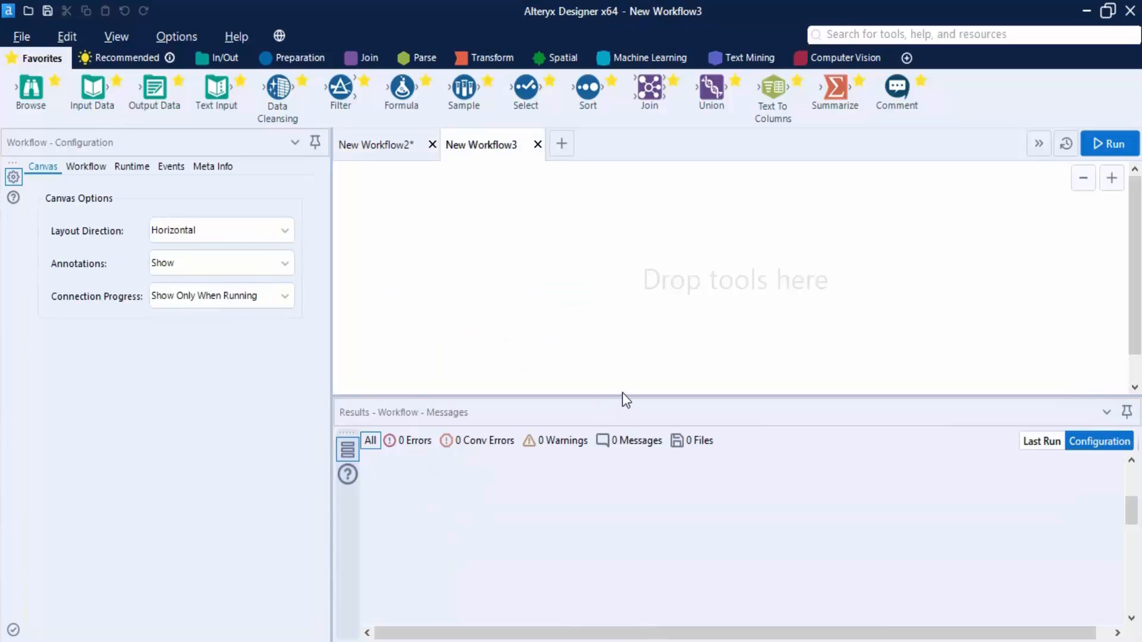
{"action": "left_click_drag", "start_coordinate": [624, 395], "coordinate": [627, 452]}
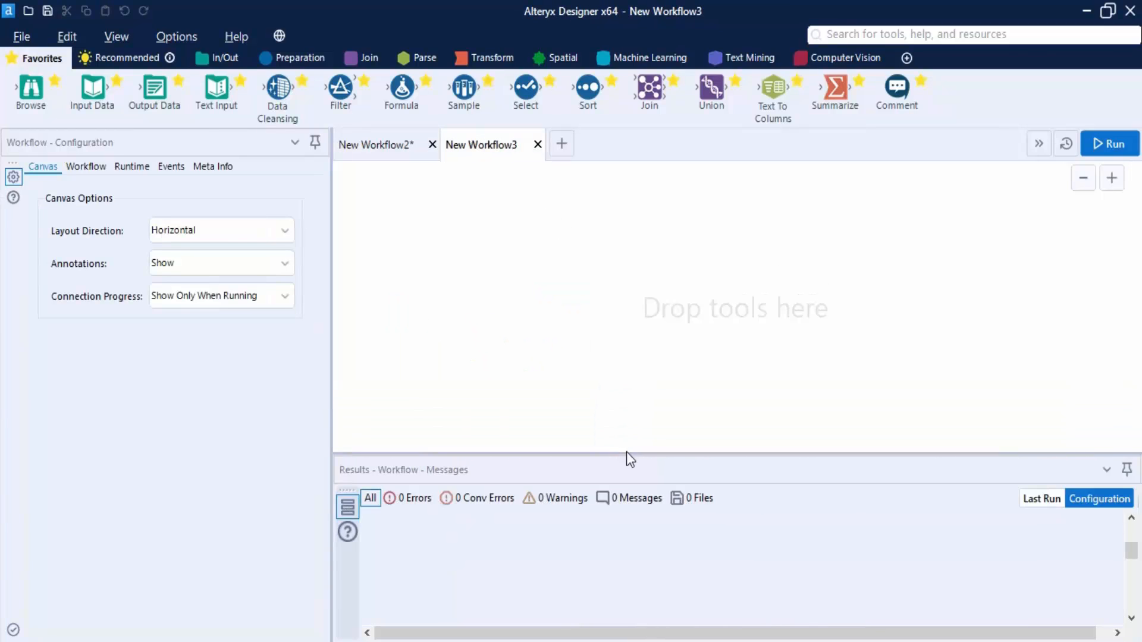
{"action": "left_click_drag", "start_coordinate": [93, 95], "coordinate": [535, 295]}
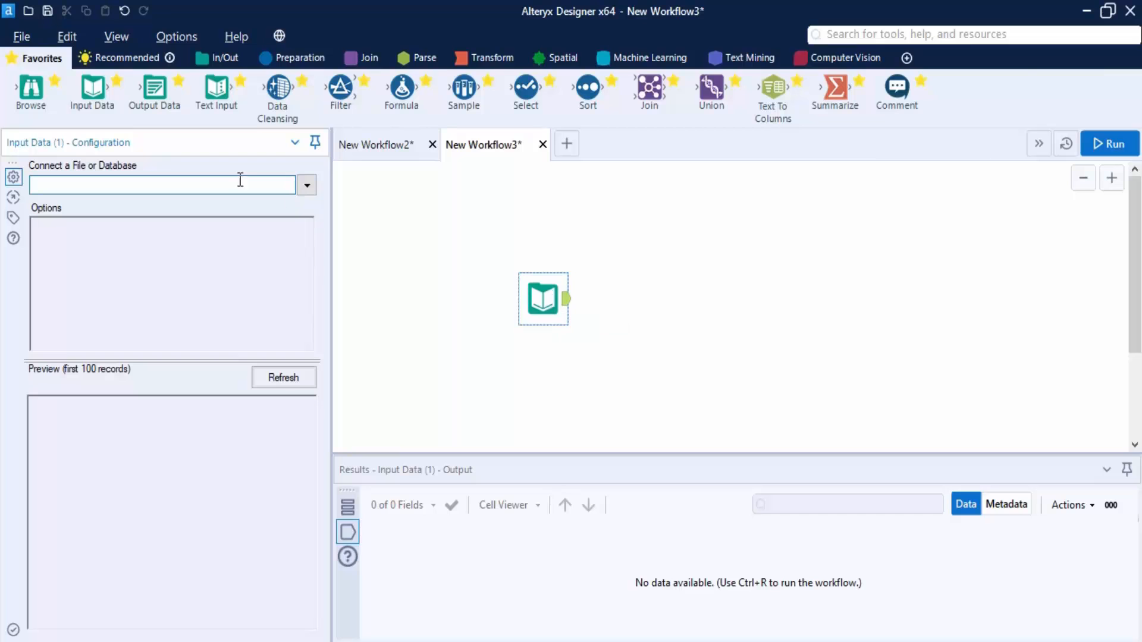
{"action": "left_click", "coordinate": [307, 187]}
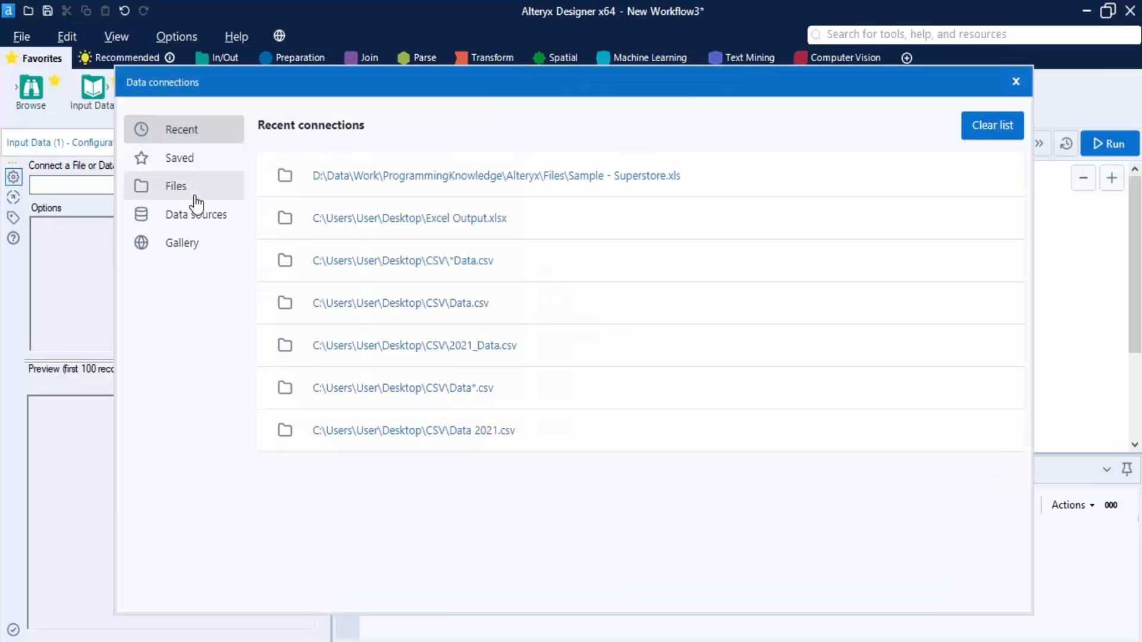
{"action": "left_click", "coordinate": [649, 176]}
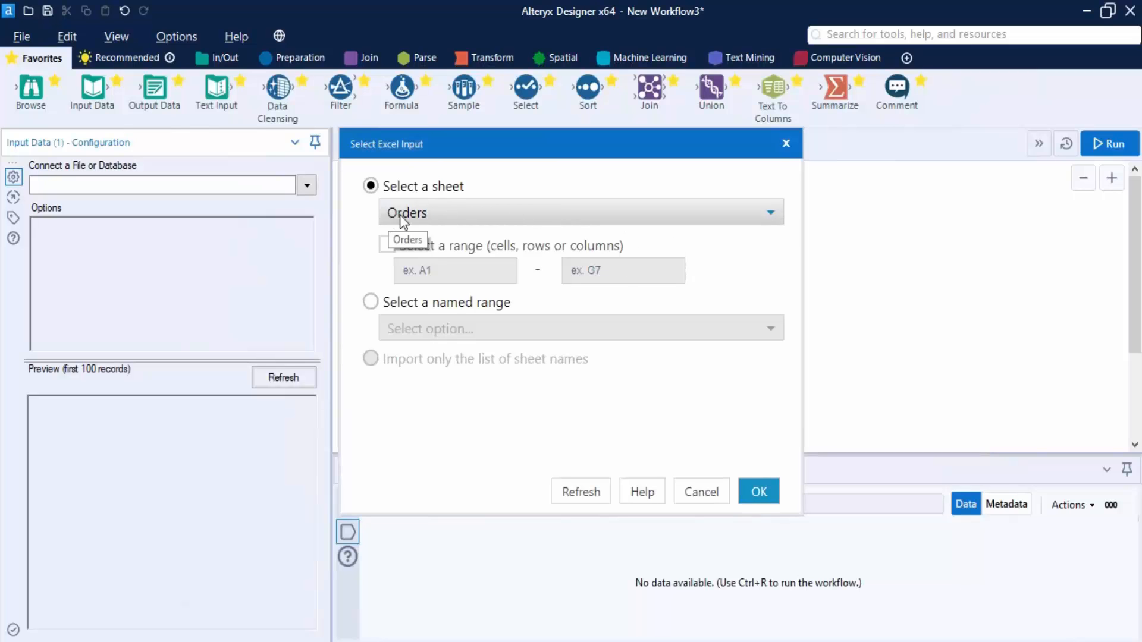
{"action": "left_click", "coordinate": [759, 494]}
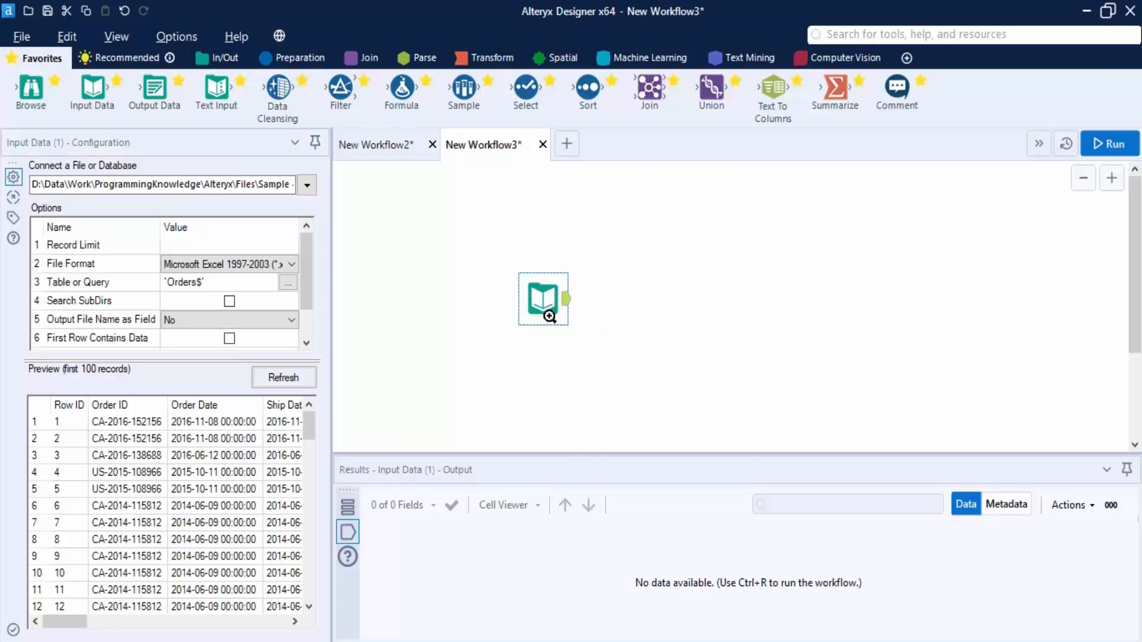
Step: Add a Browse tool after the Input Data tool and run the workflow
{"action": "right_click", "coordinate": [543, 308]}
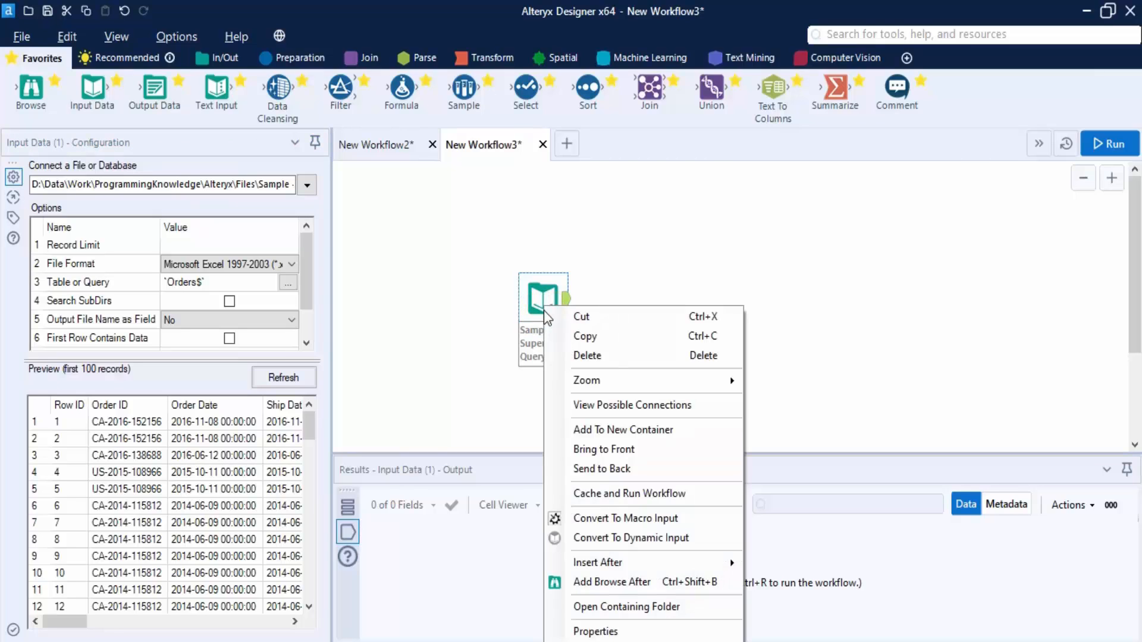
{"action": "left_click", "coordinate": [612, 581]}
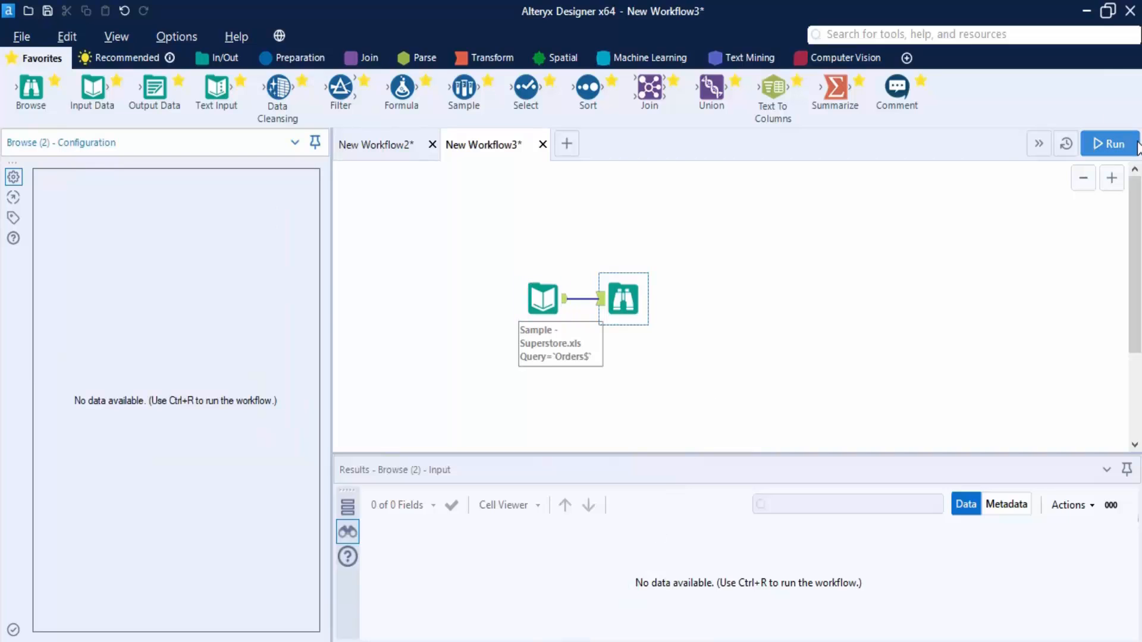
{"action": "left_click", "coordinate": [1110, 144]}
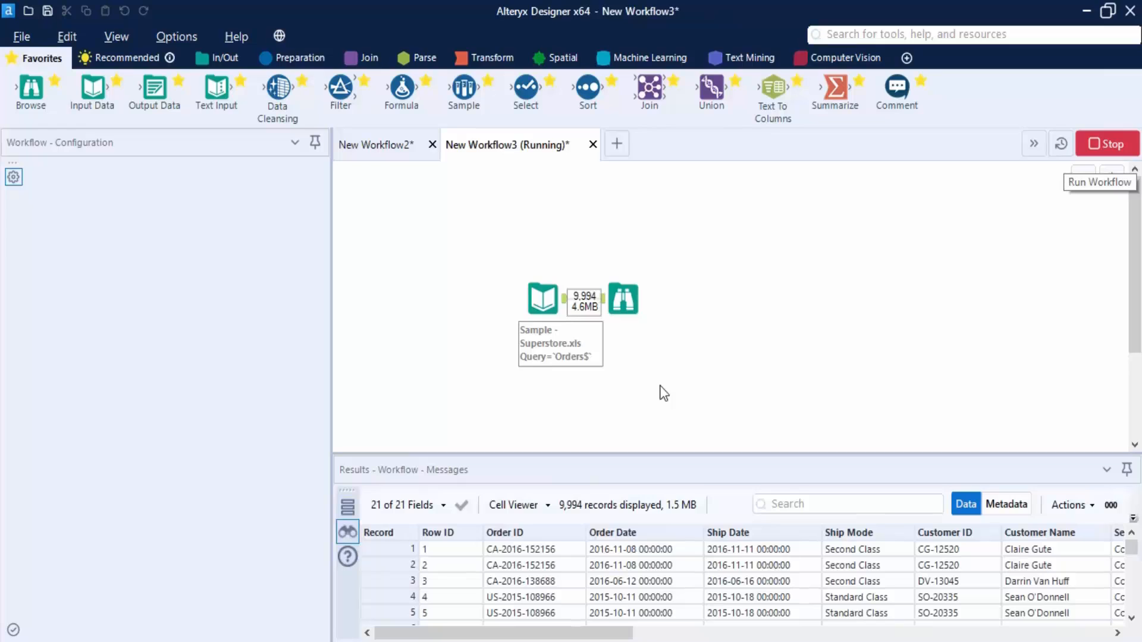
{"action": "left_click", "coordinate": [696, 403]}
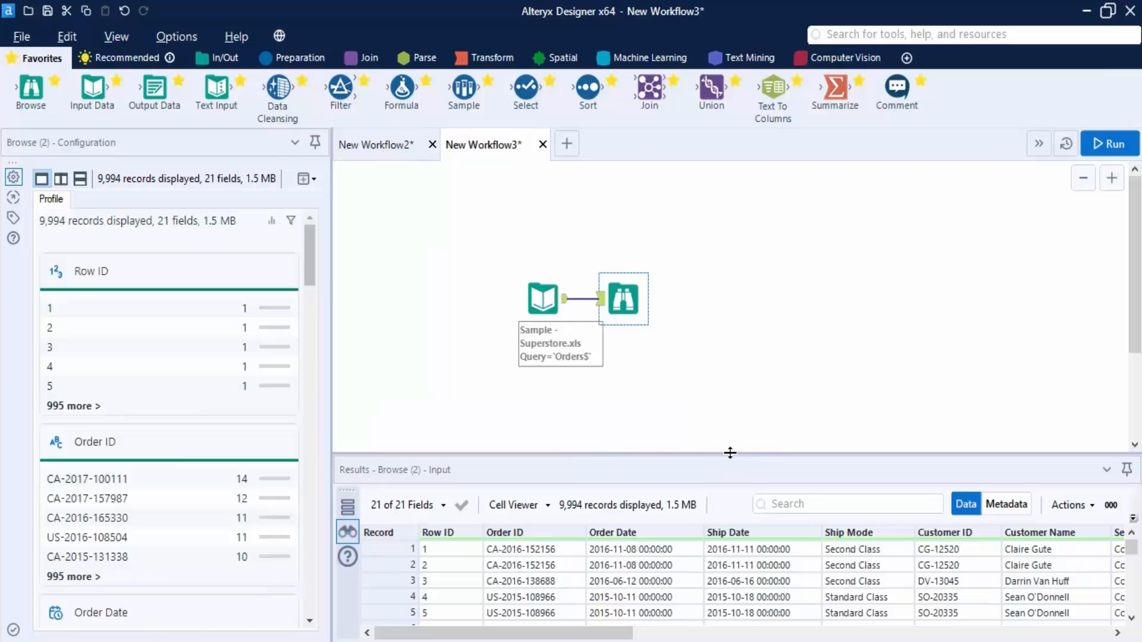
Step: Examine the Browse profile for the data quality of the Category and Sub-Category fields
{"action": "left_click_drag", "start_coordinate": [731, 453], "coordinate": [735, 405]}
{"action": "scroll", "coordinate": [156, 344], "scroll_direction": "down", "scroll_amount": 10}
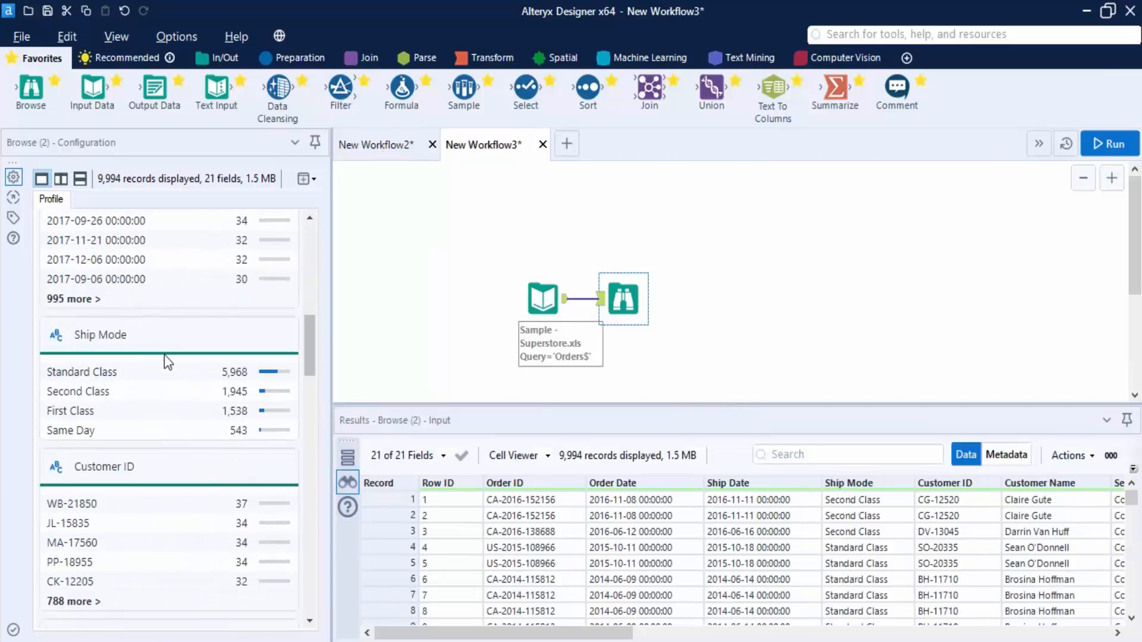
{"action": "scroll", "coordinate": [167, 361], "scroll_direction": "down", "scroll_amount": 6}
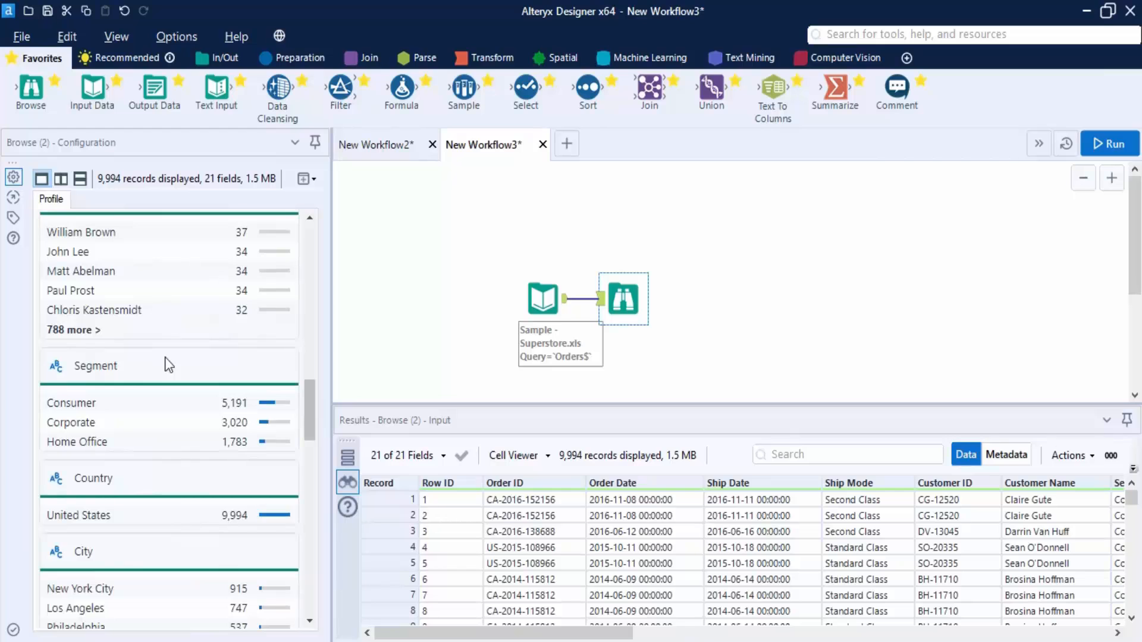
{"action": "scroll", "coordinate": [166, 359], "scroll_direction": "down", "scroll_amount": 12}
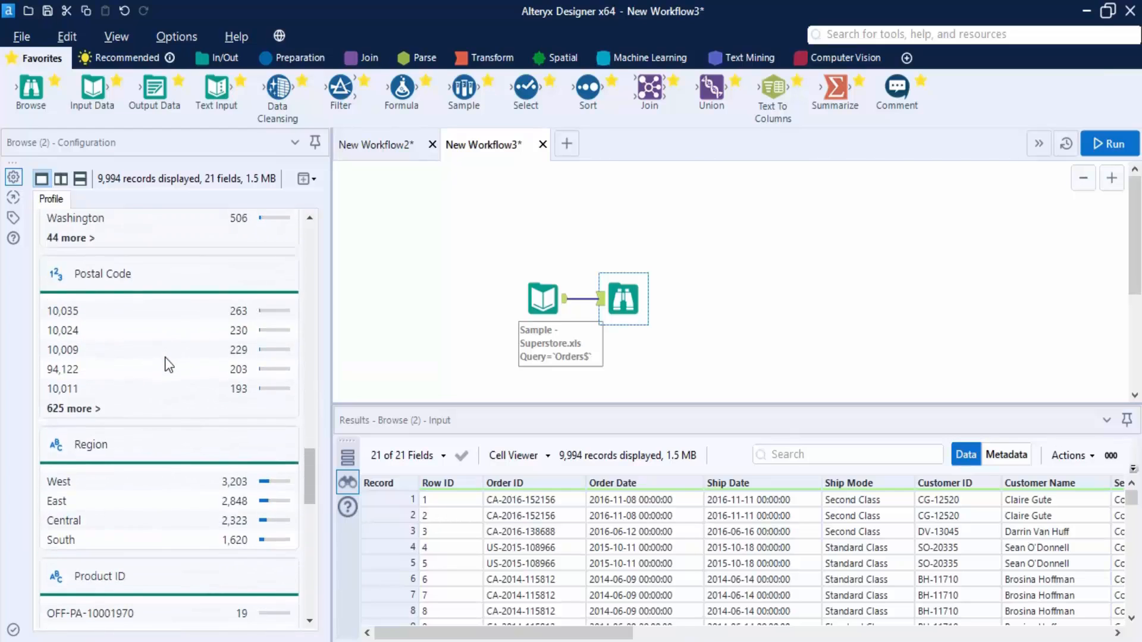
{"action": "scroll", "coordinate": [167, 360], "scroll_direction": "down", "scroll_amount": 10}
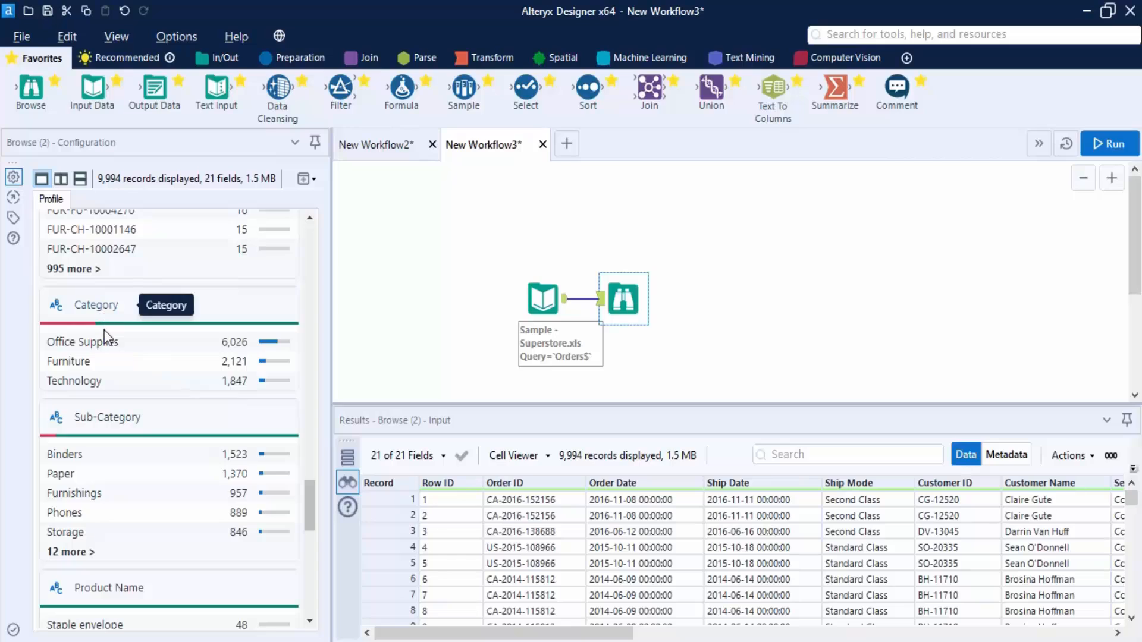
{"action": "mouse_move", "coordinate": [104, 331]}
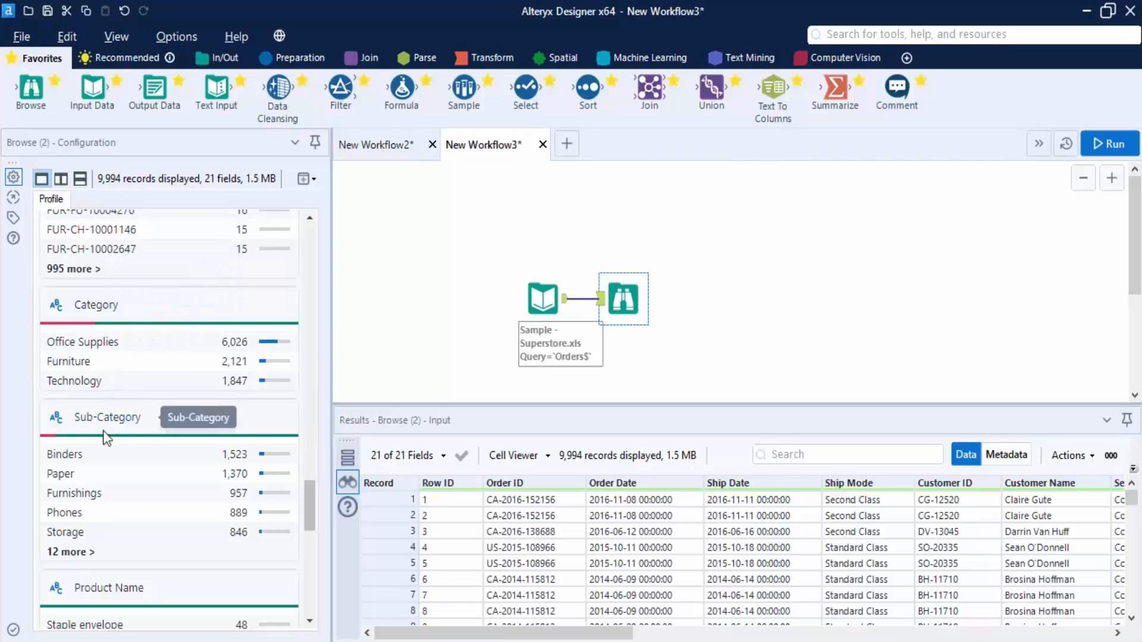
{"action": "mouse_move", "coordinate": [106, 440]}
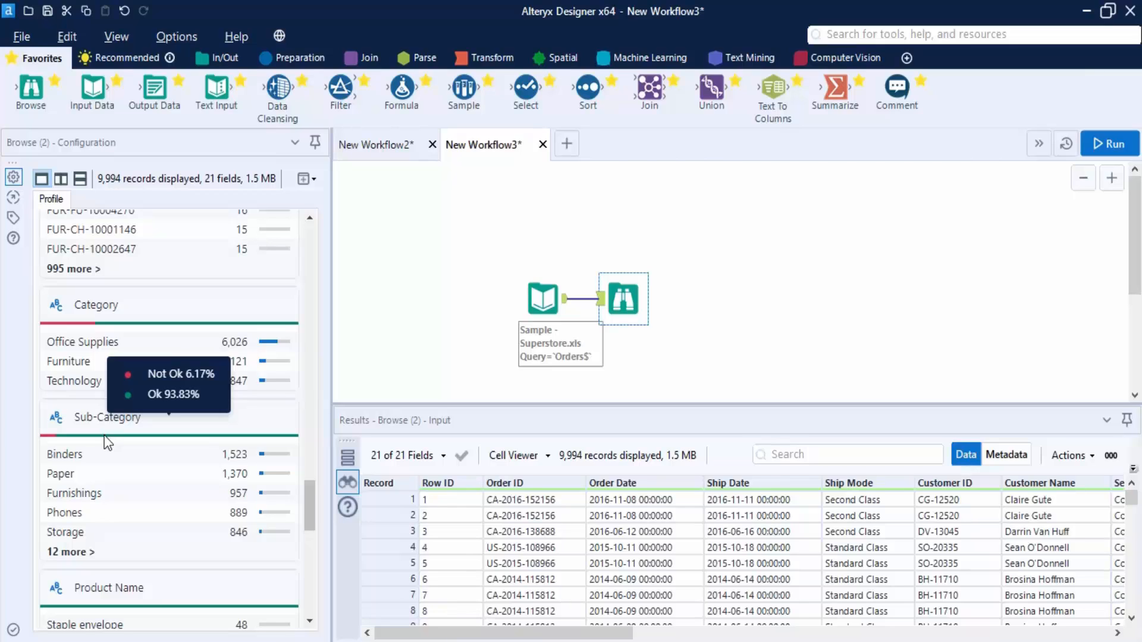
Step: Split the Browse profile into two stacked views, one detailing Category and the other Sub-Category
{"action": "left_click", "coordinate": [96, 306]}
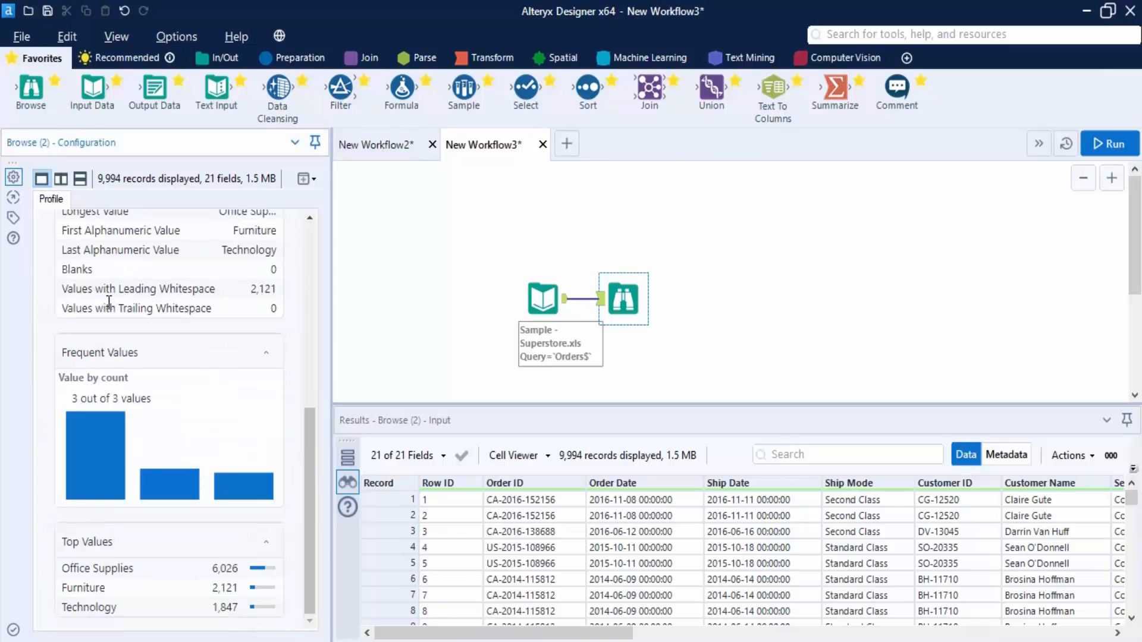
{"action": "left_click", "coordinate": [79, 179]}
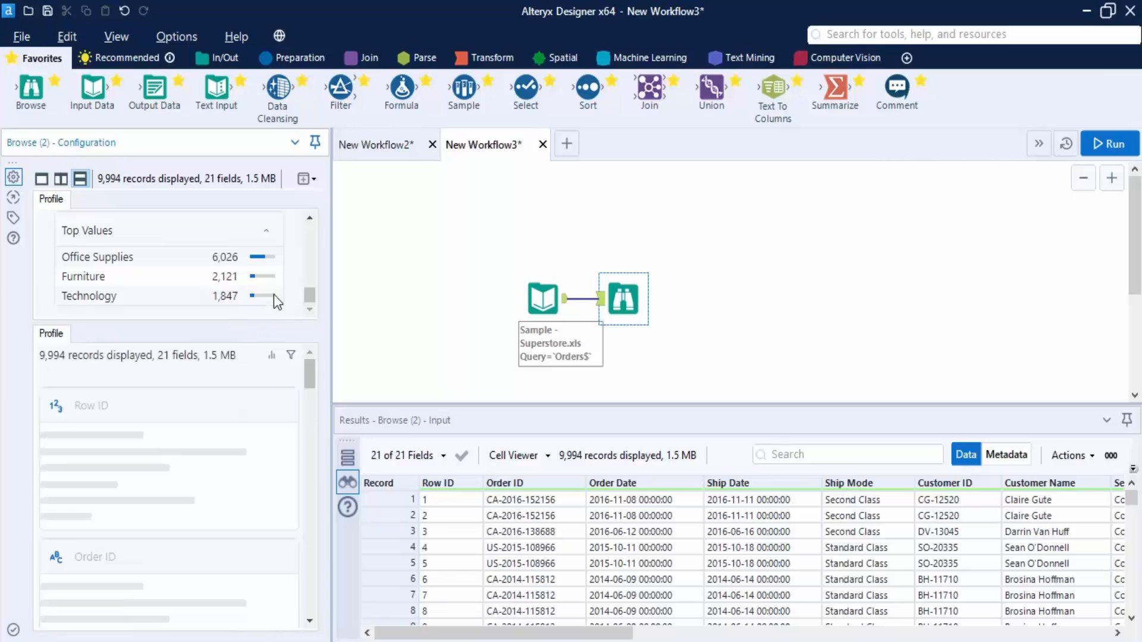
{"action": "scroll", "coordinate": [276, 289], "scroll_direction": "up", "scroll_amount": 5}
{"action": "scroll", "coordinate": [281, 286], "scroll_direction": "up", "scroll_amount": 1}
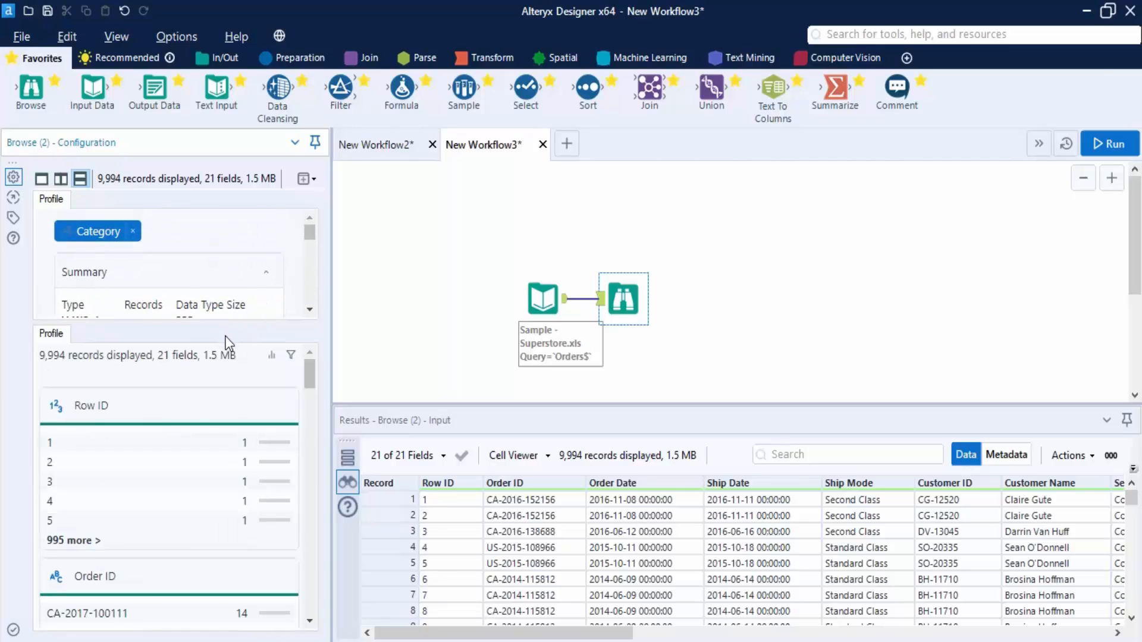
{"action": "scroll", "coordinate": [125, 563], "scroll_direction": "down", "scroll_amount": 15}
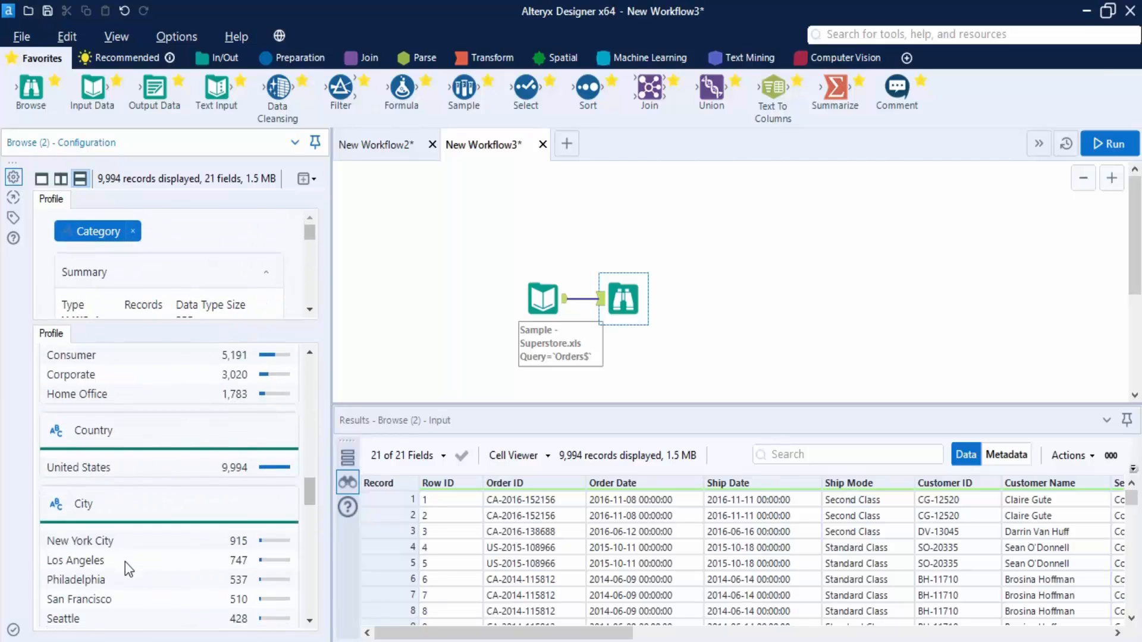
{"action": "scroll", "coordinate": [125, 568], "scroll_direction": "down", "scroll_amount": 15}
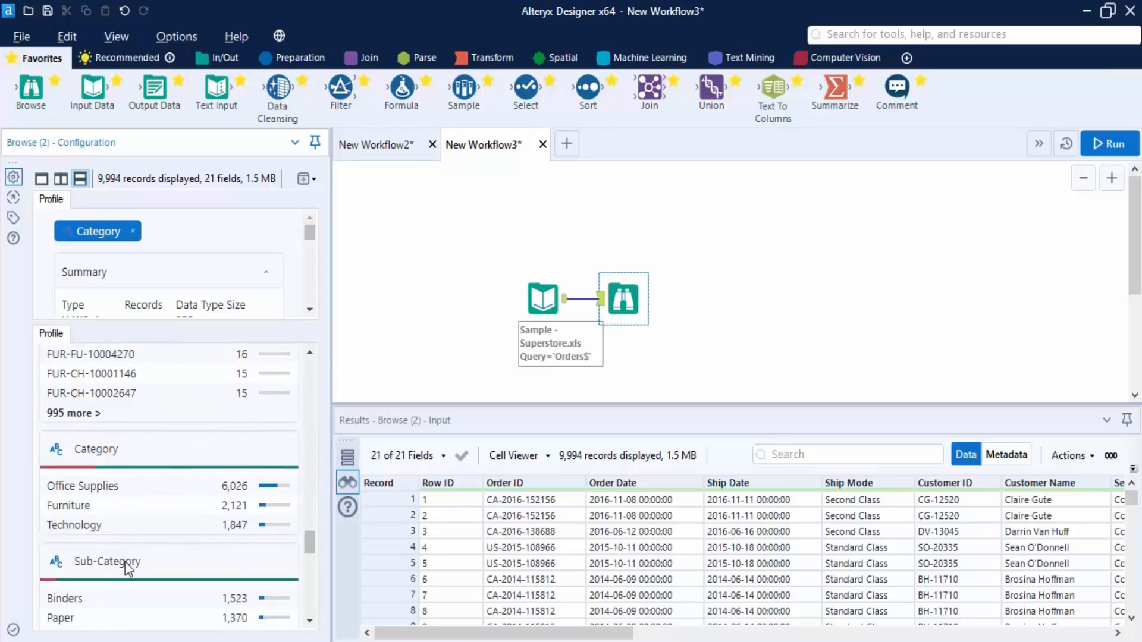
{"action": "left_click", "coordinate": [98, 552]}
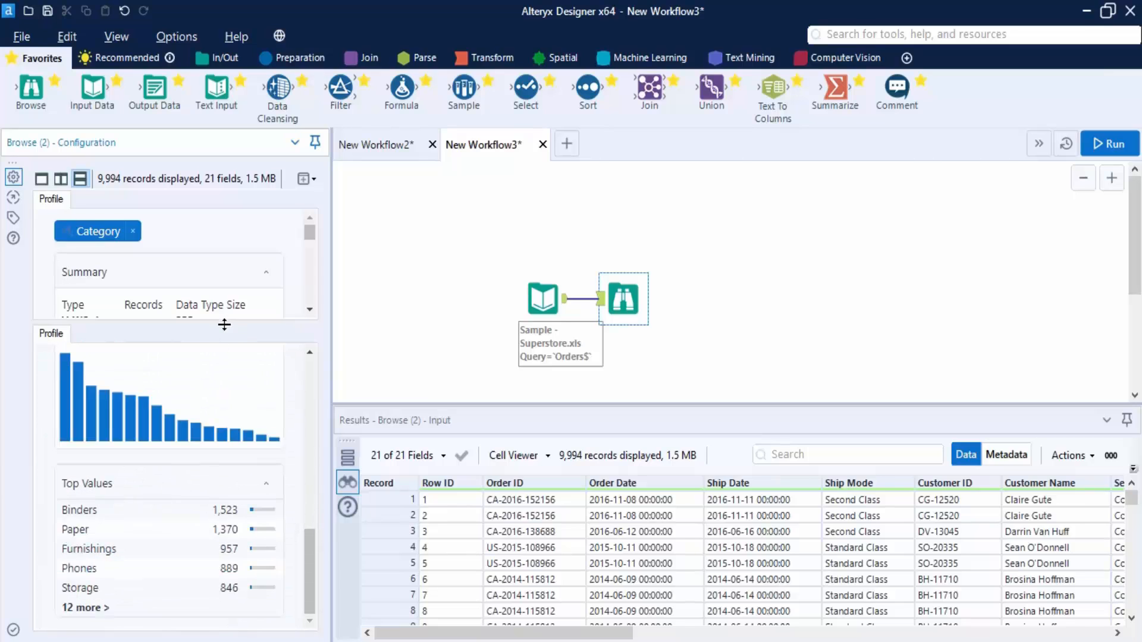
Step: Enlarge the Category profile view and examine its summary, length statistics, frequent values and top values
{"action": "left_click_drag", "start_coordinate": [225, 324], "coordinate": [224, 475]}
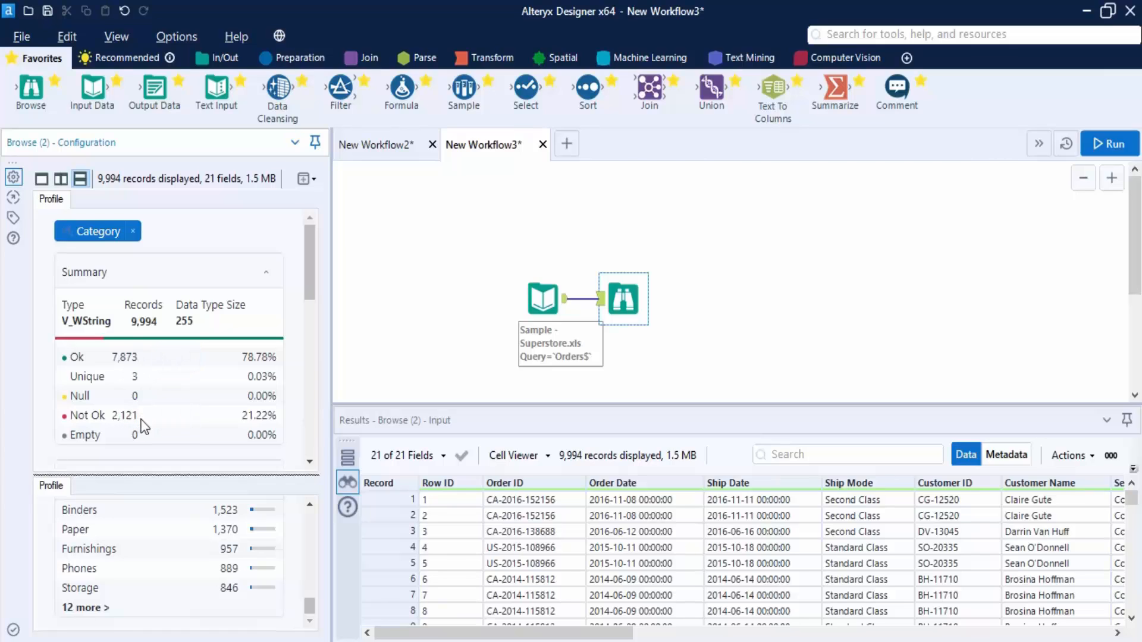
{"action": "scroll", "coordinate": [192, 383], "scroll_direction": "down", "scroll_amount": 5}
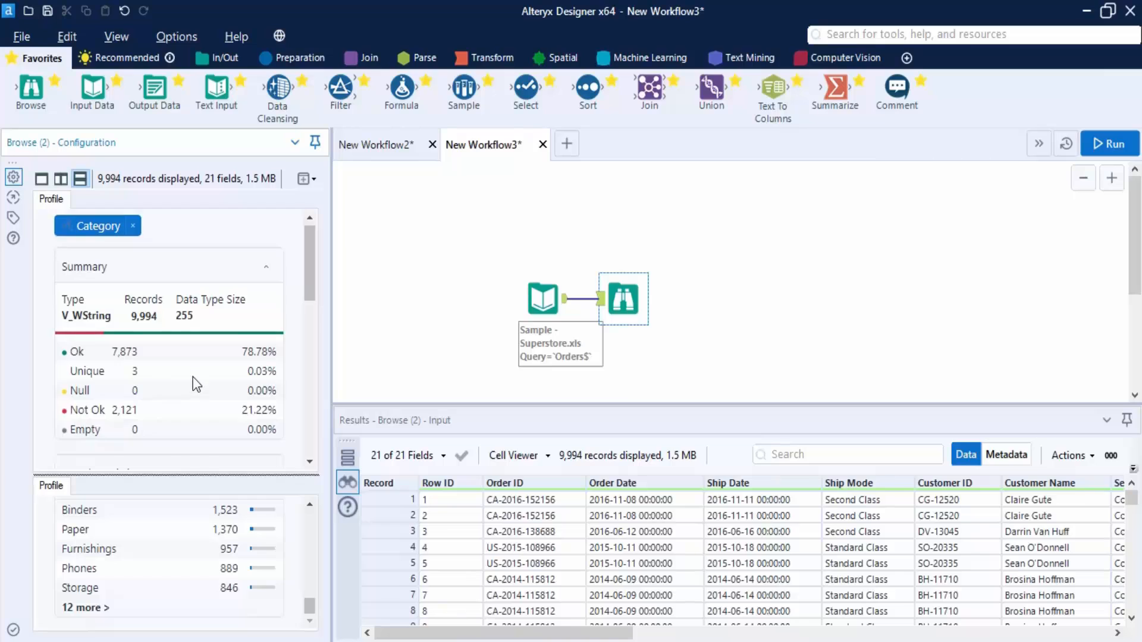
{"action": "scroll", "coordinate": [192, 375], "scroll_direction": "down", "scroll_amount": 2}
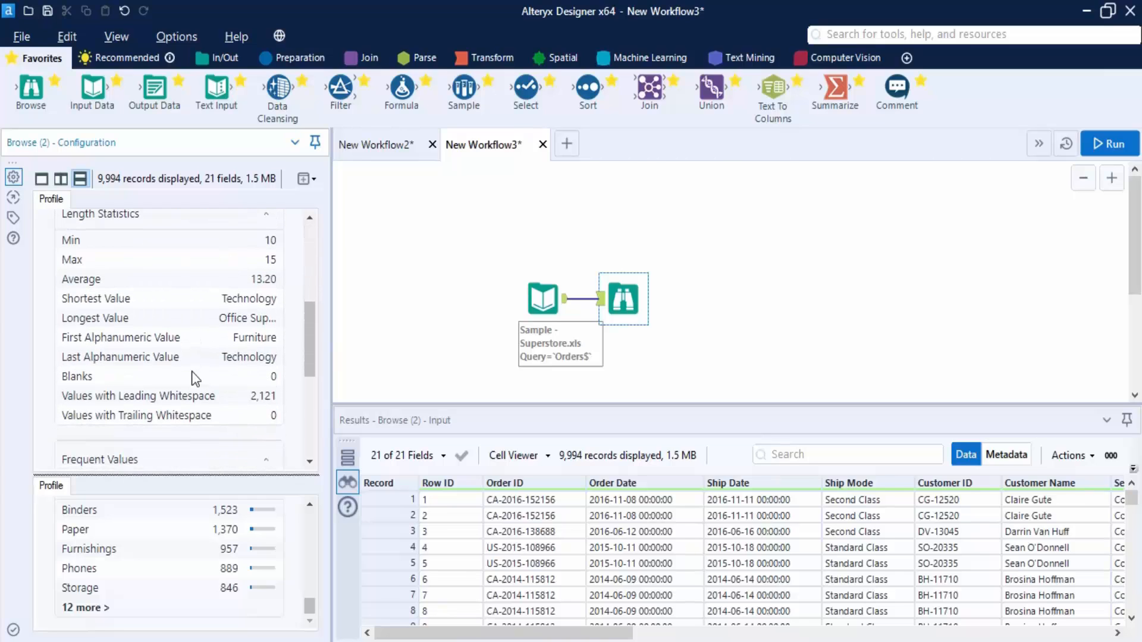
{"action": "scroll", "coordinate": [191, 357], "scroll_direction": "down", "scroll_amount": 2}
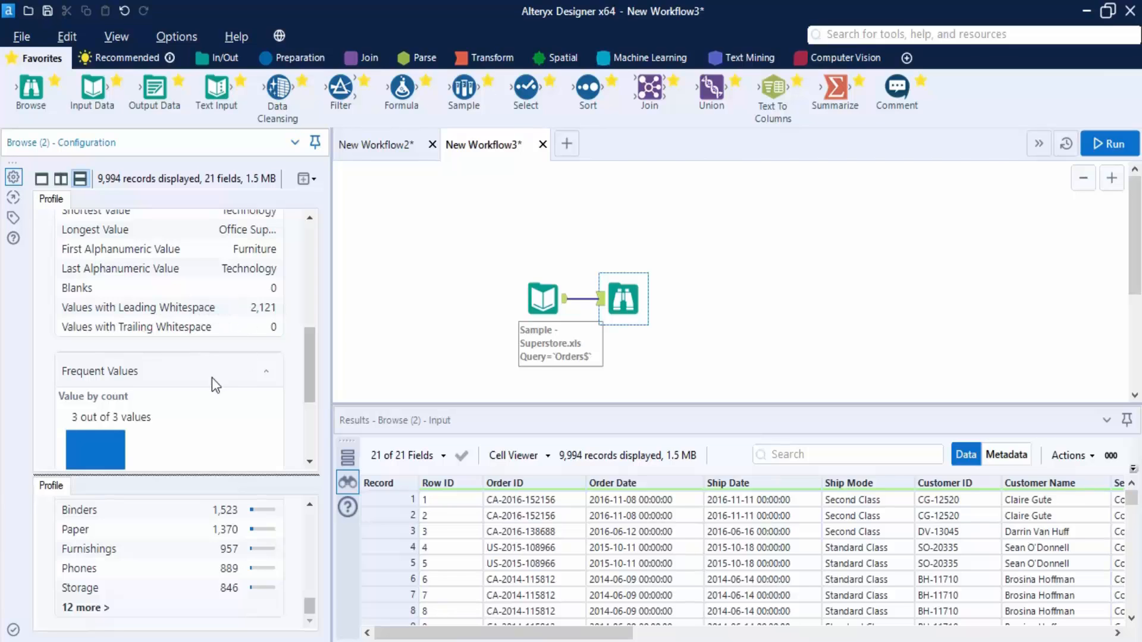
{"action": "scroll", "coordinate": [202, 379], "scroll_direction": "down", "scroll_amount": 4}
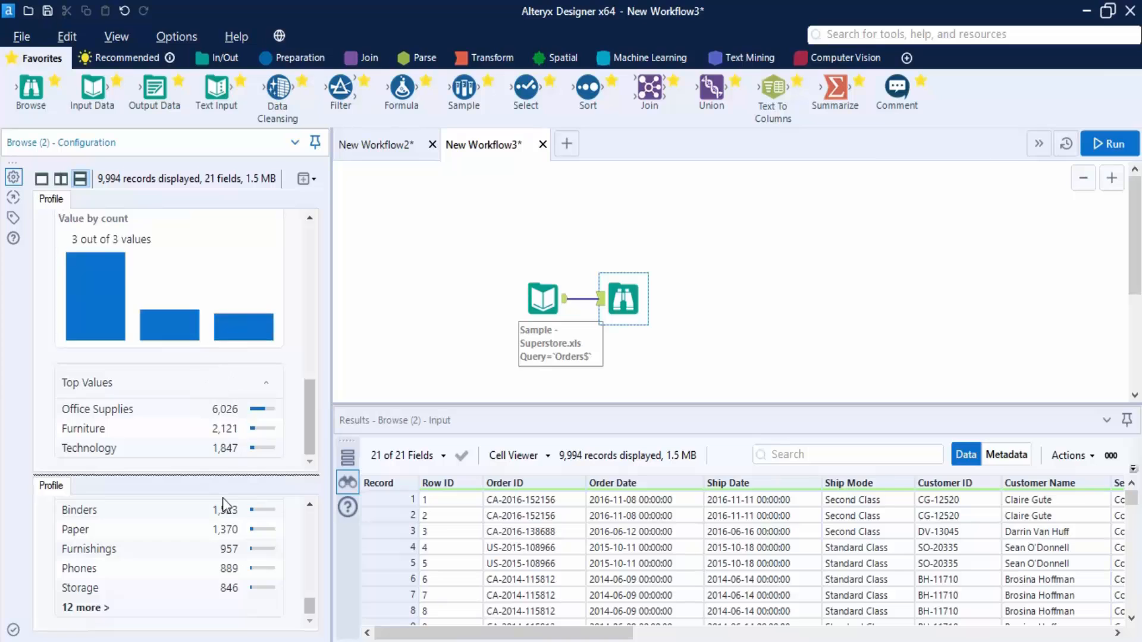
Step: Enlarge the Sub-Category profile view and examine its summary, leading and trailing whitespace statistics, and frequent values
{"action": "left_click_drag", "start_coordinate": [209, 474], "coordinate": [211, 371]}
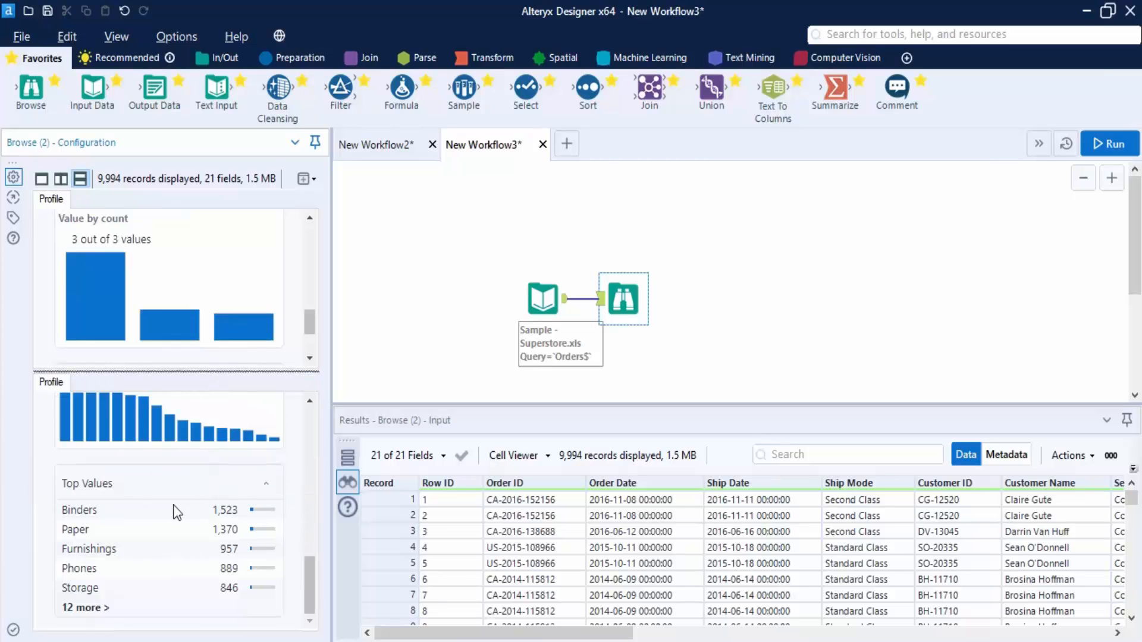
{"action": "scroll", "coordinate": [176, 513], "scroll_direction": "down", "scroll_amount": 6}
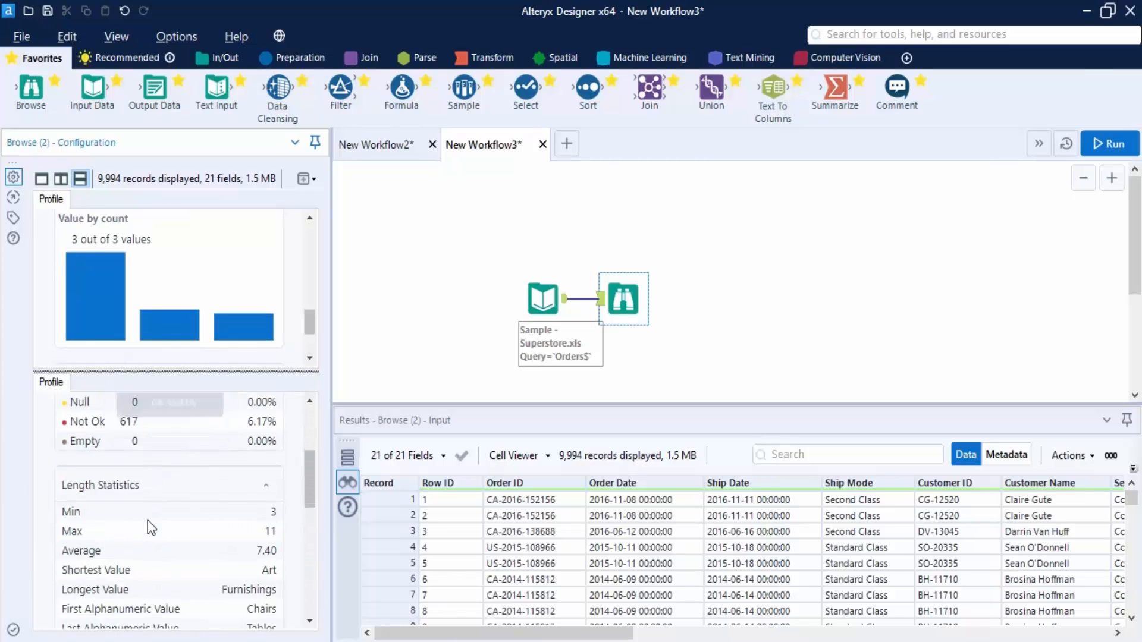
{"action": "scroll", "coordinate": [149, 521], "scroll_direction": "up", "scroll_amount": 3}
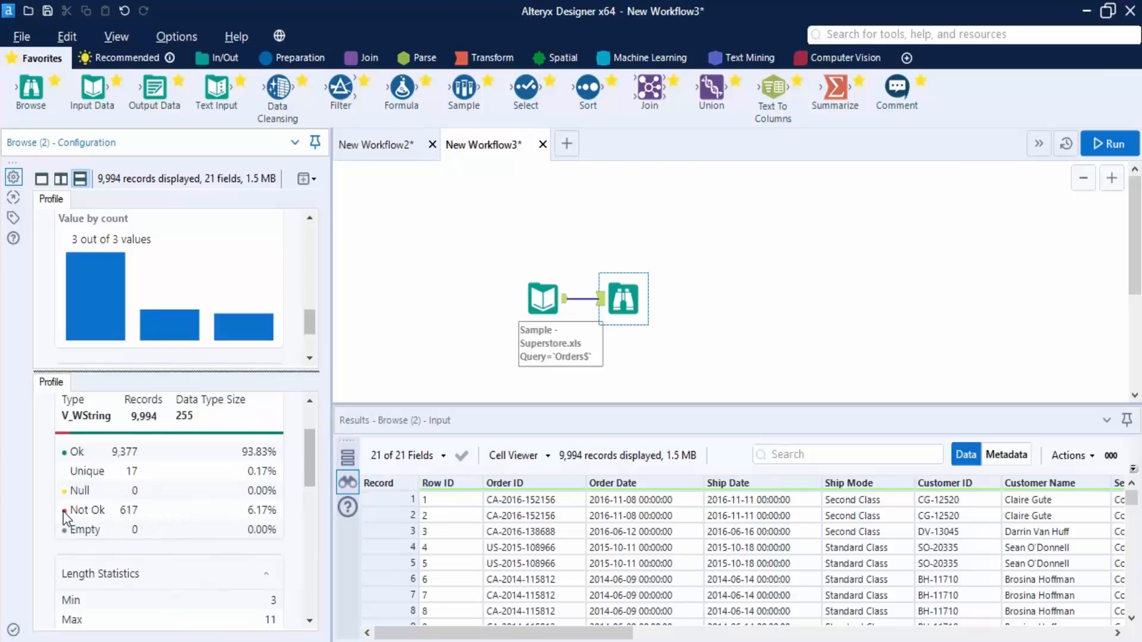
{"action": "scroll", "coordinate": [156, 510], "scroll_direction": "down", "scroll_amount": 5}
{"action": "scroll", "coordinate": [165, 511], "scroll_direction": "down", "scroll_amount": 2}
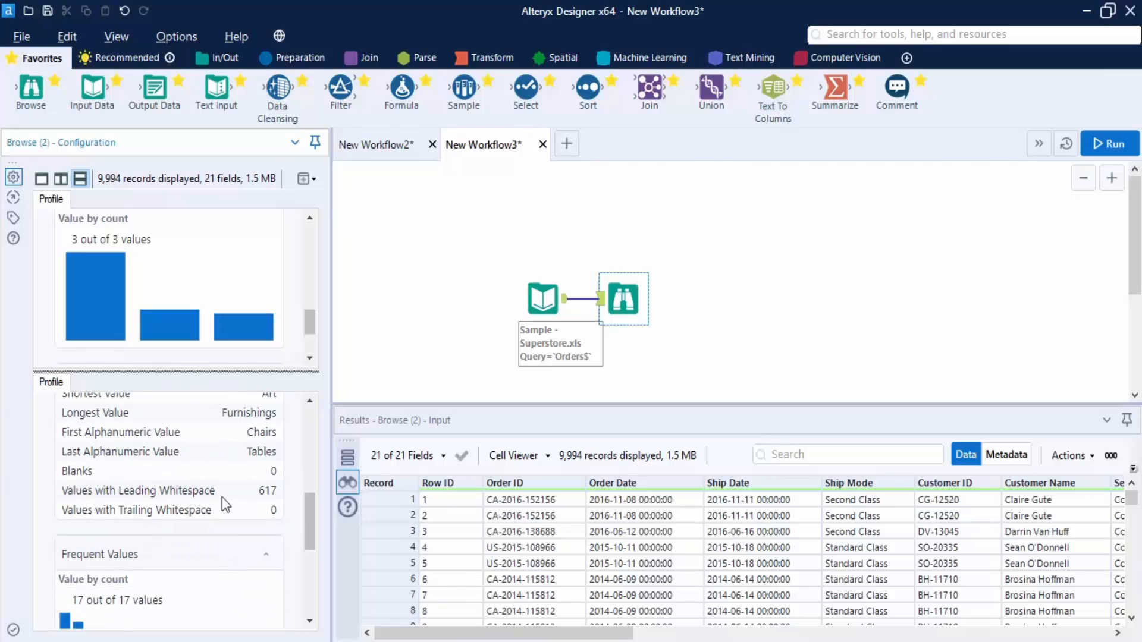
{"action": "scroll", "coordinate": [223, 497], "scroll_direction": "down", "scroll_amount": 2}
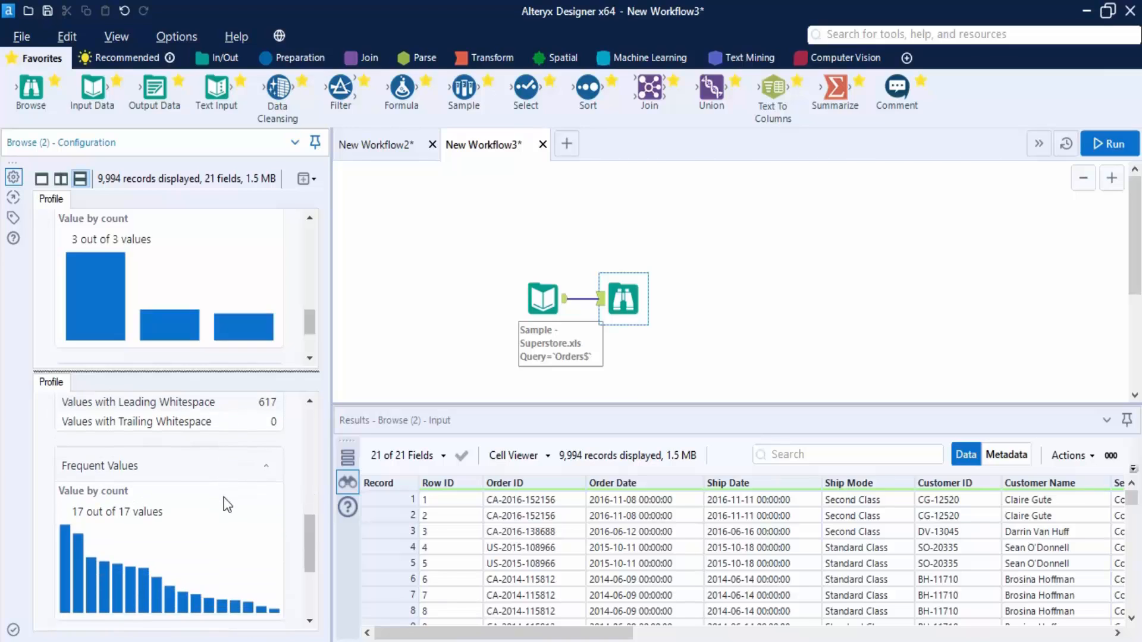
{"action": "scroll", "coordinate": [224, 497], "scroll_direction": "up", "scroll_amount": 2}
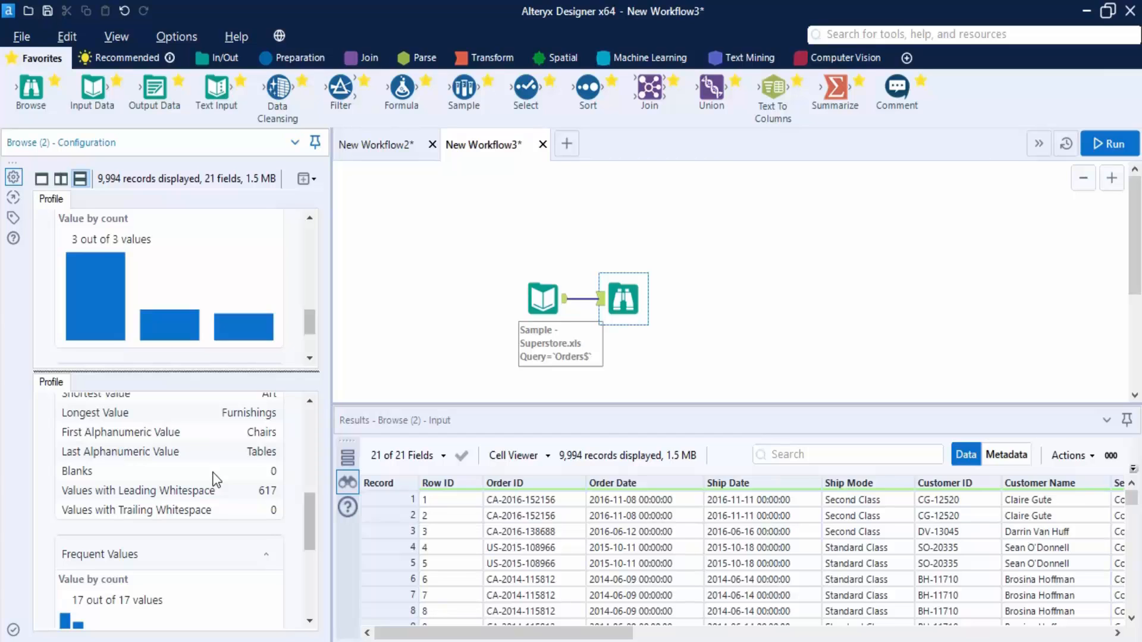
Step: Inspect the Category and Sub-Category columns in the results grid for their quality percentages and flagged cells
{"action": "left_click_drag", "start_coordinate": [590, 634], "coordinate": [1006, 612]}
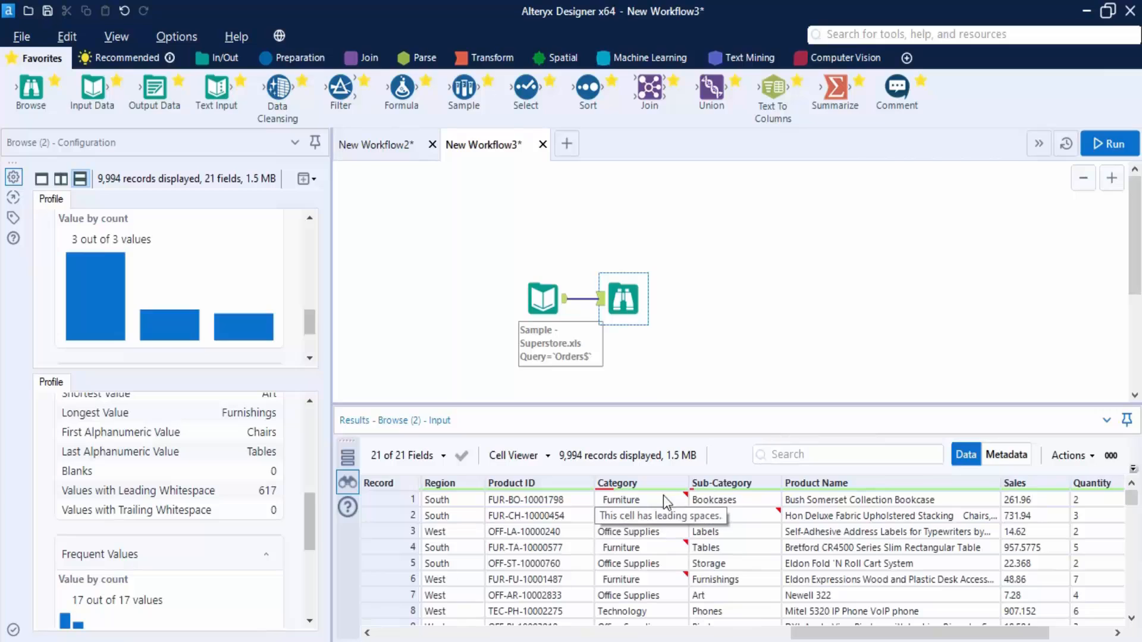
{"action": "mouse_move", "coordinate": [617, 490]}
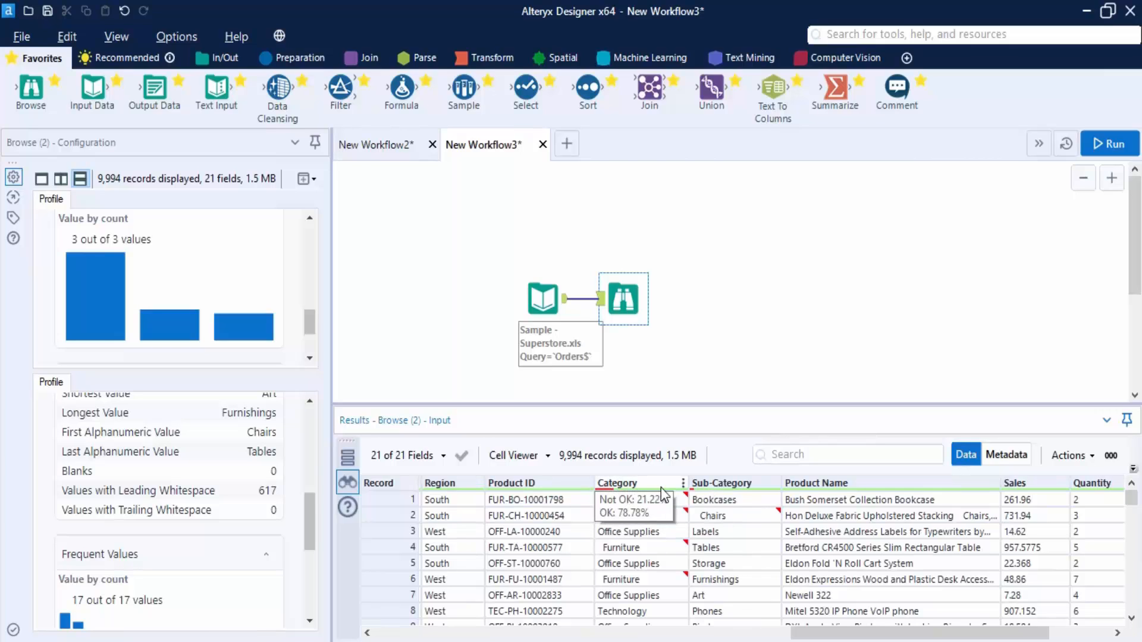
{"action": "mouse_move", "coordinate": [701, 489]}
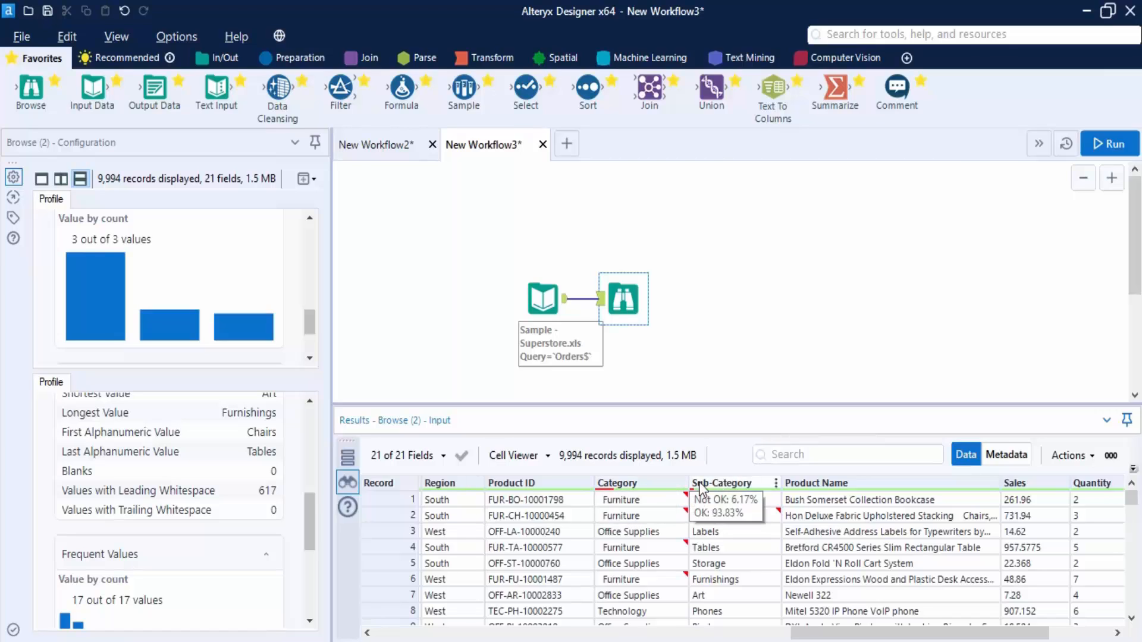
{"action": "mouse_move", "coordinate": [656, 492]}
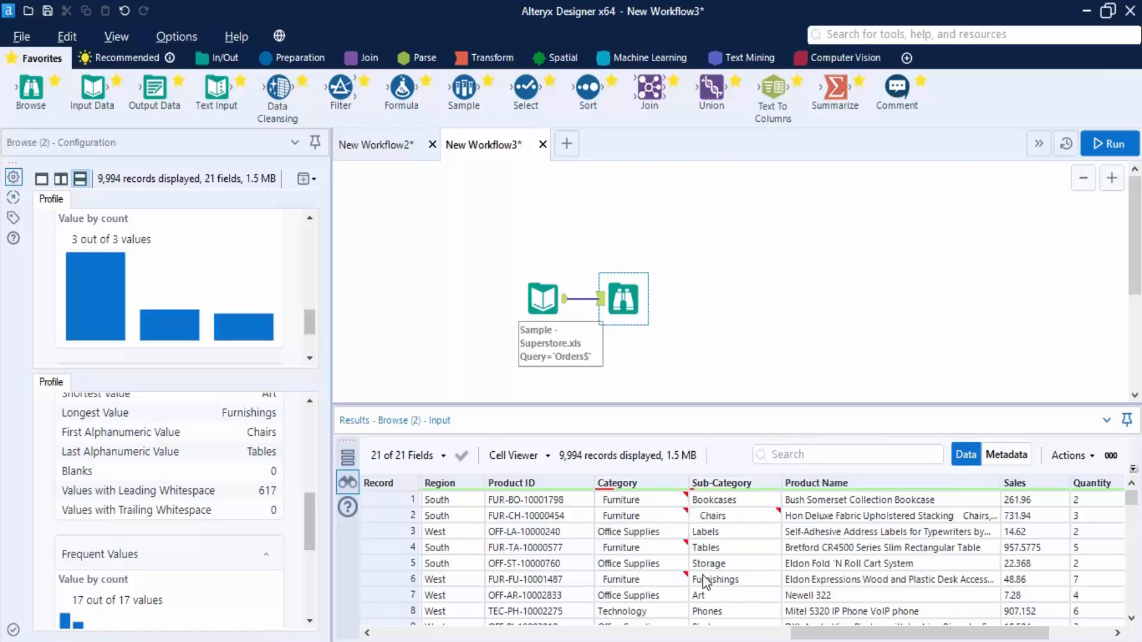
{"action": "mouse_move", "coordinate": [684, 549]}
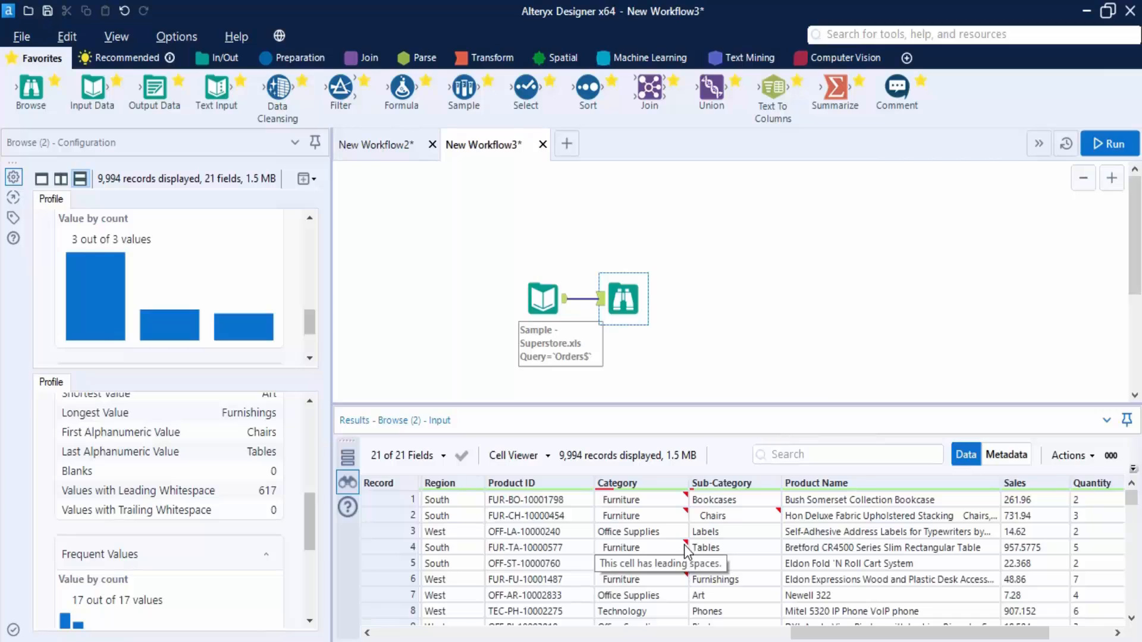
{"action": "mouse_move", "coordinate": [687, 515]}
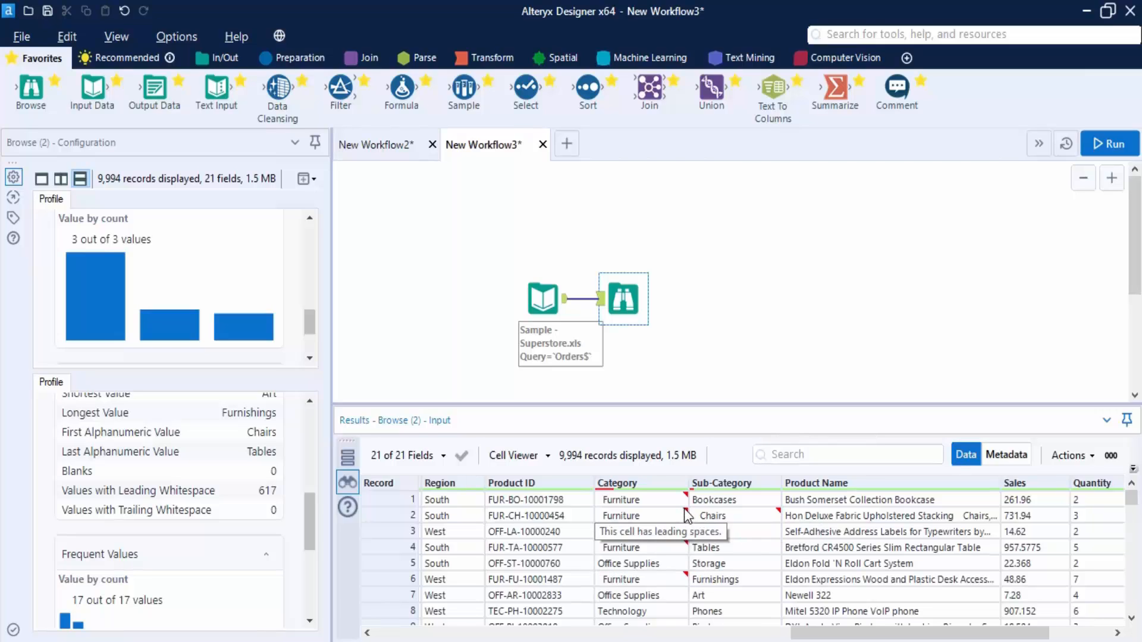
{"action": "mouse_move", "coordinate": [754, 514]}
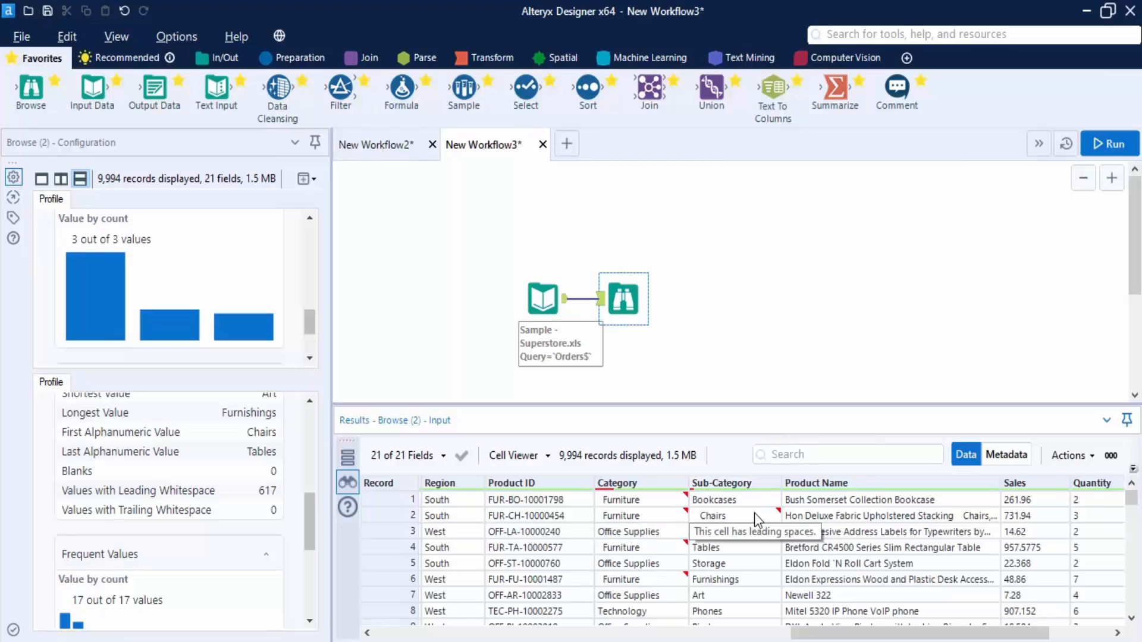
{"action": "left_click", "coordinate": [653, 484]}
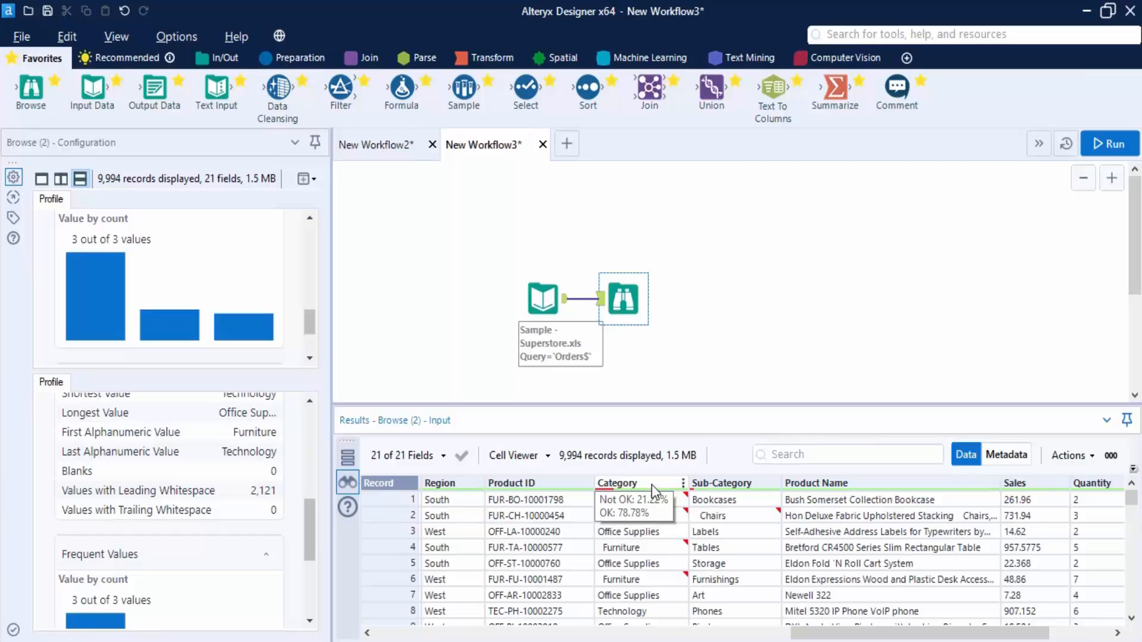
{"action": "left_click", "coordinate": [683, 483]}
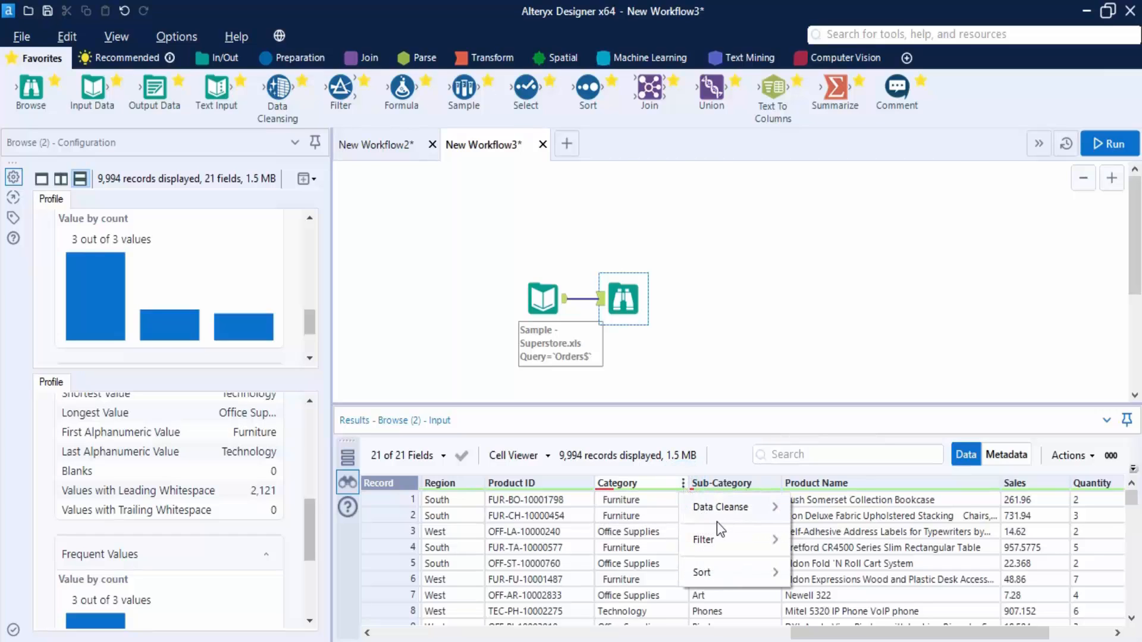
{"action": "mouse_move", "coordinate": [728, 512]}
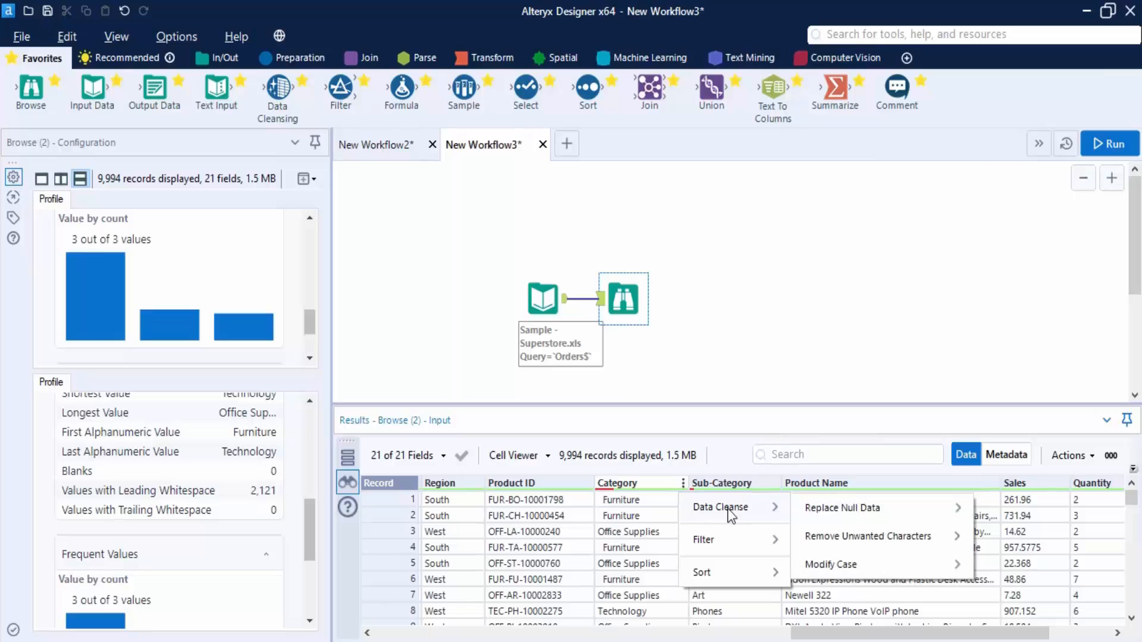
{"action": "mouse_move", "coordinate": [797, 507]}
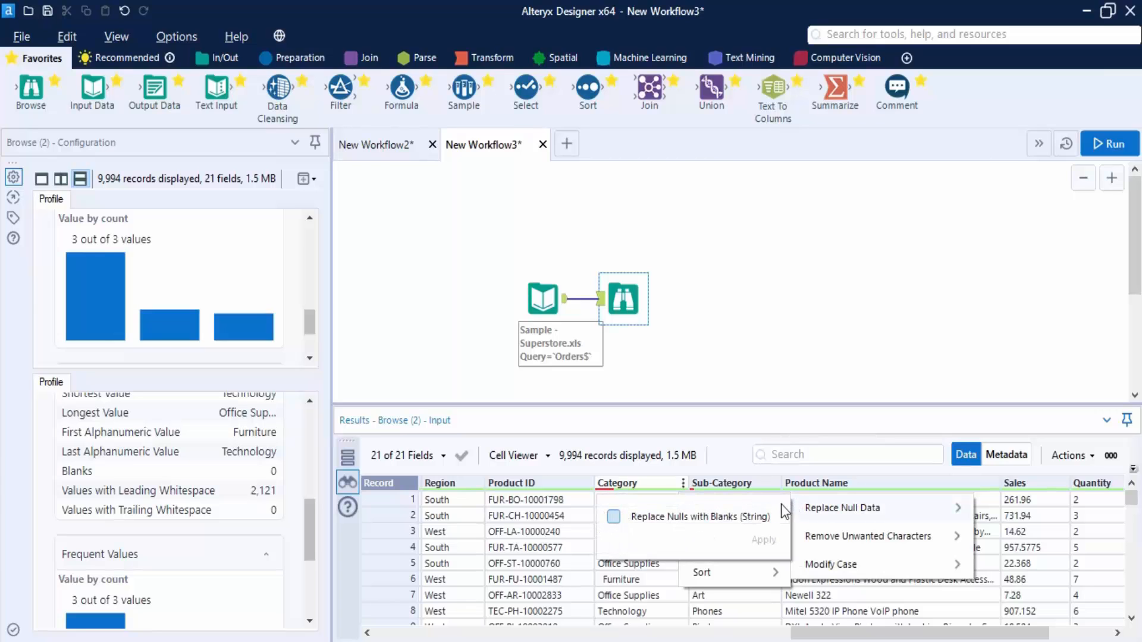
{"action": "left_click", "coordinate": [762, 382]}
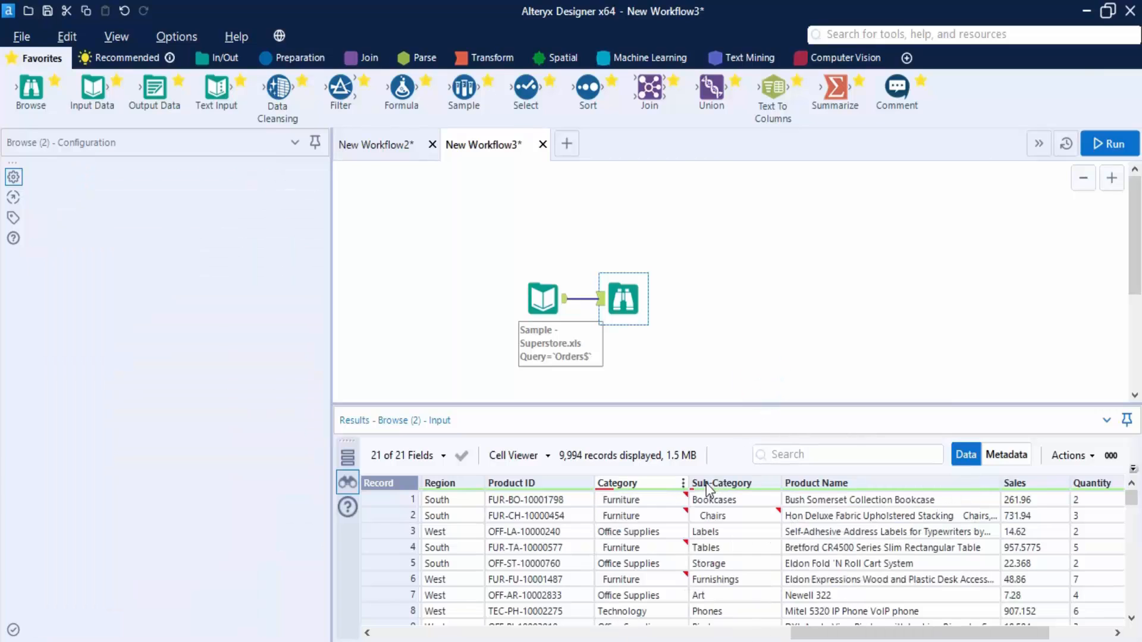
{"action": "left_click", "coordinate": [614, 298]}
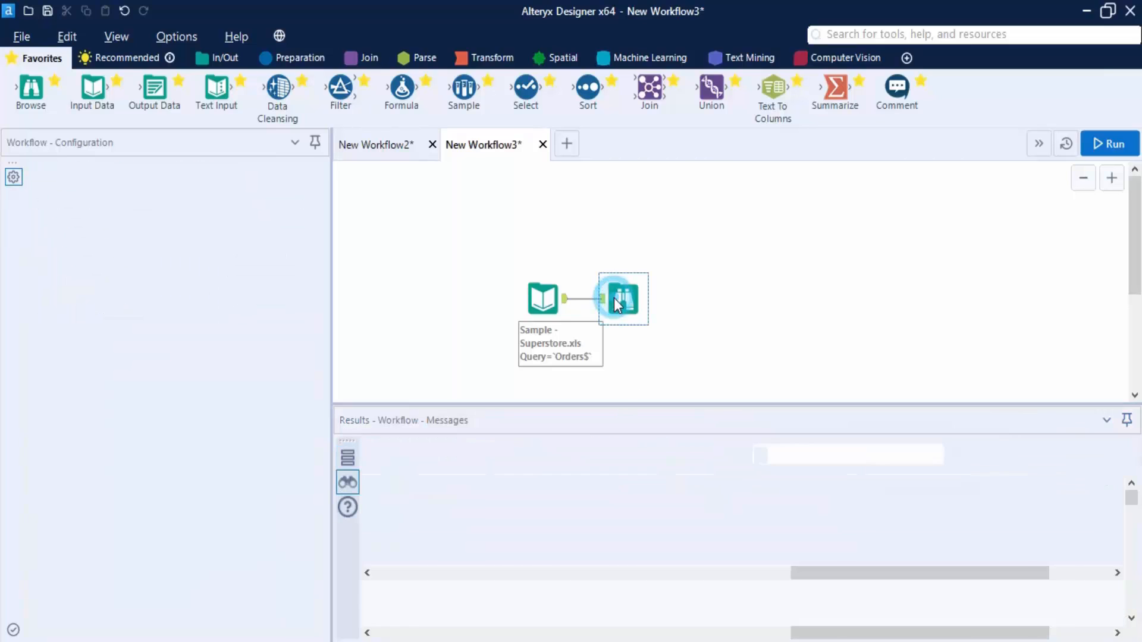
Step: Apply a data cleanse to the Category column that removes leading/trailing whitespace
{"action": "left_click", "coordinate": [683, 483]}
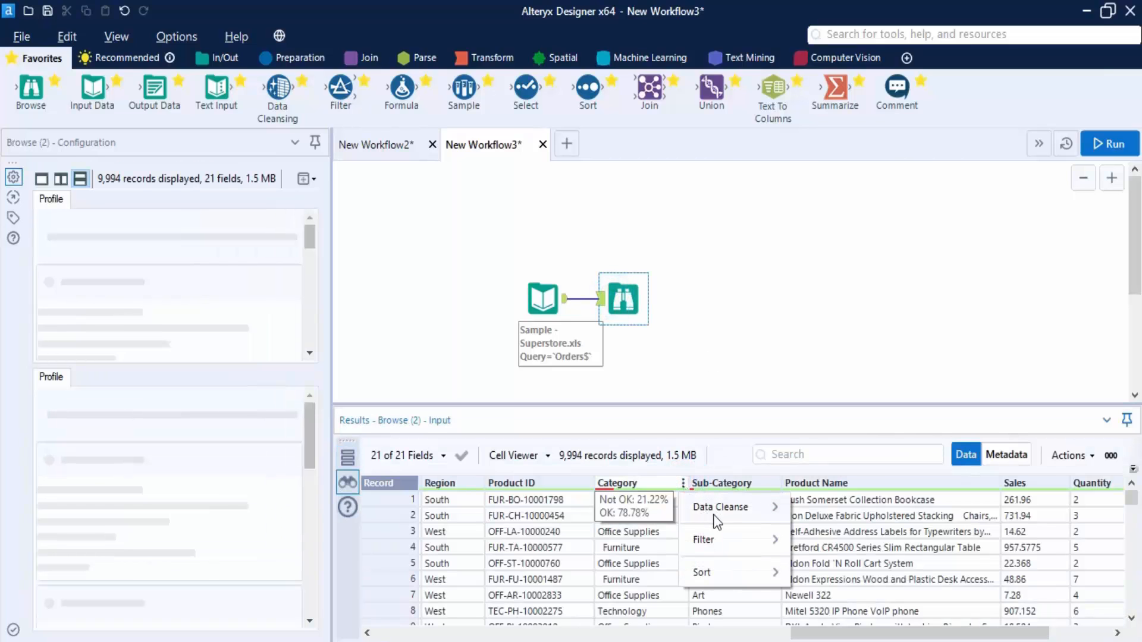
{"action": "mouse_move", "coordinate": [732, 507]}
{"action": "mouse_move", "coordinate": [850, 539]}
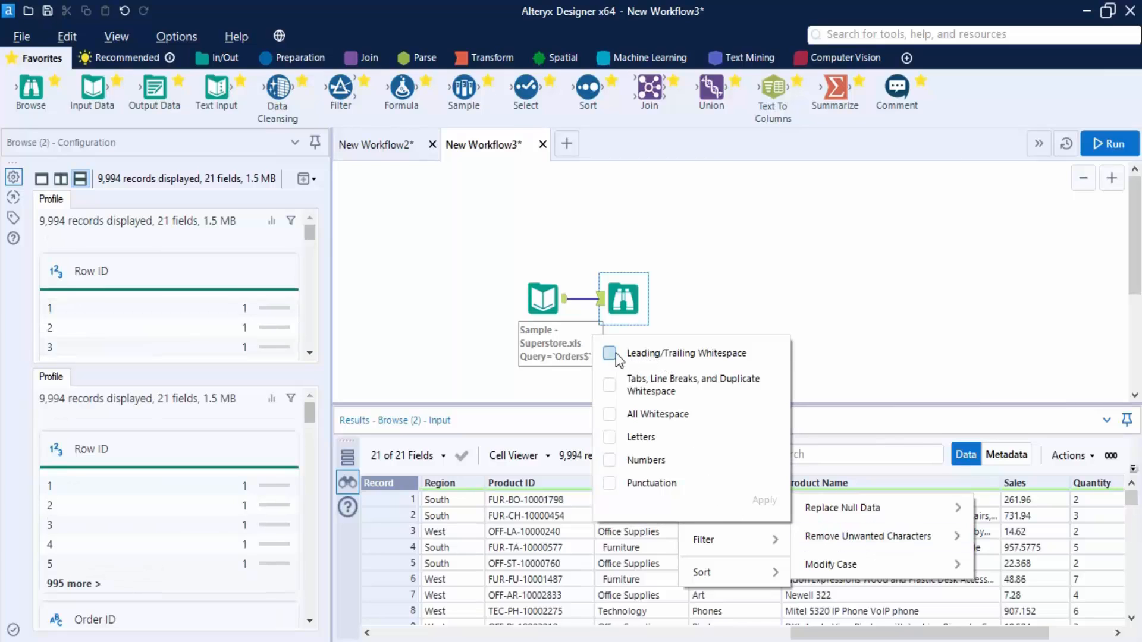
{"action": "left_click", "coordinate": [704, 356]}
{"action": "left_click", "coordinate": [764, 504]}
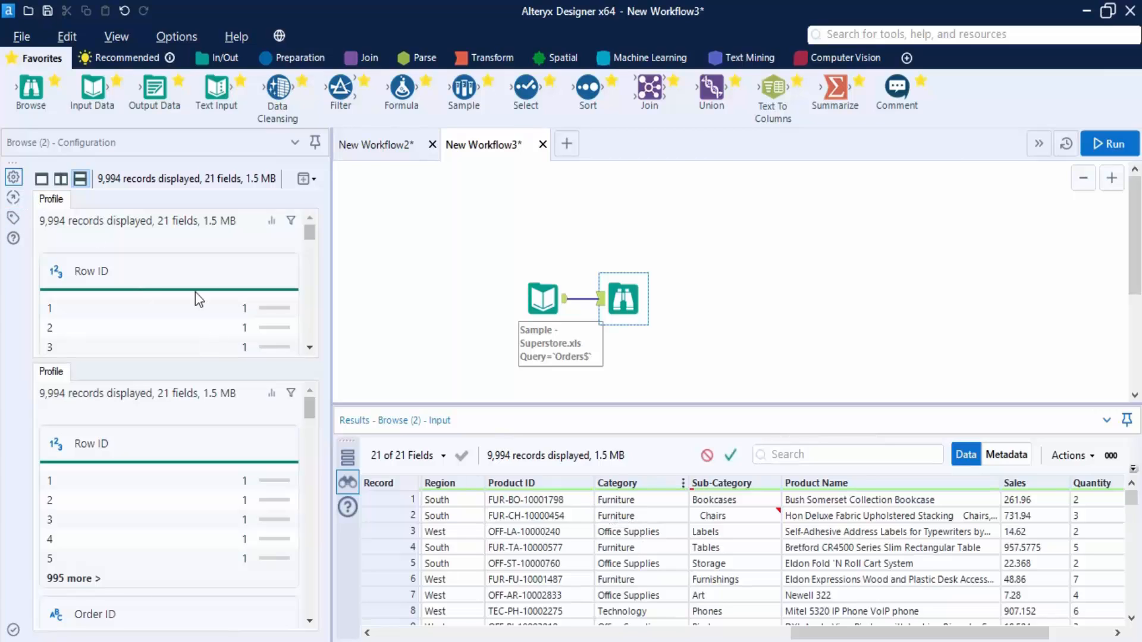
Step: Switch the Browse profile to a single view and examine the Category field's detailed summary after cleansing
{"action": "scroll", "coordinate": [195, 292], "scroll_direction": "down", "scroll_amount": 10}
{"action": "left_click", "coordinate": [46, 180]}
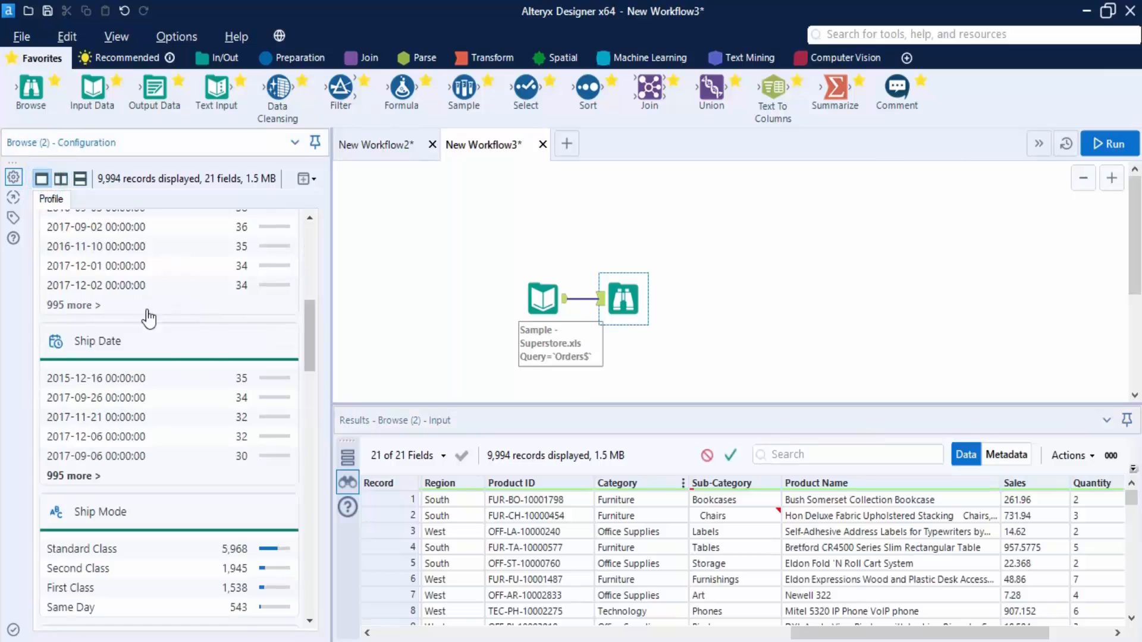
{"action": "scroll", "coordinate": [137, 387], "scroll_direction": "down", "scroll_amount": 15}
{"action": "scroll", "coordinate": [146, 456], "scroll_direction": "down", "scroll_amount": 12}
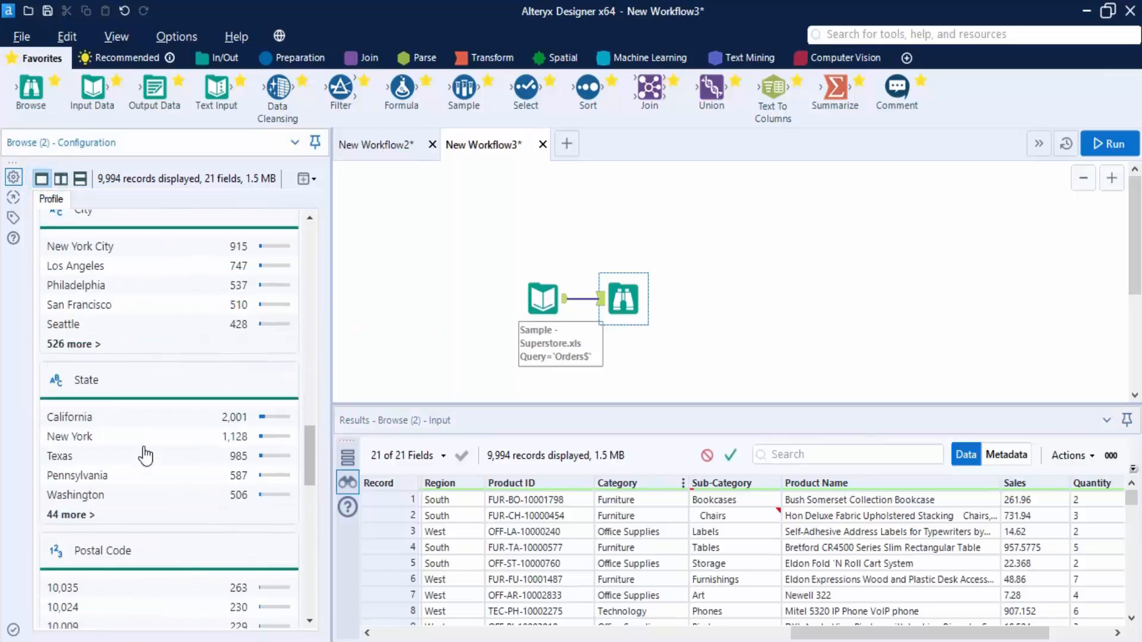
{"action": "scroll", "coordinate": [146, 450], "scroll_direction": "down", "scroll_amount": 10}
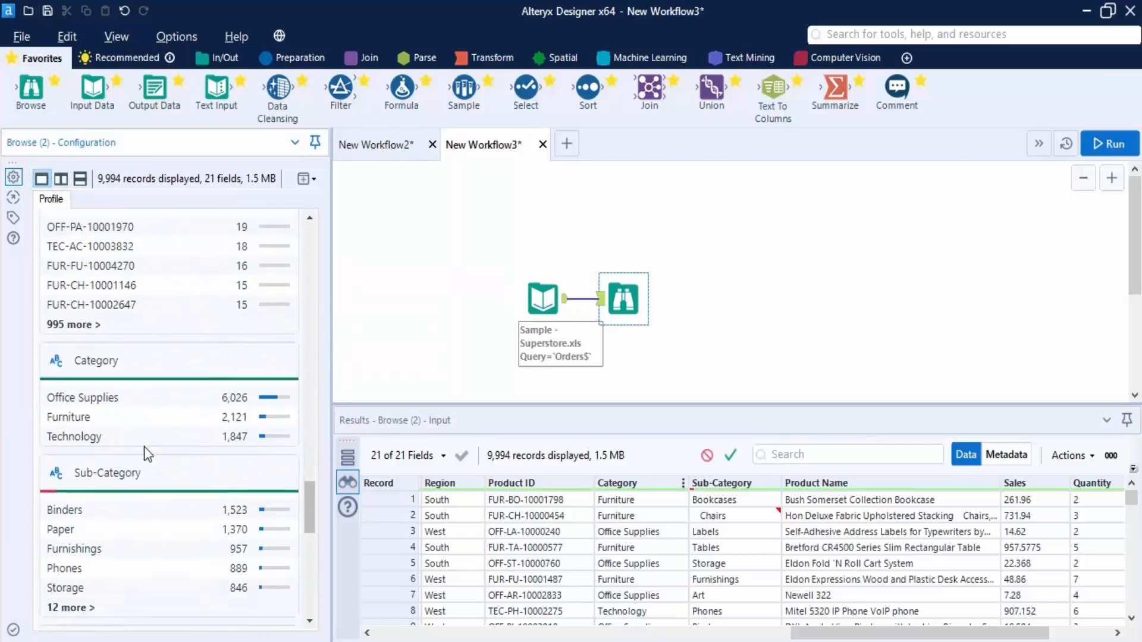
{"action": "scroll", "coordinate": [120, 382], "scroll_direction": "up", "scroll_amount": 8}
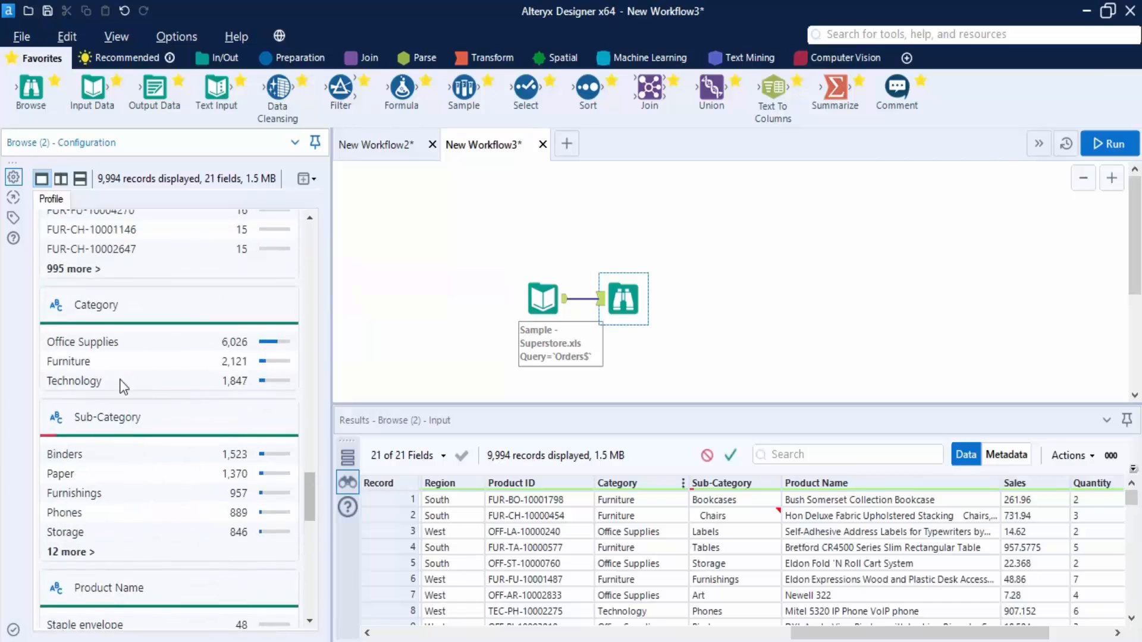
{"action": "left_click", "coordinate": [103, 306]}
{"action": "scroll", "coordinate": [185, 391], "scroll_direction": "up", "scroll_amount": 6}
{"action": "scroll", "coordinate": [184, 391], "scroll_direction": "up", "scroll_amount": 1}
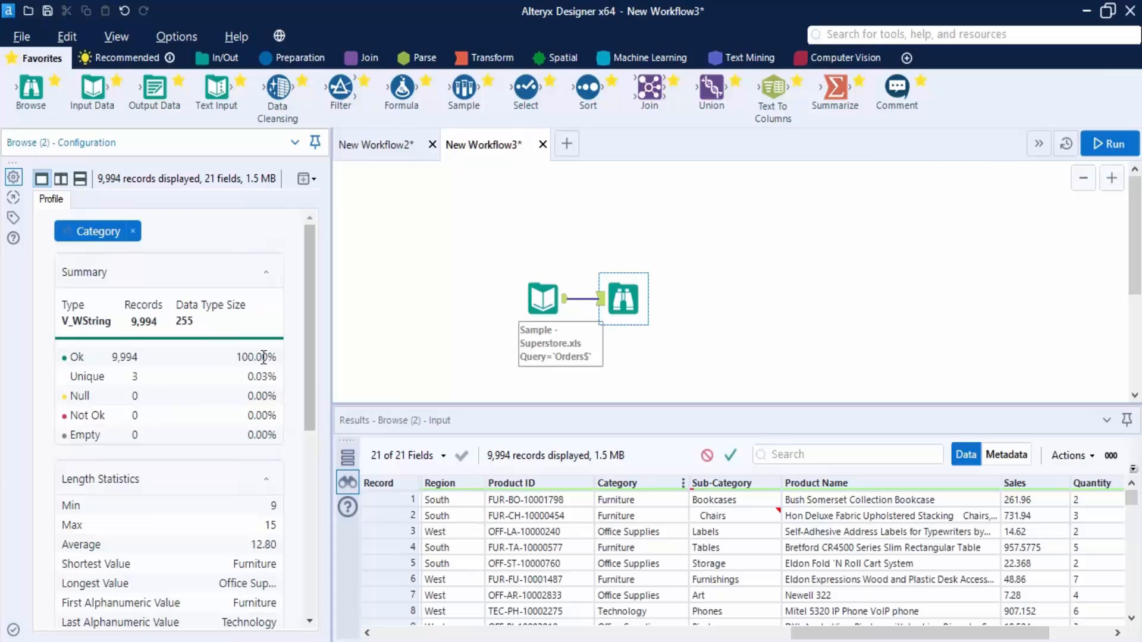
Step: Apply a data cleanse to the Sub-Category column that removes leading/trailing whitespace
{"action": "left_click", "coordinate": [768, 485]}
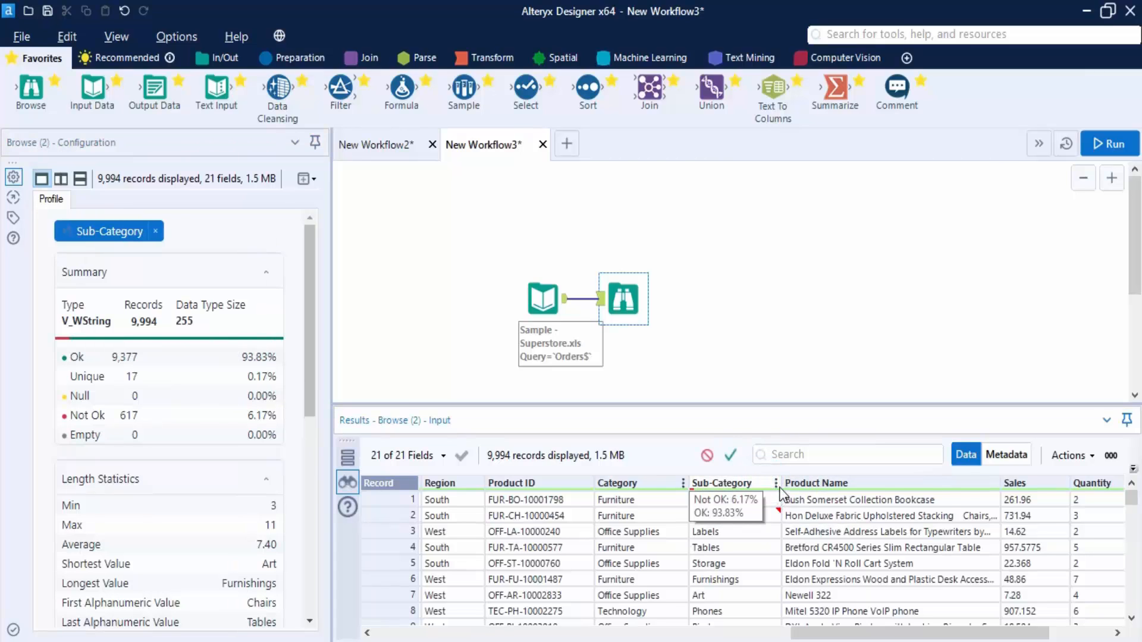
{"action": "left_click", "coordinate": [776, 484]}
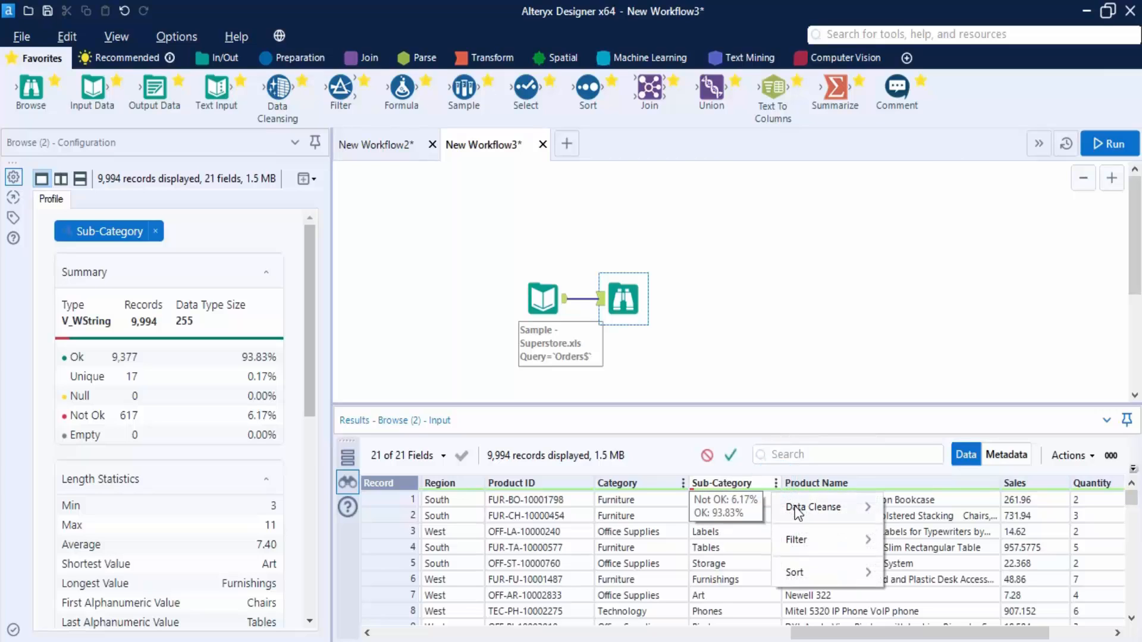
{"action": "mouse_move", "coordinate": [795, 509]}
{"action": "mouse_move", "coordinate": [958, 539]}
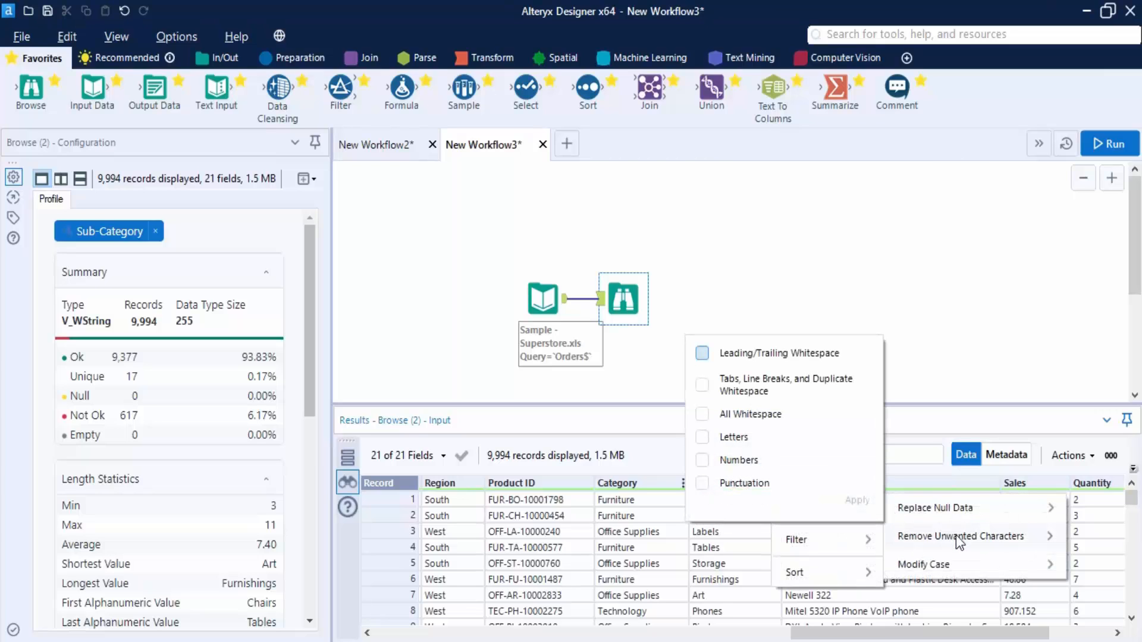
{"action": "left_click", "coordinate": [702, 353]}
{"action": "left_click", "coordinate": [851, 503]}
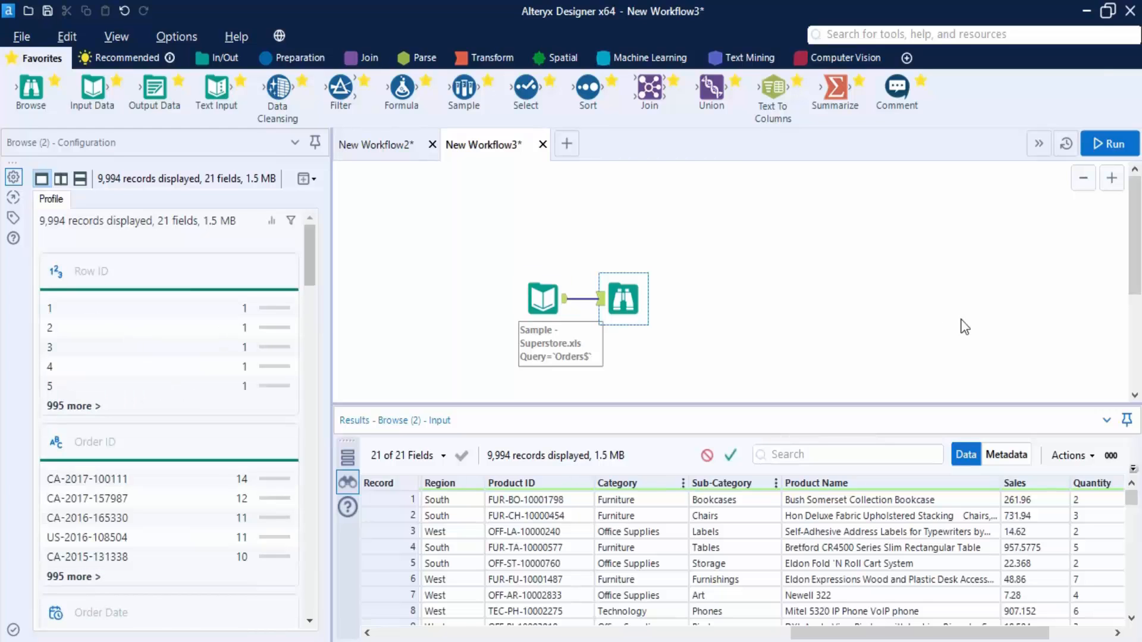
Step: Open the detailed Browse profile of the Sub-Category field and check its data quality summary
{"action": "scroll", "coordinate": [185, 329], "scroll_direction": "down", "scroll_amount": 20}
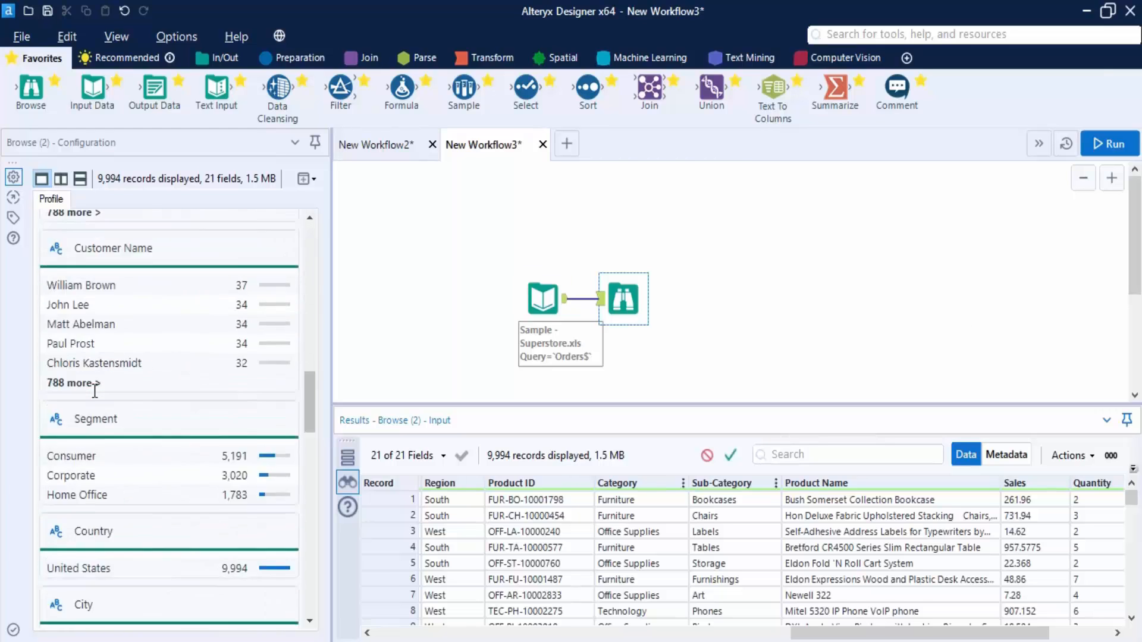
{"action": "scroll", "coordinate": [113, 440], "scroll_direction": "down", "scroll_amount": 10}
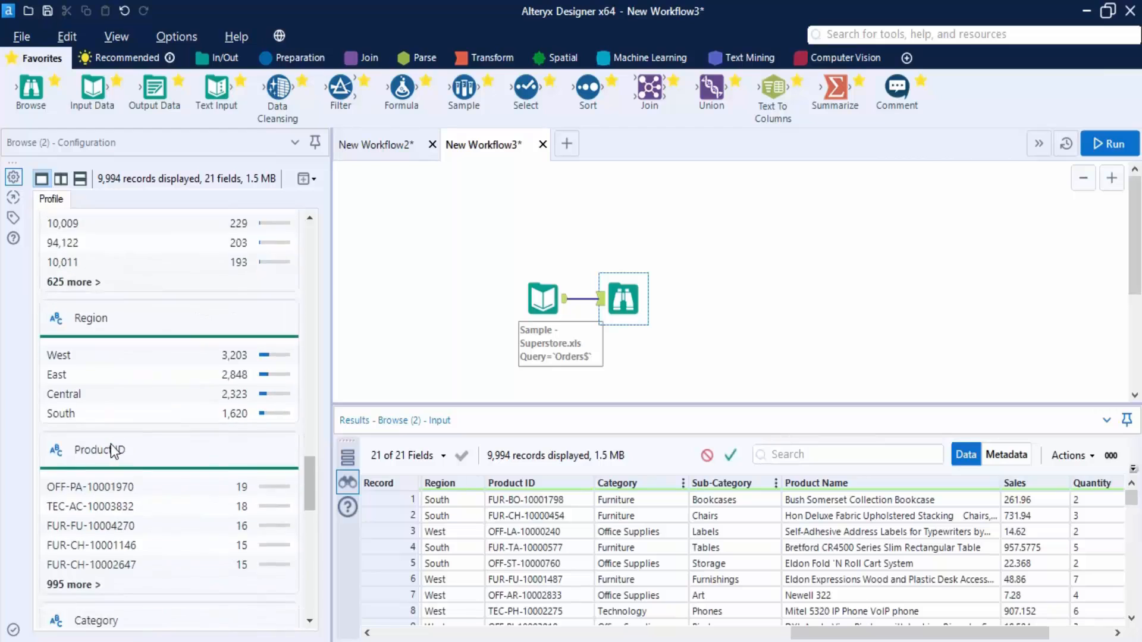
{"action": "left_click", "coordinate": [77, 328]}
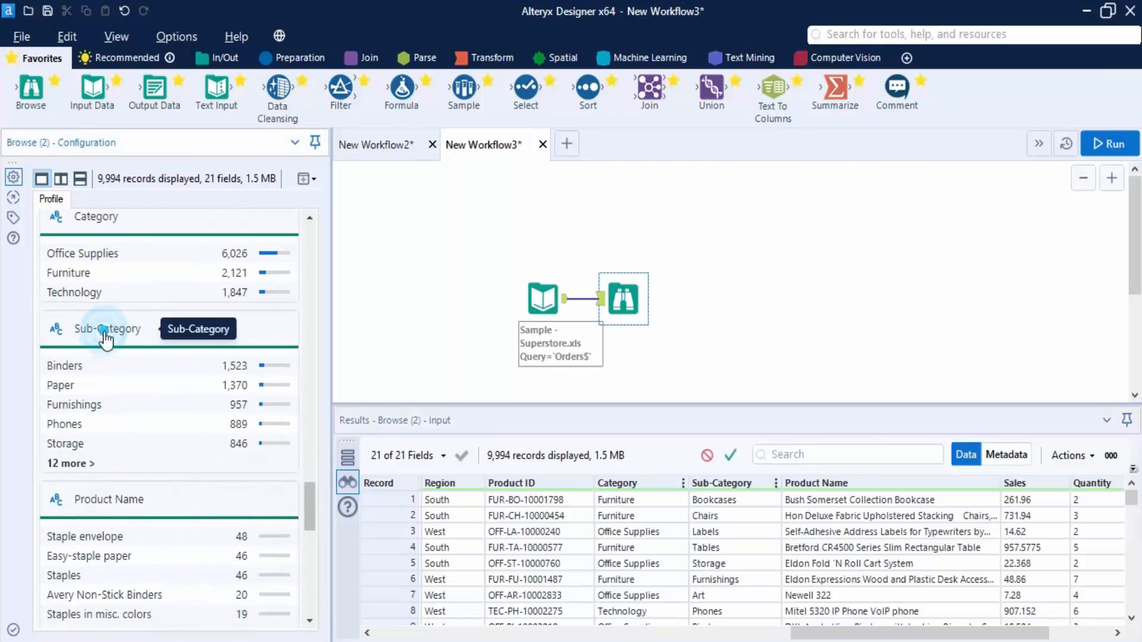
{"action": "scroll", "coordinate": [197, 327], "scroll_direction": "up", "scroll_amount": 10}
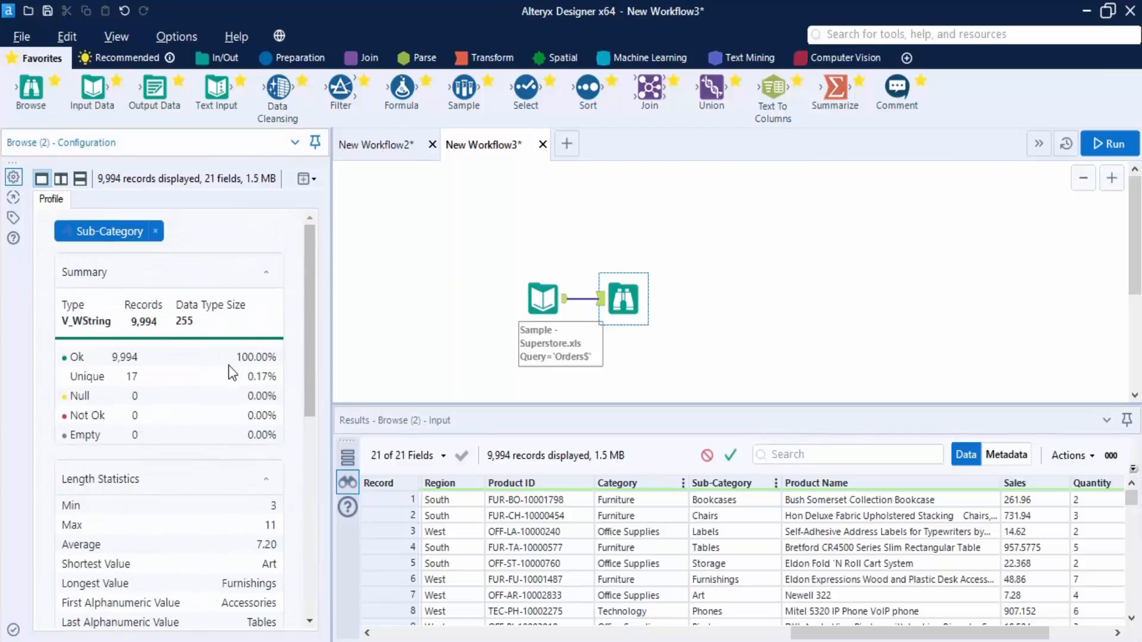
Step: Rerun the workflow, dismiss the completion message and undo the last workflow change
{"action": "left_click", "coordinate": [1110, 143]}
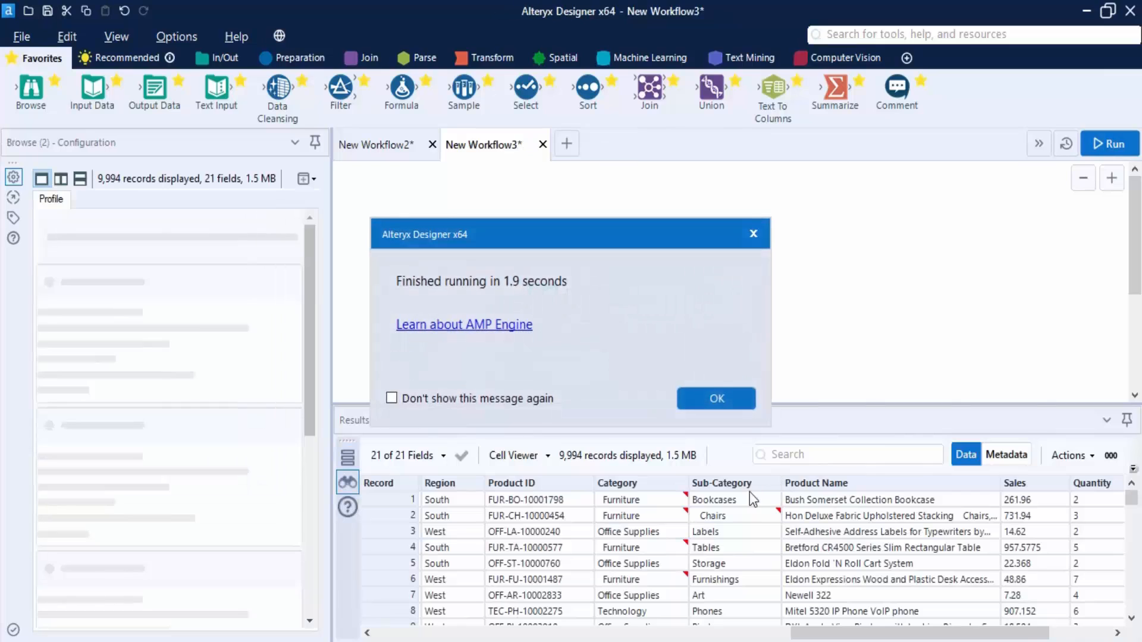
{"action": "left_click", "coordinate": [725, 398]}
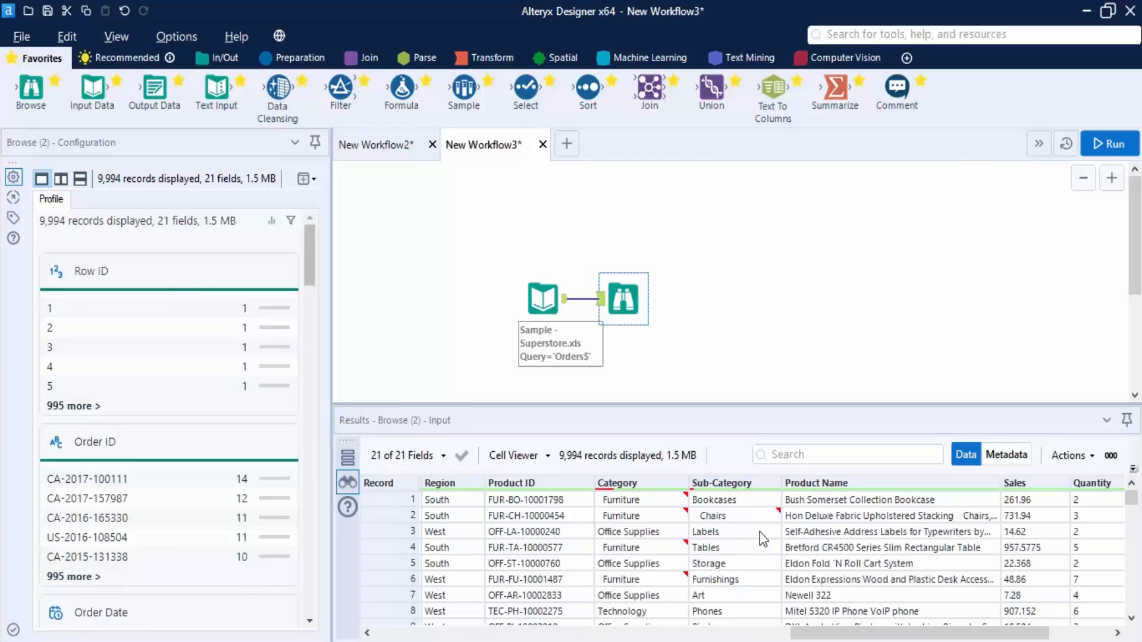
{"action": "key", "text": "ctrl+z"}
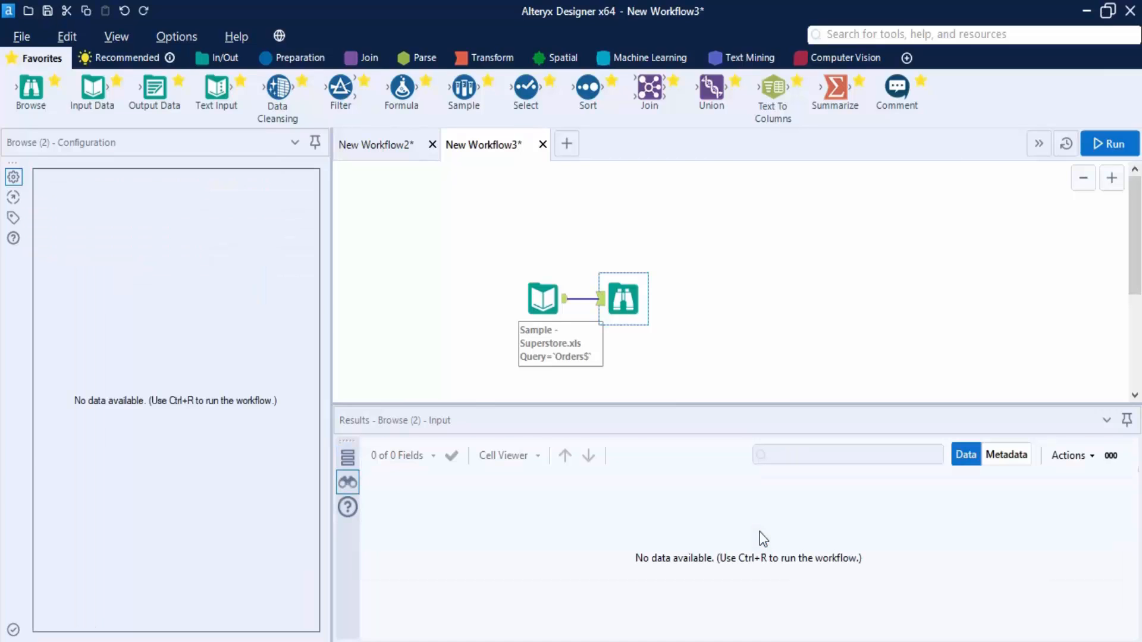
{"action": "left_click", "coordinate": [528, 301]}
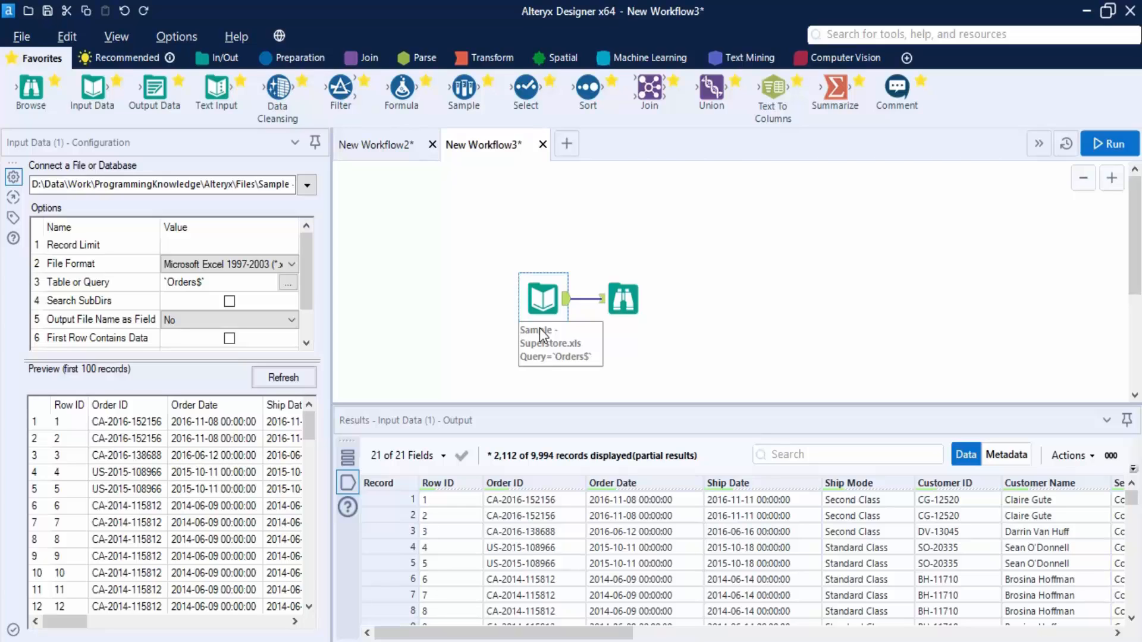
{"action": "left_click", "coordinate": [695, 287]}
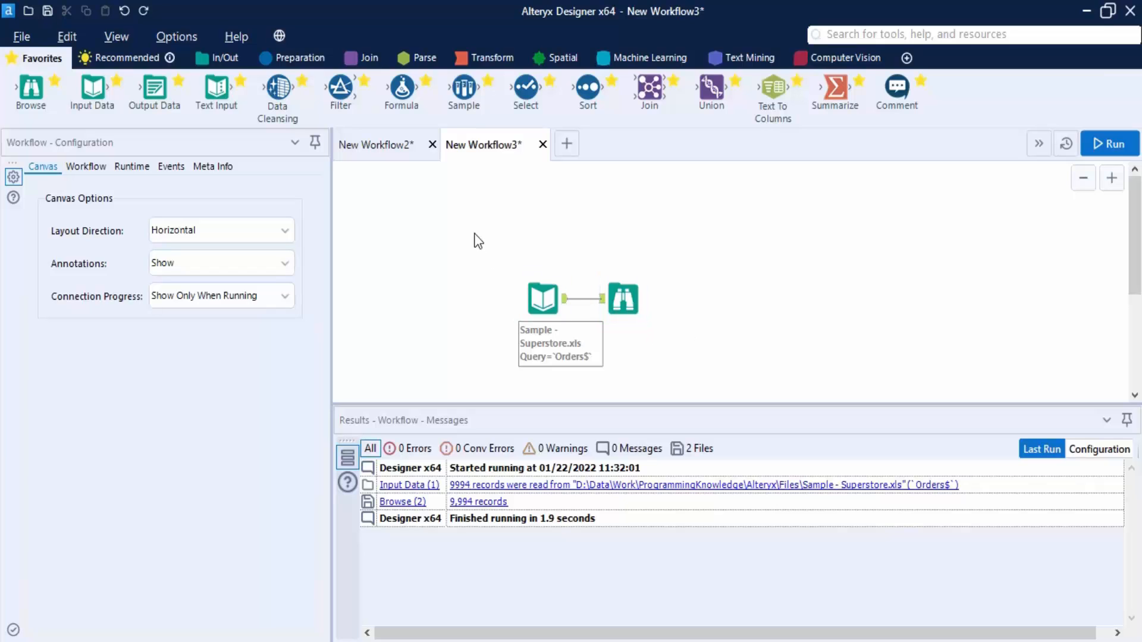
{"action": "left_click_drag", "start_coordinate": [498, 260], "coordinate": [675, 354]}
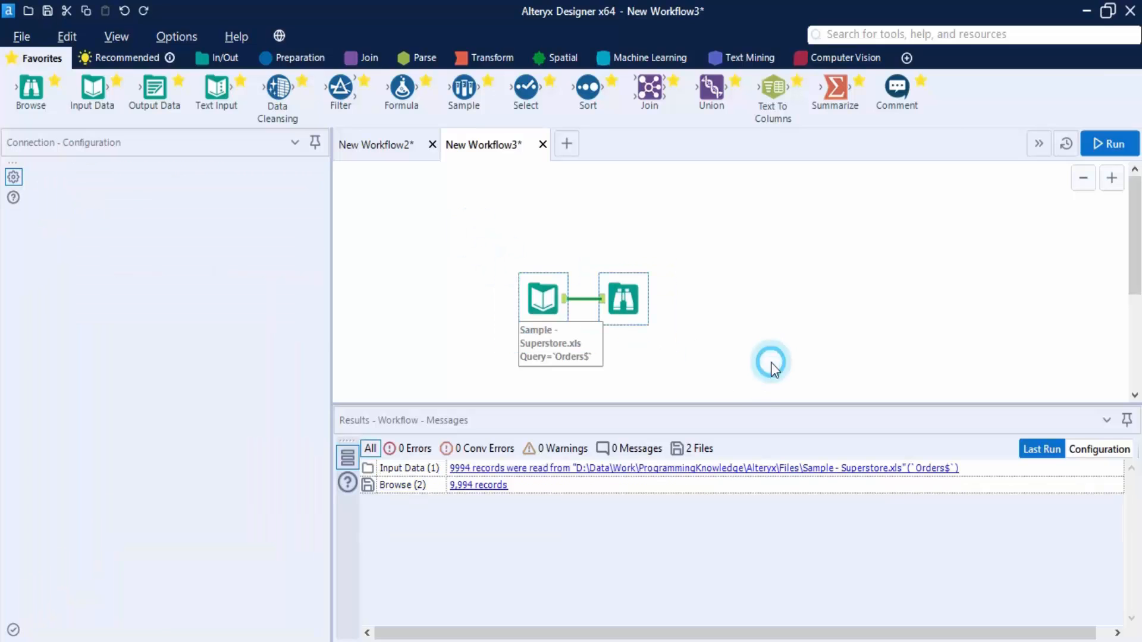
Step: Add an Output Data tool above the Browse tool, connected to the Superstore Input Data tool
{"action": "left_click", "coordinate": [775, 370]}
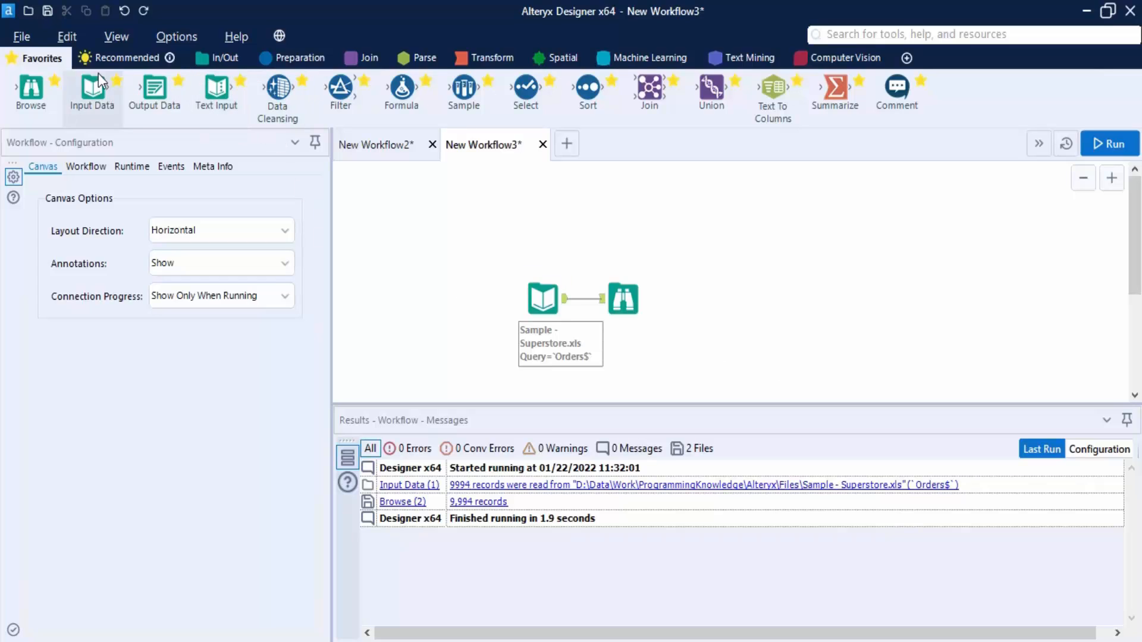
{"action": "left_click", "coordinate": [225, 58]}
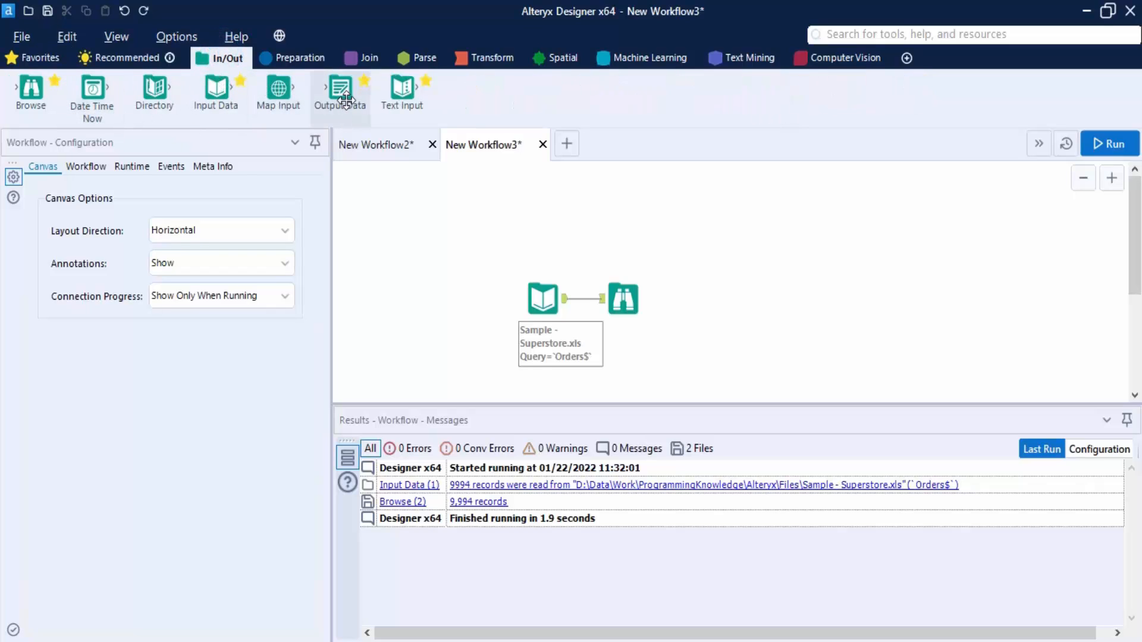
{"action": "left_click_drag", "start_coordinate": [346, 101], "coordinate": [622, 229]}
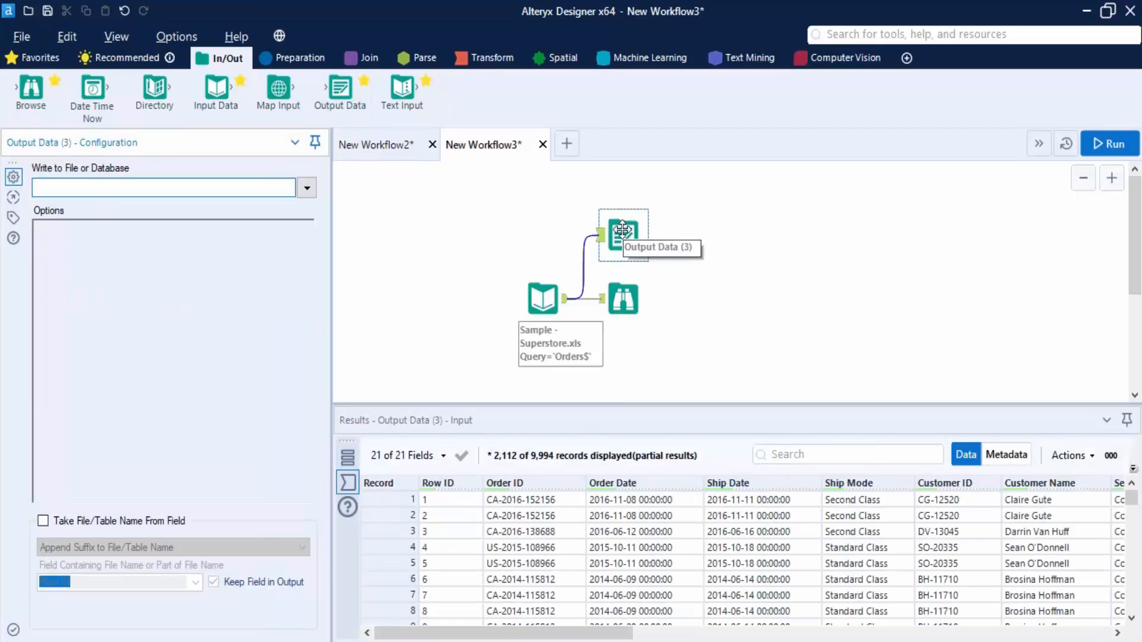
Step: Examine the Category and Segment columns and the Segment column's options in the Output Data tool's incoming records
{"action": "left_click_drag", "start_coordinate": [502, 633], "coordinate": [971, 639]}
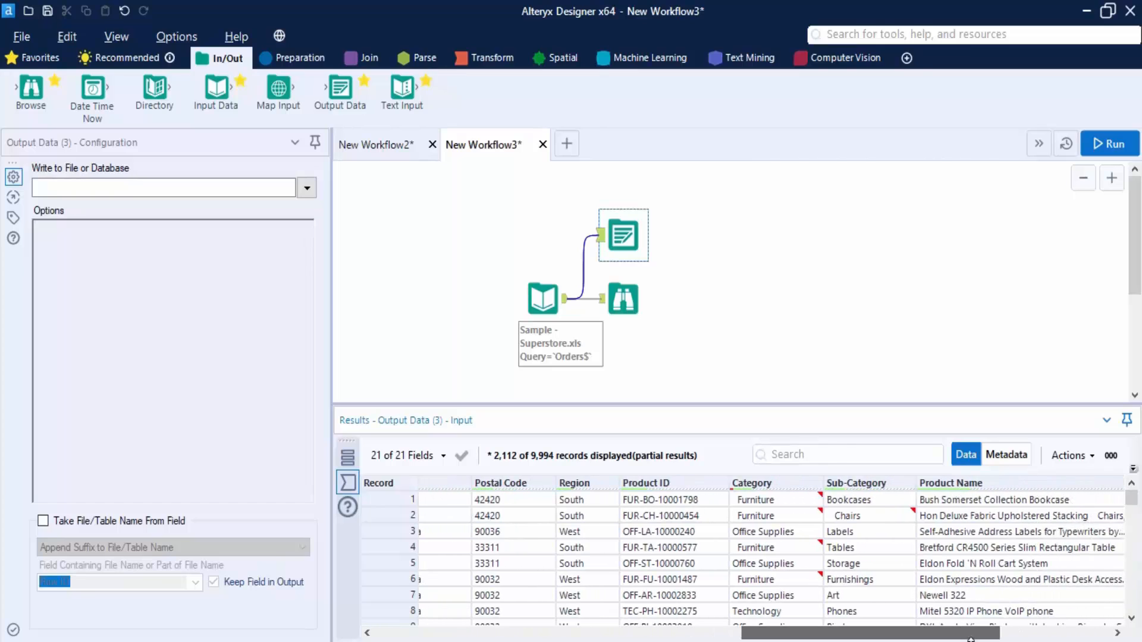
{"action": "left_click", "coordinate": [774, 479]}
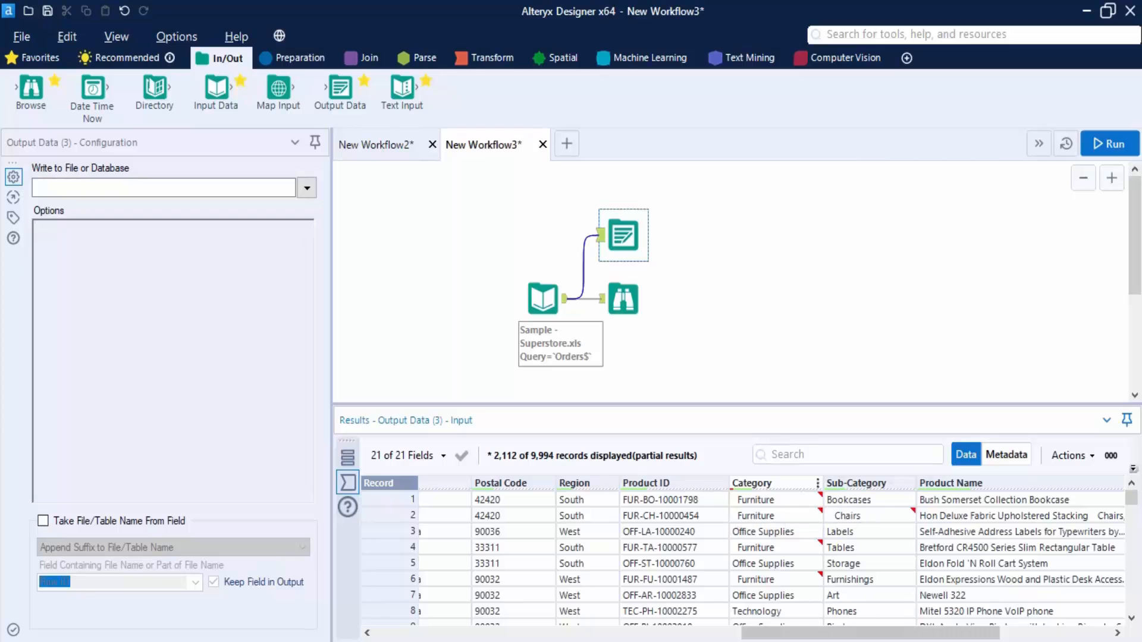
{"action": "left_click_drag", "start_coordinate": [858, 636], "coordinate": [657, 637]}
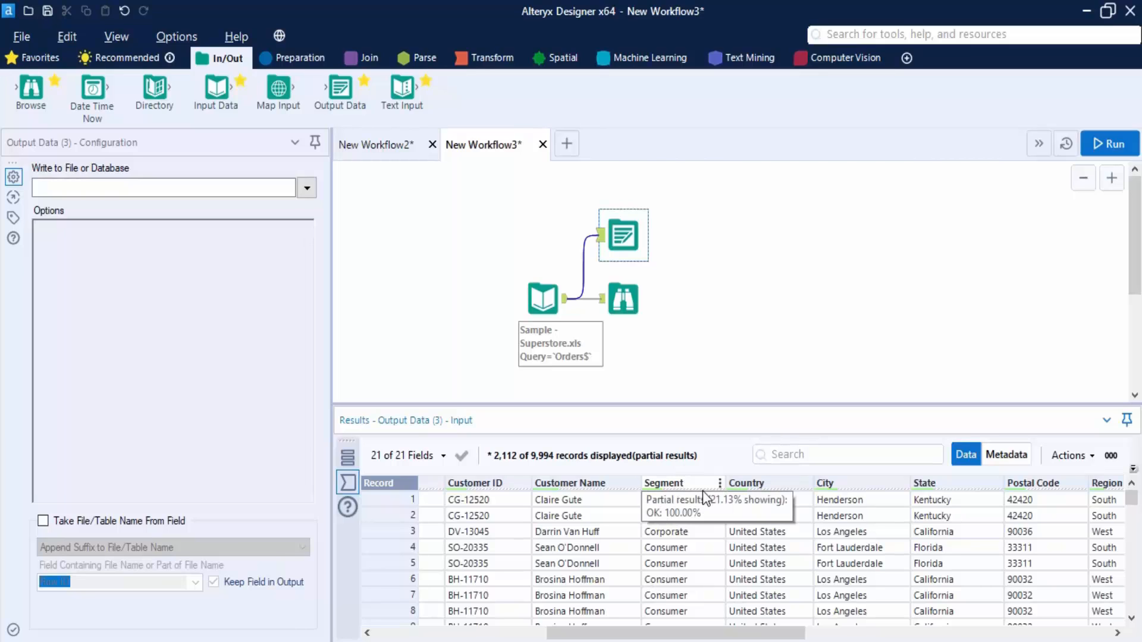
{"action": "left_click", "coordinate": [719, 483]}
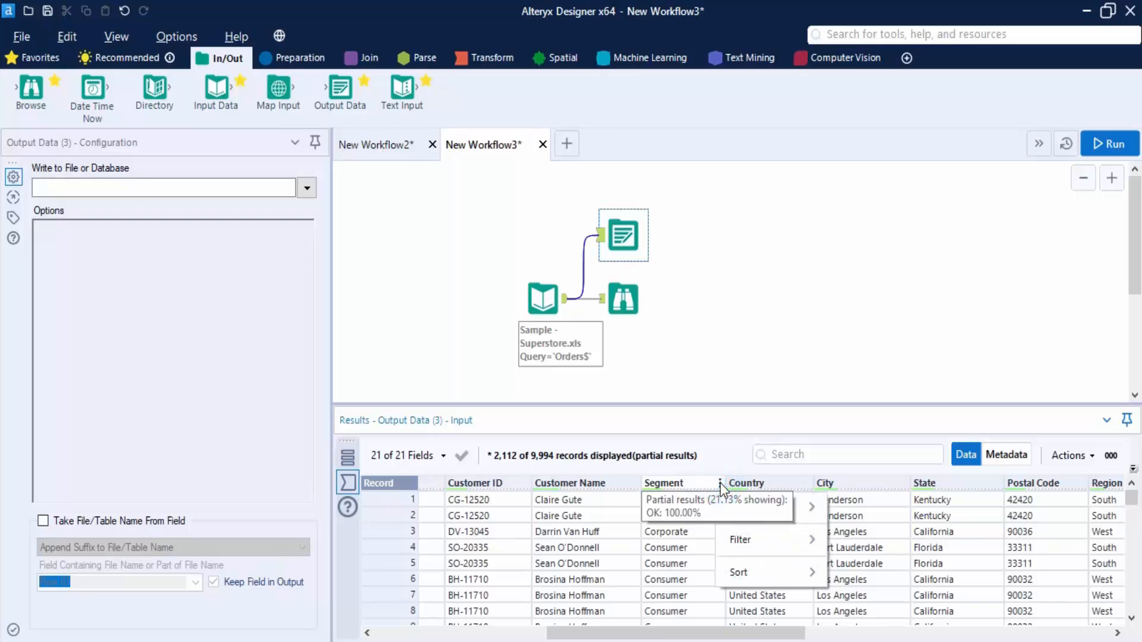
{"action": "left_click", "coordinate": [719, 394]}
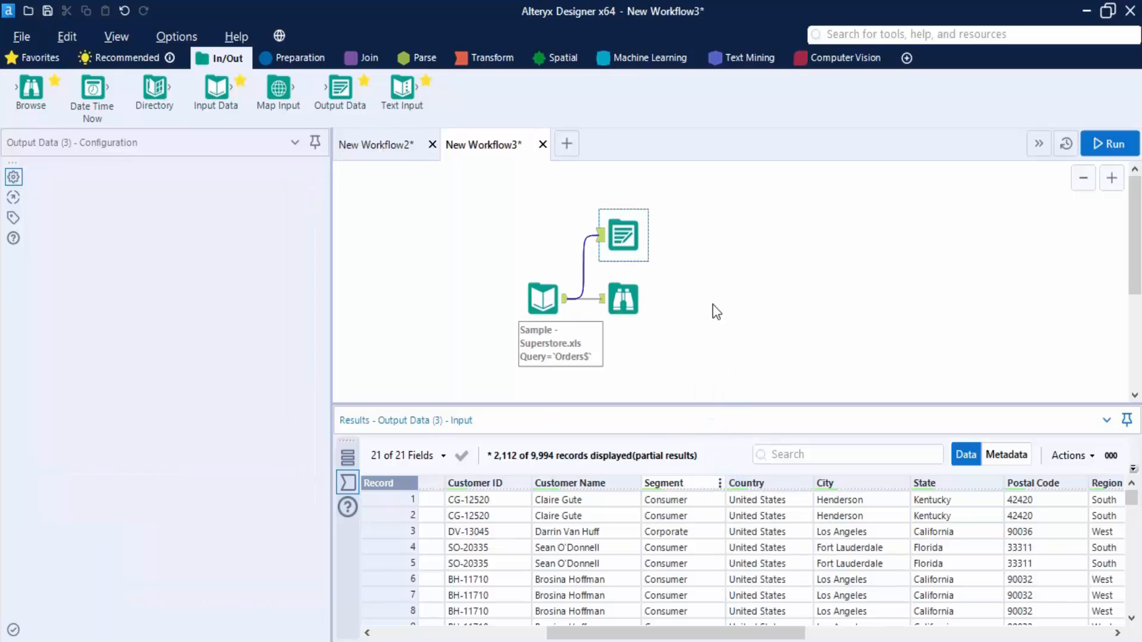
Step: Run the workflow with the Browse tool selected to load its data
{"action": "left_click", "coordinate": [623, 299]}
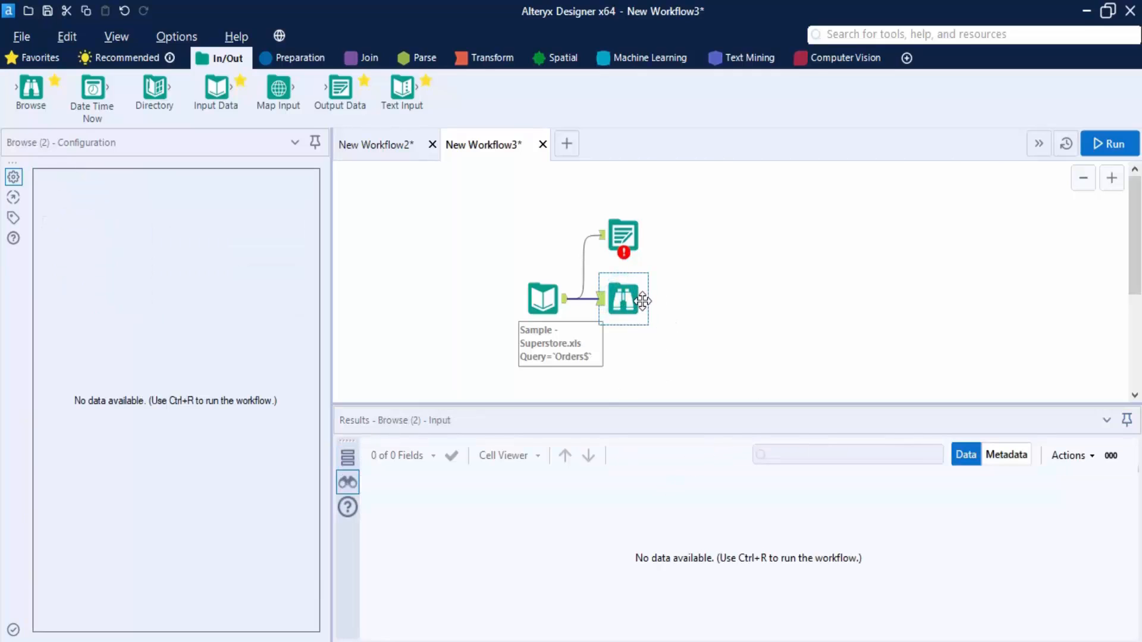
{"action": "left_click", "coordinate": [1109, 144]}
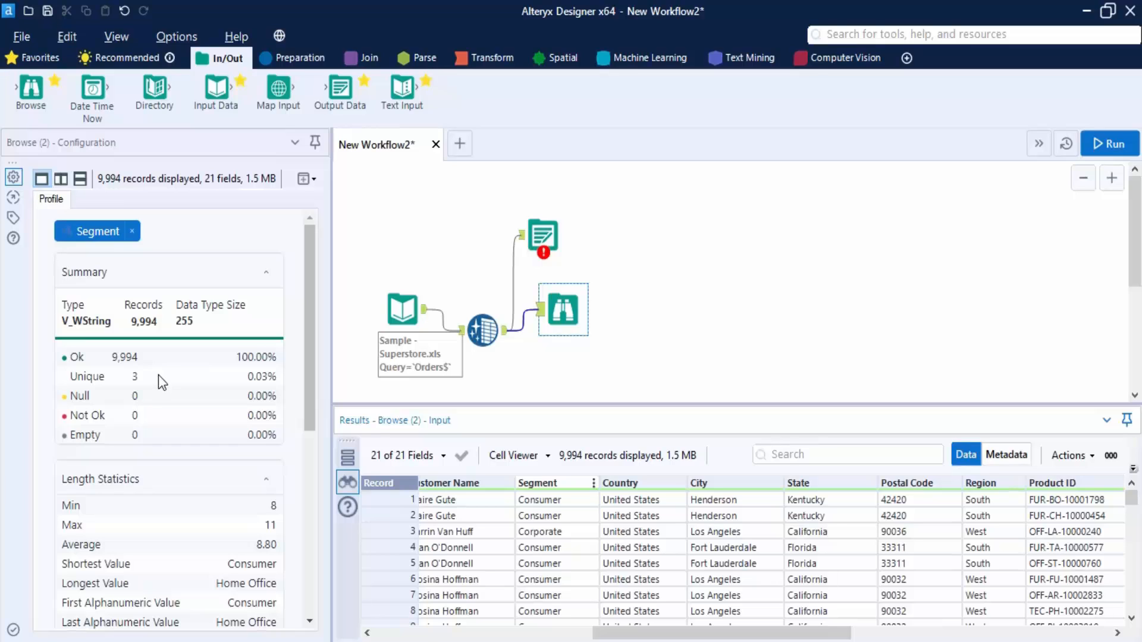
Step: Set the Output Data tool to write a Microsoft Excel (.xlsx) file named Output Excel on the Desktop, using Sheet1
{"action": "left_click", "coordinate": [550, 245]}
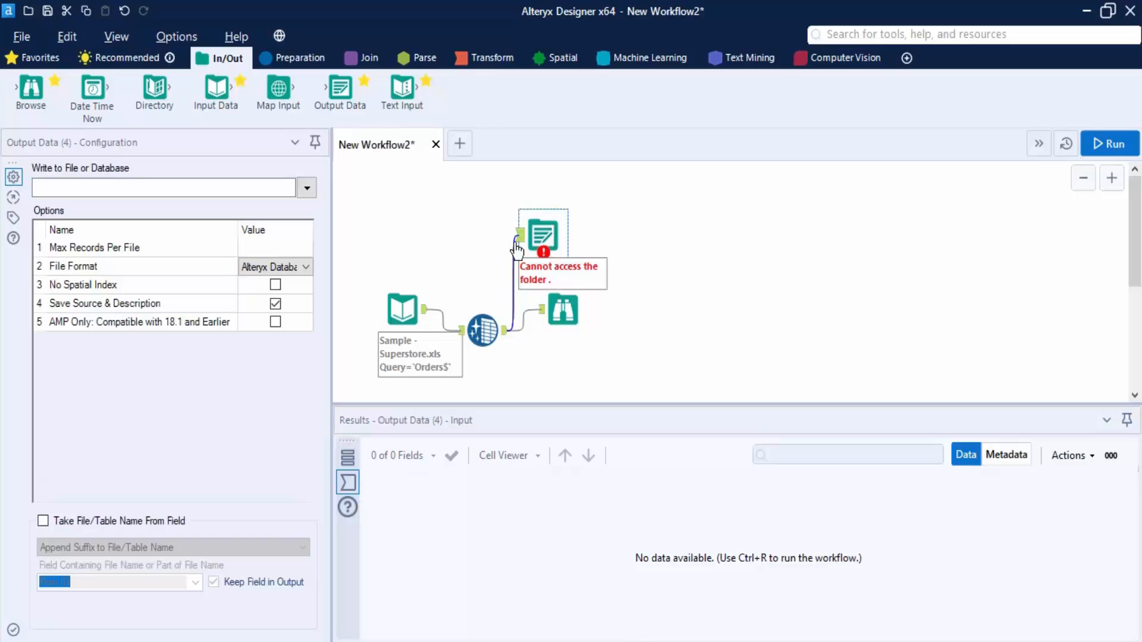
{"action": "left_click", "coordinate": [316, 182]}
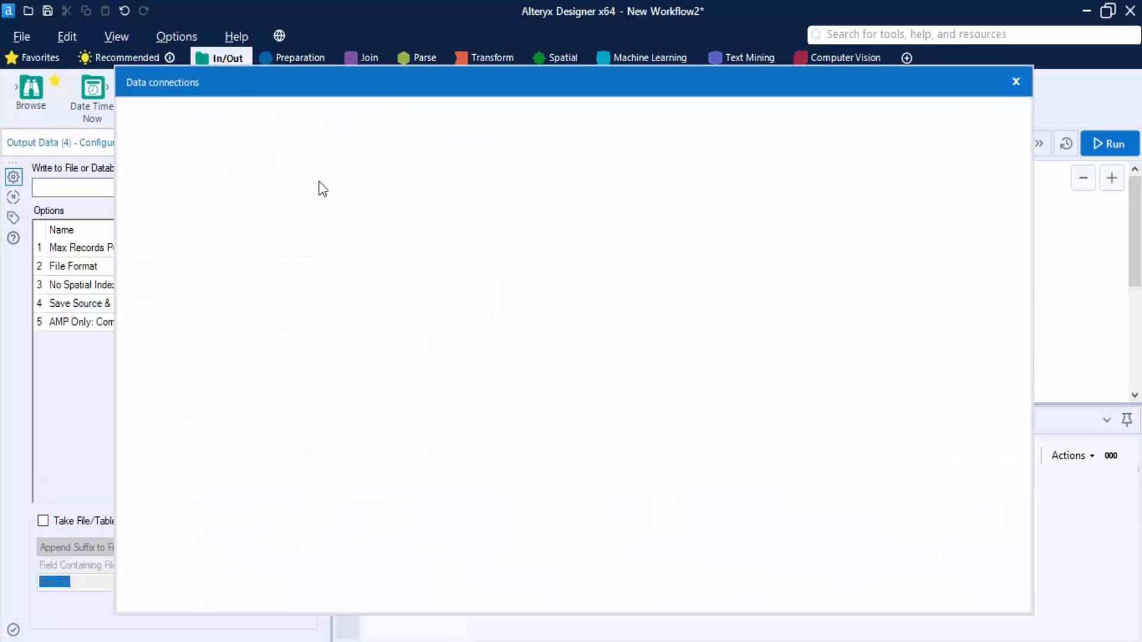
{"action": "left_click", "coordinate": [209, 186]}
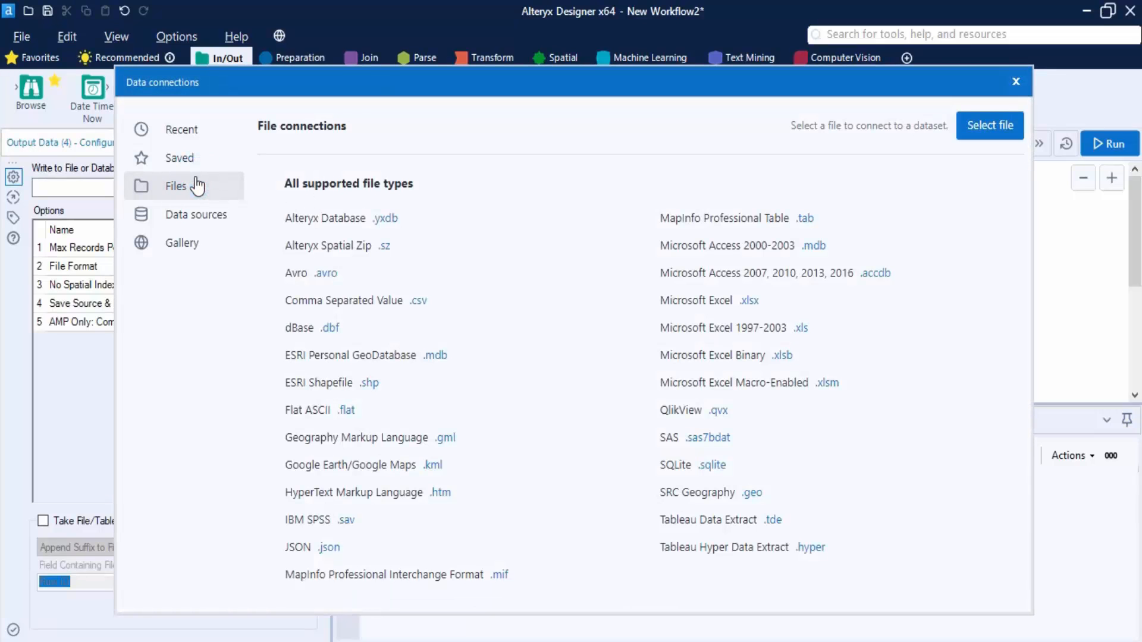
{"action": "left_click", "coordinate": [985, 128]}
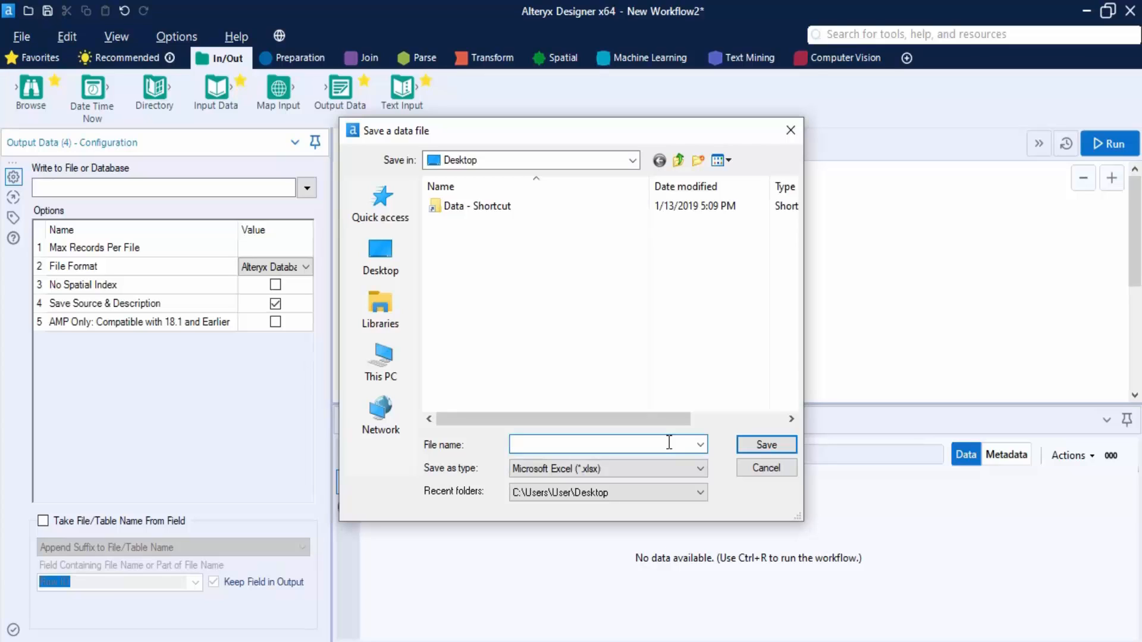
{"action": "type", "text": "Output Excel"}
{"action": "left_click", "coordinate": [675, 474]}
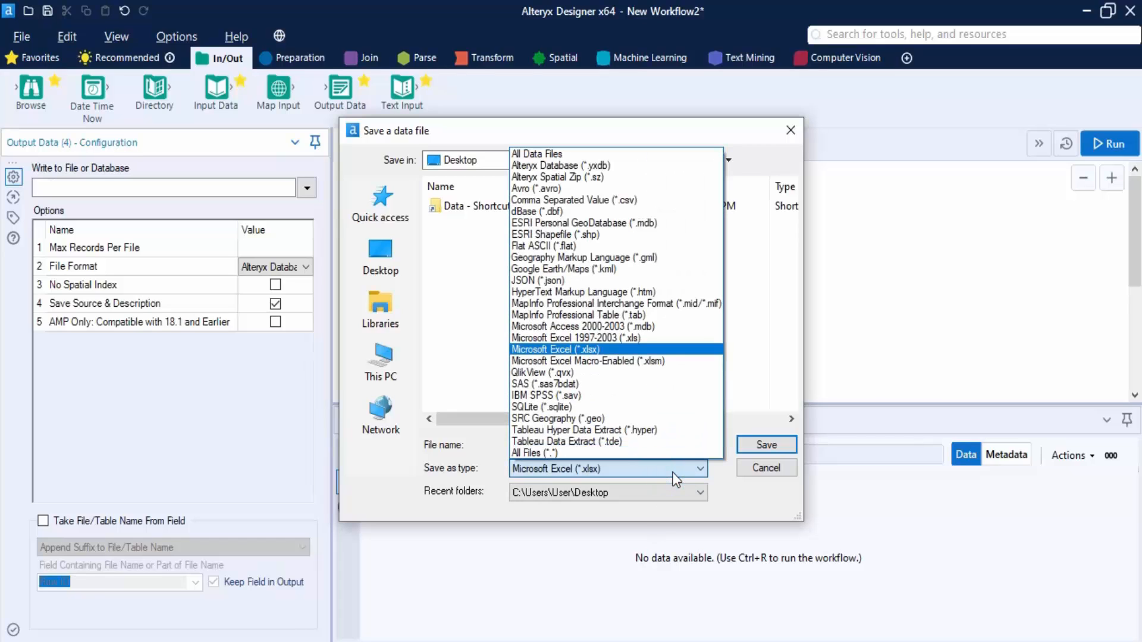
{"action": "left_click", "coordinate": [619, 351]}
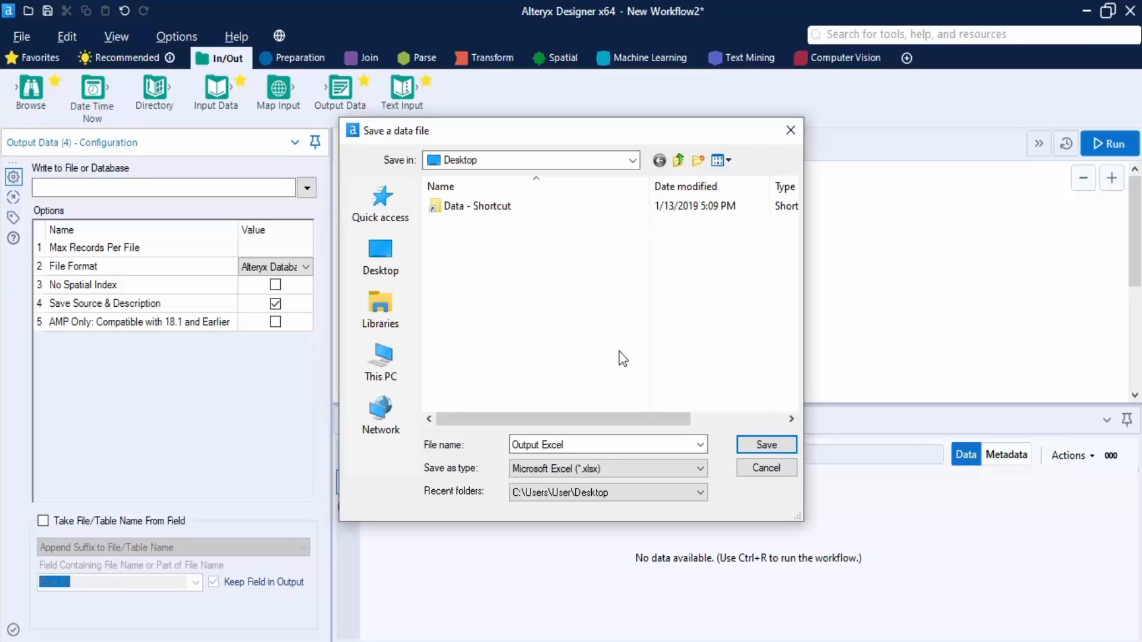
{"action": "left_click", "coordinate": [765, 445]}
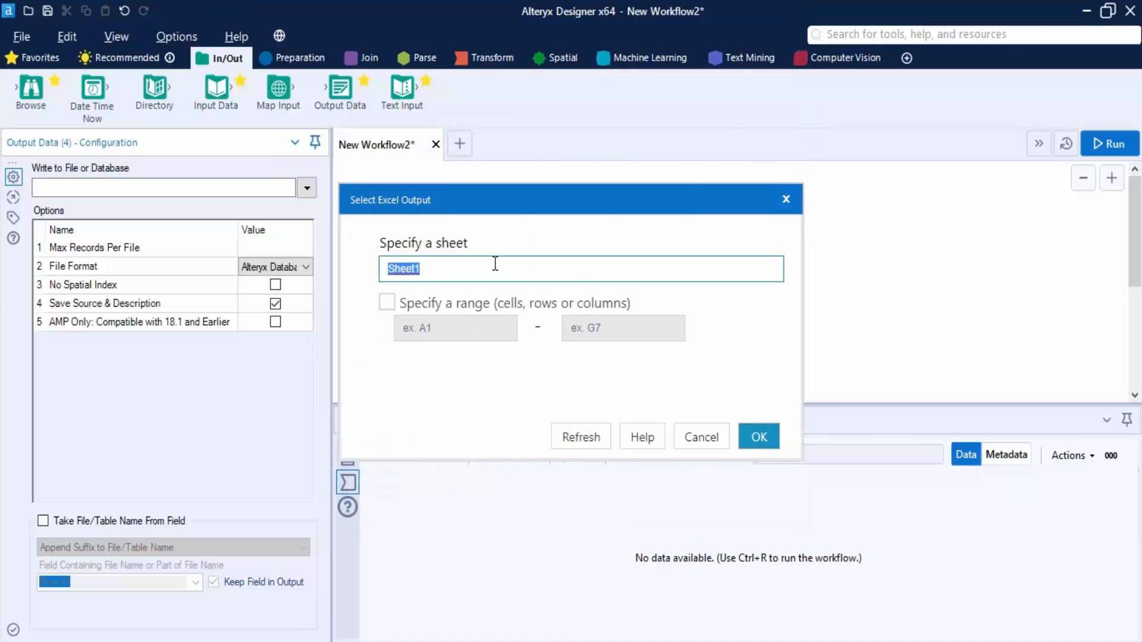
{"action": "left_click", "coordinate": [759, 438]}
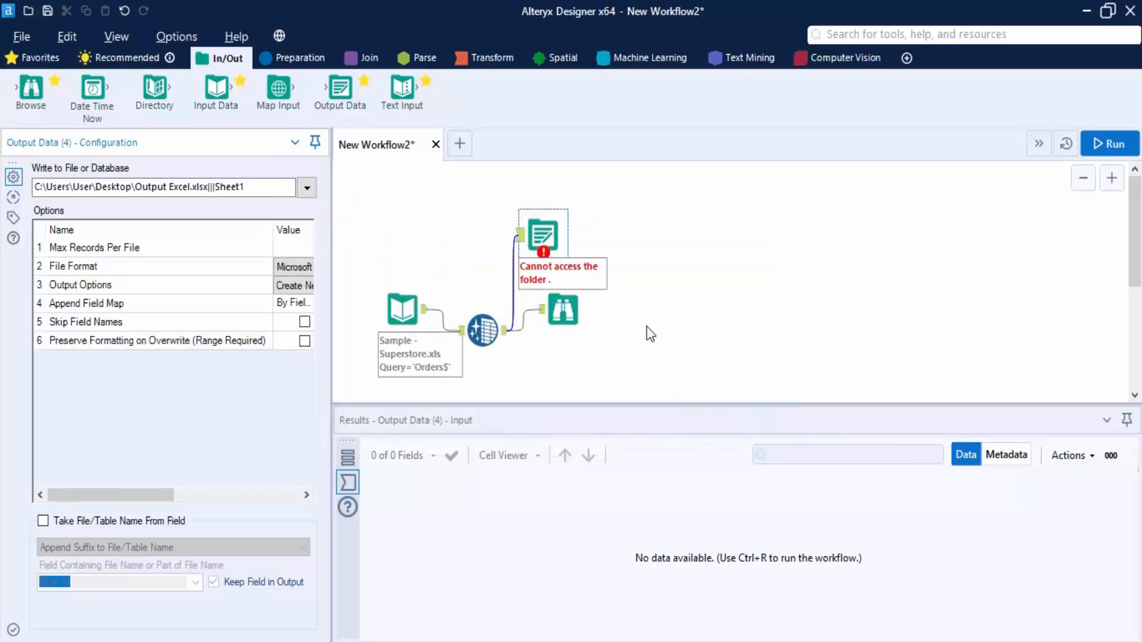
{"action": "key", "text": "ctrl+r"}
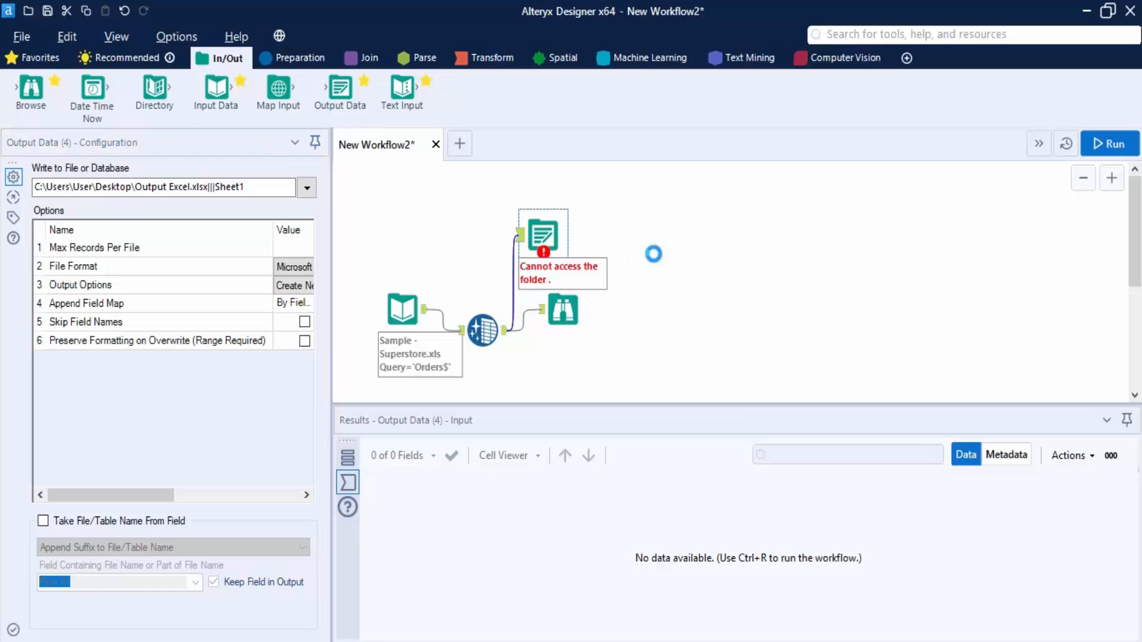
Step: Make the Output Data tool take its file/table name from the Segment field, using the Change File/Table Name option
{"action": "left_click", "coordinate": [543, 235]}
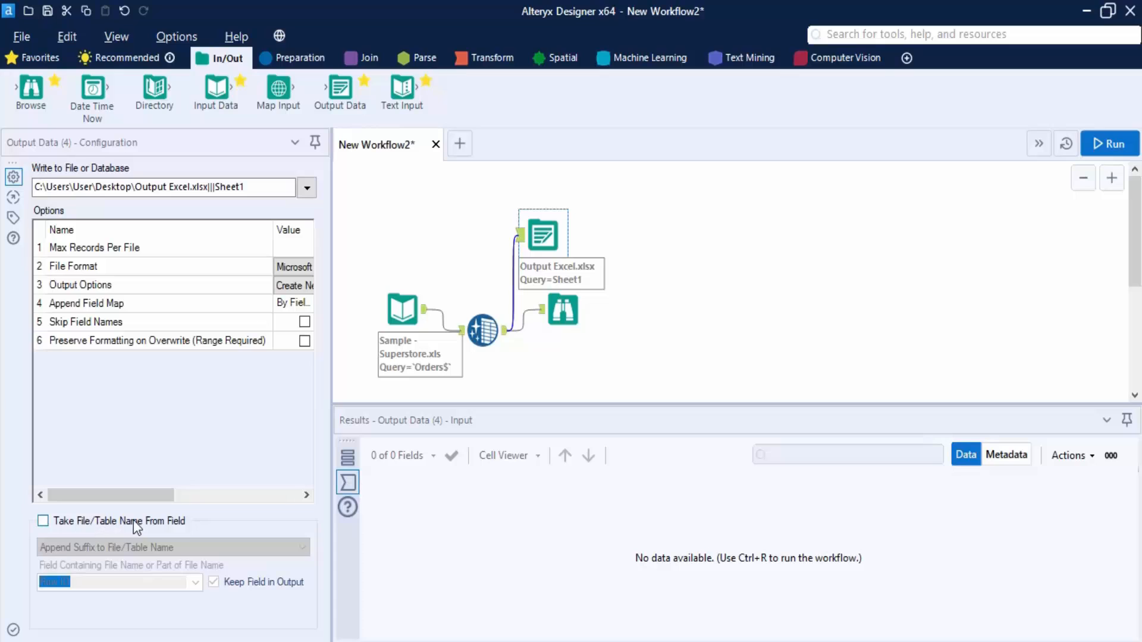
{"action": "left_click", "coordinate": [44, 520]}
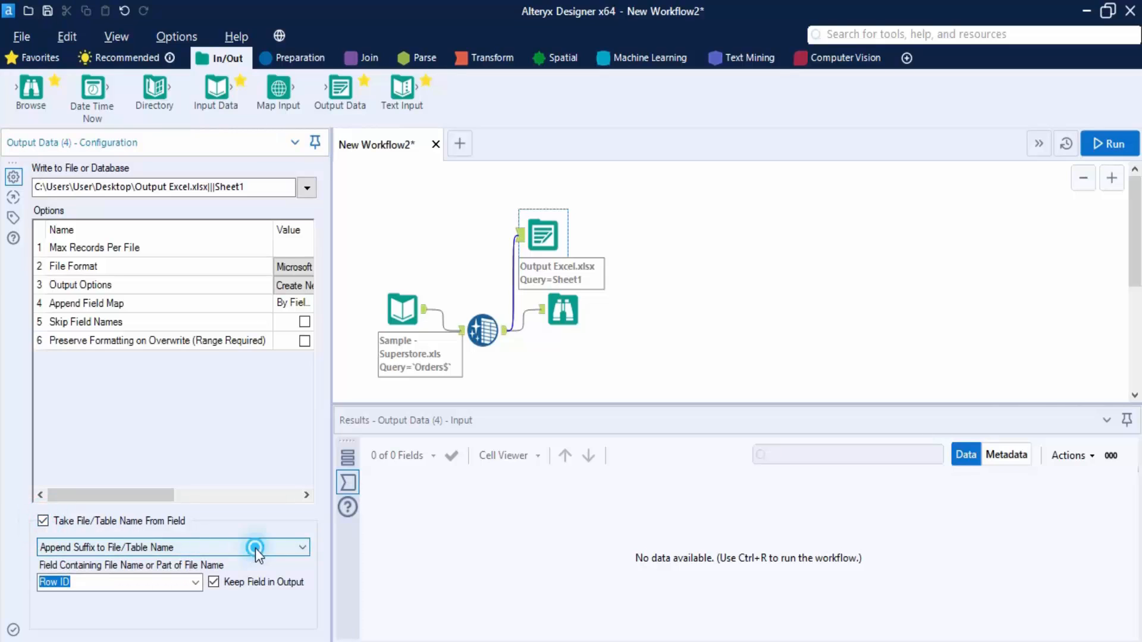
{"action": "left_click", "coordinate": [255, 548]}
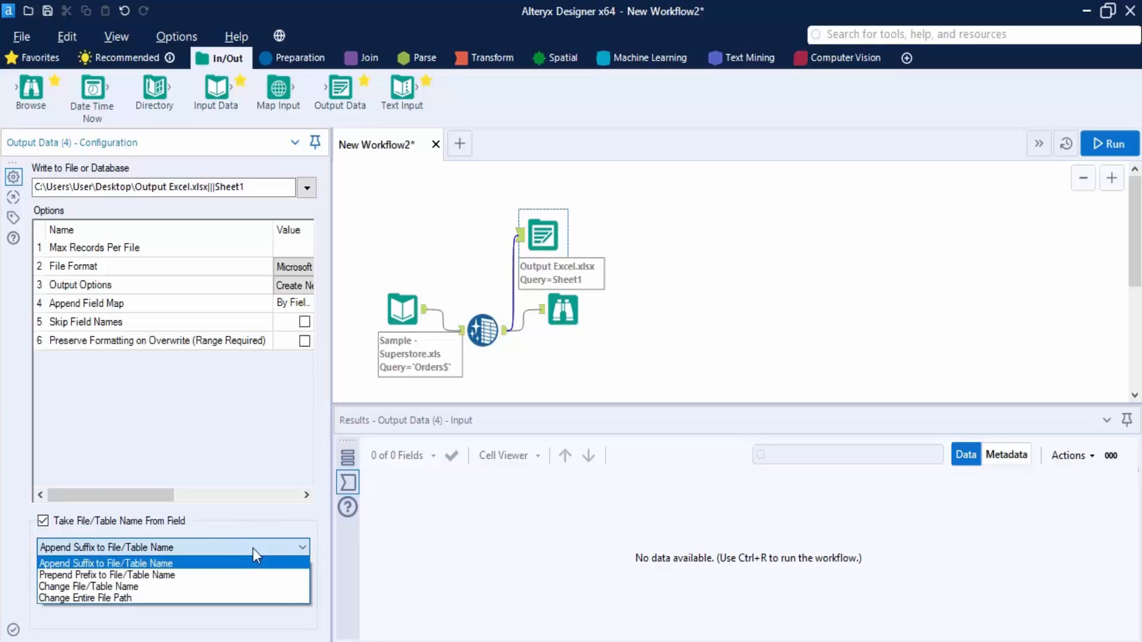
{"action": "left_click", "coordinate": [143, 588]}
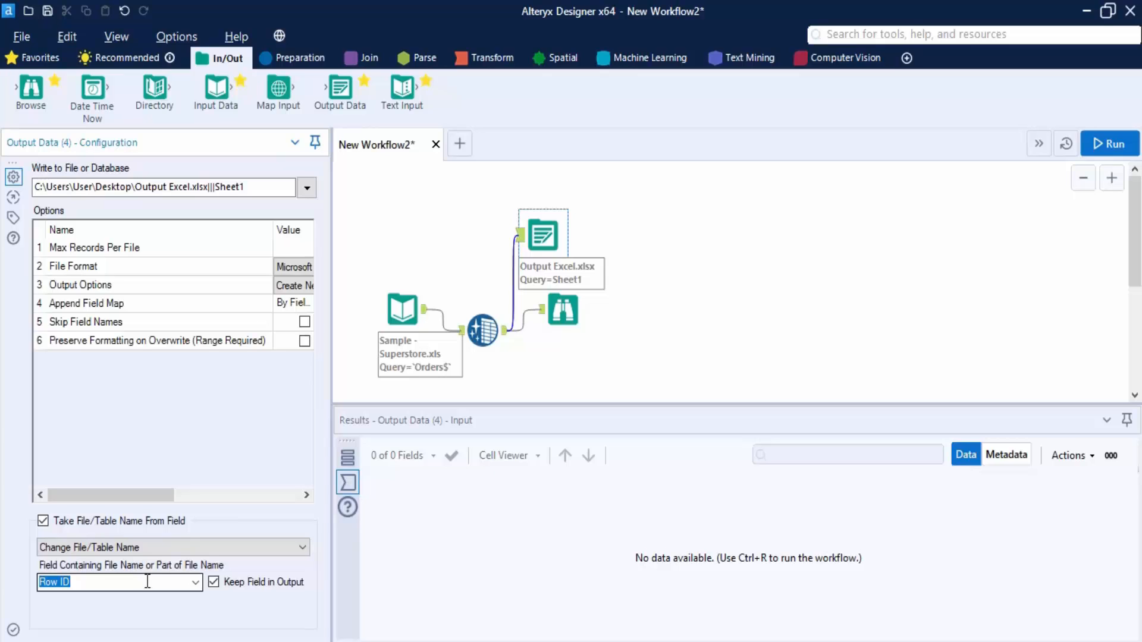
{"action": "left_click", "coordinate": [196, 583]}
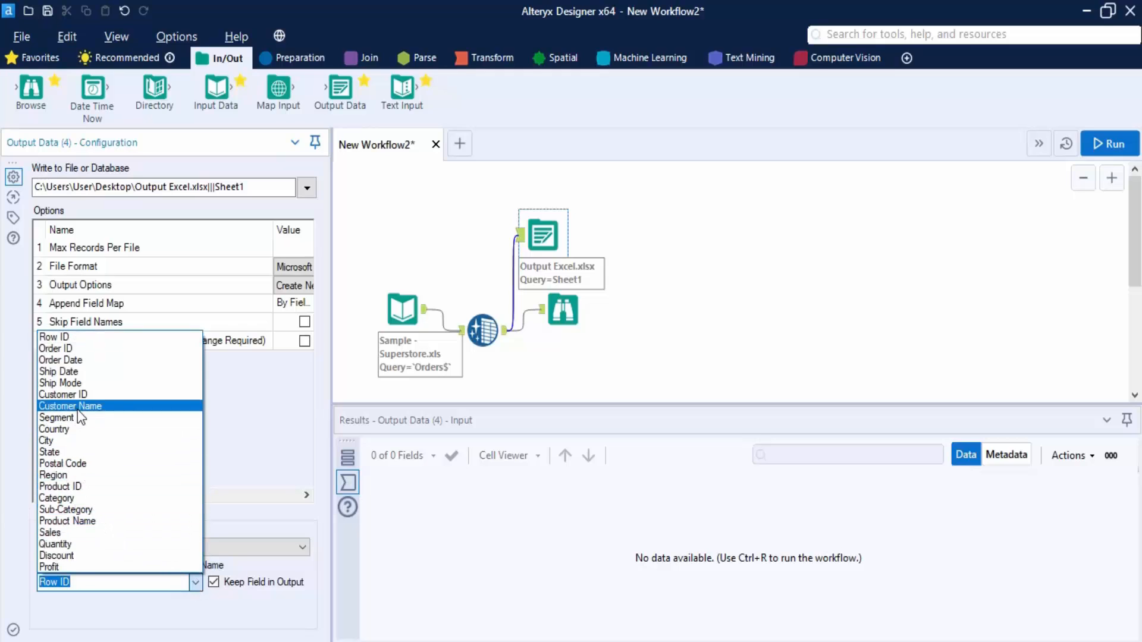
{"action": "left_click", "coordinate": [55, 419]}
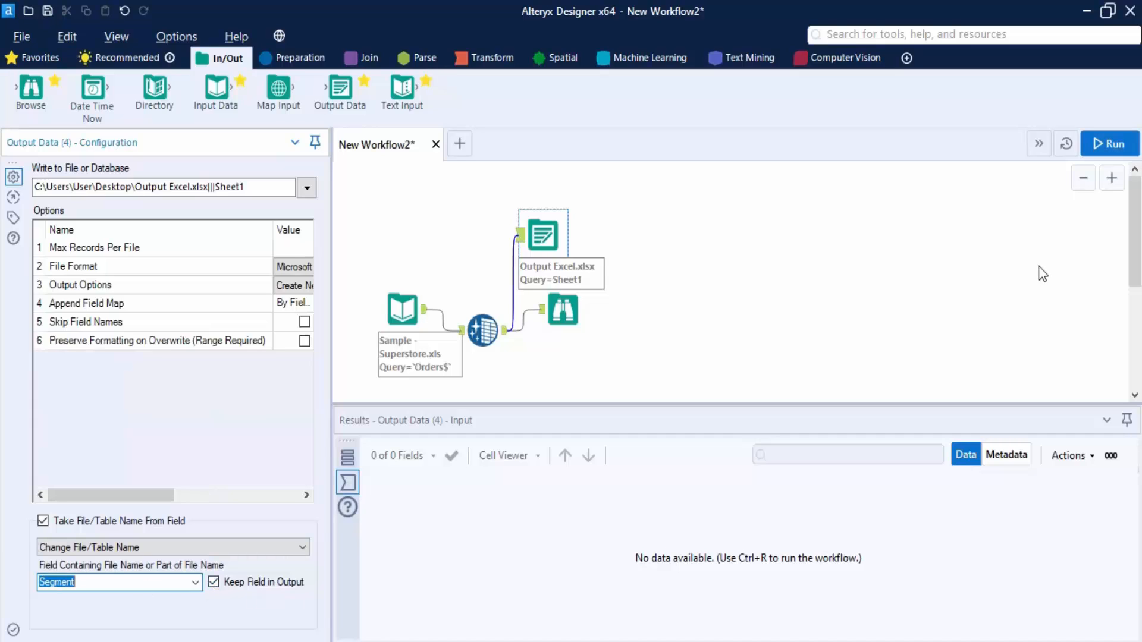
Step: Run the workflow, dismiss the completion message and display the Output Data tool's messages
{"action": "left_click", "coordinate": [1102, 145]}
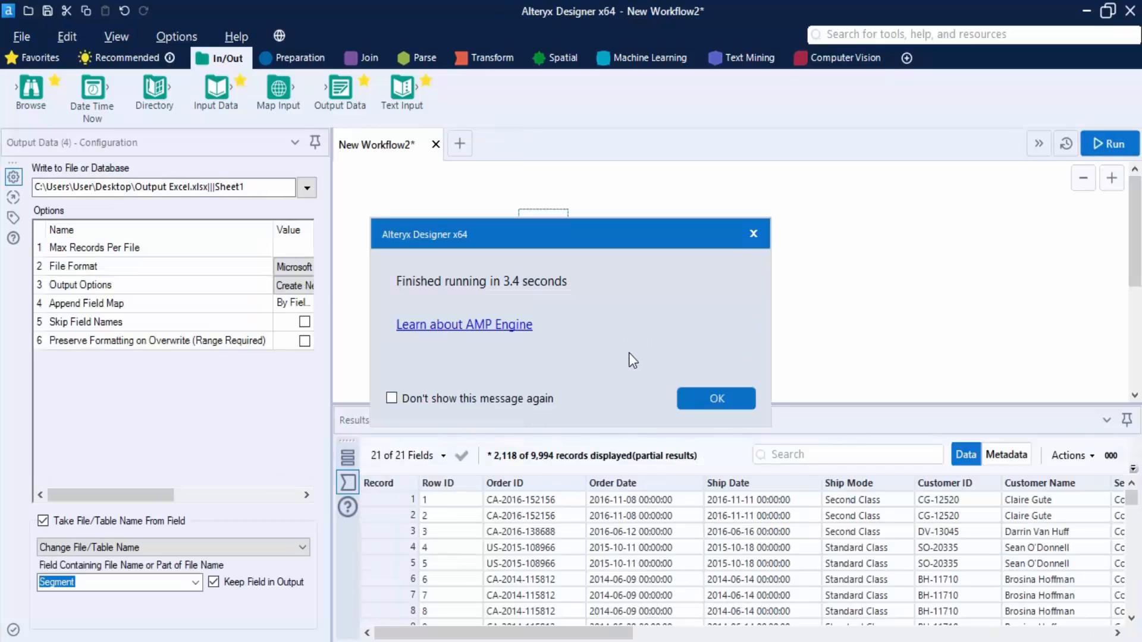
{"action": "left_click", "coordinate": [699, 400]}
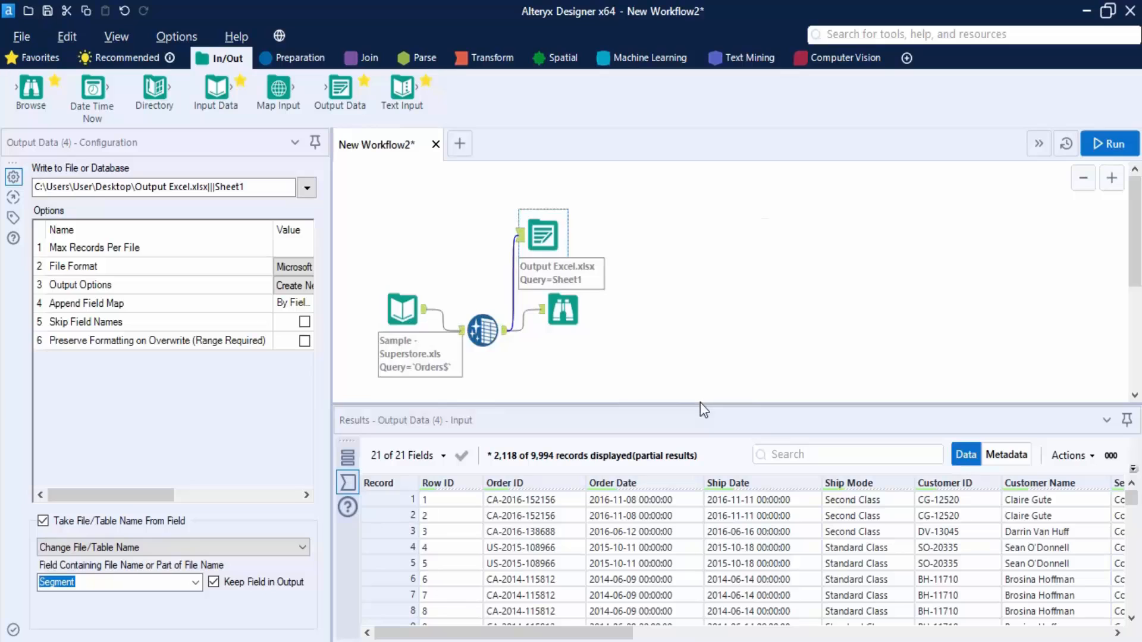
{"action": "left_click", "coordinate": [343, 456]}
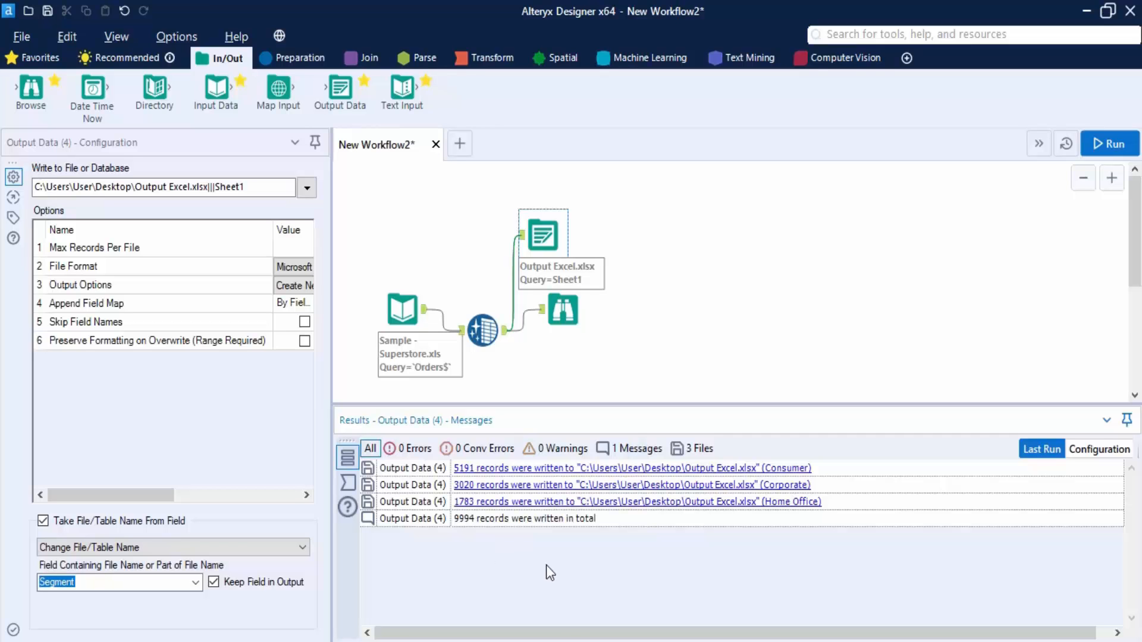
Step: Open Output Excel.xlsx from the Desktop folder in Excel and dismiss the Office activation notice
{"action": "key", "text": "super+e"}
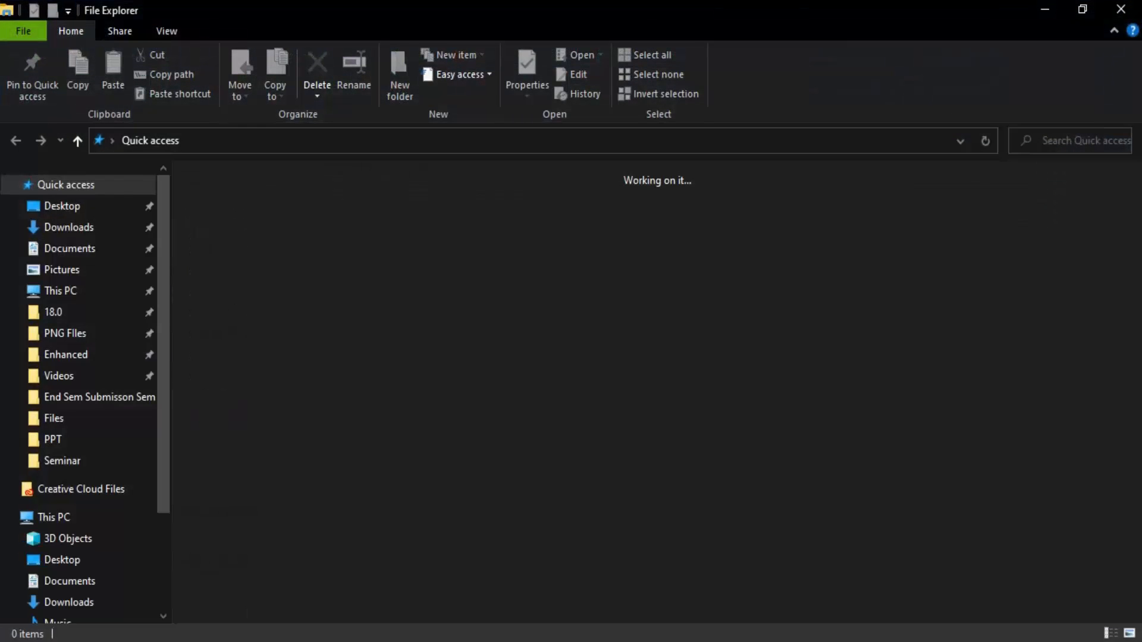
{"action": "left_click", "coordinate": [80, 211]}
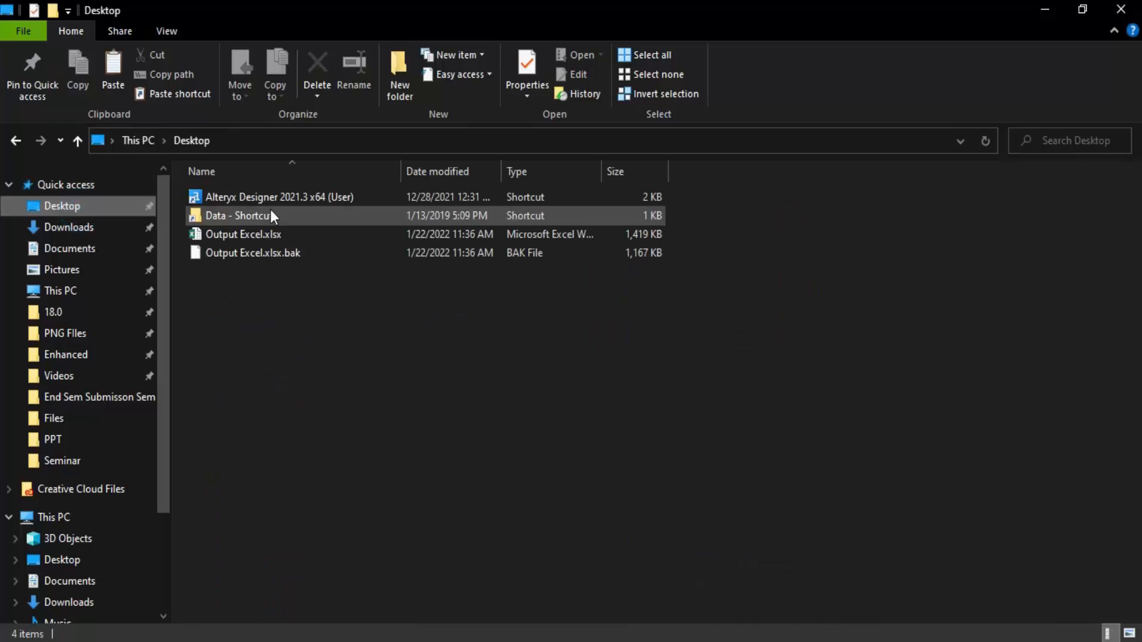
{"action": "left_click", "coordinate": [264, 235]}
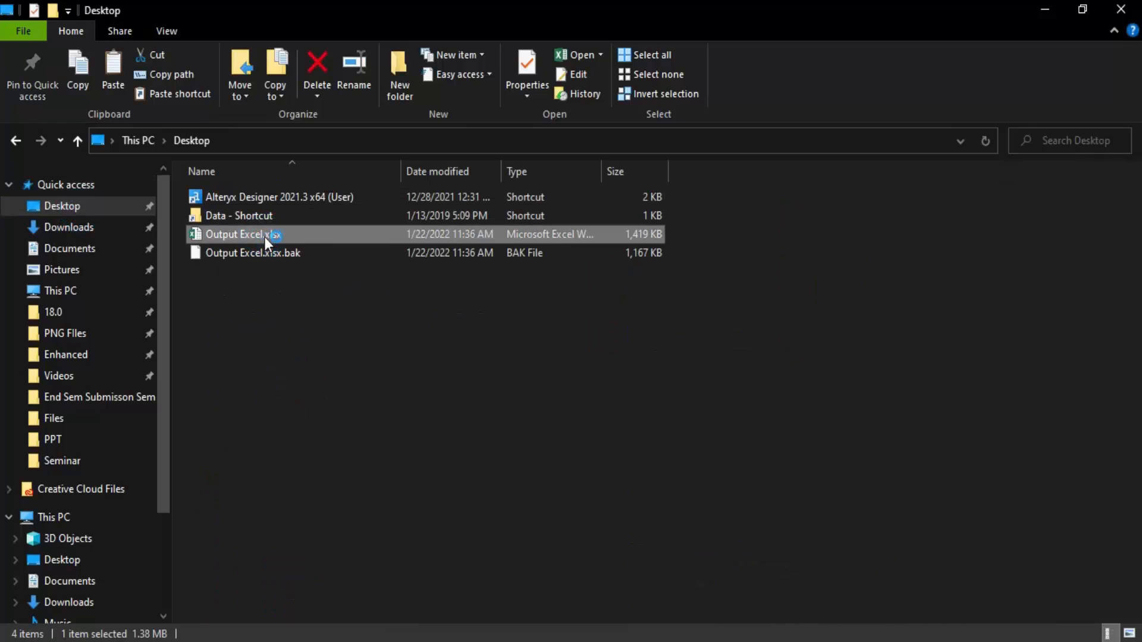
{"action": "double_click", "coordinate": [264, 236]}
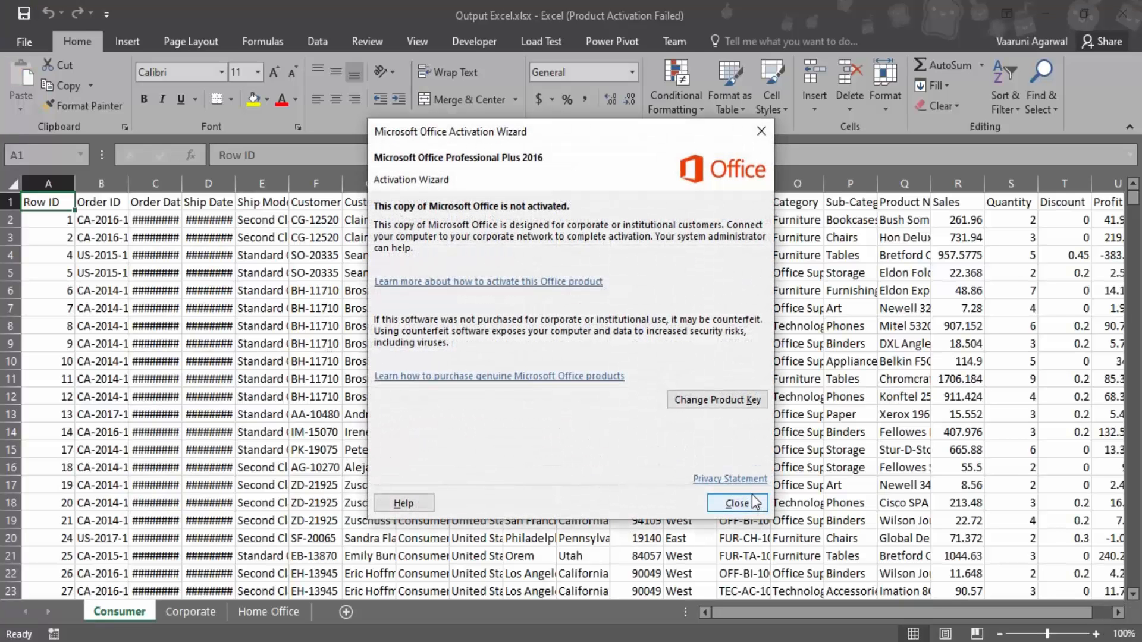
{"action": "left_click", "coordinate": [749, 494]}
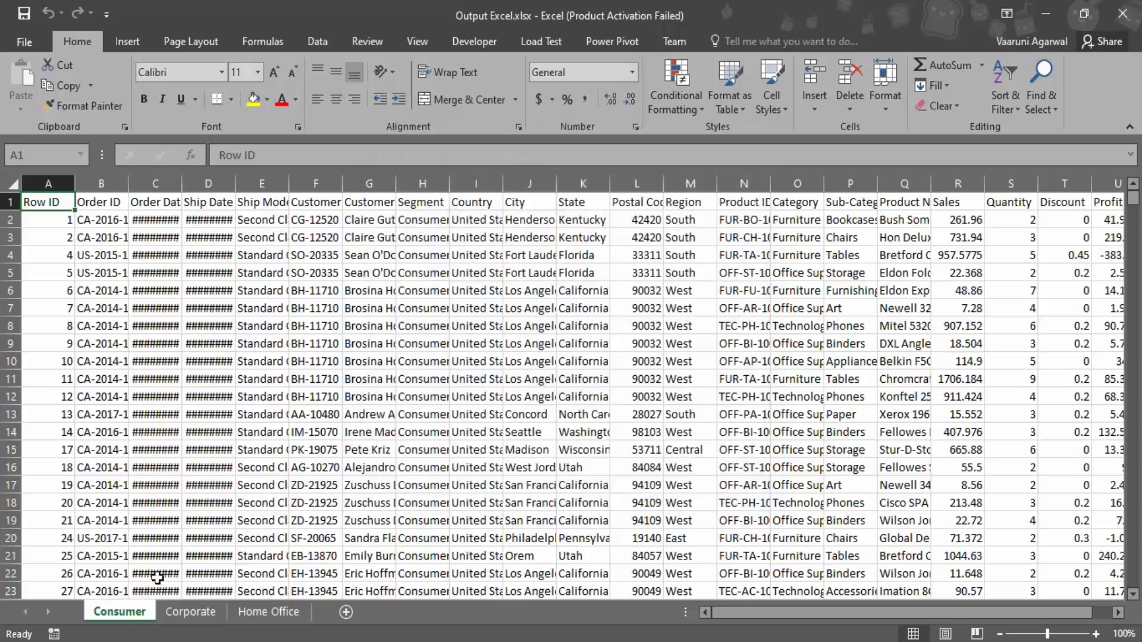
Step: Review the Corporate, Home Office and Consumer sheets of the exported workbook, and return to Alteryx Designer
{"action": "left_click", "coordinate": [187, 613]}
{"action": "left_click", "coordinate": [244, 614]}
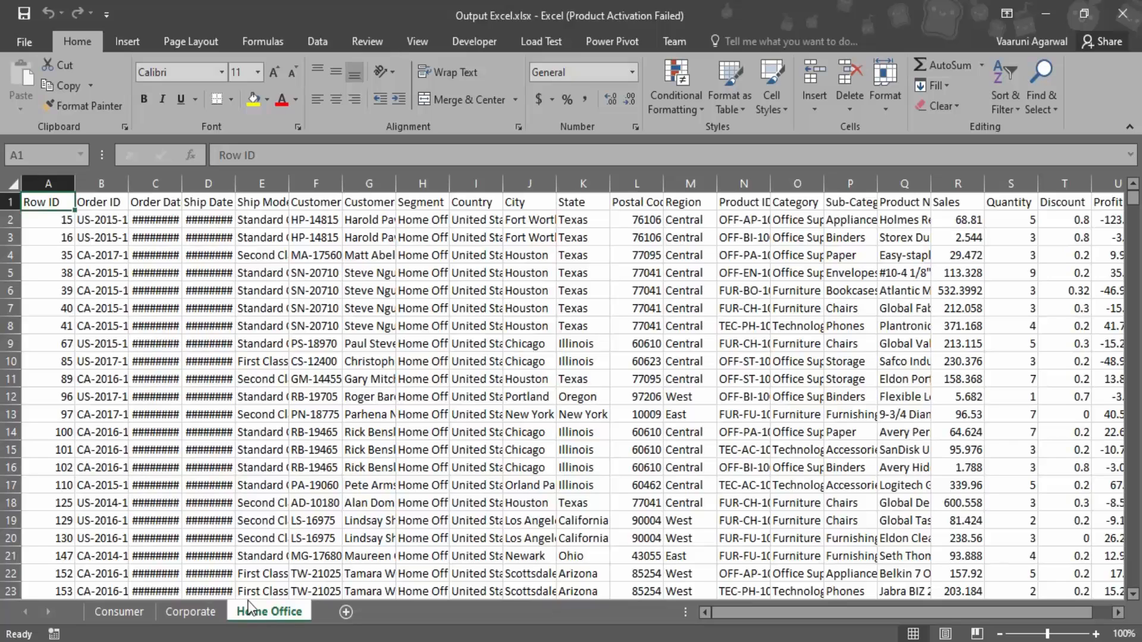
{"action": "left_click", "coordinate": [196, 612]}
{"action": "left_click", "coordinate": [132, 610]}
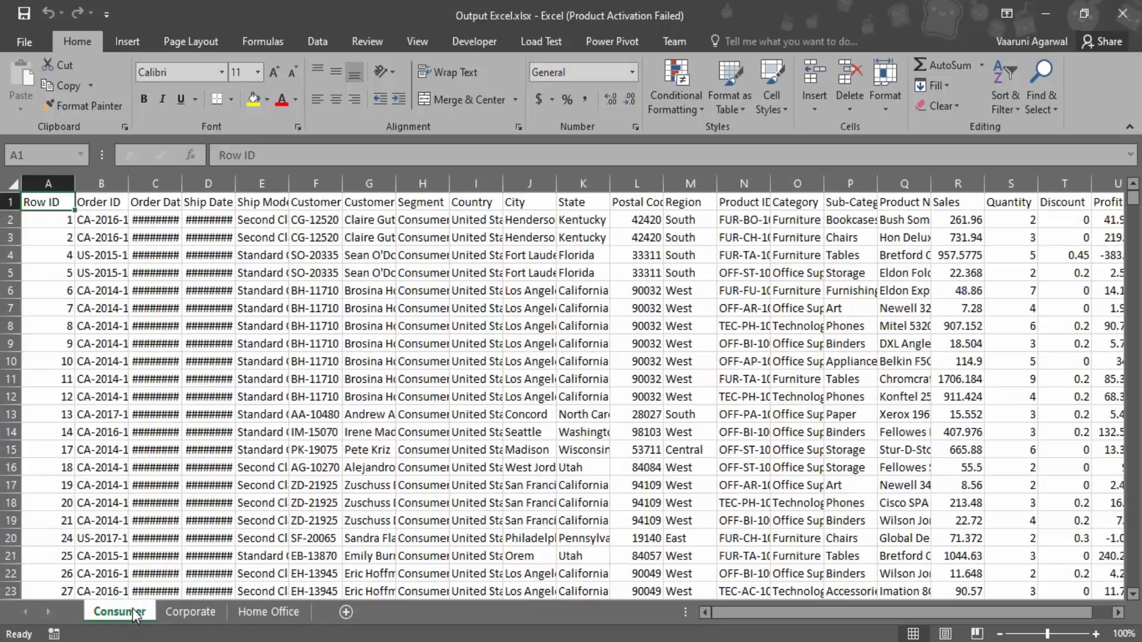
{"action": "left_click", "coordinate": [684, 641]}
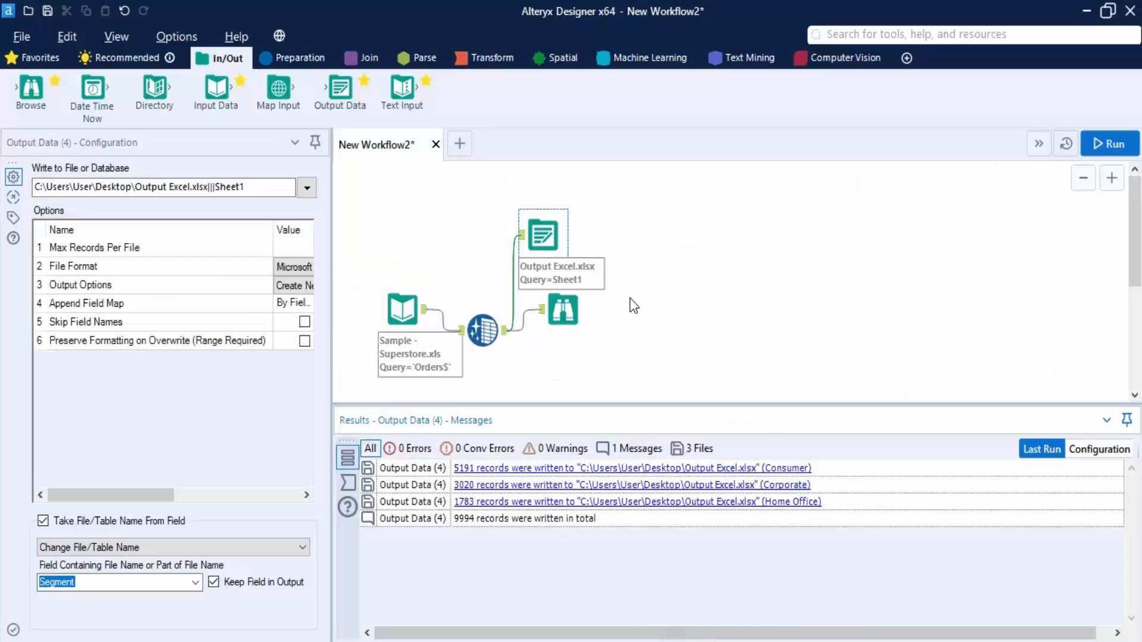
{"action": "left_click", "coordinate": [637, 273]}
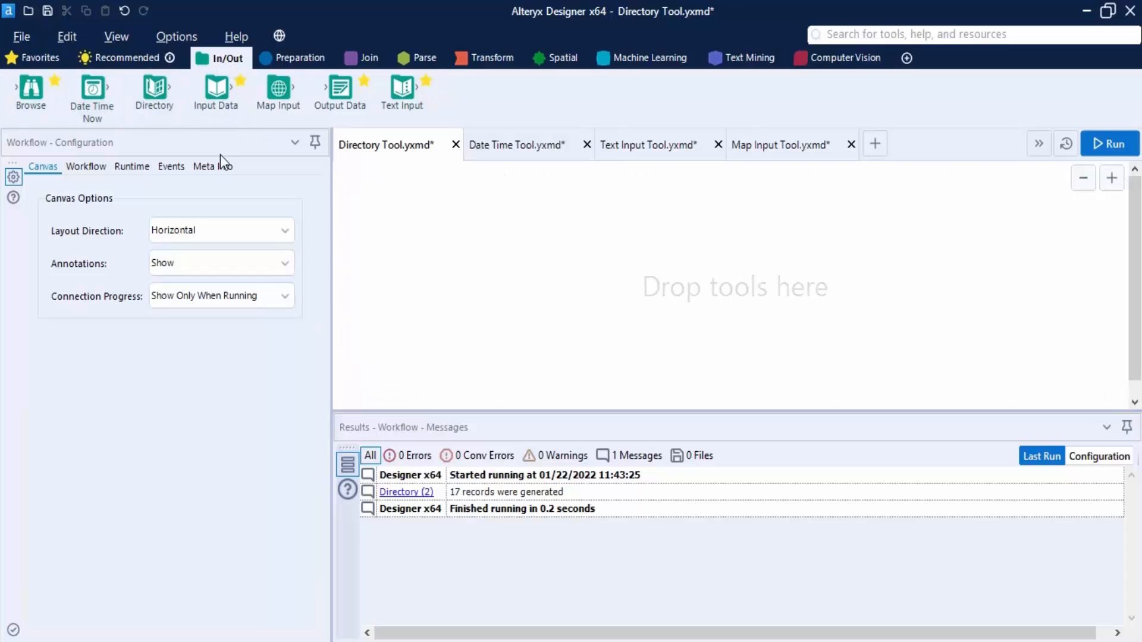
Step: Add a Directory tool to the Directory Tool workflow and point it at the ProgrammingKnowledge\Alteryx\Files folder
{"action": "left_click_drag", "start_coordinate": [155, 90], "coordinate": [592, 324]}
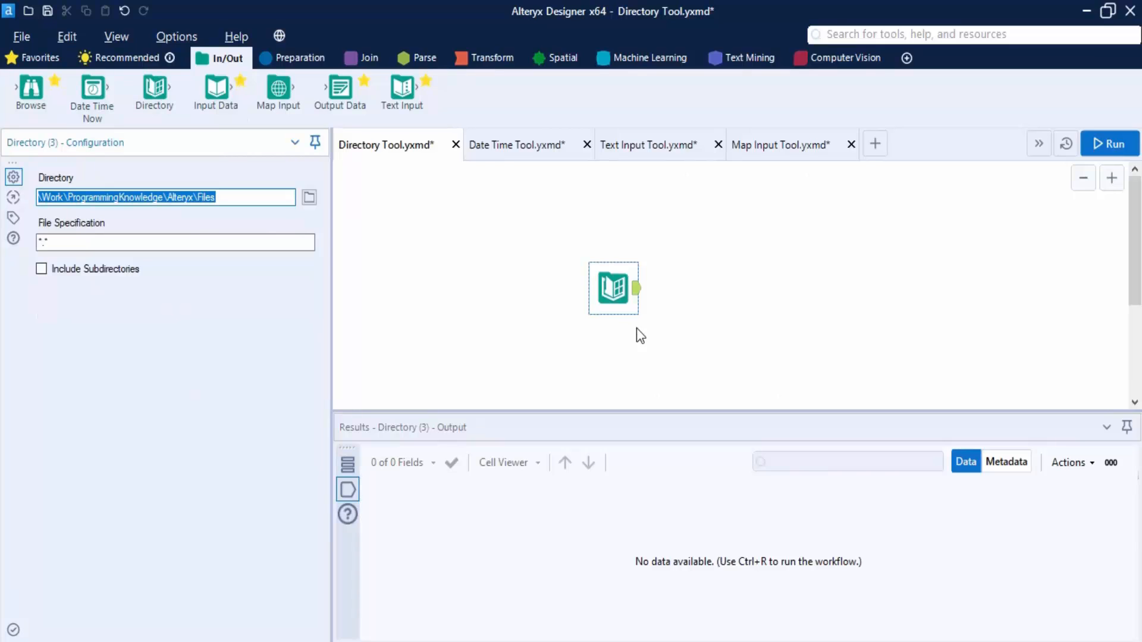
{"action": "left_click", "coordinate": [241, 198]}
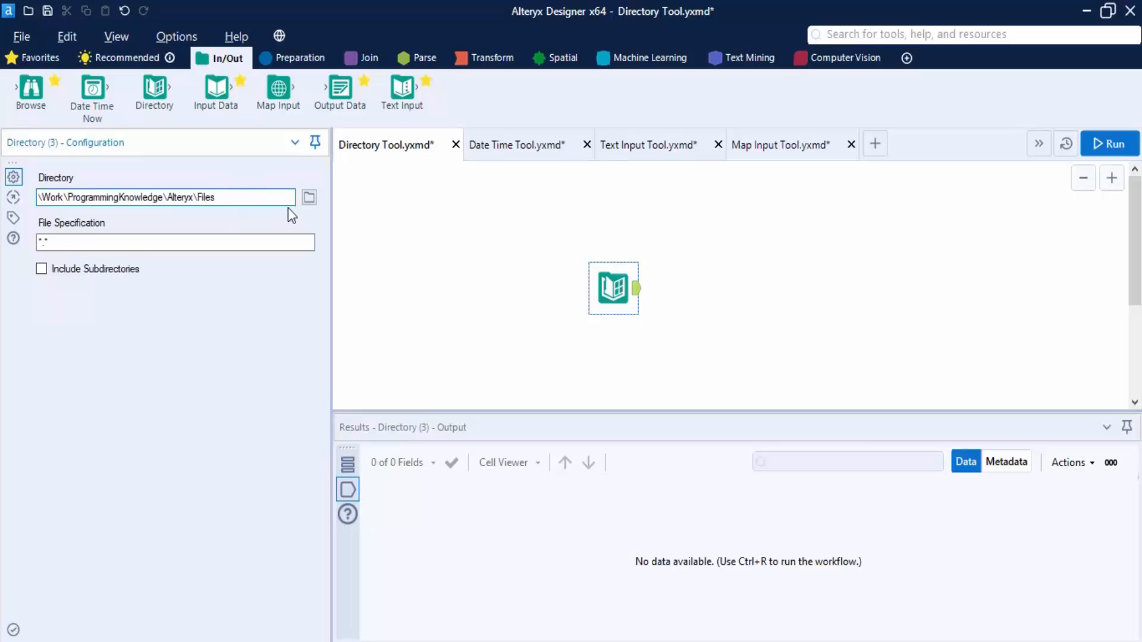
{"action": "left_click", "coordinate": [310, 199]}
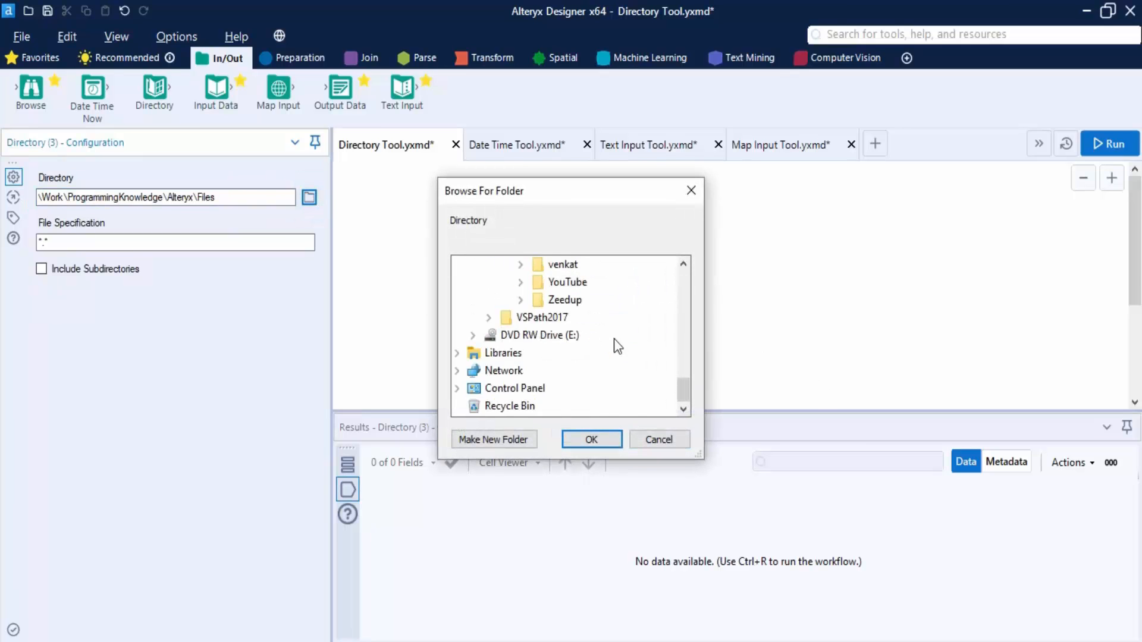
{"action": "scroll", "coordinate": [614, 348], "scroll_direction": "down", "scroll_amount": 1}
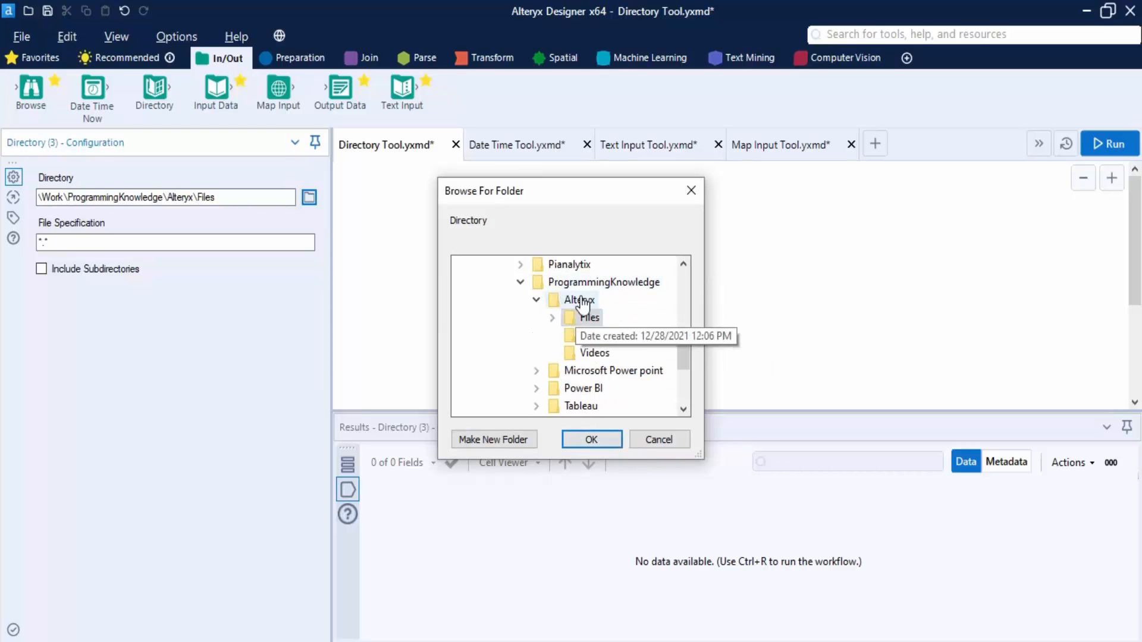
{"action": "left_click", "coordinate": [601, 436]}
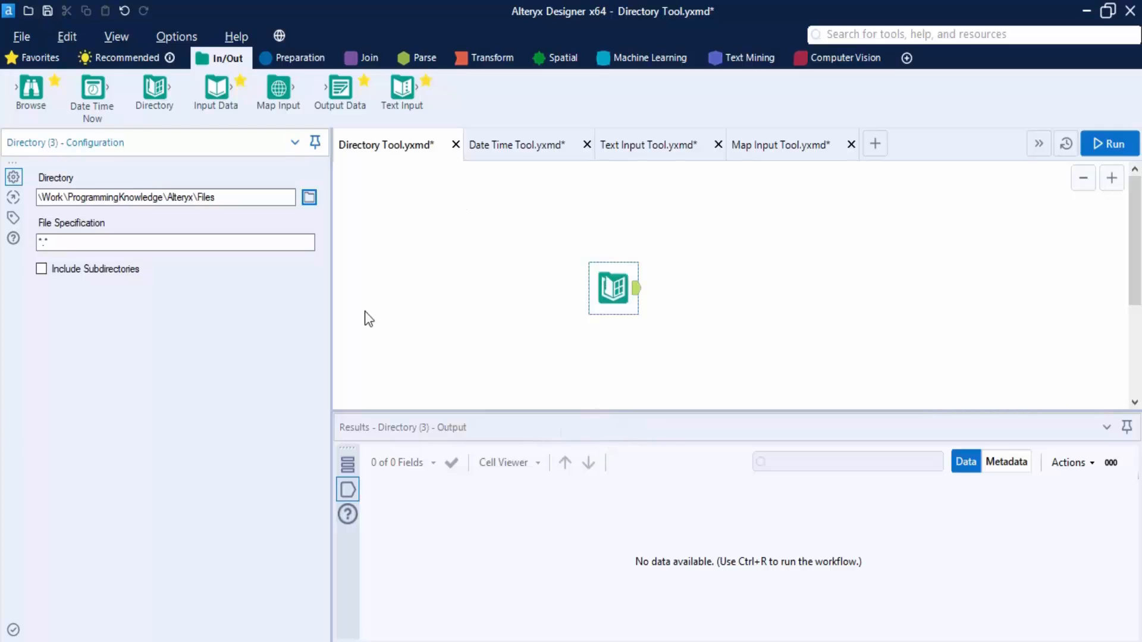
Step: Run the Directory Tool workflow with the file specification kept at *.* and dismiss the completion message
{"action": "left_click", "coordinate": [77, 243]}
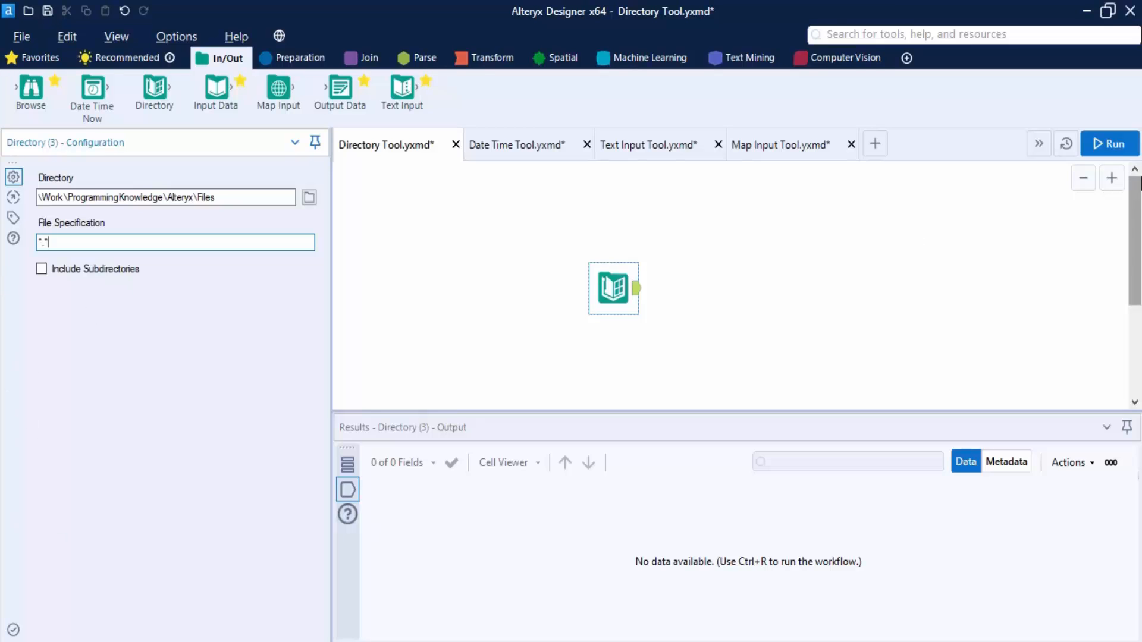
{"action": "left_click", "coordinate": [1111, 144]}
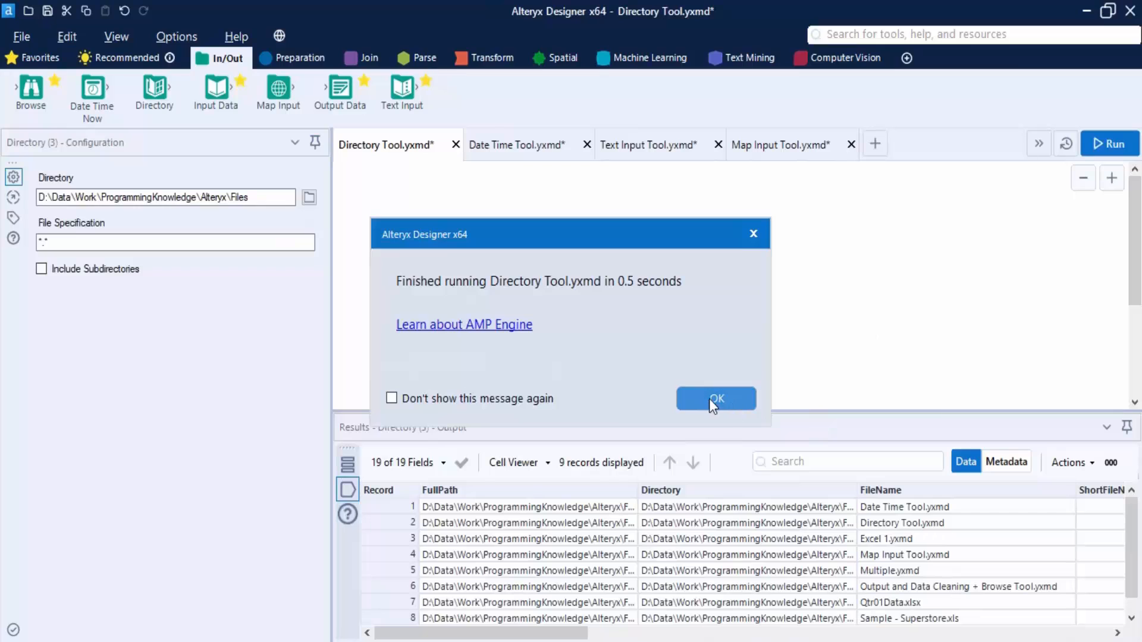
{"action": "left_click", "coordinate": [712, 398]}
Step: Enlarge the results area and examine the Directory output's path, file name, time, size and attribute columns
{"action": "left_click_drag", "start_coordinate": [816, 415], "coordinate": [805, 256]}
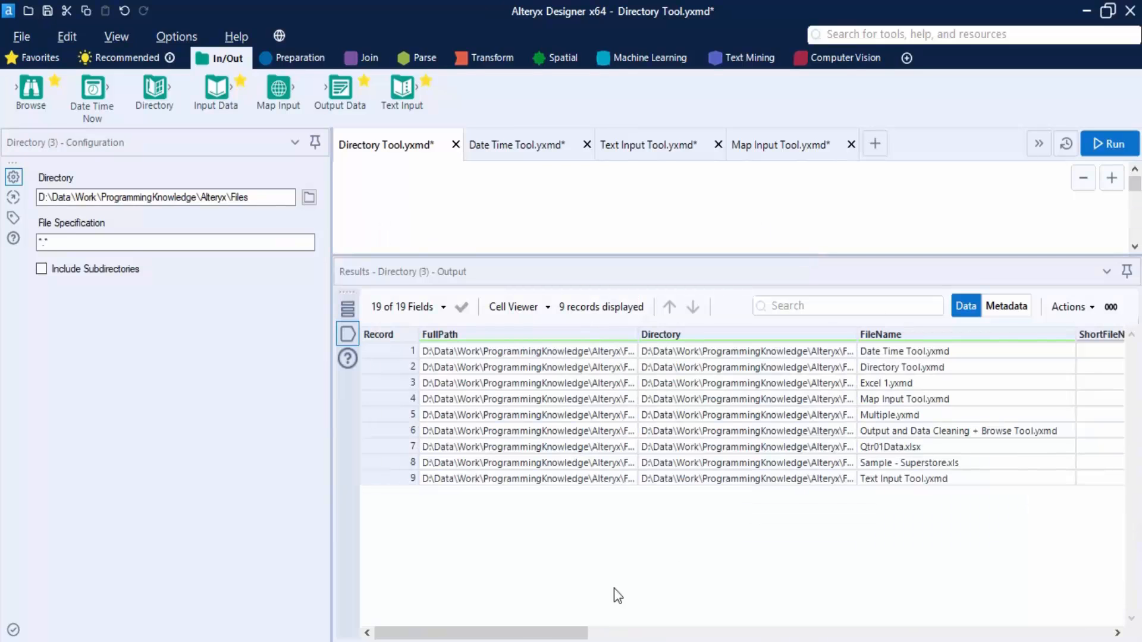
{"action": "left_click_drag", "start_coordinate": [524, 632], "coordinate": [499, 620]}
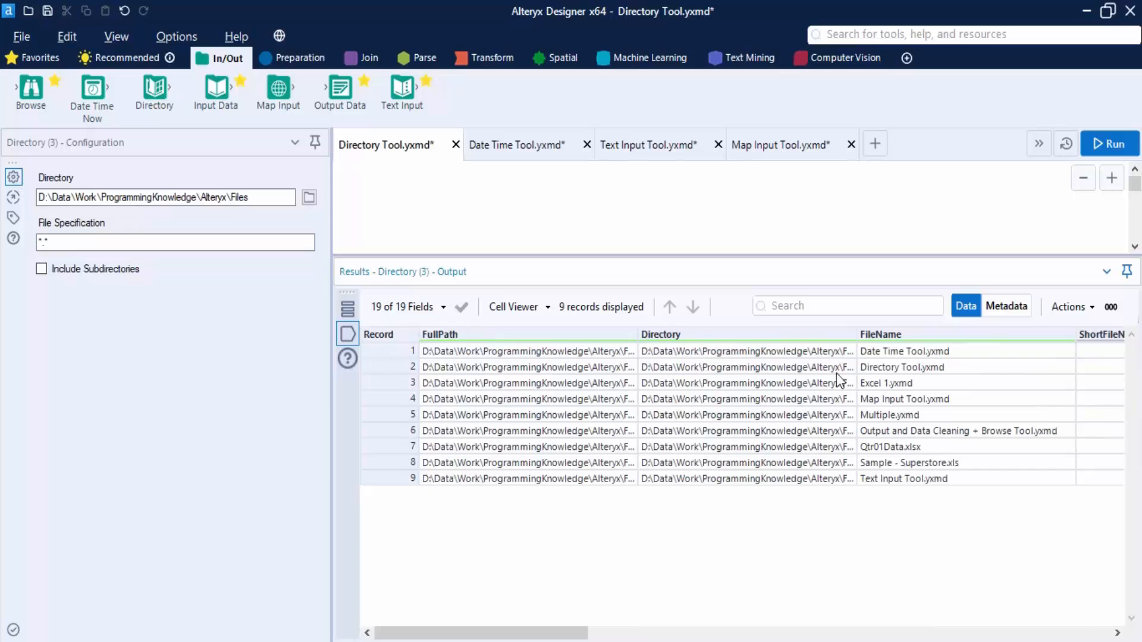
{"action": "left_click_drag", "start_coordinate": [575, 632], "coordinate": [729, 632]}
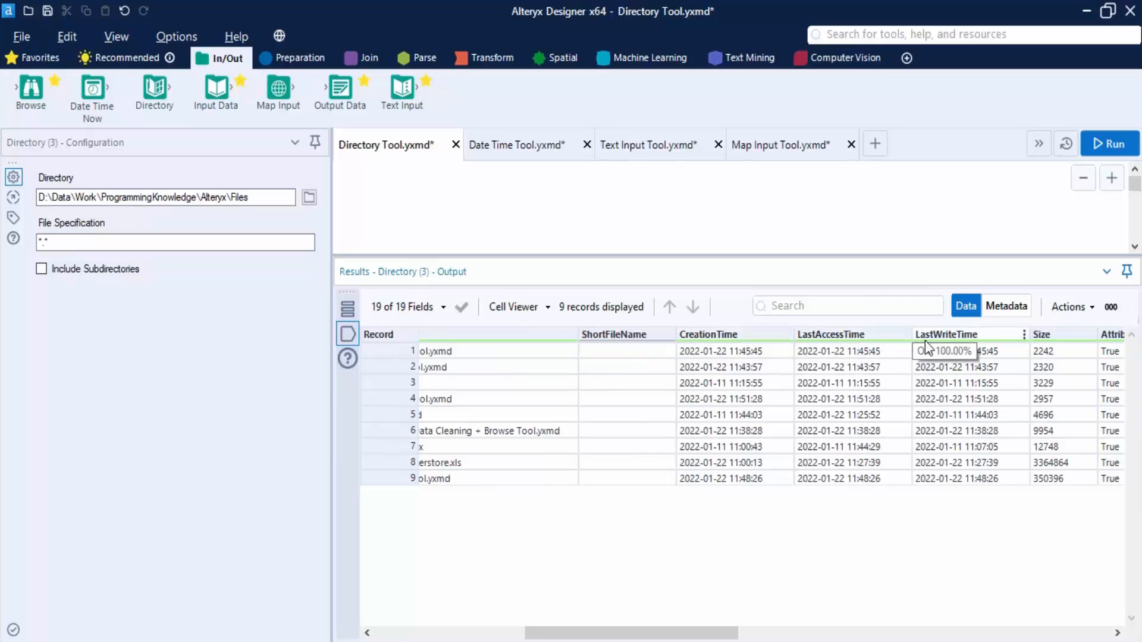
{"action": "left_click_drag", "start_coordinate": [719, 634], "coordinate": [841, 634]}
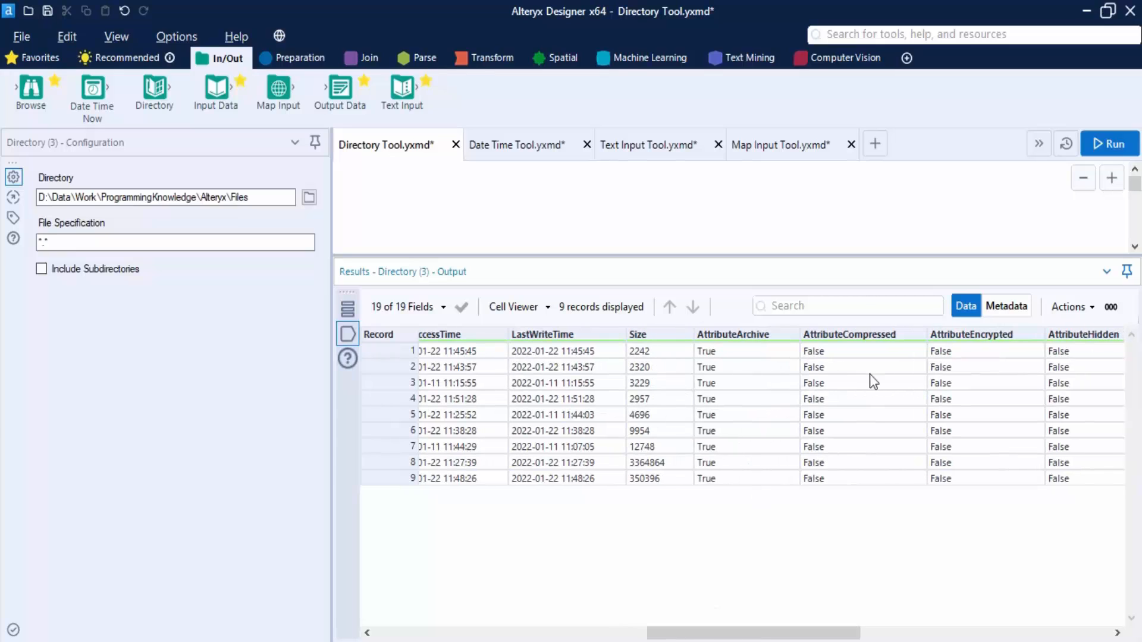
{"action": "left_click_drag", "start_coordinate": [855, 632], "coordinate": [362, 512]}
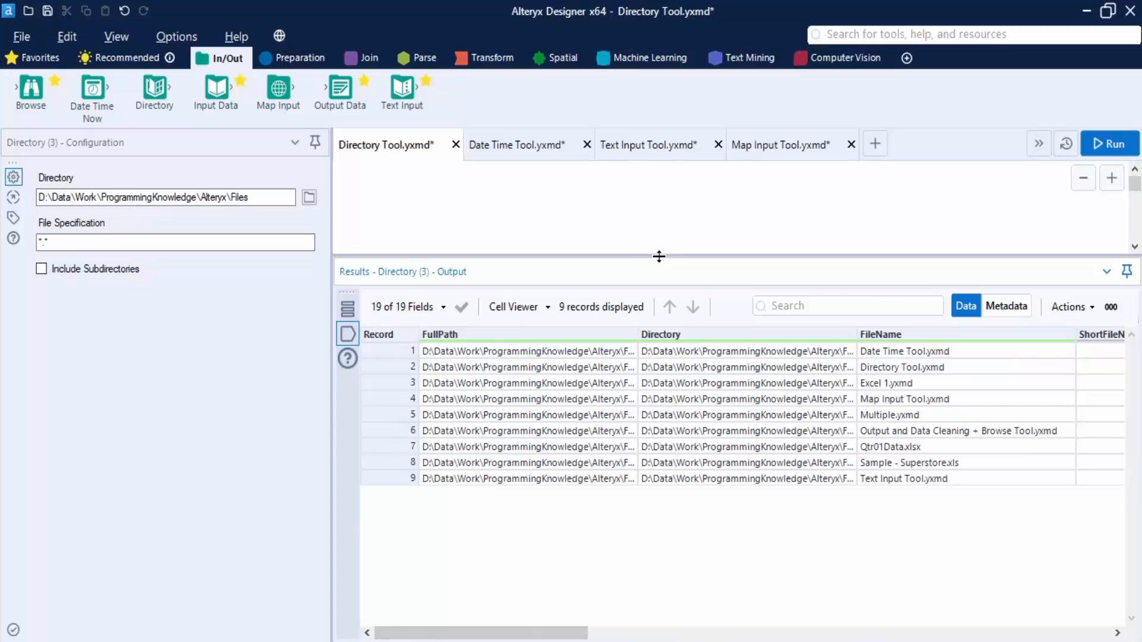
{"action": "left_click_drag", "start_coordinate": [553, 634], "coordinate": [660, 599]}
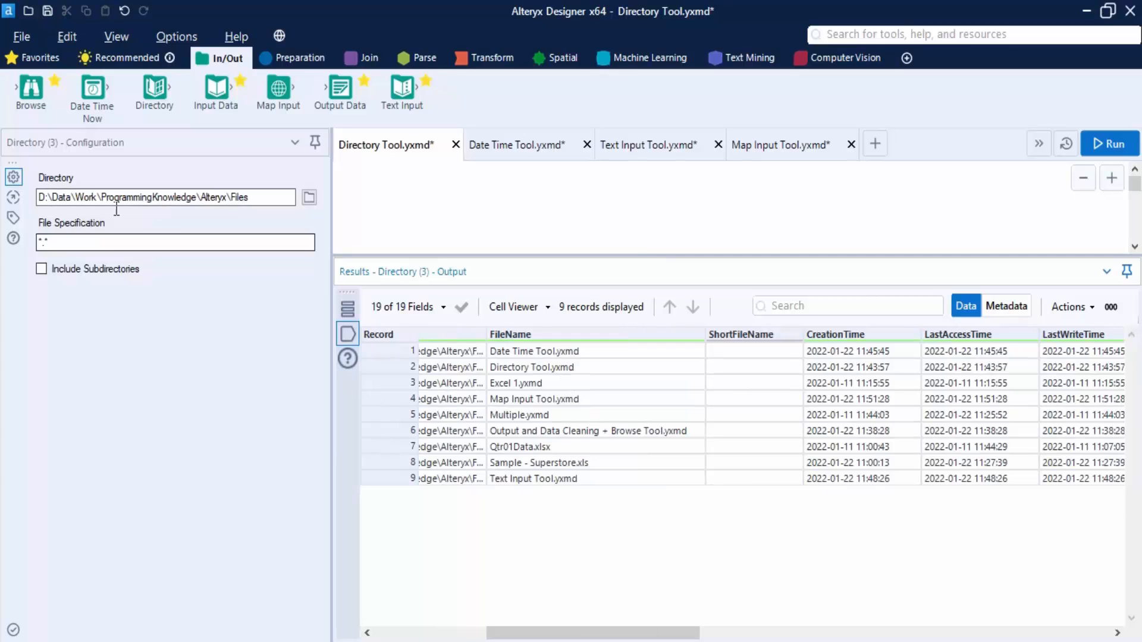
Step: Set the Directory tool's file specification to *.yxmd with subdirectories included, and run the workflow
{"action": "left_click", "coordinate": [104, 244]}
{"action": "key", "text": "BackSpace"}
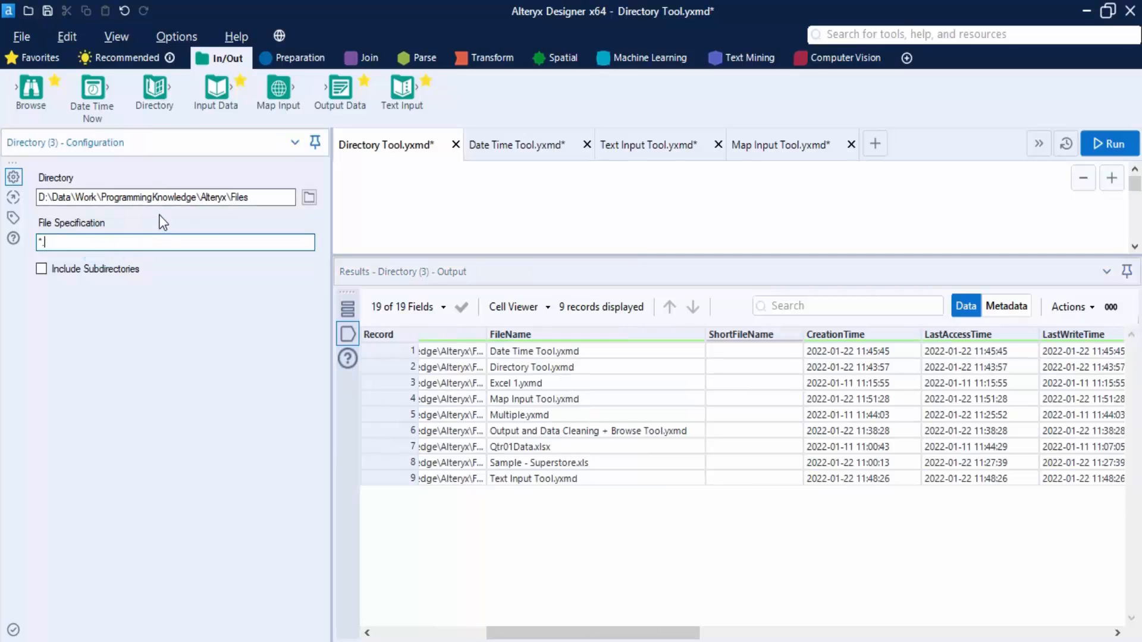
{"action": "type", "text": "yxmd"}
{"action": "left_click", "coordinate": [41, 271]}
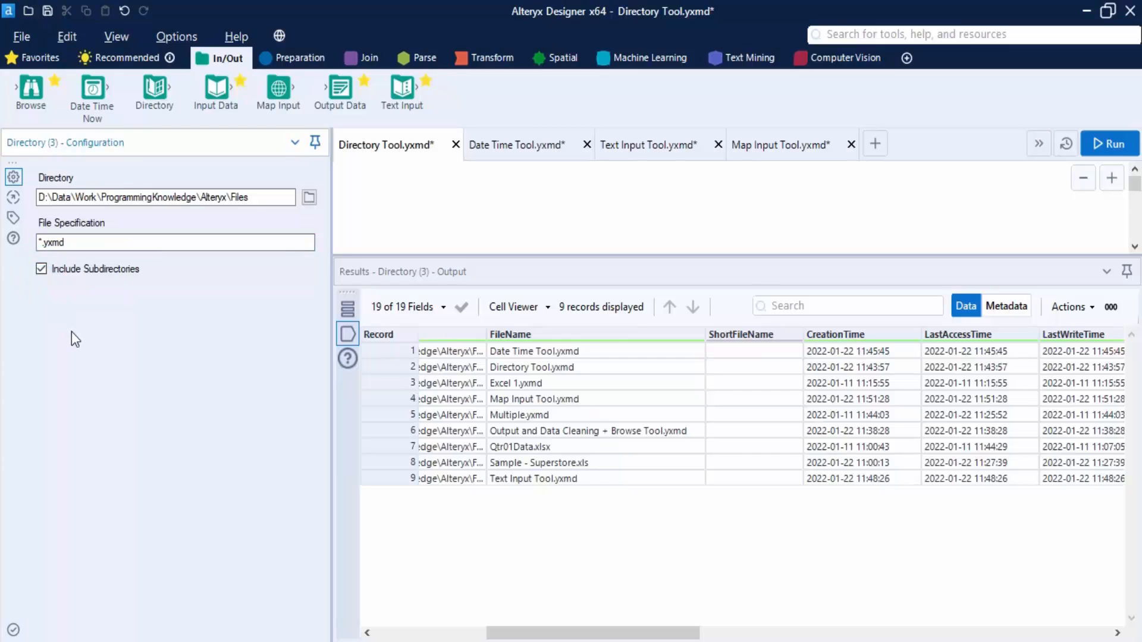
{"action": "left_click", "coordinate": [1105, 141]}
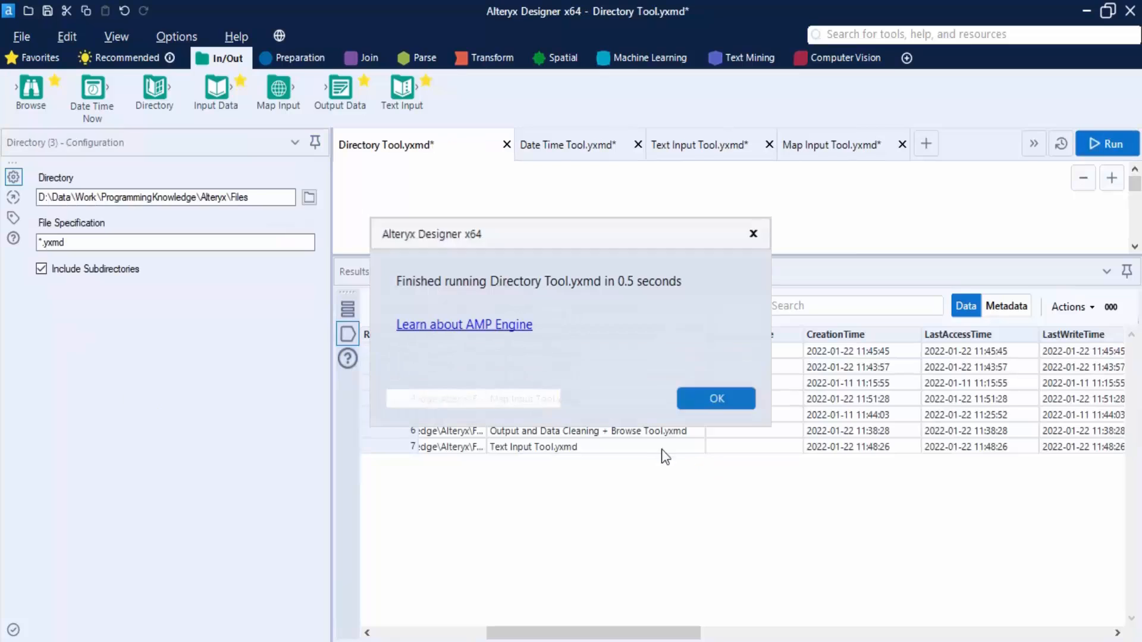
{"action": "left_click", "coordinate": [712, 398]}
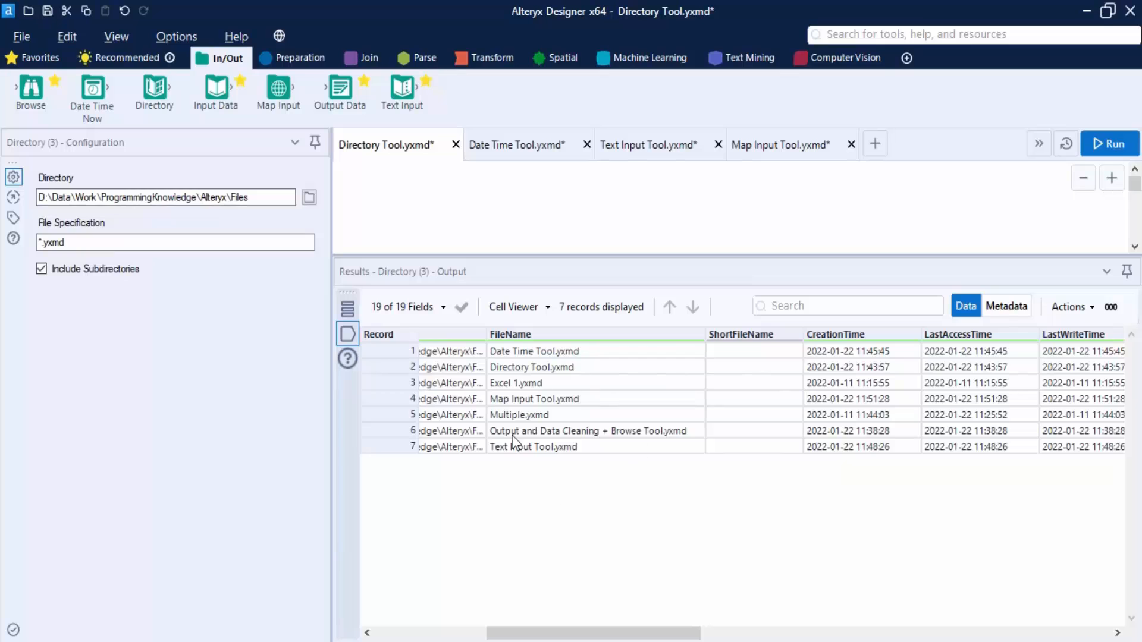
Step: Shrink the results area to reveal the canvas and save the Directory Tool workflow
{"action": "left_click_drag", "start_coordinate": [809, 254], "coordinate": [810, 411]}
{"action": "left_click", "coordinate": [803, 287]}
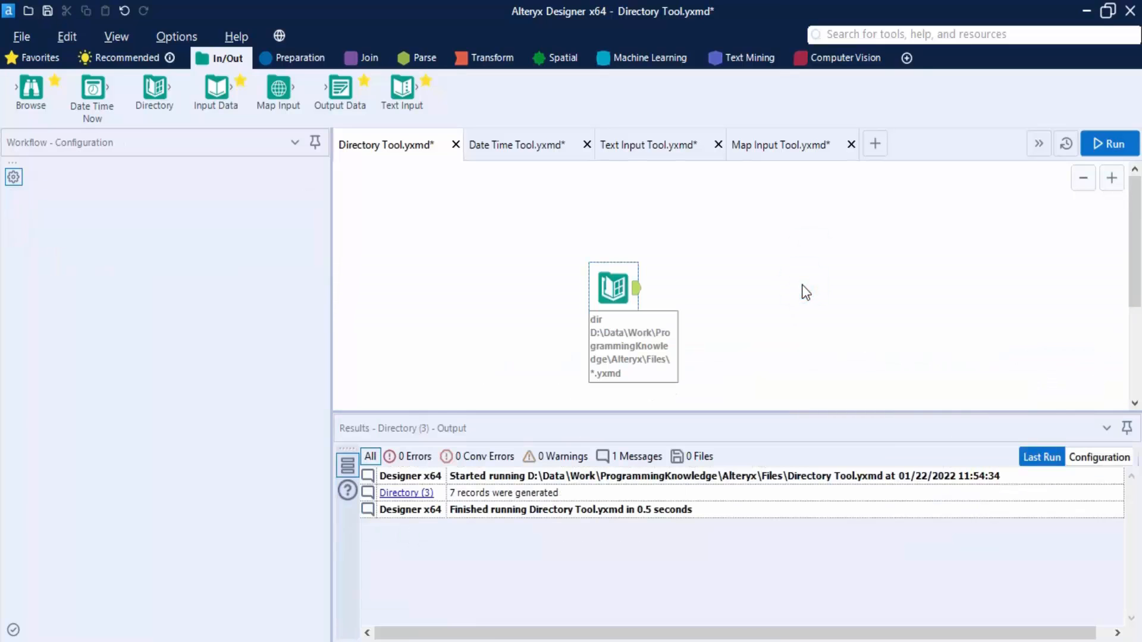
{"action": "key", "text": "ctrl+s"}
Step: Add a Date Time Now tool to the Date Time Tool workflow with the output format yyyy-MM-dd hh:mm:ss
{"action": "left_click", "coordinate": [491, 149]}
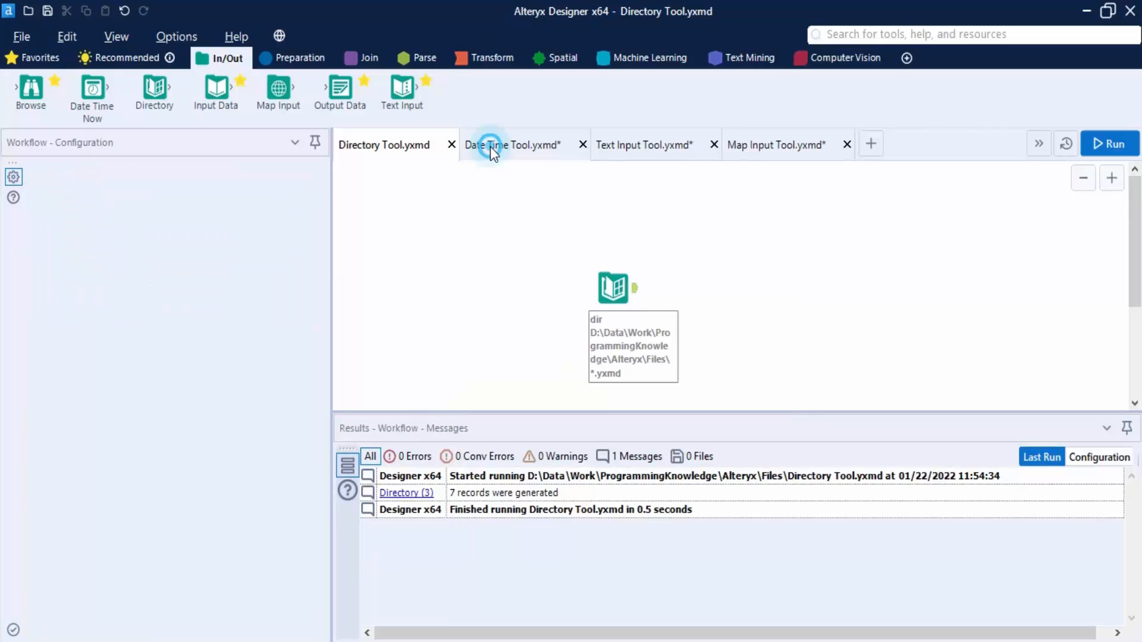
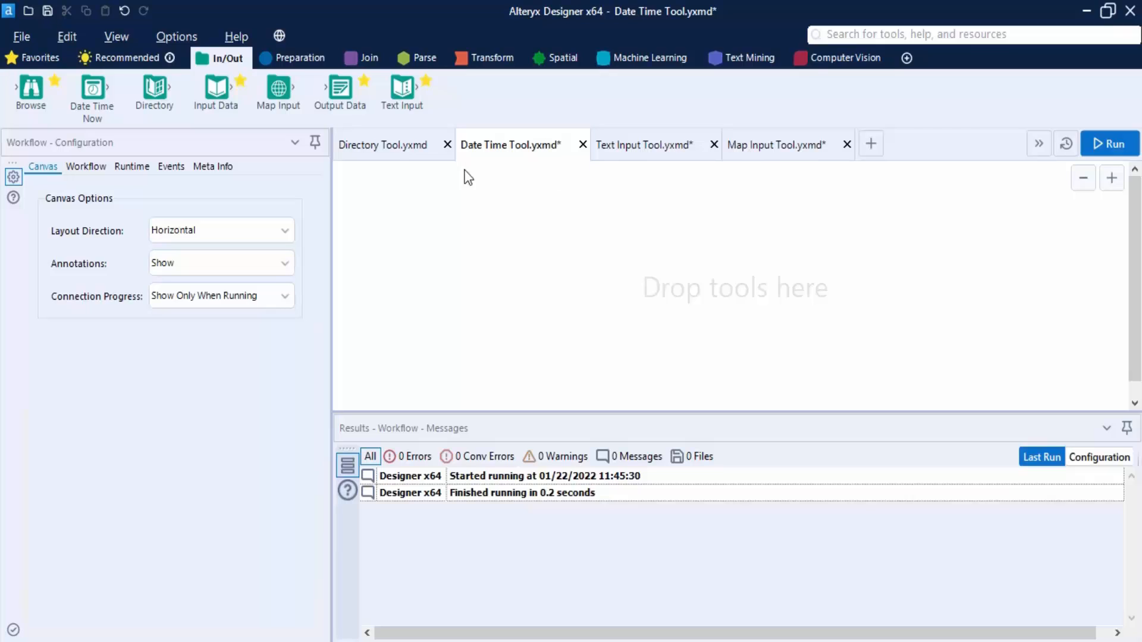
{"action": "left_click_drag", "start_coordinate": [90, 94], "coordinate": [544, 340]}
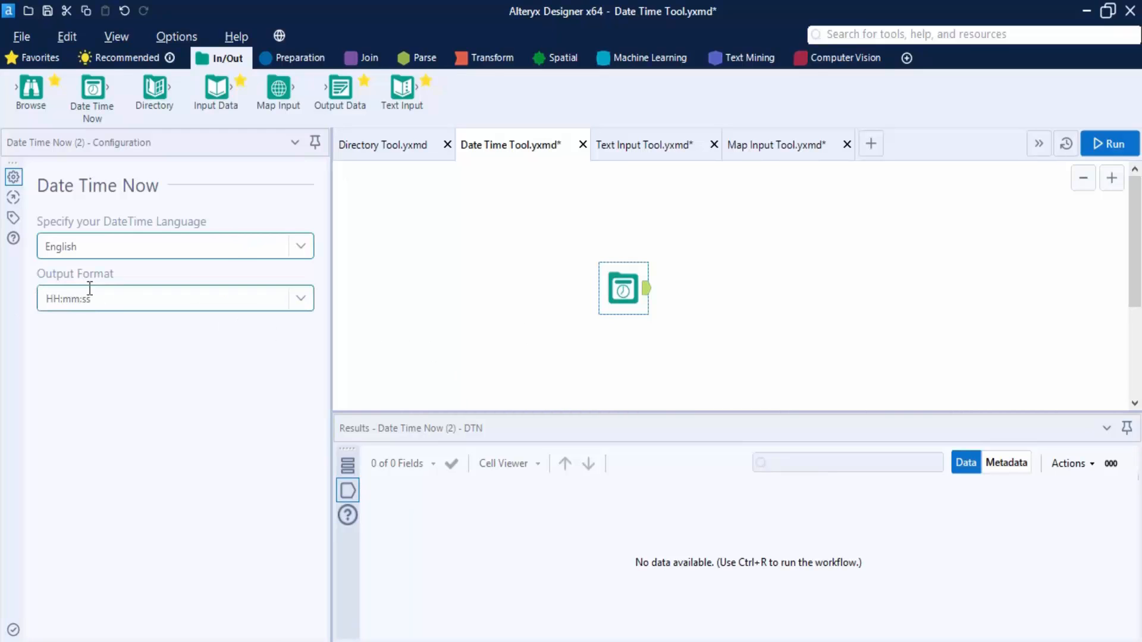
{"action": "left_click", "coordinate": [300, 303]}
{"action": "scroll", "coordinate": [128, 416], "scroll_direction": "down", "scroll_amount": 3}
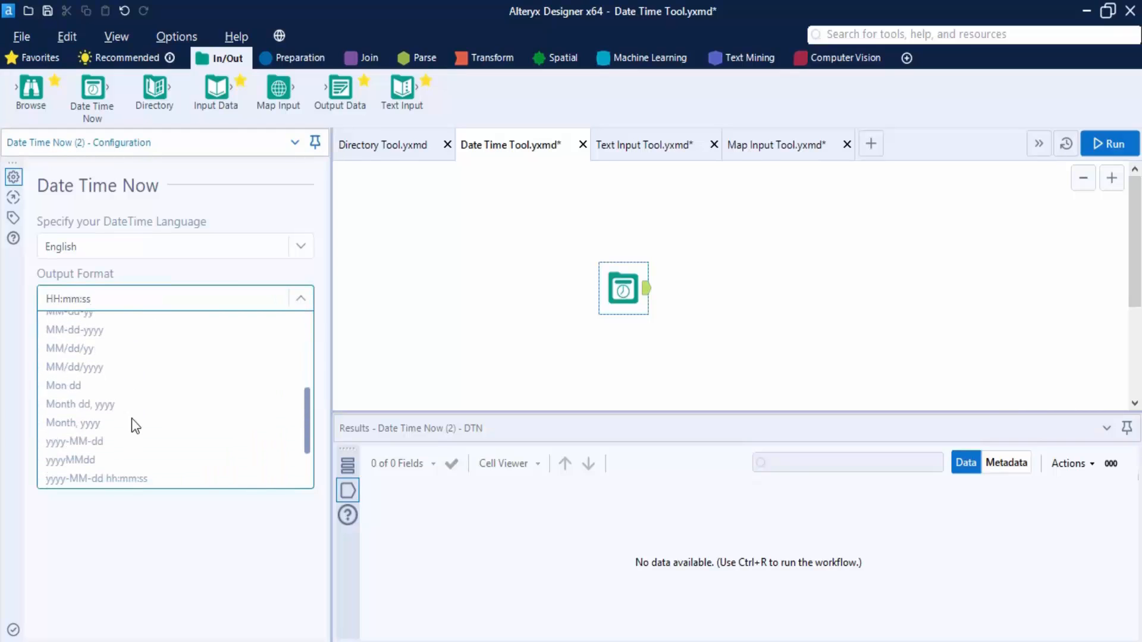
{"action": "left_click", "coordinate": [121, 479]}
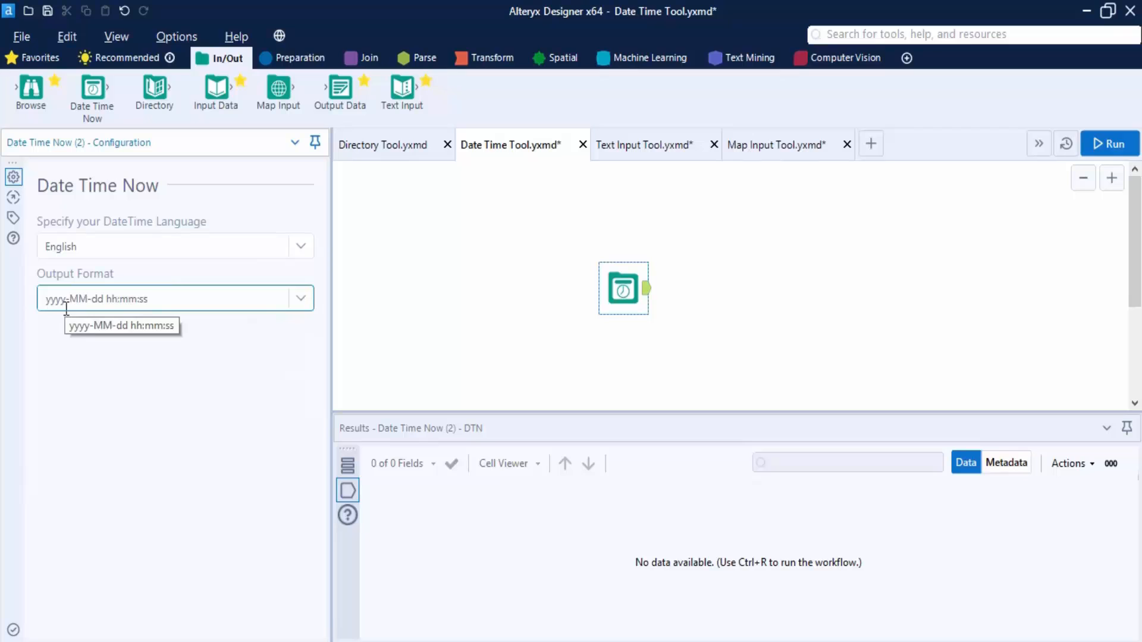
Step: Run the Date Time Tool workflow in English, and run it again with the DateTime language set to Español
{"action": "left_click", "coordinate": [1108, 144]}
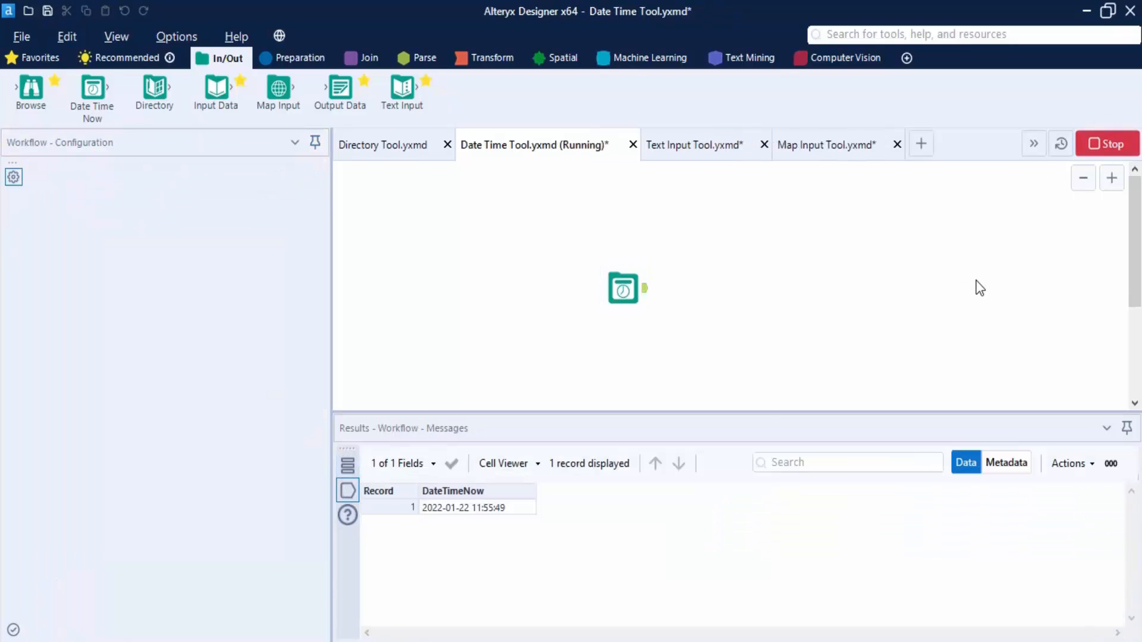
{"action": "left_click", "coordinate": [723, 403]}
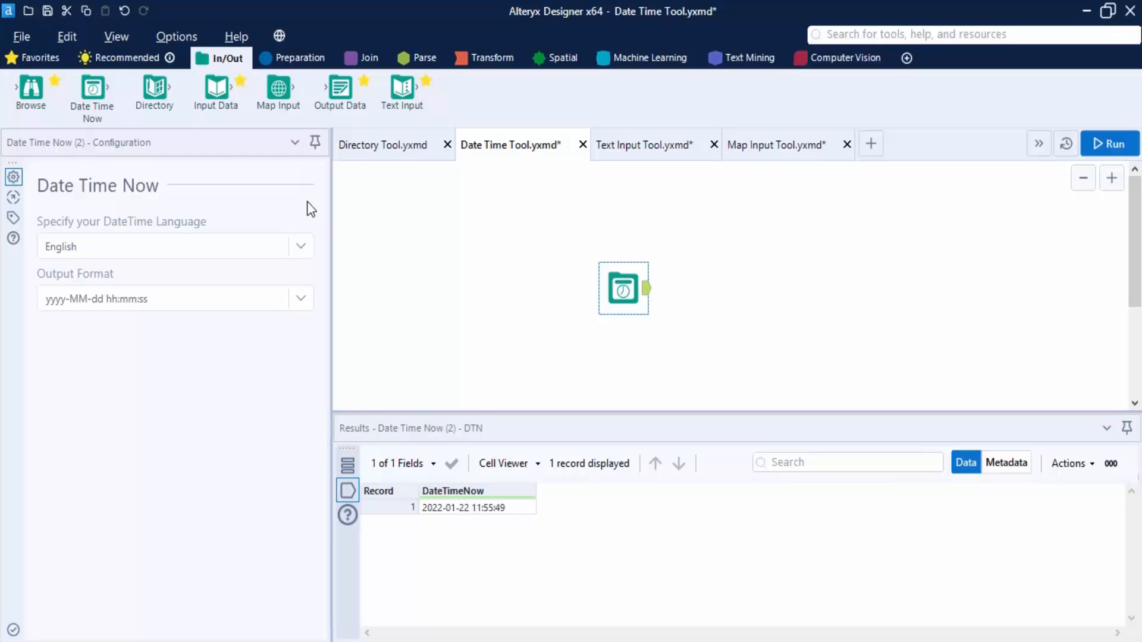
{"action": "left_click", "coordinate": [297, 252]}
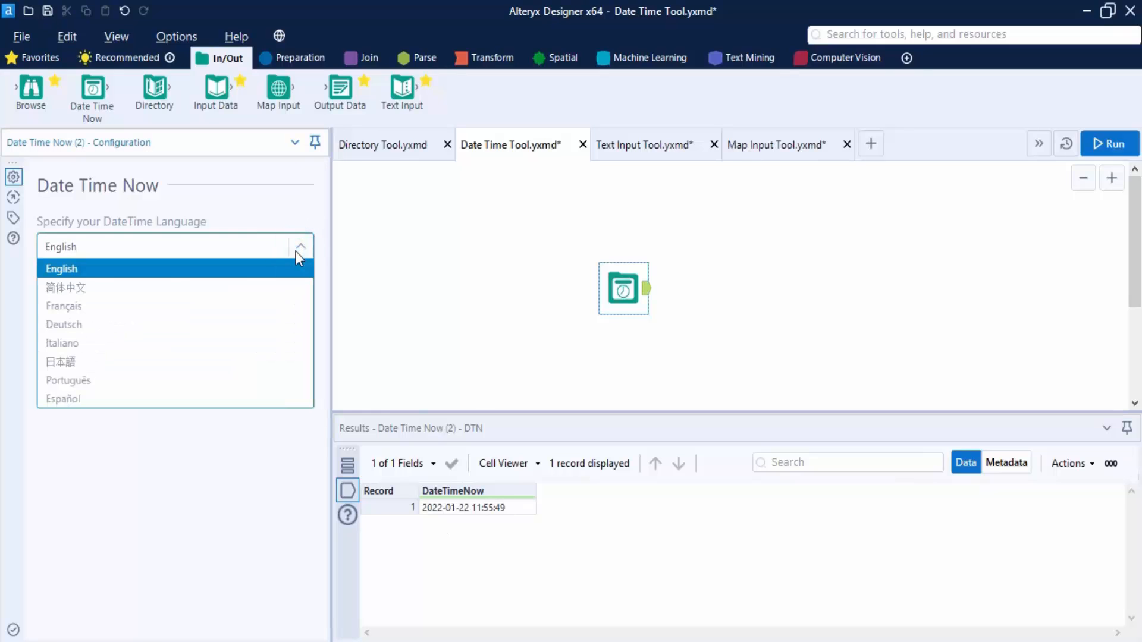
{"action": "left_click", "coordinate": [67, 399]}
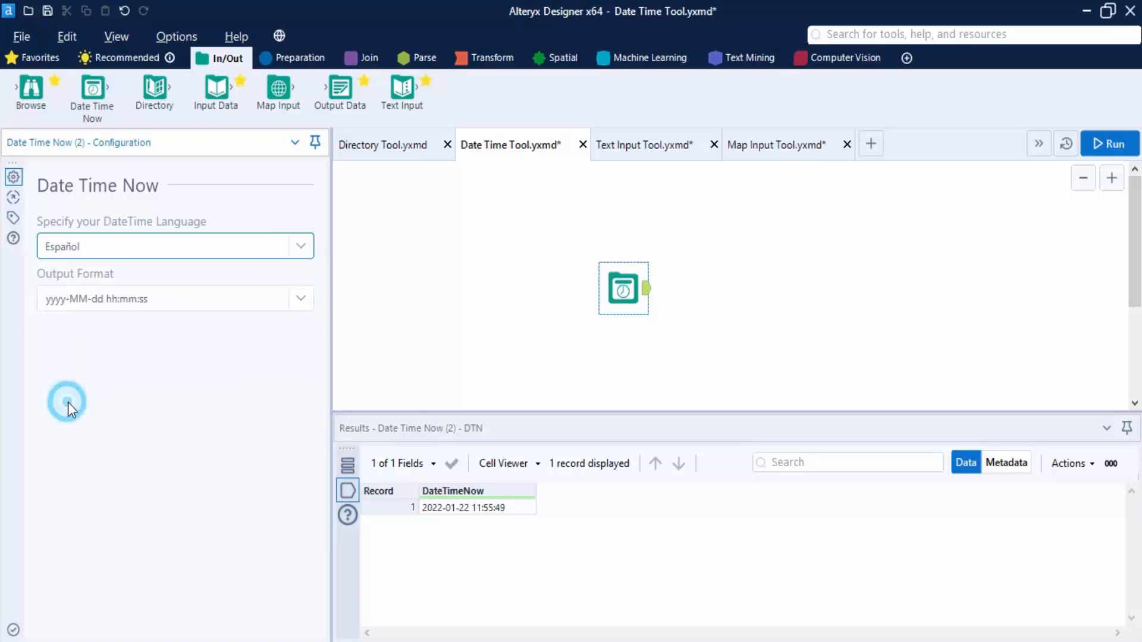
{"action": "left_click", "coordinate": [1105, 142]}
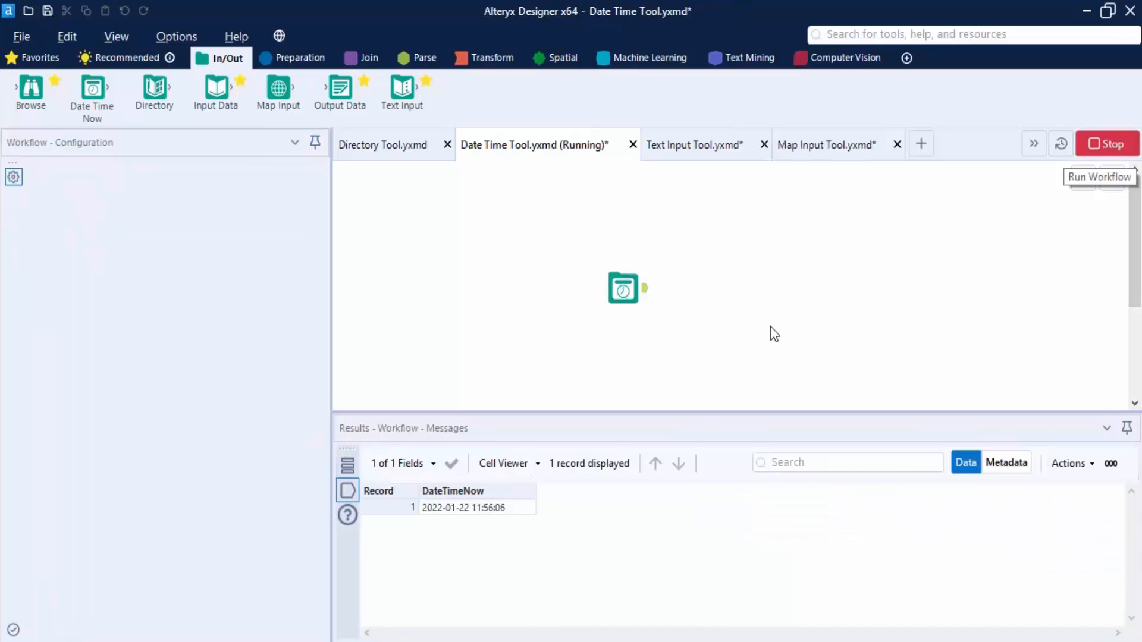
{"action": "left_click", "coordinate": [725, 399]}
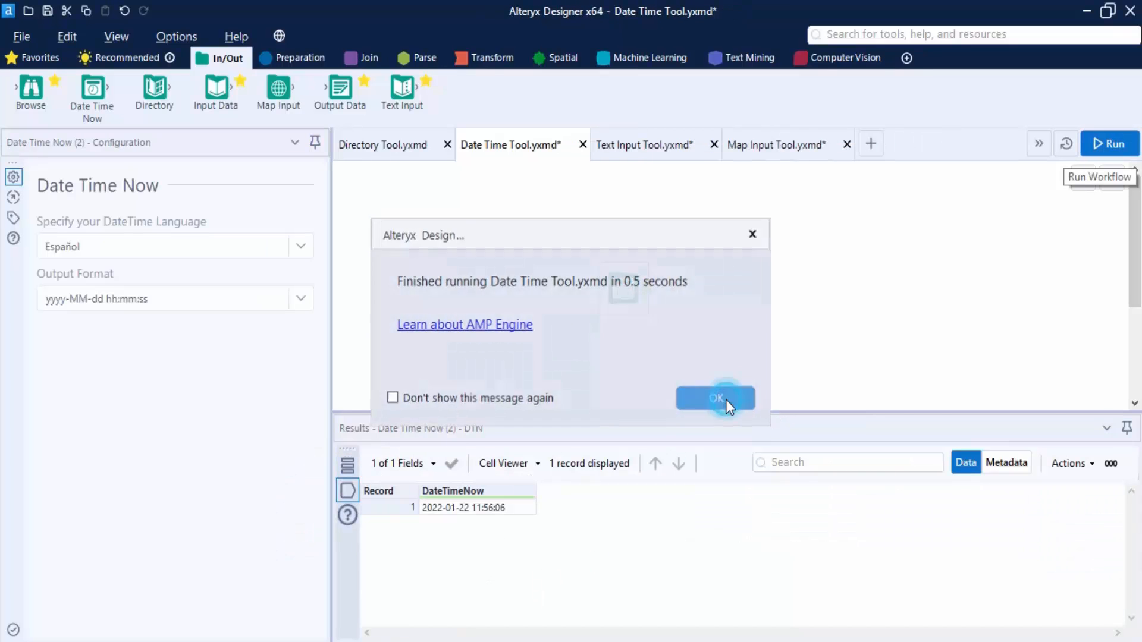
Step: Set the Date Time Now output format to d' de 'Month' de 'yyyy, run the workflow and save it
{"action": "left_click", "coordinate": [301, 299]}
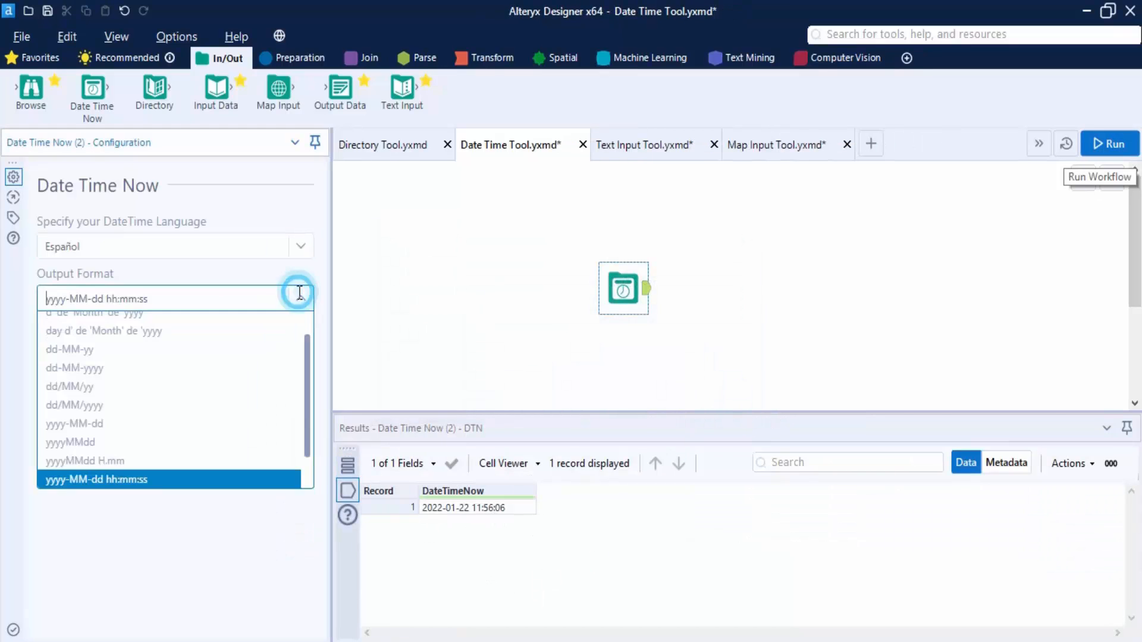
{"action": "scroll", "coordinate": [112, 387], "scroll_direction": "up", "scroll_amount": 1}
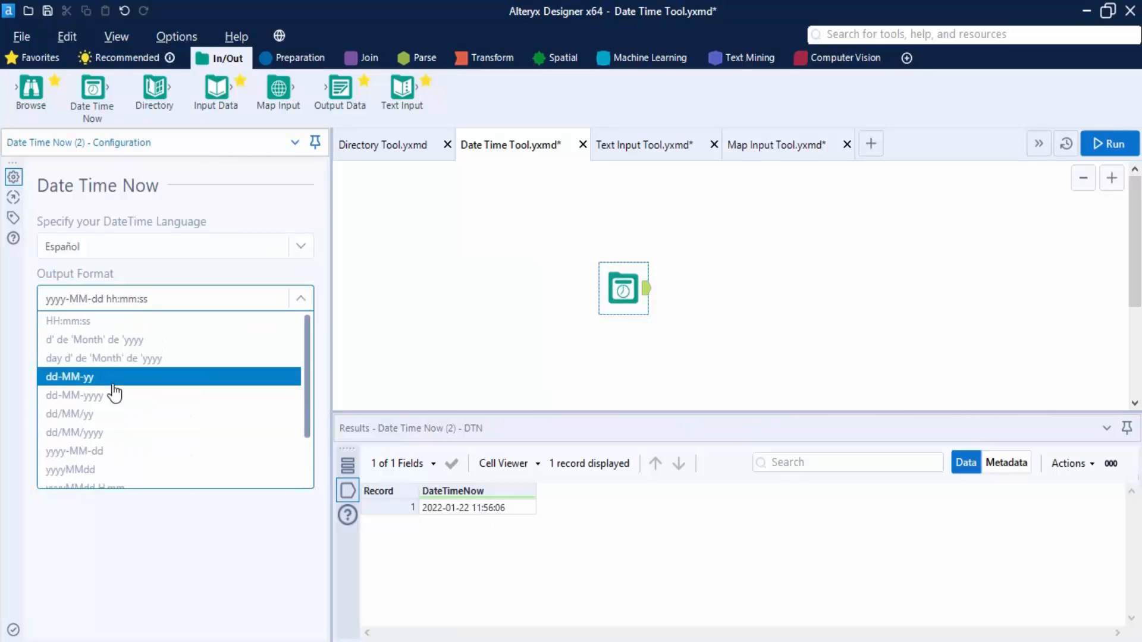
{"action": "left_click", "coordinate": [119, 336]}
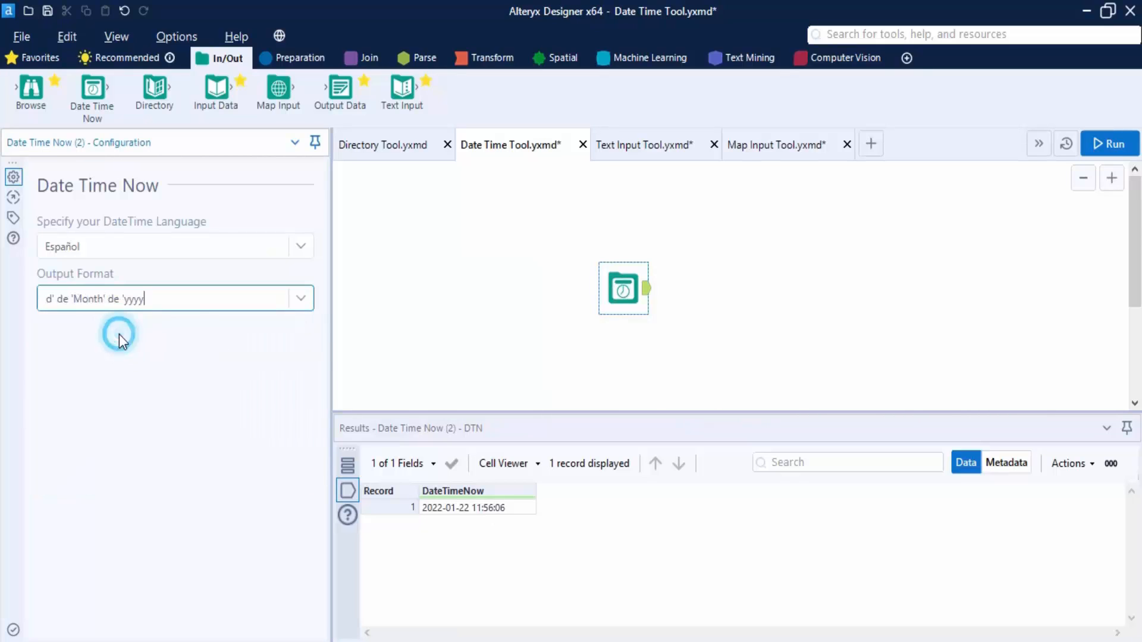
{"action": "left_click", "coordinate": [1116, 143]}
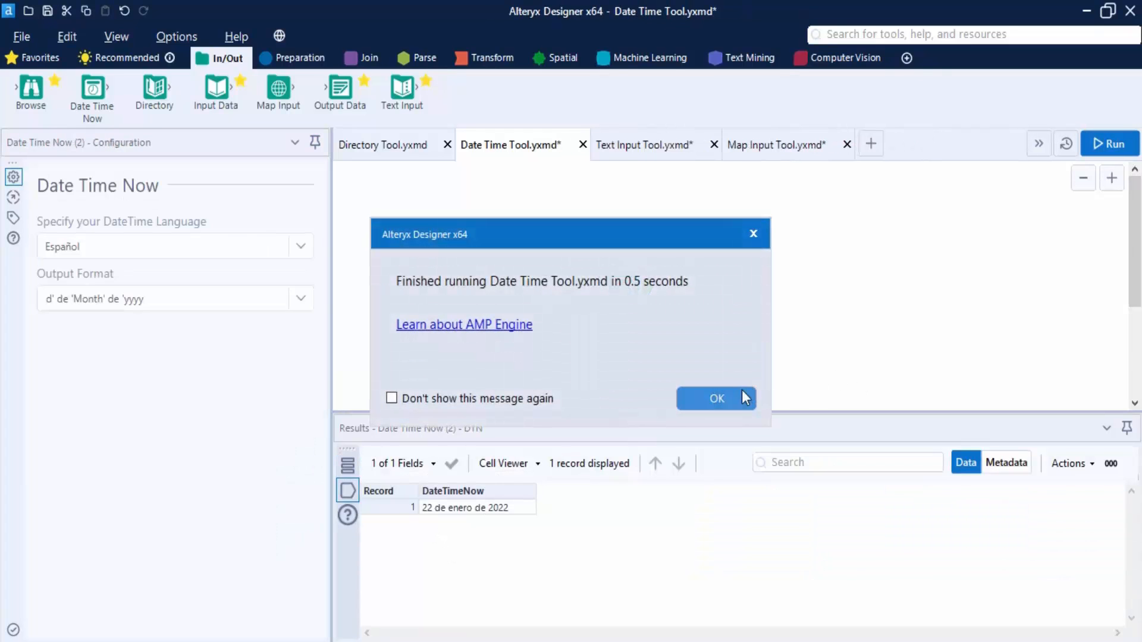
{"action": "left_click", "coordinate": [741, 391]}
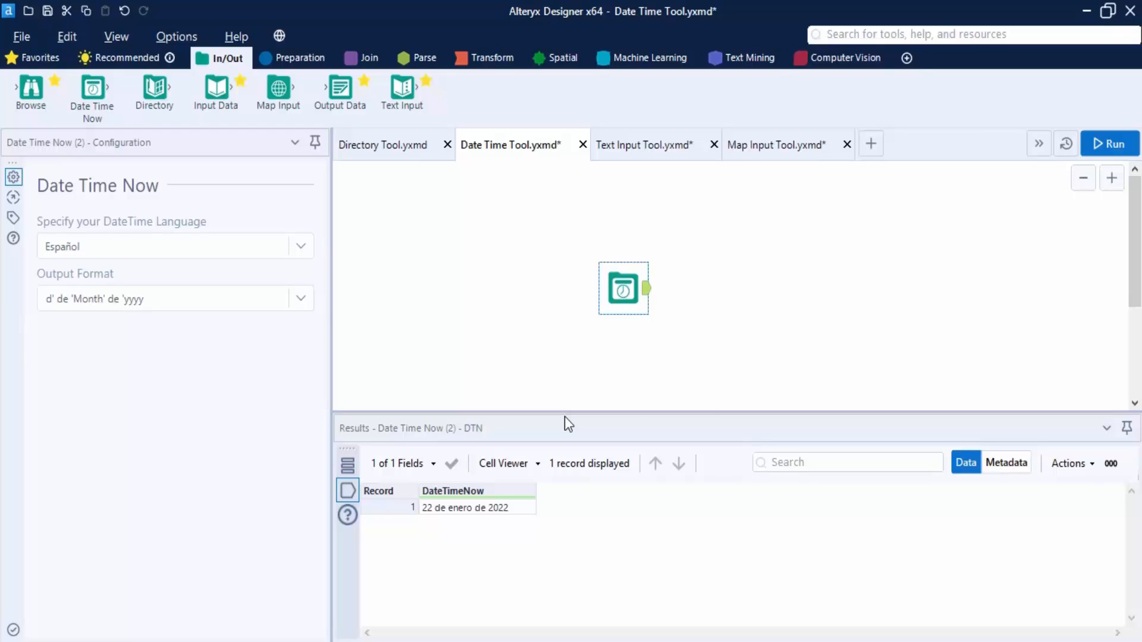
{"action": "key", "text": "ctrl+s"}
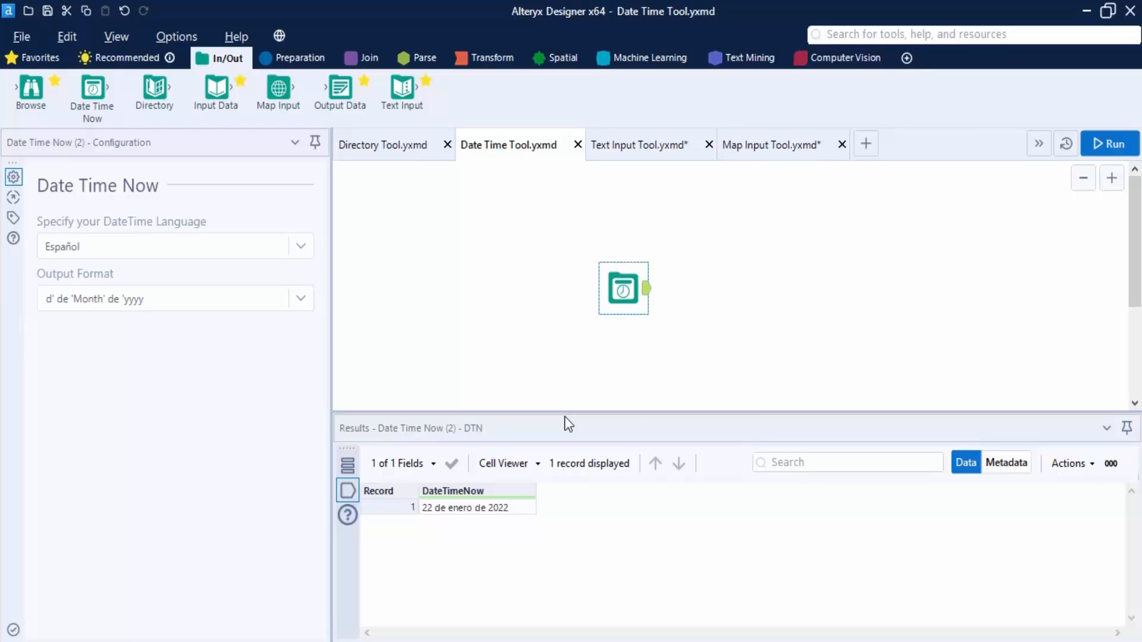
Step: Add a Text Input tool to the Text Input Tool workflow and insert a row in its data table
{"action": "left_click", "coordinate": [641, 151]}
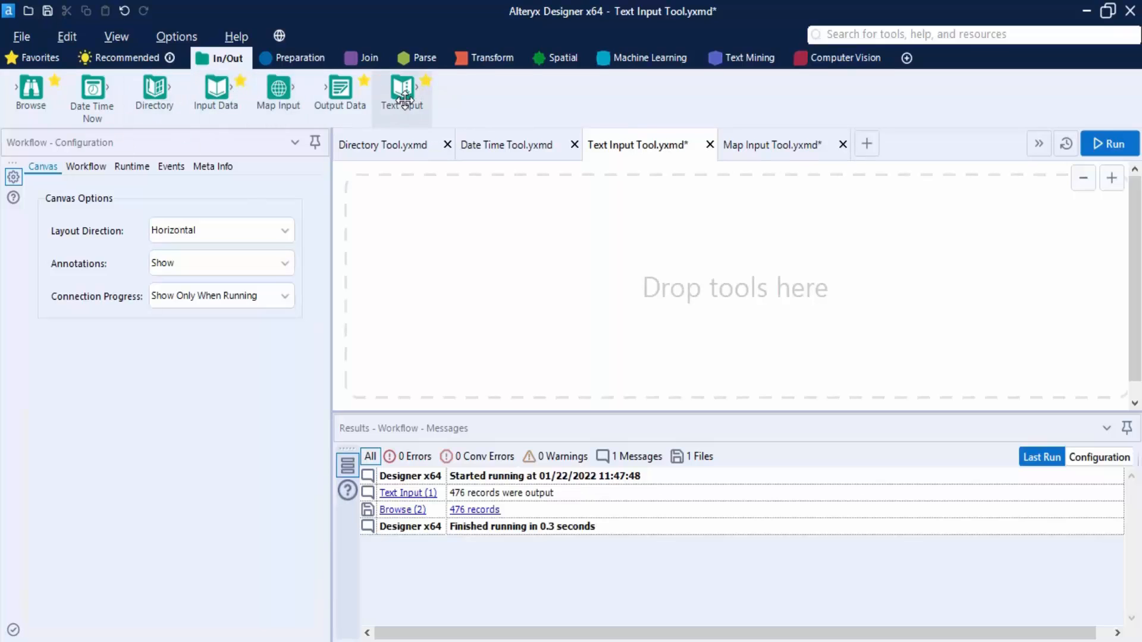
{"action": "left_click_drag", "start_coordinate": [403, 89], "coordinate": [565, 285]}
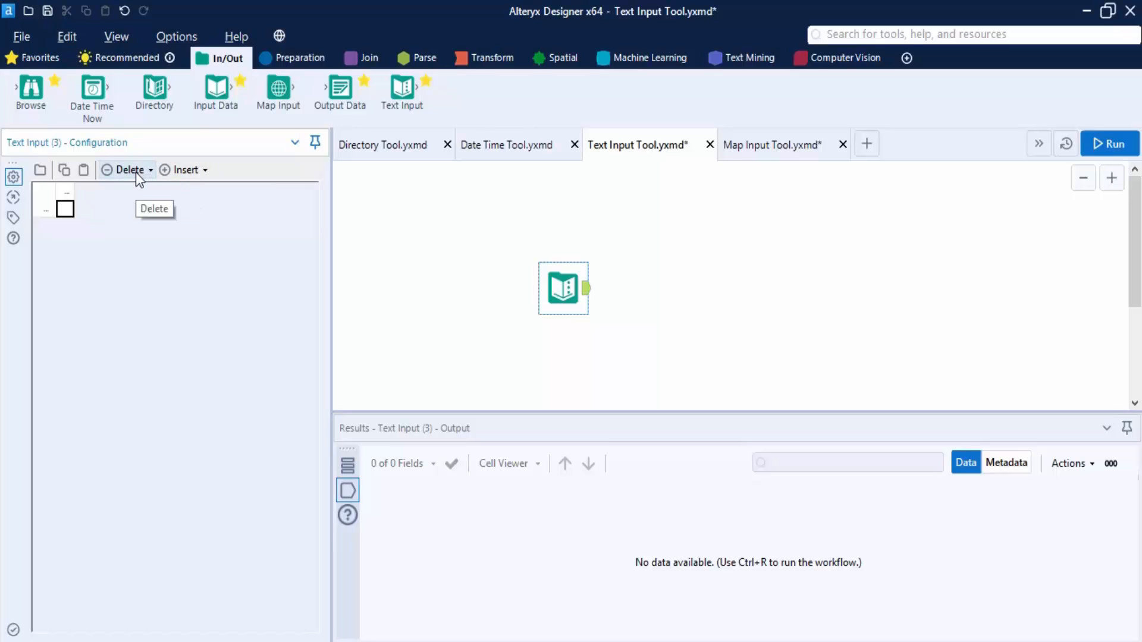
{"action": "left_click", "coordinate": [176, 172]}
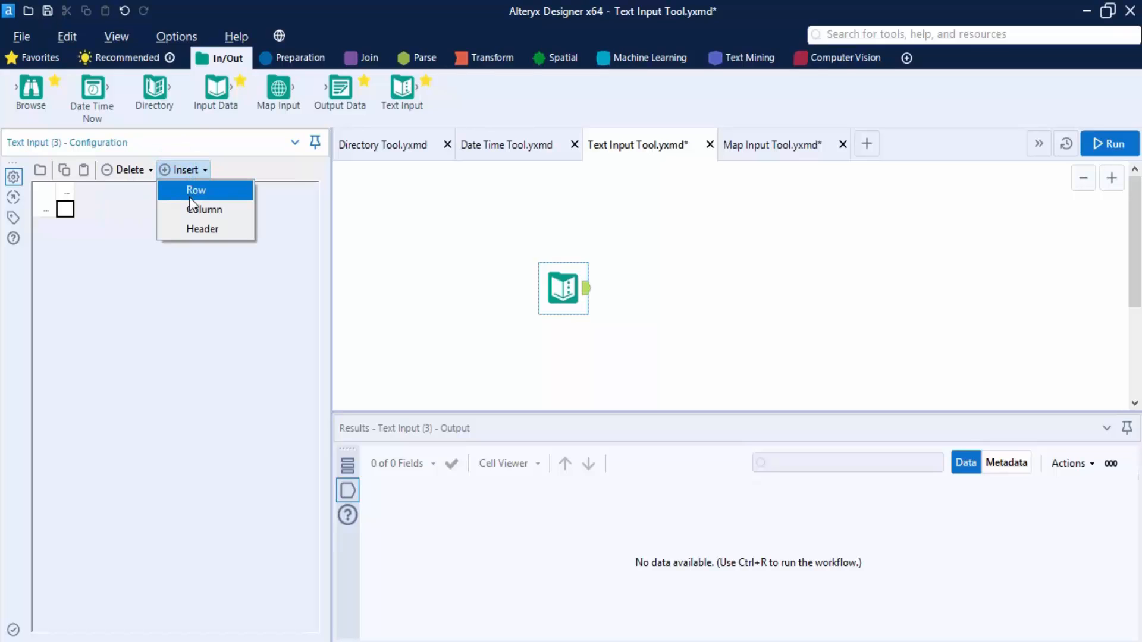
{"action": "left_click", "coordinate": [191, 197]}
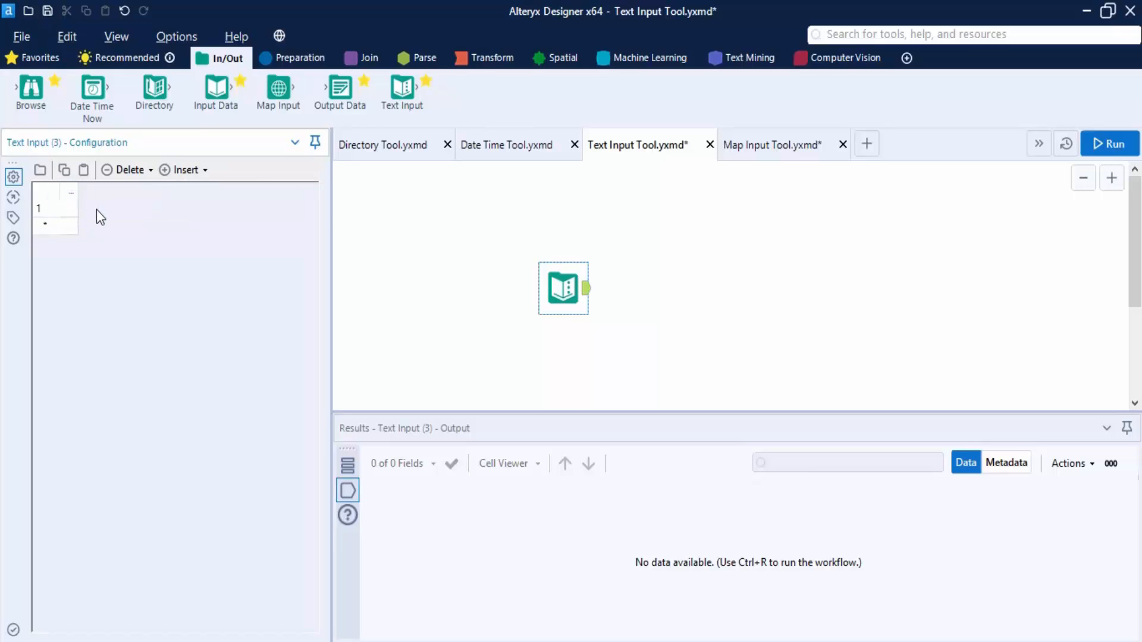
Step: Fill the first row of the Text Input table with a person's name, 12 and Delhi
{"action": "left_click", "coordinate": [96, 209]}
{"action": "type", "text": "Sameer"}
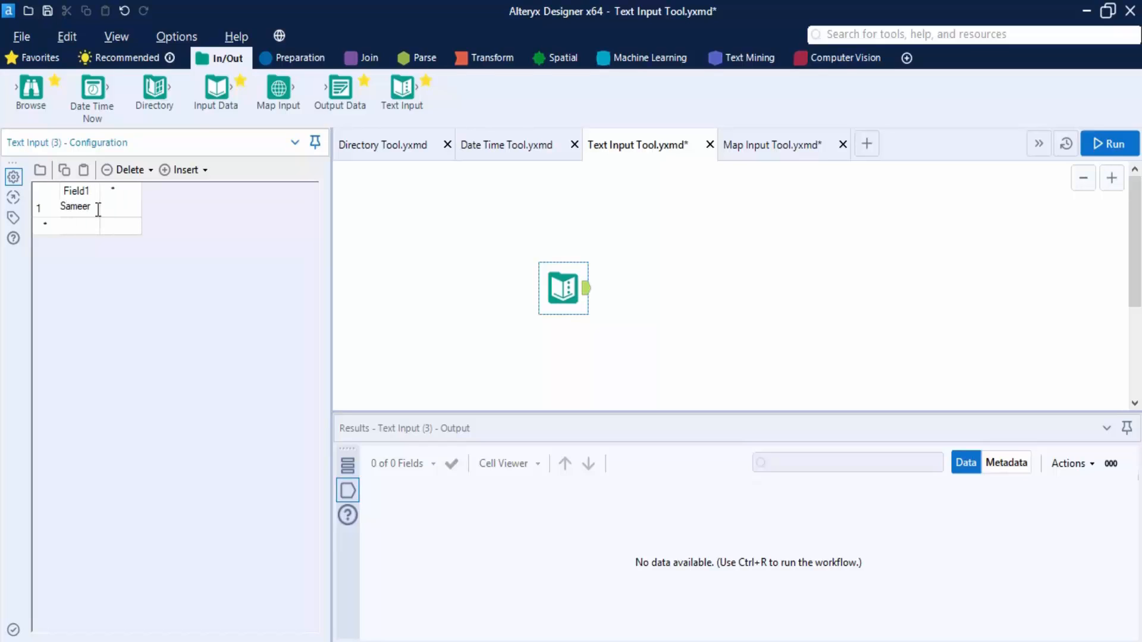
{"action": "key", "text": "Tab"}
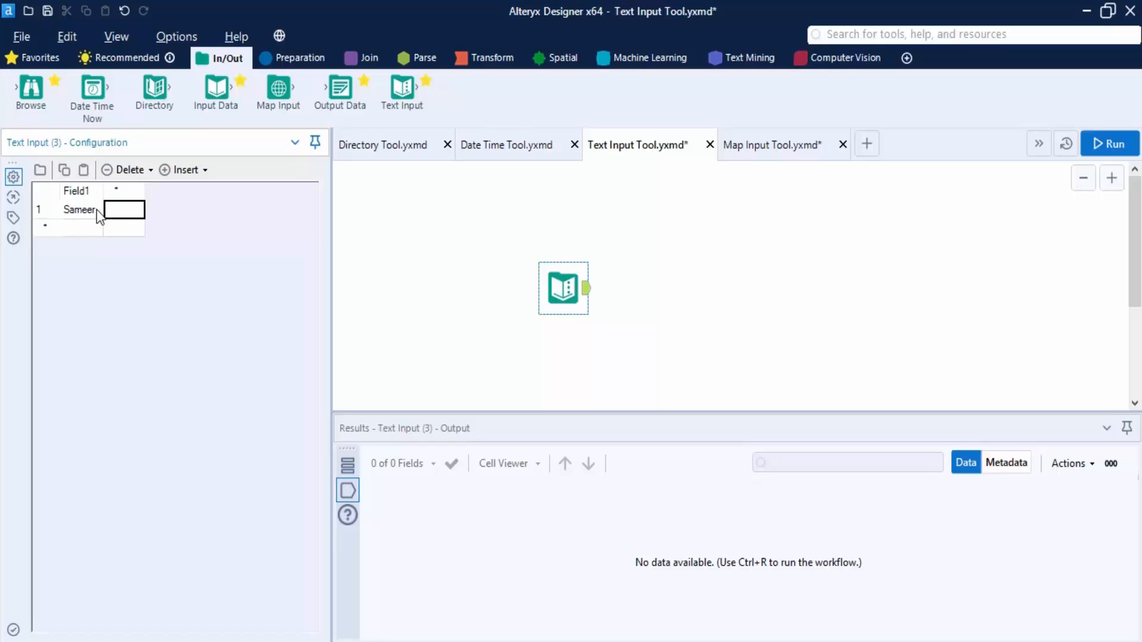
{"action": "type", "text": "12"}
{"action": "key", "text": "Tab"}
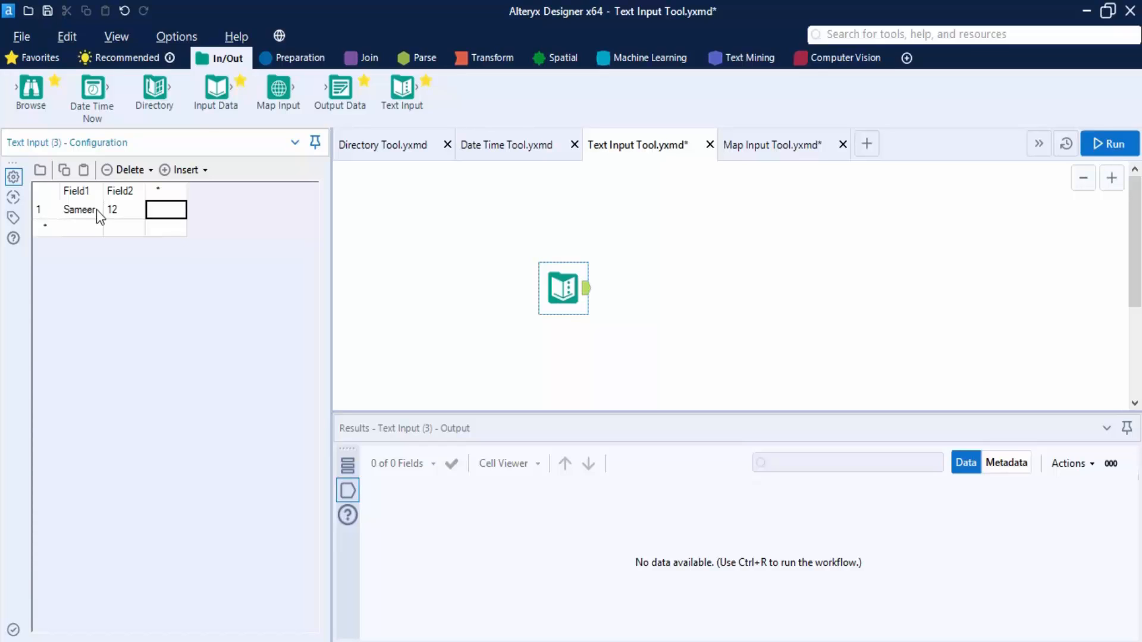
{"action": "type", "text": "Delhi"}
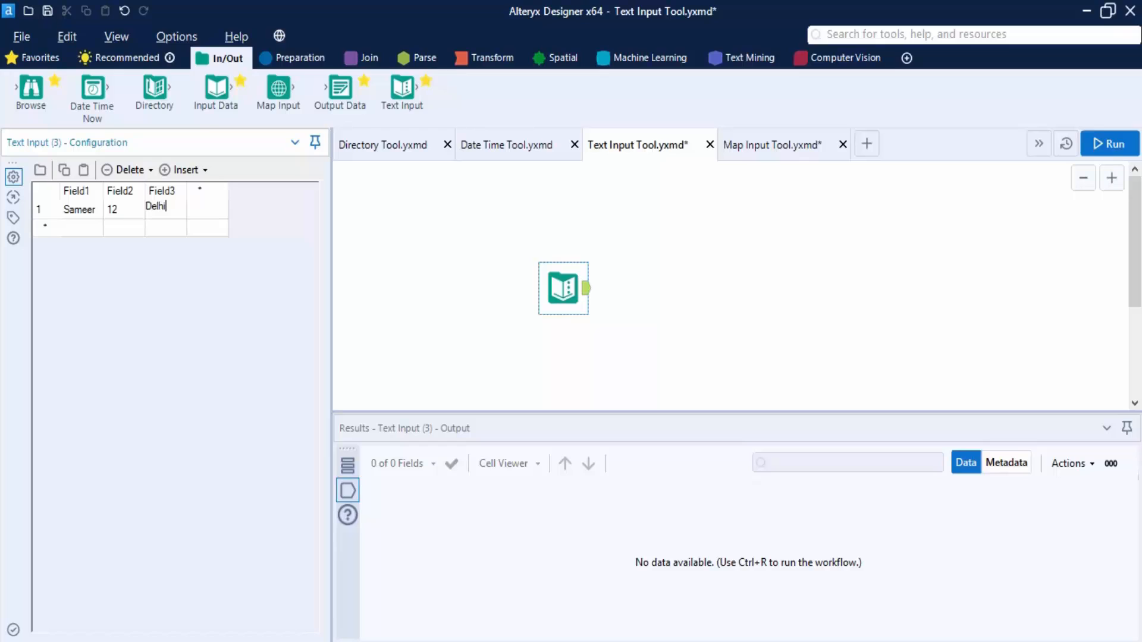
{"action": "key", "text": "Return"}
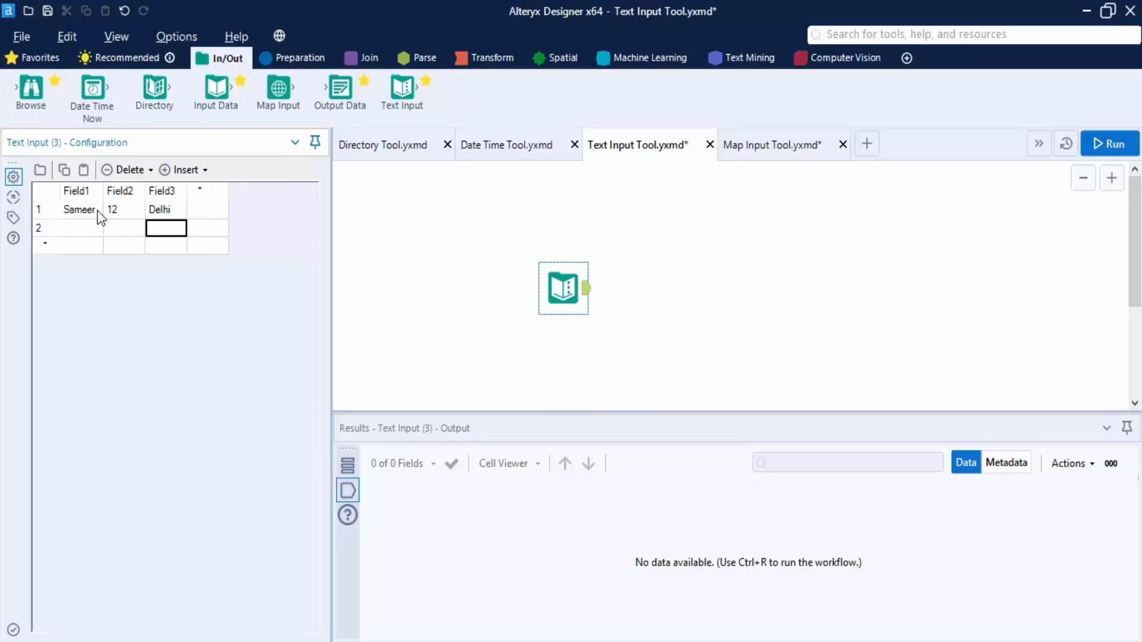
Step: Fill the second row of the Text Input table with another person's name, 34 and Mumbai
{"action": "left_click", "coordinate": [92, 228]}
{"action": "type", "text": "Amar"}
{"action": "key", "text": "Tab"}
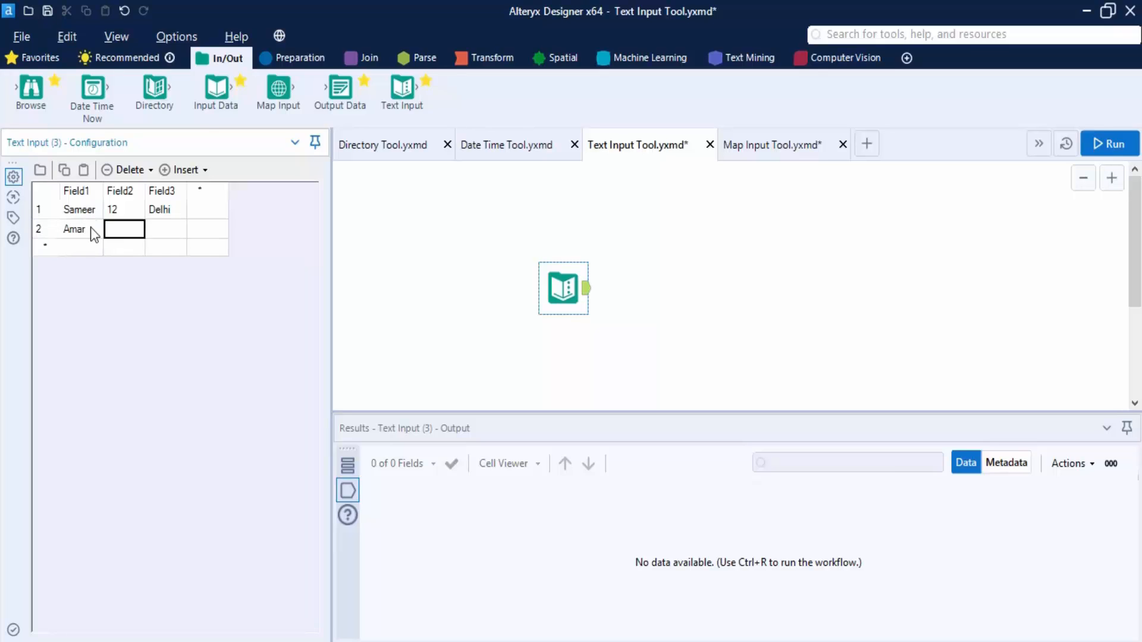
{"action": "type", "text": "34"}
{"action": "key", "text": "Tab"}
{"action": "type", "text": "Mumbai"}
{"action": "key", "text": "Return"}
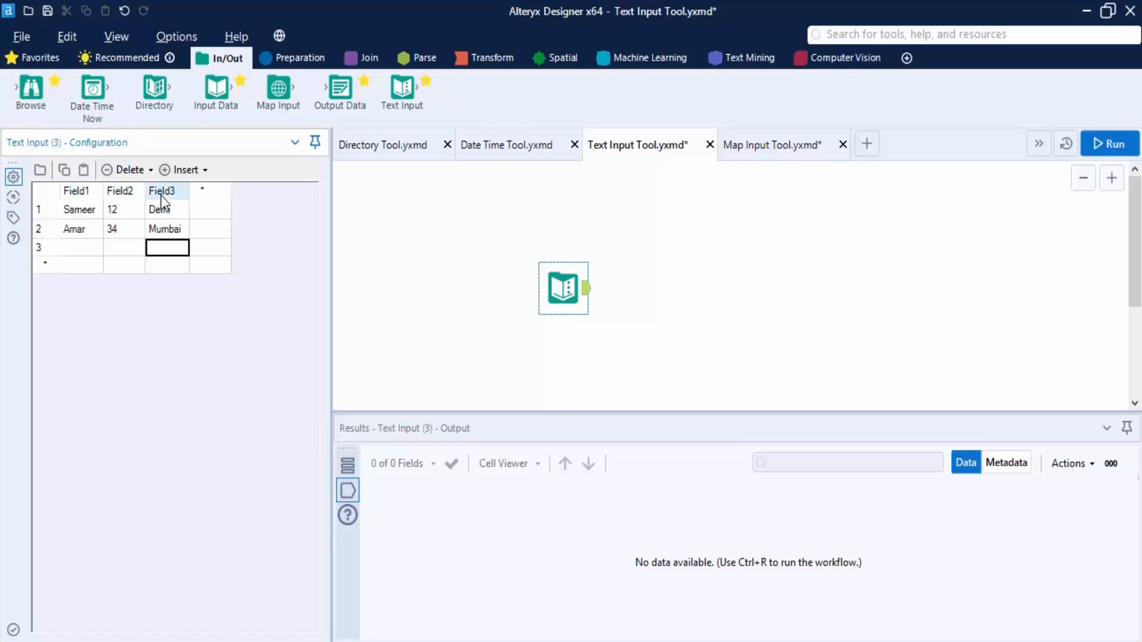
Step: Rename the Text Input columns to Name, Age and City, and run the workflow
{"action": "double_click", "coordinate": [81, 190]}
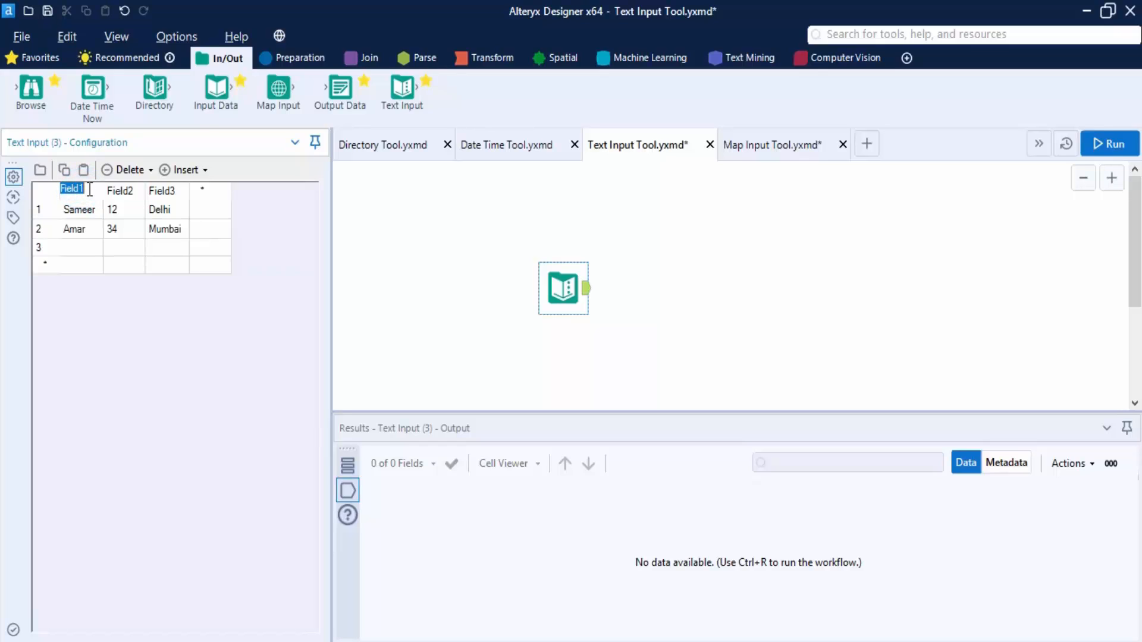
{"action": "type", "text": "Name"}
{"action": "double_click", "coordinate": [109, 190]}
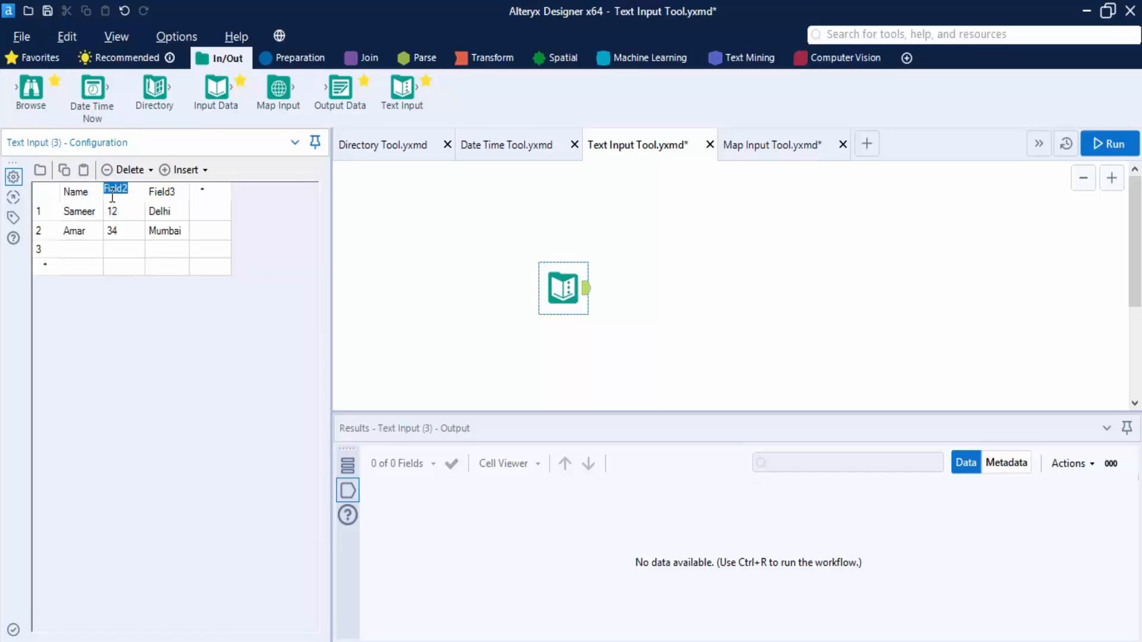
{"action": "type", "text": "Age"}
{"action": "double_click", "coordinate": [166, 192]}
{"action": "type", "text": "City"}
{"action": "key", "text": "Return"}
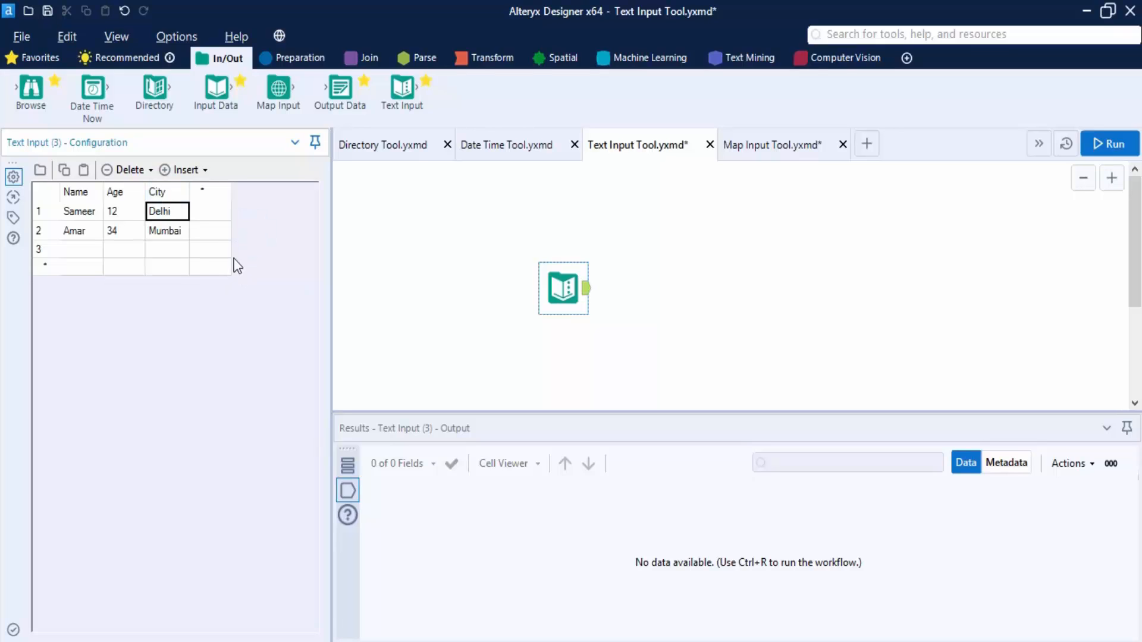
{"action": "left_click", "coordinate": [1106, 144]}
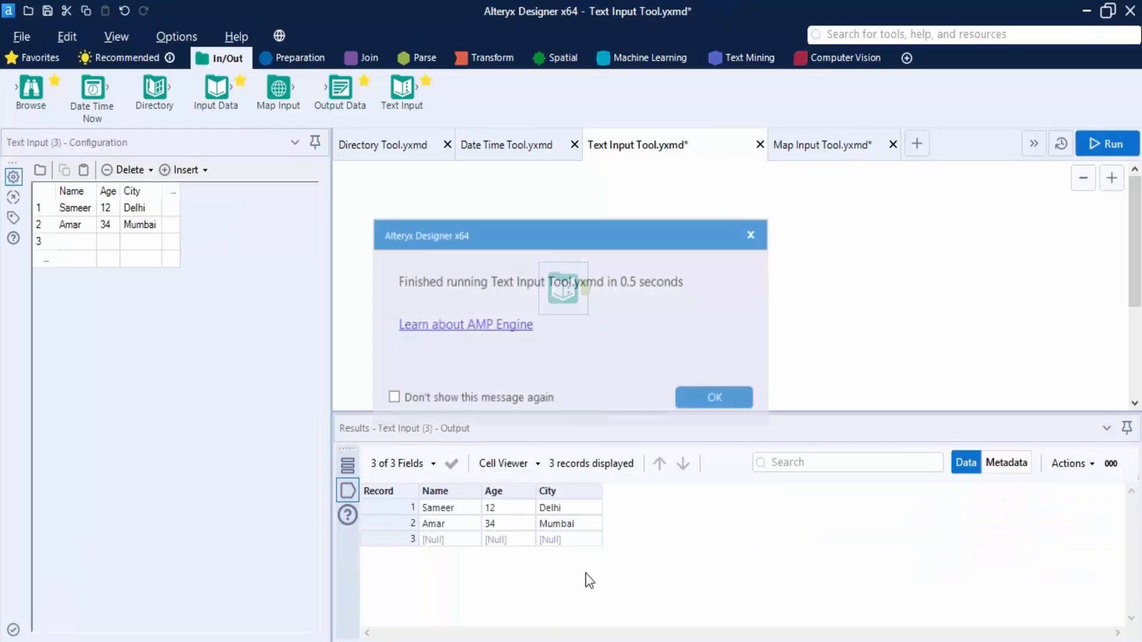
{"action": "left_click", "coordinate": [733, 398]}
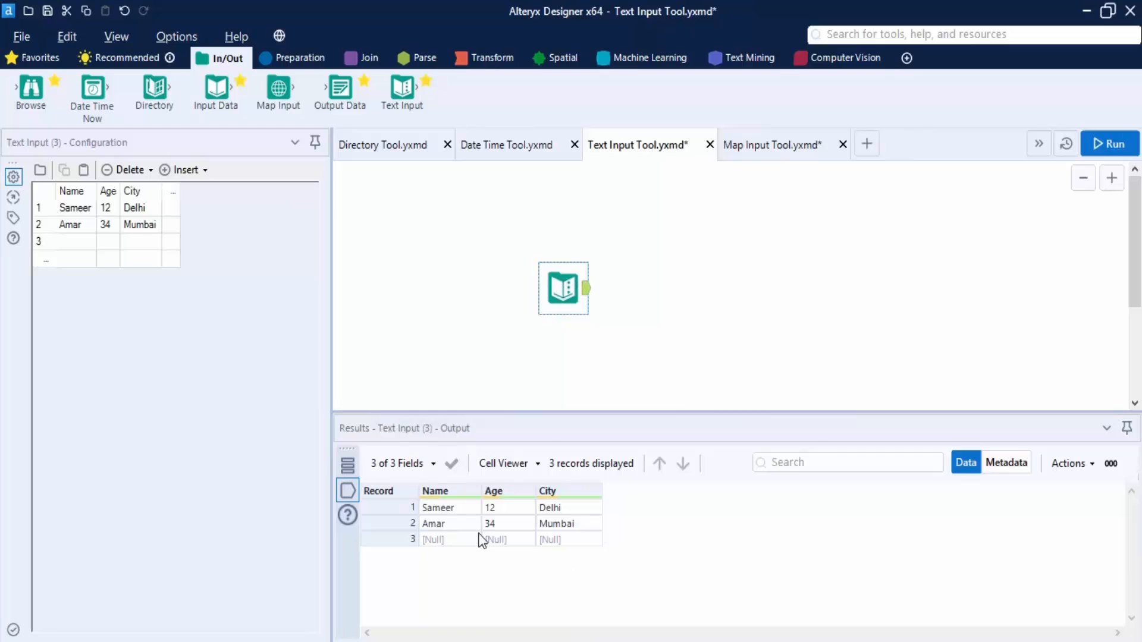
Step: Import the Consumer sheet of Output Excel.xlsx from the Desktop into the Text Input tool
{"action": "left_click", "coordinate": [40, 170]}
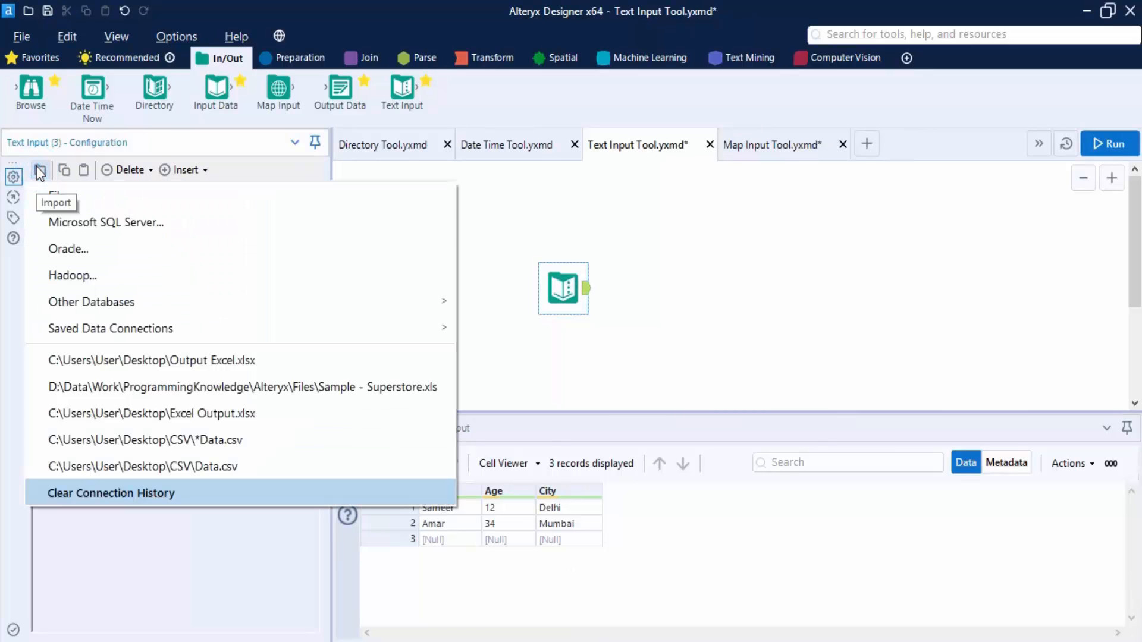
{"action": "left_click", "coordinate": [72, 196]}
{"action": "left_click", "coordinate": [475, 224]}
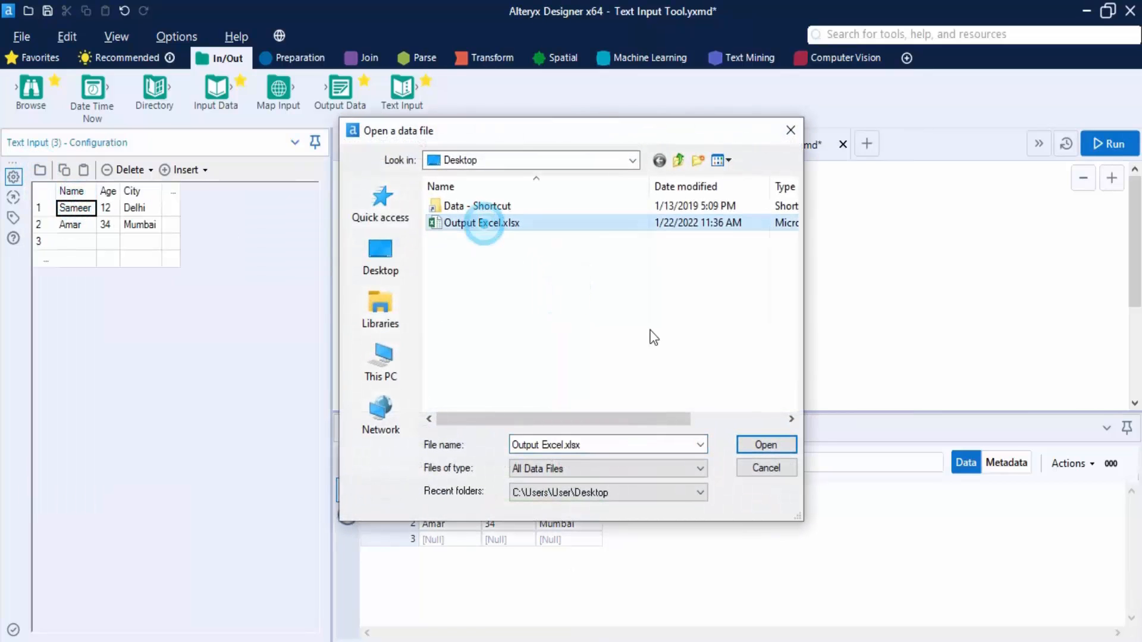
{"action": "left_click", "coordinate": [767, 444]}
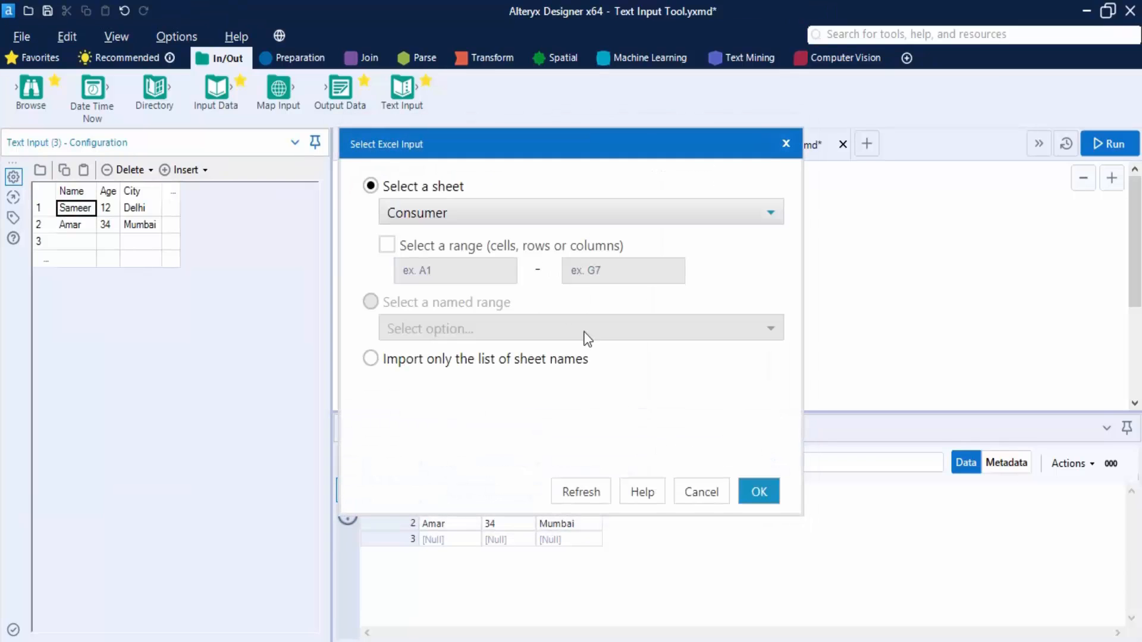
{"action": "left_click", "coordinate": [760, 492]}
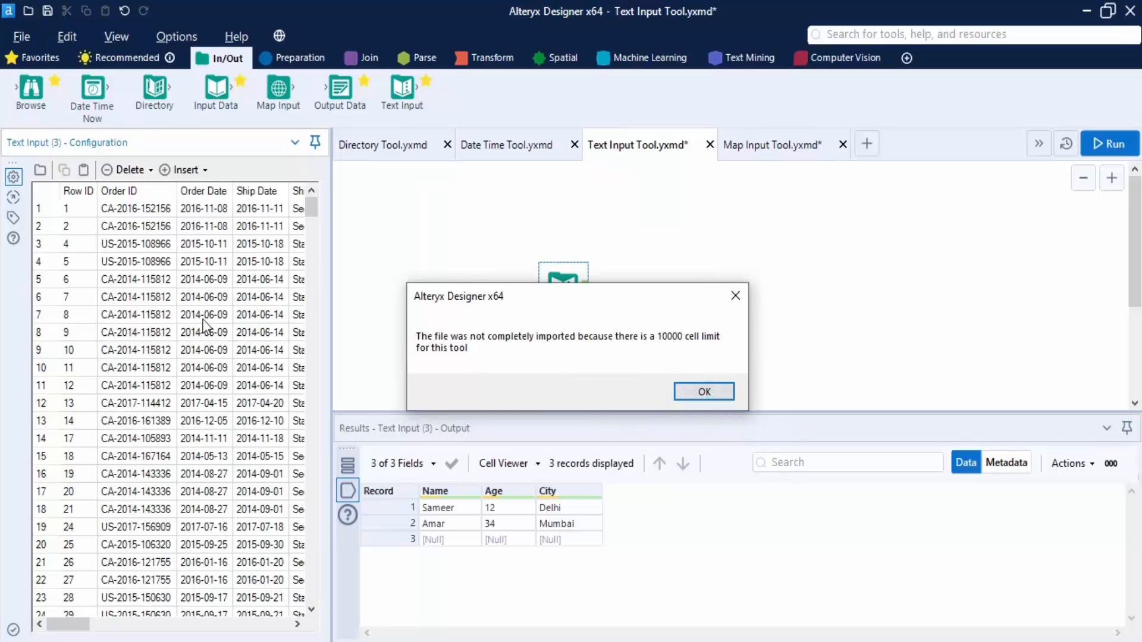
{"action": "left_click", "coordinate": [688, 390]}
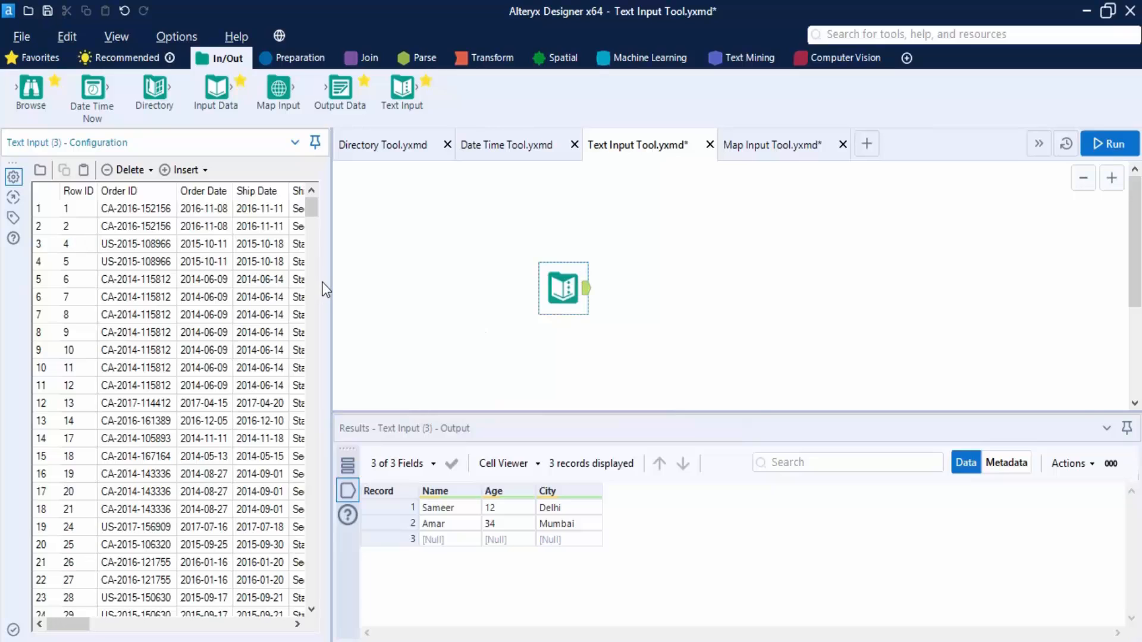
Step: Run the Text Input Tool workflow and examine the columns of the imported order data in the output
{"action": "left_click", "coordinate": [1112, 143]}
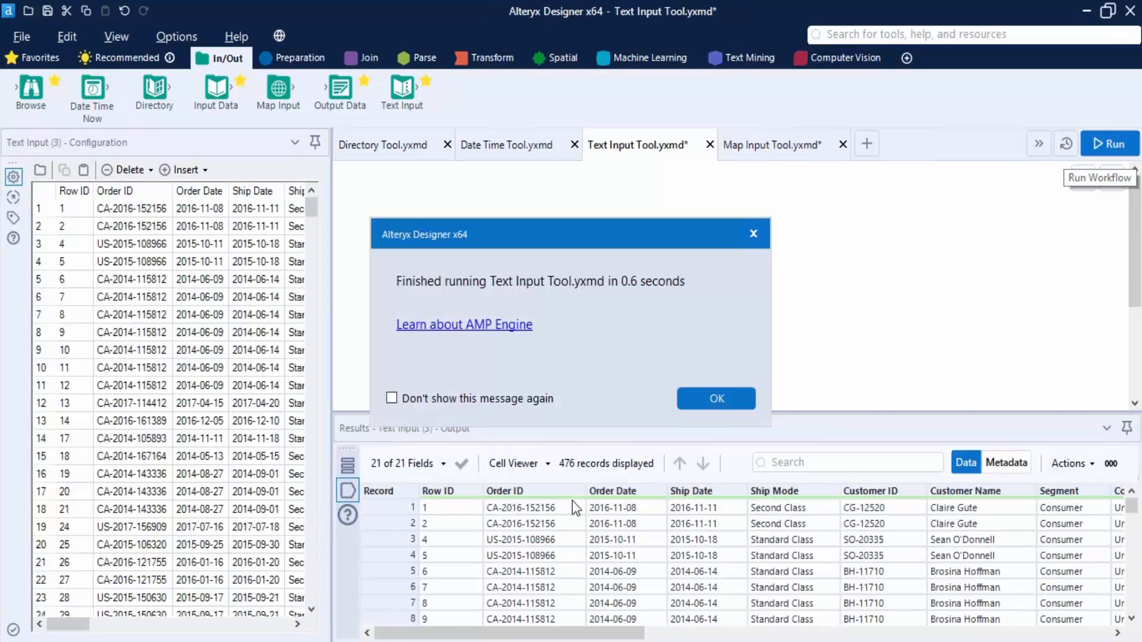
{"action": "left_click", "coordinate": [684, 399]}
{"action": "left_click_drag", "start_coordinate": [628, 638], "coordinate": [668, 606]}
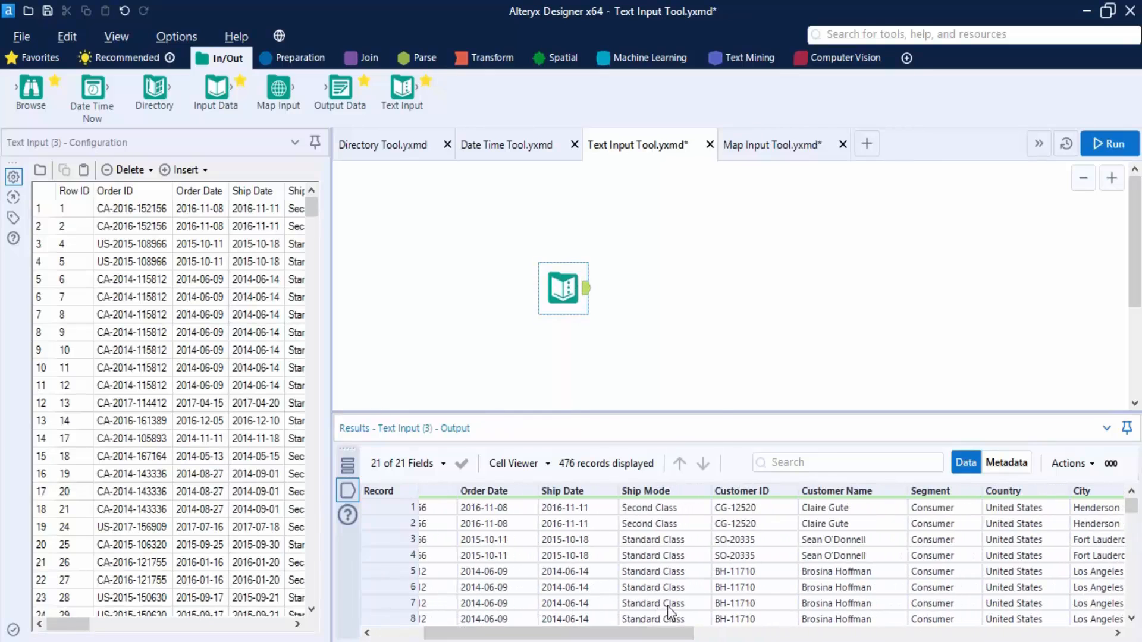
Step: Examine the imported order records in the Text Input output, well beyond the first rows
{"action": "left_click_drag", "start_coordinate": [715, 410], "coordinate": [712, 295]}
{"action": "scroll", "coordinate": [711, 533], "scroll_direction": "down", "scroll_amount": 20}
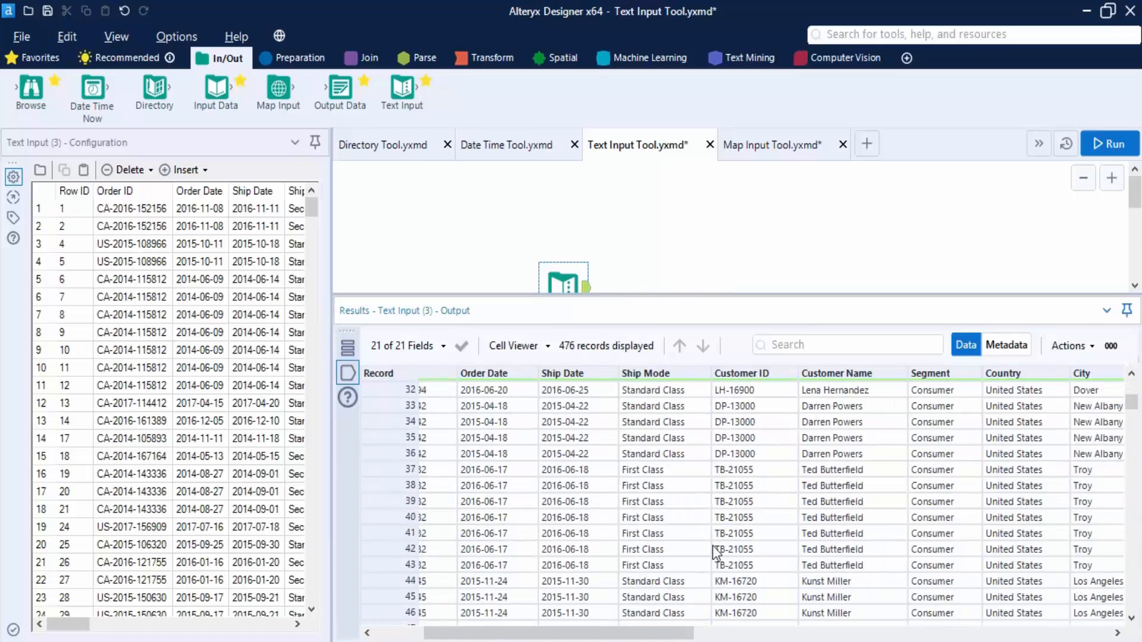
{"action": "scroll", "coordinate": [713, 552], "scroll_direction": "down", "scroll_amount": 20}
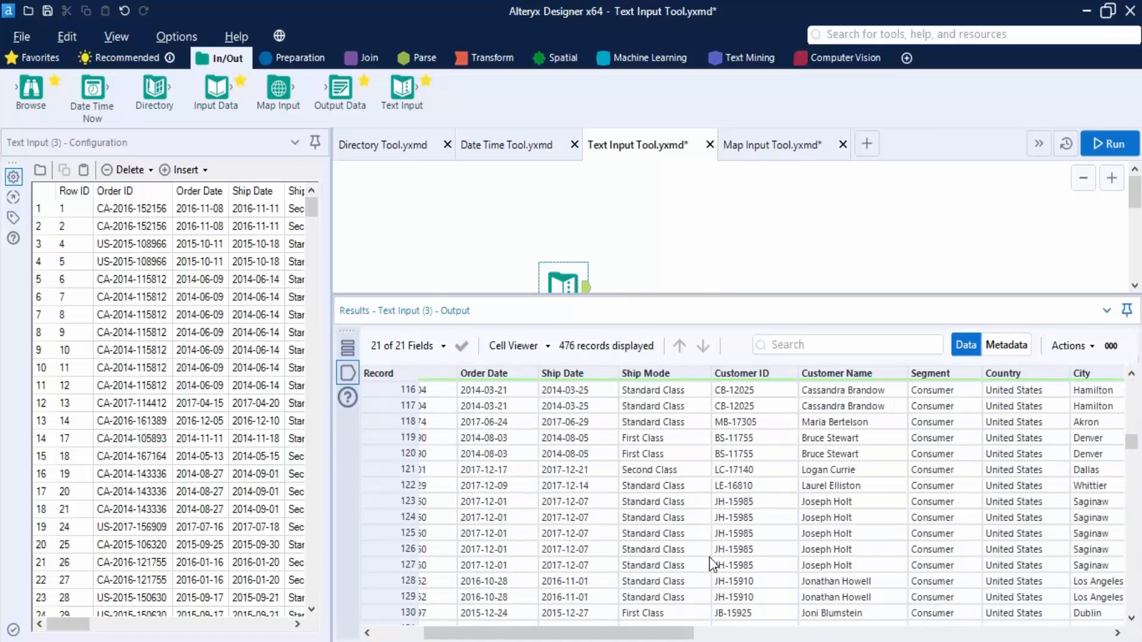
{"action": "scroll", "coordinate": [712, 564], "scroll_direction": "down", "scroll_amount": 20}
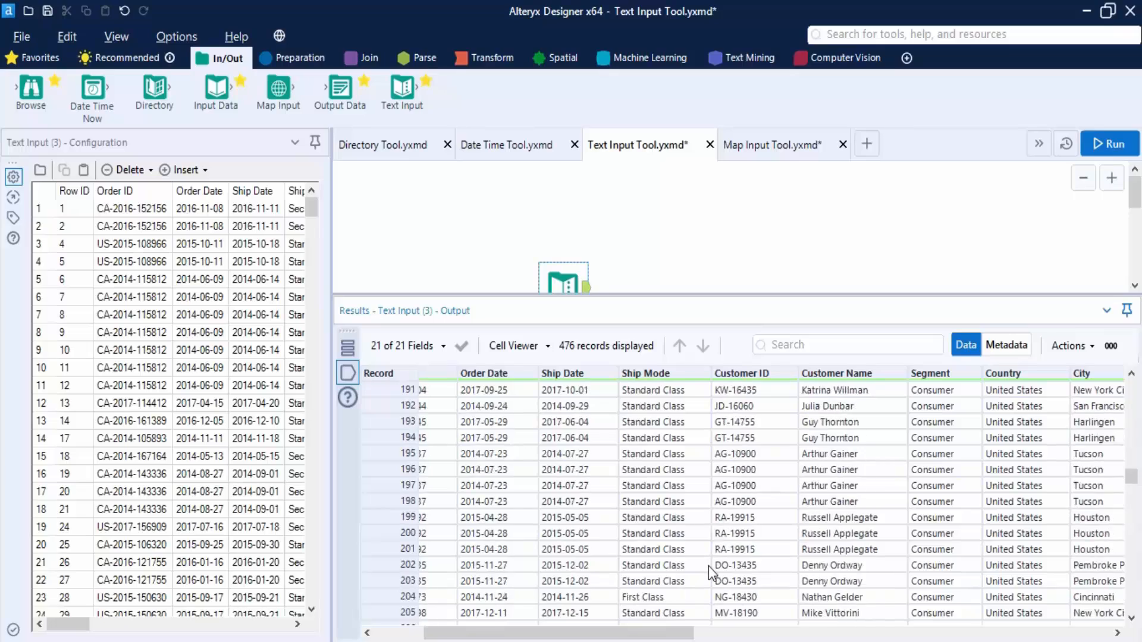
{"action": "scroll", "coordinate": [708, 572], "scroll_direction": "up", "scroll_amount": 15}
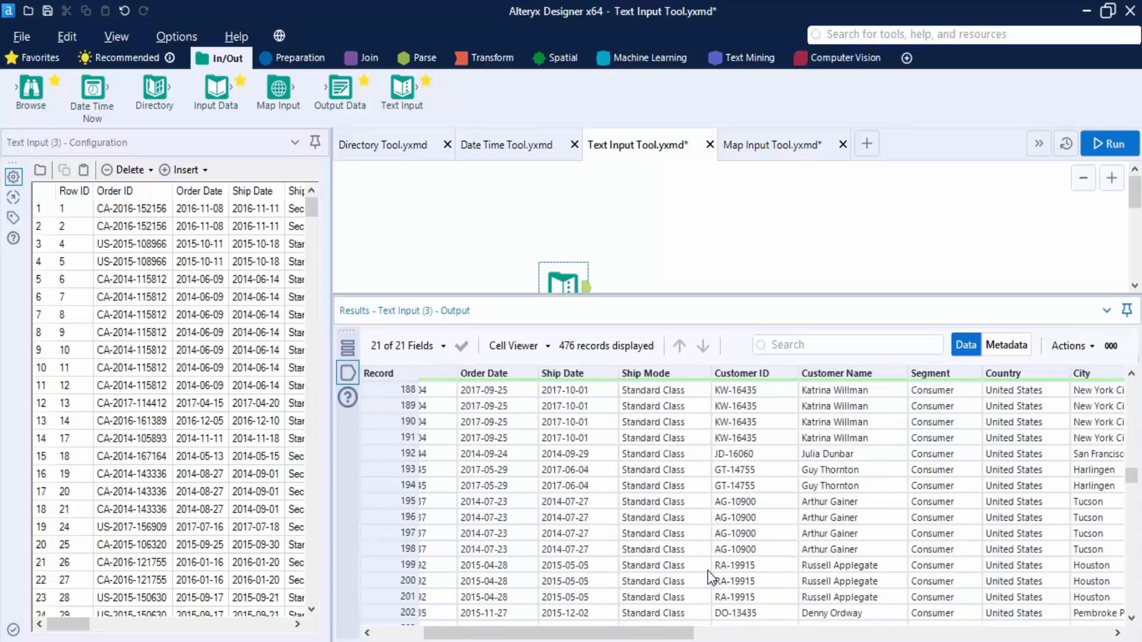
{"action": "scroll", "coordinate": [708, 576], "scroll_direction": "up", "scroll_amount": 20}
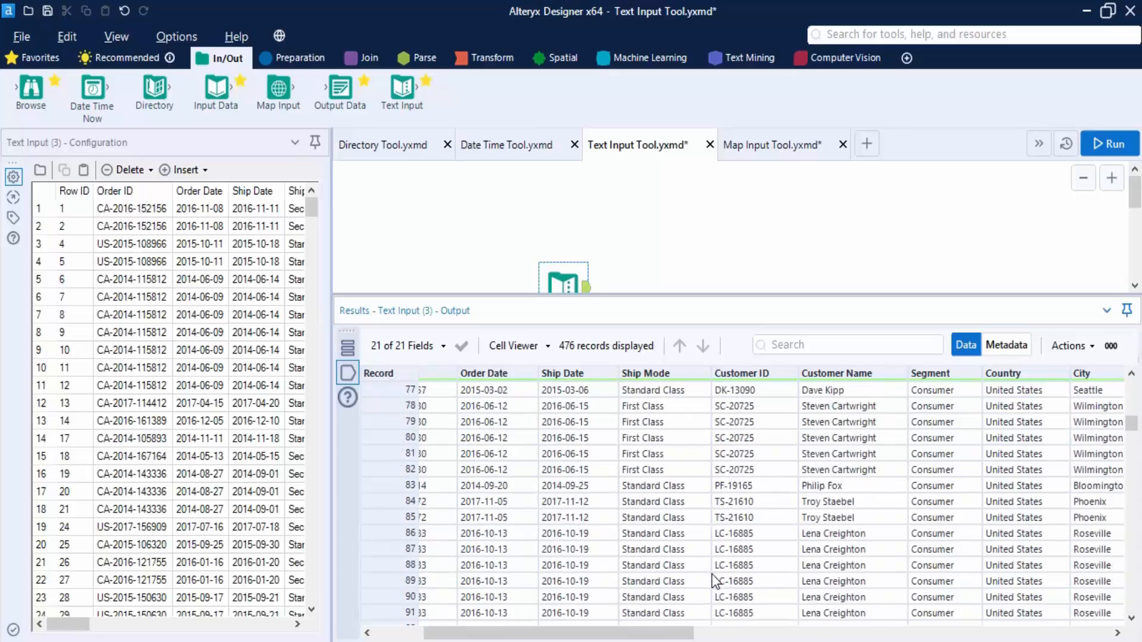
{"action": "scroll", "coordinate": [712, 575], "scroll_direction": "up", "scroll_amount": 14}
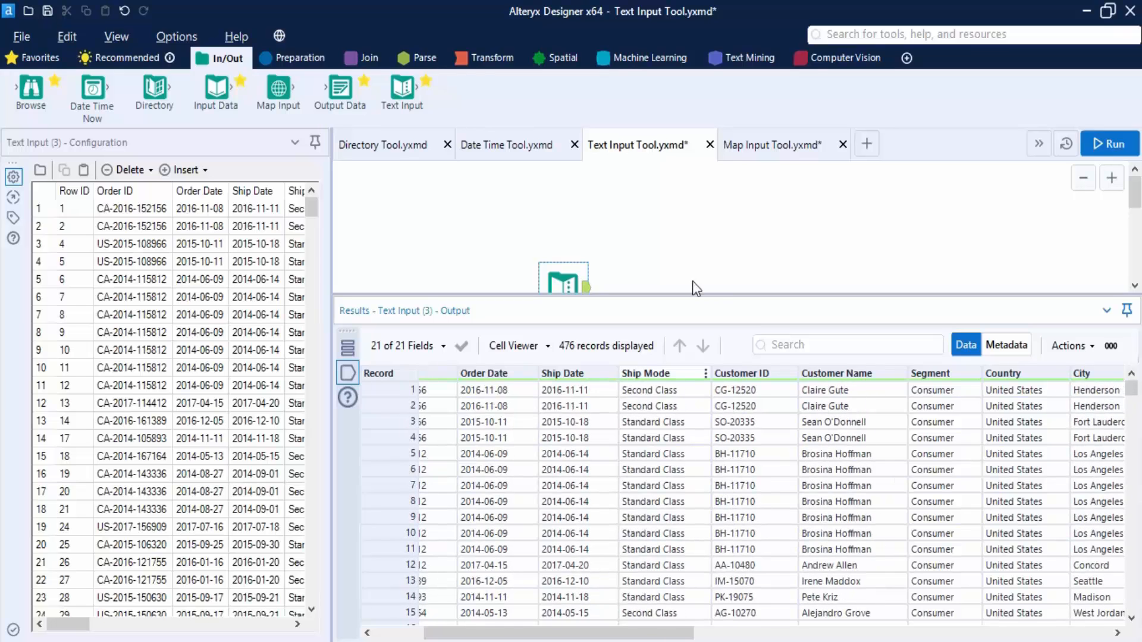
{"action": "left_click_drag", "start_coordinate": [714, 293], "coordinate": [714, 388]}
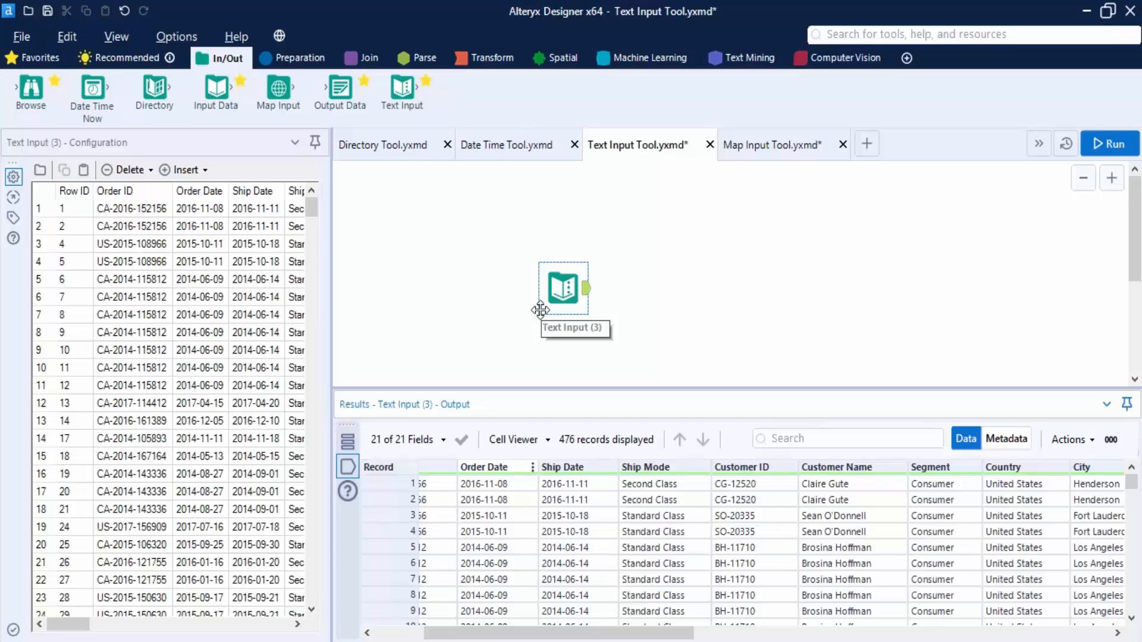
Step: Save the Text Input Tool workflow, and delete the Order ID and Order Date columns from the Text Input table
{"action": "key", "text": "ctrl+s"}
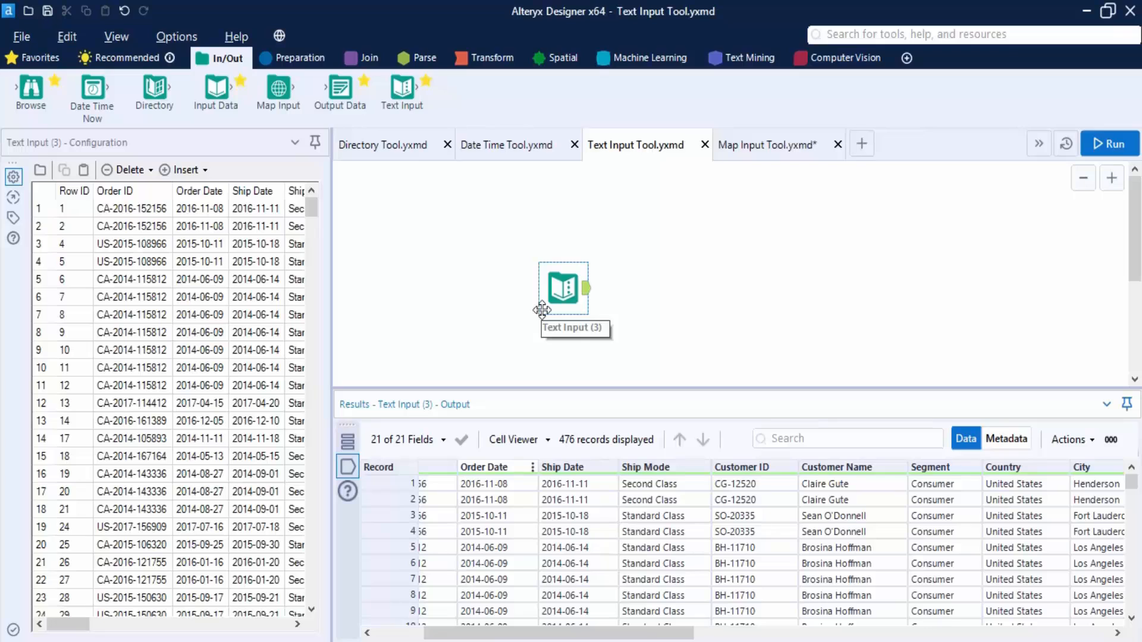
{"action": "left_click", "coordinate": [135, 192]}
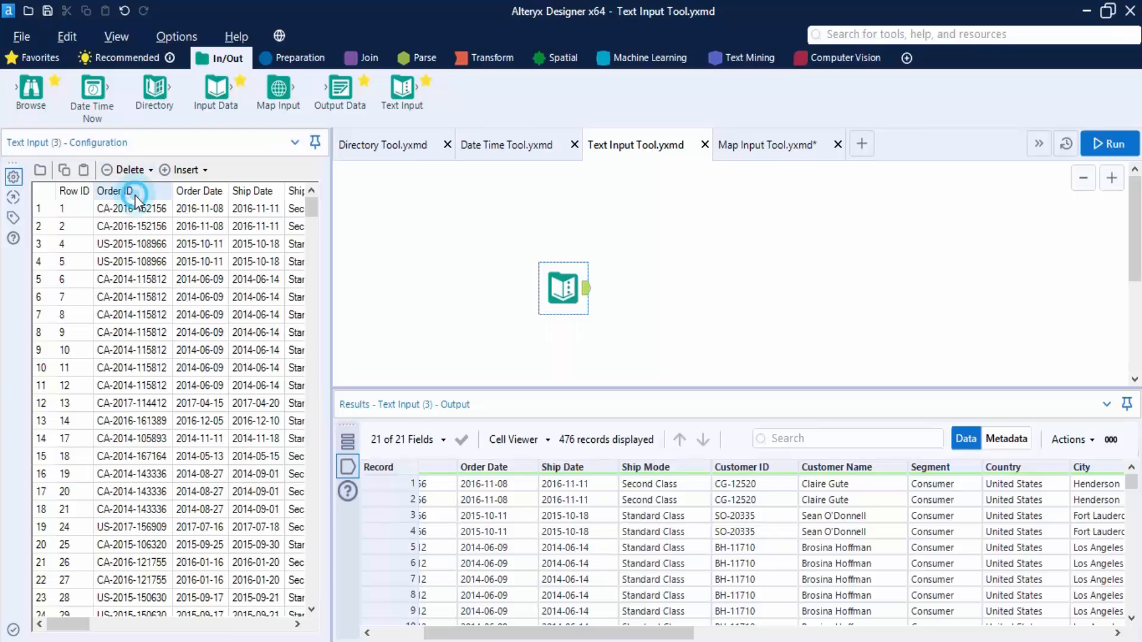
{"action": "left_click", "coordinate": [134, 171]}
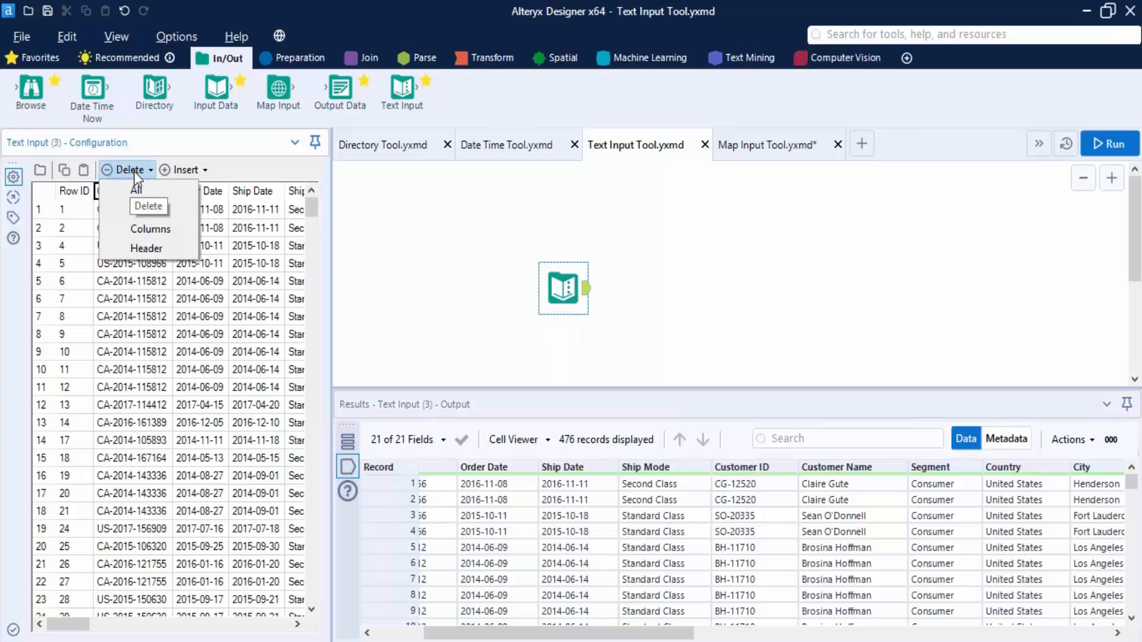
{"action": "left_click", "coordinate": [151, 229]}
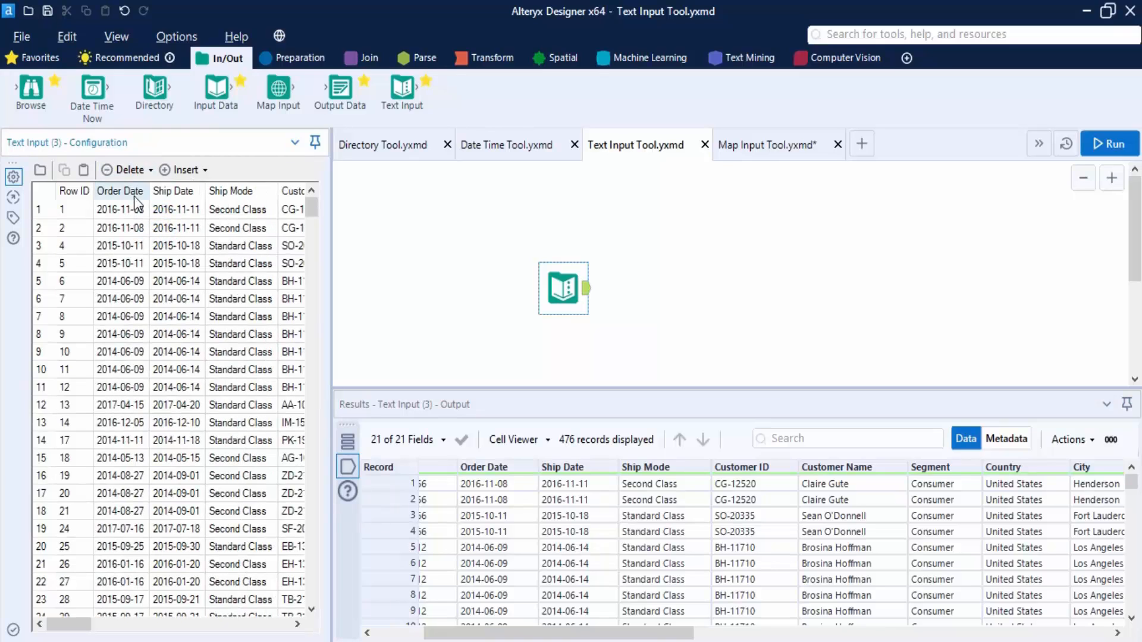
{"action": "left_click", "coordinate": [134, 191]}
{"action": "left_click", "coordinate": [137, 170]}
{"action": "left_click", "coordinate": [160, 232]}
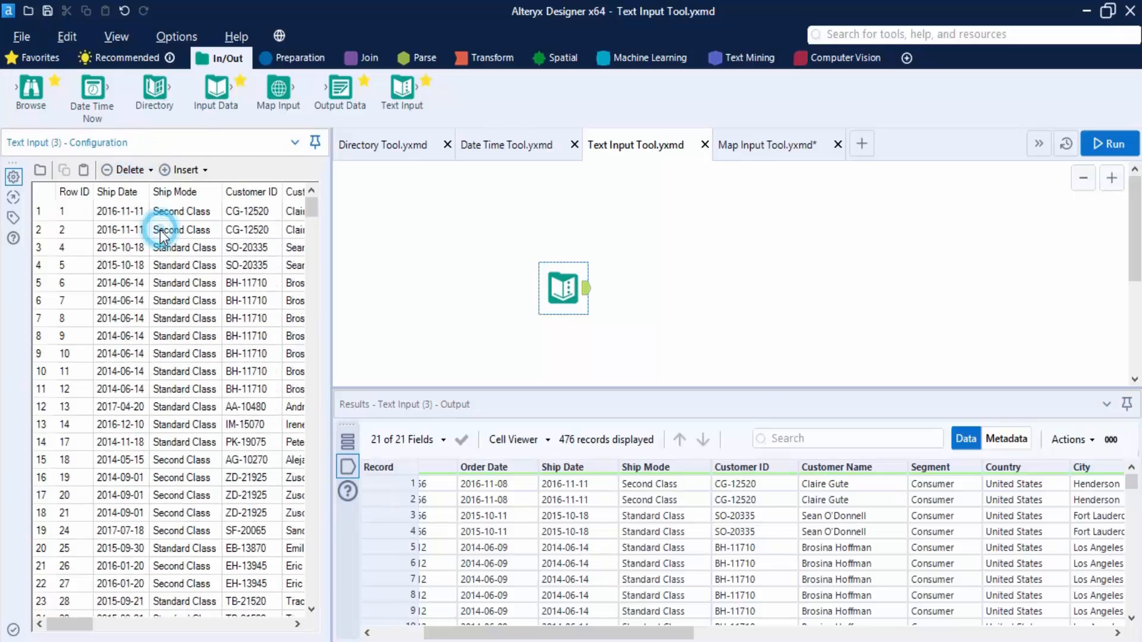
Step: Delete the sixth row, the one with Row ID 7, from the Text Input table
{"action": "left_click", "coordinate": [129, 169]}
{"action": "left_click", "coordinate": [74, 264]}
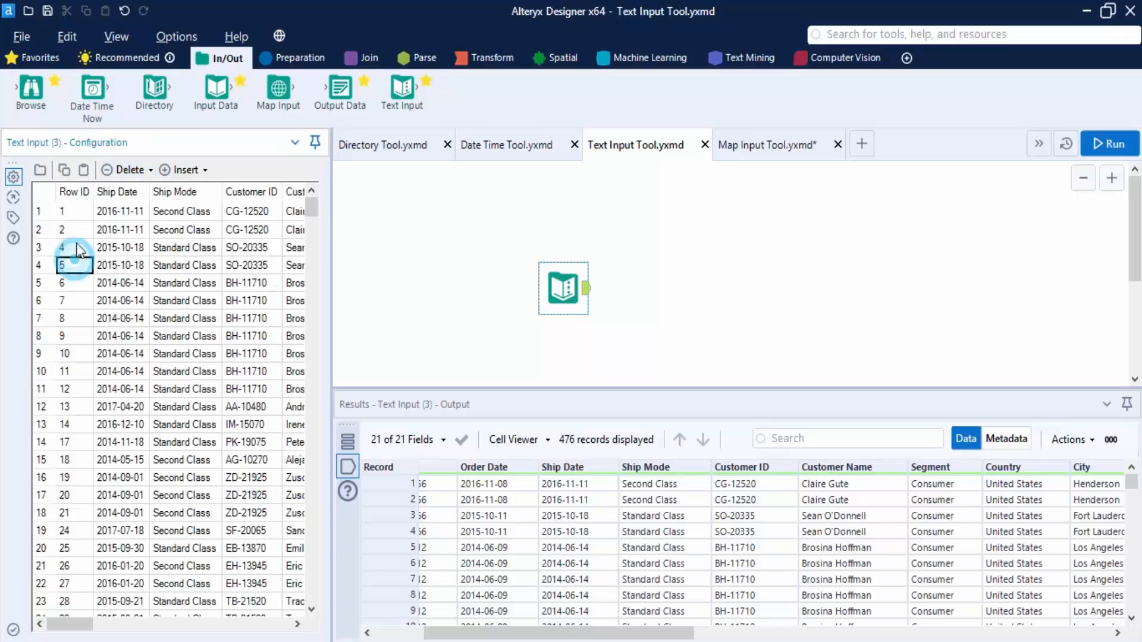
{"action": "left_click", "coordinate": [39, 211]}
{"action": "left_click", "coordinate": [42, 302]}
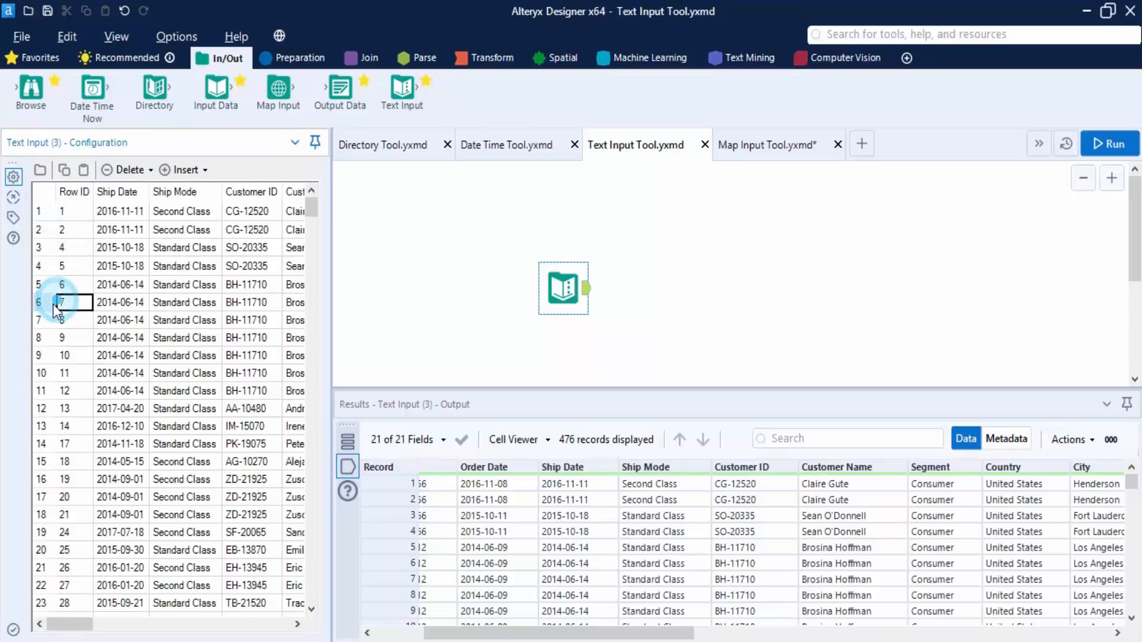
{"action": "left_click", "coordinate": [115, 171]}
{"action": "left_click", "coordinate": [143, 211]}
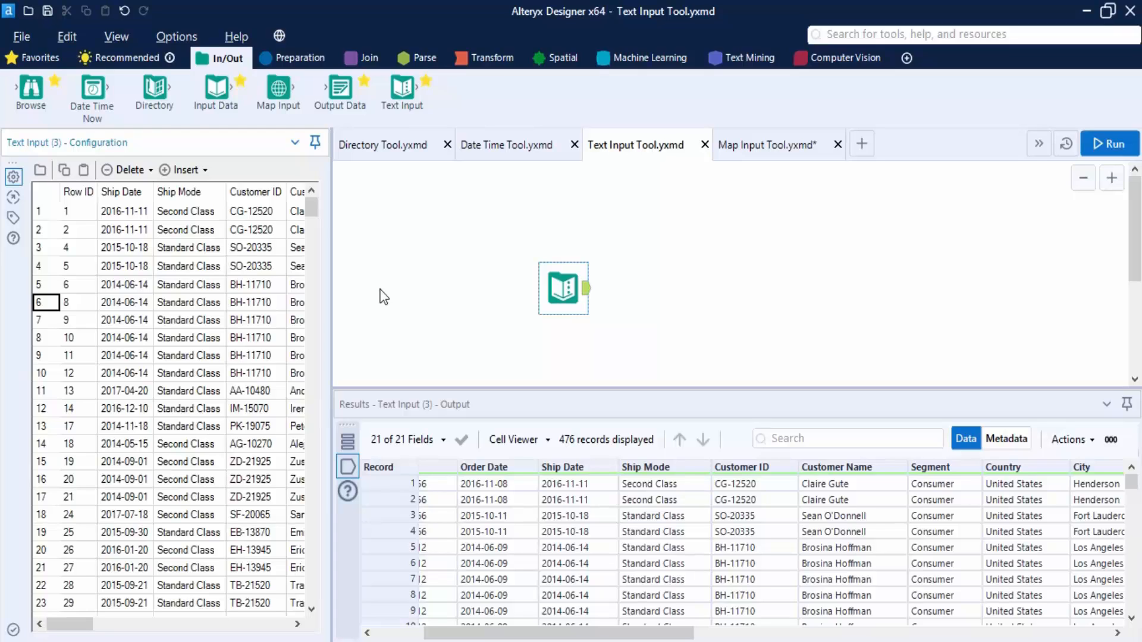
Step: Copy the selected row-number cell into a blank Notepad document, and close Notepad without saving
{"action": "left_click", "coordinate": [72, 172]}
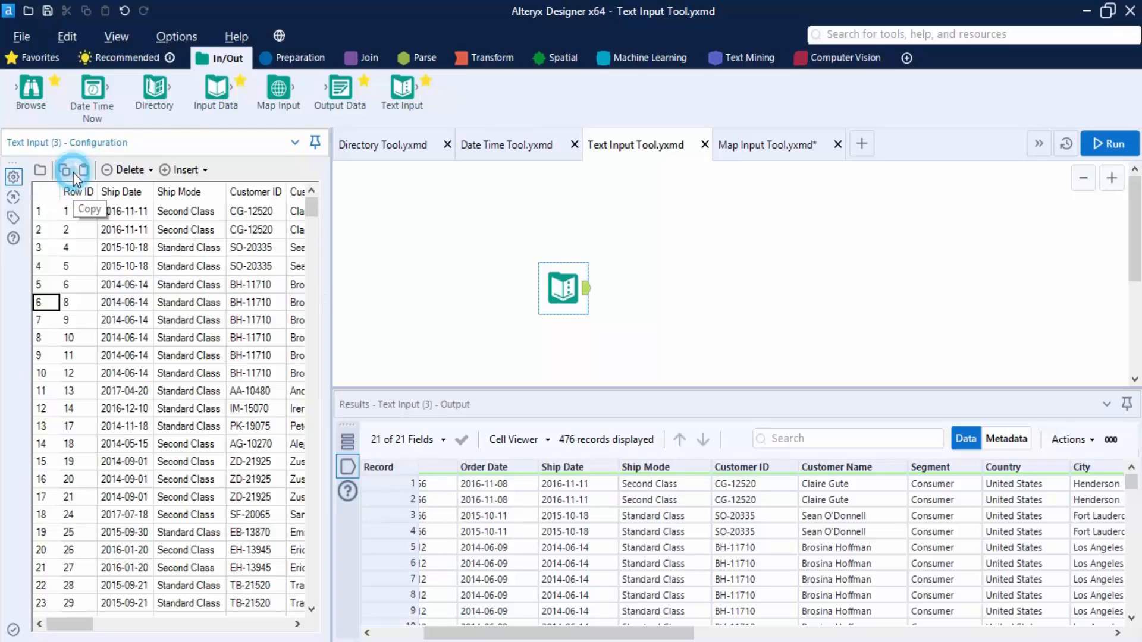
{"action": "left_click", "coordinate": [645, 641]}
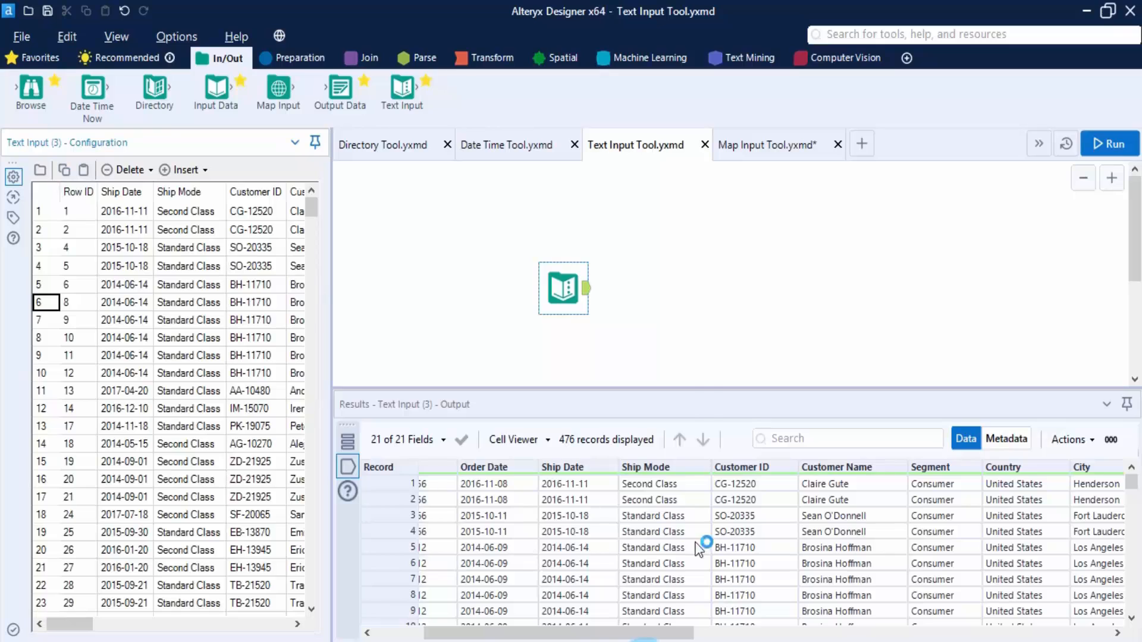
{"action": "key", "text": "ctrl+v"}
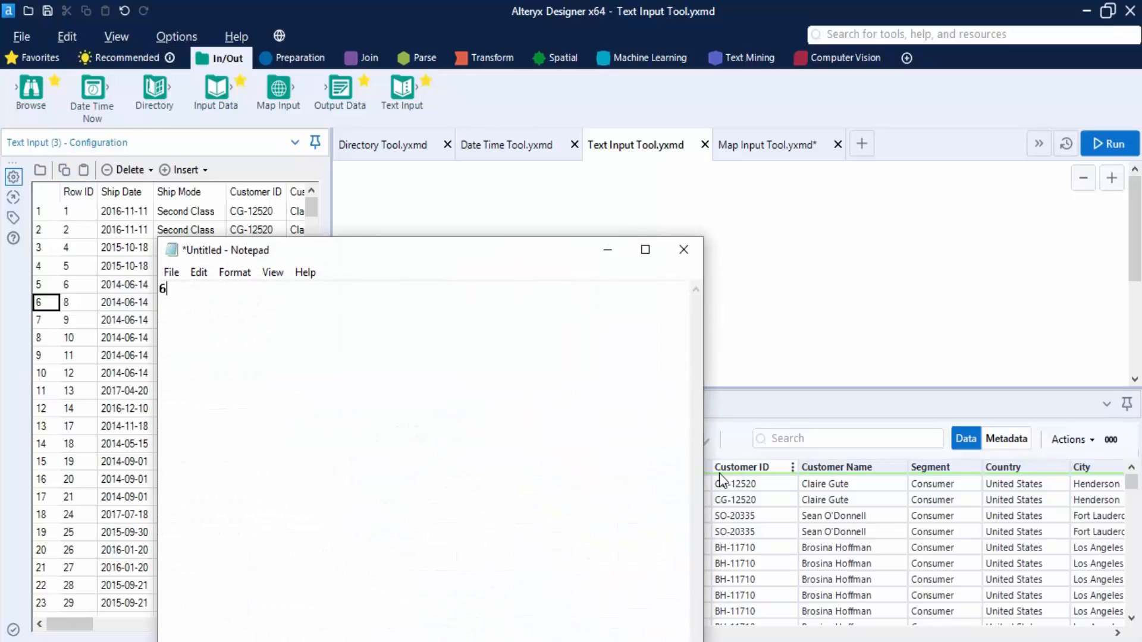
{"action": "left_click", "coordinate": [684, 249]}
{"action": "left_click", "coordinate": [618, 329]}
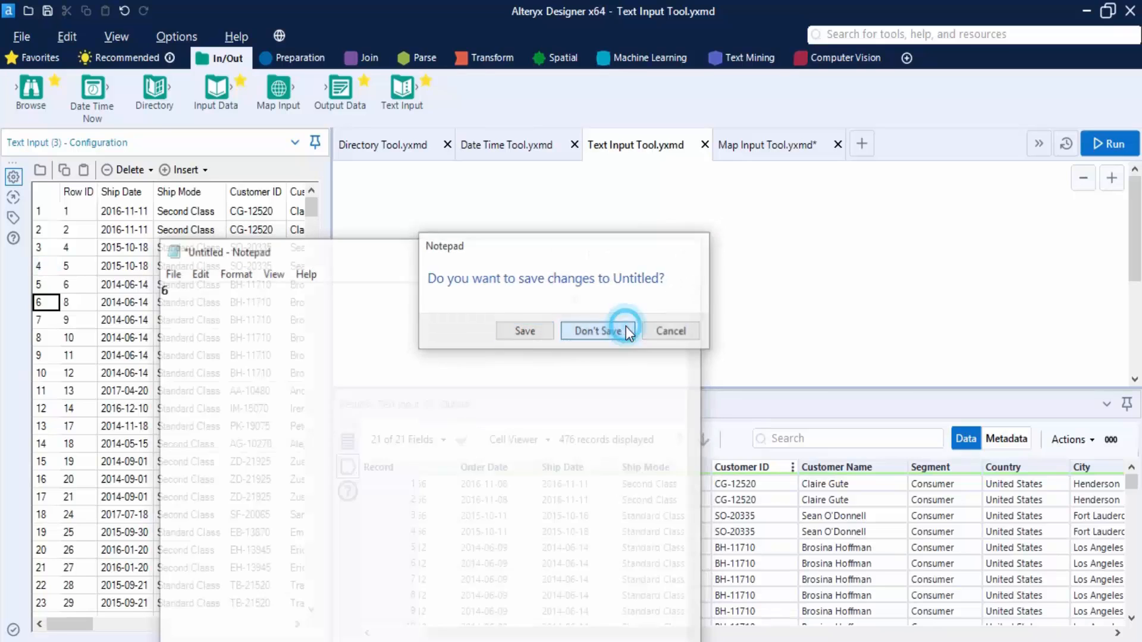
Step: Copy the first six rows of Row ID through Customer ID into a blank Notepad document, and close it without saving
{"action": "left_click", "coordinate": [50, 215]}
{"action": "left_click_drag", "start_coordinate": [90, 212], "coordinate": [271, 315]}
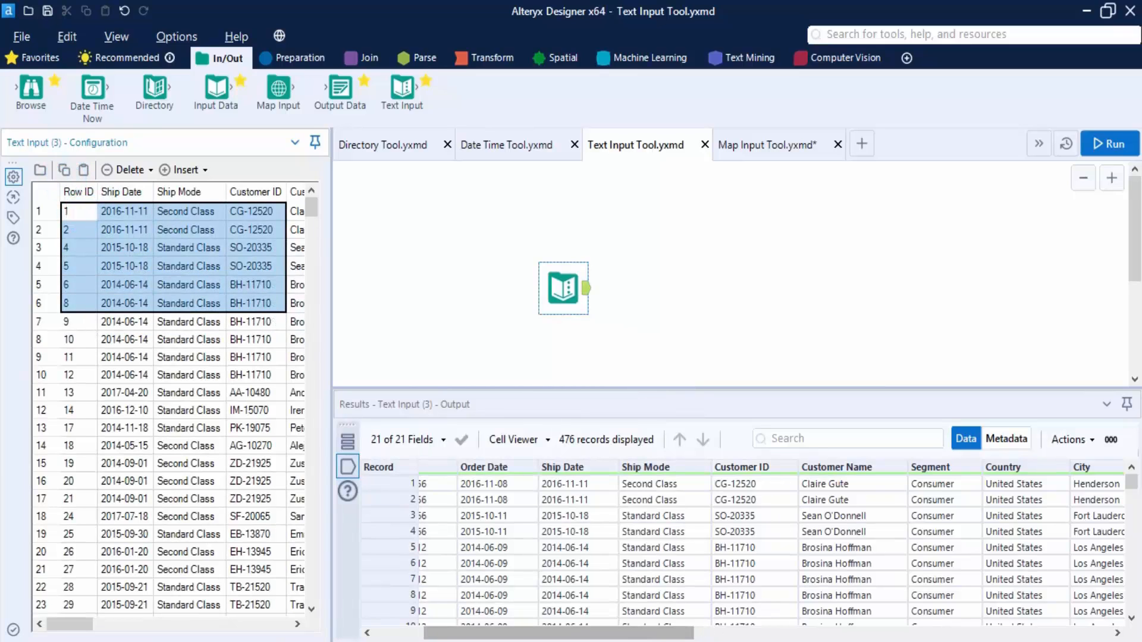
{"action": "left_click", "coordinate": [702, 641]}
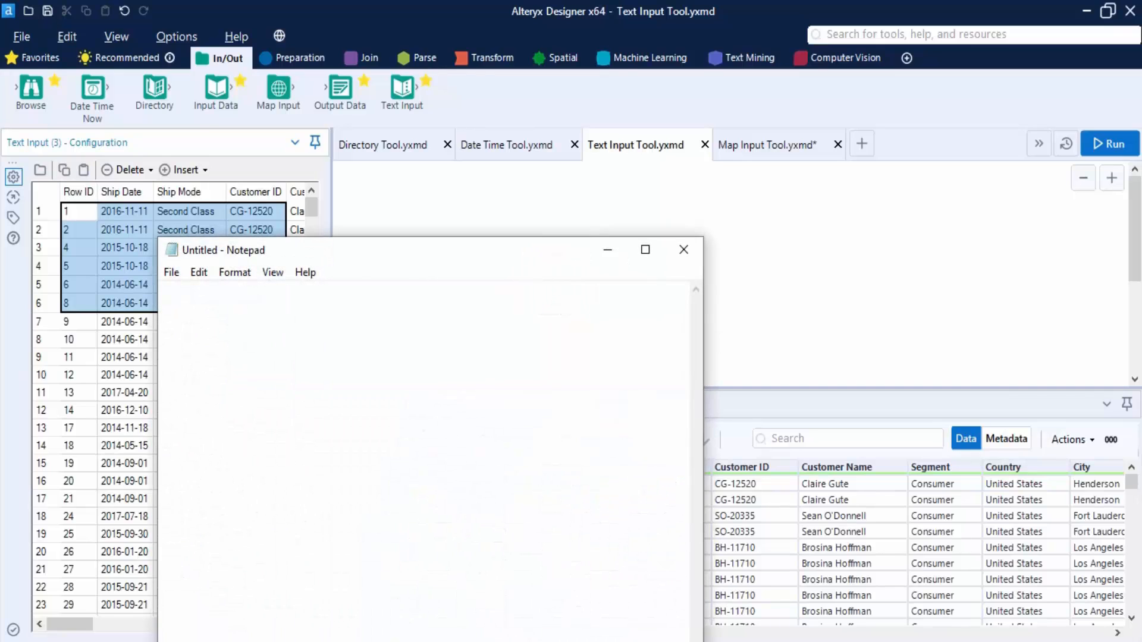
{"action": "key", "text": "ctrl+v"}
{"action": "mouse_move", "coordinate": [616, 587]}
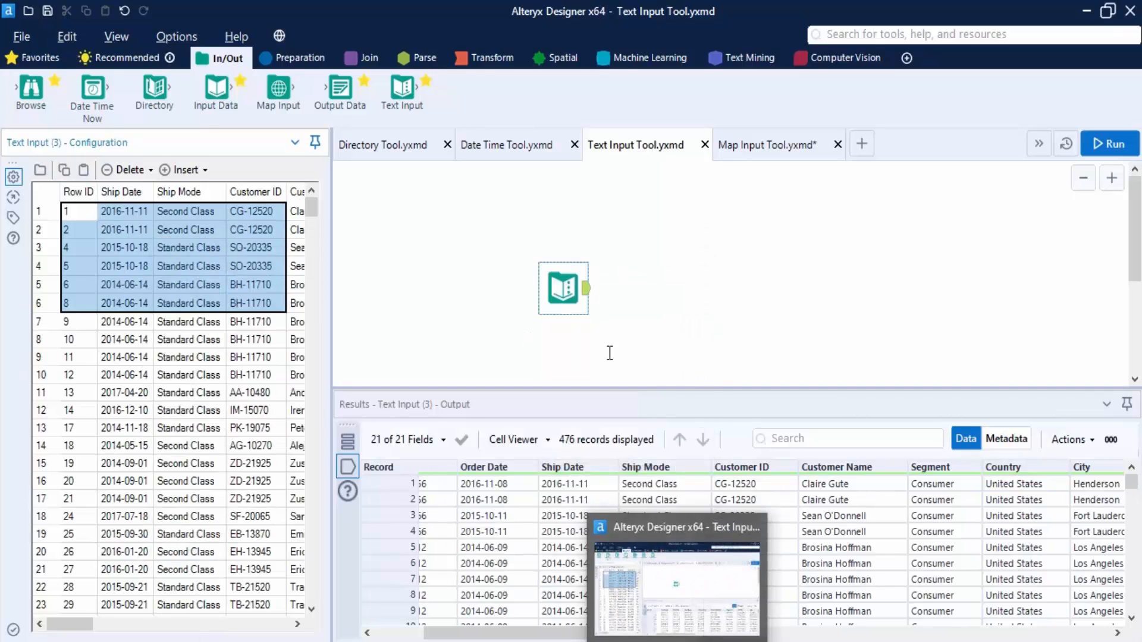
{"action": "left_click", "coordinate": [516, 425]}
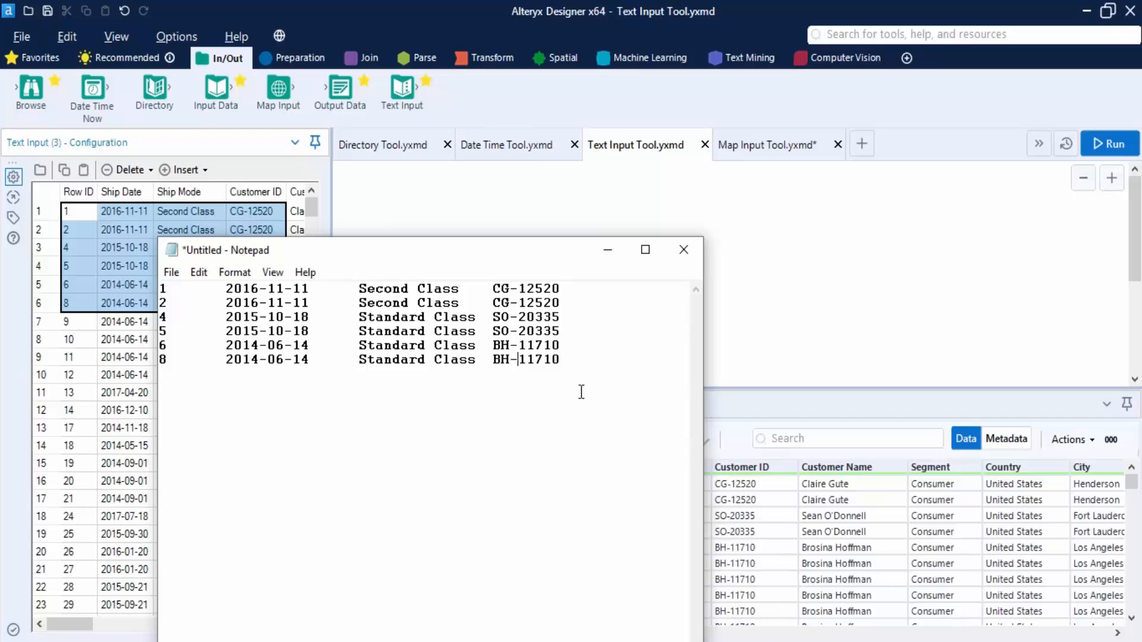
{"action": "left_click", "coordinate": [684, 259]}
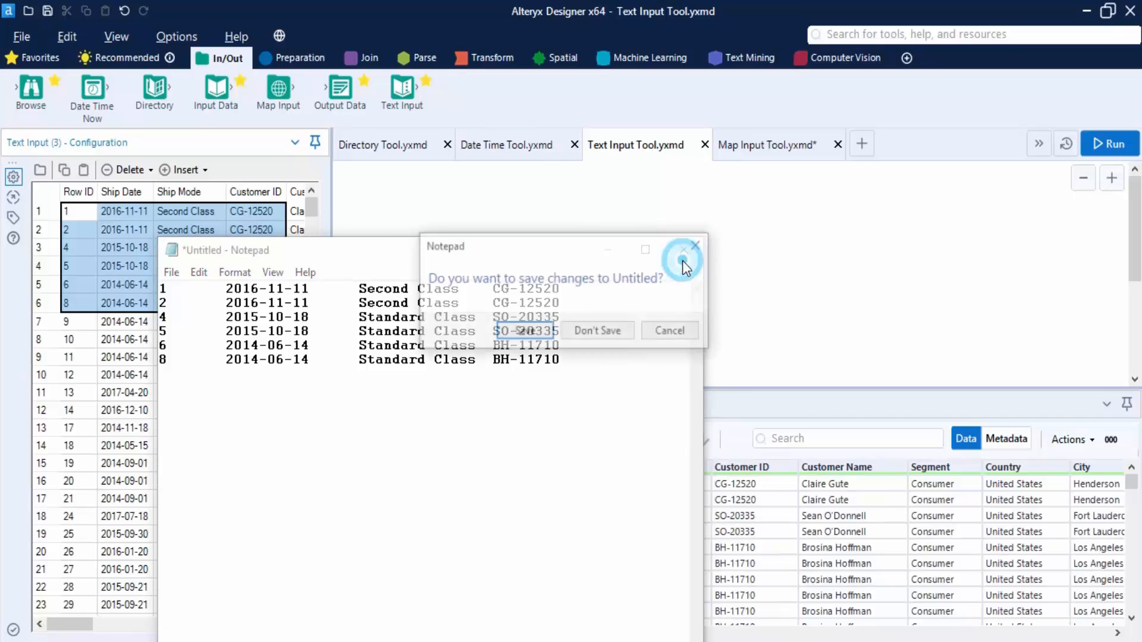
{"action": "left_click", "coordinate": [580, 330]}
Step: Add a Map Input tool to the Map Input Tool workflow and set its base map to Alteryx Dark
{"action": "left_click", "coordinate": [781, 244]}
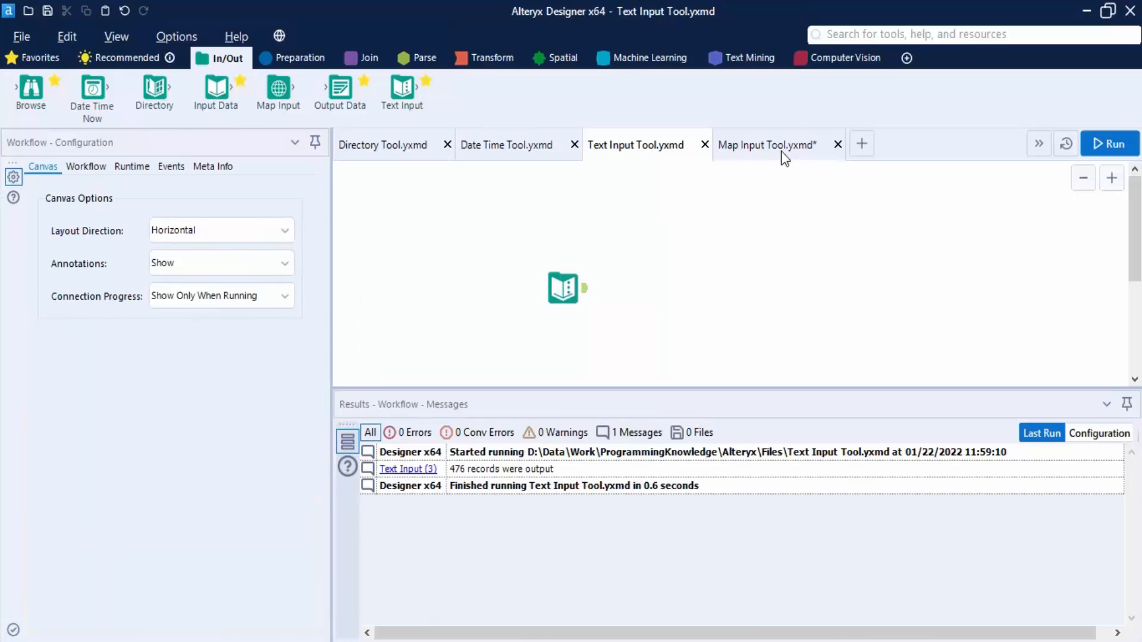
{"action": "left_click", "coordinate": [780, 151]}
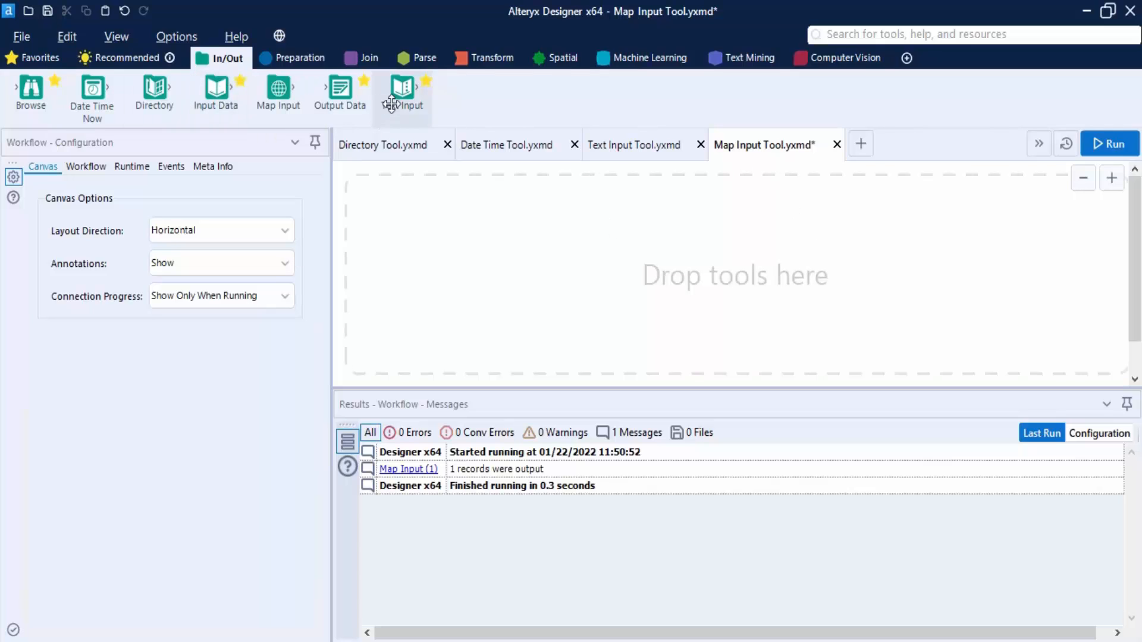
{"action": "left_click_drag", "start_coordinate": [278, 90], "coordinate": [684, 275]}
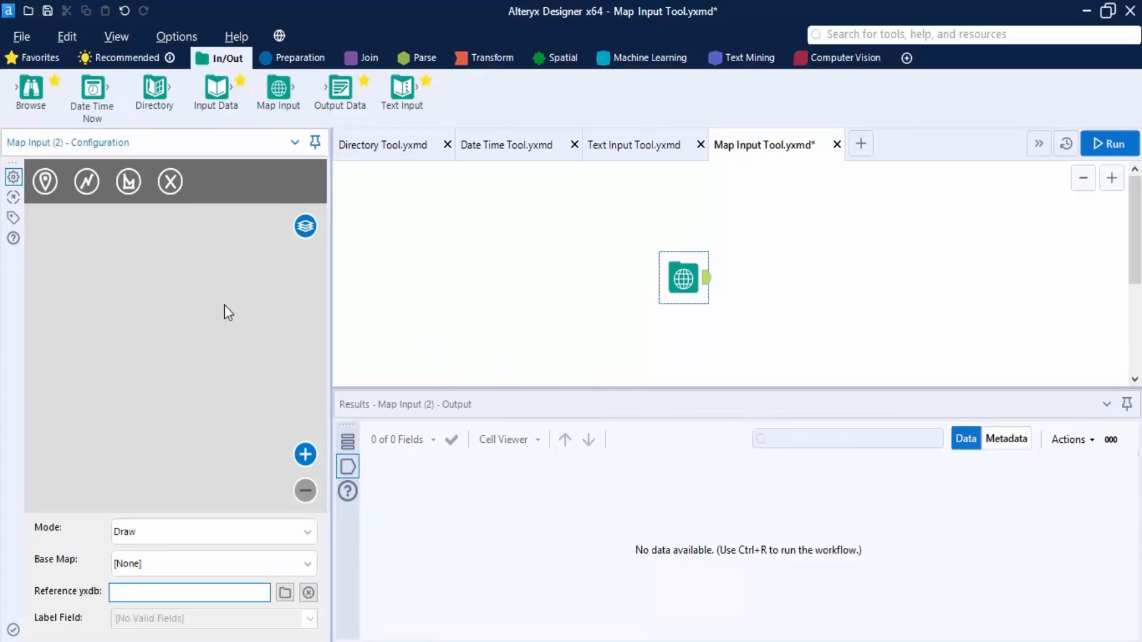
{"action": "left_click", "coordinate": [134, 569]}
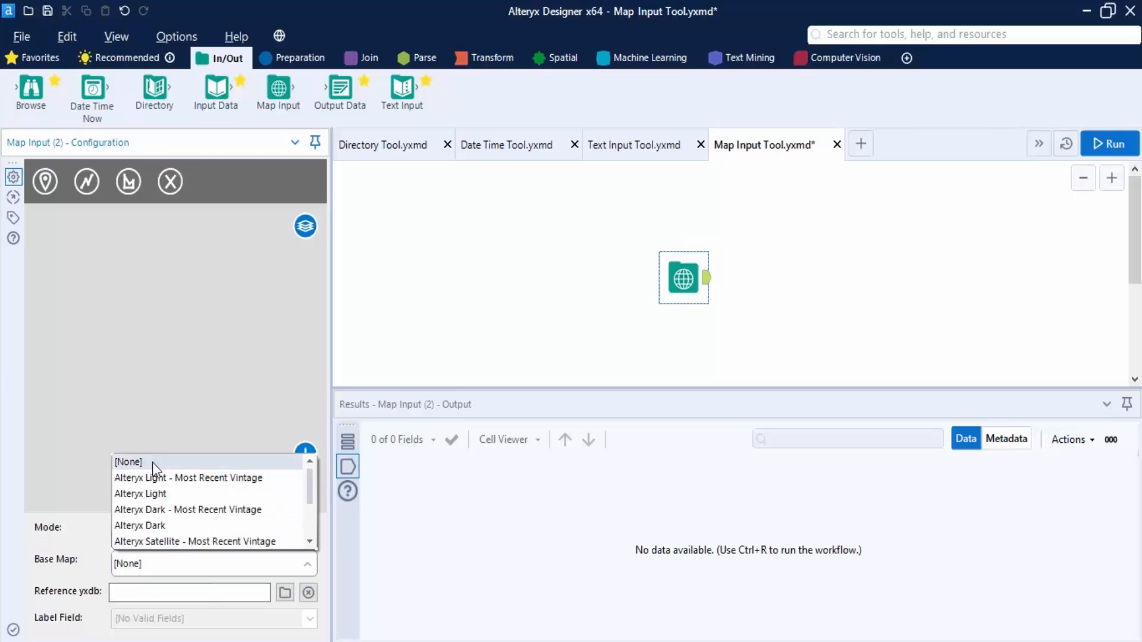
{"action": "left_click", "coordinate": [174, 526]}
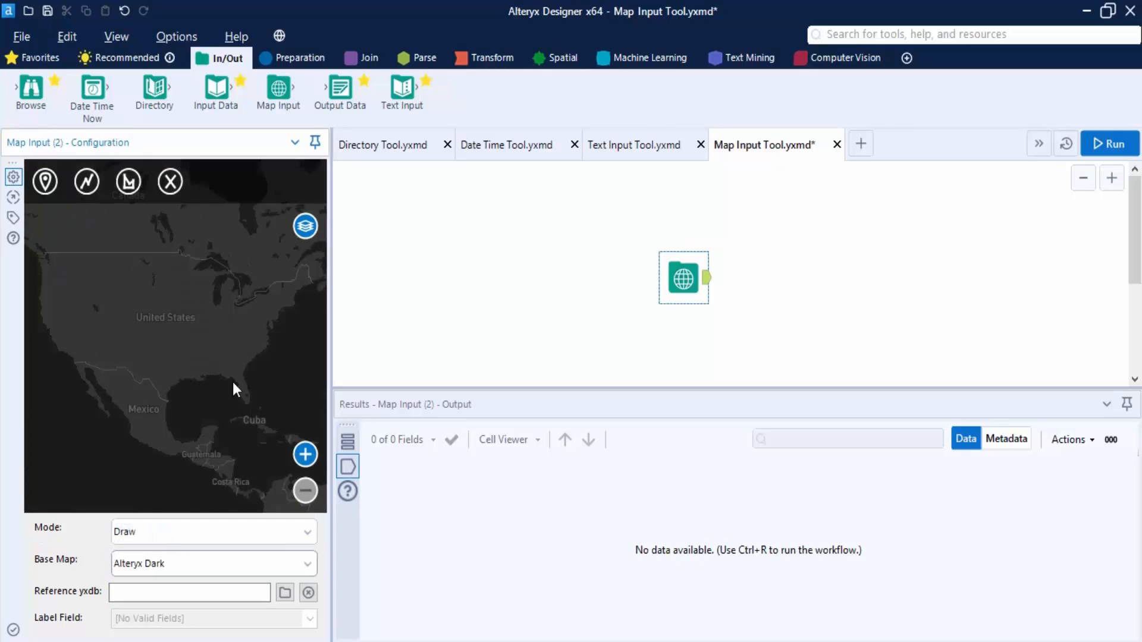
Step: Draw a point marker on the map at Kanpur, Uttar Pradesh, and save it with the label Home
{"action": "left_click_drag", "start_coordinate": [233, 383], "coordinate": [111, 363]}
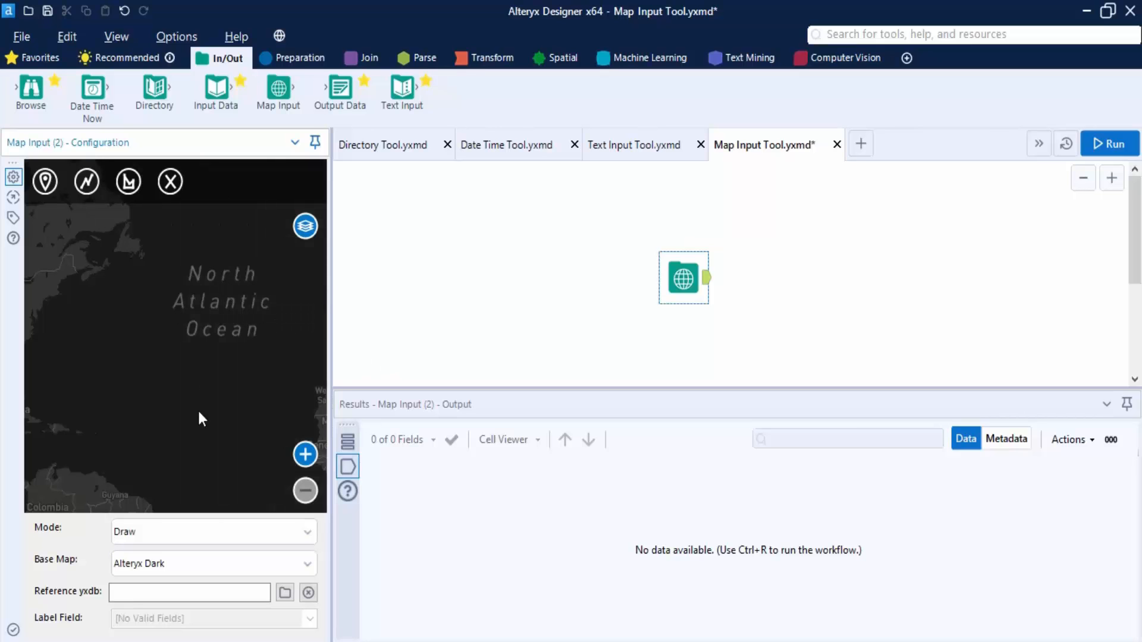
{"action": "left_click_drag", "start_coordinate": [281, 362], "coordinate": [108, 362]}
{"action": "left_click_drag", "start_coordinate": [237, 350], "coordinate": [2, 356]}
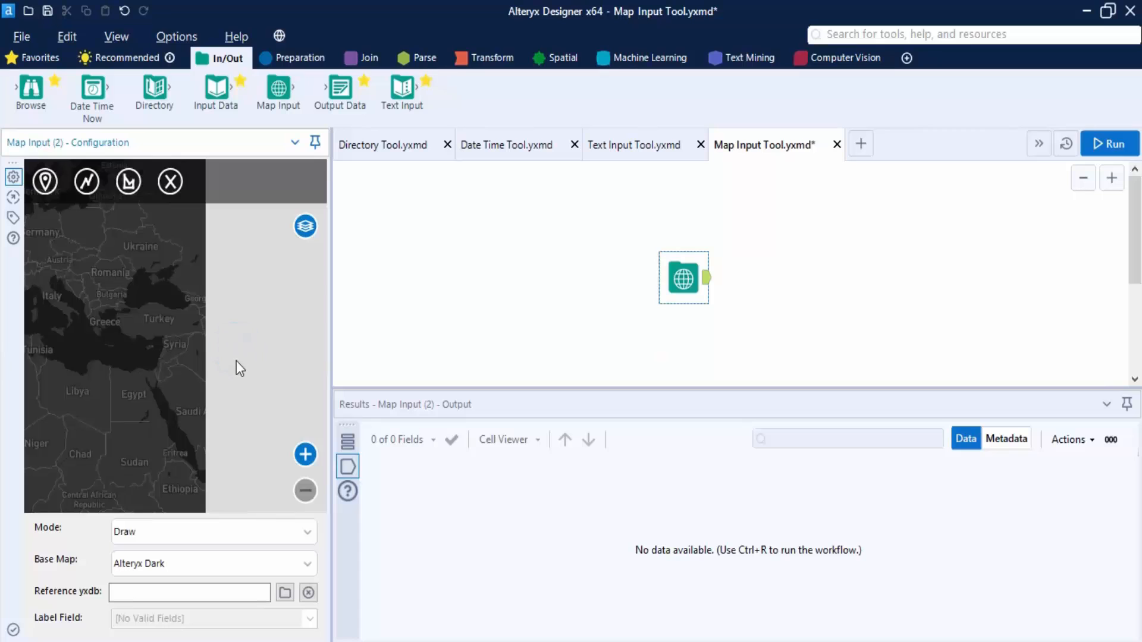
{"action": "left_click_drag", "start_coordinate": [280, 395], "coordinate": [123, 379]}
{"action": "left_click", "coordinate": [314, 453]}
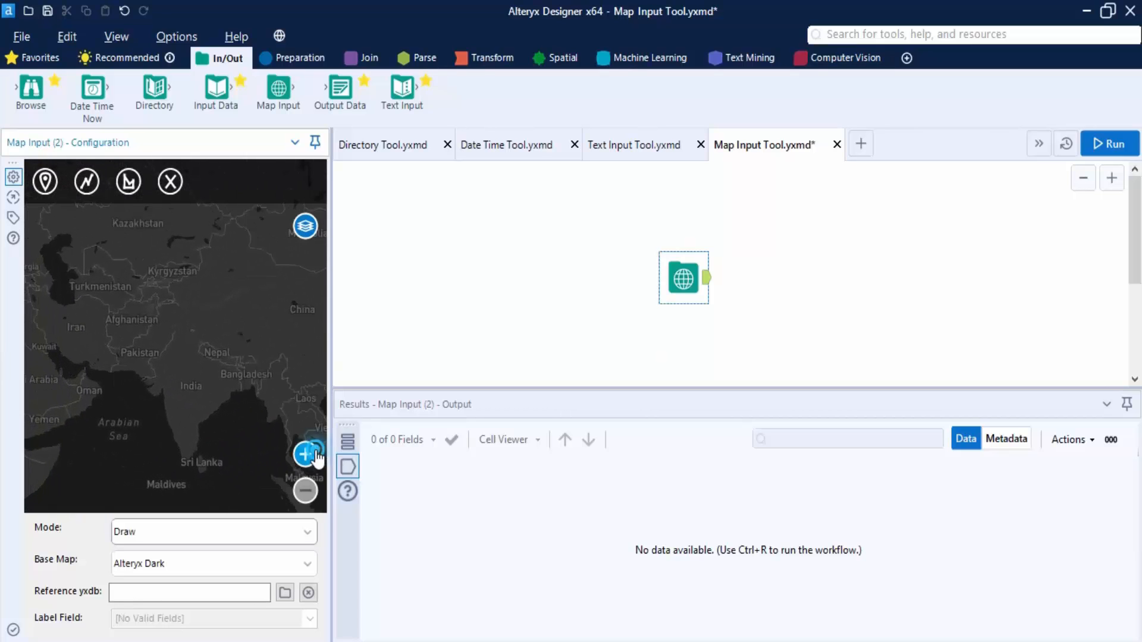
{"action": "left_click", "coordinate": [314, 454]}
{"action": "left_click_drag", "start_coordinate": [241, 405], "coordinate": [156, 267]}
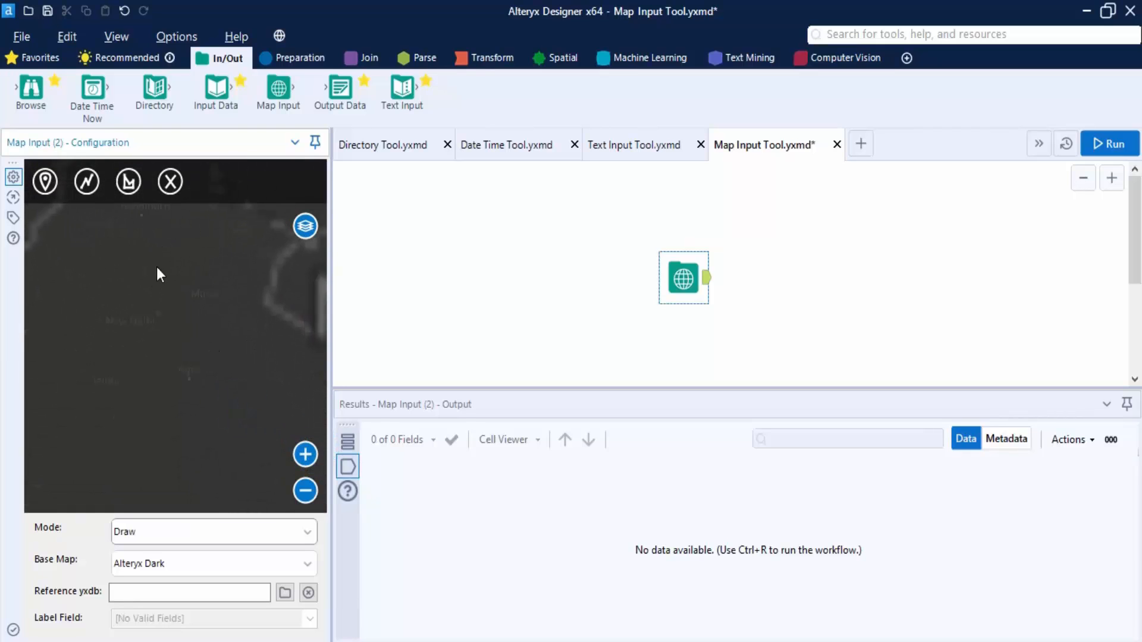
{"action": "left_click_drag", "start_coordinate": [233, 357], "coordinate": [179, 307]}
{"action": "left_click", "coordinate": [305, 454]}
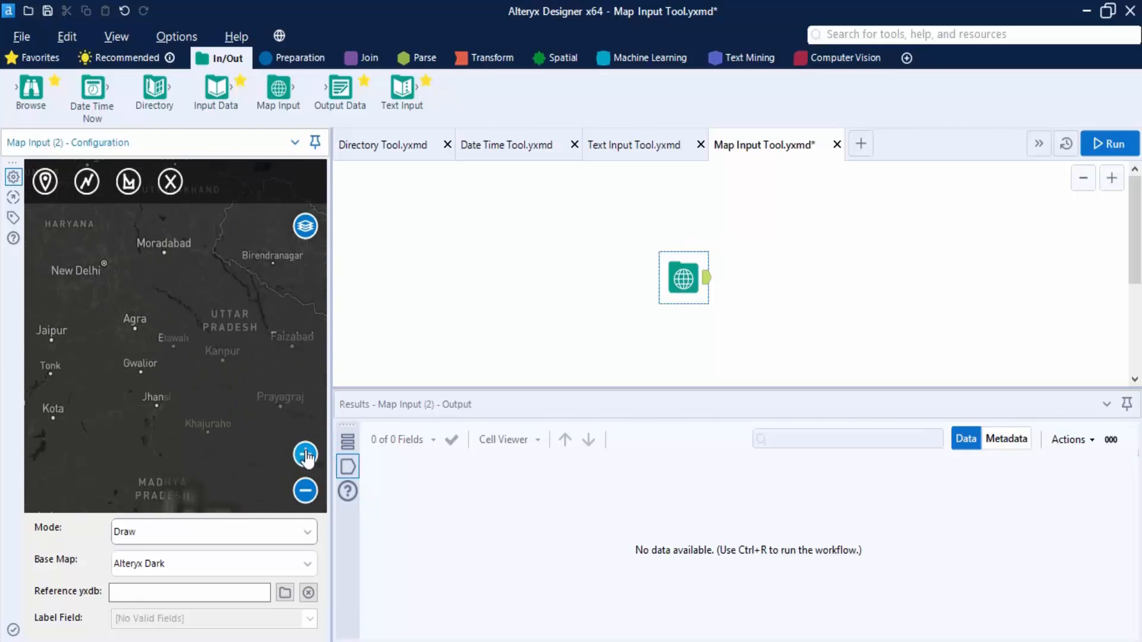
{"action": "left_click", "coordinate": [305, 454]}
{"action": "left_click_drag", "start_coordinate": [237, 370], "coordinate": [120, 293]}
{"action": "left_click_drag", "start_coordinate": [298, 387], "coordinate": [222, 400]}
{"action": "left_click", "coordinate": [54, 185]}
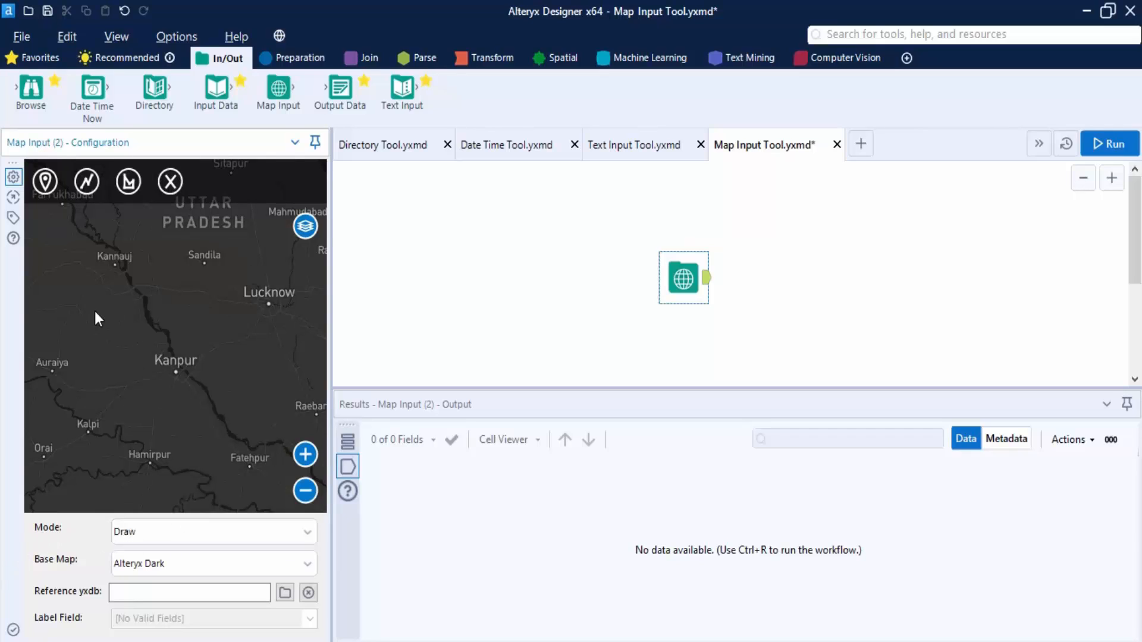
{"action": "left_click", "coordinate": [45, 182]}
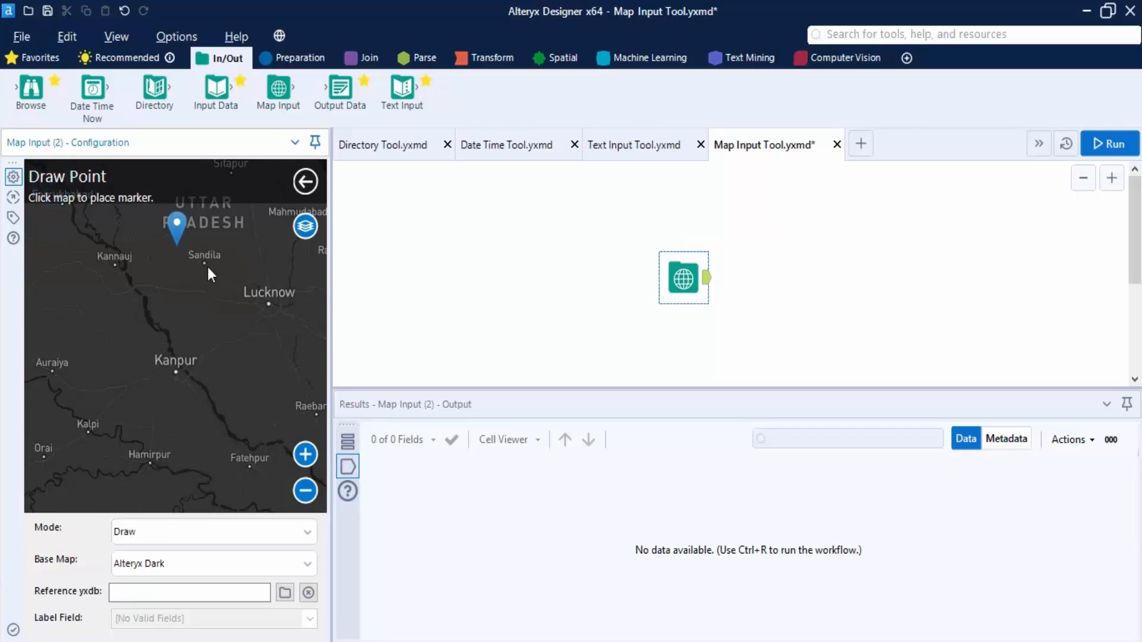
{"action": "left_click", "coordinate": [177, 369]}
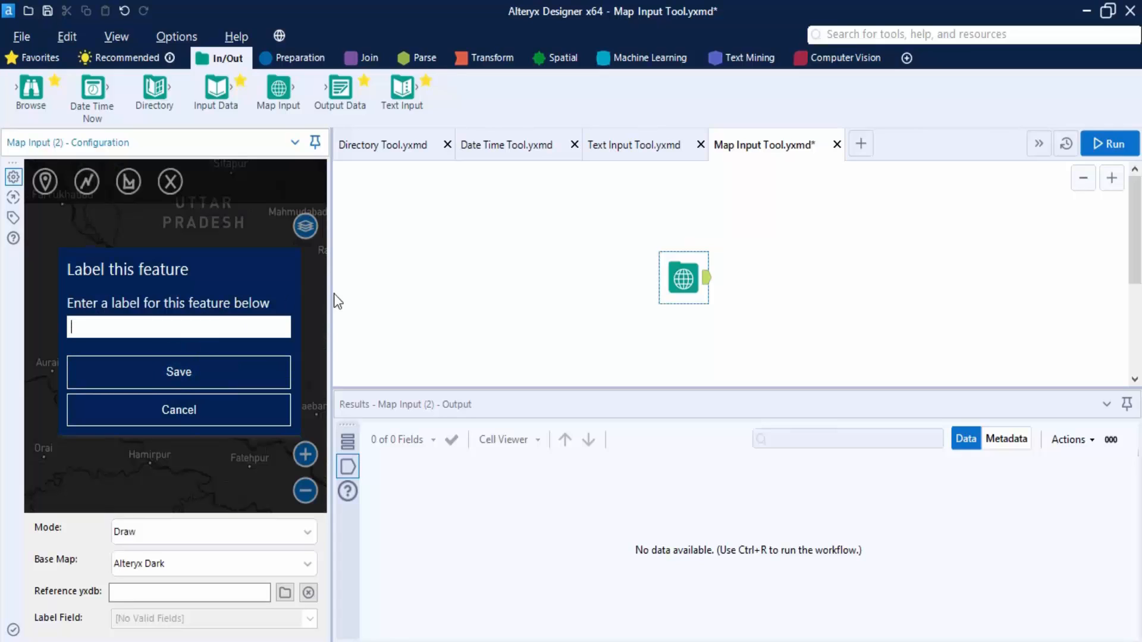
{"action": "type", "text": "Home"}
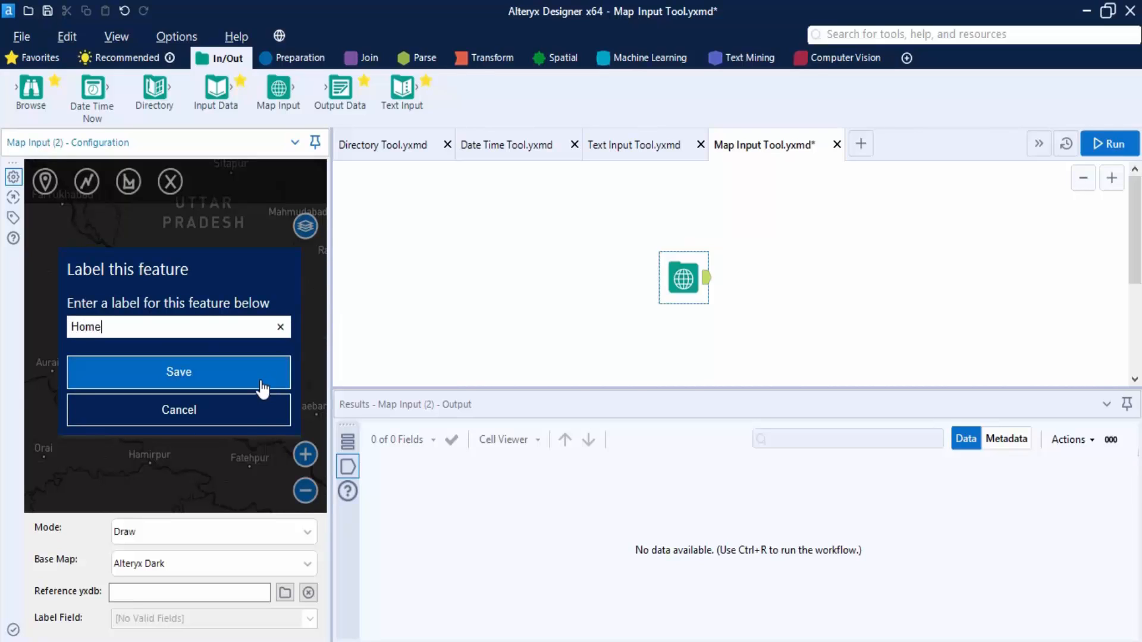
{"action": "left_click", "coordinate": [261, 384]}
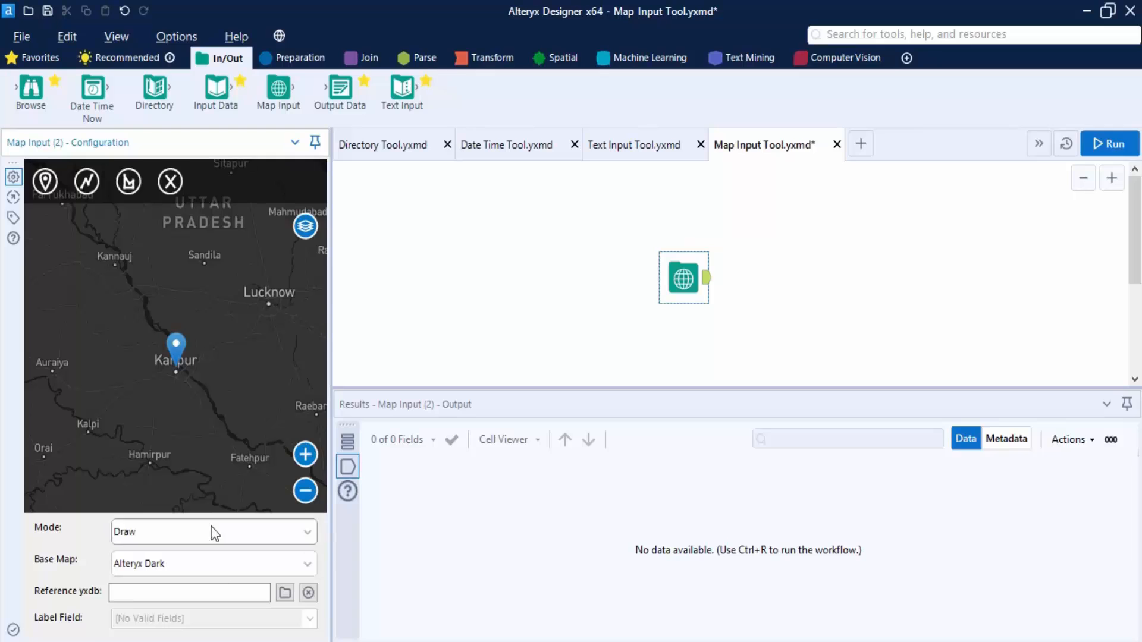
Step: Run the Map Input Tool workflow, dismiss the completion message, and select the SpatialObj cell of the Home record
{"action": "left_click", "coordinate": [1044, 246]}
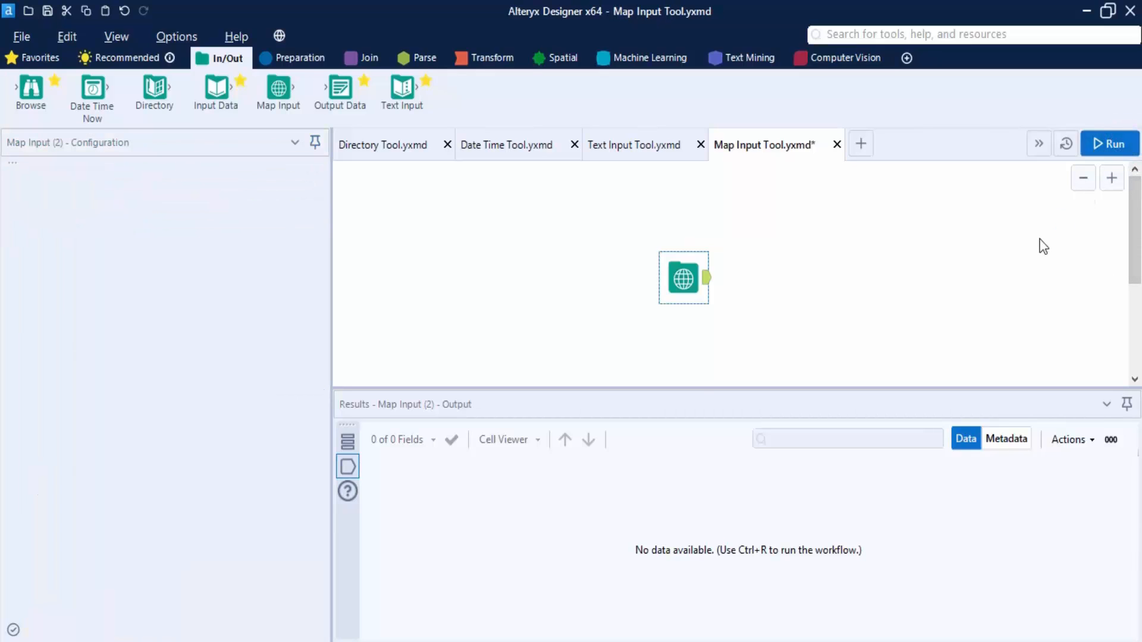
{"action": "key", "text": "ctrl+r"}
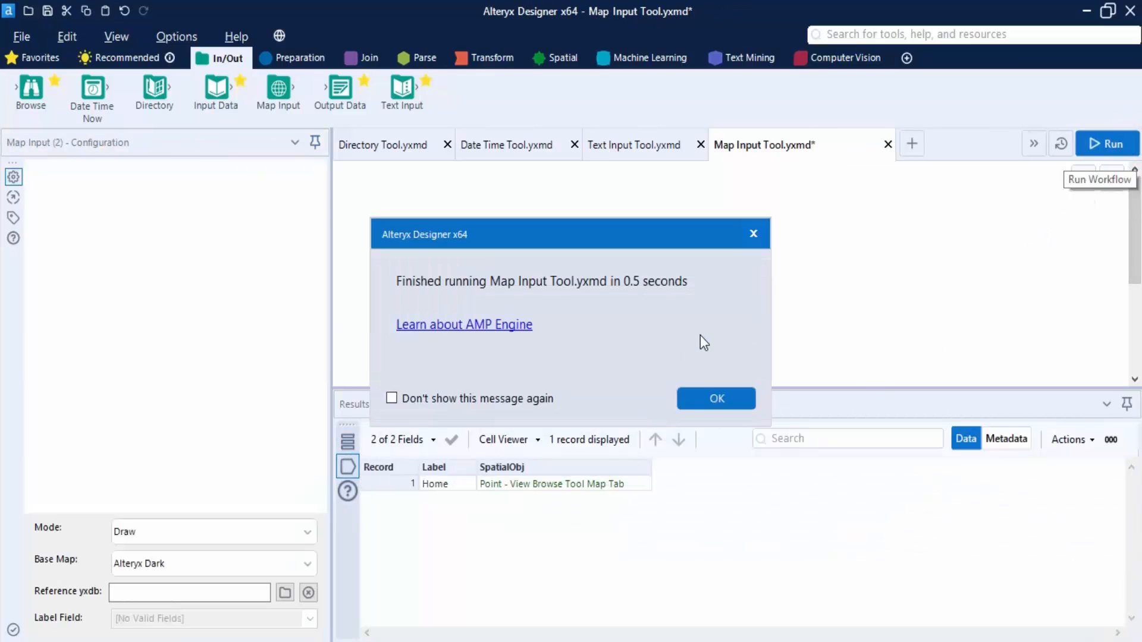
{"action": "left_click", "coordinate": [714, 398]}
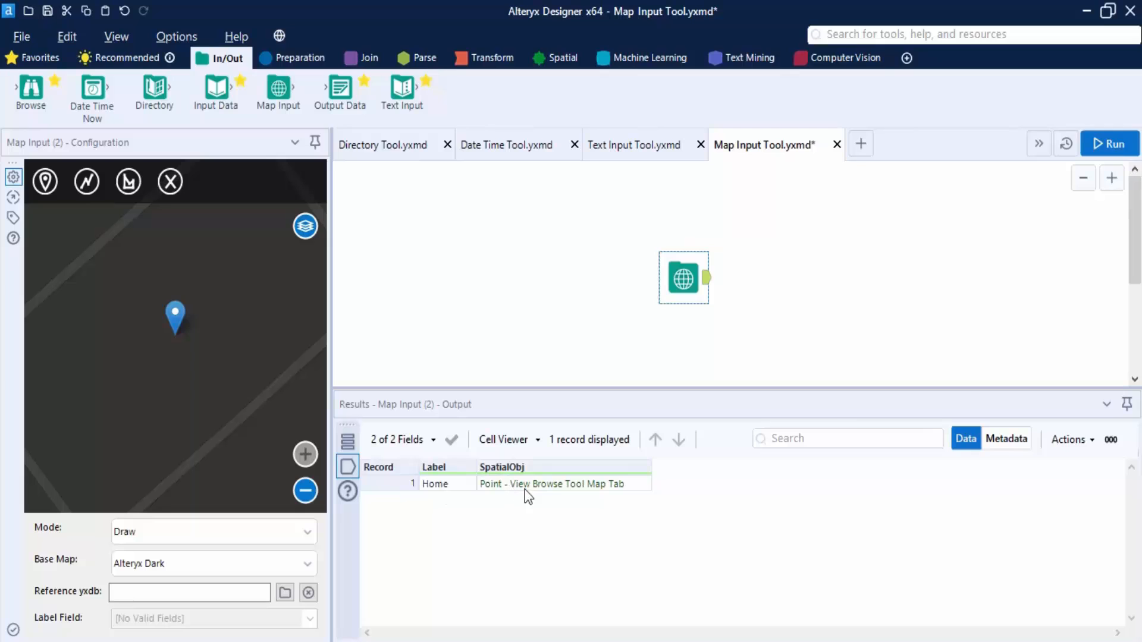
{"action": "left_click", "coordinate": [614, 487]}
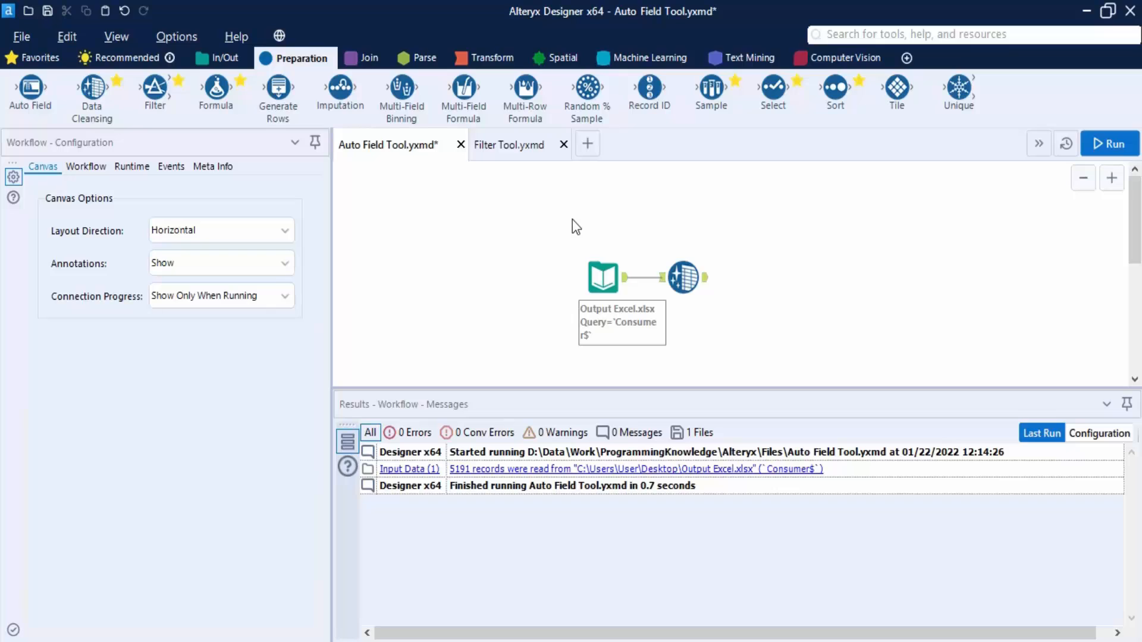
Step: Examine the Data Cleansing tool's output in the Auto Field Tool workflow, from the Row ID column through Quantity
{"action": "left_click", "coordinate": [598, 278]}
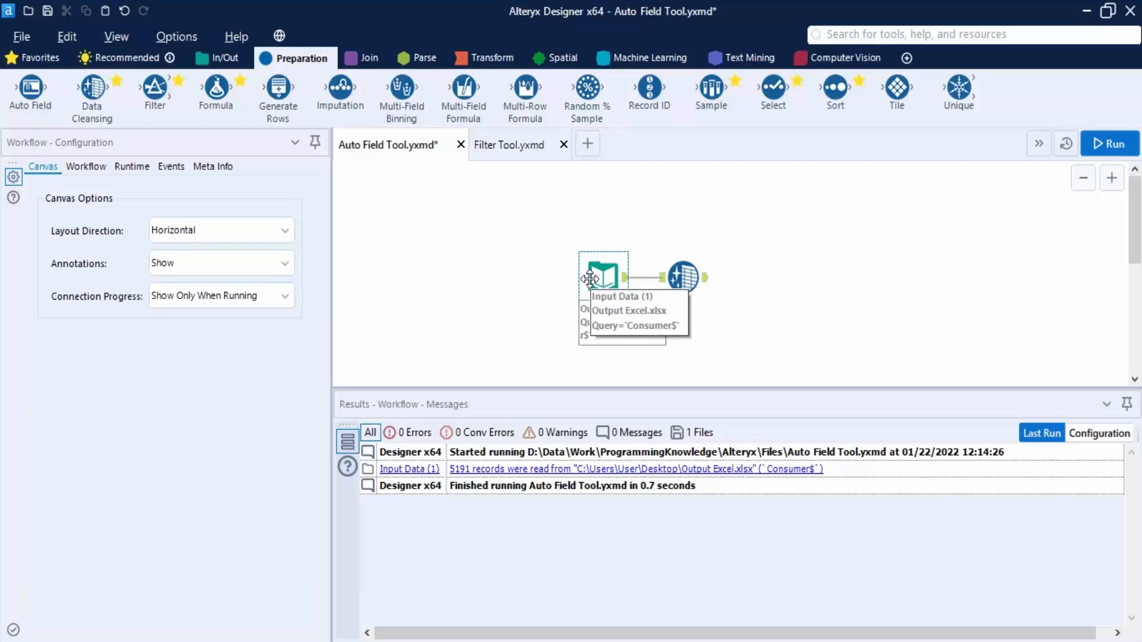
{"action": "left_click", "coordinate": [206, 58]}
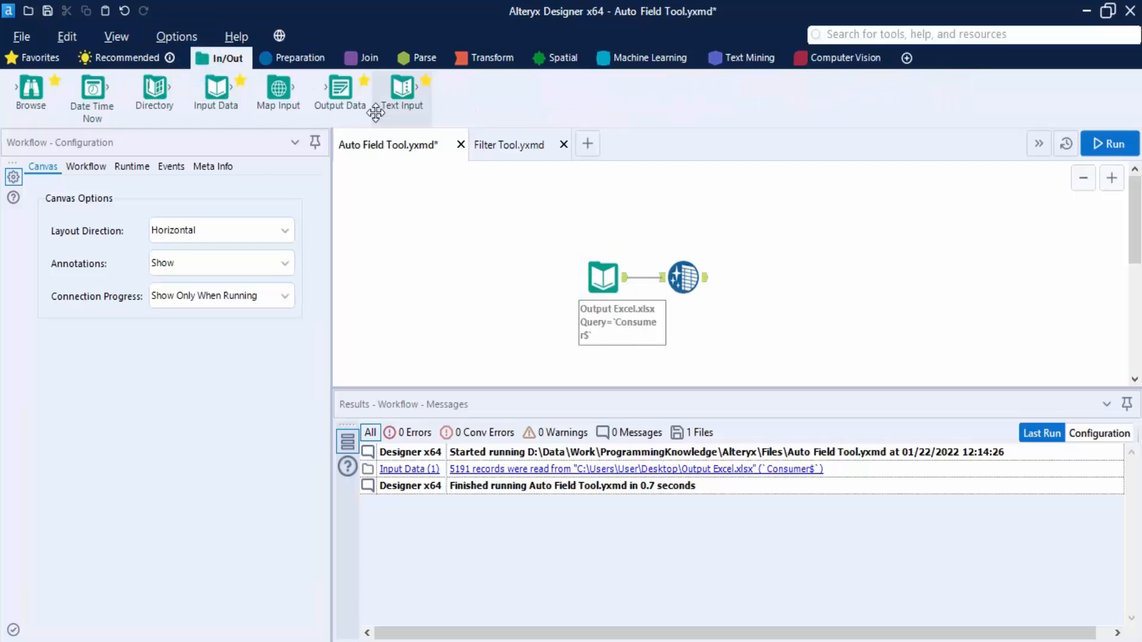
{"action": "left_click", "coordinate": [295, 58]}
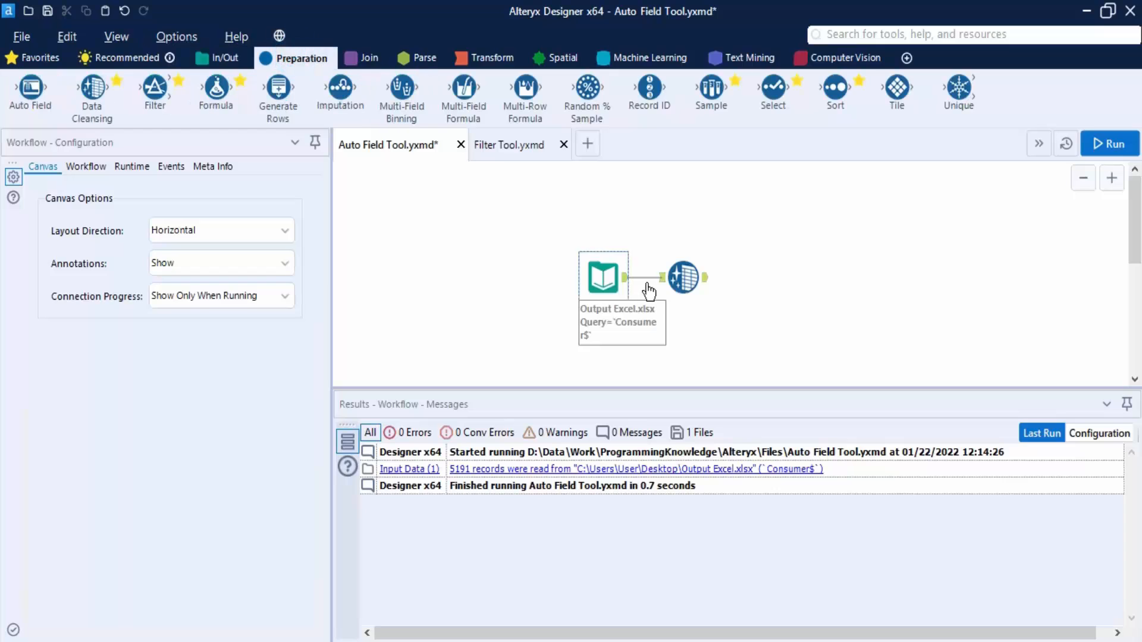
{"action": "left_click", "coordinate": [687, 290]}
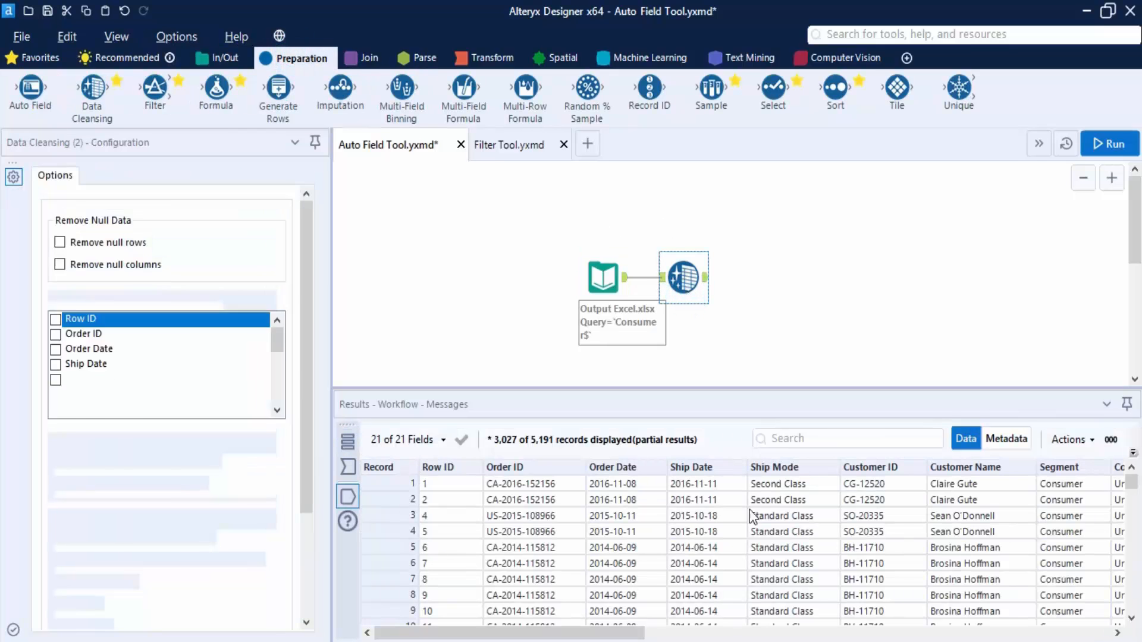
{"action": "left_click_drag", "start_coordinate": [645, 633], "coordinate": [790, 634]}
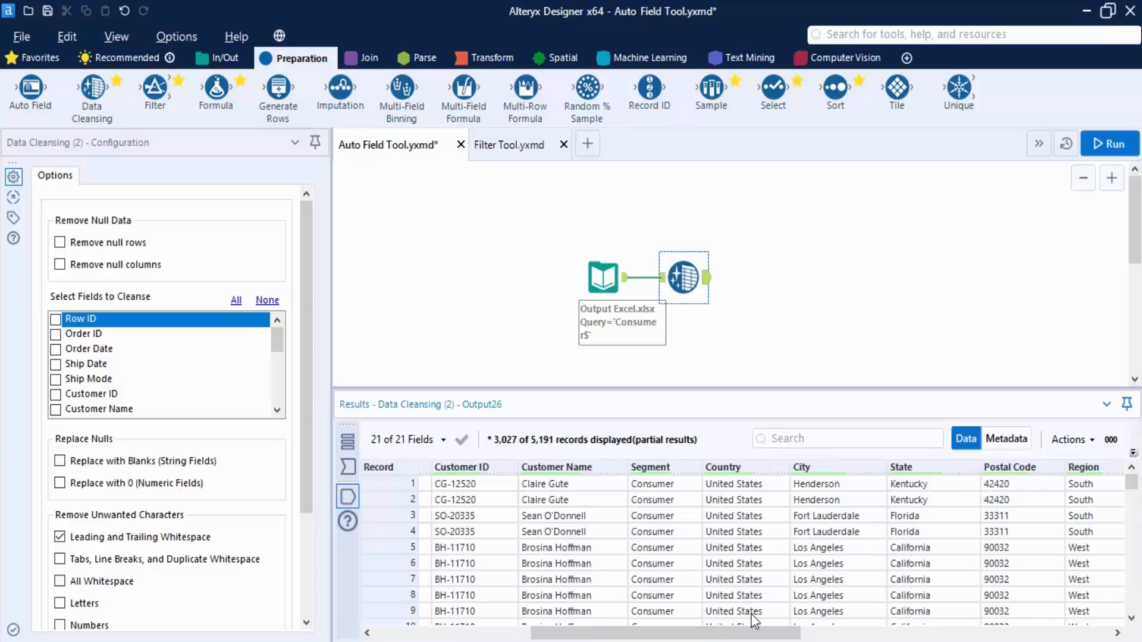
{"action": "left_click_drag", "start_coordinate": [751, 633], "coordinate": [994, 632]}
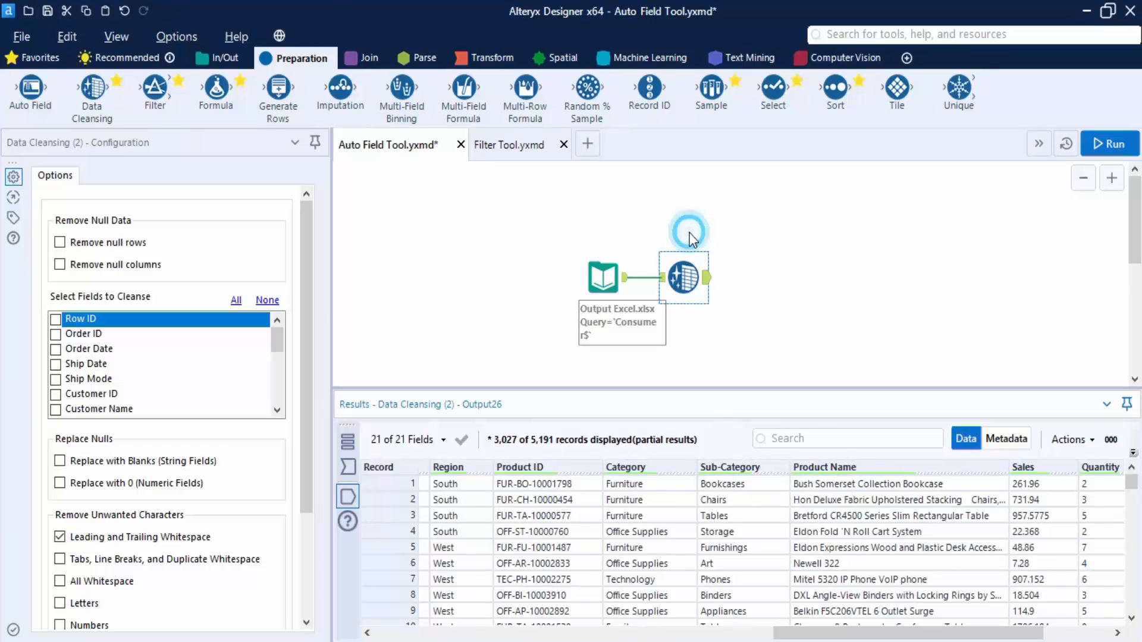
Step: Delete the Data Cleansing tool connected to the Input Data tool
{"action": "key", "text": "ctrl+r"}
{"action": "left_click_drag", "start_coordinate": [681, 238], "coordinate": [715, 319]}
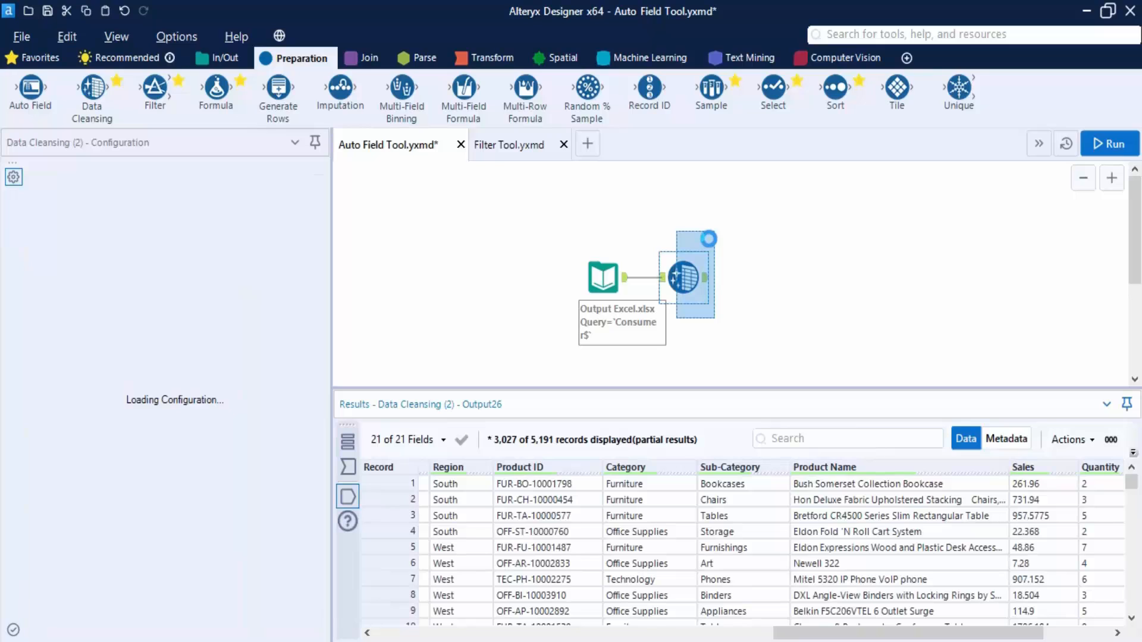
{"action": "left_click", "coordinate": [734, 284]}
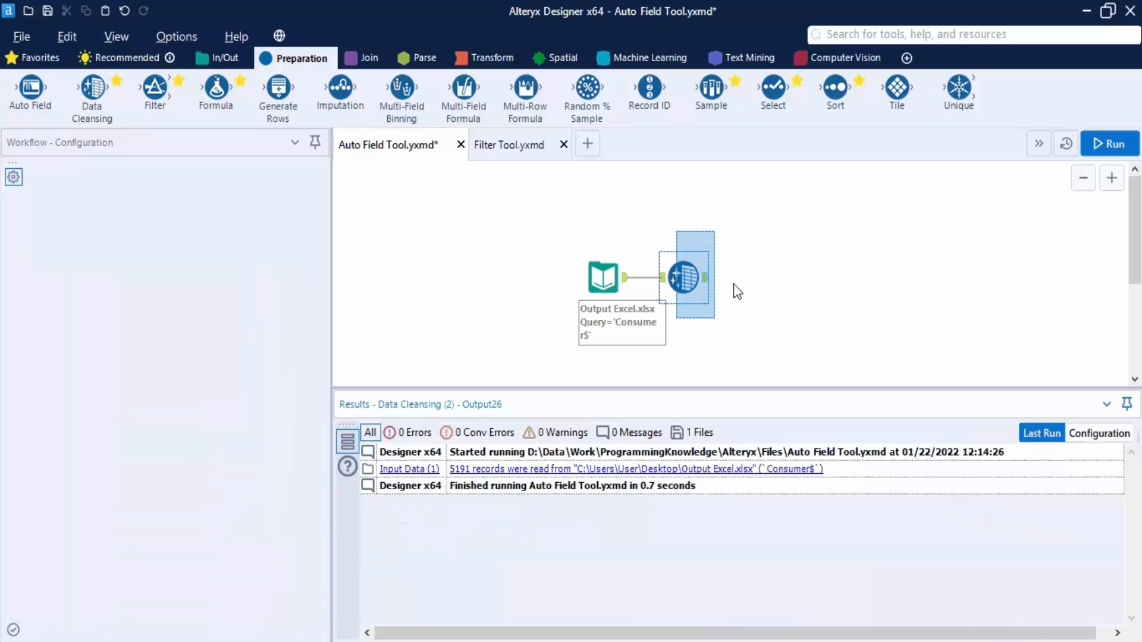
{"action": "key", "text": "Delete"}
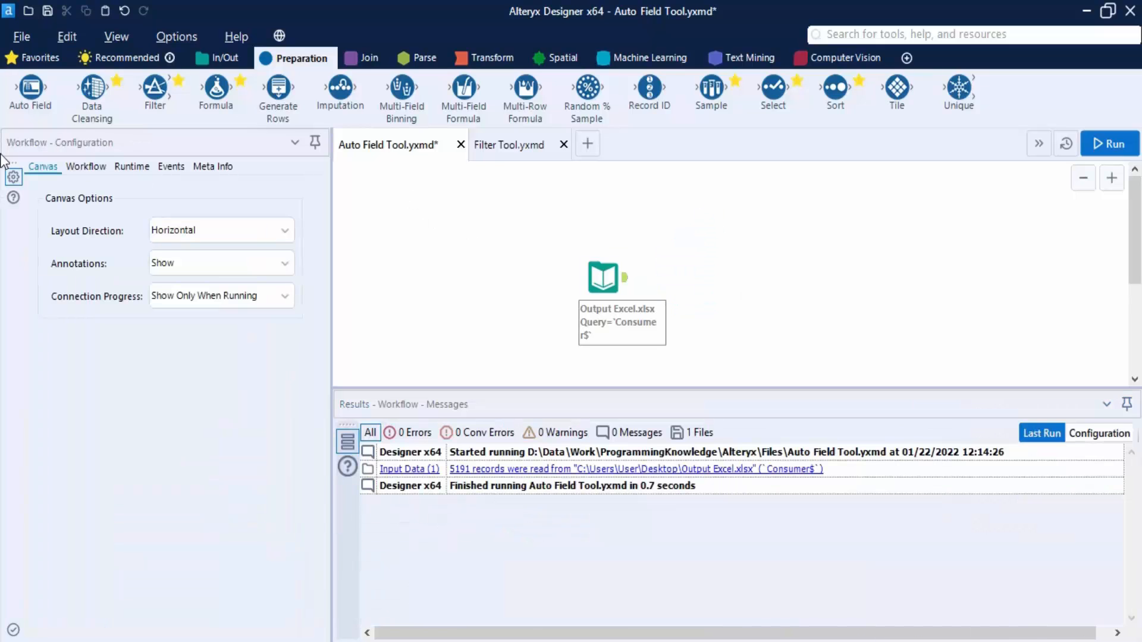
{"action": "left_click_drag", "start_coordinate": [94, 102], "coordinate": [744, 288]}
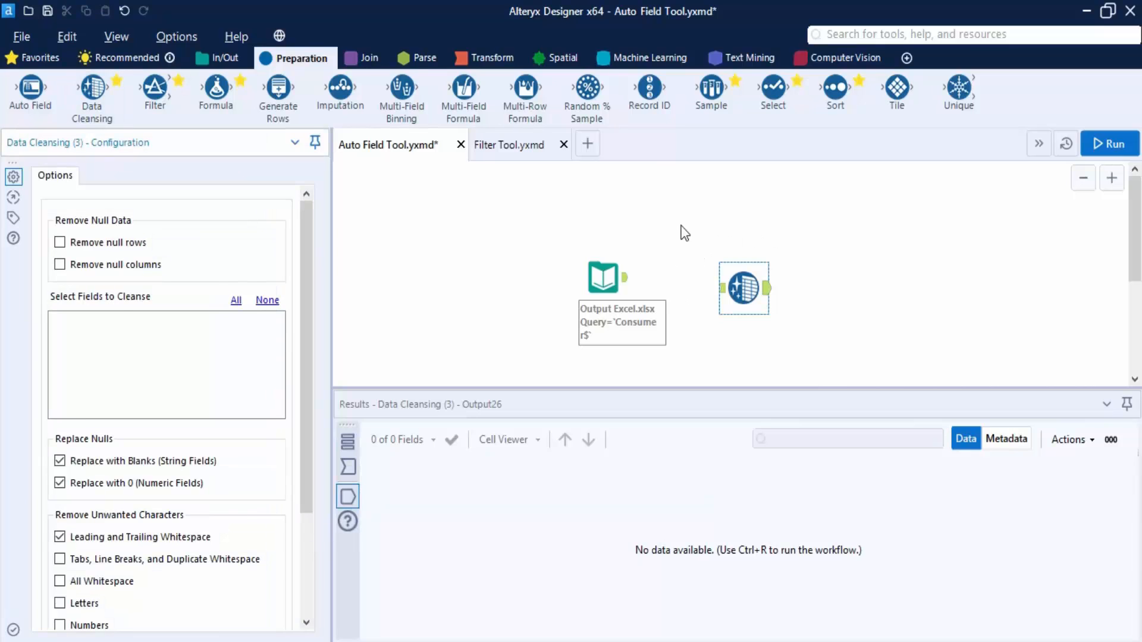
{"action": "left_click_drag", "start_coordinate": [681, 230], "coordinate": [808, 358]}
{"action": "key", "text": "Delete"}
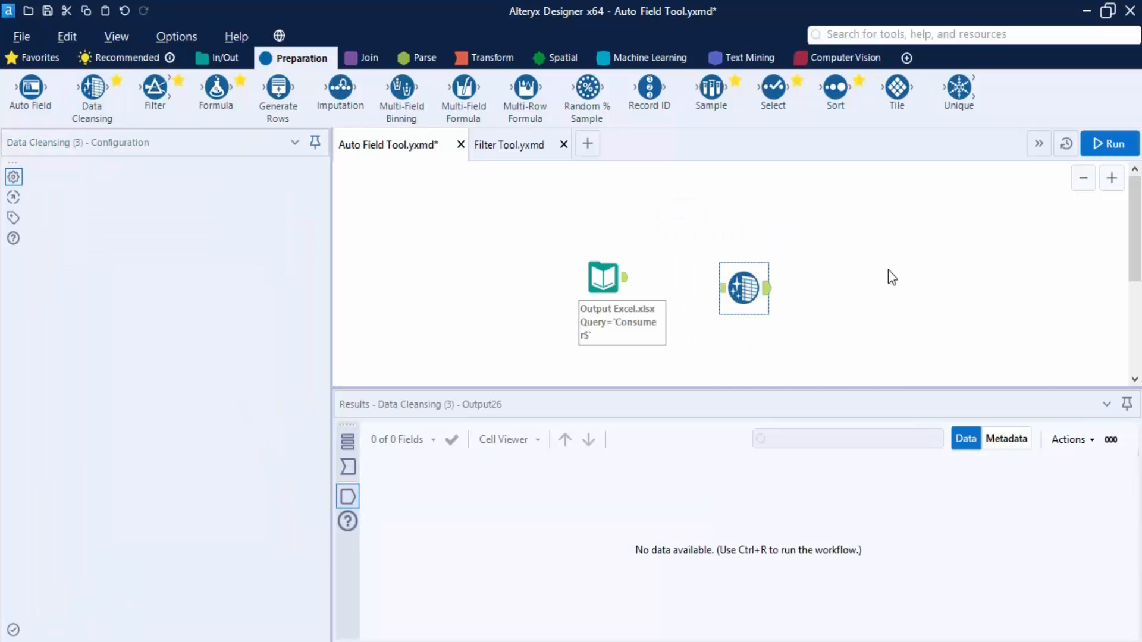
Step: Remove leading/trailing whitespace from the Sub-Category column of the Input Data results, and apply the cleanse to the workflow as a Data Cleansing tool
{"action": "left_click", "coordinate": [618, 291]}
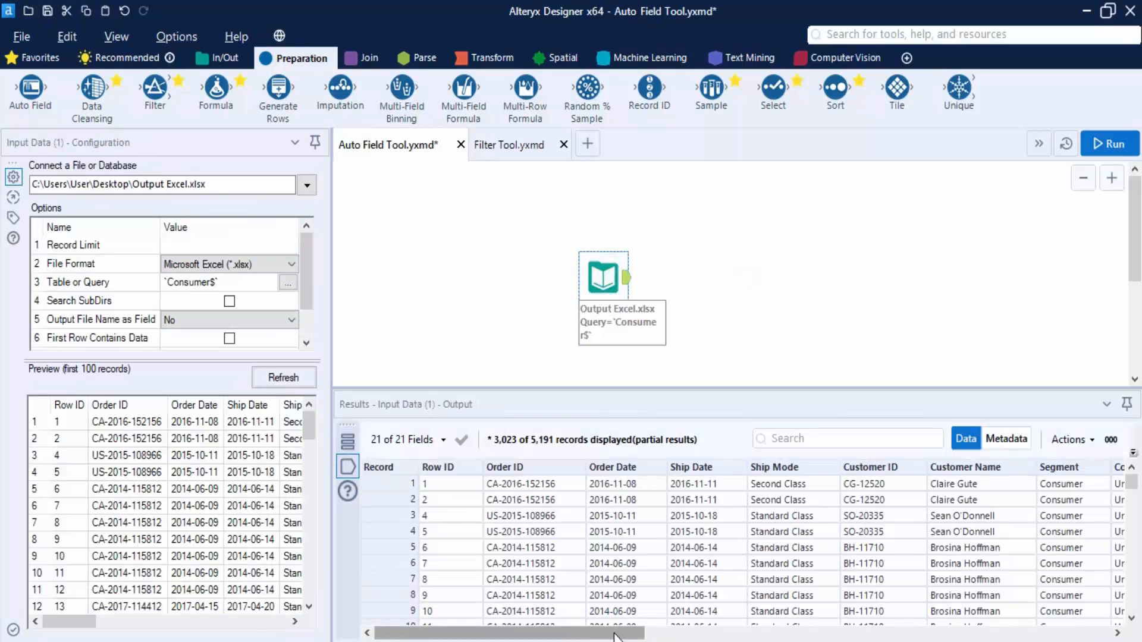
{"action": "left_click_drag", "start_coordinate": [613, 634], "coordinate": [1015, 635]}
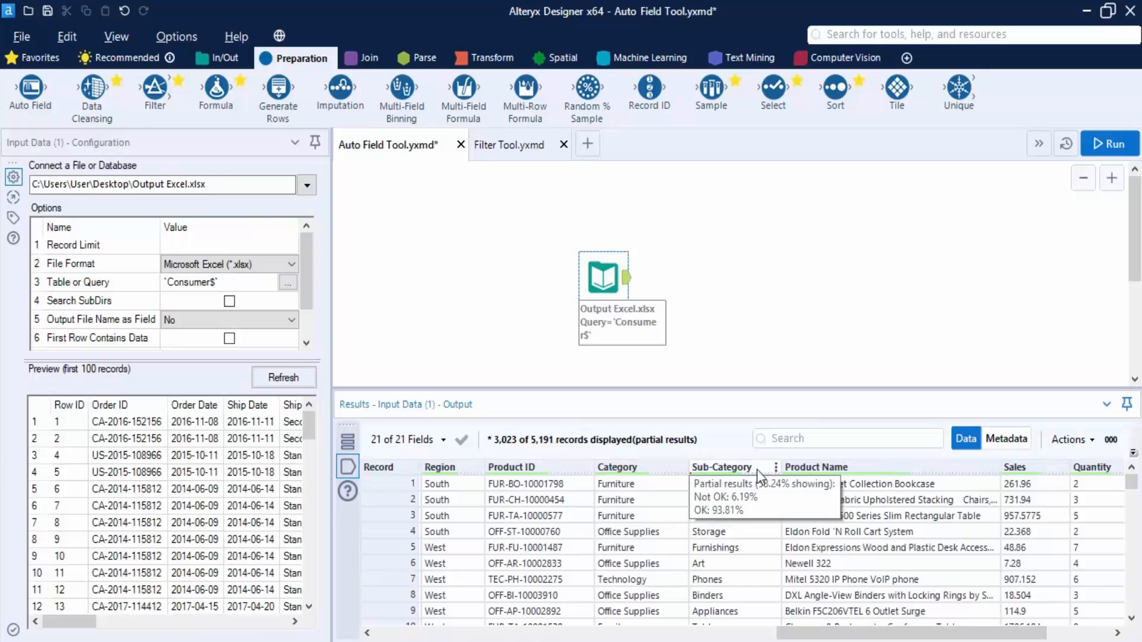
{"action": "left_click", "coordinate": [776, 468]}
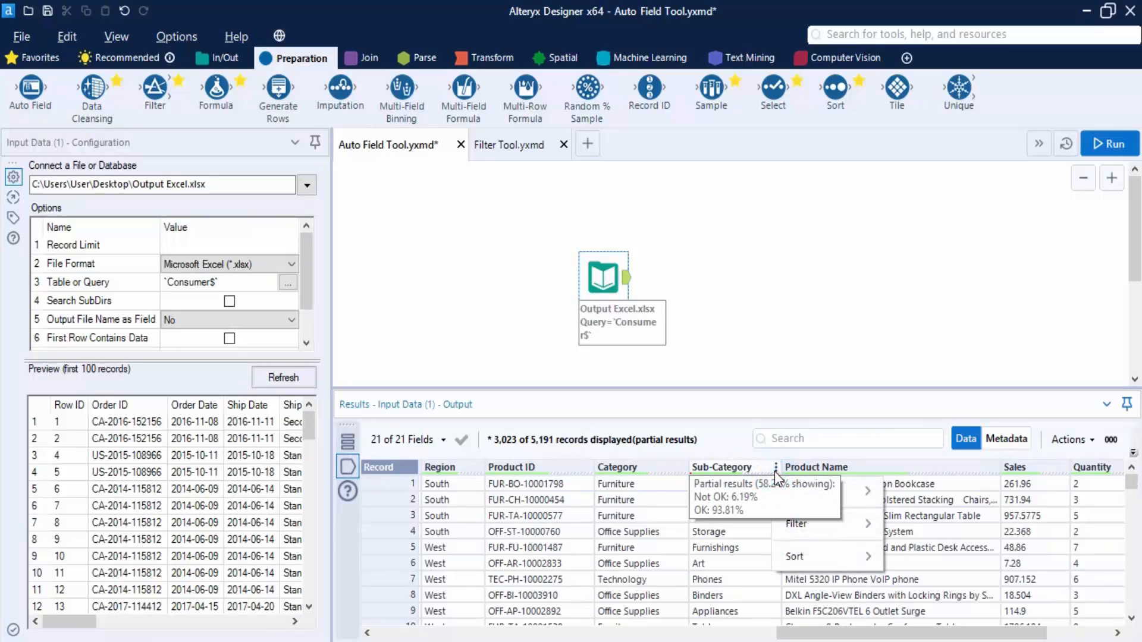
{"action": "mouse_move", "coordinate": [875, 503]}
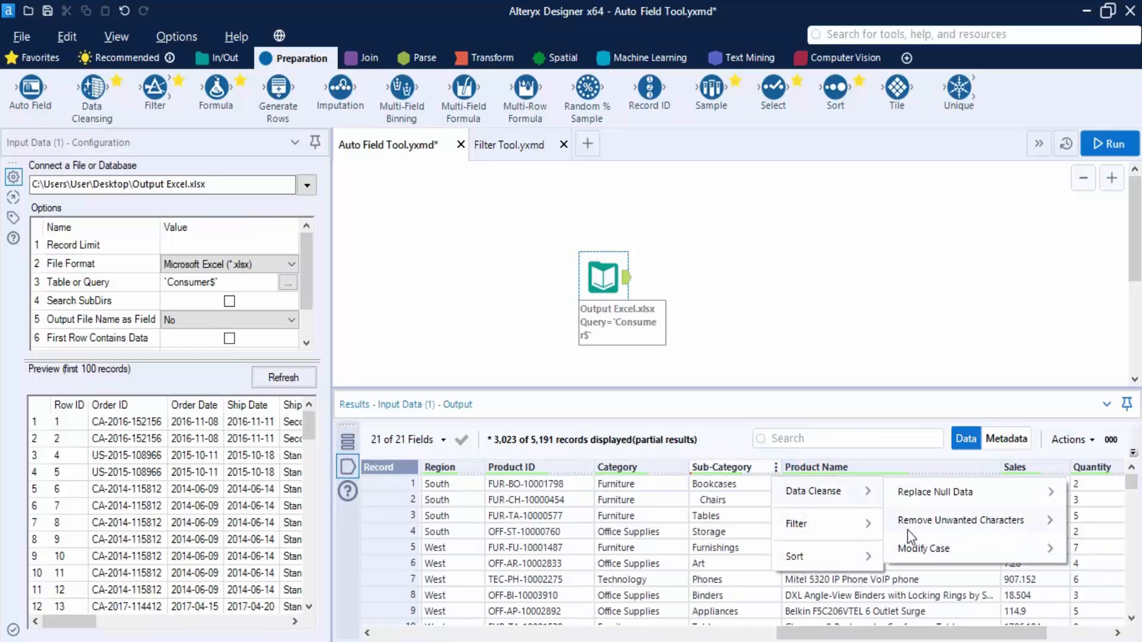
{"action": "mouse_move", "coordinate": [911, 530]}
{"action": "left_click", "coordinate": [703, 337]}
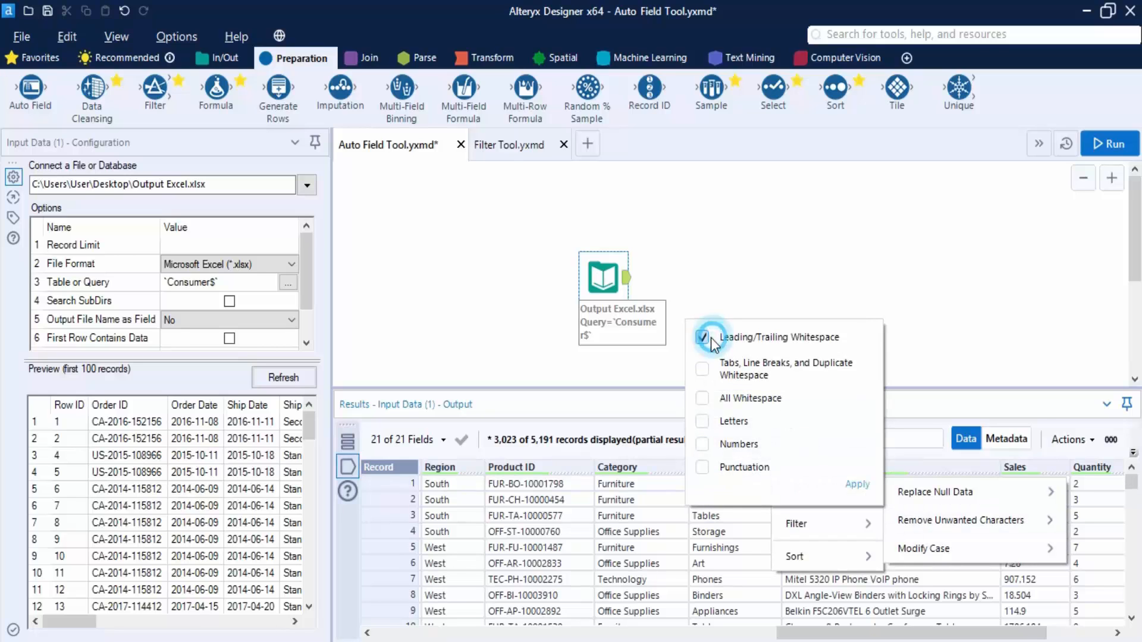
{"action": "left_click", "coordinate": [857, 484]}
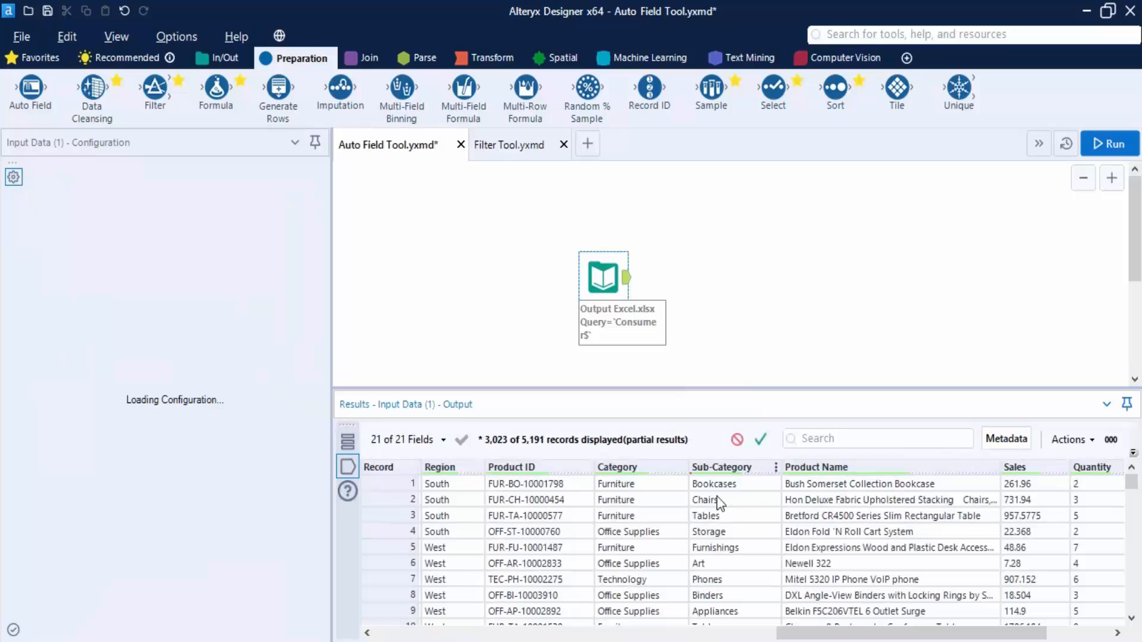
{"action": "left_click", "coordinate": [761, 440]}
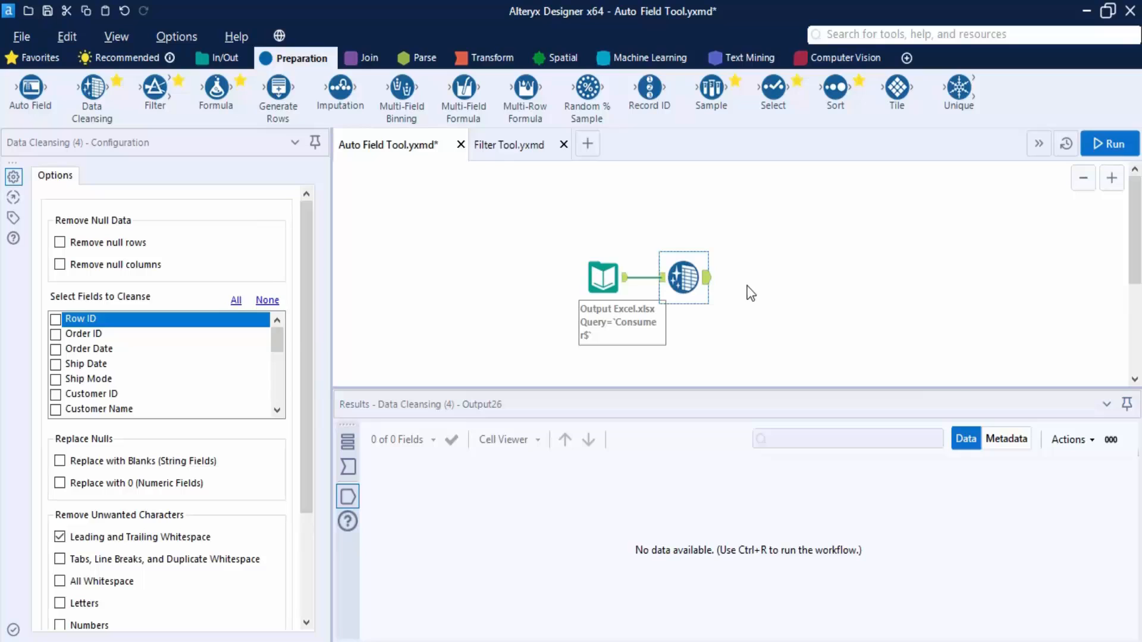
{"action": "scroll", "coordinate": [181, 464], "scroll_direction": "down", "scroll_amount": 5}
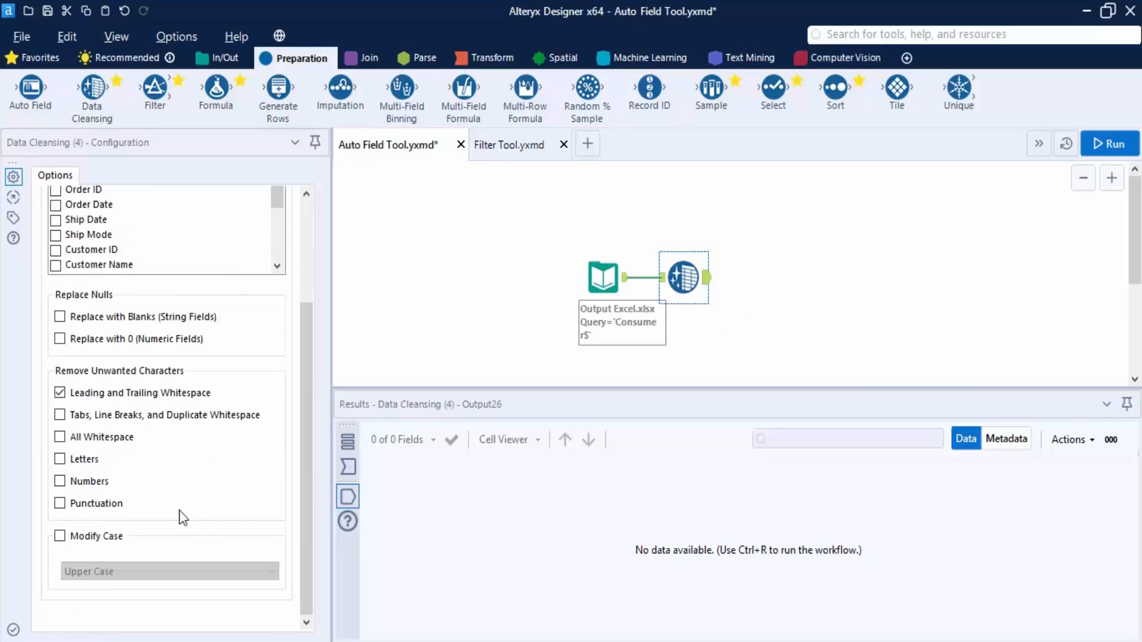
{"action": "scroll", "coordinate": [183, 519], "scroll_direction": "up", "scroll_amount": 5}
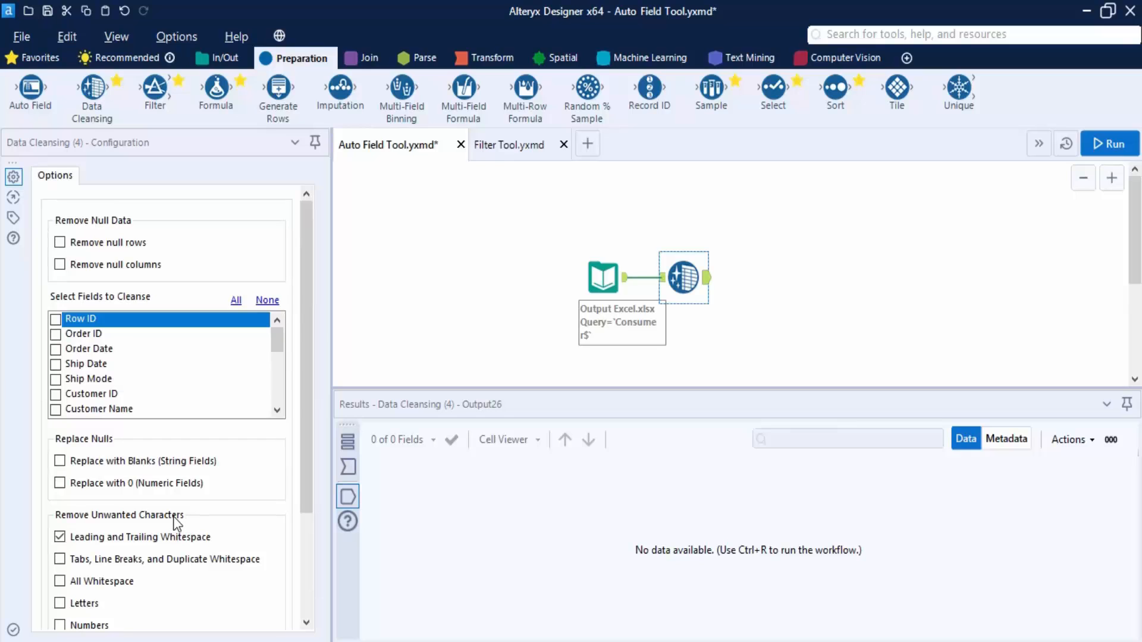
{"action": "left_click", "coordinate": [833, 291]}
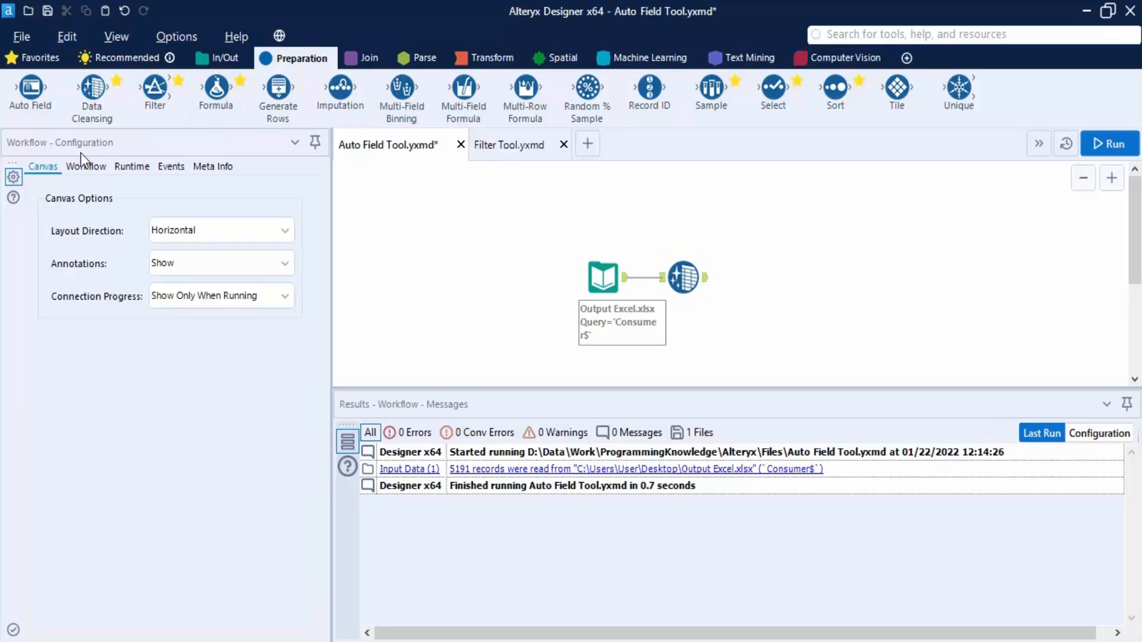
Step: Add an Auto Field tool after the Data Cleansing tool and limit it to the Segment, Category and Sub-Category fields
{"action": "left_click_drag", "start_coordinate": [30, 91], "coordinate": [786, 271]}
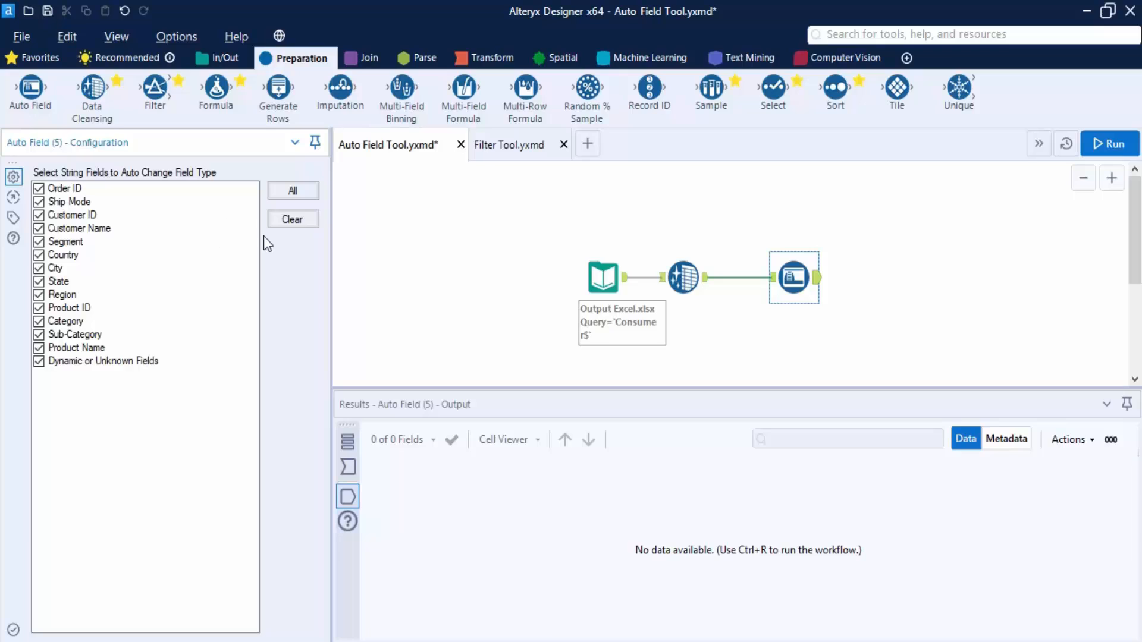
{"action": "left_click", "coordinate": [296, 220]}
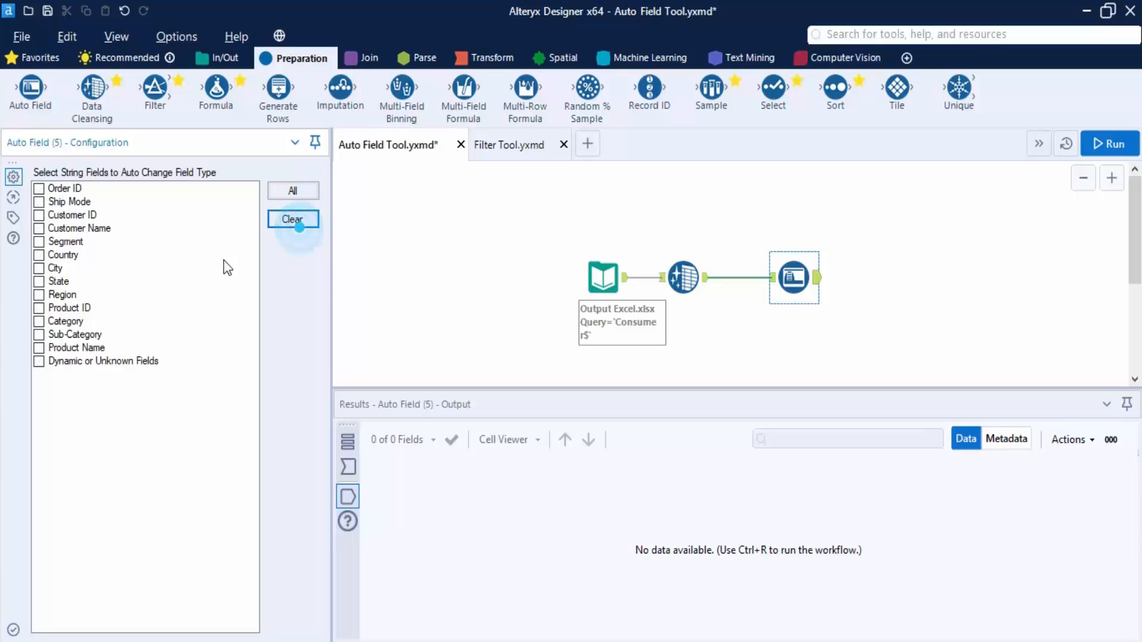
{"action": "left_click", "coordinate": [39, 321]}
{"action": "left_click", "coordinate": [38, 334]}
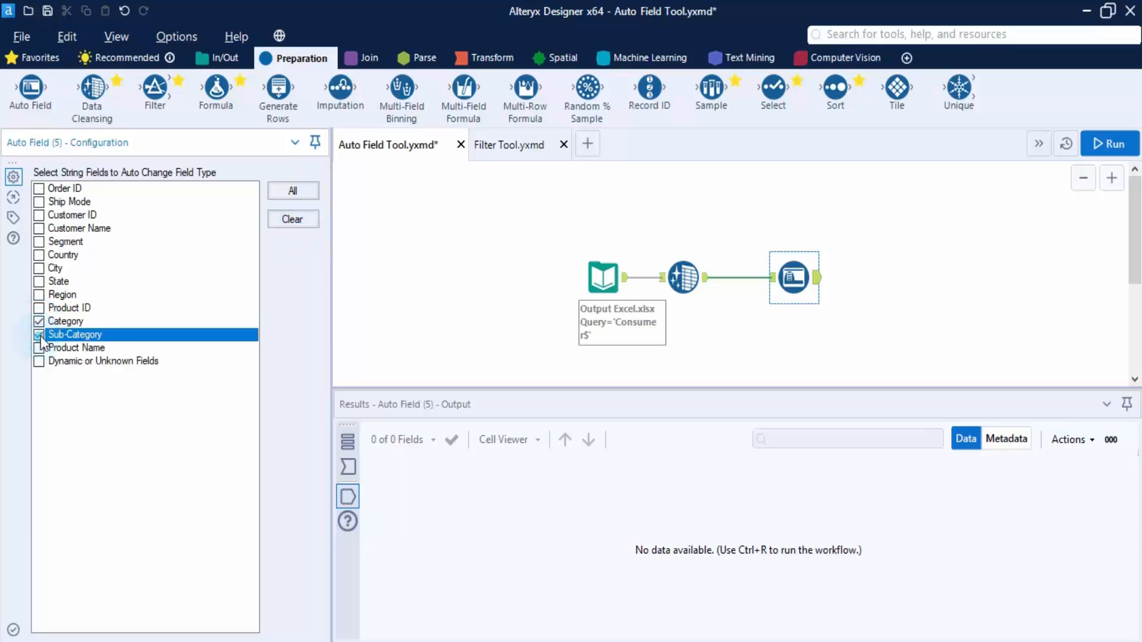
{"action": "left_click", "coordinate": [39, 242]}
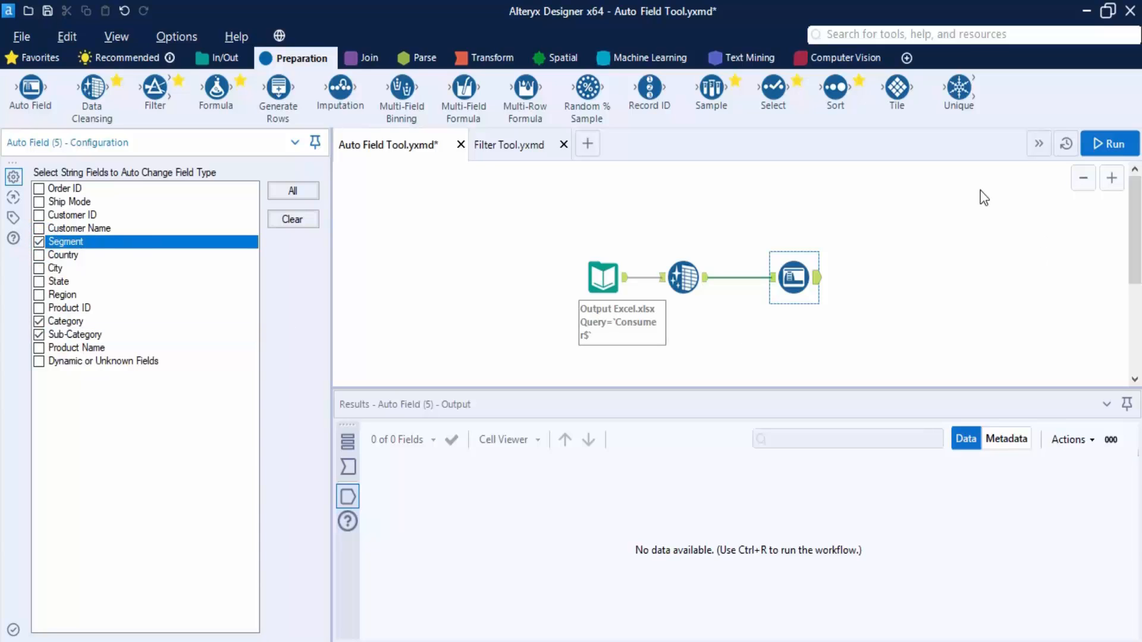
Step: Run the Auto Field Tool workflow, dismiss the completion message, and review the Auto Field tool's messages and input data
{"action": "left_click", "coordinate": [1130, 143]}
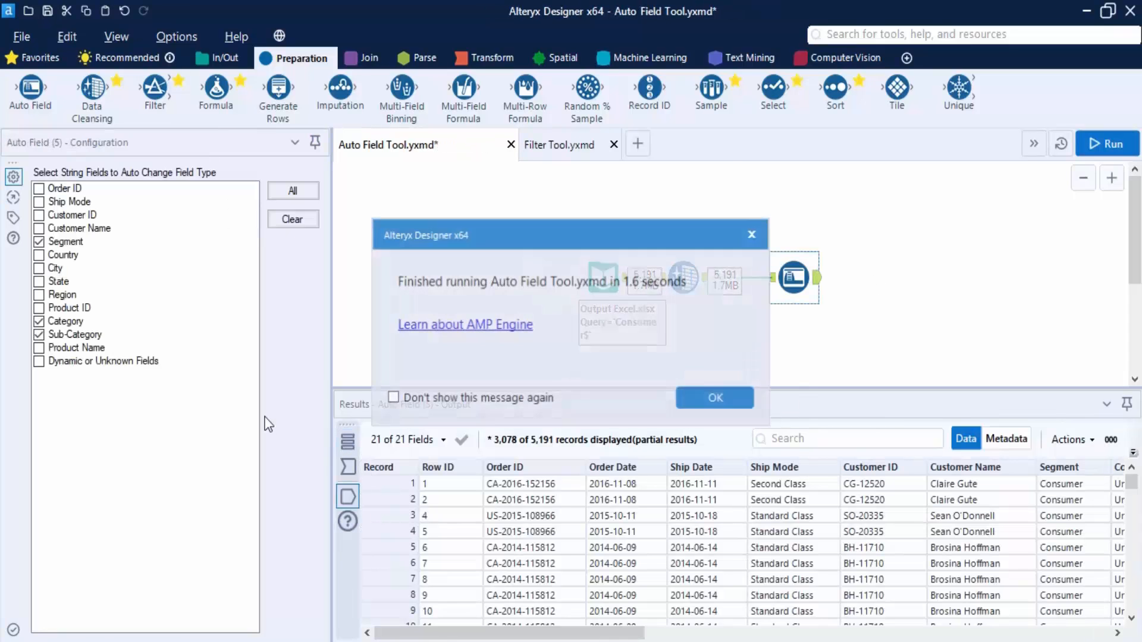
{"action": "left_click", "coordinate": [721, 403]}
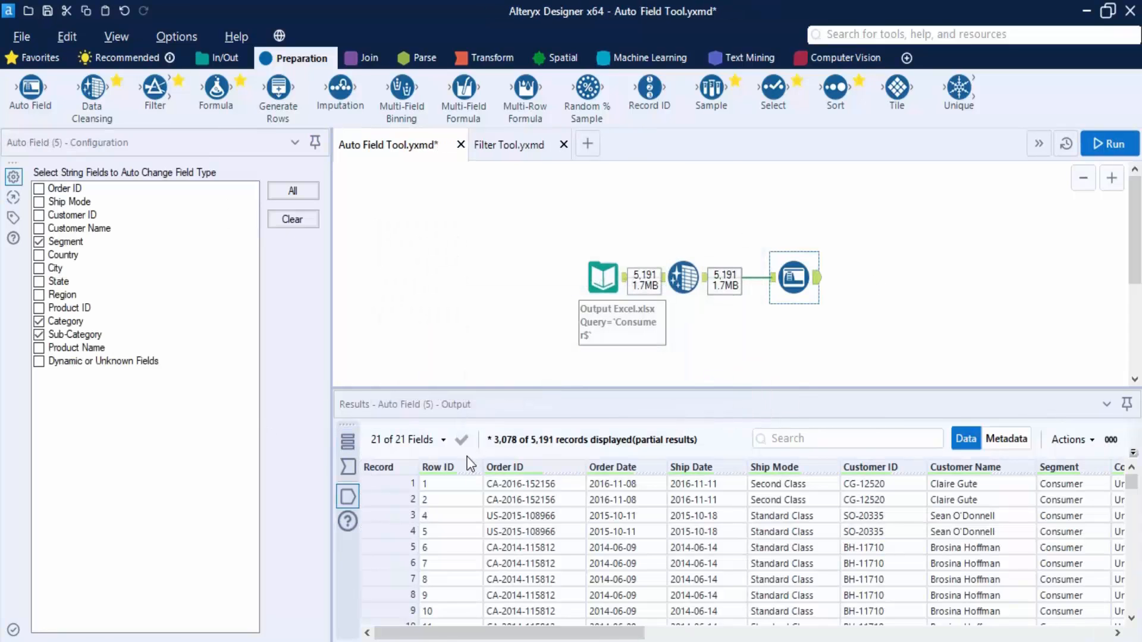
{"action": "left_click", "coordinate": [347, 442]}
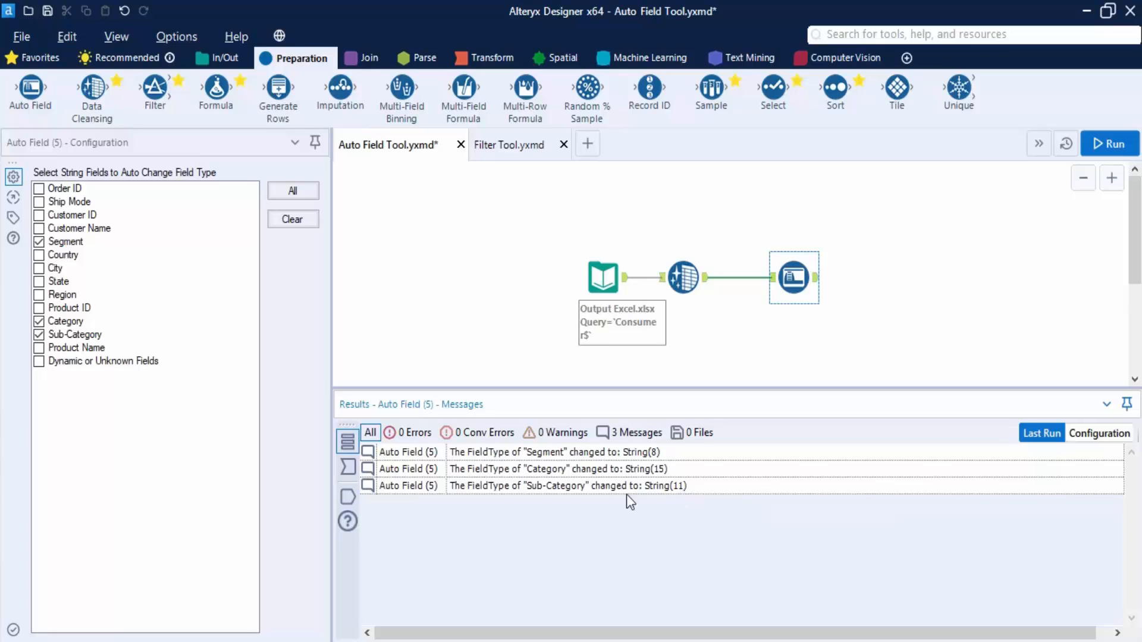
{"action": "left_click", "coordinate": [346, 460]}
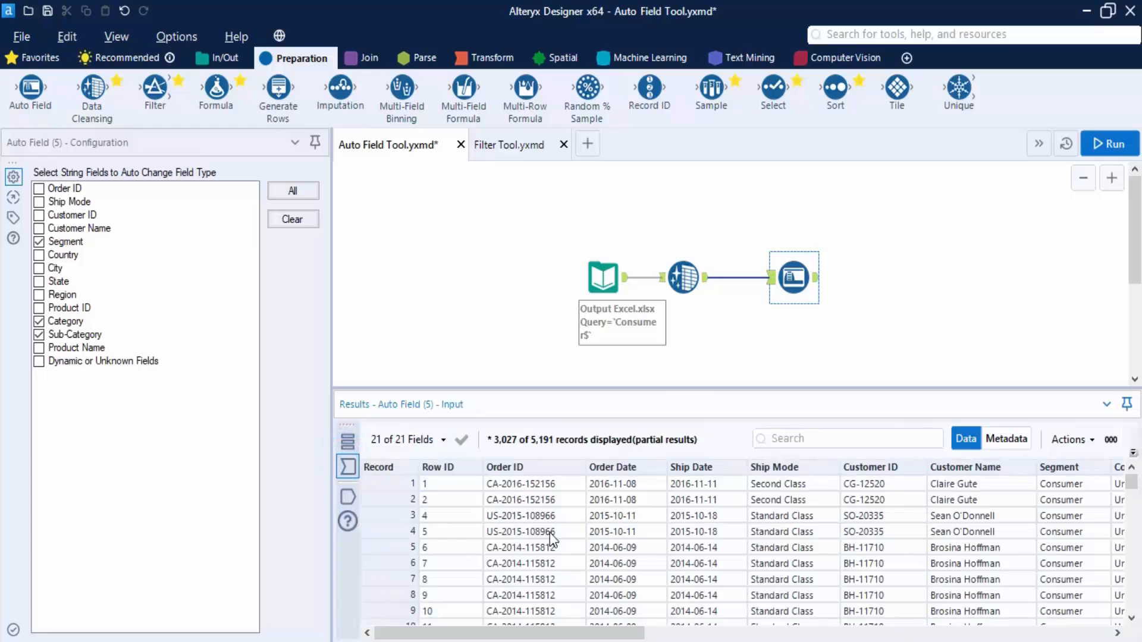
{"action": "mouse_move", "coordinate": [519, 633]}
{"action": "left_mouse_down"}
{"action": "mouse_move", "coordinate": [881, 633]}
{"action": "mouse_move", "coordinate": [524, 633]}
{"action": "left_mouse_up"}
Step: Select all string fields in the Auto Field tool, rerun the workflow and dismiss the completion message
{"action": "left_click", "coordinate": [292, 190]}
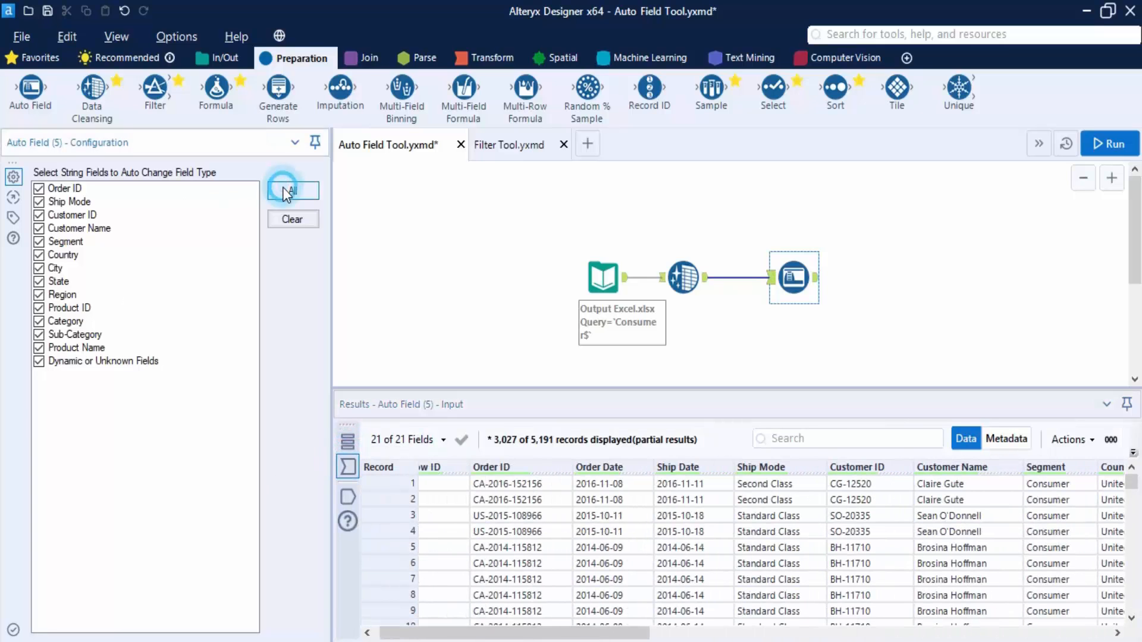
{"action": "left_click", "coordinate": [1110, 144]}
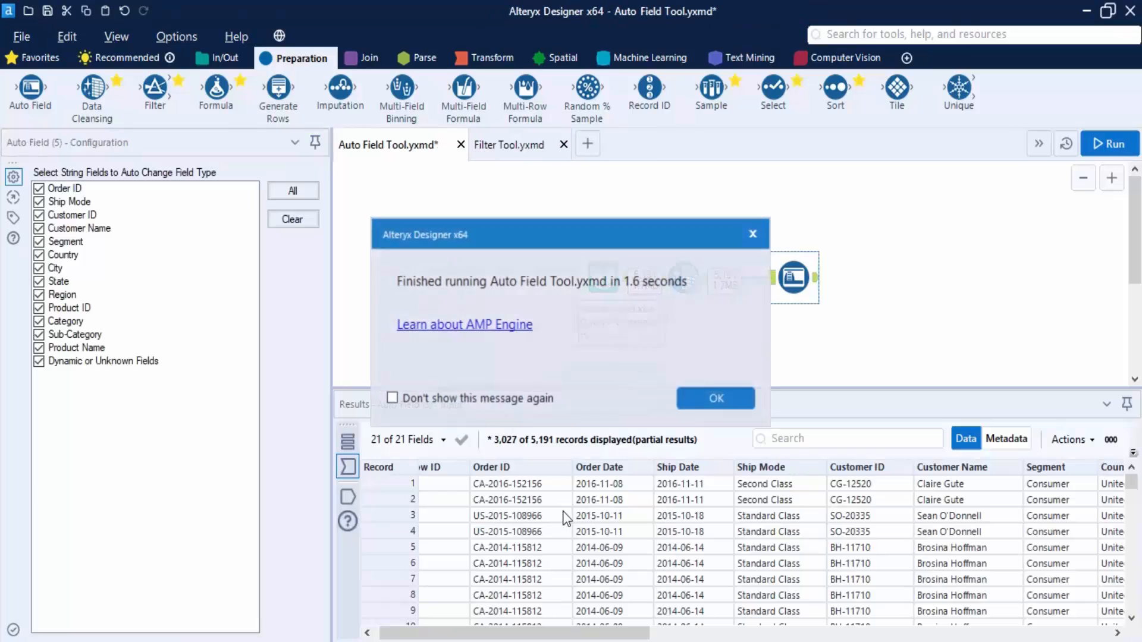
{"action": "left_click", "coordinate": [744, 403]}
Step: Review the Auto Field tool's field type messages and save the Auto Field Tool workflow
{"action": "left_click", "coordinate": [349, 441]}
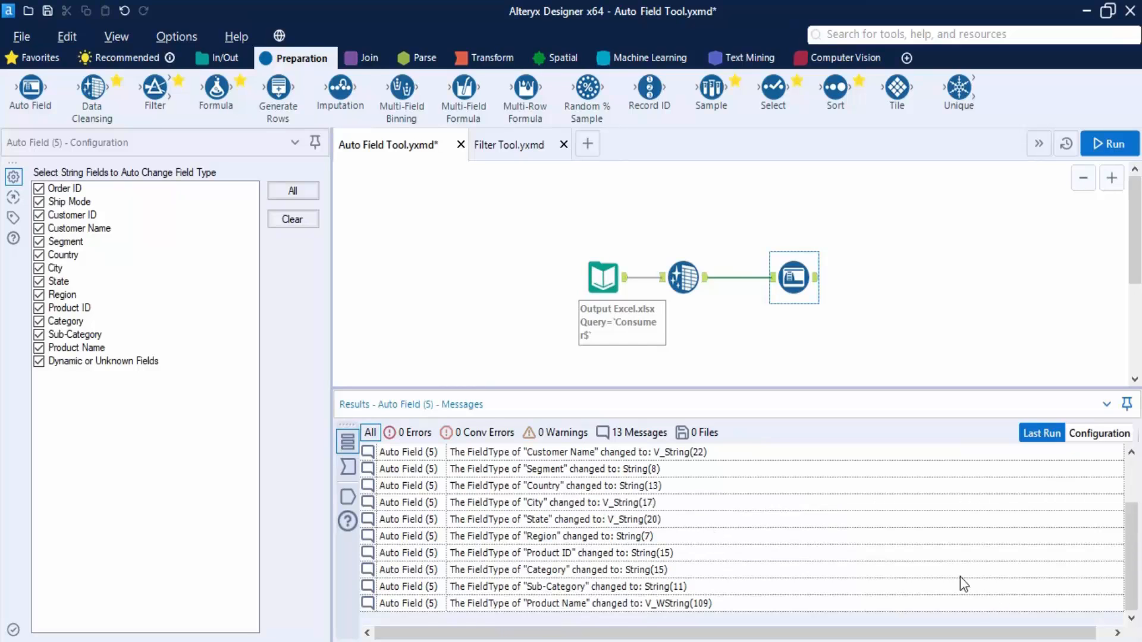
{"action": "scroll", "coordinate": [960, 576], "scroll_direction": "up", "scroll_amount": 1}
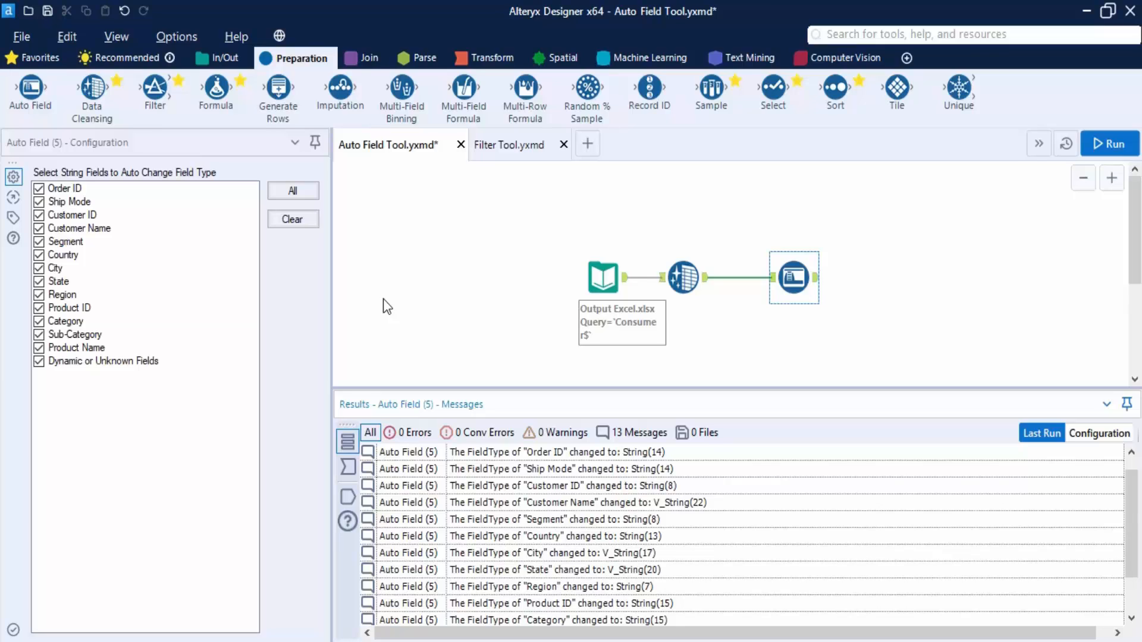
{"action": "key", "text": "ctrl+s"}
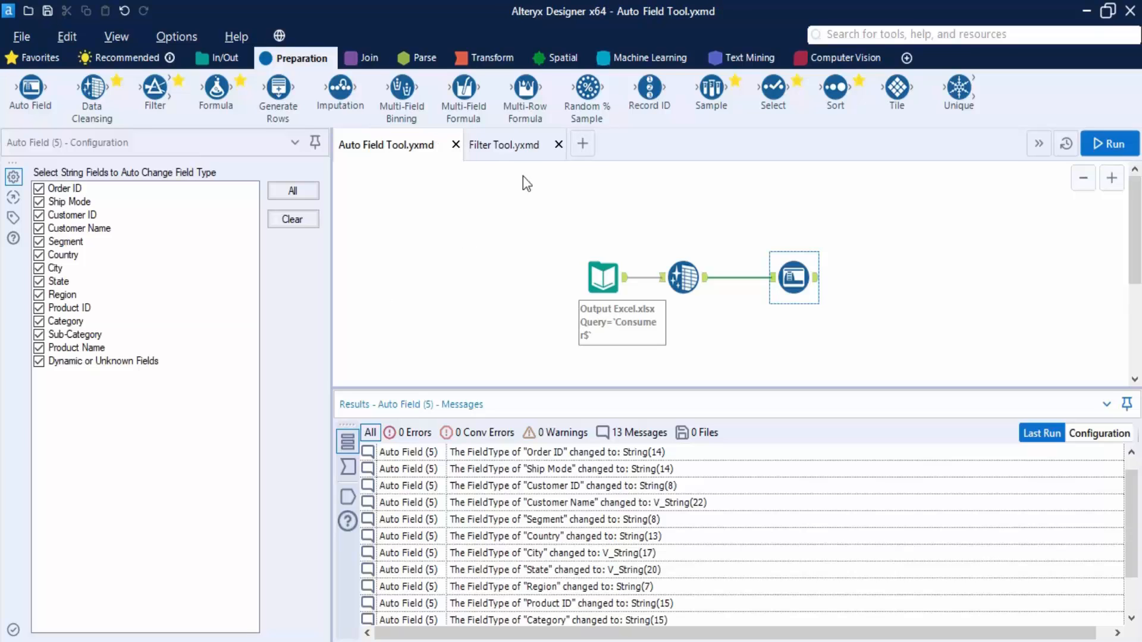
Step: Switch to the Filter Tool workflow and add a Filter tool connected to the Data Cleansing tool's output
{"action": "left_click", "coordinate": [515, 146]}
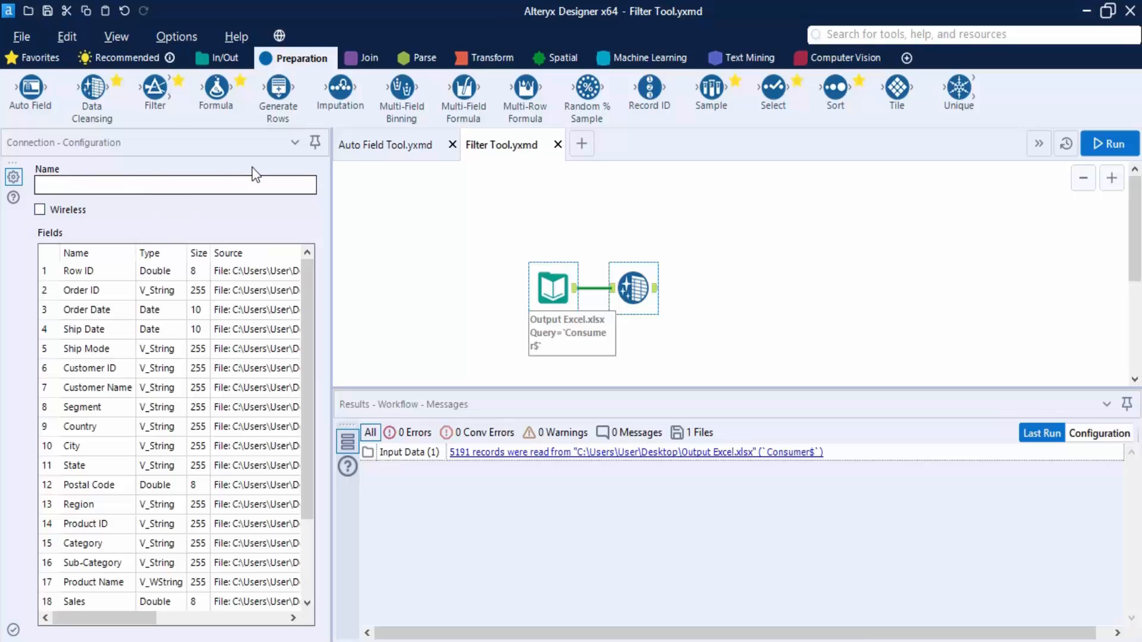
{"action": "left_click_drag", "start_coordinate": [153, 98], "coordinate": [734, 278]}
{"action": "key", "text": "ctrl+r"}
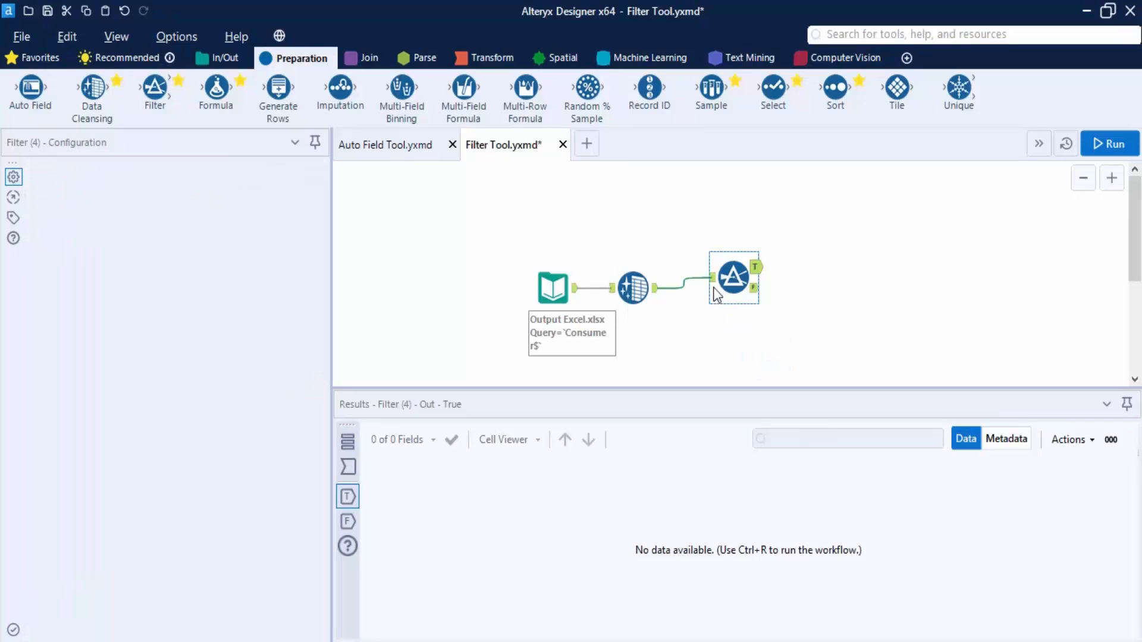
{"action": "left_click", "coordinate": [768, 297]}
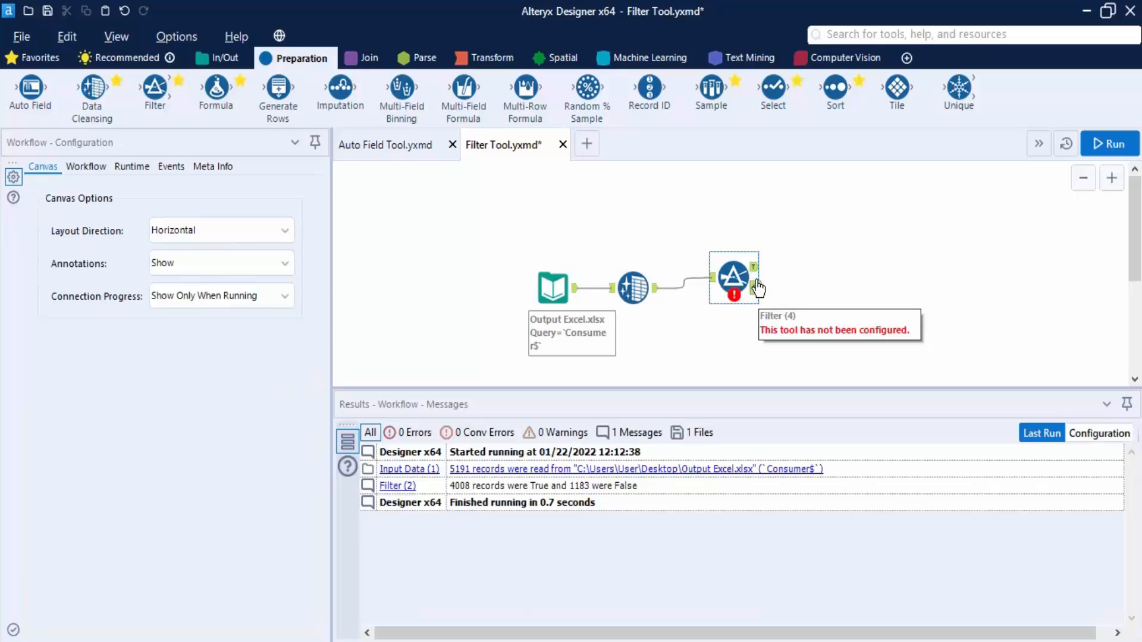
{"action": "left_click", "coordinate": [845, 285]}
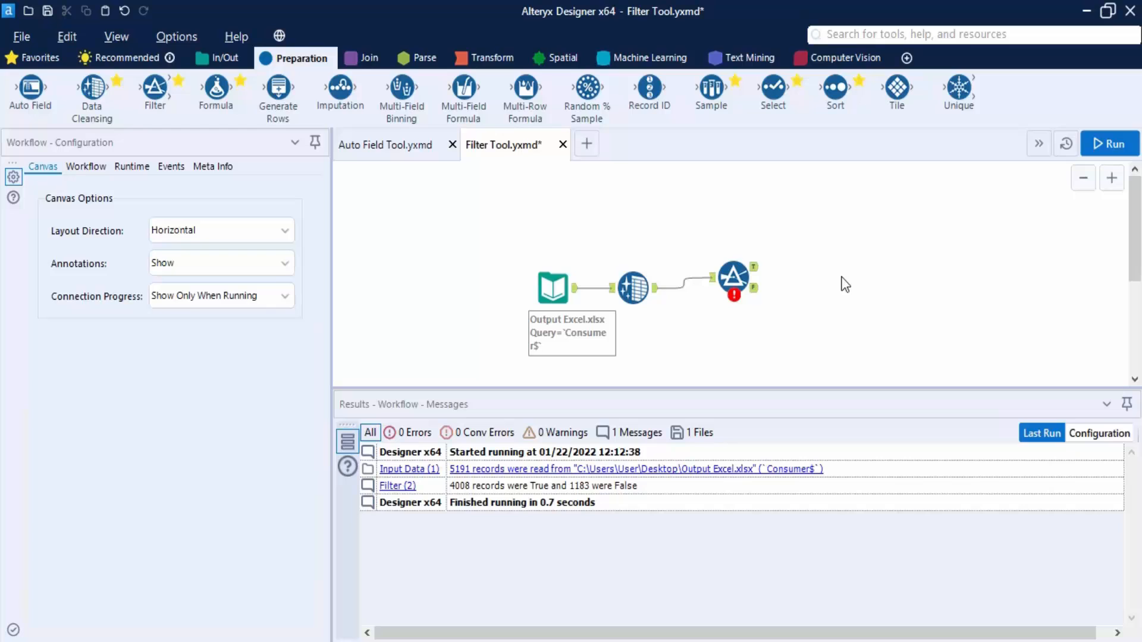
Step: Set the Filter tool's basic filter to Category Equals Furniture, run the workflow and dismiss the completion message
{"action": "left_click", "coordinate": [737, 281]}
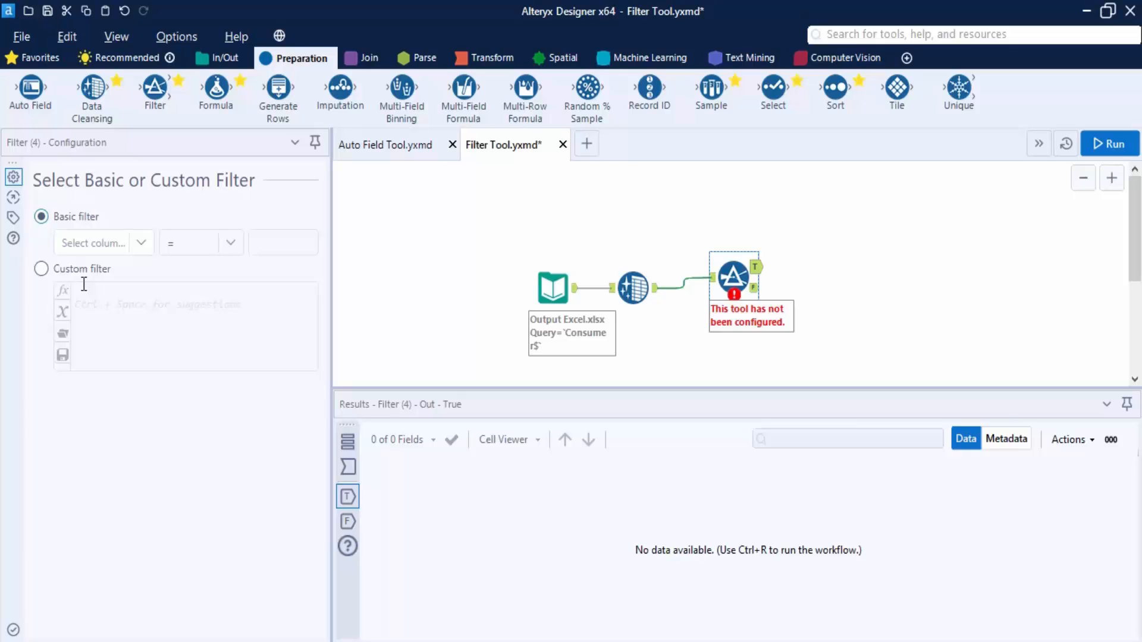
{"action": "left_click", "coordinate": [142, 245]}
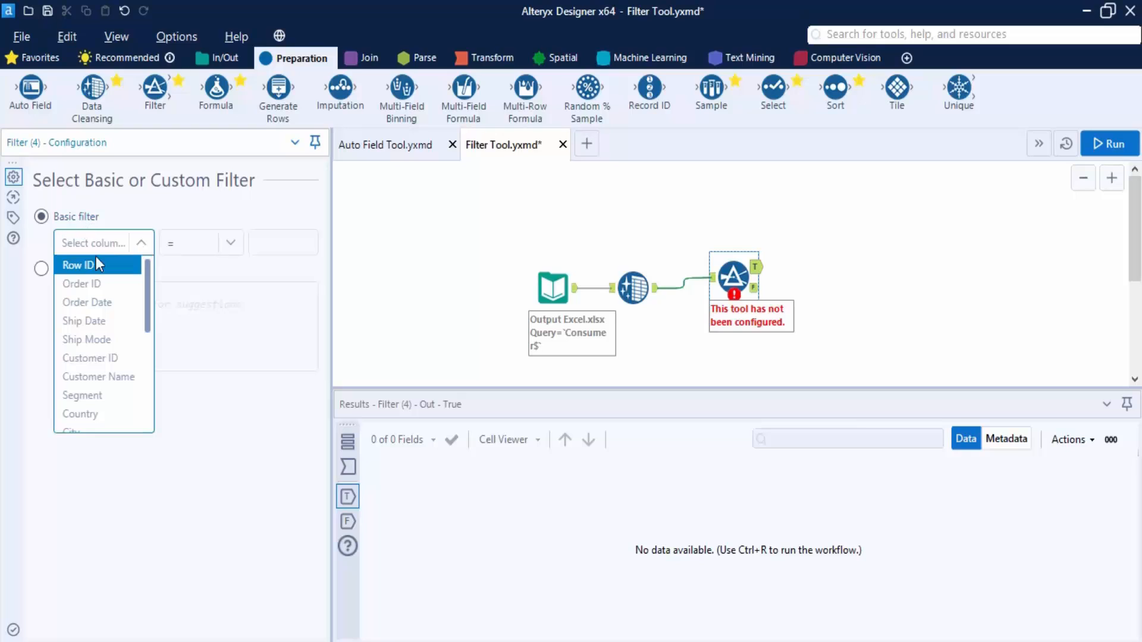
{"action": "scroll", "coordinate": [113, 377], "scroll_direction": "down", "scroll_amount": 4}
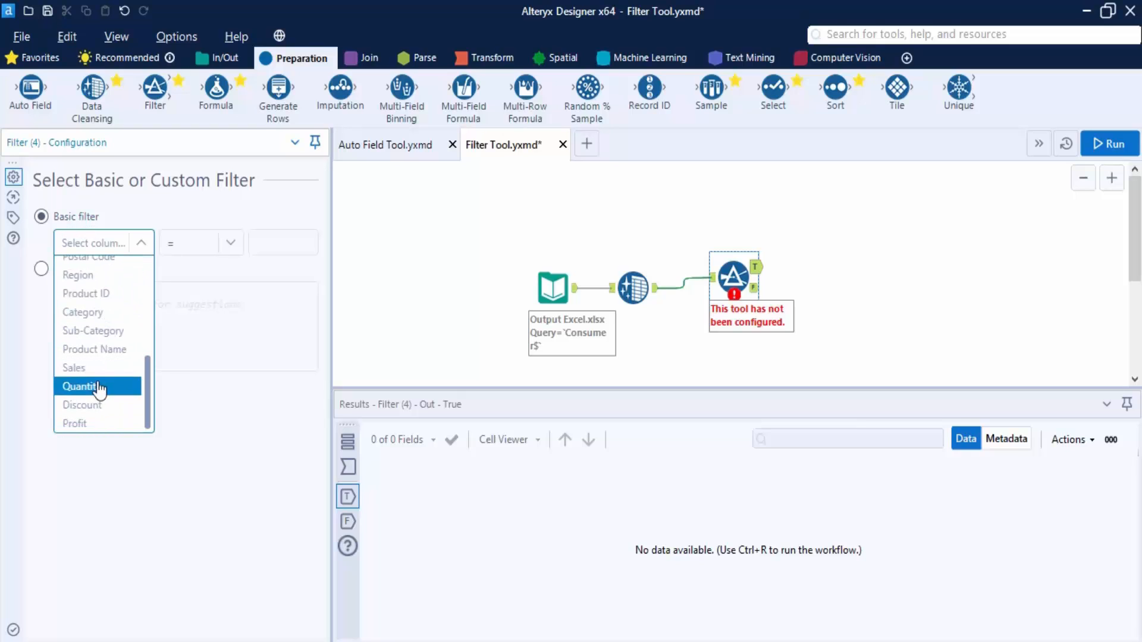
{"action": "left_click", "coordinate": [90, 313]}
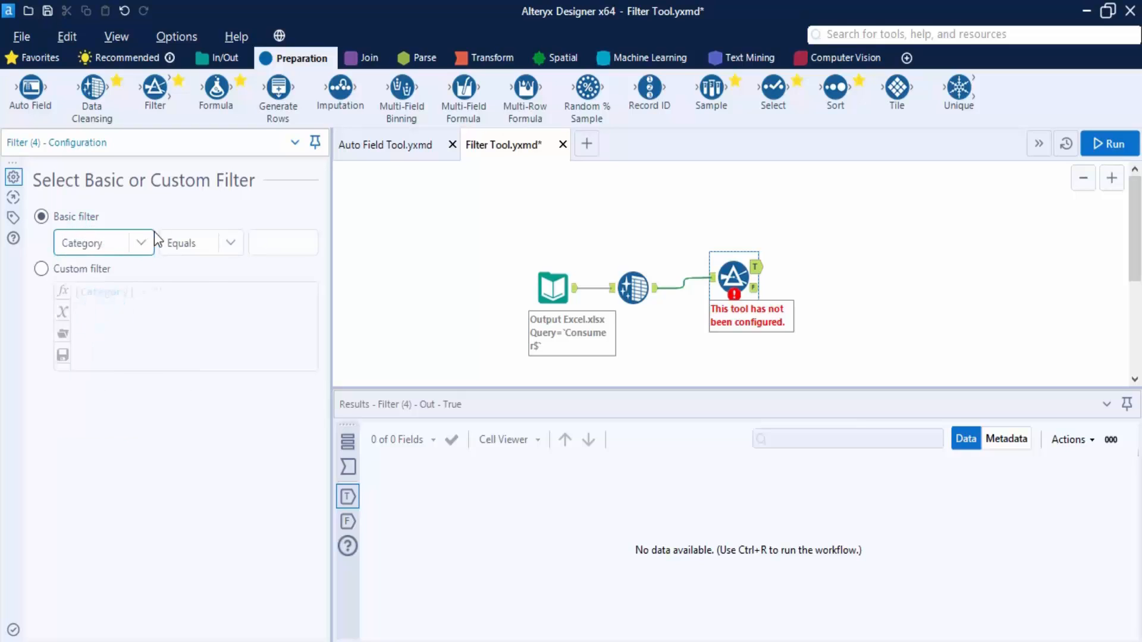
{"action": "left_click", "coordinate": [283, 244]}
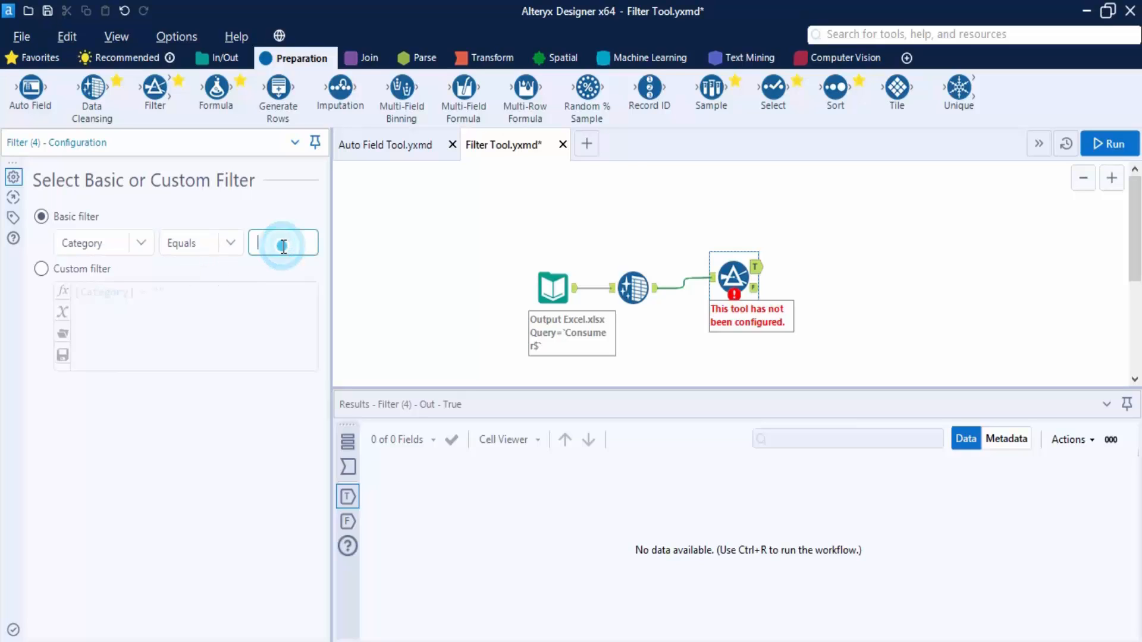
{"action": "type", "text": "Furniture"}
{"action": "left_click", "coordinate": [1135, 140]}
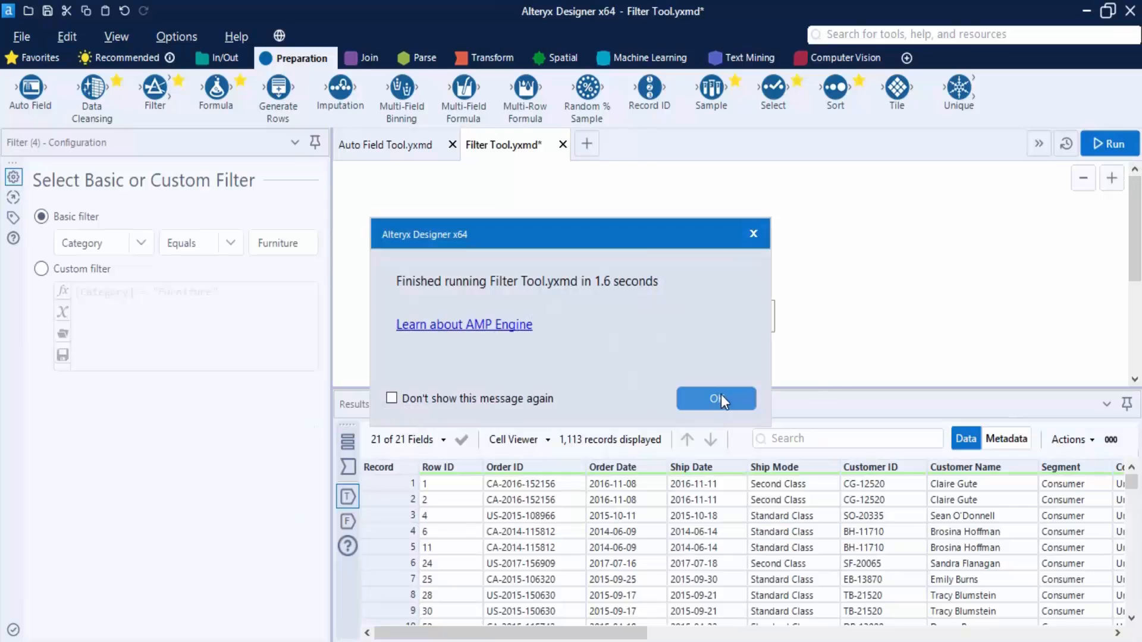
{"action": "left_click", "coordinate": [709, 406]}
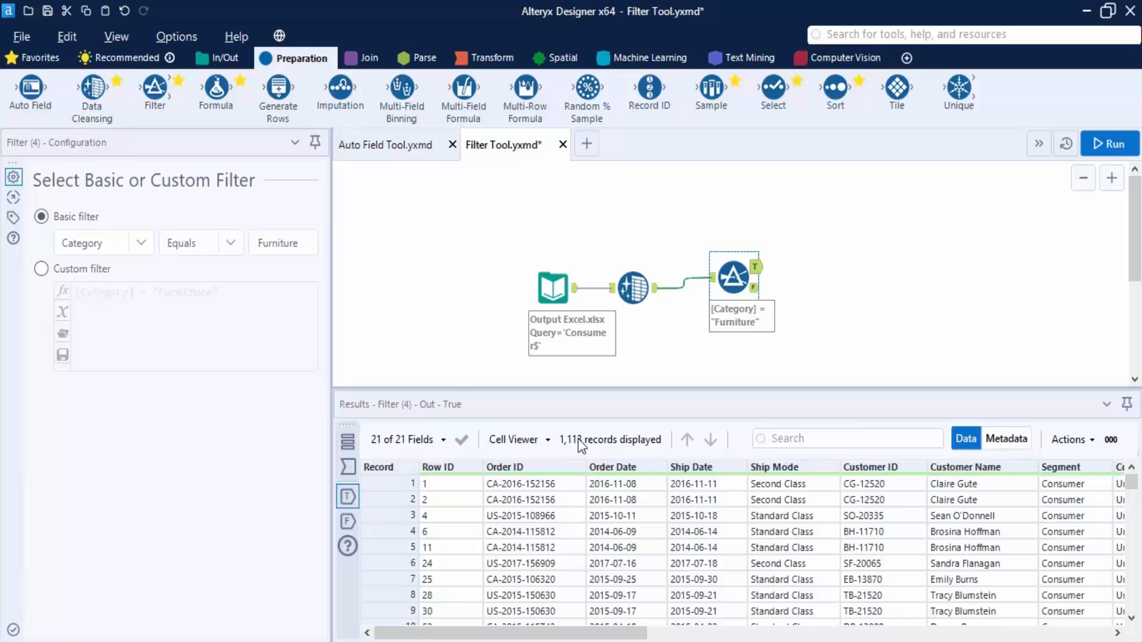
Step: Examine the Category column in the Furniture filter's True output and display its False output
{"action": "left_click_drag", "start_coordinate": [620, 633], "coordinate": [950, 633]}
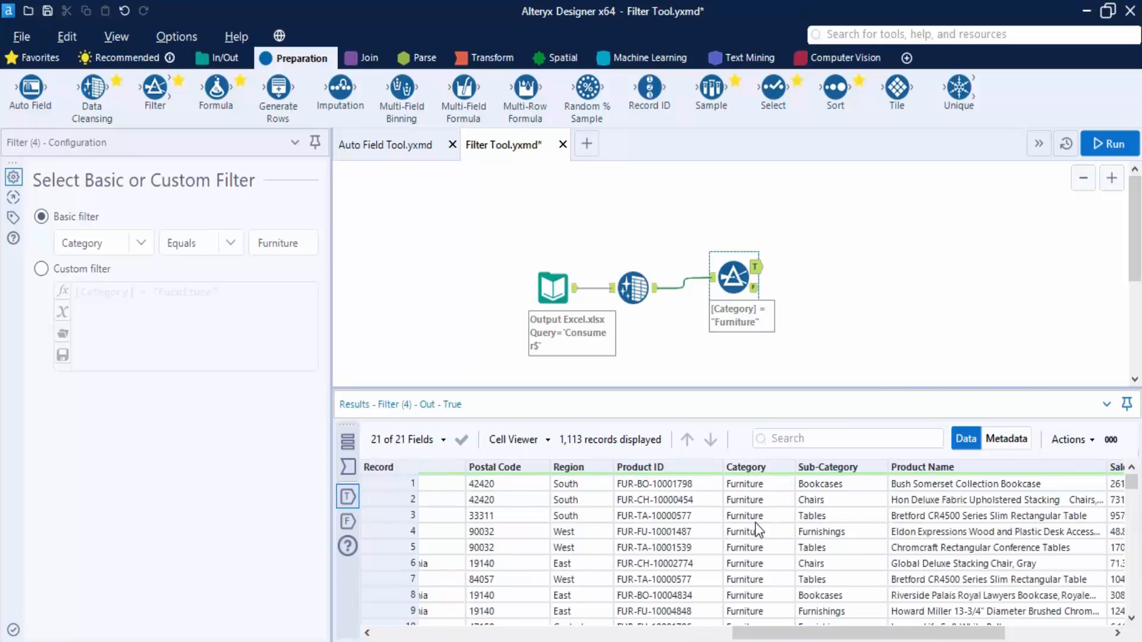
{"action": "scroll", "coordinate": [758, 523], "scroll_direction": "down", "scroll_amount": 9}
{"action": "scroll", "coordinate": [755, 553], "scroll_direction": "down", "scroll_amount": 18}
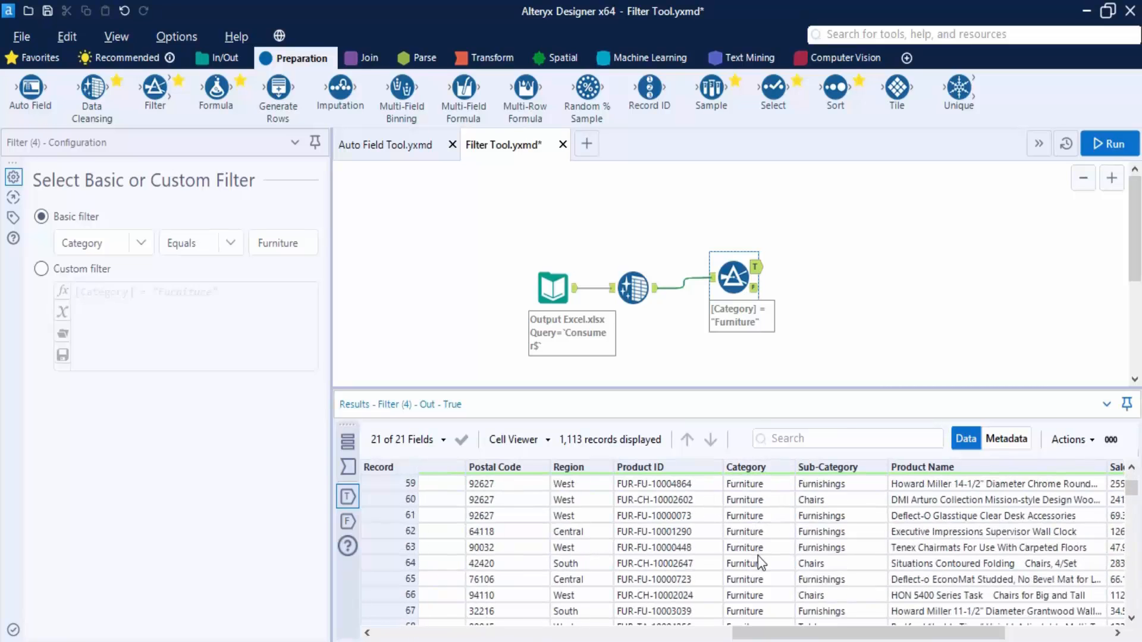
{"action": "left_click", "coordinate": [348, 521]}
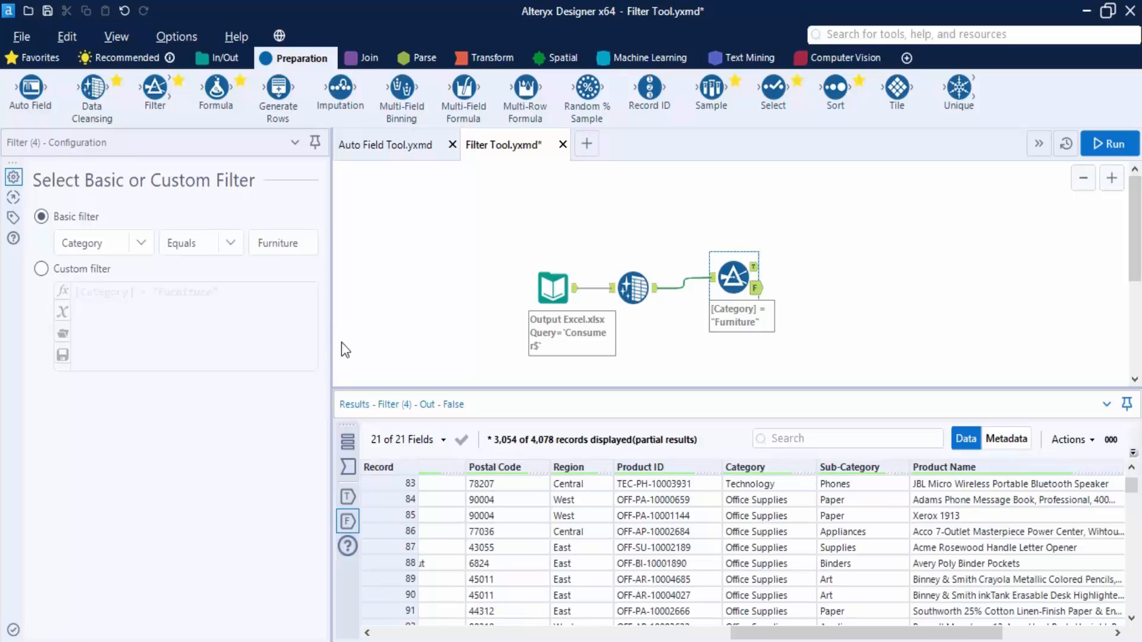
Step: Add a second Filter tool to the Furniture filter's False output, with the basic filter Category Equals Technology
{"action": "left_click_drag", "start_coordinate": [154, 94], "coordinate": [835, 288]}
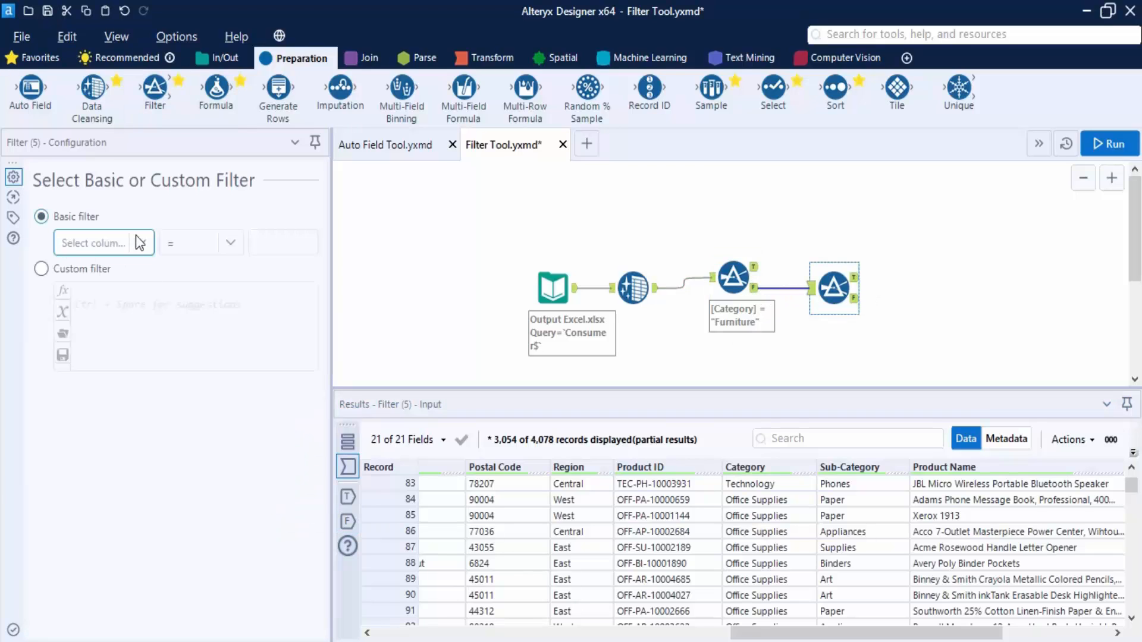
{"action": "left_click", "coordinate": [62, 242]}
{"action": "scroll", "coordinate": [94, 375], "scroll_direction": "down", "scroll_amount": 4}
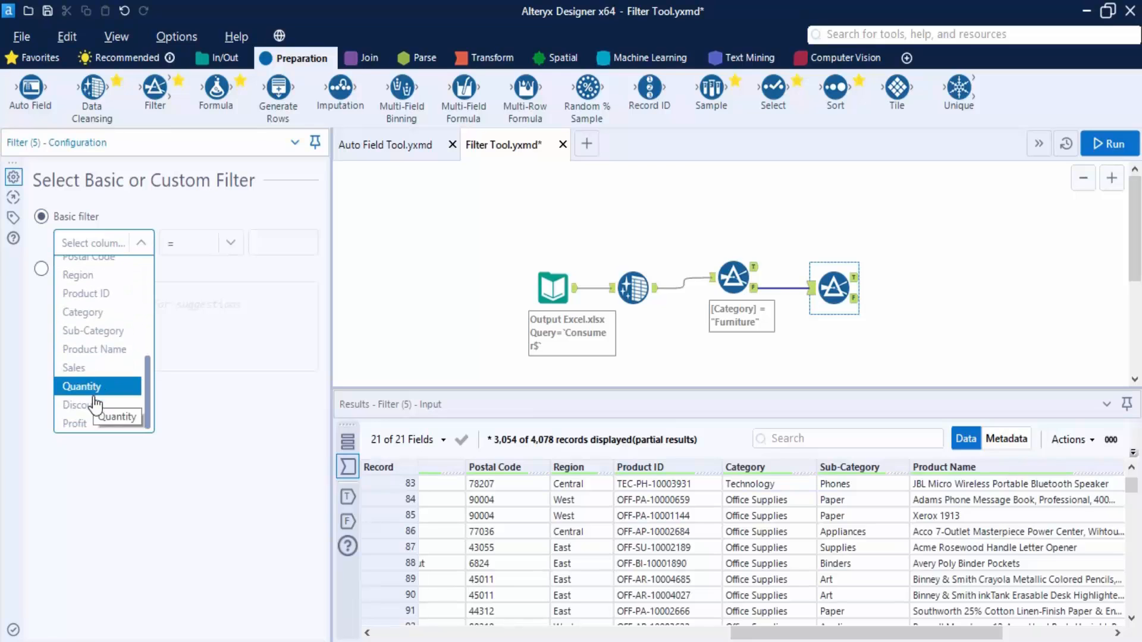
{"action": "scroll", "coordinate": [94, 380], "scroll_direction": "up", "scroll_amount": 3}
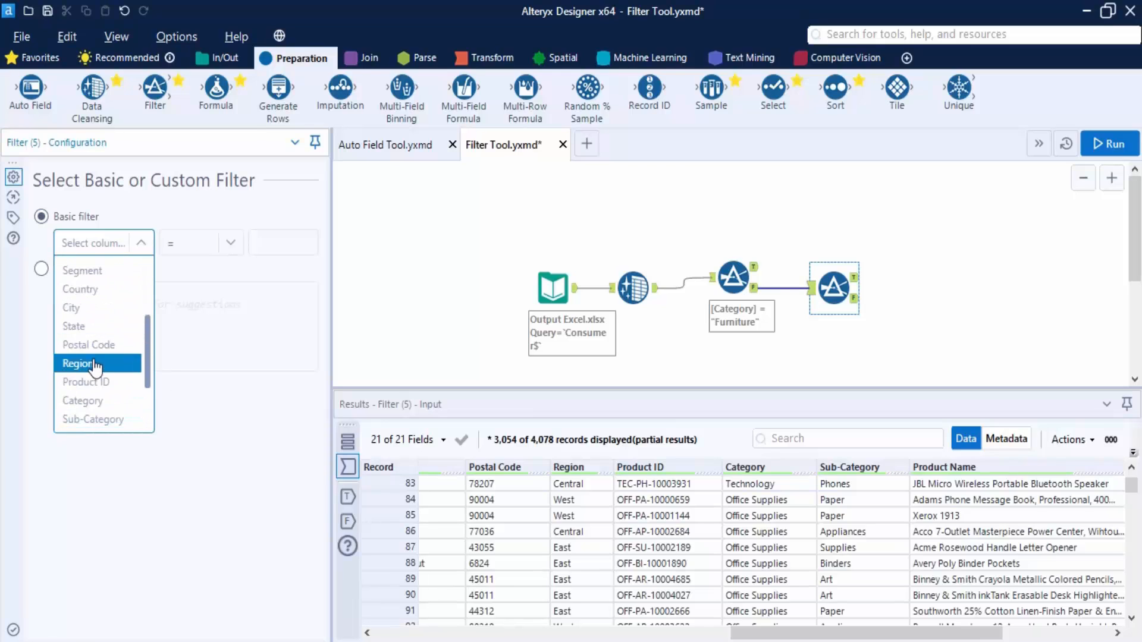
{"action": "scroll", "coordinate": [95, 357], "scroll_direction": "down", "scroll_amount": 2}
{"action": "left_click", "coordinate": [89, 308]}
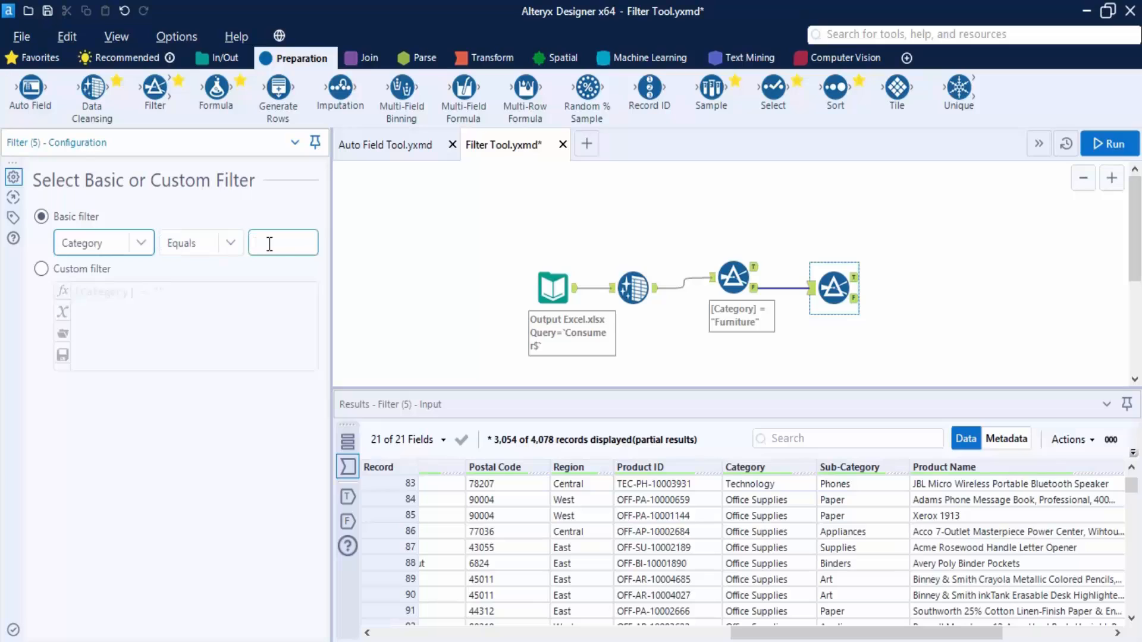
{"action": "left_click", "coordinate": [270, 244]}
{"action": "type", "text": "Technologgg"}
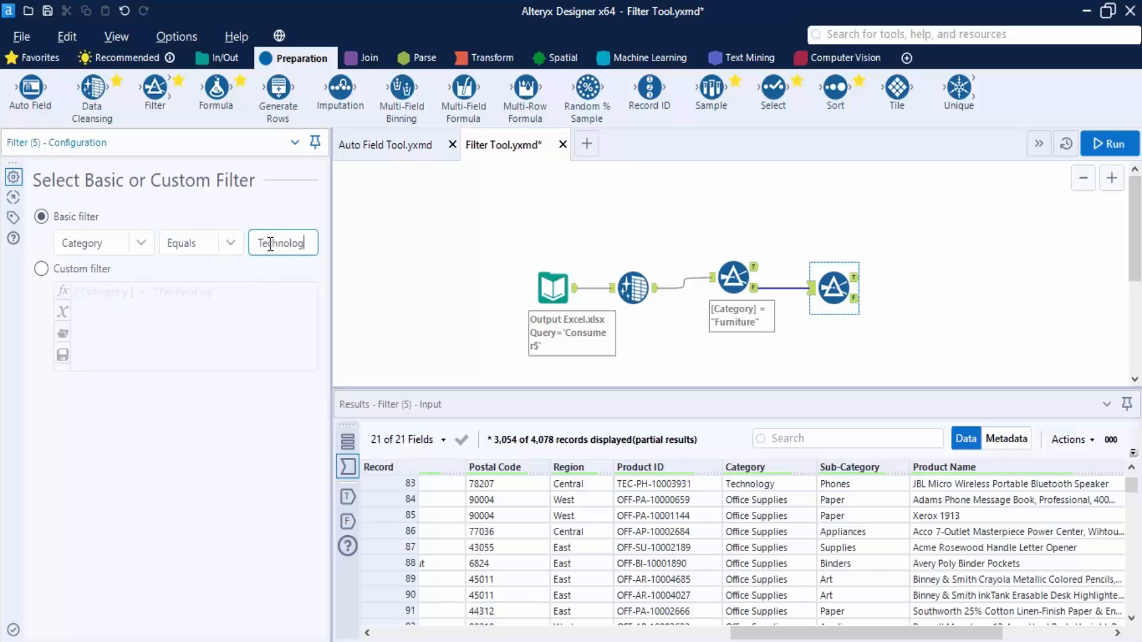
{"action": "key", "text": "BackSpace"}
{"action": "key", "text": "BackSpace"}
{"action": "type", "text": "y"}
Step: Run the Filter Tool workflow with both filters and dismiss the completion message
{"action": "left_click", "coordinate": [1118, 143]}
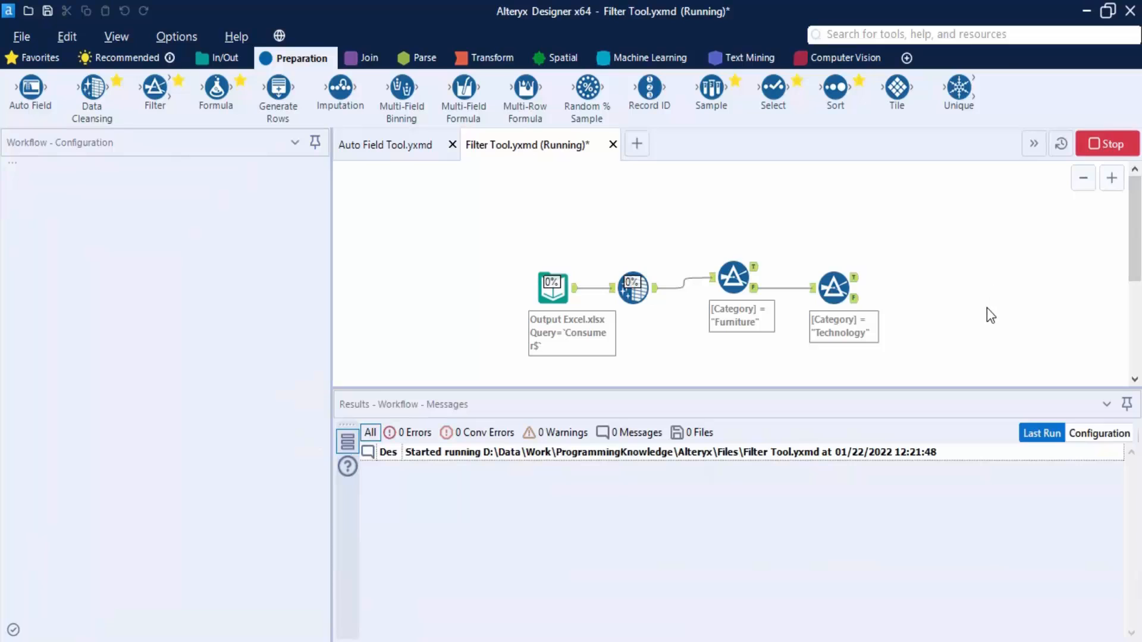
{"action": "left_click", "coordinate": [865, 315]}
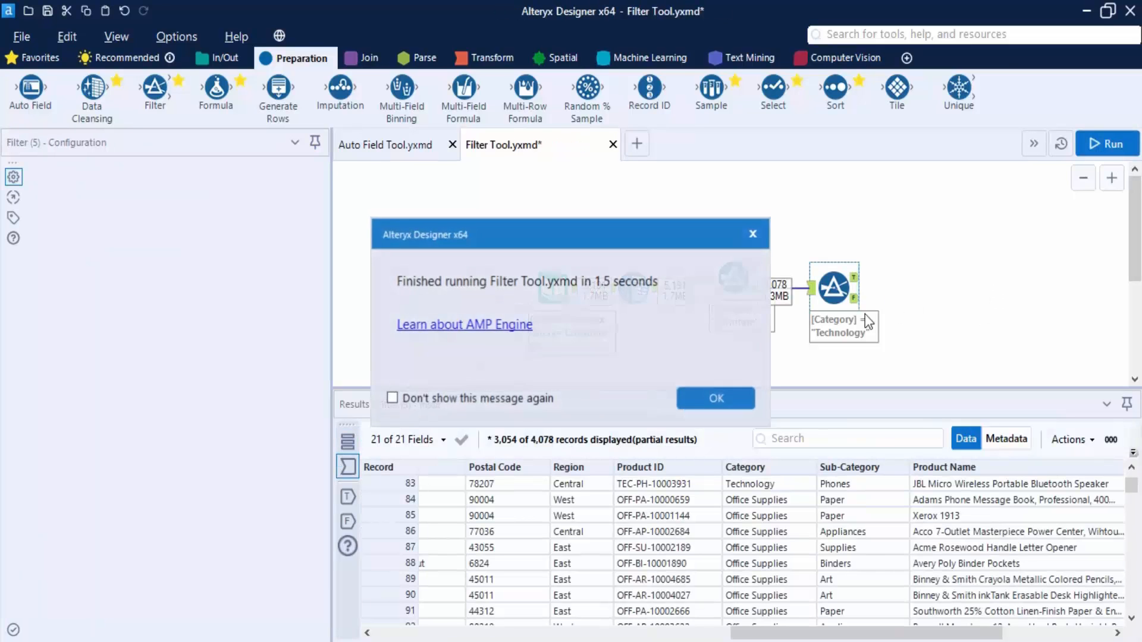
{"action": "left_click", "coordinate": [737, 392]}
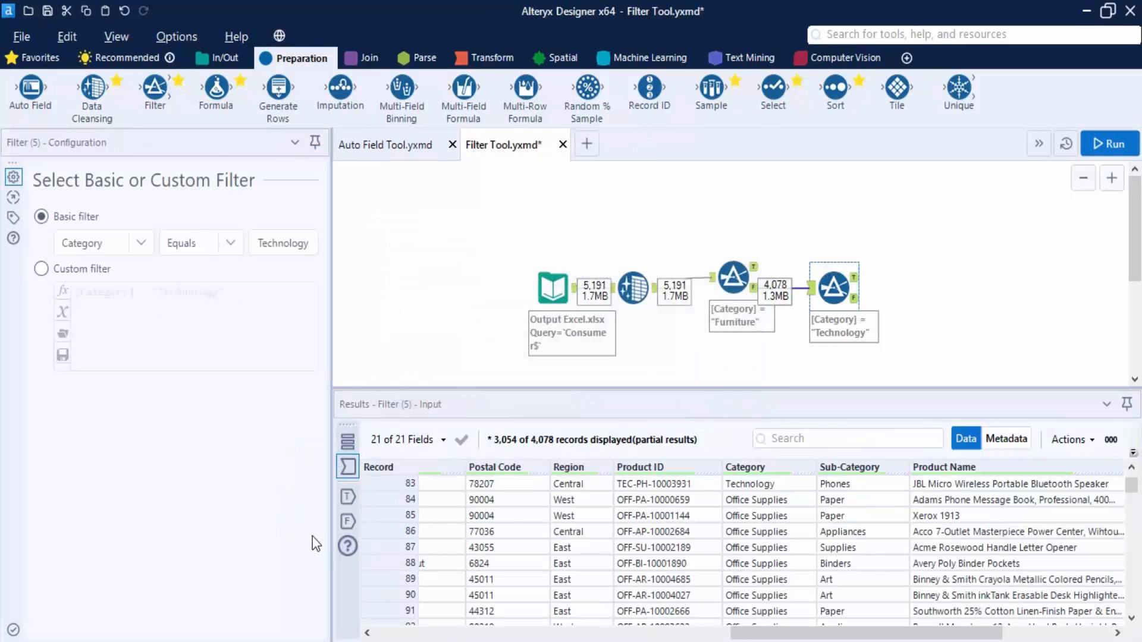
Step: Examine the Category column in the Technology filter's True and False outputs
{"action": "left_click", "coordinate": [851, 290]}
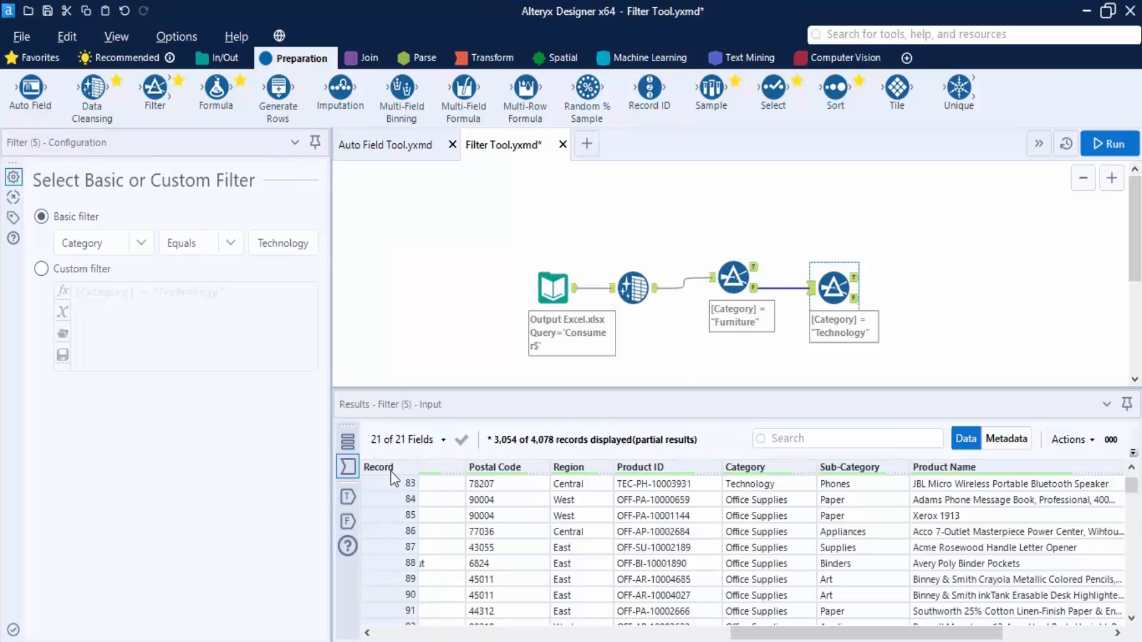
{"action": "left_click", "coordinate": [356, 497]}
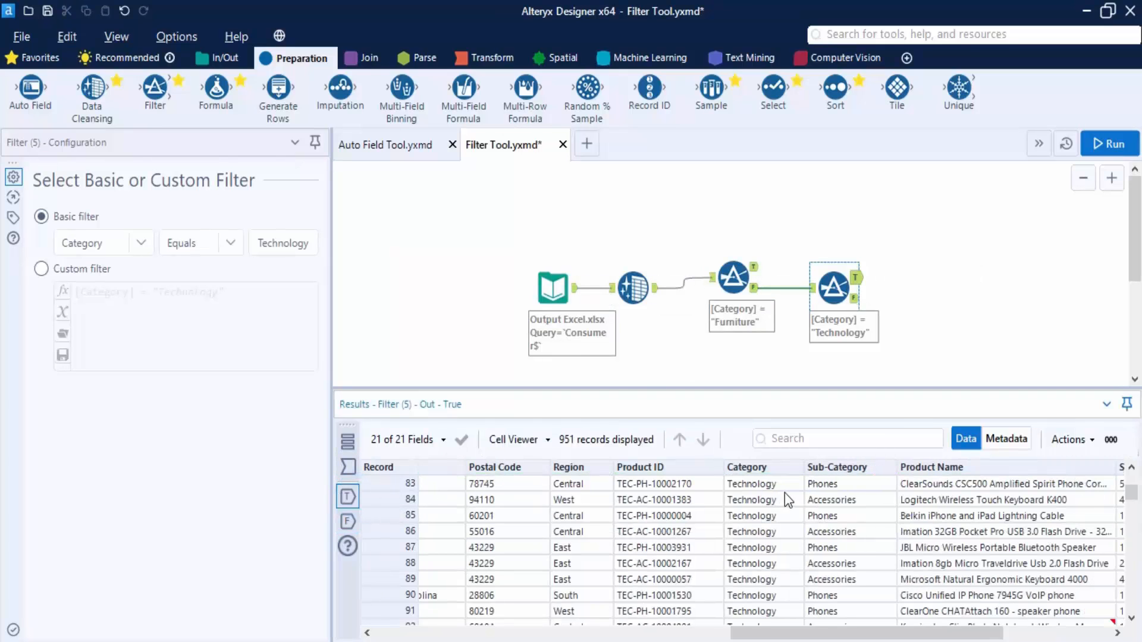
{"action": "scroll", "coordinate": [784, 492], "scroll_direction": "down", "scroll_amount": 5}
{"action": "scroll", "coordinate": [782, 506], "scroll_direction": "down", "scroll_amount": 5}
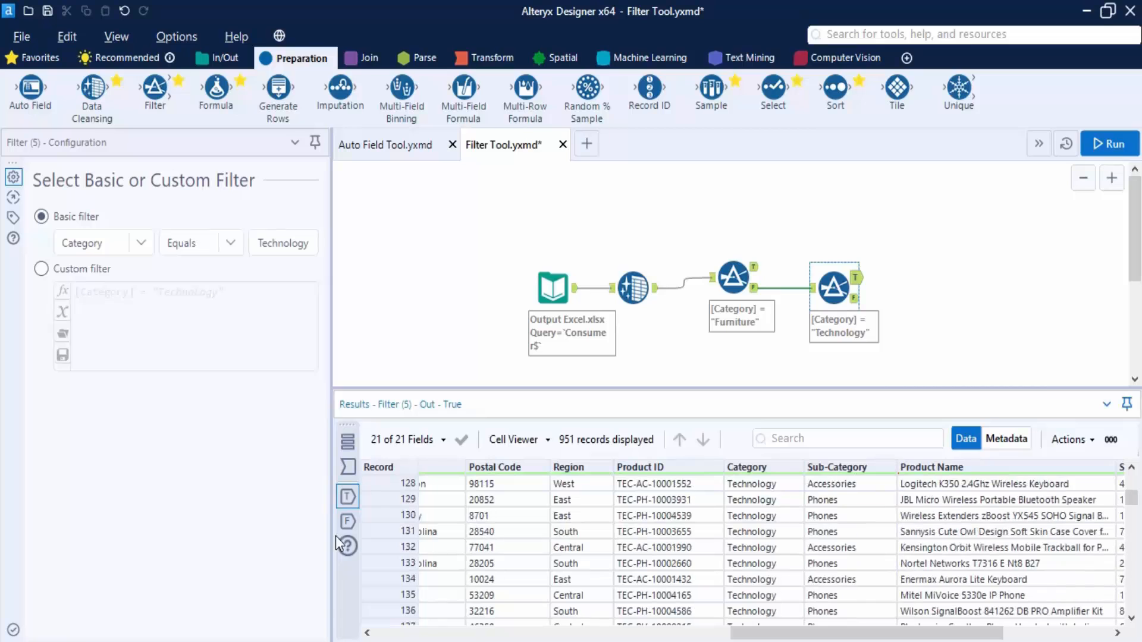
{"action": "left_click", "coordinate": [348, 522]}
{"action": "scroll", "coordinate": [766, 503], "scroll_direction": "down", "scroll_amount": 20}
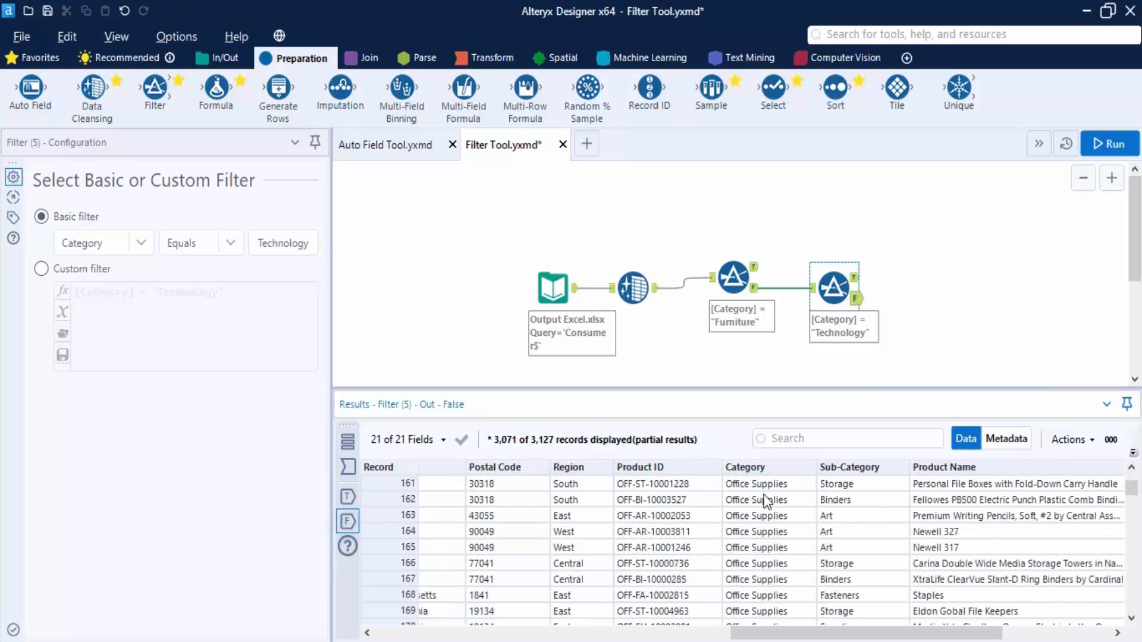
{"action": "left_click", "coordinate": [1015, 243]}
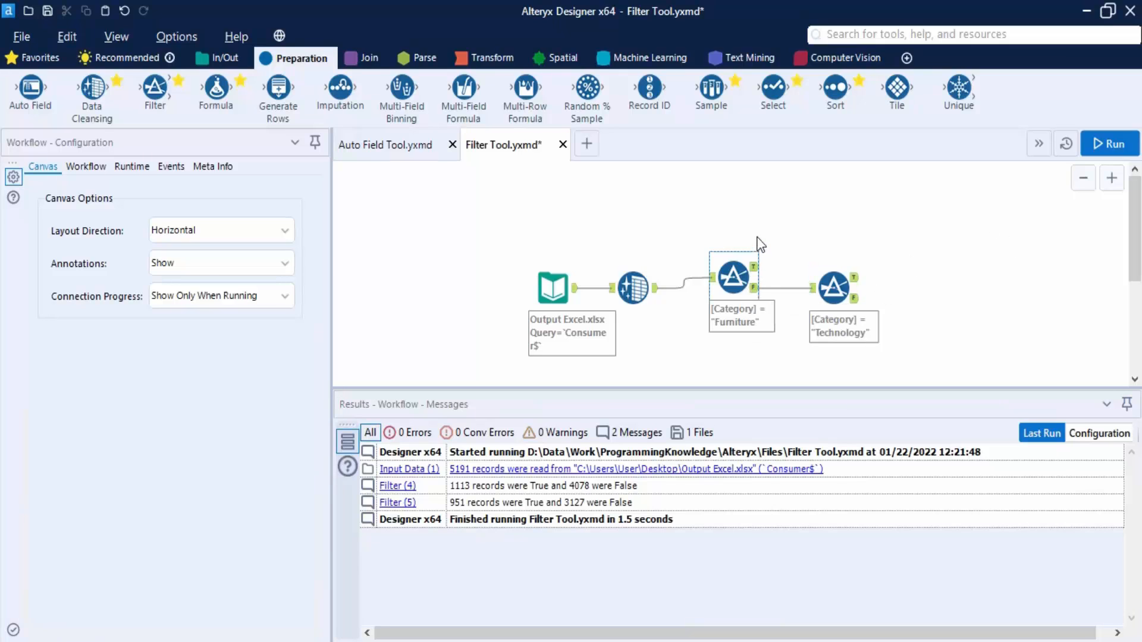
{"action": "left_click", "coordinate": [855, 278]}
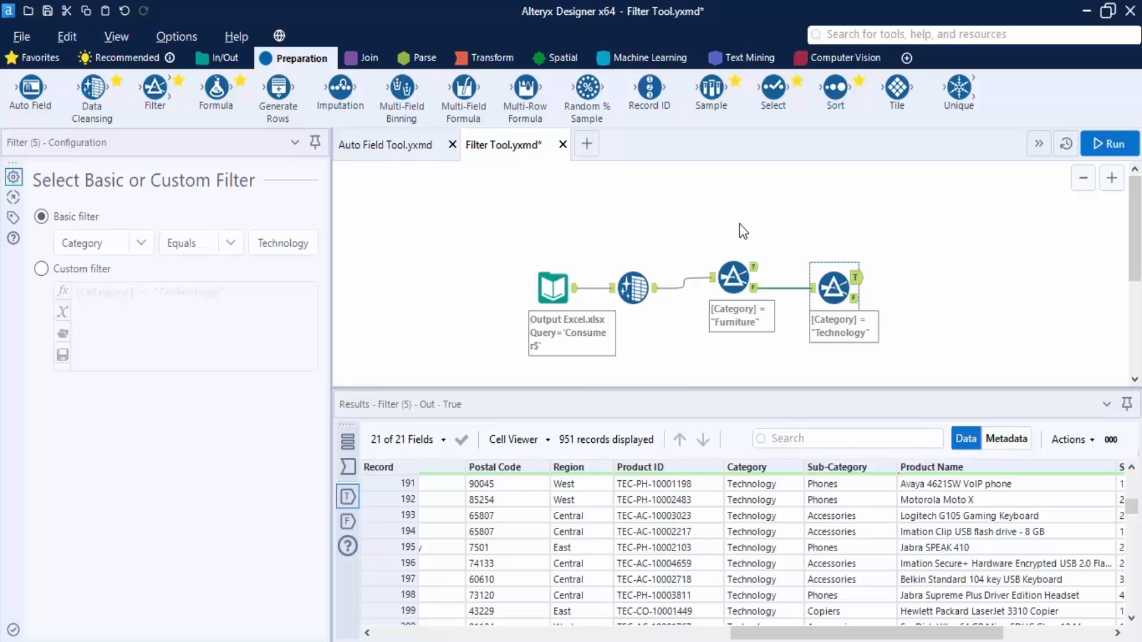
Step: Copy the connected Input Data and Data Cleansing tools from the Filter Tool workflow into a new workflow
{"action": "left_click_drag", "start_coordinate": [426, 230], "coordinate": [639, 355]}
{"action": "right_click", "coordinate": [636, 296]}
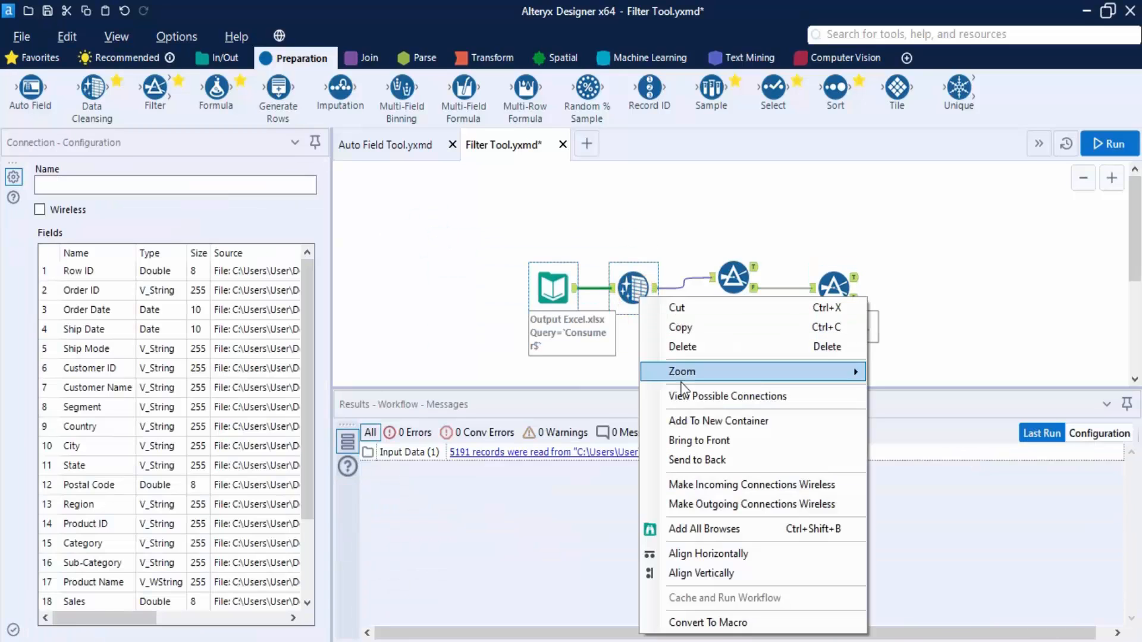
{"action": "left_click", "coordinate": [676, 330]}
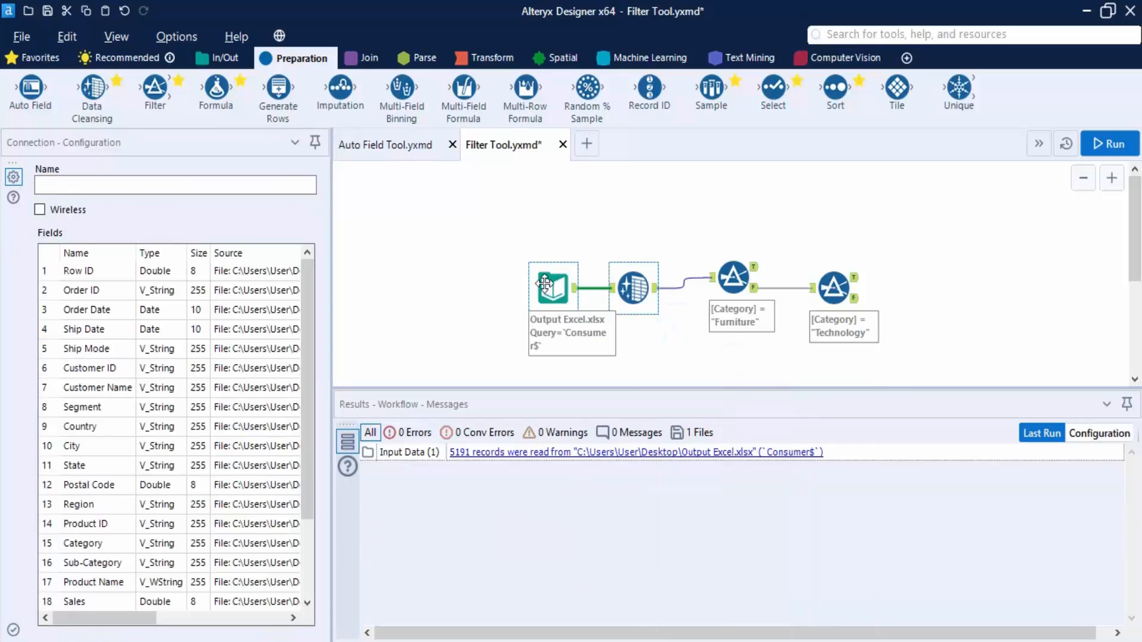
{"action": "key", "text": "ctrl+r"}
{"action": "left_click", "coordinate": [594, 138]}
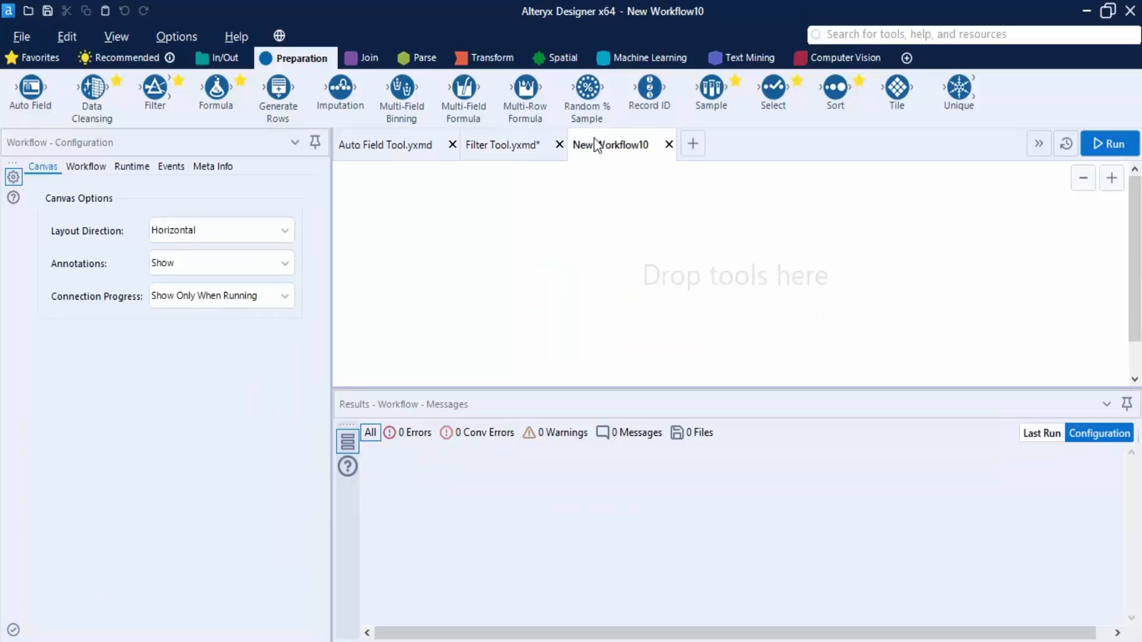
{"action": "key", "text": "ctrl+v"}
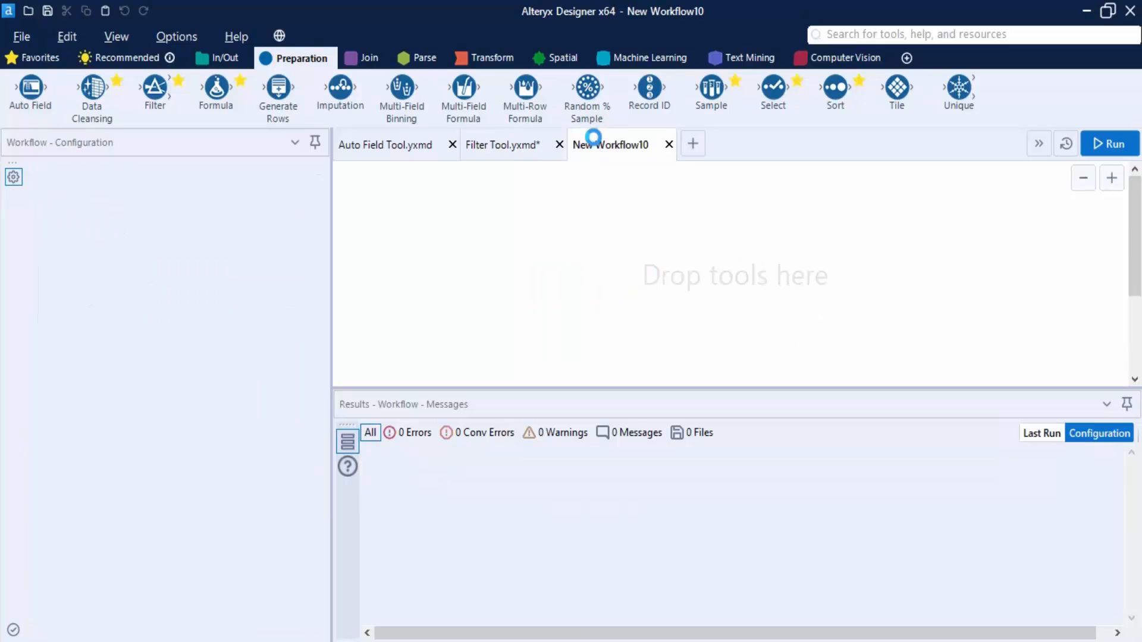
{"action": "left_click", "coordinate": [578, 250]}
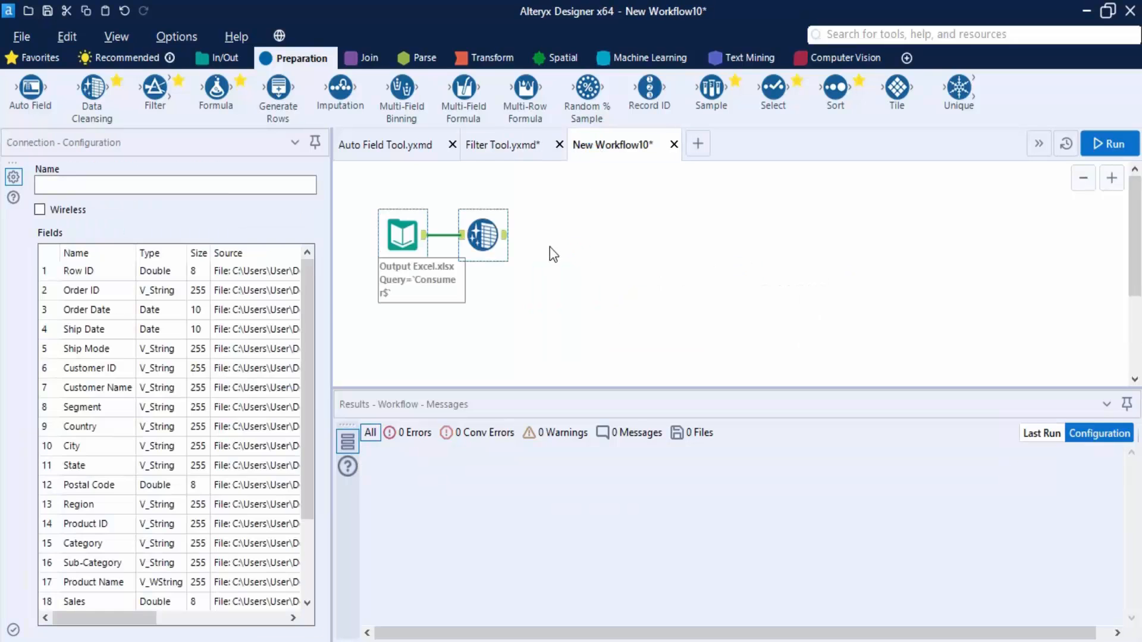
Step: Add a Filter tool to the Data Cleansing tool's output and set it to use a custom filter
{"action": "left_click_drag", "start_coordinate": [155, 88], "coordinate": [632, 235]}
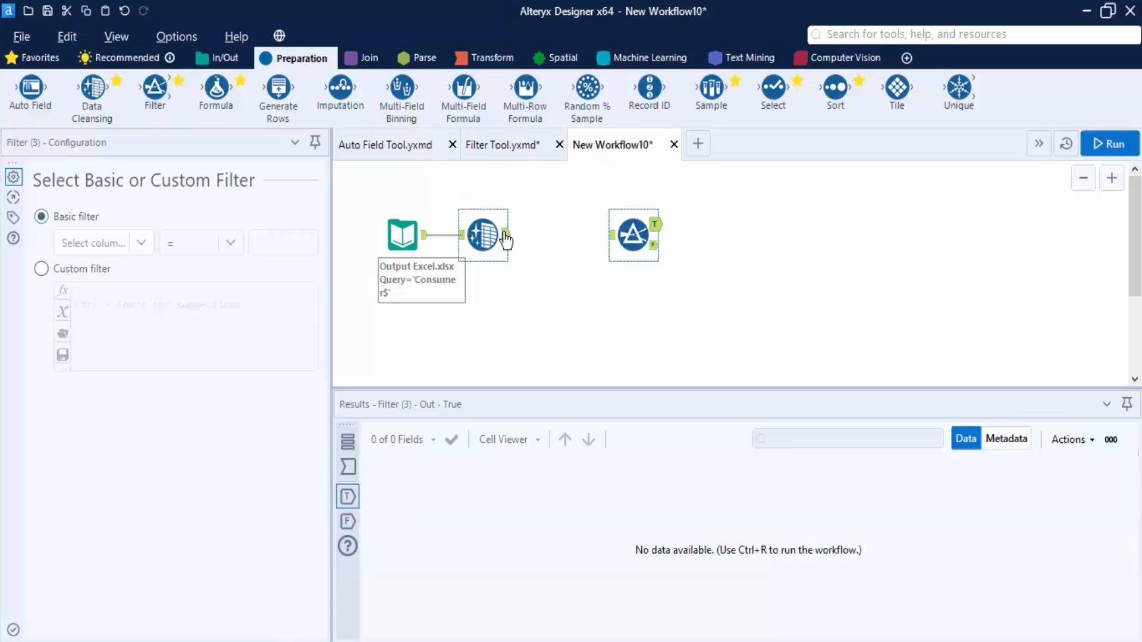
{"action": "left_click_drag", "start_coordinate": [505, 235], "coordinate": [609, 235]}
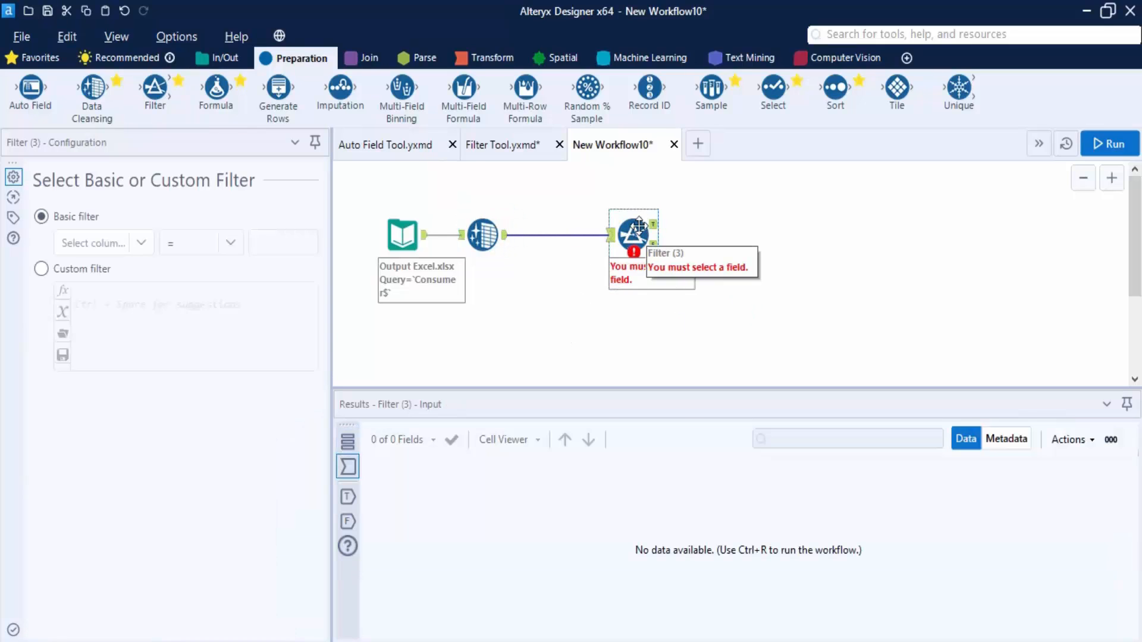
{"action": "left_click", "coordinate": [42, 270]}
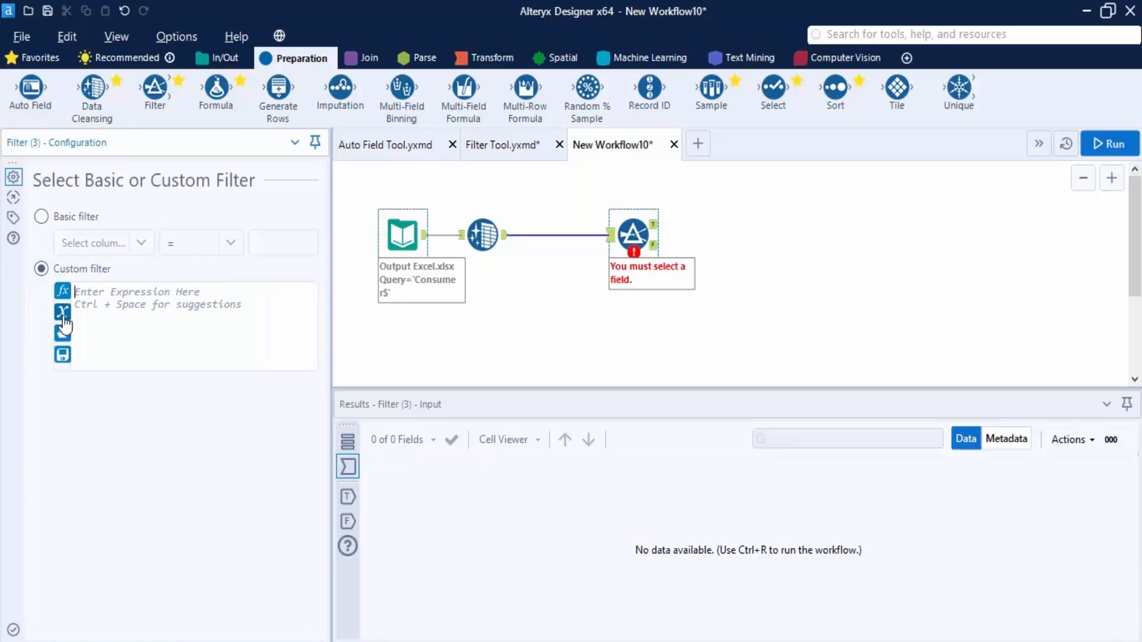
Step: Examine the functions available for the custom filter expression, including the Conversion, Conditional, DateTime and File categories
{"action": "left_click", "coordinate": [62, 292]}
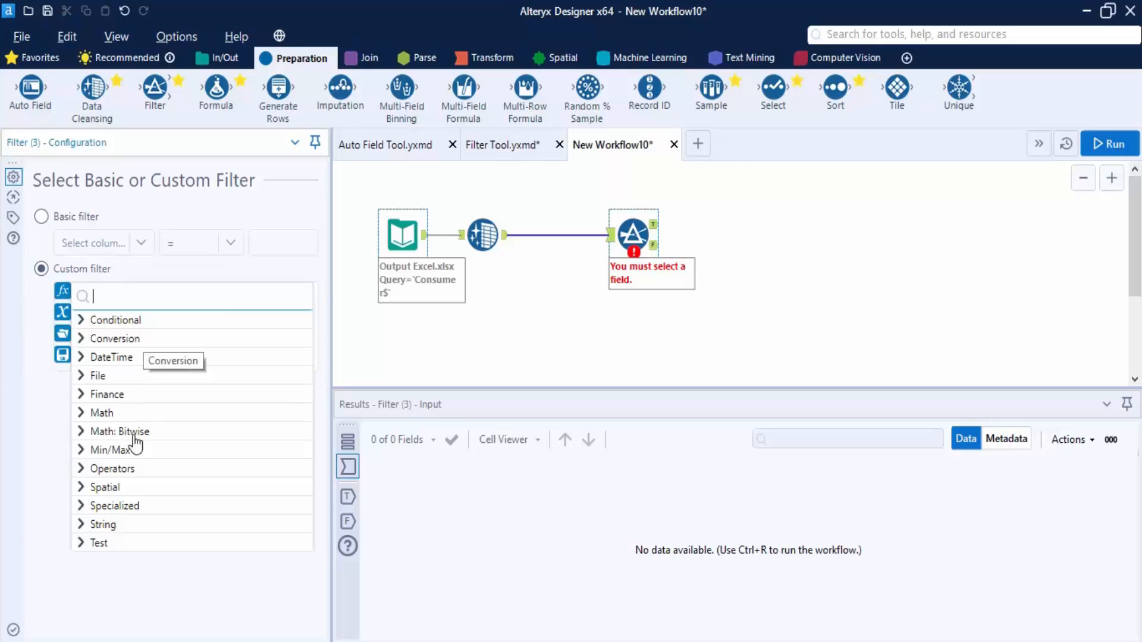
{"action": "left_click", "coordinate": [82, 339]}
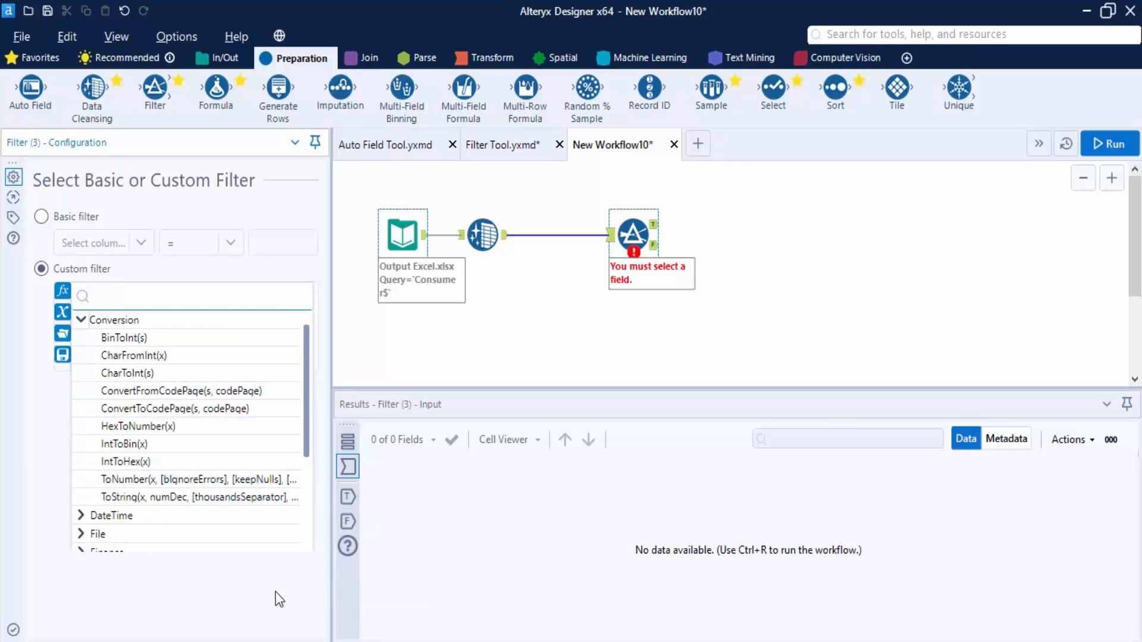
{"action": "scroll", "coordinate": [211, 432], "scroll_direction": "up", "scroll_amount": 1}
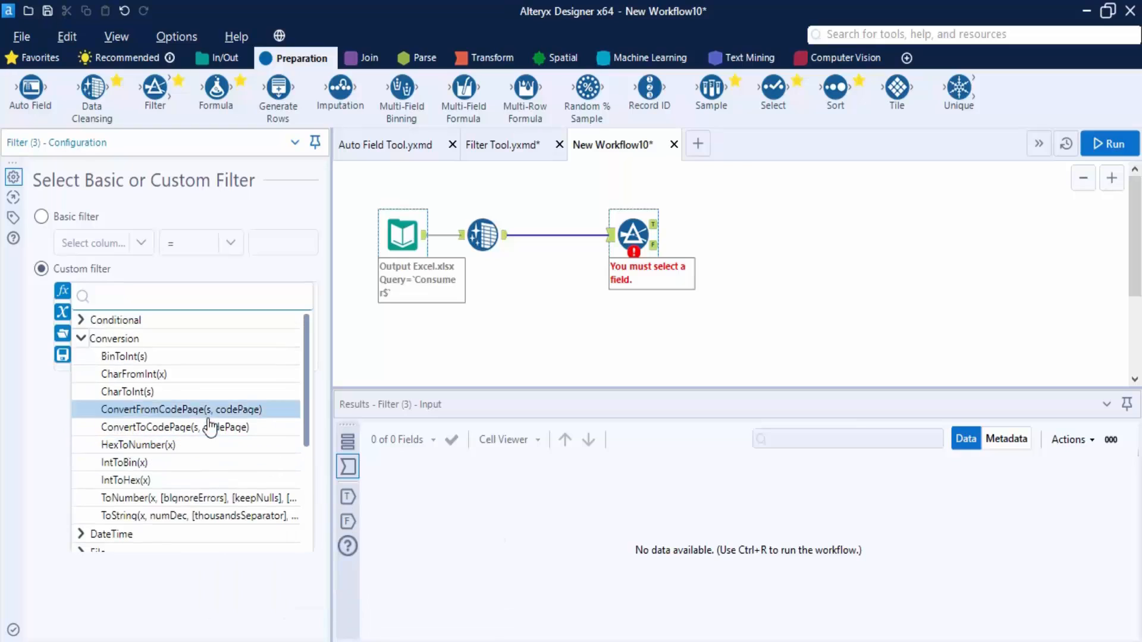
{"action": "left_click", "coordinate": [84, 335]}
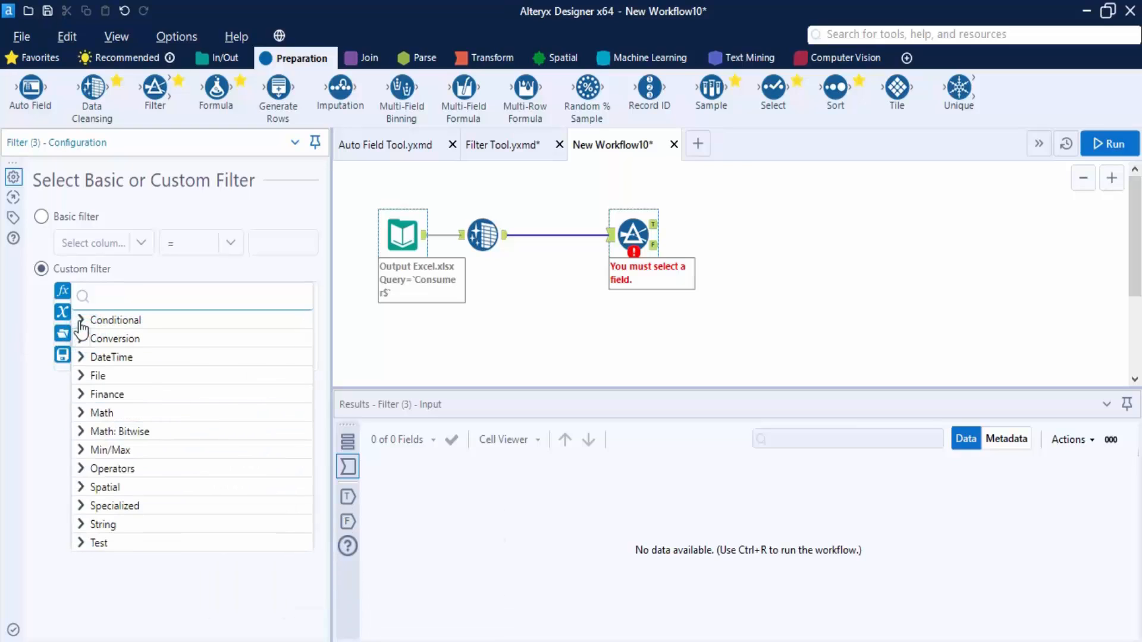
{"action": "left_click", "coordinate": [81, 321]}
{"action": "left_click", "coordinate": [81, 324]}
{"action": "left_click", "coordinate": [82, 359]}
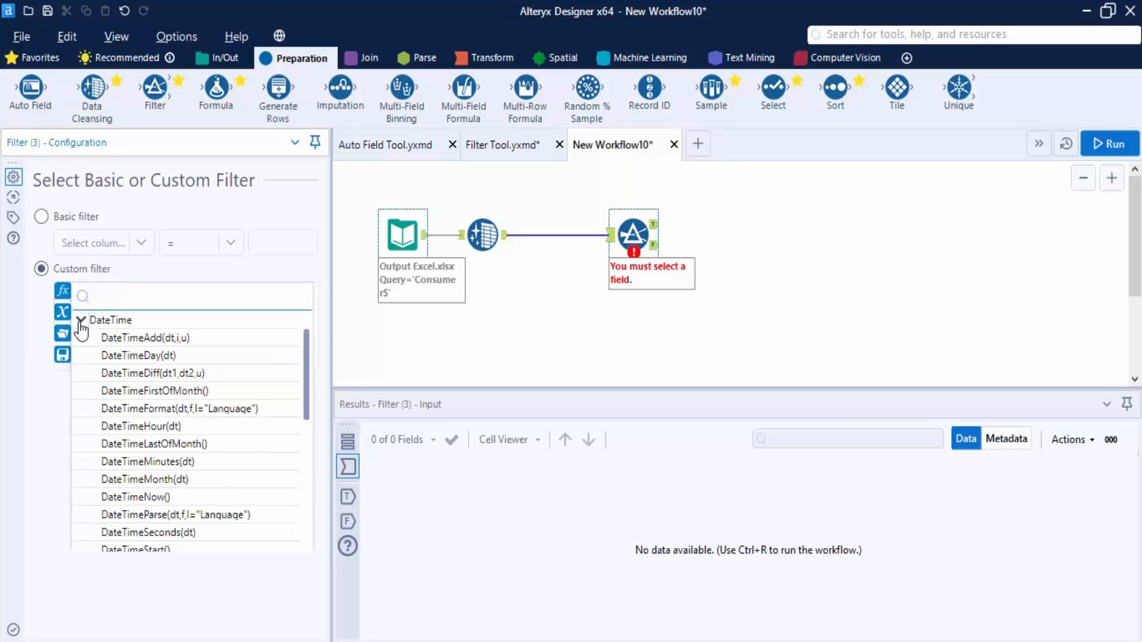
{"action": "left_click", "coordinate": [81, 324]}
{"action": "left_click", "coordinate": [82, 376]}
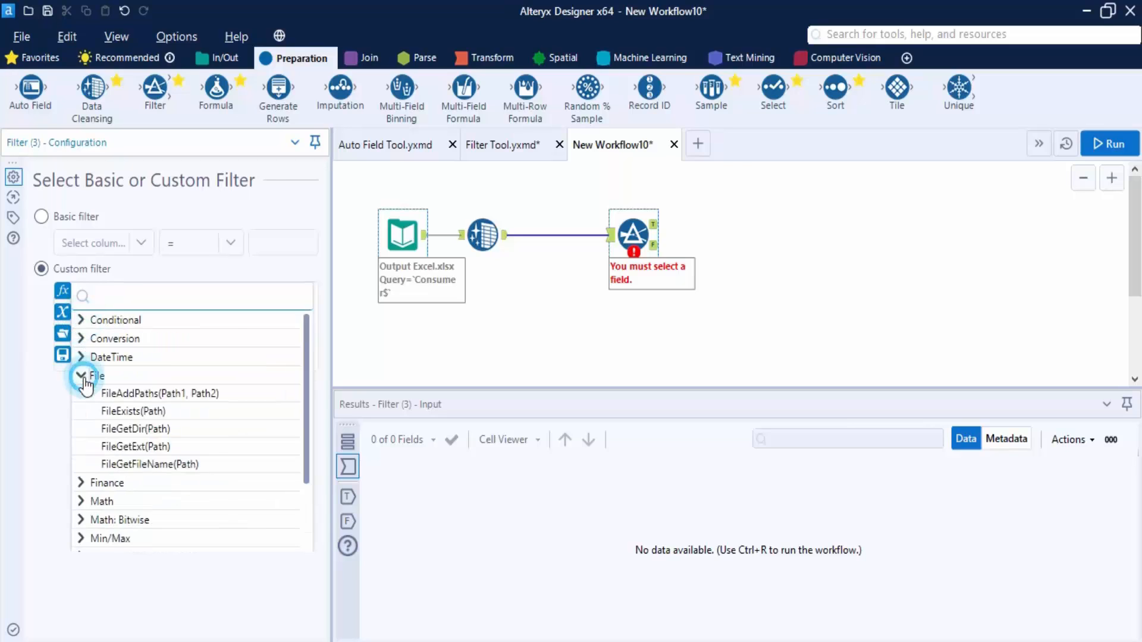
{"action": "scroll", "coordinate": [85, 386], "scroll_direction": "down", "scroll_amount": 1}
{"action": "left_click", "coordinate": [82, 322]}
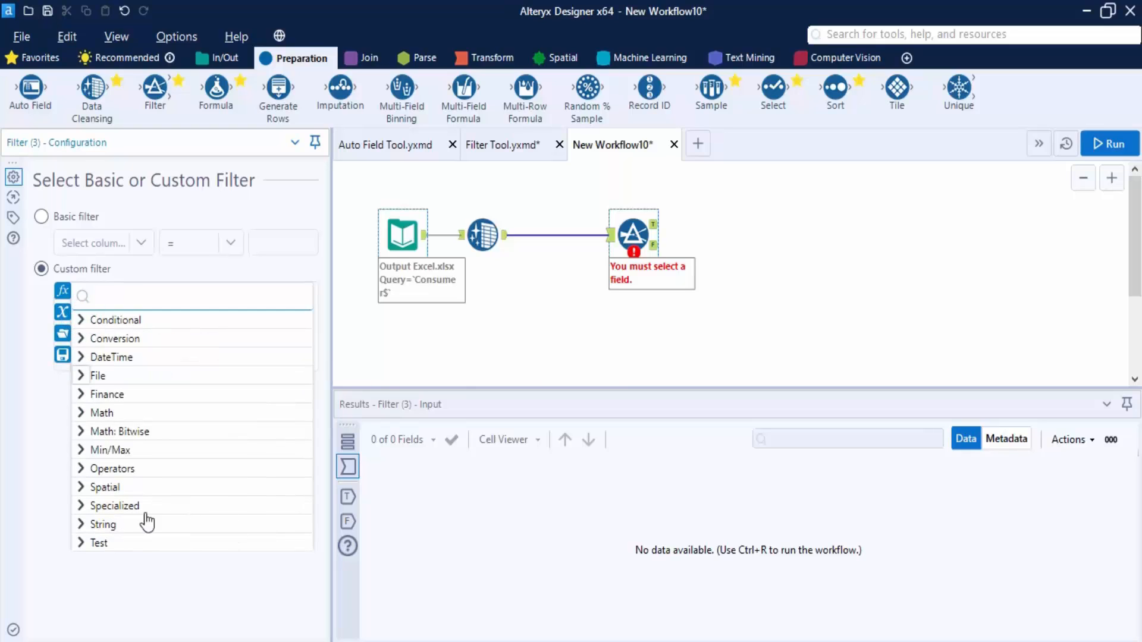
Step: Build the custom filter expression CountWords([City]) from the String functions and existing columns, run the workflow and dismiss the completion message
{"action": "left_click", "coordinate": [81, 525]}
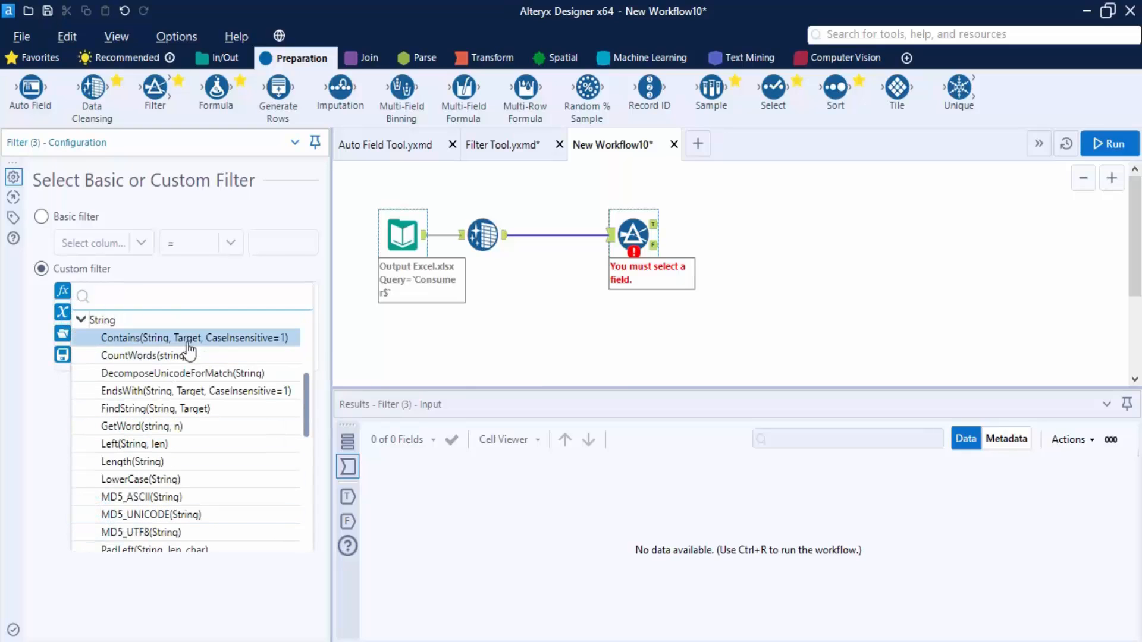
{"action": "left_click", "coordinate": [221, 357]}
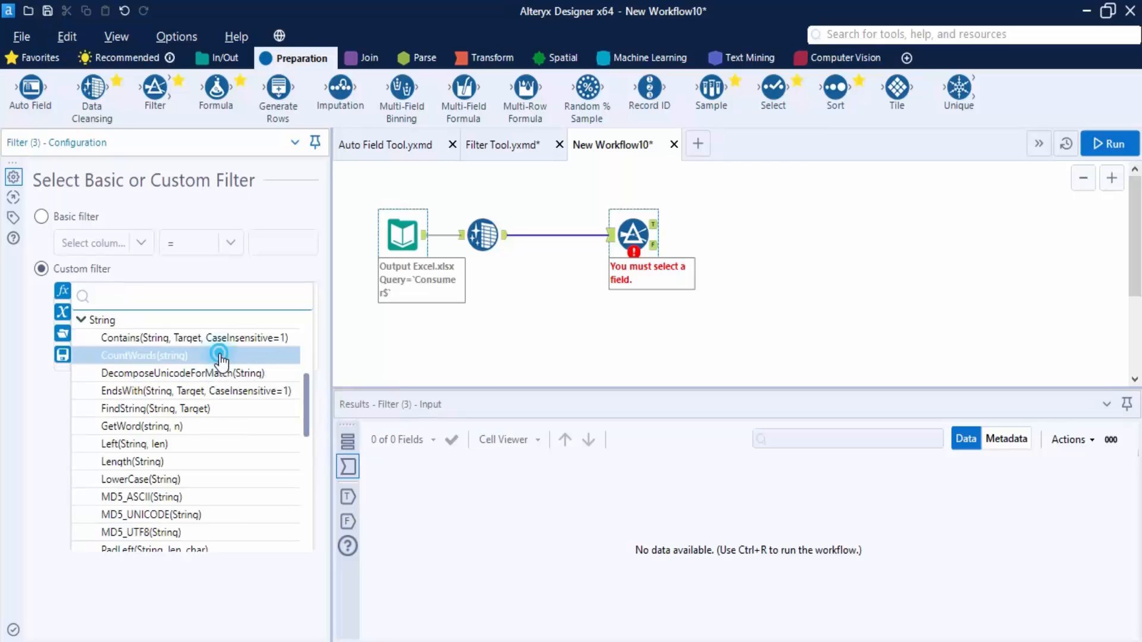
{"action": "left_click", "coordinate": [62, 315]}
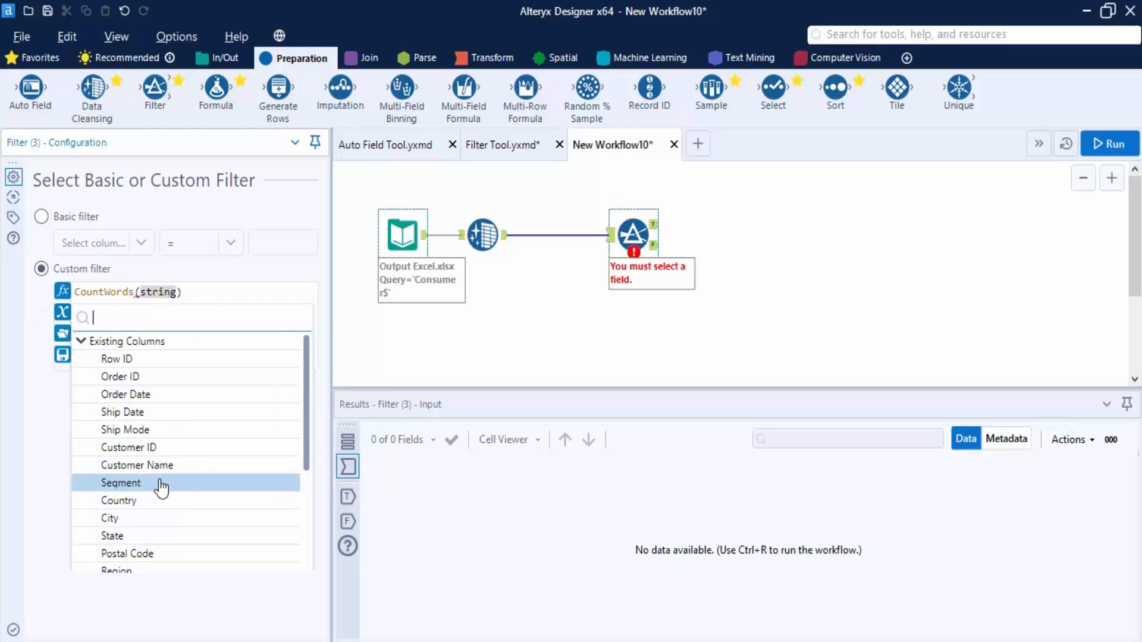
{"action": "left_click", "coordinate": [139, 518]}
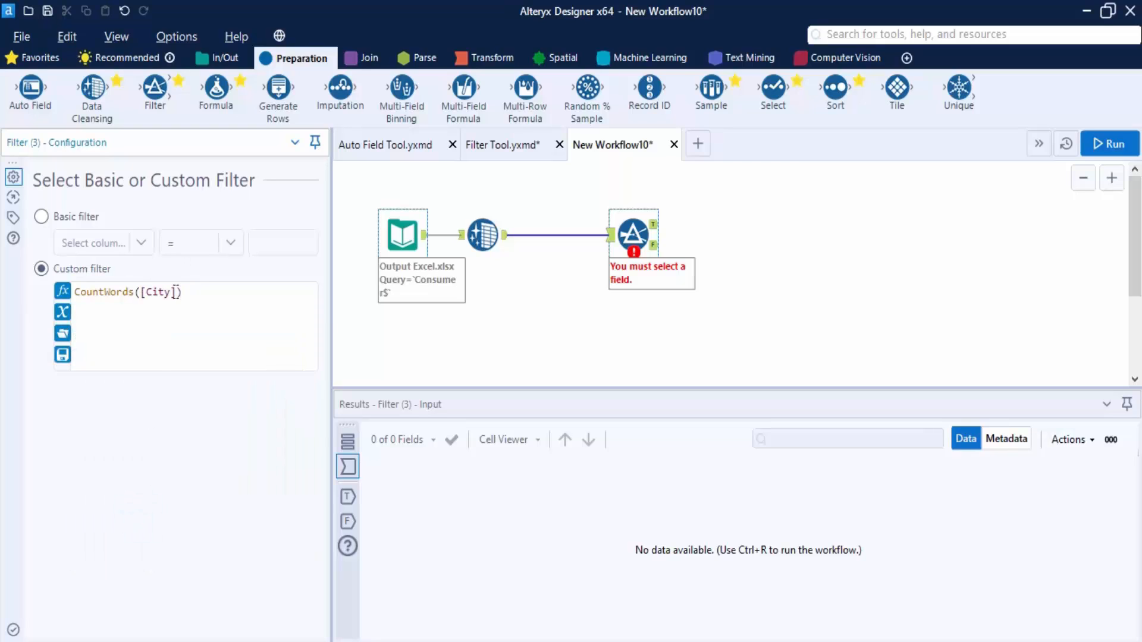
{"action": "left_click", "coordinate": [1126, 145]}
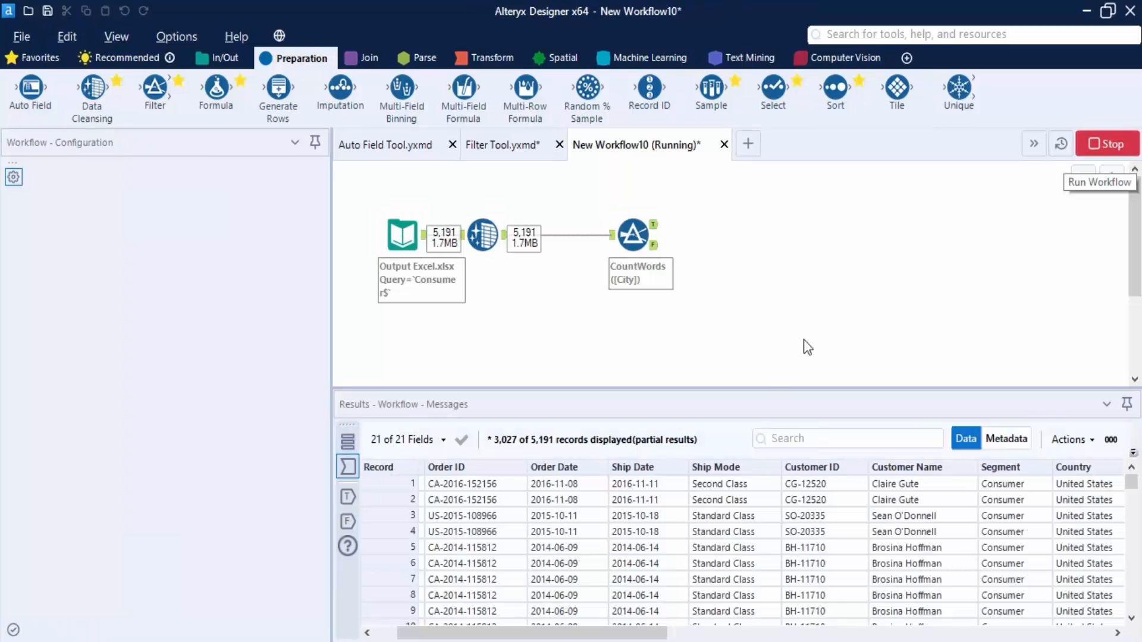
{"action": "left_click", "coordinate": [717, 398]}
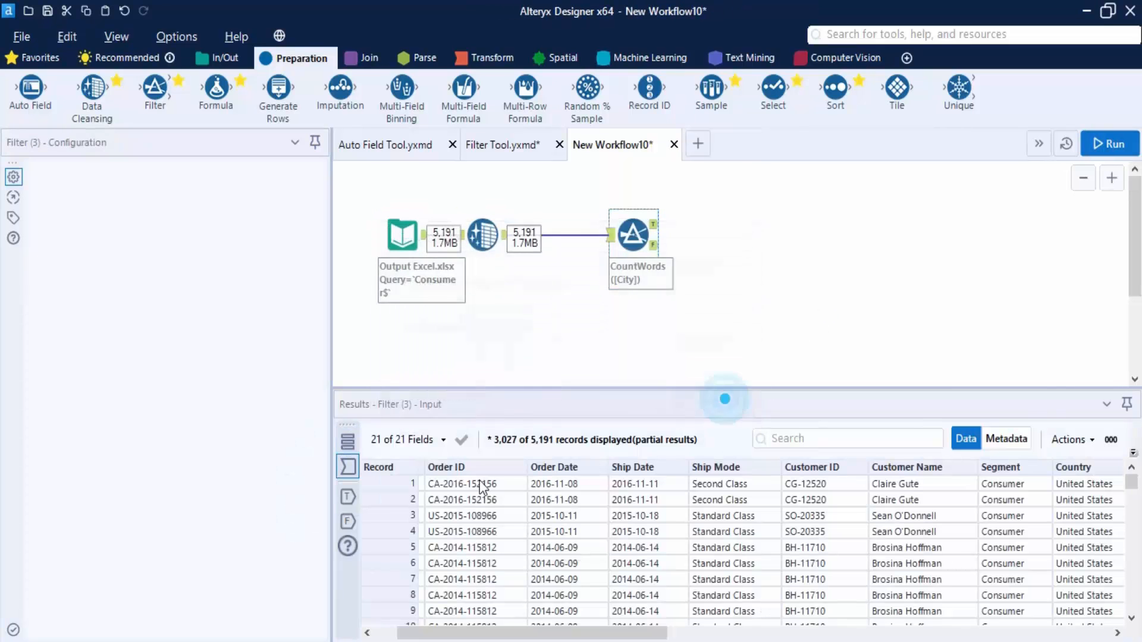
Step: Compare the CountWords filter's True and False outputs and examine the City column in the True output
{"action": "left_click", "coordinate": [349, 495]}
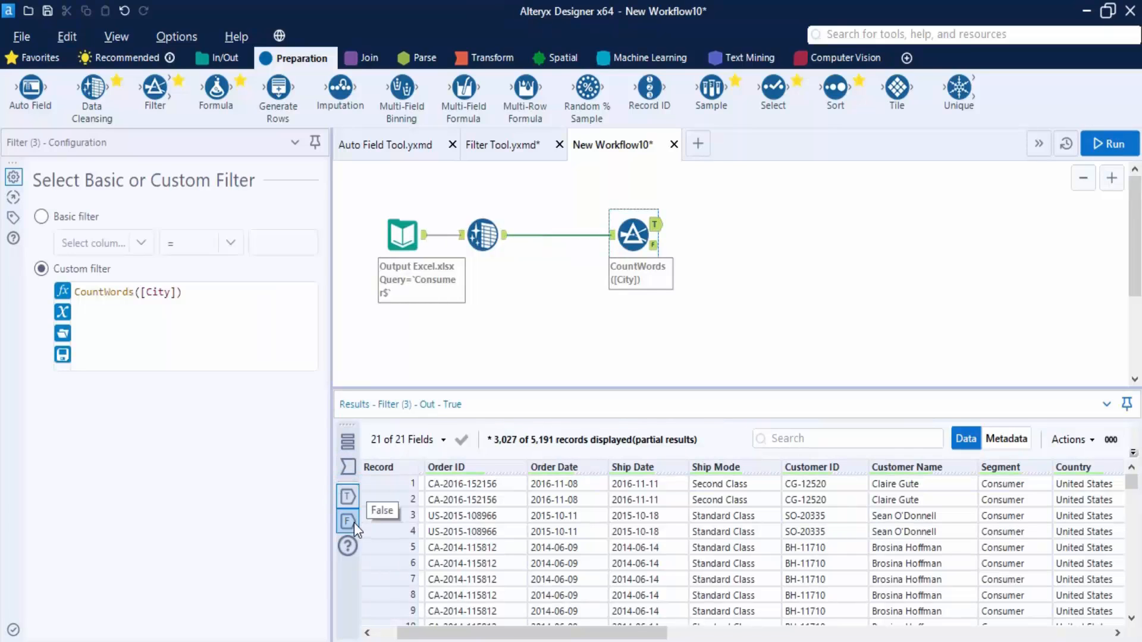
{"action": "left_click", "coordinate": [348, 521]}
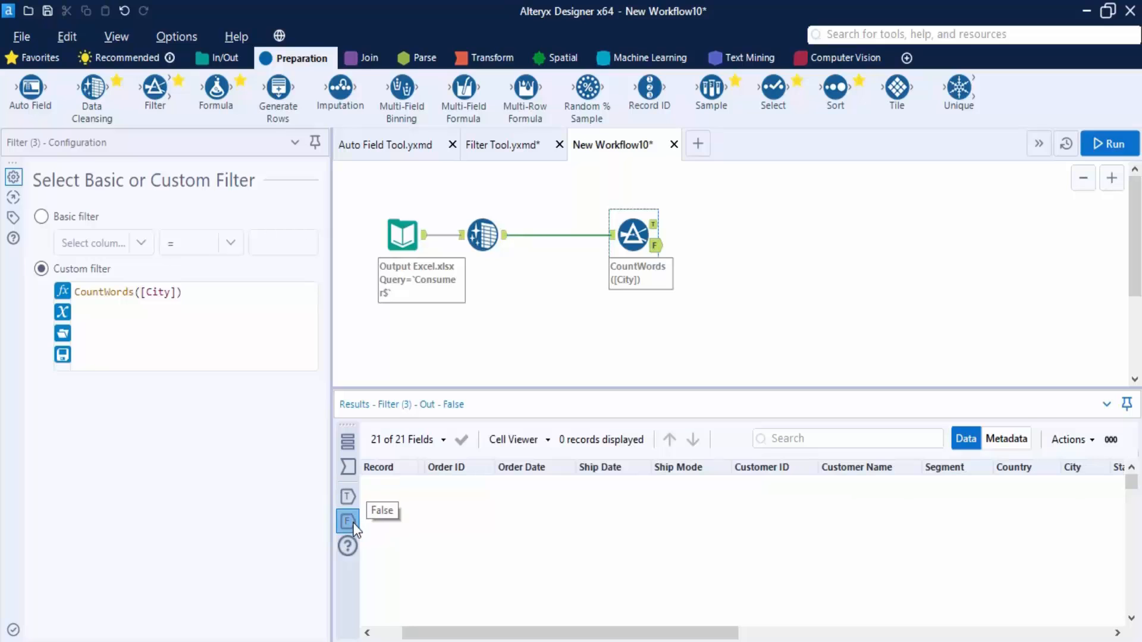
{"action": "left_click", "coordinate": [348, 496]}
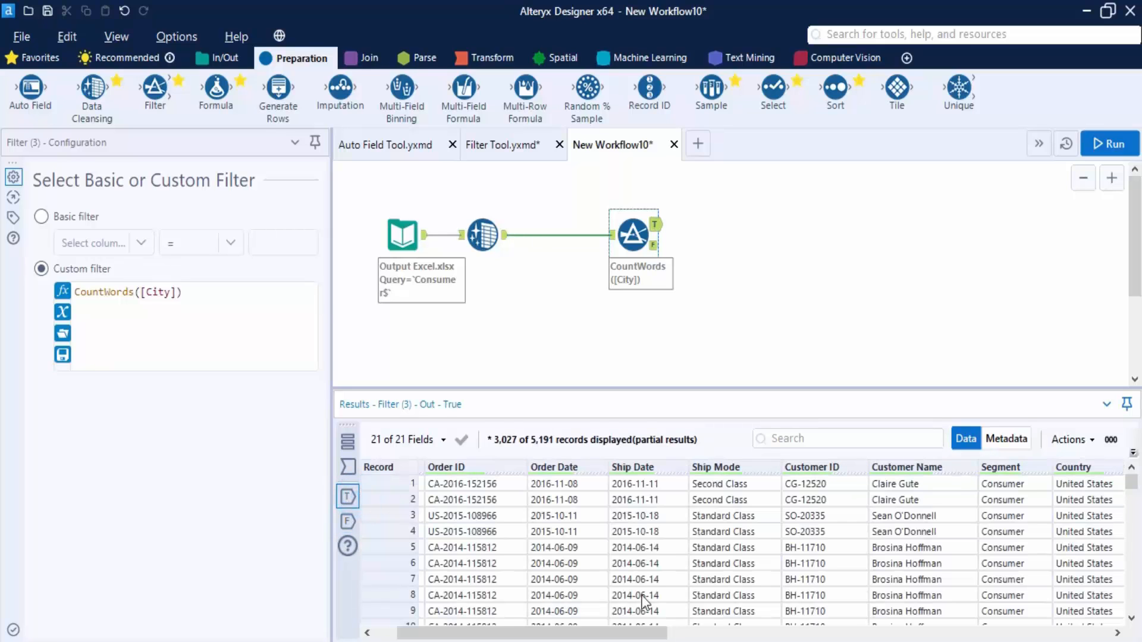
{"action": "left_click_drag", "start_coordinate": [649, 637], "coordinate": [802, 637]}
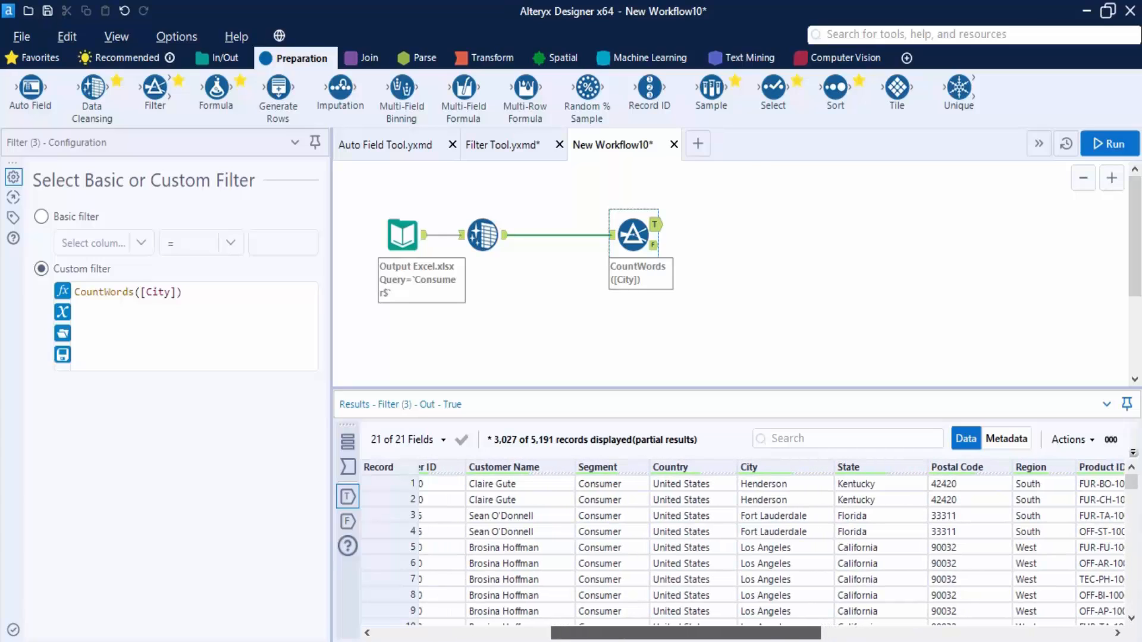
{"action": "mouse_move", "coordinate": [801, 636]}
{"action": "left_mouse_down"}
{"action": "mouse_move", "coordinate": [813, 635]}
{"action": "mouse_move", "coordinate": [795, 636]}
{"action": "left_mouse_up"}
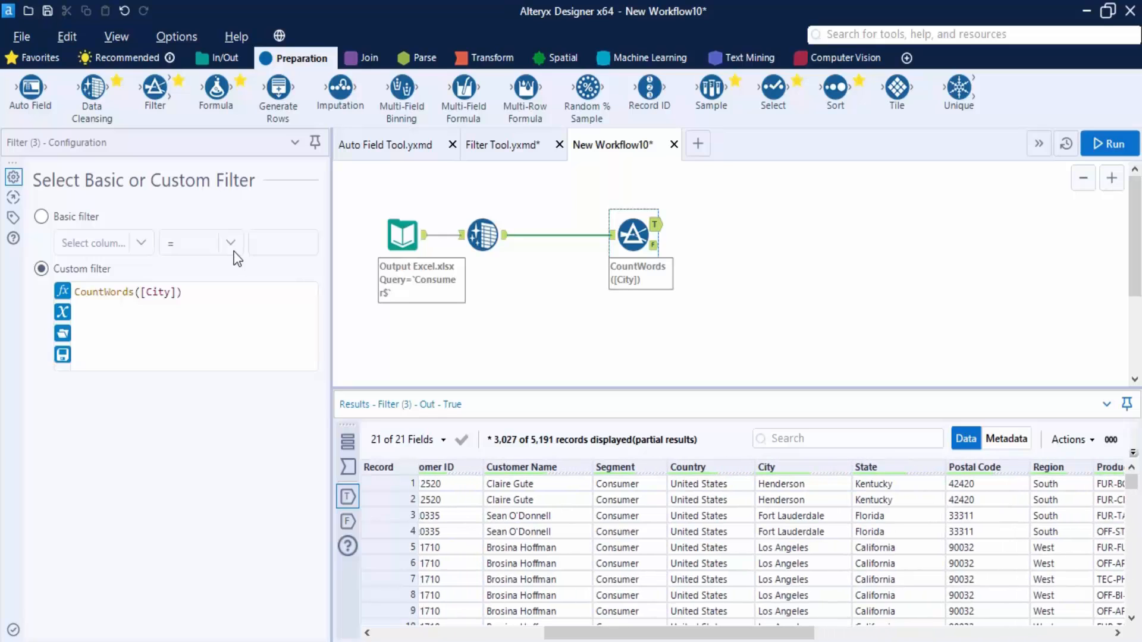
Step: Set the Filter tool's basic filter to Profit >= 1, then switch to the custom filter with that expression
{"action": "left_click_drag", "start_coordinate": [190, 294], "coordinate": [31, 294]}
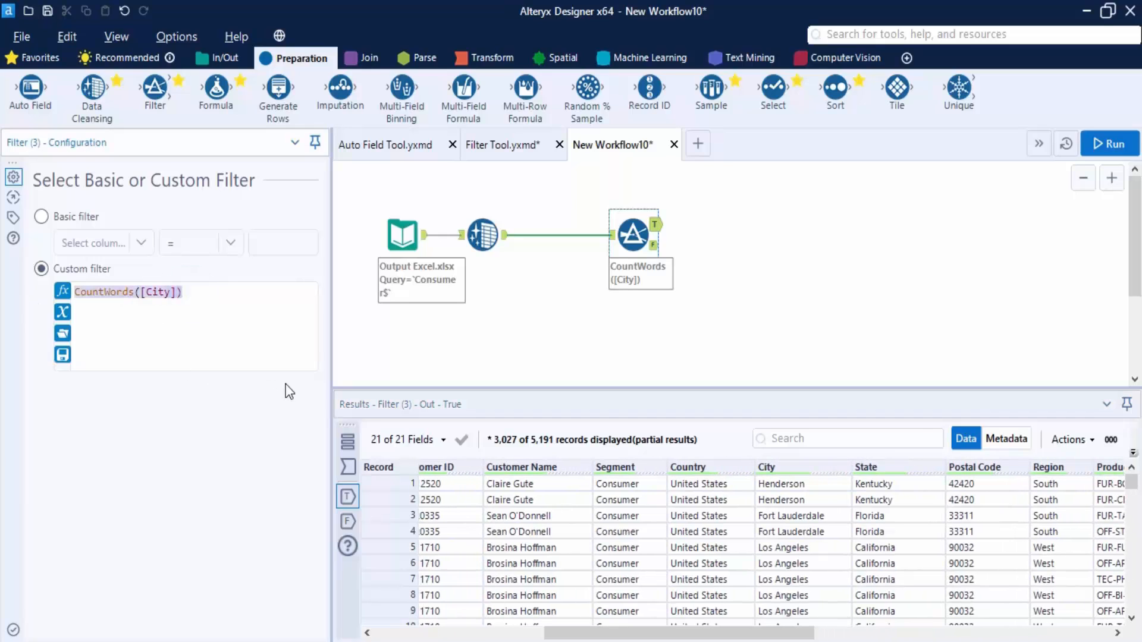
{"action": "left_click", "coordinate": [42, 216]}
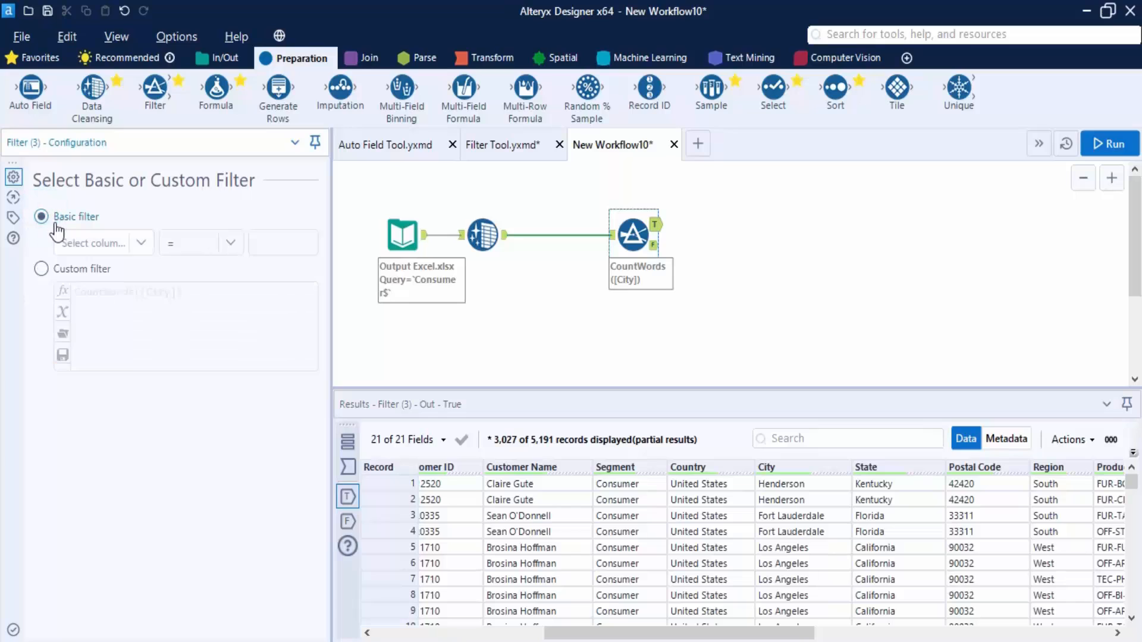
{"action": "left_click", "coordinate": [141, 241]}
{"action": "scroll", "coordinate": [124, 308], "scroll_direction": "down", "scroll_amount": 4}
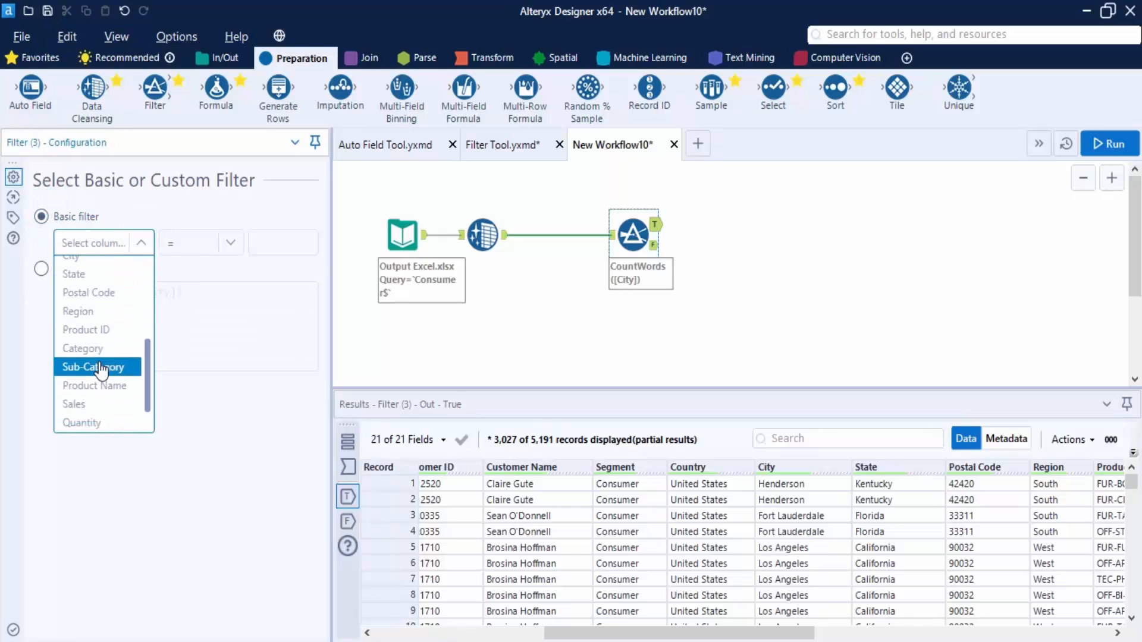
{"action": "left_click", "coordinate": [92, 424]}
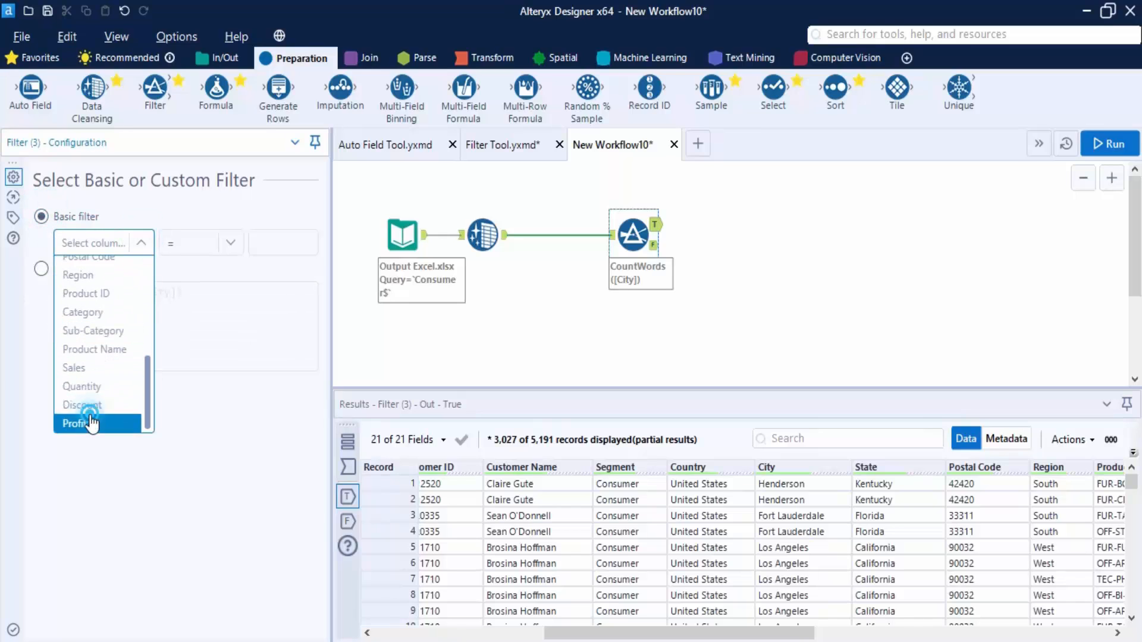
{"action": "left_click", "coordinate": [229, 243]}
{"action": "left_click", "coordinate": [221, 358]}
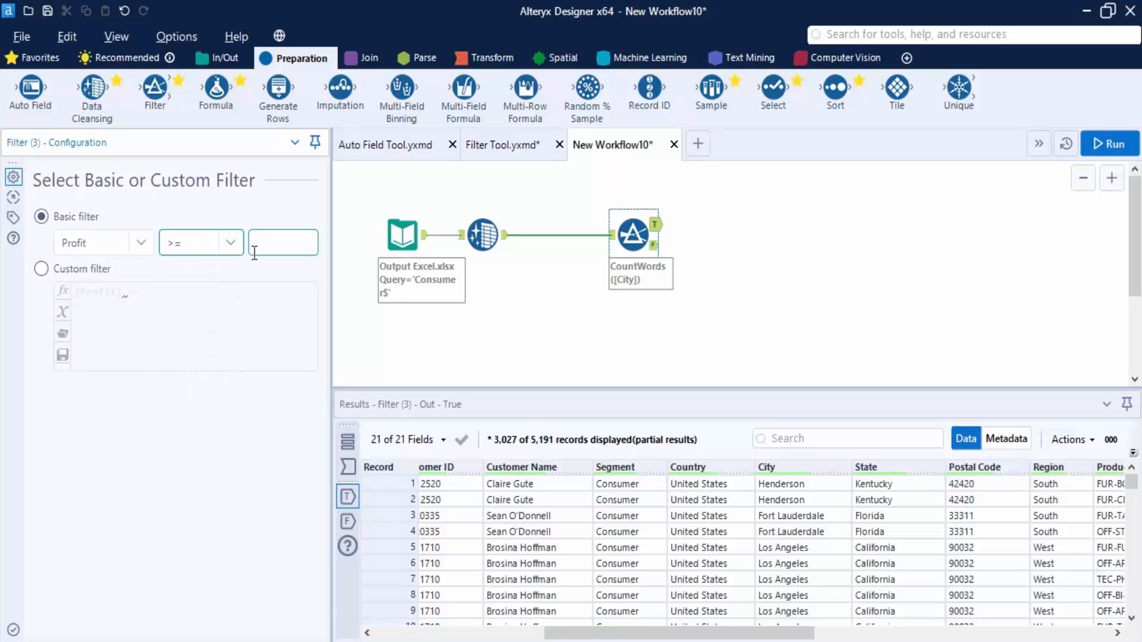
{"action": "left_click", "coordinate": [263, 236]}
{"action": "type", "text": "1"}
{"action": "left_click", "coordinate": [41, 269]}
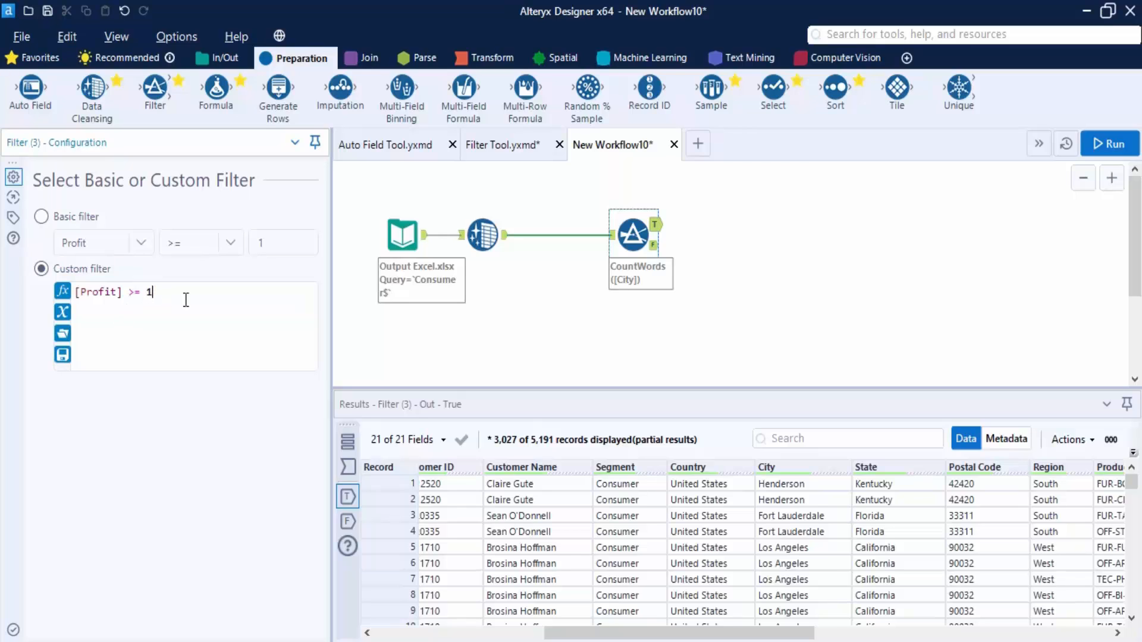
Step: Run the workflow, select the Filter tool and dismiss the completion message
{"action": "left_click", "coordinate": [1099, 157]}
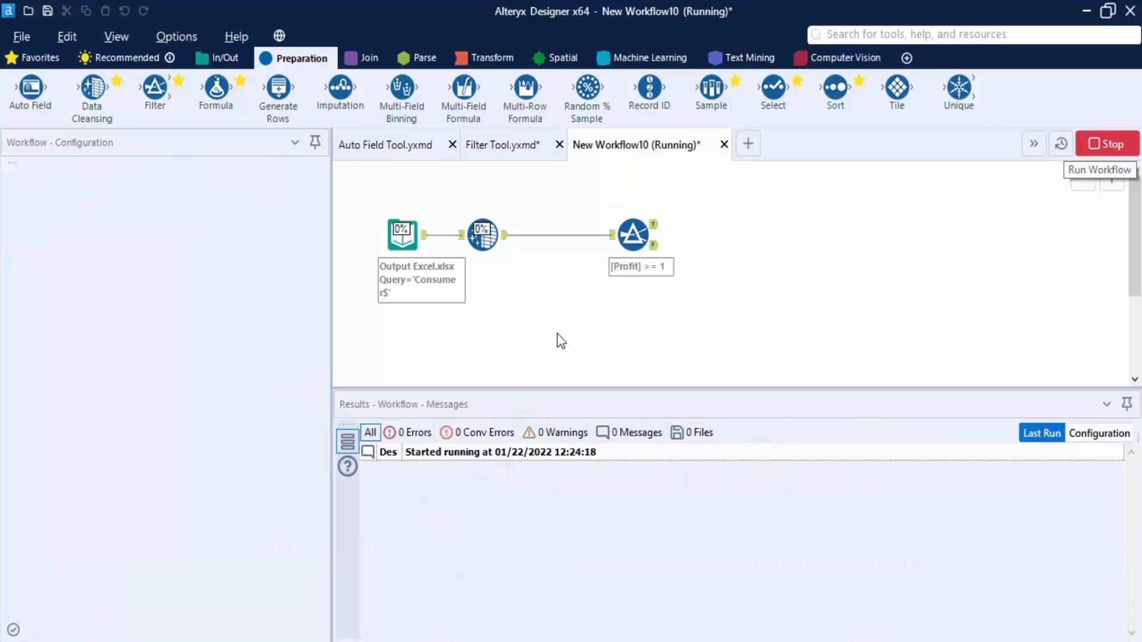
{"action": "left_click", "coordinate": [652, 238]}
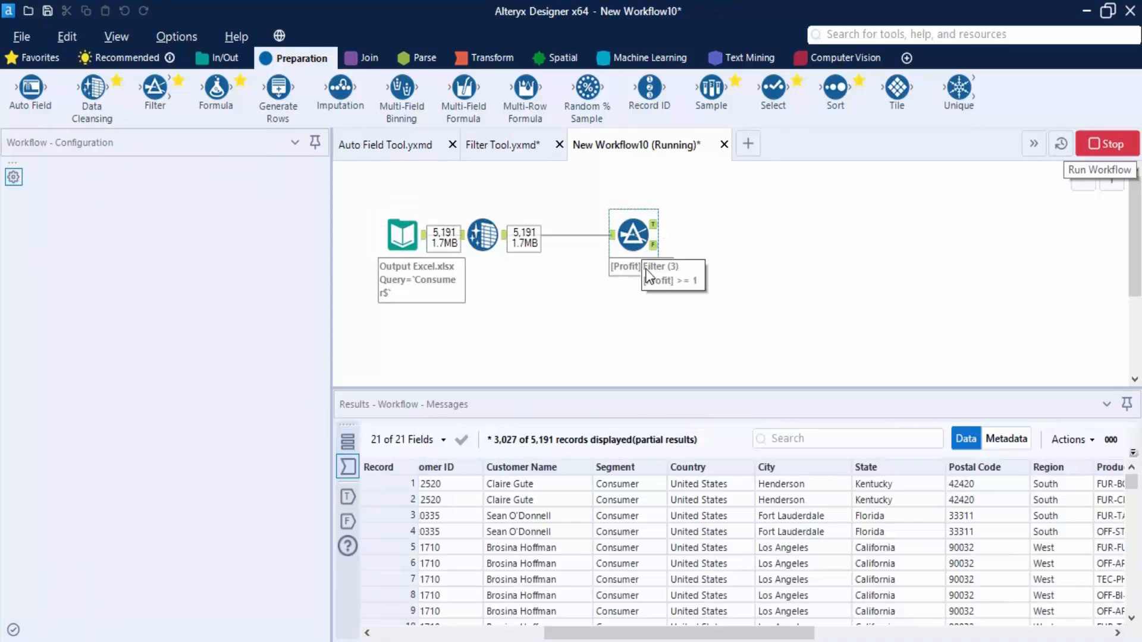
{"action": "left_click", "coordinate": [719, 398]}
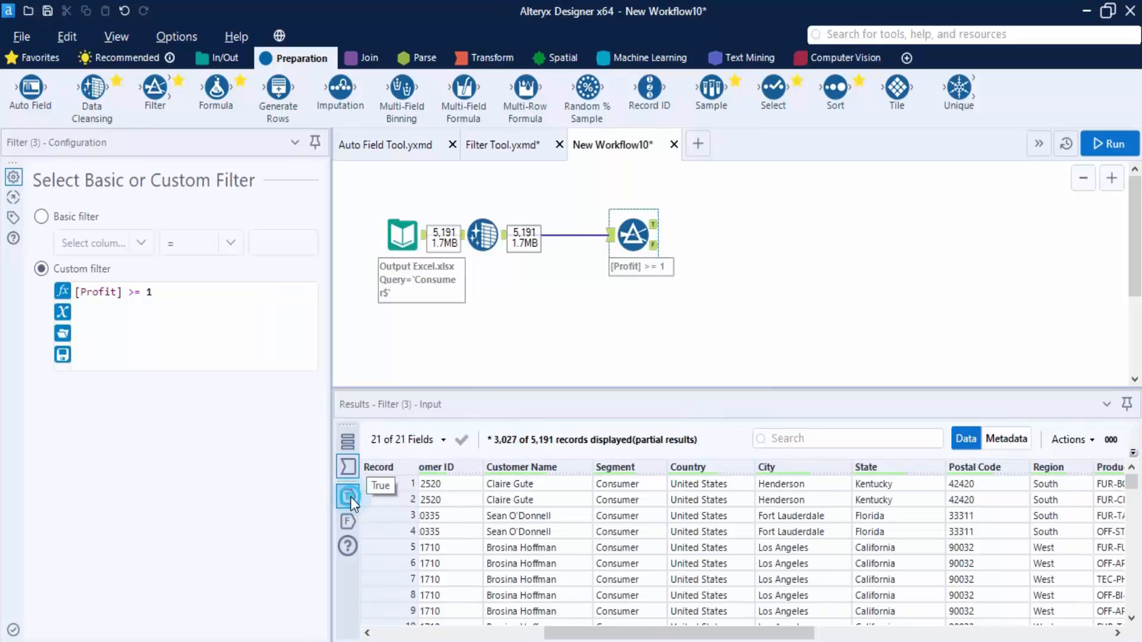
Step: Compare the Profit column in the filter's True and False outputs and check the filter's record count message
{"action": "left_click", "coordinate": [351, 497]}
{"action": "left_click", "coordinate": [638, 624]}
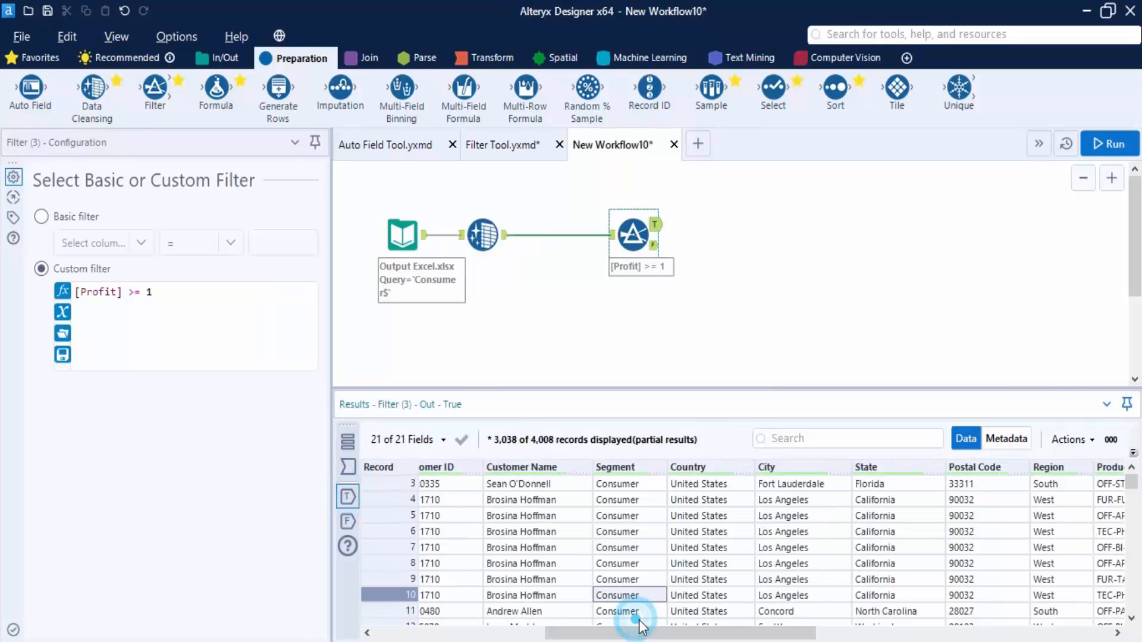
{"action": "left_click_drag", "start_coordinate": [641, 633], "coordinate": [932, 633]}
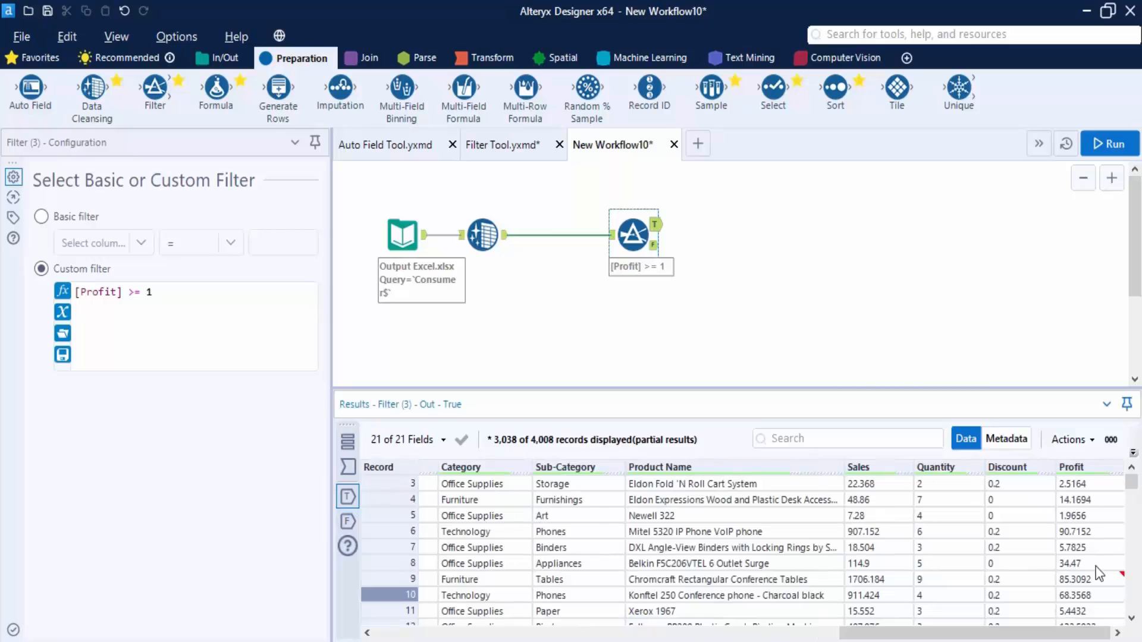
{"action": "scroll", "coordinate": [1096, 567], "scroll_direction": "down", "scroll_amount": 8}
{"action": "scroll", "coordinate": [1096, 556], "scroll_direction": "up", "scroll_amount": 9}
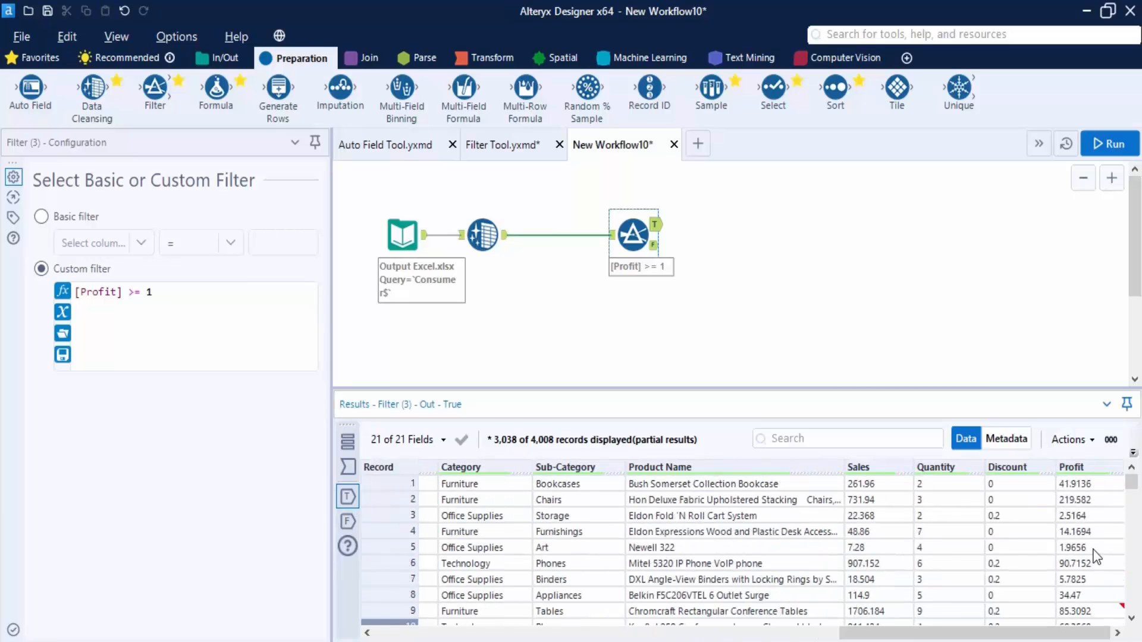
{"action": "left_click", "coordinate": [351, 523]}
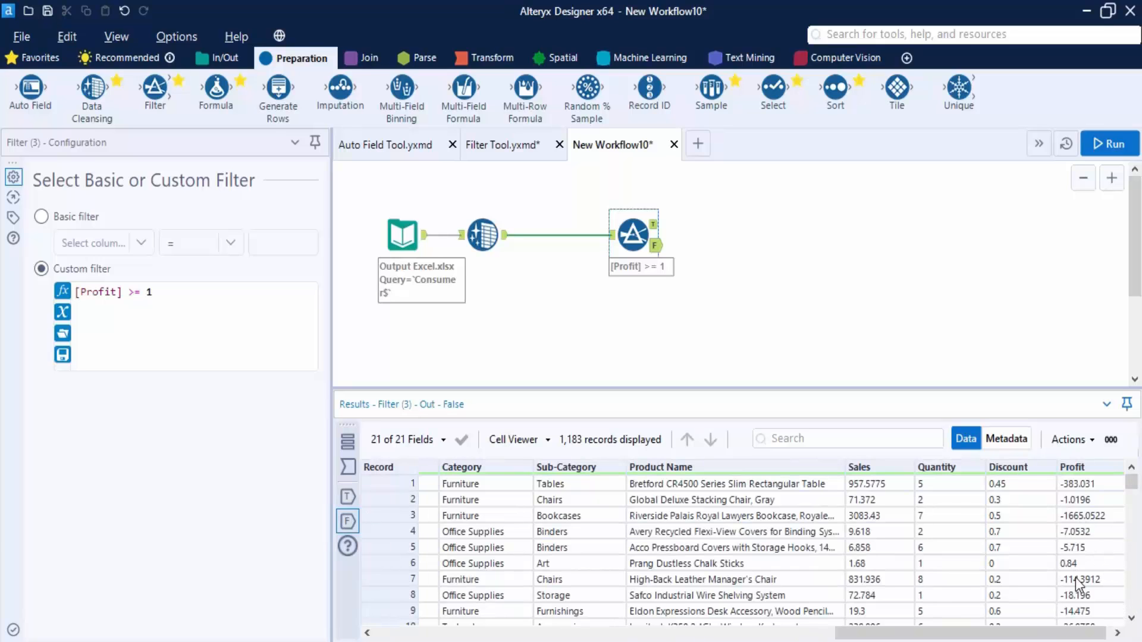
{"action": "scroll", "coordinate": [1079, 576], "scroll_direction": "down", "scroll_amount": 3}
{"action": "scroll", "coordinate": [1080, 577], "scroll_direction": "up", "scroll_amount": 2}
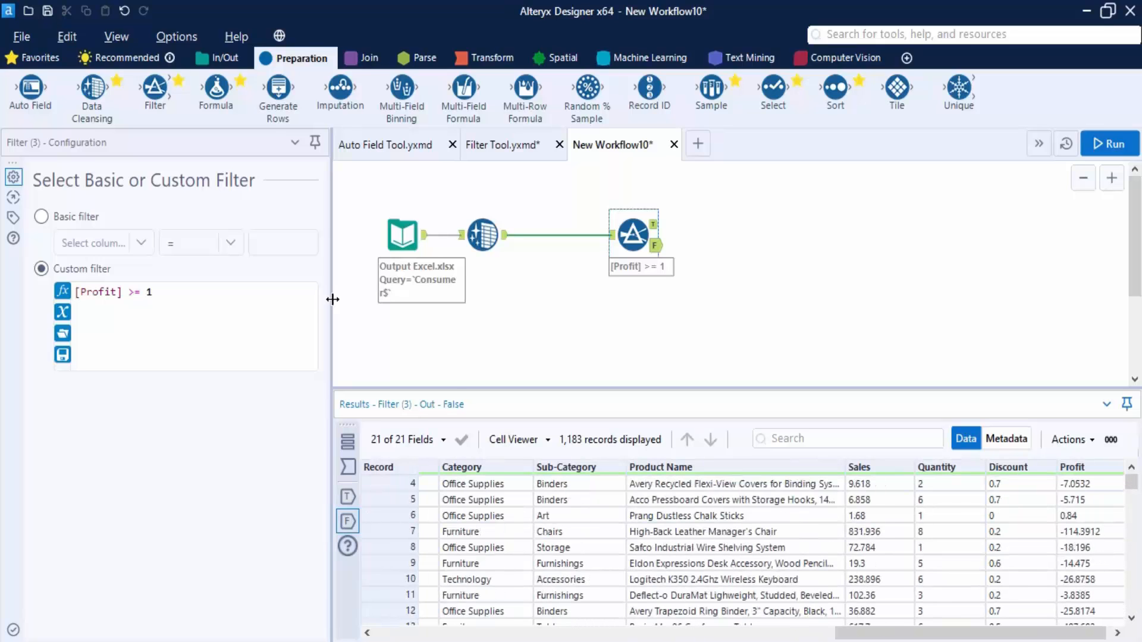
{"action": "left_click", "coordinate": [348, 442]}
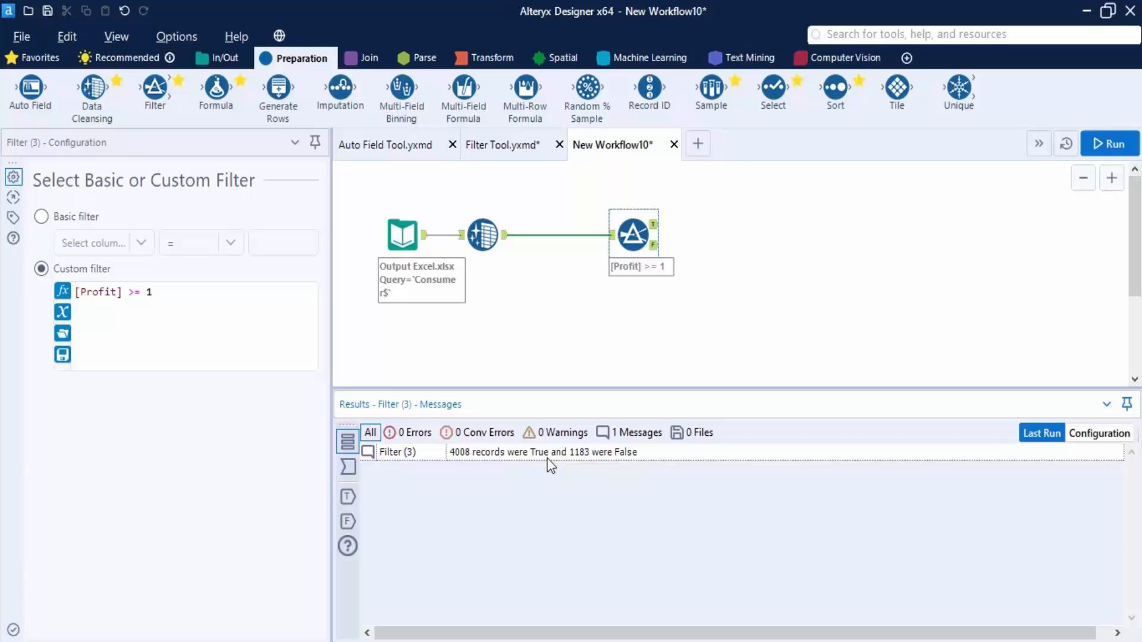
{"action": "left_click", "coordinate": [916, 330]}
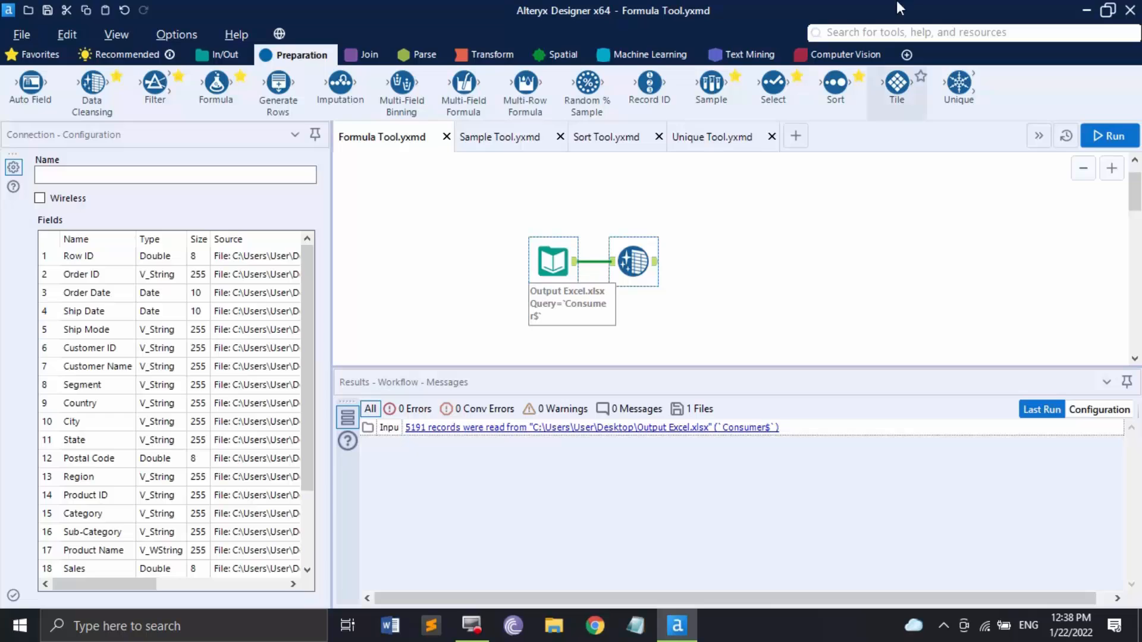
Step: Add a Formula tool to the Data Cleansing tool's output and create a new output column named Profit/Loss
{"action": "left_click", "coordinate": [745, 262]}
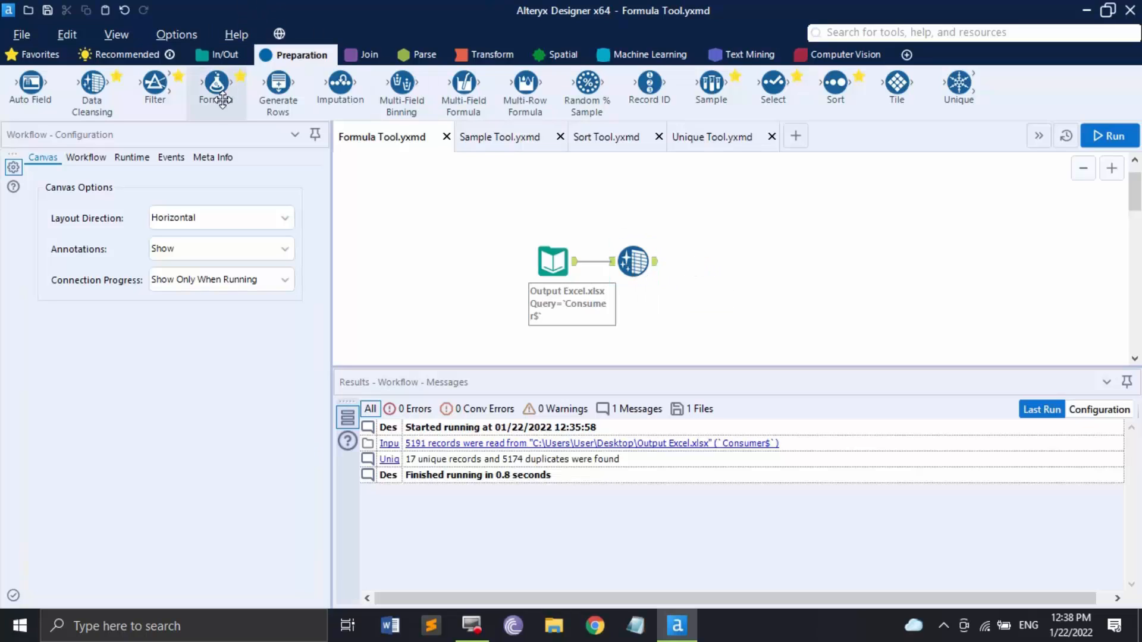
{"action": "left_click_drag", "start_coordinate": [218, 95], "coordinate": [763, 269]}
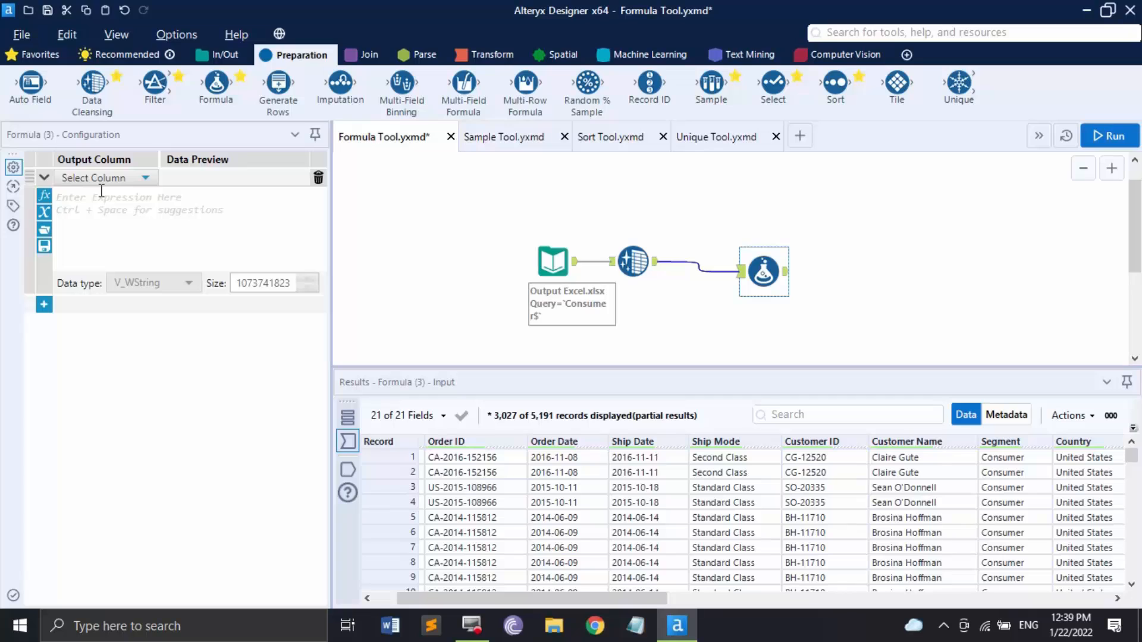
{"action": "left_click", "coordinate": [116, 176]}
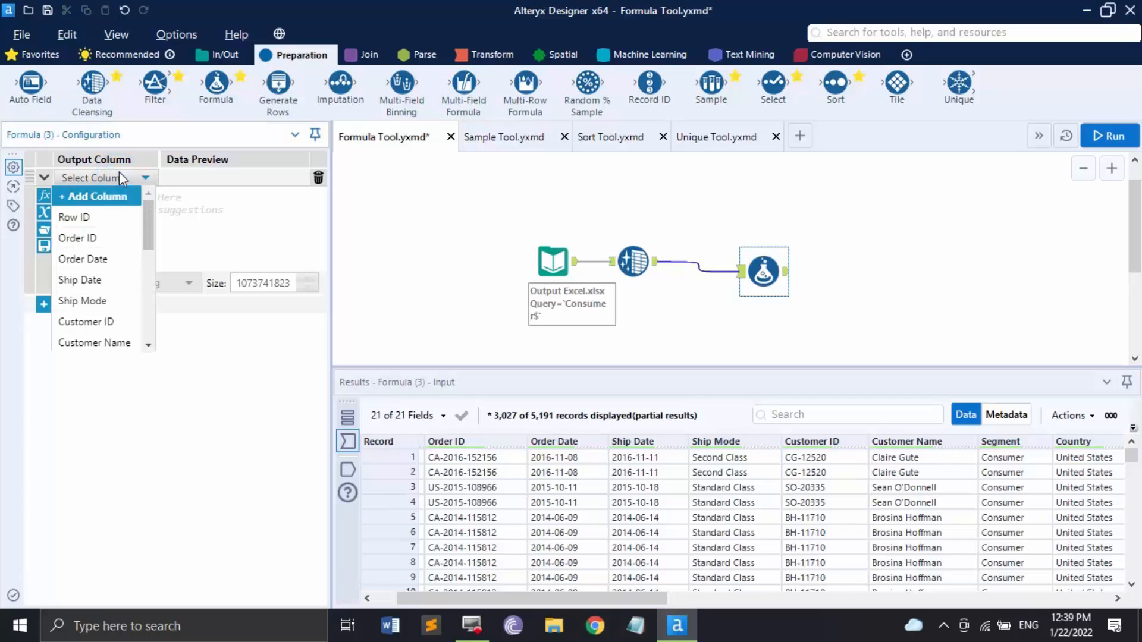
{"action": "left_click", "coordinate": [96, 195]}
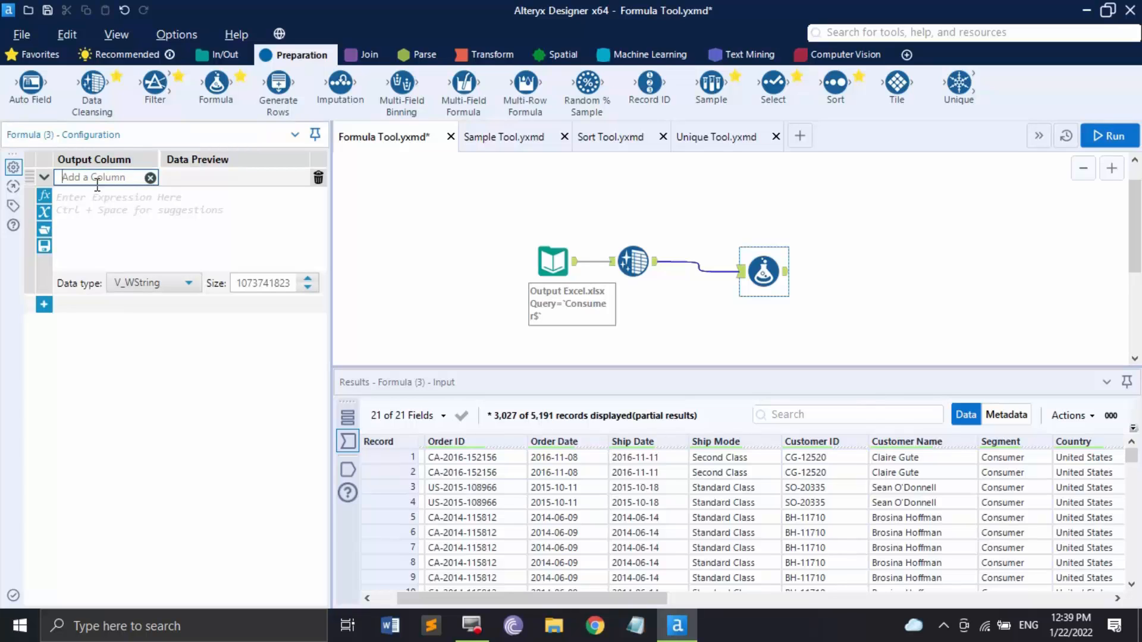
{"action": "type", "text": "Profit/Loss"}
{"action": "left_click", "coordinate": [125, 228]}
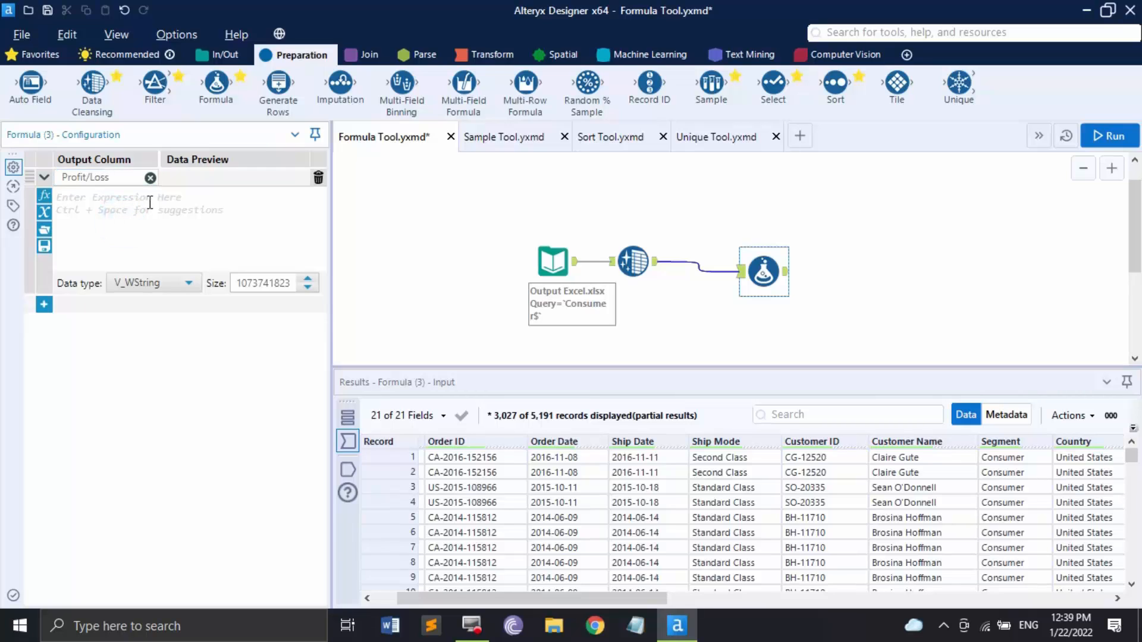
Step: Insert the IF c THEN t ELSE f ENDIF conditional for Profit/Loss and set its condition to [Profit] >=0
{"action": "left_click", "coordinate": [44, 195]}
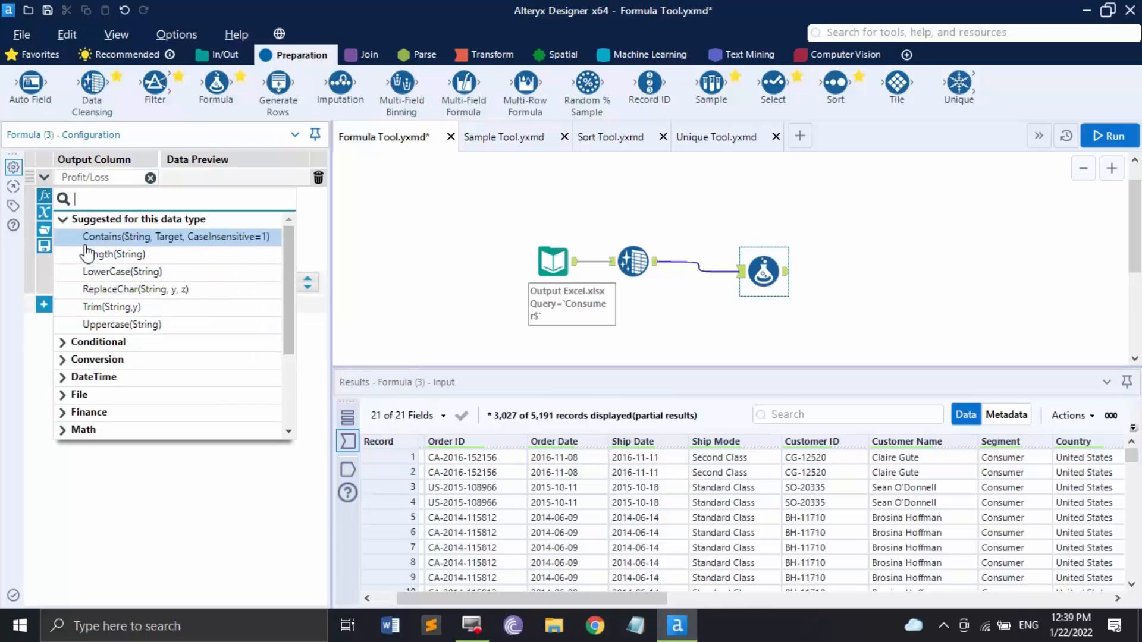
{"action": "left_click", "coordinate": [63, 220]}
{"action": "left_click", "coordinate": [65, 236]}
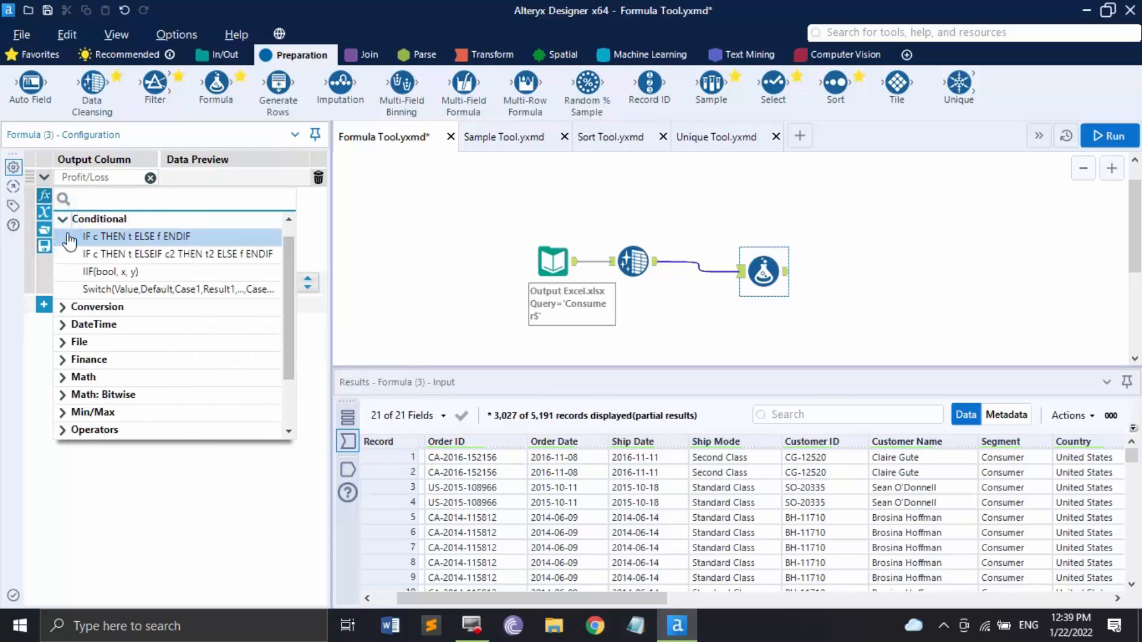
{"action": "left_click", "coordinate": [88, 238]}
{"action": "double_click", "coordinate": [79, 197]}
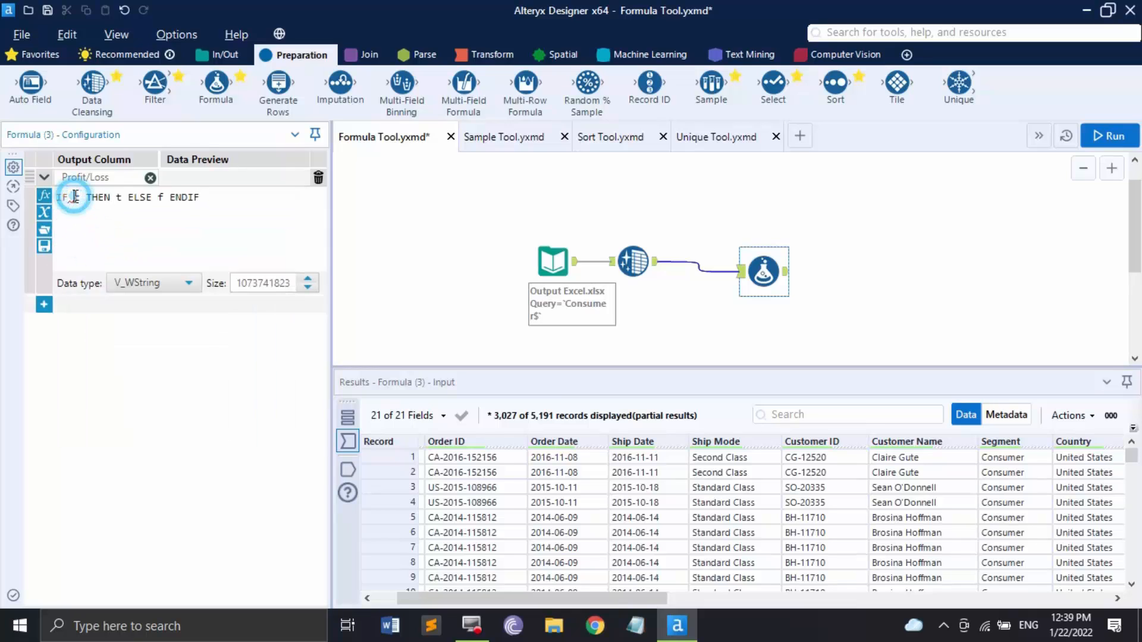
{"action": "type", "text": "["}
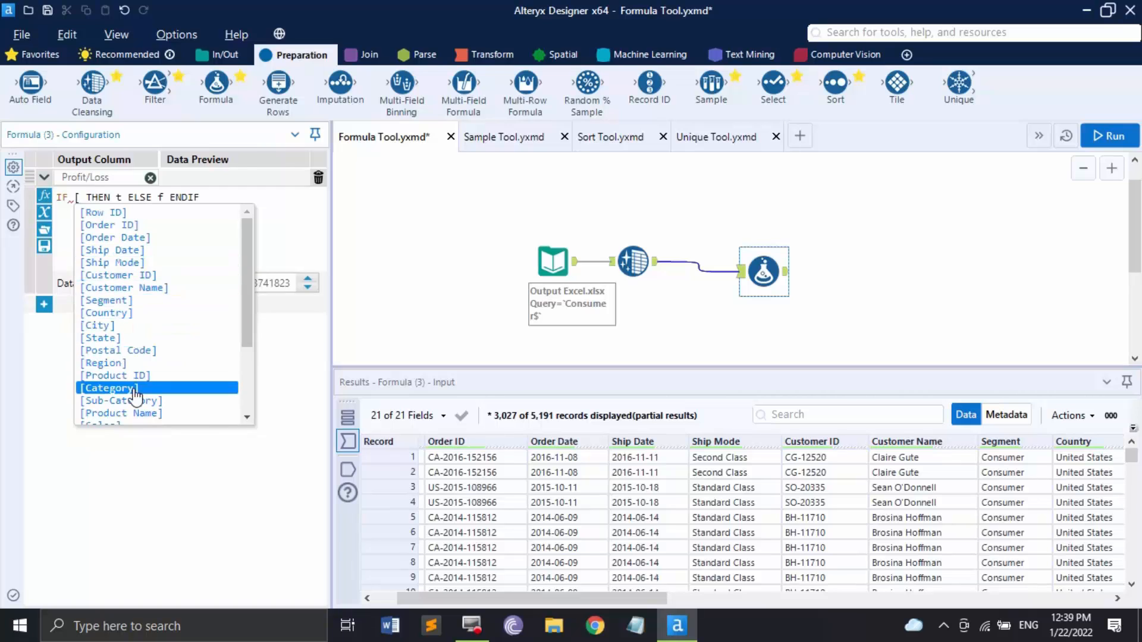
{"action": "scroll", "coordinate": [136, 402], "scroll_direction": "down", "scroll_amount": 3}
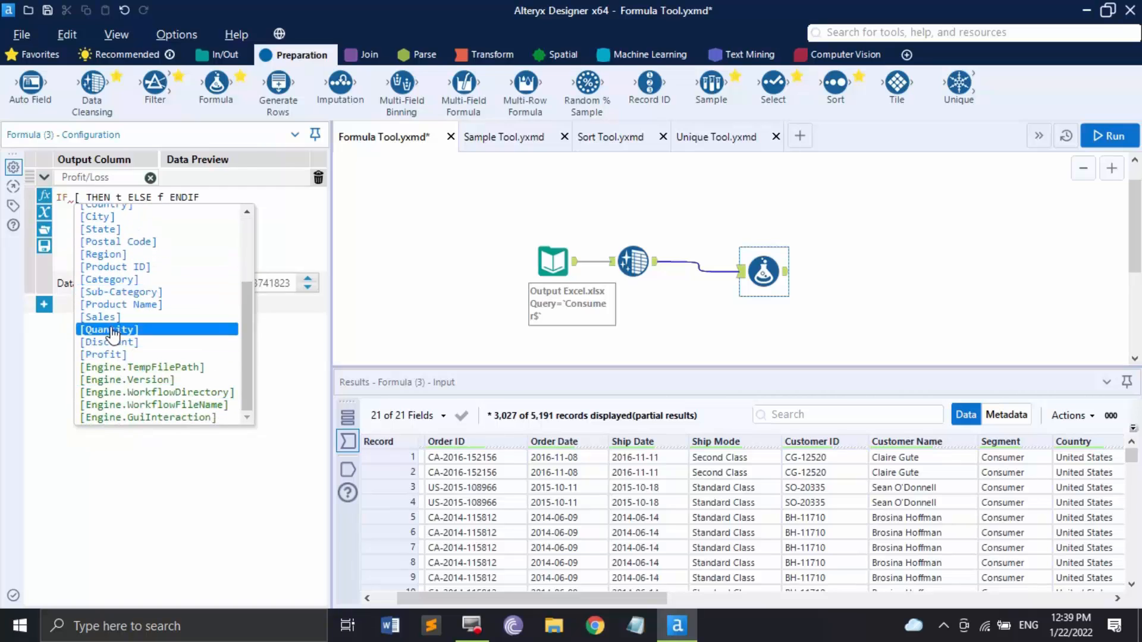
{"action": "double_click", "coordinate": [127, 354]}
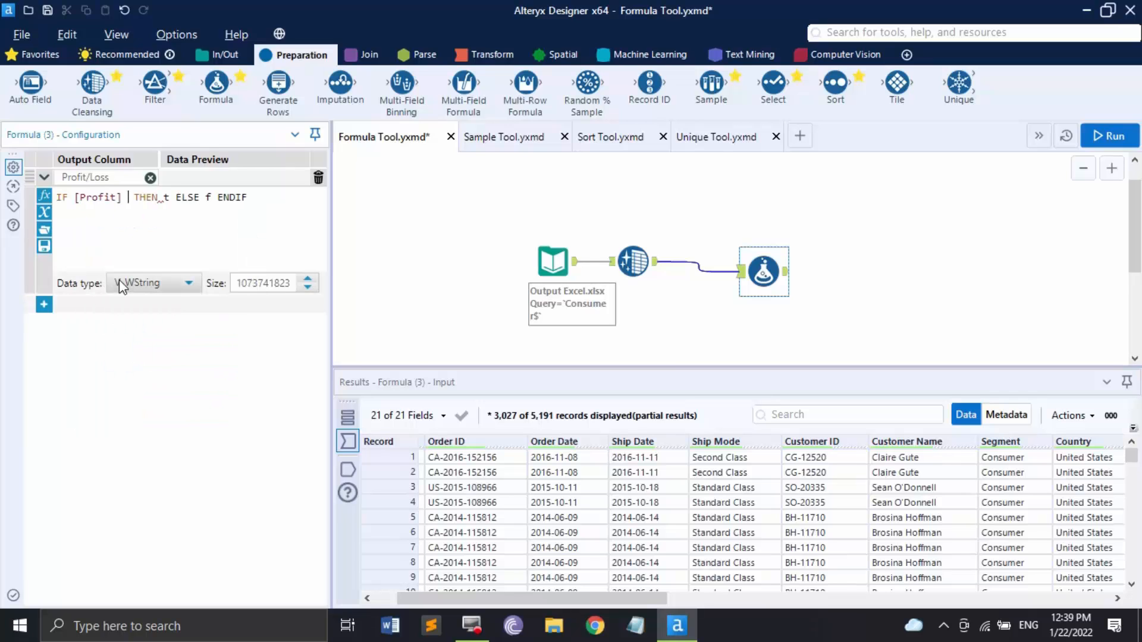
{"action": "type", "text": ">=0"}
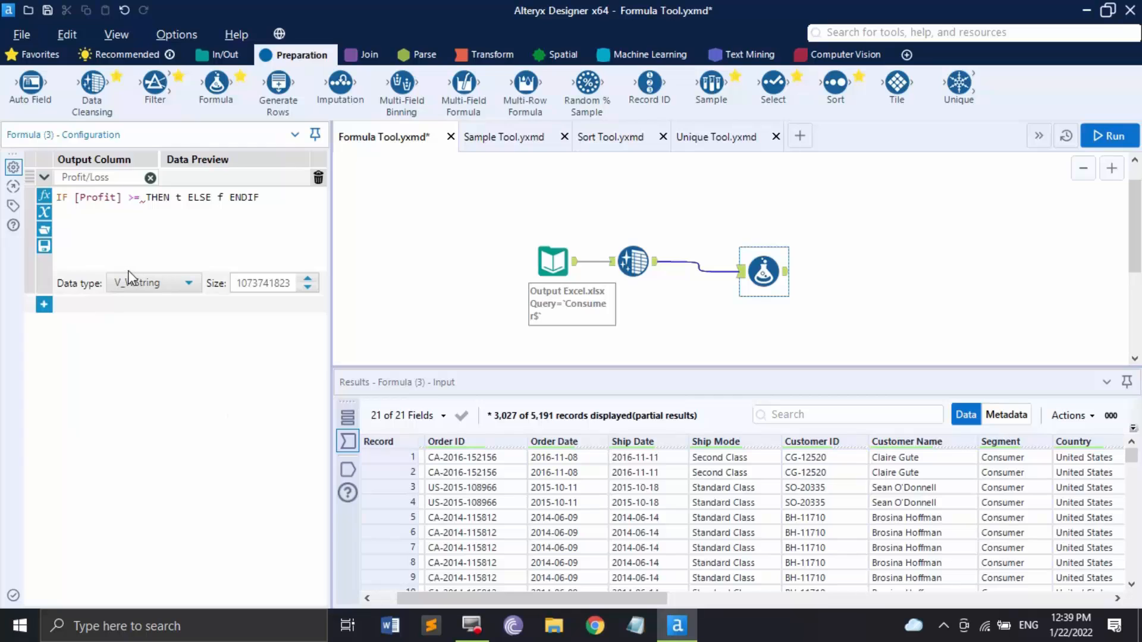
Step: Replace the THEN placeholder in the Profit/Loss expression with the text 'Profit'
{"action": "double_click", "coordinate": [187, 197]}
{"action": "type", "text": "'Pr"}
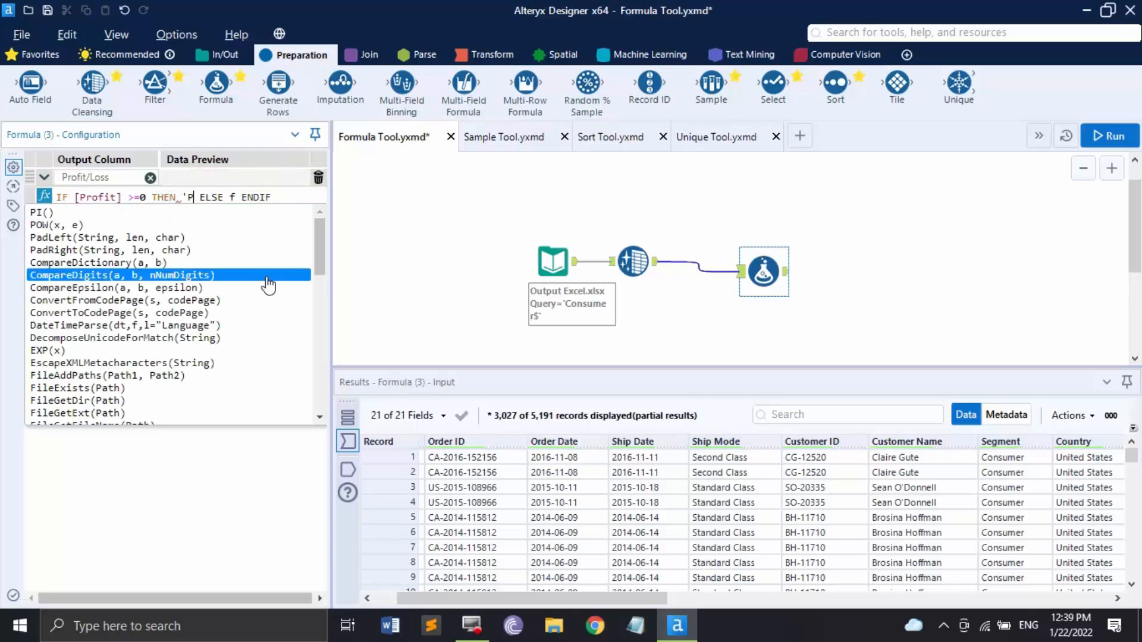
{"action": "type", "text": "ofit"}
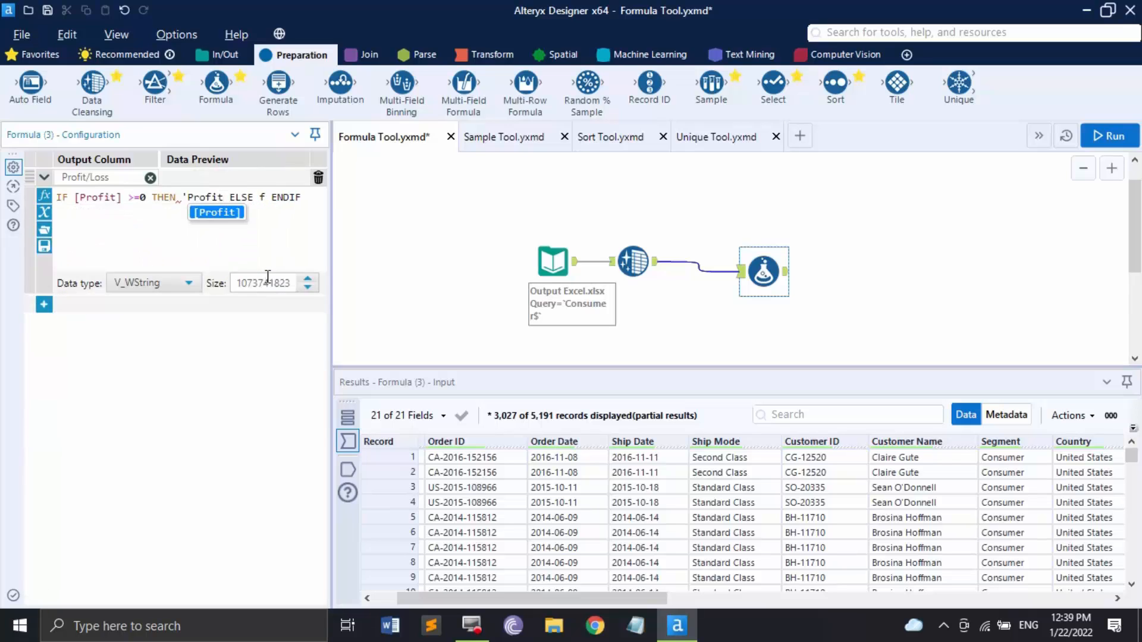
{"action": "type", "text": "'"}
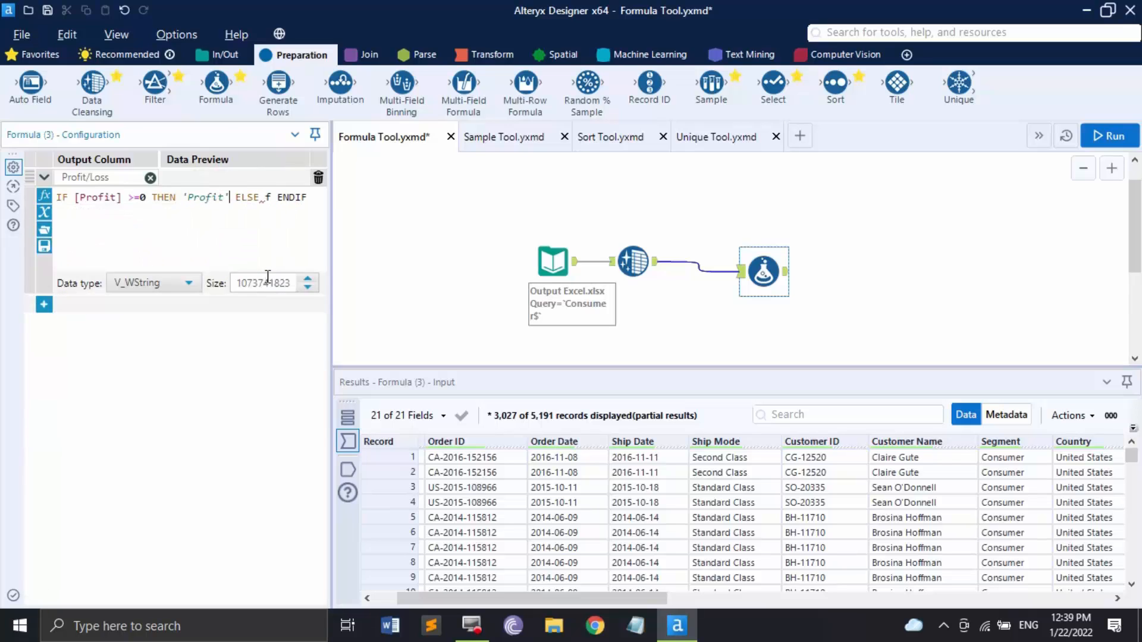
Step: Complete the Profit/Loss expression with 'Loss' as the ELSE value and set the column's data type to V_String
{"action": "double_click", "coordinate": [267, 197]}
{"action": "type", "text": "'Loss"}
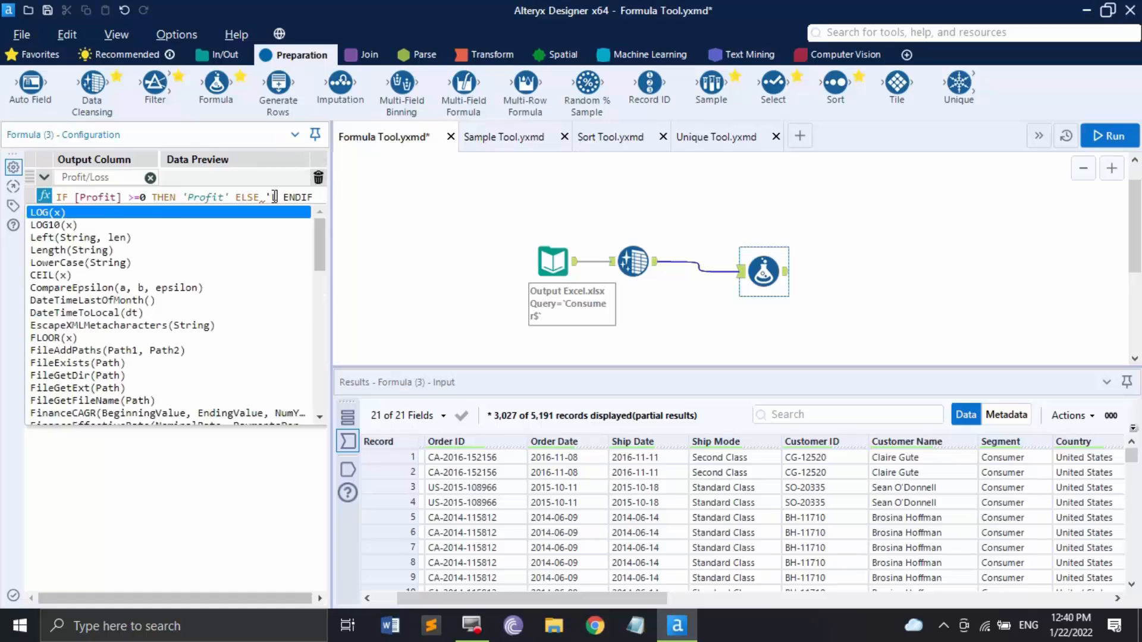
{"action": "type", "text": "'"}
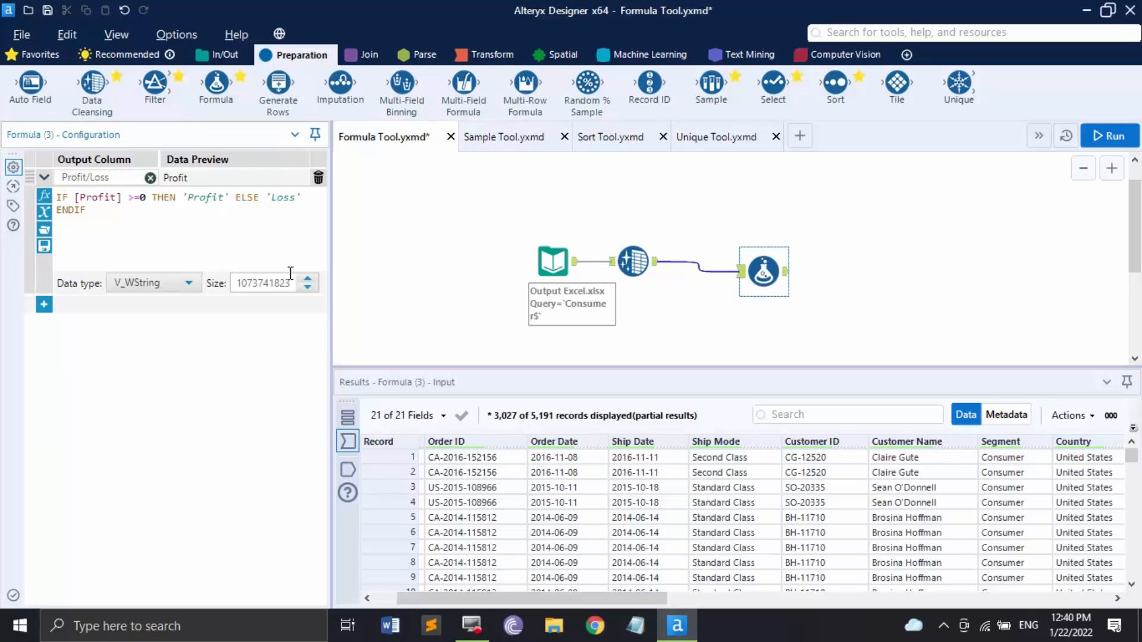
{"action": "left_click", "coordinate": [306, 288]}
{"action": "left_click", "coordinate": [165, 283]}
{"action": "scroll", "coordinate": [159, 392], "scroll_direction": "down", "scroll_amount": 3}
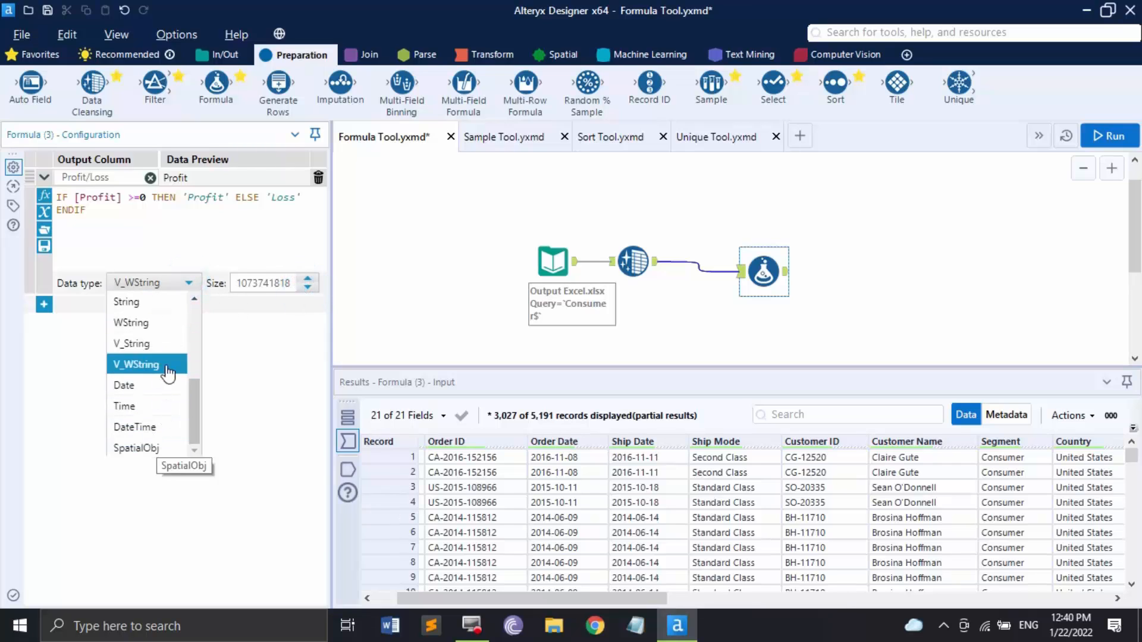
{"action": "left_click", "coordinate": [145, 343]}
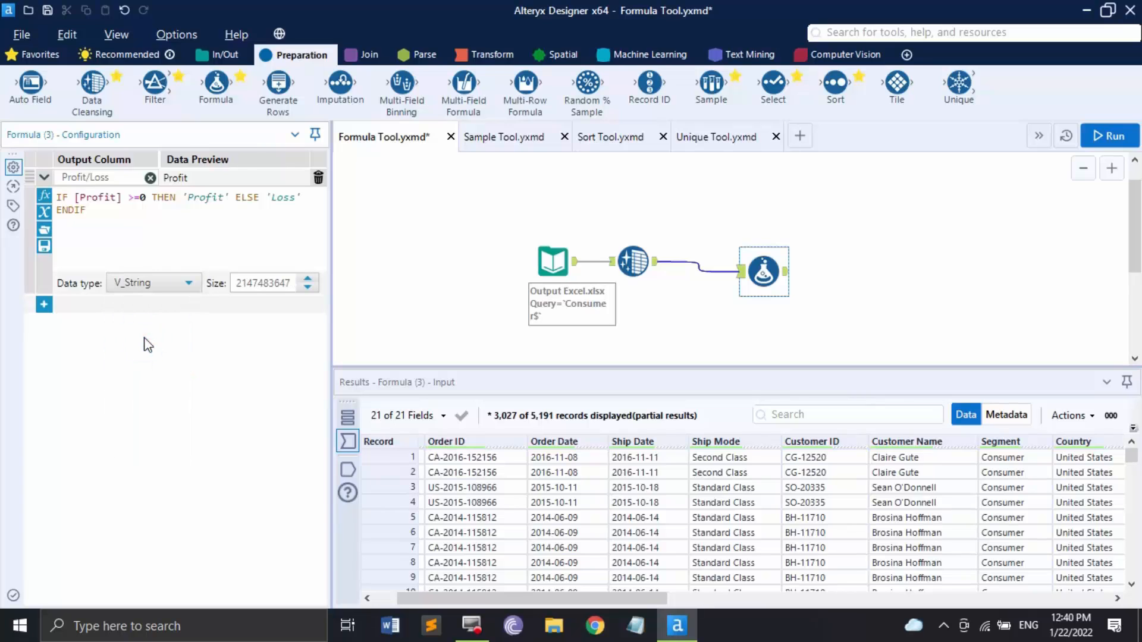
Step: Run the workflow and inspect the Formula tool's input and output records, comparing the Profit/Loss labels with the Profit values
{"action": "left_click", "coordinate": [1106, 136]}
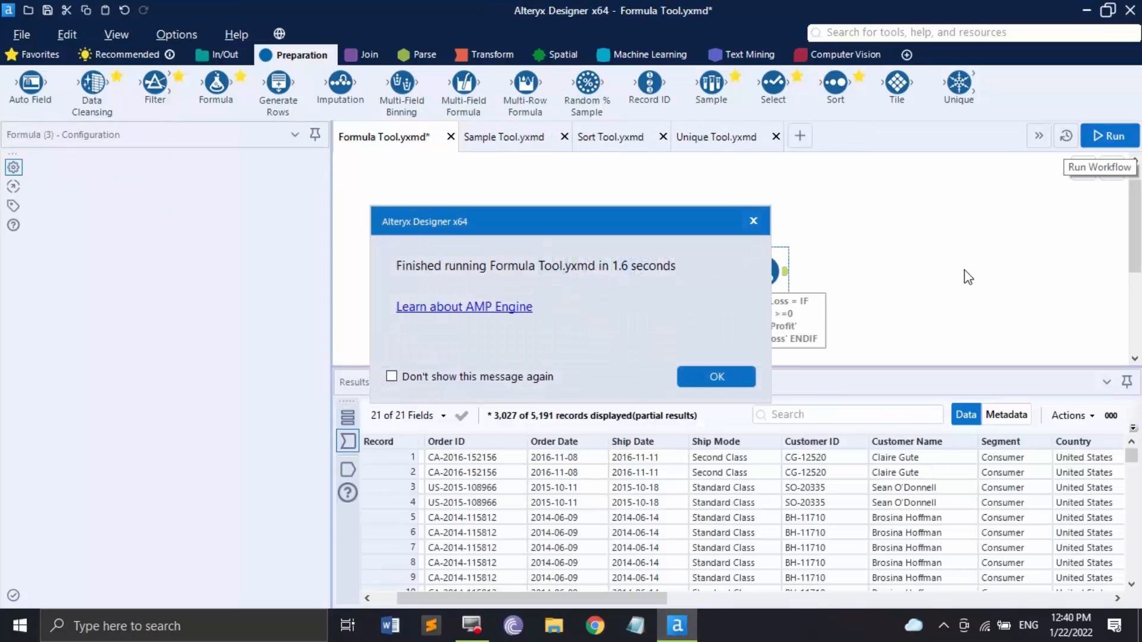
{"action": "left_click", "coordinate": [718, 377]}
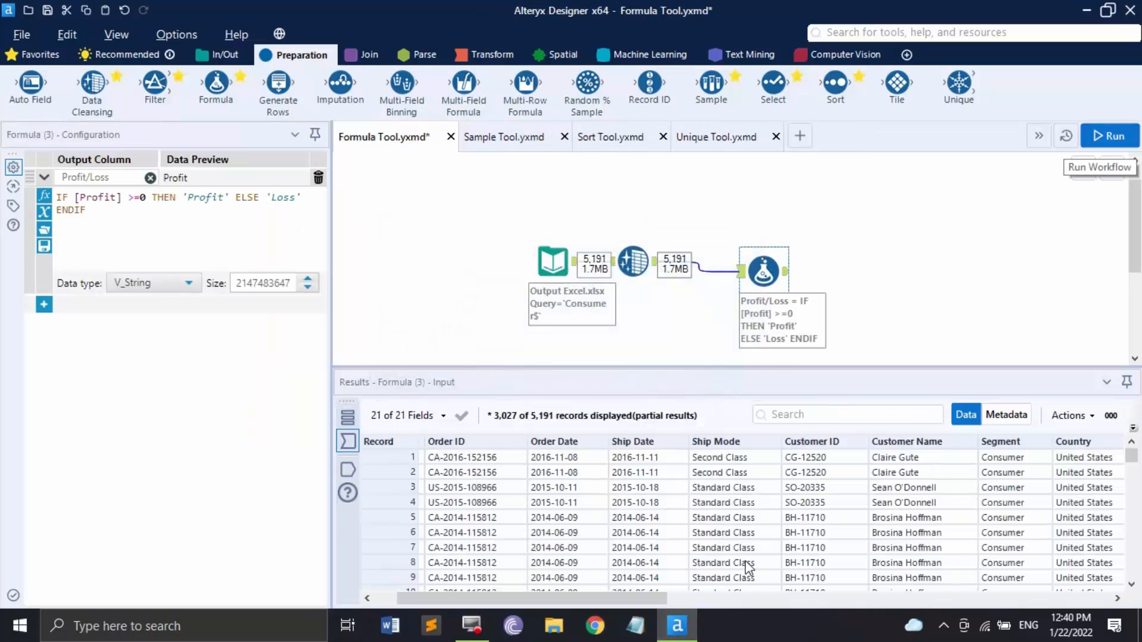
{"action": "left_click_drag", "start_coordinate": [648, 595], "coordinate": [1091, 596]}
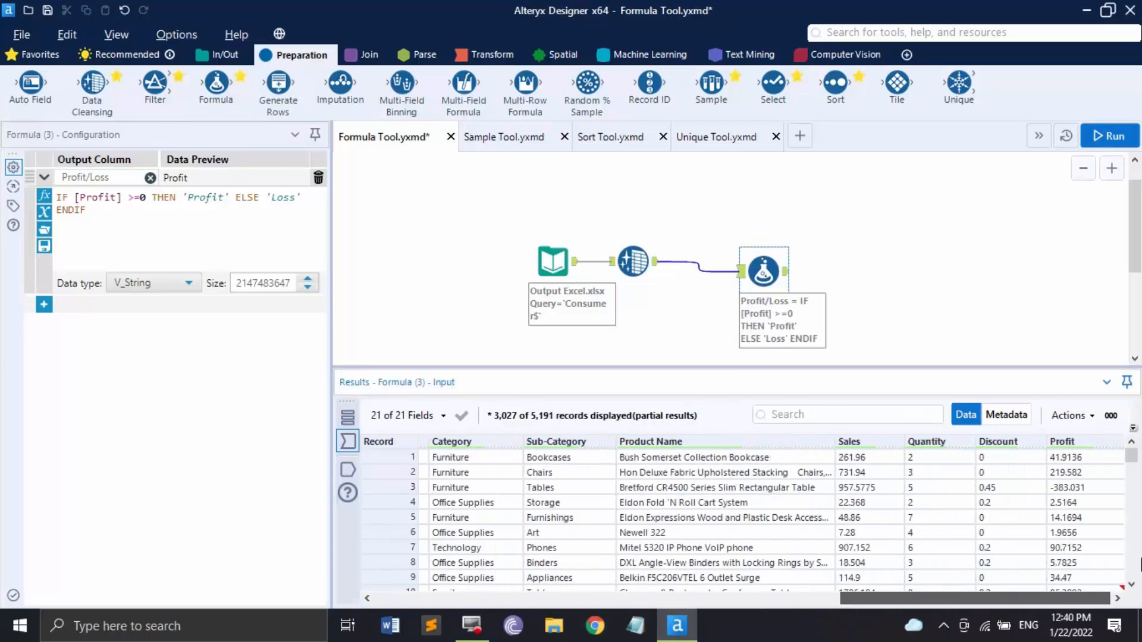
{"action": "left_click_drag", "start_coordinate": [1092, 598], "coordinate": [622, 616]}
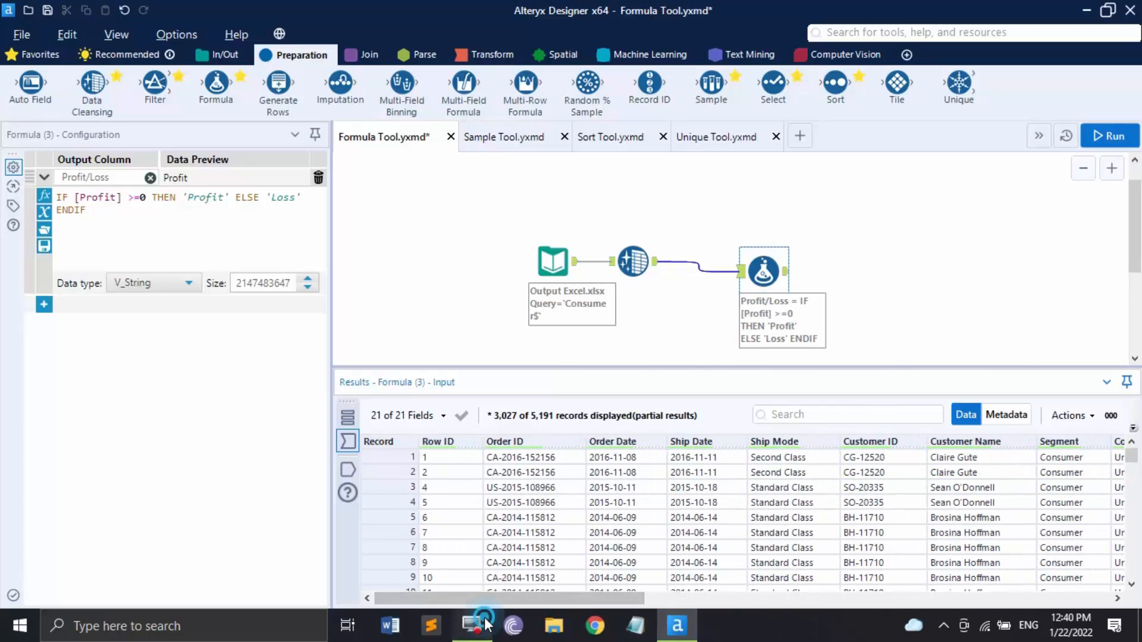
{"action": "left_click", "coordinate": [786, 271]}
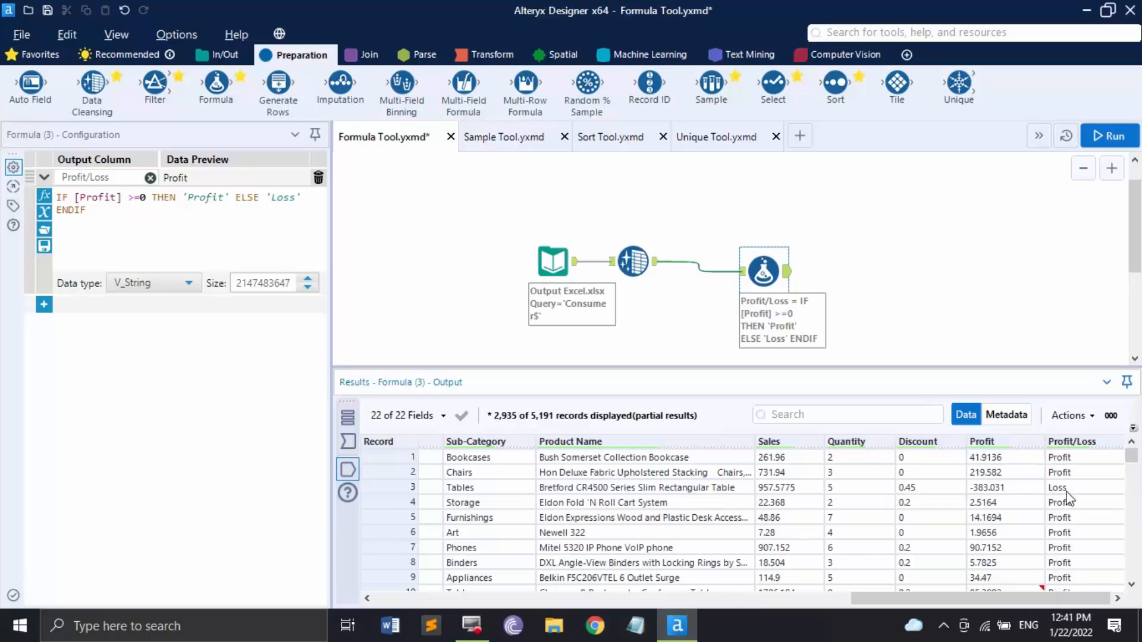
{"action": "scroll", "coordinate": [1024, 544], "scroll_direction": "down", "scroll_amount": 1}
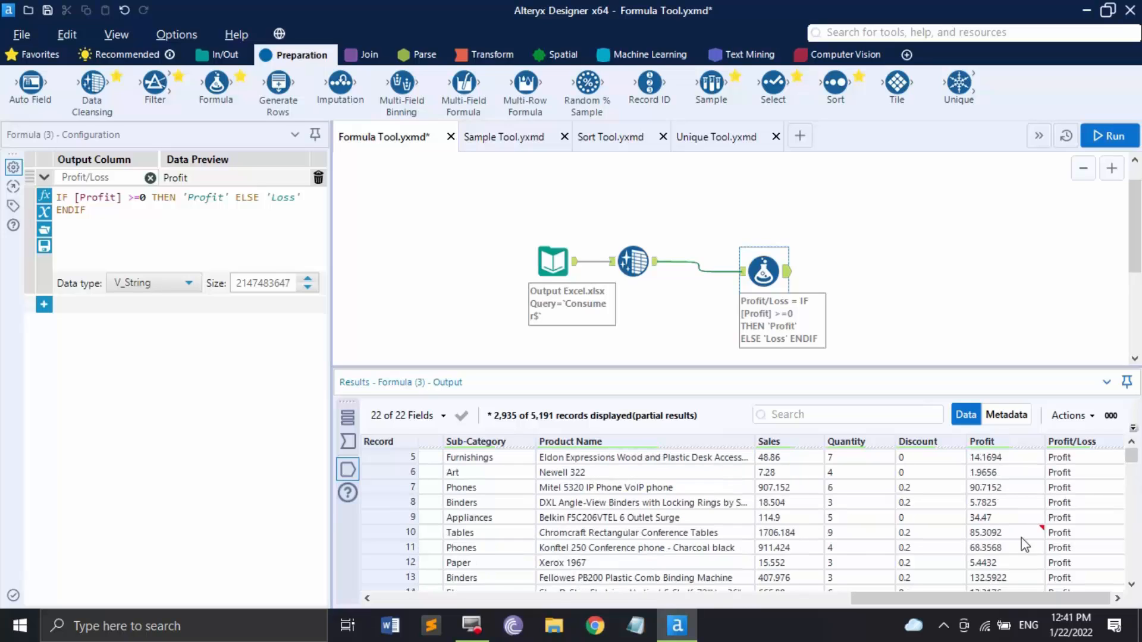
{"action": "mouse_move", "coordinate": [1026, 531]}
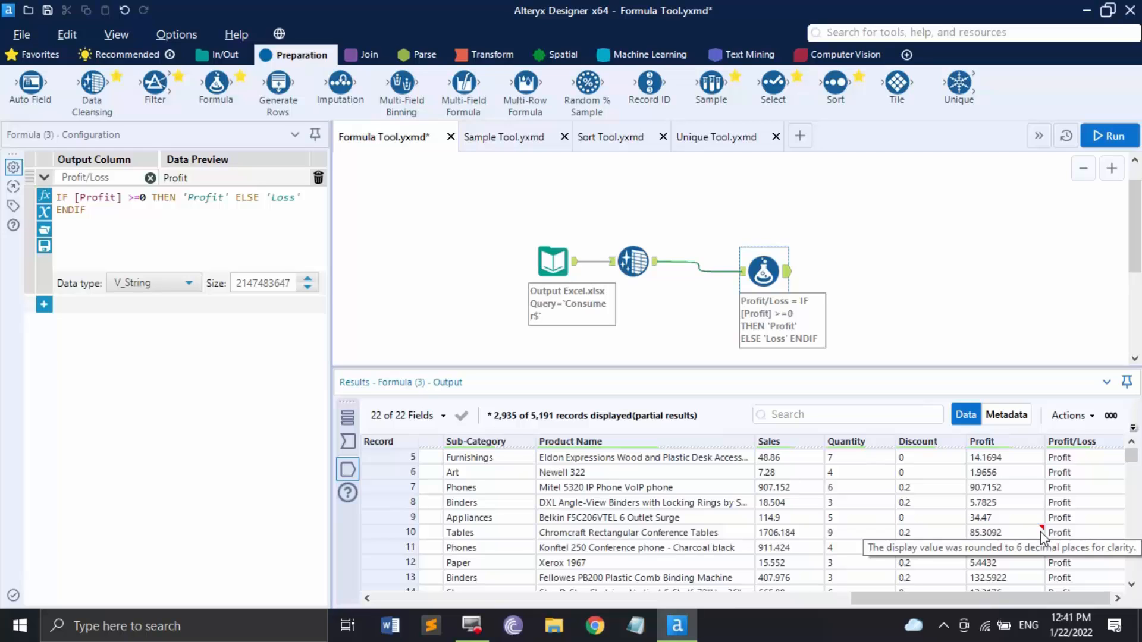
{"action": "left_click", "coordinate": [958, 226]}
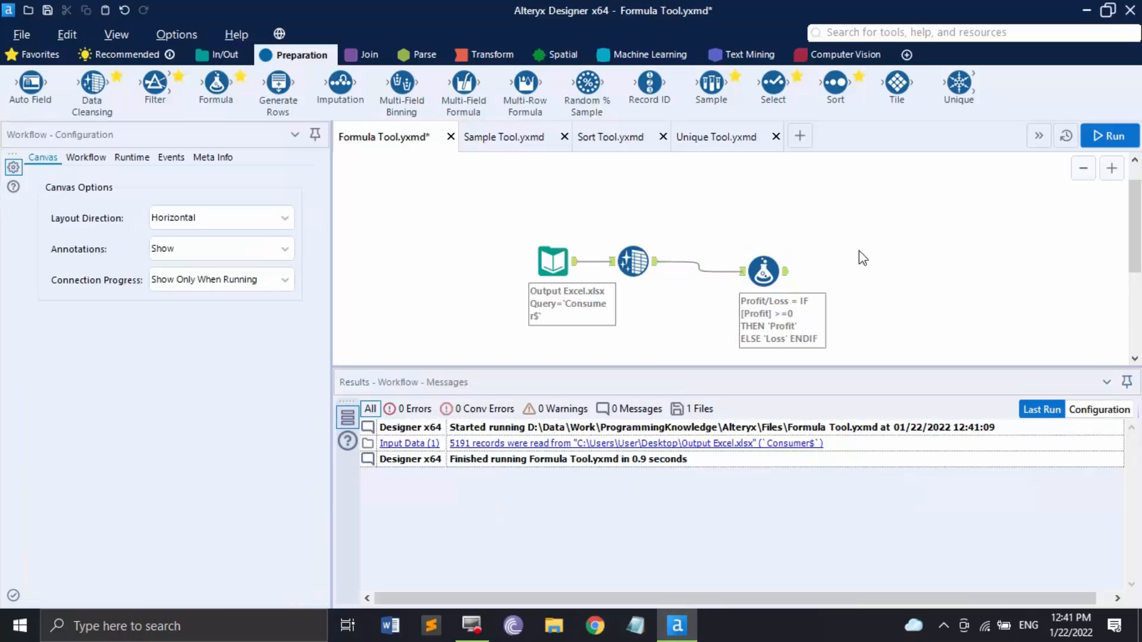
Step: Add a second expression to the Formula tool containing a copy of the Profit/Loss expression
{"action": "left_click", "coordinate": [782, 279]}
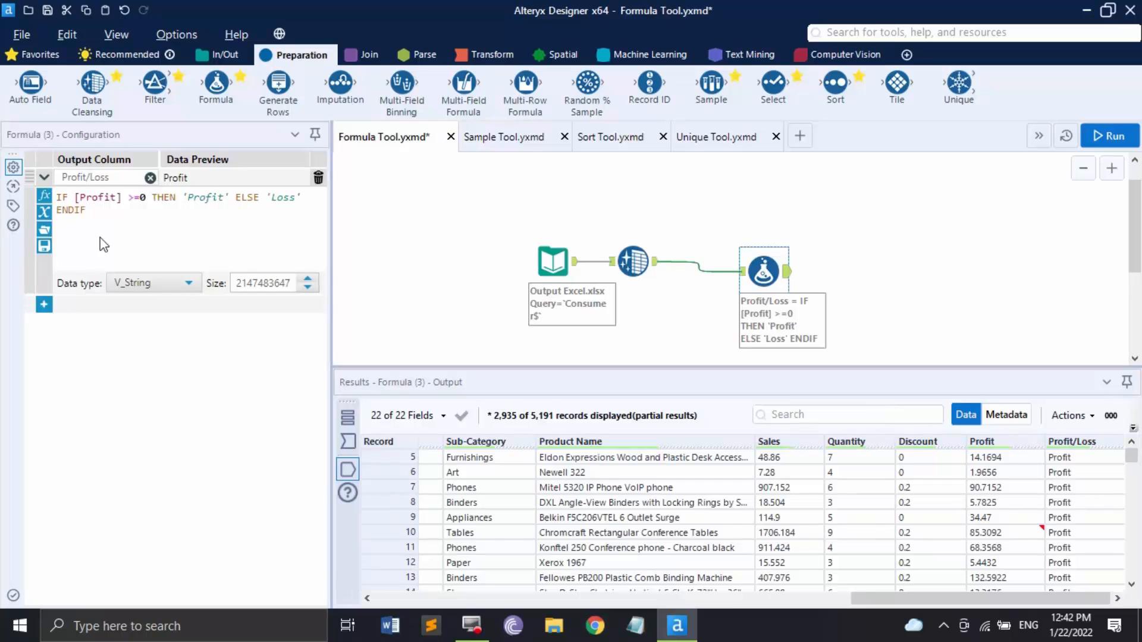
{"action": "left_click", "coordinate": [44, 304]}
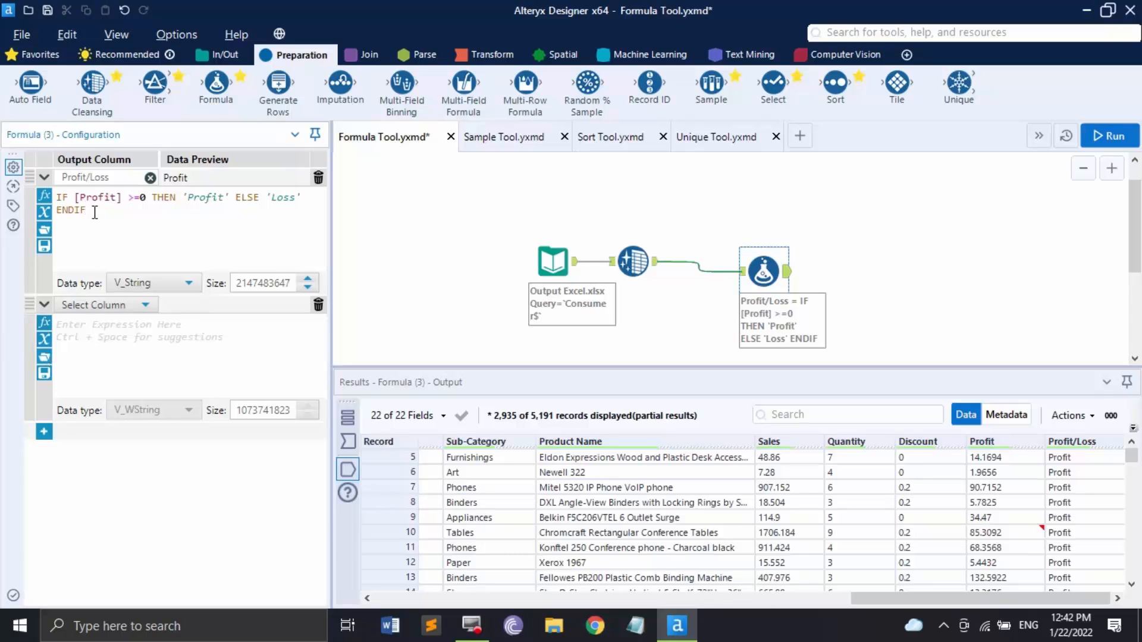
{"action": "left_click", "coordinate": [53, 201]}
{"action": "key", "text": "ctrl+a"}
{"action": "key", "text": "ctrl+c"}
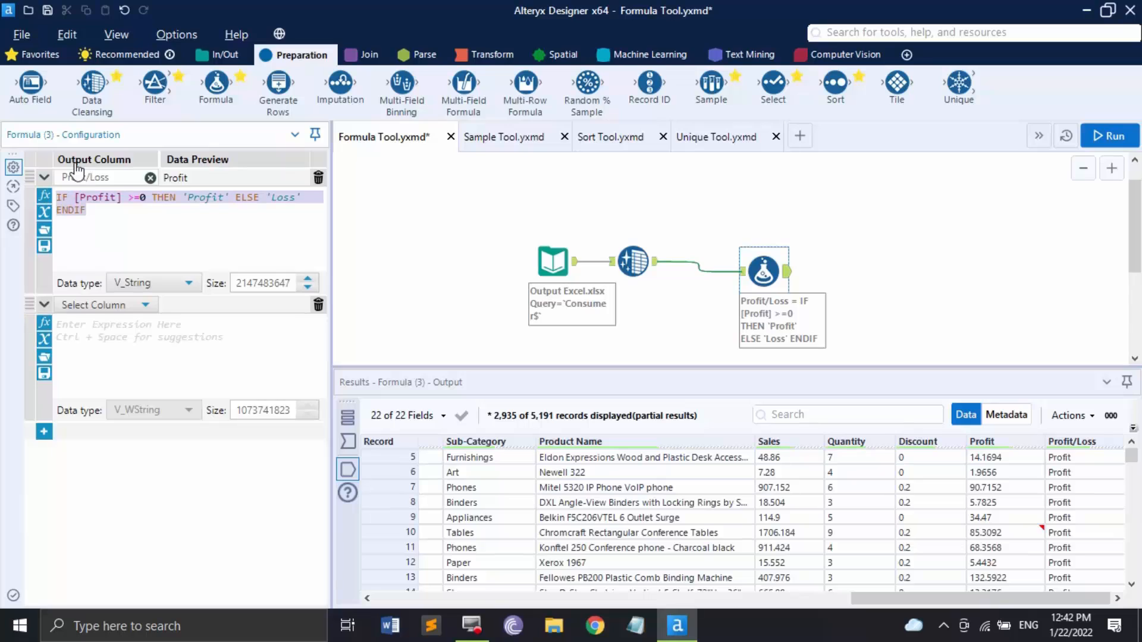
{"action": "left_click", "coordinate": [147, 327]}
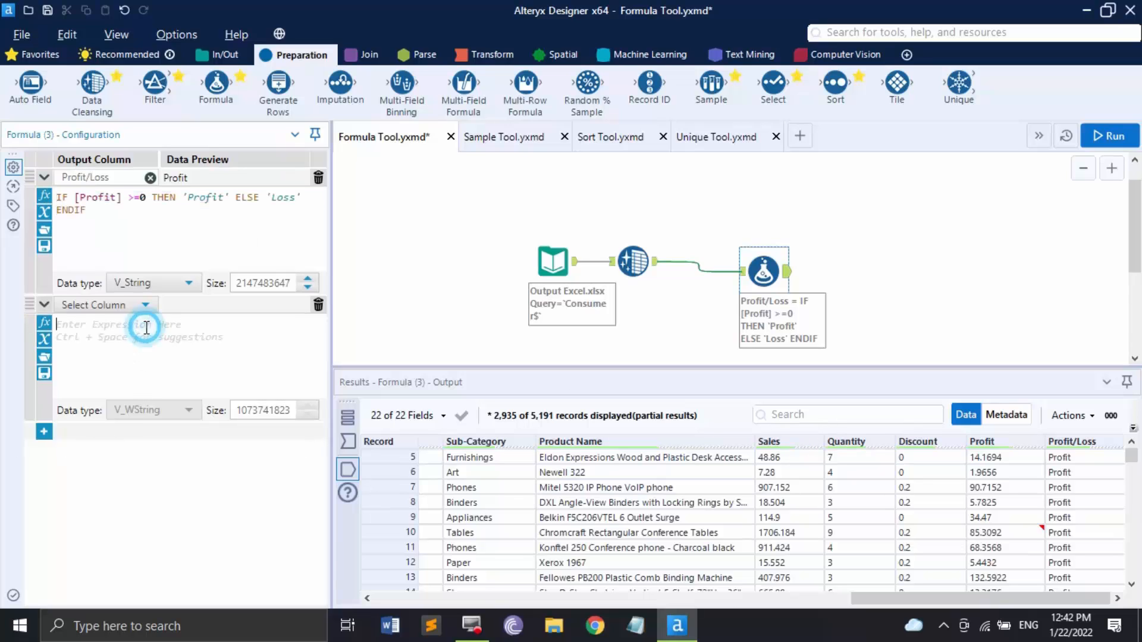
{"action": "key", "text": "ctrl+v"}
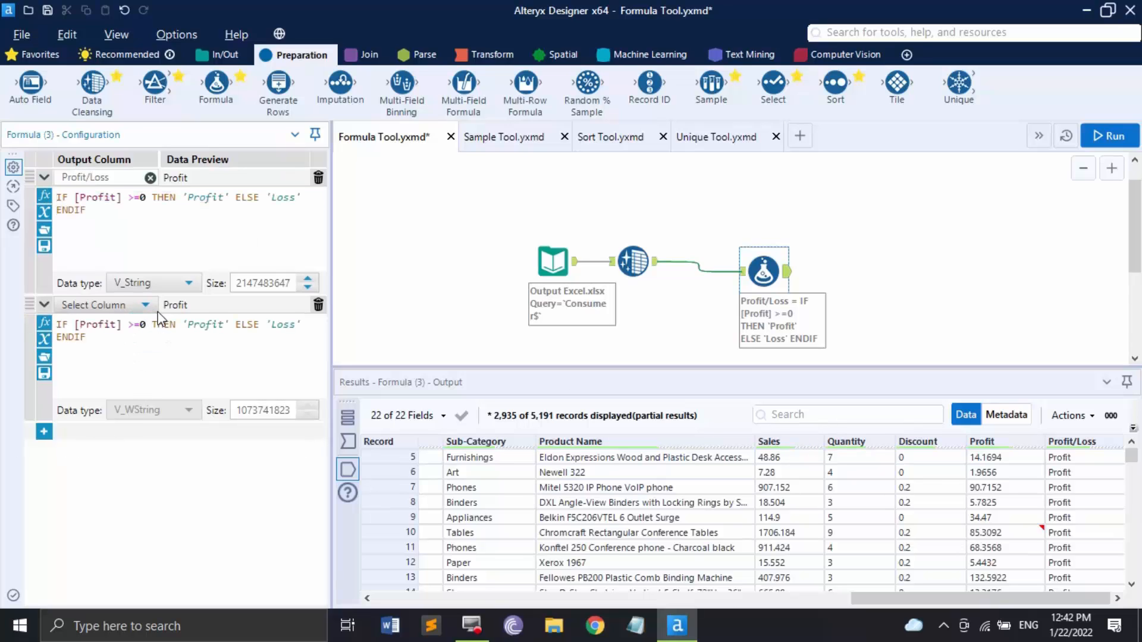
Step: Assign the second expression to the existing Profit column and run the workflow
{"action": "left_click", "coordinate": [146, 304]}
{"action": "scroll", "coordinate": [122, 428], "scroll_direction": "down", "scroll_amount": 6}
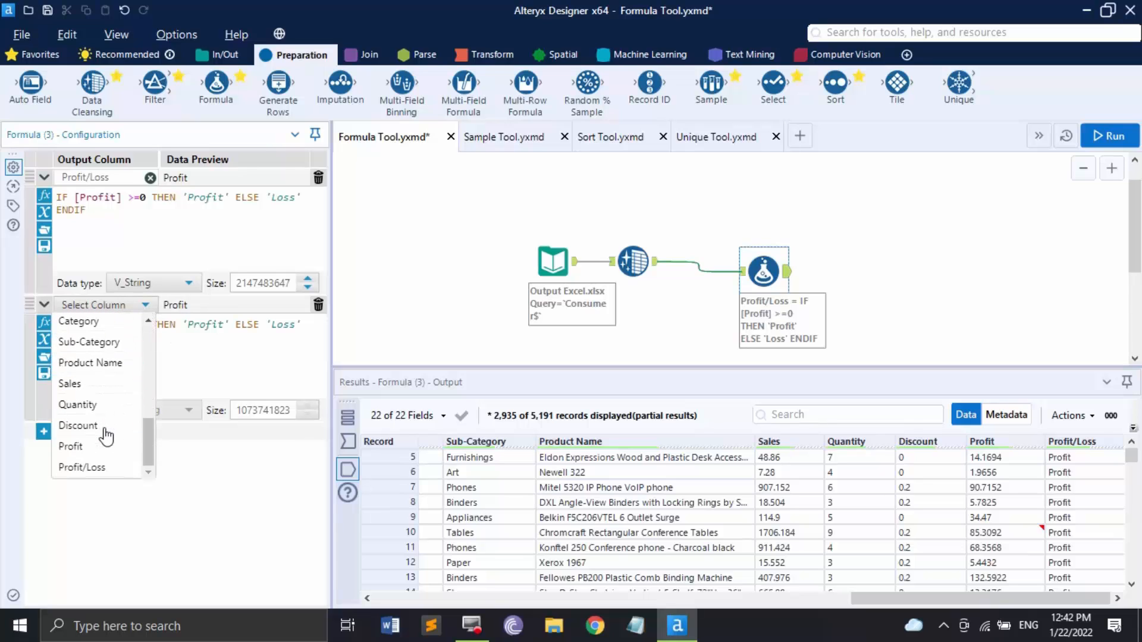
{"action": "left_click", "coordinate": [95, 445]}
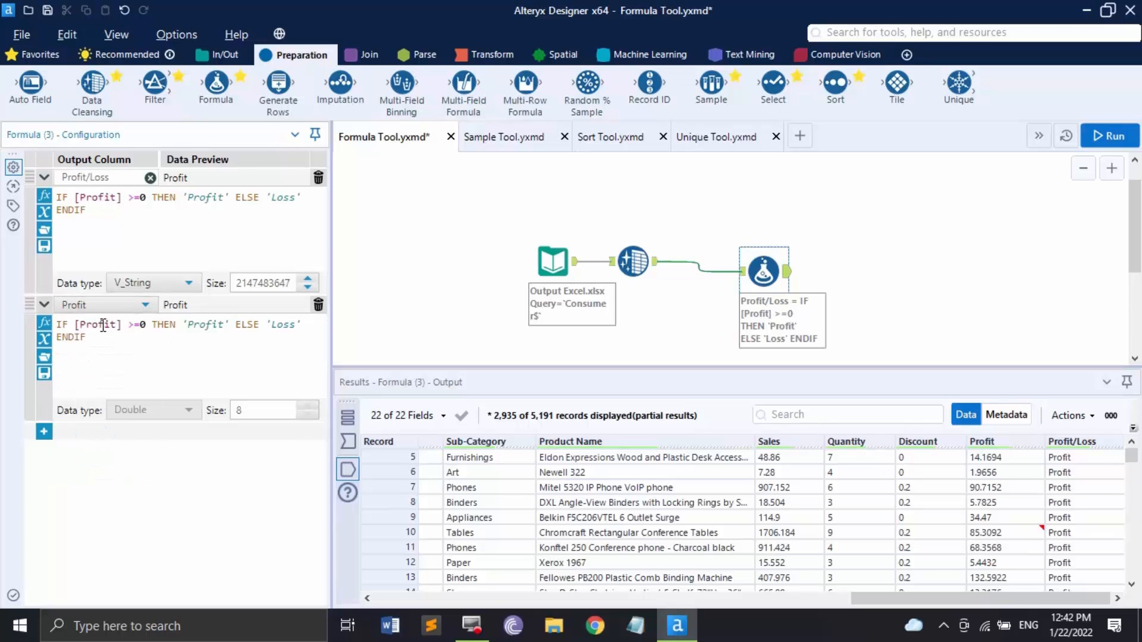
{"action": "left_click", "coordinate": [1097, 143]}
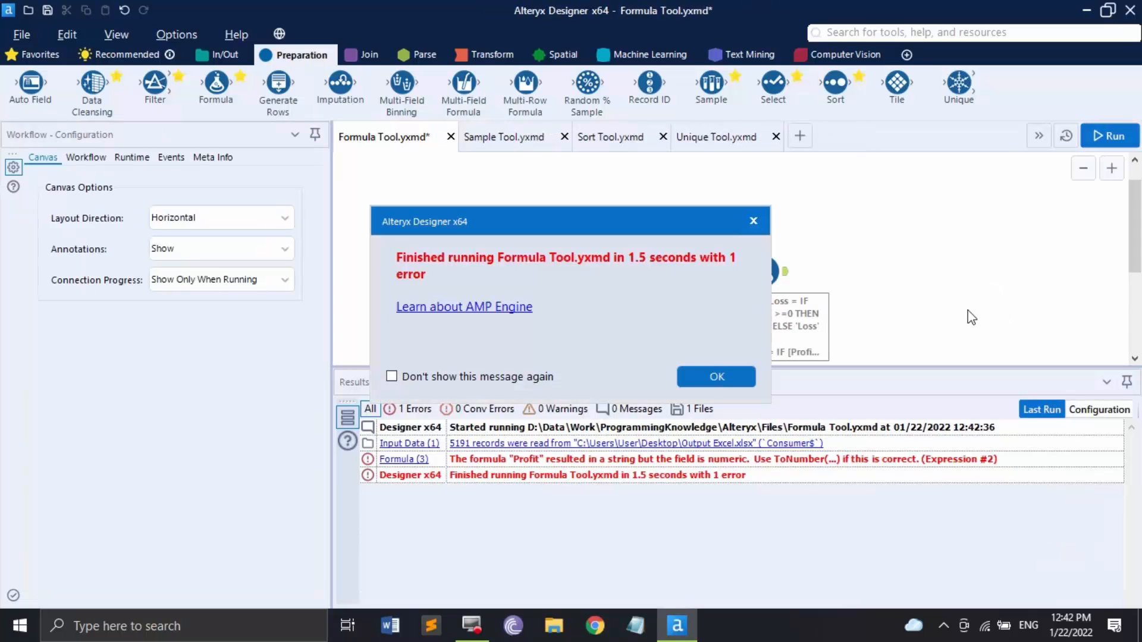
{"action": "left_click", "coordinate": [716, 378]}
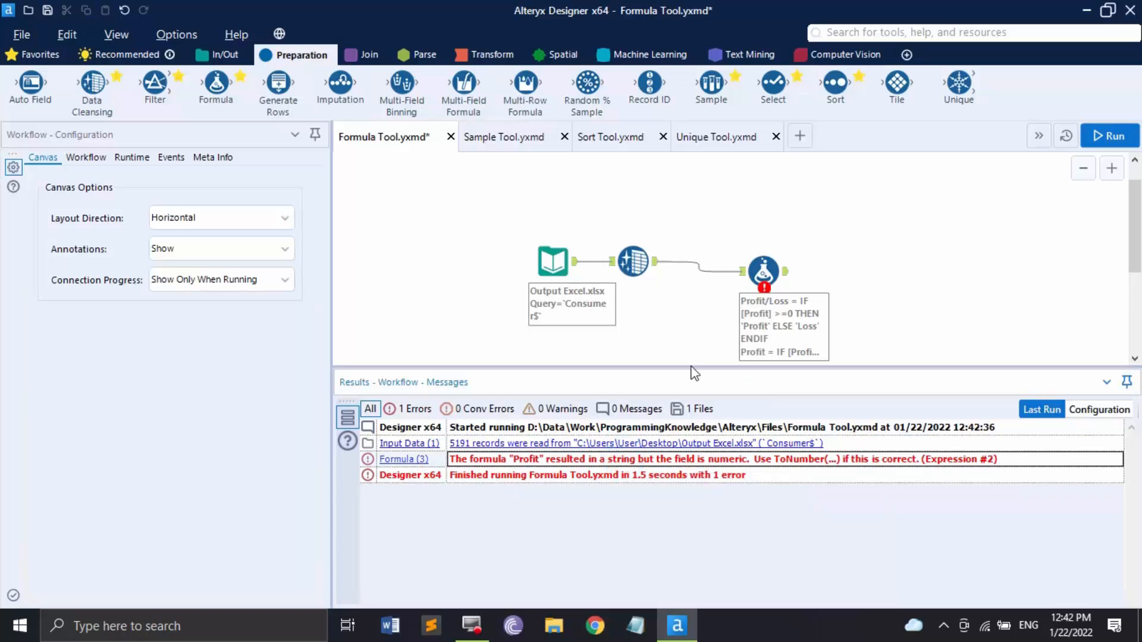
Step: Add another expression to the Formula tool reading IF [Profit] >=0 THEN 100 ELSE 0 ENDIF
{"action": "left_click", "coordinate": [764, 270]}
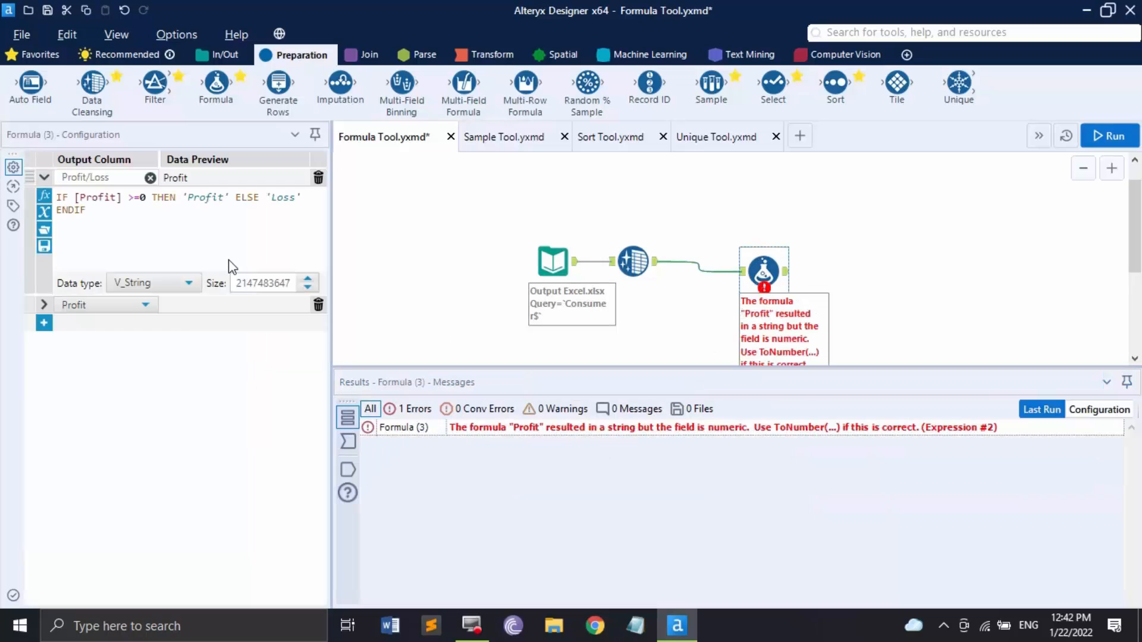
{"action": "left_click", "coordinate": [44, 323]}
{"action": "left_click", "coordinate": [110, 357]}
{"action": "key", "text": "ctrl+v"}
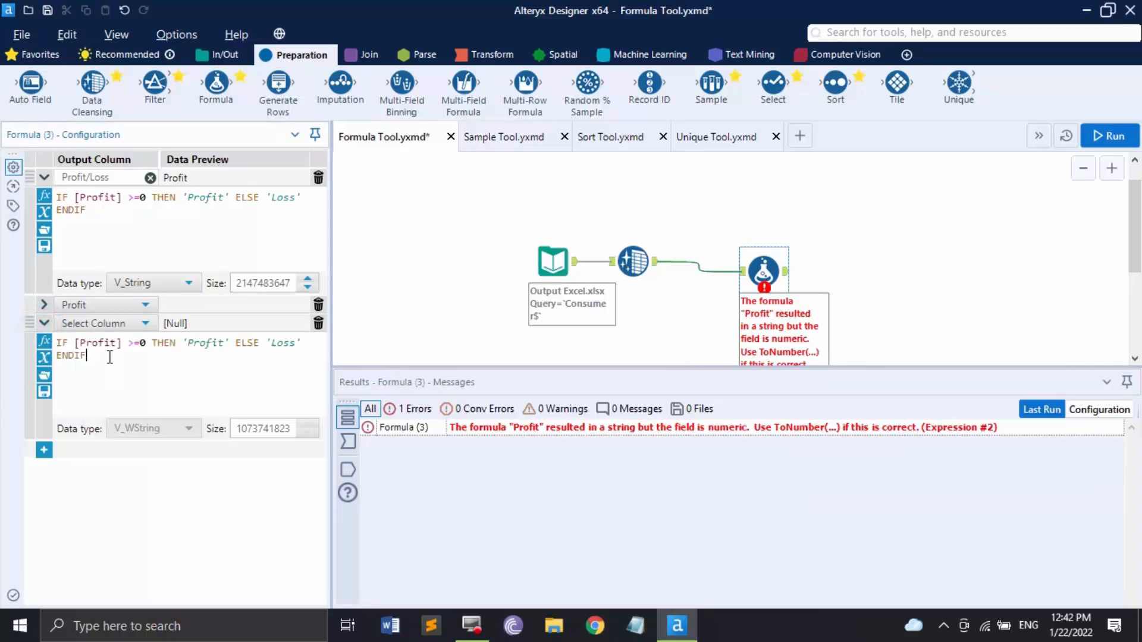
{"action": "left_click", "coordinate": [231, 342]}
{"action": "left_click_drag", "start_coordinate": [230, 342], "coordinate": [185, 349]}
{"action": "type", "text": "100"}
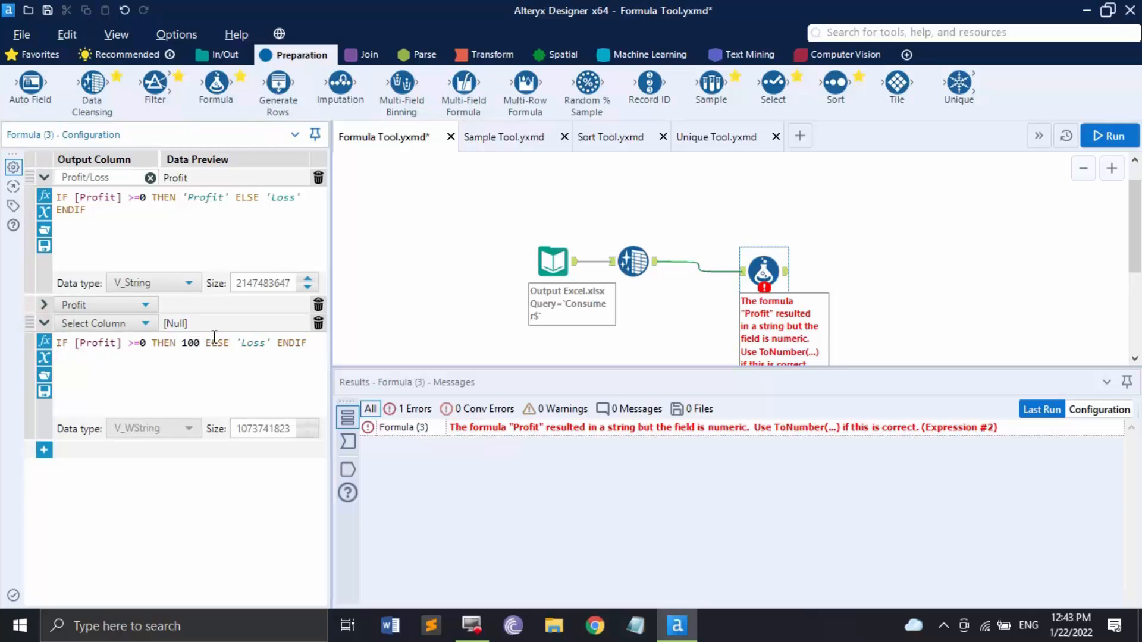
{"action": "left_click", "coordinate": [272, 339]}
{"action": "left_click_drag", "start_coordinate": [272, 342], "coordinate": [239, 341]}
{"action": "key", "text": "BackSpace"}
{"action": "type", "text": "0"}
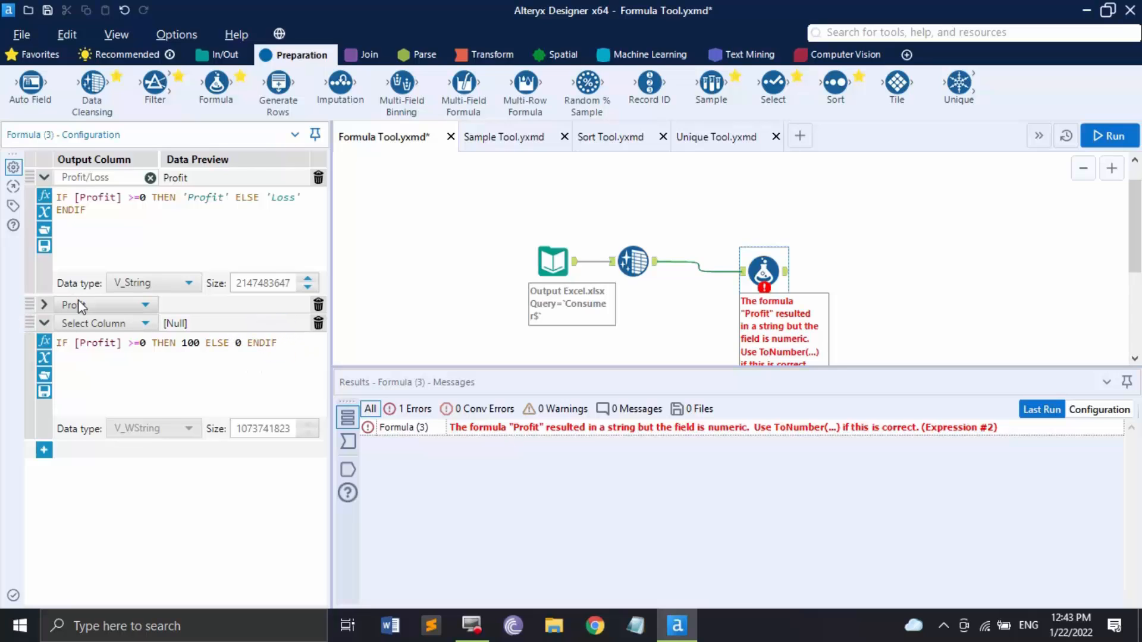
Step: Delete the text-based Profit expression and assign the 100/0 expression to the Profit column
{"action": "left_click", "coordinate": [131, 323]}
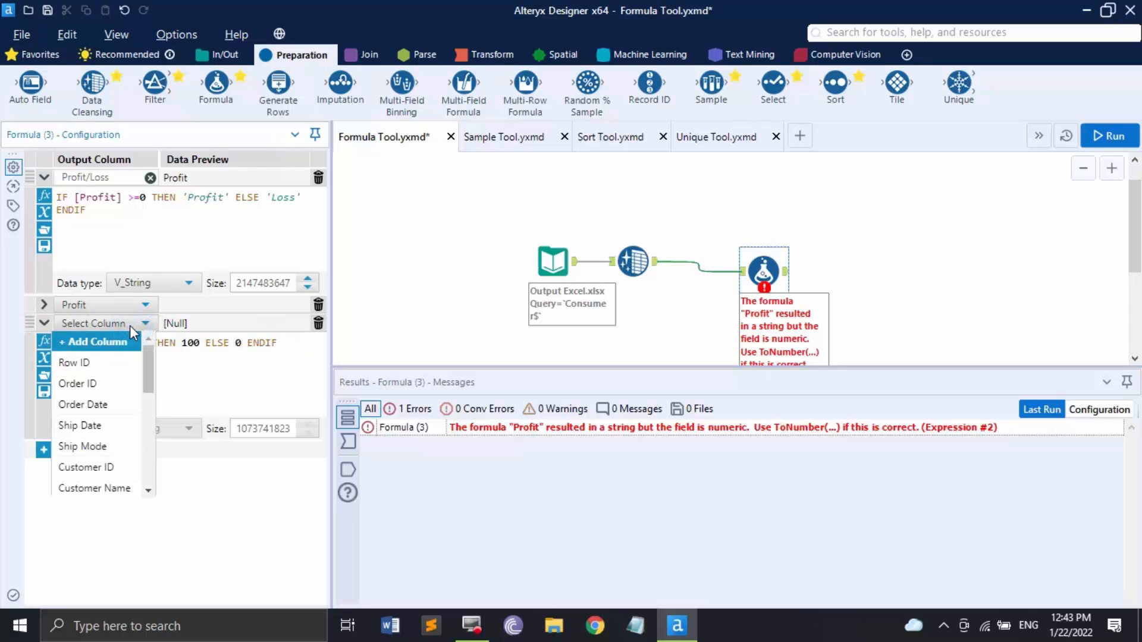
{"action": "left_click", "coordinate": [131, 324]}
{"action": "left_click", "coordinate": [318, 305]}
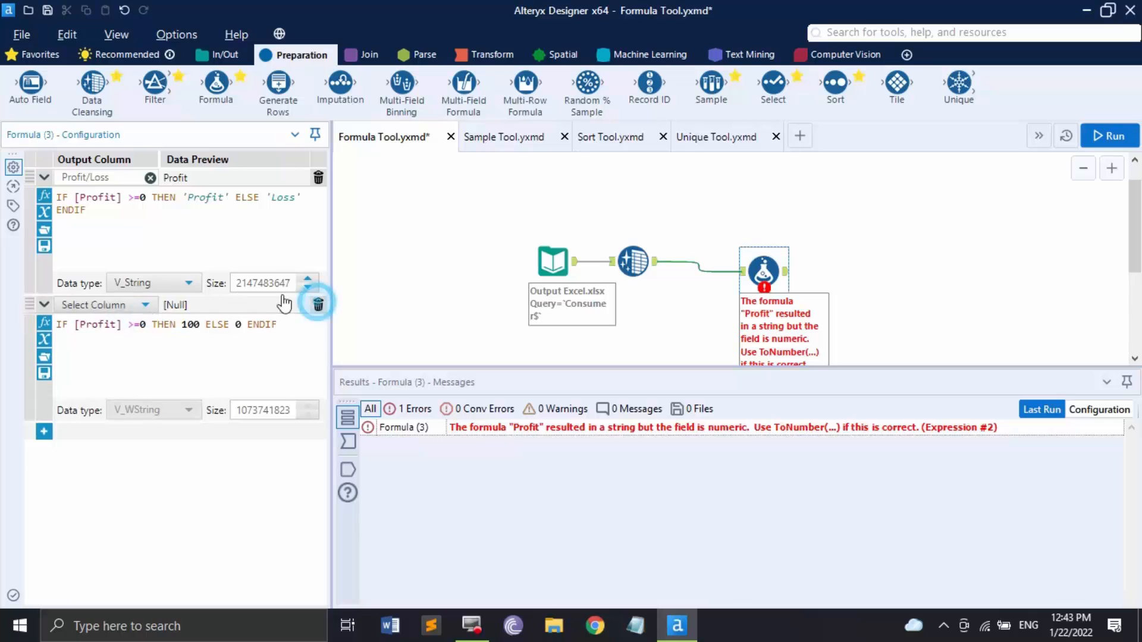
{"action": "left_click", "coordinate": [145, 305]}
{"action": "scroll", "coordinate": [82, 467], "scroll_direction": "down", "scroll_amount": 5}
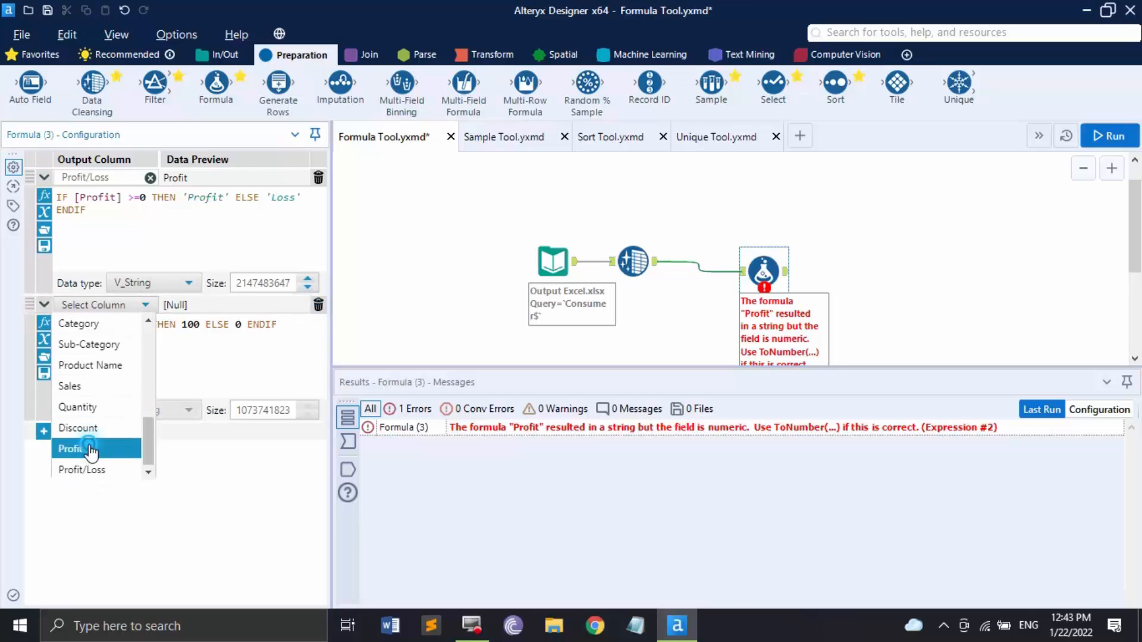
{"action": "left_click", "coordinate": [72, 447]}
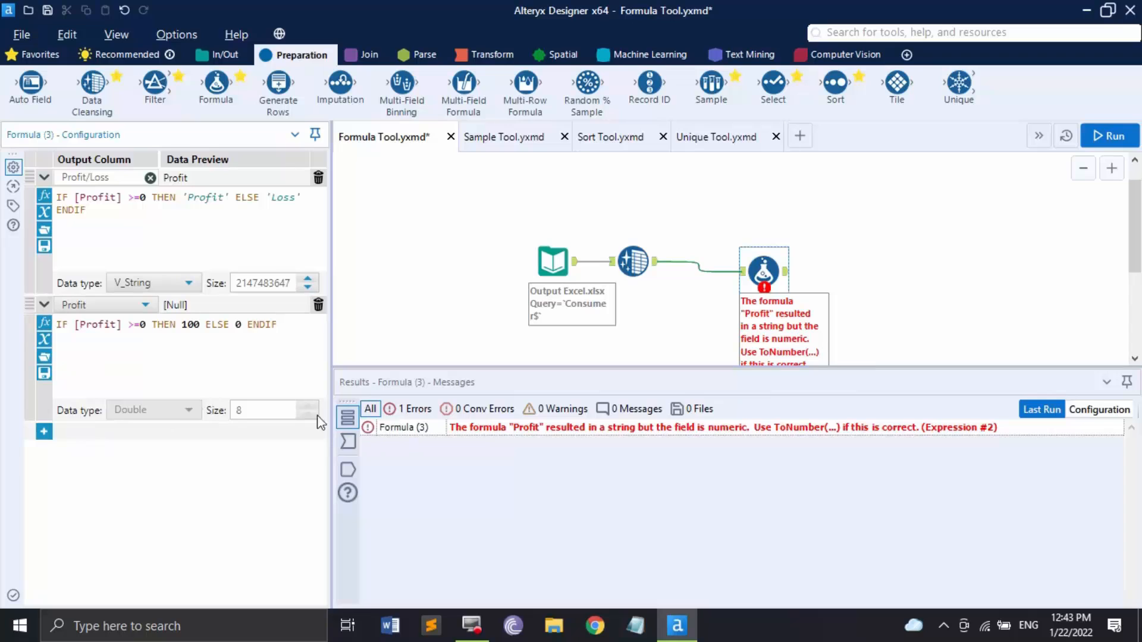
Step: Run the workflow and check the Profit and Profit/Loss columns in the Formula tool's output
{"action": "left_click", "coordinate": [1108, 141]}
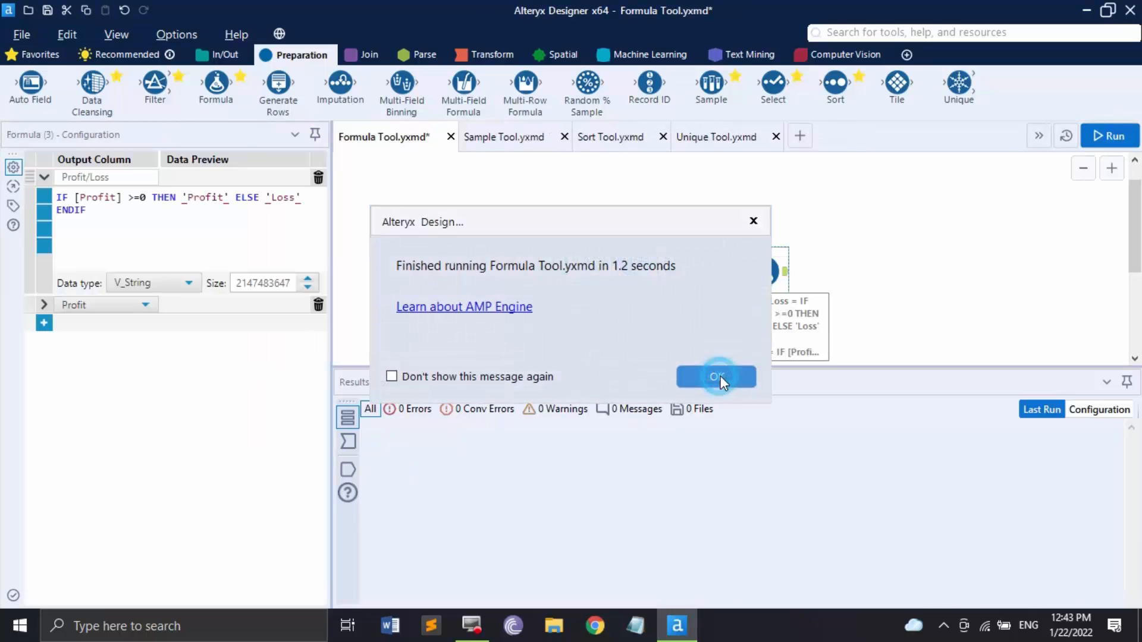
{"action": "left_click", "coordinate": [717, 378]}
{"action": "left_click", "coordinate": [349, 469]}
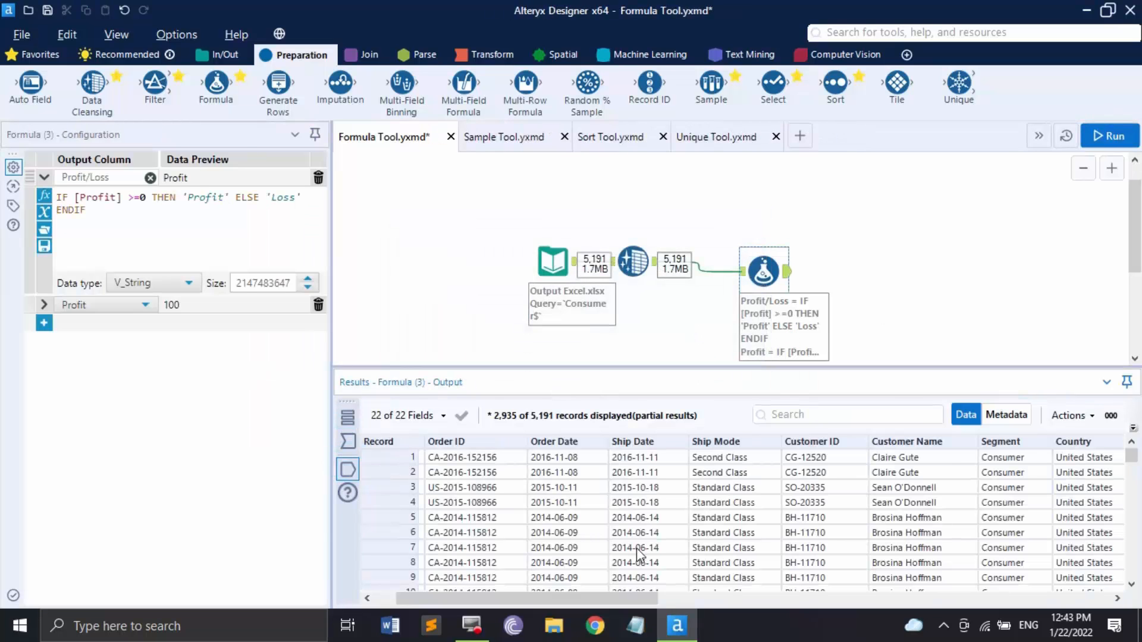
{"action": "left_click_drag", "start_coordinate": [632, 599], "coordinate": [1121, 571]}
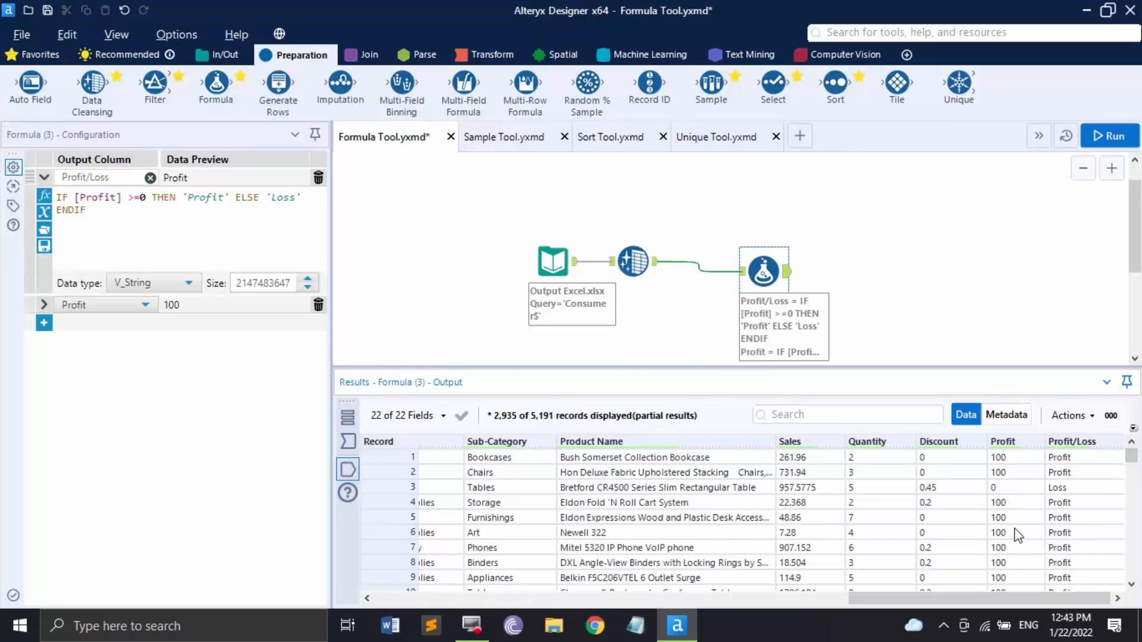
{"action": "scroll", "coordinate": [1016, 532], "scroll_direction": "down", "scroll_amount": 5}
{"action": "scroll", "coordinate": [1016, 532], "scroll_direction": "up", "scroll_amount": 5}
Step: Delete the 100/0 expression for the Profit column from the Formula tool and rerun the workflow
{"action": "left_click", "coordinate": [43, 306]}
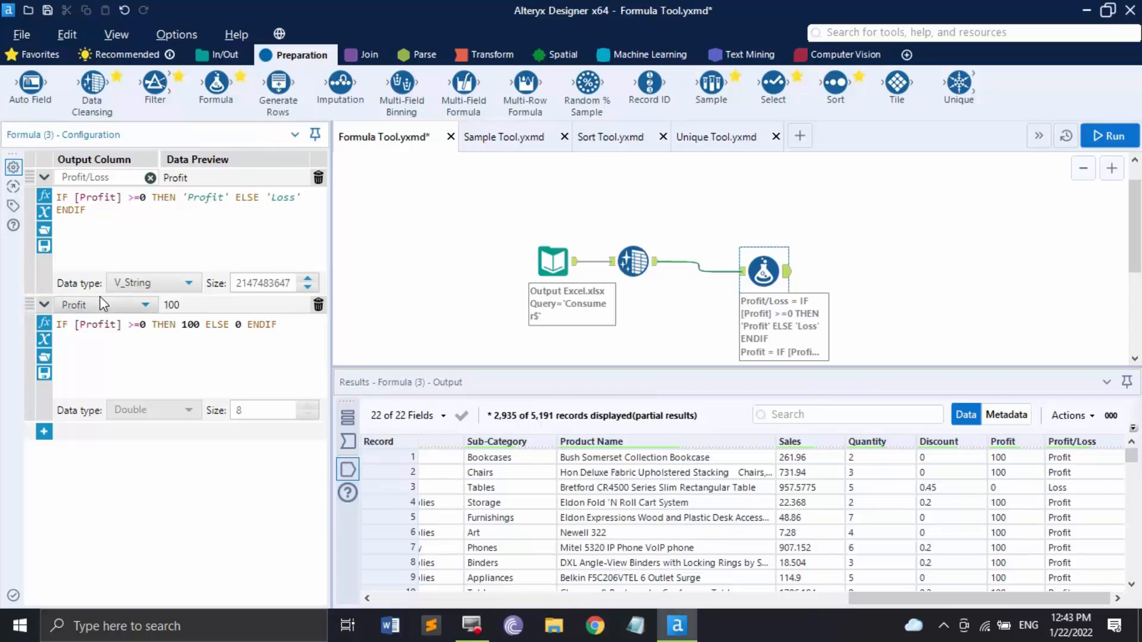
{"action": "left_click", "coordinate": [319, 306]}
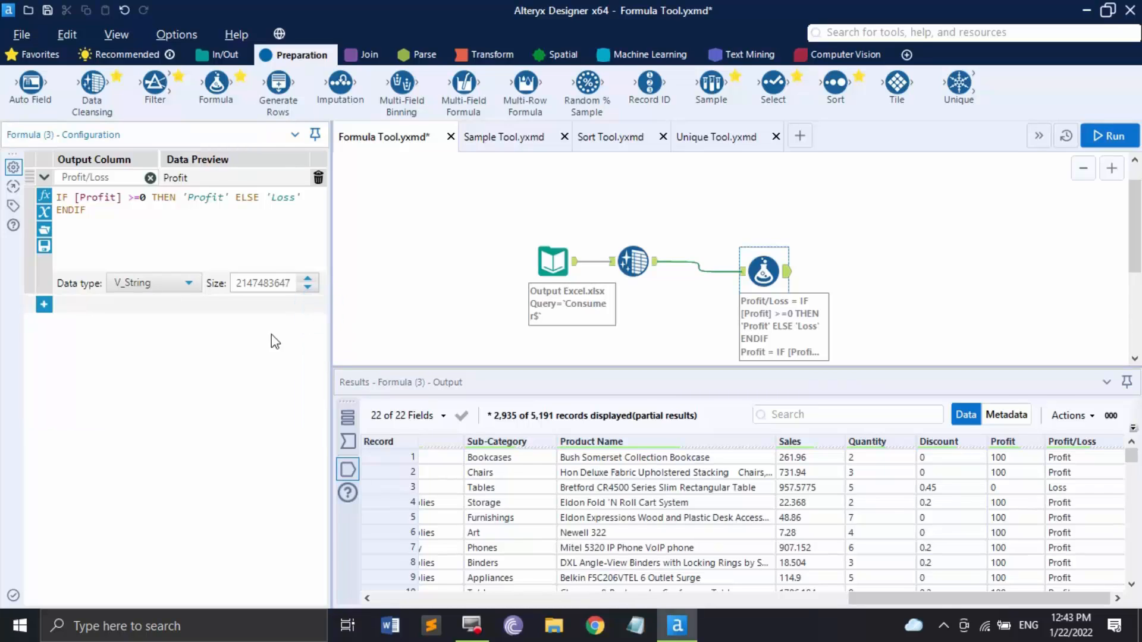
{"action": "left_click", "coordinate": [1110, 136]}
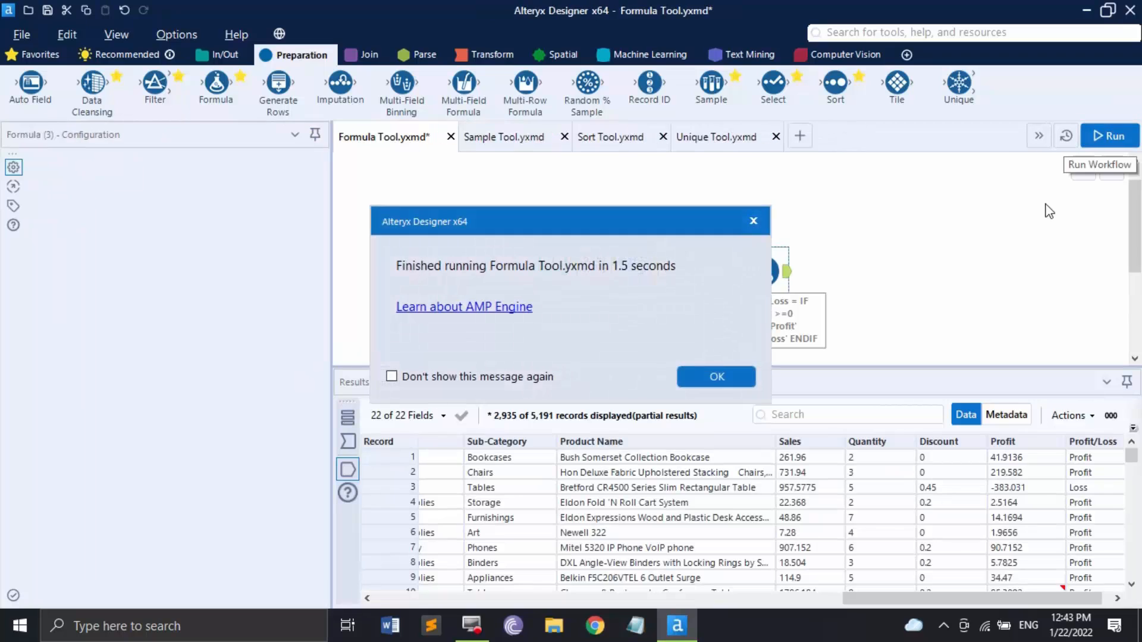
Step: Dismiss the run message and save the Formula Tool workflow
{"action": "left_click", "coordinate": [727, 376]}
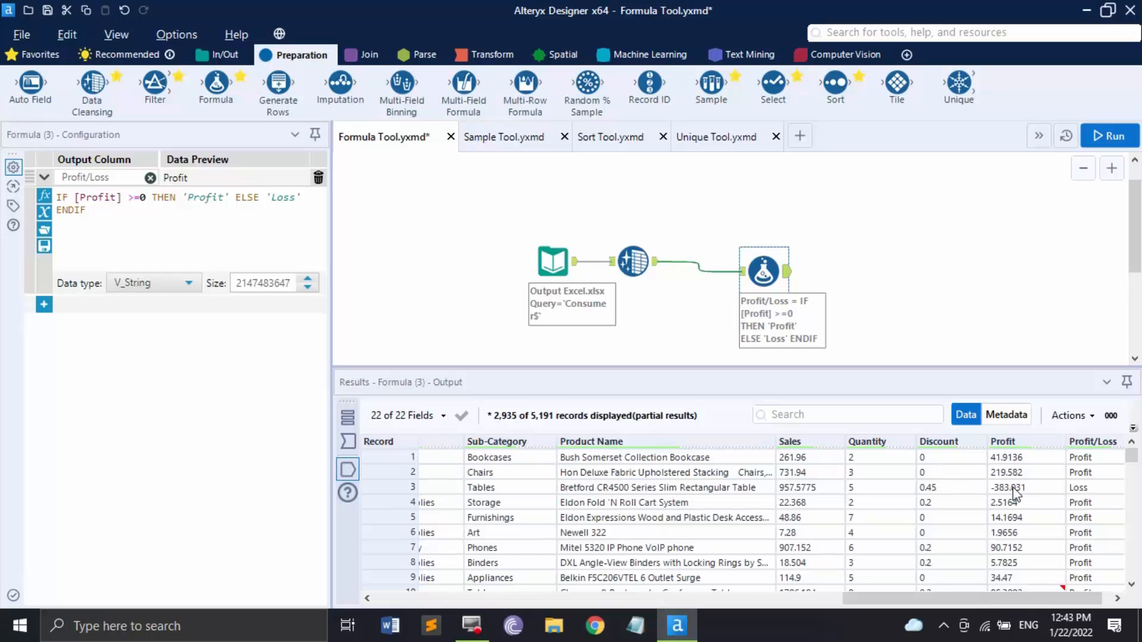
{"action": "key", "text": "ctrl+s"}
Step: Add a Sample tool after Data Cleansing in the Sample Tool workflow and run it with the first 100 rows
{"action": "left_click", "coordinate": [508, 138]}
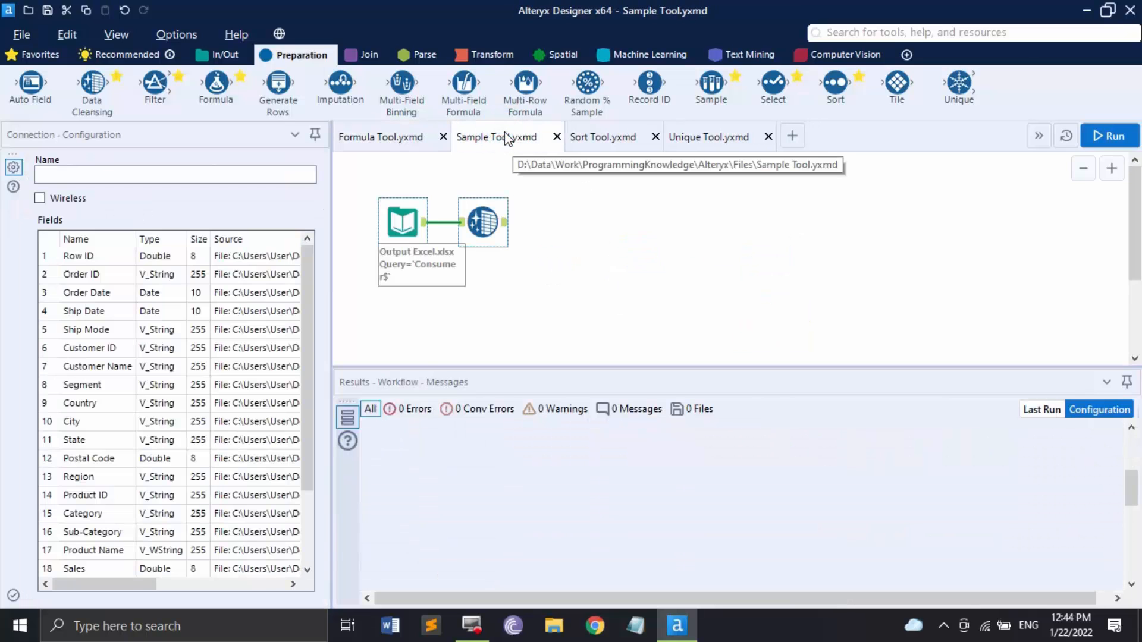
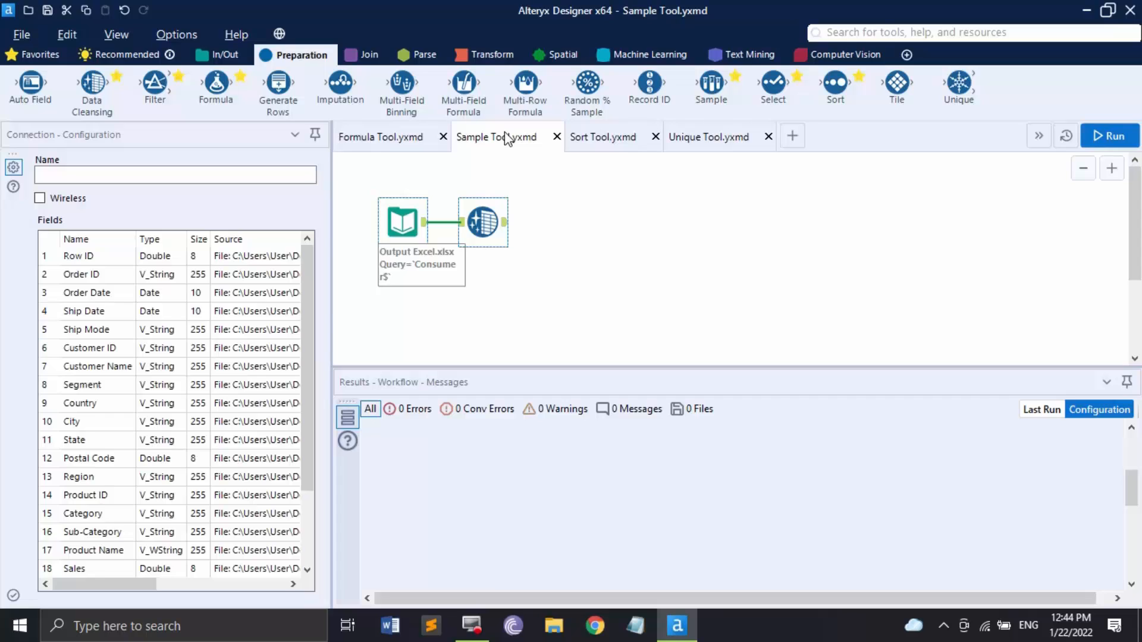
{"action": "left_click_drag", "start_coordinate": [711, 83], "coordinate": [581, 217]}
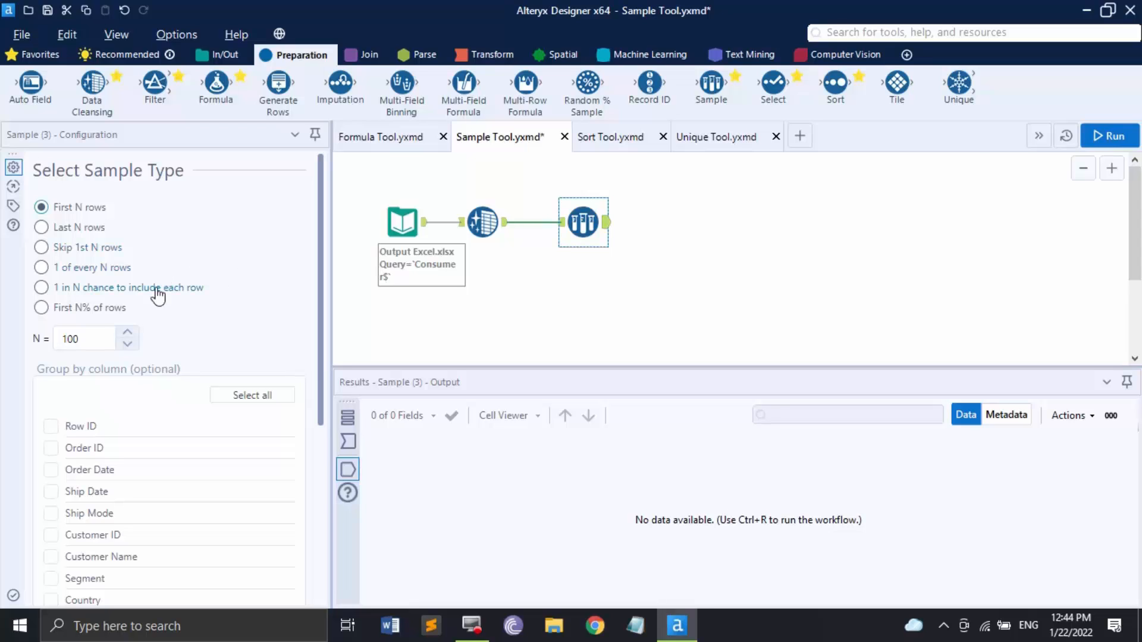
{"action": "left_click", "coordinate": [1112, 136]}
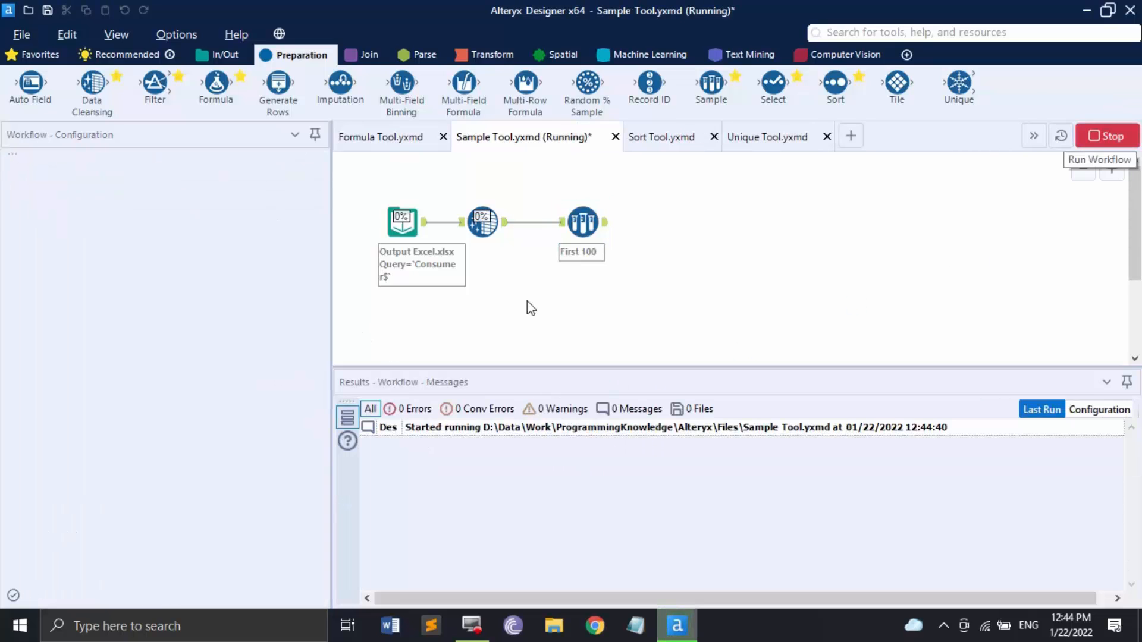
{"action": "left_click", "coordinate": [589, 255]}
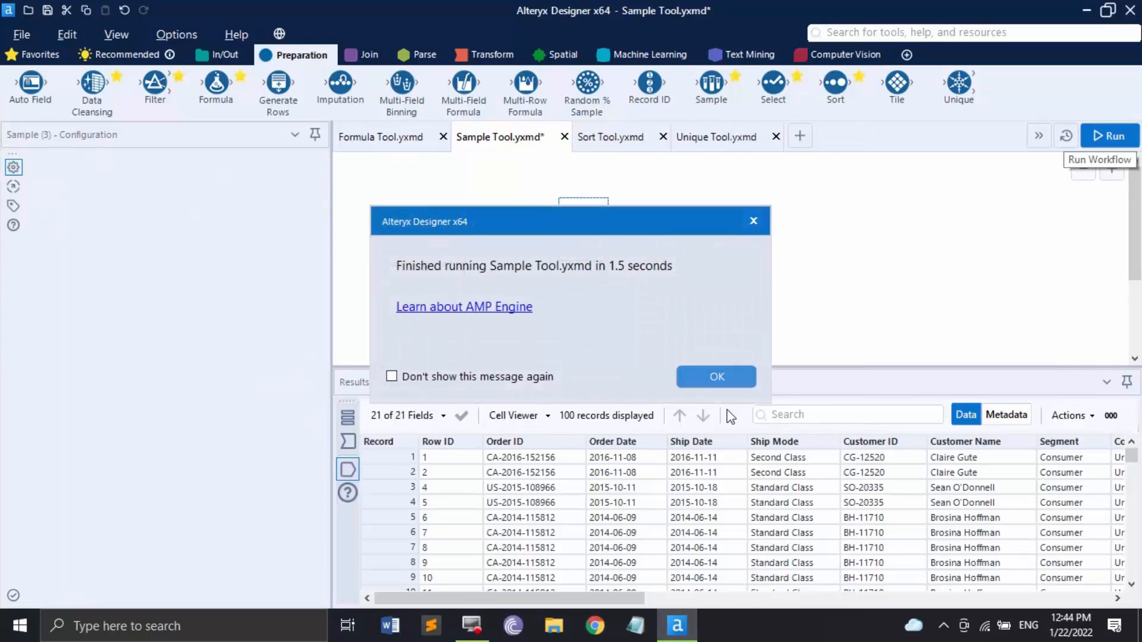
{"action": "left_click", "coordinate": [734, 376]}
Step: Set the Sample tool's N to 10 for the first N rows and rerun the workflow
{"action": "left_click", "coordinate": [81, 339]}
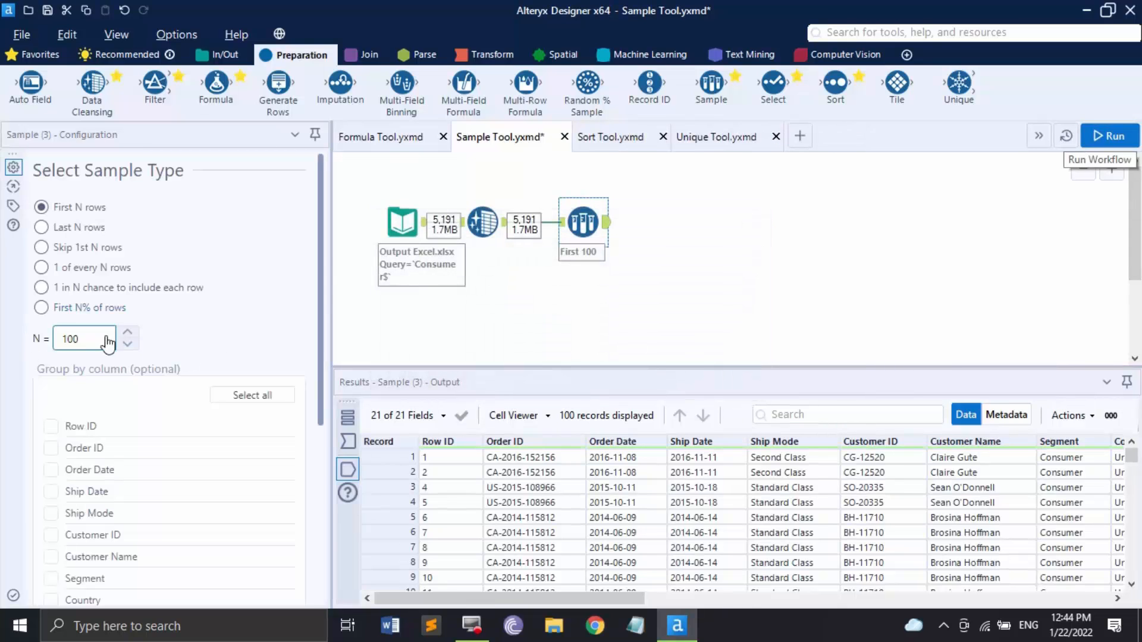
{"action": "key", "text": "BackSpace"}
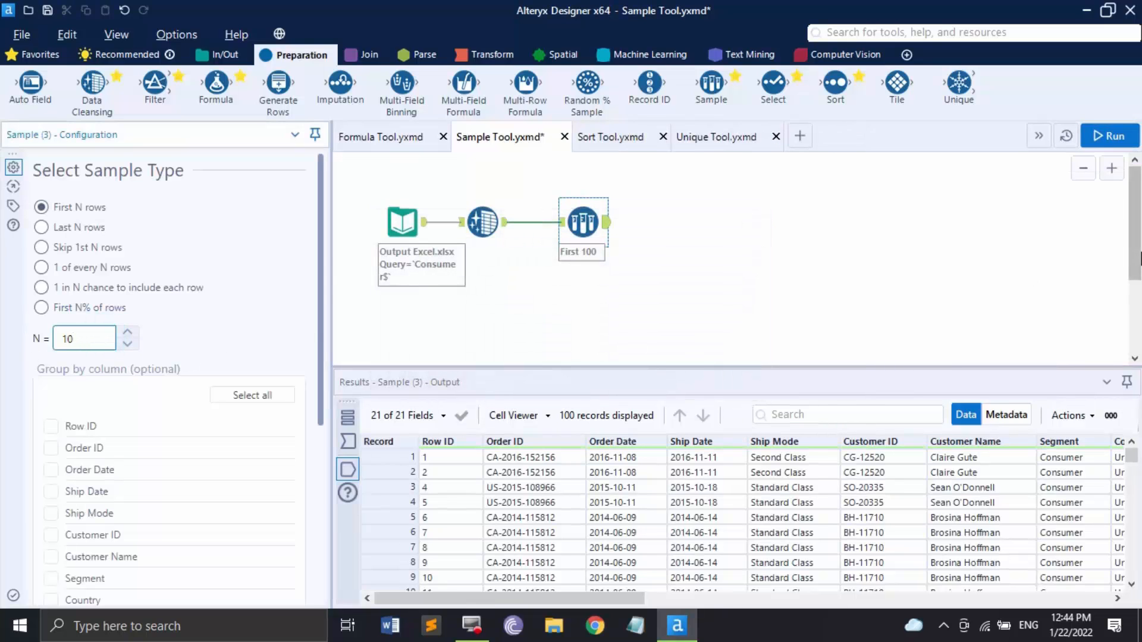
{"action": "left_click", "coordinate": [1112, 138]}
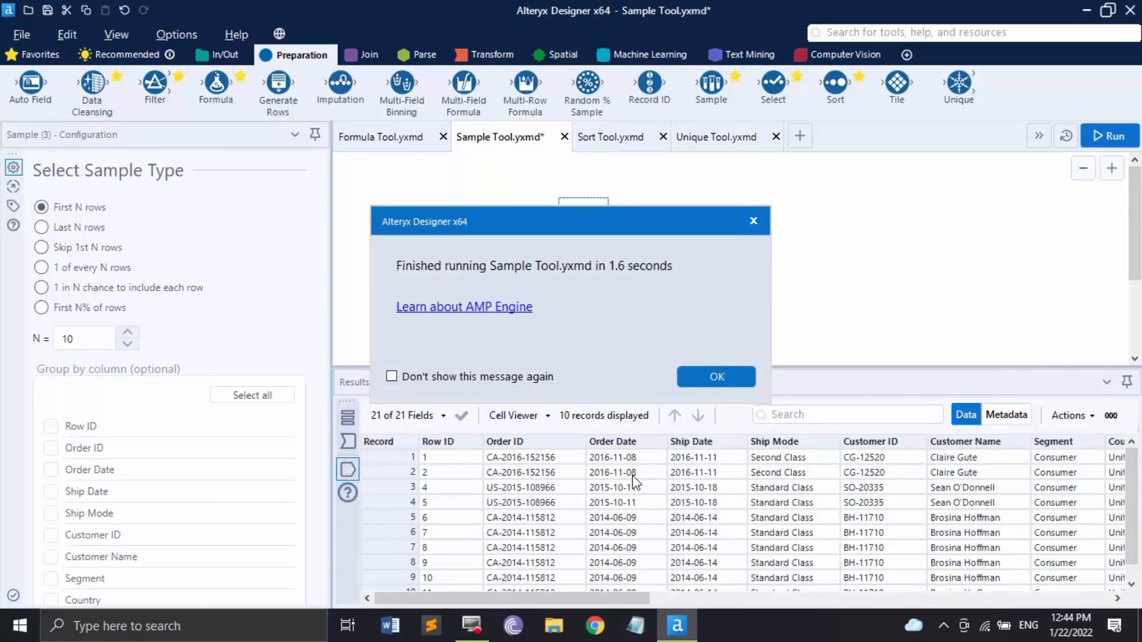
{"action": "left_click", "coordinate": [716, 376]}
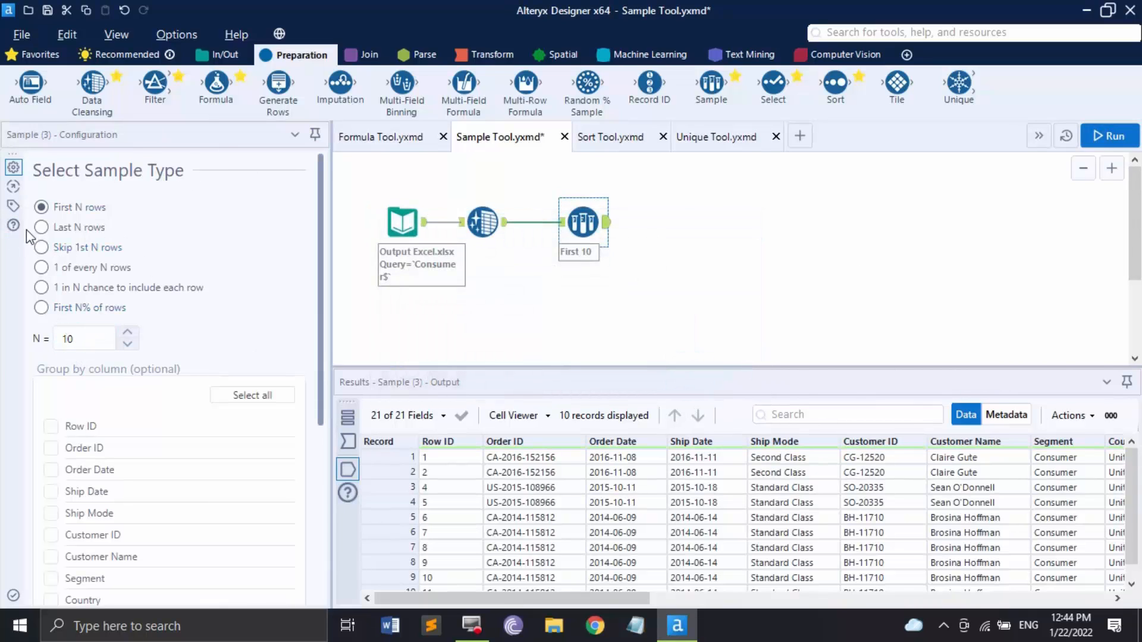
Step: Change the sample type to 1 of every N rows and rerun the workflow
{"action": "left_click", "coordinate": [64, 230]}
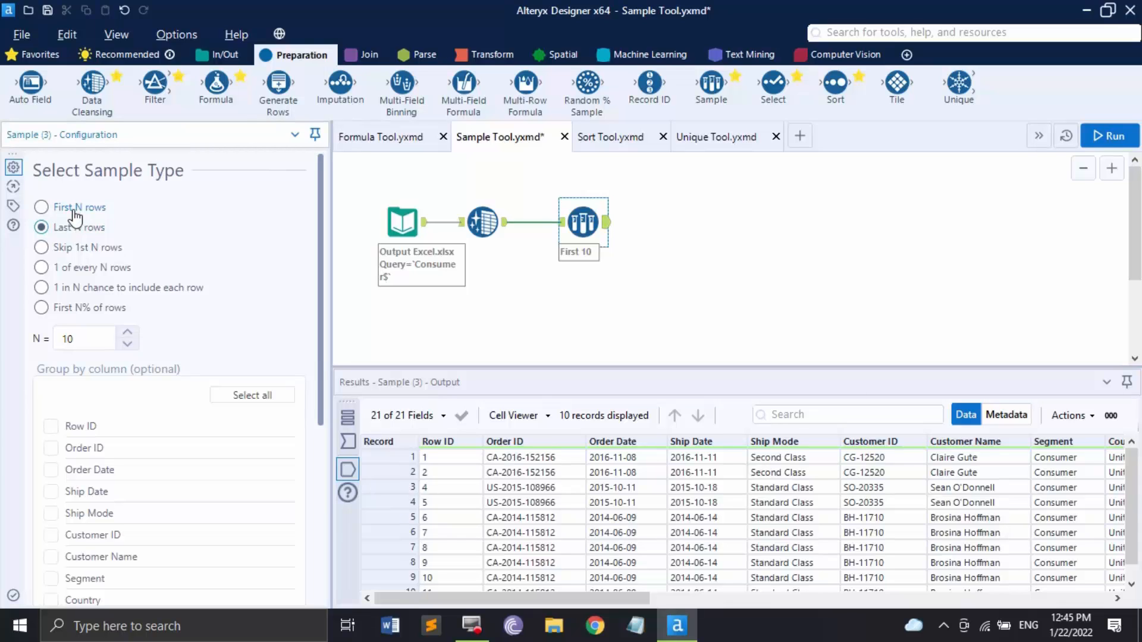
{"action": "left_click", "coordinate": [86, 247]}
{"action": "left_click", "coordinate": [78, 267]}
{"action": "left_click", "coordinate": [1113, 136]}
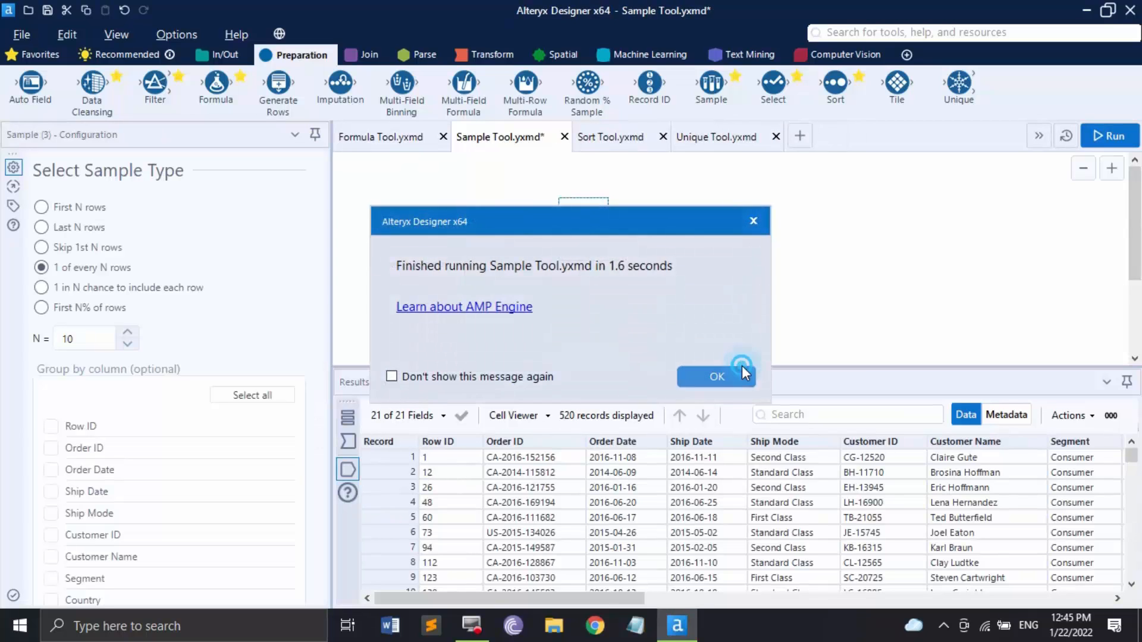
{"action": "left_click", "coordinate": [740, 372]}
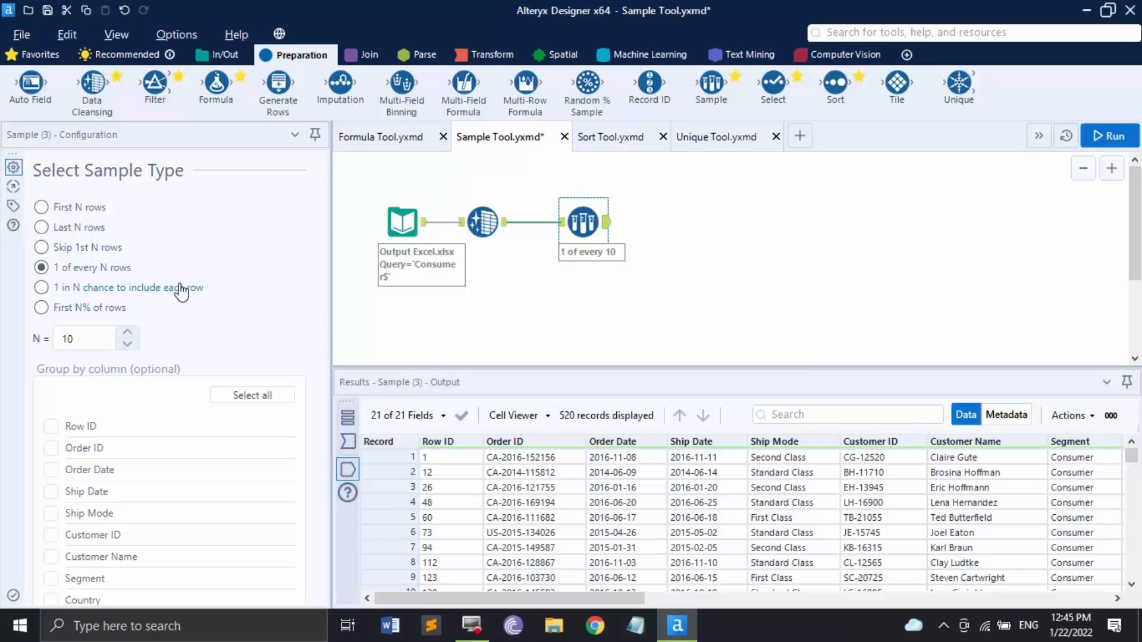
Step: Change the sample type to 1 in N chance to include each row and rerun the workflow
{"action": "left_click", "coordinate": [125, 287]}
{"action": "left_click", "coordinate": [1123, 143]}
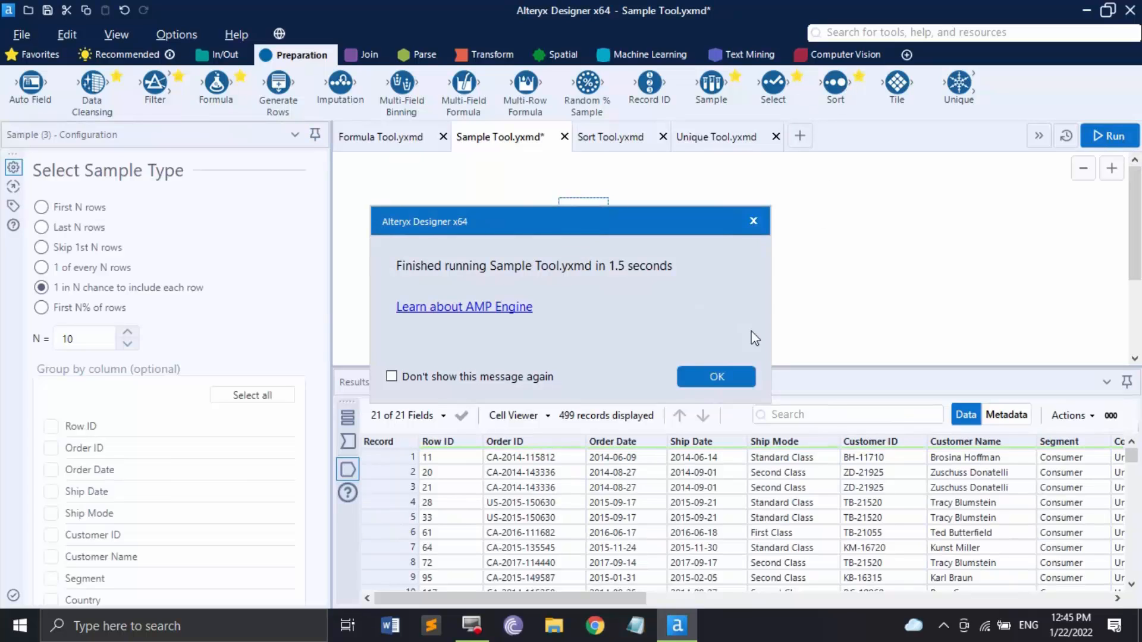
{"action": "left_click", "coordinate": [707, 378]}
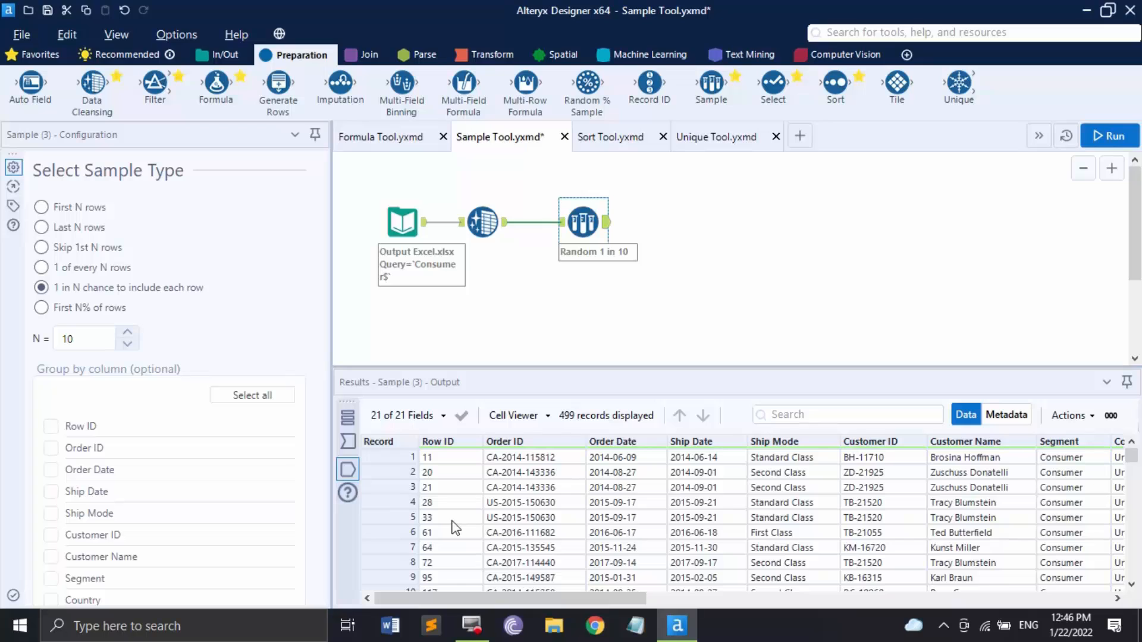
Step: Change the sample type to First N% of rows, rerun the workflow and look through the sampled records
{"action": "left_click", "coordinate": [41, 308]}
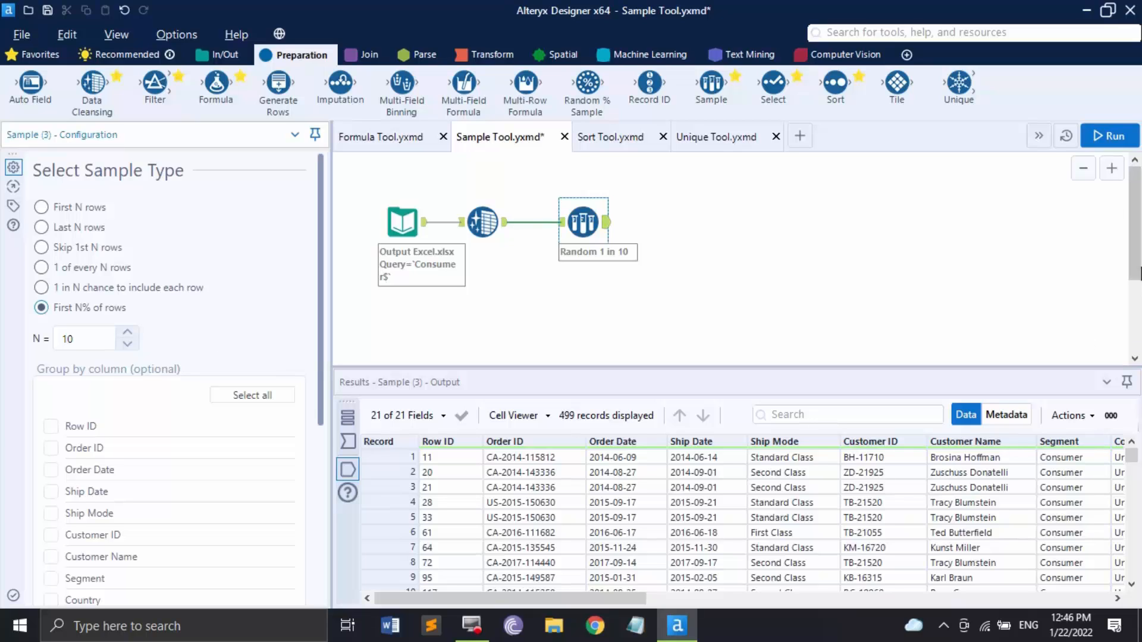
{"action": "left_click", "coordinate": [1108, 136]}
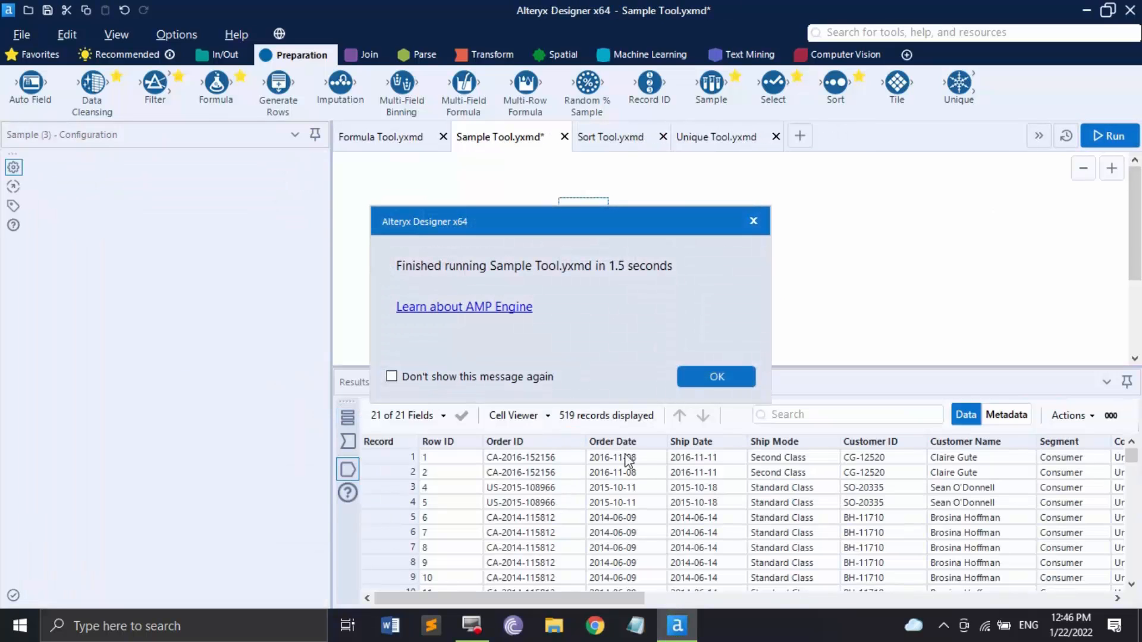
{"action": "left_click", "coordinate": [714, 376]}
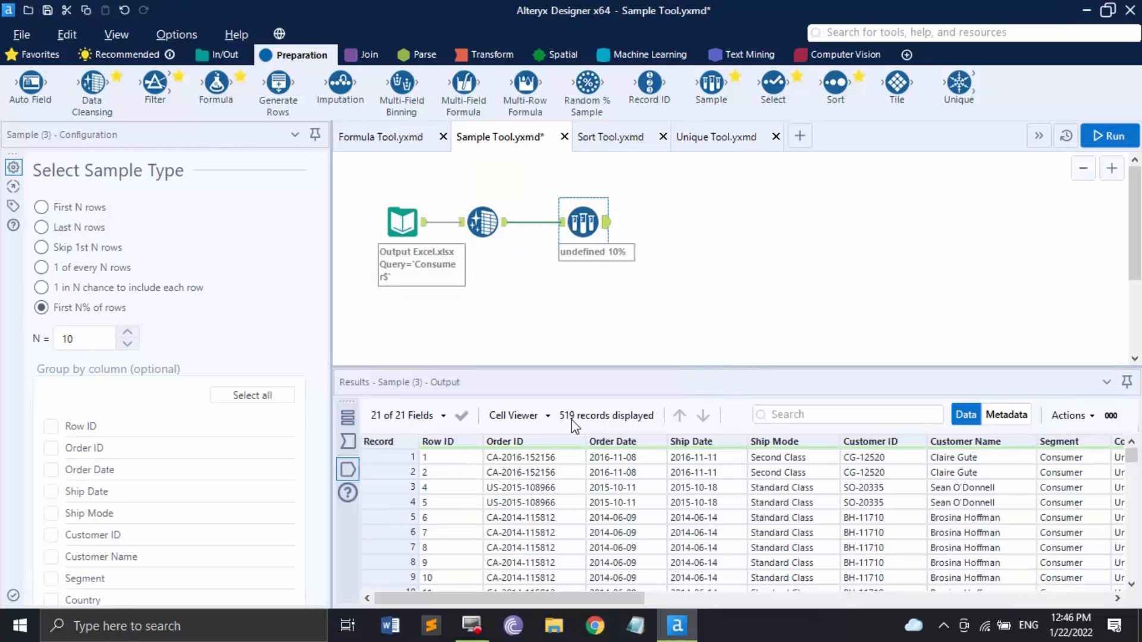
{"action": "scroll", "coordinate": [543, 494], "scroll_direction": "down", "scroll_amount": 6}
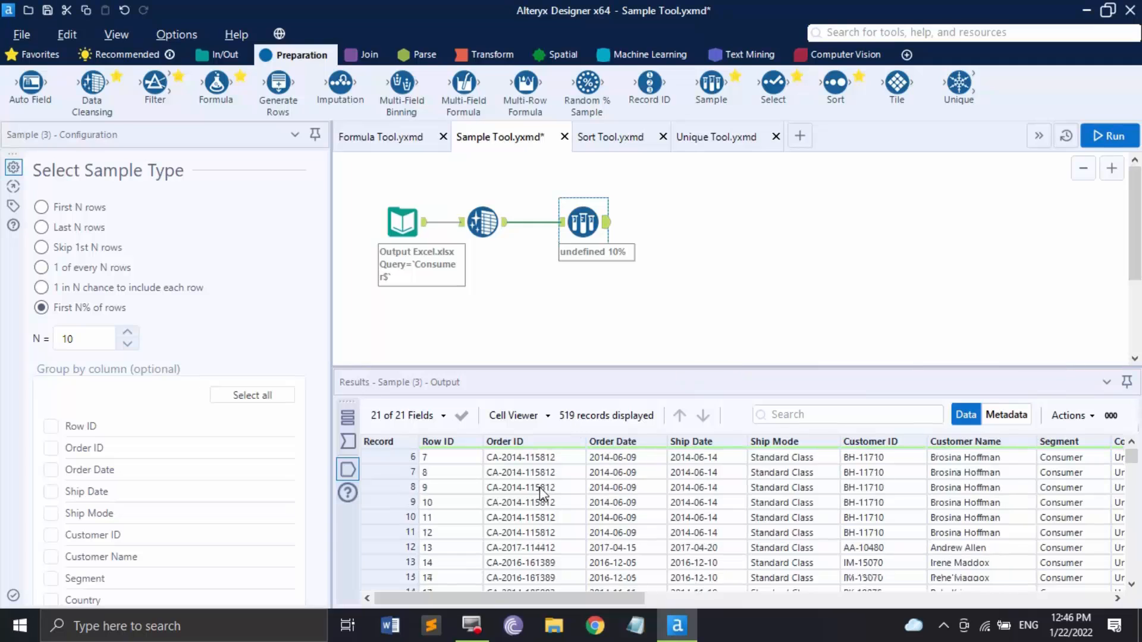
{"action": "scroll", "coordinate": [541, 495], "scroll_direction": "up", "scroll_amount": 6}
{"action": "scroll", "coordinate": [543, 493], "scroll_direction": "down", "scroll_amount": 14}
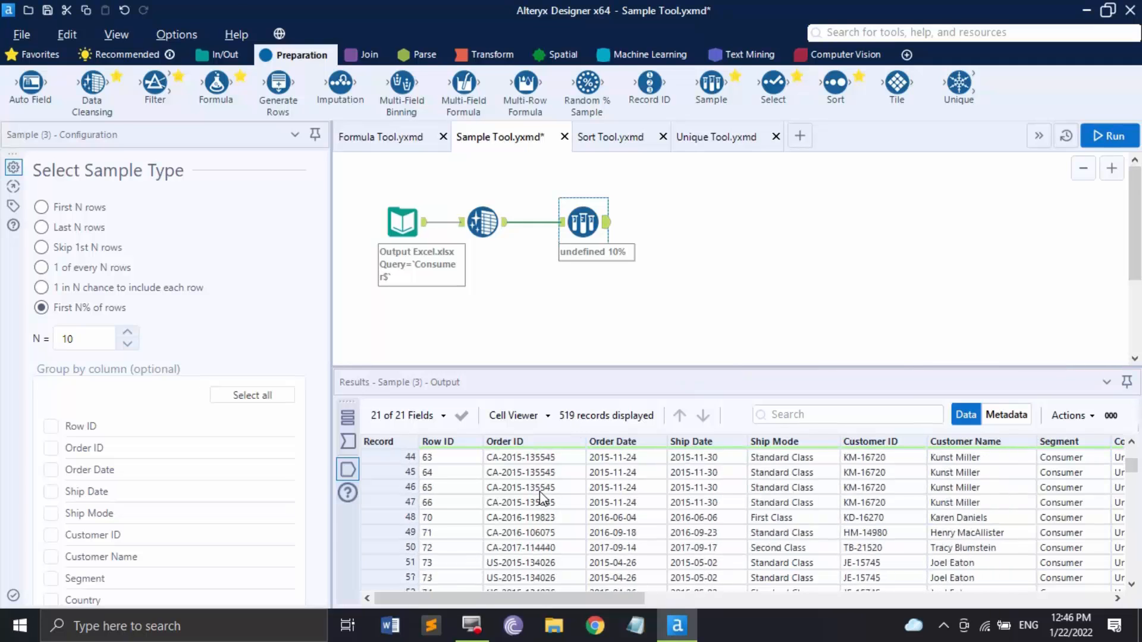
{"action": "scroll", "coordinate": [542, 494], "scroll_direction": "up", "scroll_amount": 10}
{"action": "scroll", "coordinate": [540, 494], "scroll_direction": "up", "scroll_amount": 2}
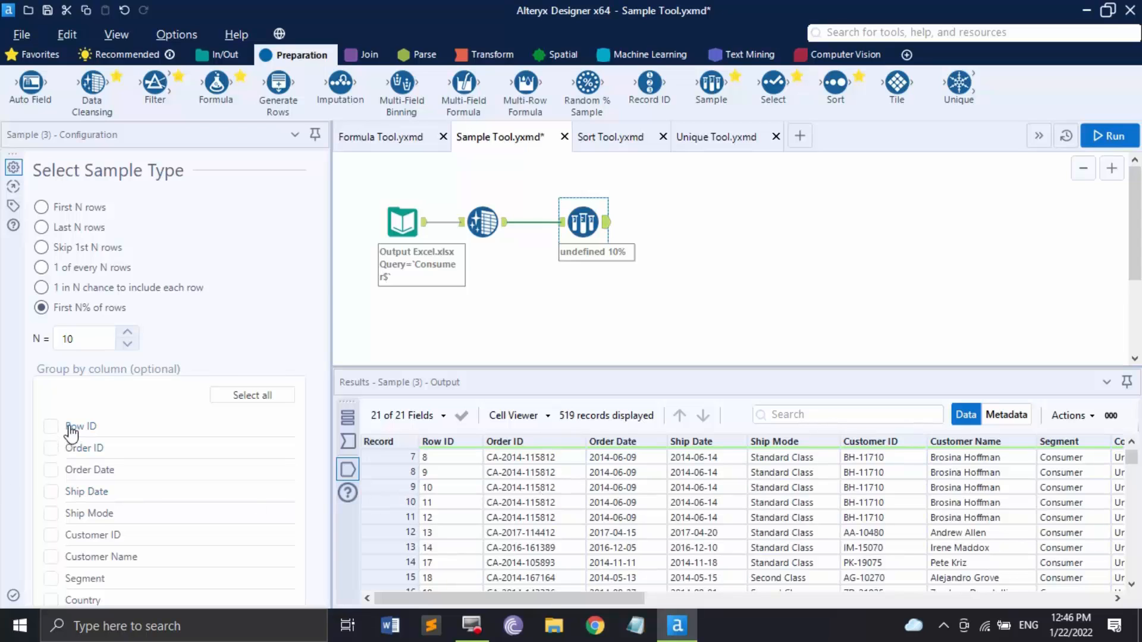
Step: Group the sample by Category, set the sample type to First N rows and rerun the workflow
{"action": "scroll", "coordinate": [70, 470], "scroll_direction": "down", "scroll_amount": 3}
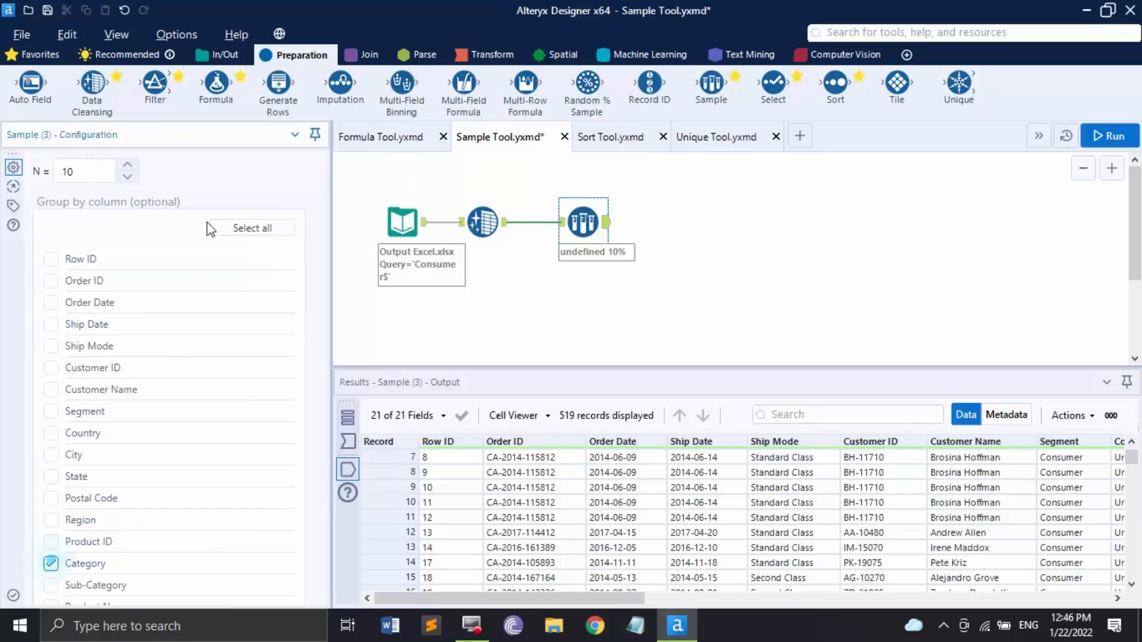
{"action": "scroll", "coordinate": [213, 229], "scroll_direction": "up", "scroll_amount": 3}
{"action": "left_click", "coordinate": [84, 341]}
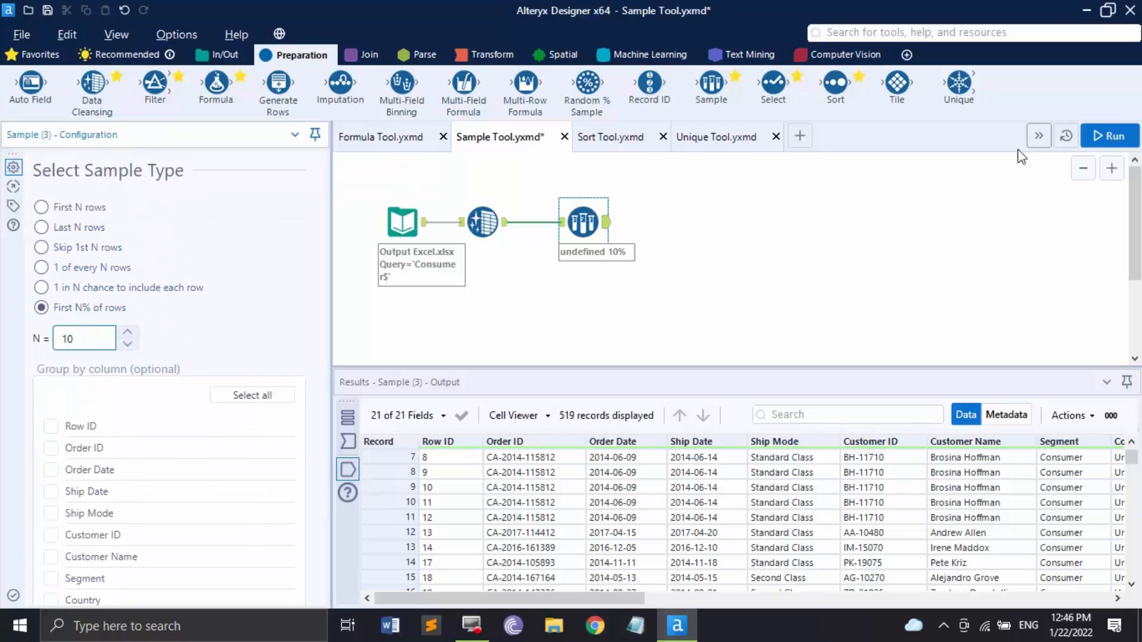
{"action": "left_click", "coordinate": [42, 207]}
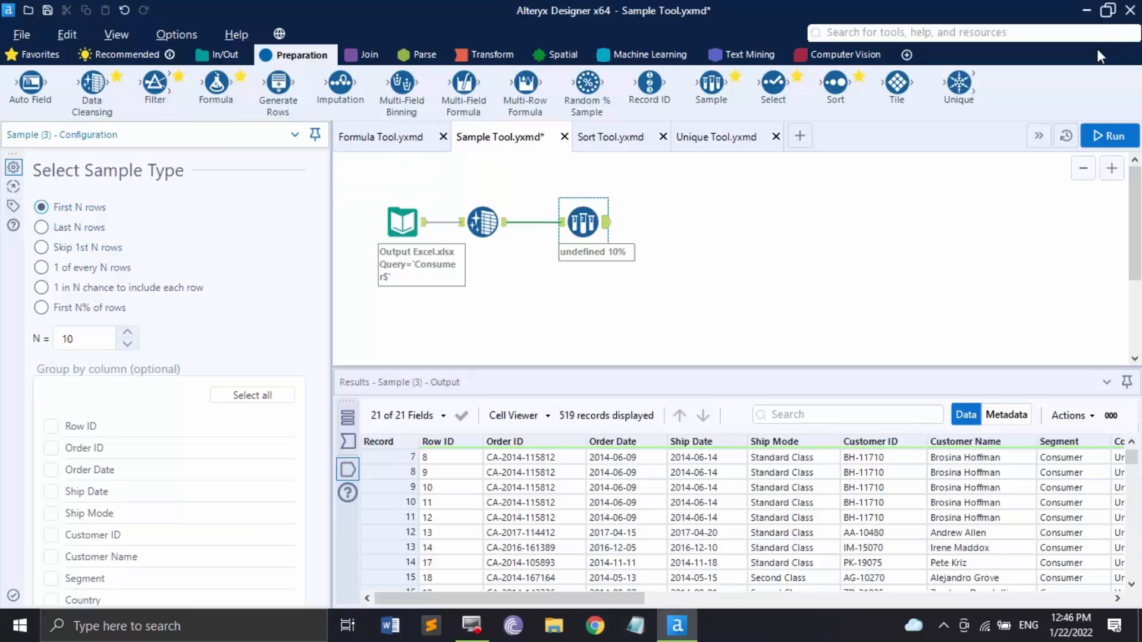
{"action": "left_click", "coordinate": [1102, 134]}
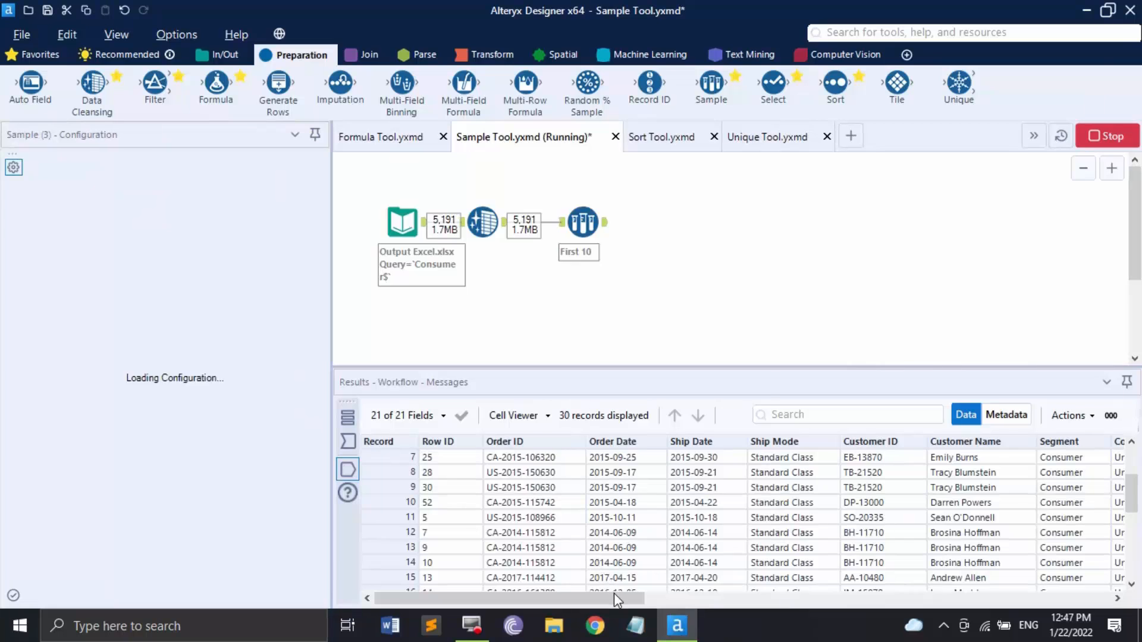
{"action": "left_click", "coordinate": [717, 377]}
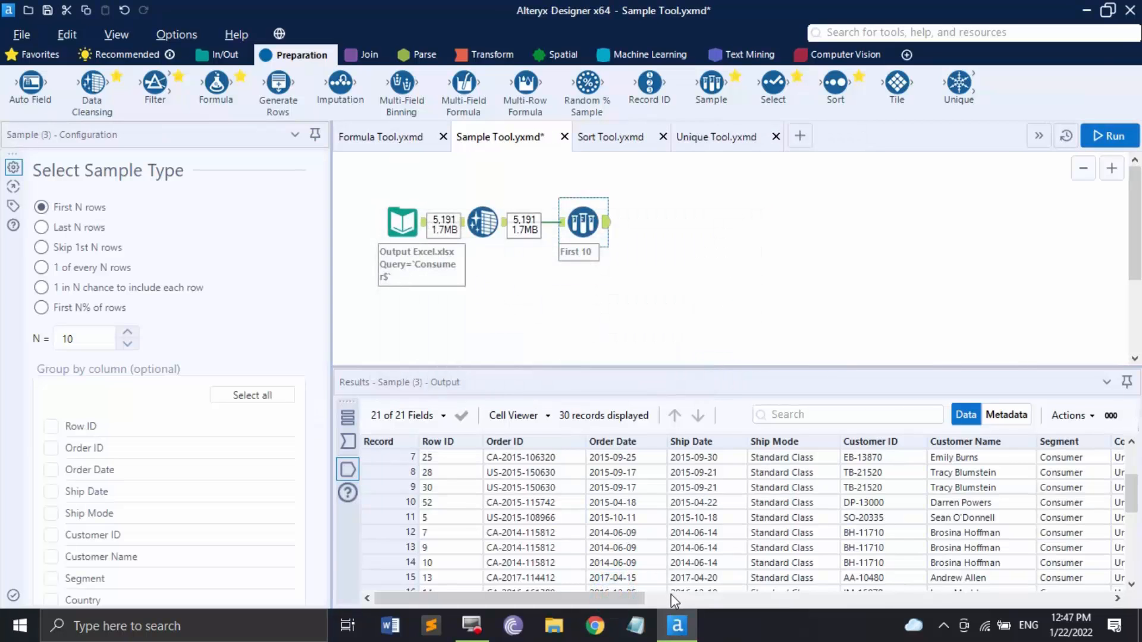
Step: Examine the Category column in the Sample tool's output to check how many rows each category returns
{"action": "left_click_drag", "start_coordinate": [619, 601], "coordinate": [971, 619]}
{"action": "scroll", "coordinate": [772, 470], "scroll_direction": "down", "scroll_amount": 5}
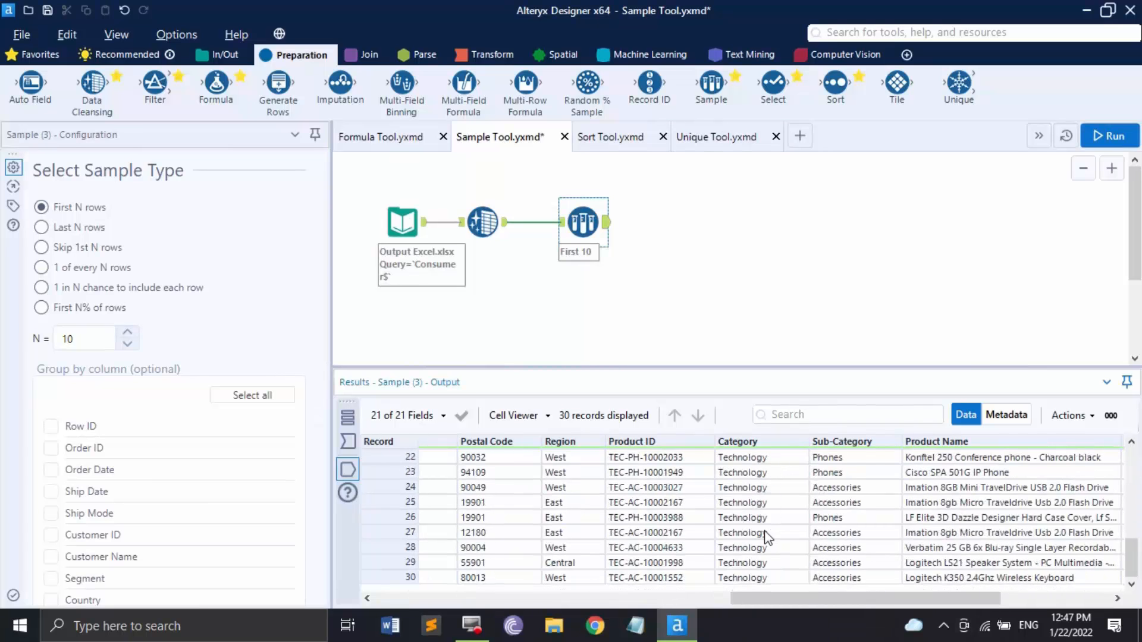
{"action": "scroll", "coordinate": [768, 546], "scroll_direction": "up", "scroll_amount": 7}
{"action": "scroll", "coordinate": [772, 484], "scroll_direction": "down", "scroll_amount": 6}
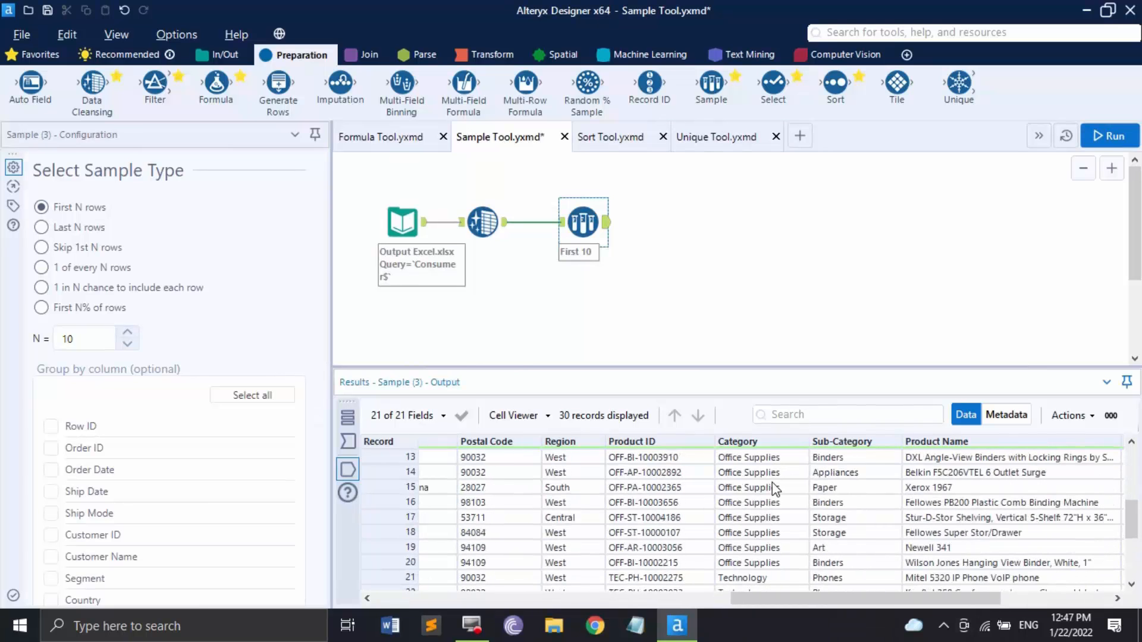
{"action": "scroll", "coordinate": [775, 489], "scroll_direction": "down", "scroll_amount": 1}
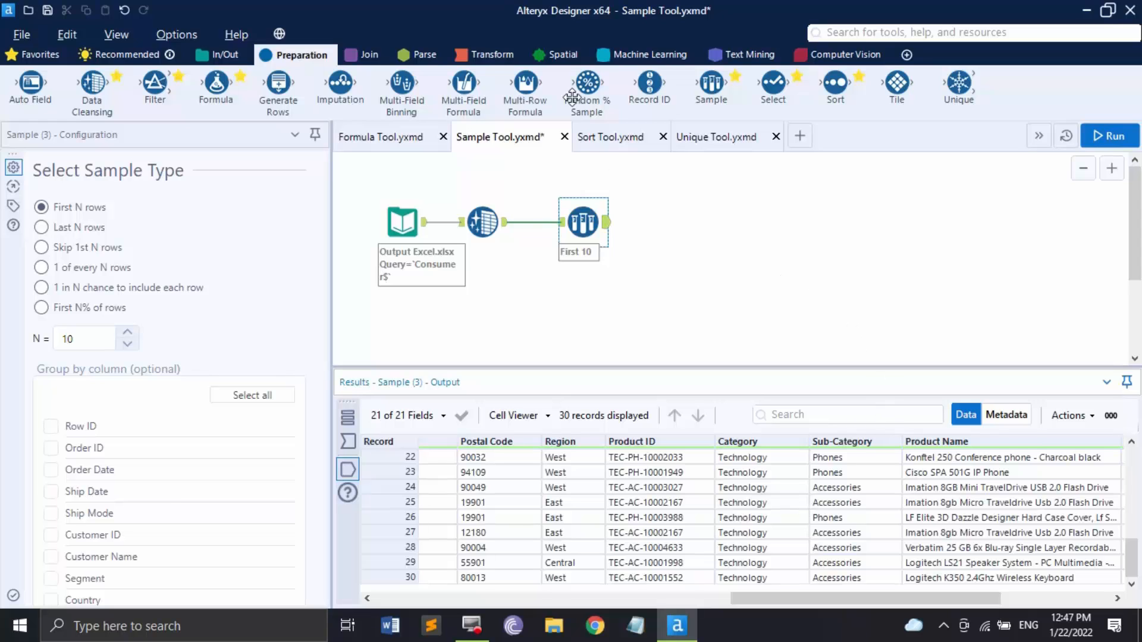
Step: Switch to the Sort Tool workflow
{"action": "left_click", "coordinate": [611, 135]}
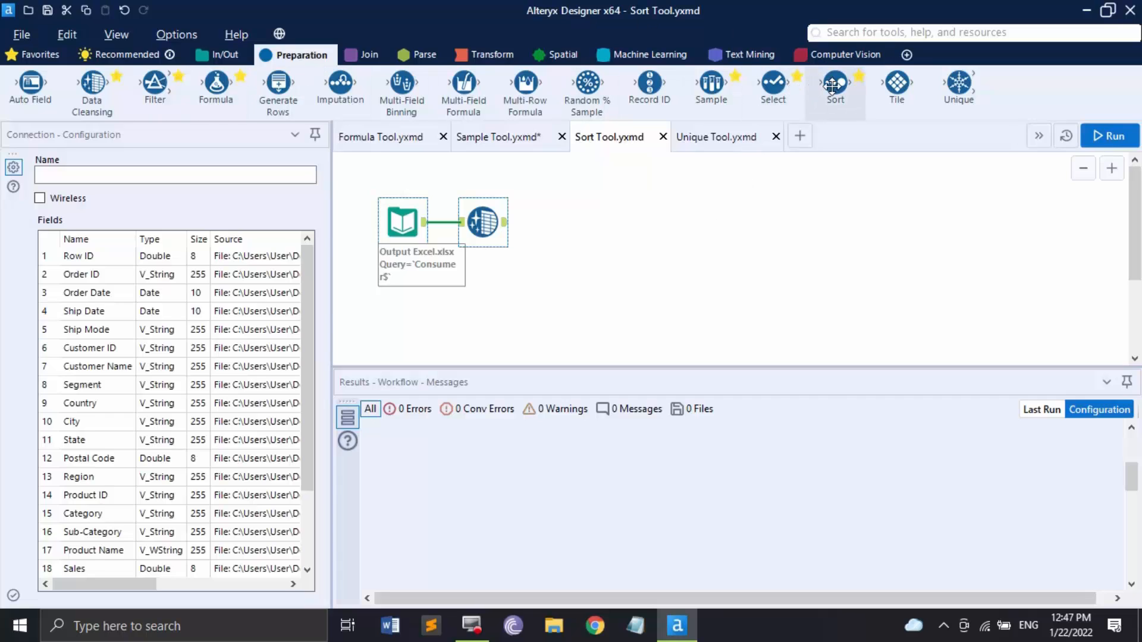
{"action": "left_click_drag", "start_coordinate": [835, 83], "coordinate": [583, 221]}
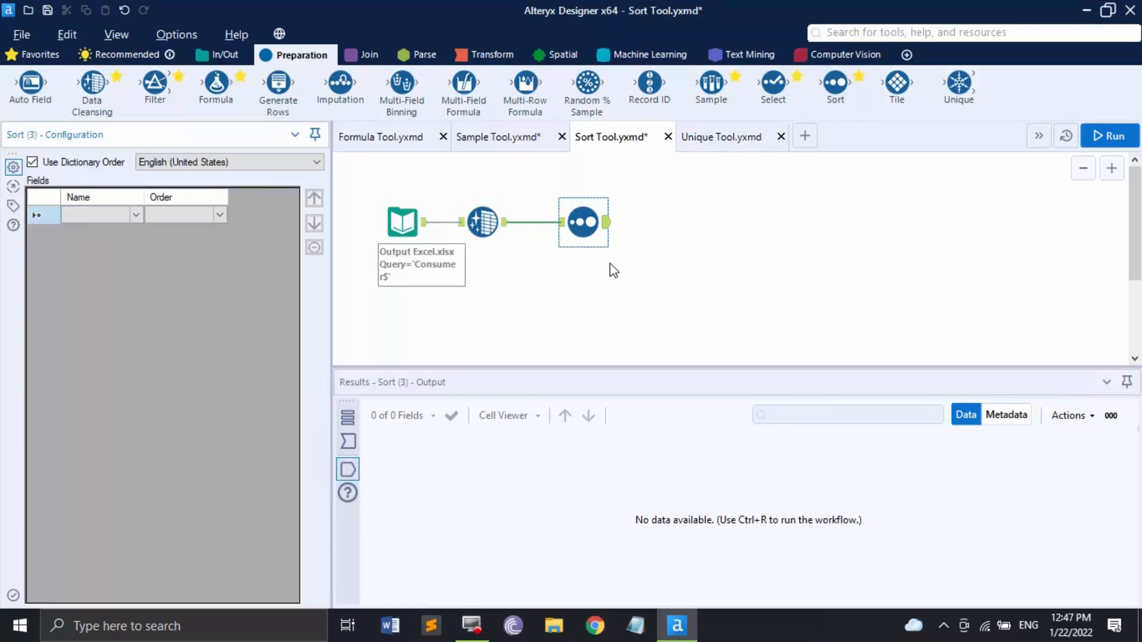
{"action": "left_click", "coordinate": [586, 225]}
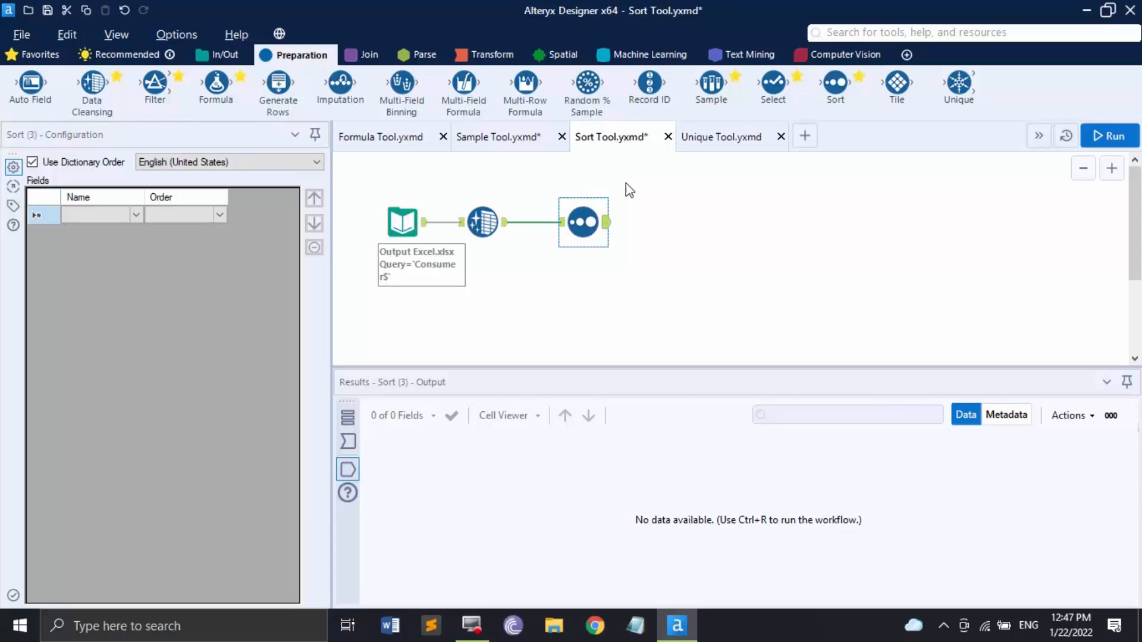
{"action": "left_click", "coordinate": [634, 240]}
{"action": "left_click", "coordinate": [650, 276]}
{"action": "left_click_drag", "start_coordinate": [526, 172], "coordinate": [627, 278]}
{"action": "key", "text": "Delete"}
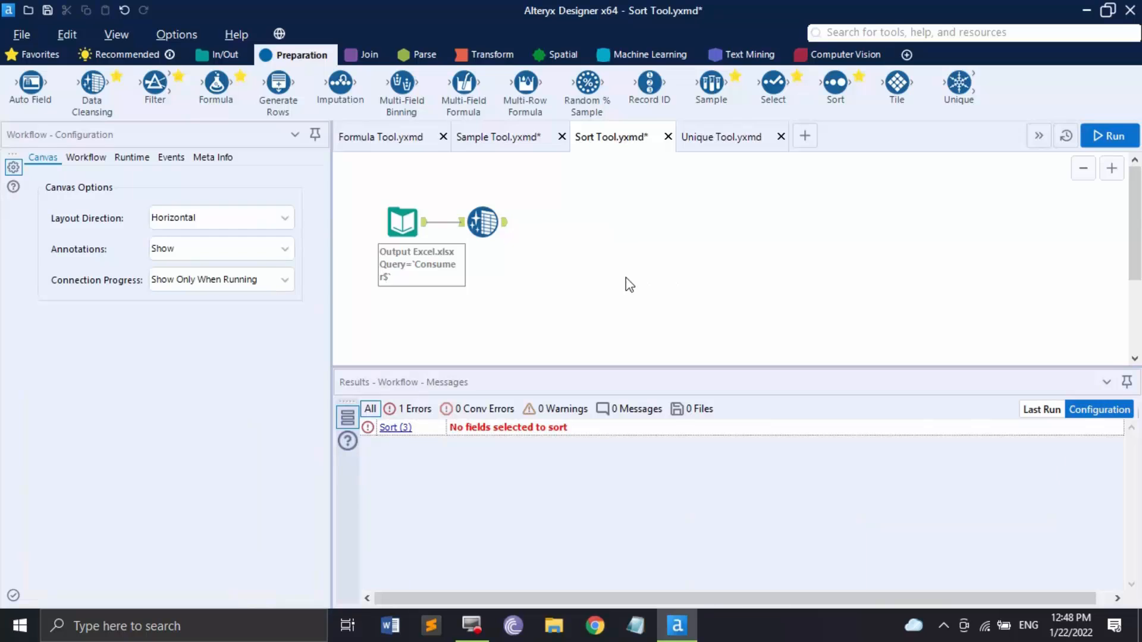
Step: Run the Sort Tool workflow with only the Excel input and Data Cleansing tool, and dismiss the run message
{"action": "left_click", "coordinate": [1110, 135]}
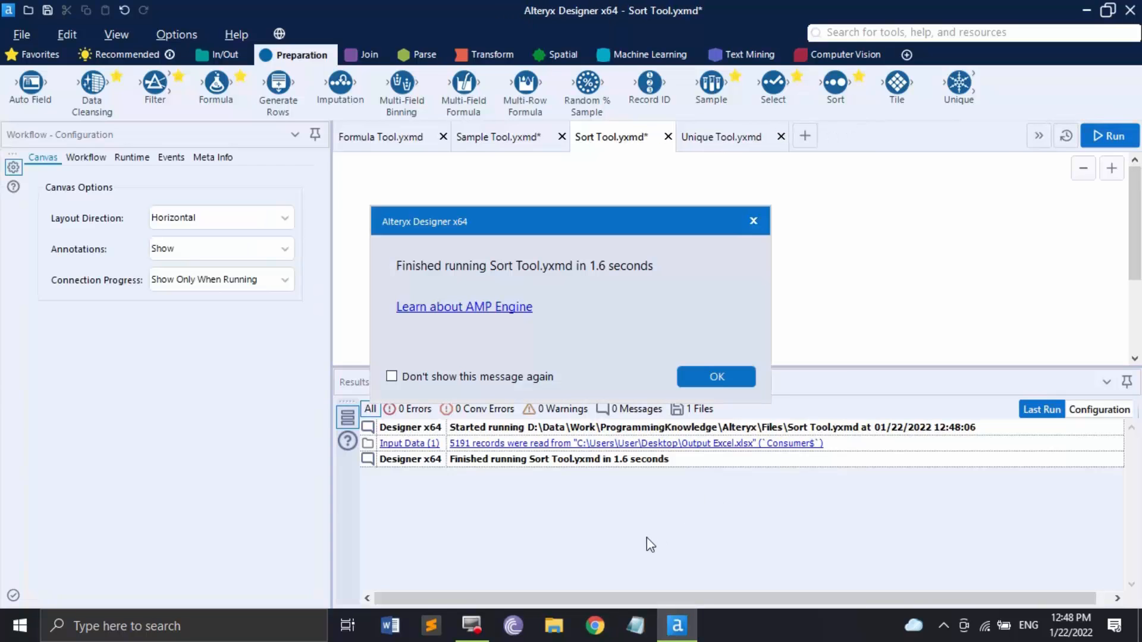
{"action": "left_click", "coordinate": [698, 376]}
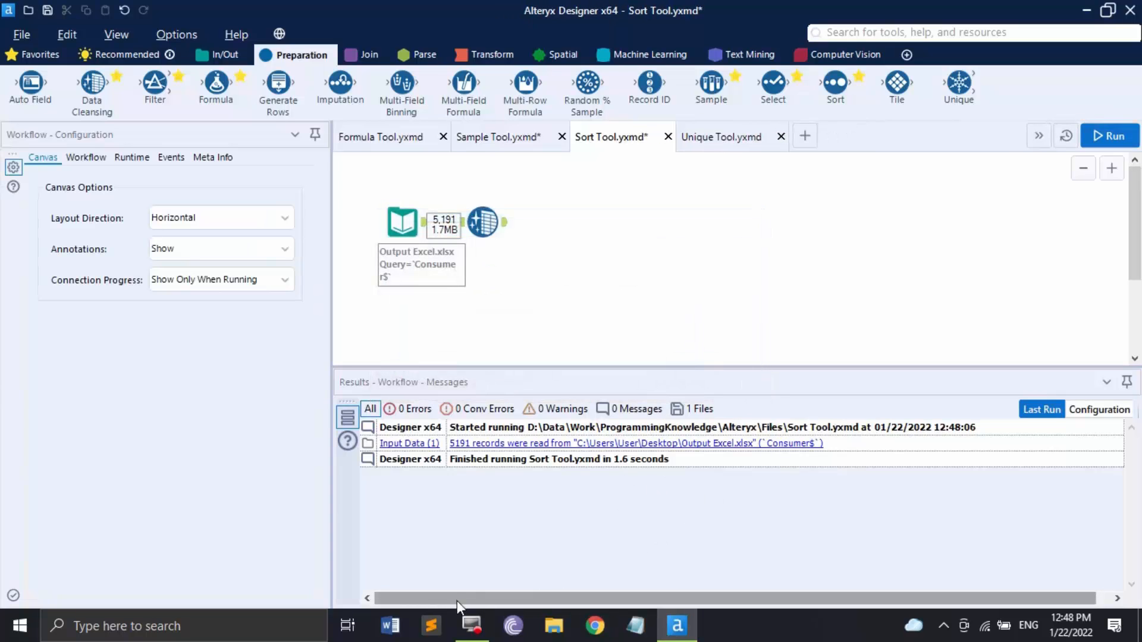
Step: Sort the Data Cleansing tool's output by Sales in ascending order and add that sort to the workflow as a Sort tool
{"action": "left_click", "coordinate": [482, 222]}
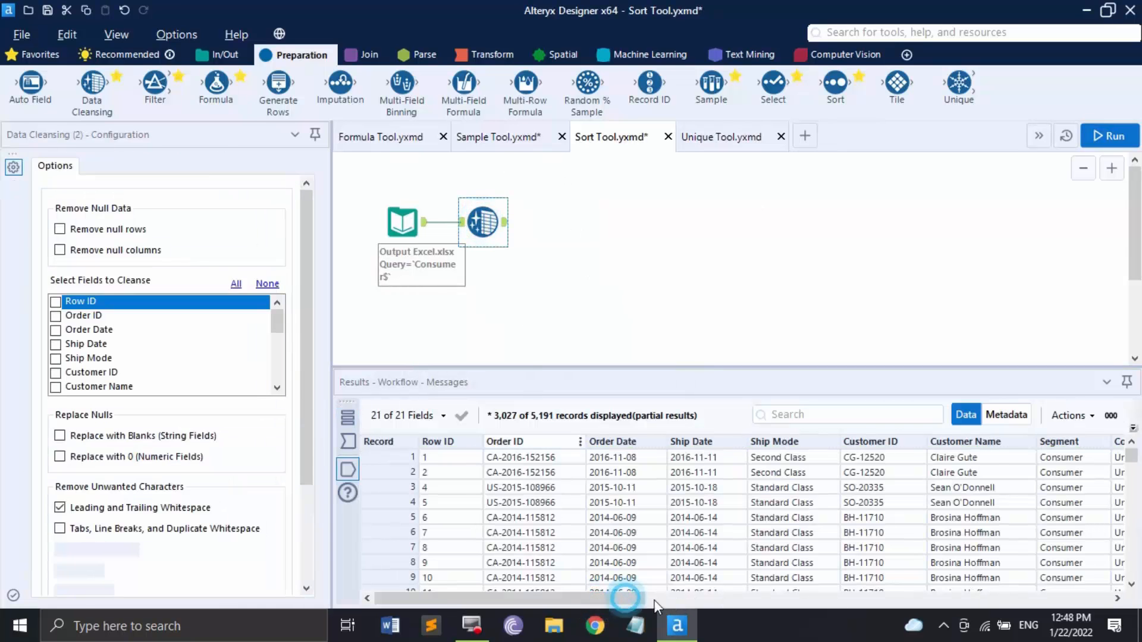
{"action": "left_click_drag", "start_coordinate": [629, 598], "coordinate": [851, 598]}
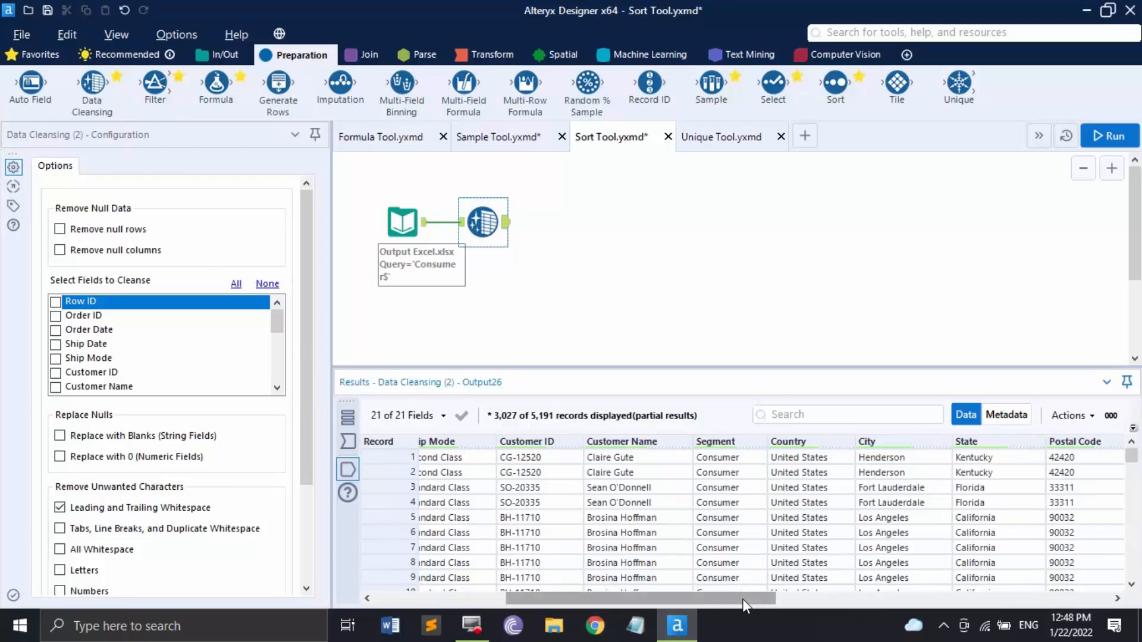
{"action": "left_click_drag", "start_coordinate": [742, 599], "coordinate": [1094, 596]}
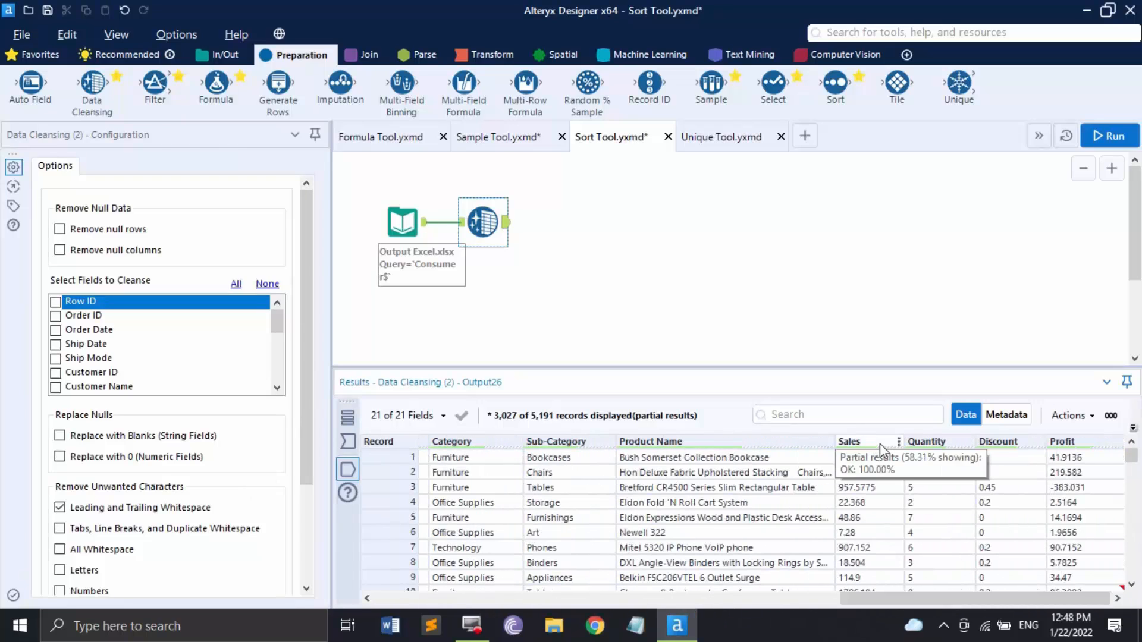
{"action": "left_click", "coordinate": [899, 443]}
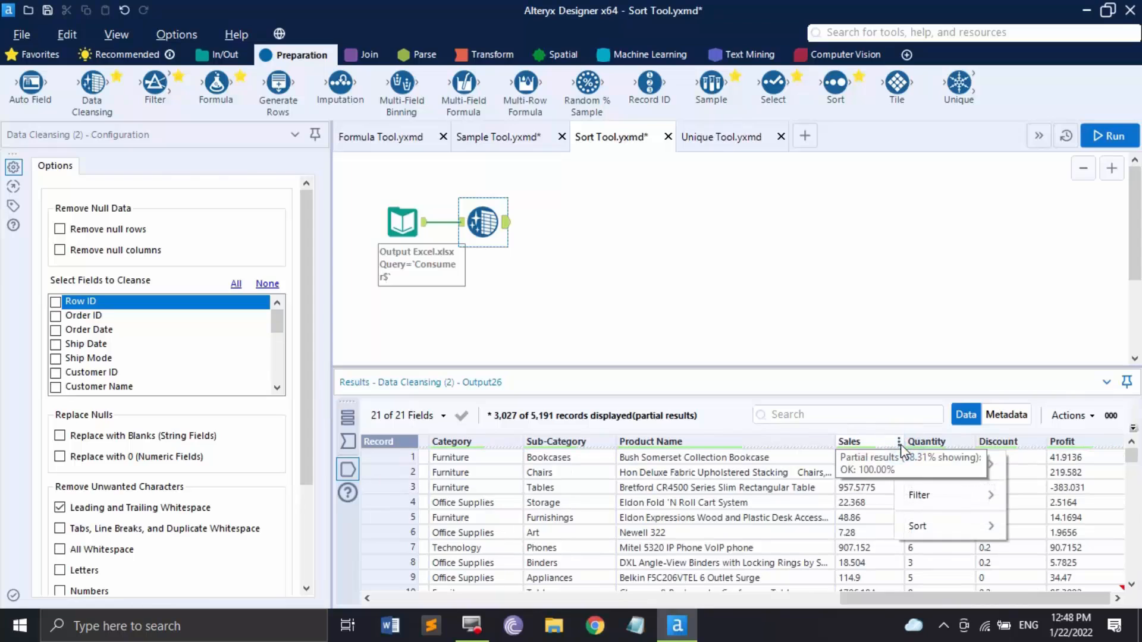
{"action": "mouse_move", "coordinate": [935, 527]}
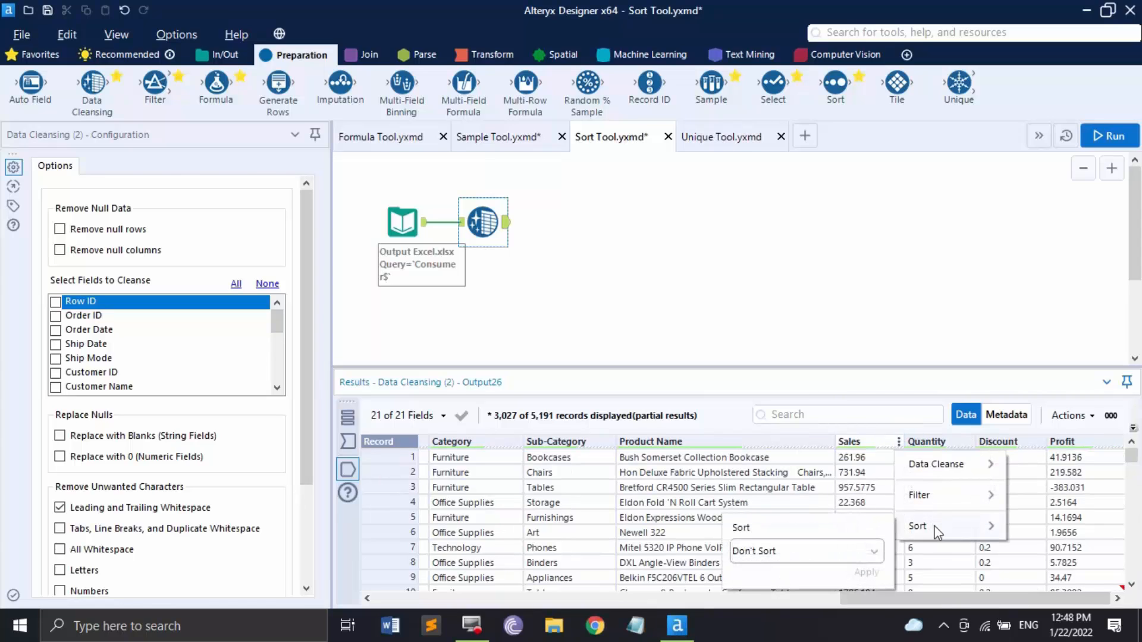
{"action": "left_click", "coordinate": [824, 553]}
{"action": "left_click", "coordinate": [803, 518]}
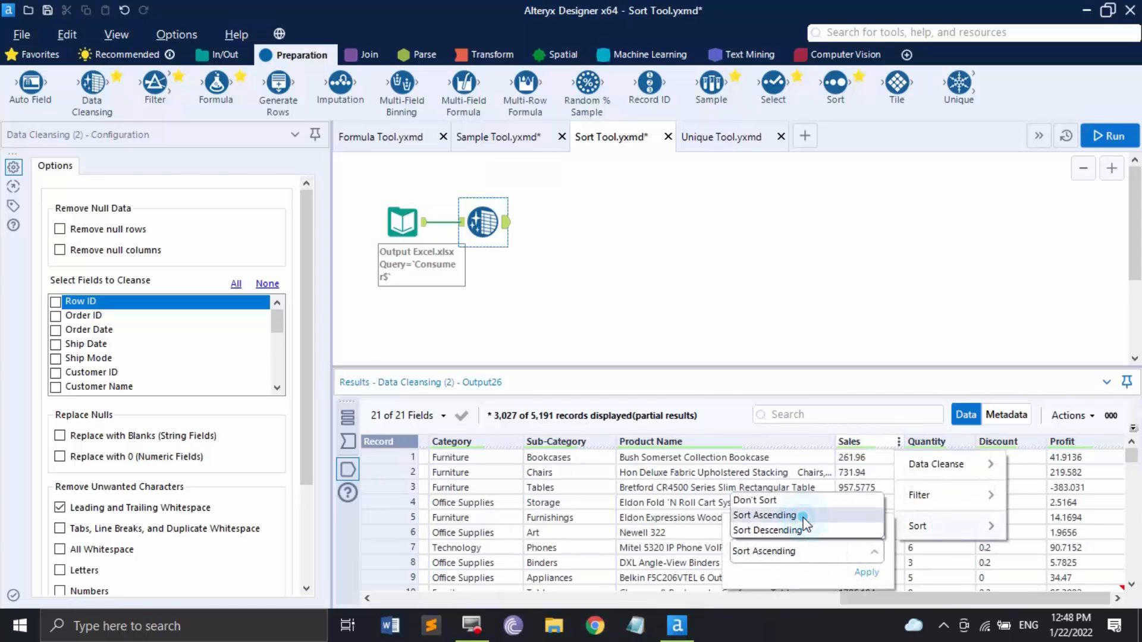
{"action": "left_click", "coordinate": [869, 573]}
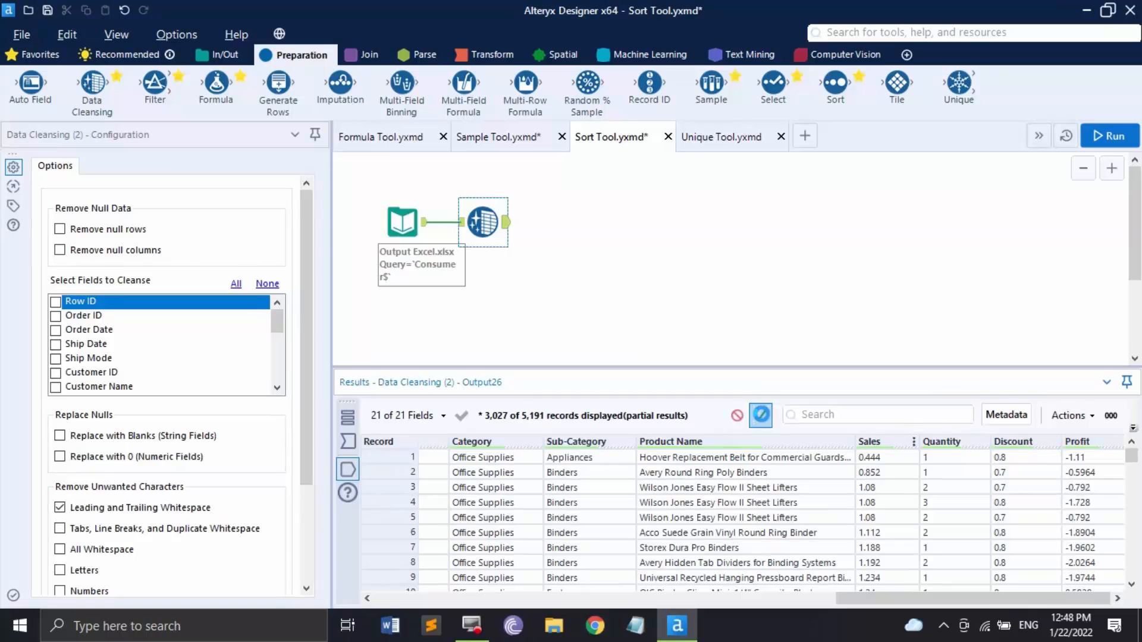
{"action": "left_click", "coordinate": [761, 414]}
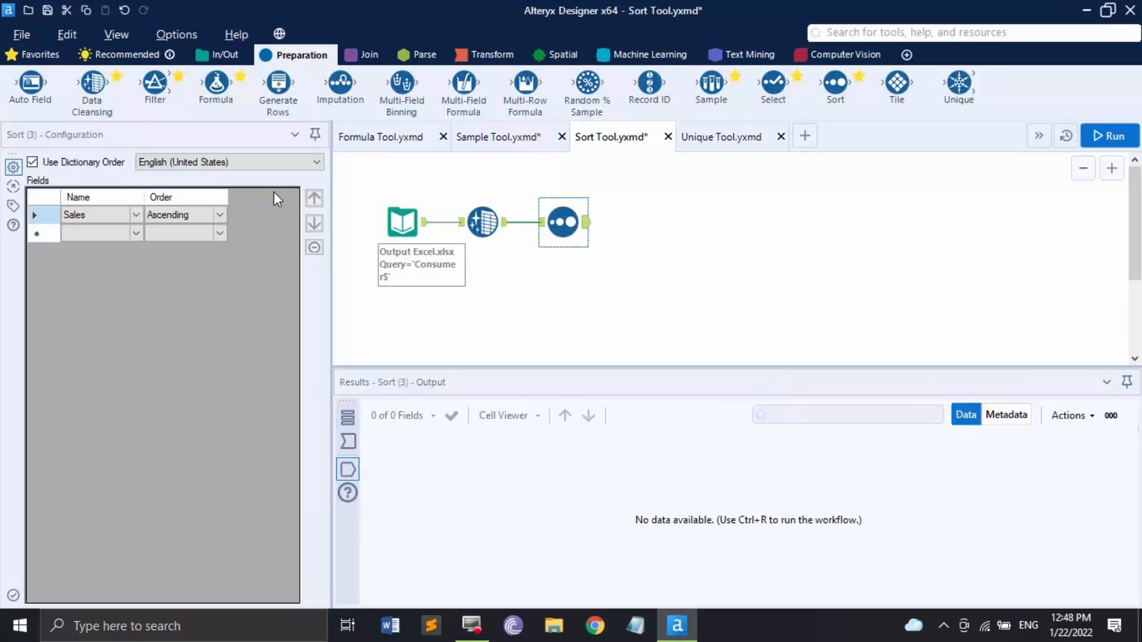
Step: Run the Sort Tool workflow, dismiss the run message and review the Sales column in the Sort tool's output
{"action": "left_click", "coordinate": [347, 473]}
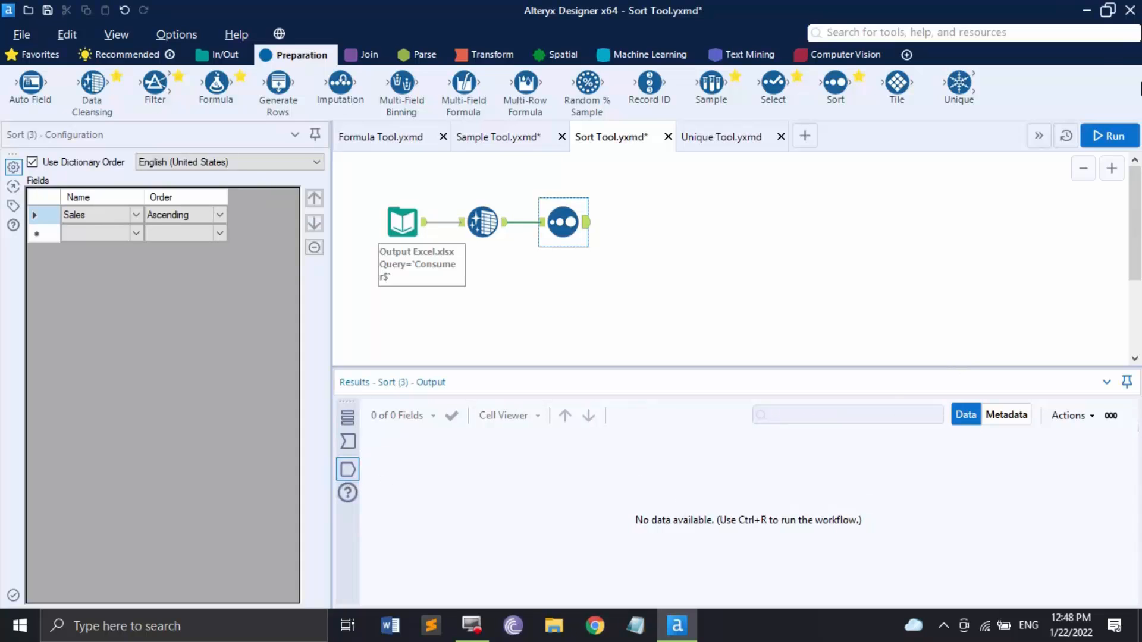
{"action": "left_click", "coordinate": [1095, 138]}
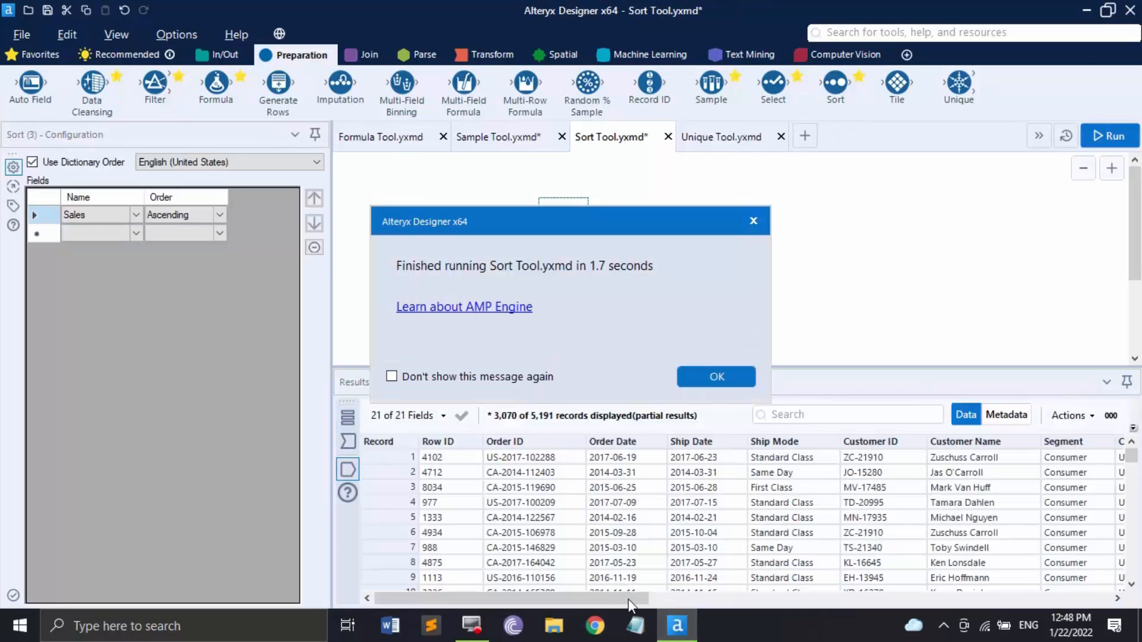
{"action": "left_click", "coordinate": [697, 375]}
{"action": "left_click_drag", "start_coordinate": [629, 595], "coordinate": [982, 595]}
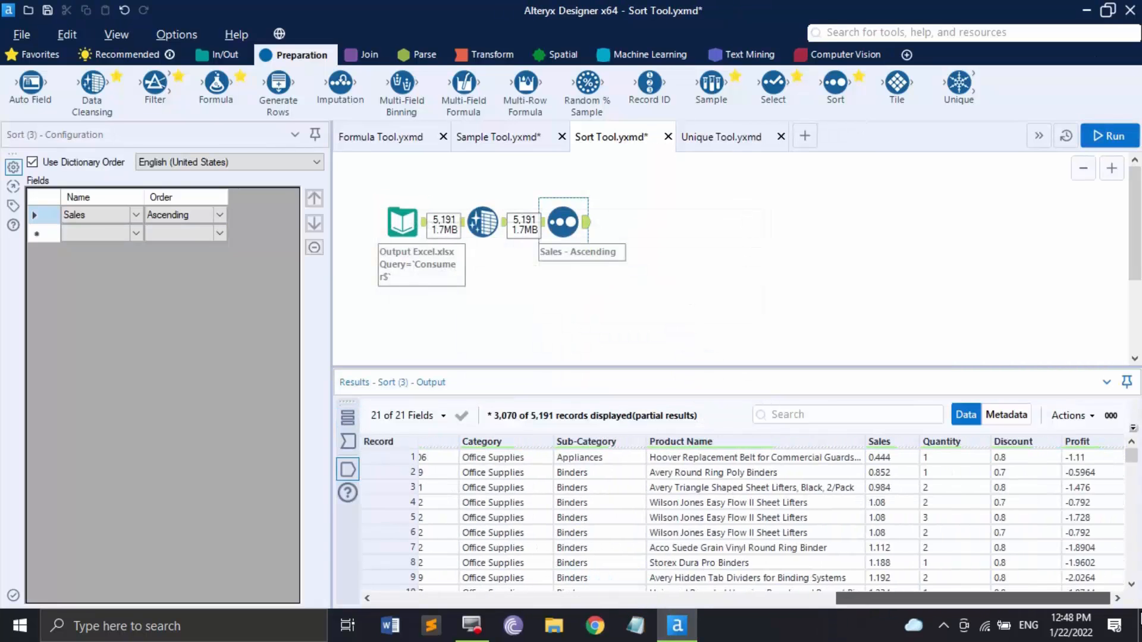
{"action": "scroll", "coordinate": [909, 502], "scroll_direction": "down", "scroll_amount": 5}
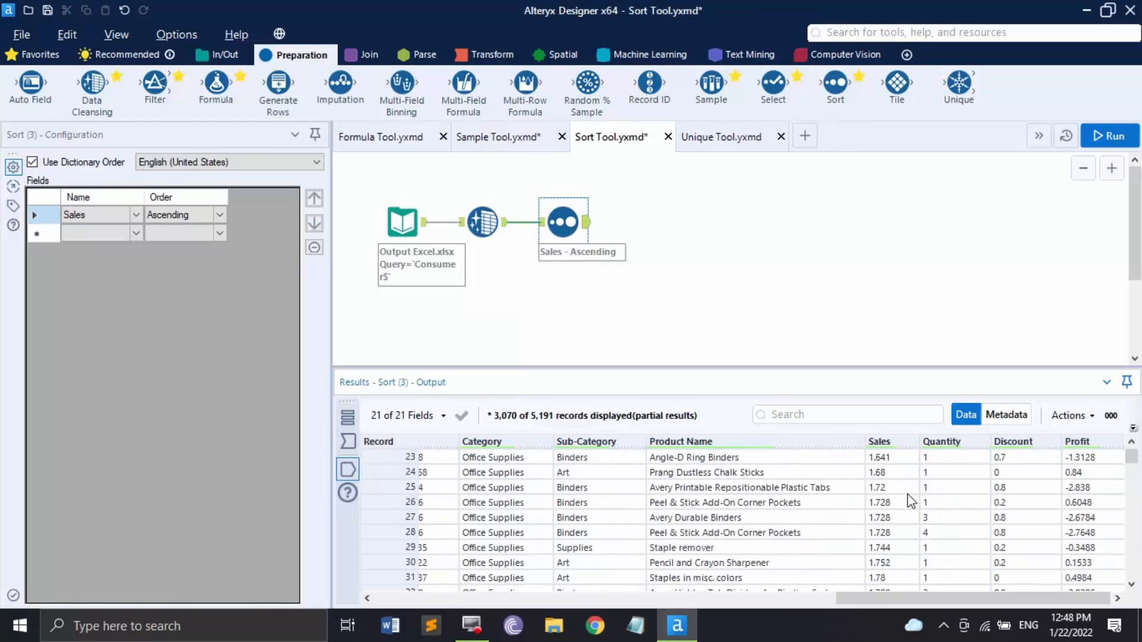
{"action": "scroll", "coordinate": [909, 494], "scroll_direction": "up", "scroll_amount": 6}
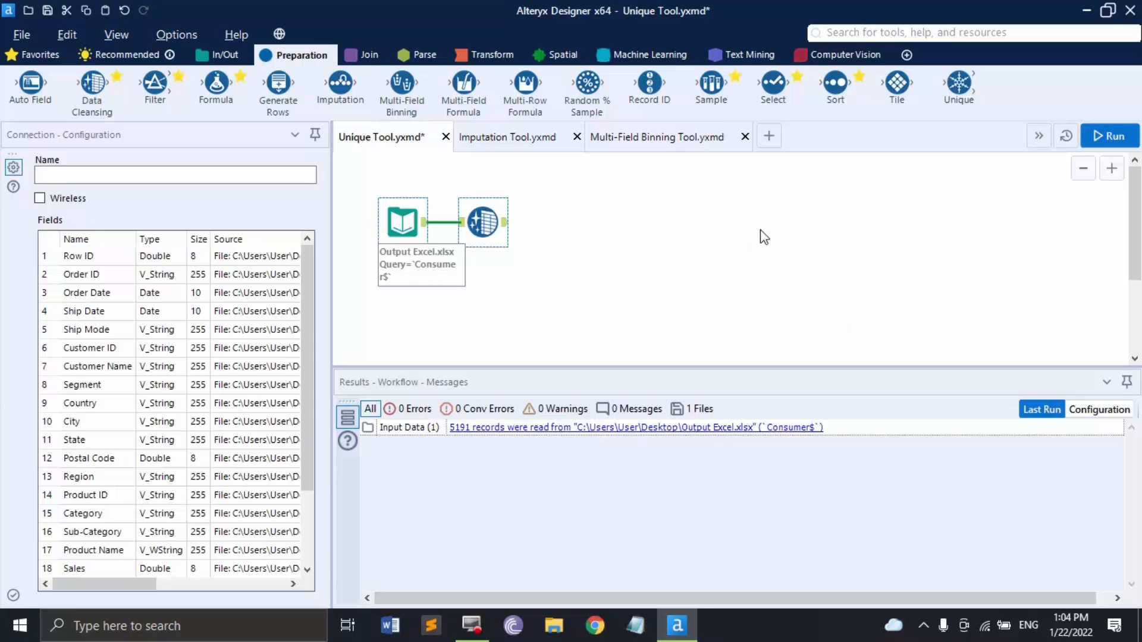
Step: In the Unique Tool workflow, connect a Unique tool after Data Cleansing and select Customer Name as its column for unique values
{"action": "left_click_drag", "start_coordinate": [955, 106], "coordinate": [597, 217]}
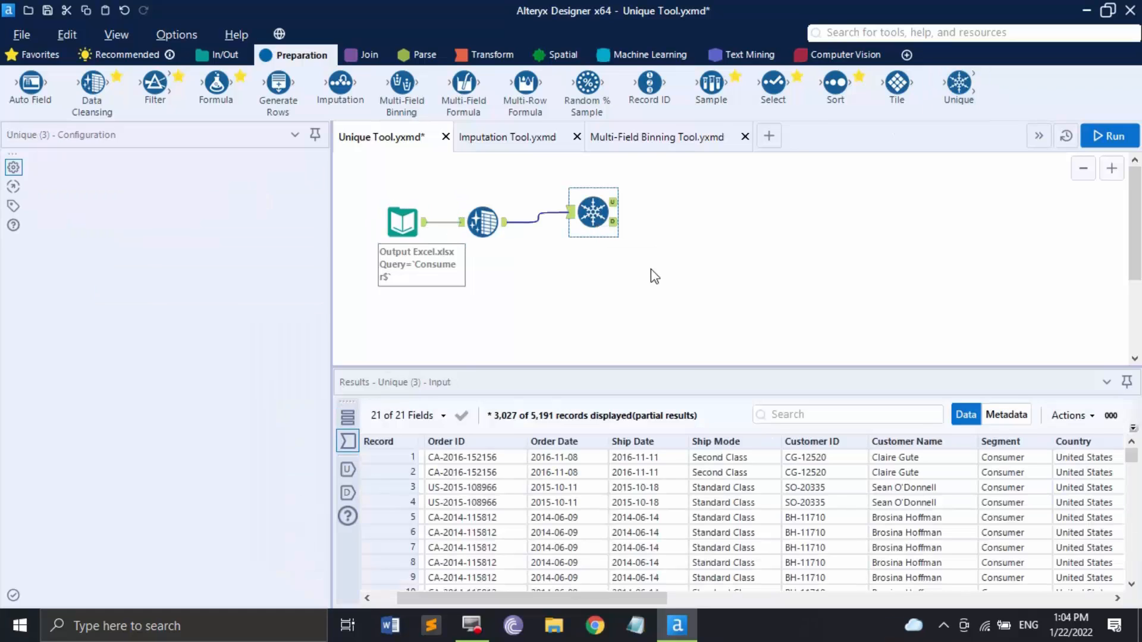
{"action": "left_click", "coordinate": [595, 215]}
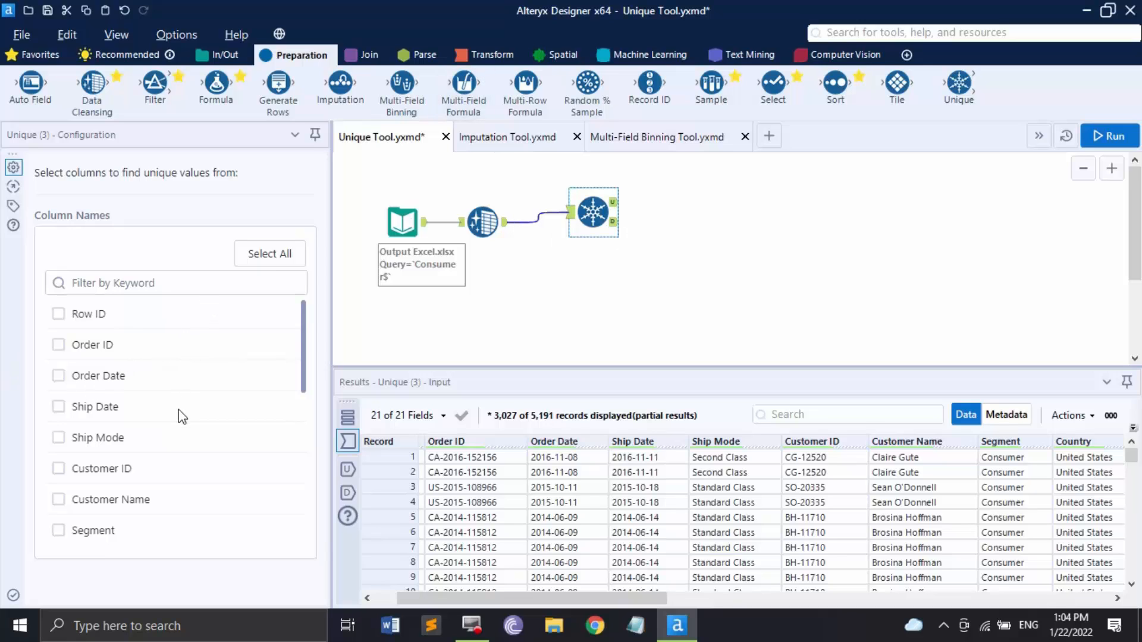
{"action": "scroll", "coordinate": [179, 411], "scroll_direction": "down", "scroll_amount": 5}
{"action": "scroll", "coordinate": [176, 419], "scroll_direction": "up", "scroll_amount": 3}
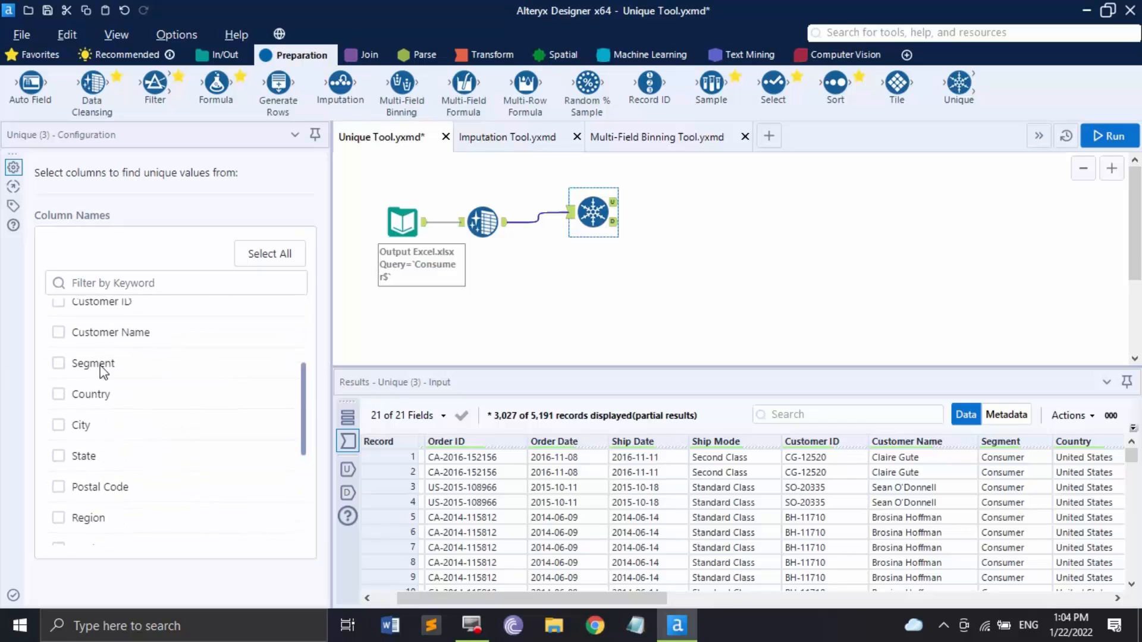
{"action": "left_click", "coordinate": [59, 331]}
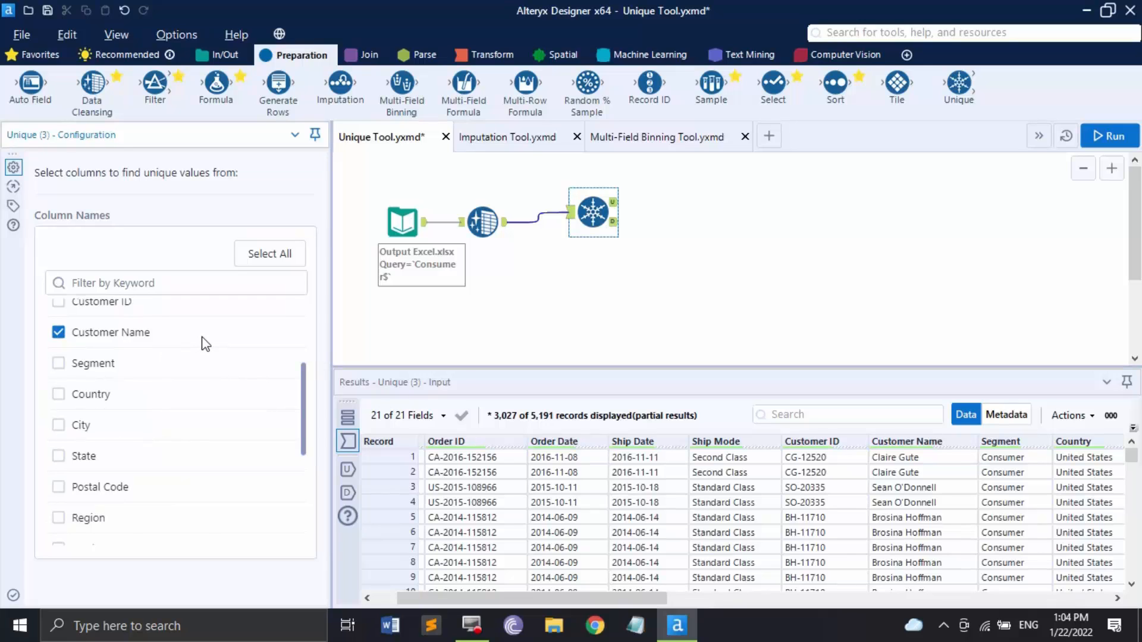
Step: Run the Unique Tool workflow, dismiss the run message and view the Customer Name column in the unique records output
{"action": "left_click", "coordinate": [1108, 136]}
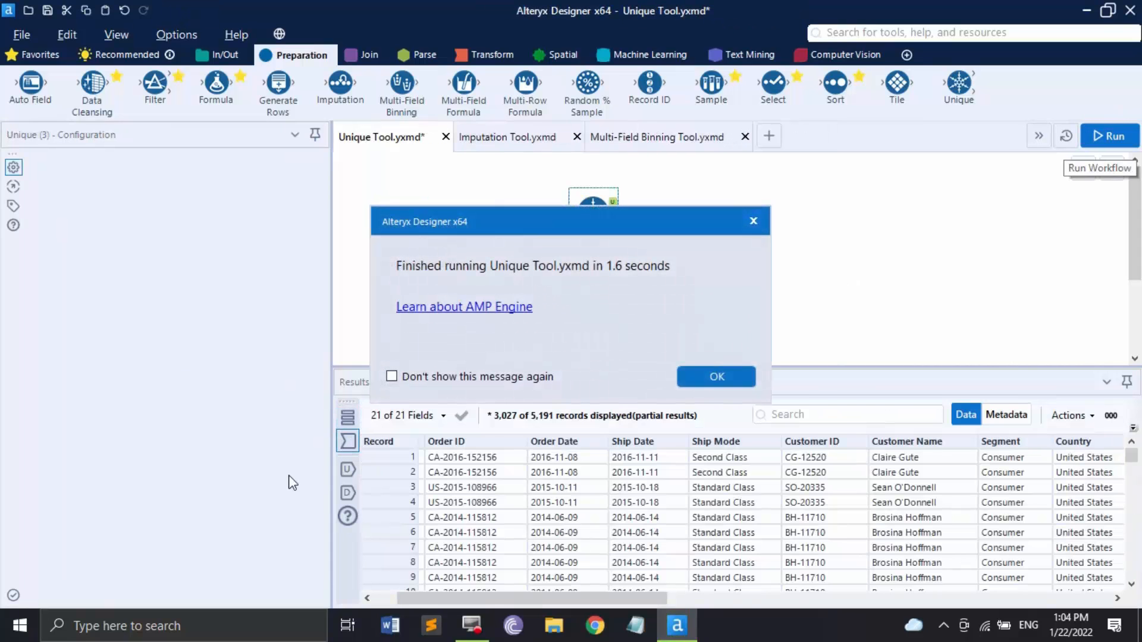
{"action": "left_click", "coordinate": [705, 375]}
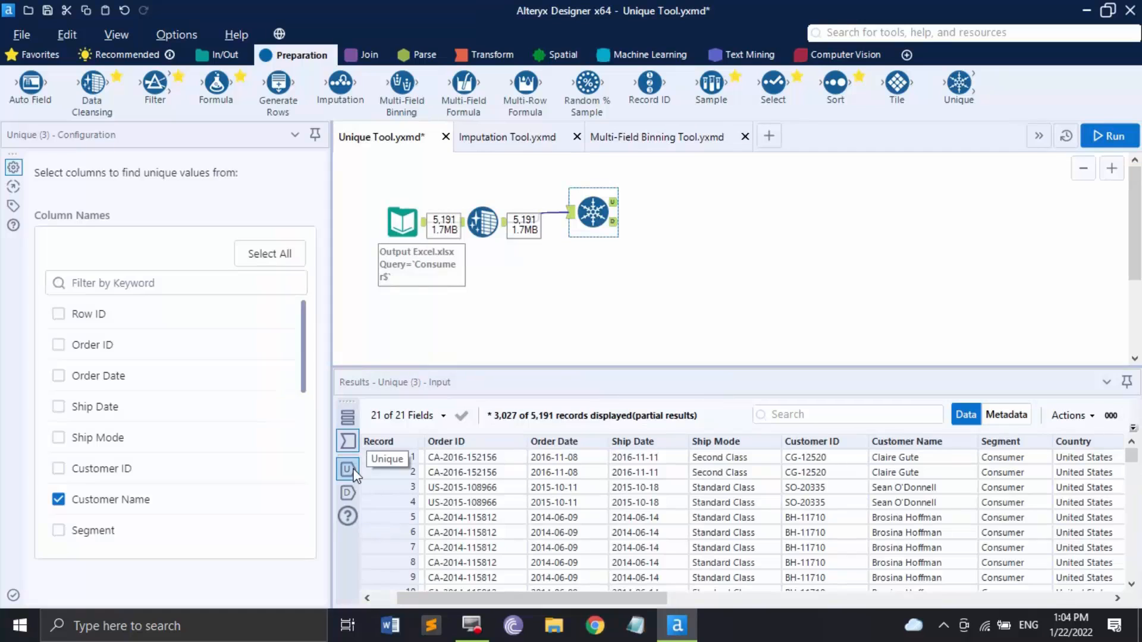
{"action": "left_click", "coordinate": [347, 470]}
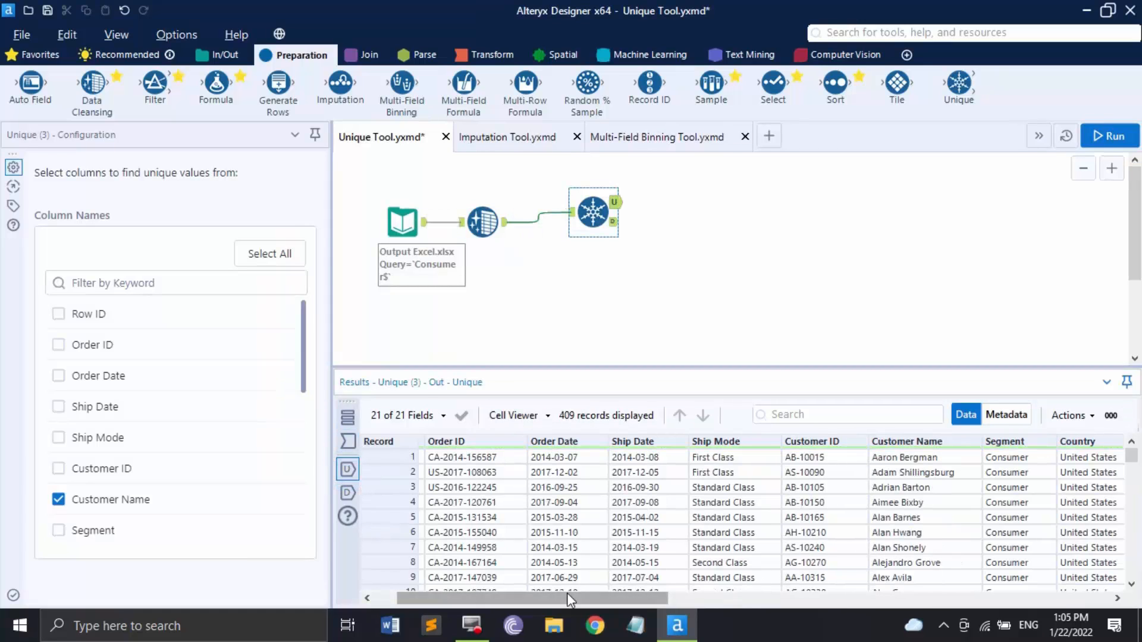
{"action": "left_click_drag", "start_coordinate": [566, 594], "coordinate": [672, 594]}
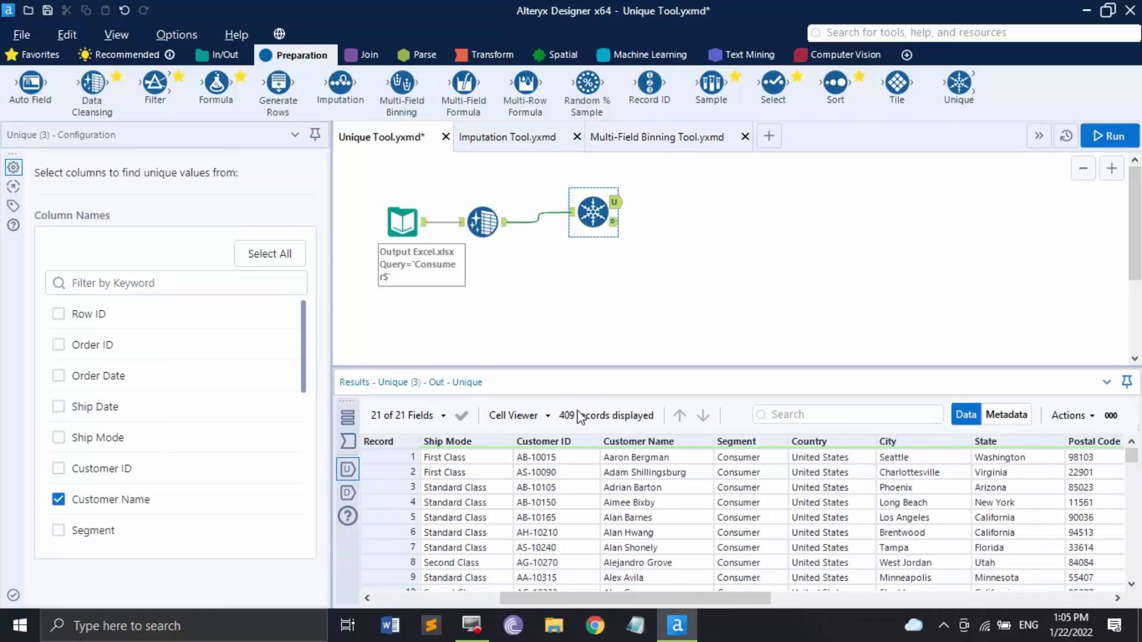
Step: Examine the Customer Name column in the Unique tool's duplicates output for repeated customers, and return to the unique records output
{"action": "left_click", "coordinate": [348, 492]}
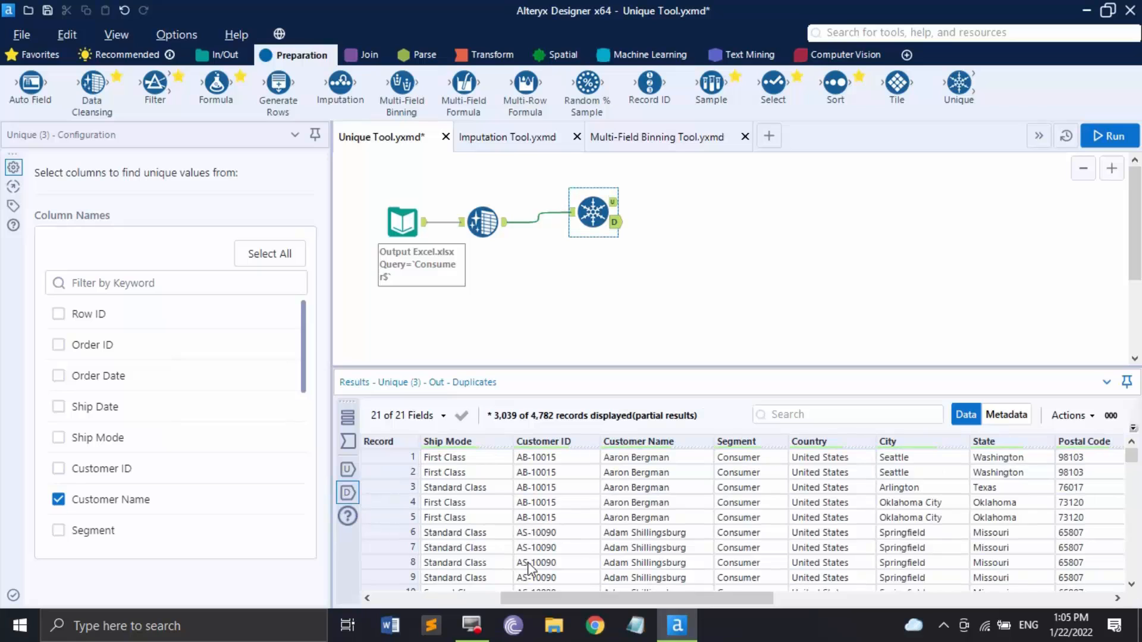
{"action": "left_click", "coordinate": [693, 591]}
{"action": "left_click_drag", "start_coordinate": [694, 591], "coordinate": [735, 595]}
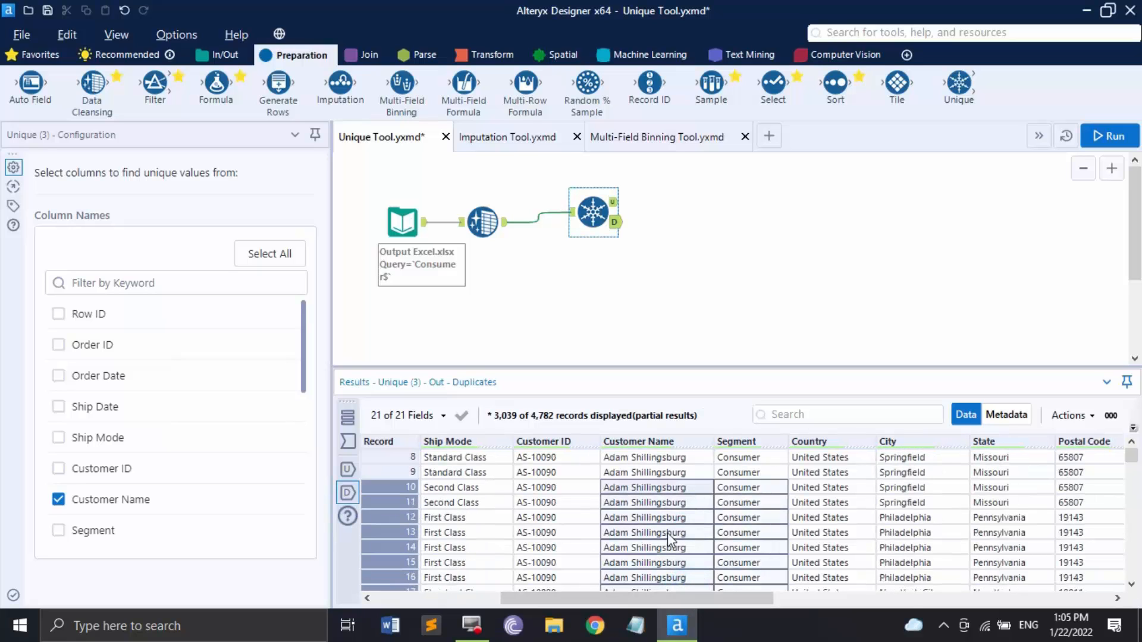
{"action": "left_click", "coordinate": [667, 532]}
{"action": "scroll", "coordinate": [788, 536], "scroll_direction": "up", "scroll_amount": 3}
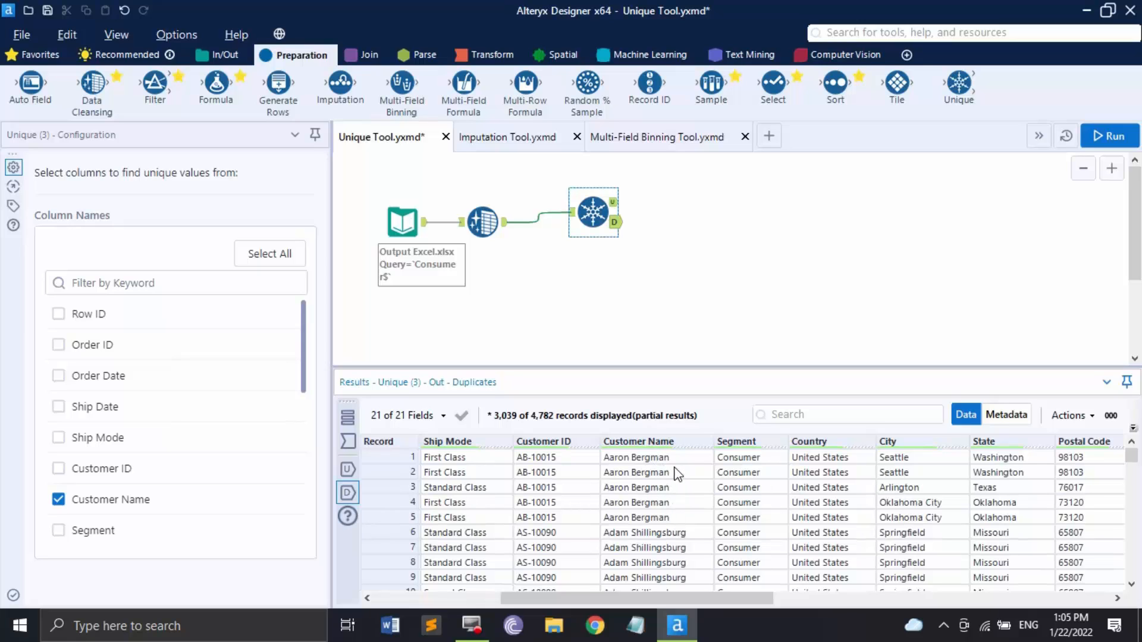
{"action": "scroll", "coordinate": [675, 516], "scroll_direction": "down", "scroll_amount": 12}
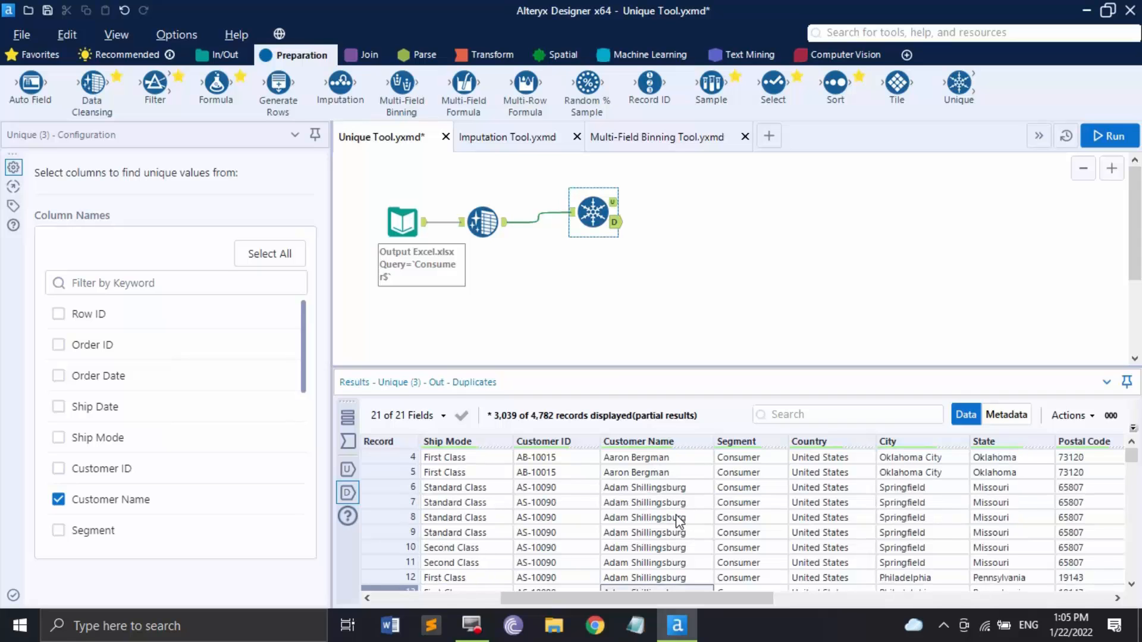
{"action": "scroll", "coordinate": [679, 522], "scroll_direction": "down", "scroll_amount": 12}
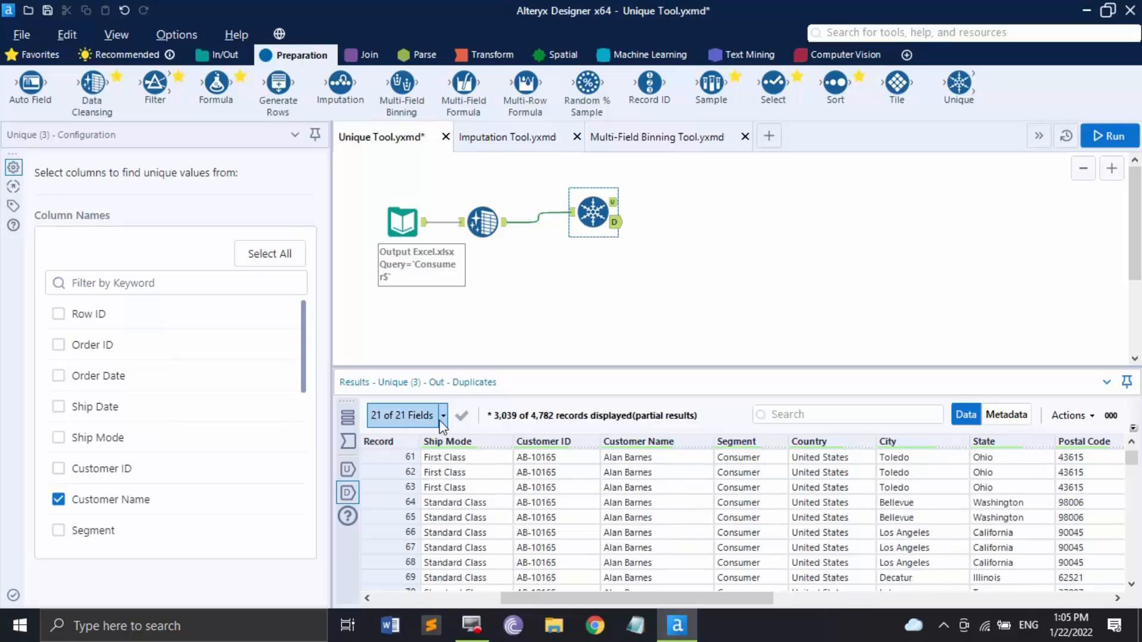
{"action": "left_click", "coordinate": [348, 469]}
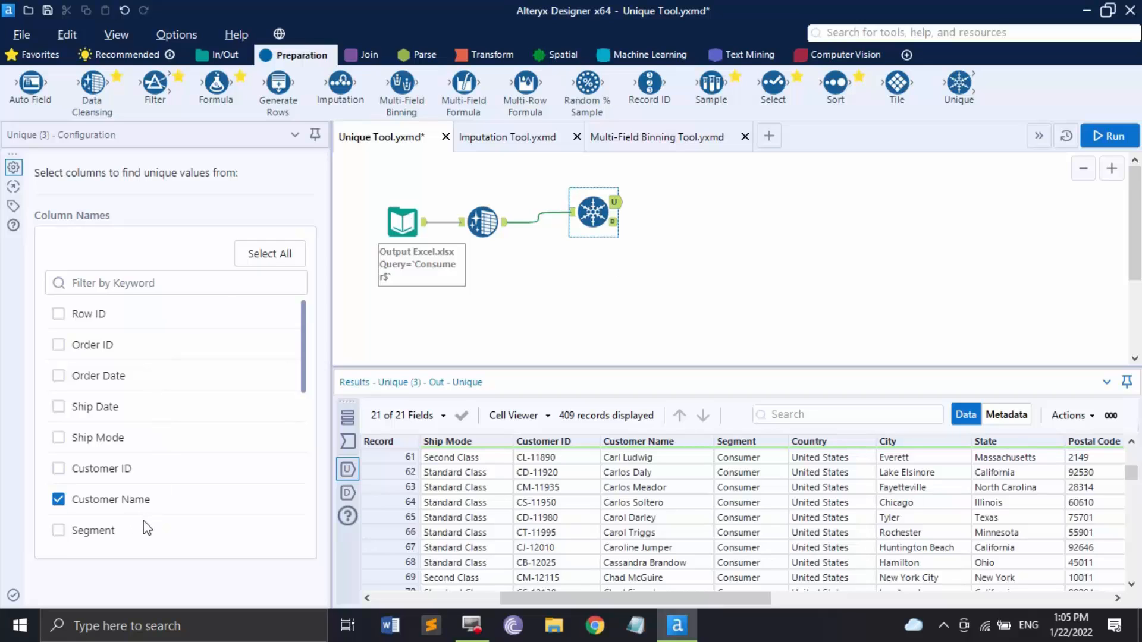
Step: Add Category to the columns checked by the Unique tool, rerun the workflow and dismiss the run message
{"action": "scroll", "coordinate": [140, 532], "scroll_direction": "down", "scroll_amount": 4}
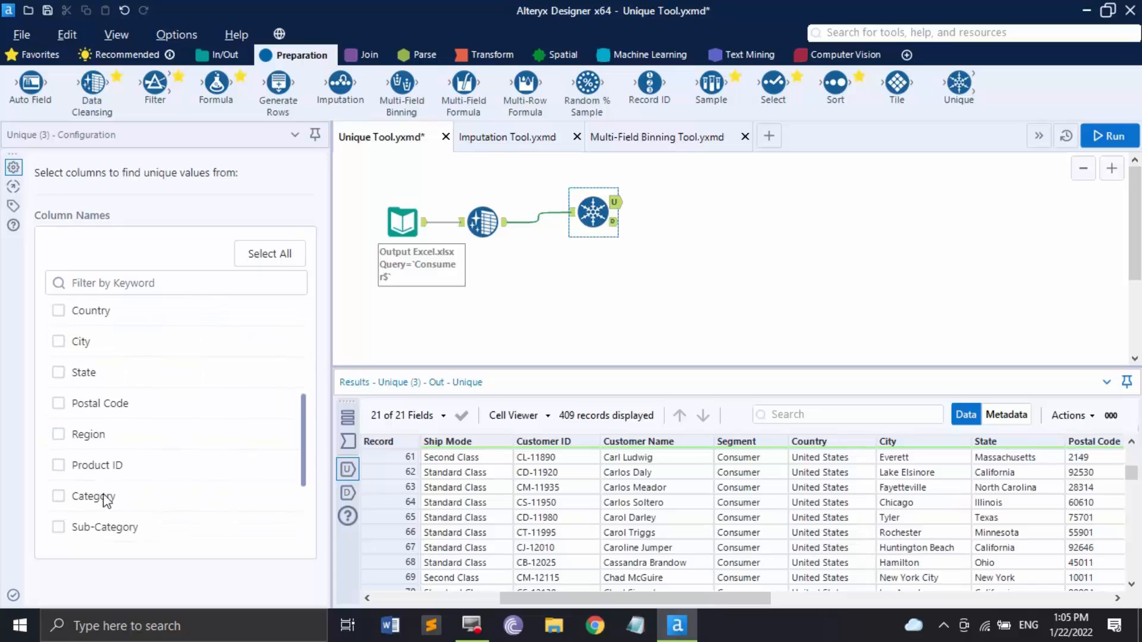
{"action": "left_click", "coordinate": [60, 497]}
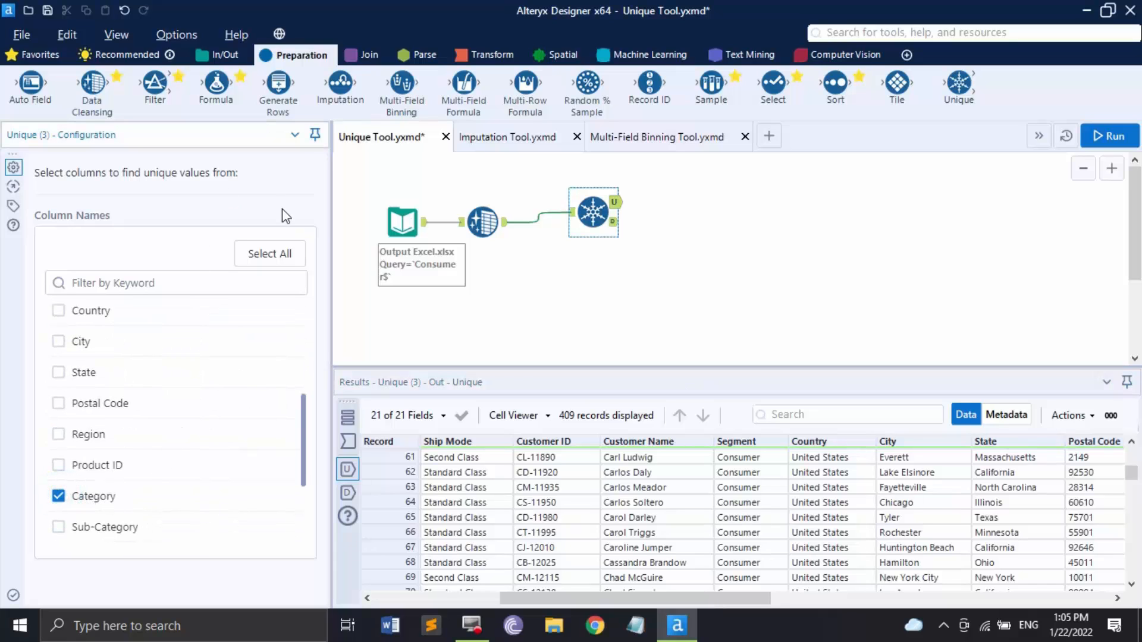
{"action": "left_click", "coordinate": [1110, 136]}
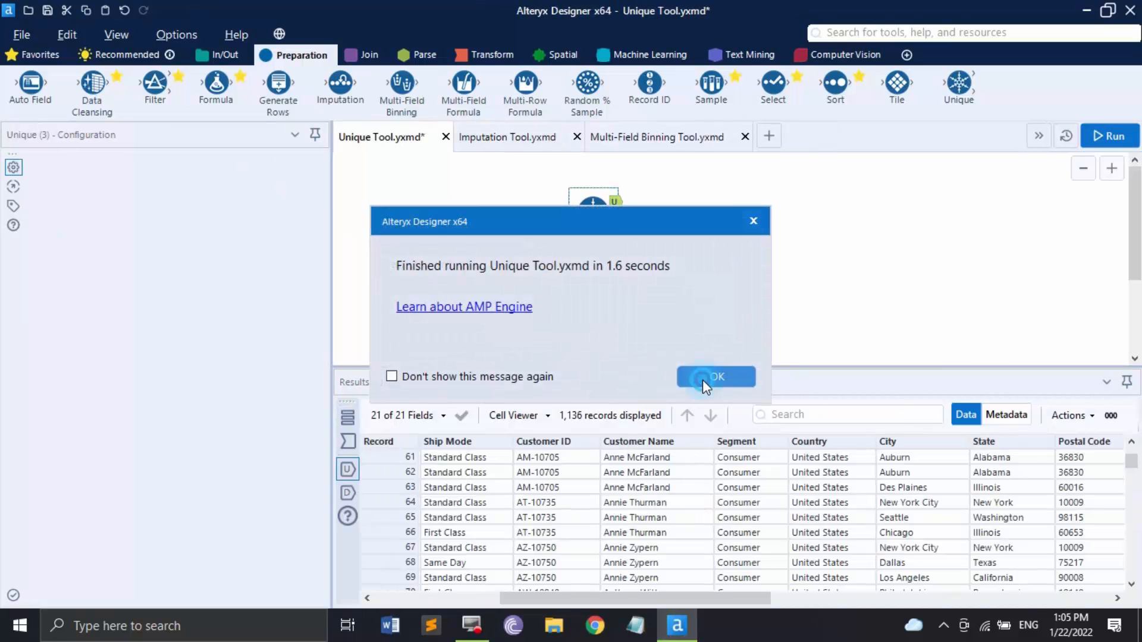
{"action": "left_click", "coordinate": [708, 378]}
Step: Check the Customer Name and Category combinations in the unique records output, and open the duplicates output
{"action": "left_click_drag", "start_coordinate": [742, 600], "coordinate": [705, 605]}
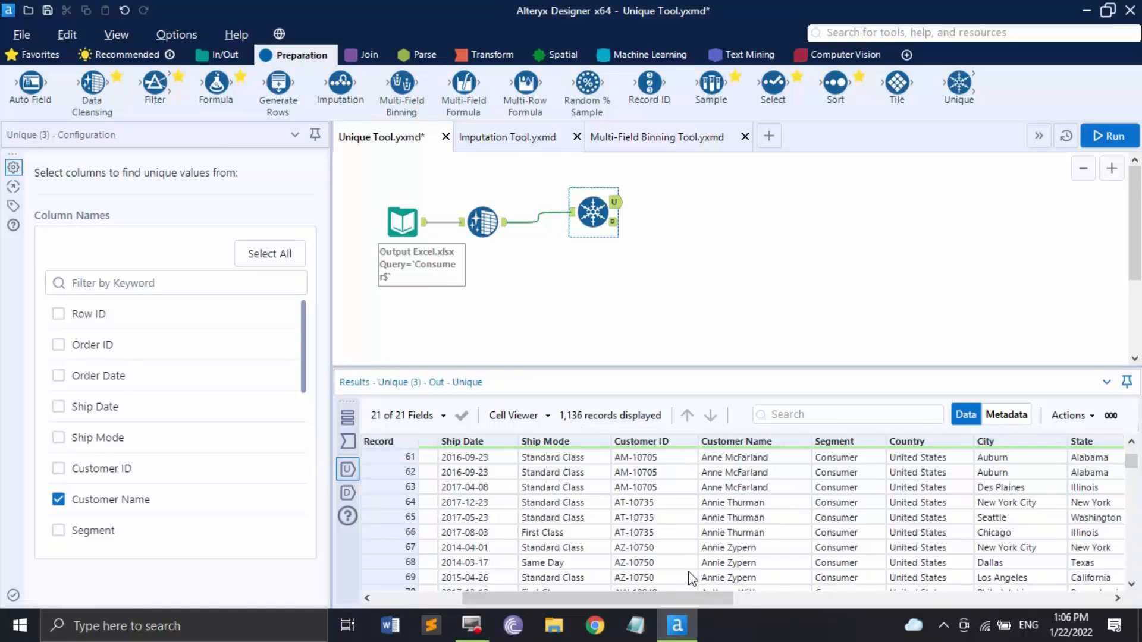
{"action": "left_click_drag", "start_coordinate": [713, 594], "coordinate": [761, 601]}
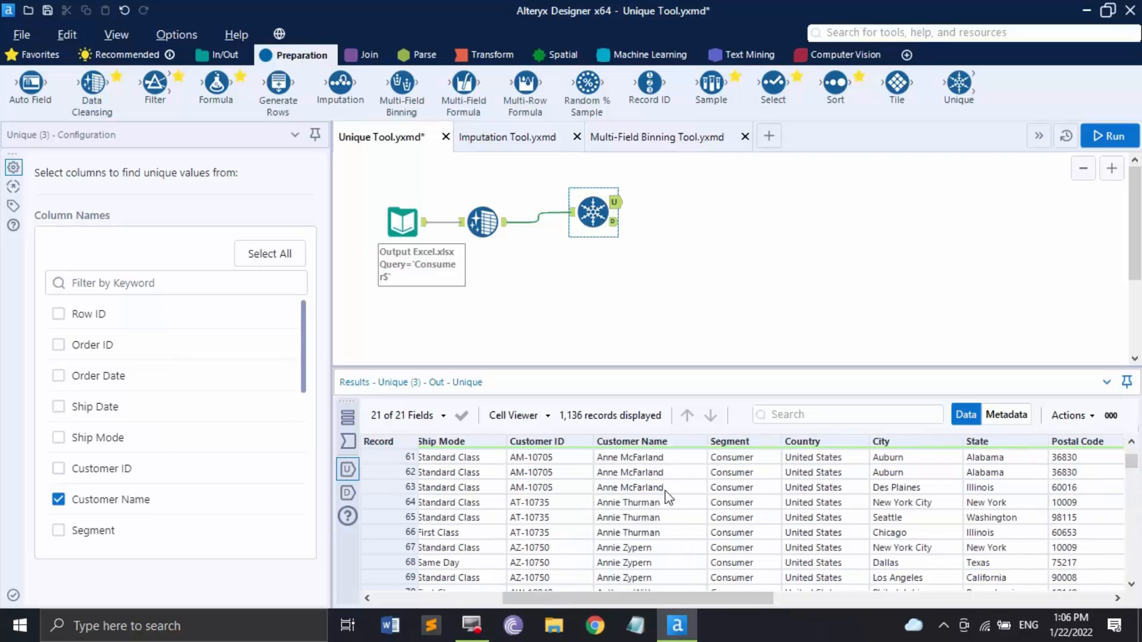
{"action": "left_click_drag", "start_coordinate": [766, 596], "coordinate": [950, 630]}
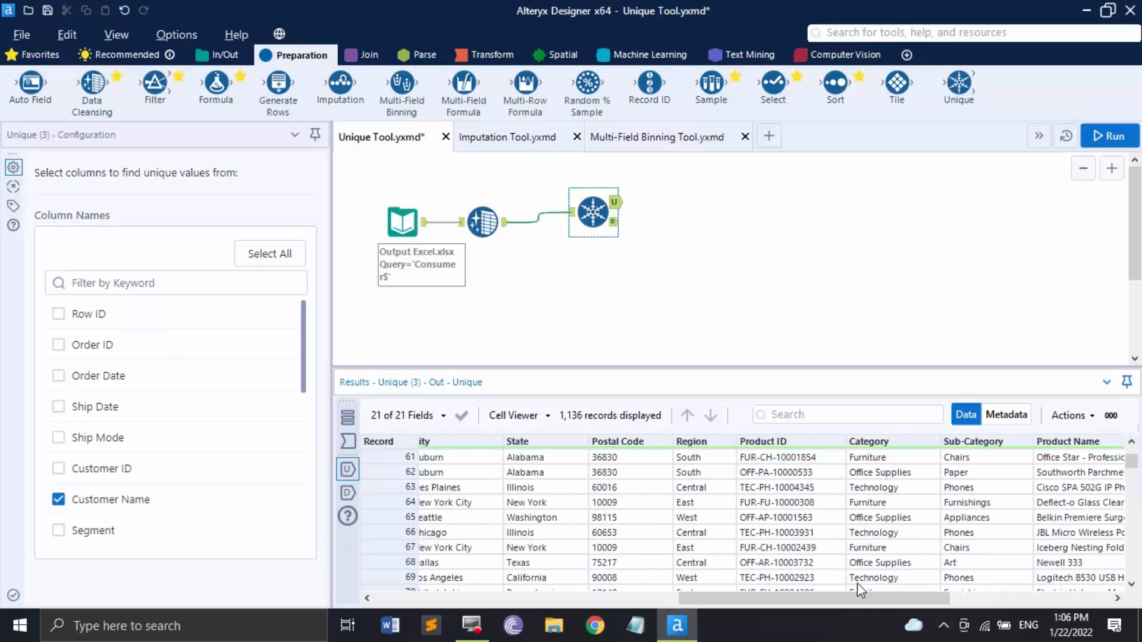
{"action": "left_click_drag", "start_coordinate": [862, 599], "coordinate": [618, 596]}
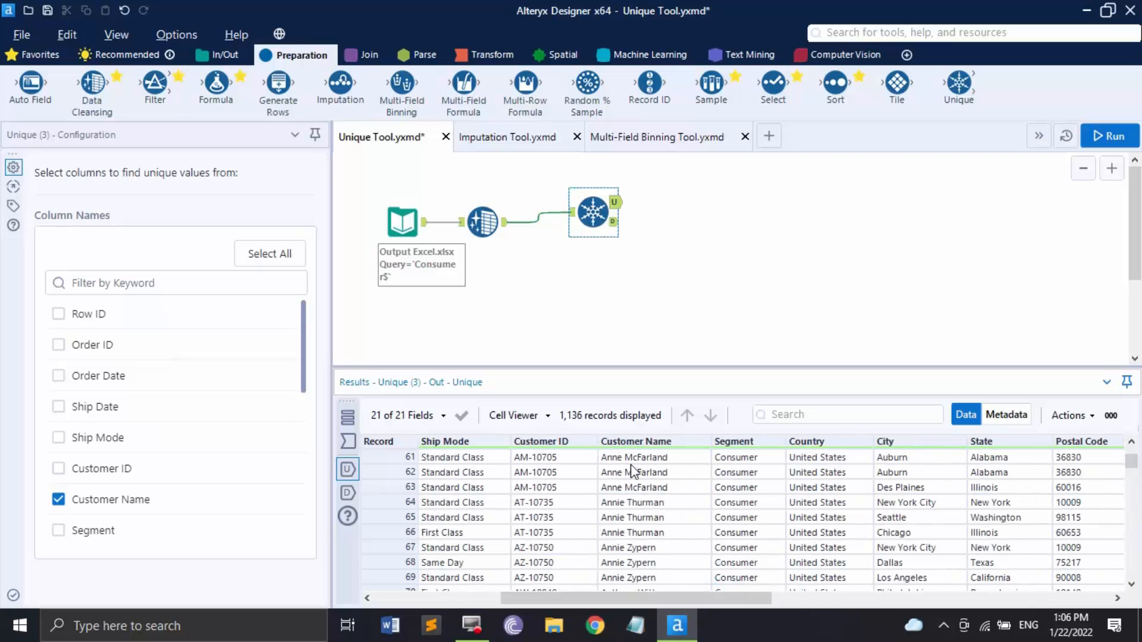
{"action": "left_click", "coordinate": [351, 492]}
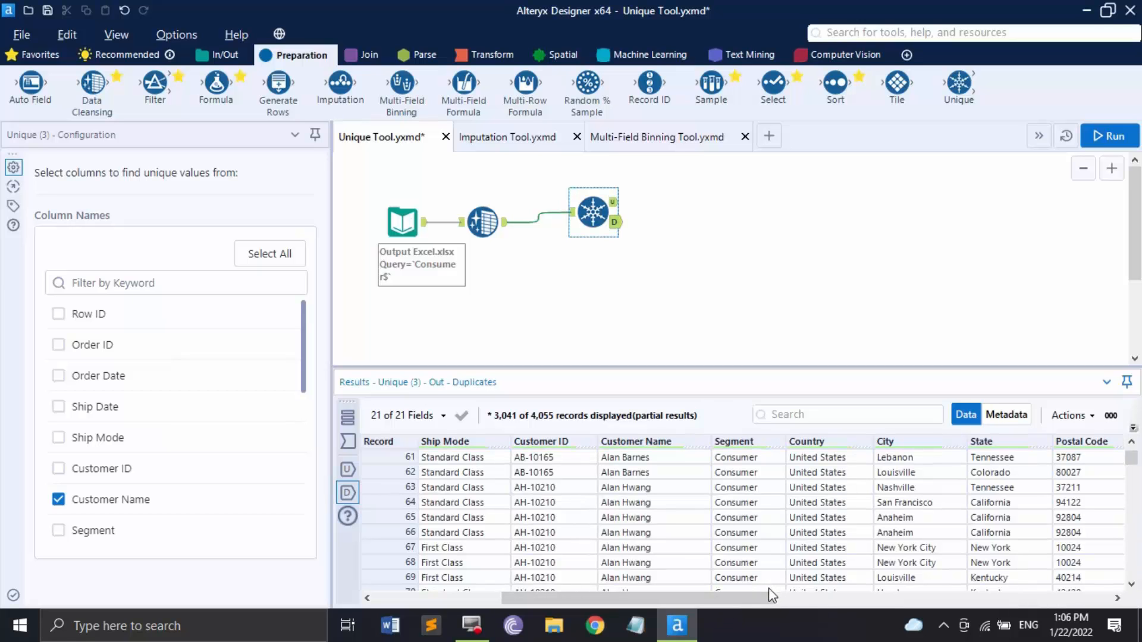
Step: Open the Imputation Tool workflow and connect an Imputation tool after the Data Cleansing tool
{"action": "left_click_drag", "start_coordinate": [736, 600], "coordinate": [554, 597]}
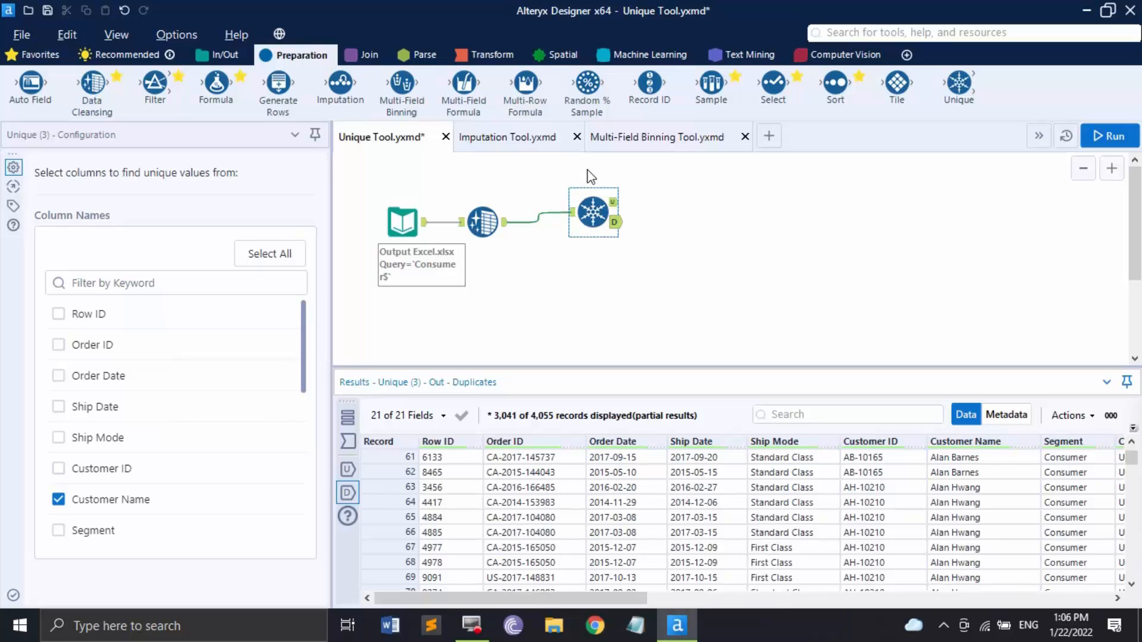
{"action": "left_click", "coordinate": [512, 137]}
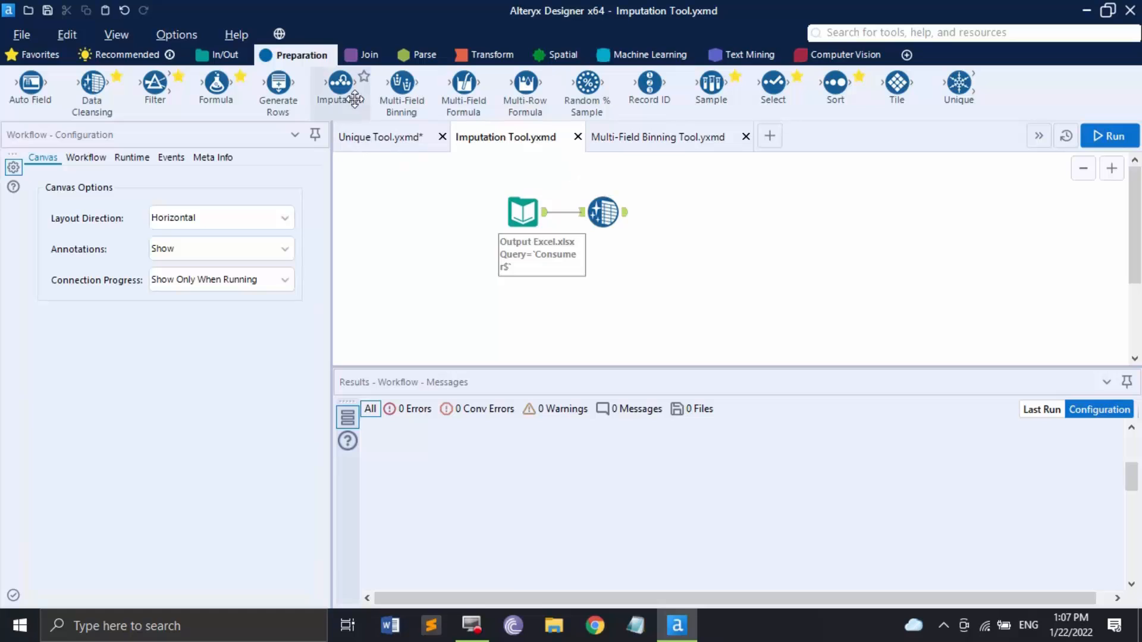
{"action": "left_click_drag", "start_coordinate": [340, 83], "coordinate": [723, 213]}
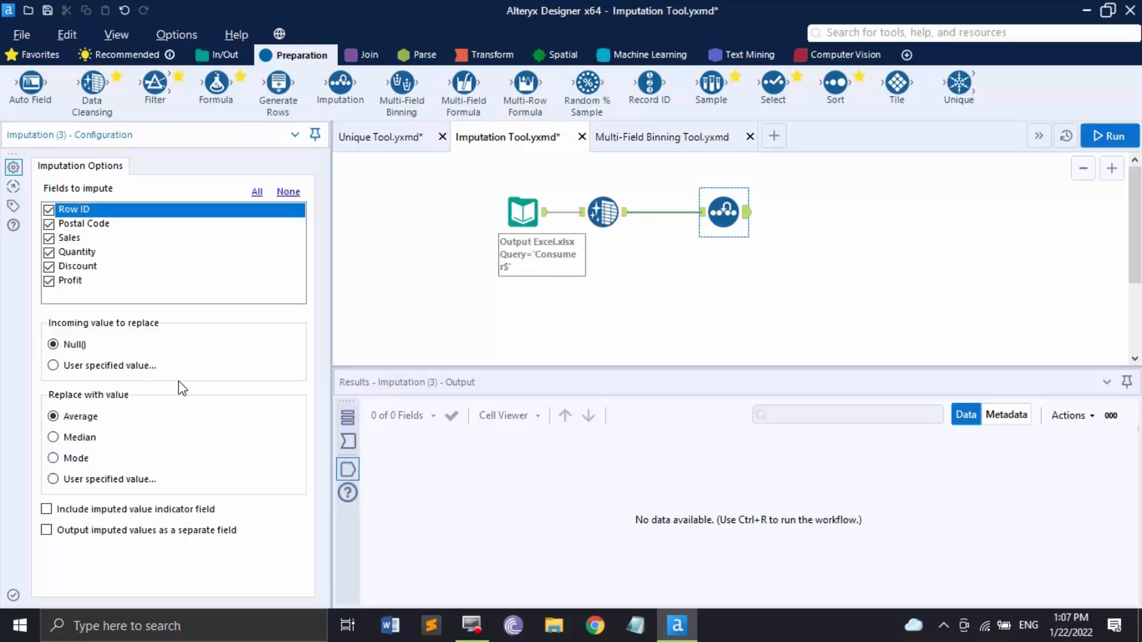
Step: Limit the Imputation tool to the Quantity field and set the incoming value to replace to a user-specified 7
{"action": "left_click", "coordinate": [288, 192]}
{"action": "left_click", "coordinate": [50, 253]}
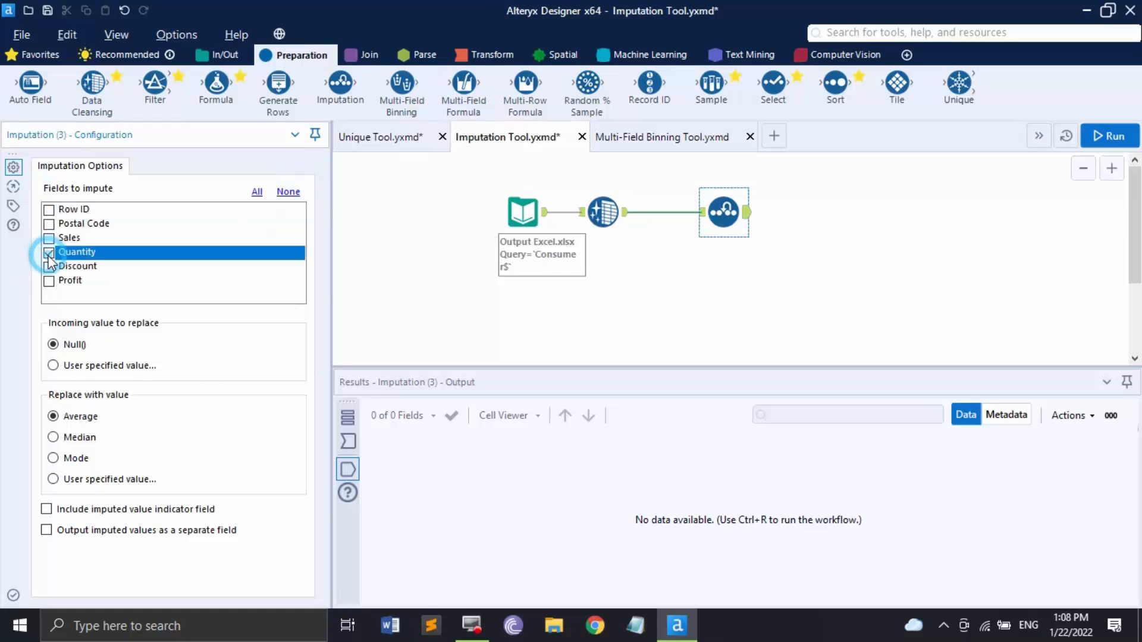
{"action": "left_click", "coordinate": [55, 366]}
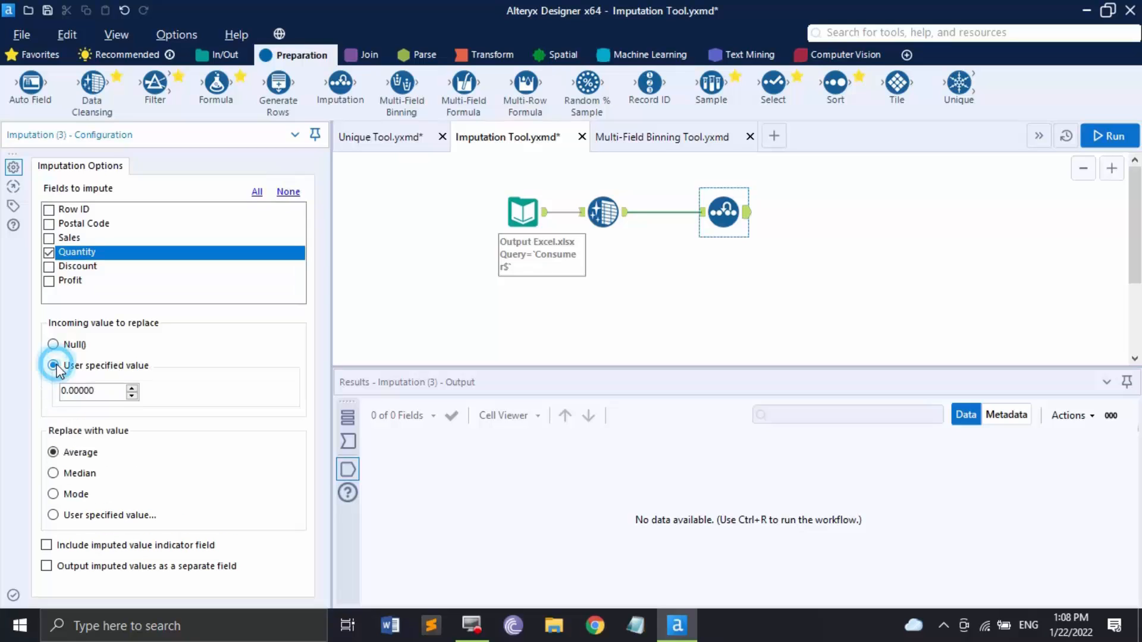
{"action": "left_click", "coordinate": [98, 391]}
{"action": "double_click", "coordinate": [98, 391]}
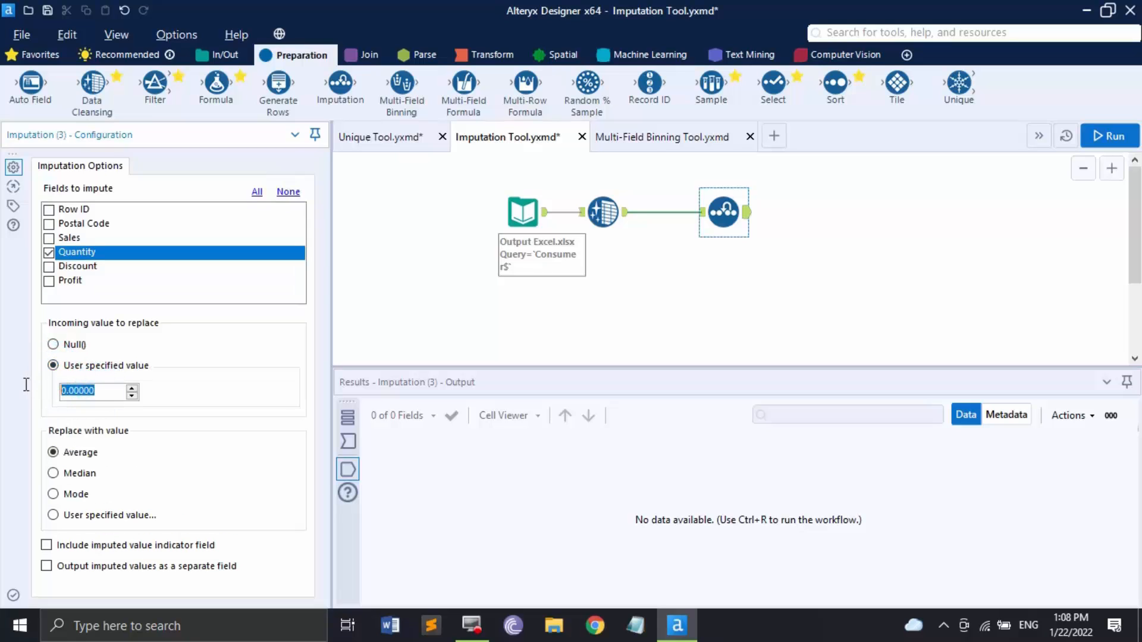
{"action": "type", "text": "7"}
Step: Set the replacement to a user-specified value of 8 and include the imputed value indicator field
{"action": "left_click", "coordinate": [53, 515]}
{"action": "scroll", "coordinate": [89, 508], "scroll_direction": "down", "scroll_amount": 1}
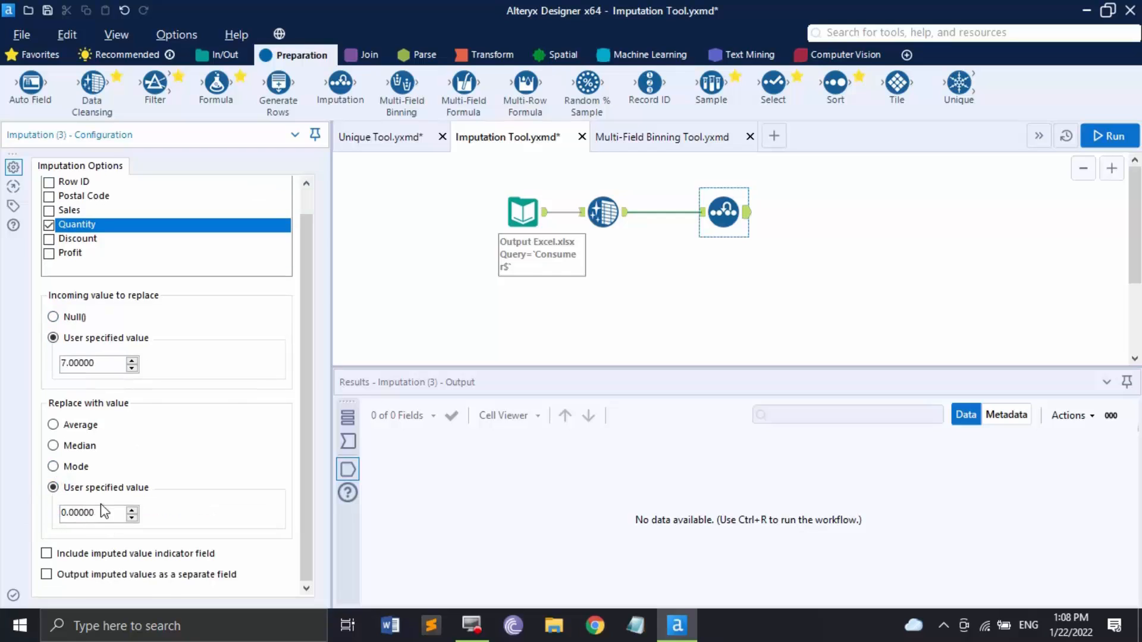
{"action": "double_click", "coordinate": [90, 512]}
{"action": "type", "text": "8"}
{"action": "left_click", "coordinate": [47, 554]}
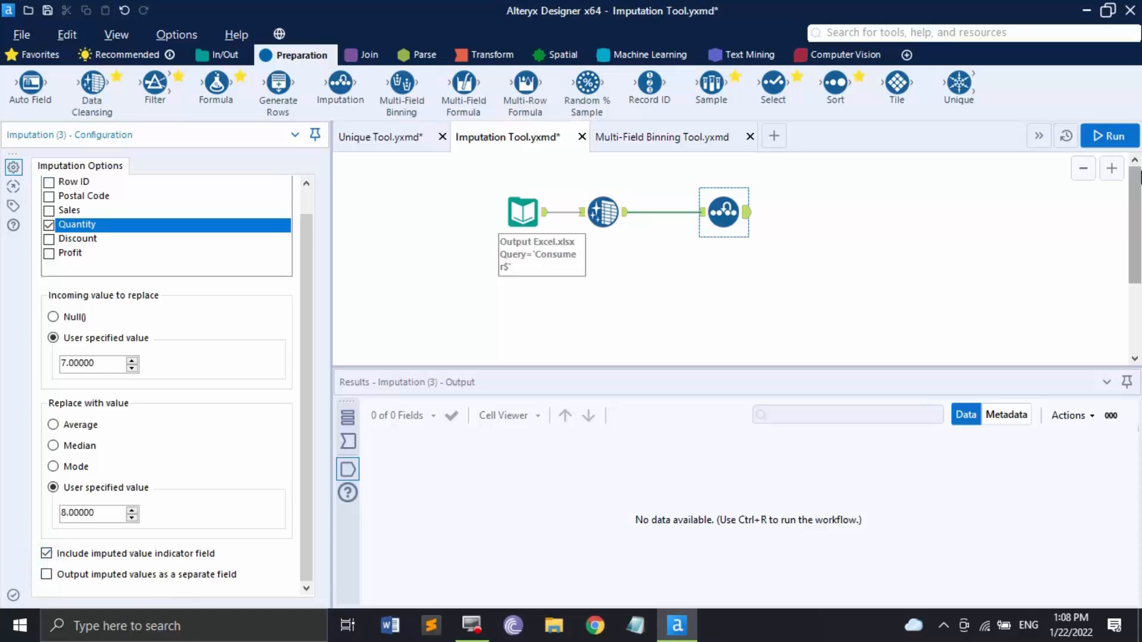
Step: Run the Imputation Tool workflow, dismiss the run message and view the Quantity and Quantity_Indicator columns in the output
{"action": "left_click", "coordinate": [1110, 136]}
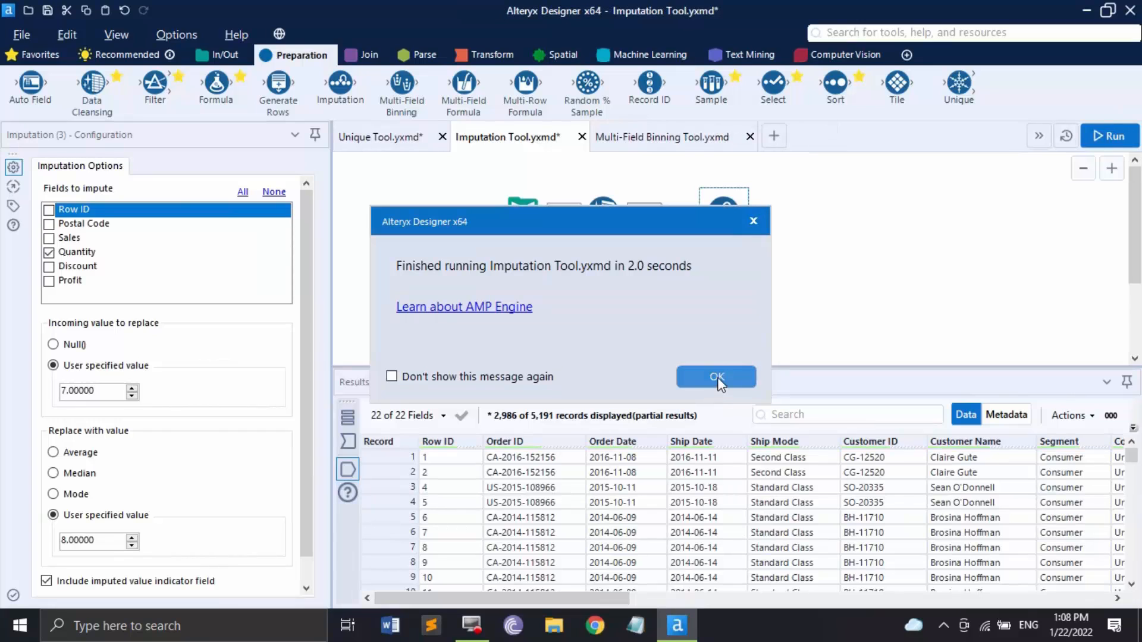
{"action": "left_click", "coordinate": [717, 376]}
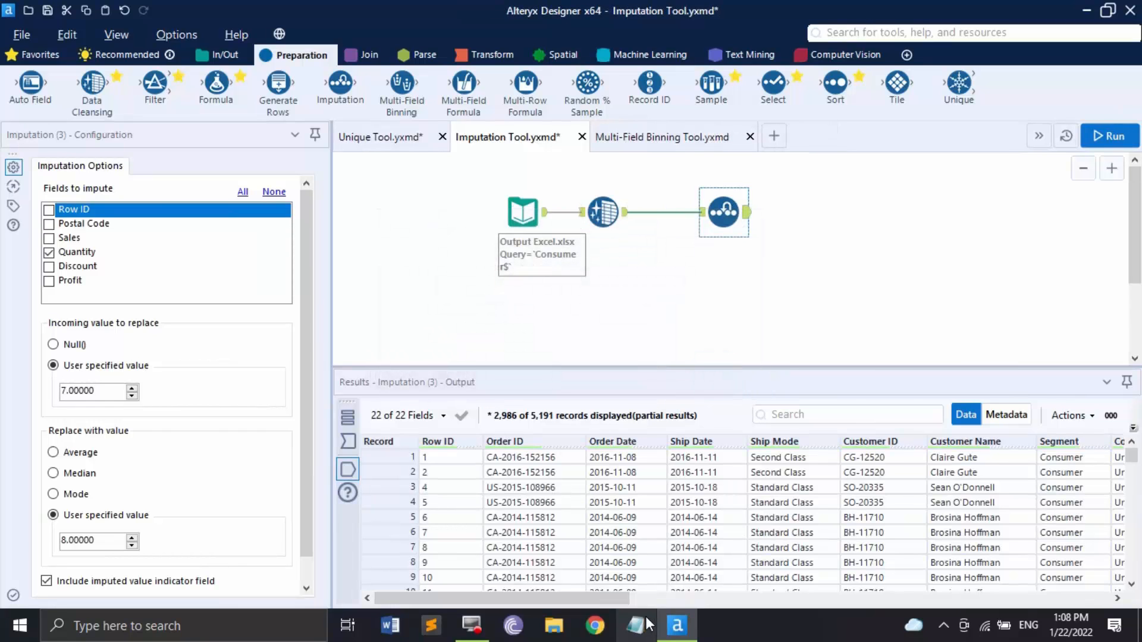
{"action": "left_click_drag", "start_coordinate": [623, 600], "coordinate": [1102, 632]}
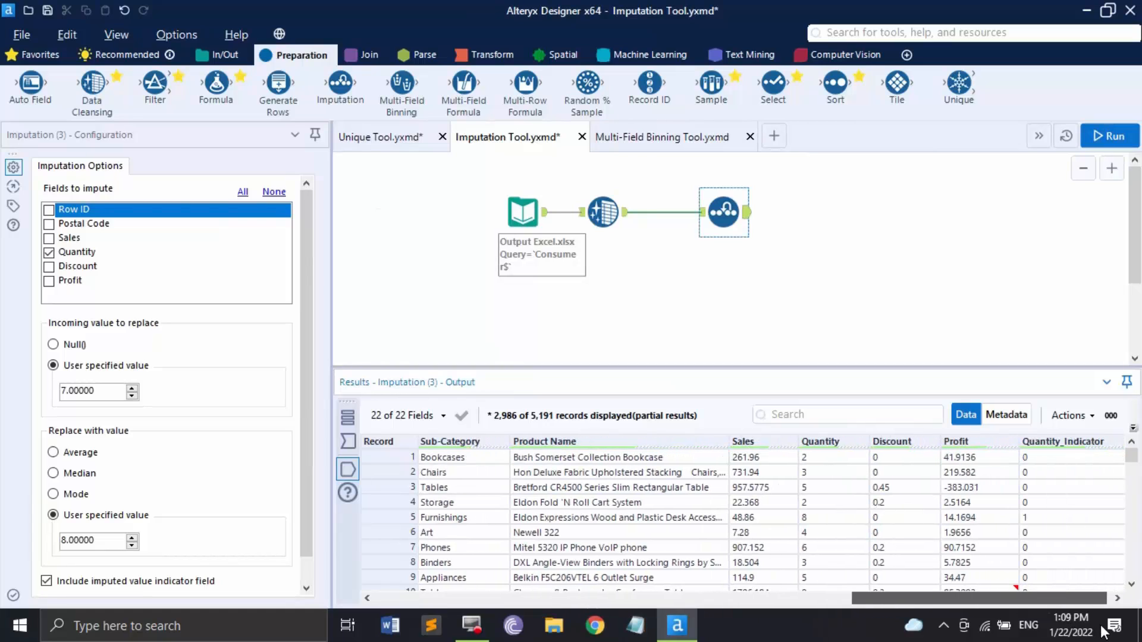
Step: Check the replaced Quantity values against the Quantity_Indicator column in the Imputation output
{"action": "left_click", "coordinate": [825, 518]}
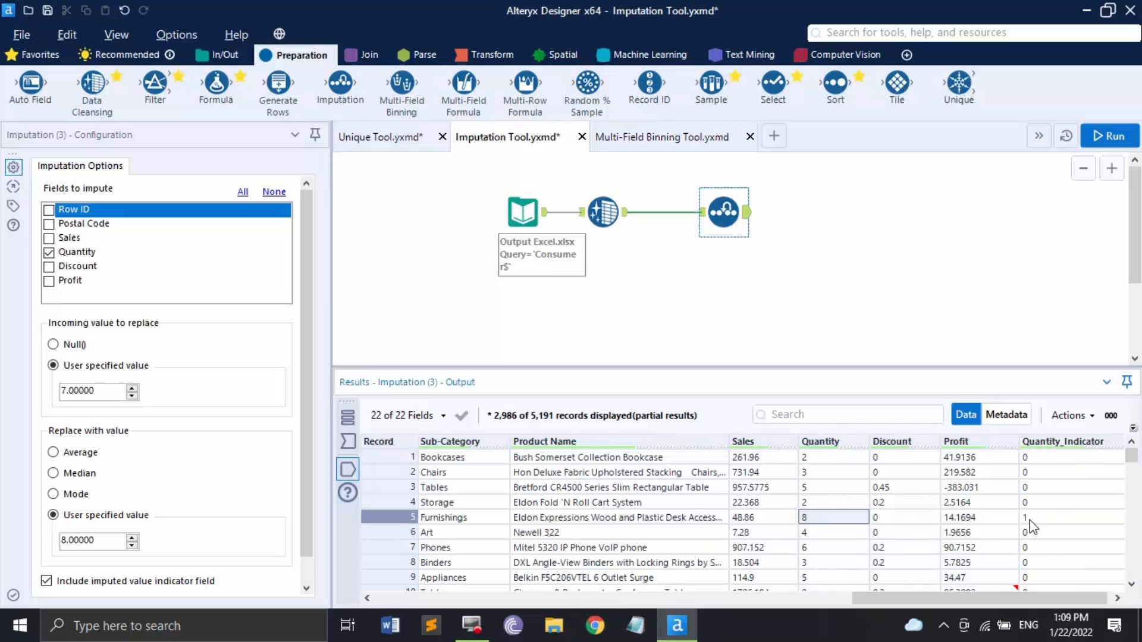
{"action": "scroll", "coordinate": [1069, 535], "scroll_direction": "down", "scroll_amount": 3}
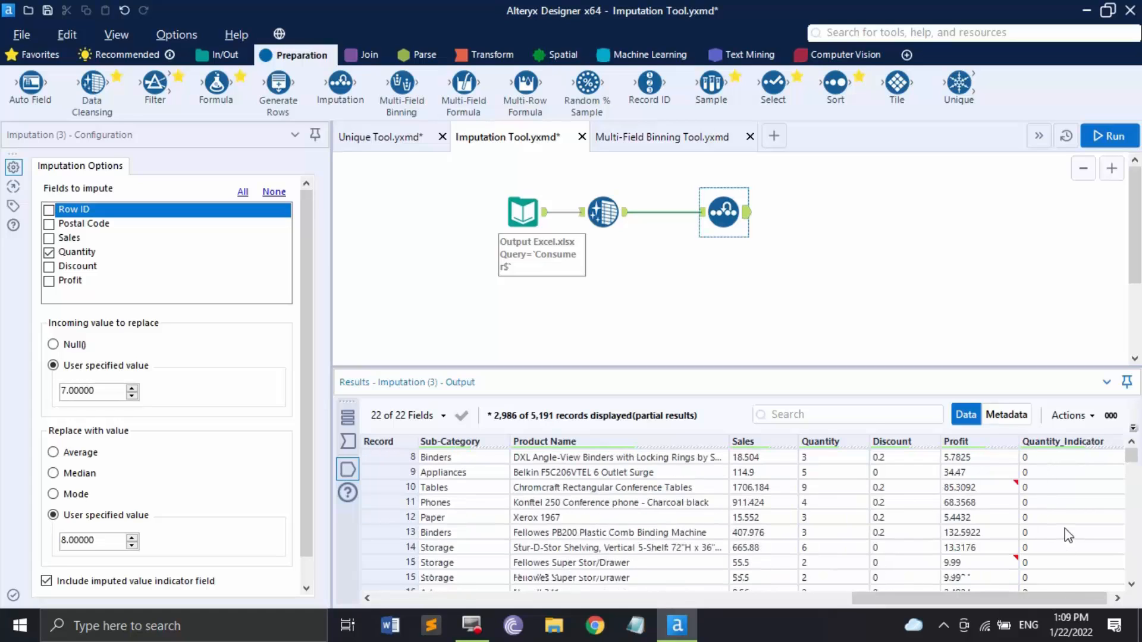
{"action": "scroll", "coordinate": [1065, 528], "scroll_direction": "down", "scroll_amount": 3}
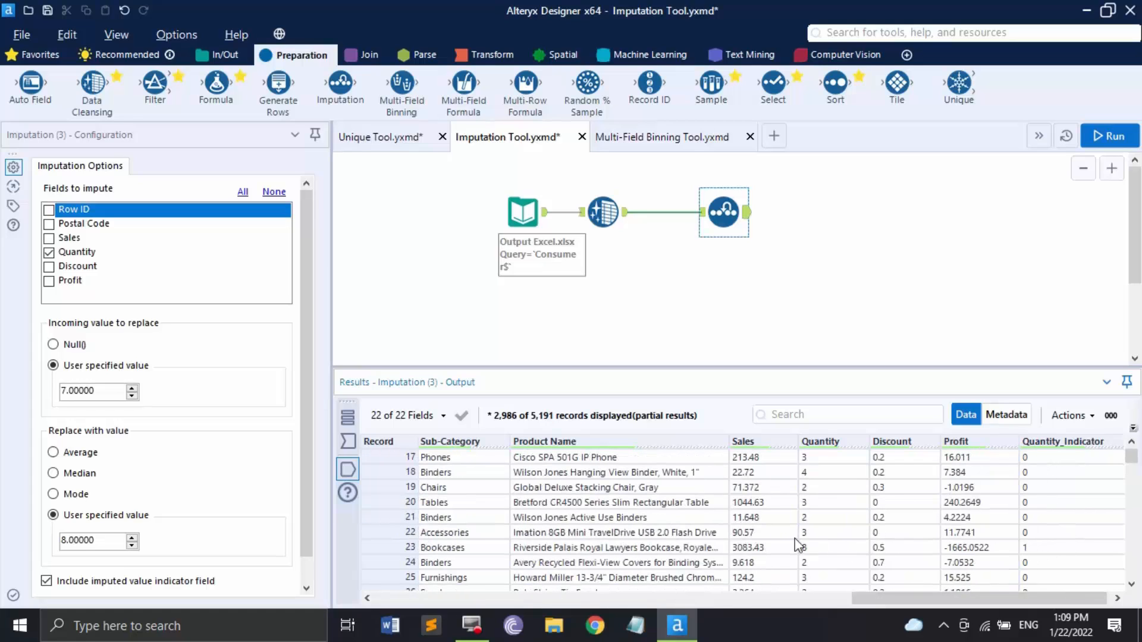
{"action": "left_click", "coordinate": [823, 547]}
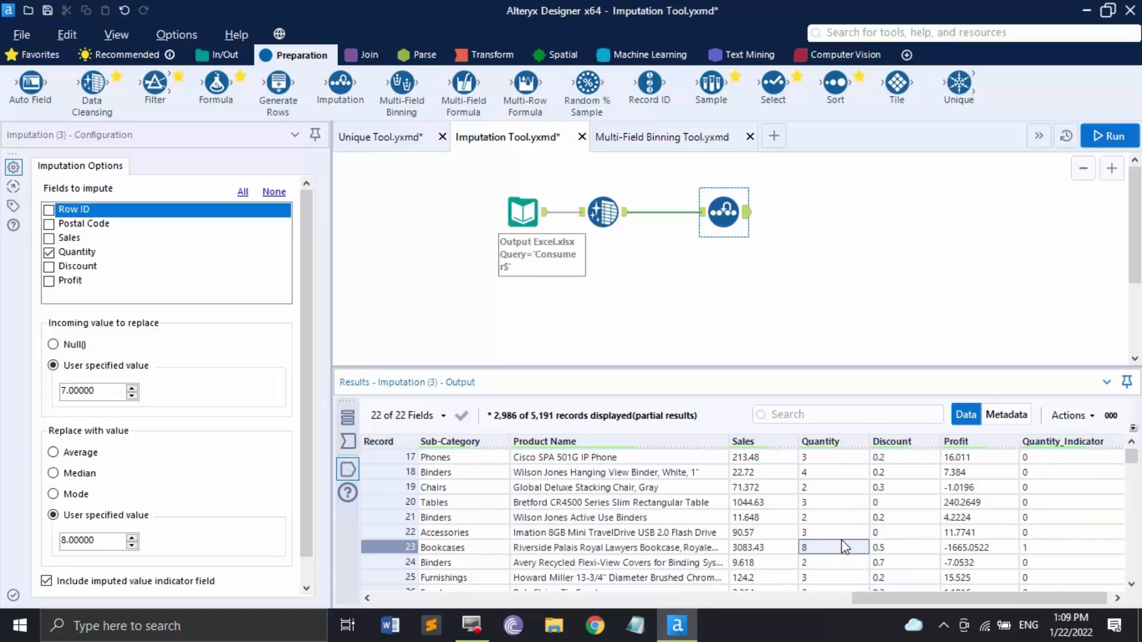
Step: Turn off the imputed value indicator field, output imputed values as a separate field instead, and rerun the workflow
{"action": "scroll", "coordinate": [173, 482], "scroll_direction": "down", "scroll_amount": 1}
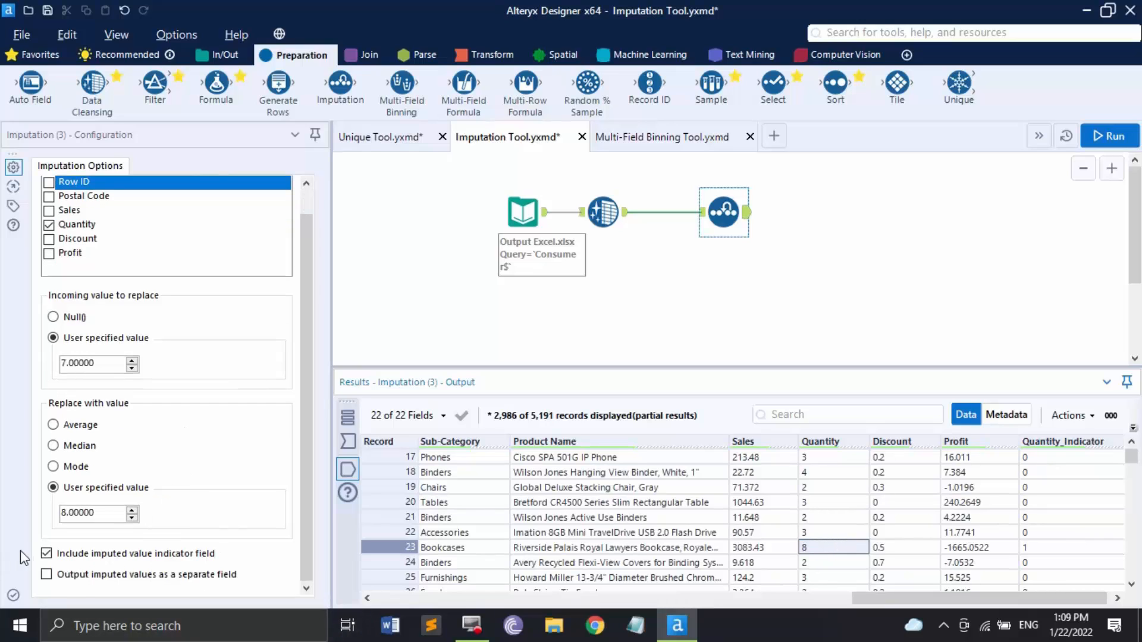
{"action": "left_click", "coordinate": [47, 553]}
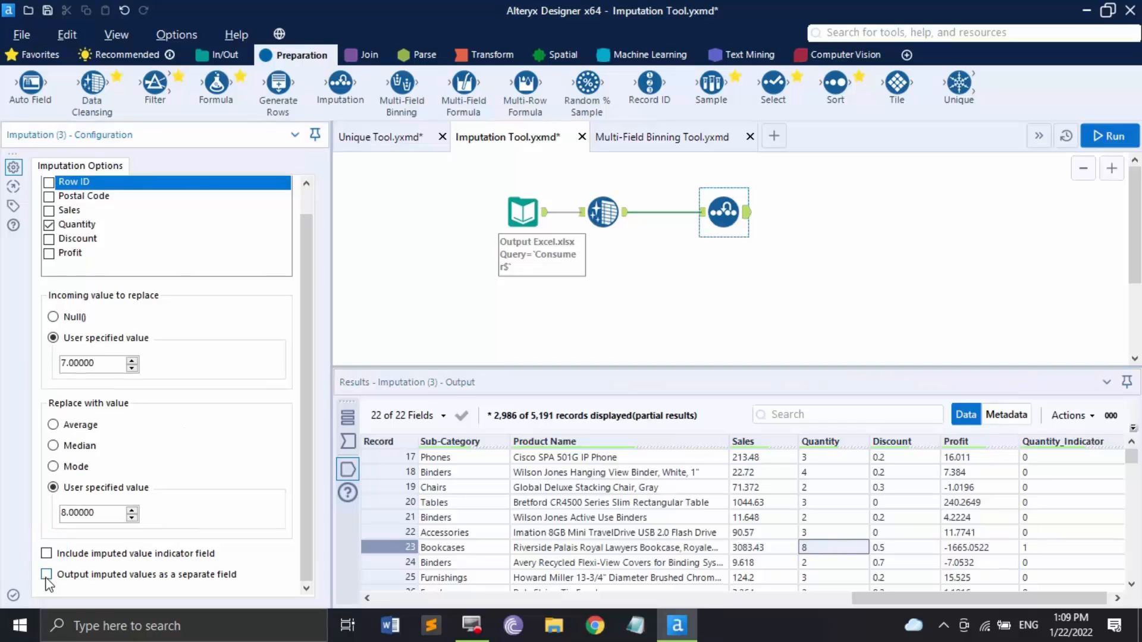
{"action": "left_click", "coordinate": [45, 577]}
{"action": "left_click", "coordinate": [1110, 136]}
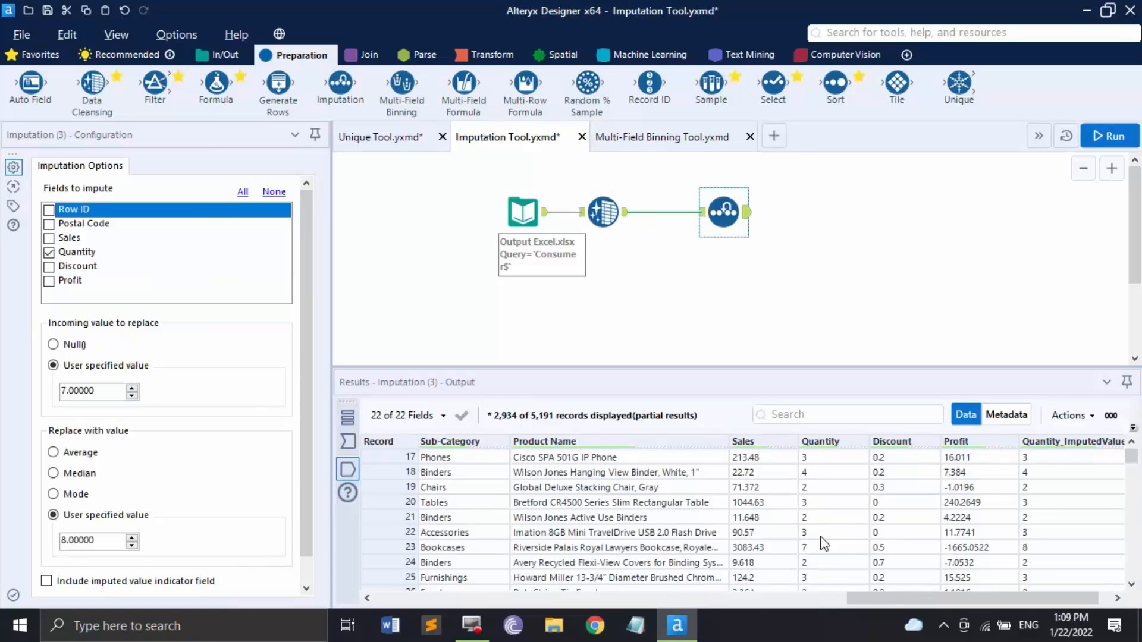
Step: Compare the original Quantity values with the Quantity_ImputedValue column in the Imputation output
{"action": "left_click", "coordinate": [810, 547]}
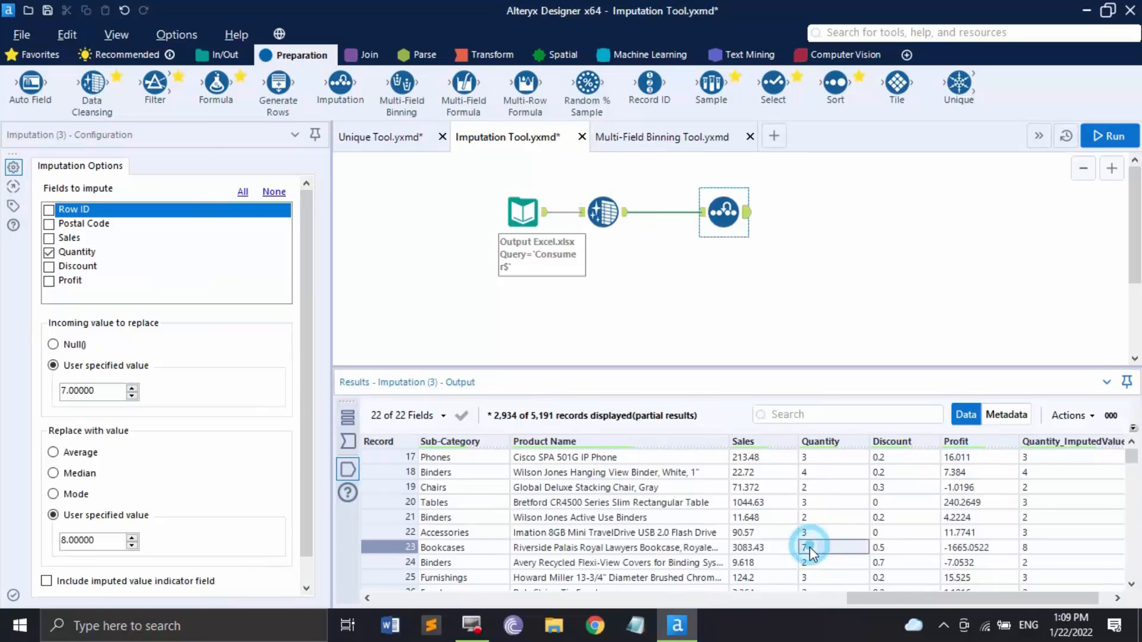
{"action": "left_click", "coordinate": [1031, 551]}
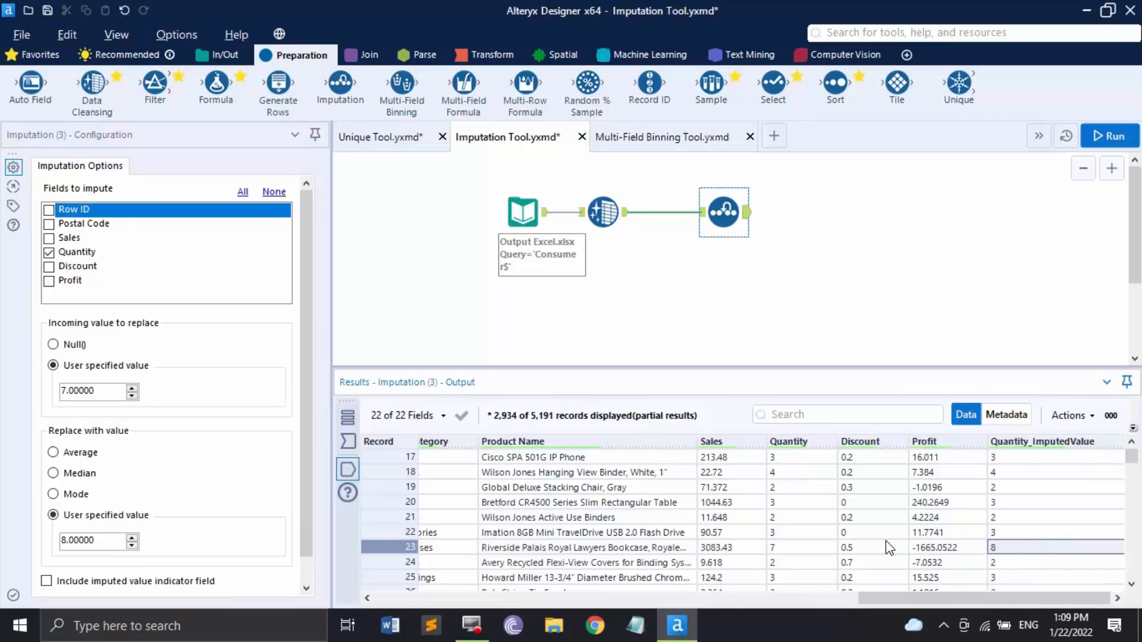
{"action": "scroll", "coordinate": [886, 540], "scroll_direction": "down", "scroll_amount": 1}
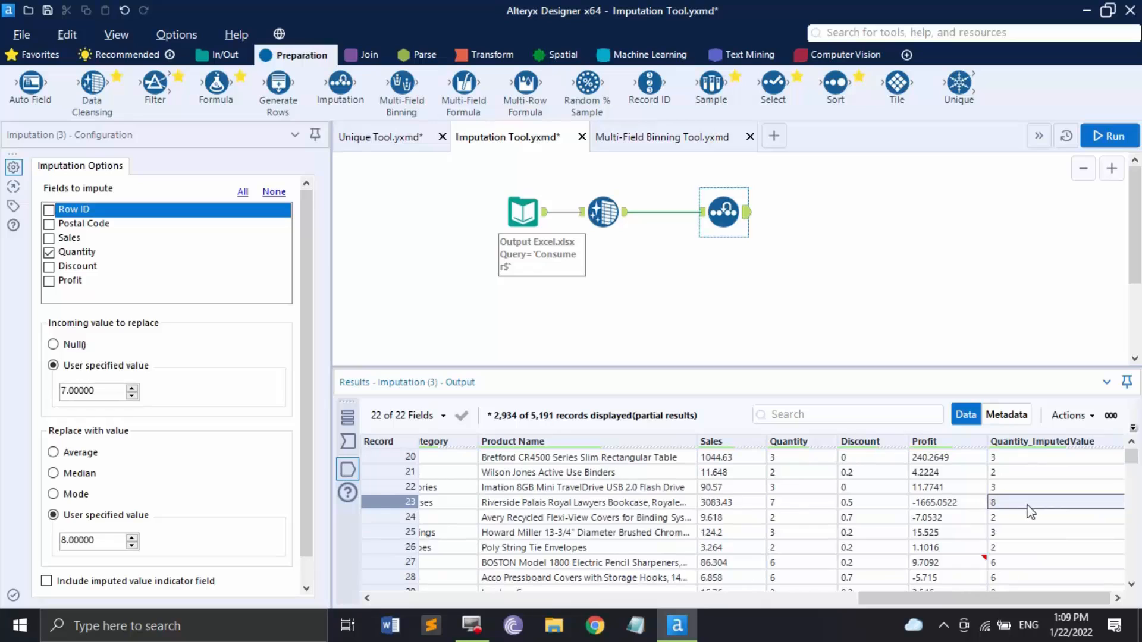
{"action": "scroll", "coordinate": [1032, 513], "scroll_direction": "up", "scroll_amount": 6}
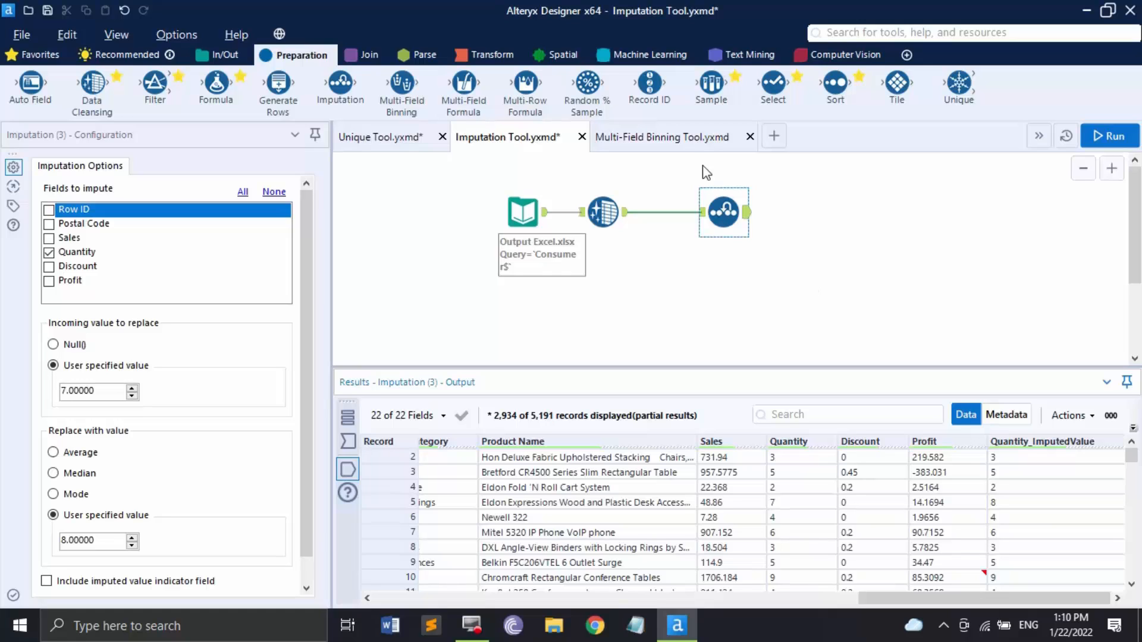
Step: Open the Multi-Field Binning Tool workflow, view the salary histogram example in Chrome, and return to Alteryx Designer
{"action": "left_click", "coordinate": [688, 144]}
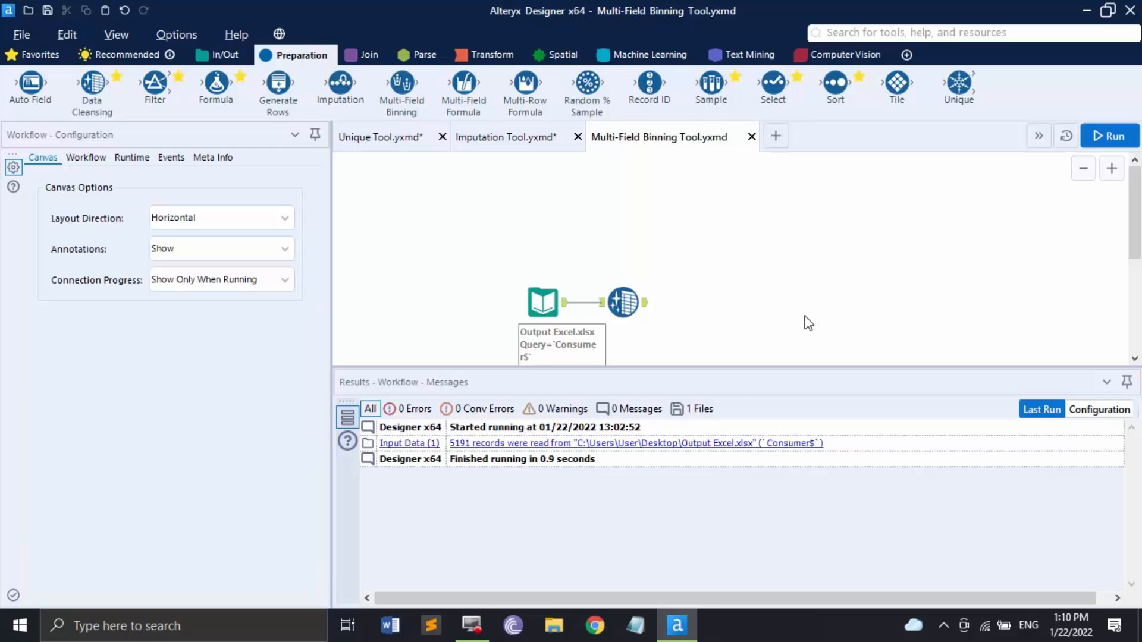
{"action": "left_click", "coordinate": [474, 626]}
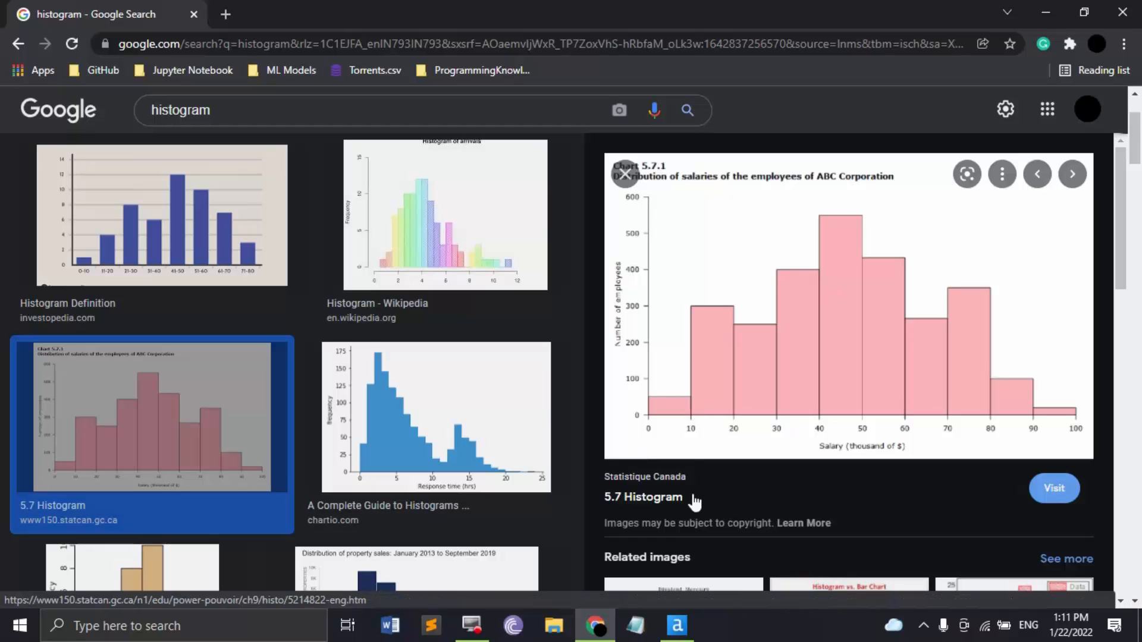
{"action": "left_click", "coordinate": [677, 625]}
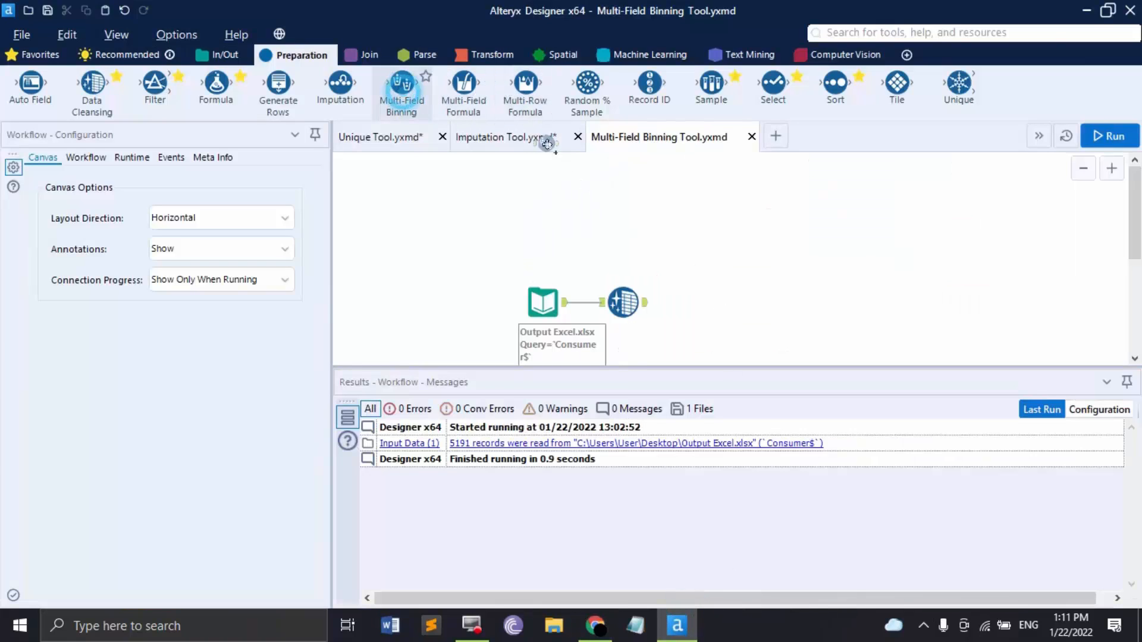
Step: Connect a Multi-Field Binning tool after the Data Cleansing tool and bin Sales into 10 tiles of equal records
{"action": "left_click_drag", "start_coordinate": [400, 95], "coordinate": [734, 305]}
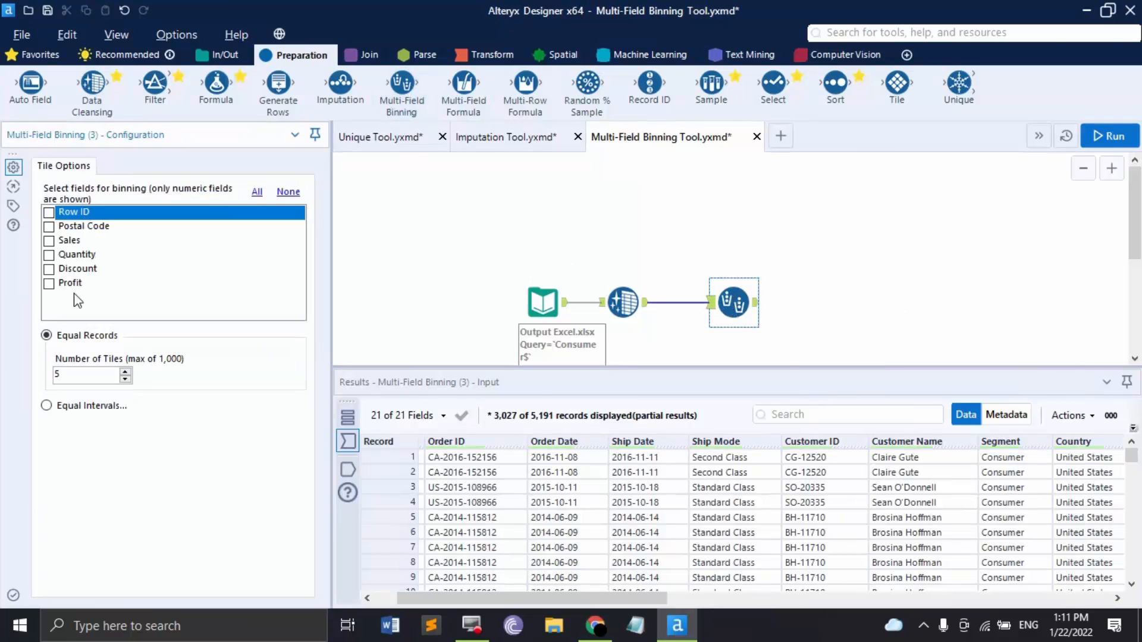
{"action": "left_click", "coordinate": [49, 241]}
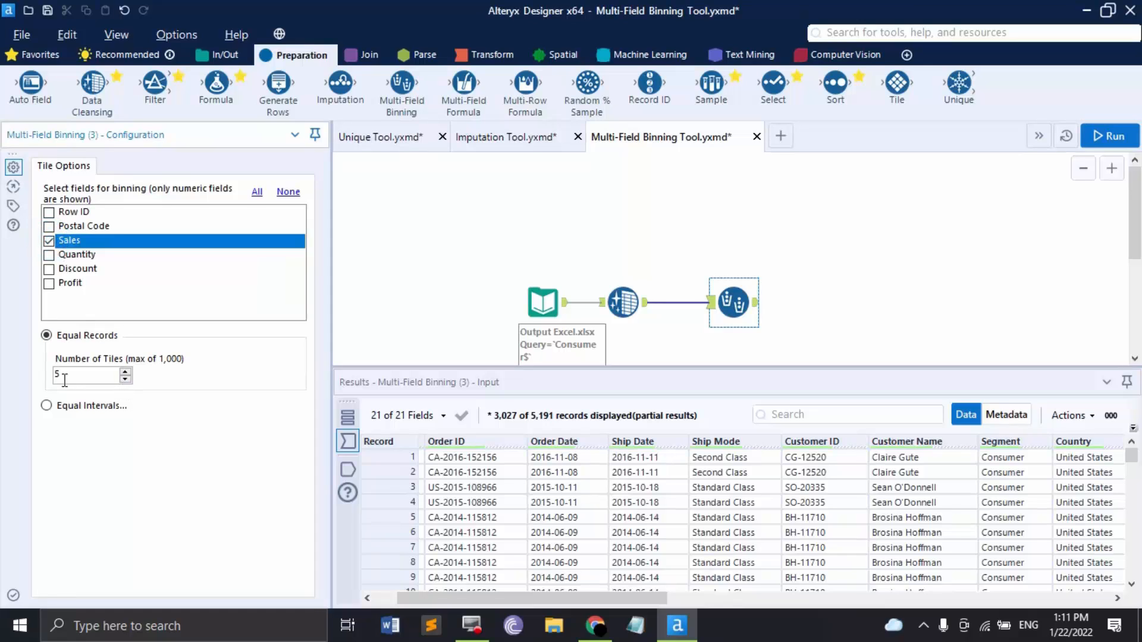
{"action": "left_click_drag", "start_coordinate": [63, 378], "coordinate": [49, 384]}
{"action": "type", "text": "10"}
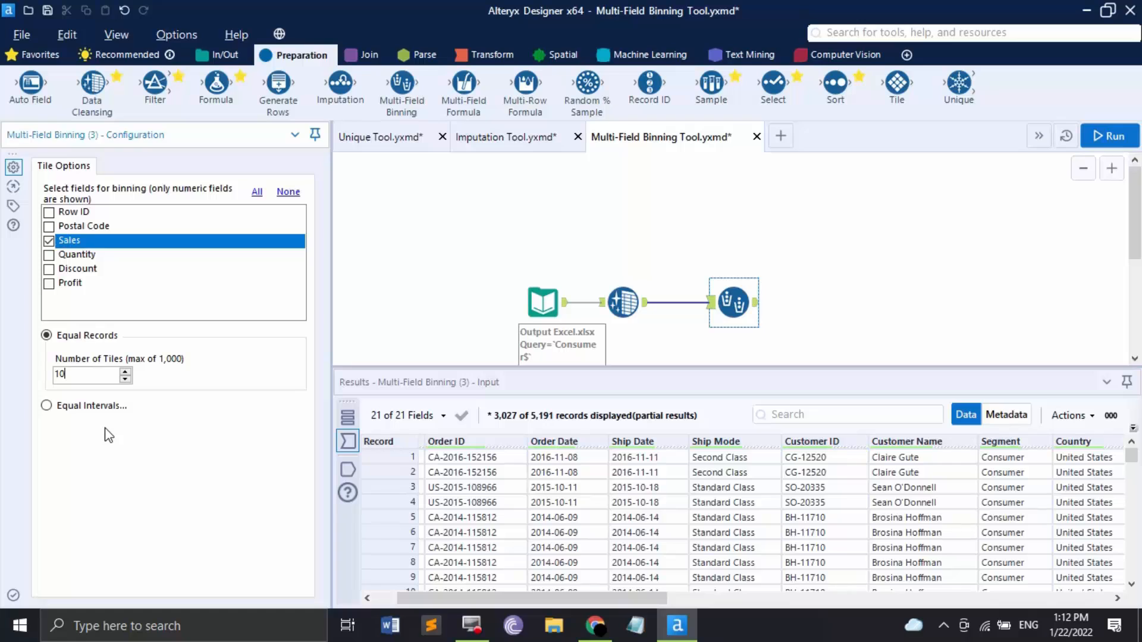
Step: Switch the Sales binning to Equal Intervals with 10 tiles
{"action": "left_click", "coordinate": [83, 406]}
{"action": "double_click", "coordinate": [76, 396]}
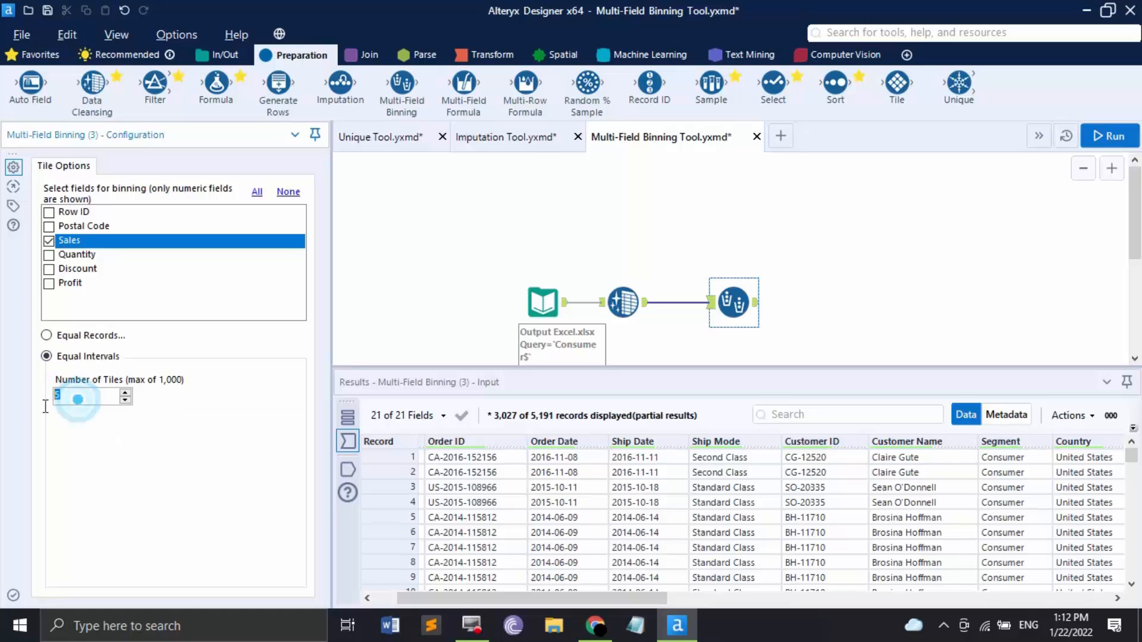
{"action": "type", "text": "10"}
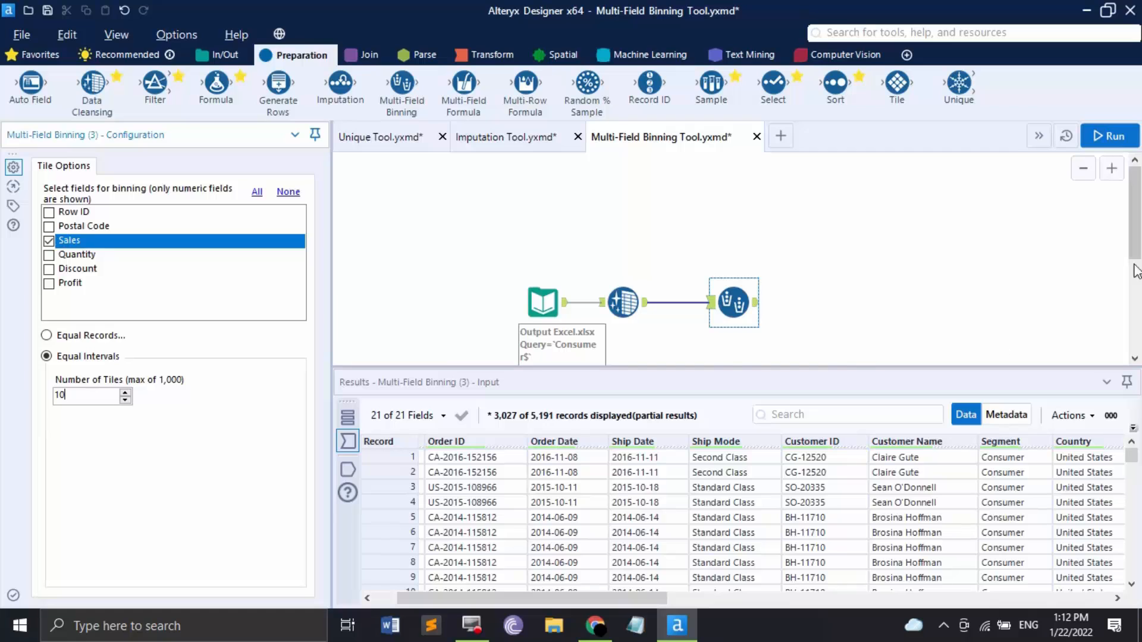
Step: Run the Multi-Field Binning Tool workflow and show the binning tool's output data up to the Sales_Tile_Num column
{"action": "left_click", "coordinate": [1100, 137]}
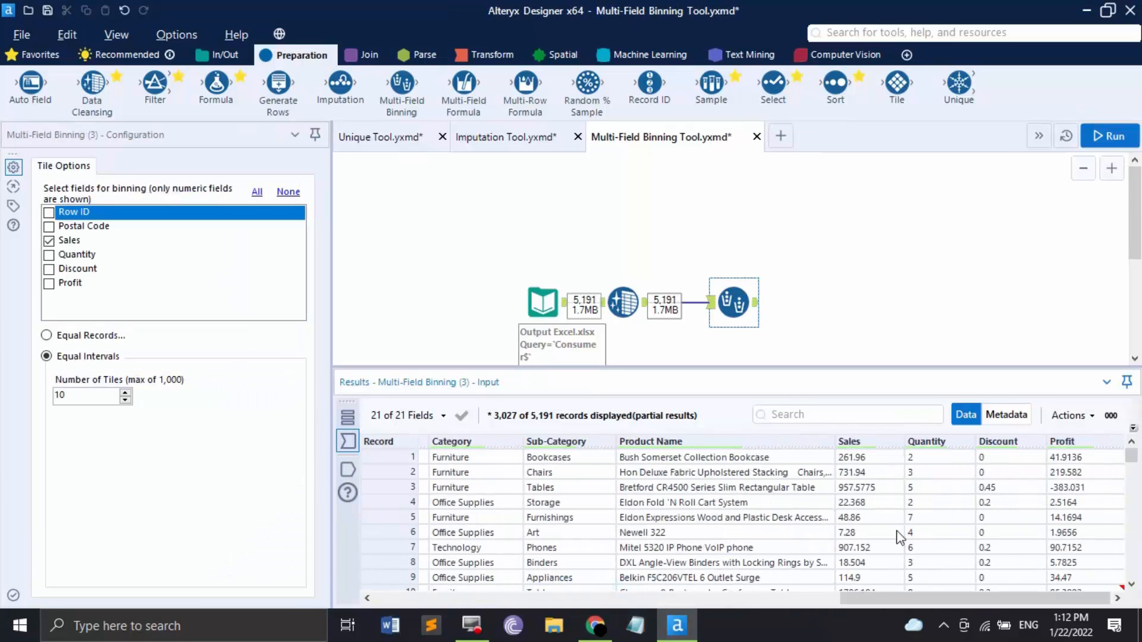
{"action": "left_click_drag", "start_coordinate": [969, 601], "coordinate": [1140, 606]}
{"action": "left_click_drag", "start_coordinate": [1037, 602], "coordinate": [968, 605]}
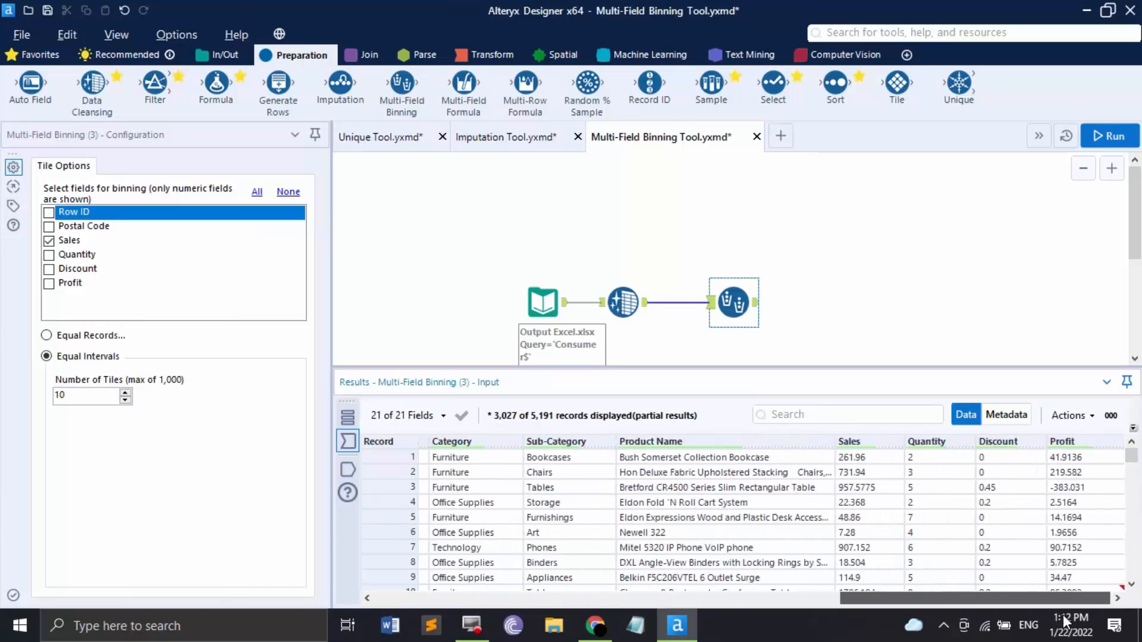
{"action": "left_click", "coordinate": [473, 626]}
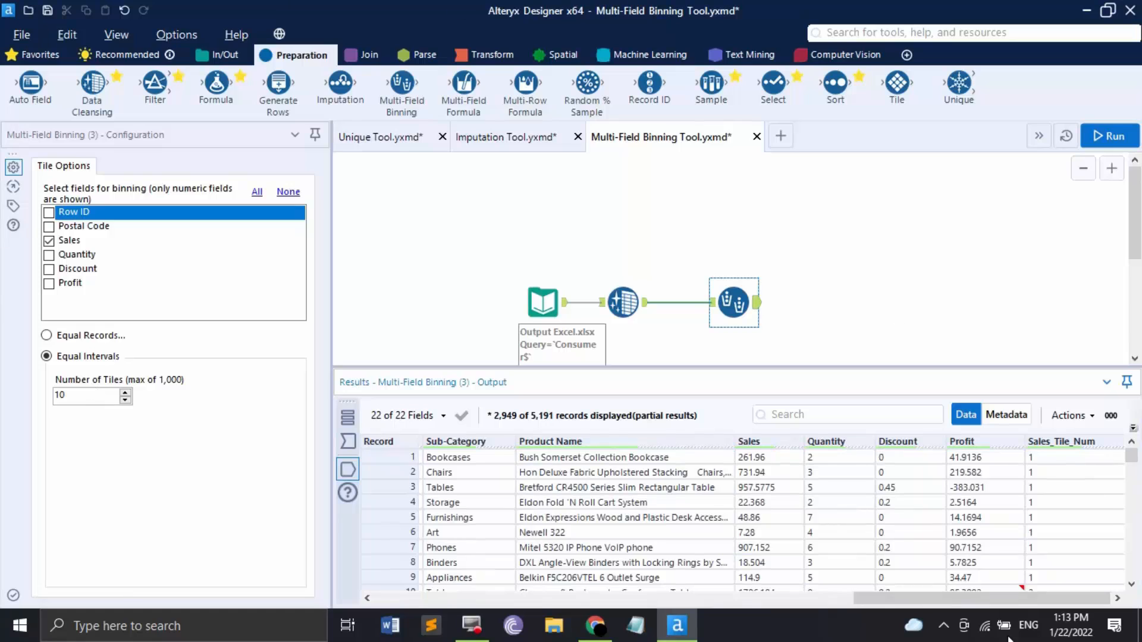
Step: Examine the Sales_Tile_Num values alongside Sales in the binning output
{"action": "scroll", "coordinate": [1101, 518], "scroll_direction": "down", "scroll_amount": 3}
{"action": "scroll", "coordinate": [1087, 476], "scroll_direction": "up", "scroll_amount": 1}
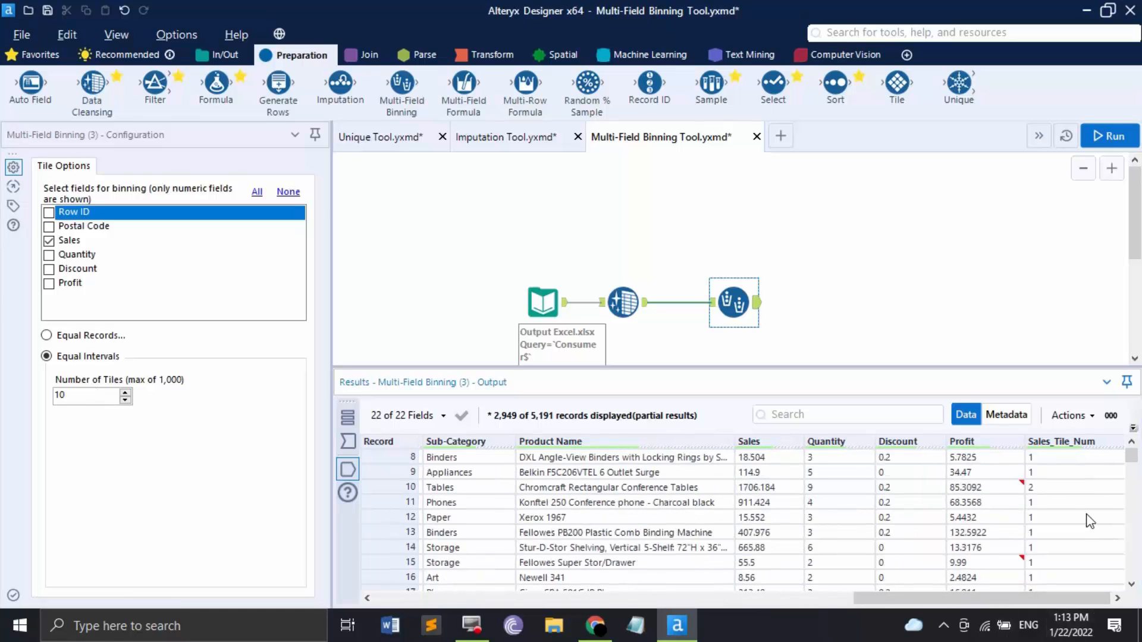
{"action": "left_click", "coordinate": [1042, 488]}
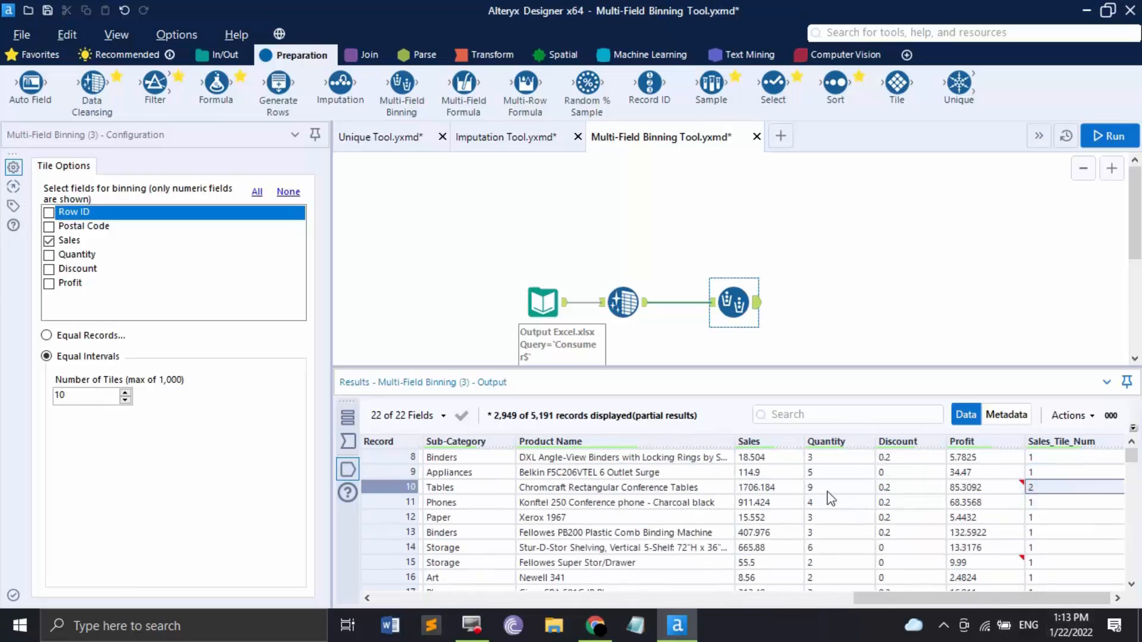
Step: Compare Sales_Tile_Num with Sales in the Equal Intervals output, checking records with higher tile numbers
{"action": "left_click", "coordinate": [763, 489]}
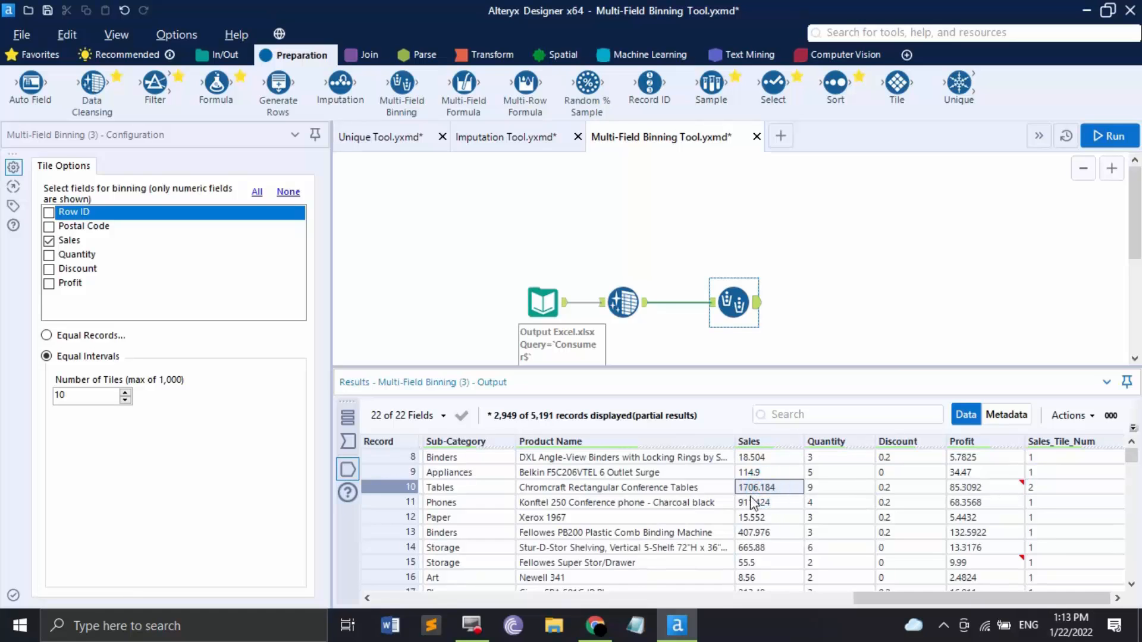
{"action": "scroll", "coordinate": [1059, 494], "scroll_direction": "down", "scroll_amount": 5}
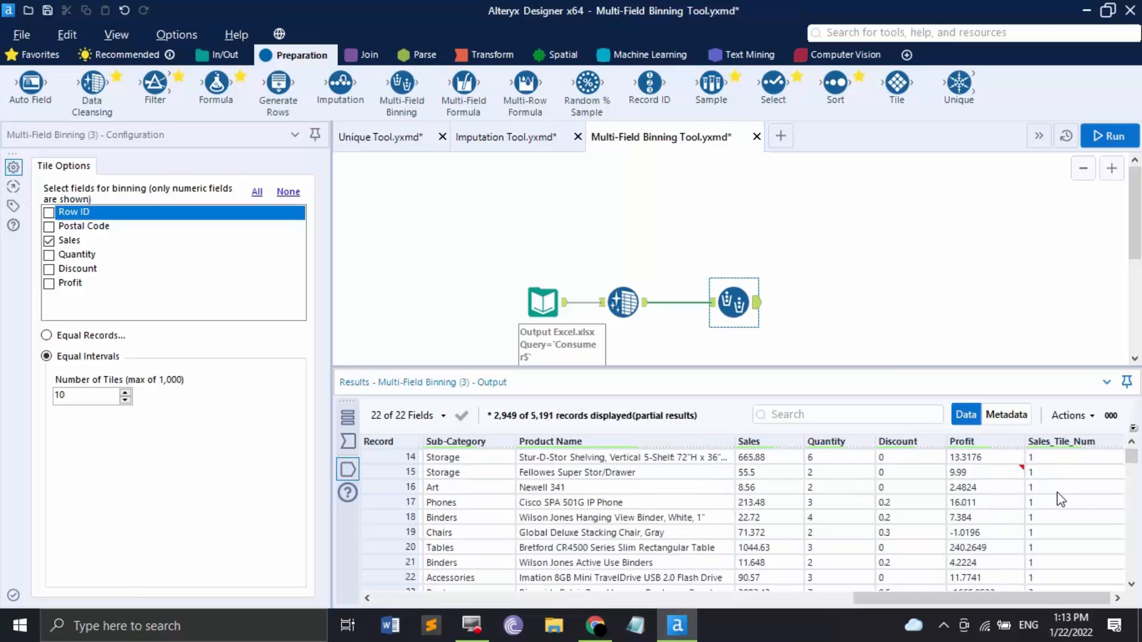
{"action": "scroll", "coordinate": [1063, 518], "scroll_direction": "down", "scroll_amount": 20}
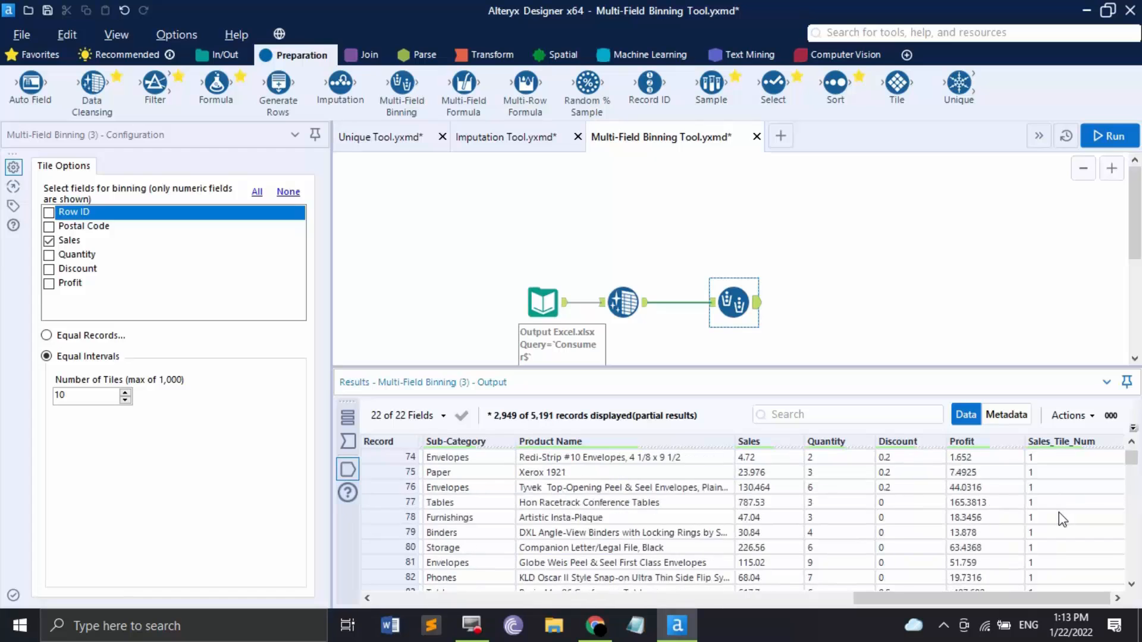
{"action": "scroll", "coordinate": [1060, 513], "scroll_direction": "down", "scroll_amount": 20}
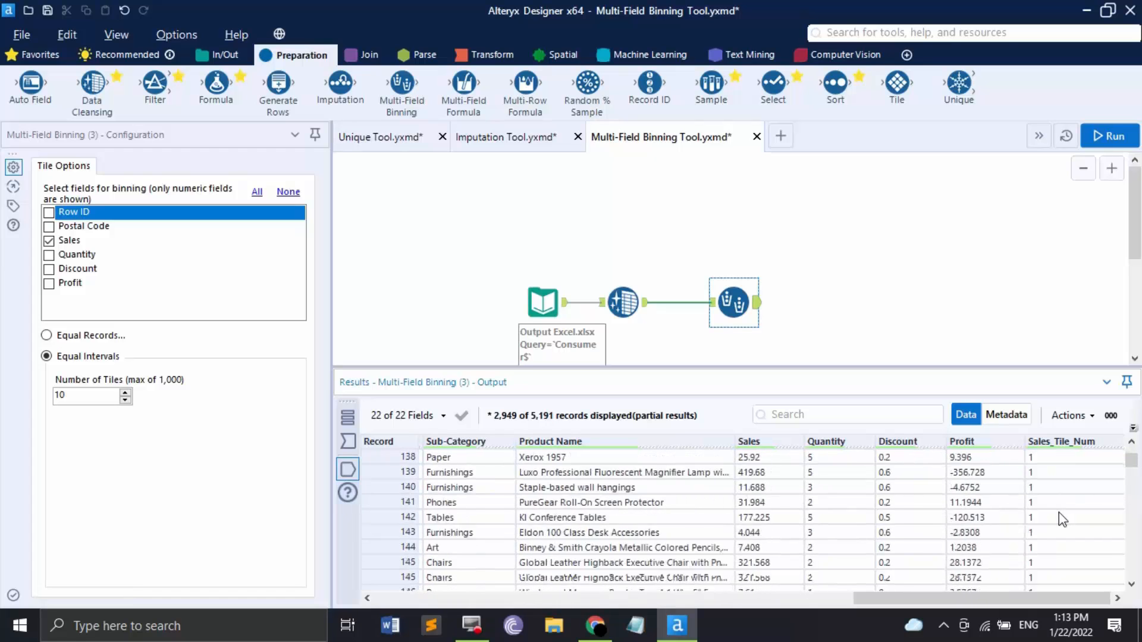
{"action": "scroll", "coordinate": [1062, 518], "scroll_direction": "down", "scroll_amount": 18}
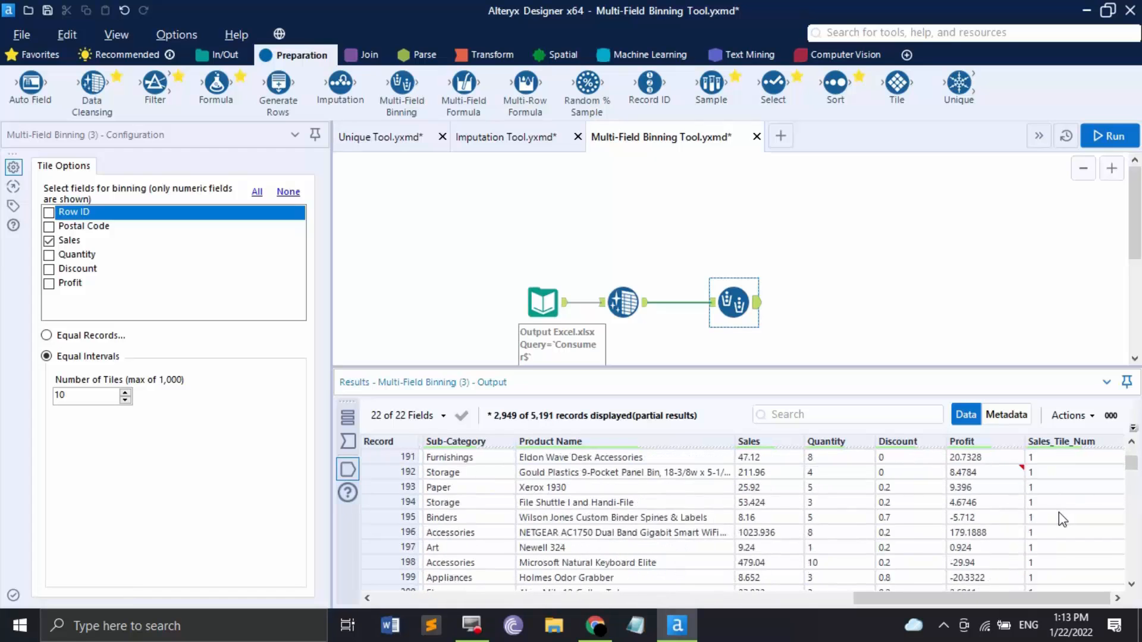
{"action": "scroll", "coordinate": [1059, 513], "scroll_direction": "down", "scroll_amount": 16}
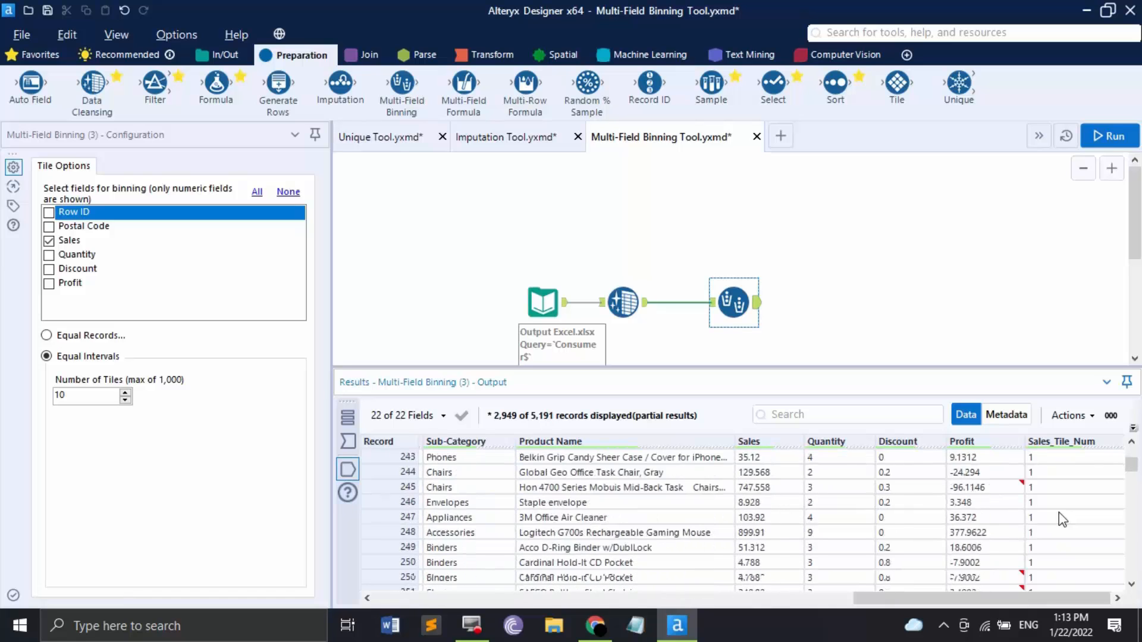
{"action": "scroll", "coordinate": [1059, 512], "scroll_direction": "down", "scroll_amount": 7}
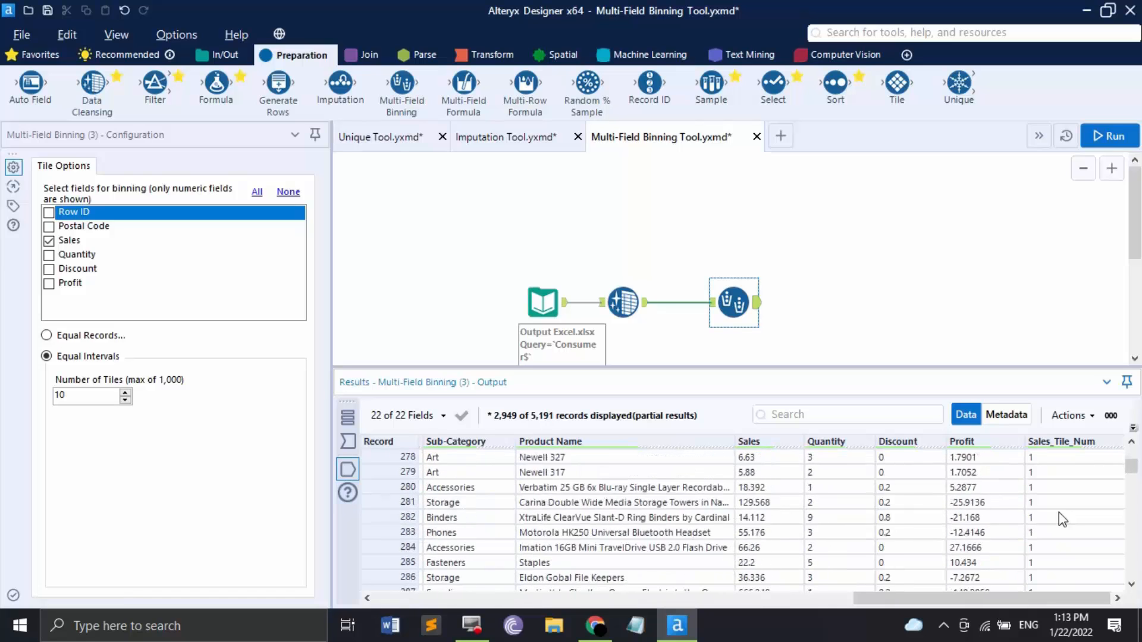
{"action": "scroll", "coordinate": [1059, 513], "scroll_direction": "up", "scroll_amount": 1}
{"action": "left_click", "coordinate": [1049, 533]}
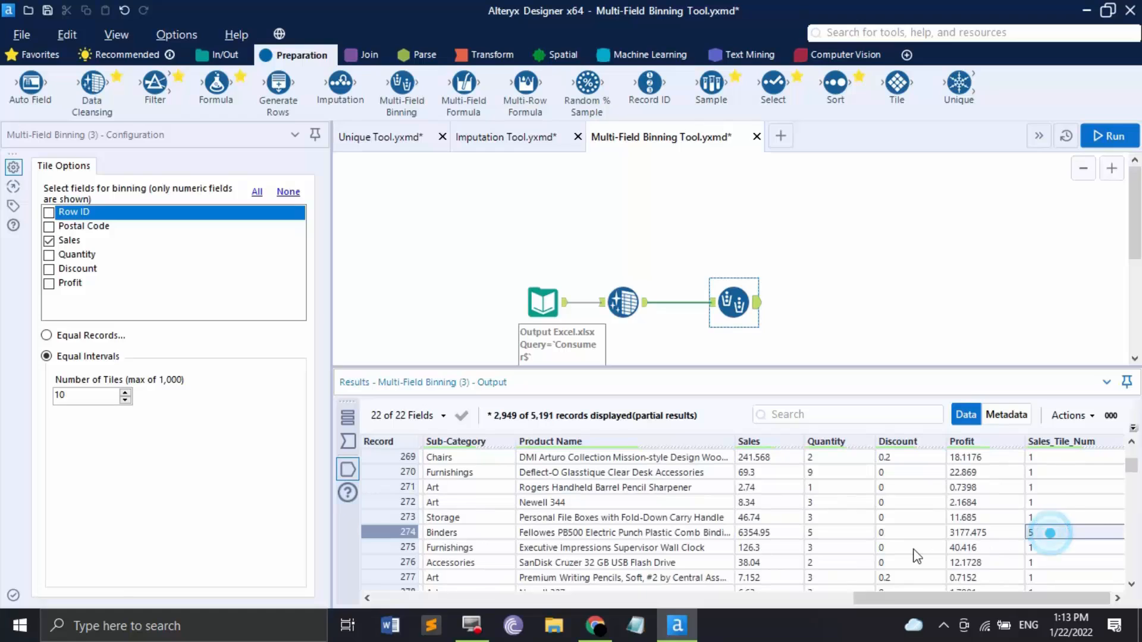
{"action": "left_click", "coordinate": [766, 535]}
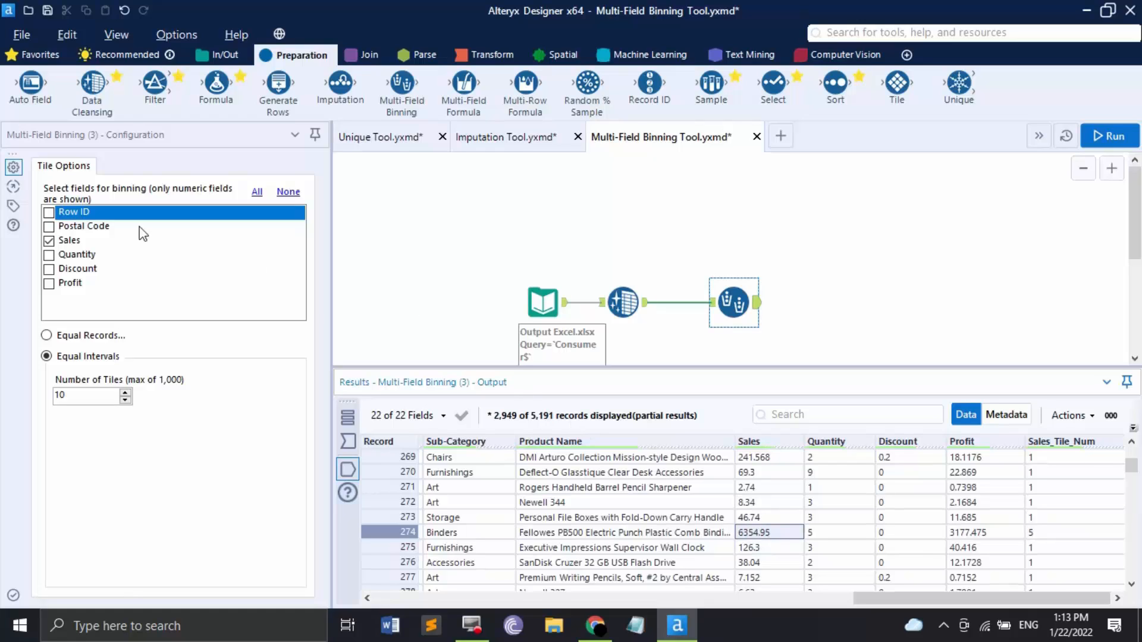
Step: Switch the Sales binning back to Equal Records with 10 tiles, rerun the workflow and review the tile numbers
{"action": "left_click", "coordinate": [47, 336]}
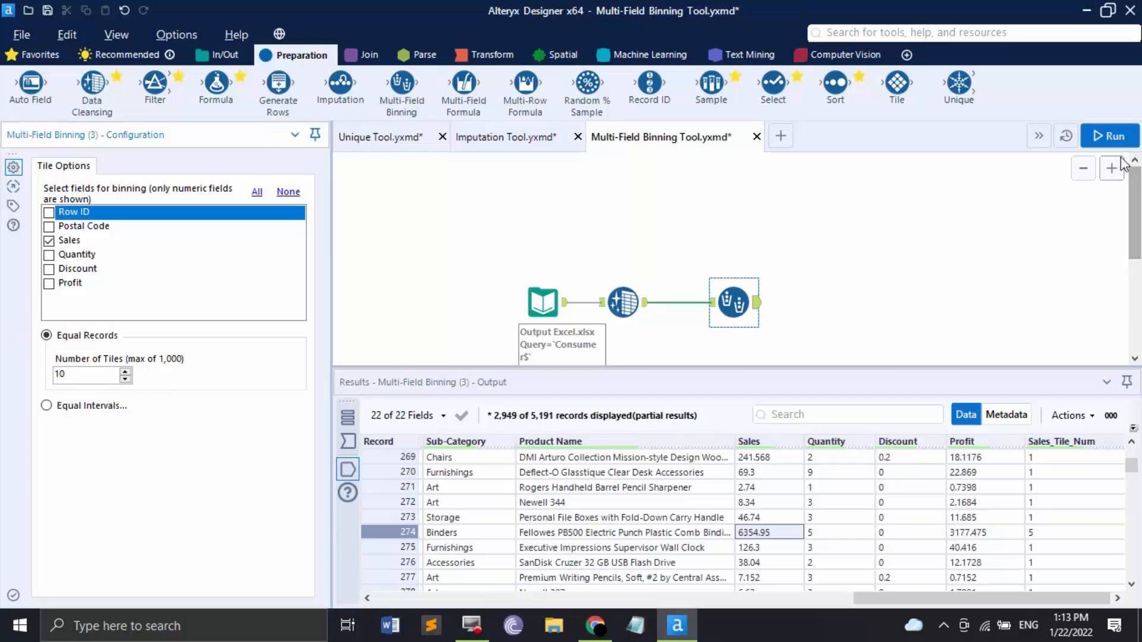
{"action": "left_click", "coordinate": [1111, 136]}
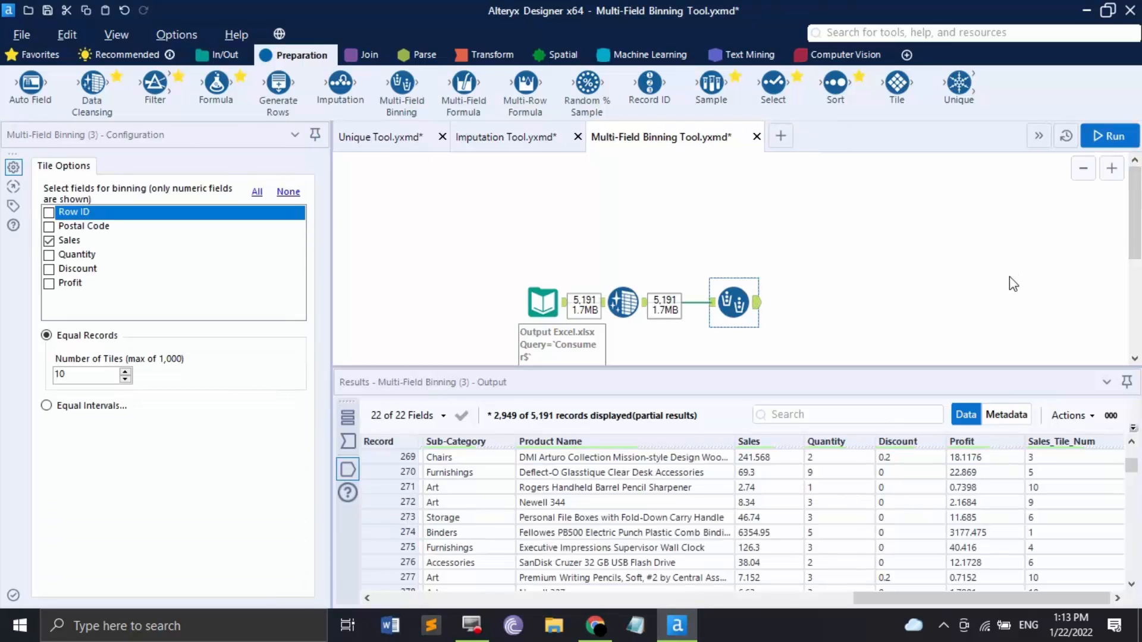
{"action": "scroll", "coordinate": [1098, 538], "scroll_direction": "up", "scroll_amount": 4}
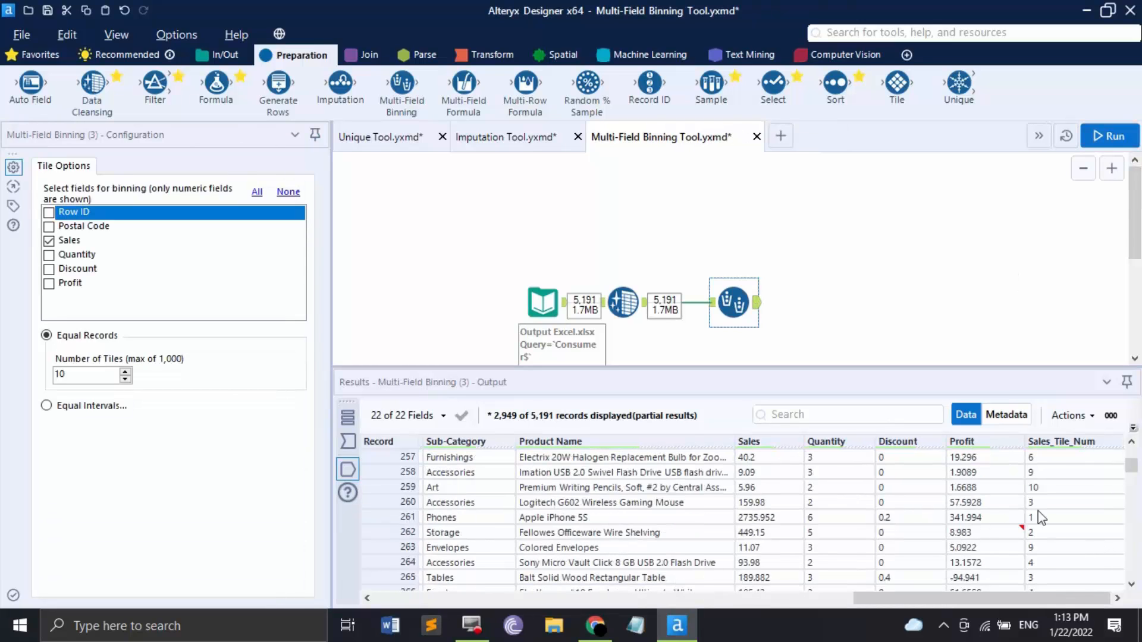
{"action": "scroll", "coordinate": [1047, 508], "scroll_direction": "up", "scroll_amount": 20}
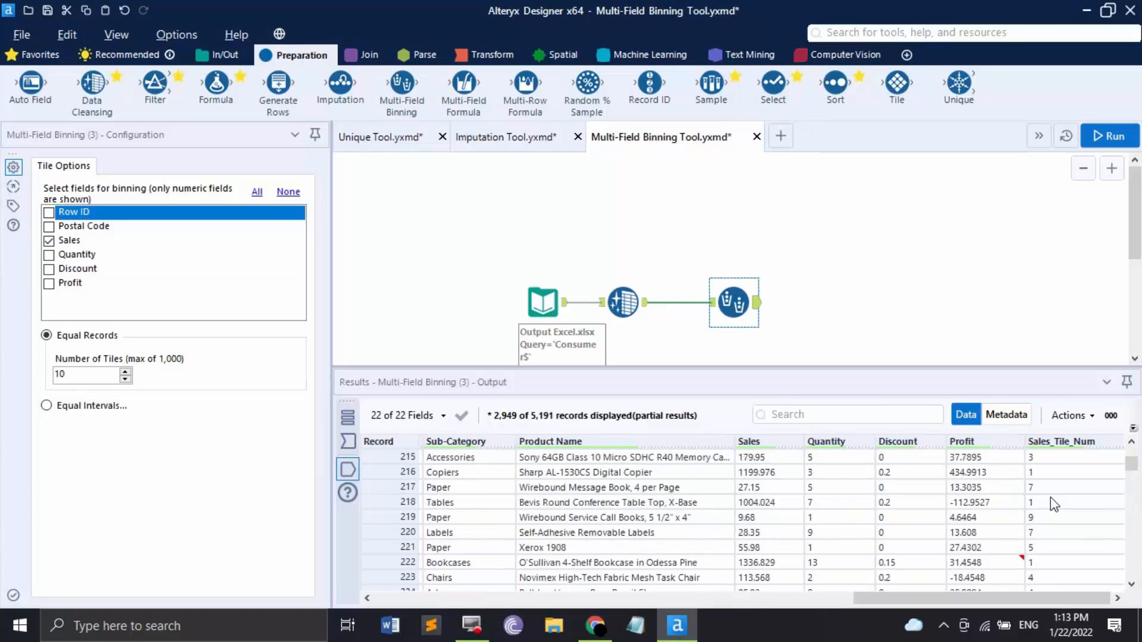
{"action": "scroll", "coordinate": [1055, 503], "scroll_direction": "up", "scroll_amount": 3}
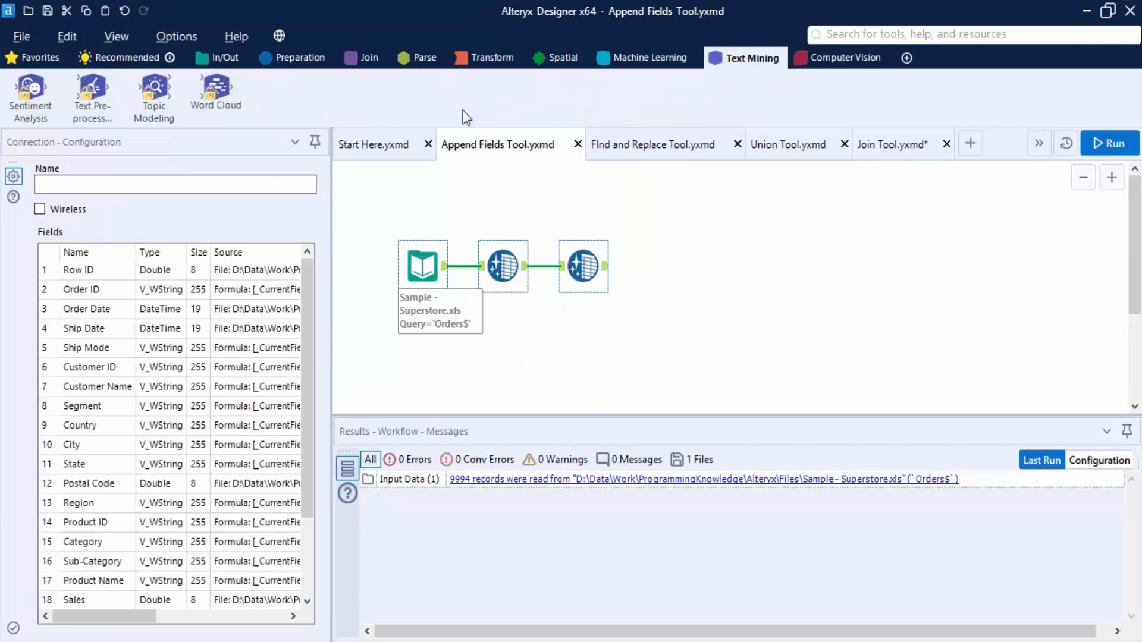
Step: Connect an Append Fields tool after the second Data Cleansing tool and set the Row ID field's type to Int16
{"action": "left_click", "coordinate": [364, 57]}
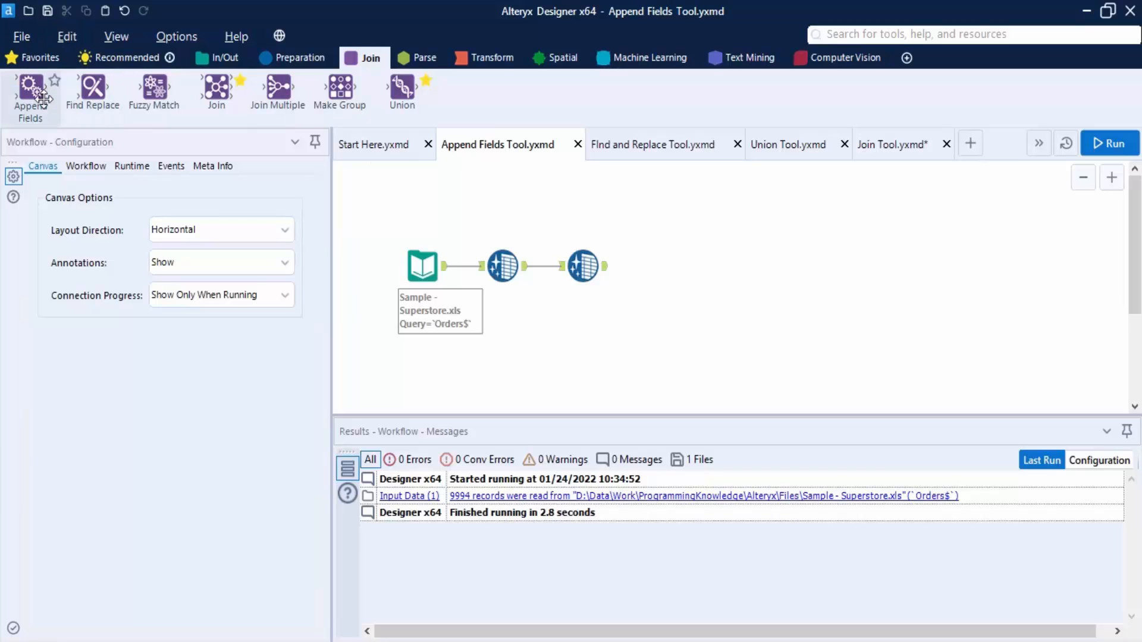
{"action": "left_click_drag", "start_coordinate": [31, 89], "coordinate": [683, 275]}
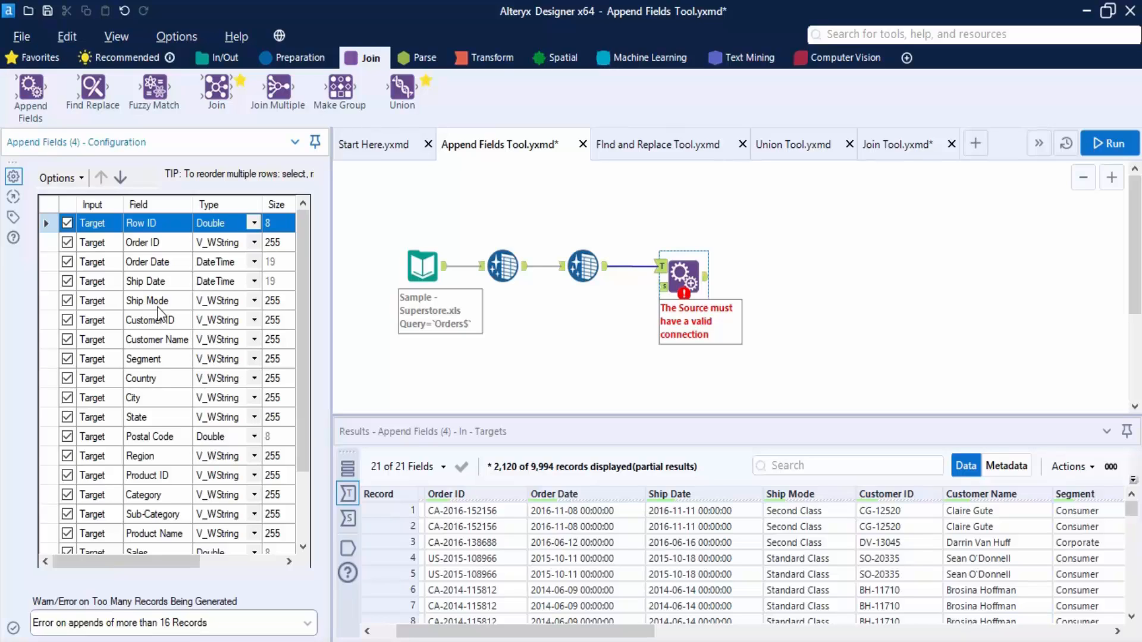
{"action": "left_click", "coordinate": [254, 224]}
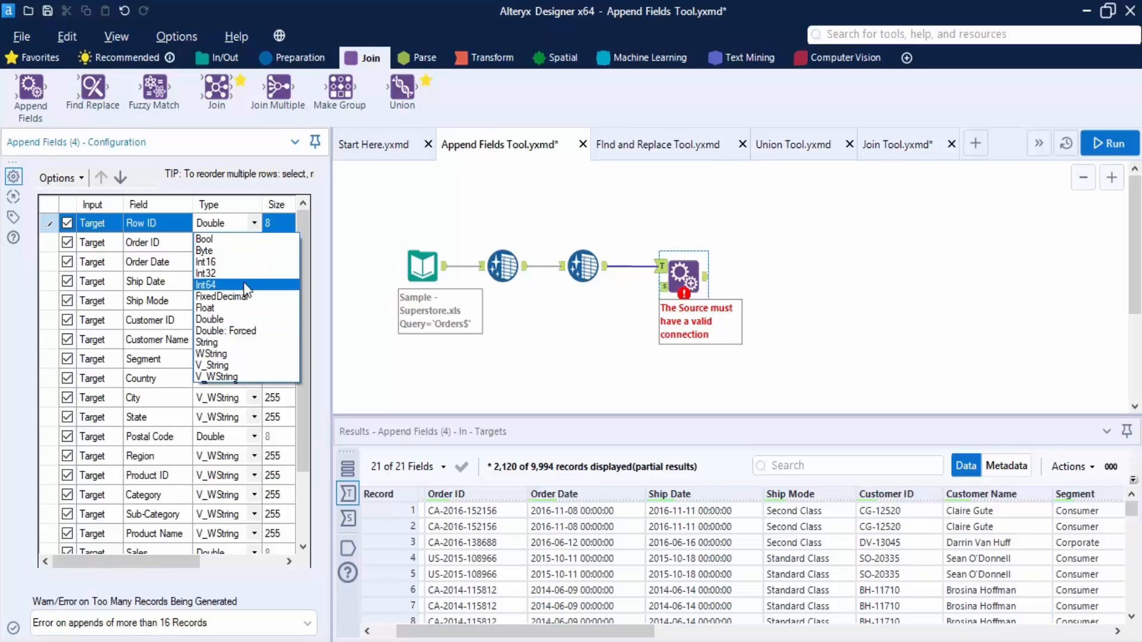
{"action": "left_click", "coordinate": [244, 262]}
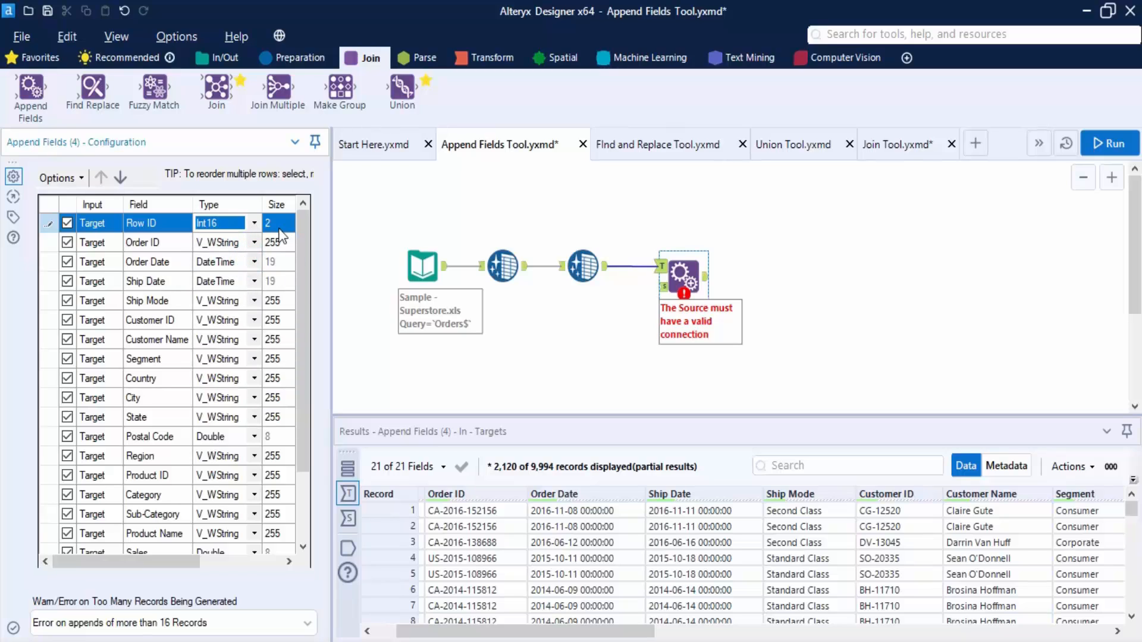
Step: Rename the Row ID field as "S No" in the Append Fields configuration
{"action": "left_click_drag", "start_coordinate": [183, 562], "coordinate": [222, 566]}
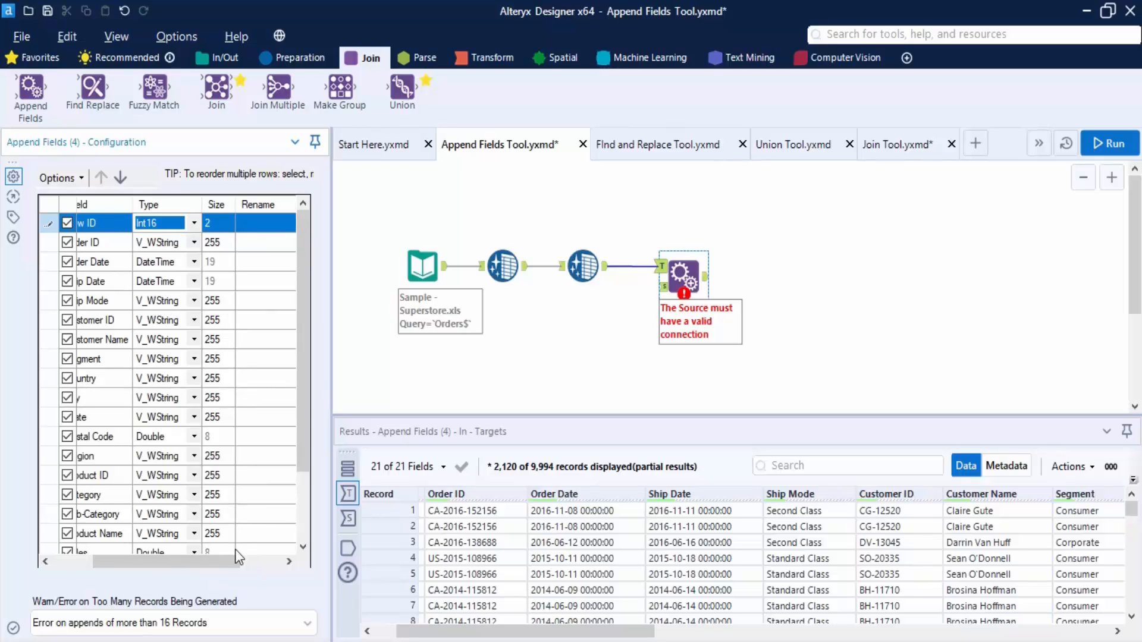
{"action": "left_click_drag", "start_coordinate": [228, 554], "coordinate": [286, 539]}
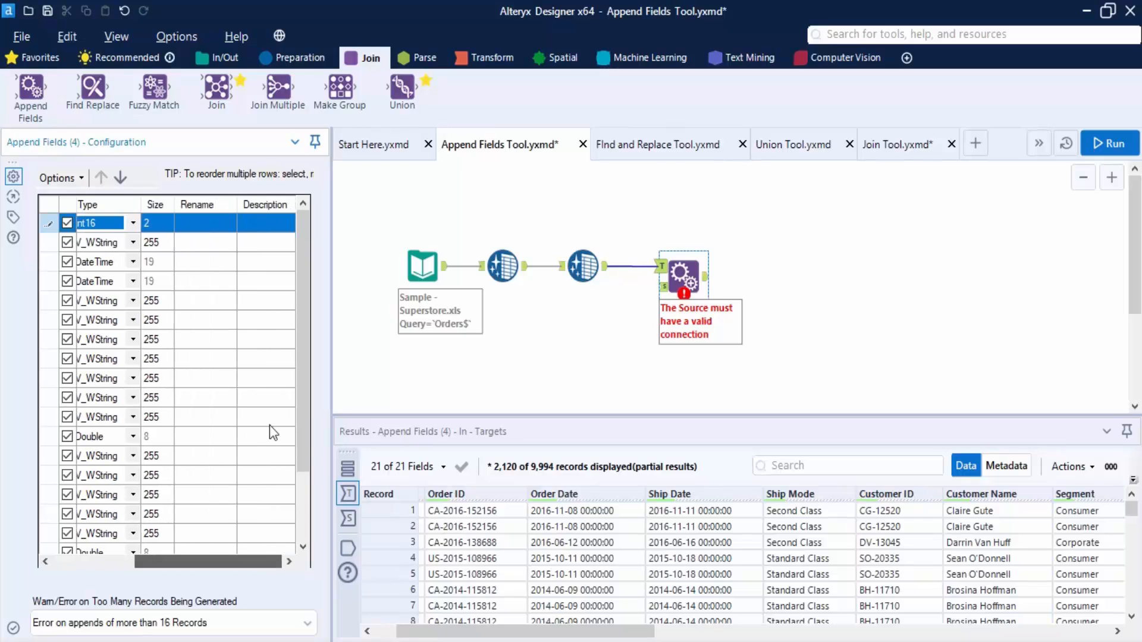
{"action": "left_click", "coordinate": [217, 225]}
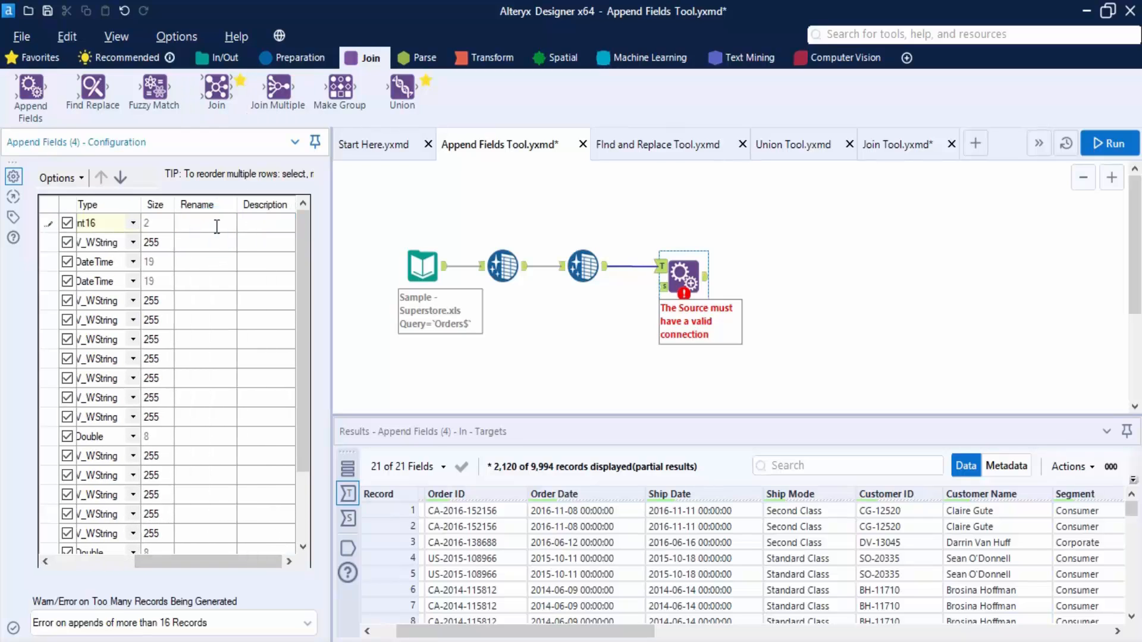
{"action": "type", "text": "S"}
{"action": "type", "text": "No"}
{"action": "left_click", "coordinate": [246, 224]}
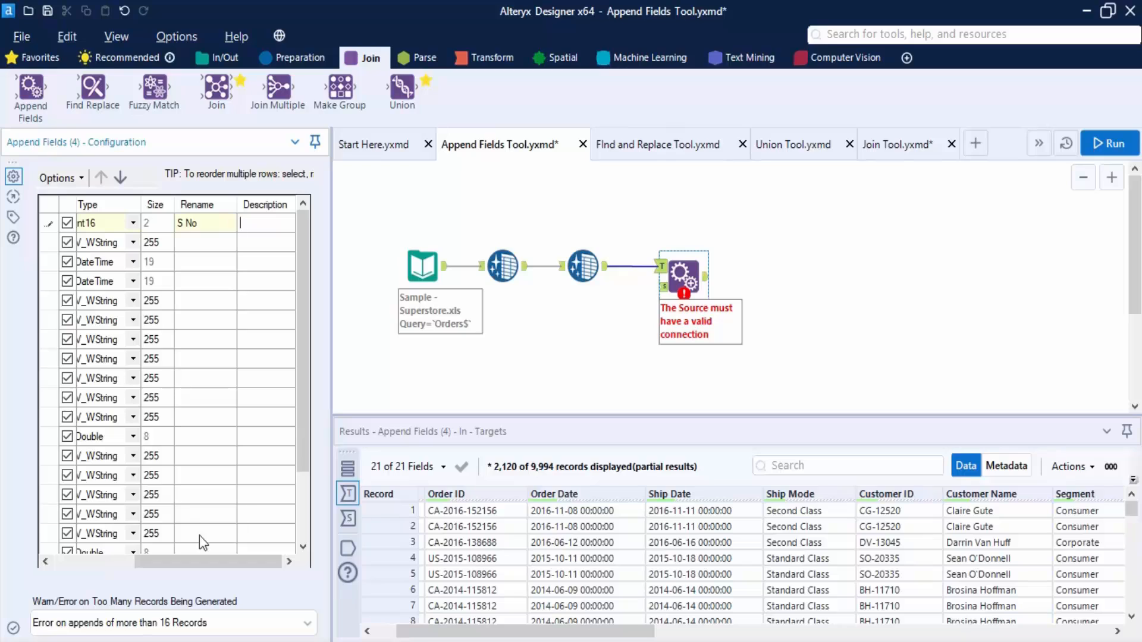
{"action": "left_click_drag", "start_coordinate": [237, 559], "coordinate": [156, 559]}
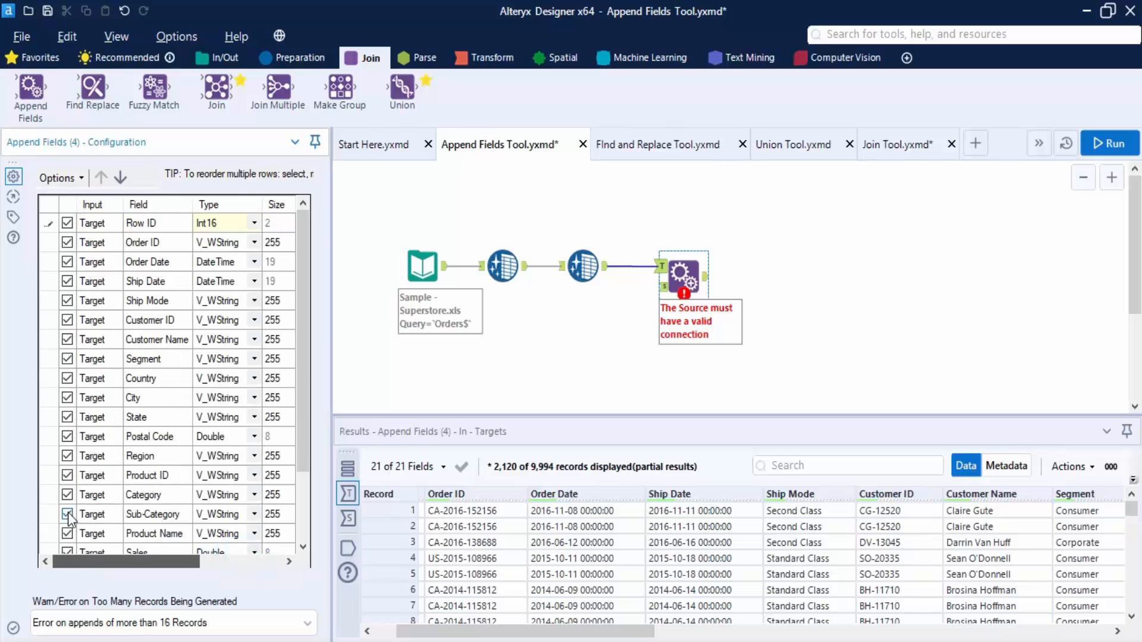
Step: Examine the Append Fields options for handling fields, including Save/Load, Select, Sort and Move
{"action": "left_click", "coordinate": [166, 299]}
{"action": "left_click_drag", "start_coordinate": [183, 398], "coordinate": [140, 319]}
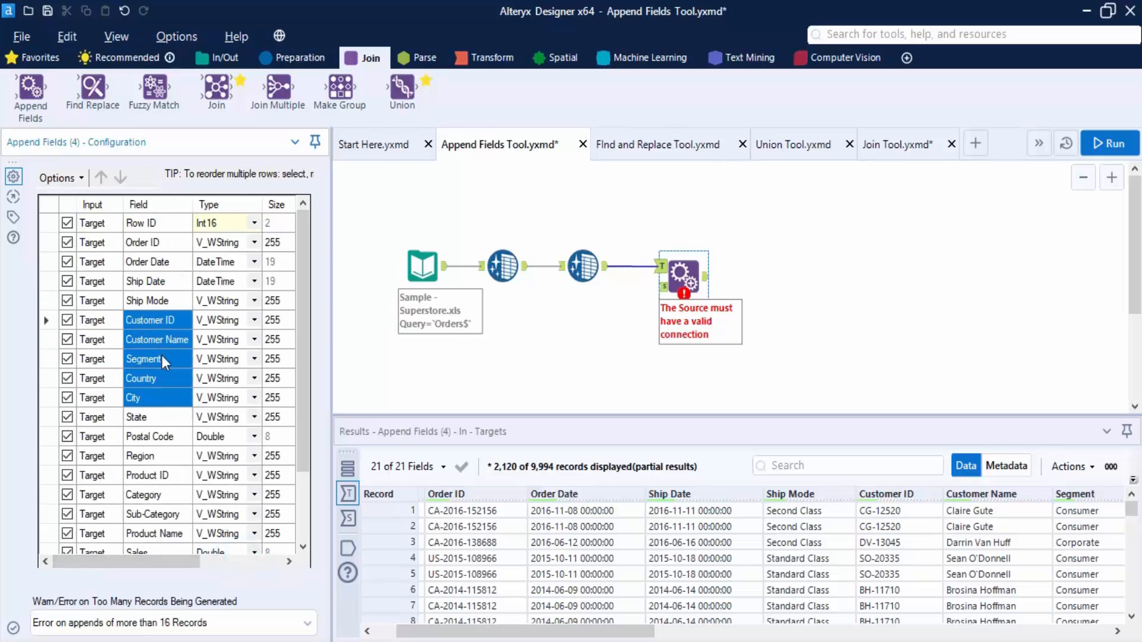
{"action": "left_click", "coordinate": [78, 179]}
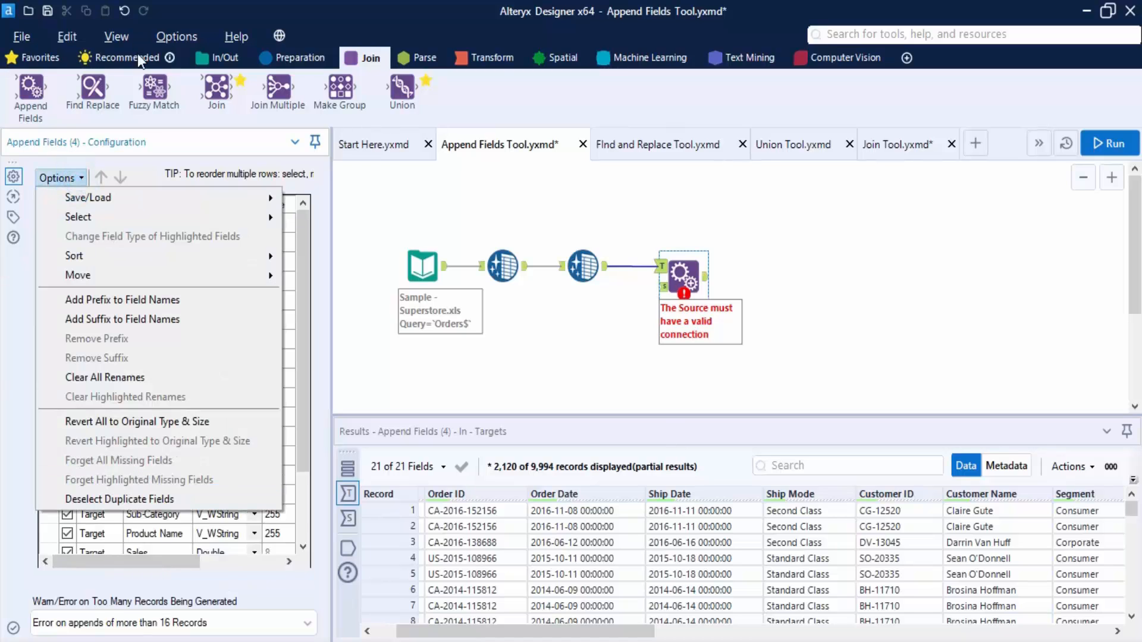
{"action": "mouse_move", "coordinate": [201, 206]}
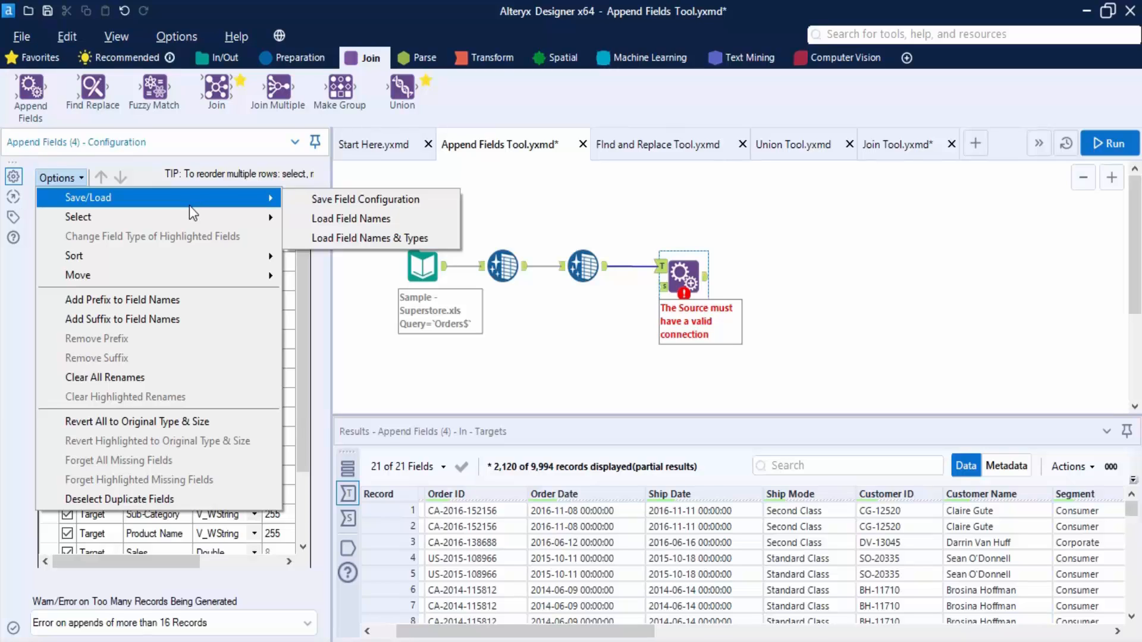
{"action": "mouse_move", "coordinate": [150, 212]}
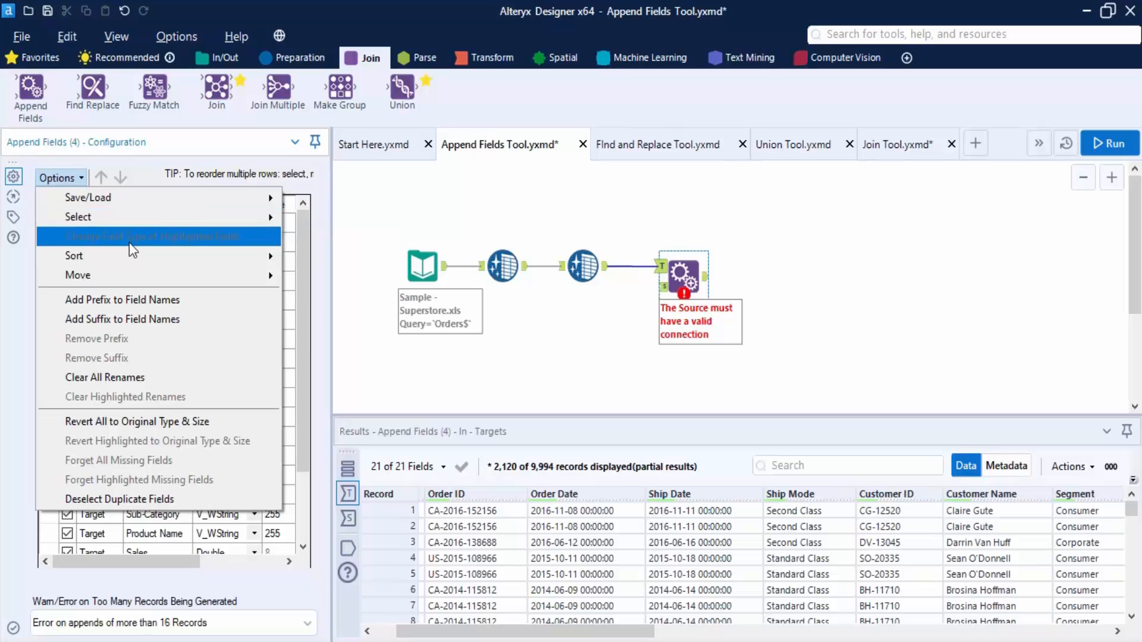
{"action": "mouse_move", "coordinate": [135, 260]}
{"action": "mouse_move", "coordinate": [93, 256]}
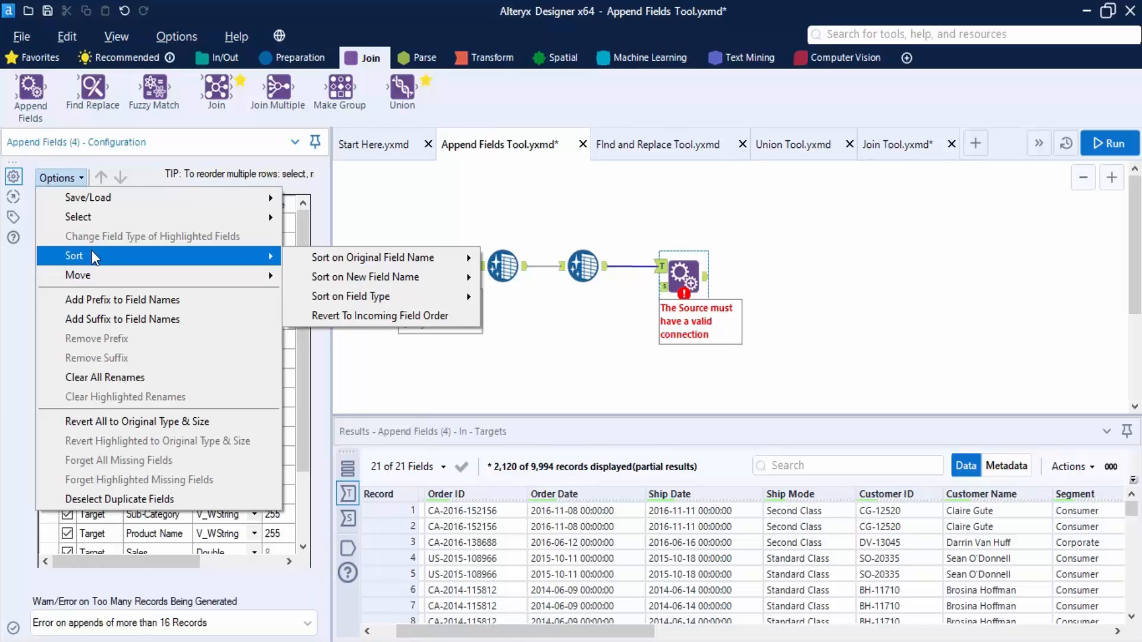
{"action": "mouse_move", "coordinate": [93, 277]}
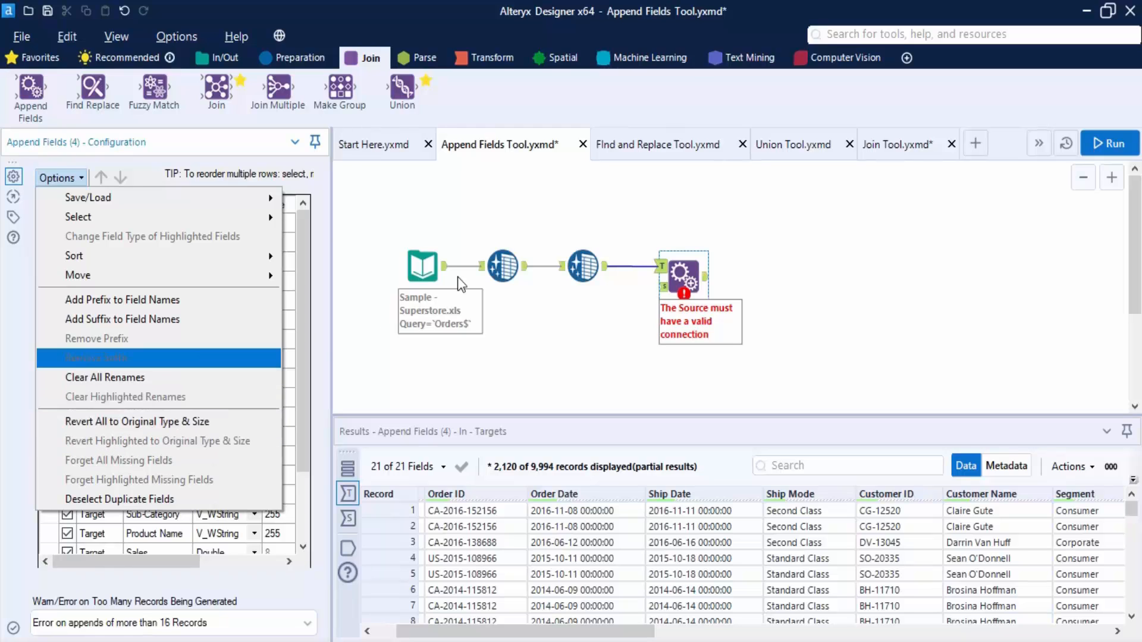
{"action": "left_click", "coordinate": [311, 233]}
{"action": "key", "text": "ctrl+r"}
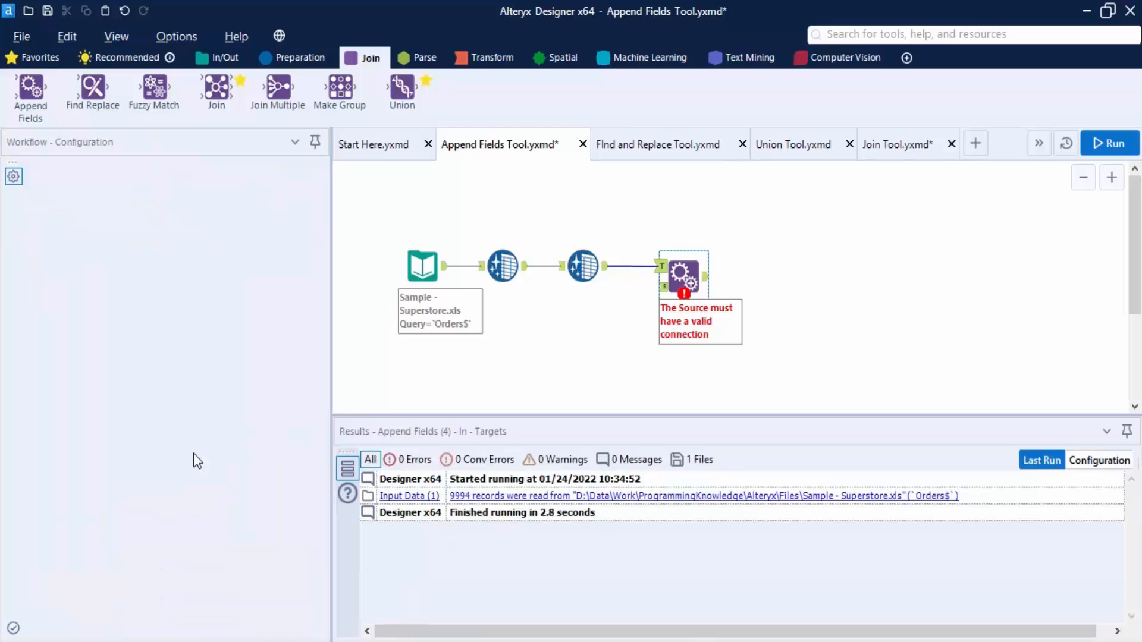
Step: Set the Append Fields tool's handling of too many generated records to Allow All Appends
{"action": "left_click", "coordinate": [683, 274]}
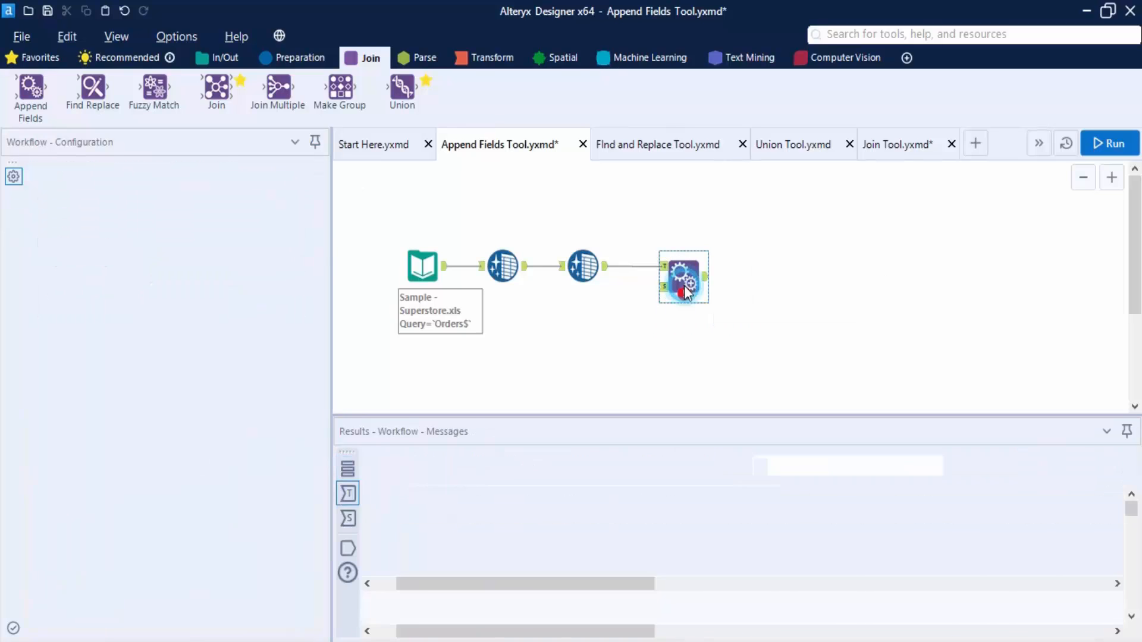
{"action": "scroll", "coordinate": [134, 497], "scroll_direction": "down", "scroll_amount": 1}
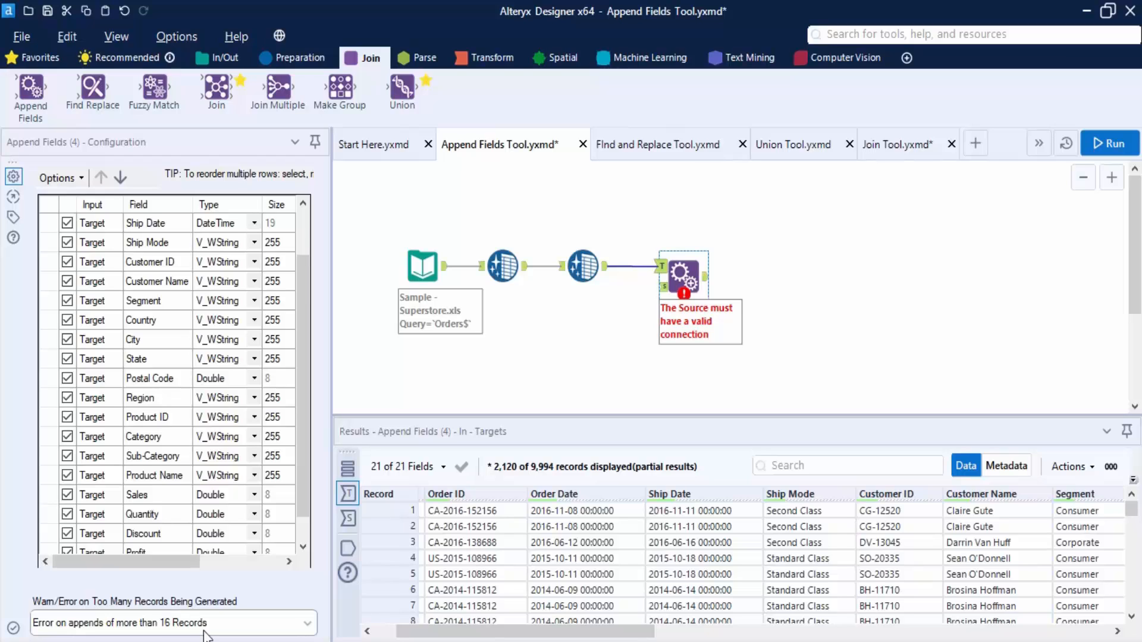
{"action": "left_click", "coordinate": [189, 621]}
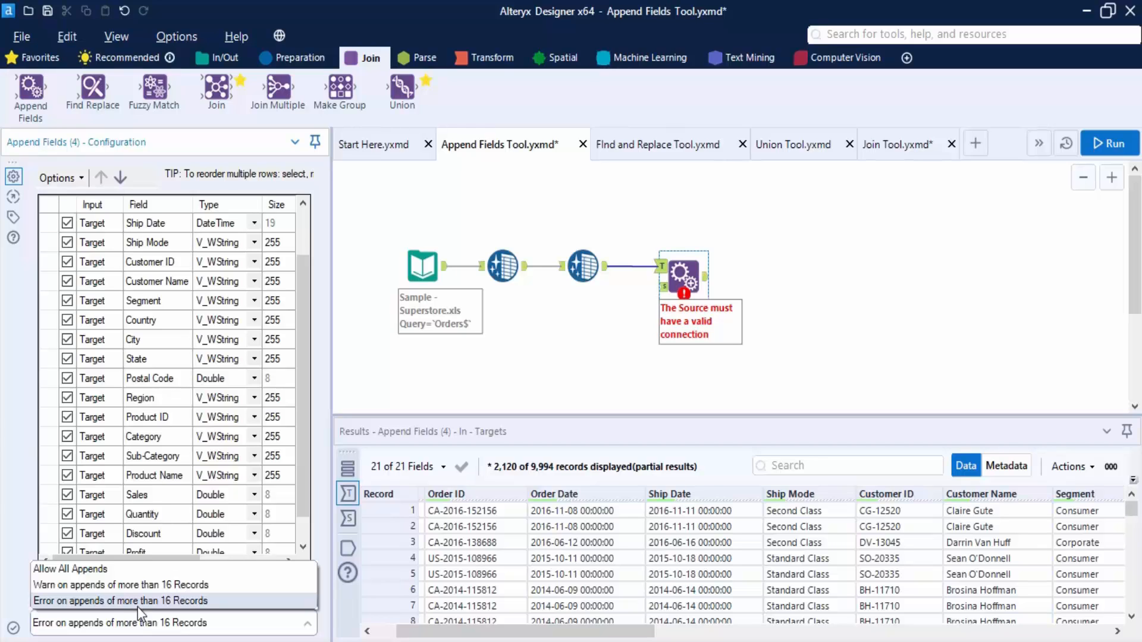
{"action": "left_click", "coordinate": [141, 567]}
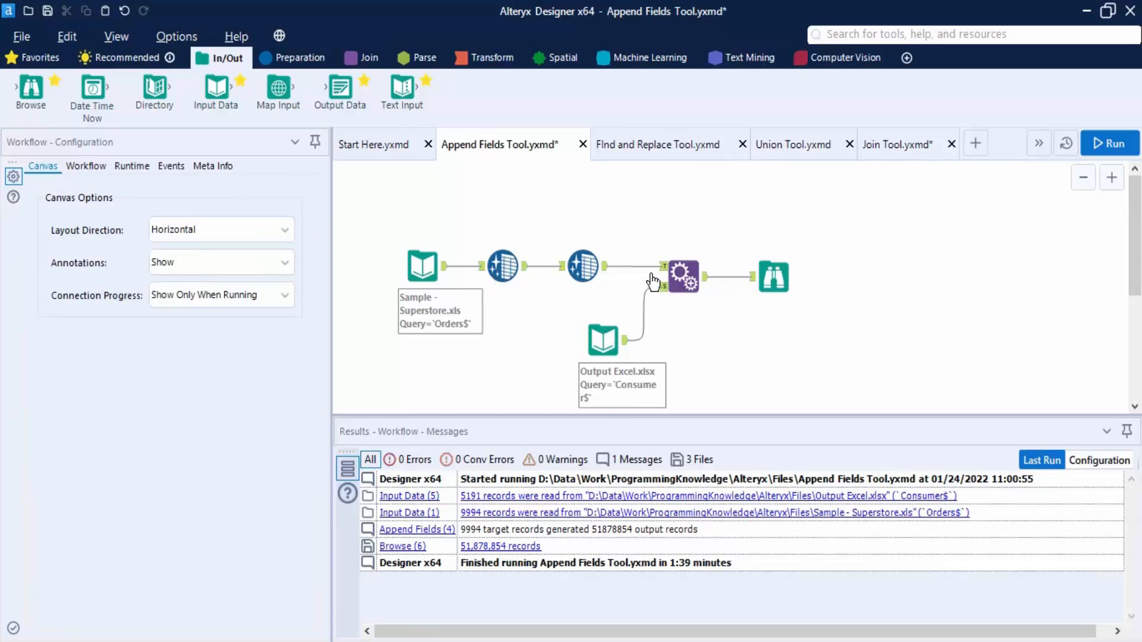
Step: Show the configuration and output data of the Output Excel.xlsx input that feeds the Append Fields source
{"action": "left_click", "coordinate": [601, 339]}
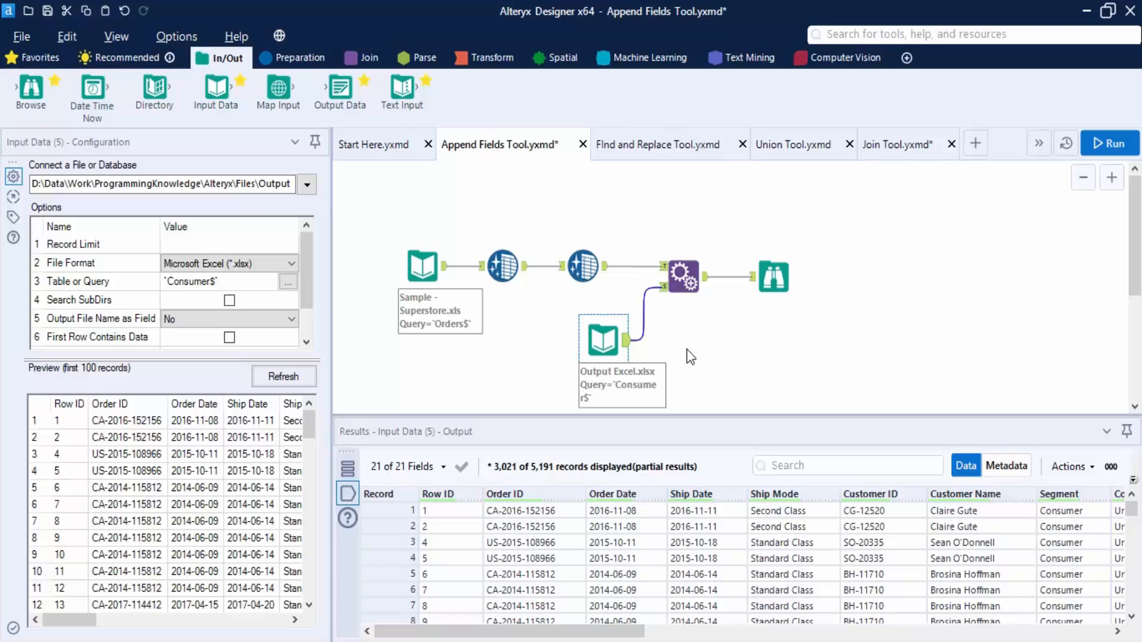
Step: Compare the output data of the Superstore orders input with the Output Excel.xlsx input, focusing on the Segment field
{"action": "left_click", "coordinate": [421, 275]}
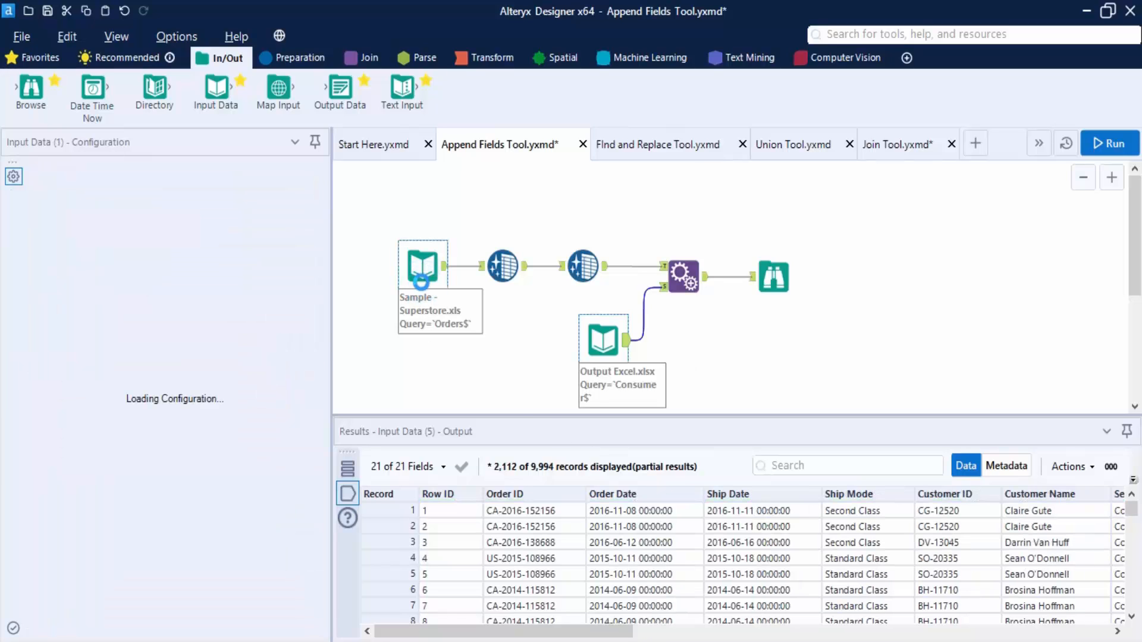
{"action": "left_click_drag", "start_coordinate": [621, 632], "coordinate": [792, 619]}
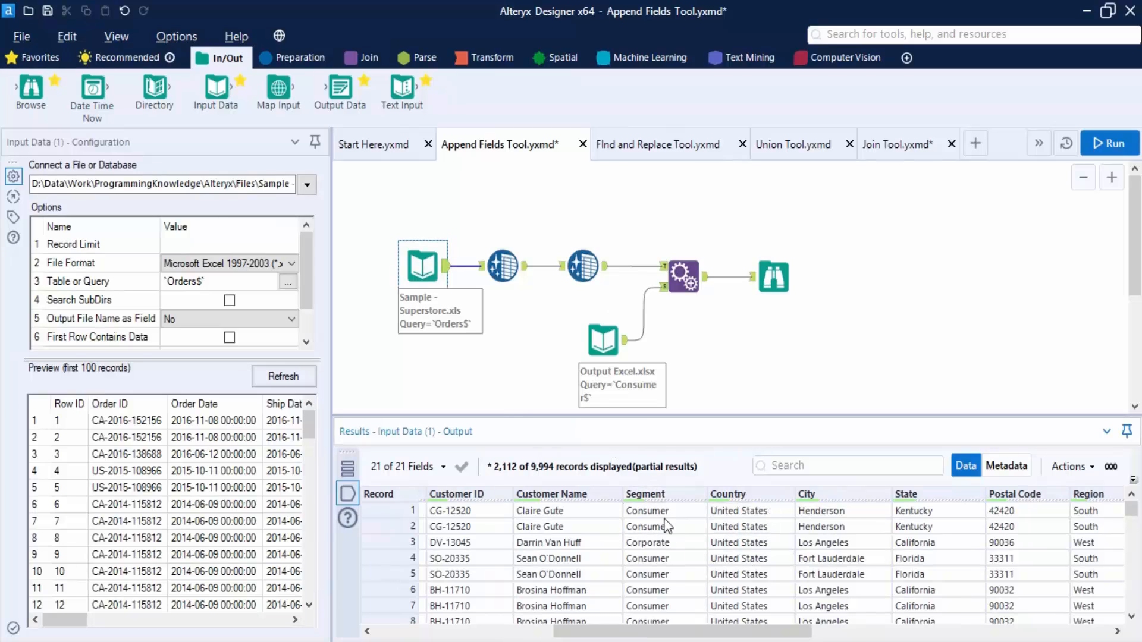
{"action": "scroll", "coordinate": [667, 526], "scroll_direction": "down", "scroll_amount": 3}
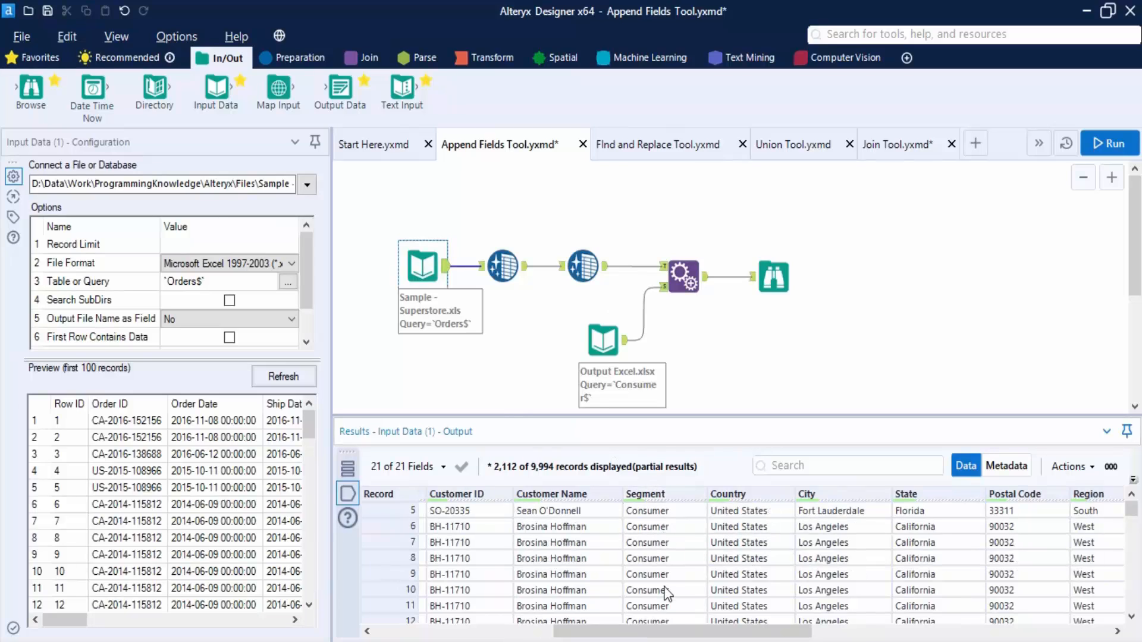
{"action": "scroll", "coordinate": [668, 592], "scroll_direction": "down", "scroll_amount": 9}
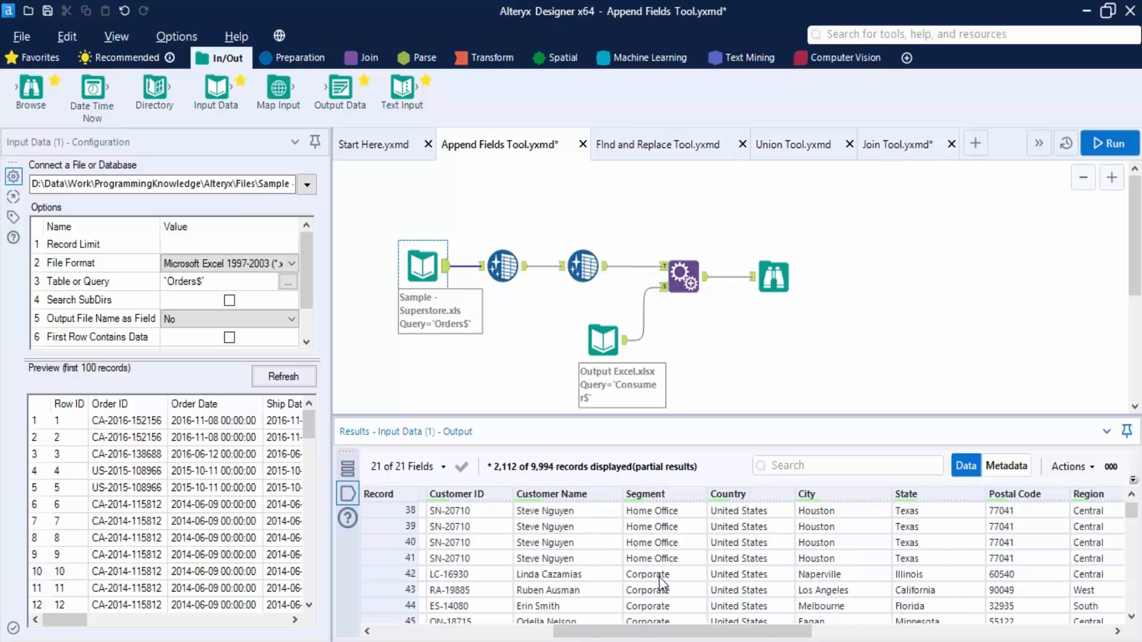
{"action": "scroll", "coordinate": [659, 577], "scroll_direction": "up", "scroll_amount": 11}
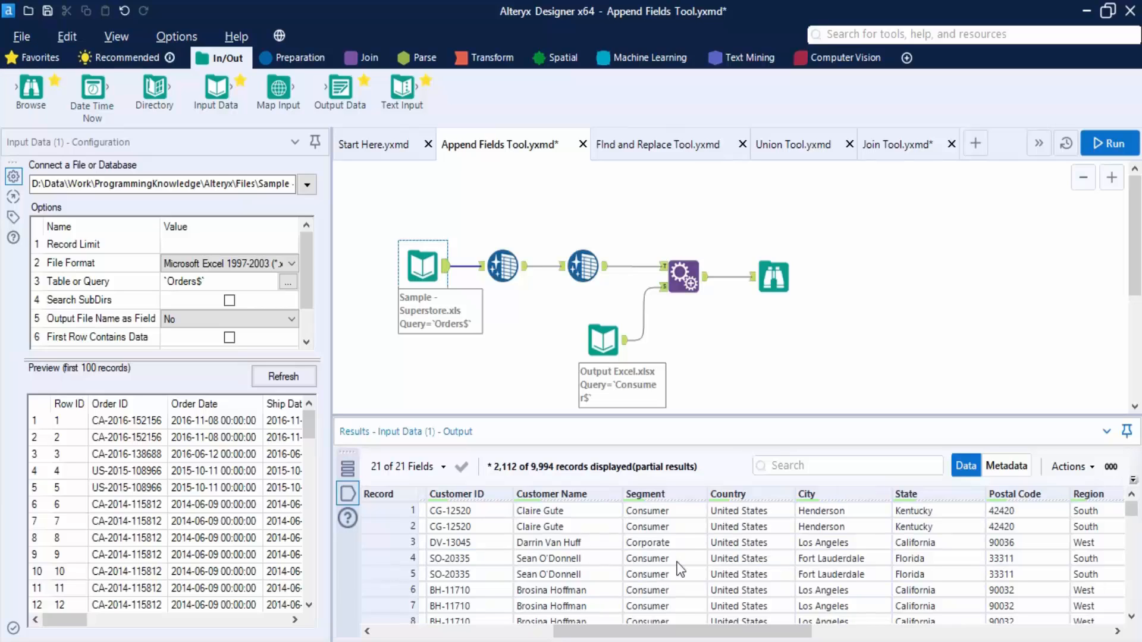
{"action": "left_click", "coordinate": [604, 352]}
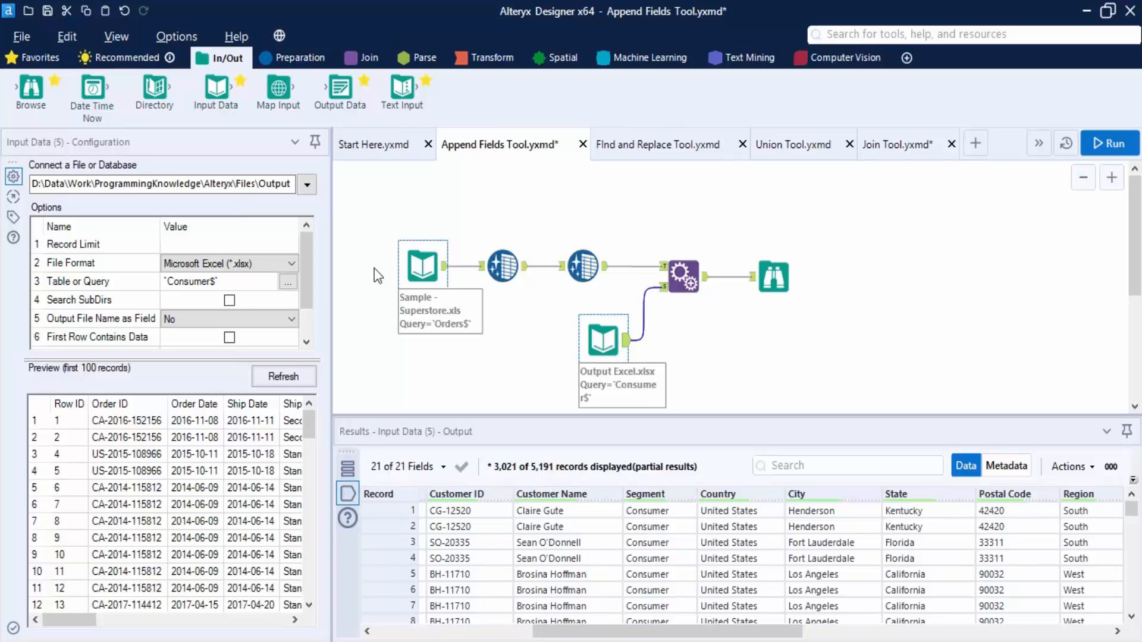
{"action": "left_click", "coordinate": [429, 256]}
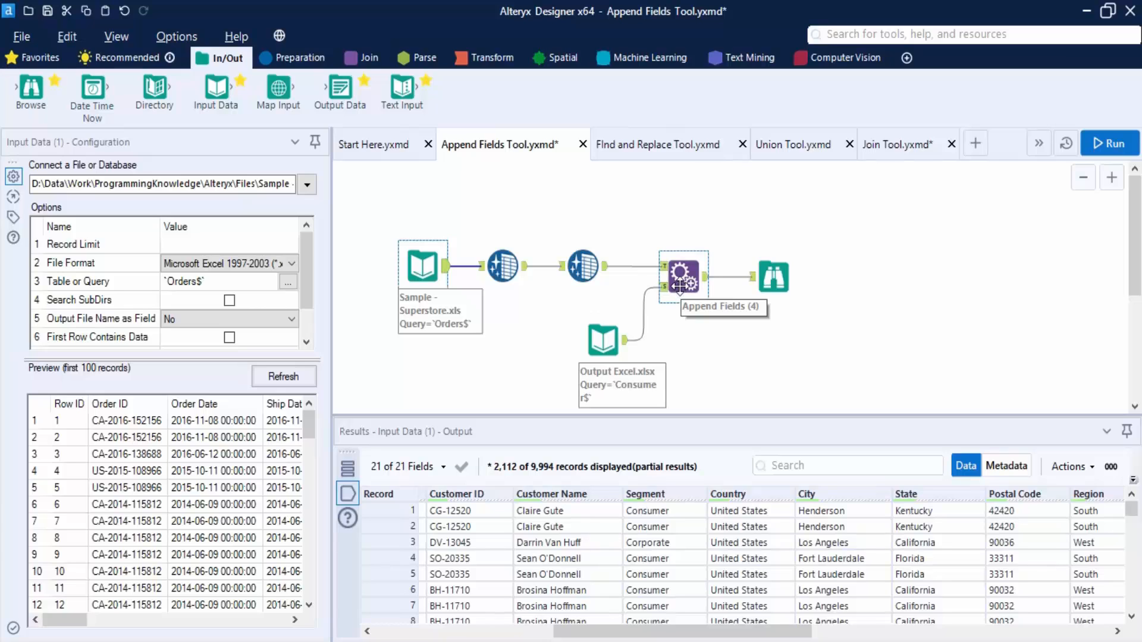
Step: Examine the target and source input data of the Append Fields tool
{"action": "left_click", "coordinate": [774, 277]}
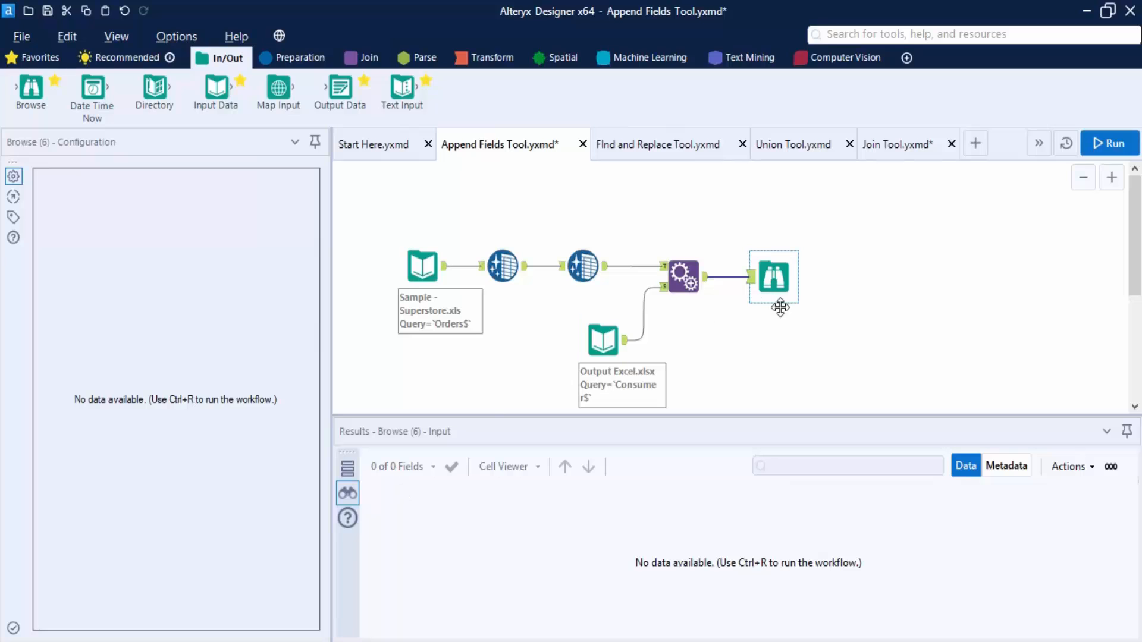
{"action": "left_click", "coordinate": [680, 286]}
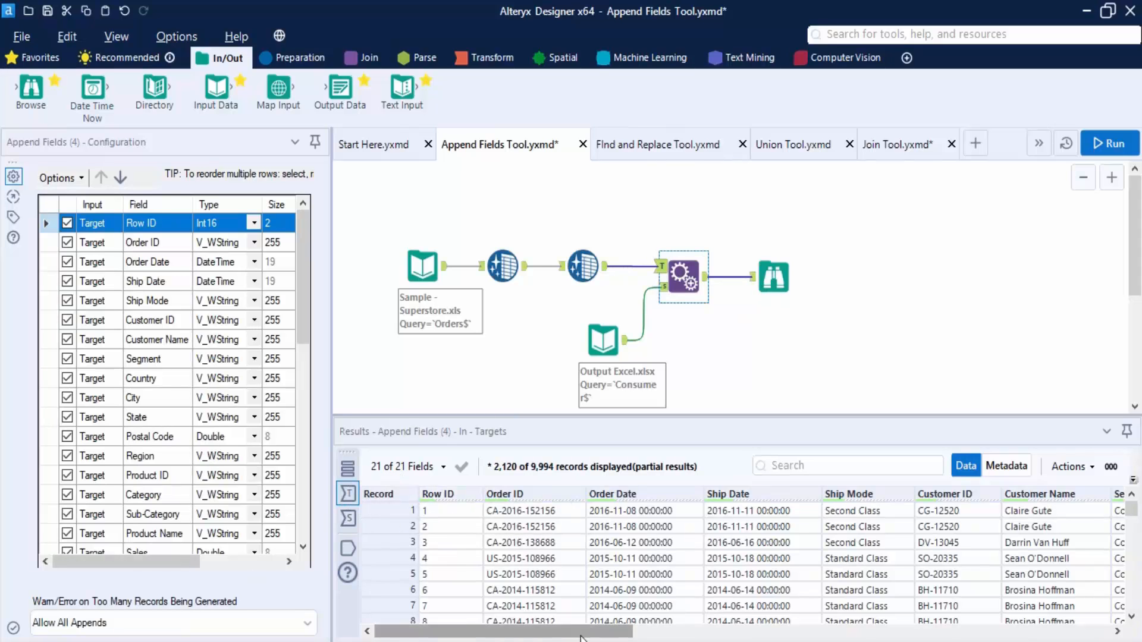
{"action": "left_click_drag", "start_coordinate": [583, 633], "coordinate": [426, 609]}
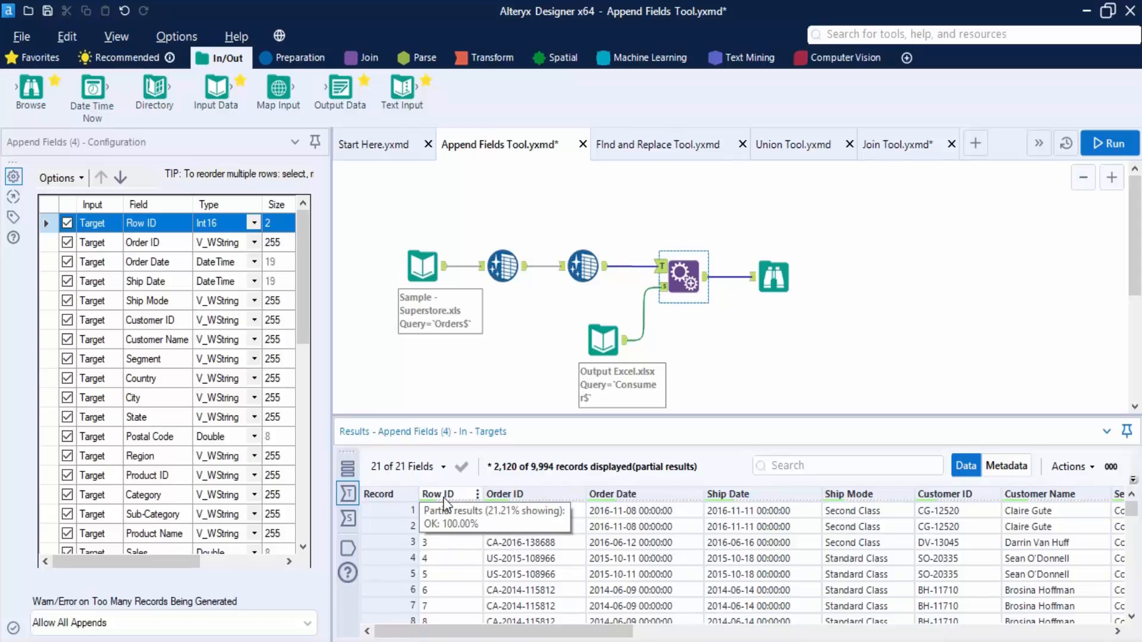
{"action": "left_click", "coordinate": [349, 519]}
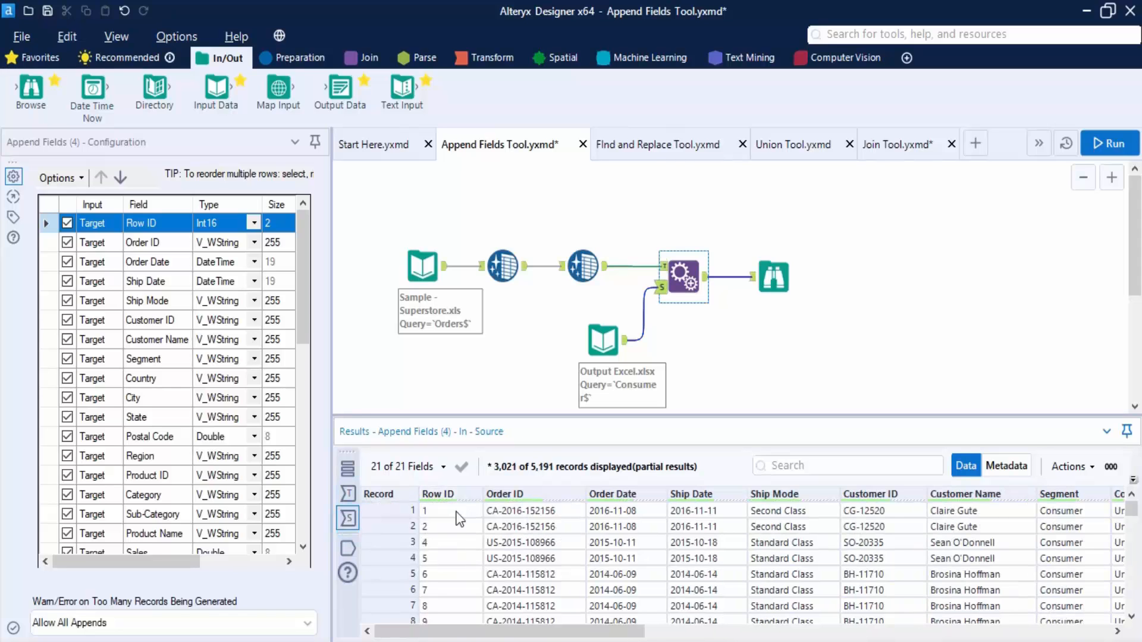
{"action": "left_click_drag", "start_coordinate": [550, 631], "coordinate": [605, 632]}
Step: Run the Append Fields workflow and inspect the combined records in the Browse tool, enlarging the results area slightly
{"action": "left_click", "coordinate": [765, 277]}
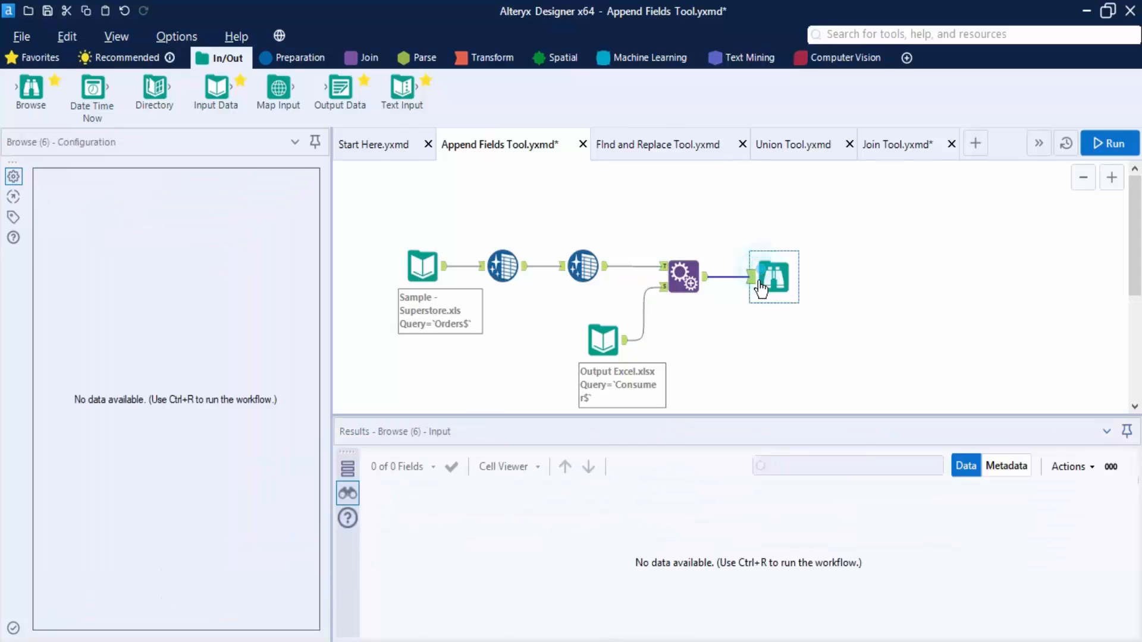
{"action": "left_click", "coordinate": [1107, 141]}
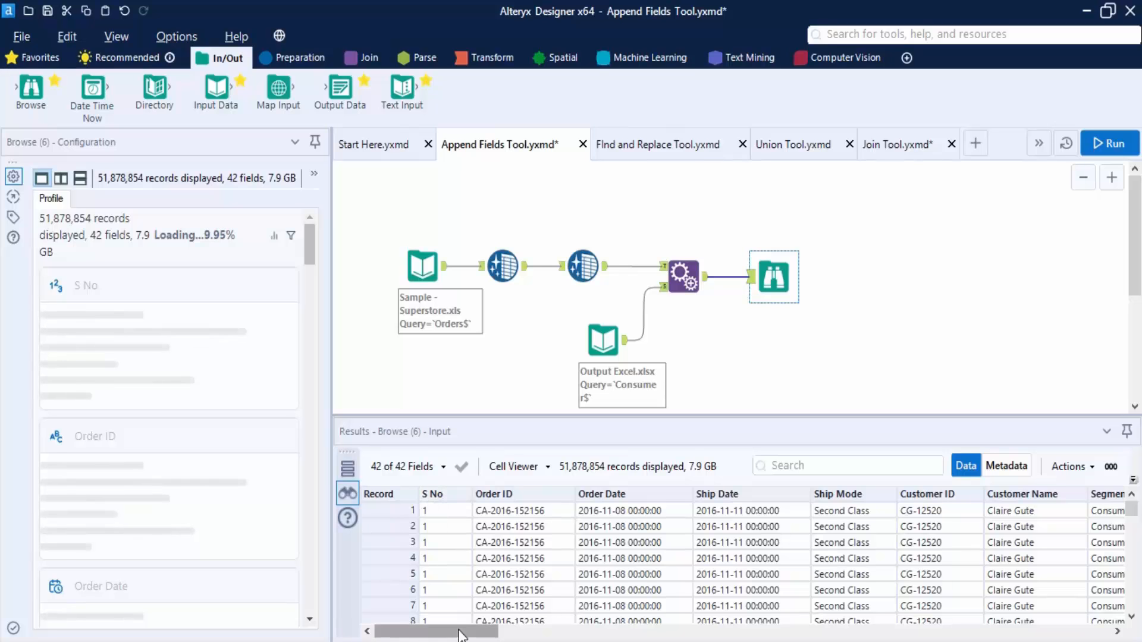
{"action": "left_click_drag", "start_coordinate": [461, 636], "coordinate": [471, 605]}
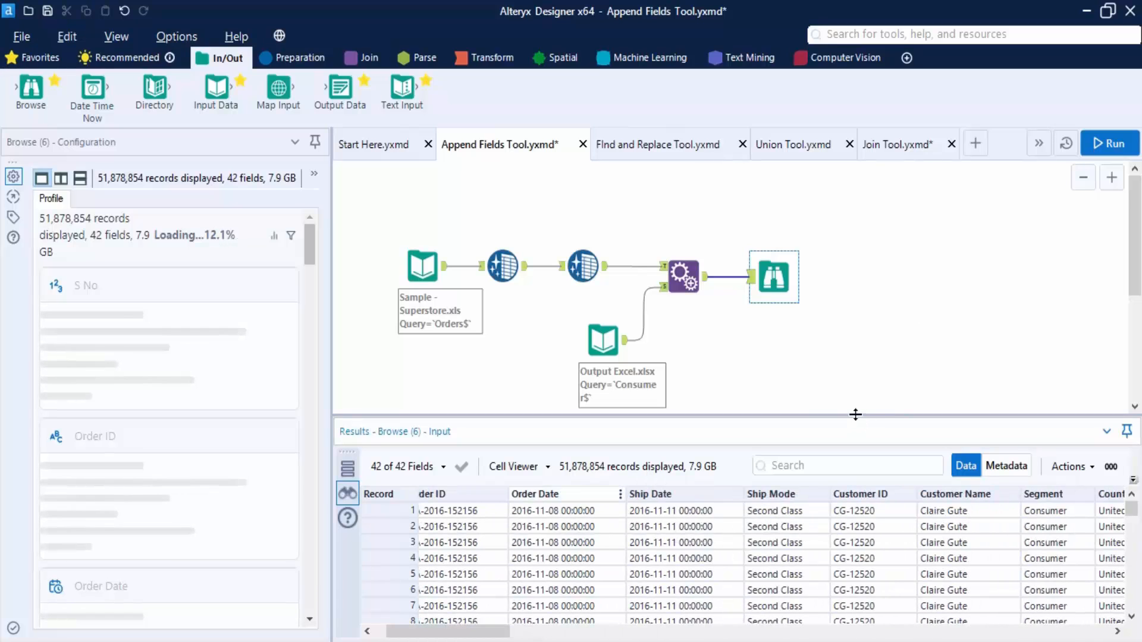
{"action": "left_click_drag", "start_coordinate": [855, 415], "coordinate": [856, 396]}
{"action": "left_click", "coordinate": [672, 298]}
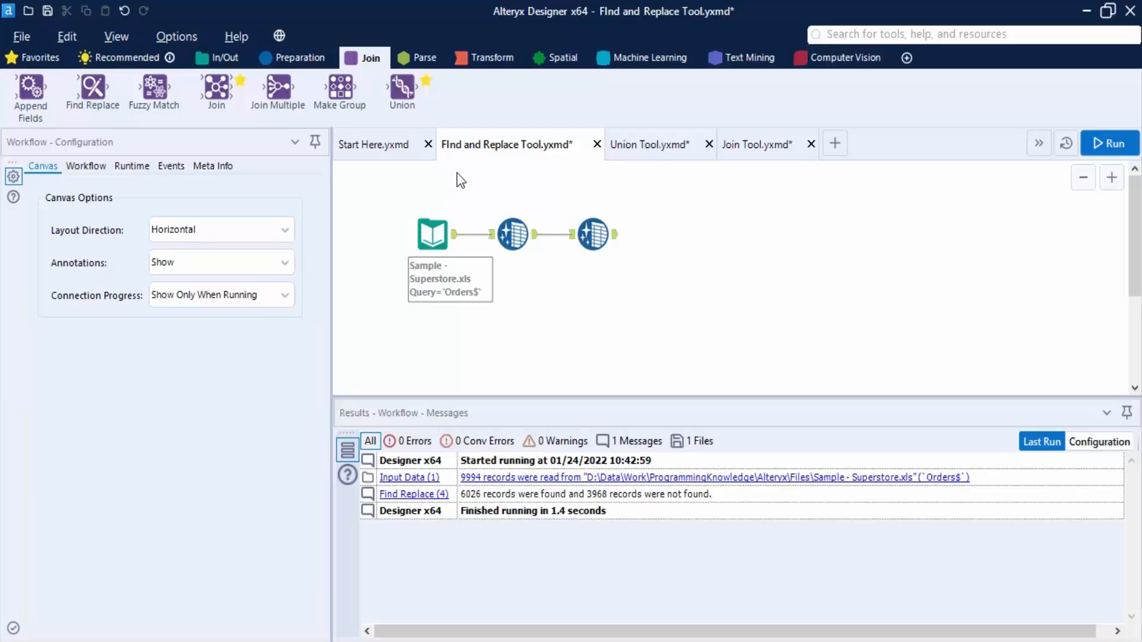
{"action": "left_click_drag", "start_coordinate": [393, 192], "coordinate": [617, 288]}
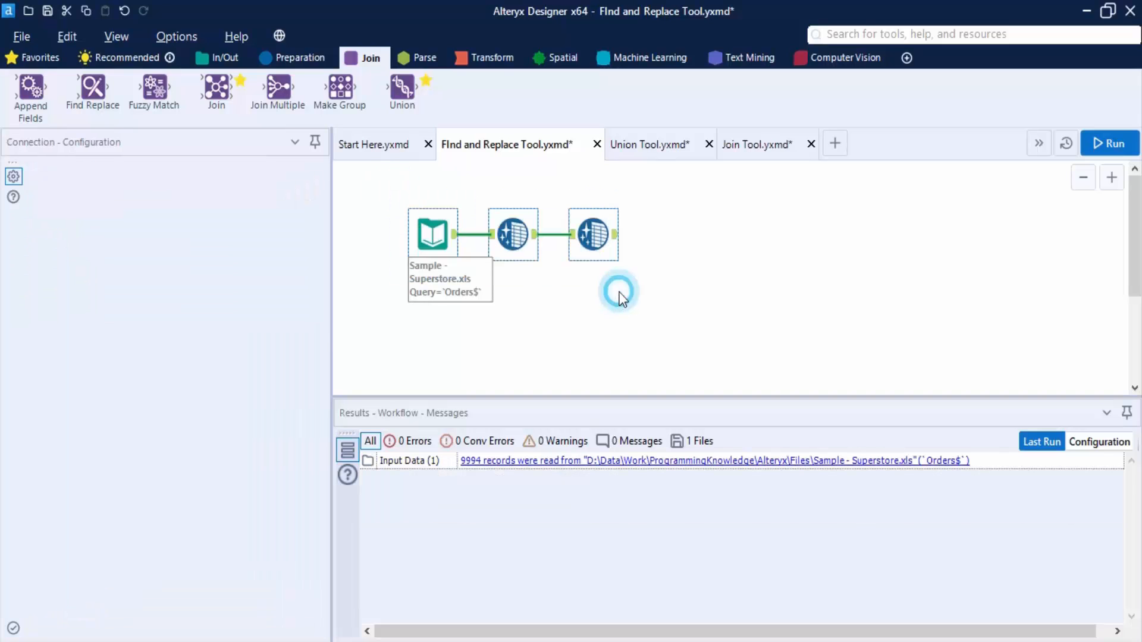
{"action": "left_click", "coordinate": [418, 246]}
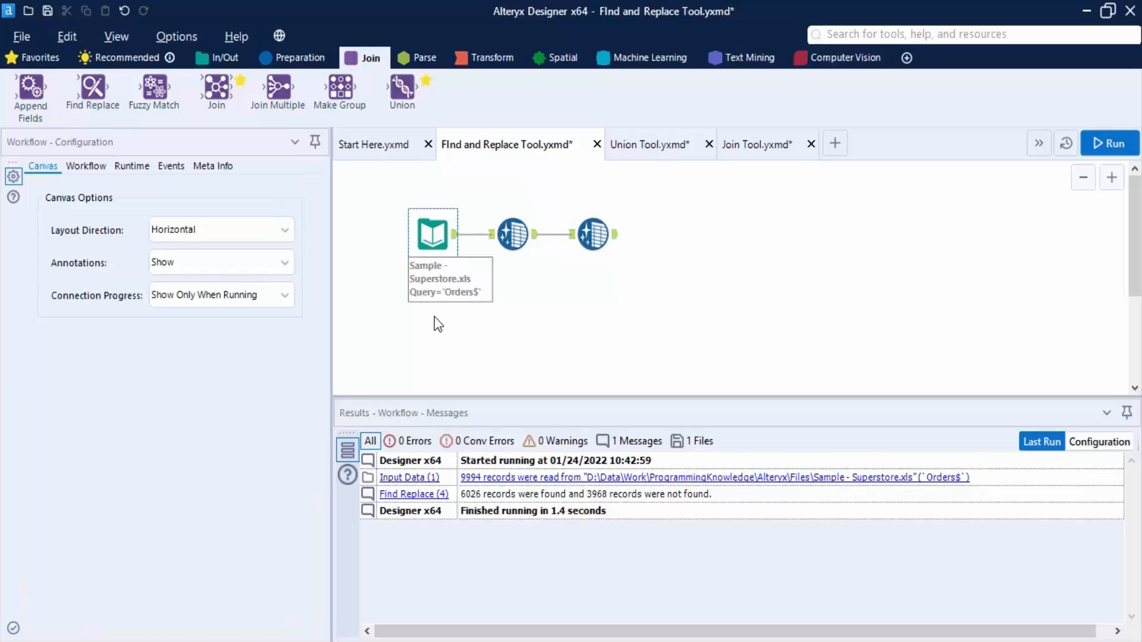
{"action": "left_click", "coordinate": [510, 238]}
{"action": "left_click", "coordinate": [574, 239]}
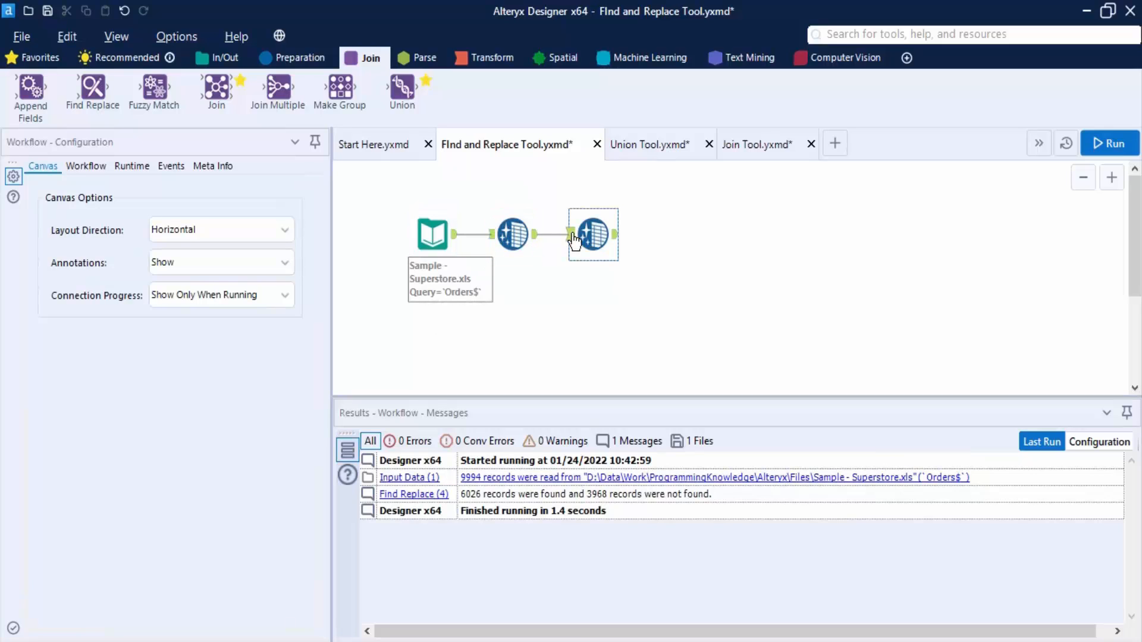
{"action": "left_click", "coordinate": [557, 277]}
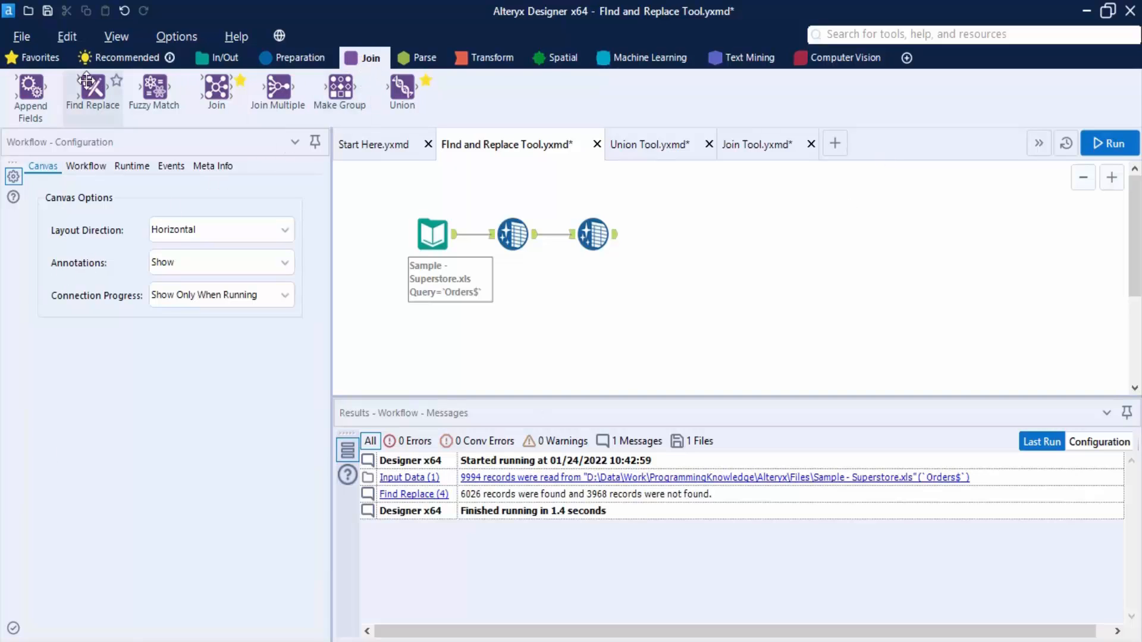
Step: Add a Find Replace tool after the Superstore chain and connect the chain's last tool to its R input
{"action": "left_click_drag", "start_coordinate": [94, 90], "coordinate": [724, 232]}
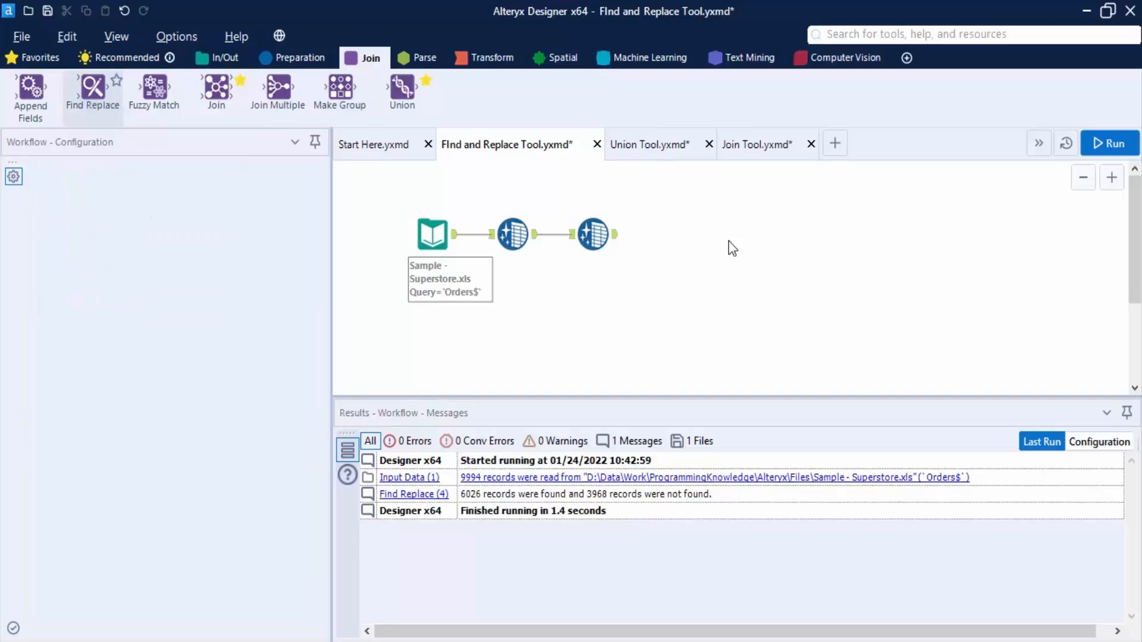
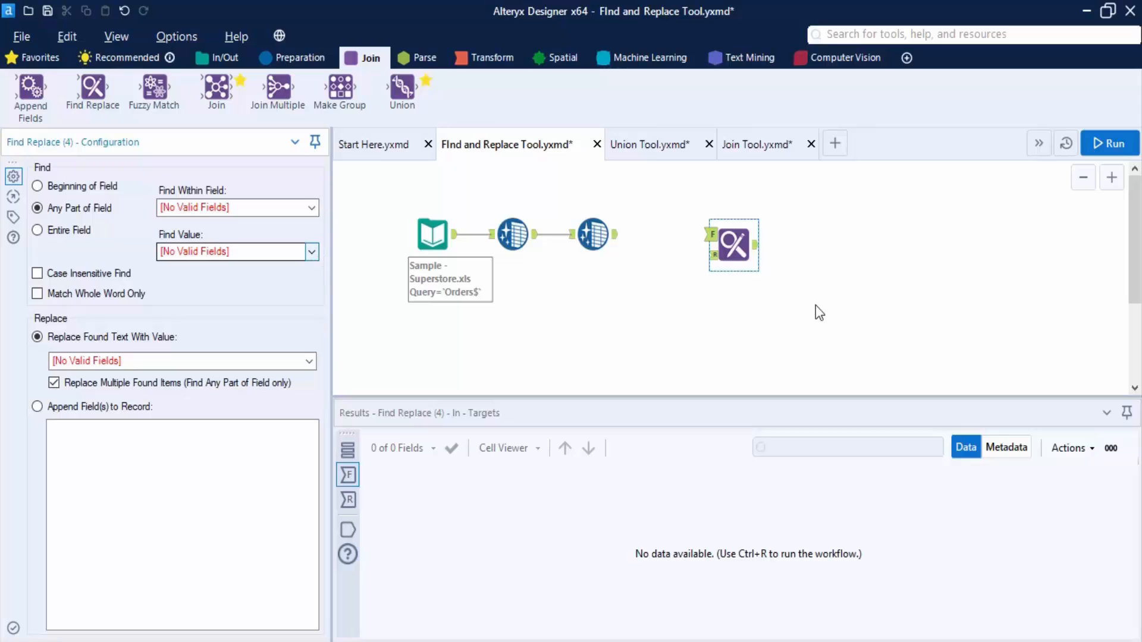
{"action": "left_click", "coordinate": [692, 318]}
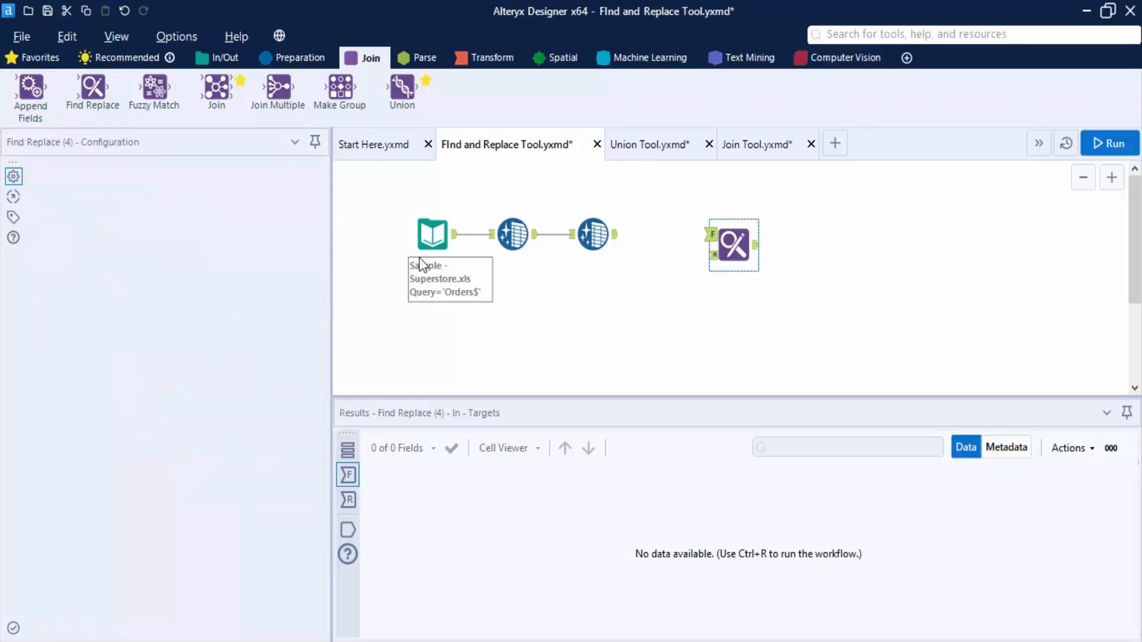
{"action": "left_click", "coordinate": [445, 253]}
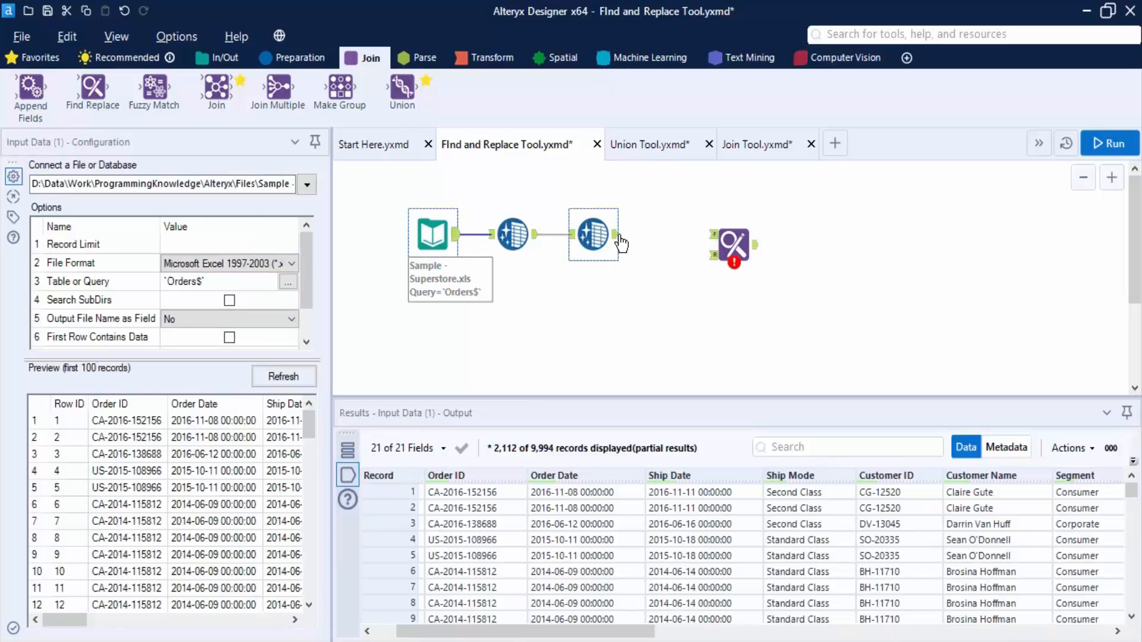
{"action": "left_click_drag", "start_coordinate": [615, 234], "coordinate": [714, 255]}
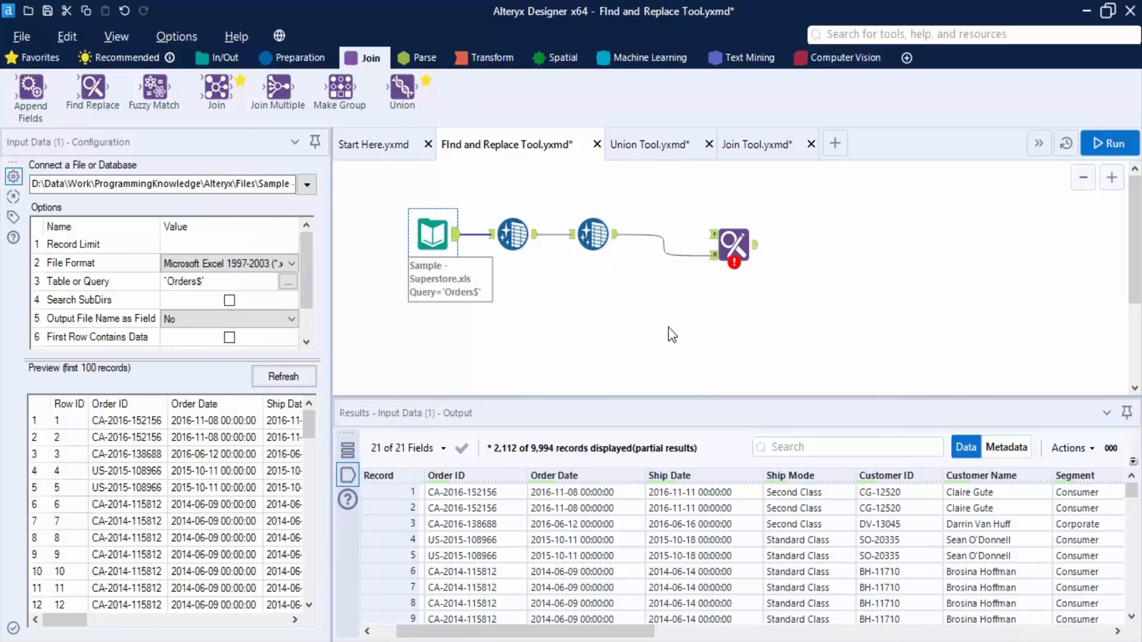
Step: Add a second Input Data tool above the Superstore chain, moving the chain down to make room
{"action": "left_click", "coordinate": [215, 64]}
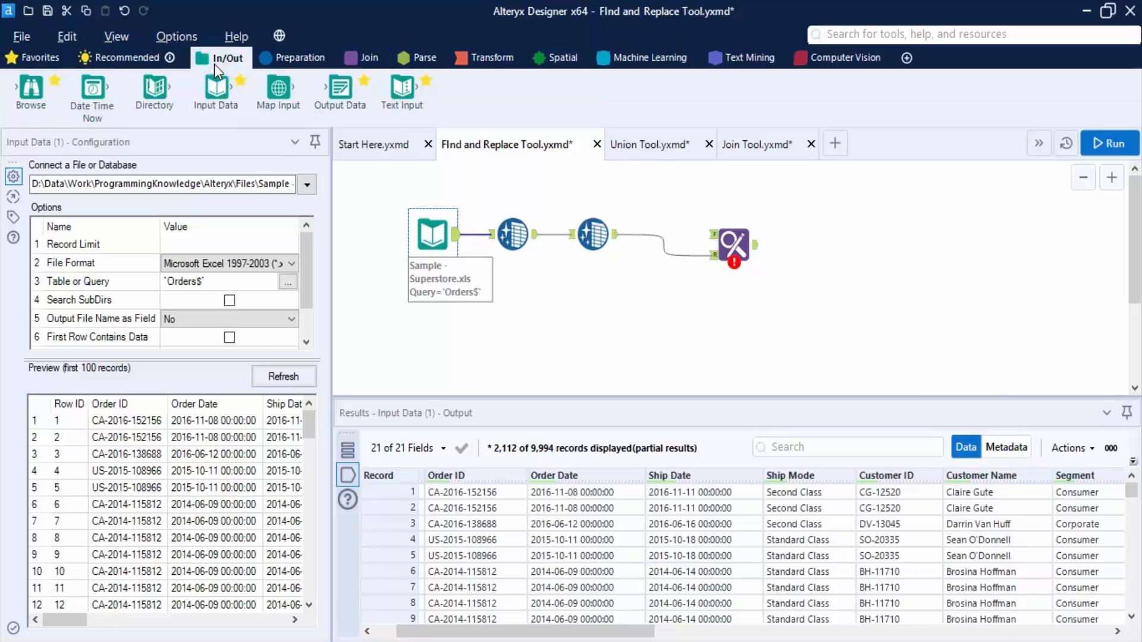
{"action": "left_click_drag", "start_coordinate": [216, 89], "coordinate": [593, 189]}
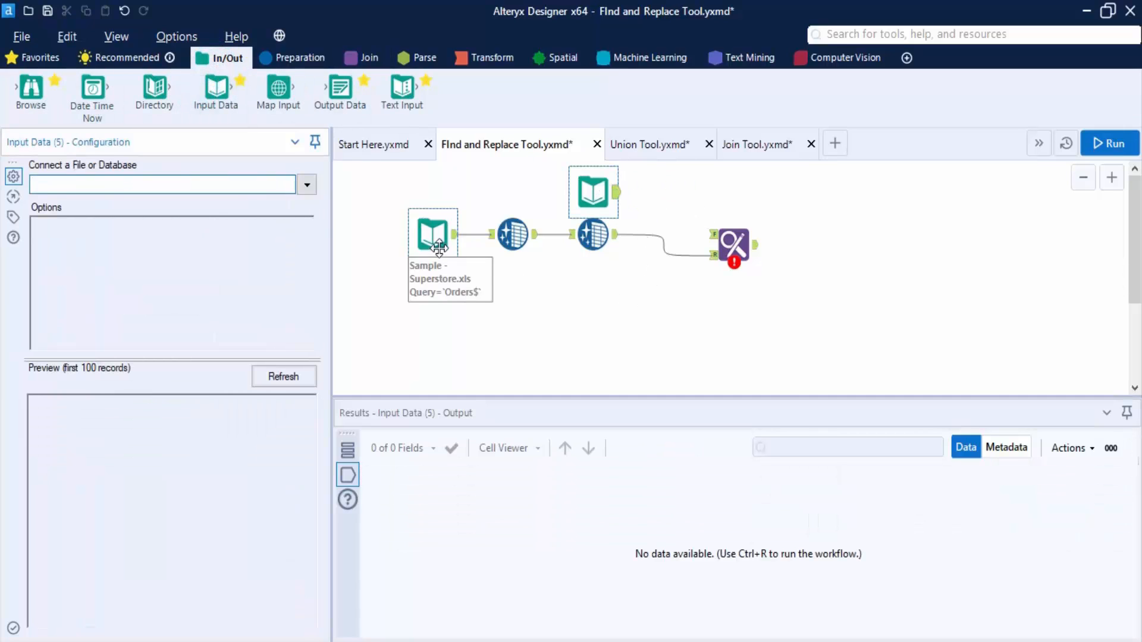
{"action": "left_click_drag", "start_coordinate": [375, 200], "coordinate": [606, 298]}
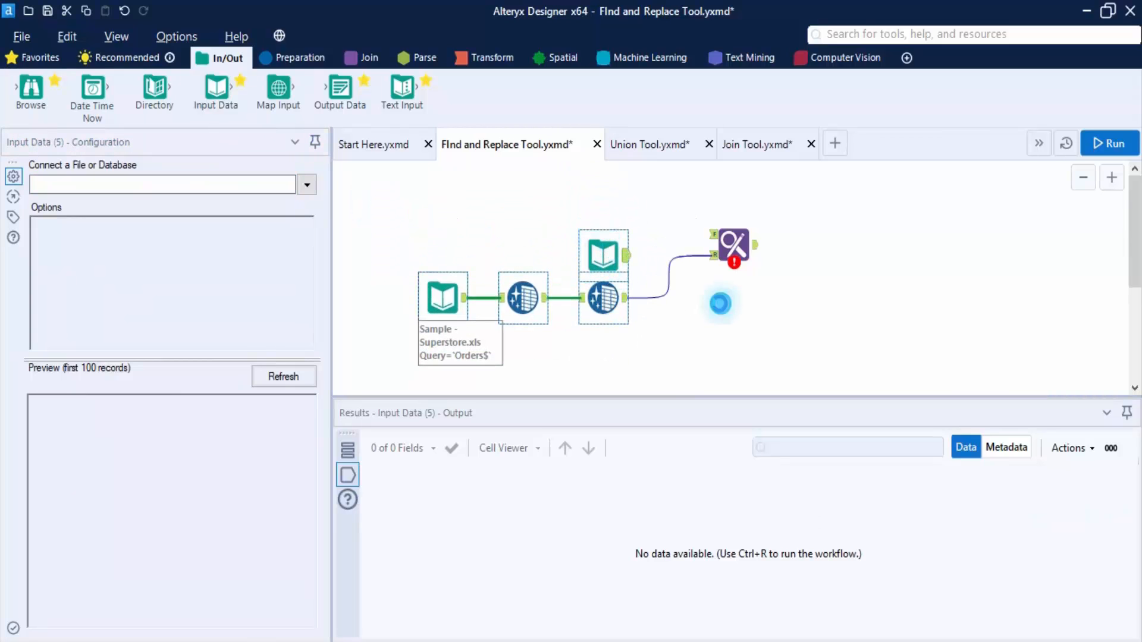
{"action": "left_click", "coordinate": [514, 205]}
{"action": "left_click", "coordinate": [593, 248]}
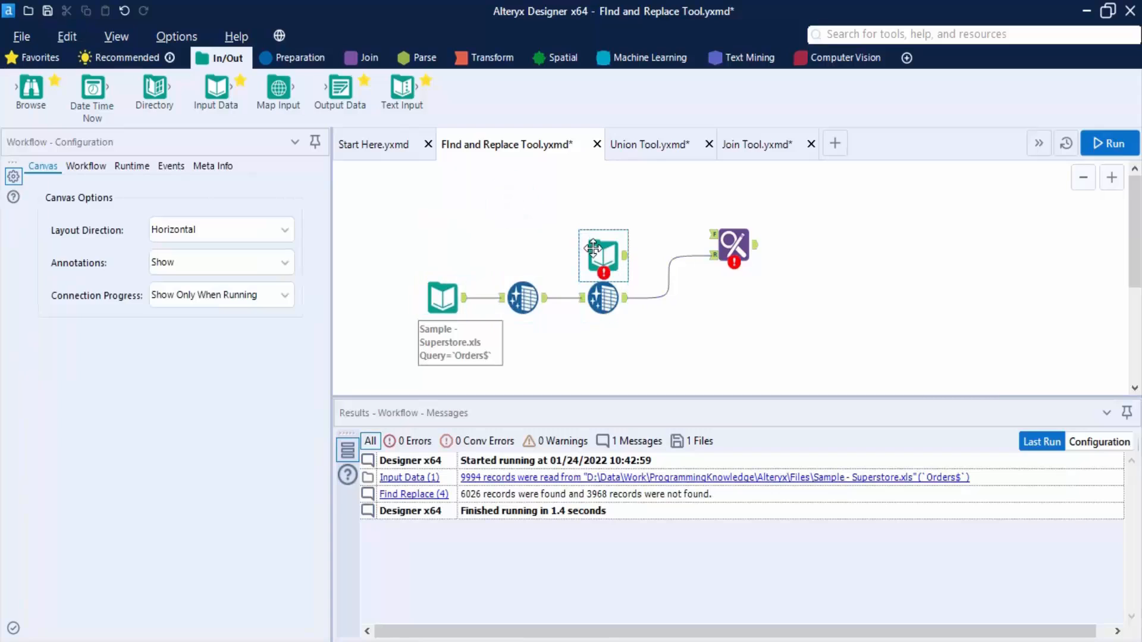
{"action": "left_click_drag", "start_coordinate": [593, 249], "coordinate": [585, 199]}
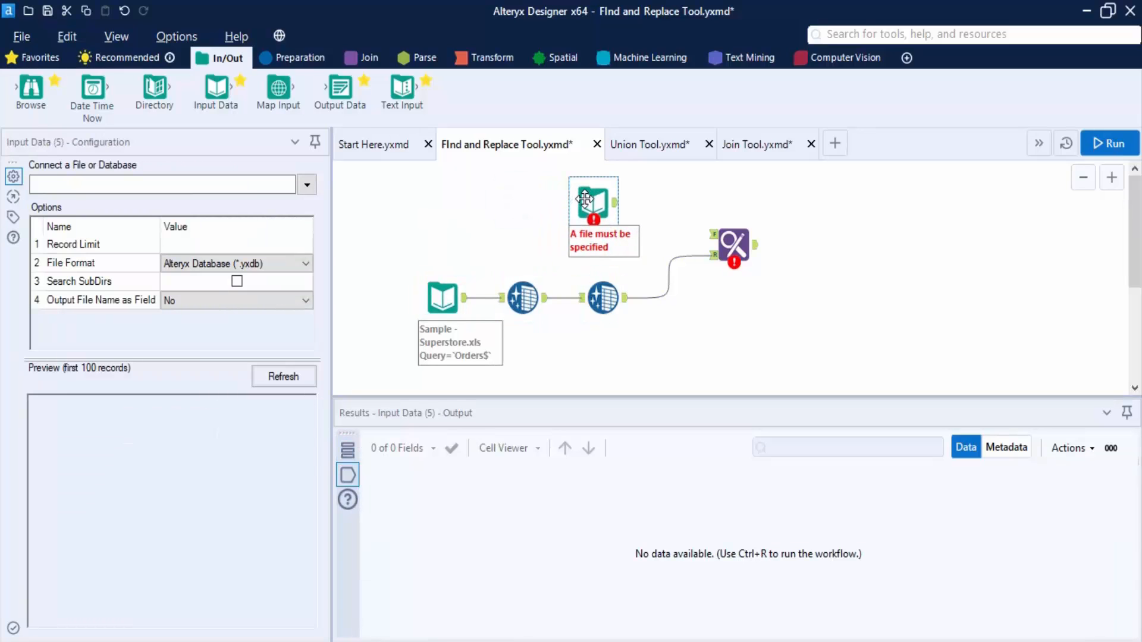
{"action": "left_click", "coordinate": [520, 224]}
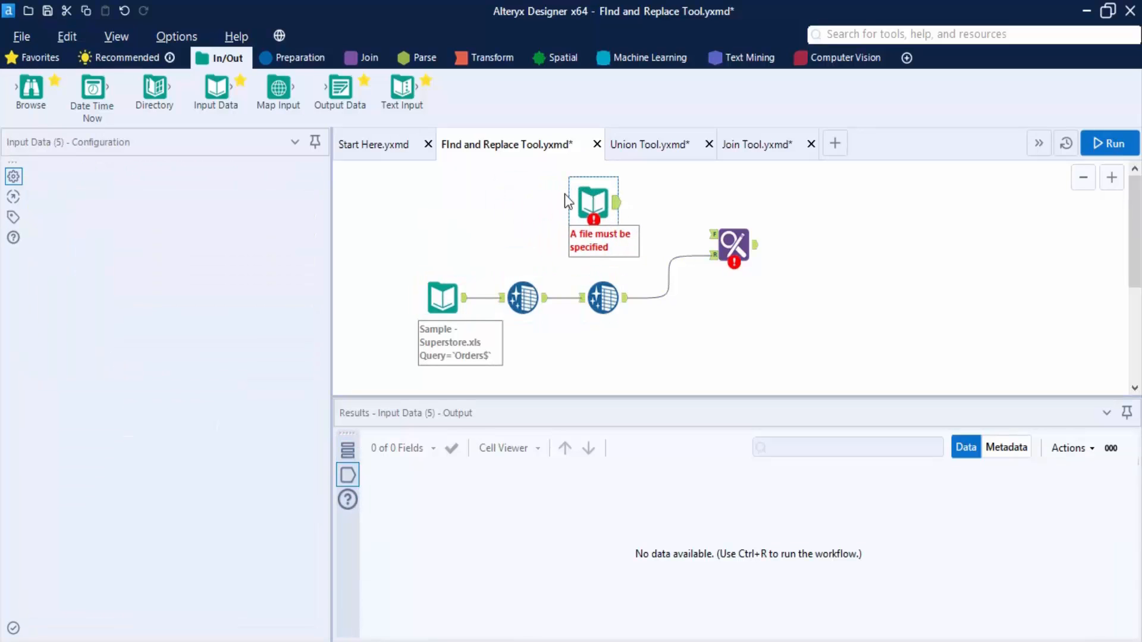
Step: Try to connect the new Input Data tool to the recent file C:\Users\User\Desktop\Output Excel.xlsx
{"action": "left_click", "coordinate": [595, 202]}
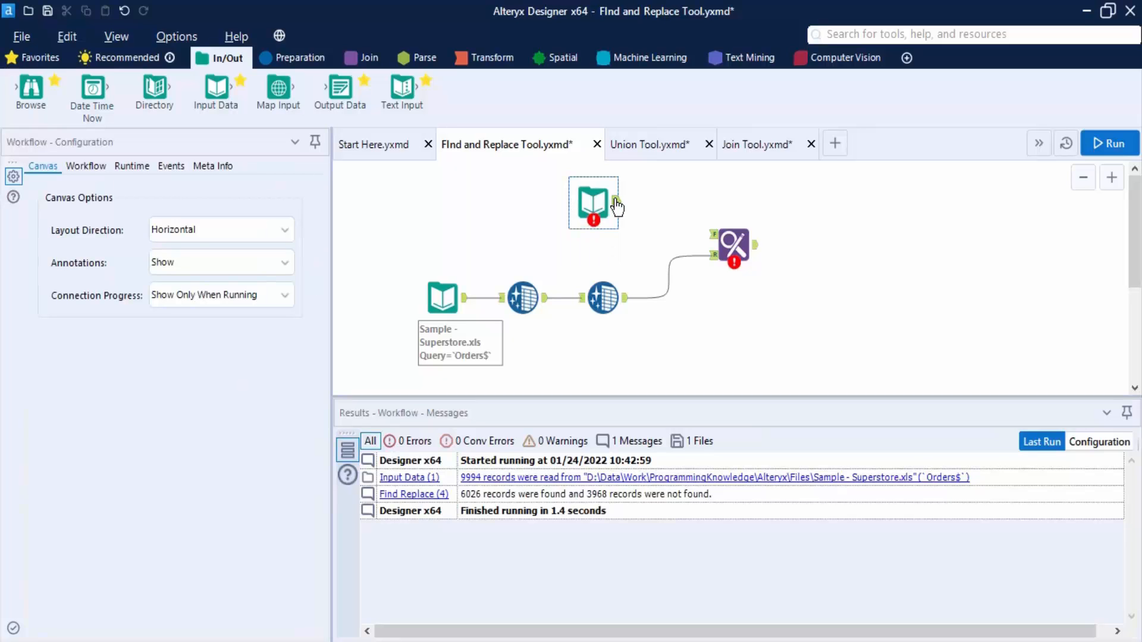
{"action": "left_click", "coordinate": [300, 187]}
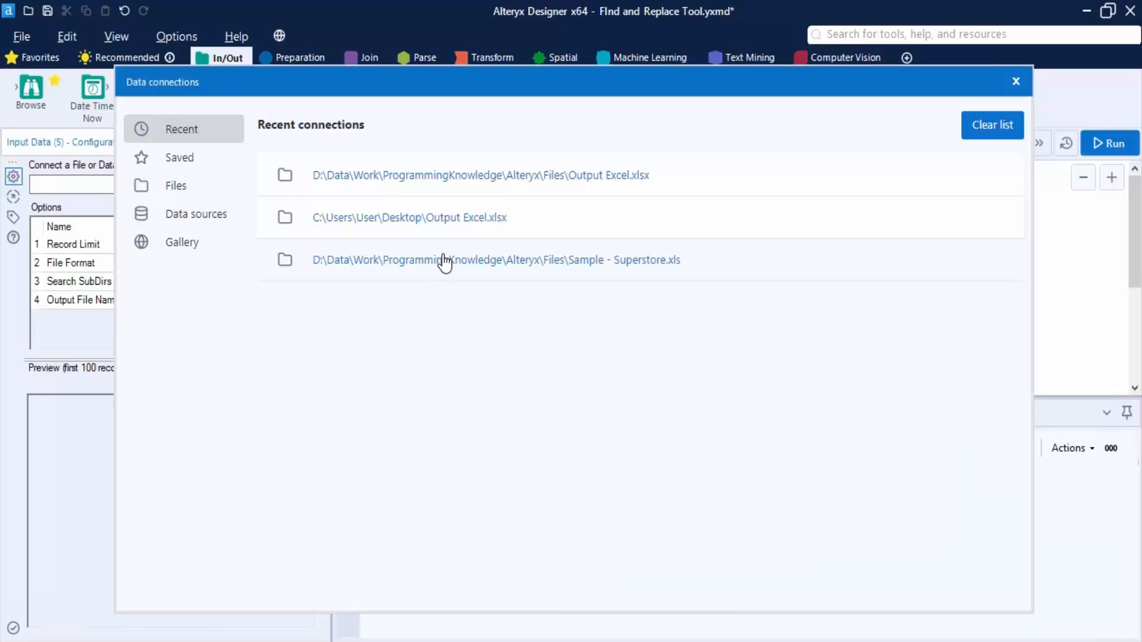
{"action": "left_click", "coordinate": [500, 218]}
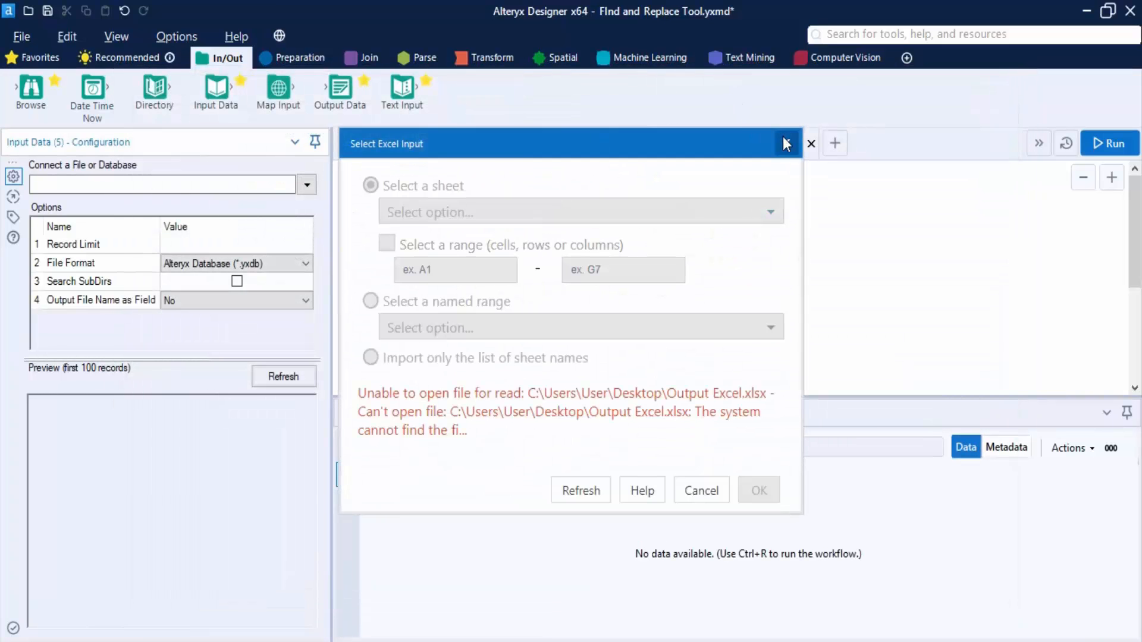
{"action": "left_click", "coordinate": [787, 149]}
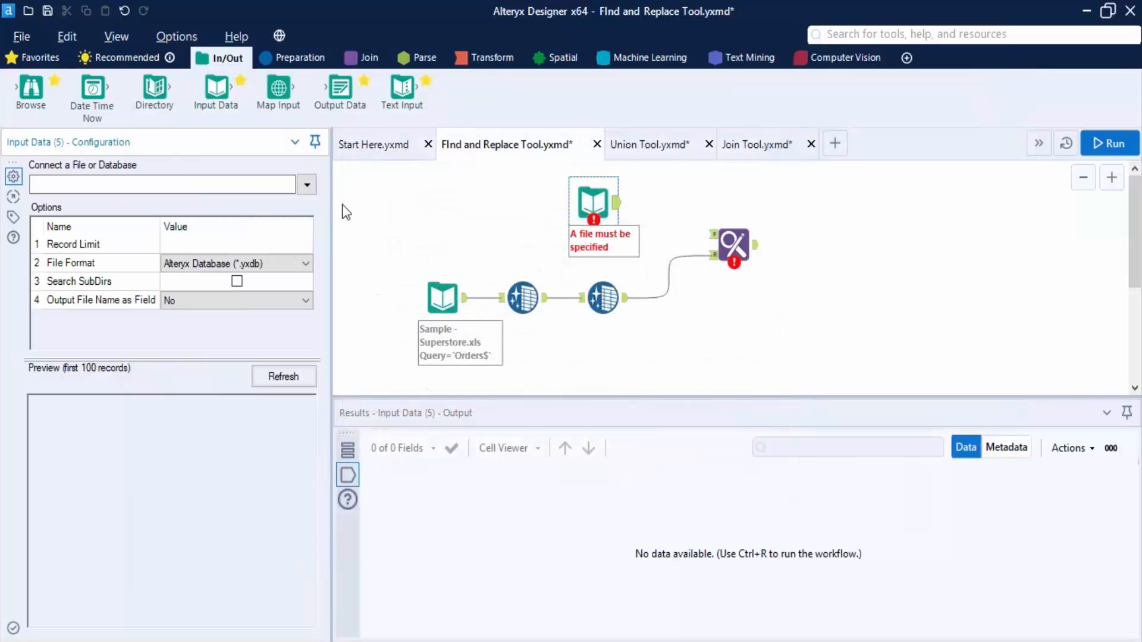
Step: Load the Consumer sheet of D:\Data\Work\ProgrammingKnowledge\Alteryx\Files\Output Excel.xlsx into the new Input Data tool and connect it to Find Replace's F input
{"action": "left_click", "coordinate": [308, 184]}
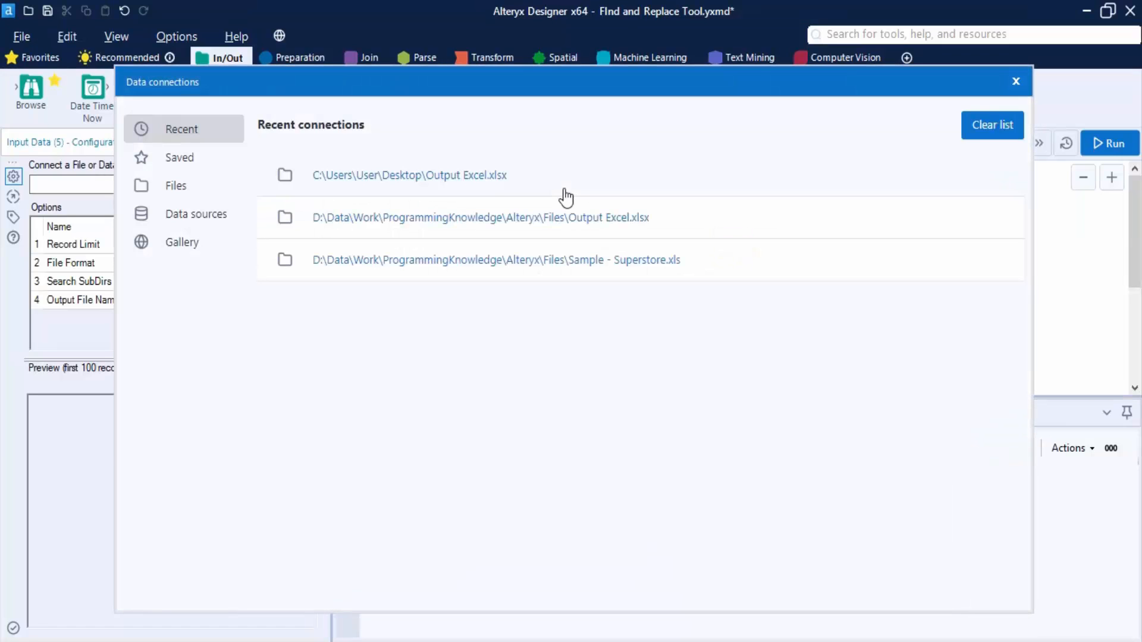
{"action": "left_click", "coordinate": [505, 219]}
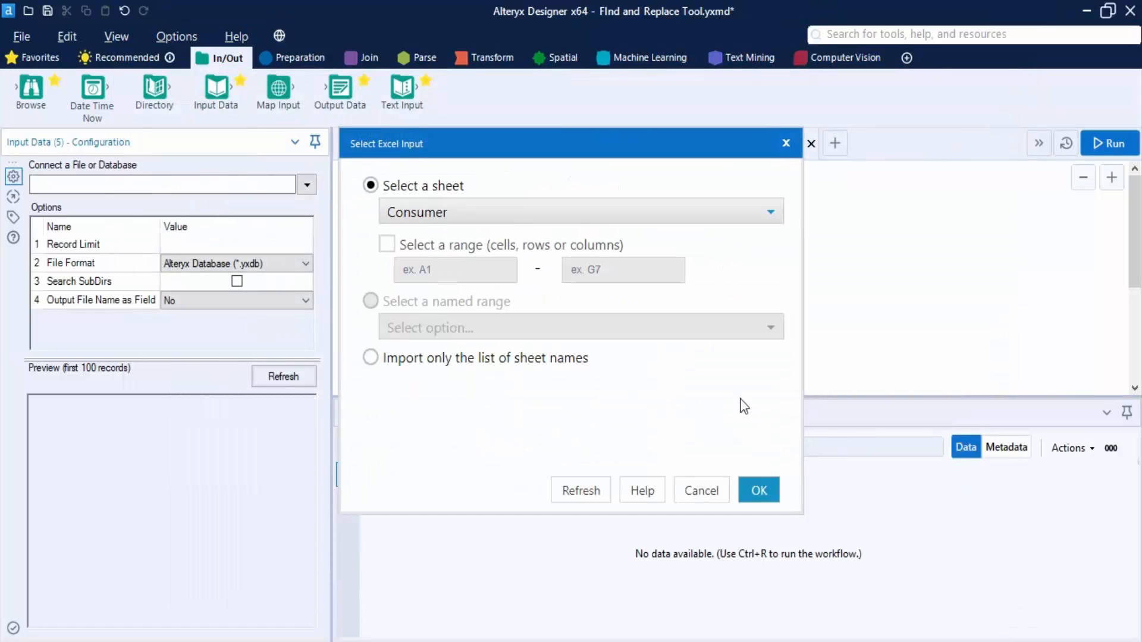
{"action": "left_click", "coordinate": [772, 490]}
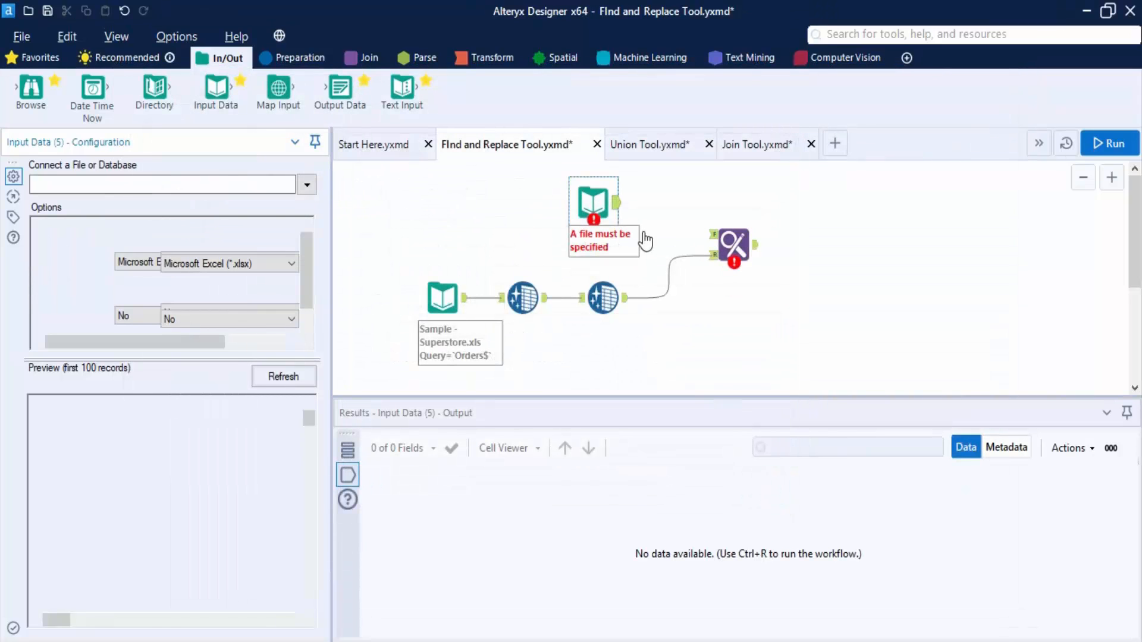
{"action": "mouse_move", "coordinate": [686, 200]}
{"action": "left_mouse_down"}
{"action": "mouse_move", "coordinate": [679, 234]}
{"action": "mouse_move", "coordinate": [711, 234]}
{"action": "left_mouse_up"}
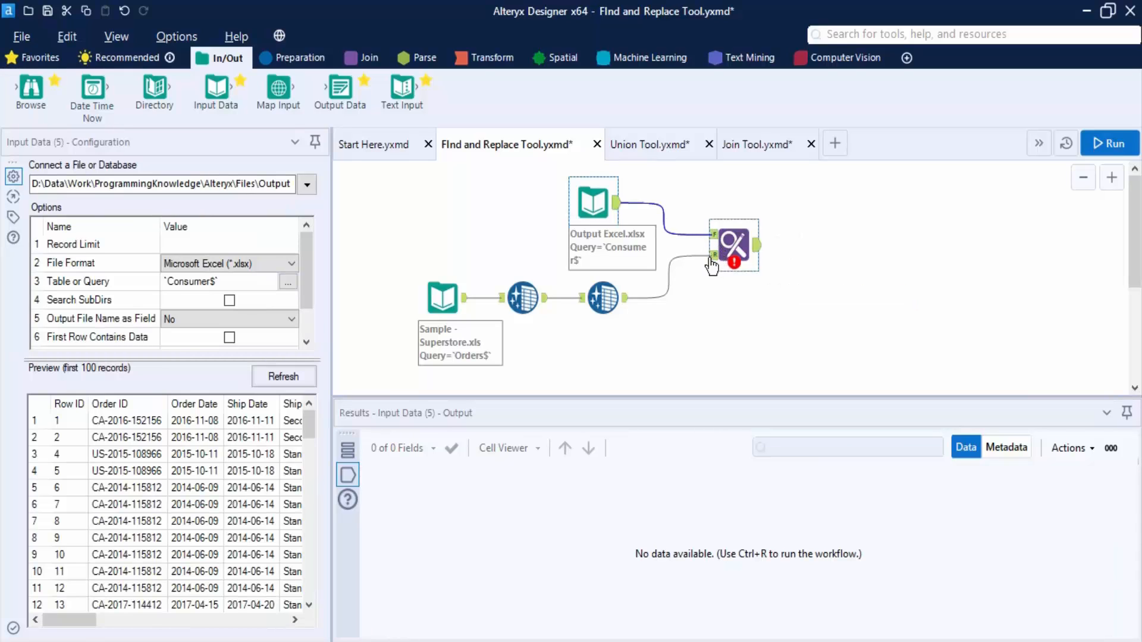
Step: Compare the columns of the Output Excel input with those of the last Data Cleansing tool's output, including Category and Sub-Category
{"action": "left_click", "coordinate": [742, 244]}
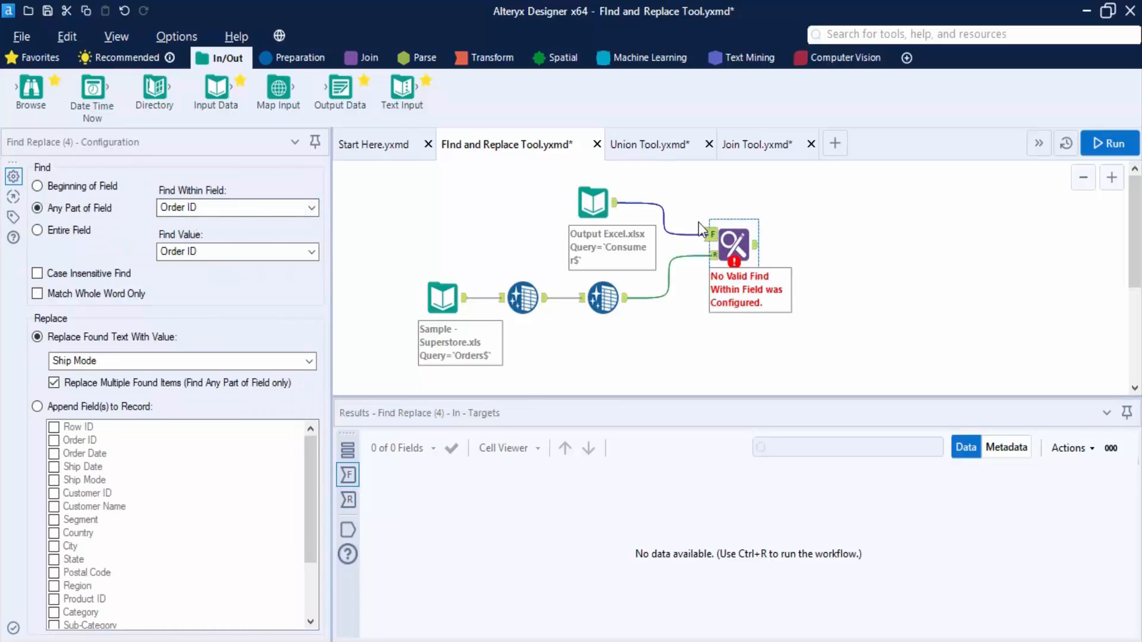
{"action": "left_click", "coordinate": [614, 204]}
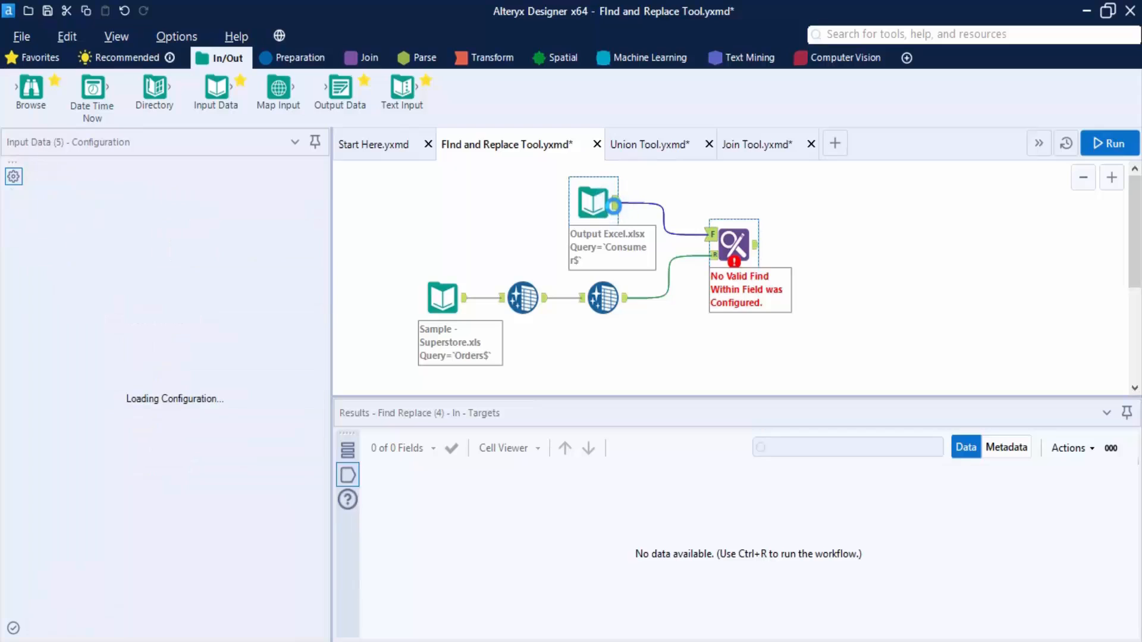
{"action": "left_click", "coordinate": [352, 476]}
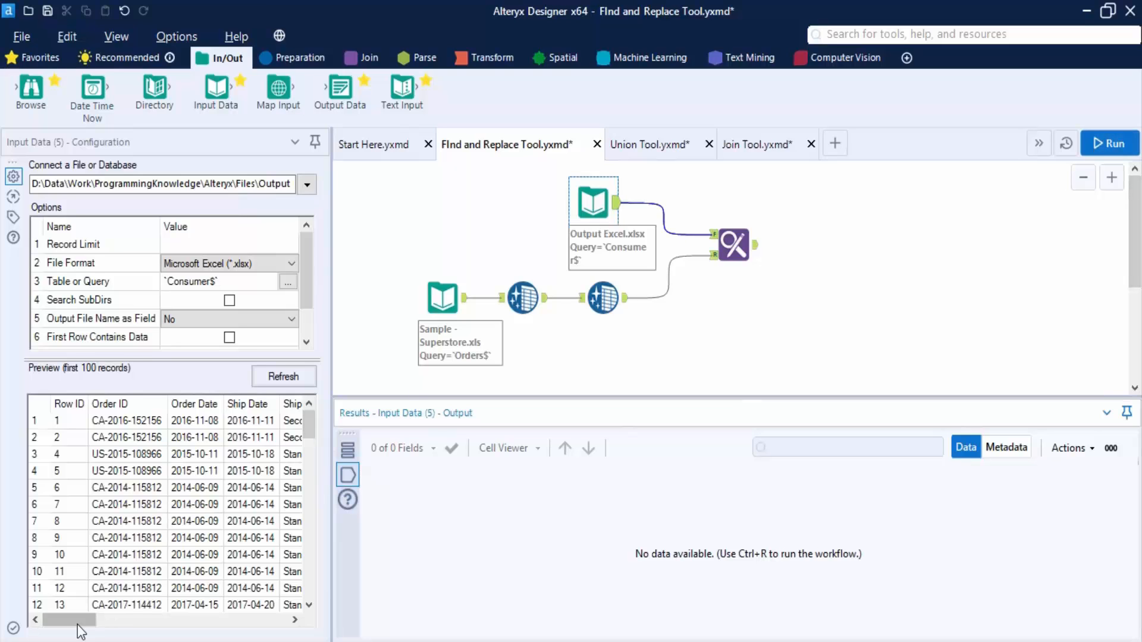
{"action": "left_click_drag", "start_coordinate": [80, 620], "coordinate": [211, 635]}
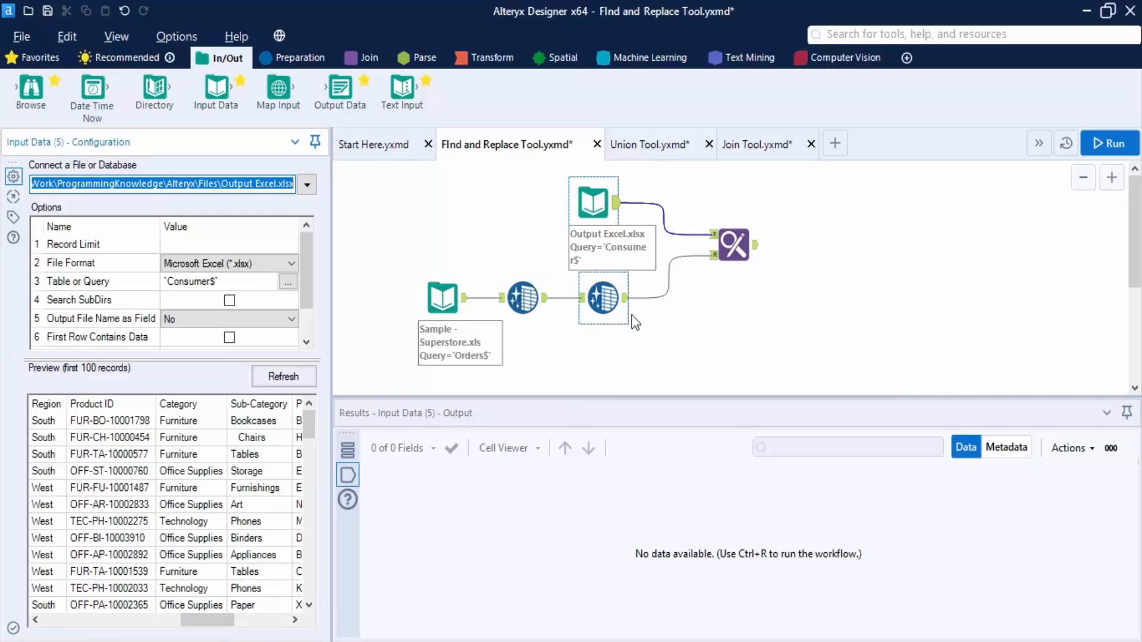
{"action": "left_click", "coordinate": [600, 284]}
{"action": "left_click", "coordinate": [626, 299]}
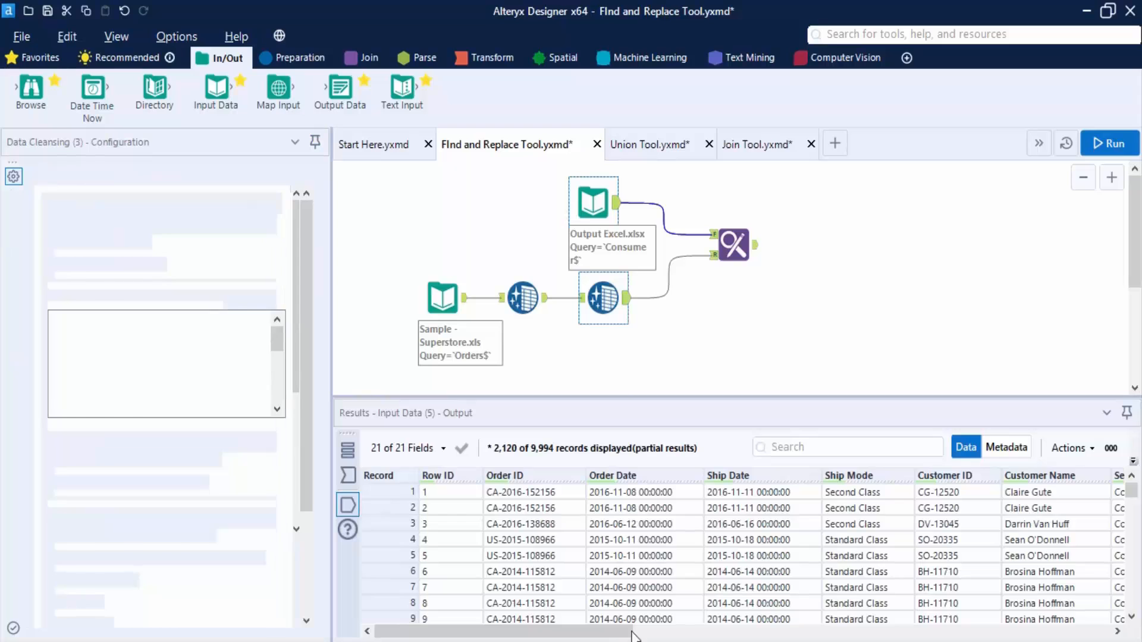
{"action": "left_click_drag", "start_coordinate": [632, 635], "coordinate": [974, 592]}
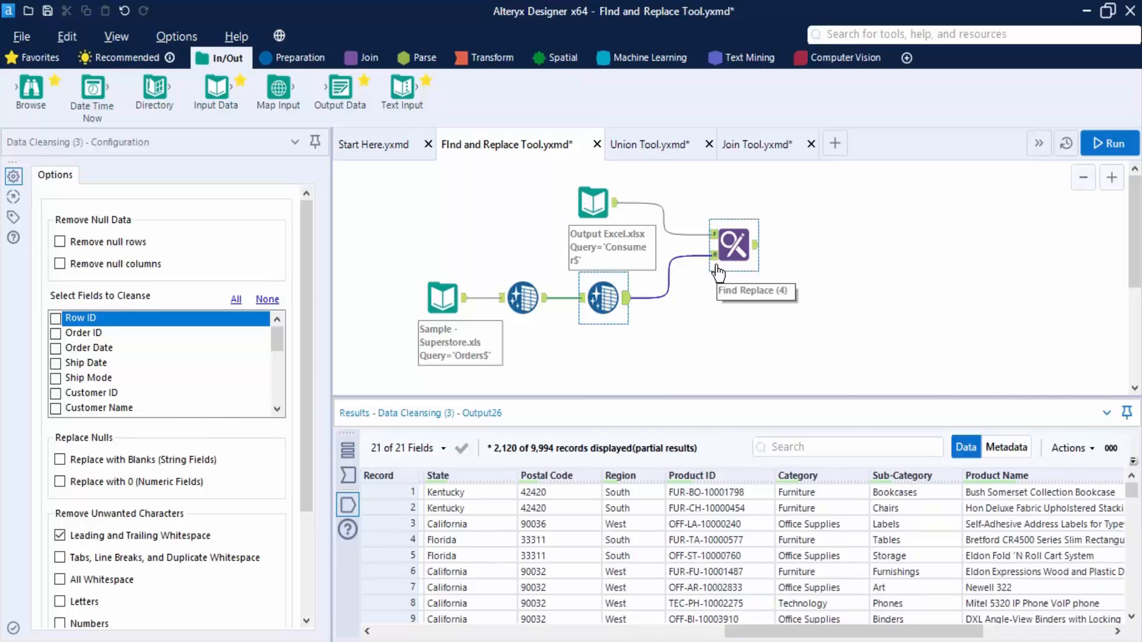
Step: Configure Find Replace to match the Entire Field, finding Sub-Category values within the Sub-Category field
{"action": "left_click", "coordinate": [795, 282]}
{"action": "left_click", "coordinate": [741, 245]}
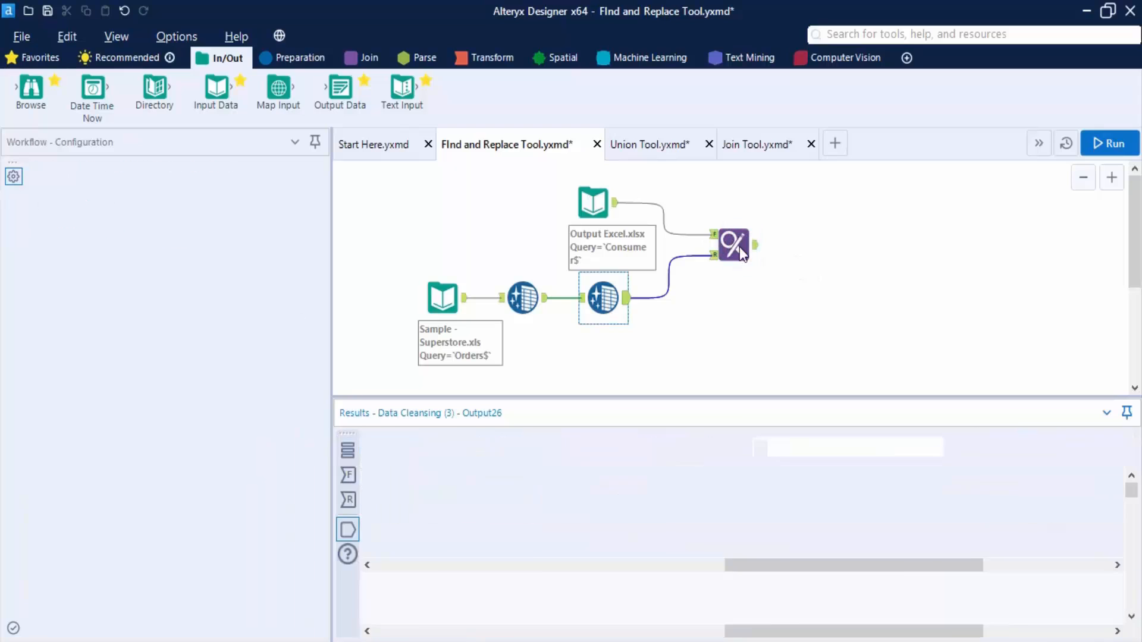
{"action": "left_click", "coordinate": [740, 247]}
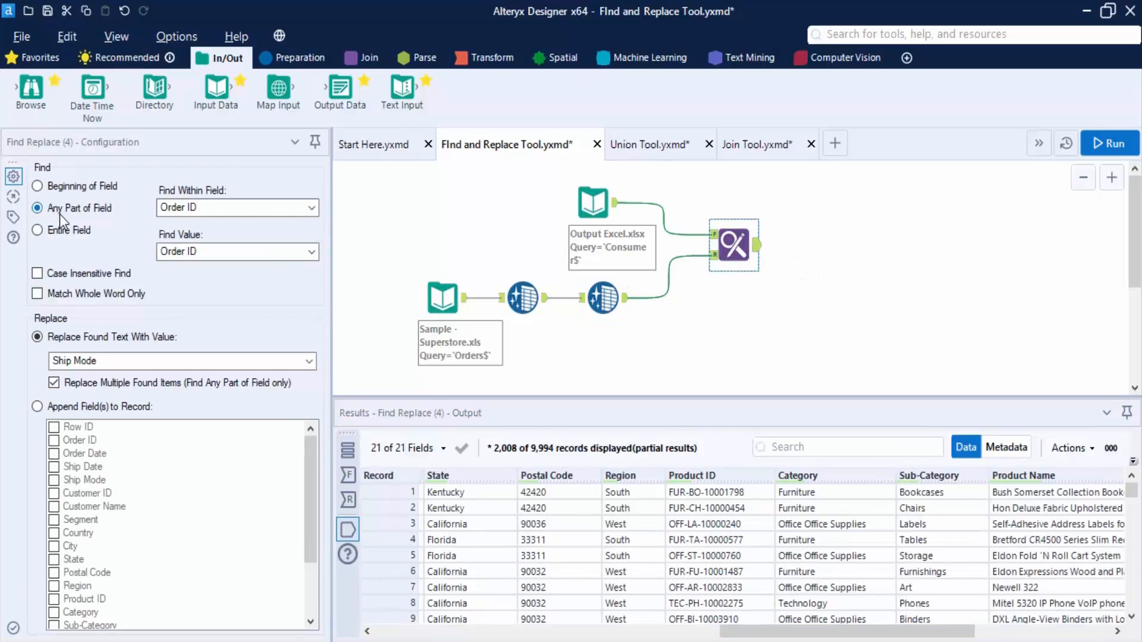
{"action": "left_click", "coordinate": [57, 233]}
{"action": "left_click", "coordinate": [227, 213]}
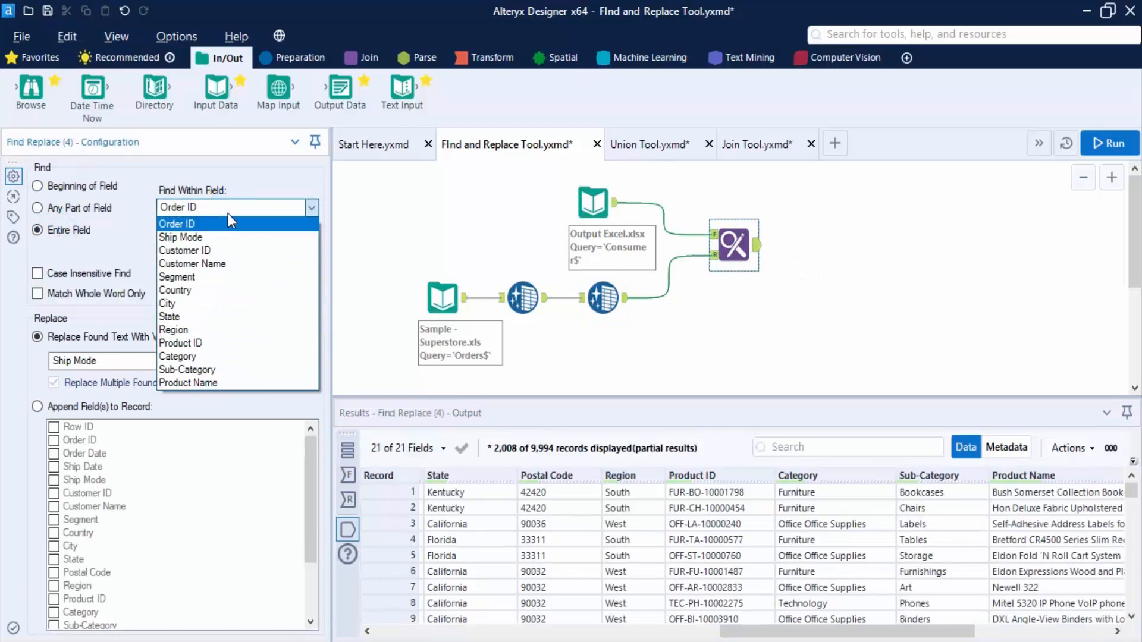
{"action": "left_click", "coordinate": [187, 370]}
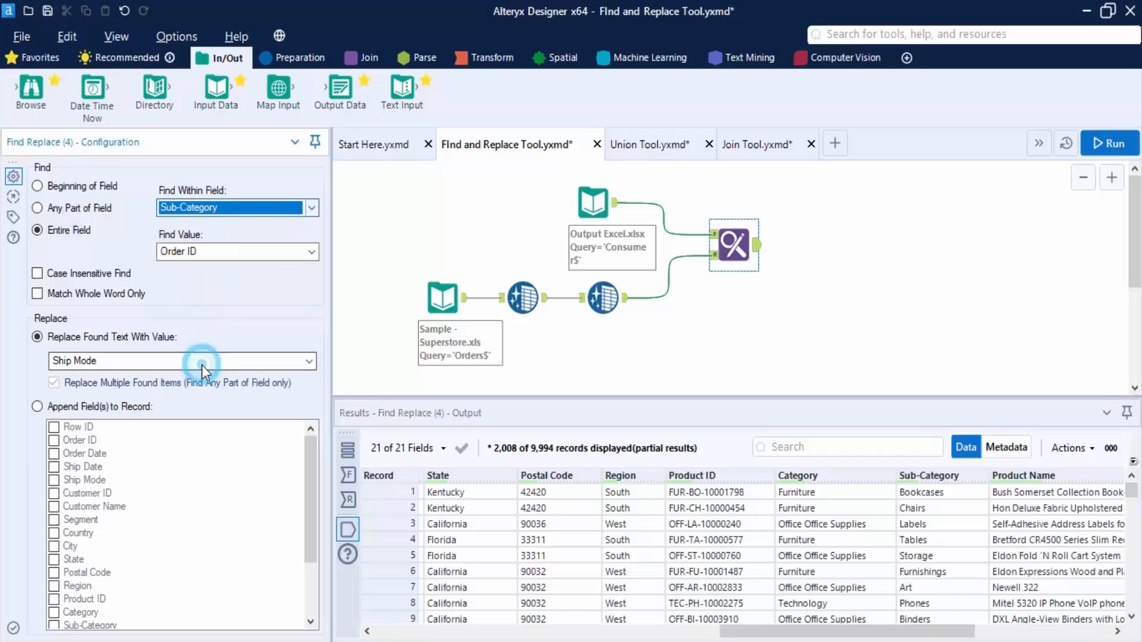
{"action": "left_click", "coordinate": [187, 255]}
{"action": "left_click", "coordinate": [194, 409]}
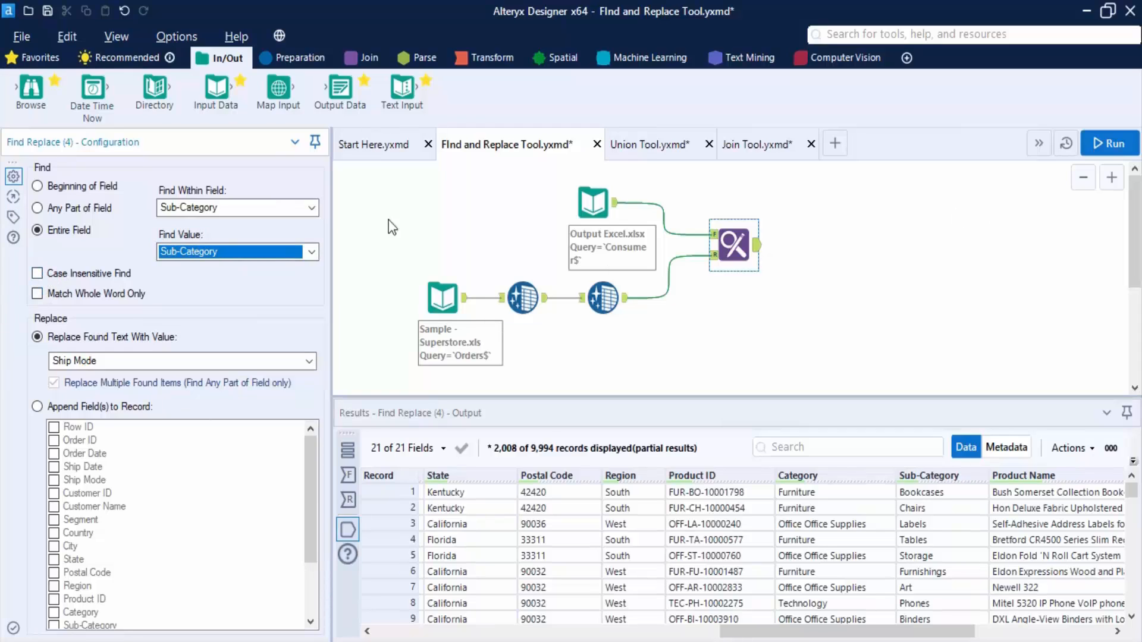
Step: Run the workflow and compare Find Replace's target, source and output records, checking the Sub-Category and Ship Mode columns
{"action": "left_click", "coordinate": [1108, 143]}
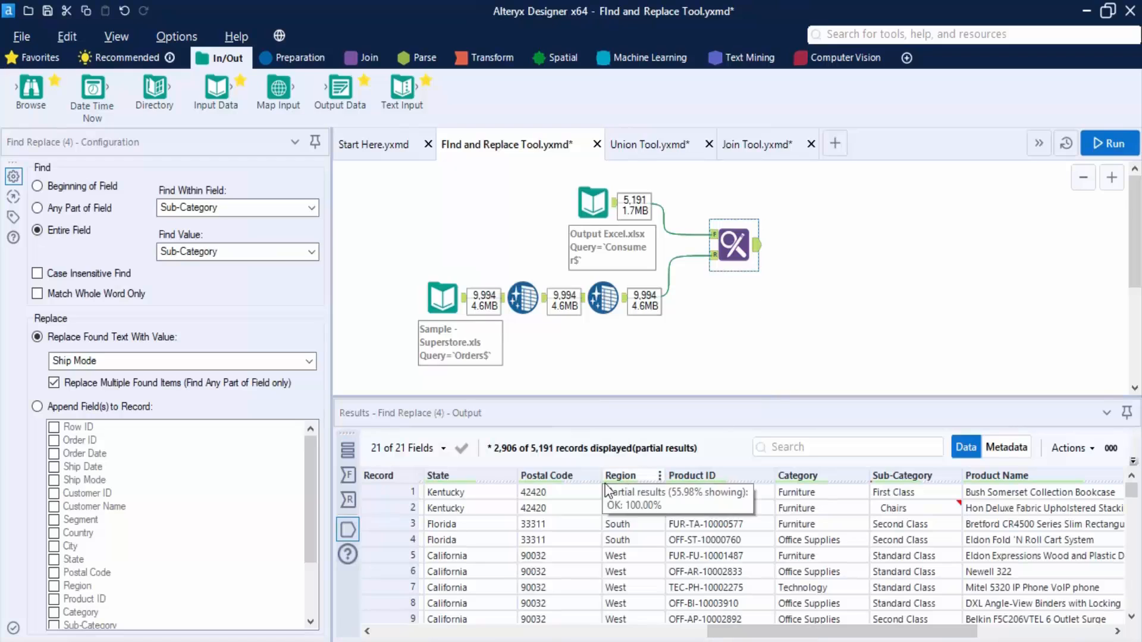
{"action": "left_click", "coordinate": [348, 474]}
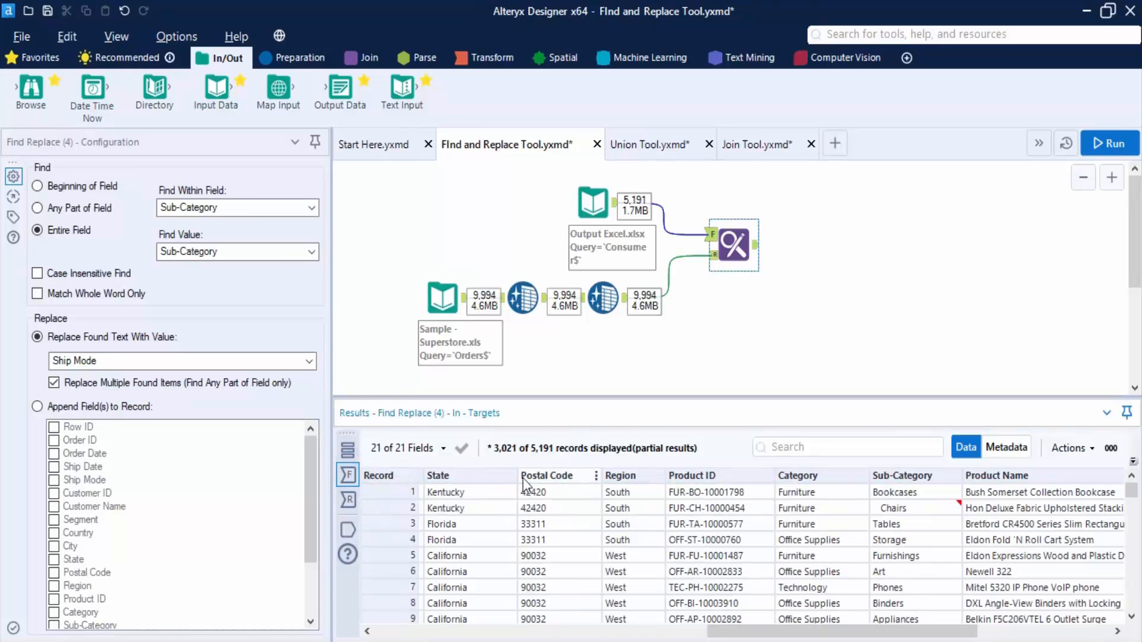
{"action": "mouse_move", "coordinate": [555, 458]}
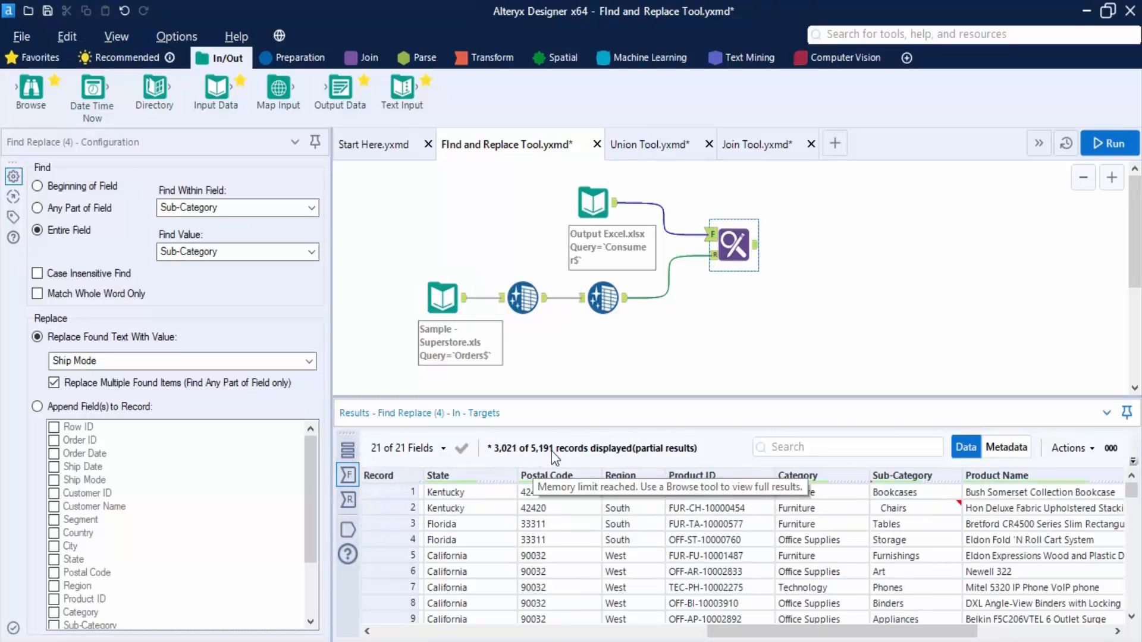
{"action": "left_click", "coordinate": [348, 500]}
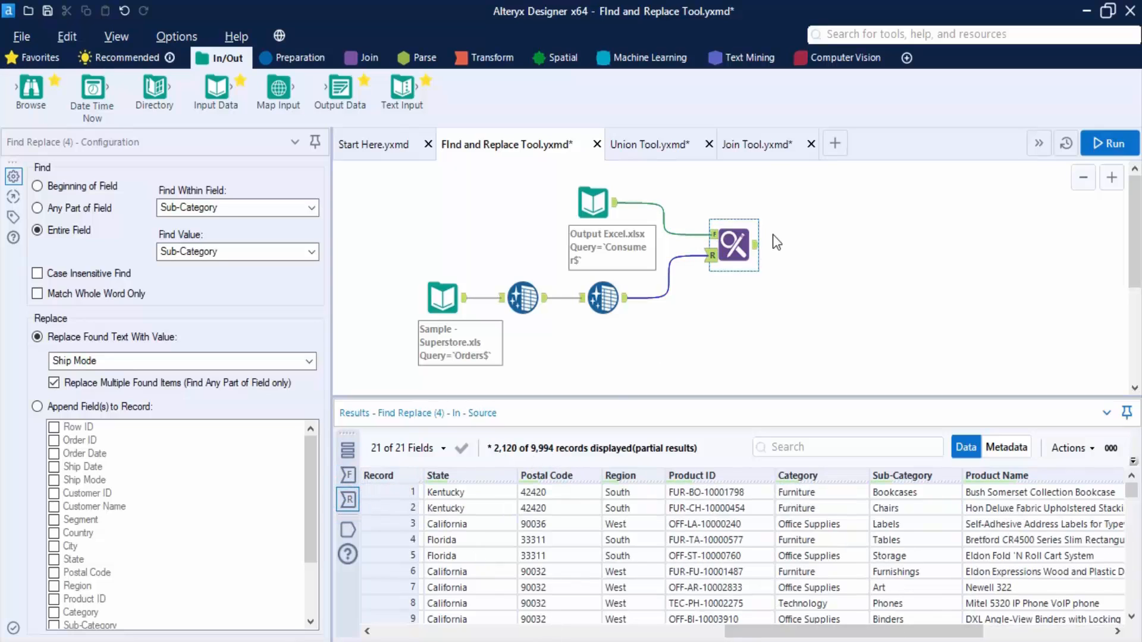
{"action": "left_click", "coordinate": [755, 245]}
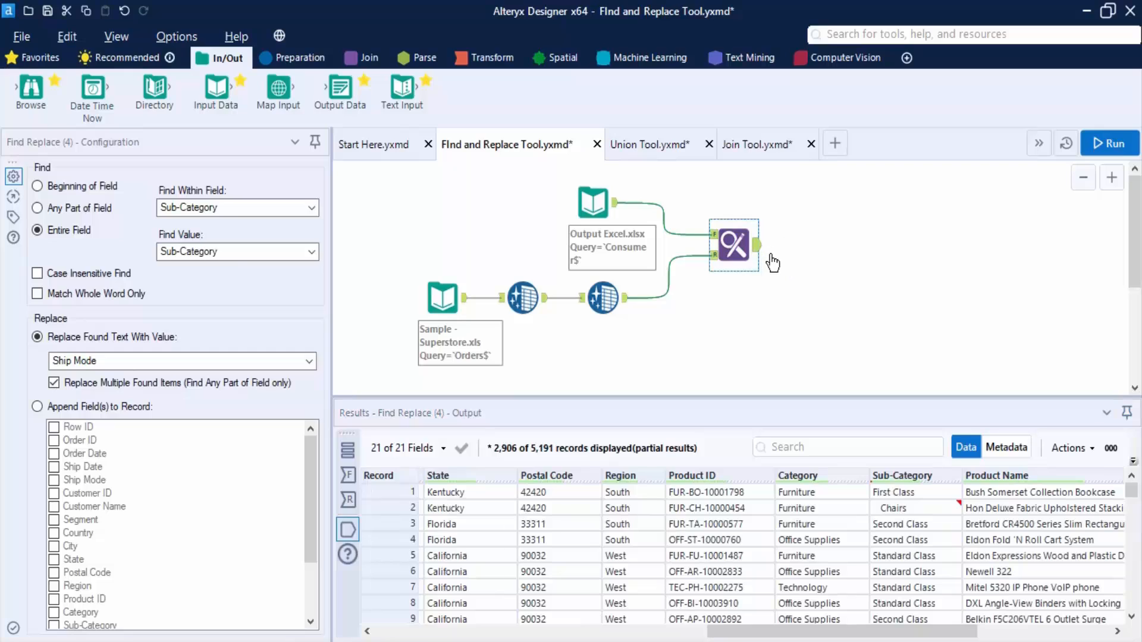
{"action": "mouse_move", "coordinate": [545, 460]}
{"action": "left_click_drag", "start_coordinate": [904, 630], "coordinate": [640, 615]}
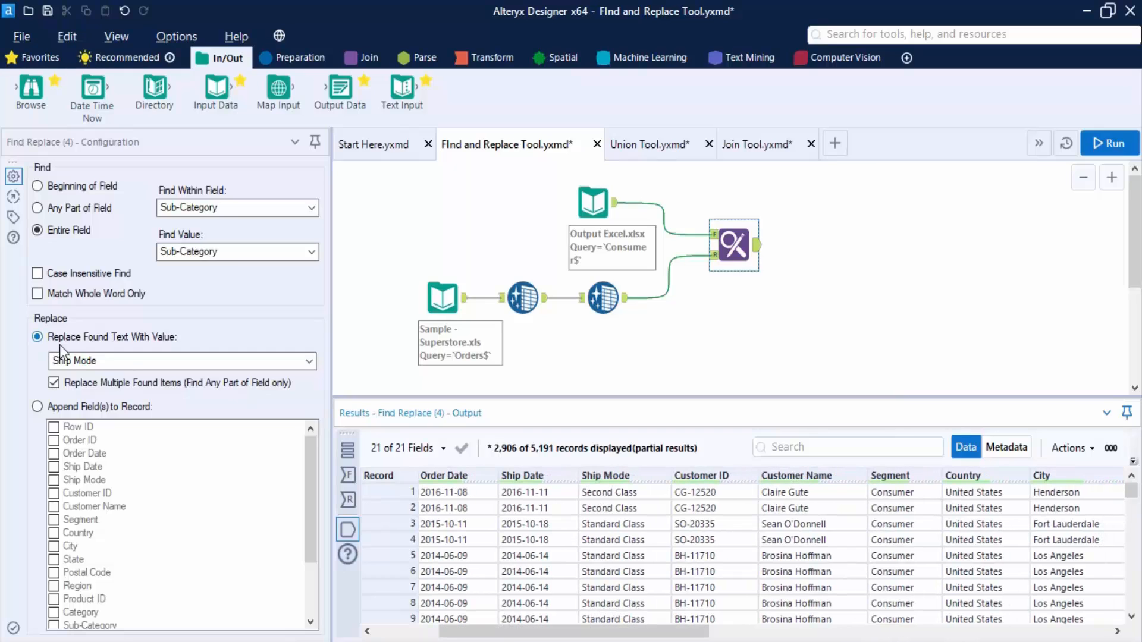
Step: Set Find Replace to replace found text with the Sub-Category value, run the workflow and examine the output
{"action": "left_click", "coordinate": [81, 362]}
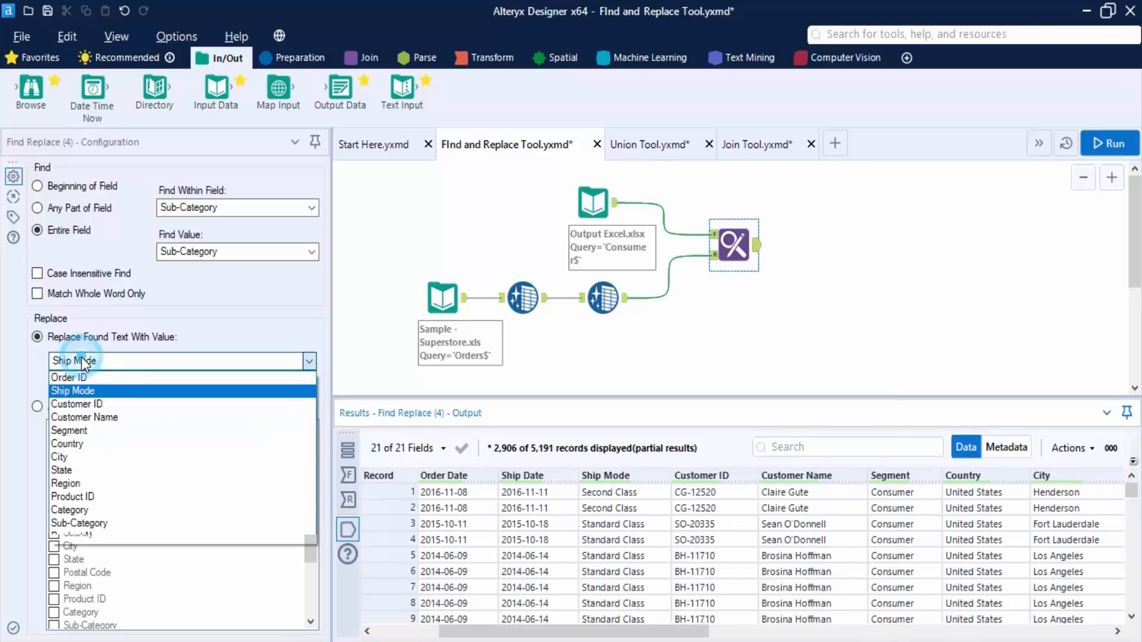
{"action": "left_click", "coordinate": [84, 524]}
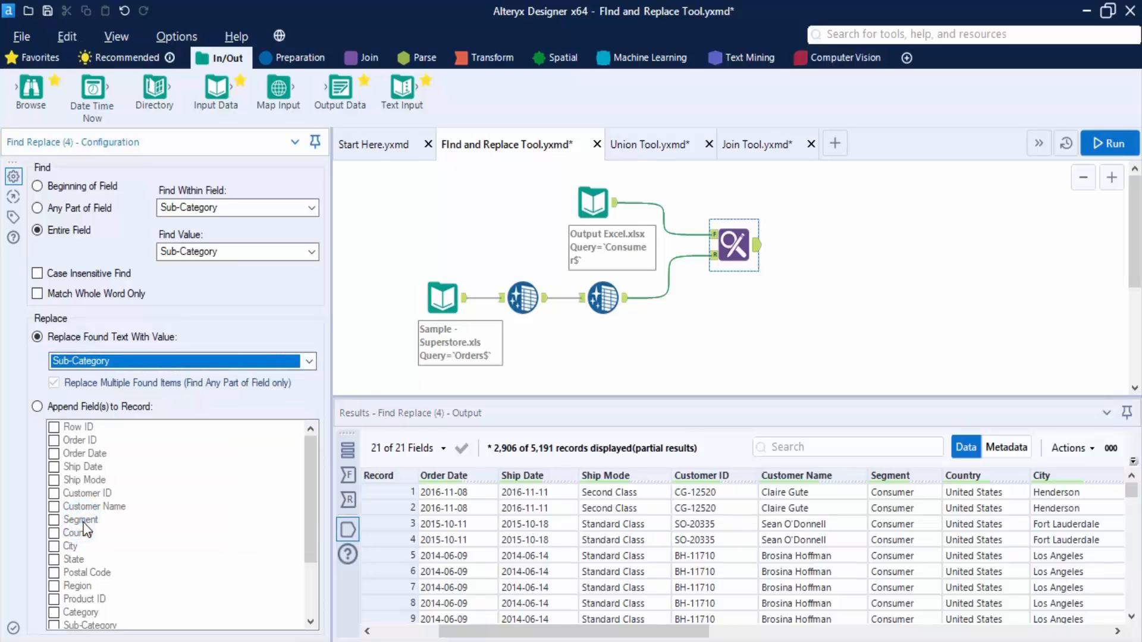
{"action": "left_click", "coordinate": [1107, 145]}
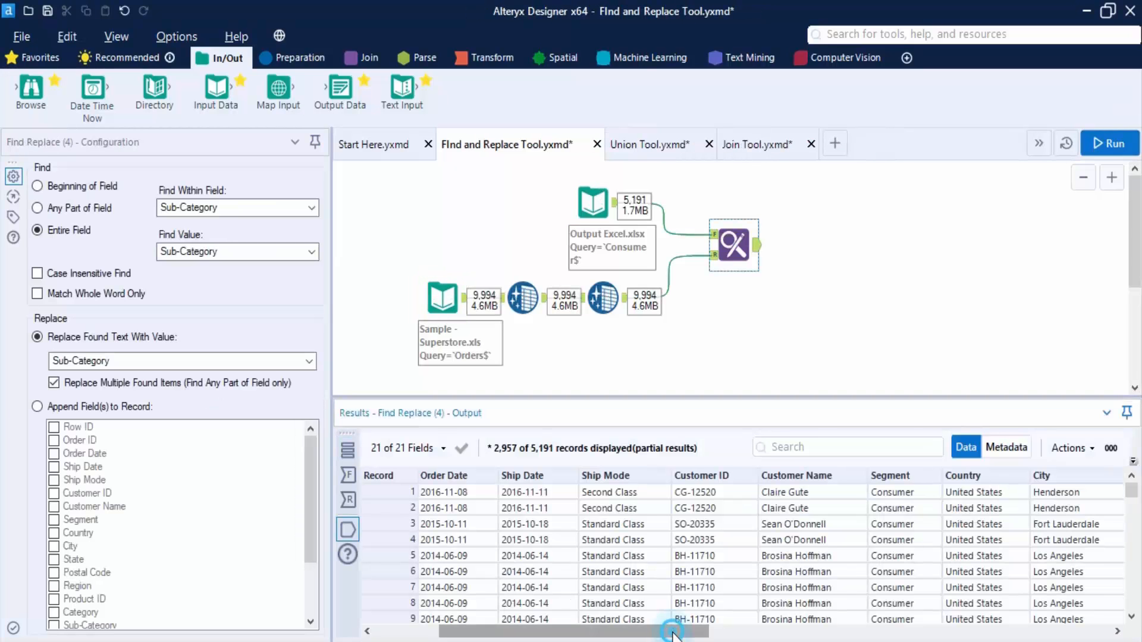
{"action": "mouse_move", "coordinate": [674, 622]}
{"action": "left_mouse_down"}
{"action": "mouse_move", "coordinate": [924, 622]}
{"action": "mouse_move", "coordinate": [684, 621]}
{"action": "left_mouse_up"}
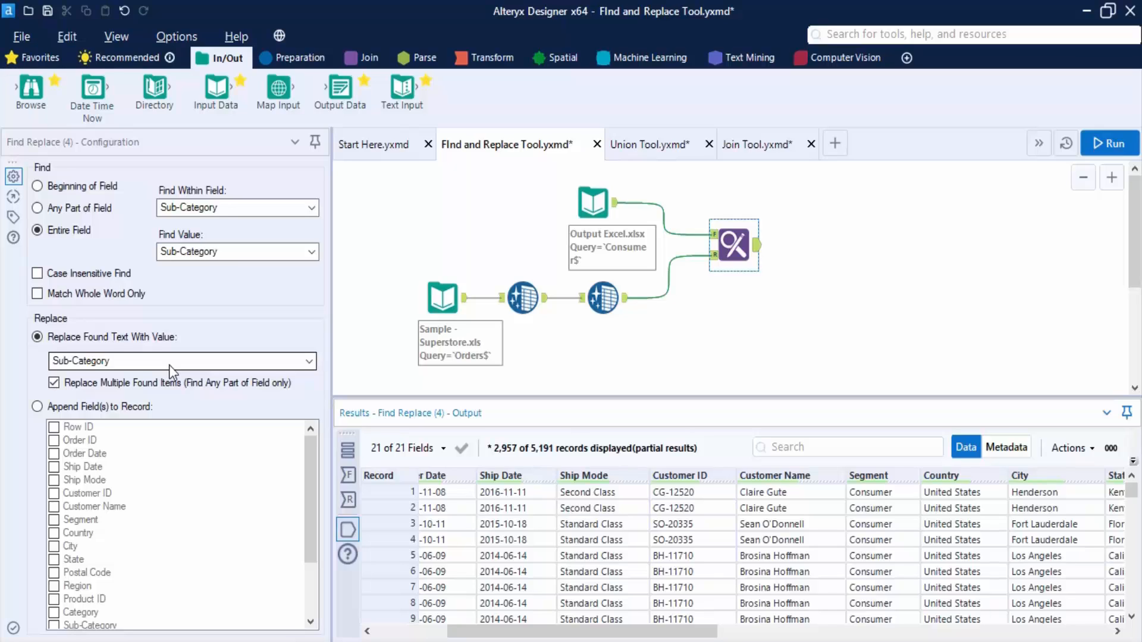
{"action": "left_click", "coordinate": [143, 390]}
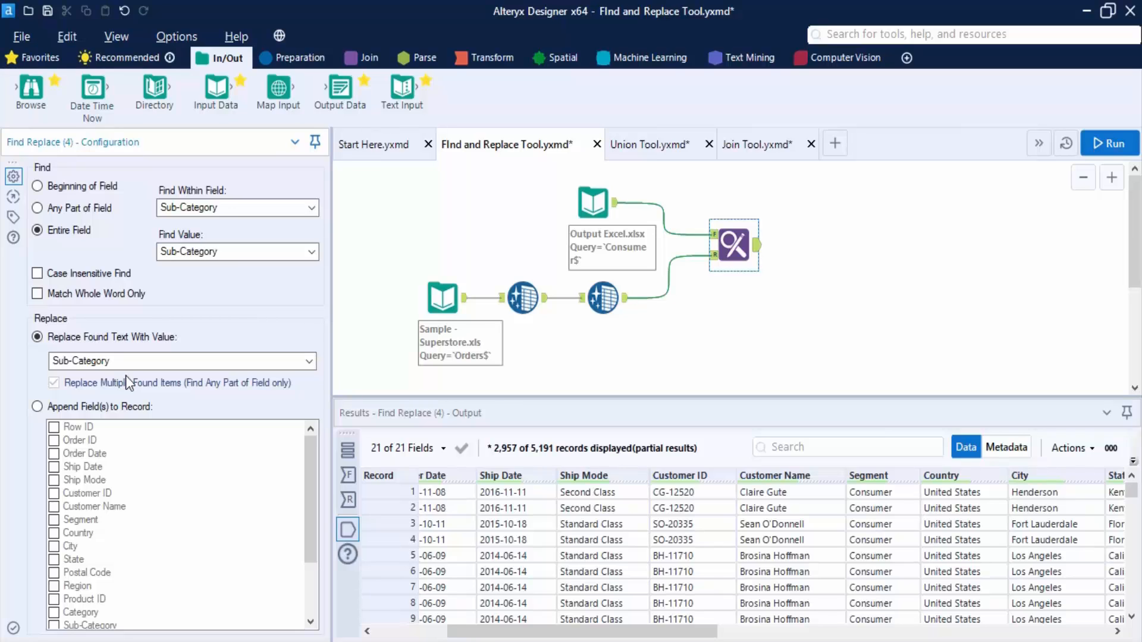
Step: Switch Find Replace to appending fields to the record, selecting Category and Product Name
{"action": "left_click", "coordinate": [38, 409]}
{"action": "scroll", "coordinate": [65, 594], "scroll_direction": "down", "scroll_amount": 2}
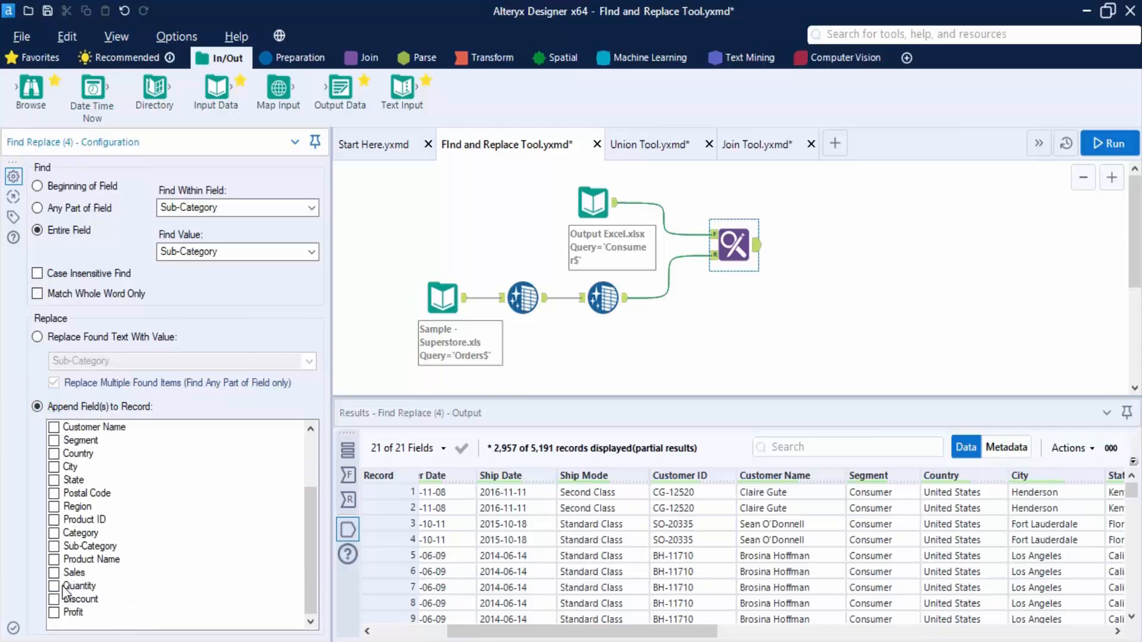
{"action": "left_click", "coordinate": [54, 533]}
{"action": "left_click", "coordinate": [54, 559]}
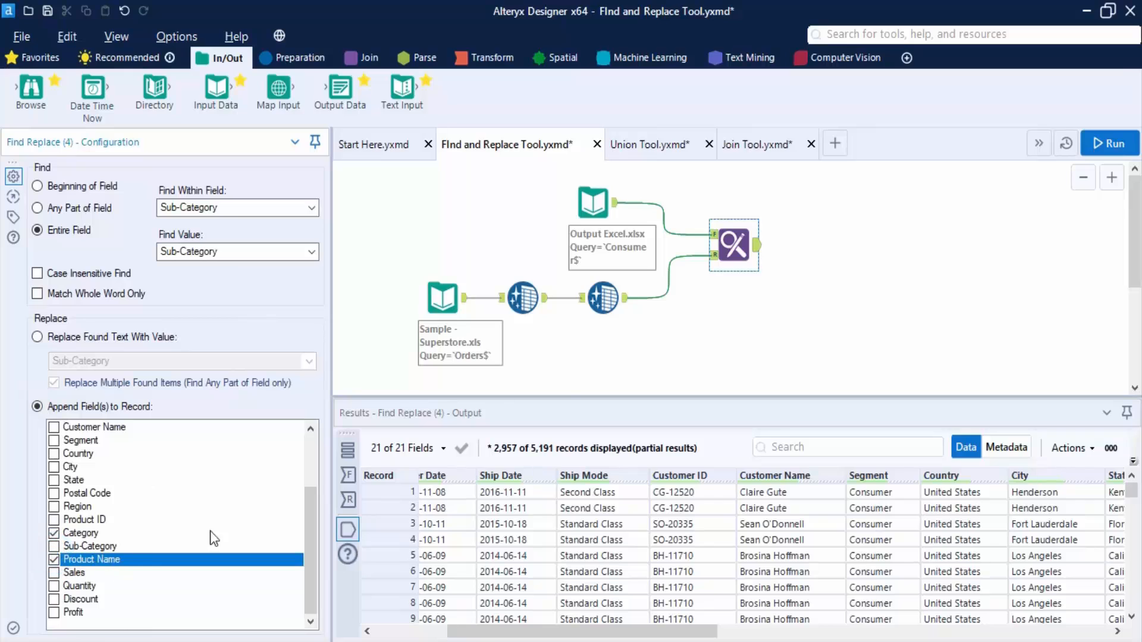
Step: Run the workflow and inspect the appended category and product name columns in the Find Replace output
{"action": "left_click", "coordinate": [1110, 143]}
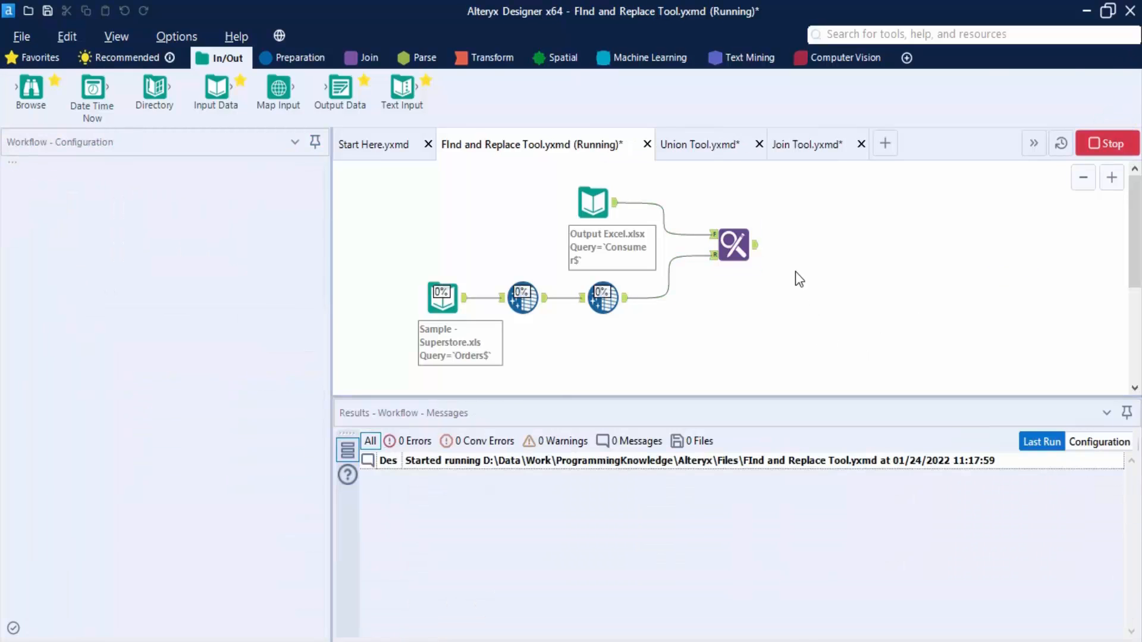
{"action": "left_click", "coordinate": [747, 254]}
{"action": "left_click", "coordinate": [757, 245]}
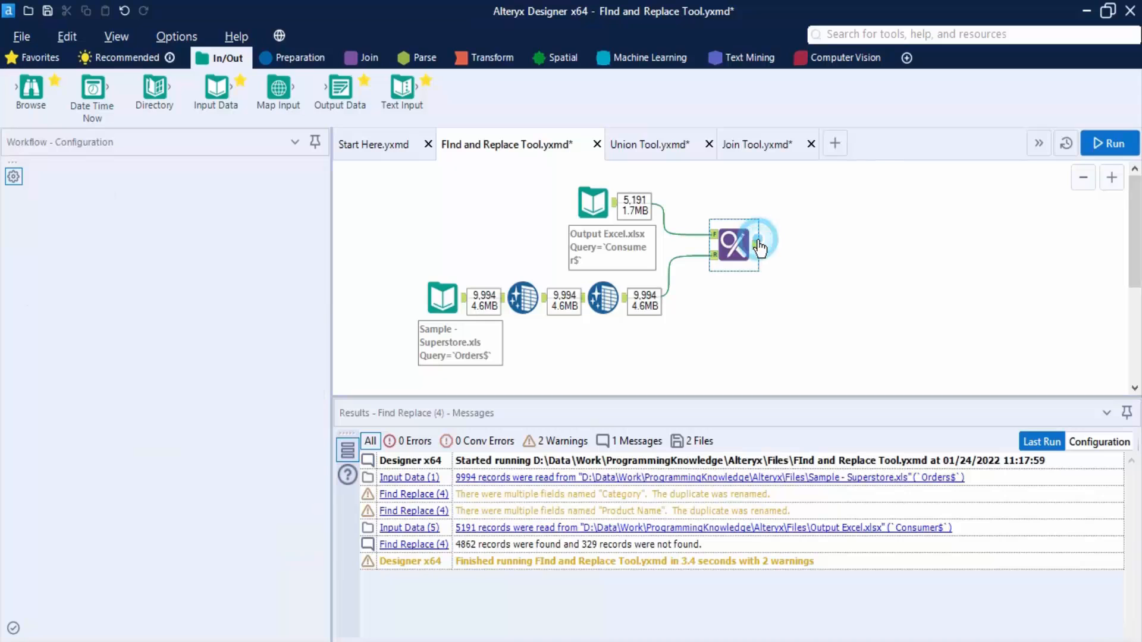
{"action": "left_click", "coordinate": [759, 245]}
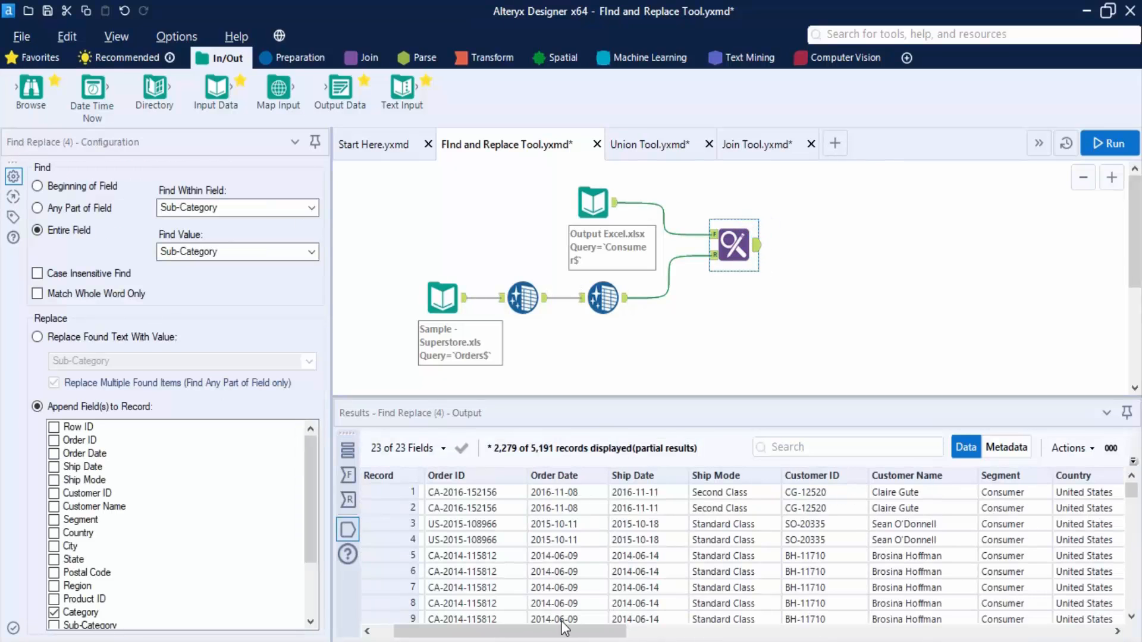
{"action": "left_click_drag", "start_coordinate": [564, 627], "coordinate": [1046, 629]}
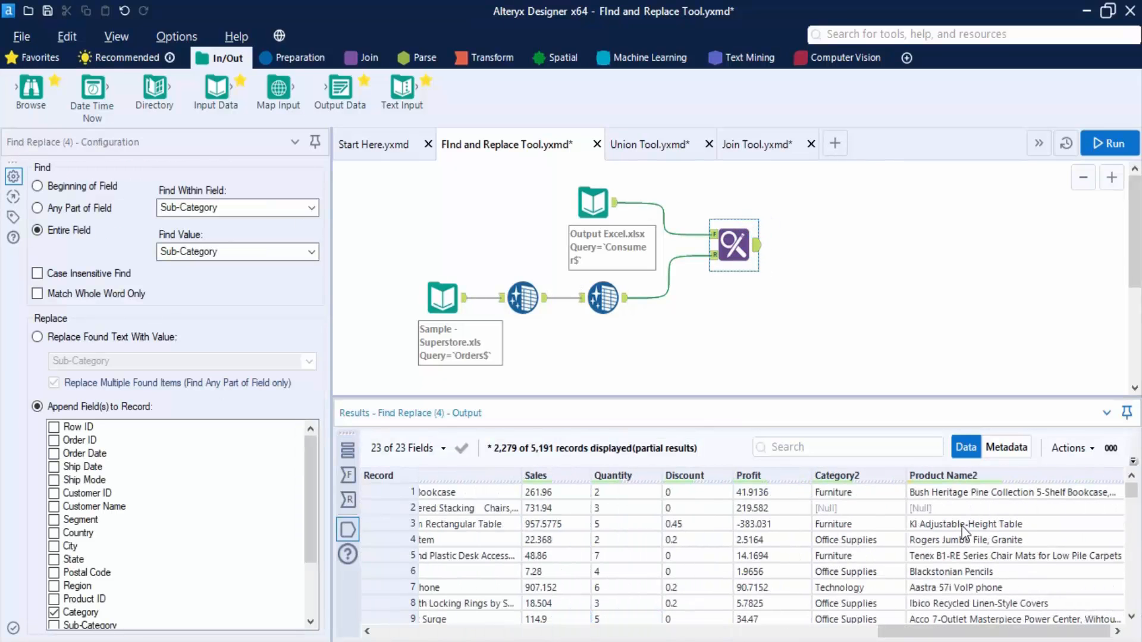
{"action": "mouse_move", "coordinate": [964, 479]}
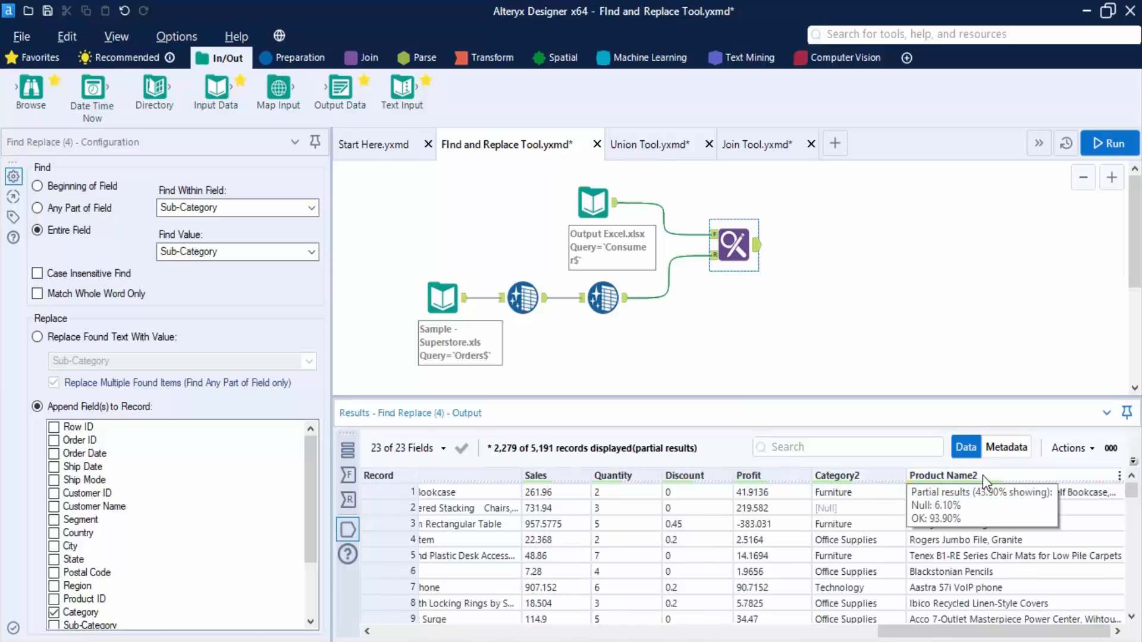
{"action": "left_click_drag", "start_coordinate": [978, 632], "coordinate": [1019, 577]}
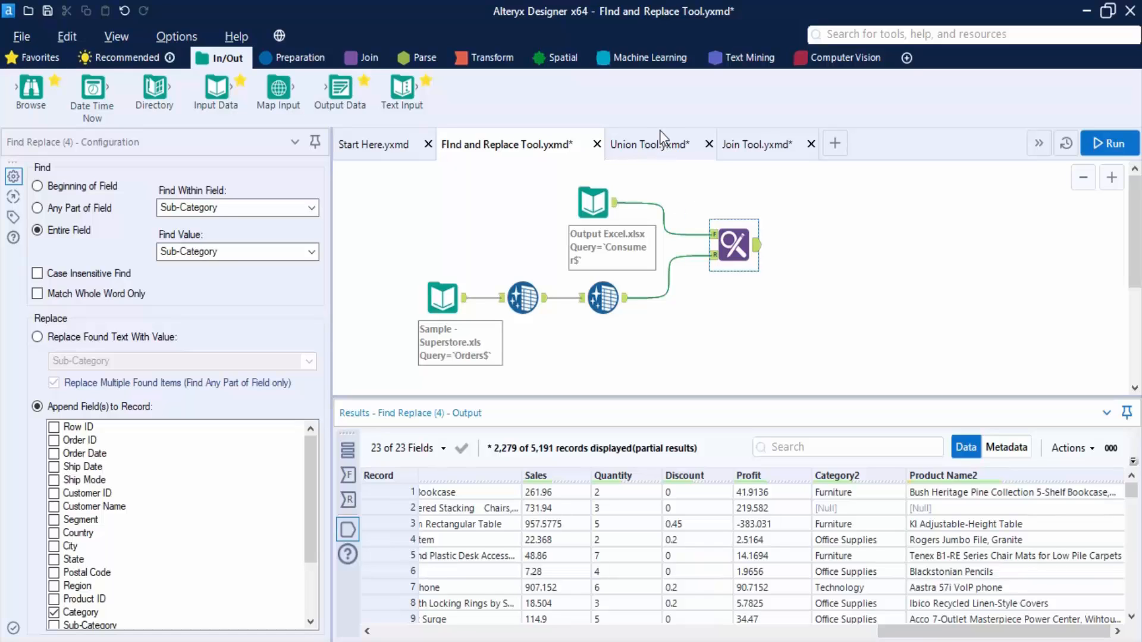
Step: Switch to the Union Tool workflow and compare the records and fields of the Consumer and Corporate inputs
{"action": "left_click", "coordinate": [665, 151]}
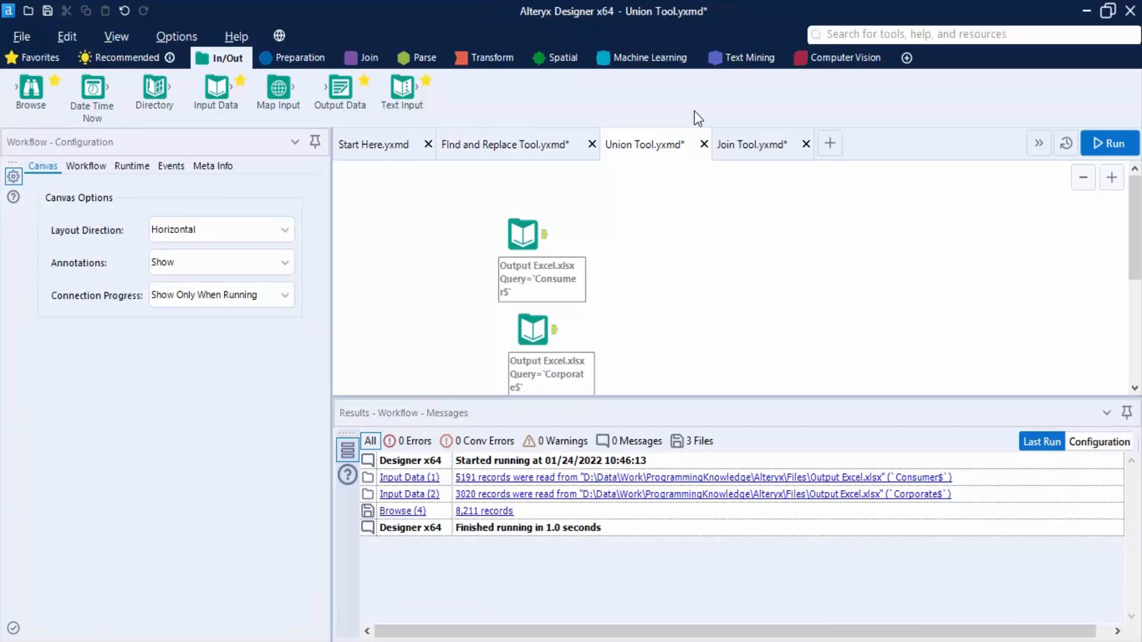
{"action": "left_click", "coordinate": [358, 55]}
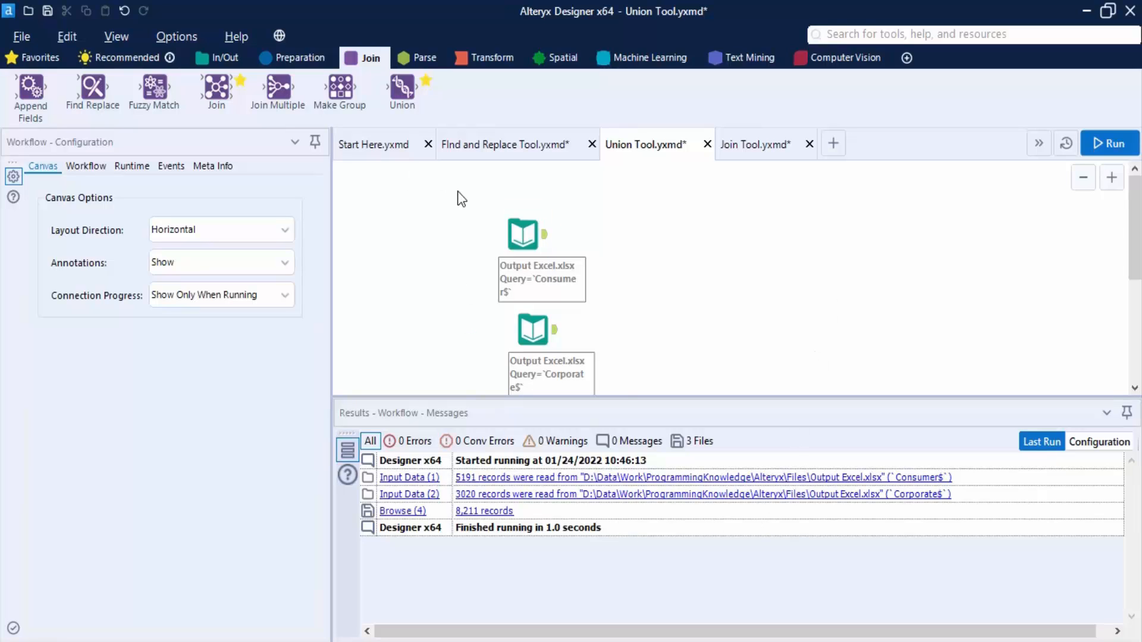
{"action": "left_click_drag", "start_coordinate": [466, 200], "coordinate": [622, 378]}
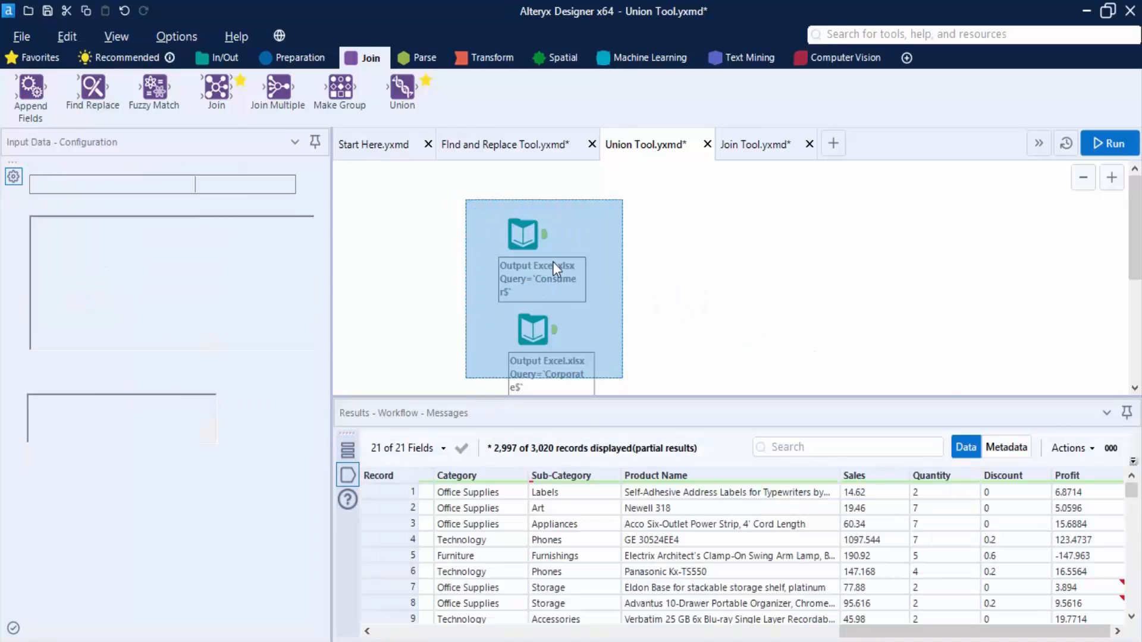
{"action": "left_click", "coordinate": [699, 236]}
{"action": "left_click", "coordinate": [523, 234]}
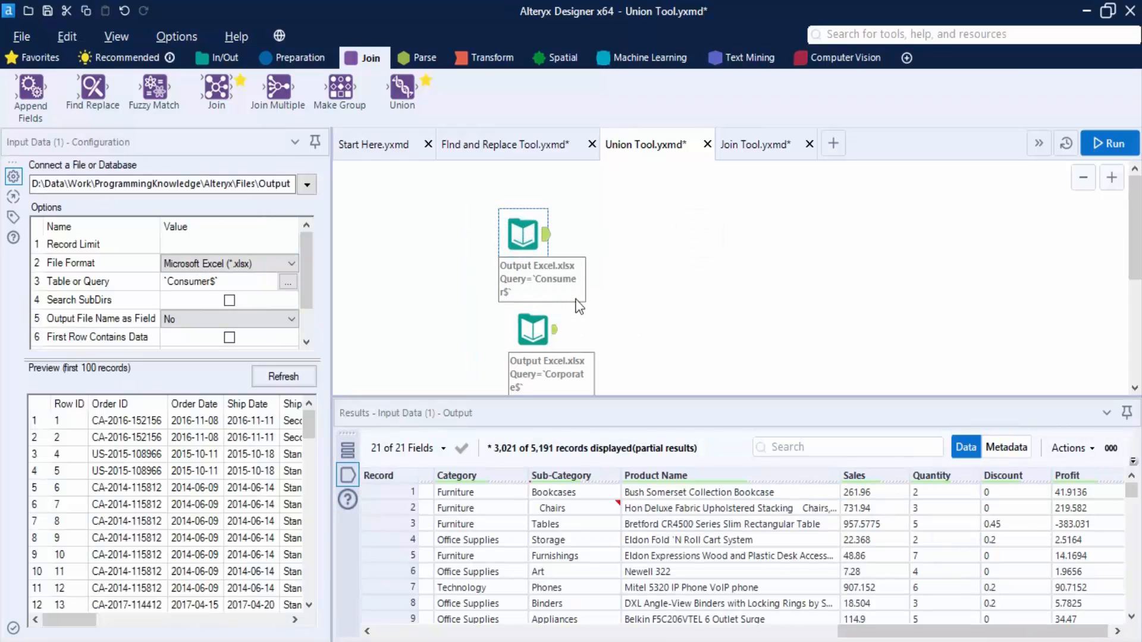
{"action": "left_click", "coordinate": [555, 350]}
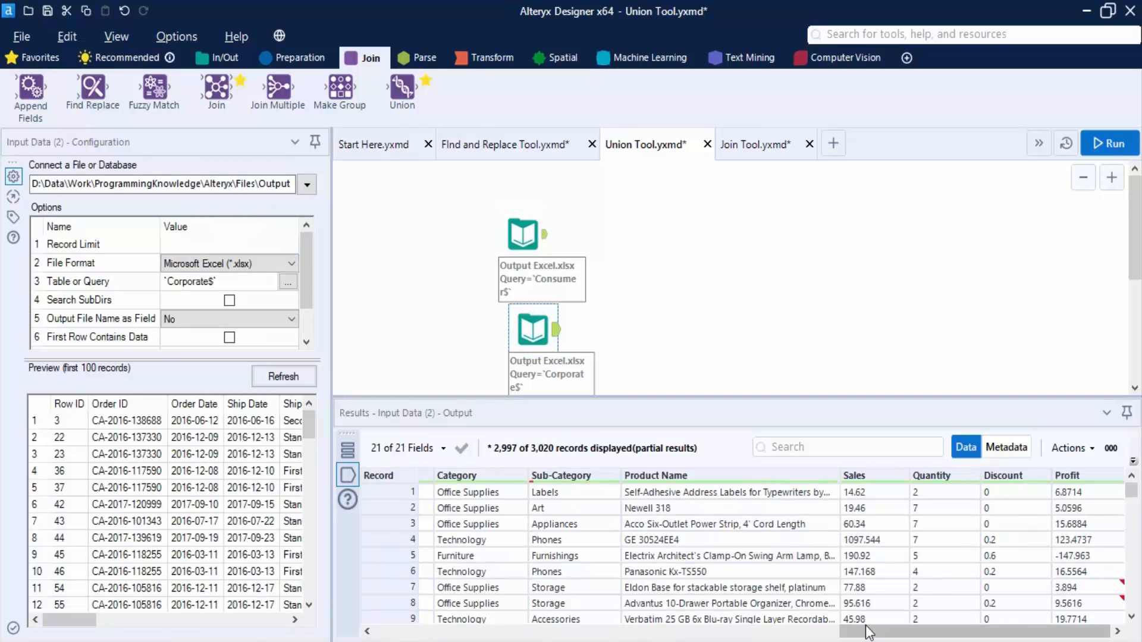
{"action": "left_click_drag", "start_coordinate": [866, 630], "coordinate": [397, 598]}
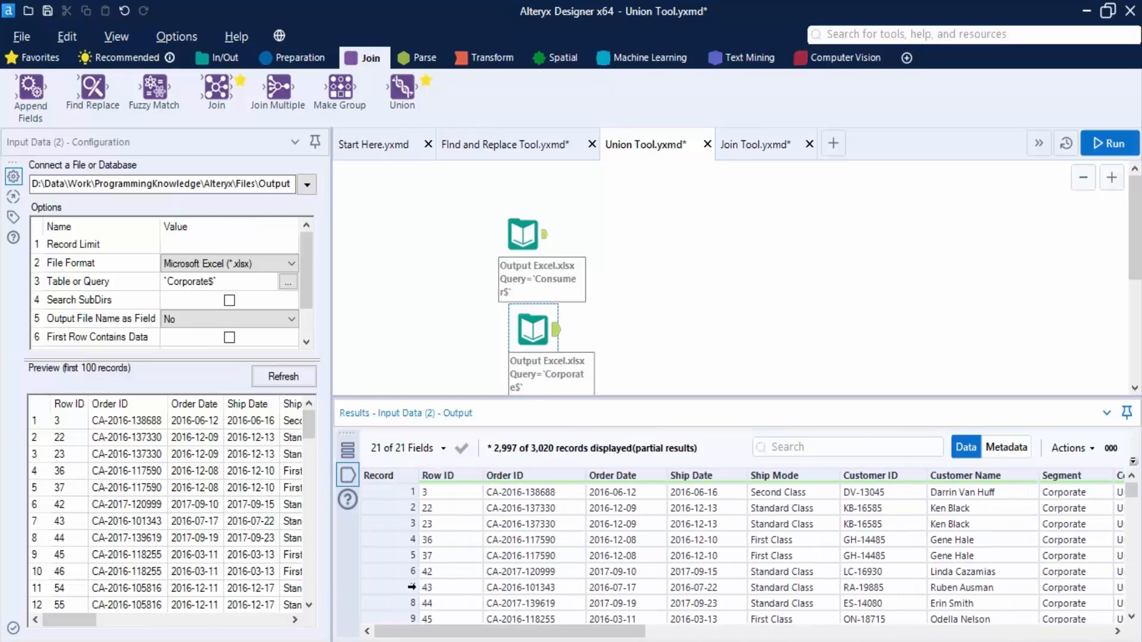
{"action": "left_click", "coordinate": [534, 229]}
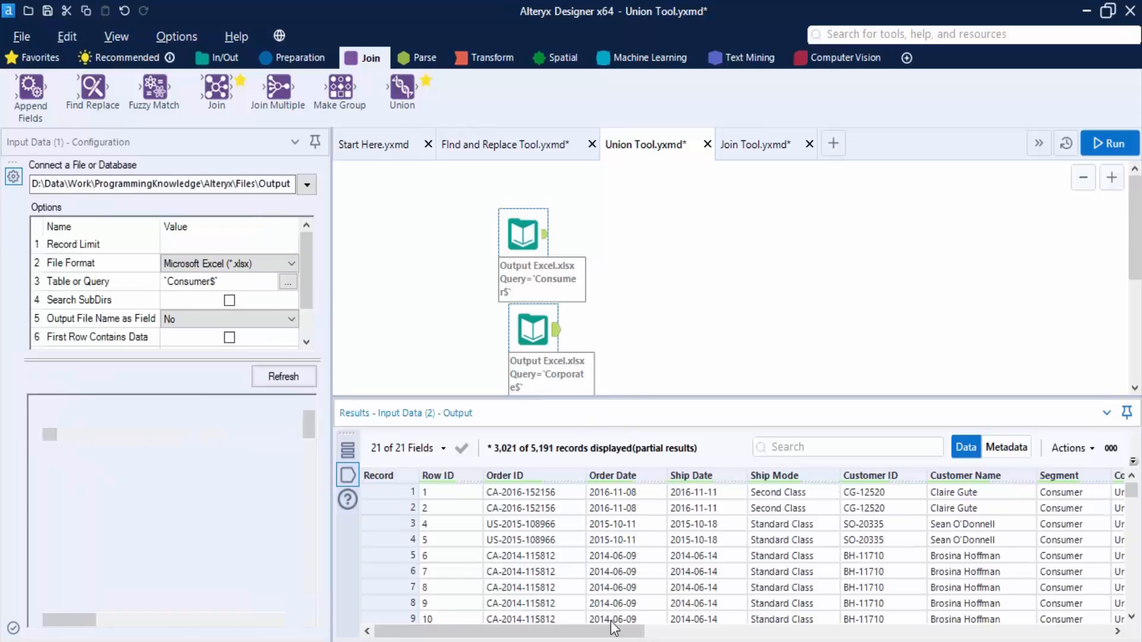
{"action": "left_click_drag", "start_coordinate": [616, 631], "coordinate": [1080, 631]}
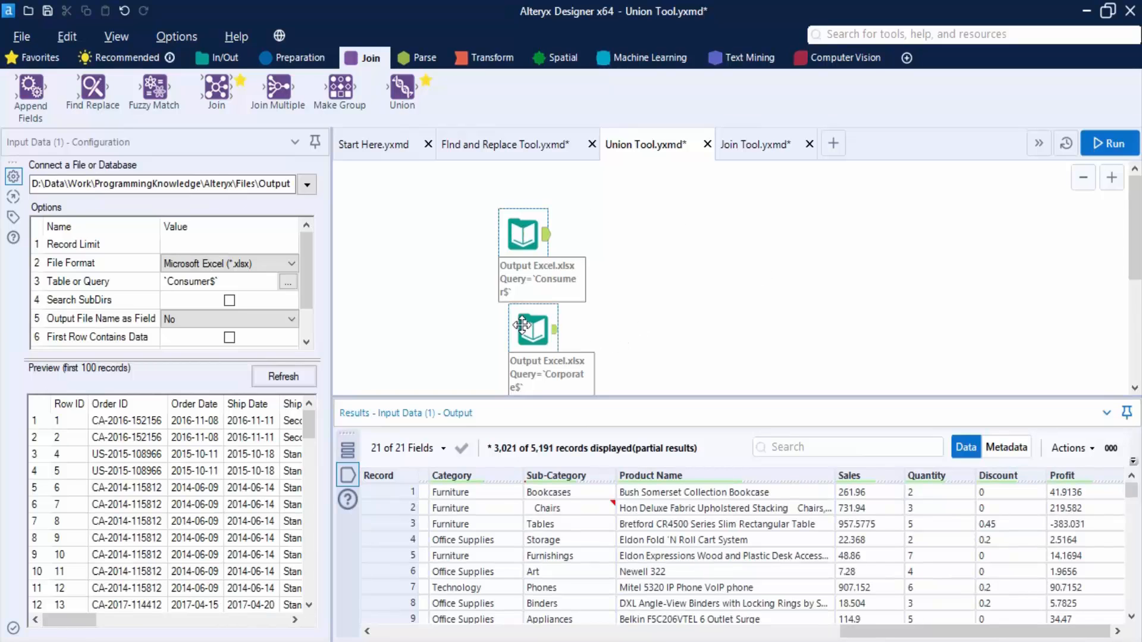
Step: Align the Corporate input under the Consumer input, add a Union tool and connect both inputs to it, Consumer first
{"action": "mouse_move", "coordinate": [531, 327]}
{"action": "left_mouse_down"}
{"action": "mouse_move", "coordinate": [501, 316]}
{"action": "mouse_move", "coordinate": [517, 315]}
{"action": "left_mouse_up"}
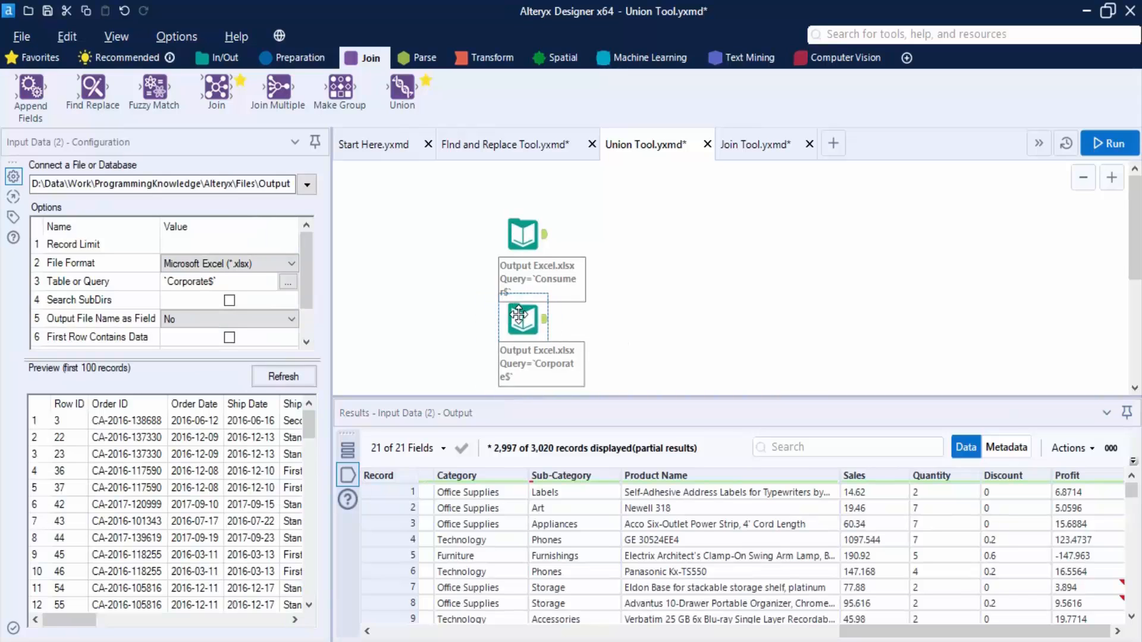
{"action": "left_click", "coordinate": [731, 238]}
{"action": "left_click_drag", "start_coordinate": [402, 89], "coordinate": [661, 266]}
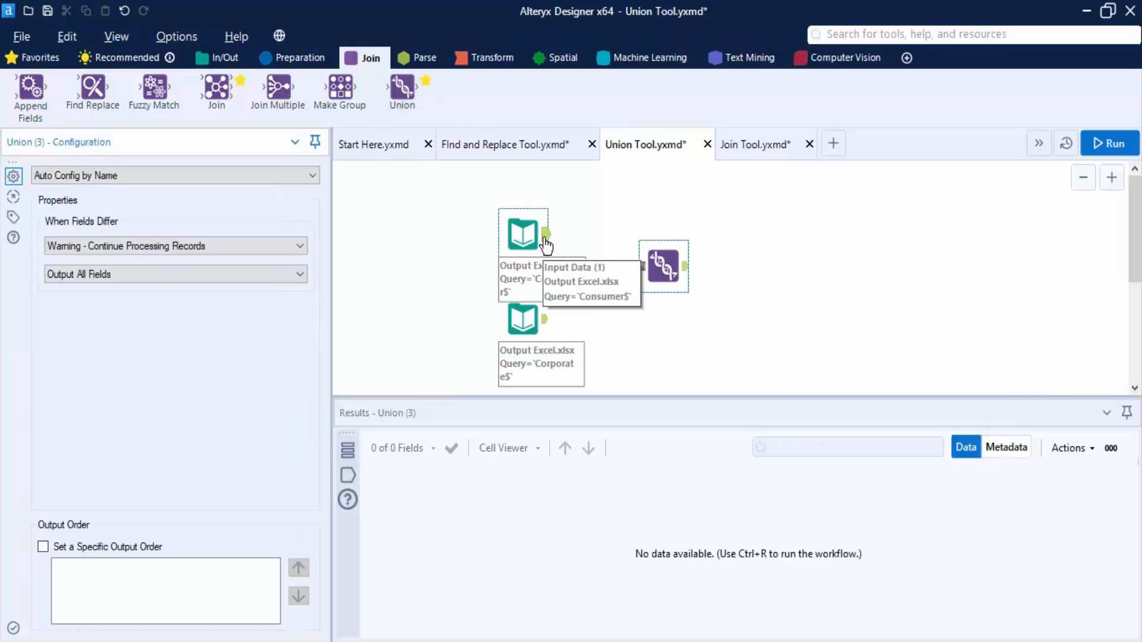
{"action": "left_click_drag", "start_coordinate": [545, 235], "coordinate": [649, 269]}
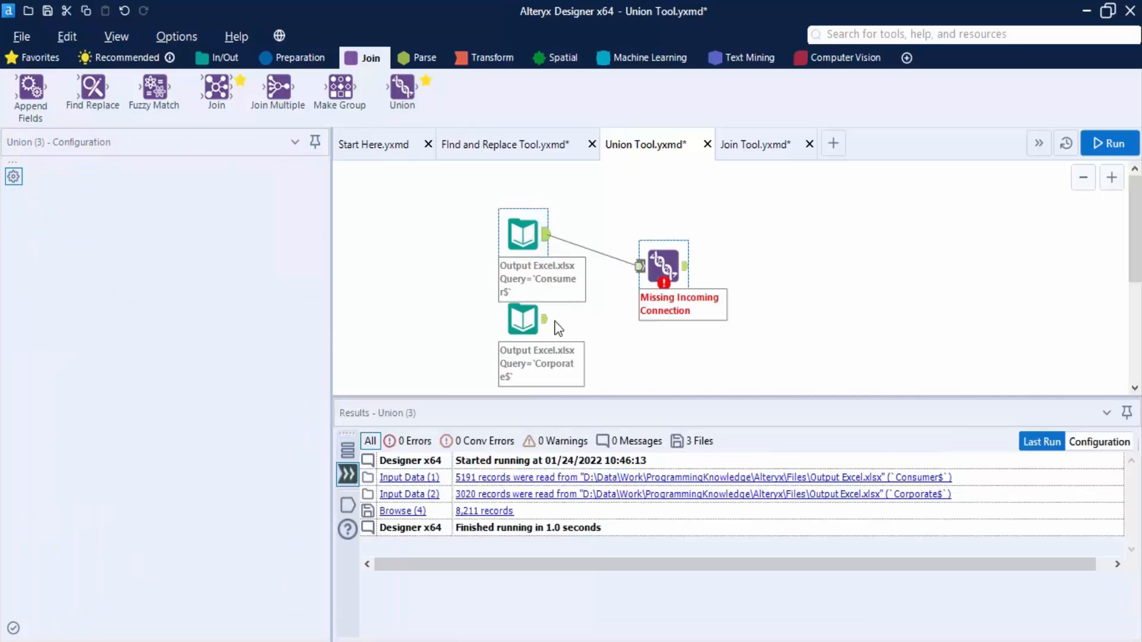
{"action": "left_click_drag", "start_coordinate": [546, 320], "coordinate": [641, 266]}
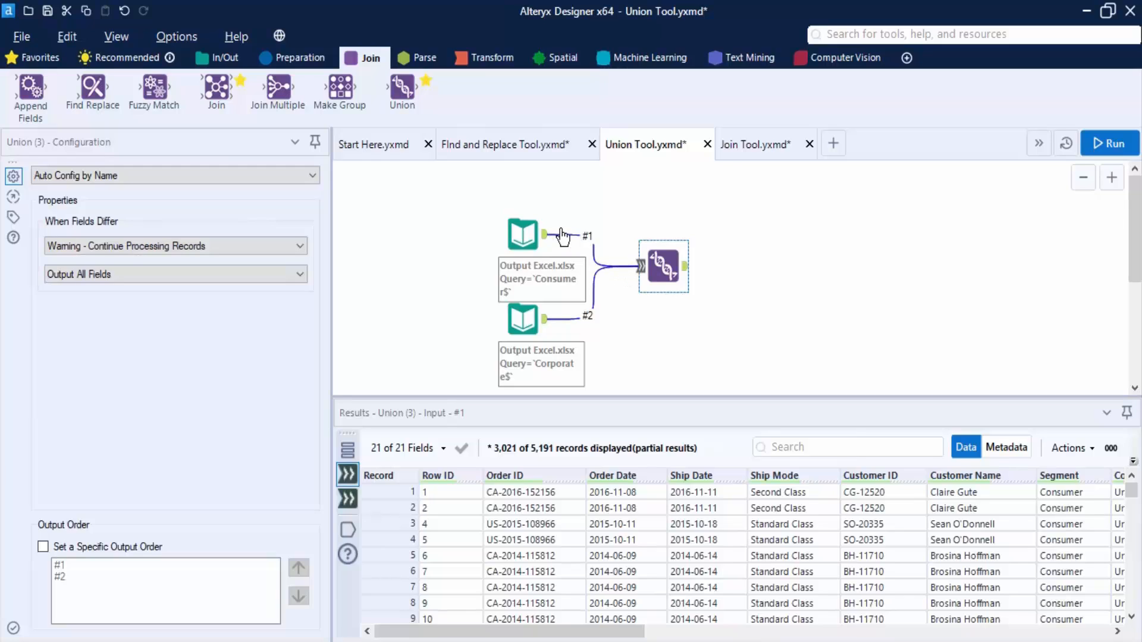
Step: Examine the Union tool's combined output, checking the record count and the Segment values throughout the records
{"action": "left_click", "coordinate": [687, 267]}
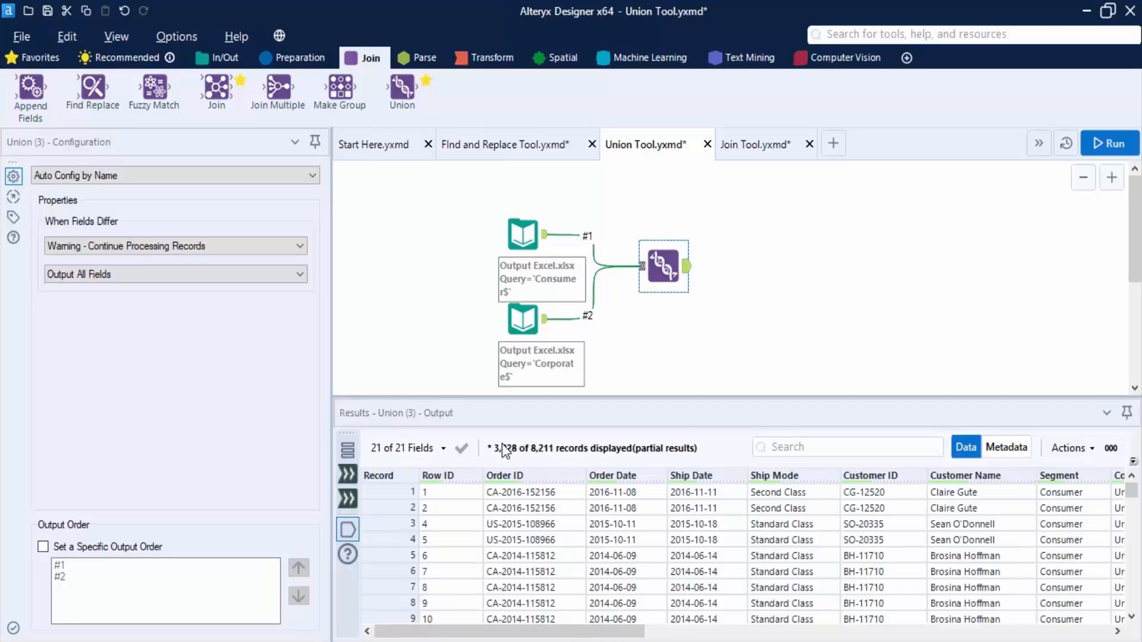
{"action": "mouse_move", "coordinate": [534, 462]}
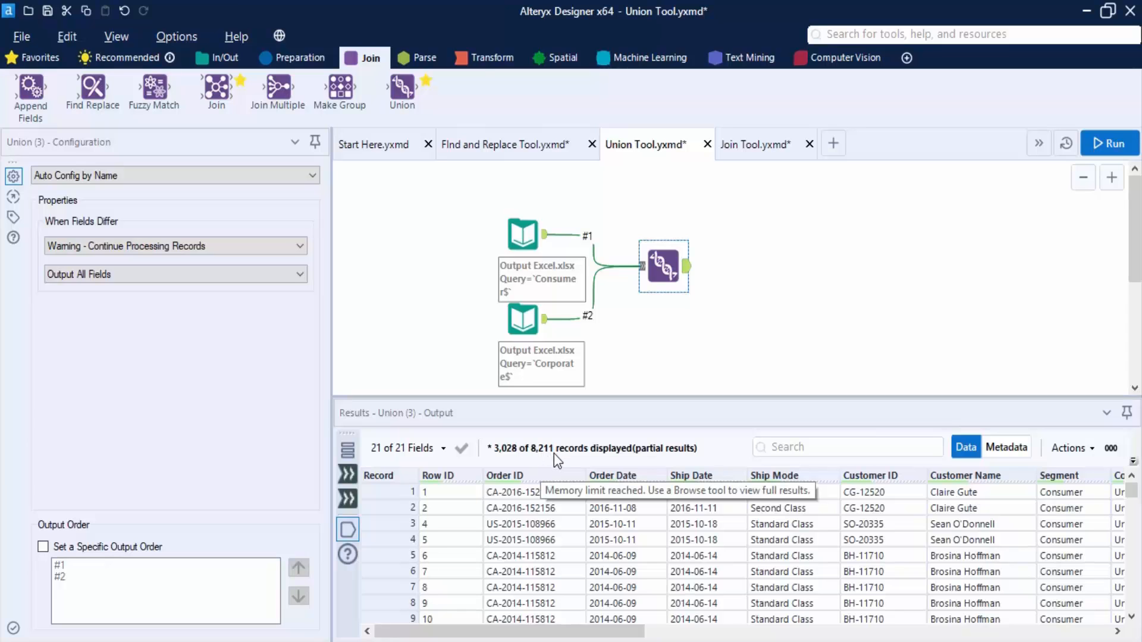
{"action": "left_click_drag", "start_coordinate": [619, 630], "coordinate": [761, 631]}
{"action": "scroll", "coordinate": [712, 535], "scroll_direction": "down", "scroll_amount": 6}
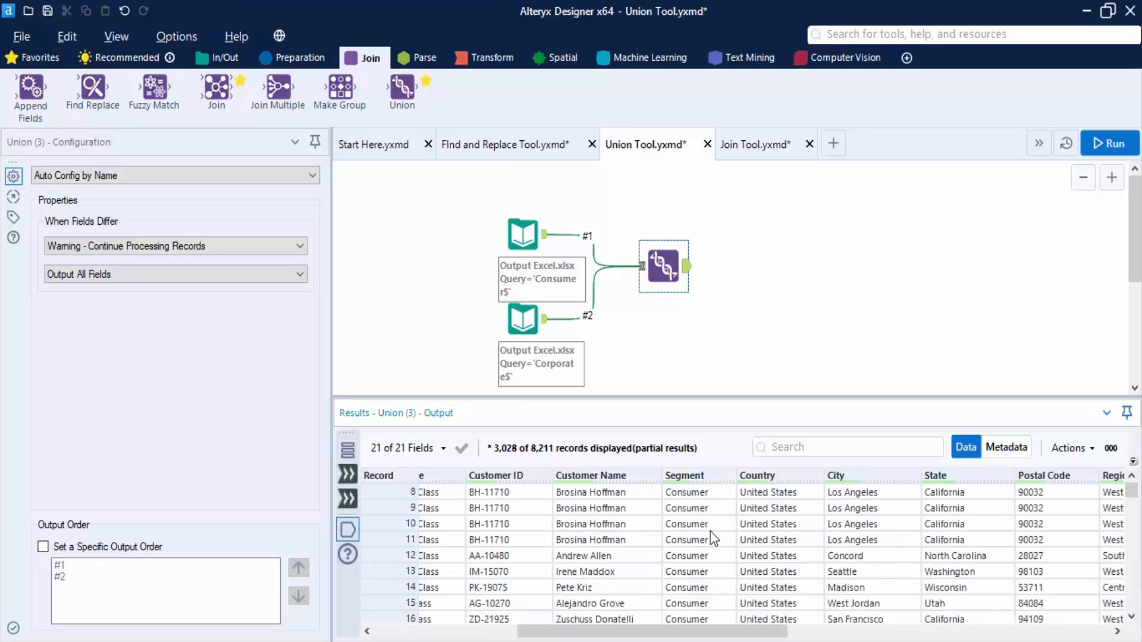
{"action": "scroll", "coordinate": [710, 531], "scroll_direction": "down", "scroll_amount": 20}
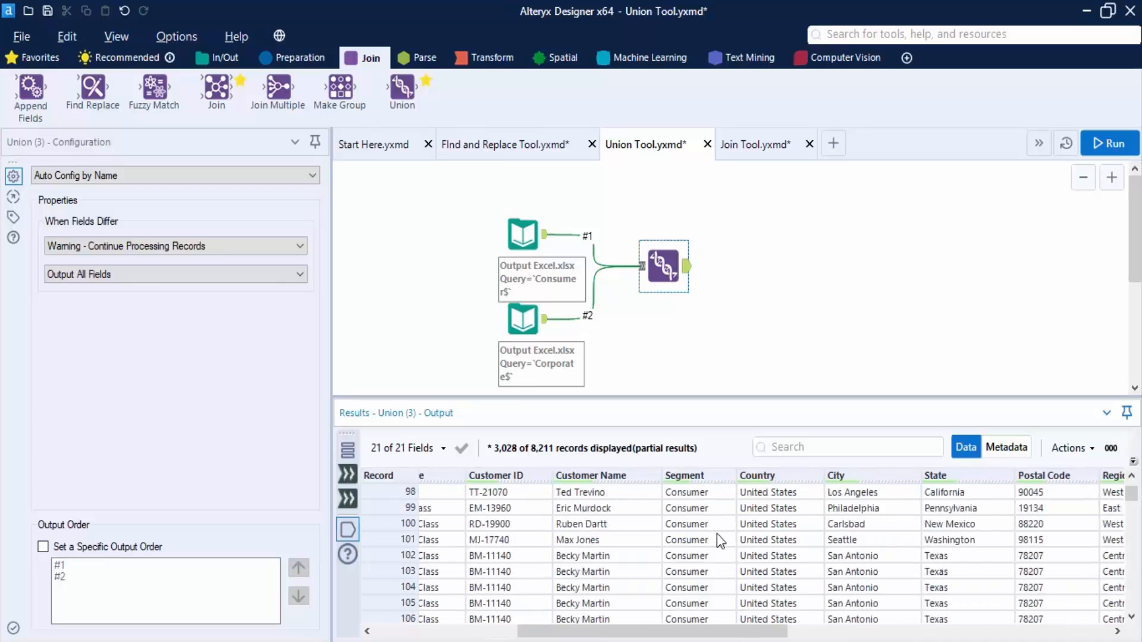
{"action": "scroll", "coordinate": [717, 534], "scroll_direction": "down", "scroll_amount": 20}
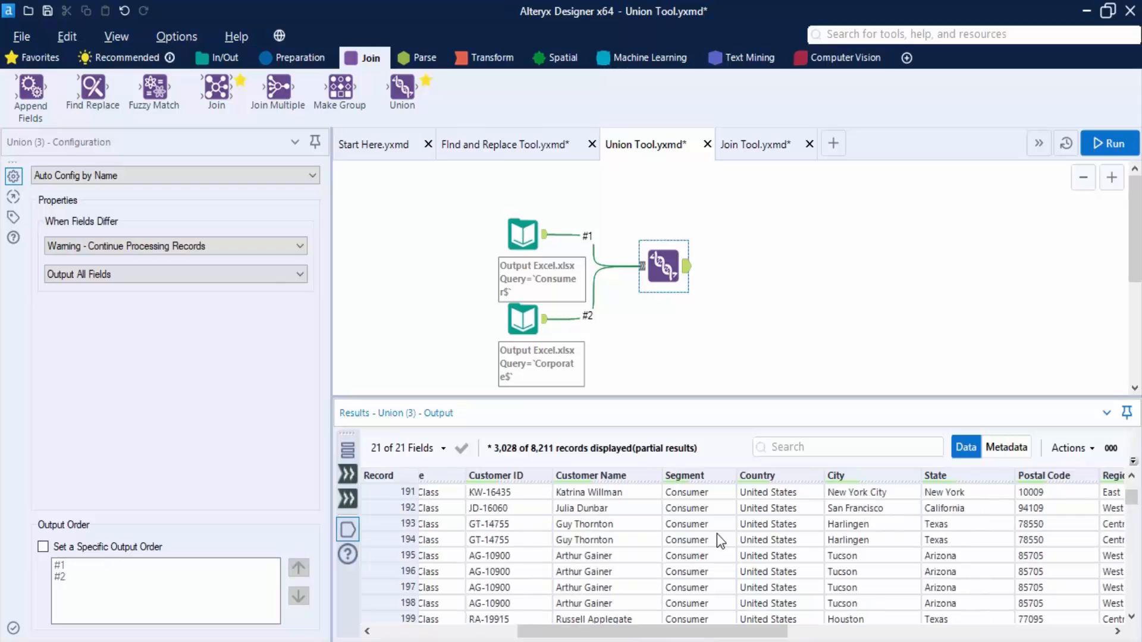
{"action": "scroll", "coordinate": [716, 534], "scroll_direction": "down", "scroll_amount": 20}
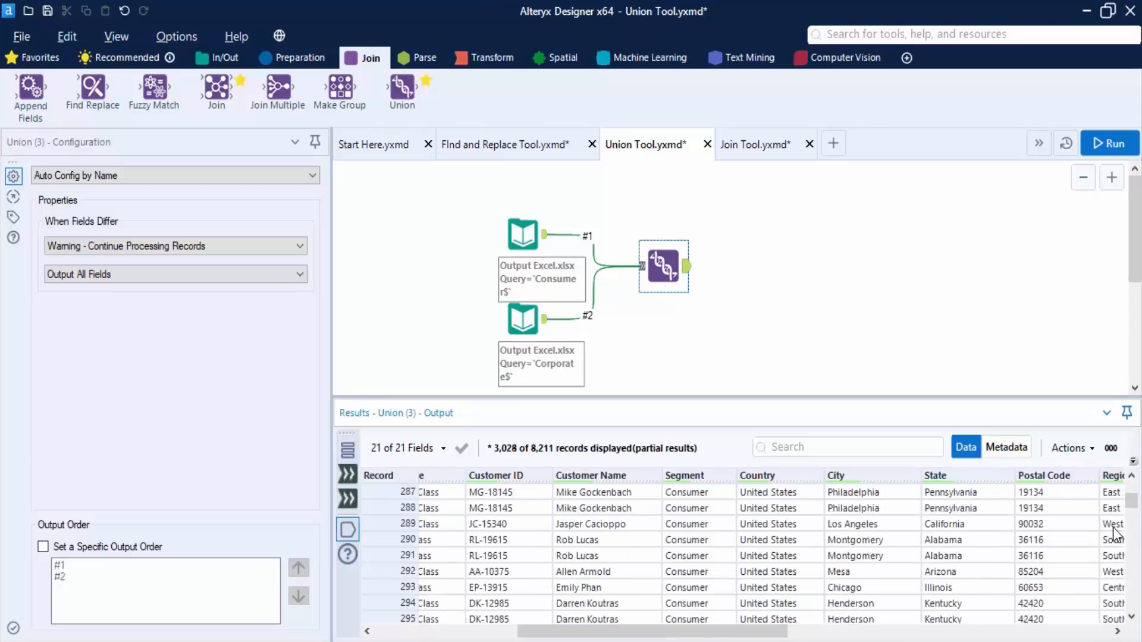
{"action": "left_click_drag", "start_coordinate": [1135, 506], "coordinate": [1124, 613]}
{"action": "scroll", "coordinate": [678, 524], "scroll_direction": "up", "scroll_amount": 20}
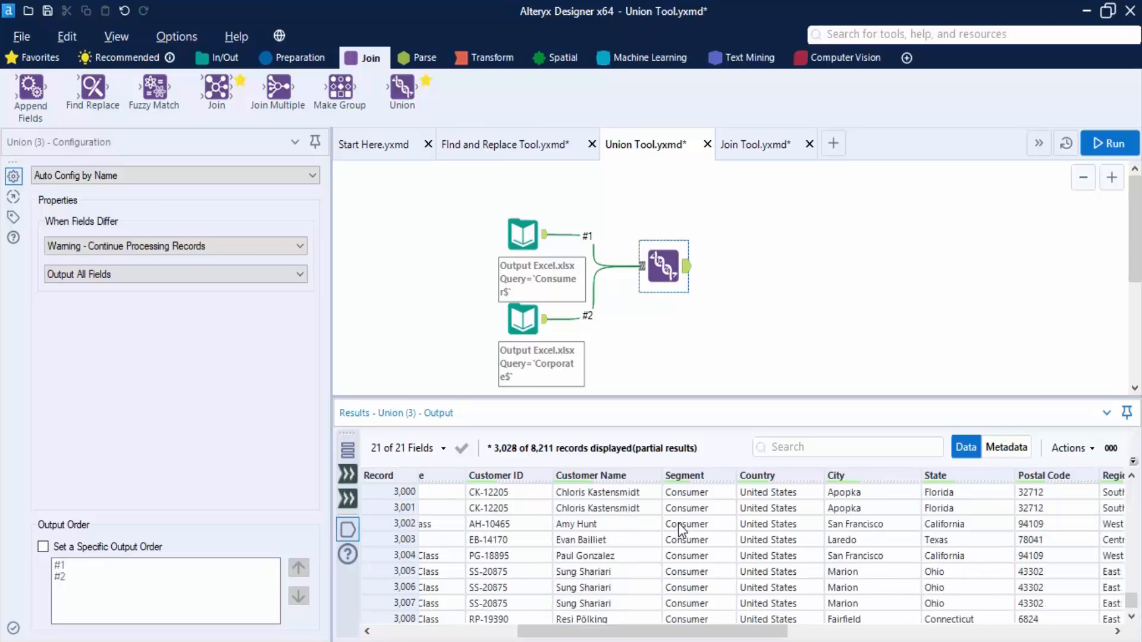
{"action": "scroll", "coordinate": [684, 529], "scroll_direction": "up", "scroll_amount": 20}
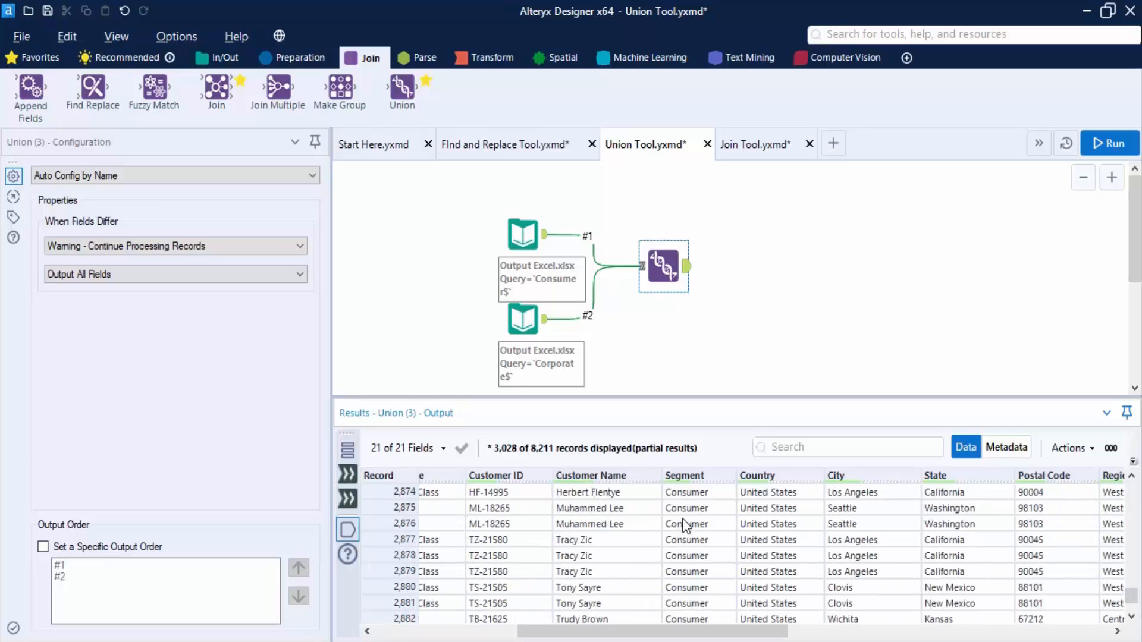
{"action": "left_click", "coordinate": [711, 479]}
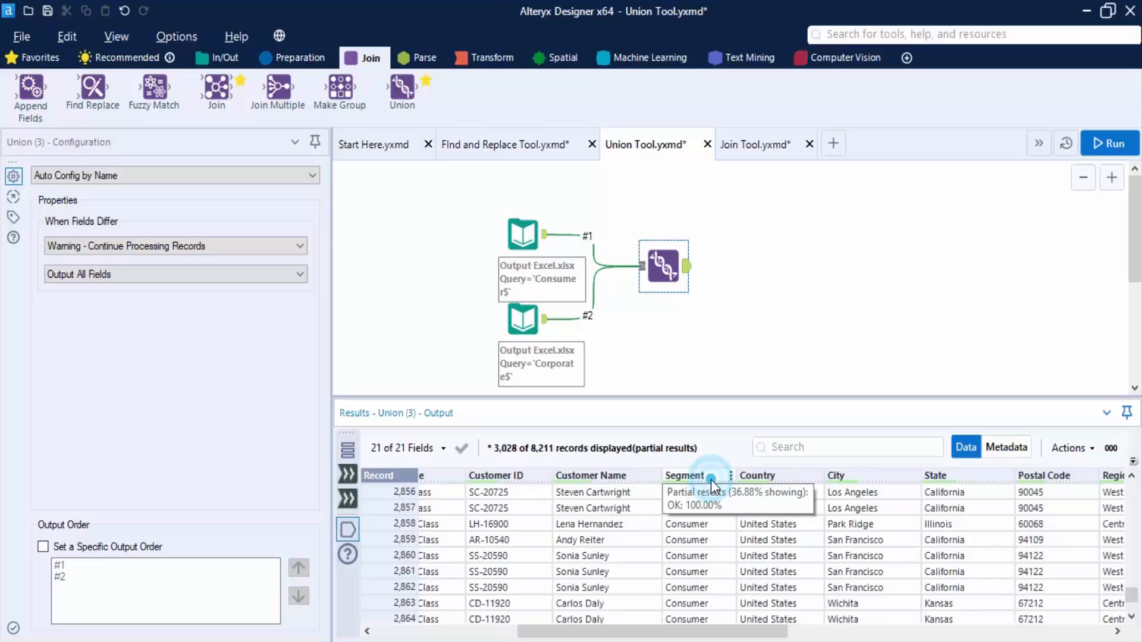
{"action": "left_click", "coordinate": [817, 275]}
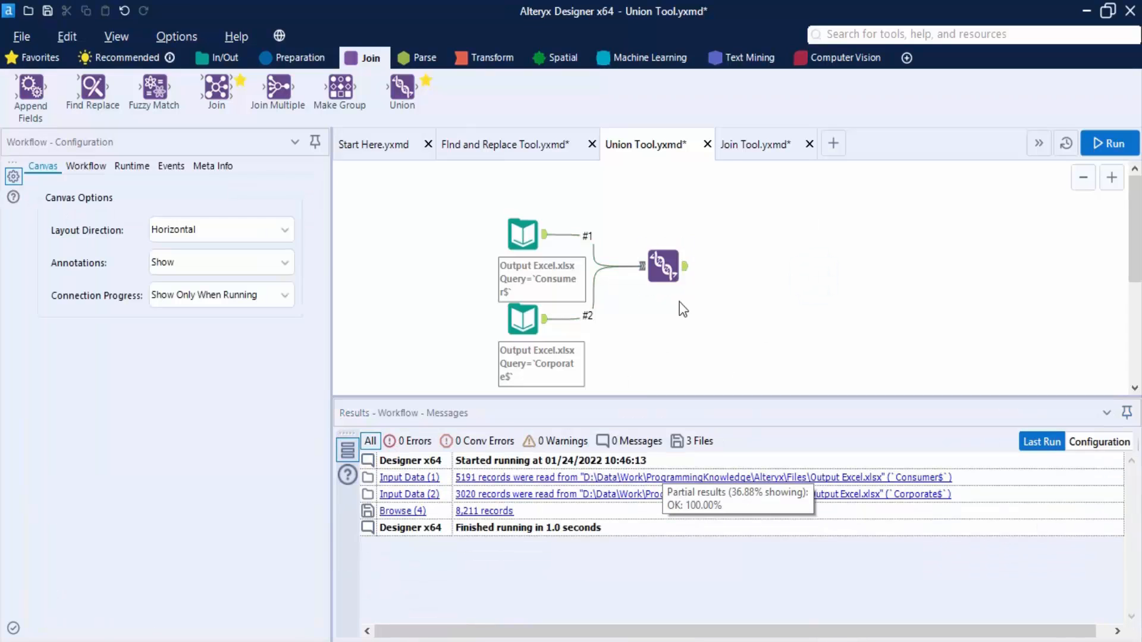
Step: Set the Union tool to Auto Config by Position and run the workflow
{"action": "left_click", "coordinate": [664, 265]}
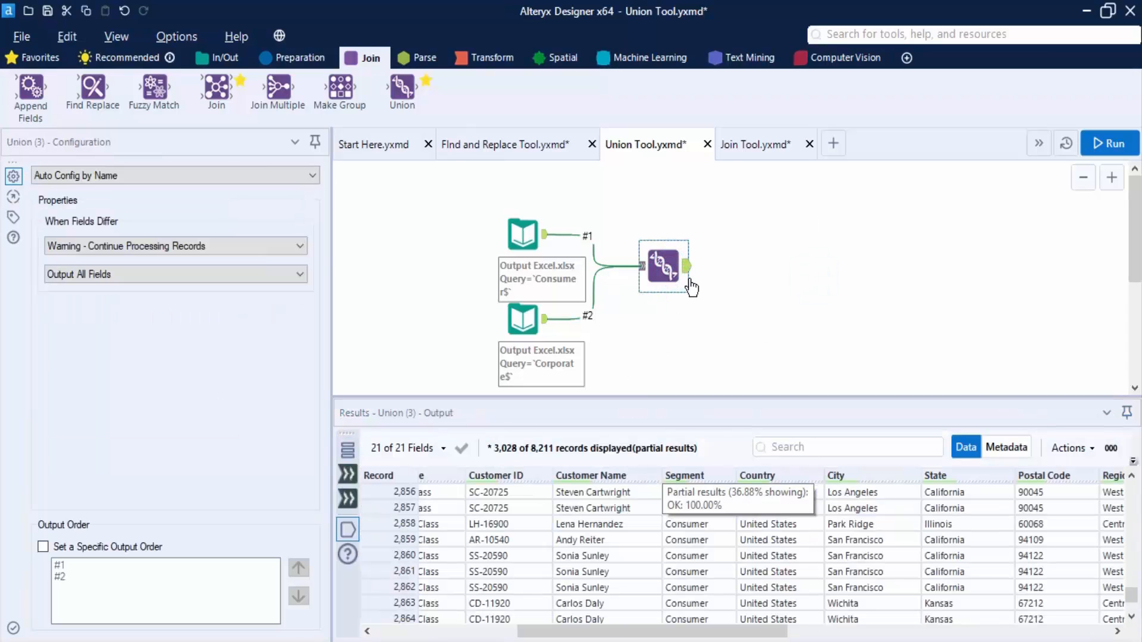
{"action": "left_click", "coordinate": [145, 176]}
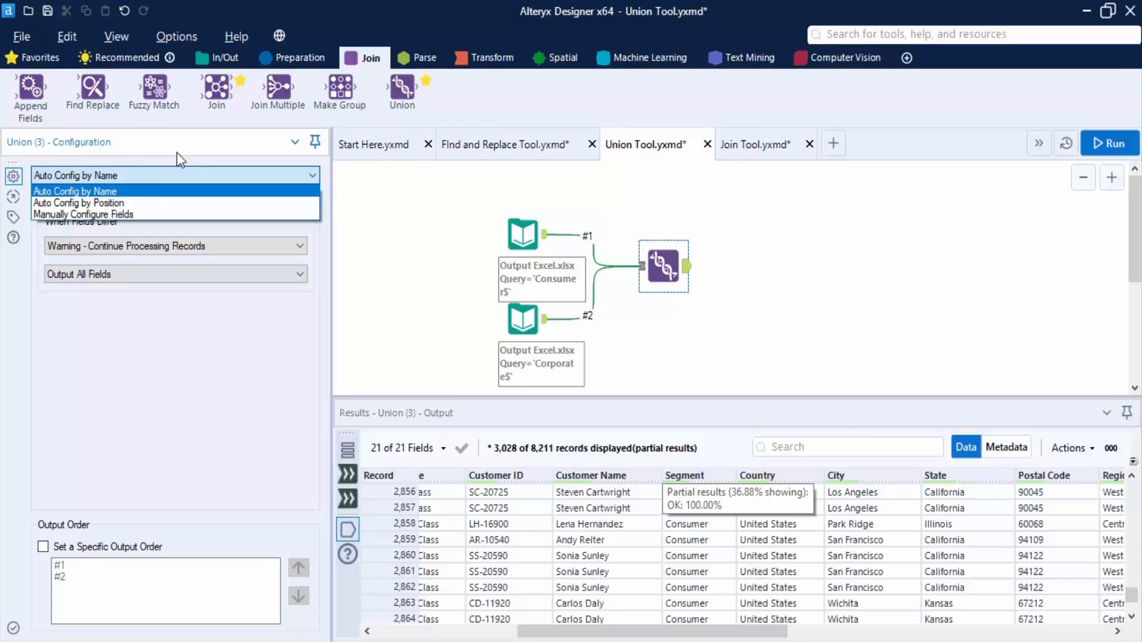
{"action": "left_click", "coordinate": [160, 204]}
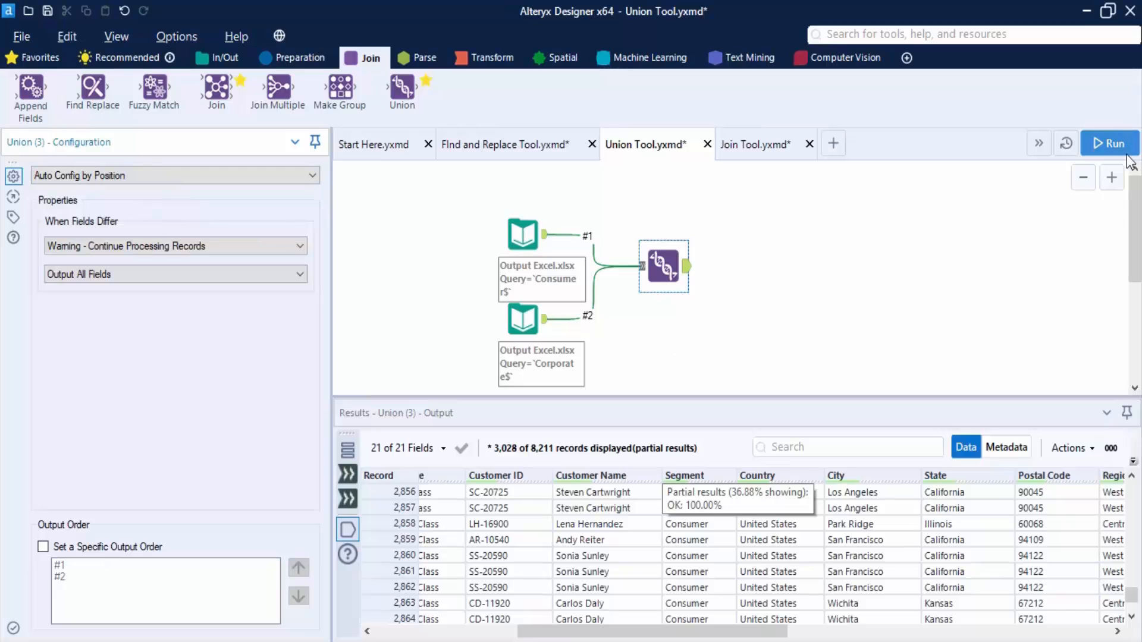
{"action": "left_click", "coordinate": [1109, 143]}
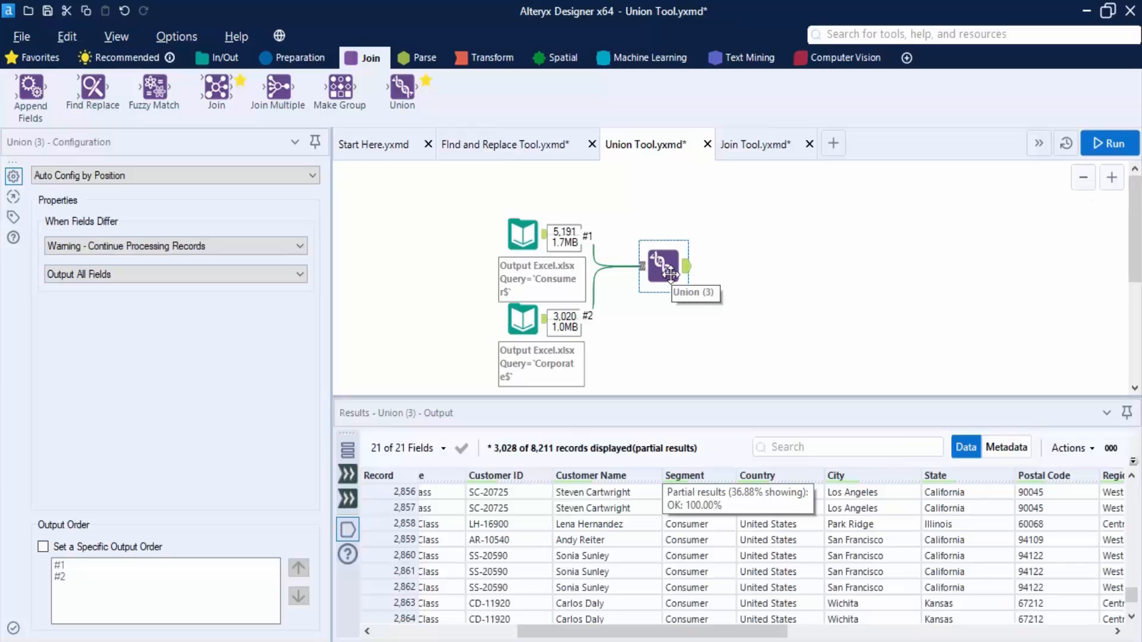
Step: Set the Union tool to Manually Configure Fields and move input #2's Postal Code field one column earlier, under State
{"action": "left_click", "coordinate": [165, 187]}
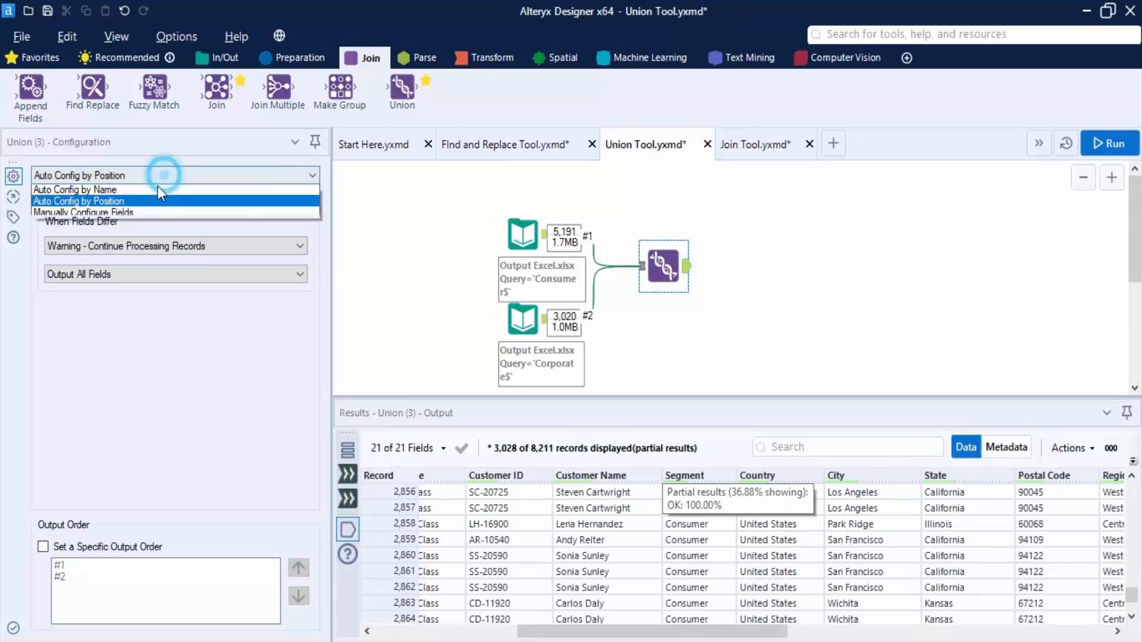
{"action": "left_click", "coordinate": [126, 213]}
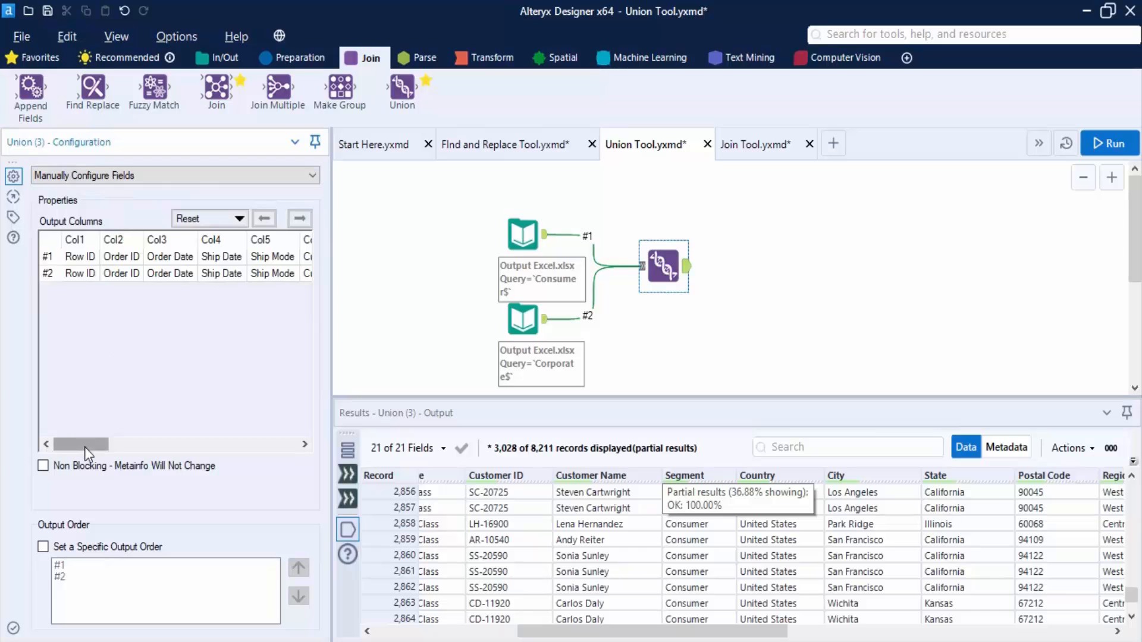
{"action": "left_click_drag", "start_coordinate": [84, 447], "coordinate": [160, 471]}
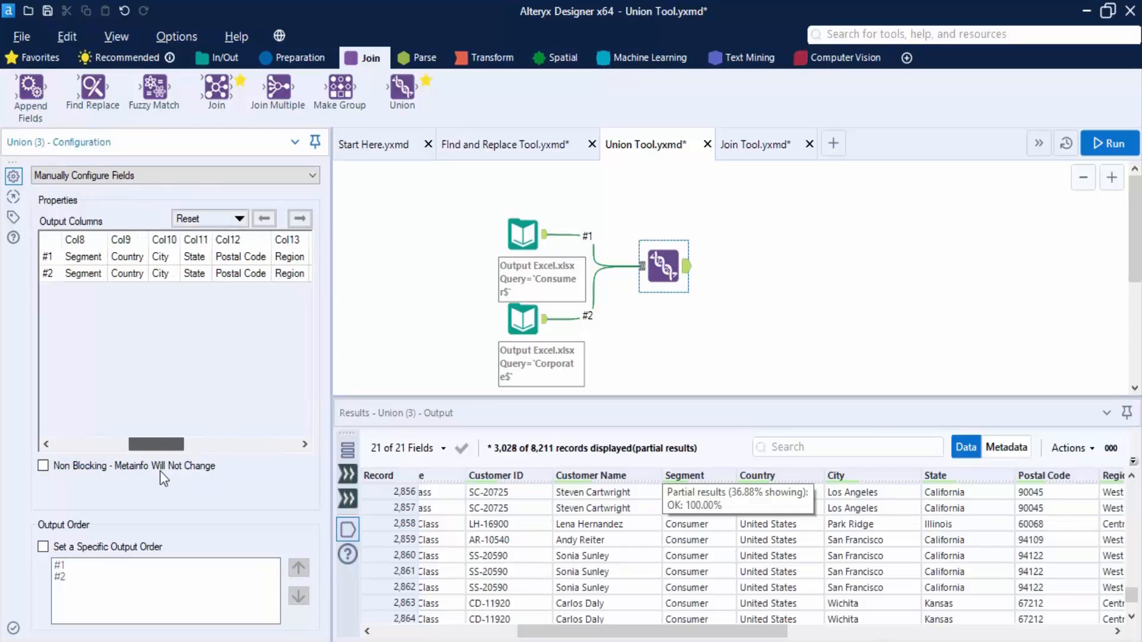
{"action": "left_click", "coordinate": [200, 269]}
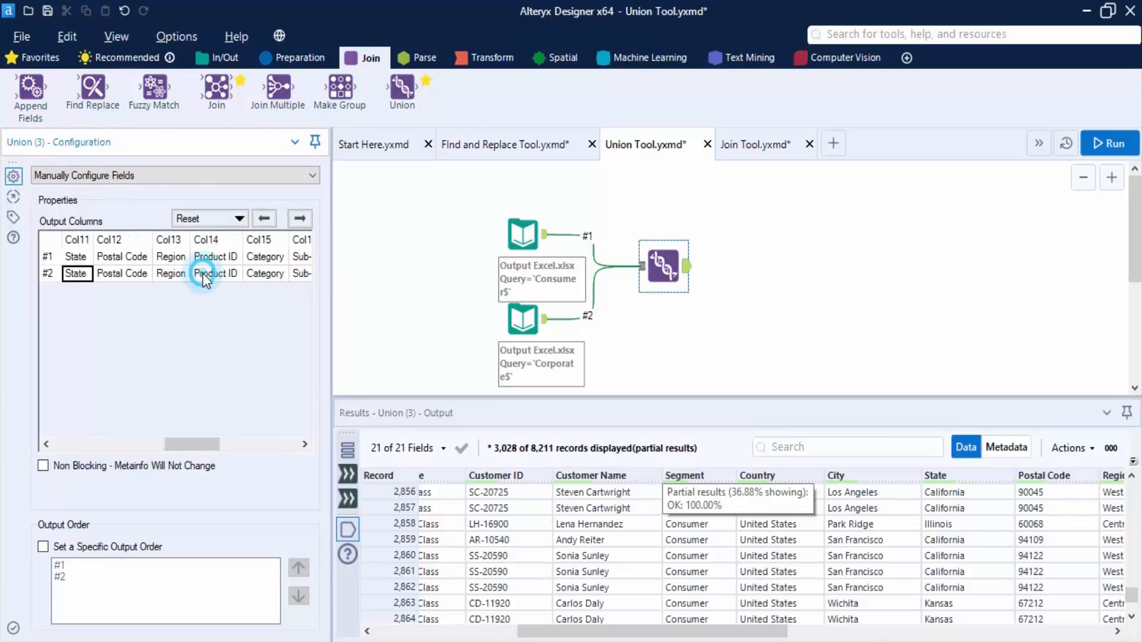
{"action": "left_click", "coordinate": [116, 277]}
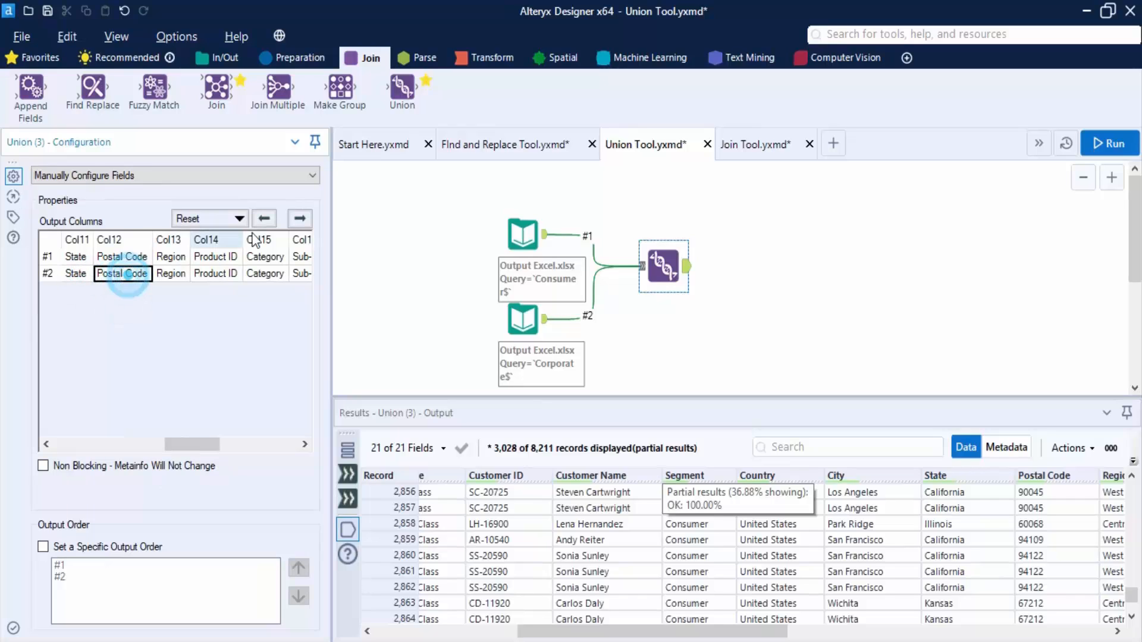
{"action": "left_click", "coordinate": [265, 219]}
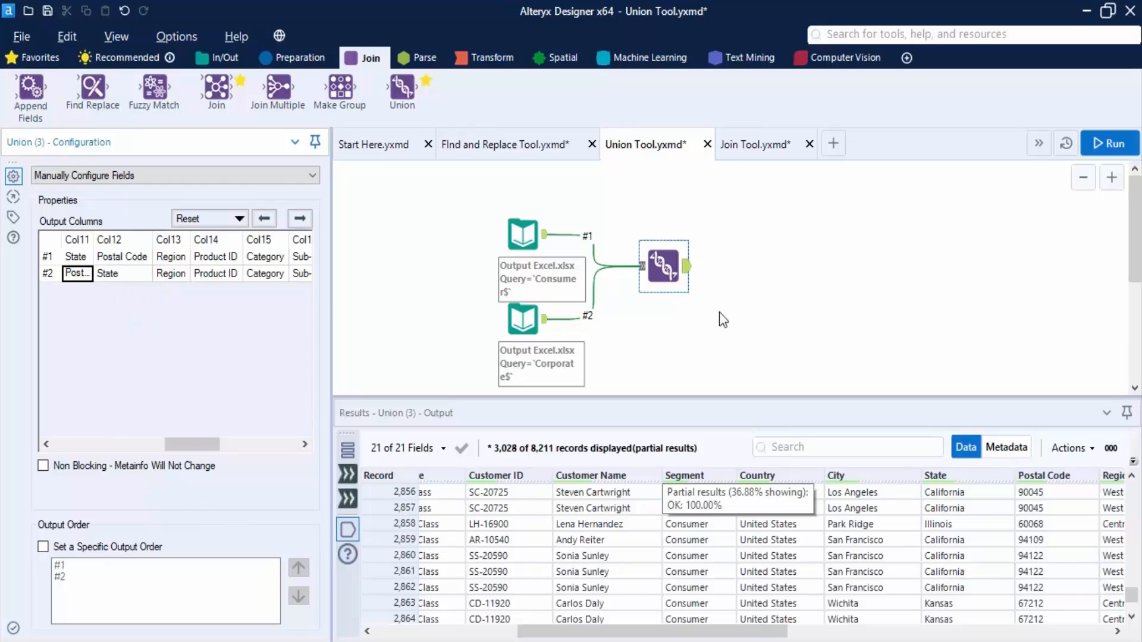
Step: Run the workflow and examine the State and Postal Code columns down to the end of the Union output
{"action": "left_click", "coordinate": [1108, 146]}
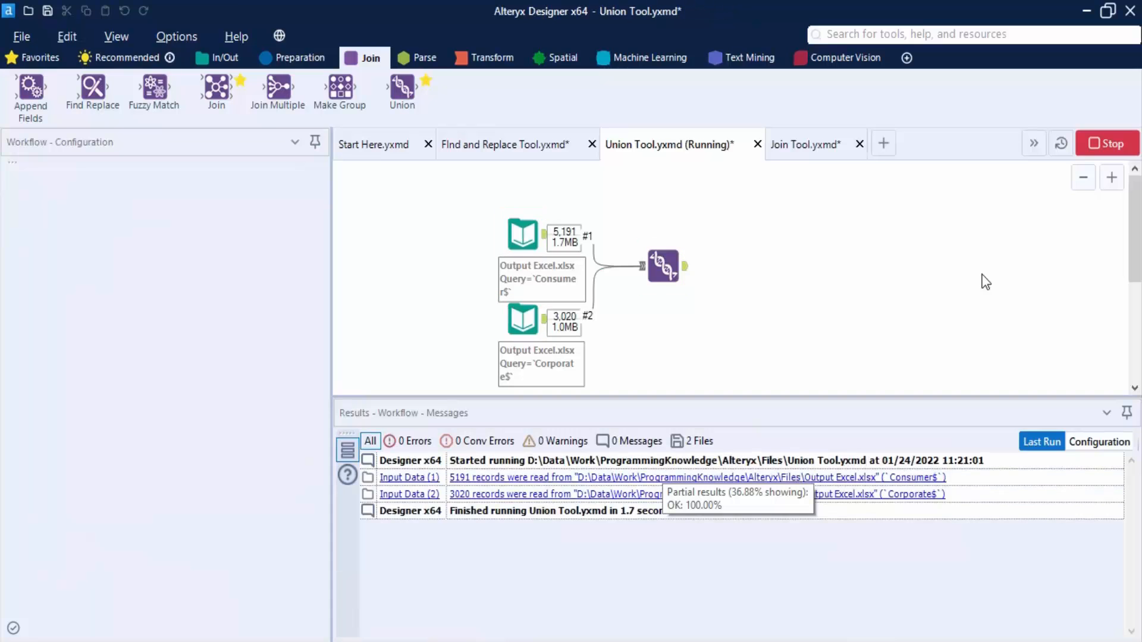
{"action": "left_click_drag", "start_coordinate": [697, 633], "coordinate": [889, 634]}
{"action": "scroll", "coordinate": [615, 550], "scroll_direction": "down", "scroll_amount": 20}
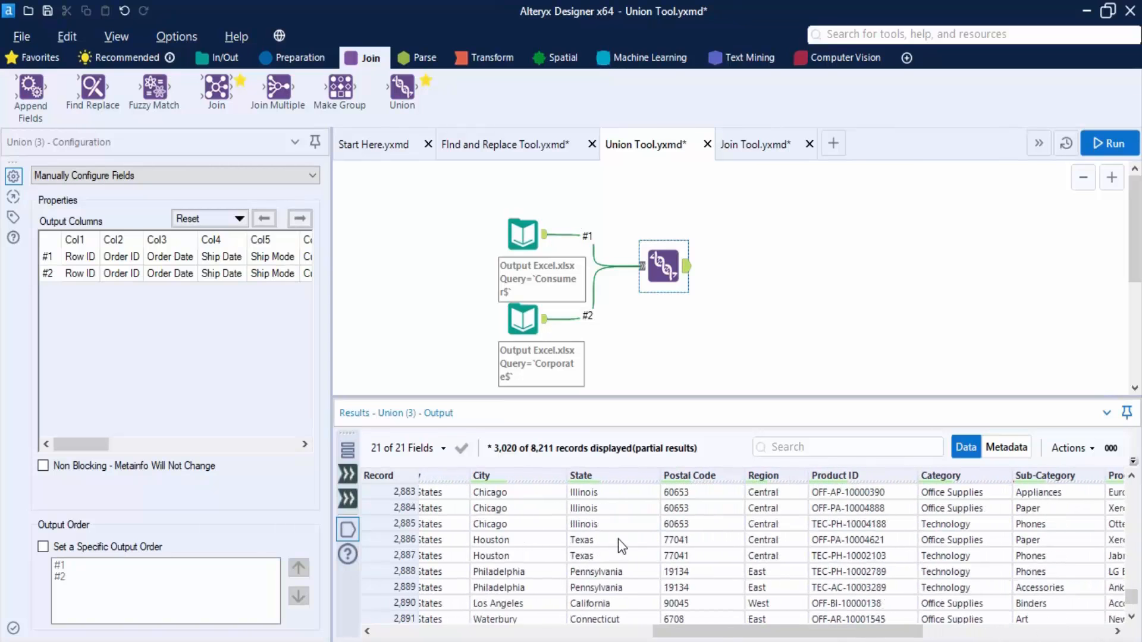
{"action": "scroll", "coordinate": [610, 602], "scroll_direction": "down", "scroll_amount": 20}
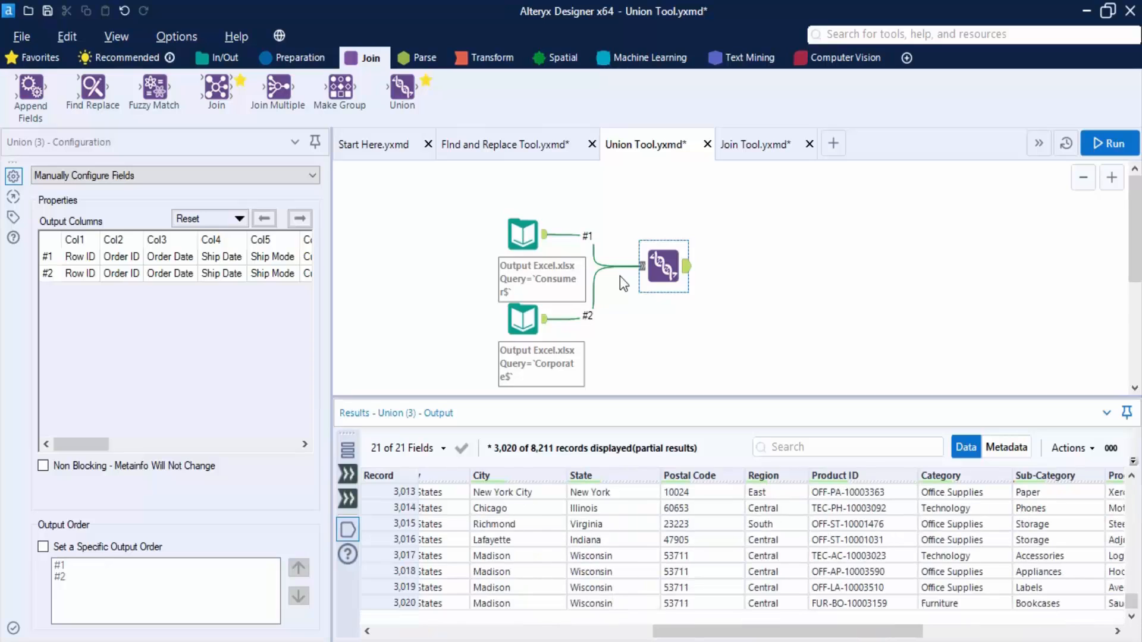
Step: Add a Browse tool connected to the Union tool's output and run the workflow
{"action": "left_click", "coordinate": [221, 58]}
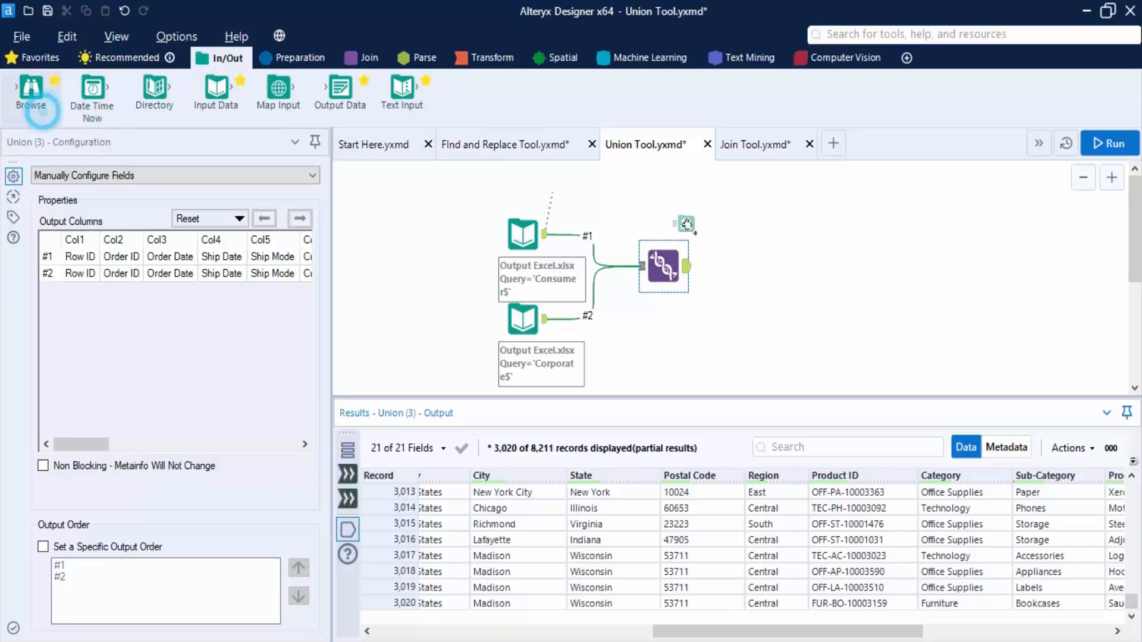
{"action": "left_click_drag", "start_coordinate": [32, 95], "coordinate": [779, 263]}
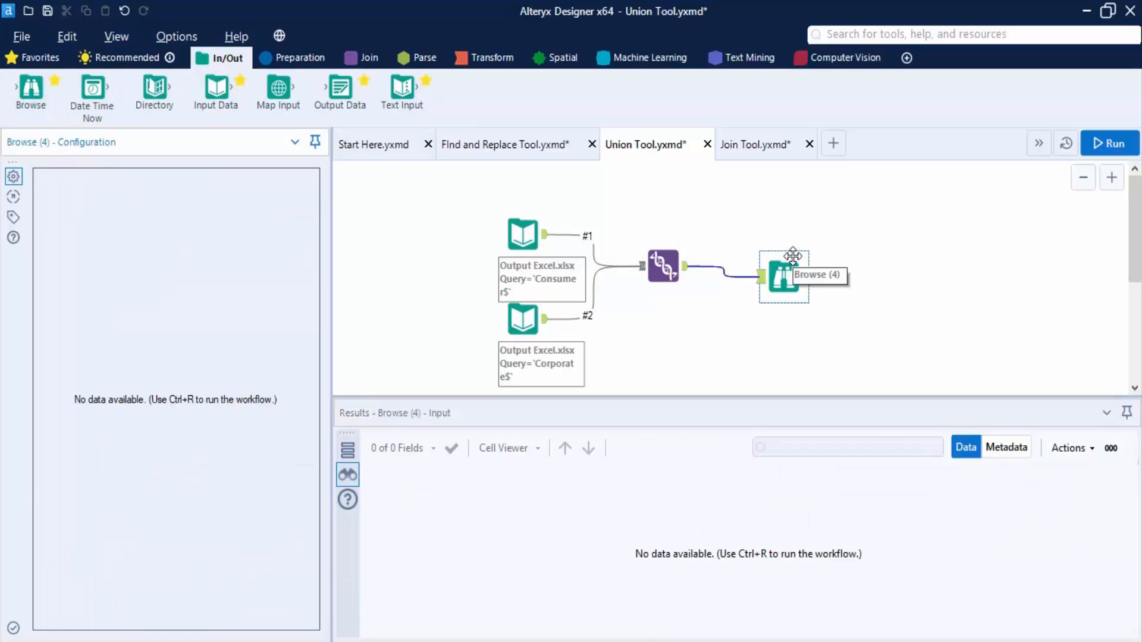
{"action": "left_click", "coordinate": [1110, 144]}
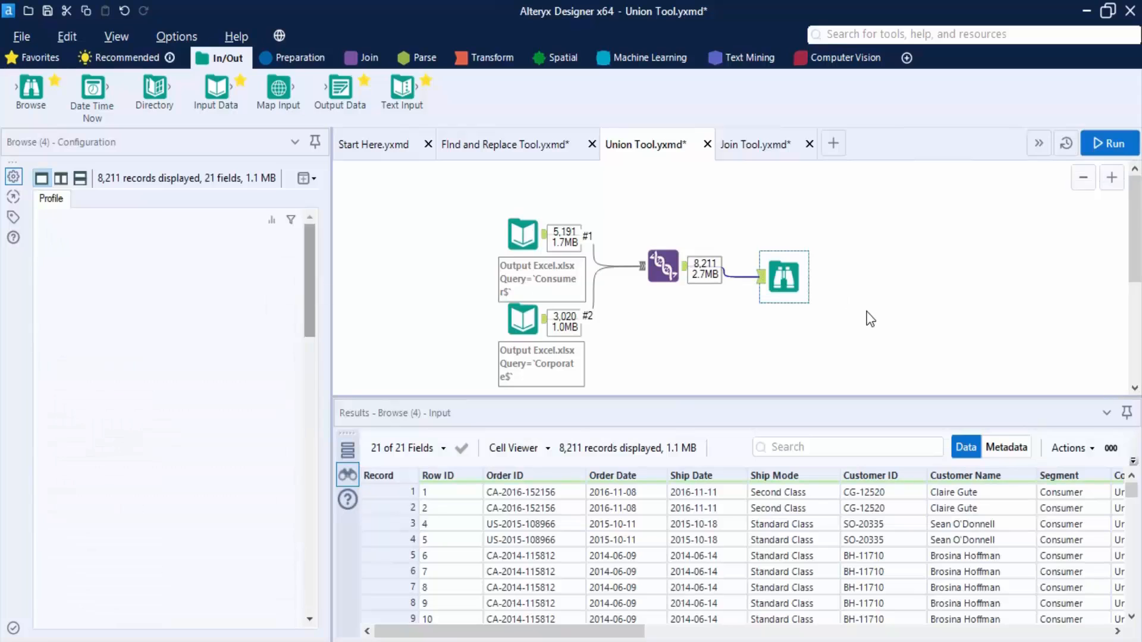
Step: Open the Postal Code field's profile in the Browse tool and examine its summary, length statistics and frequent values
{"action": "scroll", "coordinate": [197, 363], "scroll_direction": "down", "scroll_amount": 15}
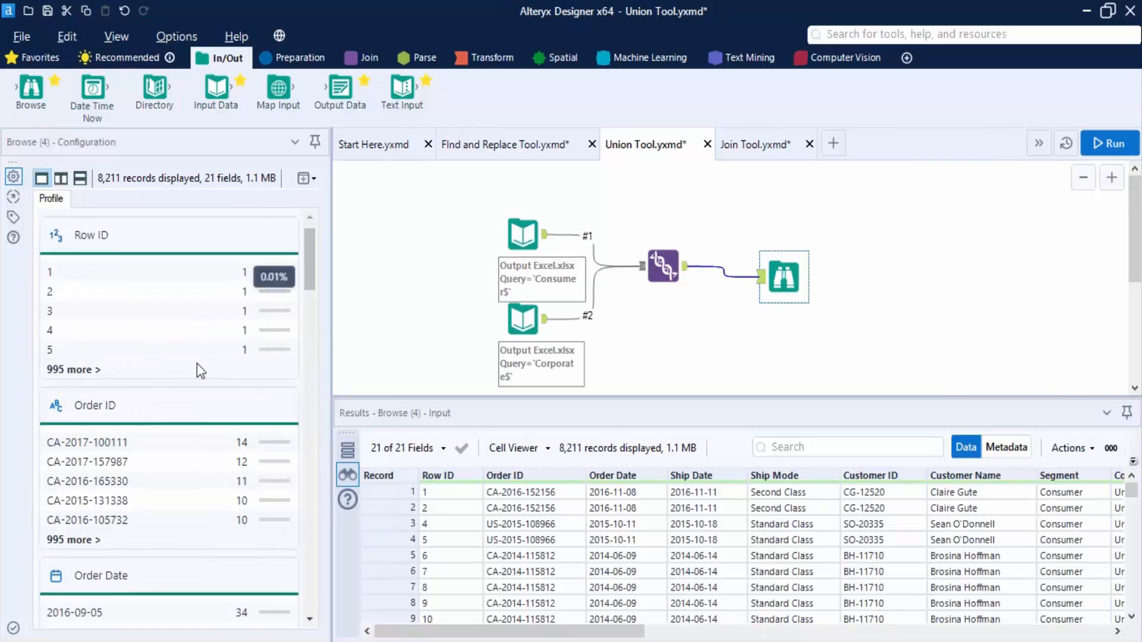
{"action": "scroll", "coordinate": [198, 369], "scroll_direction": "down", "scroll_amount": 15}
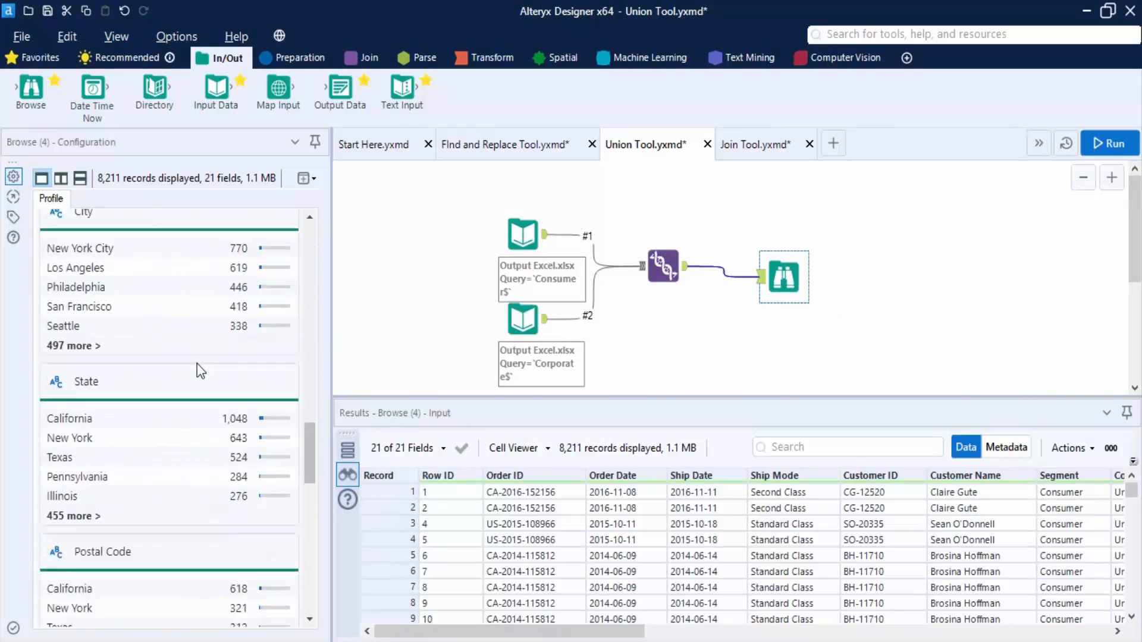
{"action": "scroll", "coordinate": [197, 364], "scroll_direction": "up", "scroll_amount": 3}
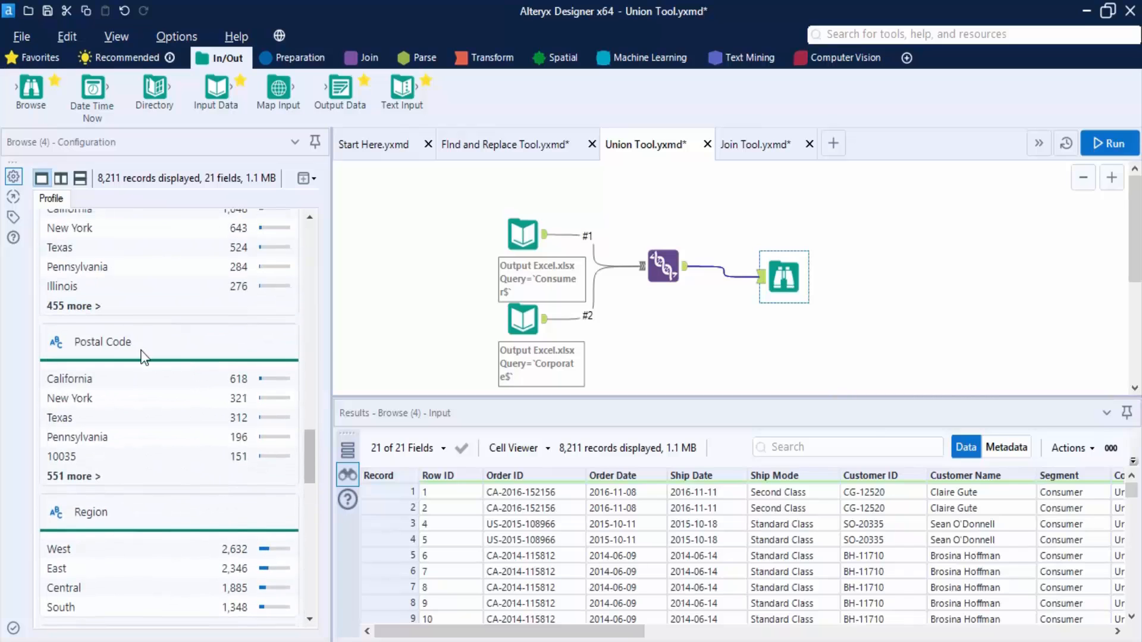
{"action": "left_click", "coordinate": [112, 337]}
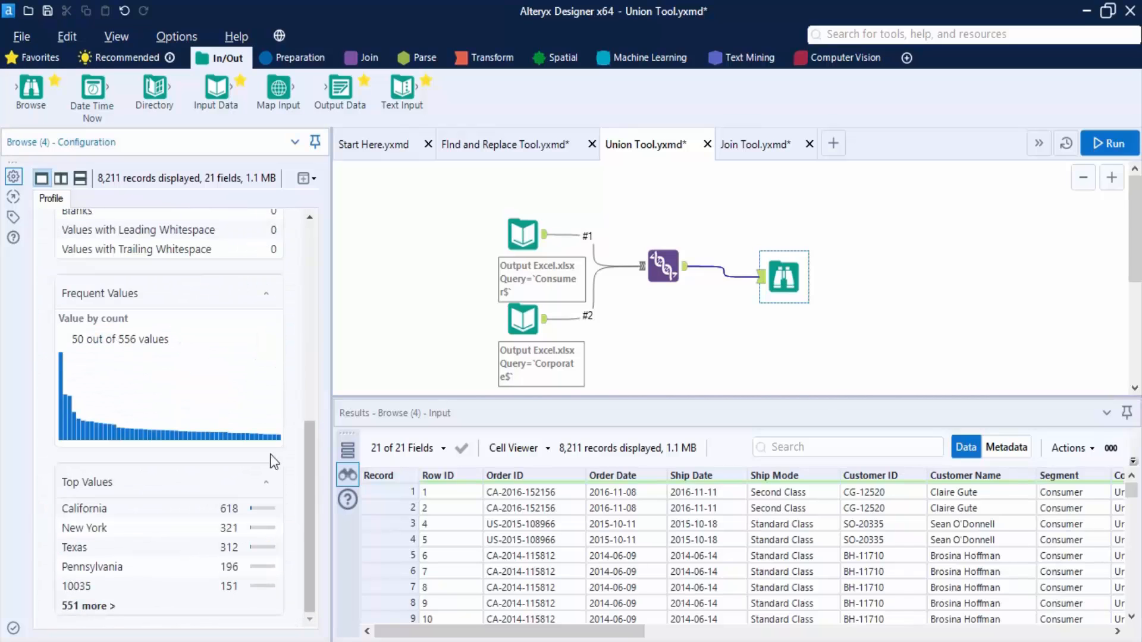
{"action": "scroll", "coordinate": [280, 480], "scroll_direction": "up", "scroll_amount": 5}
{"action": "scroll", "coordinate": [235, 391], "scroll_direction": "up", "scroll_amount": 1}
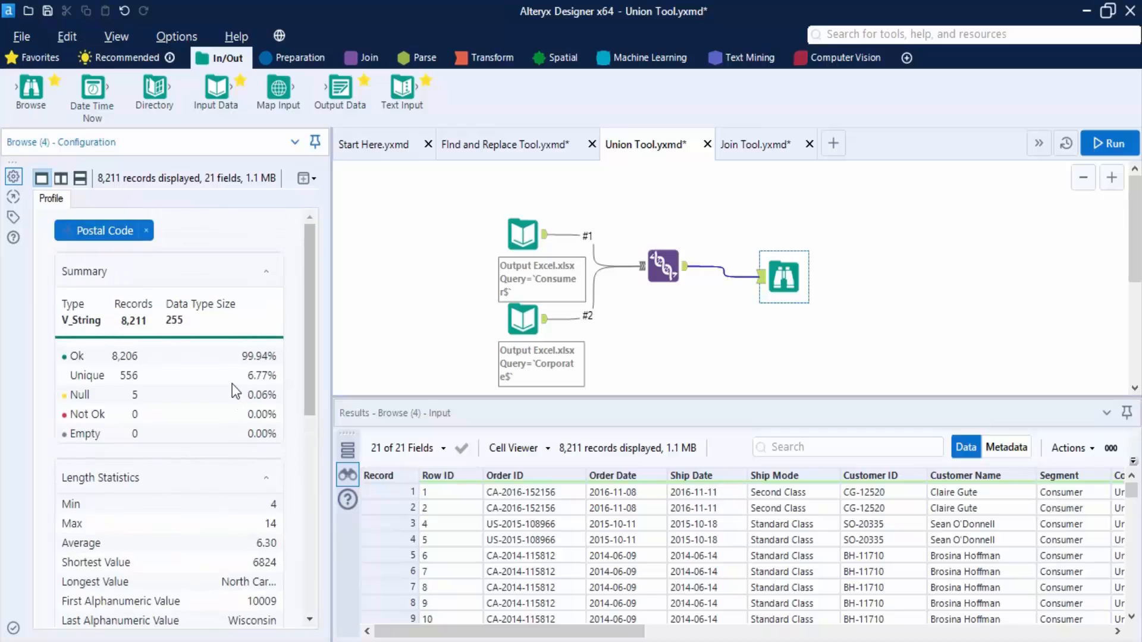
{"action": "scroll", "coordinate": [239, 385], "scroll_direction": "down", "scroll_amount": 2}
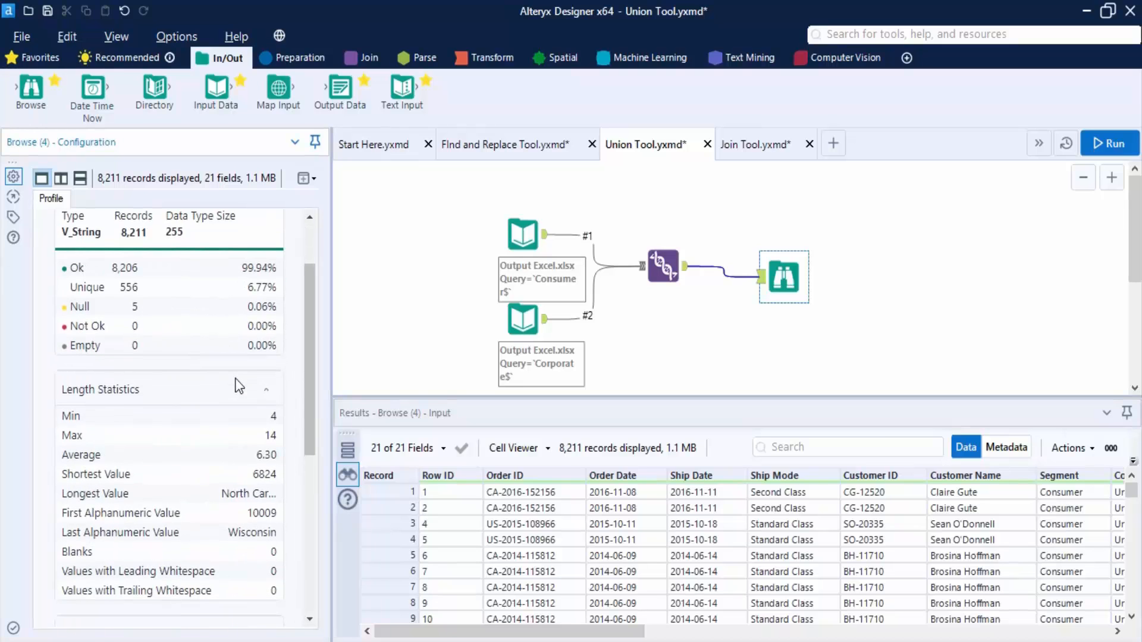
{"action": "scroll", "coordinate": [241, 386], "scroll_direction": "down", "scroll_amount": 2}
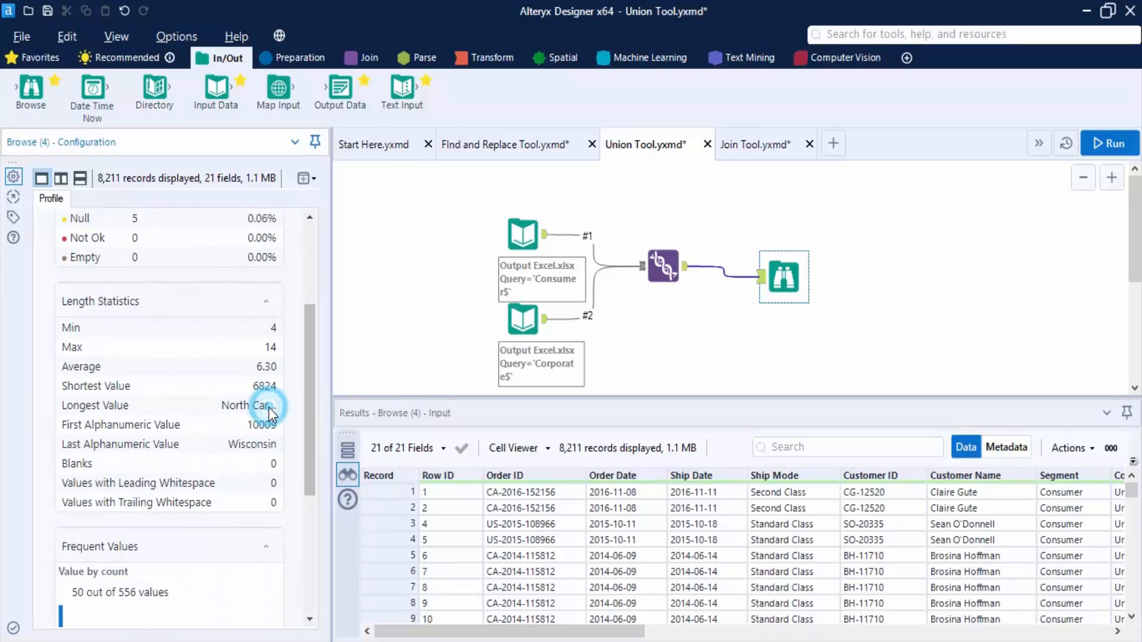
{"action": "left_click", "coordinate": [232, 441]}
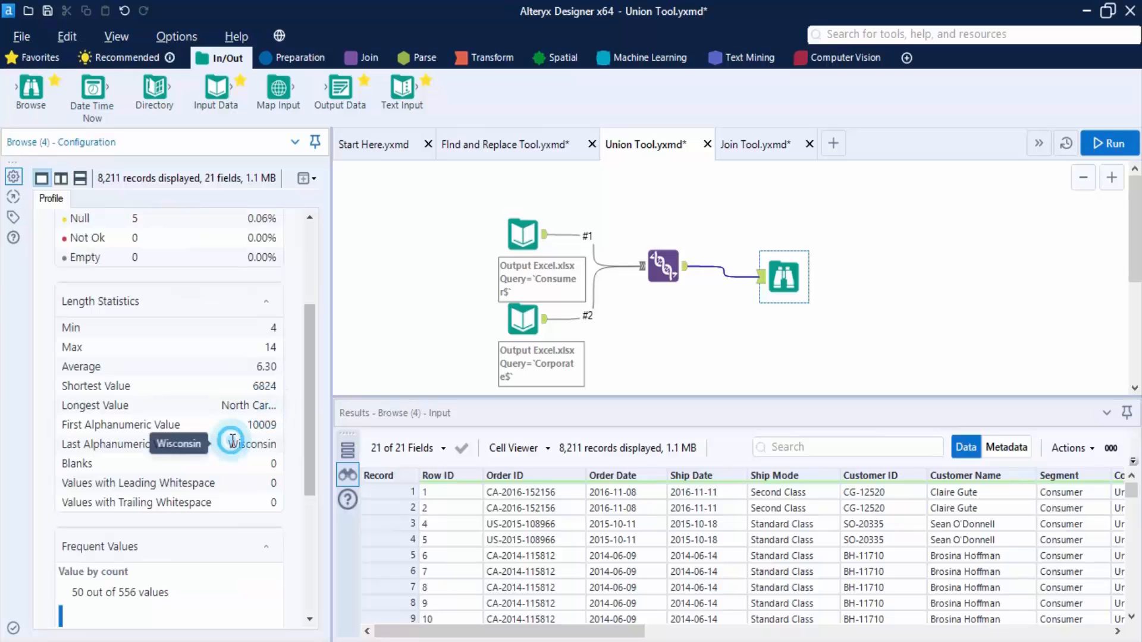
{"action": "left_click", "coordinate": [231, 441]}
{"action": "left_click_drag", "start_coordinate": [225, 442], "coordinate": [304, 442]}
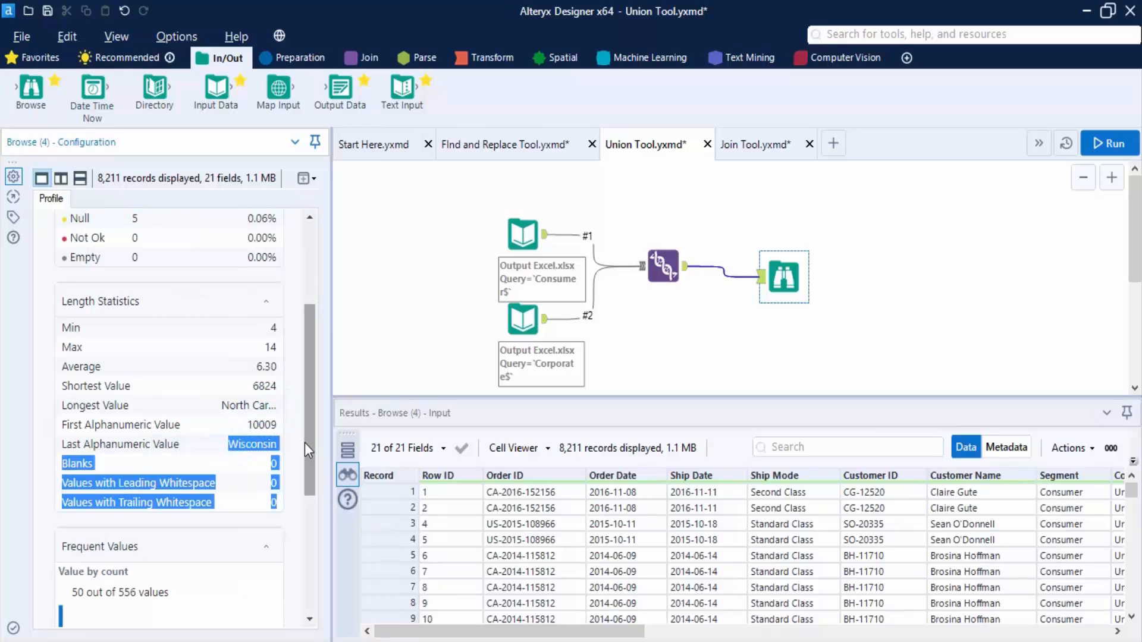
{"action": "left_click", "coordinate": [296, 440]}
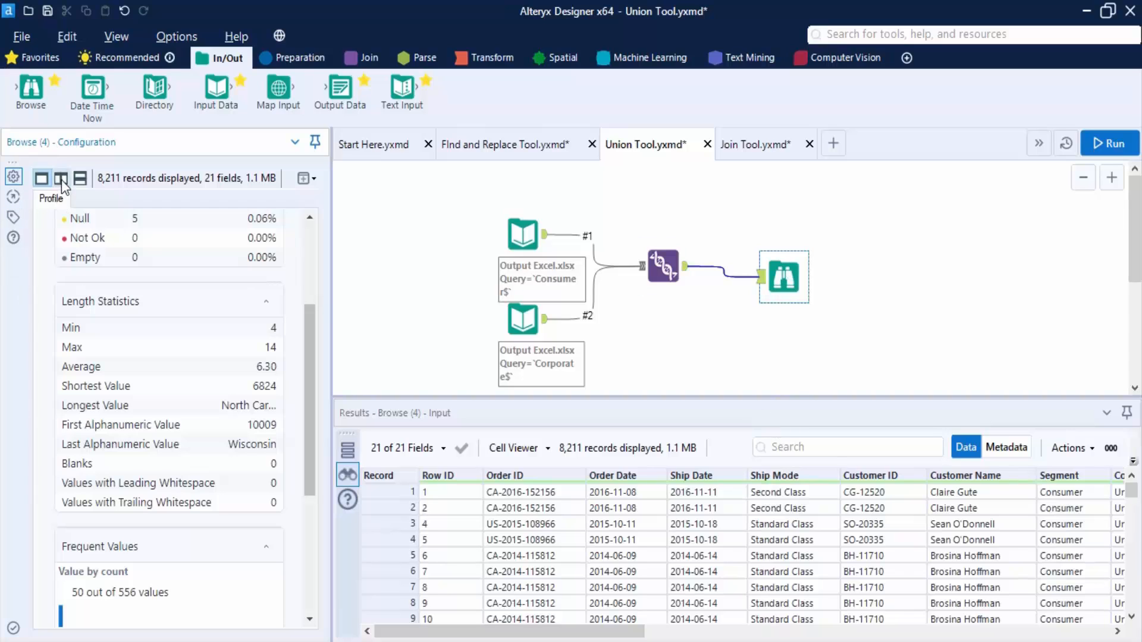
Step: Leave the Postal Code profile and examine the Segment field's frequent values chart for Consumer and Corporate
{"action": "scroll", "coordinate": [305, 355], "scroll_direction": "up", "scroll_amount": 3}
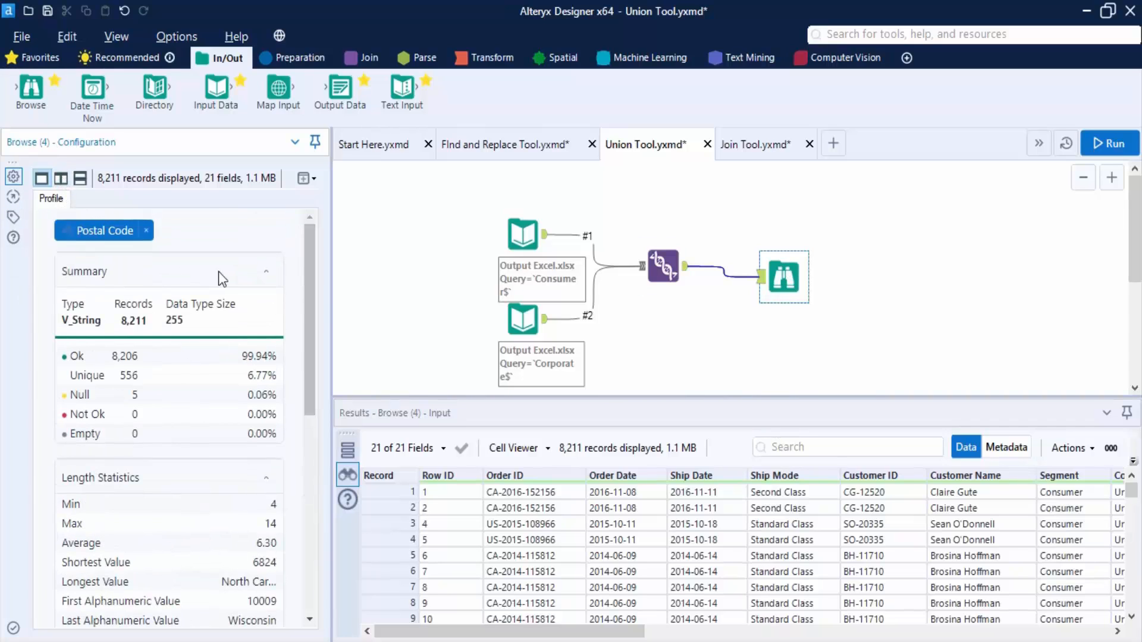
{"action": "left_click", "coordinate": [147, 232]}
{"action": "scroll", "coordinate": [174, 419], "scroll_direction": "down", "scroll_amount": 15}
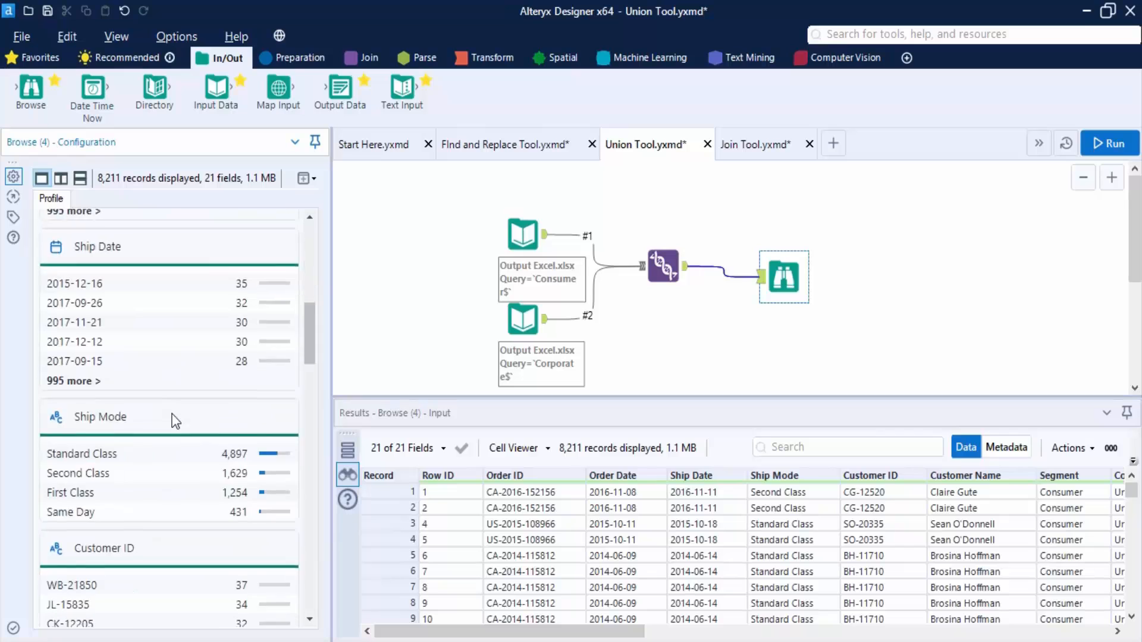
{"action": "scroll", "coordinate": [174, 420], "scroll_direction": "up", "scroll_amount": 2}
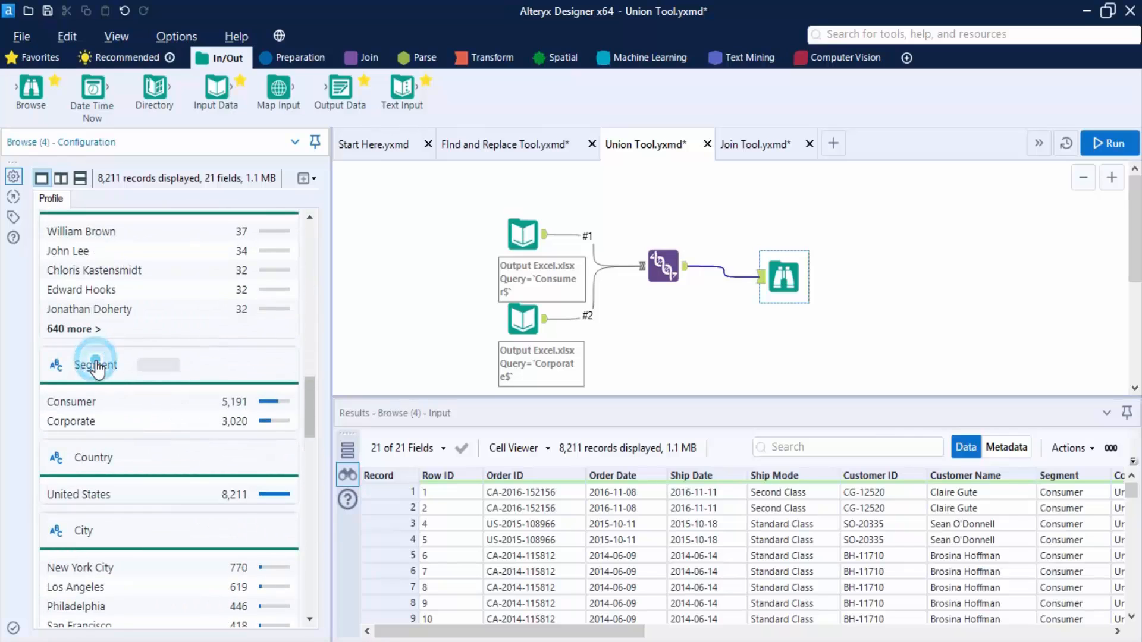
{"action": "left_click", "coordinate": [95, 365]}
{"action": "mouse_move", "coordinate": [140, 505]}
{"action": "mouse_move", "coordinate": [230, 496]}
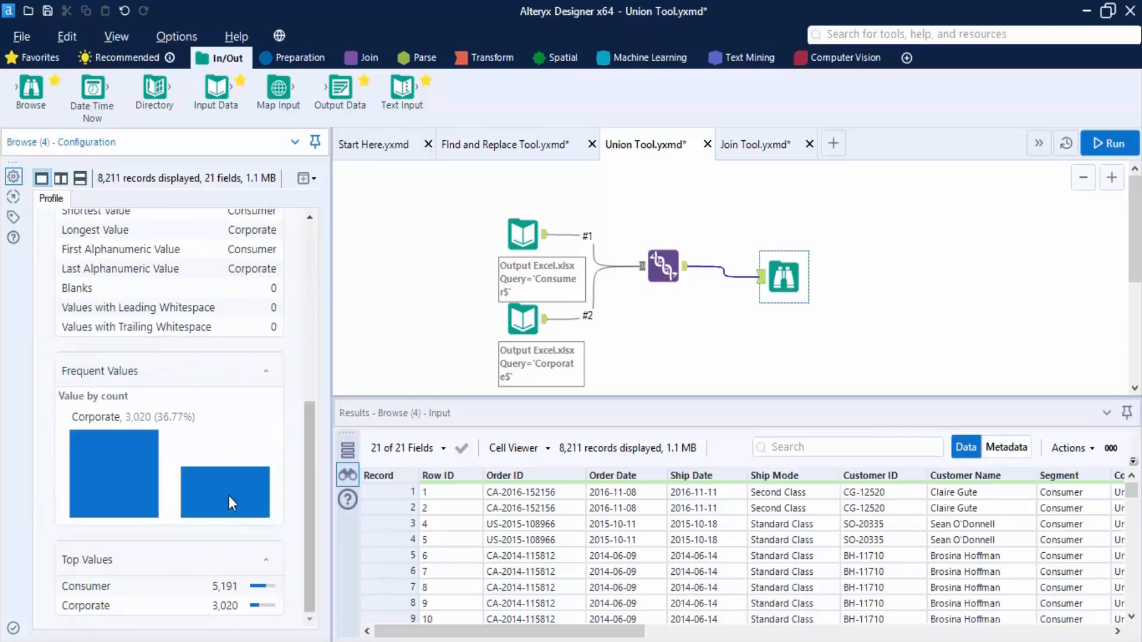
{"action": "left_click", "coordinate": [918, 219]}
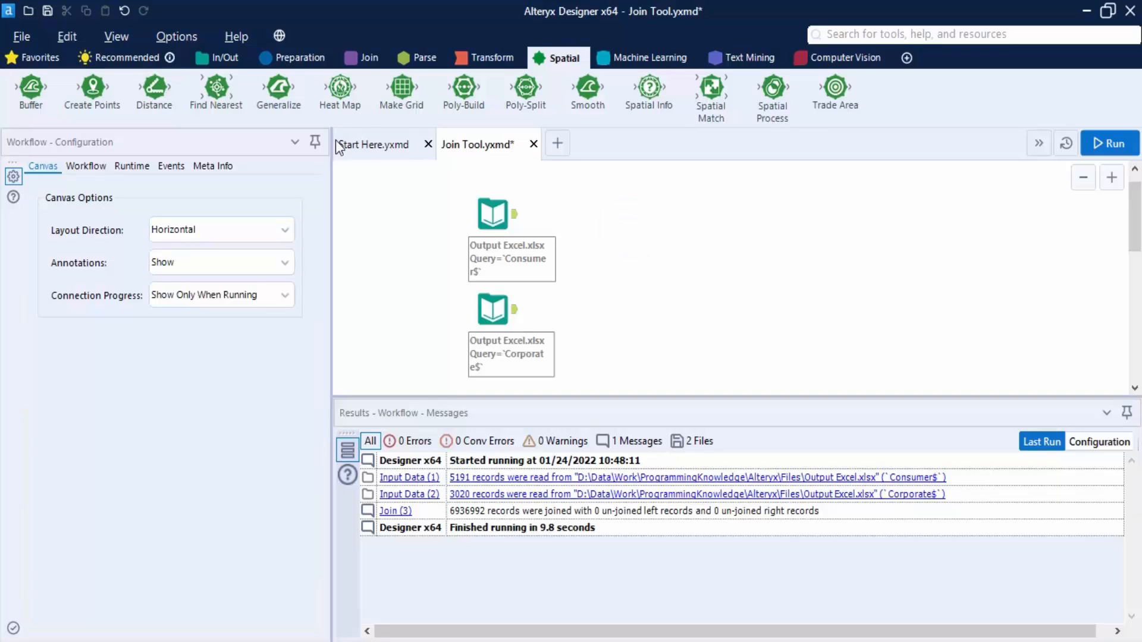
Step: Open the Consumer input's source workbook in Excel from the run messages, look through the Consumer sheet's records, and close it
{"action": "left_click", "coordinate": [364, 58]}
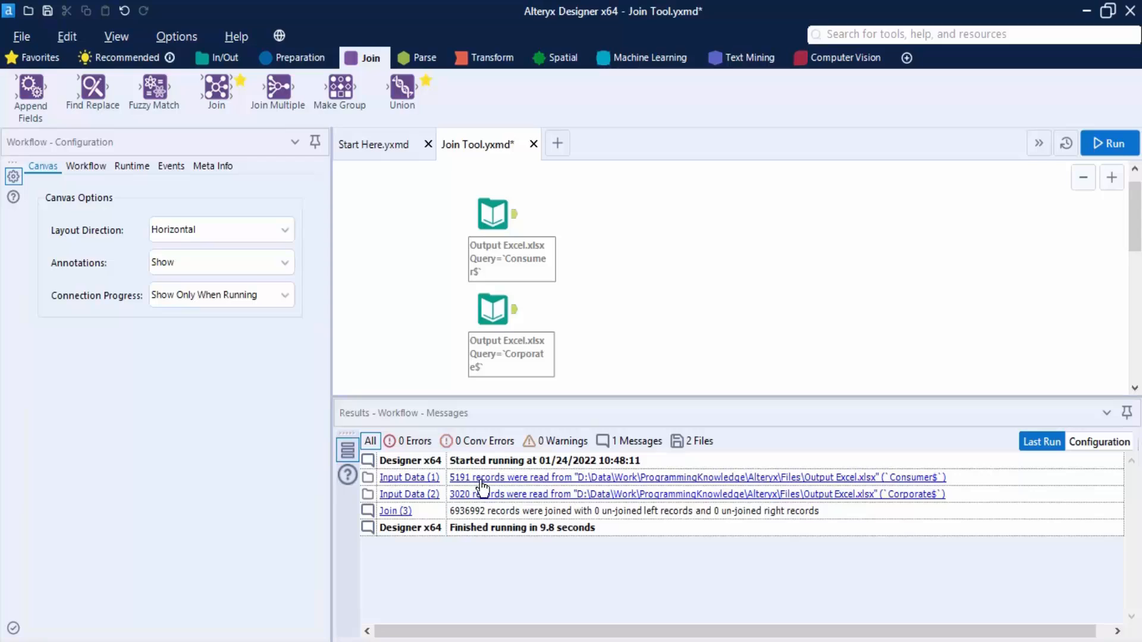
{"action": "left_click", "coordinate": [706, 483]}
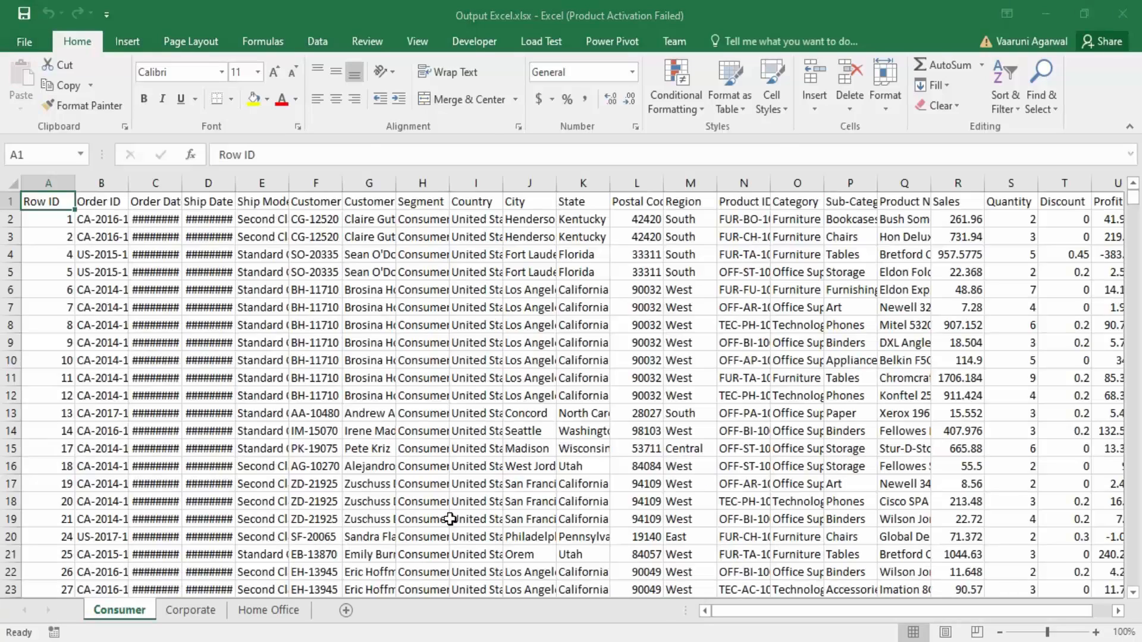
{"action": "left_click", "coordinate": [747, 502]}
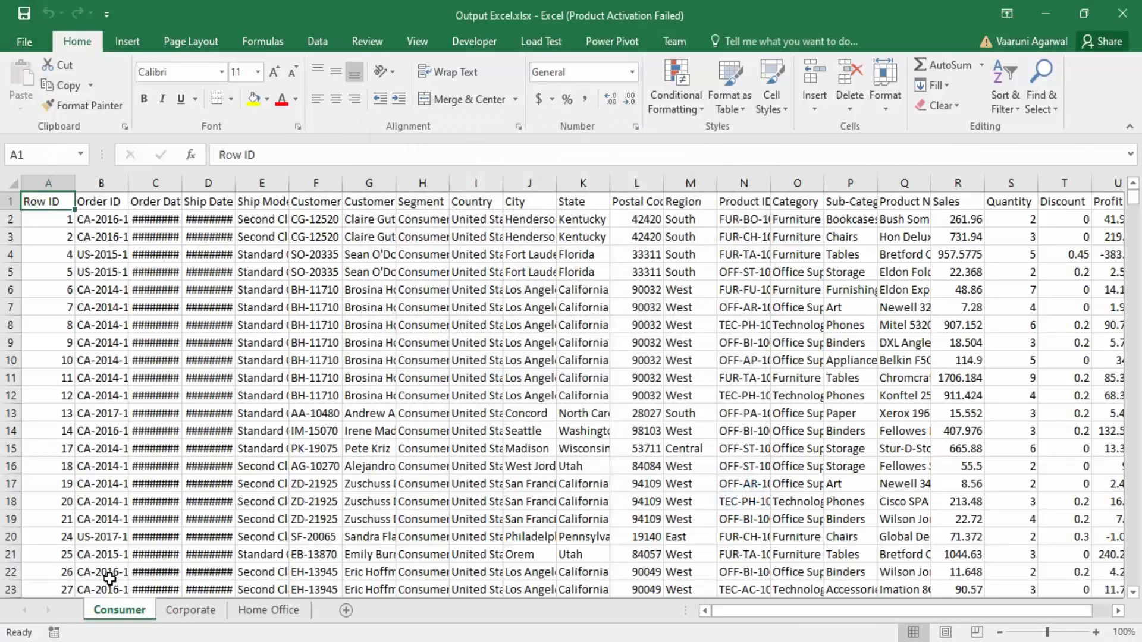
{"action": "mouse_move", "coordinate": [762, 617]}
{"action": "left_mouse_down"}
{"action": "mouse_move", "coordinate": [1023, 629]}
{"action": "mouse_move", "coordinate": [800, 639]}
{"action": "mouse_move", "coordinate": [764, 621]}
{"action": "left_mouse_up"}
{"action": "scroll", "coordinate": [416, 363], "scroll_direction": "down", "scroll_amount": 6}
{"action": "scroll", "coordinate": [427, 347], "scroll_direction": "down", "scroll_amount": 20}
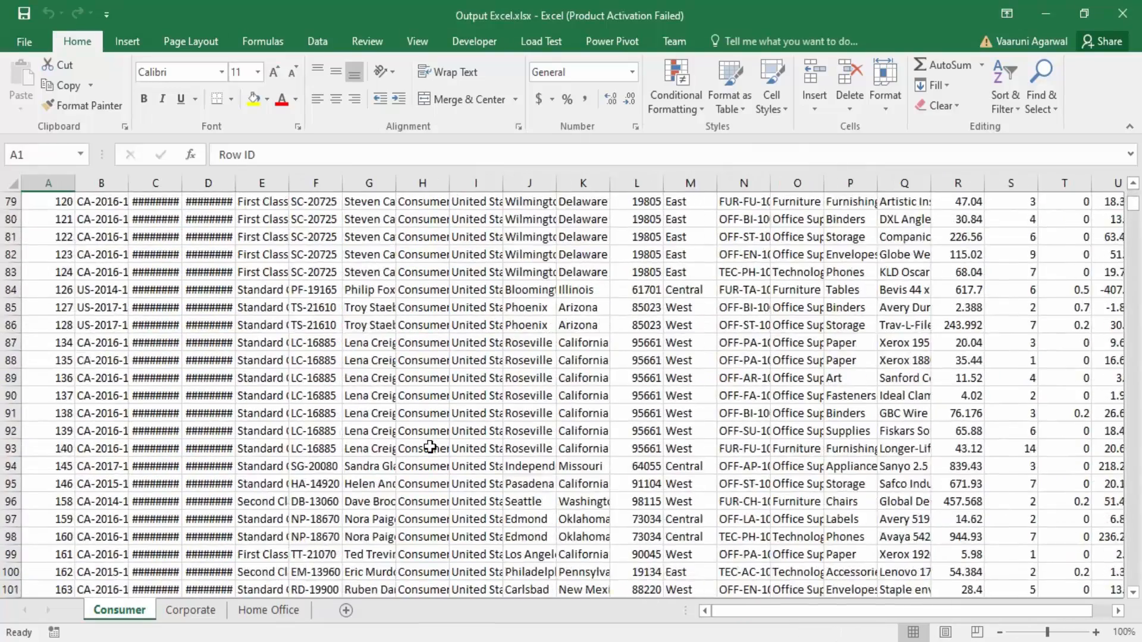
{"action": "scroll", "coordinate": [430, 447], "scroll_direction": "up", "scroll_amount": 19}
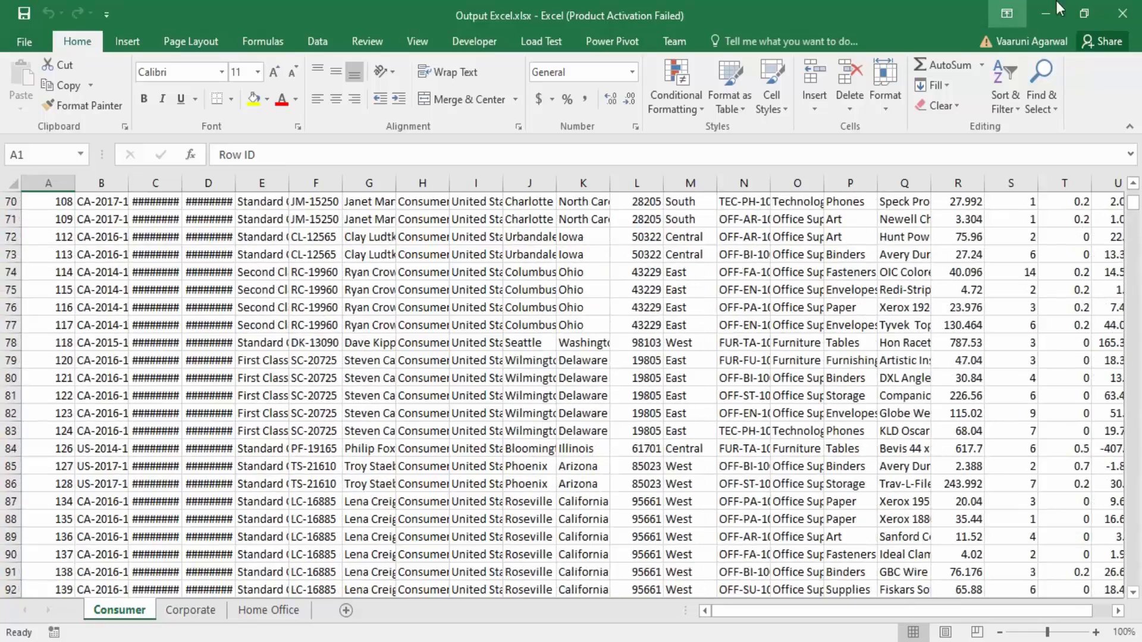
{"action": "left_click", "coordinate": [1123, 13]}
Step: Open the Corporate input's source workbook in Excel, compare the records on the Consumer and Corporate sheets, and return to Alteryx Designer
{"action": "left_click", "coordinate": [777, 493]}
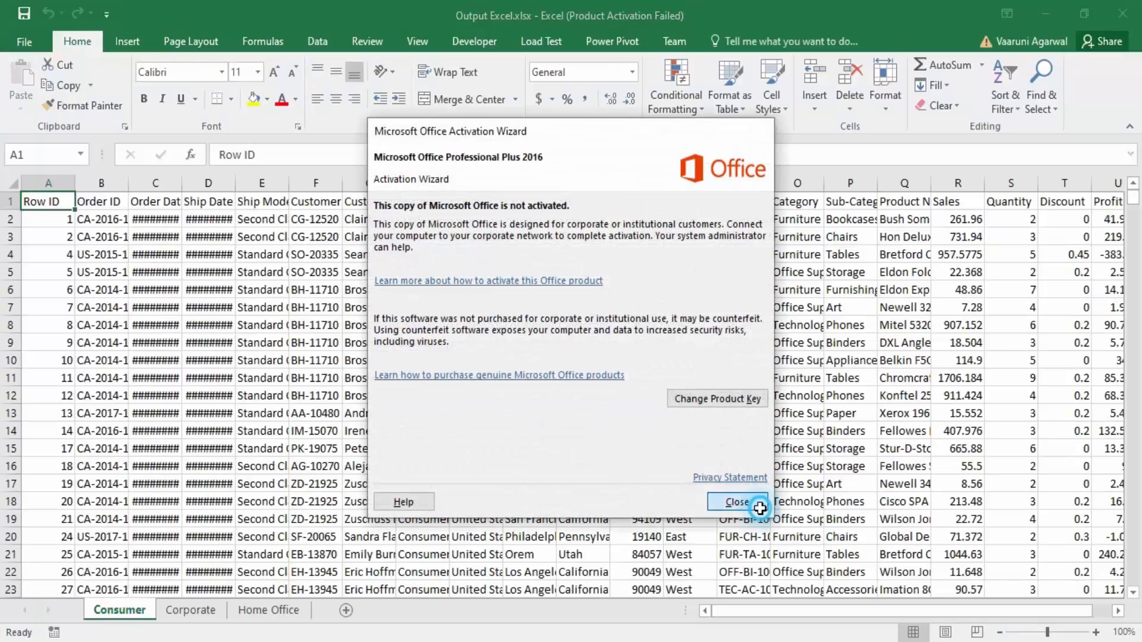
{"action": "left_click", "coordinate": [754, 504]}
{"action": "left_click", "coordinate": [432, 234]}
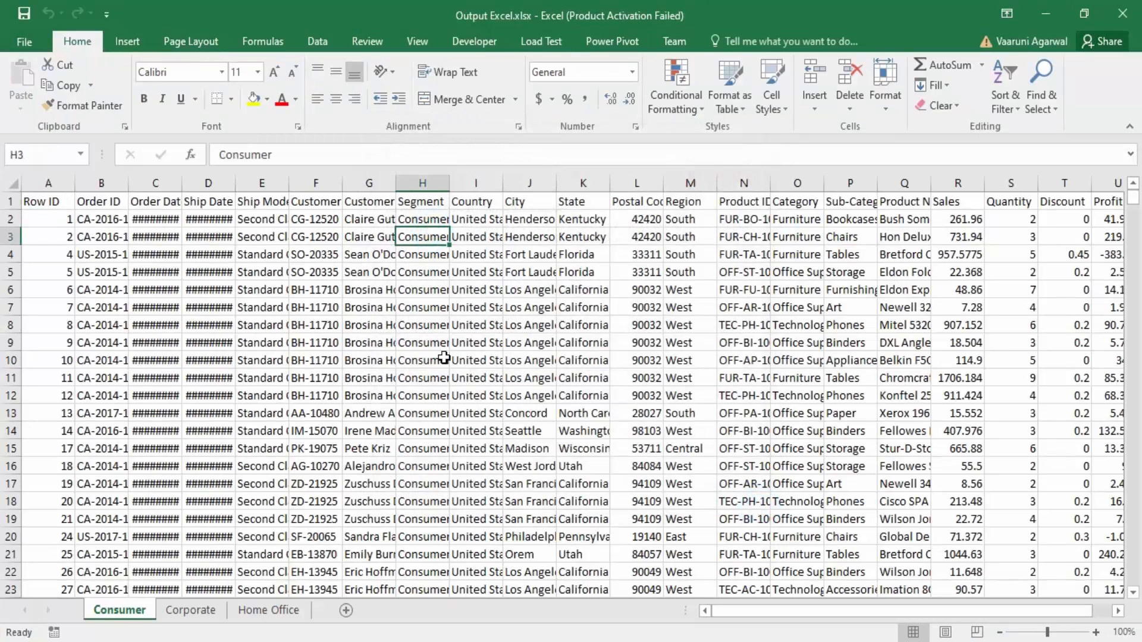
{"action": "scroll", "coordinate": [444, 356], "scroll_direction": "down", "scroll_amount": 5}
{"action": "left_click", "coordinate": [203, 616]}
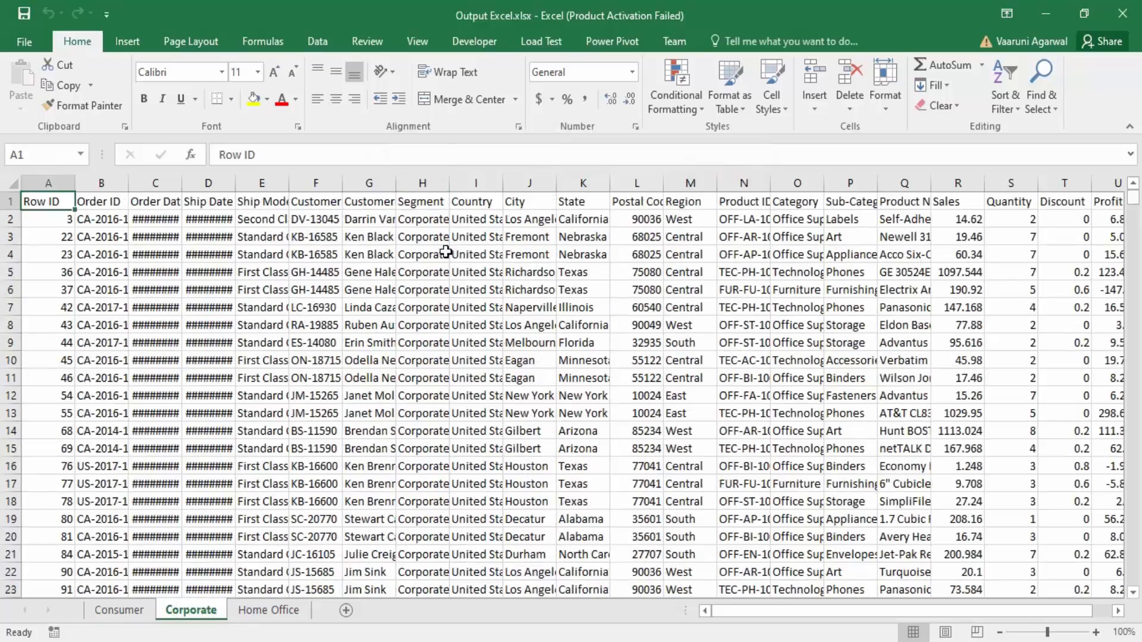
{"action": "scroll", "coordinate": [438, 257], "scroll_direction": "down", "scroll_amount": 15}
{"action": "left_click", "coordinate": [120, 611]}
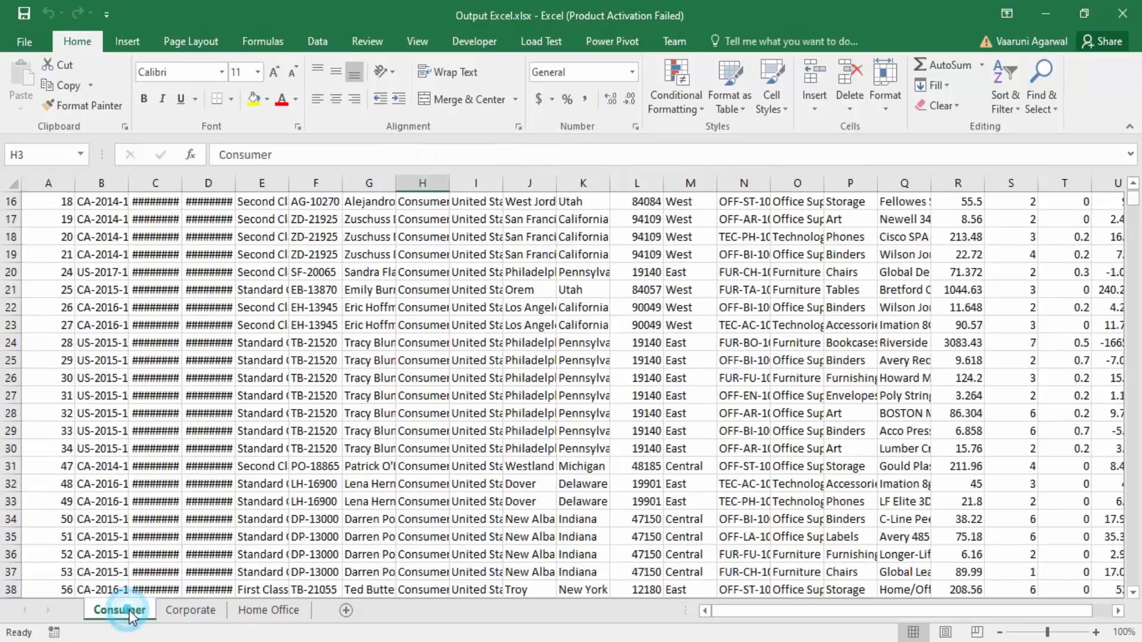
{"action": "left_click", "coordinate": [180, 613]}
{"action": "scroll", "coordinate": [512, 410], "scroll_direction": "up", "scroll_amount": 15}
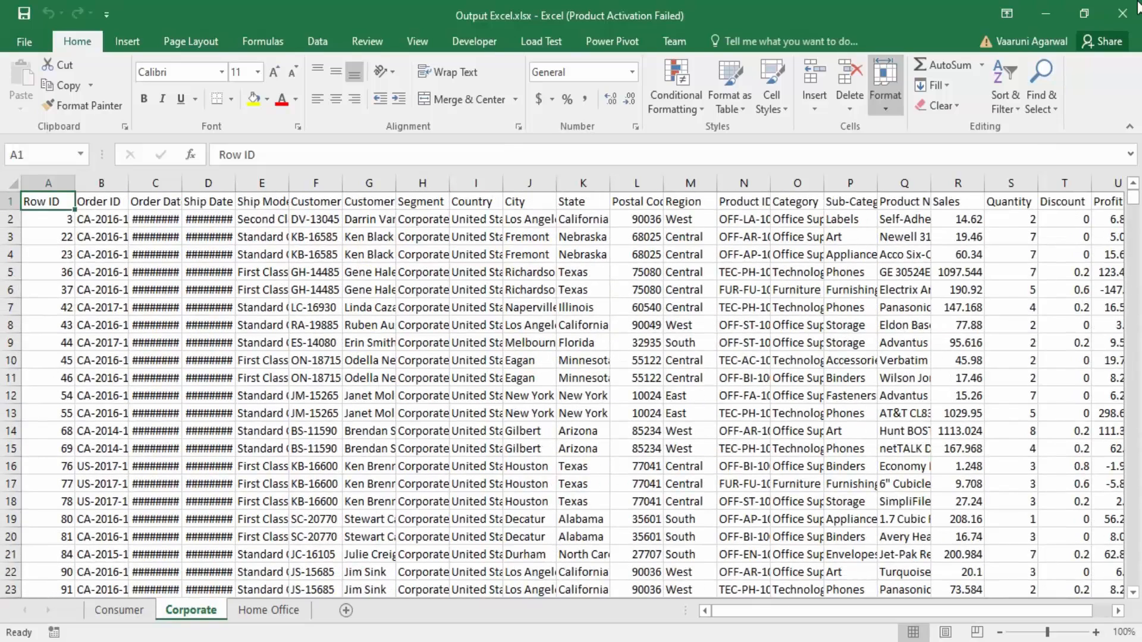
{"action": "left_click", "coordinate": [1122, 13]}
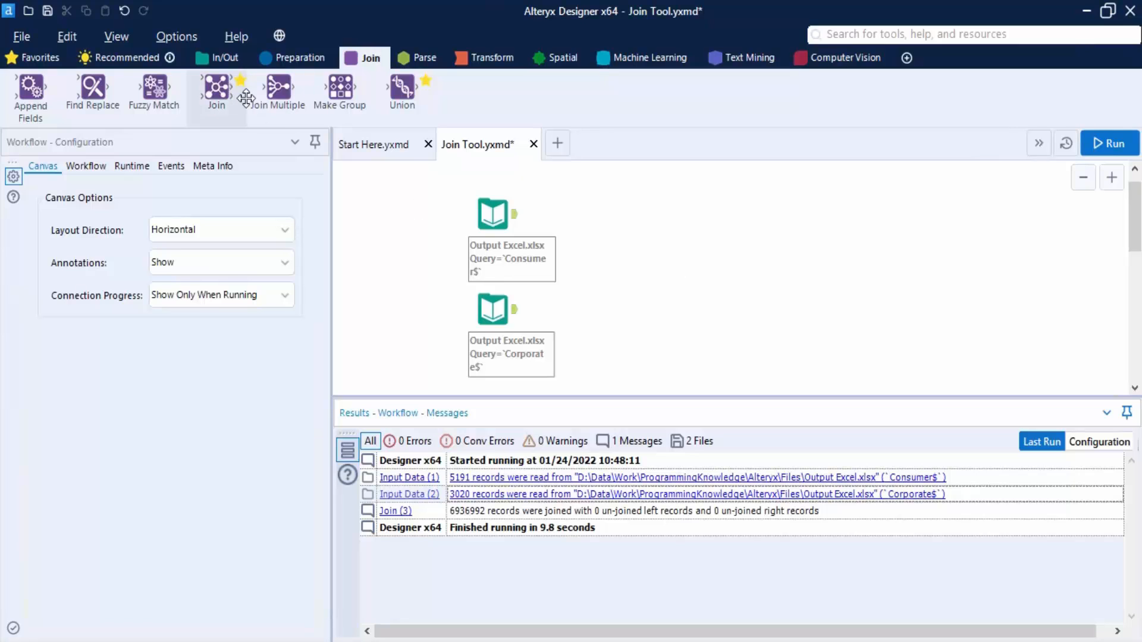
Step: Add a Join tool set to Join by Record Position, with the Consumer data as left input and the Corporate data as right input
{"action": "left_click_drag", "start_coordinate": [216, 88], "coordinate": [690, 262]}
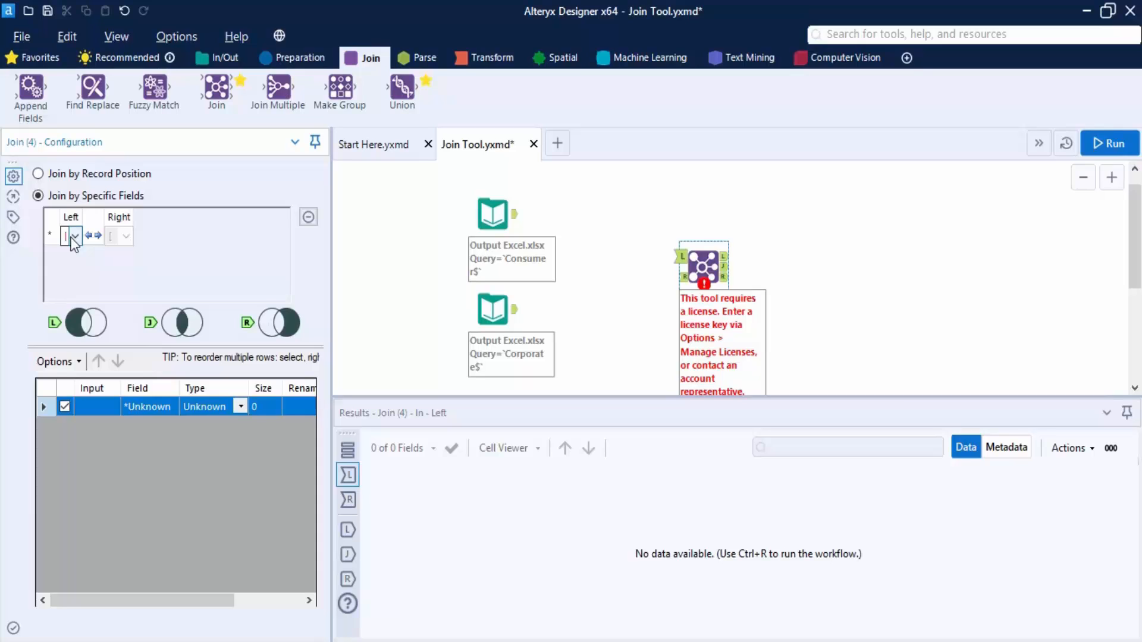
{"action": "left_click", "coordinate": [38, 173]}
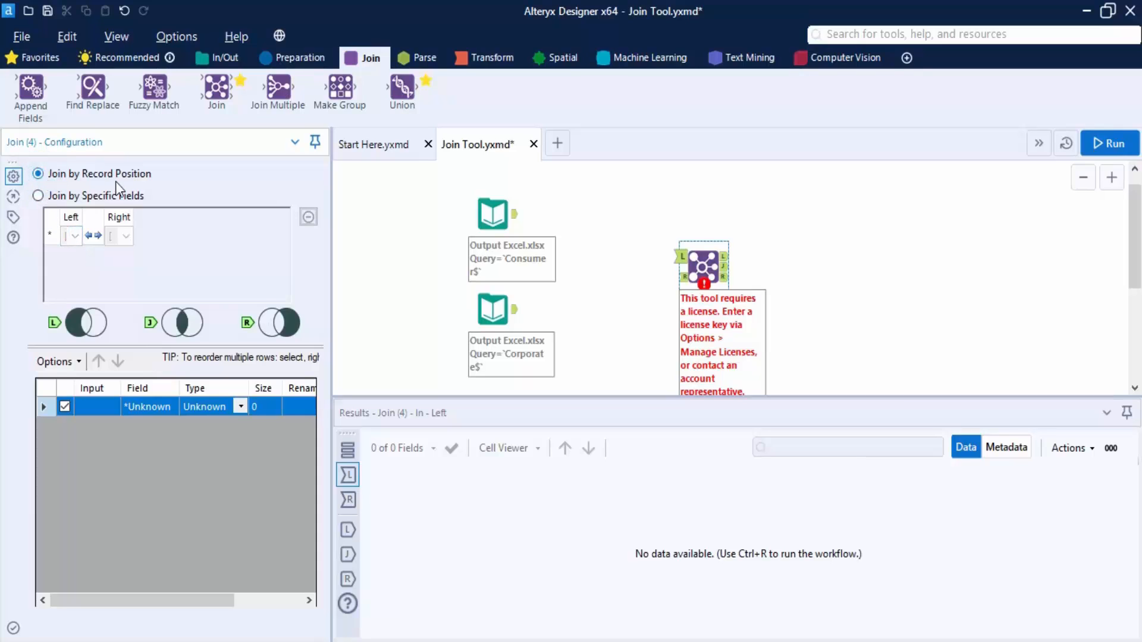
{"action": "left_click", "coordinate": [506, 220]}
{"action": "left_click_drag", "start_coordinate": [599, 234], "coordinate": [682, 258]}
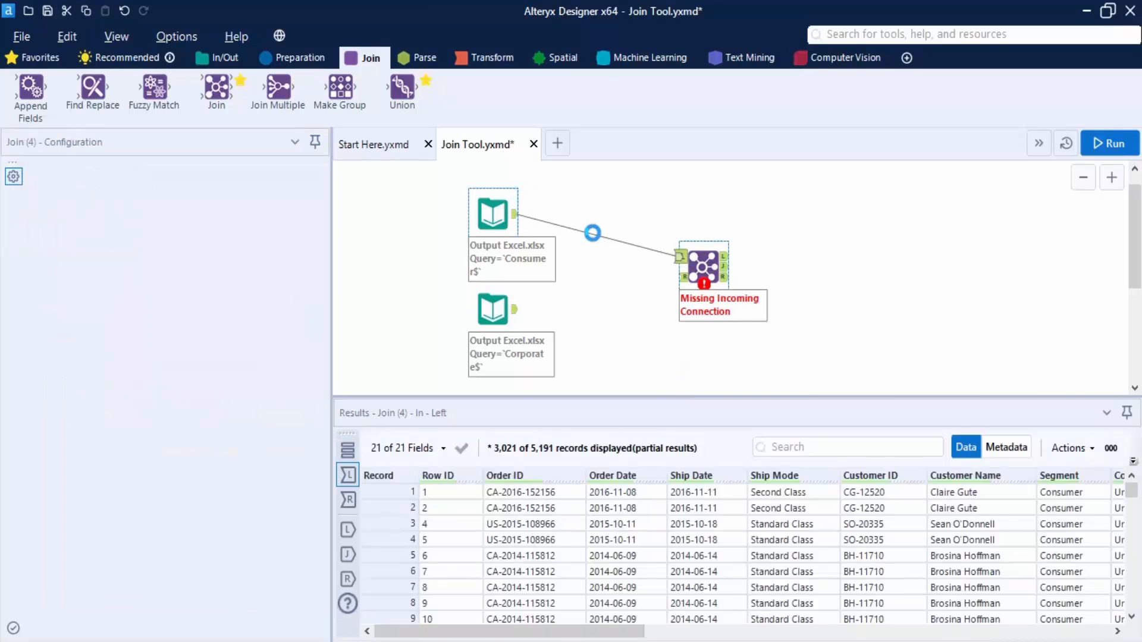
{"action": "left_click_drag", "start_coordinate": [515, 319], "coordinate": [680, 277]}
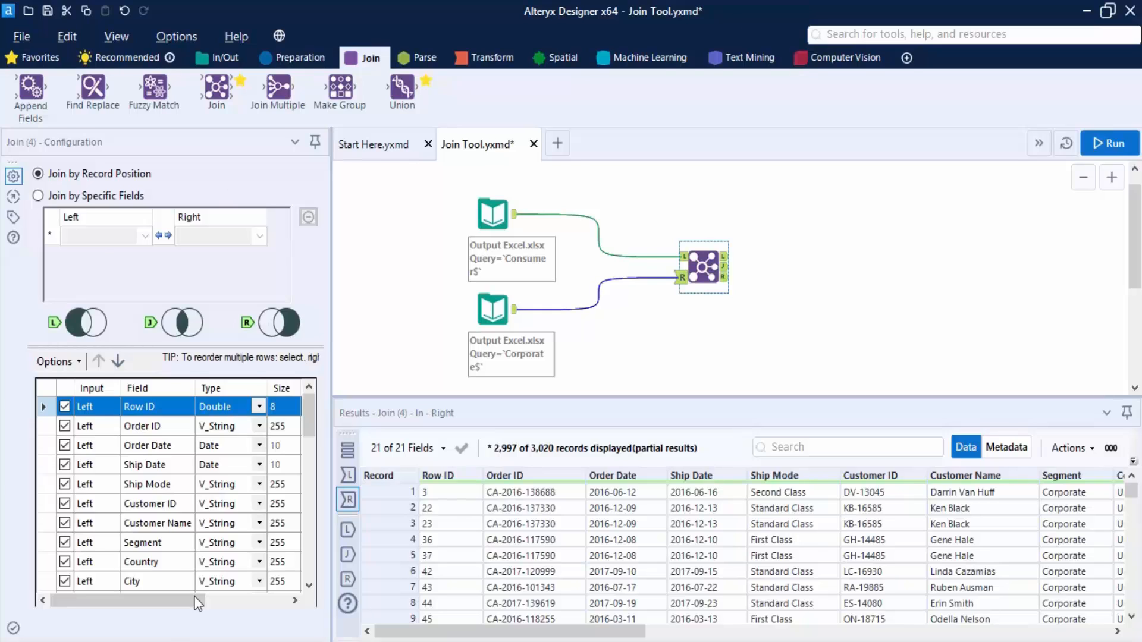
Step: Set the data type of the left input's Row ID field to Int16 in the Join tool
{"action": "mouse_move", "coordinate": [198, 599]}
{"action": "left_mouse_down"}
{"action": "mouse_move", "coordinate": [288, 601]}
{"action": "mouse_move", "coordinate": [185, 602]}
{"action": "left_mouse_up"}
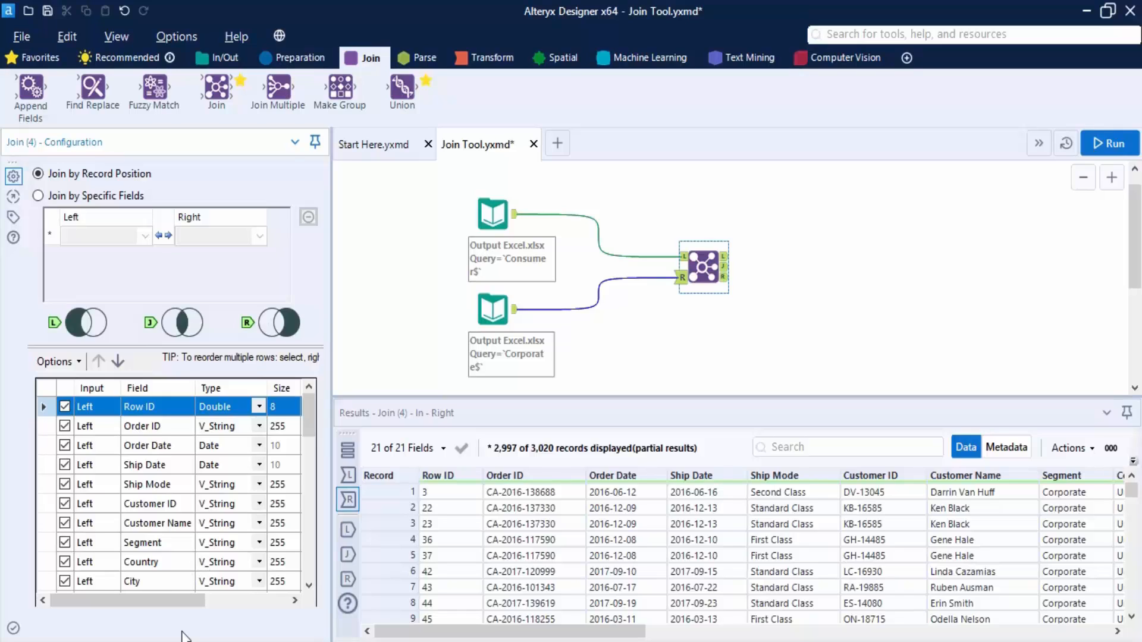
{"action": "left_click_drag", "start_coordinate": [188, 602], "coordinate": [248, 606]}
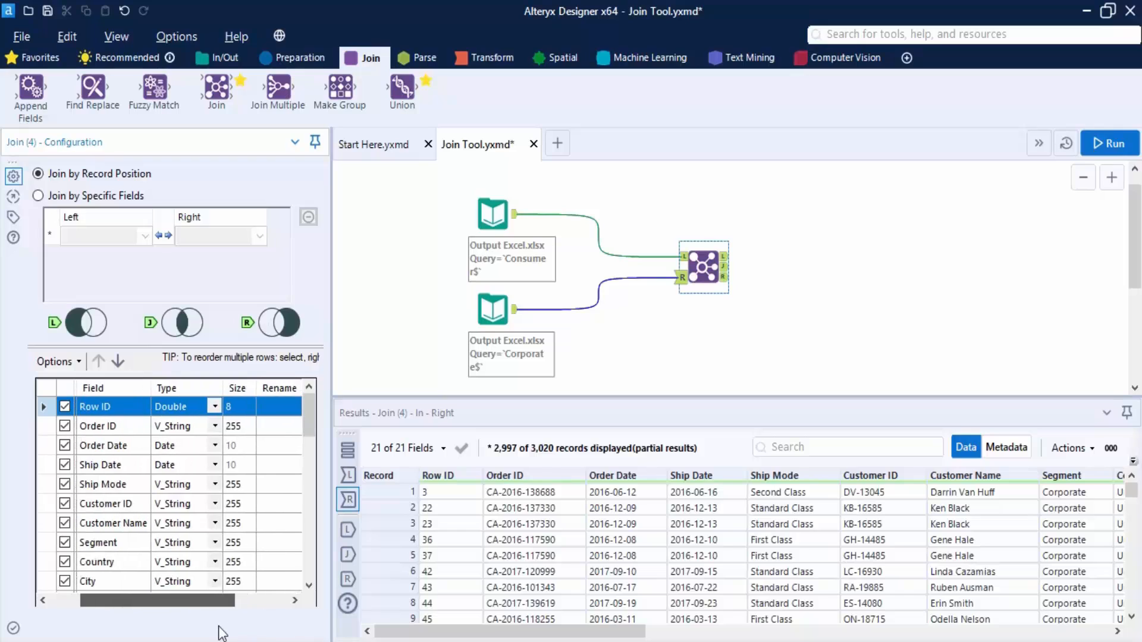
{"action": "left_click", "coordinate": [215, 406]}
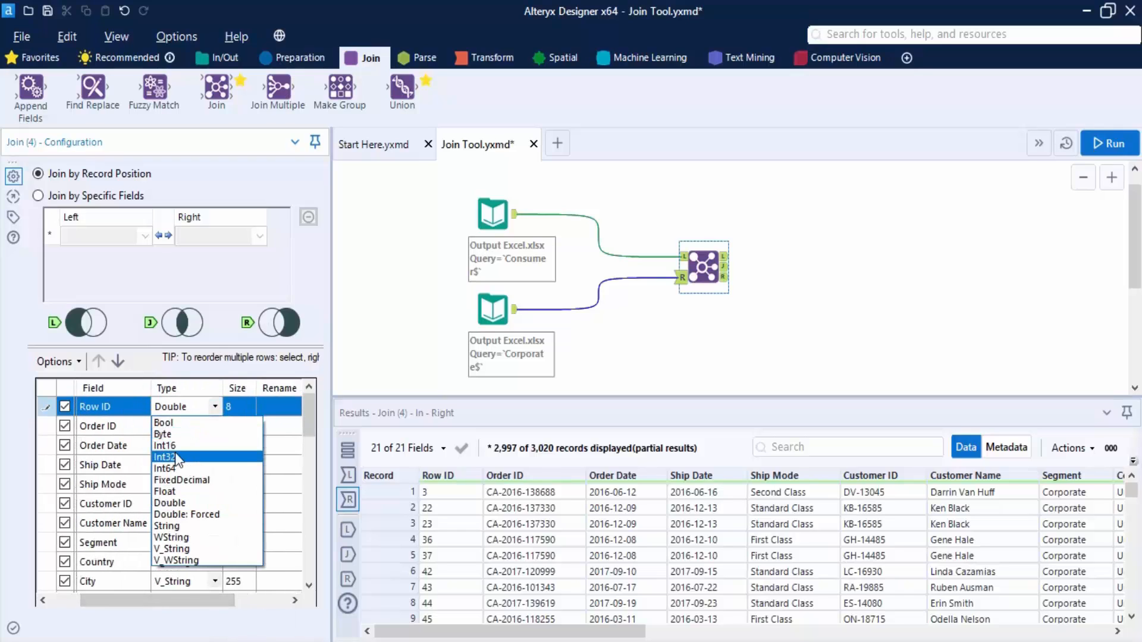
{"action": "left_click", "coordinate": [175, 446]}
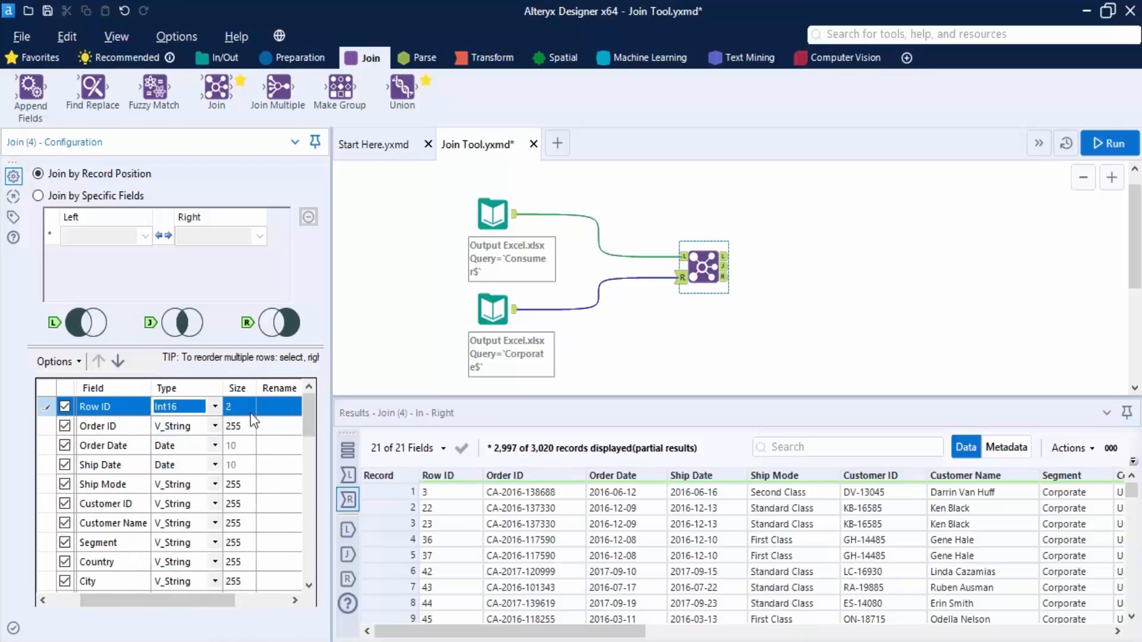
Step: Rename the left input's Row ID field to "S No" and give it the description "Serial Number"
{"action": "left_click_drag", "start_coordinate": [223, 598], "coordinate": [302, 607]}
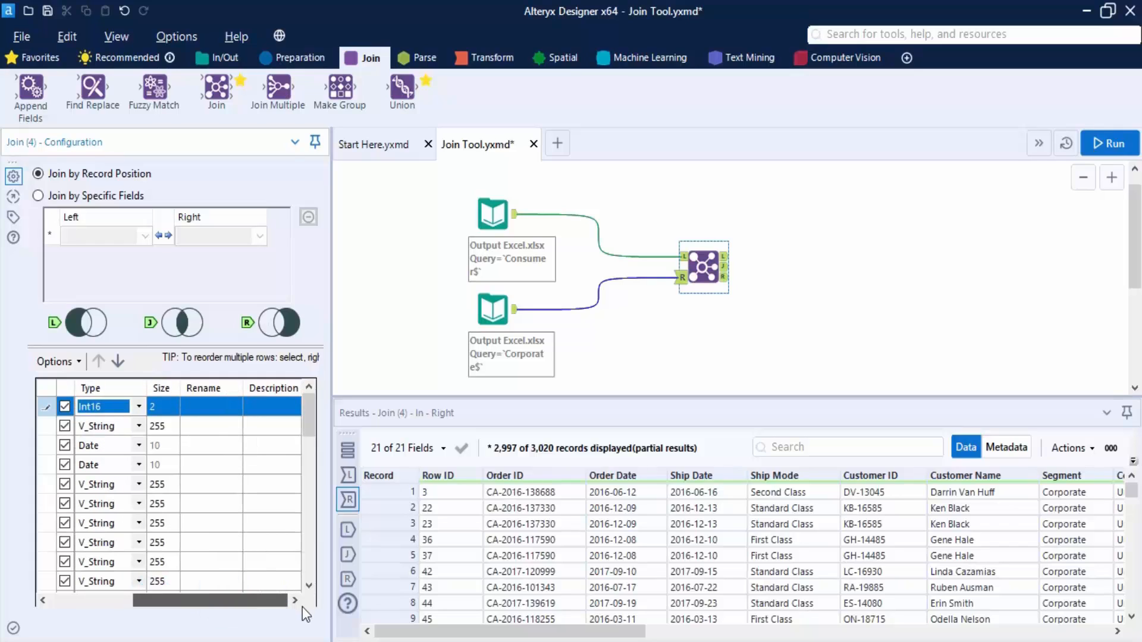
{"action": "left_click", "coordinate": [196, 405]}
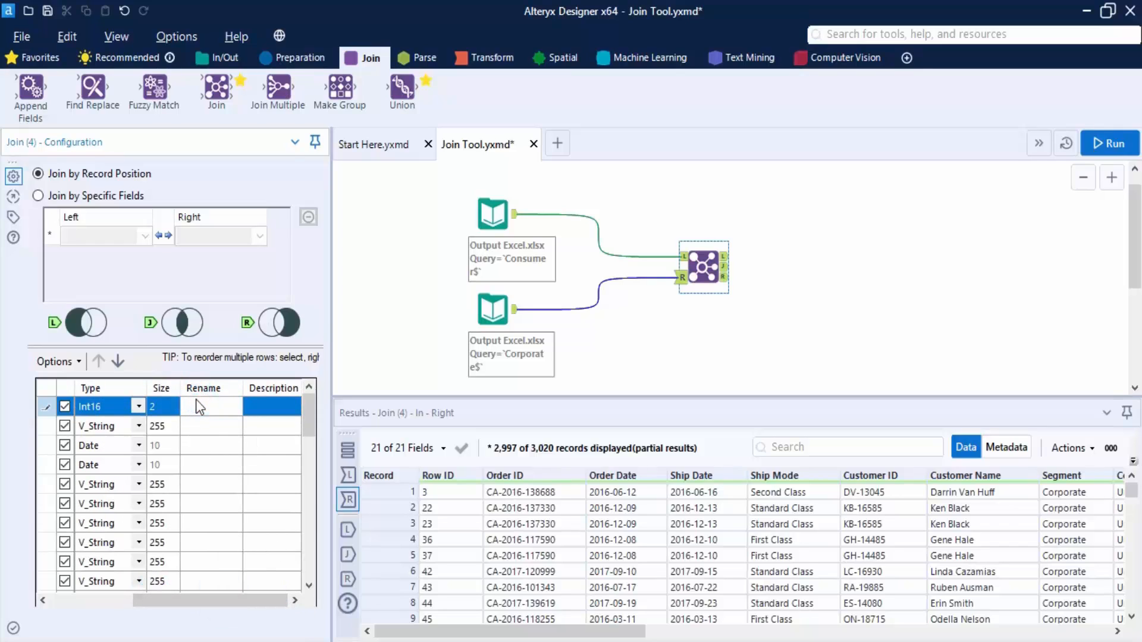
{"action": "type", "text": "S No"}
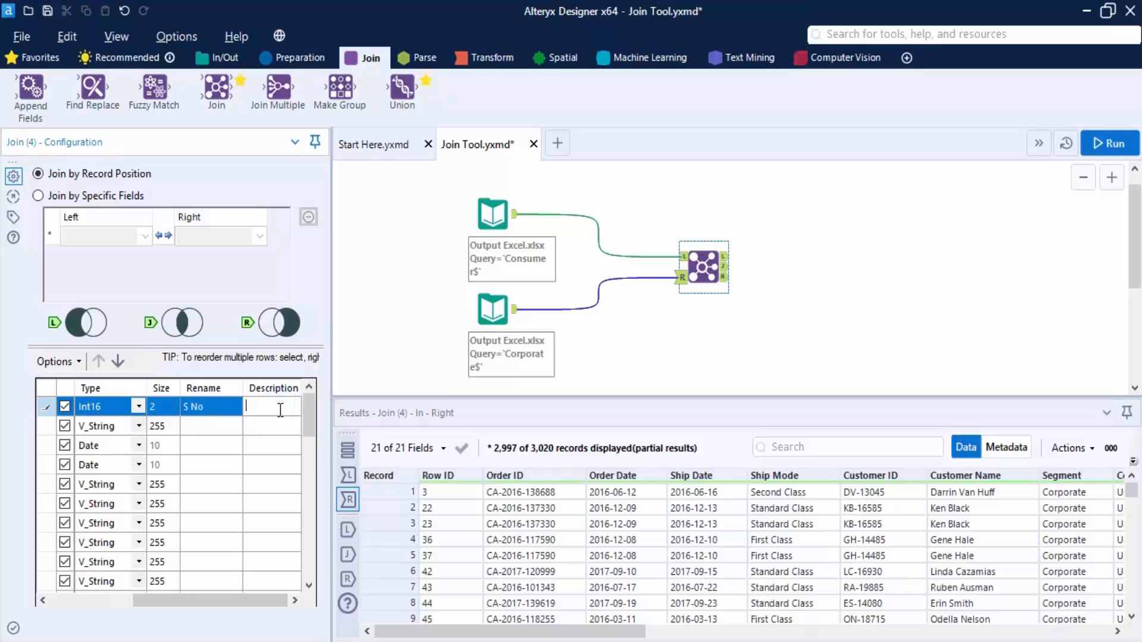
{"action": "type", "text": "Seri"}
{"action": "type", "text": "al "}
{"action": "type", "text": "Number"}
{"action": "key", "text": "Return"}
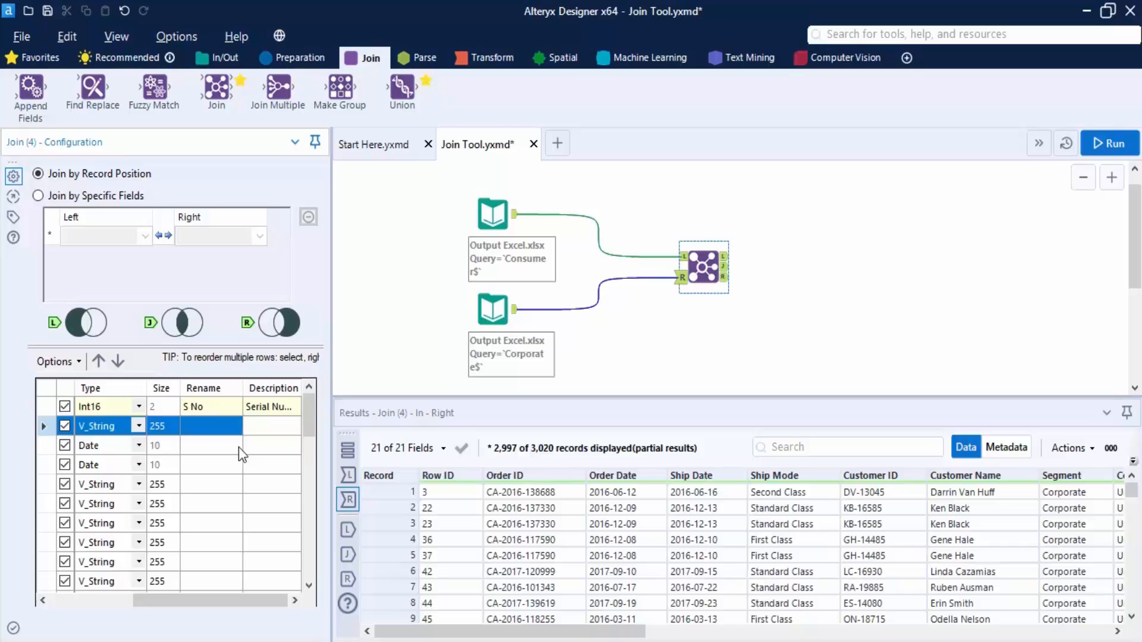
Step: Check the remaining left and right fields in the Join configuration and run the workflow
{"action": "scroll", "coordinate": [238, 447], "scroll_direction": "down", "scroll_amount": 4}
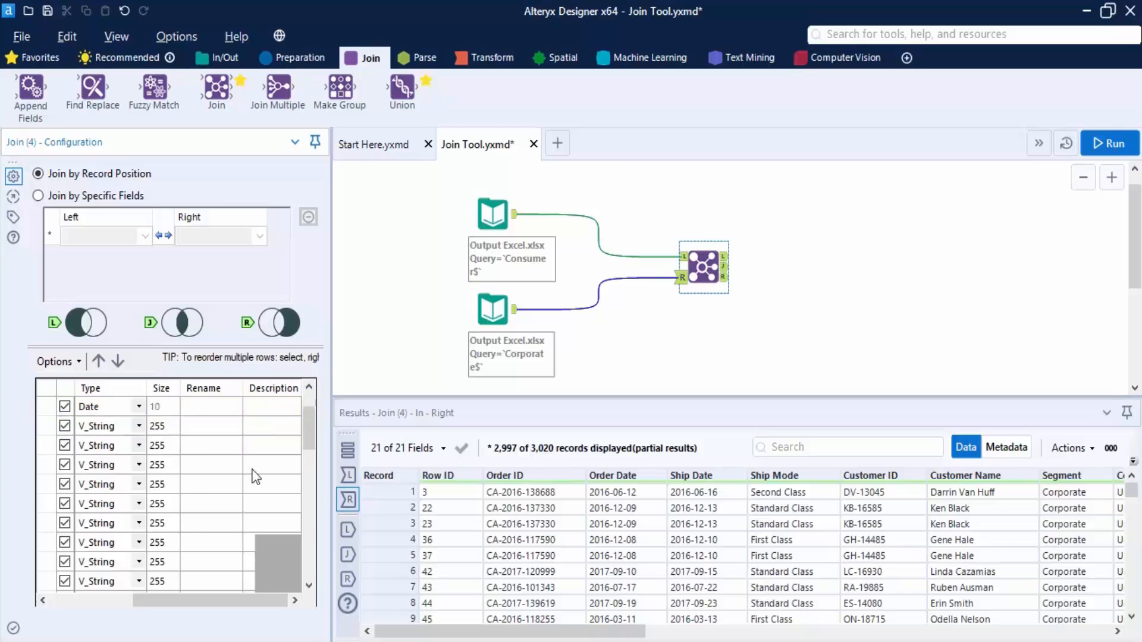
{"action": "left_click_drag", "start_coordinate": [245, 602], "coordinate": [165, 602]}
{"action": "left_click", "coordinate": [237, 601]}
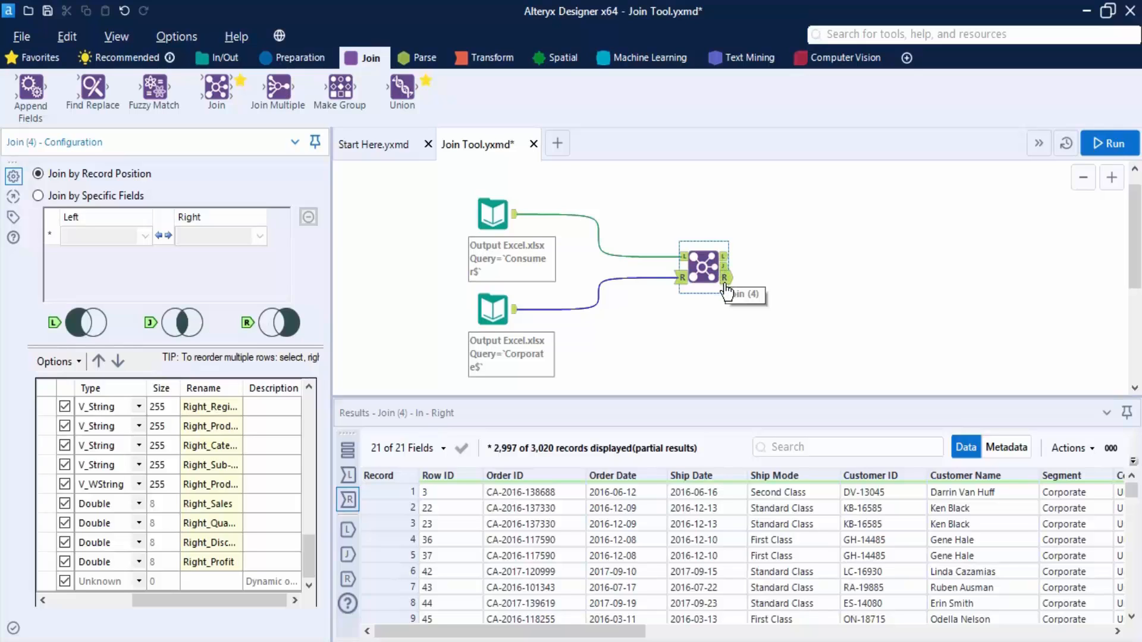
{"action": "left_click", "coordinate": [1099, 141]}
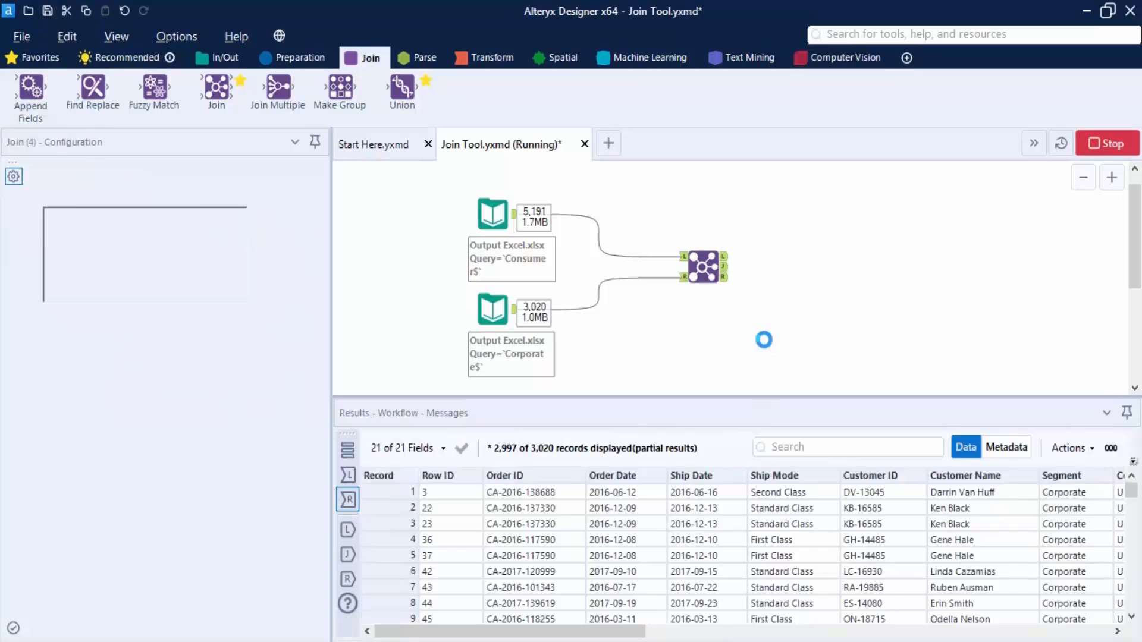
Step: Examine and compare the records in the Join tool's left, joined and right outputs
{"action": "left_click", "coordinate": [724, 256]}
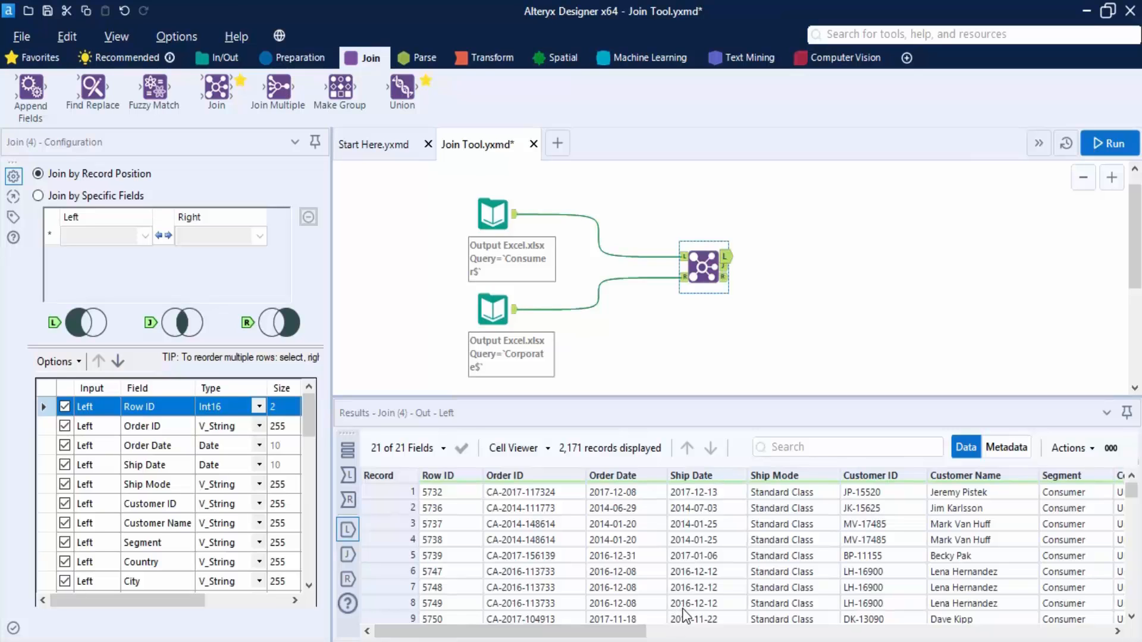
{"action": "left_click_drag", "start_coordinate": [610, 632], "coordinate": [642, 632]}
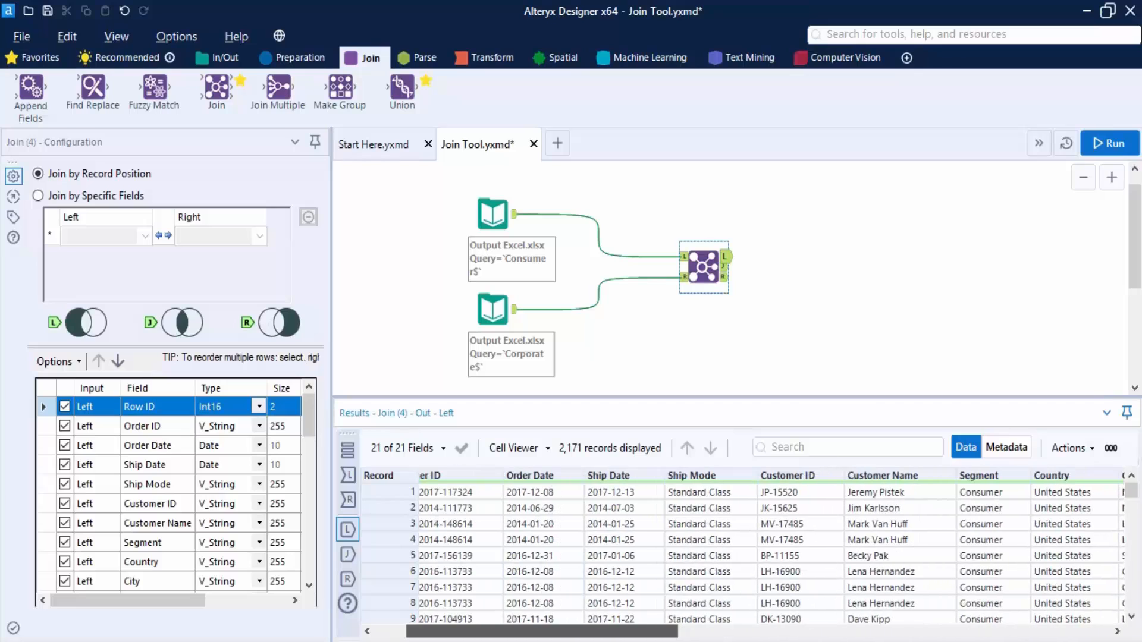
{"action": "left_click", "coordinate": [725, 267]}
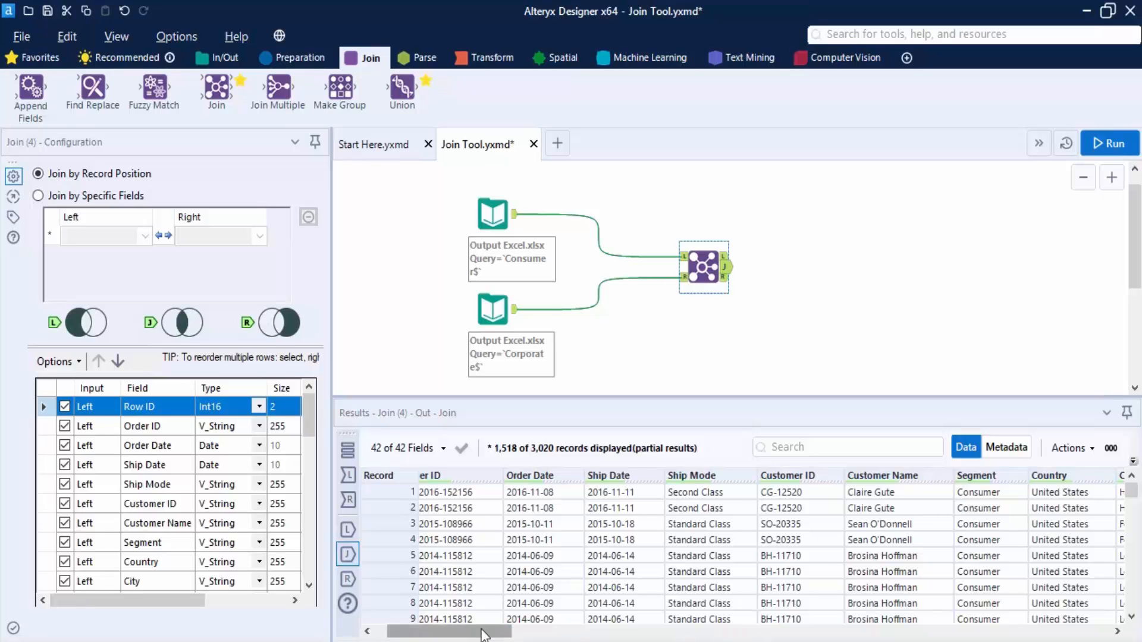
{"action": "left_click_drag", "start_coordinate": [469, 636], "coordinate": [514, 634]}
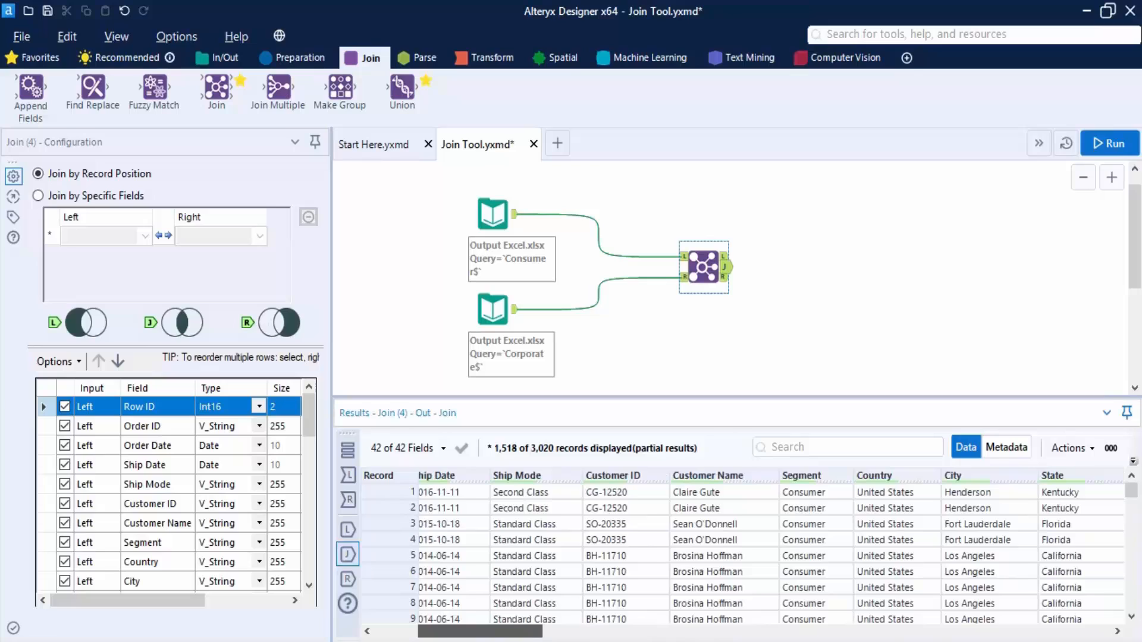
{"action": "left_click", "coordinate": [725, 278]}
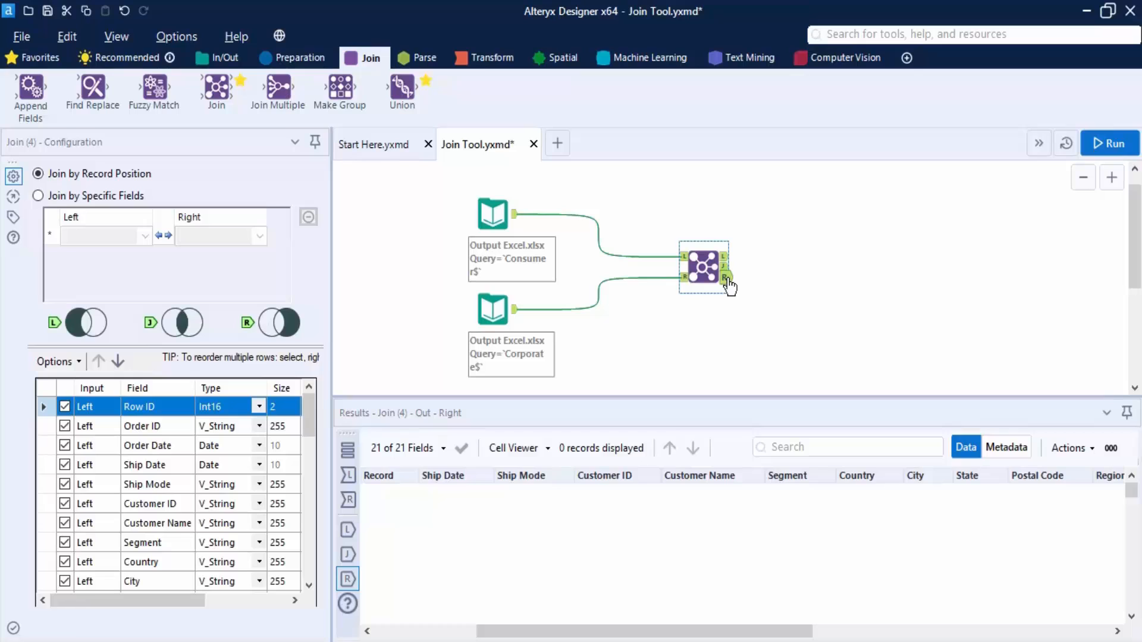
{"action": "left_click", "coordinate": [725, 268]}
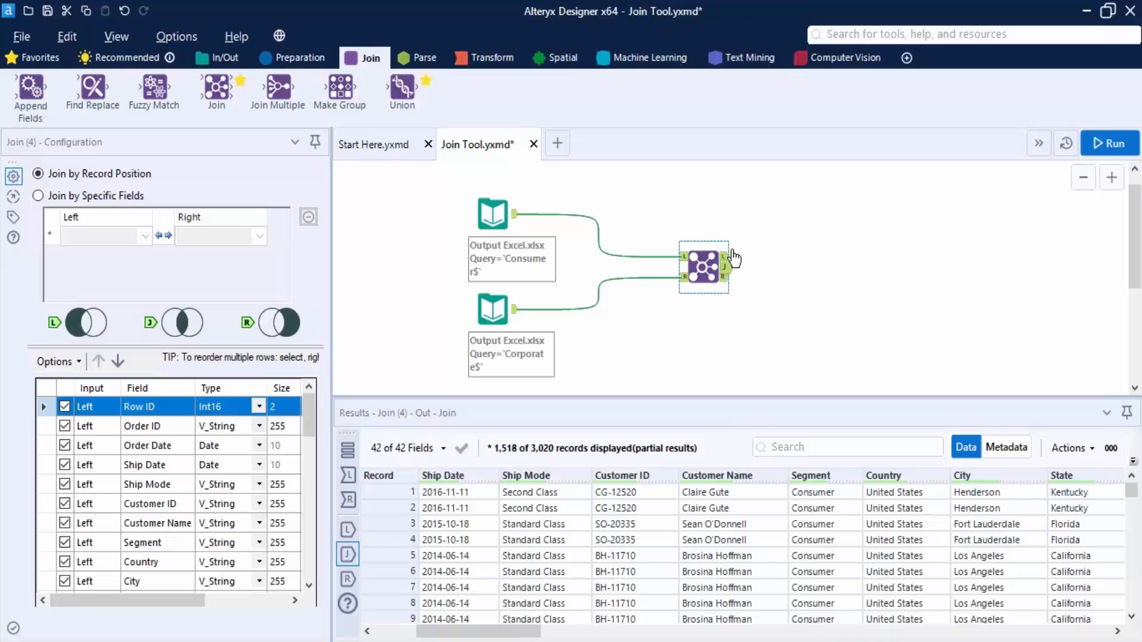
{"action": "left_click", "coordinate": [725, 258]}
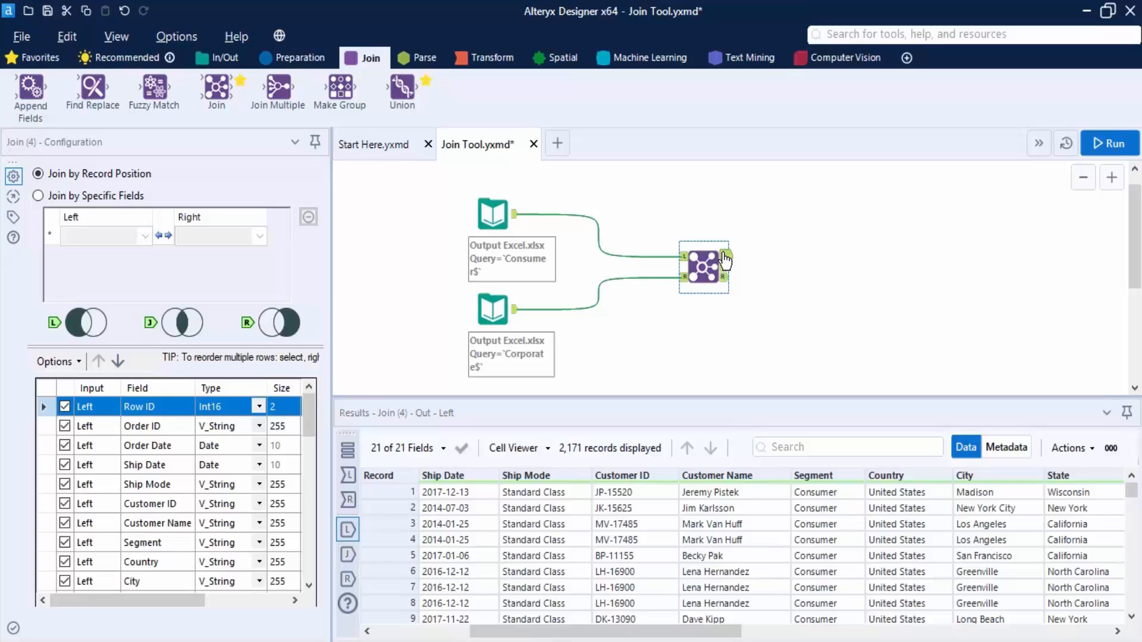
{"action": "left_click", "coordinate": [724, 278]}
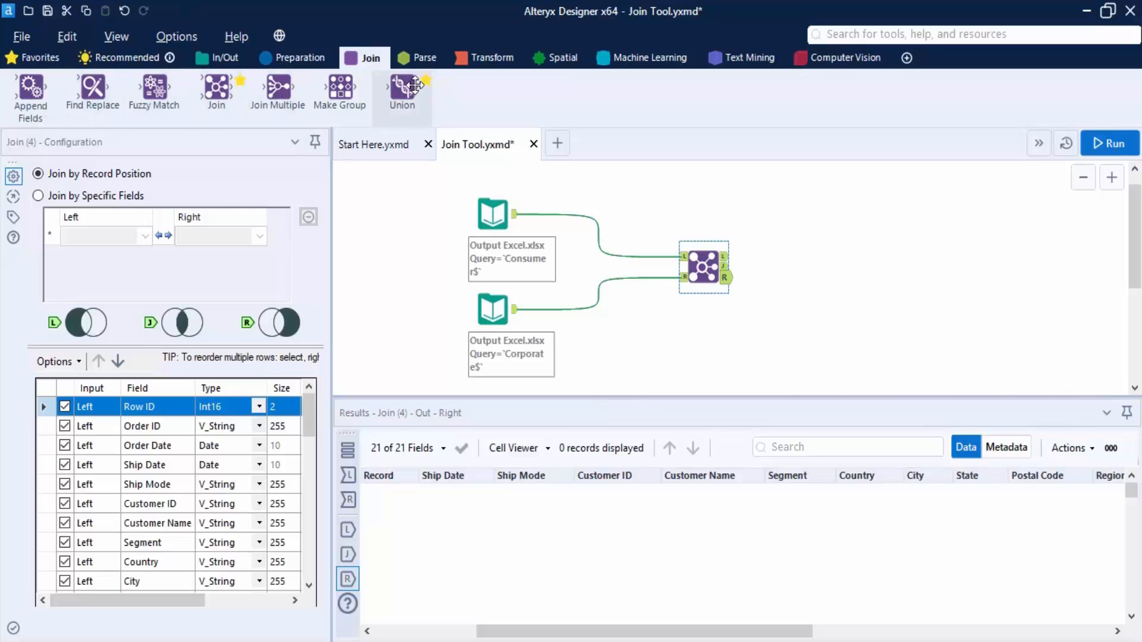
Step: Add a Union tool after the Join, connect the Join's L and J outputs to it, and view the Union's output
{"action": "left_click_drag", "start_coordinate": [415, 85], "coordinate": [834, 258]}
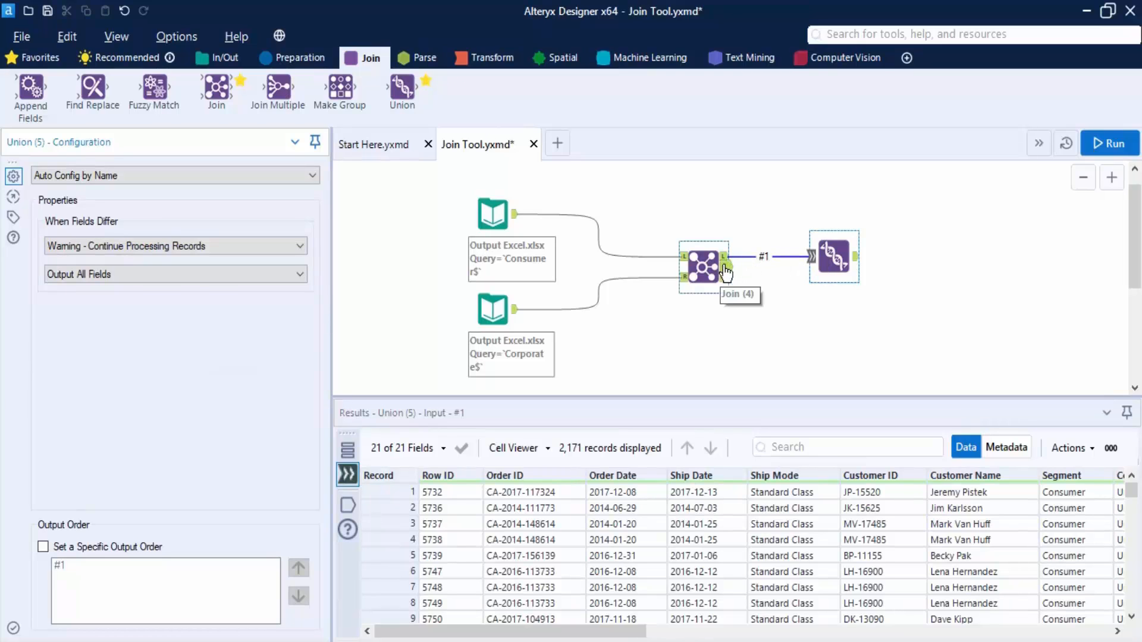
{"action": "left_click_drag", "start_coordinate": [725, 267], "coordinate": [812, 258]}
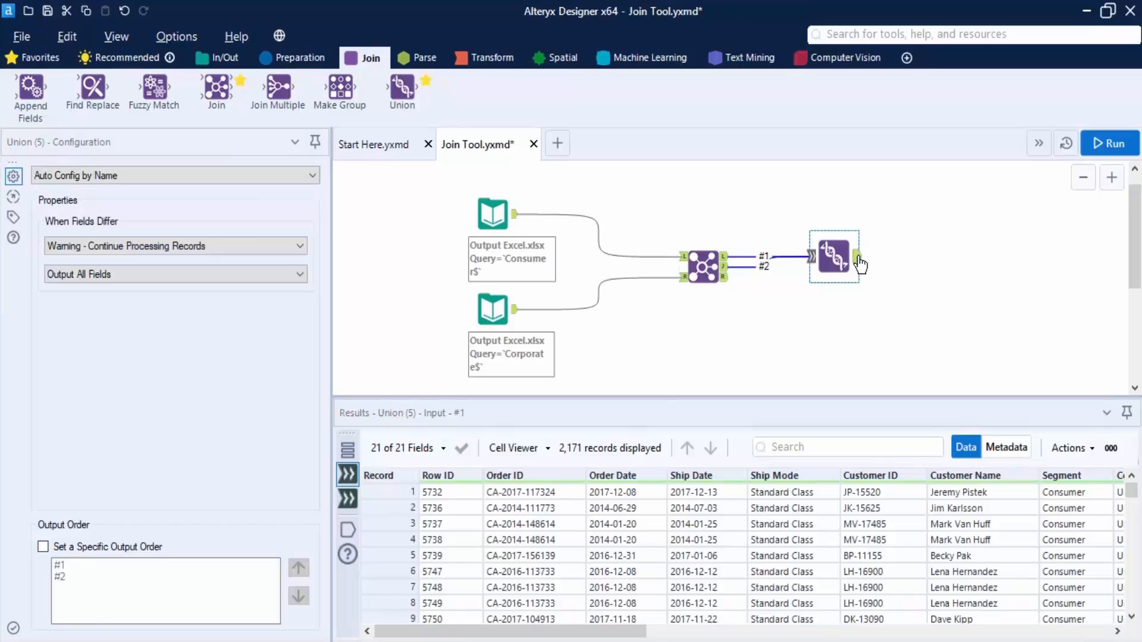
{"action": "left_click", "coordinate": [858, 257]}
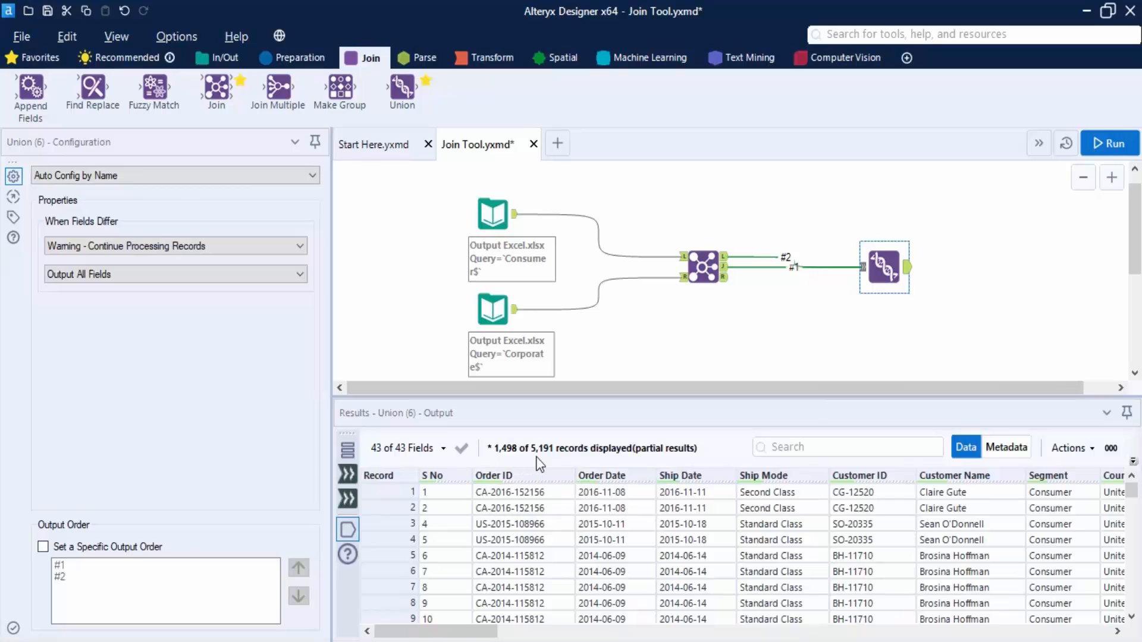
{"action": "mouse_move", "coordinate": [550, 460]}
Step: Add a second Union tool below the first for the Join's J and R outputs, and run the workflow to view its output
{"action": "left_click_drag", "start_coordinate": [887, 268], "coordinate": [887, 200]}
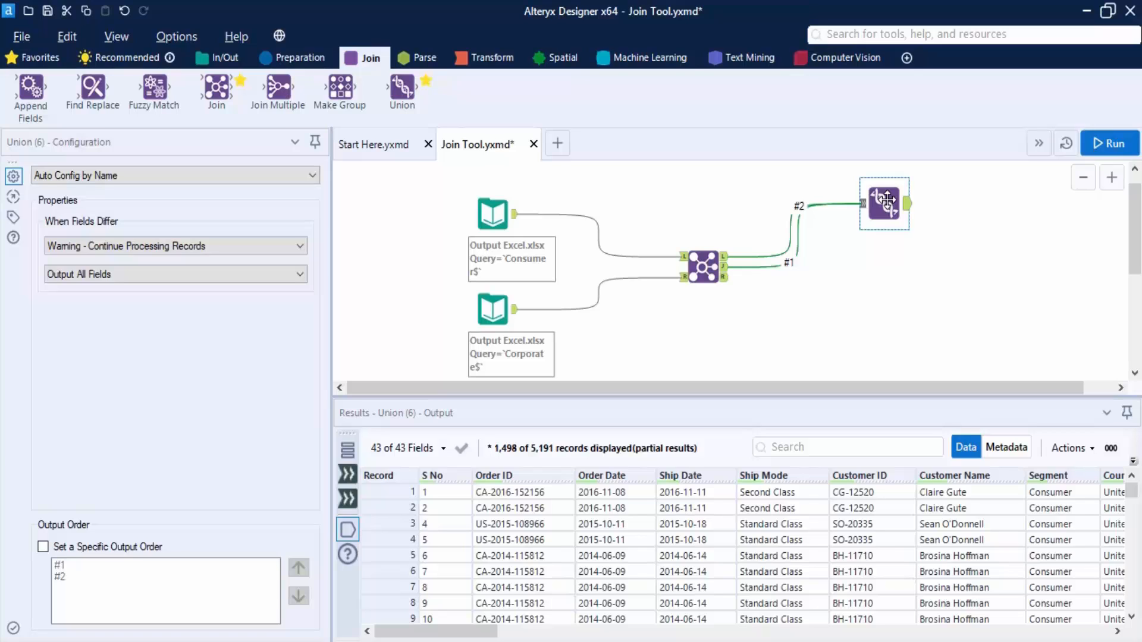
{"action": "left_click_drag", "start_coordinate": [402, 89], "coordinate": [881, 321]}
{"action": "left_click", "coordinate": [1095, 145]}
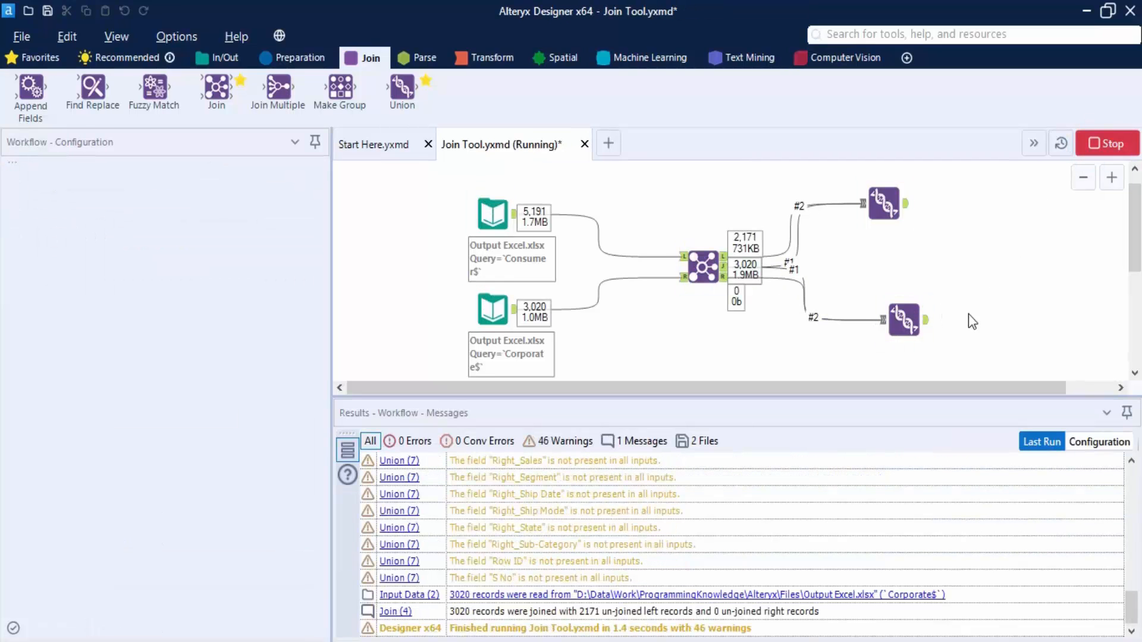
{"action": "left_click", "coordinate": [910, 315]}
{"action": "left_click", "coordinate": [911, 313]}
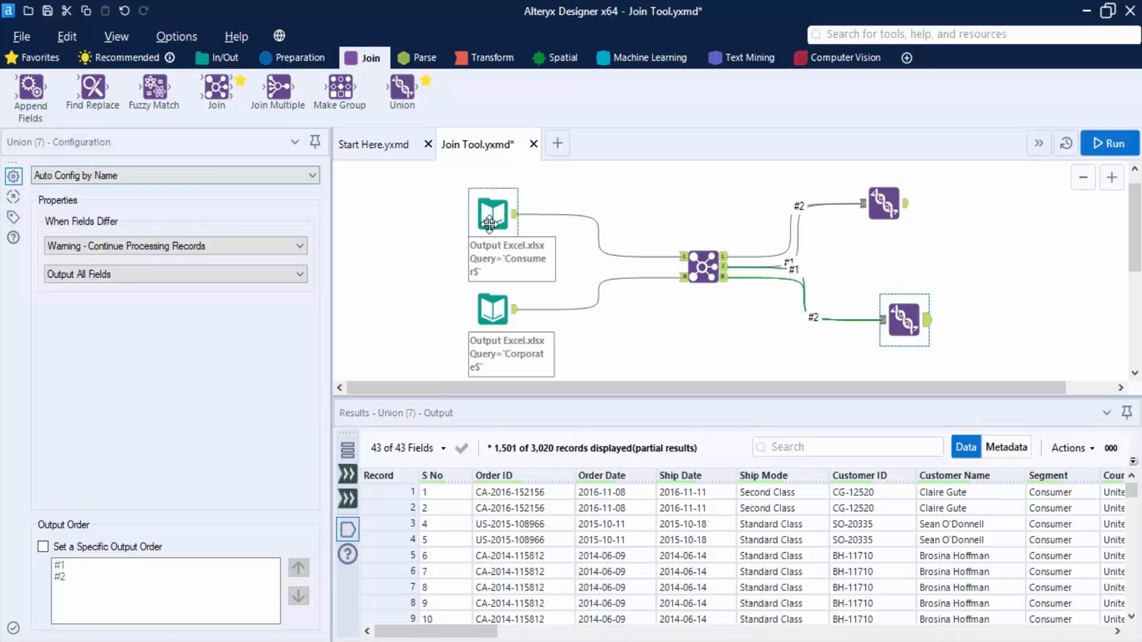
Step: Copy the Consumer and Corporate input tools with their connected Join tool into a new workflow
{"action": "left_click_drag", "start_coordinate": [441, 172], "coordinate": [781, 323]}
{"action": "scroll", "coordinate": [781, 323], "scroll_direction": "up", "scroll_amount": 5}
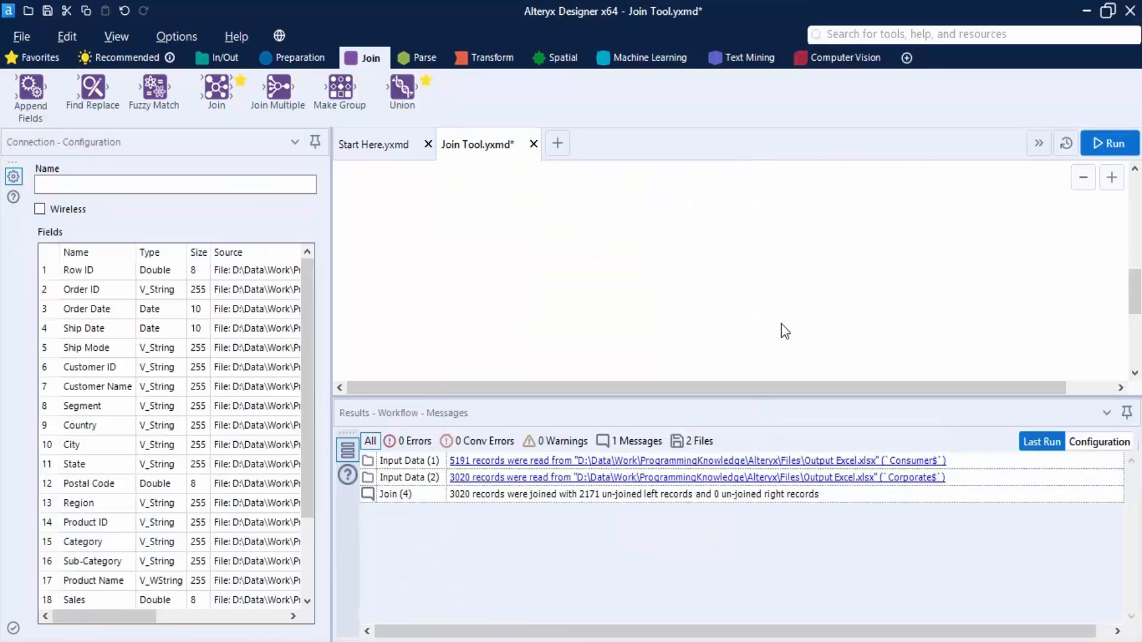
{"action": "scroll", "coordinate": [779, 324], "scroll_direction": "up", "scroll_amount": 2}
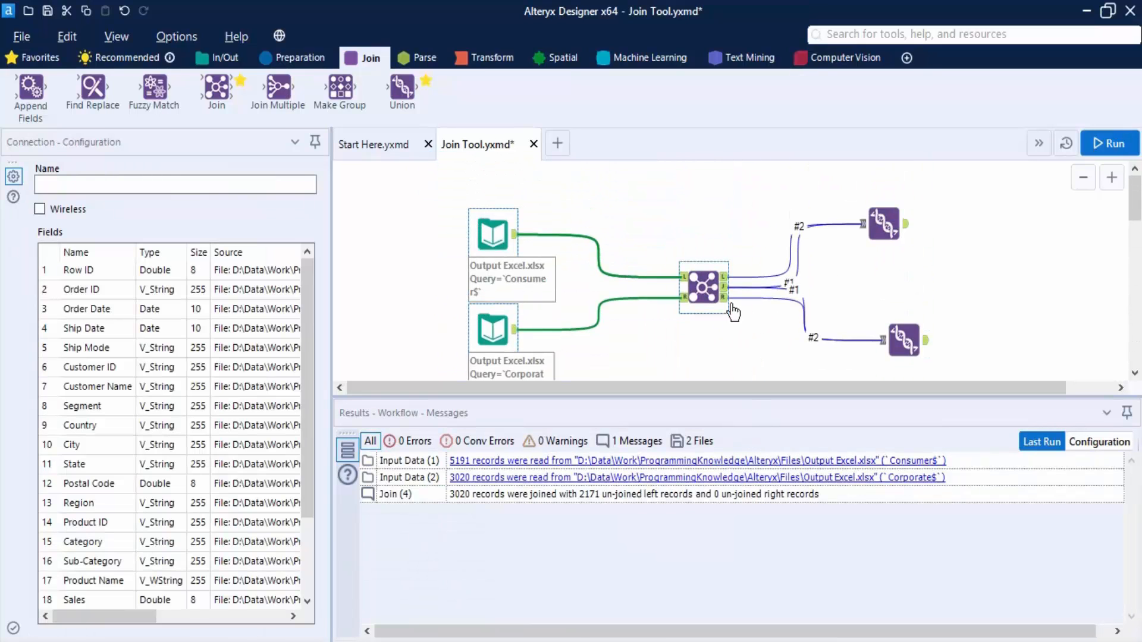
{"action": "right_click", "coordinate": [705, 275]}
{"action": "left_click", "coordinate": [760, 297]}
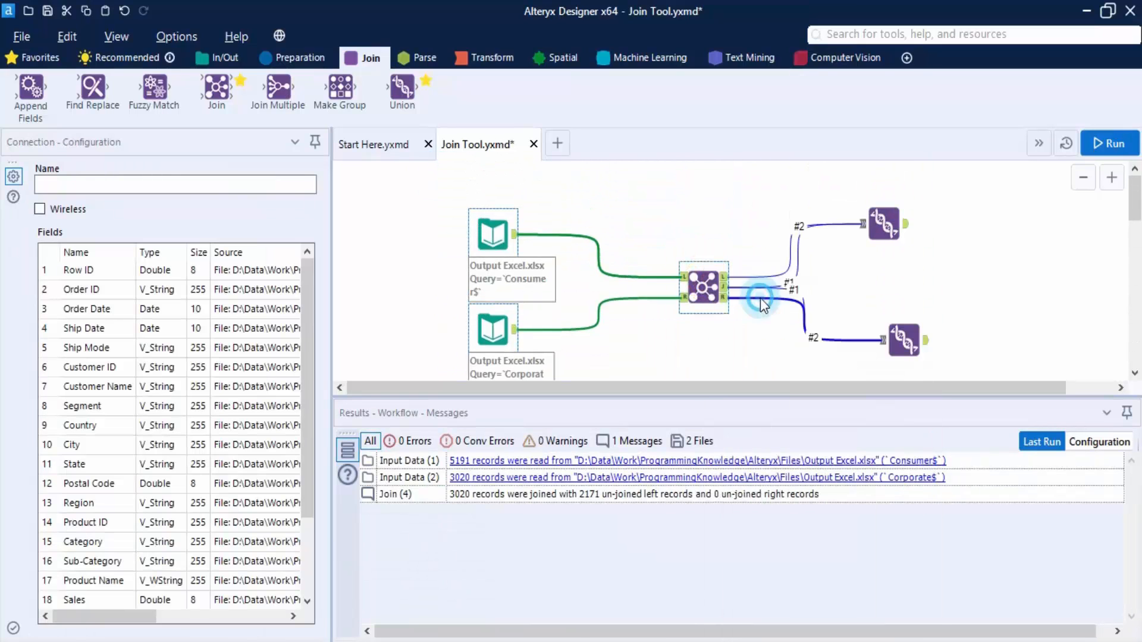
{"action": "left_click", "coordinate": [564, 147]}
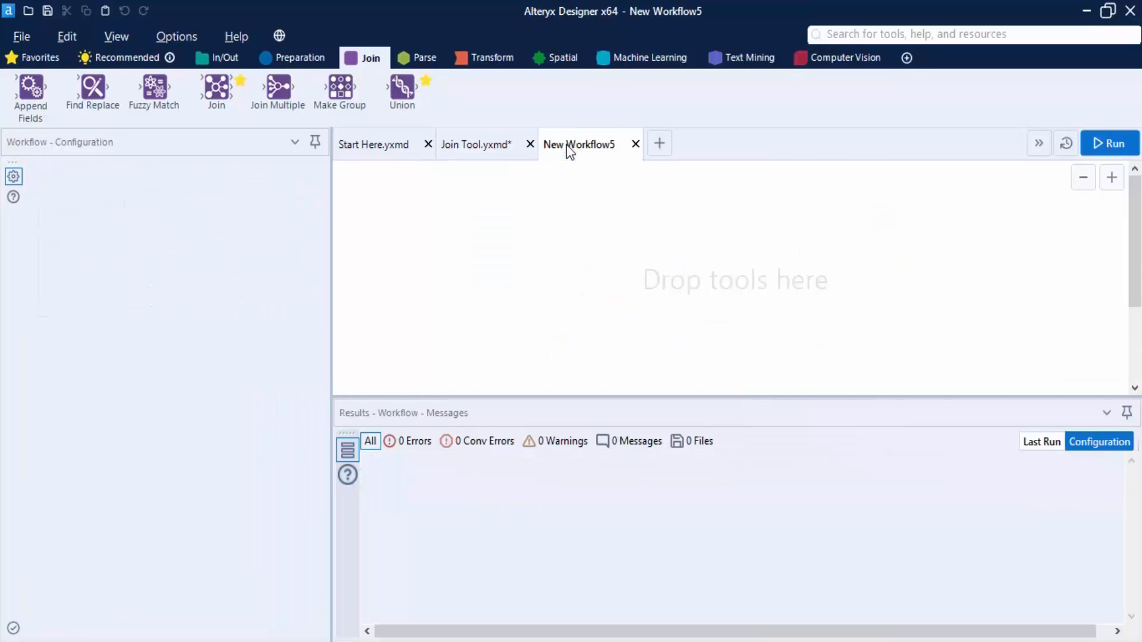
{"action": "key", "text": "ctrl+v"}
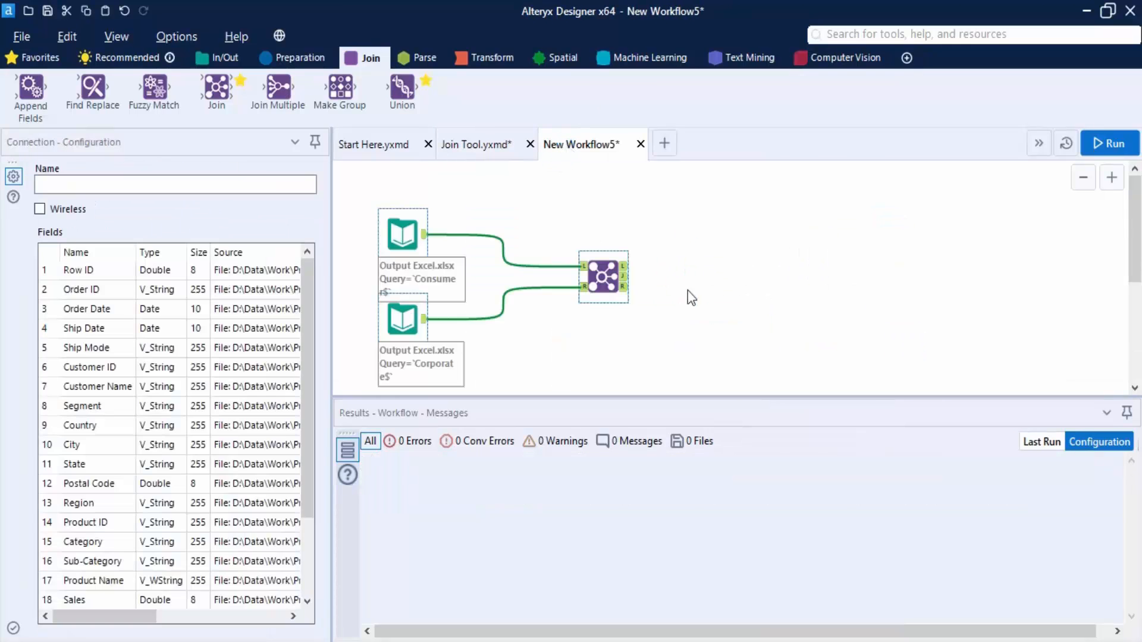
{"action": "left_click", "coordinate": [715, 219]}
Step: Add a Union tool after the Join and connect the Join's J, L and R outputs to it
{"action": "left_click_drag", "start_coordinate": [402, 89], "coordinate": [779, 265]}
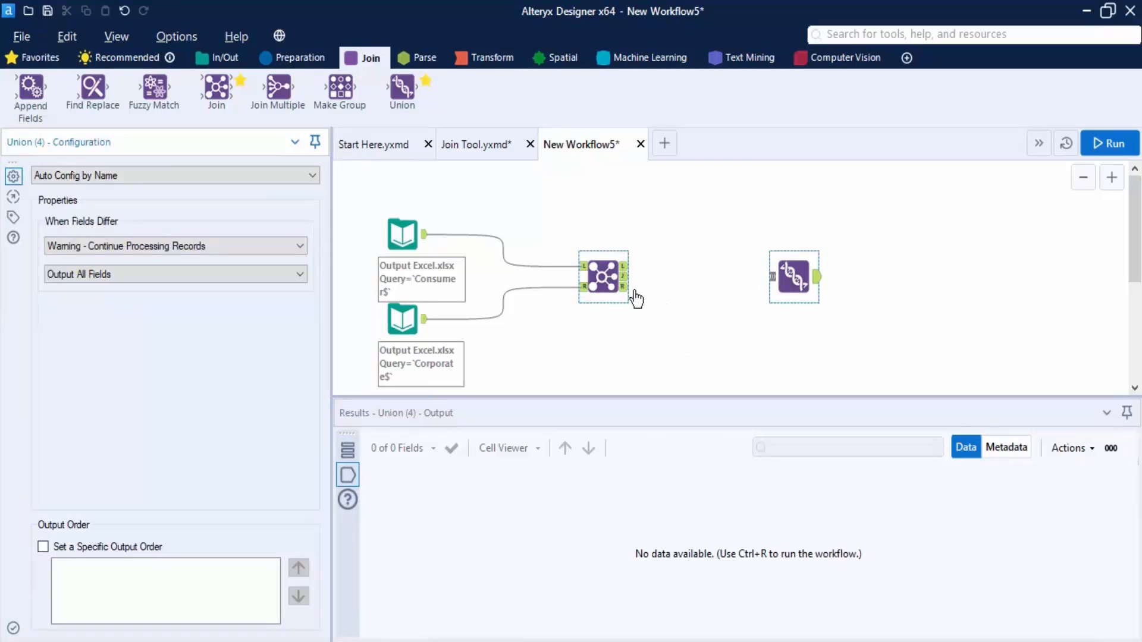
{"action": "left_click_drag", "start_coordinate": [623, 276], "coordinate": [772, 279]}
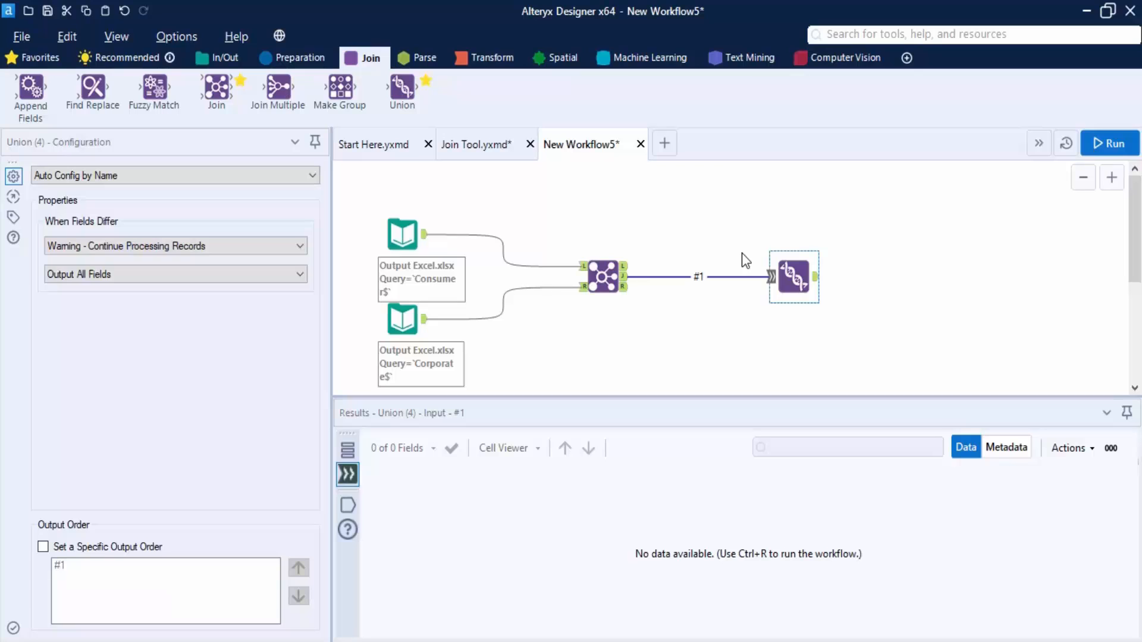
{"action": "left_click_drag", "start_coordinate": [625, 265], "coordinate": [772, 261]}
{"action": "left_click_drag", "start_coordinate": [626, 293], "coordinate": [770, 274]}
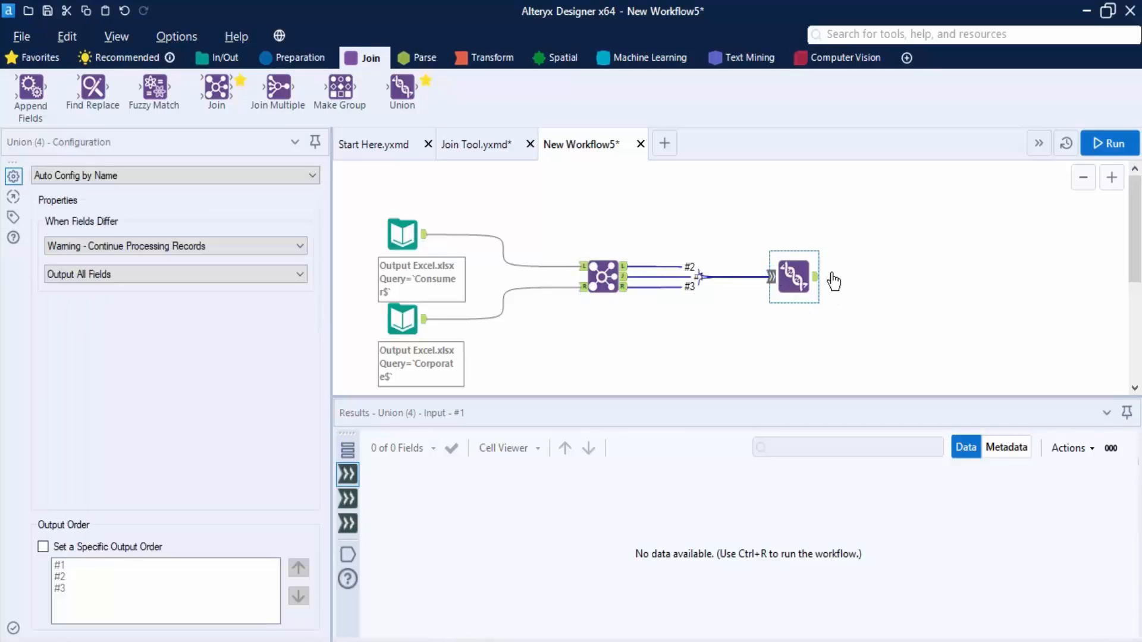
Step: Run the workflow and examine the records in the Union's output
{"action": "left_click", "coordinate": [1107, 142]}
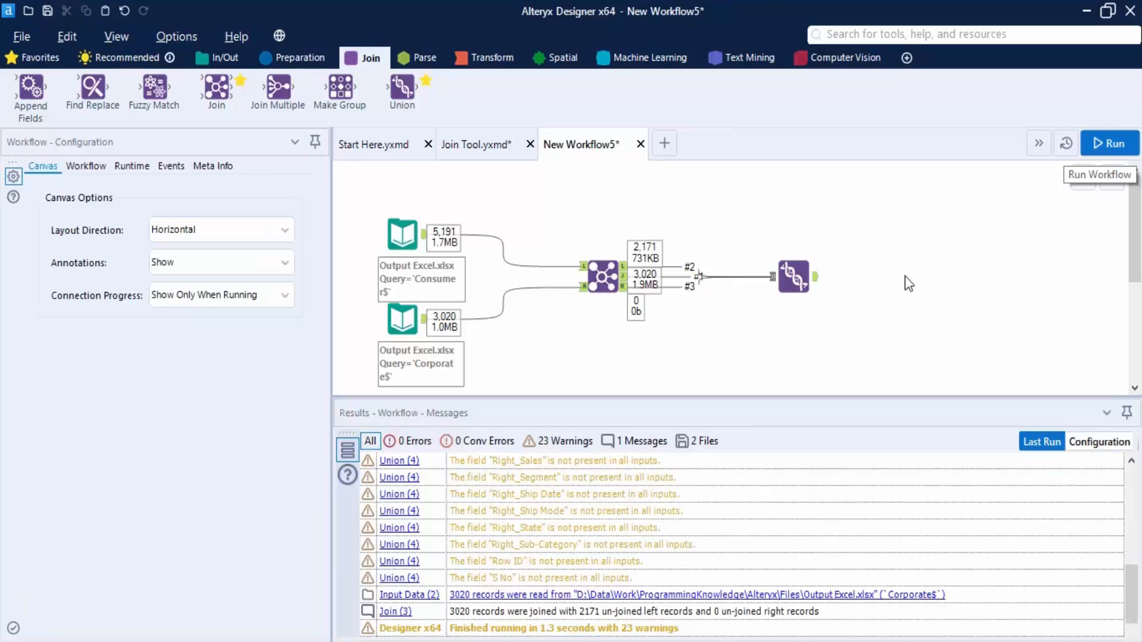
{"action": "left_click", "coordinate": [818, 277]}
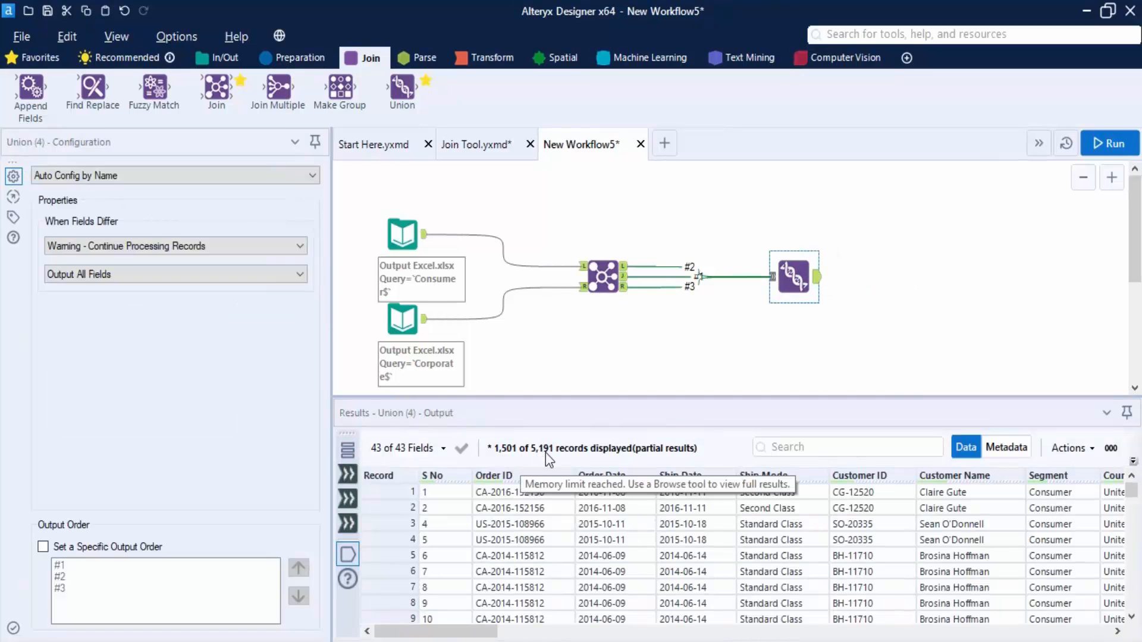
{"action": "left_click_drag", "start_coordinate": [485, 632], "coordinate": [454, 631]}
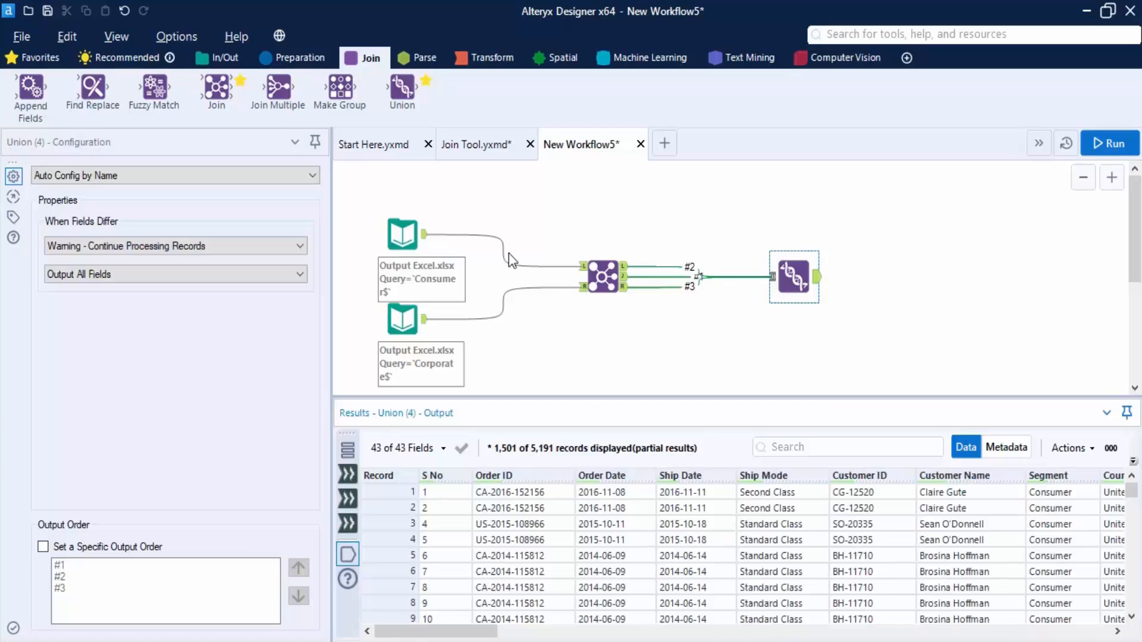
Step: Copy only the Consumer and Corporate input tools into another new workflow and place them at the start of the canvas
{"action": "left_click", "coordinate": [665, 147]}
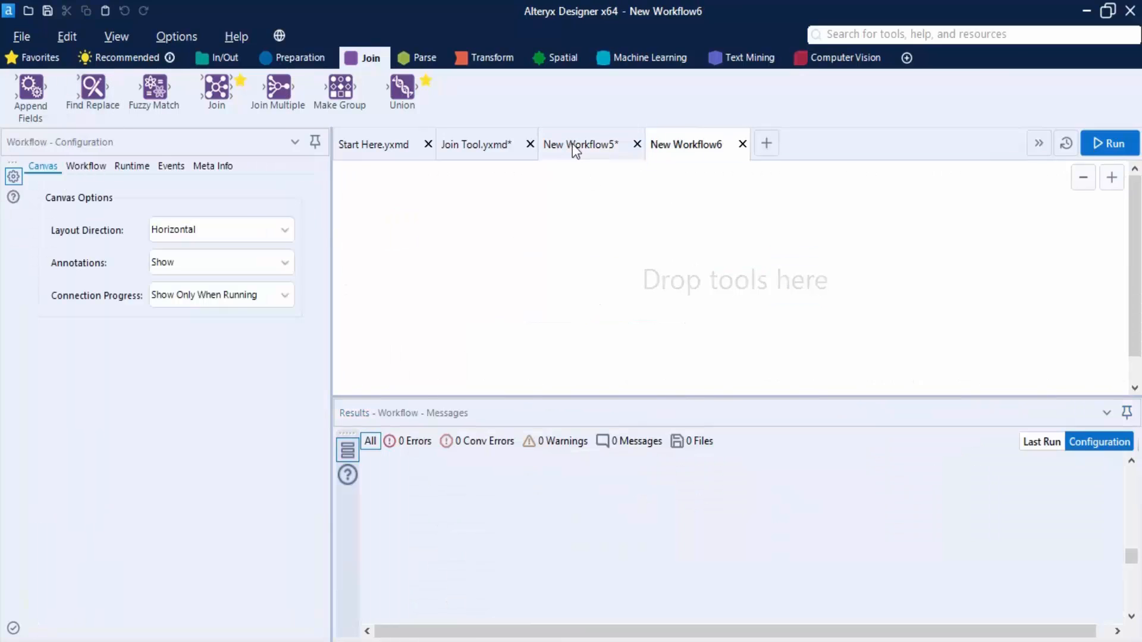
{"action": "left_click", "coordinate": [573, 145]}
{"action": "left_click", "coordinate": [404, 237]}
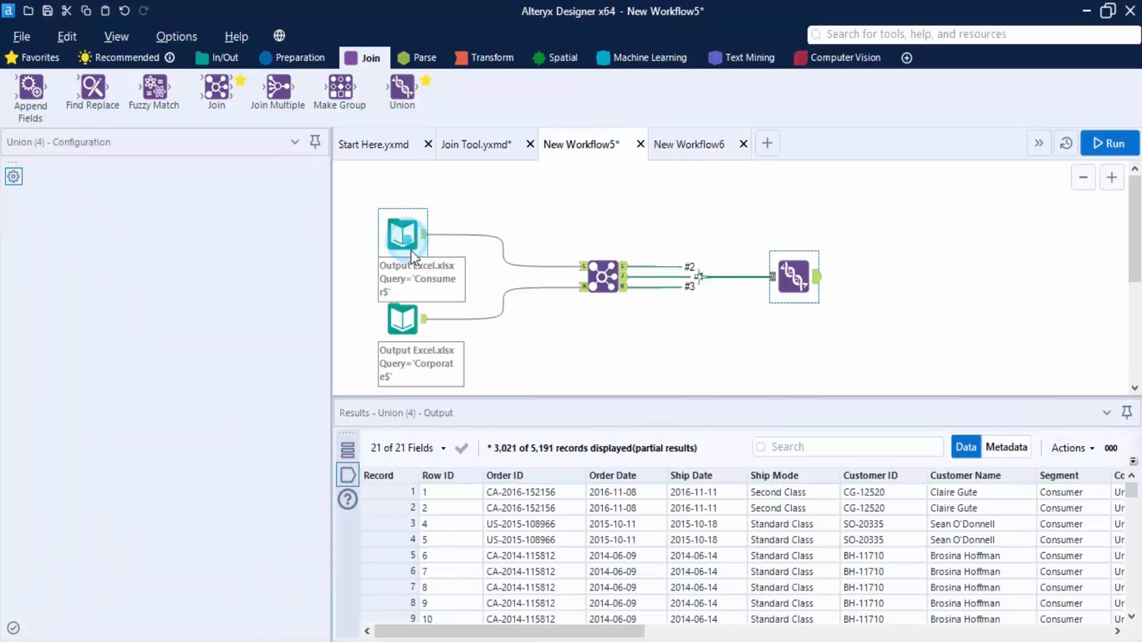
{"action": "left_click", "coordinate": [415, 324]}
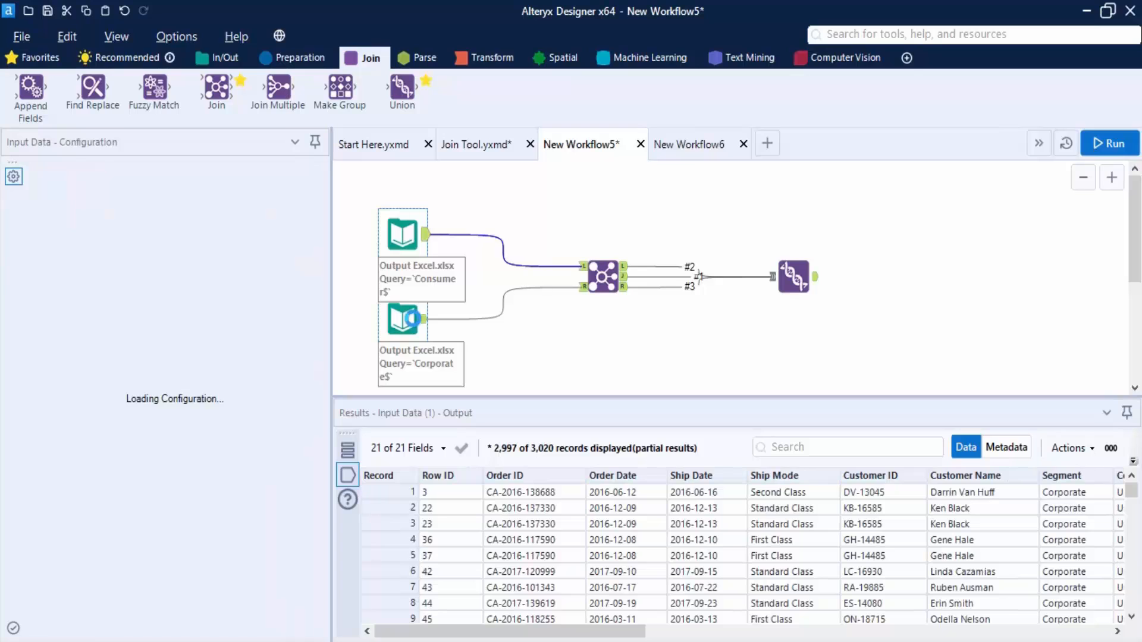
{"action": "right_click", "coordinate": [415, 319]}
{"action": "left_click", "coordinate": [461, 349]}
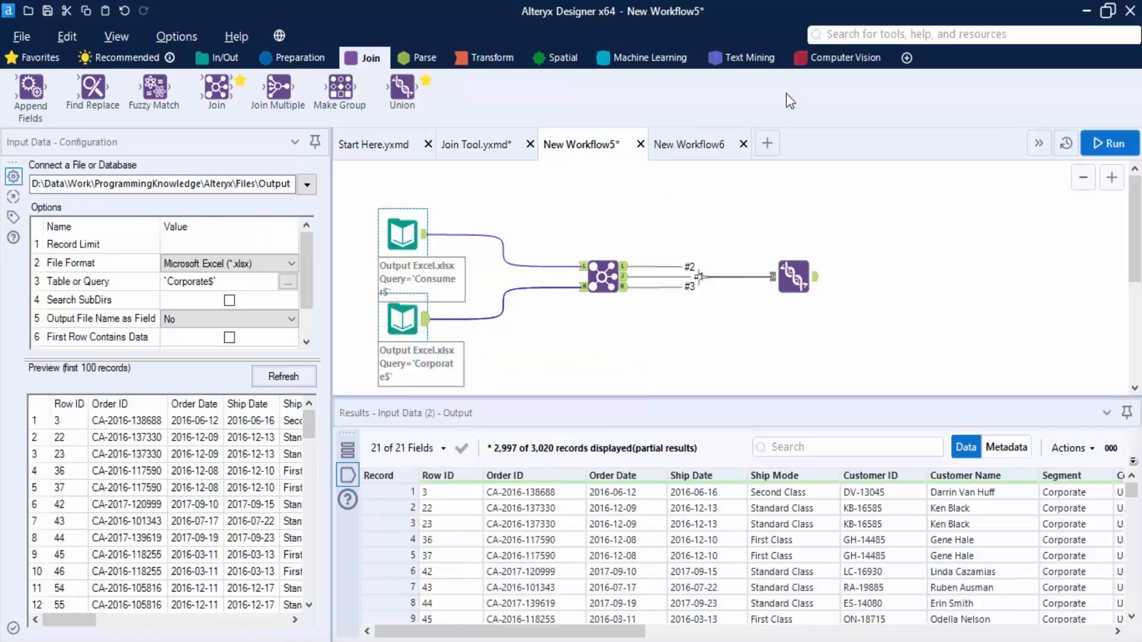
{"action": "left_click", "coordinate": [702, 144]}
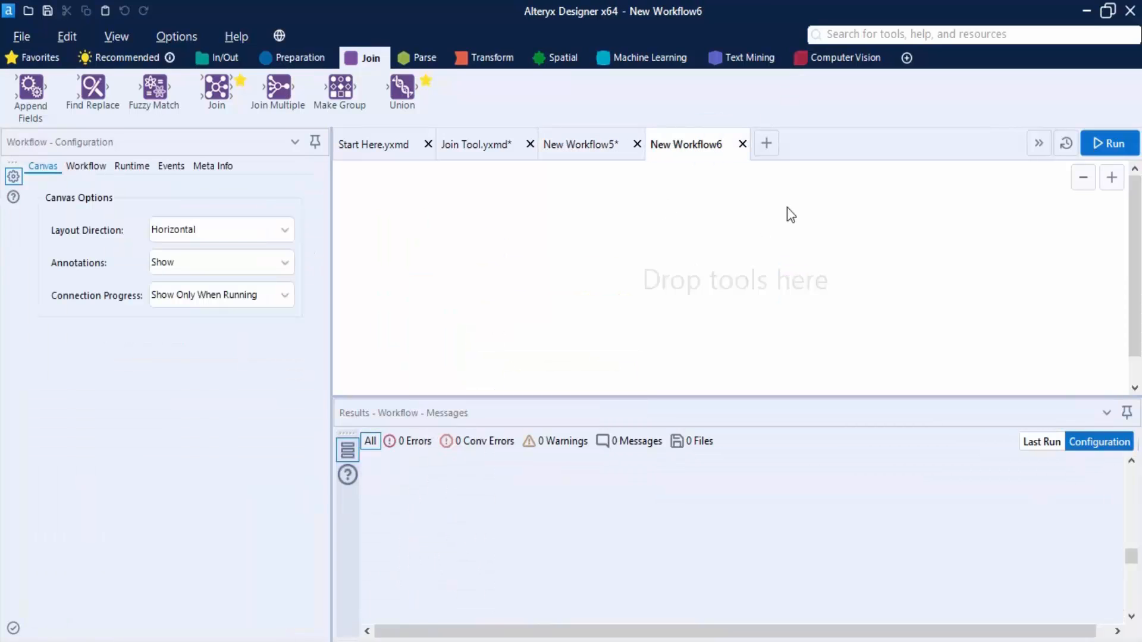
{"action": "key", "text": "ctrl+v"}
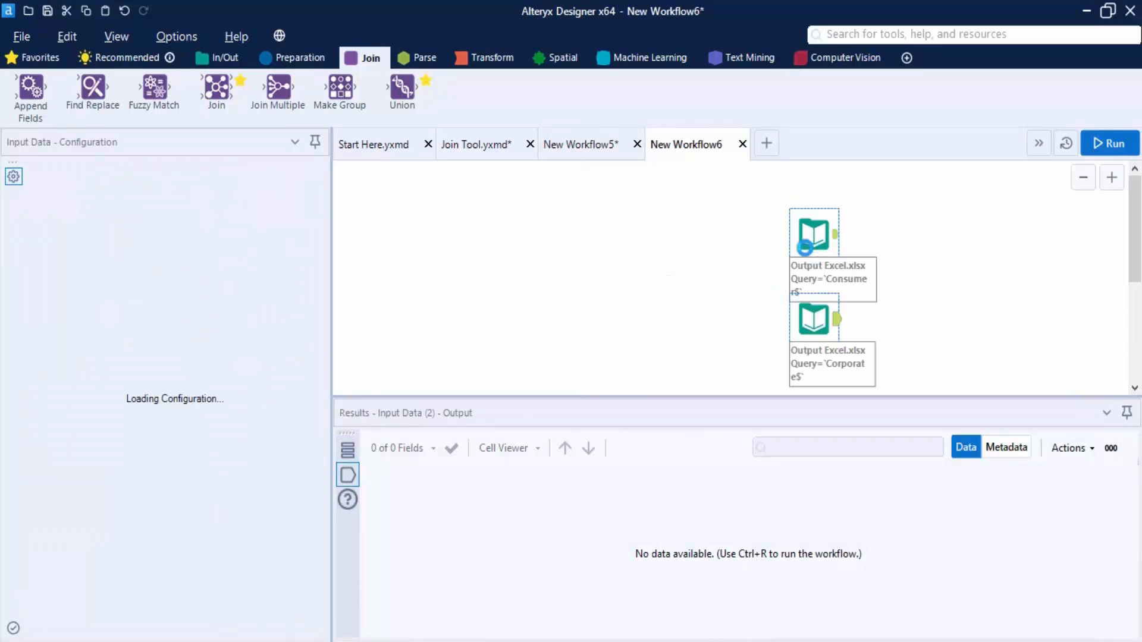
{"action": "left_click_drag", "start_coordinate": [823, 235], "coordinate": [503, 224]}
{"action": "left_click", "coordinate": [732, 318]}
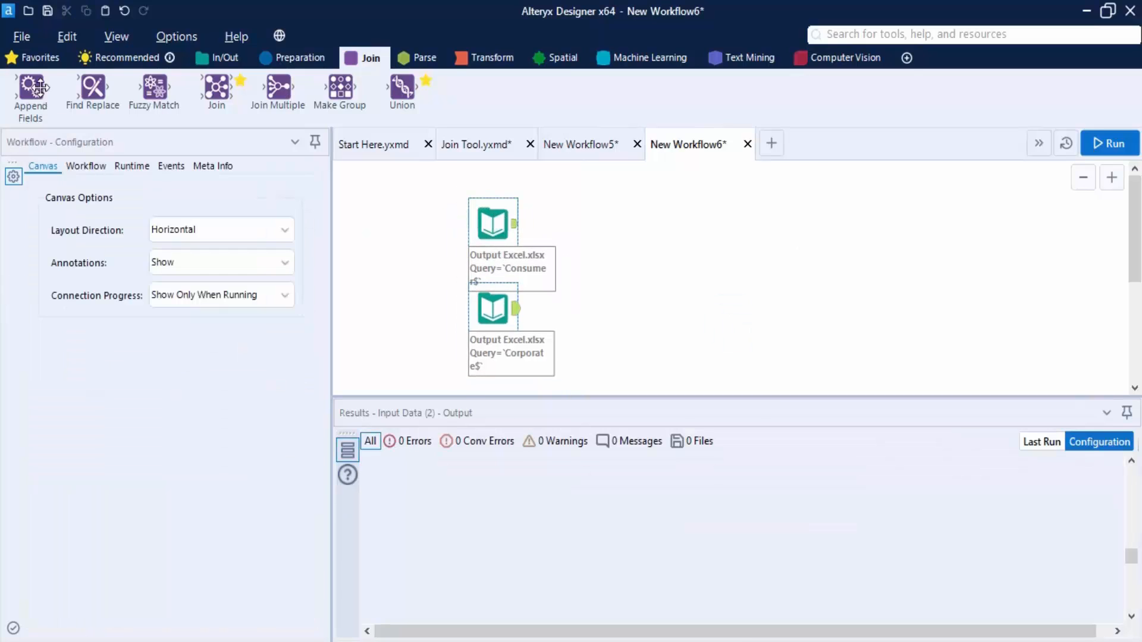
Step: Add an Append Fields tool with the Consumer input as target and the Corporate input as source, and run the workflow
{"action": "left_click_drag", "start_coordinate": [30, 89], "coordinate": [673, 265]}
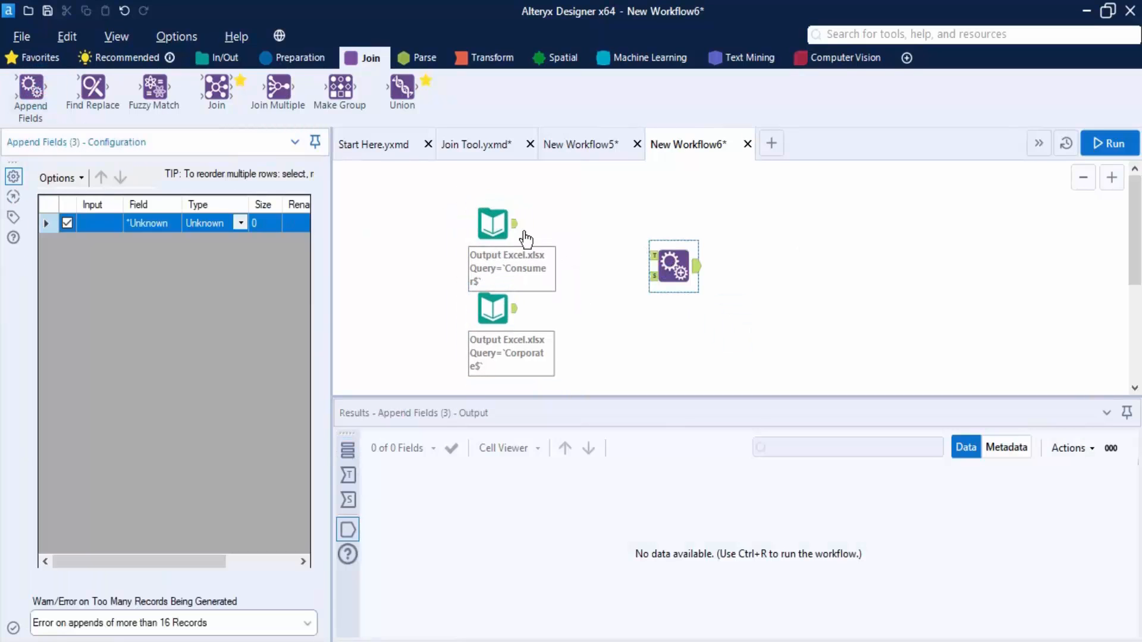
{"action": "left_click_drag", "start_coordinate": [514, 225], "coordinate": [660, 262]}
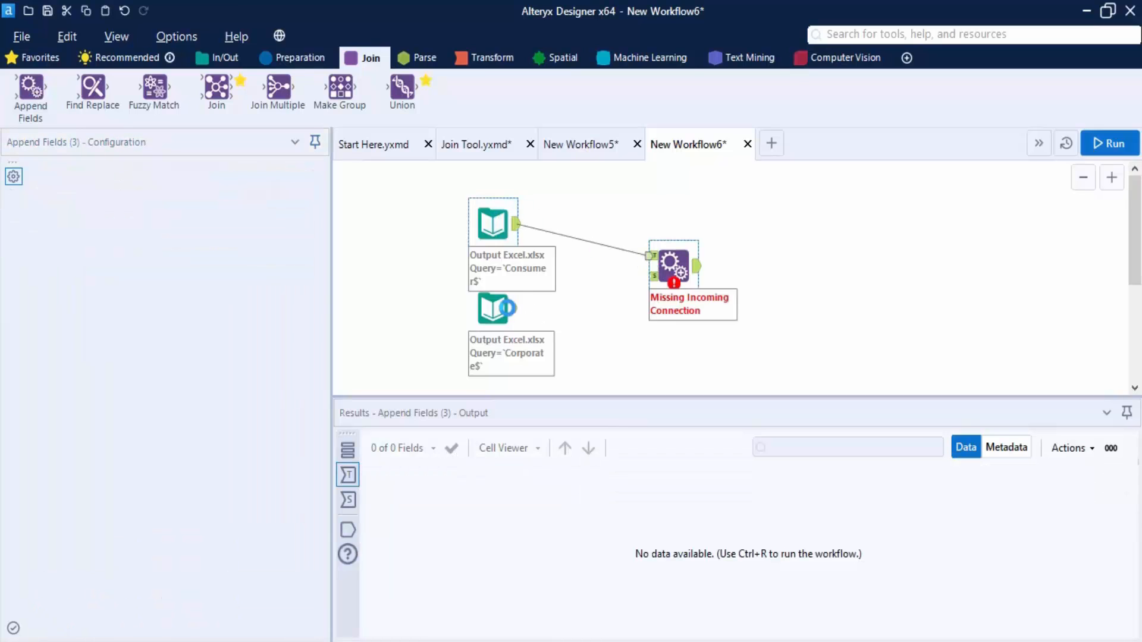
{"action": "left_click_drag", "start_coordinate": [514, 315], "coordinate": [653, 276]}
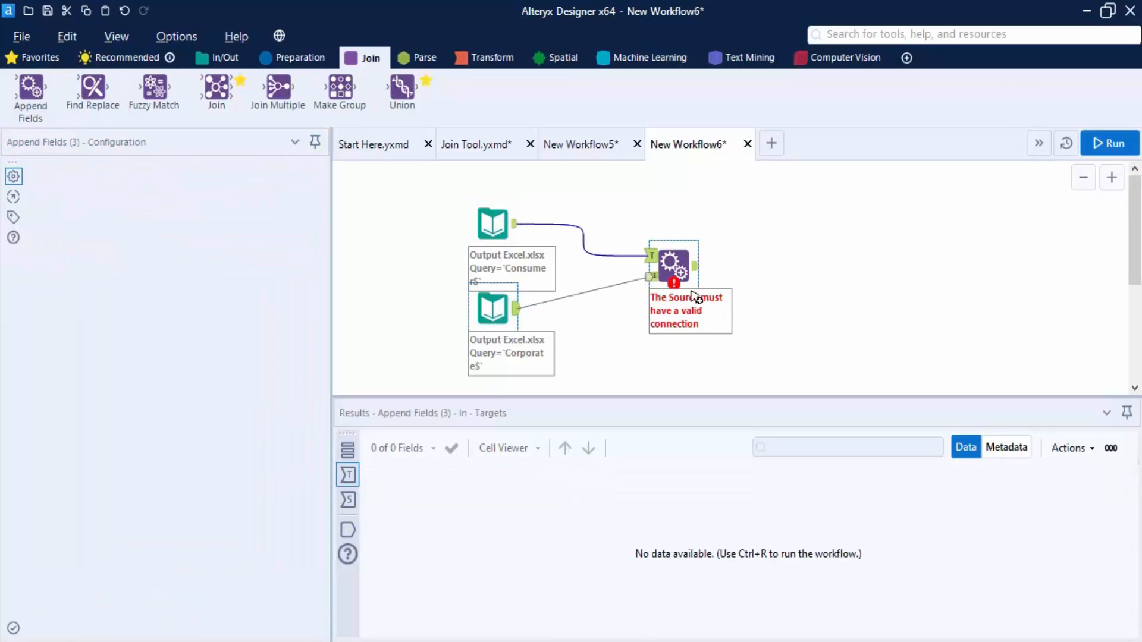
{"action": "left_click", "coordinate": [1106, 140]}
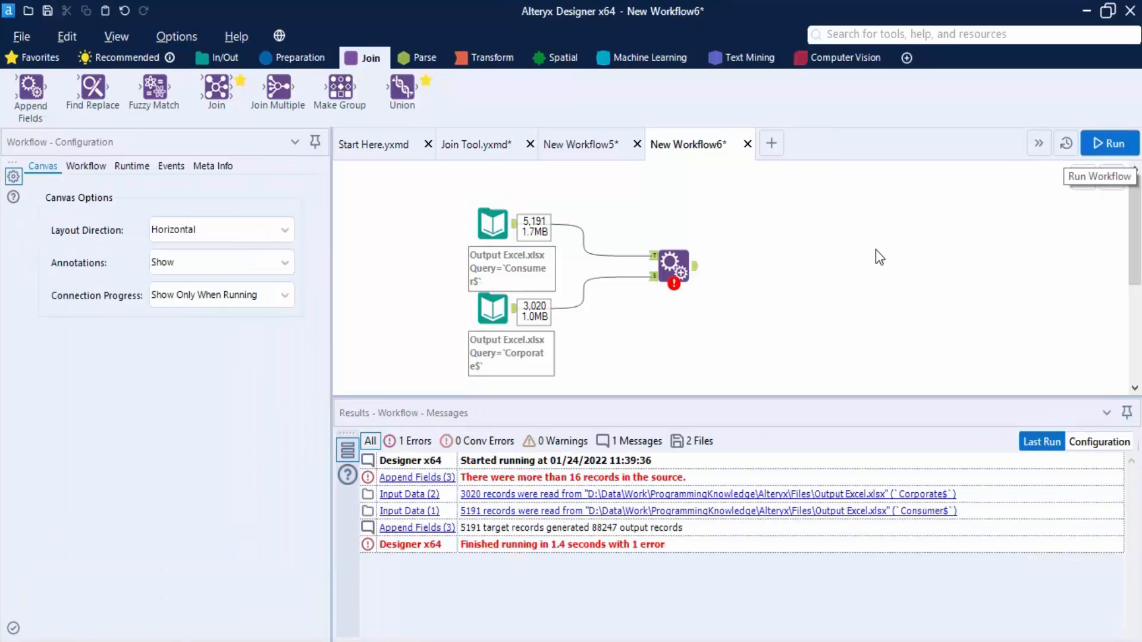
Step: Set the Append Fields tool's handling of too many records to Allow All Appends and rerun the workflow
{"action": "left_click", "coordinate": [675, 259]}
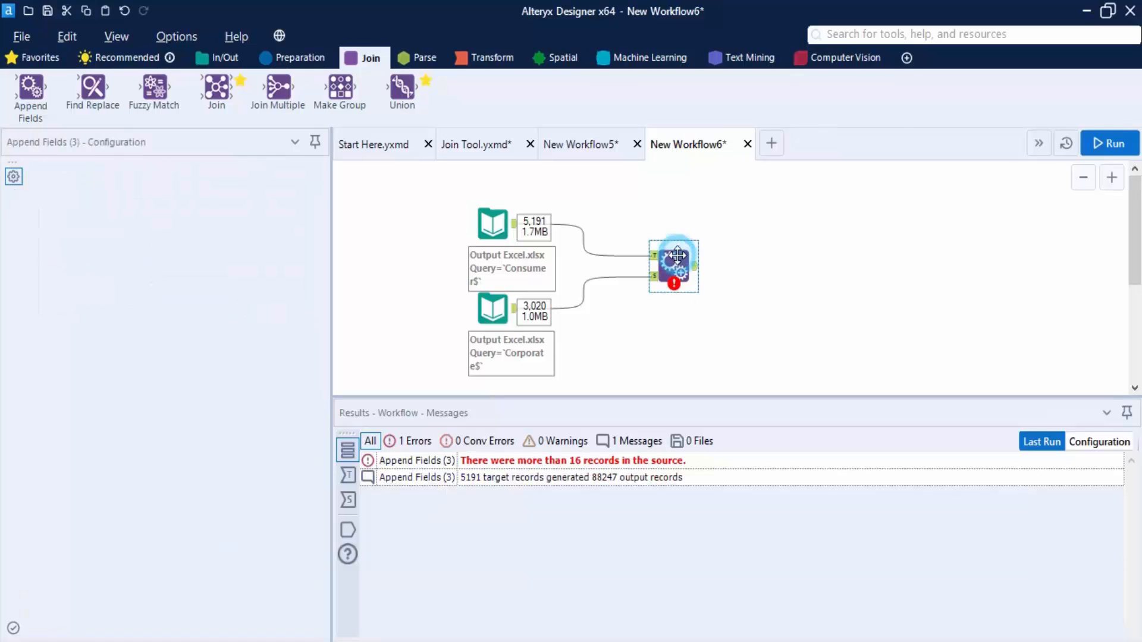
{"action": "left_click", "coordinate": [131, 631]}
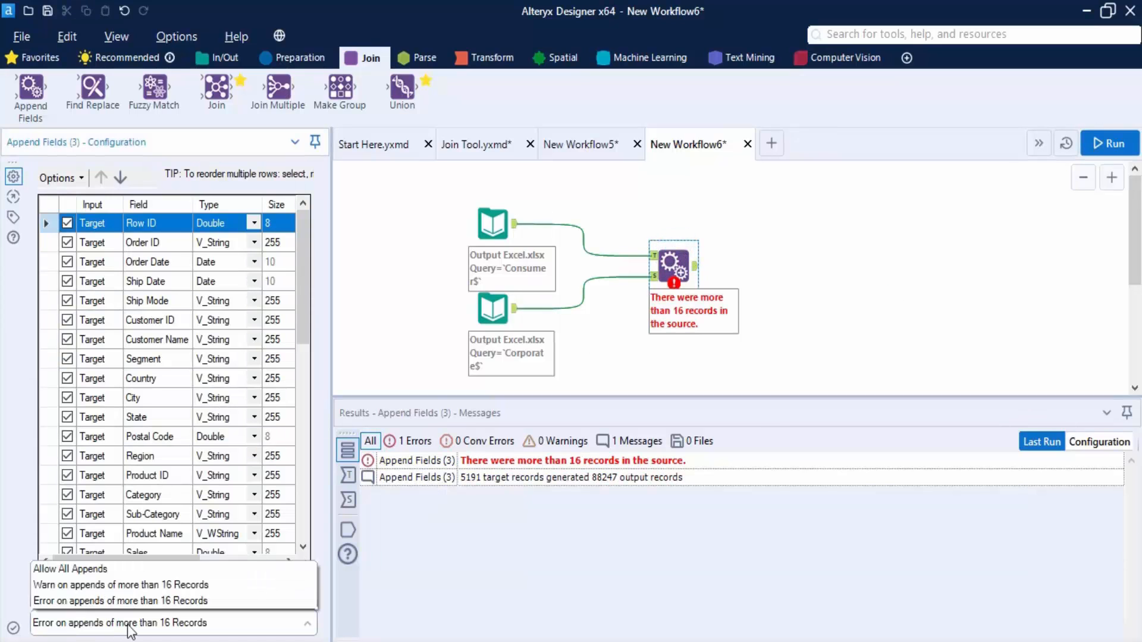
{"action": "left_click", "coordinate": [89, 571]}
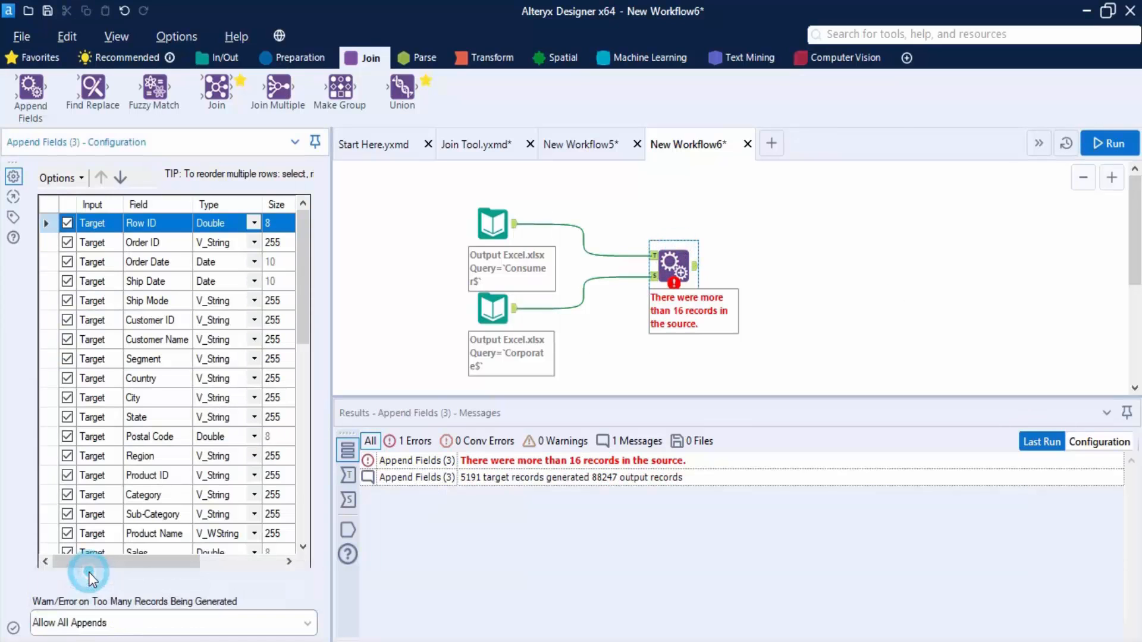
{"action": "left_click", "coordinate": [1112, 144]}
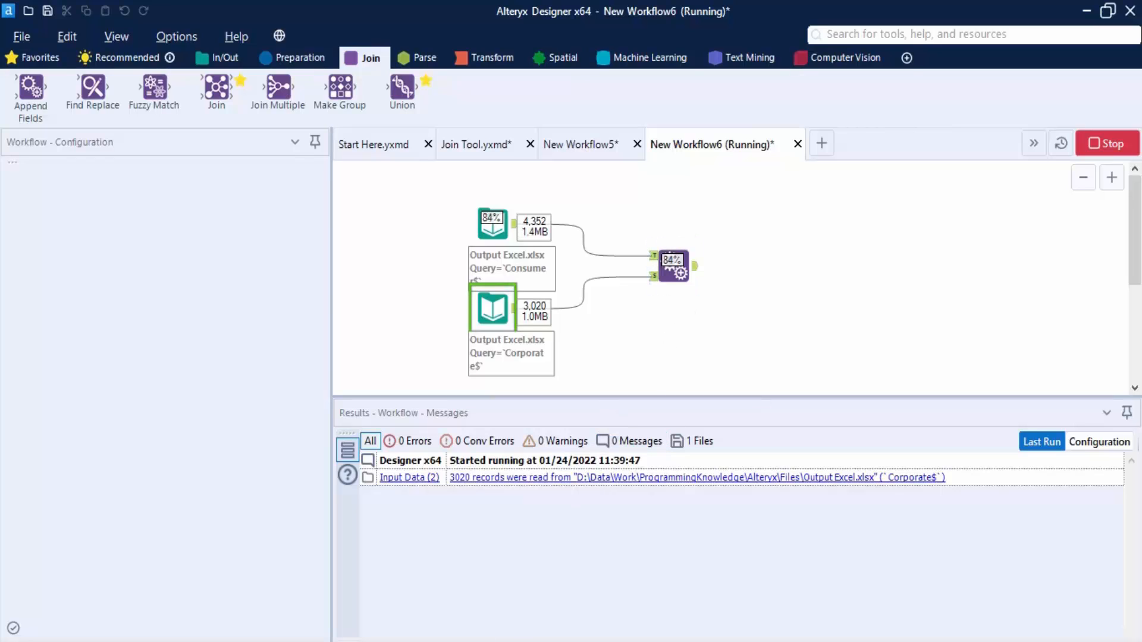
Step: Examine the records and fields in the Append Fields tool's output
{"action": "left_click", "coordinate": [687, 283]}
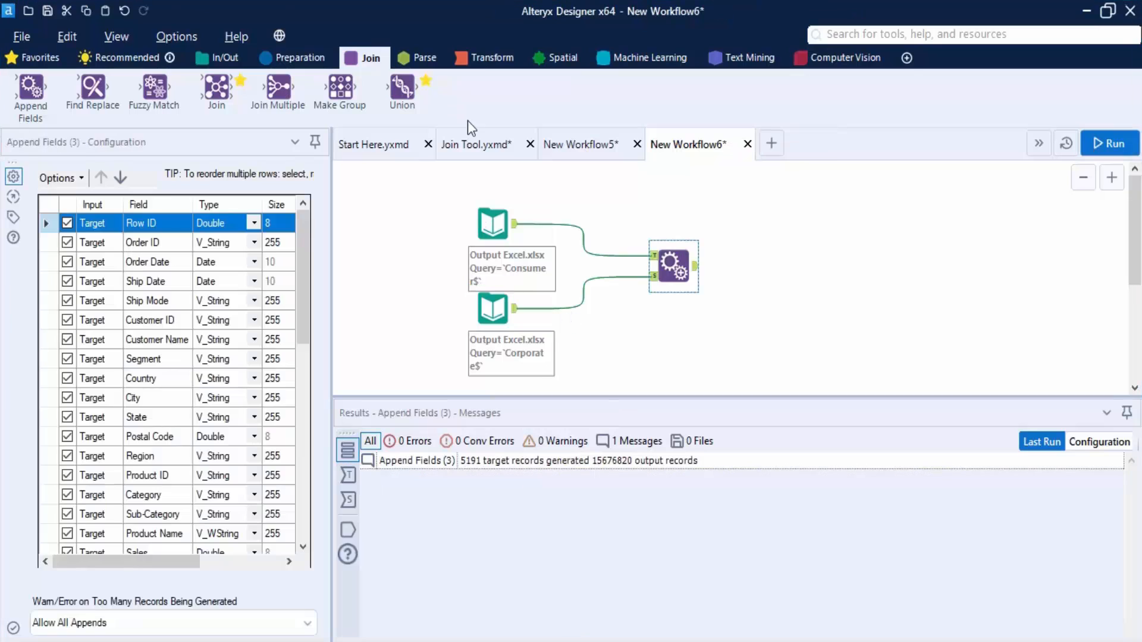
{"action": "left_click", "coordinate": [698, 267]}
{"action": "left_click", "coordinate": [699, 273]}
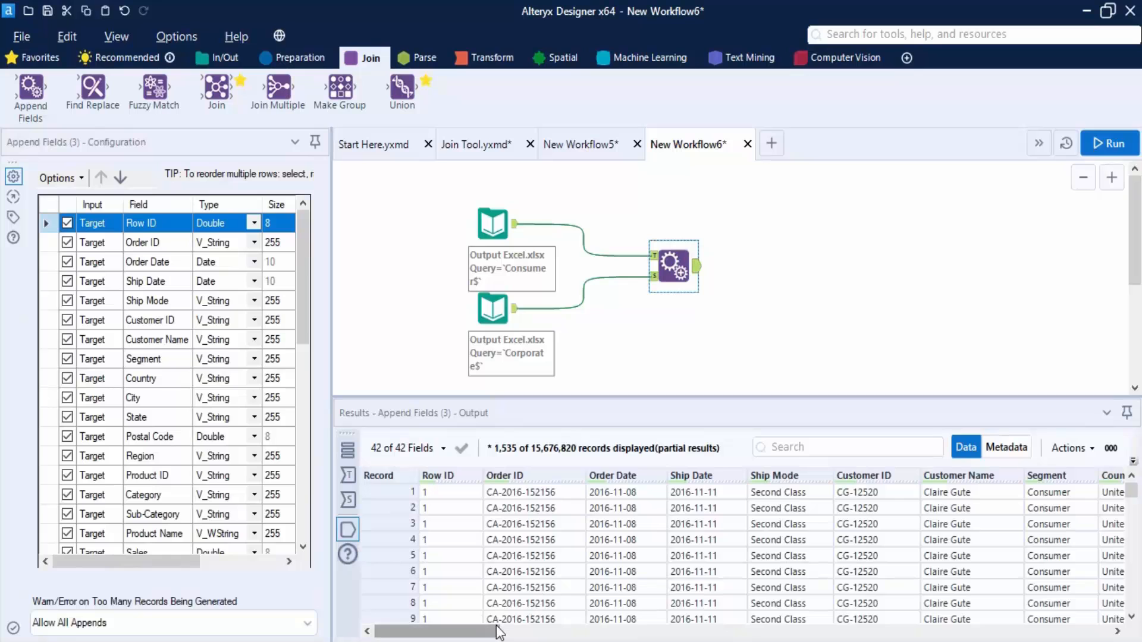
{"action": "mouse_move", "coordinate": [495, 631]}
{"action": "left_mouse_down"}
{"action": "mouse_move", "coordinate": [1104, 630]}
{"action": "mouse_move", "coordinate": [493, 631]}
{"action": "left_mouse_up"}
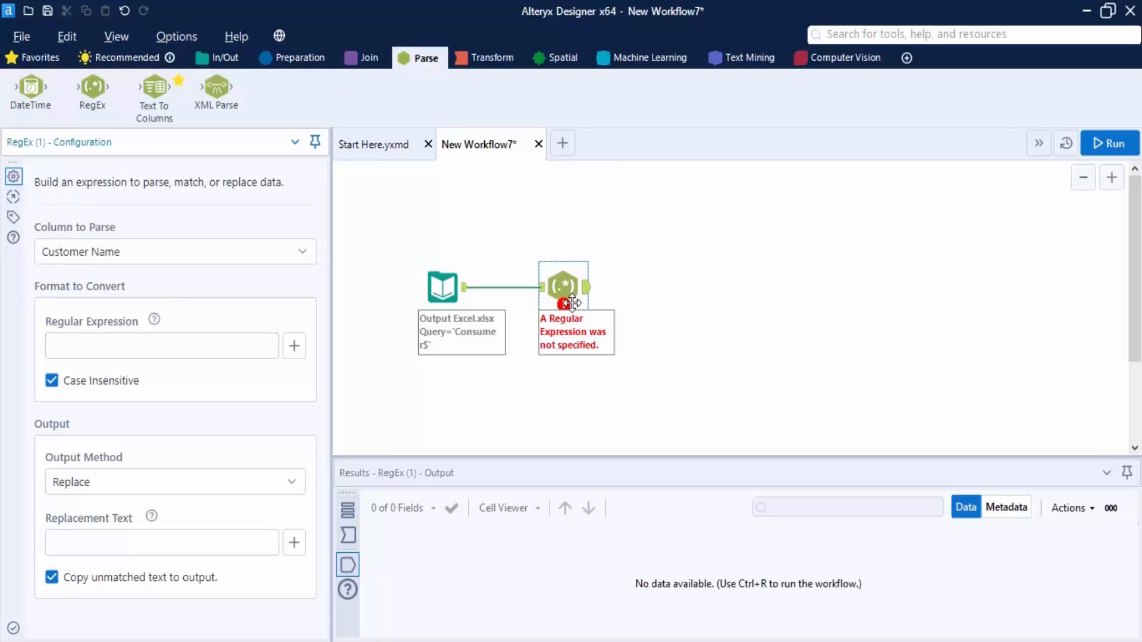
{"action": "left_click", "coordinate": [678, 330]}
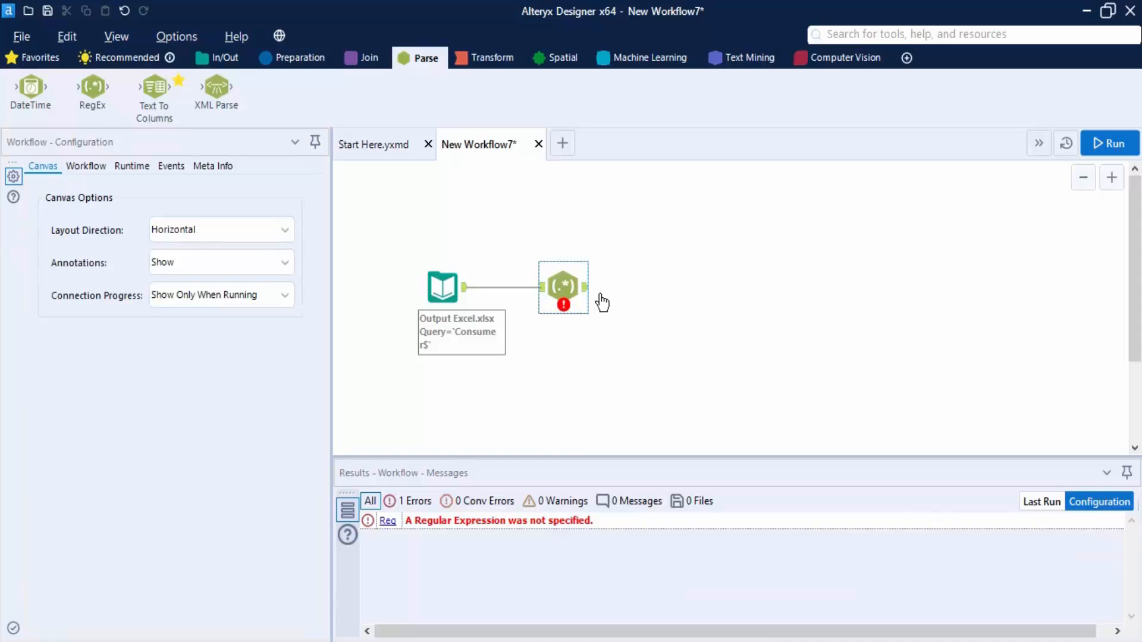
{"action": "left_click", "coordinate": [560, 288]}
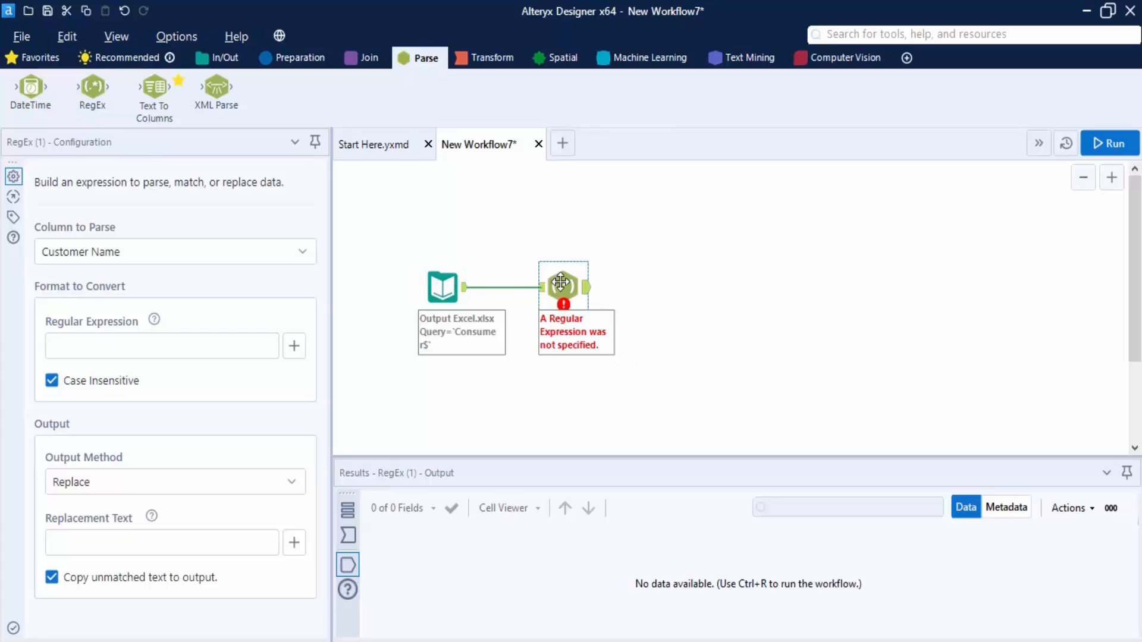
{"action": "left_click", "coordinate": [449, 289]}
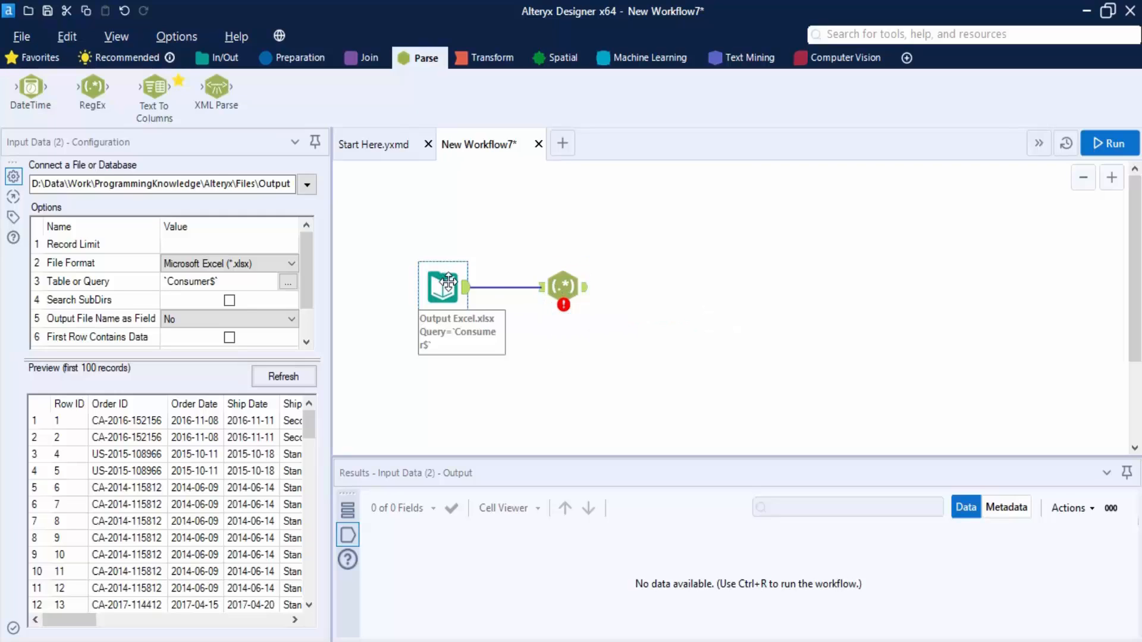
{"action": "left_click", "coordinate": [562, 282]}
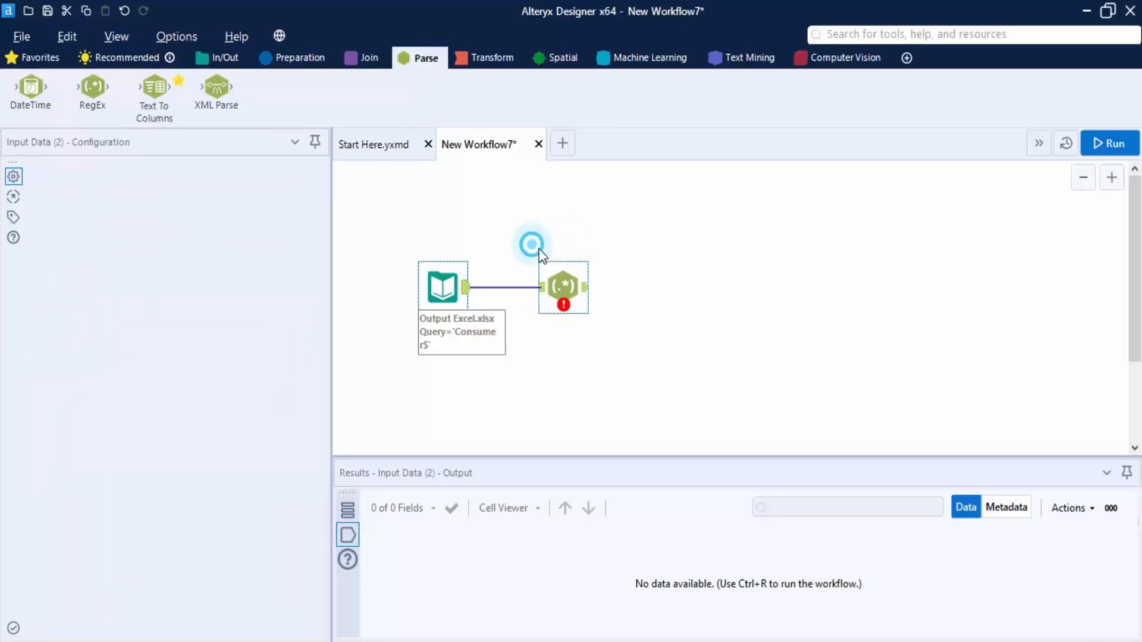
Step: Replace the RegEx tool with a new one fed by the Consumer input and set its column to parse to Customer Name
{"action": "left_click_drag", "start_coordinate": [541, 254], "coordinate": [631, 366]}
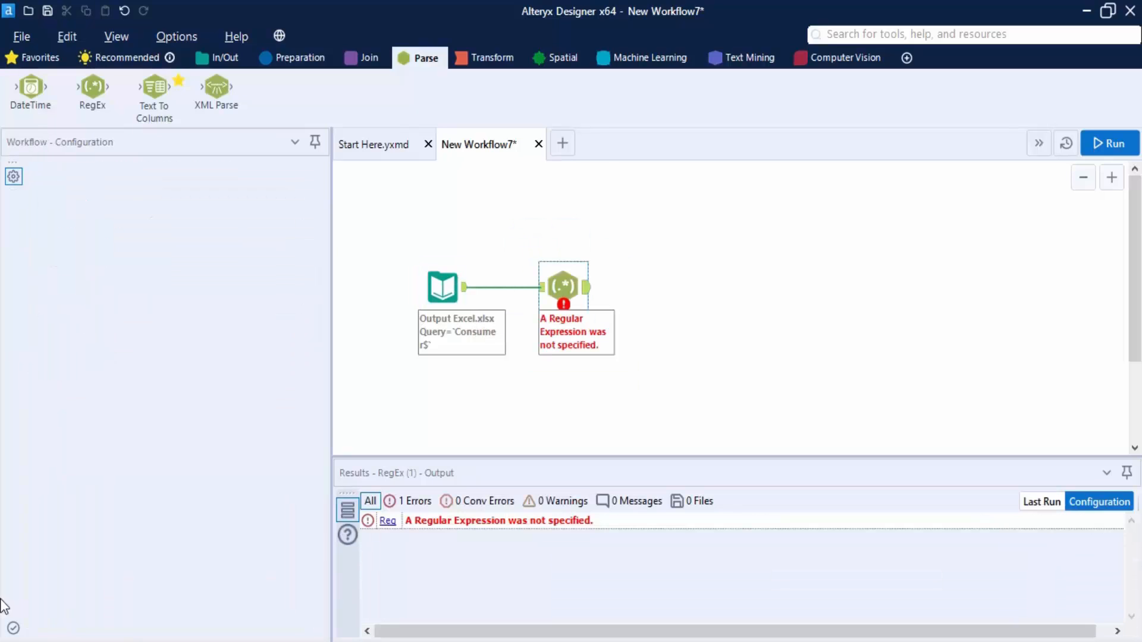
{"action": "key", "text": "Delete"}
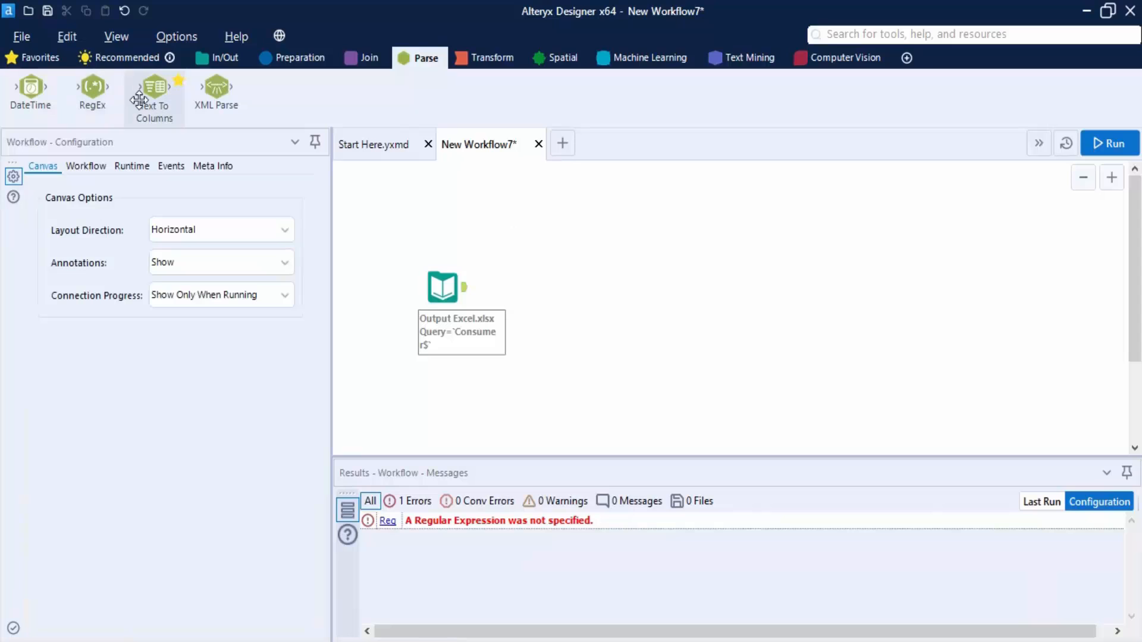
{"action": "left_click_drag", "start_coordinate": [105, 92], "coordinate": [585, 288]}
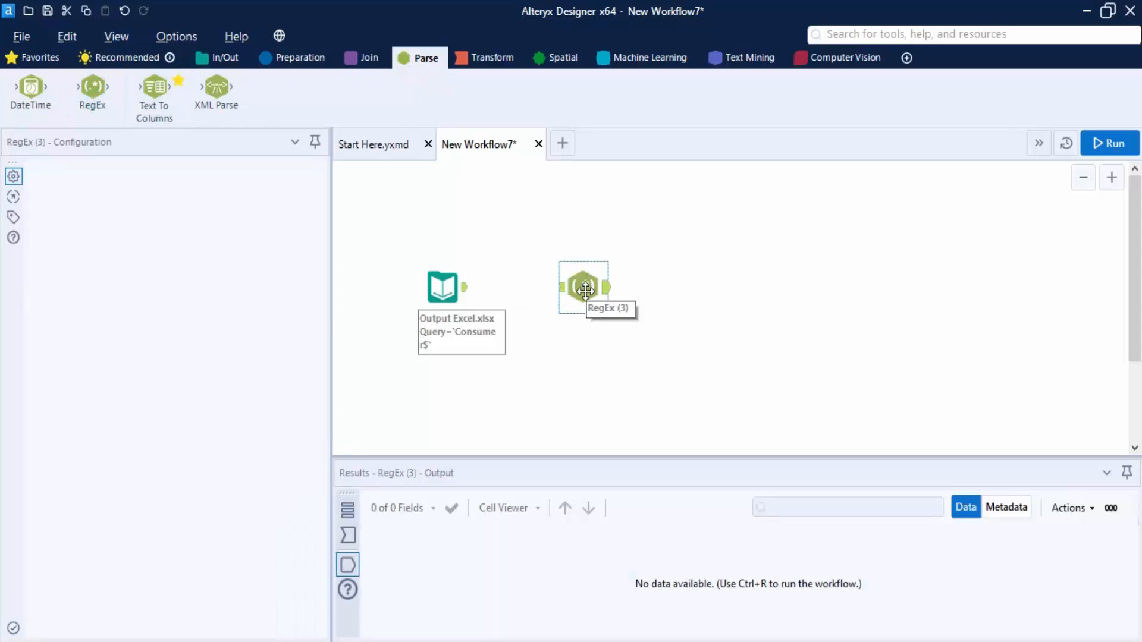
{"action": "left_click_drag", "start_coordinate": [465, 287], "coordinate": [559, 288]}
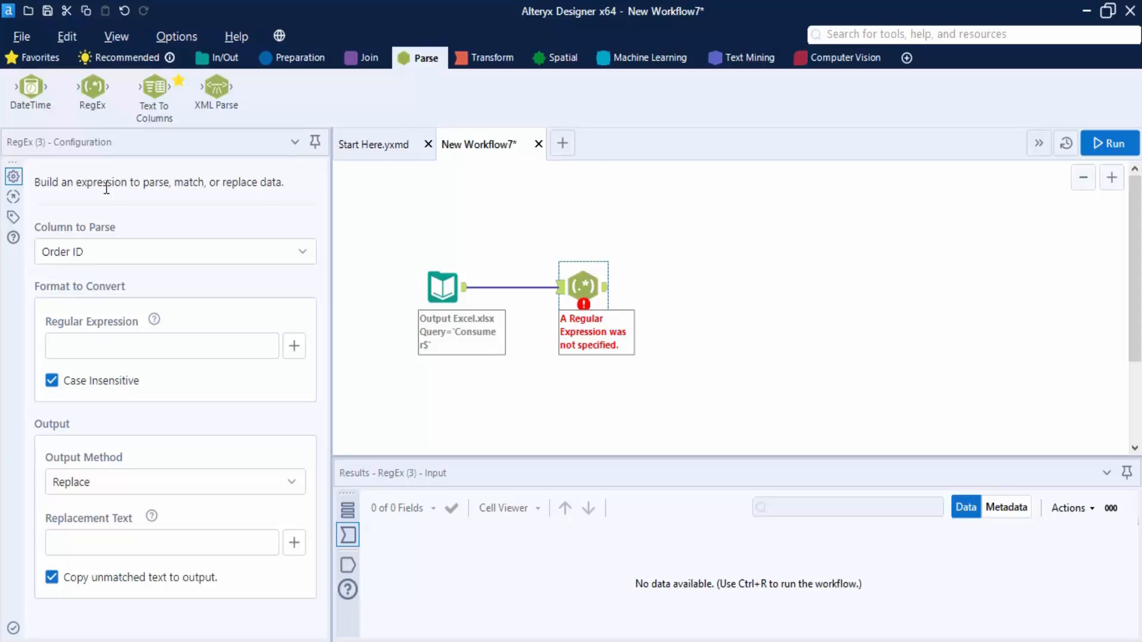
{"action": "left_click", "coordinate": [288, 250]}
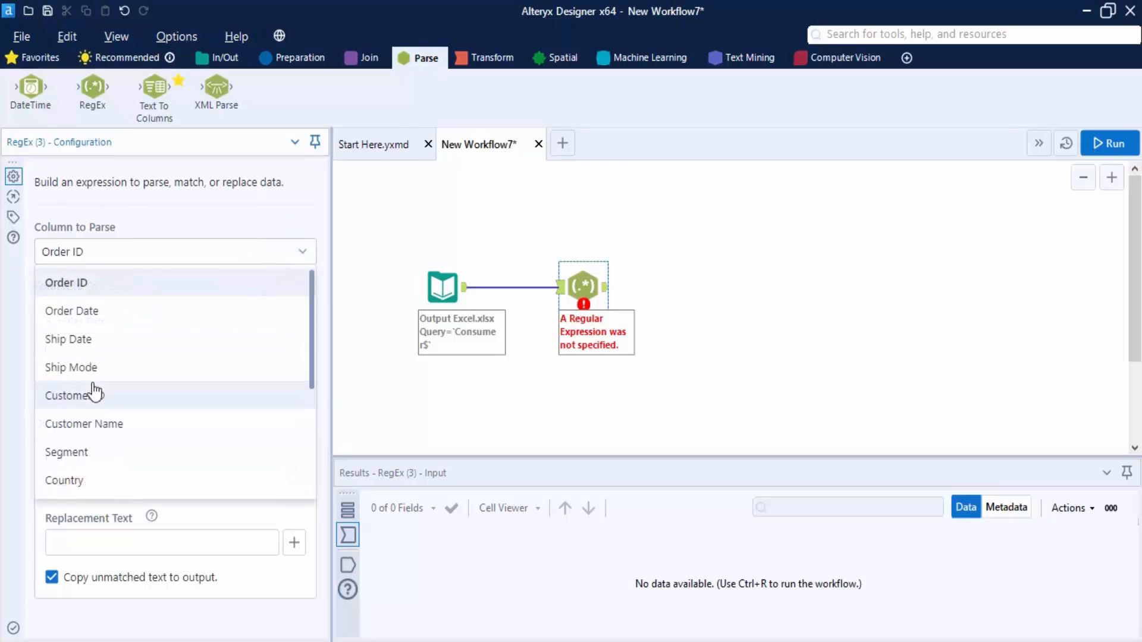
{"action": "left_click", "coordinate": [100, 426]}
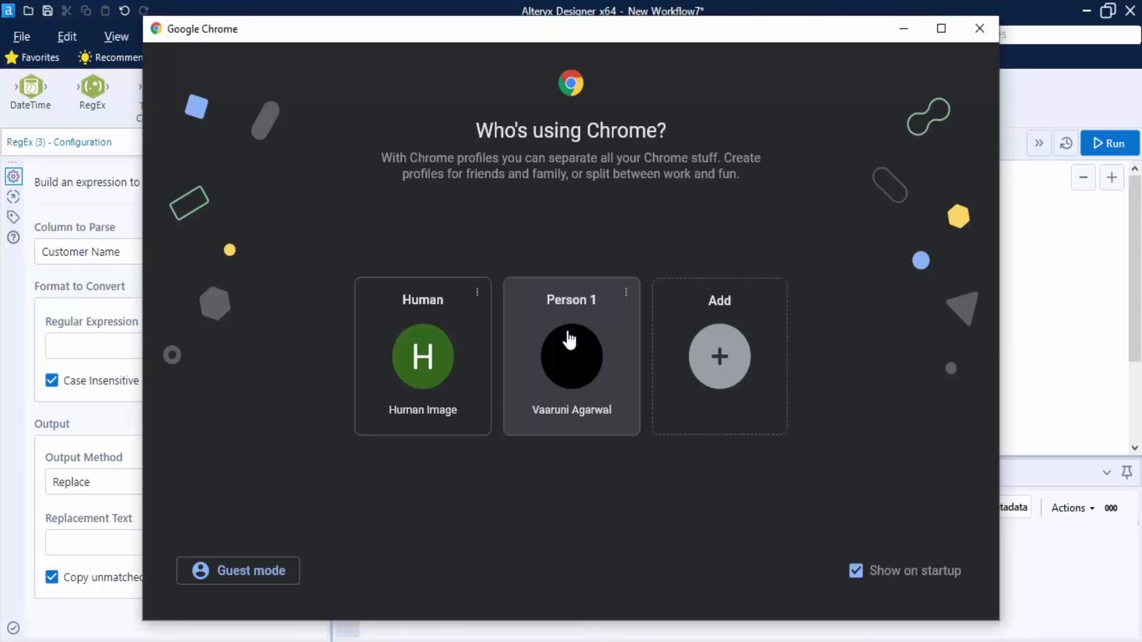
Step: Switch to Chrome, search for "regex tool alteryx" and open the RegEx Tool page of the Alteryx documentation
{"action": "left_click", "coordinate": [568, 337]}
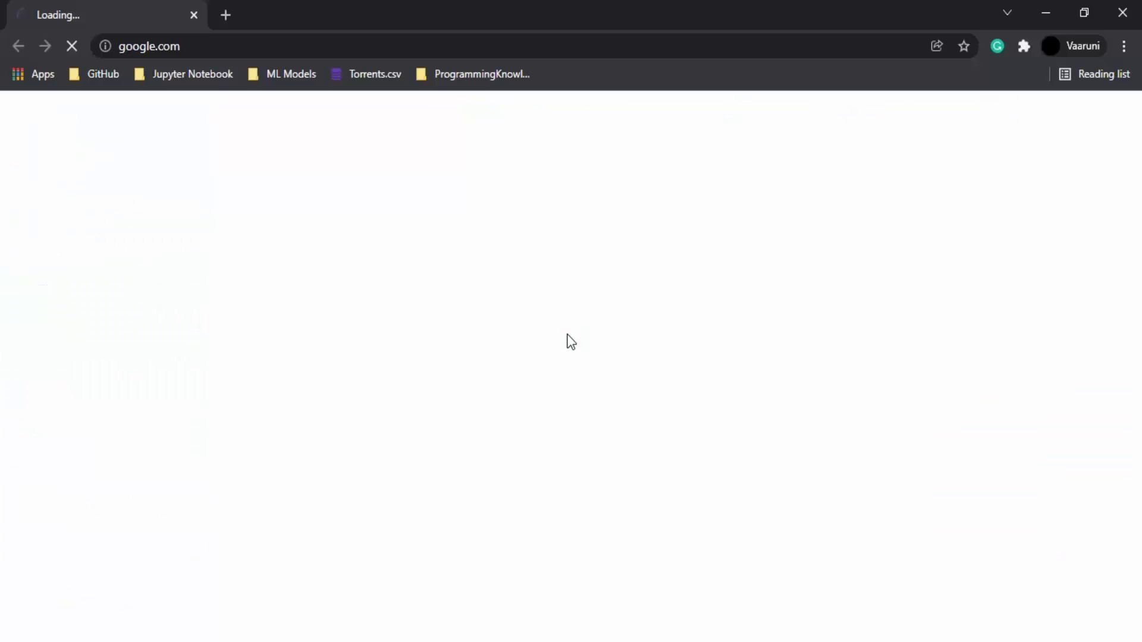
{"action": "left_click", "coordinate": [490, 45]}
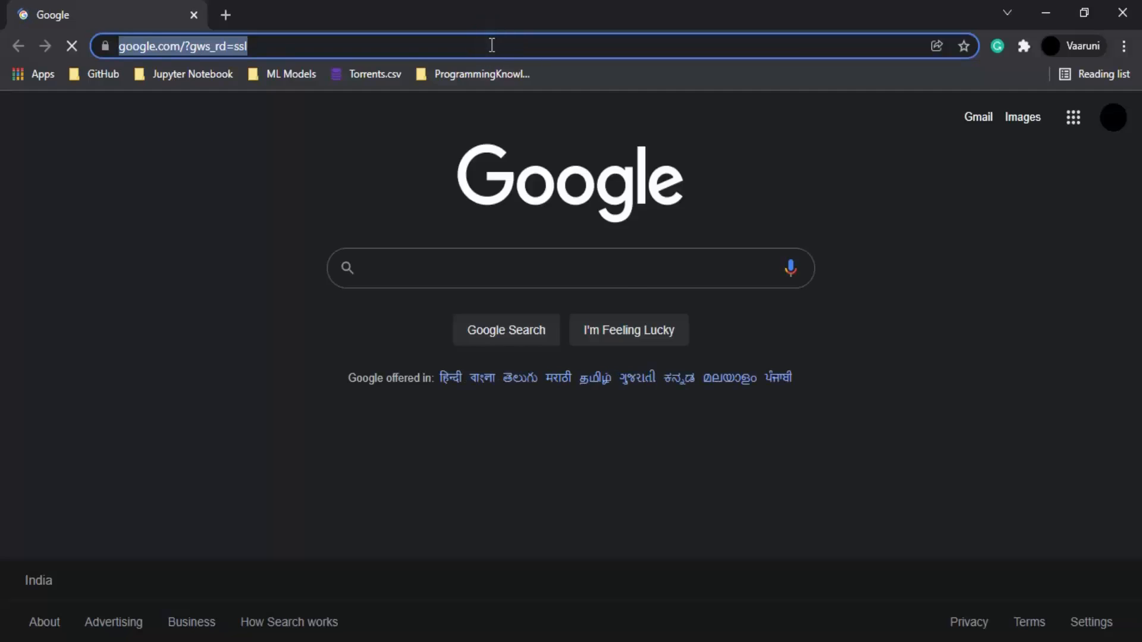
{"action": "type", "text": "regex"}
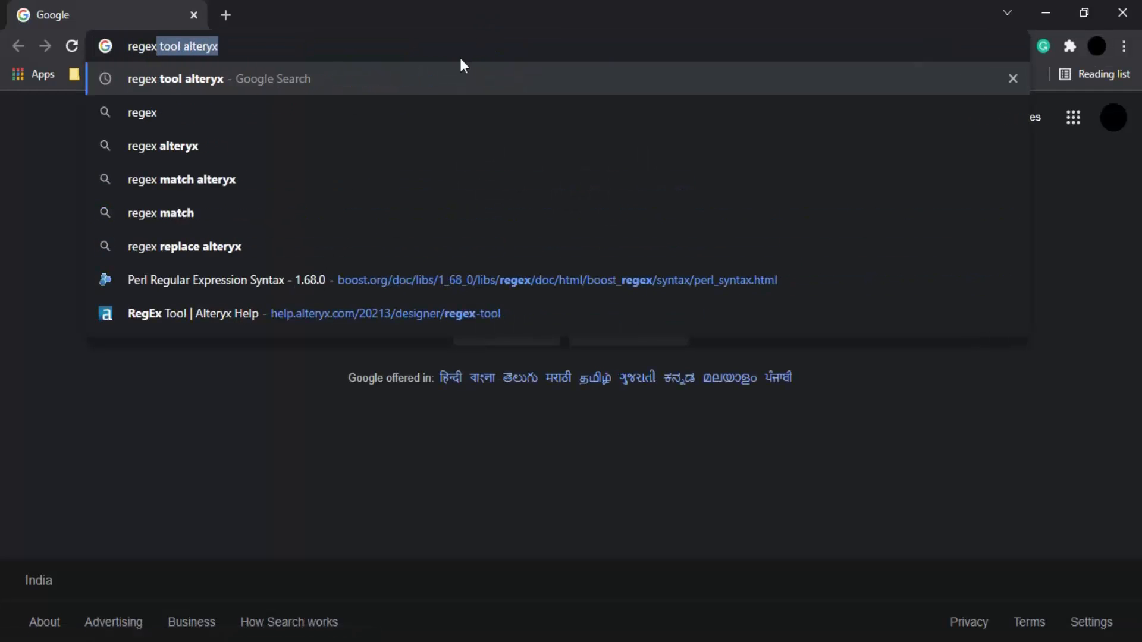
{"action": "left_click", "coordinate": [216, 85]}
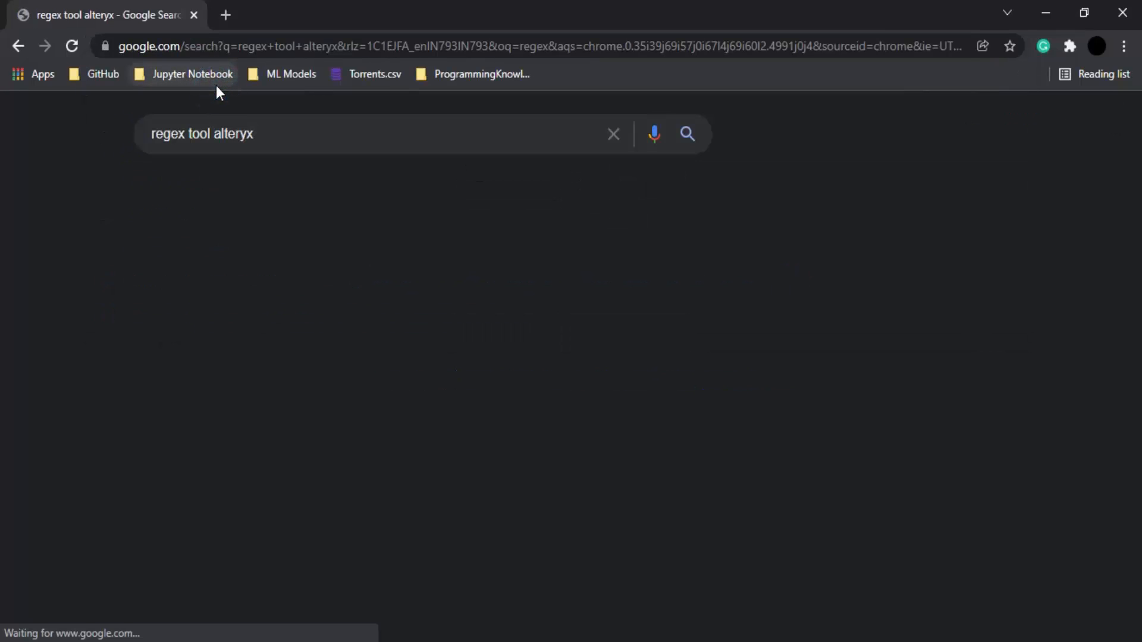
{"action": "left_click", "coordinate": [297, 286]}
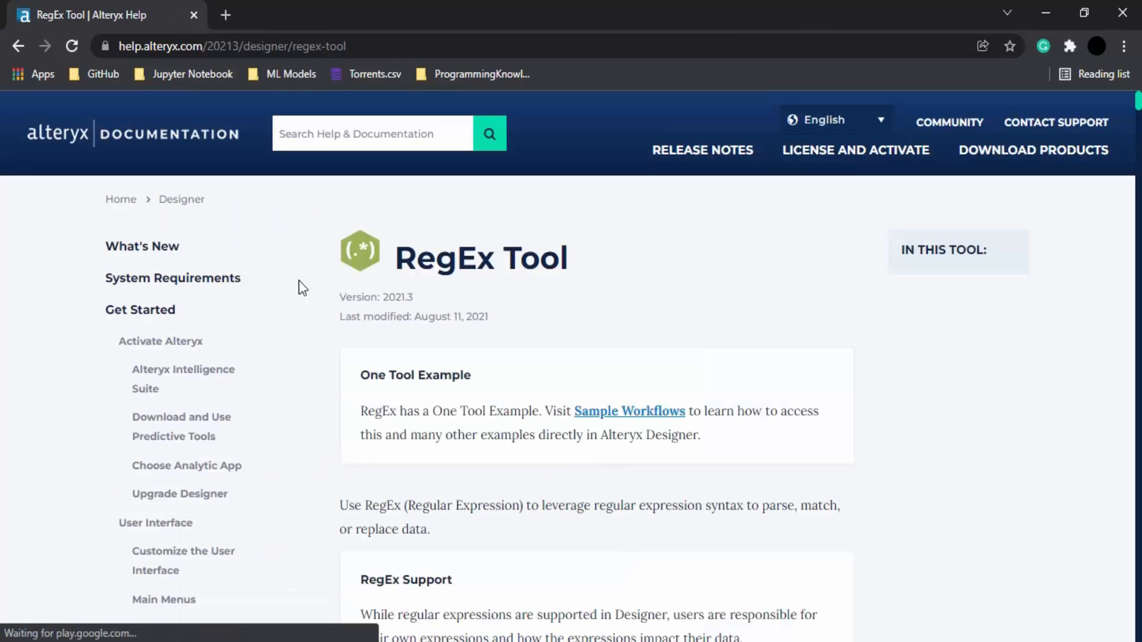
Step: Find the configuration instructions on the RegEx Tool page and open the linked Perl Regular Expression Syntax reference
{"action": "scroll", "coordinate": [604, 305], "scroll_direction": "down", "scroll_amount": 3}
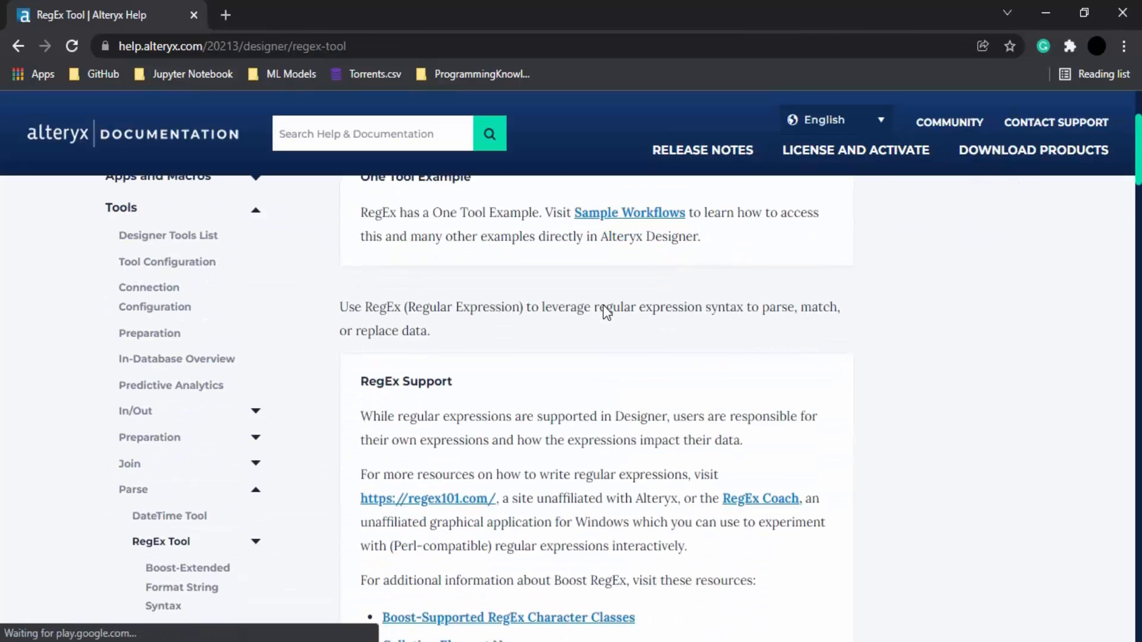
{"action": "scroll", "coordinate": [603, 305], "scroll_direction": "down", "scroll_amount": 6}
{"action": "scroll", "coordinate": [604, 306], "scroll_direction": "down", "scroll_amount": 1}
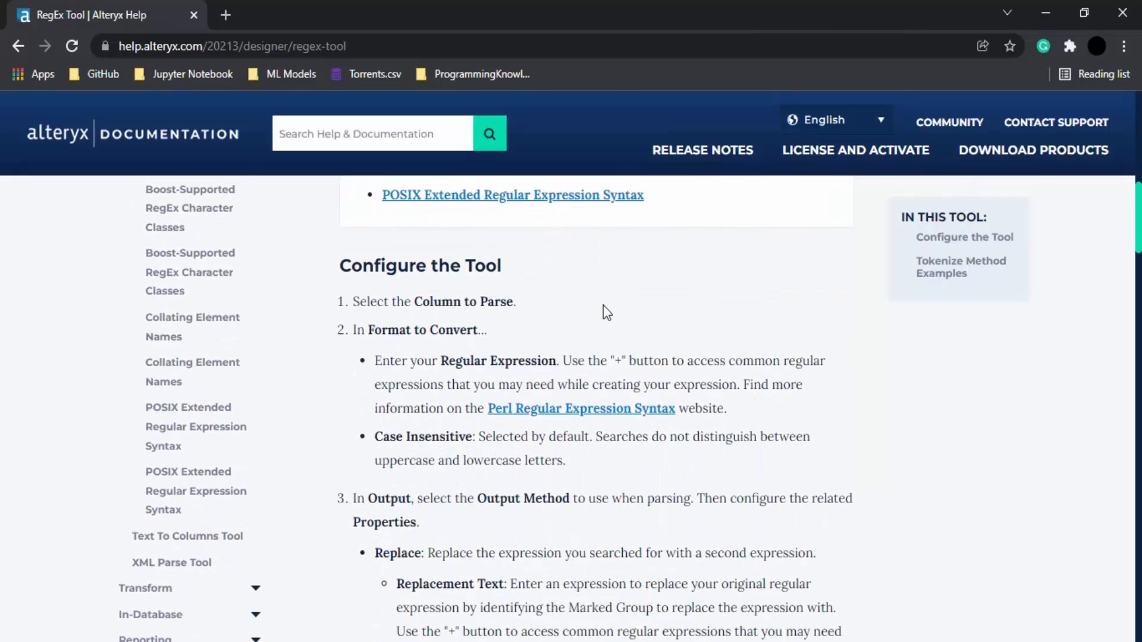
{"action": "scroll", "coordinate": [603, 306], "scroll_direction": "down", "scroll_amount": 1}
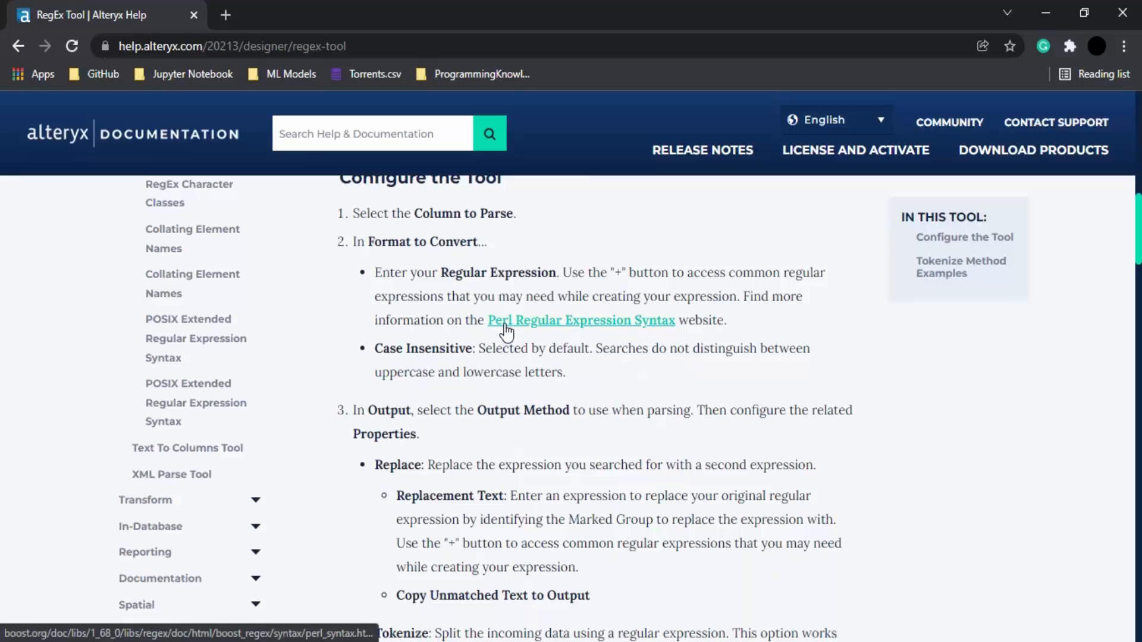
{"action": "left_click", "coordinate": [611, 330]}
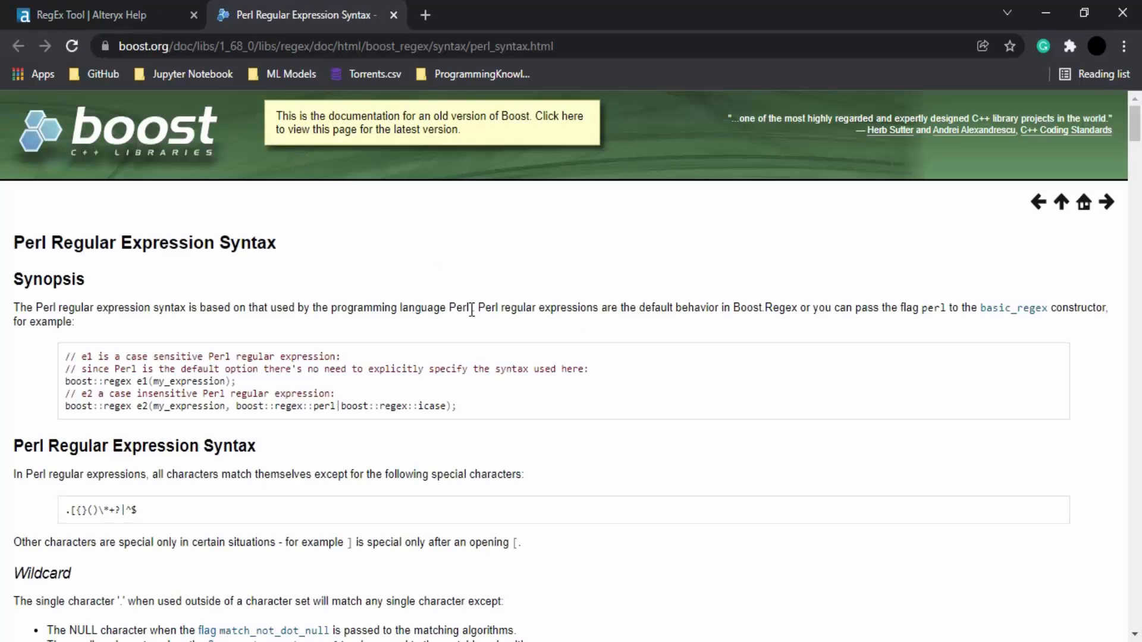
Step: Examine the Perl Regular Expression Syntax reference for special characters, repeats, character sets and escapes, and close the browser to return to Alteryx Designer
{"action": "scroll", "coordinate": [486, 308], "scroll_direction": "down", "scroll_amount": 3}
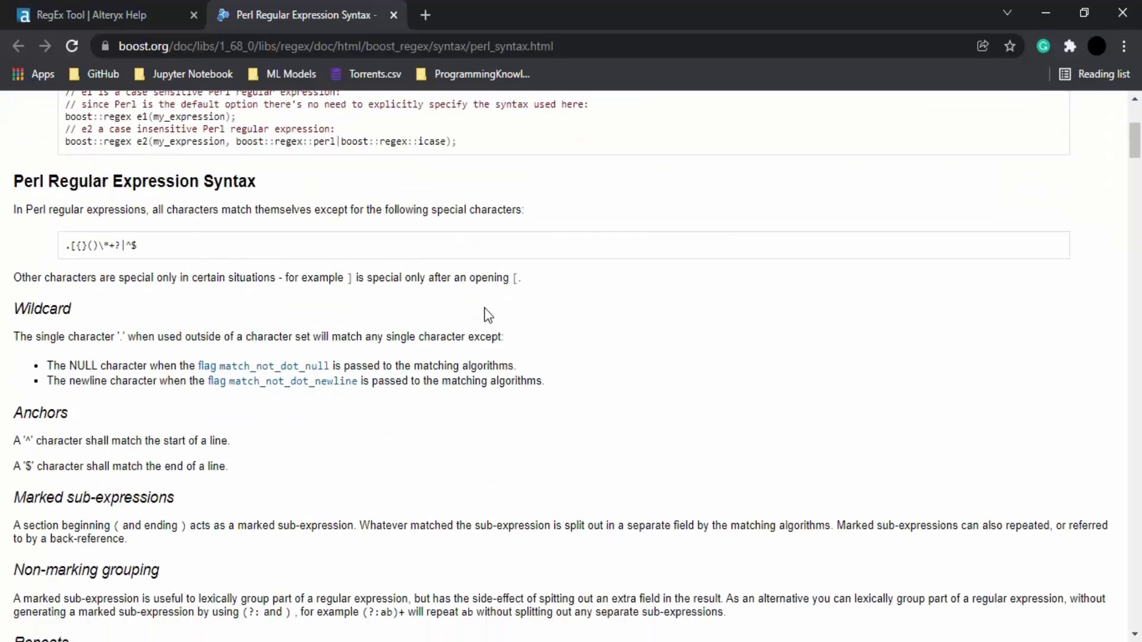
{"action": "scroll", "coordinate": [484, 308], "scroll_direction": "down", "scroll_amount": 3}
{"action": "scroll", "coordinate": [485, 309], "scroll_direction": "down", "scroll_amount": 4}
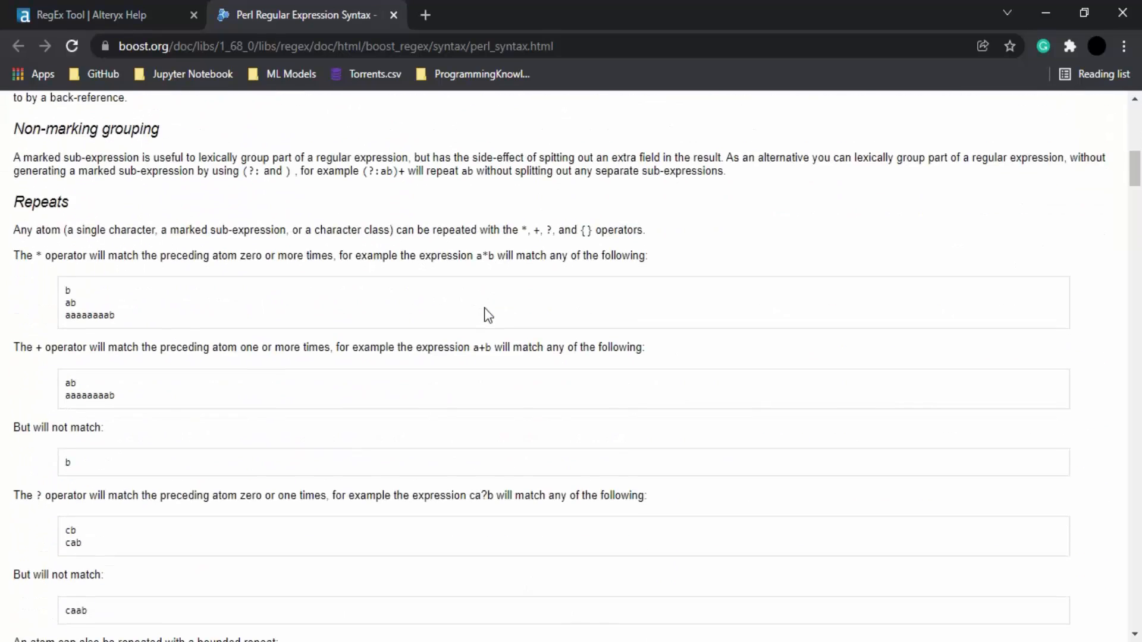
{"action": "scroll", "coordinate": [487, 314], "scroll_direction": "down", "scroll_amount": 3}
{"action": "scroll", "coordinate": [484, 308], "scroll_direction": "down", "scroll_amount": 10}
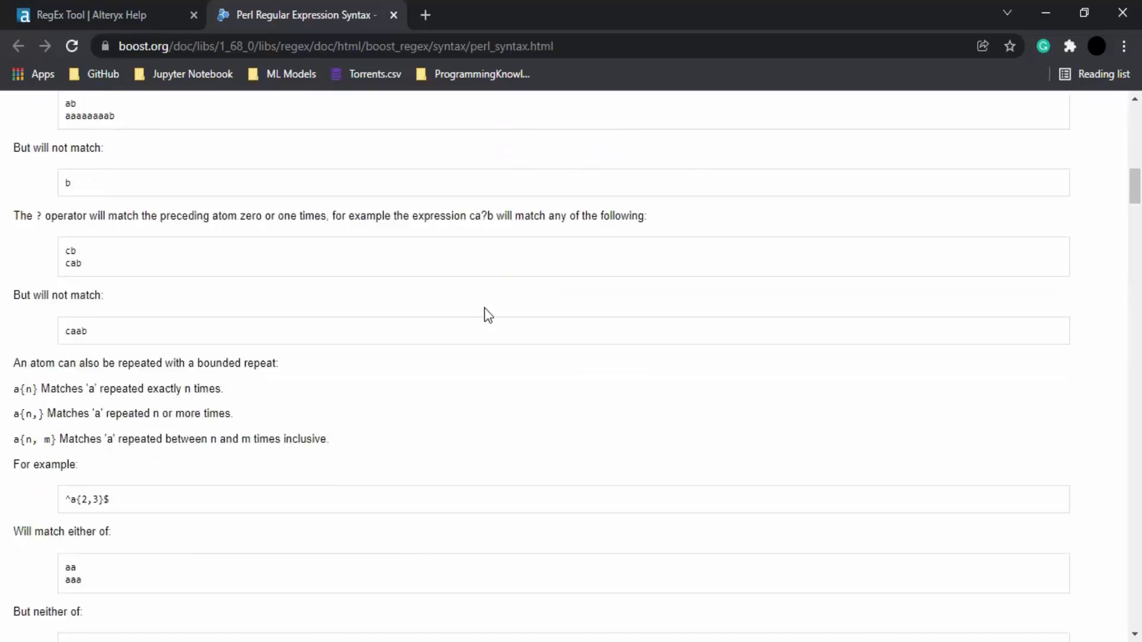
{"action": "scroll", "coordinate": [484, 308], "scroll_direction": "down", "scroll_amount": 5}
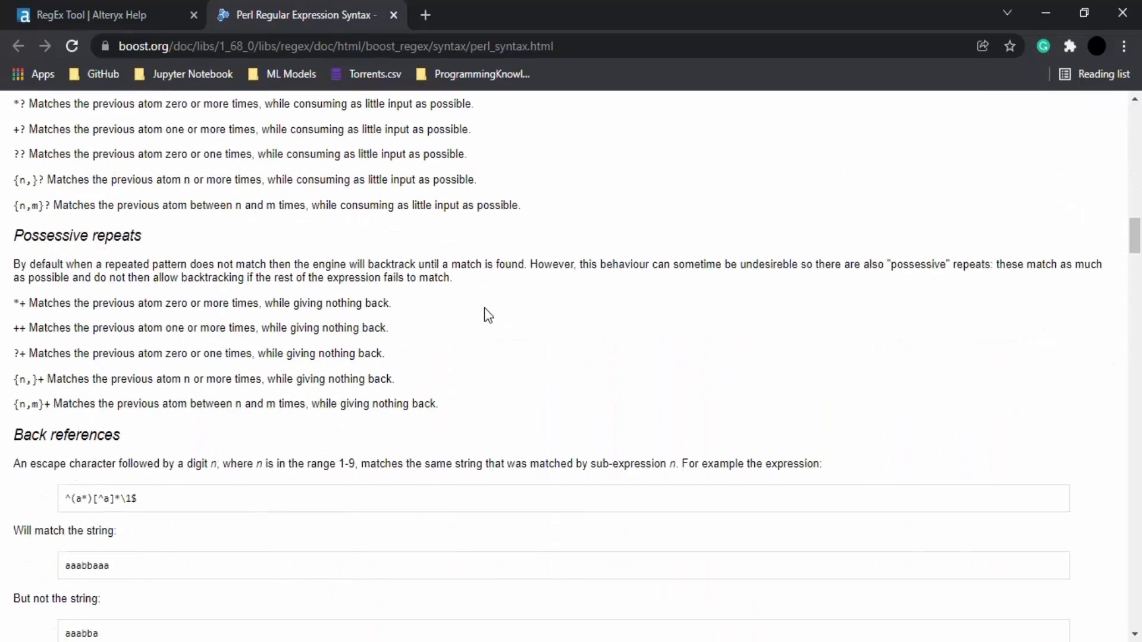
{"action": "scroll", "coordinate": [484, 308], "scroll_direction": "down", "scroll_amount": 10}
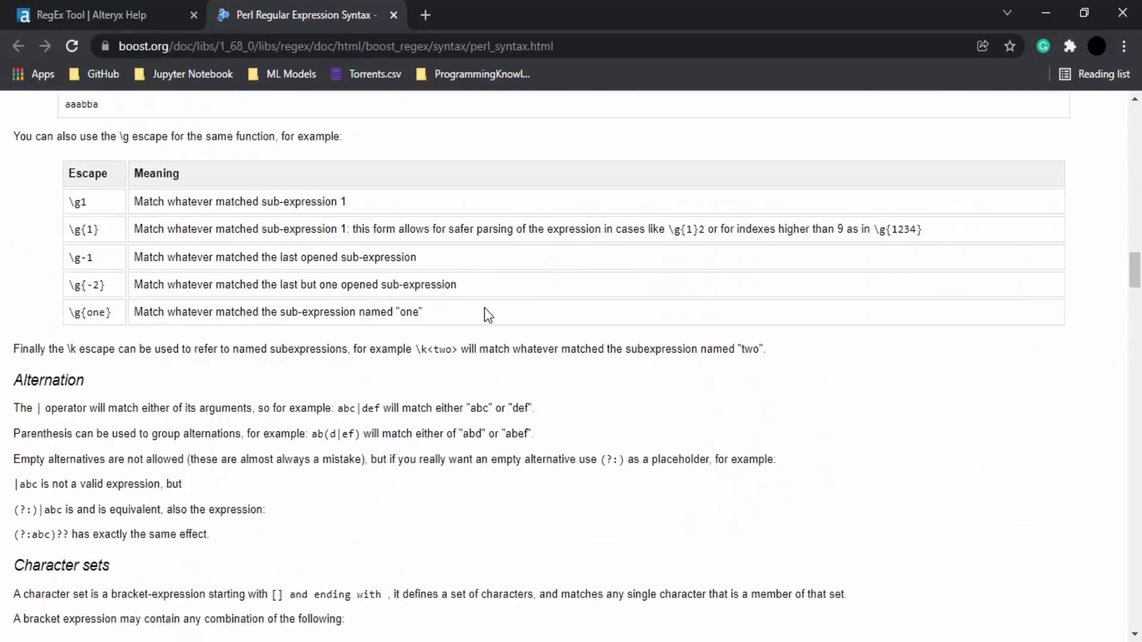
{"action": "scroll", "coordinate": [487, 313], "scroll_direction": "down", "scroll_amount": 20}
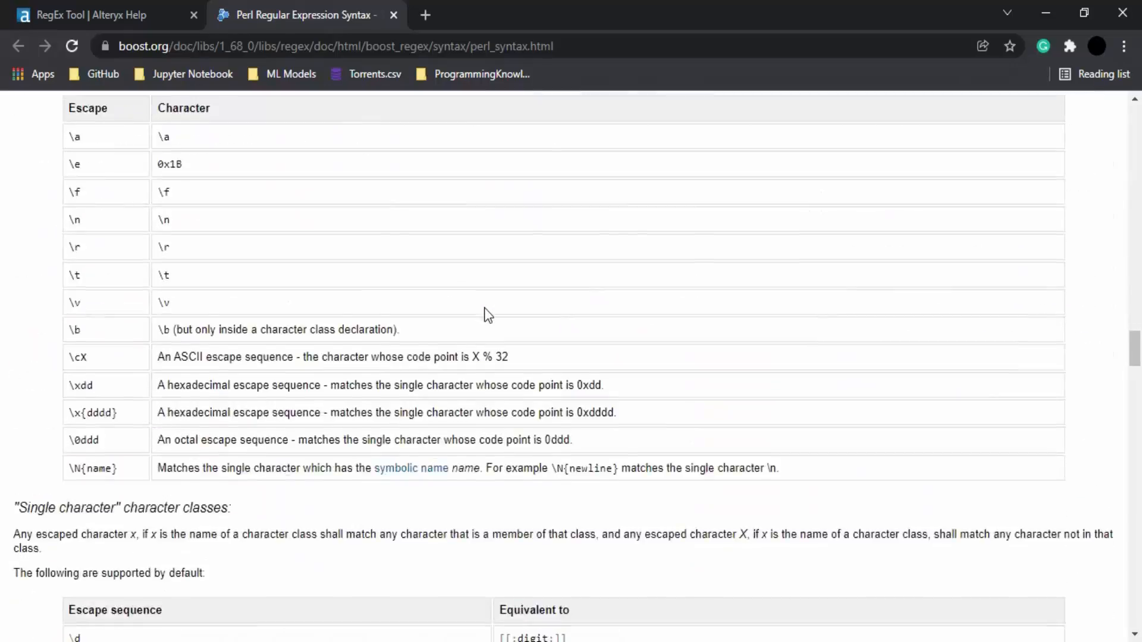
{"action": "scroll", "coordinate": [485, 309], "scroll_direction": "down", "scroll_amount": 20}
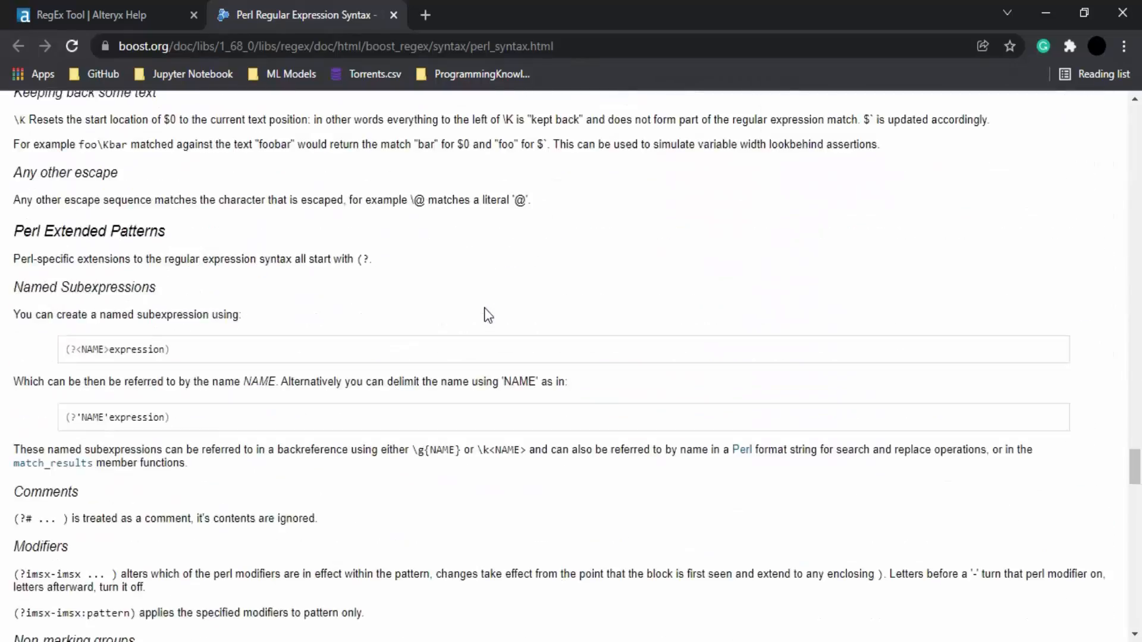
{"action": "scroll", "coordinate": [485, 309], "scroll_direction": "up", "scroll_amount": 9}
{"action": "scroll", "coordinate": [484, 309], "scroll_direction": "up", "scroll_amount": 20}
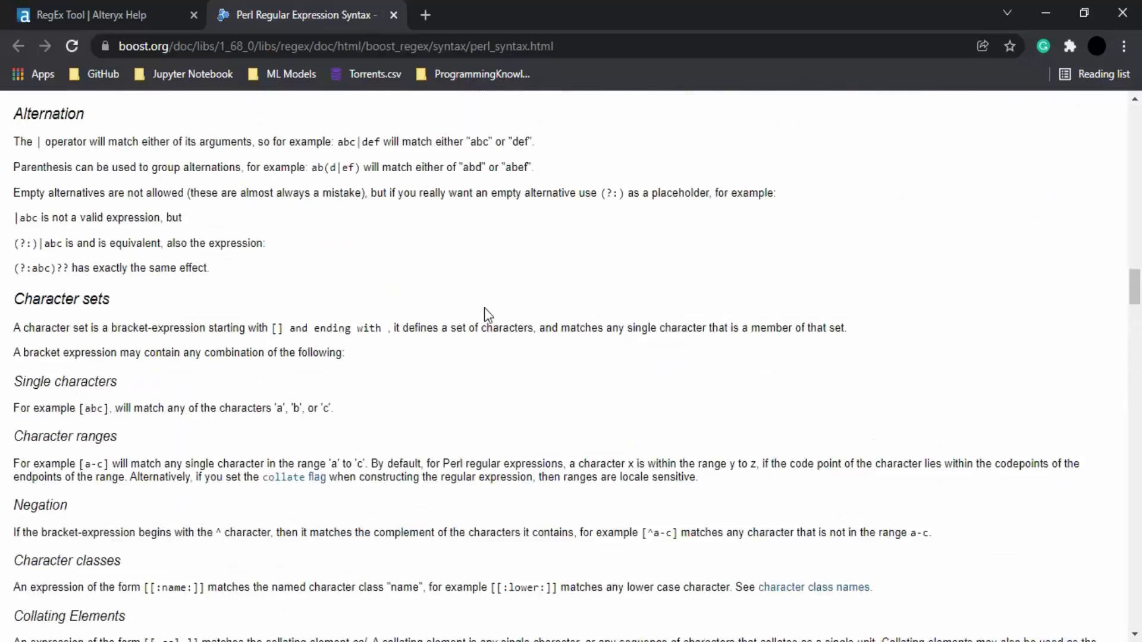
{"action": "scroll", "coordinate": [484, 308], "scroll_direction": "up", "scroll_amount": 20}
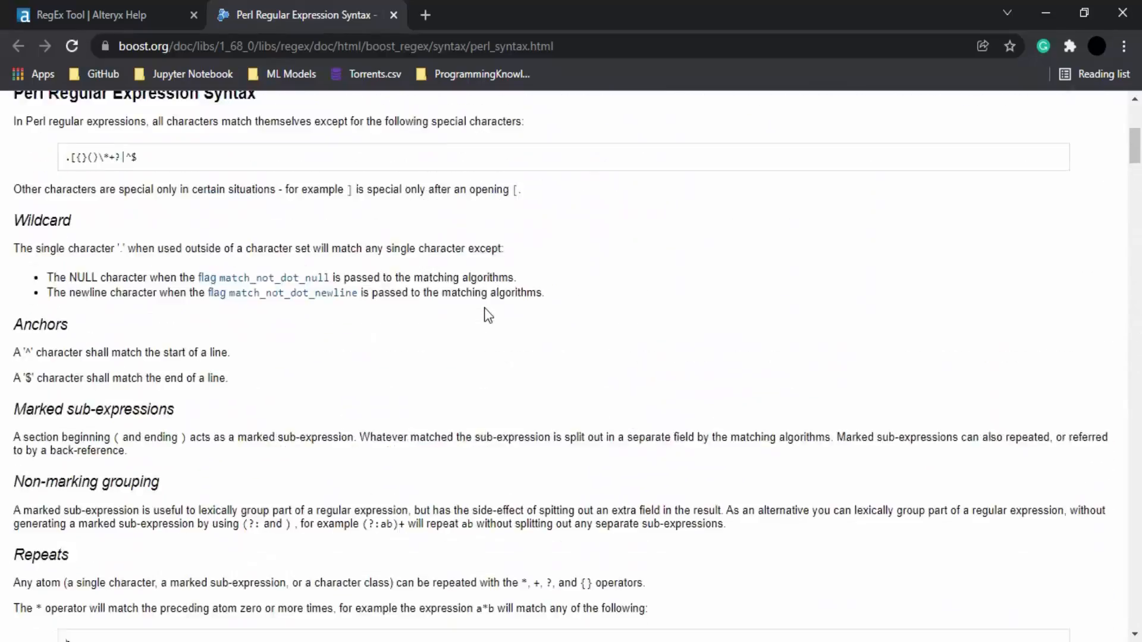
{"action": "left_click", "coordinate": [1122, 12]}
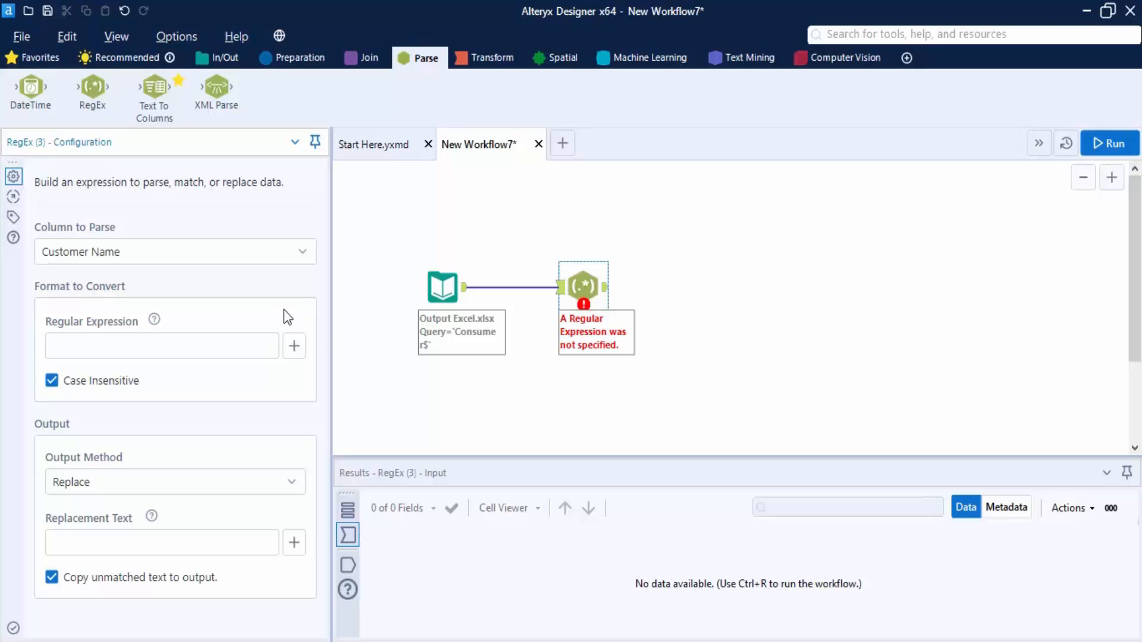
Step: Review the predefined expression elements offered for the RegEx tool's regular expression without inserting one
{"action": "left_click", "coordinate": [294, 346]}
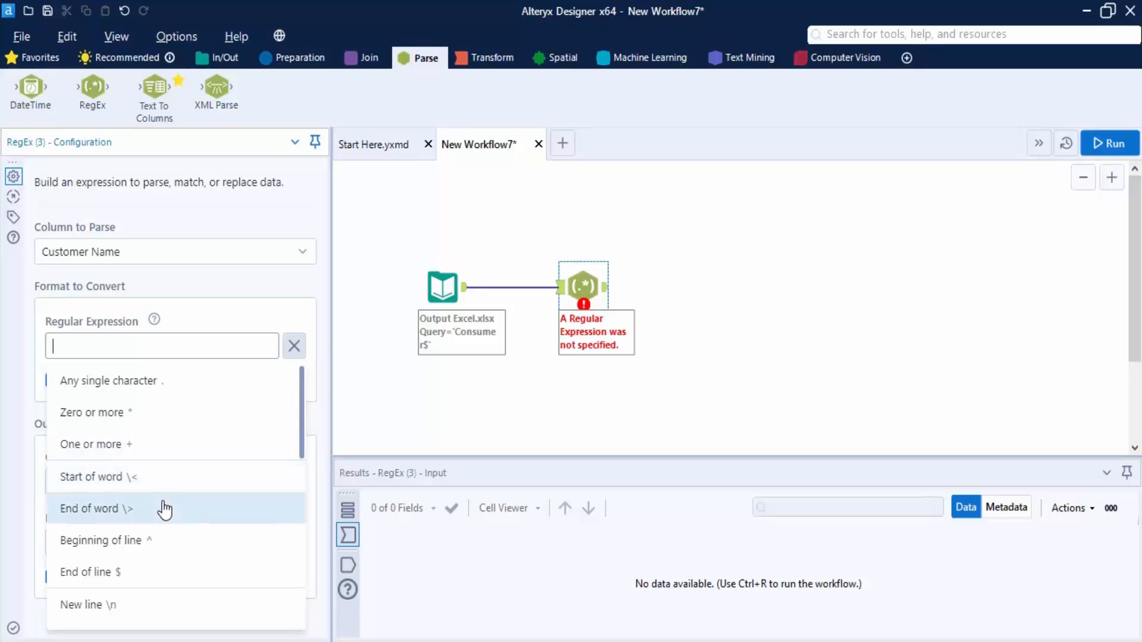
{"action": "scroll", "coordinate": [149, 576], "scroll_direction": "down", "scroll_amount": 6}
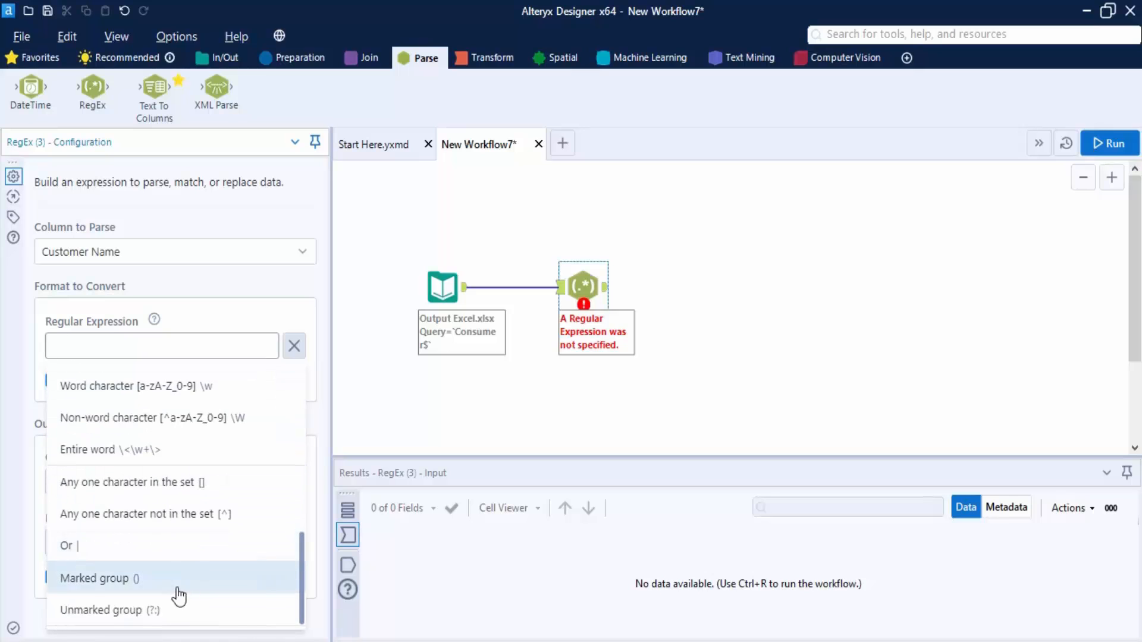
{"action": "scroll", "coordinate": [178, 598], "scroll_direction": "up", "scroll_amount": 6}
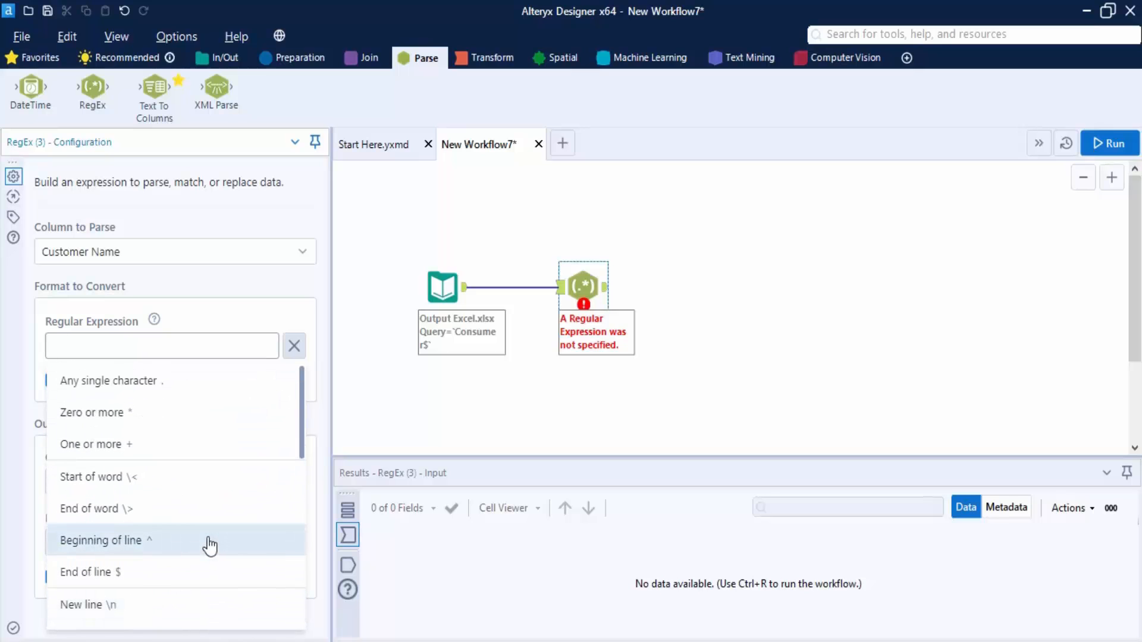
{"action": "left_click", "coordinate": [384, 326]}
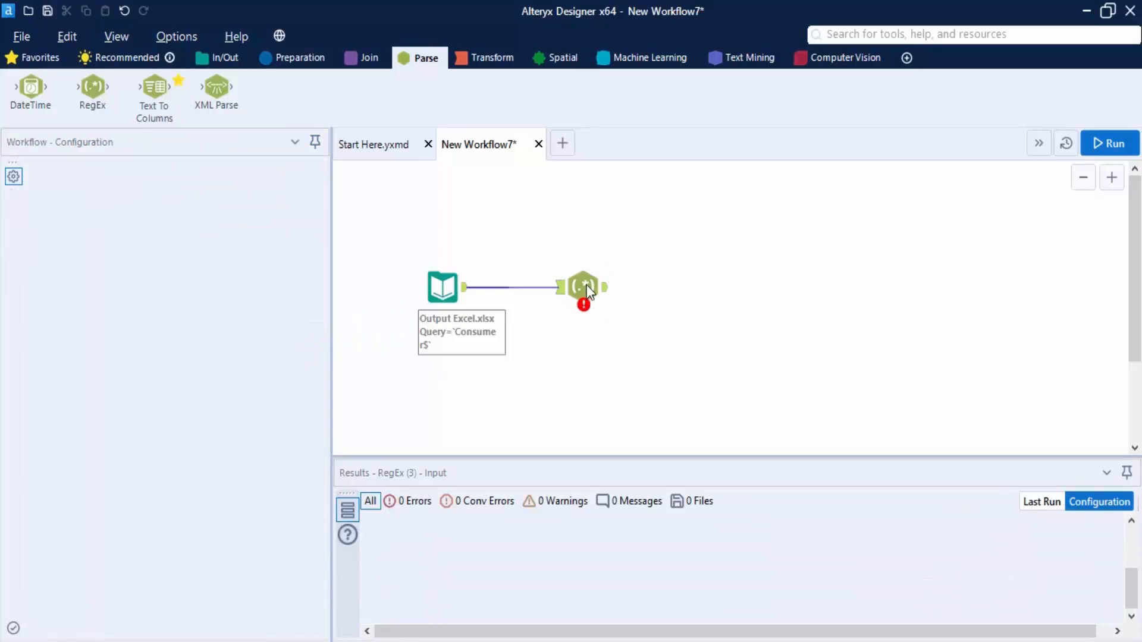
Step: Review the RegEx tool's output methods and the predefined replacement text elements without choosing any
{"action": "left_click", "coordinate": [584, 288]}
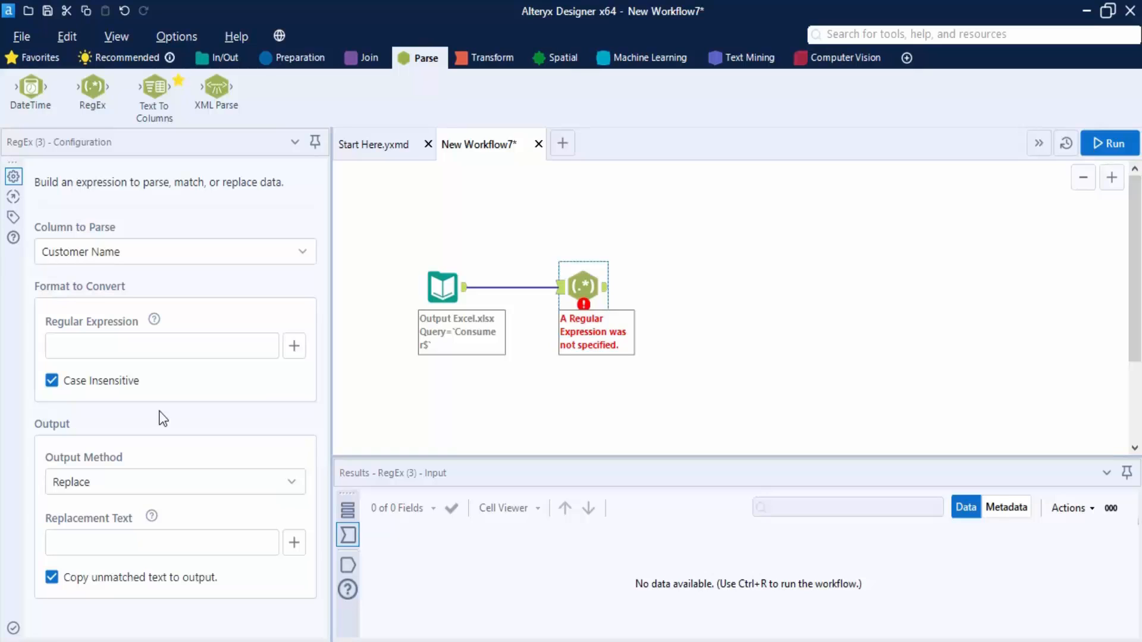
{"action": "left_click", "coordinate": [297, 483]}
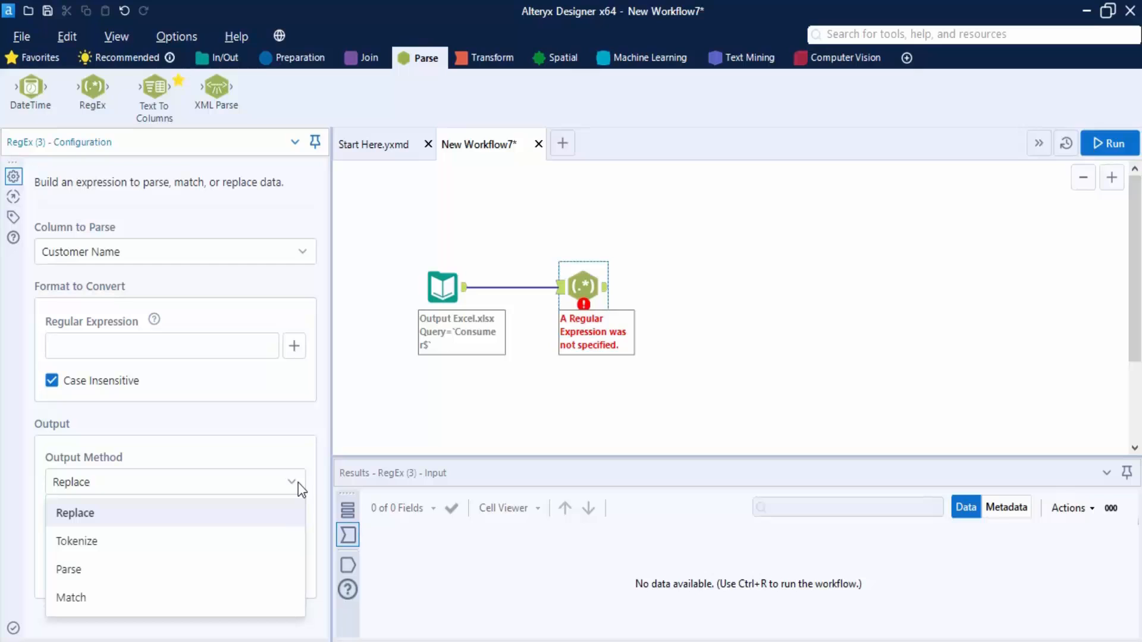
{"action": "left_click", "coordinate": [298, 483]}
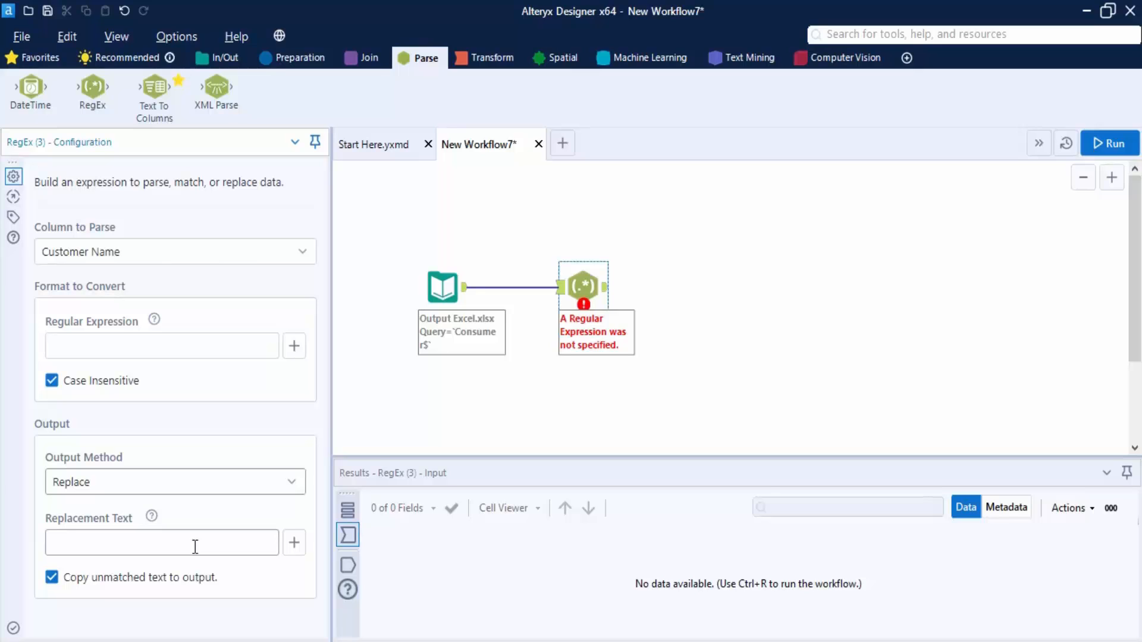
{"action": "left_click", "coordinate": [294, 543]}
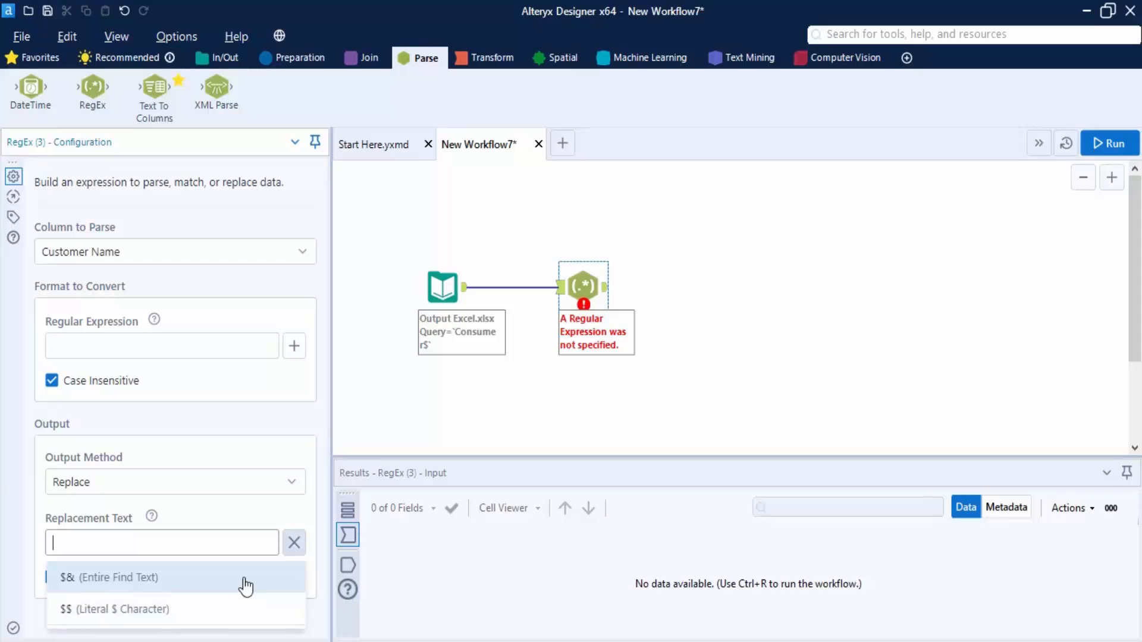
{"action": "left_click", "coordinate": [267, 503]}
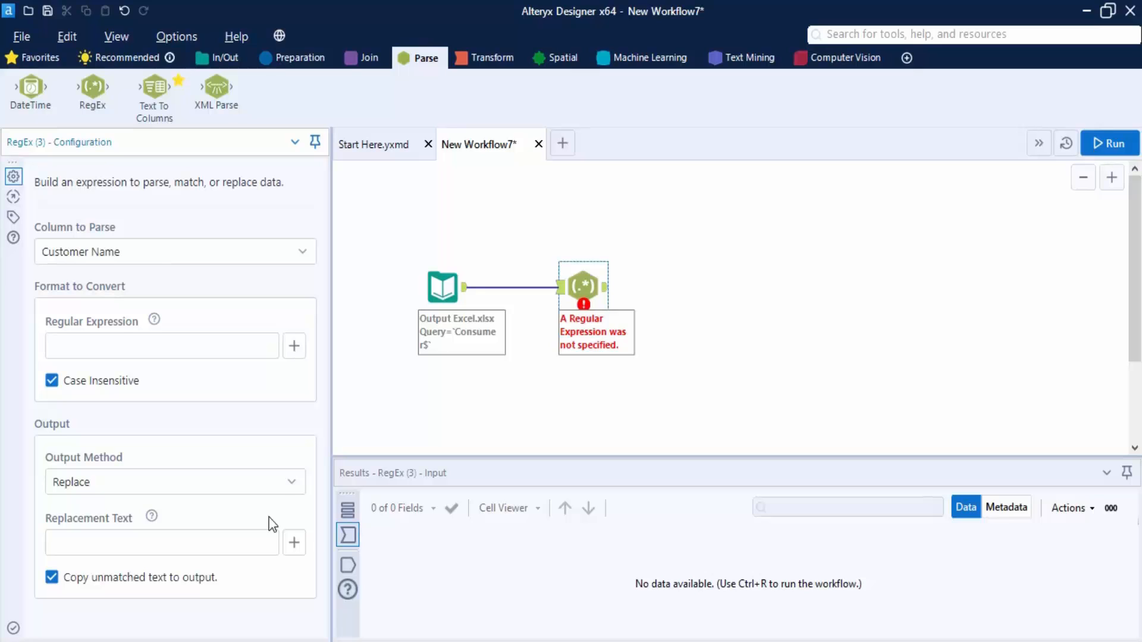
Step: Switch the RegEx output method to Tokenize and review its column-splitting settings and choices for handling extra columns
{"action": "left_click", "coordinate": [291, 480]}
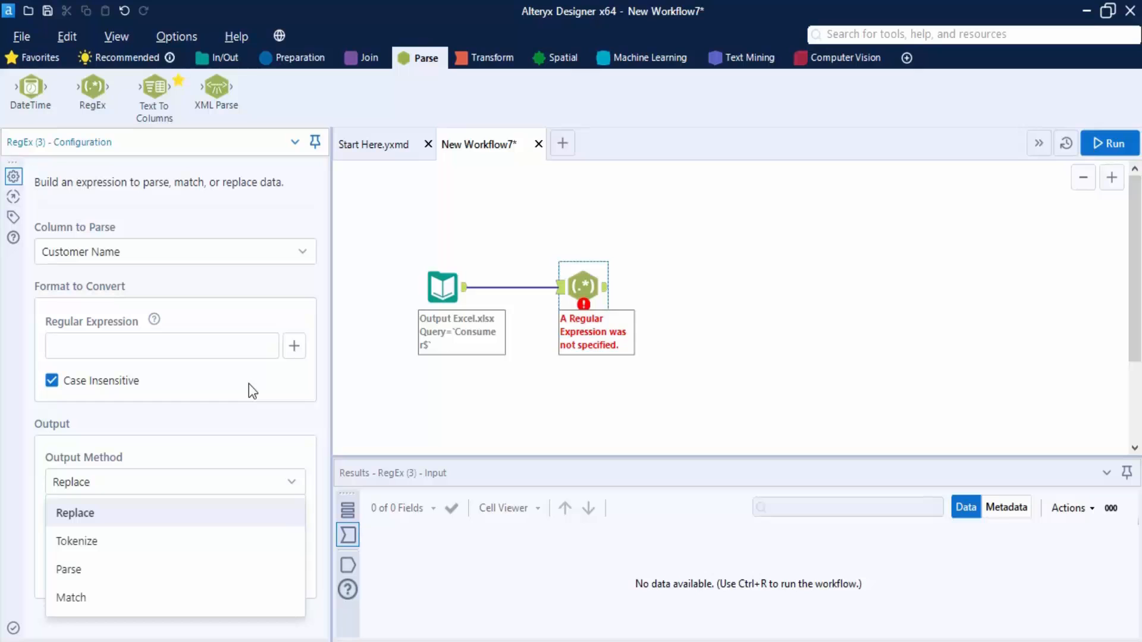
{"action": "left_click", "coordinate": [107, 541]}
{"action": "scroll", "coordinate": [218, 508], "scroll_direction": "down", "scroll_amount": 2}
{"action": "scroll", "coordinate": [226, 505], "scroll_direction": "down", "scroll_amount": 1}
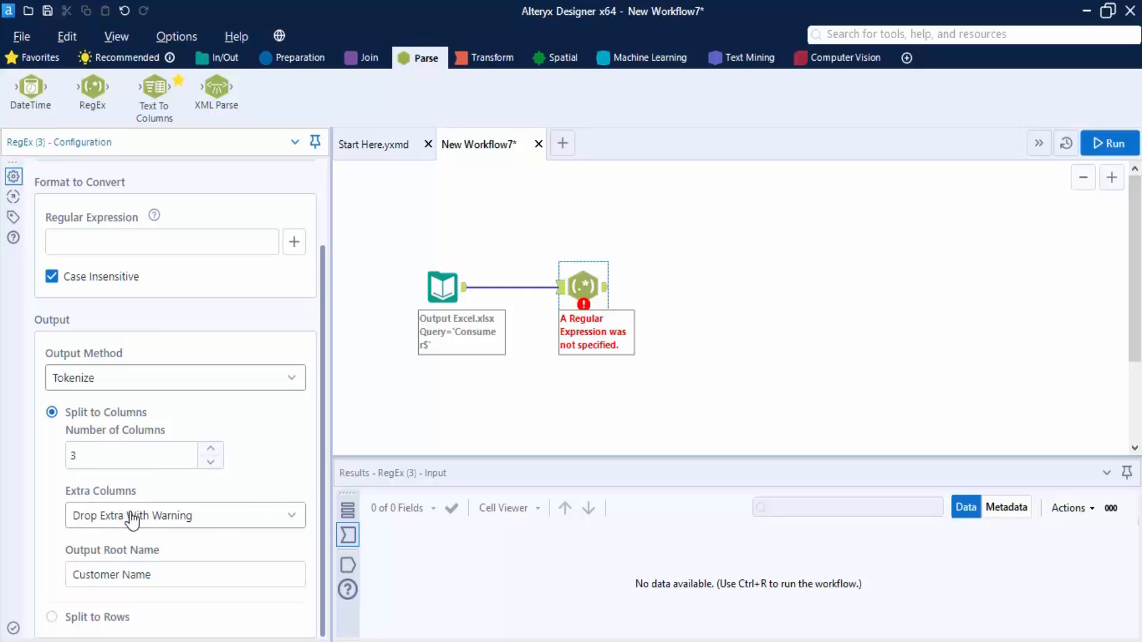
{"action": "left_click", "coordinate": [164, 532]}
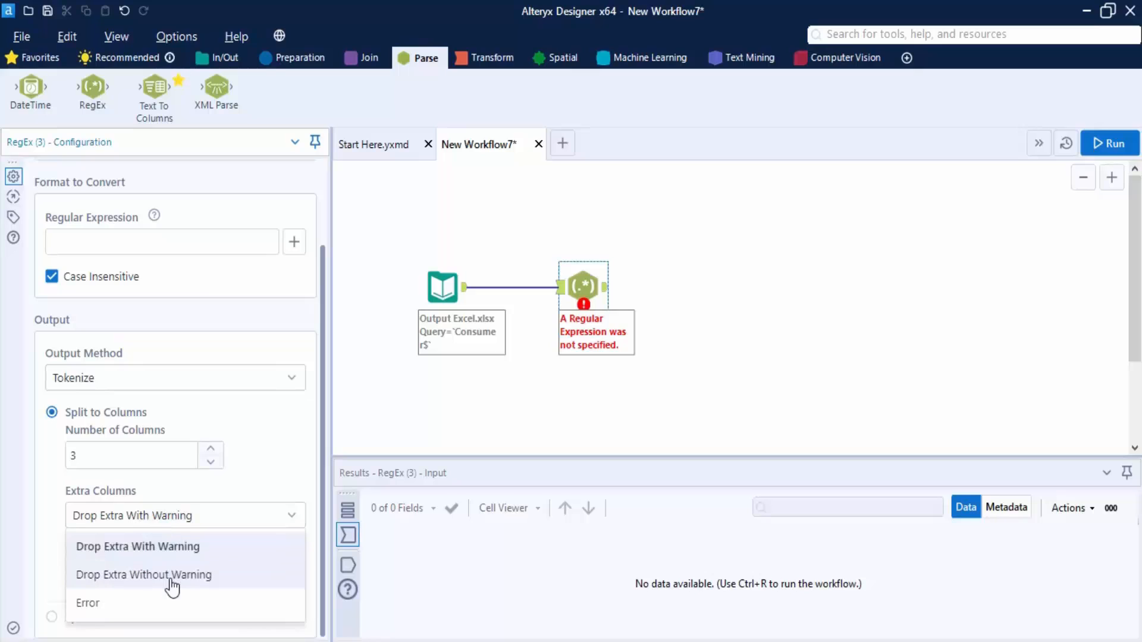
{"action": "left_click", "coordinate": [268, 496]}
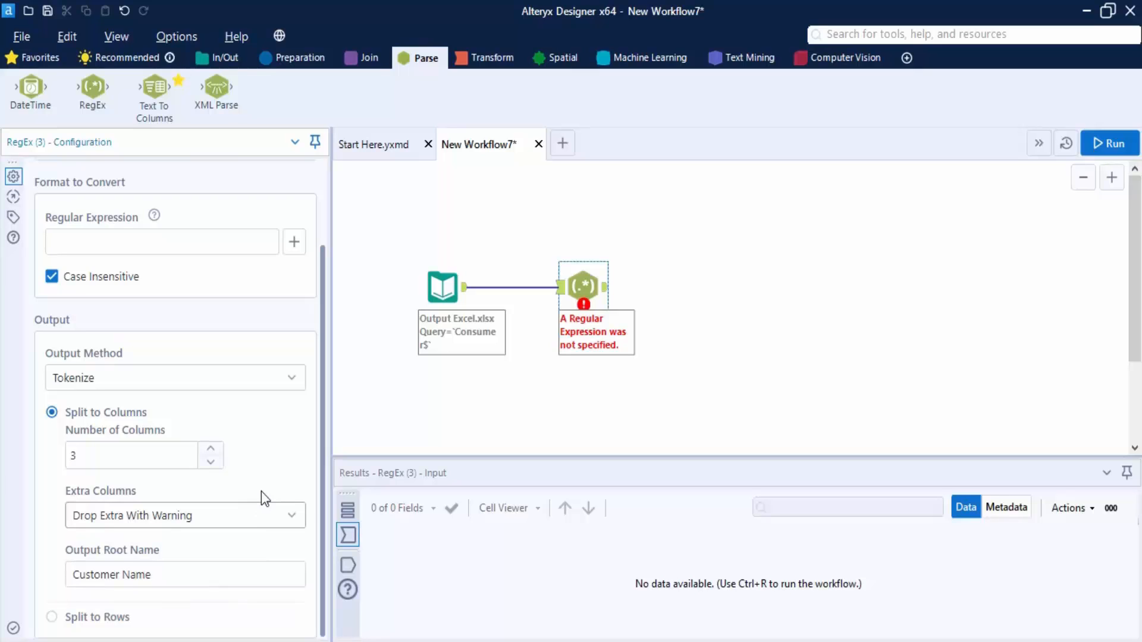
{"action": "left_click", "coordinate": [226, 583]}
Step: Switch the RegEx output method to Parse and look through the headings of its output columns table
{"action": "left_click", "coordinate": [208, 379]}
{"action": "left_click", "coordinate": [134, 467]}
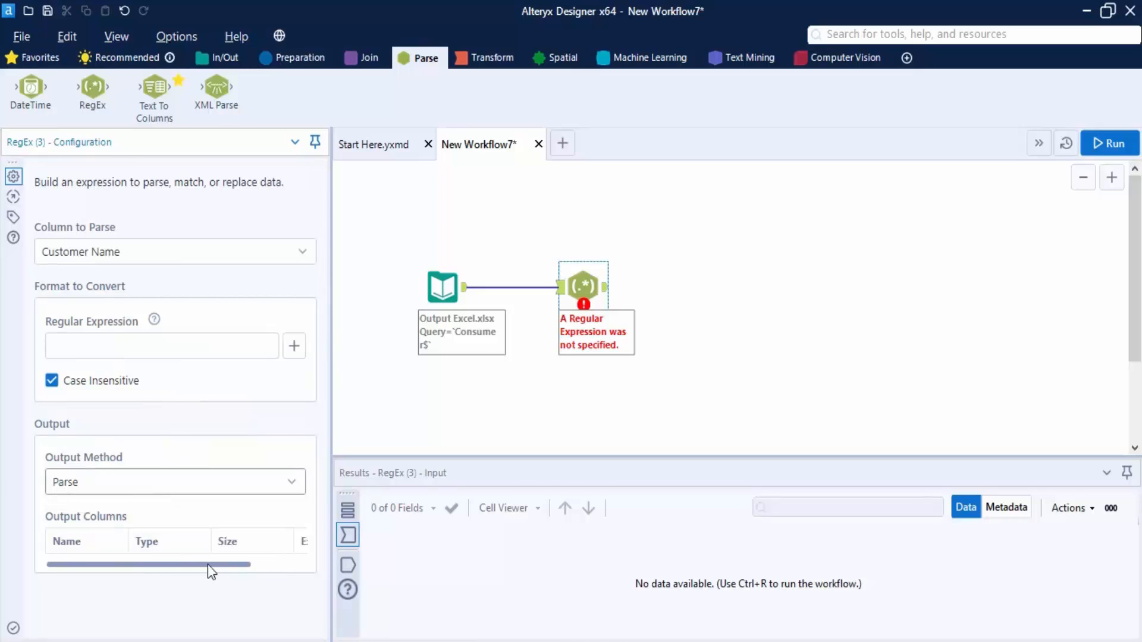
{"action": "left_click_drag", "start_coordinate": [210, 565], "coordinate": [288, 565]}
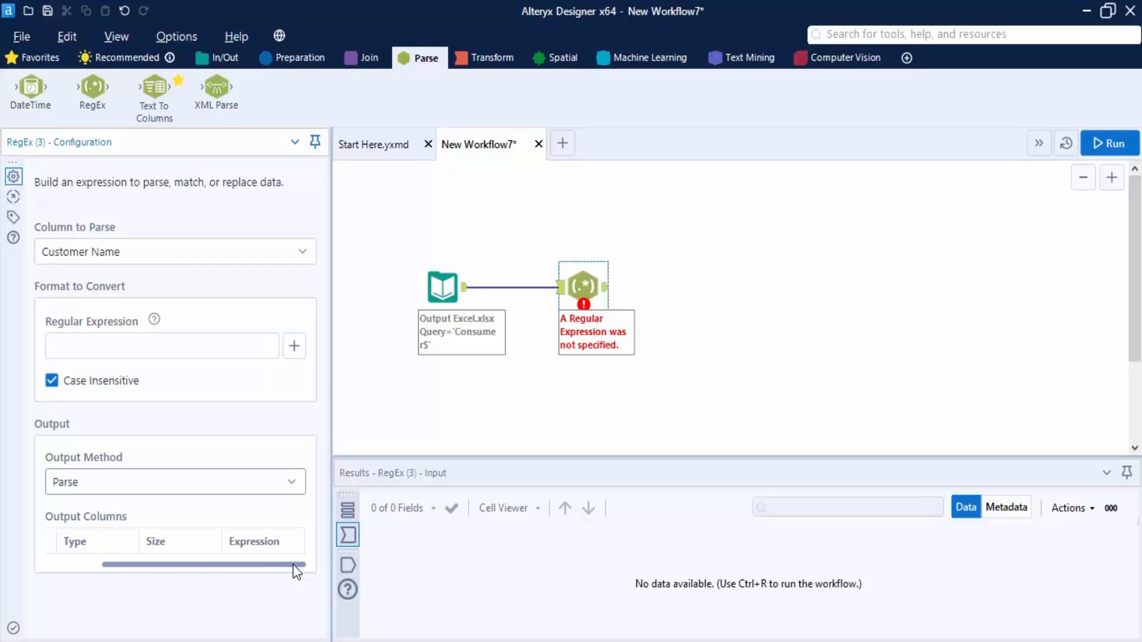
{"action": "left_click_drag", "start_coordinate": [288, 565], "coordinate": [179, 556]}
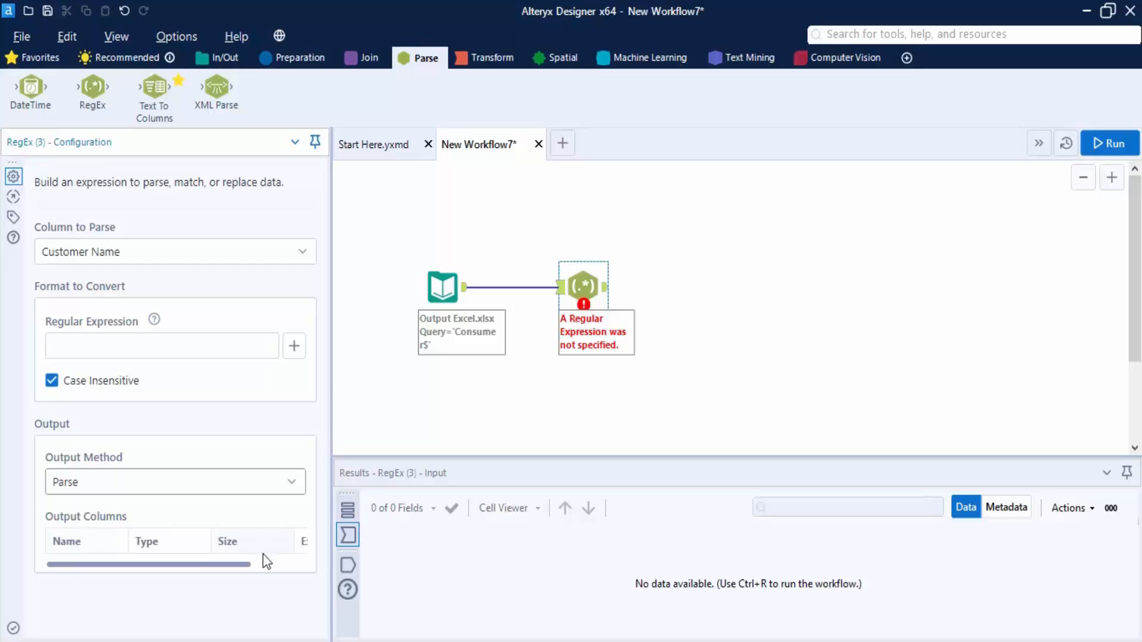
{"action": "left_click_drag", "start_coordinate": [210, 565], "coordinate": [139, 552]}
Step: Set the RegEx output method to Match, leaving Error if Not Matched off
{"action": "left_click", "coordinate": [271, 482]}
{"action": "left_click", "coordinate": [108, 598]}
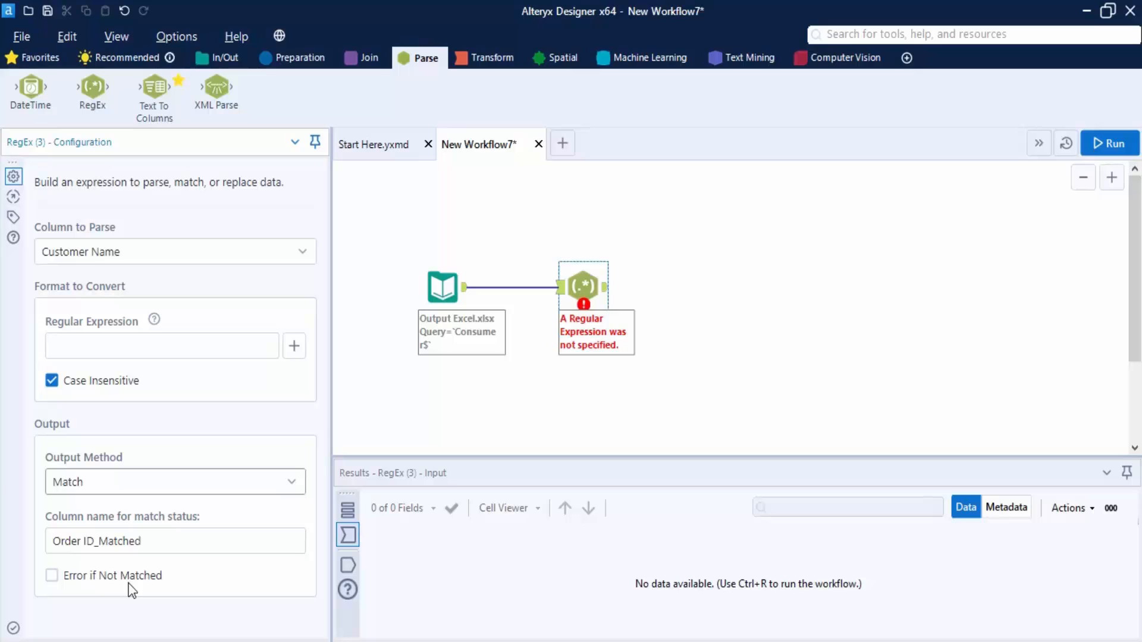
{"action": "left_click", "coordinate": [54, 572]}
{"action": "left_click", "coordinate": [54, 573]}
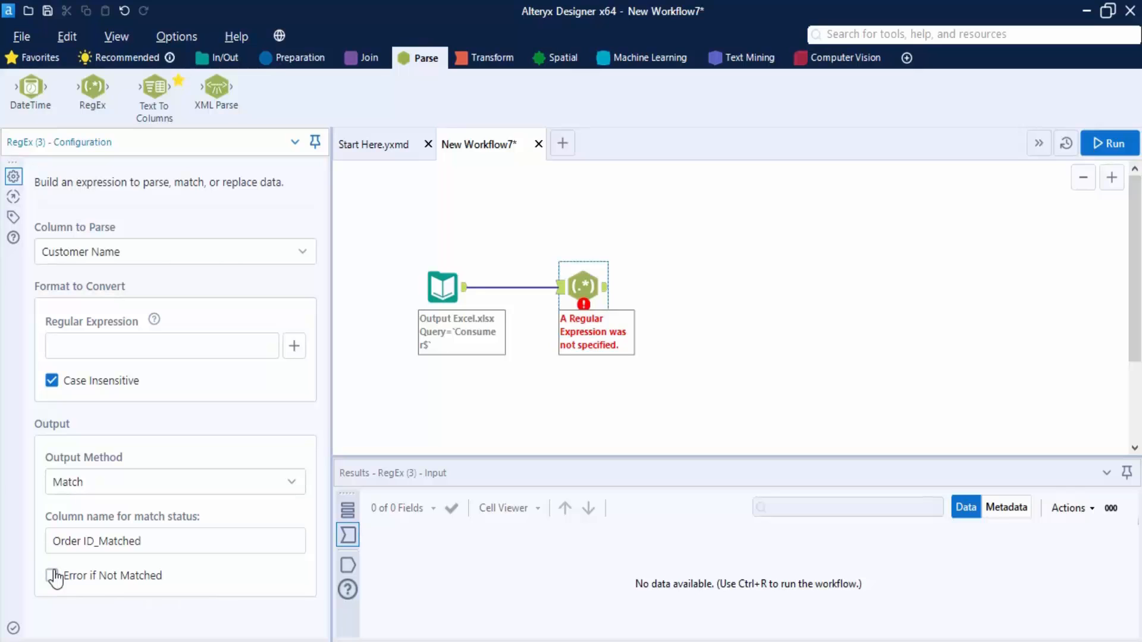
Step: Examine the Customer Name values in the Input Data tool's preview of the Consumer sheet
{"action": "left_click", "coordinate": [452, 287]}
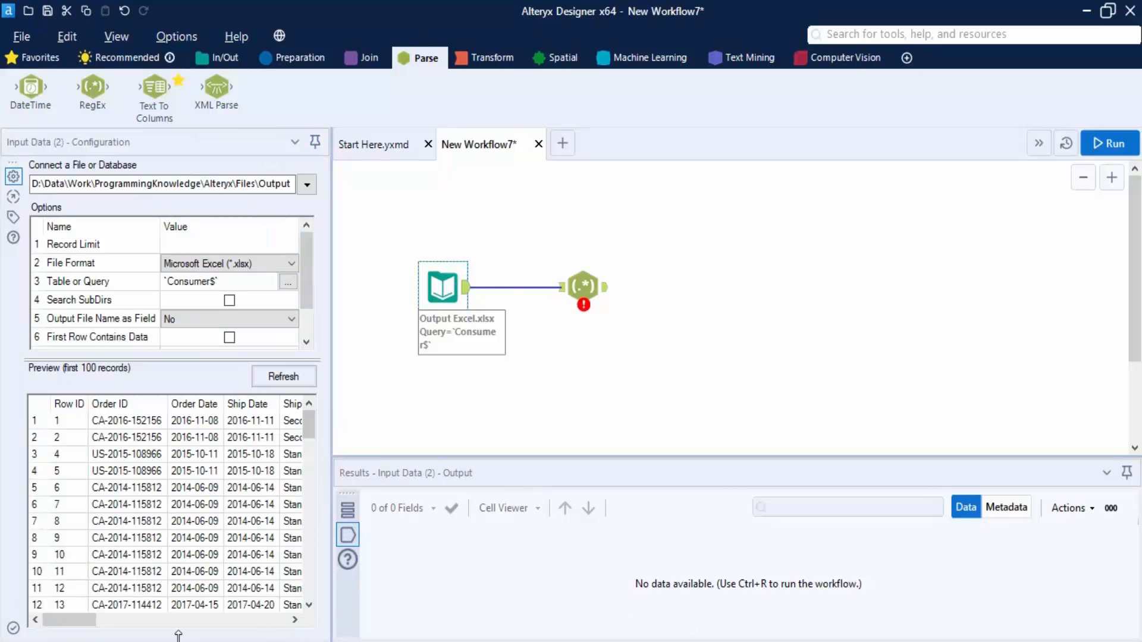
{"action": "left_click_drag", "start_coordinate": [66, 619], "coordinate": [155, 629]}
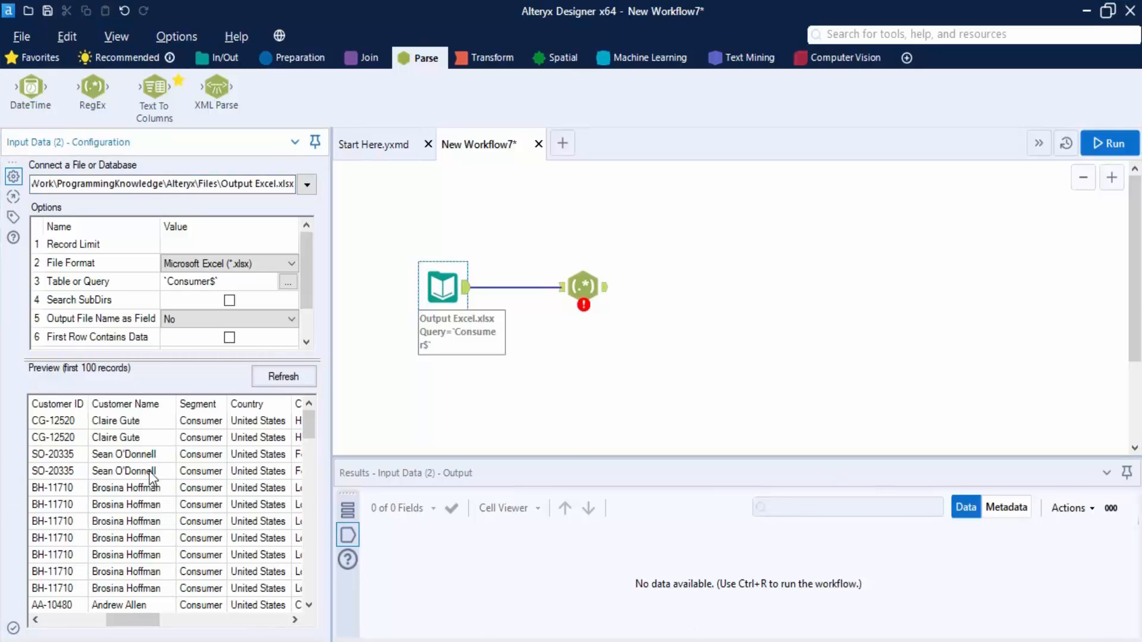
{"action": "scroll", "coordinate": [134, 463], "scroll_direction": "down", "scroll_amount": 9}
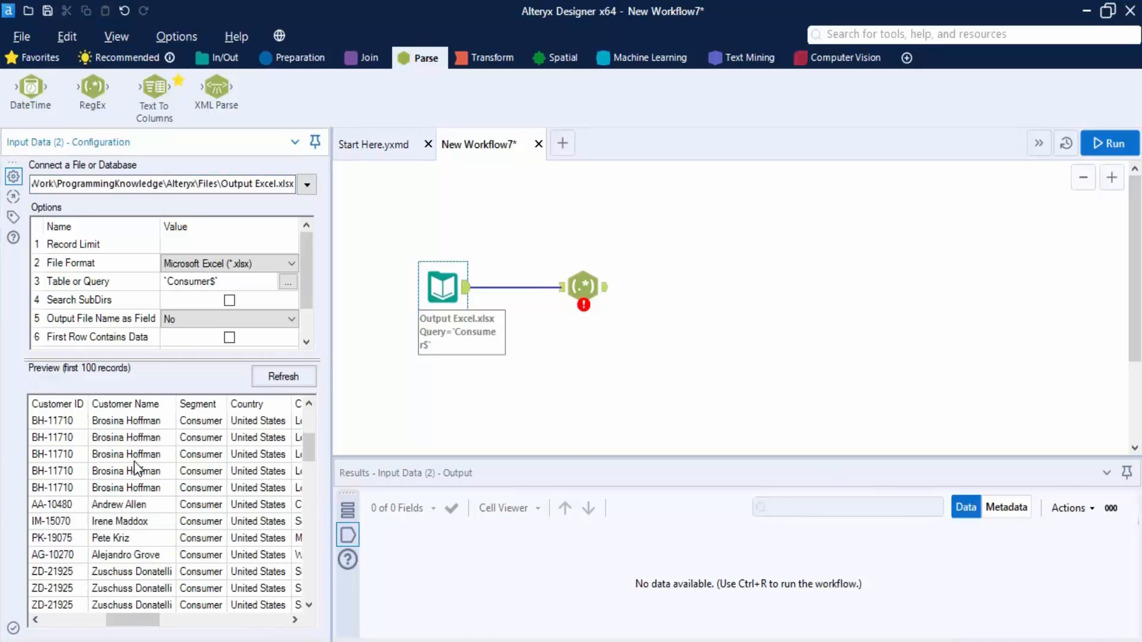
{"action": "scroll", "coordinate": [133, 462], "scroll_direction": "down", "scroll_amount": 8}
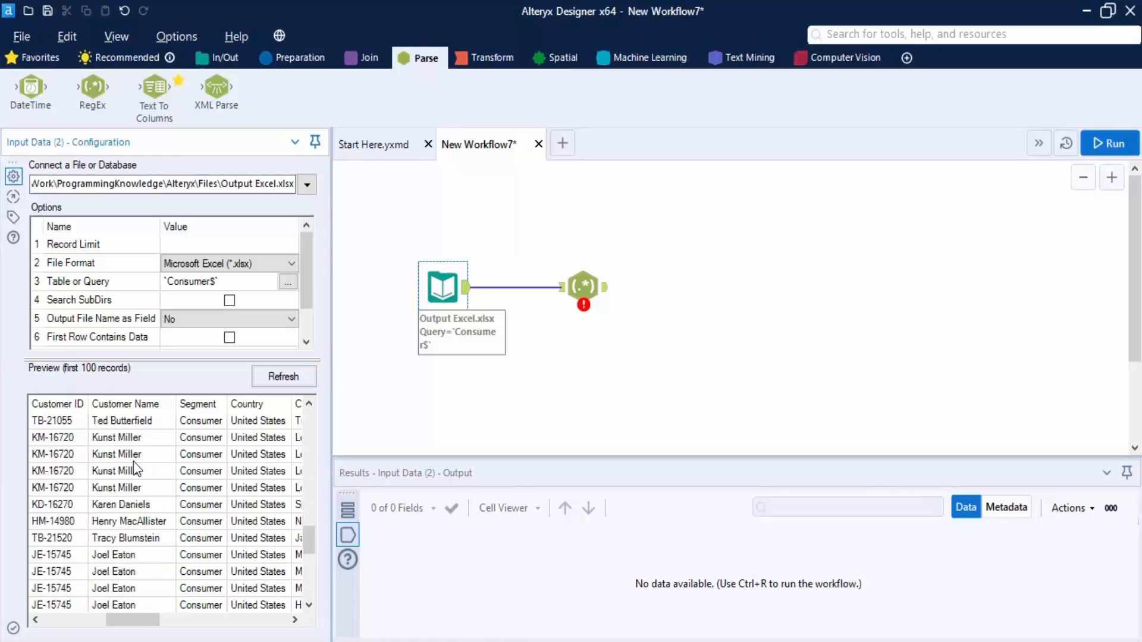
{"action": "scroll", "coordinate": [134, 461], "scroll_direction": "up", "scroll_amount": 17}
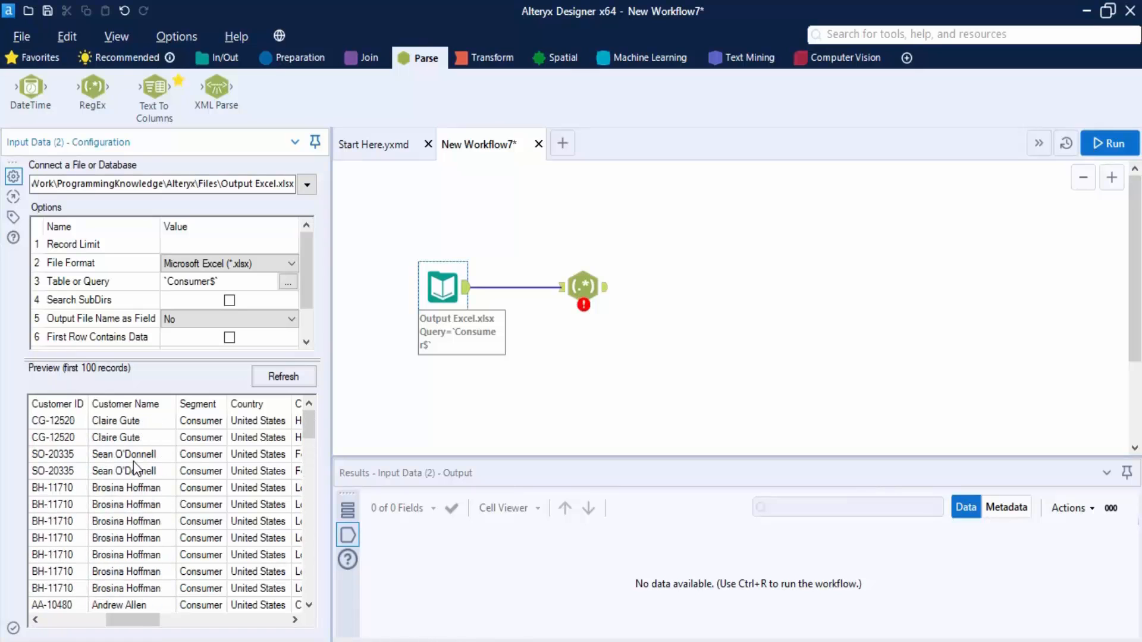
Step: Set the RegEx tool's regular expression to .Z, using the predefined any single character element
{"action": "left_click", "coordinate": [583, 287]}
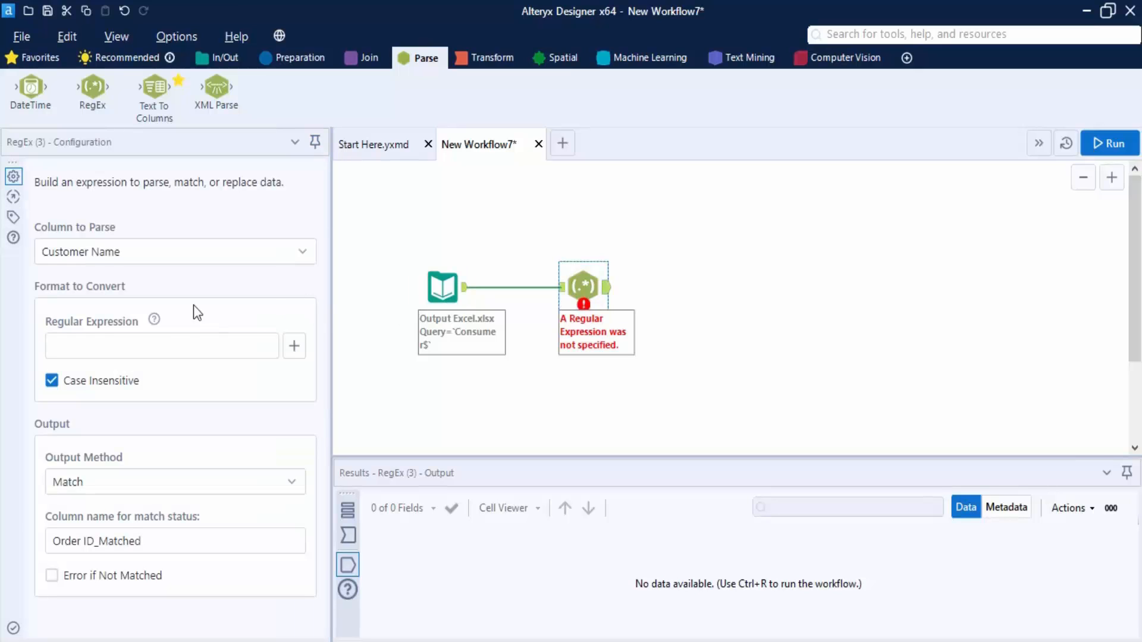
{"action": "left_click", "coordinate": [160, 350]}
{"action": "left_click", "coordinate": [293, 349]}
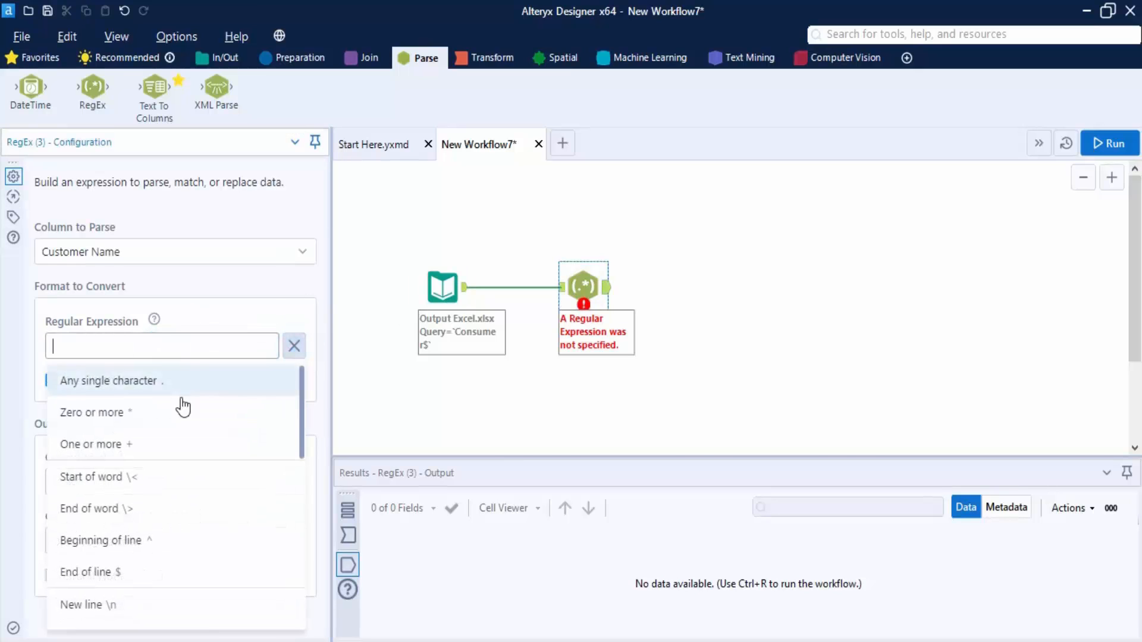
{"action": "left_click", "coordinate": [127, 382]}
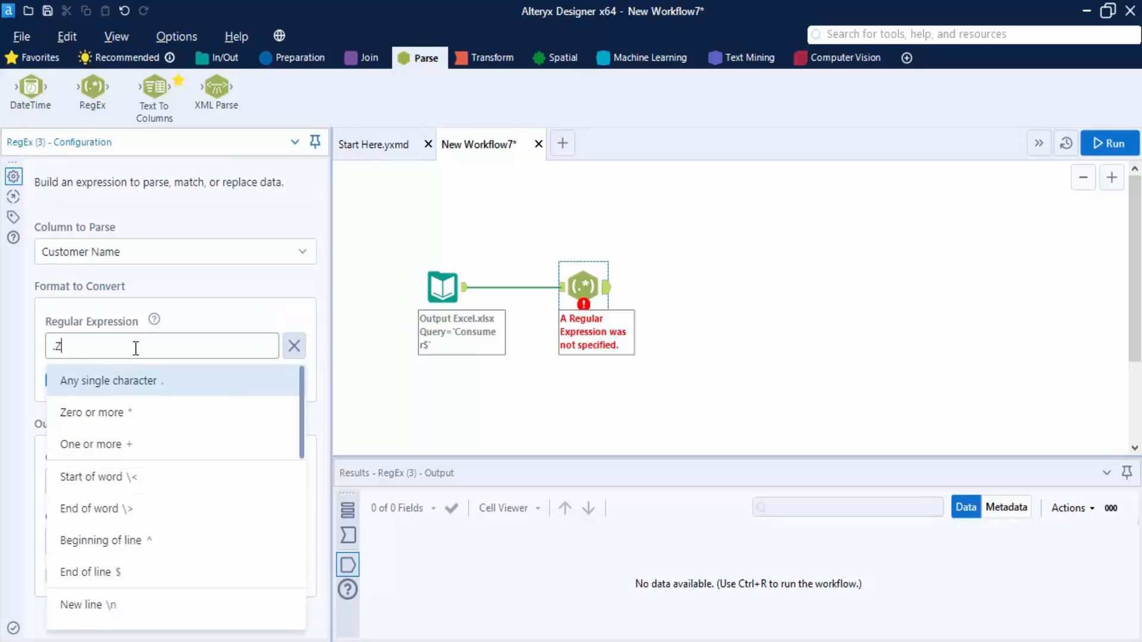
{"action": "left_click", "coordinate": [214, 319]}
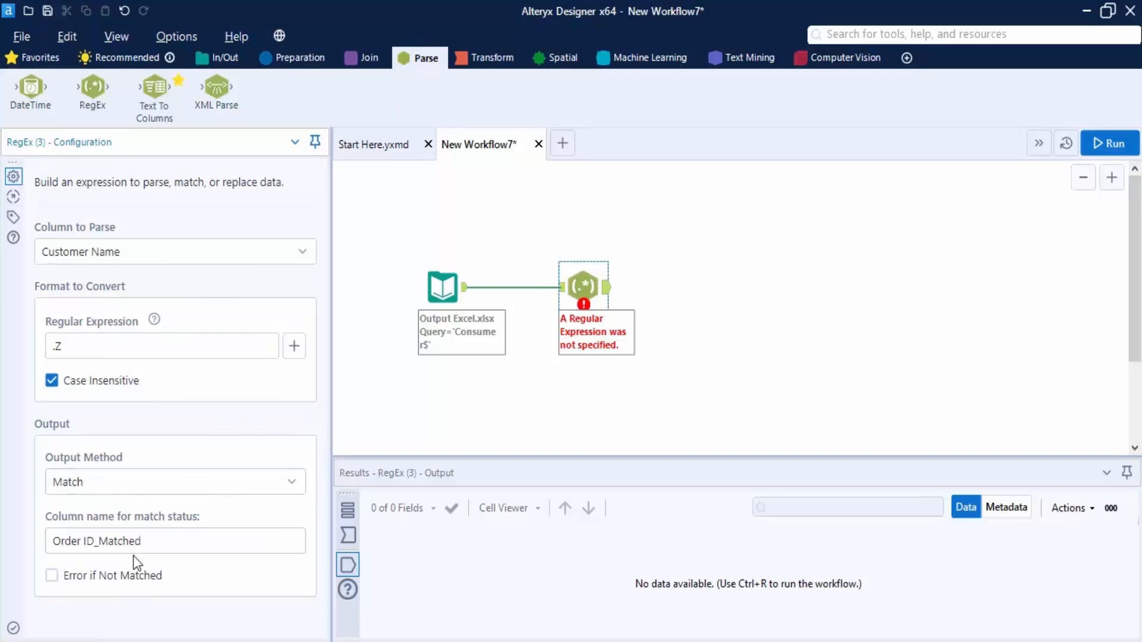
Step: Name the RegEx tool's match status column Name_Matched
{"action": "triple_click", "coordinate": [113, 542]}
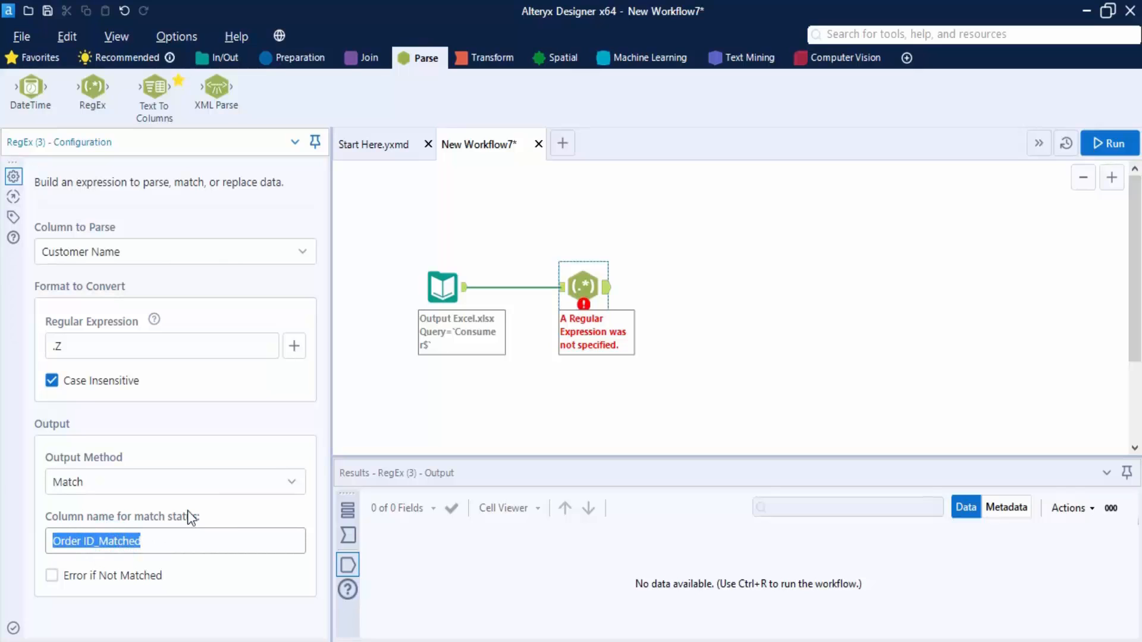
{"action": "type", "text": "N"}
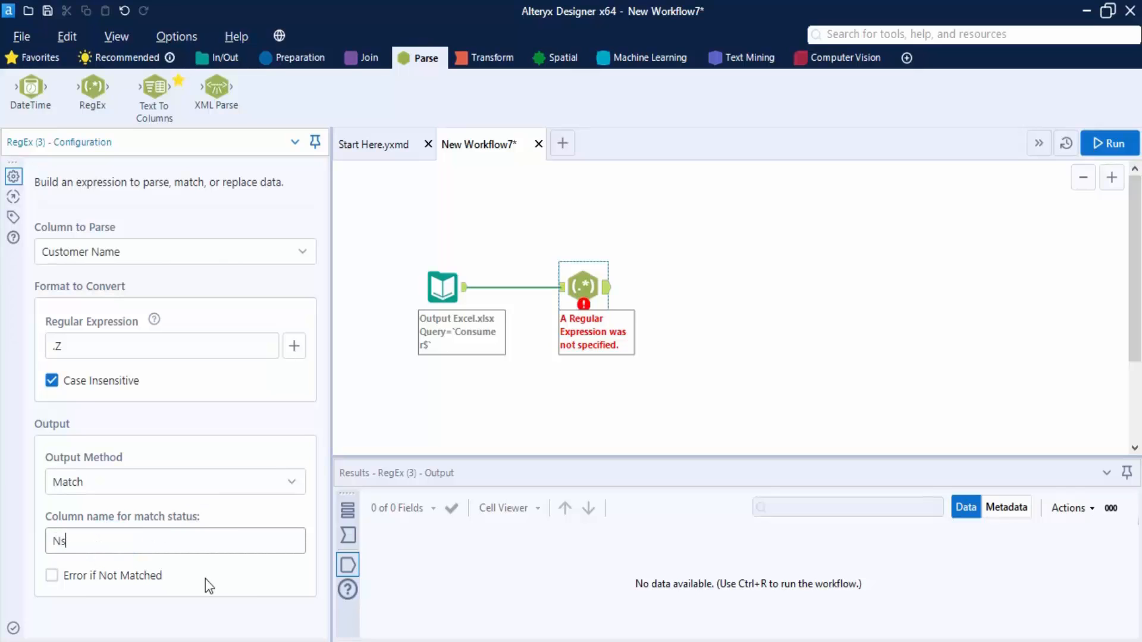
{"action": "type", "text": "ame_Matched"}
Step: Run the workflow, enlarge the results area and examine the Name_Matched column in the RegEx output
{"action": "left_click", "coordinate": [1134, 141]}
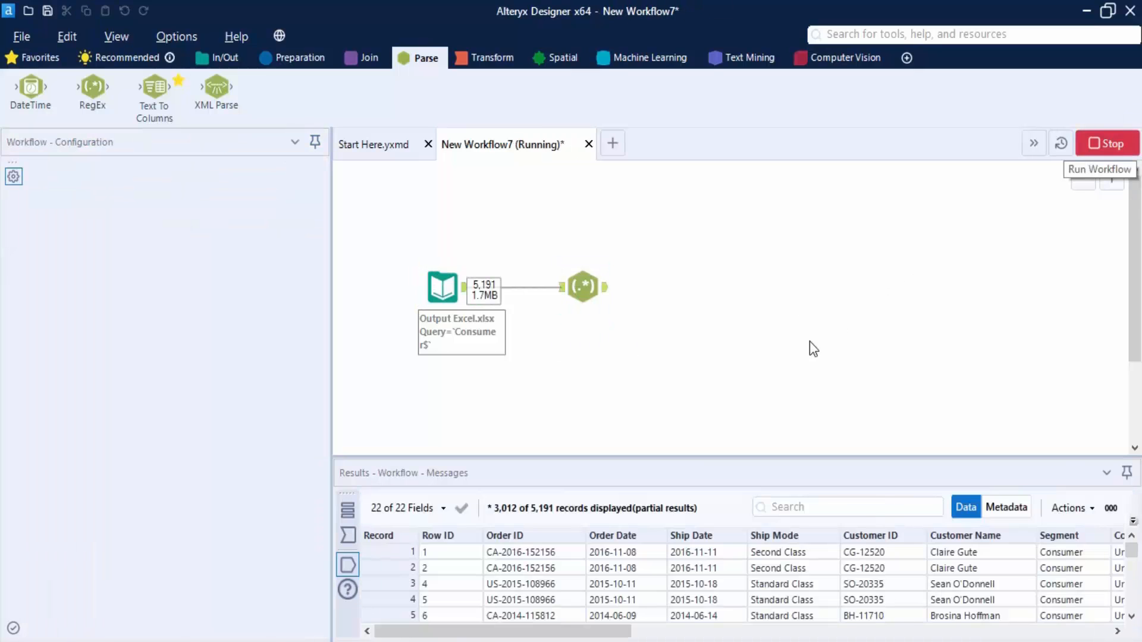
{"action": "left_click_drag", "start_coordinate": [706, 456], "coordinate": [717, 357]}
{"action": "left_click_drag", "start_coordinate": [621, 631], "coordinate": [1100, 631]}
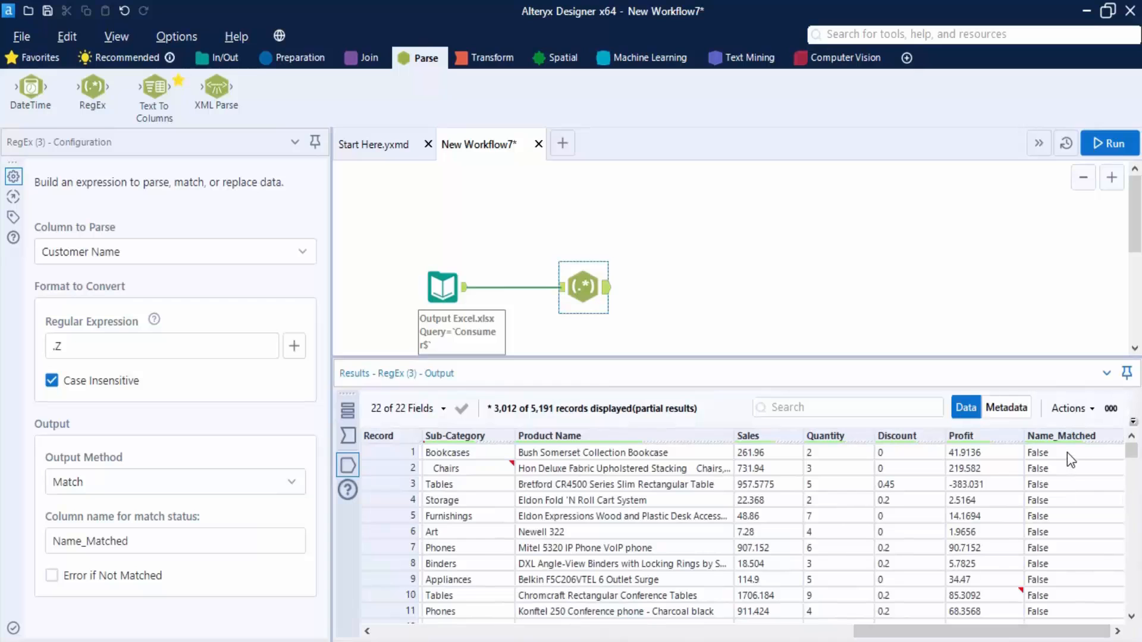
{"action": "scroll", "coordinate": [1067, 452], "scroll_direction": "down", "scroll_amount": 19}
{"action": "scroll", "coordinate": [1071, 511], "scroll_direction": "down", "scroll_amount": 18}
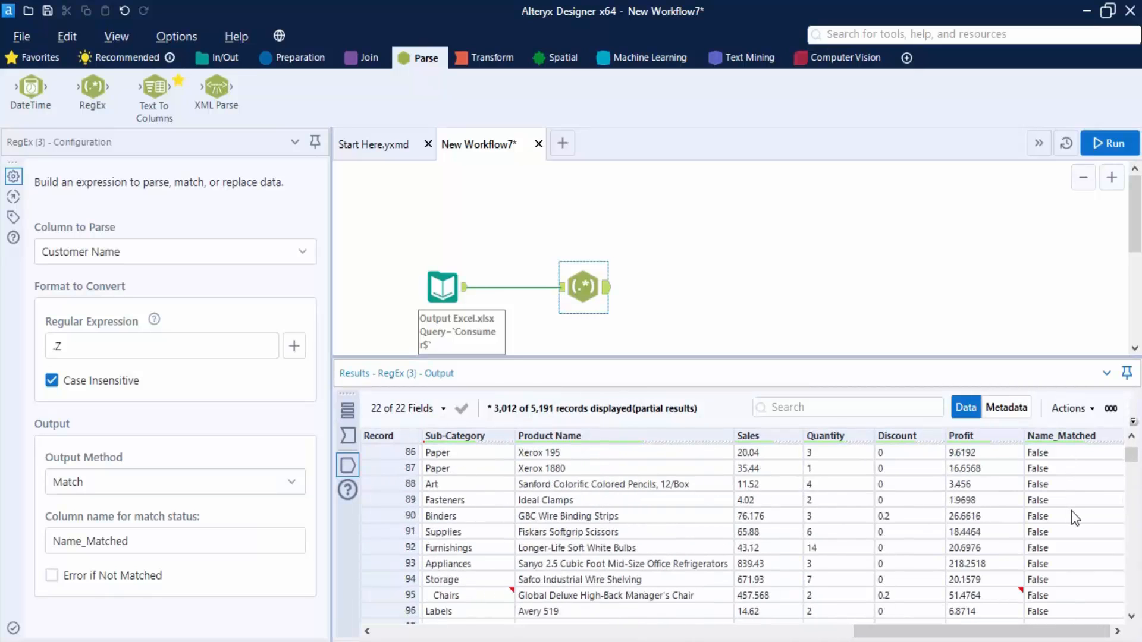
{"action": "scroll", "coordinate": [1072, 510], "scroll_direction": "up", "scroll_amount": 17}
{"action": "scroll", "coordinate": [1075, 511], "scroll_direction": "up", "scroll_amount": 1}
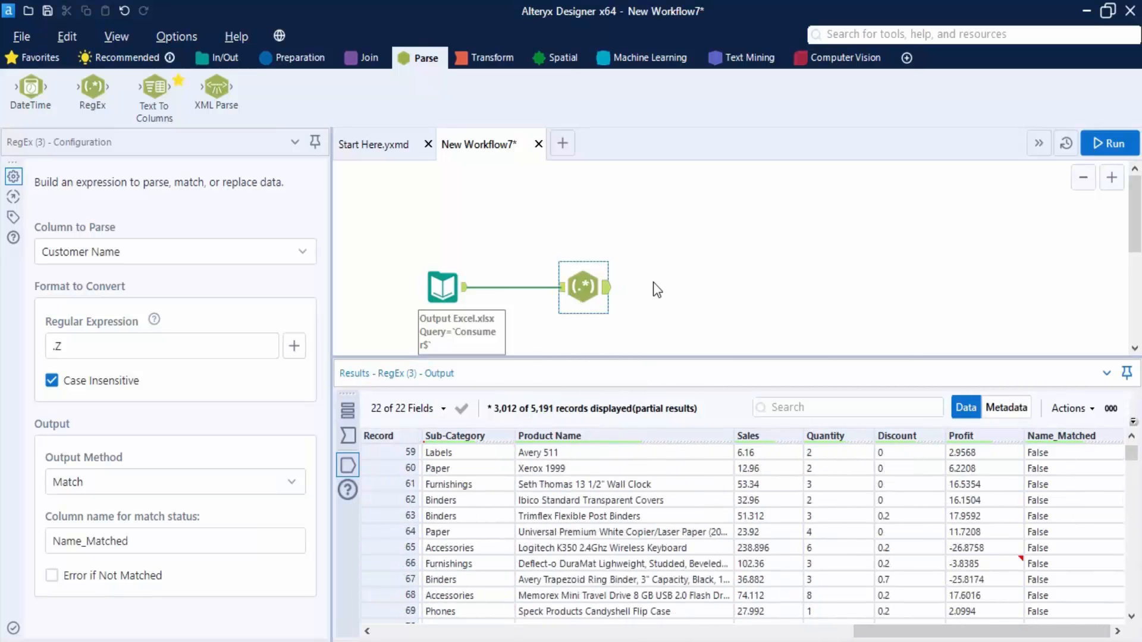
Step: Add a Browse tool connected to the RegEx output and run the workflow
{"action": "left_click", "coordinate": [225, 57]}
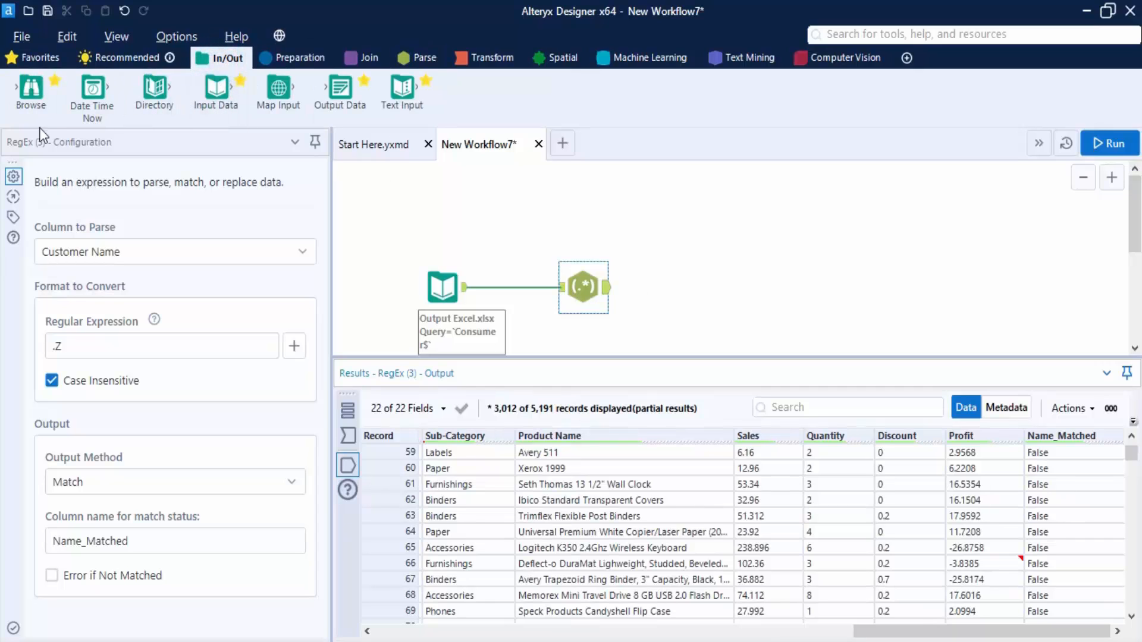
{"action": "left_click_drag", "start_coordinate": [31, 91], "coordinate": [663, 276]}
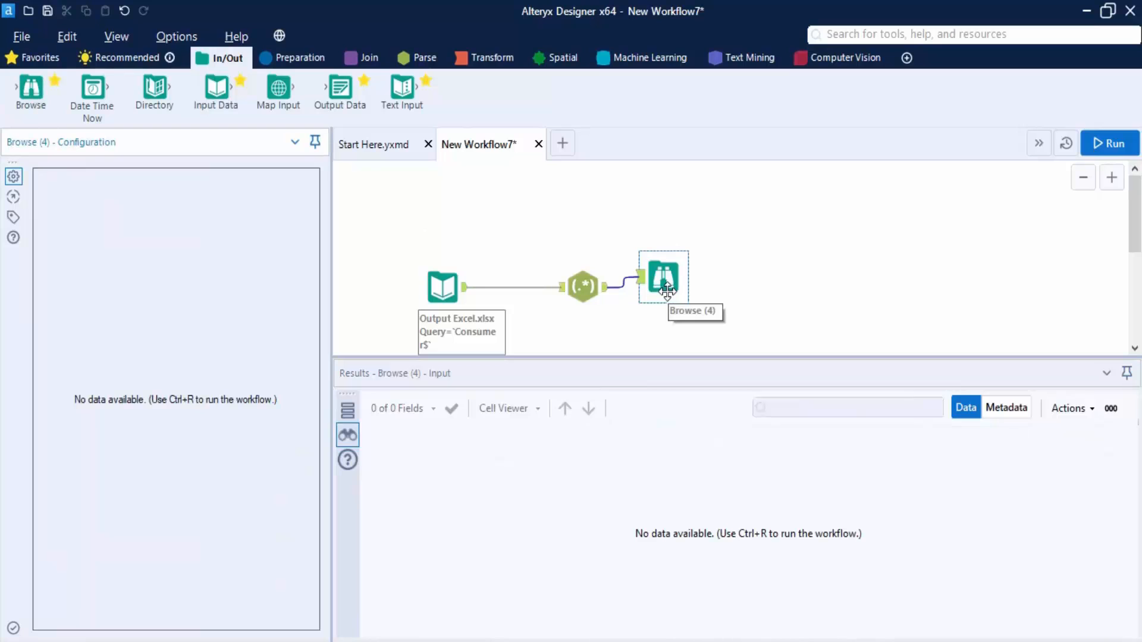
{"action": "left_click", "coordinate": [1120, 149]}
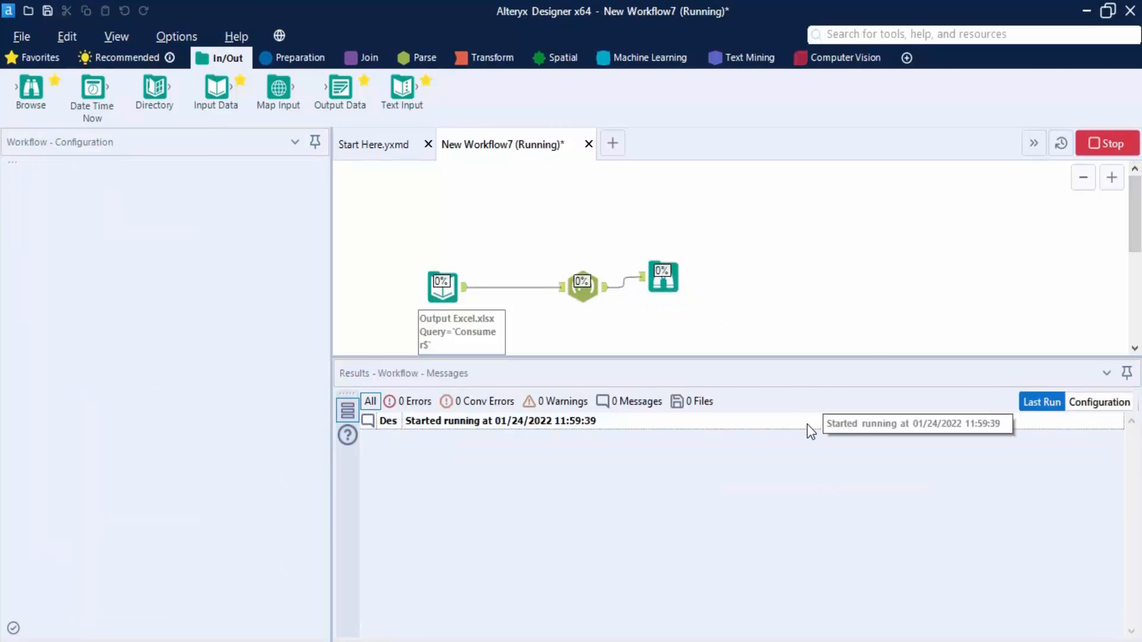
Step: Examine the Browse tool's data profile down to the Name_Matched field
{"action": "left_click", "coordinate": [659, 287]}
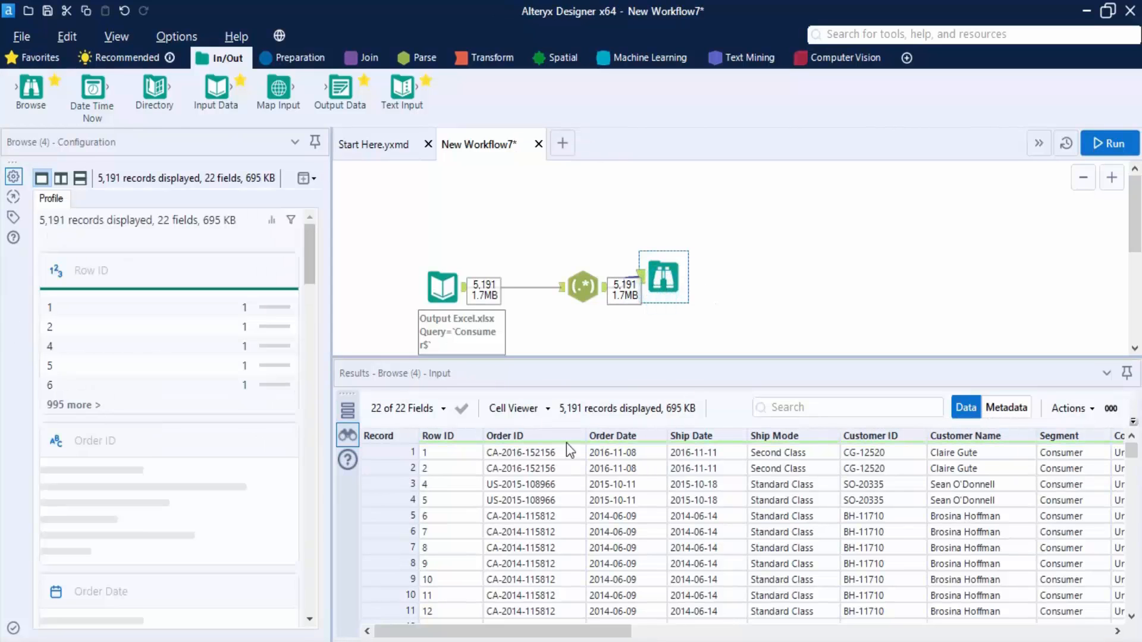
{"action": "scroll", "coordinate": [290, 390], "scroll_direction": "down", "scroll_amount": 20}
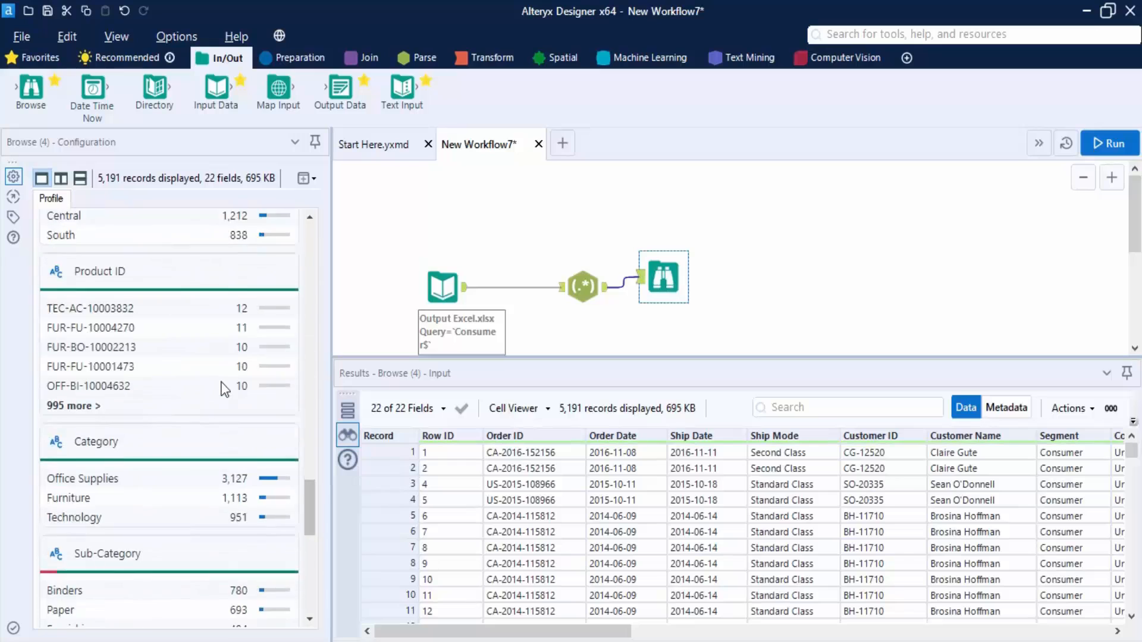
{"action": "scroll", "coordinate": [225, 391], "scroll_direction": "down", "scroll_amount": 6}
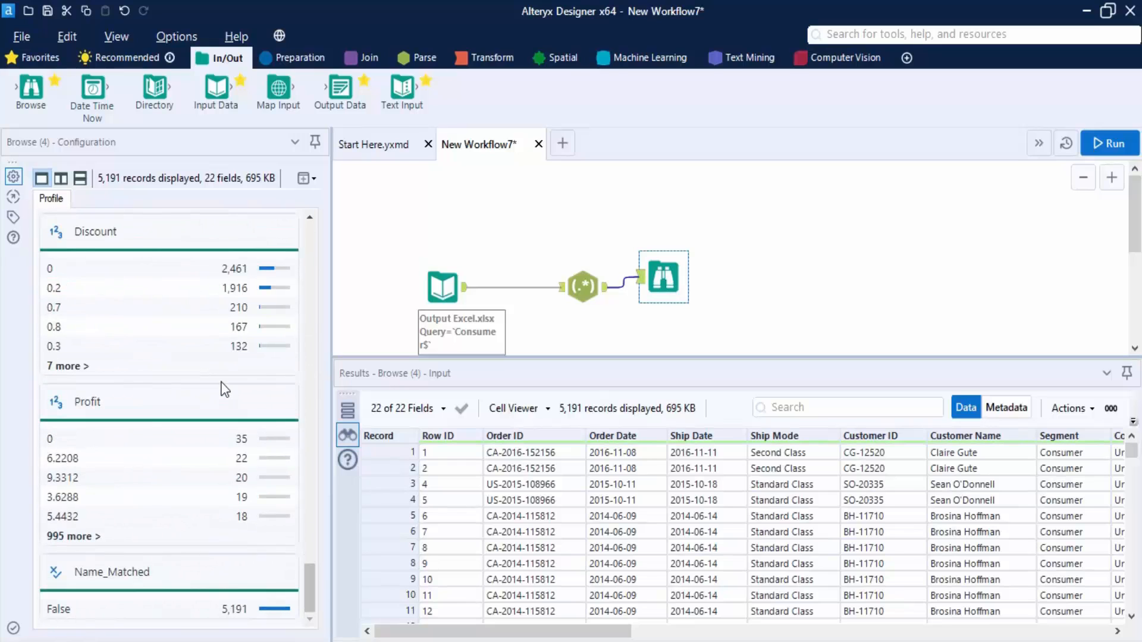
Step: Open the detailed profile of the Name_Matched field and examine its summary and value statistics
{"action": "left_click", "coordinate": [121, 574]}
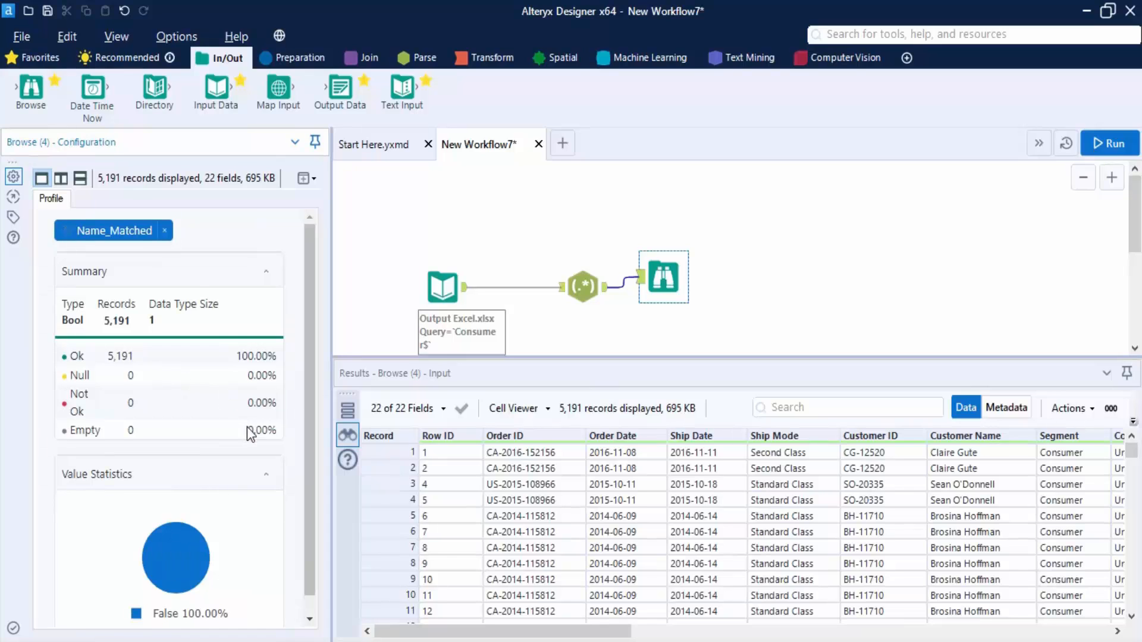
{"action": "scroll", "coordinate": [247, 427], "scroll_direction": "down", "scroll_amount": 1}
{"action": "scroll", "coordinate": [247, 426], "scroll_direction": "up", "scroll_amount": 1}
Step: Set the RegEx expression to .a, disable Case Insensitive, enable Error if Not Matched, and run the workflow
{"action": "left_click", "coordinate": [587, 294]}
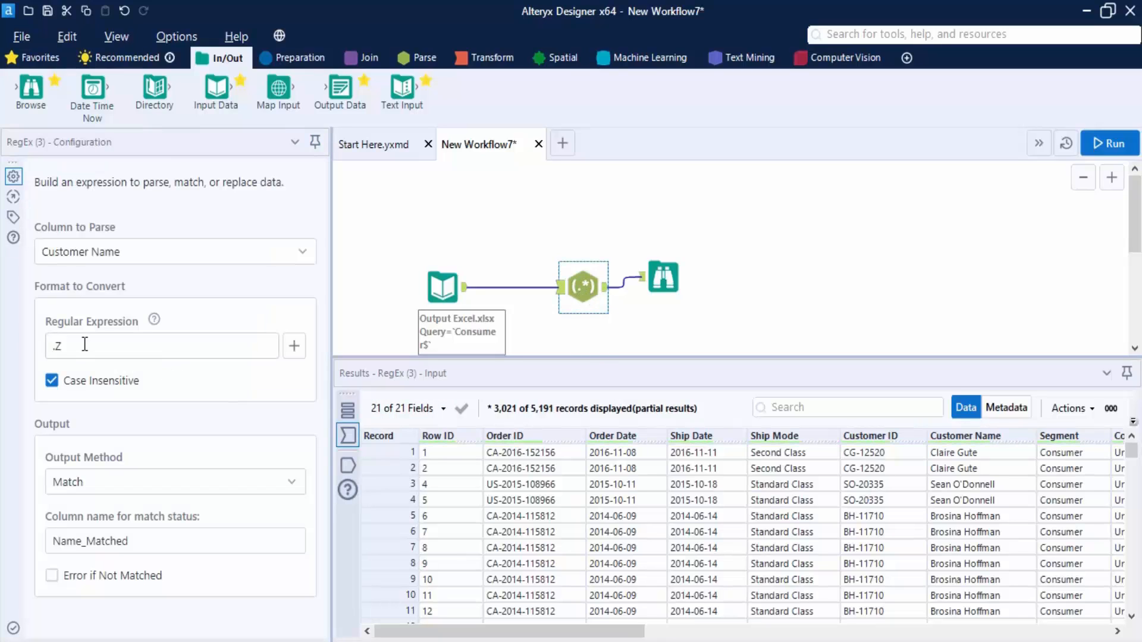
{"action": "left_click", "coordinate": [85, 345]}
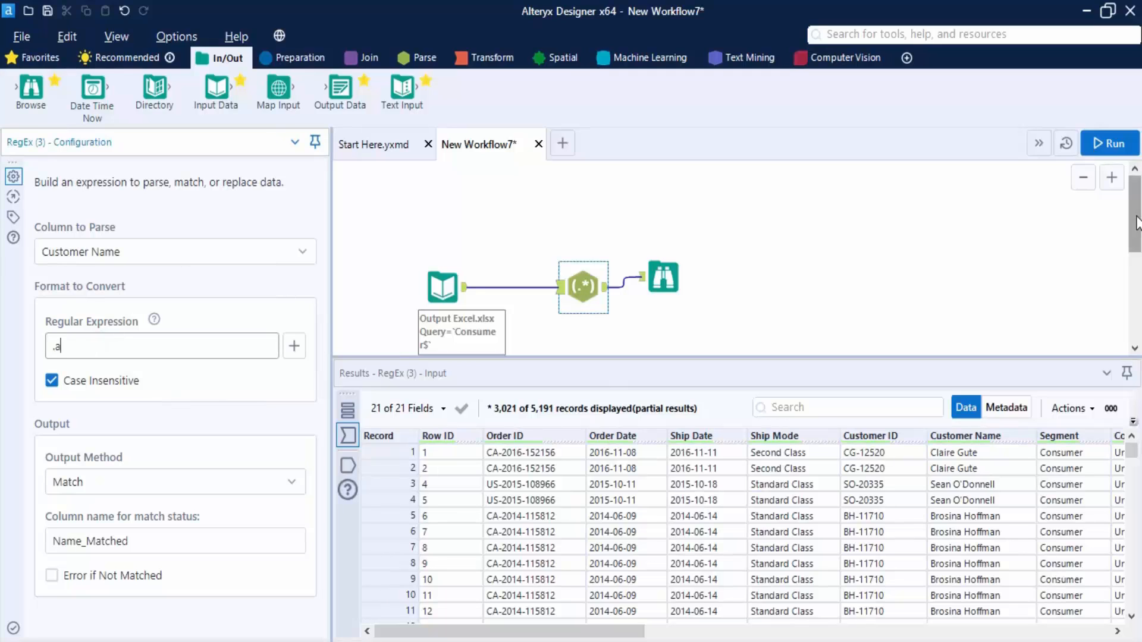
{"action": "left_click", "coordinate": [1111, 146]}
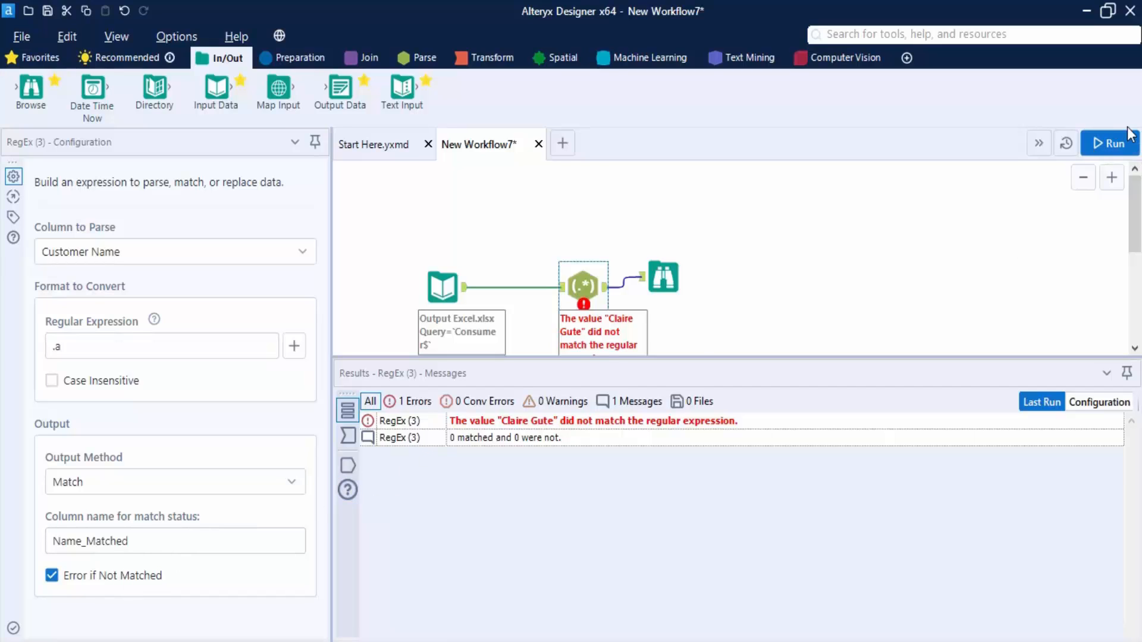
{"action": "left_click", "coordinate": [1124, 144]}
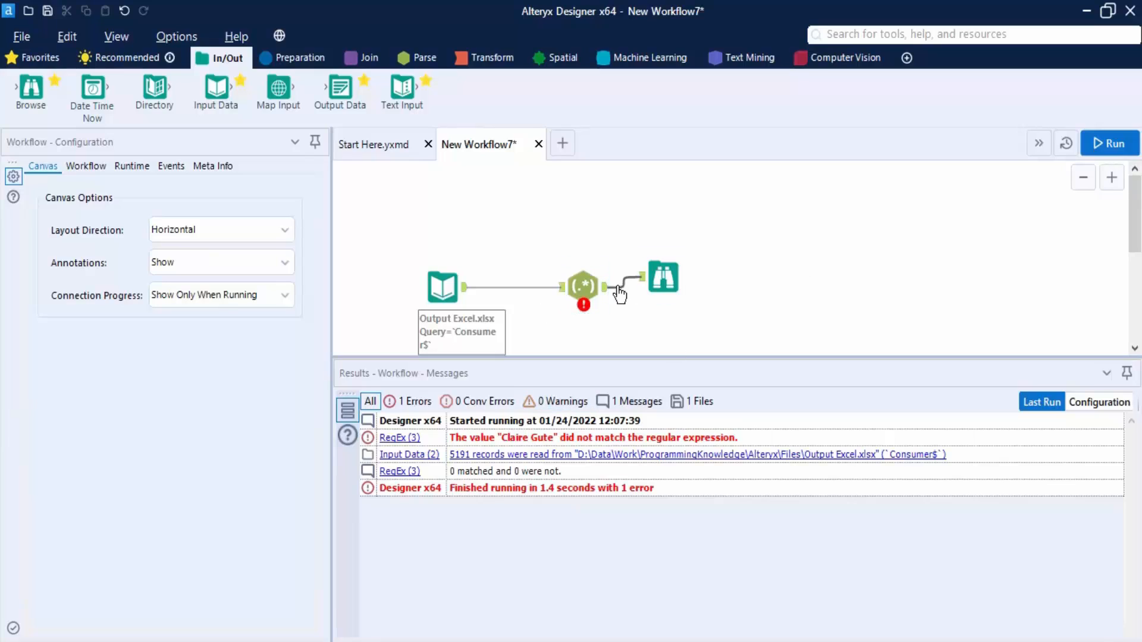
Step: Create a new workflow and paste into it a copy of the Consumer Input Data tool from New Workflow7
{"action": "mouse_move", "coordinate": [582, 284]}
{"action": "left_click", "coordinate": [423, 59]}
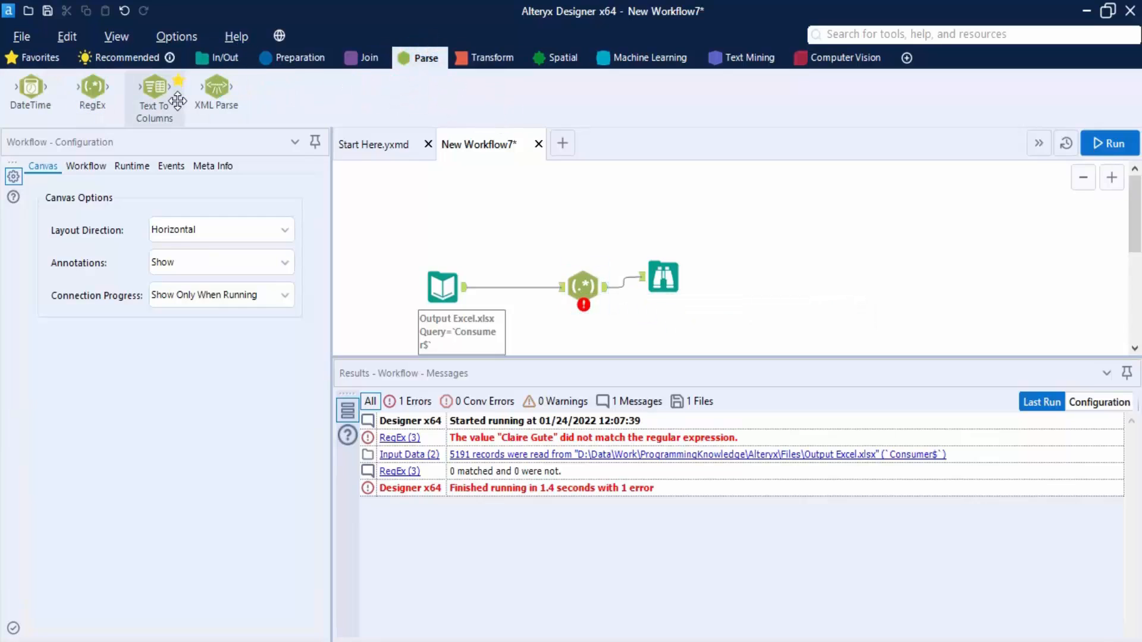
{"action": "left_click", "coordinate": [557, 148]}
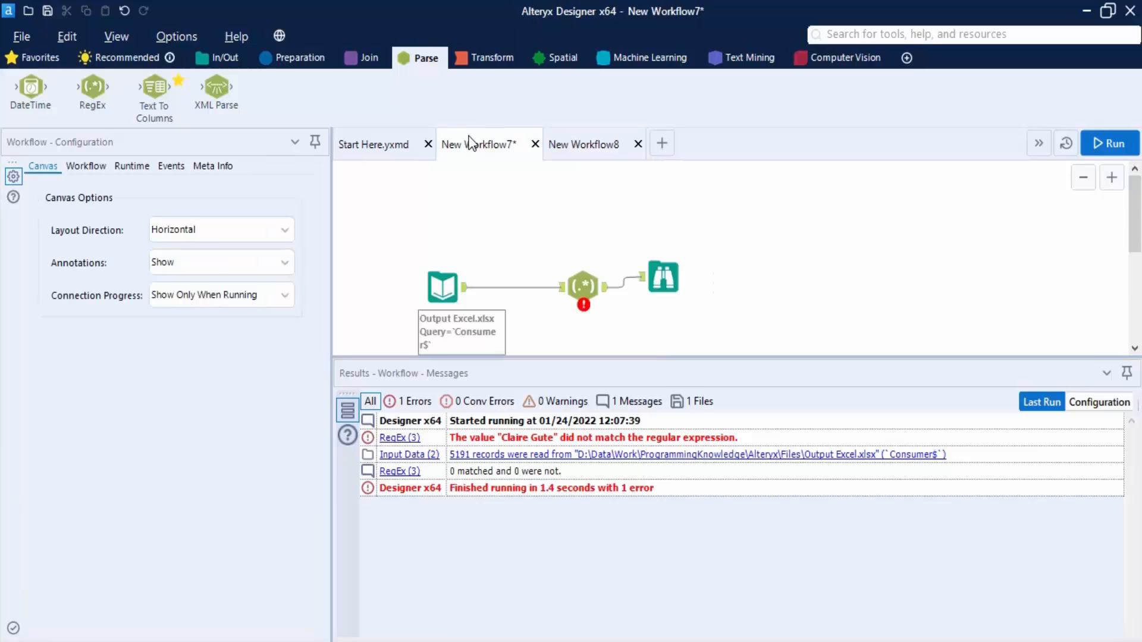
{"action": "left_click", "coordinate": [443, 287]}
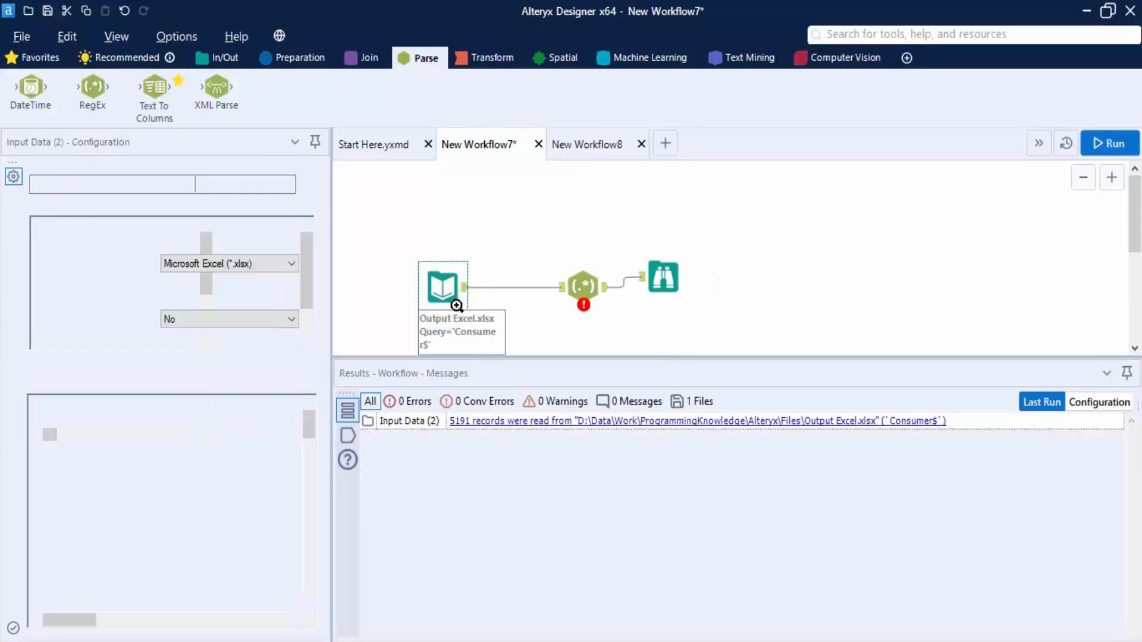
{"action": "right_click", "coordinate": [455, 278]}
{"action": "left_click", "coordinate": [501, 308]}
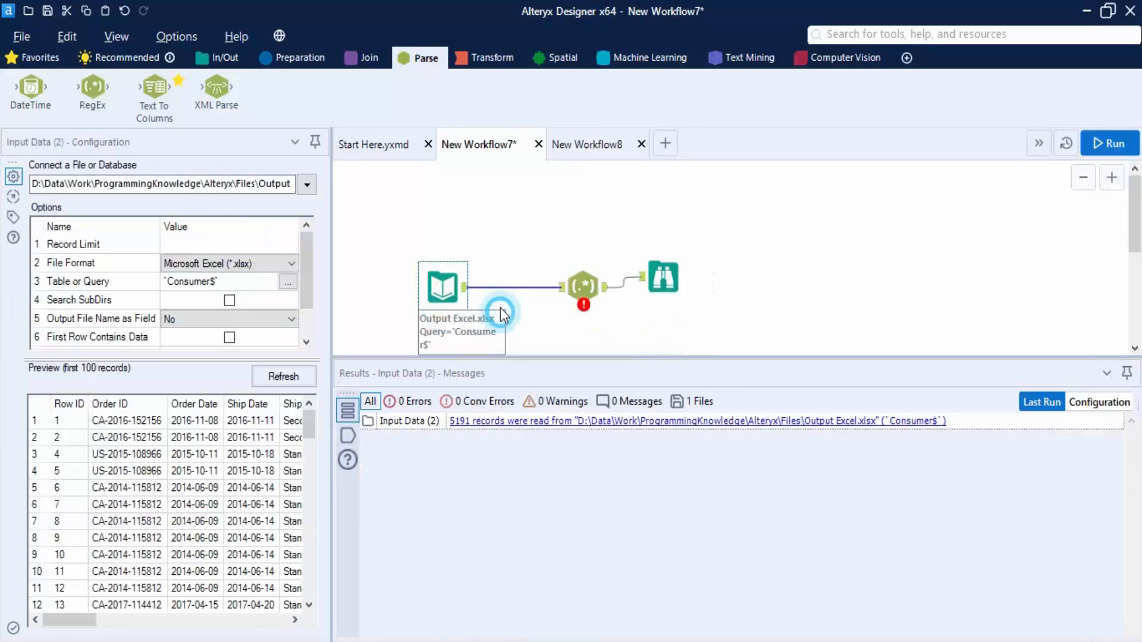
{"action": "left_click", "coordinate": [601, 142]}
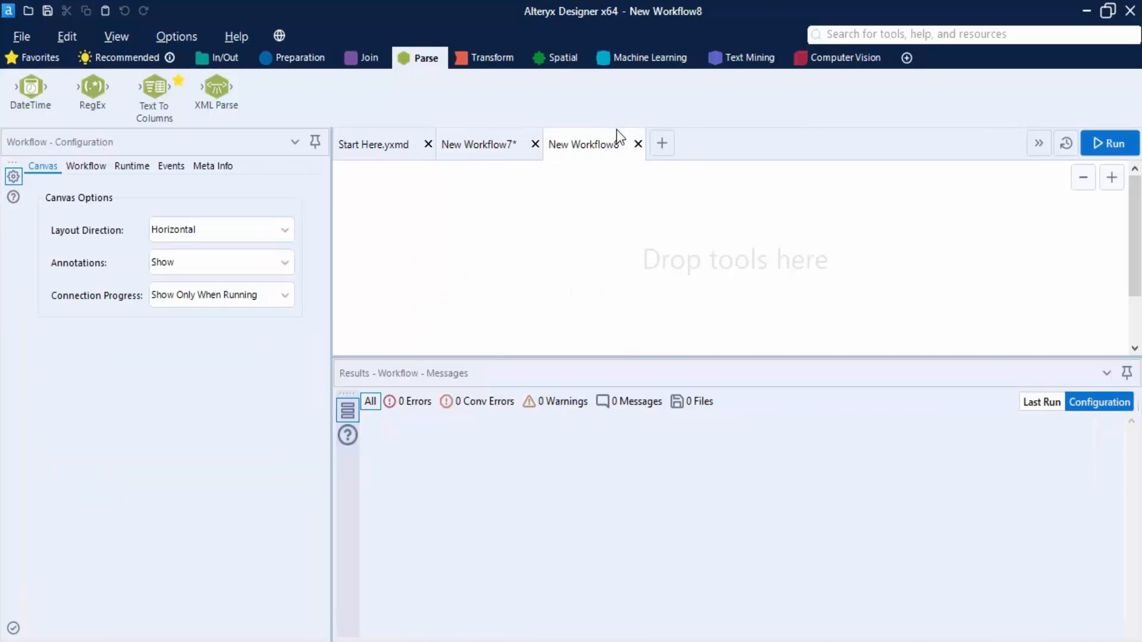
{"action": "key", "text": "ctrl+v"}
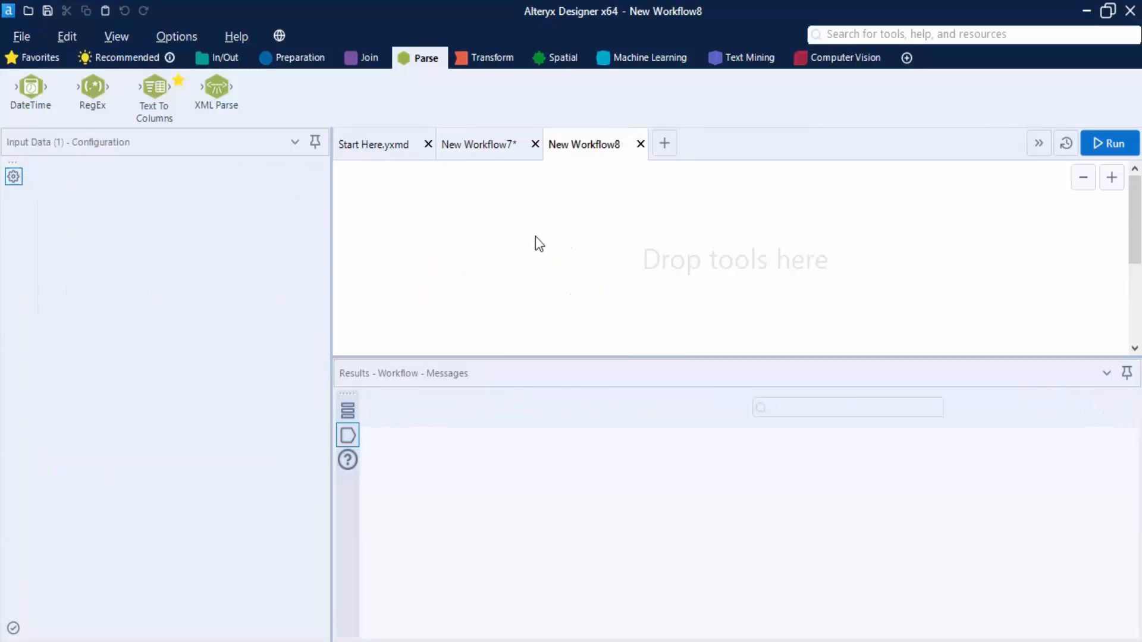
Step: Add a Text To Columns tool connected to the Input Data tool, and check the Order ID values in the input preview
{"action": "left_click_drag", "start_coordinate": [143, 94], "coordinate": [504, 233]}
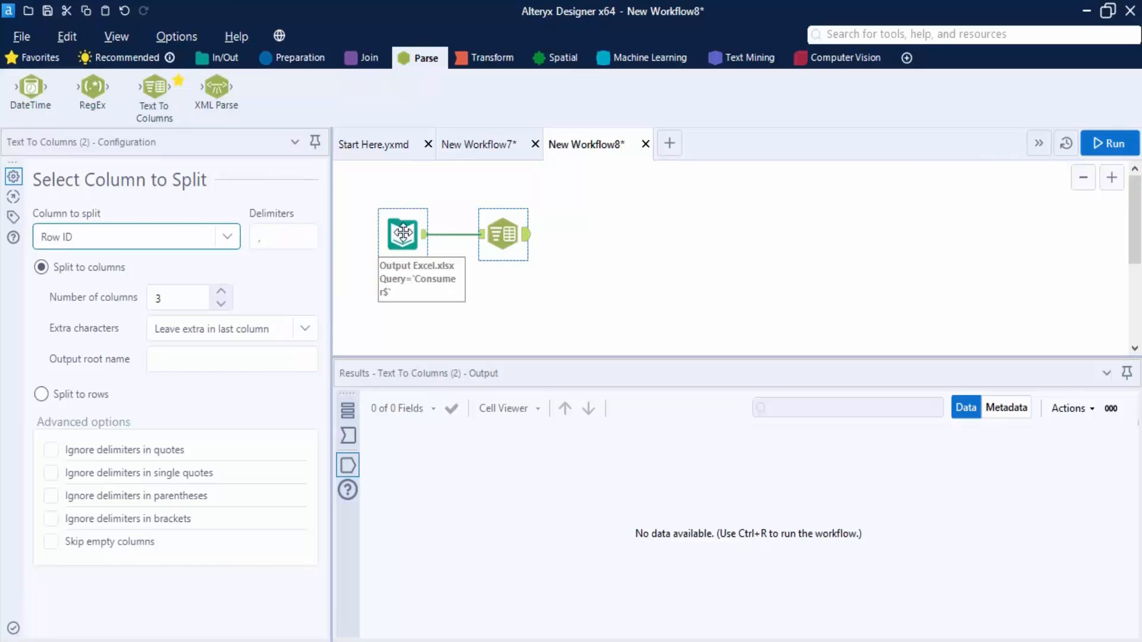
{"action": "left_click", "coordinate": [411, 233]}
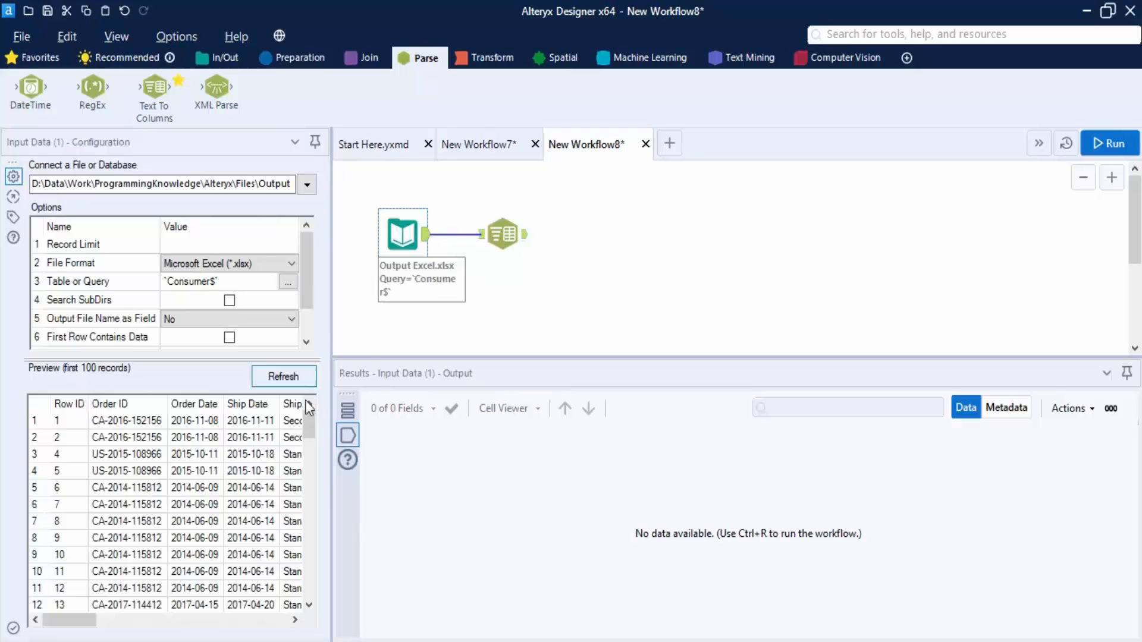
{"action": "left_click", "coordinate": [89, 619]}
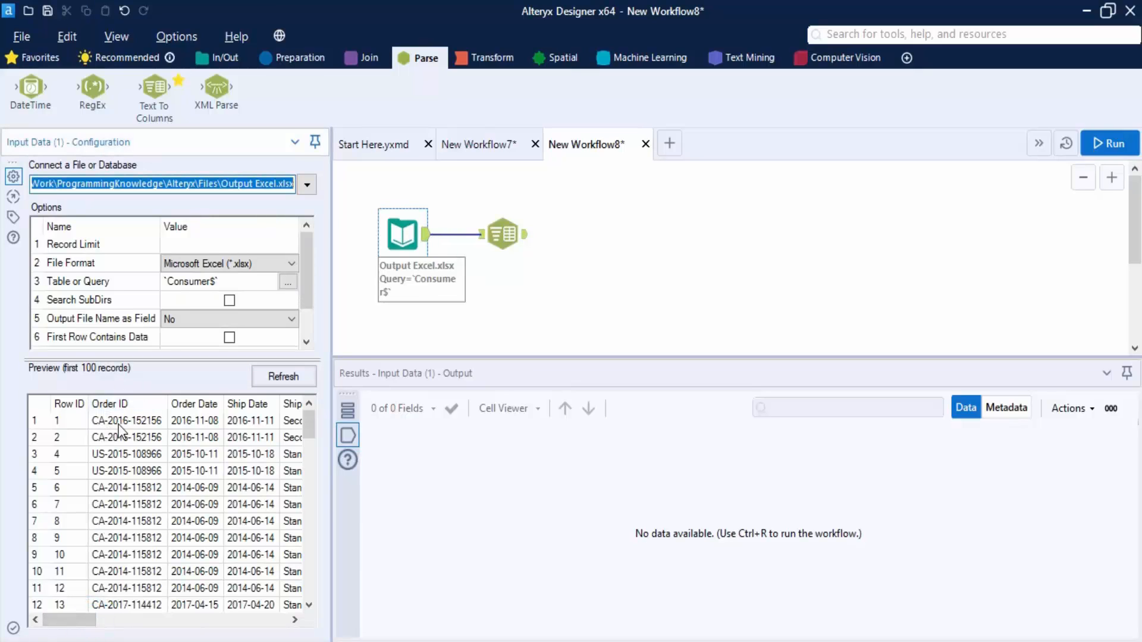
Step: Split Order ID into columns on the "-" delimiter, run the workflow, and examine the split columns at the end of the output
{"action": "left_click", "coordinate": [495, 244]}
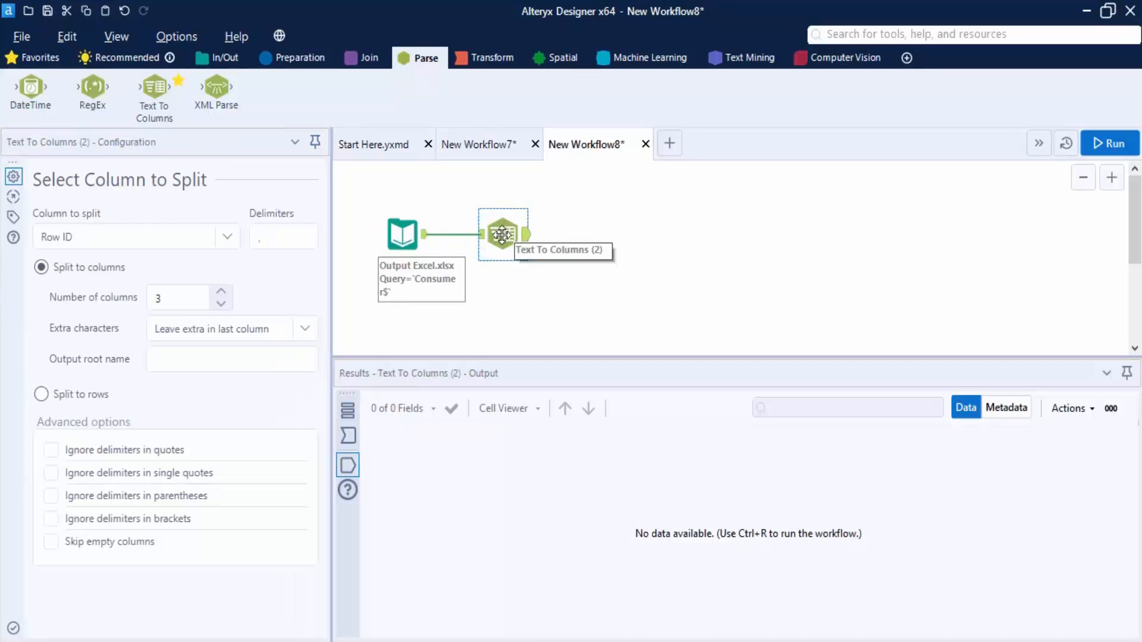
{"action": "left_click", "coordinate": [227, 234]}
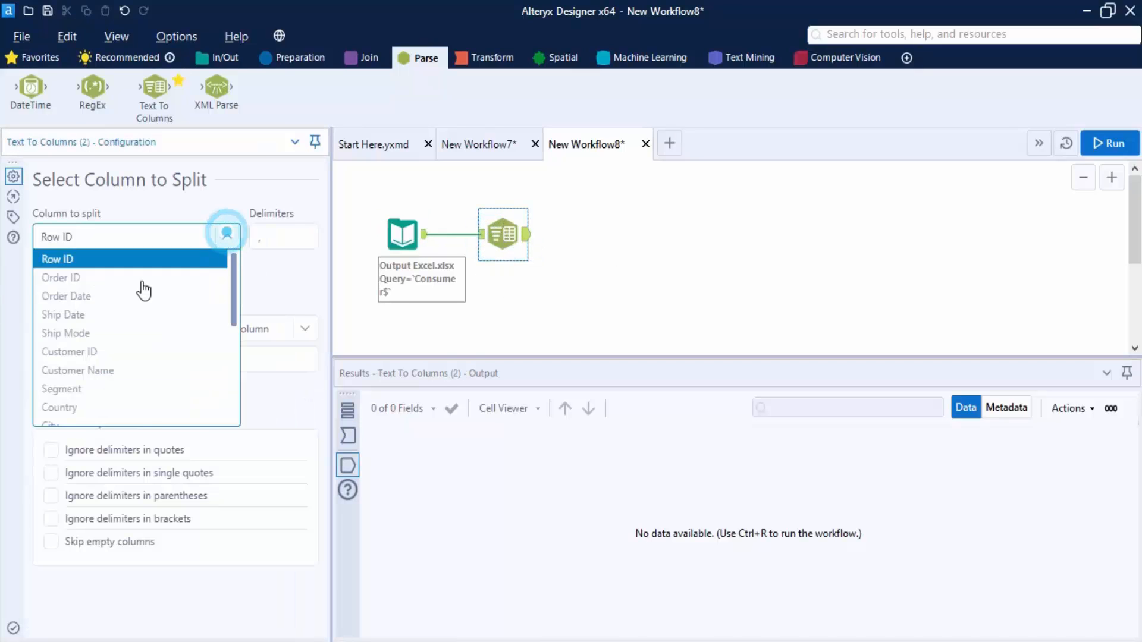
{"action": "left_click", "coordinate": [66, 278]}
{"action": "left_click", "coordinate": [286, 237]}
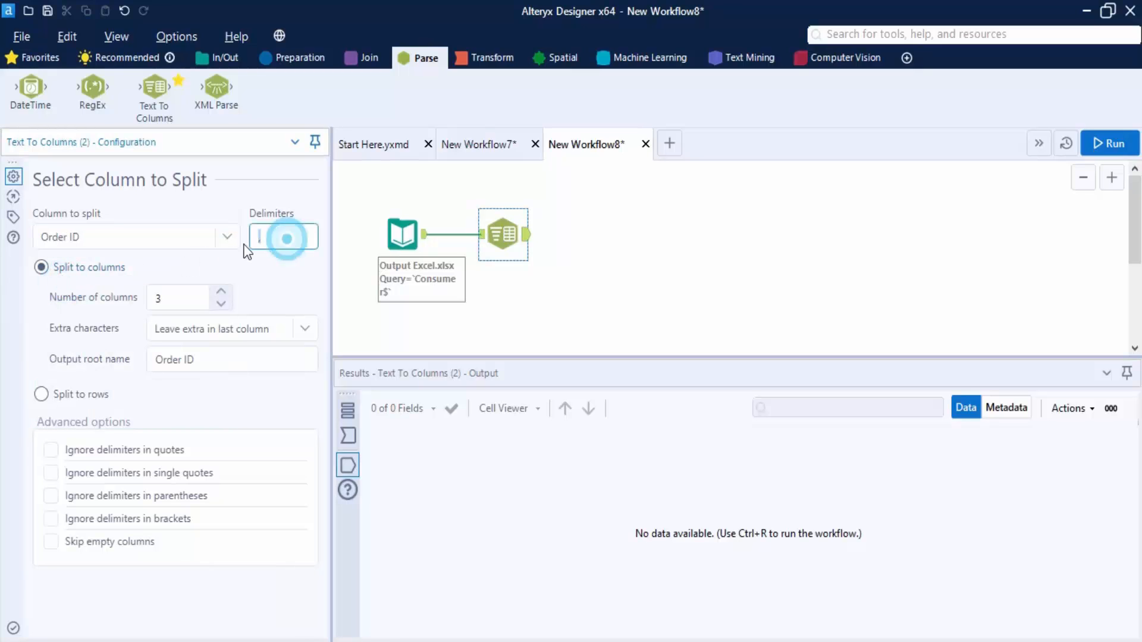
{"action": "key", "text": "BackSpace"}
{"action": "type", "text": "-"}
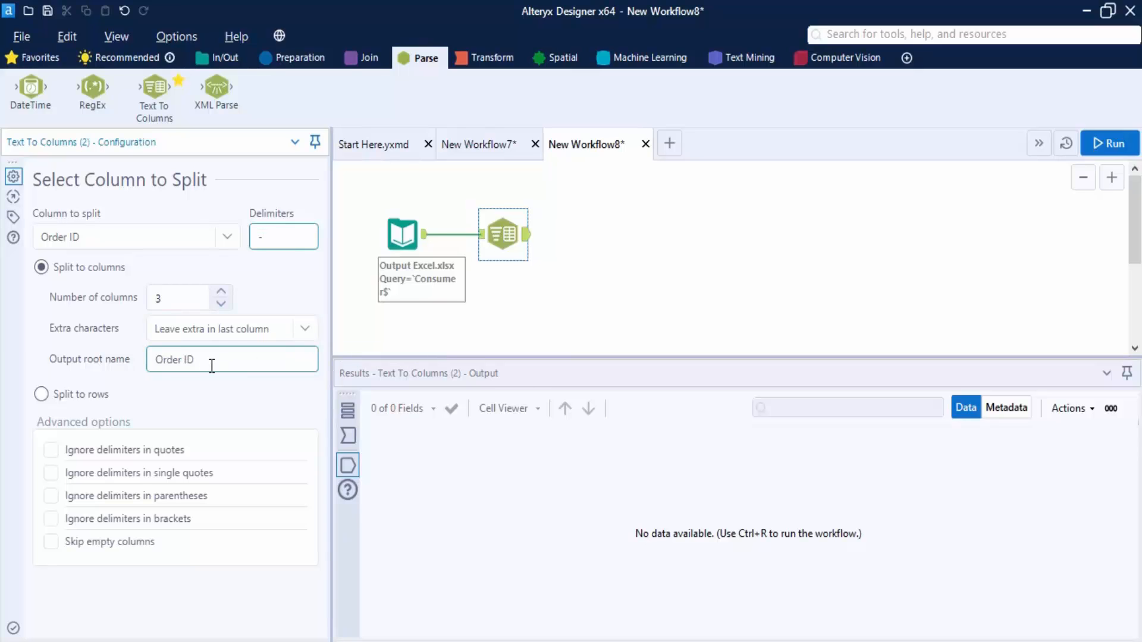
{"action": "left_click", "coordinate": [1133, 145]}
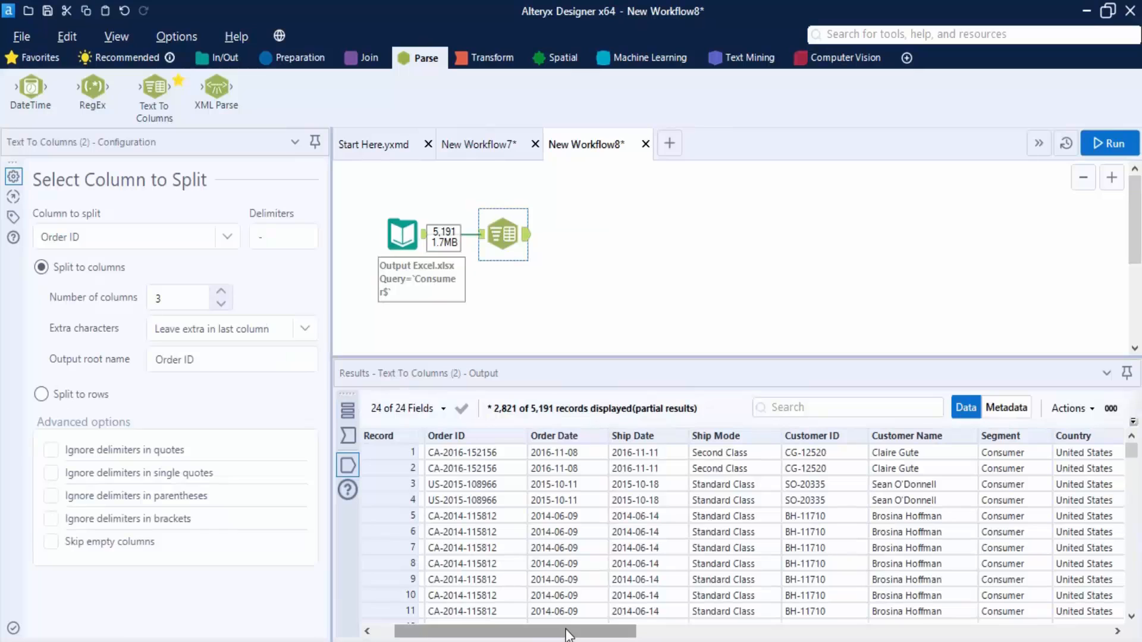
{"action": "left_click_drag", "start_coordinate": [562, 630], "coordinate": [1069, 637]}
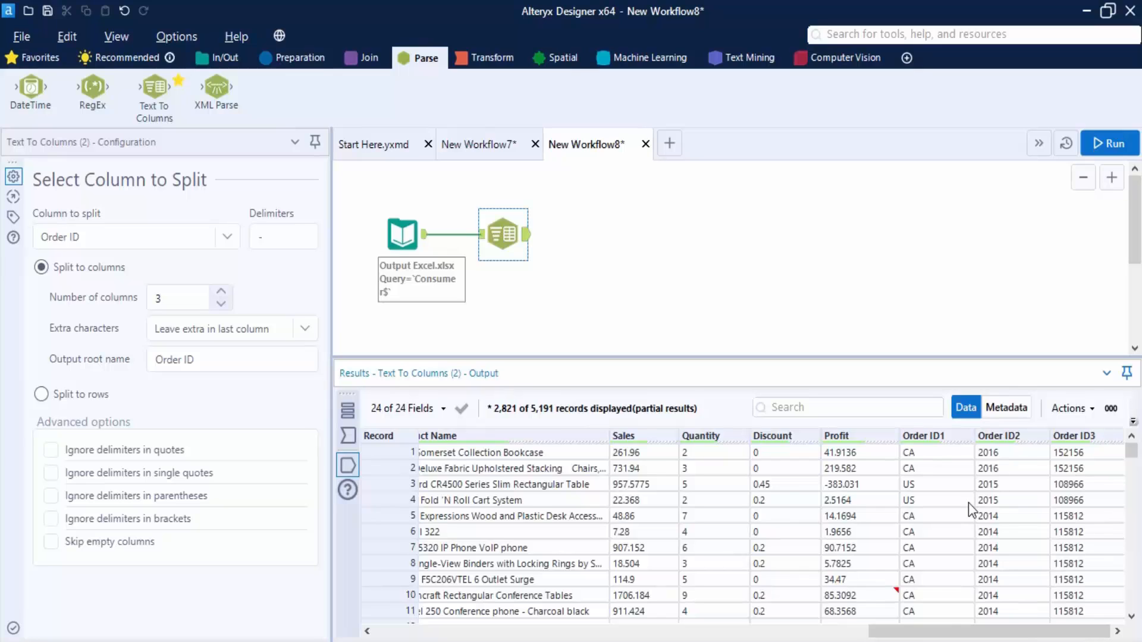
Step: Set the number of split columns to 2, rerun the workflow, and inspect the Order ID1 and Order ID2 columns
{"action": "left_click", "coordinate": [222, 304]}
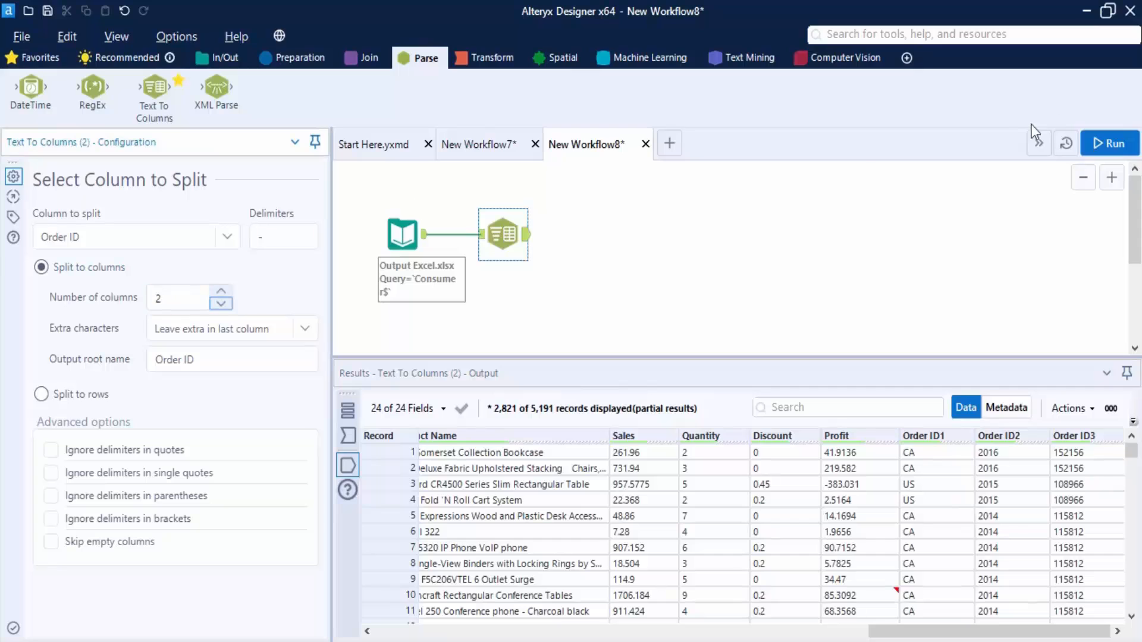
{"action": "left_click", "coordinate": [1102, 144]}
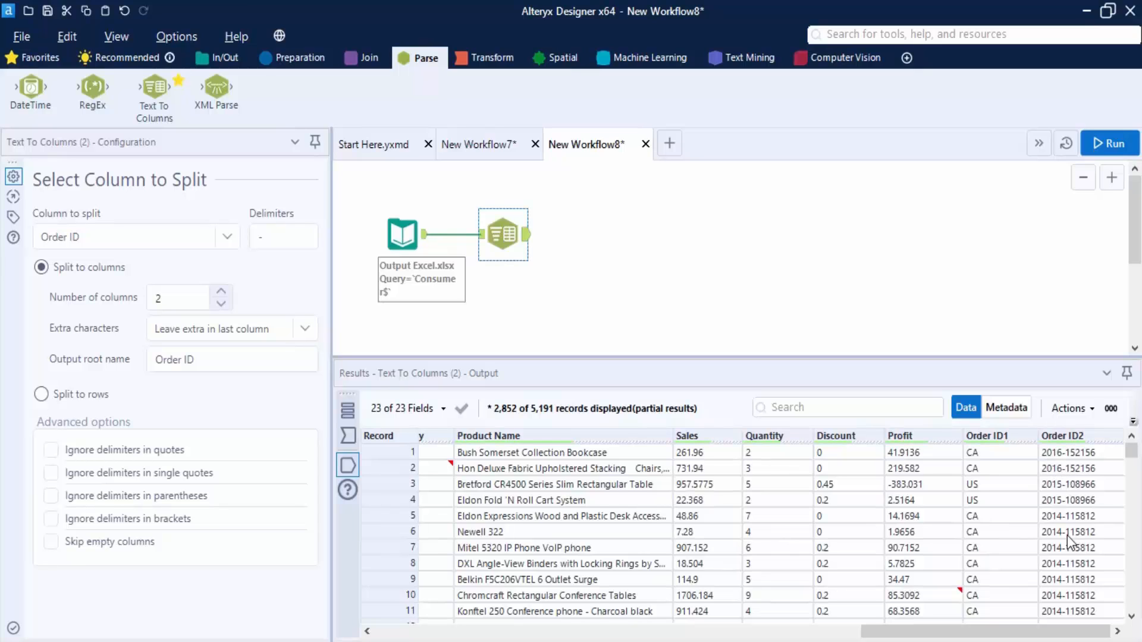
{"action": "left_click", "coordinate": [997, 435]}
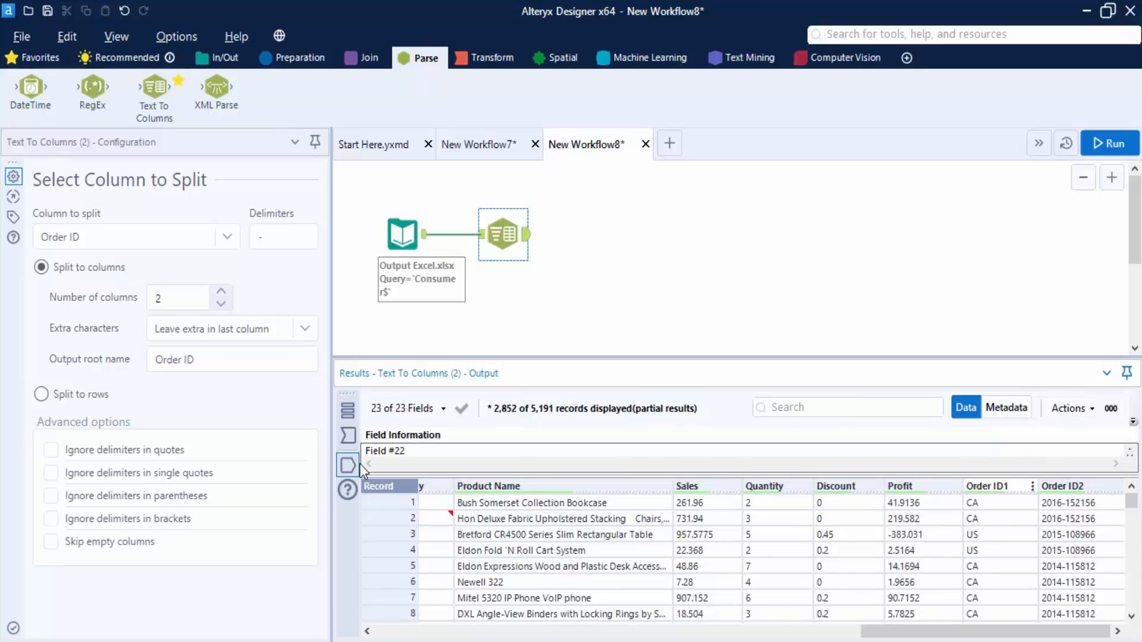
{"action": "left_click", "coordinate": [671, 304]}
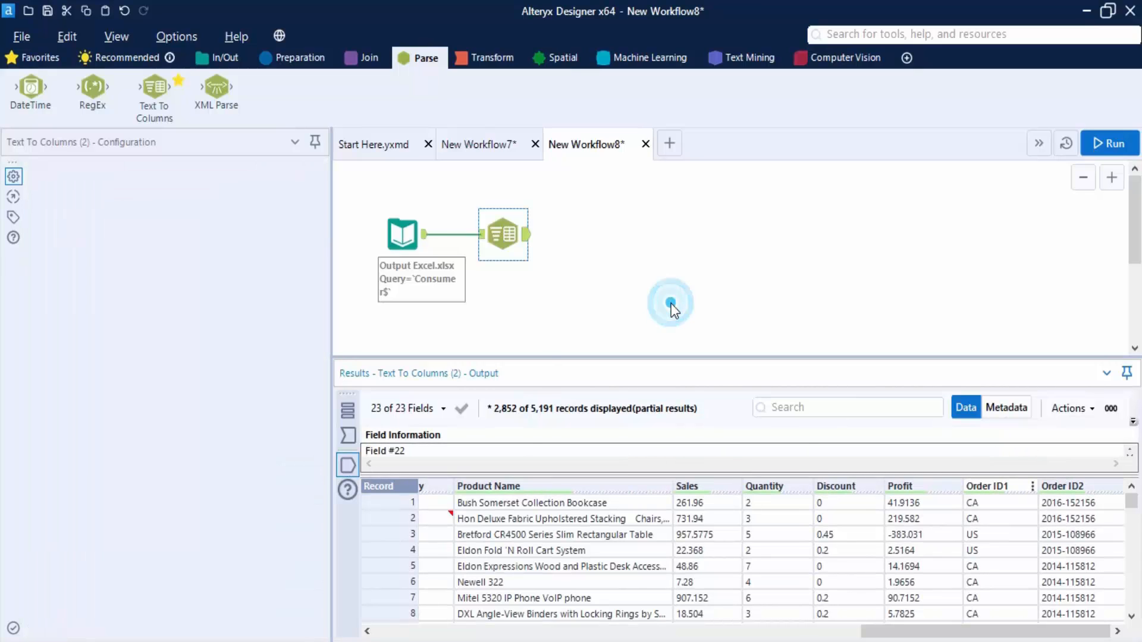
{"action": "left_click", "coordinate": [512, 228]}
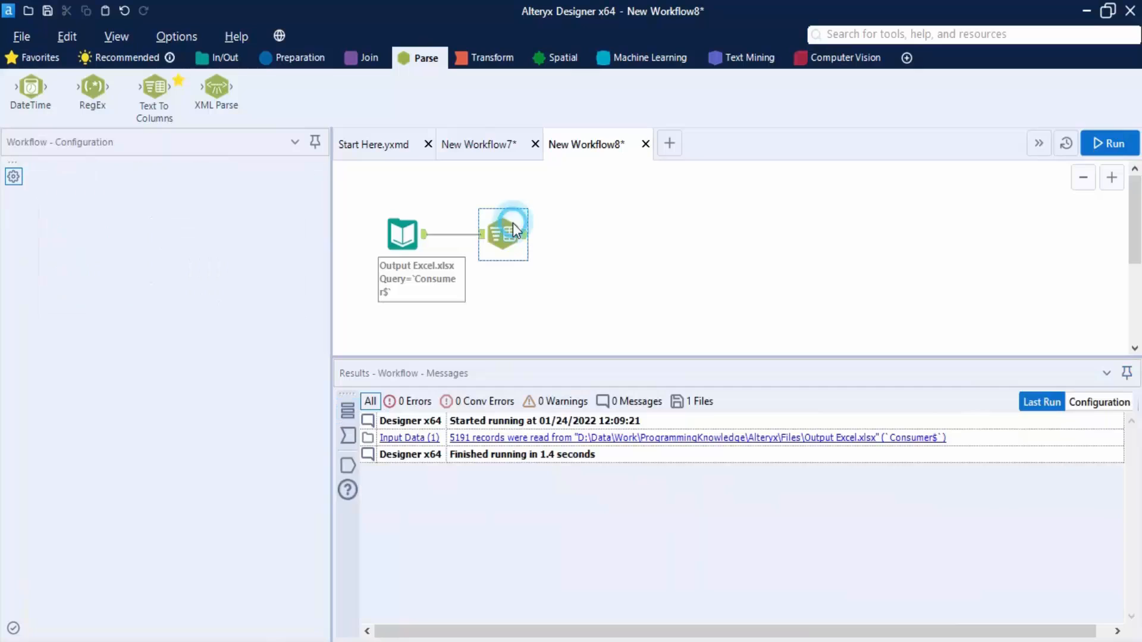
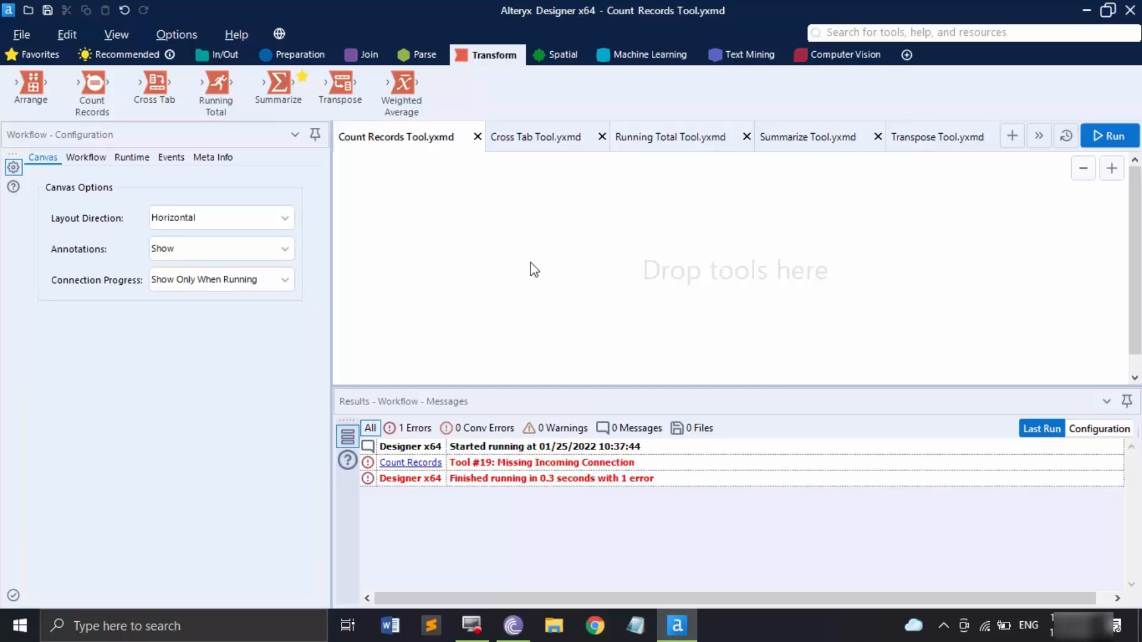
Step: In the Count Records Tool workflow, add an Input Data tool reading the Consumer sheet of Output Excel.xlsx, then run it to view its output
{"action": "left_click", "coordinate": [222, 55]}
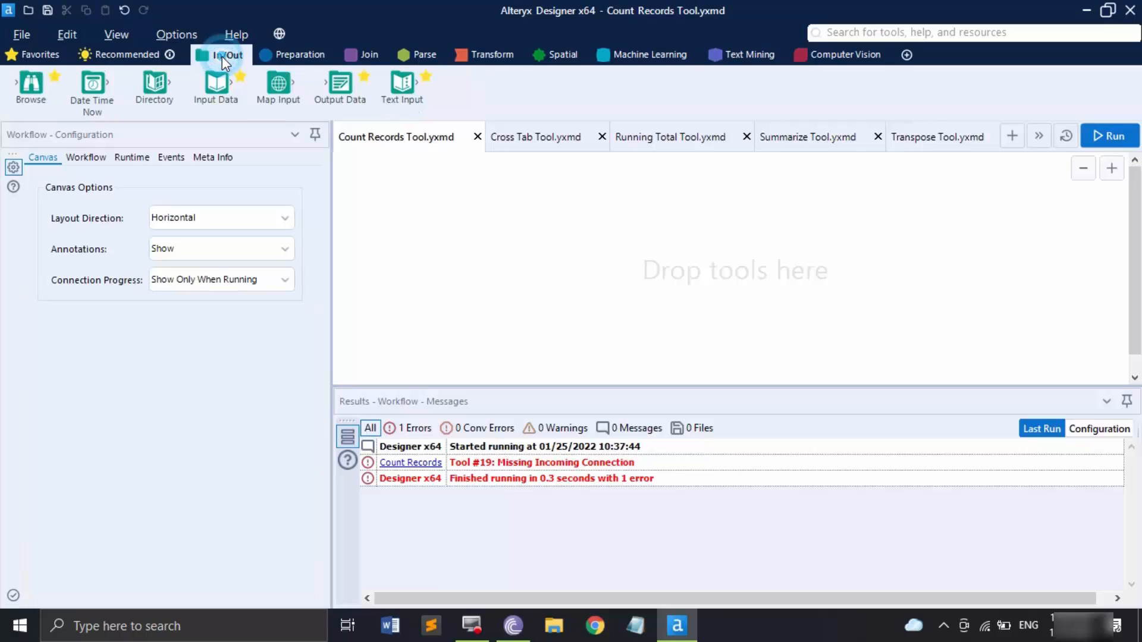
{"action": "left_click_drag", "start_coordinate": [223, 82], "coordinate": [513, 257]}
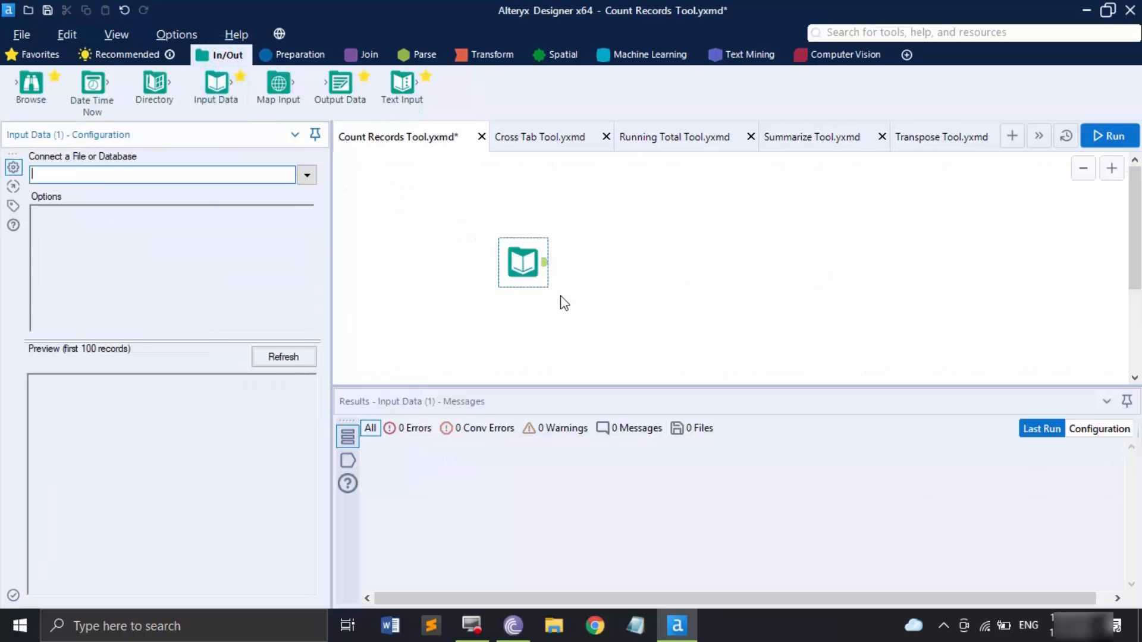
{"action": "left_click", "coordinate": [307, 176]}
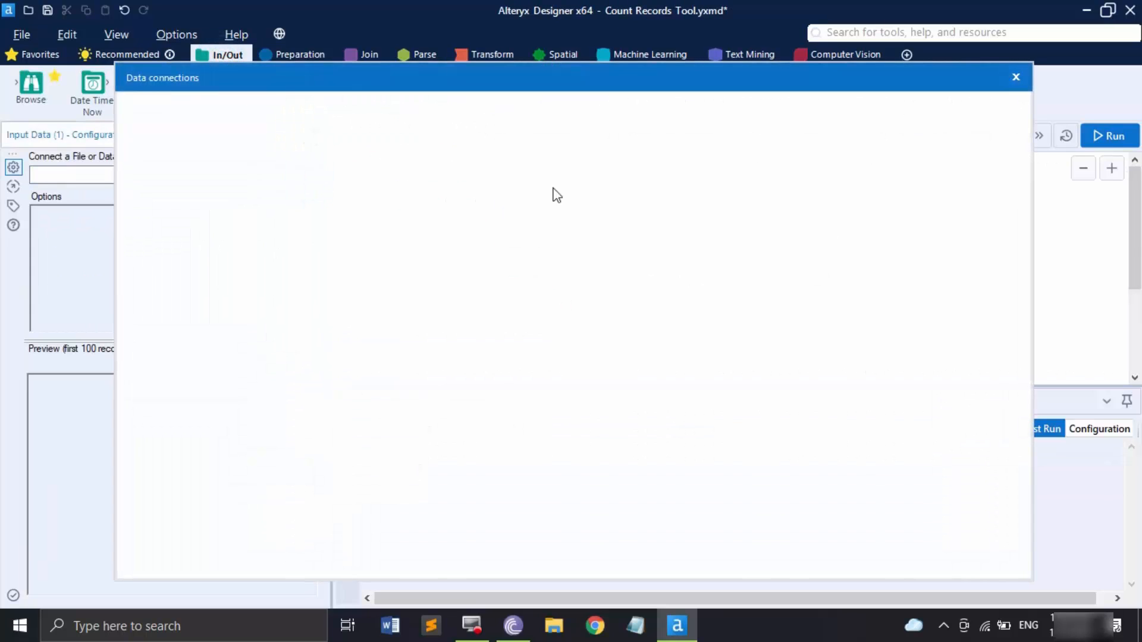
{"action": "left_click", "coordinate": [581, 208]}
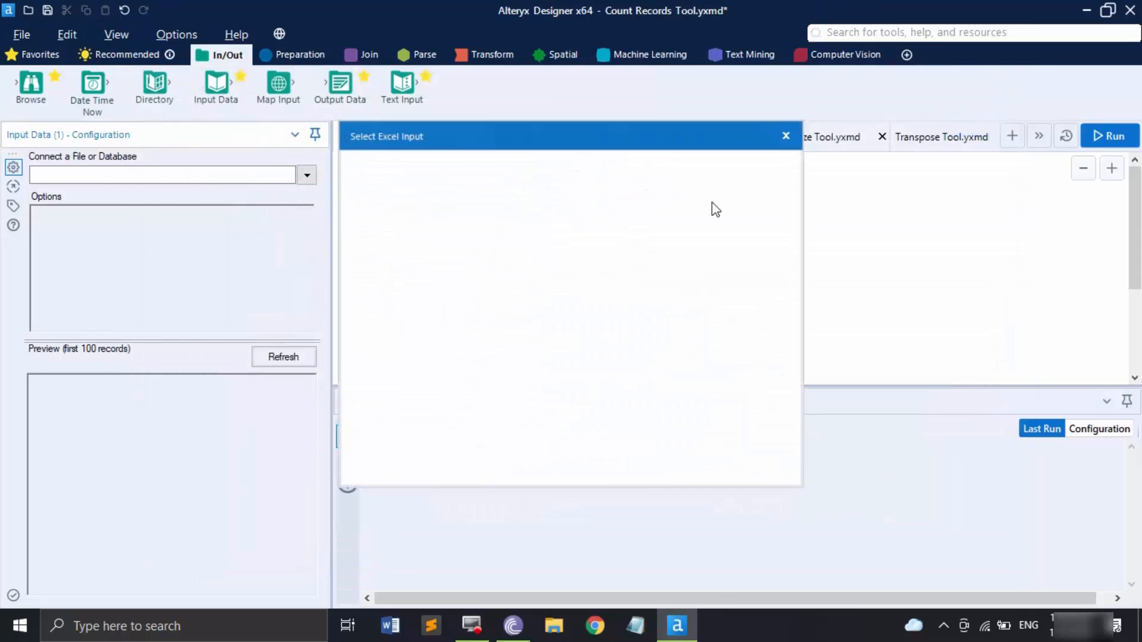
{"action": "left_click", "coordinate": [773, 465]}
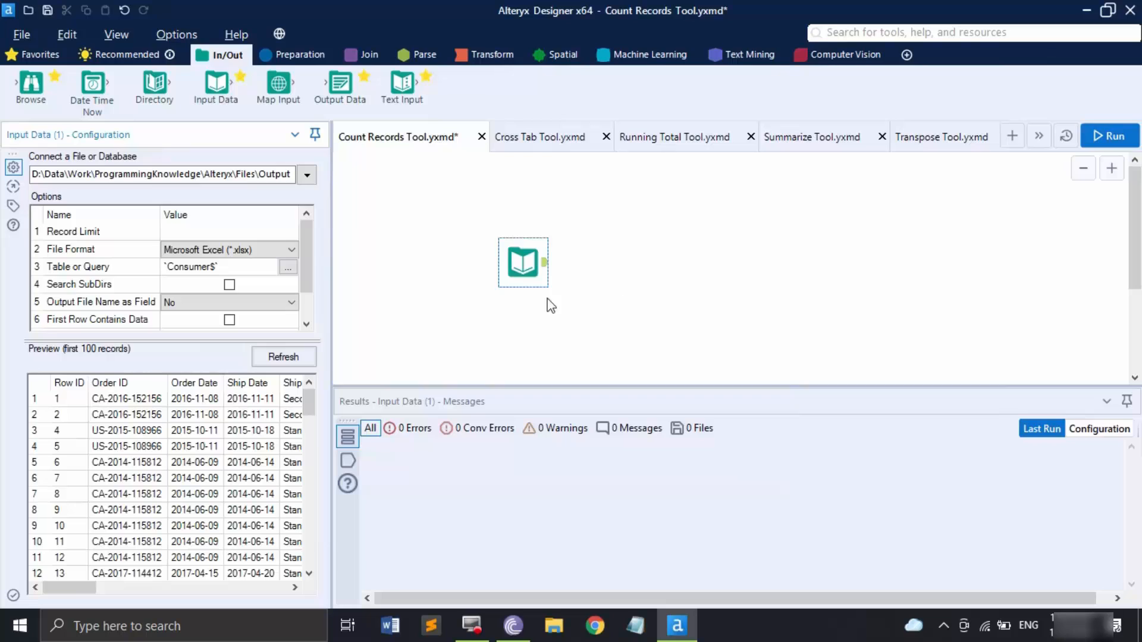
{"action": "left_click", "coordinate": [1123, 137]}
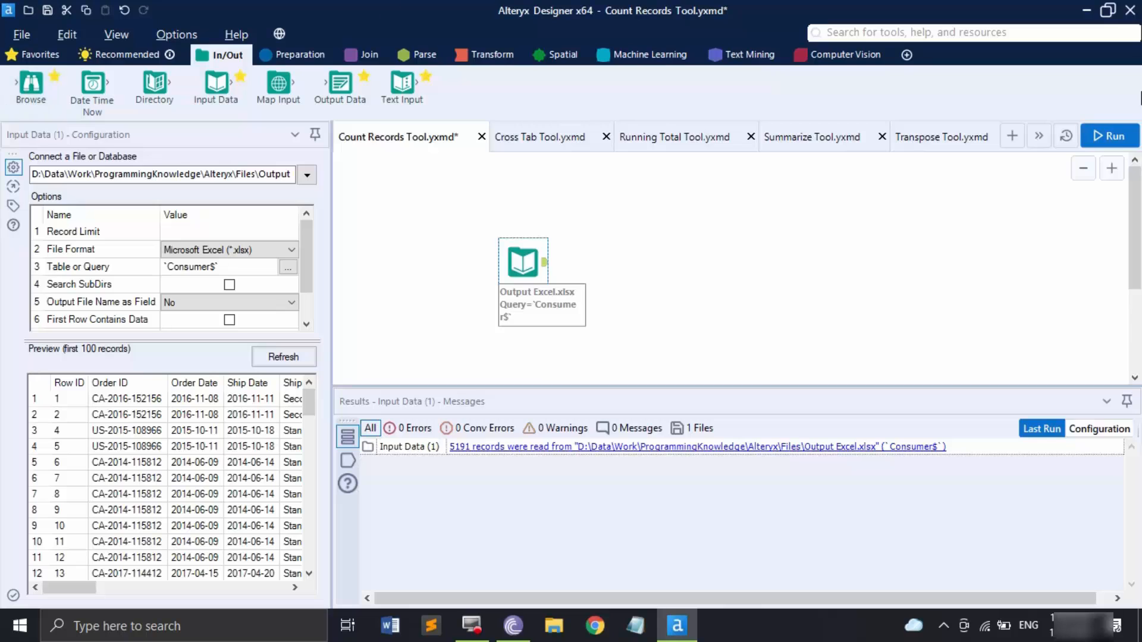
{"action": "left_click", "coordinate": [351, 457]}
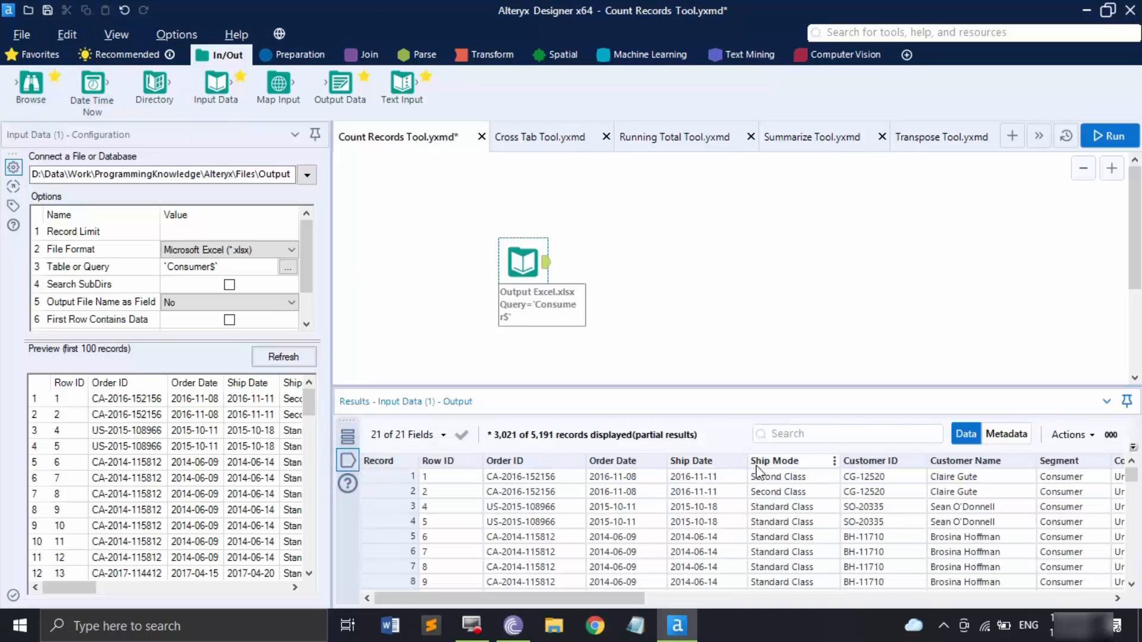
Step: Add a Filter tool connected to the Input Data tool, with a basic filter on Segment using Equals
{"action": "left_click", "coordinate": [280, 54]}
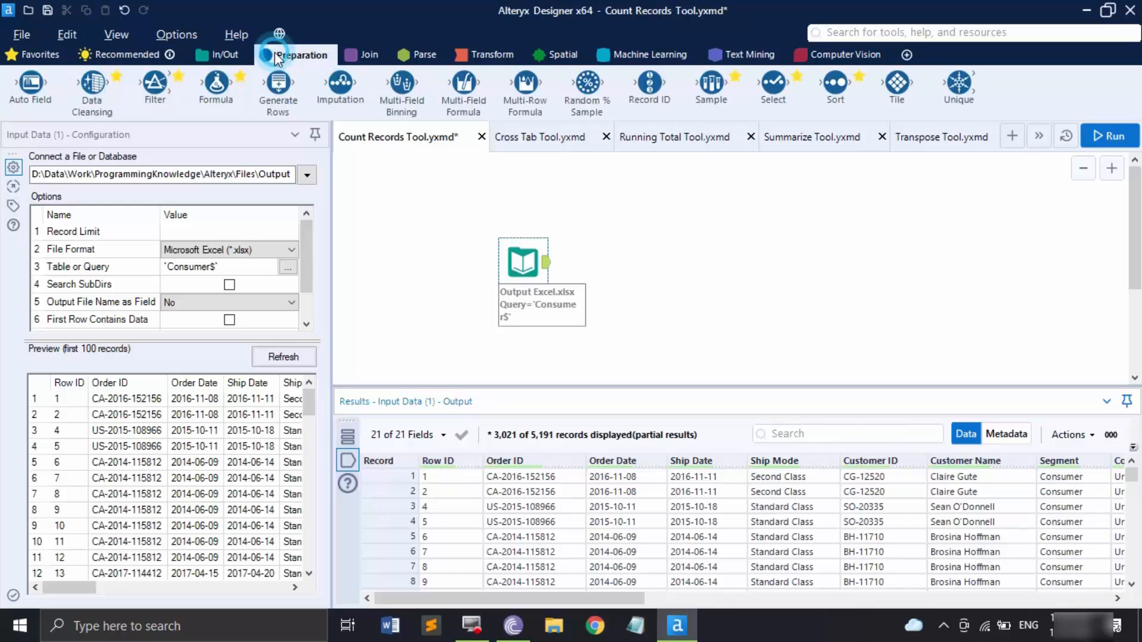
{"action": "left_click_drag", "start_coordinate": [155, 82], "coordinate": [589, 253]}
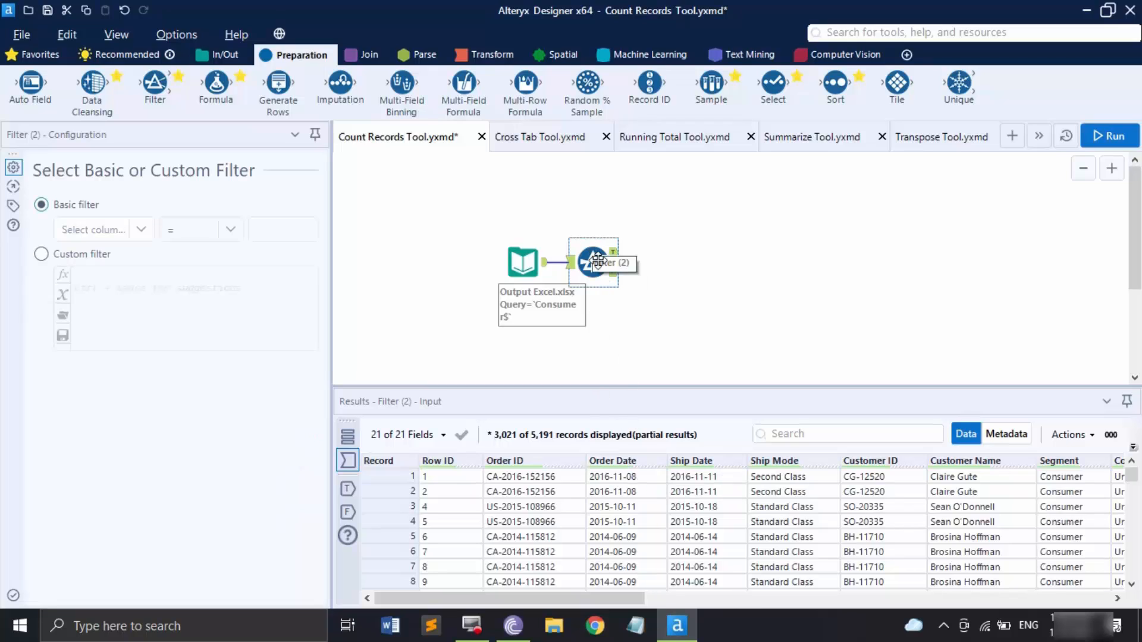
{"action": "left_click", "coordinate": [143, 228]}
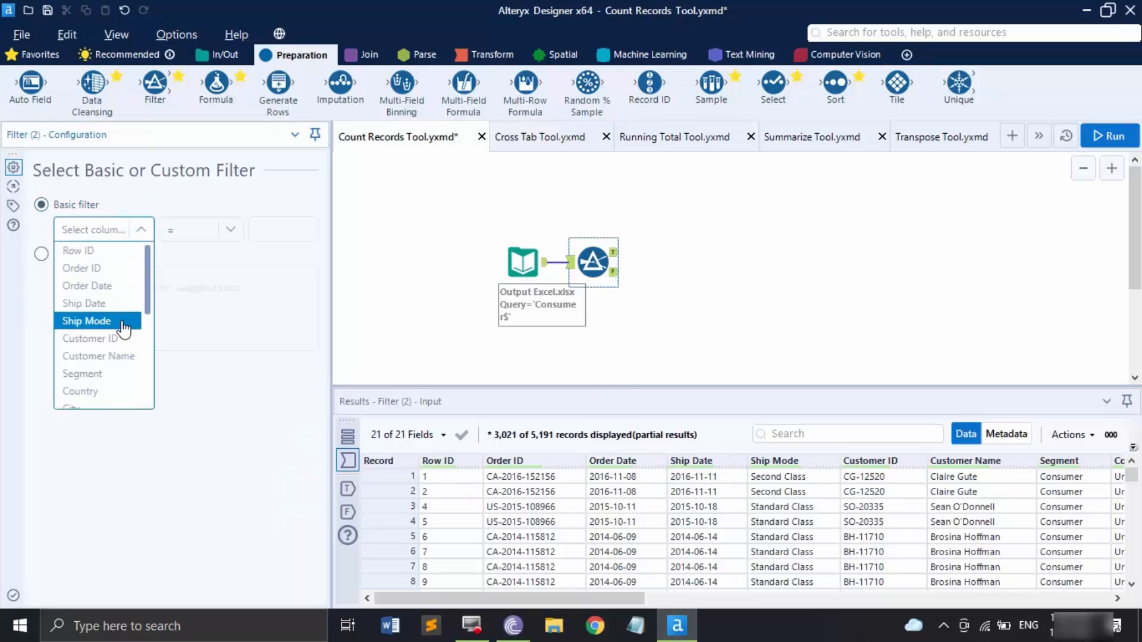
{"action": "left_click", "coordinate": [82, 374]}
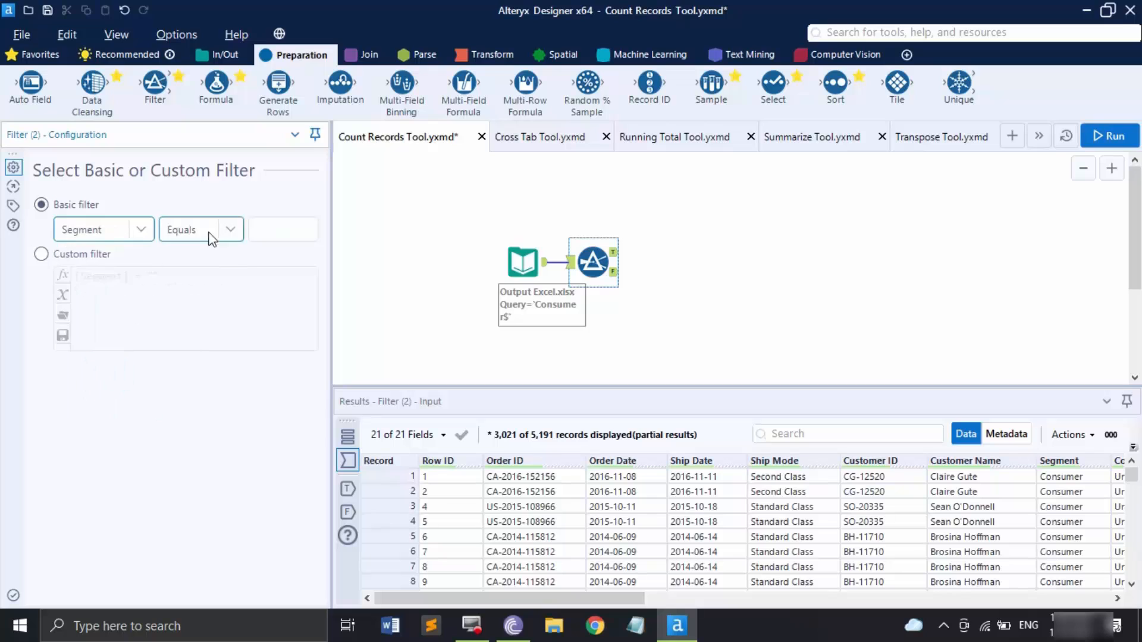
{"action": "left_click", "coordinate": [307, 226]}
Step: Check the later columns of the data, and set the basic filter to Category Equals Technology
{"action": "left_click_drag", "start_coordinate": [620, 597], "coordinate": [991, 575]}
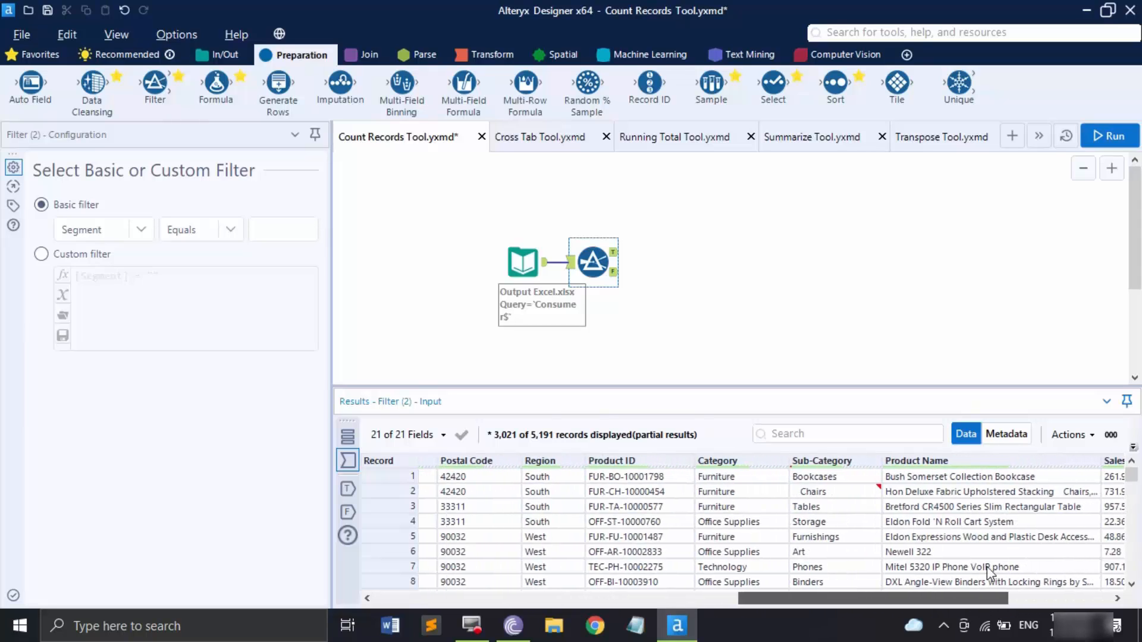
{"action": "left_click", "coordinate": [141, 230]}
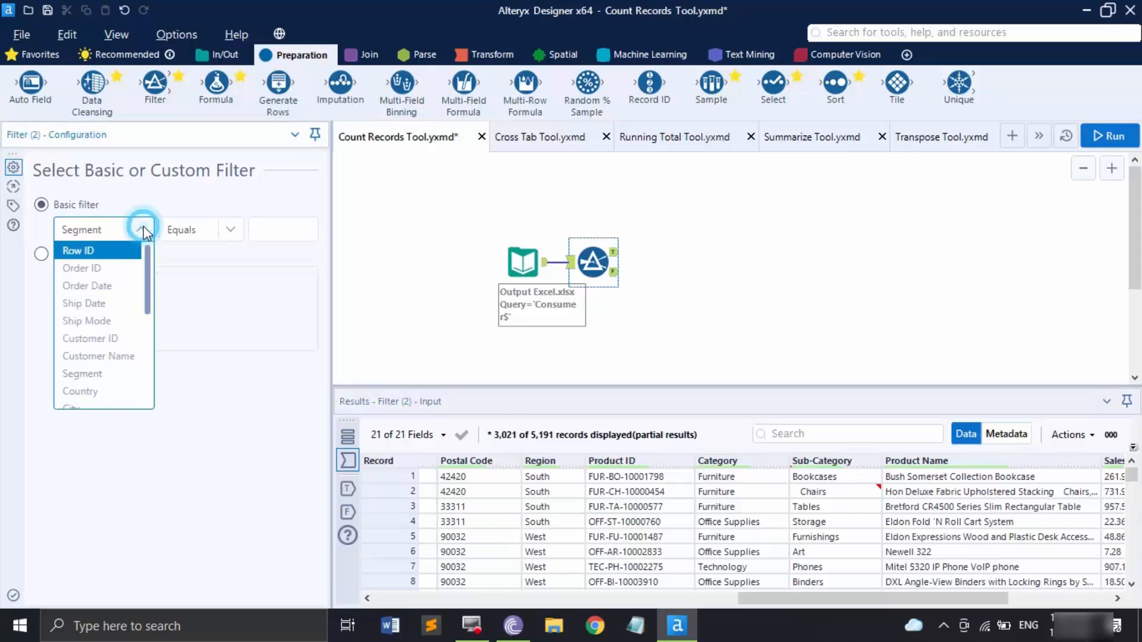
{"action": "scroll", "coordinate": [113, 393], "scroll_direction": "down", "scroll_amount": 3}
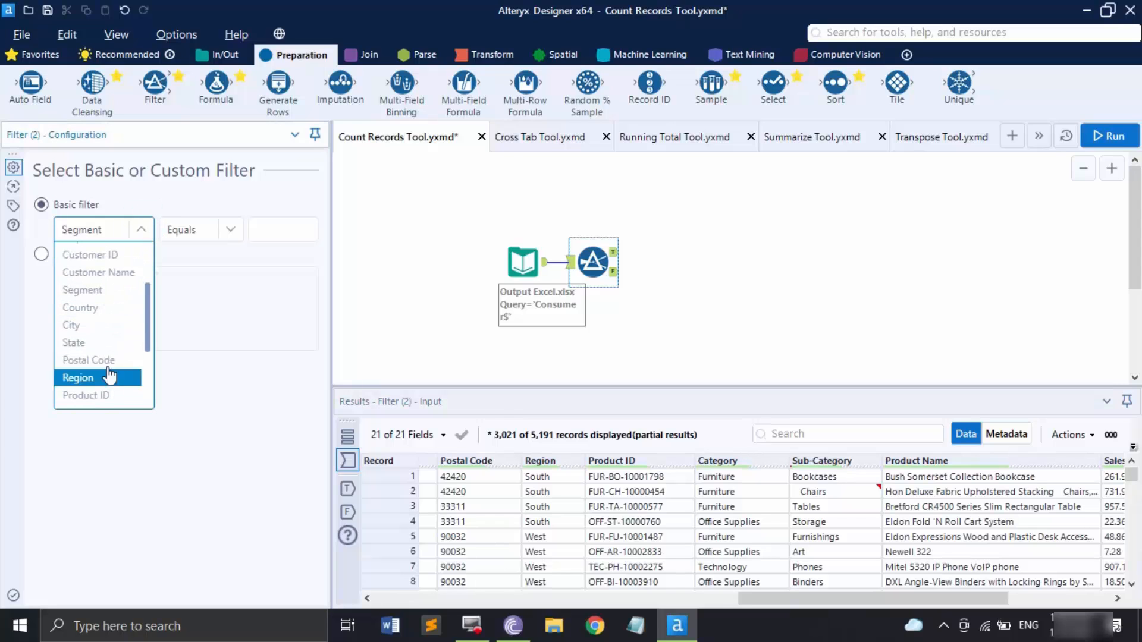
{"action": "scroll", "coordinate": [106, 333], "scroll_direction": "down", "scroll_amount": 1}
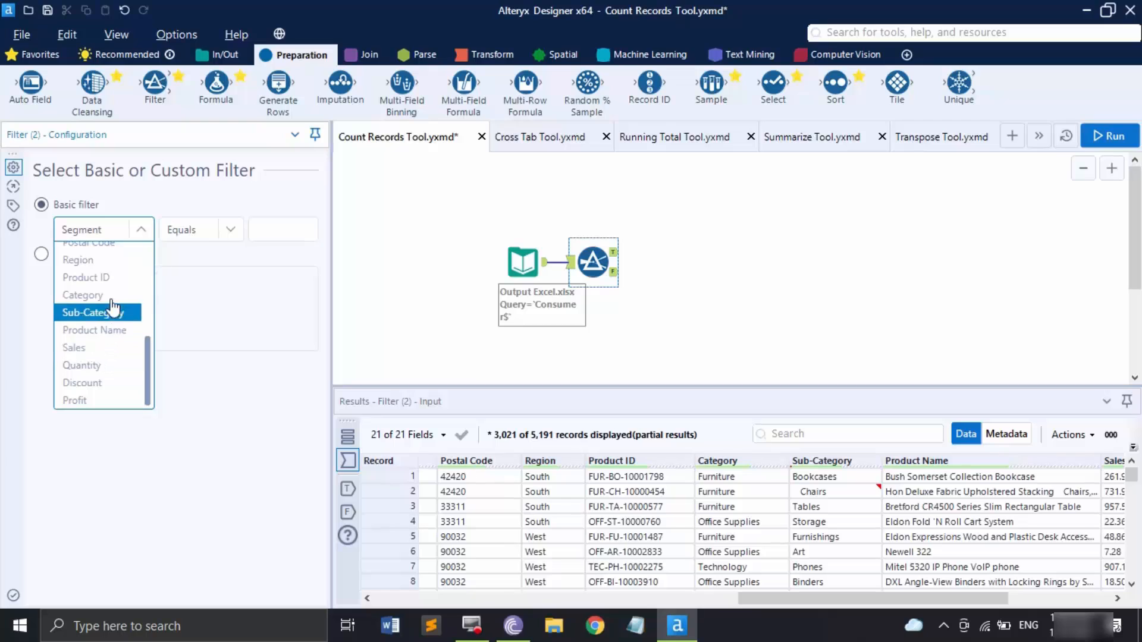
{"action": "left_click", "coordinate": [102, 298]}
{"action": "left_click", "coordinate": [282, 228]}
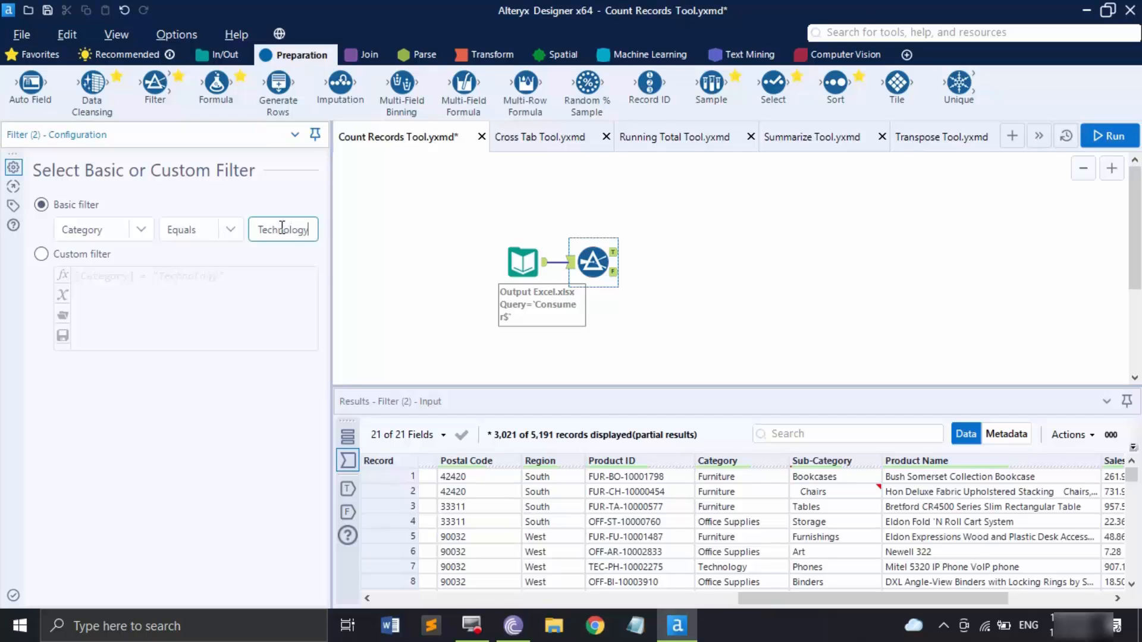
Step: Run the workflow and compare the records in the Filter tool's True and False outputs
{"action": "left_click", "coordinate": [1110, 136]}
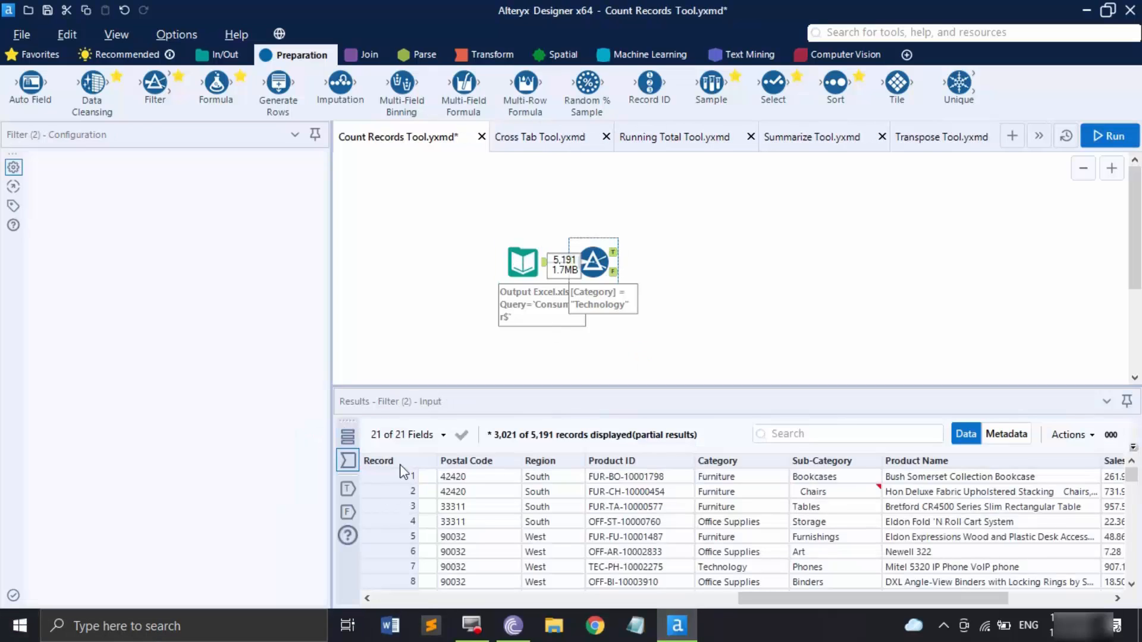
{"action": "left_click", "coordinate": [348, 489]}
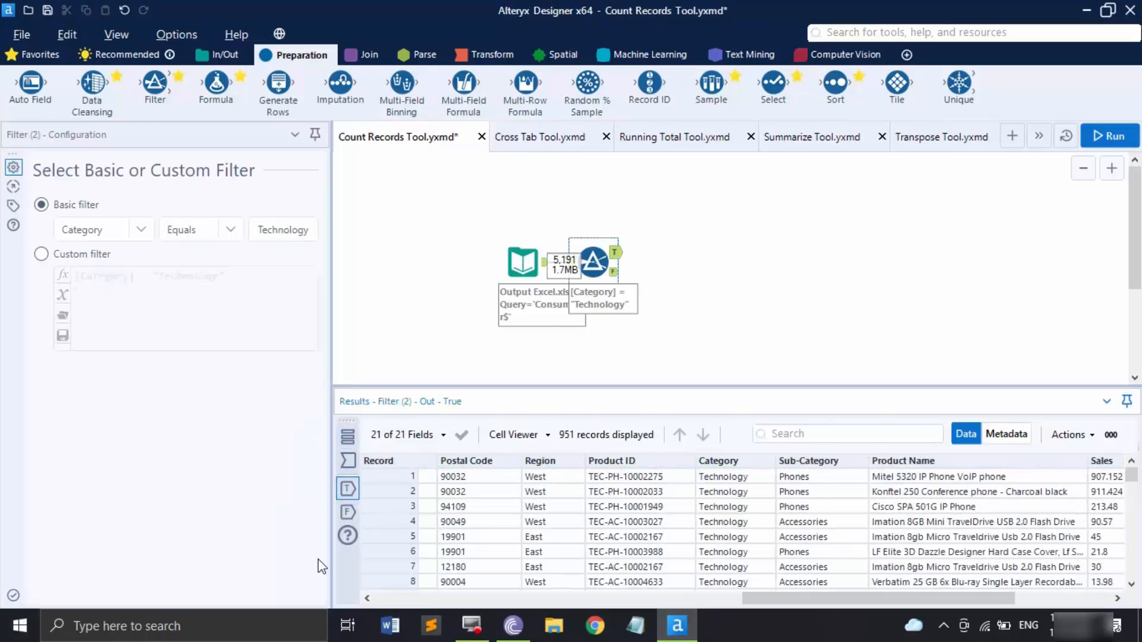
{"action": "left_click", "coordinate": [351, 516]}
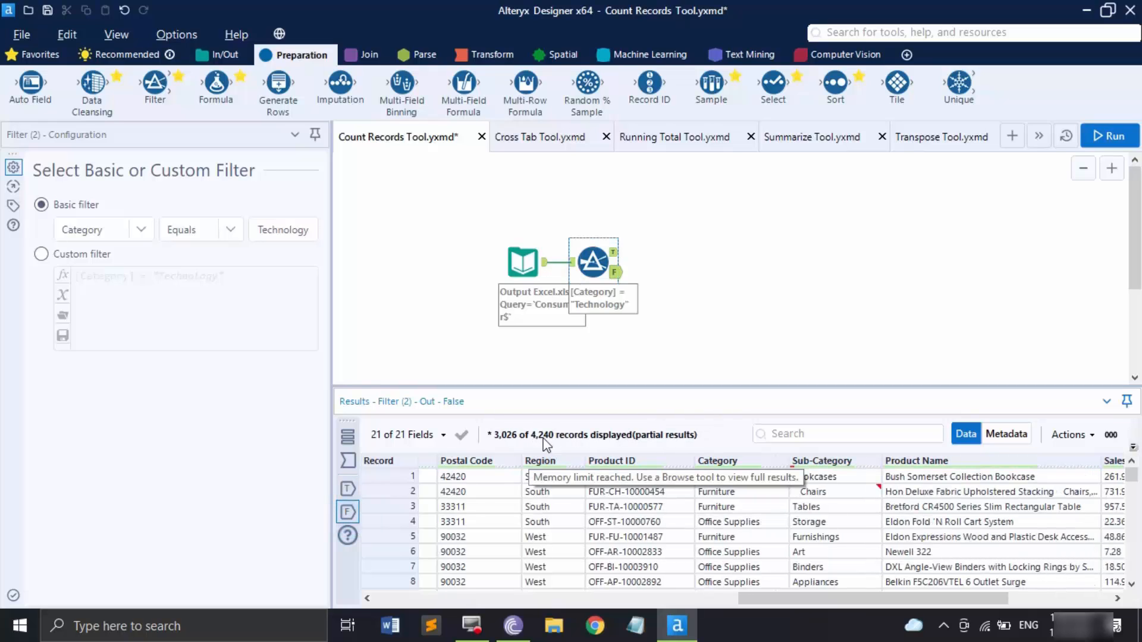
{"action": "left_click", "coordinate": [348, 489]}
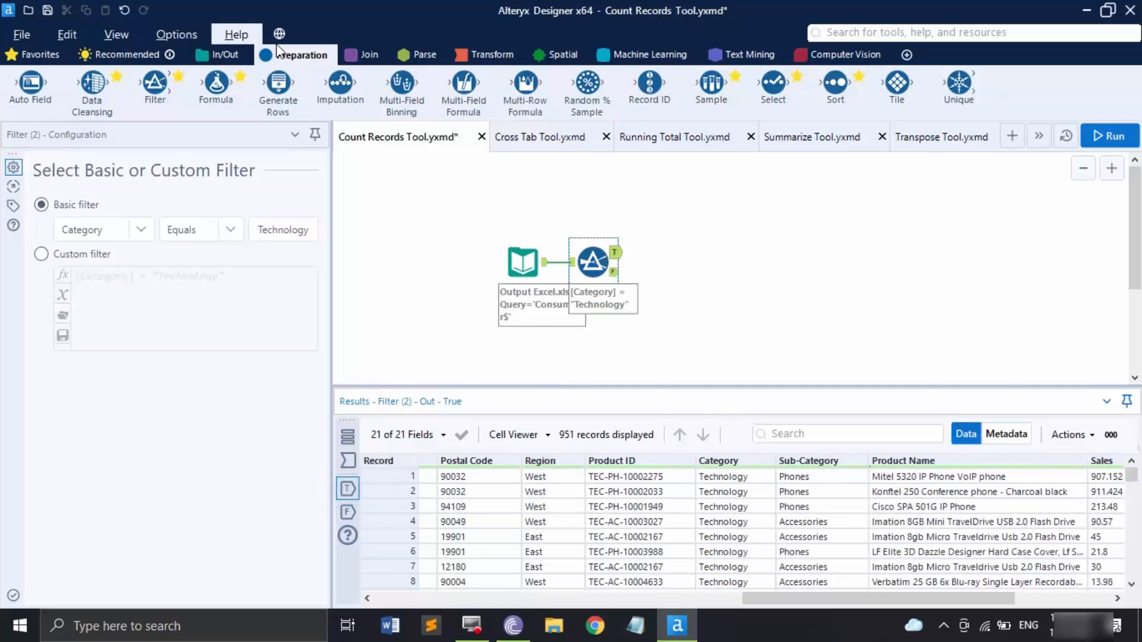
Step: Add a Count Records tool connected to the Filter's True output, and run the workflow to view its count
{"action": "left_click", "coordinate": [461, 53]}
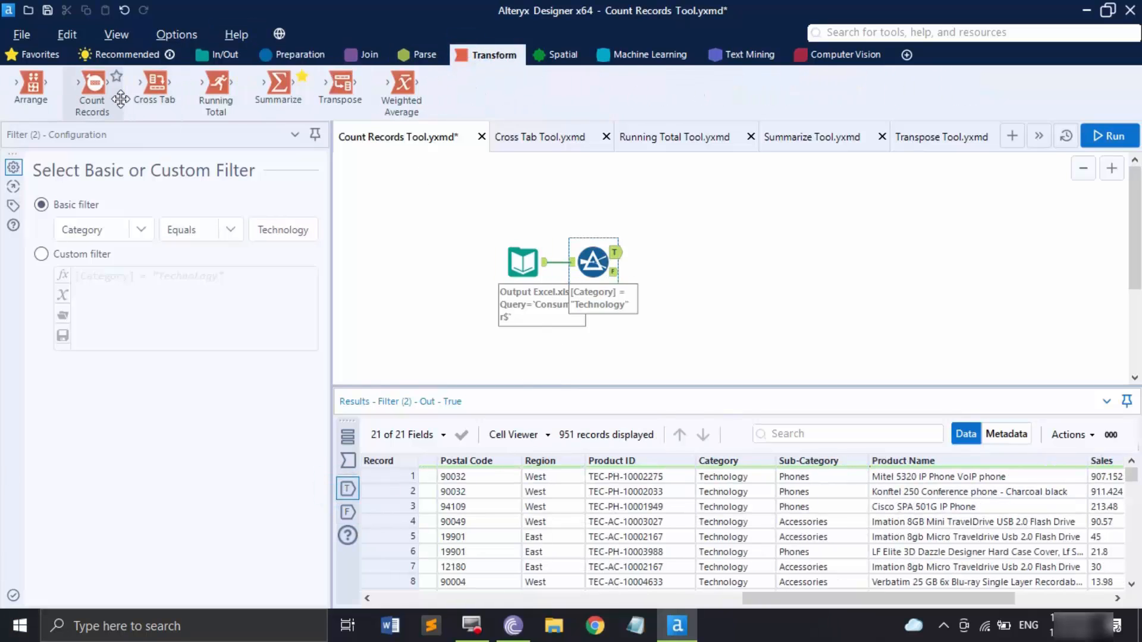
{"action": "left_click_drag", "start_coordinate": [1130, 141], "coordinate": [712, 250]}
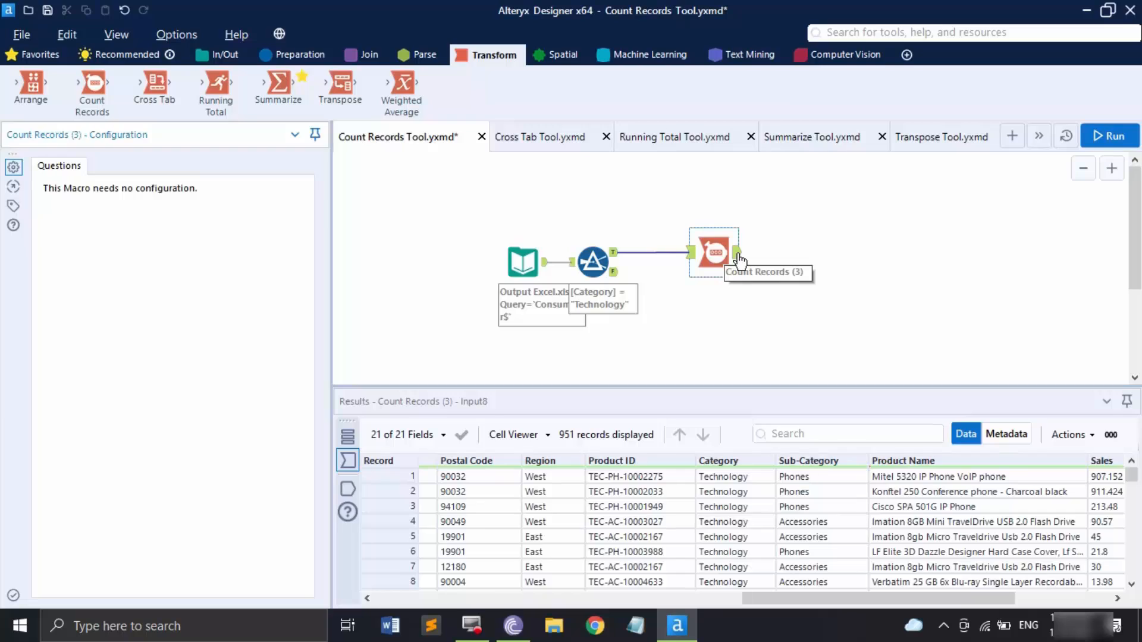
{"action": "left_click", "coordinate": [738, 258]}
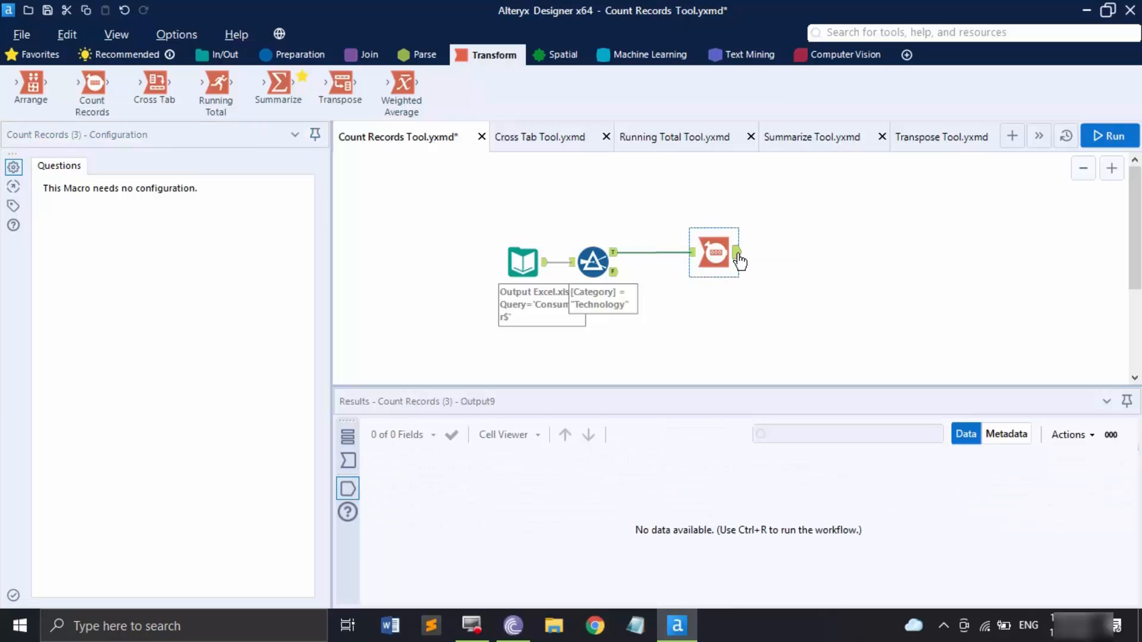
{"action": "left_click", "coordinate": [1107, 135]}
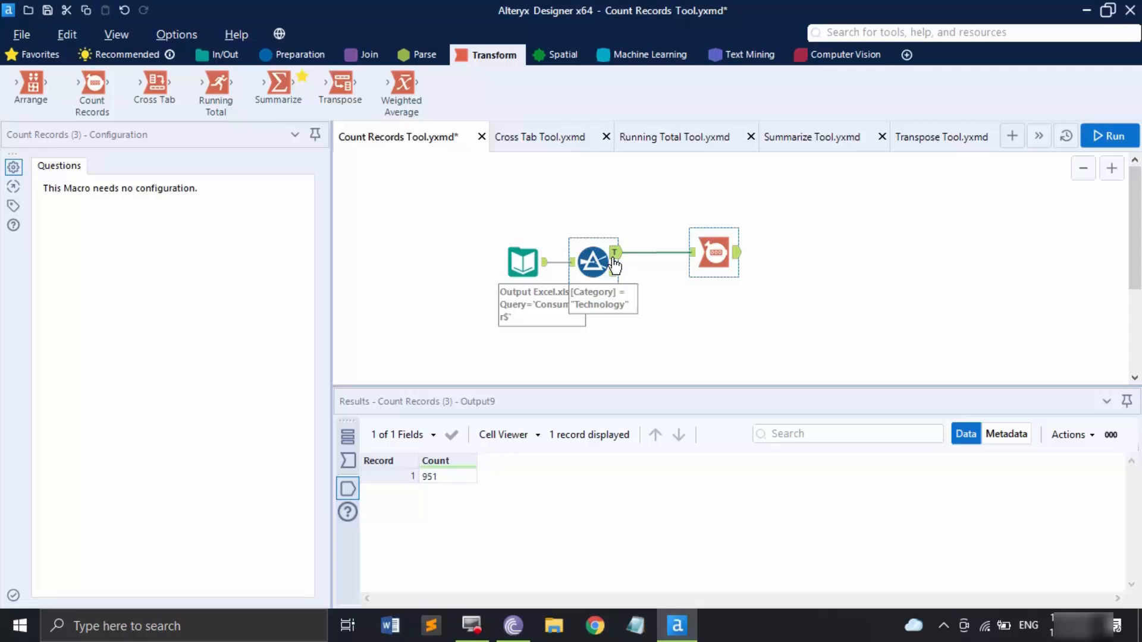
Step: Add a second Count Records tool on the Filter's False output, run the workflow, and compare the counts of both tools
{"action": "left_click_drag", "start_coordinate": [615, 272], "coordinate": [690, 256]}
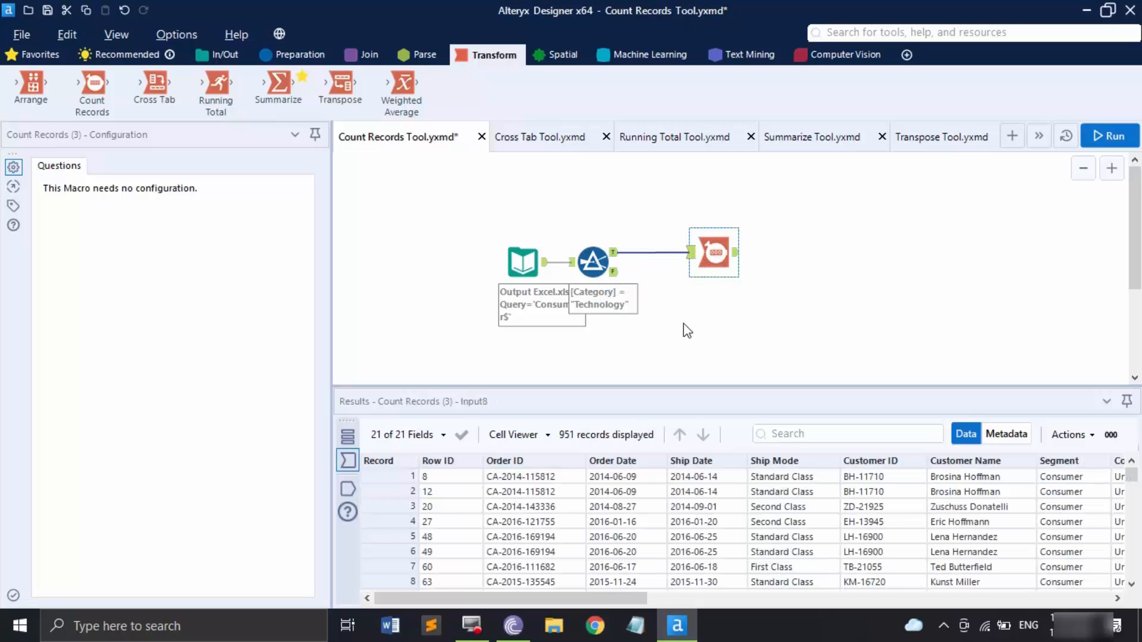
{"action": "left_click_drag", "start_coordinate": [617, 271], "coordinate": [695, 252]}
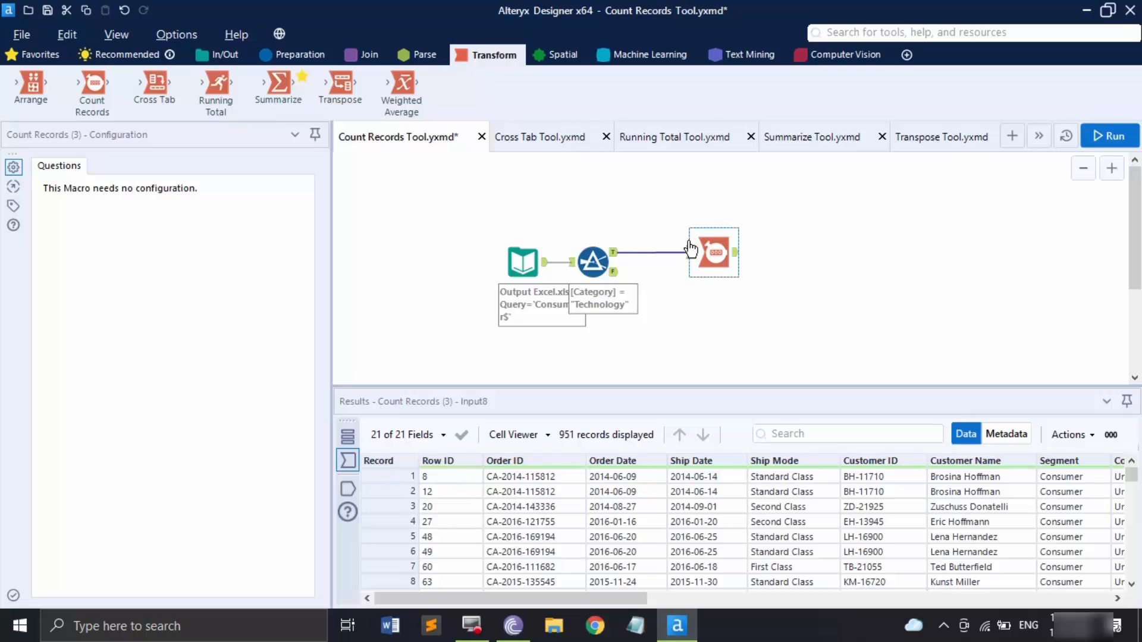
{"action": "left_click_drag", "start_coordinate": [93, 89], "coordinate": [675, 309]}
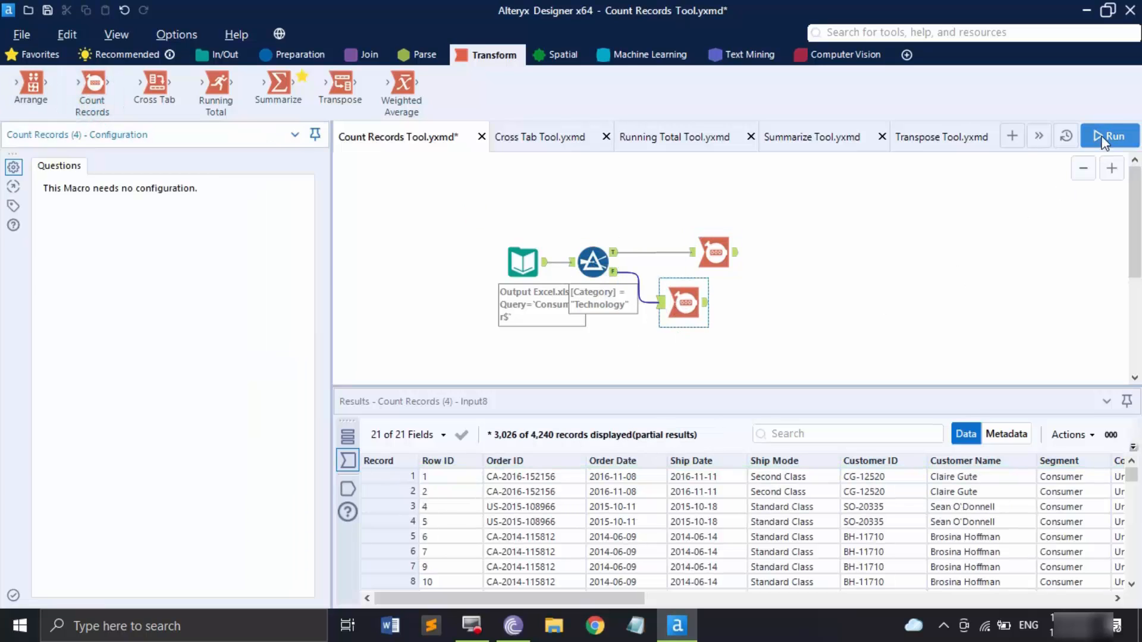
{"action": "left_click", "coordinate": [1107, 137]}
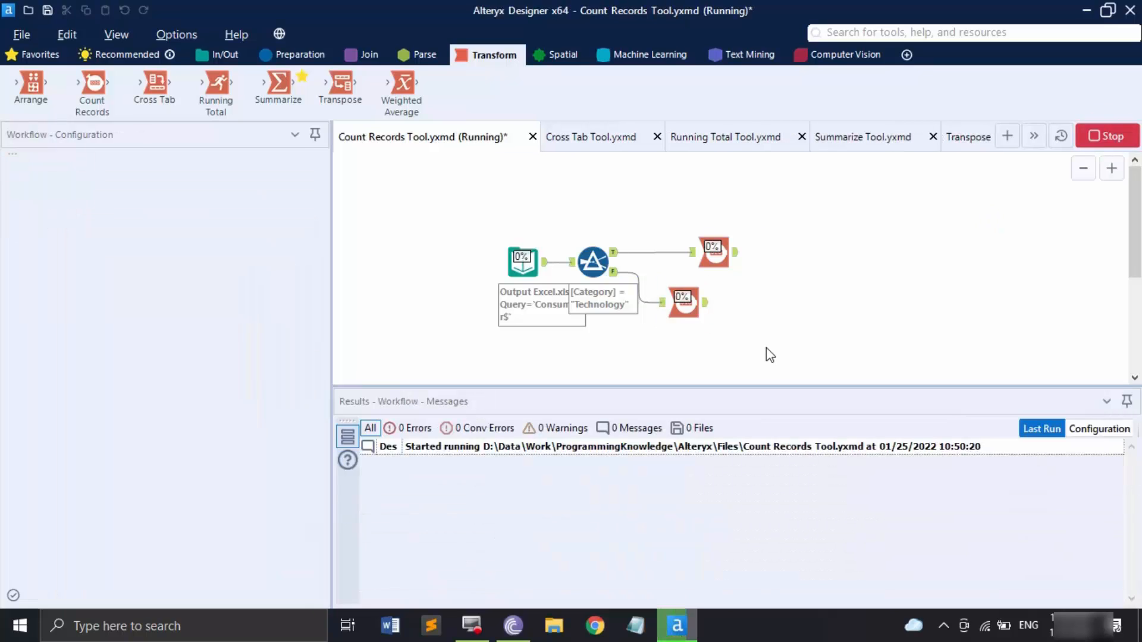
{"action": "left_click", "coordinate": [678, 297]}
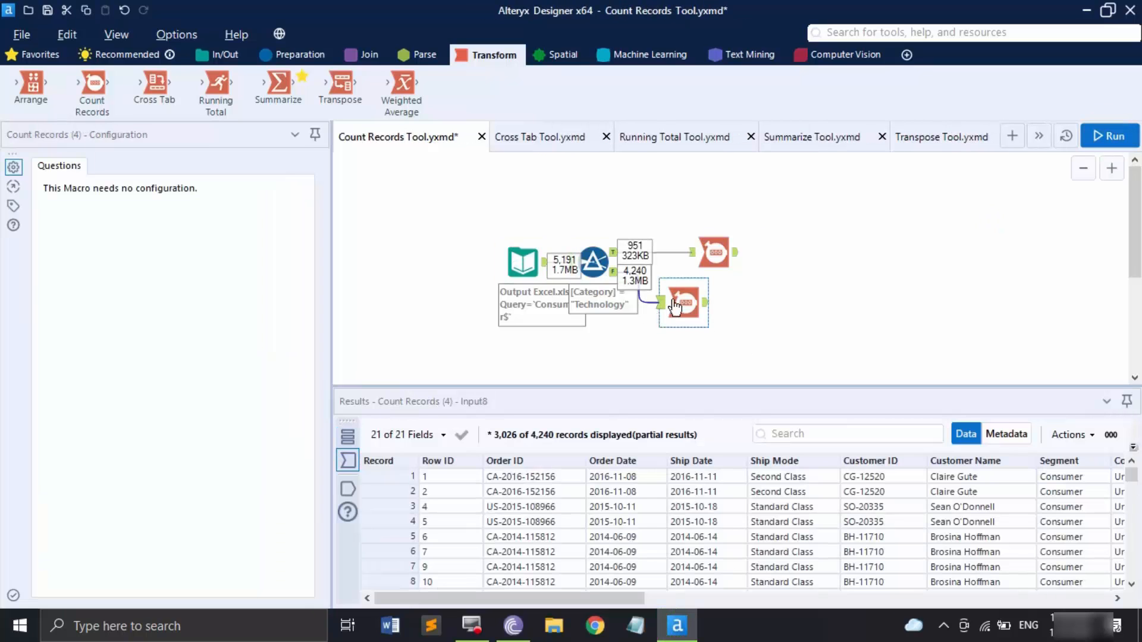
{"action": "left_click", "coordinate": [706, 304]}
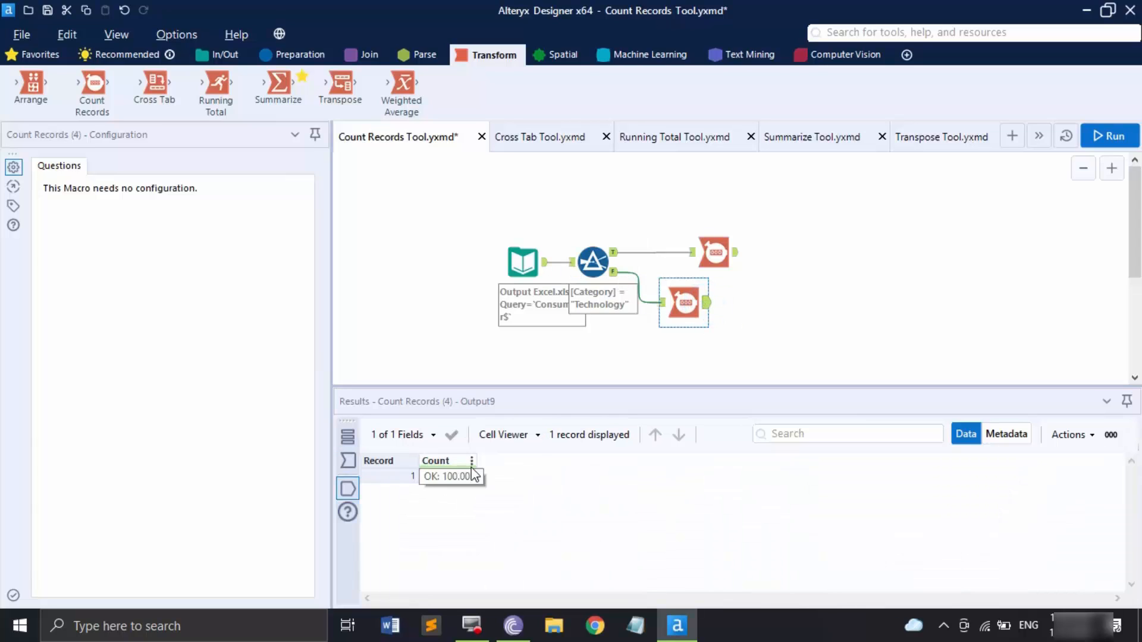
{"action": "left_click", "coordinate": [736, 252]}
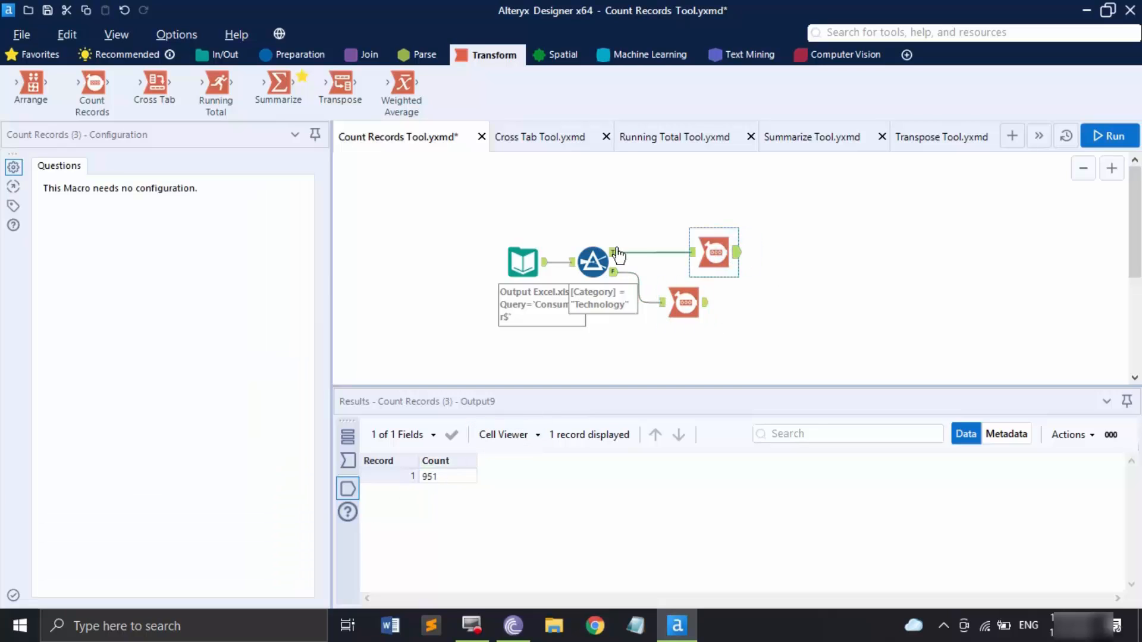
{"action": "left_click", "coordinate": [910, 348]}
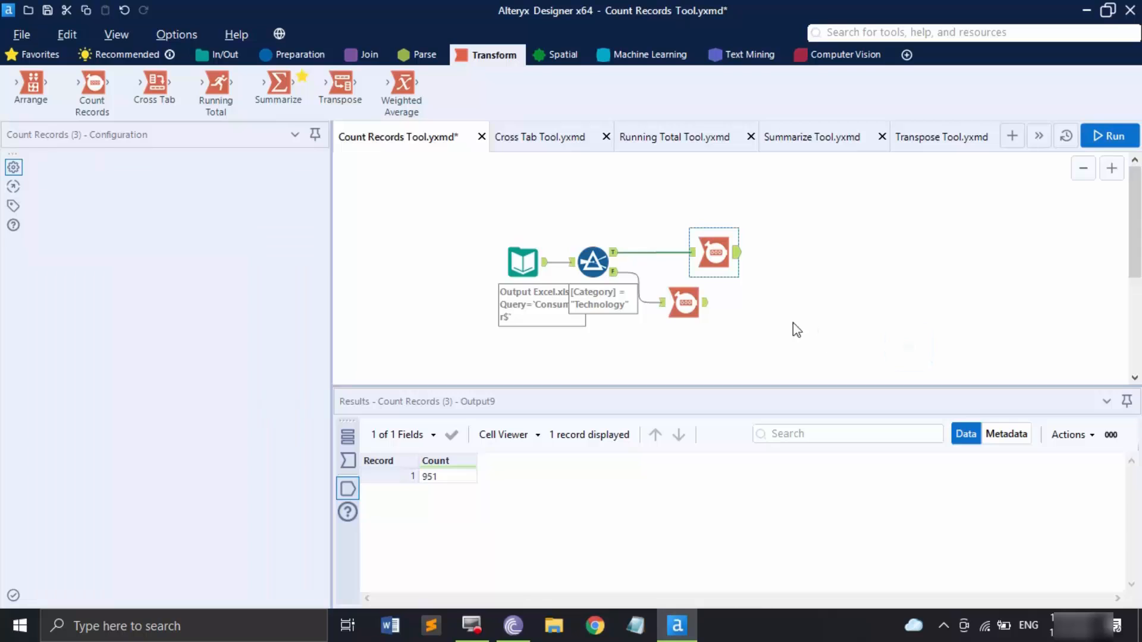
Step: Delete the Filter tool and the second Count Records tool from the workflow
{"action": "left_click", "coordinate": [597, 260]}
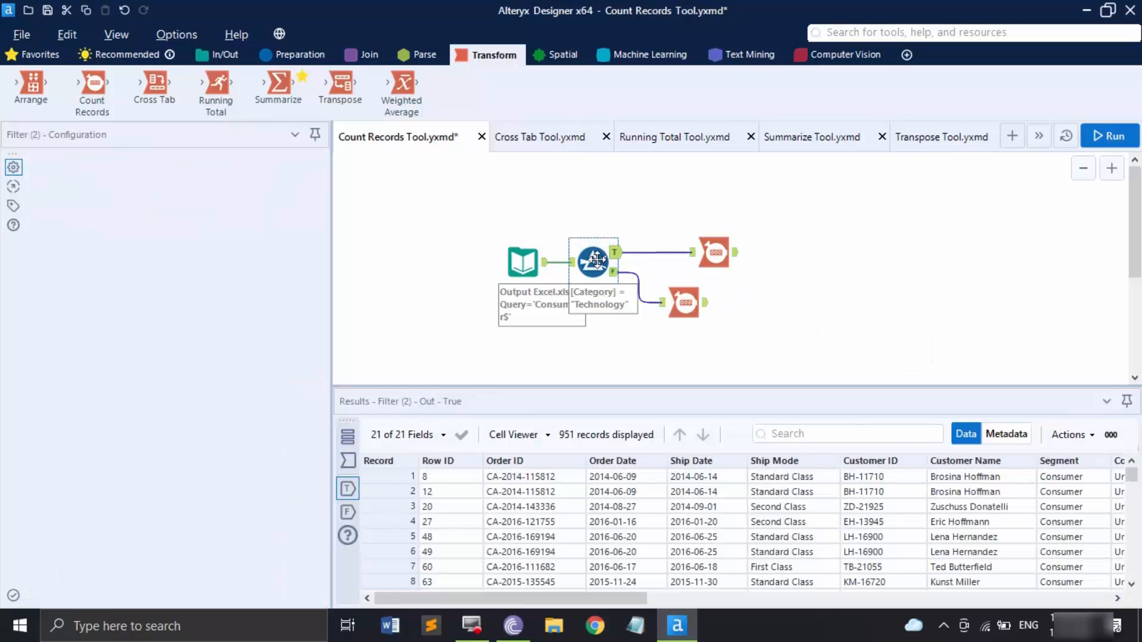
{"action": "key", "text": "Delete"}
{"action": "left_click", "coordinate": [697, 318]}
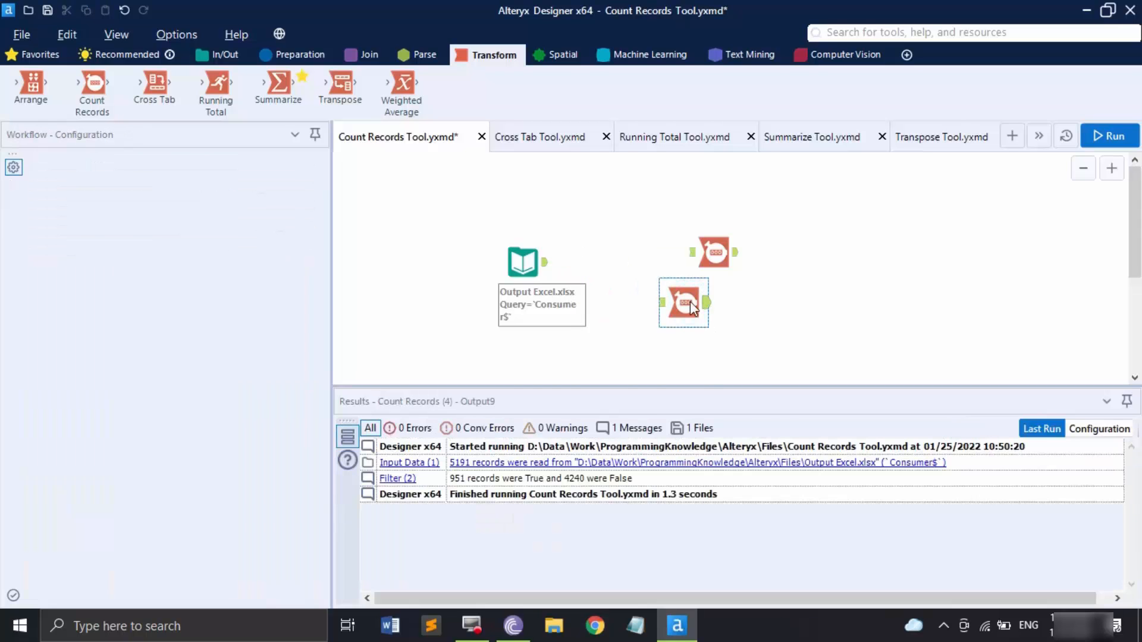
{"action": "key", "text": "Delete"}
Step: Connect the Input Data tool directly to the remaining Count Records tool, run the workflow to view the total count, and save it
{"action": "left_click_drag", "start_coordinate": [545, 262], "coordinate": [737, 267]}
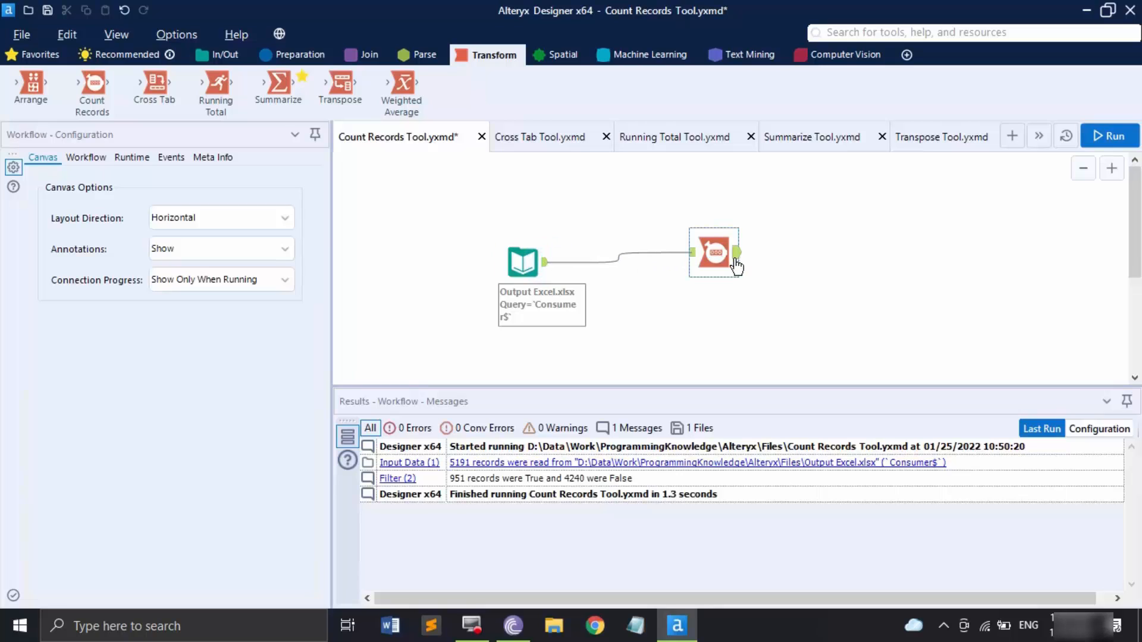
{"action": "left_click", "coordinate": [736, 267]}
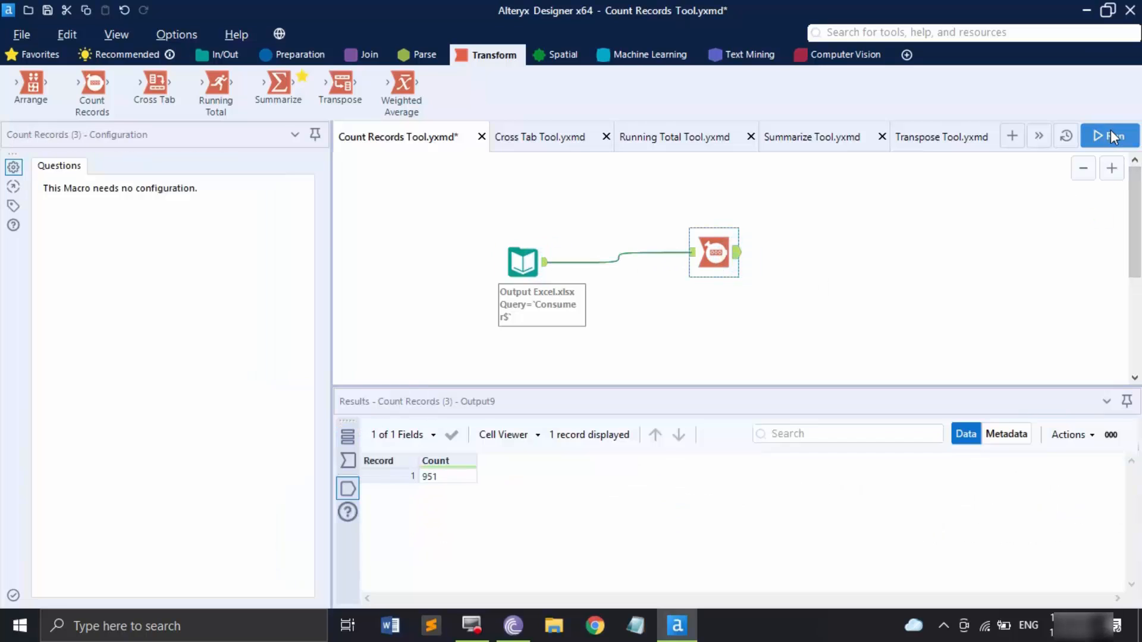
{"action": "left_click", "coordinate": [1113, 137]}
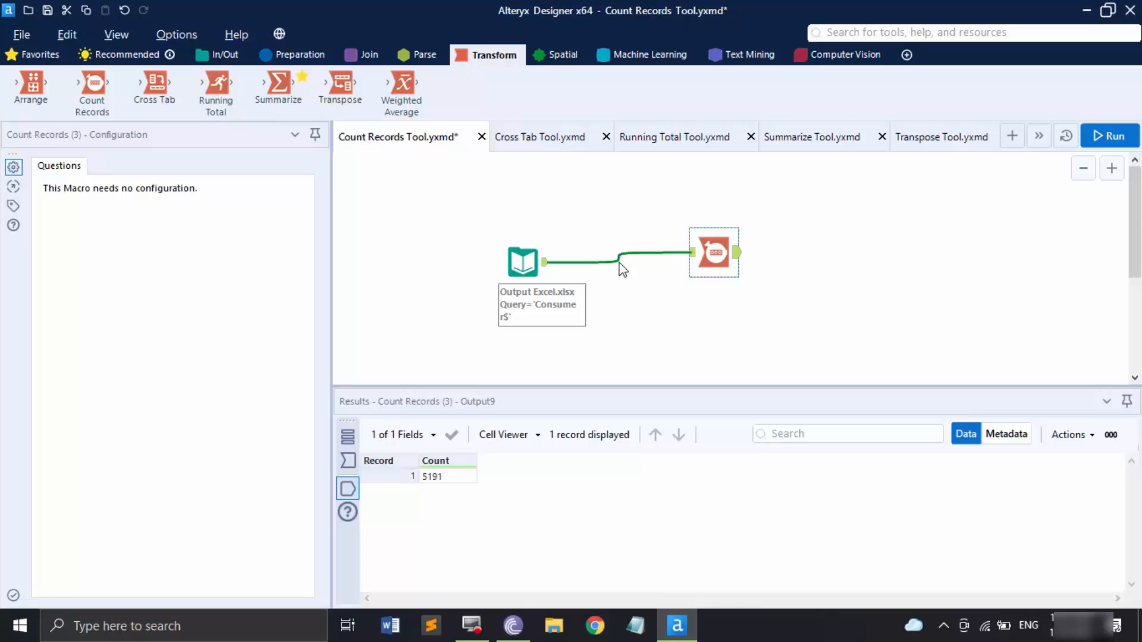
{"action": "key", "text": "ctrl+s"}
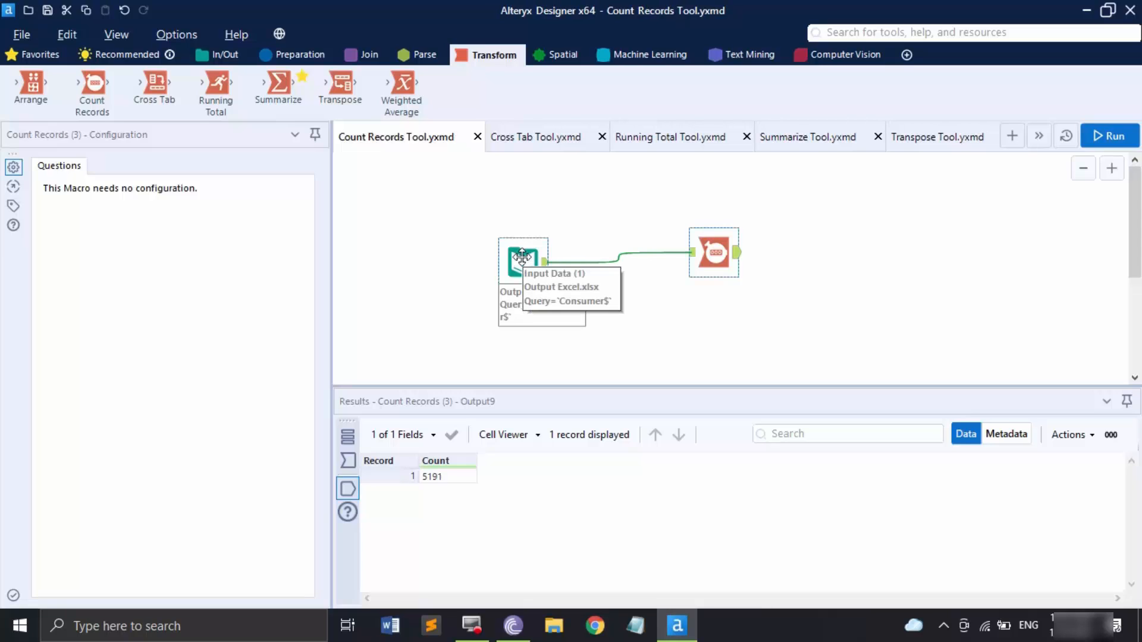
Step: Switch to the Cross Tab Tool workflow and add an Input Data tool reading the named range Scores from Scores.xlsx
{"action": "left_click", "coordinate": [536, 144]}
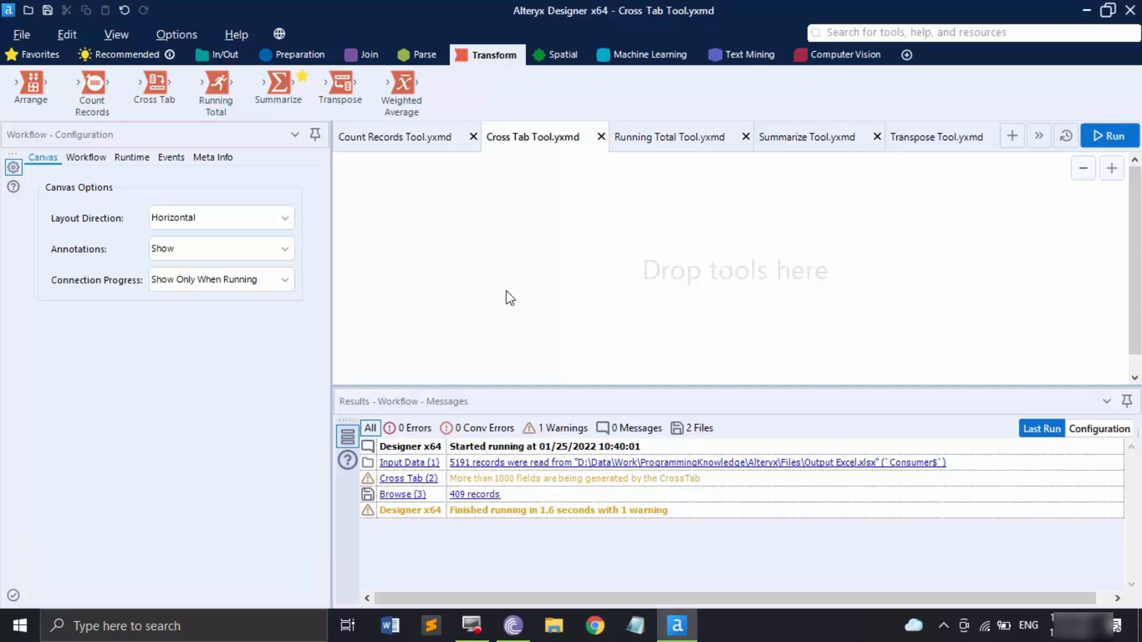
{"action": "left_click", "coordinate": [209, 58]}
{"action": "left_click_drag", "start_coordinate": [216, 83], "coordinate": [421, 276]}
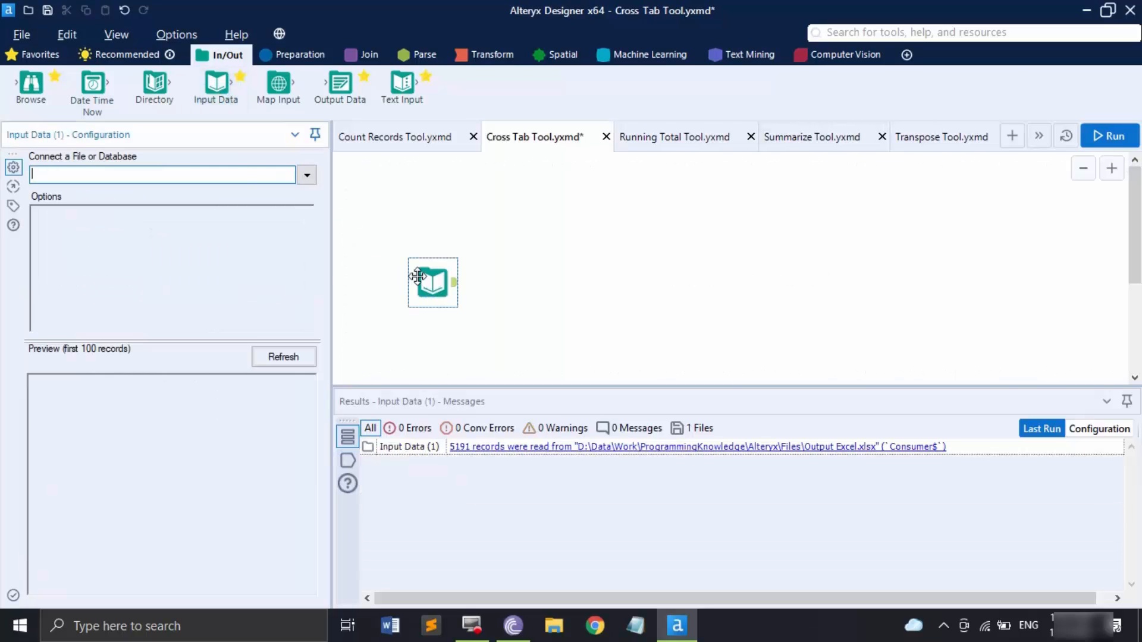
{"action": "left_click", "coordinate": [307, 175]}
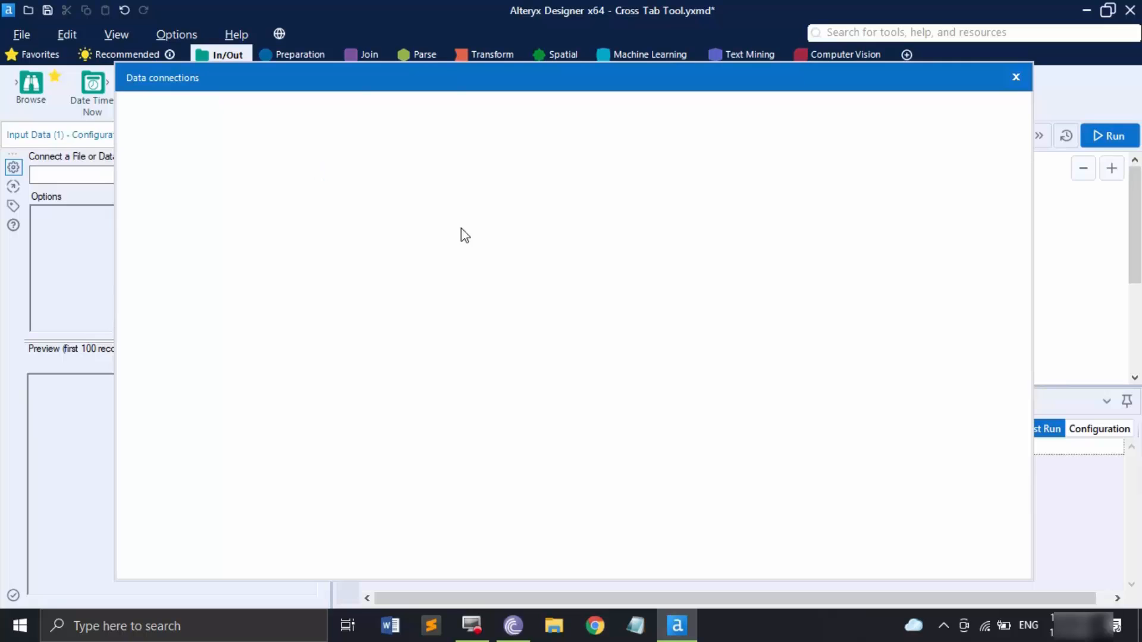
{"action": "left_click", "coordinate": [472, 209]}
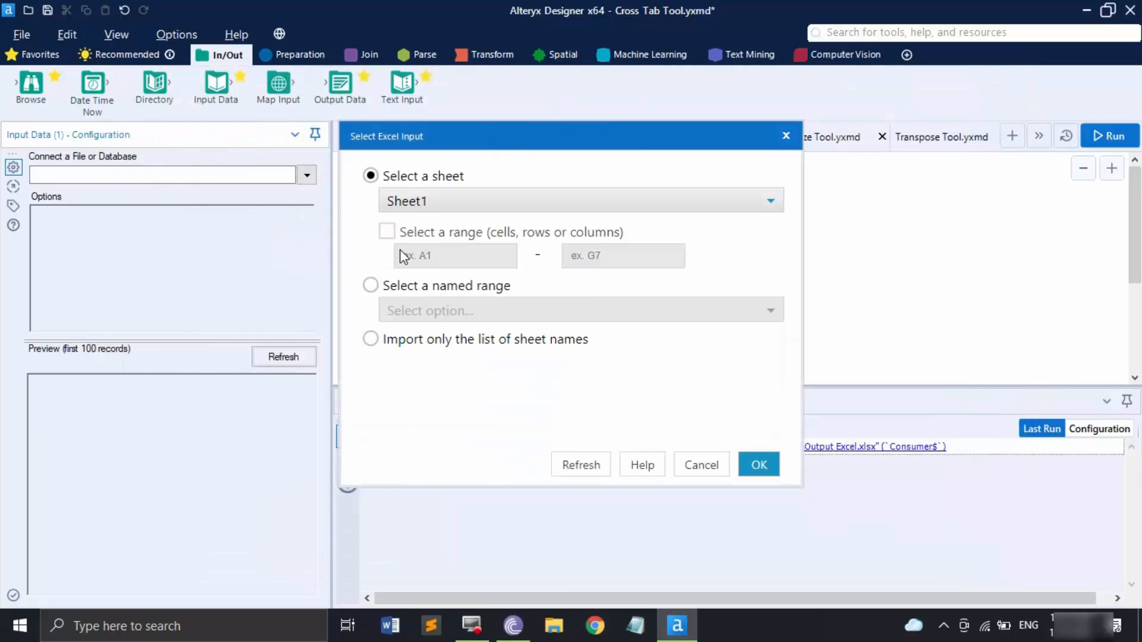
{"action": "left_click", "coordinate": [371, 289]}
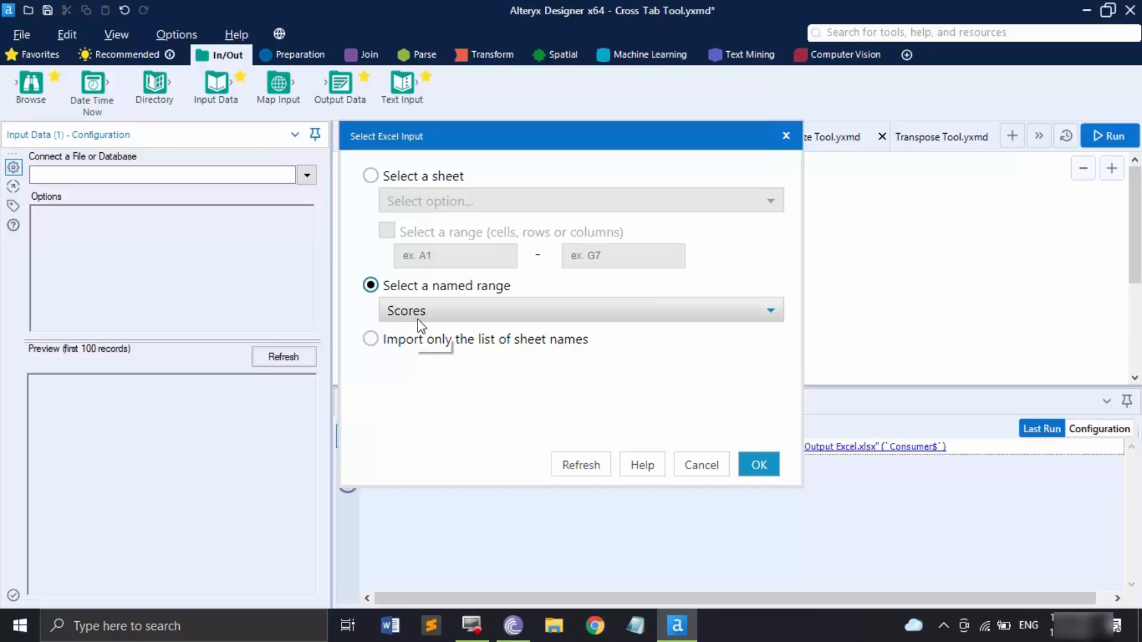
{"action": "left_click", "coordinate": [758, 468]}
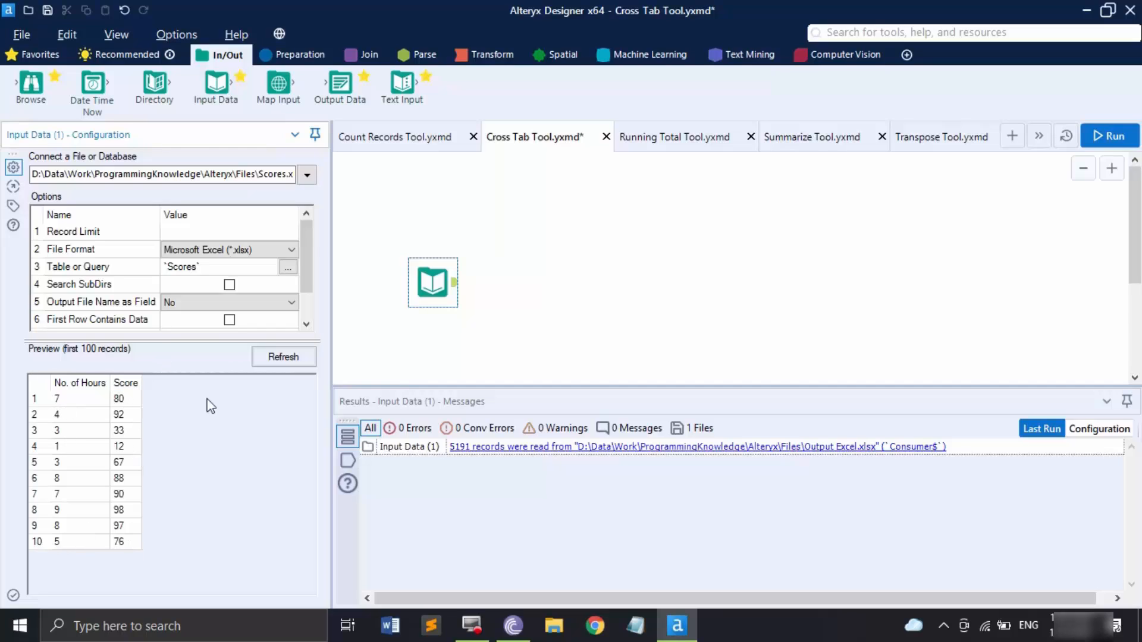
Step: Connect a Cross Tab tool to the Input Data tool and use No. of Hours for the column headers
{"action": "left_click", "coordinate": [501, 53]}
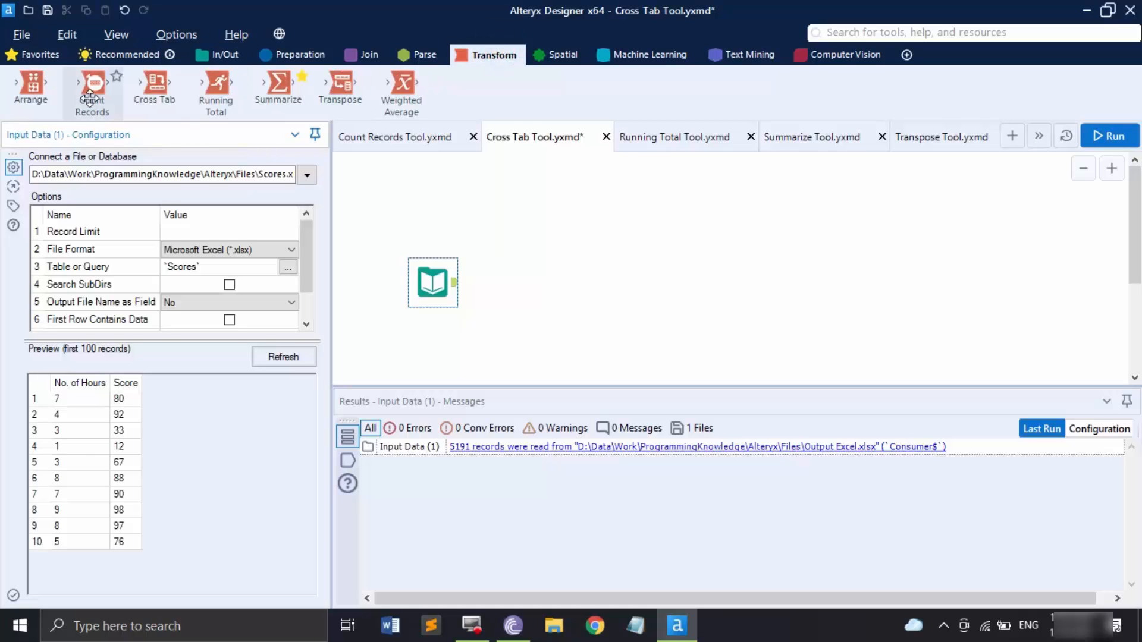
{"action": "left_click_drag", "start_coordinate": [158, 93], "coordinate": [566, 282]}
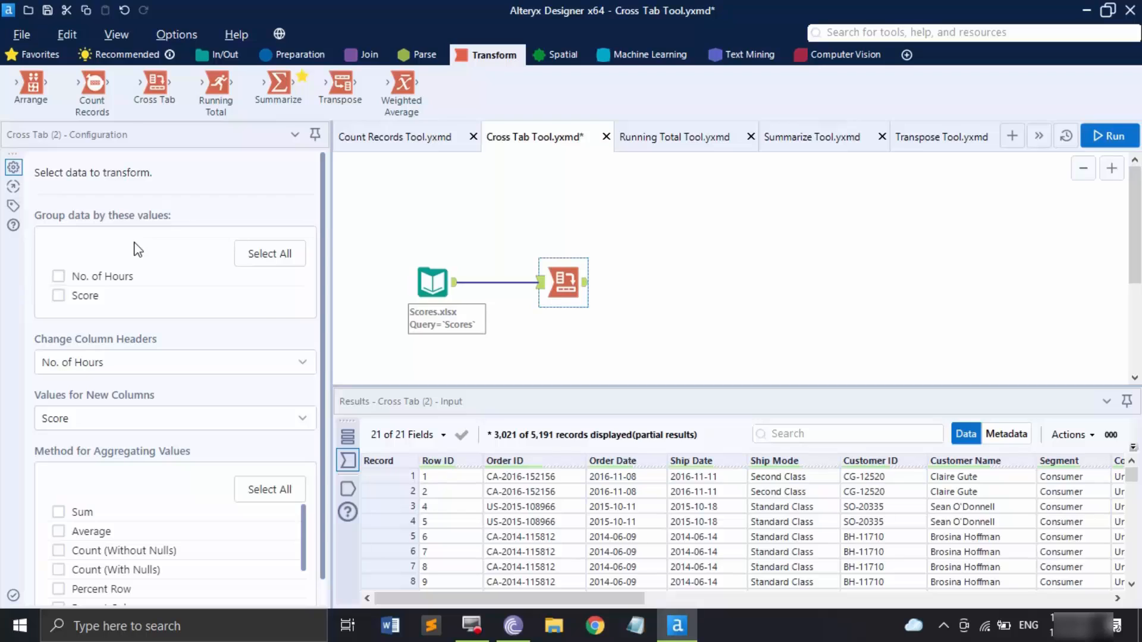
{"action": "left_click", "coordinate": [172, 367]}
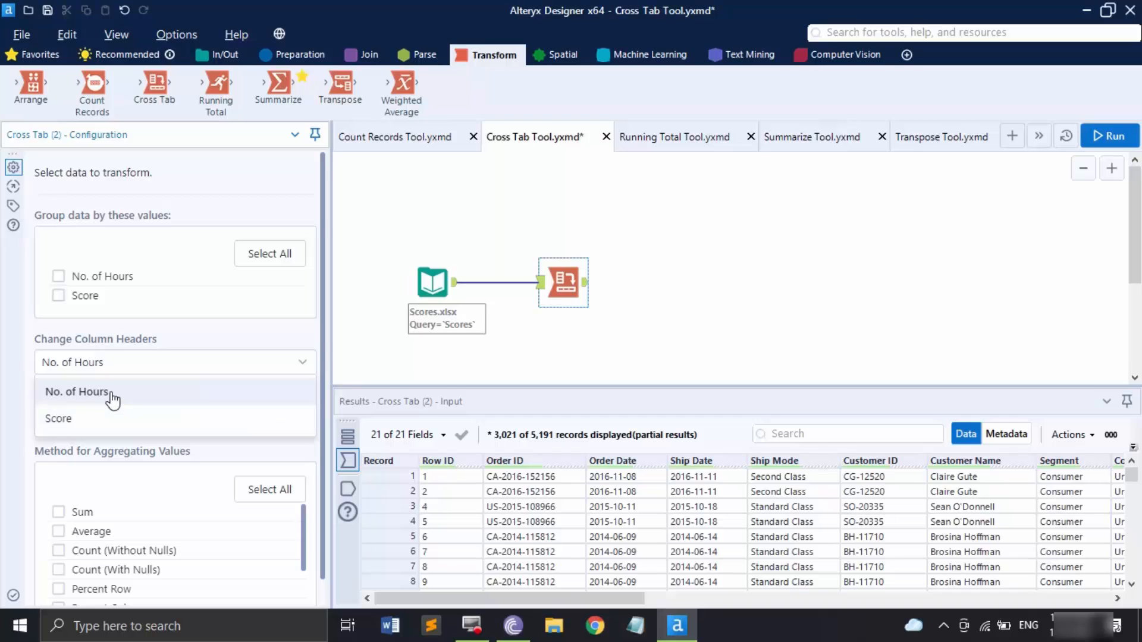
{"action": "left_click", "coordinate": [77, 392]}
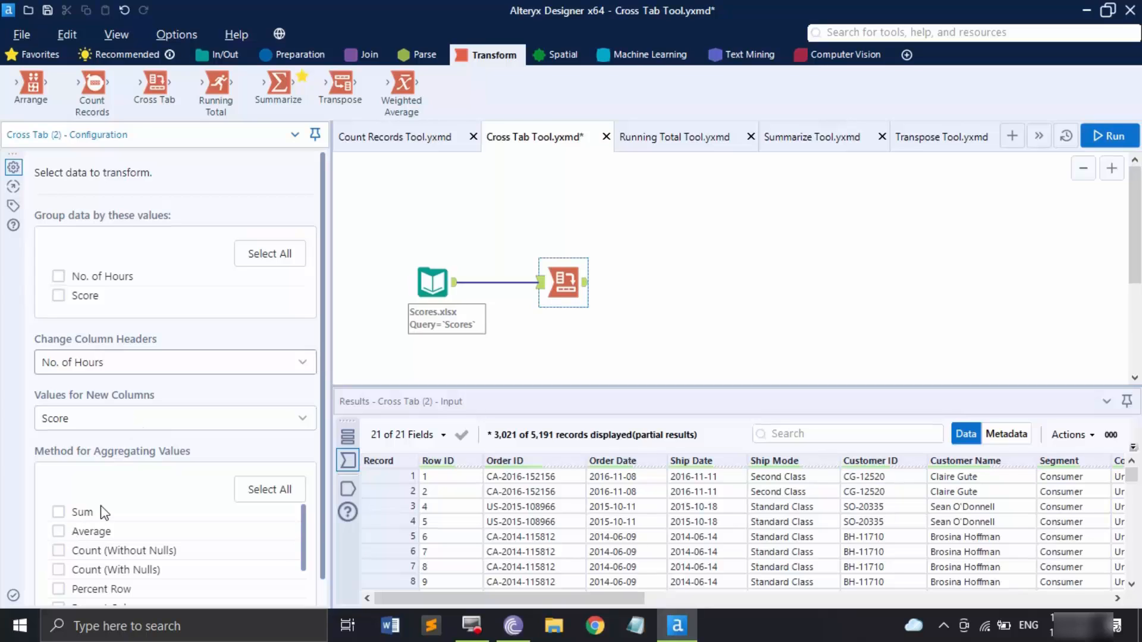
Step: Set the Cross Tab aggregation methods to Total Row and Total Column, run the workflow, and view the tool's output
{"action": "scroll", "coordinate": [113, 506], "scroll_direction": "down", "scroll_amount": 2}
{"action": "scroll", "coordinate": [138, 574], "scroll_direction": "up", "scroll_amount": 2}
{"action": "left_click_drag", "start_coordinate": [320, 473], "coordinate": [313, 490]}
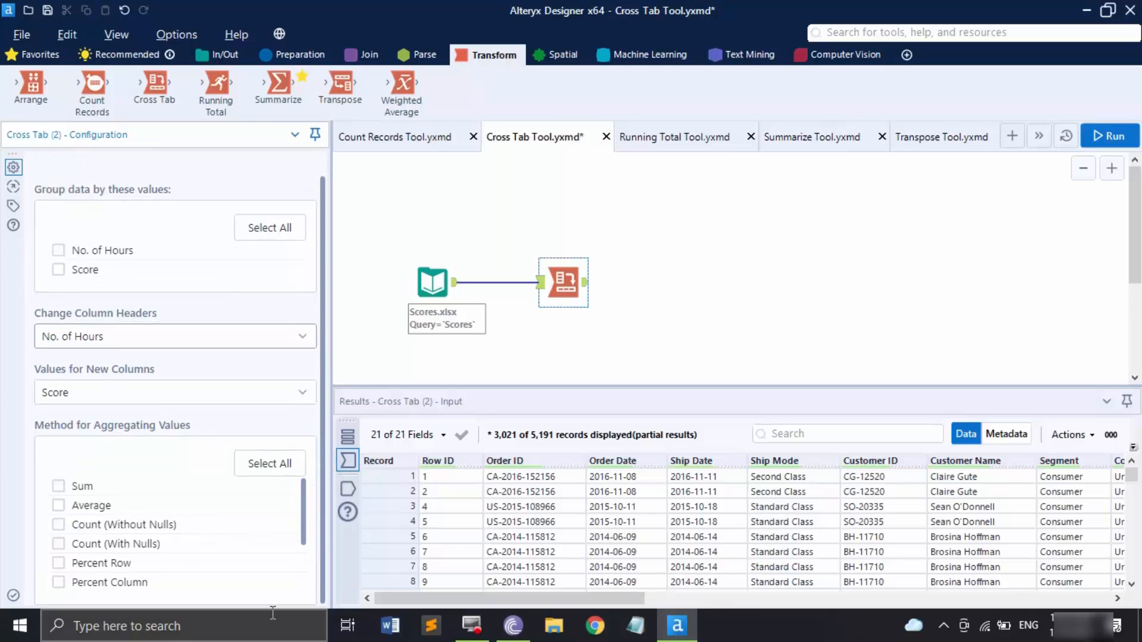
{"action": "scroll", "coordinate": [131, 576], "scroll_direction": "down", "scroll_amount": 3}
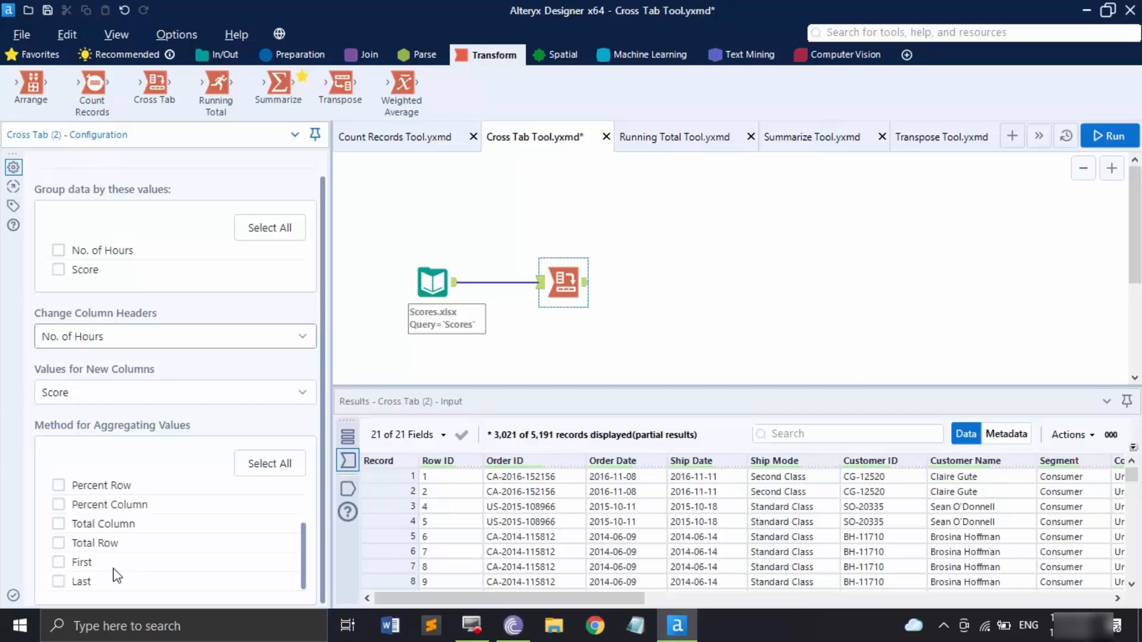
{"action": "scroll", "coordinate": [120, 562], "scroll_direction": "up", "scroll_amount": 3}
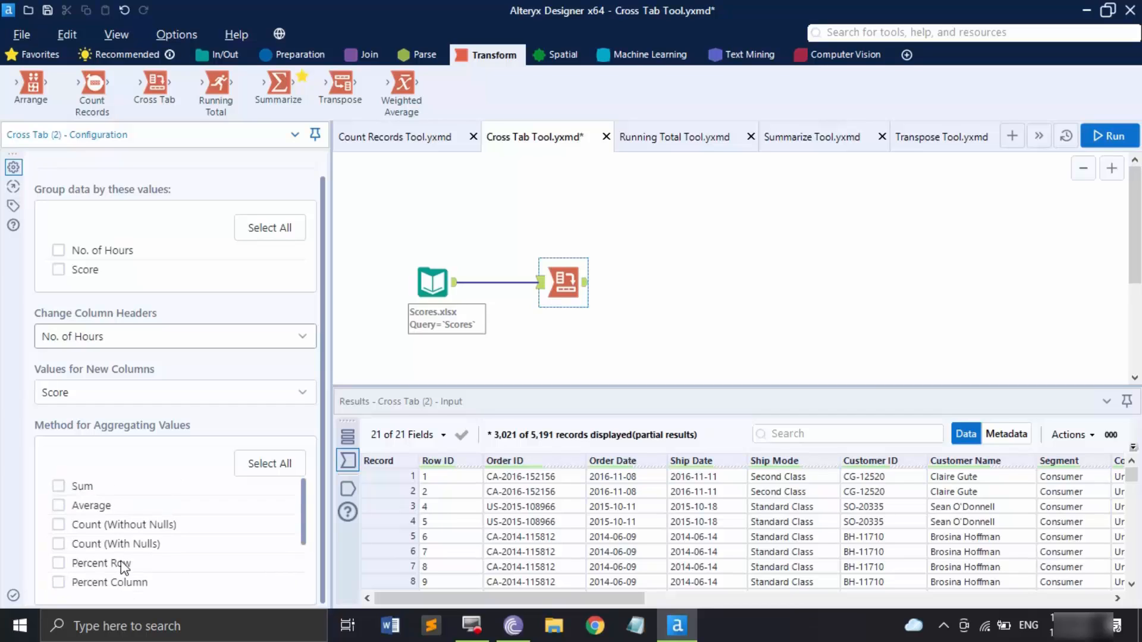
{"action": "scroll", "coordinate": [120, 562], "scroll_direction": "down", "scroll_amount": 3}
{"action": "left_click", "coordinate": [58, 544]}
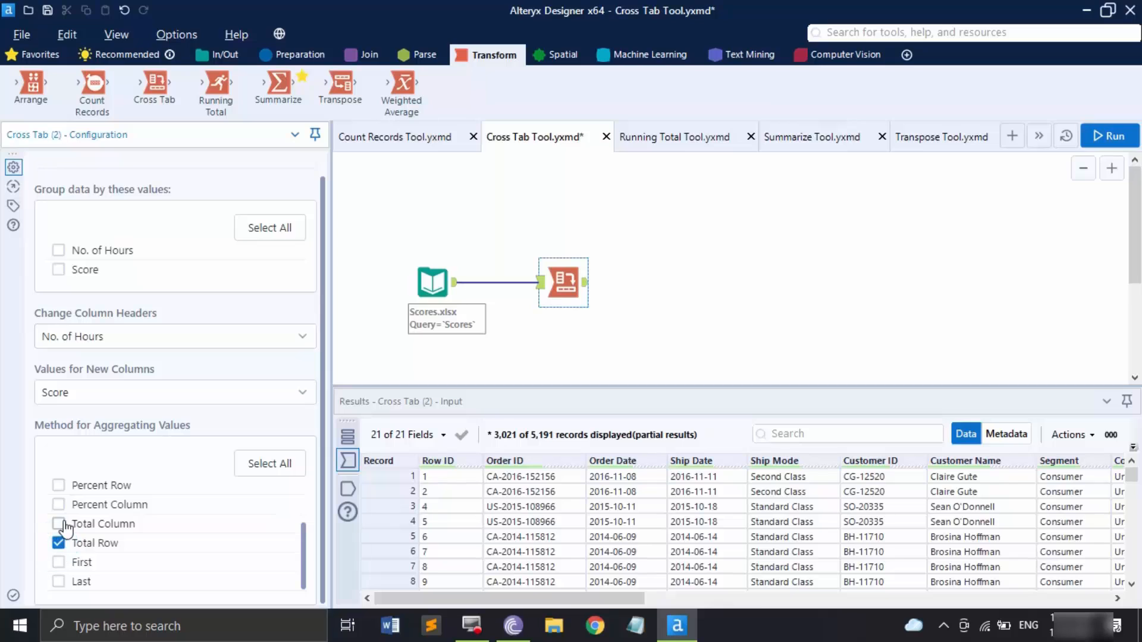
{"action": "left_click", "coordinate": [58, 523]}
{"action": "left_click", "coordinate": [1109, 136]}
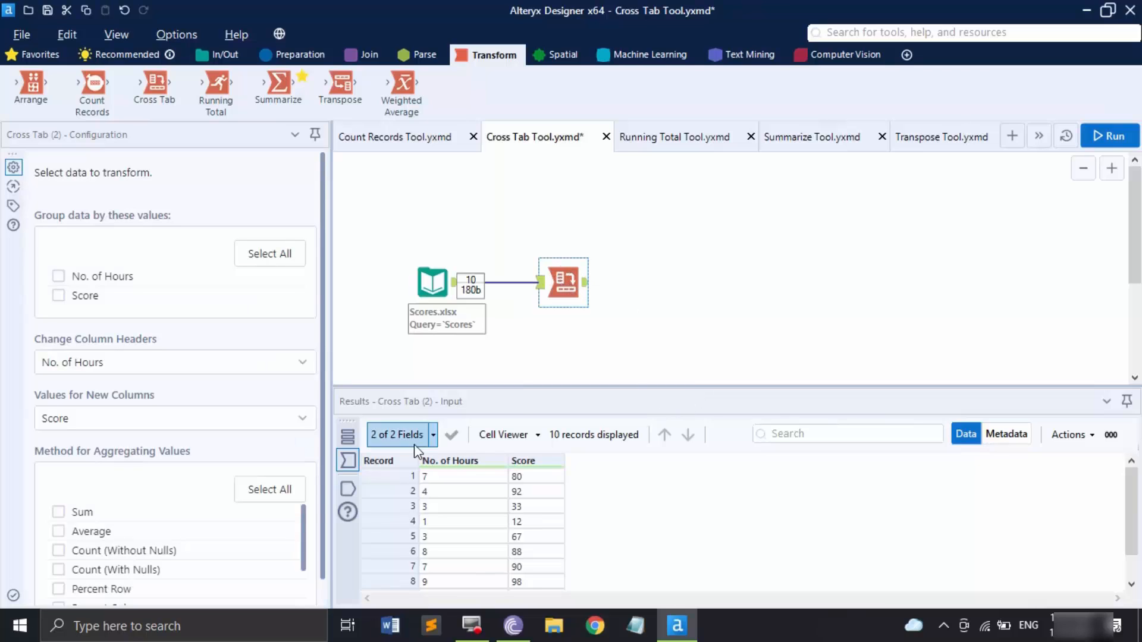
{"action": "left_click", "coordinate": [351, 487]}
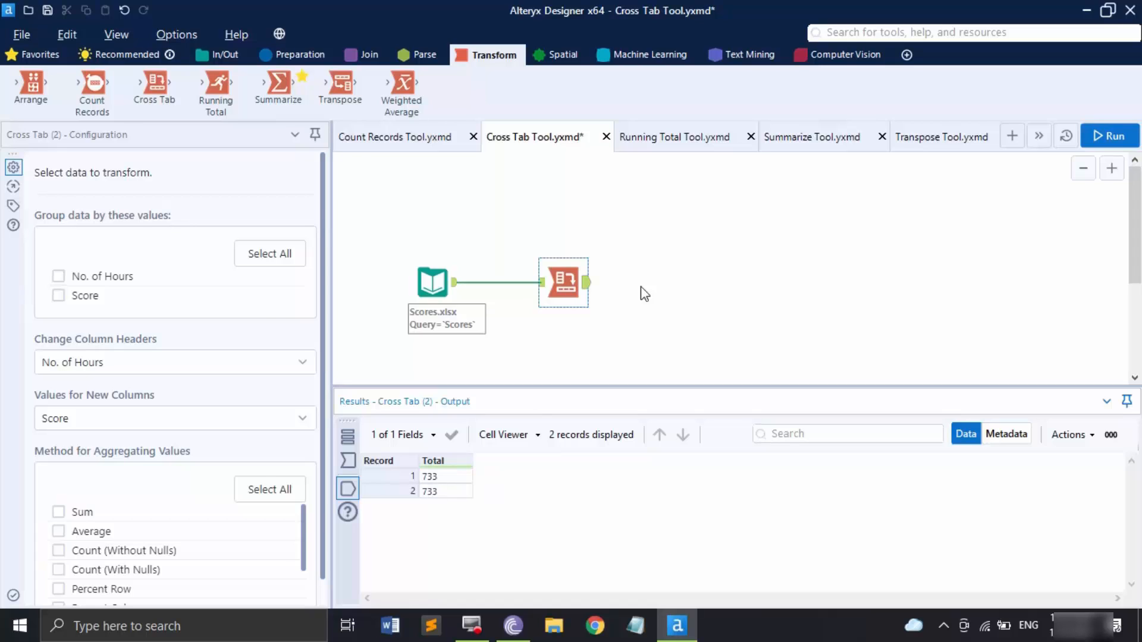
{"action": "left_click", "coordinate": [587, 292]}
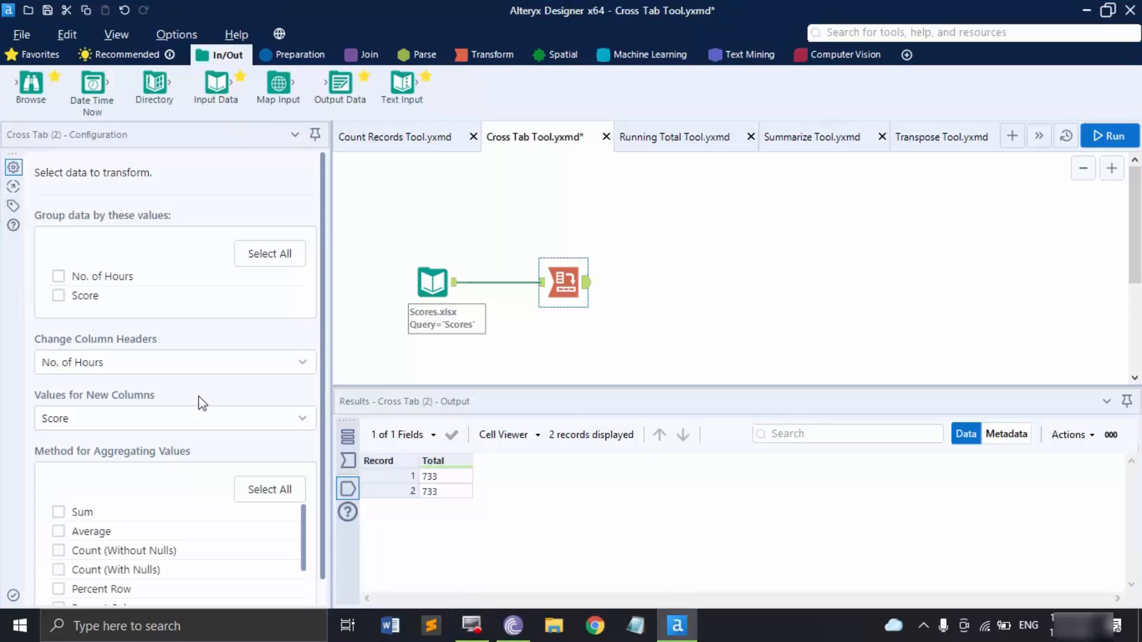
Step: Make Sum the only Cross Tab aggregation method by deselecting Total Column and Total Row, run the workflow, and save it
{"action": "left_click", "coordinate": [58, 512]}
{"action": "scroll", "coordinate": [101, 550], "scroll_direction": "down", "scroll_amount": 3}
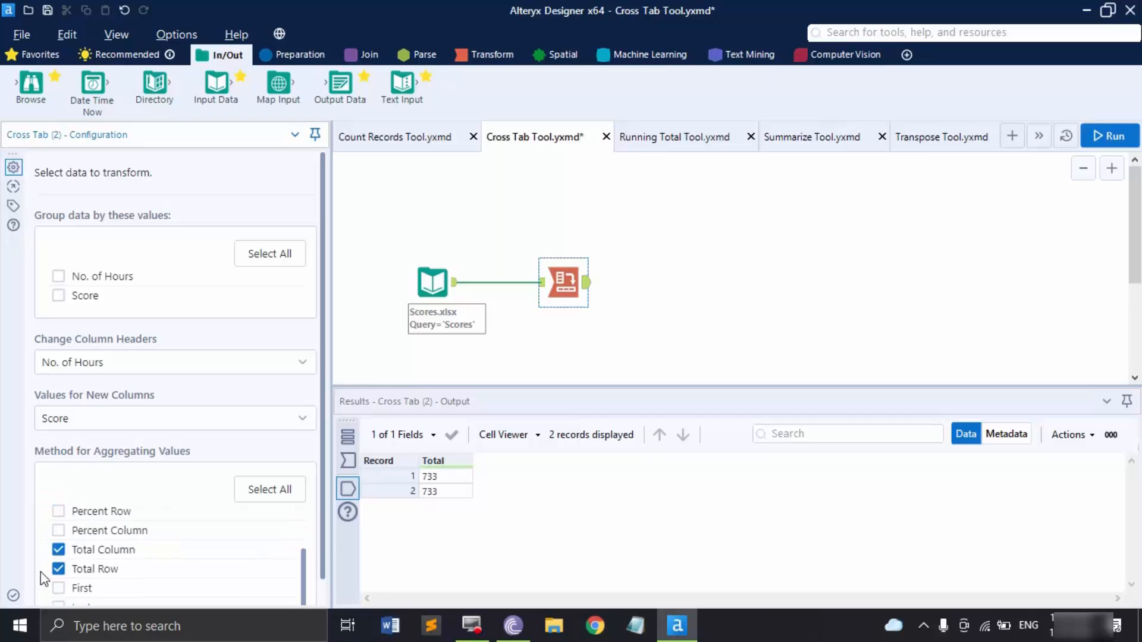
{"action": "left_click", "coordinate": [57, 550]}
{"action": "left_click", "coordinate": [58, 570]}
{"action": "left_click", "coordinate": [1096, 148]}
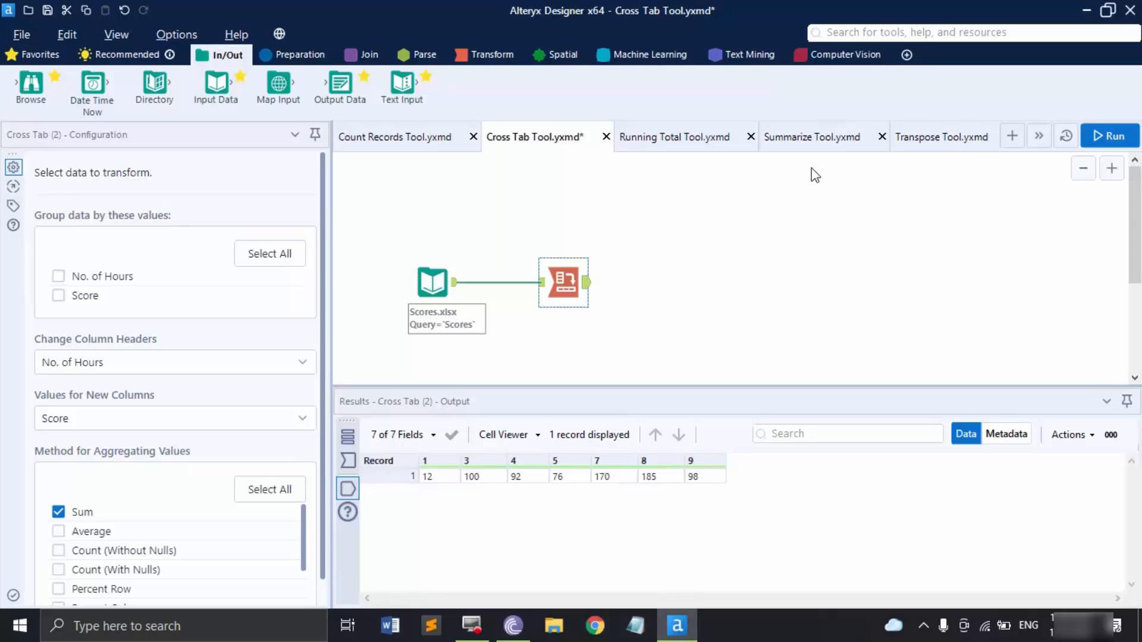
{"action": "key", "text": "ctrl+s"}
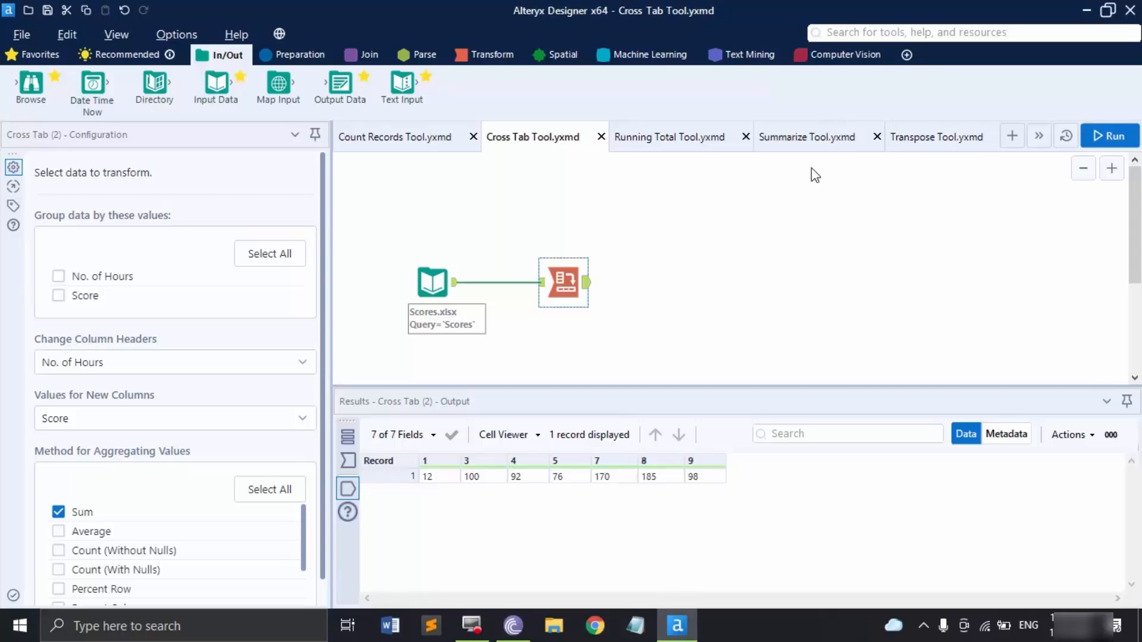
Step: In the Transpose Tool workflow, move the Input Data tool away from the canvas centre and connect a Transpose tool to it
{"action": "left_click", "coordinate": [916, 143]}
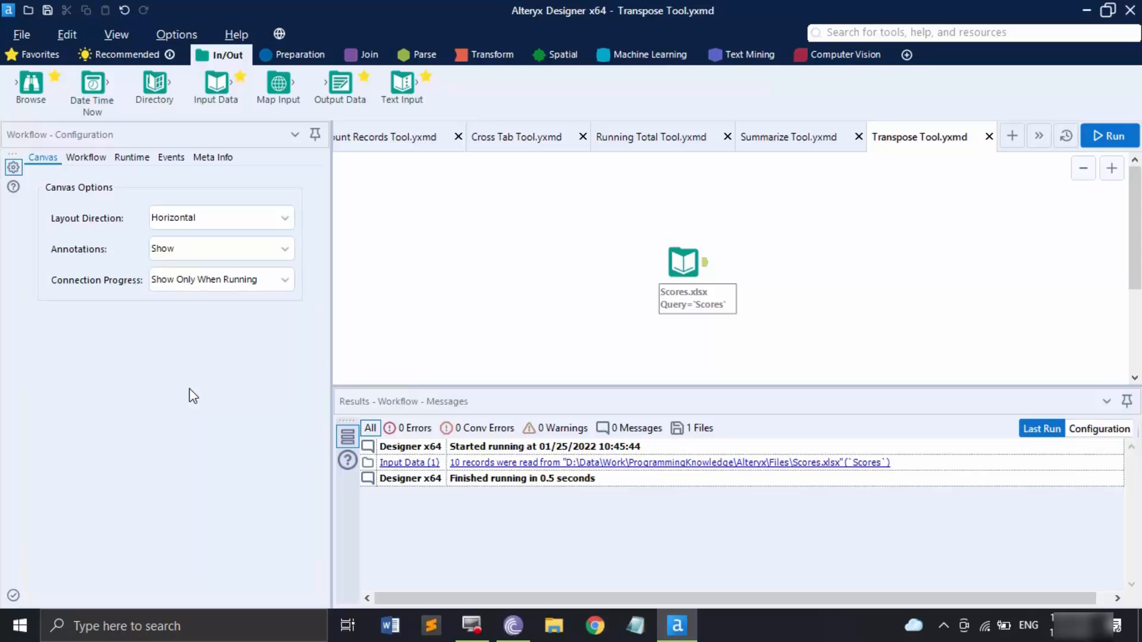
{"action": "left_click_drag", "start_coordinate": [682, 272], "coordinate": [561, 272]}
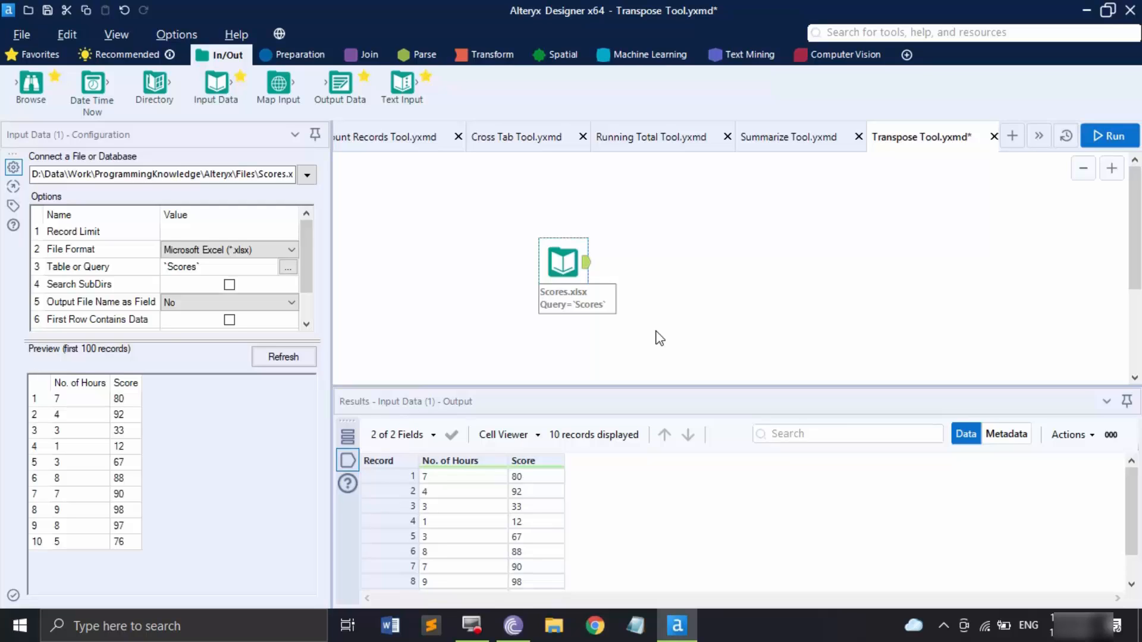
{"action": "left_click", "coordinate": [494, 55]}
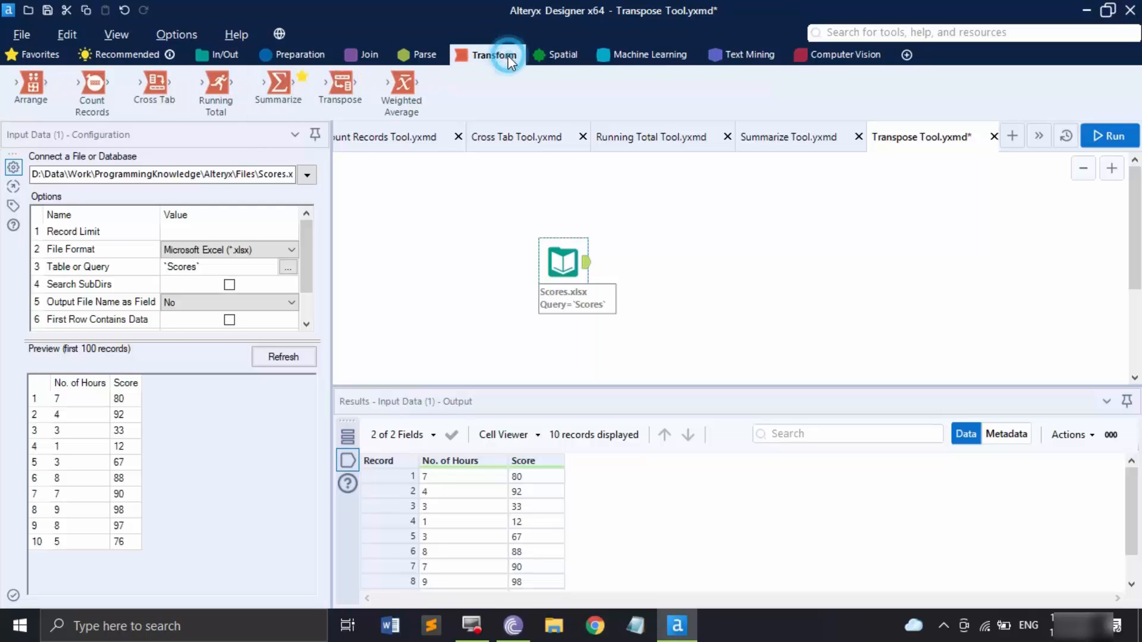
{"action": "left_click_drag", "start_coordinate": [340, 89], "coordinate": [692, 262]}
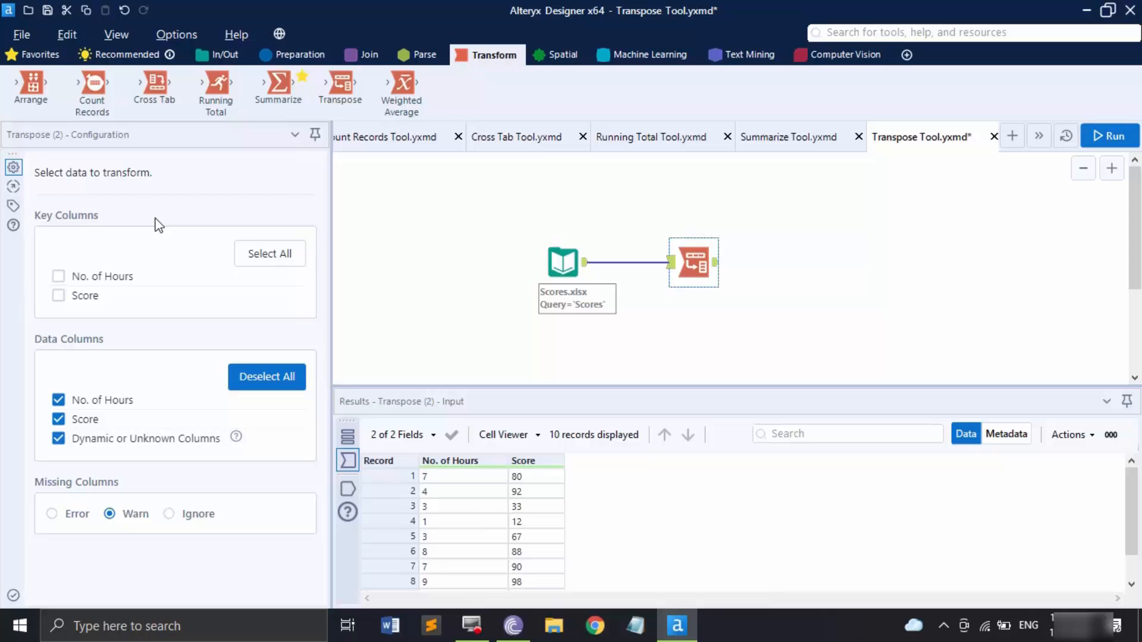
Step: Configure the Transpose tool with No. of Hours as key column and Score as data column, and run the workflow
{"action": "left_click", "coordinate": [285, 261]}
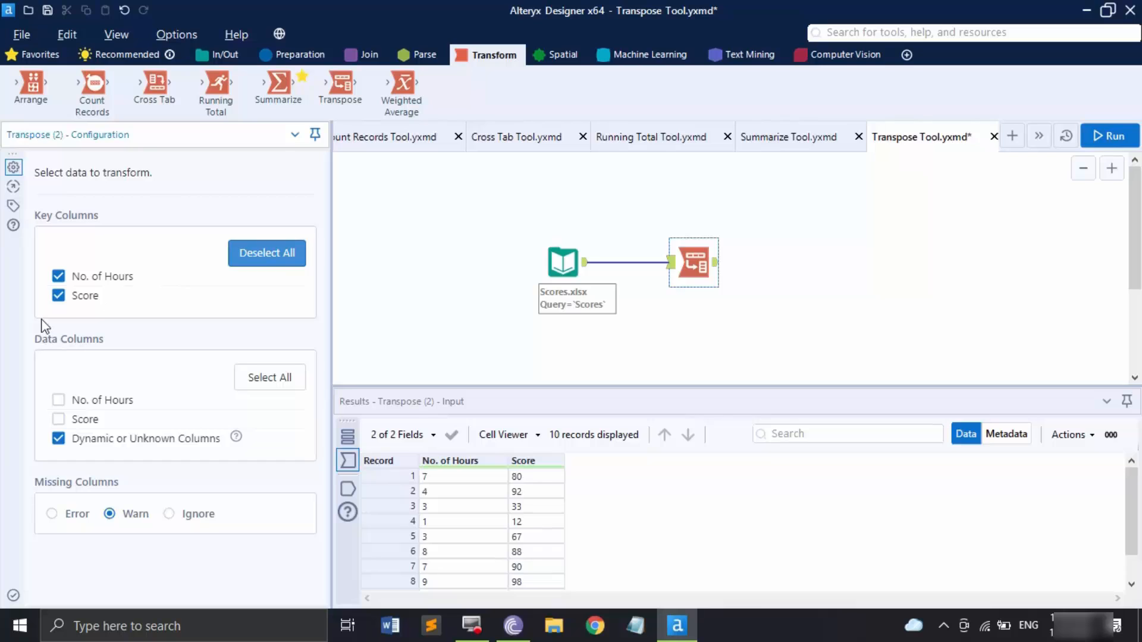
{"action": "left_click", "coordinate": [58, 296]}
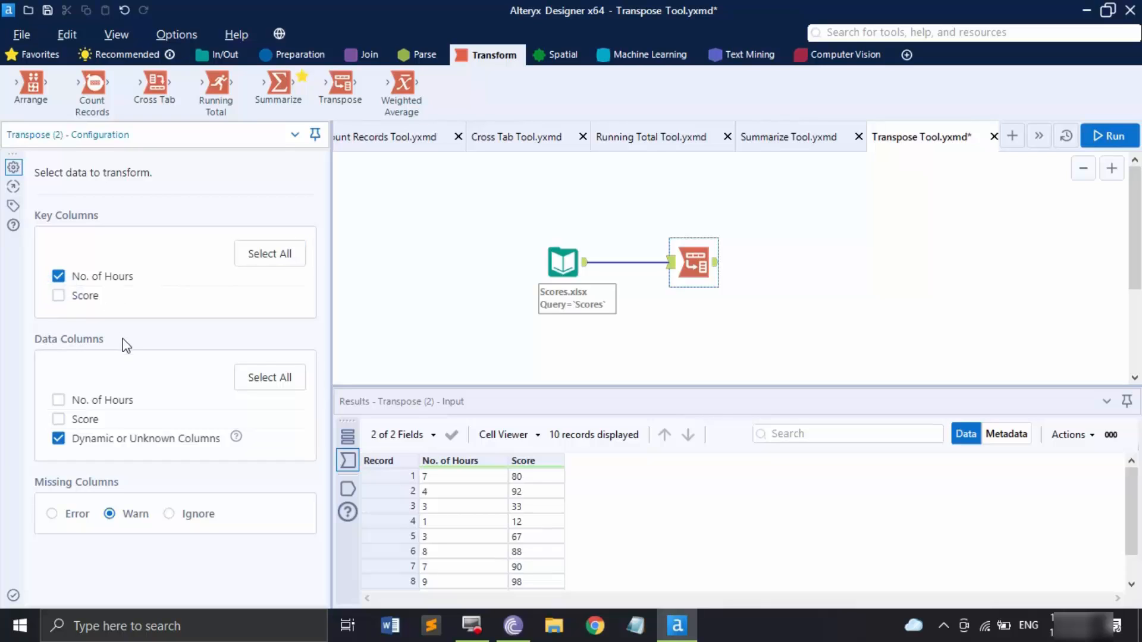
{"action": "left_click", "coordinate": [58, 420]}
{"action": "mouse_move", "coordinate": [237, 439]}
{"action": "left_click", "coordinate": [1105, 136]}
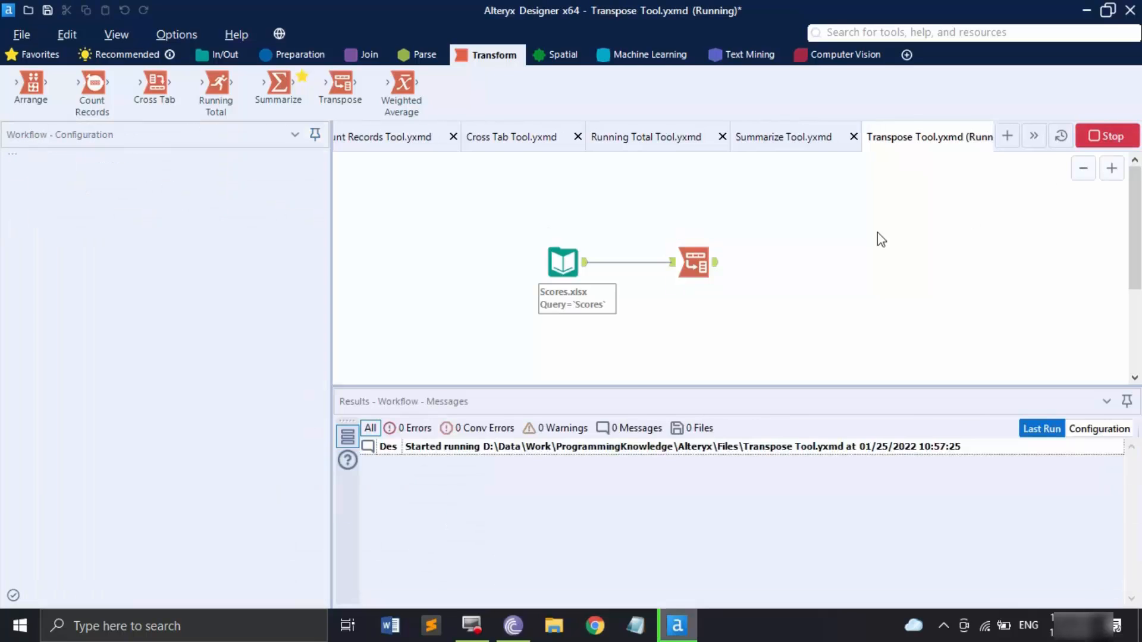
Step: View the Transpose tool's output and compare it with the output in the Cross Tab Tool workflow
{"action": "left_click", "coordinate": [685, 256]}
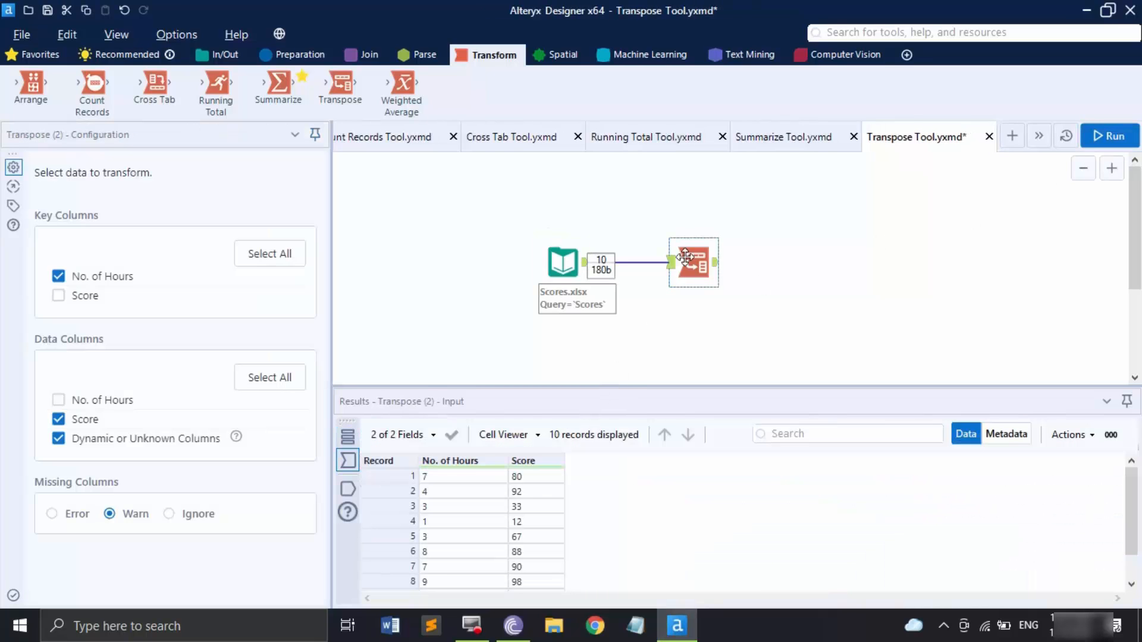
{"action": "left_click", "coordinate": [716, 263]}
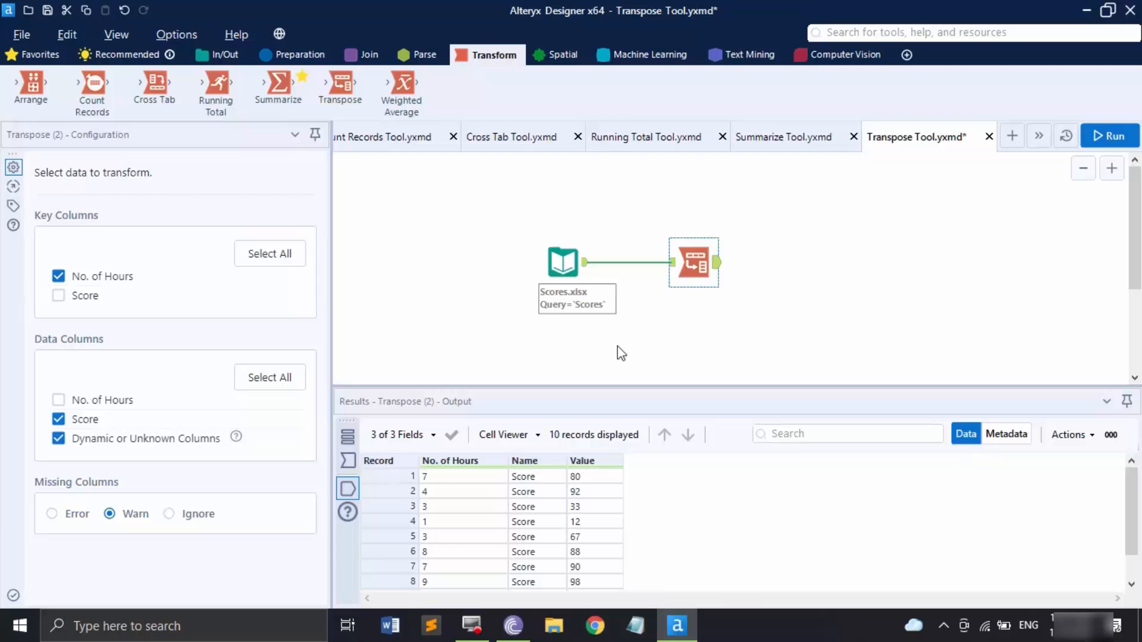
{"action": "left_click", "coordinate": [509, 142]}
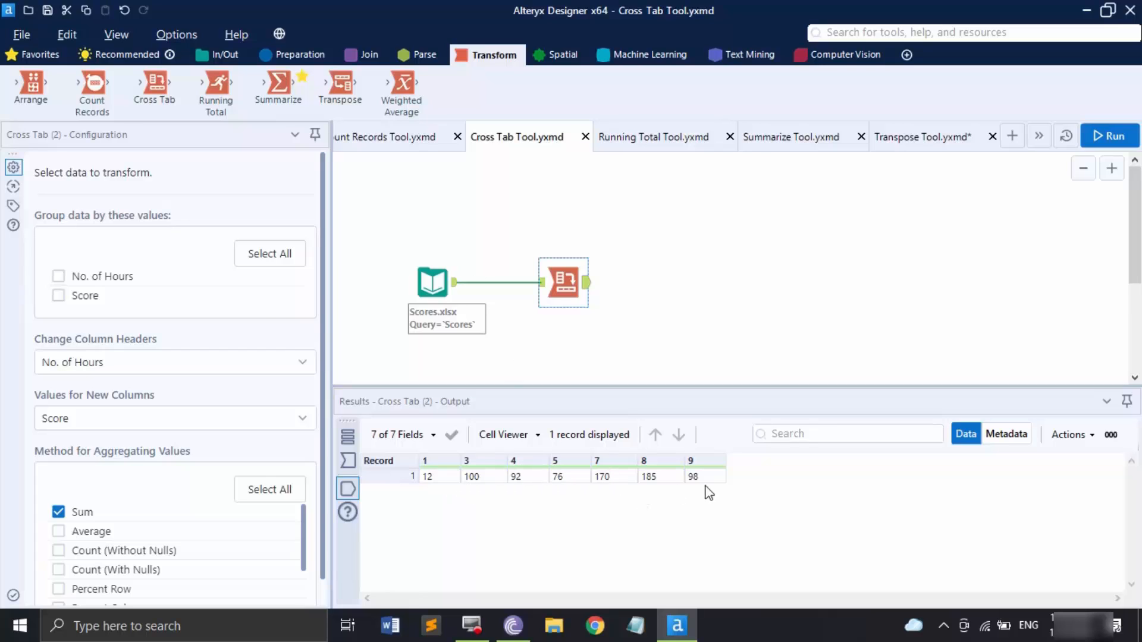
{"action": "left_click", "coordinate": [900, 142]}
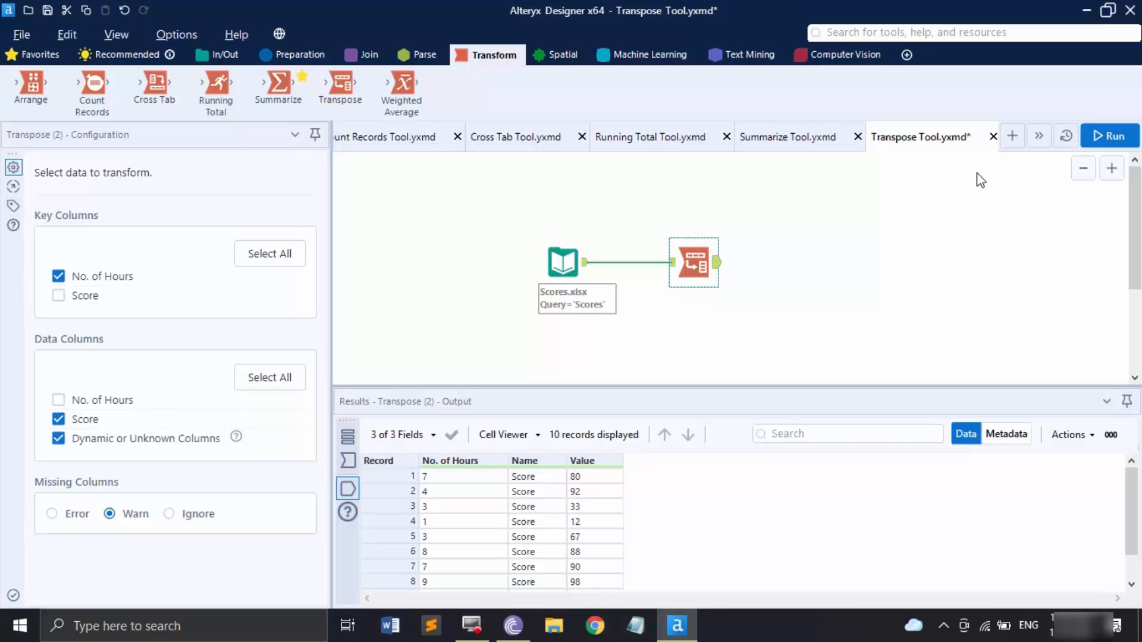
Step: Run the Transpose tool with both columns as keys, and rerun it with only Score as key and No. of Hours as data column
{"action": "left_click", "coordinate": [59, 296]}
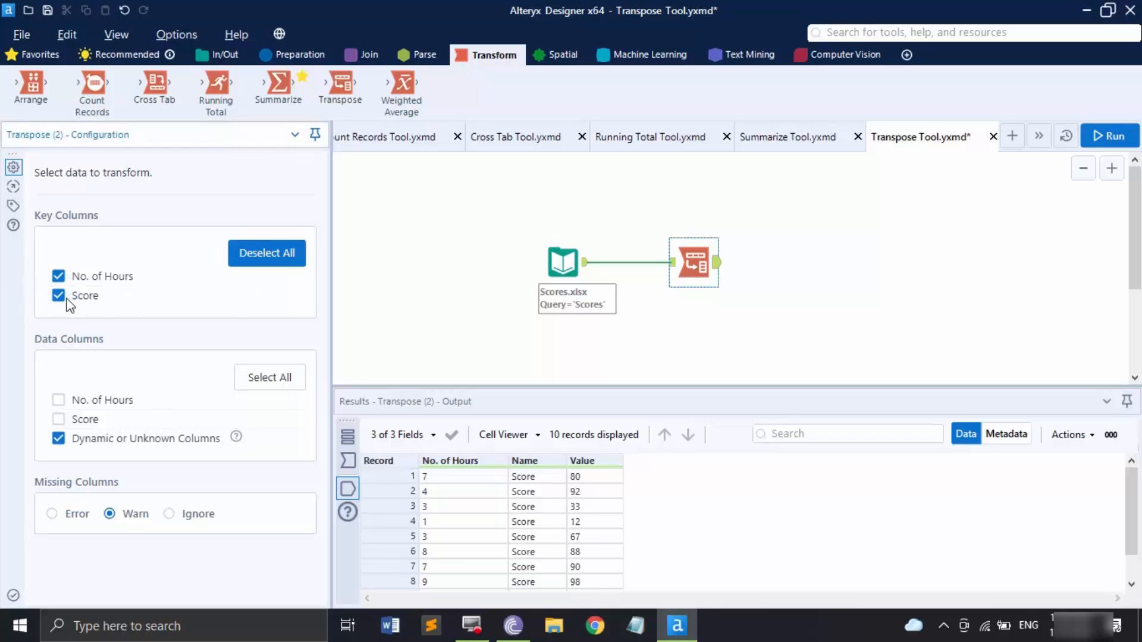
{"action": "left_click", "coordinate": [1100, 136]}
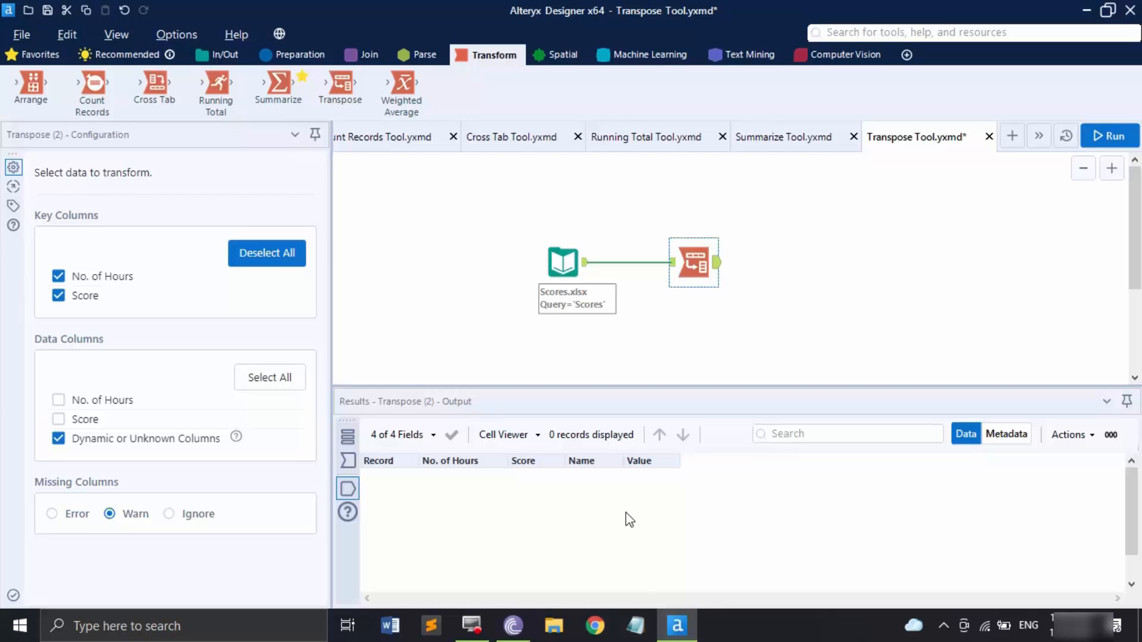
{"action": "left_click", "coordinate": [58, 276]}
{"action": "left_click", "coordinate": [58, 399]}
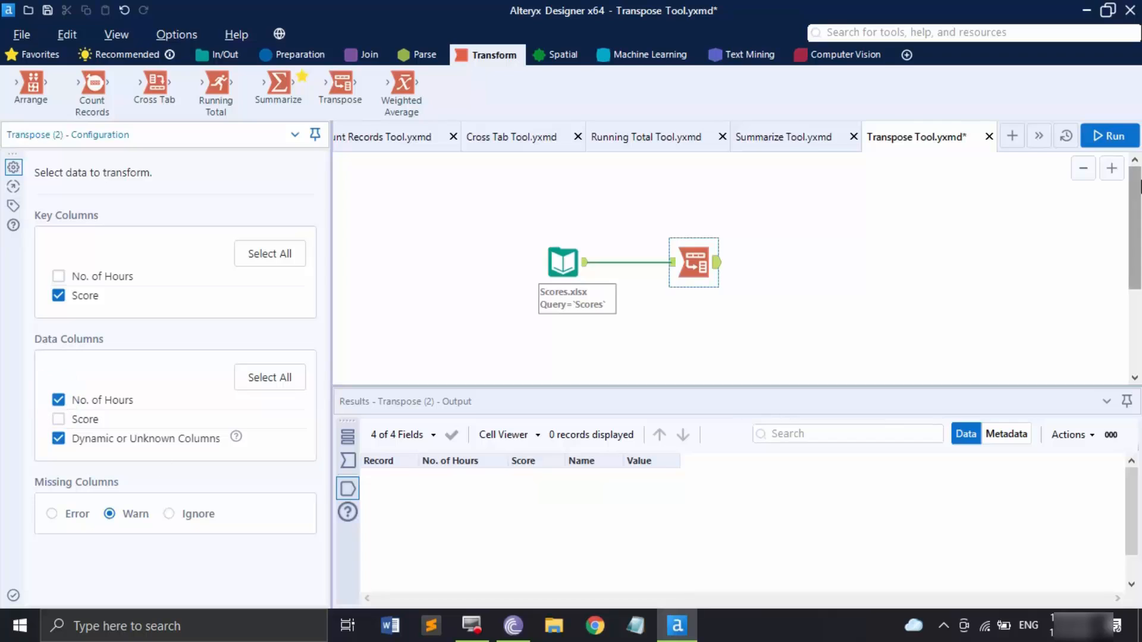
{"action": "left_click", "coordinate": [1110, 136]}
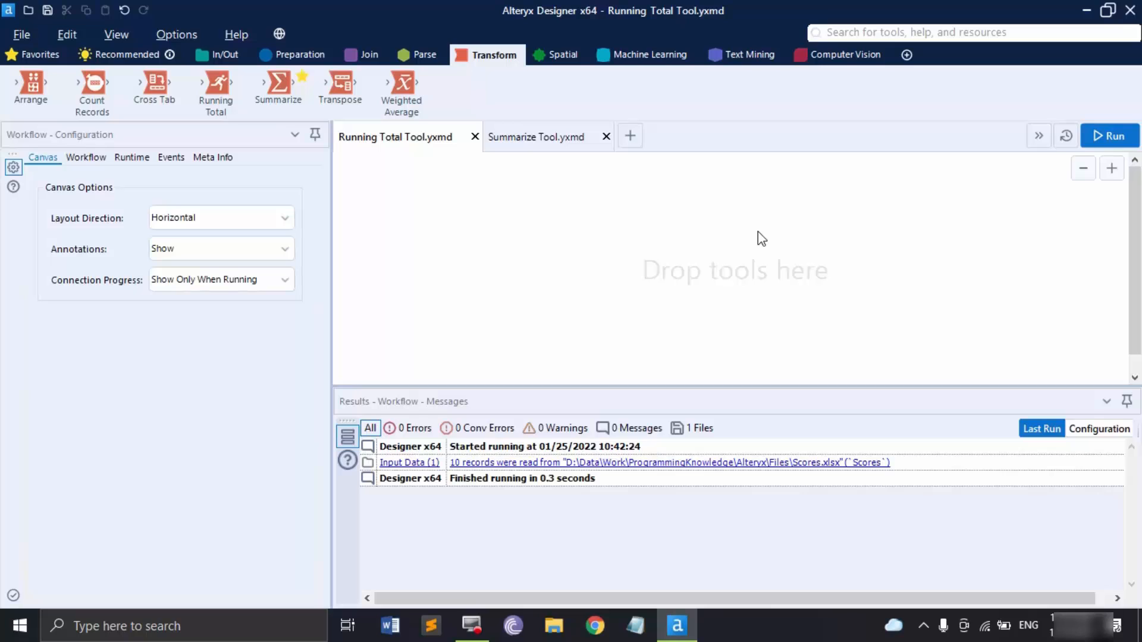
Step: Add an Input Data tool to the Running Total Tool workflow and load the Consumer sheet of Output Excel.xlsx
{"action": "left_click", "coordinate": [227, 59]}
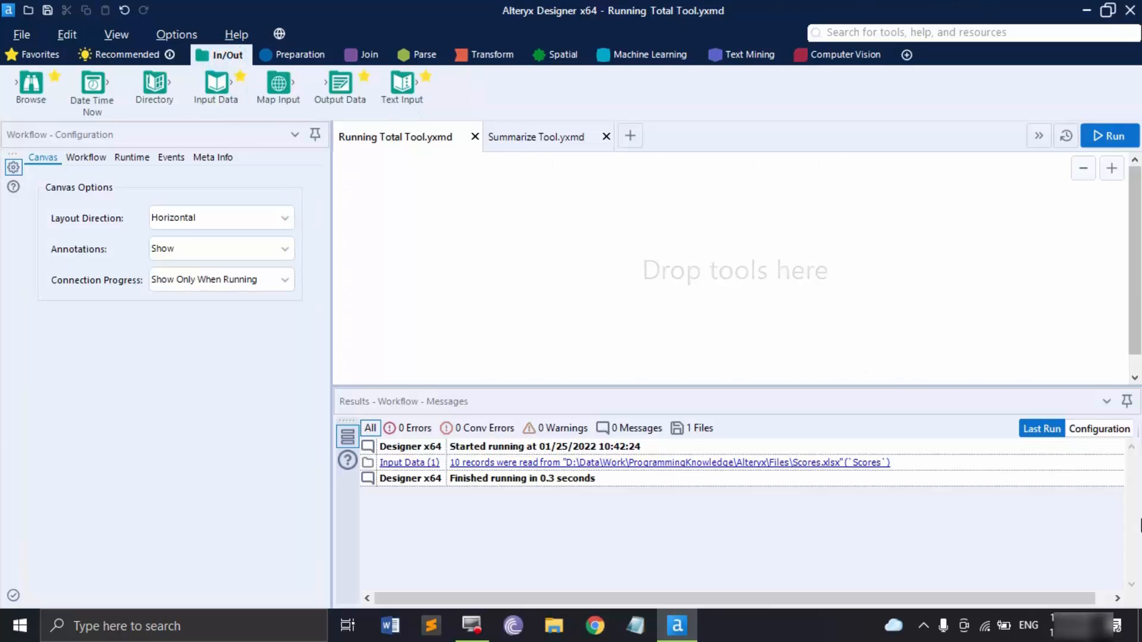
{"action": "left_click_drag", "start_coordinate": [208, 95], "coordinate": [553, 259]}
{"action": "left_click", "coordinate": [495, 59]}
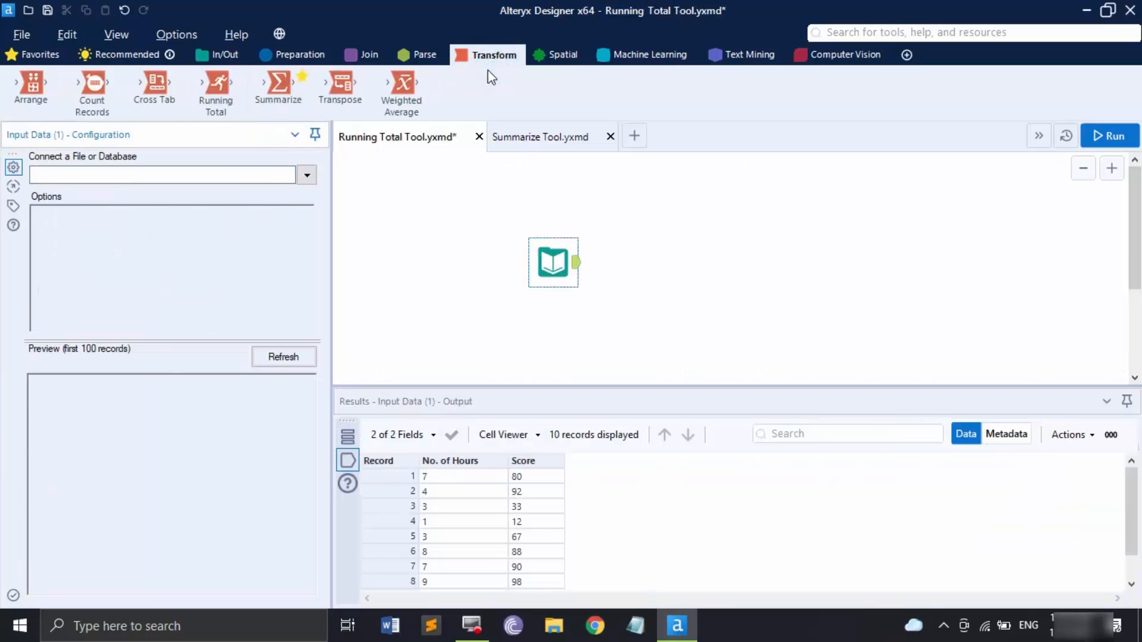
{"action": "left_click", "coordinate": [307, 175]}
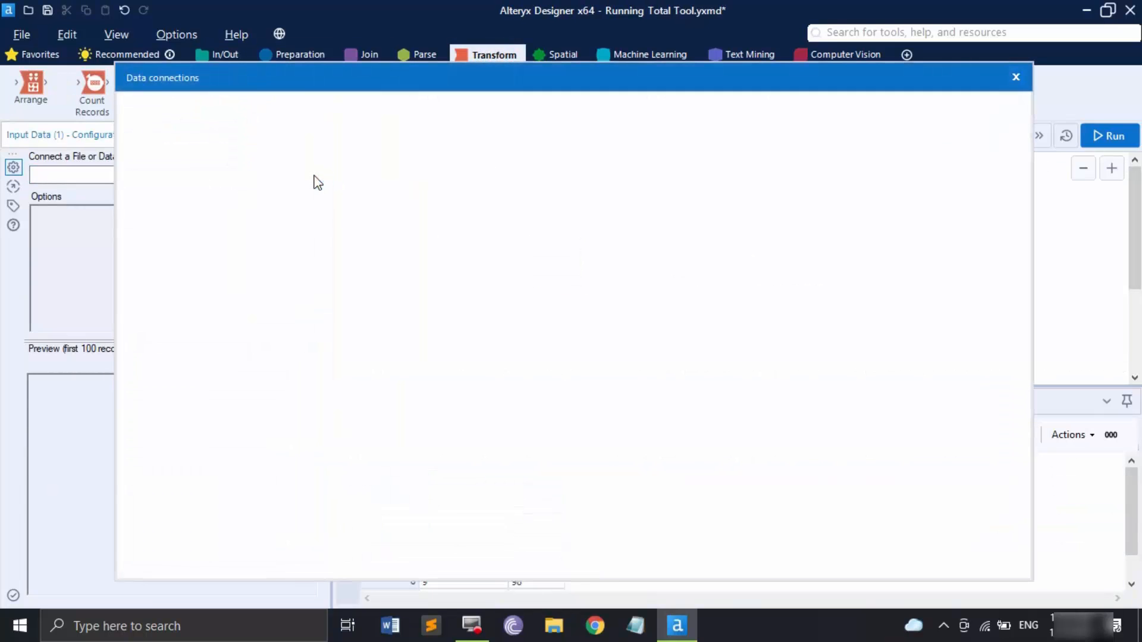
{"action": "left_click", "coordinate": [351, 206]}
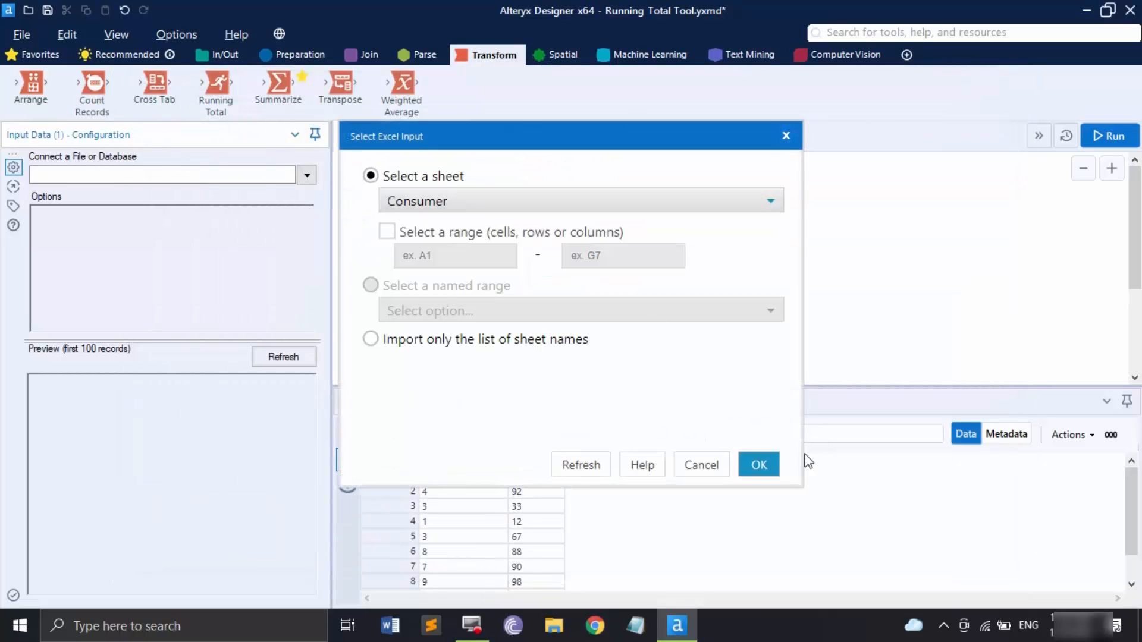
{"action": "left_click", "coordinate": [760, 466]}
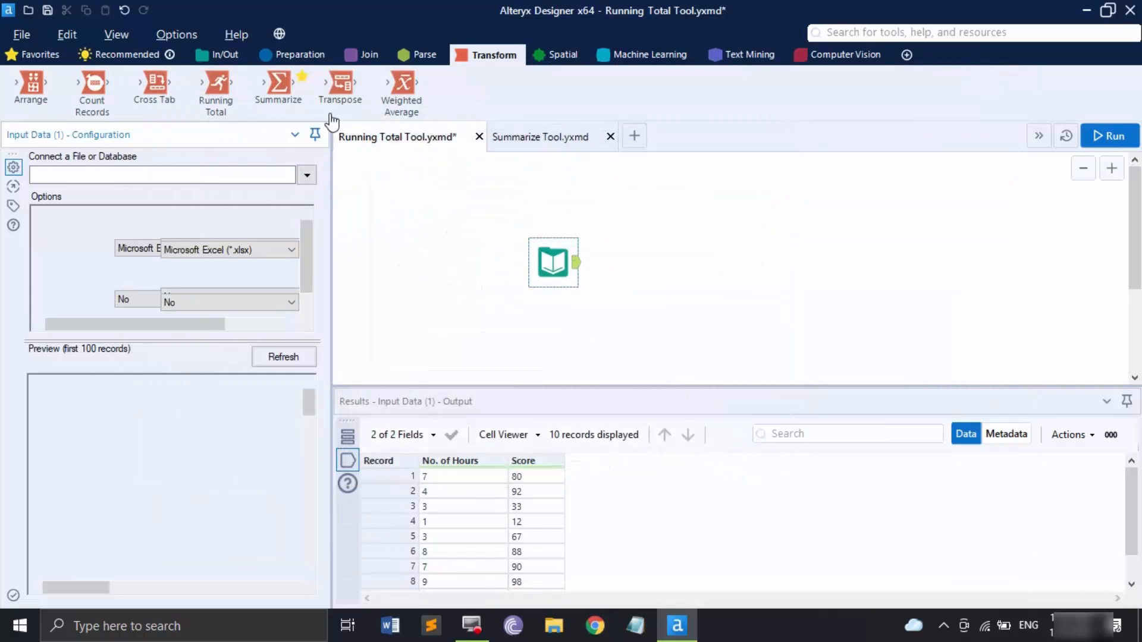
Step: Connect a Running Total tool to the input, create running totals for Sales, Quantity, Discount and Profit, and run the workflow
{"action": "left_click_drag", "start_coordinate": [195, 107], "coordinate": [681, 261]}
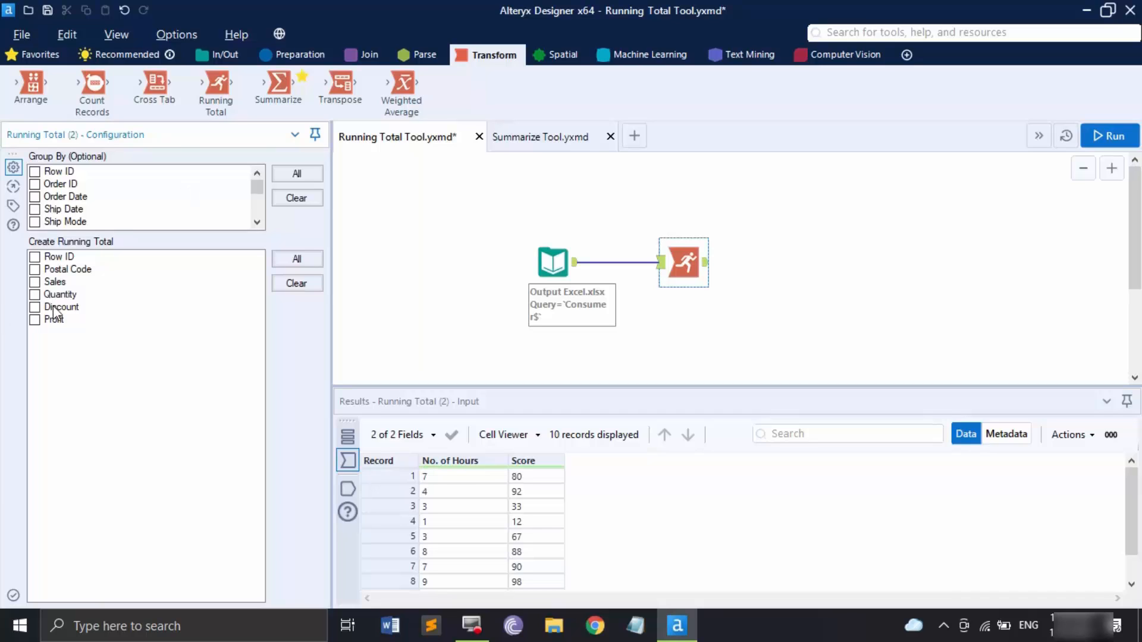
{"action": "left_click", "coordinate": [35, 282]}
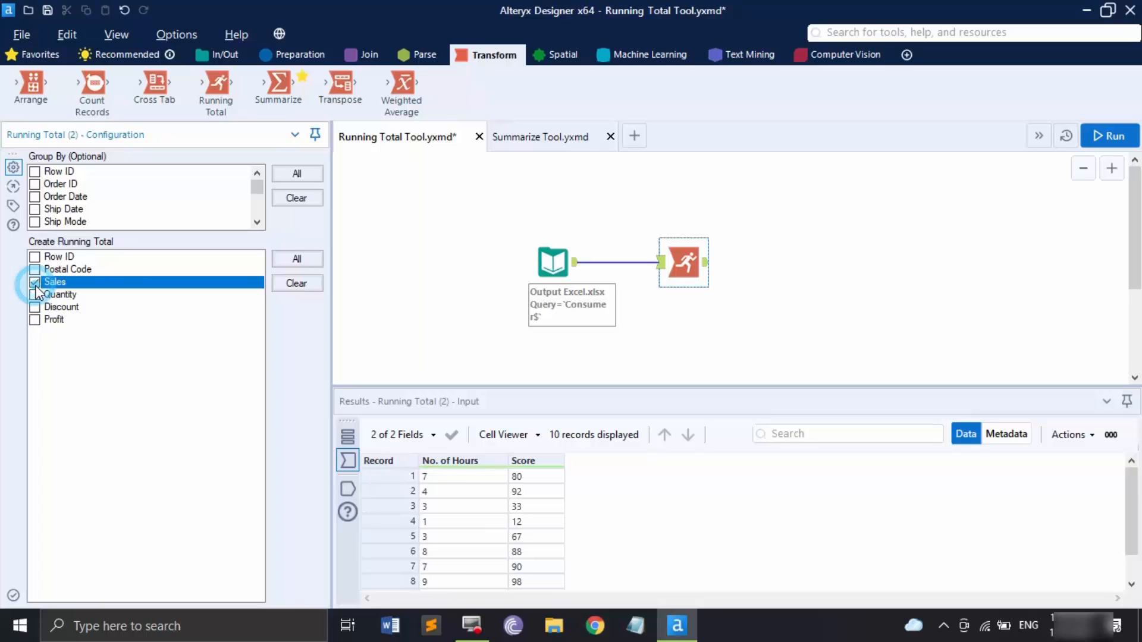
{"action": "left_click", "coordinate": [35, 295]}
{"action": "left_click", "coordinate": [35, 306]}
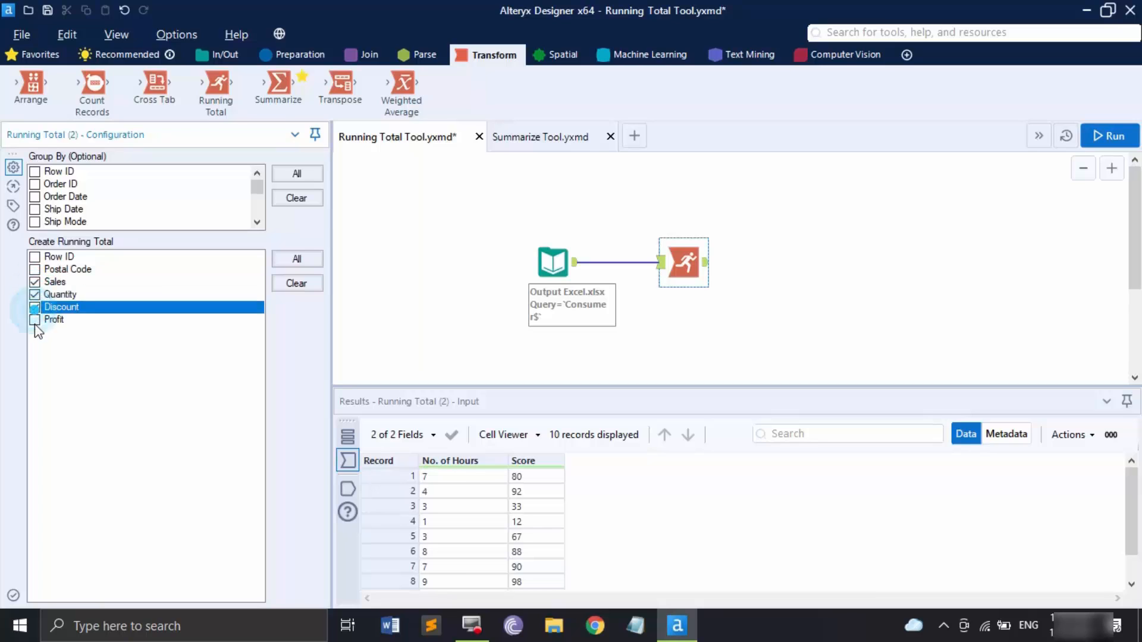
{"action": "left_click", "coordinate": [34, 319]}
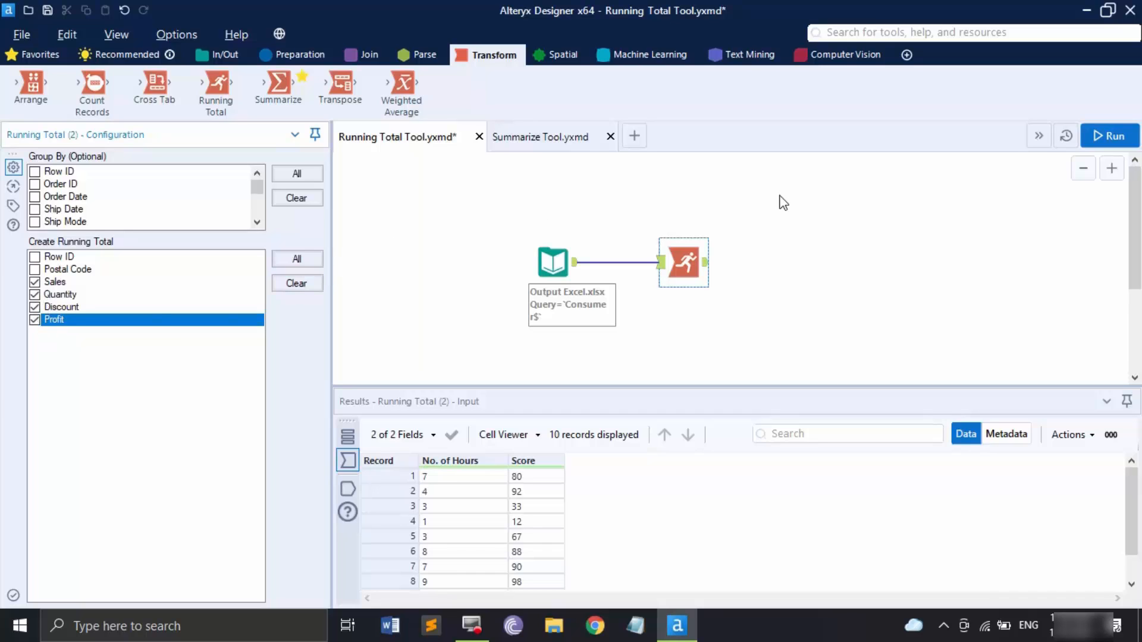
{"action": "left_click", "coordinate": [1107, 135]}
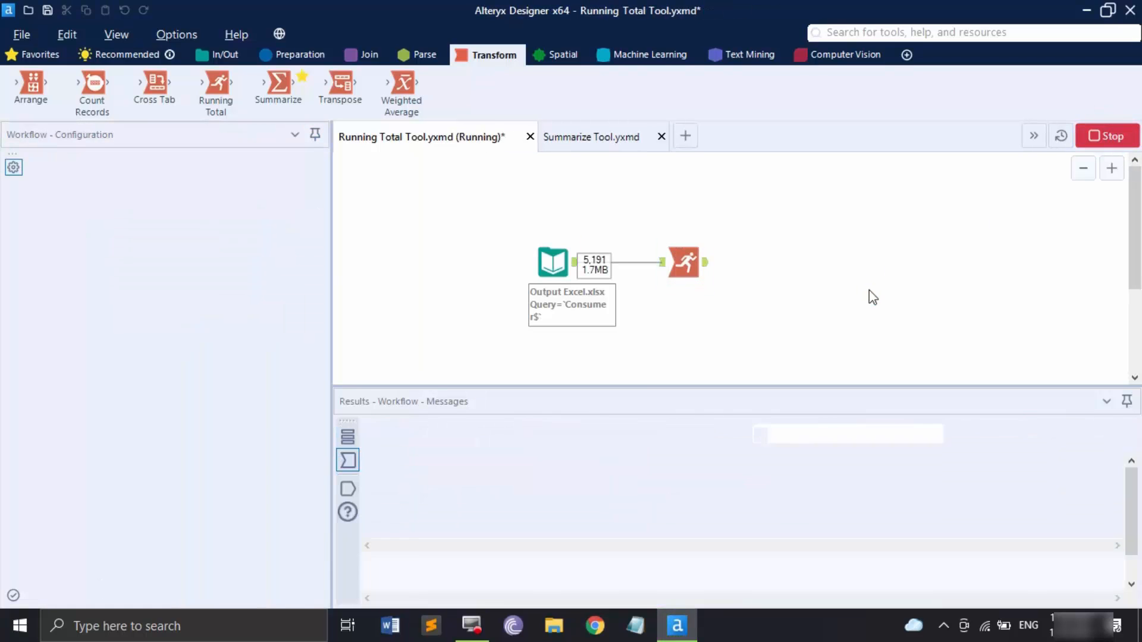
Step: Examine the Running Total tool's output, comparing the source columns with the running totals of Sales, Quantity, Discount and Profit
{"action": "left_click_drag", "start_coordinate": [744, 338], "coordinate": [746, 311]}
{"action": "mouse_move", "coordinate": [623, 593]}
{"action": "left_mouse_down"}
{"action": "mouse_move", "coordinate": [1133, 595]}
{"action": "mouse_move", "coordinate": [609, 584]}
{"action": "mouse_move", "coordinate": [619, 581]}
{"action": "left_mouse_up"}
{"action": "left_click", "coordinate": [348, 416]}
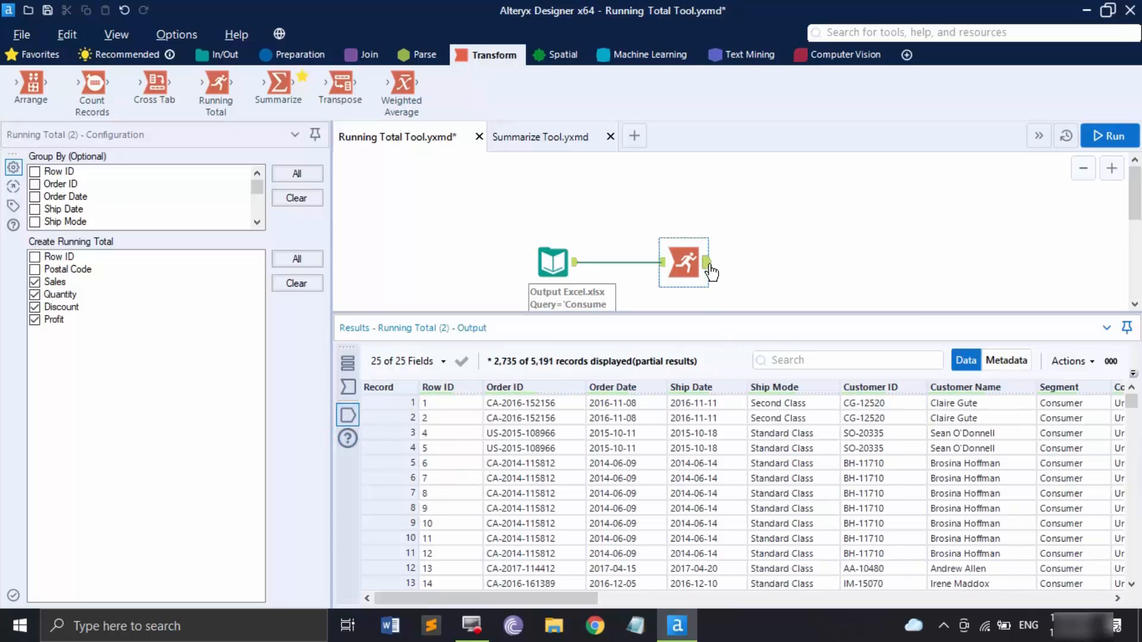
{"action": "left_click_drag", "start_coordinate": [585, 600], "coordinate": [1141, 600]}
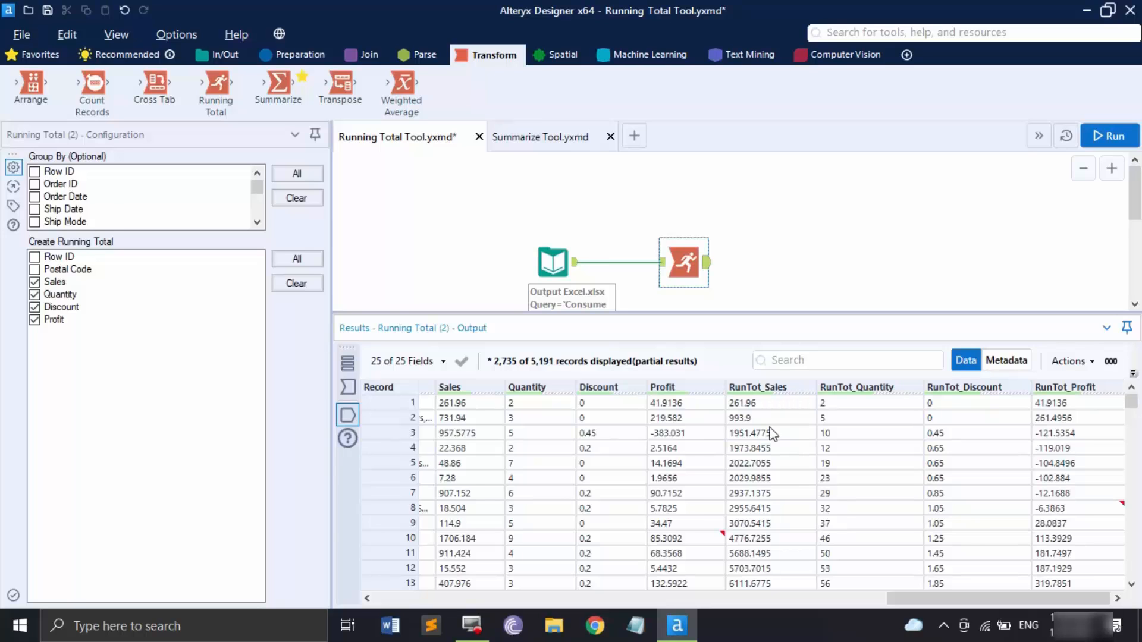
{"action": "scroll", "coordinate": [774, 428], "scroll_direction": "down", "scroll_amount": 19}
{"action": "scroll", "coordinate": [776, 480], "scroll_direction": "down", "scroll_amount": 19}
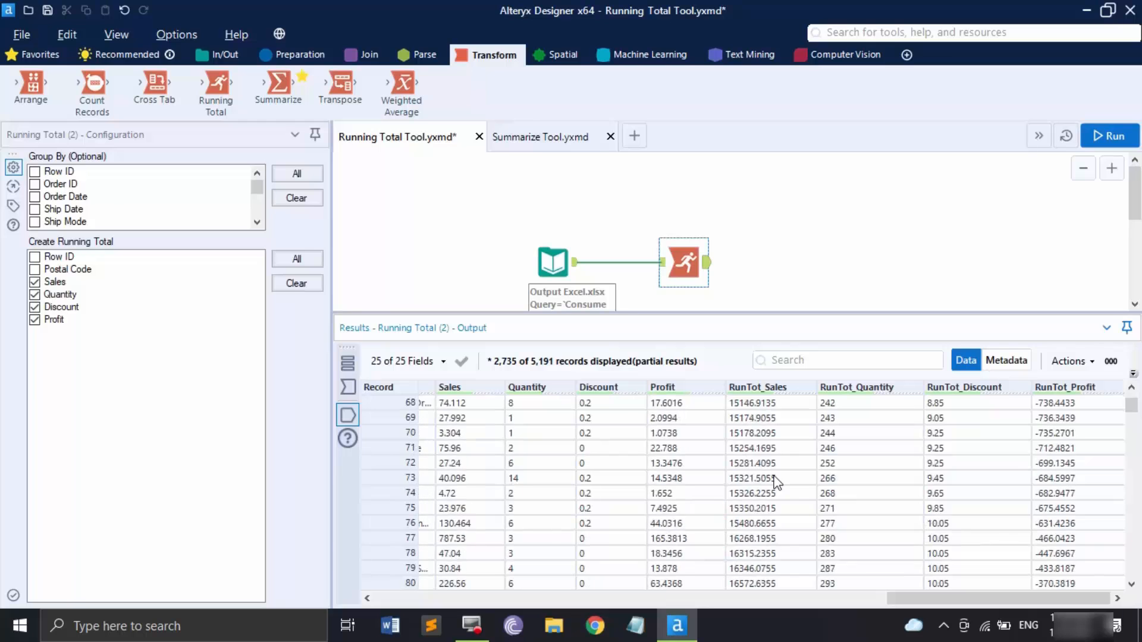
{"action": "scroll", "coordinate": [777, 481], "scroll_direction": "up", "scroll_amount": 20}
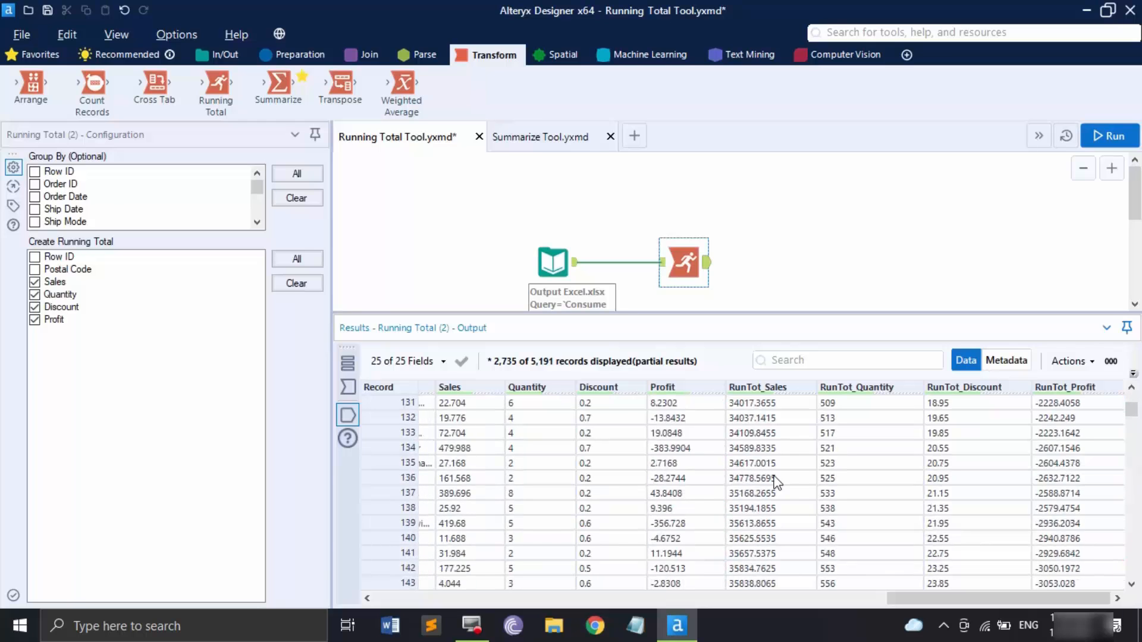
{"action": "scroll", "coordinate": [776, 481], "scroll_direction": "up", "scroll_amount": 15}
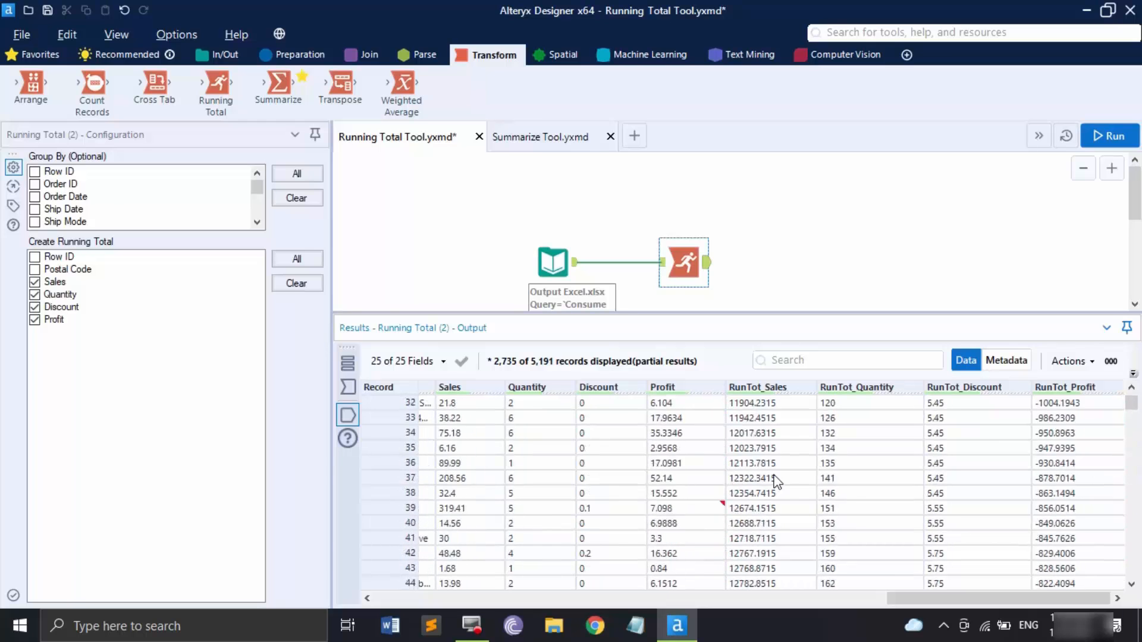
{"action": "scroll", "coordinate": [777, 480], "scroll_direction": "down", "scroll_amount": 9}
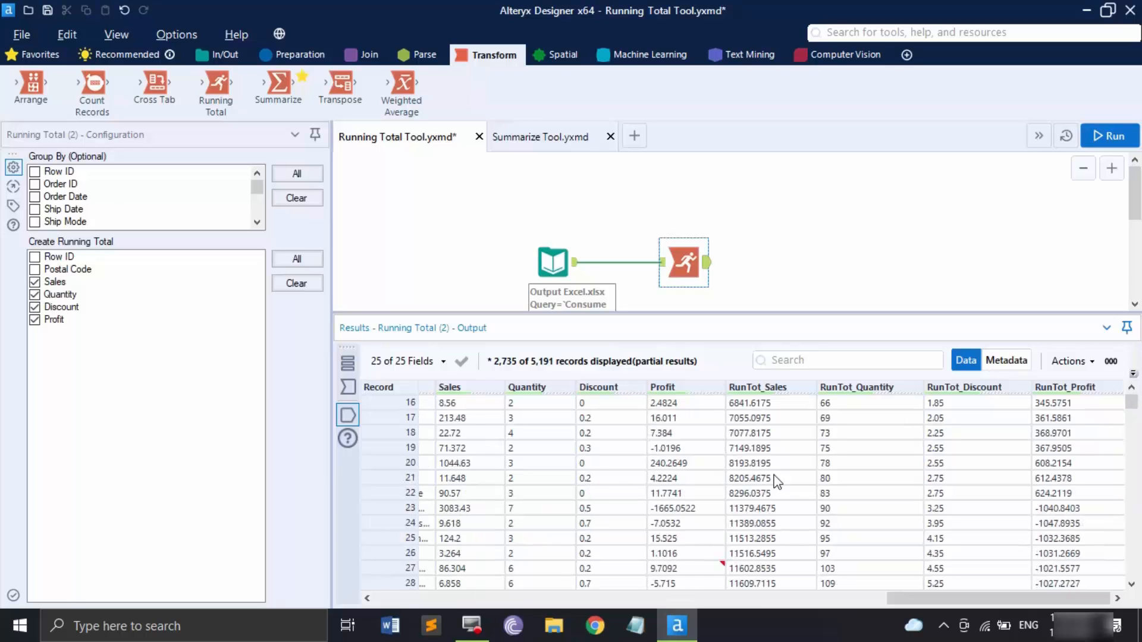
{"action": "scroll", "coordinate": [1097, 509], "scroll_direction": "up", "scroll_amount": 3}
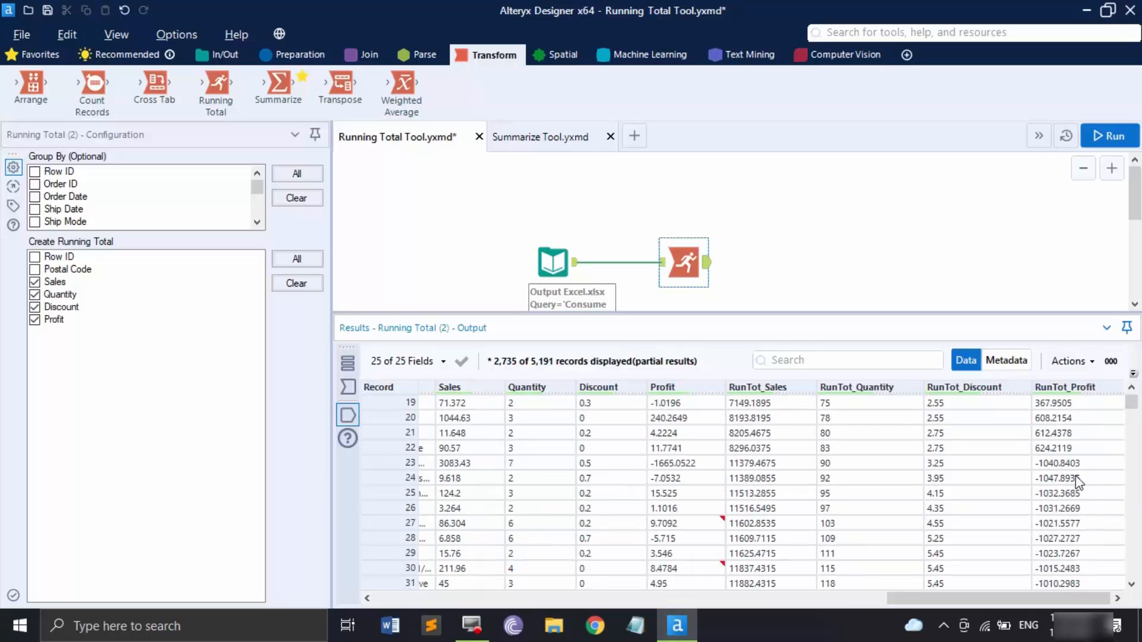
{"action": "scroll", "coordinate": [1058, 504], "scroll_direction": "down", "scroll_amount": 3}
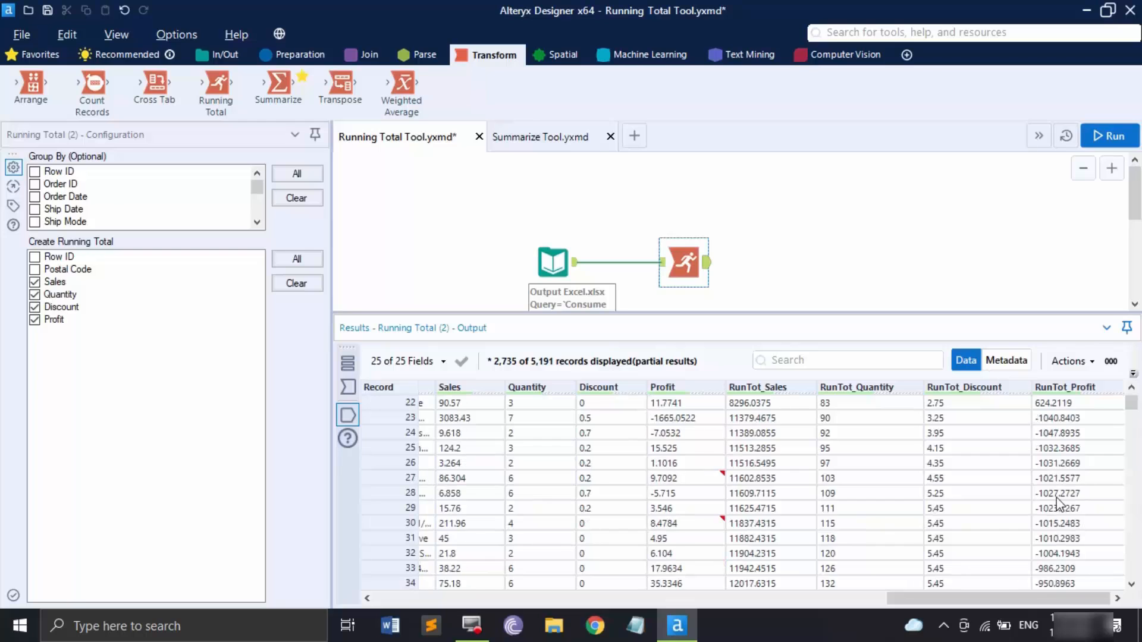
{"action": "scroll", "coordinate": [1058, 504], "scroll_direction": "down", "scroll_amount": 17}
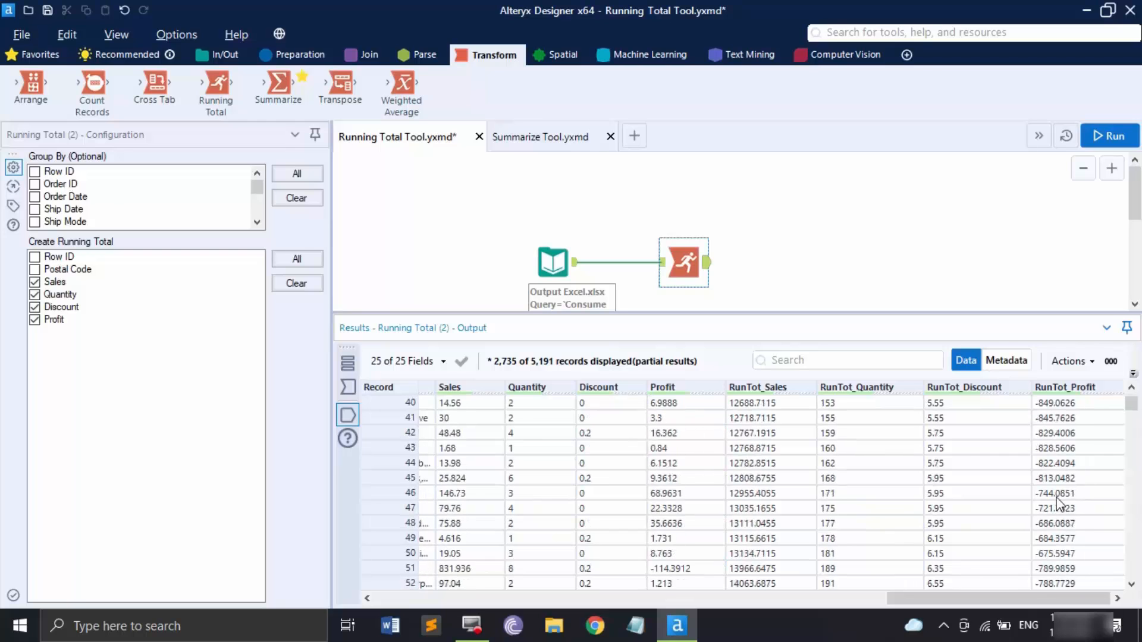
{"action": "scroll", "coordinate": [1058, 504], "scroll_direction": "down", "scroll_amount": 20}
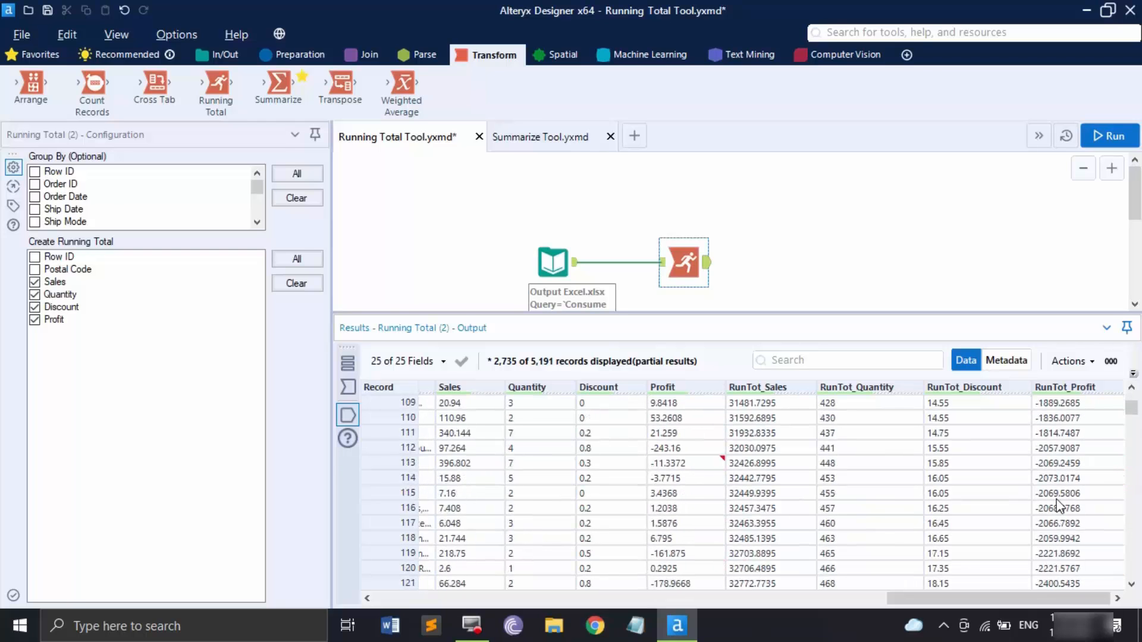
{"action": "scroll", "coordinate": [1056, 504], "scroll_direction": "down", "scroll_amount": 20}
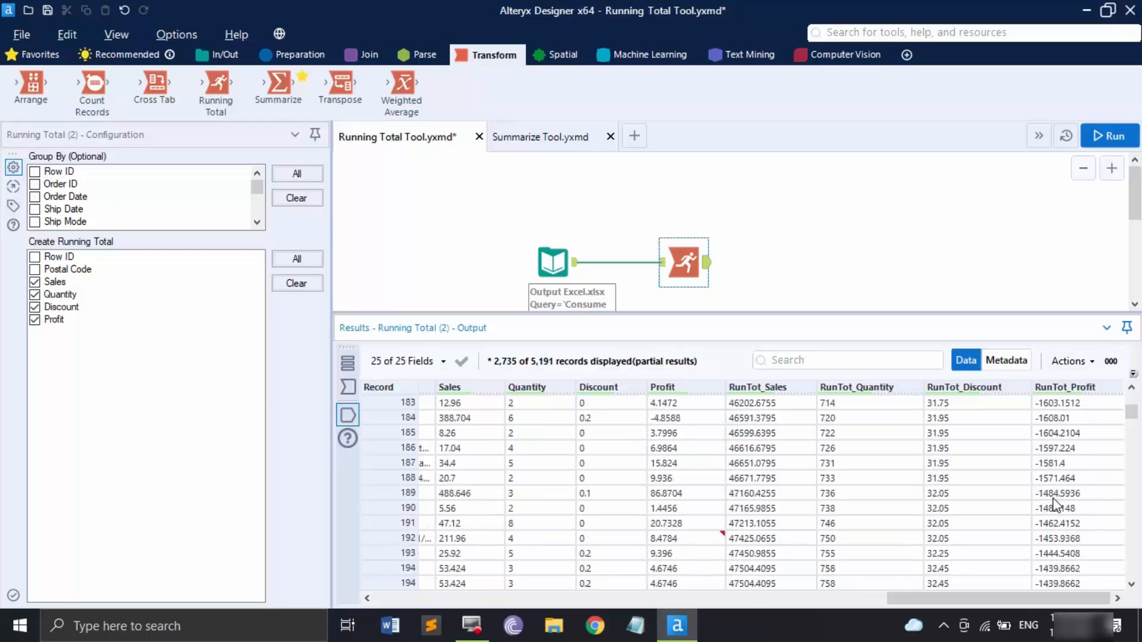
{"action": "scroll", "coordinate": [1055, 503], "scroll_direction": "down", "scroll_amount": 3}
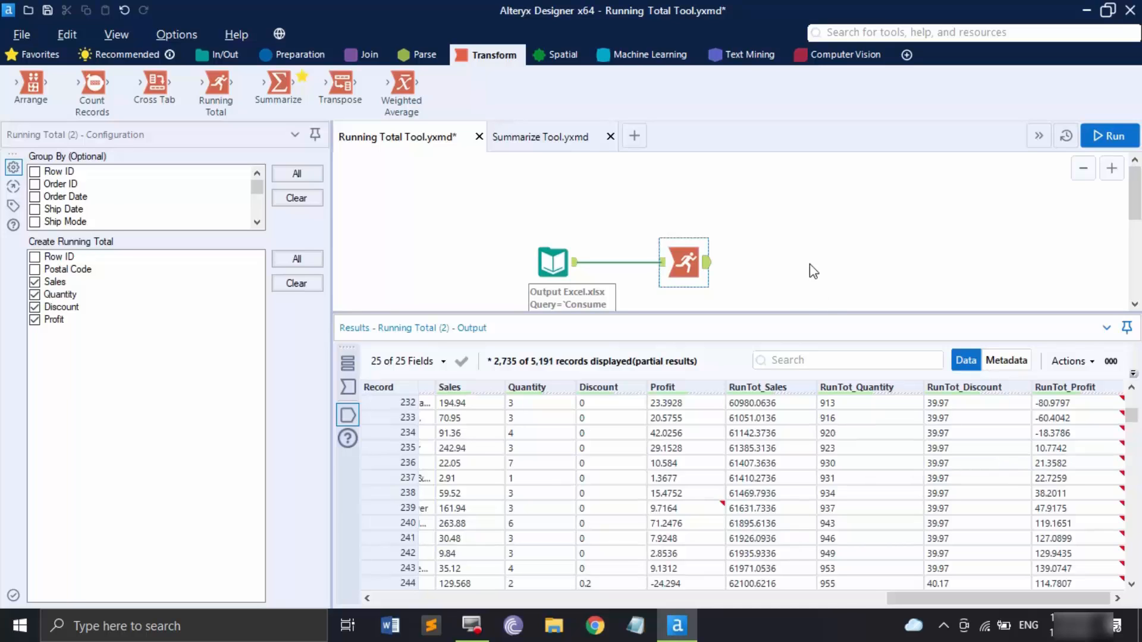
Step: Save the Running Total Tool workflow and switch to the Summarize Tool workflow
{"action": "left_click_drag", "start_coordinate": [803, 313], "coordinate": [815, 417]}
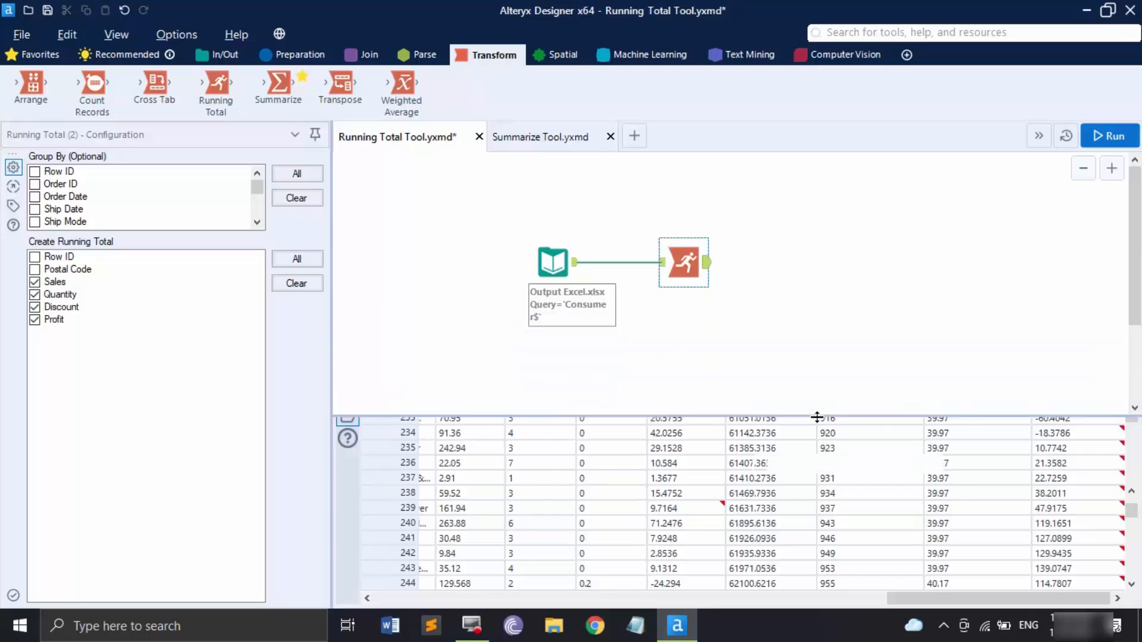
{"action": "key", "text": "ctrl+s"}
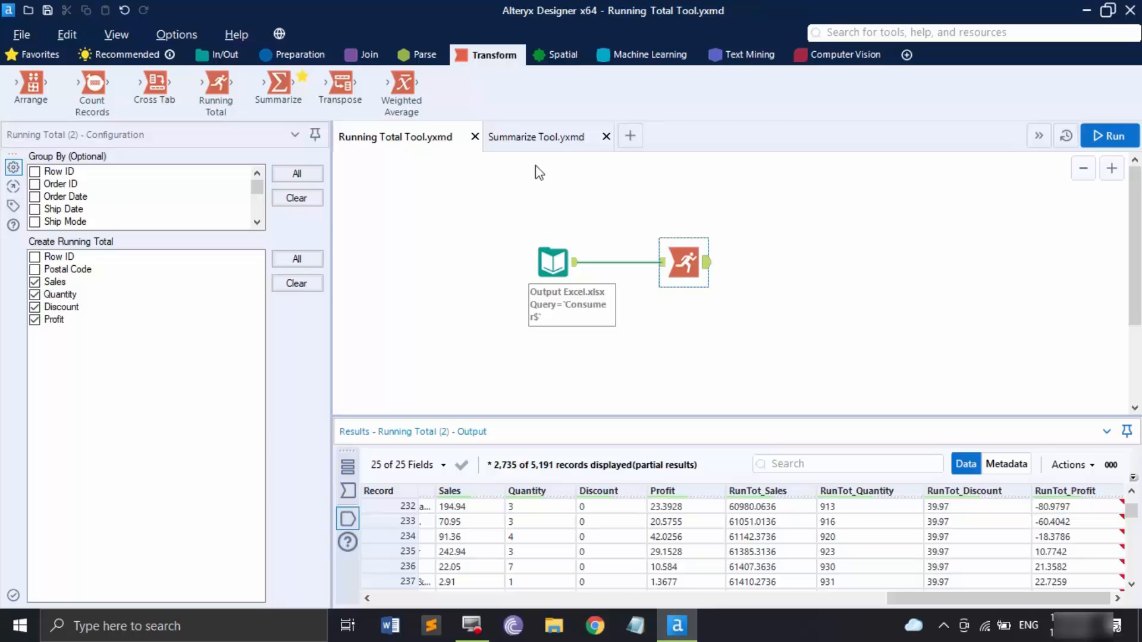
{"action": "left_click", "coordinate": [537, 137]}
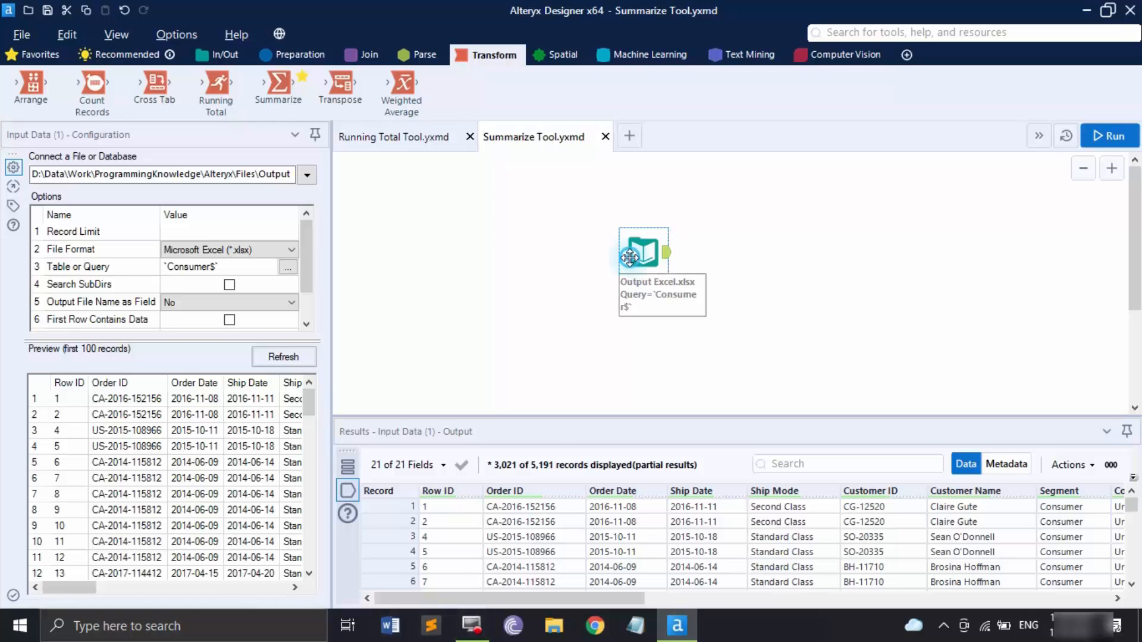
Step: Move the Input Data tool away from the canvas centre and connect a Summarize tool to its output
{"action": "left_click_drag", "start_coordinate": [630, 258], "coordinate": [489, 249]}
{"action": "left_click_drag", "start_coordinate": [278, 89], "coordinate": [662, 245]}
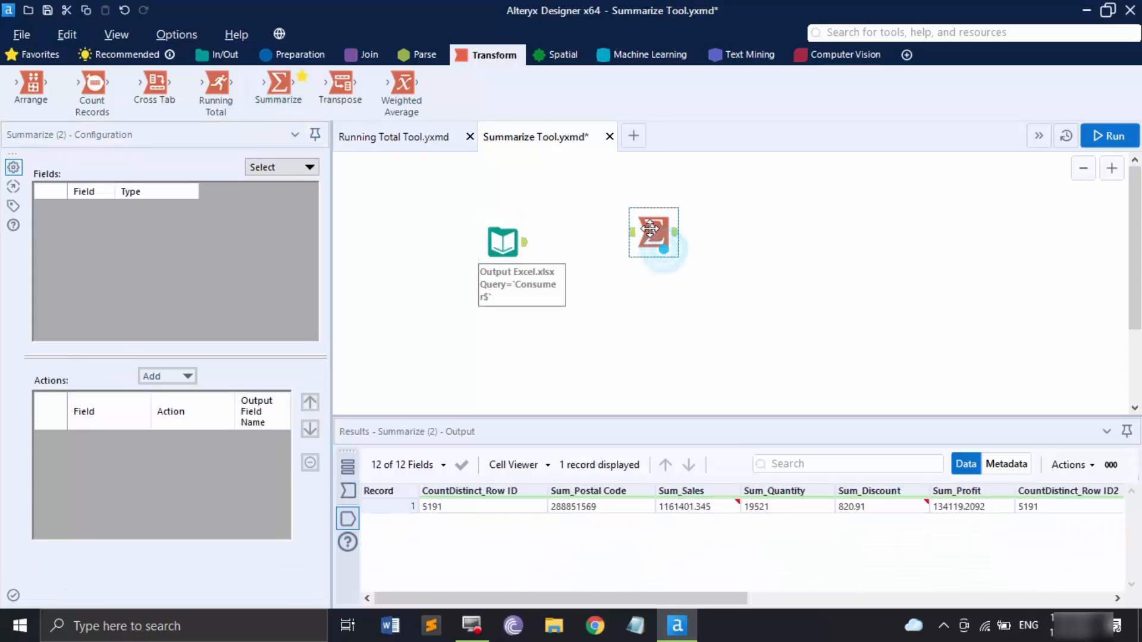
{"action": "left_click_drag", "start_coordinate": [526, 242], "coordinate": [631, 243]}
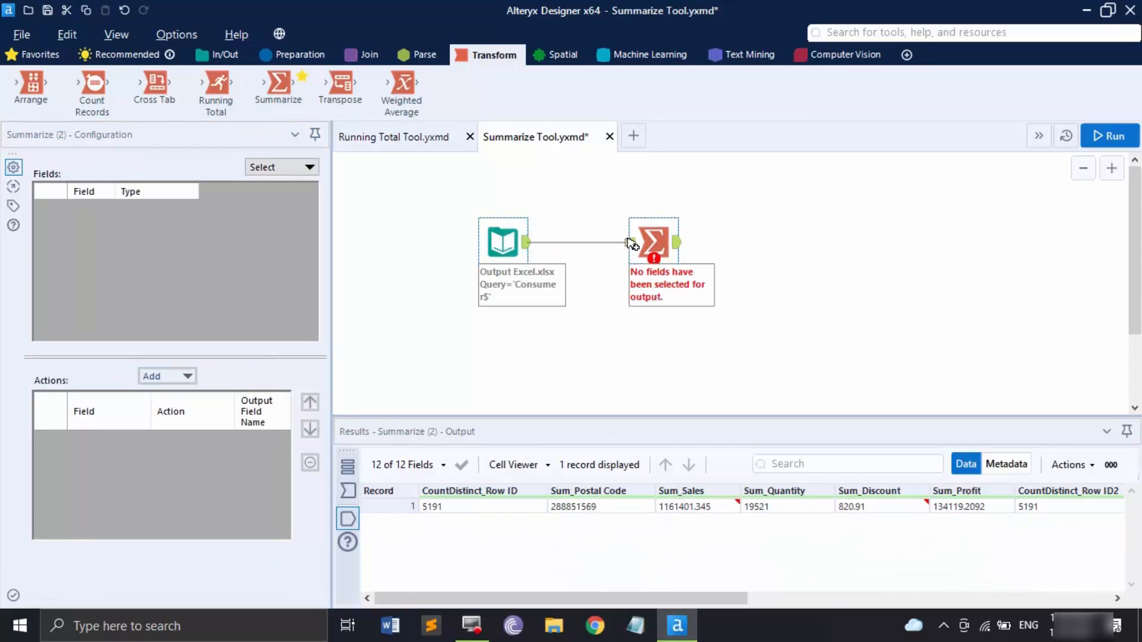
{"action": "key", "text": "ctrl+r"}
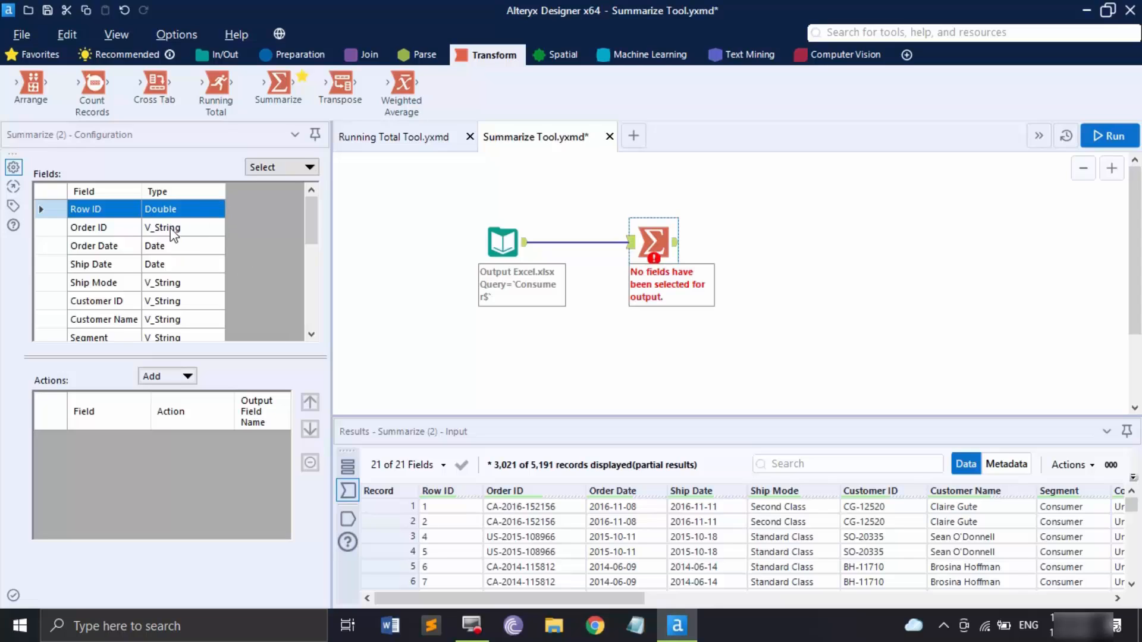
Step: Review the Summarize tool's field list and select the Quantity, Discount and Profit fields individually
{"action": "scroll", "coordinate": [158, 287], "scroll_direction": "down", "scroll_amount": 2}
{"action": "scroll", "coordinate": [173, 303], "scroll_direction": "down", "scroll_amount": 3}
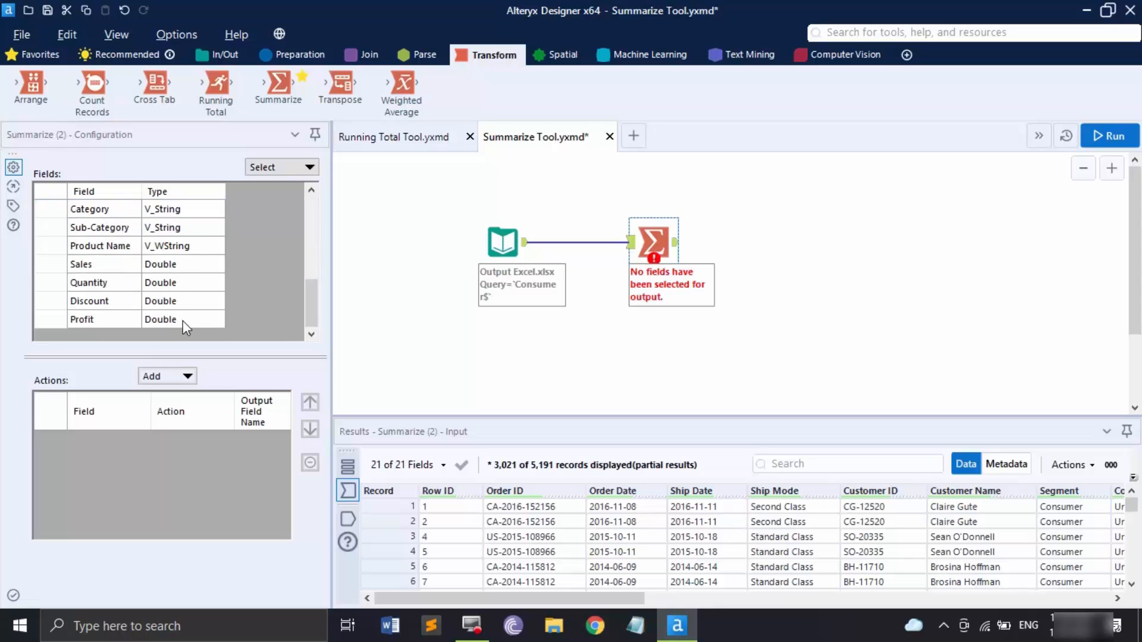
{"action": "scroll", "coordinate": [183, 320], "scroll_direction": "up", "scroll_amount": 5}
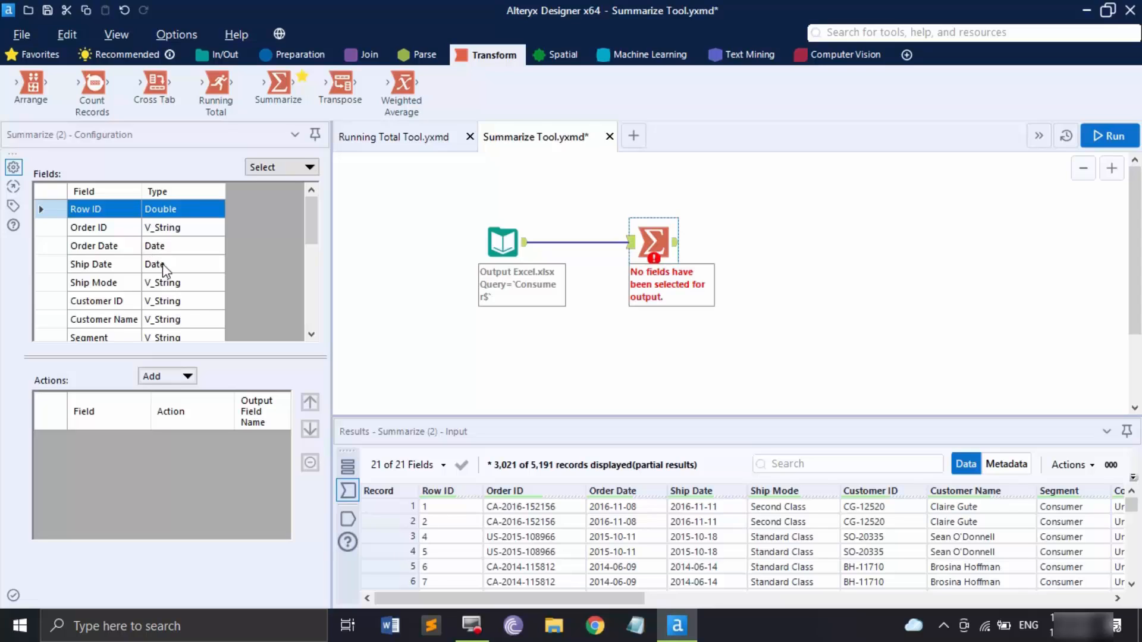
{"action": "scroll", "coordinate": [163, 264], "scroll_direction": "down", "scroll_amount": 5}
{"action": "left_click_drag", "start_coordinate": [99, 209], "coordinate": [129, 321]}
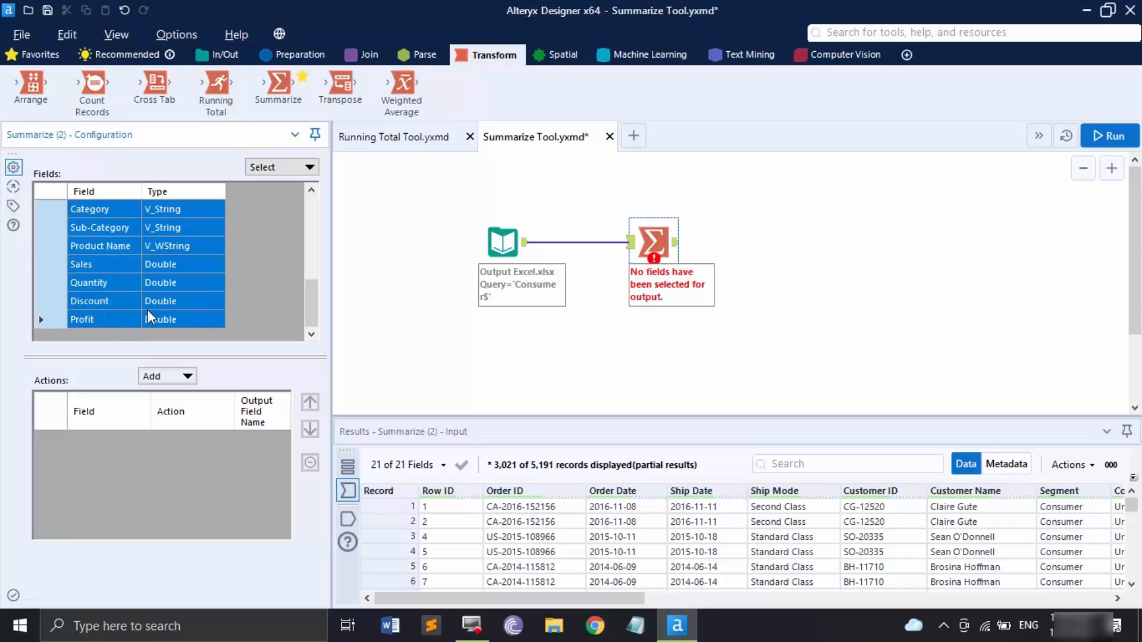
{"action": "left_click", "coordinate": [206, 298]}
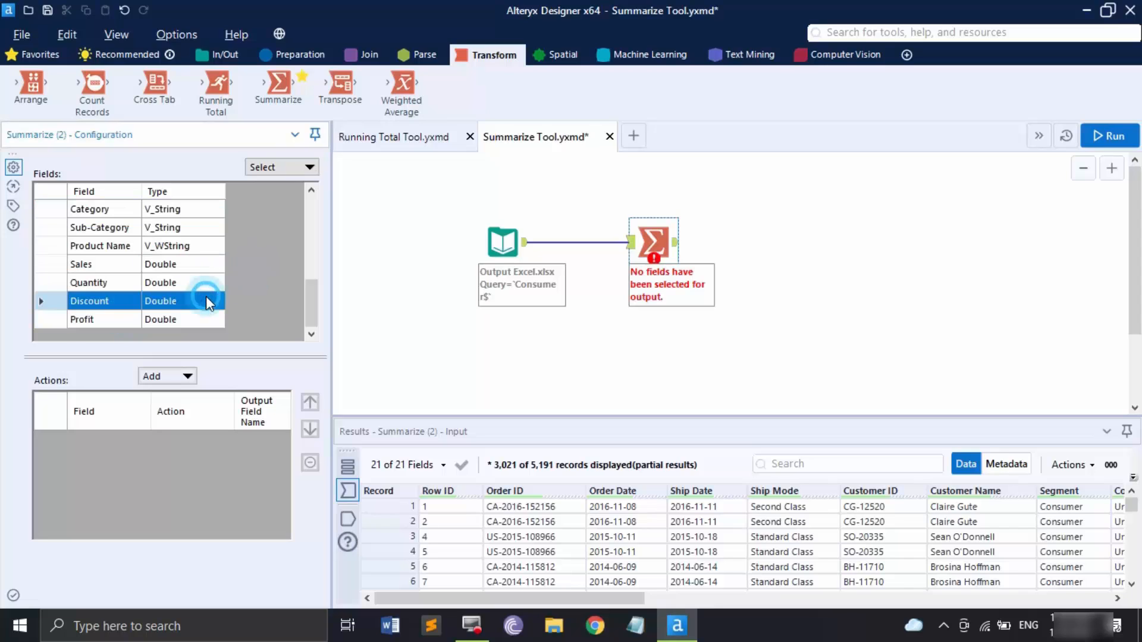
{"action": "left_click", "coordinate": [122, 321], "text": "ctrl"}
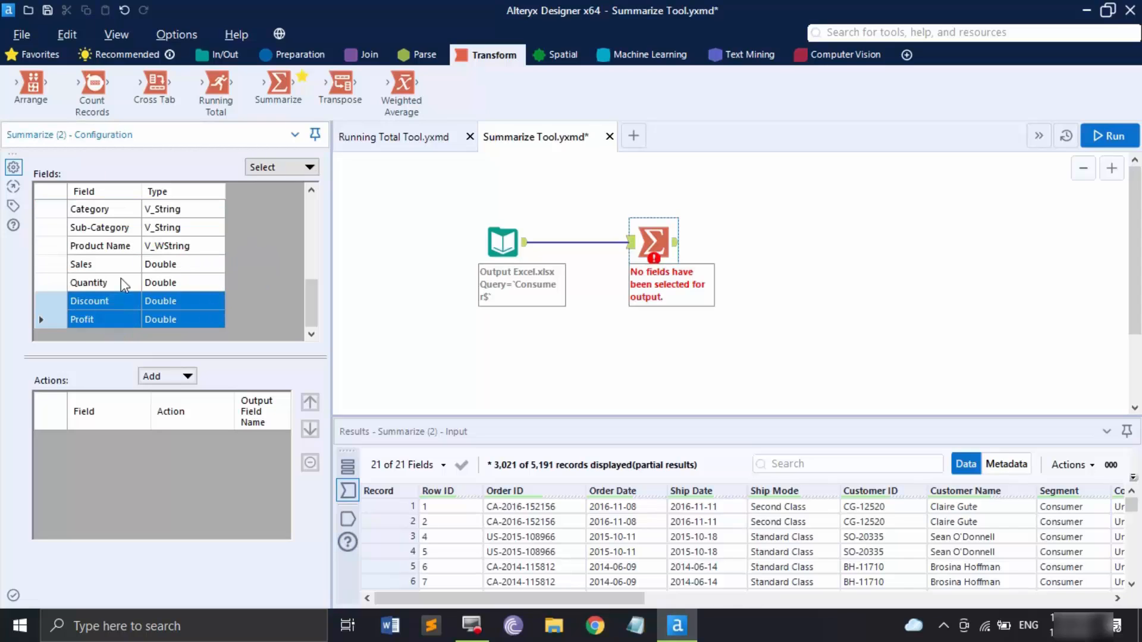
{"action": "left_click", "coordinate": [120, 281], "text": "ctrl"}
{"action": "left_click", "coordinate": [246, 294]}
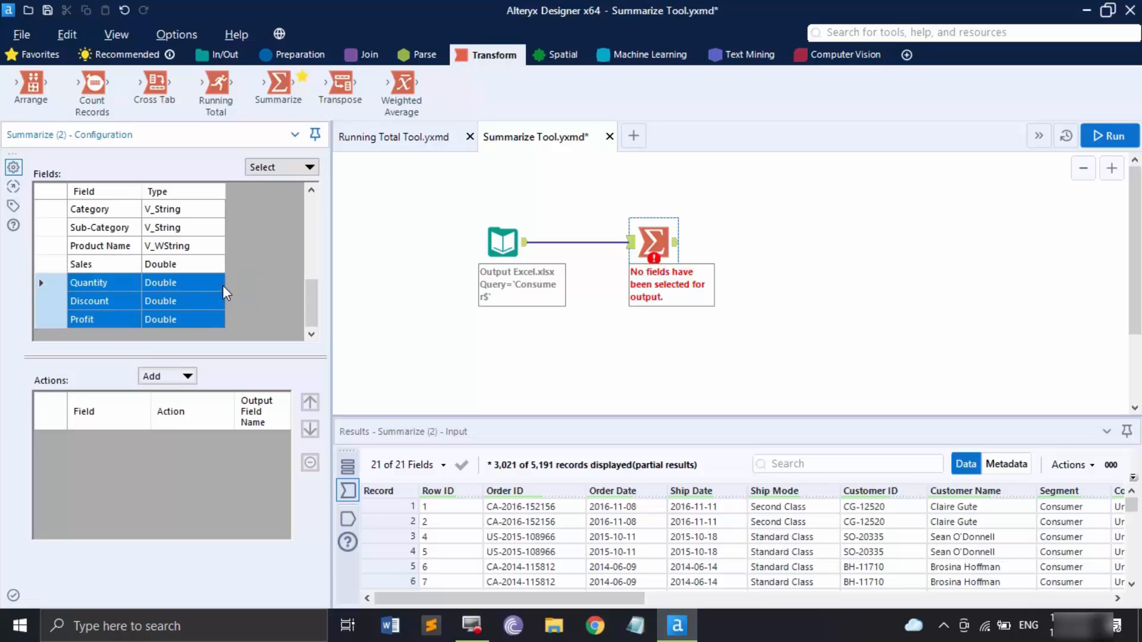
Step: Select all numeric fields at once in the Summarize tool's field list and check which ones are included
{"action": "left_click", "coordinate": [309, 169]}
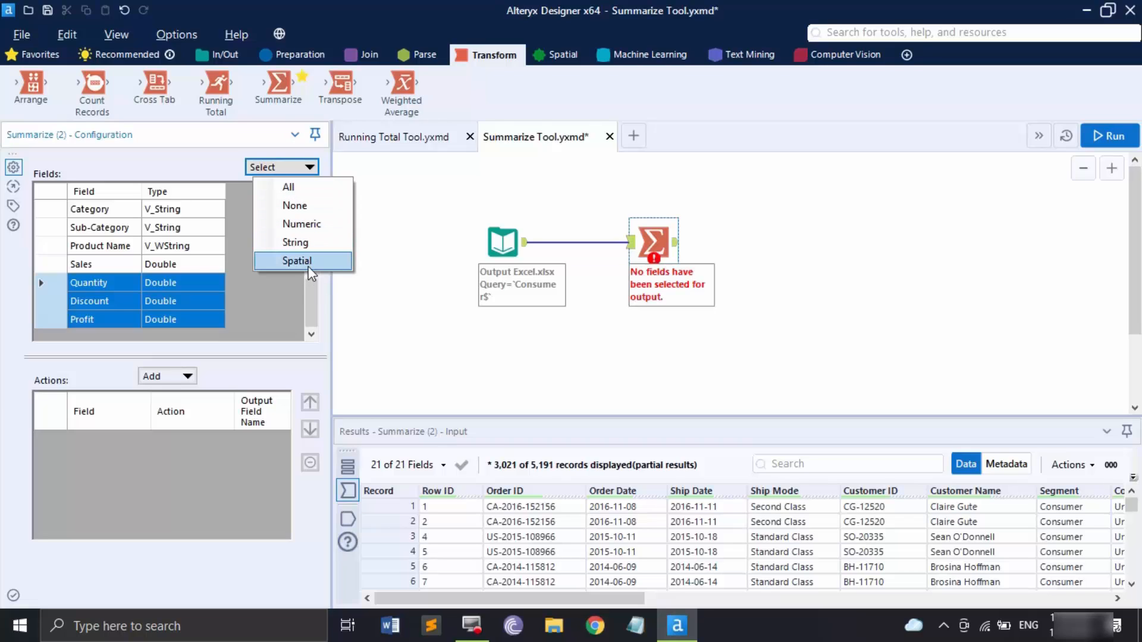
{"action": "scroll", "coordinate": [183, 275], "scroll_direction": "up", "scroll_amount": 5}
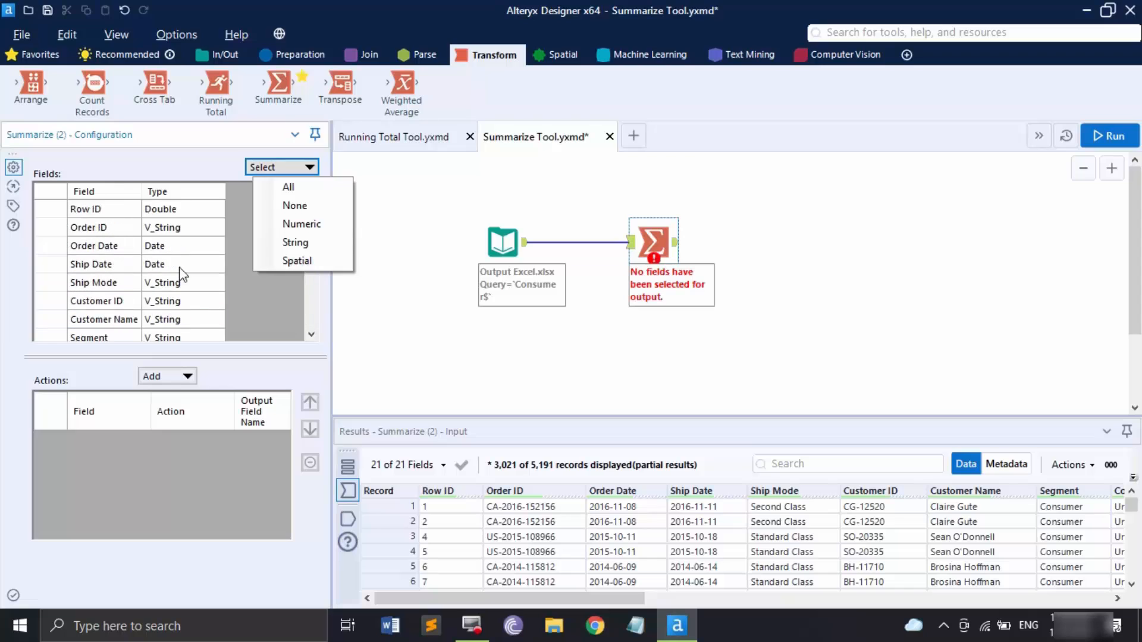
{"action": "left_click", "coordinate": [257, 310]}
{"action": "scroll", "coordinate": [216, 288], "scroll_direction": "down", "scroll_amount": 4}
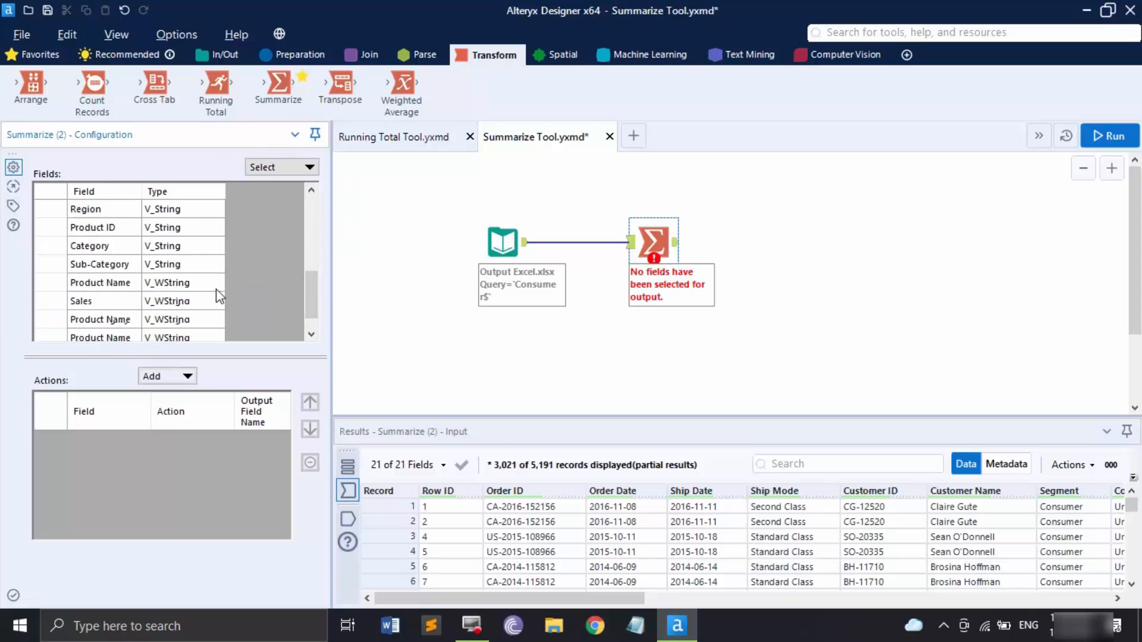
{"action": "scroll", "coordinate": [216, 288], "scroll_direction": "up", "scroll_amount": 4}
{"action": "left_click", "coordinate": [291, 165]}
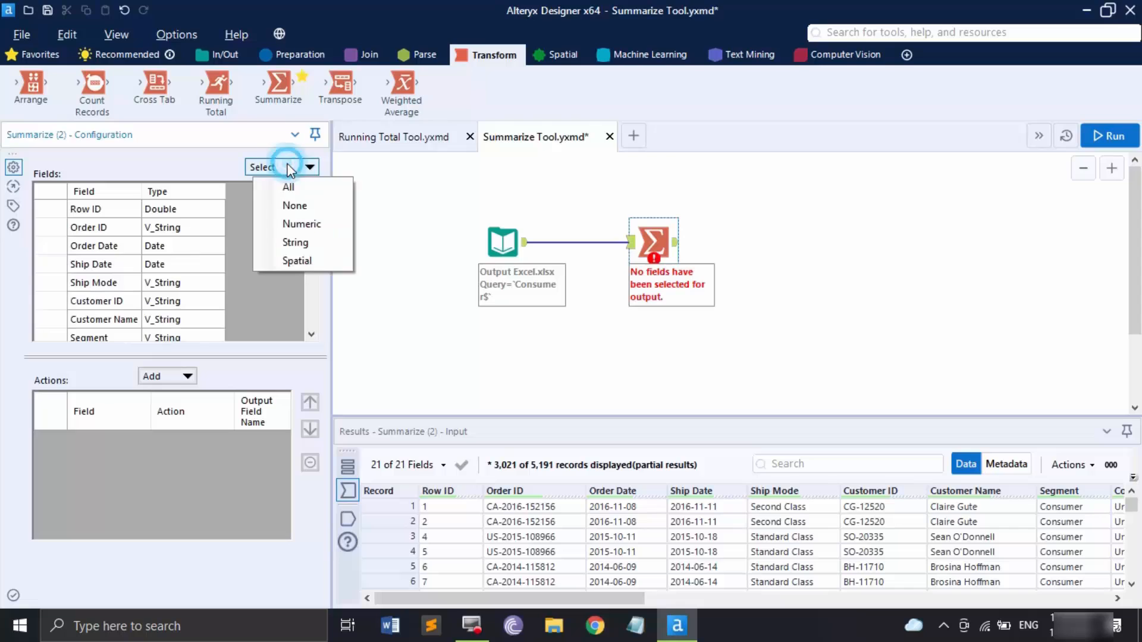
{"action": "left_click", "coordinate": [288, 205]}
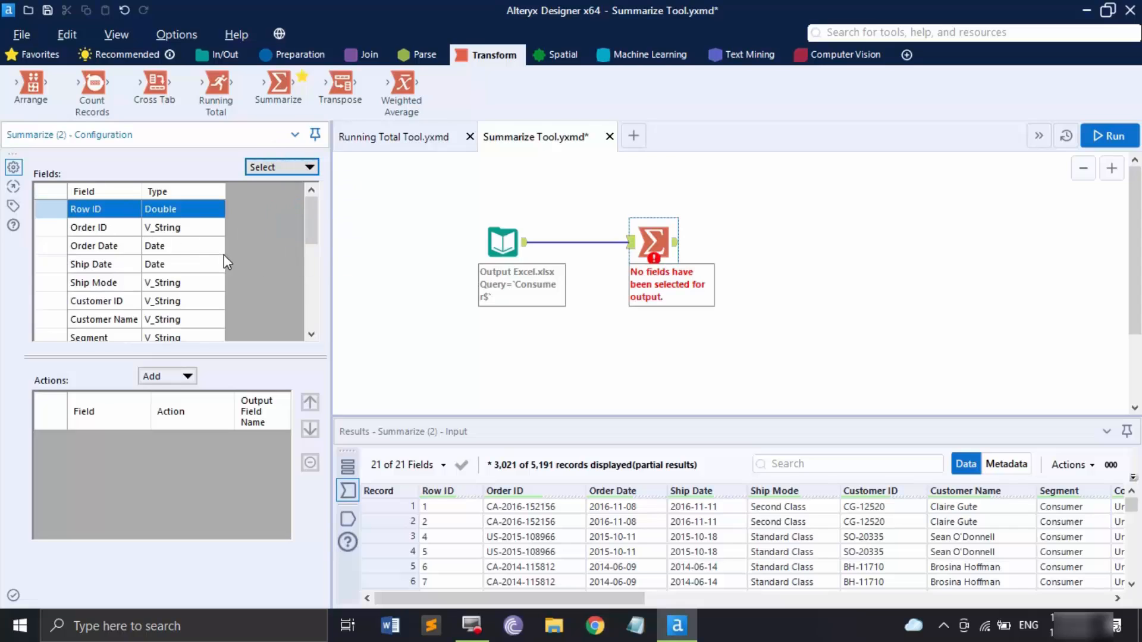
{"action": "scroll", "coordinate": [223, 255], "scroll_direction": "down", "scroll_amount": 4}
{"action": "scroll", "coordinate": [112, 327], "scroll_direction": "down", "scroll_amount": 1}
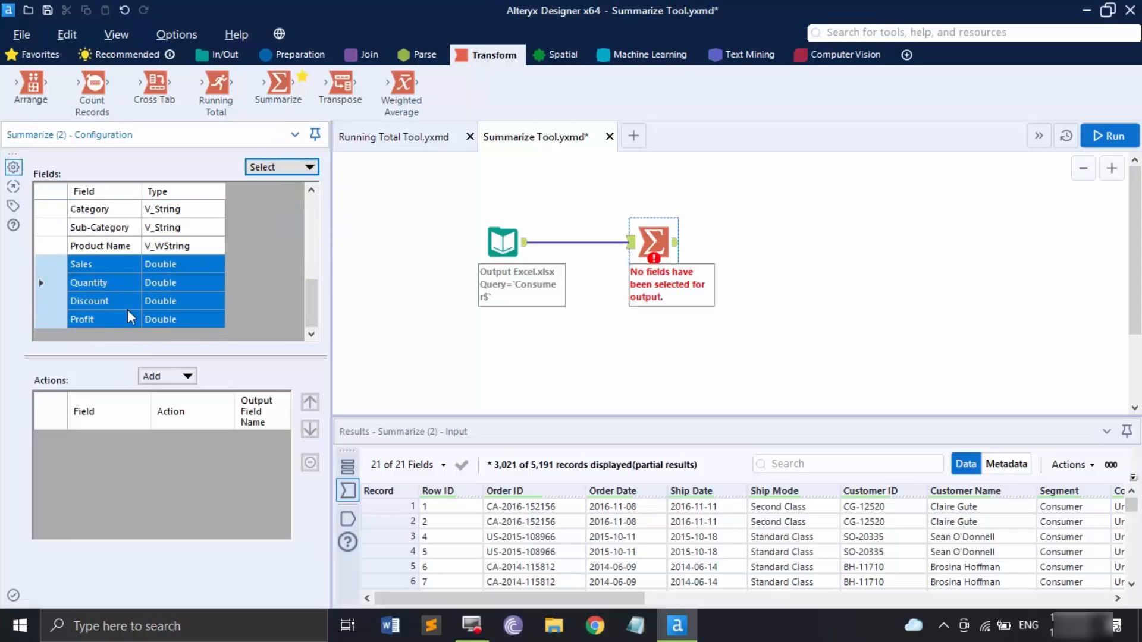
{"action": "scroll", "coordinate": [249, 278], "scroll_direction": "up", "scroll_amount": 5}
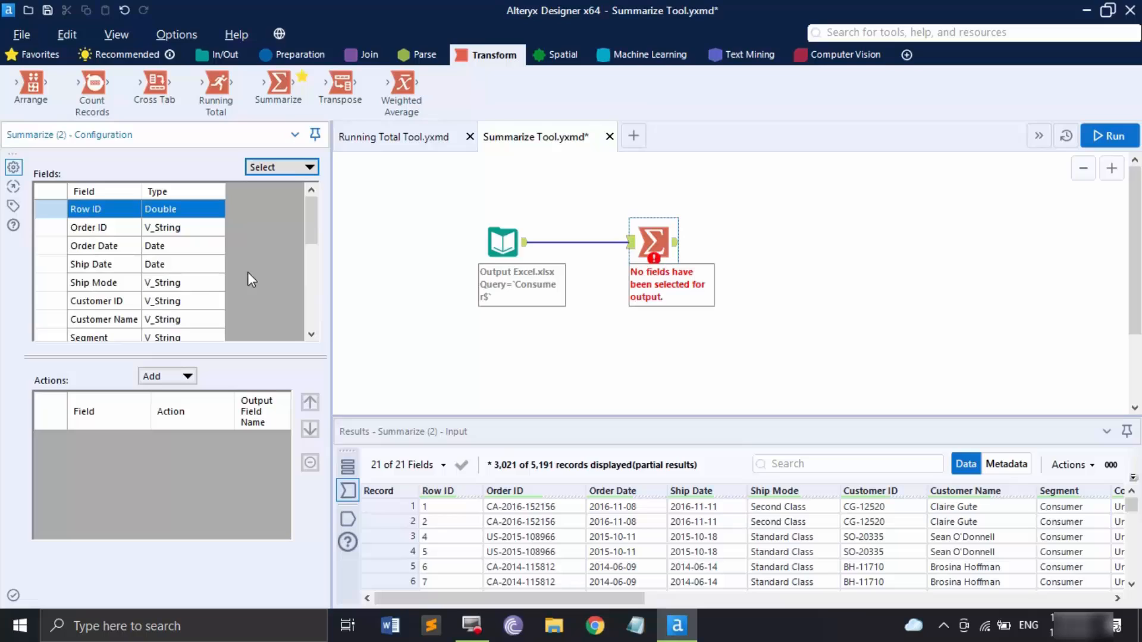
Step: Examine the summarize actions available for the selected fields, including the numeric, string and spatial groups
{"action": "left_click", "coordinate": [155, 376]}
{"action": "left_click", "coordinate": [179, 378]}
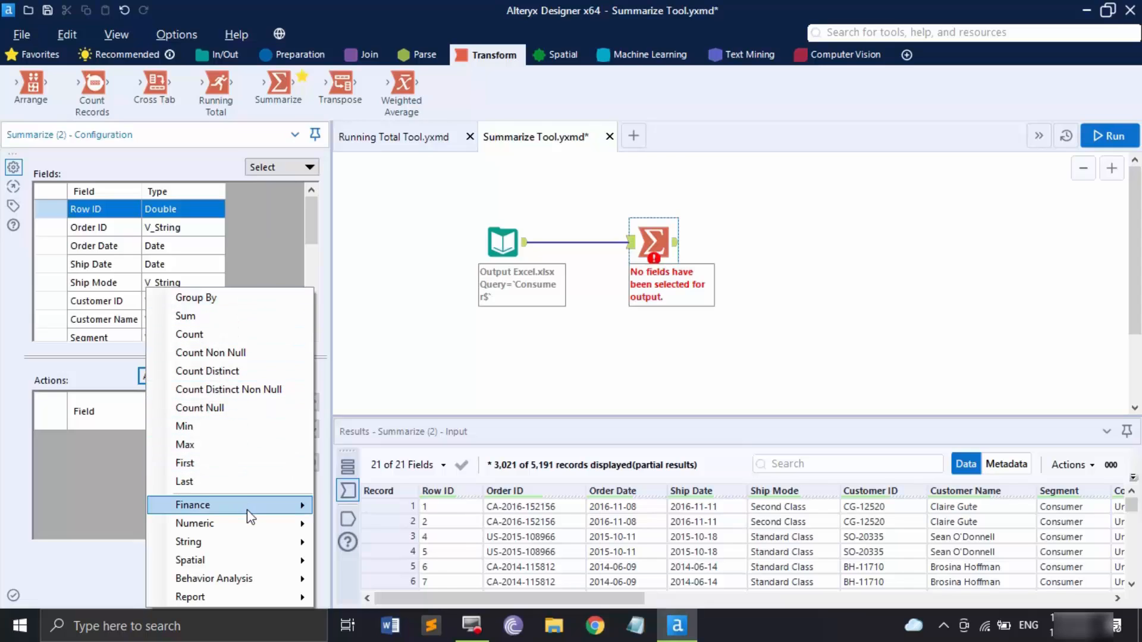
{"action": "mouse_move", "coordinate": [248, 509]}
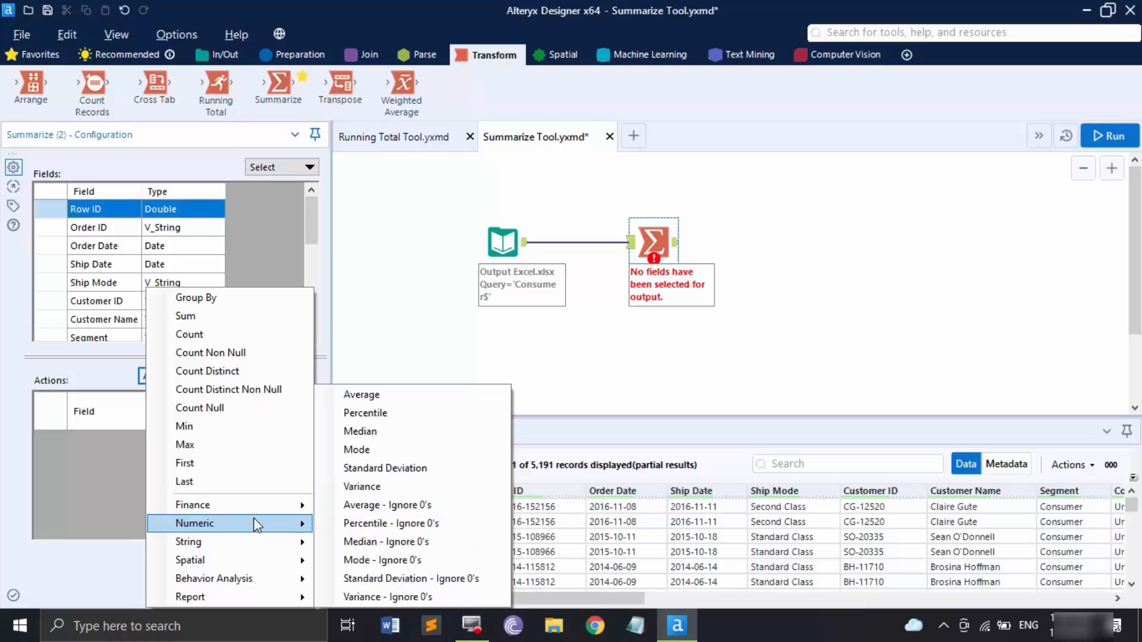
{"action": "mouse_move", "coordinate": [258, 550]}
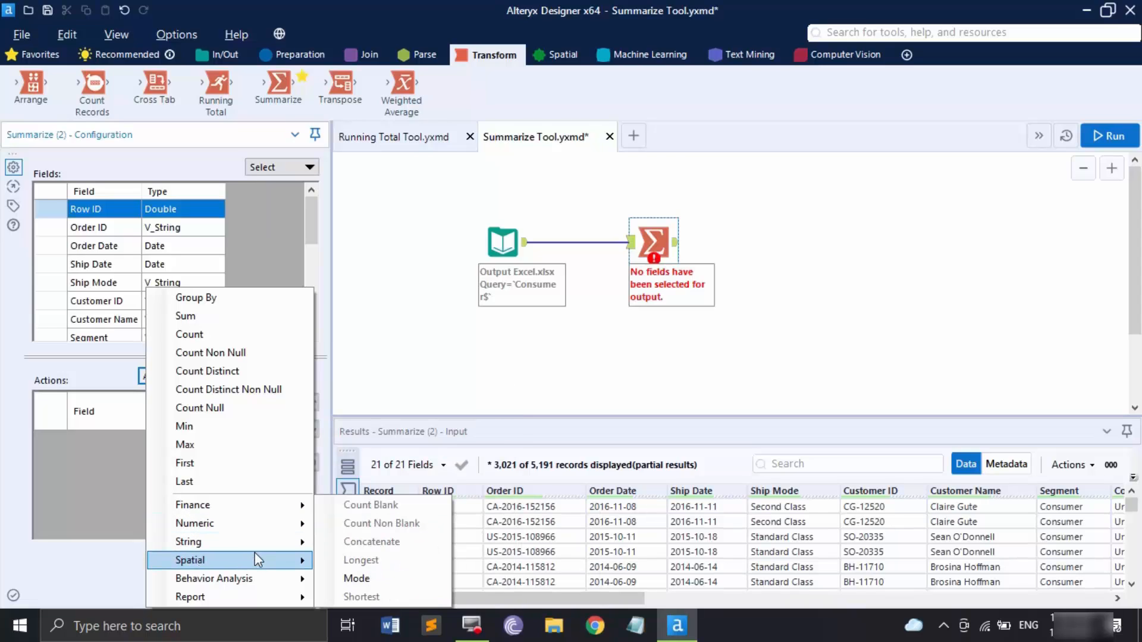
{"action": "mouse_move", "coordinate": [264, 589]}
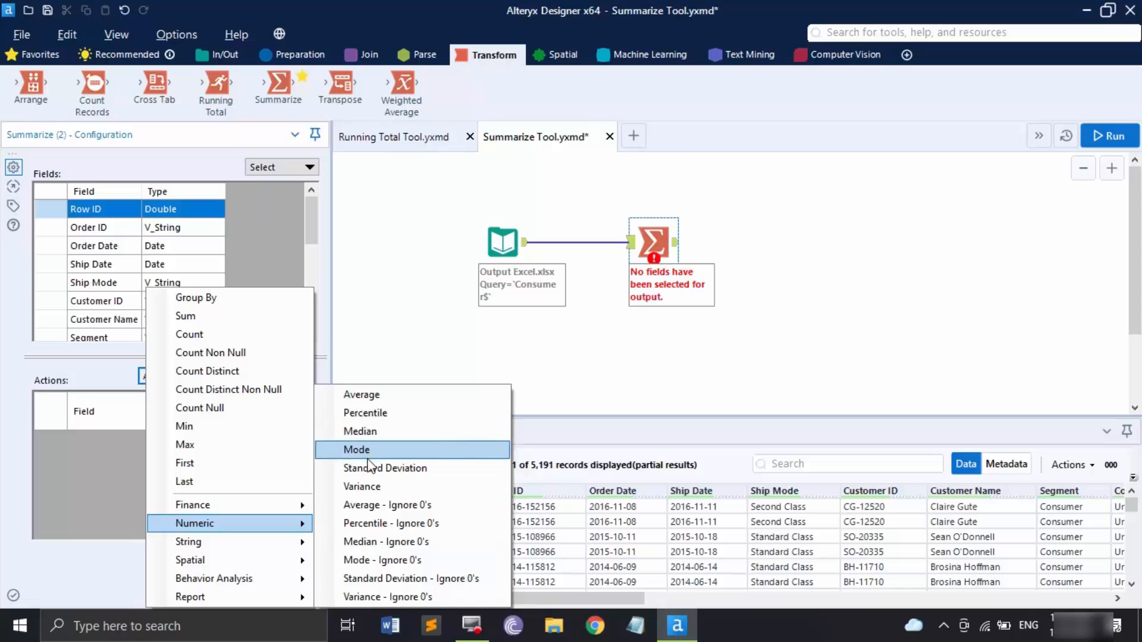
{"action": "left_click", "coordinate": [244, 239]}
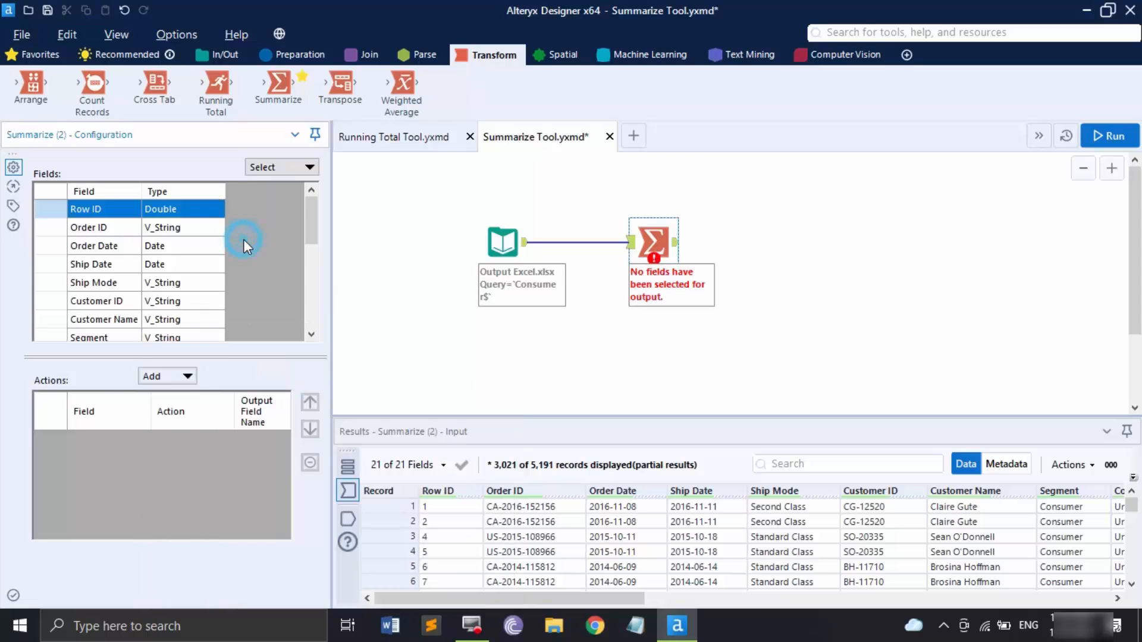
Step: Clear the selection of all fields in the Summarize tool and check the field list
{"action": "left_click", "coordinate": [274, 172]}
{"action": "left_click", "coordinate": [299, 202]}
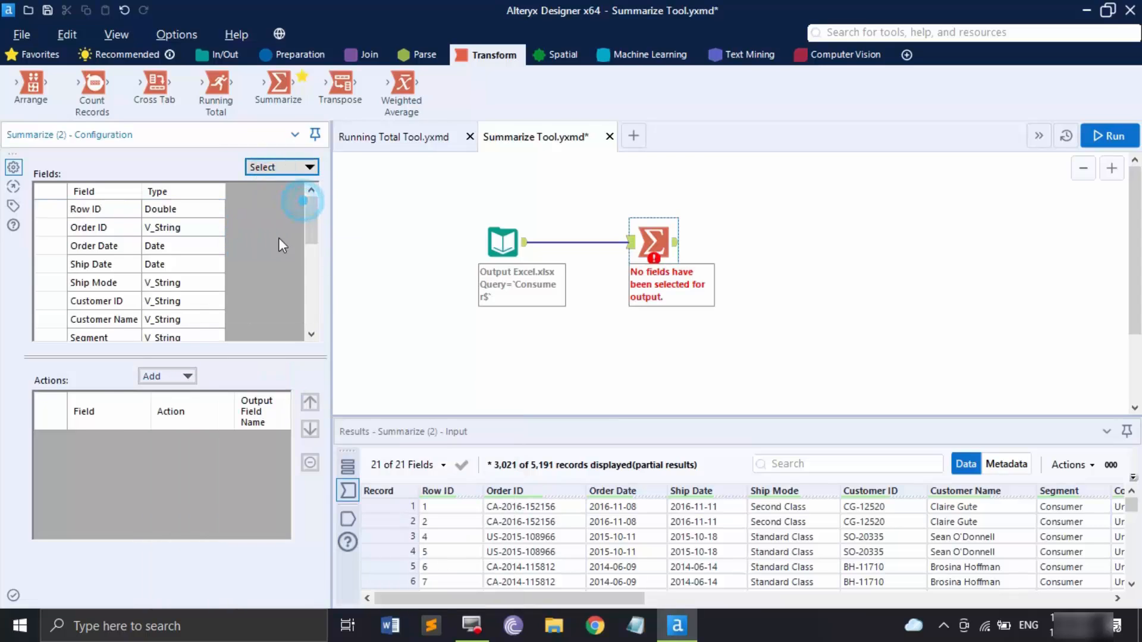
{"action": "left_click", "coordinate": [255, 268]}
{"action": "scroll", "coordinate": [256, 269], "scroll_direction": "down", "scroll_amount": 5}
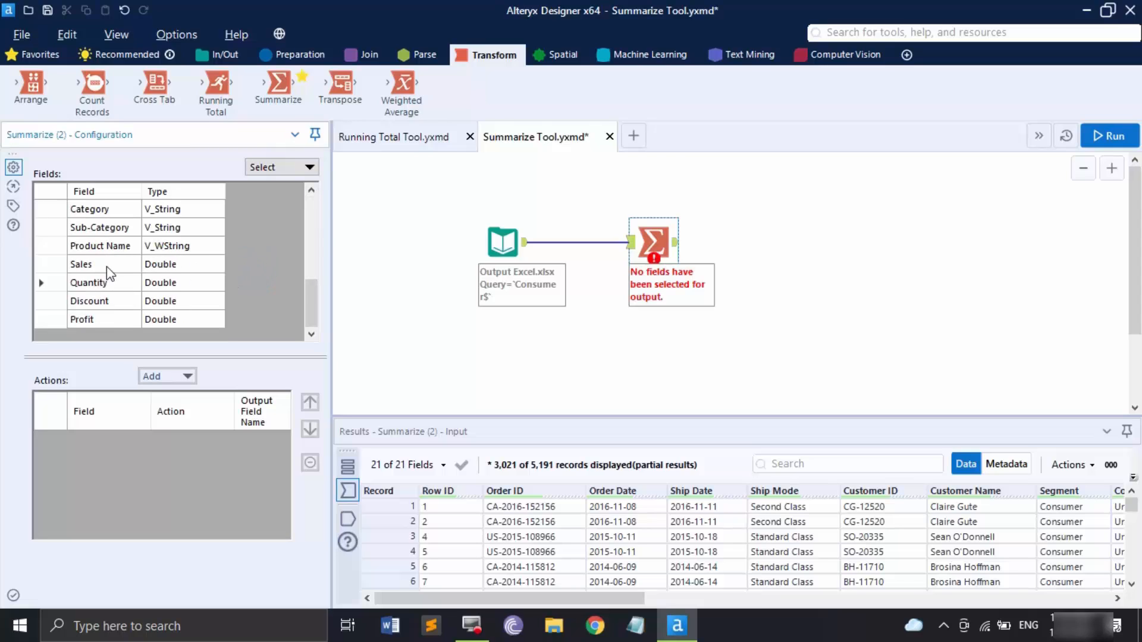
{"action": "scroll", "coordinate": [106, 267], "scroll_direction": "up", "scroll_amount": 5}
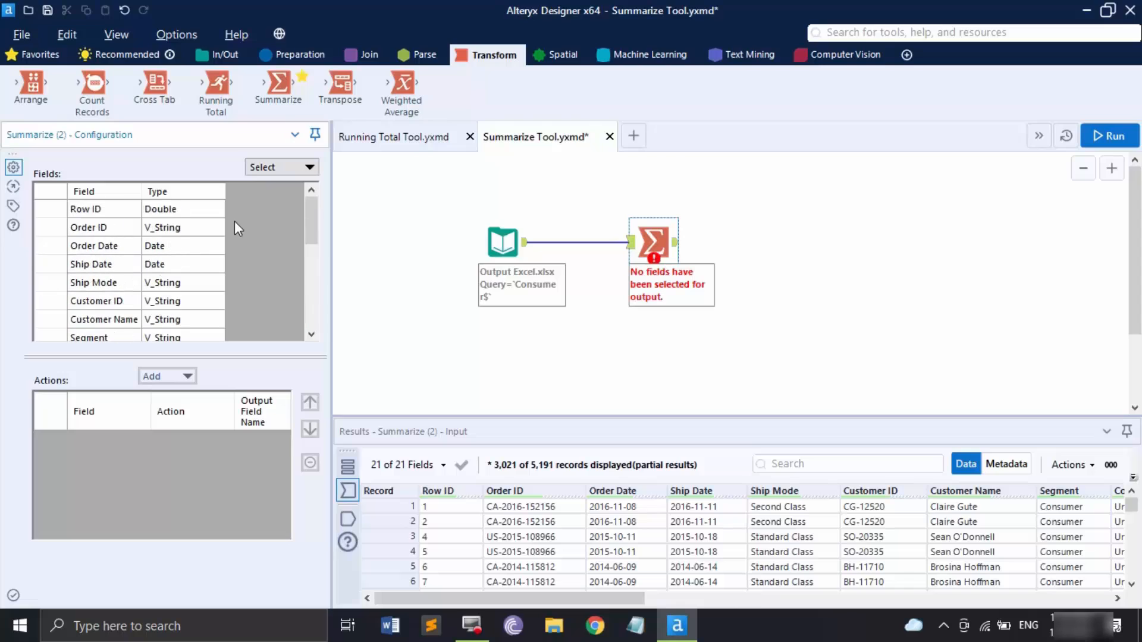
{"action": "left_click", "coordinate": [261, 166]}
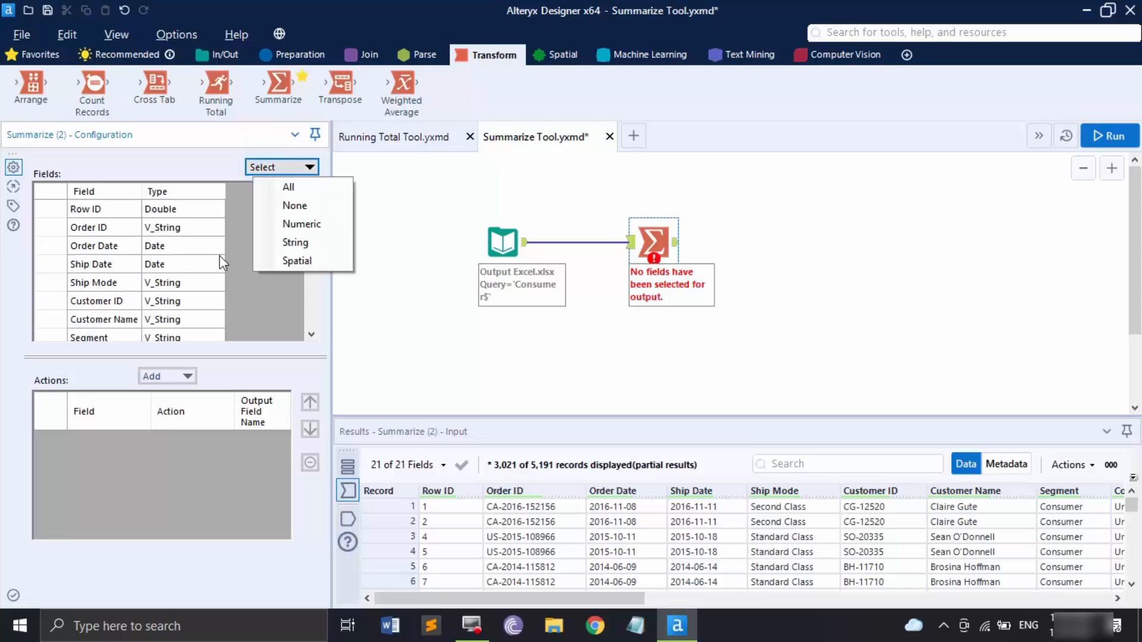
{"action": "left_click", "coordinate": [244, 288]}
Step: Select the Sales, Quantity, Discount and Profit fields and add a Percentile action for each of them
{"action": "scroll", "coordinate": [244, 289], "scroll_direction": "down", "scroll_amount": 5}
{"action": "left_click", "coordinate": [104, 268]}
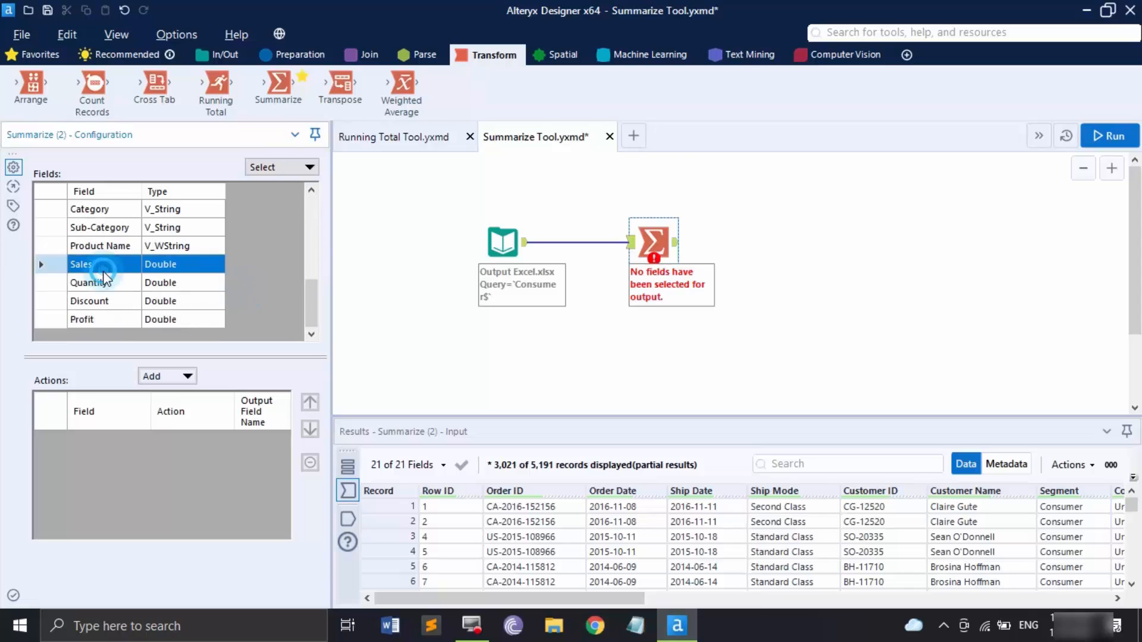
{"action": "left_click", "coordinate": [113, 334]}
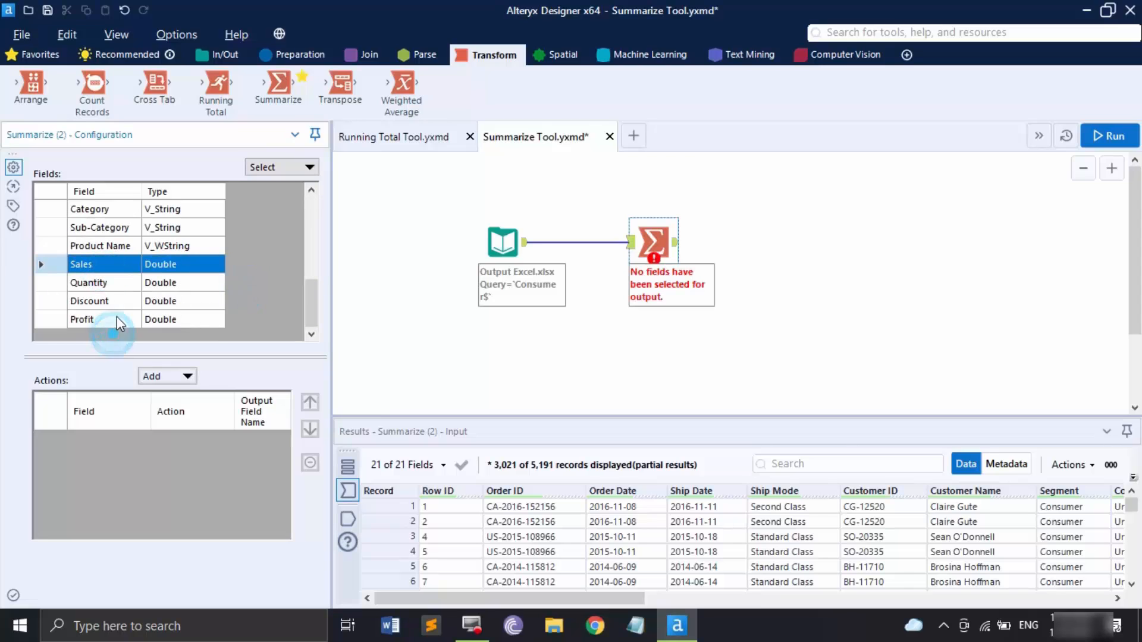
{"action": "left_click", "coordinate": [117, 321], "text": "shift"}
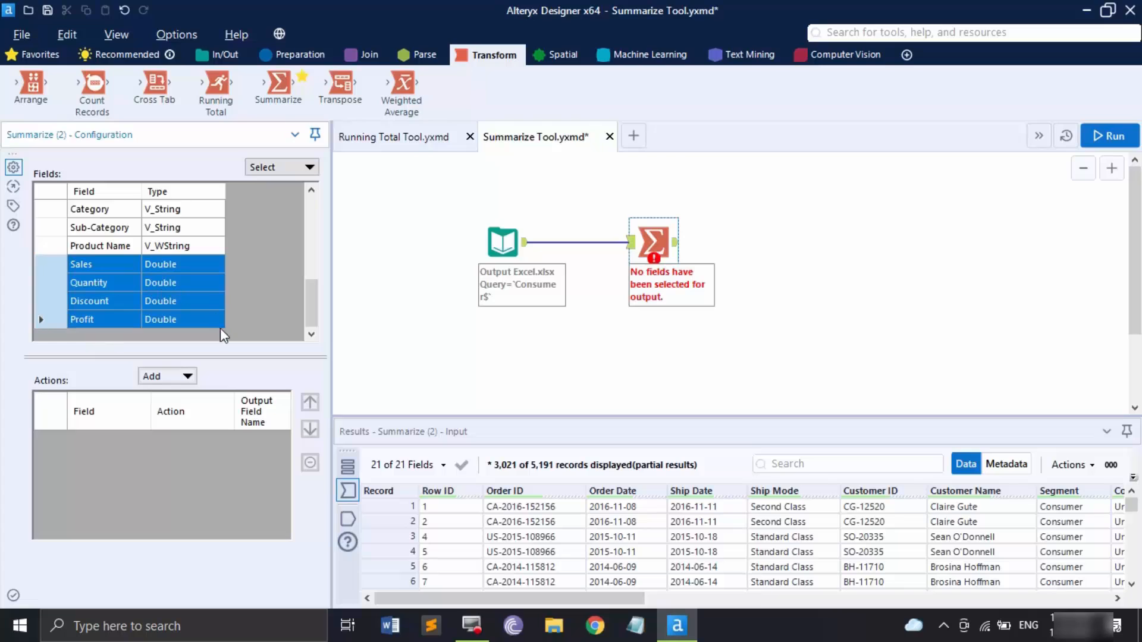
{"action": "left_click", "coordinate": [161, 377]}
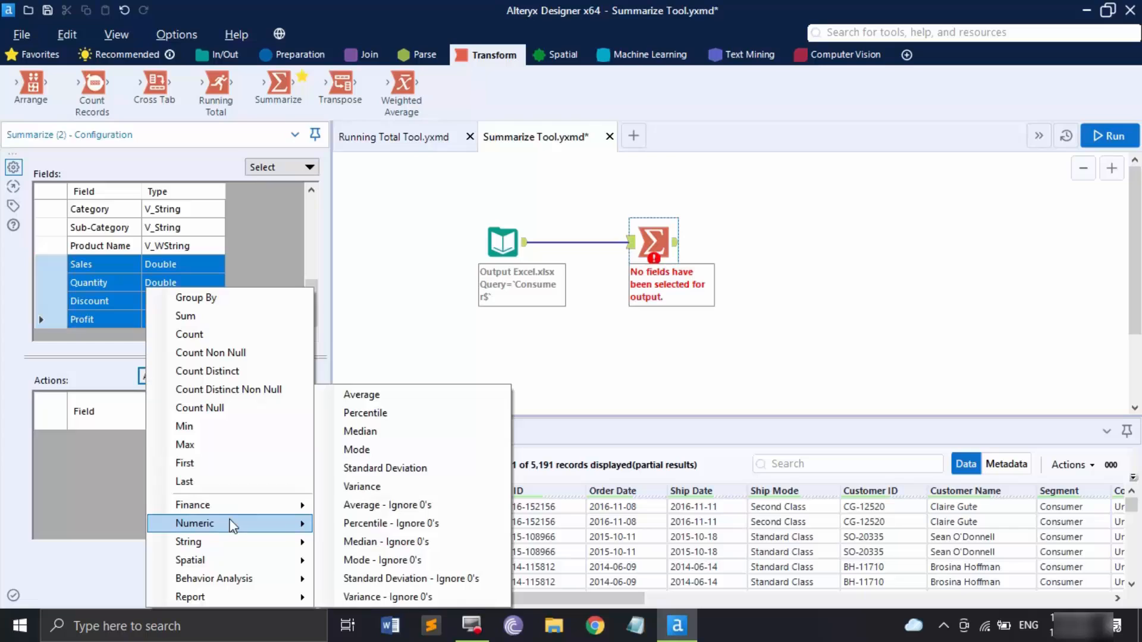
{"action": "left_click", "coordinate": [388, 413]}
{"action": "left_click", "coordinate": [136, 438]}
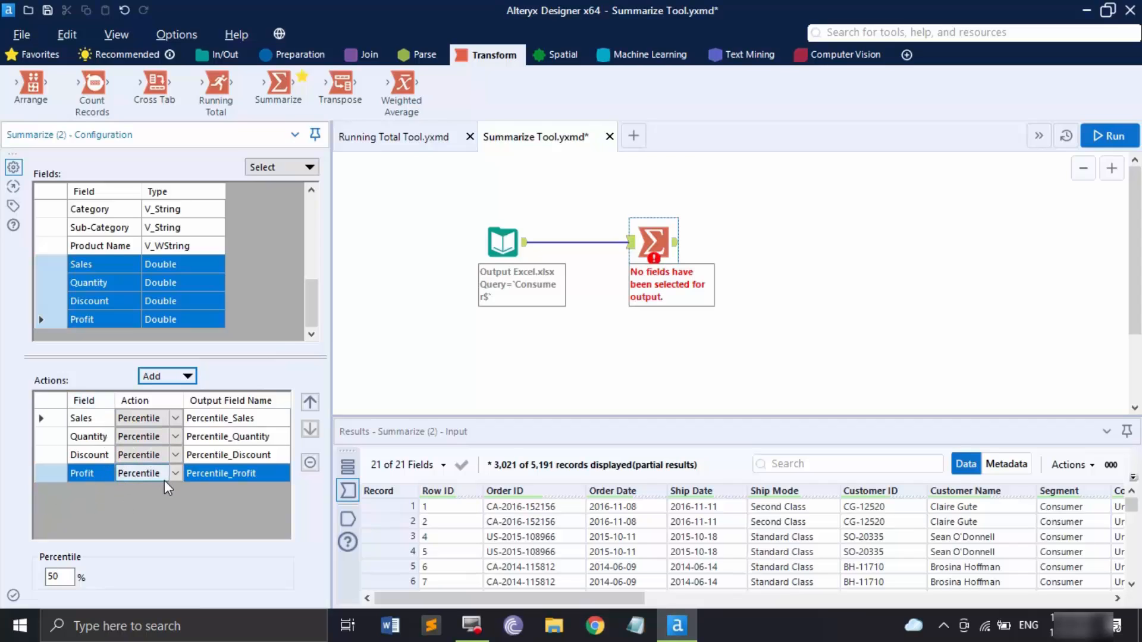
Step: Change the summarize action of the Sales field to Max
{"action": "left_click", "coordinate": [269, 480]}
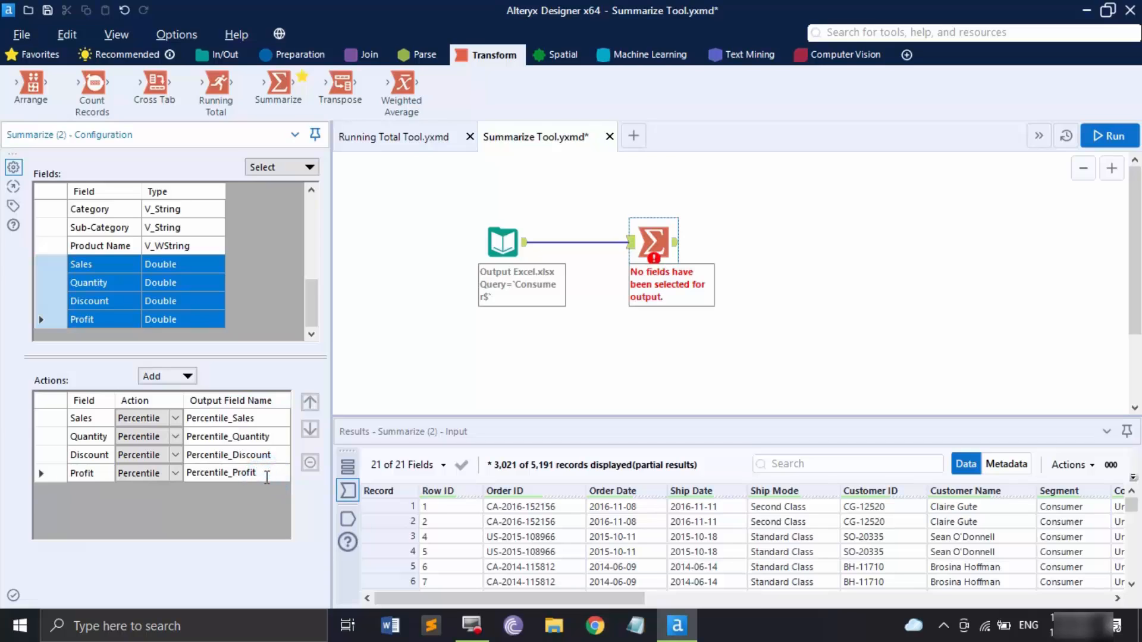
{"action": "left_click", "coordinate": [165, 421]}
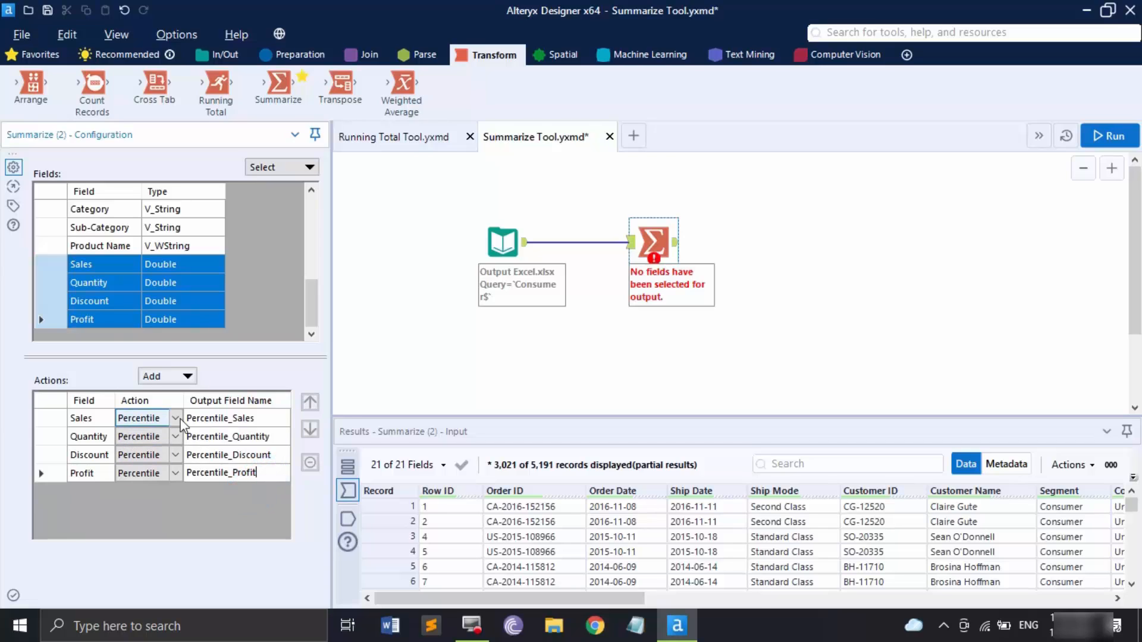
{"action": "left_click", "coordinate": [176, 421]}
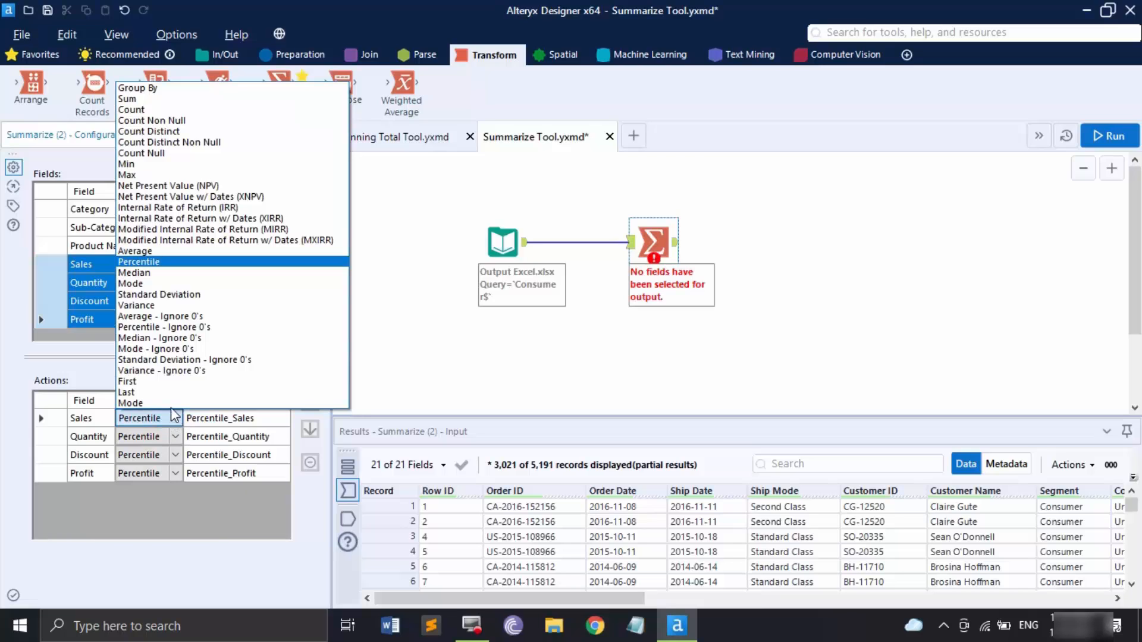
{"action": "left_click", "coordinate": [160, 175]}
Step: Choose Percentile again as the summarize action for the Quantity and Discount fields
{"action": "left_click", "coordinate": [149, 436]}
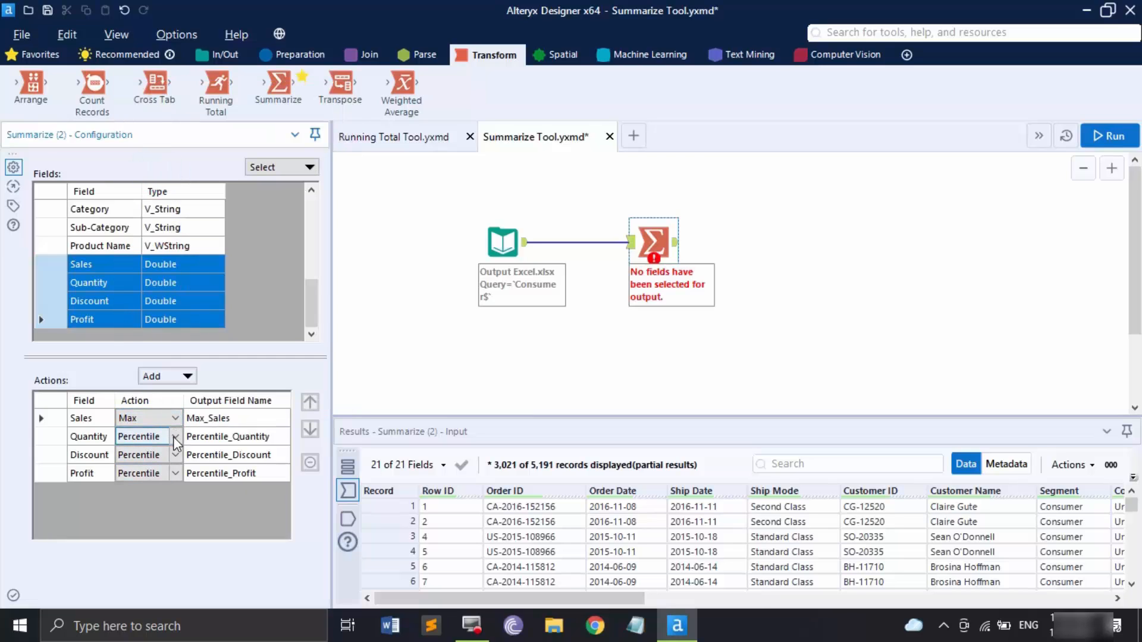
{"action": "left_click", "coordinate": [175, 438]}
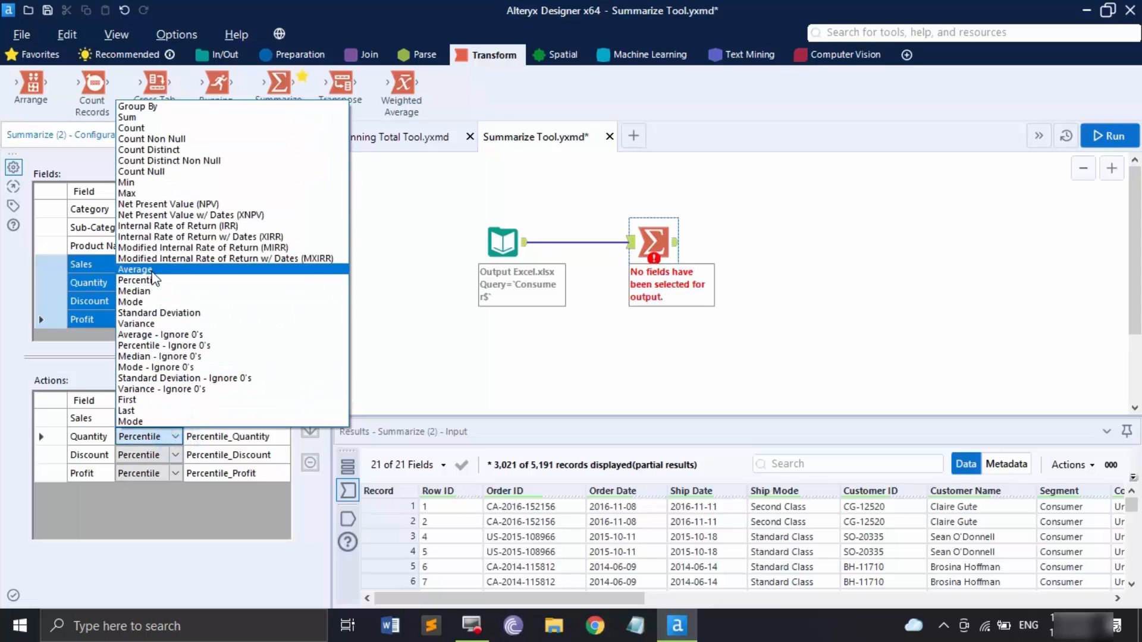
{"action": "left_click", "coordinate": [154, 281]}
{"action": "left_click", "coordinate": [149, 455]}
{"action": "left_click", "coordinate": [175, 455]}
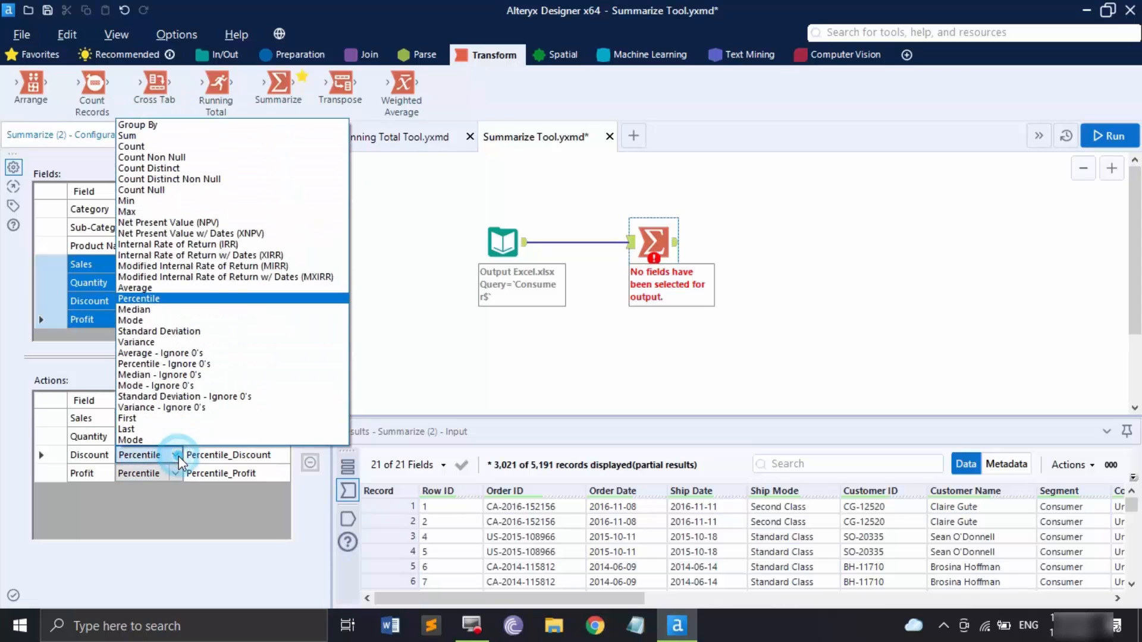
{"action": "left_click", "coordinate": [160, 299]}
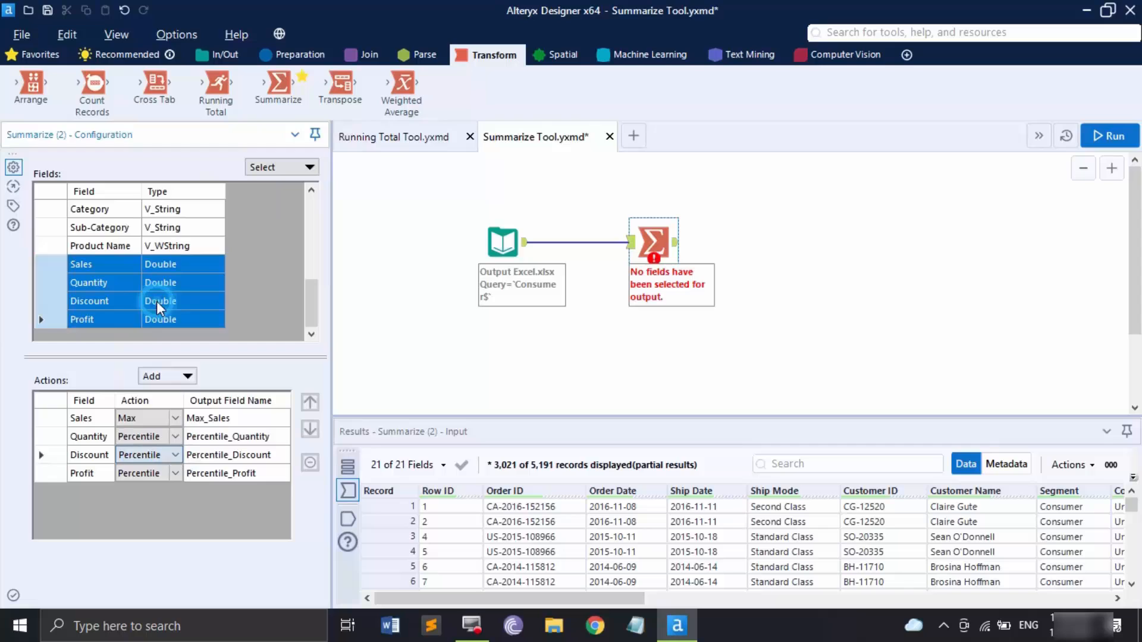
Step: Set the summarize action of Quantity to Min and of Profit to Sum, and run the workflow to view the Summarize output
{"action": "left_click", "coordinate": [176, 438]}
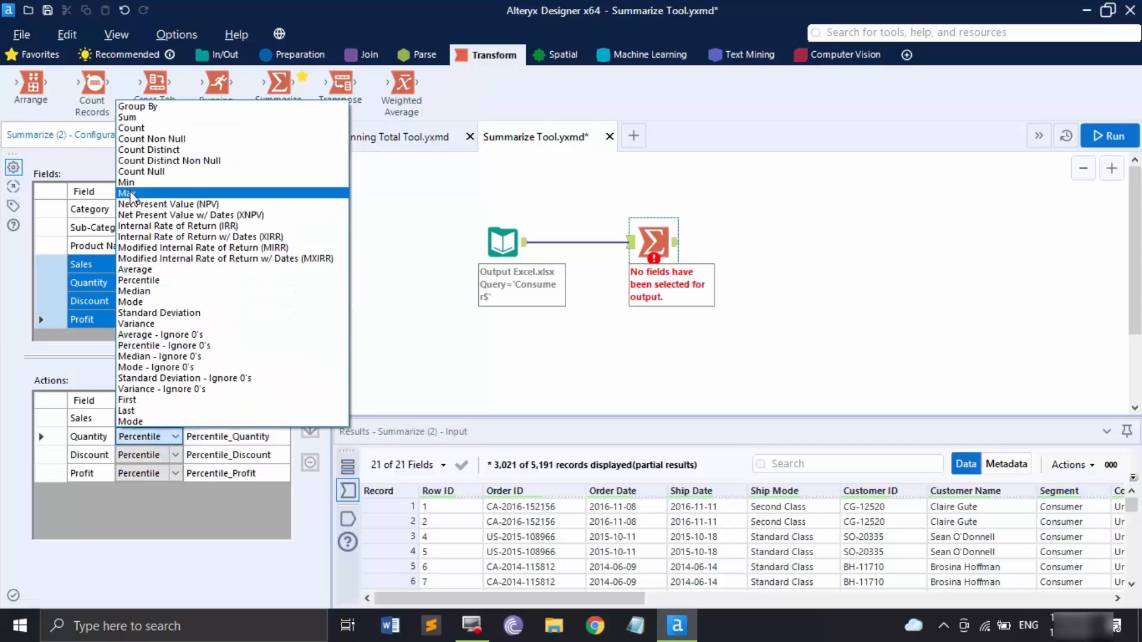
{"action": "left_click", "coordinate": [126, 182]}
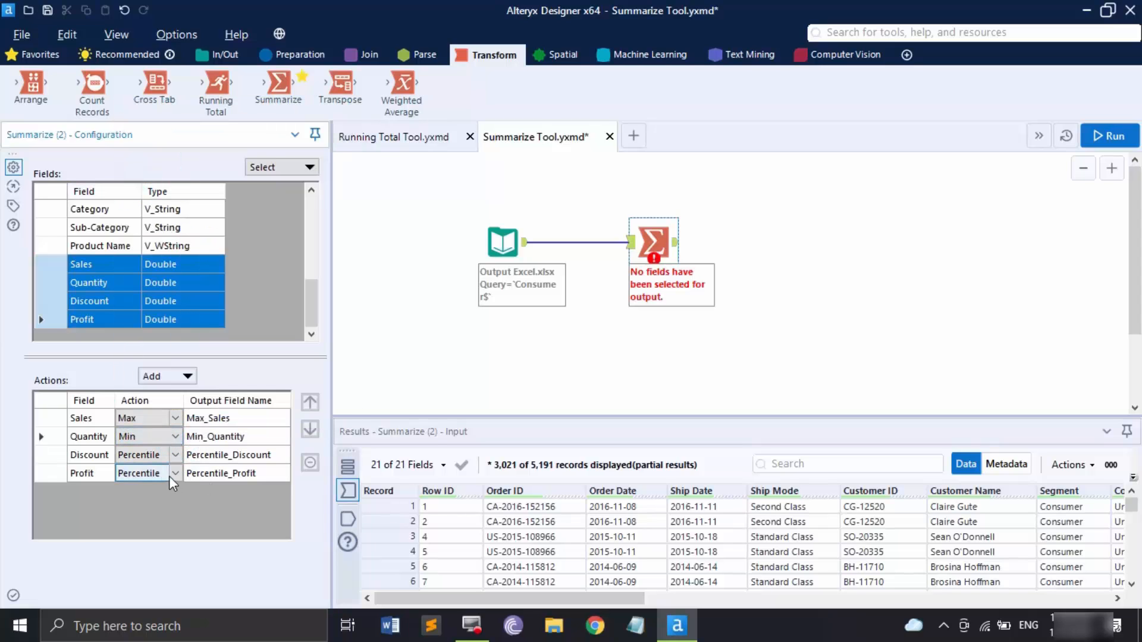
{"action": "left_click", "coordinate": [176, 474]}
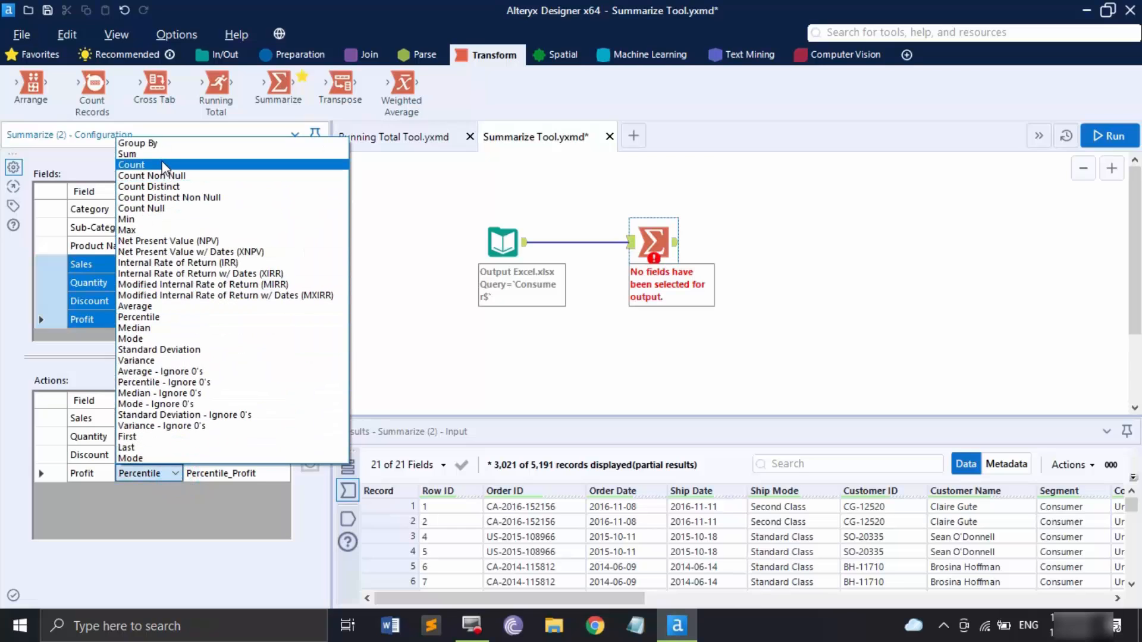
{"action": "left_click", "coordinate": [155, 154]}
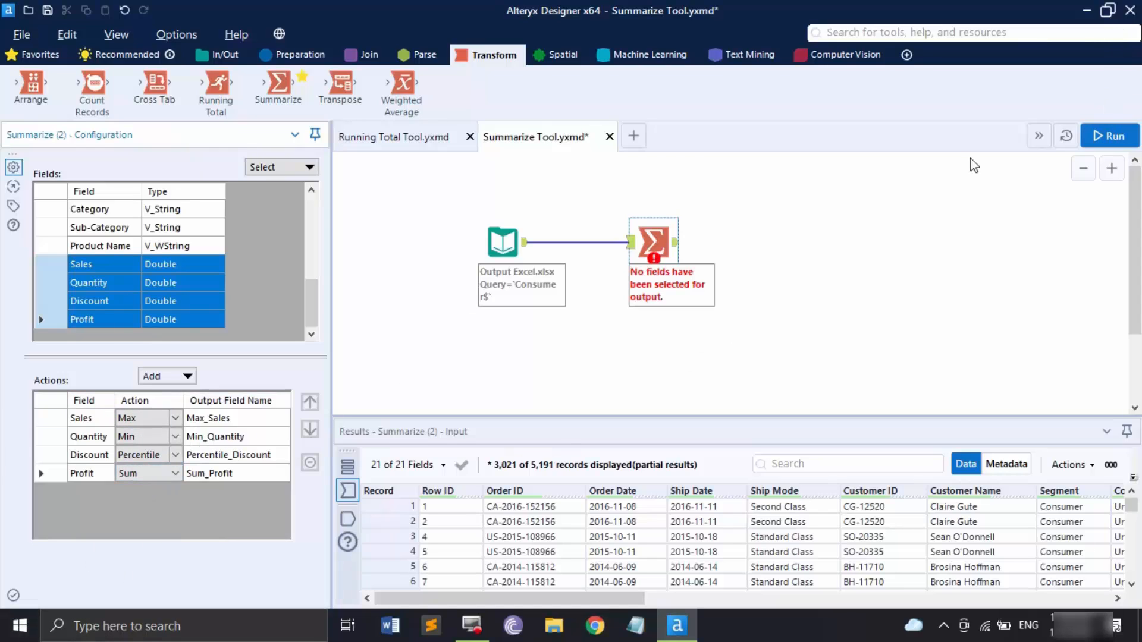
{"action": "left_click", "coordinate": [1123, 142]}
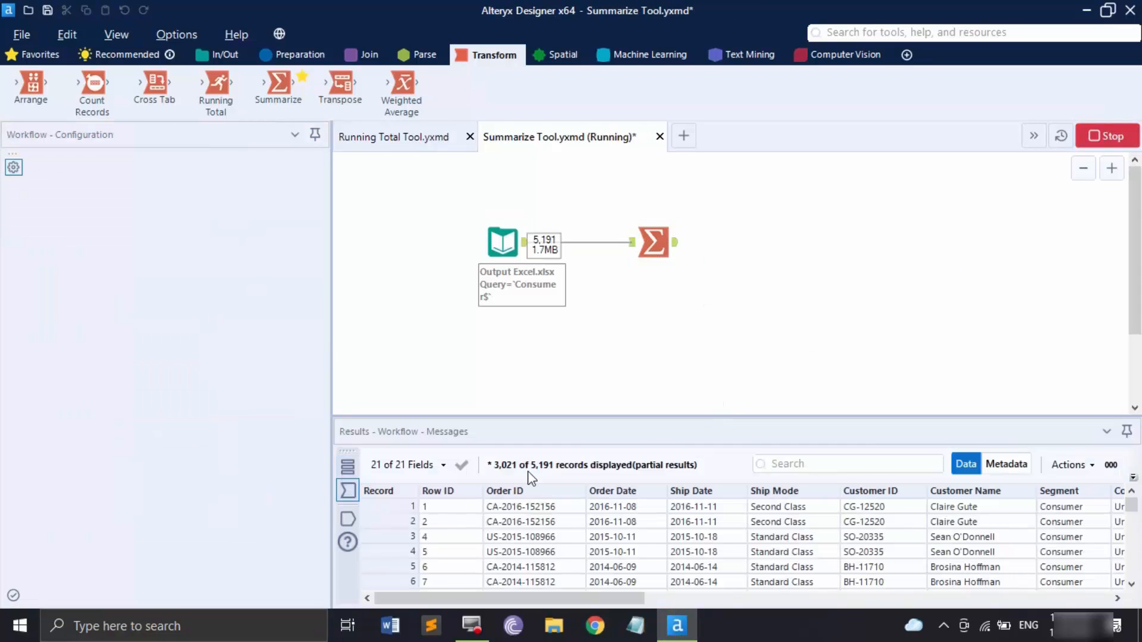
{"action": "left_click", "coordinate": [348, 520]}
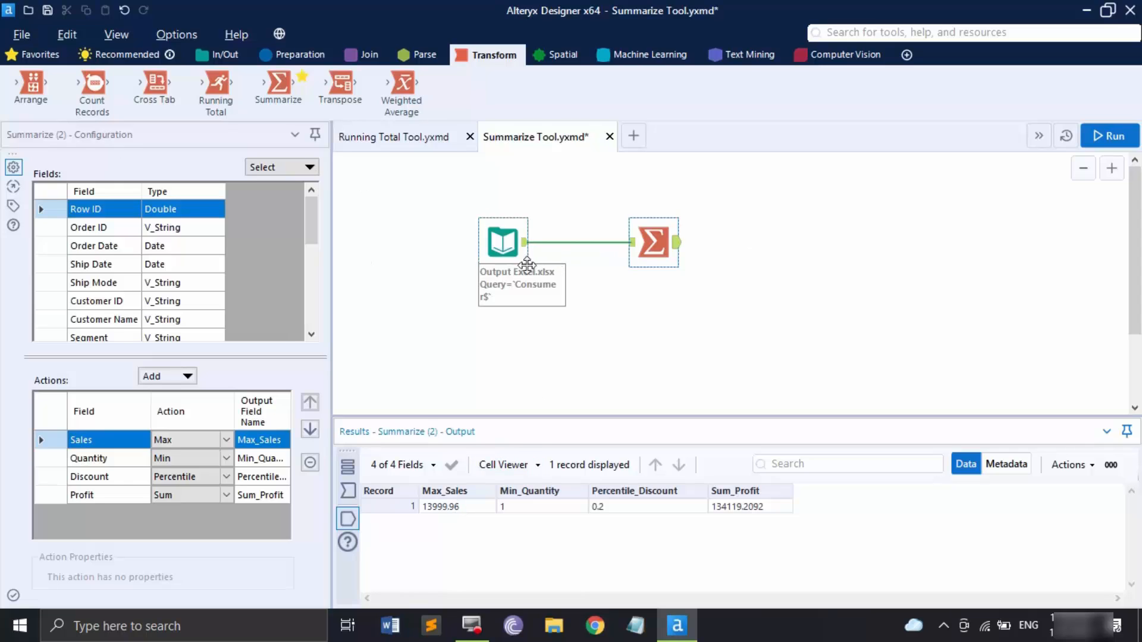
Step: Copy the Input Data and Summarize tools together and paste them into a new workflow
{"action": "left_click_drag", "start_coordinate": [438, 197], "coordinate": [739, 278]}
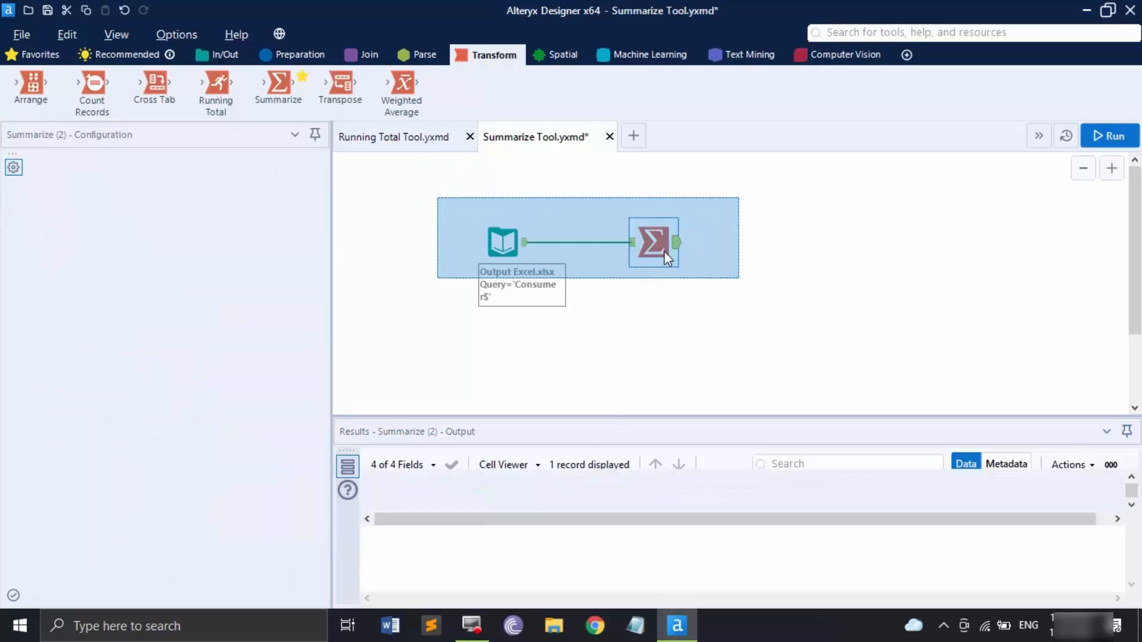
{"action": "right_click", "coordinate": [664, 251]}
{"action": "left_click", "coordinate": [713, 277]}
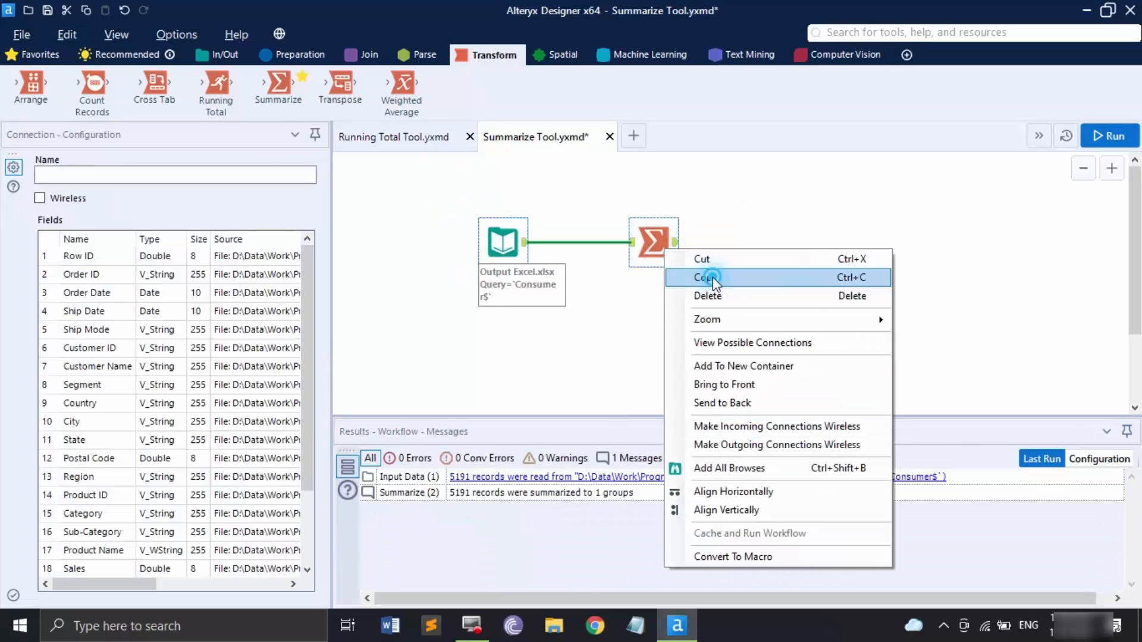
{"action": "left_click", "coordinate": [634, 135]}
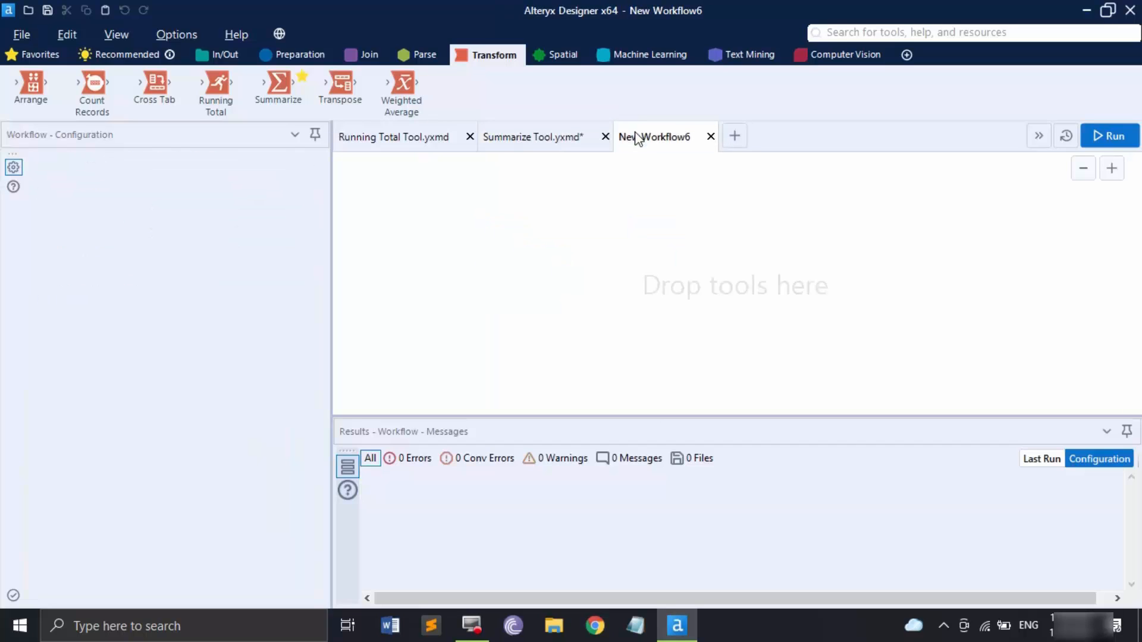
{"action": "key", "text": "ctrl+v"}
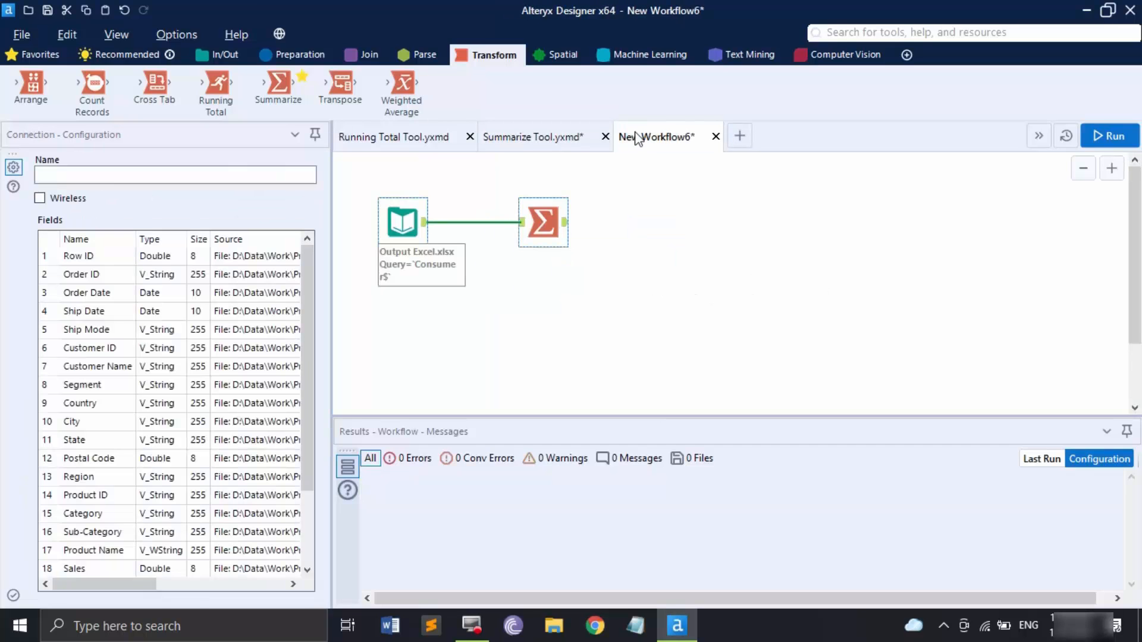
{"action": "left_click", "coordinate": [554, 309]}
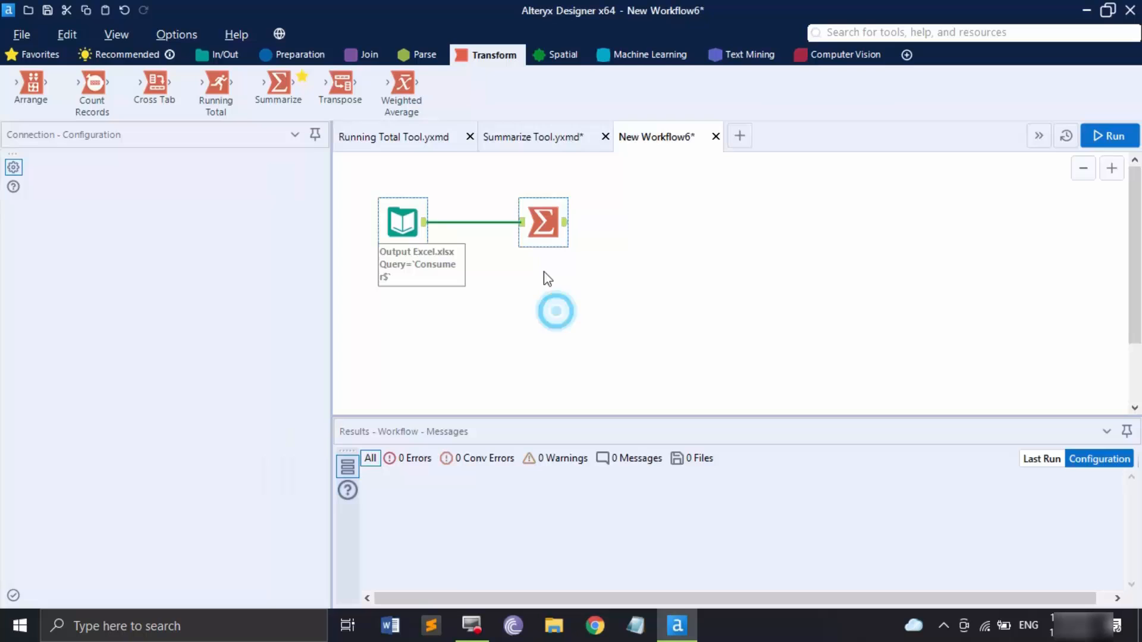
Step: Select all string fields in the copied Summarize tool and add a Count action for them
{"action": "left_click", "coordinate": [539, 214]}
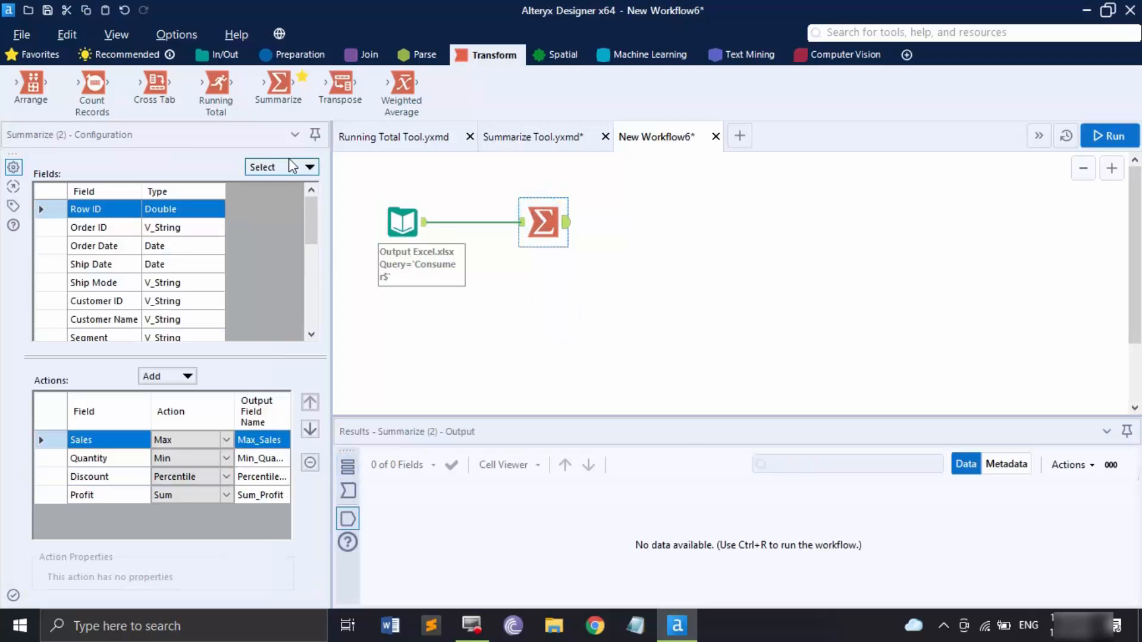
{"action": "left_click", "coordinate": [288, 164]}
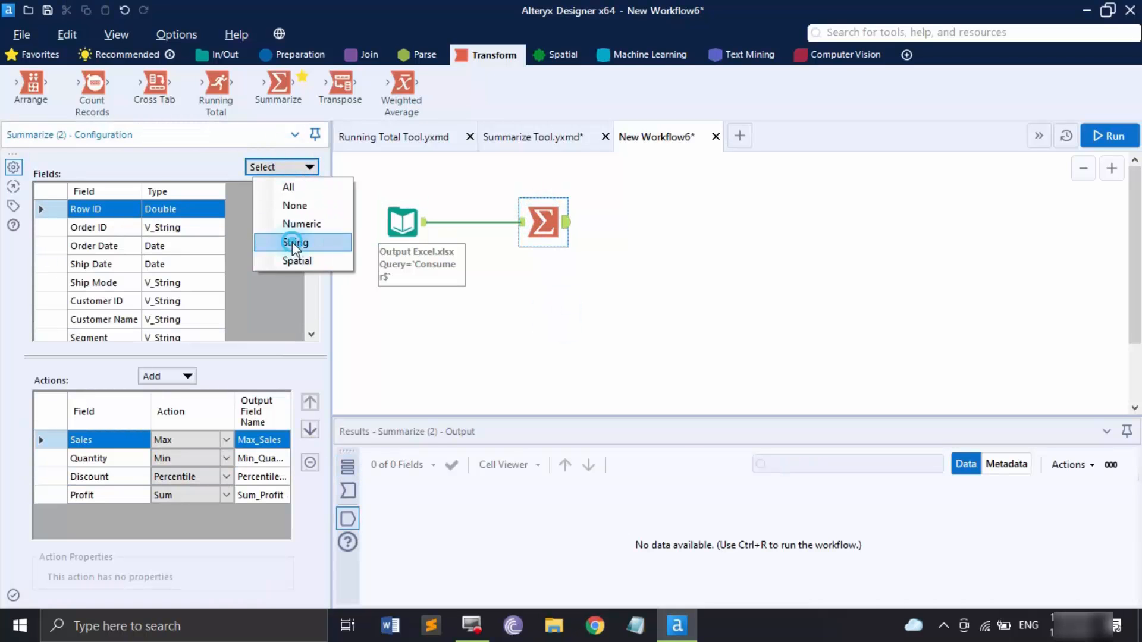
{"action": "left_click", "coordinate": [294, 242]}
{"action": "scroll", "coordinate": [236, 249], "scroll_direction": "down", "scroll_amount": 5}
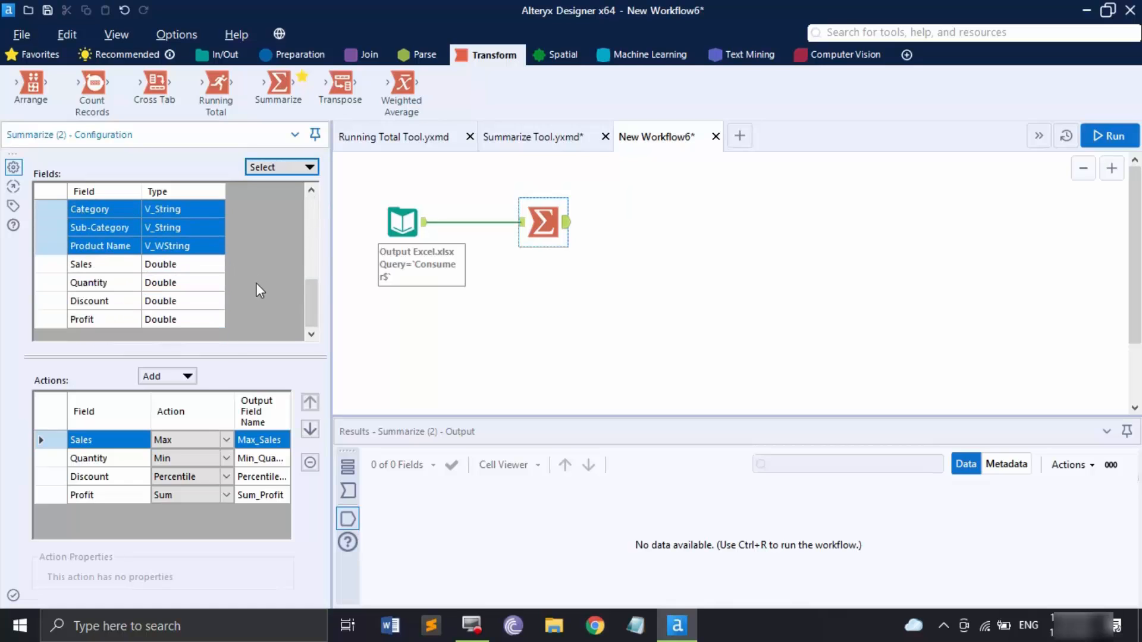
{"action": "left_click", "coordinate": [167, 383]}
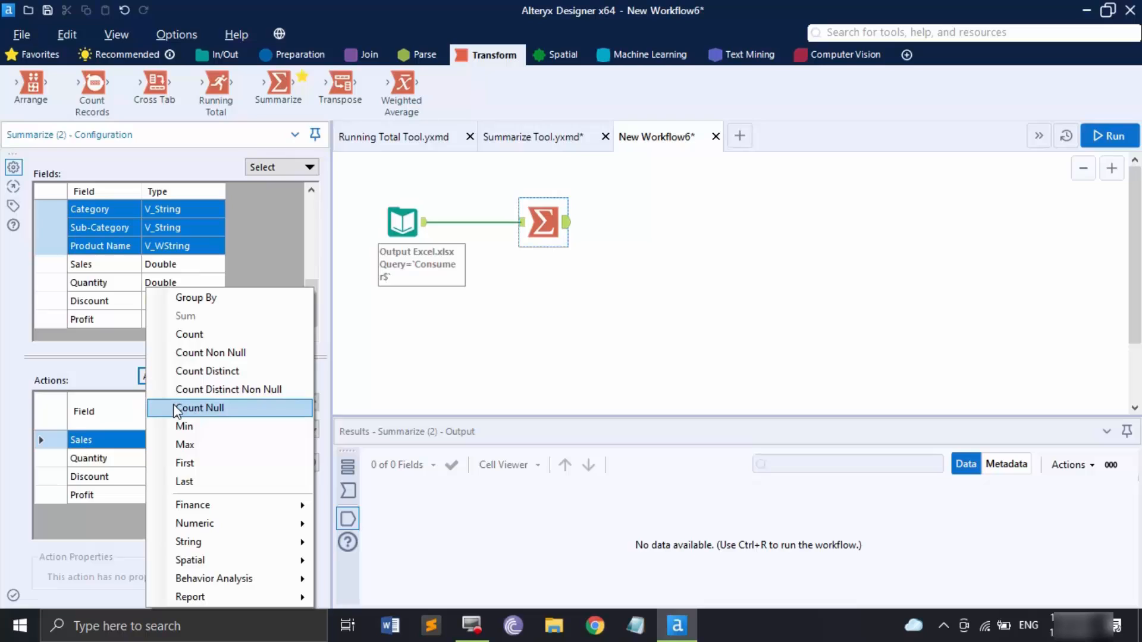
{"action": "left_click", "coordinate": [206, 339]}
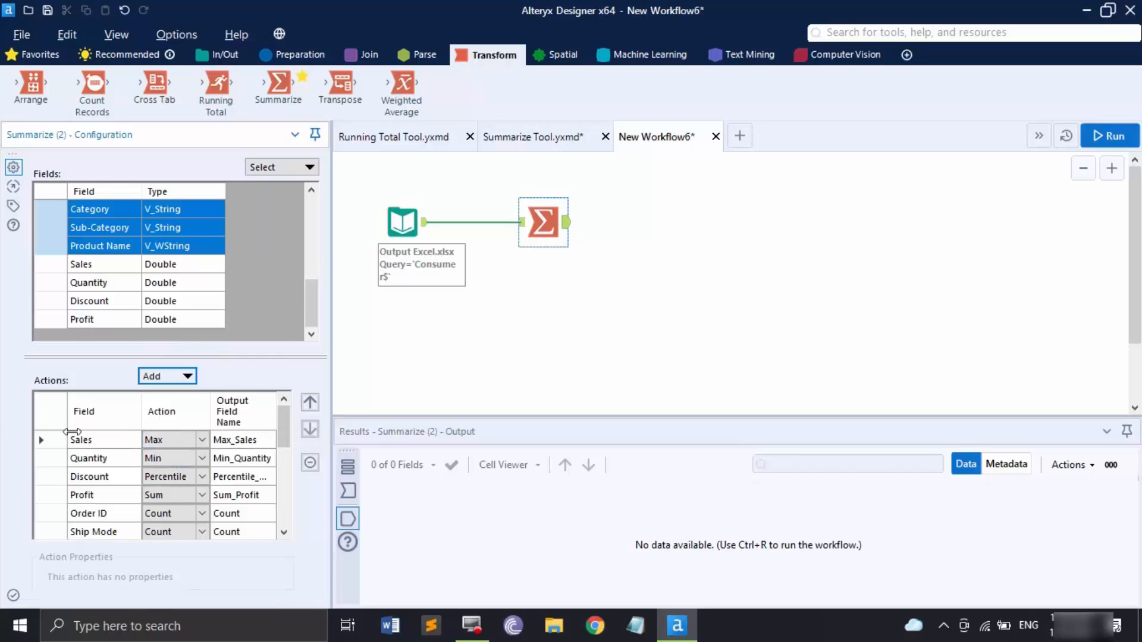
Step: Remove the Sales, Quantity, Discount and Profit actions from the Summarize tool
{"action": "left_click", "coordinate": [78, 442]}
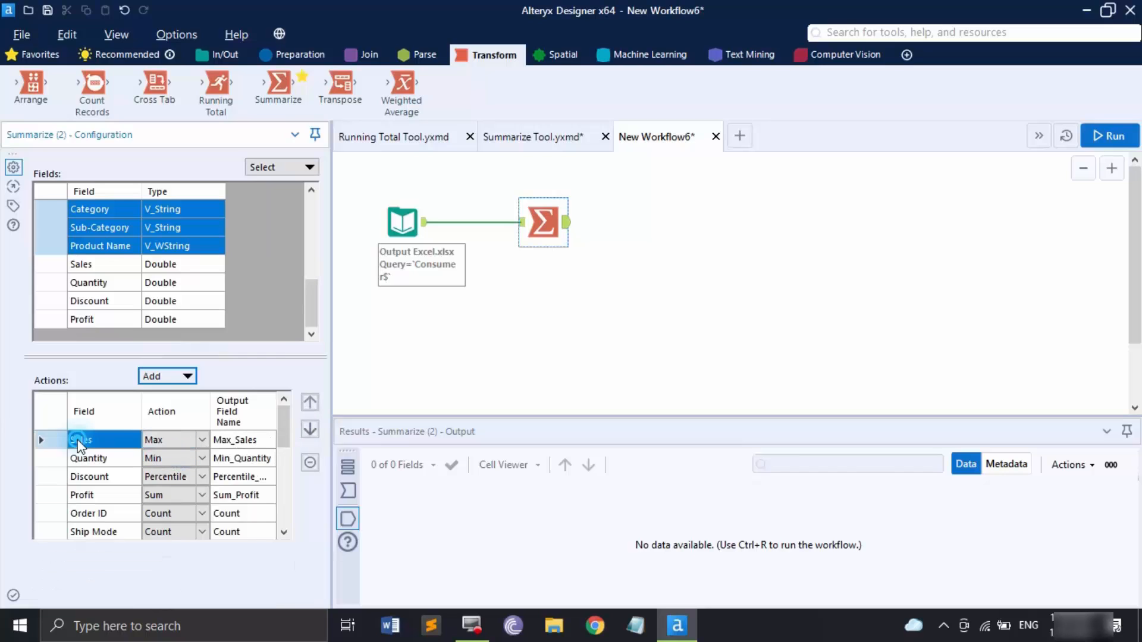
{"action": "left_click", "coordinate": [310, 463]}
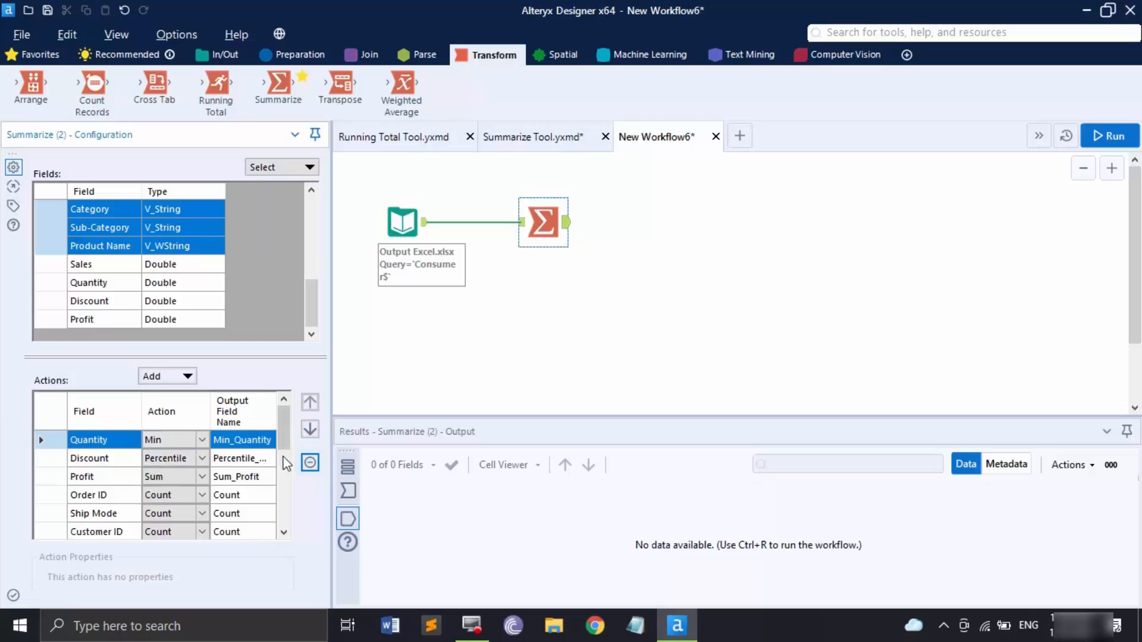
{"action": "left_click", "coordinate": [310, 463]}
{"action": "left_click", "coordinate": [310, 463]}
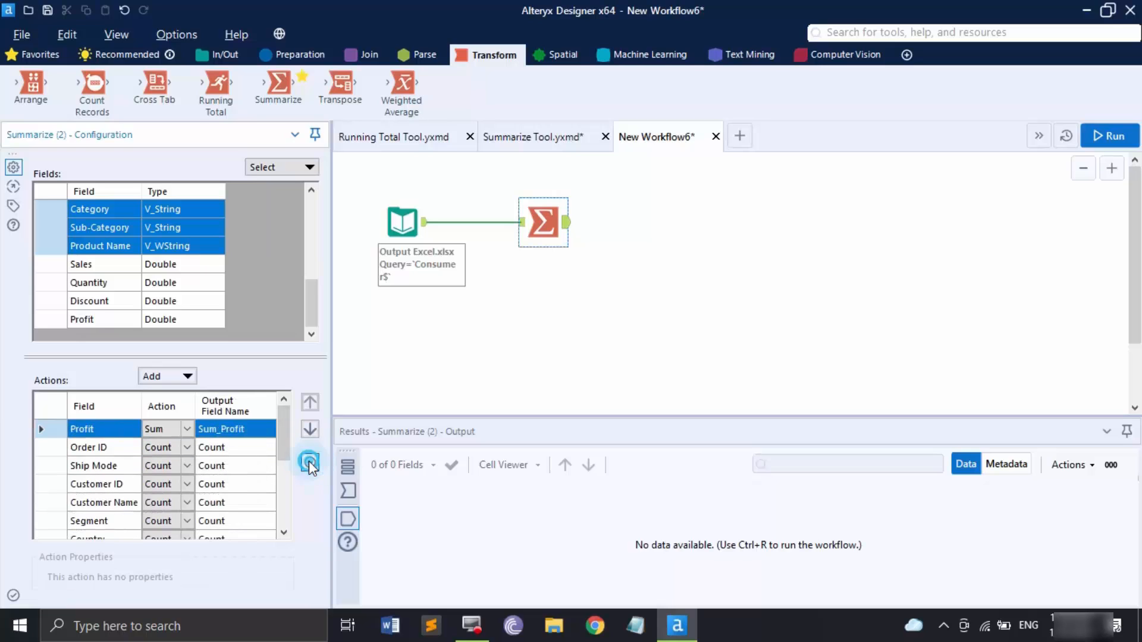
{"action": "left_click", "coordinate": [310, 462]}
Step: Change the summarize action of the Category and Sub-Category fields to Count Distinct
{"action": "scroll", "coordinate": [190, 446], "scroll_direction": "down", "scroll_amount": 3}
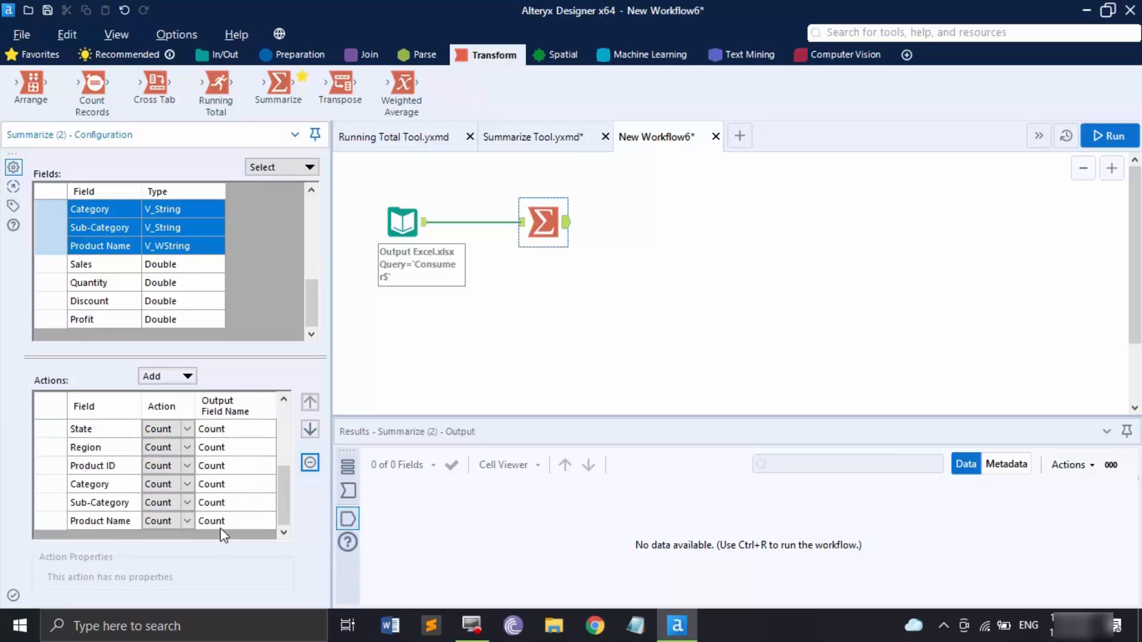
{"action": "left_click", "coordinate": [159, 520]}
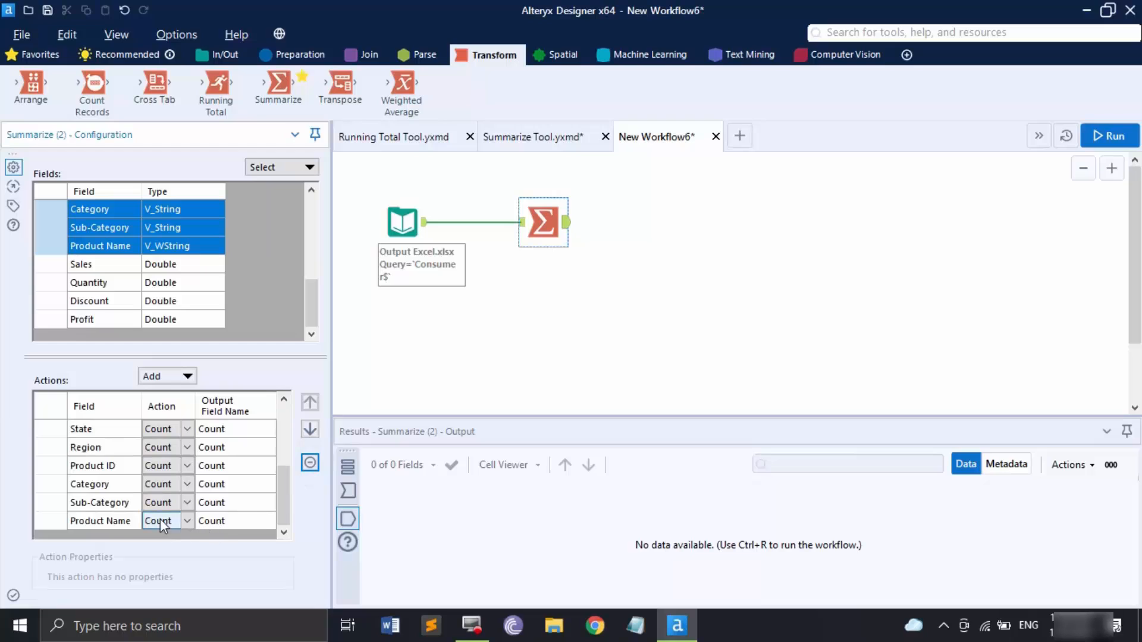
{"action": "left_click", "coordinate": [187, 484]}
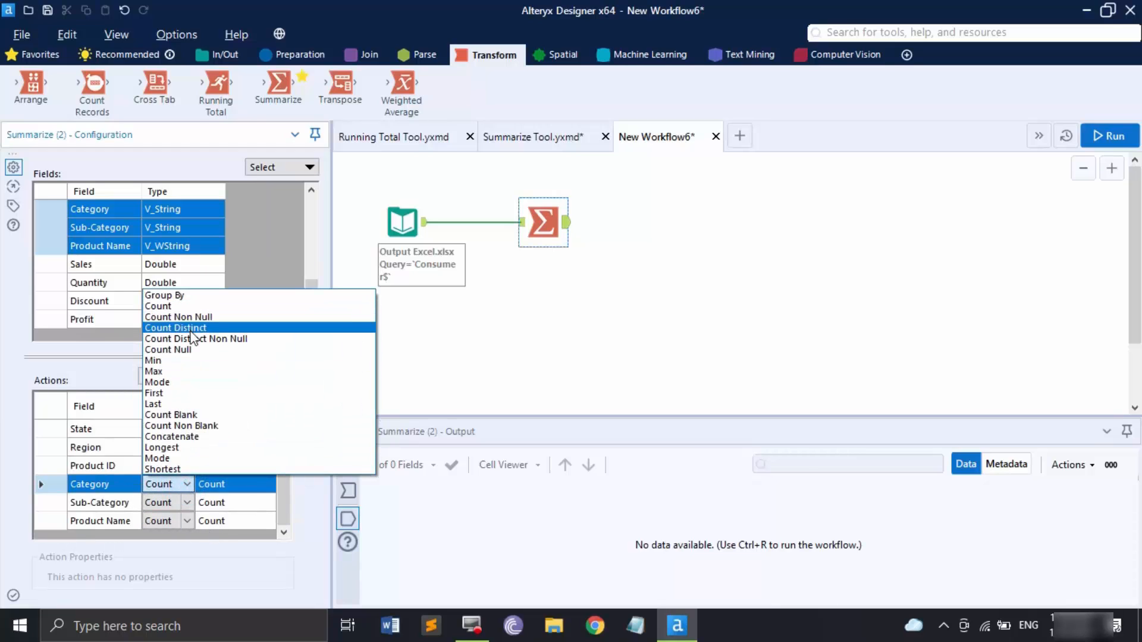
{"action": "left_click", "coordinate": [188, 328]}
{"action": "left_click", "coordinate": [187, 503]}
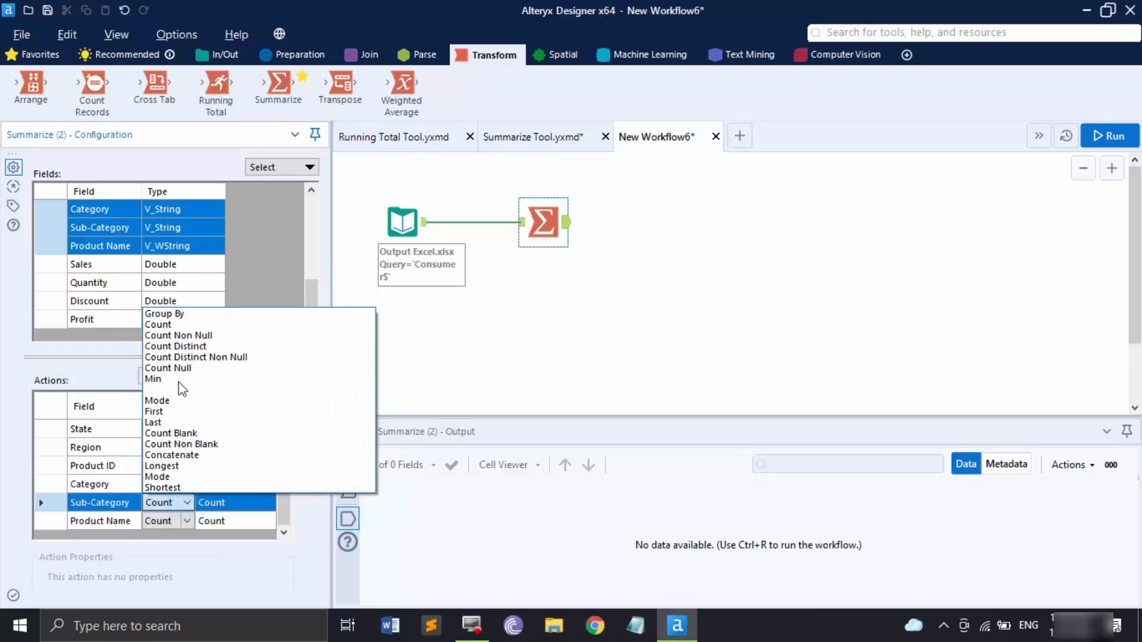
{"action": "left_click", "coordinate": [178, 347]}
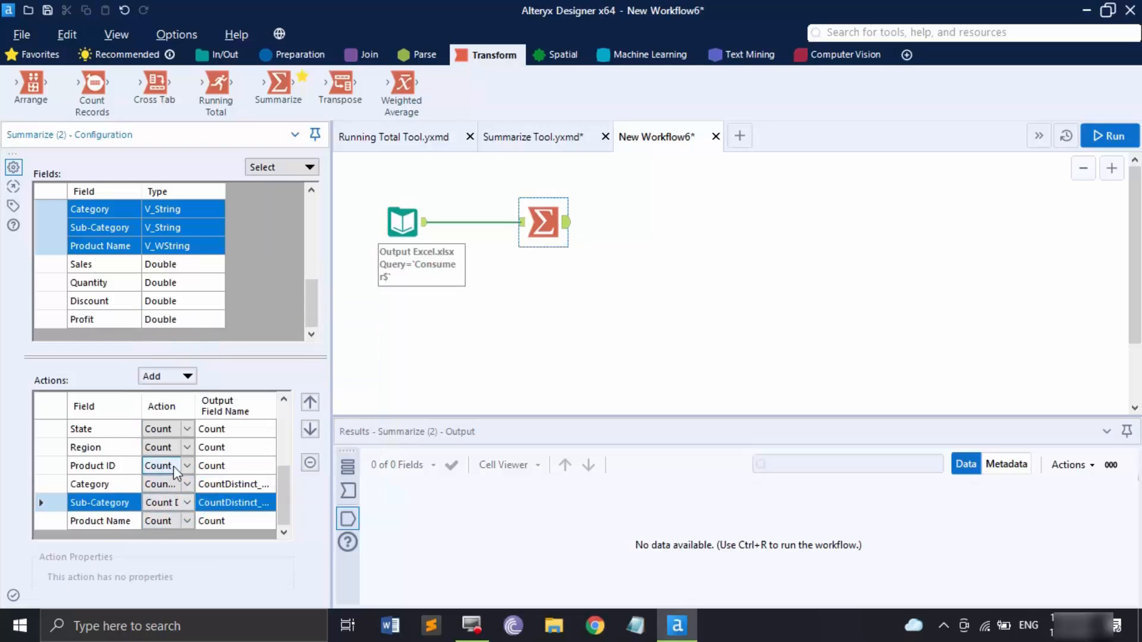
Step: Set the summarize action of Segment to Count Non Null and of Country to Count Null
{"action": "scroll", "coordinate": [173, 465], "scroll_direction": "up", "scroll_amount": 1}
{"action": "left_click", "coordinate": [186, 431]}
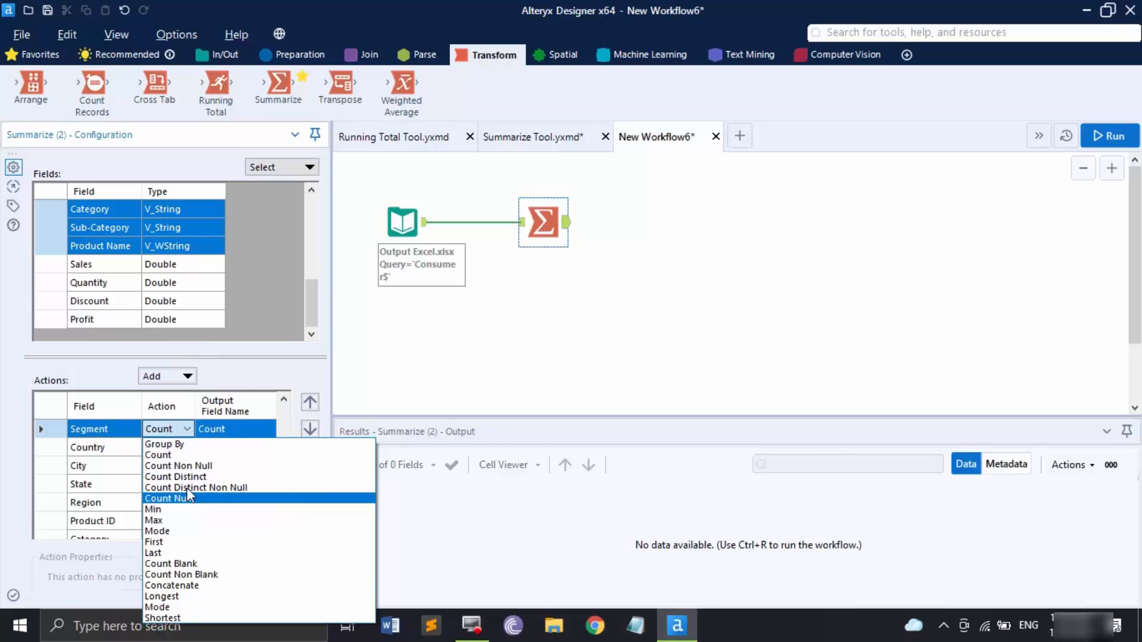
{"action": "left_click", "coordinate": [192, 466]}
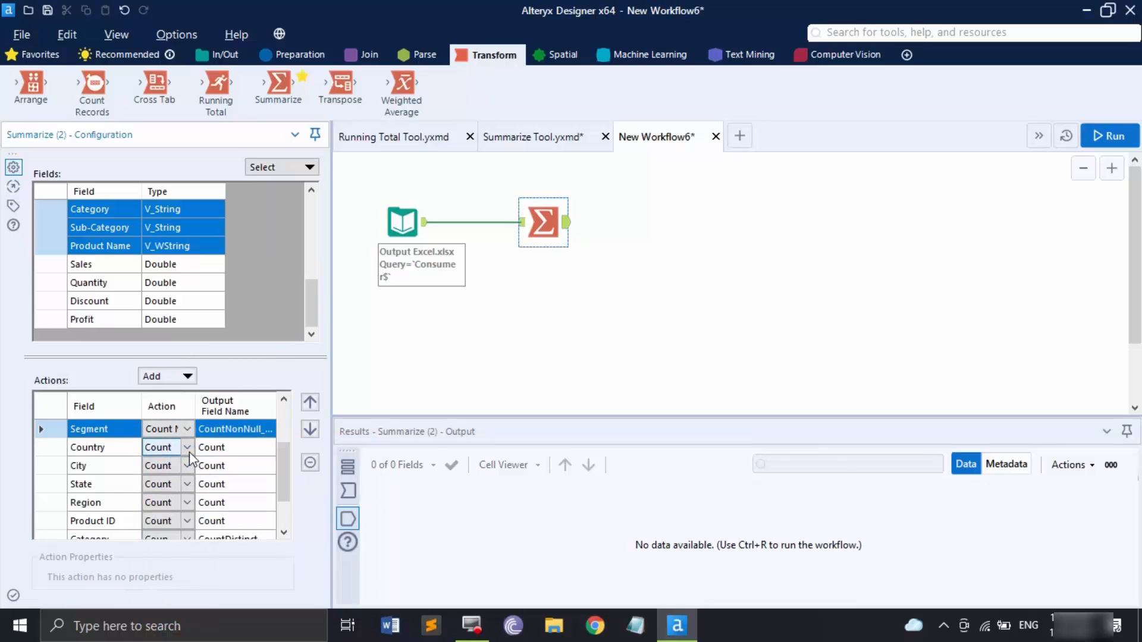
{"action": "left_click", "coordinate": [186, 447]}
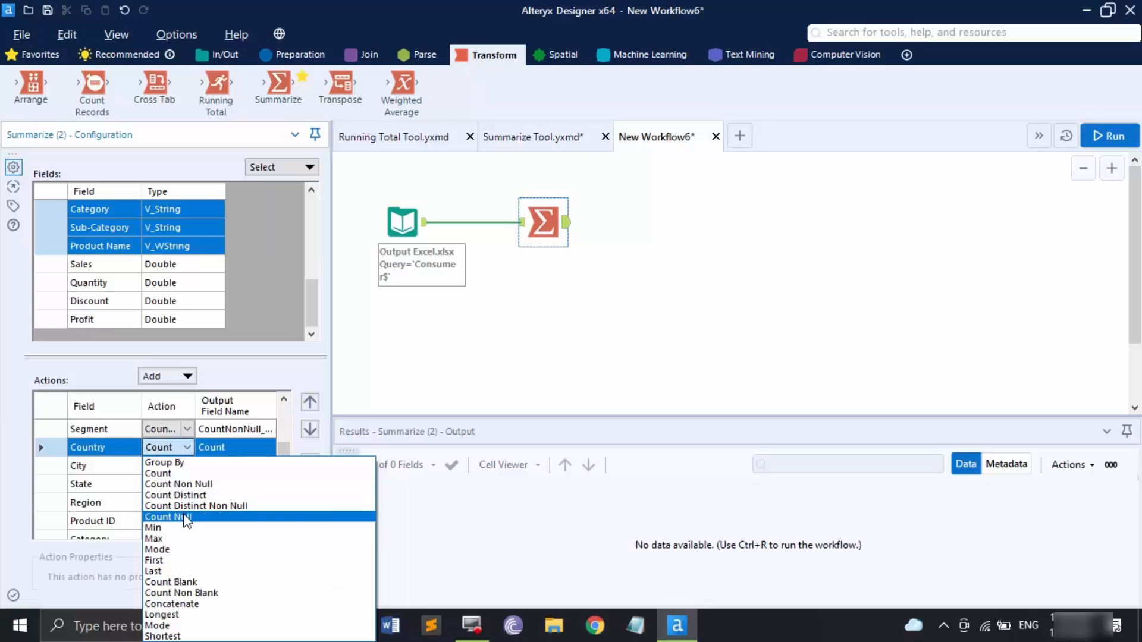
{"action": "left_click", "coordinate": [188, 517]}
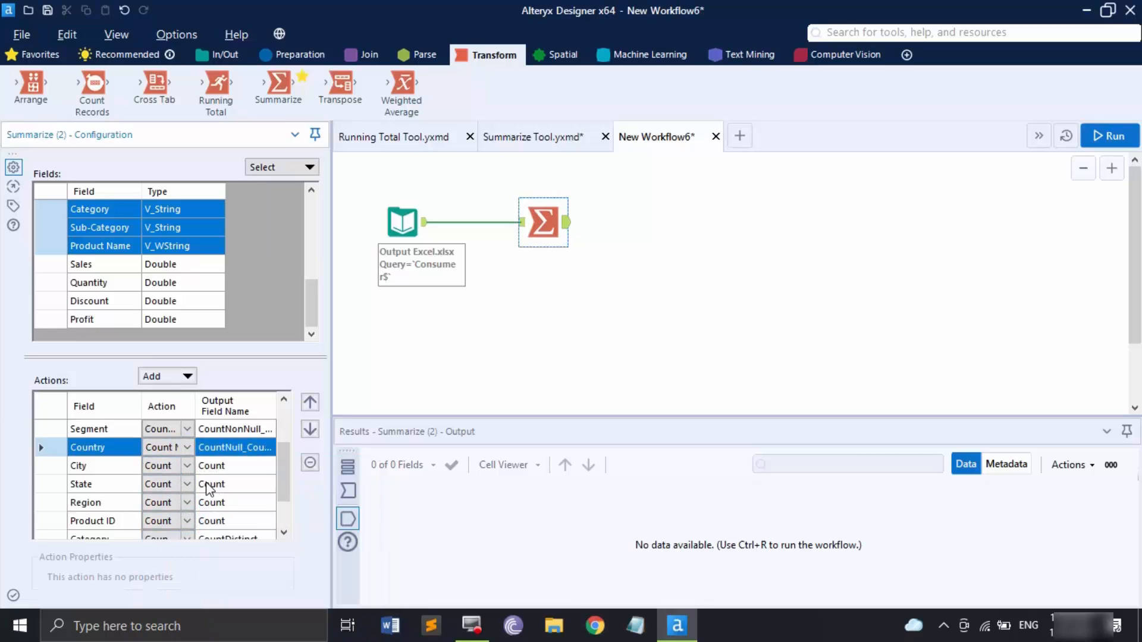
Step: Change the summarize action of the Customer ID field to Longest
{"action": "scroll", "coordinate": [217, 497], "scroll_direction": "down", "scroll_amount": 1}
{"action": "scroll", "coordinate": [216, 499], "scroll_direction": "up", "scroll_amount": 3}
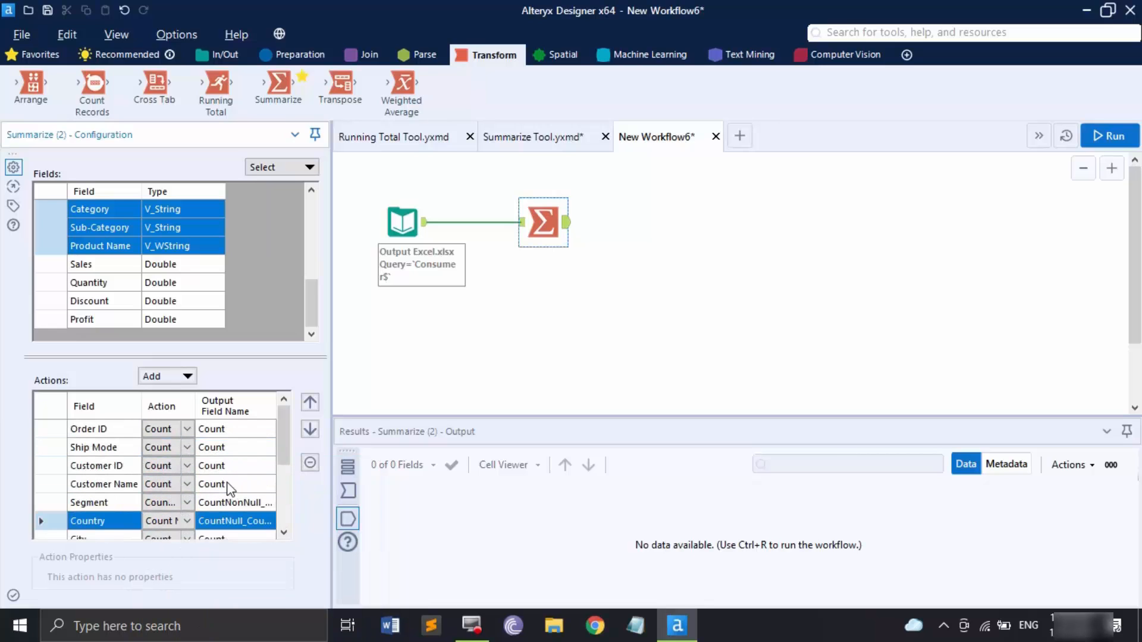
{"action": "left_click", "coordinate": [187, 467]}
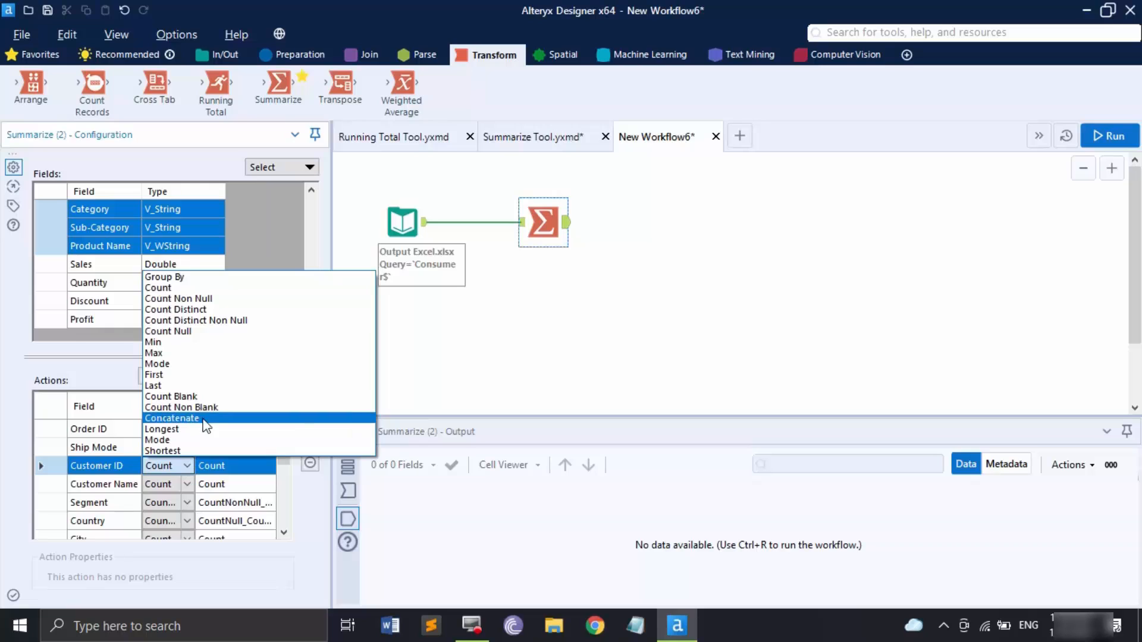
{"action": "left_click", "coordinate": [205, 430]}
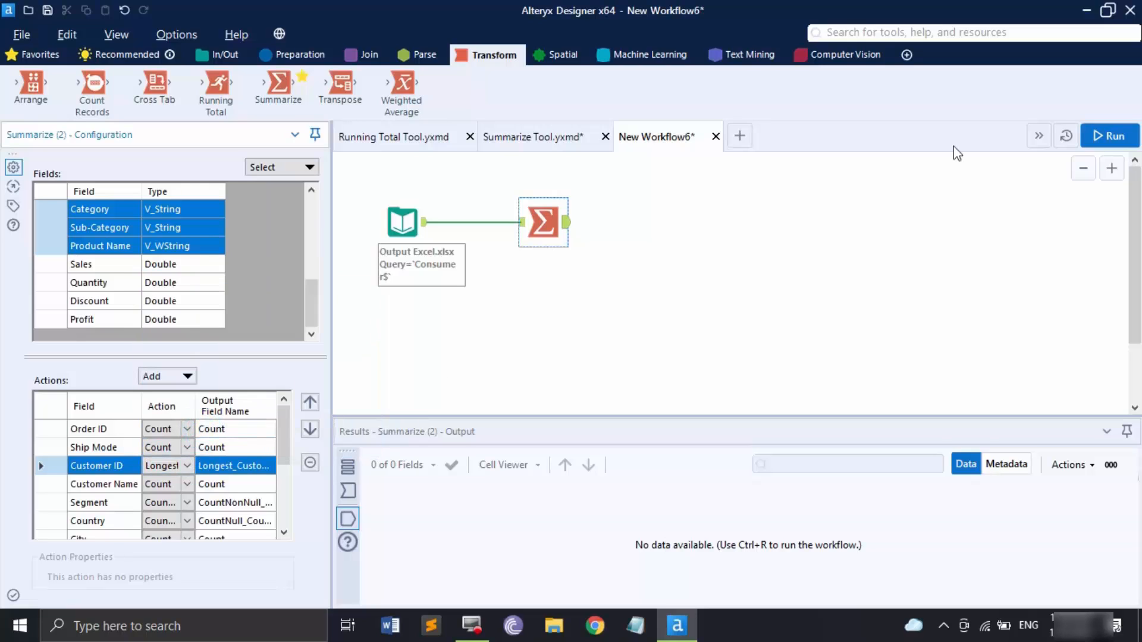
Step: Run the new workflow and examine all columns of the Summarize tool's output
{"action": "left_click", "coordinate": [1121, 141]}
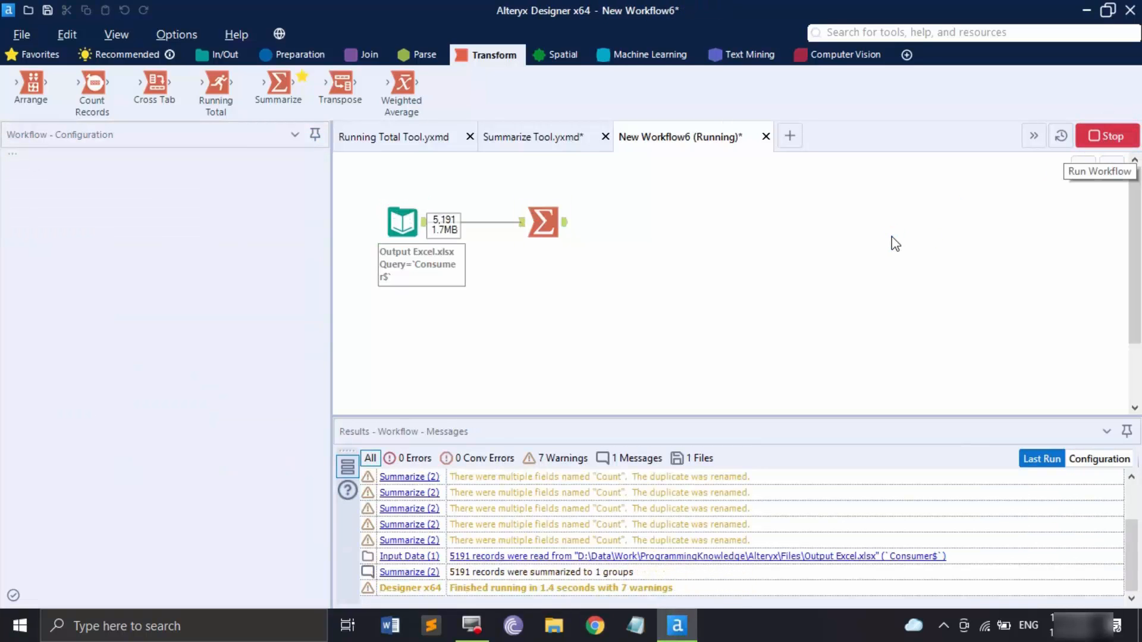
{"action": "left_click", "coordinate": [544, 222]}
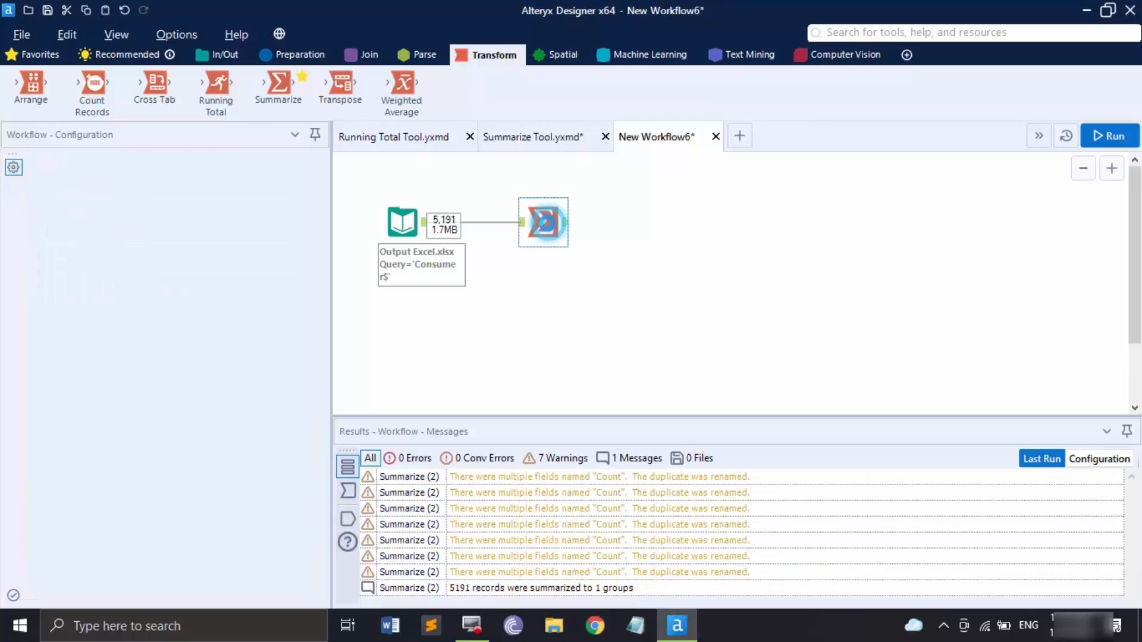
{"action": "left_click", "coordinate": [347, 519]}
{"action": "left_click_drag", "start_coordinate": [559, 595], "coordinate": [463, 595]}
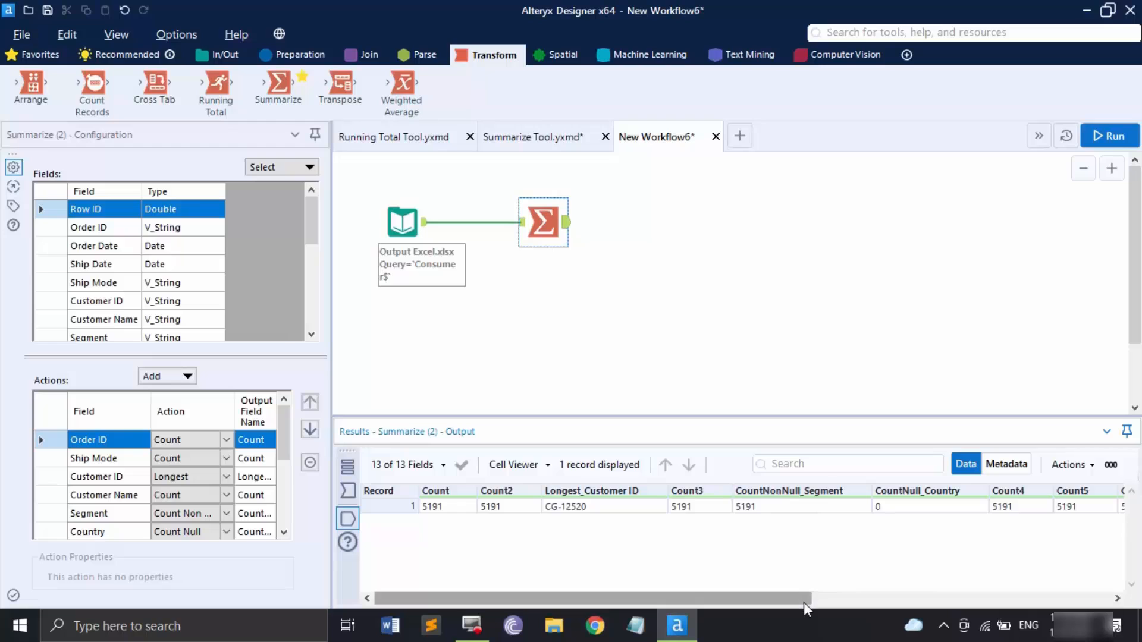
{"action": "left_click_drag", "start_coordinate": [718, 599], "coordinate": [936, 598]}
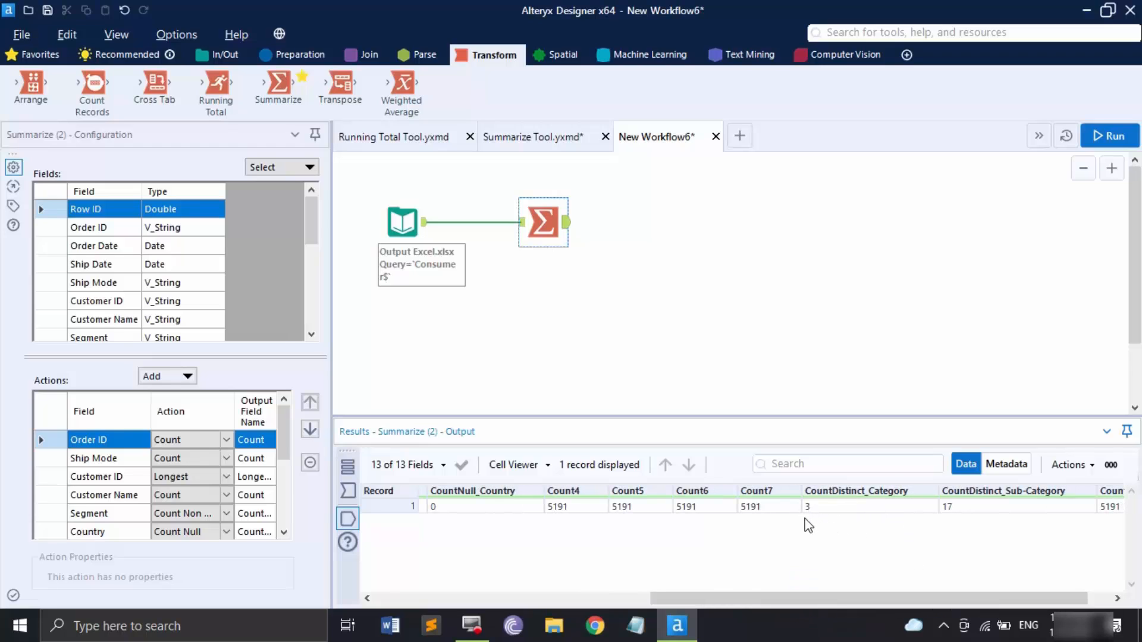
Step: Review the last columns of the Summarize output against the configured list of actions
{"action": "left_click_drag", "start_coordinate": [915, 598], "coordinate": [995, 581]}
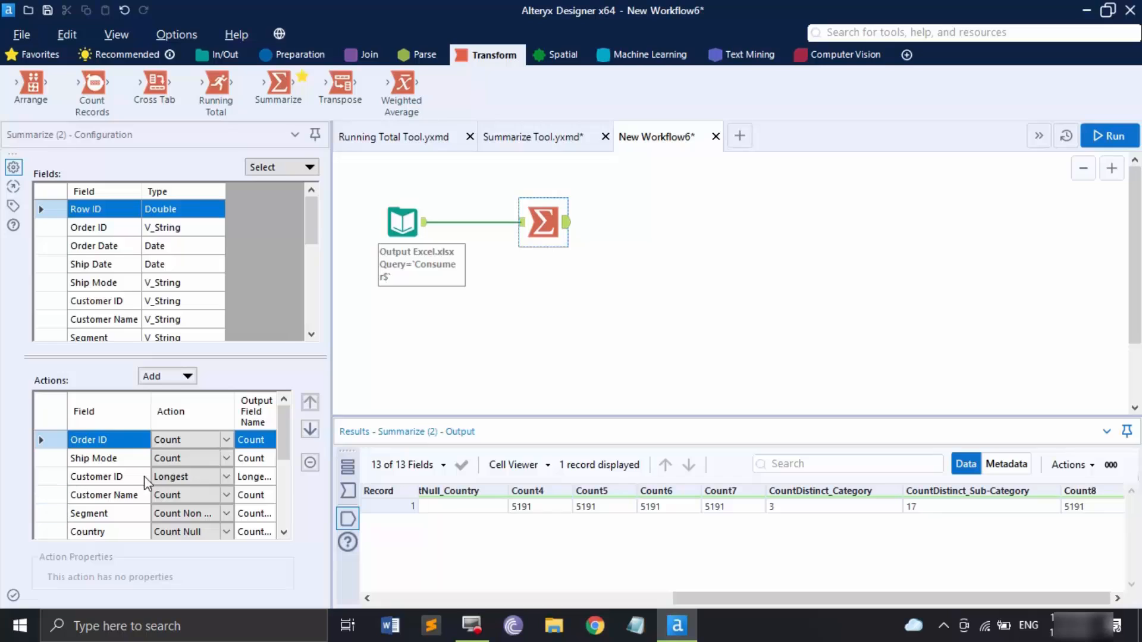
{"action": "scroll", "coordinate": [156, 497], "scroll_direction": "down", "scroll_amount": 5}
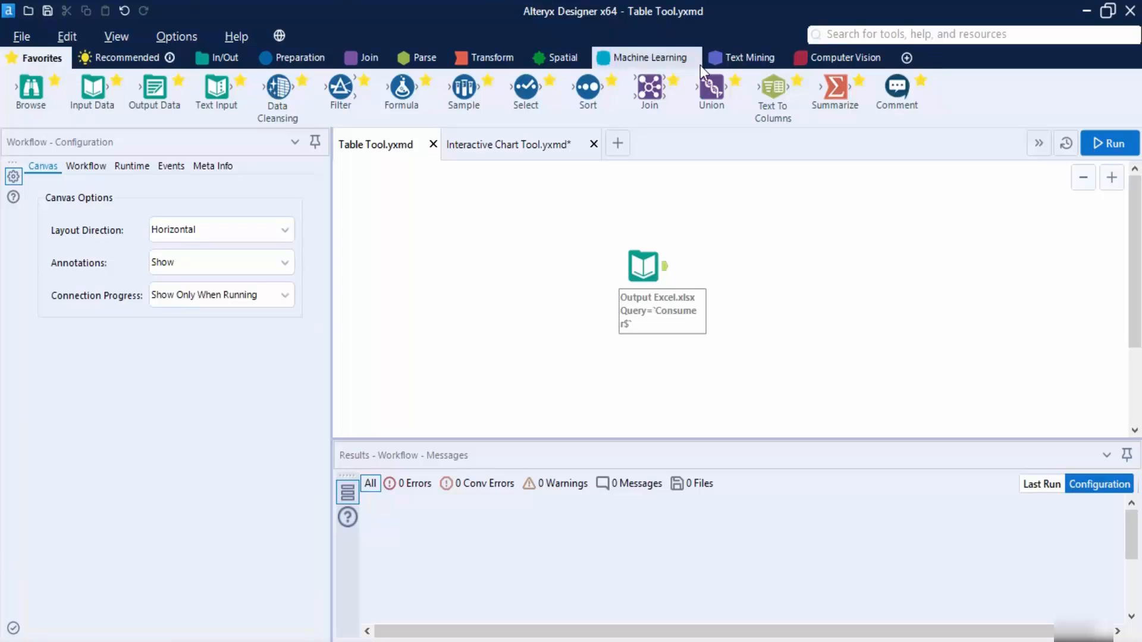
Step: Add the Reporting category with all its tools to the tool palette
{"action": "left_click", "coordinate": [903, 63]}
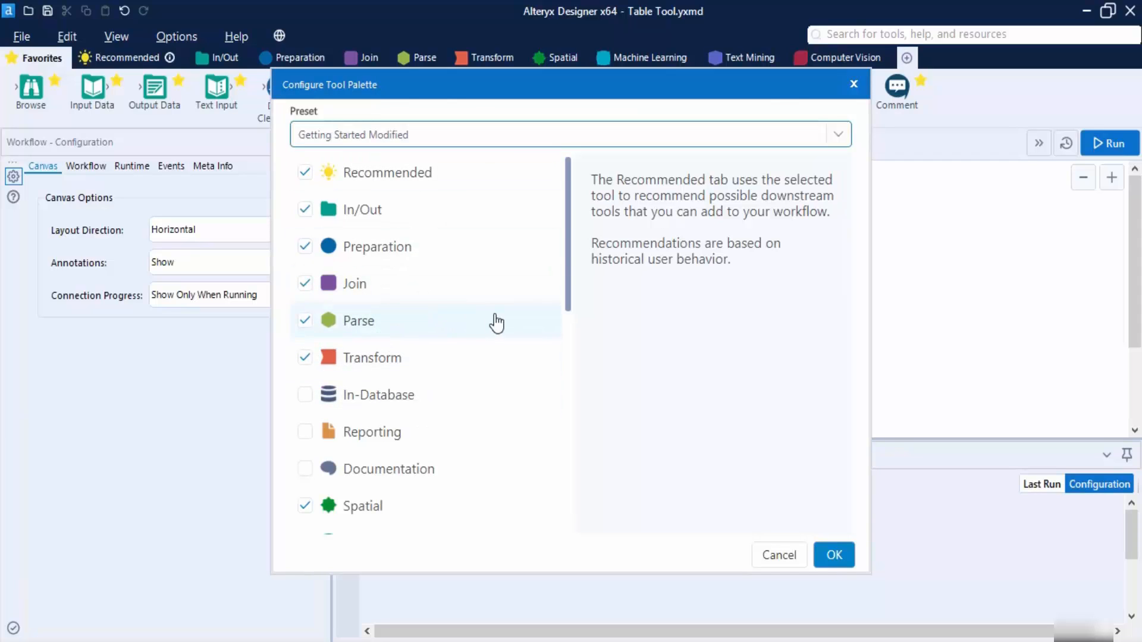
{"action": "scroll", "coordinate": [497, 323], "scroll_direction": "down", "scroll_amount": 10}
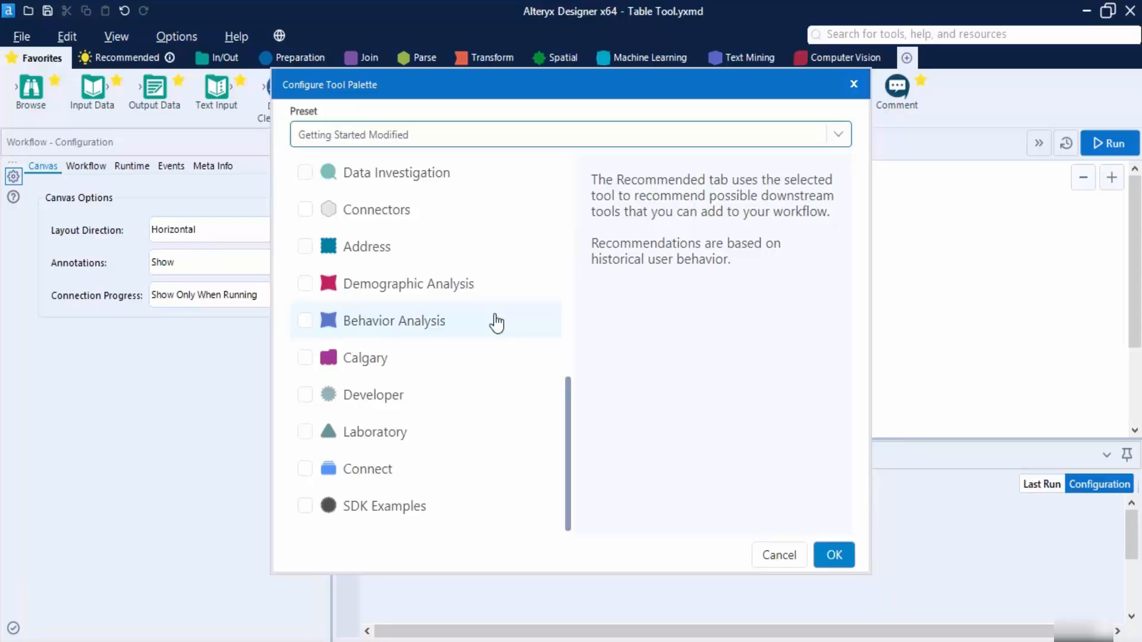
{"action": "scroll", "coordinate": [495, 321], "scroll_direction": "up", "scroll_amount": 10}
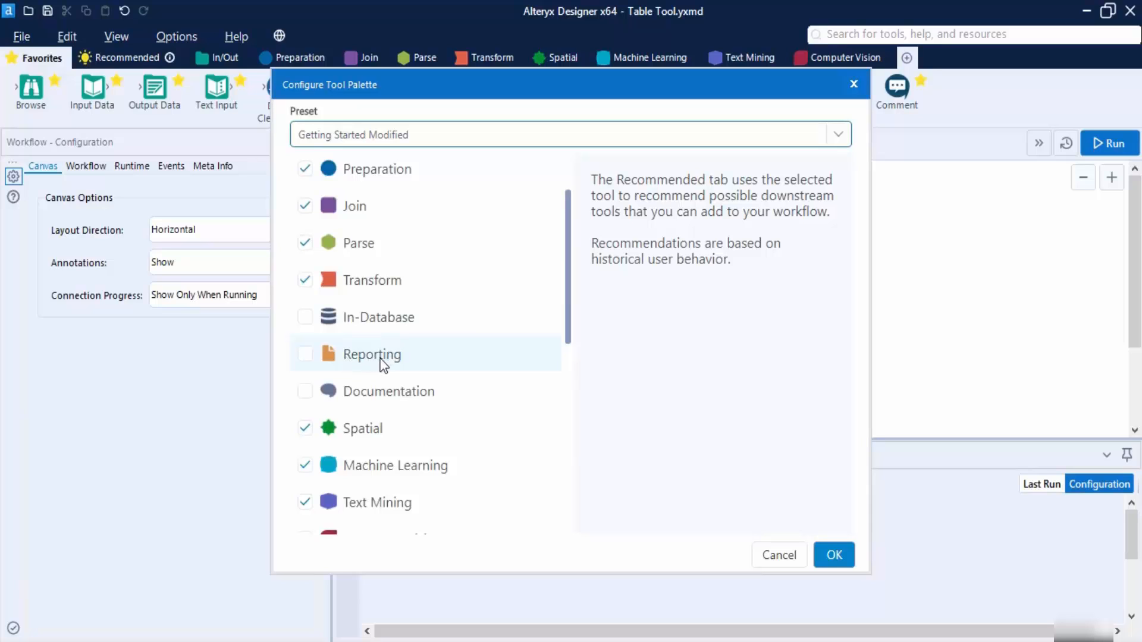
{"action": "left_click", "coordinate": [304, 354]}
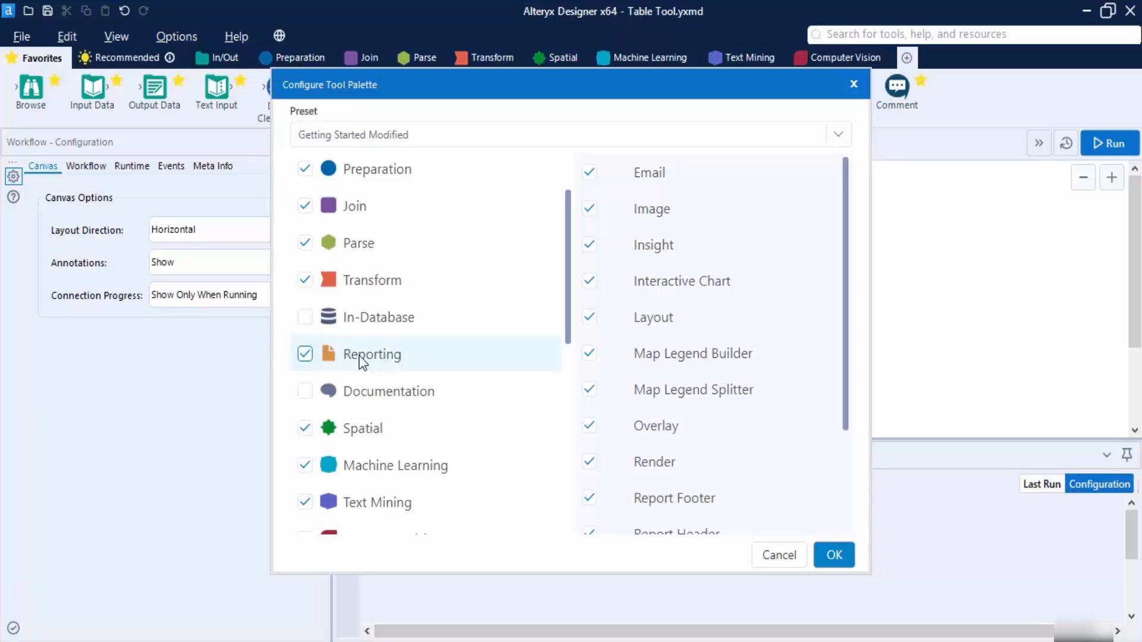
{"action": "scroll", "coordinate": [682, 278], "scroll_direction": "down", "scroll_amount": 2}
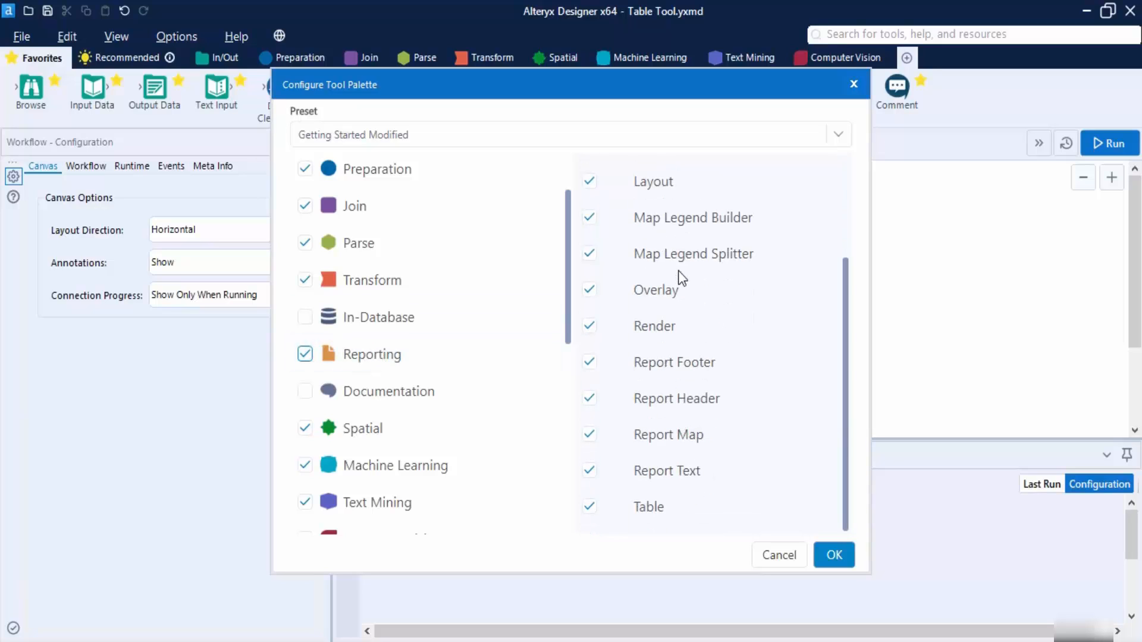
{"action": "scroll", "coordinate": [681, 278], "scroll_direction": "up", "scroll_amount": 2}
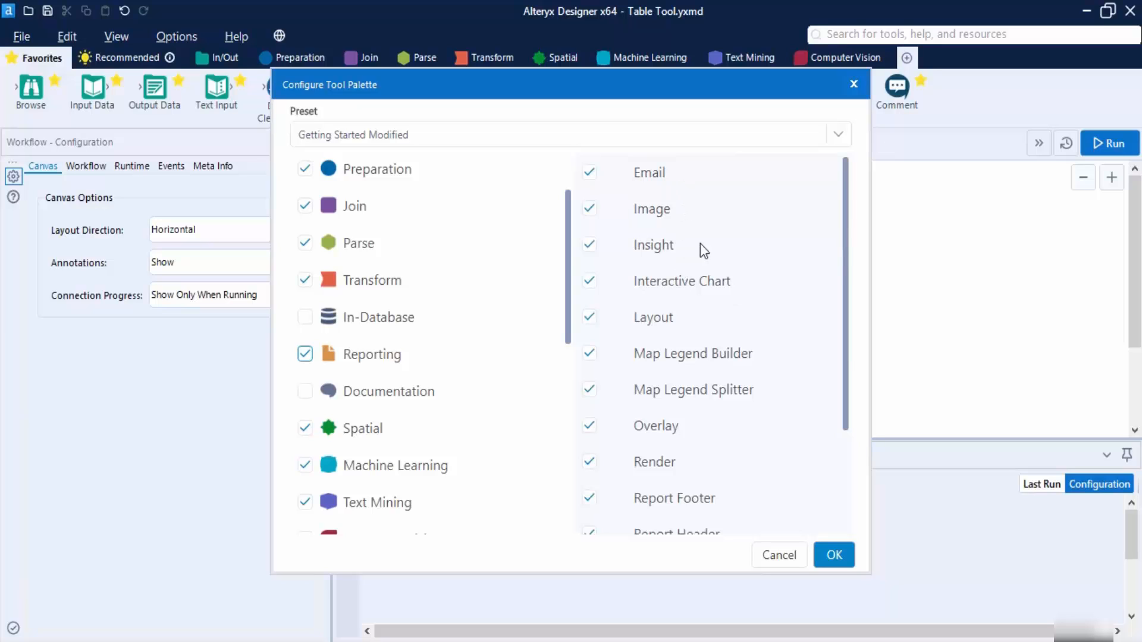
{"action": "scroll", "coordinate": [702, 349], "scroll_direction": "down", "scroll_amount": 2}
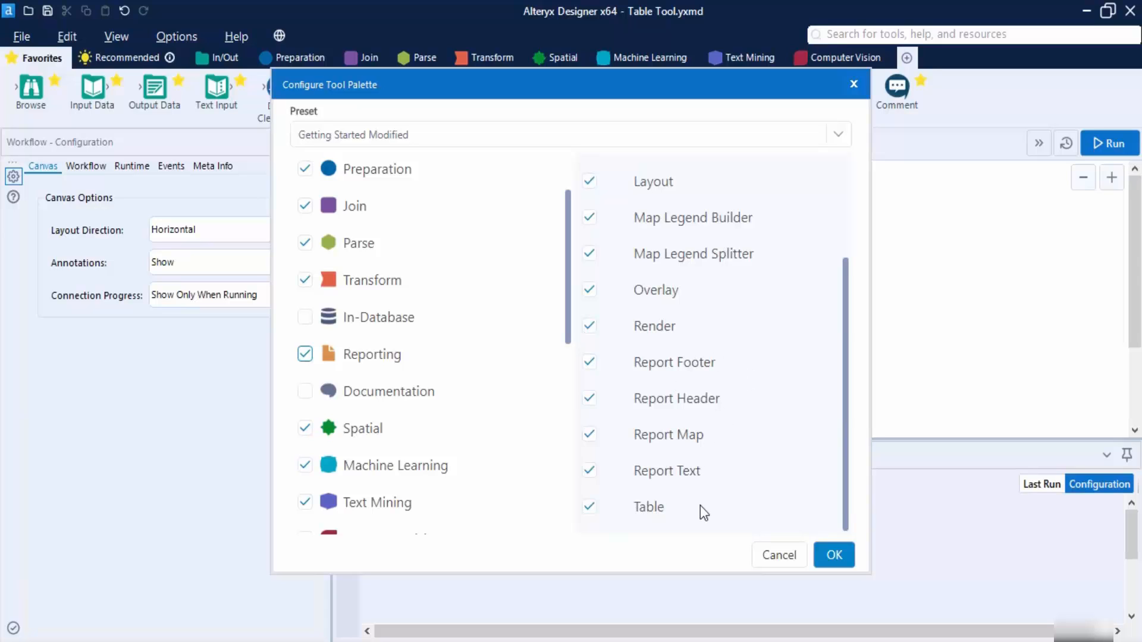
{"action": "left_click", "coordinate": [843, 559]}
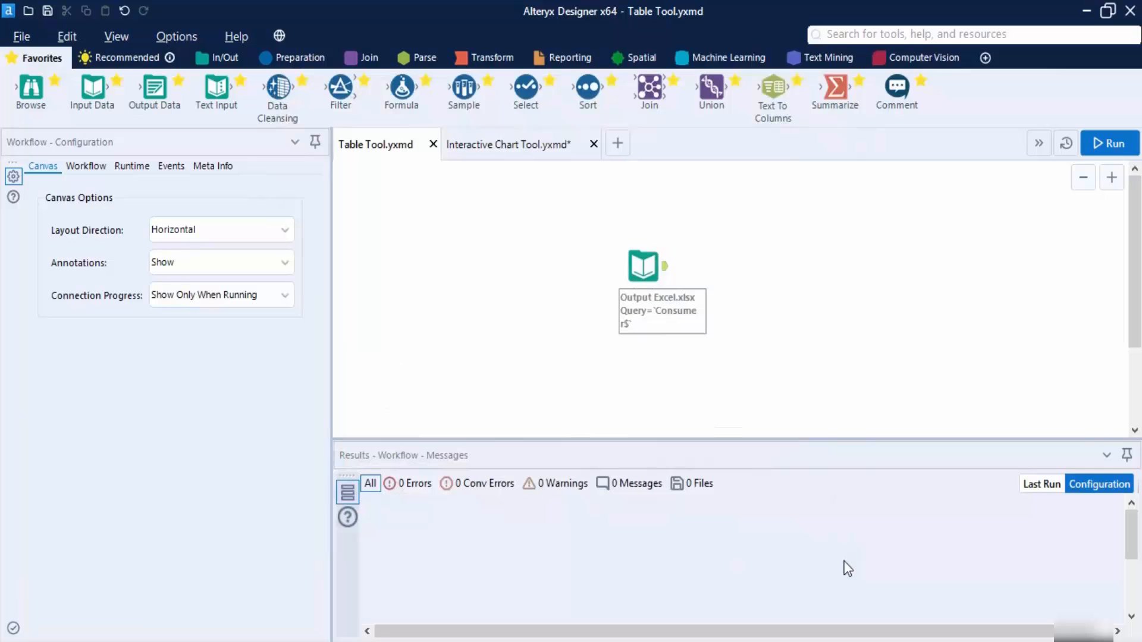
Step: Connect a Table reporting tool after the Output Excel.xlsx input and group it by Category and Sub-Category
{"action": "left_click", "coordinate": [571, 60]}
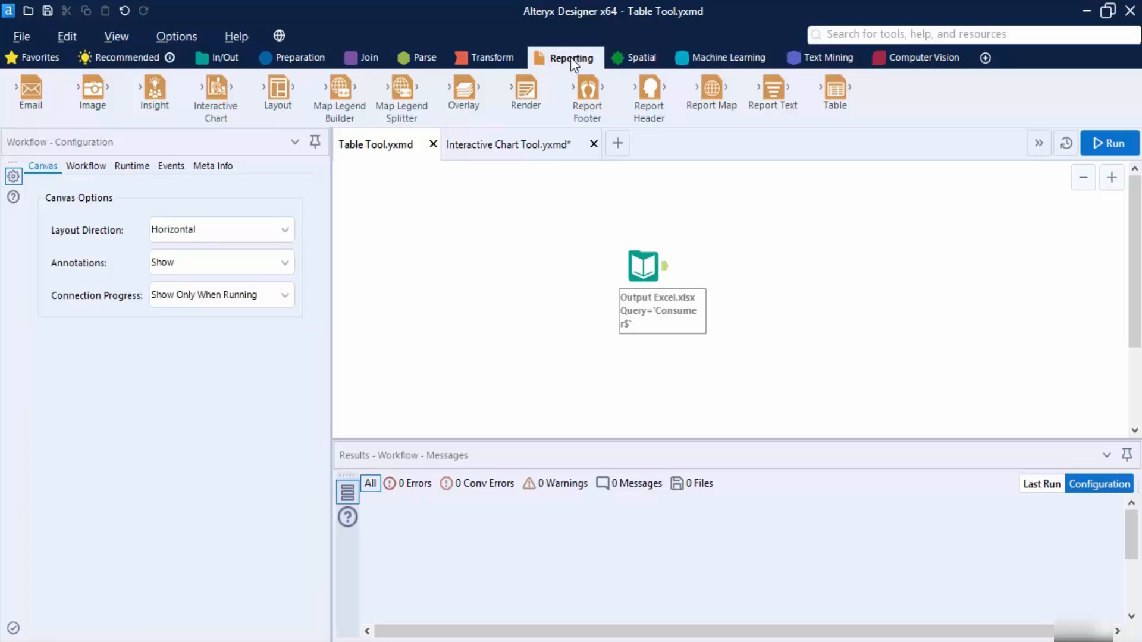
{"action": "left_click_drag", "start_coordinate": [835, 89], "coordinate": [744, 266]}
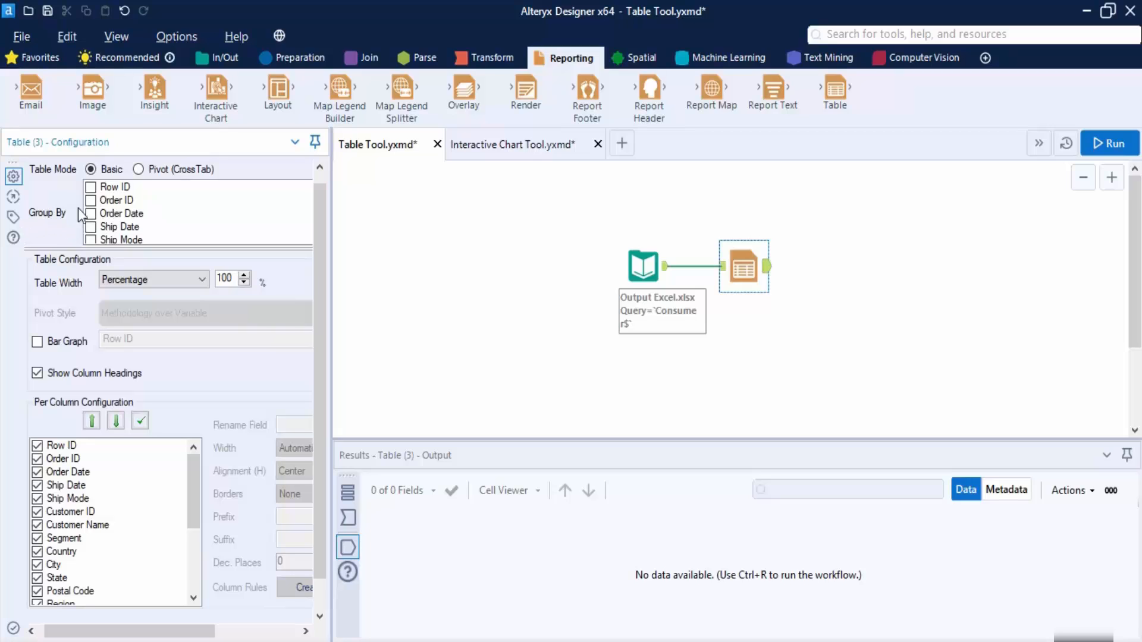
{"action": "scroll", "coordinate": [134, 220], "scroll_direction": "down", "scroll_amount": 2}
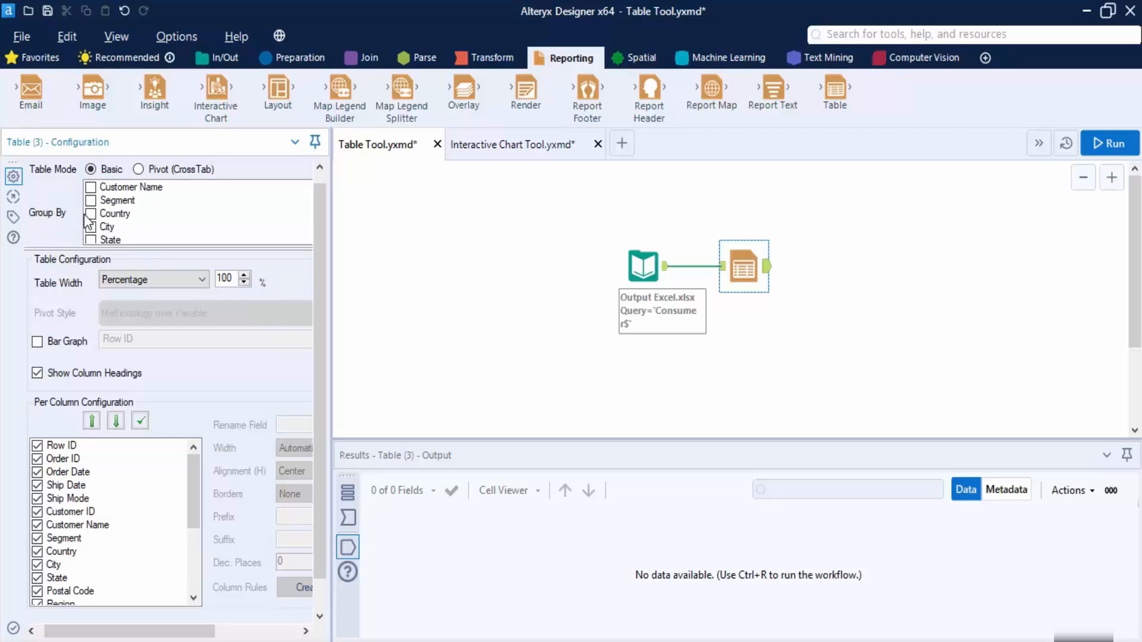
{"action": "scroll", "coordinate": [99, 229], "scroll_direction": "down", "scroll_amount": 1}
{"action": "scroll", "coordinate": [98, 234], "scroll_direction": "down", "scroll_amount": 2}
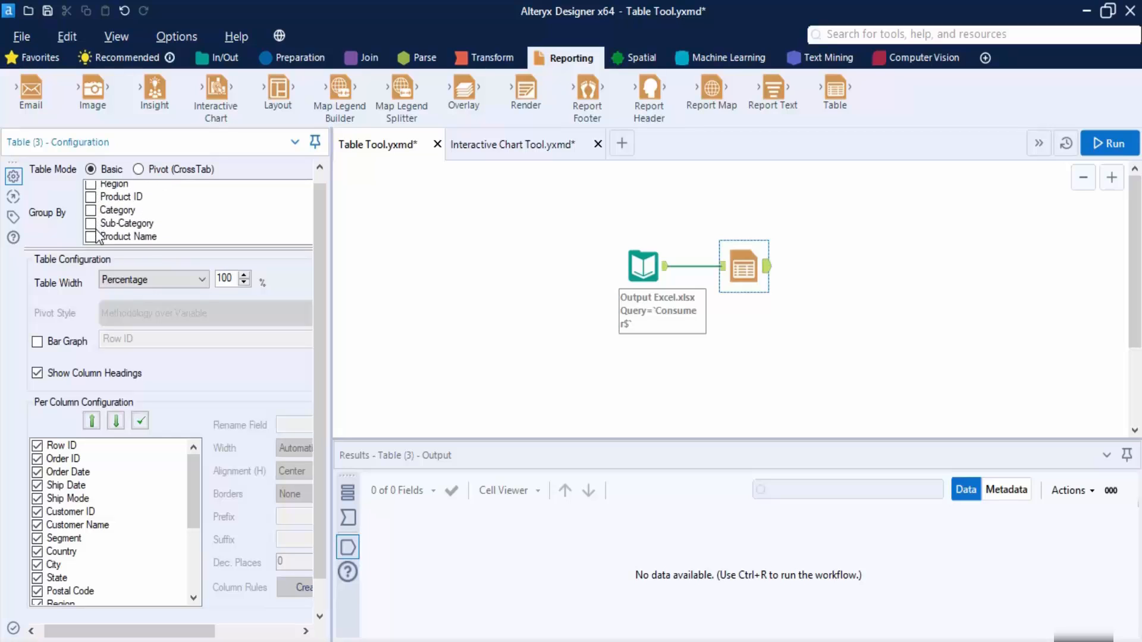
{"action": "scroll", "coordinate": [96, 233], "scroll_direction": "up", "scroll_amount": 1}
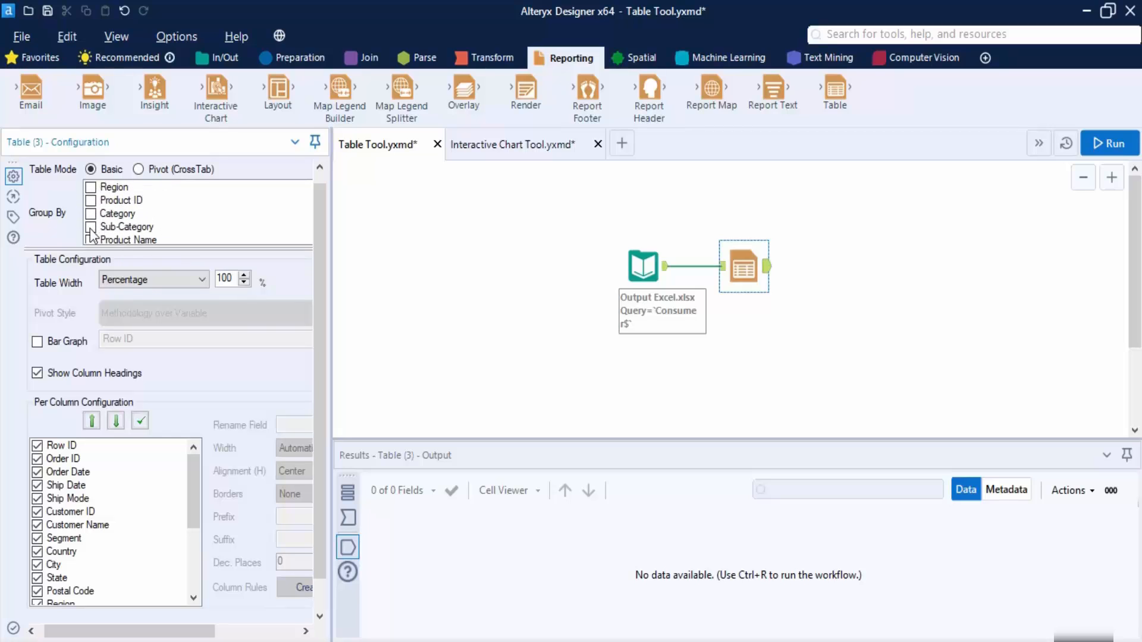
{"action": "left_click", "coordinate": [93, 215]}
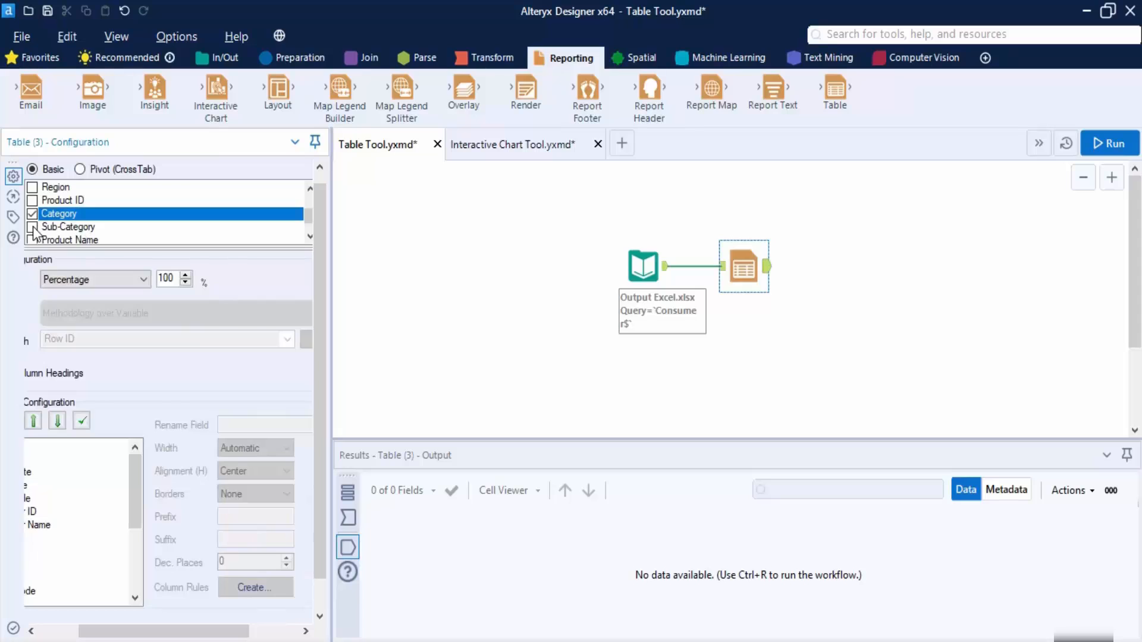
{"action": "left_click", "coordinate": [34, 226]}
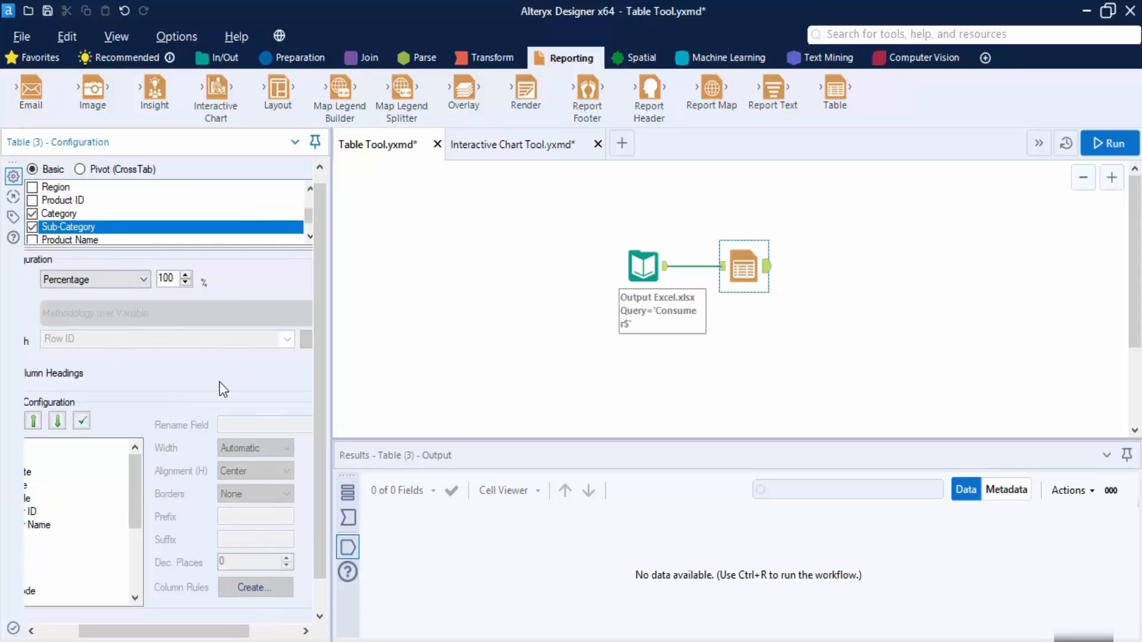
Step: Set the Table tool's table width to Automatic
{"action": "left_click_drag", "start_coordinate": [171, 631], "coordinate": [42, 610]}
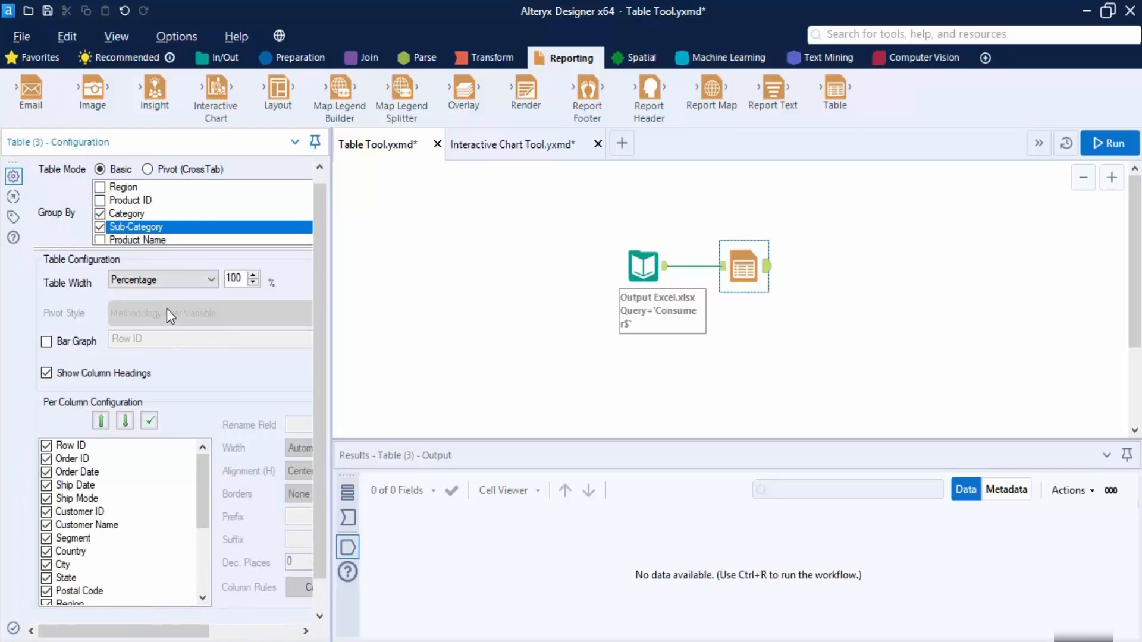
{"action": "left_click", "coordinate": [194, 281]}
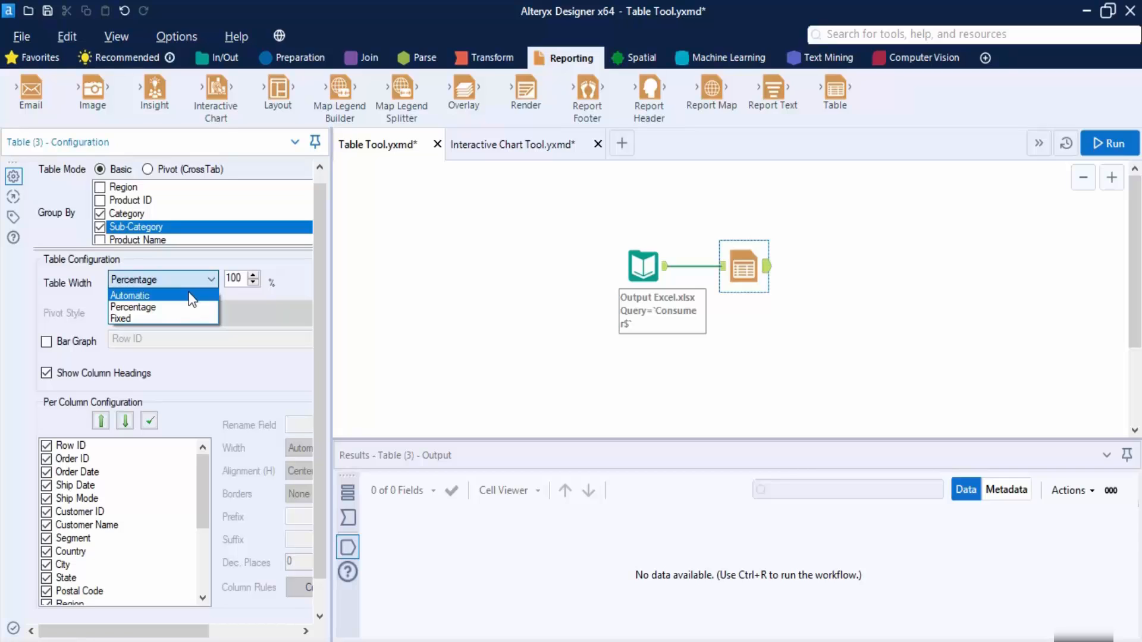
{"action": "left_click", "coordinate": [190, 296]}
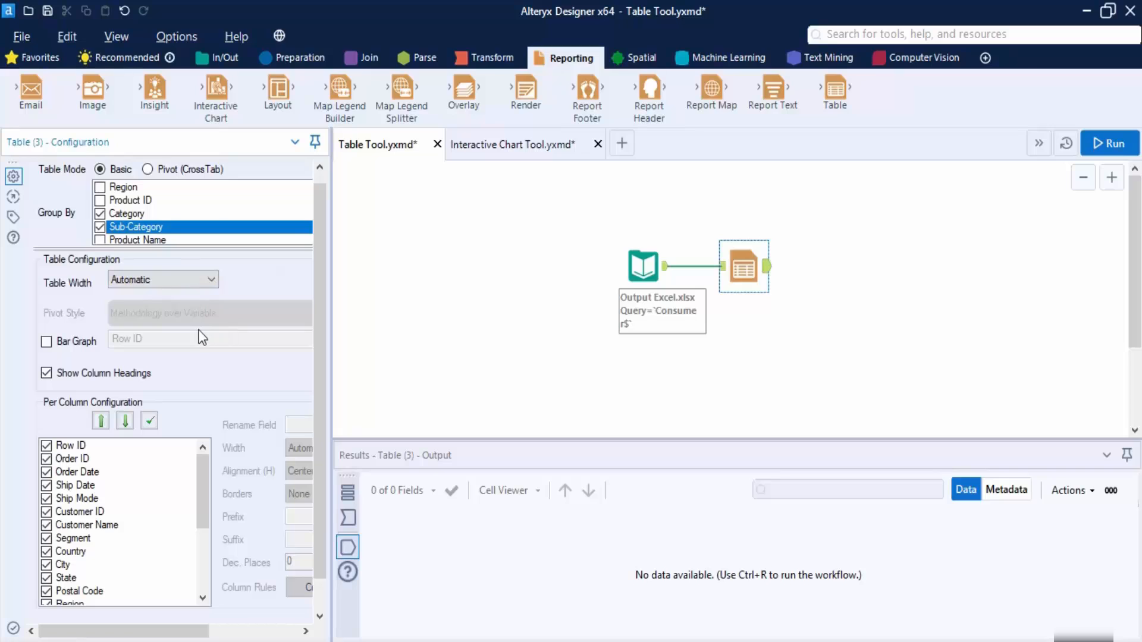
Step: Enable the bar graph for the Row ID field in the Table tool and adjust the configuration pane's width
{"action": "scroll", "coordinate": [202, 337], "scroll_direction": "down", "scroll_amount": 1}
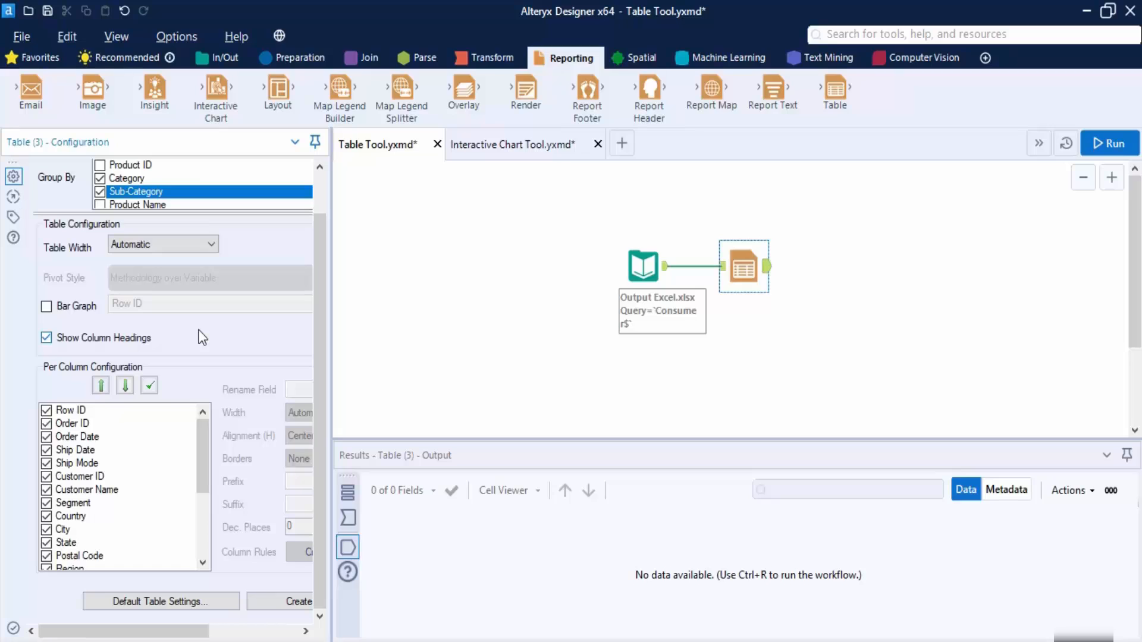
{"action": "left_click", "coordinate": [47, 308]}
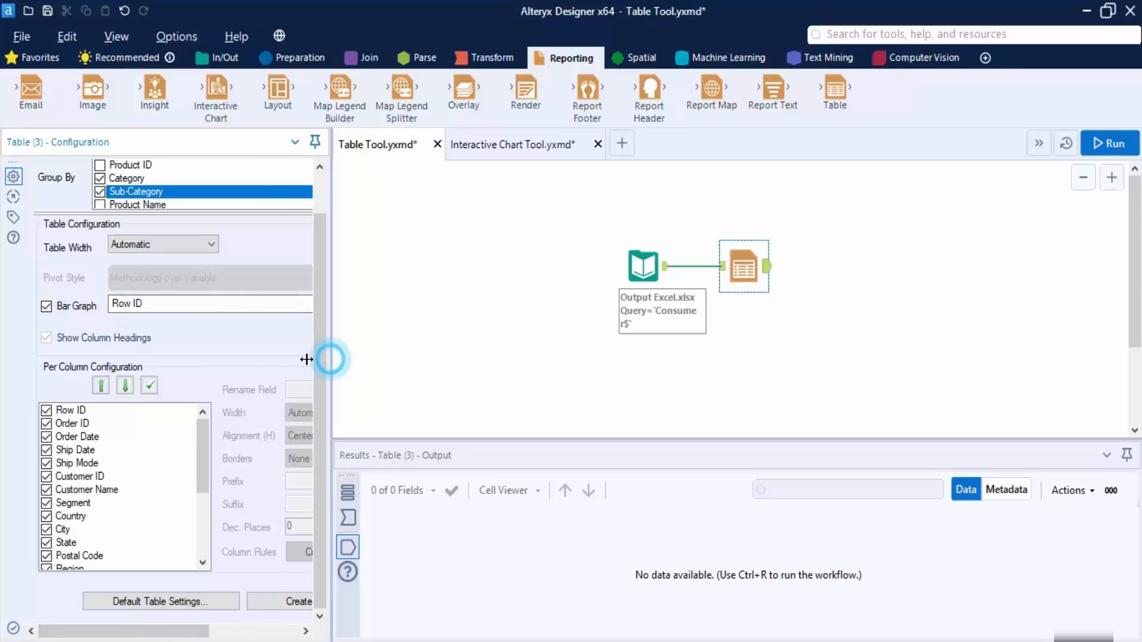
{"action": "left_click_drag", "start_coordinate": [329, 359], "coordinate": [421, 379]}
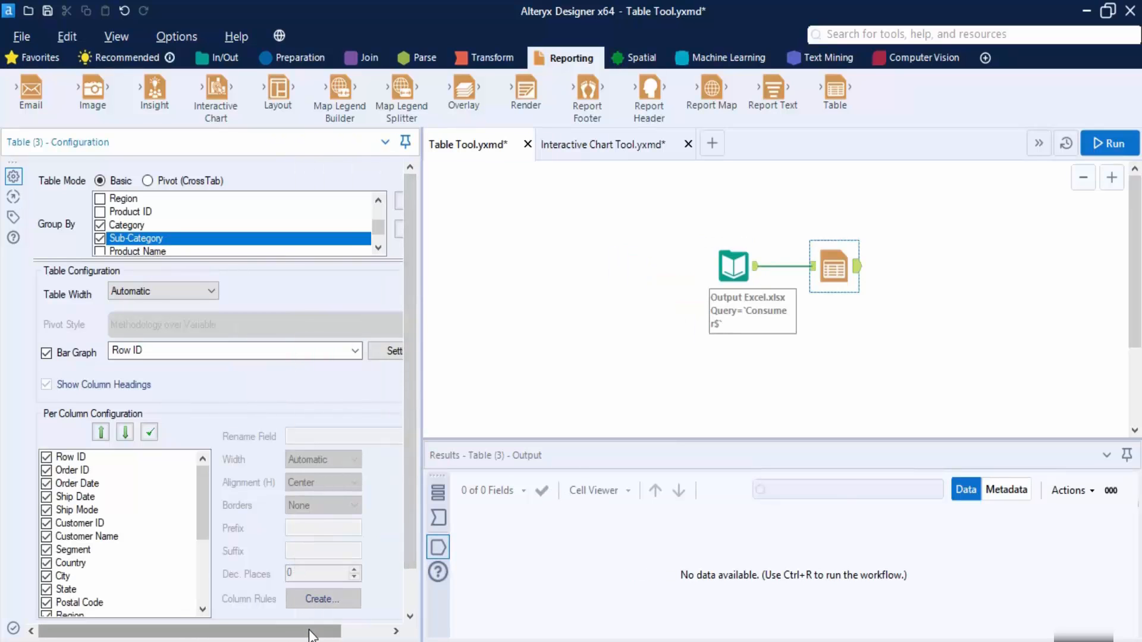
{"action": "mouse_move", "coordinate": [306, 632]}
{"action": "left_mouse_down"}
{"action": "mouse_move", "coordinate": [360, 634]}
{"action": "mouse_move", "coordinate": [290, 628]}
{"action": "left_mouse_up"}
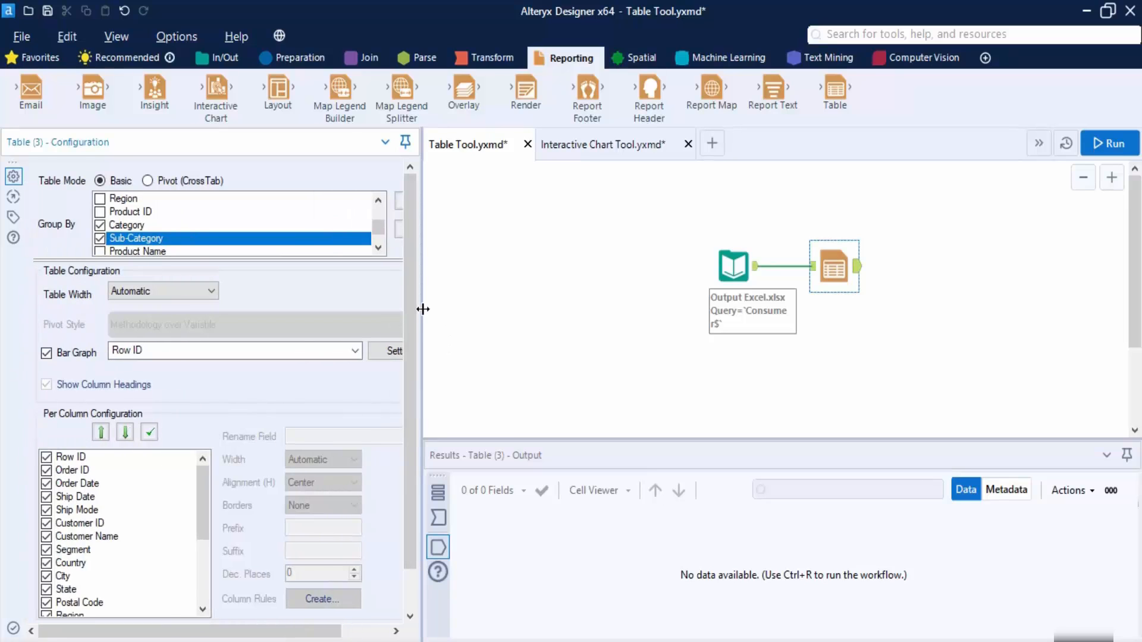
{"action": "left_click_drag", "start_coordinate": [421, 307], "coordinate": [349, 316]}
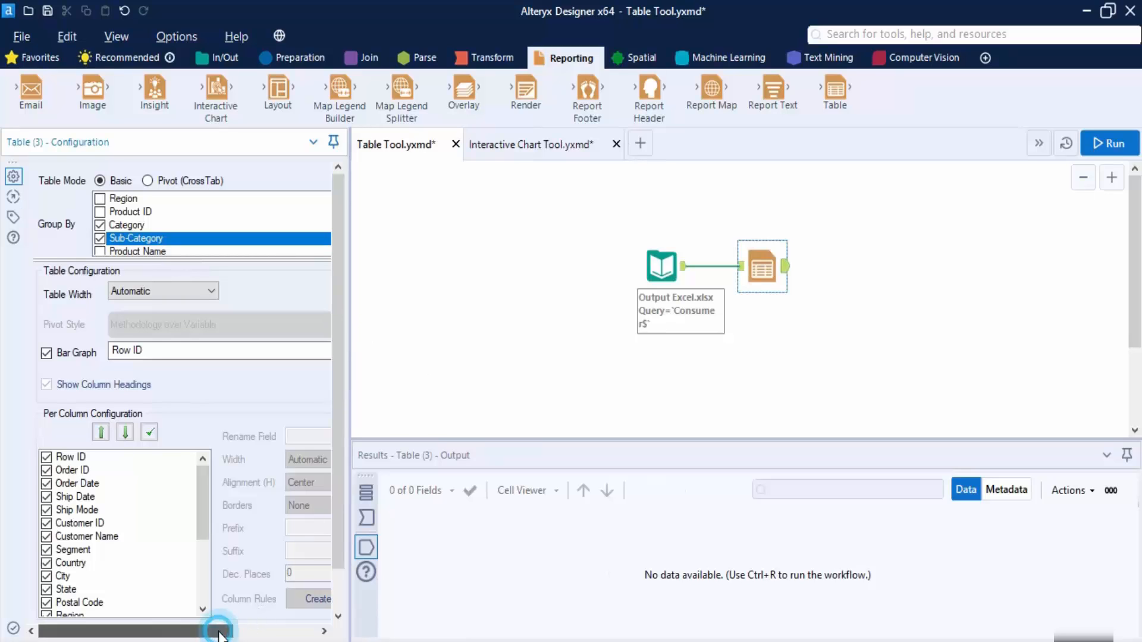
{"action": "mouse_move", "coordinate": [223, 629]}
{"action": "left_mouse_down"}
{"action": "mouse_move", "coordinate": [291, 630]}
{"action": "mouse_move", "coordinate": [230, 633]}
{"action": "left_mouse_up"}
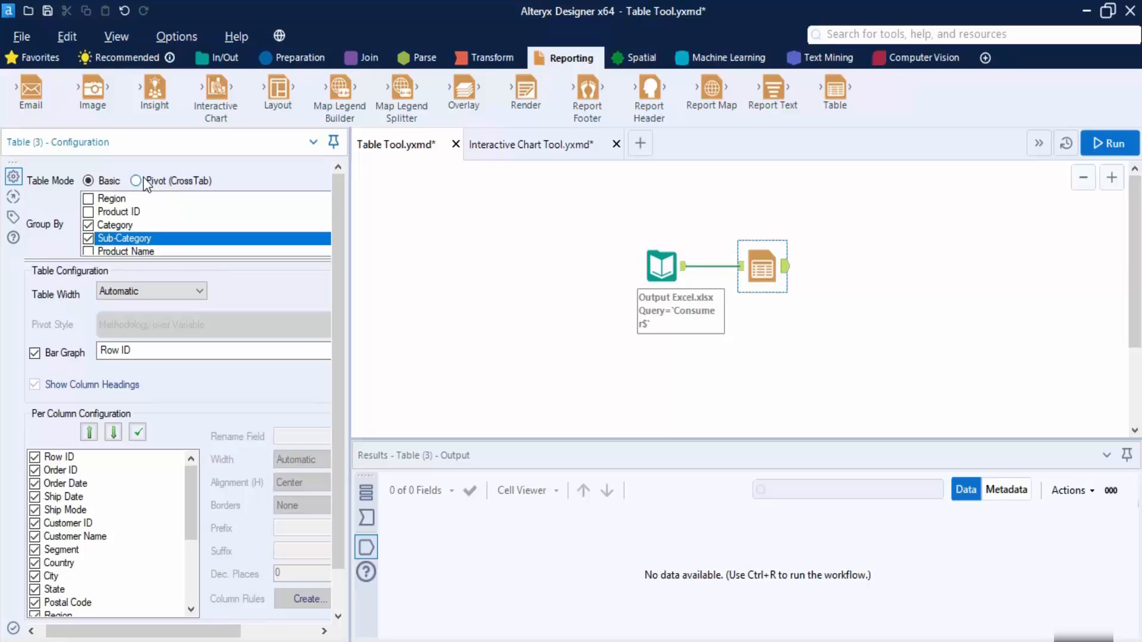
Step: Look over the bar graph's style settings without saving them, and turn the bar graph option off
{"action": "left_click_drag", "start_coordinate": [163, 631], "coordinate": [238, 632]}
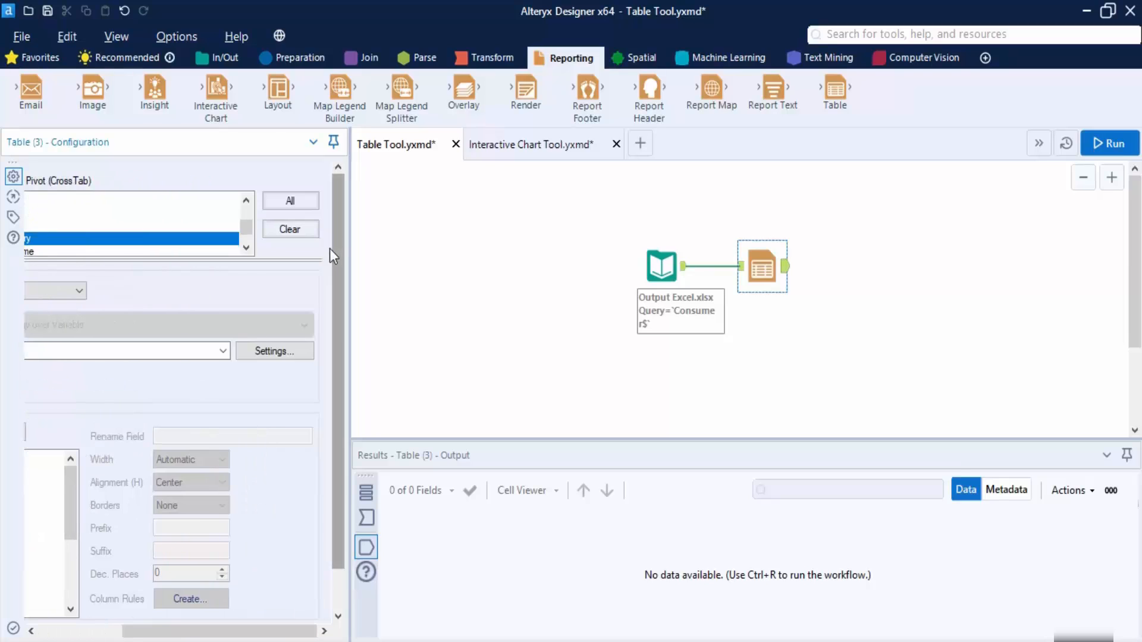
{"action": "left_click", "coordinate": [286, 352]}
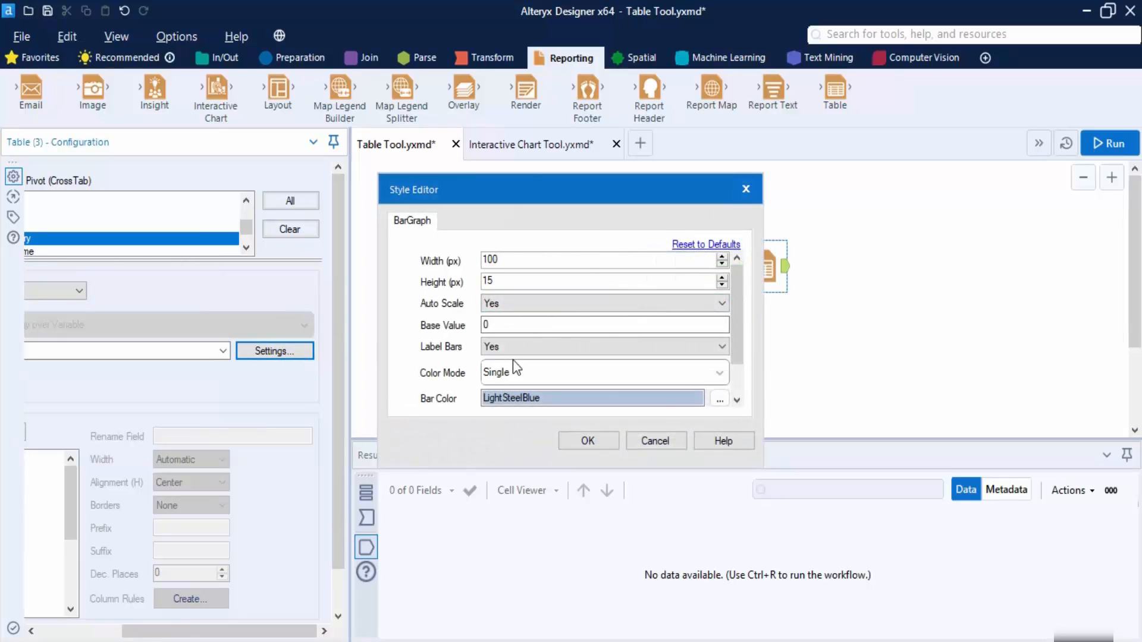
{"action": "scroll", "coordinate": [512, 361], "scroll_direction": "down", "scroll_amount": 1}
{"action": "scroll", "coordinate": [515, 361], "scroll_direction": "up", "scroll_amount": 1}
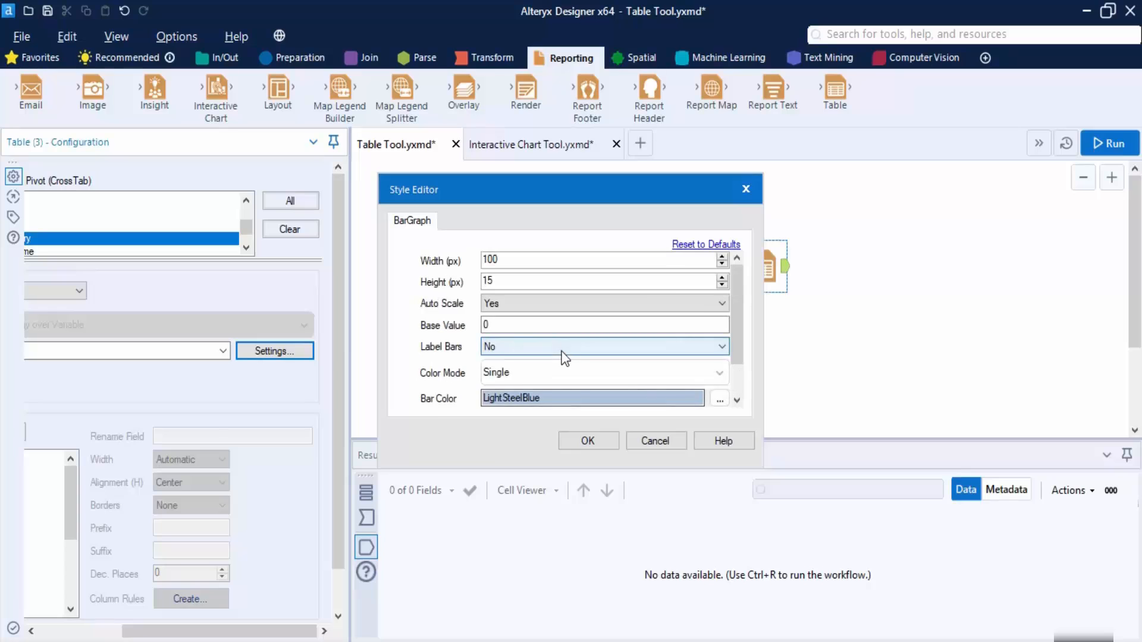
{"action": "left_click", "coordinate": [746, 189]}
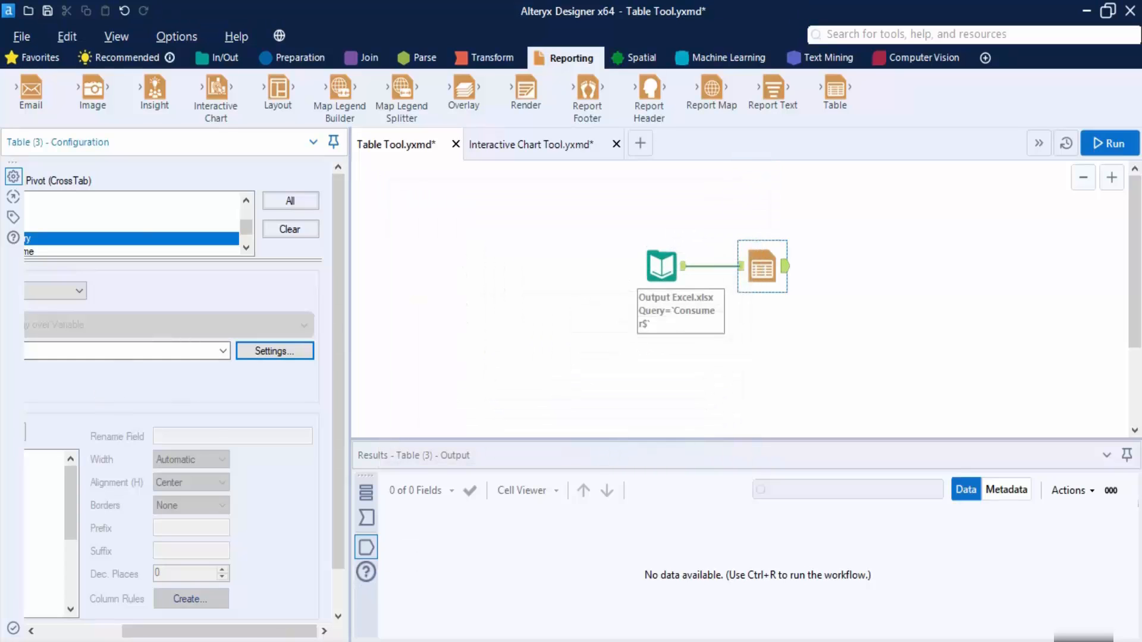
{"action": "left_click_drag", "start_coordinate": [215, 635], "coordinate": [131, 637]}
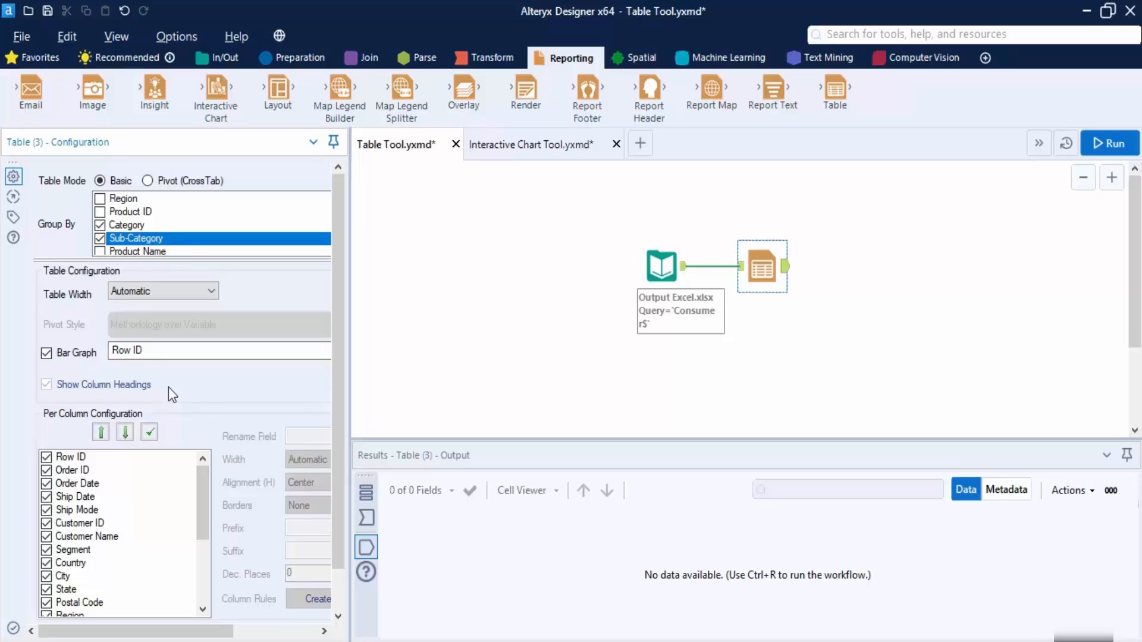
{"action": "left_click", "coordinate": [47, 353]}
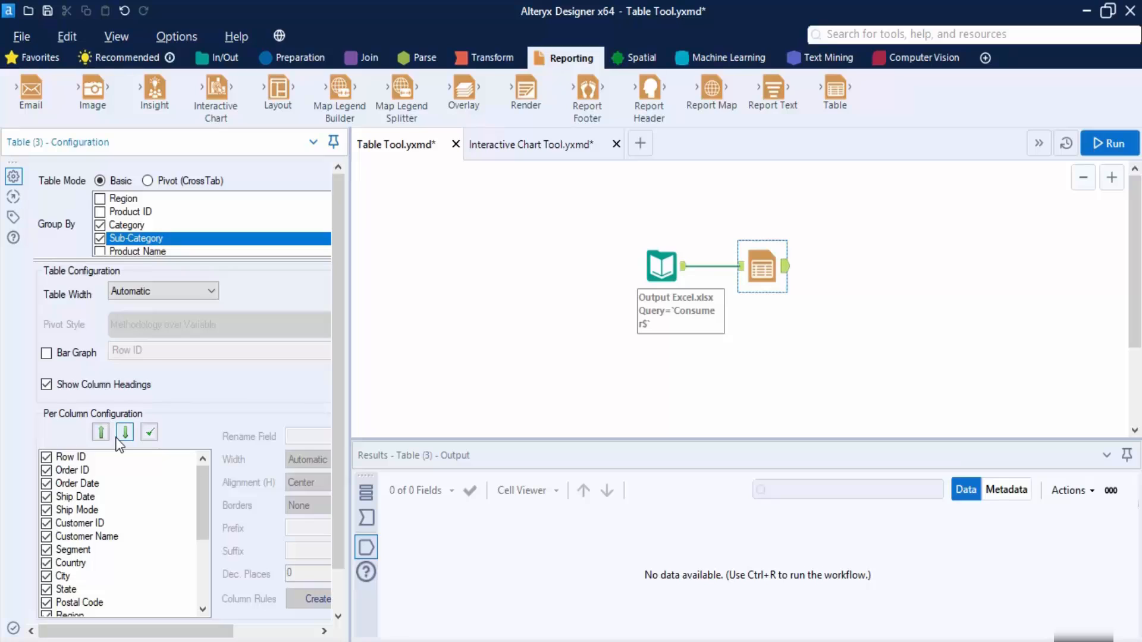
Step: Exclude the Row ID, Order Date, Ship Date, Ship Mode, Customer ID, Segment and Country columns from the table
{"action": "left_click", "coordinate": [46, 457]}
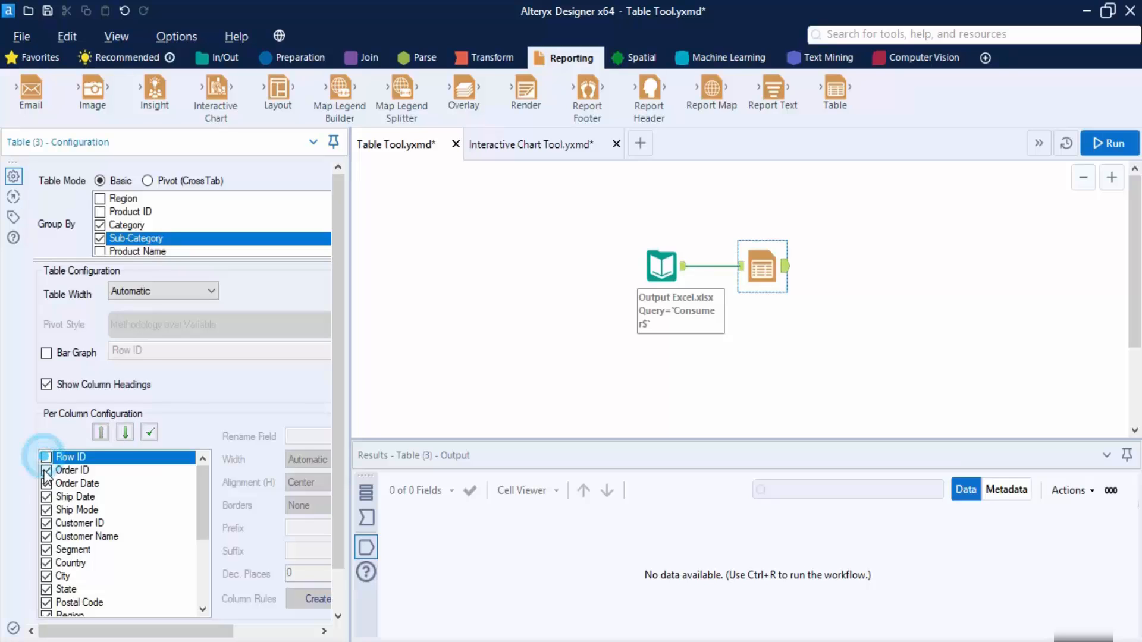
{"action": "left_click", "coordinate": [45, 470]}
{"action": "left_click", "coordinate": [46, 471]}
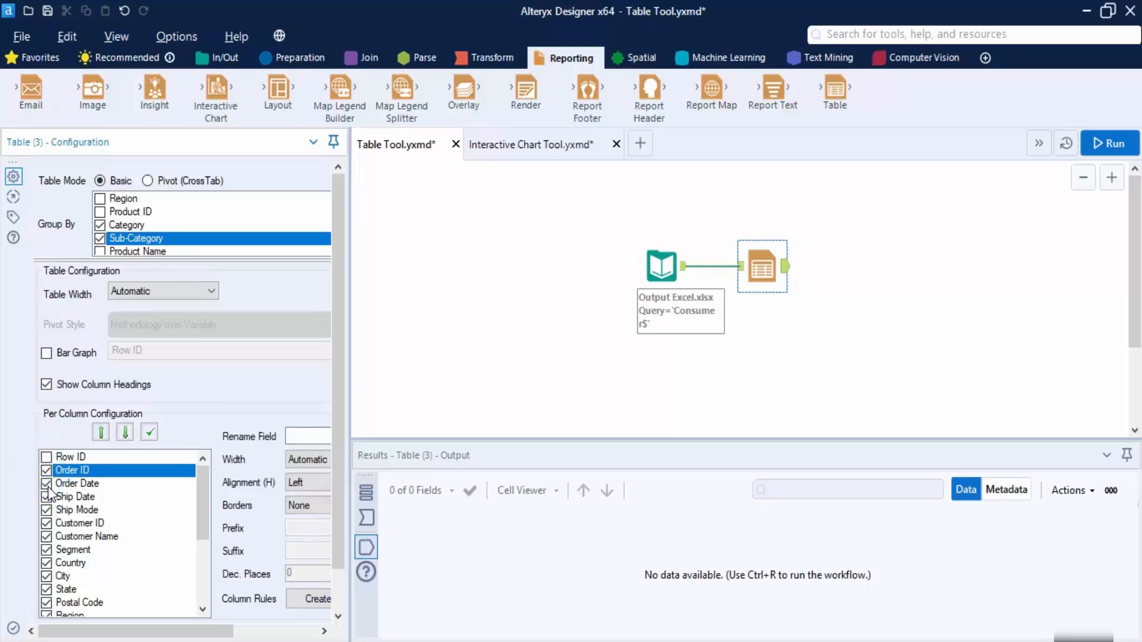
{"action": "left_click", "coordinate": [46, 483]}
{"action": "left_click", "coordinate": [46, 497]}
{"action": "left_click", "coordinate": [45, 510]}
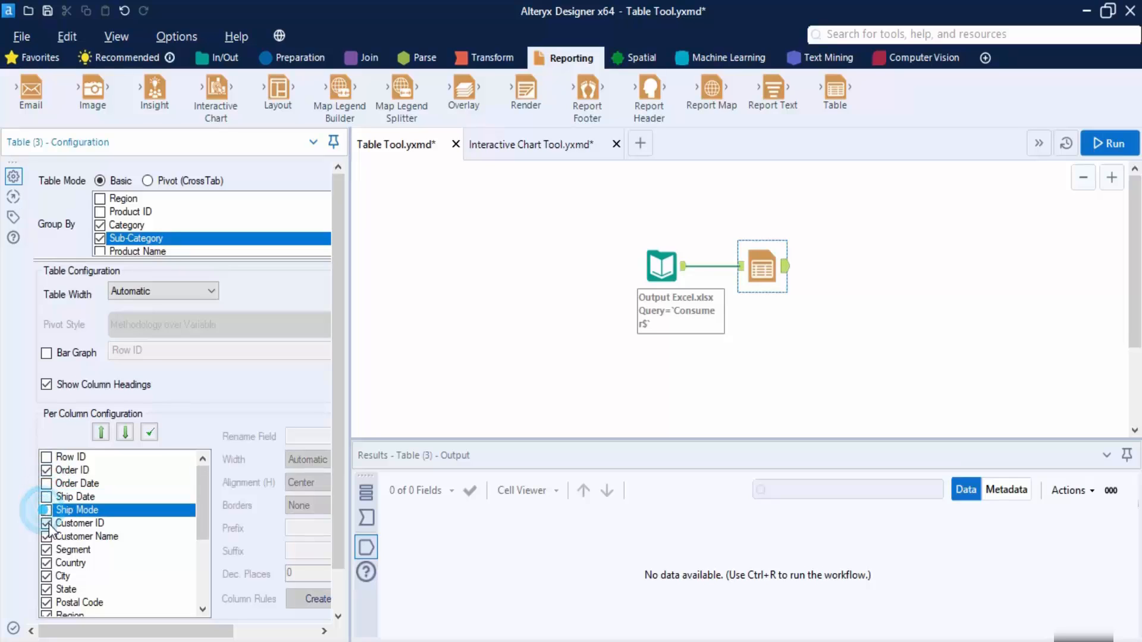
{"action": "left_click", "coordinate": [46, 524]}
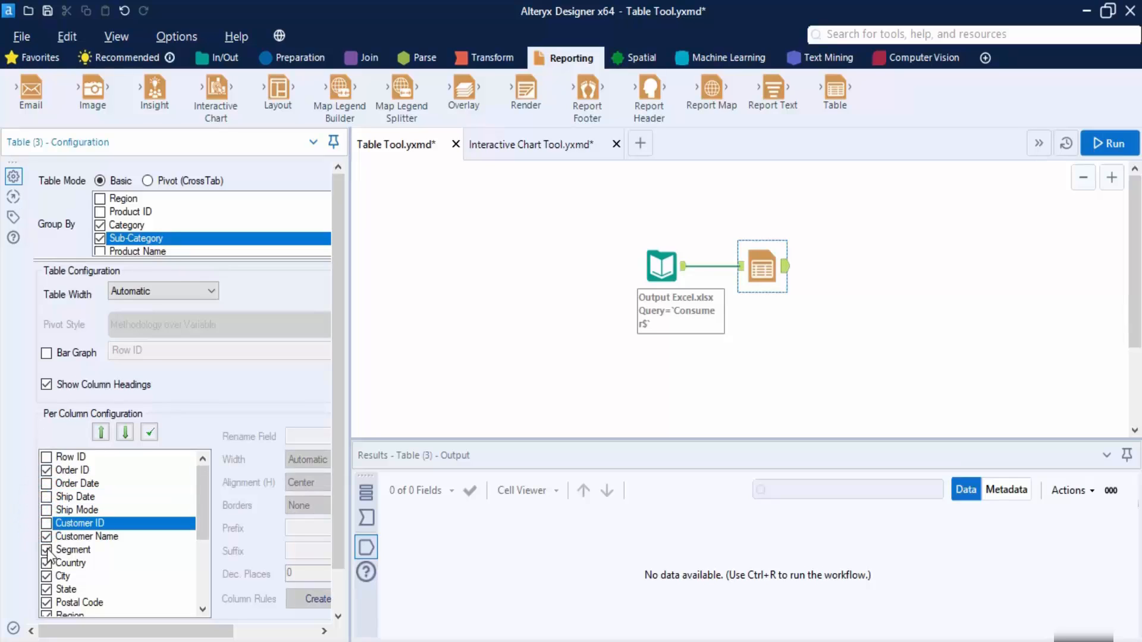
{"action": "left_click", "coordinate": [47, 550]}
{"action": "left_click", "coordinate": [46, 564]}
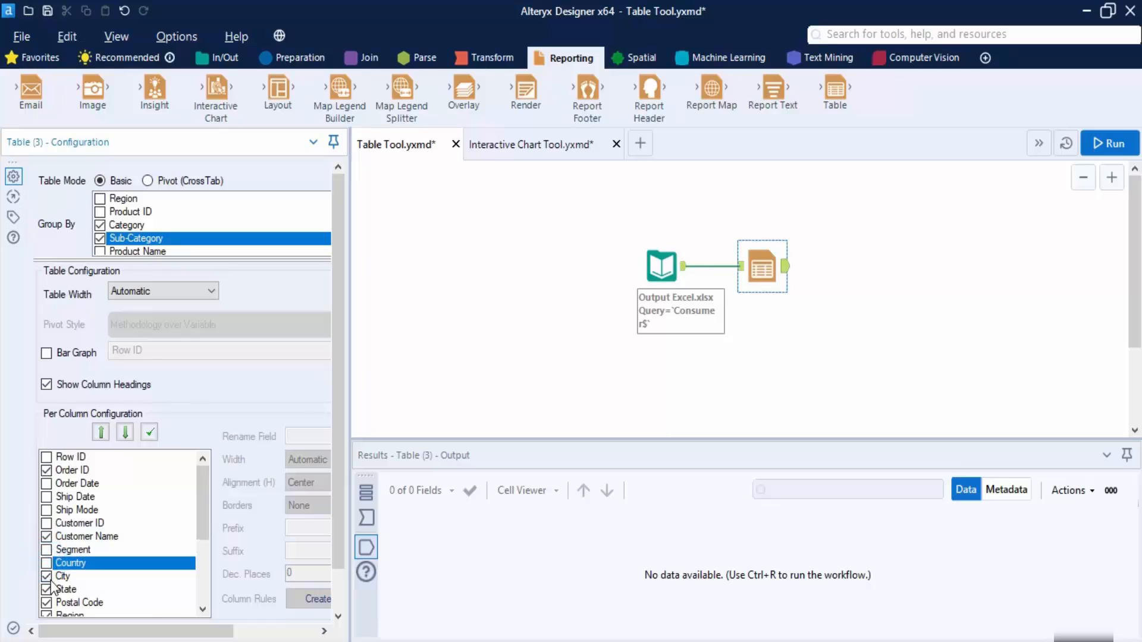
Step: Exclude the Postal Code, State, Region, Profit and Discount columns from the table
{"action": "left_click", "coordinate": [47, 589]}
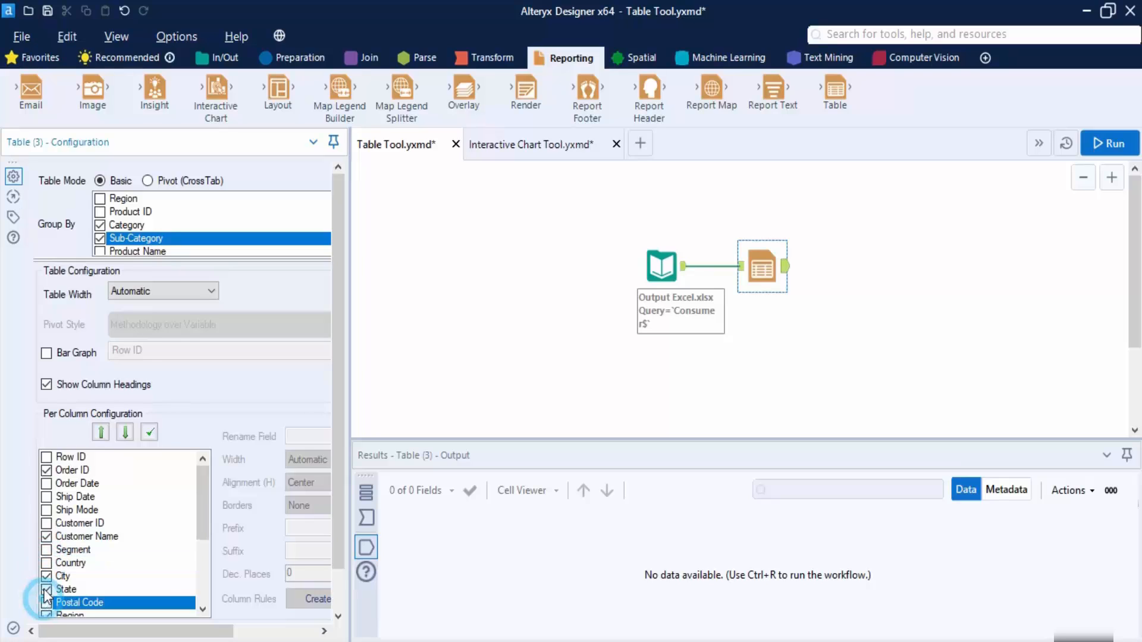
{"action": "scroll", "coordinate": [89, 581], "scroll_direction": "down", "scroll_amount": 1}
{"action": "scroll", "coordinate": [91, 577], "scroll_direction": "down", "scroll_amount": 1}
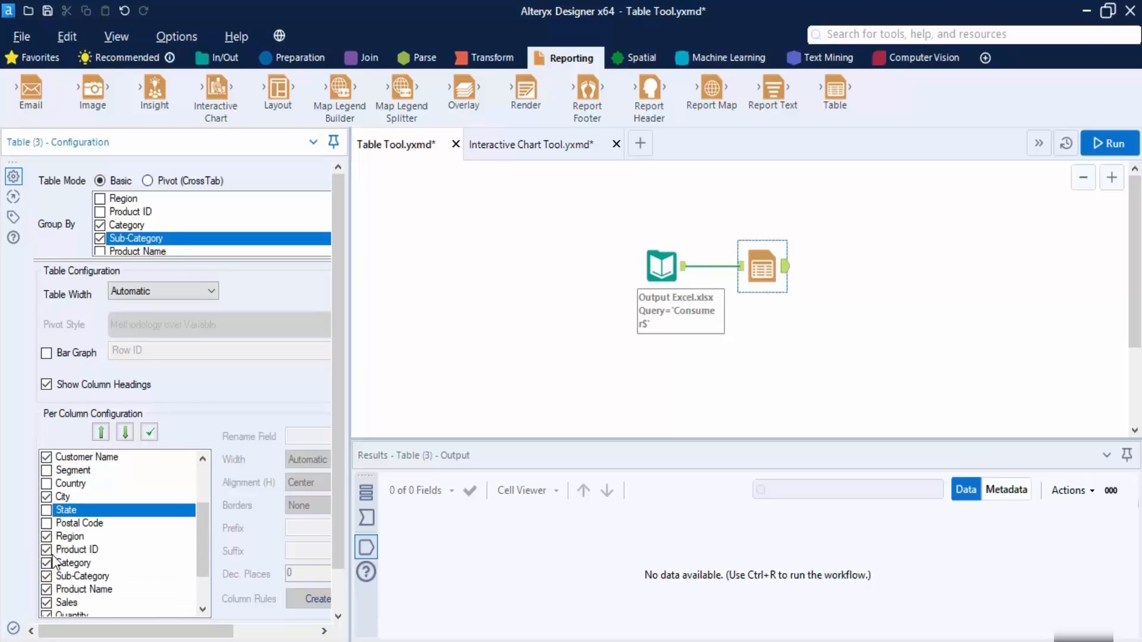
{"action": "left_click", "coordinate": [46, 537]}
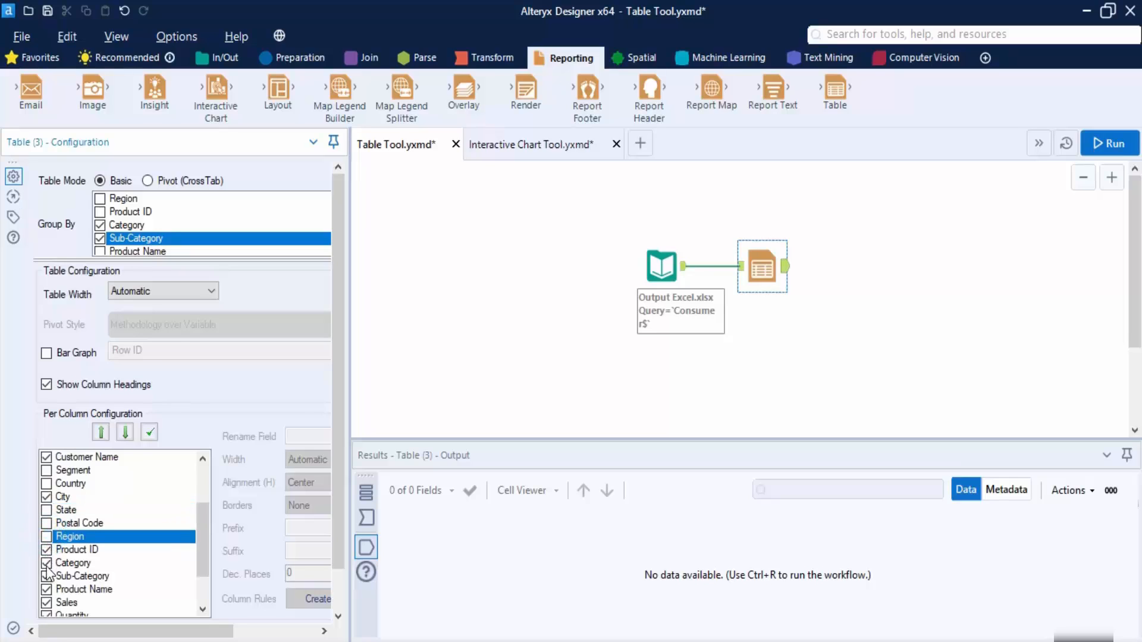
{"action": "scroll", "coordinate": [48, 595], "scroll_direction": "down", "scroll_amount": 2}
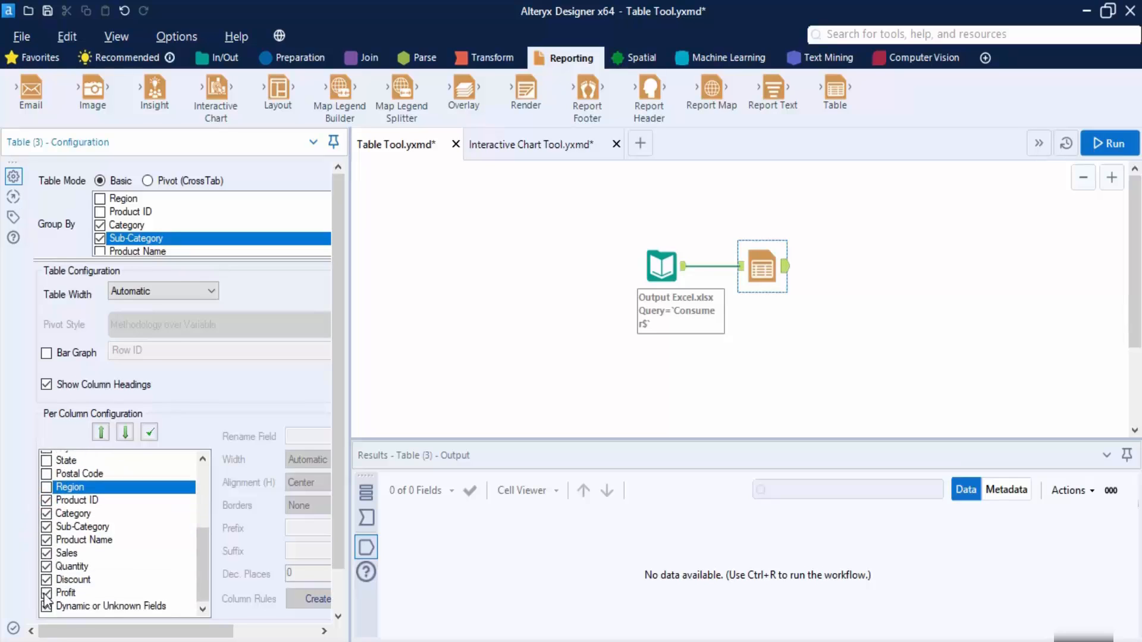
{"action": "left_click", "coordinate": [46, 588]}
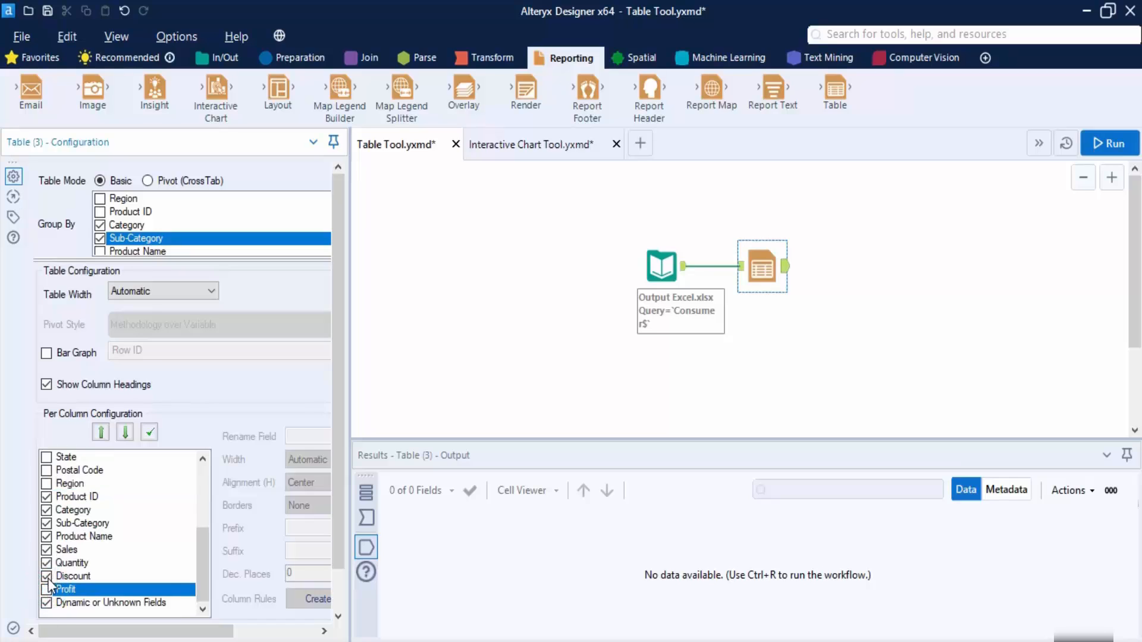
{"action": "left_click", "coordinate": [47, 575]}
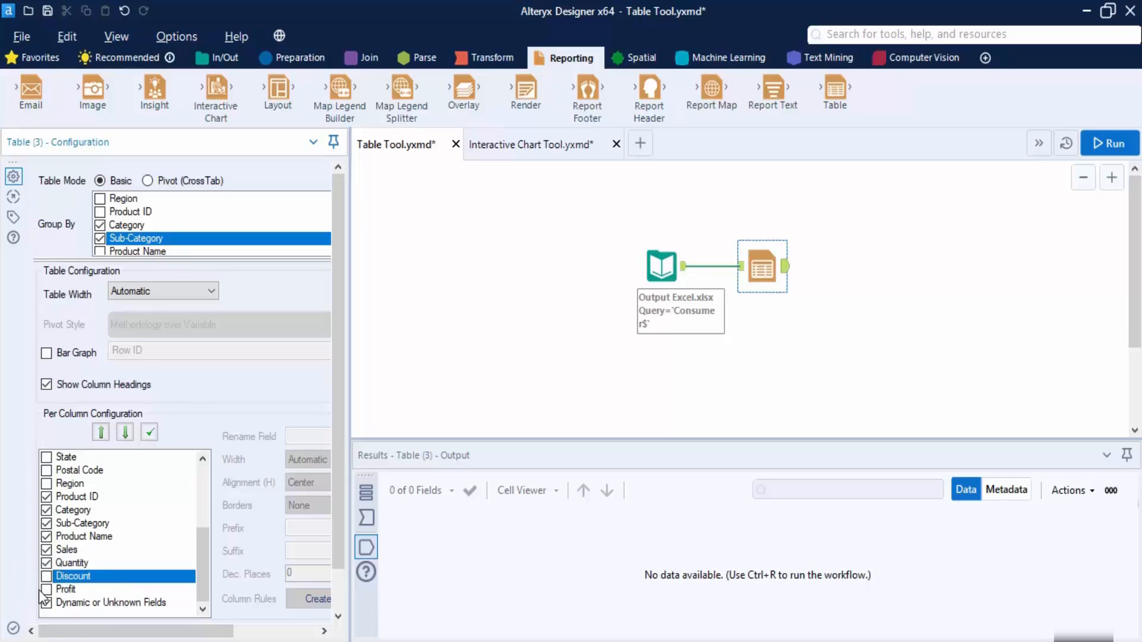
Step: Rename the Customer Name column as Name in the per-column configuration
{"action": "scroll", "coordinate": [125, 535], "scroll_direction": "up", "scroll_amount": 4}
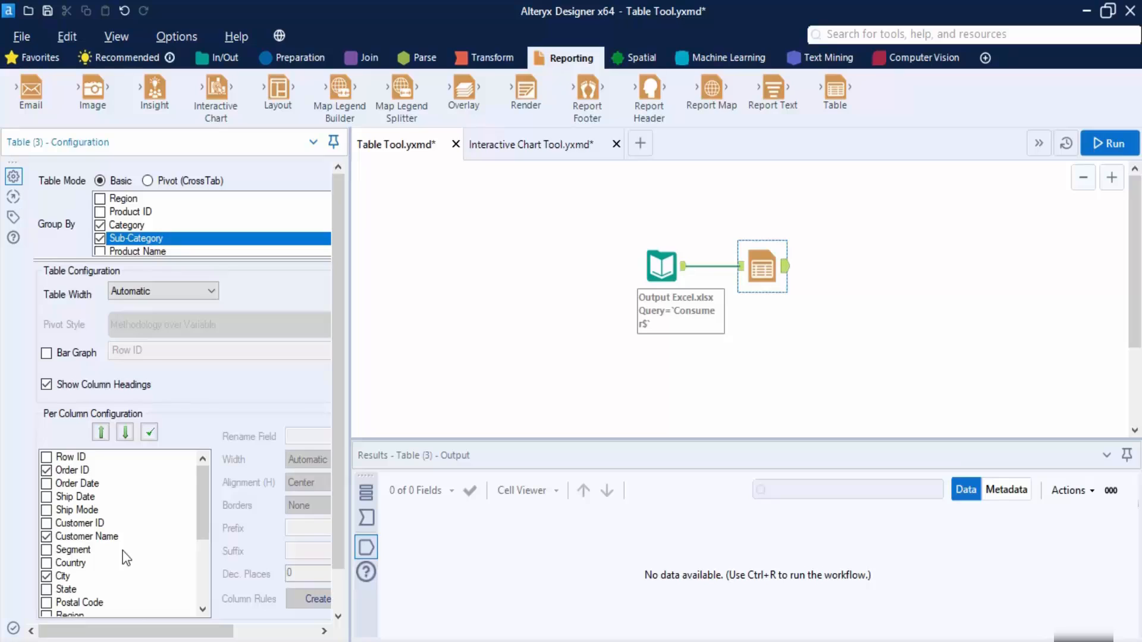
{"action": "left_click", "coordinate": [76, 540]}
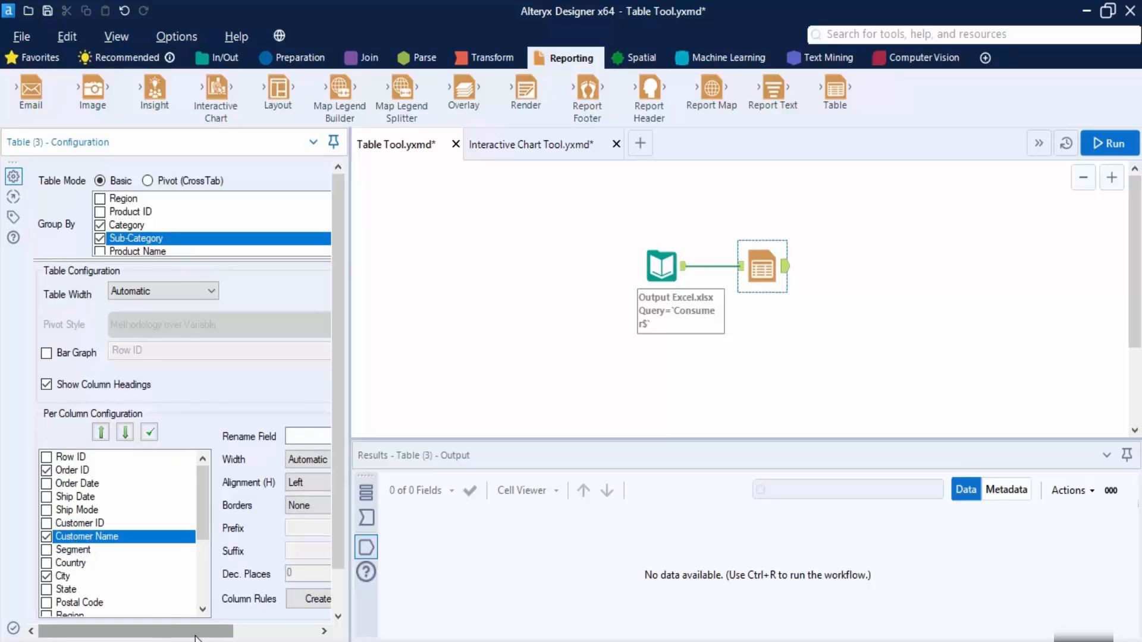
{"action": "left_click_drag", "start_coordinate": [195, 629], "coordinate": [294, 631]}
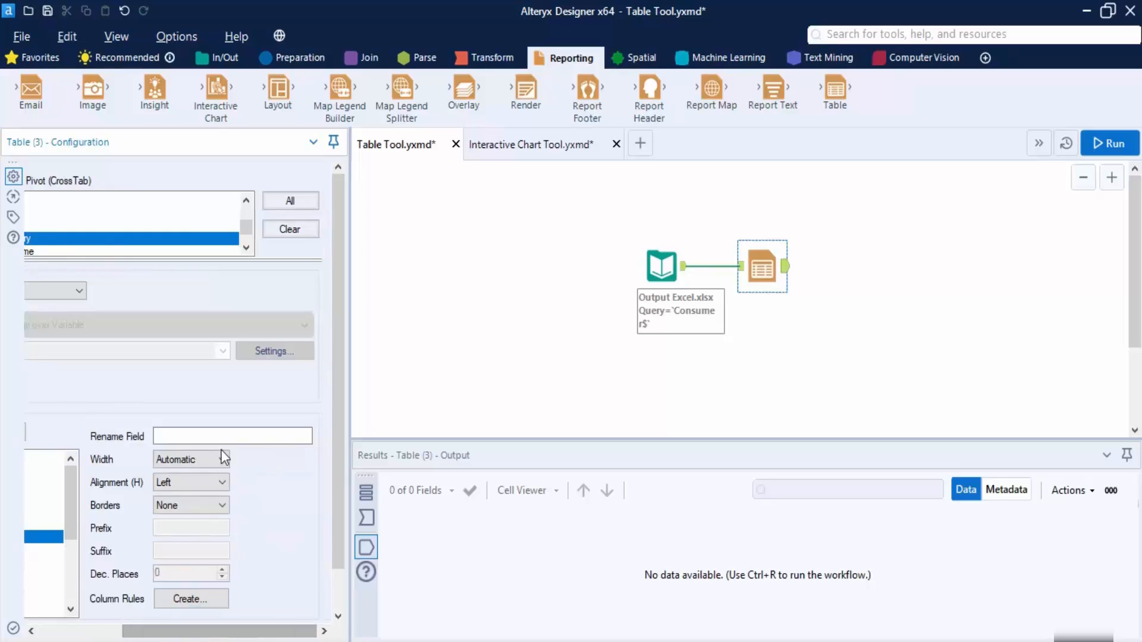
{"action": "left_click", "coordinate": [207, 437]}
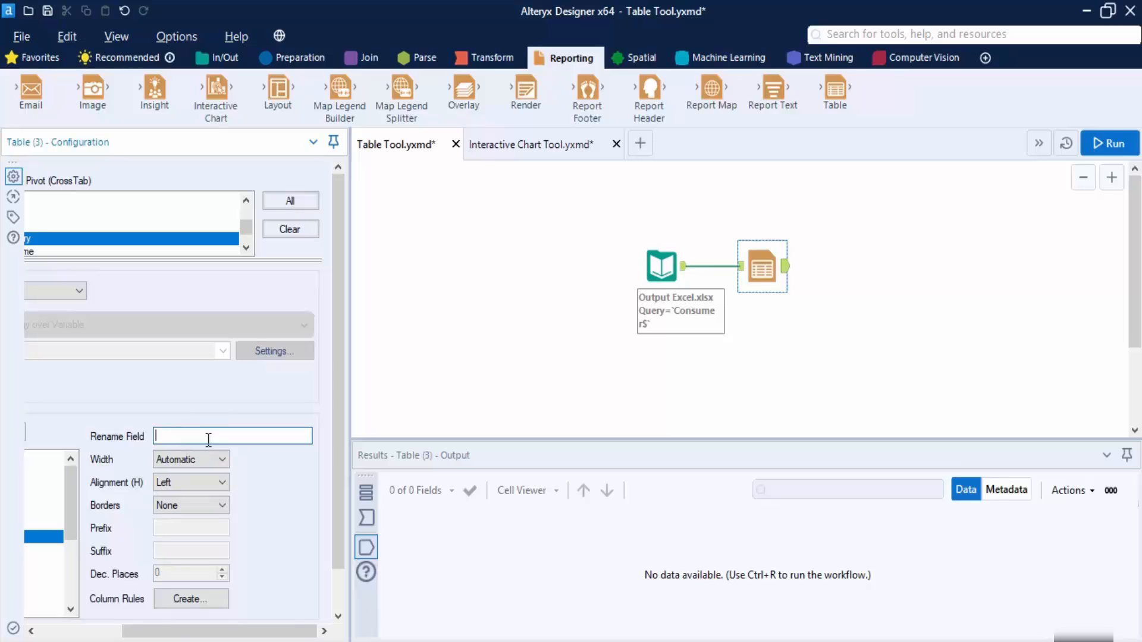
{"action": "type", "text": "Name"}
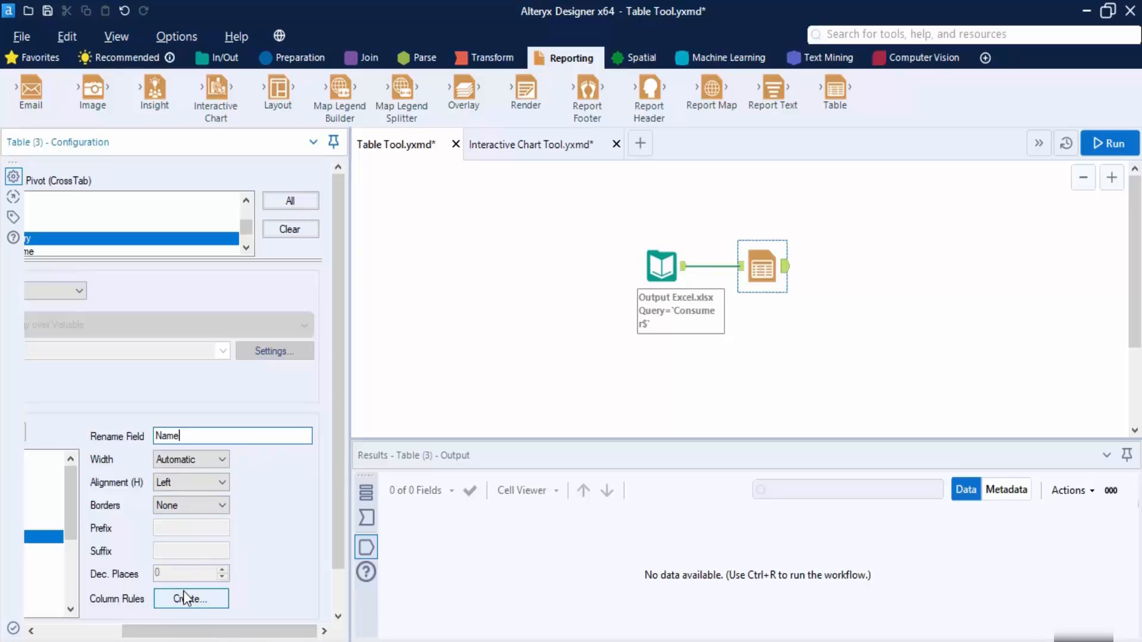
Step: Set the prefix of the Sales column to $
{"action": "left_click_drag", "start_coordinate": [140, 632], "coordinate": [64, 635]}
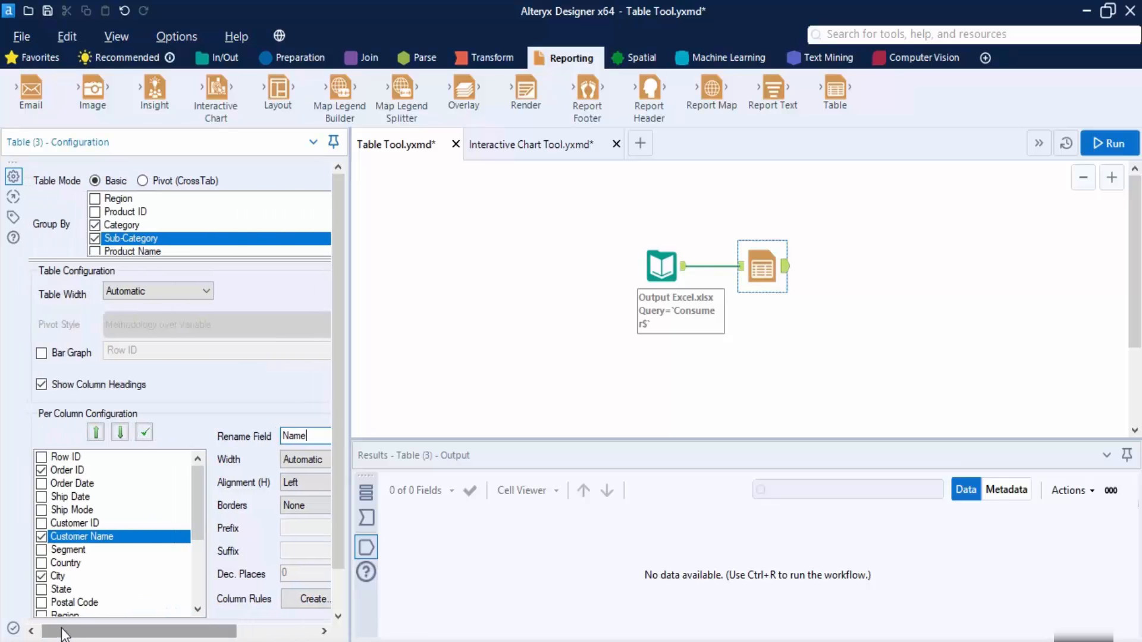
{"action": "scroll", "coordinate": [66, 596], "scroll_direction": "down", "scroll_amount": 2}
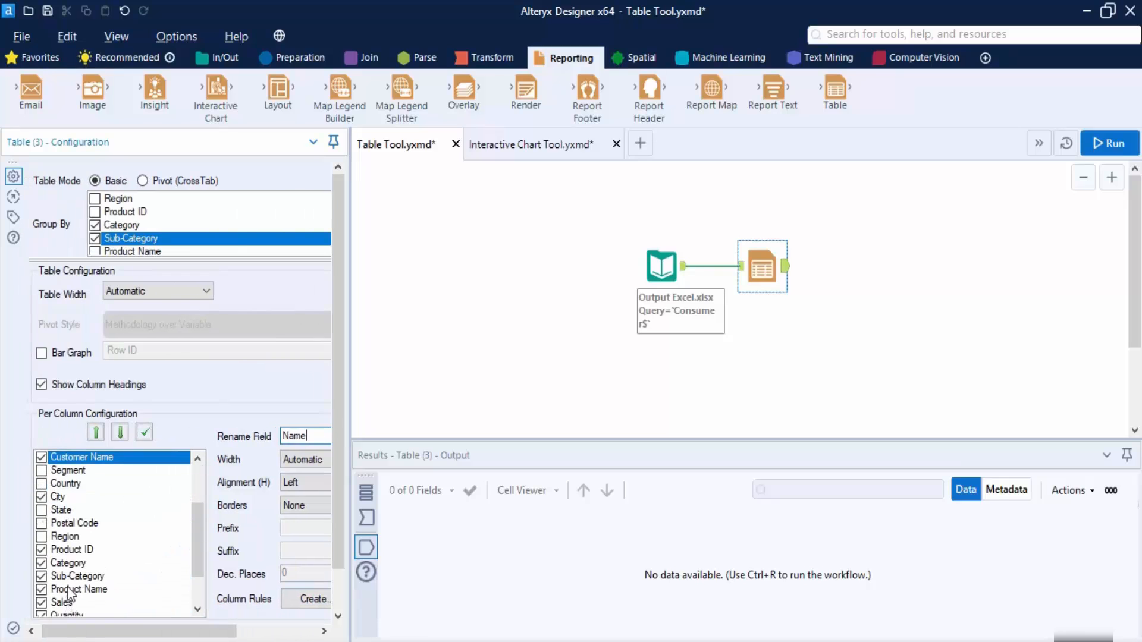
{"action": "left_click", "coordinate": [76, 601]}
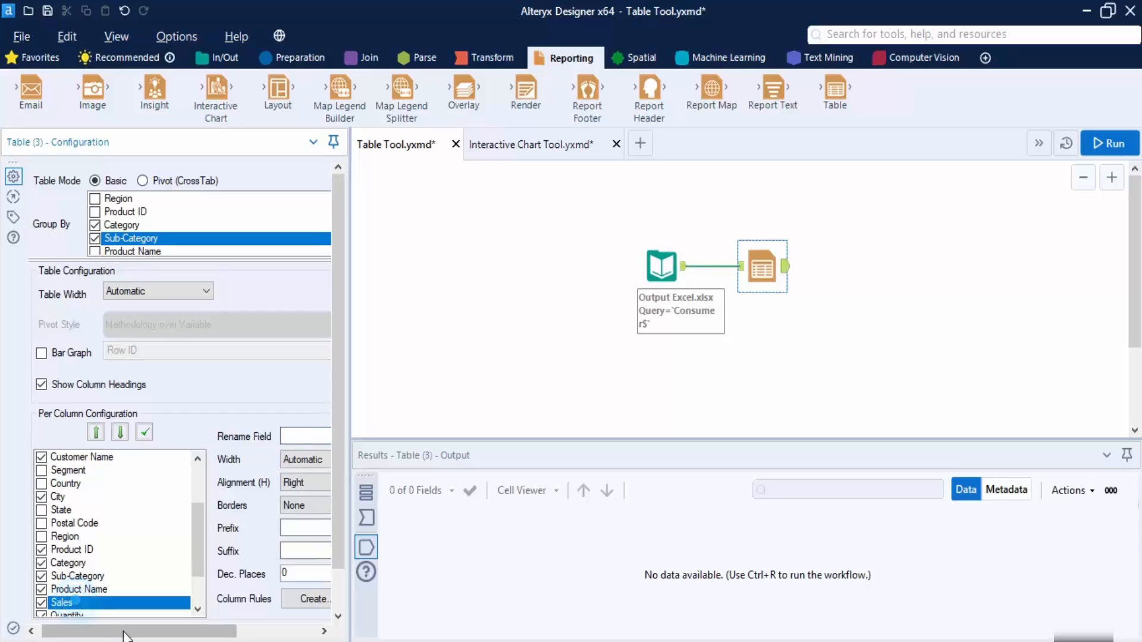
{"action": "left_click_drag", "start_coordinate": [125, 635], "coordinate": [206, 636]}
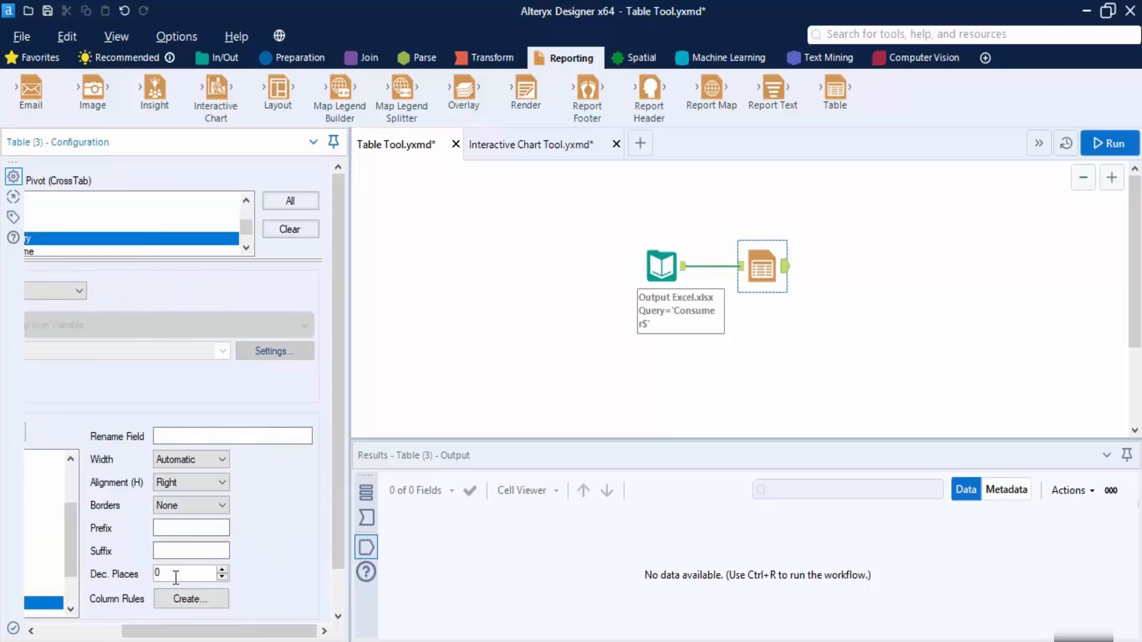
{"action": "left_click", "coordinate": [187, 527]}
{"action": "type", "text": "$"}
{"action": "left_click", "coordinate": [202, 550]}
{"action": "type", "text": "."}
Step: Create a column styling rule for Sales that applies when Sales is >= 1000
{"action": "left_click_drag", "start_coordinate": [218, 630], "coordinate": [191, 637]}
{"action": "scroll", "coordinate": [92, 558], "scroll_direction": "down", "scroll_amount": 2}
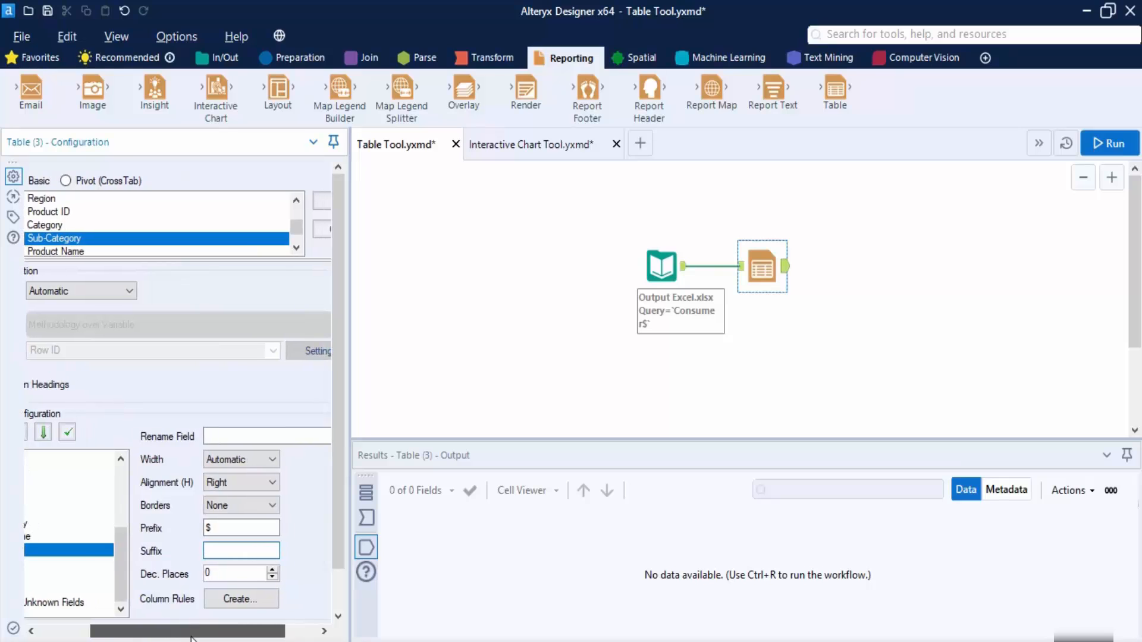
{"action": "left_click", "coordinate": [238, 600]}
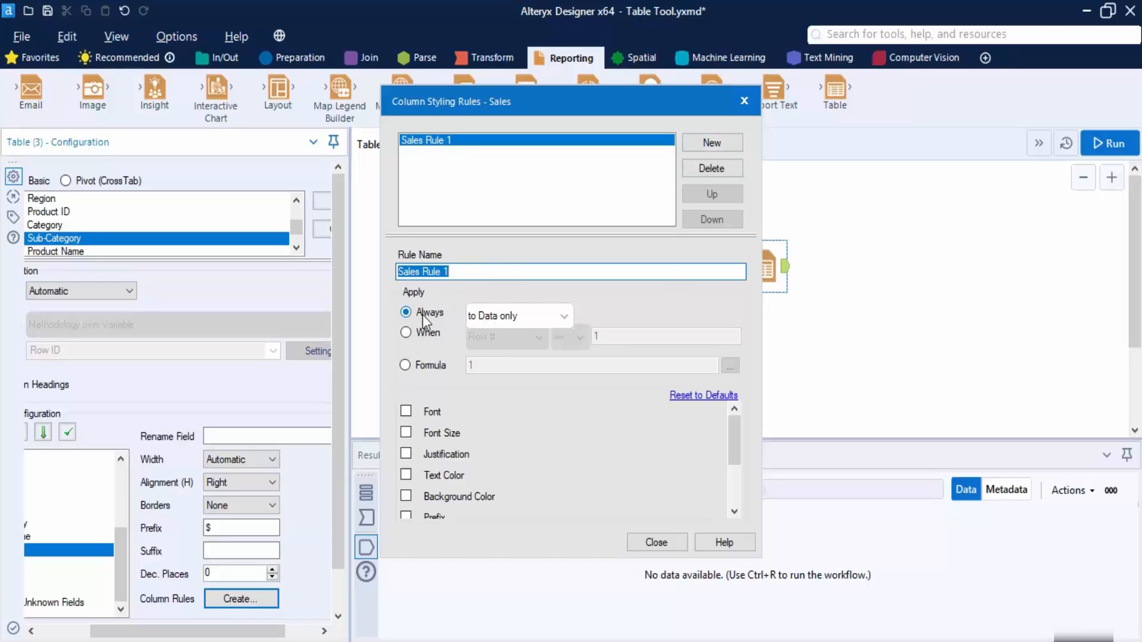
{"action": "left_click", "coordinate": [406, 333]}
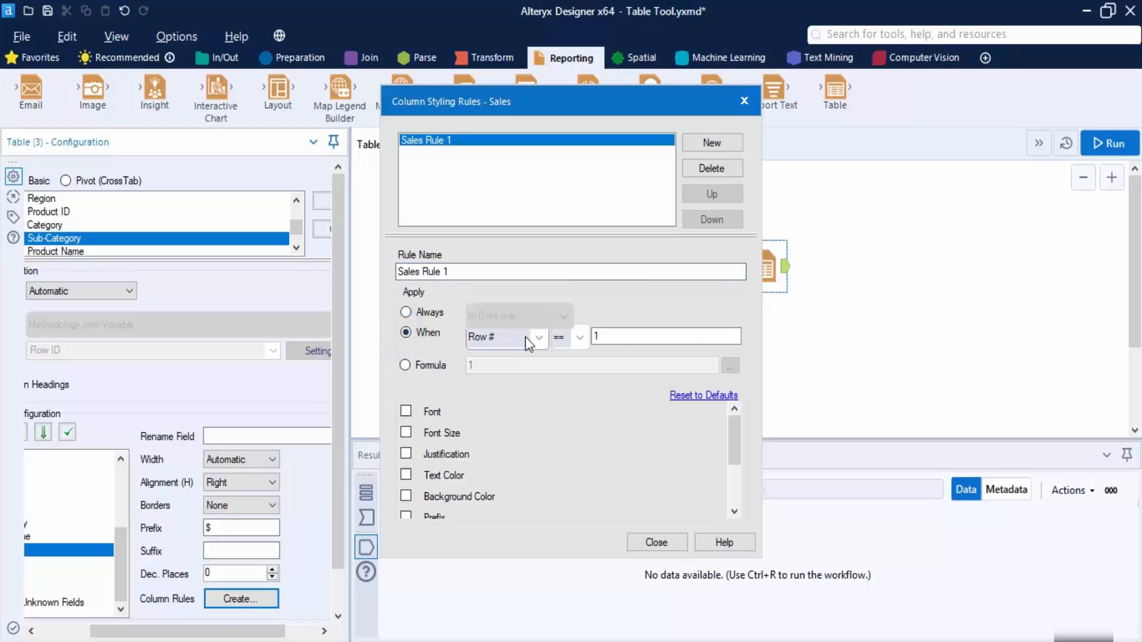
{"action": "left_click", "coordinate": [538, 337]}
{"action": "scroll", "coordinate": [524, 416], "scroll_direction": "down", "scroll_amount": 4}
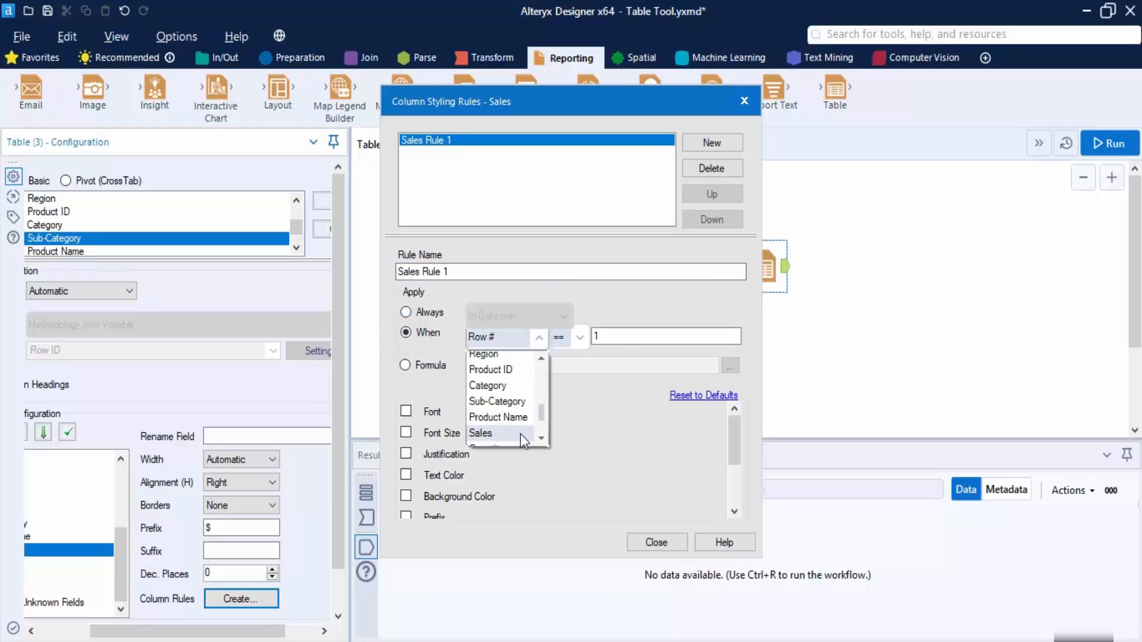
{"action": "left_click", "coordinate": [501, 435]}
{"action": "left_click", "coordinate": [580, 338]}
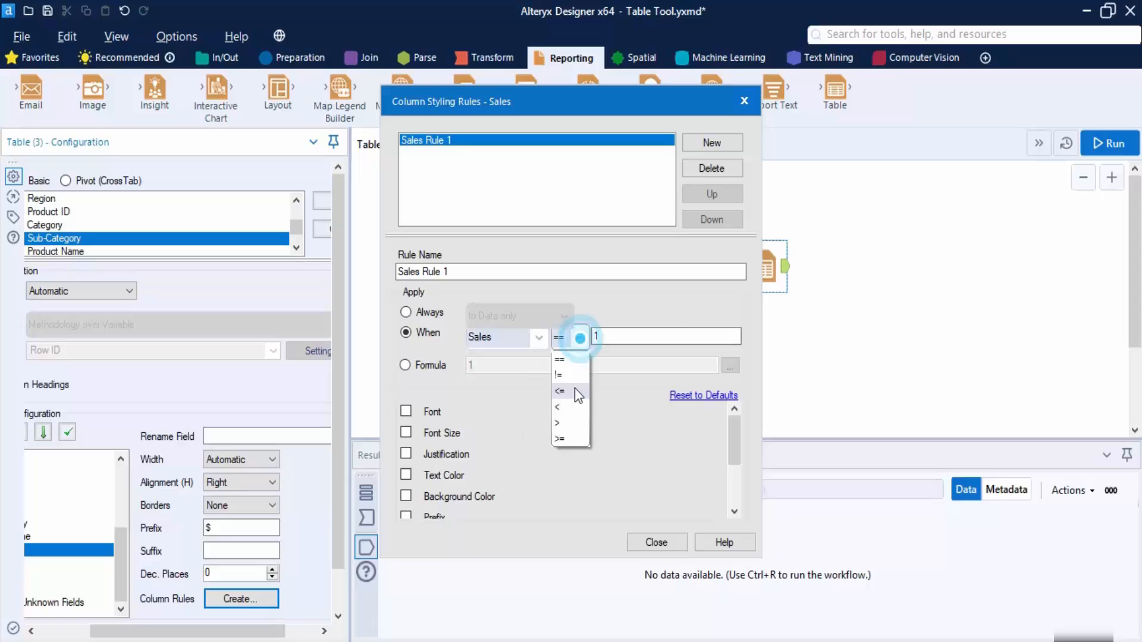
{"action": "left_click", "coordinate": [570, 437]}
{"action": "left_click", "coordinate": [637, 337]}
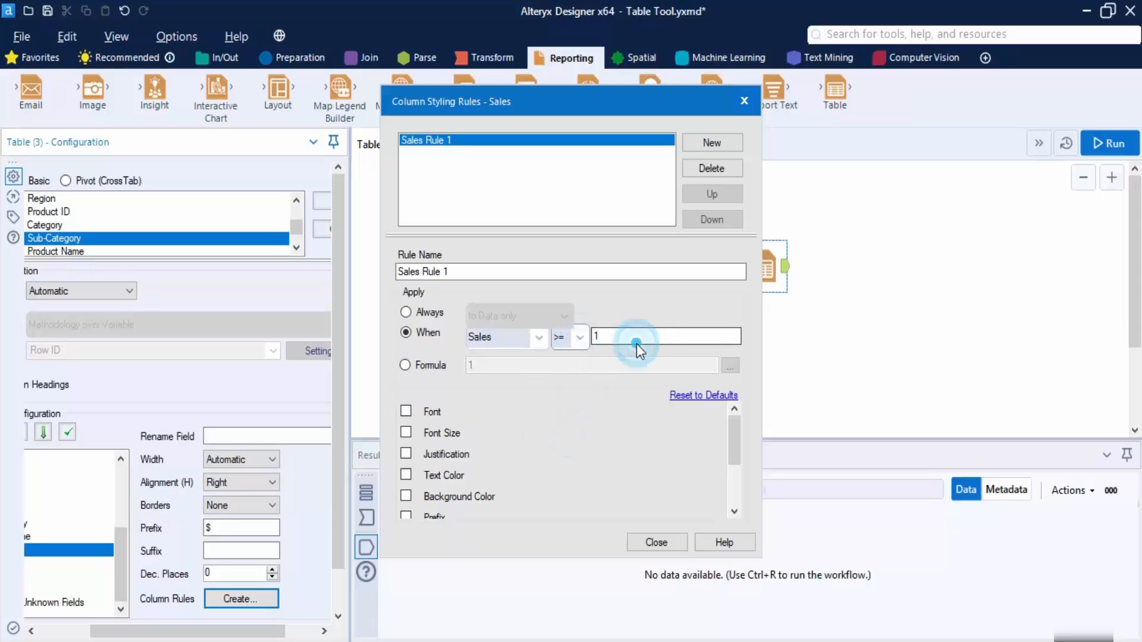
{"action": "type", "text": "000"}
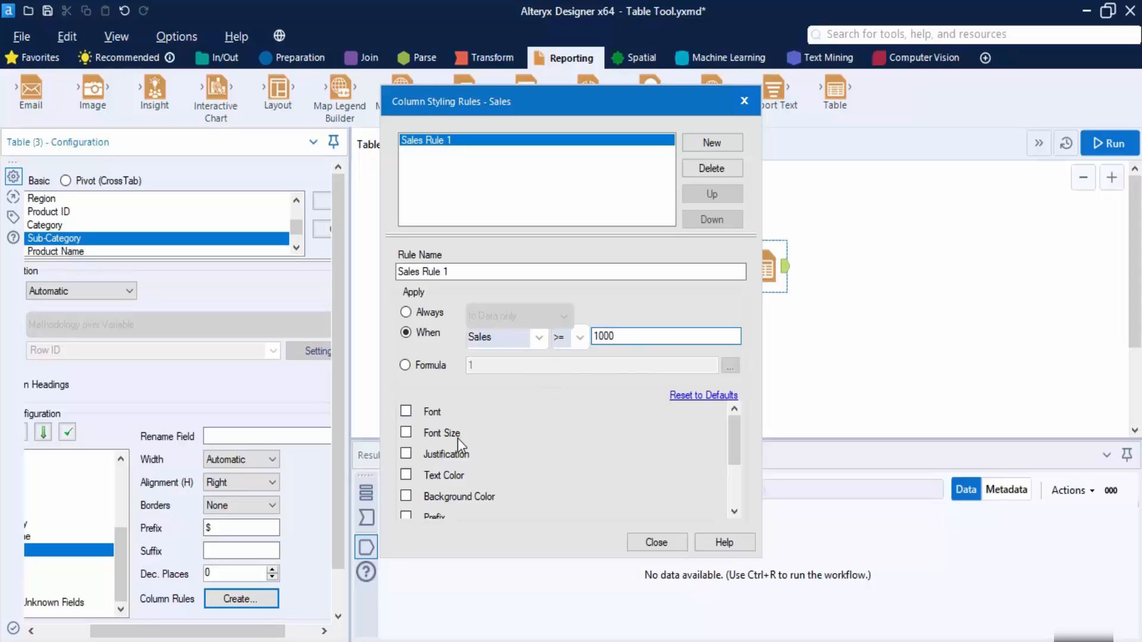
Step: Give the Sales rule a green background color of R=74, G=211, B=29 and close the styling rules
{"action": "scroll", "coordinate": [464, 452], "scroll_direction": "down", "scroll_amount": 3}
{"action": "scroll", "coordinate": [425, 476], "scroll_direction": "up", "scroll_amount": 3}
{"action": "left_click", "coordinate": [406, 496]}
{"action": "scroll", "coordinate": [510, 469], "scroll_direction": "down", "scroll_amount": 3}
{"action": "scroll", "coordinate": [509, 469], "scroll_direction": "up", "scroll_amount": 3}
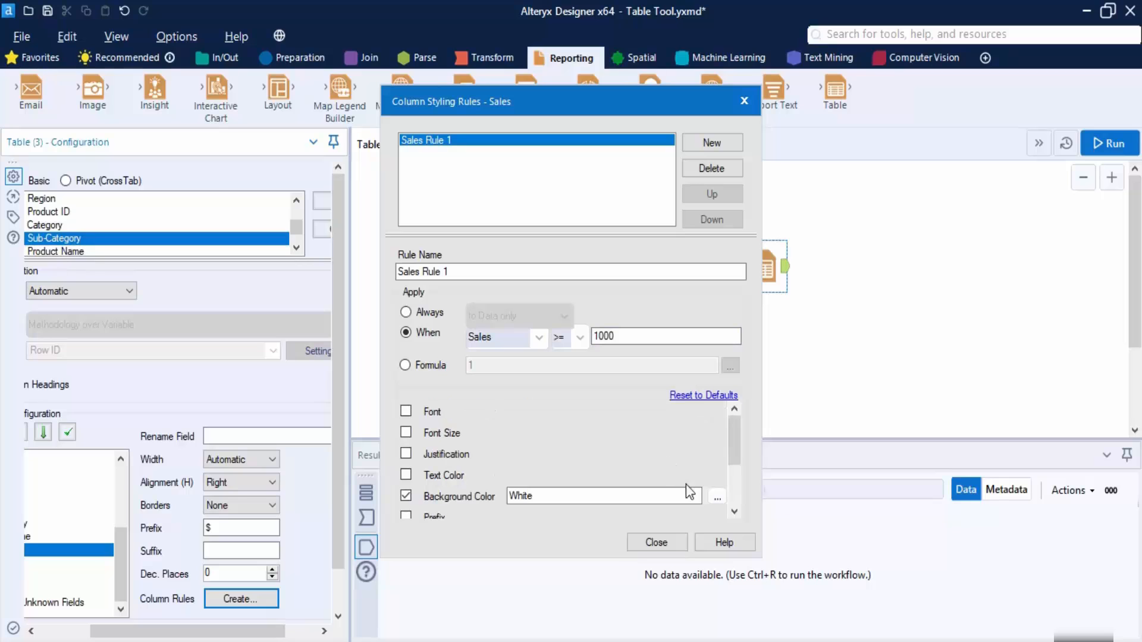
{"action": "left_click", "coordinate": [694, 494]}
{"action": "left_click", "coordinate": [718, 497]}
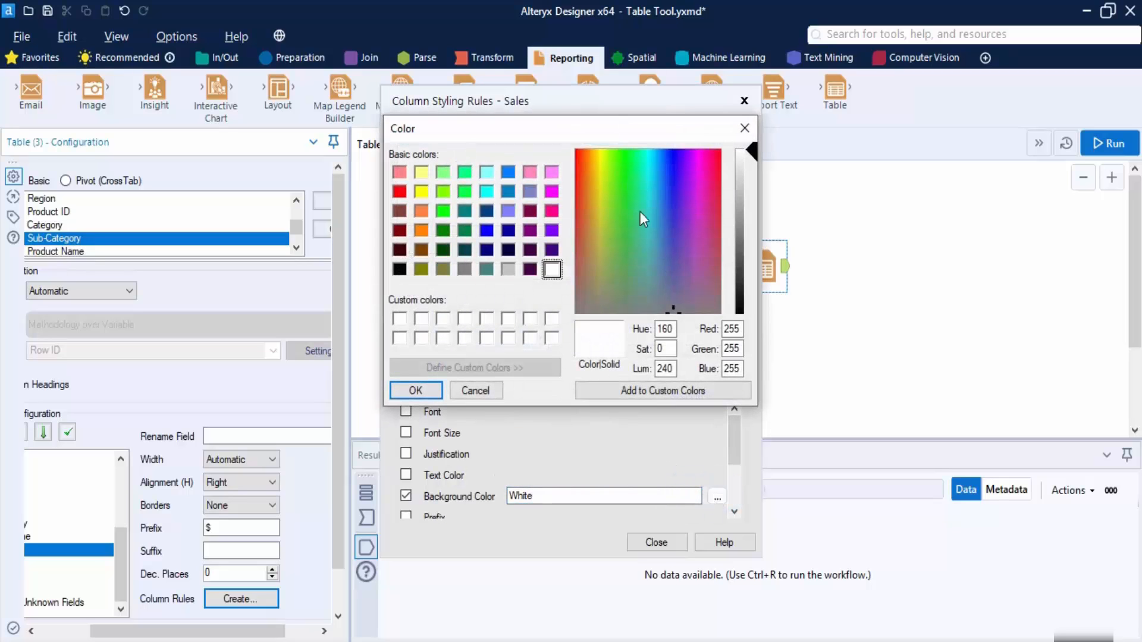
{"action": "left_click", "coordinate": [622, 176]}
{"action": "left_click", "coordinate": [618, 190]}
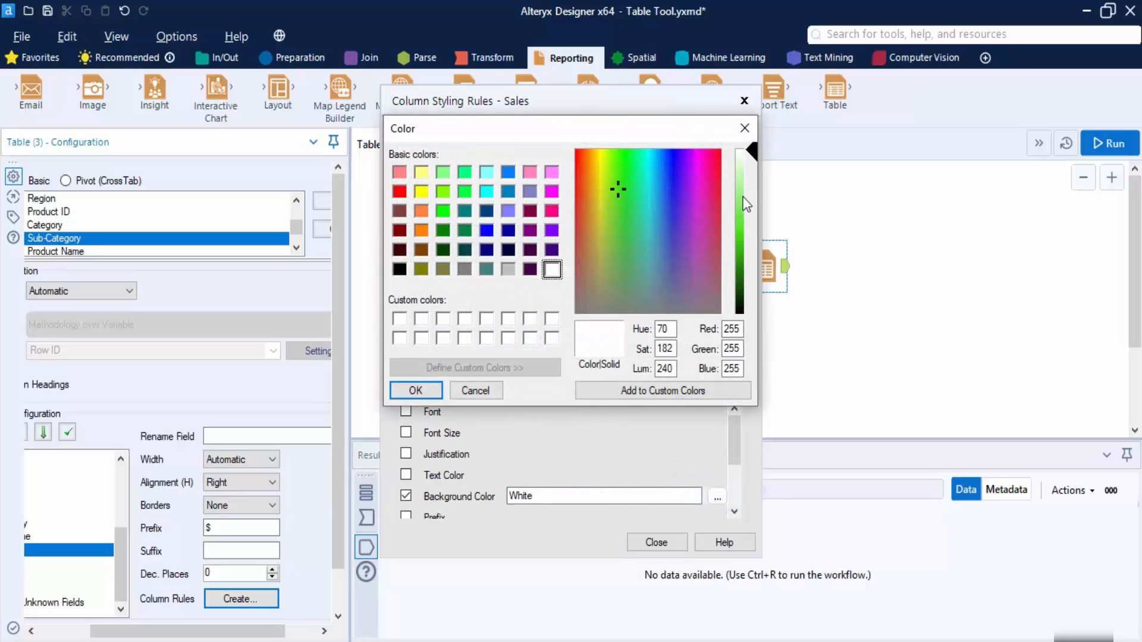
{"action": "left_click_drag", "start_coordinate": [744, 199], "coordinate": [750, 237]}
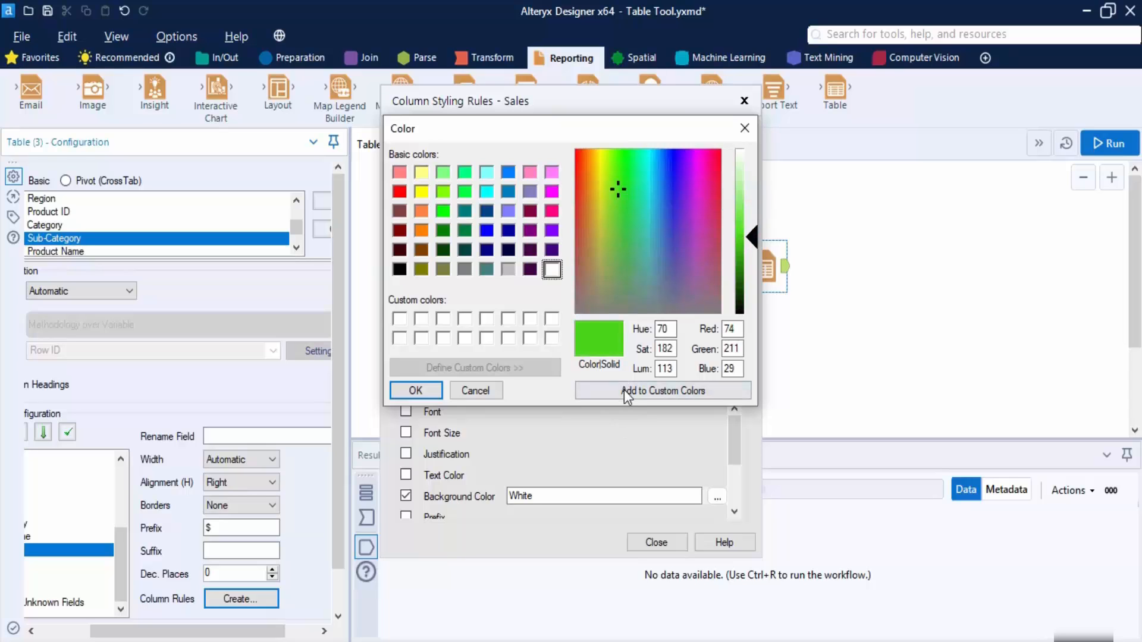
{"action": "left_click", "coordinate": [415, 391]}
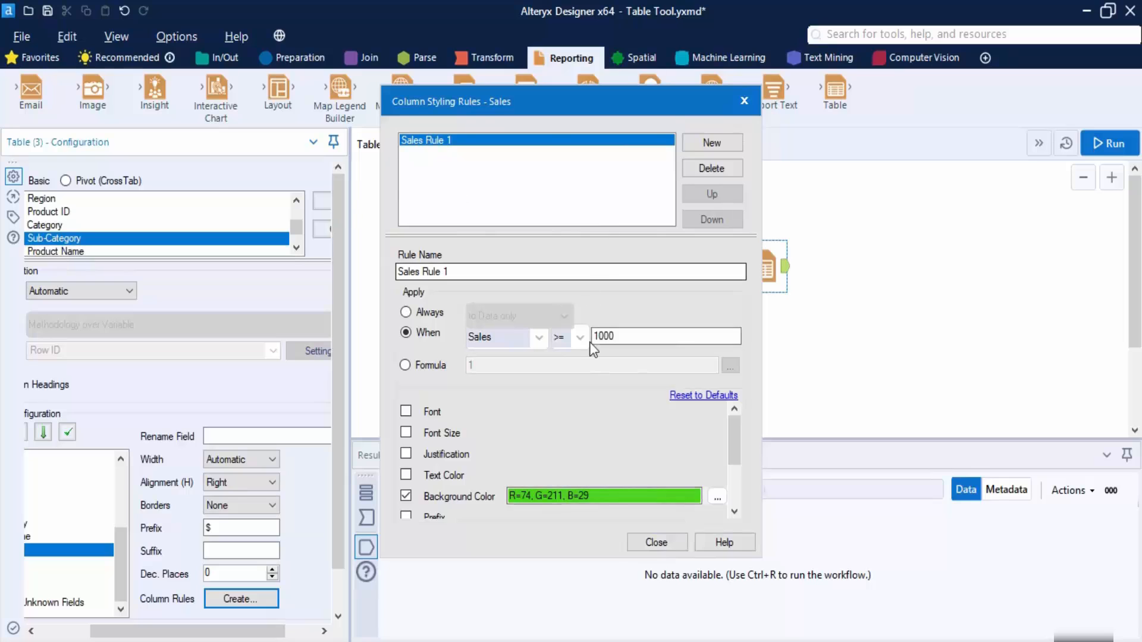
{"action": "left_click", "coordinate": [682, 543]}
{"action": "scroll", "coordinate": [284, 585], "scroll_direction": "down", "scroll_amount": 1}
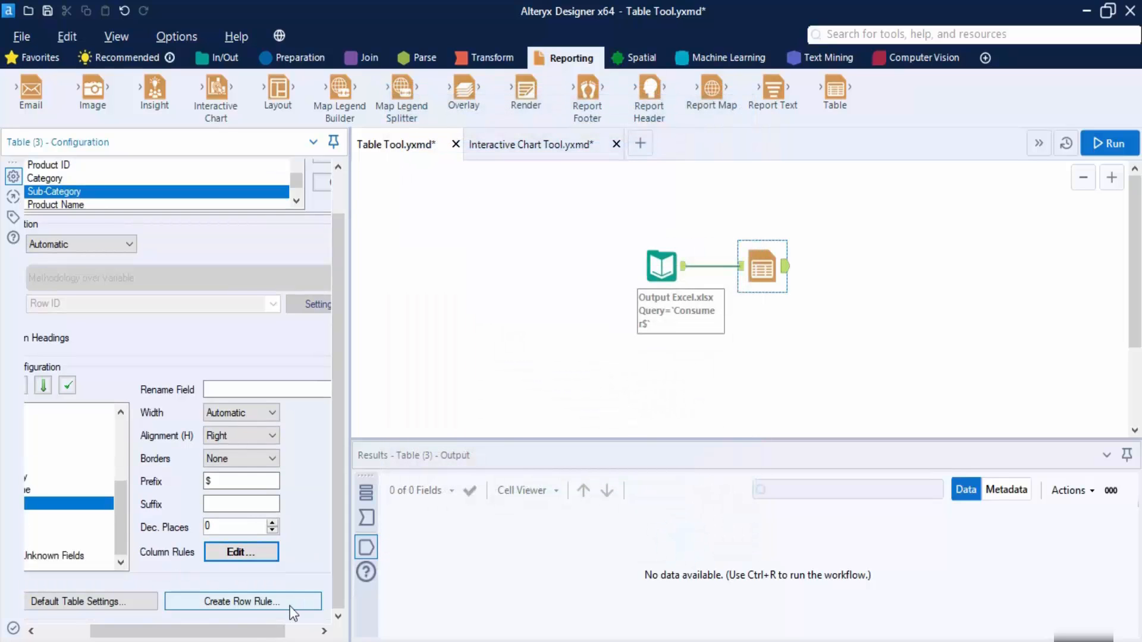
{"action": "left_click_drag", "start_coordinate": [255, 634], "coordinate": [286, 634]}
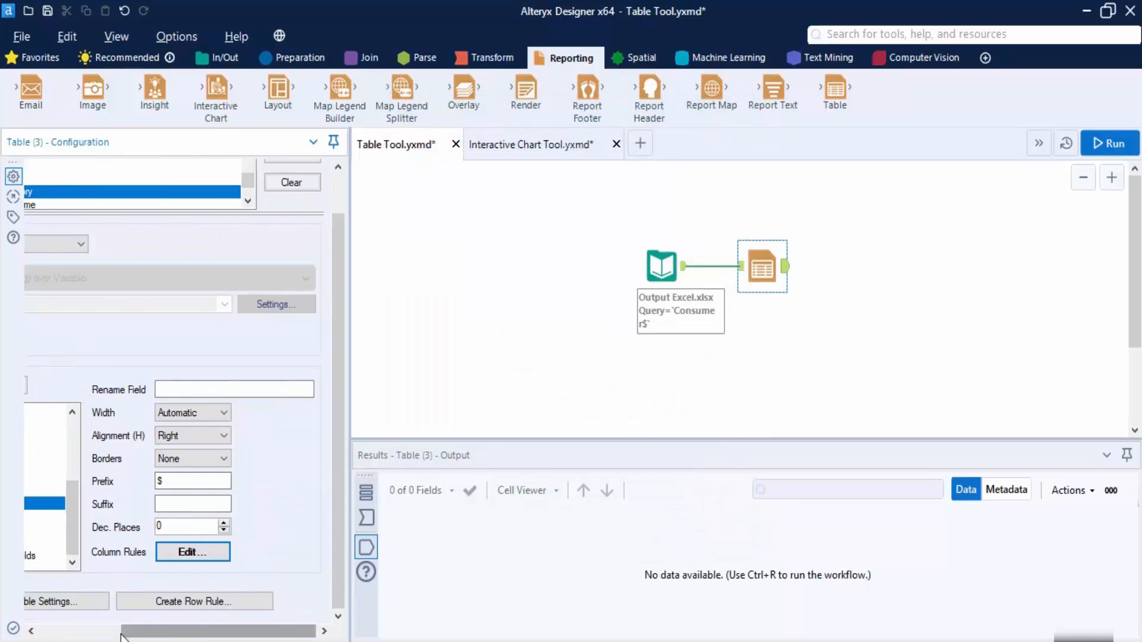
{"action": "left_click_drag", "start_coordinate": [165, 632], "coordinate": [101, 630]}
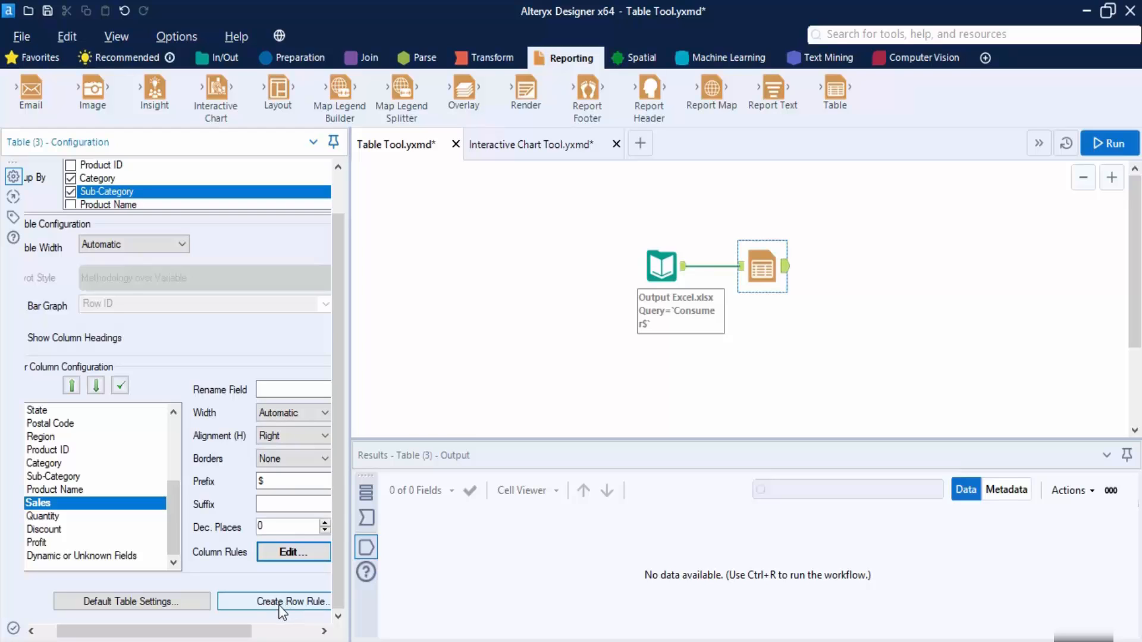
Step: Run the Table Tool workflow with the configured Table settings
{"action": "mouse_move", "coordinate": [209, 632]}
{"action": "left_mouse_down"}
{"action": "mouse_move", "coordinate": [247, 630]}
{"action": "mouse_move", "coordinate": [189, 641]}
{"action": "left_mouse_up"}
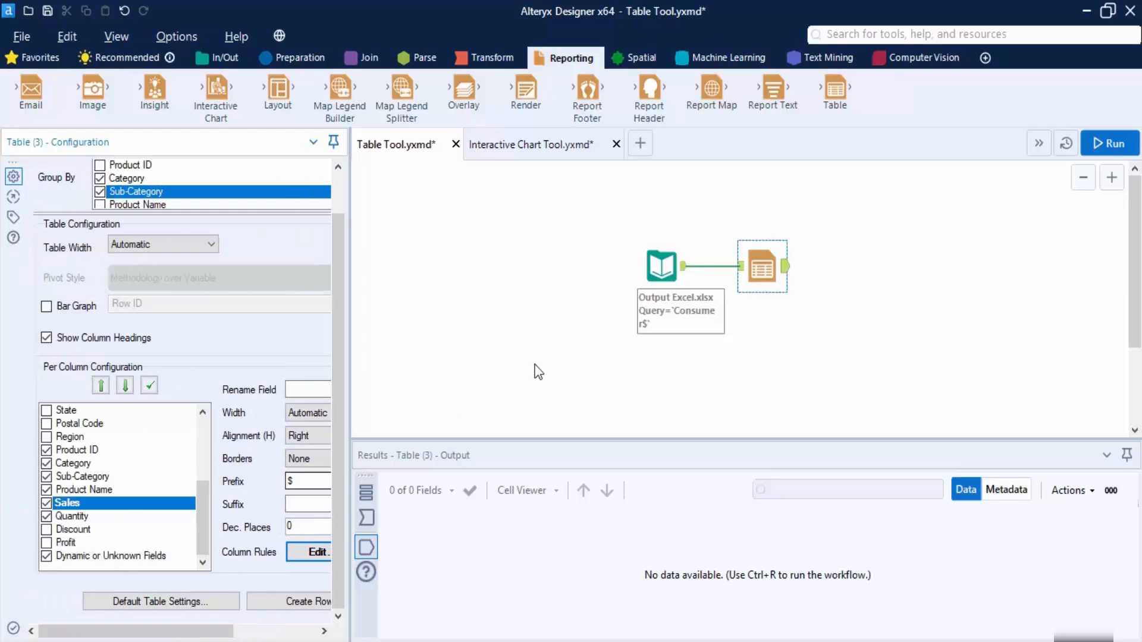
{"action": "scroll", "coordinate": [266, 359], "scroll_direction": "up", "scroll_amount": 1}
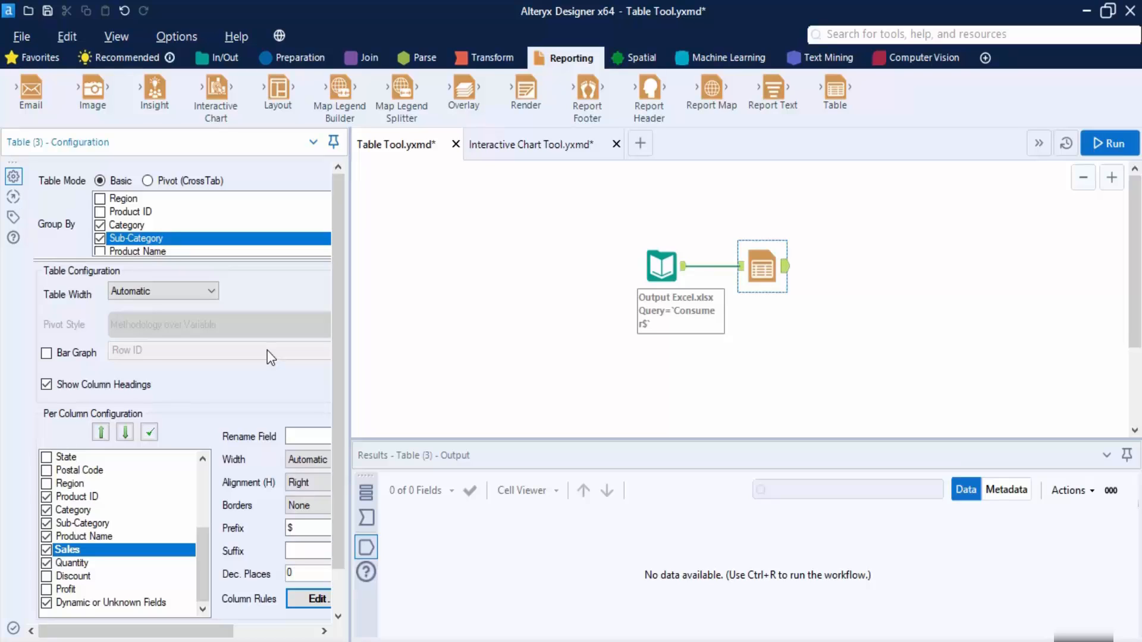
{"action": "left_click", "coordinate": [1095, 141]}
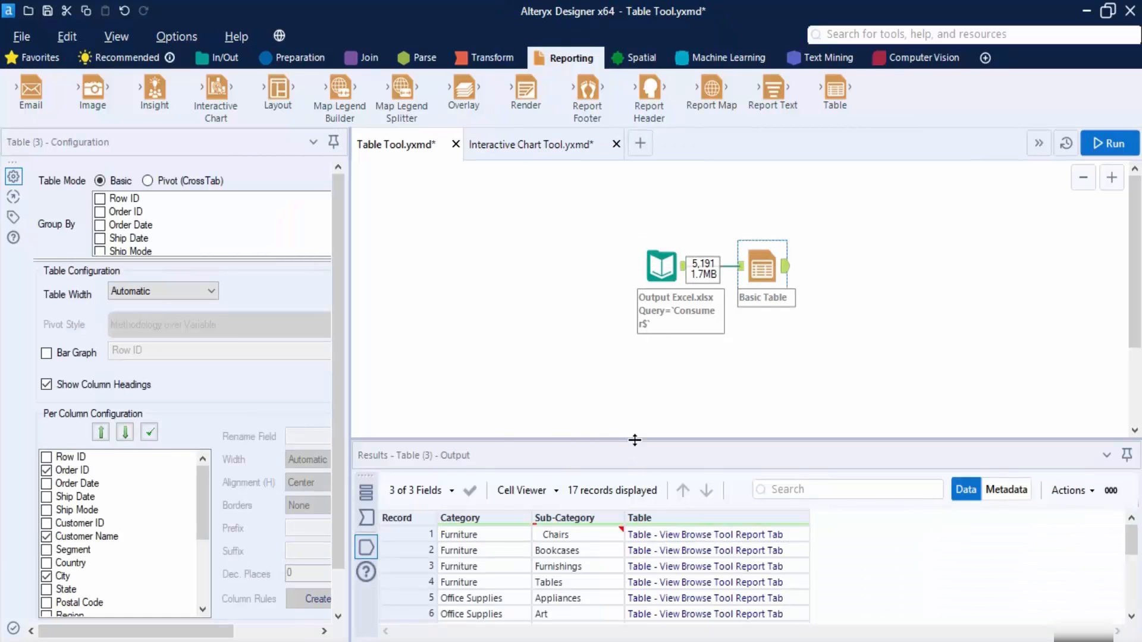
Step: Enlarge the results area and inspect the grouped Table output, including the cell contents of record 1's Table field
{"action": "left_click_drag", "start_coordinate": [635, 439], "coordinate": [640, 335]}
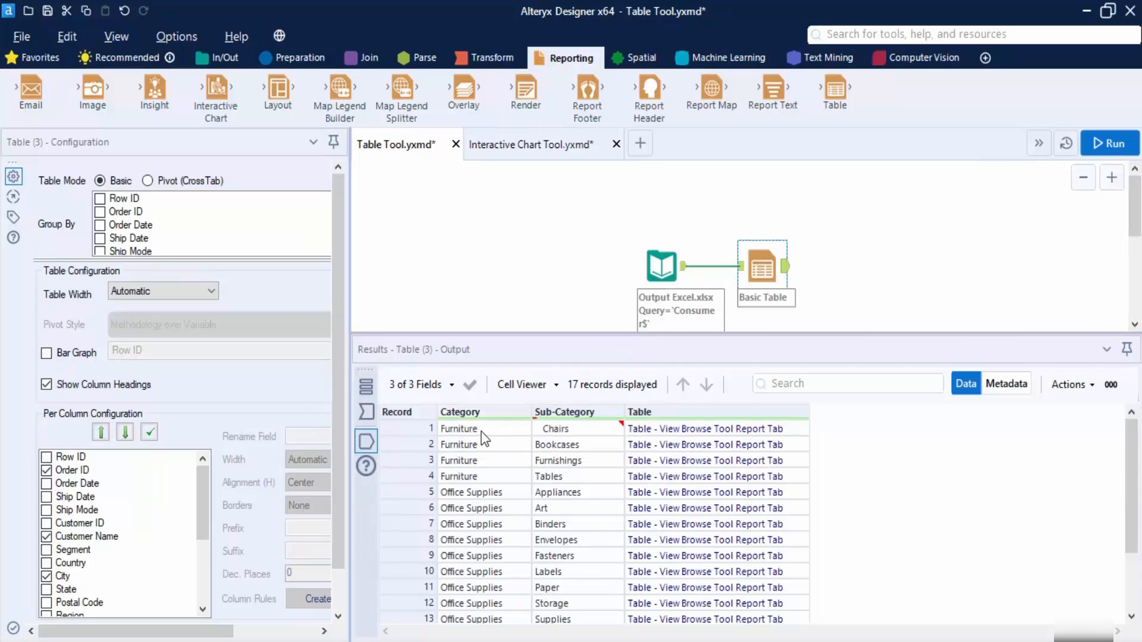
{"action": "mouse_move", "coordinate": [564, 436]}
{"action": "left_click", "coordinate": [690, 431]}
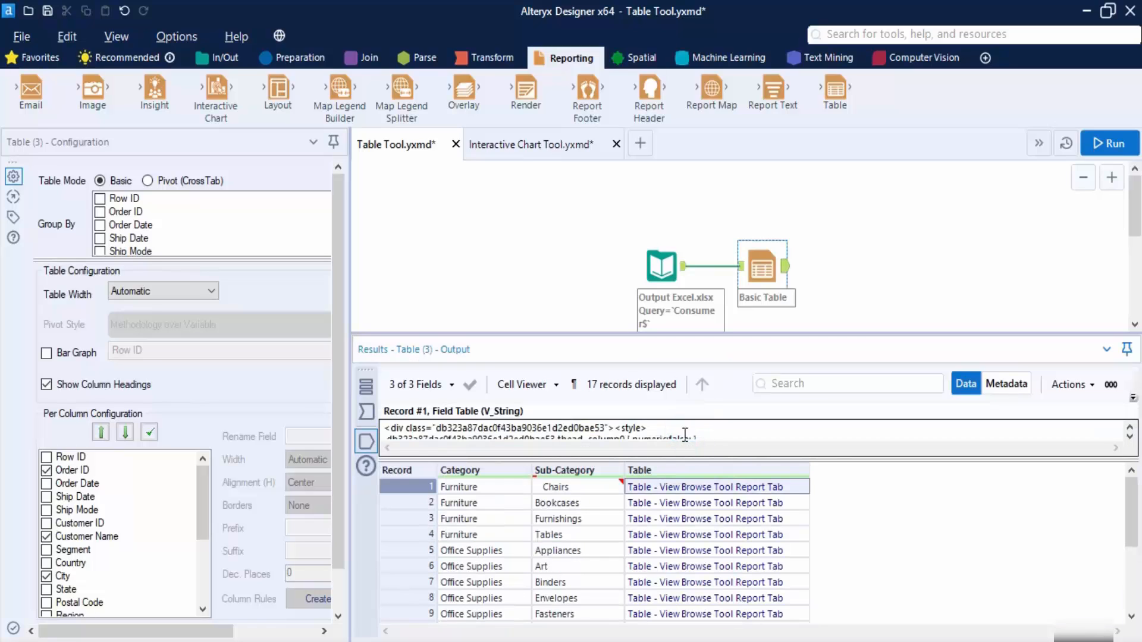
{"action": "left_click", "coordinate": [472, 386]}
{"action": "left_click", "coordinate": [473, 385]}
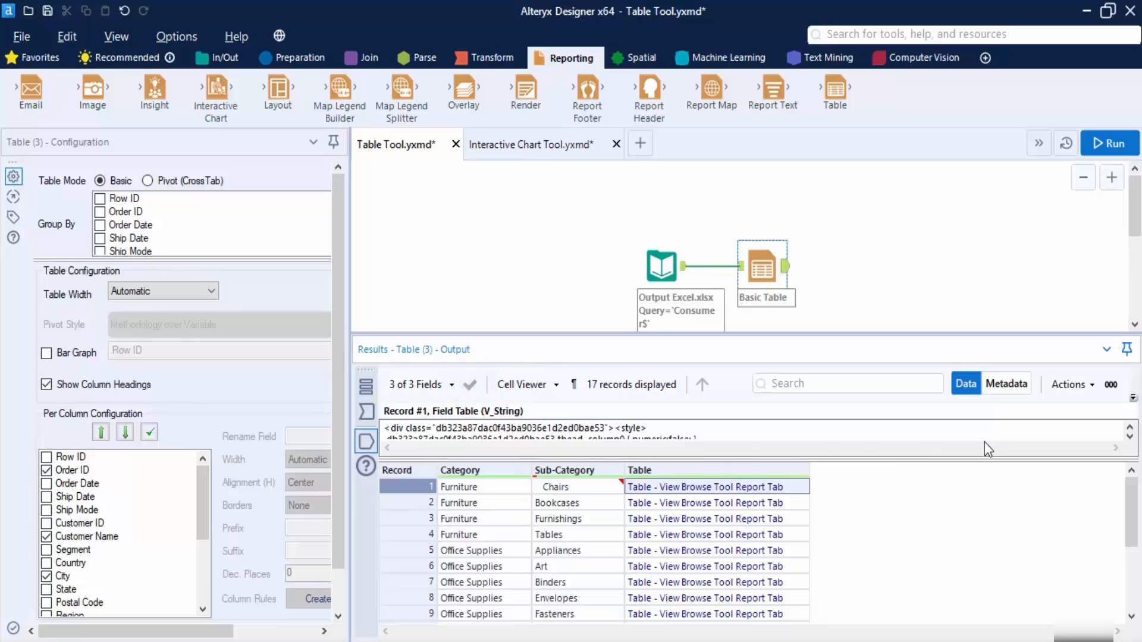
{"action": "left_click_drag", "start_coordinate": [518, 460], "coordinate": [527, 411]}
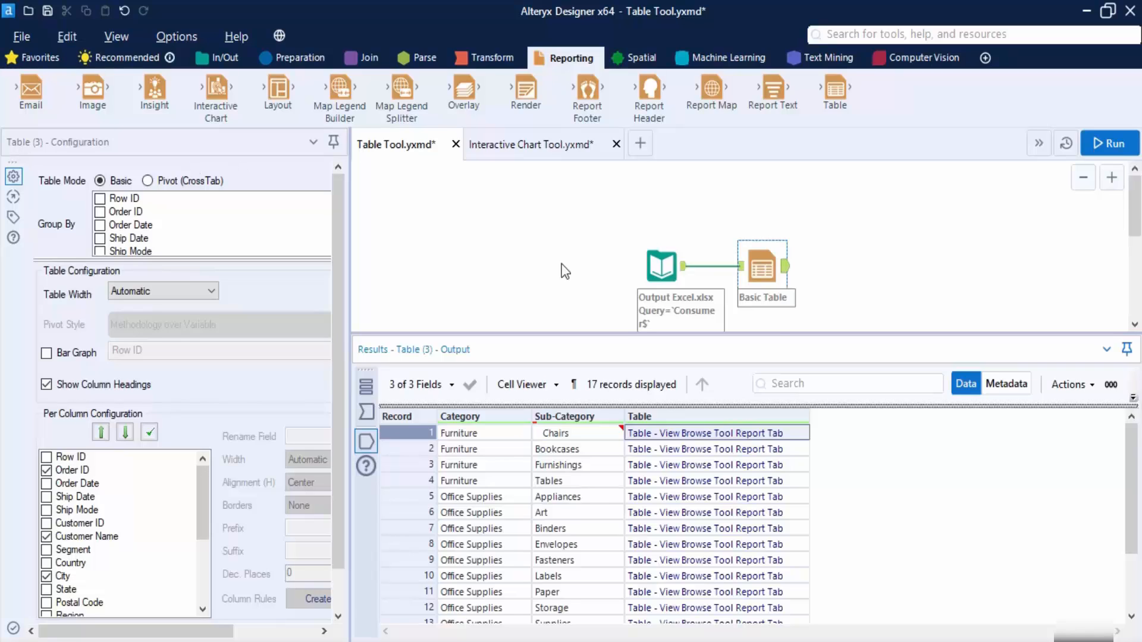
{"action": "scroll", "coordinate": [808, 588], "scroll_direction": "down", "scroll_amount": 2}
{"action": "scroll", "coordinate": [808, 588], "scroll_direction": "up", "scroll_amount": 2}
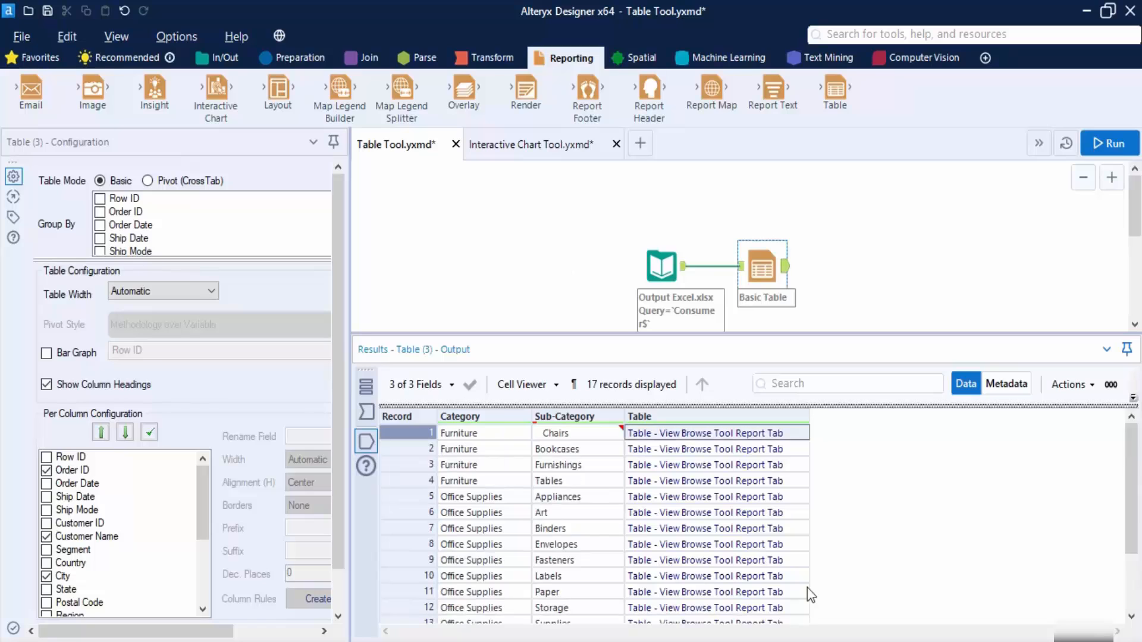
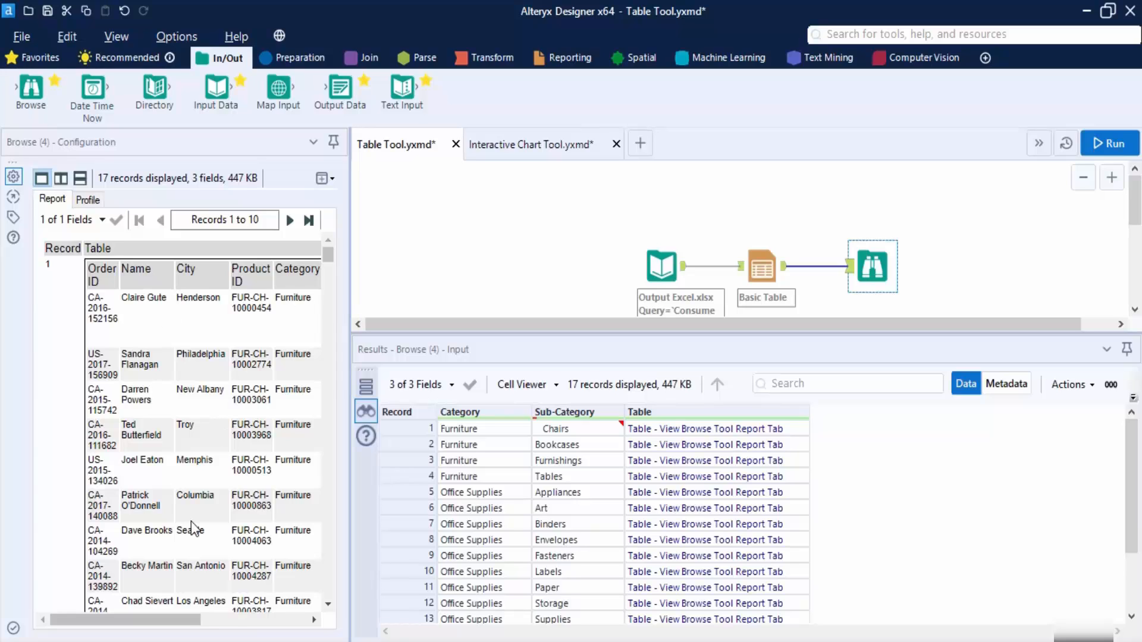
Step: Review the column headings and rows of the first table in the Browse report
{"action": "left_click", "coordinate": [186, 619]}
{"action": "scroll", "coordinate": [198, 458], "scroll_direction": "down", "scroll_amount": 3}
{"action": "scroll", "coordinate": [197, 459], "scroll_direction": "right", "scroll_amount": 2}
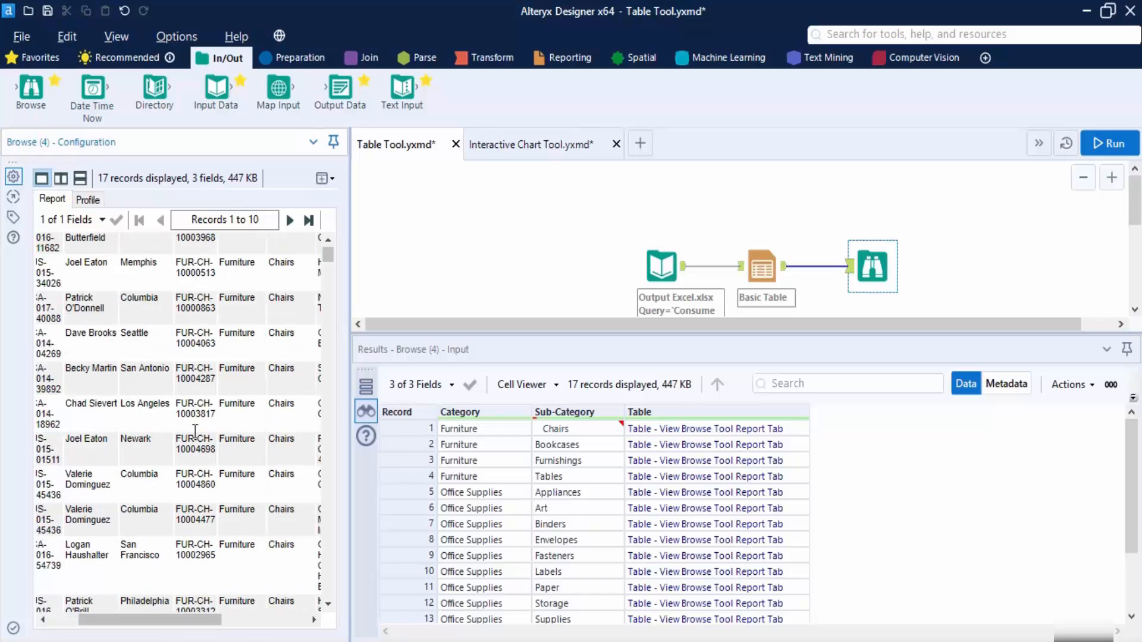
{"action": "scroll", "coordinate": [197, 459], "scroll_direction": "up", "scroll_amount": 3}
{"action": "scroll", "coordinate": [192, 433], "scroll_direction": "down", "scroll_amount": 3}
{"action": "scroll", "coordinate": [192, 435], "scroll_direction": "up", "scroll_amount": 3}
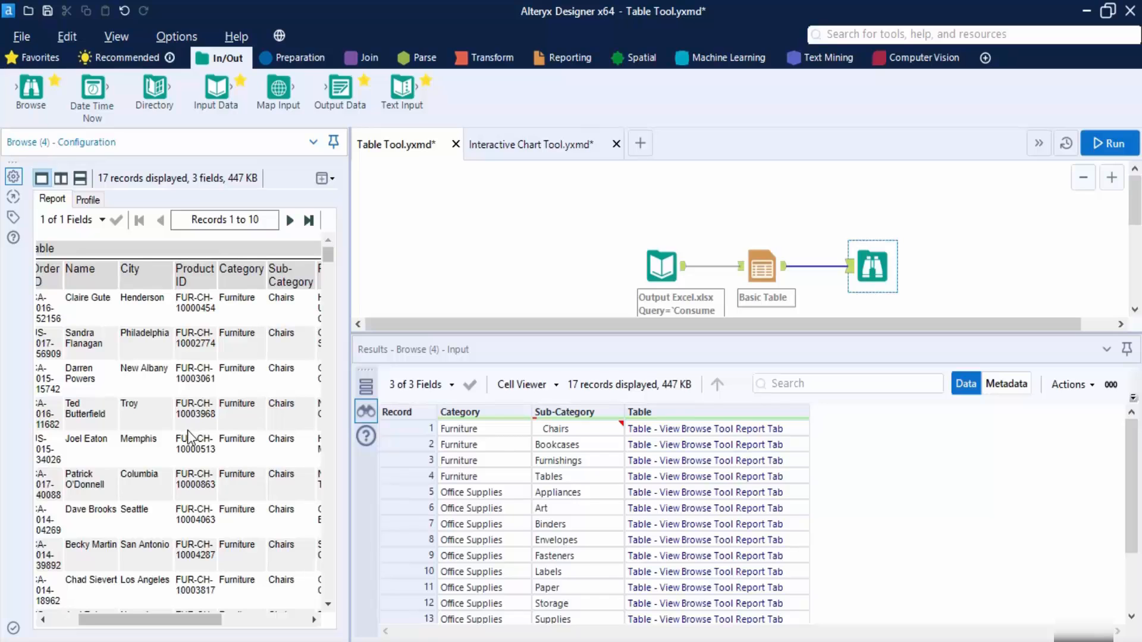
Step: Check the Sales column of the Browse report for the $ prefix and the green conditional styling
{"action": "scroll", "coordinate": [187, 430], "scroll_direction": "right", "scroll_amount": 3}
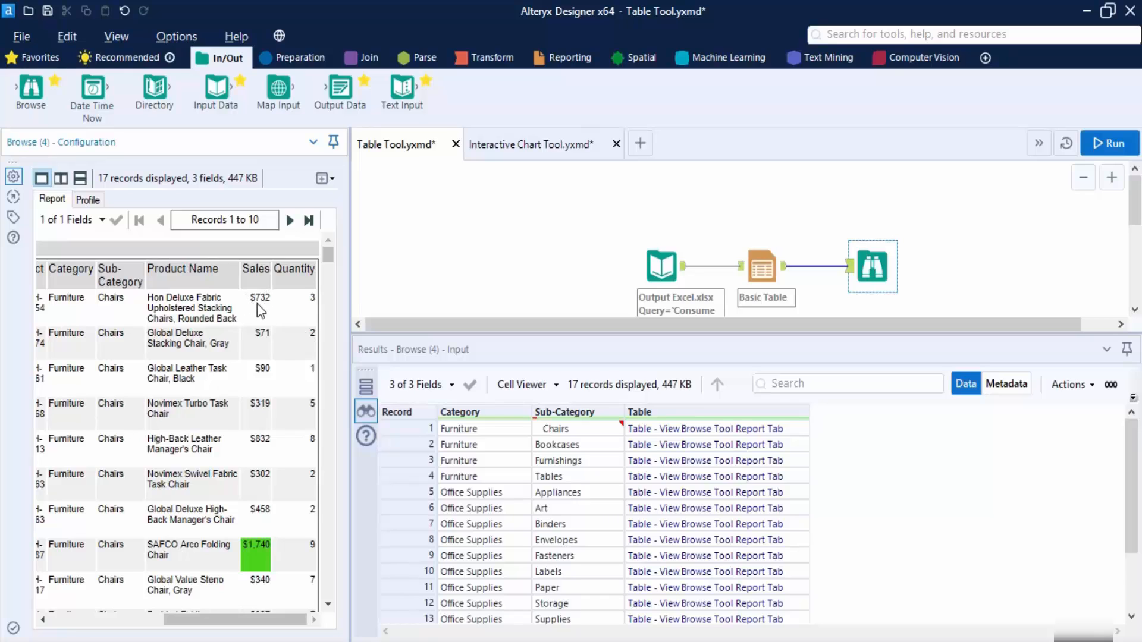
{"action": "scroll", "coordinate": [235, 527], "scroll_direction": "down", "scroll_amount": 2}
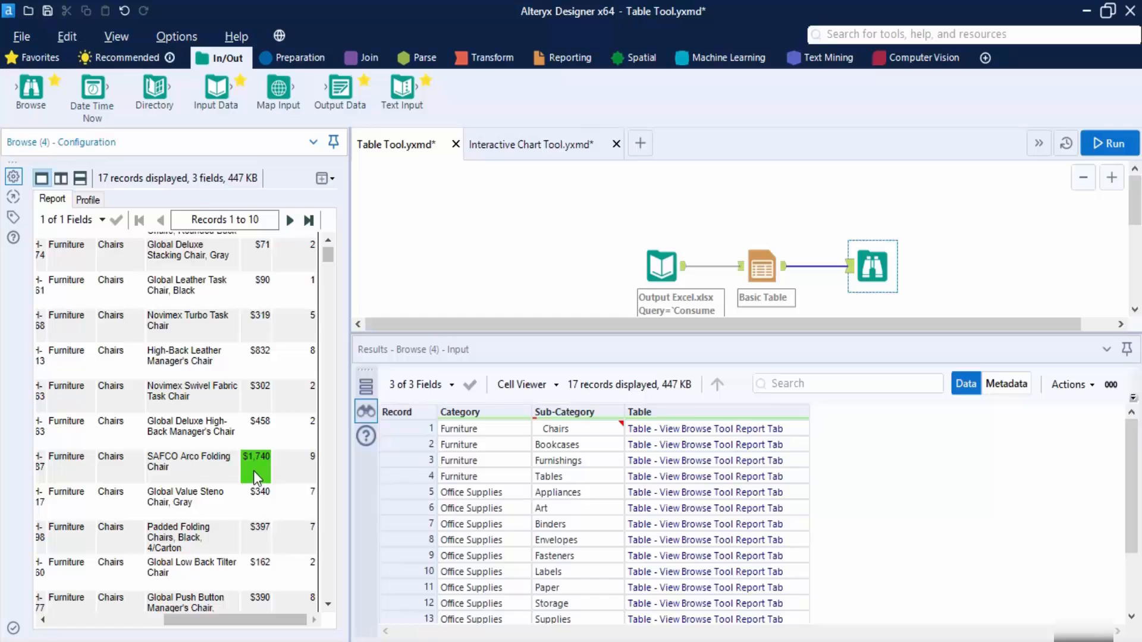
{"action": "scroll", "coordinate": [254, 471], "scroll_direction": "down", "scroll_amount": 10}
{"action": "scroll", "coordinate": [256, 476], "scroll_direction": "down", "scroll_amount": 1}
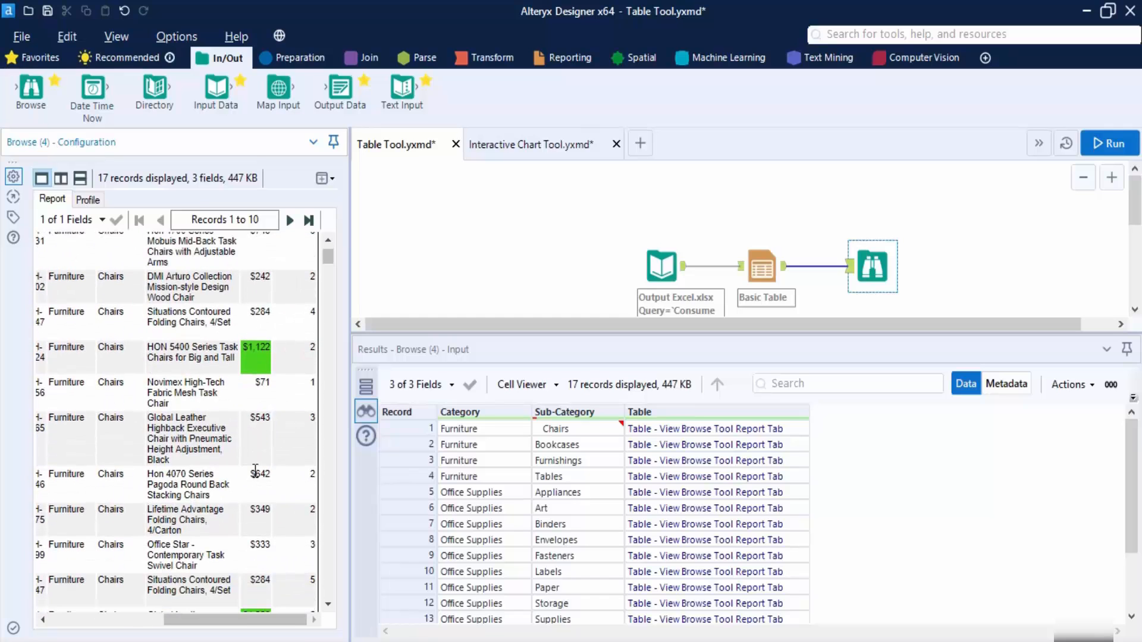
{"action": "scroll", "coordinate": [256, 471], "scroll_direction": "down", "scroll_amount": 10}
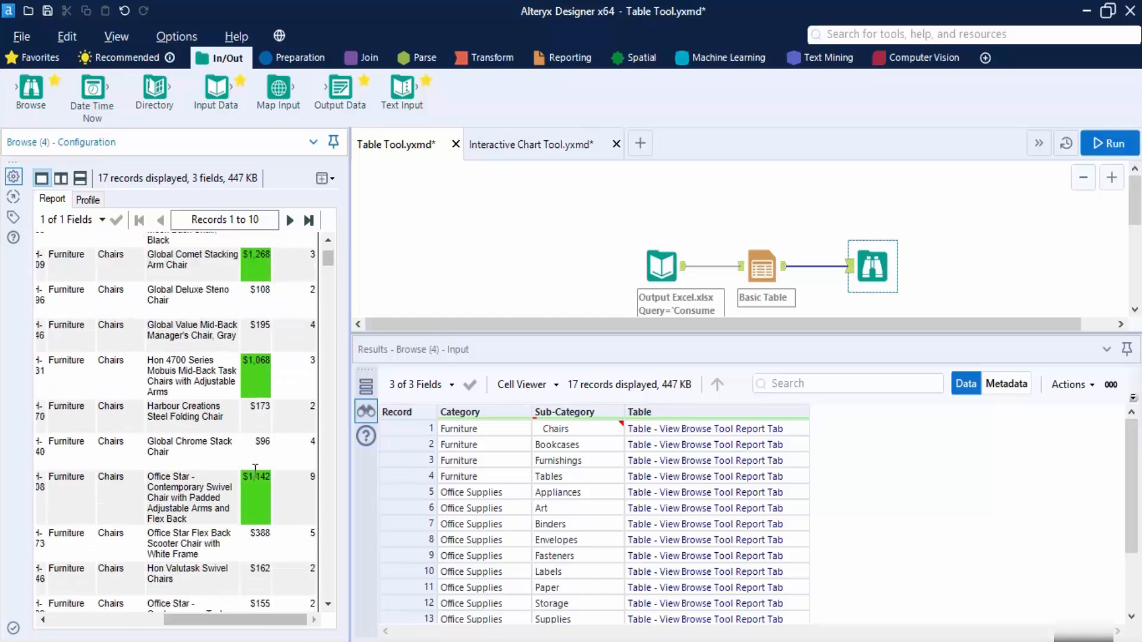
{"action": "scroll", "coordinate": [253, 471], "scroll_direction": "up", "scroll_amount": 5}
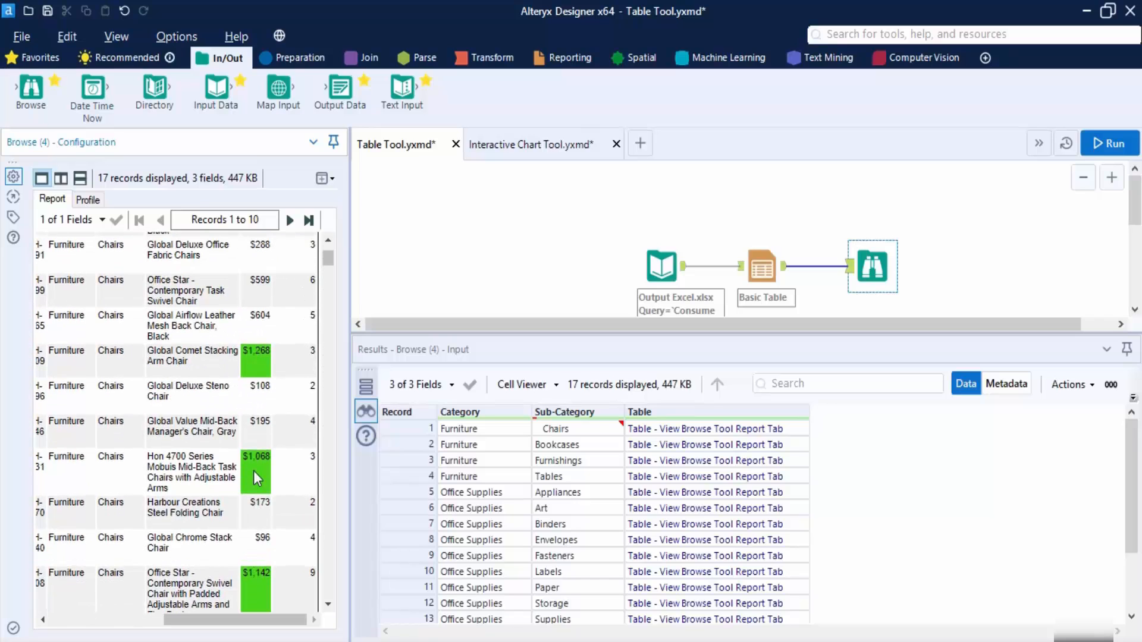
{"action": "scroll", "coordinate": [224, 522], "scroll_direction": "up", "scroll_amount": 7}
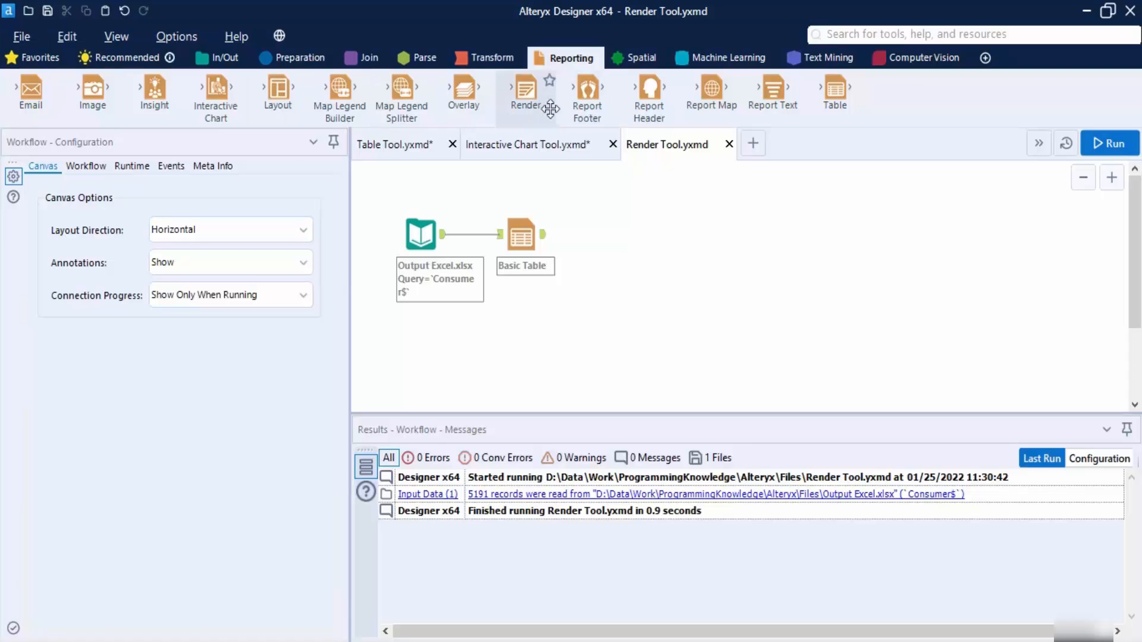
Step: Add a Render tool after the Basic Table and set its output mode to Choose a Specific Output File
{"action": "left_click_drag", "start_coordinate": [526, 90], "coordinate": [602, 235]}
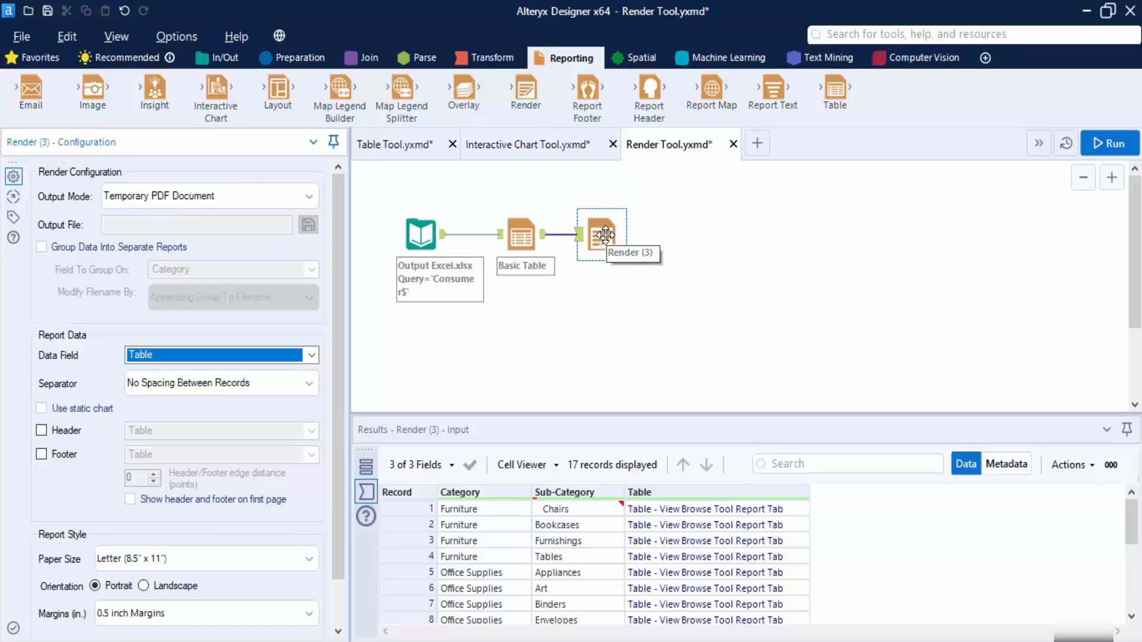
{"action": "left_click", "coordinate": [301, 195]}
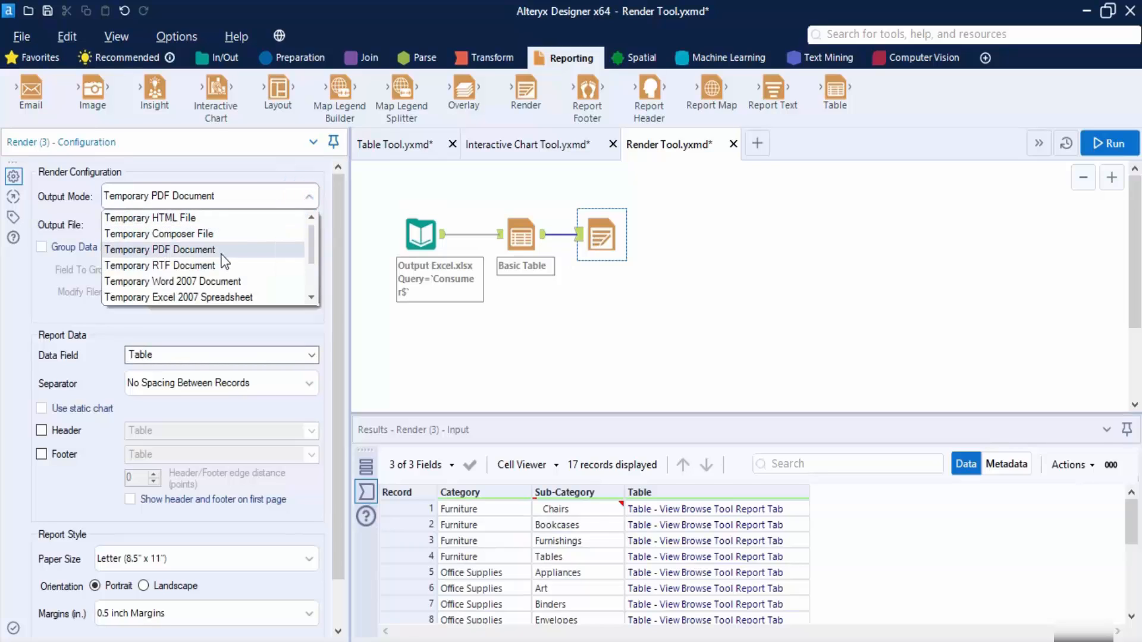
{"action": "scroll", "coordinate": [234, 290], "scroll_direction": "down", "scroll_amount": 2}
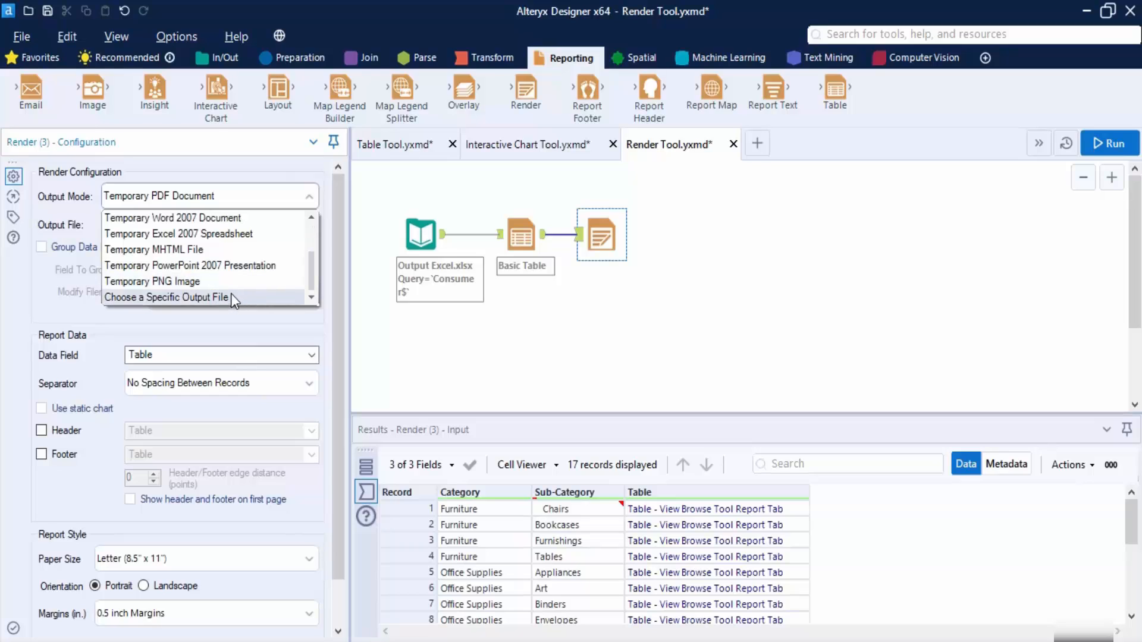
{"action": "left_click", "coordinate": [179, 299]}
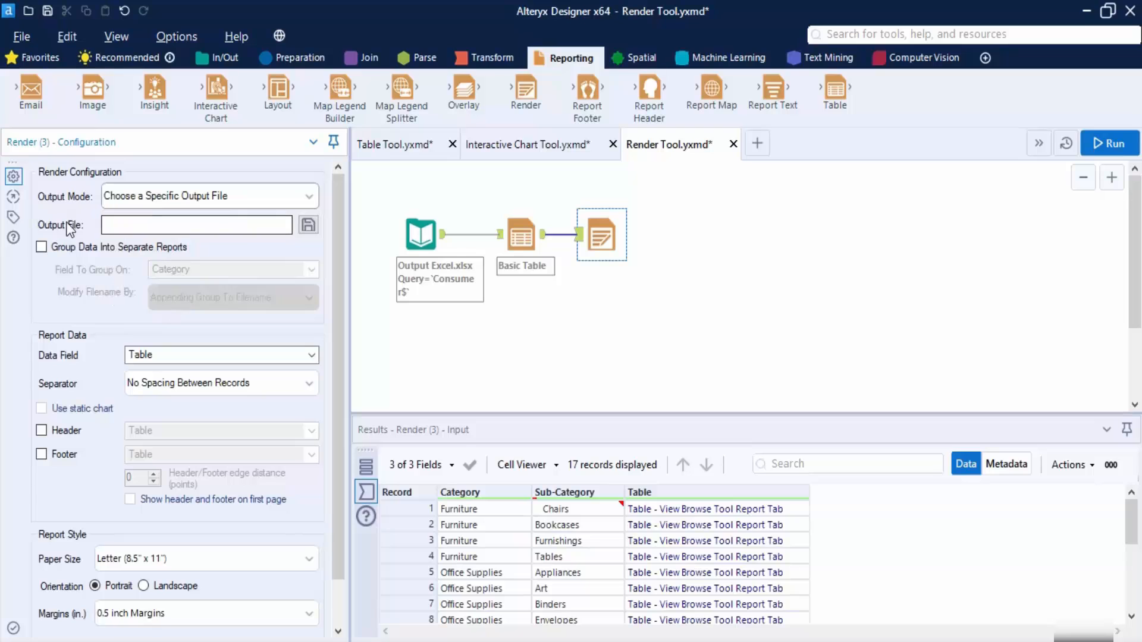
Step: Set the Render output file to an Excel 2007 spreadsheet named Report Table in the Files folder
{"action": "left_click", "coordinate": [309, 225]}
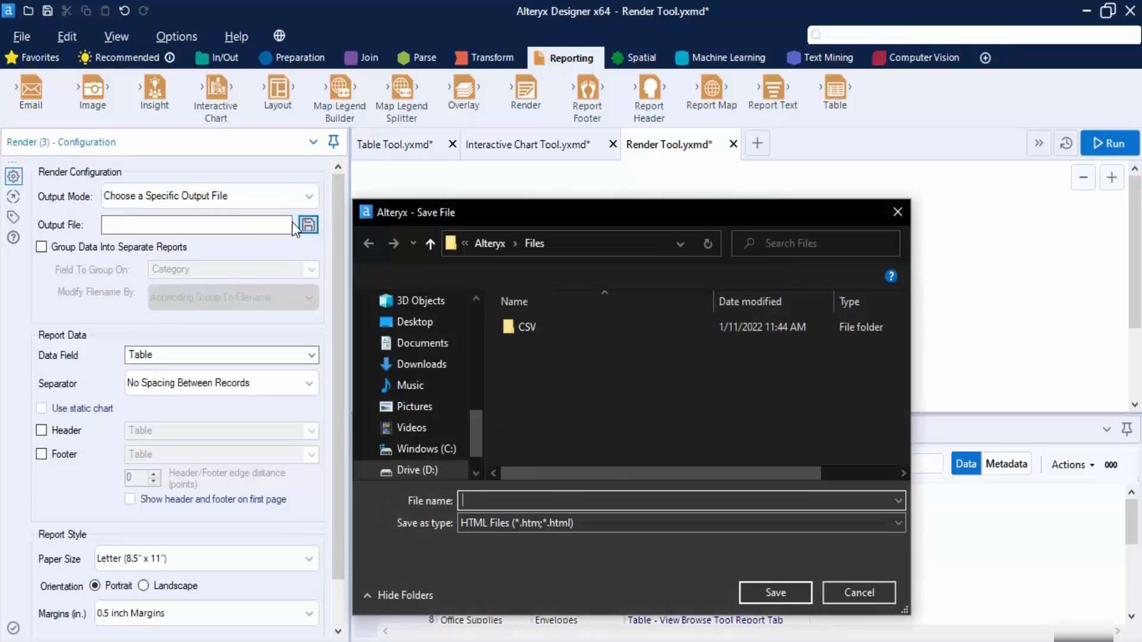
{"action": "left_click", "coordinate": [579, 521]}
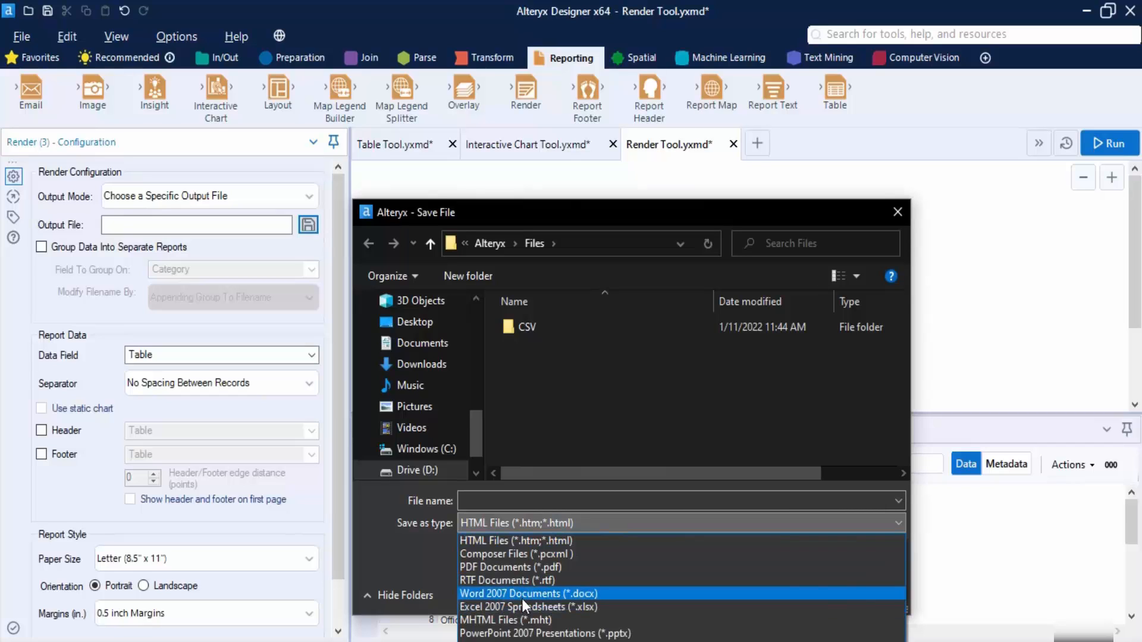
{"action": "left_click", "coordinate": [539, 608]}
{"action": "left_click", "coordinate": [567, 502]}
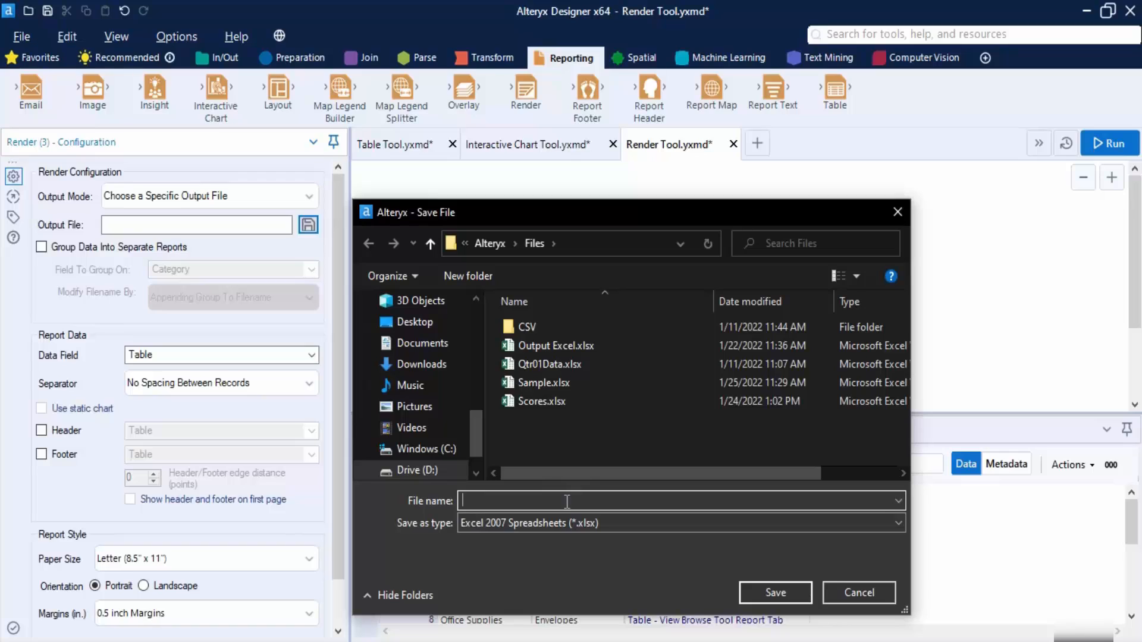
{"action": "type", "text": "Report Table"}
{"action": "left_click", "coordinate": [776, 593]}
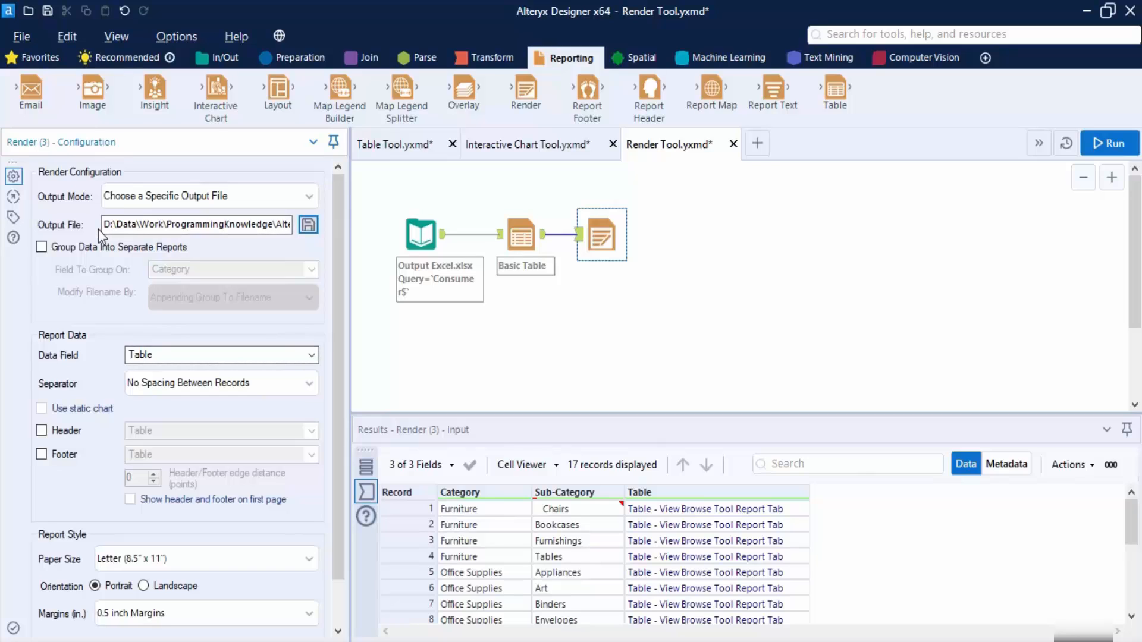
{"action": "scroll", "coordinate": [179, 315], "scroll_direction": "down", "scroll_amount": 1}
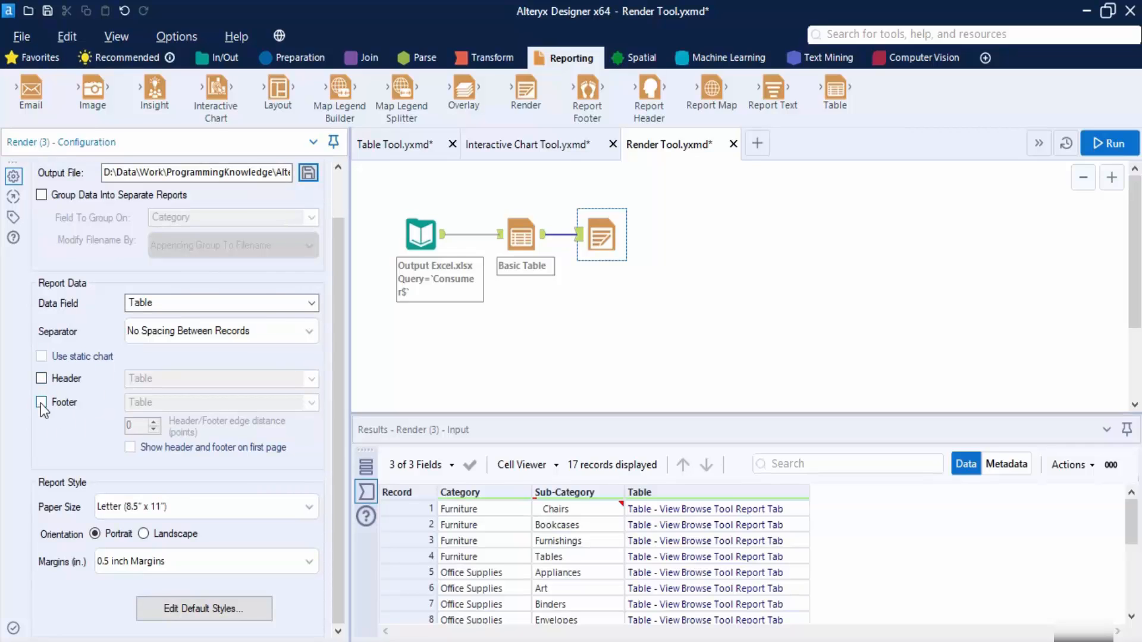
{"action": "left_click", "coordinate": [44, 382]}
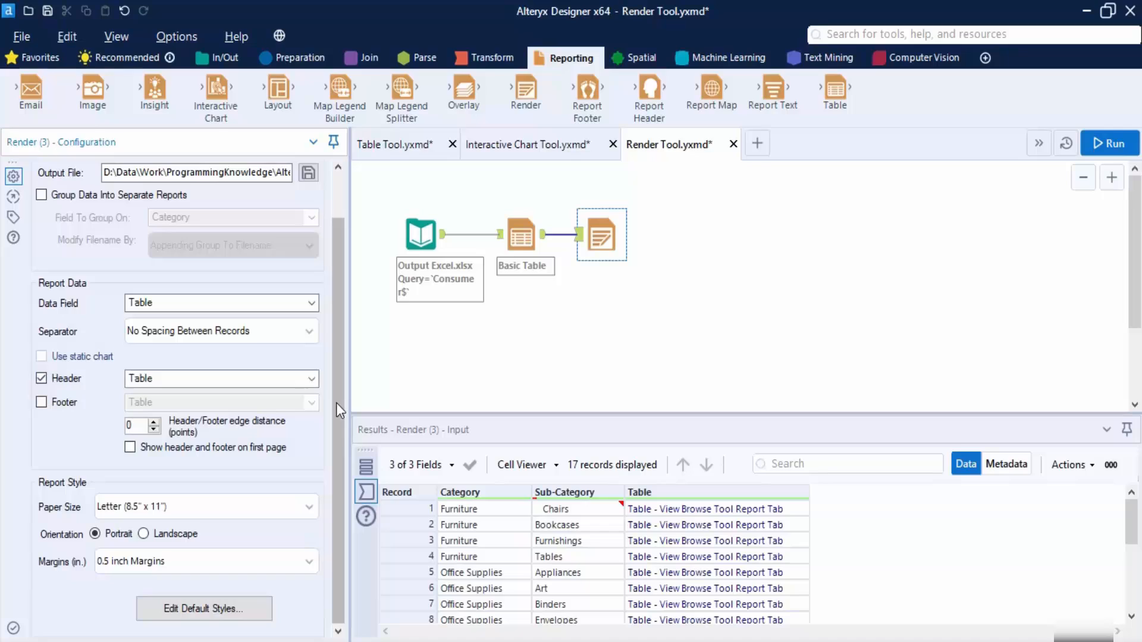
{"action": "left_click", "coordinate": [313, 377]}
{"action": "left_click", "coordinate": [312, 376]}
{"action": "left_click", "coordinate": [42, 380]}
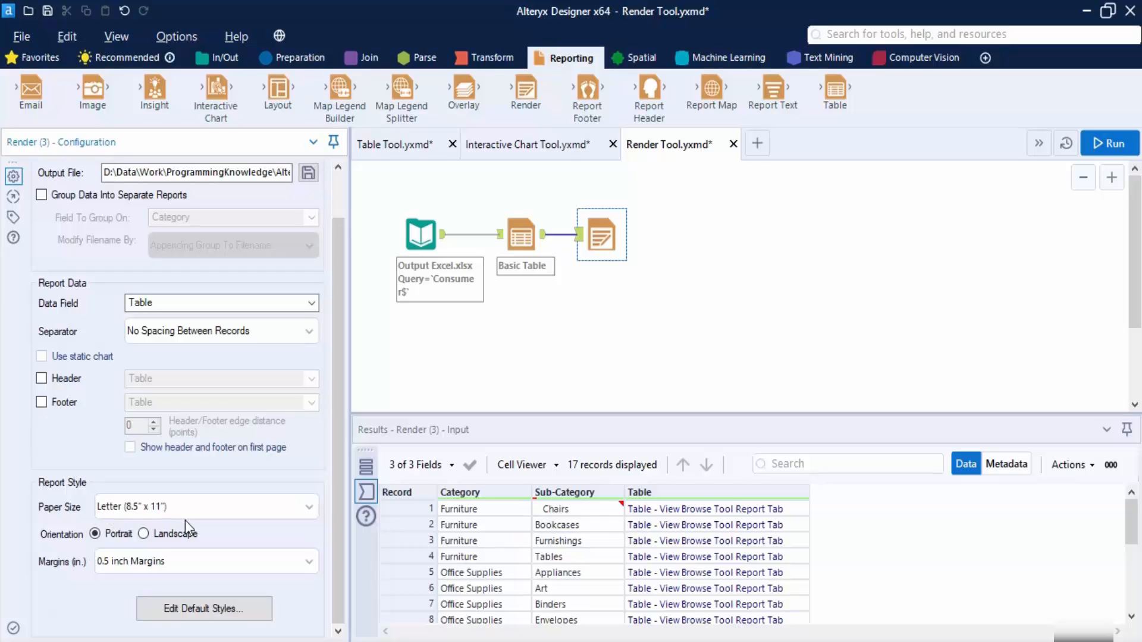
Step: Run the Render workflow and open the exported Report Table.xlsx in Excel from File Explorer
{"action": "left_click", "coordinate": [1112, 151]}
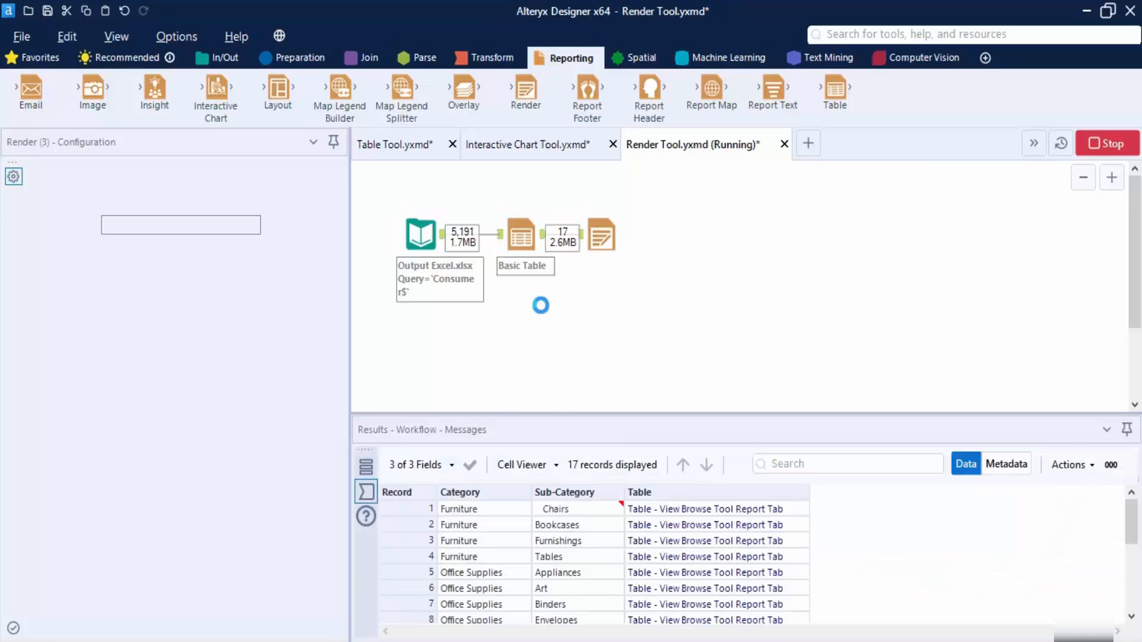
{"action": "left_click", "coordinate": [548, 641]}
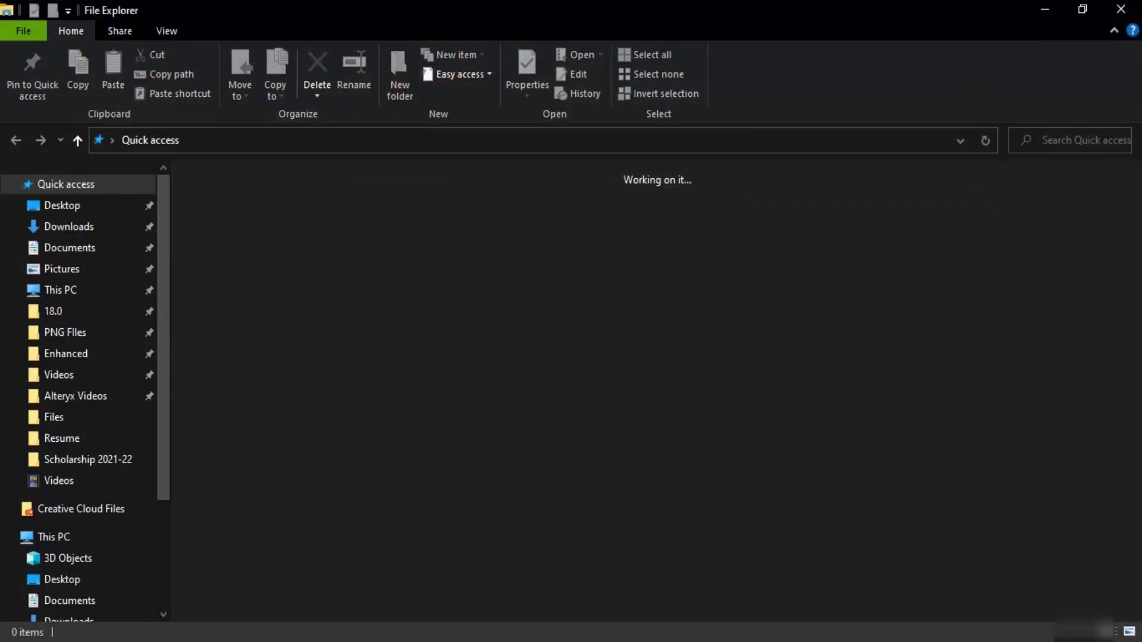
{"action": "double_click", "coordinate": [265, 466]}
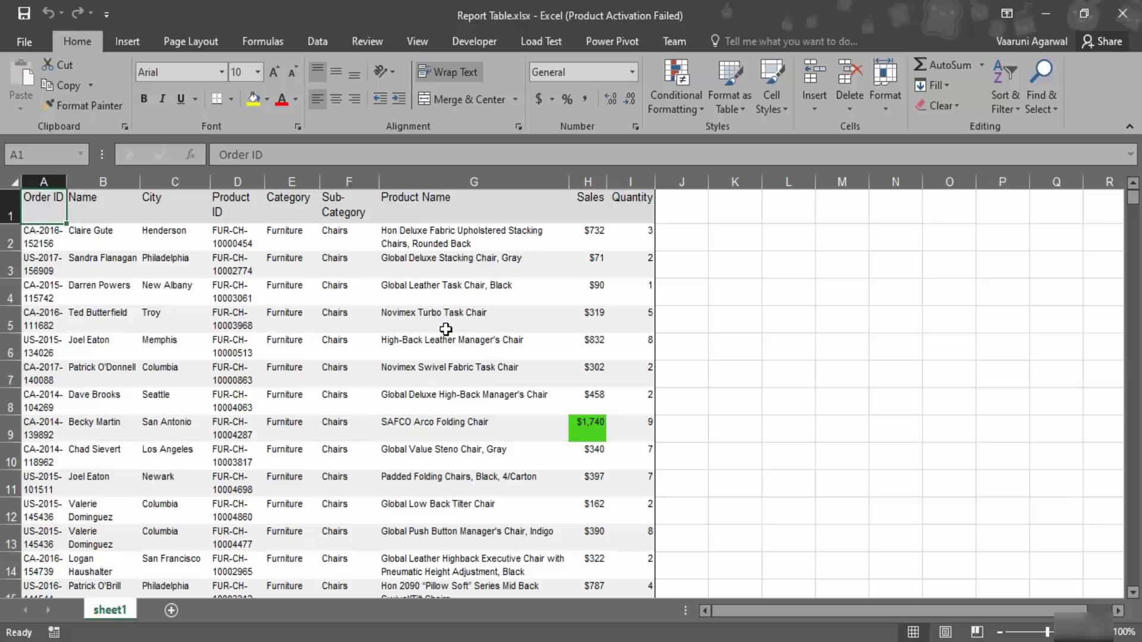
{"action": "left_click", "coordinate": [736, 502]}
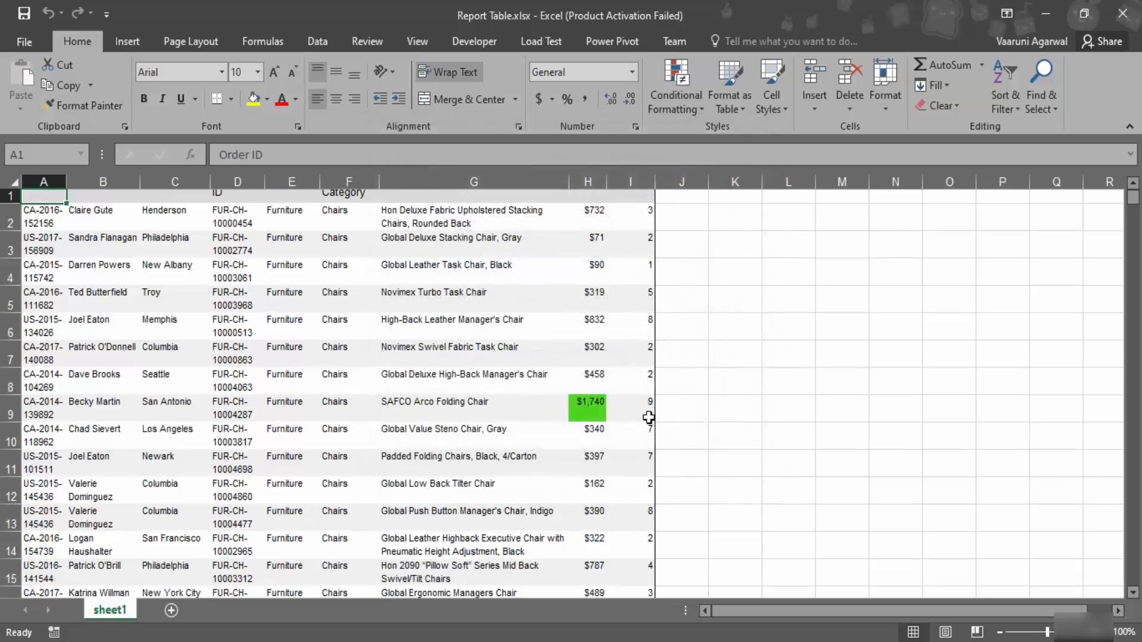
Step: Inspect the Sales highlighting in the exported worksheet, selecting cell H68, and switch back to Alteryx Designer
{"action": "scroll", "coordinate": [648, 418], "scroll_direction": "down", "scroll_amount": 18}
{"action": "scroll", "coordinate": [648, 418], "scroll_direction": "down", "scroll_amount": 7}
{"action": "scroll", "coordinate": [648, 418], "scroll_direction": "up", "scroll_amount": 4}
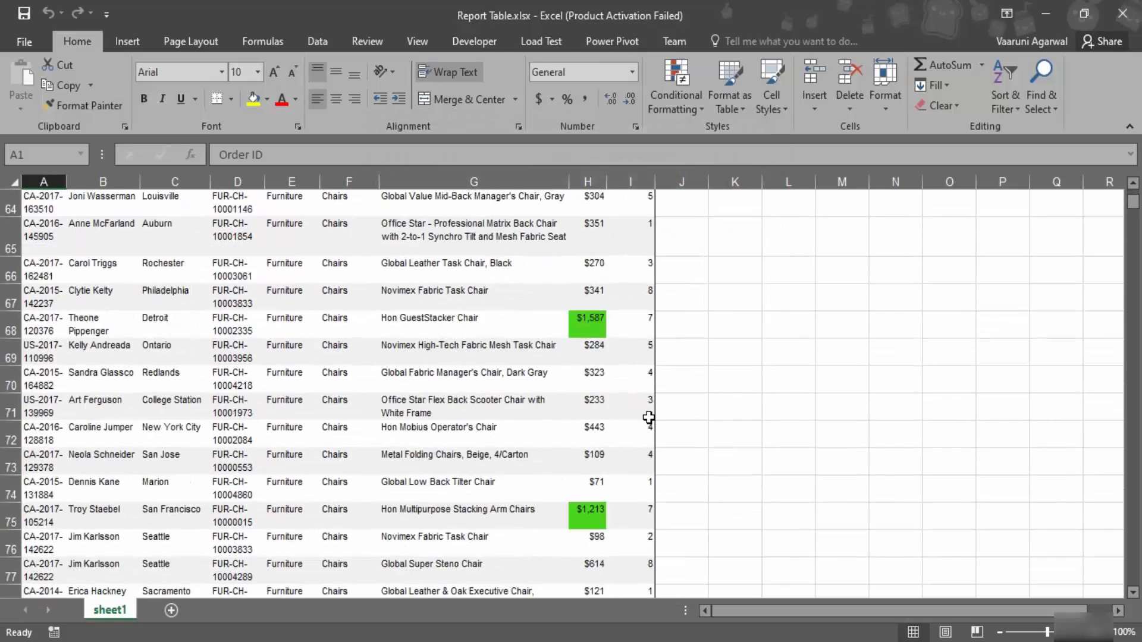
{"action": "left_click", "coordinate": [591, 326]}
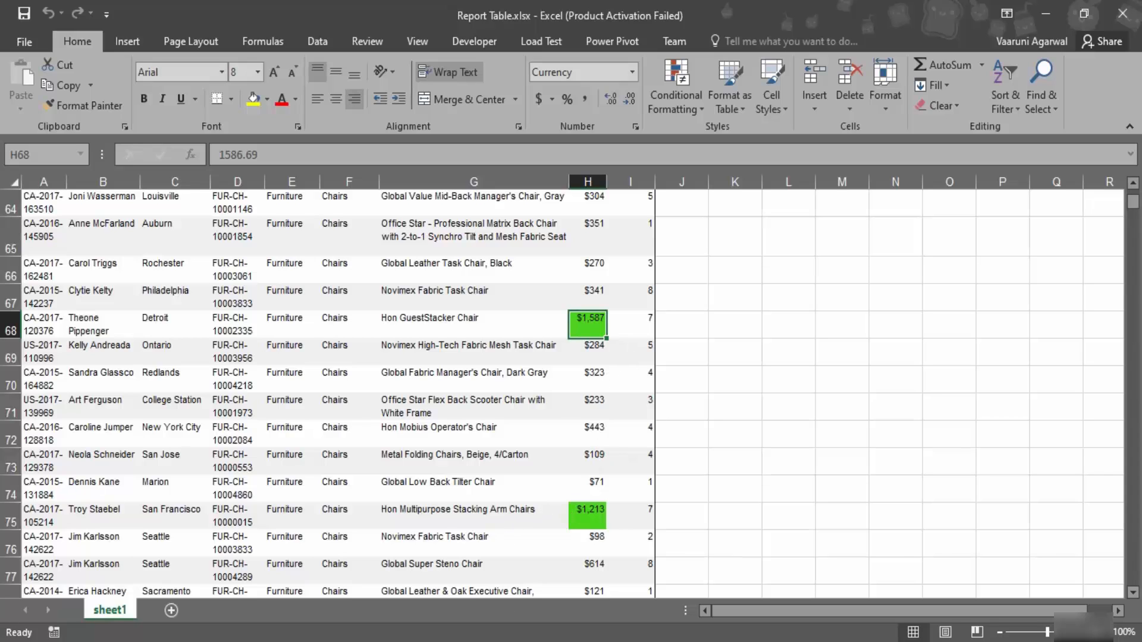
{"action": "key", "text": "alt+Tab"}
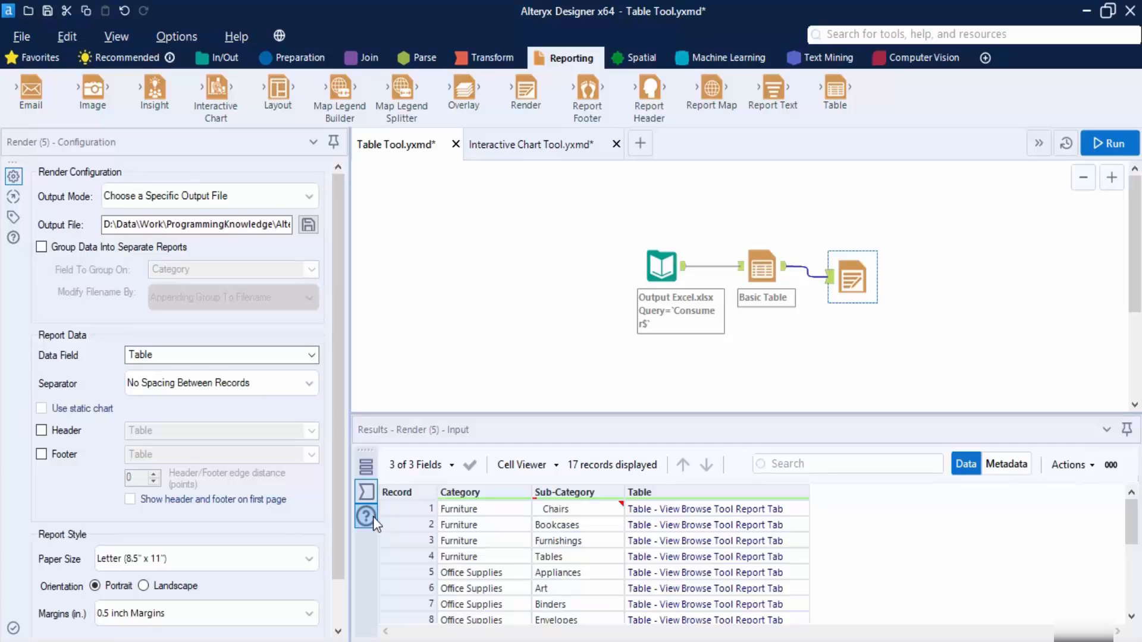
Step: Review the bar graph style settings for Sales in the Basic Table, close them, and select the Render tool
{"action": "left_click", "coordinate": [761, 256]}
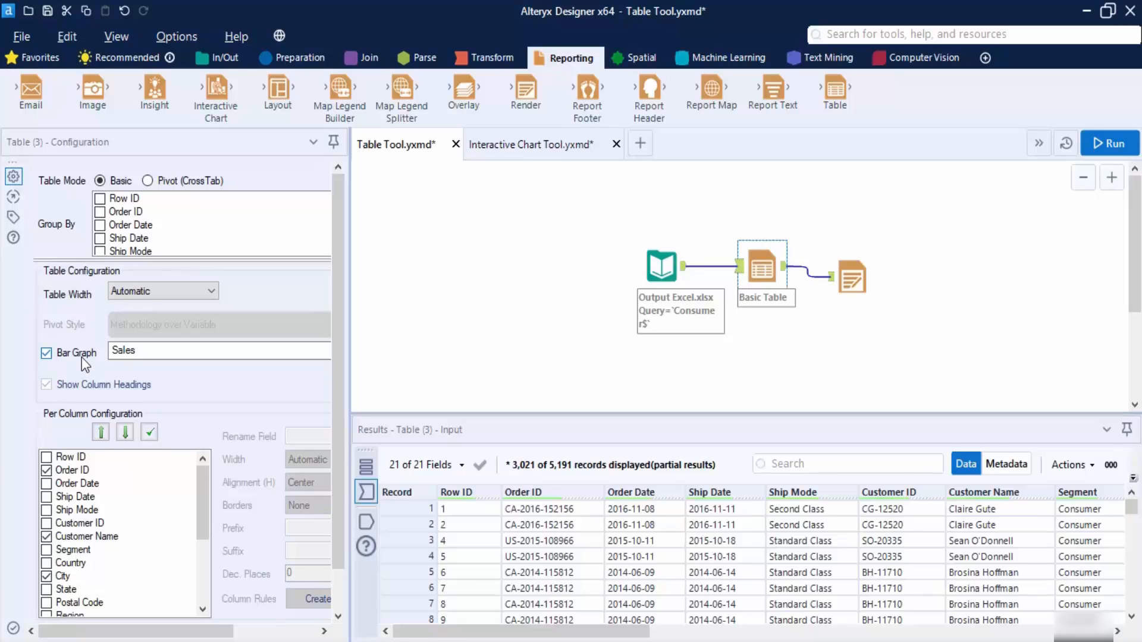
{"action": "left_click_drag", "start_coordinate": [150, 632], "coordinate": [281, 629]}
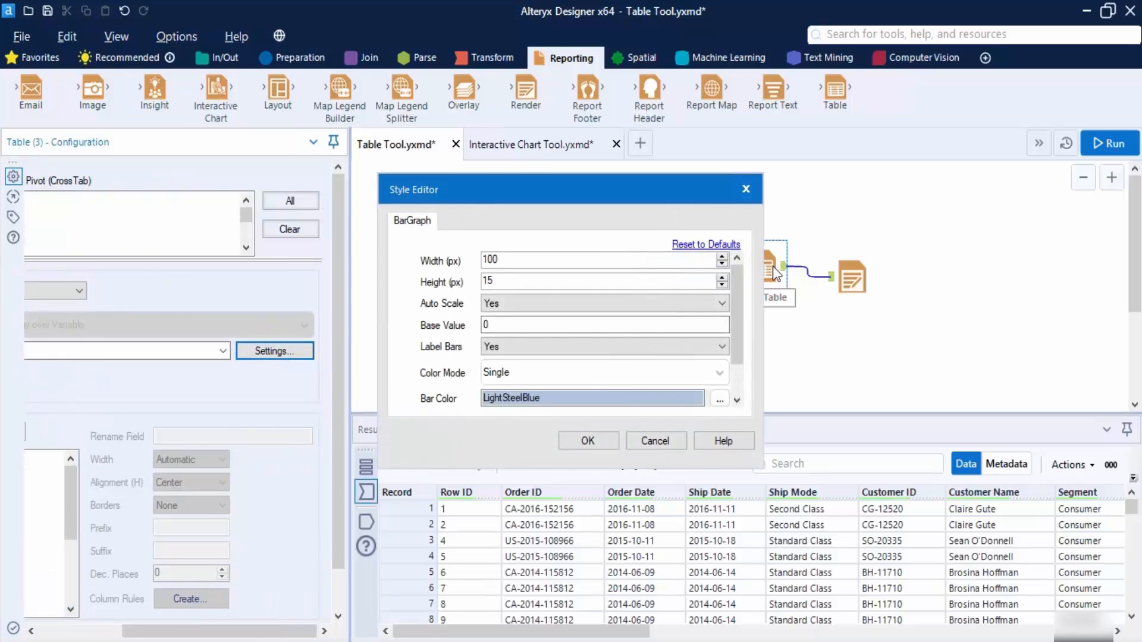
{"action": "left_click", "coordinate": [744, 191]}
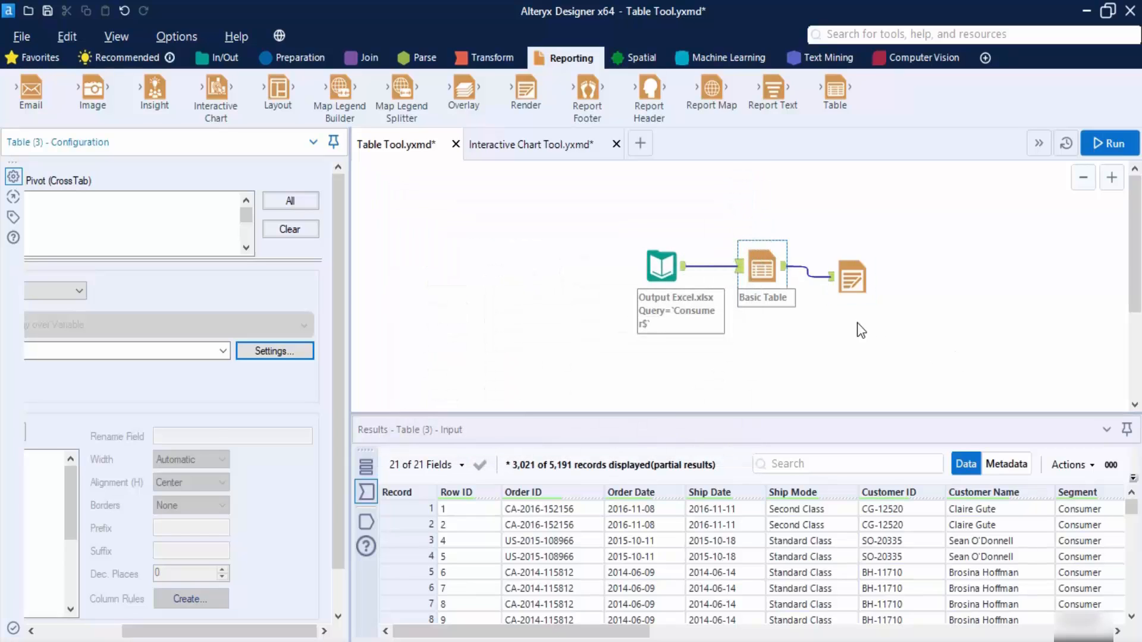
{"action": "left_click", "coordinate": [856, 280]}
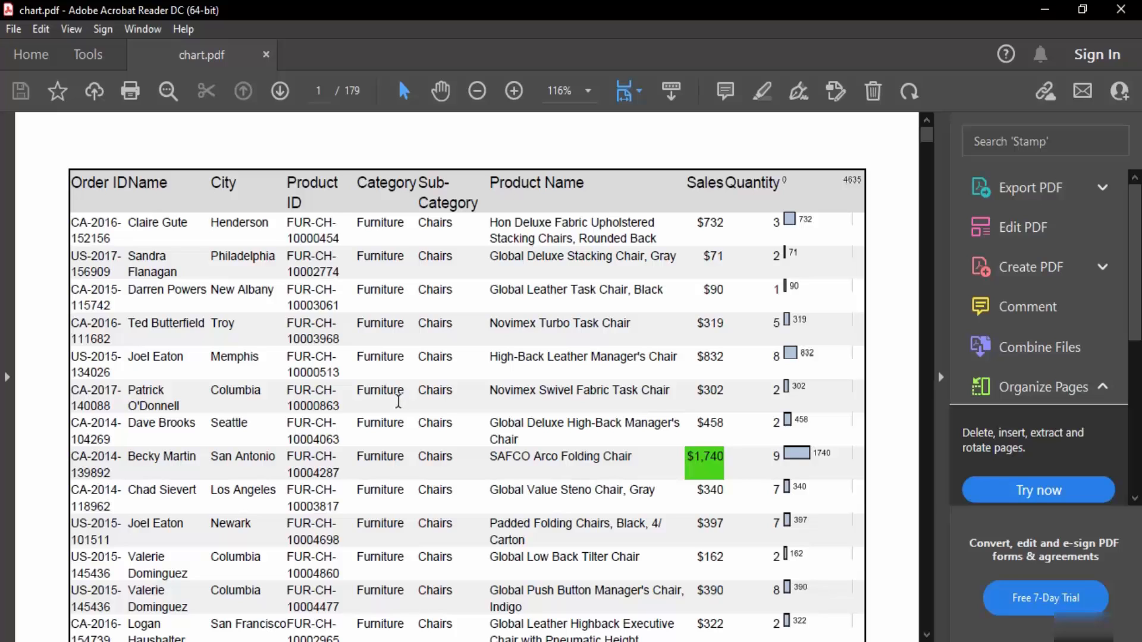
Step: Examine the Sales highlighting and bar graph column across the first three pages of chart.pdf, then close the PDF
{"action": "left_click_drag", "start_coordinate": [773, 222], "coordinate": [777, 476]}
{"action": "left_click", "coordinate": [854, 258]}
{"action": "left_click", "coordinate": [791, 224]}
{"action": "scroll", "coordinate": [826, 393], "scroll_direction": "down", "scroll_amount": 4}
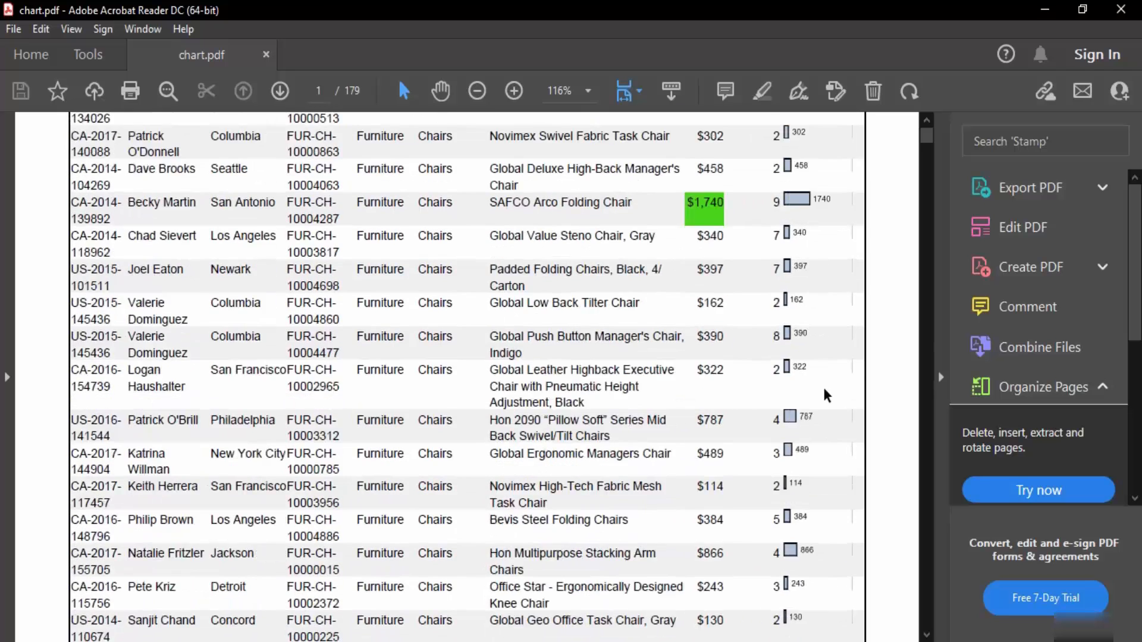
{"action": "scroll", "coordinate": [827, 395], "scroll_direction": "down", "scroll_amount": 7}
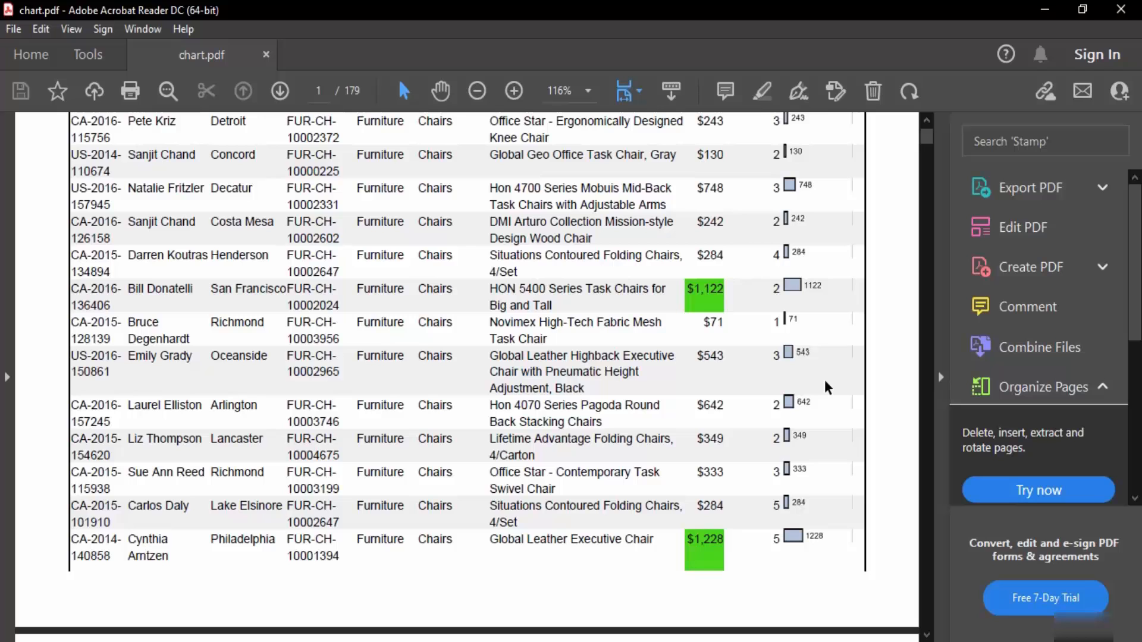
{"action": "scroll", "coordinate": [827, 387], "scroll_direction": "down", "scroll_amount": 13}
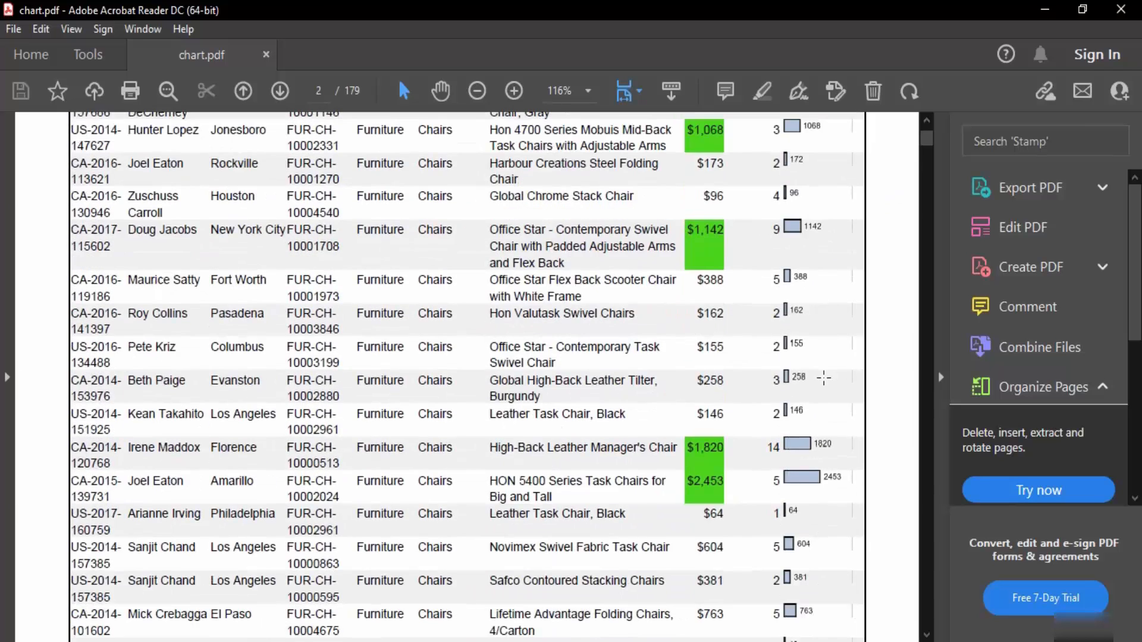
{"action": "scroll", "coordinate": [824, 378], "scroll_direction": "down", "scroll_amount": 5}
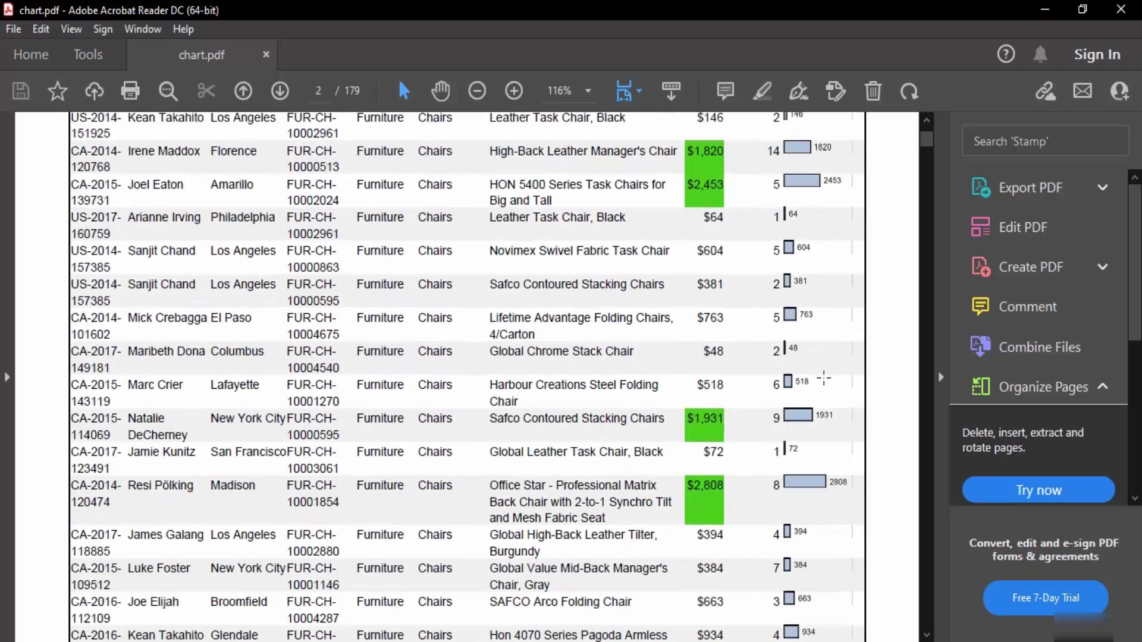
{"action": "scroll", "coordinate": [824, 378], "scroll_direction": "down", "scroll_amount": 6}
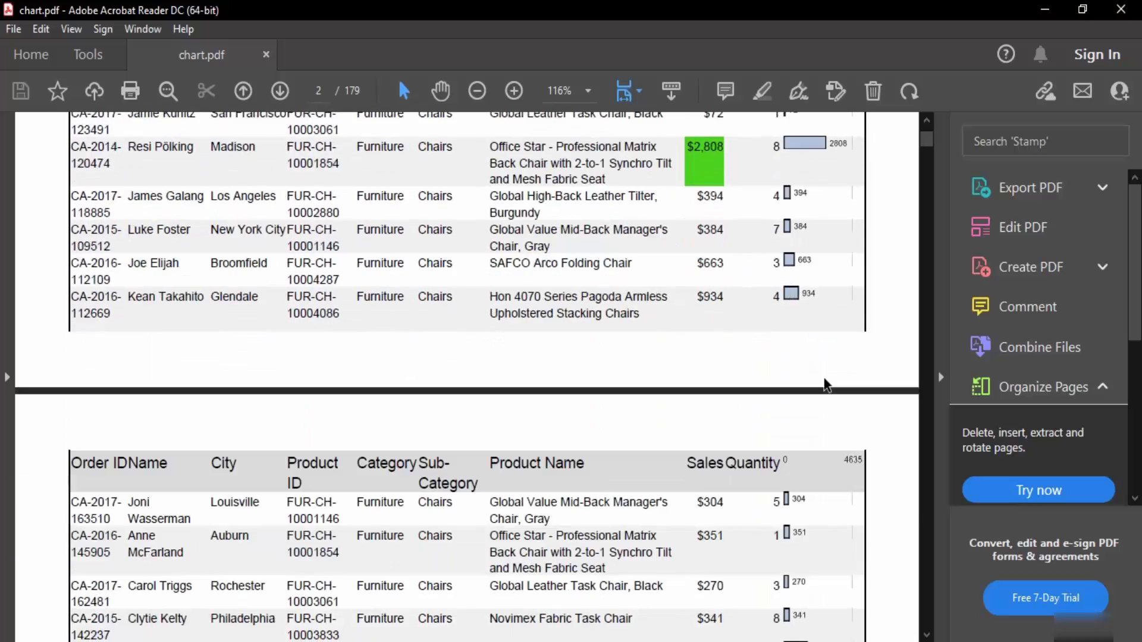
{"action": "scroll", "coordinate": [825, 383], "scroll_direction": "down", "scroll_amount": 6}
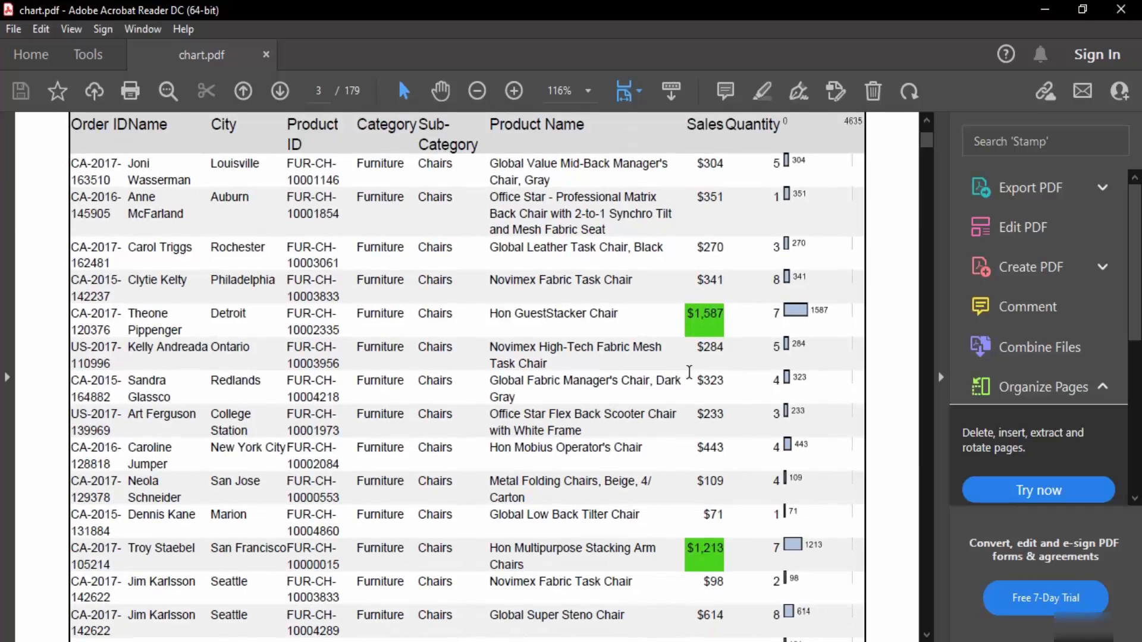
{"action": "scroll", "coordinate": [753, 307], "scroll_direction": "down", "scroll_amount": 14}
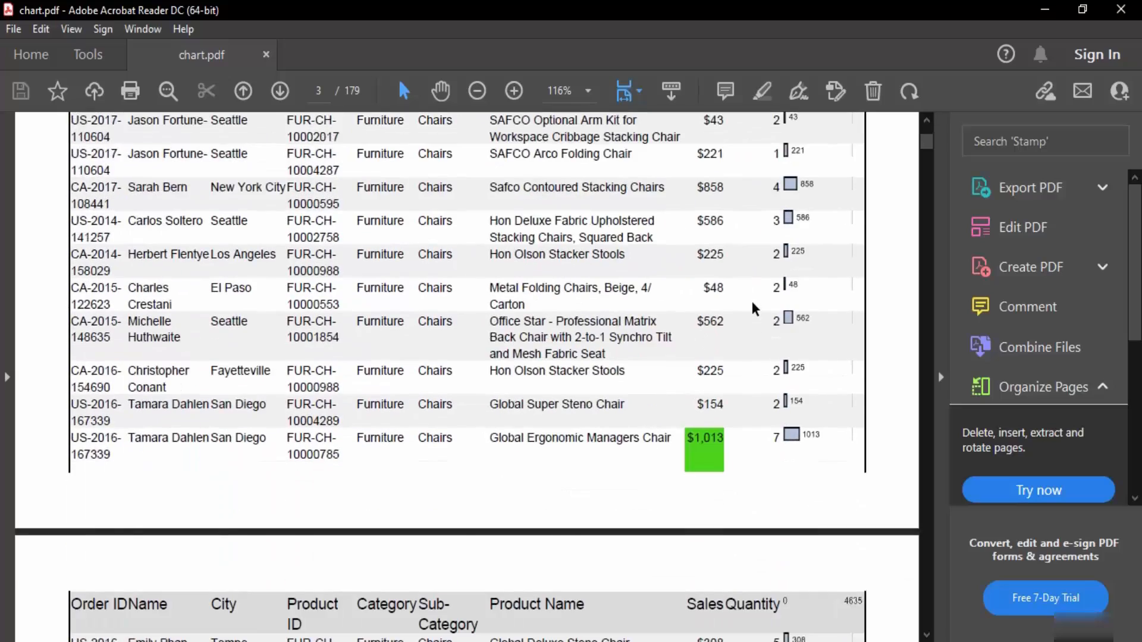
{"action": "scroll", "coordinate": [755, 308], "scroll_direction": "up", "scroll_amount": 12}
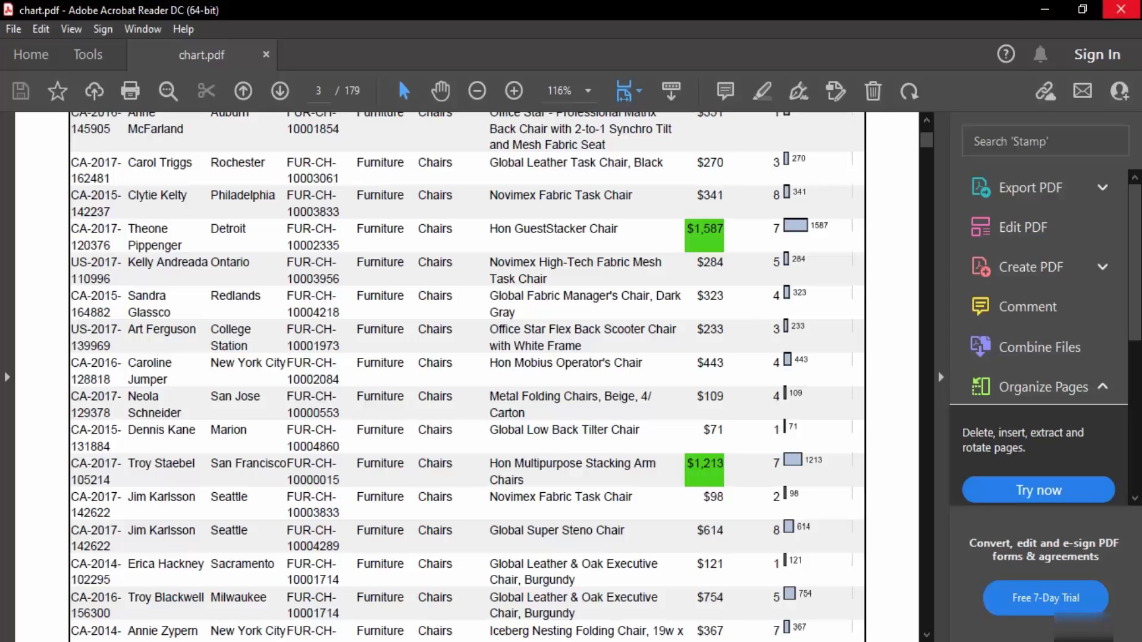
{"action": "left_click", "coordinate": [1122, 9]}
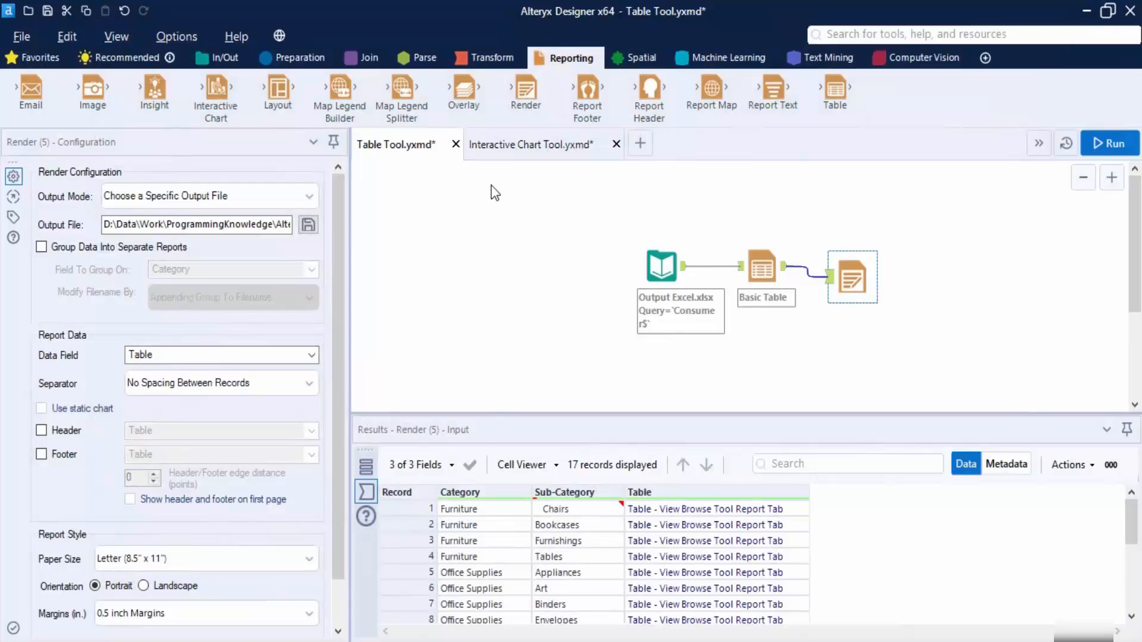
Step: Save the Table Tool workflow and close it
{"action": "left_click", "coordinate": [452, 195]}
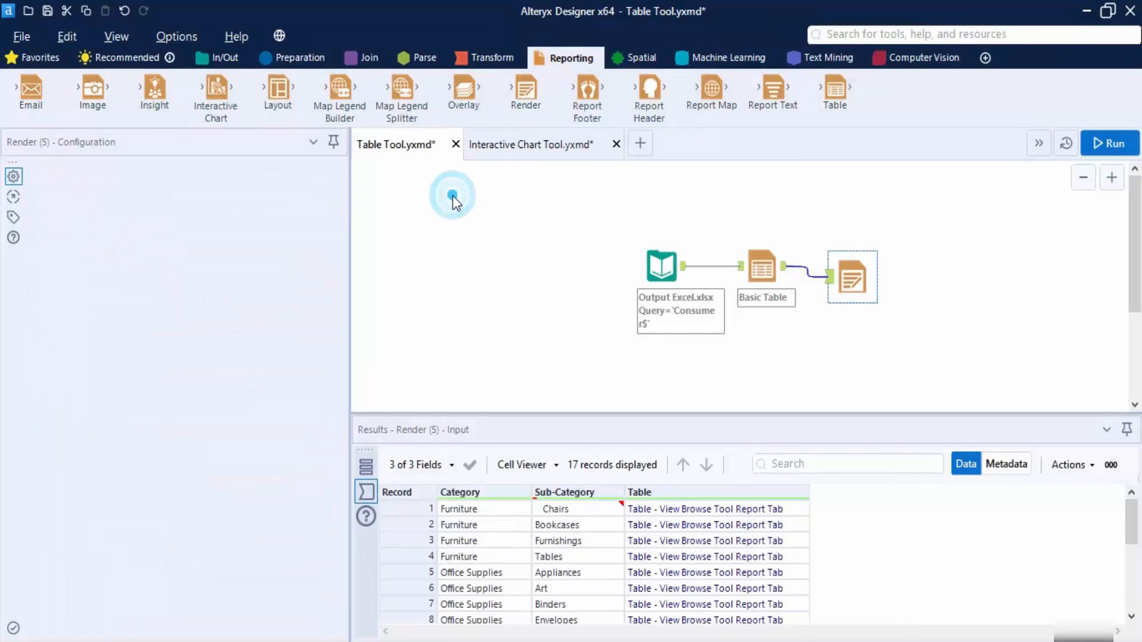
{"action": "key", "text": "ctrl+s"}
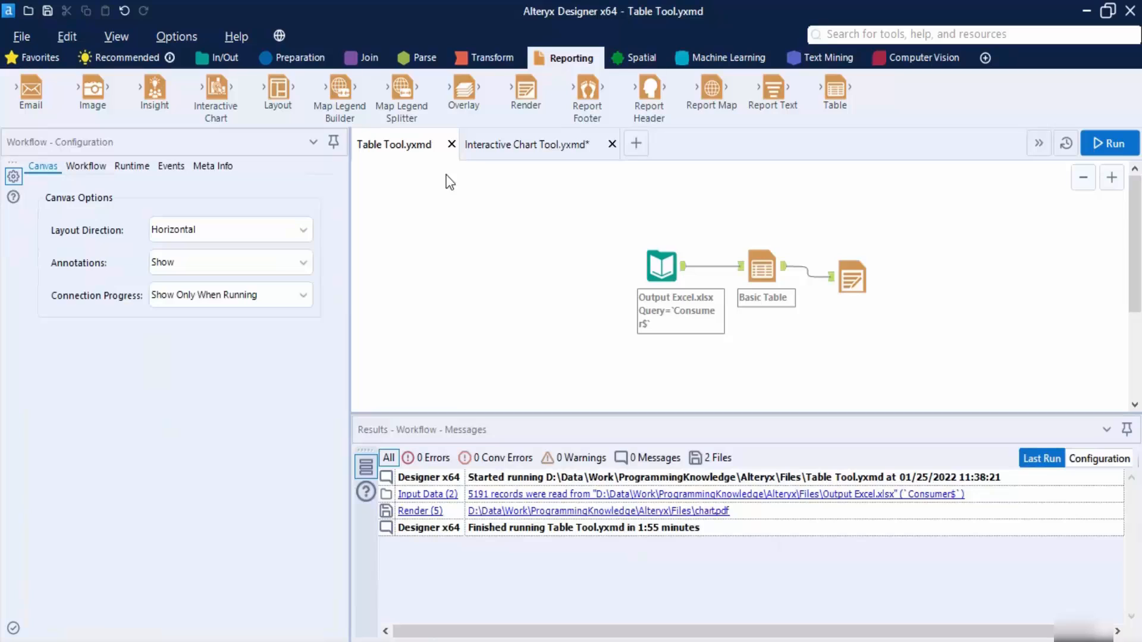
{"action": "left_click", "coordinate": [451, 144]}
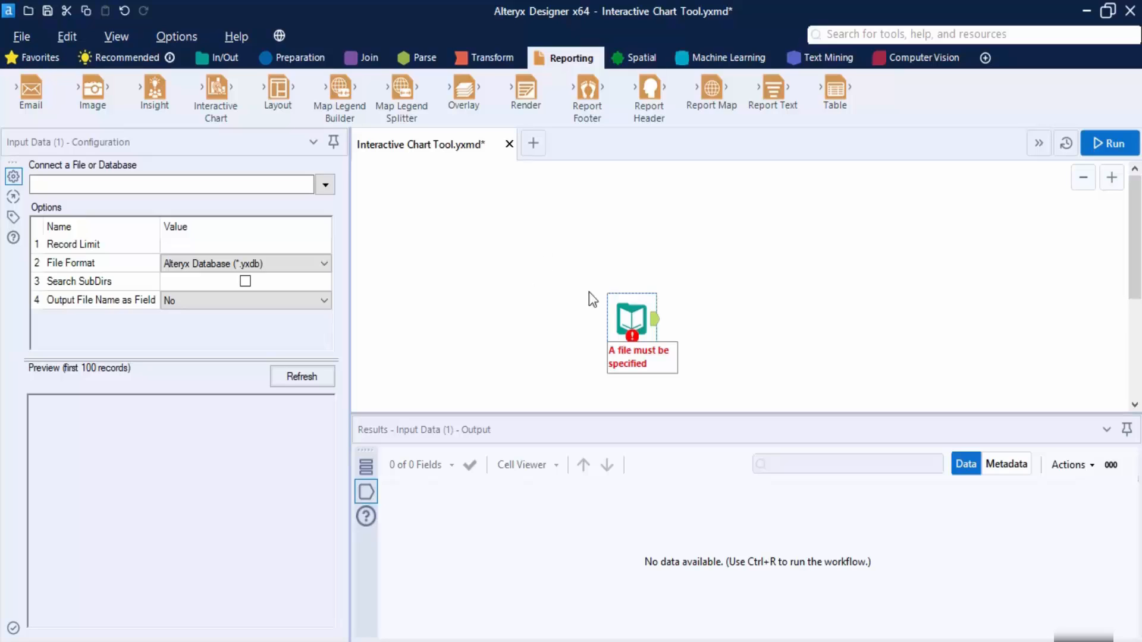
Step: Move the Input Data tool to the upper part of the canvas and connect it to the Scores named range in Scores.xlsx
{"action": "left_click_drag", "start_coordinate": [630, 310], "coordinate": [559, 235]}
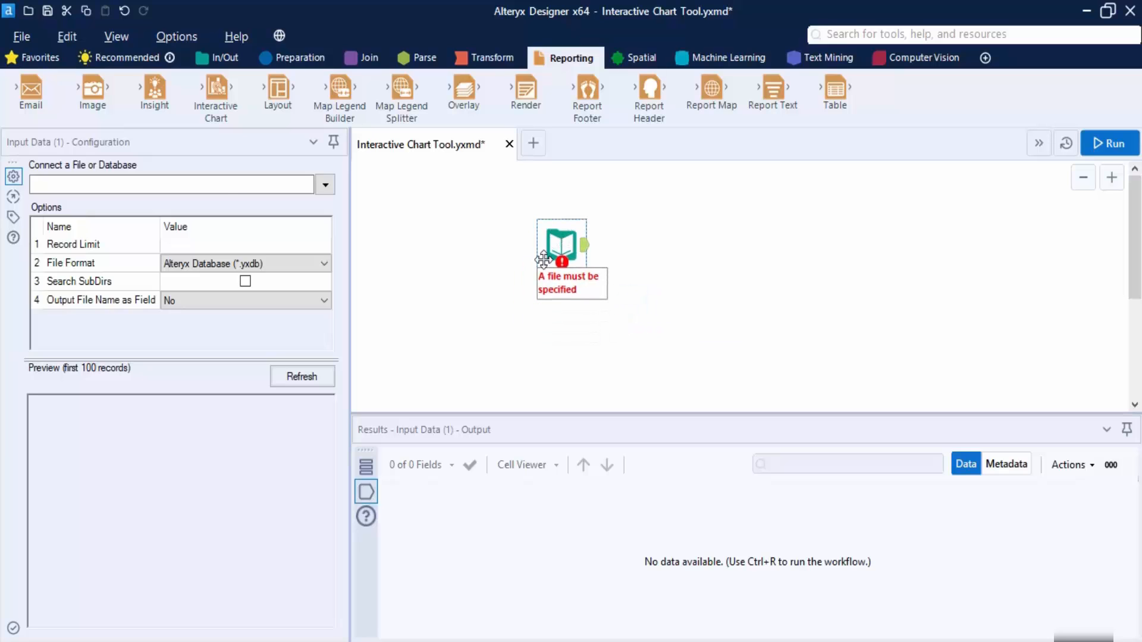
{"action": "left_click", "coordinate": [326, 185]}
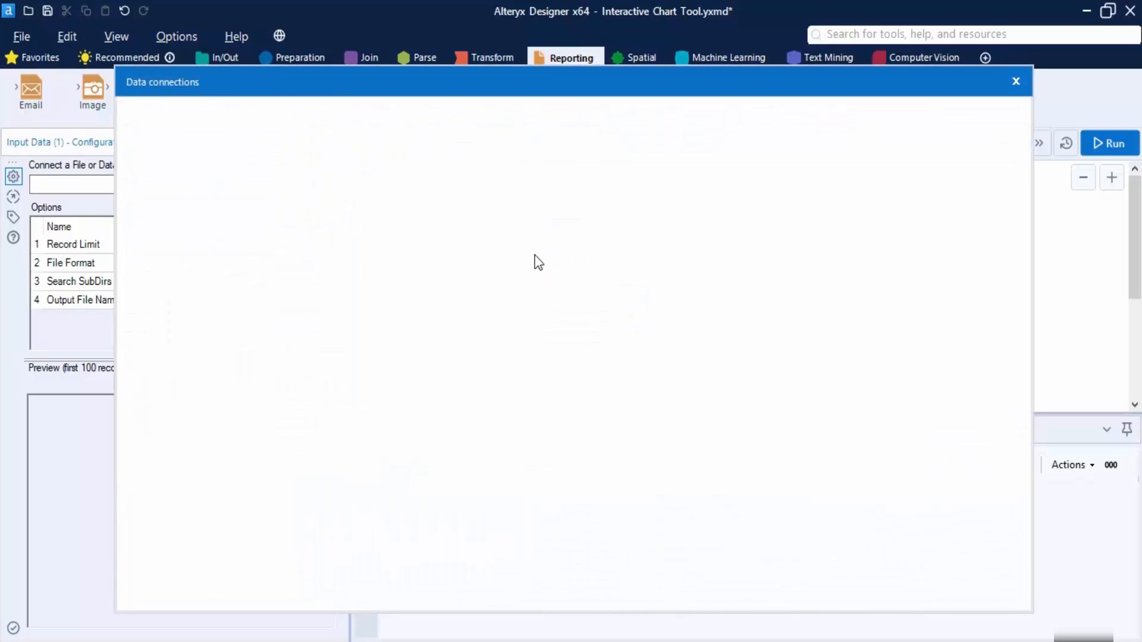
{"action": "left_click", "coordinate": [557, 221]}
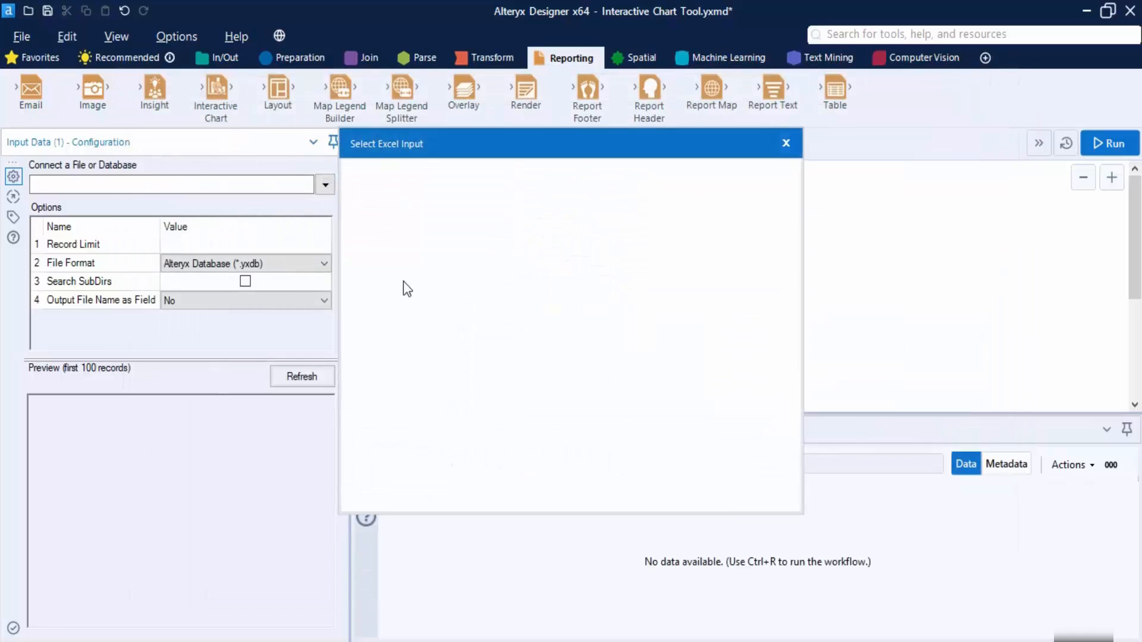
{"action": "left_click", "coordinate": [387, 304]}
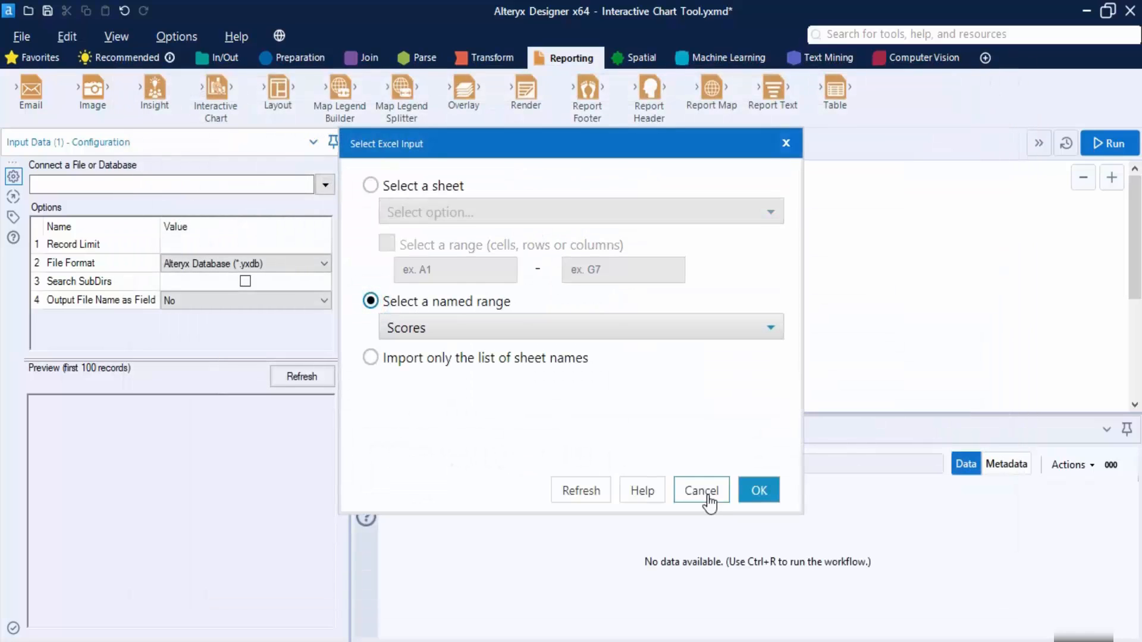
{"action": "left_click", "coordinate": [759, 490]}
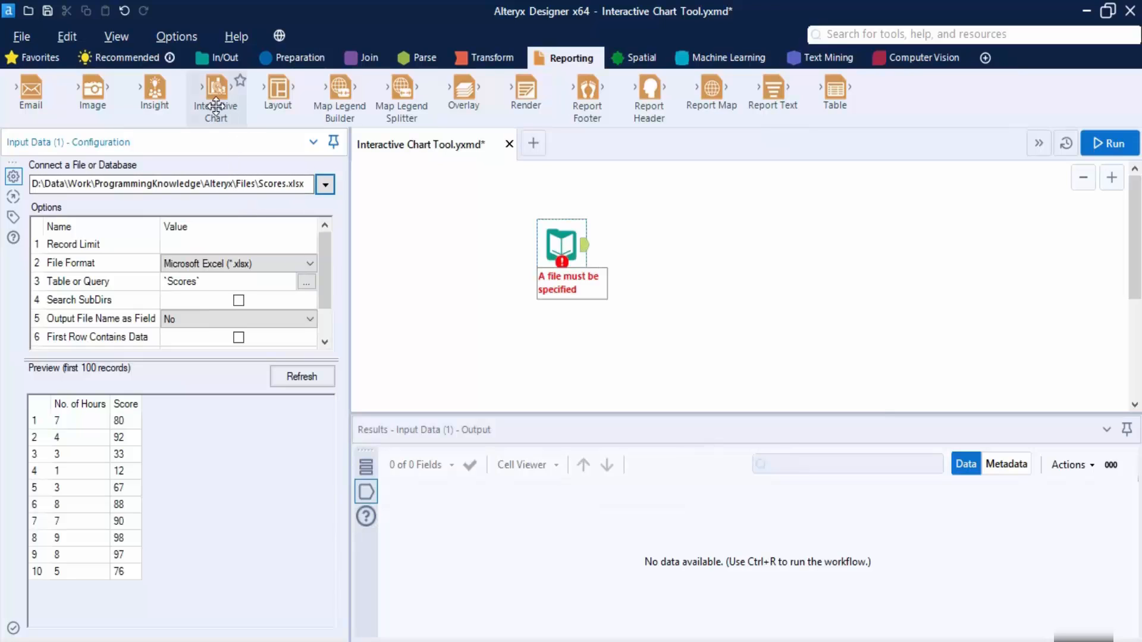
Step: Add an Interactive Chart tool after the Scores input and open its chart configuration
{"action": "left_click_drag", "start_coordinate": [217, 96], "coordinate": [662, 239]}
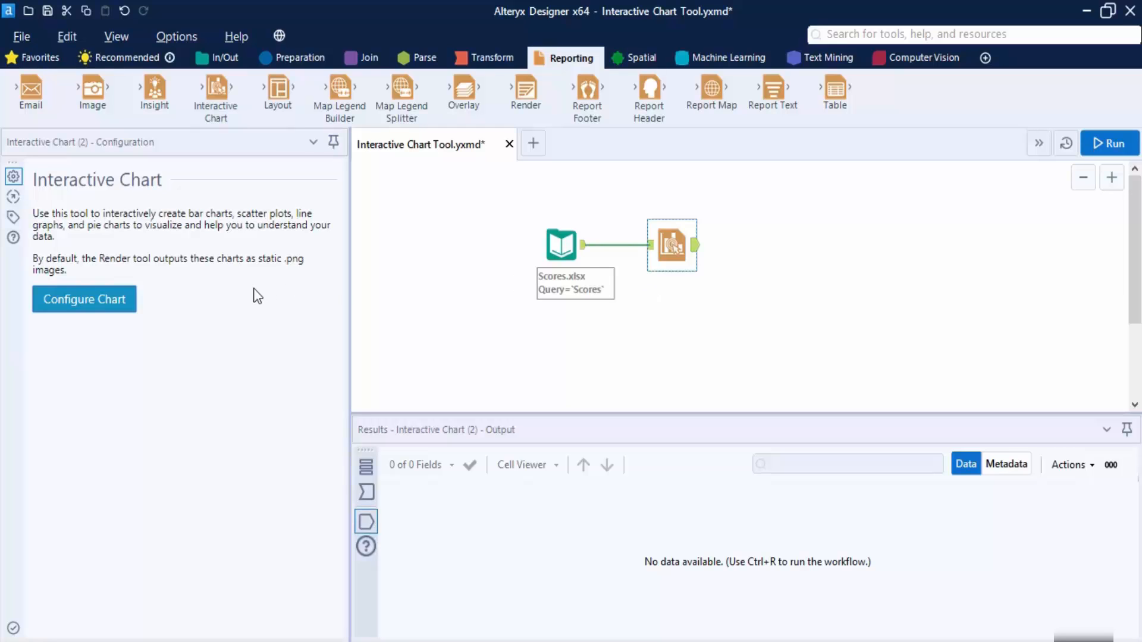
{"action": "left_click", "coordinate": [112, 299]}
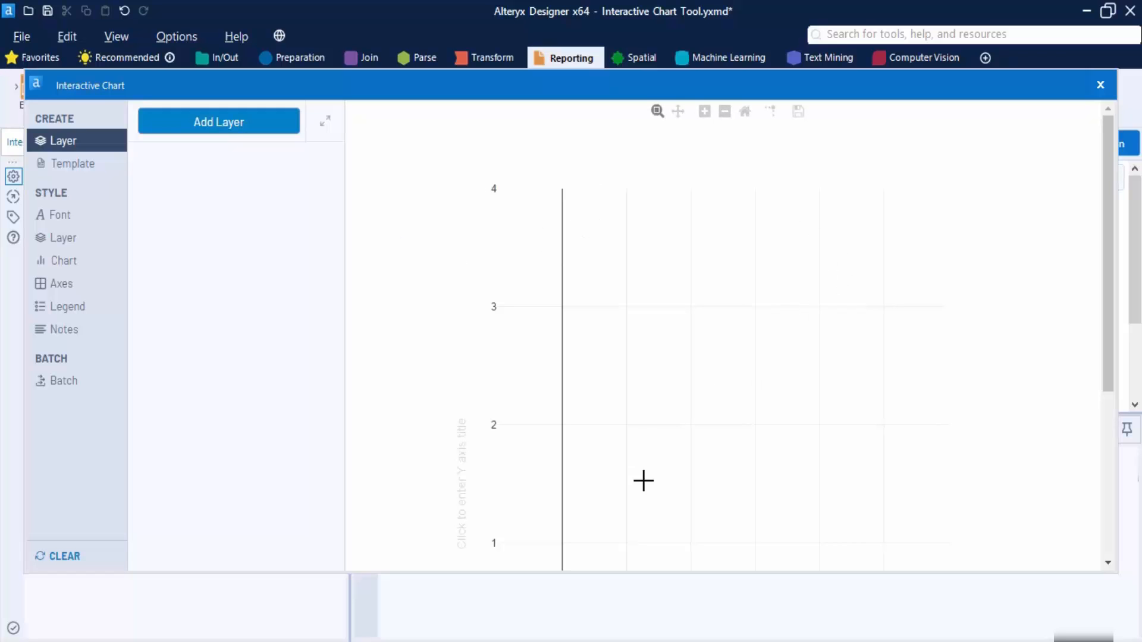
Step: Explore zooming and panning on the empty chart preview in the Interactive Chart window
{"action": "scroll", "coordinate": [752, 515], "scroll_direction": "down", "scroll_amount": 5}
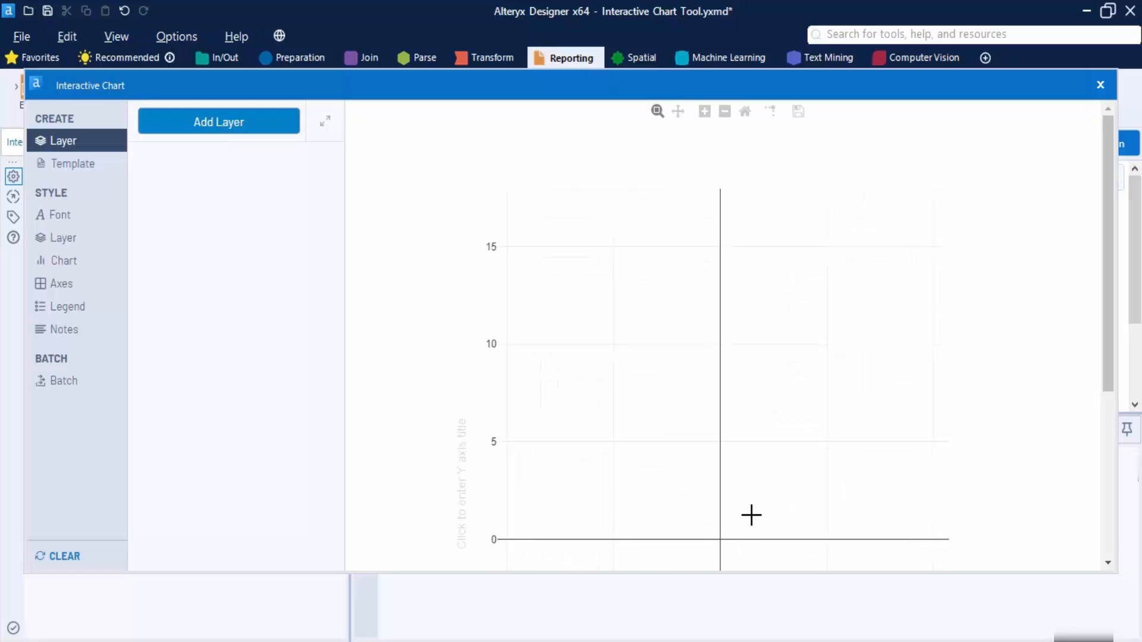
{"action": "scroll", "coordinate": [751, 516], "scroll_direction": "down", "scroll_amount": 4}
{"action": "scroll", "coordinate": [751, 516], "scroll_direction": "up", "scroll_amount": 3}
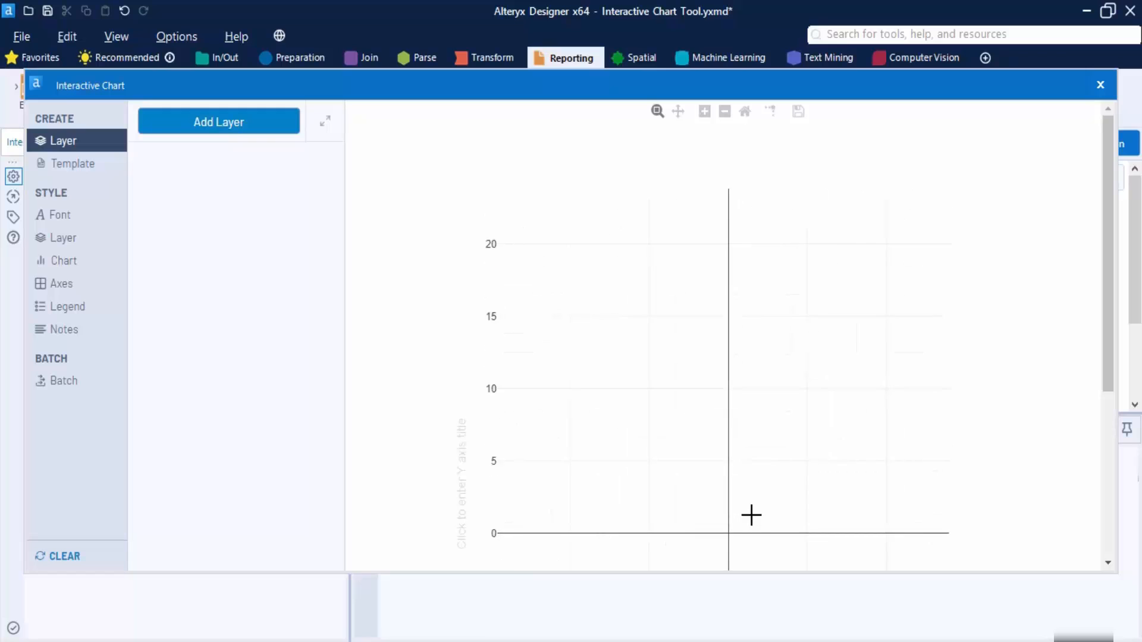
{"action": "scroll", "coordinate": [752, 515], "scroll_direction": "up", "scroll_amount": 5}
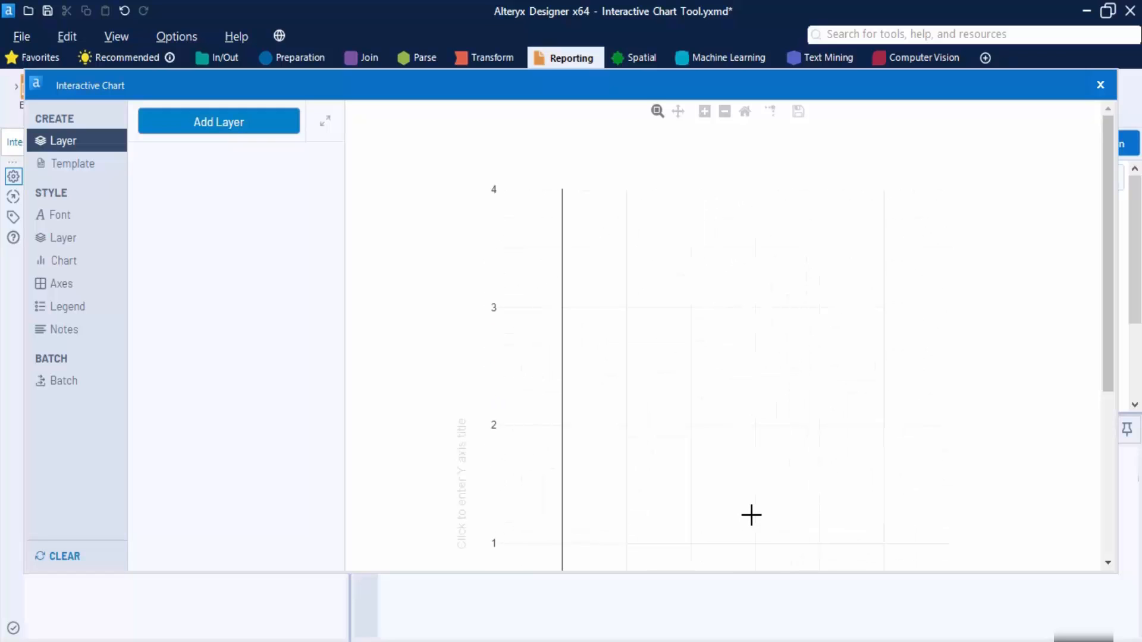
{"action": "scroll", "coordinate": [751, 515], "scroll_direction": "up", "scroll_amount": 1}
{"action": "scroll", "coordinate": [751, 516], "scroll_direction": "down", "scroll_amount": 4}
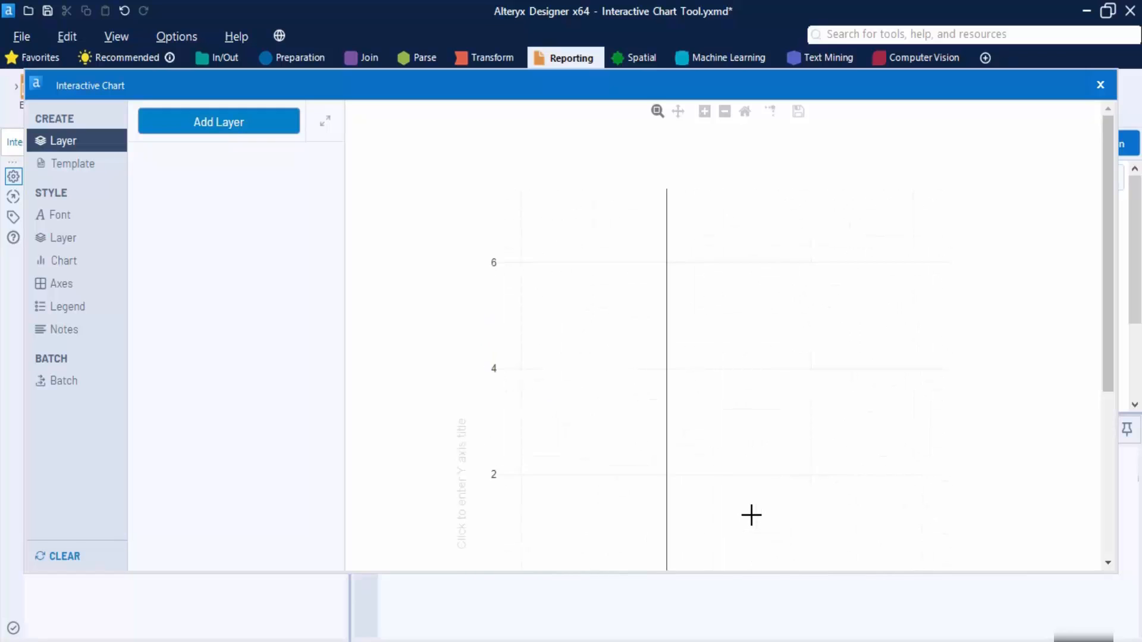
{"action": "scroll", "coordinate": [751, 515], "scroll_direction": "down", "scroll_amount": 1}
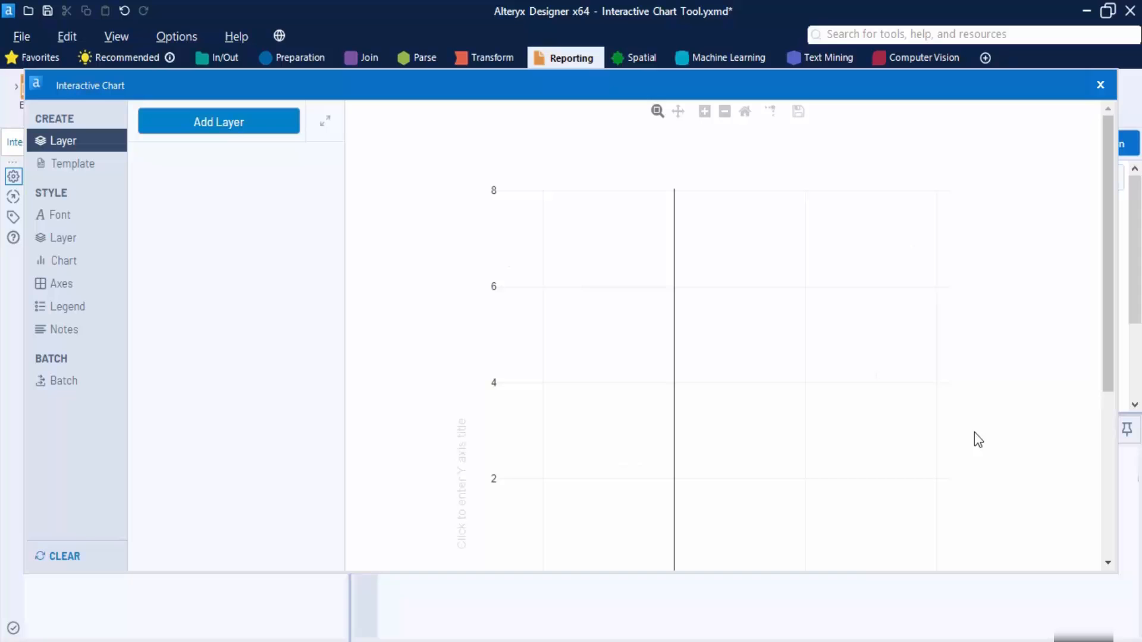
{"action": "left_click", "coordinate": [682, 116]}
{"action": "left_click_drag", "start_coordinate": [768, 294], "coordinate": [604, 196]}
{"action": "left_click_drag", "start_coordinate": [709, 413], "coordinate": [693, 459]}
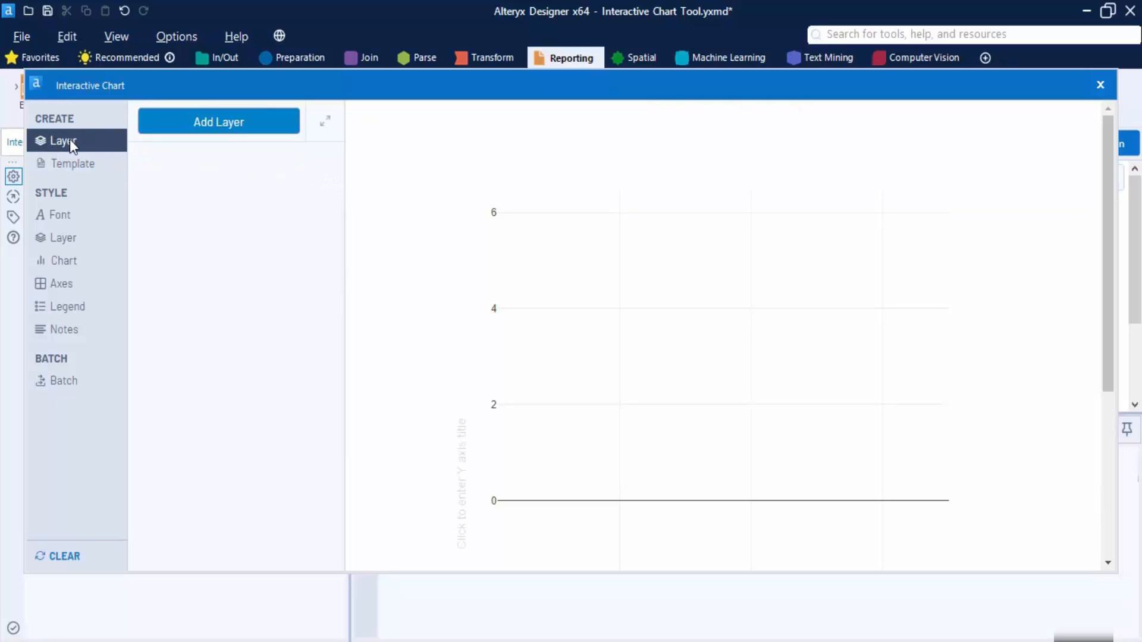
Step: Add a chart layer named Bar Chart and set its type to Bar
{"action": "left_click", "coordinate": [236, 122]}
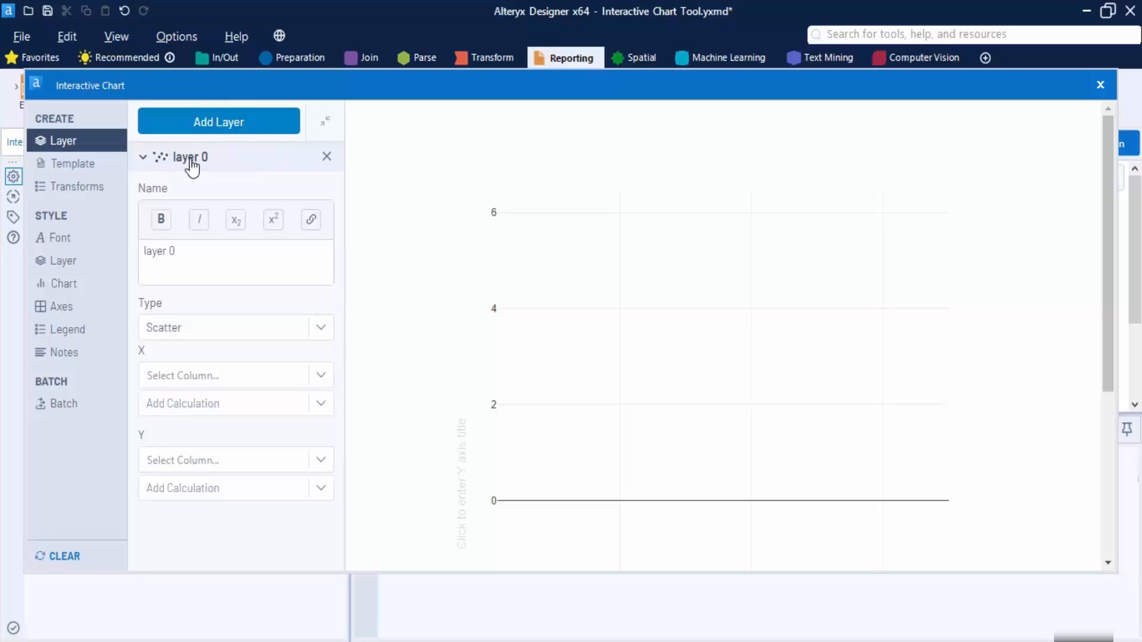
{"action": "left_click_drag", "start_coordinate": [182, 248], "coordinate": [143, 245]}
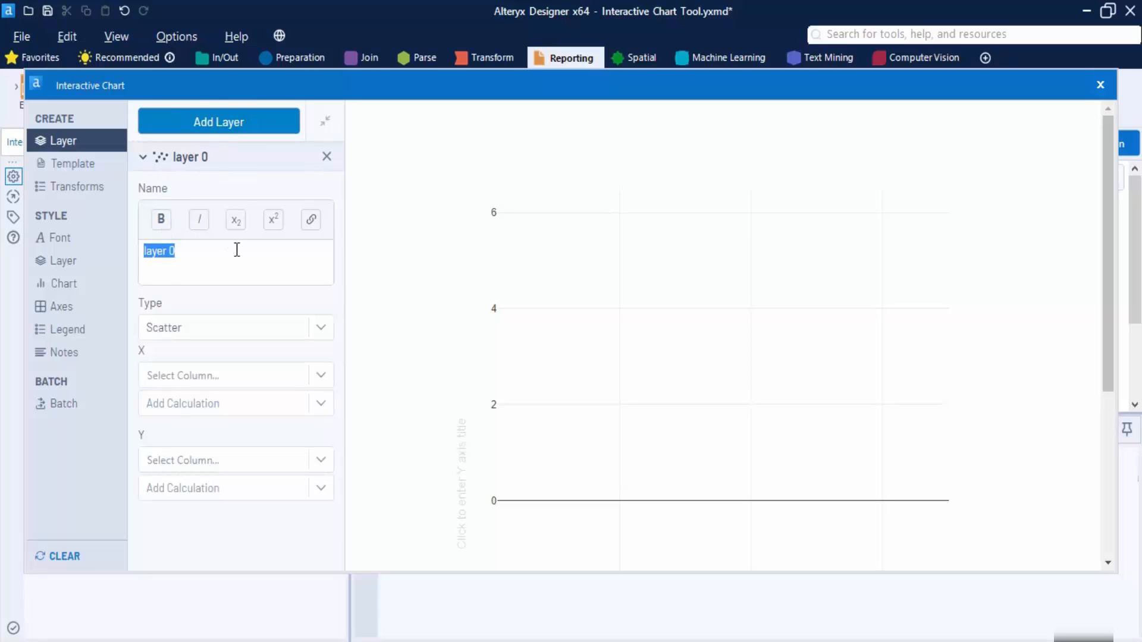
{"action": "type", "text": "Bar C"}
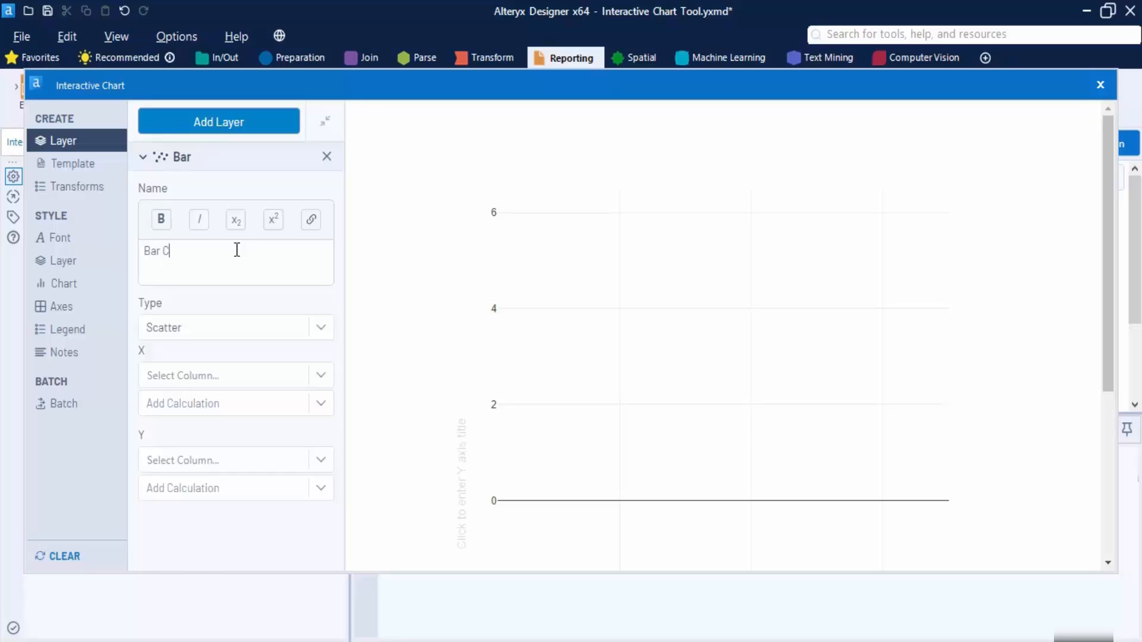
{"action": "type", "text": "hart"}
{"action": "left_click", "coordinate": [311, 330]}
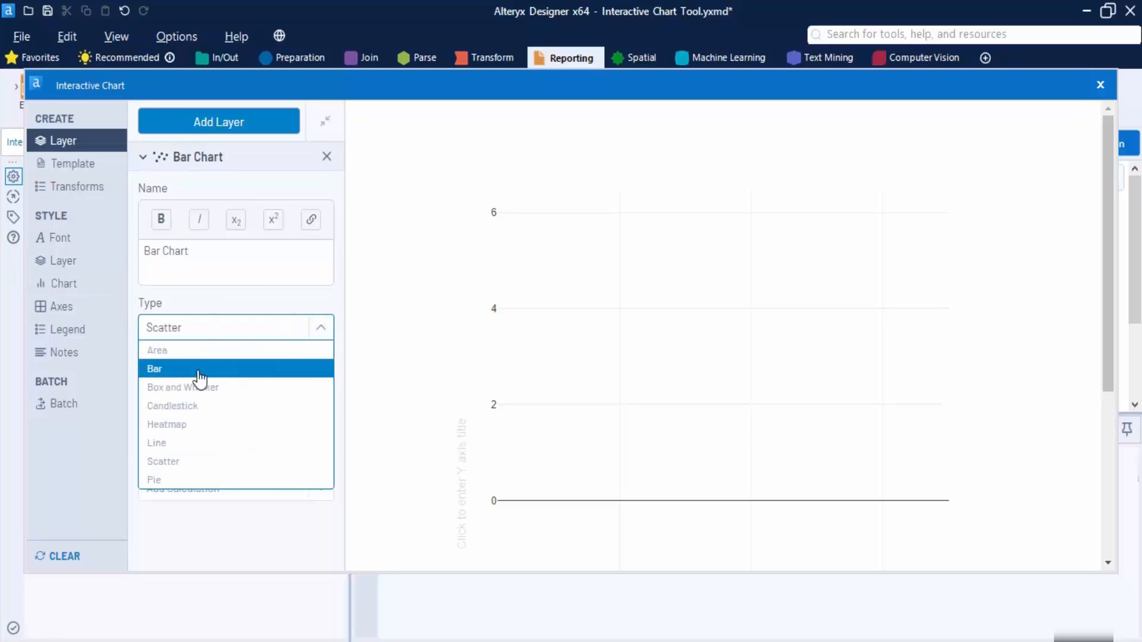
{"action": "left_click", "coordinate": [170, 368]}
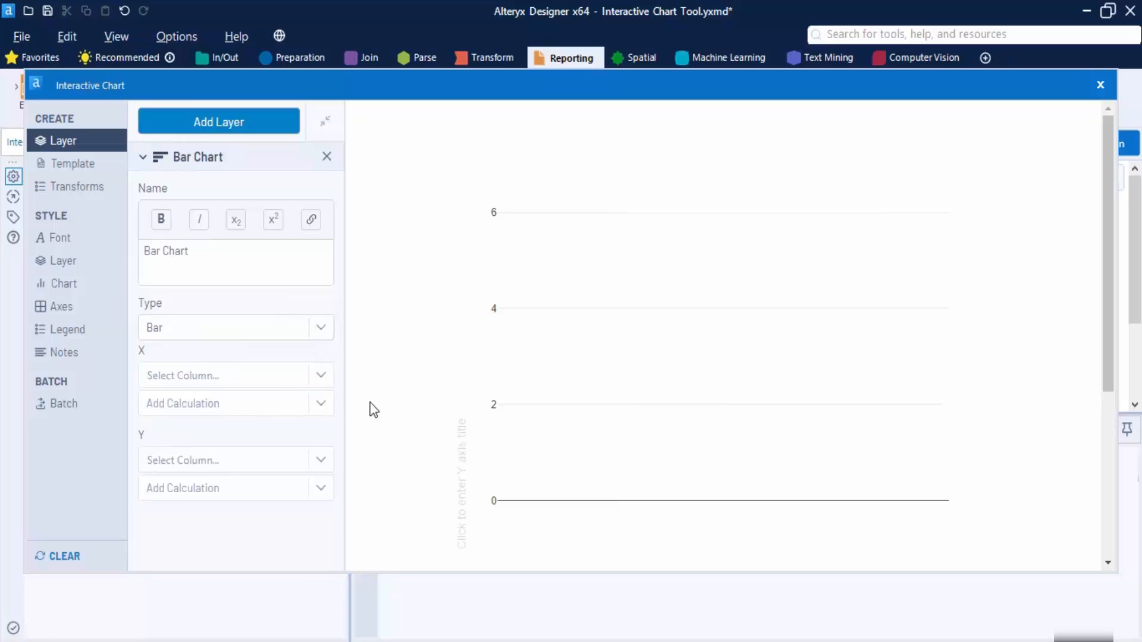
Step: Assign the Score column to X and the No. of Hours column to Y for the Bar Chart layer
{"action": "left_click", "coordinate": [319, 377]}
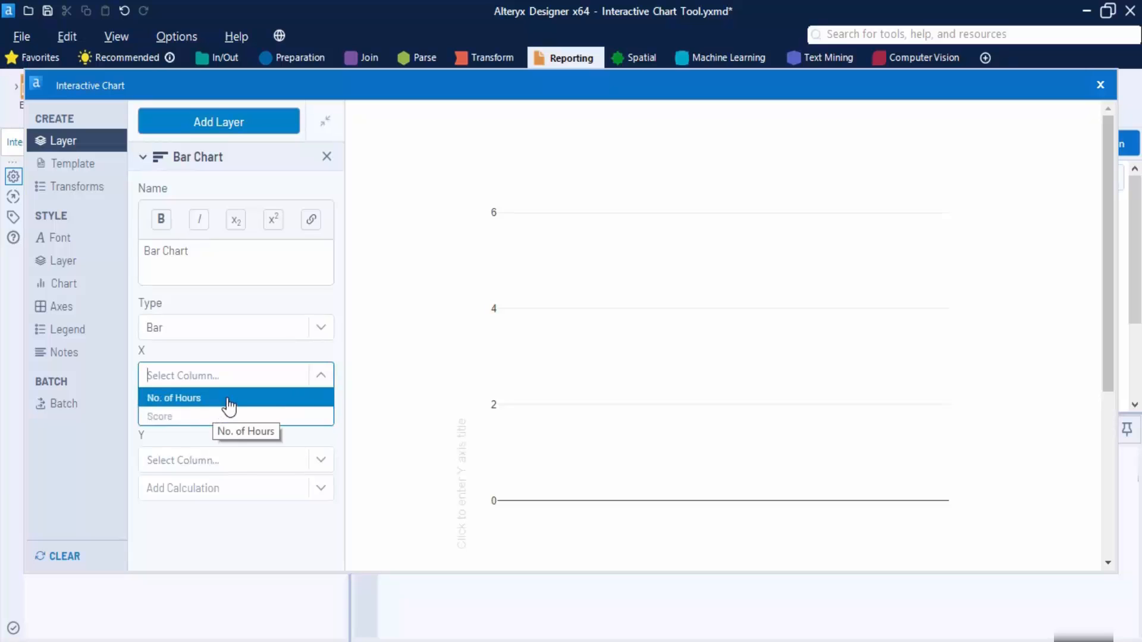
{"action": "left_click", "coordinate": [192, 411]}
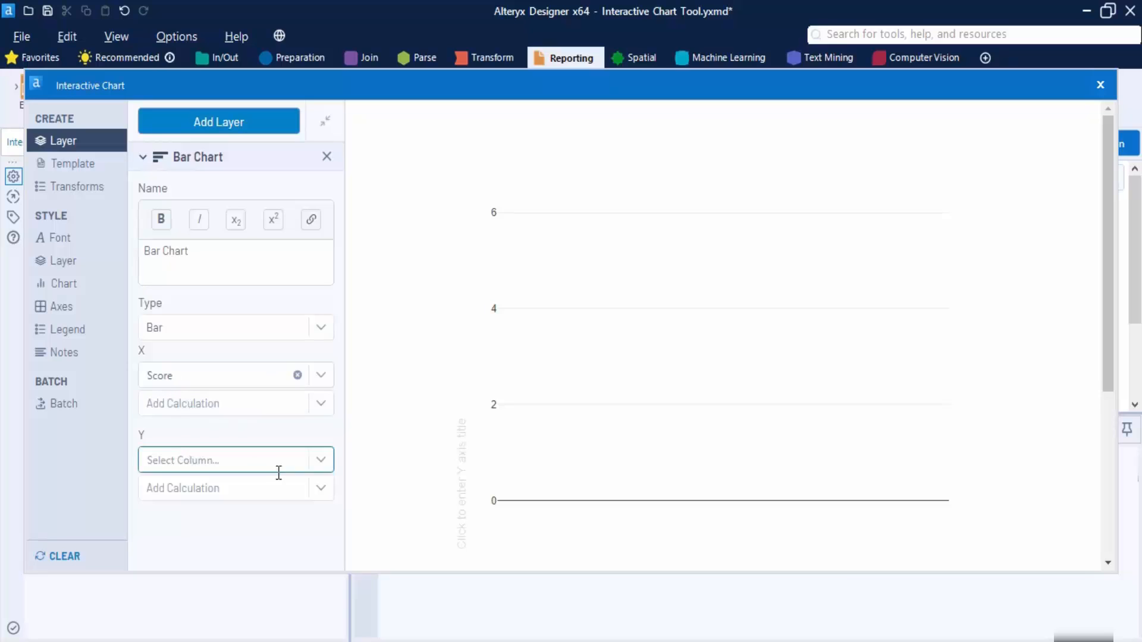
{"action": "left_click", "coordinate": [320, 459]}
{"action": "left_click", "coordinate": [186, 480]}
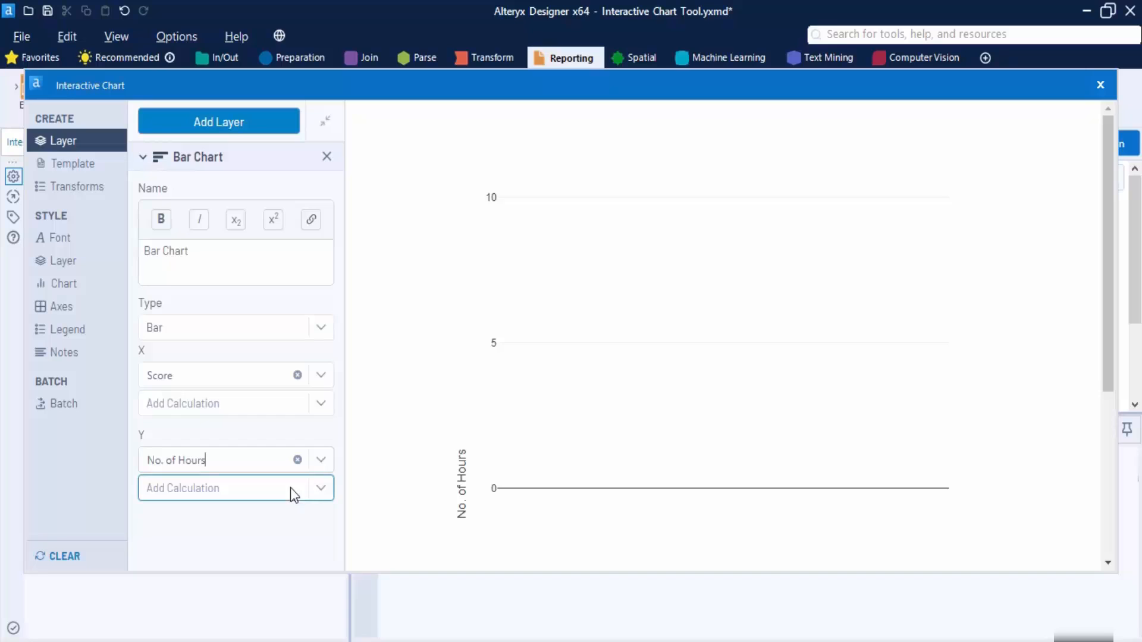
{"action": "left_click", "coordinate": [90, 170]}
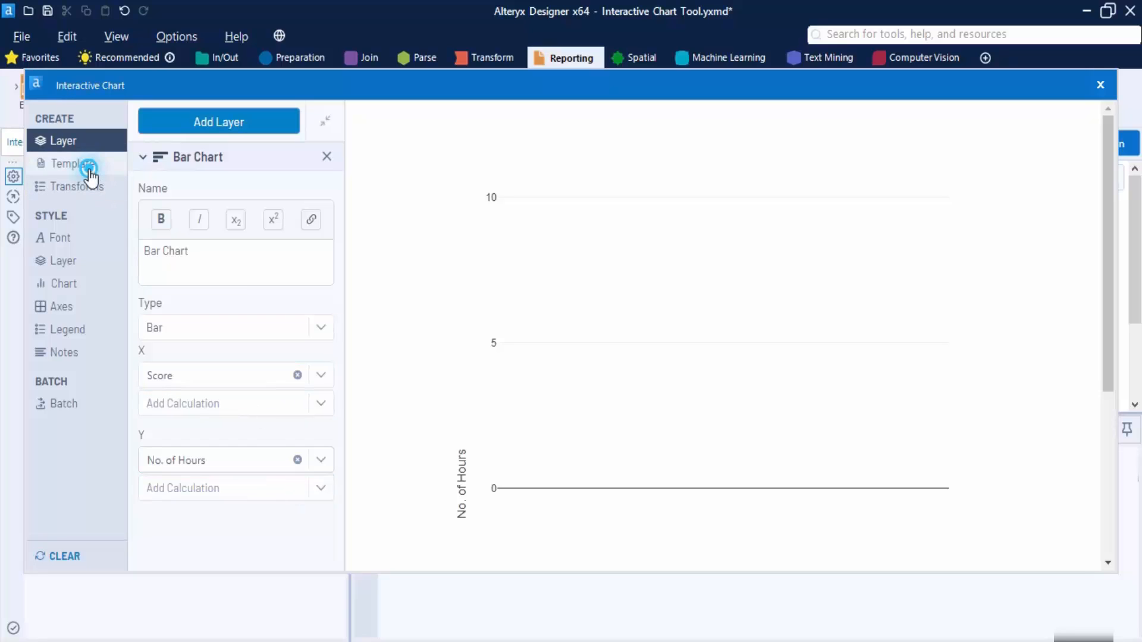
{"action": "left_click", "coordinate": [74, 140]}
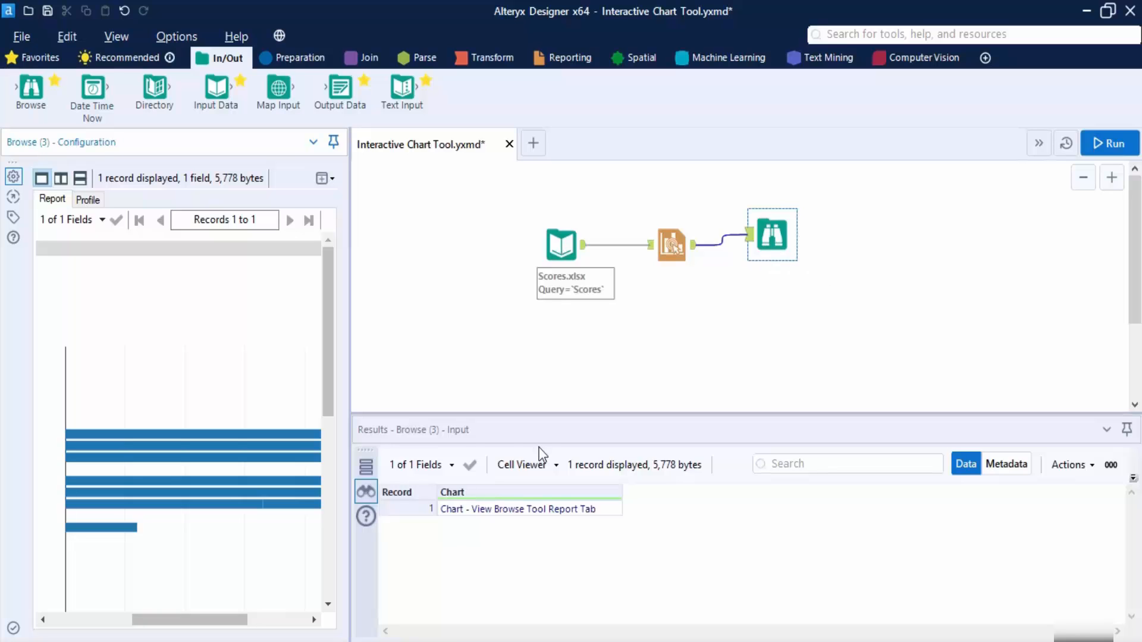
Step: Examine the rendered bar chart in the Browse report, checking the values of individual bars and zooming in
{"action": "left_click_drag", "start_coordinate": [232, 620], "coordinate": [260, 636]}
{"action": "mouse_move", "coordinate": [291, 436]}
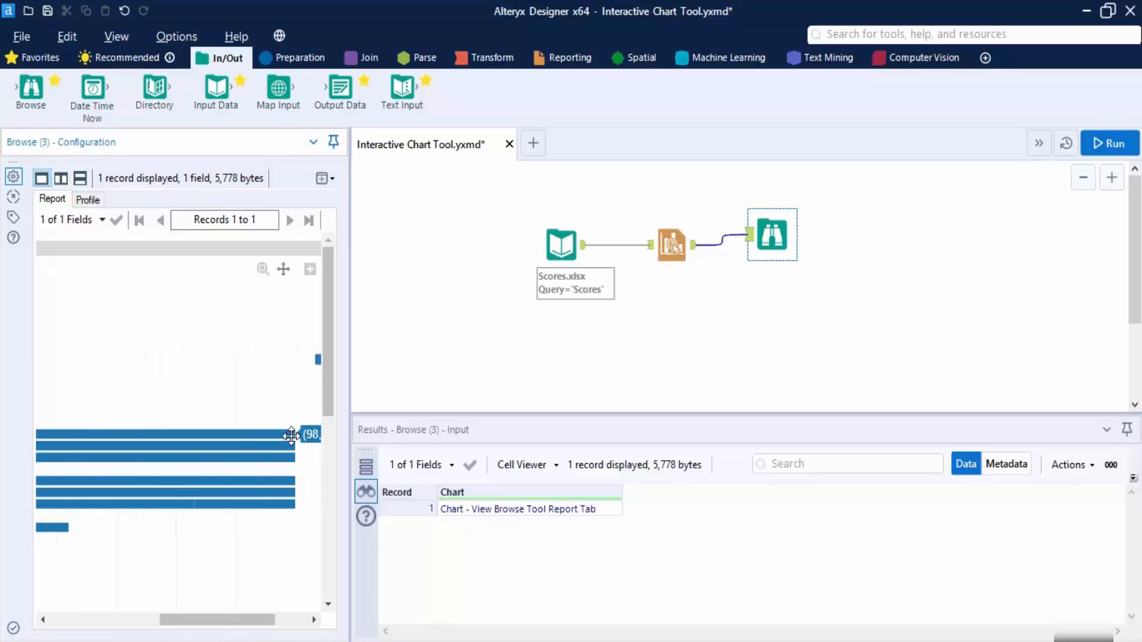
{"action": "left_click_drag", "start_coordinate": [262, 620], "coordinate": [311, 619]}
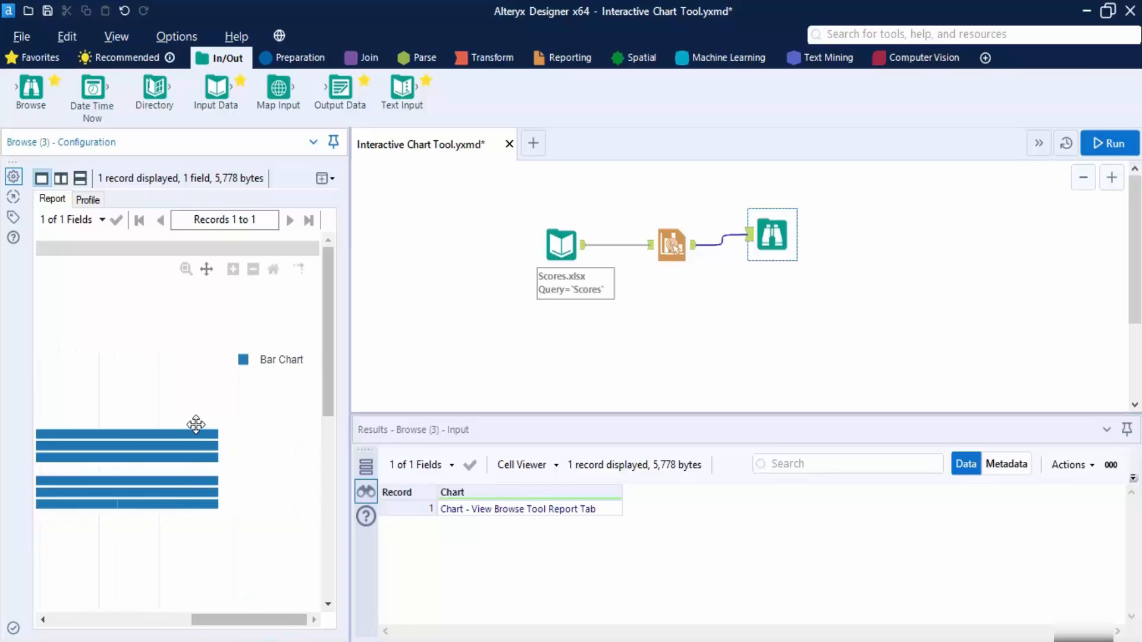
{"action": "mouse_move", "coordinate": [200, 433]}
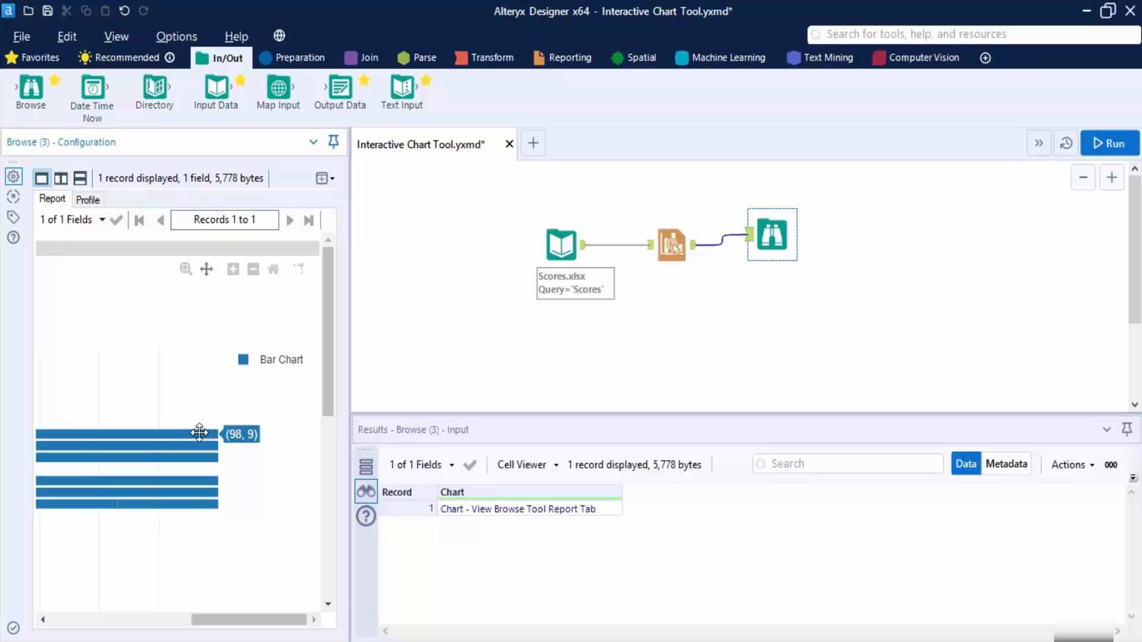
{"action": "mouse_move", "coordinate": [209, 456]}
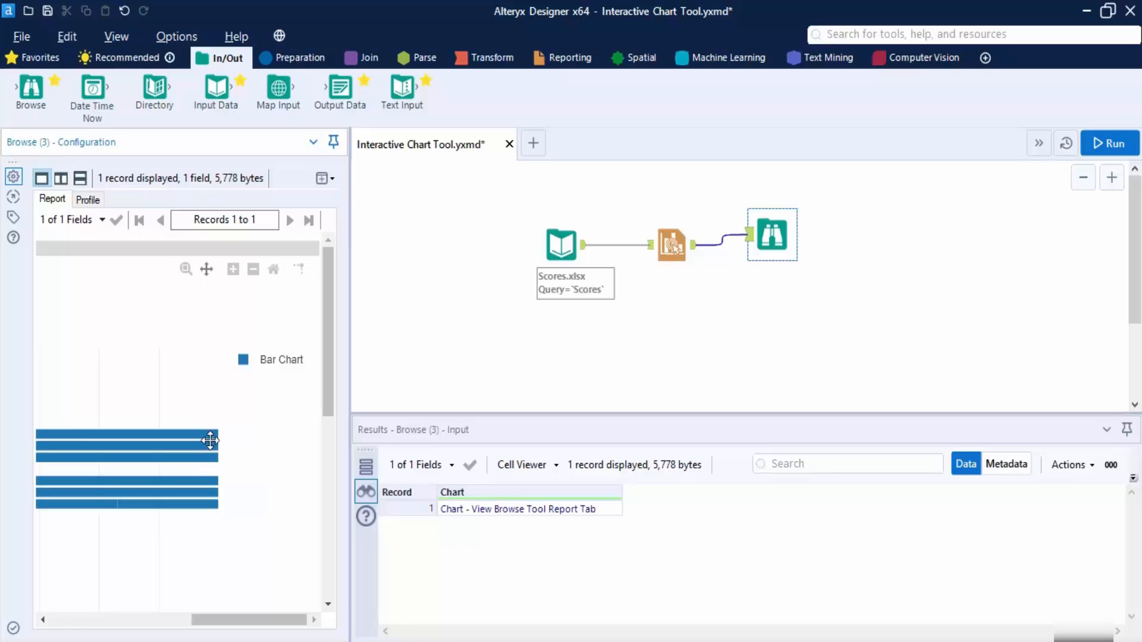
{"action": "mouse_move", "coordinate": [200, 495]}
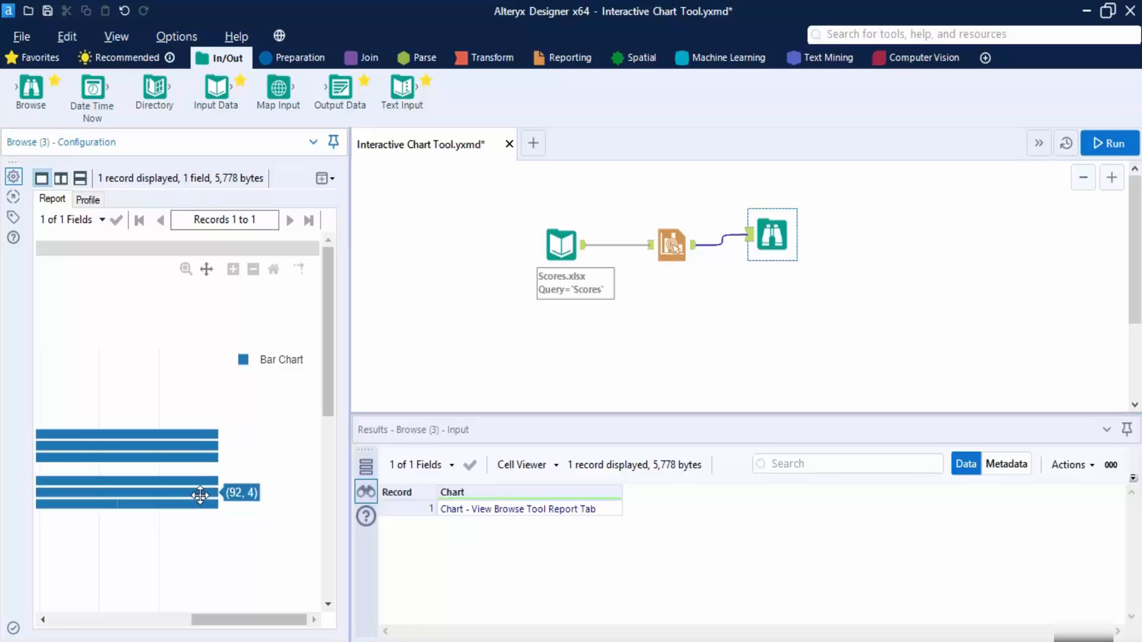
{"action": "left_click", "coordinate": [232, 269]}
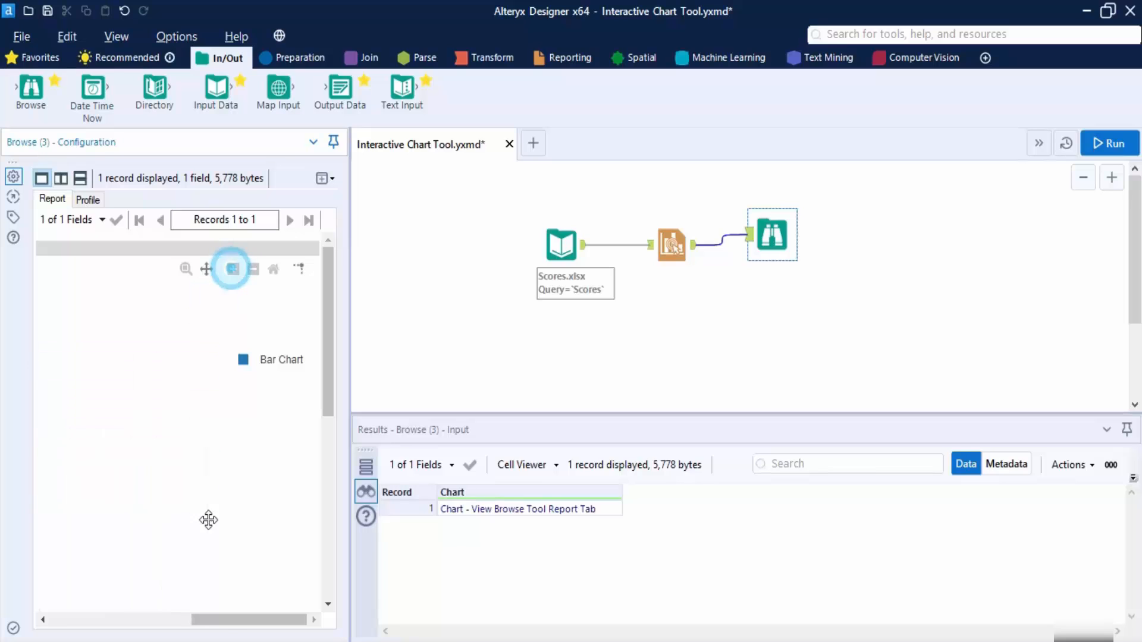
{"action": "left_click_drag", "start_coordinate": [226, 619], "coordinate": [119, 606]}
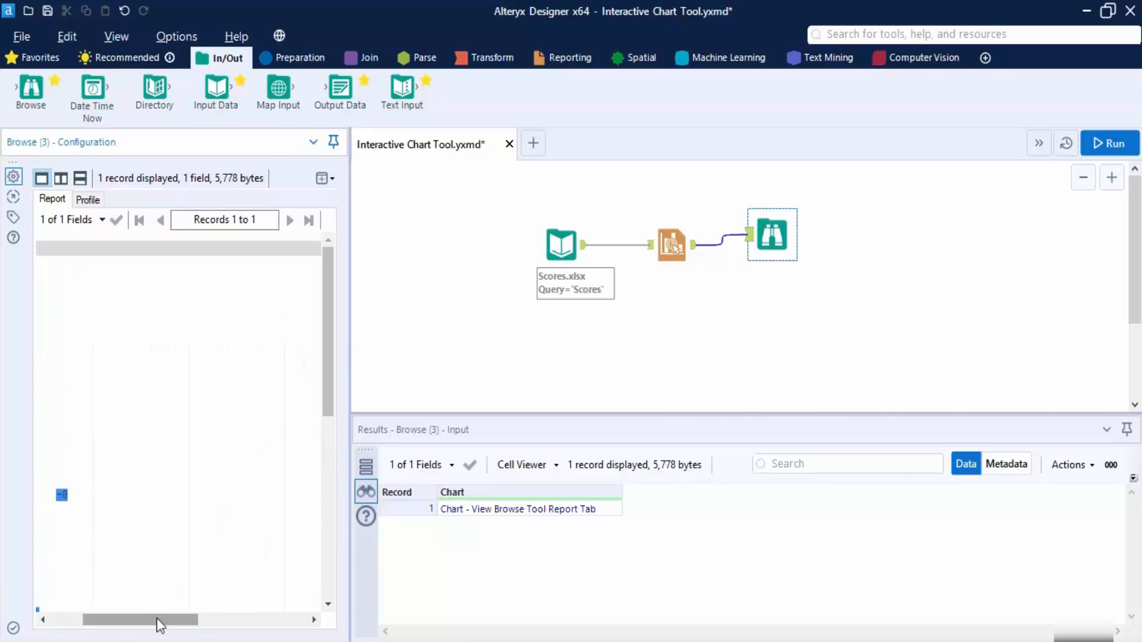
{"action": "left_click_drag", "start_coordinate": [156, 619], "coordinate": [116, 619]}
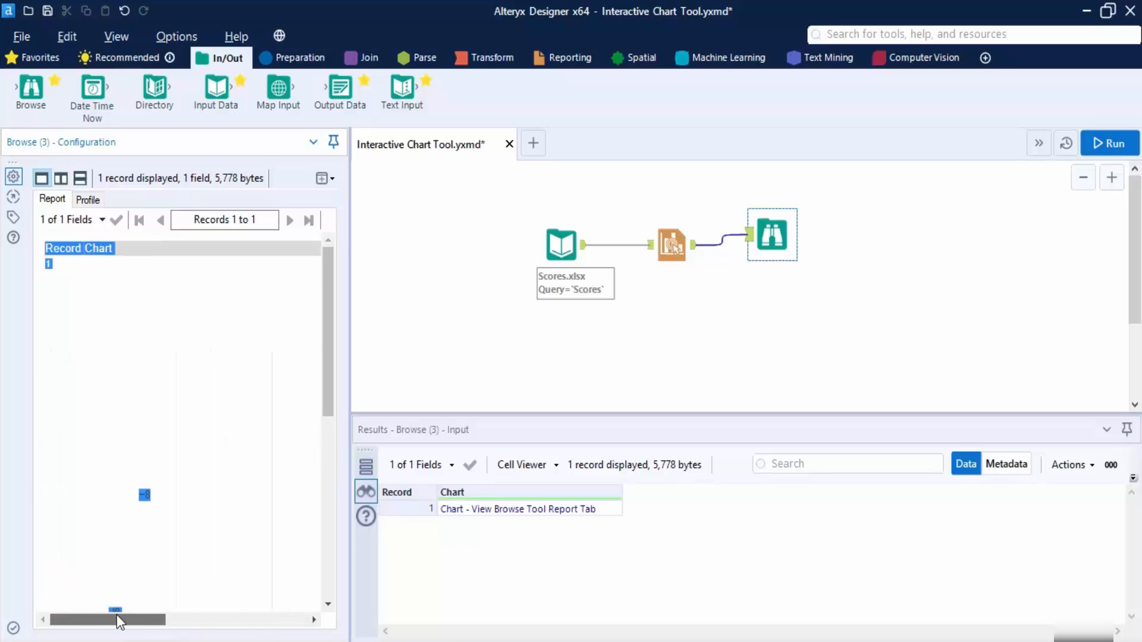
Step: Replace the Scores.xlsx input with a new Input Data tool connected to the Interactive Chart tool
{"action": "left_click", "coordinate": [713, 342]}
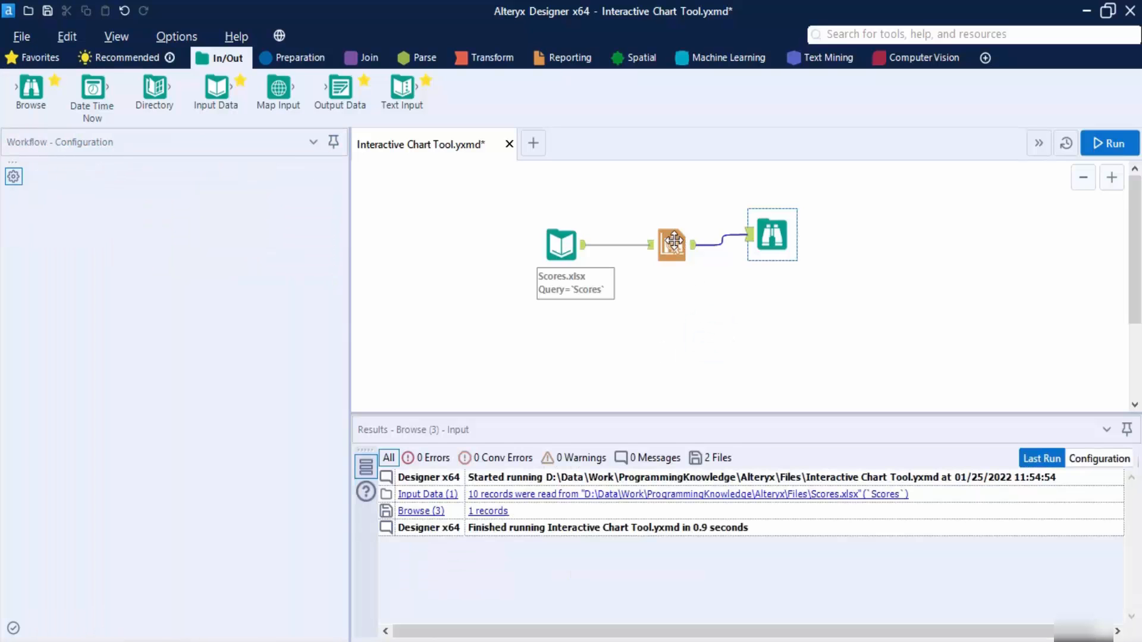
{"action": "left_click_drag", "start_coordinate": [501, 184], "coordinate": [583, 292]}
{"action": "key", "text": "Delete"}
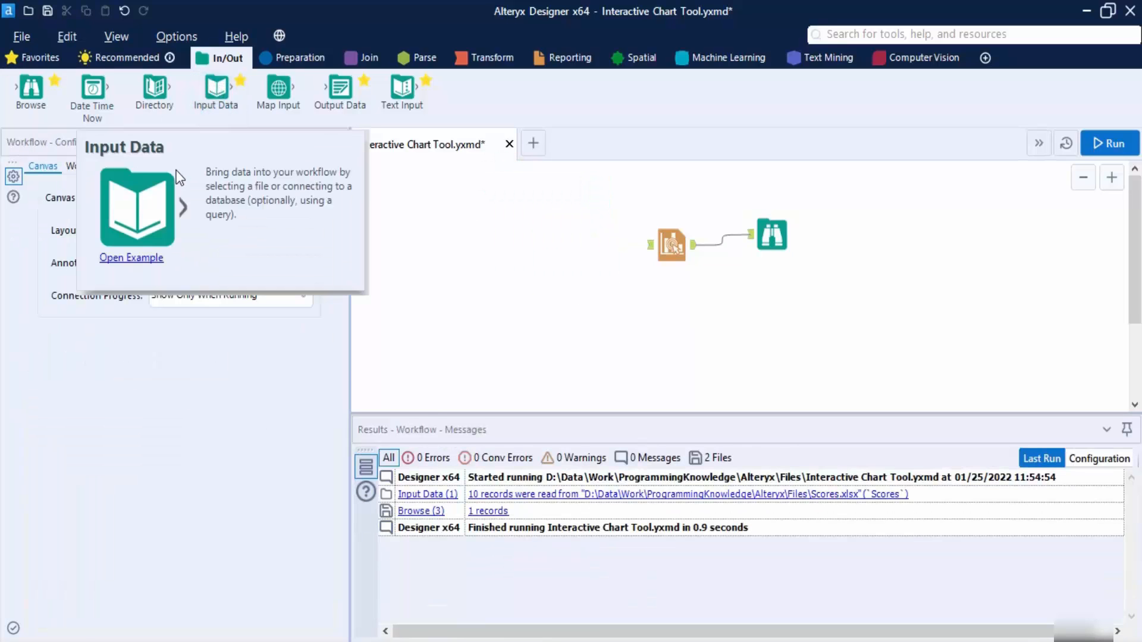
{"action": "left_click", "coordinate": [415, 227]}
{"action": "left_click_drag", "start_coordinate": [216, 88], "coordinate": [570, 241]}
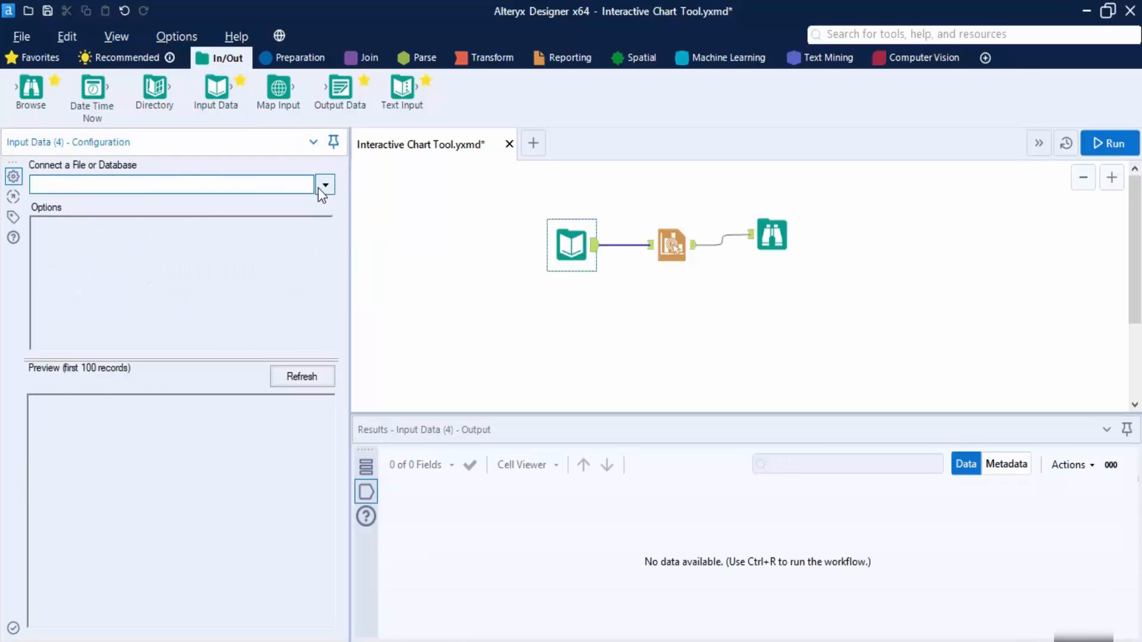
Step: Connect the new Input Data tool to the Consumer sheet of Output Excel.xlsx
{"action": "left_click", "coordinate": [324, 186]}
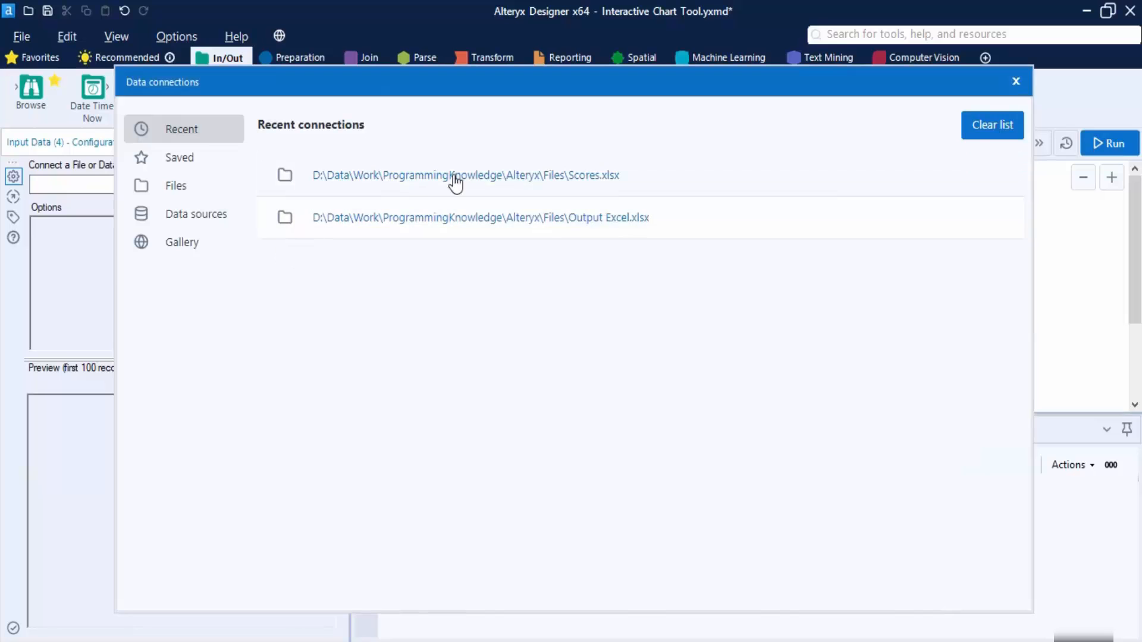
{"action": "left_click", "coordinate": [487, 218]}
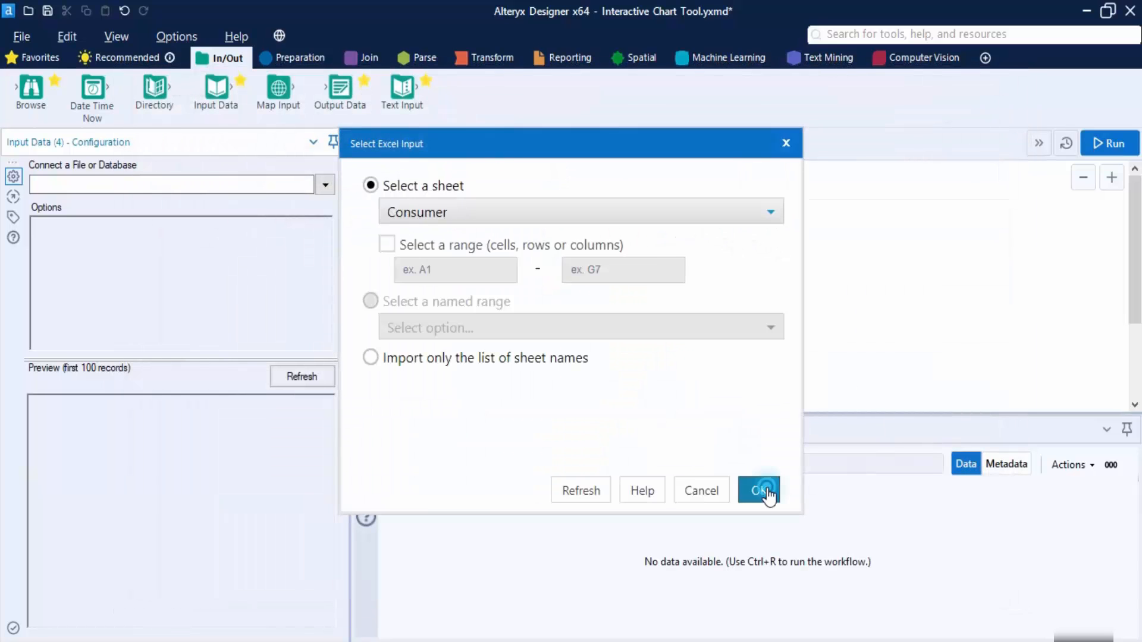
{"action": "left_click", "coordinate": [760, 492]}
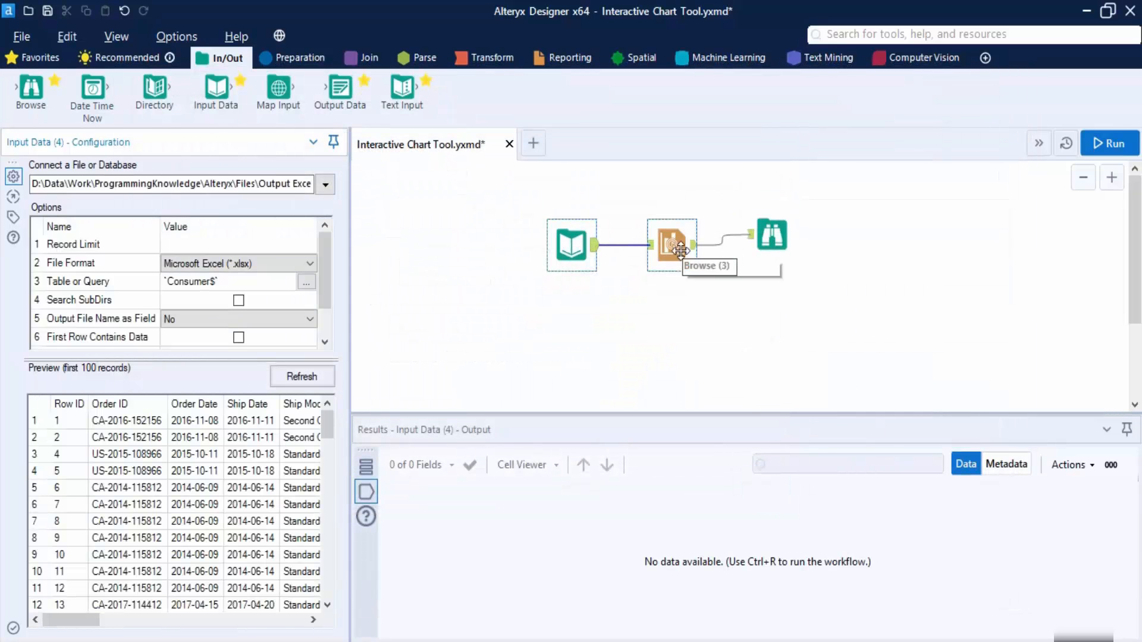
Step: Remove the existing Bar Chart layer from the Interactive Chart tool's configuration
{"action": "left_click", "coordinate": [680, 252]}
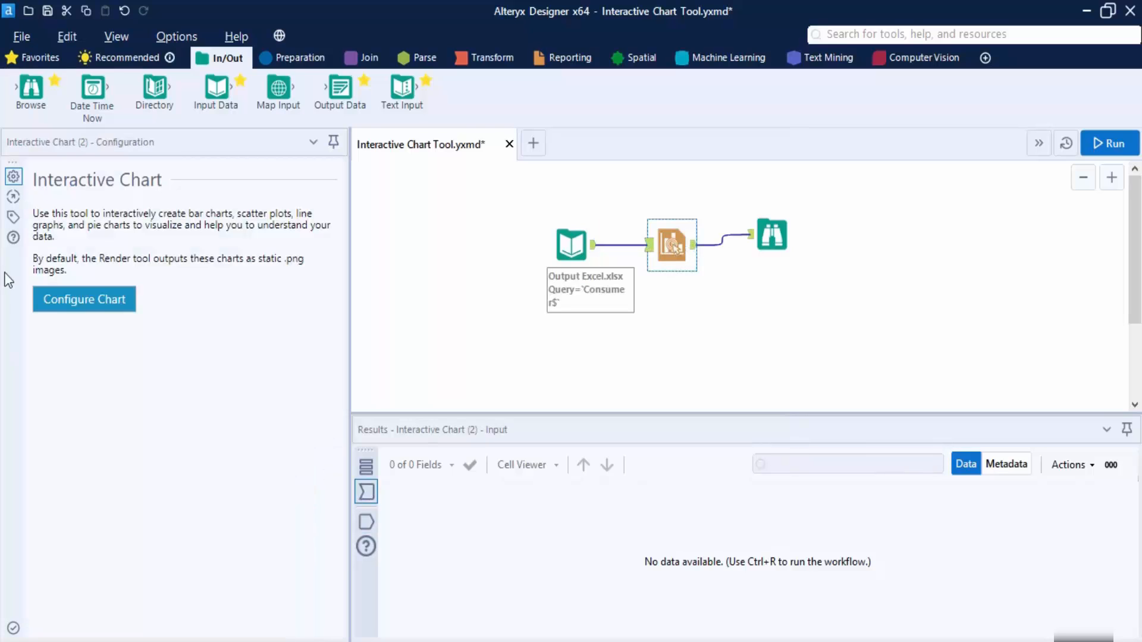
{"action": "left_click", "coordinate": [84, 299]}
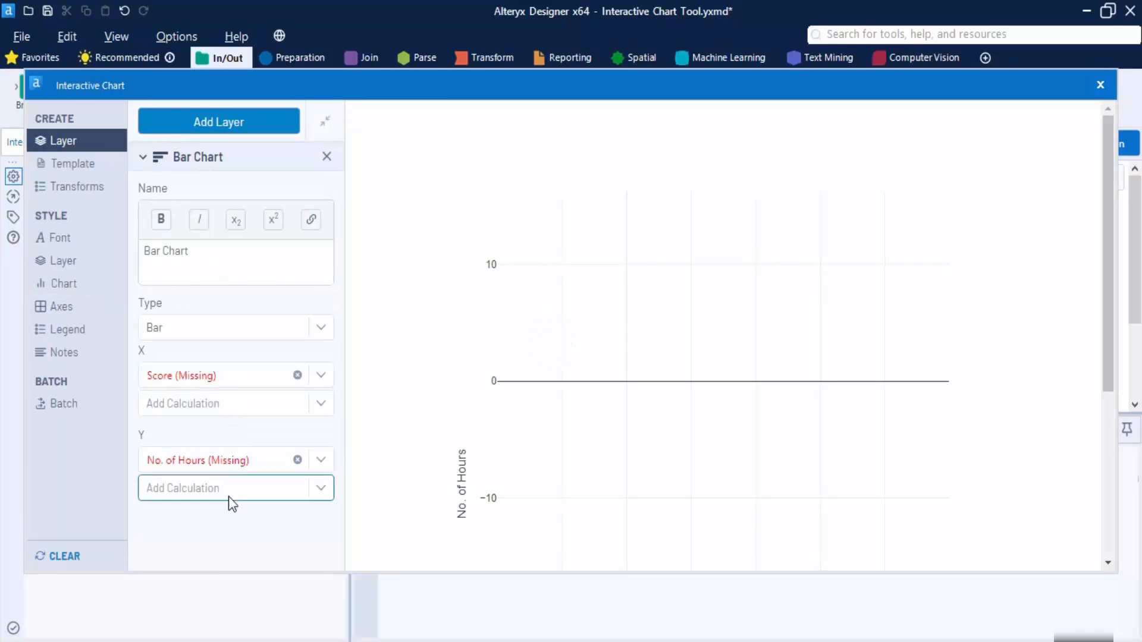
{"action": "left_click", "coordinate": [326, 162]}
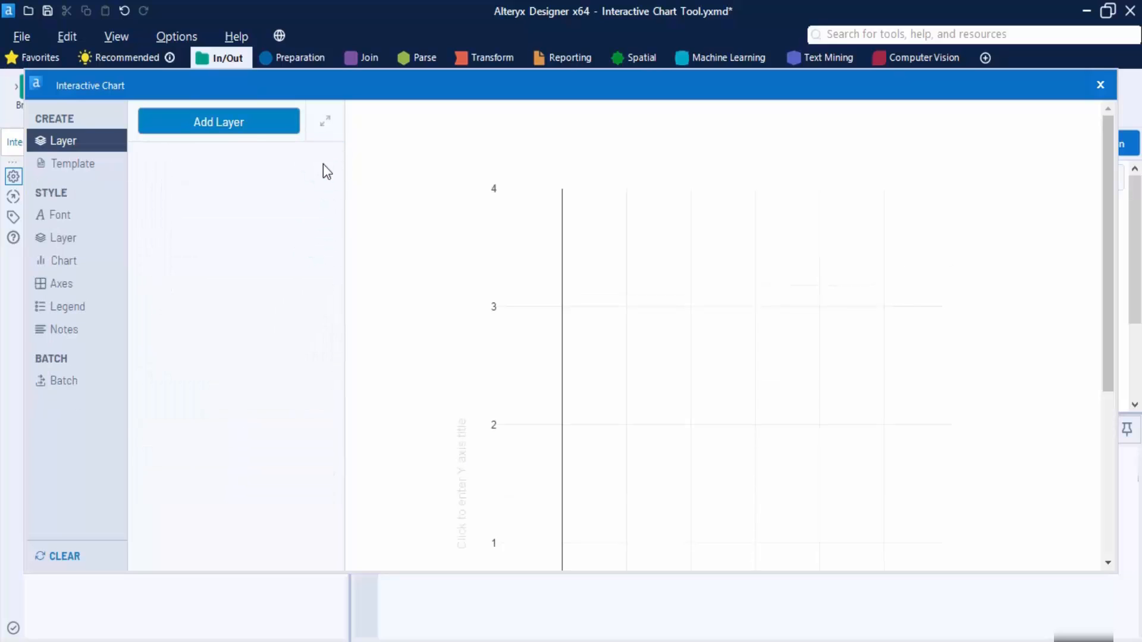
Step: Add a new chart layer named Bar Chart with the Bar type for the Consumer data
{"action": "left_click", "coordinate": [253, 126]}
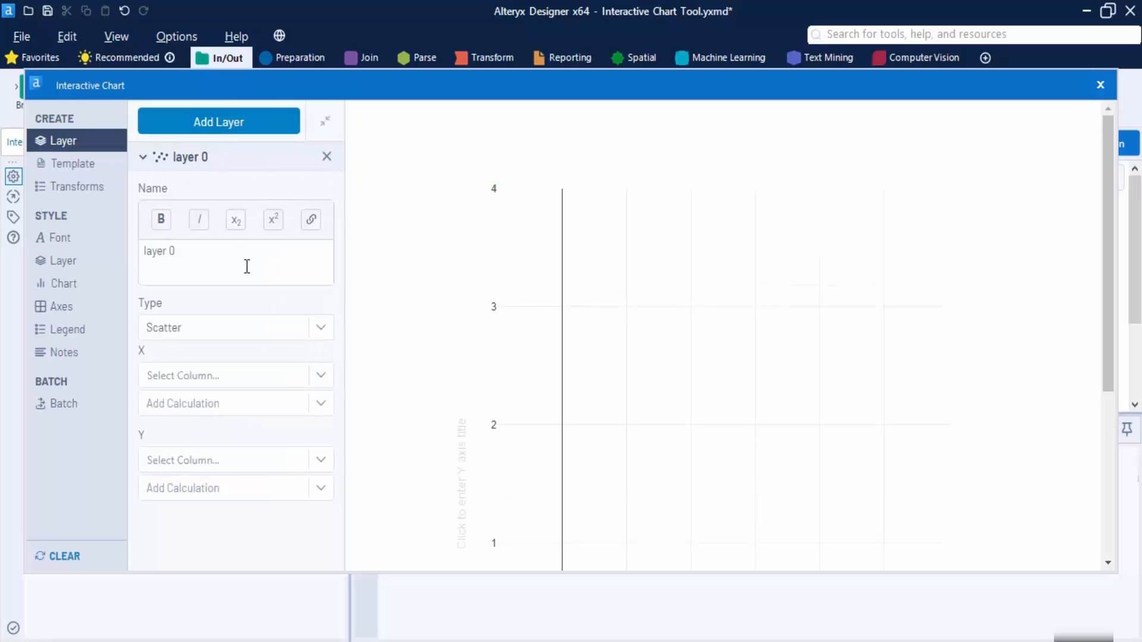
{"action": "triple_click", "coordinate": [246, 265]}
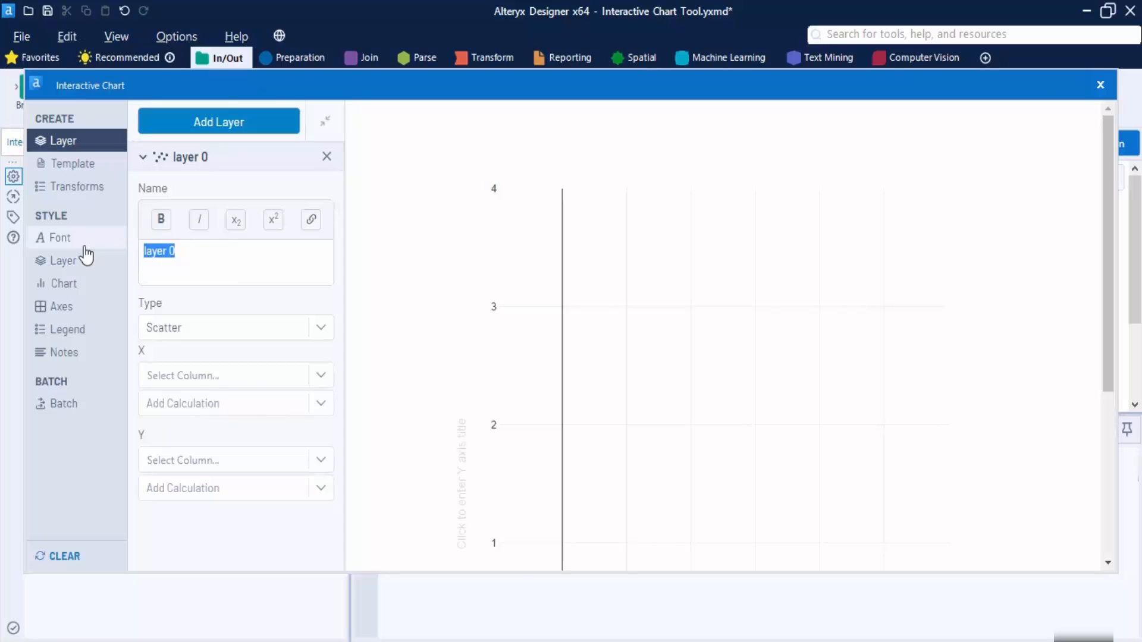
{"action": "type", "text": "Bar Chart"}
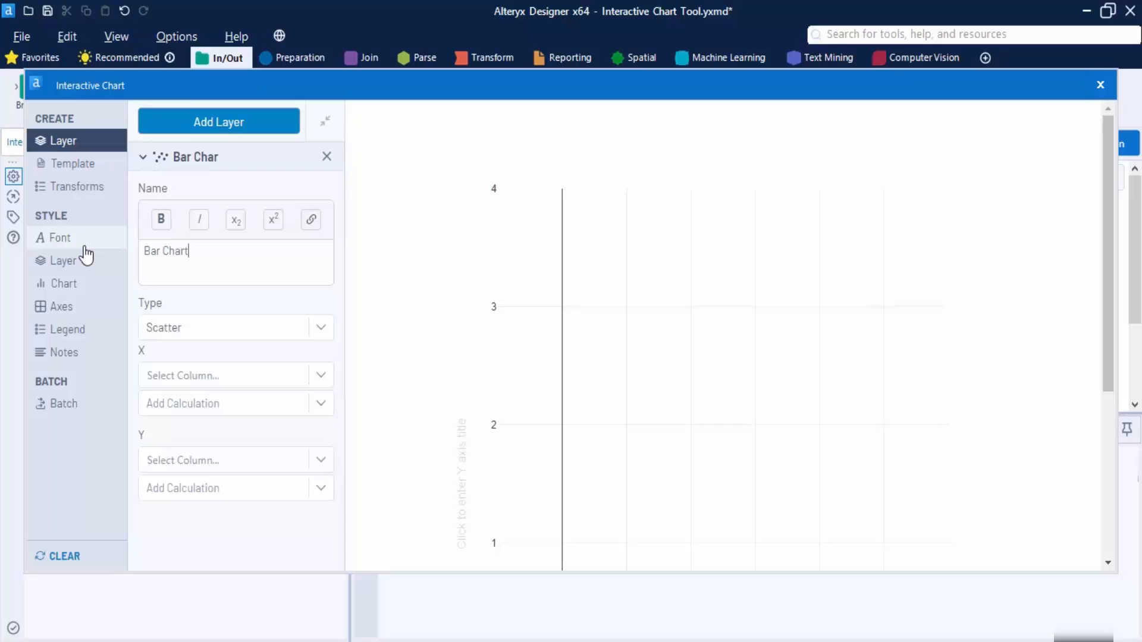
{"action": "left_click", "coordinate": [322, 327]}
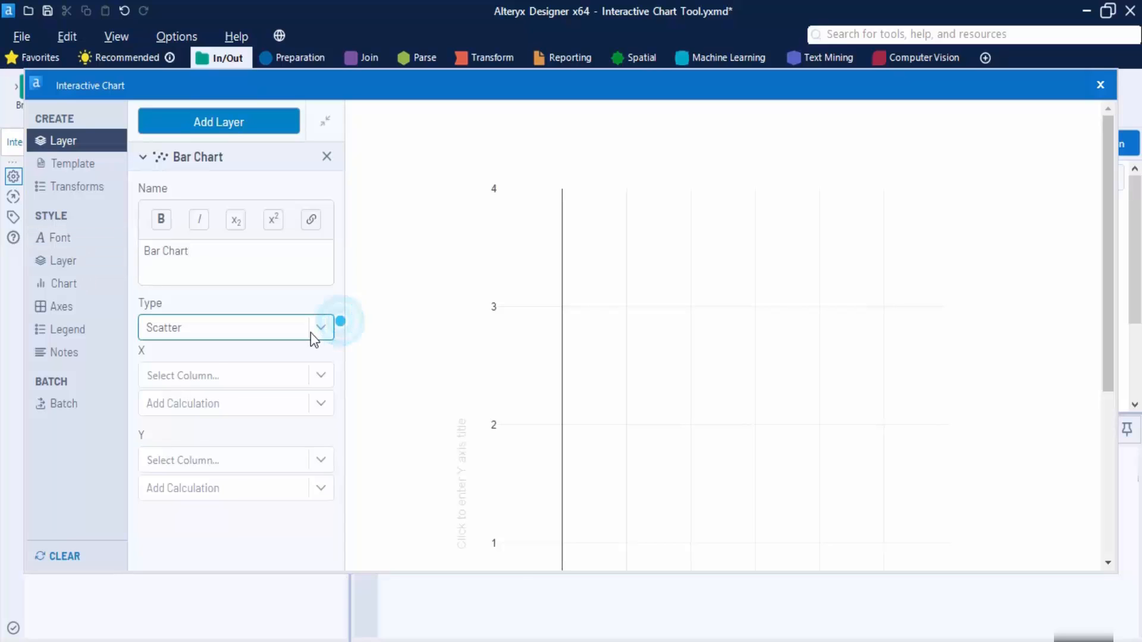
{"action": "left_click", "coordinate": [151, 369]}
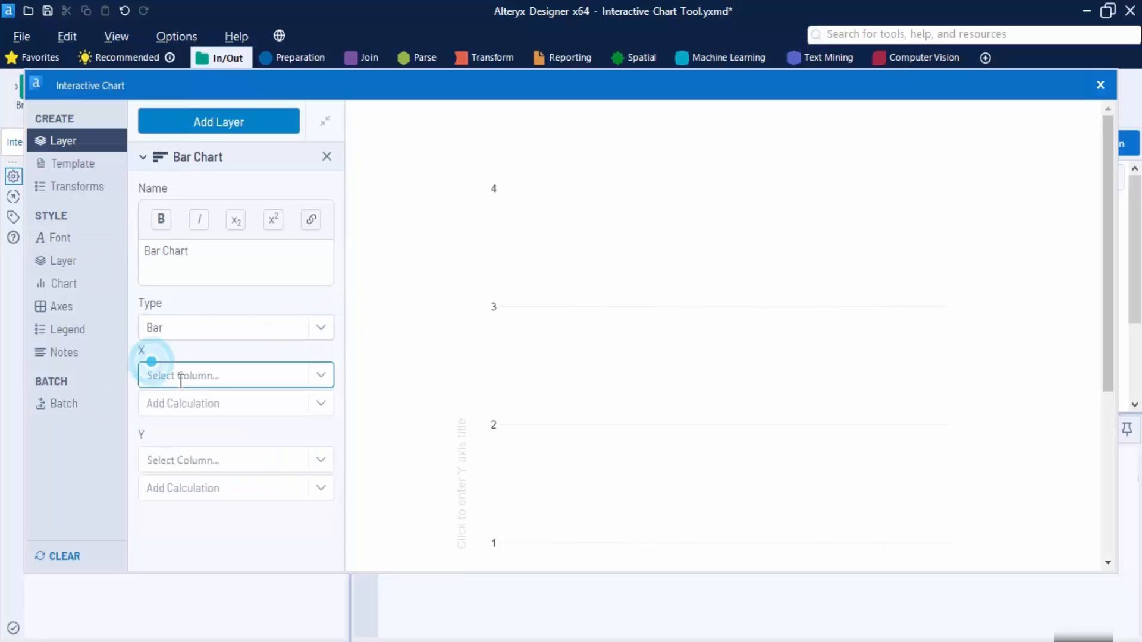
Step: Set the new layer's X column to Sales and check which calculations are available for it
{"action": "left_click", "coordinate": [315, 381]}
{"action": "scroll", "coordinate": [212, 513], "scroll_direction": "down", "scroll_amount": 3}
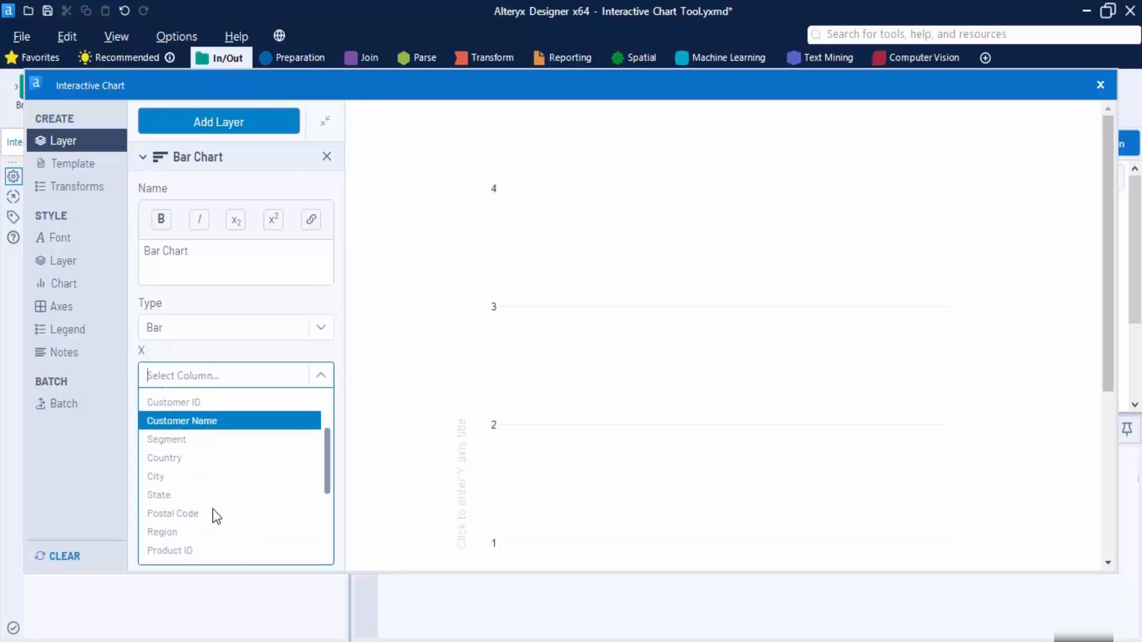
{"action": "scroll", "coordinate": [196, 518], "scroll_direction": "down", "scroll_amount": 4}
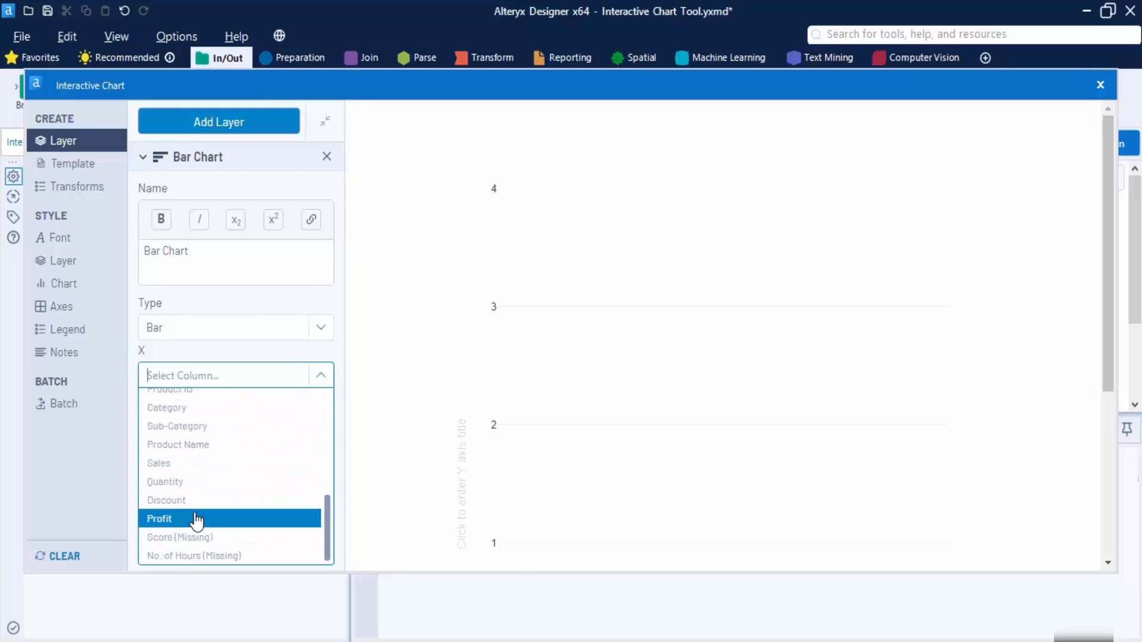
{"action": "left_click", "coordinate": [174, 465]}
{"action": "left_click", "coordinate": [315, 401]}
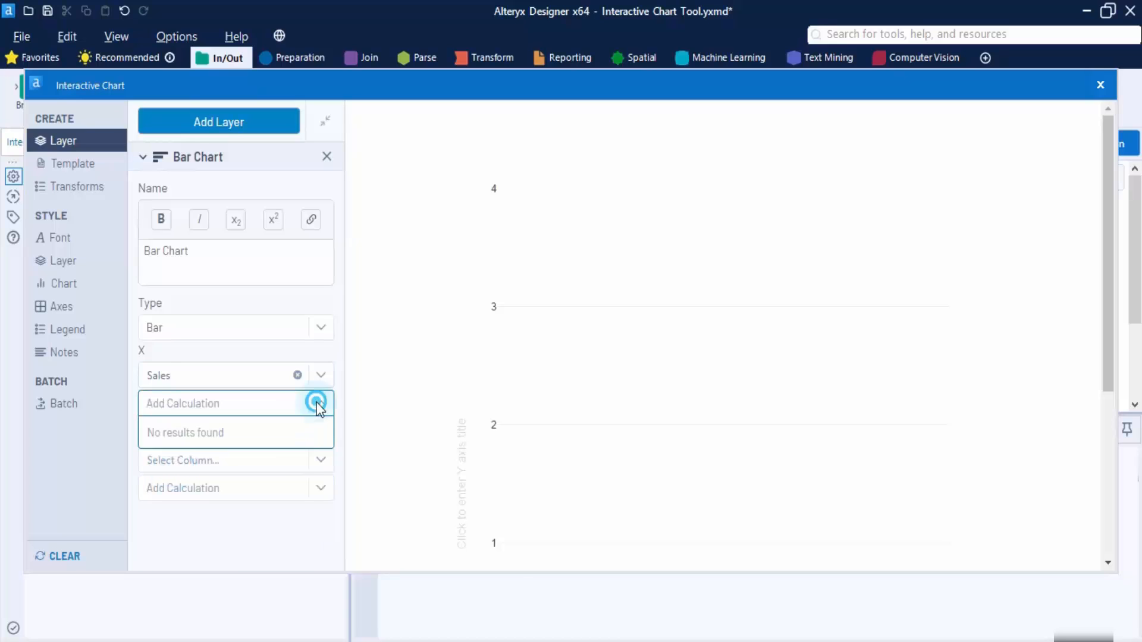
{"action": "left_click", "coordinate": [316, 402]}
Step: Set the layer's Y column to Category and run the workflow to render the chart
{"action": "left_click", "coordinate": [319, 461]}
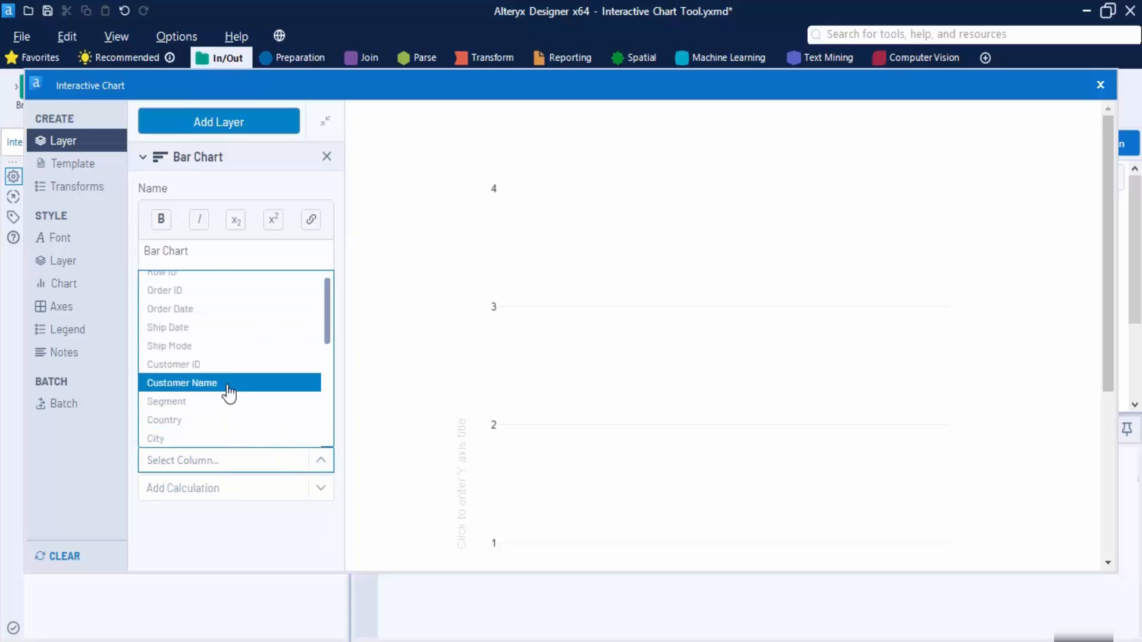
{"action": "scroll", "coordinate": [196, 423], "scroll_direction": "down", "scroll_amount": 2}
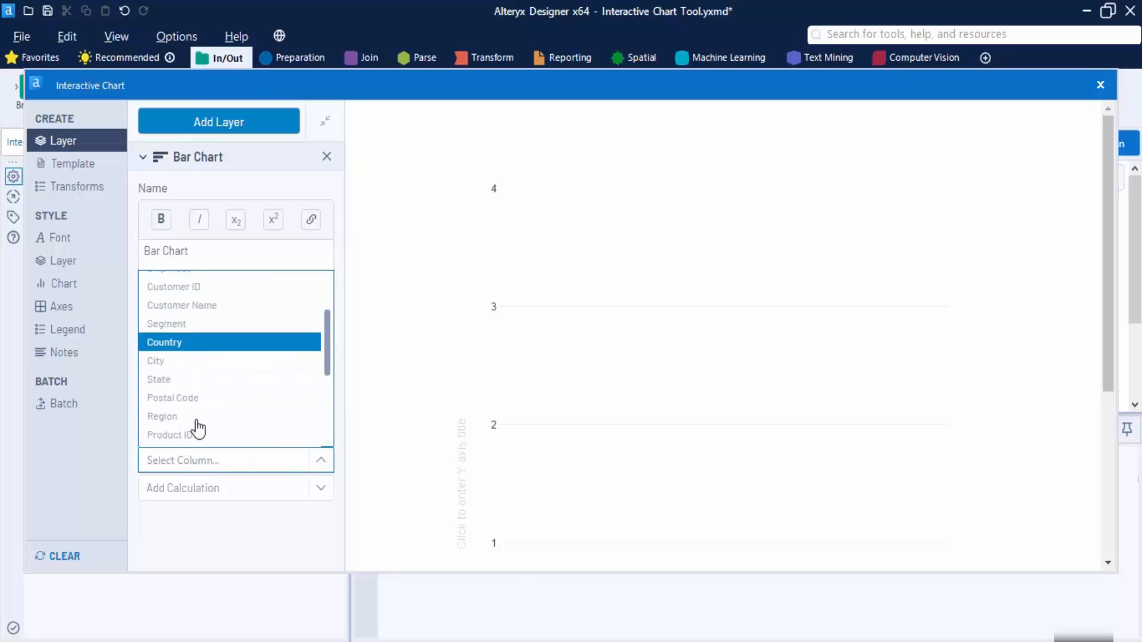
{"action": "scroll", "coordinate": [198, 426], "scroll_direction": "down", "scroll_amount": 2}
{"action": "left_click", "coordinate": [187, 356]}
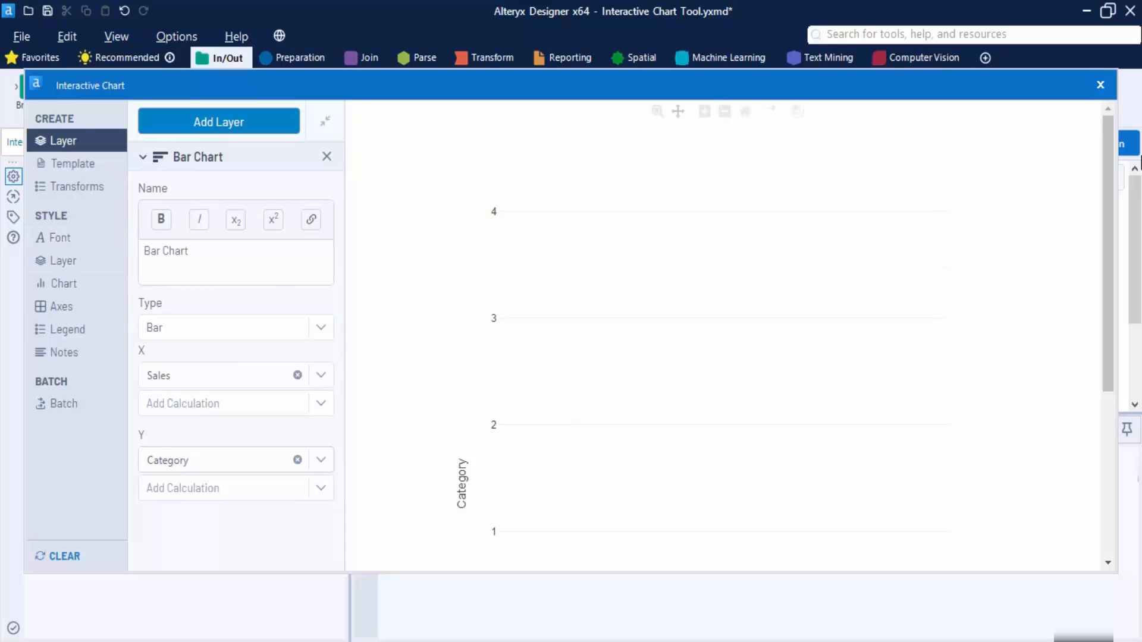
{"action": "left_click", "coordinate": [1097, 89]}
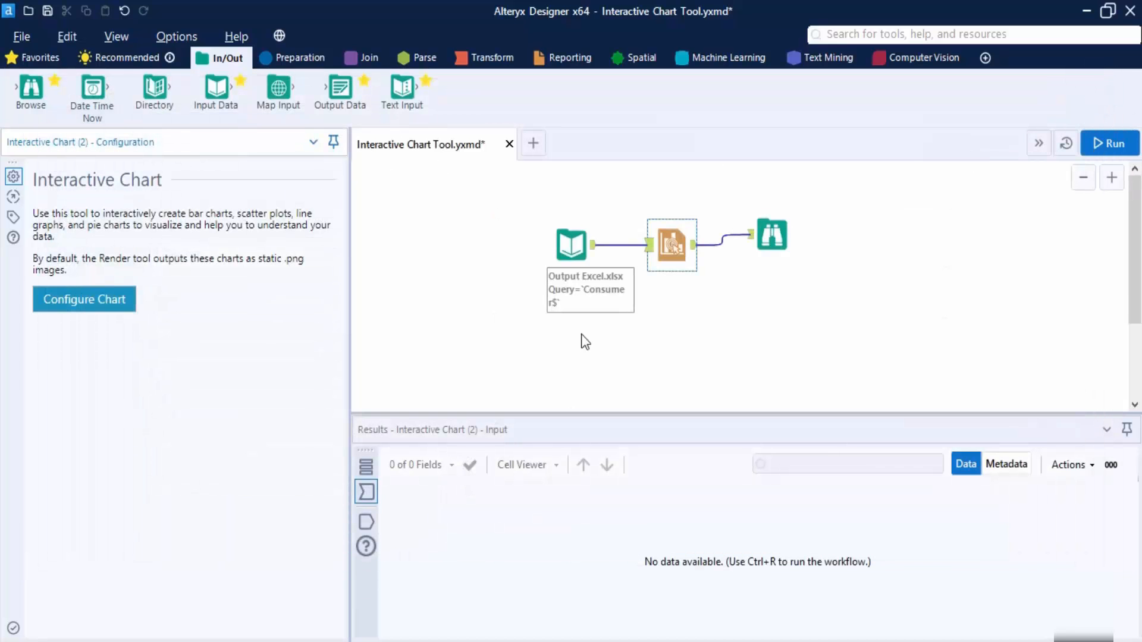
{"action": "left_click", "coordinate": [1096, 143]}
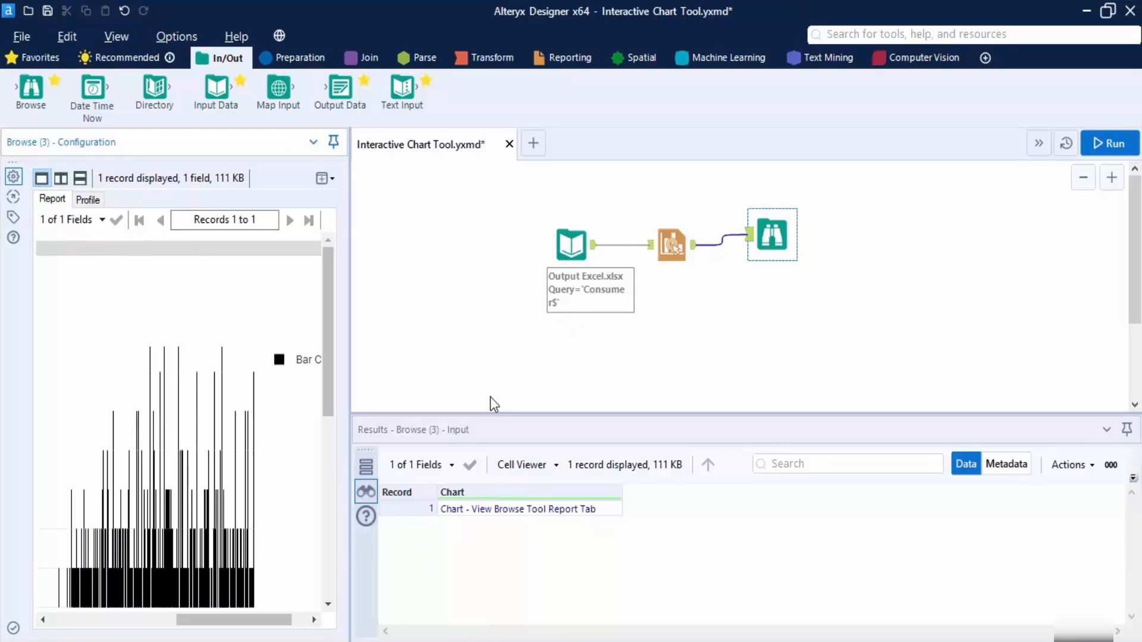
Step: Color the Bar Chart layer's bars with a constant color in the Interactive Chart tool's layer style
{"action": "scroll", "coordinate": [301, 464], "scroll_direction": "down", "scroll_amount": 3}
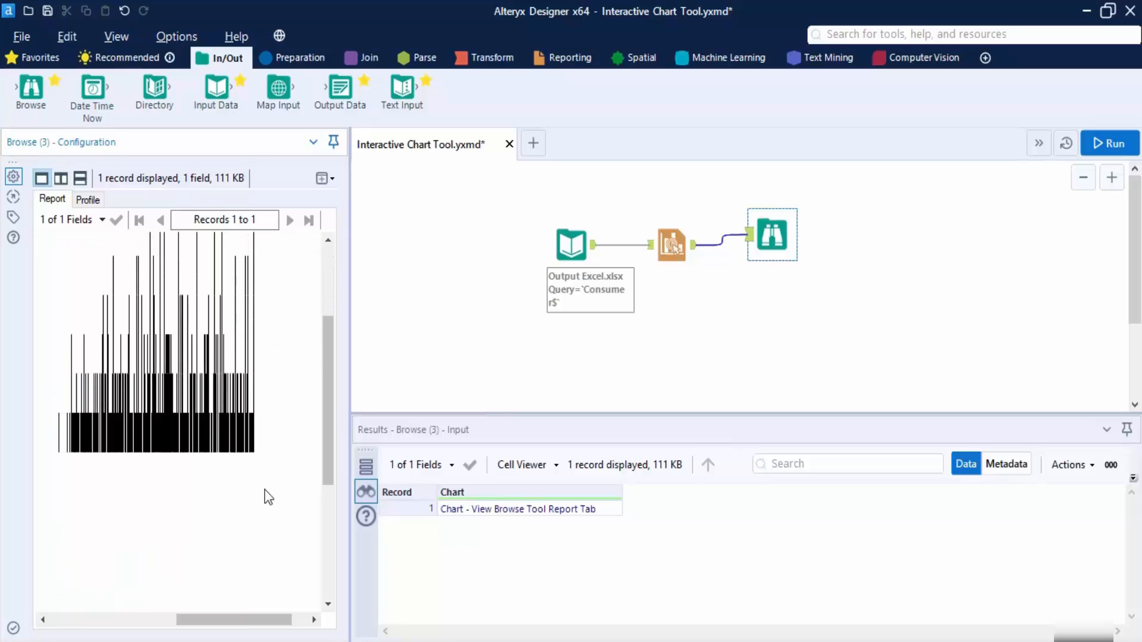
{"action": "mouse_move", "coordinate": [250, 620]}
{"action": "left_mouse_down"}
{"action": "mouse_move", "coordinate": [285, 621]}
{"action": "mouse_move", "coordinate": [125, 619]}
{"action": "mouse_move", "coordinate": [293, 618]}
{"action": "mouse_move", "coordinate": [240, 621]}
{"action": "left_mouse_up"}
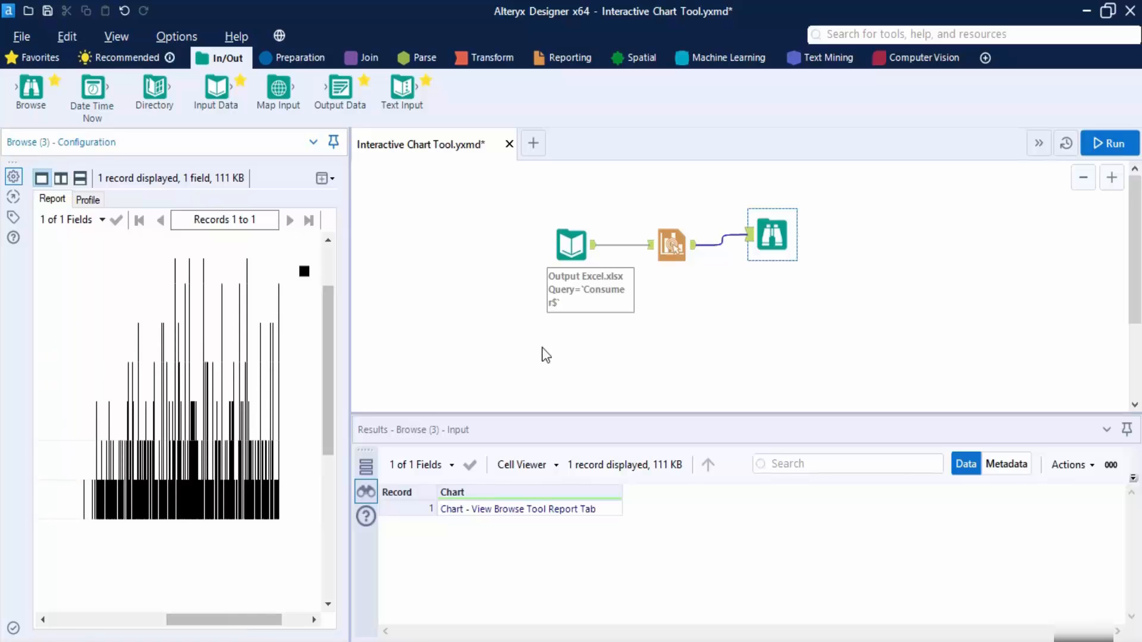
{"action": "left_click", "coordinate": [665, 259]}
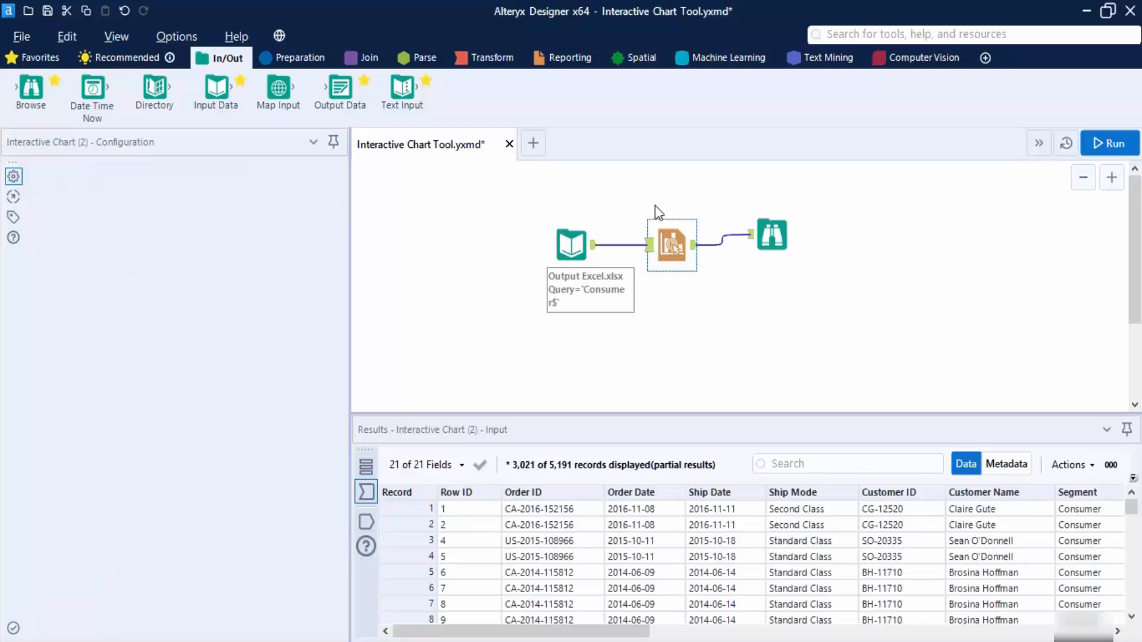
{"action": "left_click", "coordinate": [90, 300]}
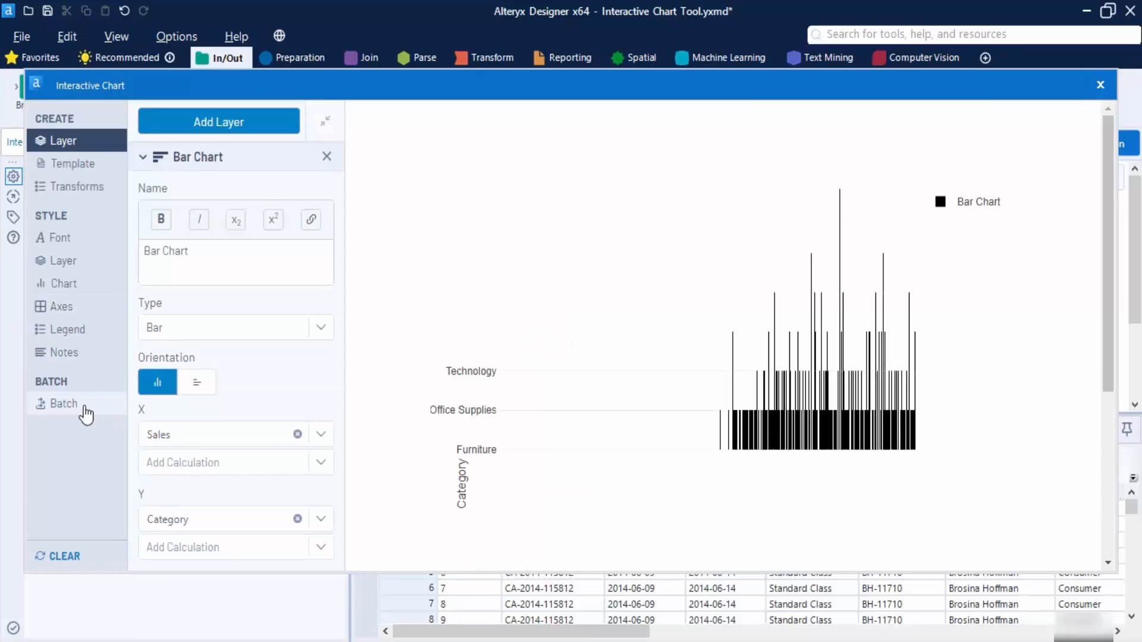
{"action": "left_click", "coordinate": [63, 263]}
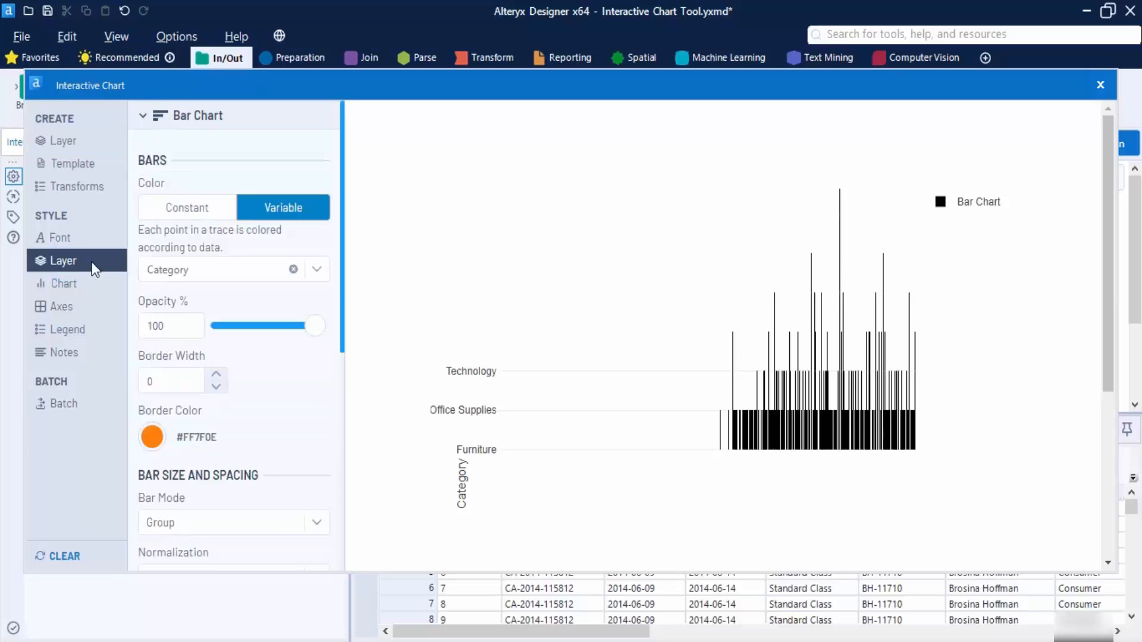
{"action": "left_click", "coordinate": [292, 270]}
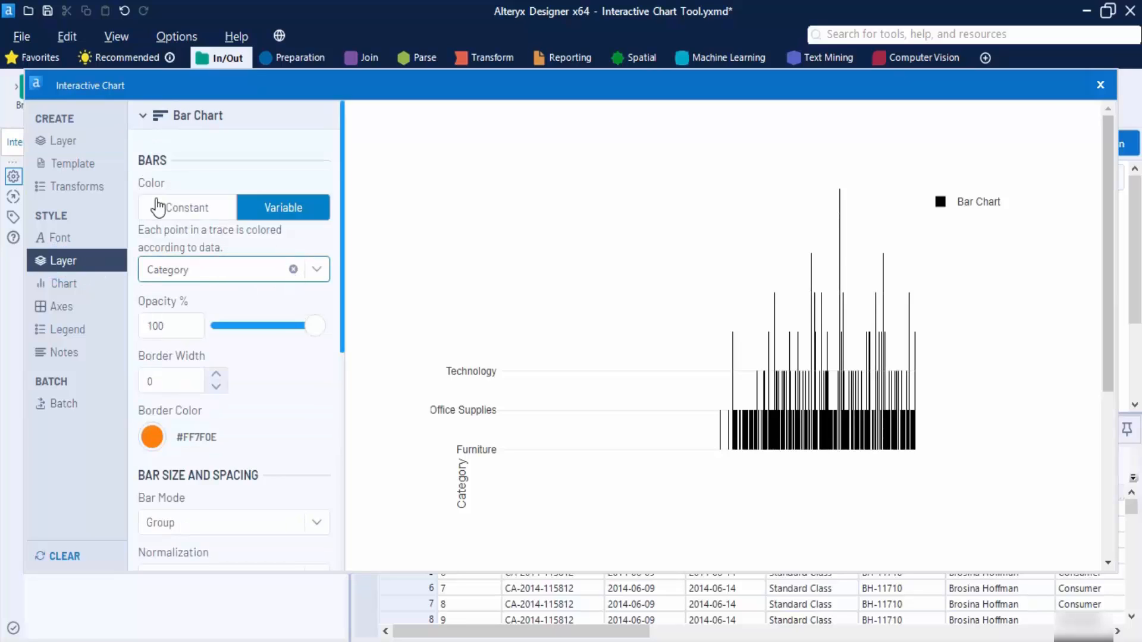
{"action": "left_click", "coordinate": [178, 211]}
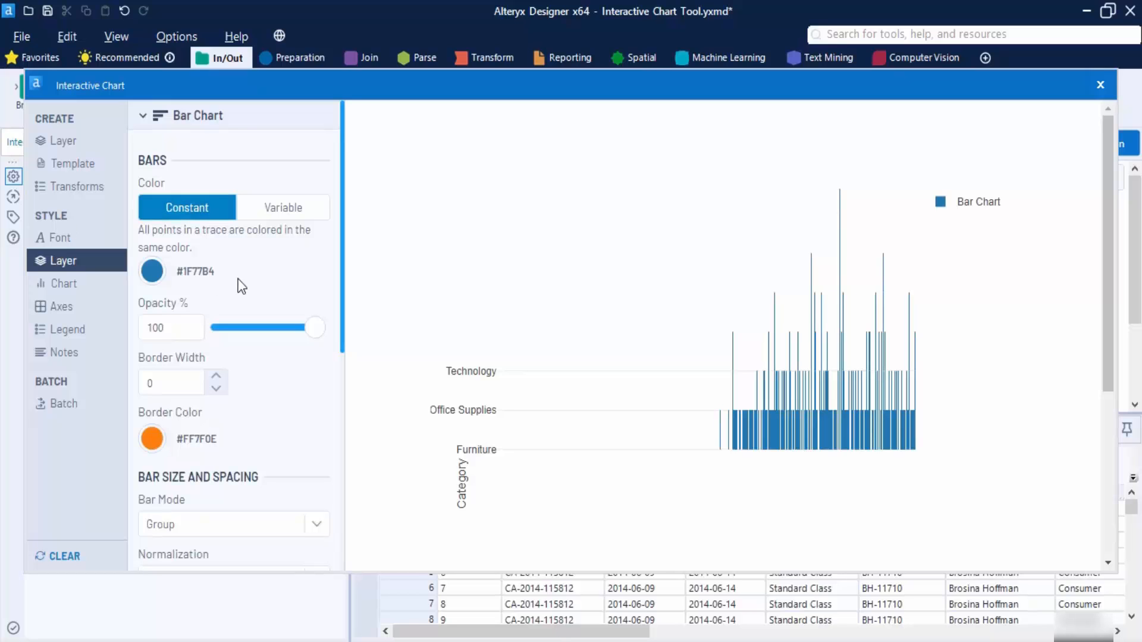
Step: Set the border width of the chart's bars to 5
{"action": "scroll", "coordinate": [251, 353], "scroll_direction": "down", "scroll_amount": 2}
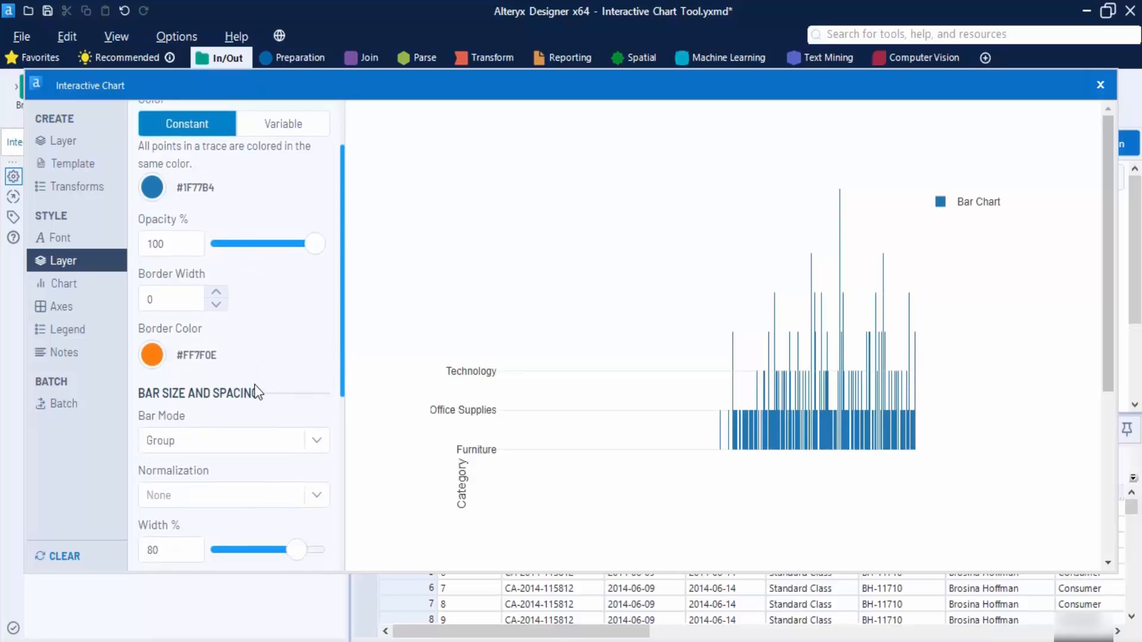
{"action": "left_click", "coordinate": [216, 291]}
{"action": "left_click", "coordinate": [216, 291]}
{"action": "left_click", "coordinate": [216, 292]}
{"action": "left_click", "coordinate": [216, 292]}
{"action": "left_click", "coordinate": [216, 291]}
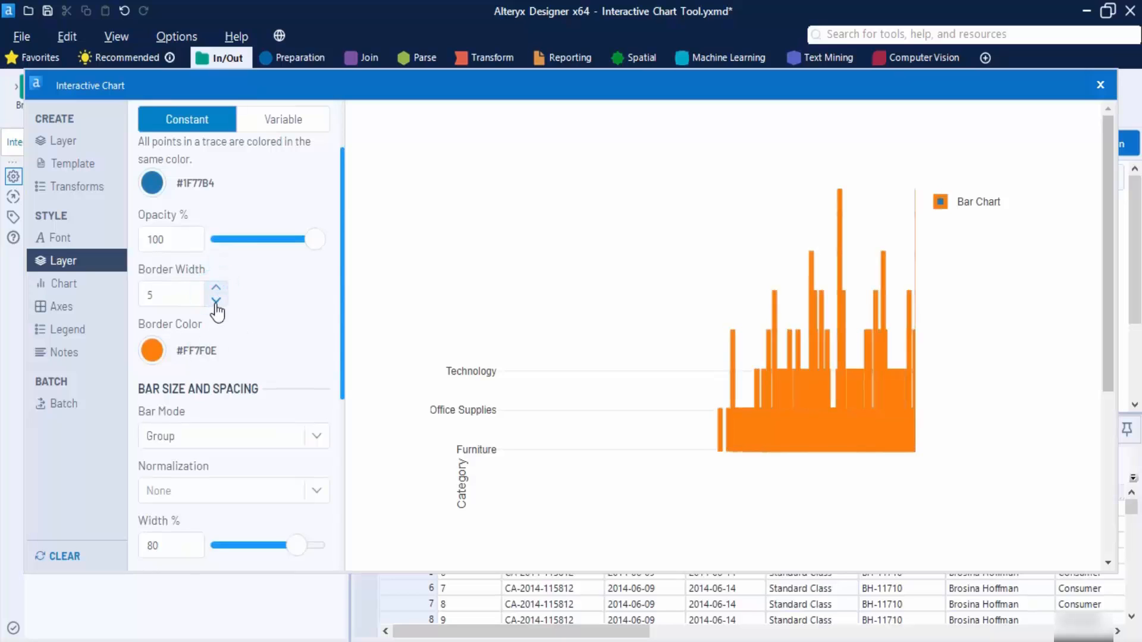
Step: Reduce the bars' border width to 0 and set it to 1
{"action": "left_click", "coordinate": [216, 303]}
{"action": "left_click", "coordinate": [217, 303]}
{"action": "left_click", "coordinate": [217, 304]}
{"action": "left_click", "coordinate": [216, 303]}
{"action": "left_click", "coordinate": [217, 304]}
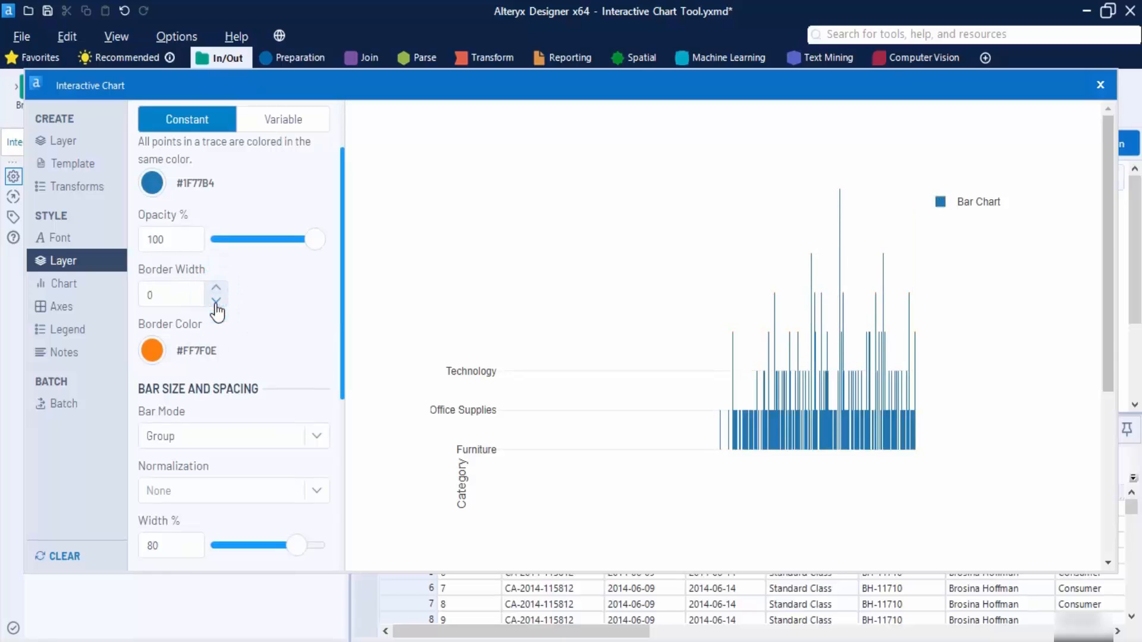
{"action": "left_click", "coordinate": [216, 288]}
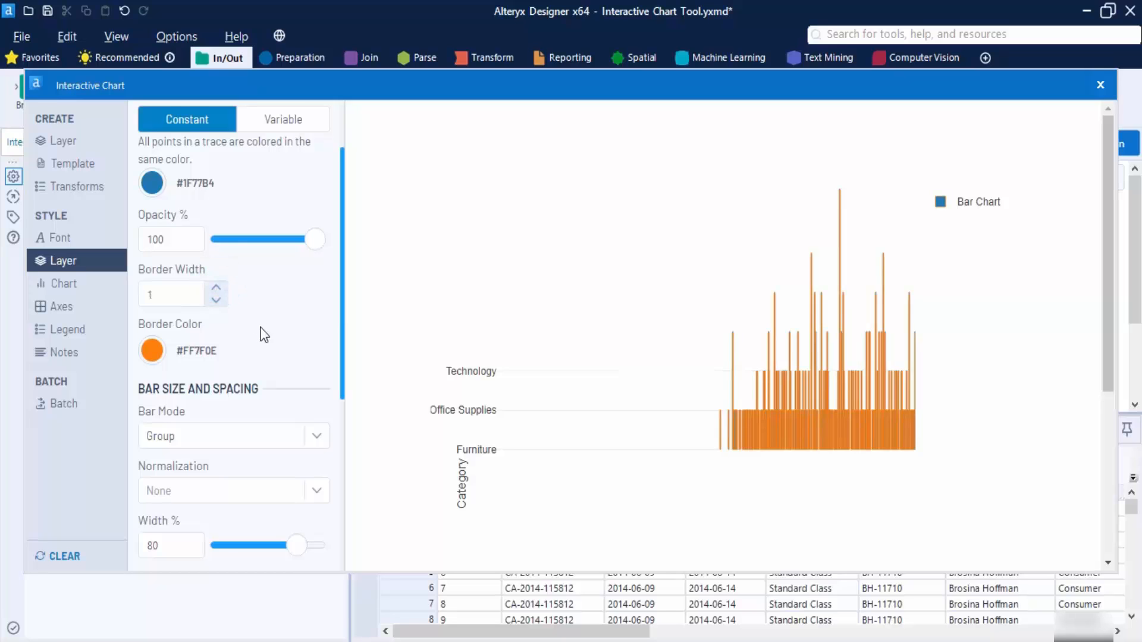
Step: Try the Stack and Overlay bar modes, and set the layer's bar mode to Relative
{"action": "scroll", "coordinate": [264, 335], "scroll_direction": "down", "scroll_amount": 3}
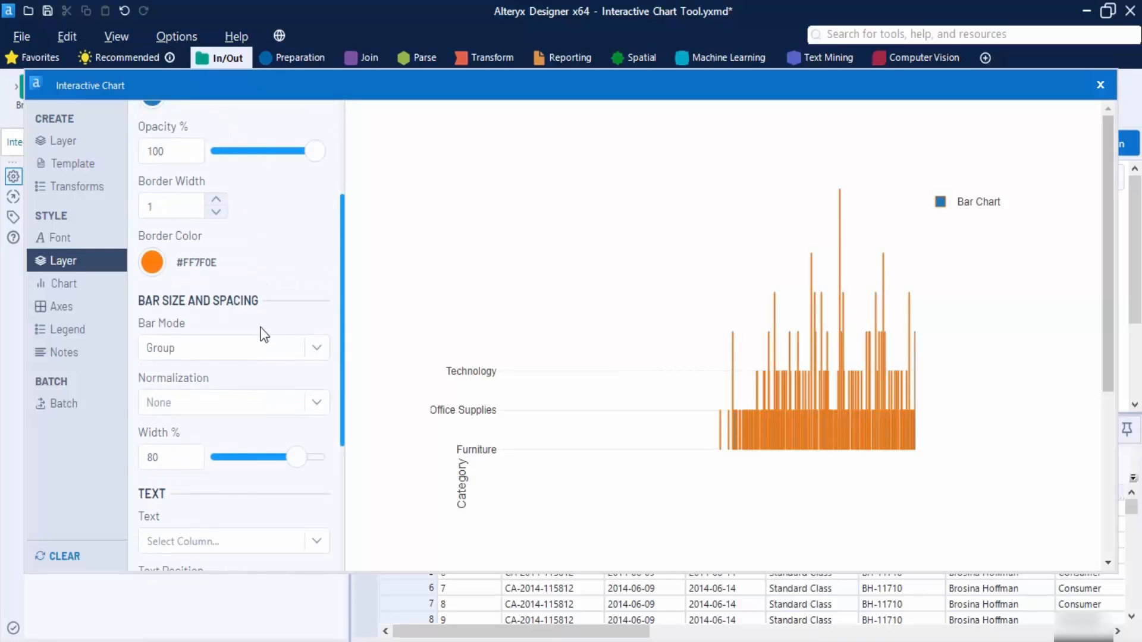
{"action": "left_click", "coordinate": [321, 354]}
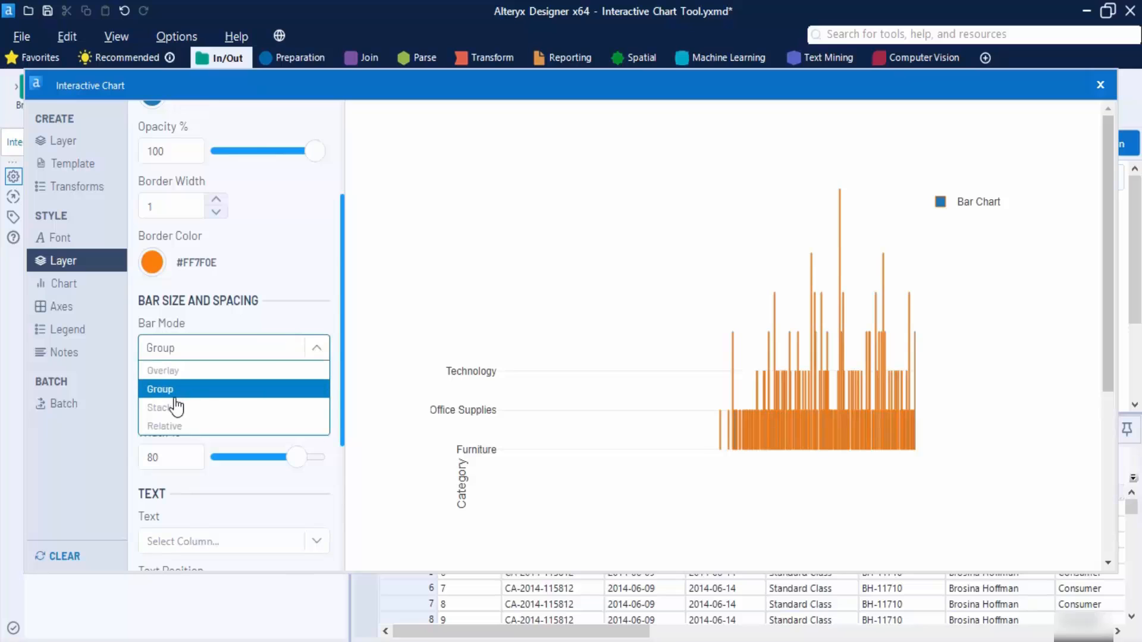
{"action": "left_click", "coordinate": [220, 408]}
{"action": "left_click", "coordinate": [317, 347]}
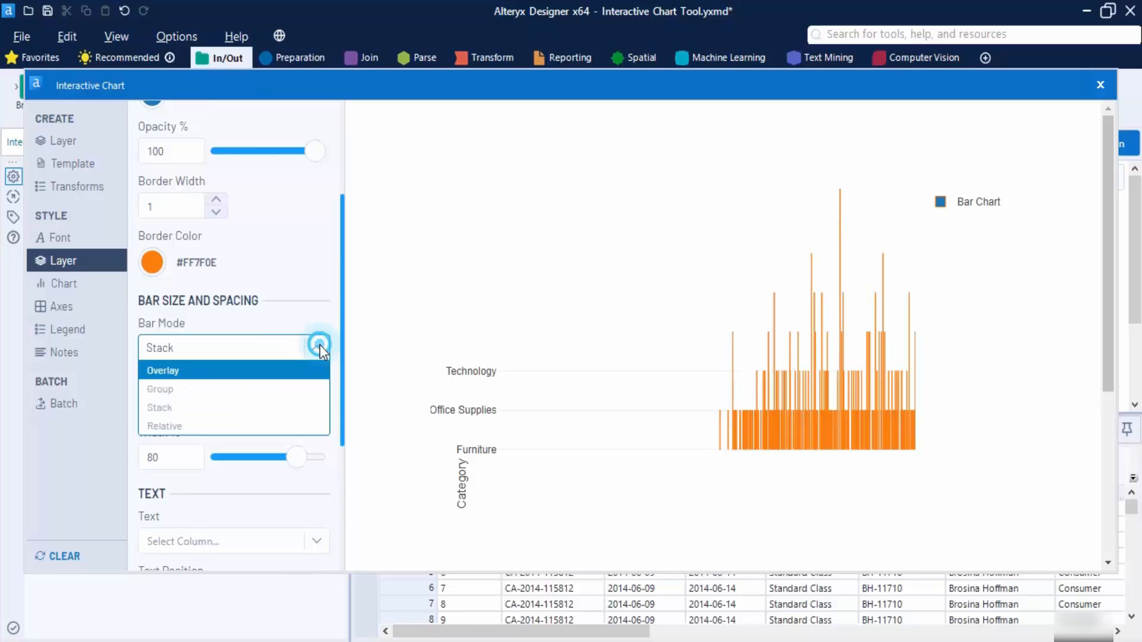
{"action": "left_click", "coordinate": [214, 372]}
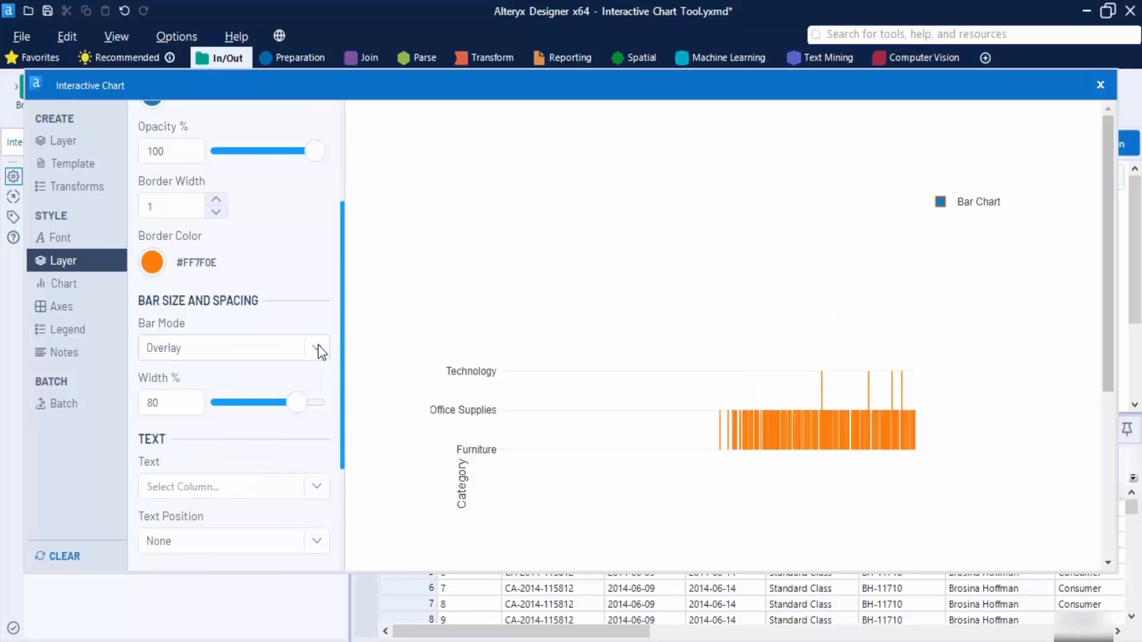
{"action": "left_click", "coordinate": [318, 350]}
{"action": "left_click", "coordinate": [215, 427]}
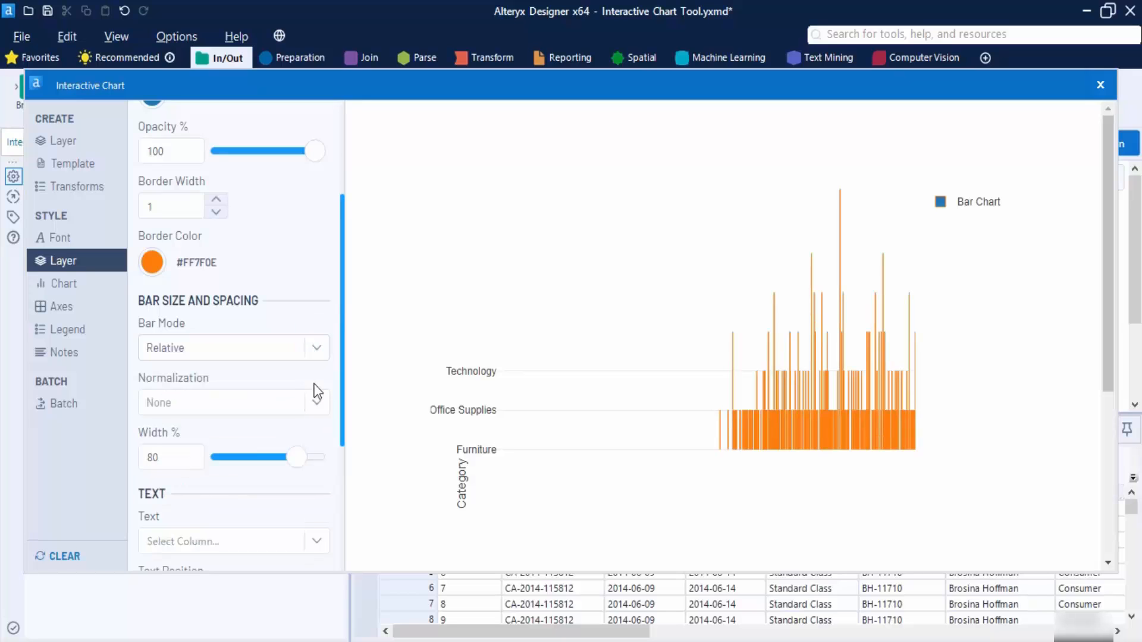
Step: Look through the legend style options, hide the chart legend and show it again
{"action": "scroll", "coordinate": [298, 365], "scroll_direction": "down", "scroll_amount": 4}
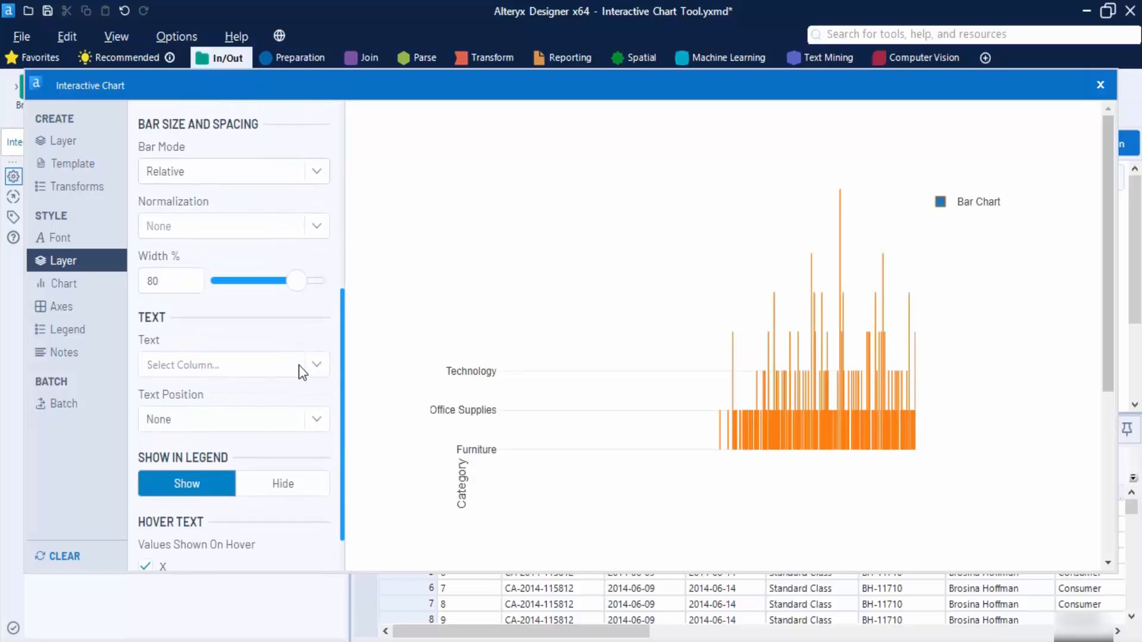
{"action": "left_click", "coordinate": [94, 331]}
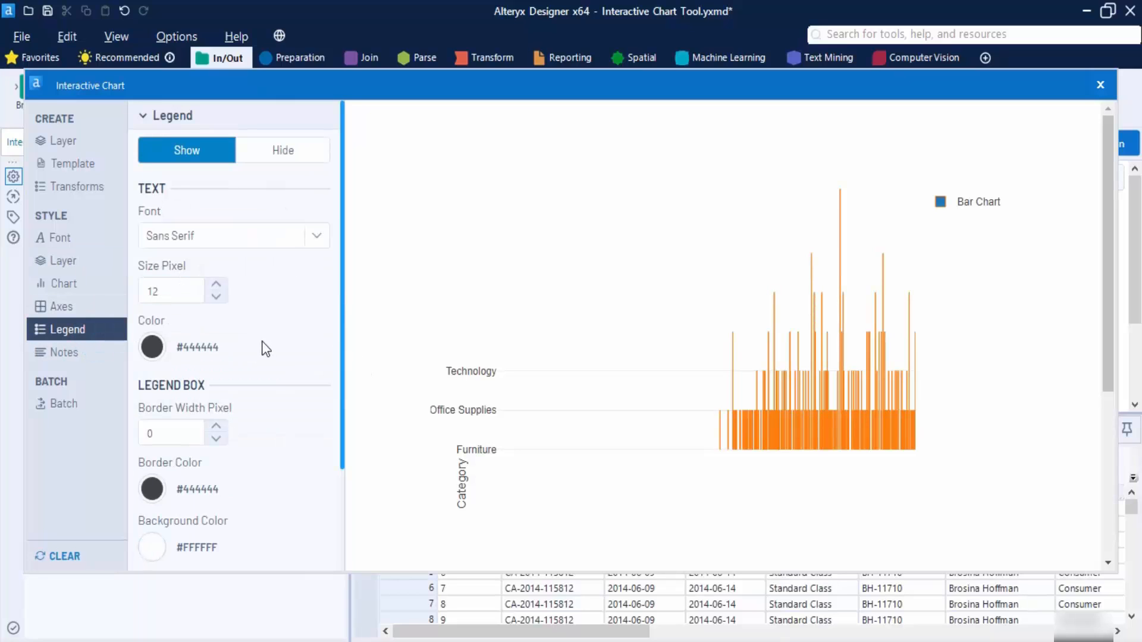
{"action": "scroll", "coordinate": [265, 349], "scroll_direction": "down", "scroll_amount": 2}
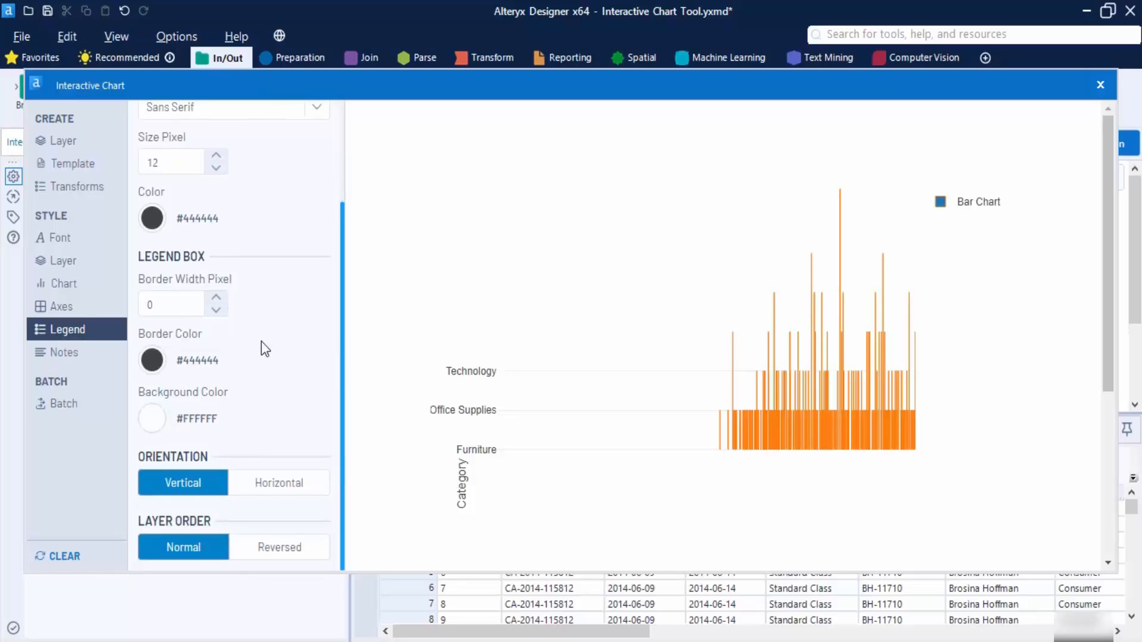
{"action": "scroll", "coordinate": [265, 349], "scroll_direction": "up", "scroll_amount": 2}
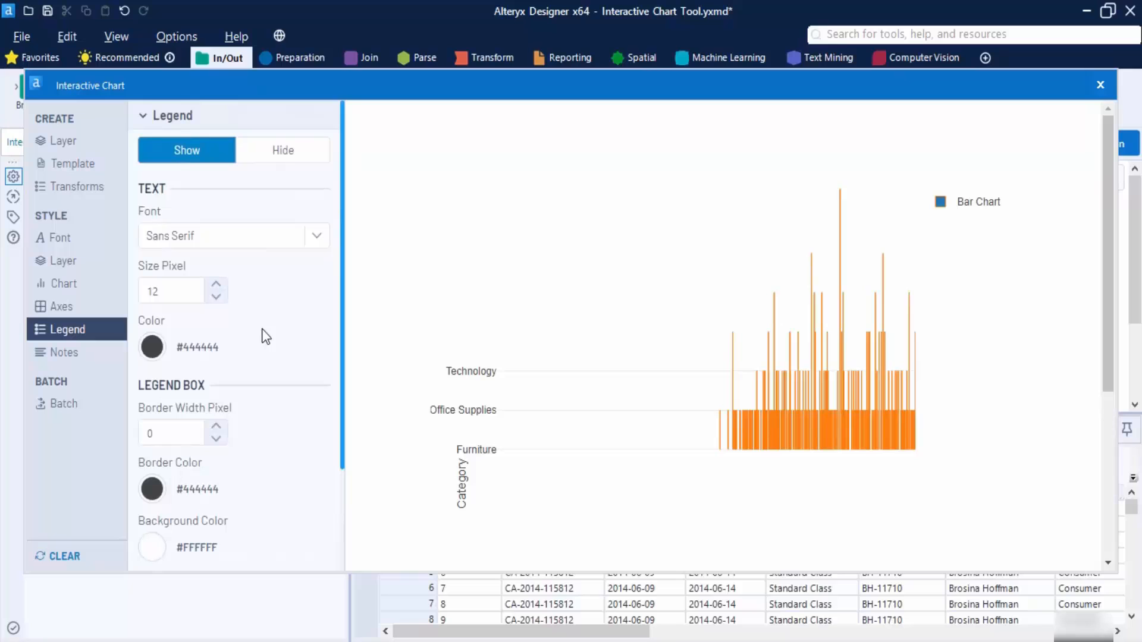
{"action": "left_click", "coordinate": [284, 153]}
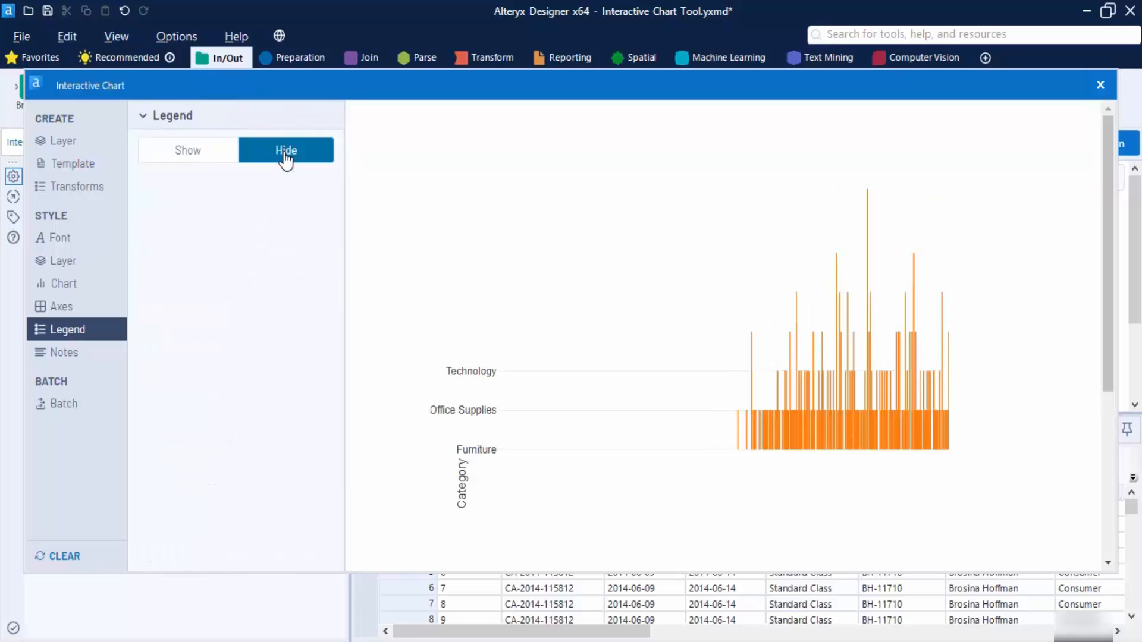
{"action": "left_click", "coordinate": [209, 156]}
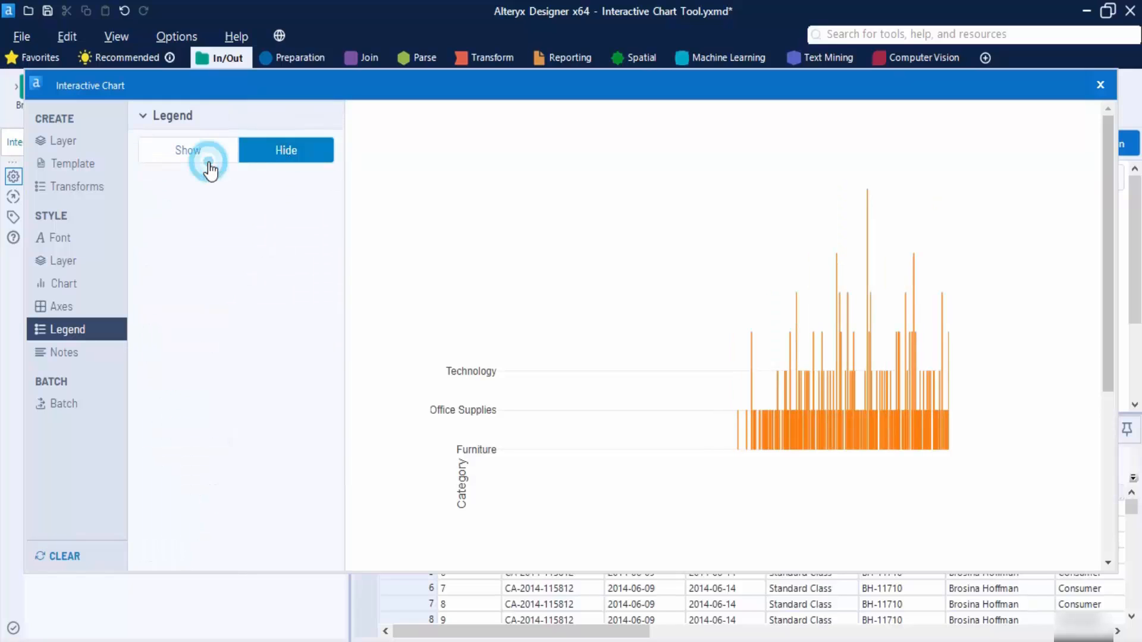
Step: Switch the Bar Chart layer's orientation to horizontal bars
{"action": "left_click", "coordinate": [75, 143]}
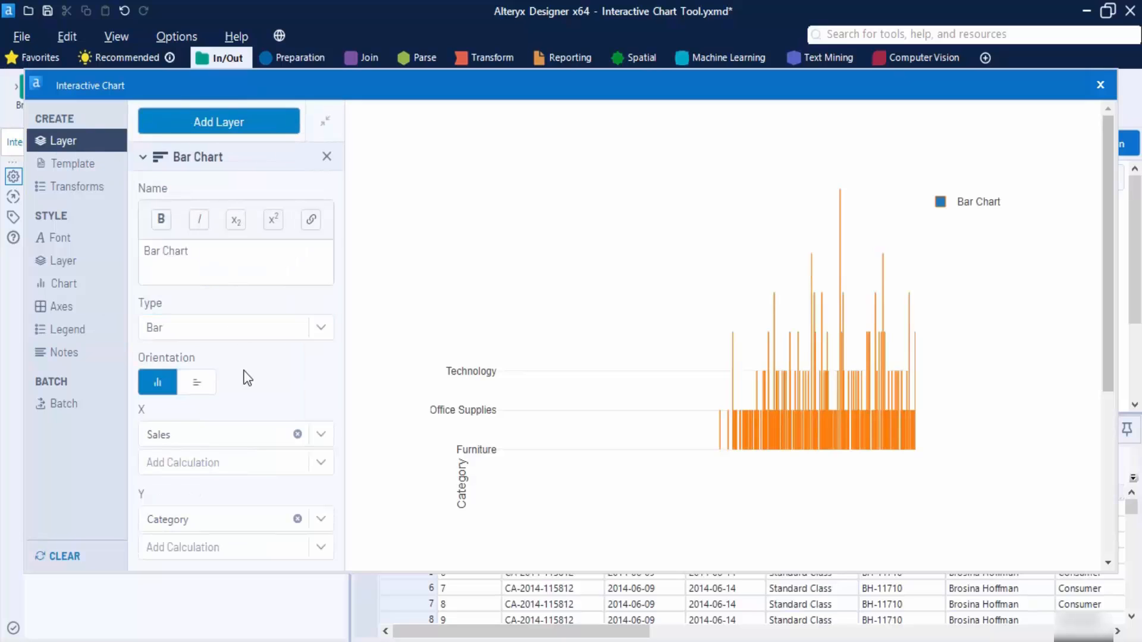
{"action": "left_click", "coordinate": [197, 384]}
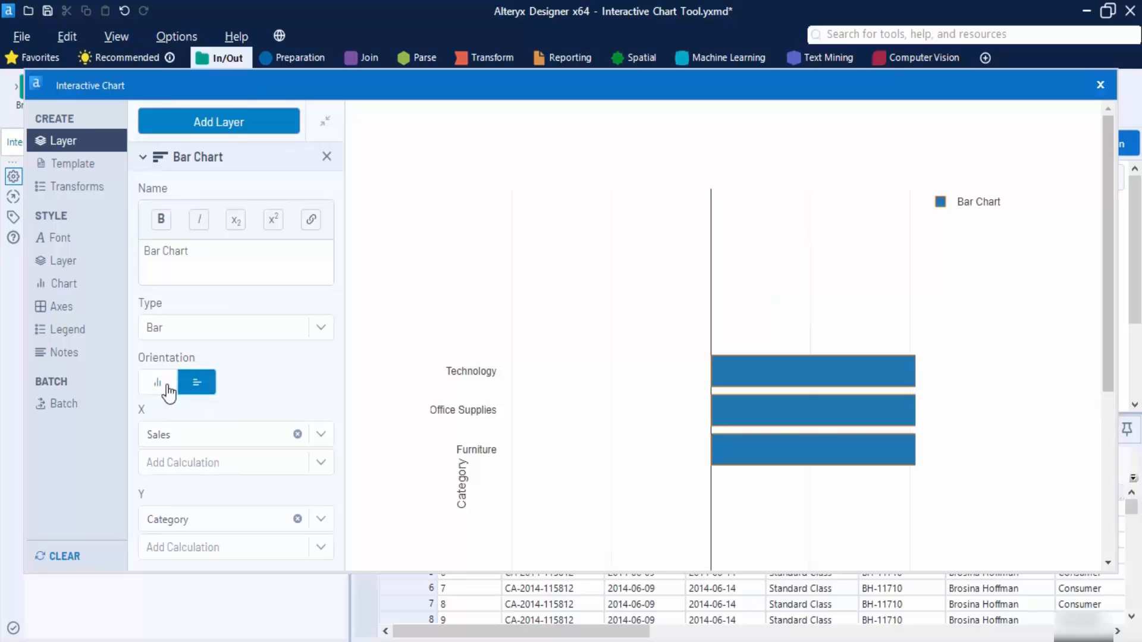
{"action": "mouse_move", "coordinate": [872, 421]}
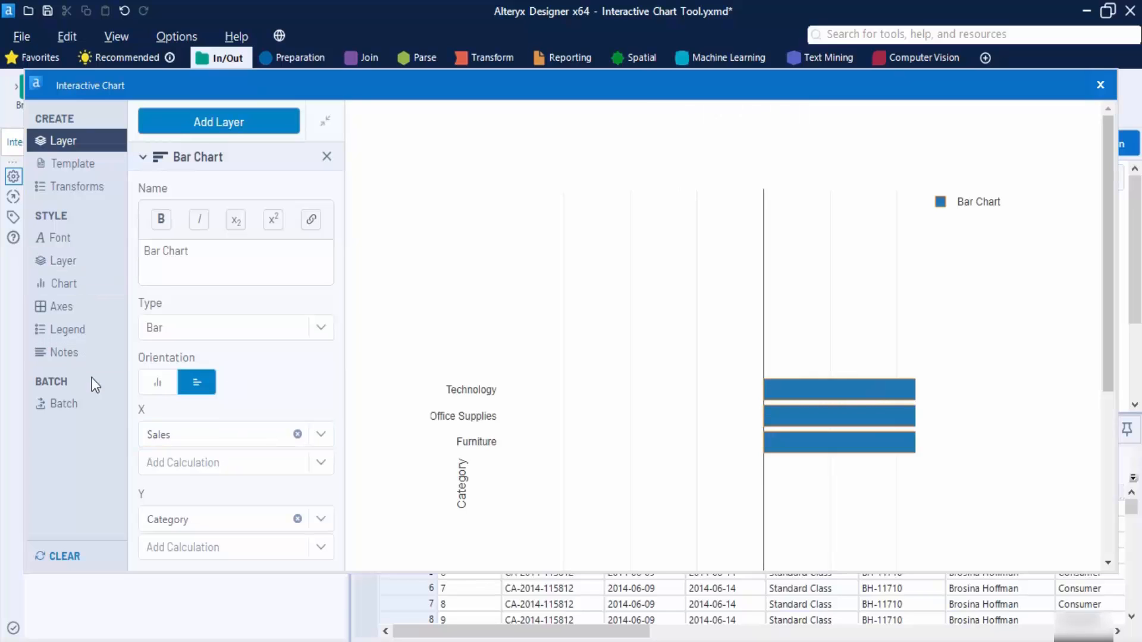
Step: Check the X axis title and display range settings, and show the X axis line
{"action": "left_click", "coordinate": [72, 350]}
{"action": "left_click", "coordinate": [88, 333]}
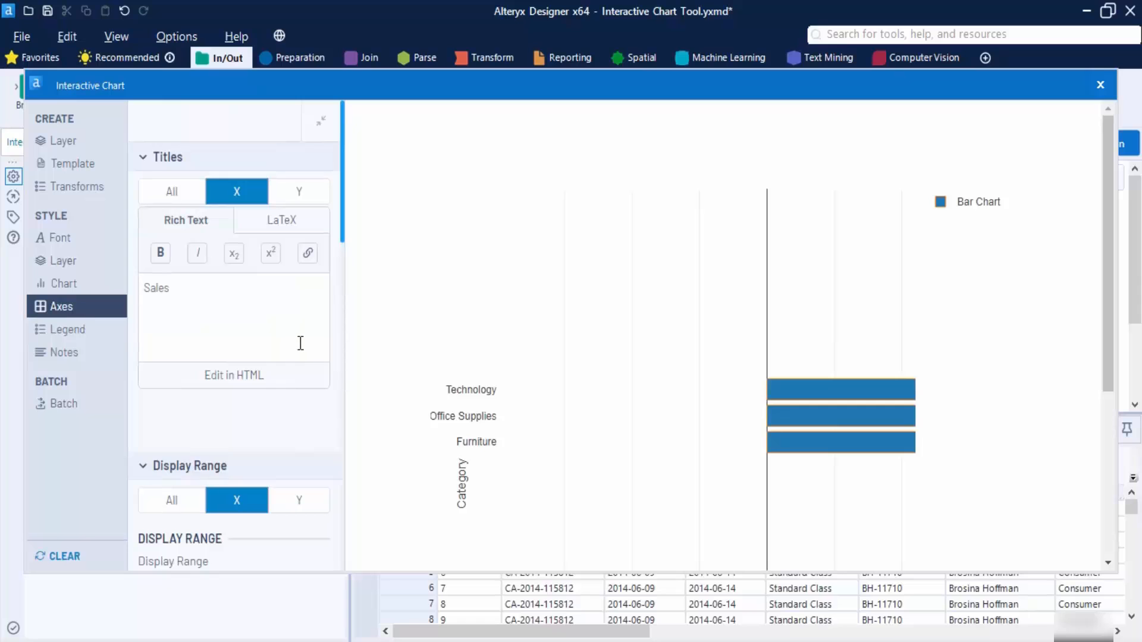
{"action": "scroll", "coordinate": [300, 343], "scroll_direction": "down", "scroll_amount": 3}
{"action": "scroll", "coordinate": [300, 344], "scroll_direction": "down", "scroll_amount": 3}
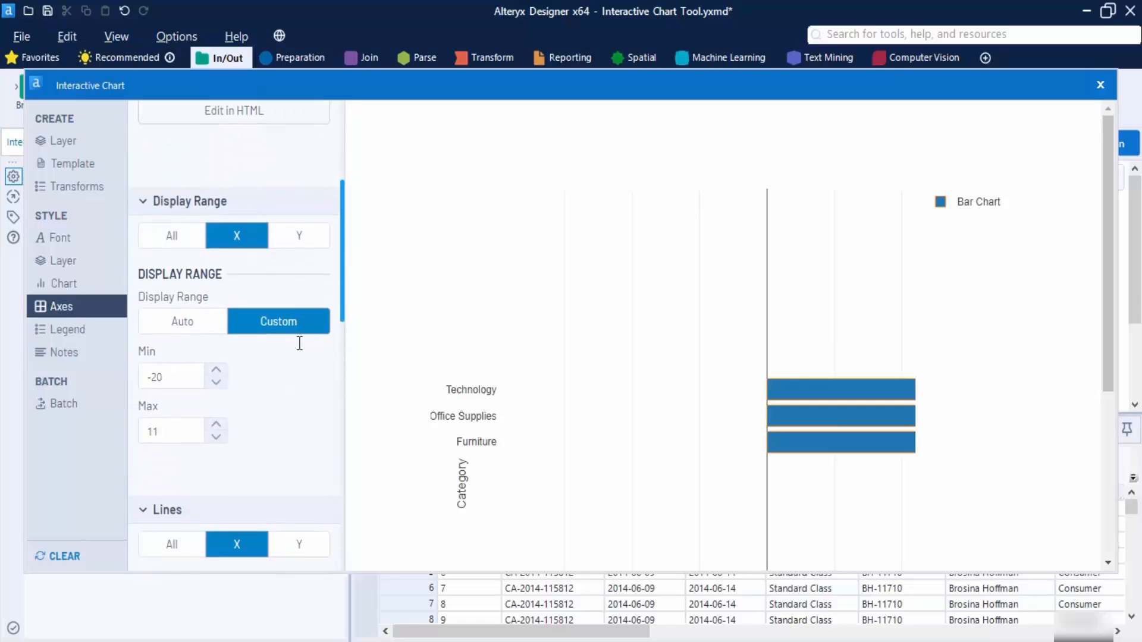
{"action": "left_click", "coordinate": [193, 348]}
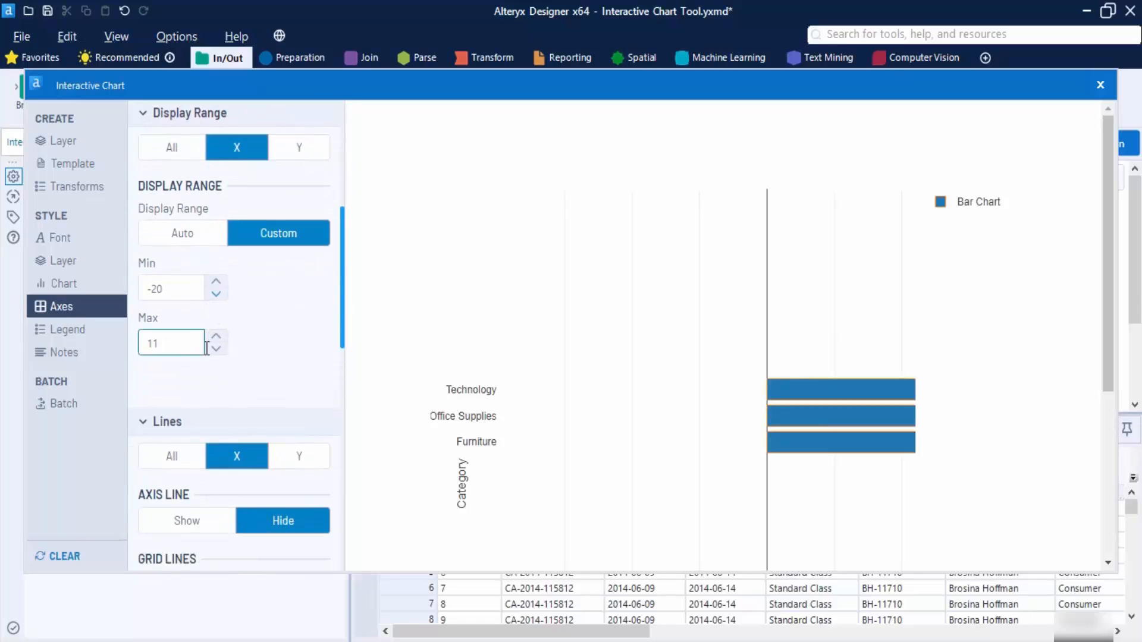
{"action": "scroll", "coordinate": [262, 371], "scroll_direction": "down", "scroll_amount": 3}
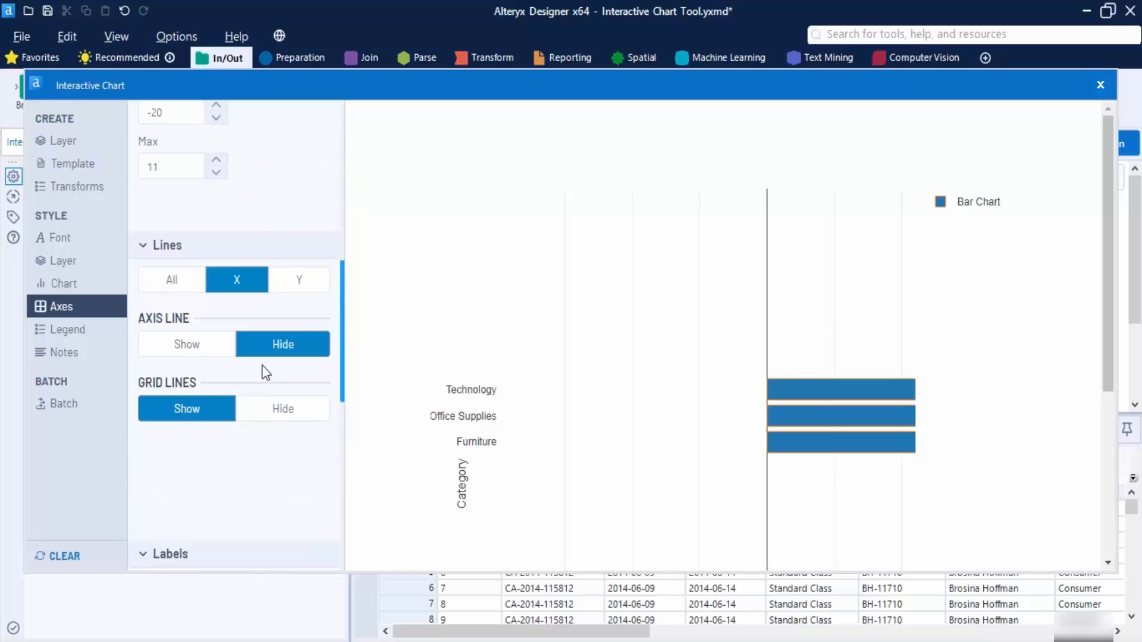
{"action": "left_click", "coordinate": [208, 357]}
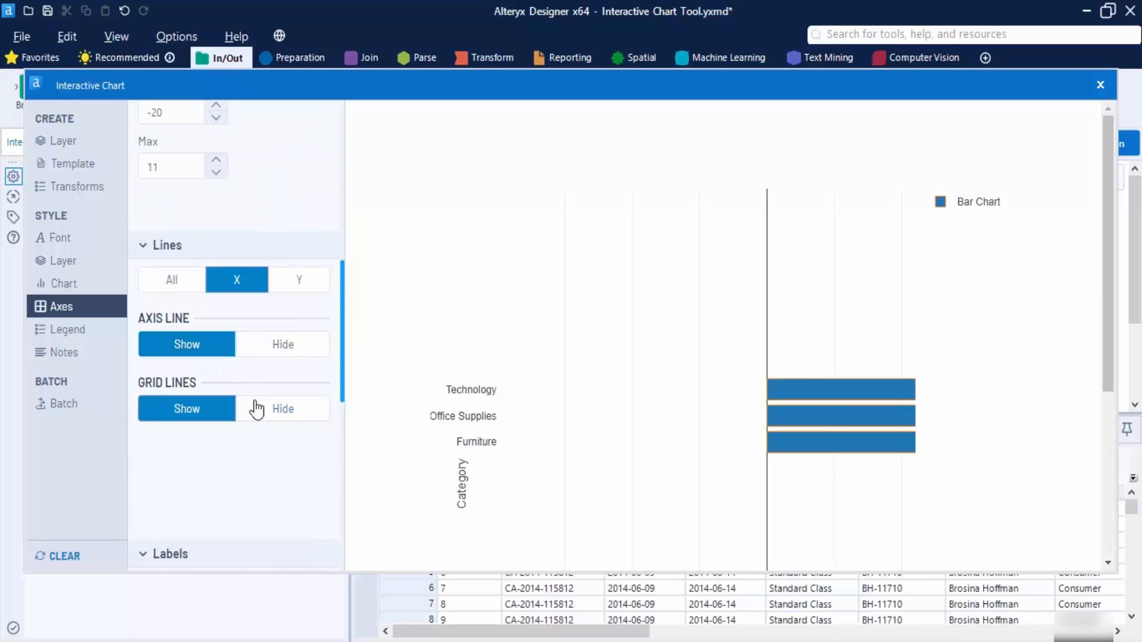
Step: Examine the line settings for all axes, the label options and the batch settings, and return to the layer setup
{"action": "scroll", "coordinate": [204, 324], "scroll_direction": "up", "scroll_amount": 2}
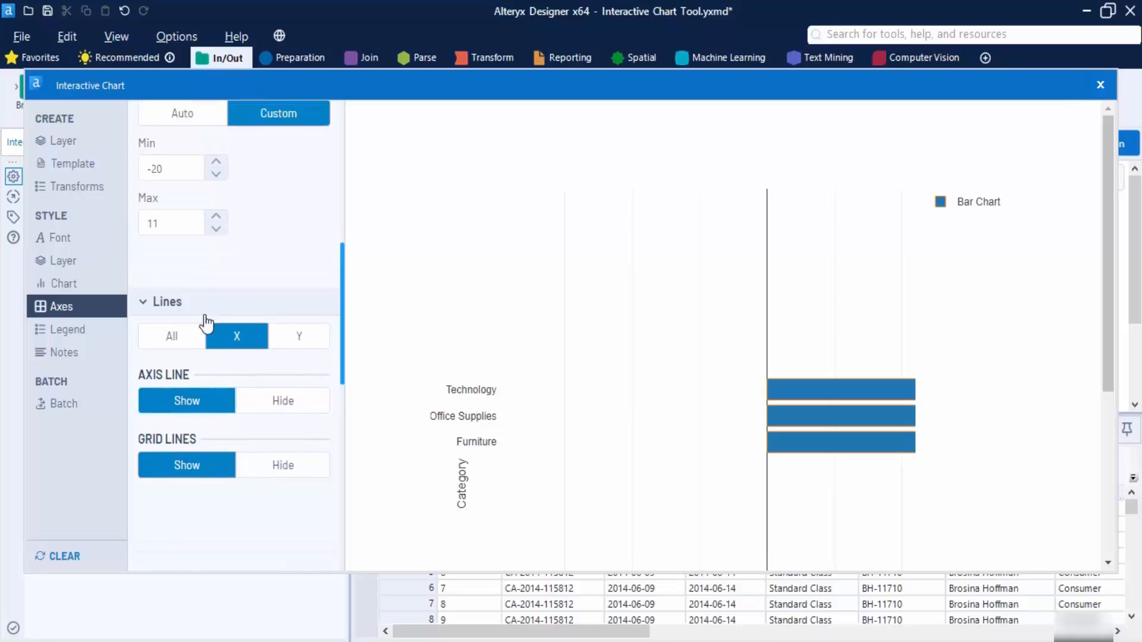
{"action": "left_click", "coordinate": [171, 369]}
{"action": "scroll", "coordinate": [238, 458], "scroll_direction": "down", "scroll_amount": 4}
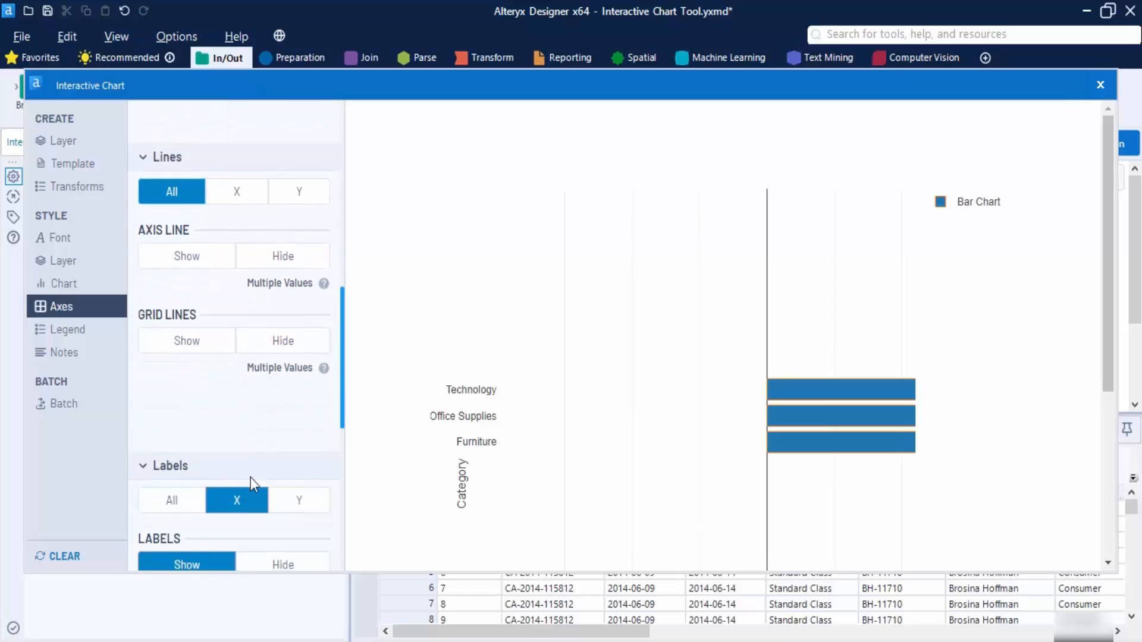
{"action": "scroll", "coordinate": [161, 411], "scroll_direction": "down", "scroll_amount": 4}
{"action": "scroll", "coordinate": [224, 436], "scroll_direction": "down", "scroll_amount": 5}
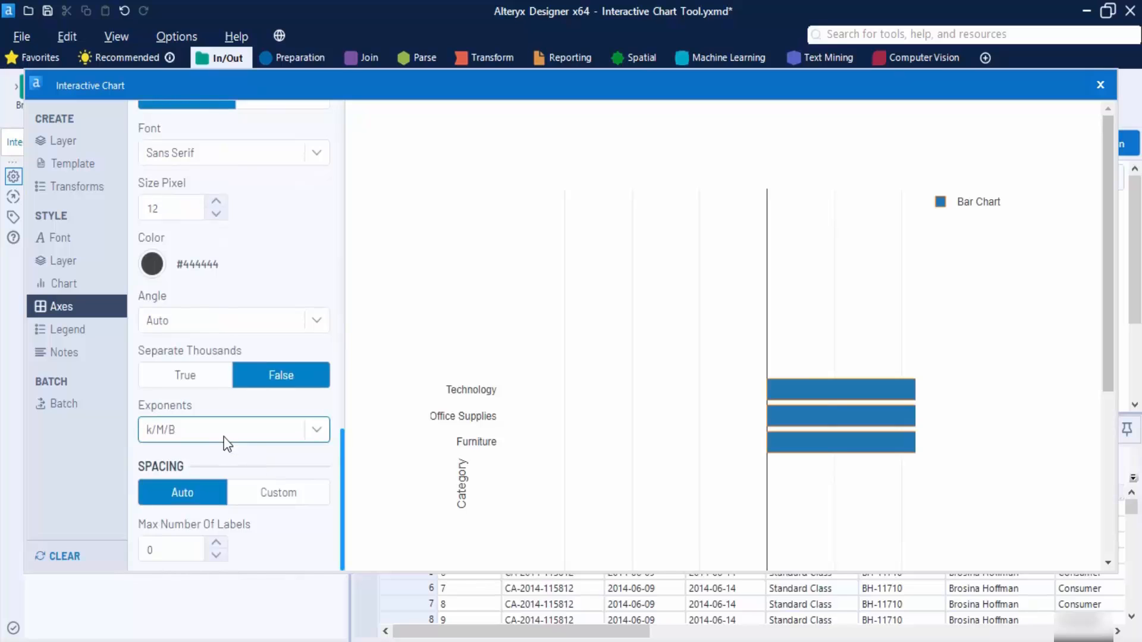
{"action": "left_click", "coordinate": [78, 404]}
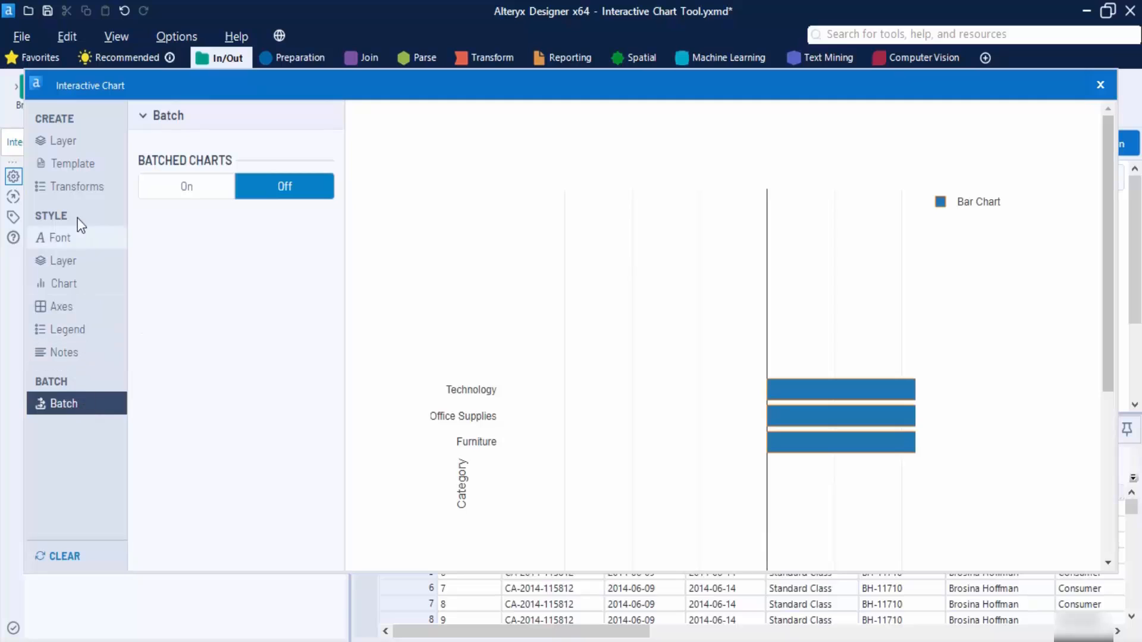
{"action": "left_click", "coordinate": [97, 140]}
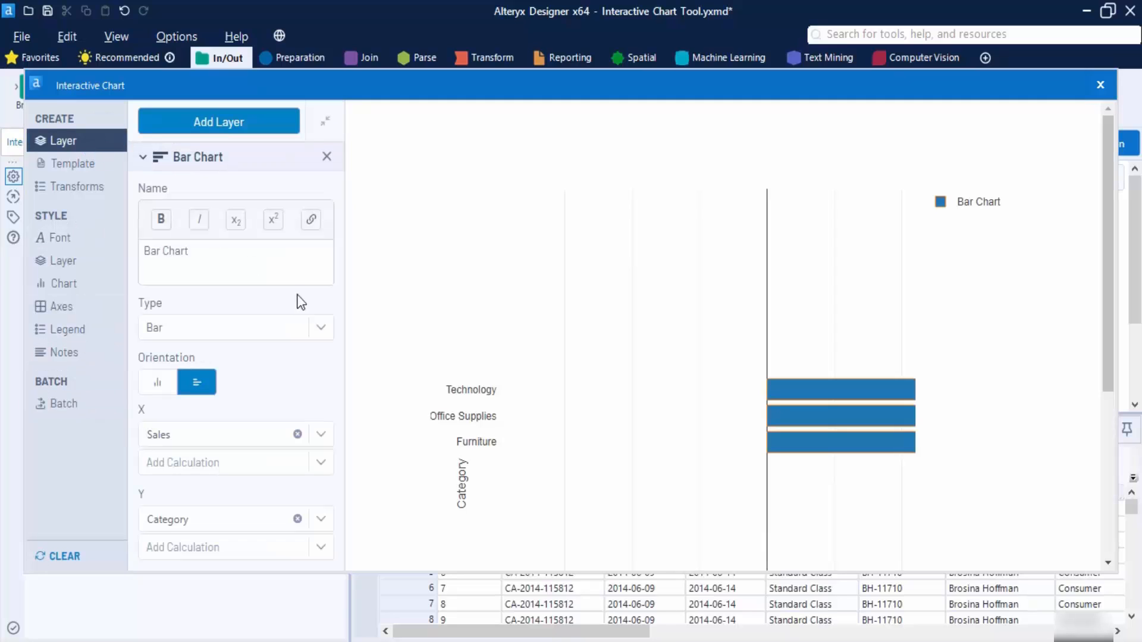
Step: Close the Interactive Chart setup of the bar chart and create a new blank workflow
{"action": "left_click", "coordinate": [141, 162]}
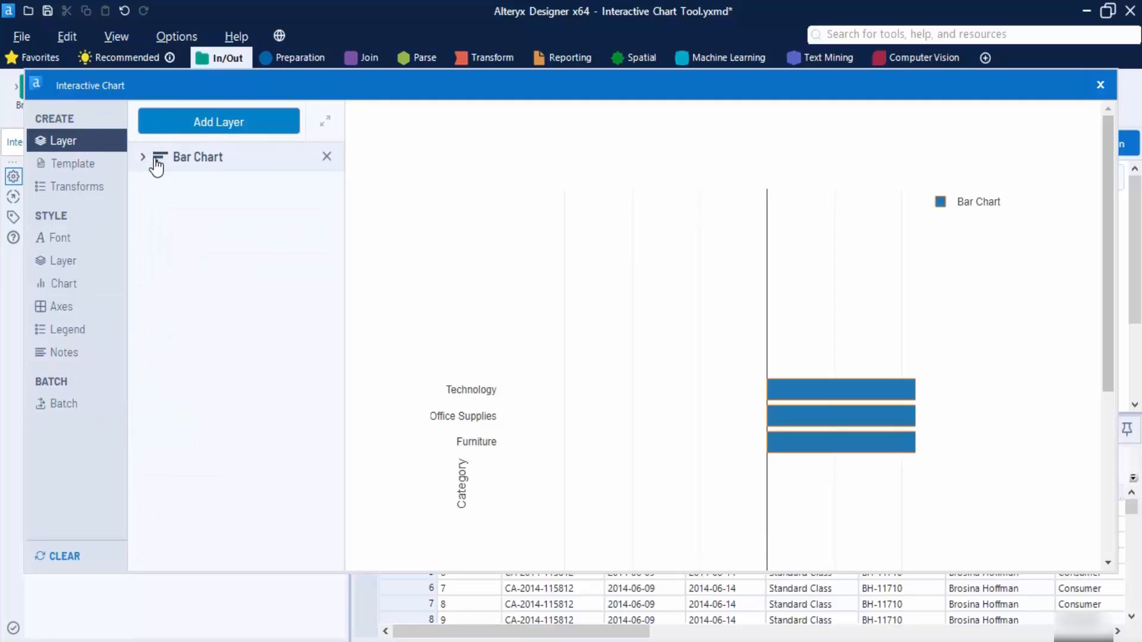
{"action": "left_click", "coordinate": [1100, 85]}
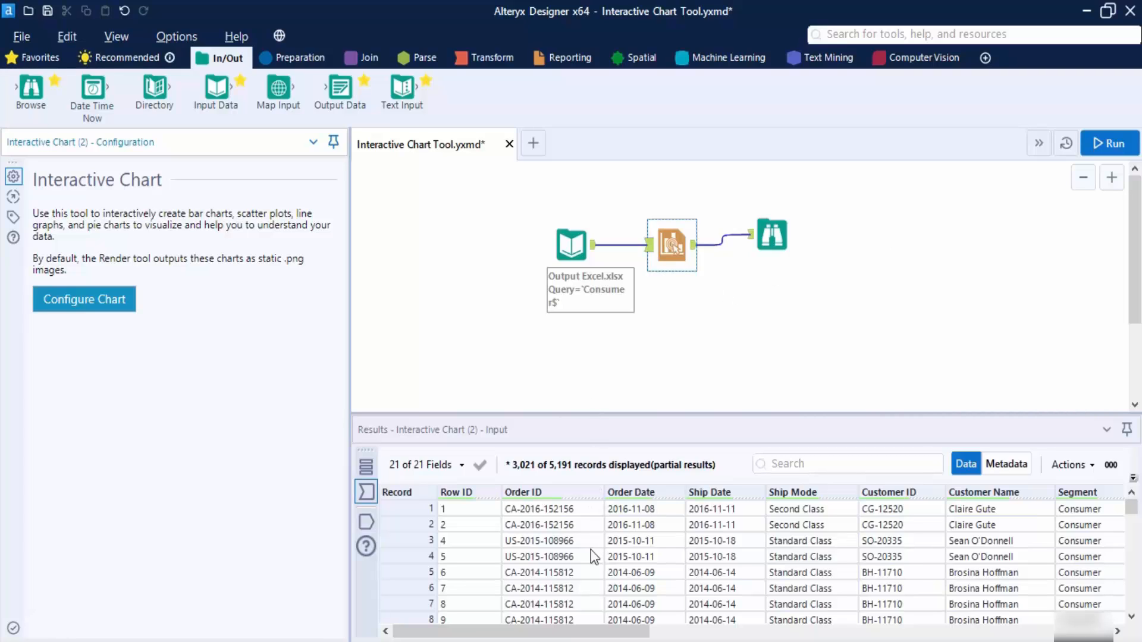
{"action": "left_click", "coordinate": [530, 146]}
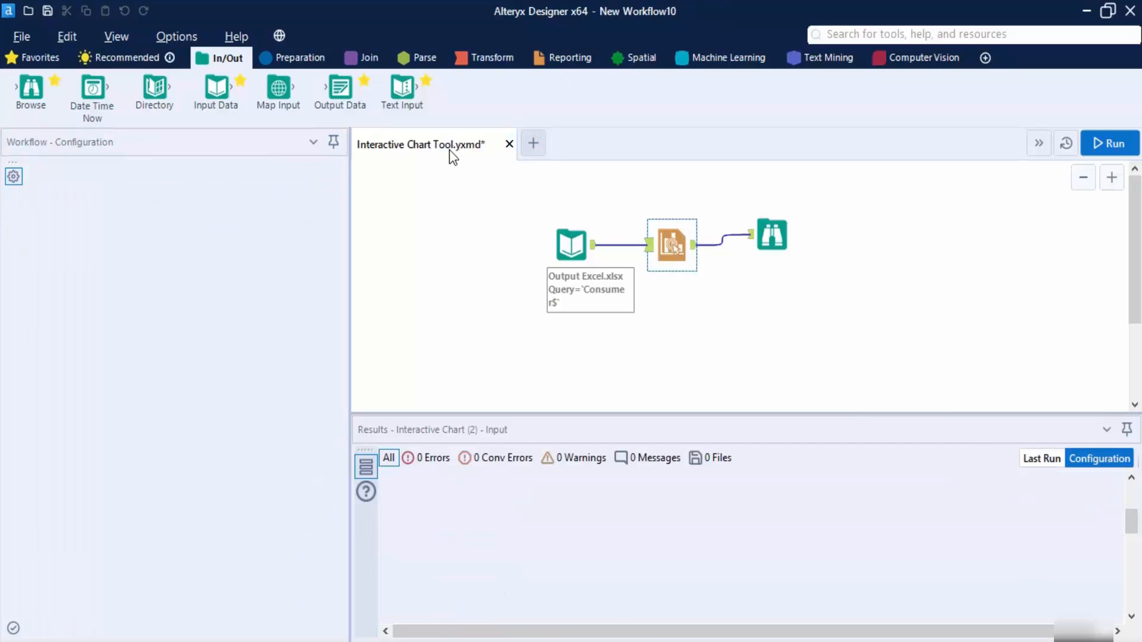
Step: Copy the connected Input Data, Interactive Chart and Browse tools from Interactive Chart Tool.yxmd into New Workflow10
{"action": "left_click", "coordinate": [451, 144]}
{"action": "left_click_drag", "start_coordinate": [707, 311], "coordinate": [584, 219]}
{"action": "right_click", "coordinate": [684, 232]}
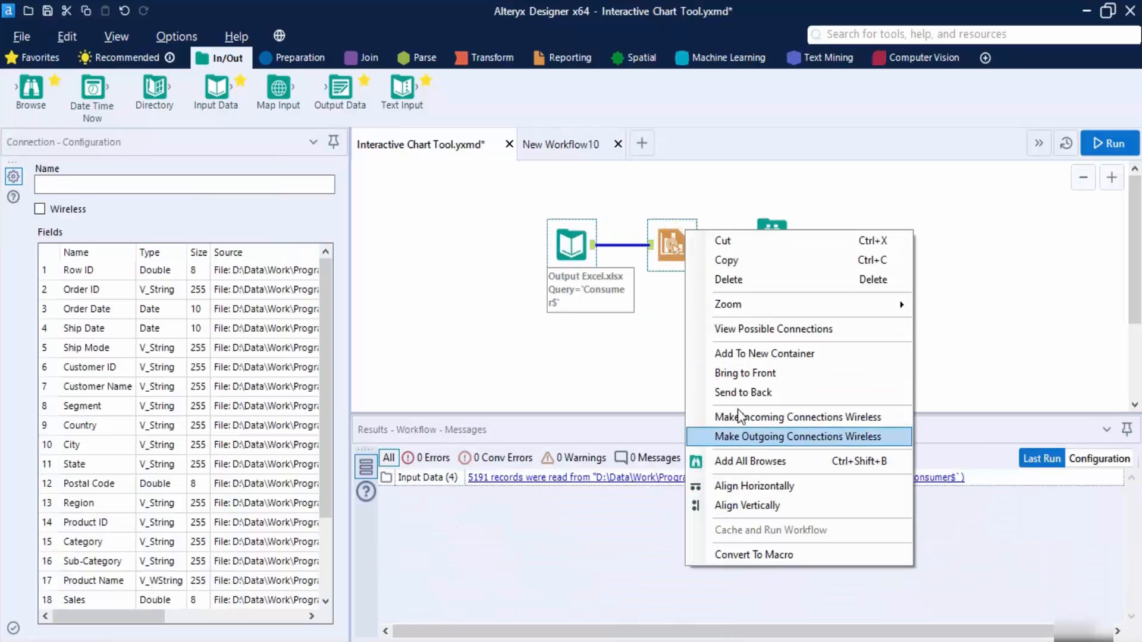
{"action": "left_click", "coordinate": [727, 260]}
{"action": "left_click", "coordinate": [731, 304]}
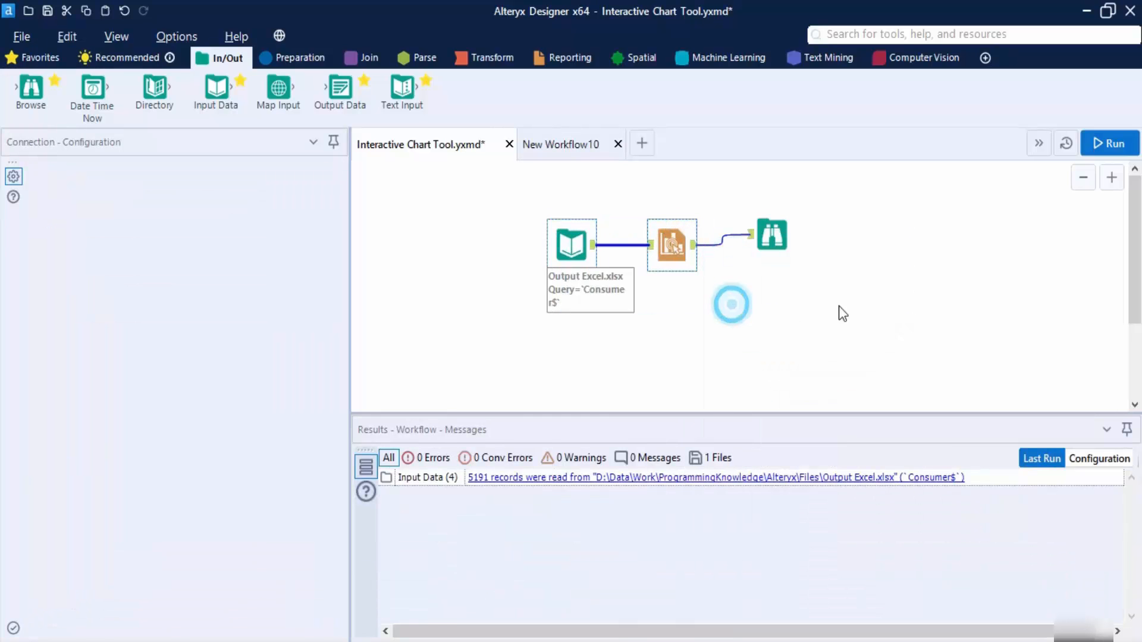
{"action": "left_click_drag", "start_coordinate": [891, 306], "coordinate": [509, 193]}
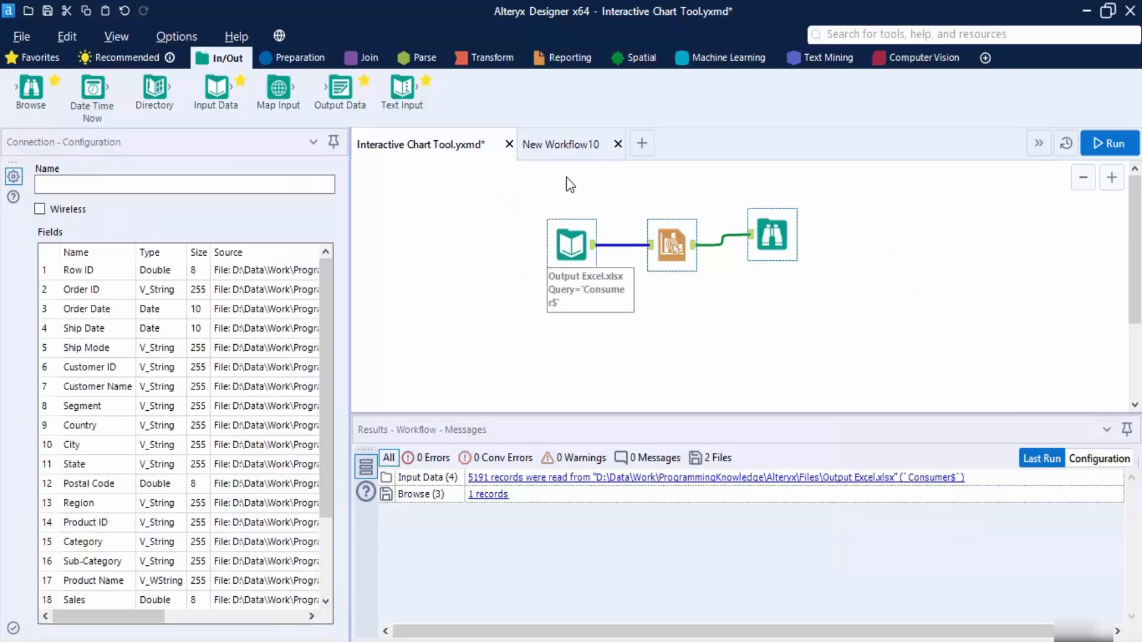
{"action": "left_click", "coordinate": [567, 149]}
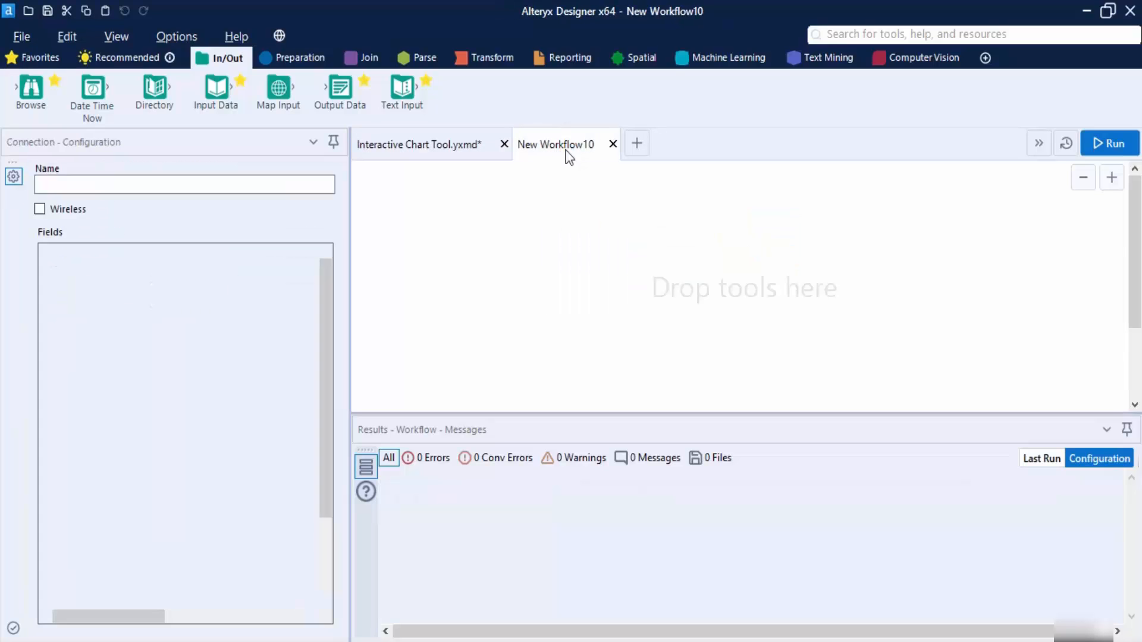
{"action": "key", "text": "ctrl+v"}
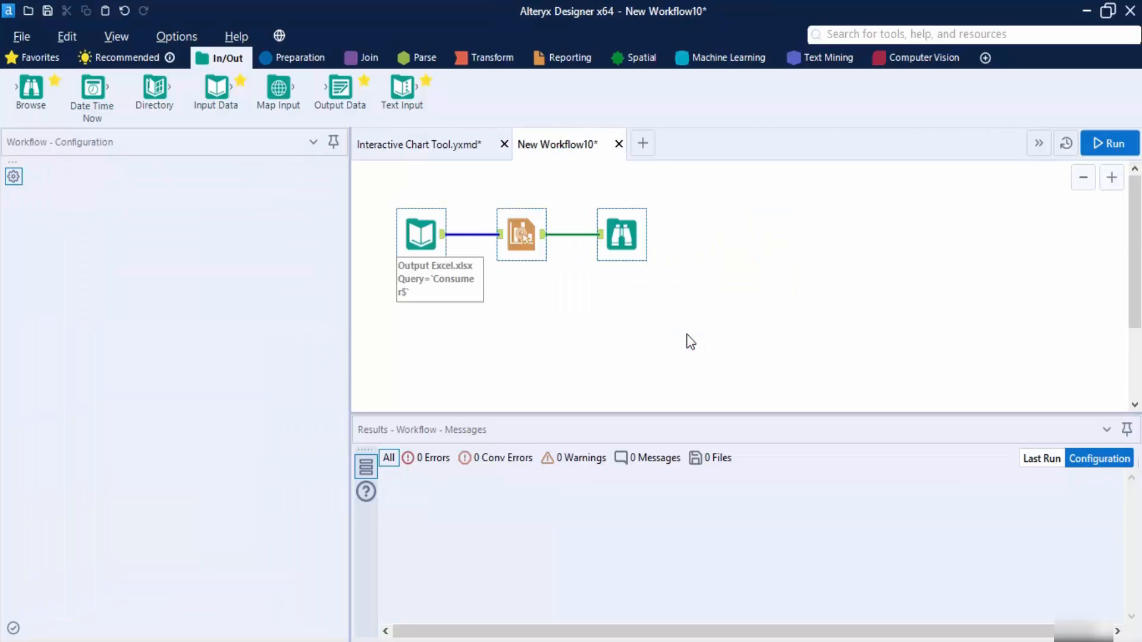
{"action": "left_click", "coordinate": [691, 342]}
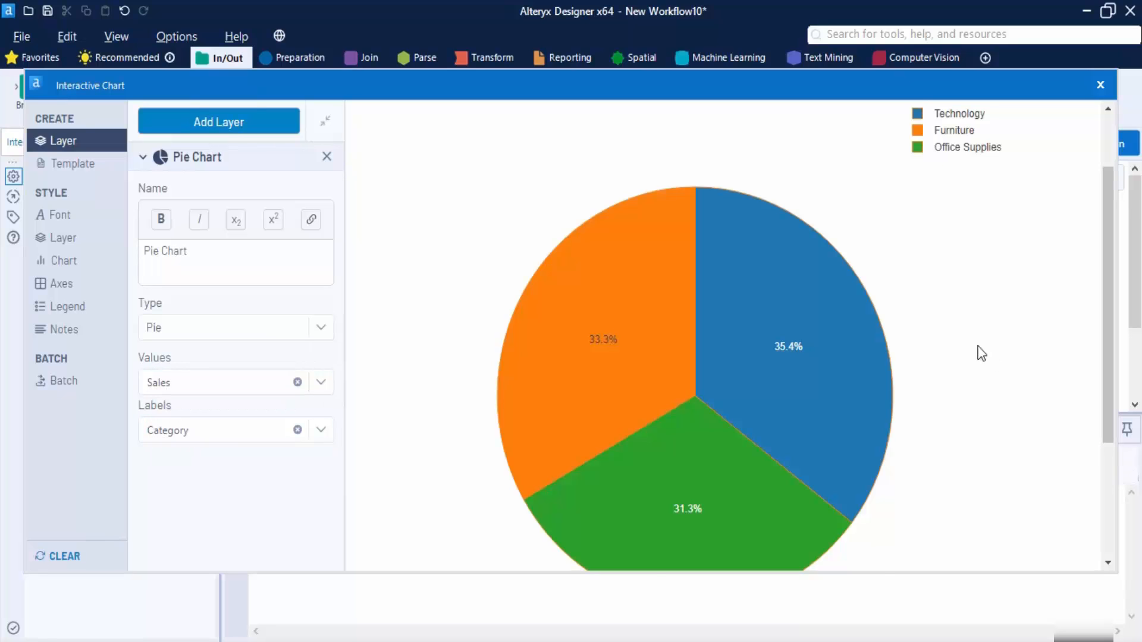
Step: Look over the pie chart of Sales by Category and save it as a PNG image named Chart on the Desktop
{"action": "scroll", "coordinate": [970, 360], "scroll_direction": "up", "scroll_amount": 3}
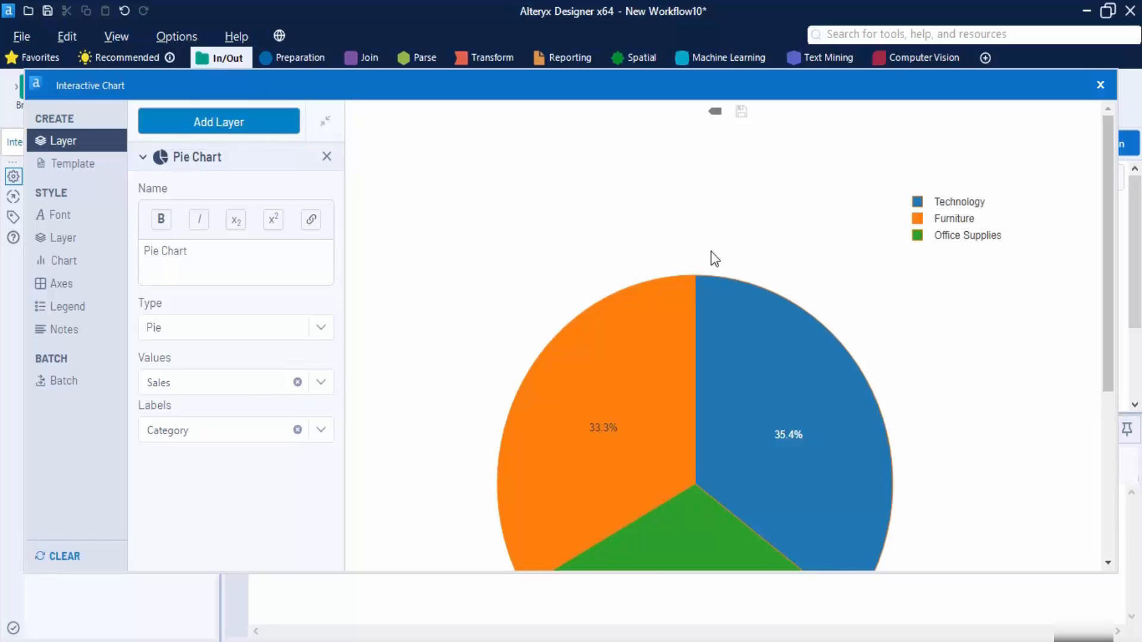
{"action": "scroll", "coordinate": [716, 266], "scroll_direction": "down", "scroll_amount": 3}
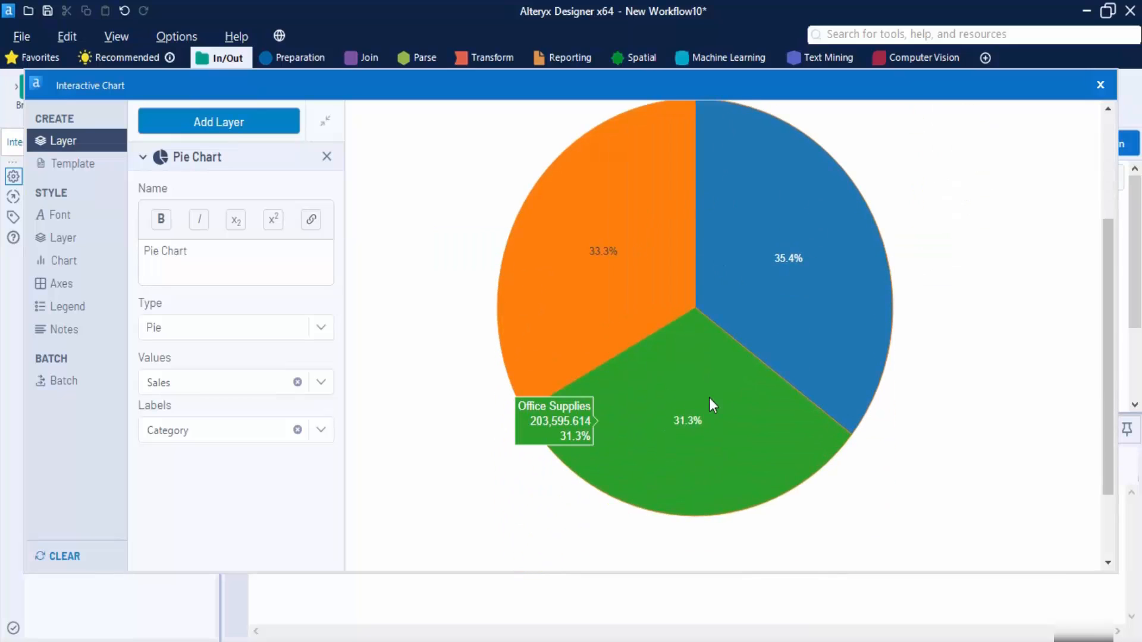
{"action": "scroll", "coordinate": [710, 397], "scroll_direction": "up", "scroll_amount": 3}
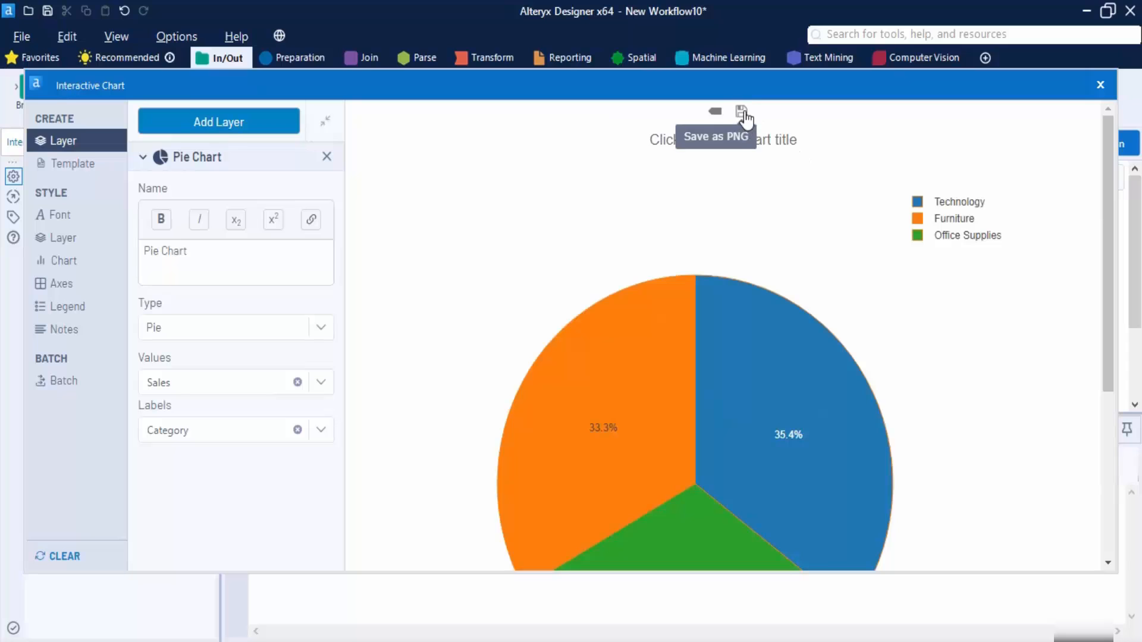
{"action": "left_click", "coordinate": [754, 144]}
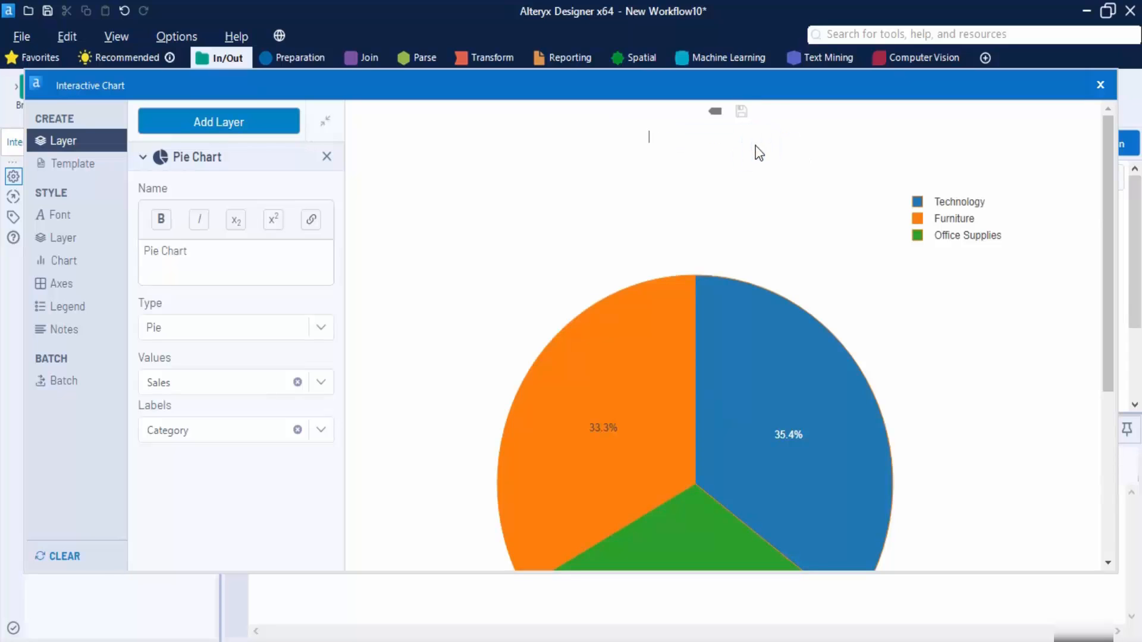
{"action": "left_click", "coordinate": [741, 111]}
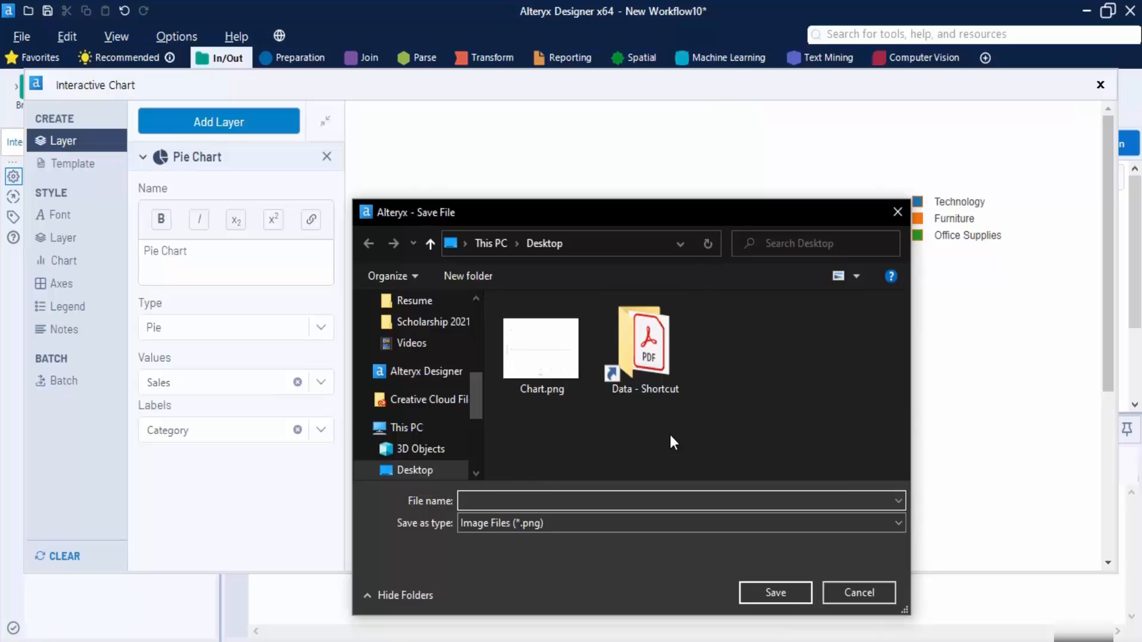
{"action": "type", "text": "Chart"}
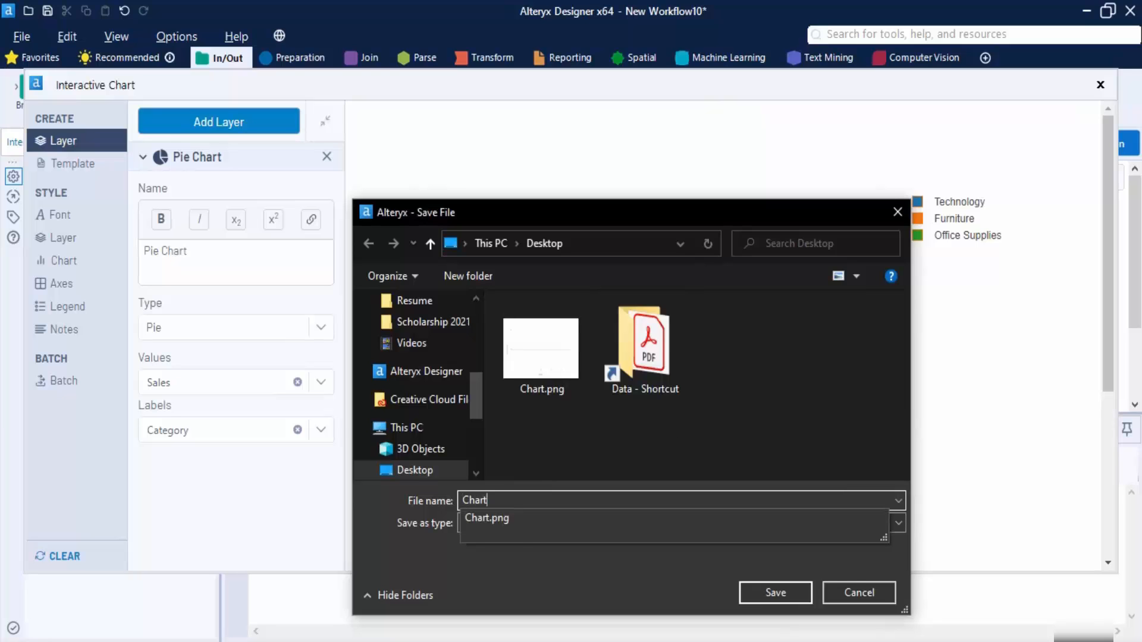
{"action": "key", "text": "Return"}
Step: Examine the Category, Sub-Category and Sales columns in the output of the Consumer input data
{"action": "left_click", "coordinate": [598, 327]}
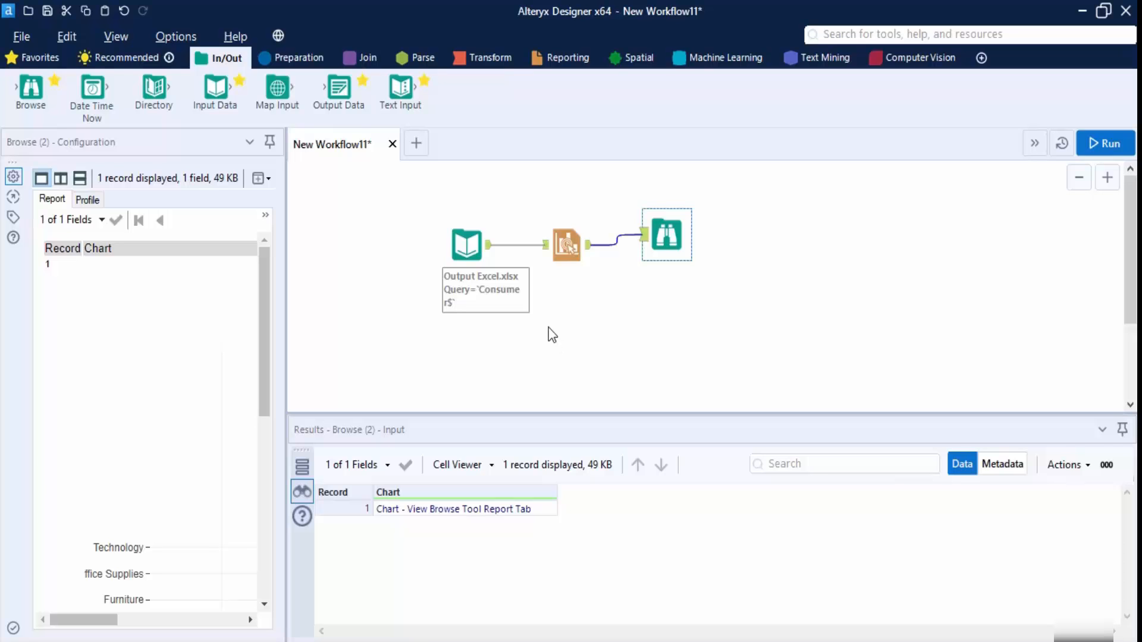
{"action": "left_click", "coordinate": [490, 249]}
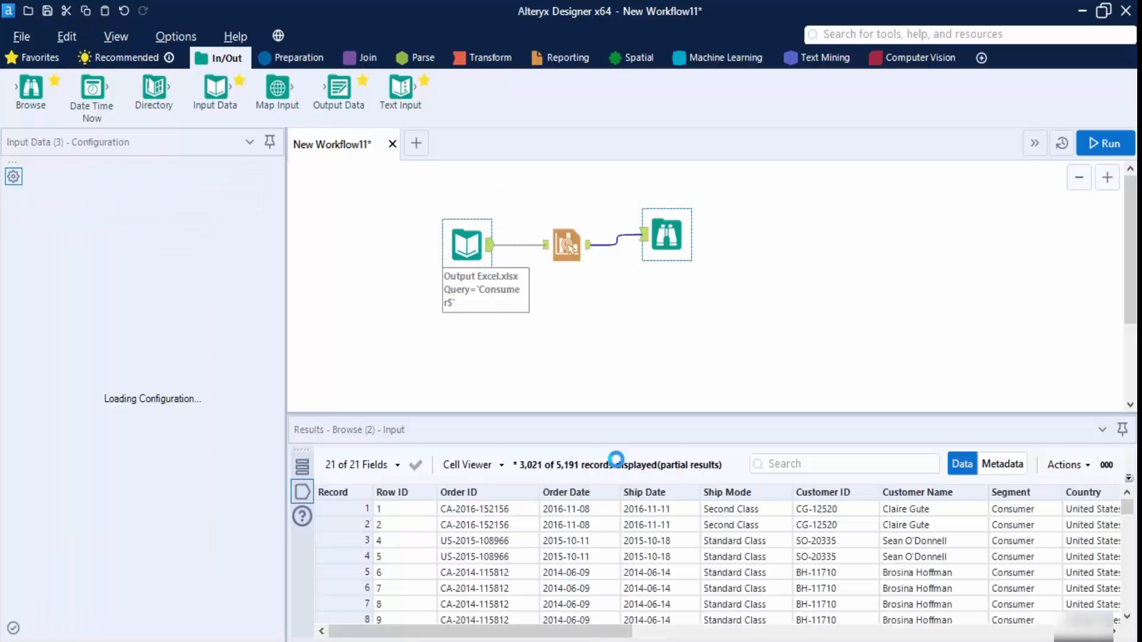
{"action": "left_click_drag", "start_coordinate": [601, 630], "coordinate": [1015, 633]}
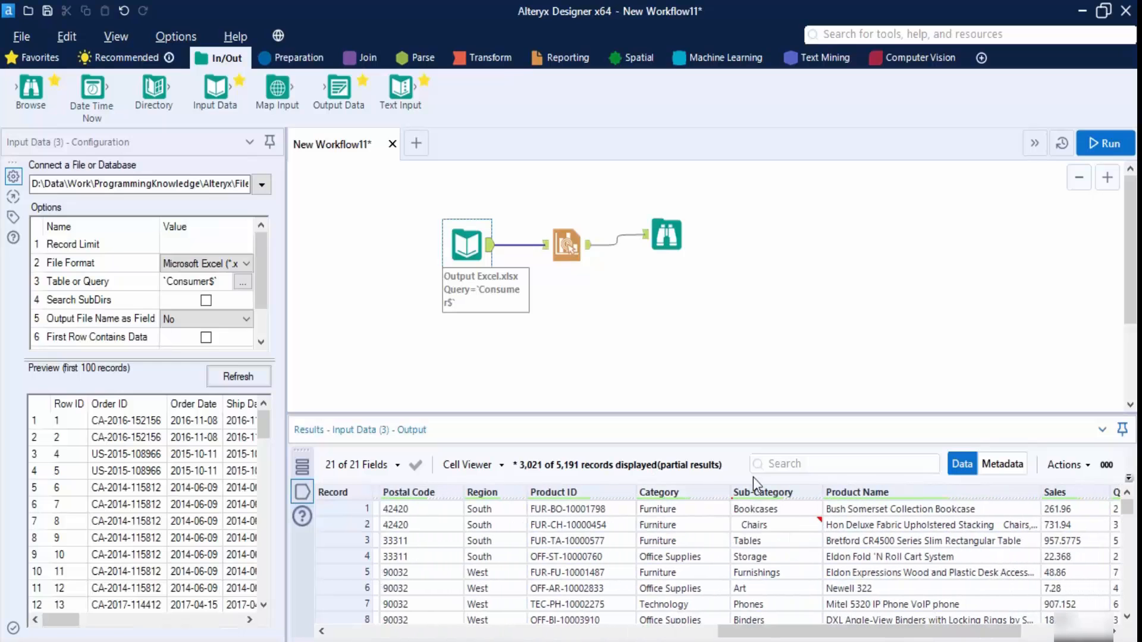
{"action": "mouse_move", "coordinate": [770, 493]}
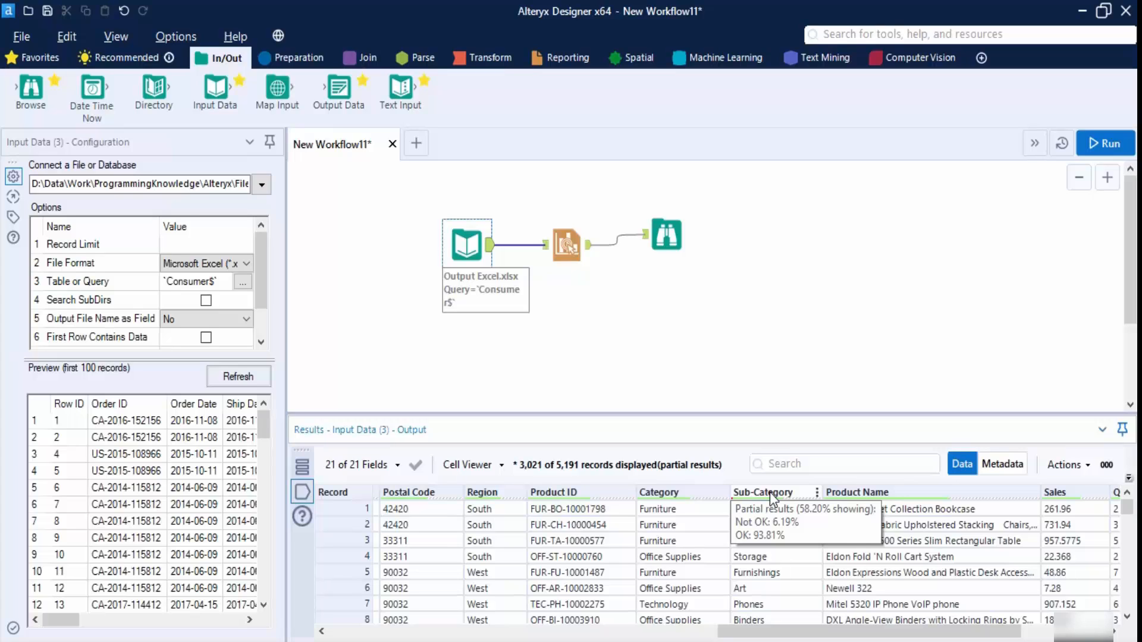
Step: Examine the Interactive Chart's batch settings, turning batched charts off and back on and selecting Category as the group-by column
{"action": "left_click", "coordinate": [566, 245]}
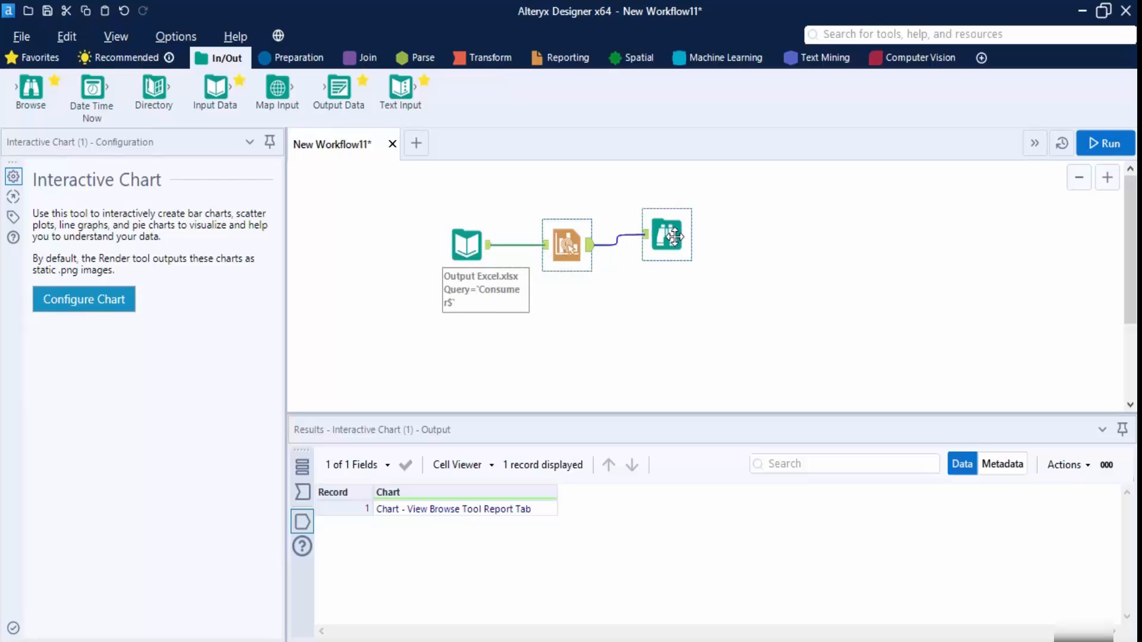
{"action": "left_click", "coordinate": [100, 300]}
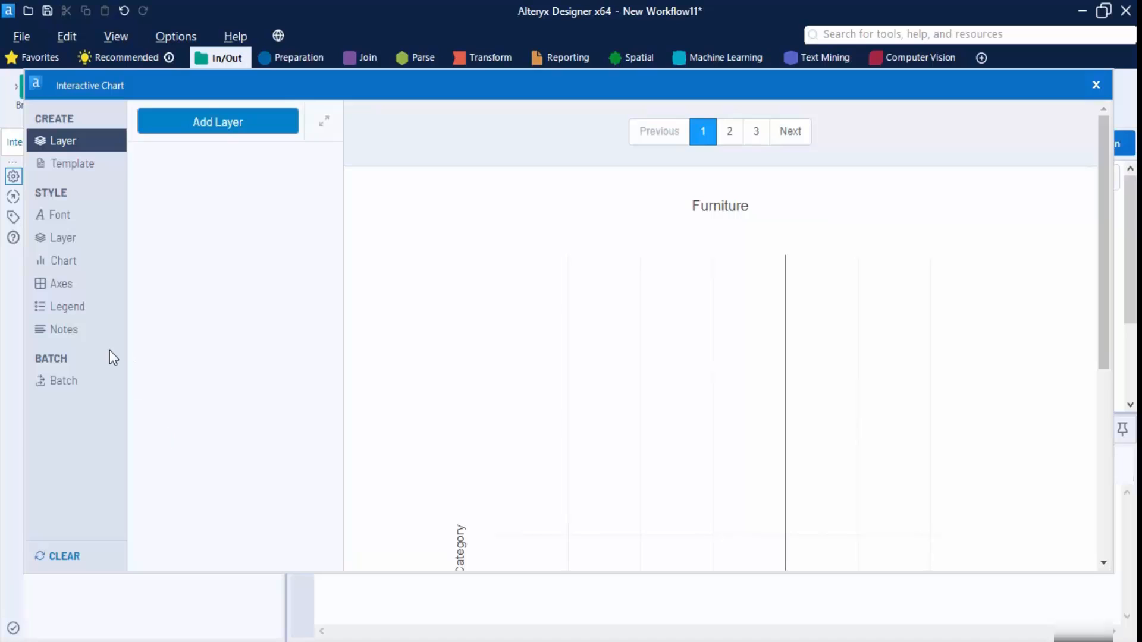
{"action": "left_click", "coordinate": [63, 380]}
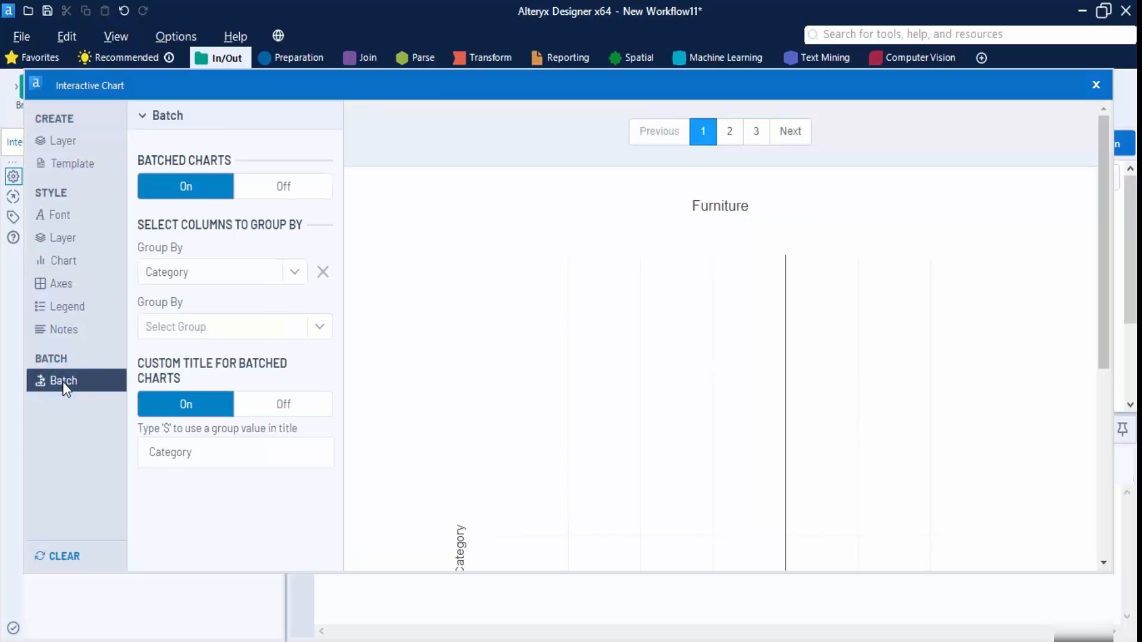
{"action": "left_click", "coordinate": [268, 189]}
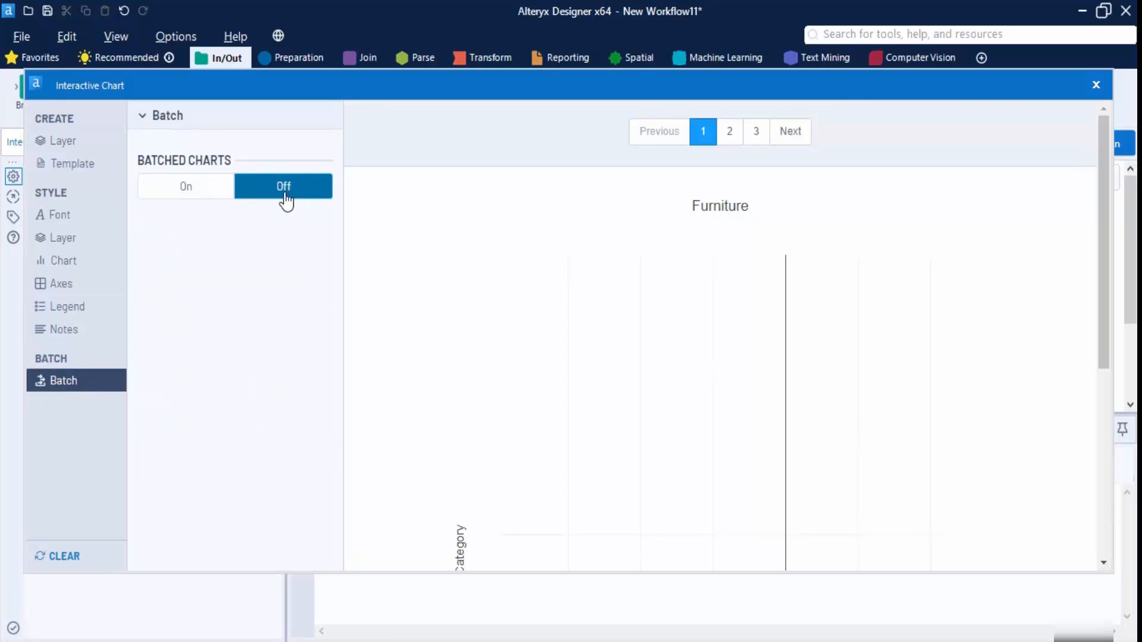
{"action": "left_click", "coordinate": [212, 189]}
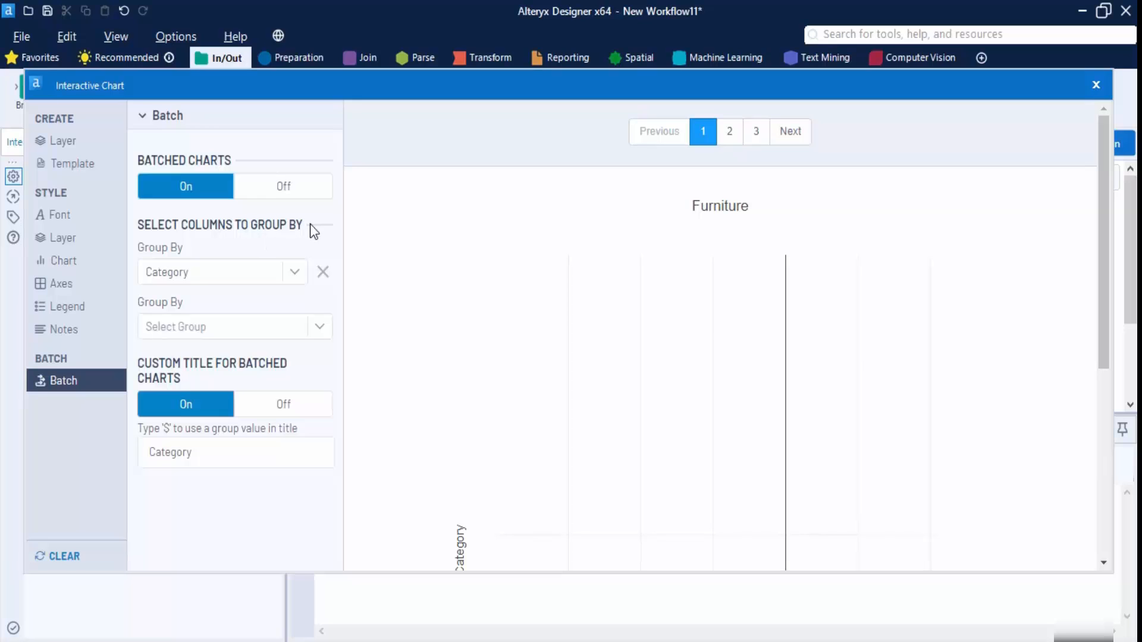
{"action": "left_click", "coordinate": [296, 272]}
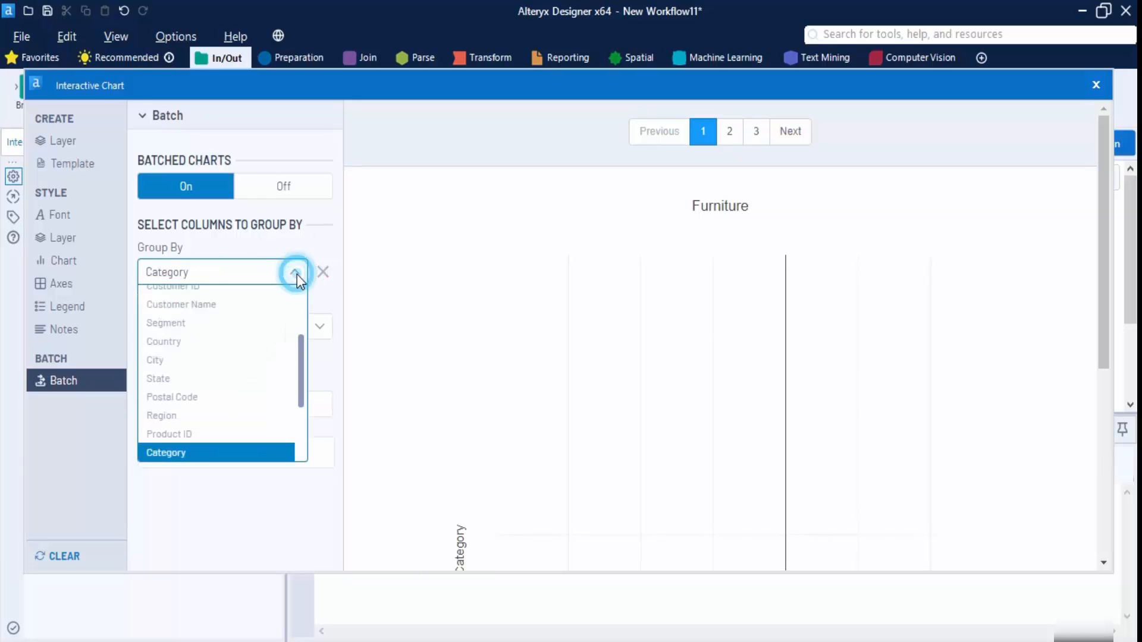
{"action": "left_click", "coordinate": [198, 453]}
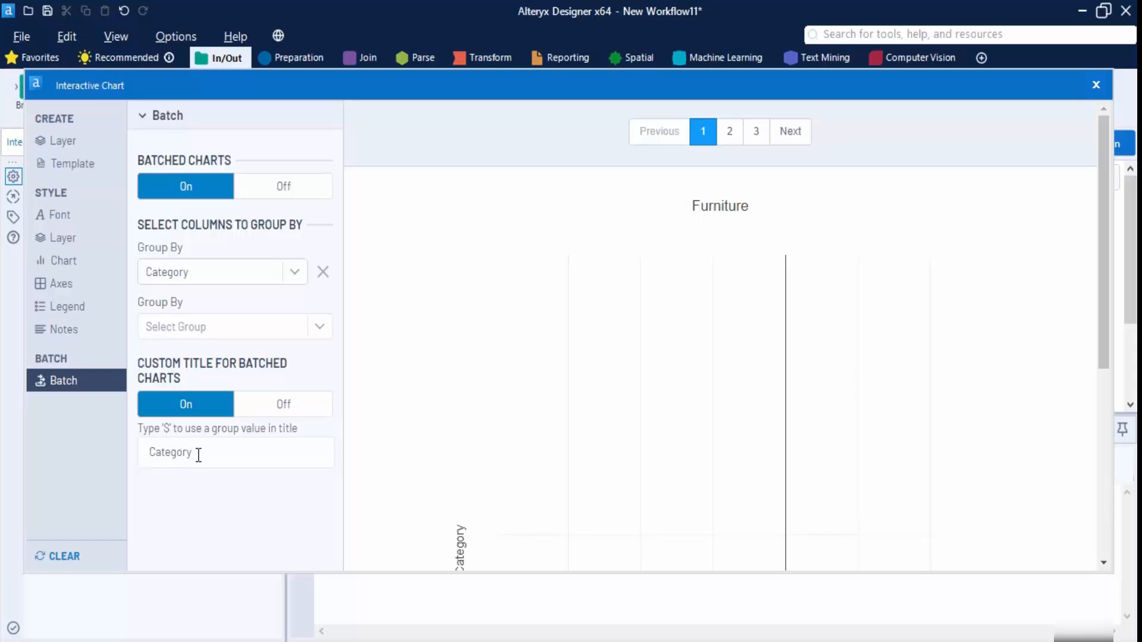
Step: Add a chart layer named Pie Chart and set its type to Pie
{"action": "left_click", "coordinate": [95, 142]}
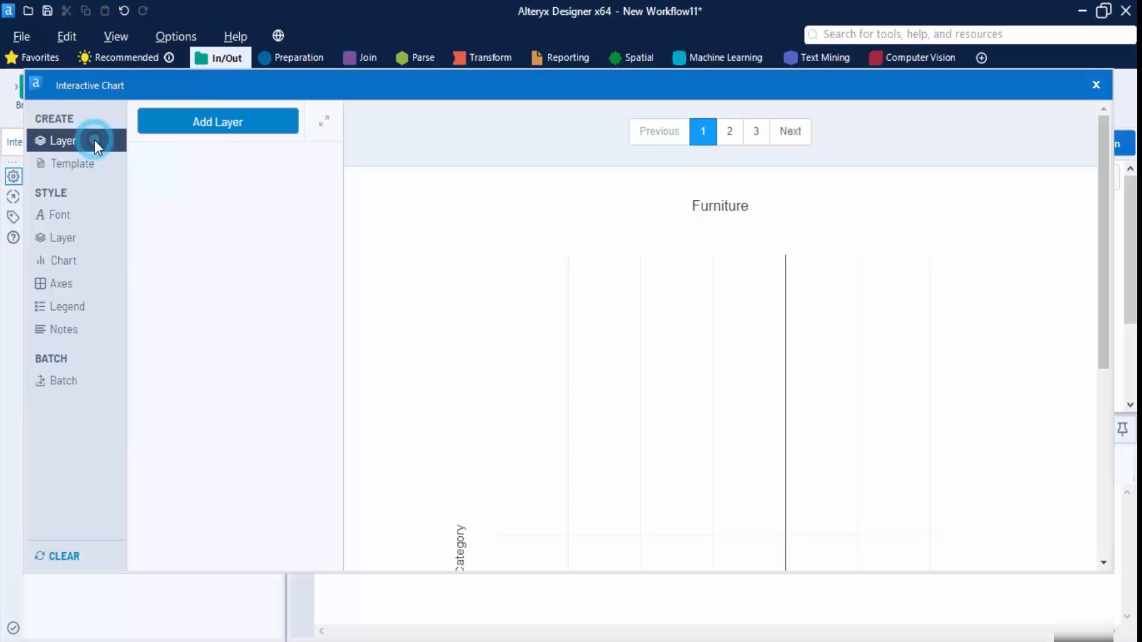
{"action": "left_click", "coordinate": [186, 132]}
{"action": "left_click_drag", "start_coordinate": [194, 244], "coordinate": [133, 267]}
{"action": "type", "text": "Pie"}
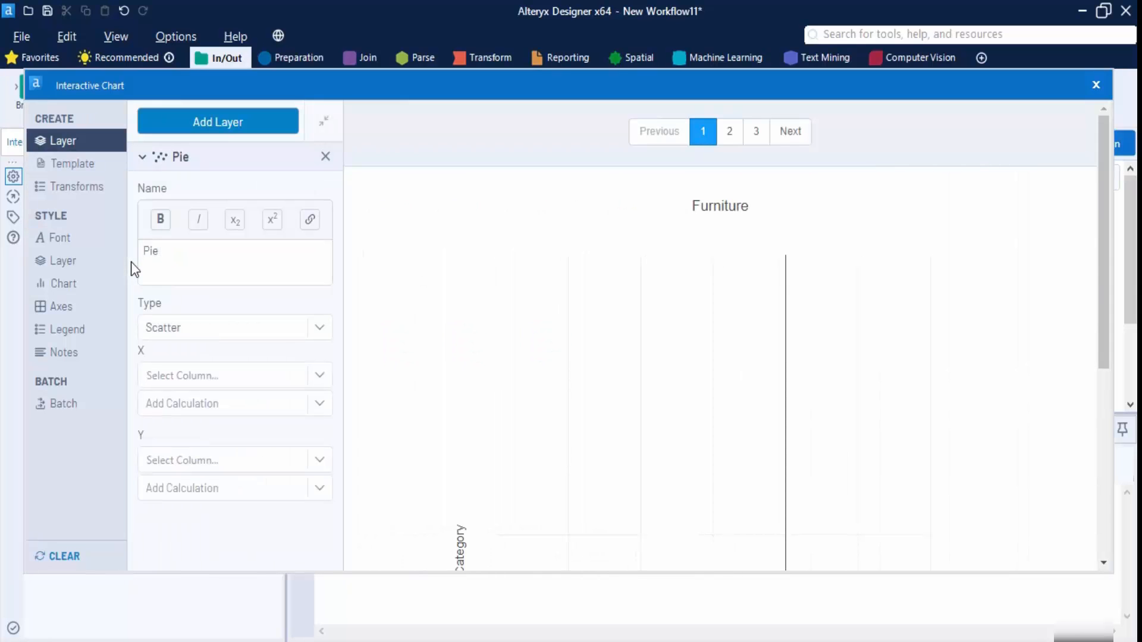
{"action": "type", "text": " Chart"}
{"action": "left_click", "coordinate": [308, 328]}
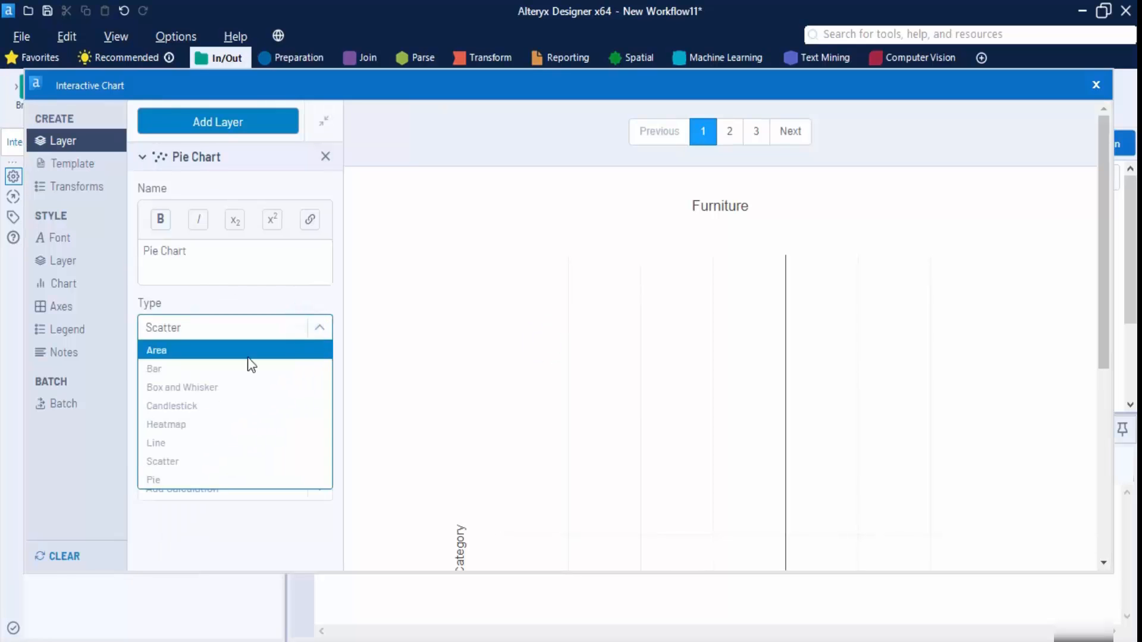
{"action": "left_click", "coordinate": [152, 481]}
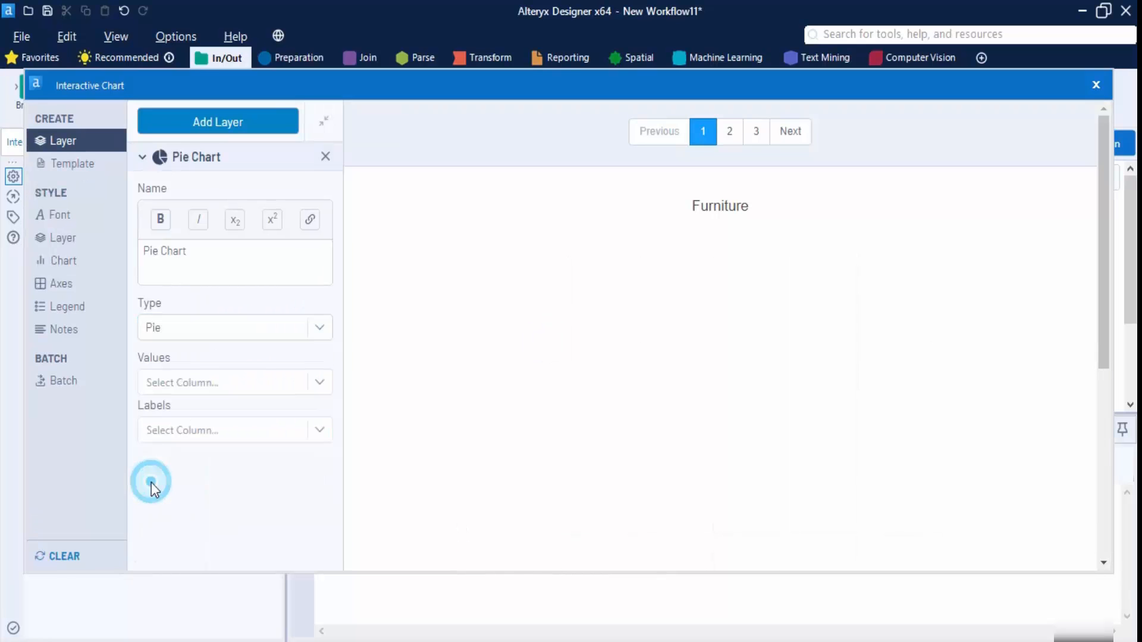
Step: Use the Sales column for the Pie Chart layer's values and look over the Furniture chart
{"action": "left_click", "coordinate": [318, 386]}
{"action": "scroll", "coordinate": [225, 306], "scroll_direction": "down", "scroll_amount": 3}
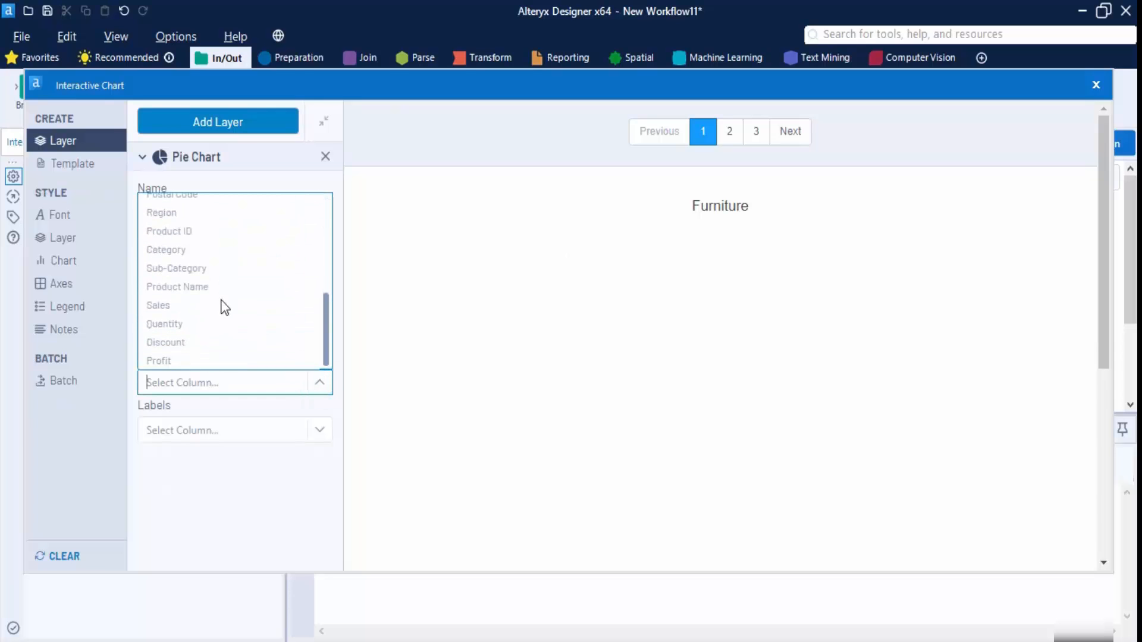
{"action": "left_click", "coordinate": [213, 308]}
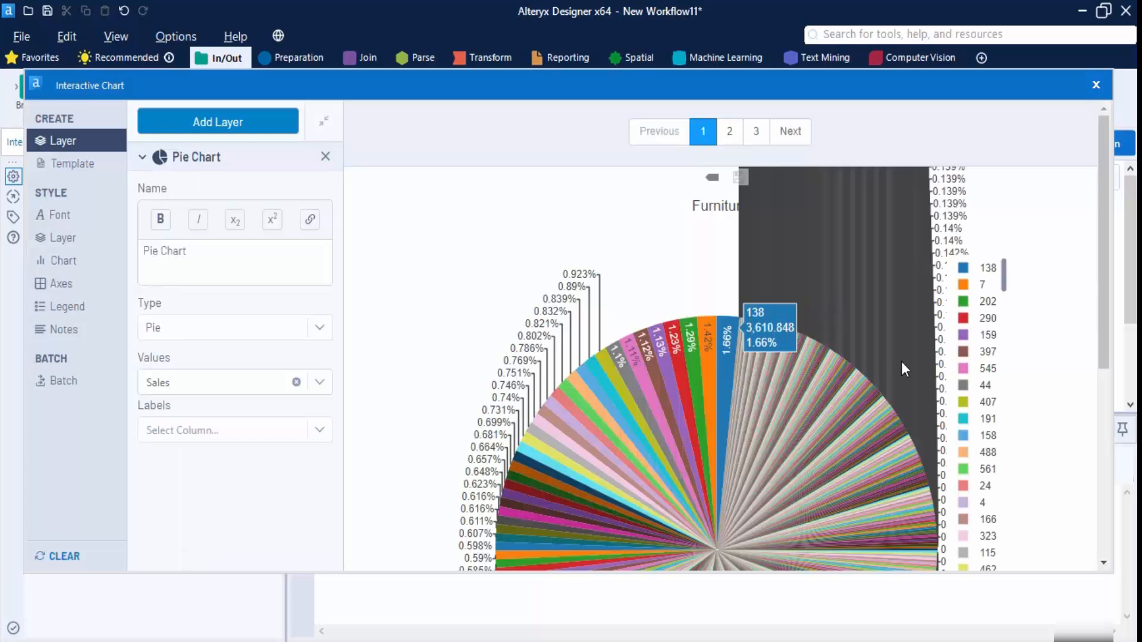
{"action": "scroll", "coordinate": [987, 357], "scroll_direction": "down", "scroll_amount": 5}
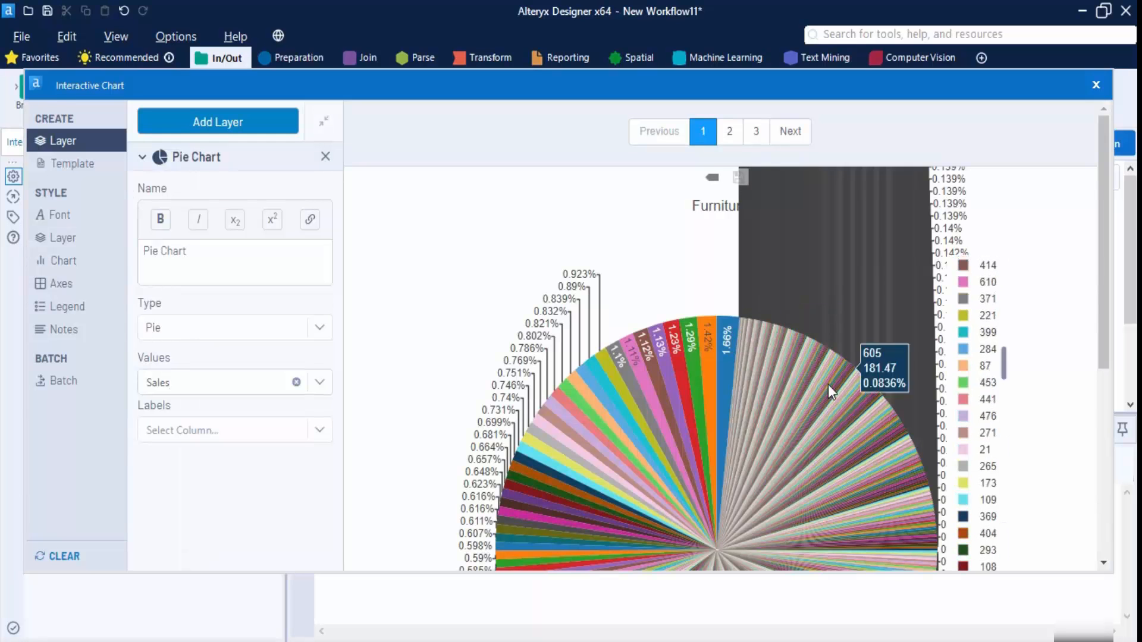
{"action": "scroll", "coordinate": [731, 262], "scroll_direction": "down", "scroll_amount": 6}
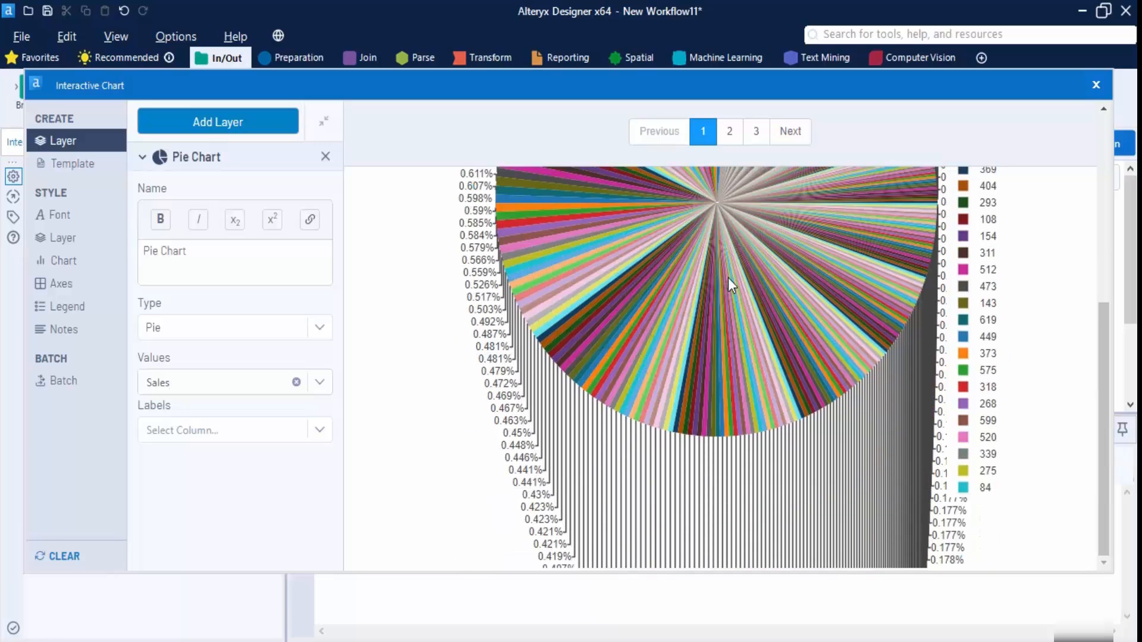
{"action": "scroll", "coordinate": [728, 277], "scroll_direction": "up", "scroll_amount": 6}
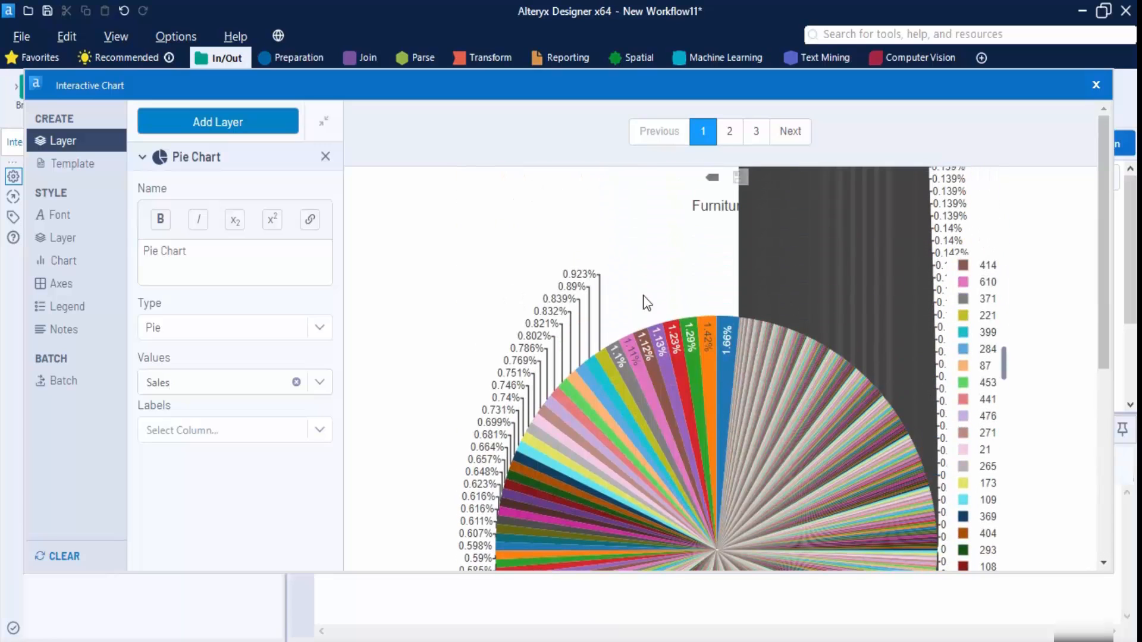
Step: Label the Pie Chart layer's slices by the Sub-Category column
{"action": "left_click", "coordinate": [202, 430]}
{"action": "scroll", "coordinate": [248, 373], "scroll_direction": "down", "scroll_amount": 1}
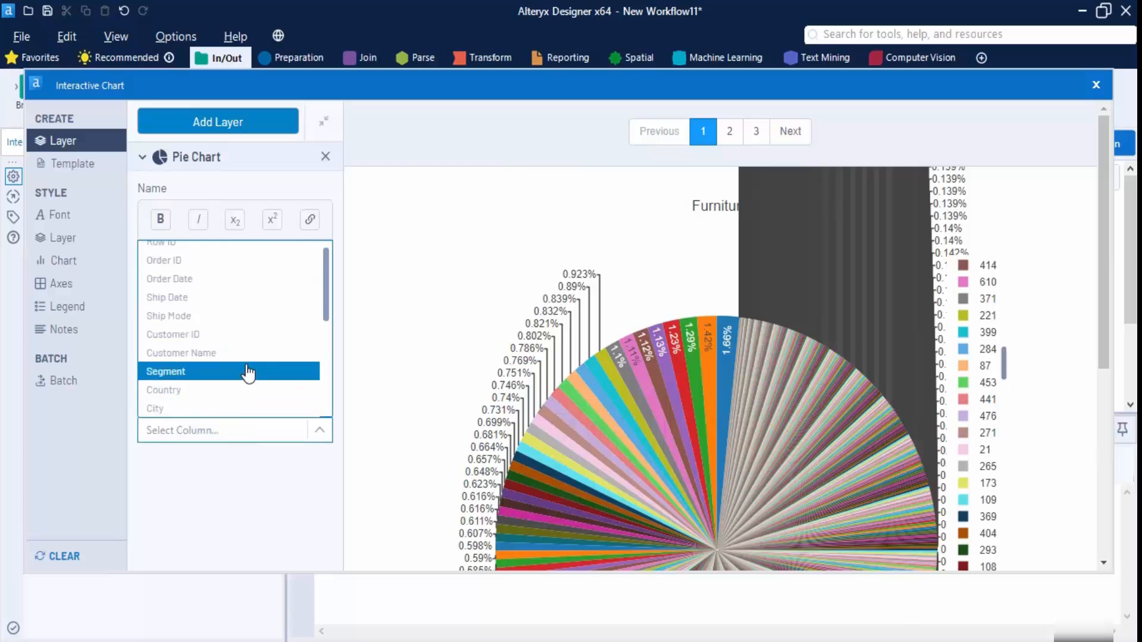
{"action": "scroll", "coordinate": [238, 375], "scroll_direction": "down", "scroll_amount": 3}
{"action": "scroll", "coordinate": [210, 396], "scroll_direction": "down", "scroll_amount": 1}
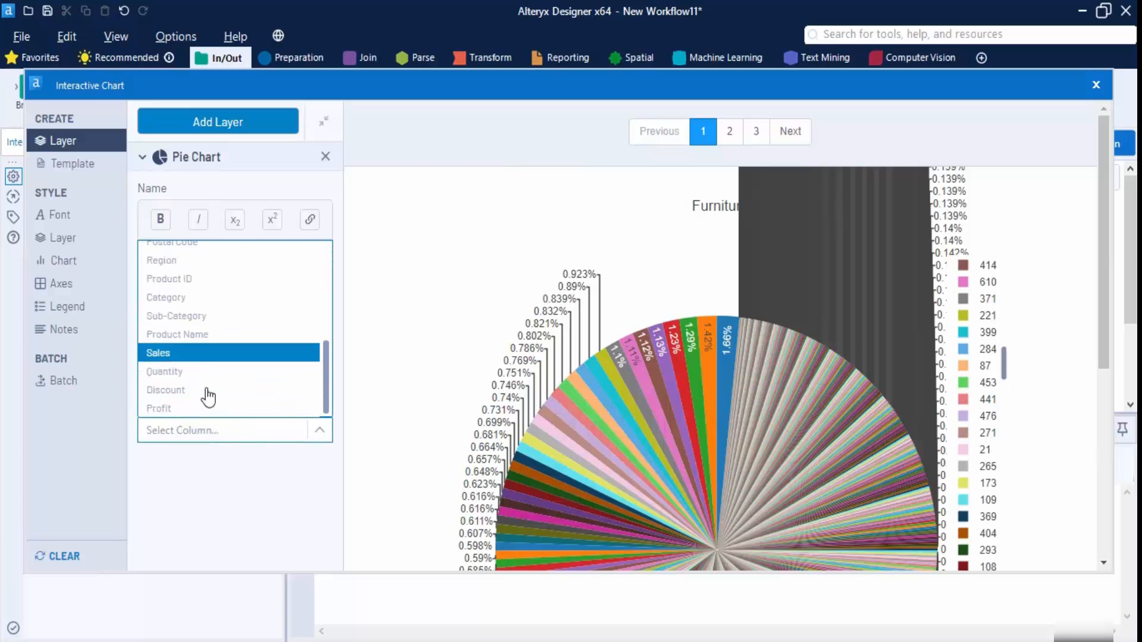
{"action": "left_click", "coordinate": [213, 317]}
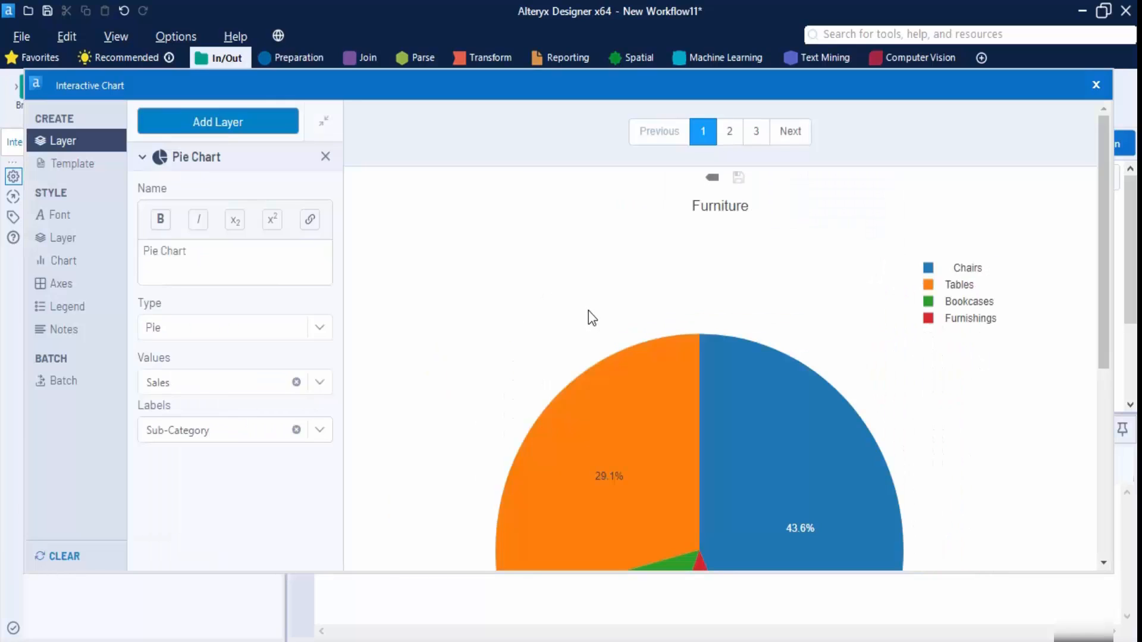
Step: Examine the Furniture pie chart's legend and the sales value and share of each sub-category slice
{"action": "scroll", "coordinate": [835, 332], "scroll_direction": "down", "scroll_amount": 3}
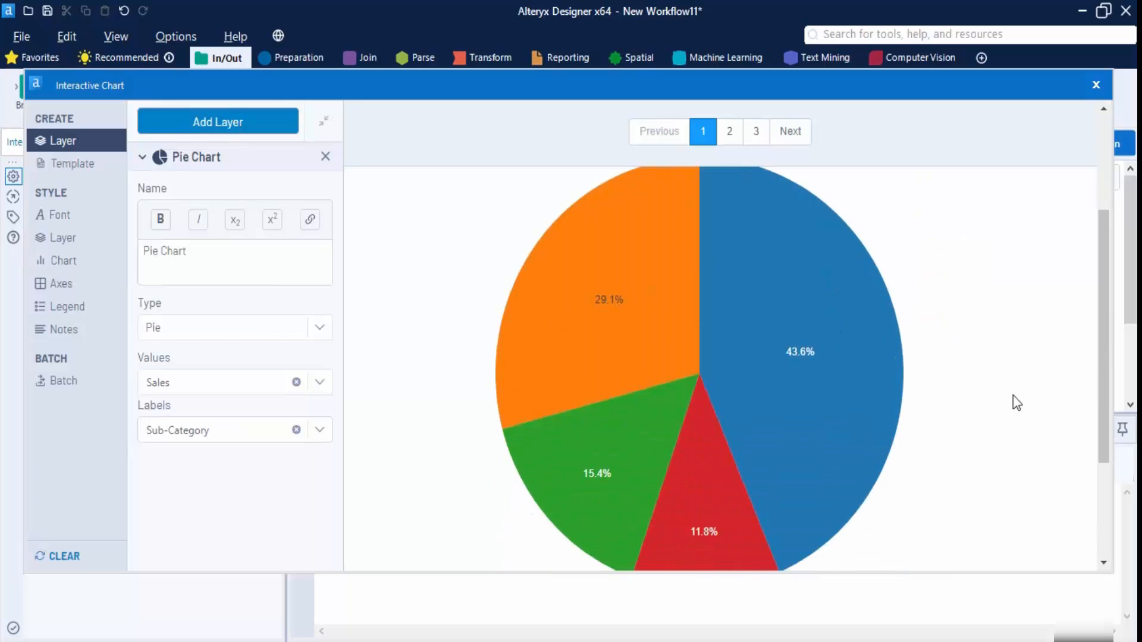
{"action": "scroll", "coordinate": [908, 410], "scroll_direction": "up", "scroll_amount": 3}
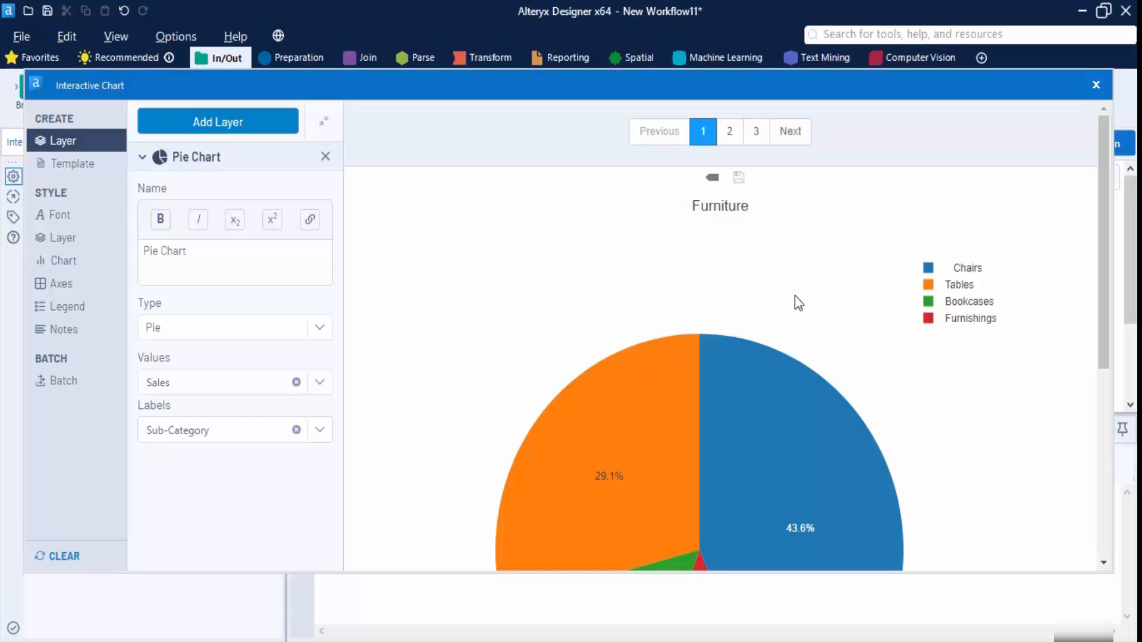
{"action": "scroll", "coordinate": [809, 315], "scroll_direction": "down", "scroll_amount": 3}
{"action": "scroll", "coordinate": [797, 279], "scroll_direction": "up", "scroll_amount": 3}
{"action": "scroll", "coordinate": [884, 316], "scroll_direction": "down", "scroll_amount": 2}
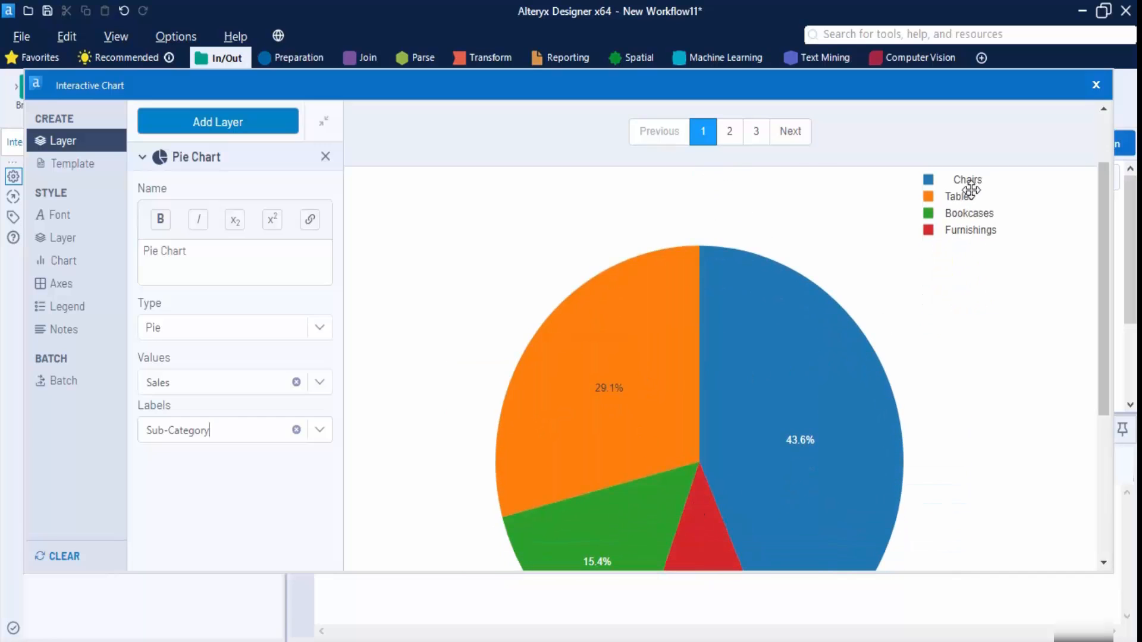
{"action": "mouse_move", "coordinate": [783, 493]}
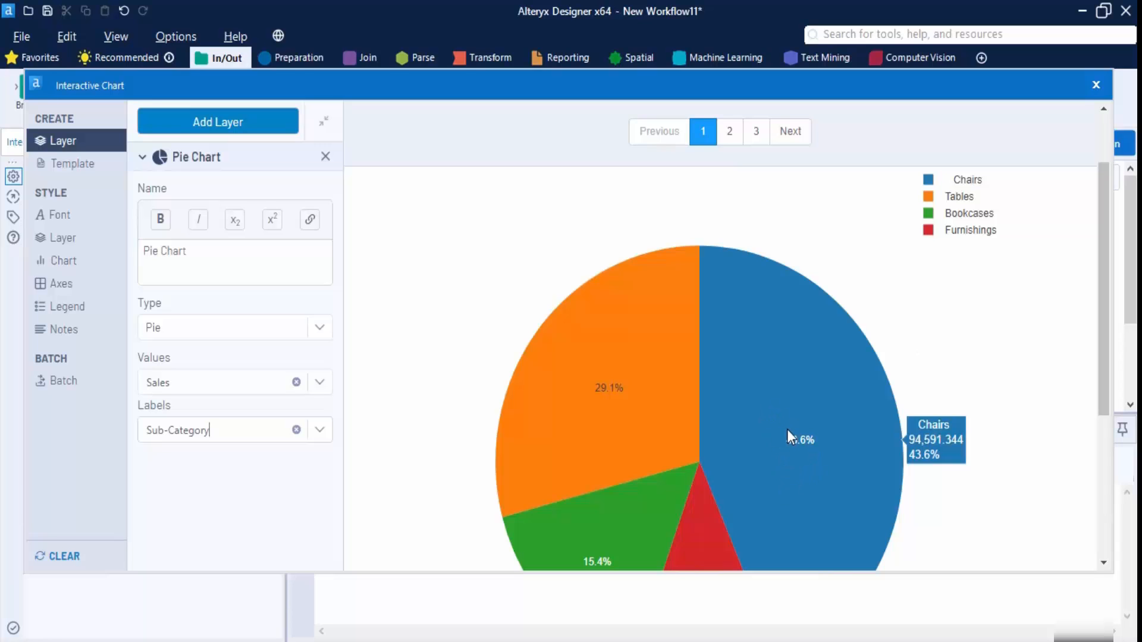
{"action": "mouse_move", "coordinate": [665, 416]}
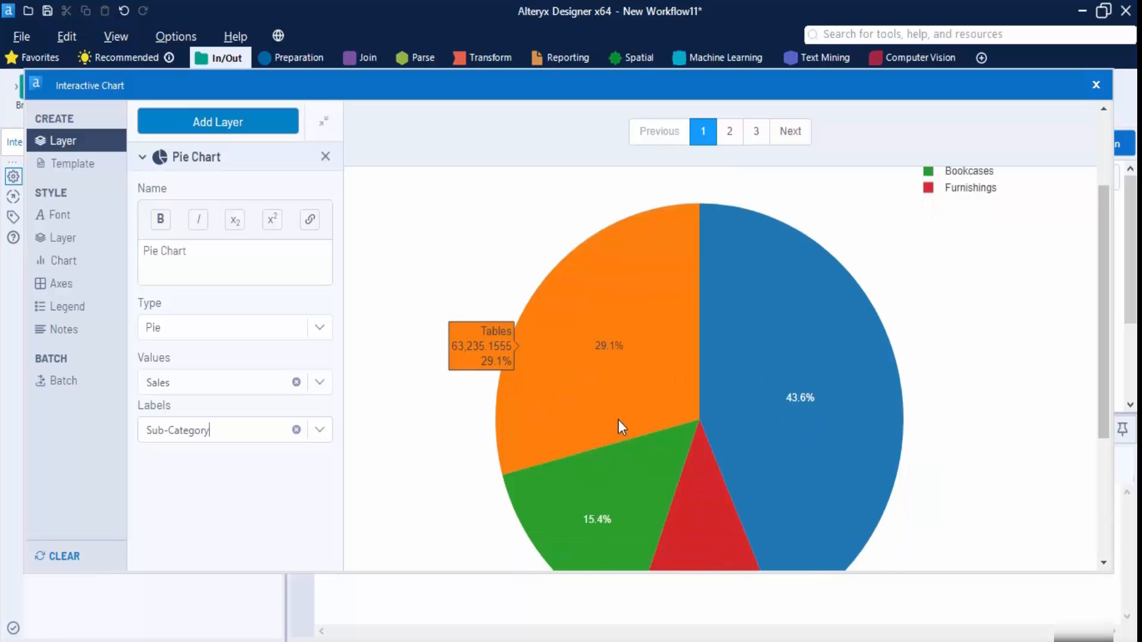
{"action": "scroll", "coordinate": [624, 502], "scroll_direction": "down", "scroll_amount": 2}
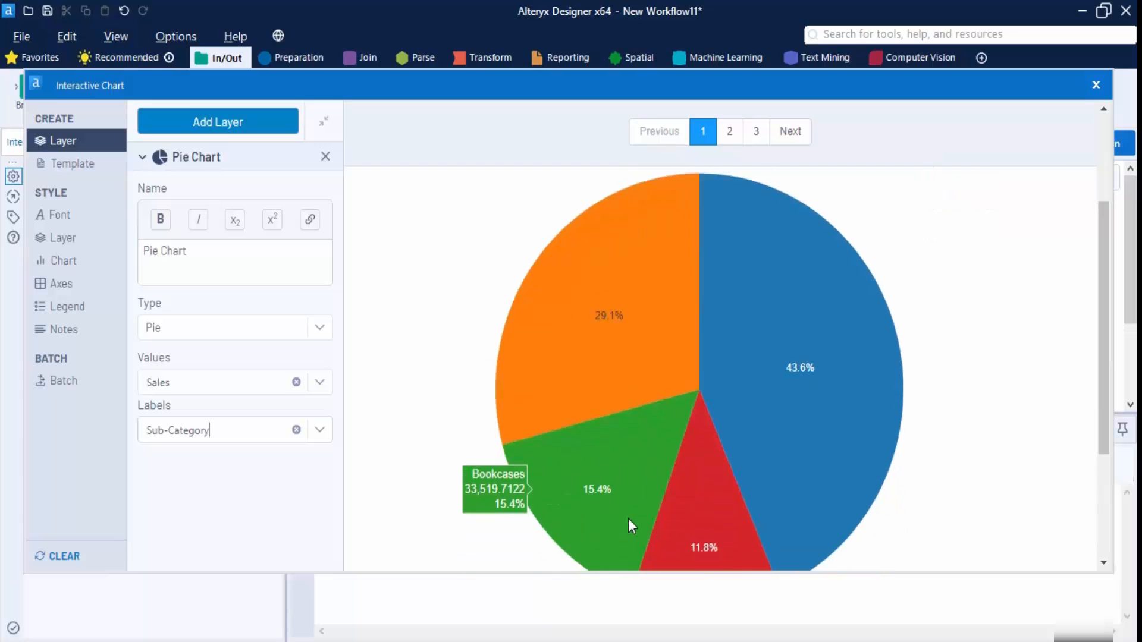
{"action": "mouse_move", "coordinate": [694, 493]}
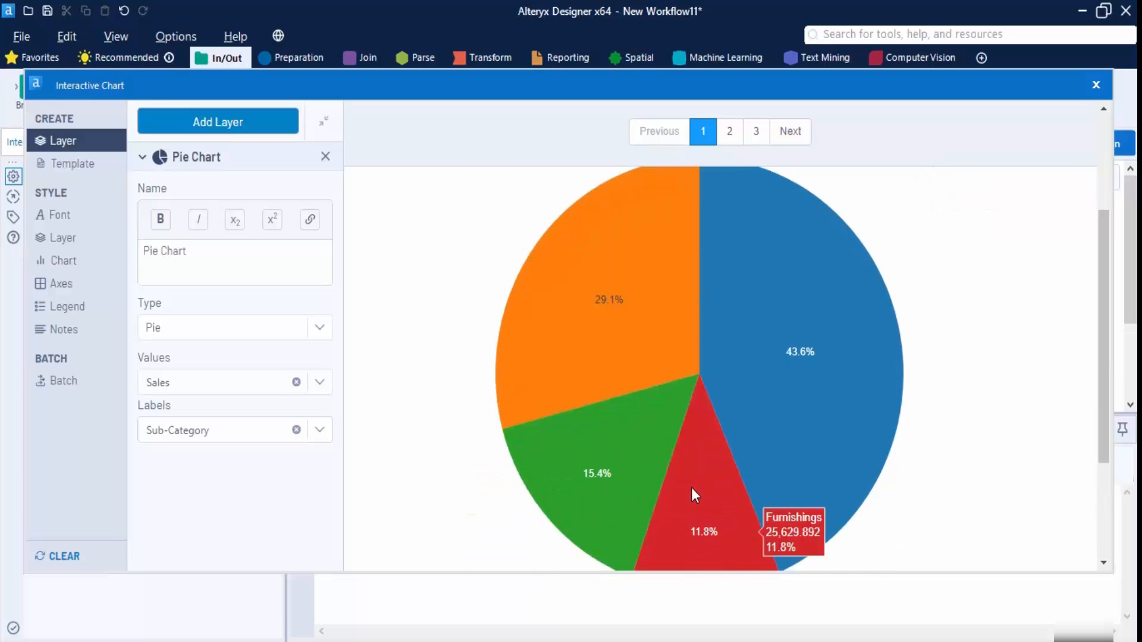
{"action": "scroll", "coordinate": [692, 488], "scroll_direction": "up", "scroll_amount": 4}
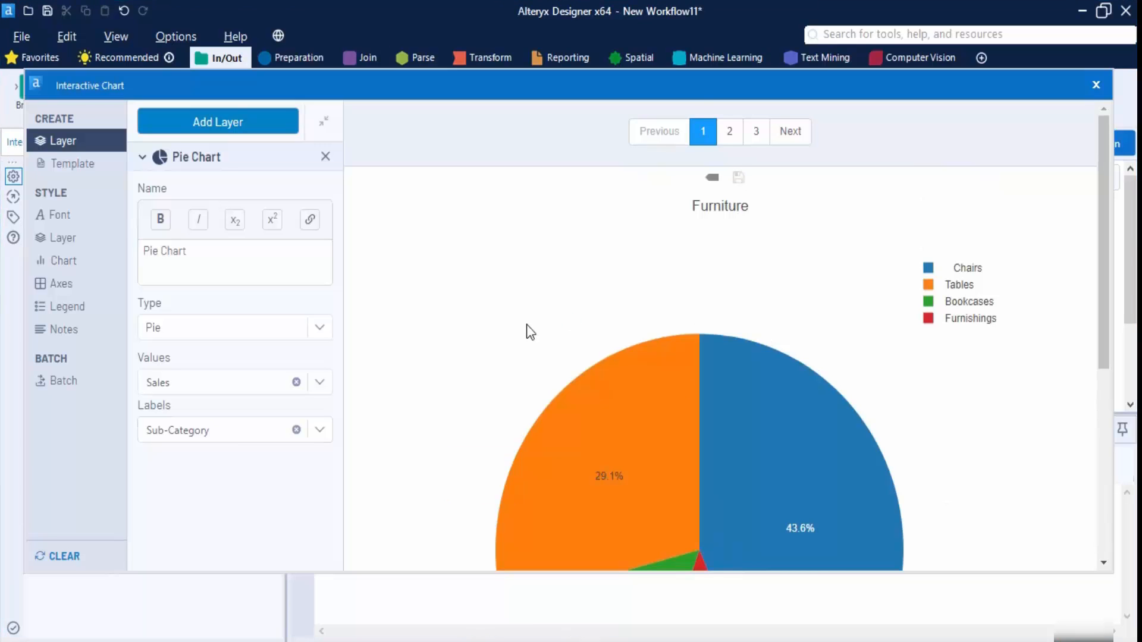
{"action": "scroll", "coordinate": [526, 325], "scroll_direction": "down", "scroll_amount": 4}
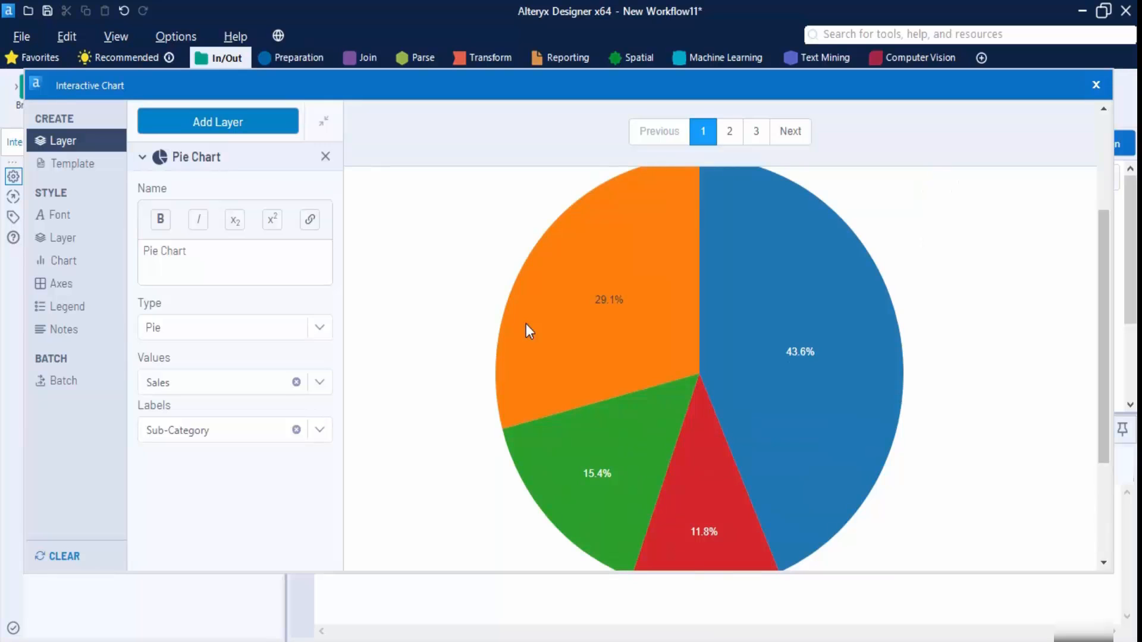
{"action": "mouse_move", "coordinate": [857, 361]}
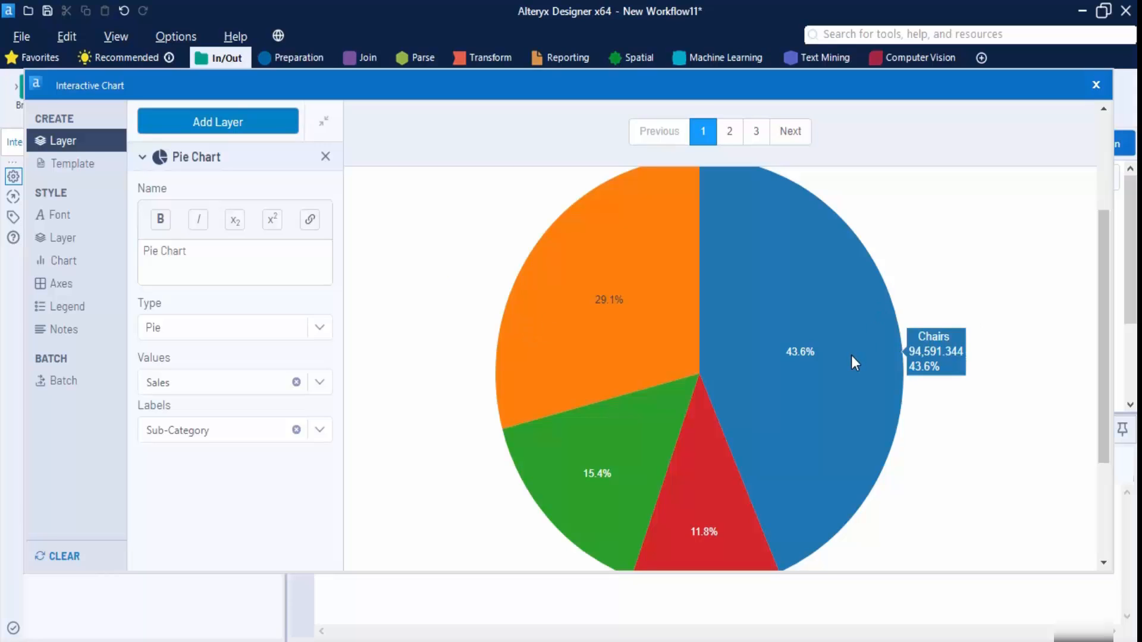
{"action": "scroll", "coordinate": [851, 342], "scroll_direction": "down", "scroll_amount": 5}
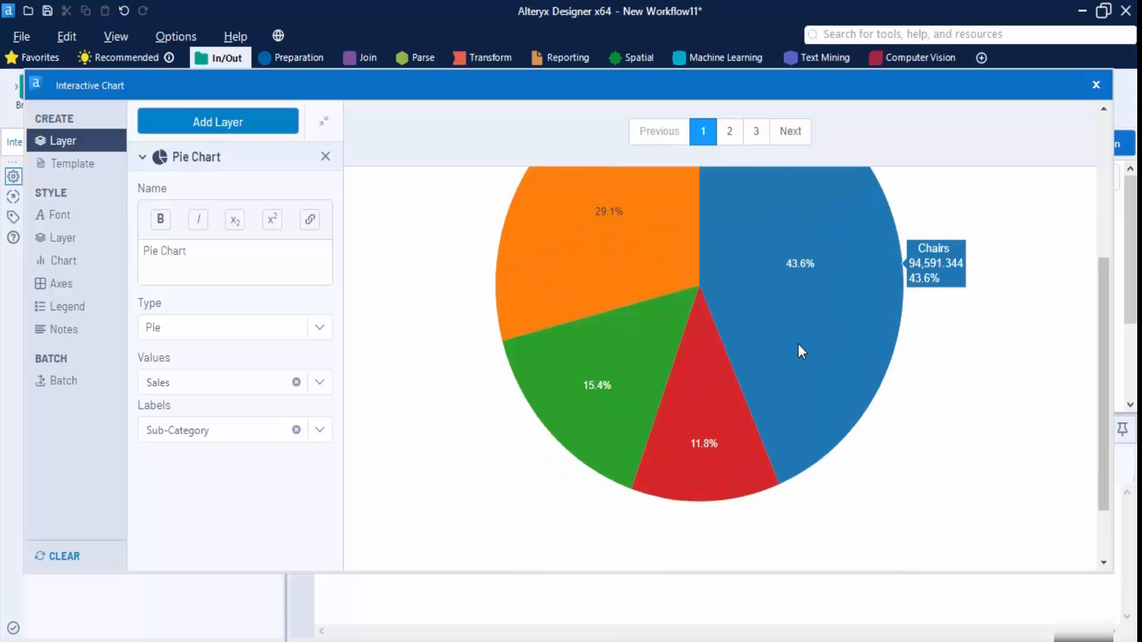
{"action": "scroll", "coordinate": [797, 341], "scroll_direction": "up", "scroll_amount": 3}
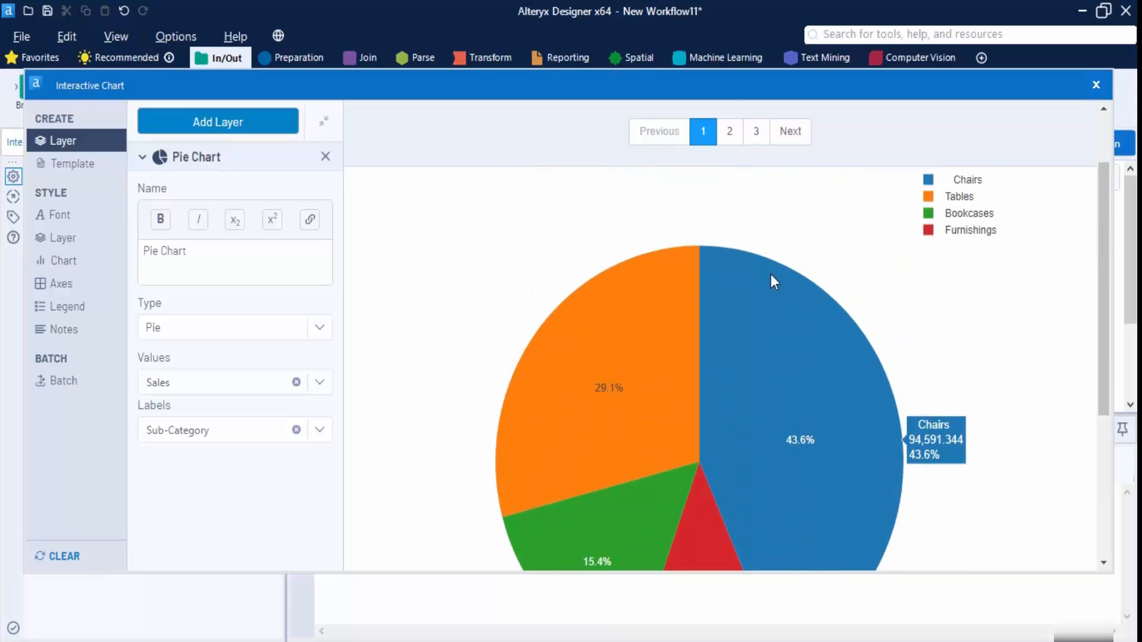
Step: Look over the batched pie charts for the Office Supplies and Technology categories
{"action": "left_click", "coordinate": [731, 132]}
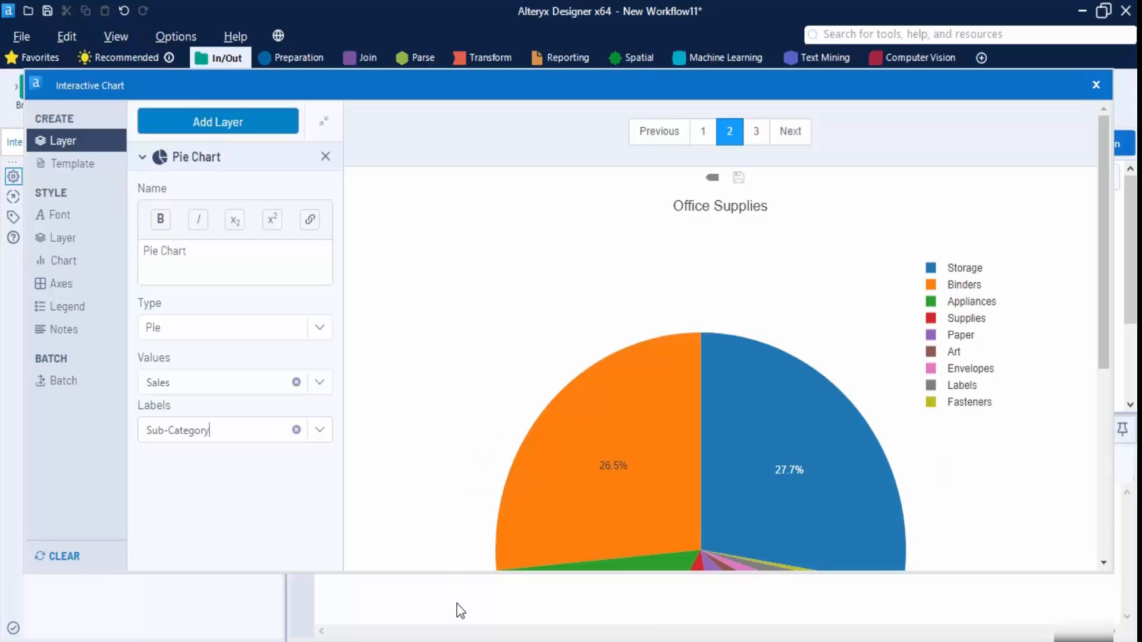
{"action": "scroll", "coordinate": [769, 362], "scroll_direction": "down", "scroll_amount": 3}
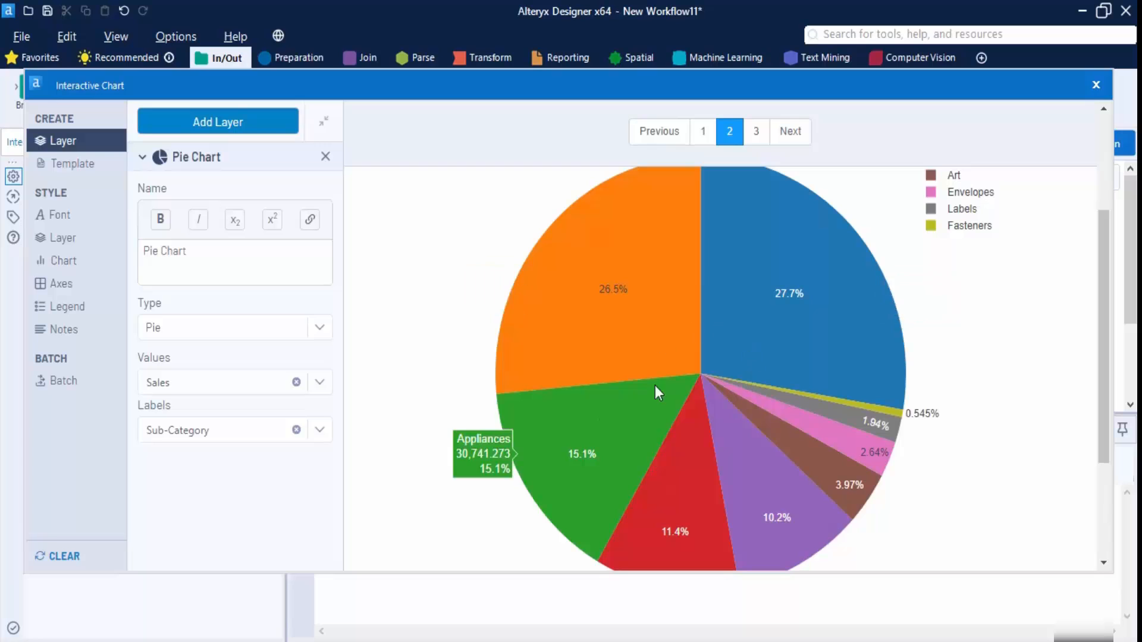
{"action": "left_click", "coordinate": [756, 131]}
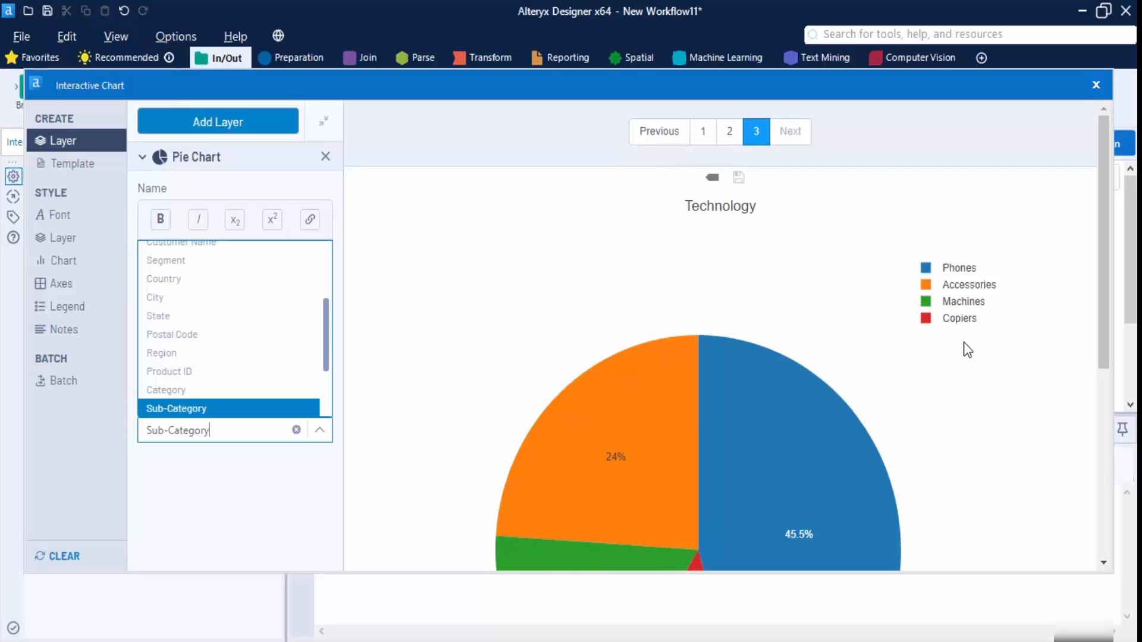
{"action": "scroll", "coordinate": [955, 351], "scroll_direction": "down", "scroll_amount": 3}
{"action": "mouse_move", "coordinate": [775, 356]}
{"action": "scroll", "coordinate": [775, 356], "scroll_direction": "up", "scroll_amount": 3}
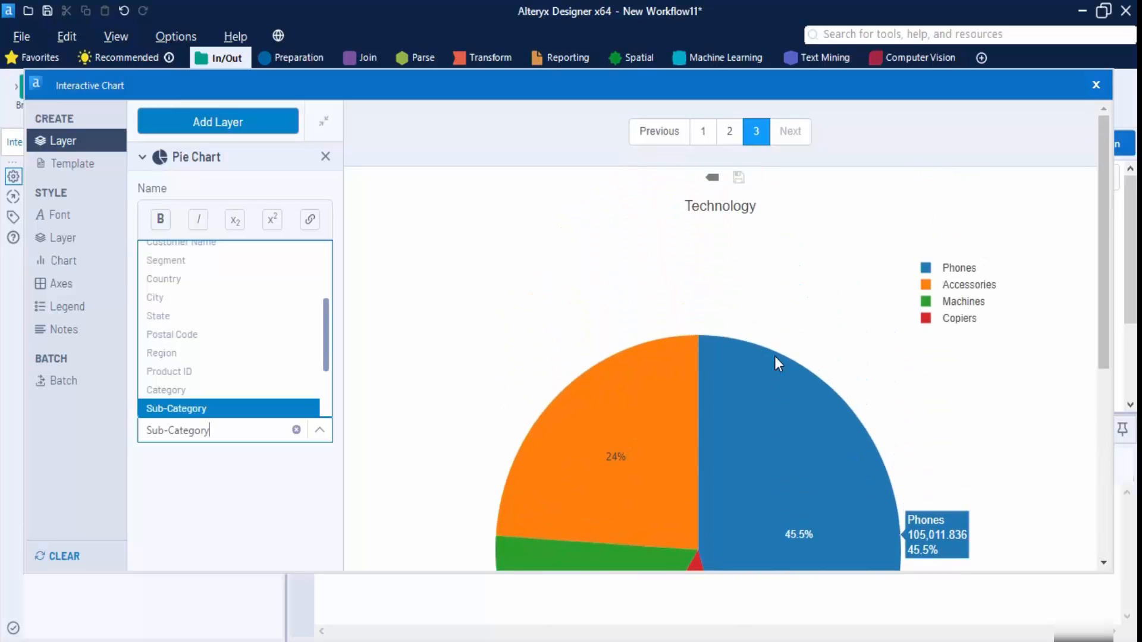
{"action": "scroll", "coordinate": [775, 356], "scroll_direction": "down", "scroll_amount": 3}
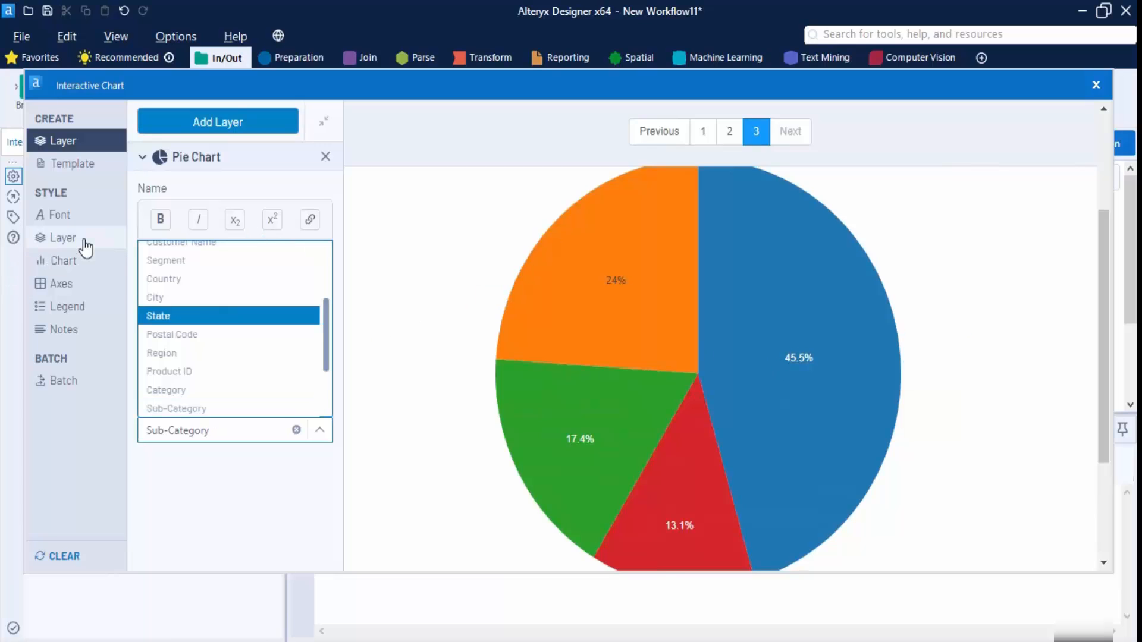
Step: Review the chart style settings for display size, background, margins and hover text
{"action": "left_click", "coordinate": [75, 265]}
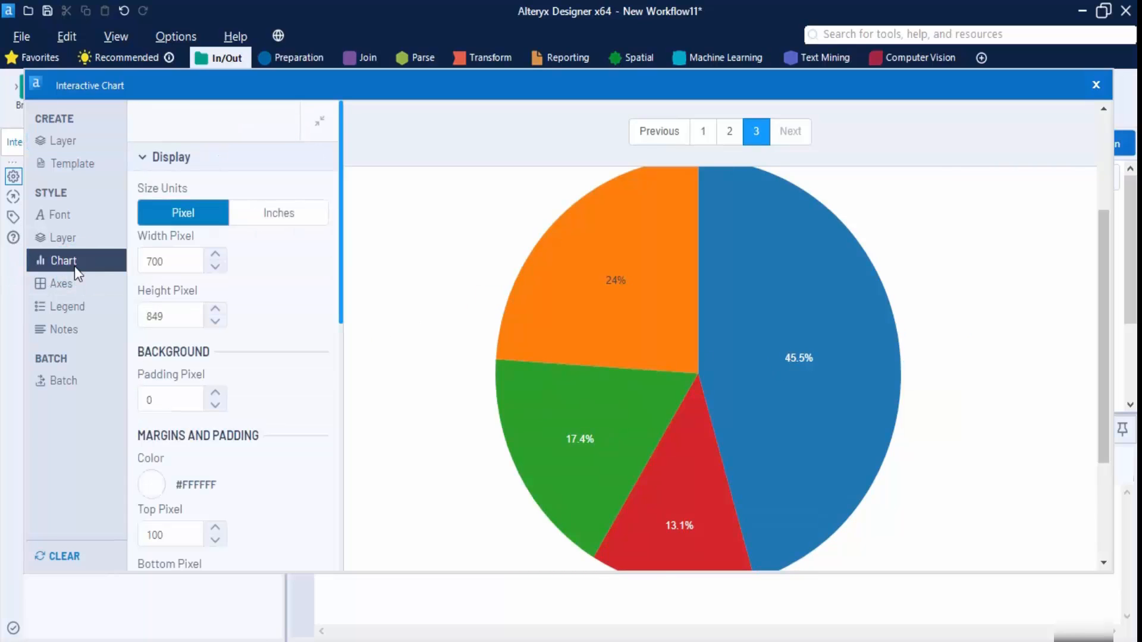
{"action": "scroll", "coordinate": [285, 382], "scroll_direction": "down", "scroll_amount": 5}
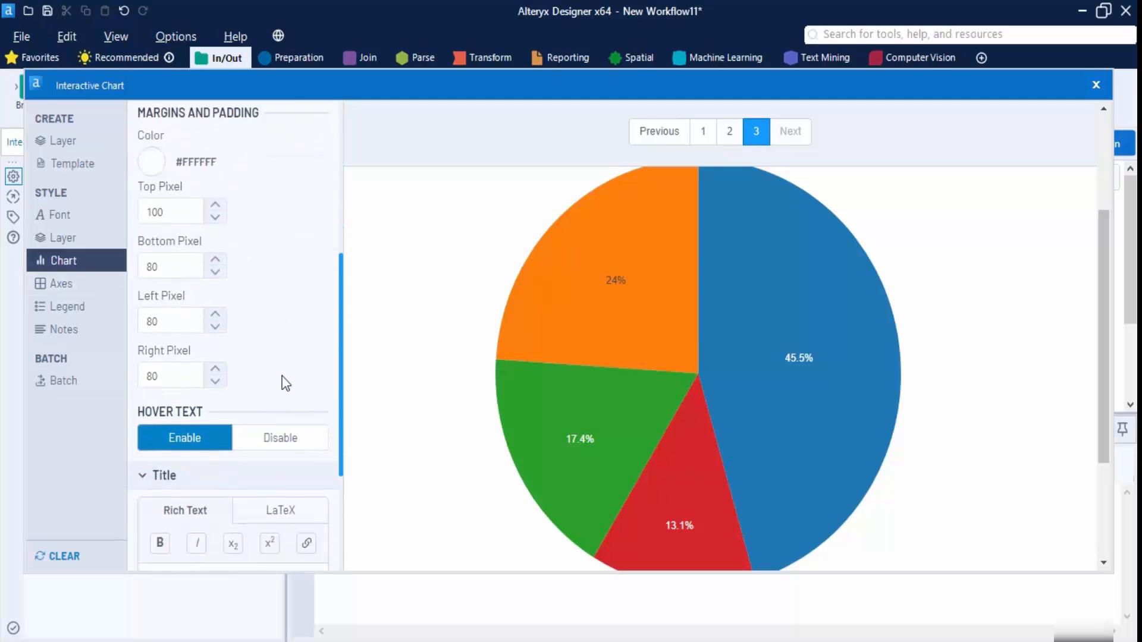
{"action": "scroll", "coordinate": [283, 380], "scroll_direction": "down", "scroll_amount": 2}
{"action": "scroll", "coordinate": [159, 265], "scroll_direction": "up", "scroll_amount": 4}
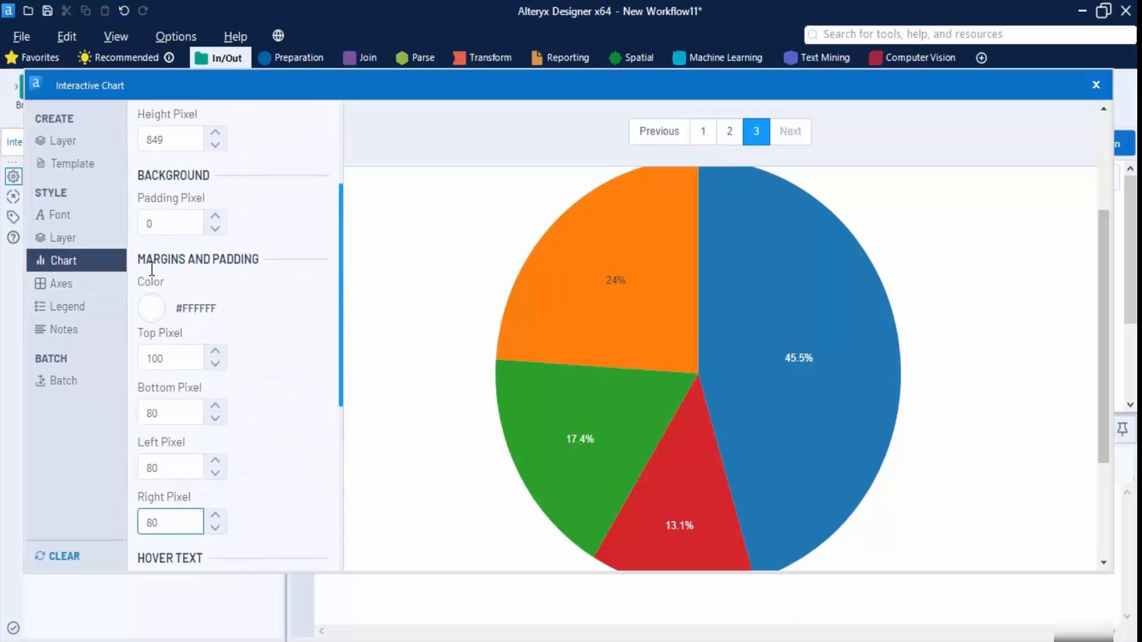
Step: Set the global font size to 20 and check the labels on the Furniture and Office Supplies charts
{"action": "left_click", "coordinate": [77, 214]}
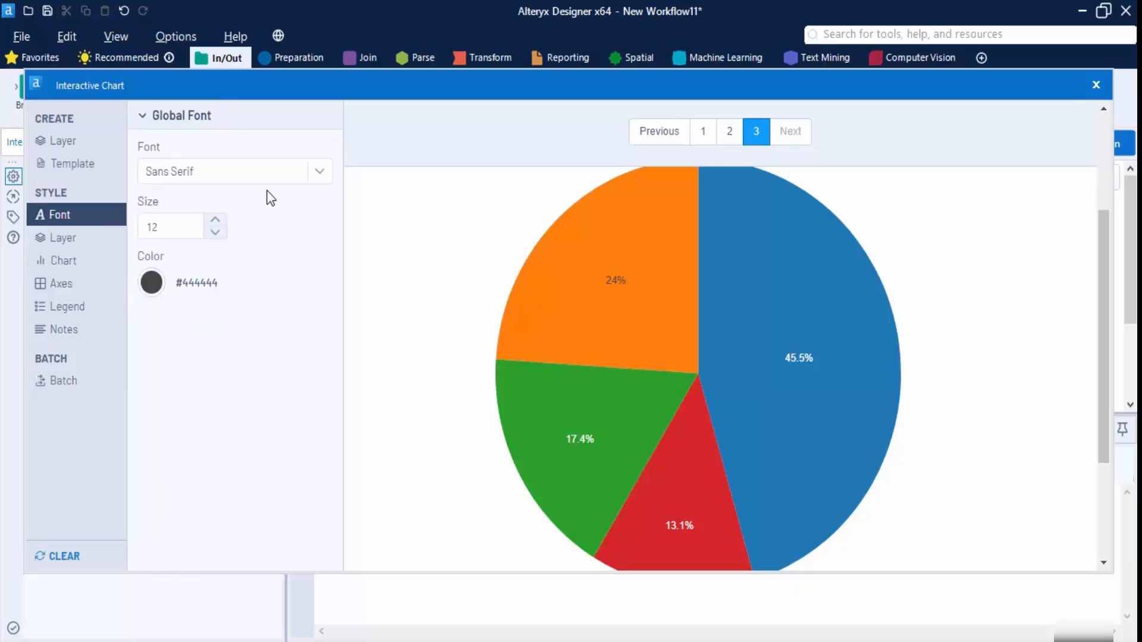
{"action": "left_click", "coordinate": [216, 219]}
{"action": "left_click", "coordinate": [216, 219]}
{"action": "left_click", "coordinate": [215, 219]}
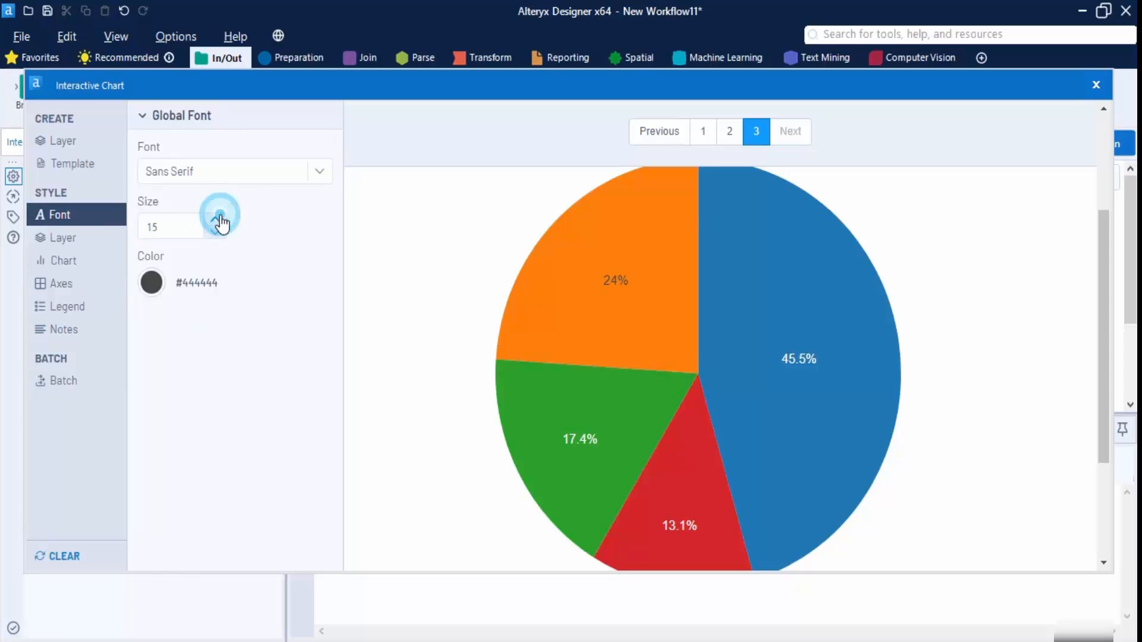
{"action": "left_click", "coordinate": [215, 219]}
{"action": "left_click", "coordinate": [215, 219]}
{"action": "left_click", "coordinate": [215, 219]}
{"action": "left_click", "coordinate": [216, 219]}
{"action": "left_click", "coordinate": [216, 219]}
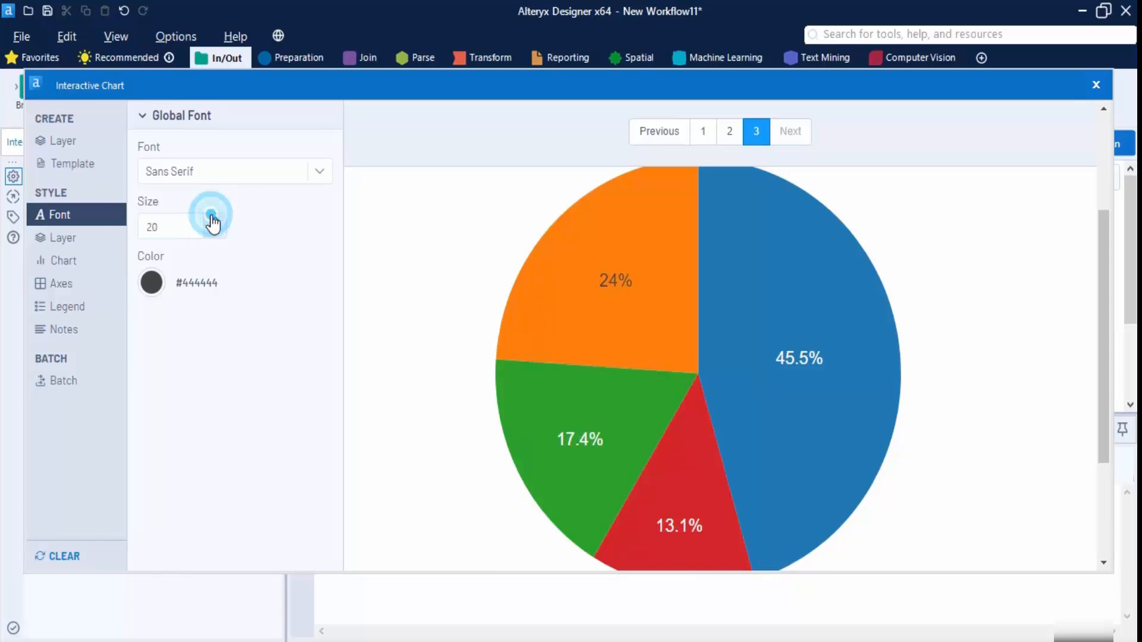
{"action": "left_click", "coordinate": [703, 131]}
{"action": "left_click", "coordinate": [730, 131]}
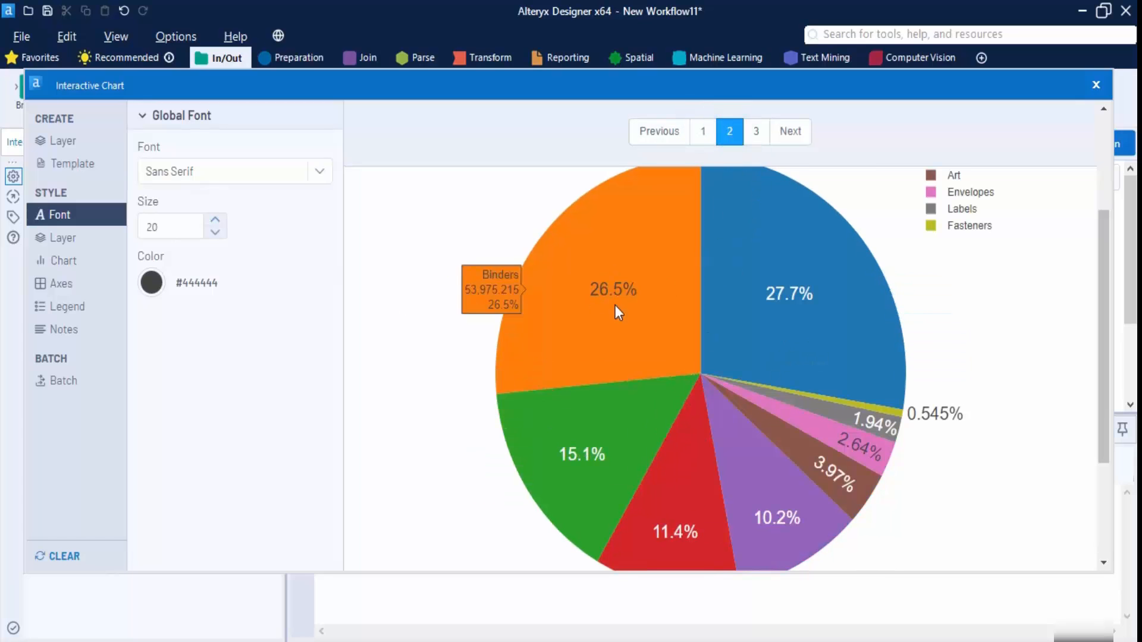
Step: Try the Light24 and D3 categorical color scales on the Pie Chart layer
{"action": "left_click", "coordinate": [72, 238]}
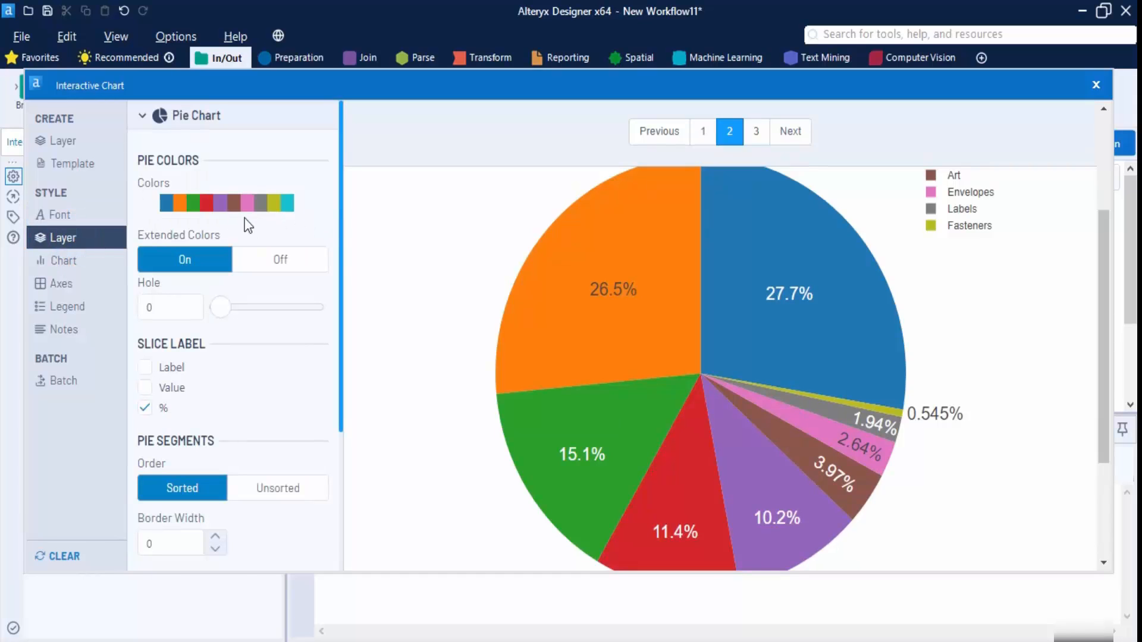
{"action": "left_click", "coordinate": [279, 204]}
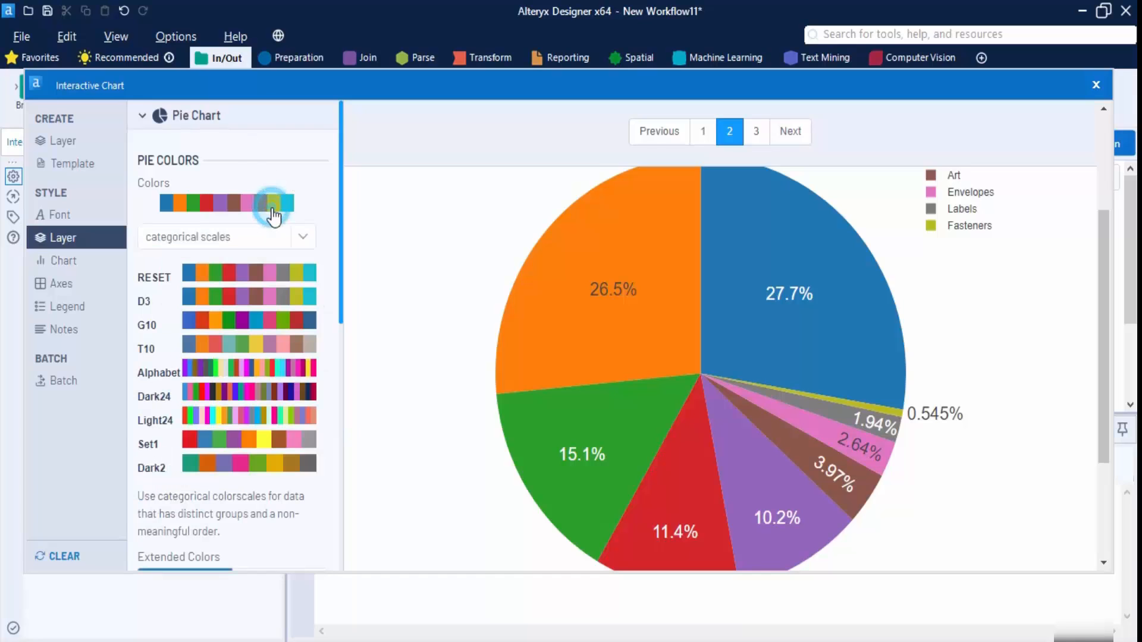
{"action": "scroll", "coordinate": [242, 447], "scroll_direction": "down", "scroll_amount": 2}
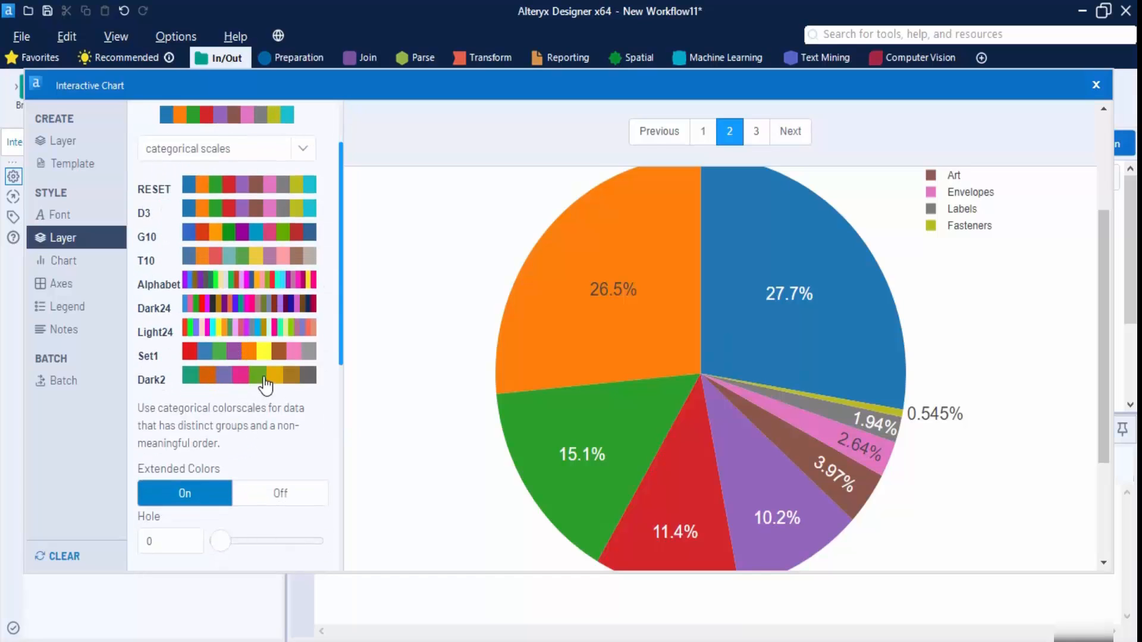
{"action": "scroll", "coordinate": [266, 385], "scroll_direction": "up", "scroll_amount": 2}
{"action": "left_click", "coordinate": [266, 419]}
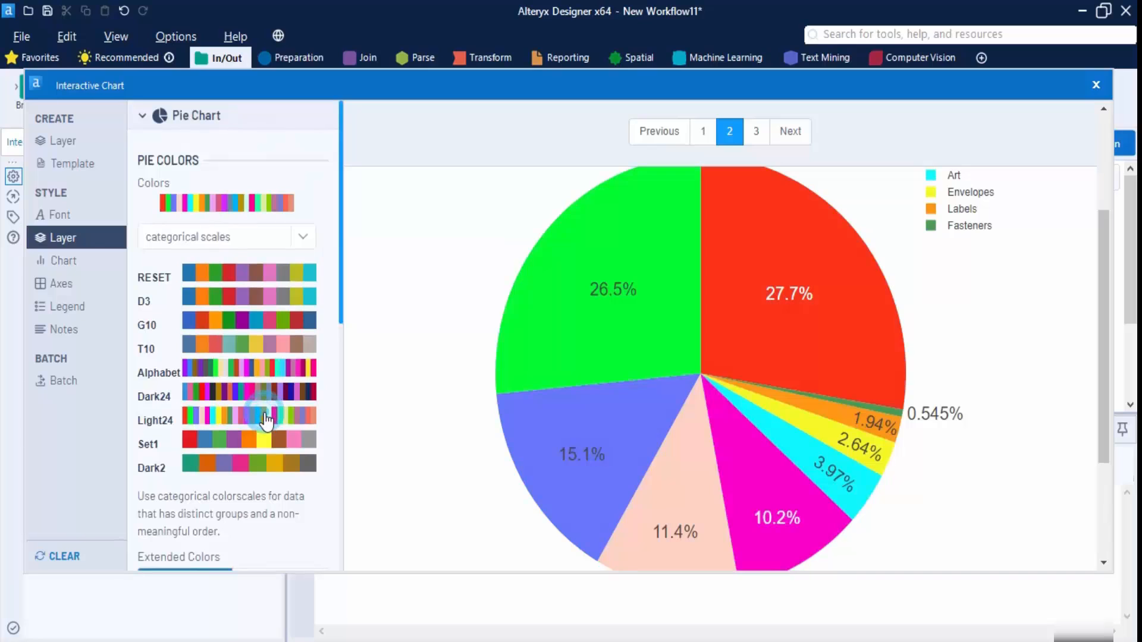
{"action": "left_click", "coordinate": [248, 296]}
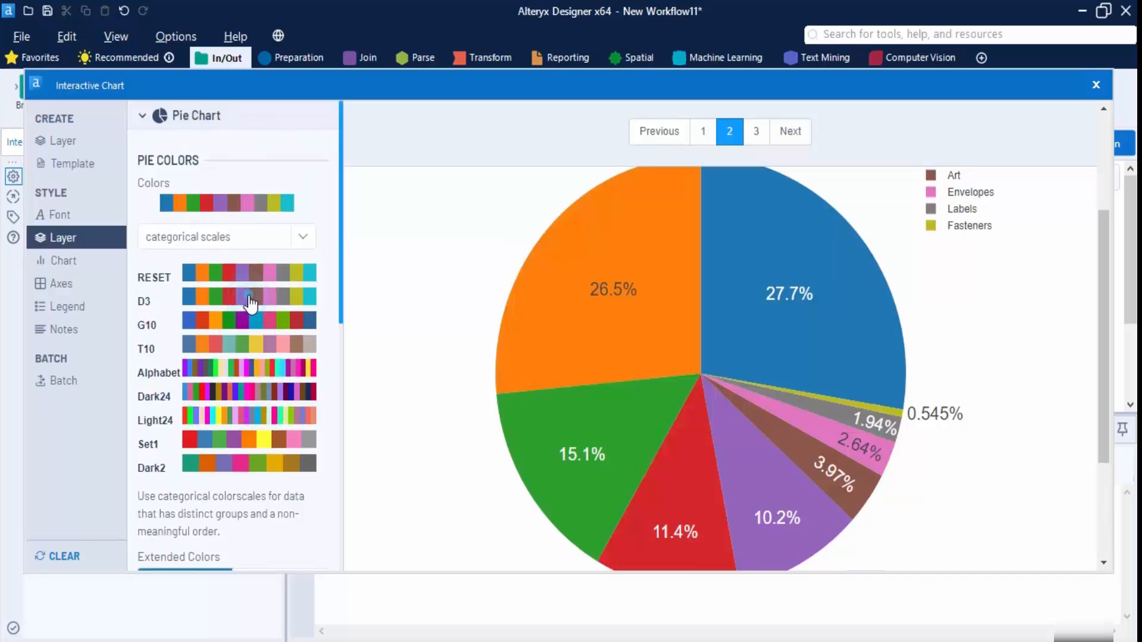
Step: Switch the pie colors to divergent scales, trying RdBu and applying RdGy
{"action": "left_click", "coordinate": [283, 241]}
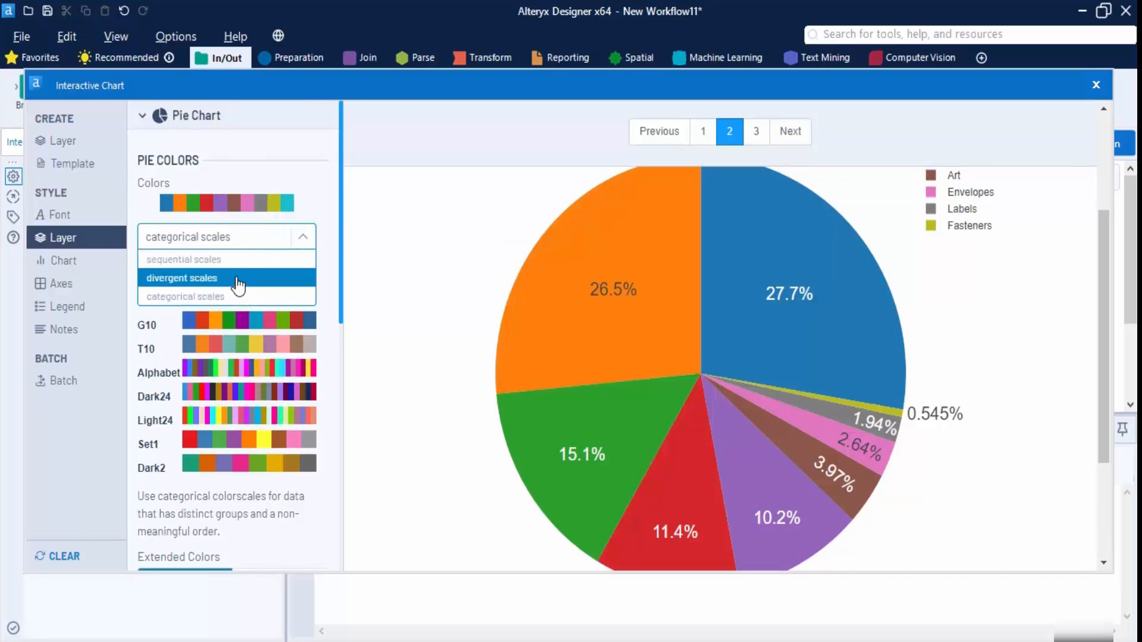
{"action": "left_click", "coordinate": [238, 279]}
{"action": "left_click", "coordinate": [280, 321]}
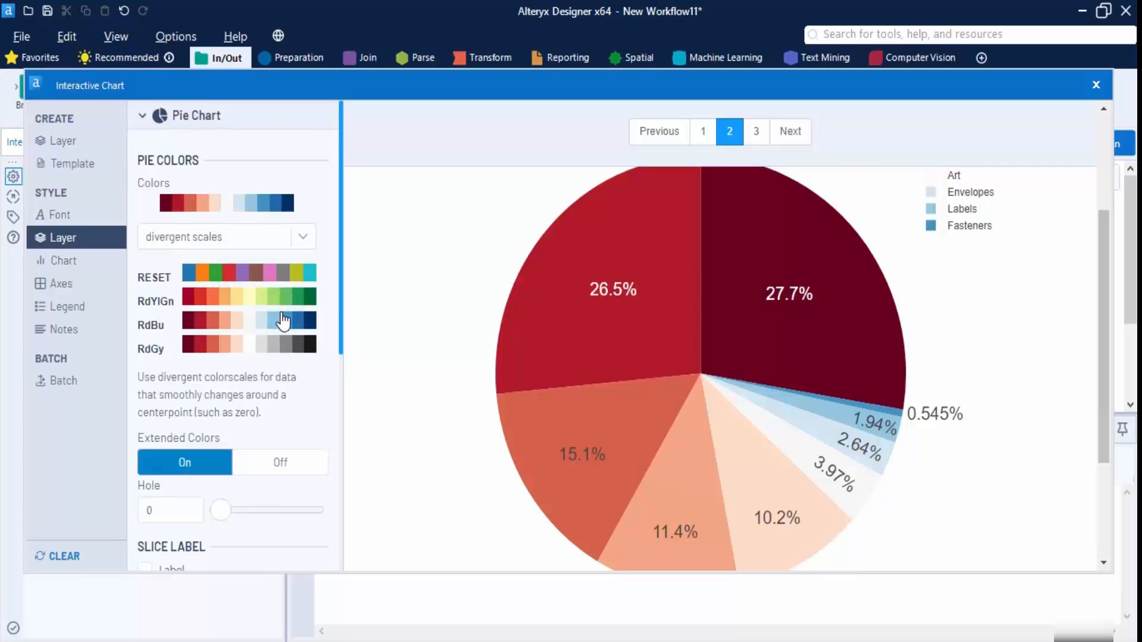
{"action": "left_click", "coordinate": [291, 279]}
{"action": "left_click", "coordinate": [288, 346]}
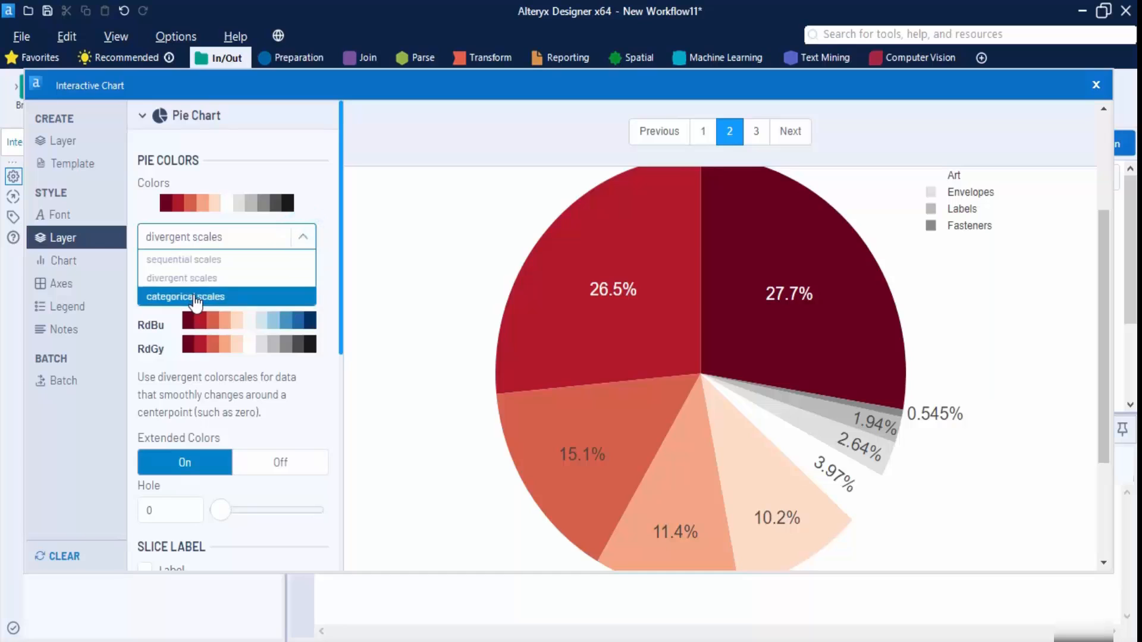
Step: Switch the pie colors to sequential scales, trying Oranges and applying Greens
{"action": "left_click", "coordinate": [212, 259]}
{"action": "left_click", "coordinate": [274, 370]}
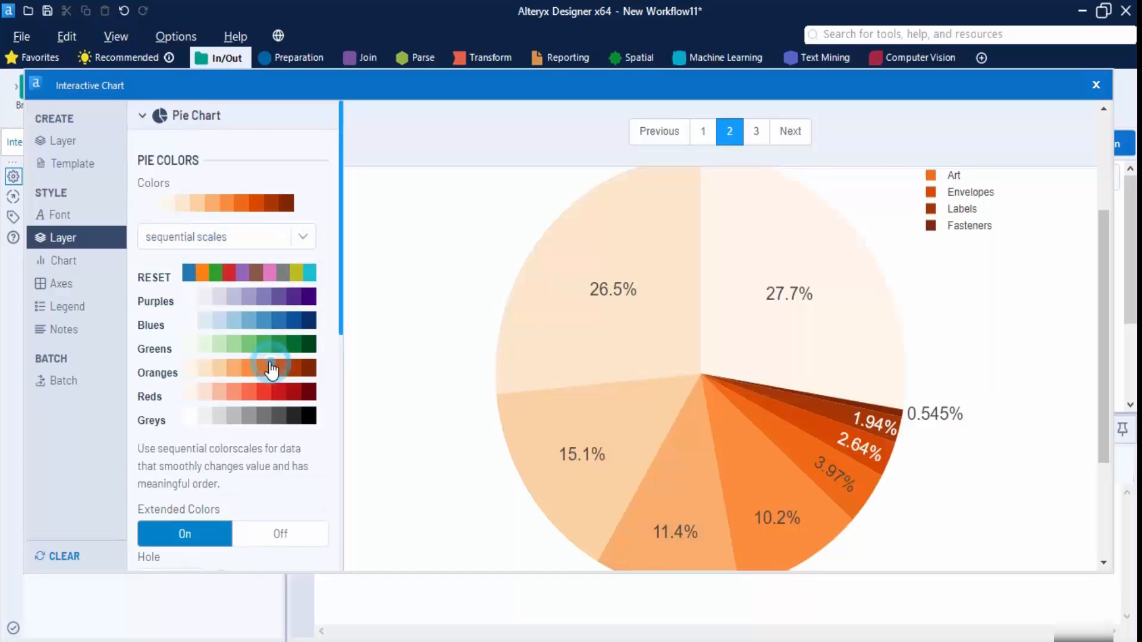
{"action": "left_click", "coordinate": [287, 344]}
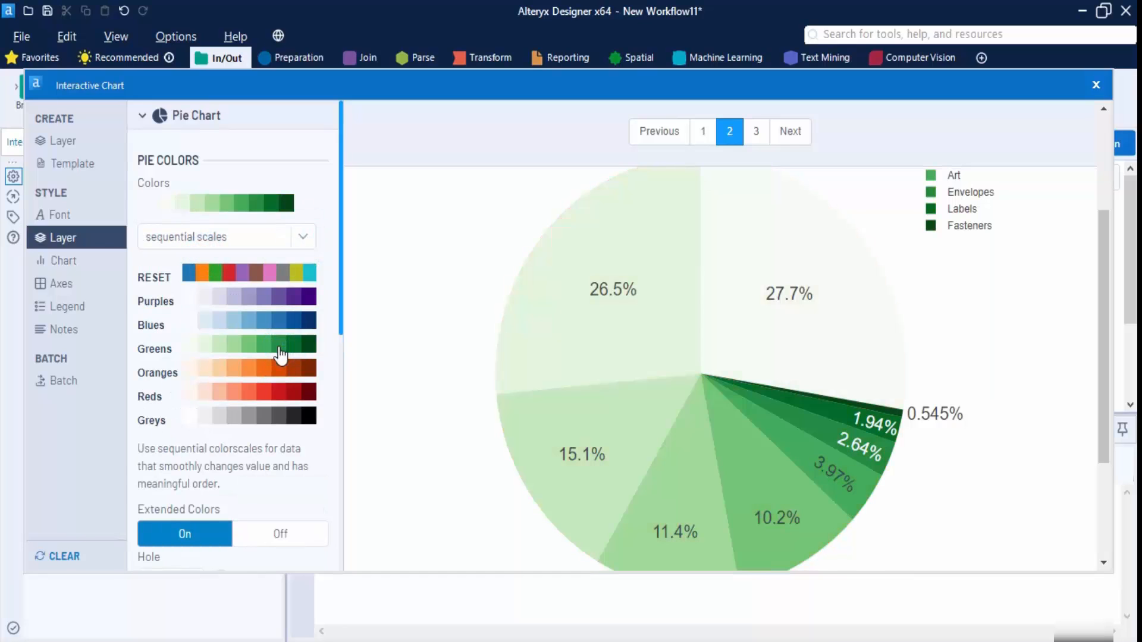
Step: Add the category label to the pie's slice labels beside the percentage, trying the value as well and removing it again
{"action": "scroll", "coordinate": [269, 473], "scroll_direction": "down", "scroll_amount": 5}
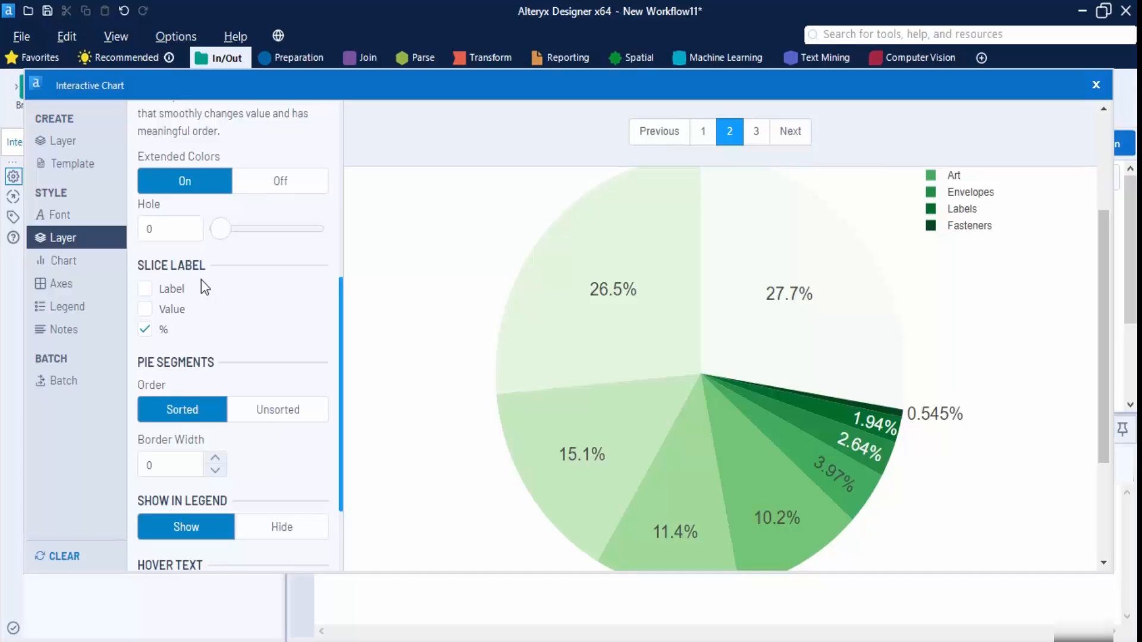
{"action": "left_click", "coordinate": [145, 310]}
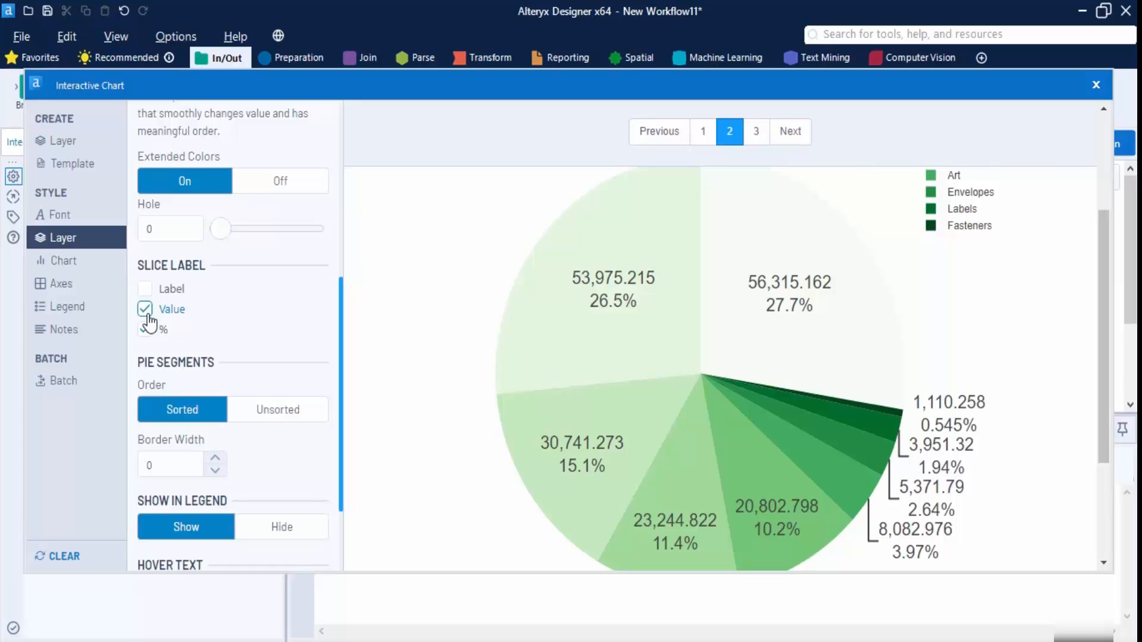
{"action": "left_click", "coordinate": [145, 289]}
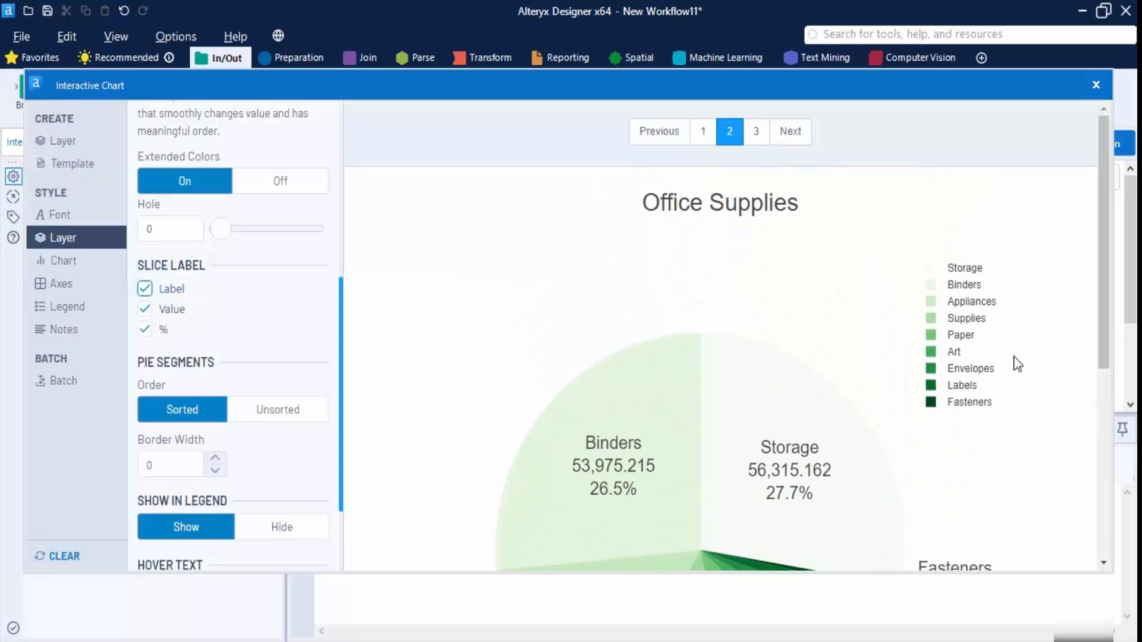
{"action": "scroll", "coordinate": [952, 296], "scroll_direction": "down", "scroll_amount": 4}
{"action": "scroll", "coordinate": [773, 309], "scroll_direction": "up", "scroll_amount": 1}
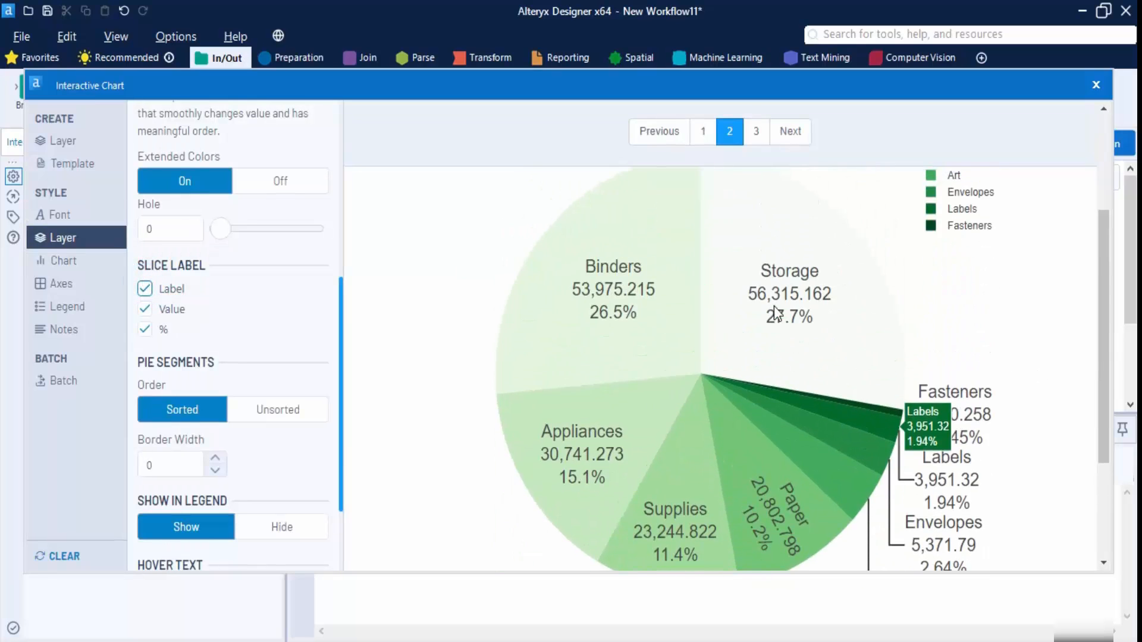
{"action": "left_click", "coordinate": [144, 309]}
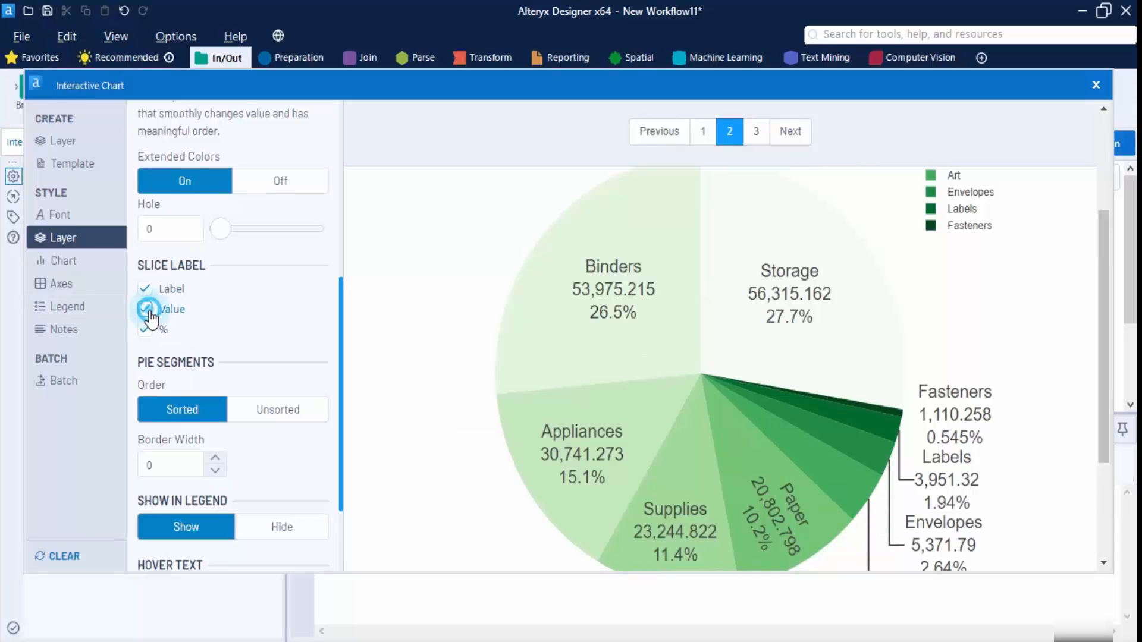
Step: Try hiding the pie layer from the legend and show it again
{"action": "scroll", "coordinate": [211, 331], "scroll_direction": "down", "scroll_amount": 1}
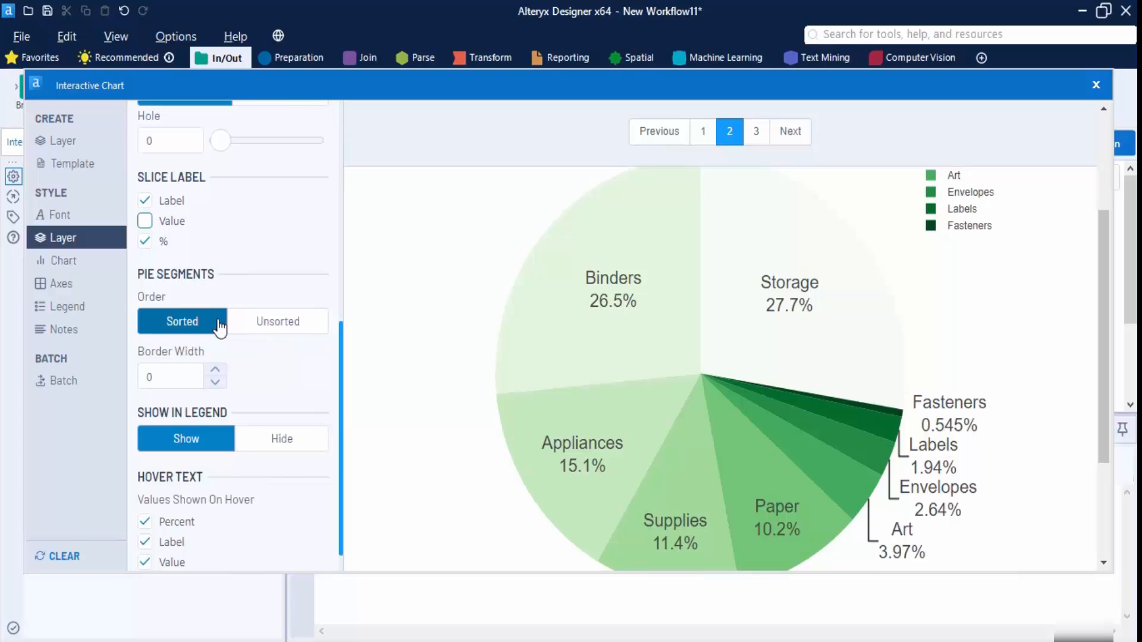
{"action": "scroll", "coordinate": [235, 332], "scroll_direction": "down", "scroll_amount": 1}
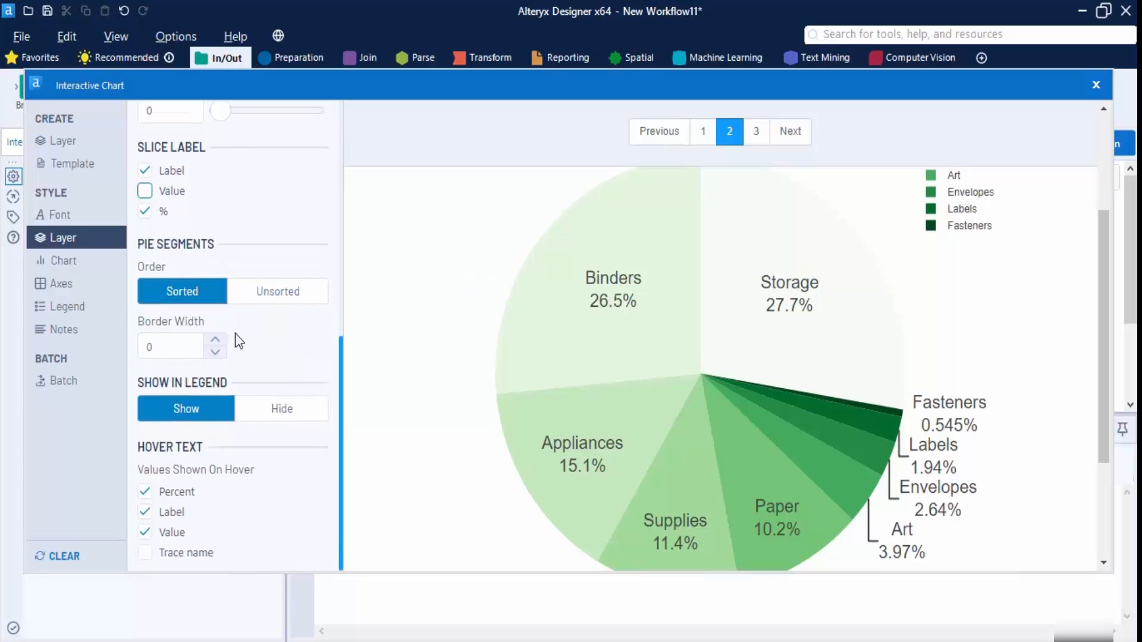
{"action": "scroll", "coordinate": [1024, 303], "scroll_direction": "up", "scroll_amount": 3}
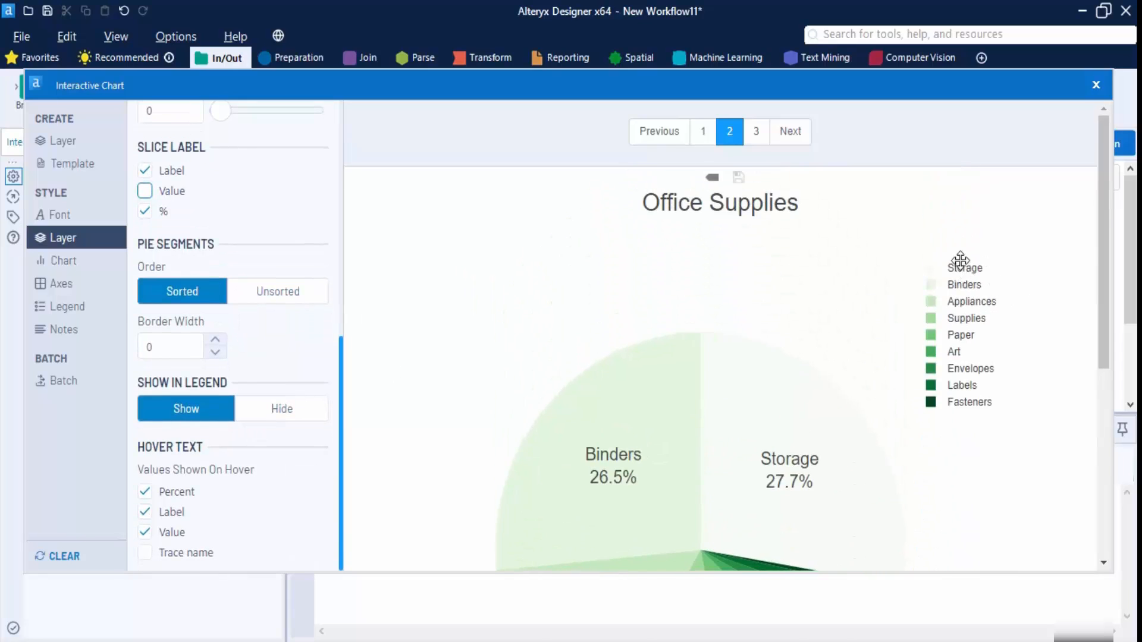
{"action": "left_click", "coordinate": [275, 411]}
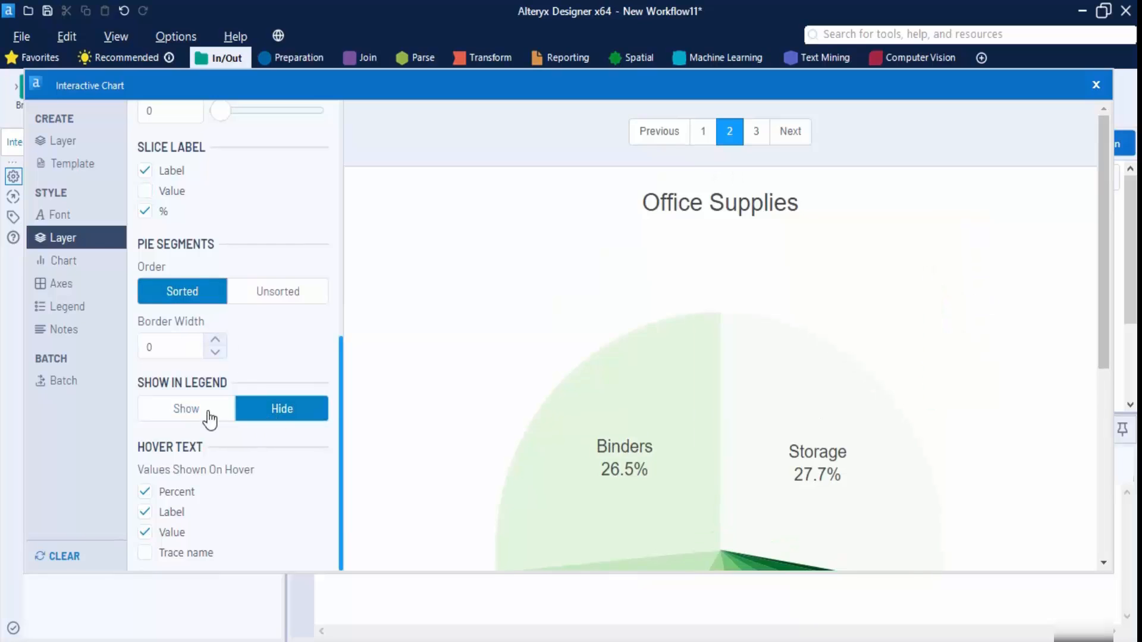
{"action": "left_click", "coordinate": [209, 416]}
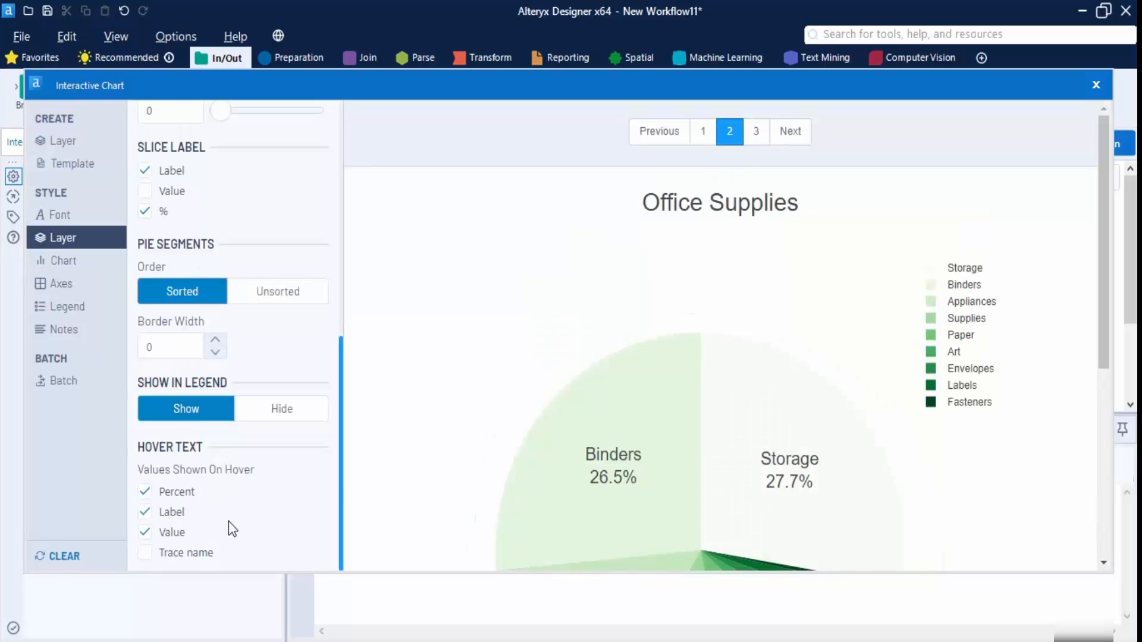
Step: Remove Percent from the pie's hover text and check the hover information on a slice
{"action": "mouse_move", "coordinate": [618, 409]}
{"action": "left_click", "coordinate": [145, 492]}
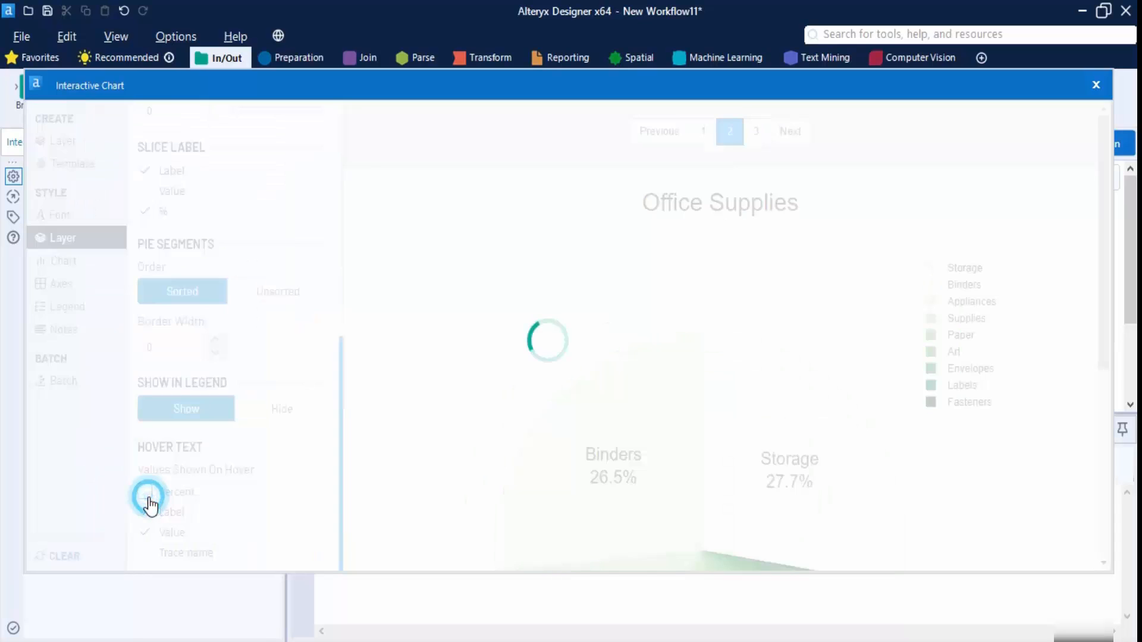
{"action": "mouse_move", "coordinate": [607, 487]}
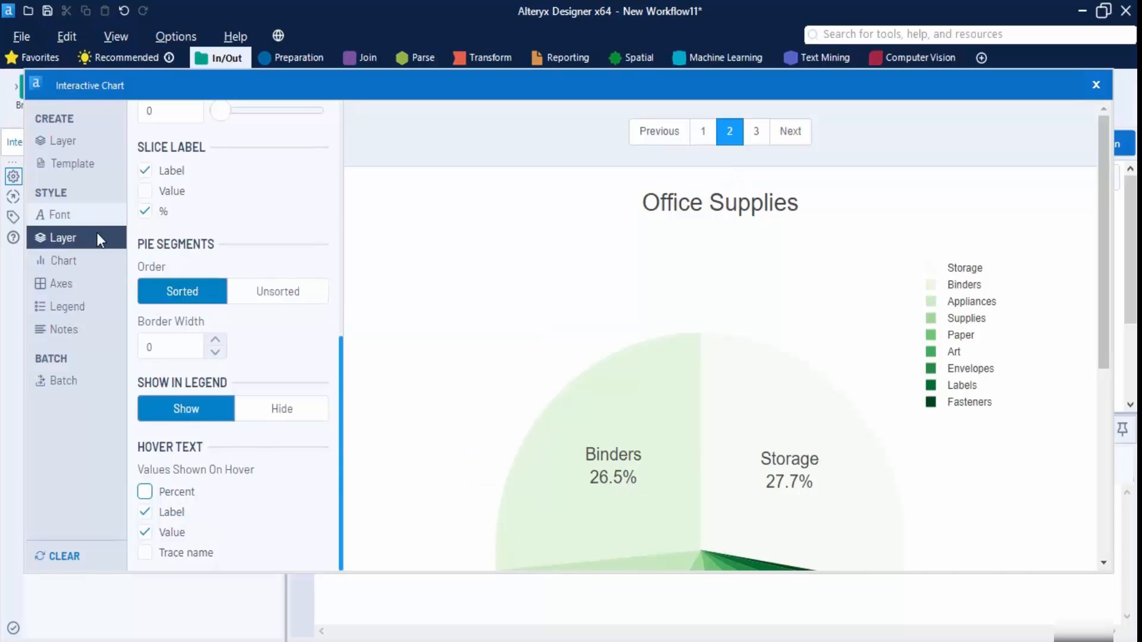
Step: Set the chart's margins and padding color to olive #BCBD22 after trying reds #AB5858 and #AD1D1D
{"action": "left_click", "coordinate": [98, 260]}
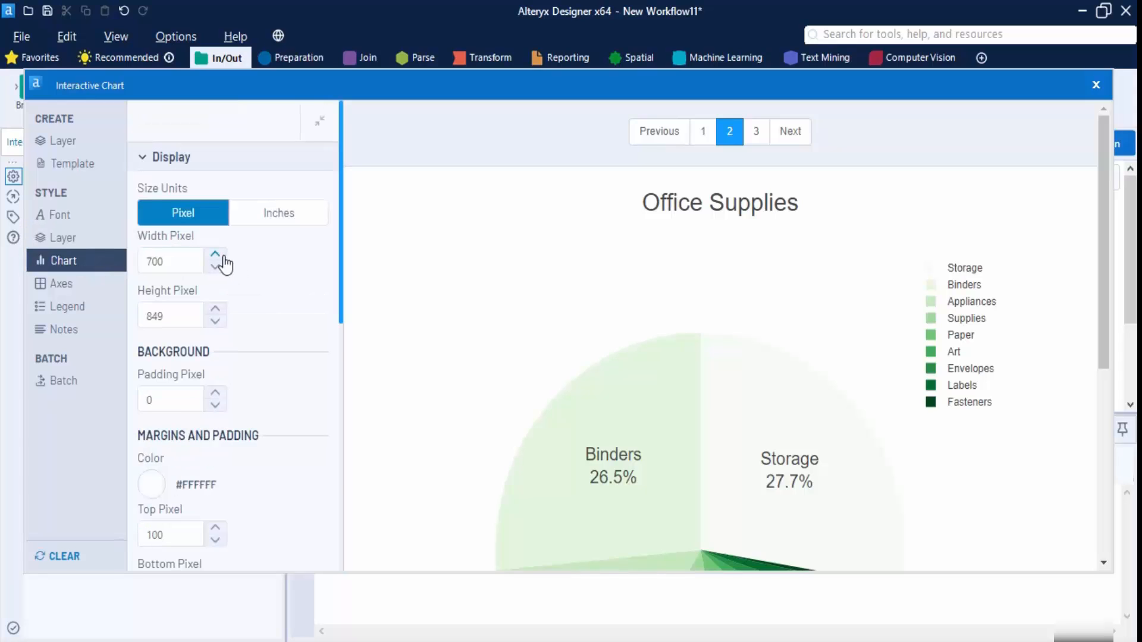
{"action": "left_click", "coordinate": [174, 263]}
{"action": "scroll", "coordinate": [196, 319], "scroll_direction": "down", "scroll_amount": 3}
{"action": "scroll", "coordinate": [227, 260], "scroll_direction": "down", "scroll_amount": 3}
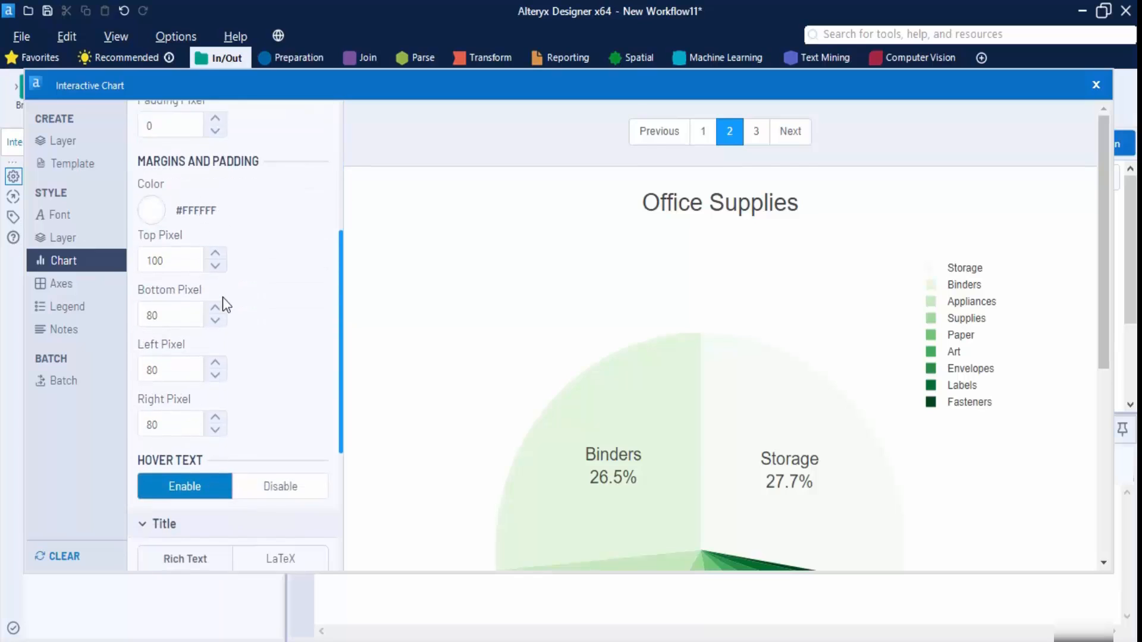
{"action": "scroll", "coordinate": [208, 187], "scroll_direction": "up", "scroll_amount": 1}
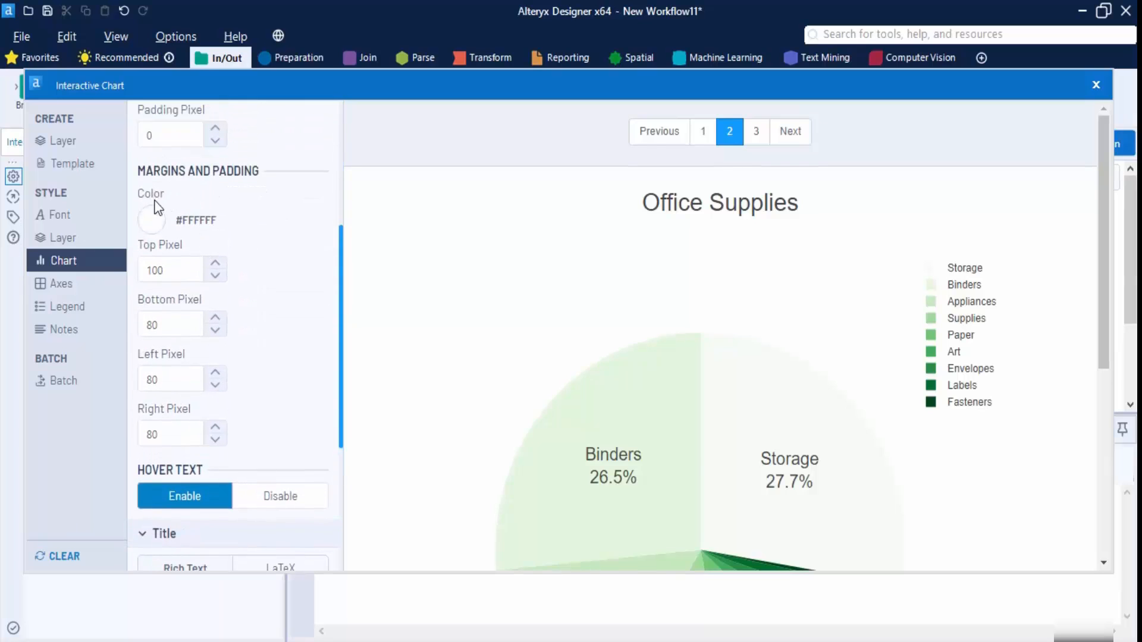
{"action": "left_click", "coordinate": [152, 220]}
{"action": "left_click", "coordinate": [231, 282]}
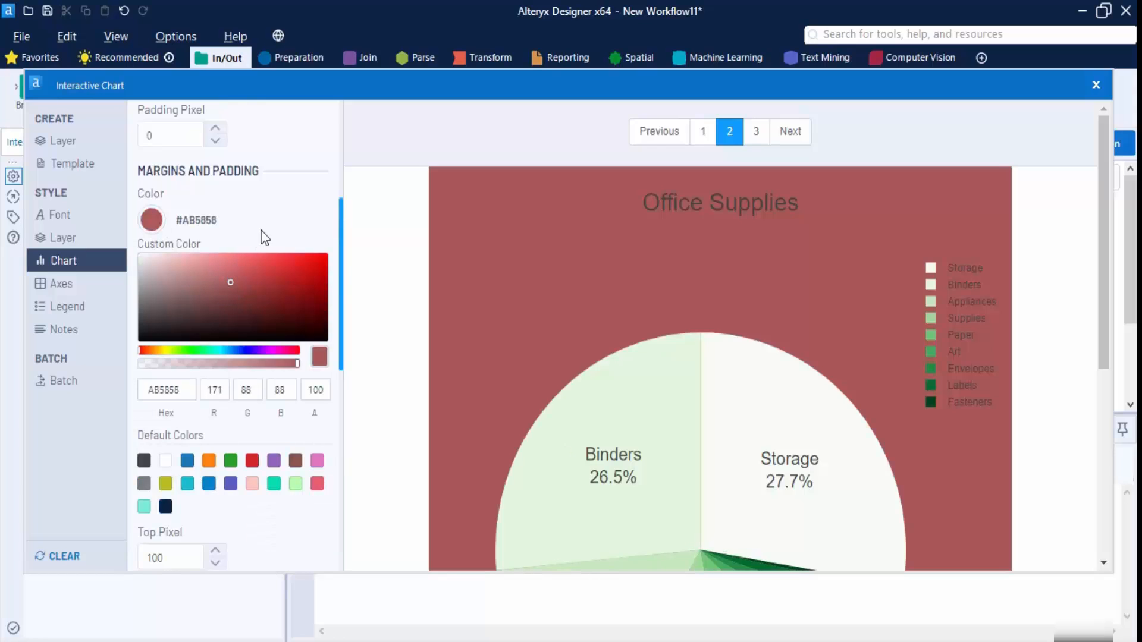
{"action": "left_click", "coordinate": [296, 282]}
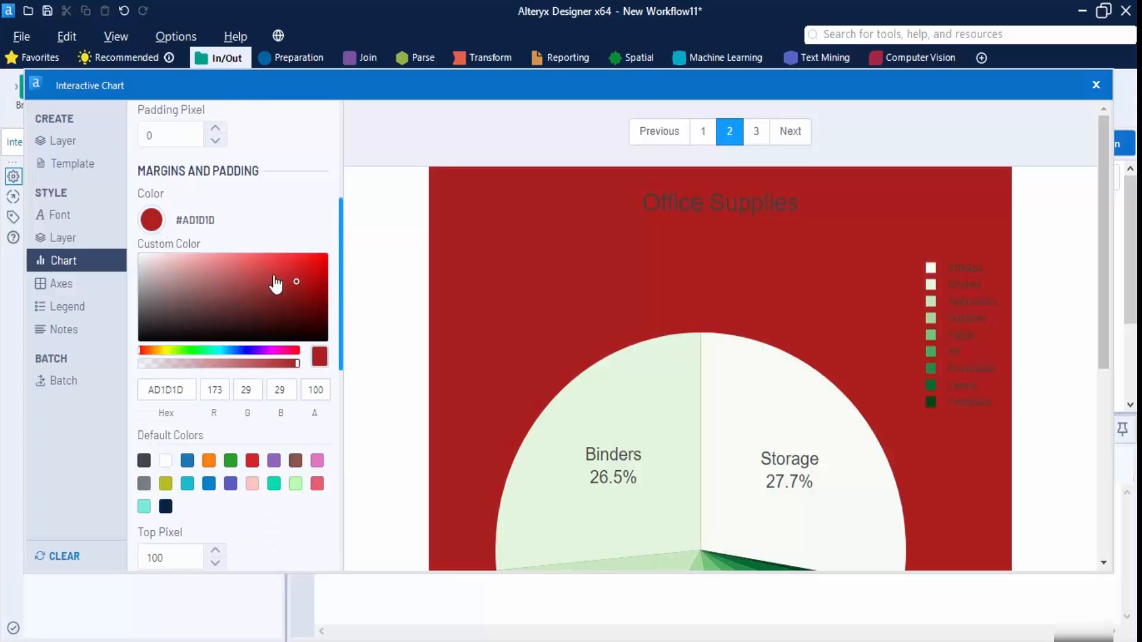
{"action": "left_click", "coordinate": [166, 485]}
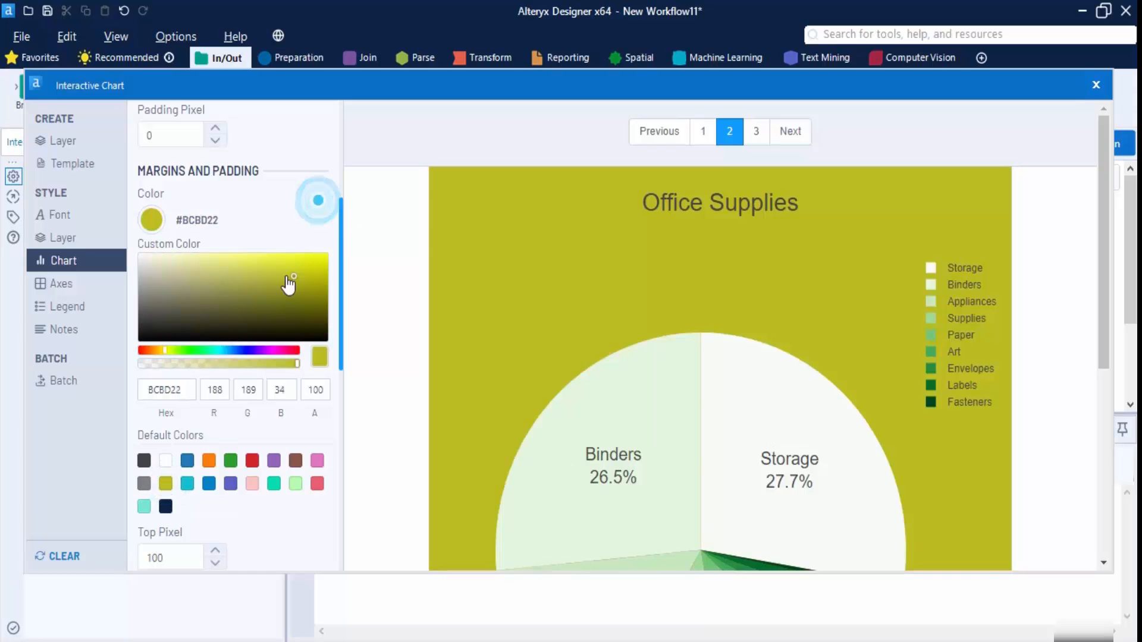
Step: Review the chart title's rich text and LaTeX options and the axes style settings
{"action": "scroll", "coordinate": [277, 412], "scroll_direction": "down", "scroll_amount": 1}
{"action": "scroll", "coordinate": [277, 413], "scroll_direction": "down", "scroll_amount": 8}
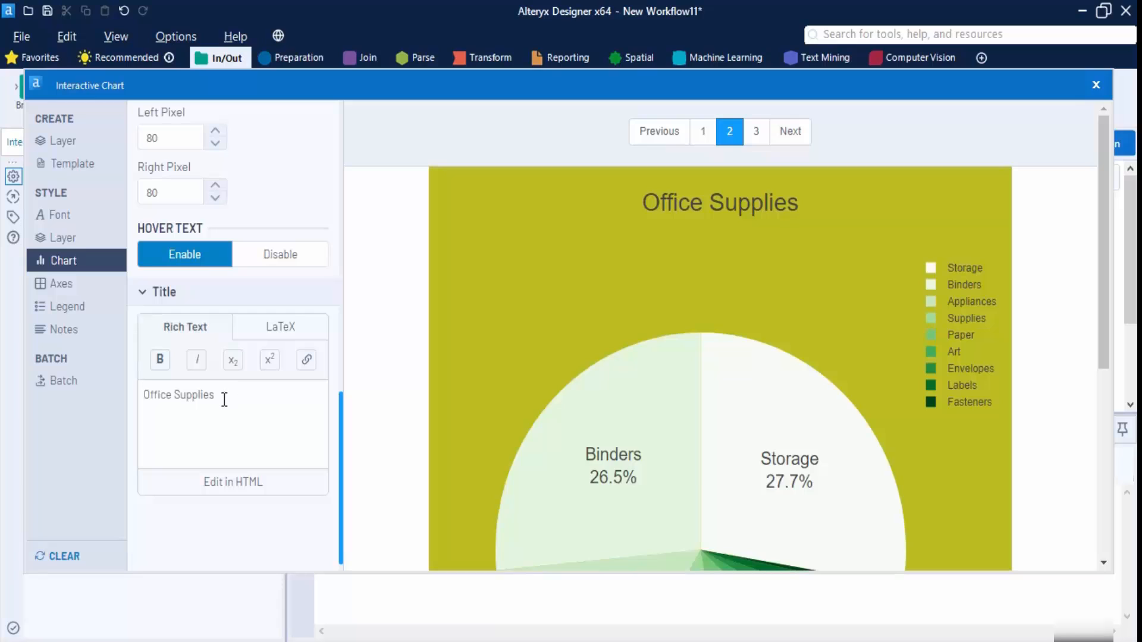
{"action": "left_click", "coordinate": [280, 329]}
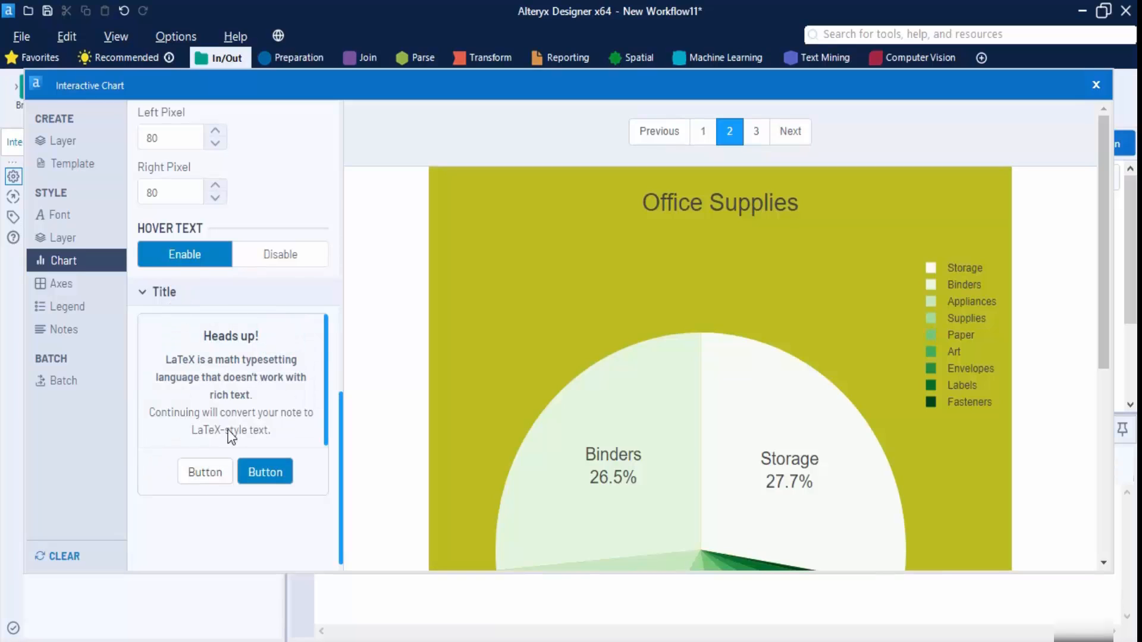
{"action": "left_click", "coordinate": [108, 284]}
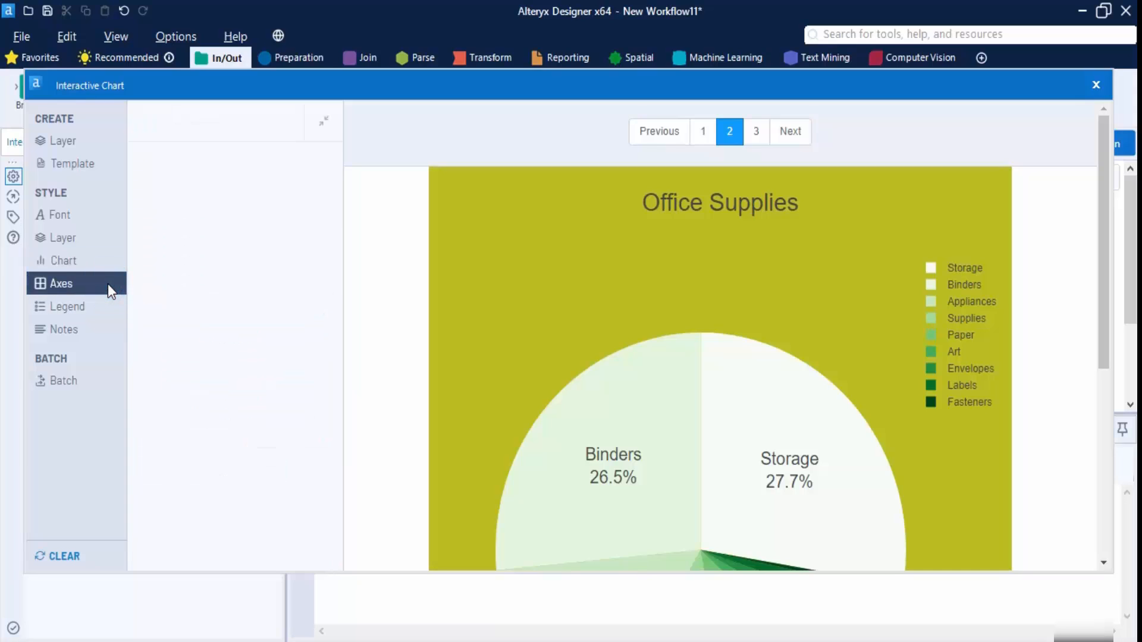
Step: Style the legend text with the Serif font, a size of 17 pixels and the color #000000
{"action": "left_click", "coordinate": [96, 306]}
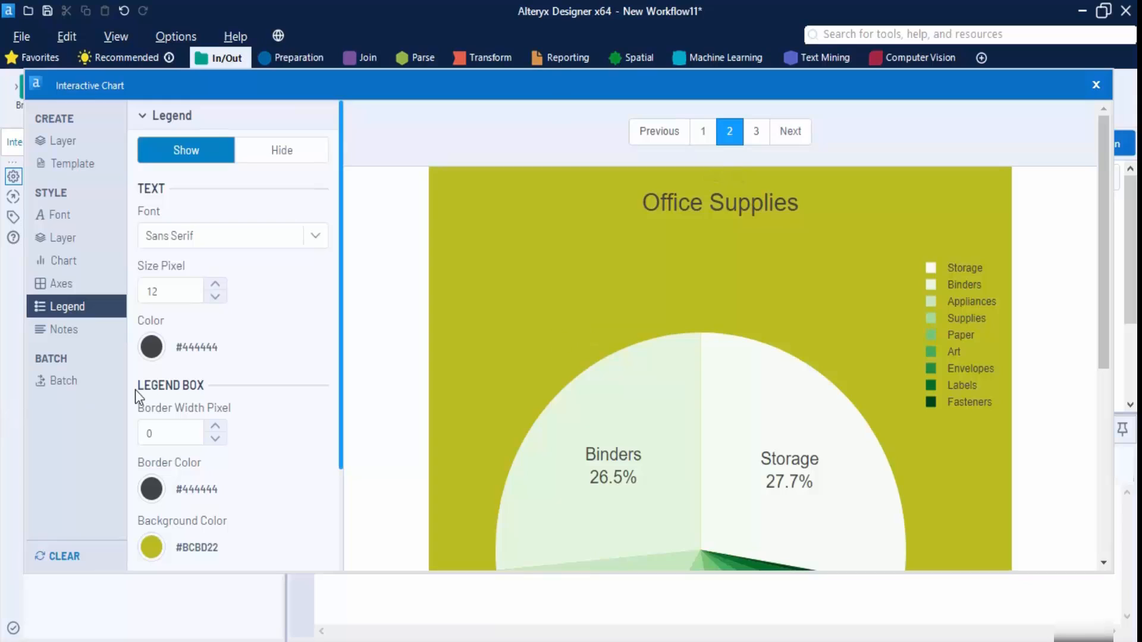
{"action": "left_click", "coordinate": [217, 237]}
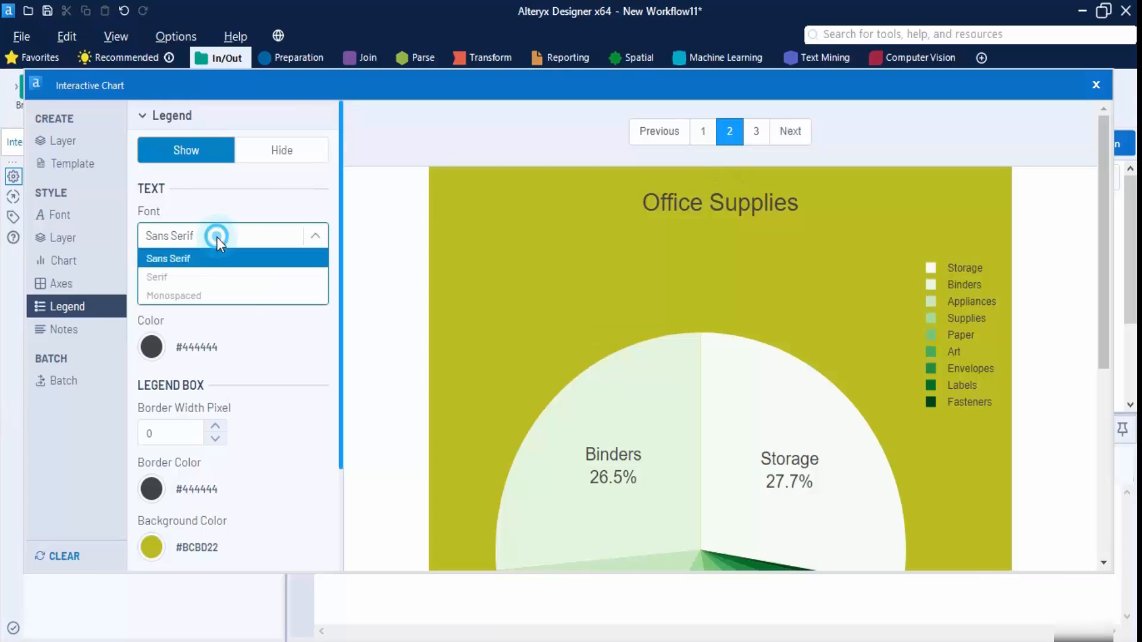
{"action": "left_click", "coordinate": [200, 282]}
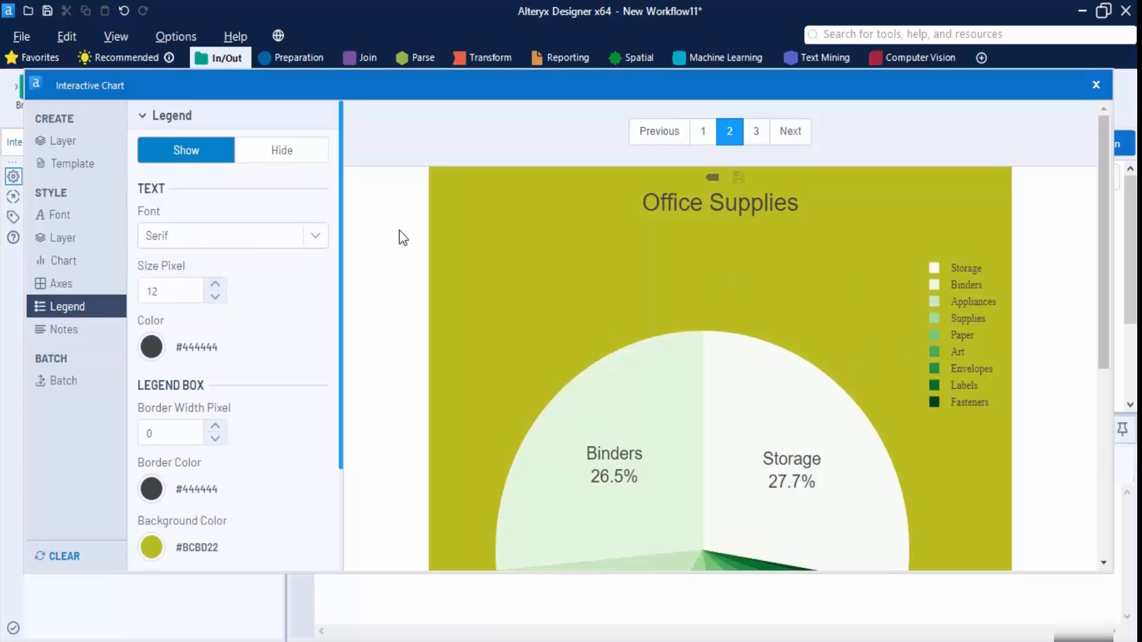
{"action": "left_click", "coordinate": [216, 286]}
{"action": "left_click", "coordinate": [216, 285]}
{"action": "left_click", "coordinate": [216, 286]}
{"action": "left_click", "coordinate": [216, 286]}
{"action": "left_click", "coordinate": [216, 285]}
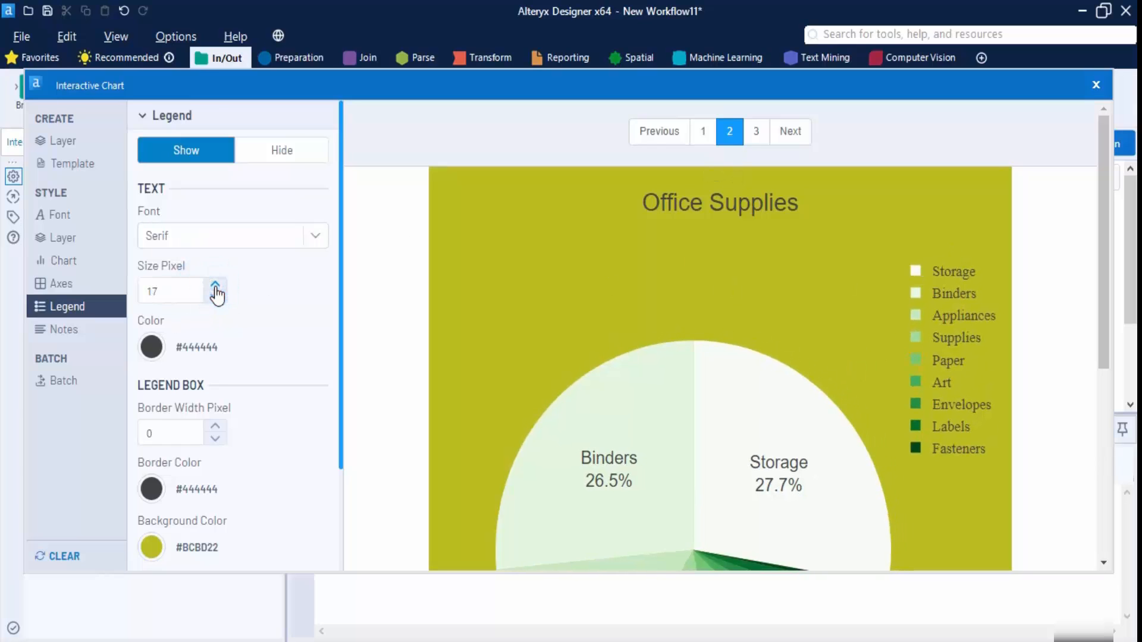
{"action": "left_click", "coordinate": [151, 347]}
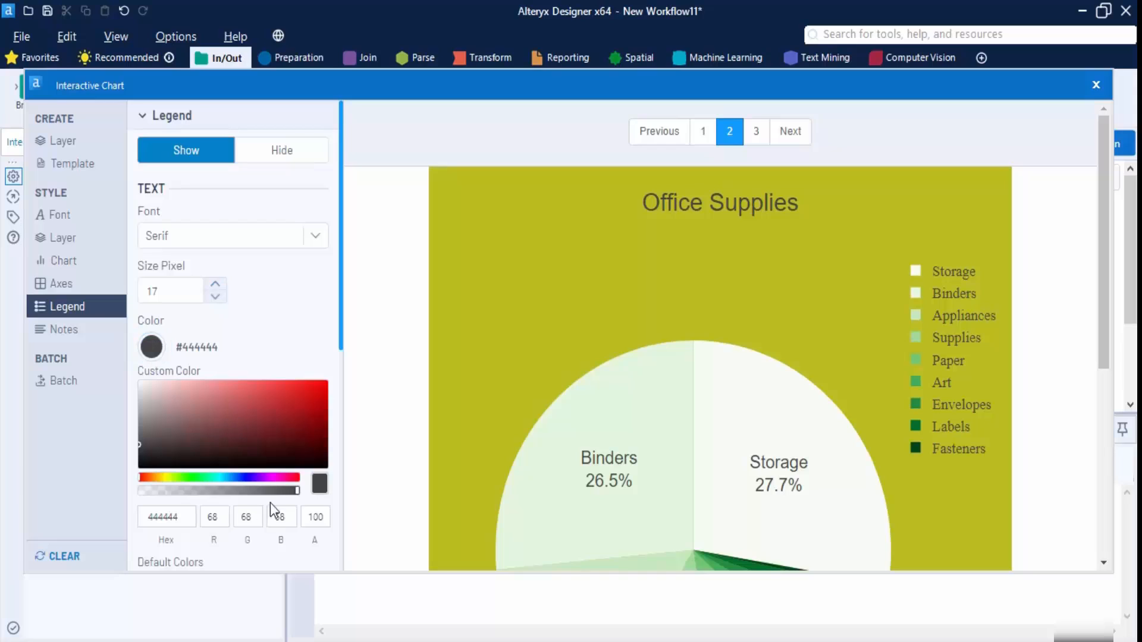
{"action": "left_click_drag", "start_coordinate": [244, 478], "coordinate": [545, 544]}
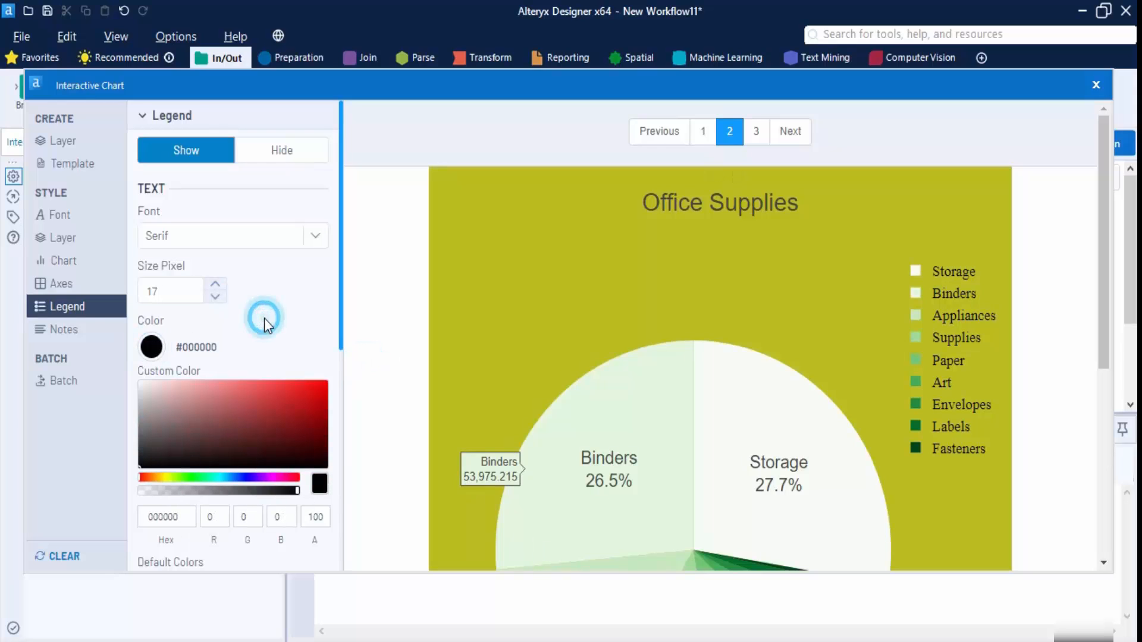
Step: Give the legend box a 1-pixel border in dark red #A30909
{"action": "scroll", "coordinate": [293, 364], "scroll_direction": "down", "scroll_amount": 5}
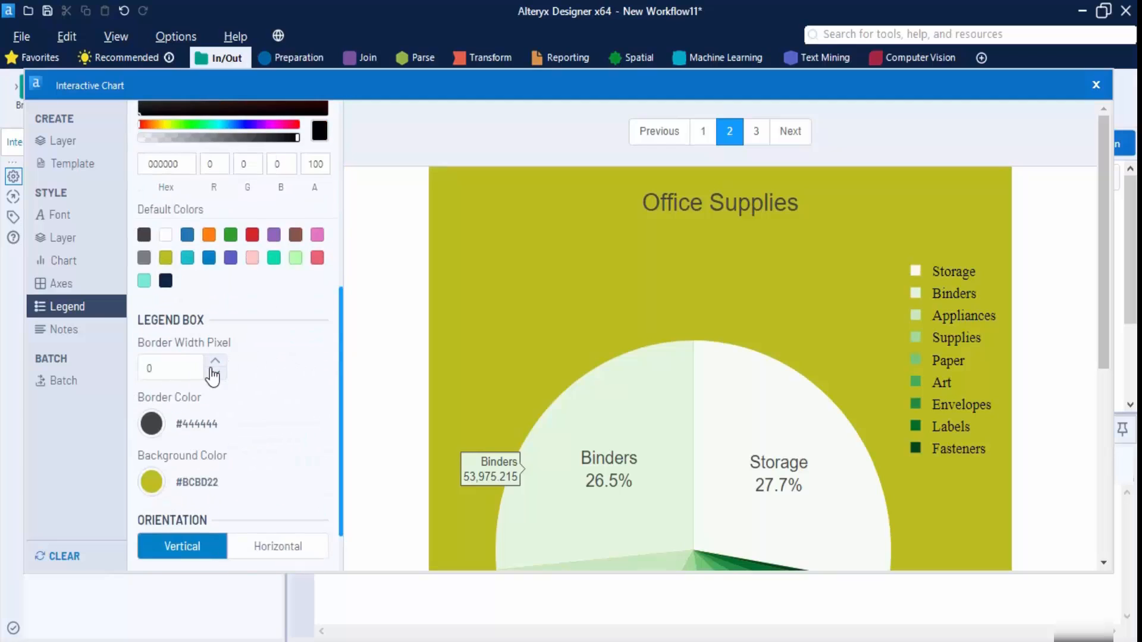
{"action": "scroll", "coordinate": [212, 369], "scroll_direction": "down", "scroll_amount": 2}
{"action": "left_click", "coordinate": [216, 297]}
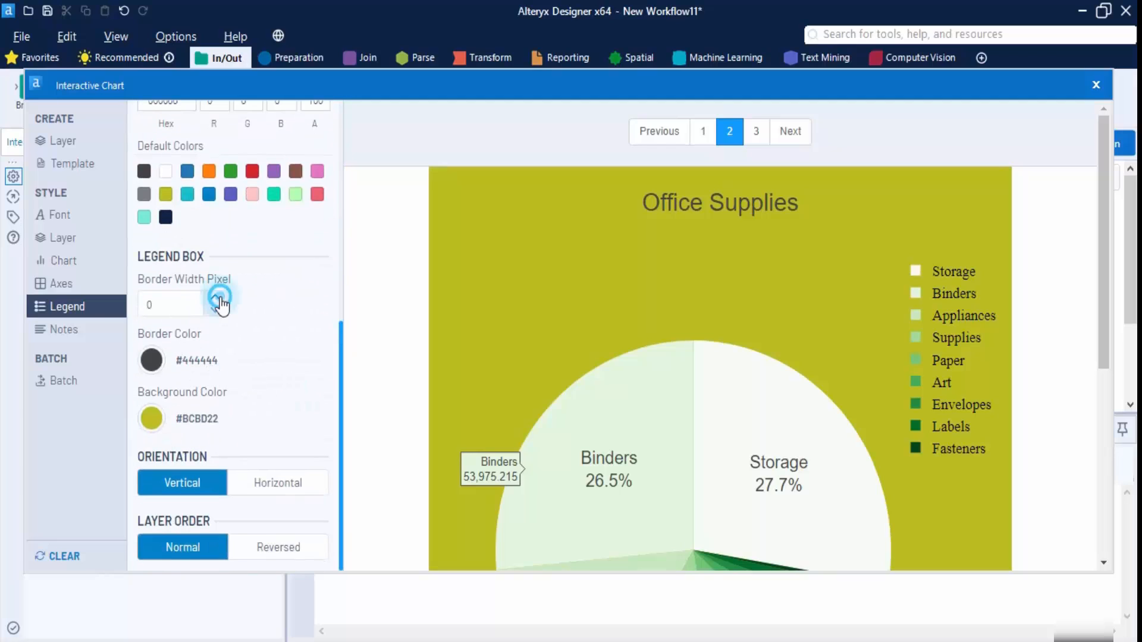
{"action": "left_click", "coordinate": [216, 298]}
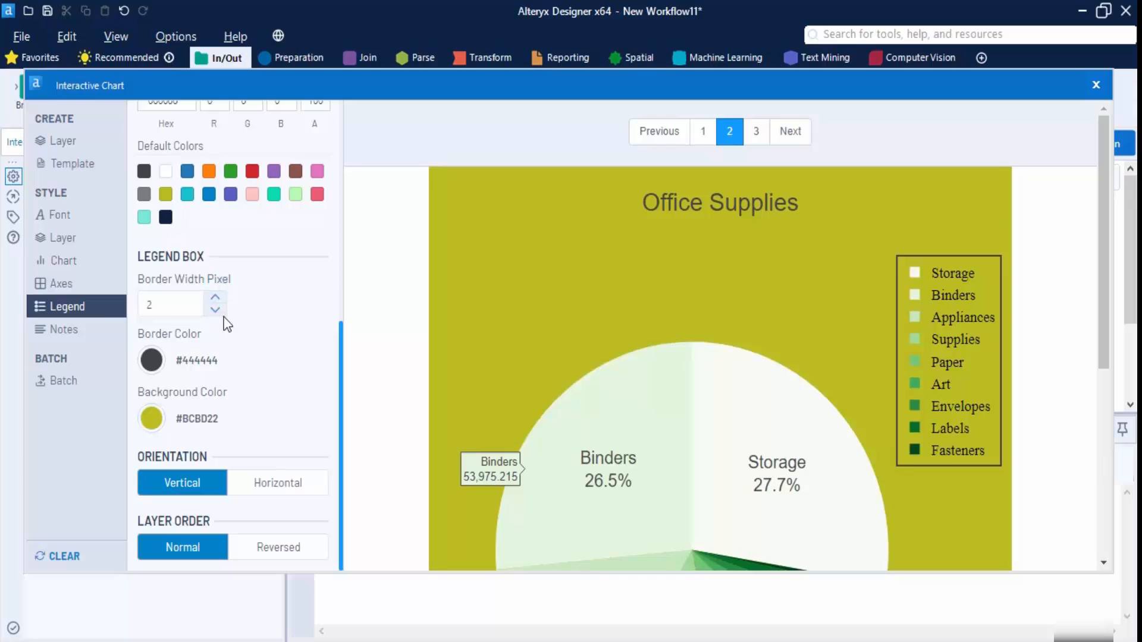
{"action": "left_click", "coordinate": [215, 311]}
{"action": "left_click", "coordinate": [152, 361]}
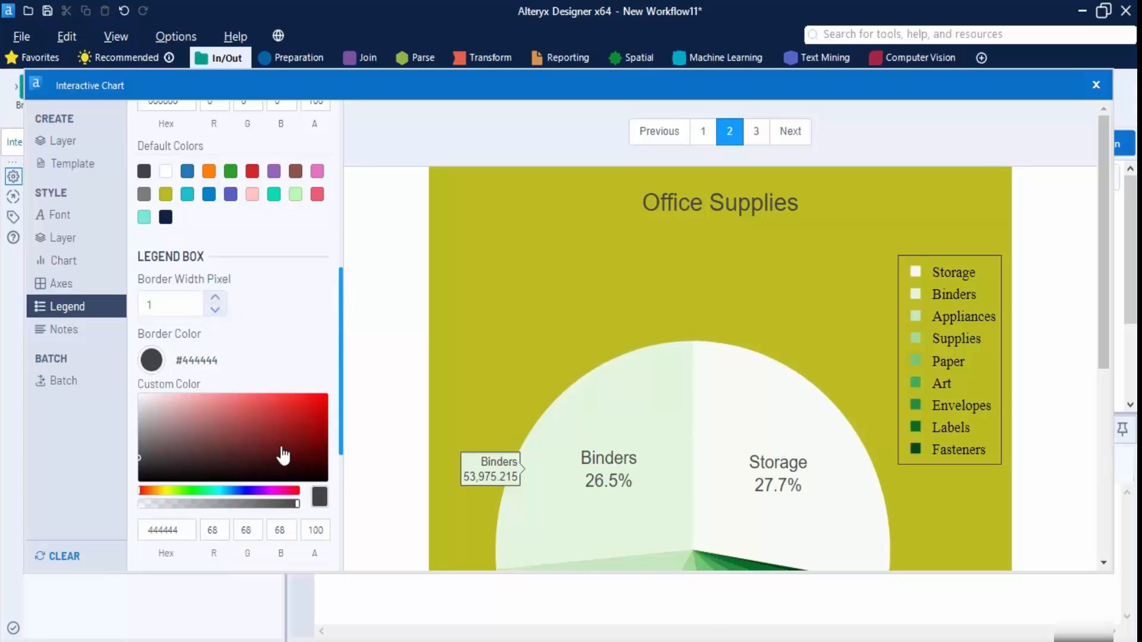
{"action": "left_click_drag", "start_coordinate": [280, 454], "coordinate": [317, 425]}
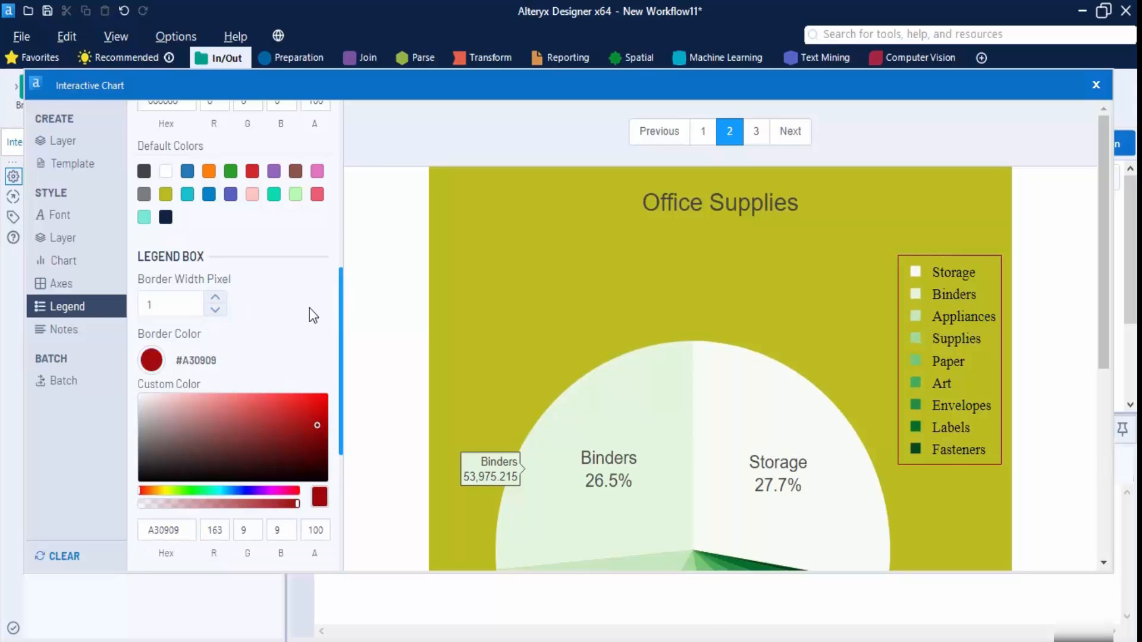
{"action": "scroll", "coordinate": [238, 405], "scroll_direction": "down", "scroll_amount": 3}
{"action": "scroll", "coordinate": [250, 476], "scroll_direction": "down", "scroll_amount": 6}
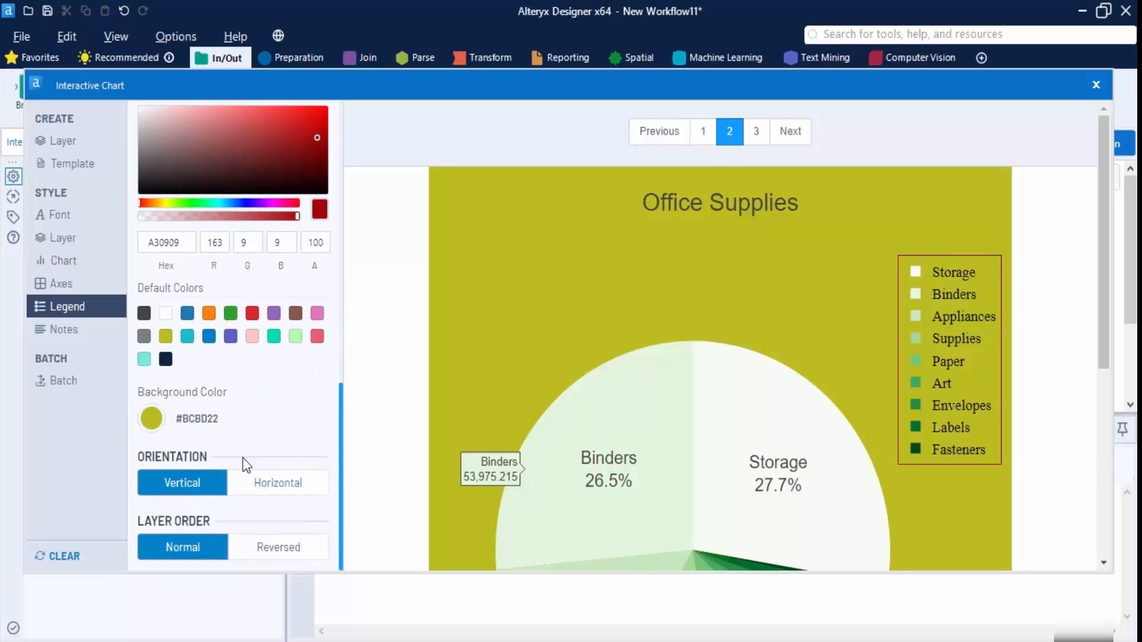
Step: Fill the legend box with the light violet background color #A0A4F2
{"action": "left_click", "coordinate": [151, 418]}
{"action": "scroll", "coordinate": [273, 505], "scroll_direction": "down", "scroll_amount": 6}
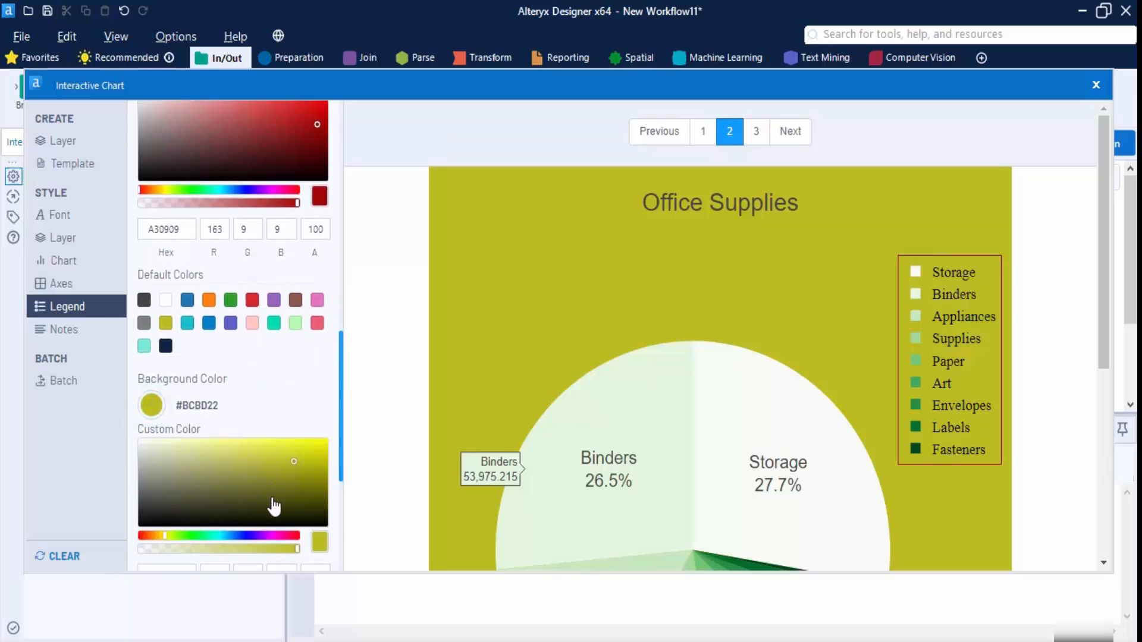
{"action": "left_click", "coordinate": [244, 372]}
{"action": "left_click_drag", "start_coordinate": [234, 319], "coordinate": [202, 280]}
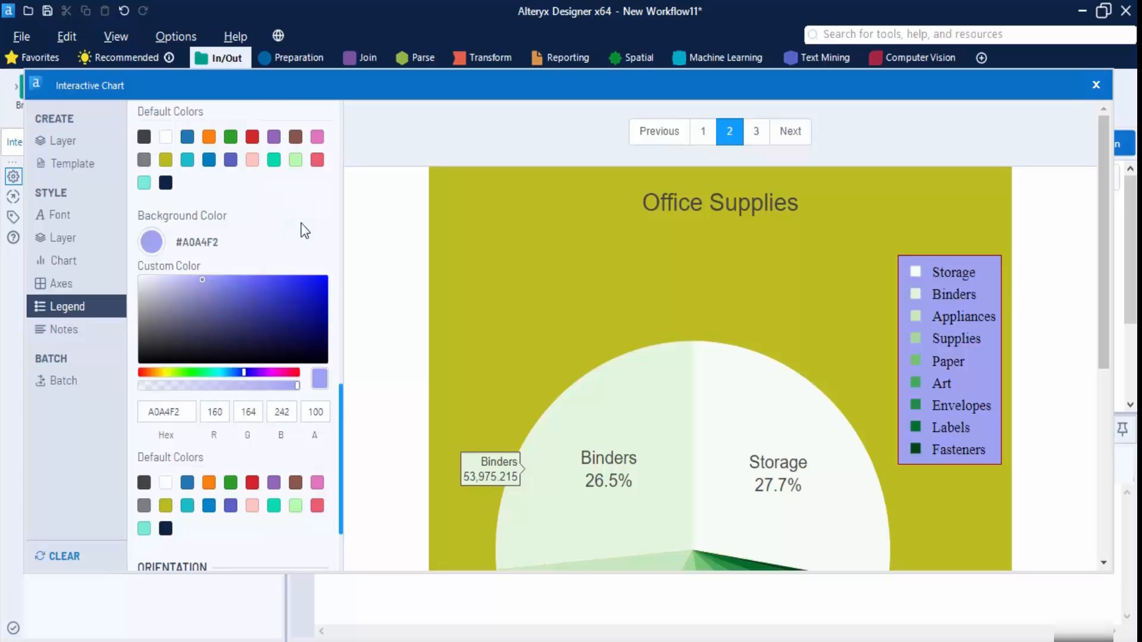
Step: Set the legend's orientation to Horizontal and view its new placement on the chart
{"action": "scroll", "coordinate": [280, 302], "scroll_direction": "down", "scroll_amount": 3}
{"action": "left_click", "coordinate": [262, 482]}
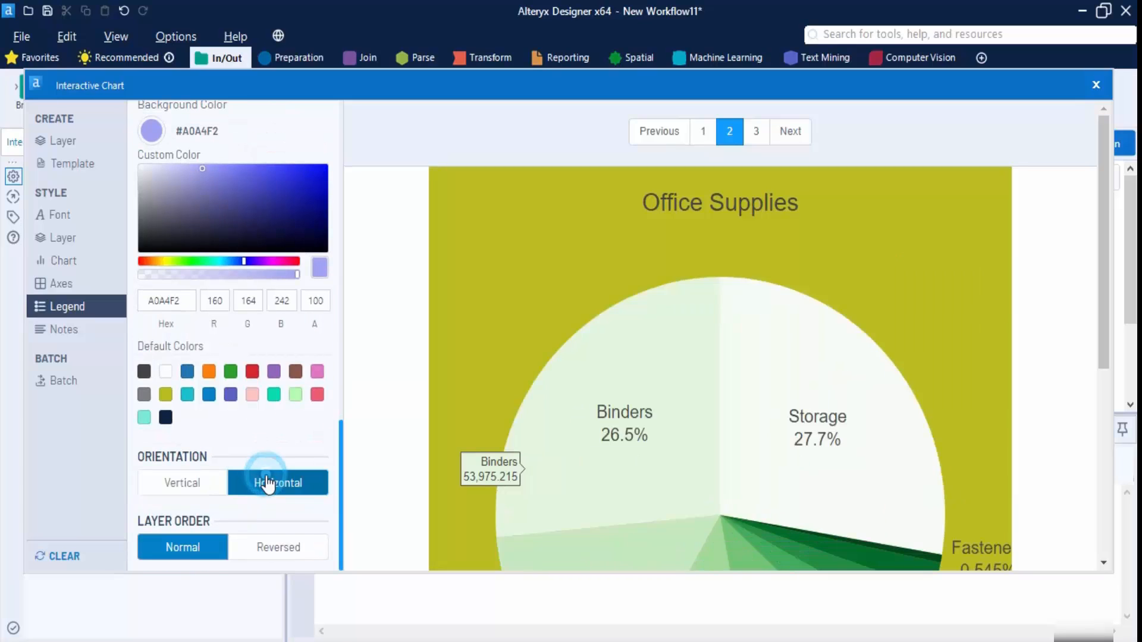
{"action": "scroll", "coordinate": [862, 413], "scroll_direction": "down", "scroll_amount": 5}
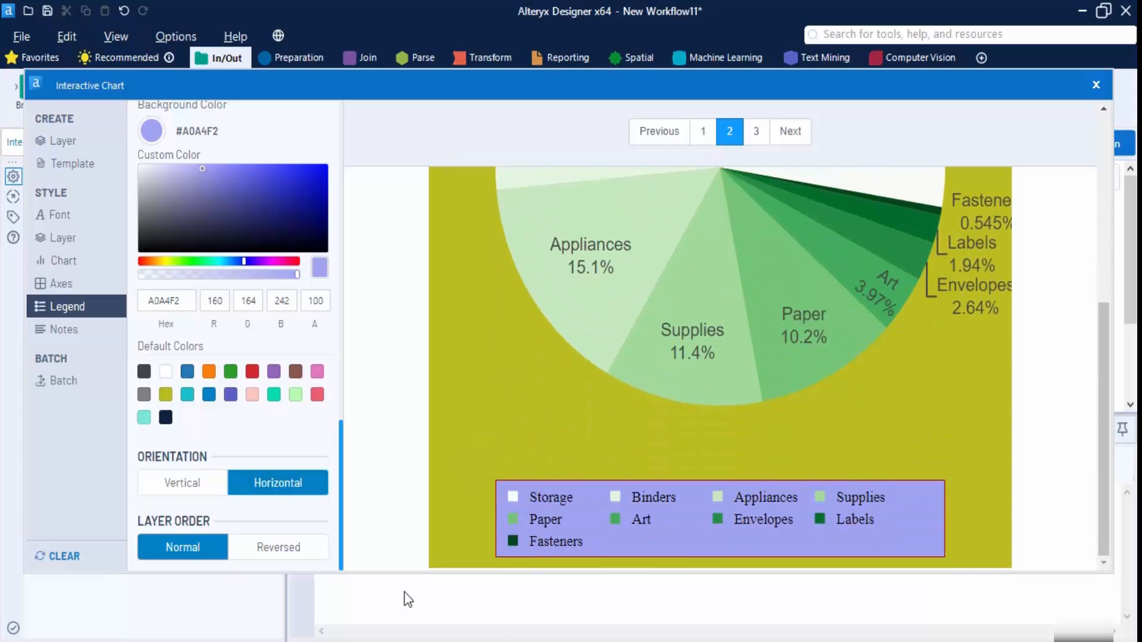
Step: Try the Reversed layer order for the legend entries, and return it to Normal
{"action": "left_click", "coordinate": [292, 552]}
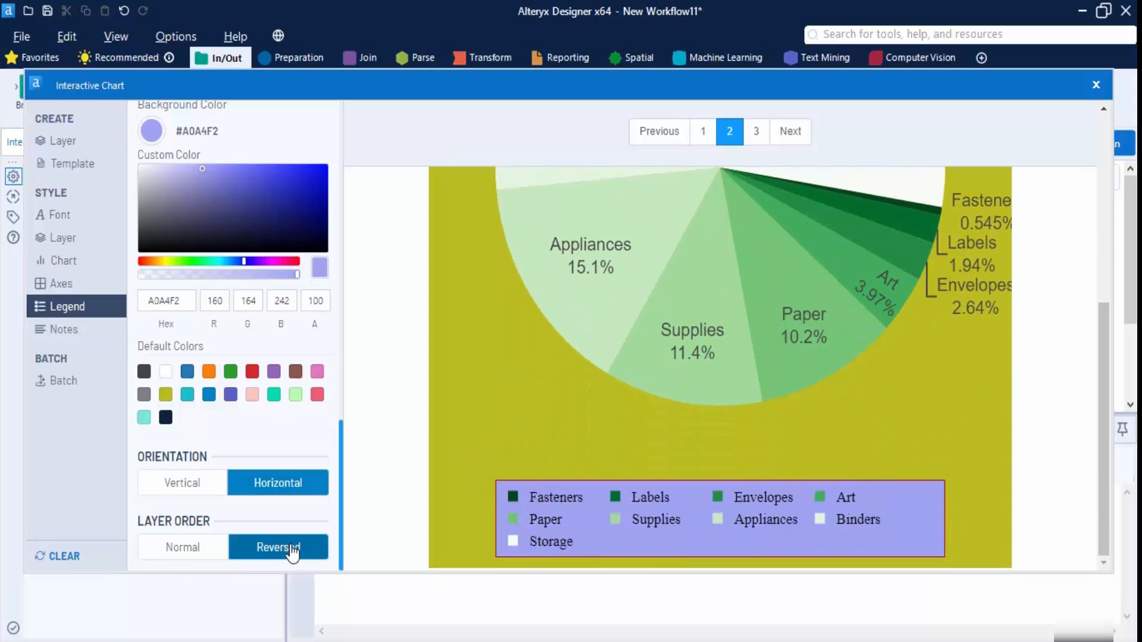
{"action": "left_click", "coordinate": [226, 544]}
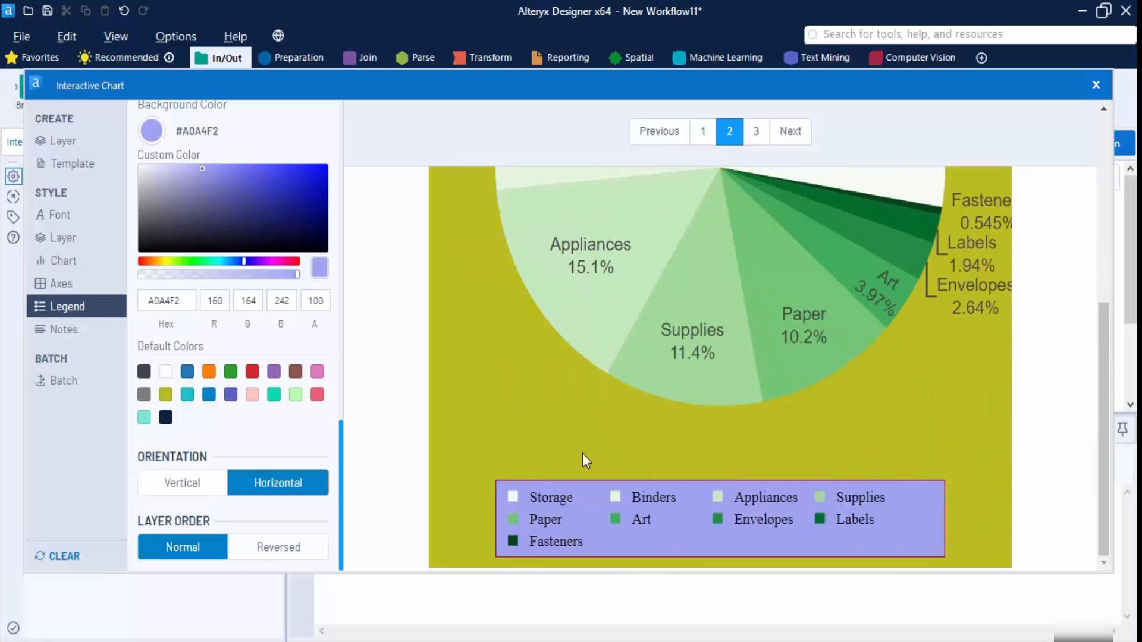
{"action": "scroll", "coordinate": [558, 454], "scroll_direction": "up", "scroll_amount": 5}
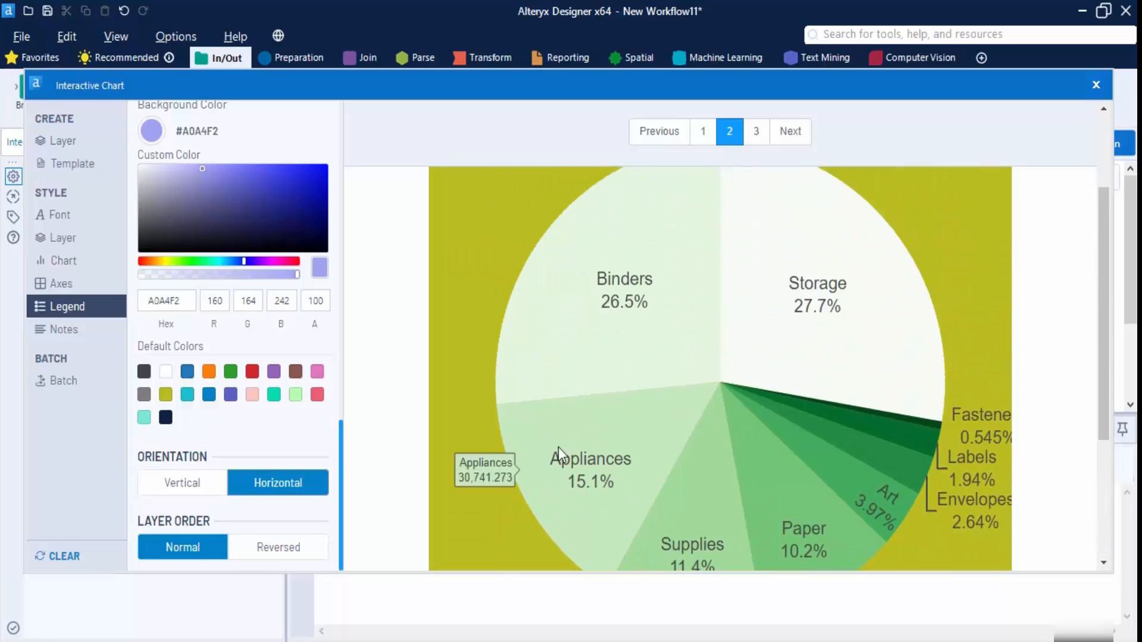
{"action": "scroll", "coordinate": [627, 372], "scroll_direction": "down", "scroll_amount": 5}
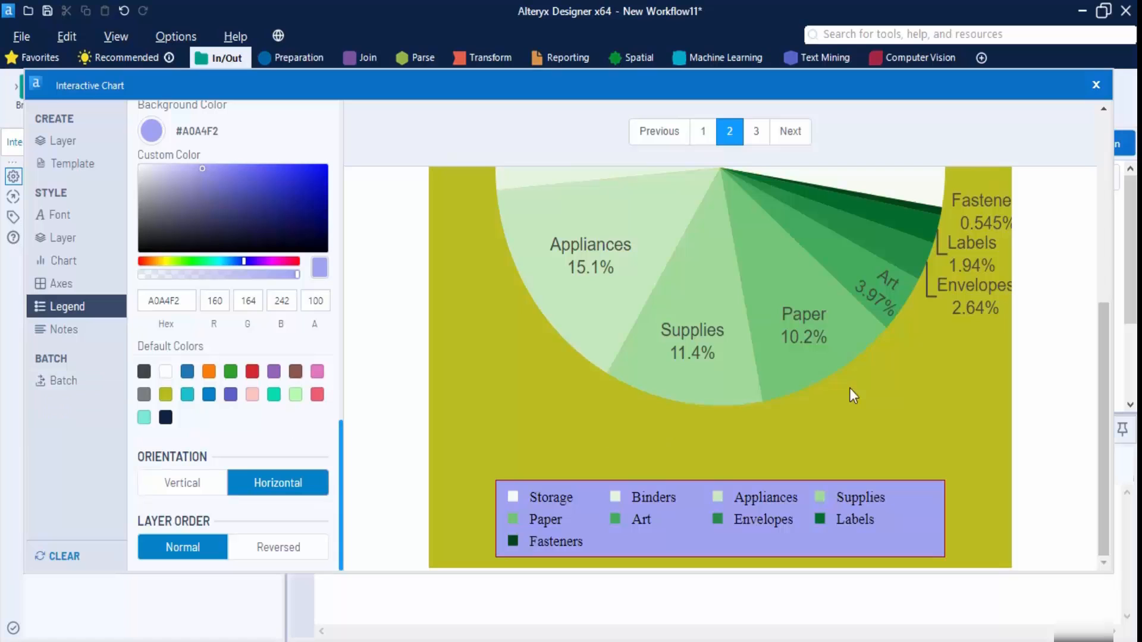
Step: Close the Interactive Chart configuration and run the workflow with the Browse tool selected
{"action": "left_click", "coordinate": [1097, 85]}
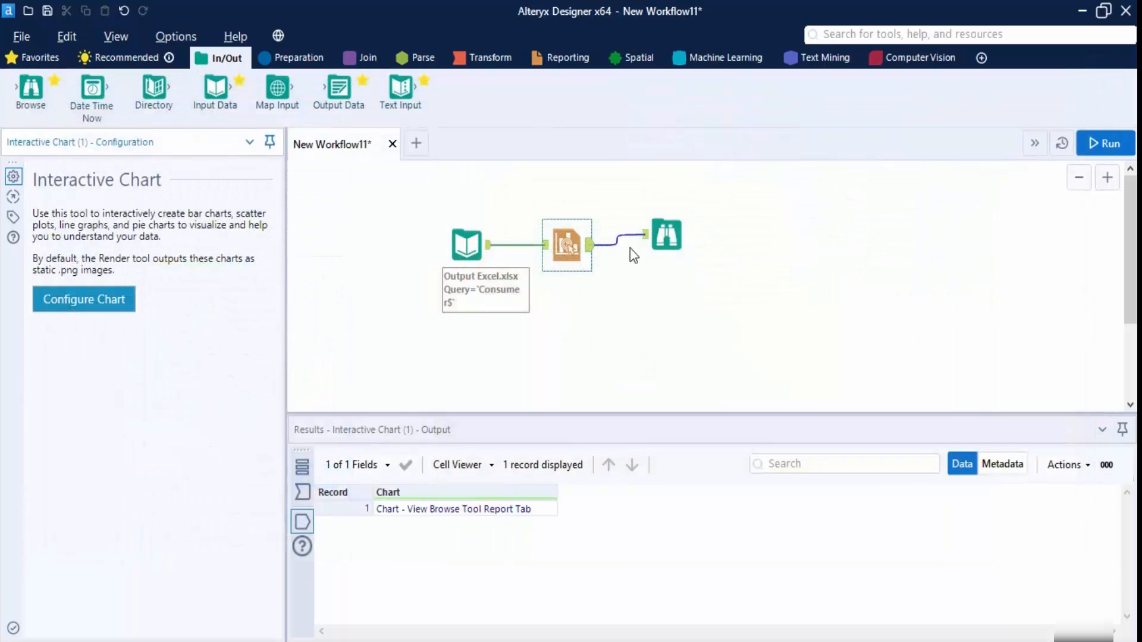
{"action": "left_click", "coordinate": [665, 238]}
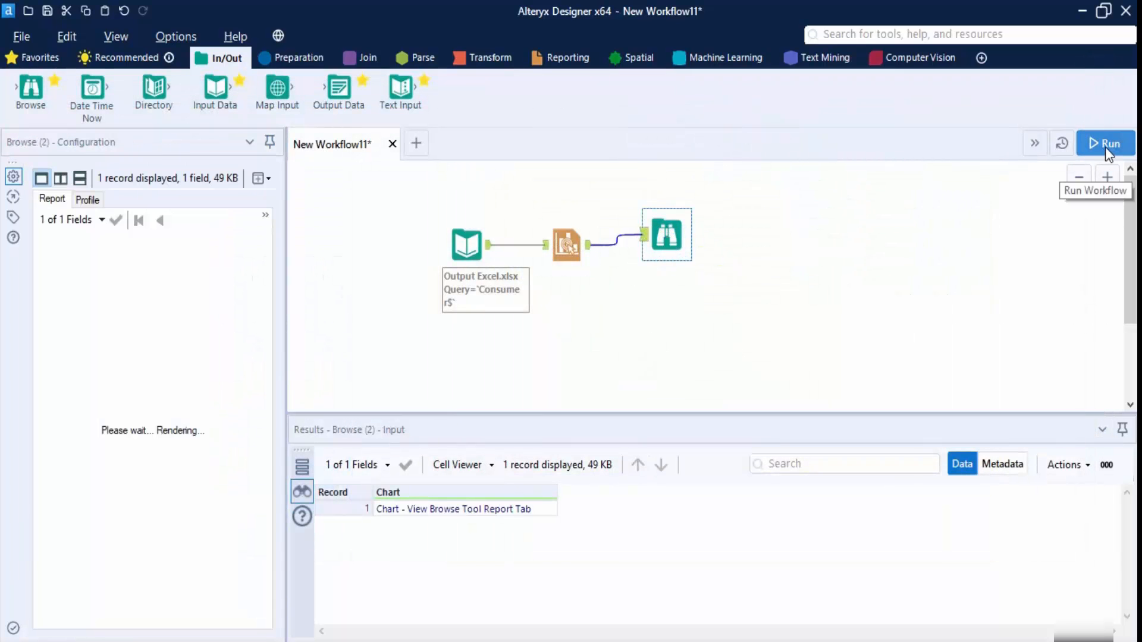
{"action": "left_click", "coordinate": [1105, 146]}
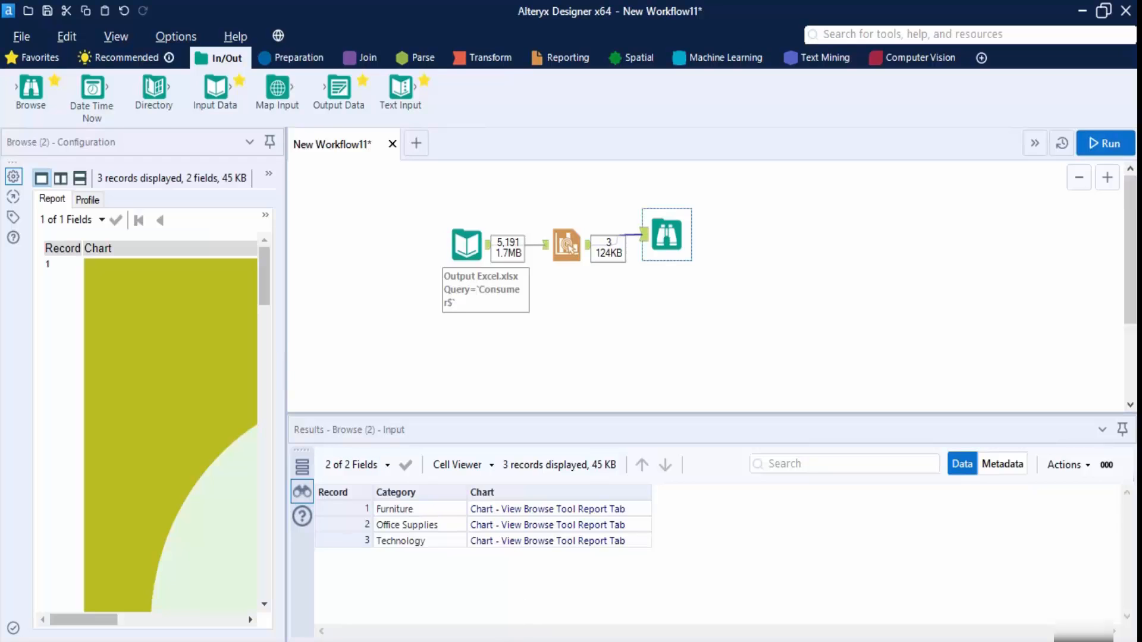
Step: Widen the Browse report area to examine the Furniture, Office Supplies and Technology pie charts, and narrow it again
{"action": "left_click_drag", "start_coordinate": [288, 330], "coordinate": [665, 373]}
{"action": "scroll", "coordinate": [568, 370], "scroll_direction": "down", "scroll_amount": 10}
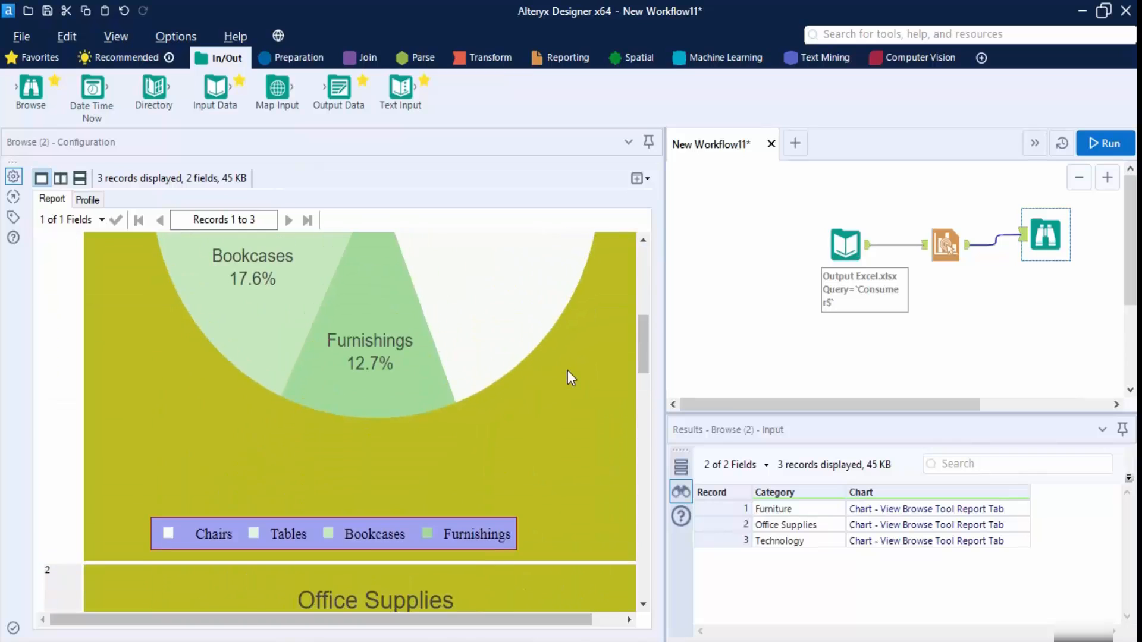
{"action": "scroll", "coordinate": [567, 370], "scroll_direction": "up", "scroll_amount": 10}
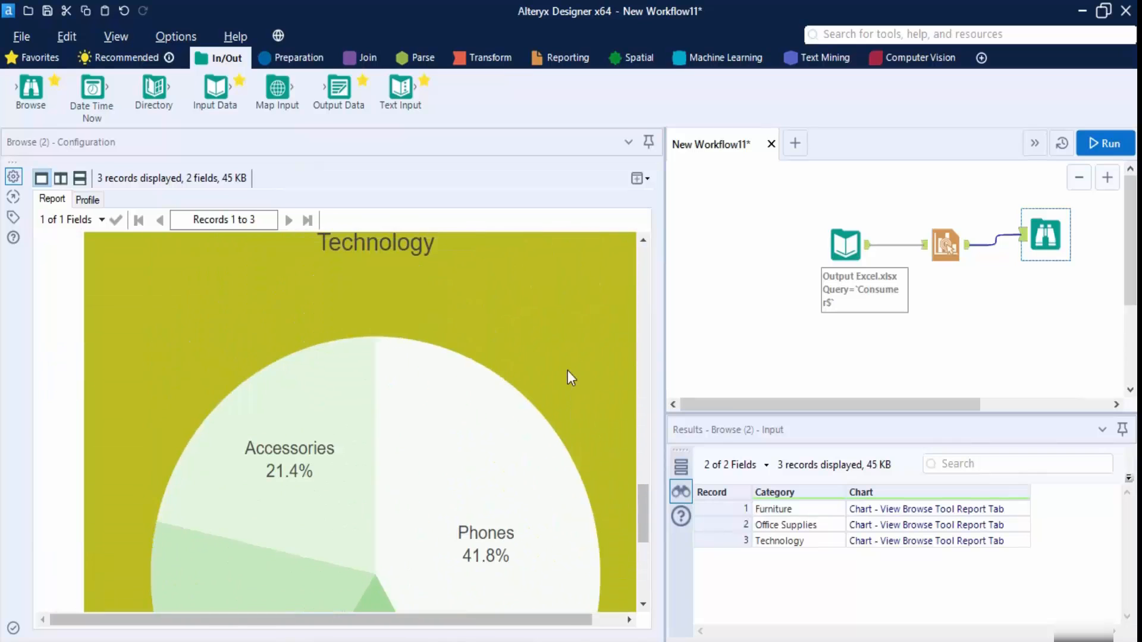
{"action": "scroll", "coordinate": [569, 370], "scroll_direction": "up", "scroll_amount": 2}
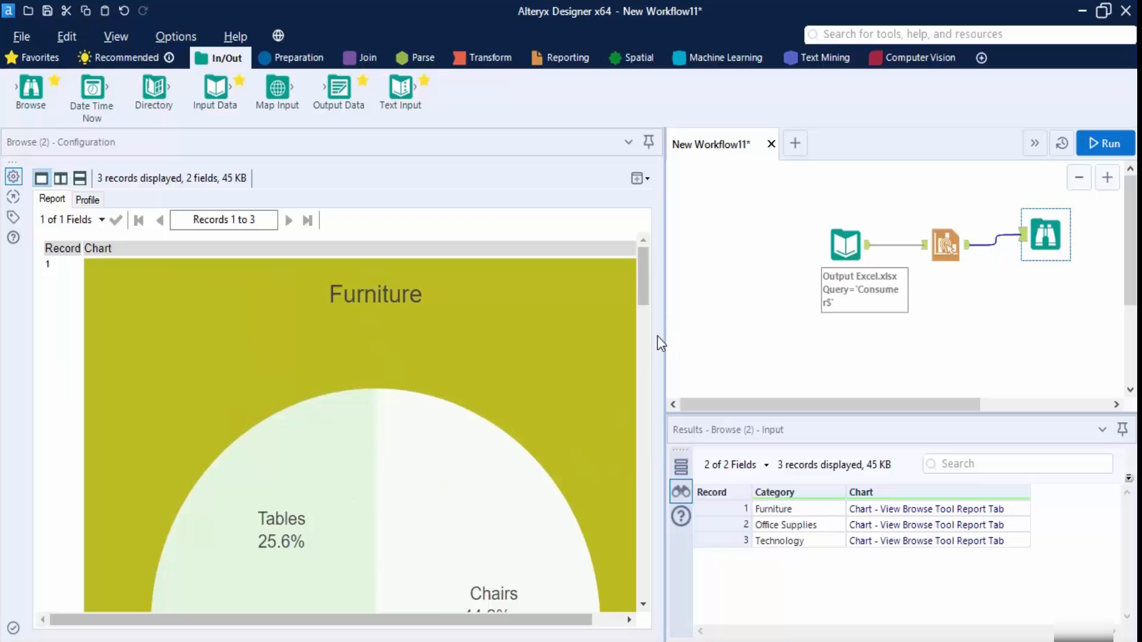
{"action": "left_click_drag", "start_coordinate": [664, 337], "coordinate": [470, 337]}
Step: Replace the Browse tool with a Render tool connected to the Interactive Chart's output
{"action": "left_click", "coordinate": [850, 235]}
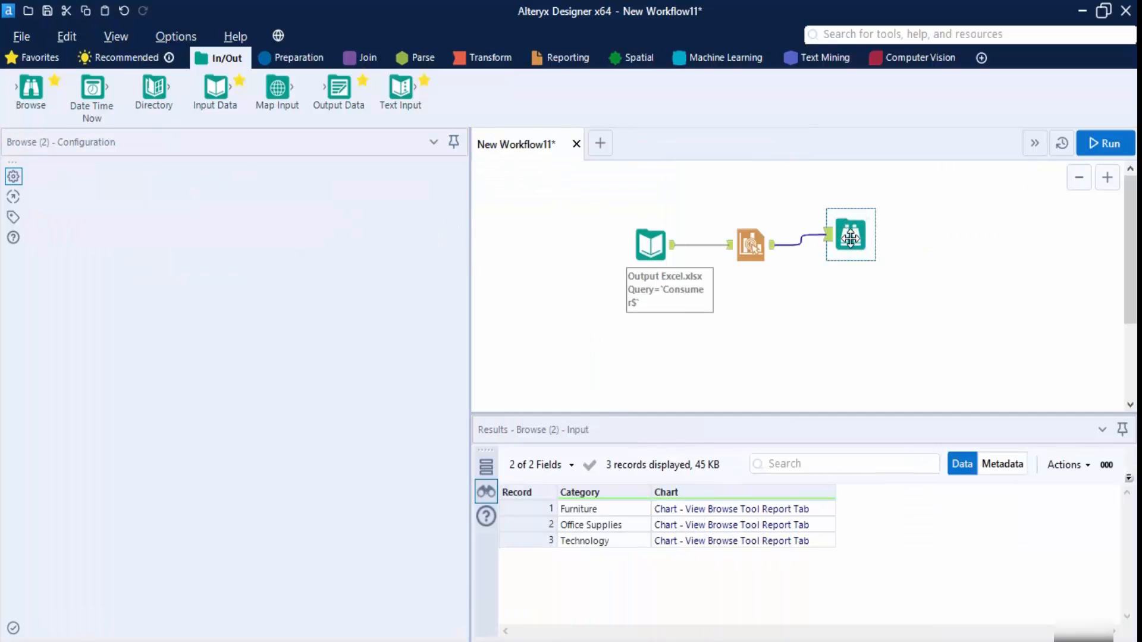
{"action": "key", "text": "Delete"}
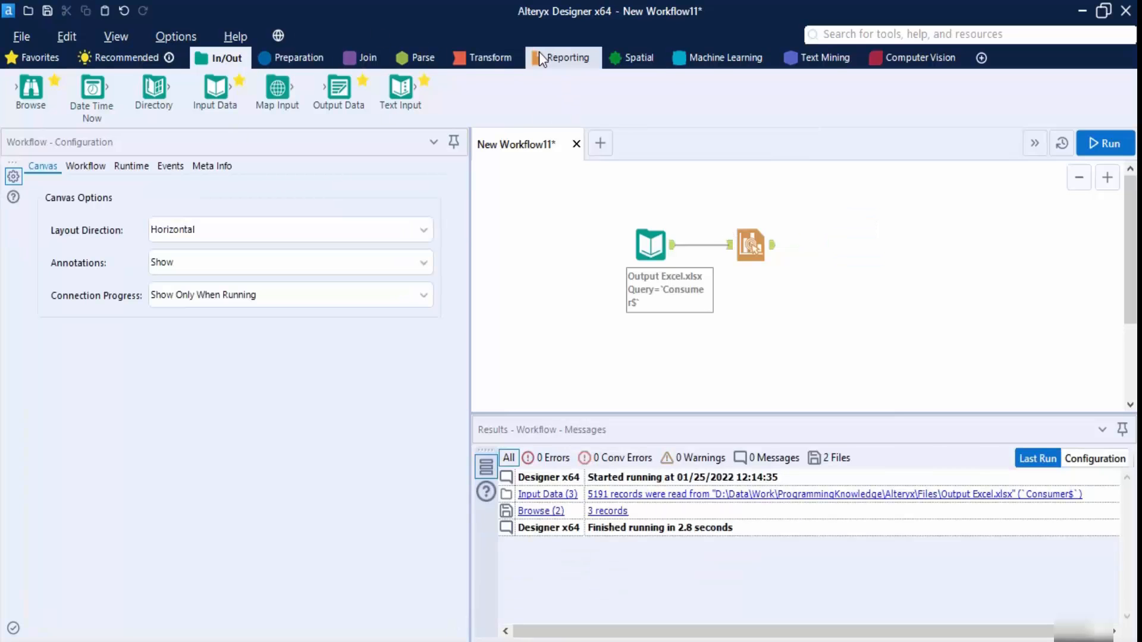
{"action": "left_click", "coordinate": [562, 57]}
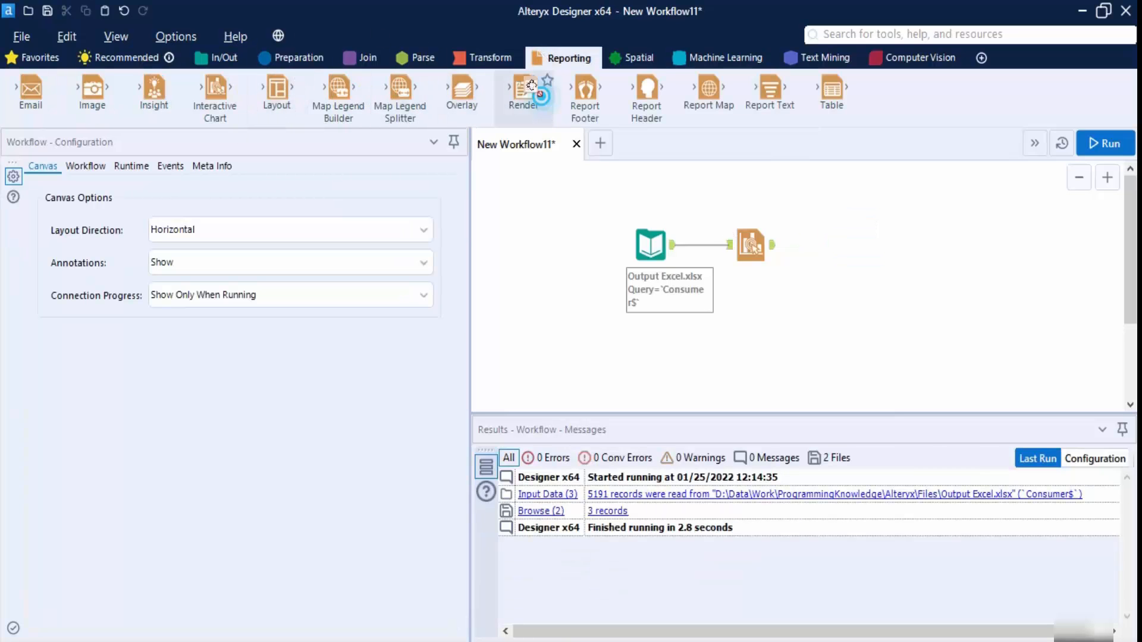
{"action": "left_click_drag", "start_coordinate": [525, 91], "coordinate": [833, 241]}
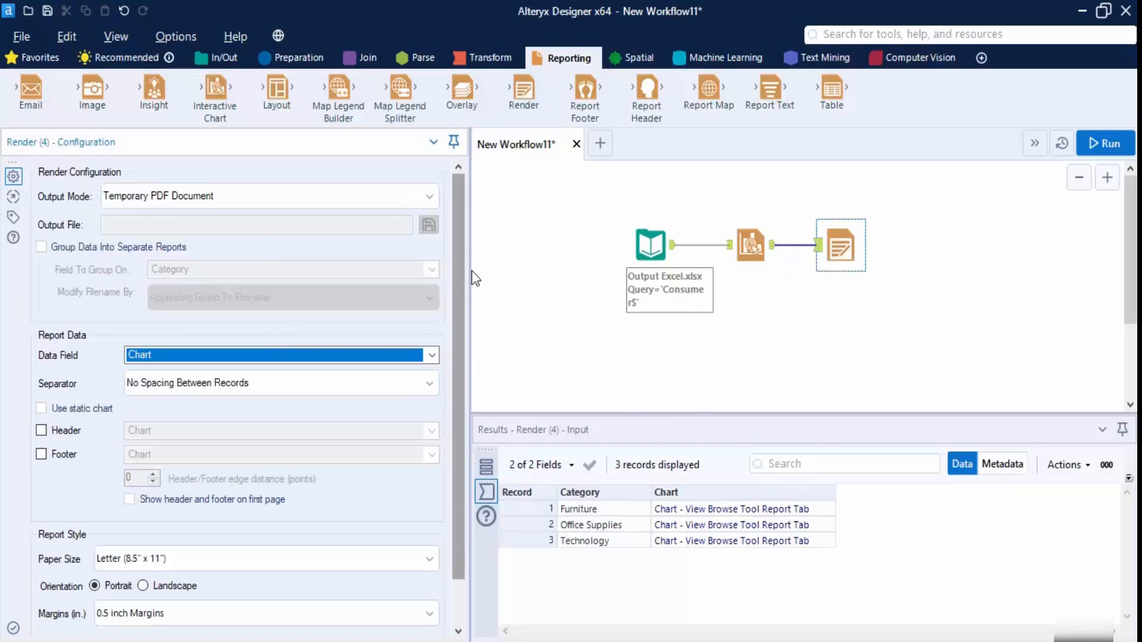
Step: Set the Render tool's output mode to a specific output file, the PNG image Batch Charts in the Alteryx Files folder
{"action": "left_click_drag", "start_coordinate": [468, 270], "coordinate": [379, 204]}
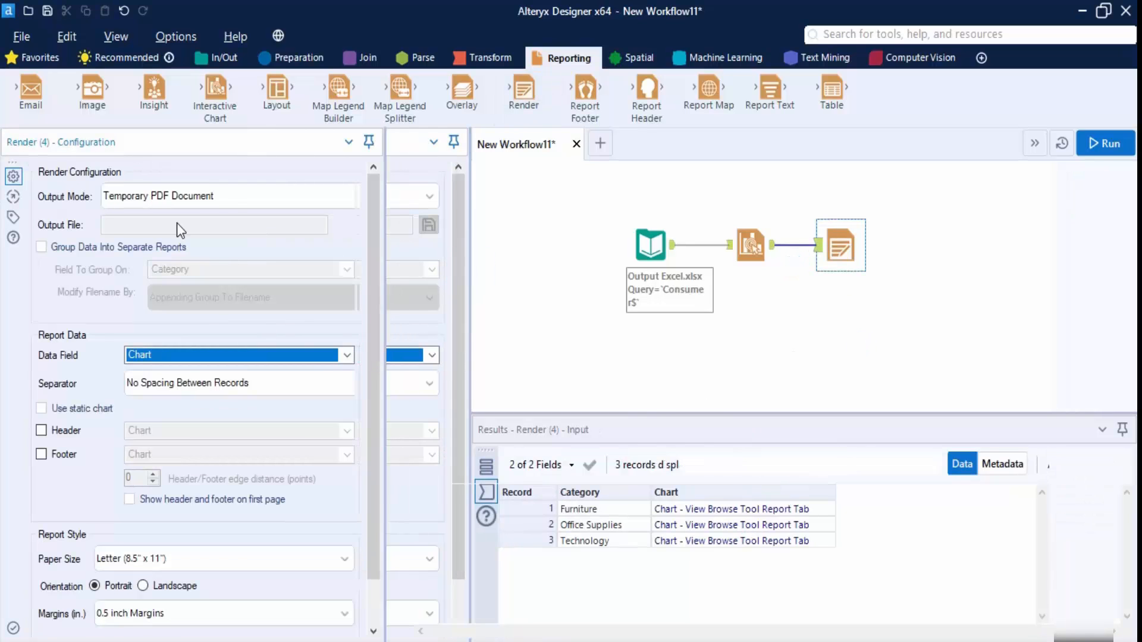
{"action": "left_click", "coordinate": [333, 202]}
{"action": "scroll", "coordinate": [301, 256], "scroll_direction": "down", "scroll_amount": 2}
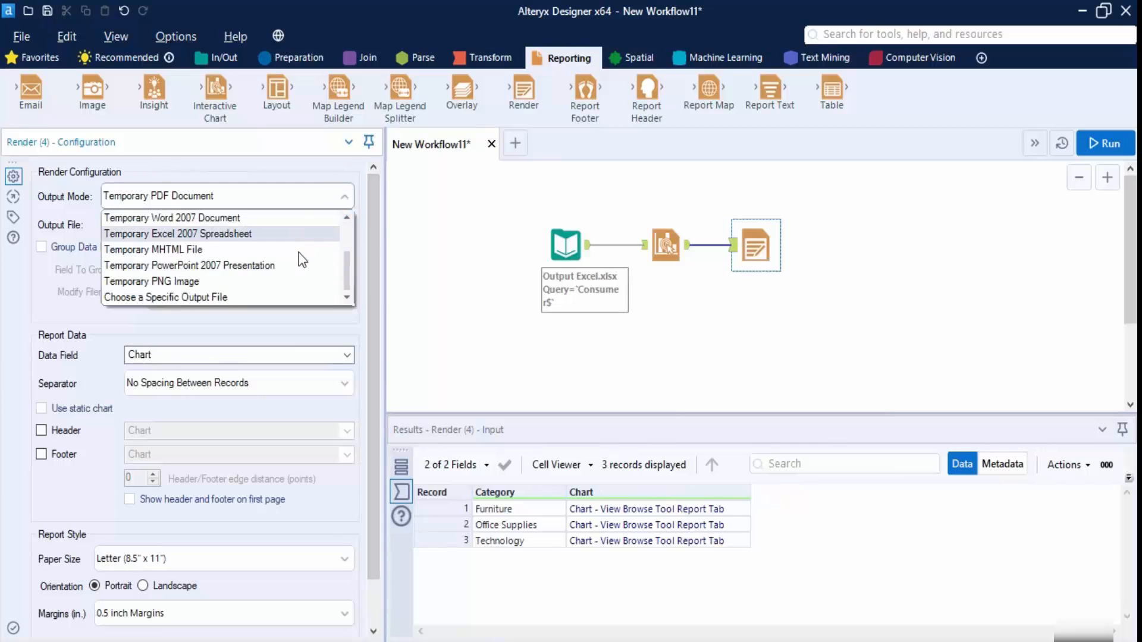
{"action": "left_click", "coordinate": [179, 297]}
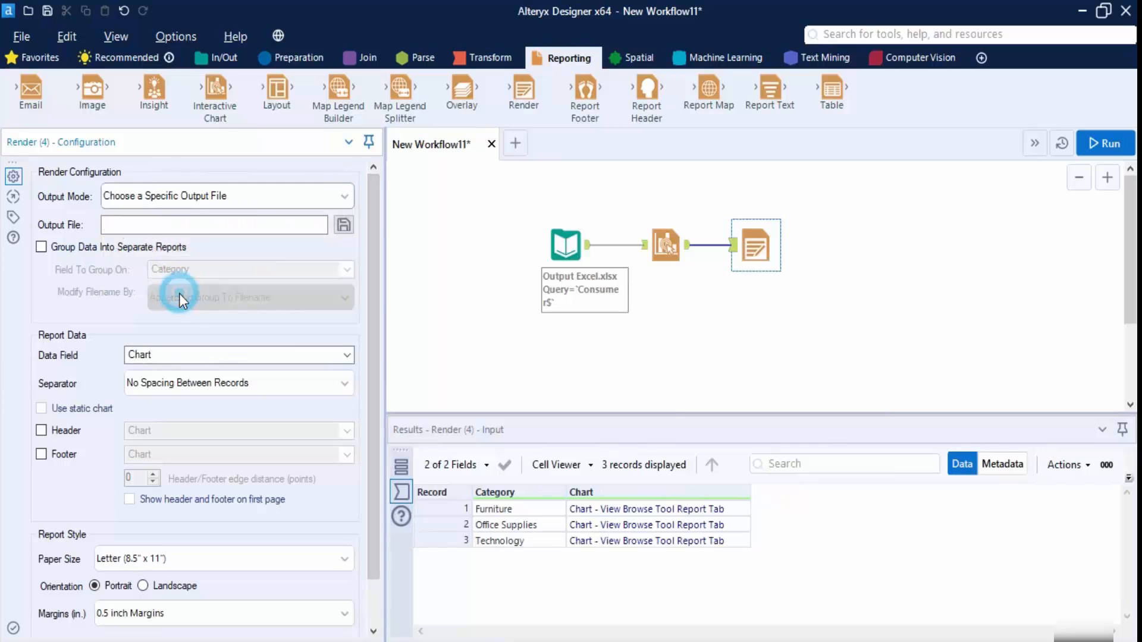
{"action": "left_click", "coordinate": [344, 226]}
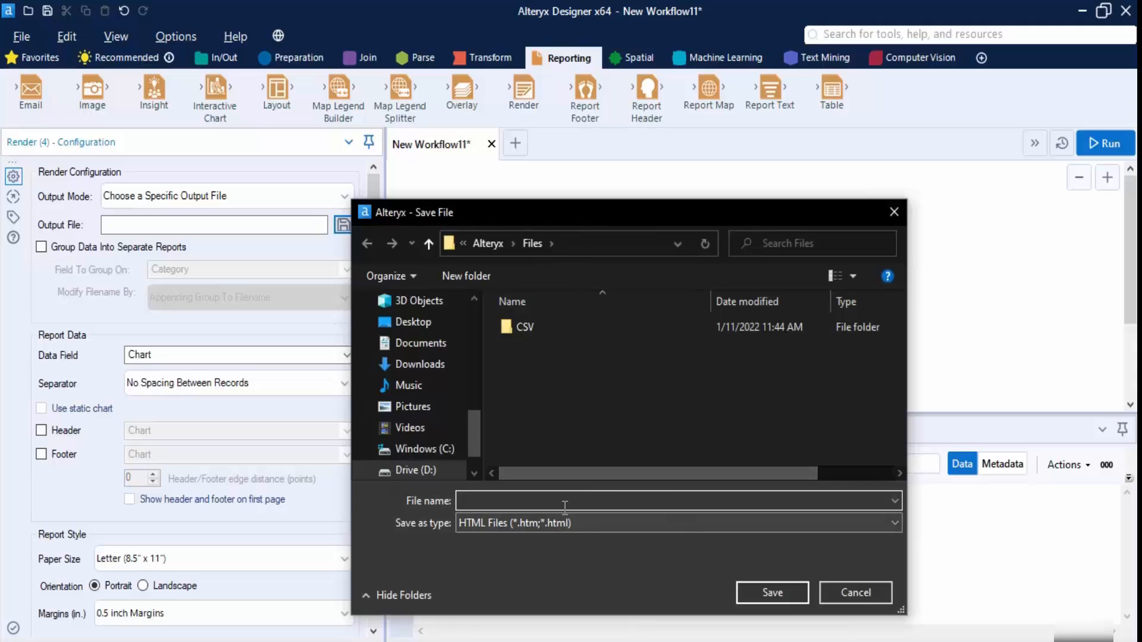
{"action": "left_click", "coordinate": [566, 523]}
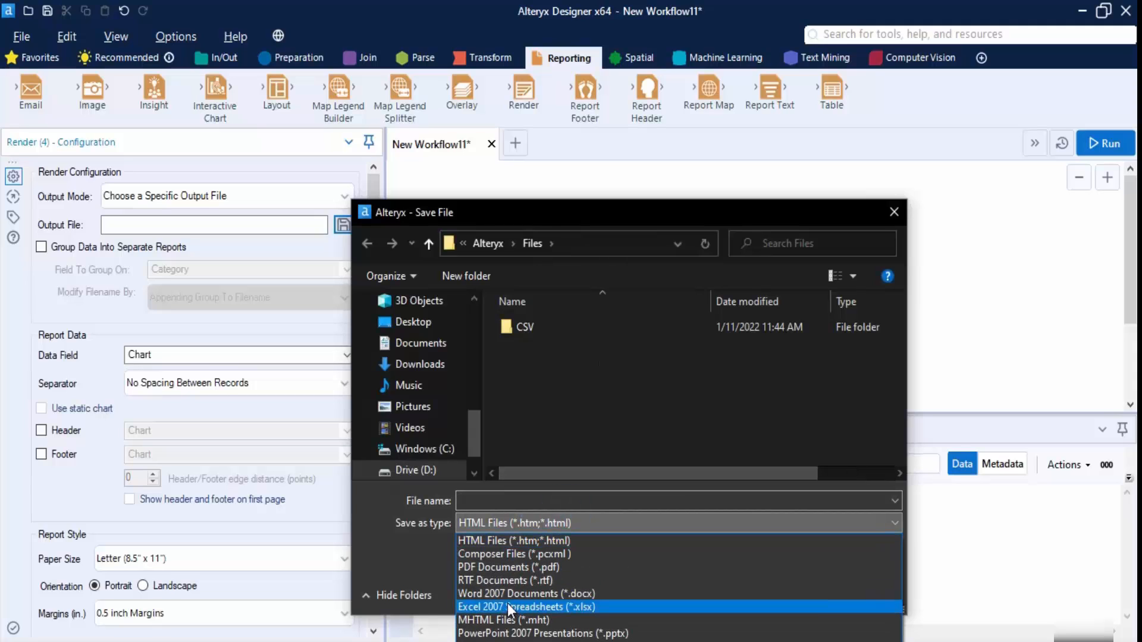
{"action": "left_click", "coordinate": [512, 637]}
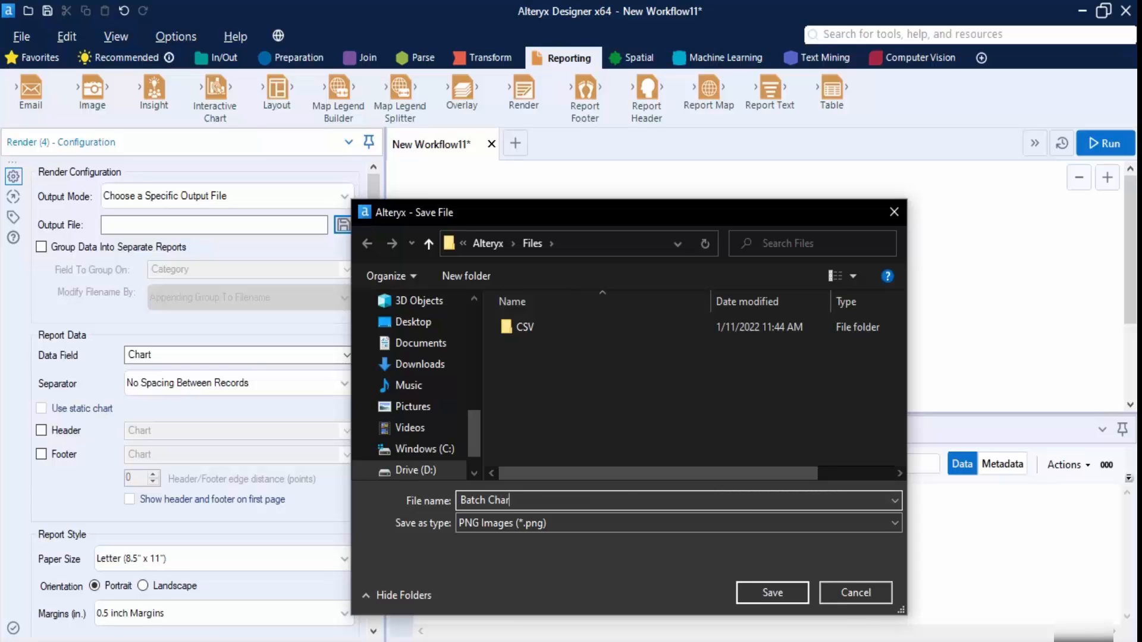
{"action": "left_click", "coordinate": [796, 600]}
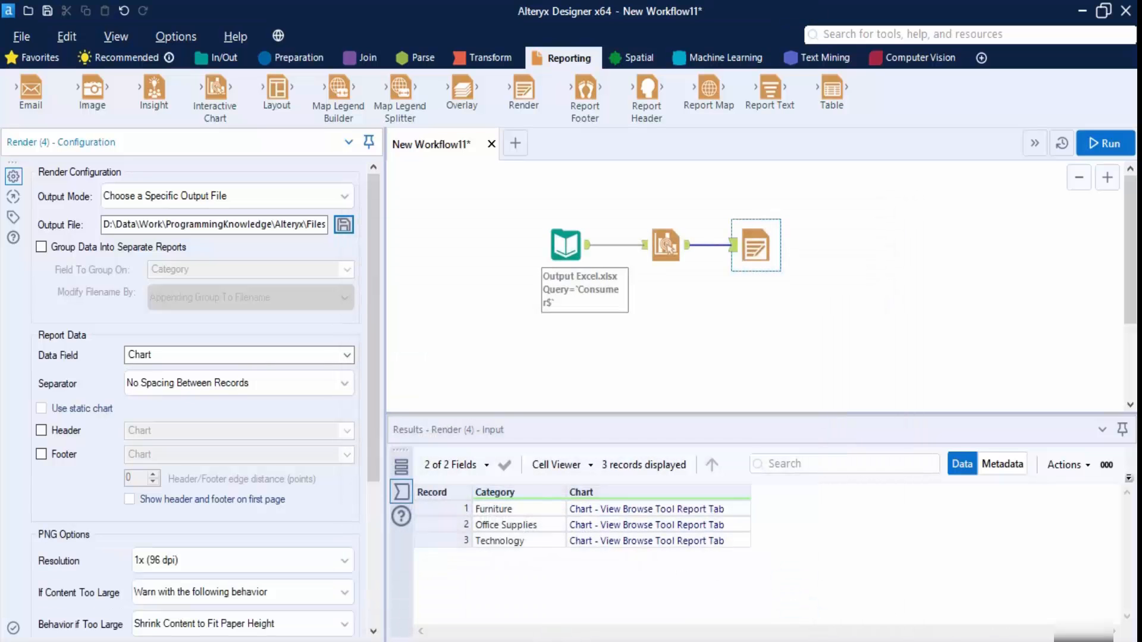
Step: Try to open Batch Charts.png from the recent files in File Explorer
{"action": "key", "text": "super+e"}
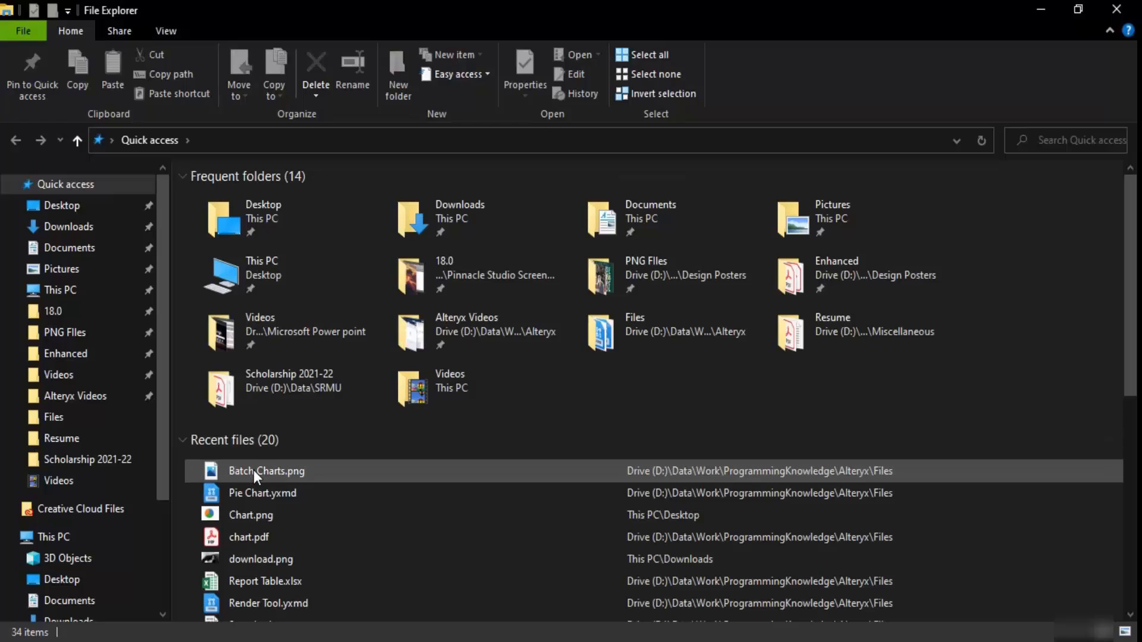
{"action": "left_click", "coordinate": [254, 470]}
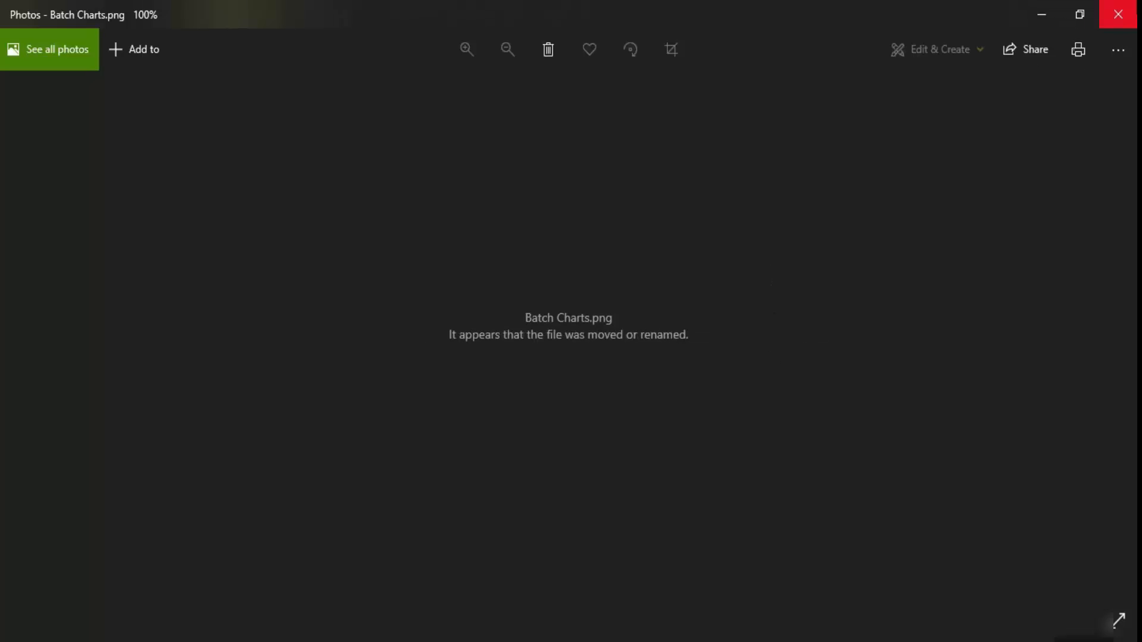
{"action": "left_click", "coordinate": [1119, 14]}
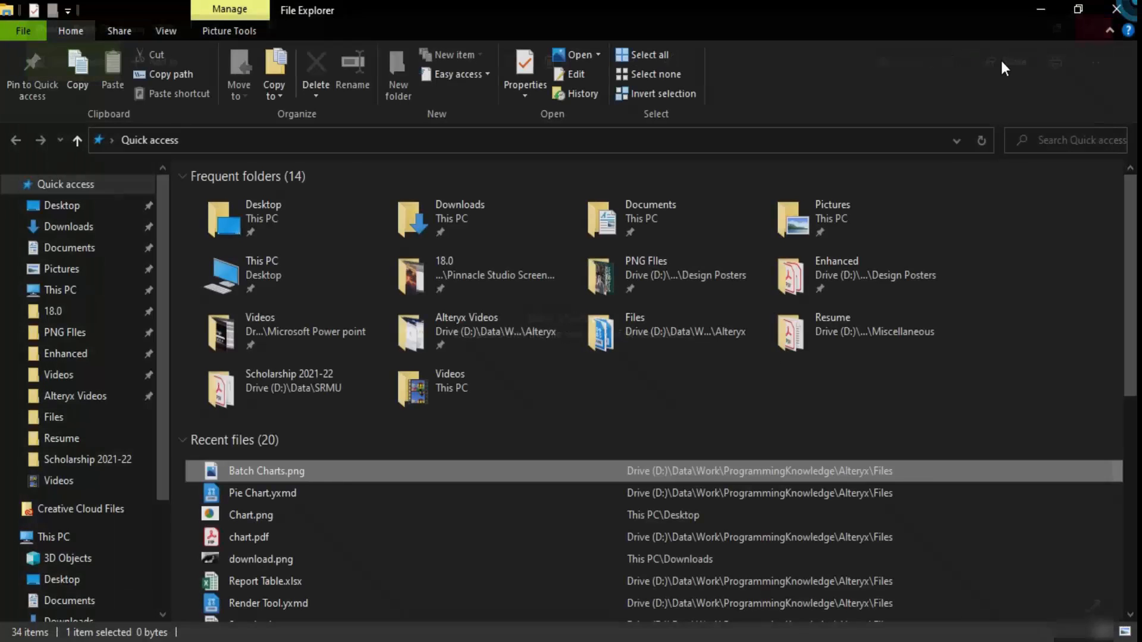
Step: Browse to the Files folder under ProgrammingKnowledge\Alteryx and open Batch Charts.png
{"action": "left_click", "coordinate": [116, 397]}
{"action": "left_click", "coordinate": [453, 141]}
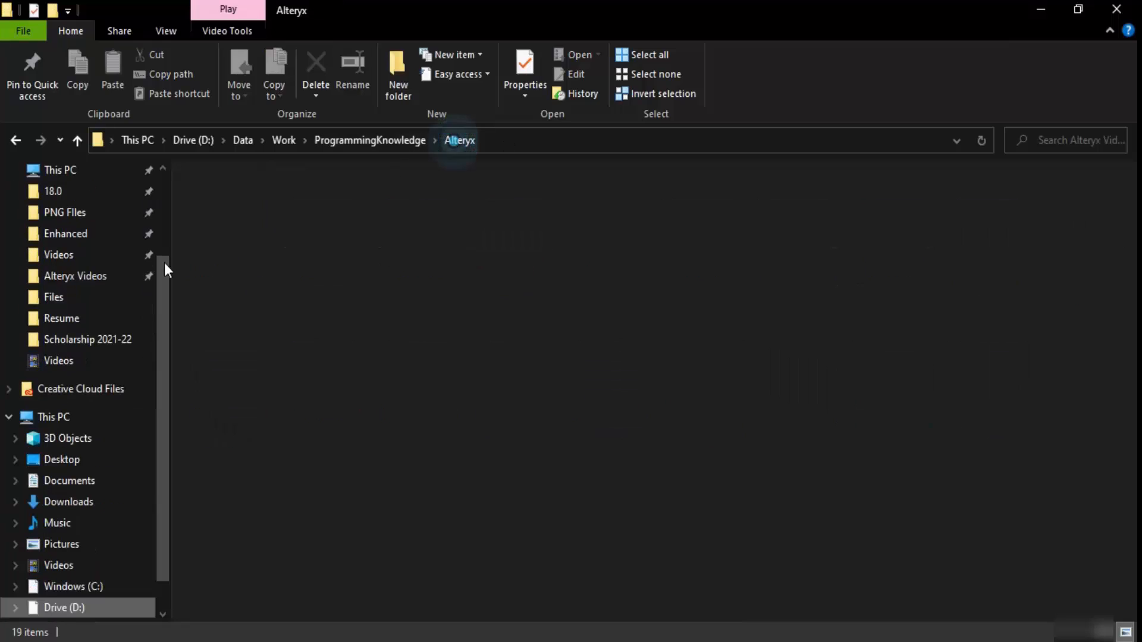
{"action": "double_click", "coordinate": [217, 220]}
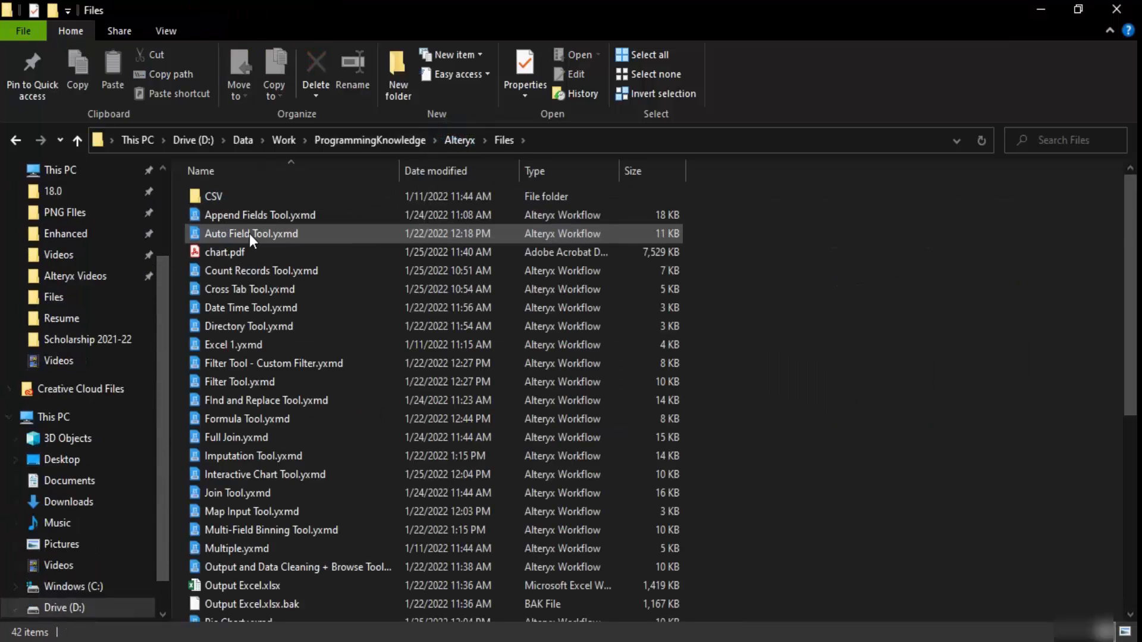
{"action": "scroll", "coordinate": [258, 252], "scroll_direction": "down", "scroll_amount": 3}
{"action": "scroll", "coordinate": [215, 592], "scroll_direction": "down", "scroll_amount": 3}
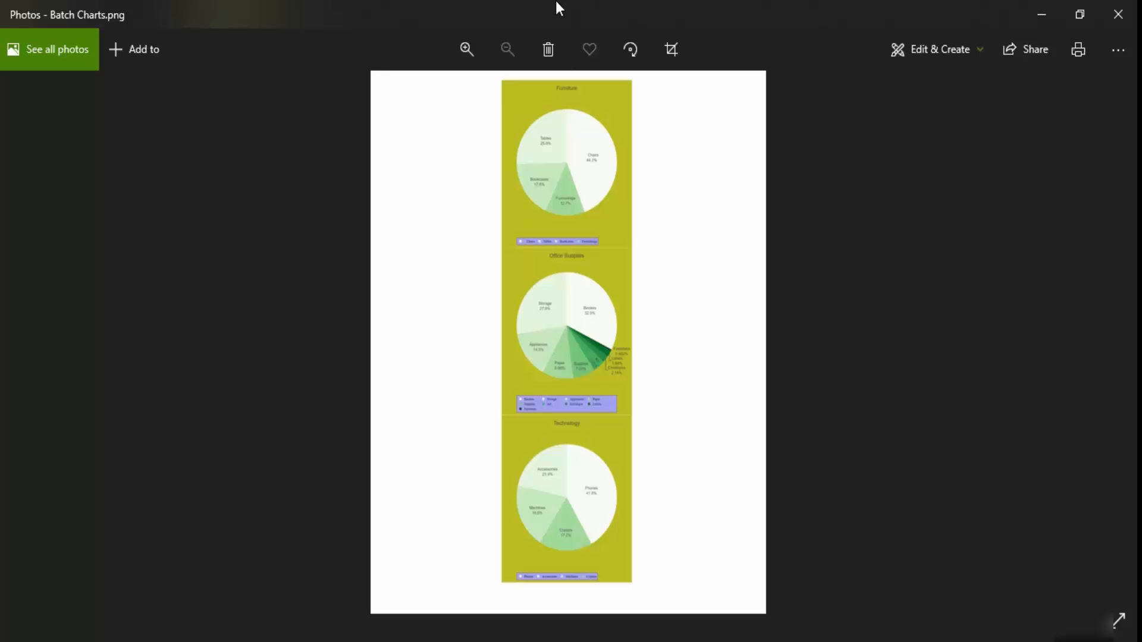
Step: Examine the rendered pie charts in the image up close, and close it to return to Alteryx Designer
{"action": "left_click", "coordinate": [462, 48]}
{"action": "left_click", "coordinate": [461, 48]}
{"action": "left_click", "coordinate": [461, 48]}
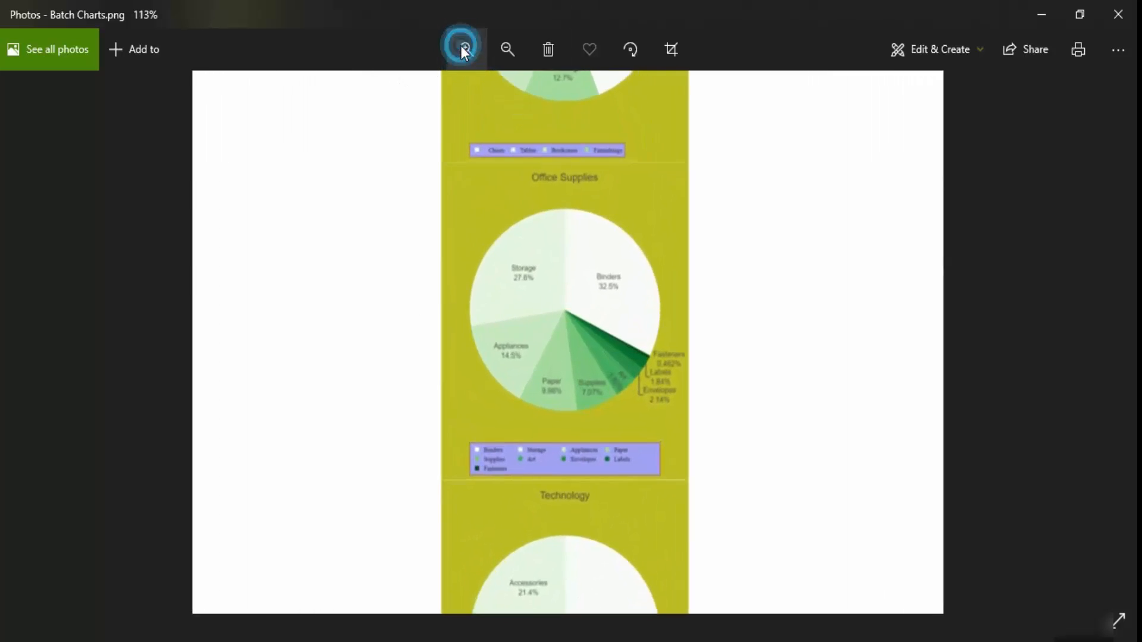
{"action": "left_click", "coordinate": [461, 48]}
{"action": "scroll", "coordinate": [908, 262], "scroll_direction": "up", "scroll_amount": 8}
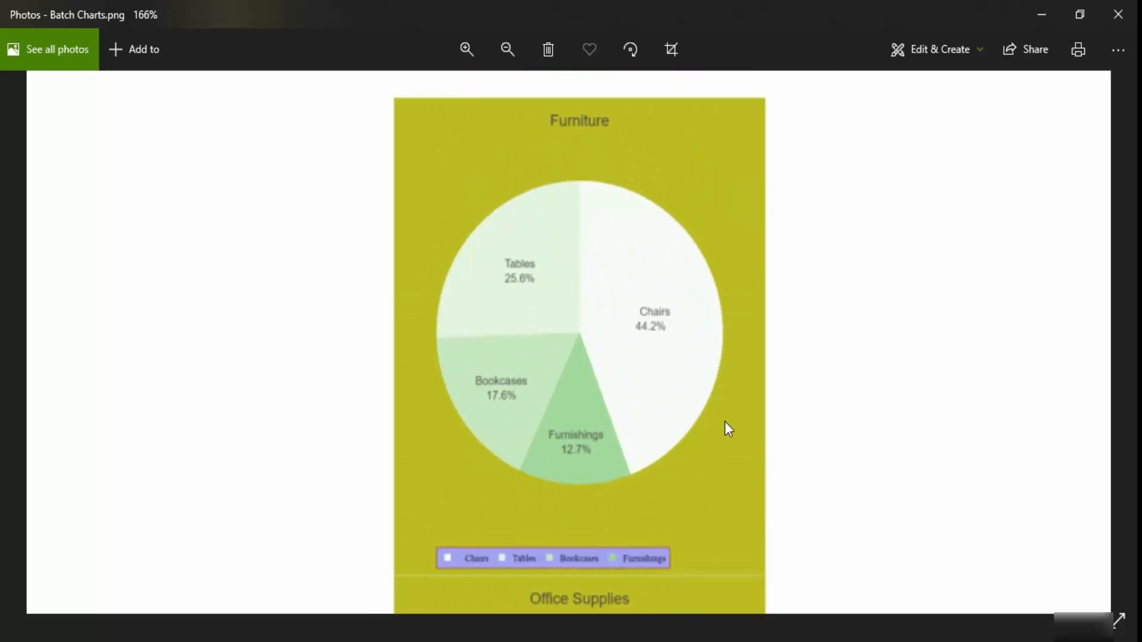
{"action": "scroll", "coordinate": [725, 422], "scroll_direction": "down", "scroll_amount": 3}
{"action": "scroll", "coordinate": [727, 428], "scroll_direction": "down", "scroll_amount": 2}
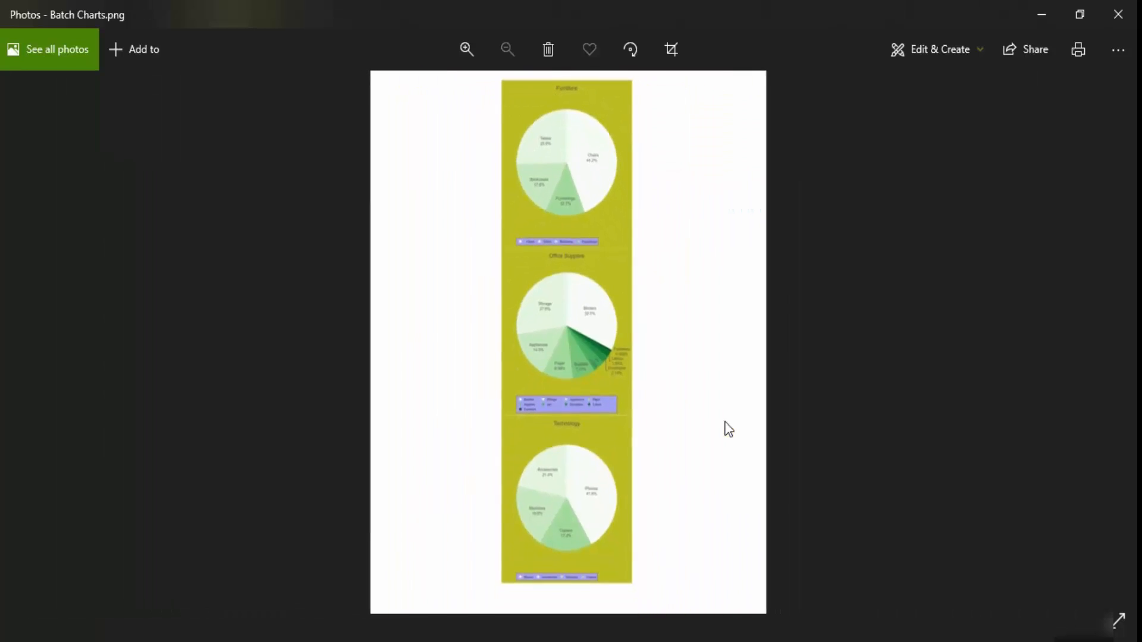
{"action": "left_click", "coordinate": [1118, 14]}
{"action": "left_click", "coordinate": [662, 640]}
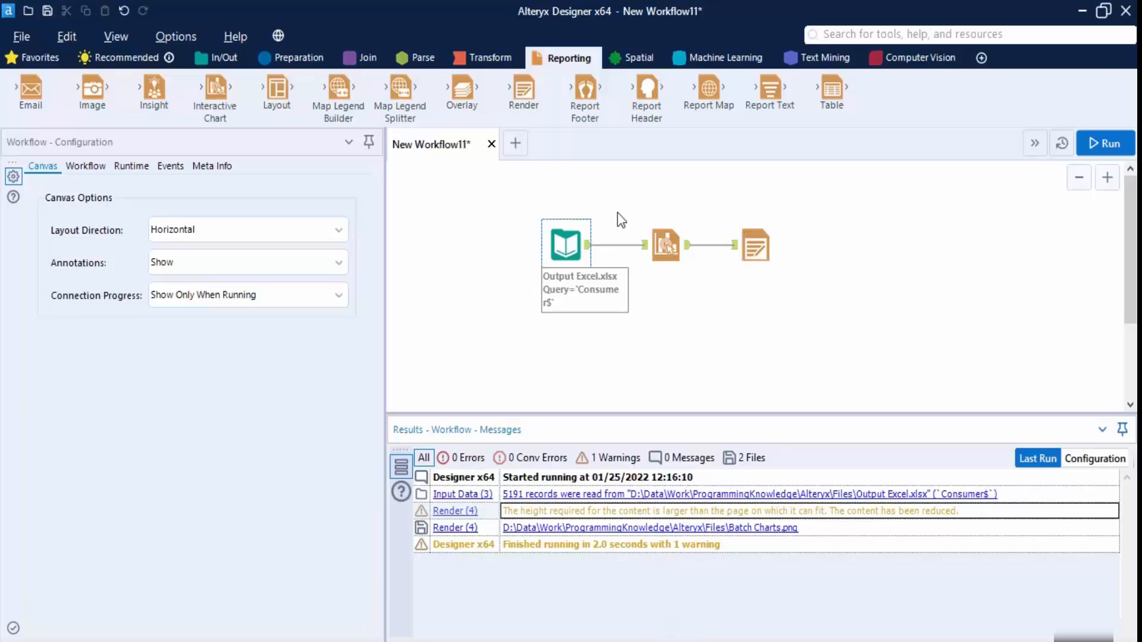
Step: Change the Render tool's output file to a PDF document named batch charts in the Alteryx Files folder, and run the workflow
{"action": "left_click", "coordinate": [755, 247]}
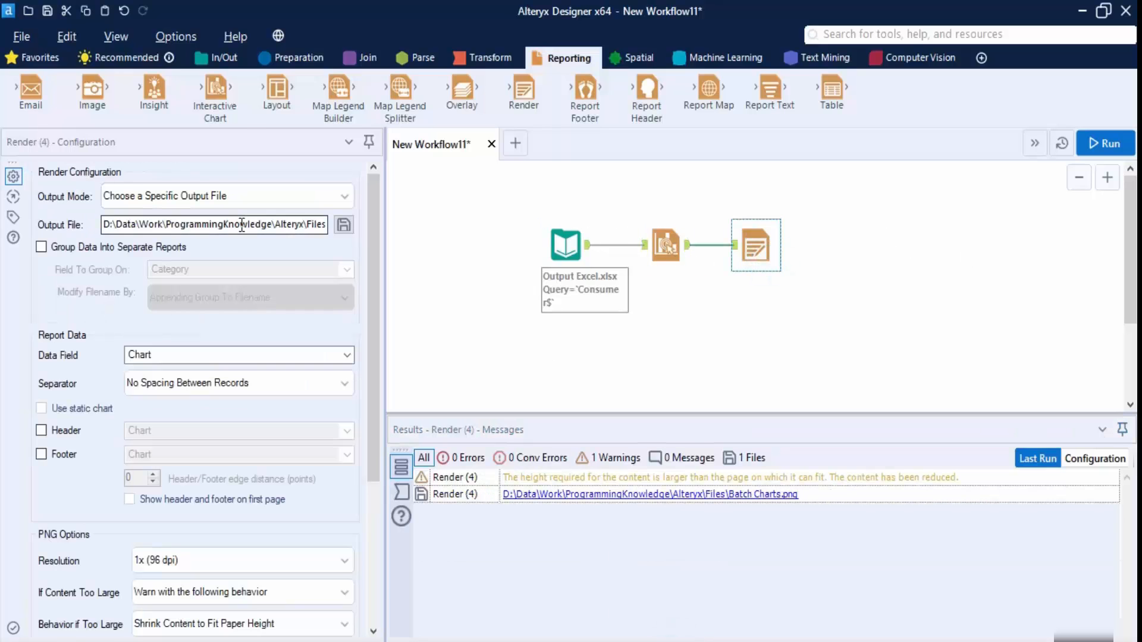
{"action": "left_click", "coordinate": [343, 224]}
{"action": "left_click", "coordinate": [597, 525]}
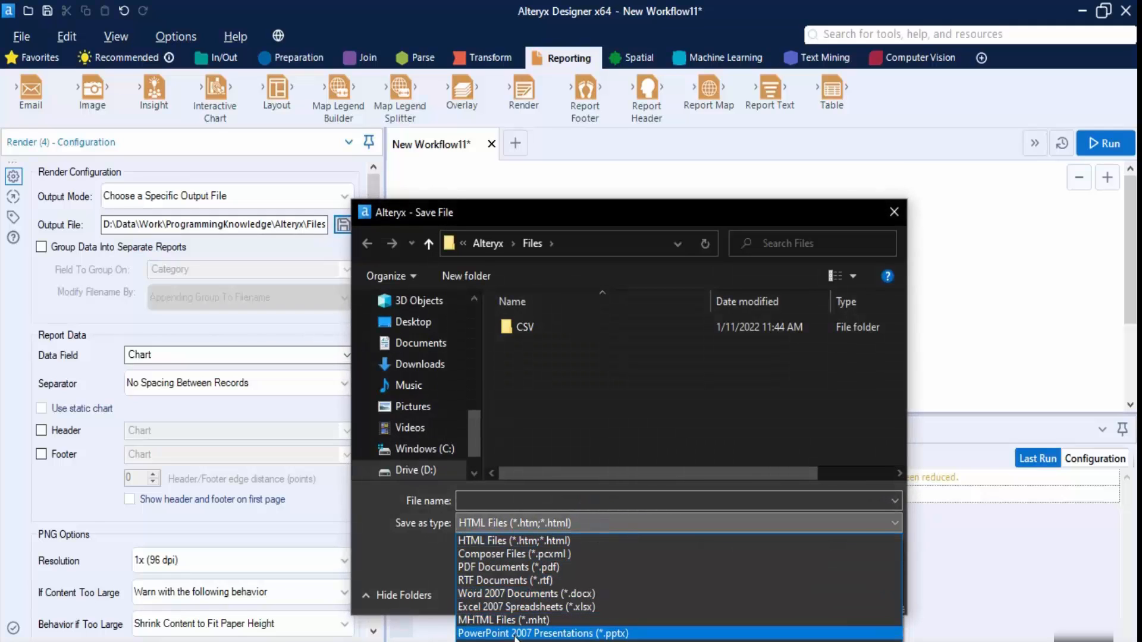
{"action": "left_click", "coordinate": [531, 567]}
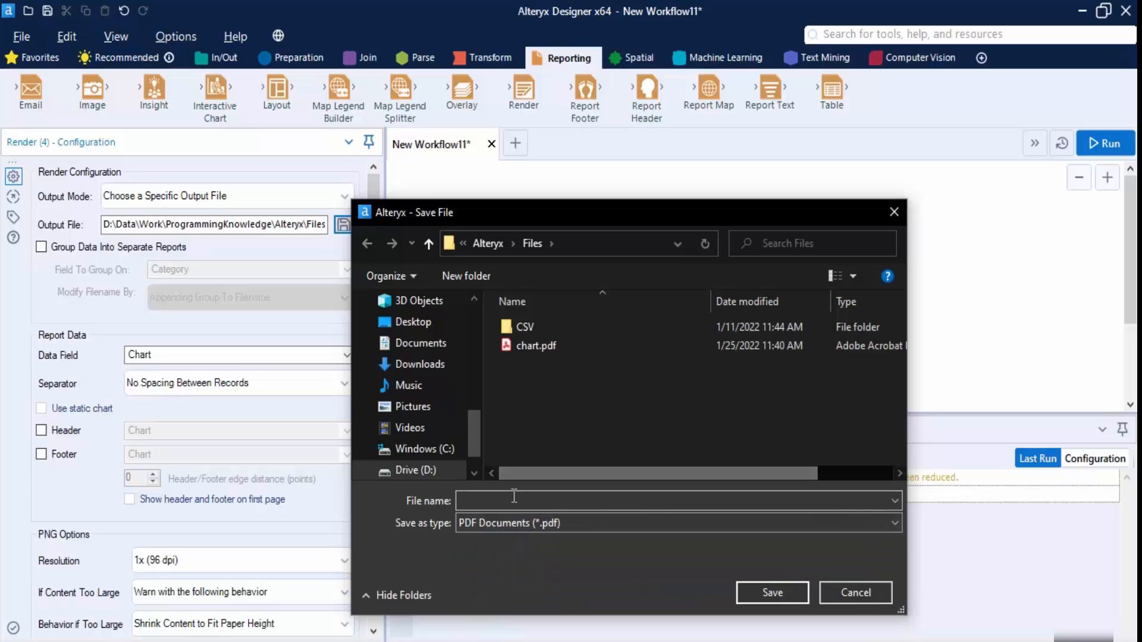
{"action": "type", "text": "batch"}
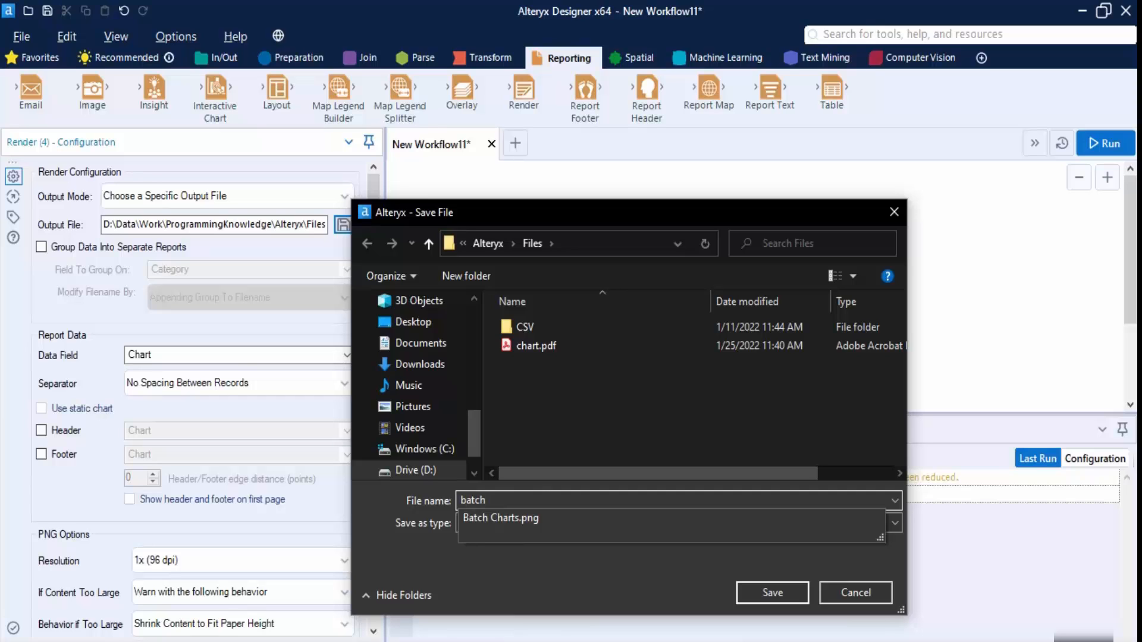
{"action": "type", "text": " charts"}
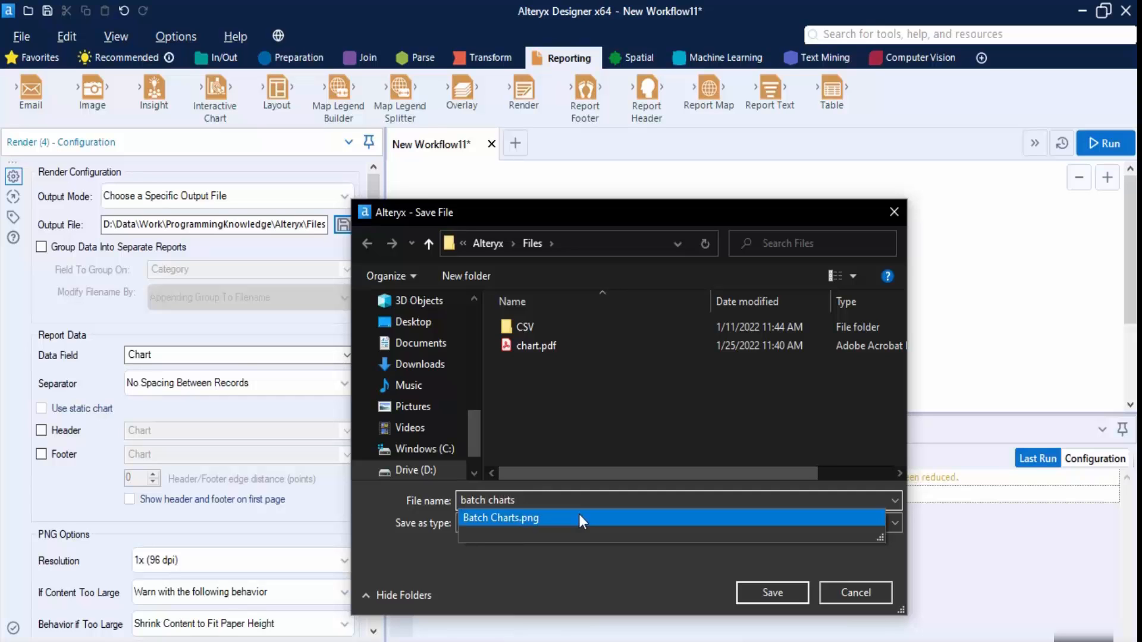
{"action": "left_click", "coordinate": [799, 591]}
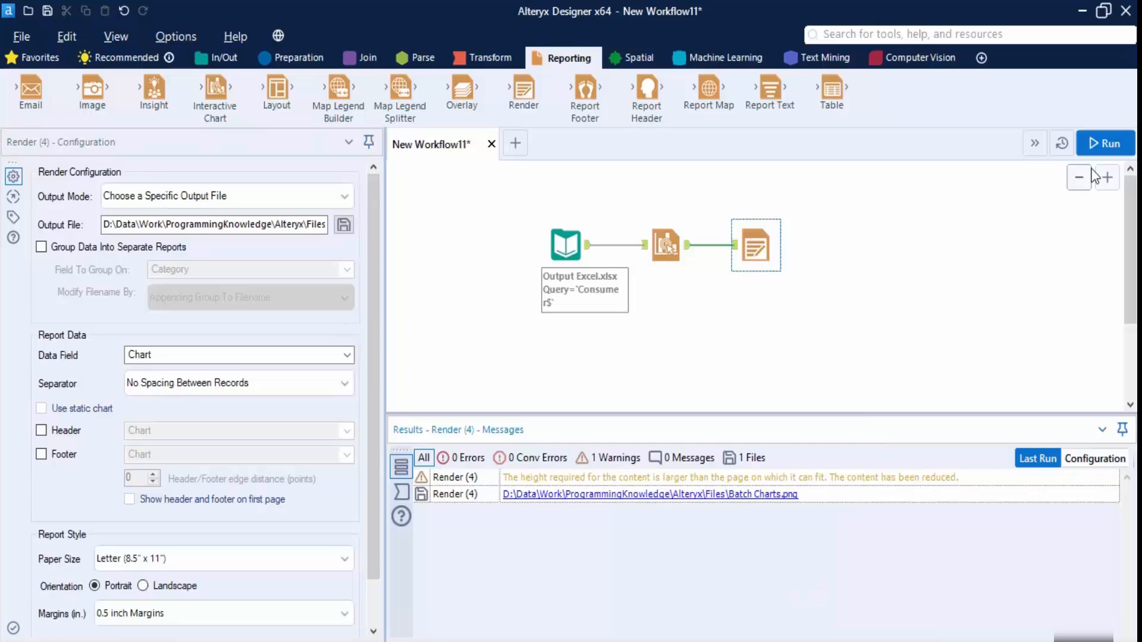
{"action": "left_click", "coordinate": [1098, 143]}
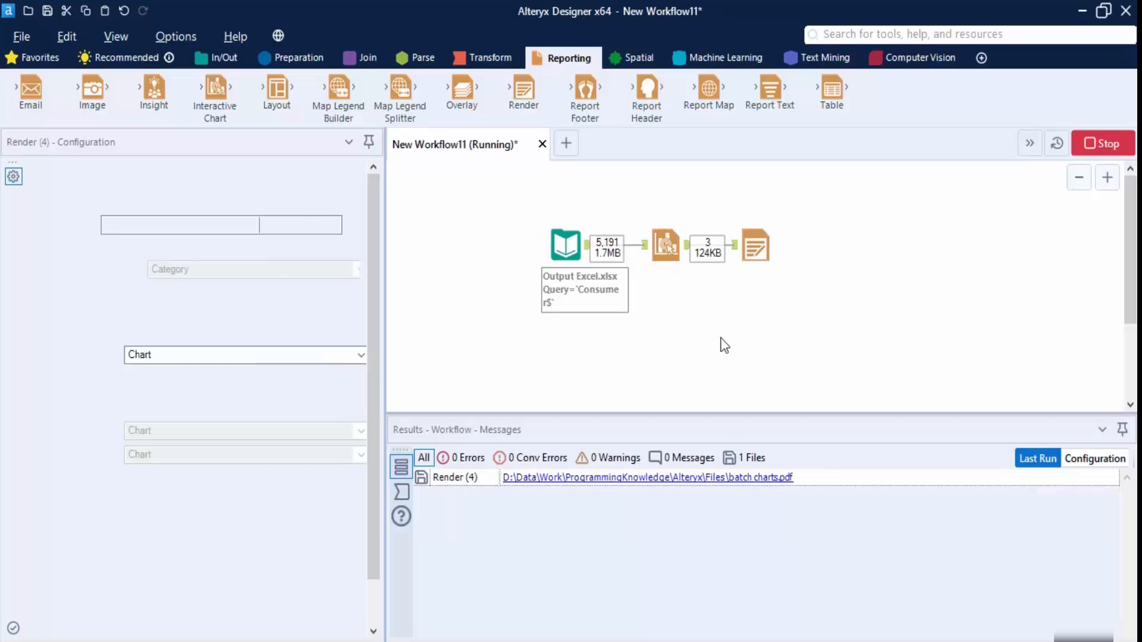
Step: Switch to File Explorer and open batch charts.pdf from the recent files
{"action": "left_click", "coordinate": [560, 635]}
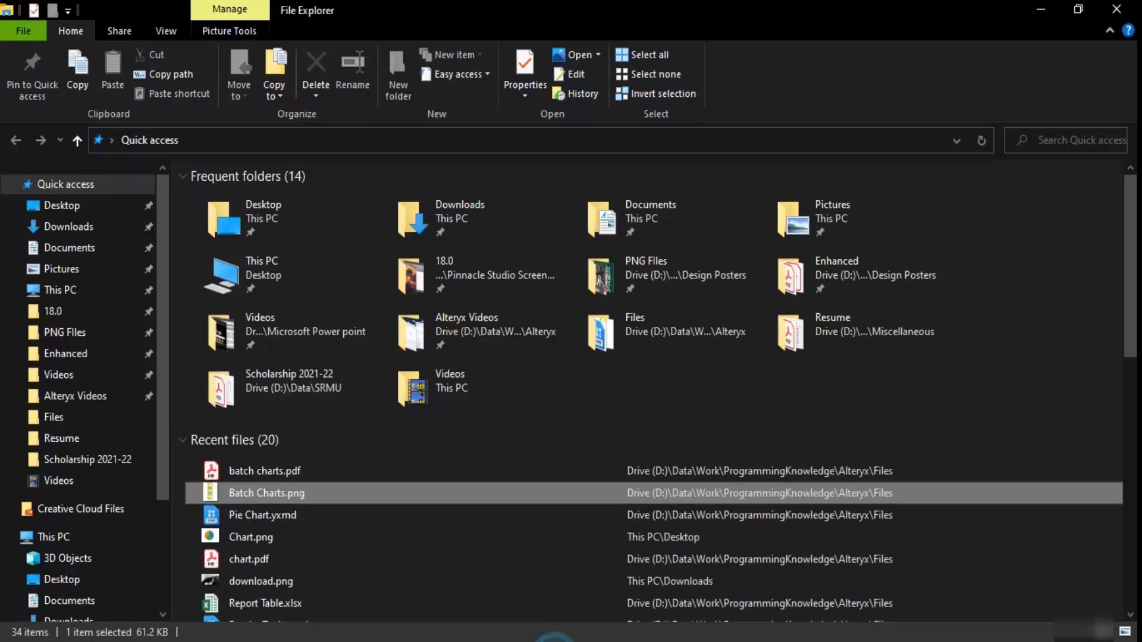
{"action": "left_click", "coordinate": [293, 472]}
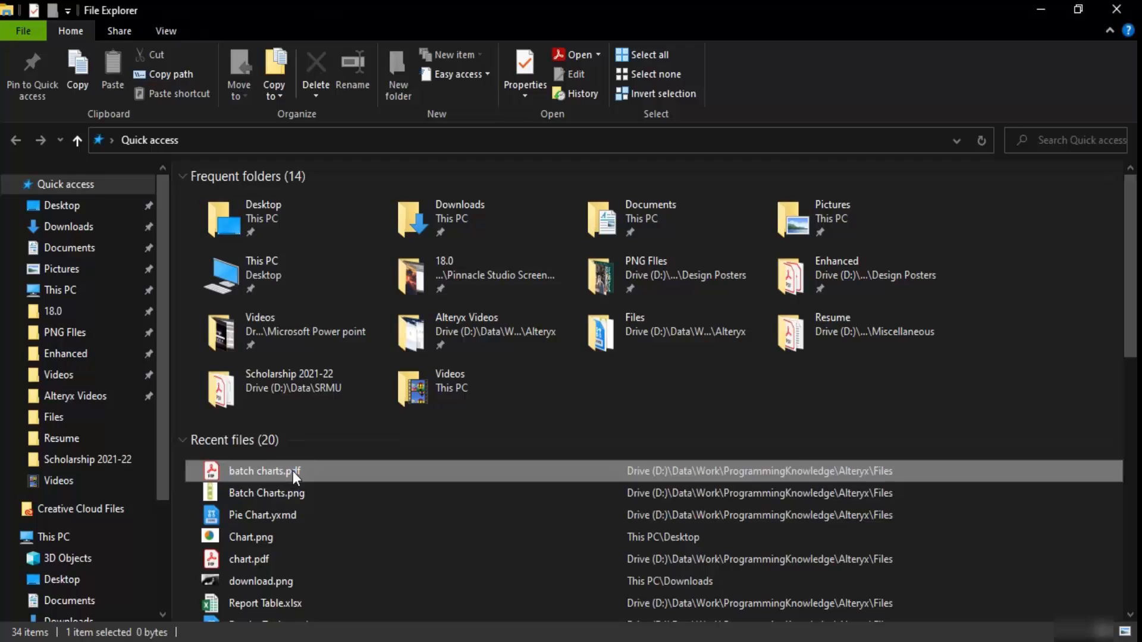
{"action": "double_click", "coordinate": [292, 471]}
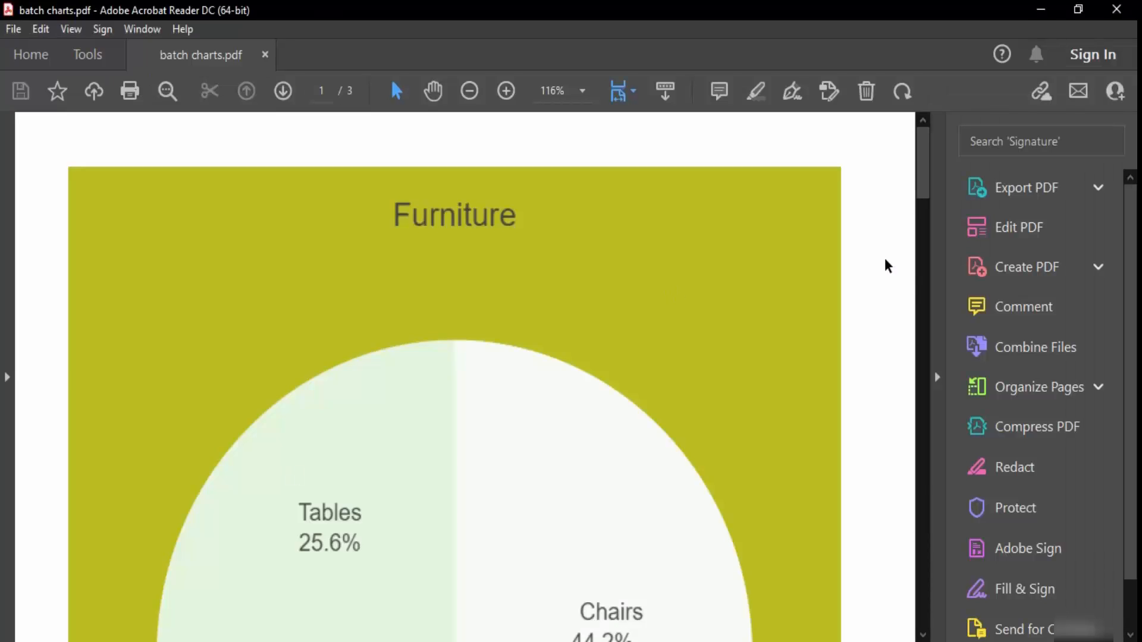
Step: Examine the pie chart and legend of each category across the pages of the rendered PDF
{"action": "scroll", "coordinate": [888, 266], "scroll_direction": "down", "scroll_amount": 6}
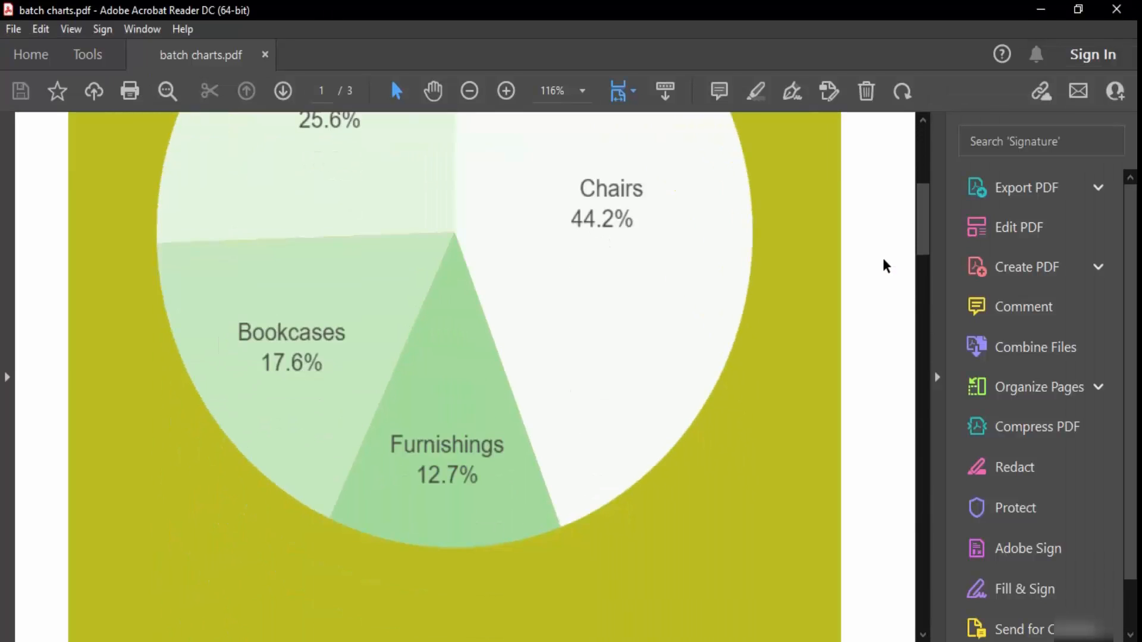
{"action": "scroll", "coordinate": [886, 266], "scroll_direction": "up", "scroll_amount": 2}
{"action": "scroll", "coordinate": [887, 266], "scroll_direction": "down", "scroll_amount": 6}
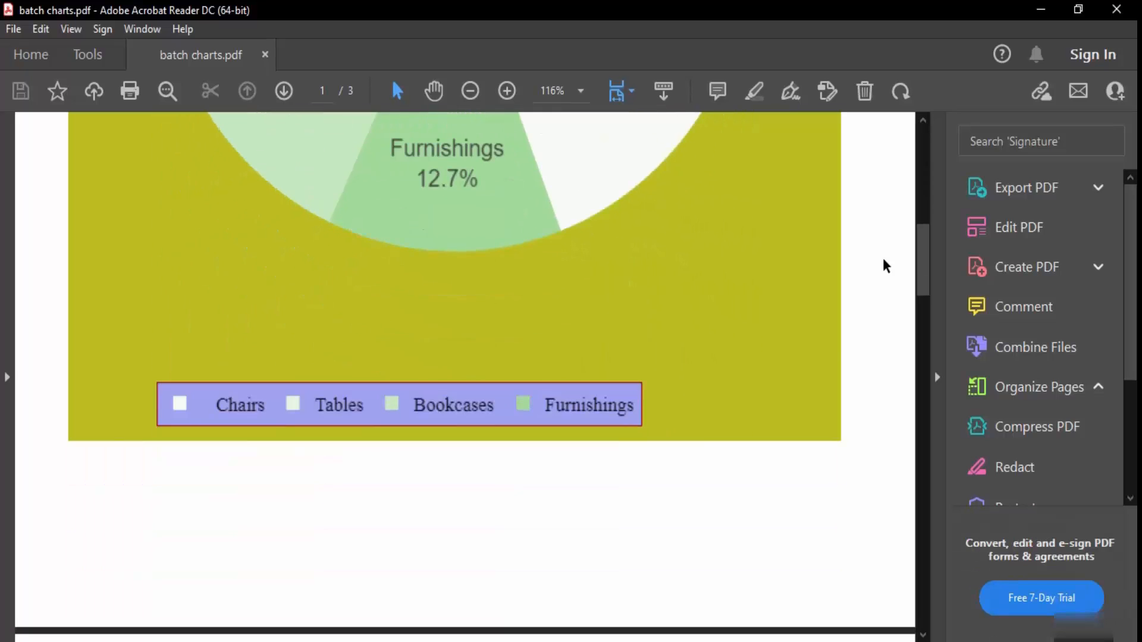
{"action": "scroll", "coordinate": [886, 266], "scroll_direction": "down", "scroll_amount": 15}
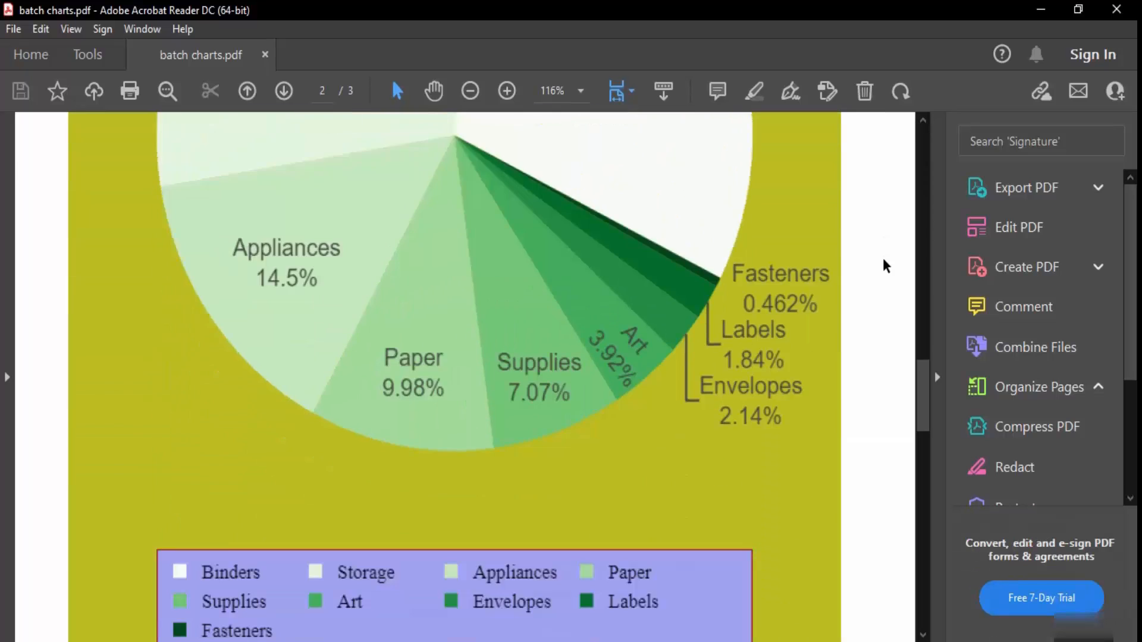
{"action": "scroll", "coordinate": [886, 266], "scroll_direction": "down", "scroll_amount": 16}
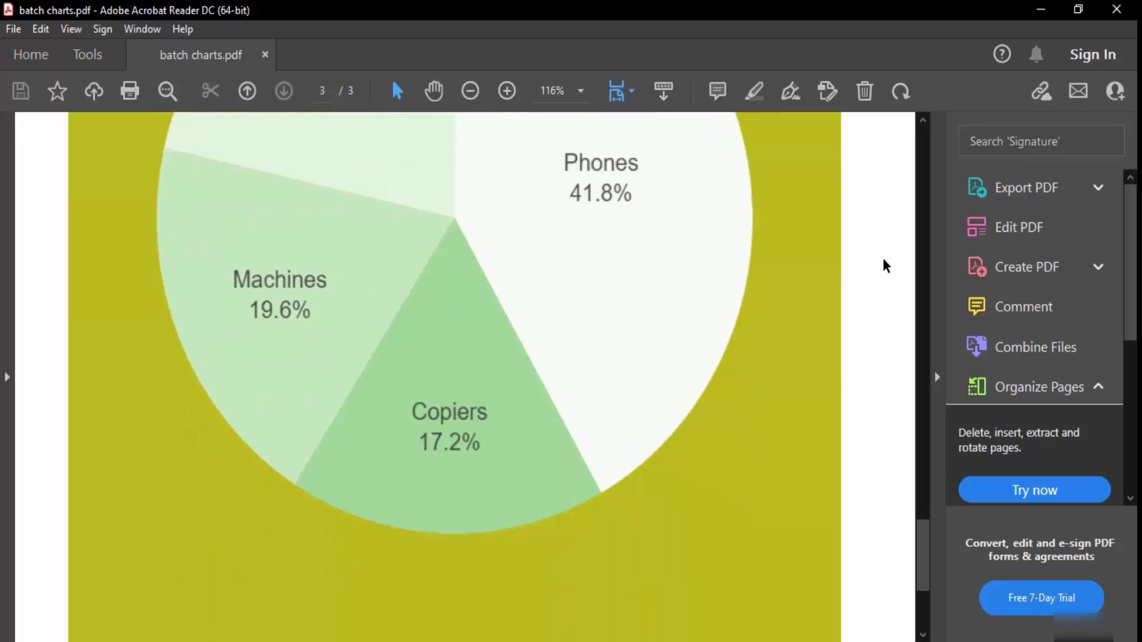
{"action": "scroll", "coordinate": [886, 266], "scroll_direction": "down", "scroll_amount": 3}
{"action": "scroll", "coordinate": [886, 266], "scroll_direction": "up", "scroll_amount": 13}
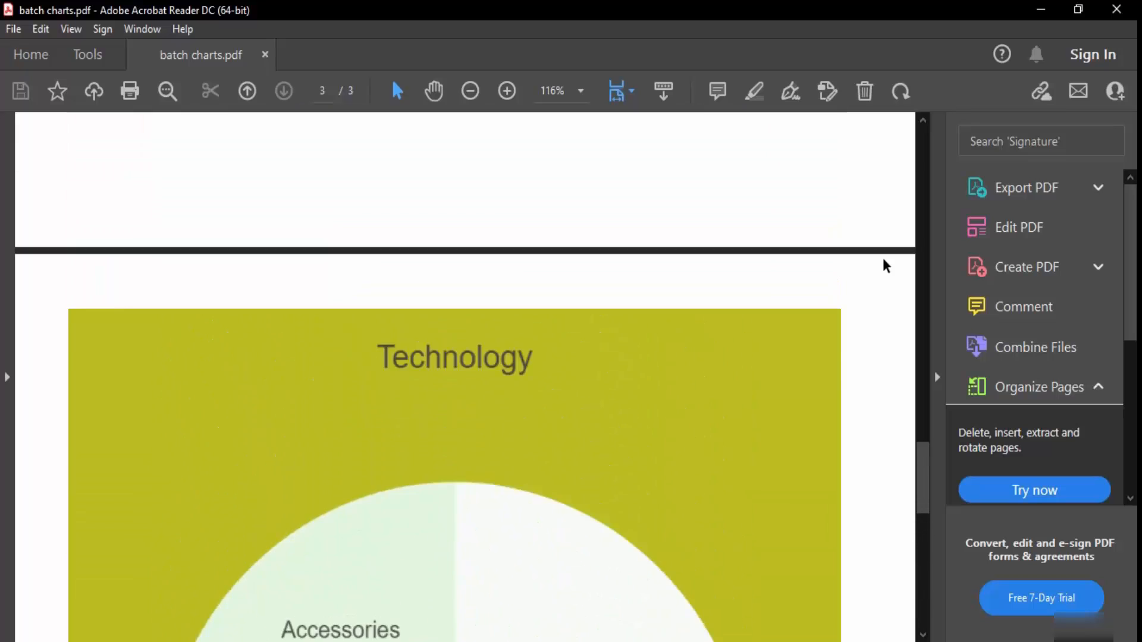
{"action": "scroll", "coordinate": [886, 266], "scroll_direction": "up", "scroll_amount": 1}
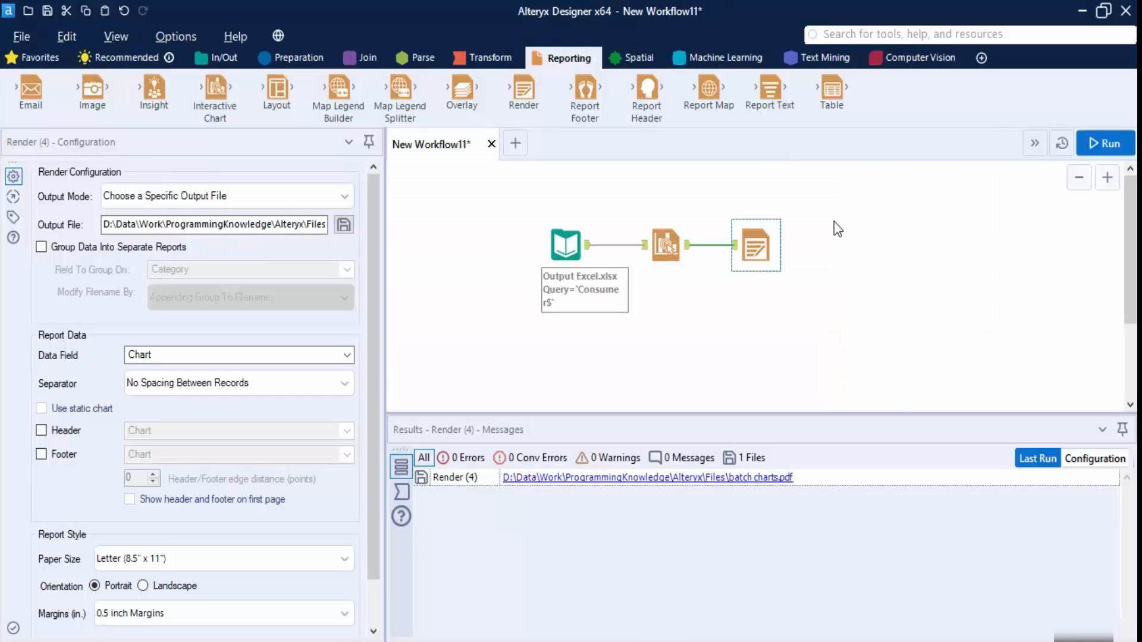